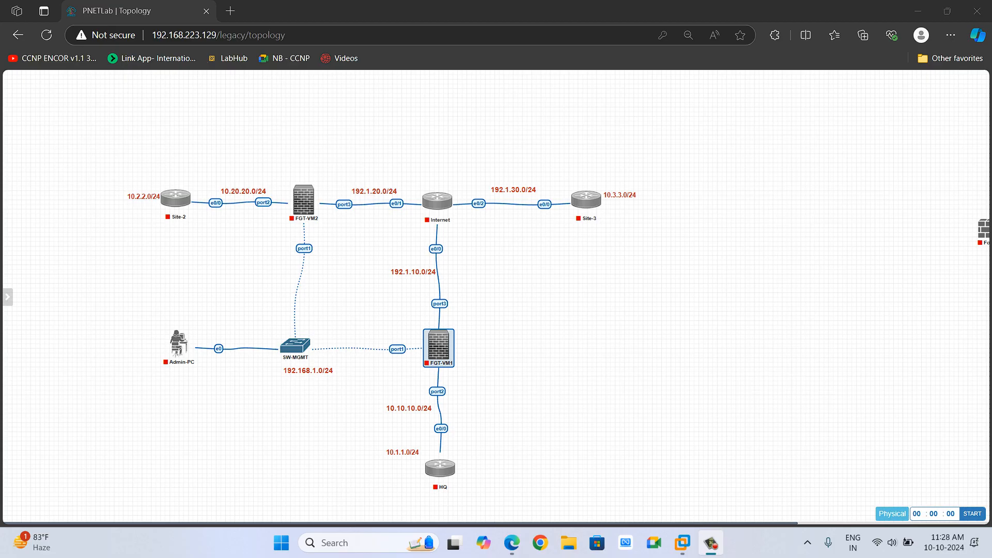
Wipe all nodes in the lab topology.
{"action": "mouse_move", "coordinate": [6, 184]}
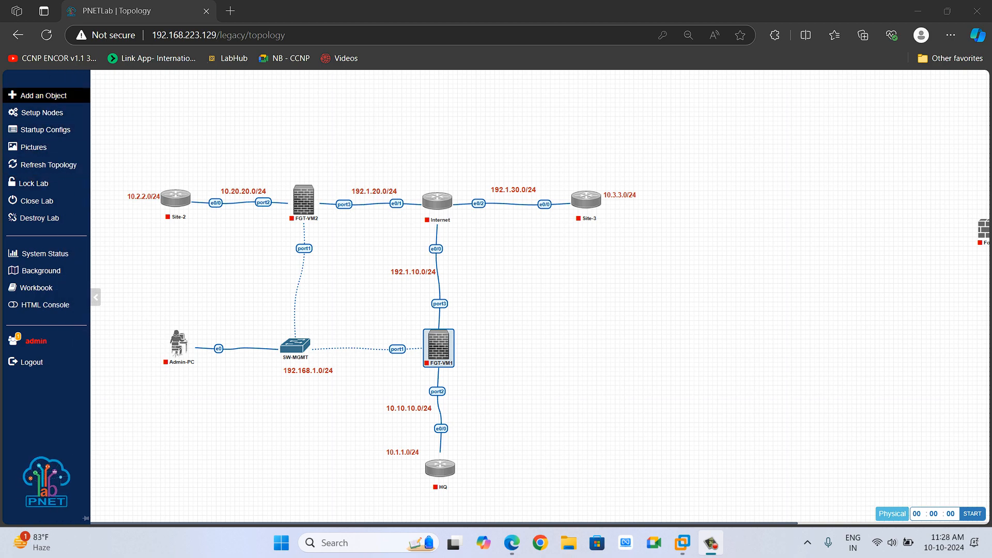
{"action": "left_click", "coordinate": [42, 113]}
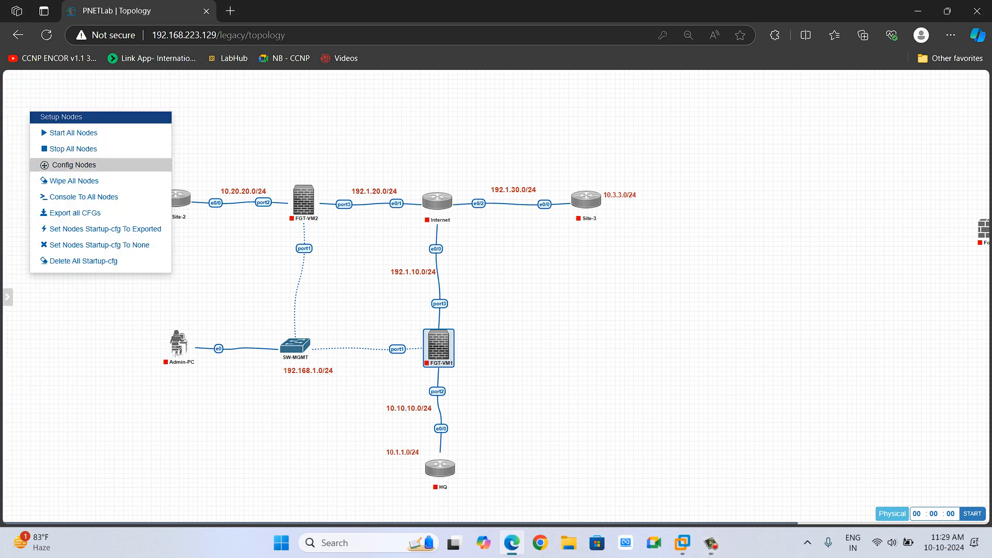
{"action": "left_click", "coordinate": [74, 181]}
{"action": "left_click", "coordinate": [476, 139]}
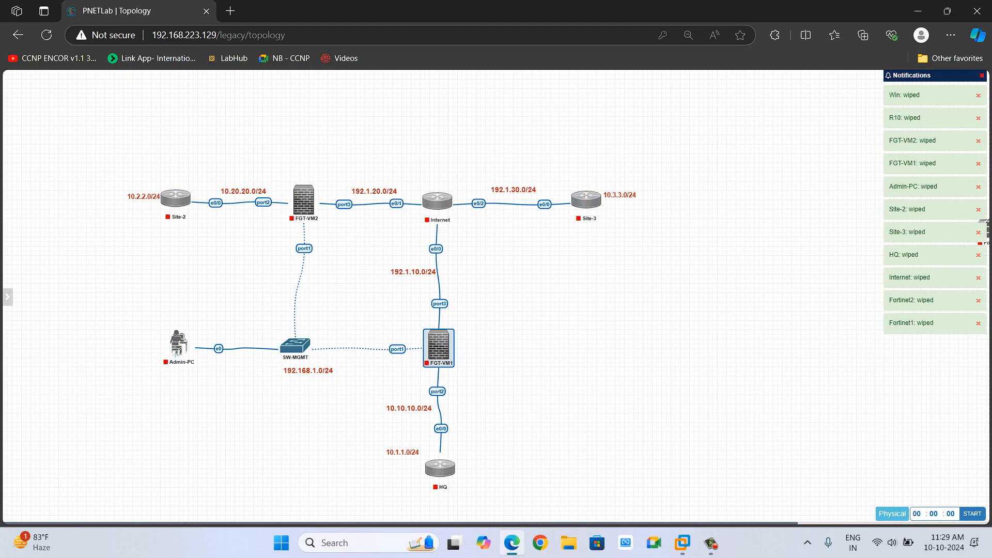
{"action": "mouse_move", "coordinate": [450, 465]}
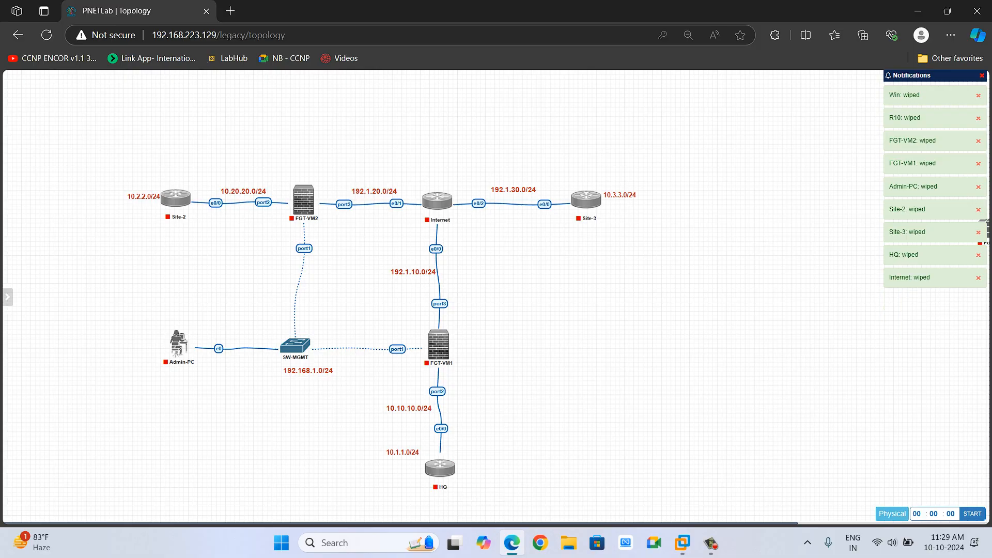
Zoom into the topology and examine the devices, interfaces and subnets.
{"action": "mouse_move", "coordinate": [443, 353]}
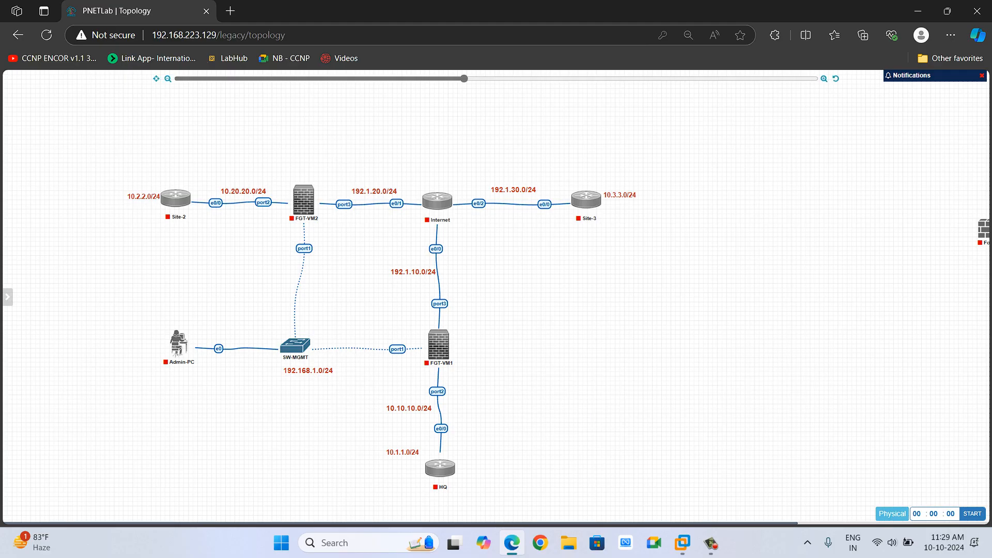
{"action": "left_click_drag", "start_coordinate": [464, 78], "coordinate": [509, 78]}
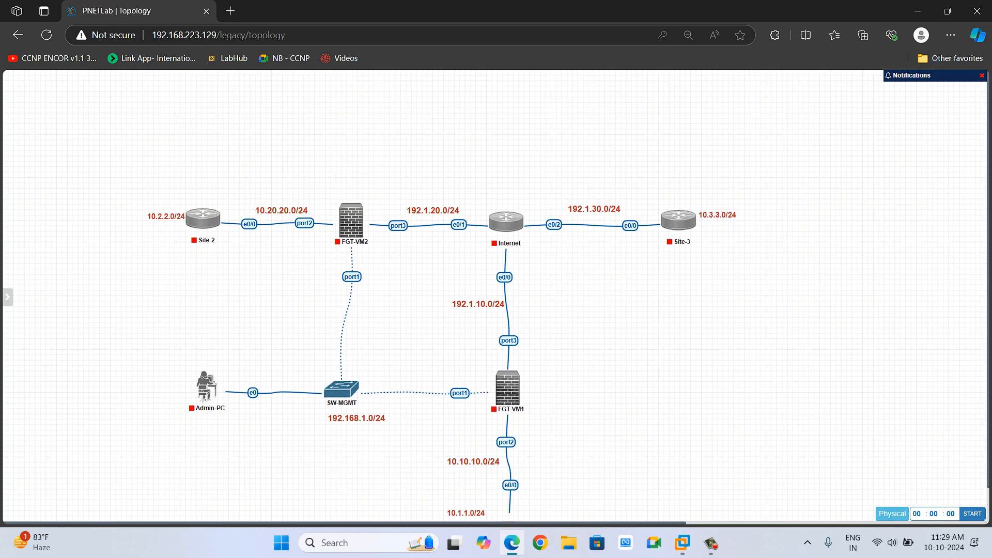
{"action": "scroll", "coordinate": [495, 297], "scroll_direction": "down", "scroll_amount": 1}
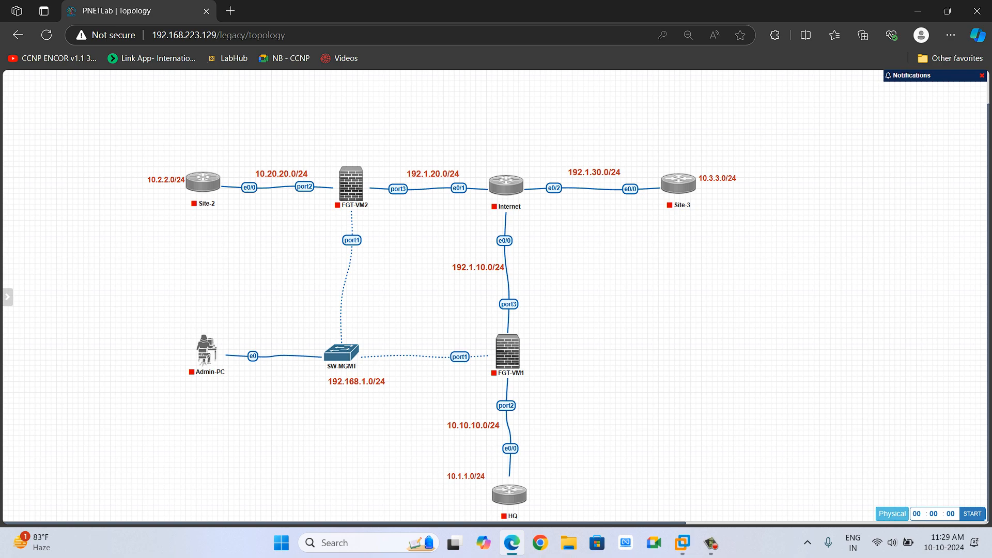
{"action": "left_click_drag", "start_coordinate": [509, 78], "coordinate": [560, 79]}
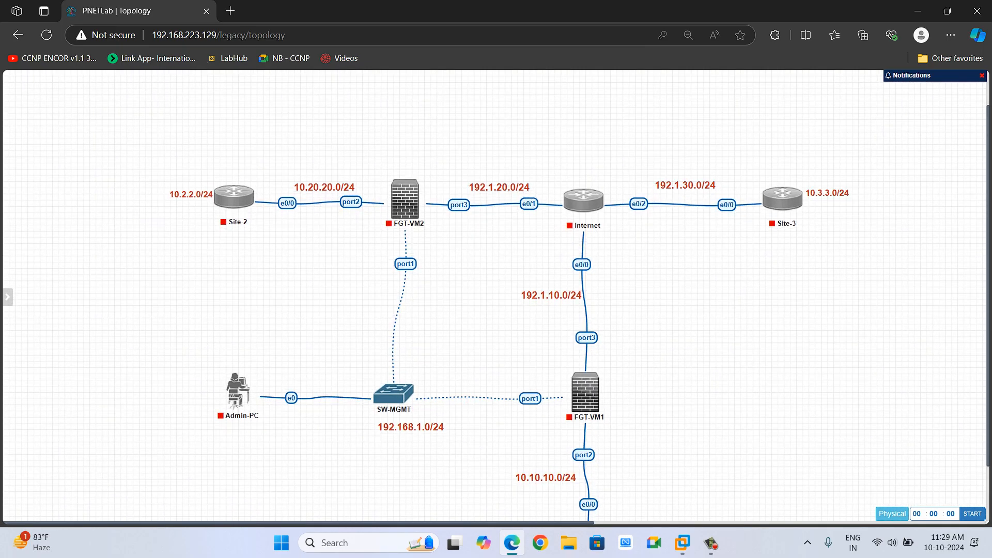
{"action": "scroll", "coordinate": [495, 297], "scroll_direction": "down", "scroll_amount": 1}
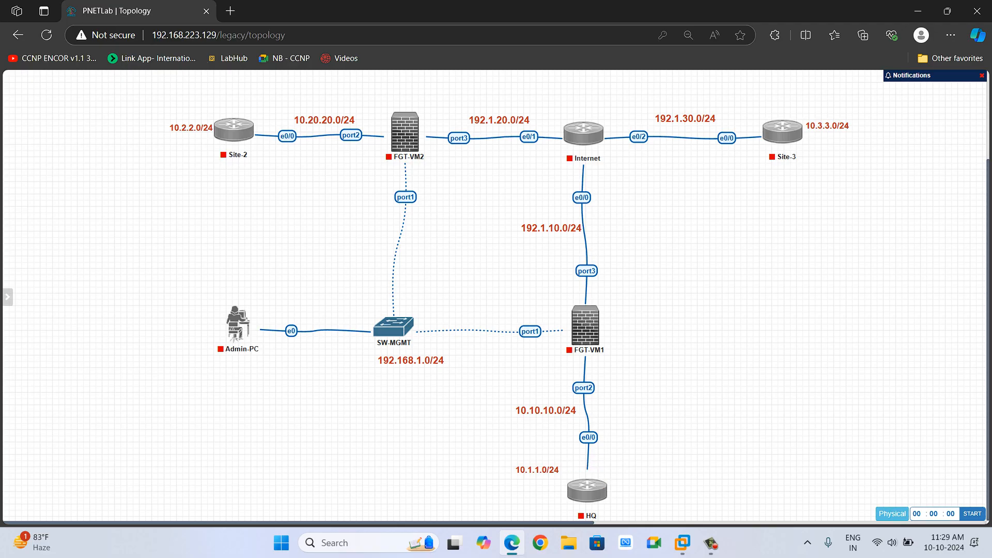
{"action": "mouse_move", "coordinate": [598, 129]}
{"action": "mouse_move", "coordinate": [600, 486]}
{"action": "mouse_move", "coordinate": [798, 126]}
{"action": "mouse_move", "coordinate": [234, 129]}
{"action": "left_click", "coordinate": [221, 105]}
{"action": "mouse_move", "coordinate": [234, 130]}
Open Notepad, start a new tab, and snap it beside the browser window.
{"action": "key", "text": "super"}
{"action": "type", "text": "notepad"}
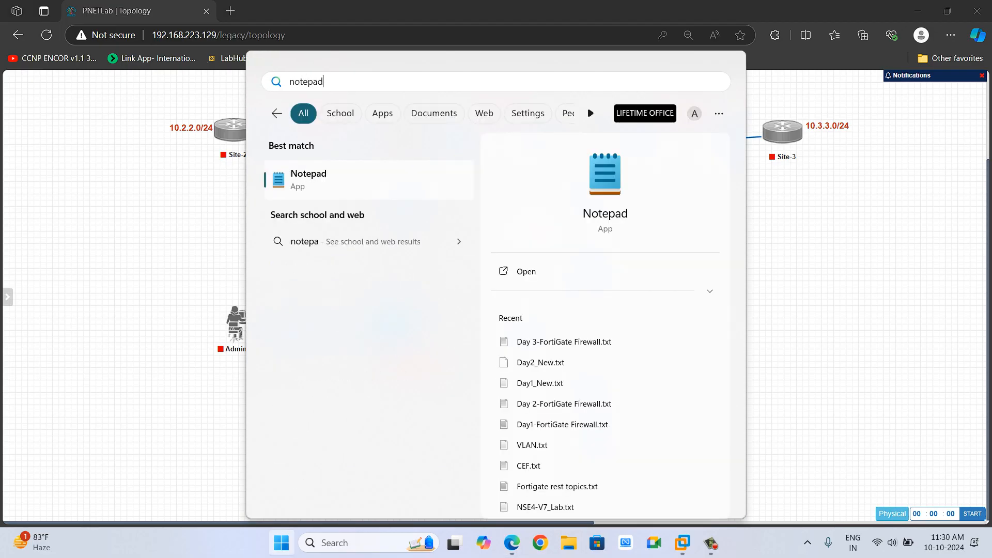
{"action": "key", "text": "Return"}
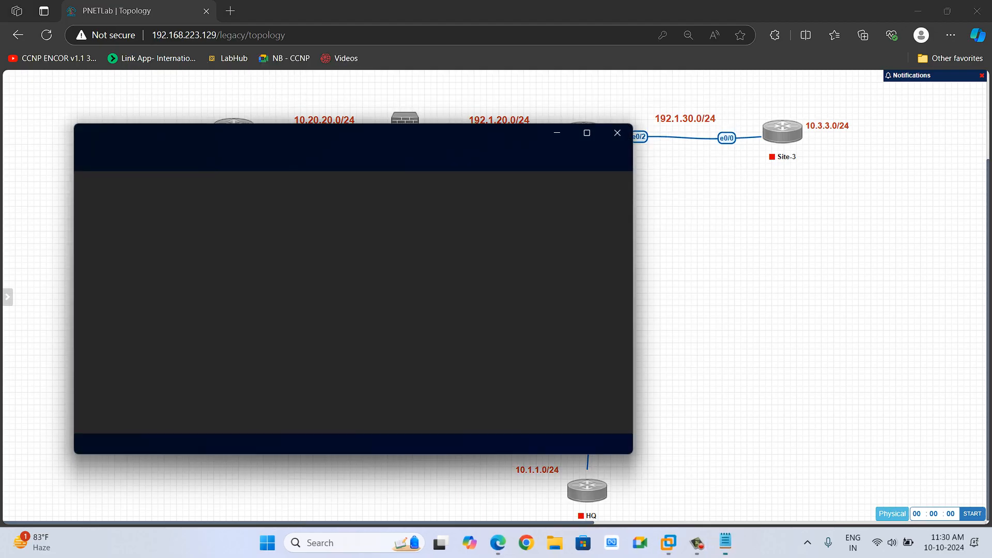
{"action": "key", "text": "ctrl+n"}
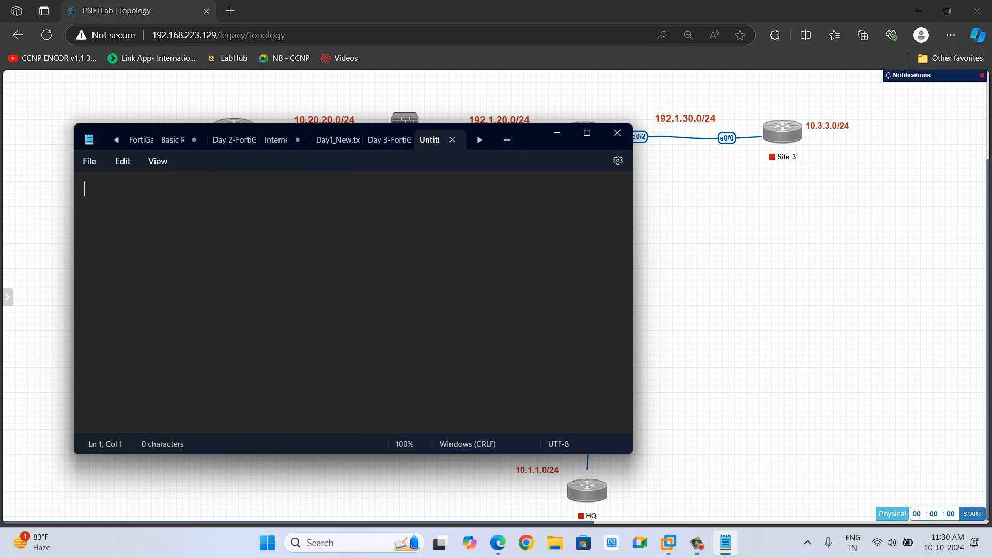
{"action": "left_click_drag", "start_coordinate": [536, 144], "coordinate": [805, 156]}
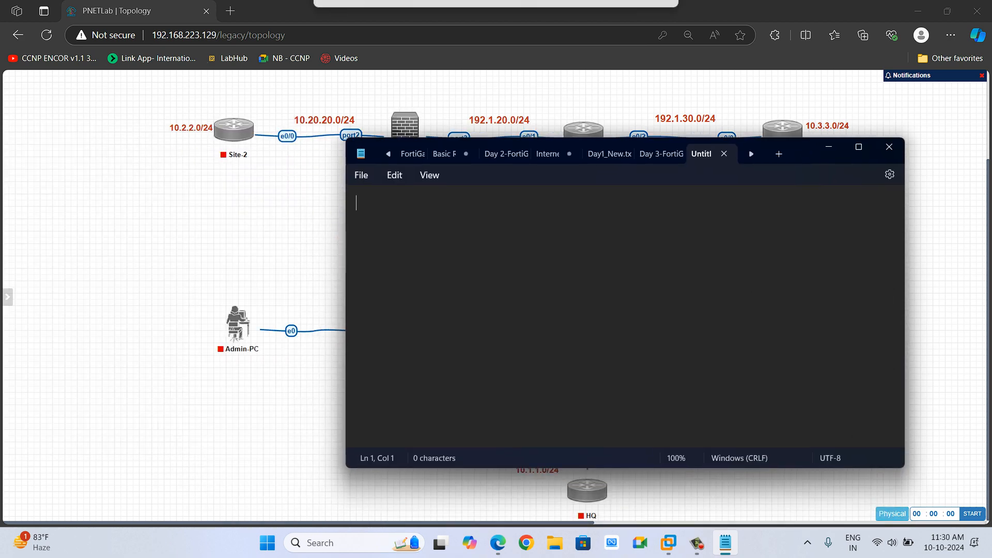
{"action": "mouse_move", "coordinate": [947, 11]}
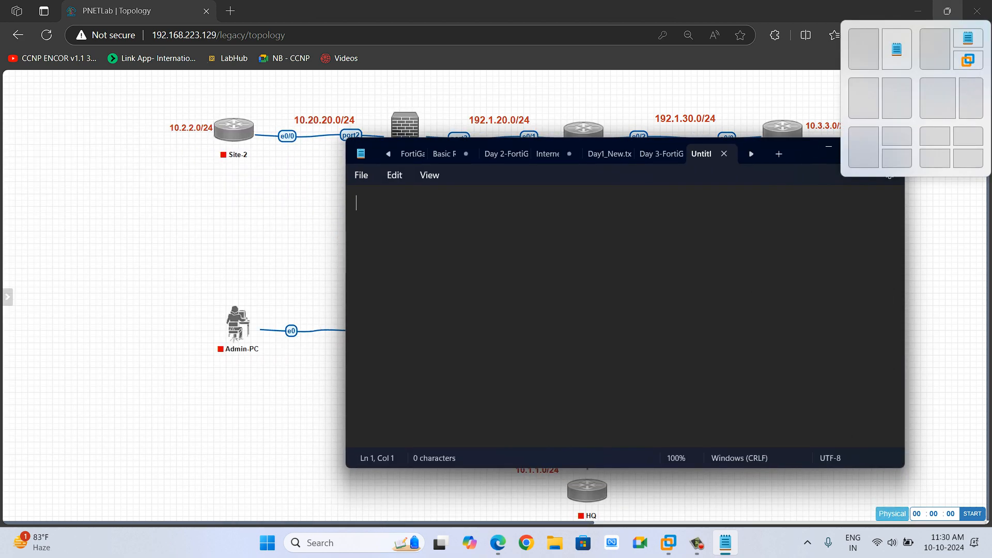
{"action": "left_click", "coordinate": [863, 49]}
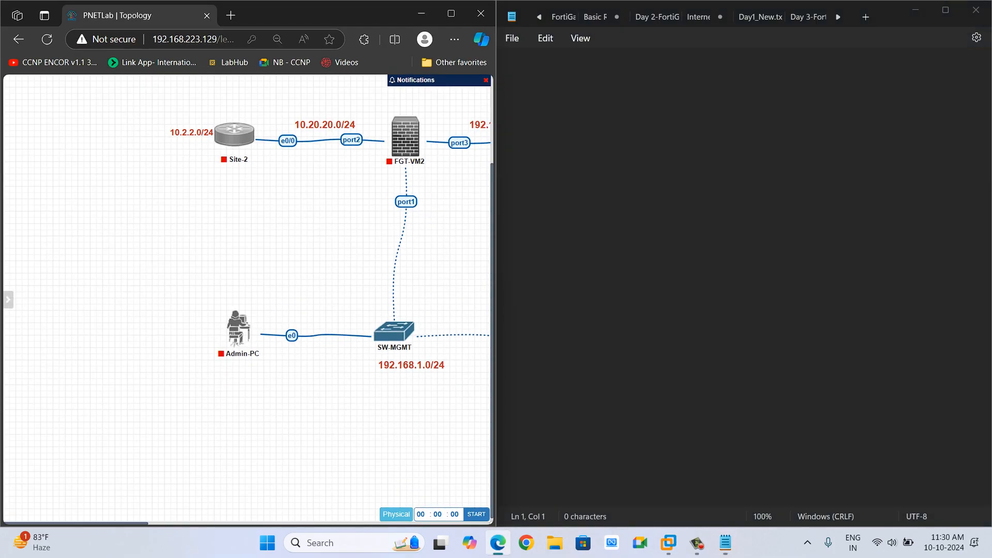
Write the heading "Basic Router Configuration ->" with a dashed underline in the new note.
{"action": "scroll", "coordinate": [247, 299], "scroll_direction": "right", "scroll_amount": 5}
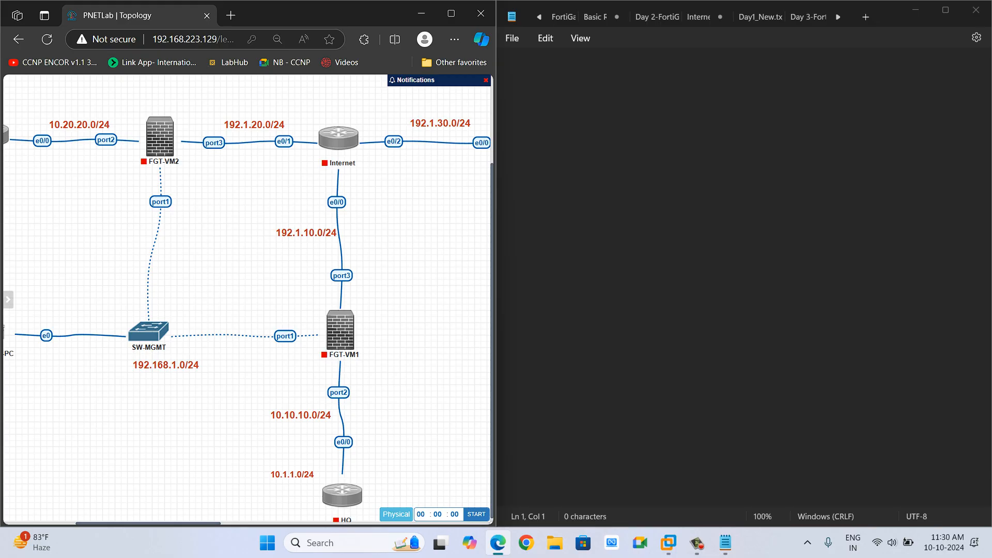
{"action": "scroll", "coordinate": [247, 299], "scroll_direction": "down", "scroll_amount": 1}
{"action": "left_click", "coordinate": [507, 66]}
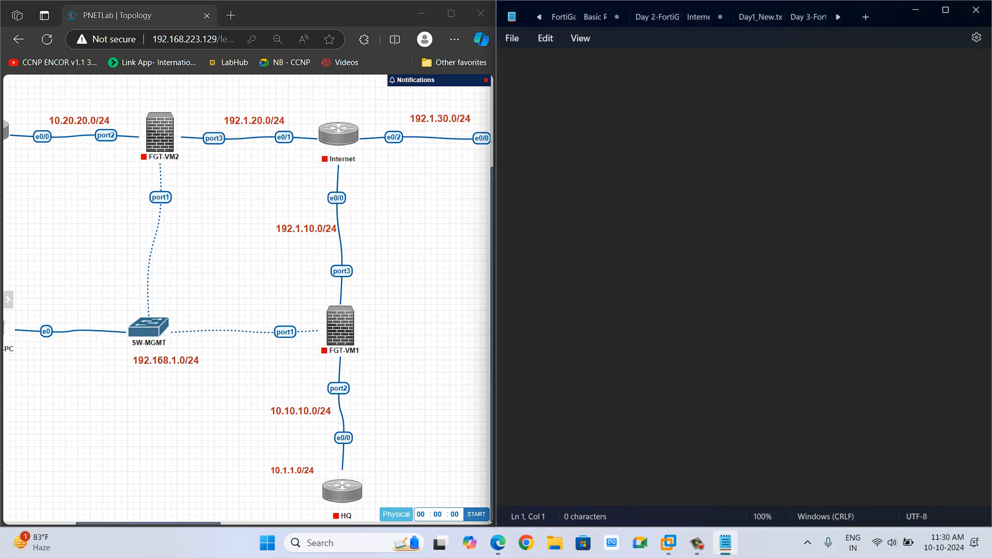
{"action": "type", "text": "Basic Router c"}
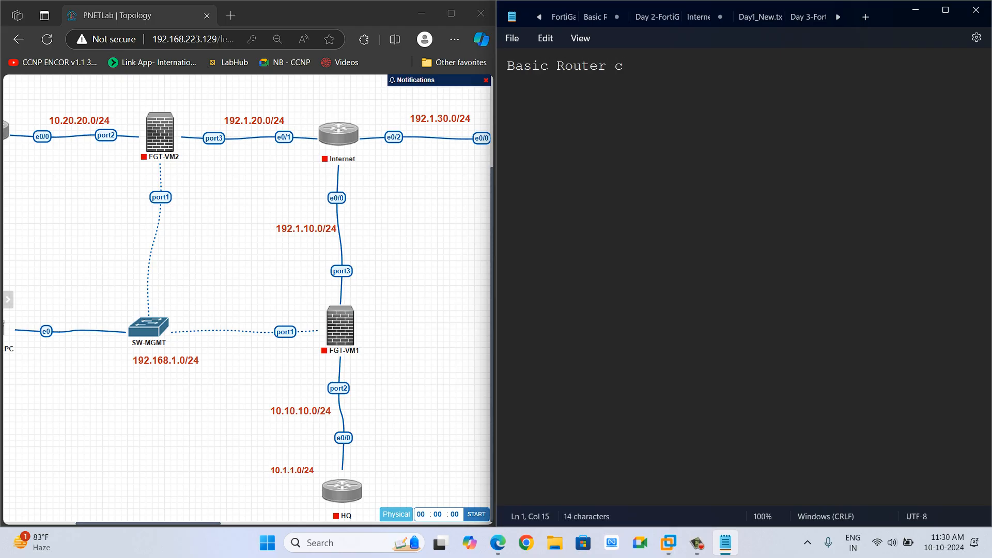
{"action": "key", "text": "BackSpace"}
{"action": "type", "text": "Confi"}
{"action": "key", "text": "BackSpace"}
{"action": "key", "text": "BackSpace"}
{"action": "key", "text": "BackSpace"}
{"action": "key", "text": "BackSpace"}
{"action": "type", "text": "onfiguration "}
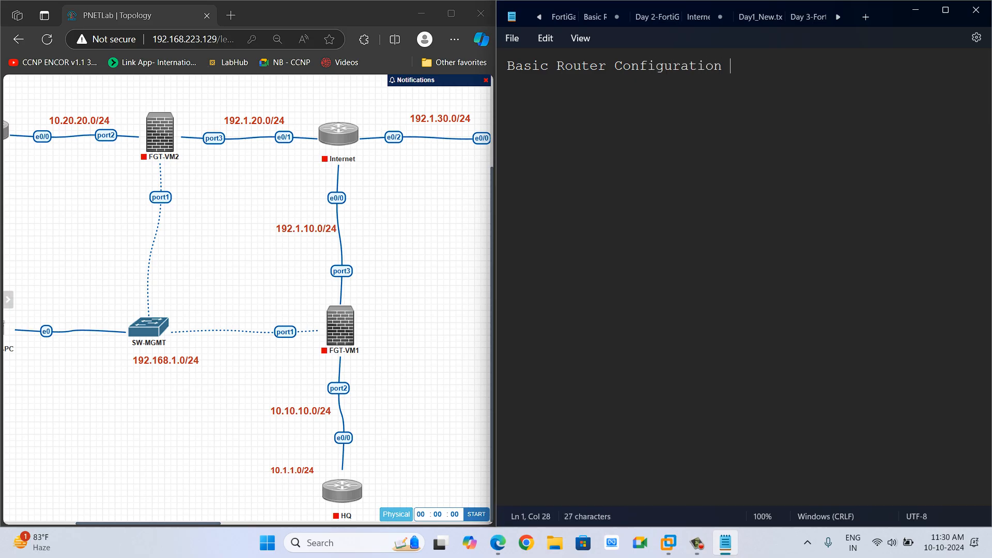
{"action": "type", "text": "->"}
{"action": "key", "text": "Return"}
{"action": "key", "text": "Return"}
{"action": "type", "text": "----------------------"}
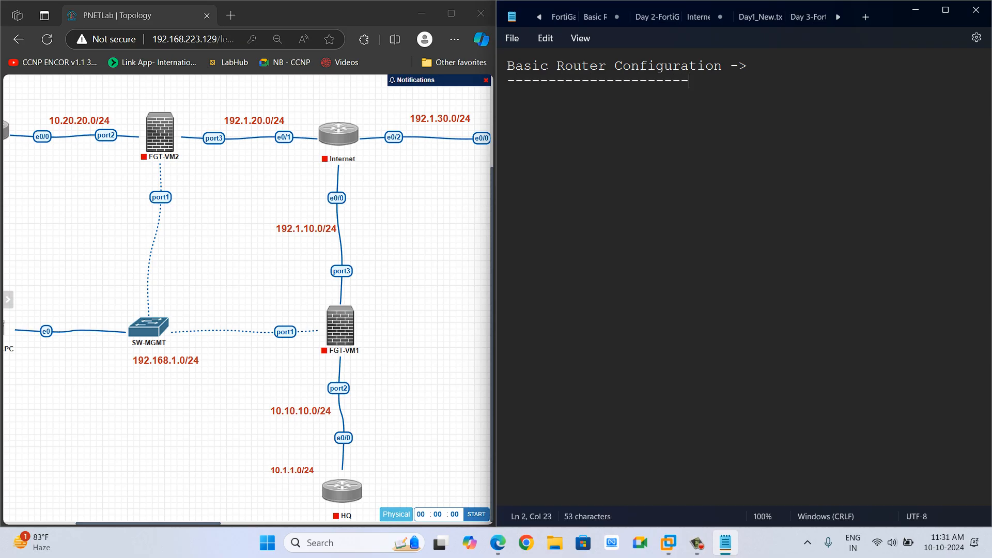
{"action": "type", "text": "----"}
{"action": "key", "text": "Return"}
{"action": "key", "text": "Return"}
Replace the heading's arrow with a colon and lengthen the dashed underline.
{"action": "key", "text": "alt+Tab"}
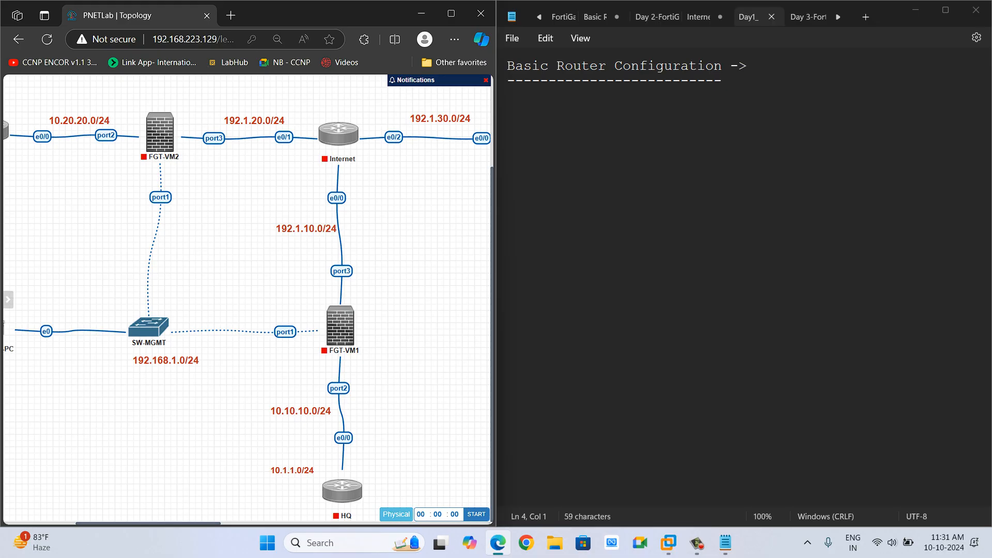
{"action": "left_click", "coordinate": [749, 66]}
{"action": "key", "text": "BackSpace"}
{"action": "key", "text": "BackSpace"}
{"action": "key", "text": "BackSpace"}
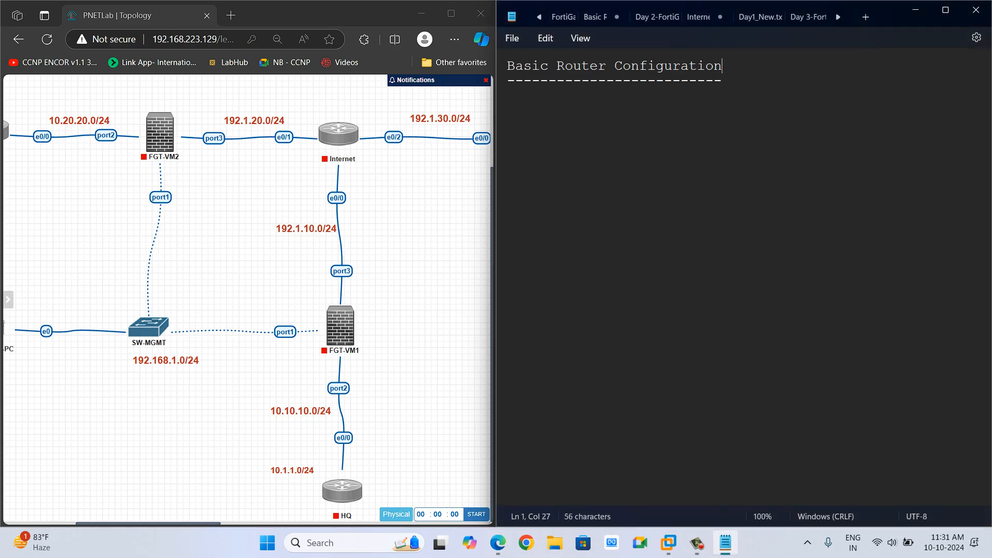
{"action": "type", "text": "-"}
{"action": "key", "text": "BackSpace"}
{"action": "type", "text": ":"}
{"action": "key", "text": "Down"}
{"action": "type", "text": "--"}
Add an "HQ" section label with a short dashed underline below the heading.
{"action": "key", "text": "Down"}
{"action": "key", "text": "Down"}
{"action": "key", "text": "Down"}
{"action": "type", "text": "H"}
{"action": "type", "text": "Q"}
{"action": "type", "text": "--"}
{"action": "type", "text": "Int "}
{"action": "type", "text": "E"}
{"action": "type", "text": "thernet"}
Write the Ethernet0/0 config lines: Int Ethernet0/0, No shut, Ip add 10.10.10.1 255.255.255.0.
{"action": "key", "text": "BackSpace"}
{"action": "type", "text": "0"}
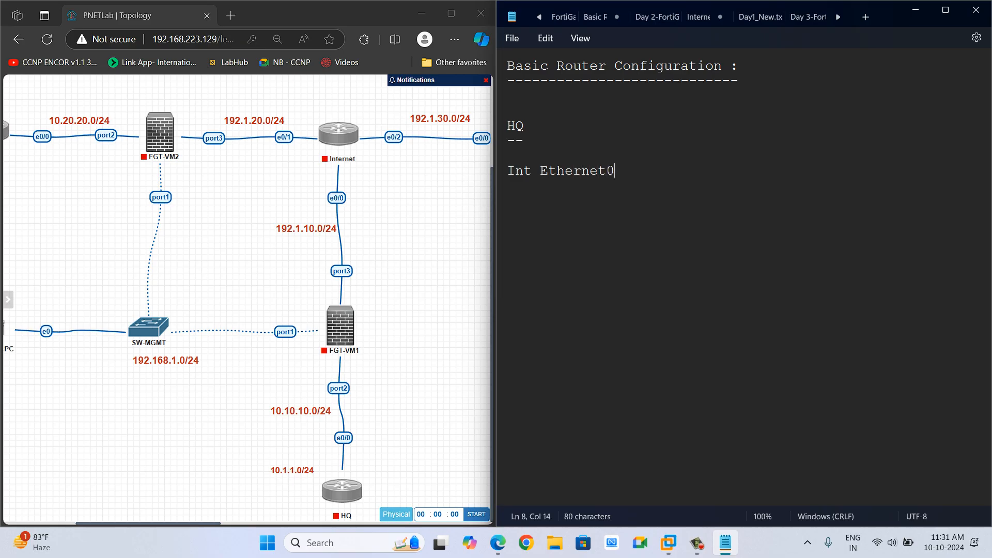
{"action": "type", "text": "/0 "}
{"action": "type", "text": "No shut"}
{"action": "key", "text": "Return"}
{"action": "type", "text": "Ip add "}
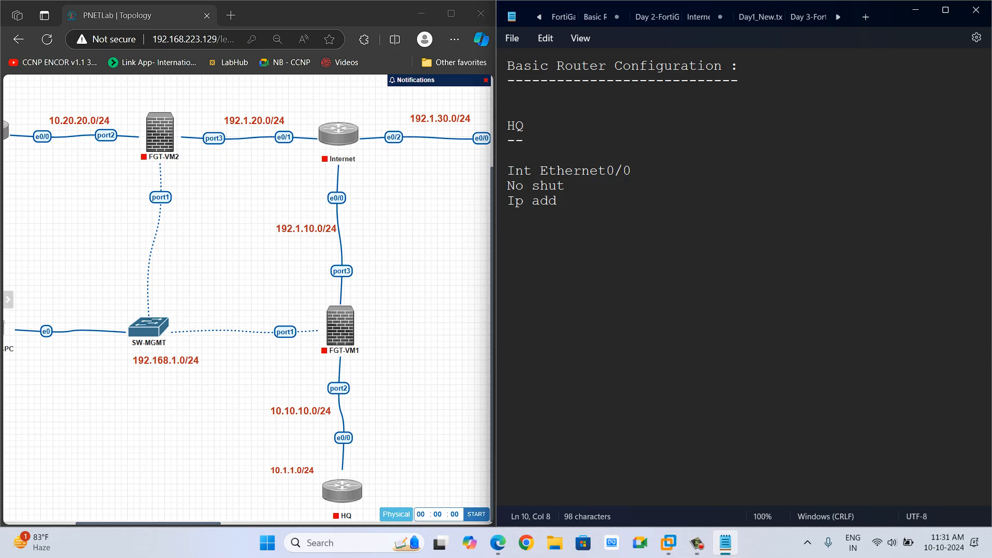
{"action": "type", "text": "10.10.10.1 255.255."}
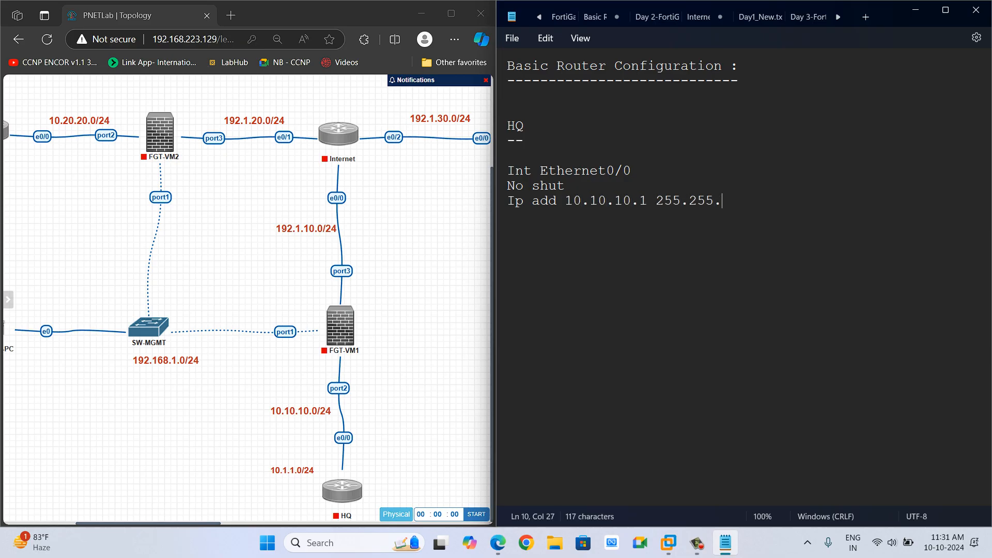
{"action": "type", "text": "255.0"}
{"action": "key", "text": "Return"}
Write the loopback config lines: Int loopback0 and Ip address 10.1.1.1 255.255.255.0.
{"action": "type", "text": "Int L0"}
{"action": "key", "text": "Return"}
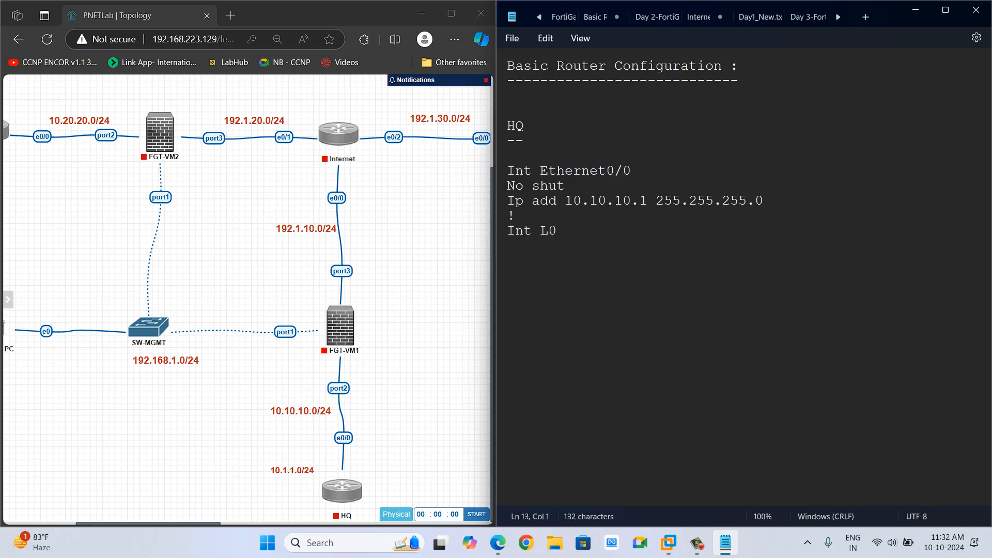
{"action": "type", "text": "Ipad"}
{"action": "key", "text": "BackSpace"}
{"action": "key", "text": "BackSpace"}
{"action": "type", "text": "address"}
{"action": "key", "text": "BackSpace"}
{"action": "key", "text": "BackSpace"}
{"action": "key", "text": "BackSpace"}
{"action": "key", "text": "BackSpace"}
{"action": "key", "text": "BackSpace"}
{"action": "type", "text": "lop"}
{"action": "key", "text": "BackSpace"}
{"action": "type", "text": "opback"}
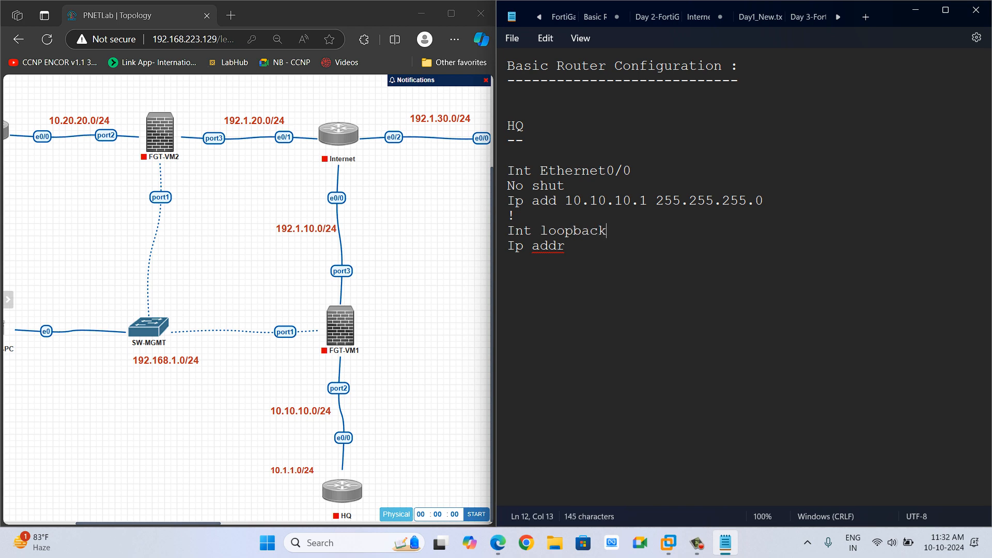
{"action": "type", "text": "0"}
{"action": "key", "text": "Down"}
{"action": "type", "text": "ess 10.1.1.1 255.255.255.0"}
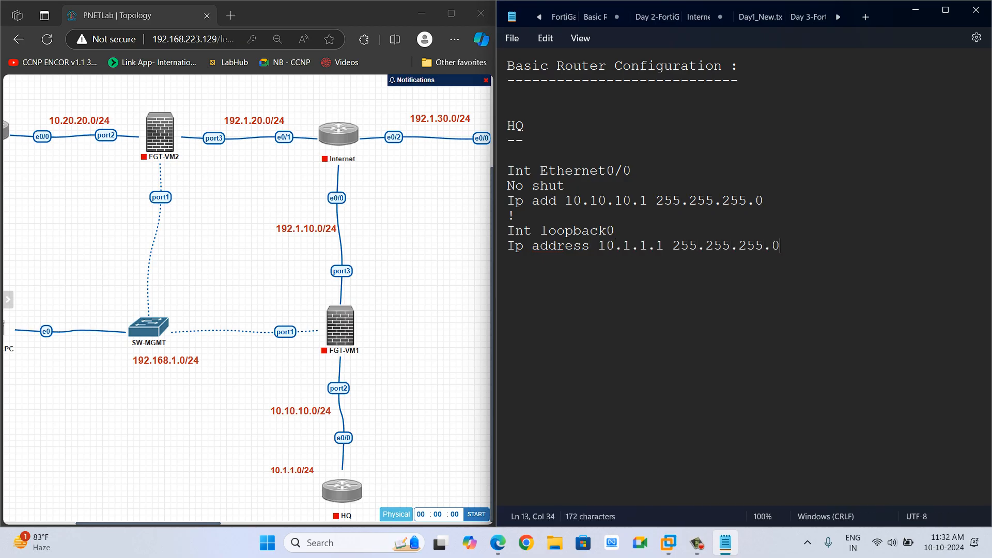
{"action": "key", "text": "Return"}
{"action": "type", "text": "Int"}
{"action": "key", "text": "BackSpace"}
{"action": "key", "text": "BackSpace"}
{"action": "key", "text": "BackSpace"}
{"action": "key", "text": "BackSpace"}
Insert a "Hostname HQ" line followed by "!" under the HQ label.
{"action": "left_click", "coordinate": [509, 155]}
{"action": "type", "text": "Hostanem"}
{"action": "key", "text": "BackSpace"}
{"action": "key", "text": "BackSpace"}
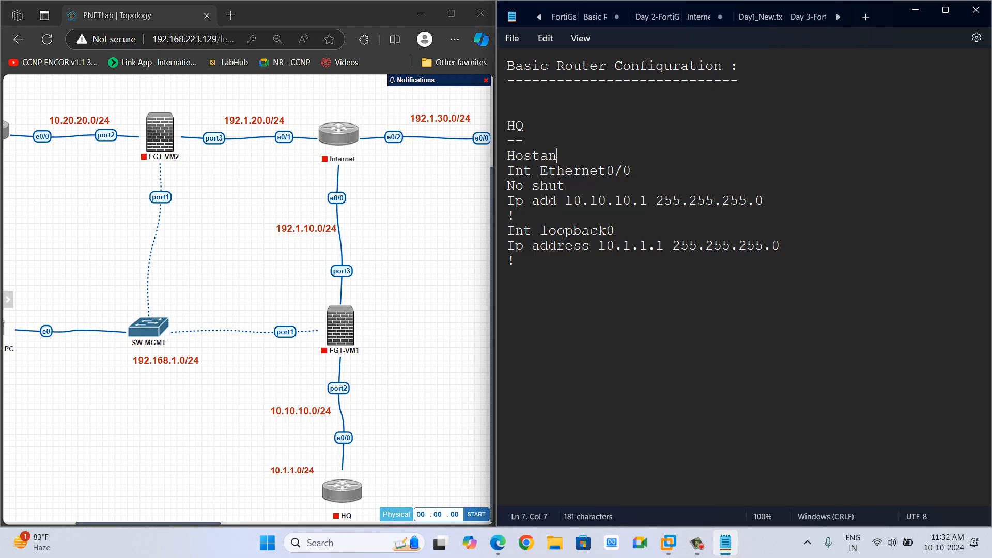
{"action": "type", "text": "ame"}
{"action": "key", "text": "BackSpace"}
{"action": "key", "text": "BackSpace"}
{"action": "key", "text": "BackSpace"}
{"action": "key", "text": "BackSpace"}
{"action": "key", "text": "BackSpace"}
{"action": "type", "text": "name H"}
{"action": "key", "text": "BackSpace"}
{"action": "type", "text": "HQ"}
{"action": "key", "text": "Return"}
{"action": "type", "text": "!"}
{"action": "key", "text": "Return"}
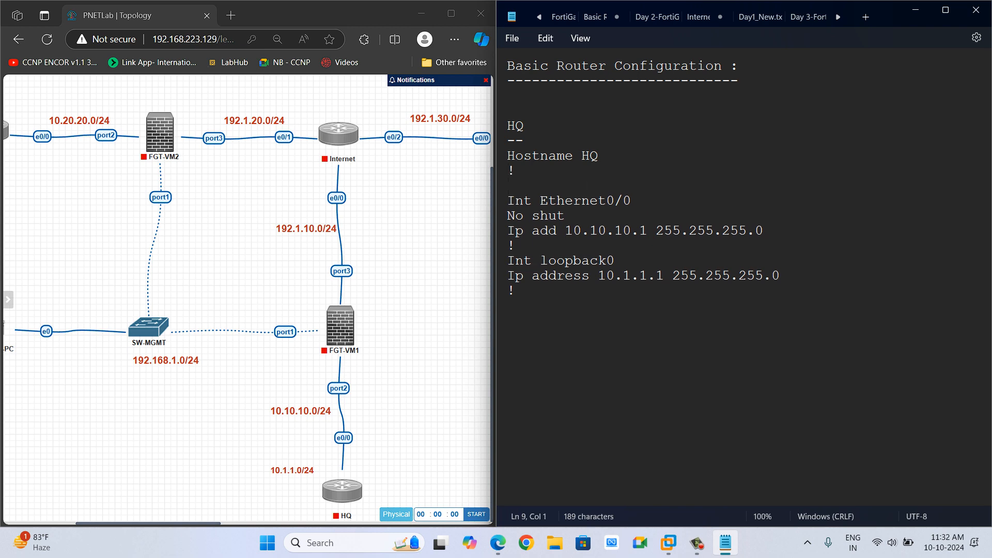
Add a "Line vty 0 4" block with "transport input all" after the hostname.
{"action": "type", "text": "Line vty 0 4"}
{"action": "key", "text": "Return"}
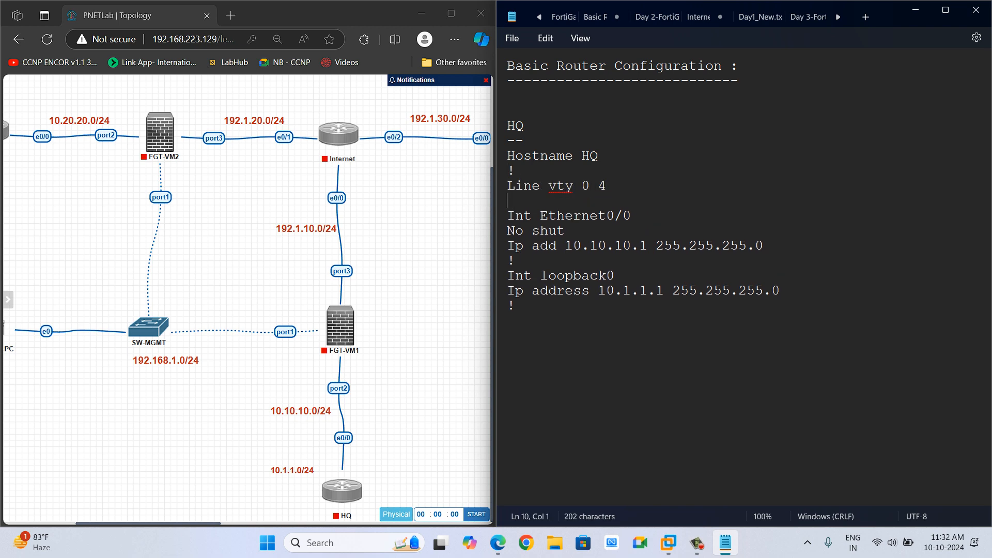
{"action": "type", "text": "Tran"}
{"action": "key", "text": "BackSpace"}
{"action": "key", "text": "BackSpace"}
{"action": "key", "text": "BackSpace"}
{"action": "key", "text": "BackSpace"}
{"action": "type", "text": "transport "}
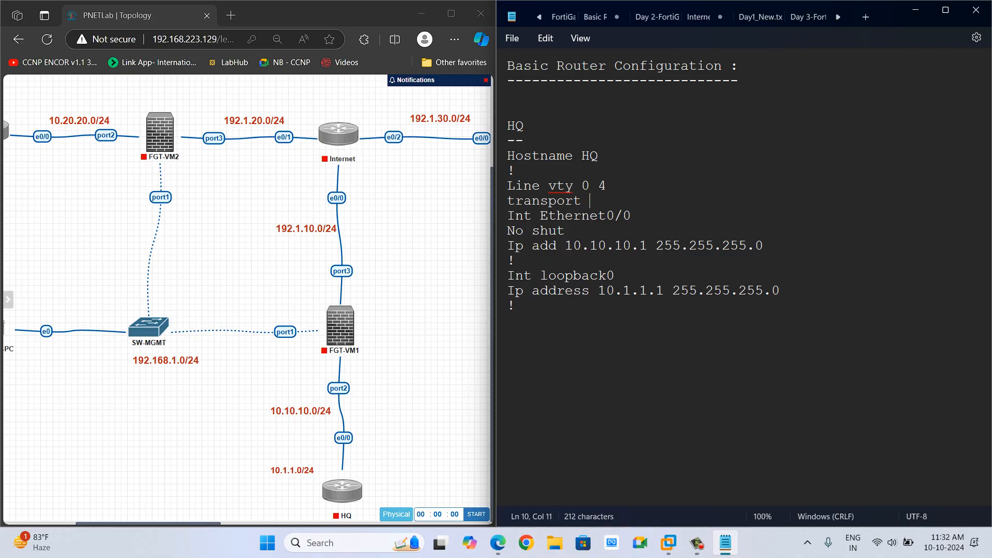
{"action": "type", "text": "input all"}
{"action": "key", "text": "Return"}
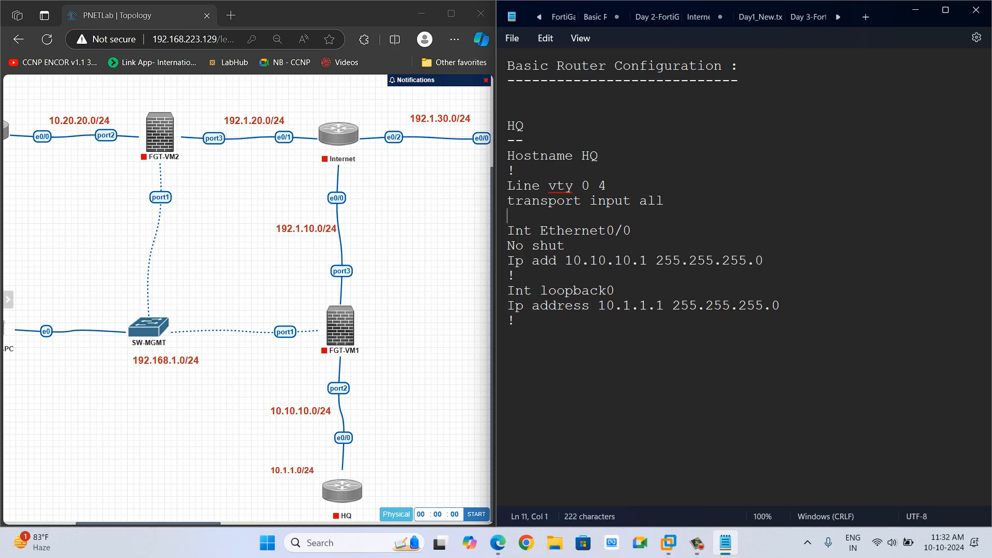
Add the vty password line followed by "!" to close the block.
{"action": "type", "text": "oas"}
{"action": "key", "text": "BackSpace"}
{"action": "key", "text": "BackSpace"}
{"action": "key", "text": "BackSpace"}
{"action": "type", "text": "password cisco"}
{"action": "key", "text": "Return"}
{"action": "type", "text": "!"}
{"action": "key", "text": "Return"}
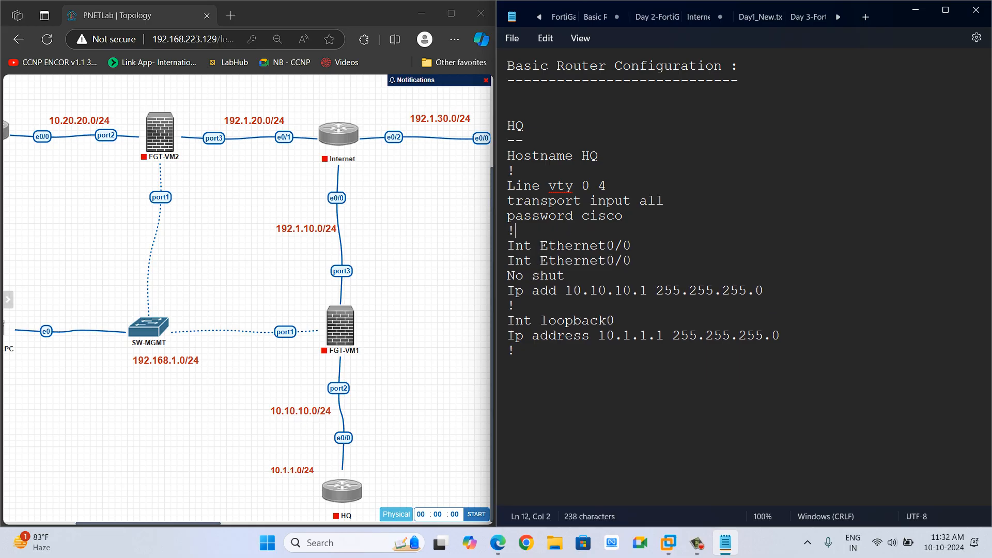
Add a "Line console 0" block with a "No exec-timeout" line below the vty block.
{"action": "type", "text": "Line console 0"}
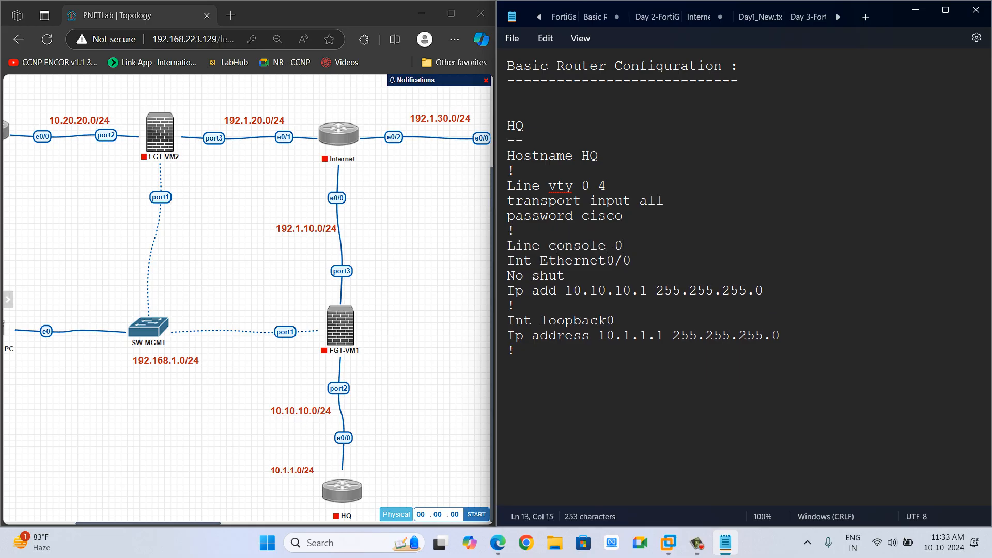
{"action": "key", "text": "Return"}
{"action": "type", "text": "No "}
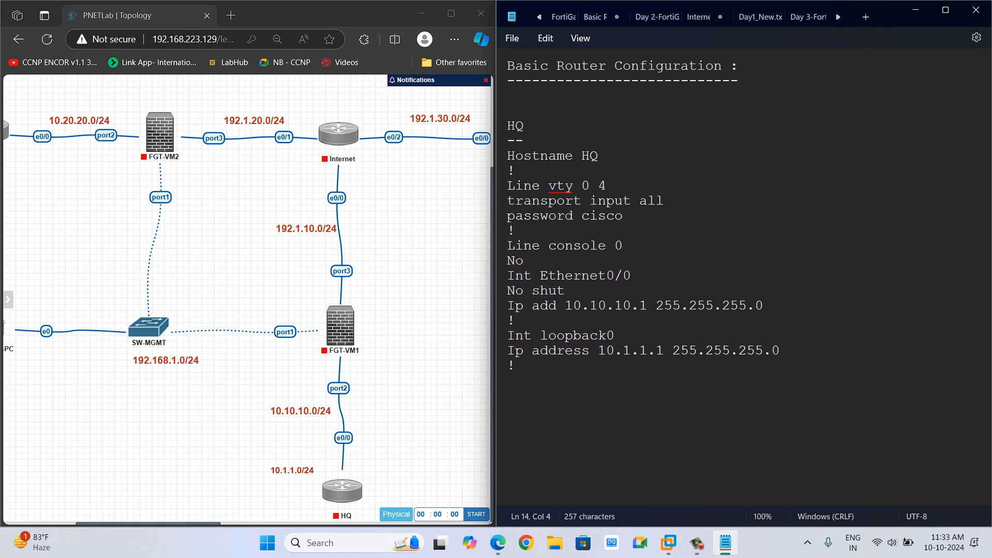
{"action": "type", "text": "exec-timeout"}
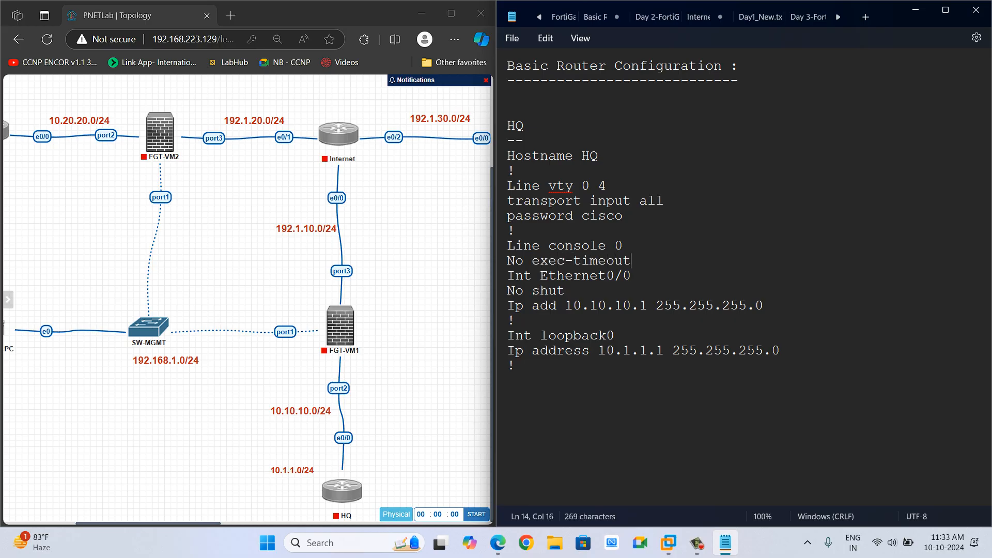
{"action": "key", "text": "Return"}
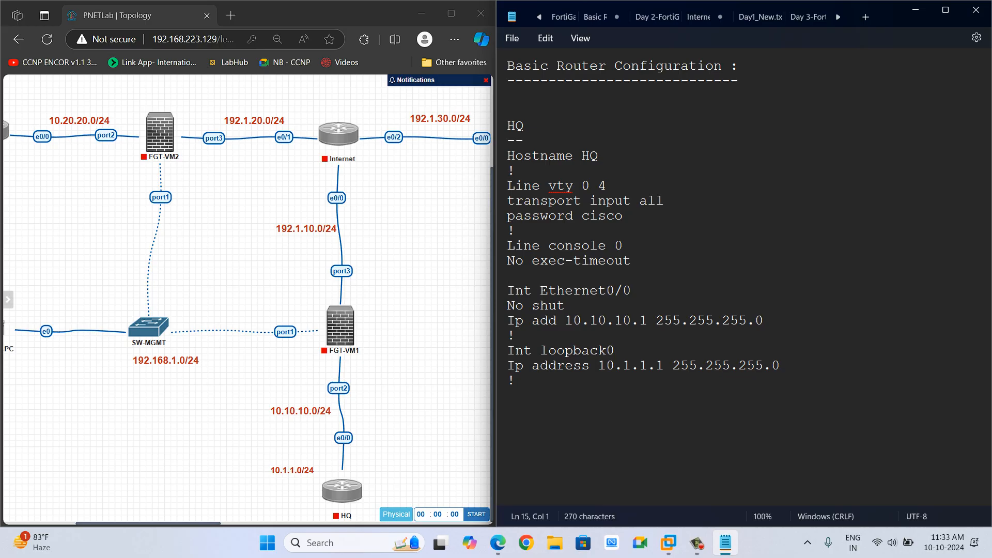
Add a "Logging synchronous" line to the console block.
{"action": "type", "text": "Logging sysn"}
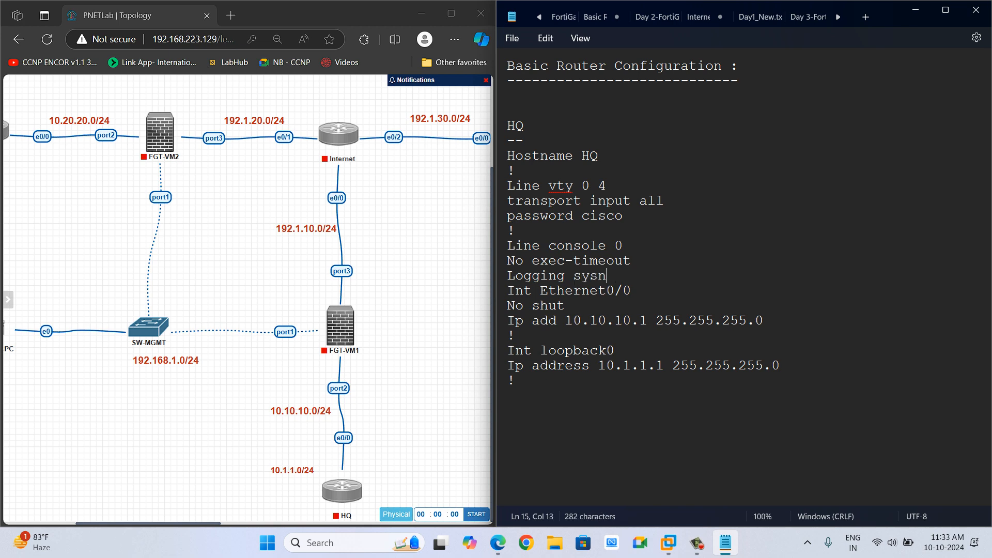
{"action": "key", "text": "BackSpace"}
{"action": "key", "text": "BackSpace"}
{"action": "type", "text": "nchronous"}
{"action": "key", "text": "Return"}
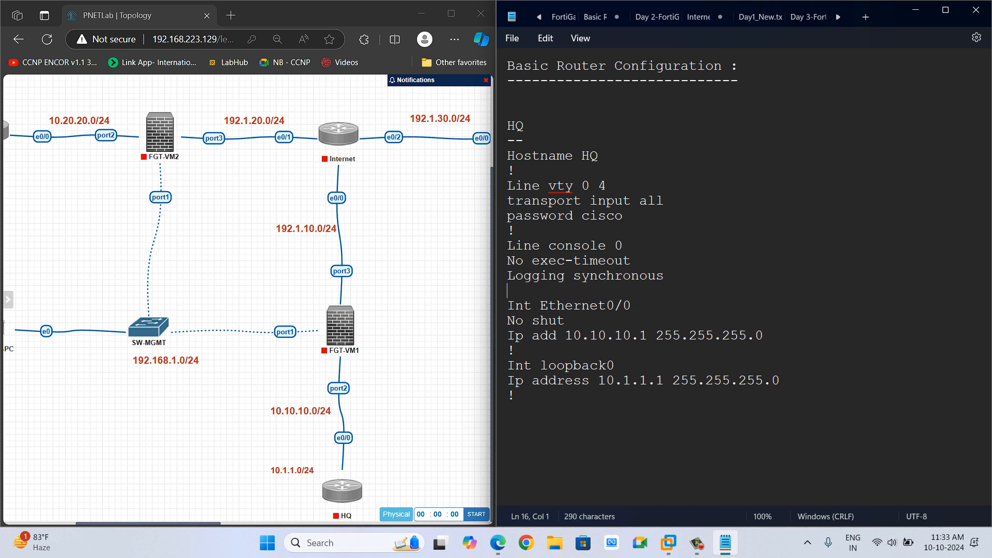
Close the console block with "!" and add a "No ip domain-lookup" line followed by "!".
{"action": "type", "text": "!"}
{"action": "key", "text": "Return"}
{"action": "type", "text": "No ip doma"}
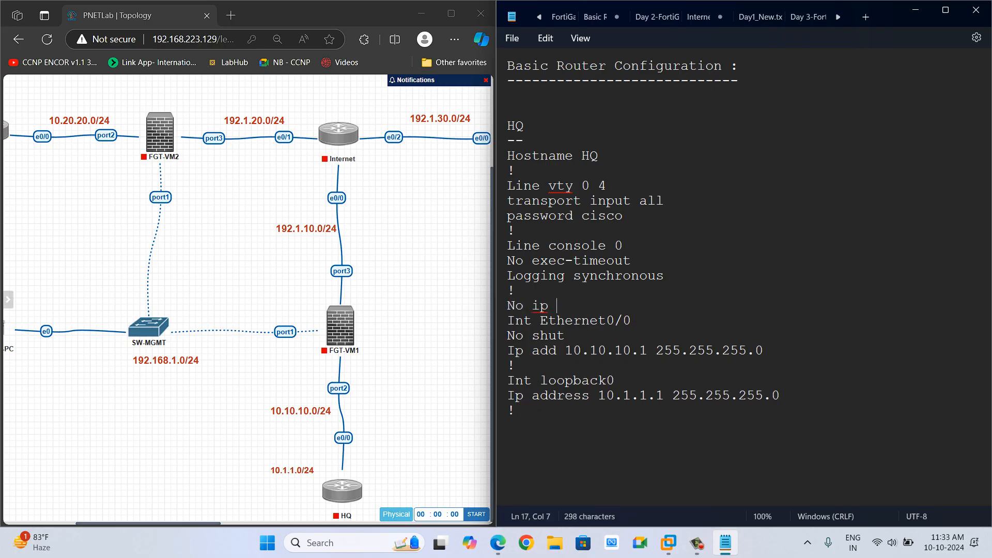
{"action": "key", "text": "BackSpace"}
{"action": "key", "text": "BackSpace"}
{"action": "key", "text": "BackSpace"}
{"action": "key", "text": "BackSpace"}
{"action": "type", "text": "domain-lookup"}
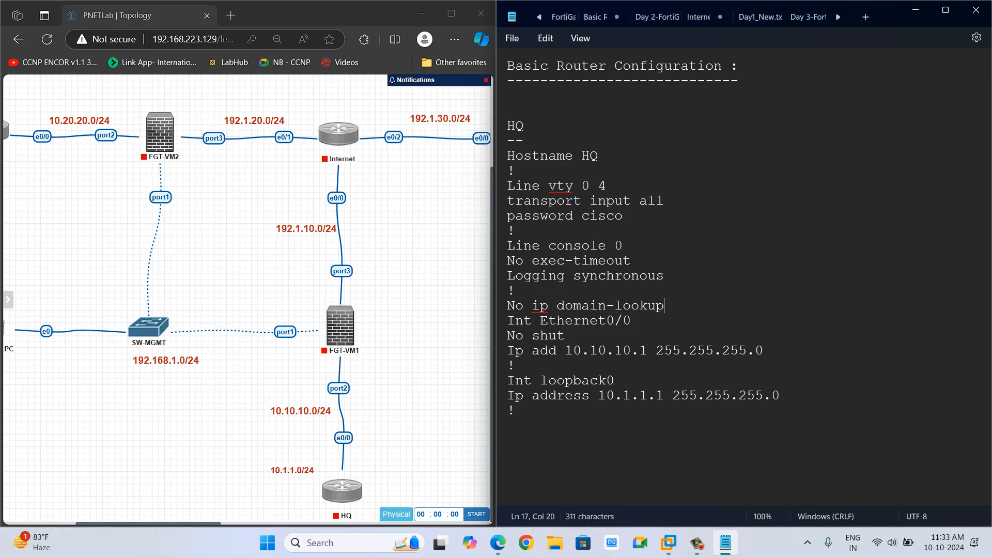
{"action": "key", "text": "Return"}
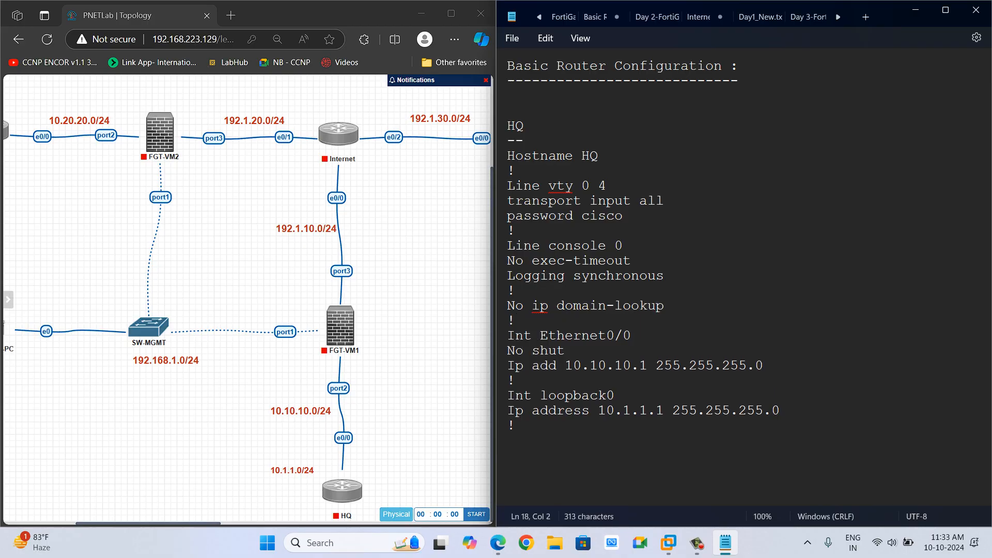
Append a "Router ospf 1" block with "router-id 10.1.1.1" at the end of the notes.
{"action": "left_click", "coordinate": [516, 425]}
{"action": "type", "text": "Router o"}
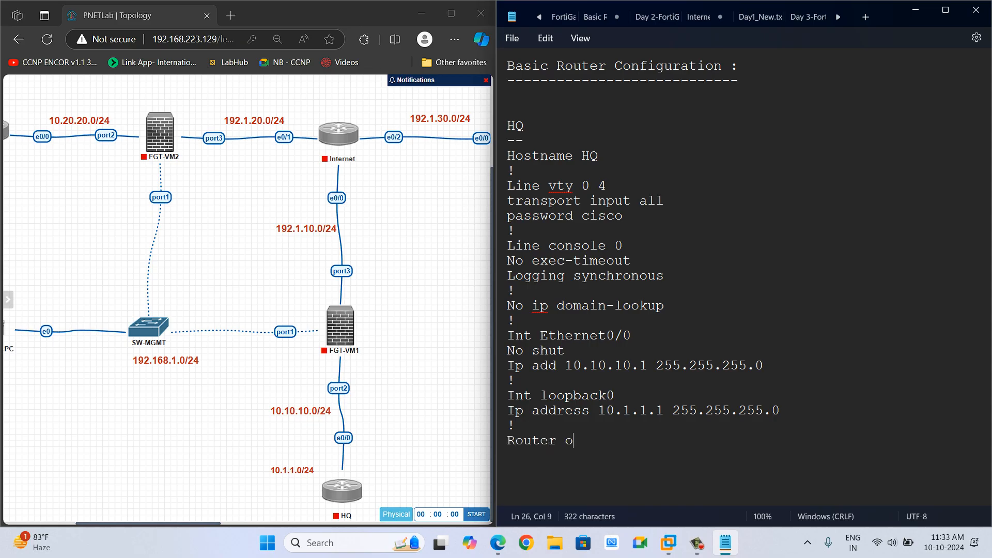
{"action": "type", "text": "spf 1"}
{"action": "key", "text": "Return"}
{"action": "type", "text": "router -id "}
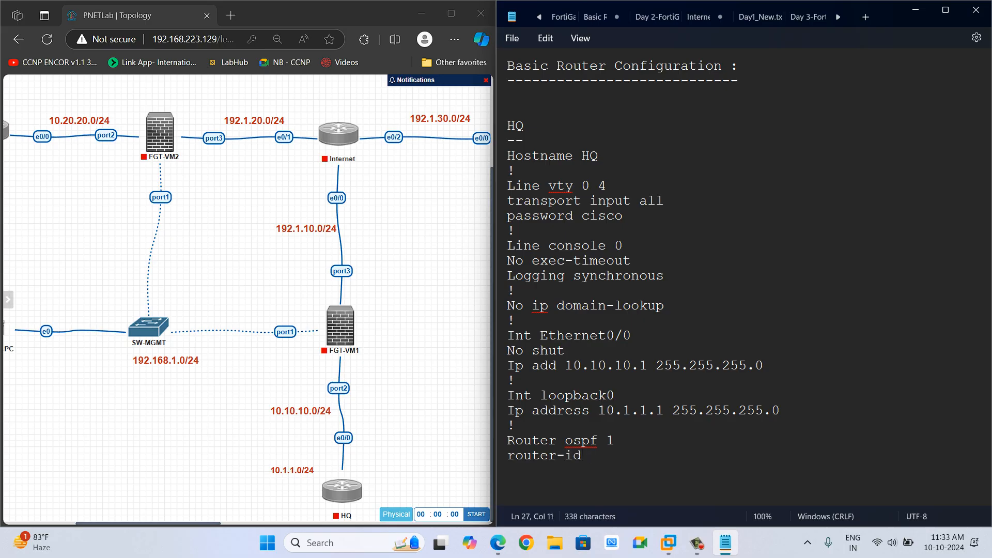
{"action": "type", "text": "10.10.10.1"}
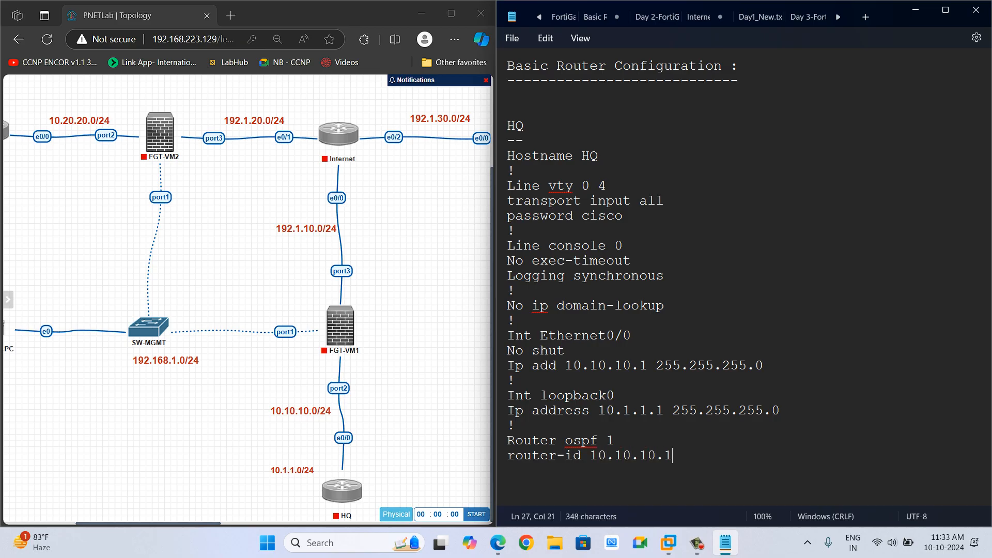
{"action": "key", "text": "BackSpace"}
{"action": "key", "text": "BackSpace"}
{"action": "key", "text": "BackSpace"}
{"action": "key", "text": "BackSpace"}
{"action": "key", "text": "BackSpace"}
{"action": "key", "text": "BackSpace"}
{"action": "type", "text": ".1.1."}
{"action": "key", "text": "BackSpace"}
{"action": "key", "text": "Return"}
Add the OSPF statement "network 10.10.10.0 0.0.0.255 area 0".
{"action": "type", "text": "Network"}
{"action": "key", "text": "BackSpace"}
{"action": "key", "text": "BackSpace"}
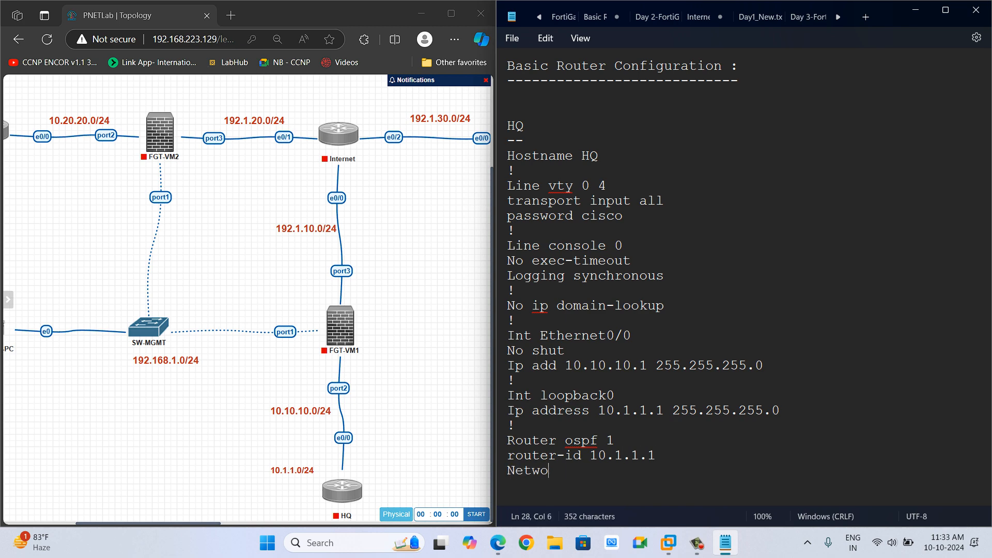
{"action": "key", "text": "BackSpace"}
{"action": "key", "text": "BackSpace"}
{"action": "key", "text": "BackSpace"}
{"action": "key", "text": "BackSpace"}
{"action": "key", "text": "BackSpace"}
{"action": "type", "text": "network 10.10.10.0 0.0"}
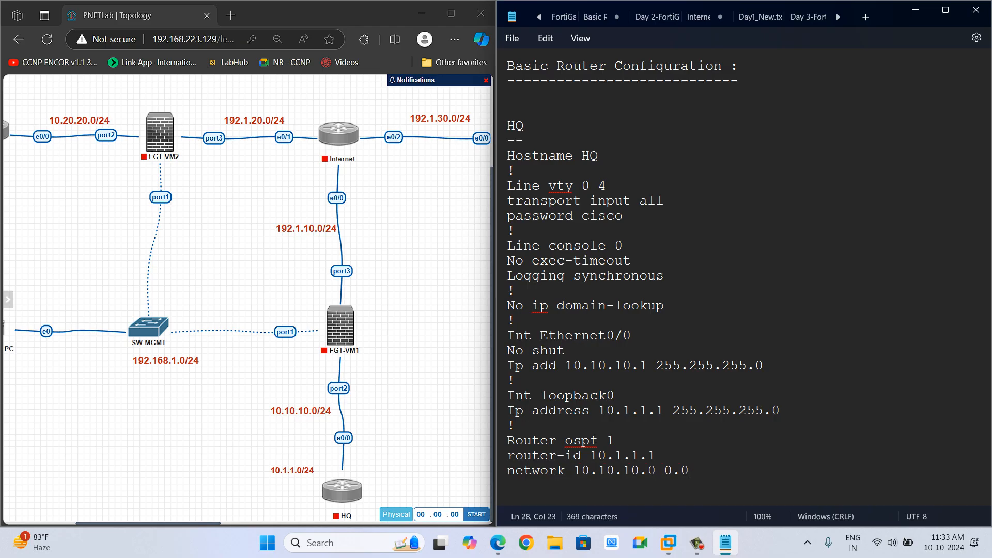
{"action": "type", "text": ".0.255 area "}
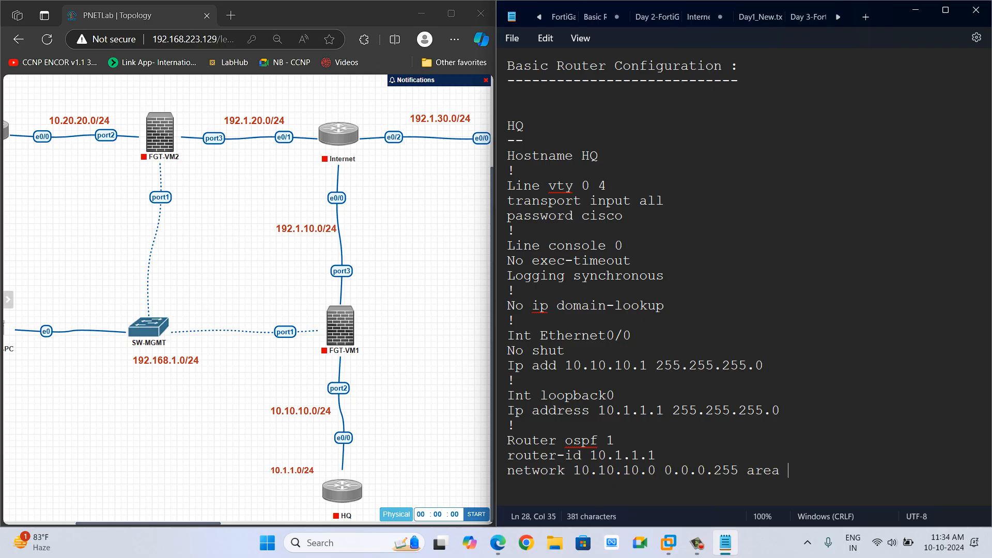
{"action": "type", "text": "0"}
{"action": "key", "text": "Return"}
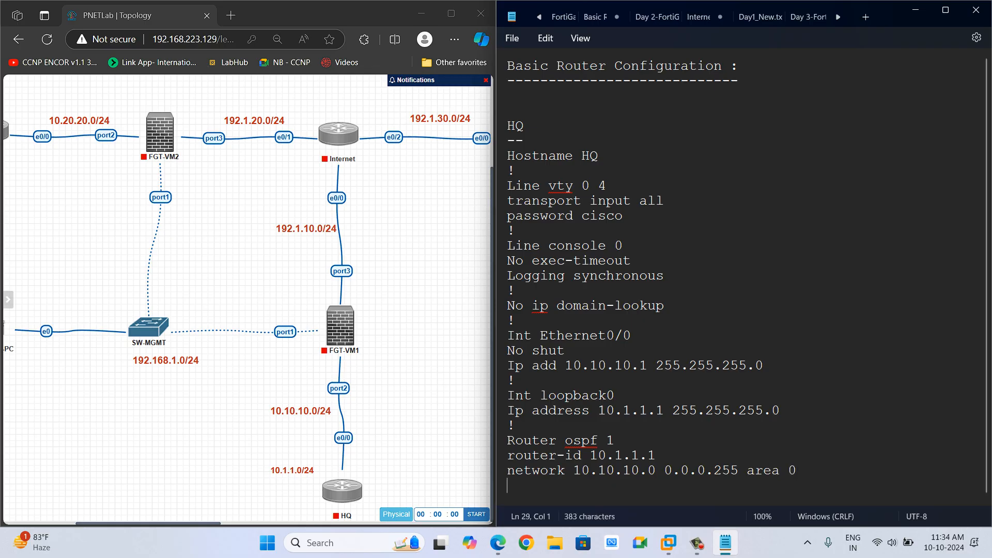
Add the OSPF statement "network 10.1.1.0 0.0.0.255 area 0".
{"action": "type", "text": "network "}
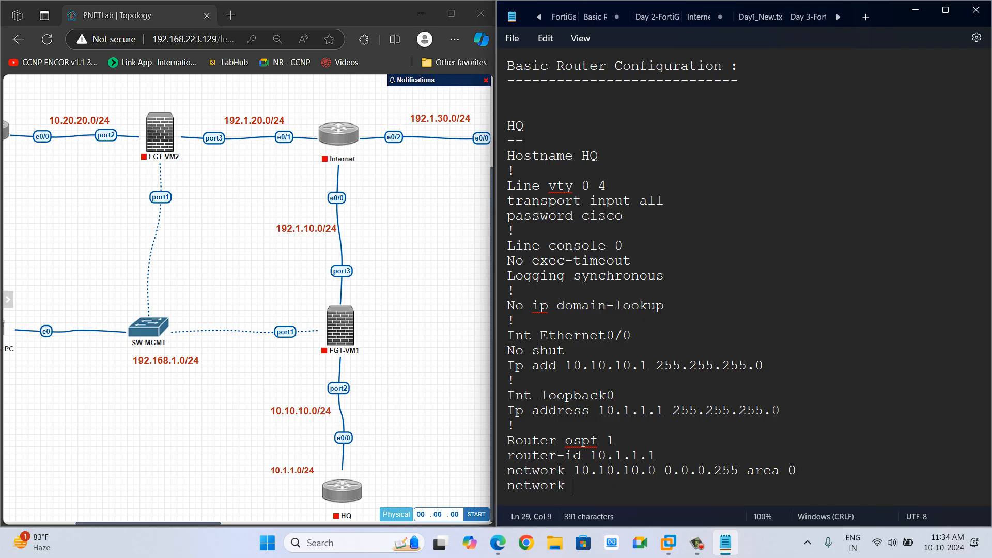
{"action": "type", "text": "10.1.1.0 0.0.0."}
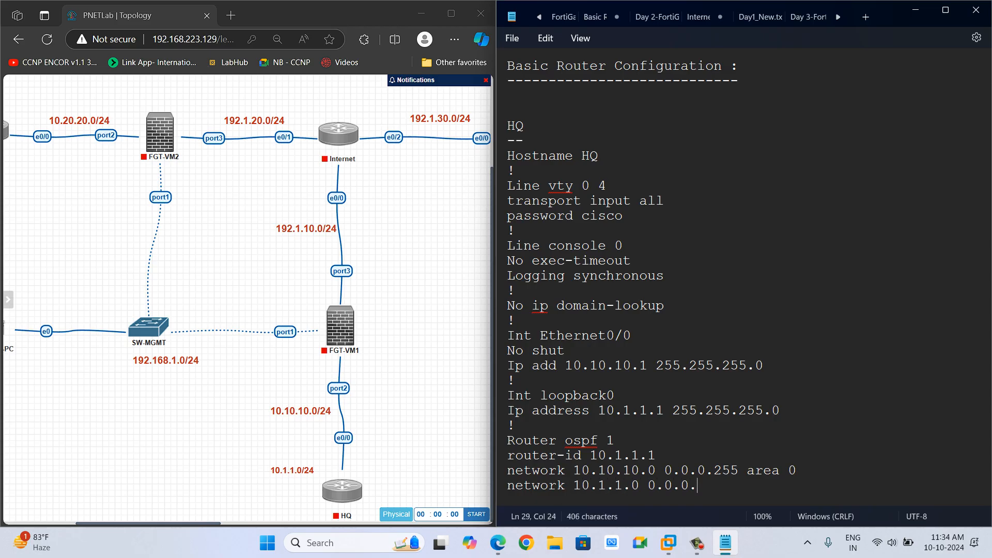
{"action": "type", "text": "255 are"}
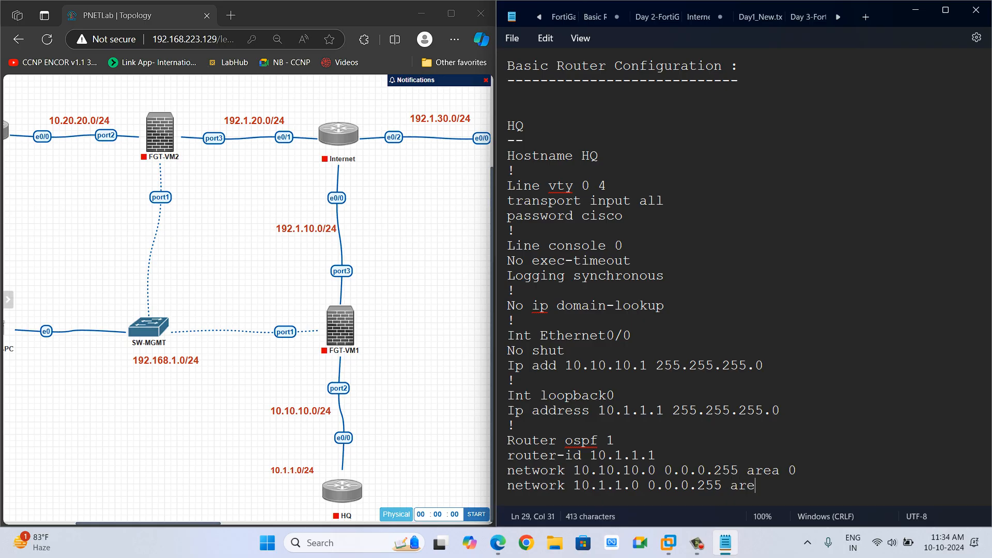
{"action": "type", "text": "a 0"}
{"action": "key", "text": "Return"}
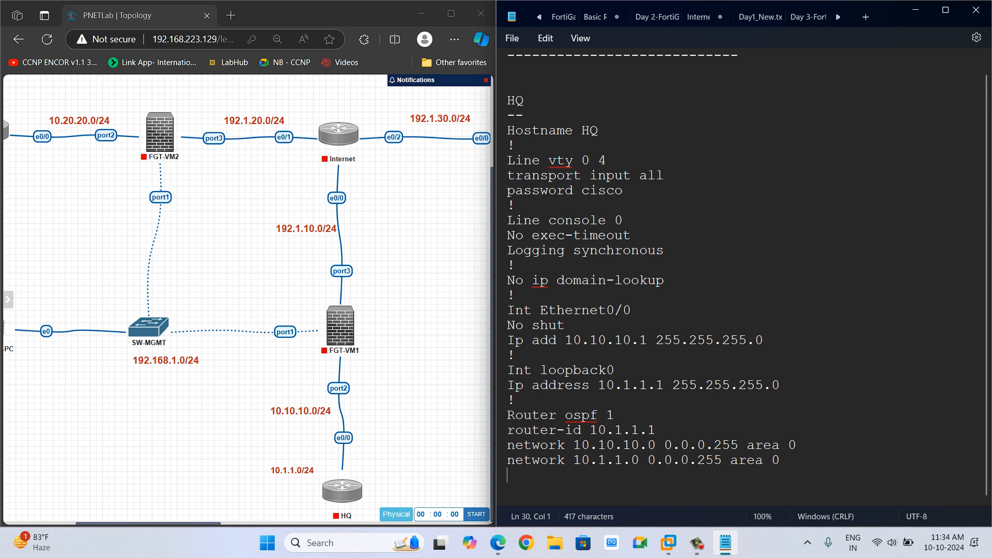
Insert "ip ospf network point-to-point" under the loopback0 address line.
{"action": "left_click", "coordinate": [781, 385]}
{"action": "key", "text": "Return"}
{"action": "type", "text": "ip os"}
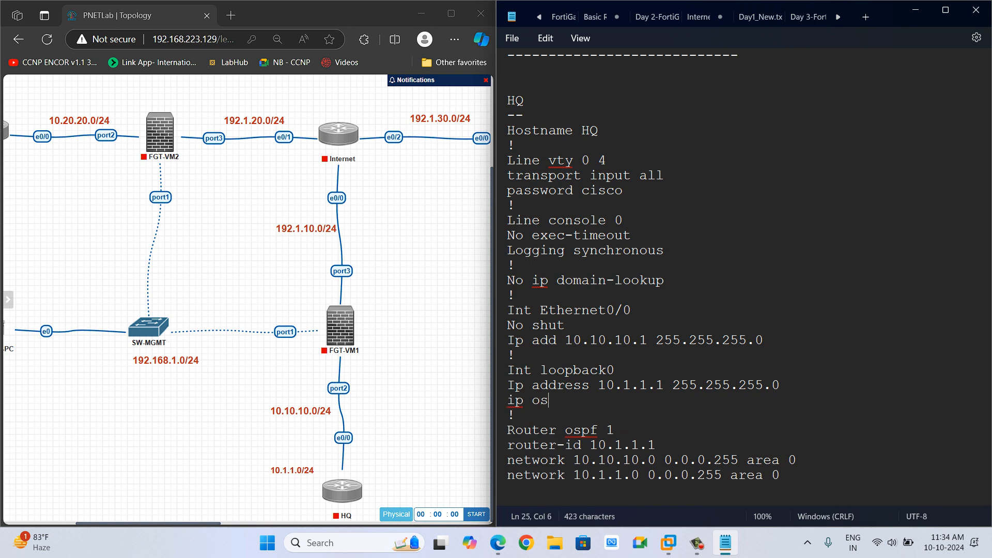
{"action": "type", "text": "pf network p"}
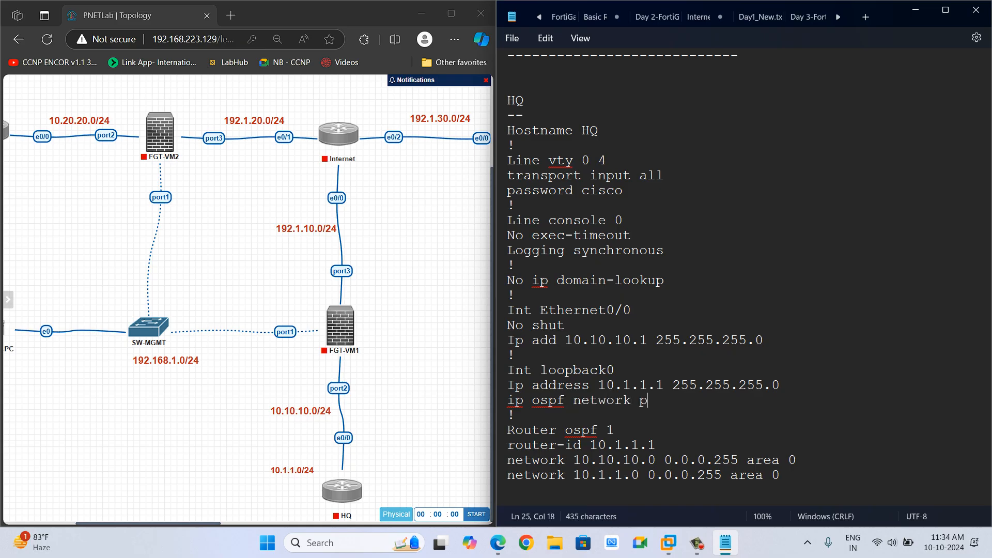
{"action": "type", "text": "oint-to-point"}
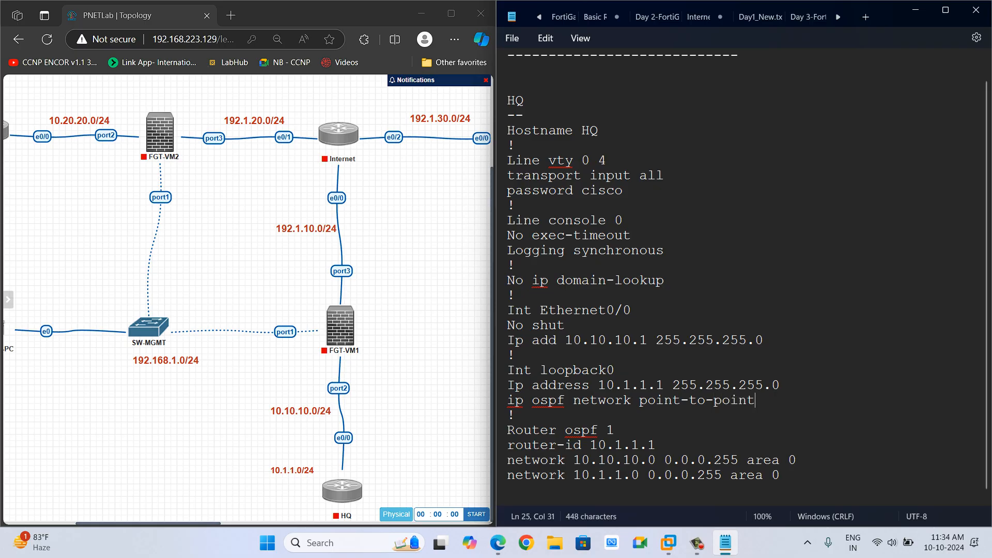
Duplicate the whole HQ configuration block below the existing notes, separated by blank lines.
{"action": "scroll", "coordinate": [742, 279], "scroll_direction": "down", "scroll_amount": 1}
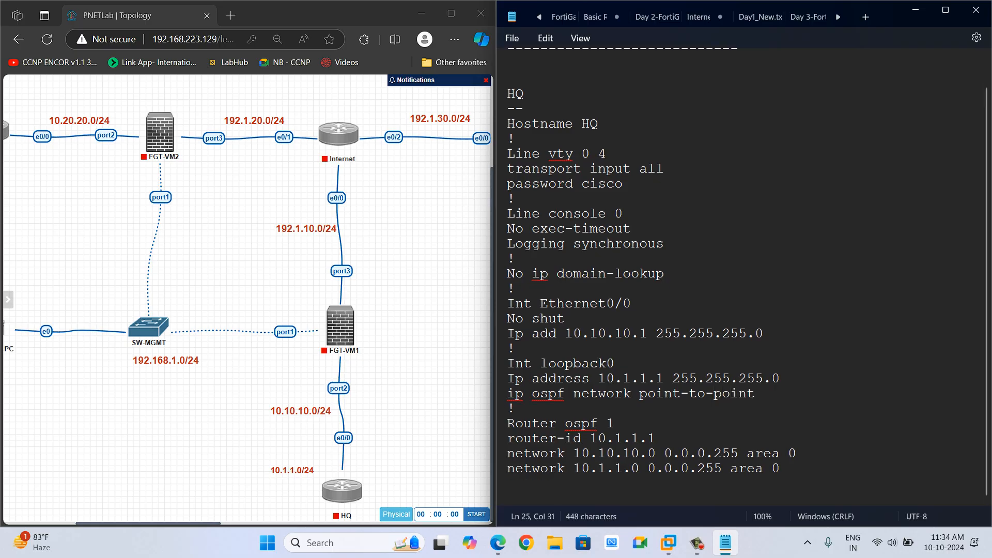
{"action": "left_click", "coordinate": [781, 468]}
{"action": "key", "text": "Return"}
{"action": "key", "text": "Return"}
{"action": "mouse_move", "coordinate": [356, 486]}
{"action": "left_click_drag", "start_coordinate": [664, 274], "coordinate": [507, 125]}
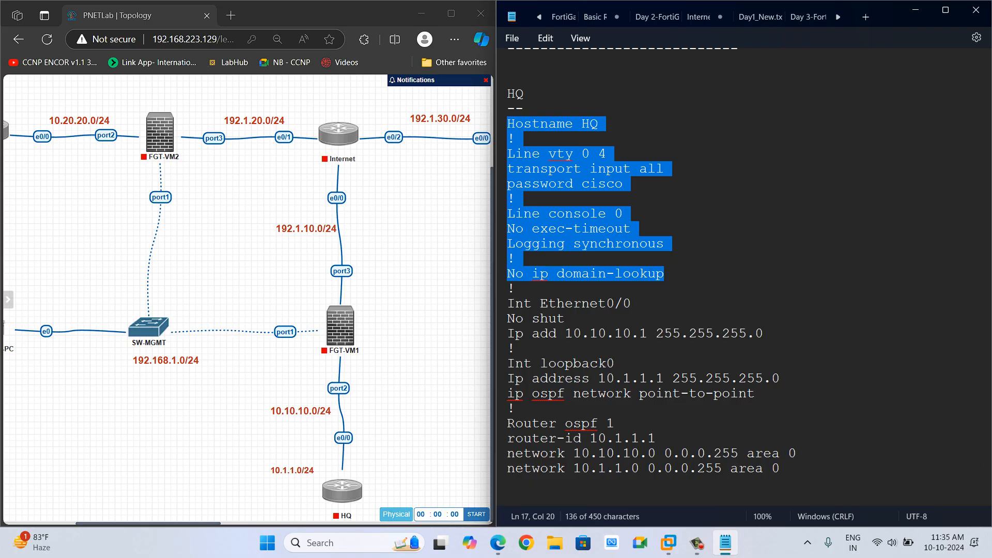
{"action": "scroll", "coordinate": [748, 282], "scroll_direction": "down", "scroll_amount": 1}
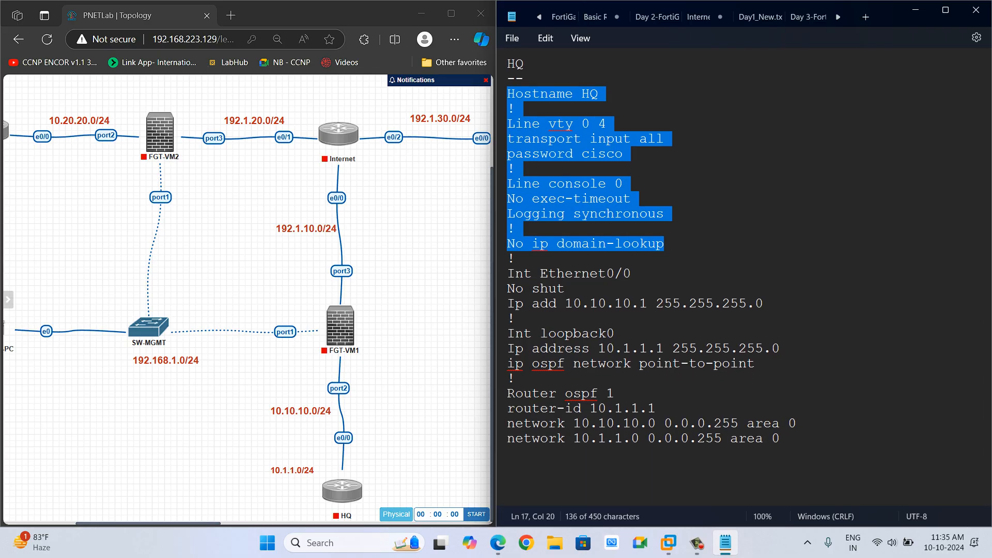
{"action": "left_click", "coordinate": [509, 469]}
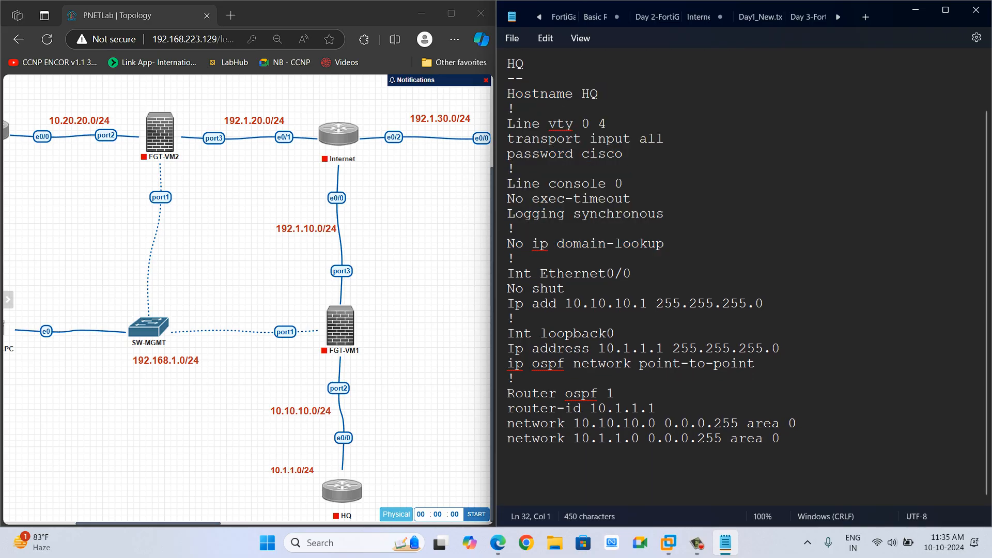
{"action": "scroll", "coordinate": [207, 300], "scroll_direction": "left", "scroll_amount": 5}
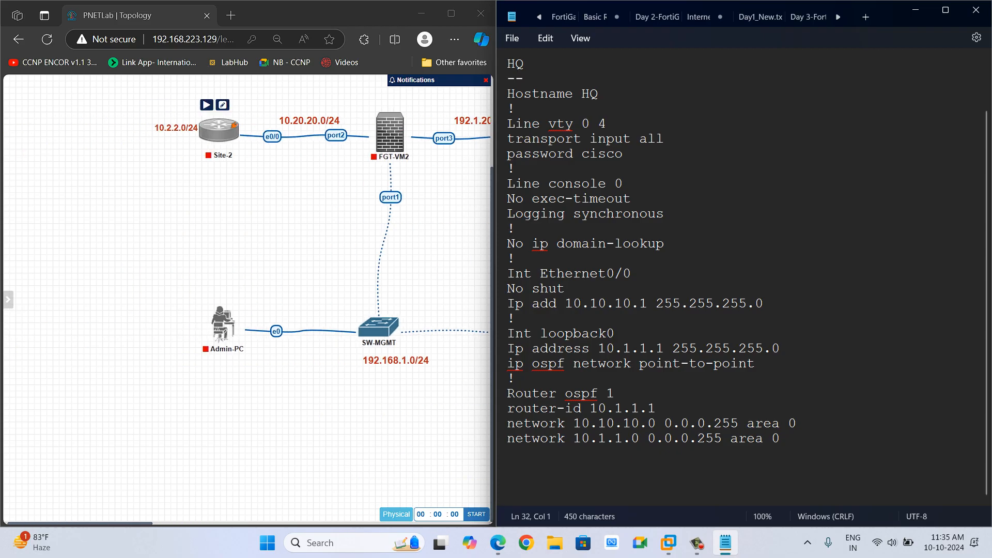
{"action": "scroll", "coordinate": [219, 132], "scroll_direction": "right", "scroll_amount": 1}
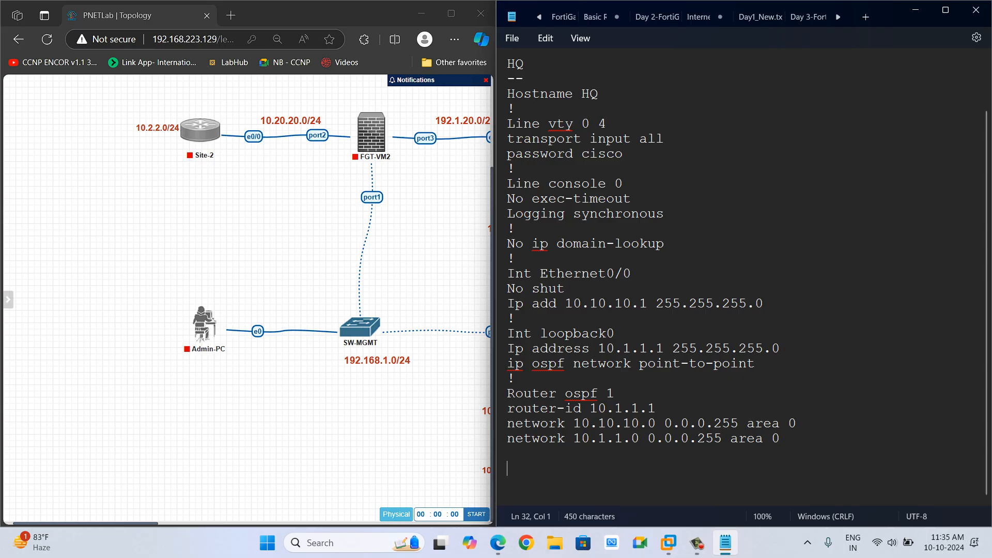
{"action": "left_click_drag", "start_coordinate": [507, 64], "coordinate": [508, 468]}
{"action": "key", "text": "ctrl+c"}
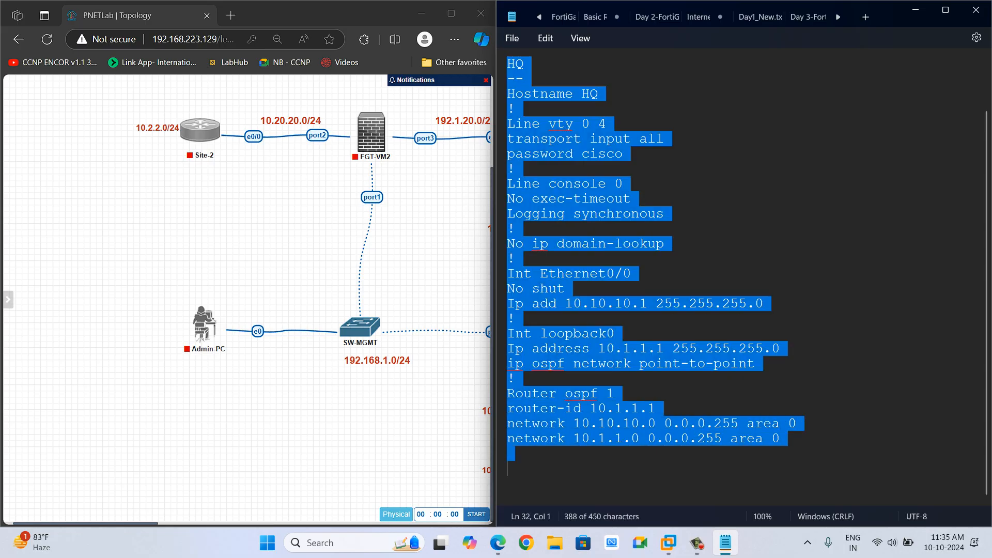
{"action": "key", "text": "Down"}
{"action": "key", "text": "Return"}
{"action": "key", "text": "Return"}
{"action": "key", "text": "ctrl+v"}
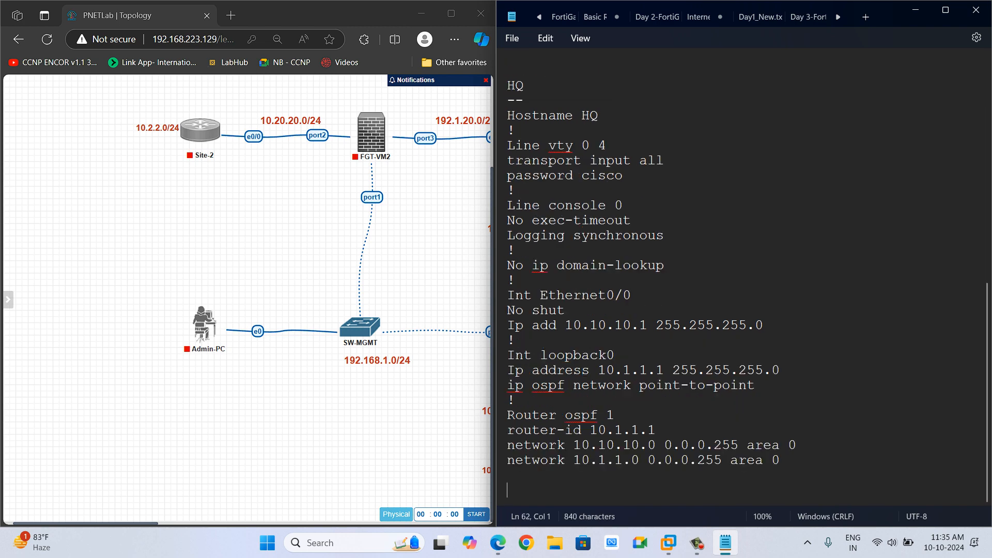
Rename the copied block's label to "Site-2" with a "------" underline.
{"action": "left_click", "coordinate": [525, 86]}
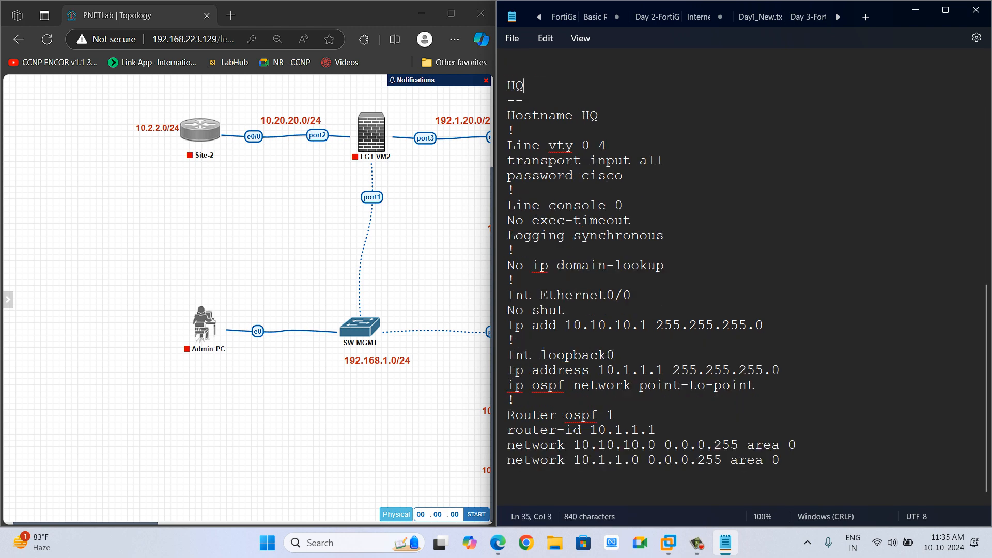
{"action": "key", "text": "BackSpace"}
{"action": "key", "text": "BackSpace"}
{"action": "type", "text": "Site-2 "}
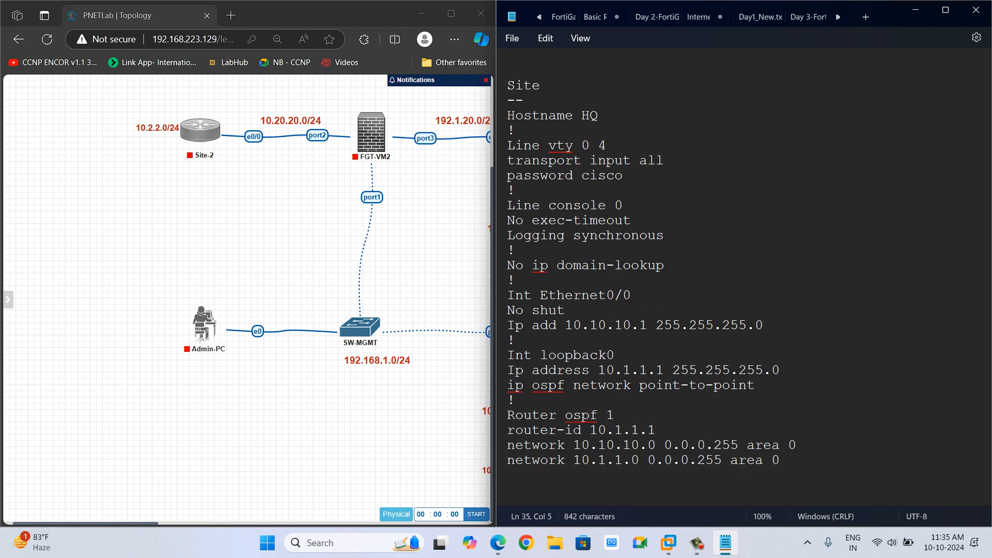
{"action": "type", "text": "----"}
Set the Site-2 block's hostname to Site-2.
{"action": "left_click", "coordinate": [598, 115]}
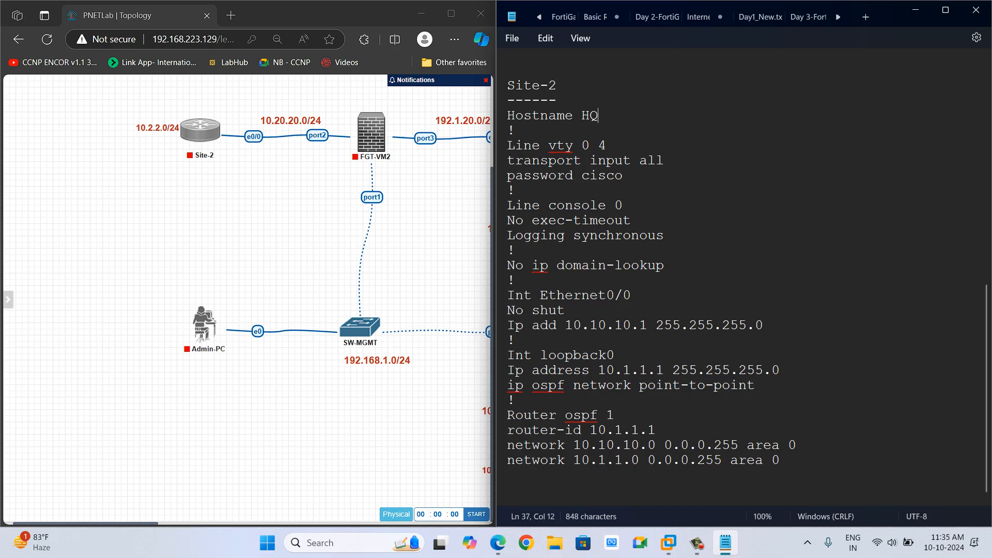
{"action": "key", "text": "BackSpace"}
{"action": "key", "text": "BackSpace"}
{"action": "type", "text": "Site-"}
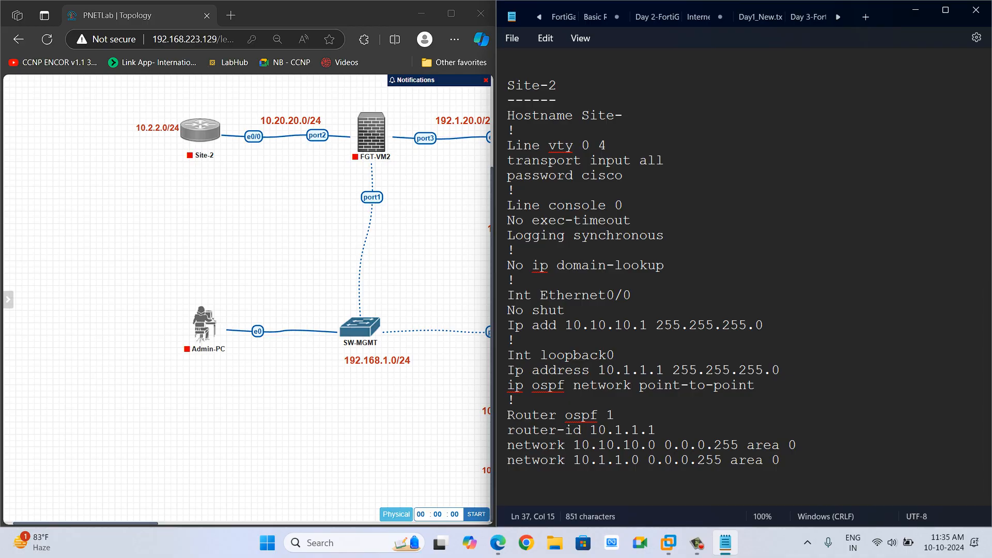
{"action": "type", "text": "2"}
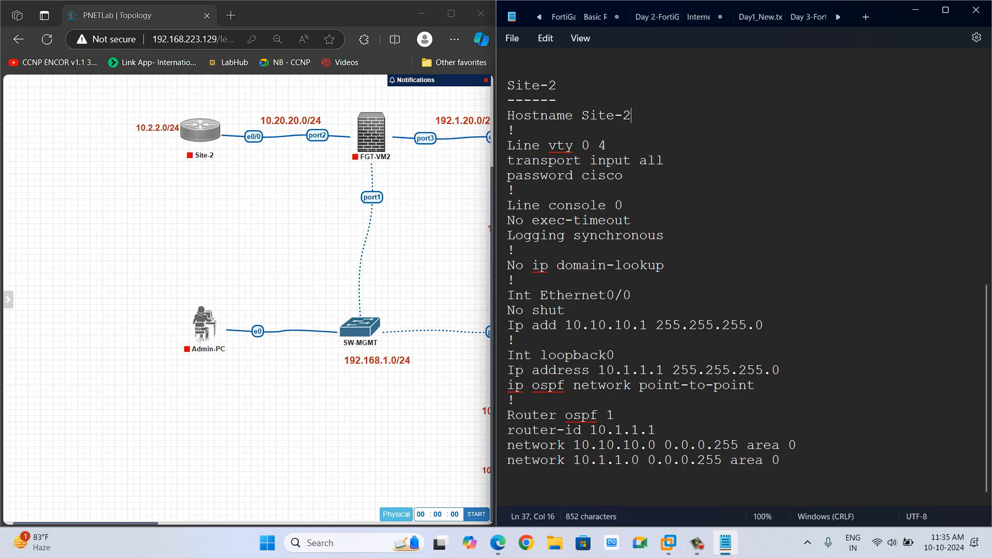
Set the Site-2 Ethernet0/0 address to 10.20.20.2 255.255.255.0.
{"action": "left_click", "coordinate": [606, 326]}
{"action": "key", "text": "BackSpace"}
{"action": "key", "text": "BackSpace"}
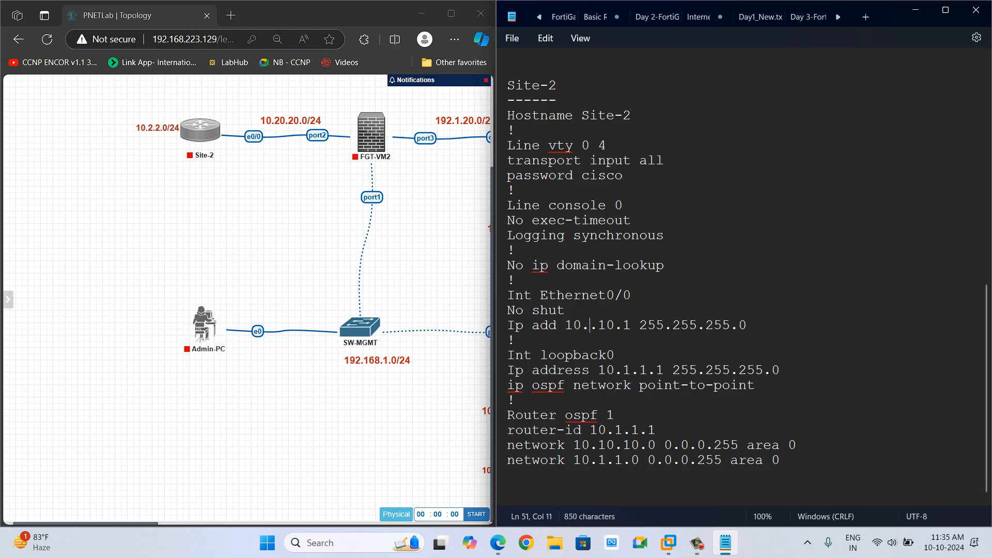
{"action": "type", "text": "20"}
{"action": "key", "text": "Right"}
{"action": "key", "text": "BackSpace"}
{"action": "key", "text": "BackSpace"}
{"action": "type", "text": "20"}
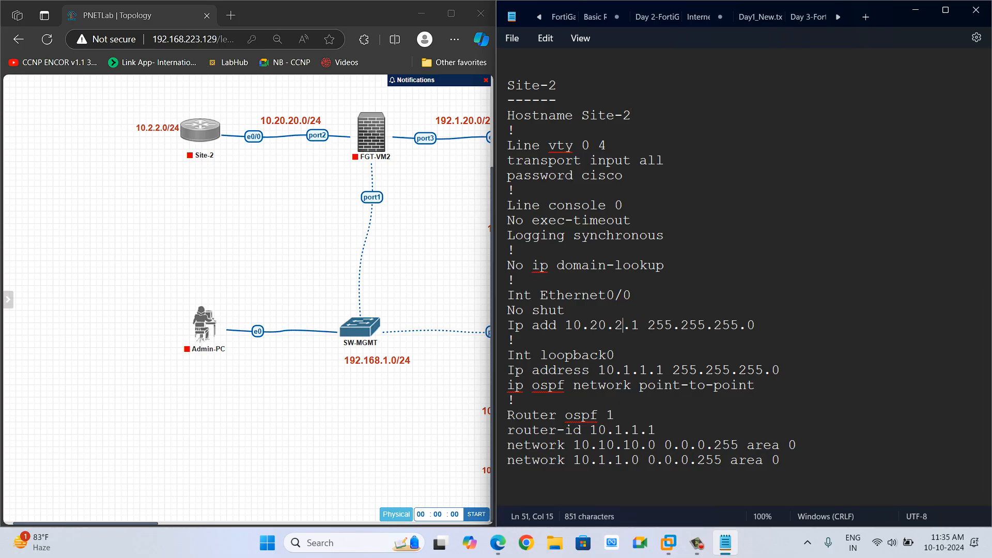
{"action": "key", "text": "Right"}
{"action": "key", "text": "Right"}
{"action": "key", "text": "BackSpace"}
{"action": "type", "text": "2"}
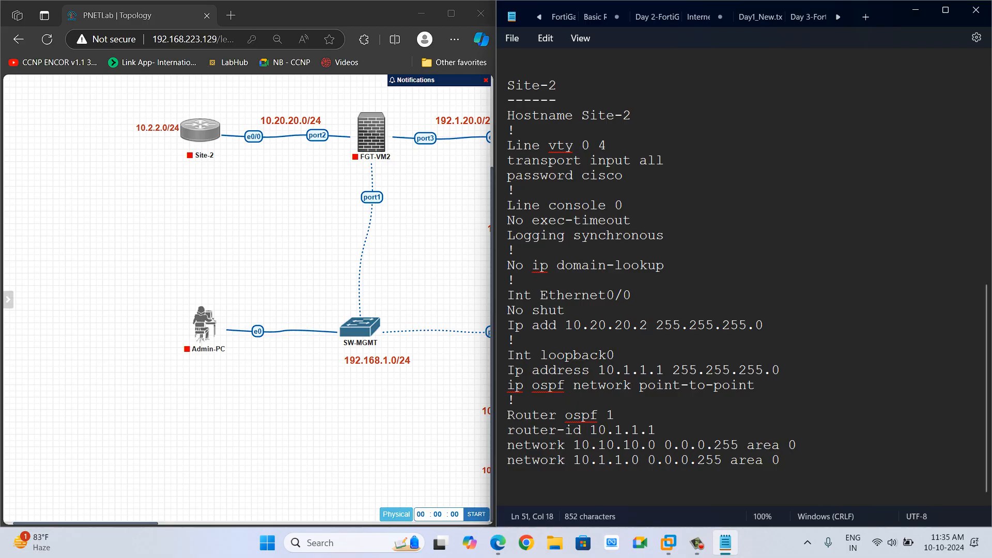
Set the Site-2 loopback0 address to 10.2.2.2 255.255.255.0.
{"action": "left_click", "coordinate": [632, 370]}
{"action": "key", "text": "BackSpace"}
{"action": "type", "text": "2"}
{"action": "key", "text": "Right"}
{"action": "key", "text": "Right"}
{"action": "key", "text": "BackSpace"}
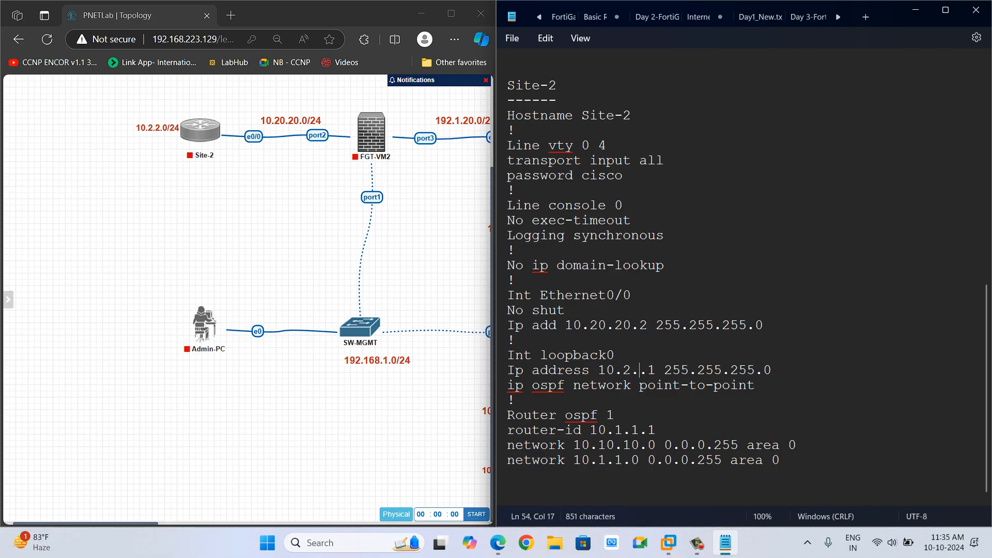
{"action": "type", "text": "2"}
{"action": "key", "text": "Right"}
{"action": "key", "text": "Right"}
{"action": "key", "text": "BackSpace"}
{"action": "type", "text": "2"}
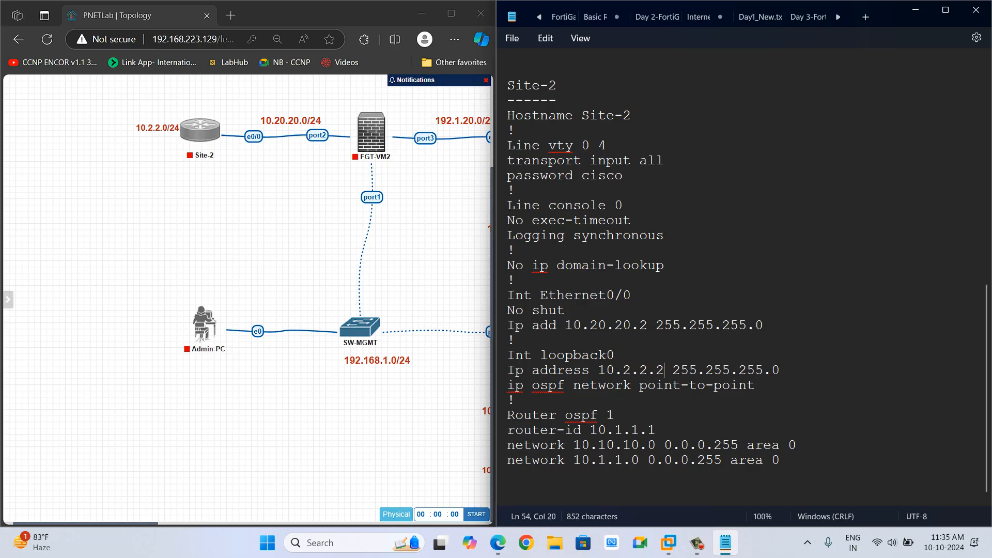
Set the Site-2 OSPF router-id to 10.2.2.2.
{"action": "left_click", "coordinate": [623, 431]}
{"action": "key", "text": "BackSpace"}
{"action": "type", "text": "2"}
{"action": "key", "text": "Right"}
{"action": "key", "text": "Right"}
{"action": "key", "text": "BackSpace"}
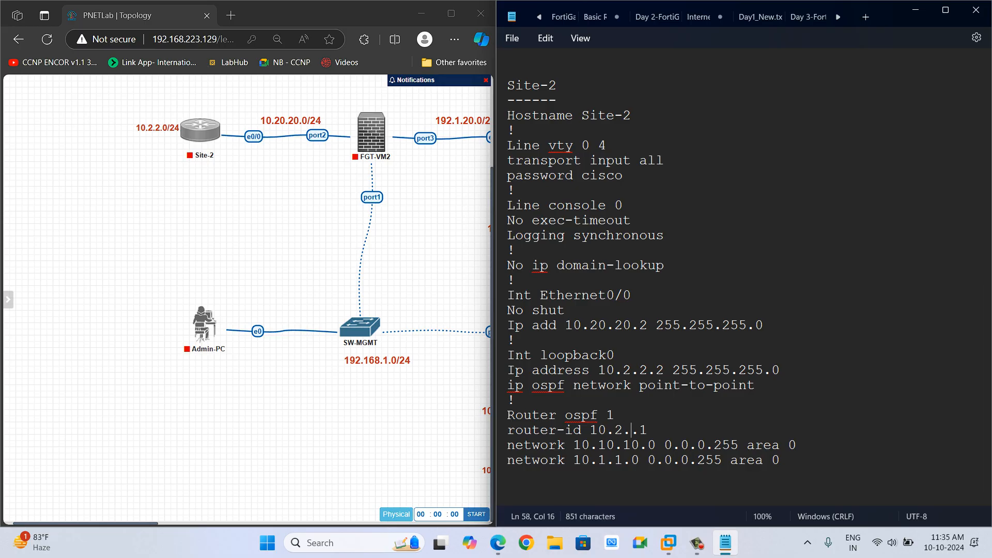
{"action": "type", "text": "2"}
{"action": "key", "text": "Right"}
{"action": "key", "text": "Right"}
{"action": "key", "text": "BackSpace"}
{"action": "type", "text": "2"}
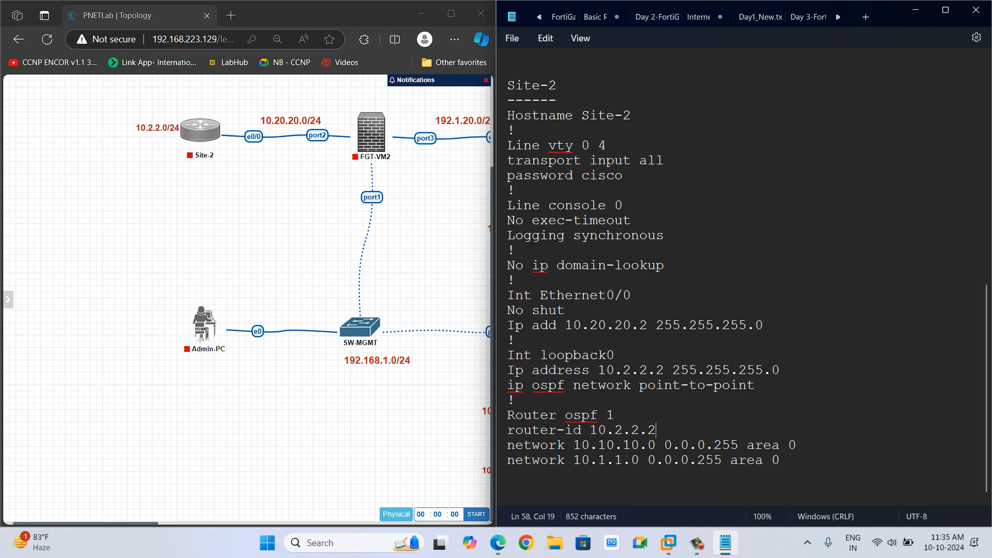
Change the Site-2 OSPF network statements to 10.20.20.0 and 10.2.2.0 with wildcard 0.0.0.255 area 0.
{"action": "key", "text": "BackSpace"}
{"action": "key", "text": "BackSpace"}
{"action": "type", "text": "20"}
{"action": "key", "text": "Right"}
{"action": "key", "text": "Right"}
{"action": "key", "text": "BackSpace"}
{"action": "type", "text": "2"}
{"action": "key", "text": "Right"}
{"action": "key", "text": "BackSpace"}
{"action": "type", "text": "2"}
{"action": "key", "text": "Right"}
{"action": "key", "text": "Right"}
{"action": "key", "text": "BackSpace"}
{"action": "type", "text": "2"}
Add an "Internet" heading with a "--------" underline below the Site-2 block.
{"action": "left_click", "coordinate": [780, 460]}
{"action": "scroll", "coordinate": [748, 289], "scroll_direction": "down", "scroll_amount": 1}
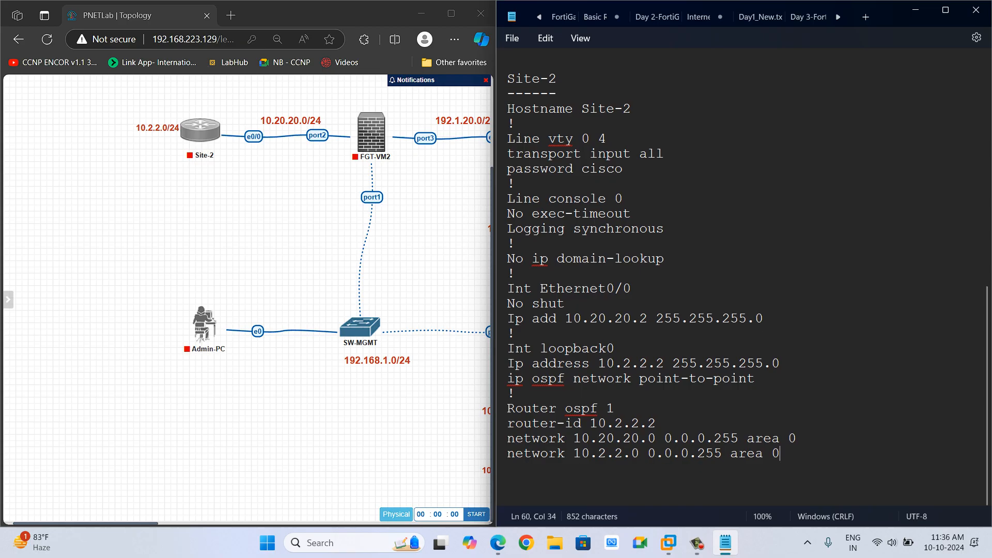
{"action": "scroll", "coordinate": [748, 289], "scroll_direction": "up", "scroll_amount": 9}
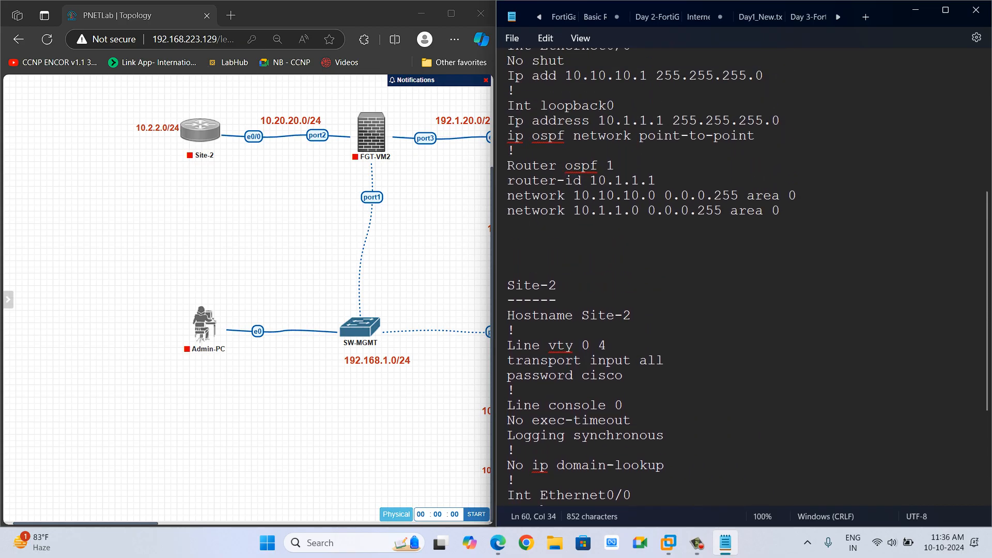
{"action": "scroll", "coordinate": [747, 290], "scroll_direction": "down", "scroll_amount": 10}
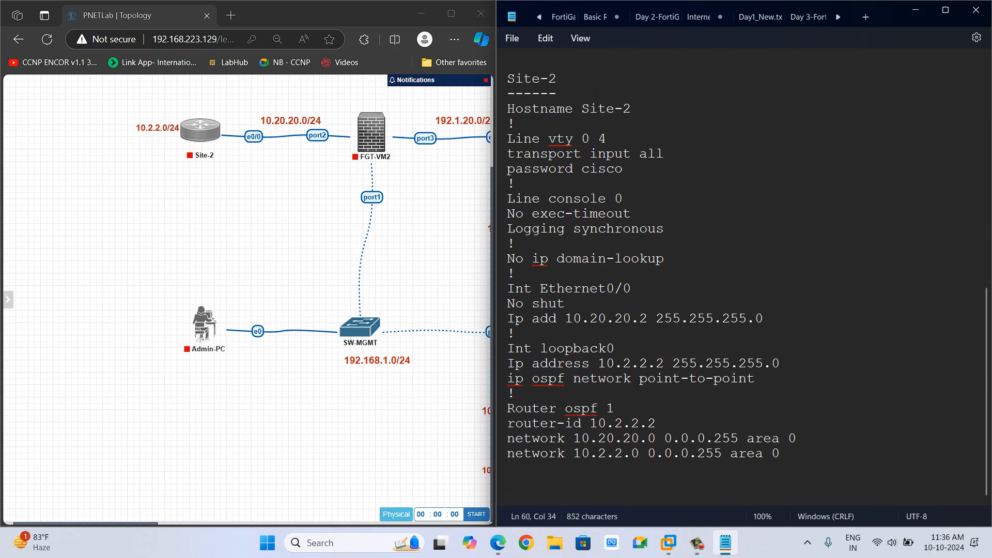
{"action": "scroll", "coordinate": [247, 300], "scroll_direction": "right", "scroll_amount": 6}
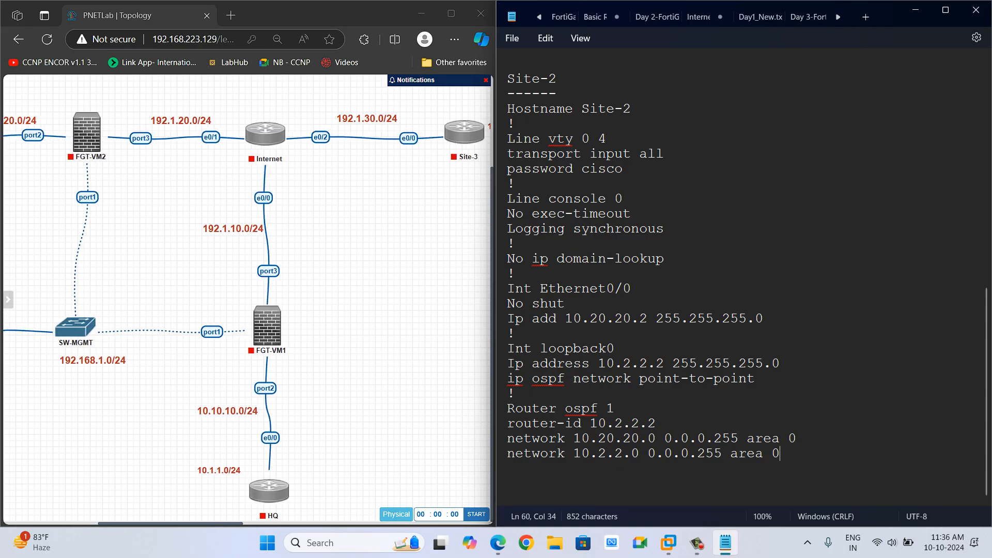
{"action": "key", "text": "Return"}
{"action": "key", "text": "Return"}
{"action": "type", "text": "Internet"}
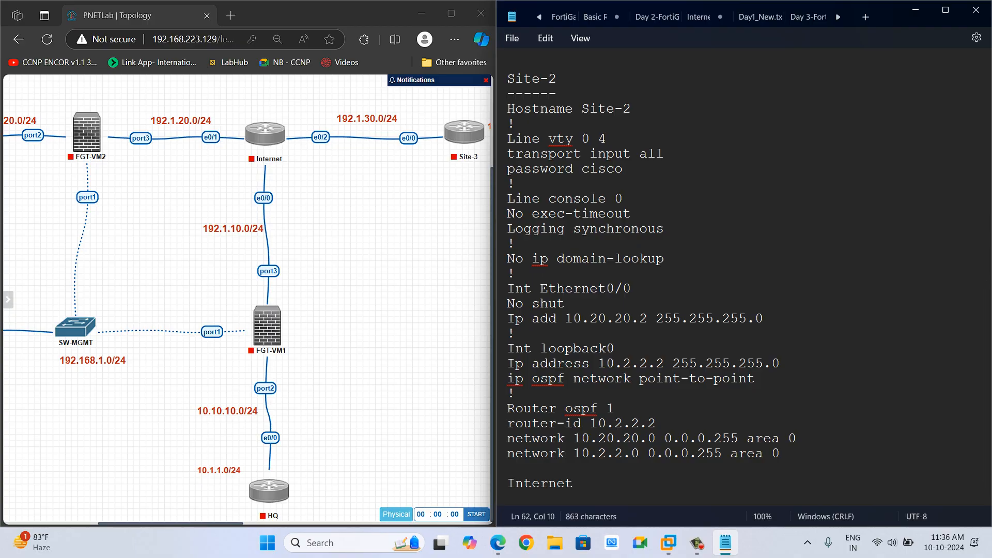
{"action": "key", "text": "Return"}
{"action": "type", "text": "--------"}
Paste the copied HQ configuration block below the Internet heading.
{"action": "mouse_move", "coordinate": [280, 128]}
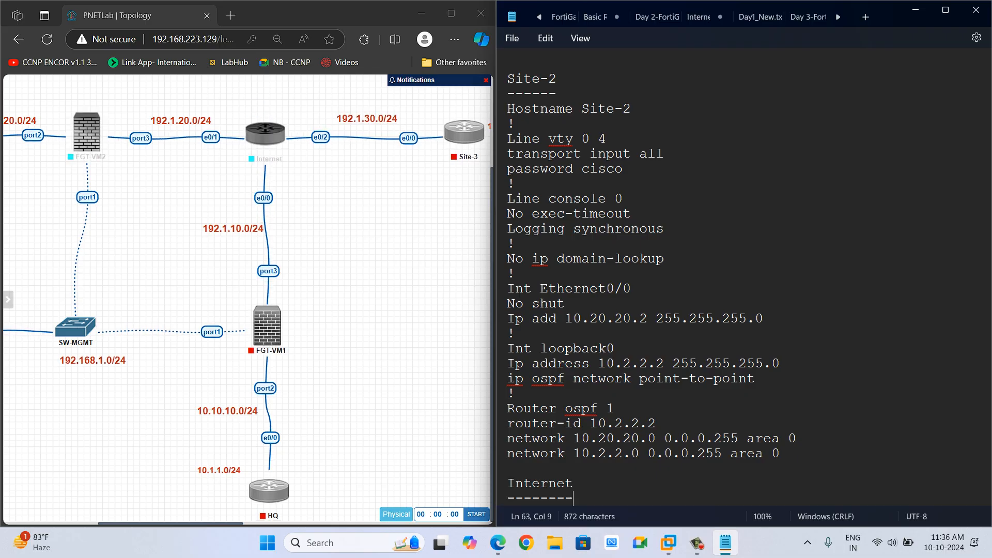
{"action": "scroll", "coordinate": [246, 297], "scroll_direction": "left", "scroll_amount": 2}
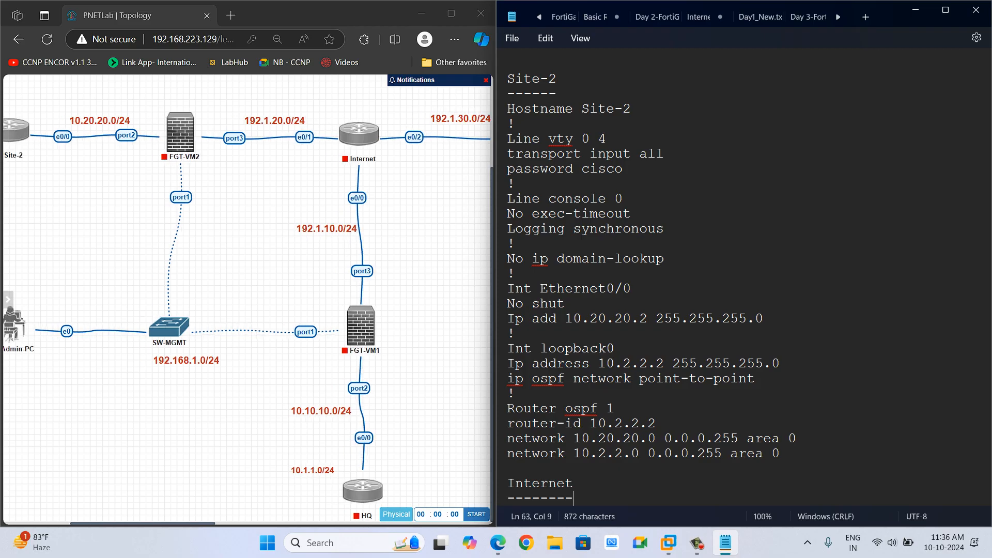
{"action": "scroll", "coordinate": [247, 297], "scroll_direction": "right", "scroll_amount": 5}
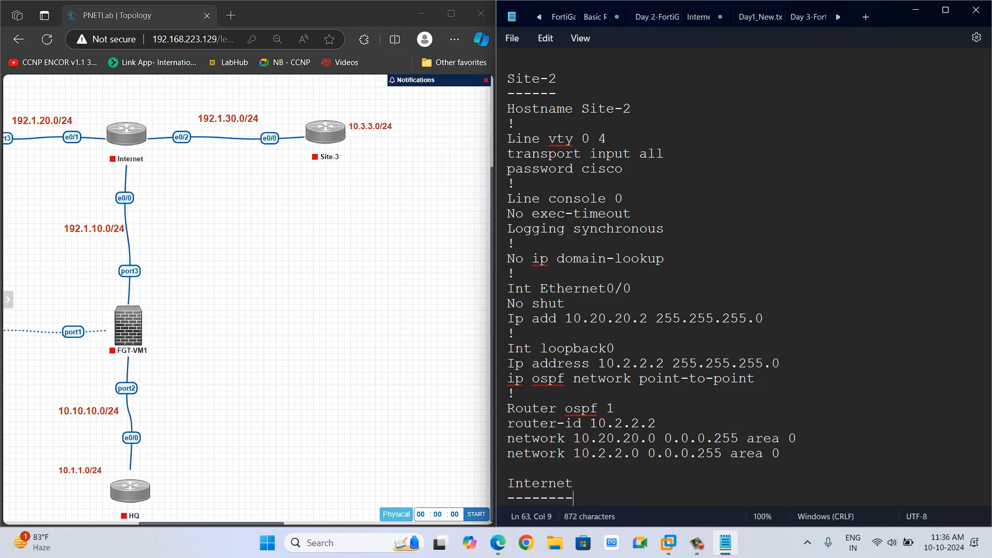
{"action": "scroll", "coordinate": [247, 297], "scroll_direction": "left", "scroll_amount": 4}
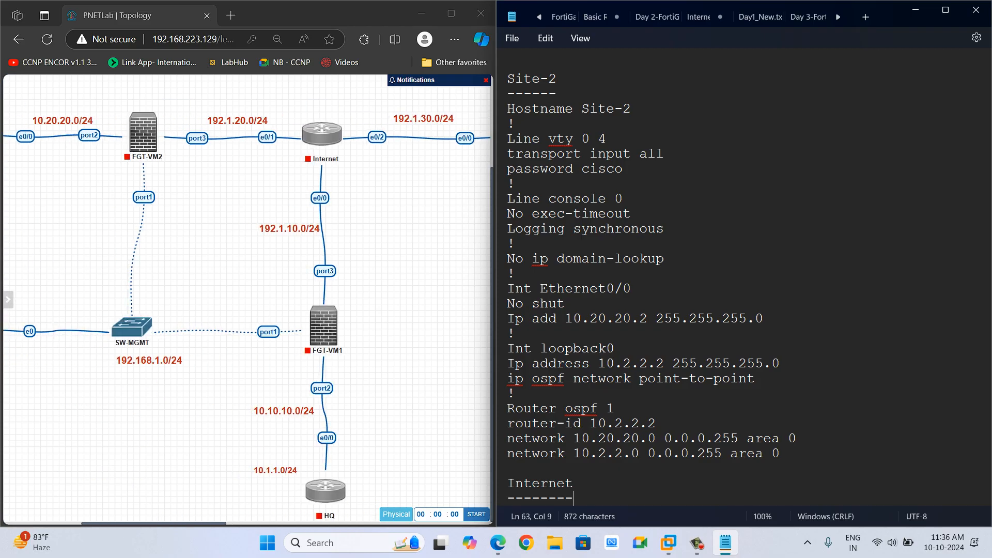
{"action": "mouse_move", "coordinate": [331, 493]}
{"action": "mouse_move", "coordinate": [337, 128]}
{"action": "scroll", "coordinate": [748, 286], "scroll_direction": "down", "scroll_amount": 1}
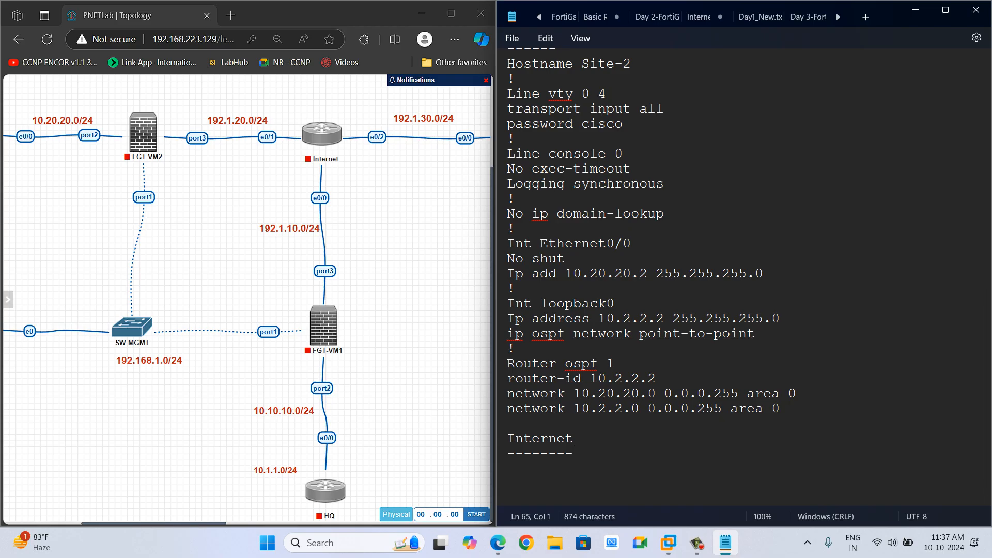
{"action": "type", "text": "int"}
{"action": "key", "text": "BackSpace"}
{"action": "key", "text": "BackSpace"}
{"action": "key", "text": "BackSpace"}
{"action": "key", "text": "BackSpace"}
{"action": "key", "text": "ctrl+v"}
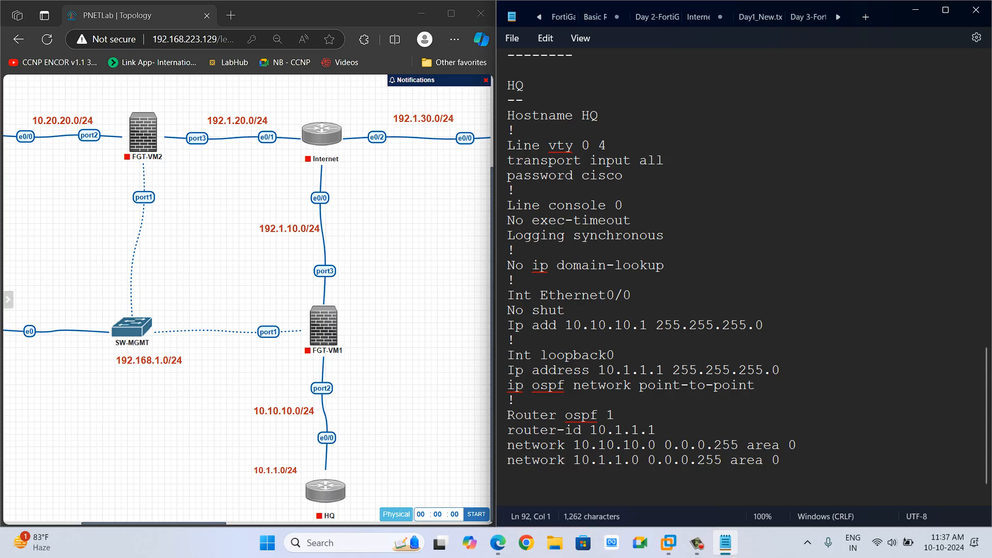
Delete the pasted block's interface and OSPF lines and add an "Int Ethernet0/0" line in their place.
{"action": "left_click_drag", "start_coordinate": [508, 280], "coordinate": [509, 475]}
{"action": "key", "text": "BackSpace"}
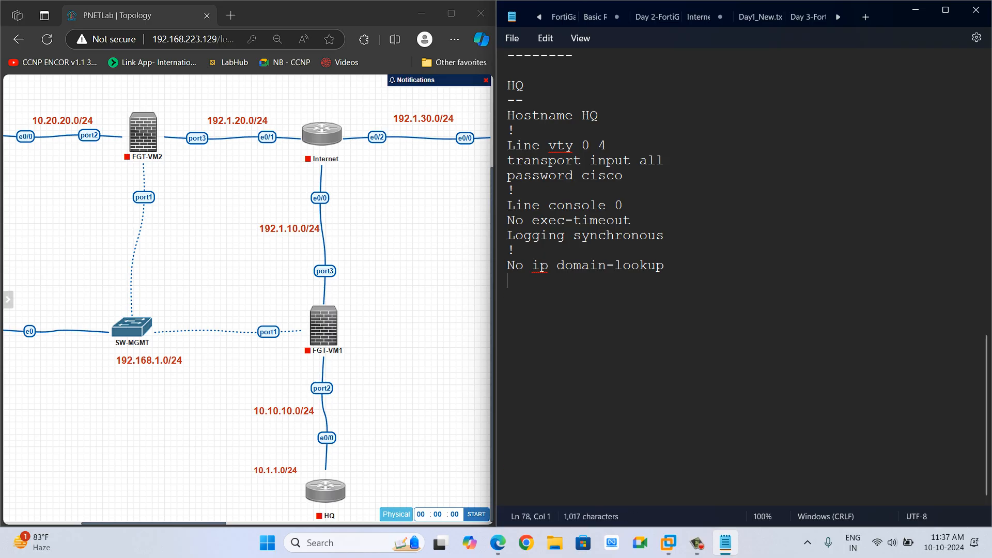
{"action": "key", "text": "Return"}
{"action": "type", "text": "Int "}
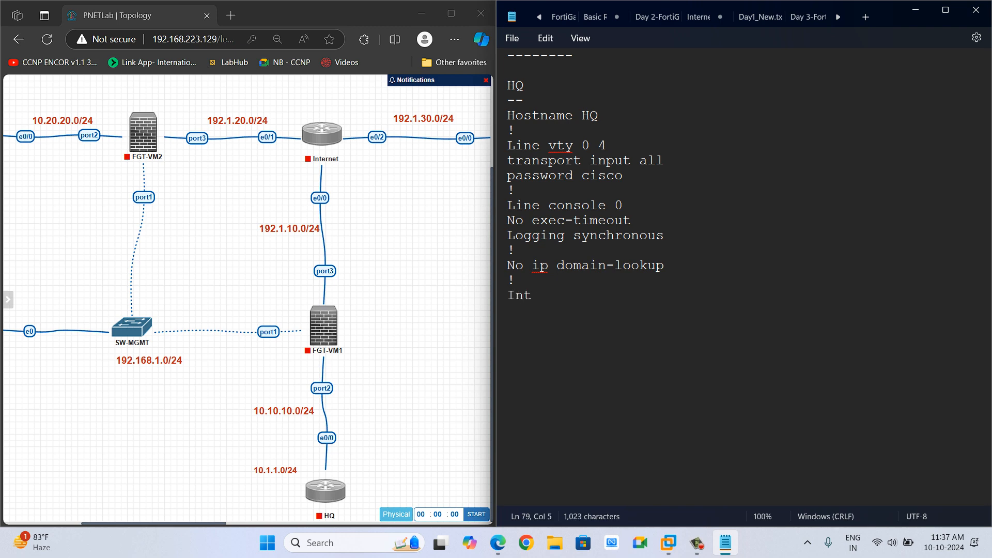
{"action": "type", "text": "Ethernet0/0"}
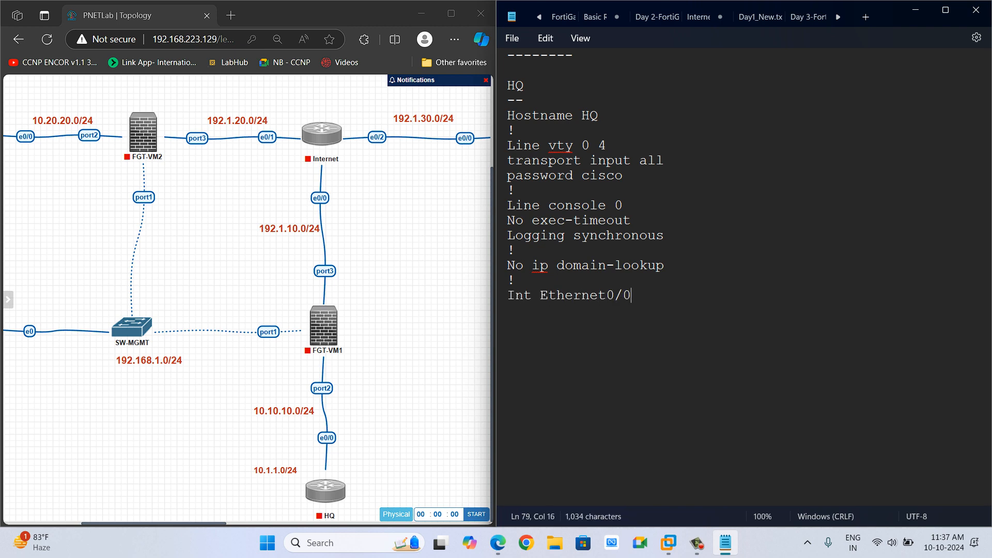
{"action": "key", "text": "Return"}
Add "No shut" and "Ip add 192.1.10.1 255.255.255.0" under Int Ethernet0/0, followed by a "!" separator.
{"action": "scroll", "coordinate": [747, 275], "scroll_direction": "up", "scroll_amount": 5}
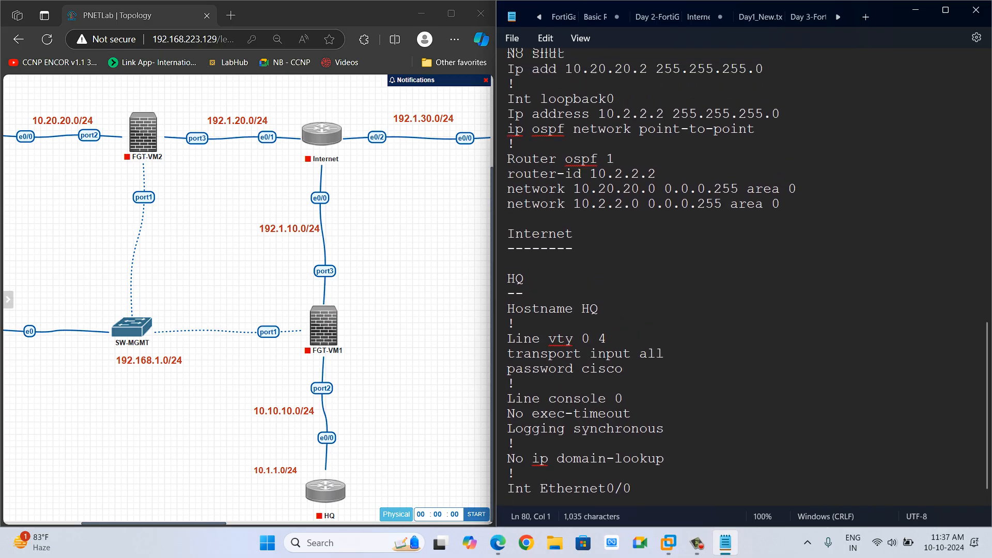
{"action": "scroll", "coordinate": [729, 435], "scroll_direction": "up", "scroll_amount": 1}
{"action": "right_click", "coordinate": [729, 435]}
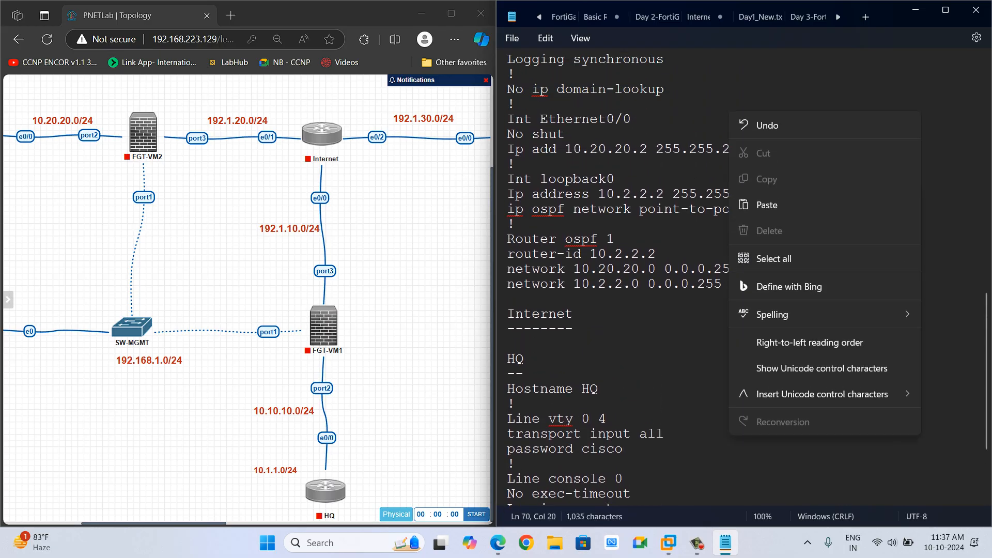
{"action": "scroll", "coordinate": [729, 436], "scroll_direction": "down", "scroll_amount": 3}
{"action": "left_click", "coordinate": [729, 435]}
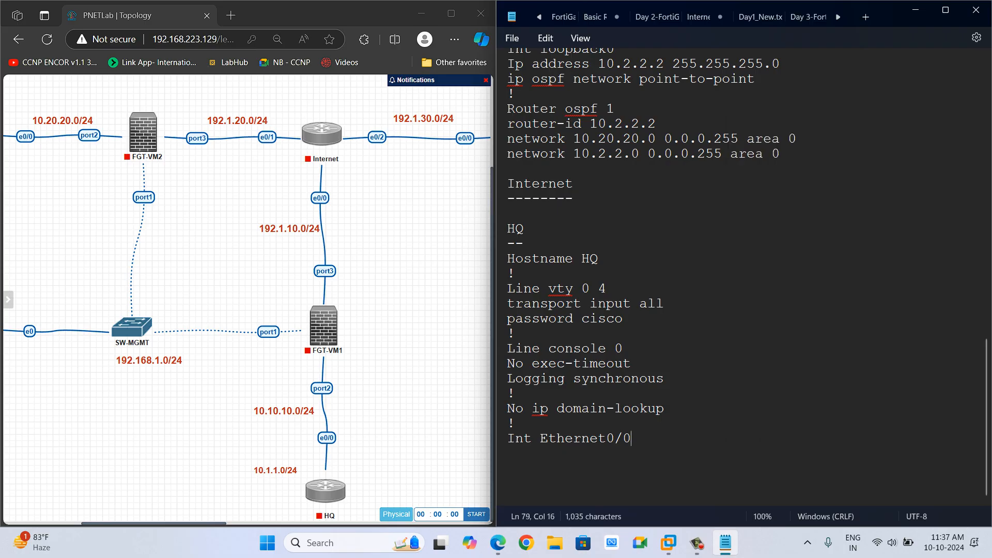
{"action": "key", "text": "Return"}
{"action": "type", "text": "No shut"}
{"action": "key", "text": "Return"}
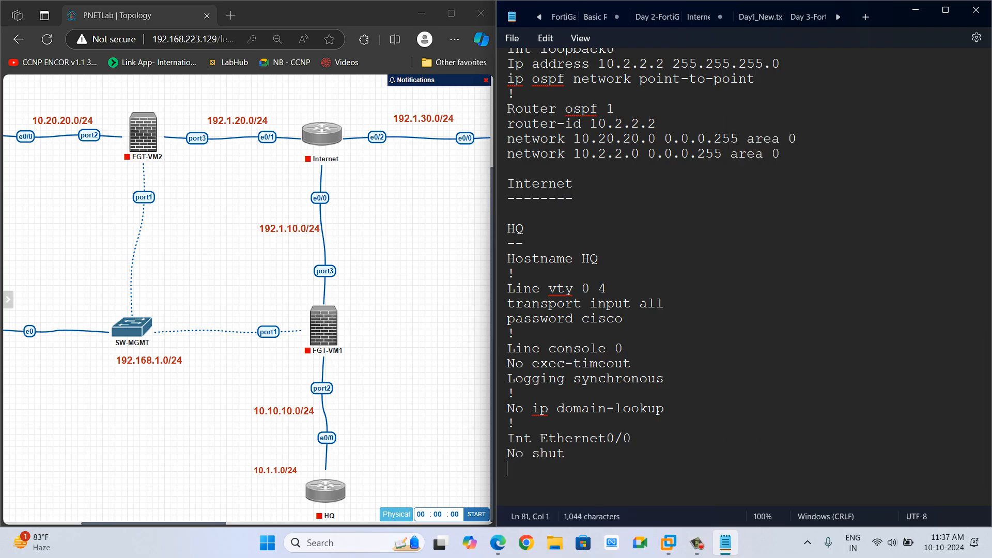
{"action": "type", "text": "Ip add 192.1.10."}
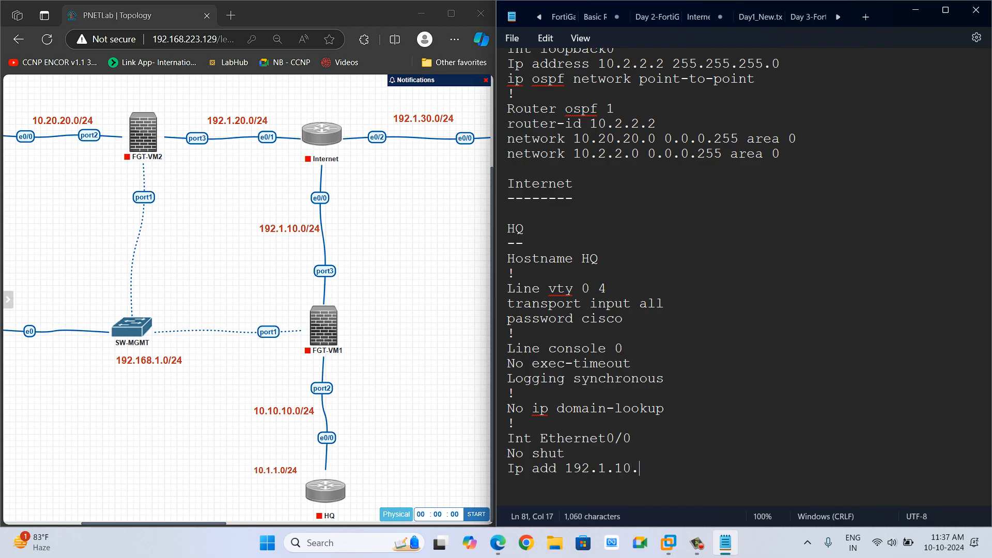
{"action": "type", "text": "1 255.255.255.0"}
{"action": "key", "text": "Return"}
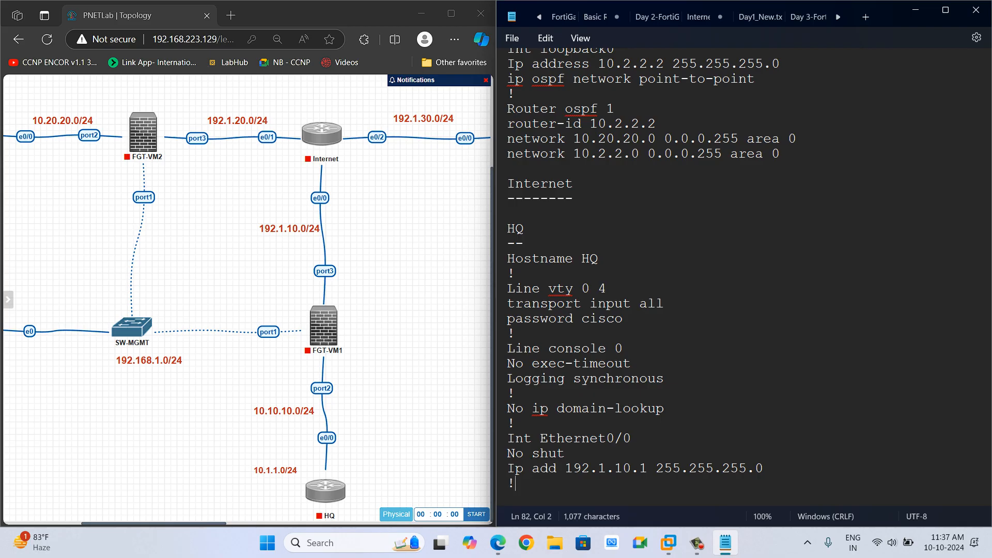
Add an "Int Ethernet0/1" section with a "No shut" line.
{"action": "type", "text": "Int Ethernet"}
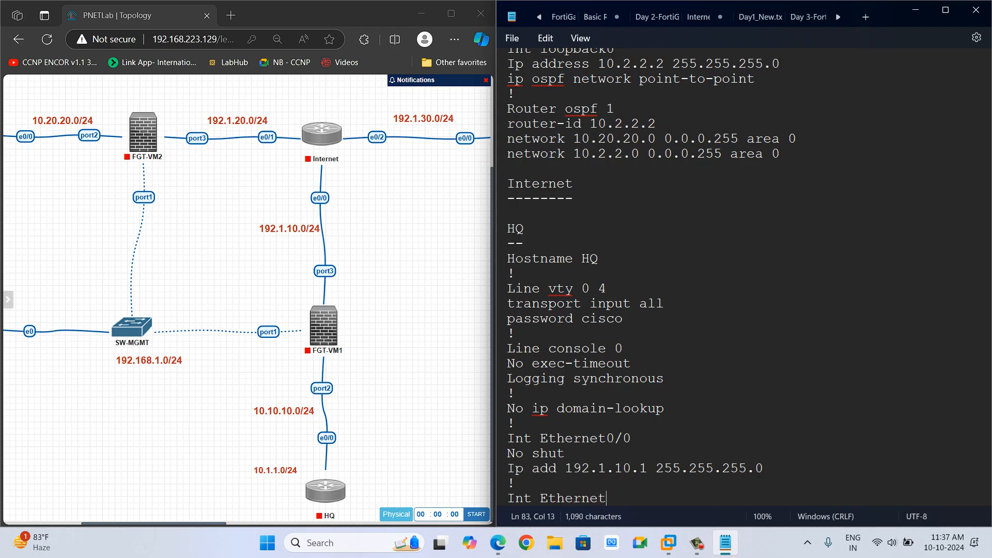
{"action": "type", "text": "0/1"}
{"action": "key", "text": "Return"}
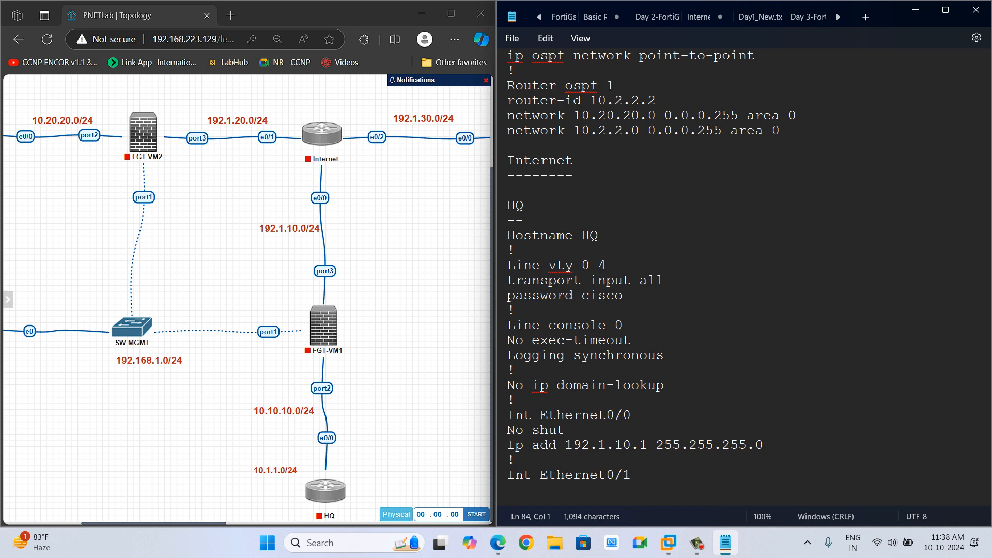
{"action": "type", "text": "No shut"}
{"action": "key", "text": "Return"}
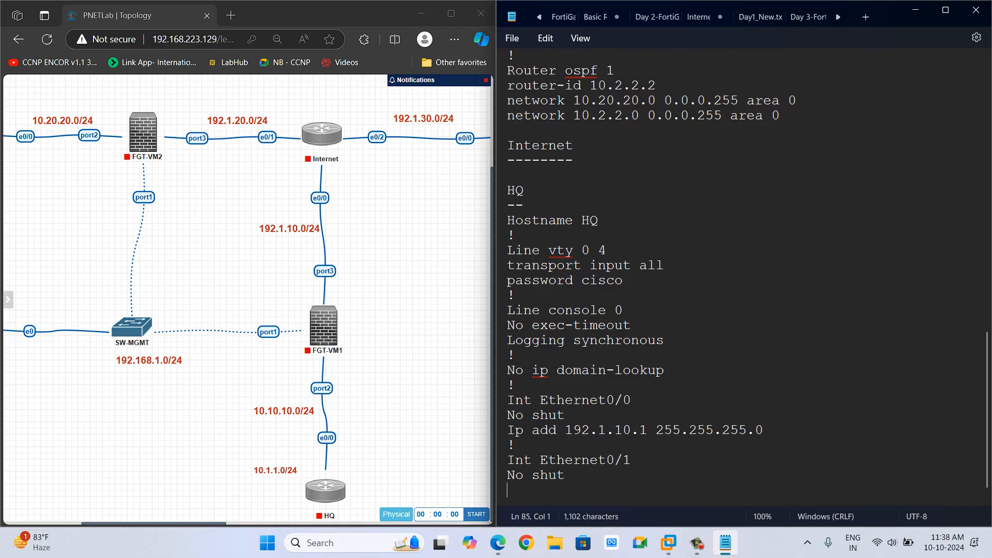
Add "Ip add 192.1.20.1 255.255.255.0" under Int Ethernet0/1.
{"action": "type", "text": "Ip add "}
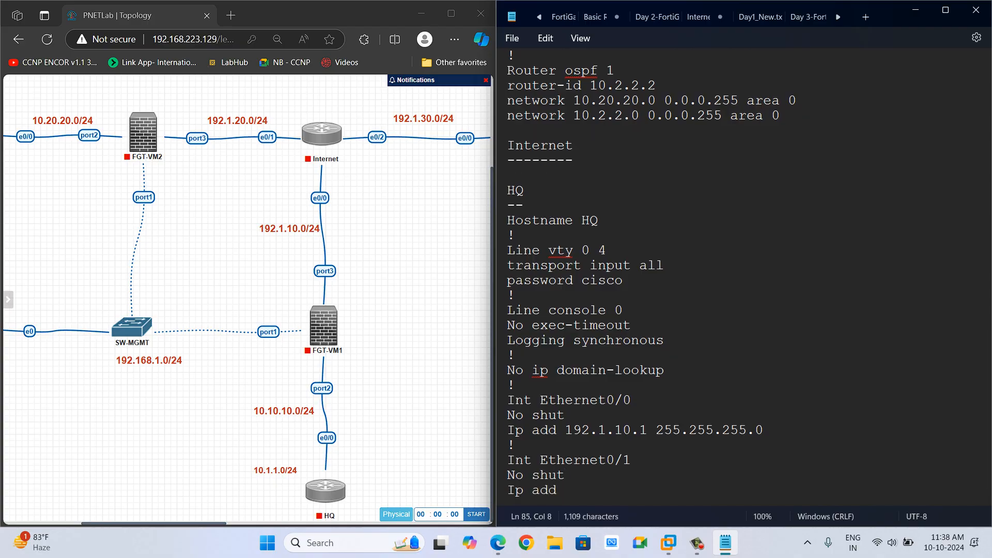
{"action": "type", "text": "192.1.20.1 255.255.255.0"}
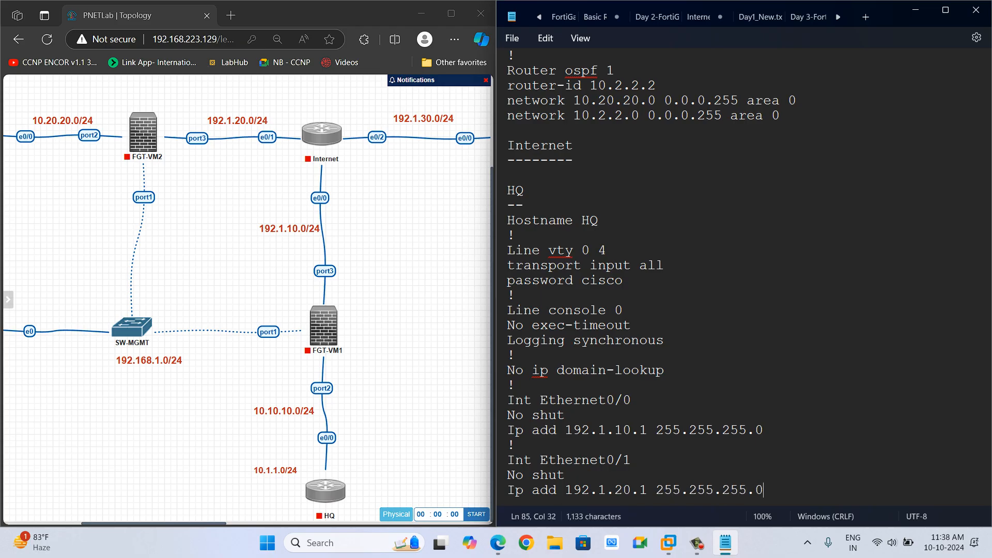
Add a "!" separator and start an "Int Ethernet 0/2" section.
{"action": "key", "text": "Return"}
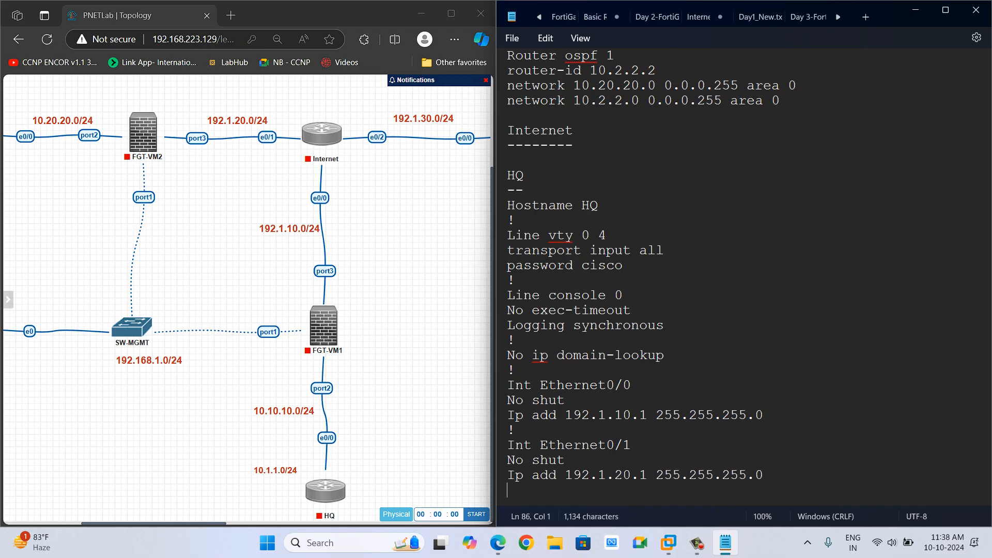
{"action": "type", "text": "!"}
{"action": "key", "text": "Return"}
{"action": "type", "text": "UNt"}
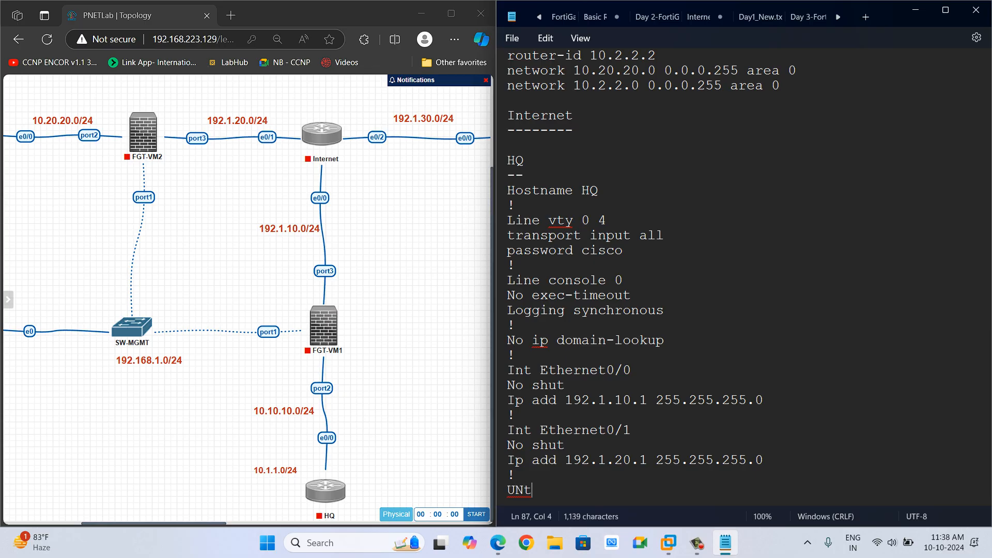
{"action": "key", "text": "BackSpace"}
{"action": "key", "text": "BackSpace"}
{"action": "key", "text": "BackSpace"}
{"action": "type", "text": "Int Ethernet"}
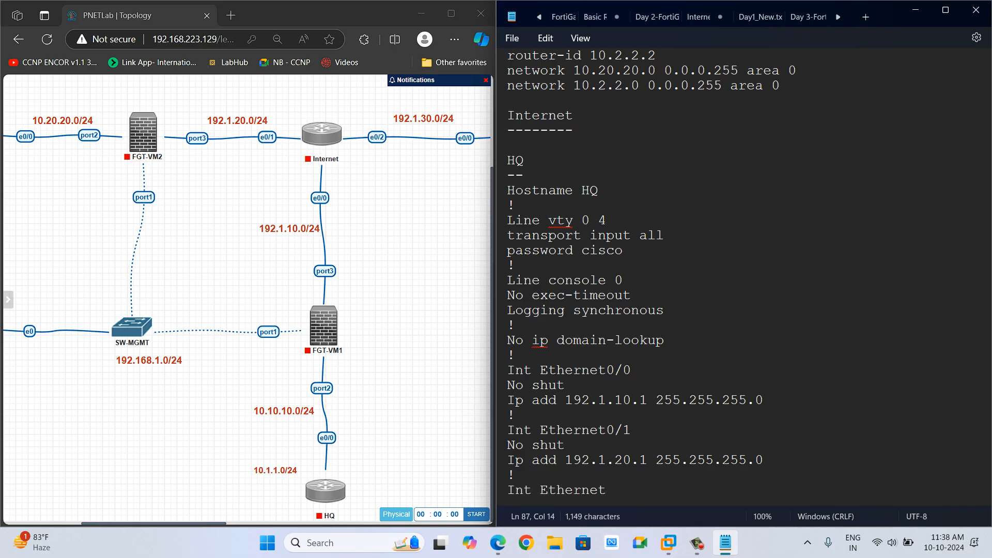
{"action": "type", "text": " 0/2"}
{"action": "key", "text": "Return"}
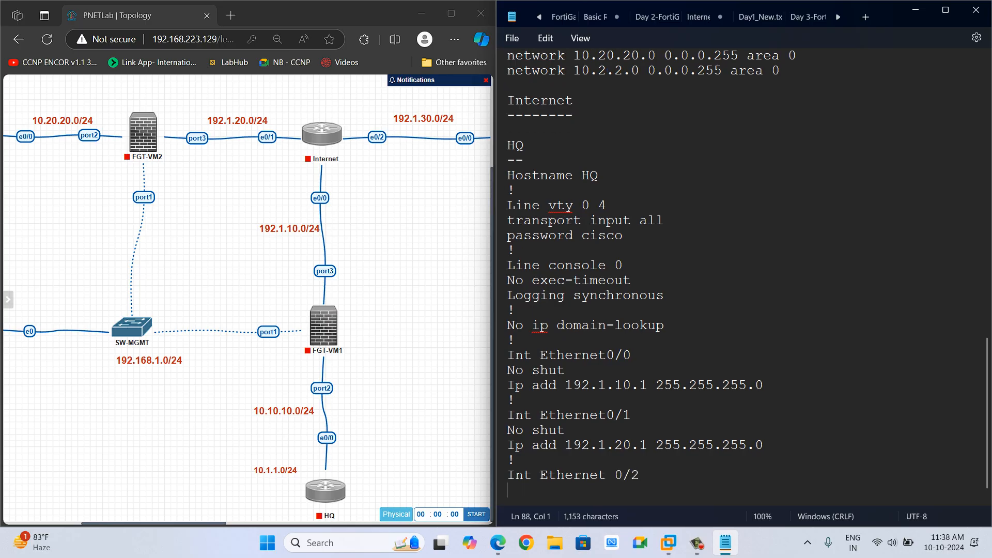
Add "No shut" and "Ip address 192.1.30.1 255.255.255.0" under Int Ethernet 0/2.
{"action": "type", "text": "No shut"}
{"action": "key", "text": "Return"}
{"action": "type", "text": "Ip"}
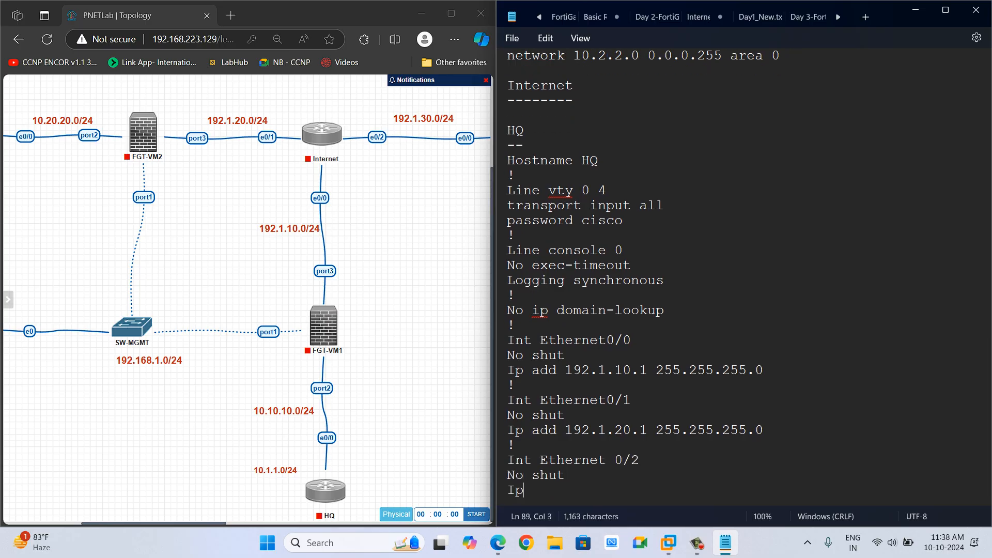
{"action": "type", "text": " address "}
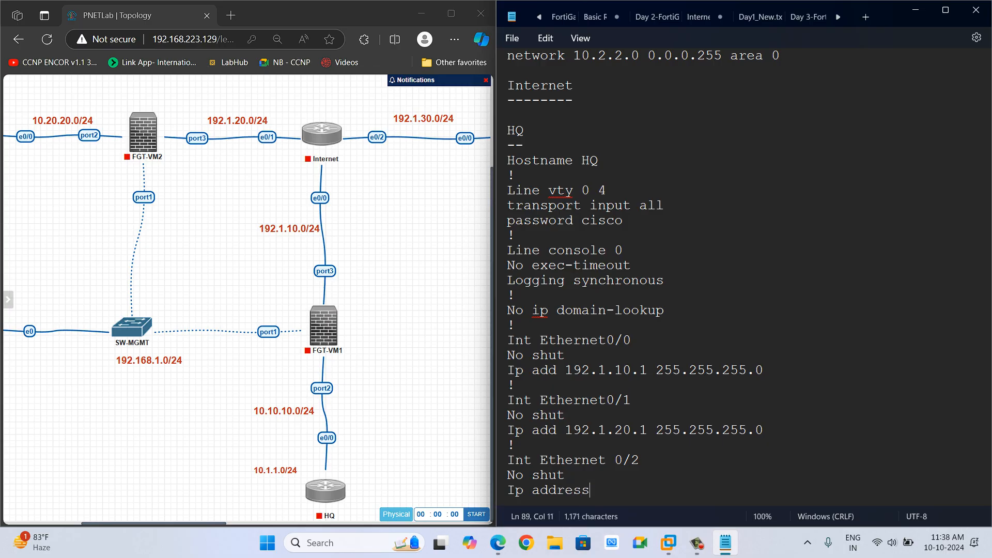
{"action": "type", "text": "192.1.30.1 255.255.255.0"}
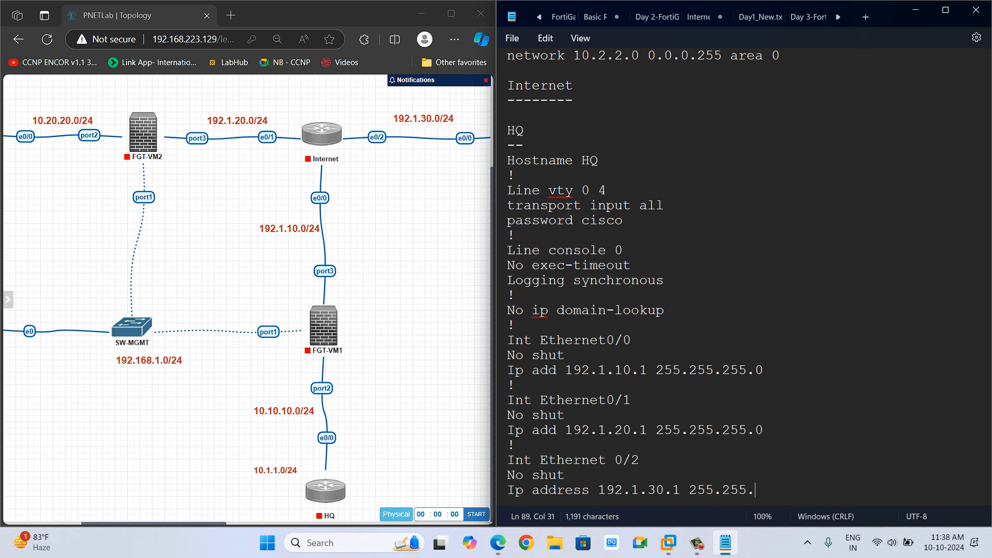
{"action": "key", "text": "Return"}
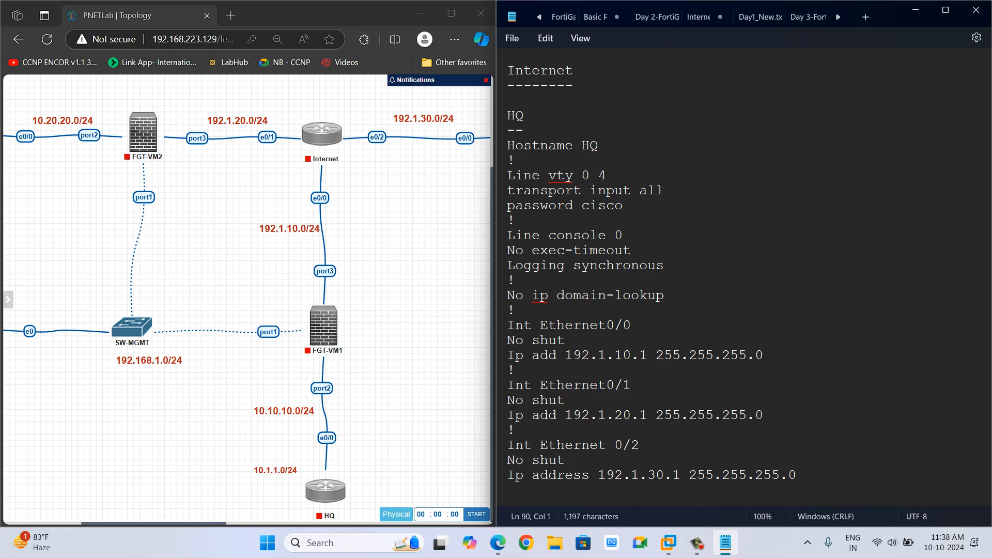
Add a new "Site-3" heading with a "------" underline below the Internet section.
{"action": "scroll", "coordinate": [247, 315], "scroll_direction": "right", "scroll_amount": 5}
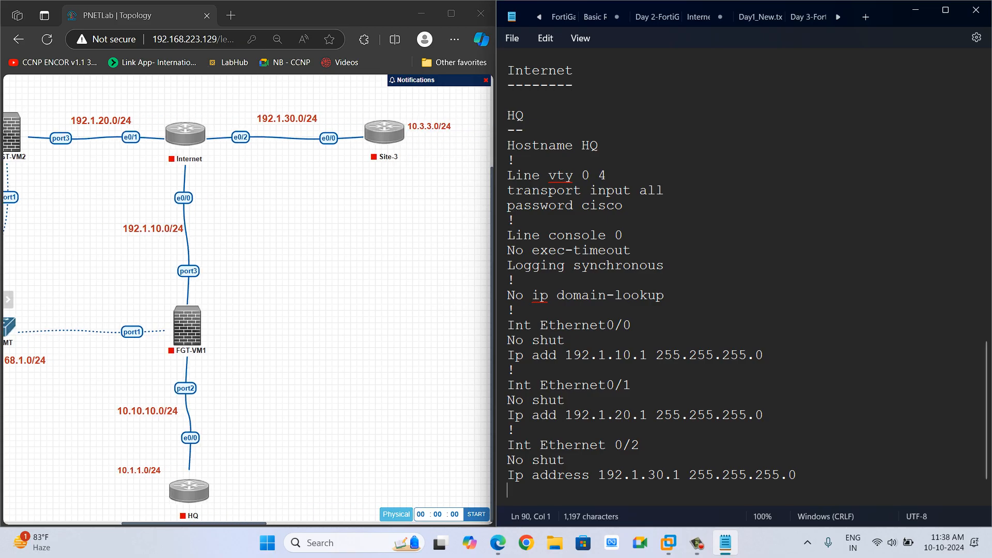
{"action": "scroll", "coordinate": [748, 282], "scroll_direction": "down", "scroll_amount": 1}
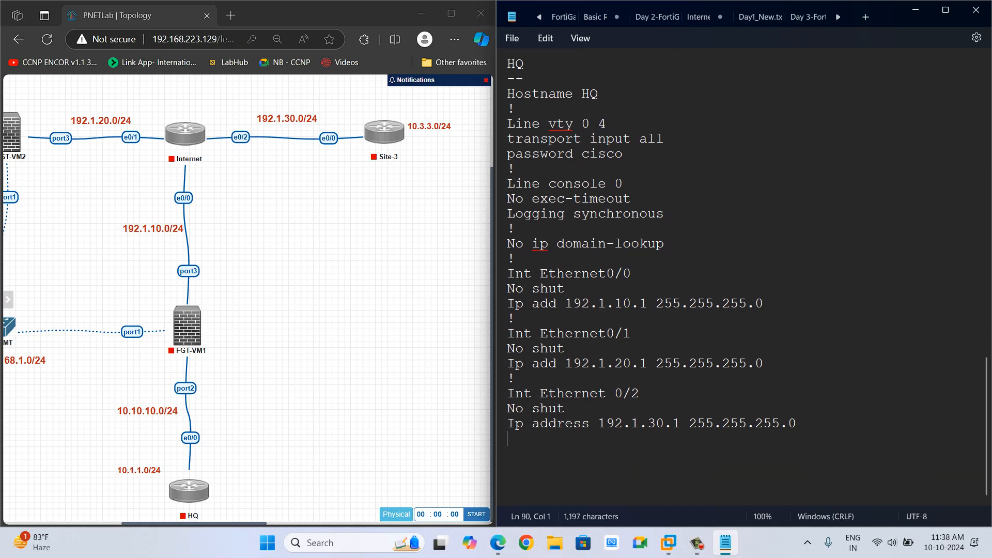
{"action": "key", "text": "Return"}
{"action": "key", "text": "Return"}
{"action": "type", "text": "Site-3"}
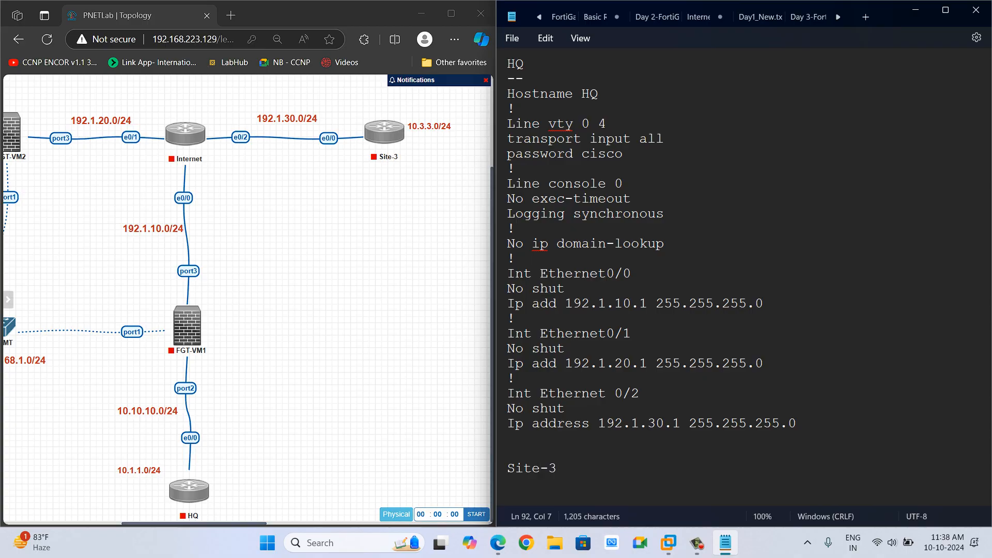
{"action": "type", "text": "_______"}
{"action": "key", "text": "BackSpace"}
{"action": "key", "text": "BackSpace"}
{"action": "key", "text": "BackSpace"}
{"action": "key", "text": "BackSpace"}
{"action": "key", "text": "BackSpace"}
{"action": "key", "text": "BackSpace"}
{"action": "key", "text": "BackSpace"}
{"action": "type", "text": "------"}
Copy the lines from Hostname HQ through No ip domain-lookup and delete the stray HQ heading inside the Internet section.
{"action": "left_click_drag", "start_coordinate": [664, 244], "coordinate": [507, 94]}
{"action": "key", "text": "ctrl+c"}
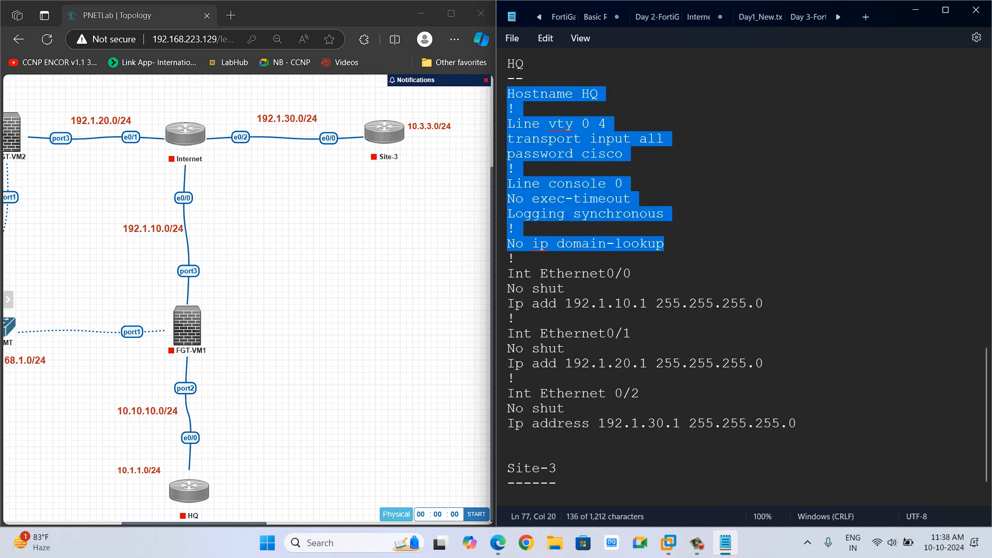
{"action": "scroll", "coordinate": [525, 108], "scroll_direction": "up", "scroll_amount": 1}
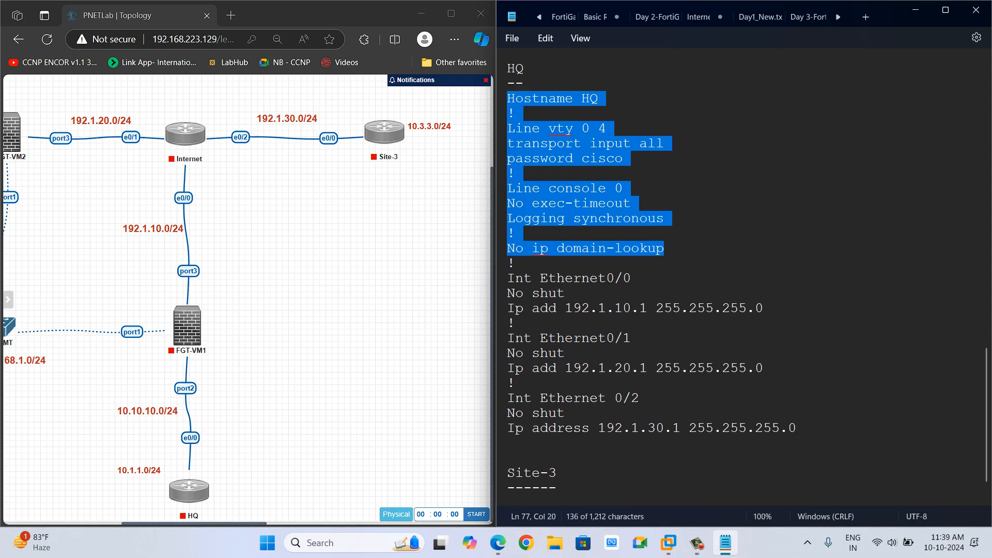
{"action": "left_click", "coordinate": [524, 108]}
{"action": "key", "text": "BackSpace"}
{"action": "key", "text": "BackSpace"}
{"action": "key", "text": "BackSpace"}
Remove the leftover dashes and rename the hostname in the Internet section to Internet.
{"action": "key", "text": "BackSpace"}
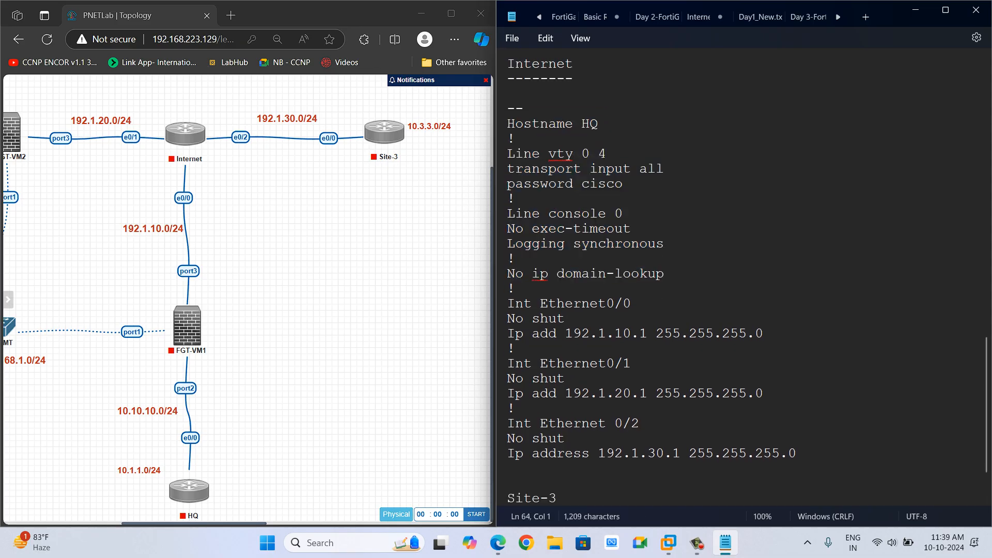
{"action": "key", "text": "Delete"}
{"action": "key", "text": "Delete"}
{"action": "key", "text": "End"}
{"action": "key", "text": "BackSpace"}
{"action": "key", "text": "BackSpace"}
{"action": "type", "text": "INterne"}
{"action": "key", "text": "BackSpace"}
{"action": "key", "text": "BackSpace"}
{"action": "key", "text": "BackSpace"}
{"action": "key", "text": "BackSpace"}
{"action": "key", "text": "BackSpace"}
{"action": "key", "text": "BackSpace"}
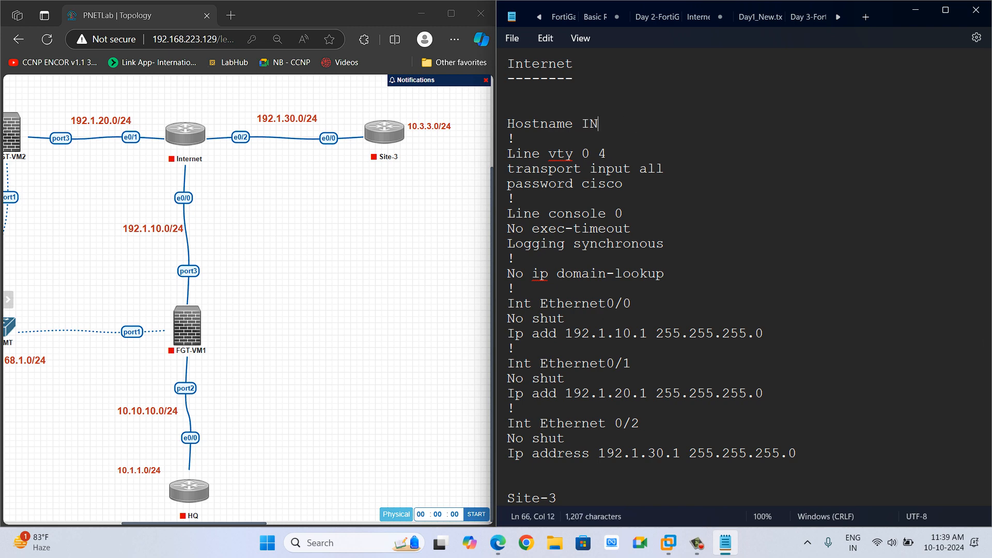
{"action": "type", "text": "nternet"}
Paste the copied base configuration under the Site-3 heading.
{"action": "scroll", "coordinate": [738, 279], "scroll_direction": "up", "scroll_amount": 1}
{"action": "scroll", "coordinate": [739, 279], "scroll_direction": "up", "scroll_amount": 7}
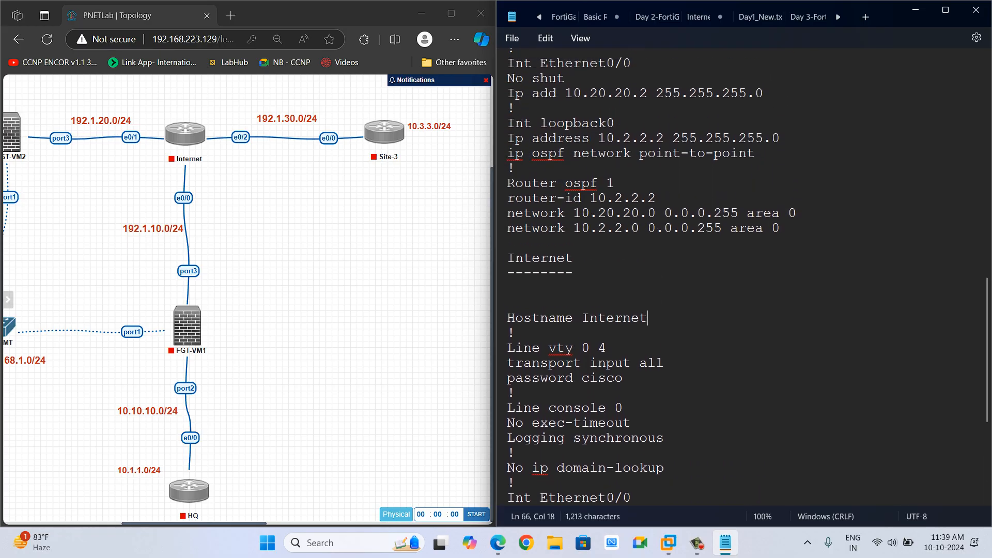
{"action": "scroll", "coordinate": [739, 279], "scroll_direction": "up", "scroll_amount": 4}
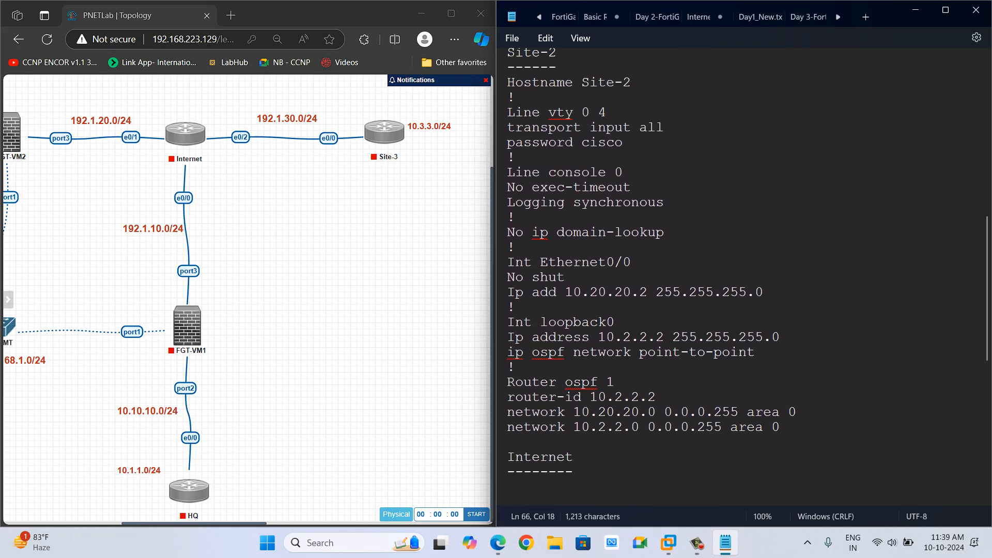
{"action": "scroll", "coordinate": [739, 279], "scroll_direction": "up", "scroll_amount": 9}
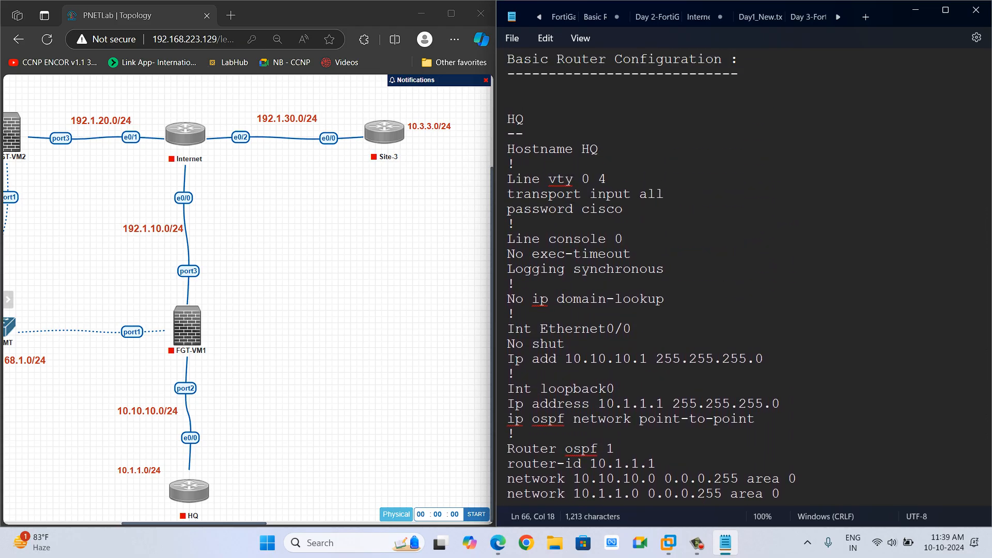
{"action": "scroll", "coordinate": [744, 274], "scroll_direction": "down", "scroll_amount": 12}
{"action": "scroll", "coordinate": [738, 276], "scroll_direction": "down", "scroll_amount": 10}
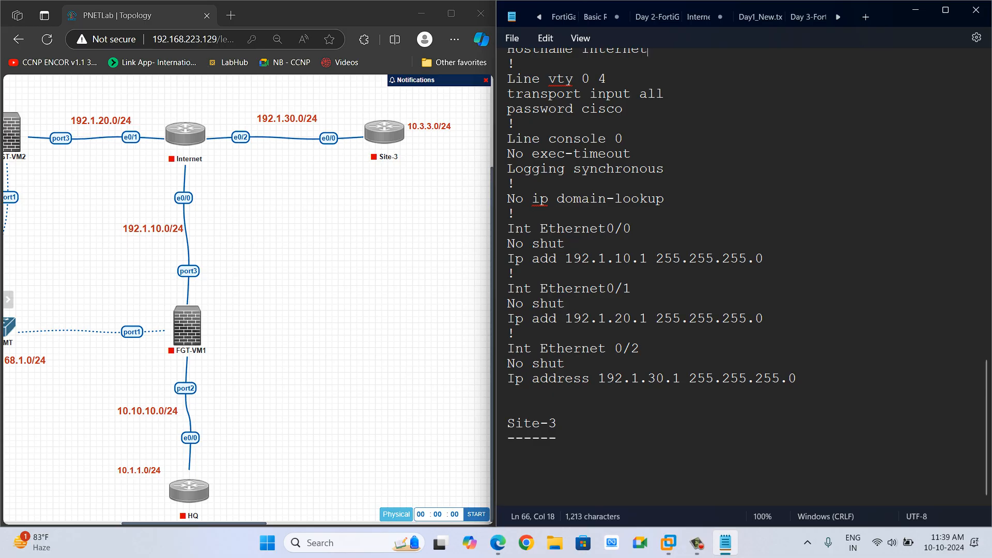
{"action": "left_click", "coordinate": [558, 438]}
{"action": "key", "text": "ctrl+v"}
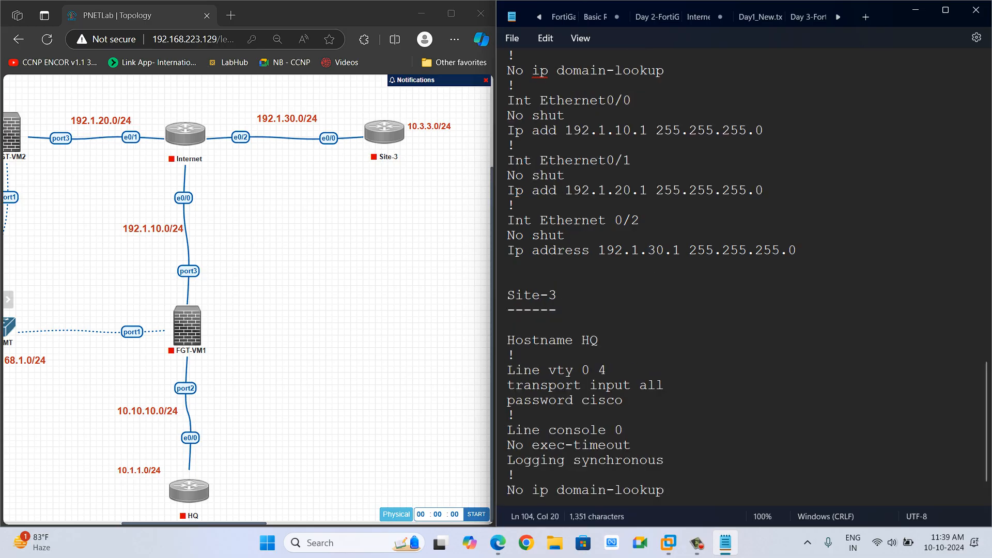
Rename the hostname in the pasted Site-3 block to Site-3.
{"action": "left_click", "coordinate": [599, 340]}
{"action": "key", "text": "BackSpace"}
{"action": "key", "text": "BackSpace"}
{"action": "type", "text": "S"}
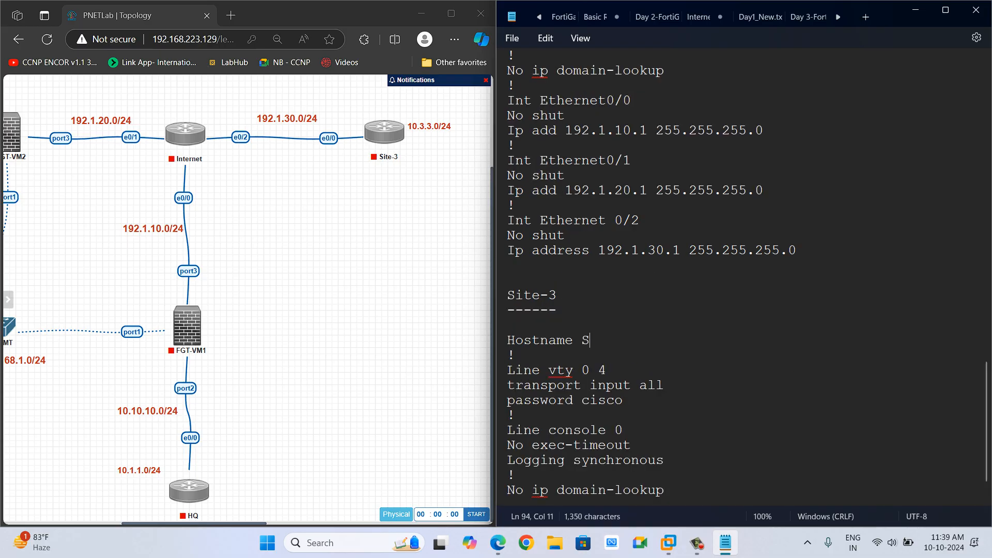
{"action": "type", "text": "ite-3"}
Add a "!" separator and an "Int Ethernet0/0" line to the Site-3 configuration.
{"action": "scroll", "coordinate": [600, 341], "scroll_direction": "down", "scroll_amount": 1}
{"action": "left_click", "coordinate": [509, 468]}
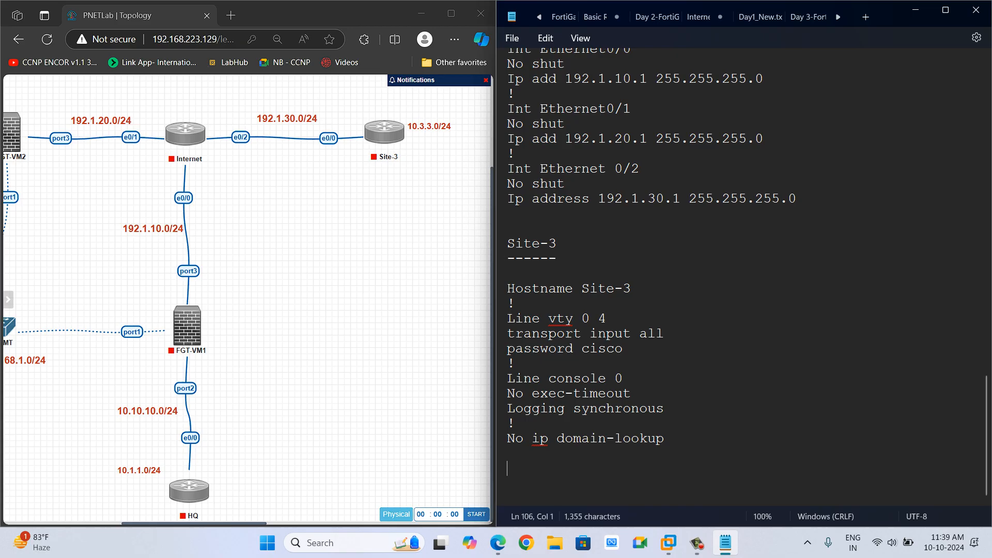
{"action": "type", "text": "!"}
{"action": "key", "text": "Return"}
{"action": "type", "text": "Int Eth"}
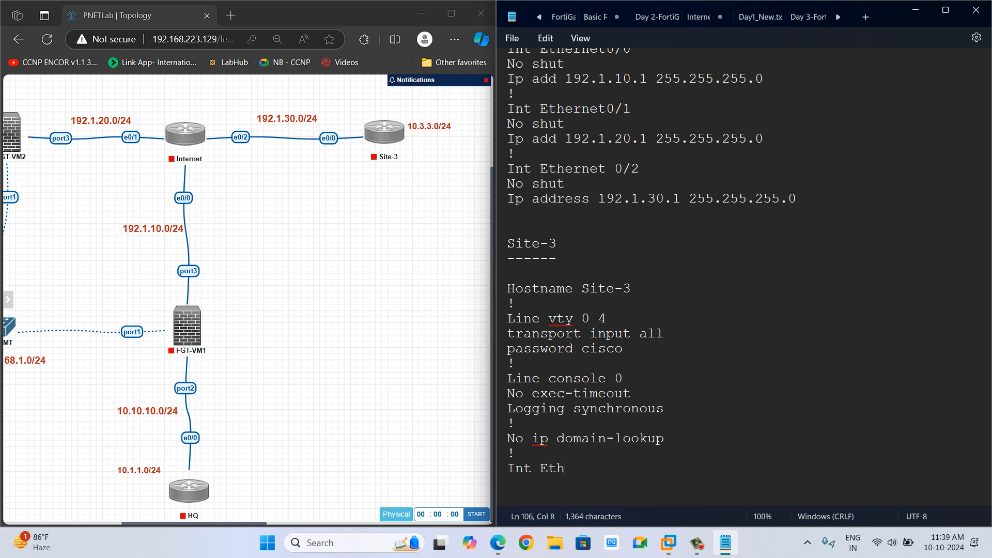
{"action": "type", "text": "ernet0/0"}
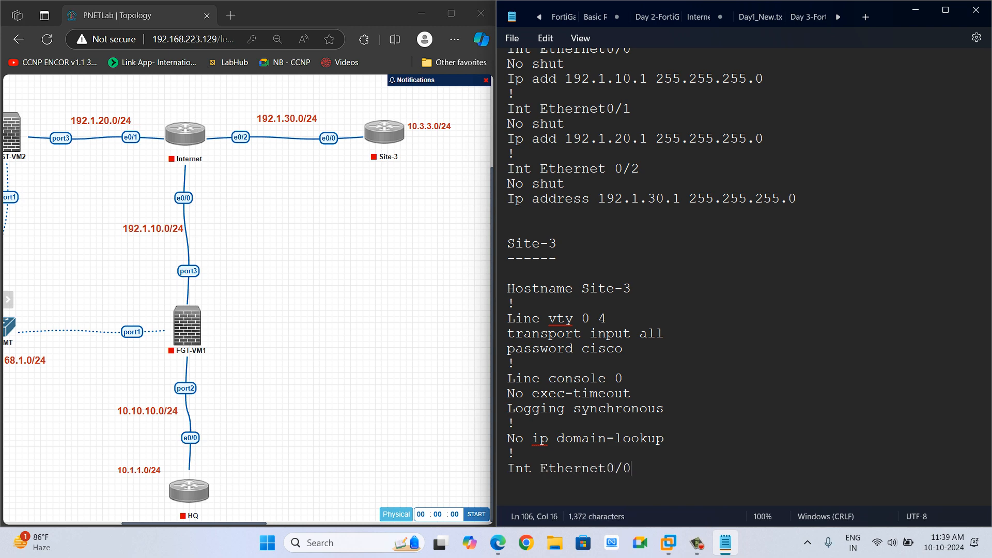
Add "No shut" and "Ip add 192.1.30.3 255.255.255.0" under Site-3's Int Ethernet0/0.
{"action": "key", "text": "Return"}
{"action": "type", "text": "No shut"}
{"action": "key", "text": "Return"}
{"action": "type", "text": "Ip a"}
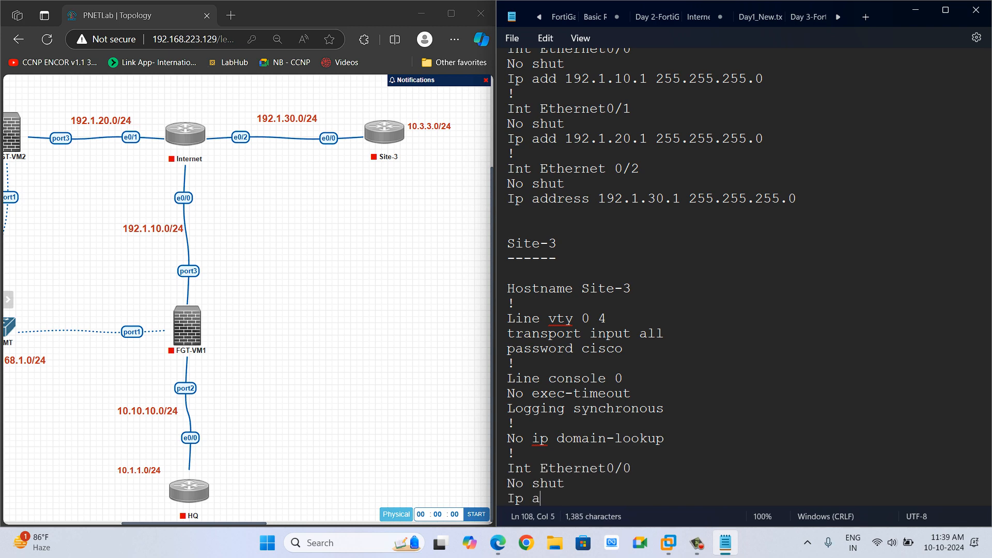
{"action": "type", "text": "dd 192."}
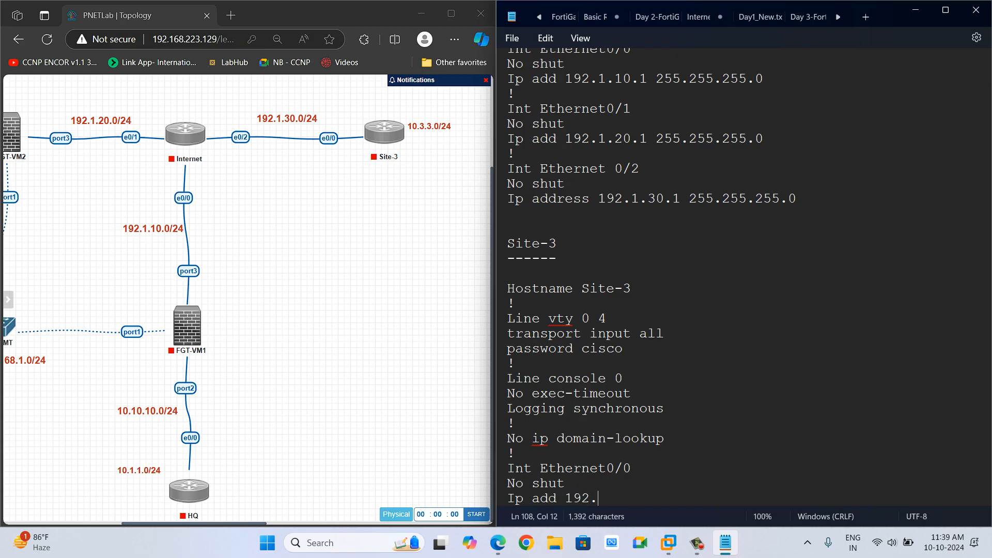
{"action": "type", "text": "1.30.3 255.25"}
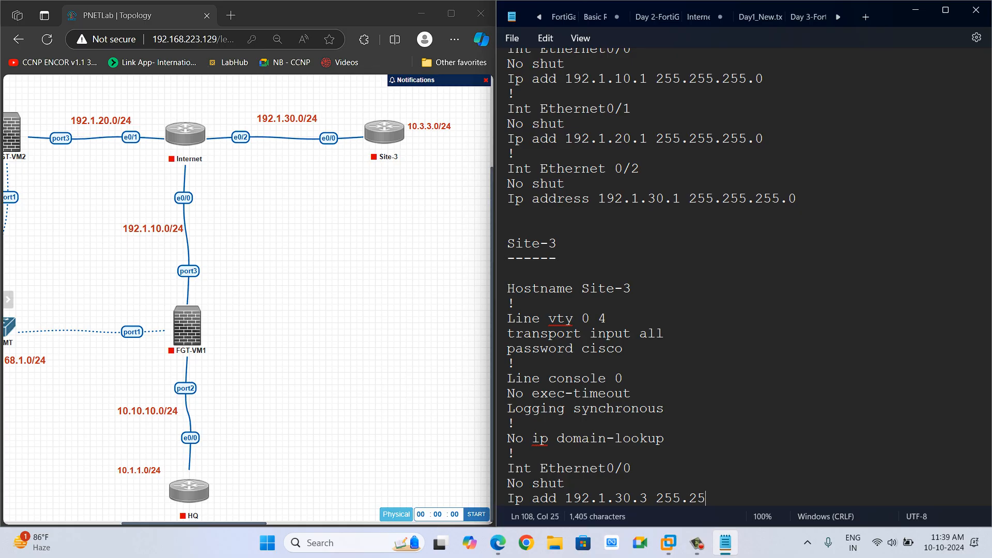
{"action": "type", "text": "5.255.0"}
{"action": "key", "text": "Return"}
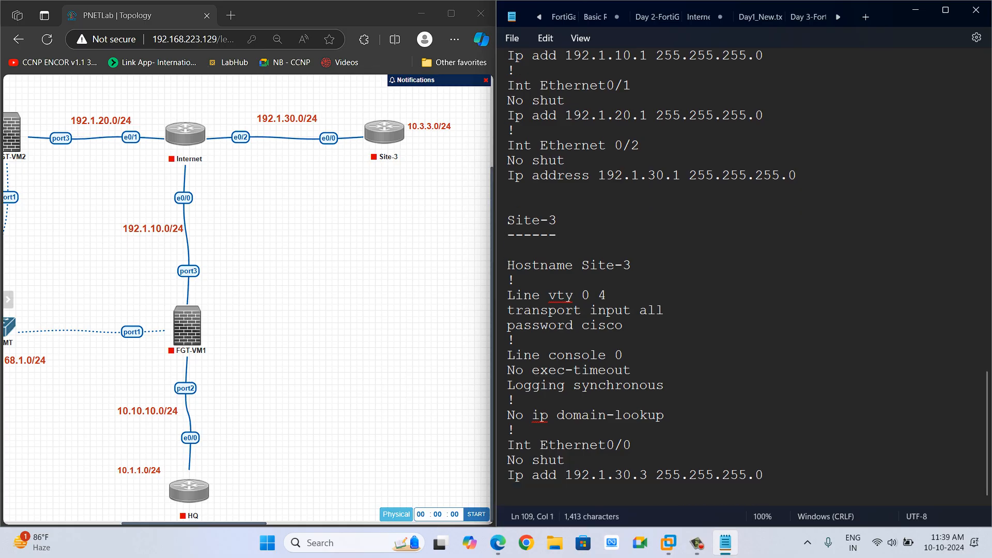
Add a "!" separator and an "Int loopback0" section for Site-3.
{"action": "type", "text": "!"}
{"action": "key", "text": "Return"}
{"action": "type", "text": "Int "}
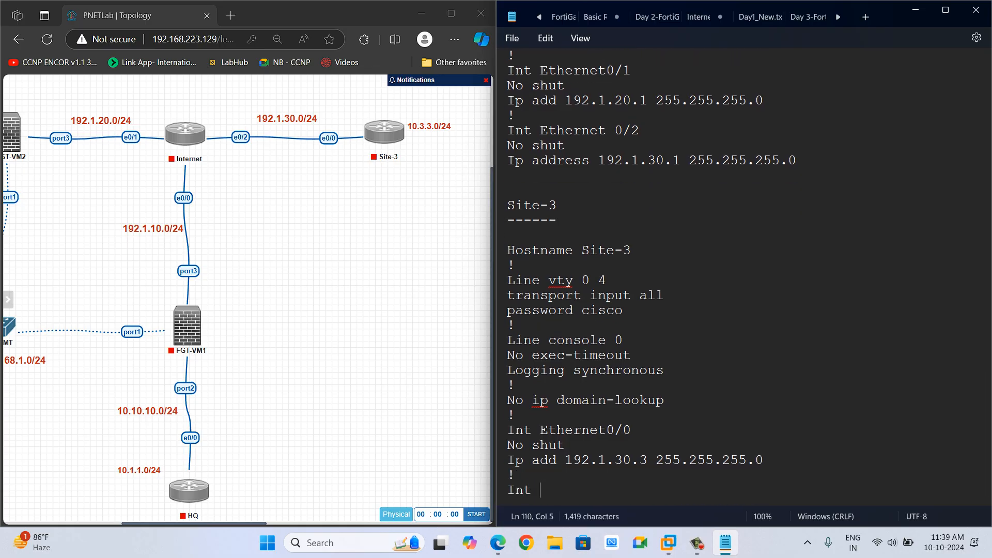
{"action": "type", "text": "lo"}
{"action": "key", "text": "Return"}
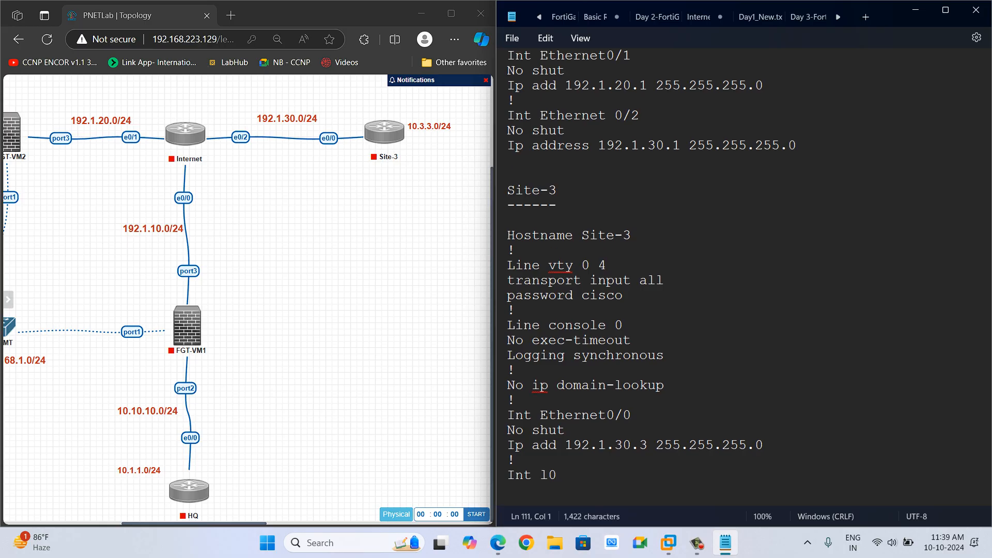
{"action": "type", "text": "Ip a"}
{"action": "key", "text": "BackSpace"}
{"action": "key", "text": "BackSpace"}
{"action": "key", "text": "BackSpace"}
{"action": "key", "text": "BackSpace"}
{"action": "key", "text": "BackSpace"}
{"action": "key", "text": "BackSpace"}
{"action": "type", "text": "oopback0"}
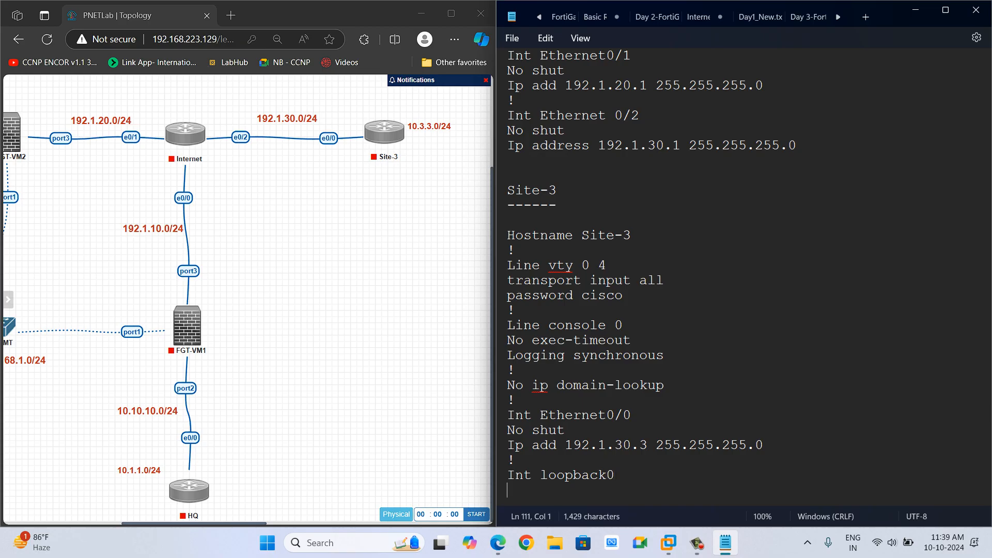
Add "Ip add 10.3.3.3 255.255.255.0" under Int loopback0.
{"action": "key", "text": "Return"}
{"action": "type", "text": "Ip add 10.3.3.3 255"}
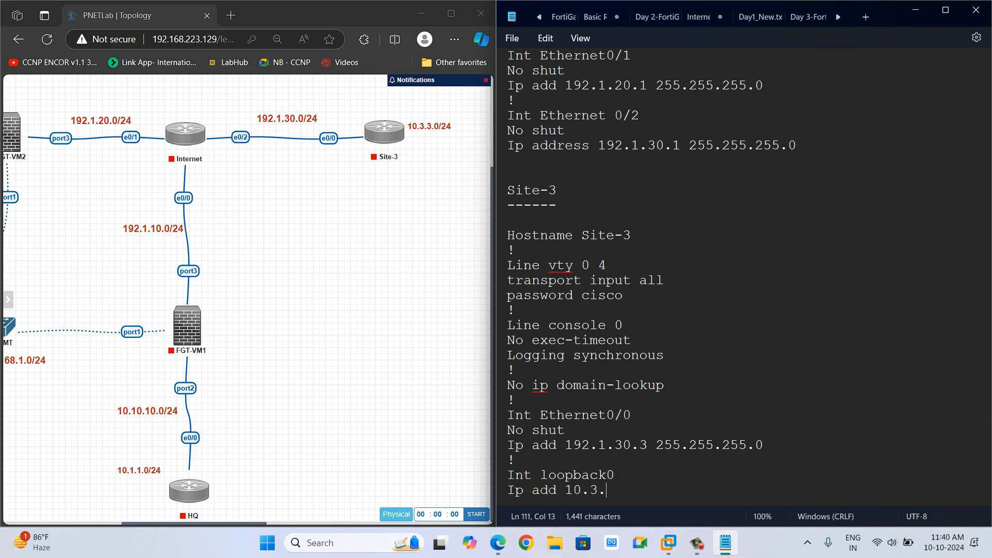
{"action": "type", "text": ".255.255.0"}
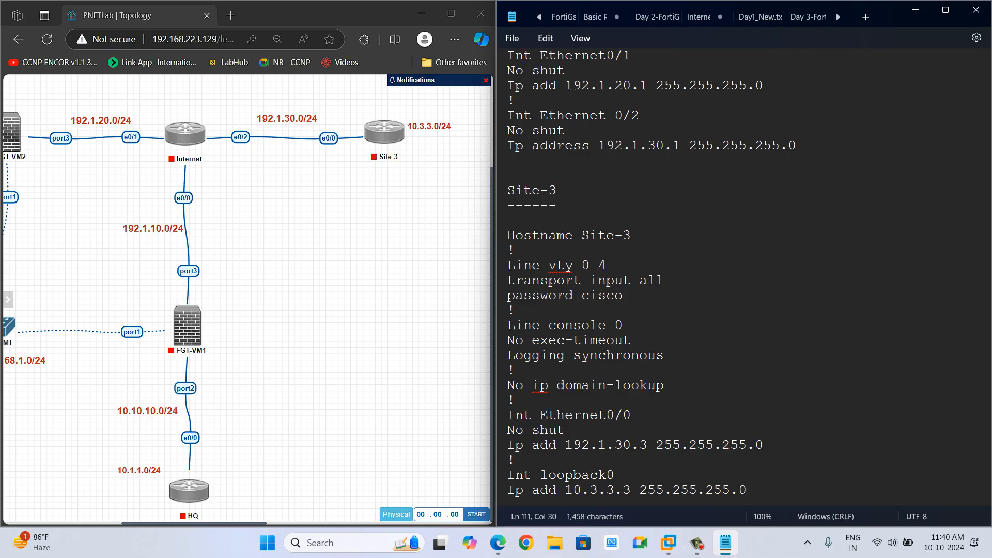
{"action": "key", "text": "Return"}
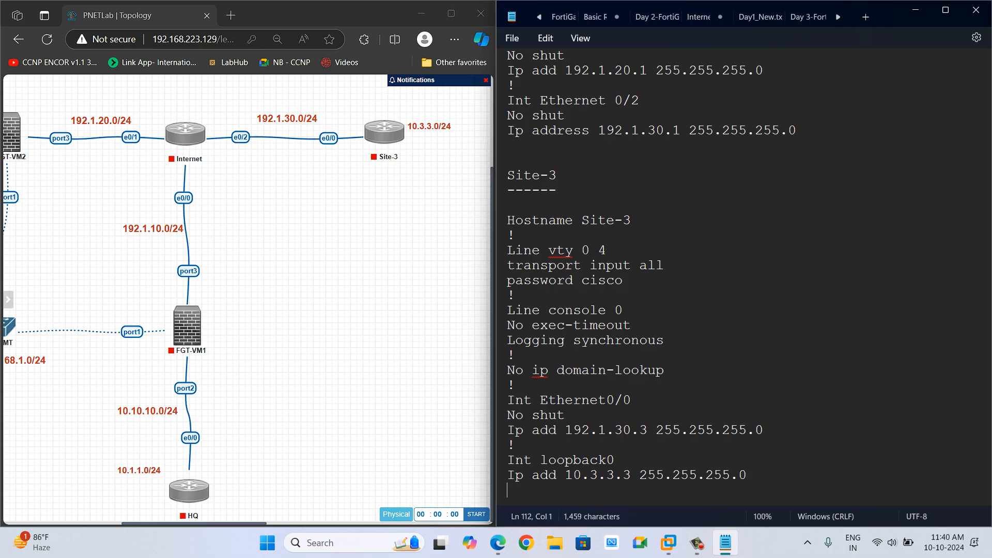
Add a "!" separator and the default route "Ip route 0.0.0.0 0.0.0.0 192.1.30.1" to the Site-3 configuration.
{"action": "type", "text": "!"}
{"action": "key", "text": "Return"}
{"action": "type", "text": "Ip ro"}
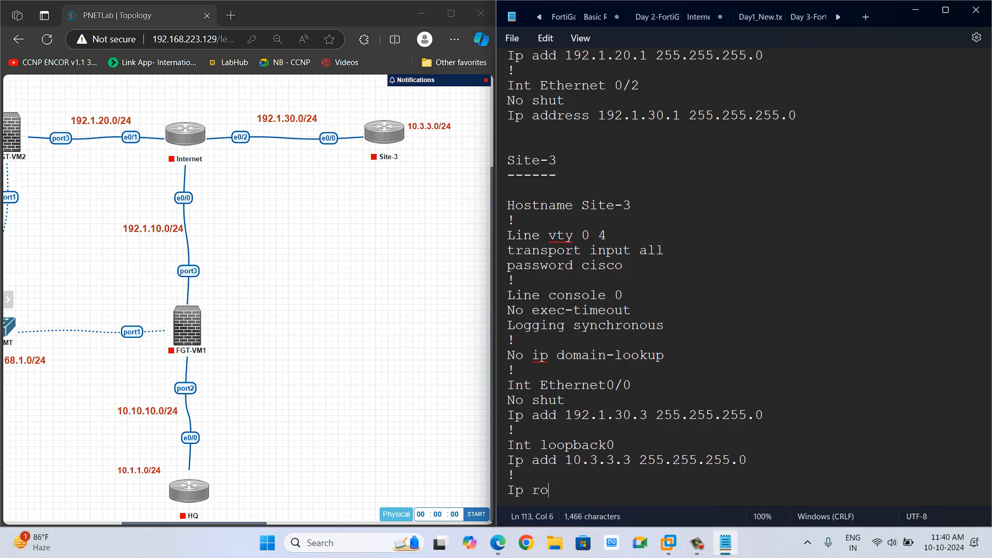
{"action": "type", "text": "ute 0.0.0"}
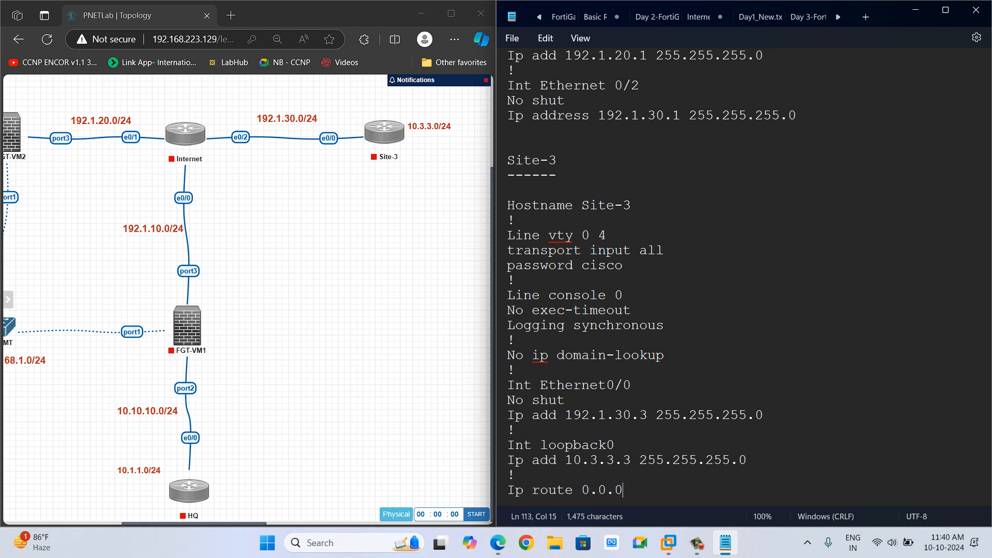
{"action": "type", "text": ".0 0.0.0.0"}
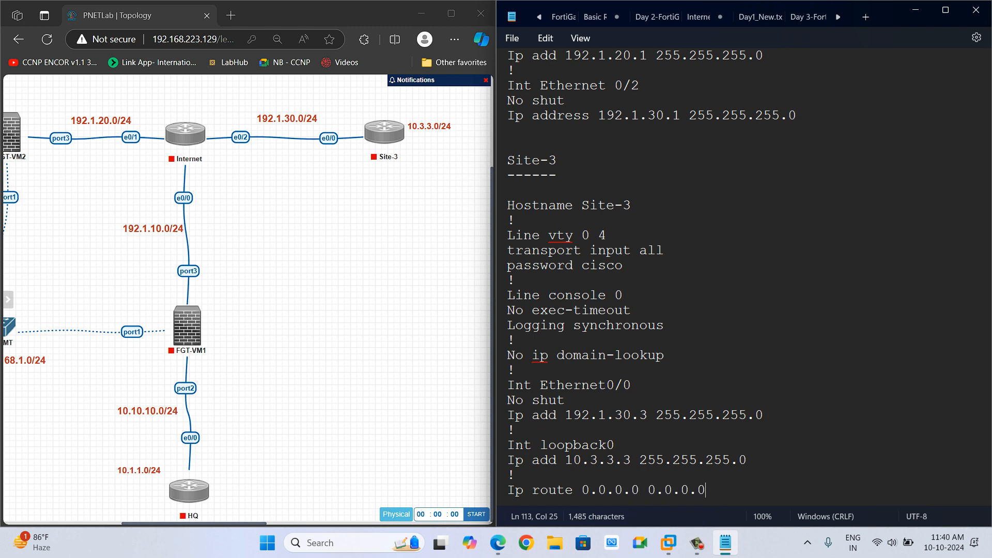
{"action": "type", "text": " 192.1.30.1"}
{"action": "key", "text": "Return"}
{"action": "key", "text": "Return"}
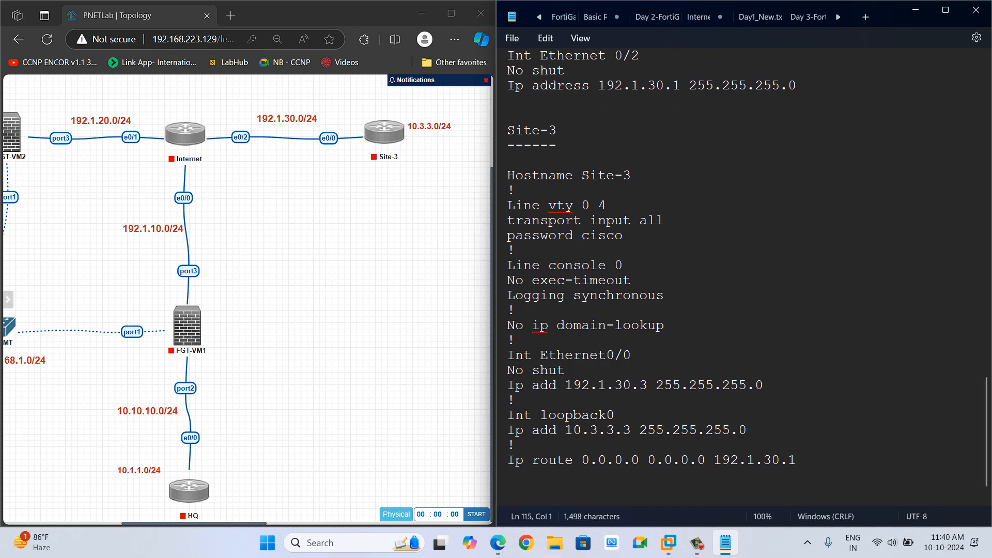
Start the Site-2, HQ, Site-3 and Internet routers in the PNETLab topology.
{"action": "scroll", "coordinate": [744, 279], "scroll_direction": "up", "scroll_amount": 1}
{"action": "left_click", "coordinate": [330, 279]}
{"action": "scroll", "coordinate": [247, 319], "scroll_direction": "left", "scroll_amount": 5}
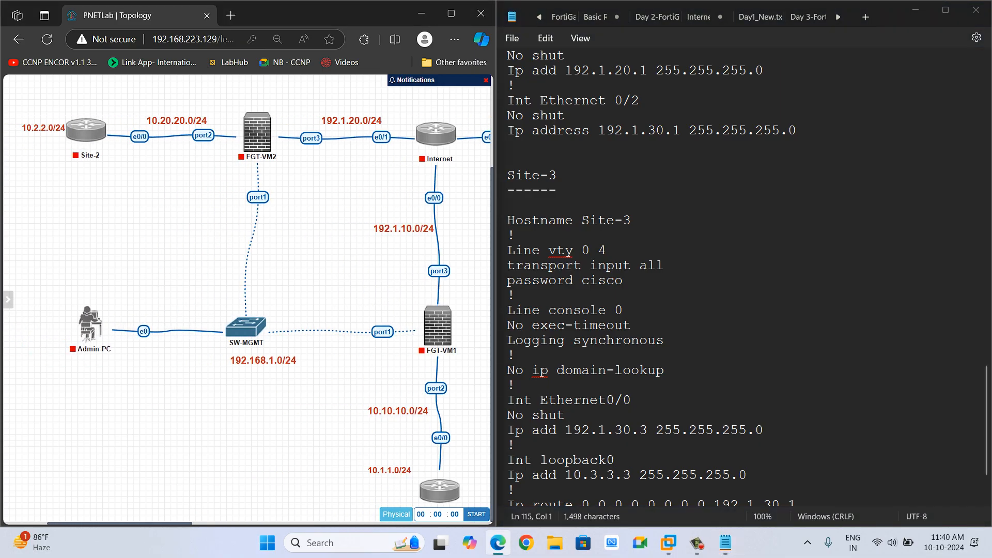
{"action": "left_click", "coordinate": [915, 10]}
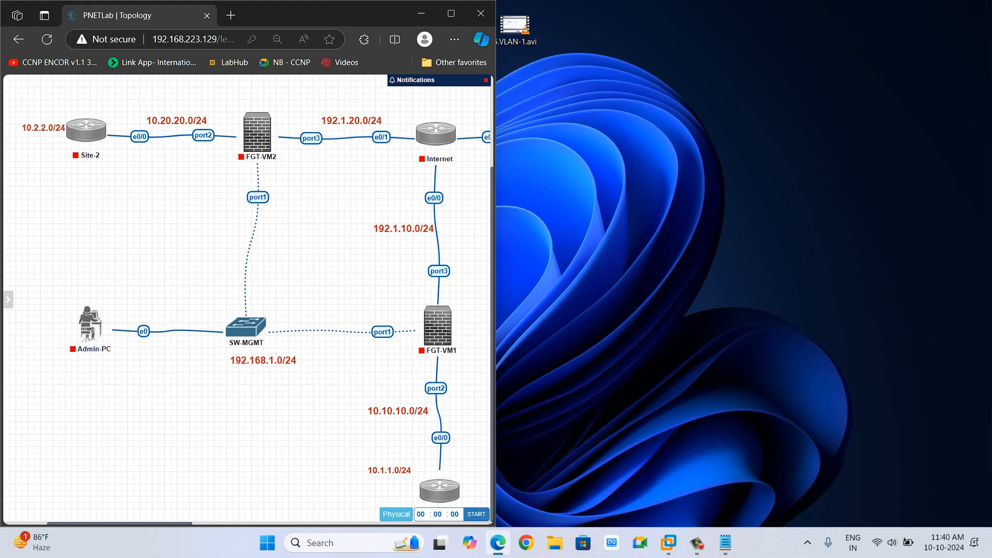
{"action": "left_click", "coordinate": [451, 13]}
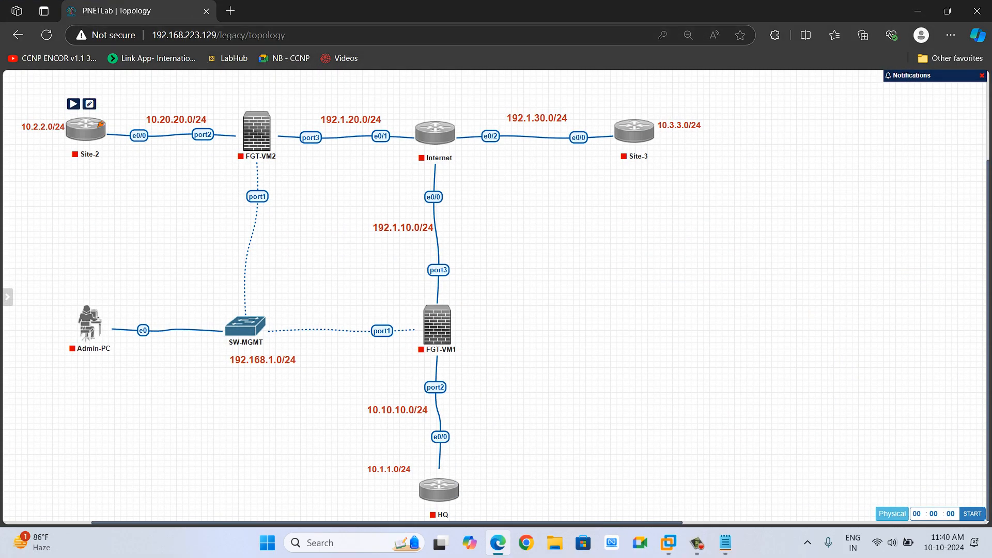
{"action": "left_click", "coordinate": [73, 104]}
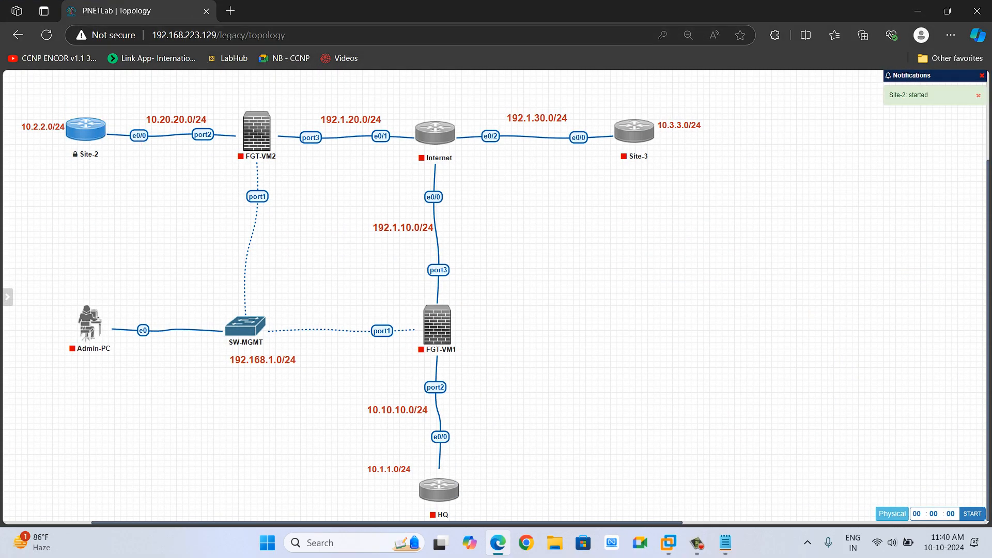
{"action": "mouse_move", "coordinate": [438, 488]}
{"action": "left_click", "coordinate": [427, 464]}
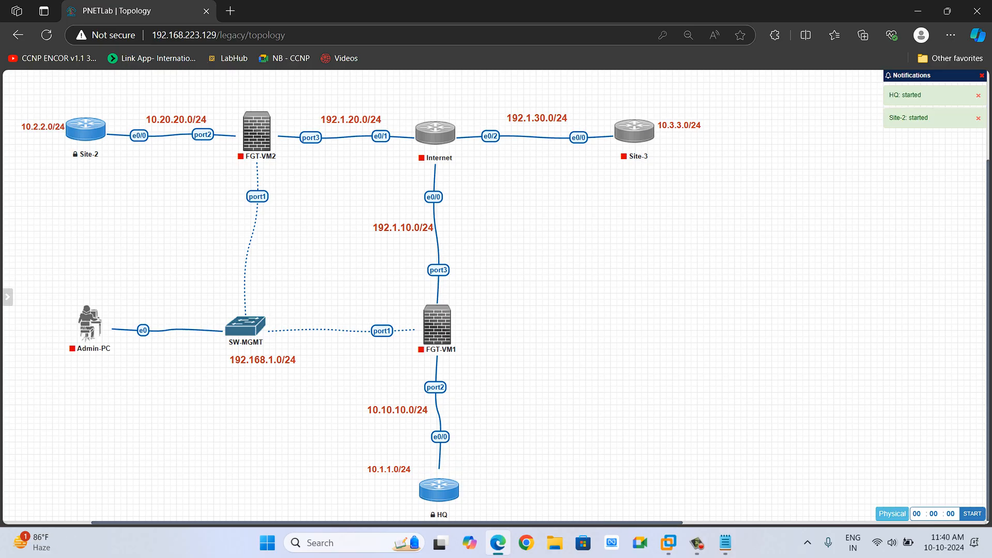
{"action": "mouse_move", "coordinate": [635, 130]}
{"action": "left_click", "coordinate": [623, 106]}
{"action": "mouse_move", "coordinate": [451, 128]}
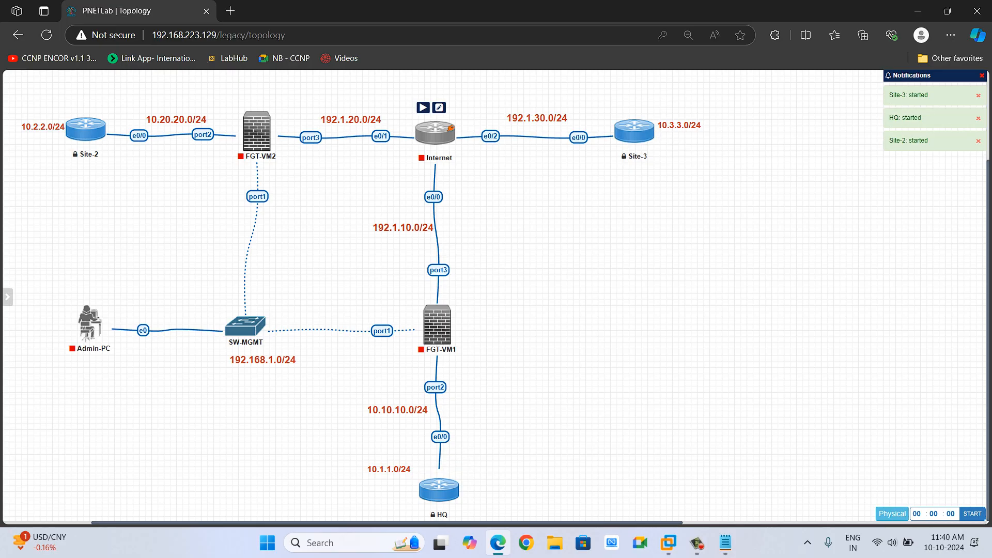
{"action": "left_click", "coordinate": [422, 107]}
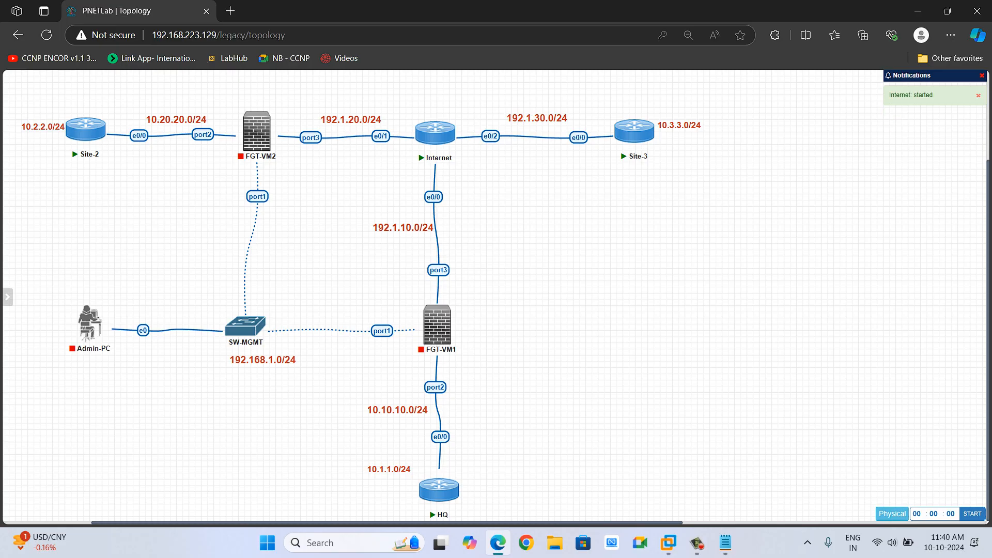
Open the HQ router's console in SecureCRT.
{"action": "left_click", "coordinate": [454, 486]}
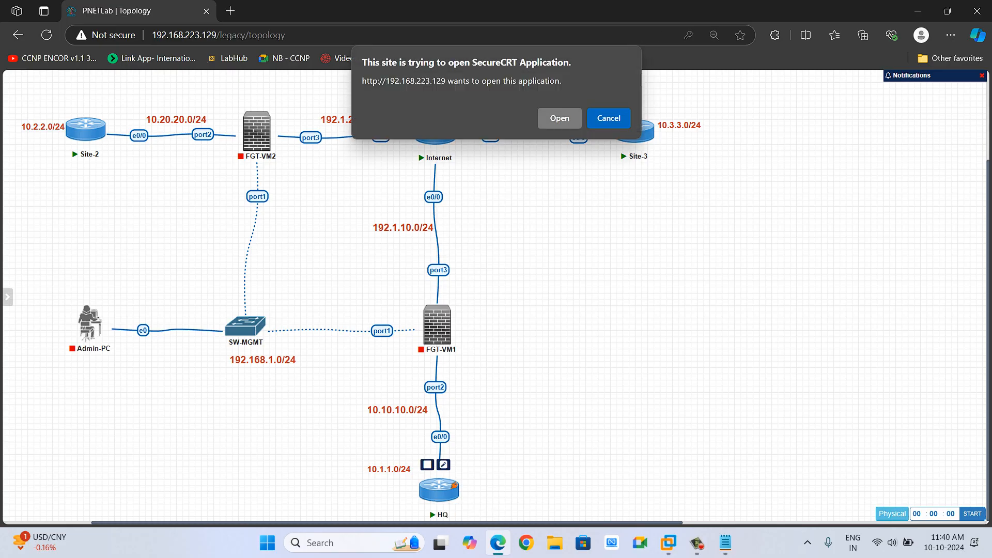
{"action": "left_click", "coordinate": [560, 118]}
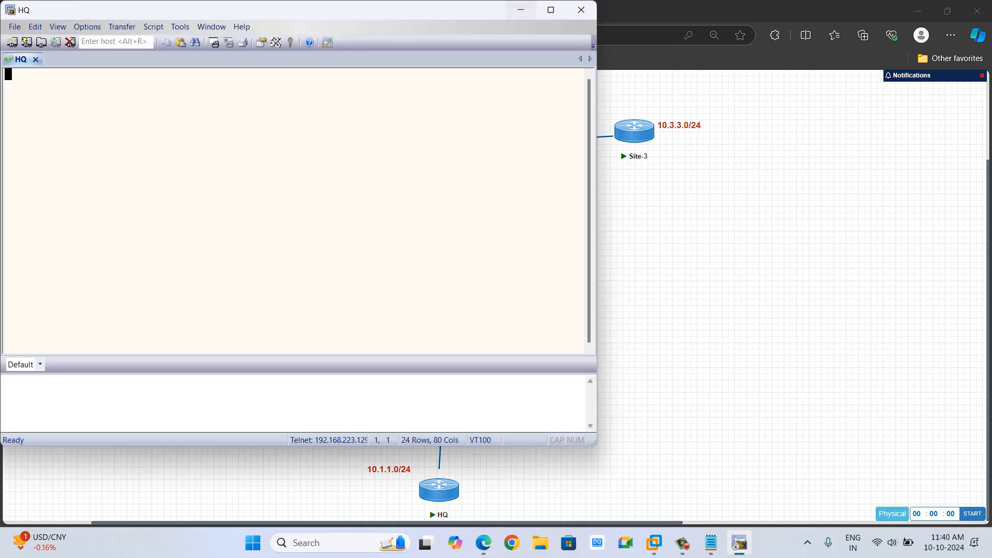
{"action": "left_click", "coordinate": [521, 9]}
{"action": "mouse_move", "coordinate": [101, 126]}
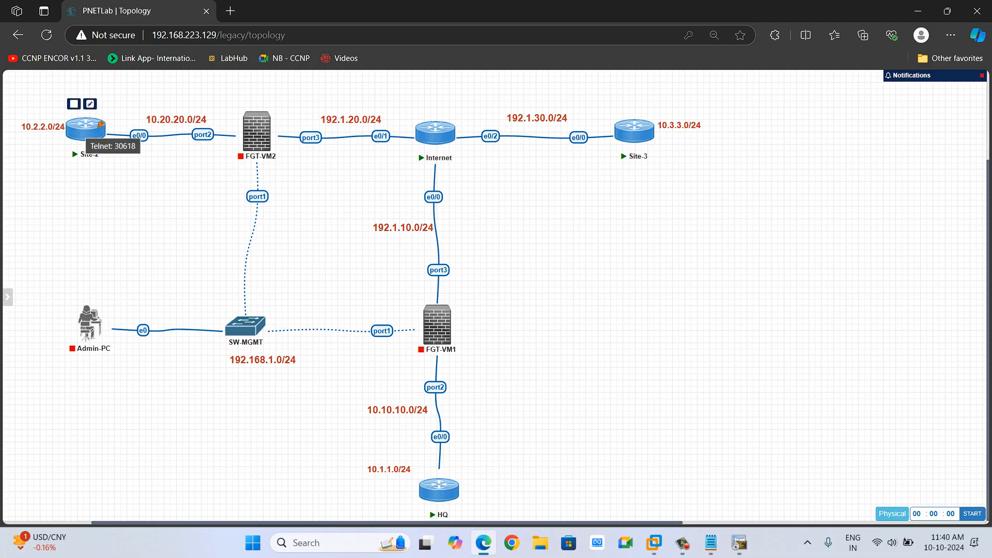
{"action": "mouse_move", "coordinate": [450, 129]}
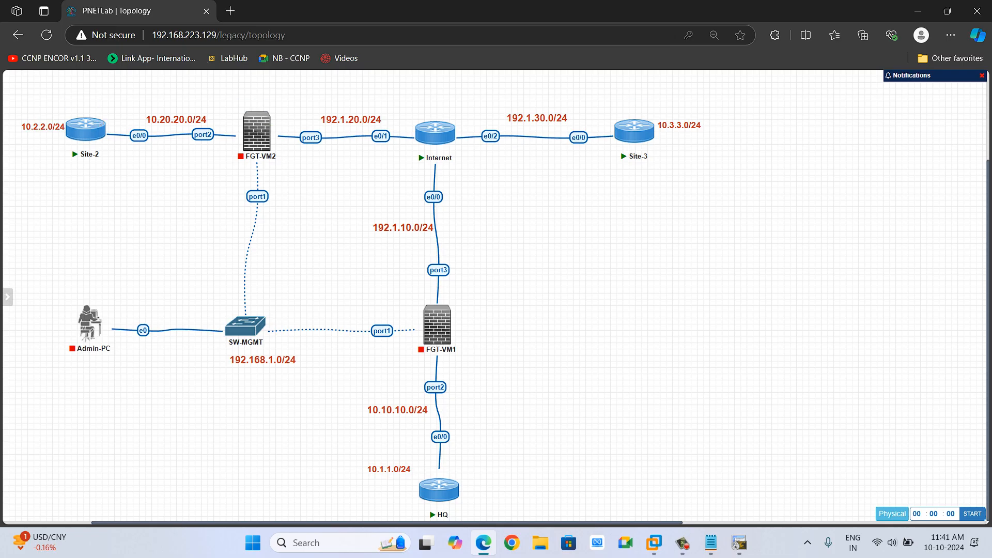
{"action": "mouse_move", "coordinate": [650, 126]}
{"action": "mouse_move", "coordinate": [272, 126]}
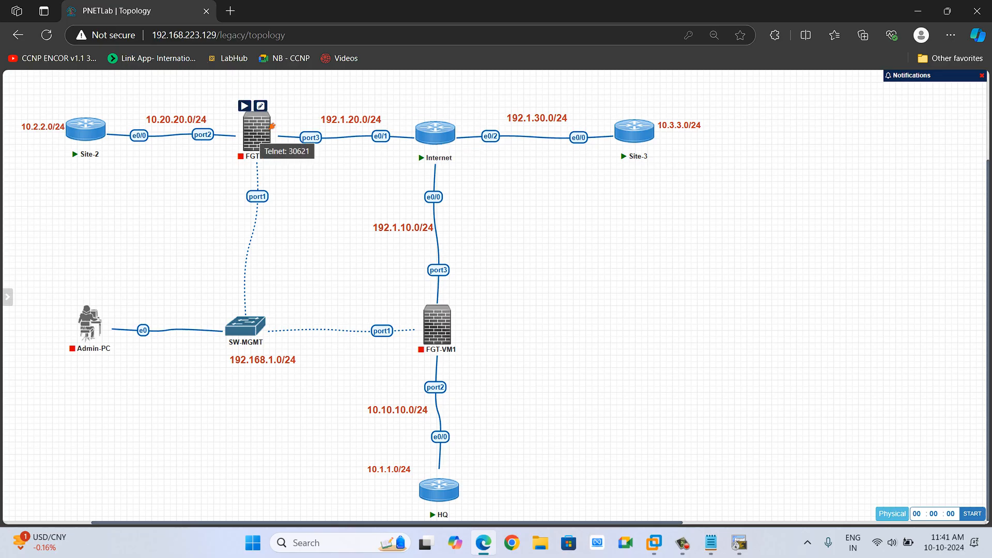
{"action": "mouse_move", "coordinate": [453, 319]}
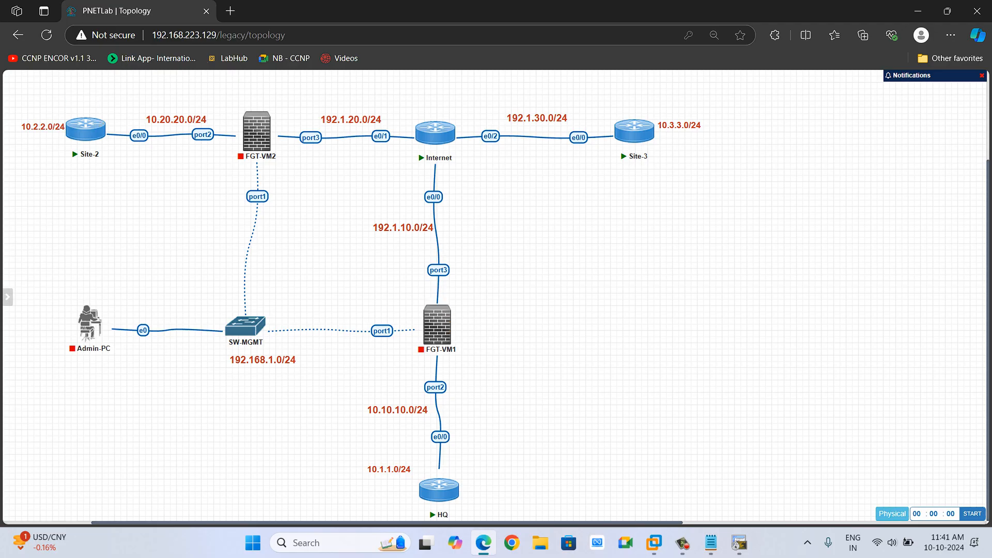
{"action": "left_click_drag", "start_coordinate": [63, 97], "coordinate": [271, 189]}
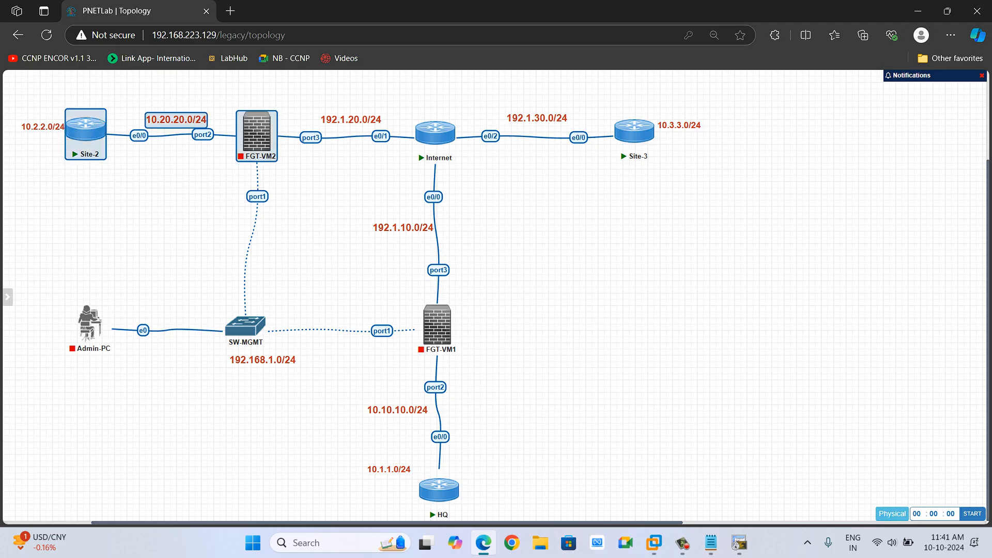
{"action": "left_click_drag", "start_coordinate": [392, 304], "coordinate": [493, 508]}
{"action": "left_click", "coordinate": [493, 506]}
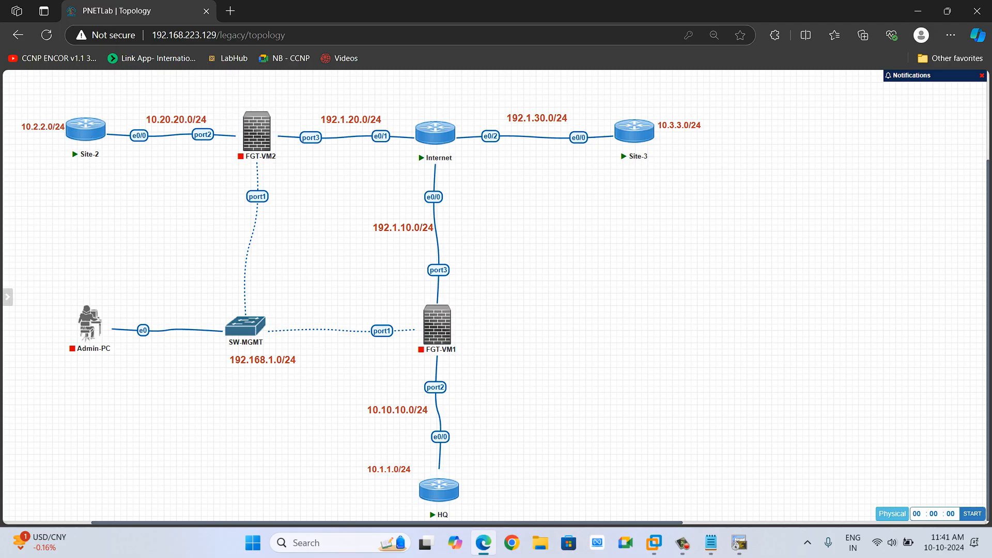
{"action": "left_click_drag", "start_coordinate": [606, 96], "coordinate": [660, 170]}
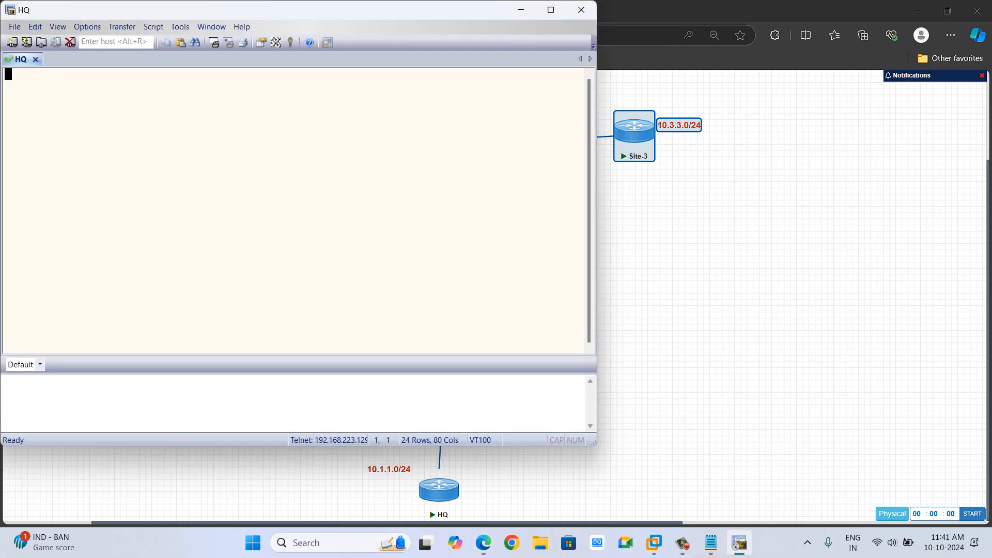
Send a few blank lines to the HQ console and return to the topology.
{"action": "key", "text": "Return"}
{"action": "key", "text": "Return"}
{"action": "key", "text": "Return"}
{"action": "key", "text": "alt+Tab"}
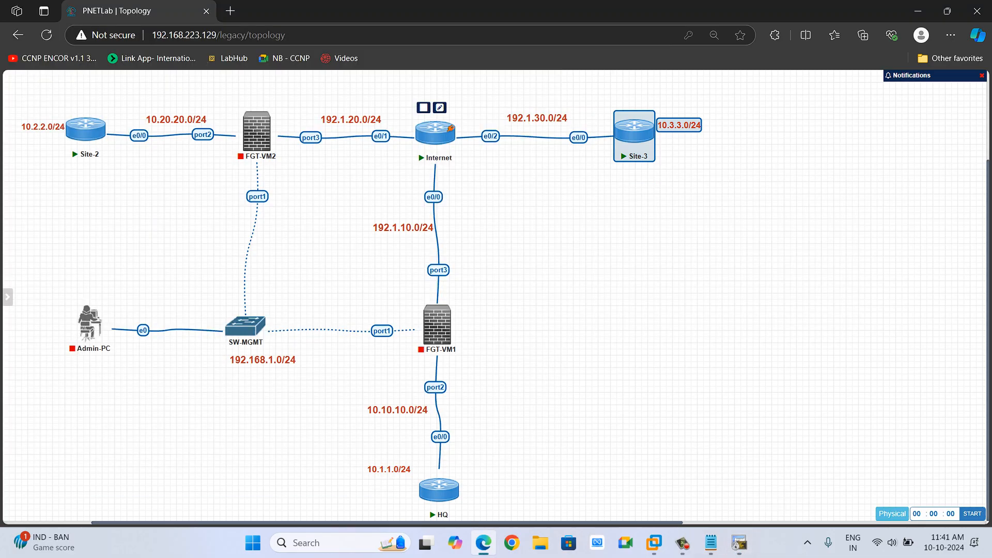
Open the Site-2 router's console in SecureCRT and send a few blank lines to it.
{"action": "left_click", "coordinate": [102, 125]}
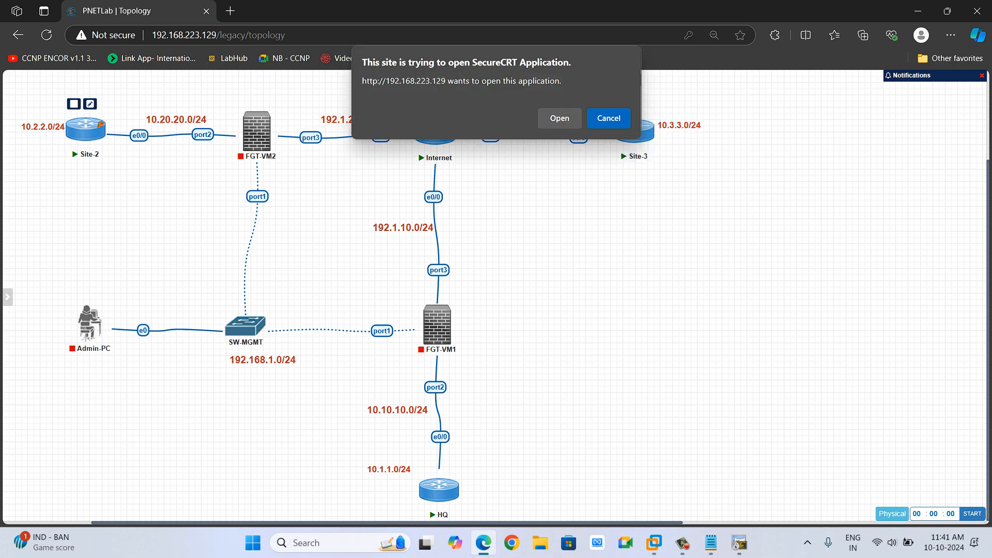
{"action": "left_click", "coordinate": [560, 118]}
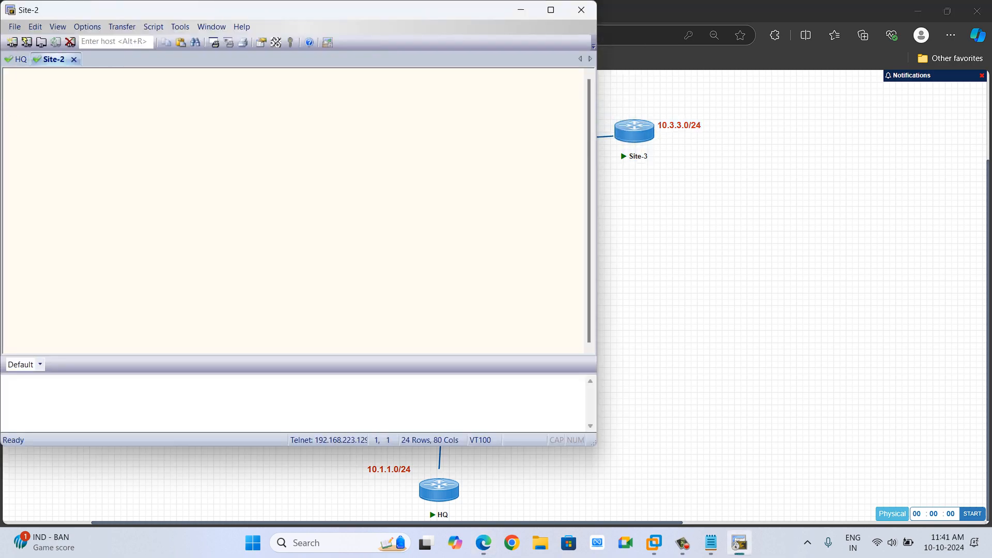
{"action": "key", "text": "Return"}
{"action": "key", "text": "Return"}
{"action": "key", "text": "Return"}
{"action": "key", "text": "Return"}
{"action": "key", "text": "Return"}
{"action": "key", "text": "Return"}
{"action": "key", "text": "Return"}
{"action": "key", "text": "Return"}
{"action": "key", "text": "Return"}
{"action": "key", "text": "alt+Tab"}
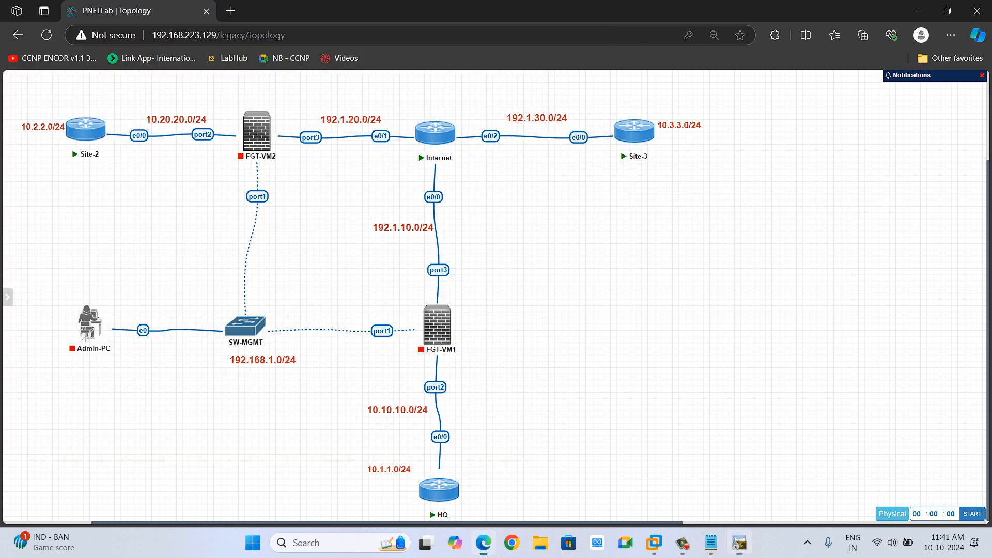
Open the Site-3 router's console in SecureCRT and send a few blank lines to it.
{"action": "left_click", "coordinate": [649, 126]}
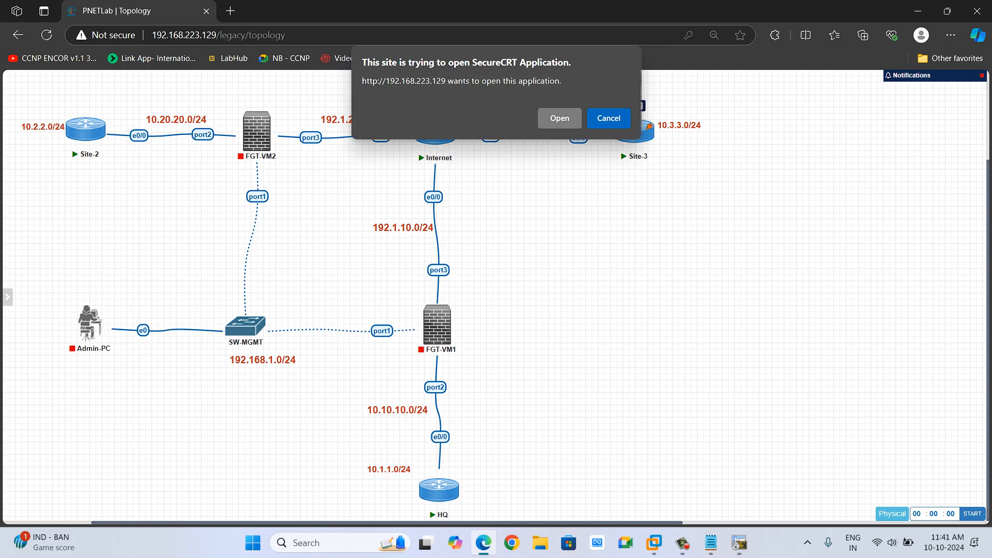
{"action": "left_click", "coordinate": [560, 117]}
{"action": "key", "text": "Return"}
{"action": "key", "text": "Return"}
{"action": "key", "text": "Return"}
{"action": "key", "text": "Return"}
{"action": "key", "text": "Return"}
{"action": "key", "text": "Return"}
{"action": "key", "text": "Return"}
{"action": "key", "text": "Return"}
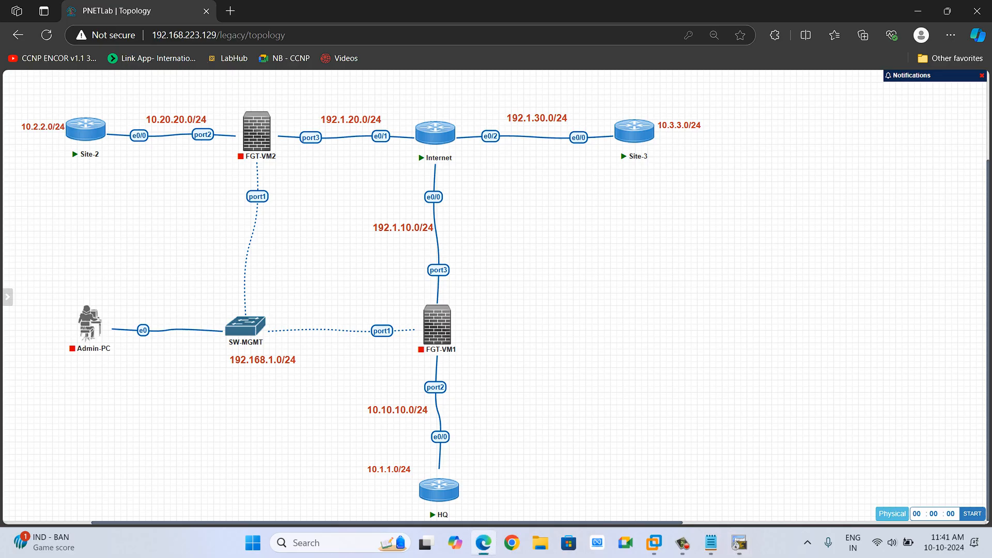
Open the Internet router's console in SecureCRT and send a few blank lines to reach its prompt.
{"action": "left_click", "coordinate": [435, 133]}
{"action": "left_click", "coordinate": [560, 115]}
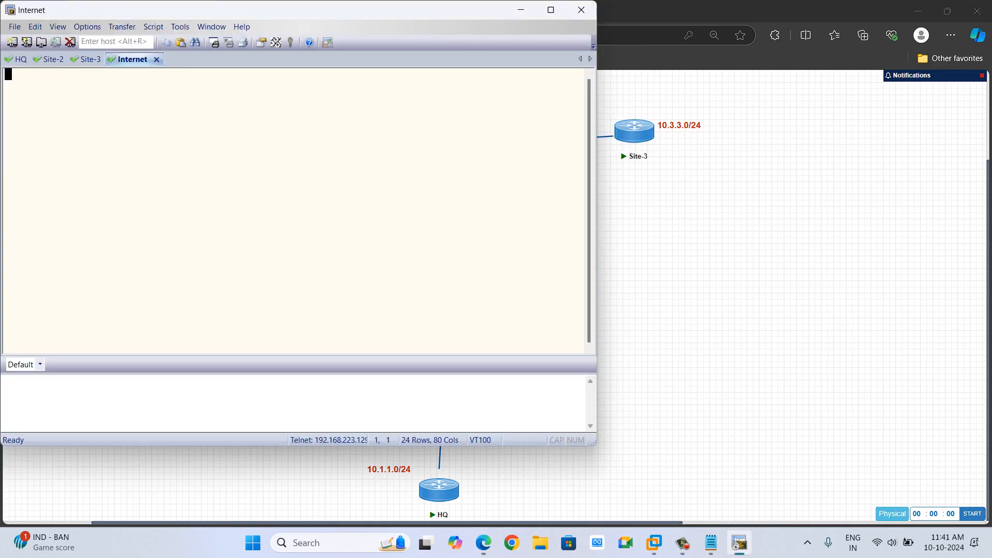
{"action": "key", "text": "Return"}
{"action": "key", "text": "Return"}
{"action": "key", "text": "Return"}
{"action": "key", "text": "Return"}
{"action": "key", "text": "Return"}
{"action": "key", "text": "Return"}
{"action": "key", "text": "Return"}
{"action": "key", "text": "Return"}
{"action": "key", "text": "Return"}
{"action": "key", "text": "Return"}
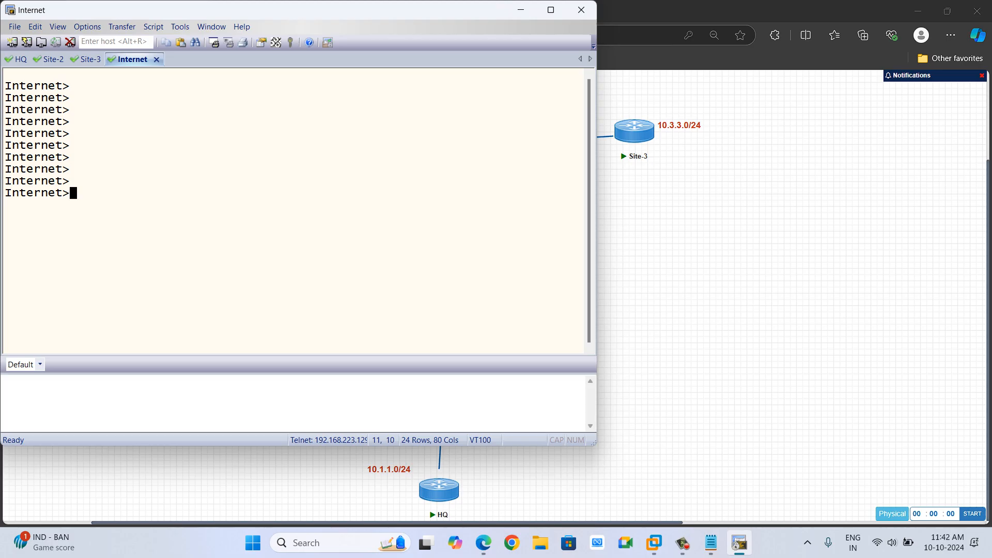
{"action": "key", "text": "alt+Tab"}
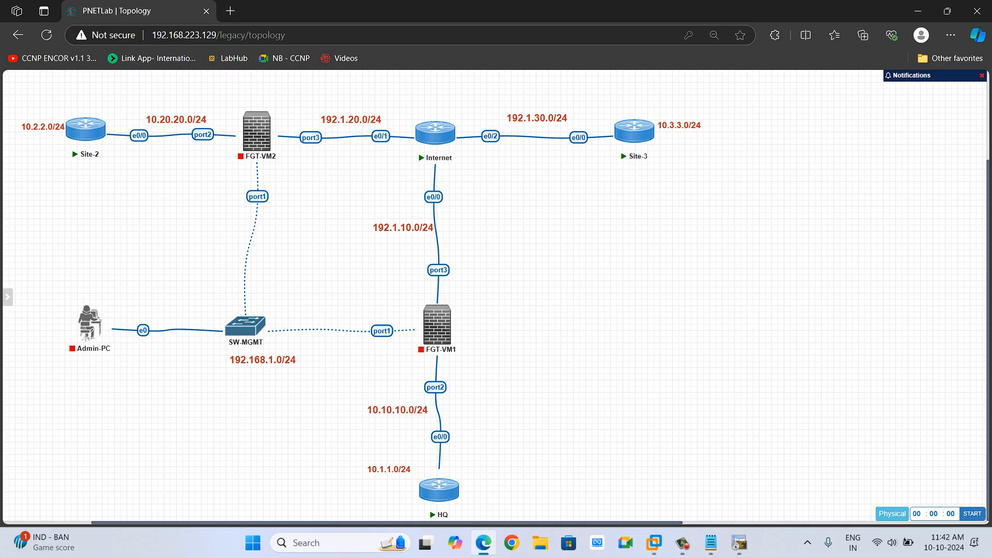
{"action": "left_click", "coordinate": [682, 542]}
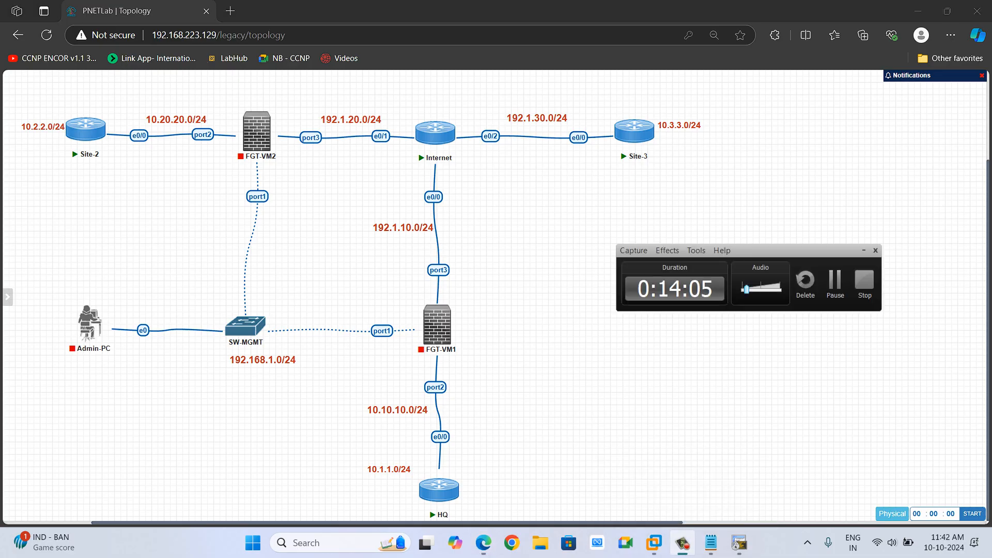
{"action": "left_click", "coordinate": [835, 283]}
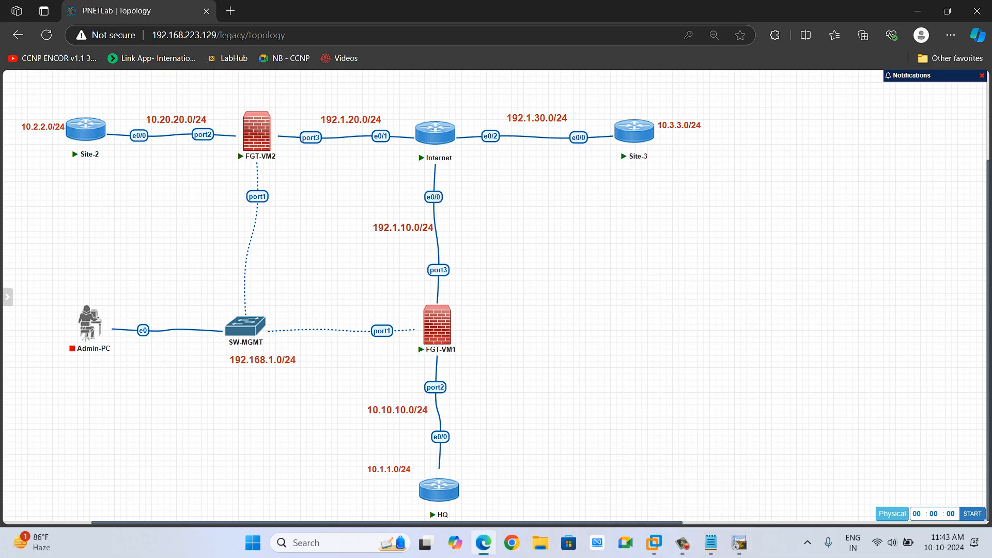
Switch to the HQ console, enter privileged mode and display the OSPF neighbors.
{"action": "left_click", "coordinate": [739, 542]}
{"action": "key", "text": "alt+1"}
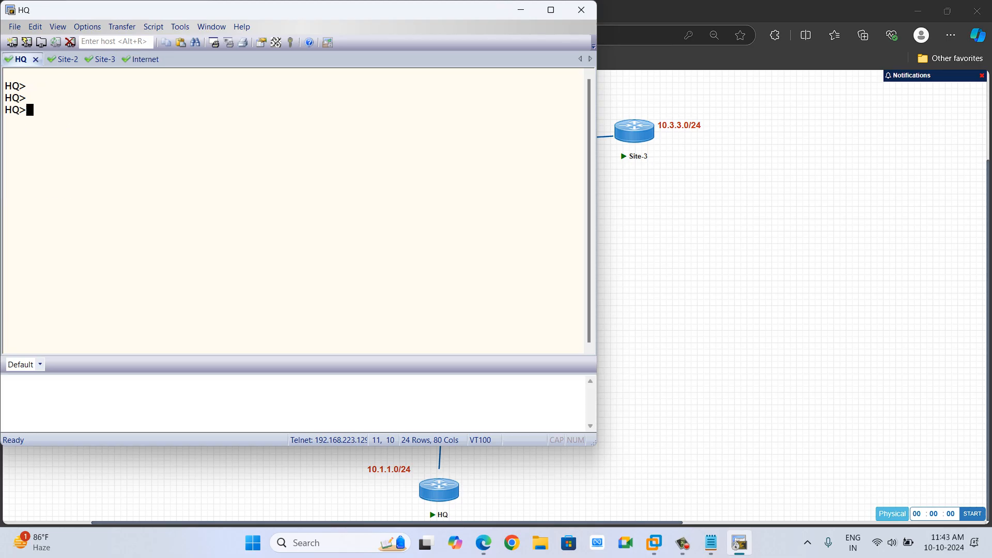
{"action": "key", "text": "Return"}
{"action": "key", "text": "Return"}
{"action": "key", "text": "Return"}
{"action": "key", "text": "Return"}
{"action": "type", "text": "en"}
{"action": "key", "text": "Return"}
{"action": "type", "text": "sh"}
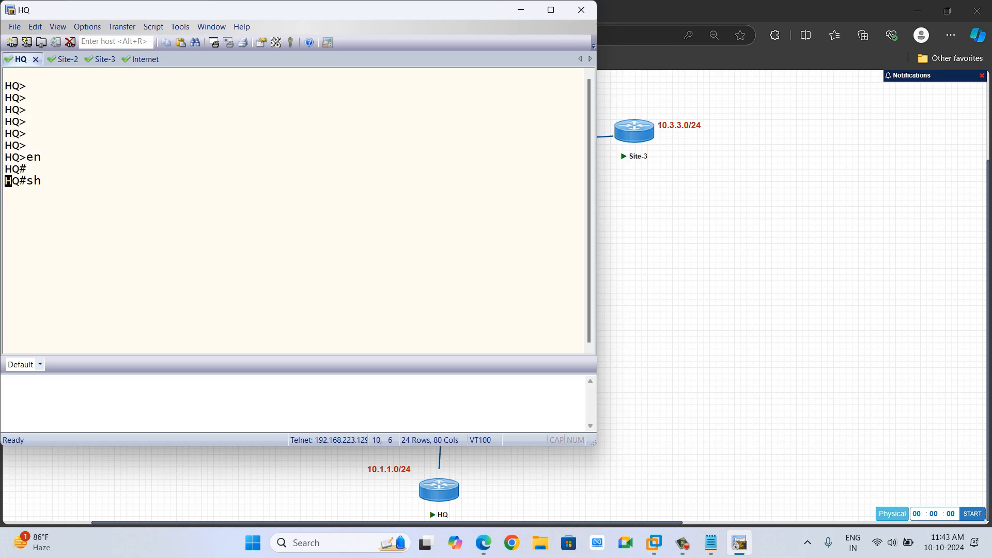
{"action": "key", "text": "Tab"}
{"action": "type", "text": "ip osp"}
{"action": "key", "text": "Tab"}
{"action": "type", "text": "n"}
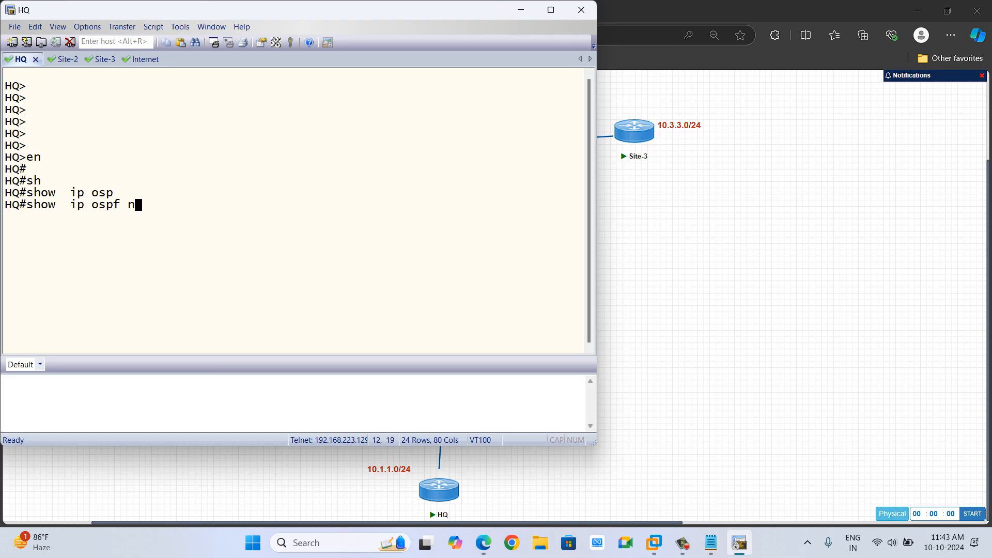
{"action": "type", "text": "ei"}
{"action": "key", "text": "Tab"}
{"action": "key", "text": "Tab"}
{"action": "key", "text": "Return"}
Display HQ's brief interface IP summary and highlight the Ethernet0/0 and Loopback0 addresses.
{"action": "type", "text": "sj"}
{"action": "key", "text": "Tab"}
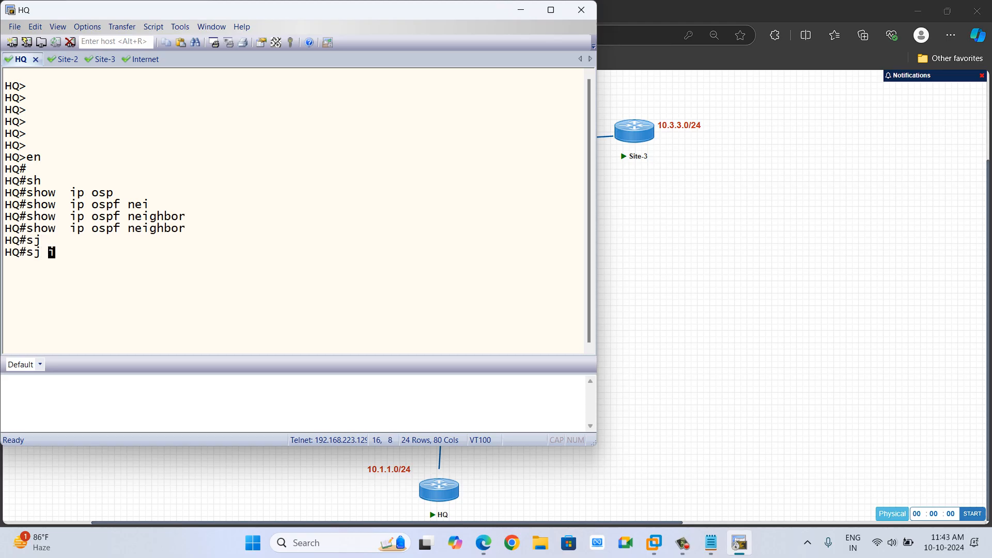
{"action": "key", "text": "BackSpace"}
{"action": "type", "text": "h"}
{"action": "key", "text": "Tab"}
{"action": "type", "text": "ip int bri"}
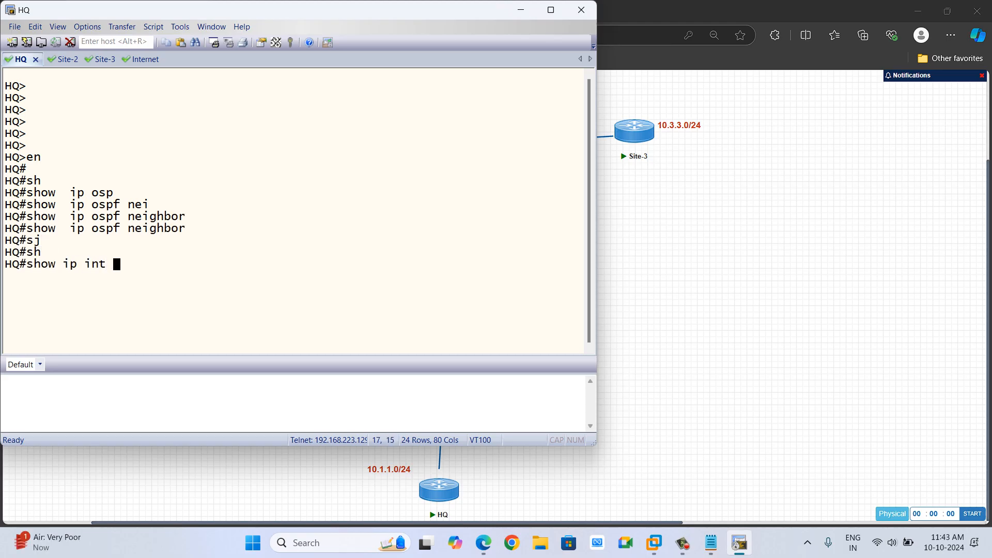
{"action": "key", "text": "Tab"}
{"action": "key", "text": "Return"}
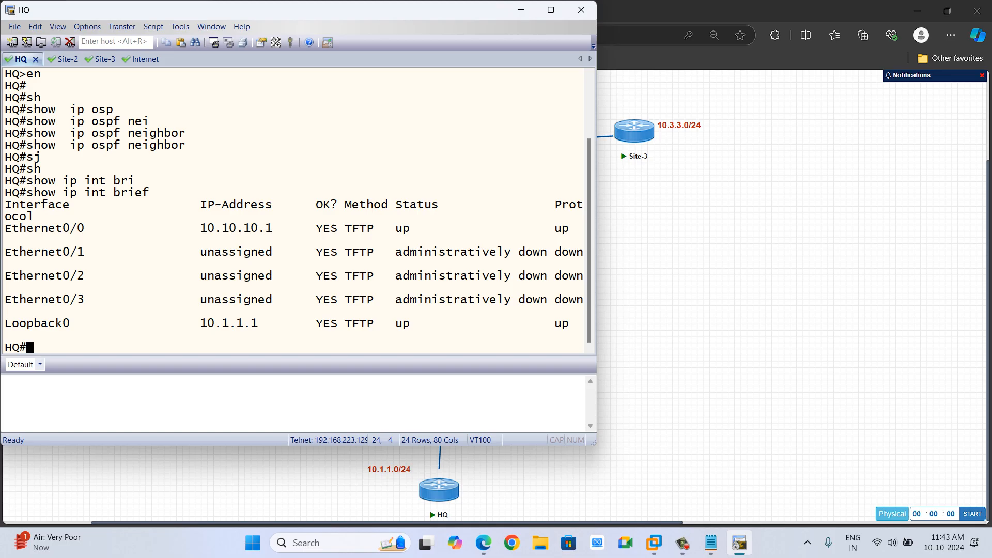
{"action": "left_click_drag", "start_coordinate": [193, 228], "coordinate": [273, 228]}
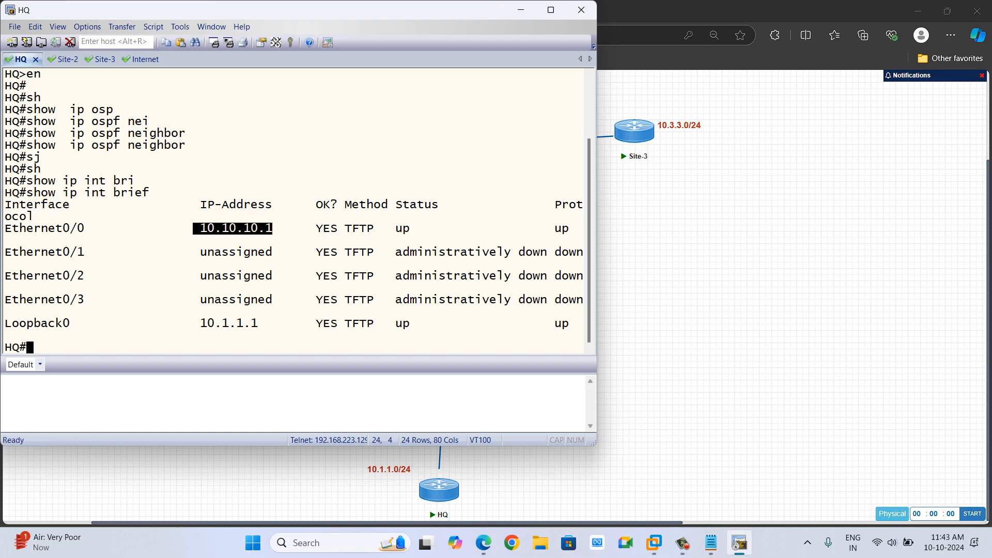
{"action": "left_click_drag", "start_coordinate": [193, 323], "coordinate": [265, 323]}
Display HQ's IP routing table and highlight the connected and local routes.
{"action": "type", "text": "sh"}
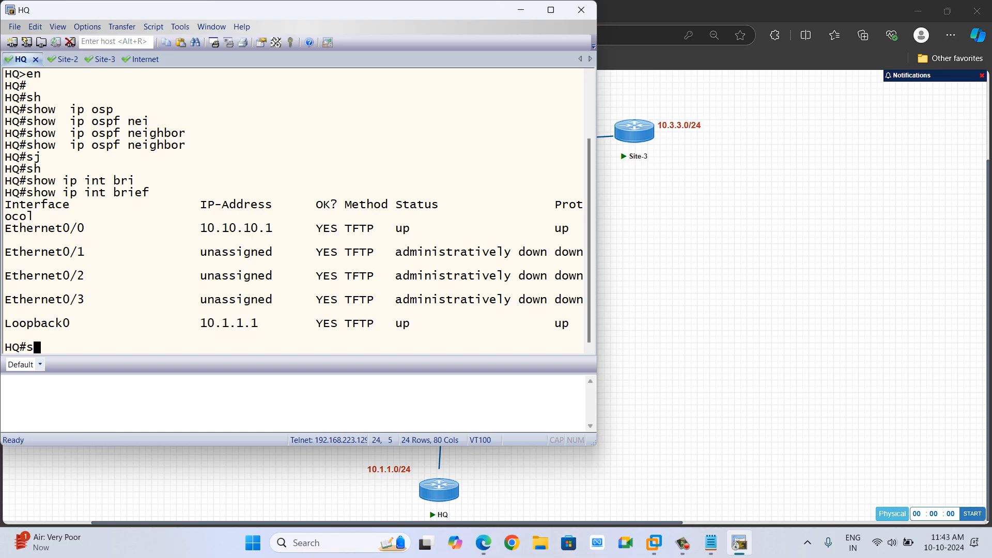
{"action": "key", "text": "Tab"}
{"action": "type", "text": "ip route"}
{"action": "key", "text": "Tab"}
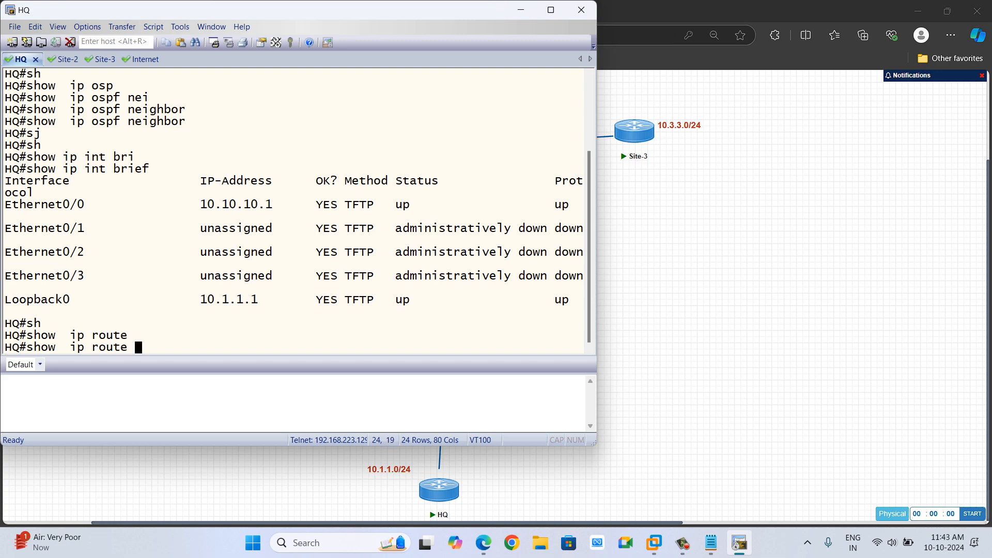
{"action": "key", "text": "Return"}
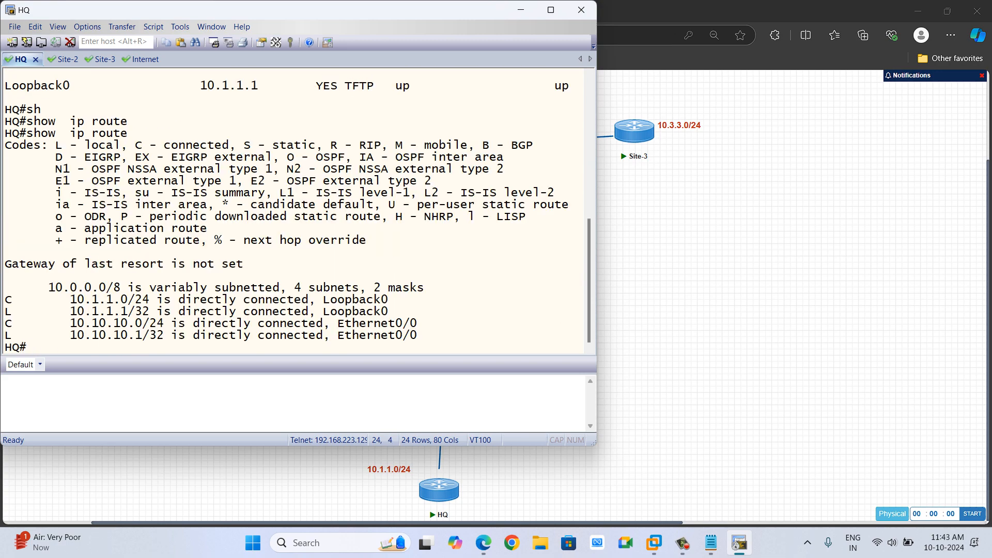
{"action": "left_click_drag", "start_coordinate": [54, 287], "coordinate": [417, 335]}
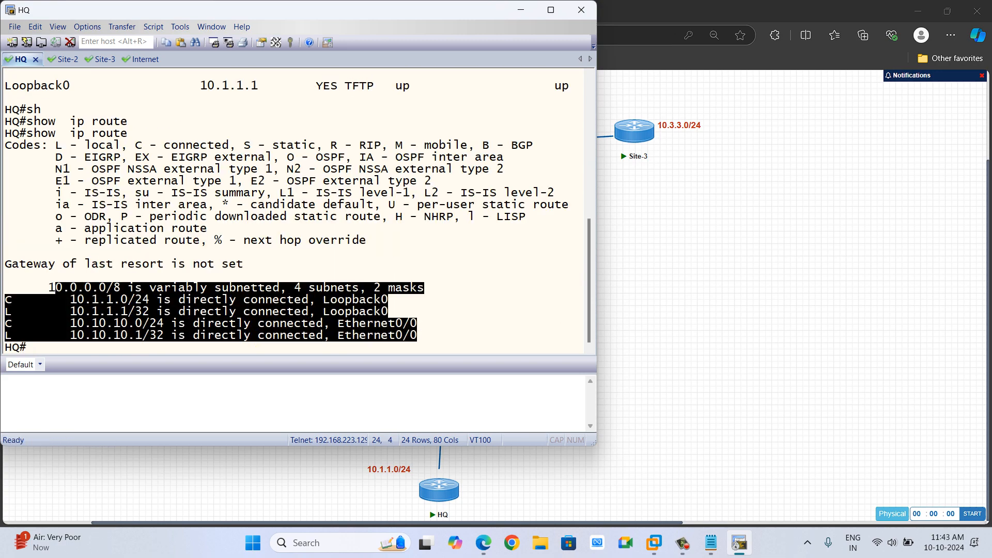
{"action": "left_click", "coordinate": [417, 335]}
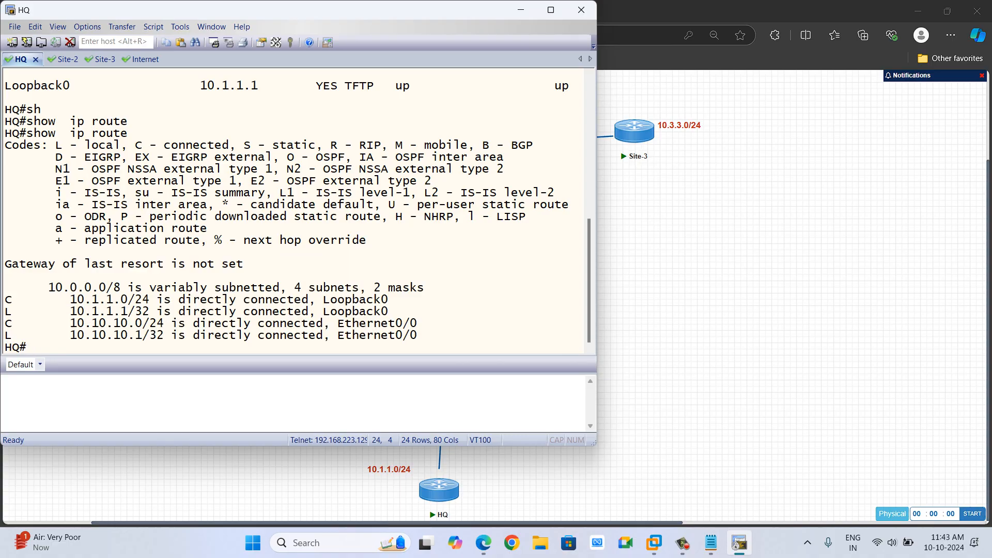
Display HQ's OSPF and routing protocol details and highlight the advertised networks.
{"action": "type", "text": "sh ip ospf"}
{"action": "key", "text": "Return"}
{"action": "key", "text": "Up"}
{"action": "key", "text": "BackSpace"}
{"action": "key", "text": "BackSpace"}
{"action": "key", "text": "BackSpace"}
{"action": "key", "text": "BackSpace"}
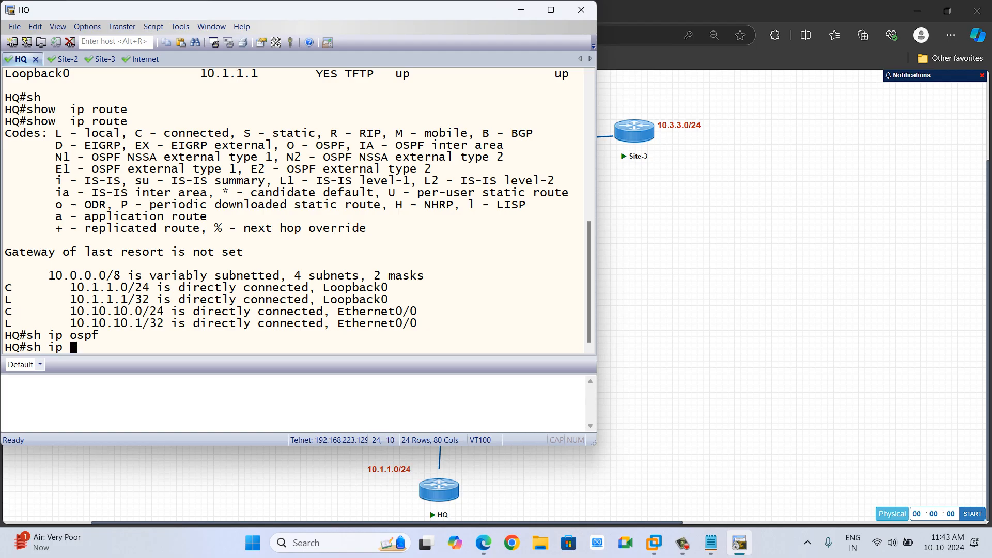
{"action": "type", "text": "pro"}
{"action": "key", "text": "Return"}
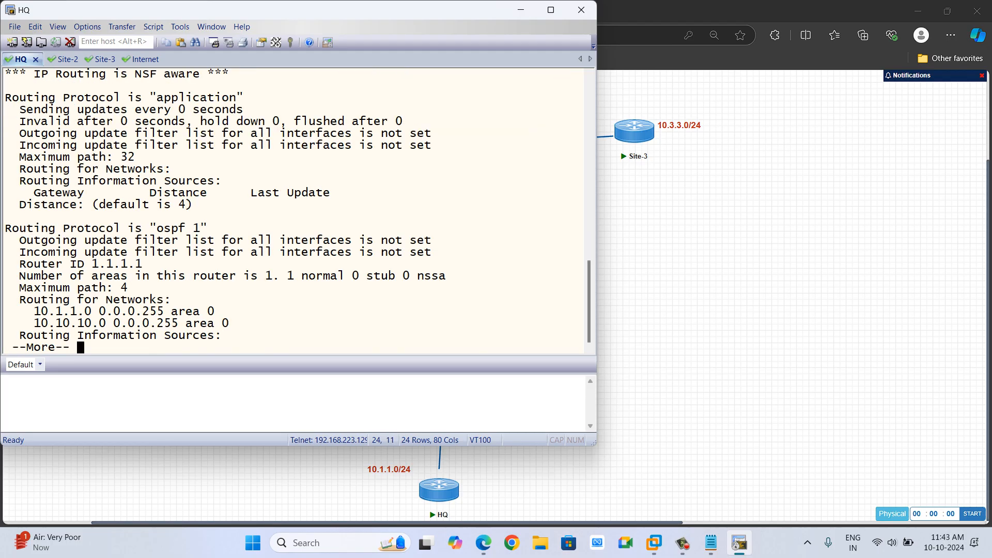
{"action": "key", "text": "space"}
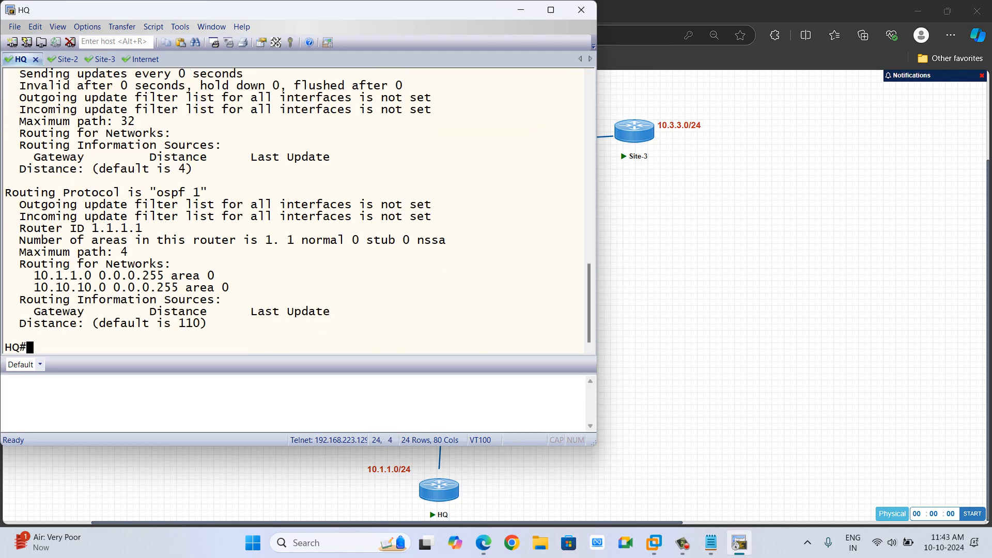
{"action": "left_click_drag", "start_coordinate": [26, 276], "coordinate": [221, 287]}
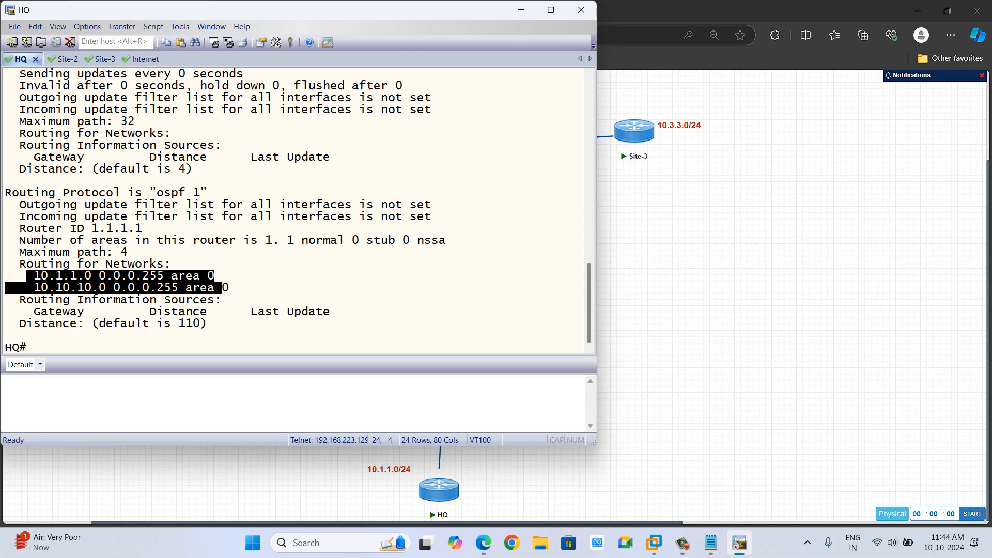
{"action": "left_click", "coordinate": [222, 288]}
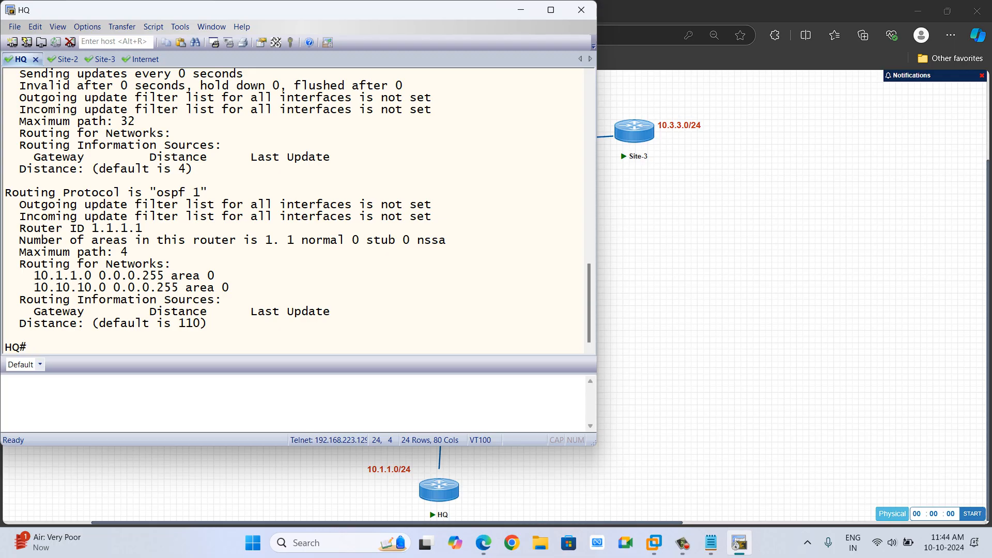
Display the OSPF interface details for Loopback 0 on HQ.
{"action": "type", "text": "sh"}
{"action": "key", "text": "Tab"}
{"action": "type", "text": "ip ps"}
{"action": "key", "text": "Tab"}
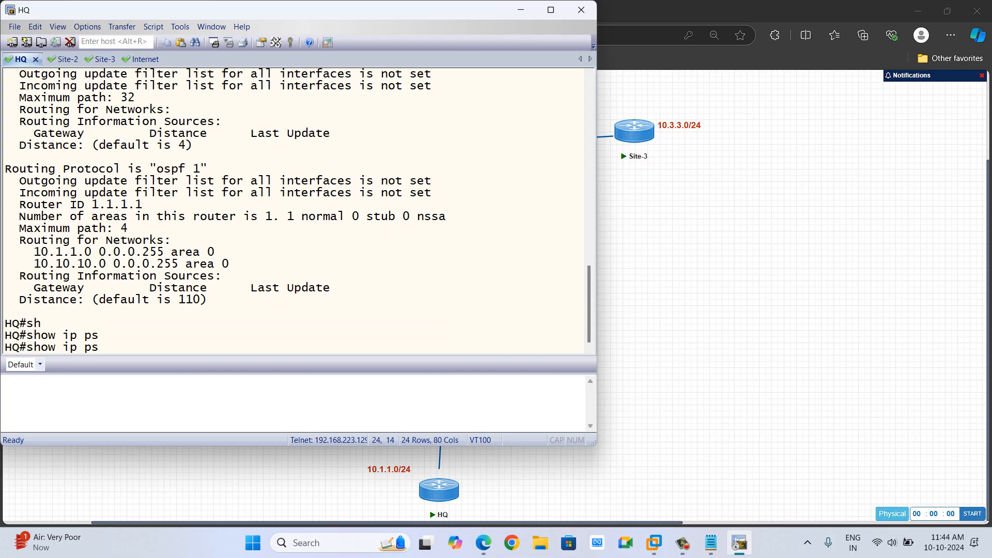
{"action": "key", "text": "BackSpace"}
{"action": "type", "text": "s"}
{"action": "key", "text": "Tab"}
{"action": "key", "text": "BackSpace"}
{"action": "key", "text": "BackSpace"}
{"action": "type", "text": "os["}
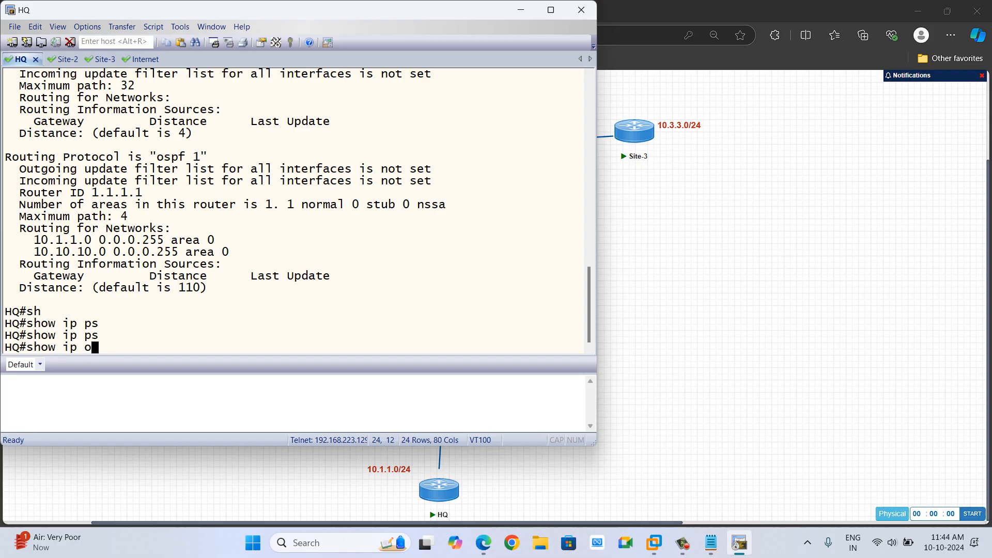
{"action": "key", "text": "Tab"}
{"action": "key", "text": "BackSpace"}
{"action": "key", "text": "Tab"}
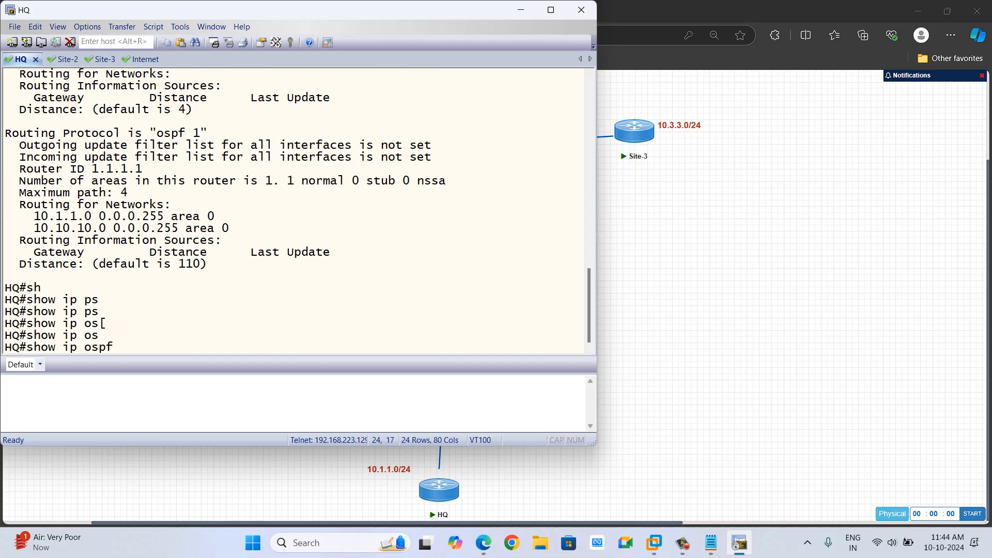
{"action": "type", "text": "inte"}
{"action": "key", "text": "Tab"}
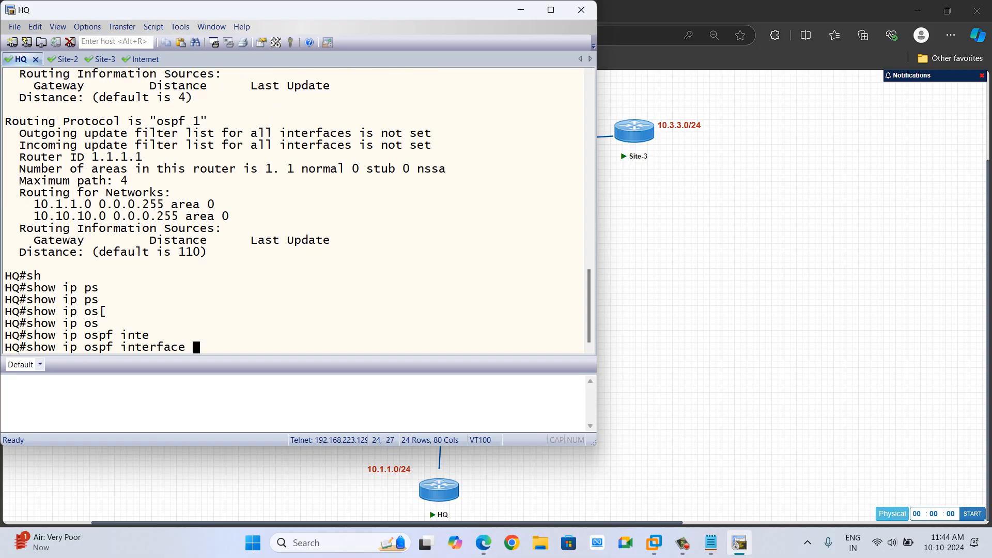
{"action": "type", "text": "loo"}
{"action": "key", "text": "Tab"}
{"action": "type", "text": "0"}
{"action": "key", "text": "Return"}
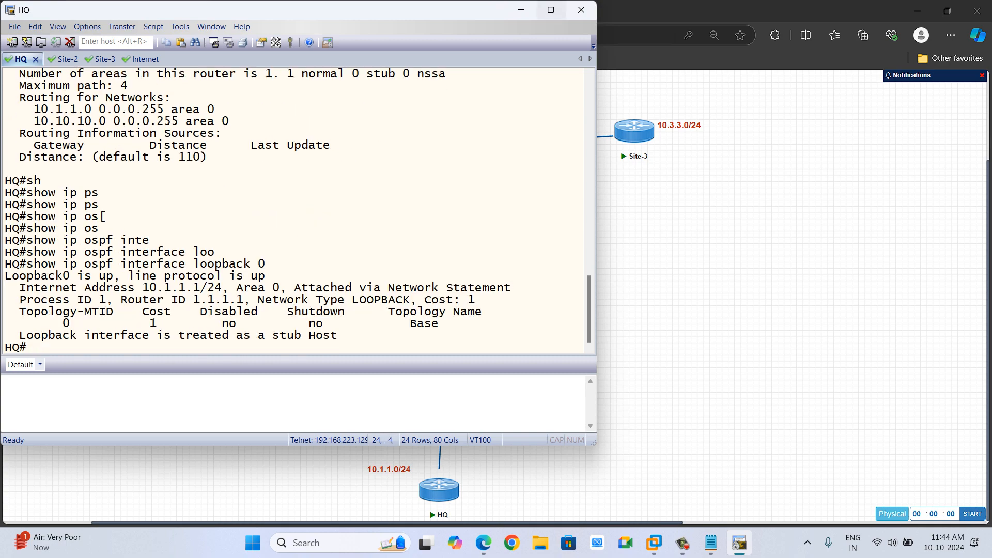
Maximize the HQ console and highlight the loopback's stub host, address and network type details.
{"action": "left_click", "coordinate": [551, 10]}
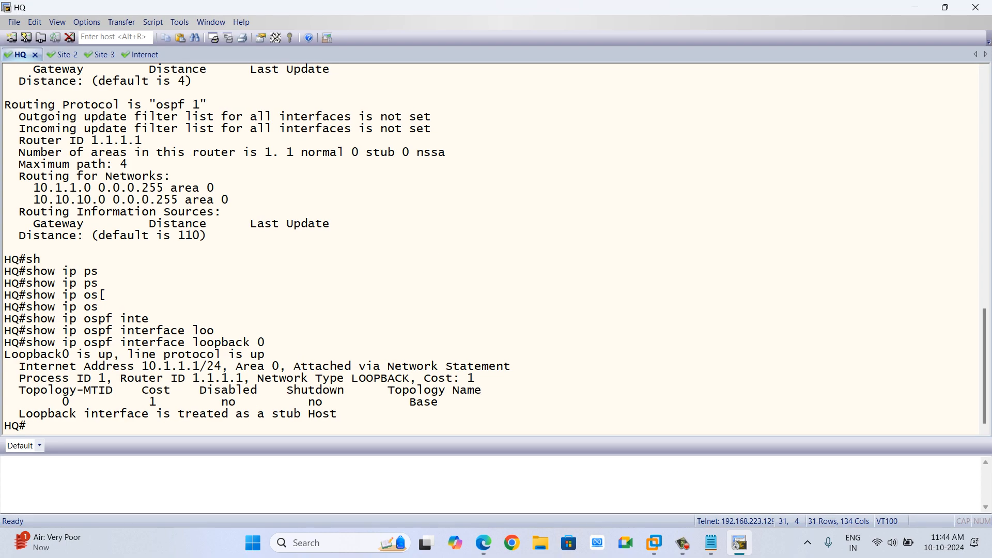
{"action": "left_click_drag", "start_coordinate": [272, 414], "coordinate": [329, 414]}
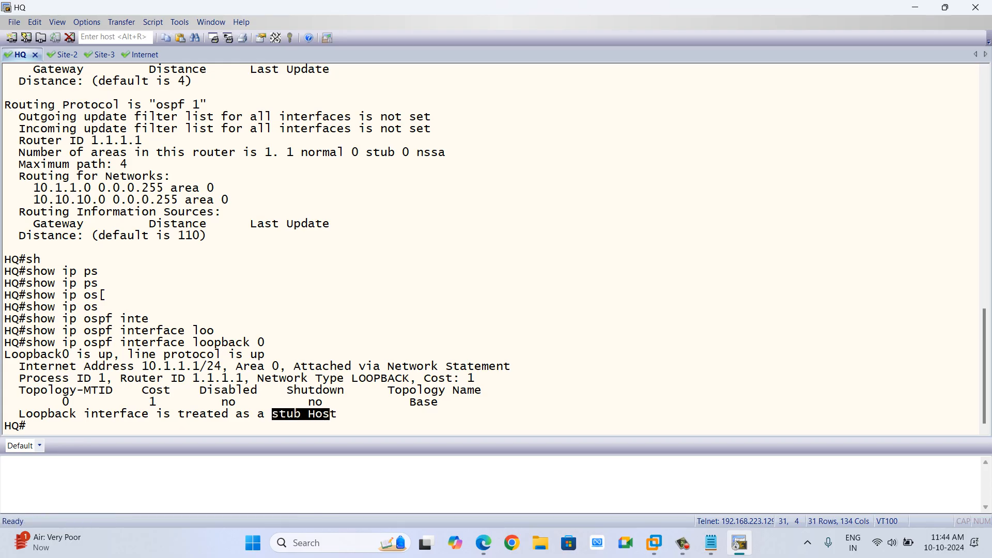
{"action": "left_click", "coordinate": [329, 414]}
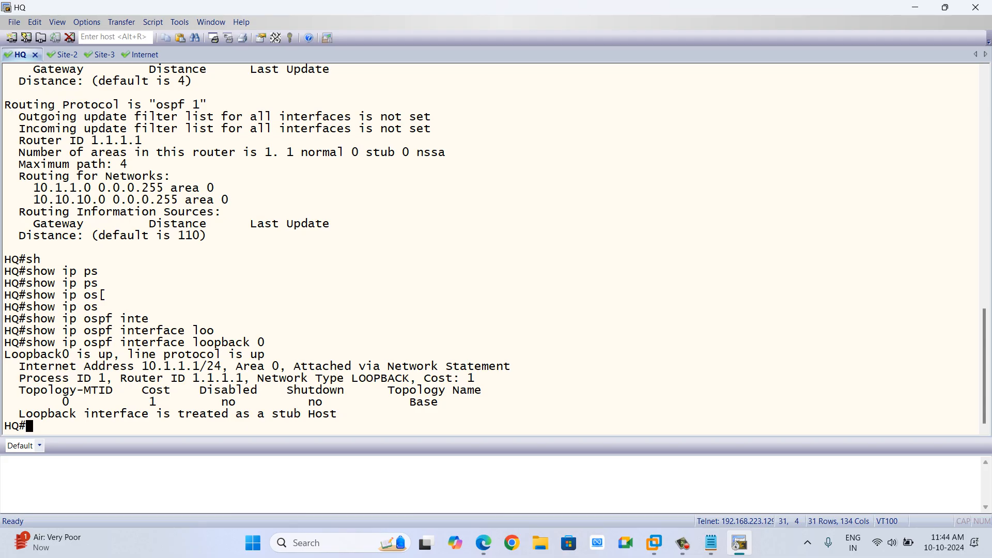
{"action": "left_click_drag", "start_coordinate": [214, 366], "coordinate": [142, 366]}
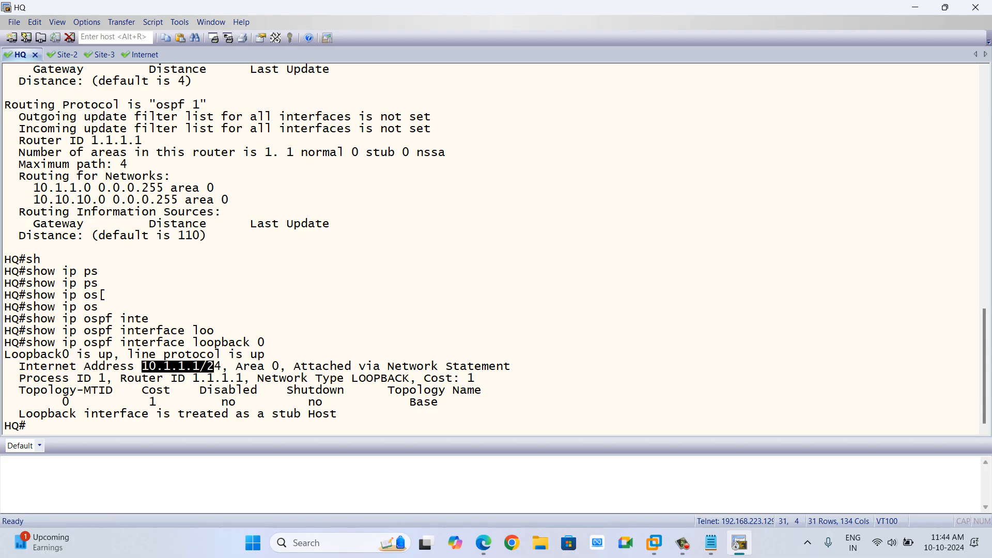
{"action": "left_click_drag", "start_coordinate": [322, 378], "coordinate": [409, 378]}
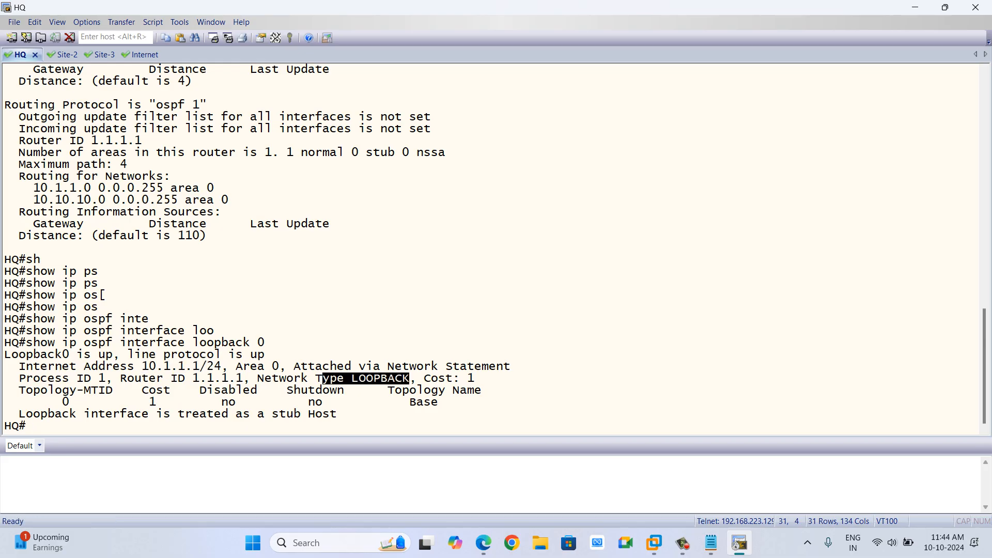
On HQ, enter configuration mode and set Loopback 0's OSPF network type to point-to-point.
{"action": "type", "text": "conf t"}
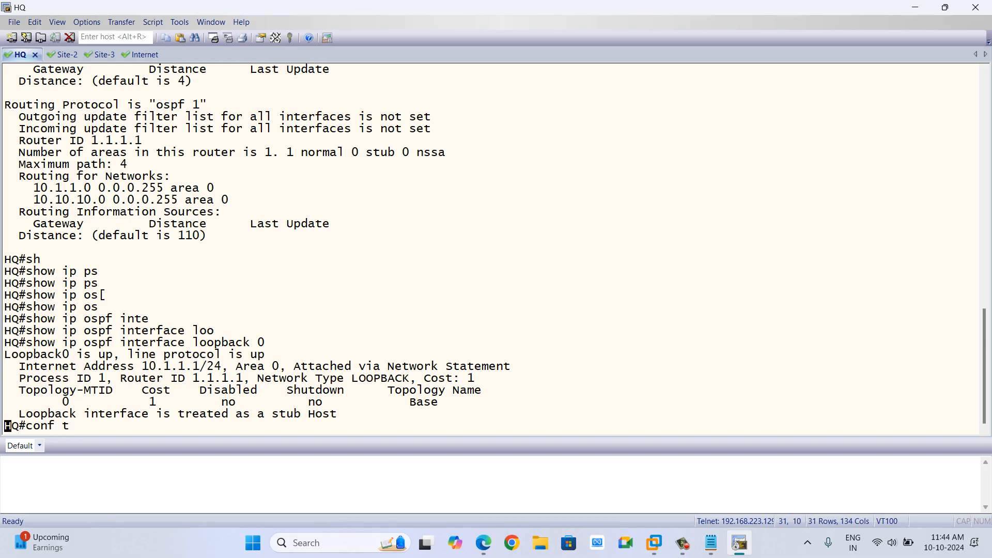
{"action": "key", "text": "Return"}
{"action": "key", "text": "Return"}
{"action": "type", "text": "int loo"}
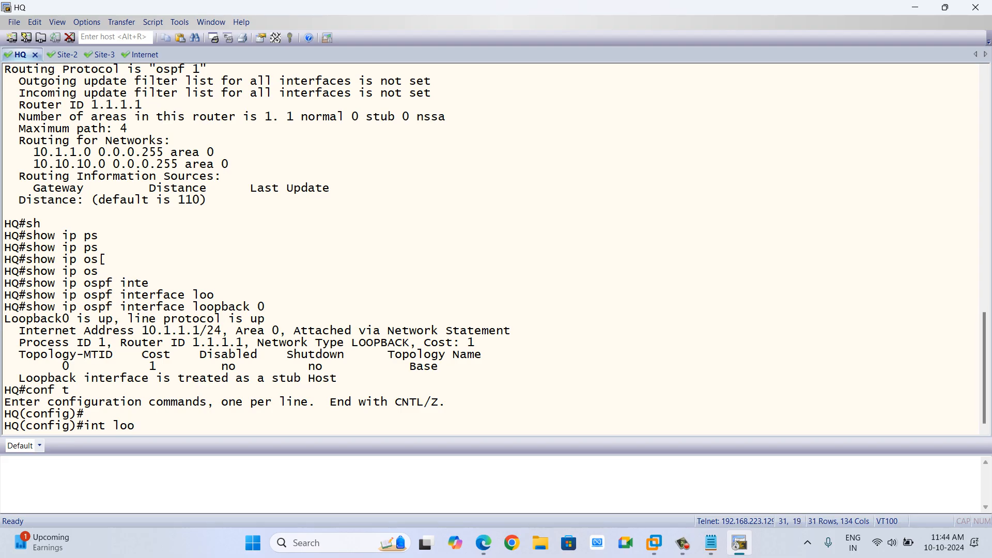
{"action": "key", "text": "Tab"}
{"action": "type", "text": "0"}
{"action": "key", "text": "Return"}
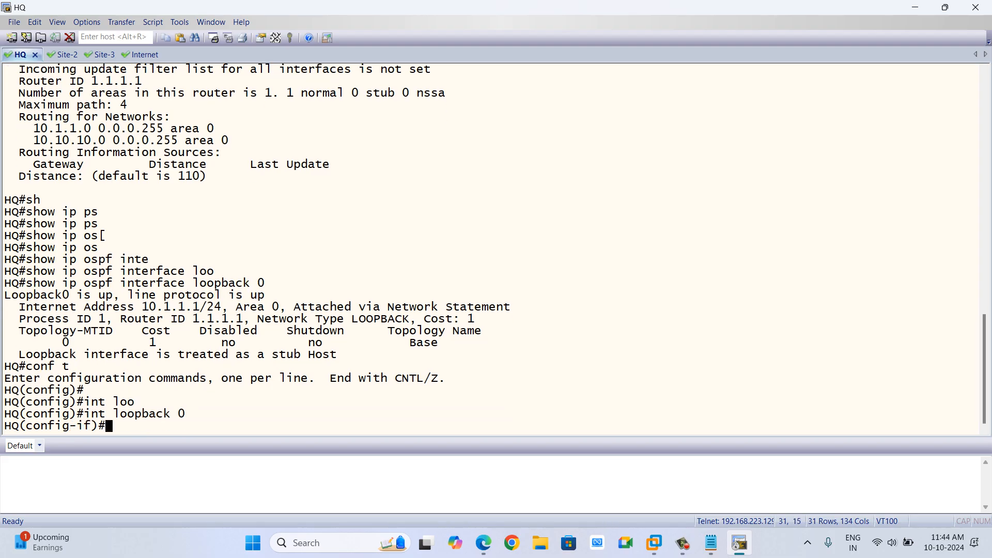
{"action": "type", "text": "ip osp"}
{"action": "key", "text": "Tab"}
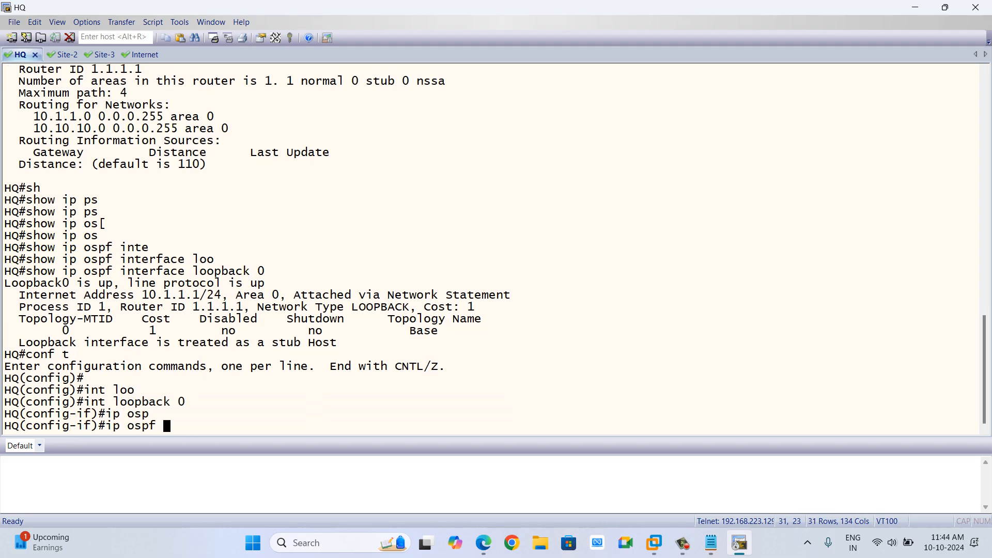
{"action": "type", "text": "net"}
{"action": "key", "text": "Tab"}
{"action": "type", "text": "point"}
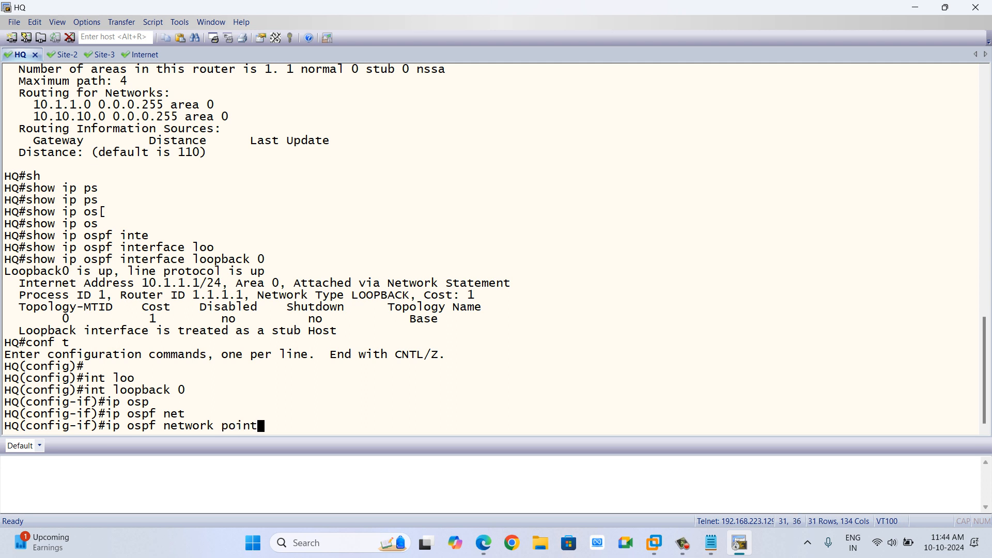
{"action": "key", "text": "Tab"}
{"action": "type", "text": "-to-poi"}
{"action": "key", "text": "Tab"}
{"action": "key", "text": "Return"}
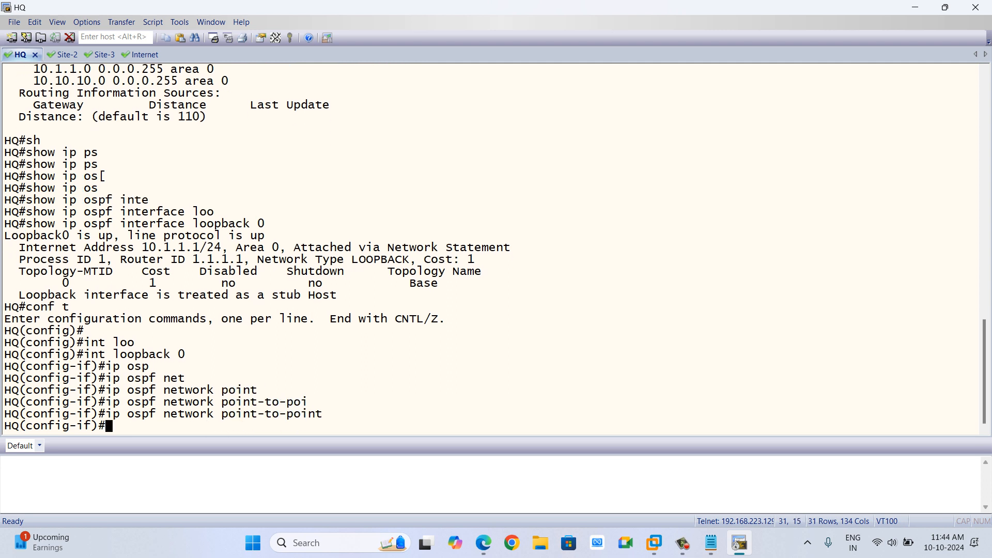
Display the OSPF interface details for Loopback 0 from within interface configuration mode.
{"action": "type", "text": "do sh ip ospf"}
{"action": "key", "text": "BackSpace"}
{"action": "key", "text": "BackSpace"}
{"action": "type", "text": "f interface "}
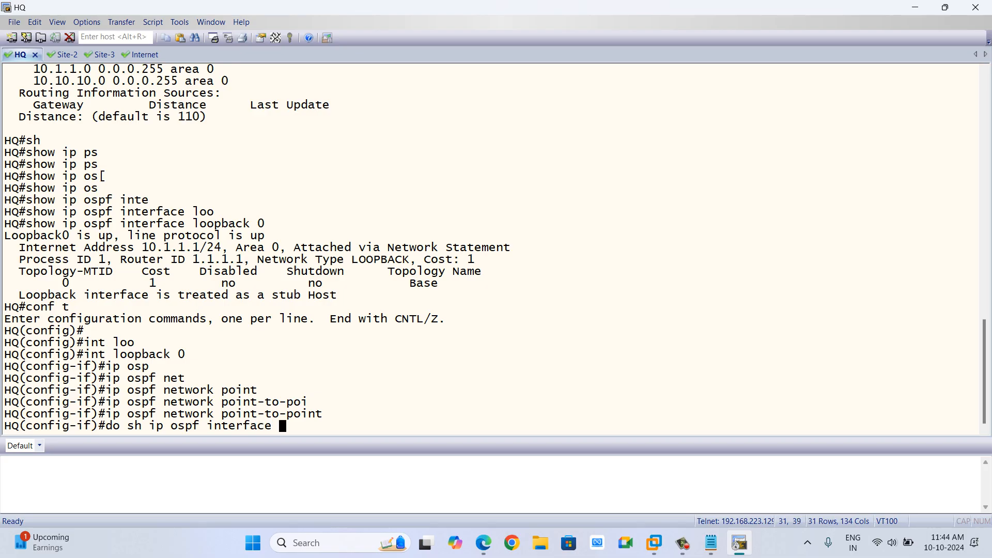
{"action": "type", "text": "loopback 0"}
{"action": "key", "text": "Return"}
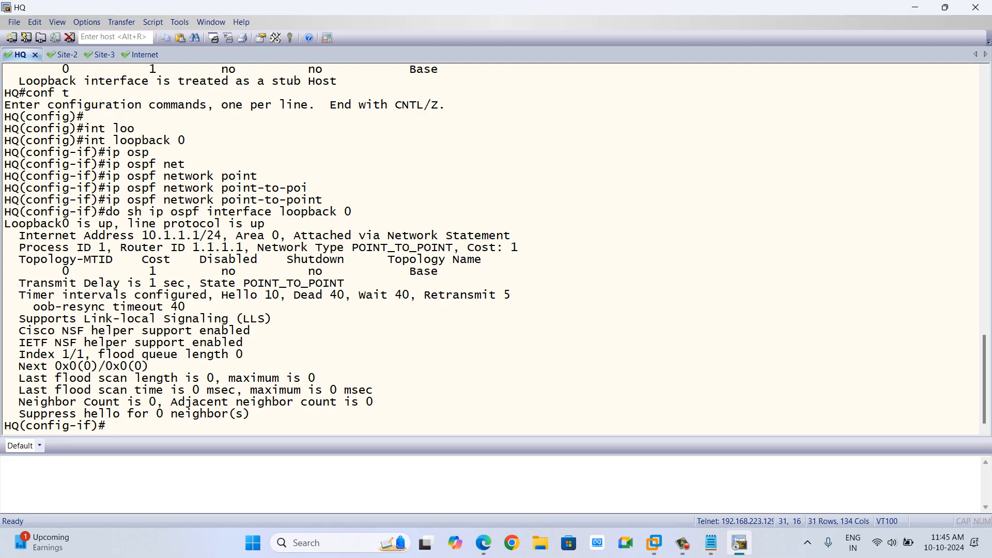
Highlight the loopback's new point-to-point state and network type against the earlier LOOPBACK output, then leave configuration mode.
{"action": "left_click_drag", "start_coordinate": [201, 284], "coordinate": [344, 283]}
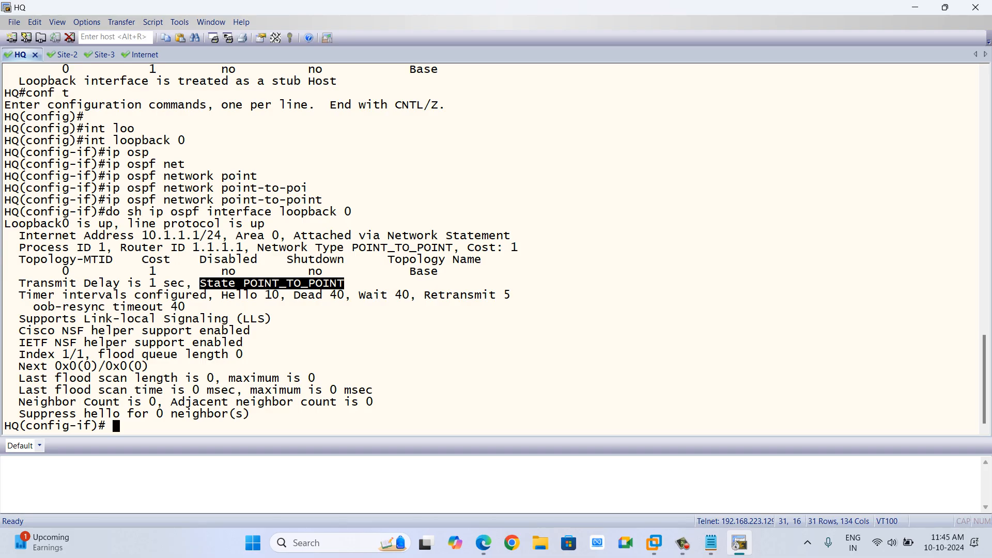
{"action": "scroll", "coordinate": [495, 248], "scroll_direction": "up", "scroll_amount": 2}
{"action": "scroll", "coordinate": [495, 248], "scroll_direction": "up", "scroll_amount": 1}
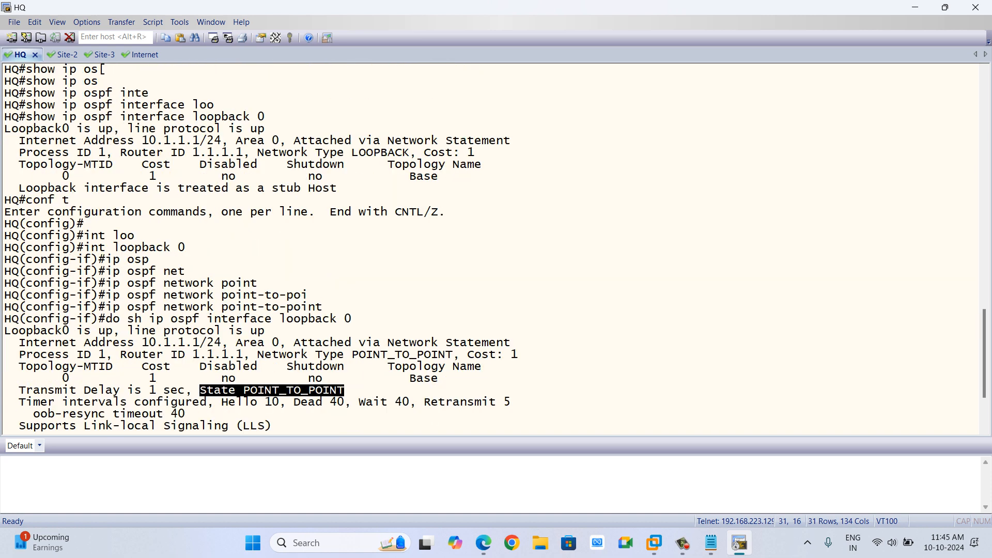
{"action": "left_click_drag", "start_coordinate": [338, 188], "coordinate": [70, 129]}
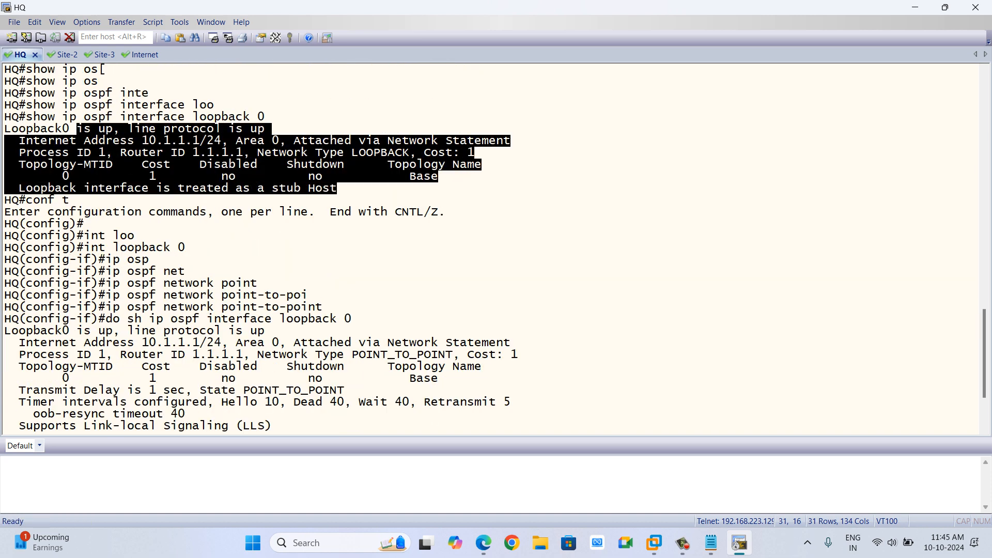
{"action": "scroll", "coordinate": [70, 128], "scroll_direction": "down", "scroll_amount": 3}
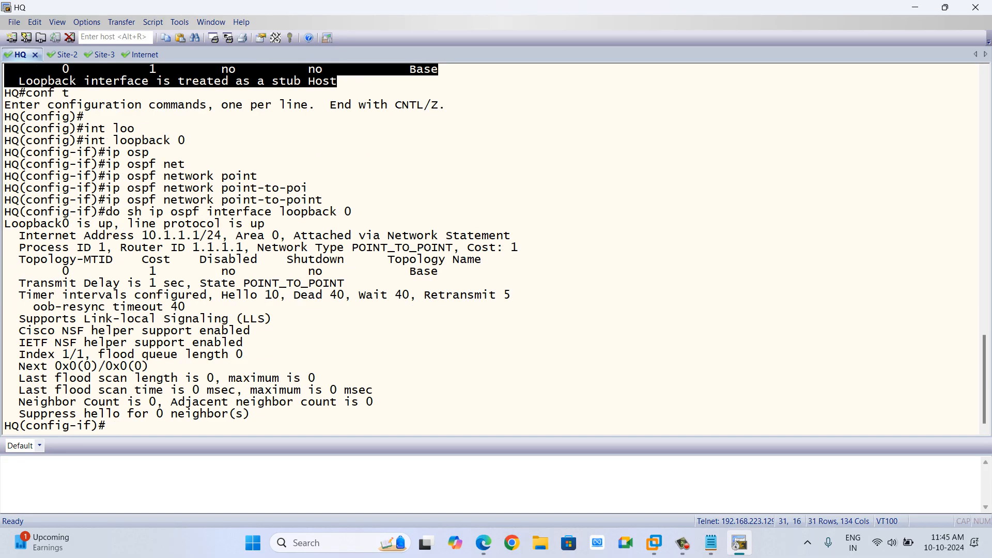
{"action": "left_click_drag", "start_coordinate": [113, 236], "coordinate": [322, 271]}
{"action": "left_click", "coordinate": [322, 271]}
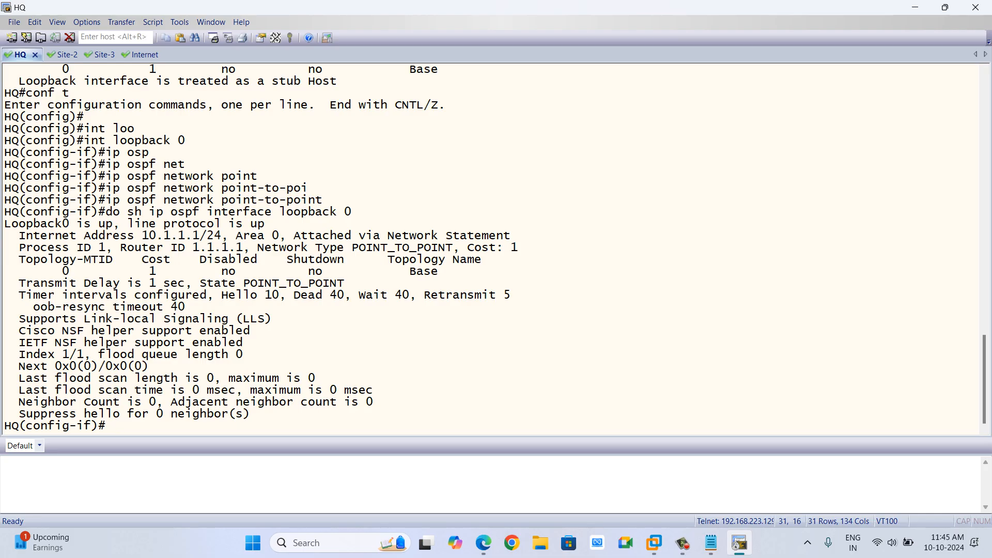
{"action": "left_click_drag", "start_coordinate": [302, 247], "coordinate": [438, 248]}
{"action": "scroll", "coordinate": [491, 248], "scroll_direction": "up", "scroll_amount": 5}
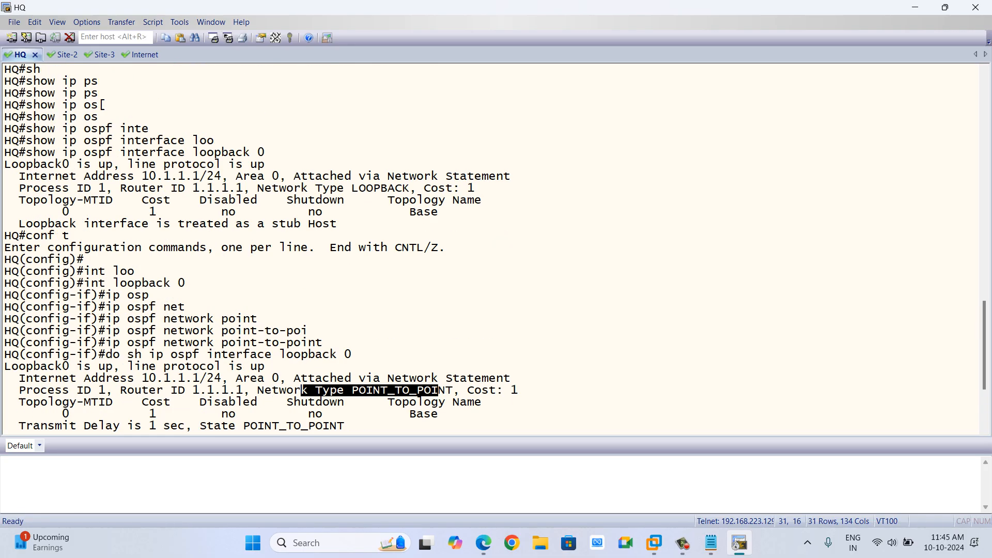
{"action": "left_click_drag", "start_coordinate": [302, 224], "coordinate": [396, 224]}
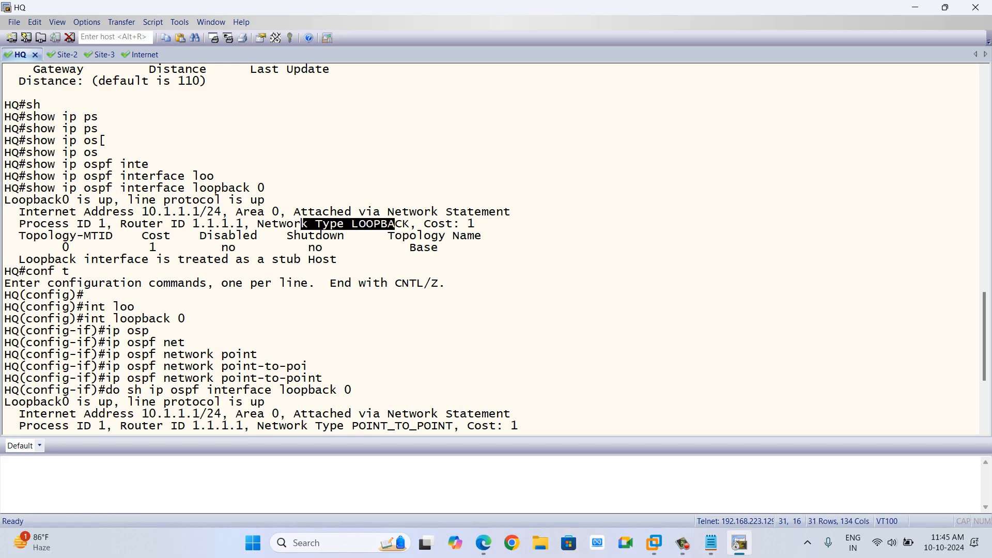
{"action": "scroll", "coordinate": [396, 224], "scroll_direction": "down", "scroll_amount": 5}
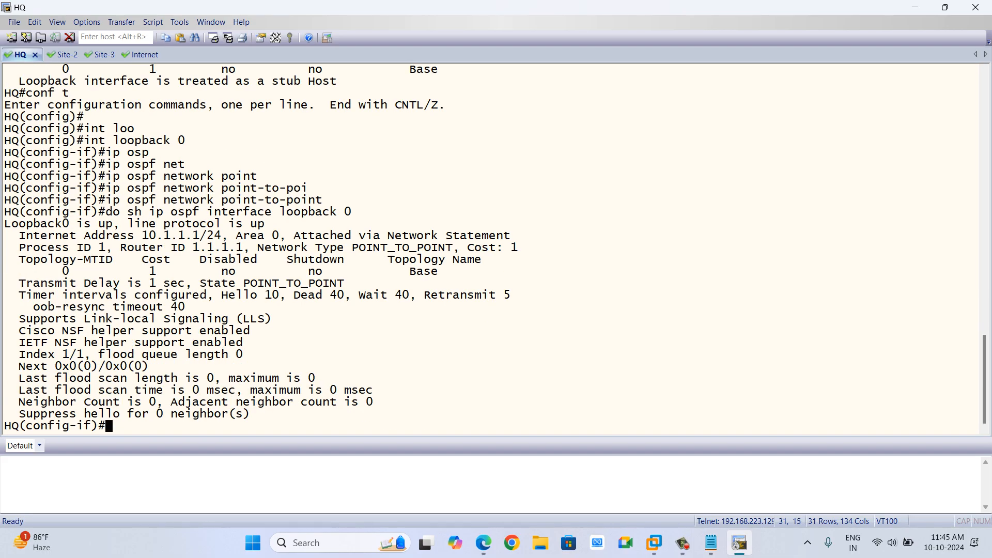
{"action": "type", "text": "end"}
{"action": "key", "text": "Return"}
{"action": "key", "text": "Return"}
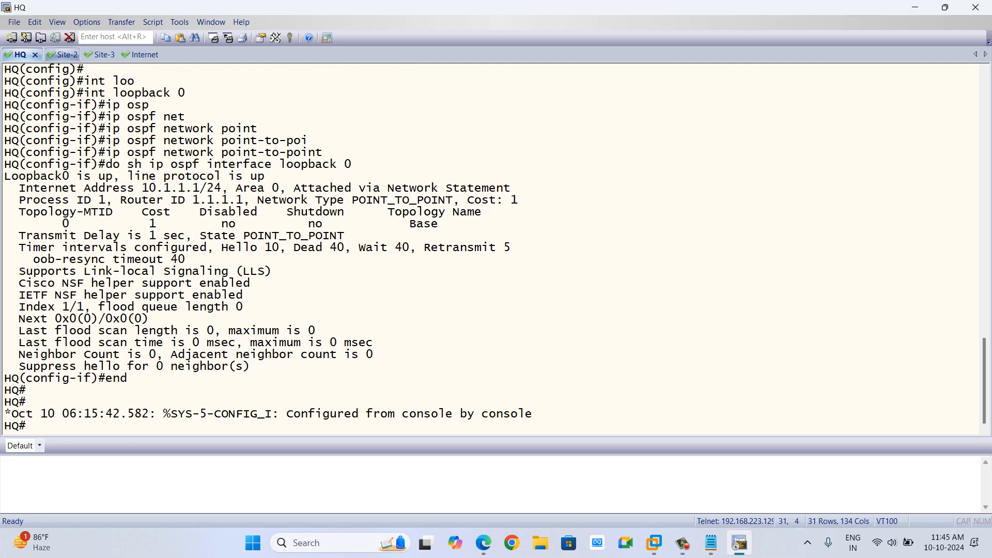
Switch to the Site-2 console, enter privileged mode, and display the brief interface IP summary.
{"action": "left_click", "coordinate": [62, 55]}
{"action": "key", "text": "Return"}
{"action": "key", "text": "Return"}
{"action": "type", "text": "en"}
{"action": "key", "text": "Return"}
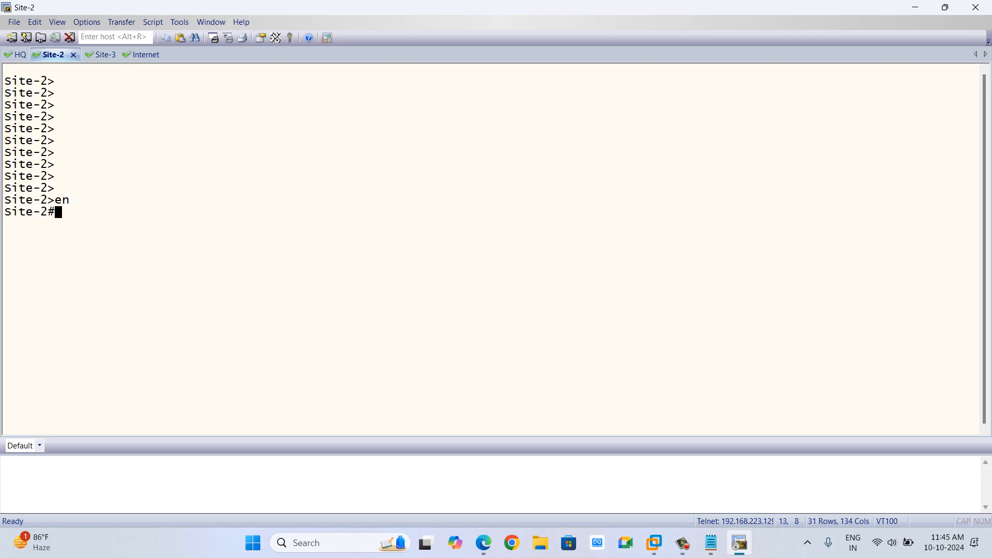
{"action": "key", "text": "Return"}
{"action": "type", "text": "sh ip o"}
{"action": "key", "text": "BackSpace"}
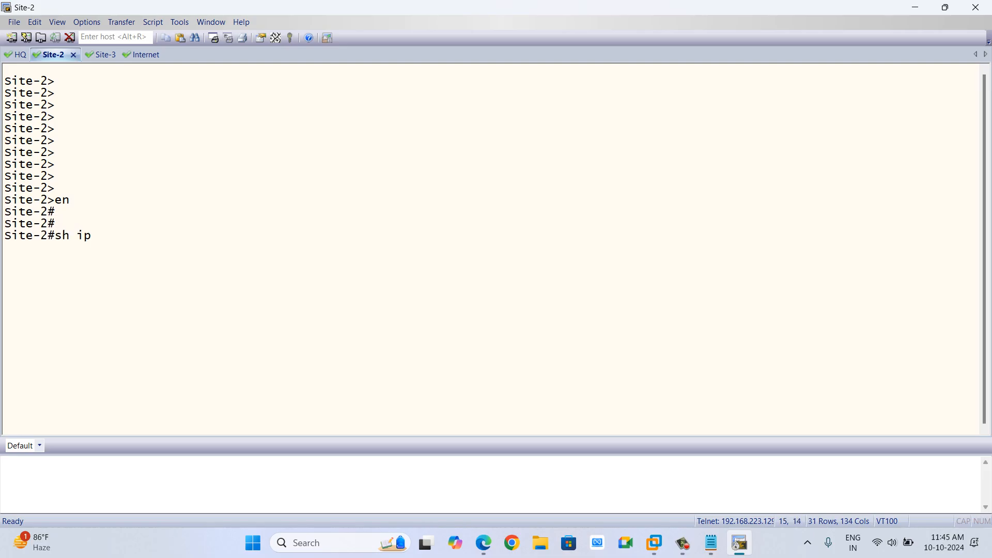
{"action": "type", "text": "intbri"}
{"action": "key", "text": "BackSpace"}
{"action": "key", "text": "Left"}
{"action": "key", "text": "Left"}
{"action": "key", "text": "Right"}
{"action": "key", "text": "Right"}
{"action": "type", "text": "i"}
{"action": "key", "text": "Tab"}
{"action": "key", "text": "Return"}
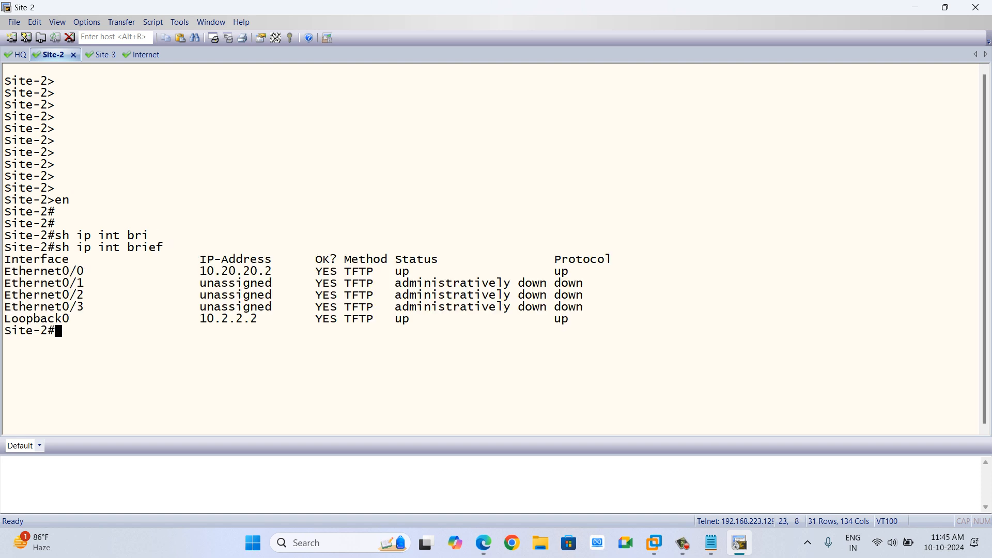
Display Site-2's IP routing table and highlight the connected and local routes.
{"action": "type", "text": "sh"}
{"action": "key", "text": "Tab"}
{"action": "type", "text": "i"}
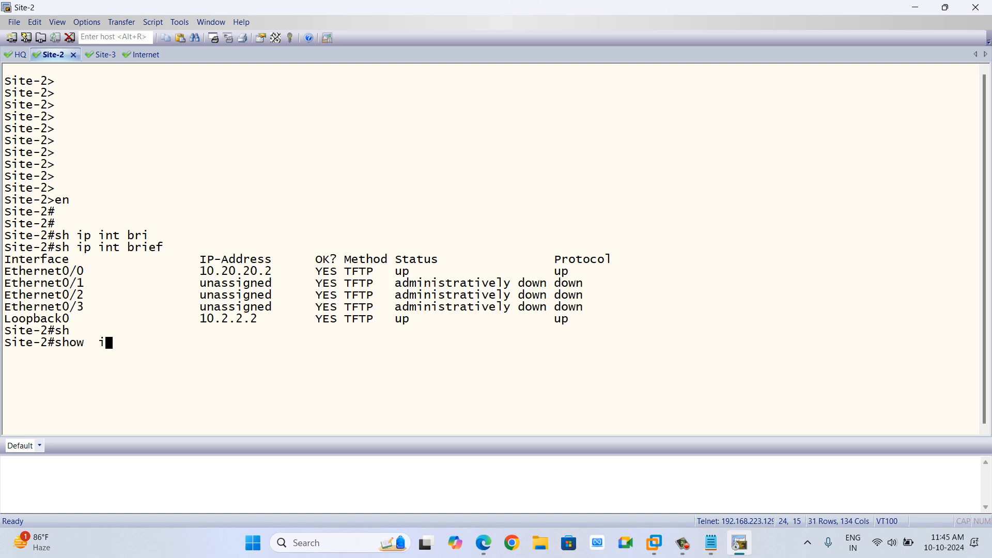
{"action": "type", "text": "p route"}
{"action": "key", "text": "Return"}
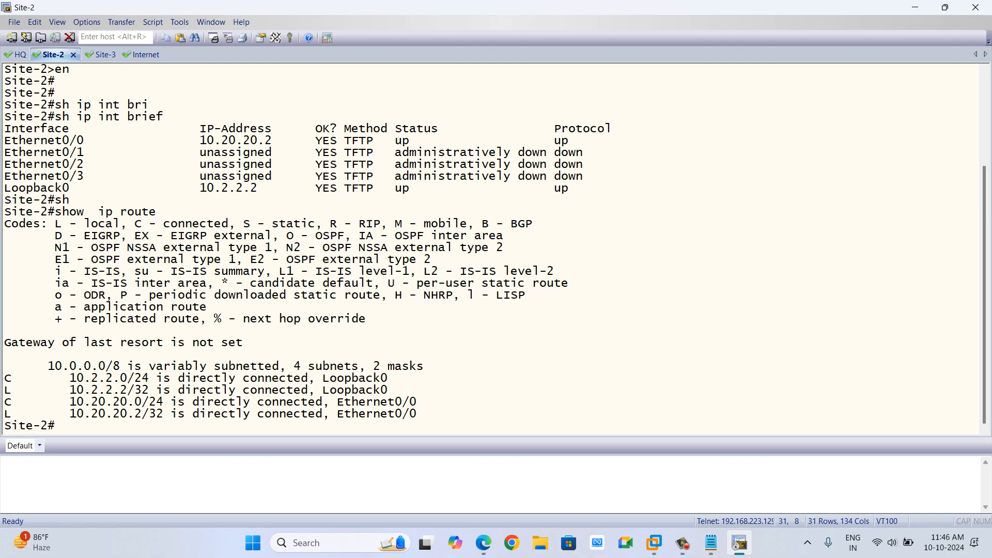
{"action": "left_click_drag", "start_coordinate": [69, 378], "coordinate": [204, 426]}
{"action": "left_click", "coordinate": [204, 427]}
Display Site-2's routing protocol details and highlight the OSPF process and advertised networks.
{"action": "type", "text": "sh"}
{"action": "key", "text": "Tab"}
{"action": "type", "text": "ip pro"}
{"action": "key", "text": "Tab"}
{"action": "key", "text": "Return"}
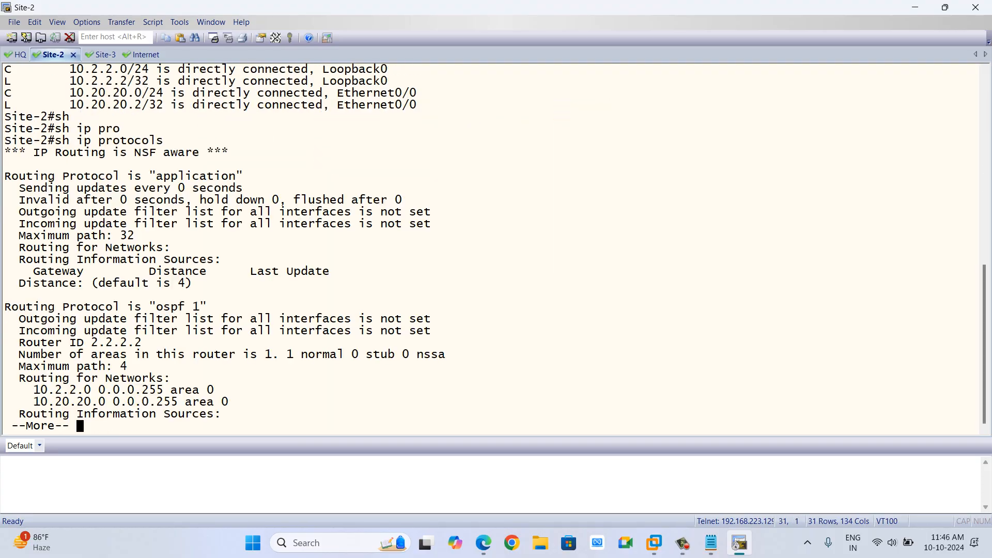
{"action": "left_click_drag", "start_coordinate": [157, 307], "coordinate": [207, 307]}
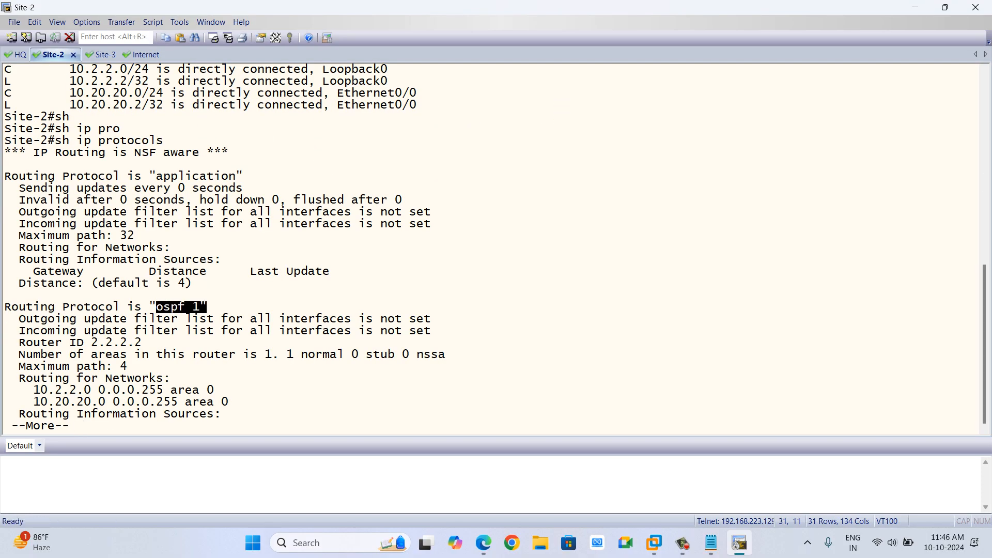
{"action": "left_click_drag", "start_coordinate": [76, 390], "coordinate": [48, 401]}
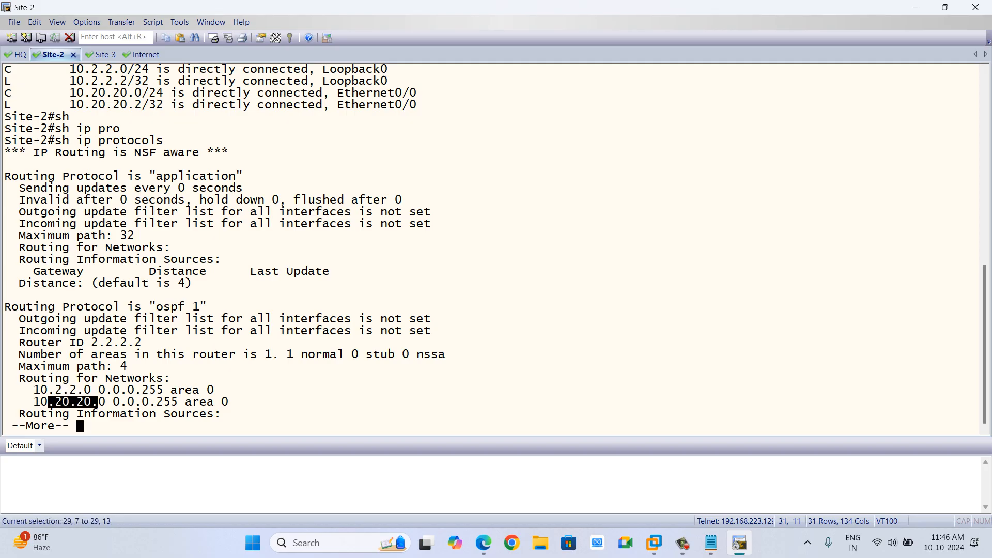
{"action": "key", "text": "space"}
Display the OSPF interface details for Loopback 0 on Site-2 and highlight its network type.
{"action": "type", "text": "sh"}
{"action": "key", "text": "Tab"}
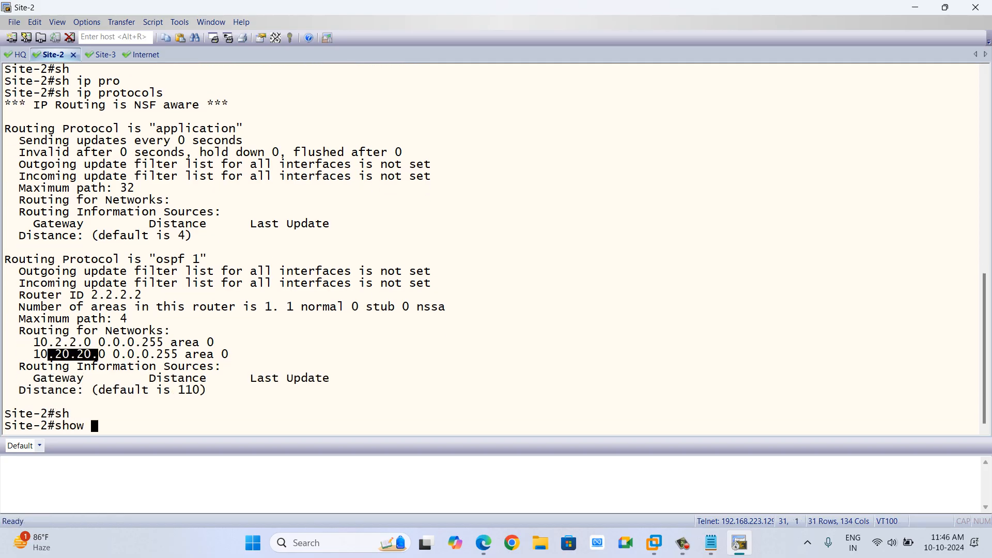
{"action": "type", "text": "ip osp"}
{"action": "key", "text": "Tab"}
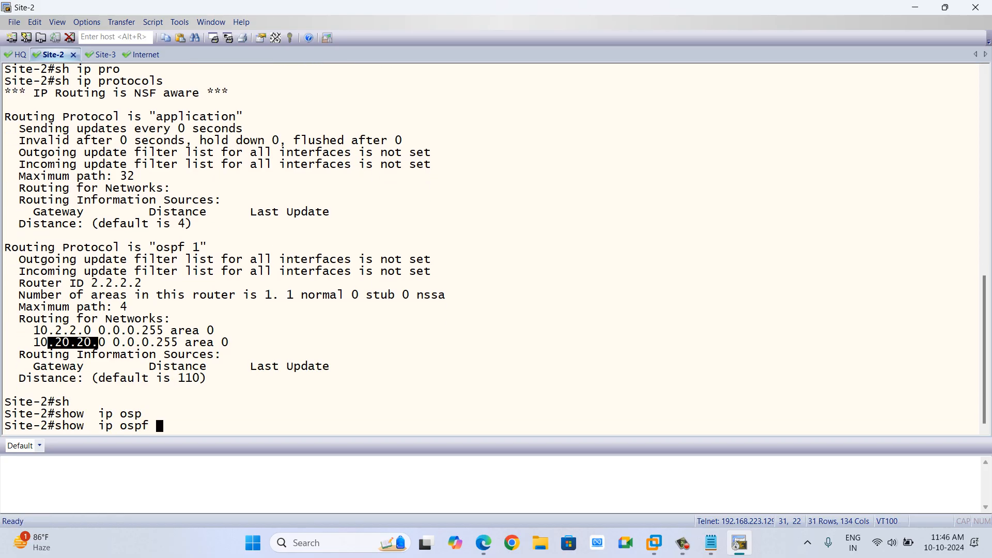
{"action": "type", "text": "in"}
{"action": "key", "text": "Tab"}
{"action": "type", "text": "l0"}
{"action": "key", "text": "Return"}
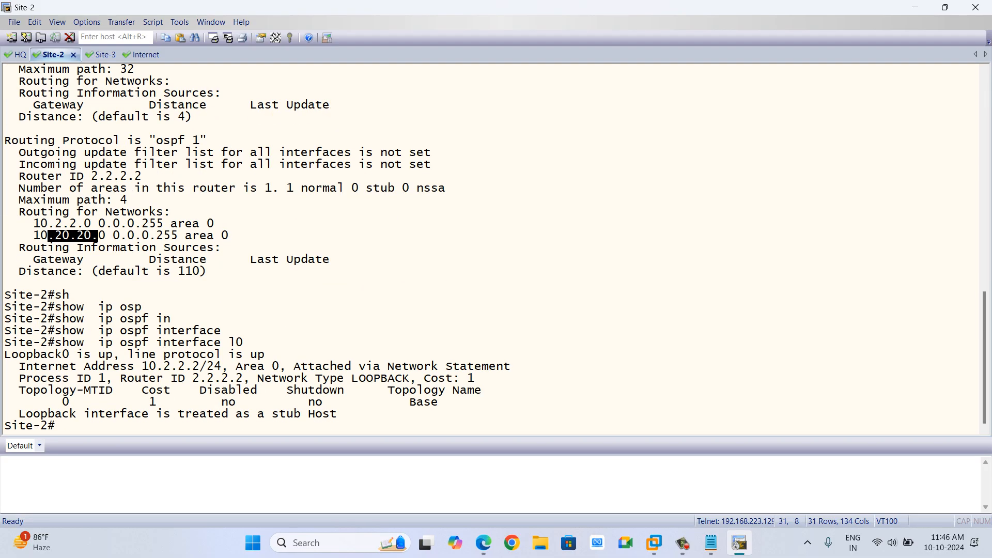
{"action": "left_click_drag", "start_coordinate": [404, 379], "coordinate": [345, 379]}
On Site-2, set Loopback 0's OSPF network type to point-to-point and exit configuration mode.
{"action": "type", "text": "co"}
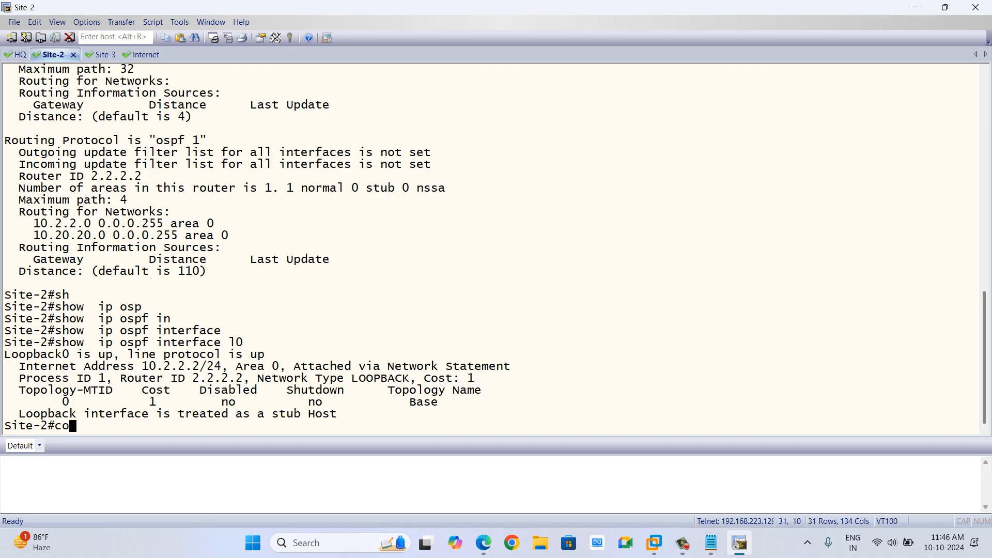
{"action": "type", "text": "nf t"}
{"action": "key", "text": "Return"}
{"action": "key", "text": "Return"}
{"action": "type", "text": "int loo"}
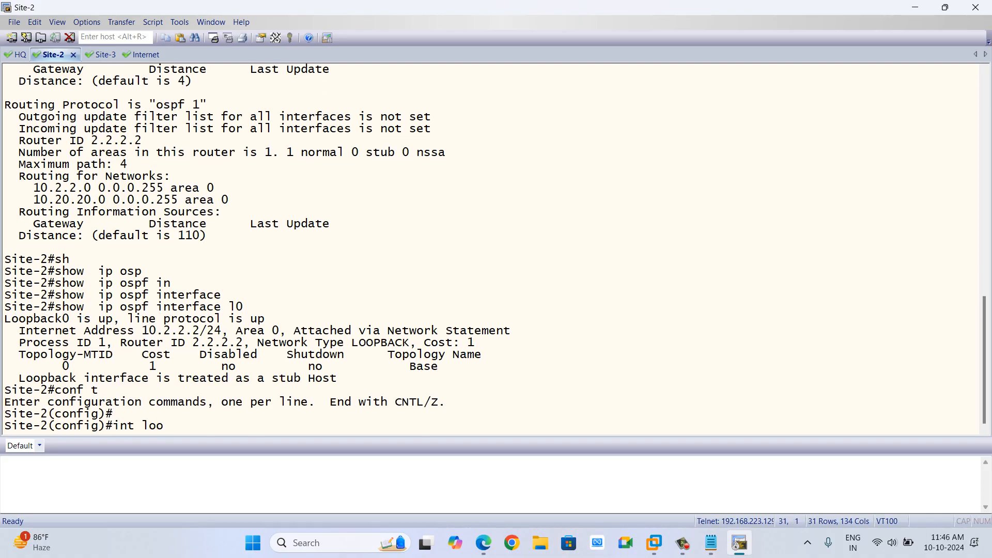
{"action": "key", "text": "Tab"}
{"action": "type", "text": "0"}
{"action": "key", "text": "Return"}
{"action": "type", "text": "ip "}
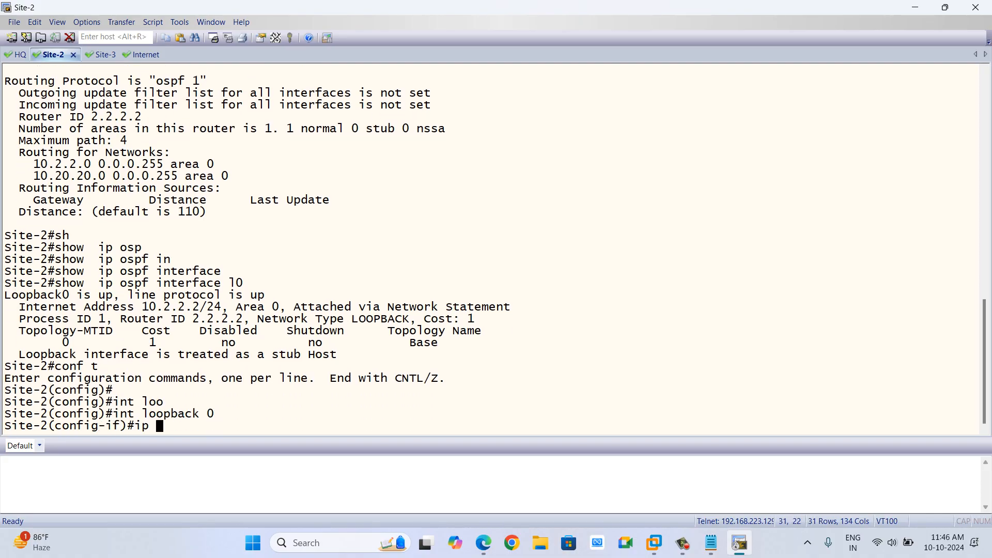
{"action": "type", "text": "osp"}
{"action": "key", "text": "Tab"}
{"action": "type", "text": "net"}
{"action": "key", "text": "Tab"}
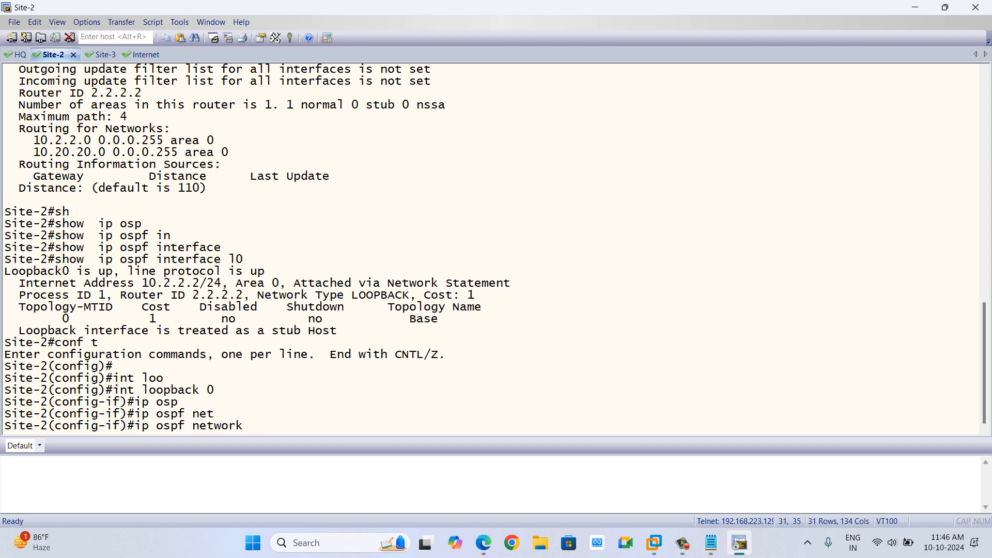
{"action": "type", "text": "point"}
{"action": "key", "text": "Tab"}
{"action": "type", "text": "-to-po"}
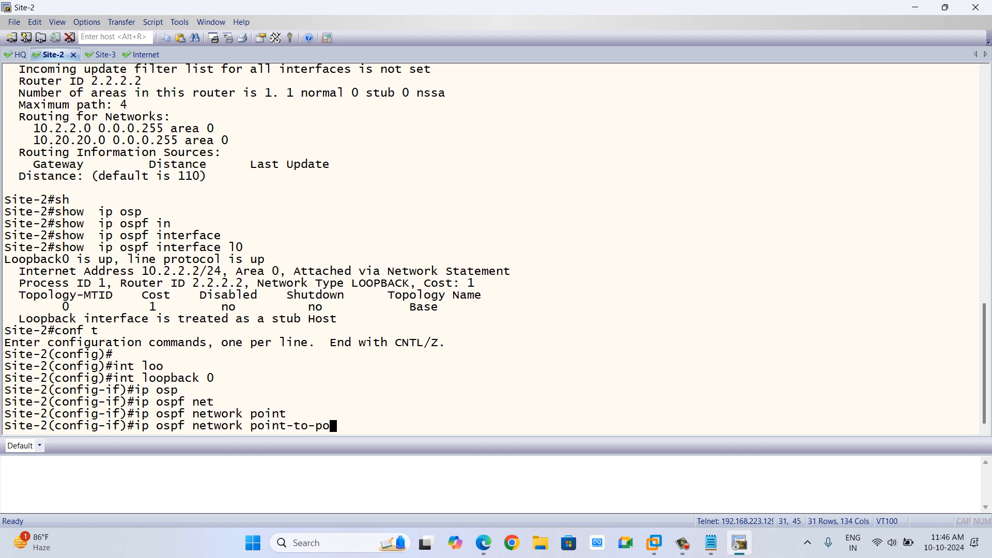
{"action": "key", "text": "Tab"}
{"action": "key", "text": "Return"}
{"action": "type", "text": "end"}
{"action": "key", "text": "Return"}
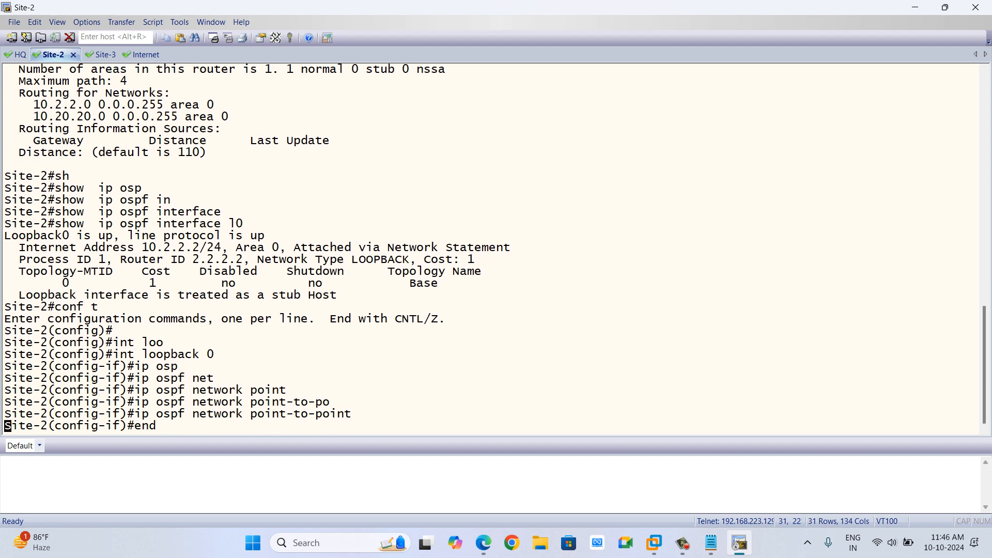
Re-display the OSPF interface details for Loopback 0 on Site-2 and highlight its network type.
{"action": "type", "text": "sh ip osp"}
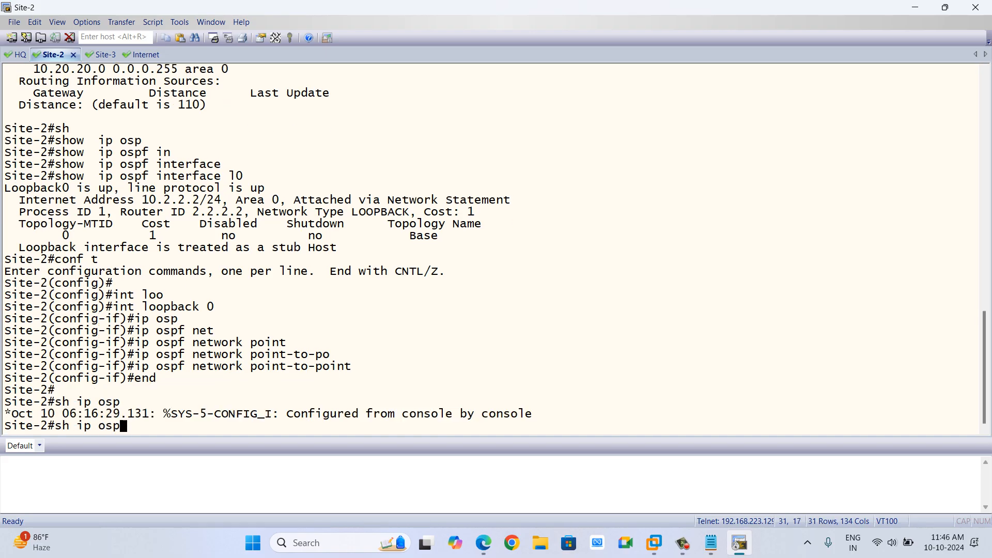
{"action": "key", "text": "Tab"}
{"action": "type", "text": "in"}
{"action": "key", "text": "Tab"}
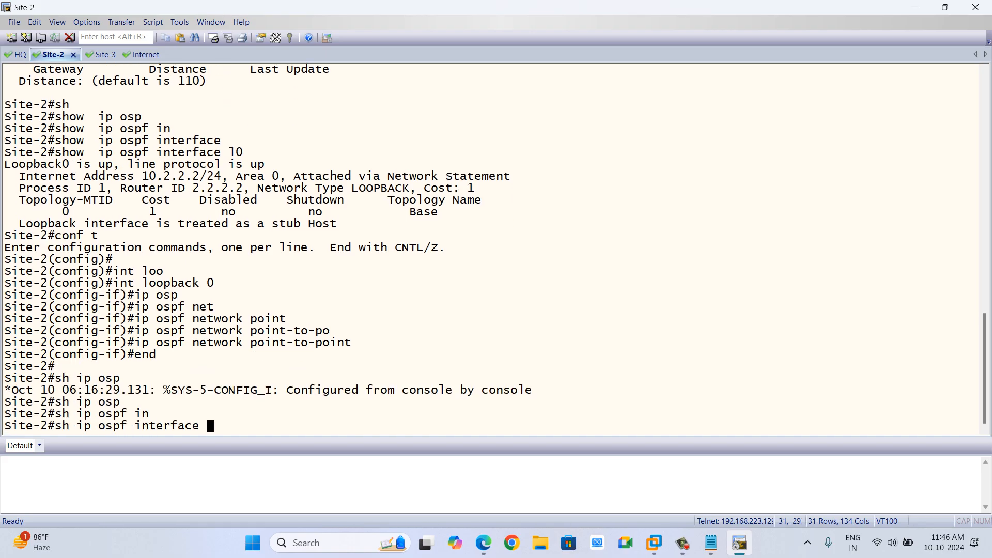
{"action": "type", "text": ";0"}
{"action": "key", "text": "BackSpace"}
{"action": "key", "text": "BackSpace"}
{"action": "type", "text": "l0"}
{"action": "key", "text": "Return"}
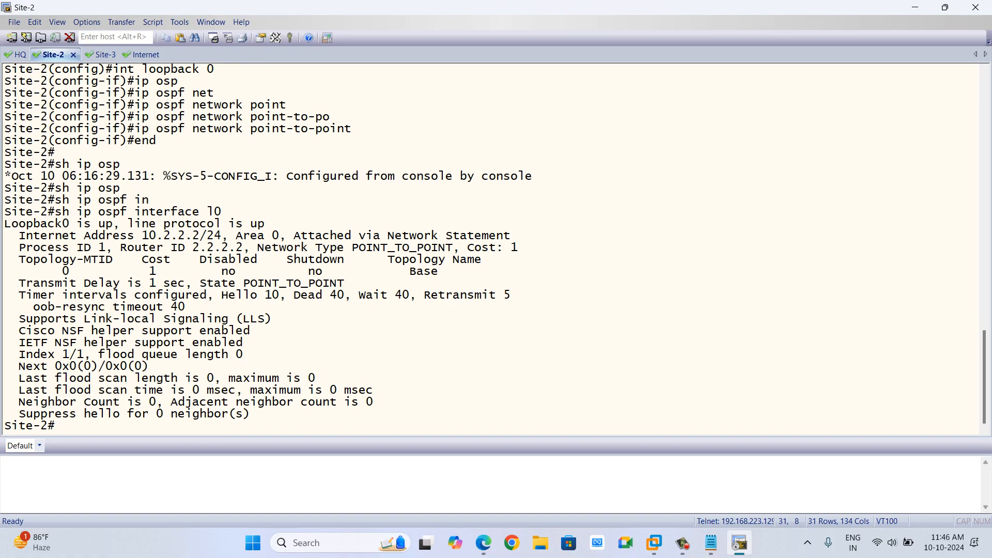
{"action": "left_click_drag", "start_coordinate": [316, 248], "coordinate": [453, 248]}
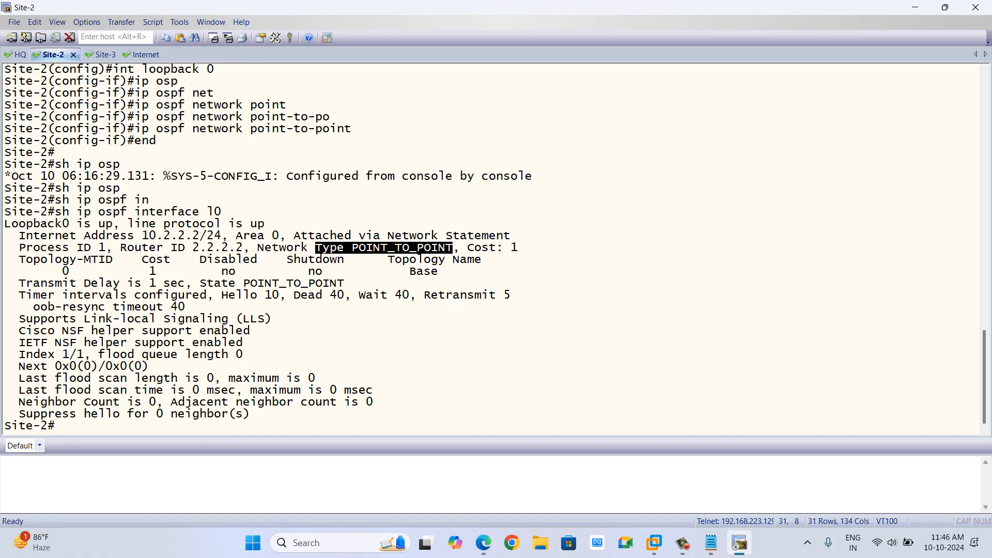
{"action": "scroll", "coordinate": [491, 248], "scroll_direction": "up", "scroll_amount": 8}
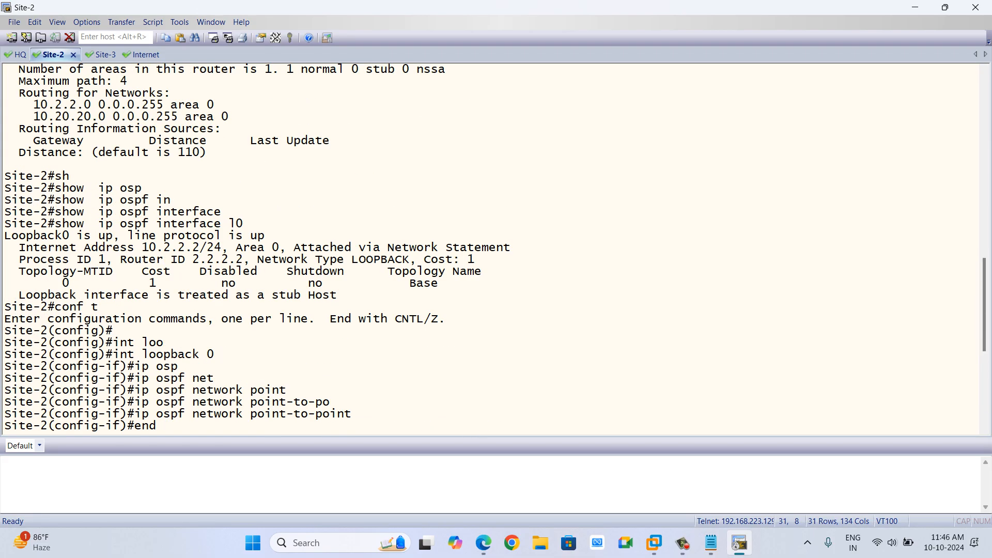
{"action": "scroll", "coordinate": [491, 248], "scroll_direction": "down", "scroll_amount": 8}
{"action": "key", "text": "Return"}
{"action": "key", "text": "Return"}
{"action": "key", "text": "Return"}
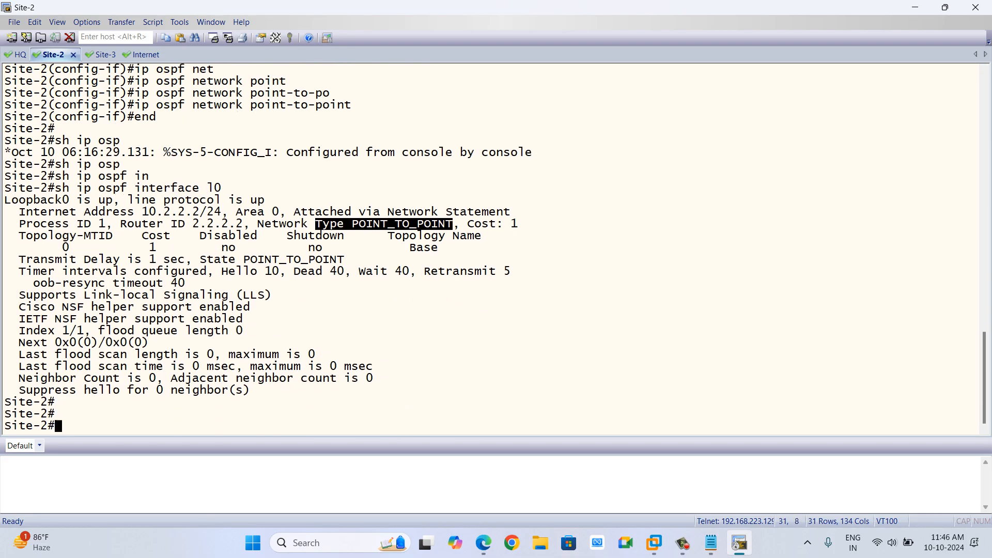
Switch to Site-3, enter privileged mode, show the interface brief and highlight Ethernet0/0's and Loopback0's addresses.
{"action": "left_click", "coordinate": [93, 54]}
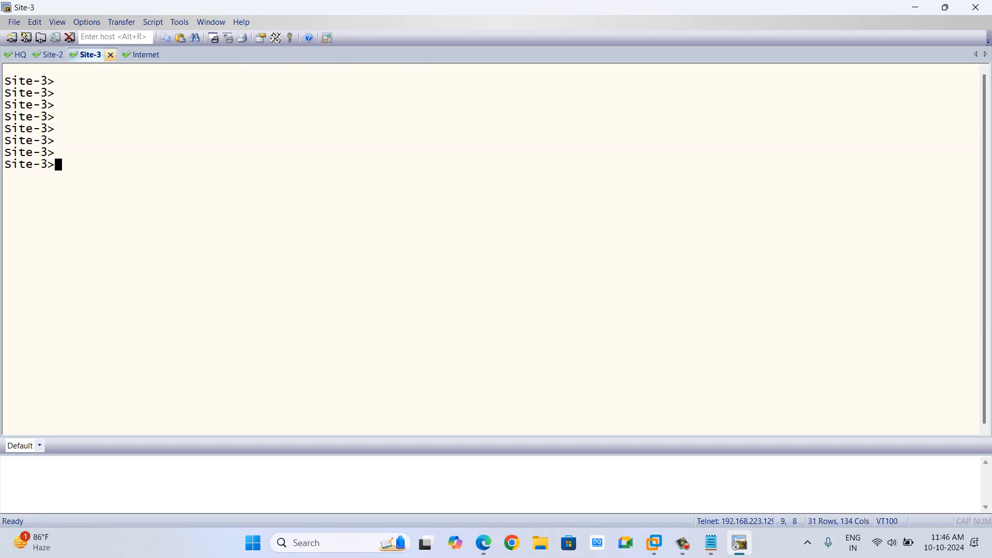
{"action": "key", "text": "Return"}
{"action": "key", "text": "Return"}
{"action": "key", "text": "Return"}
{"action": "type", "text": "en"}
{"action": "key", "text": "Return"}
{"action": "key", "text": "Return"}
{"action": "type", "text": "sh ip int bri"}
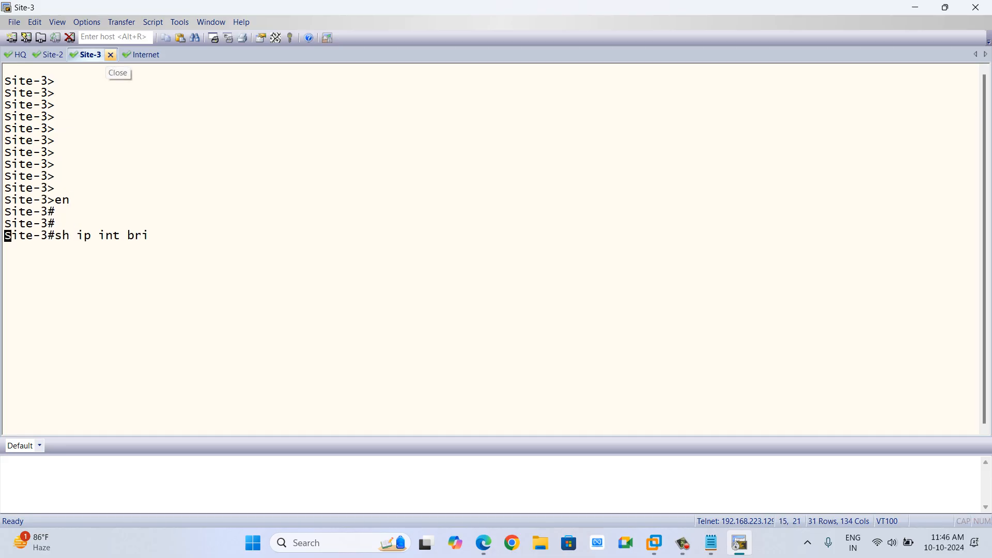
{"action": "key", "text": "Tab"}
{"action": "key", "text": "Return"}
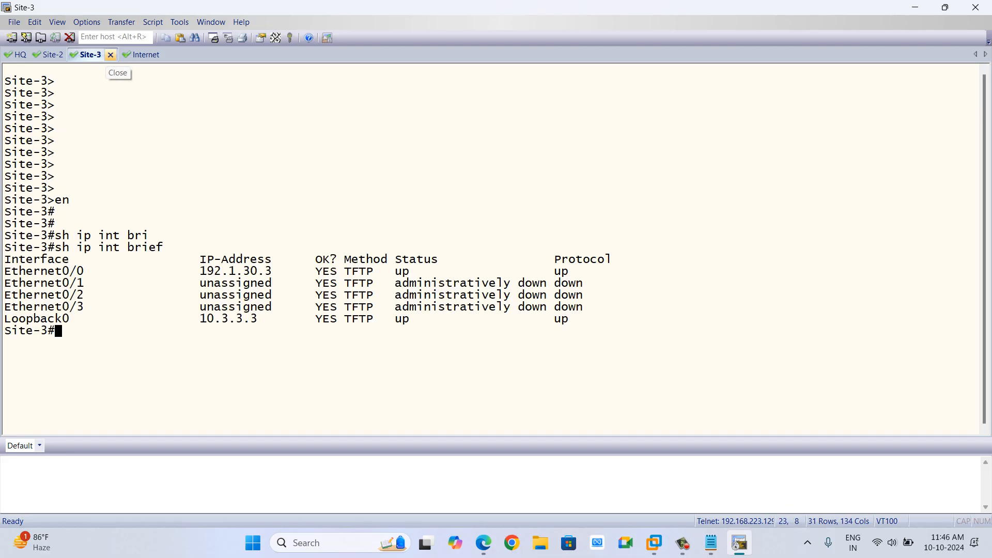
{"action": "left_click_drag", "start_coordinate": [200, 271], "coordinate": [265, 271]}
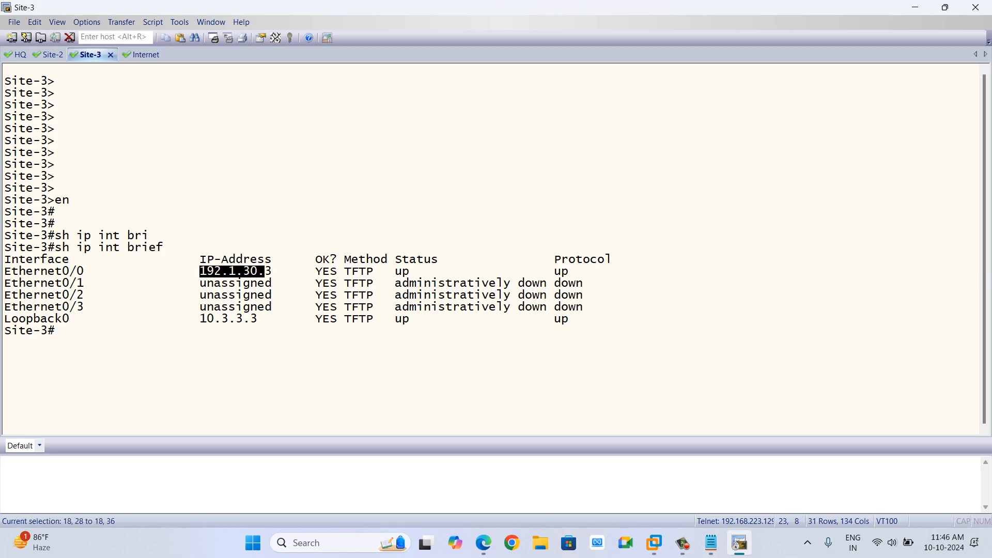
{"action": "left_click_drag", "start_coordinate": [194, 319], "coordinate": [263, 319]}
Display Site-3's IP routing table and highlight the default route's next-hop address.
{"action": "type", "text": "sh"}
{"action": "key", "text": "Tab"}
{"action": "type", "text": "ip ro"}
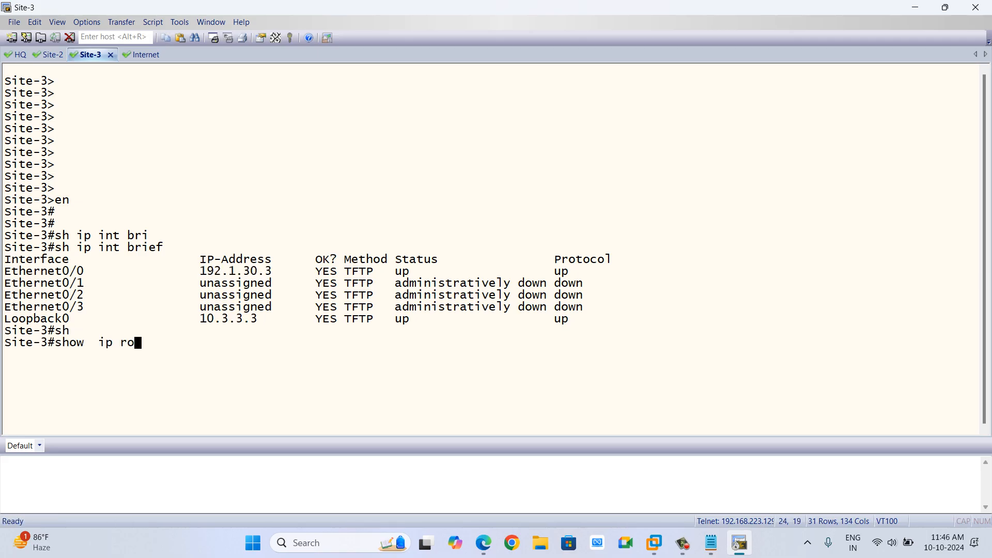
{"action": "key", "text": "Tab"}
{"action": "key", "text": "Return"}
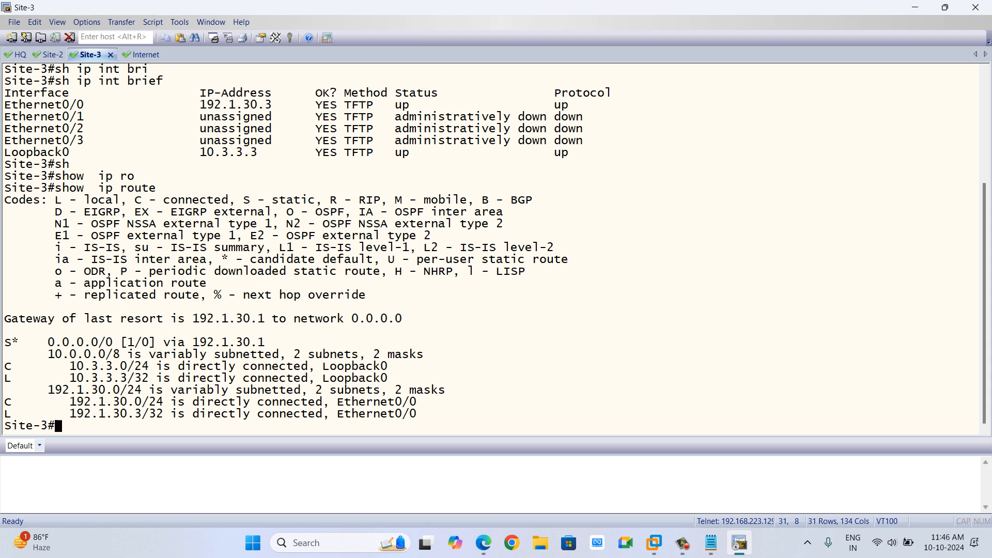
{"action": "left_click_drag", "start_coordinate": [194, 342], "coordinate": [264, 343]}
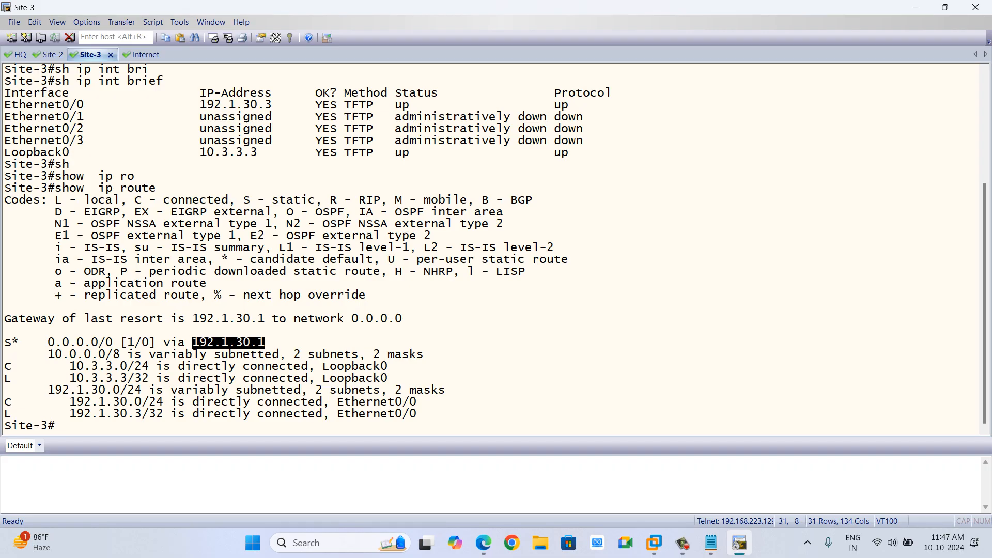
{"action": "key", "text": "Return"}
{"action": "key", "text": "Return"}
{"action": "key", "text": "Return"}
{"action": "key", "text": "Return"}
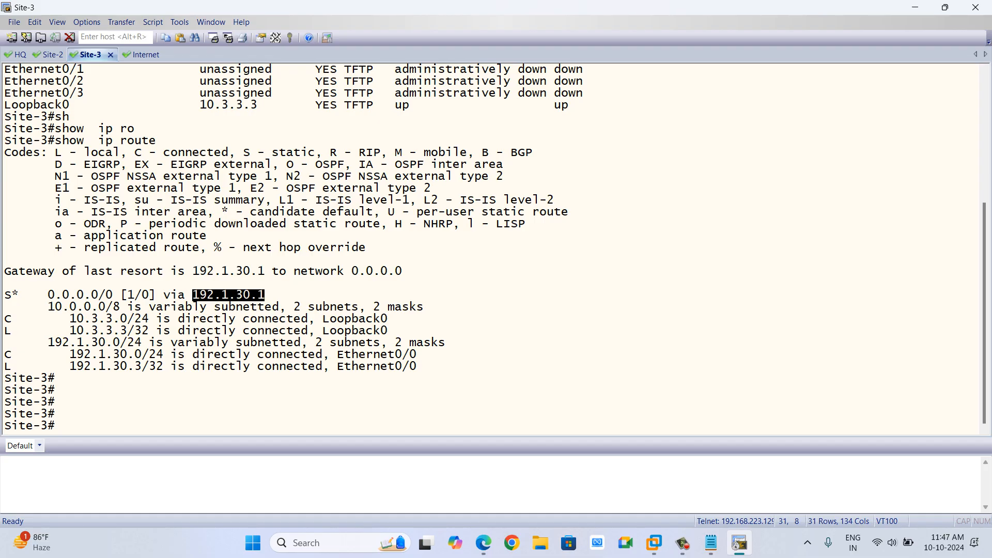
Open the Internet router's console from the topology, enter privileged mode, show the interface brief and highlight the active Ethernet interfaces.
{"action": "left_click", "coordinate": [915, 7]}
{"action": "left_click", "coordinate": [435, 133]}
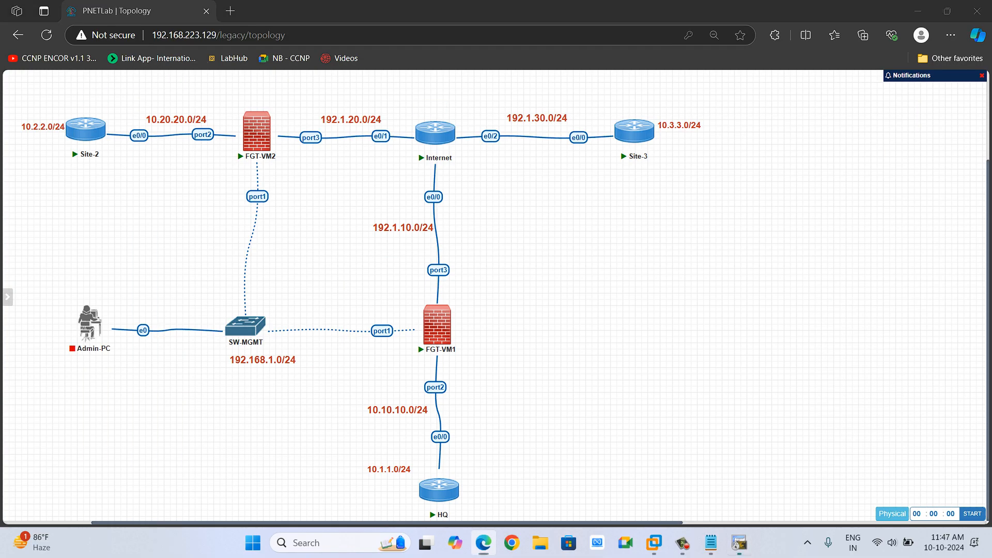
{"action": "key", "text": "Return"}
{"action": "key", "text": "Return"}
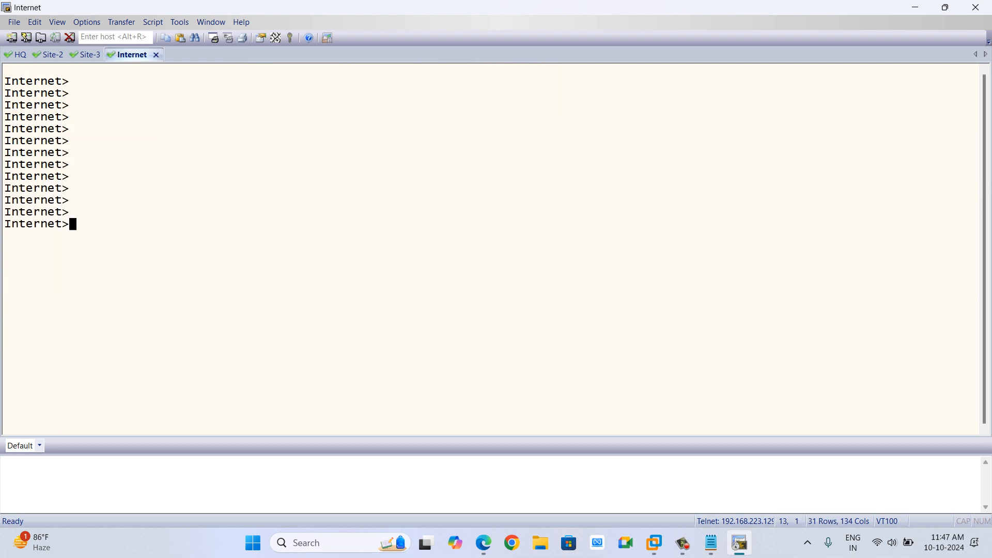
{"action": "type", "text": "en"}
{"action": "key", "text": "Return"}
{"action": "key", "text": "Return"}
{"action": "type", "text": "sh ip int bri"}
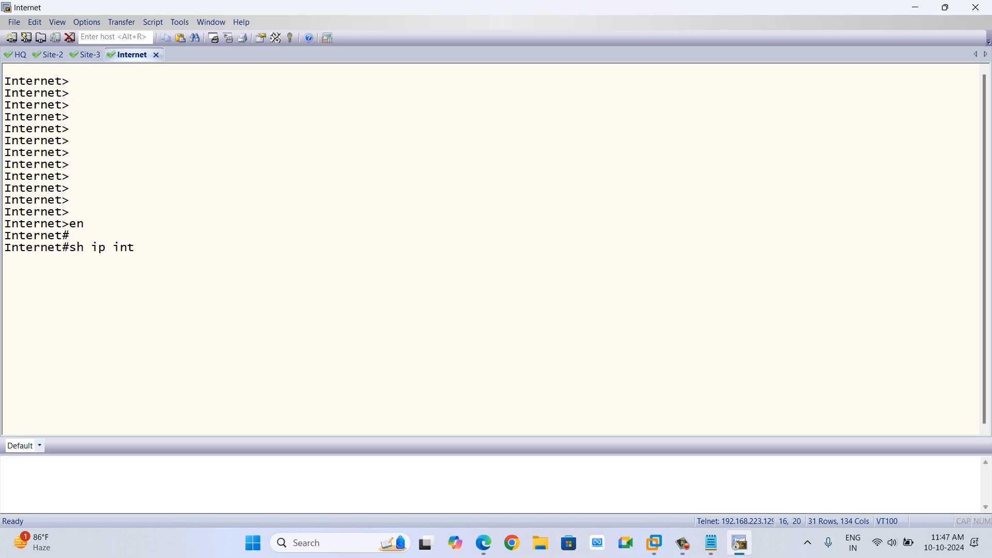
{"action": "key", "text": "Tab"}
{"action": "key", "text": "Return"}
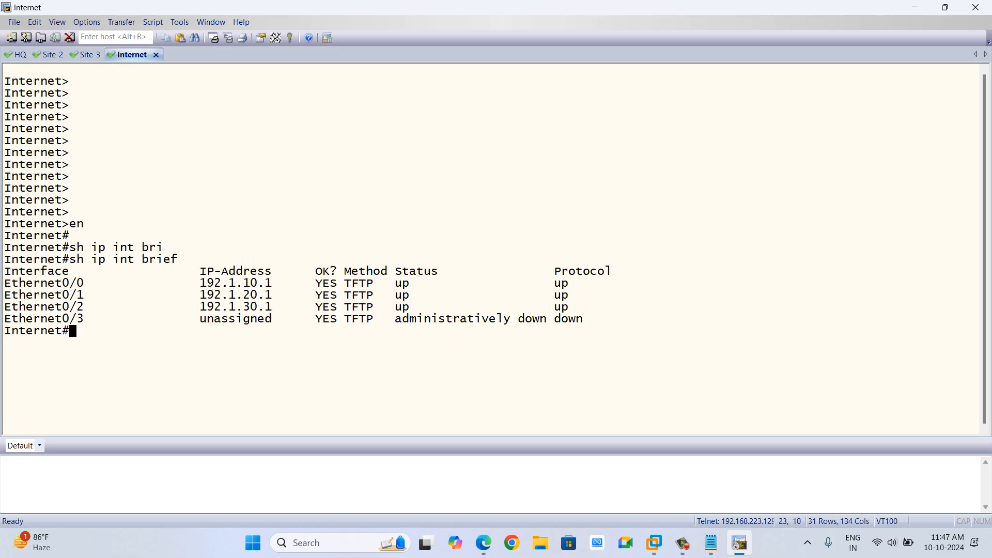
{"action": "left_click_drag", "start_coordinate": [193, 283], "coordinate": [285, 307]}
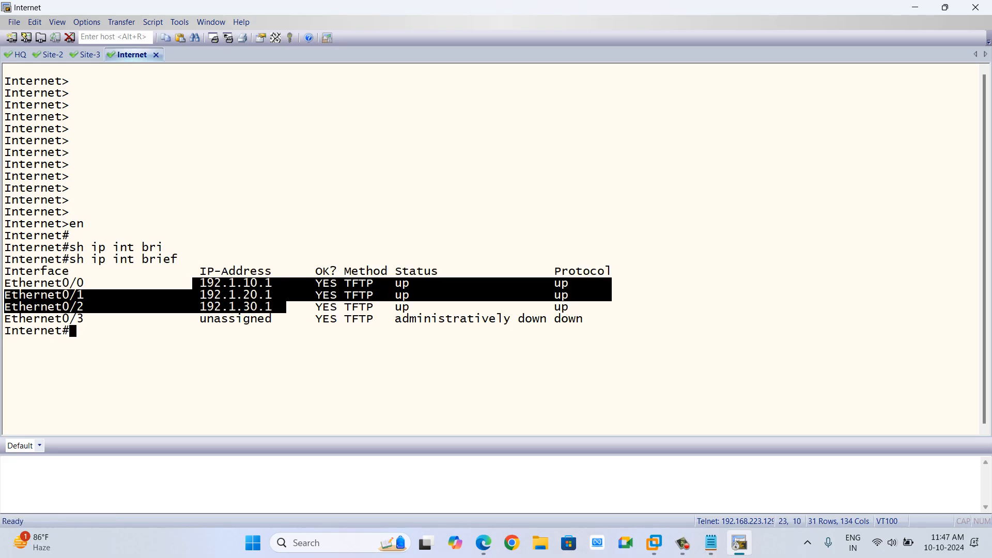
Display the Internet router's IP routing table and highlight its connected and local routes.
{"action": "type", "text": "sh"}
{"action": "key", "text": "Tab"}
{"action": "type", "text": "ip "}
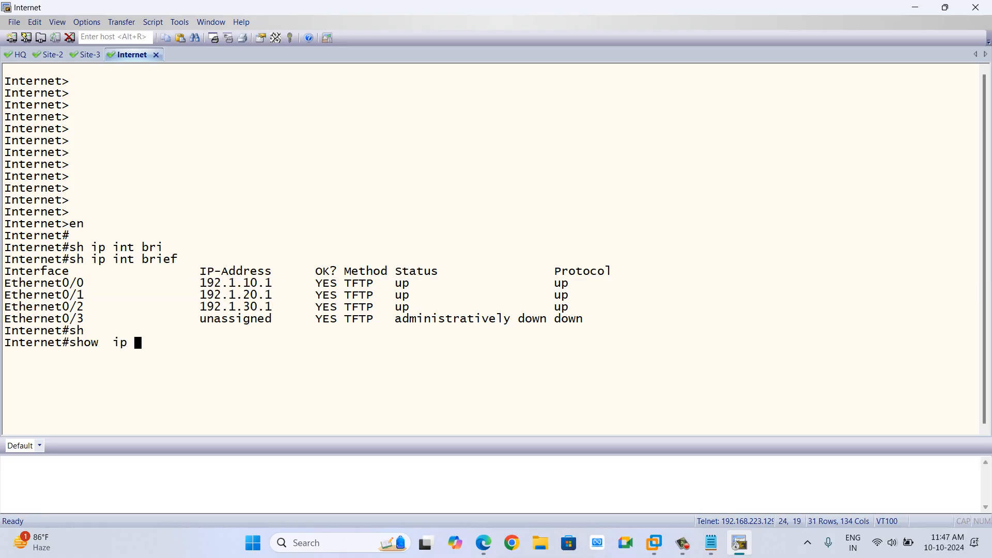
{"action": "type", "text": "ro"}
{"action": "key", "text": "Tab"}
{"action": "key", "text": "Return"}
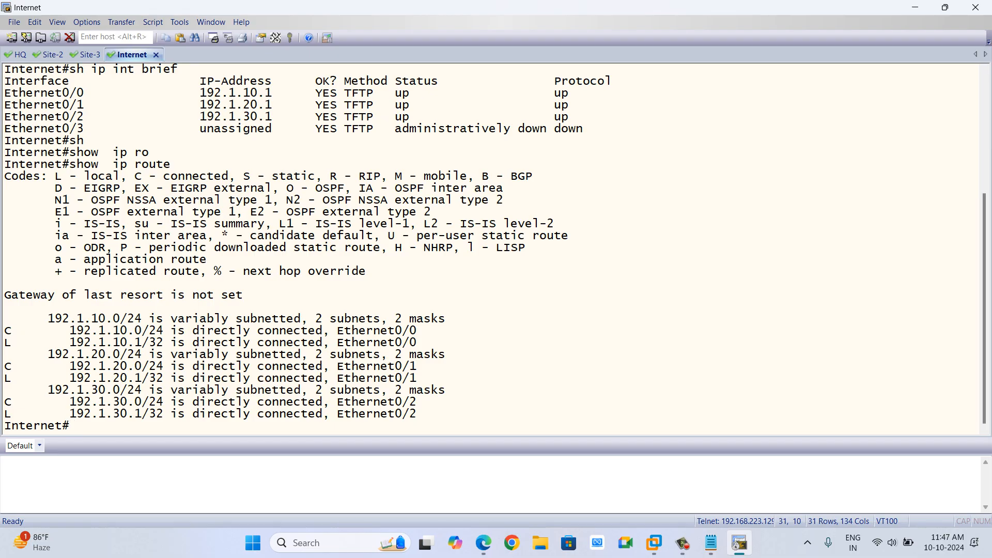
{"action": "left_click_drag", "start_coordinate": [48, 319], "coordinate": [417, 414]}
{"action": "left_click", "coordinate": [418, 414]}
{"action": "key", "text": "Return"}
{"action": "key", "text": "Return"}
{"action": "key", "text": "Return"}
{"action": "key", "text": "Return"}
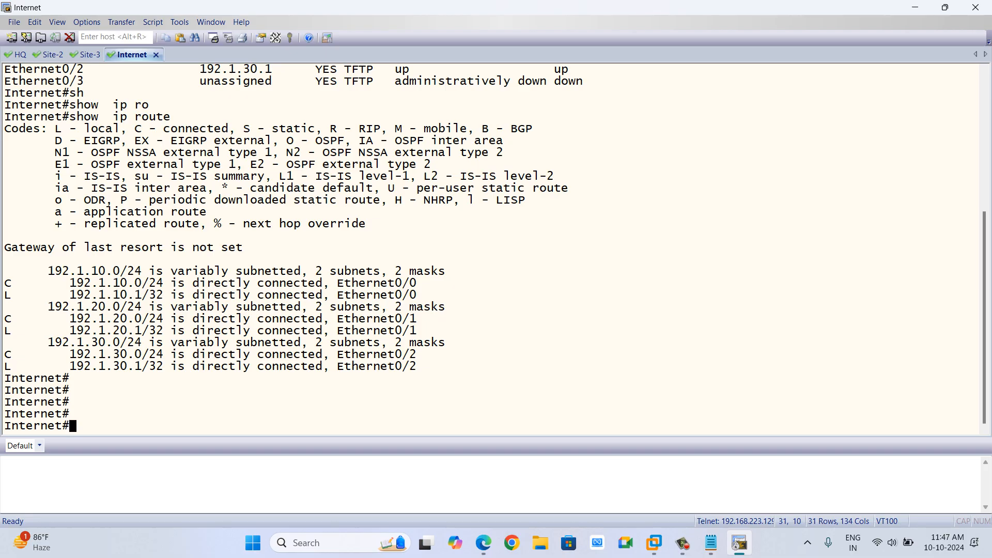
{"action": "left_click", "coordinate": [893, 543]}
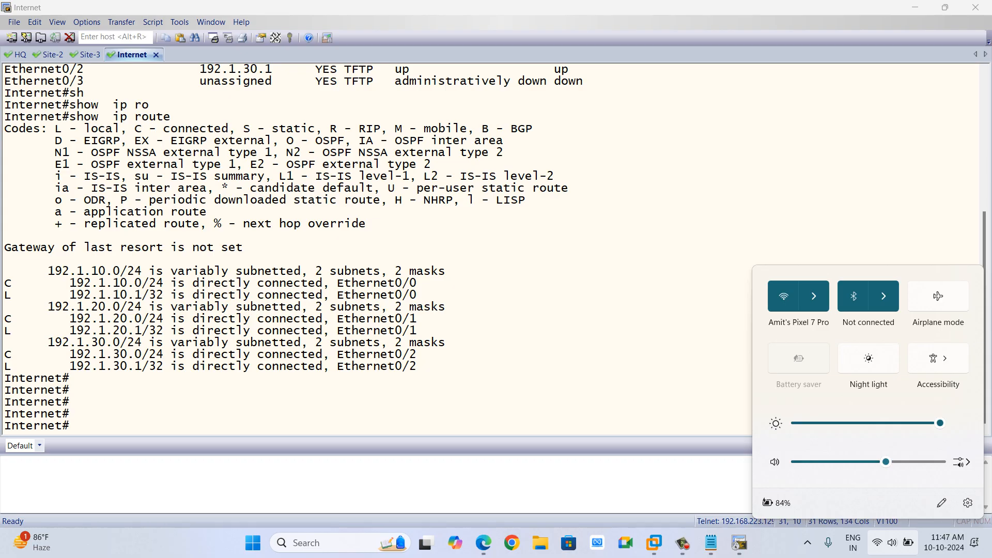
{"action": "left_click", "coordinate": [884, 297]}
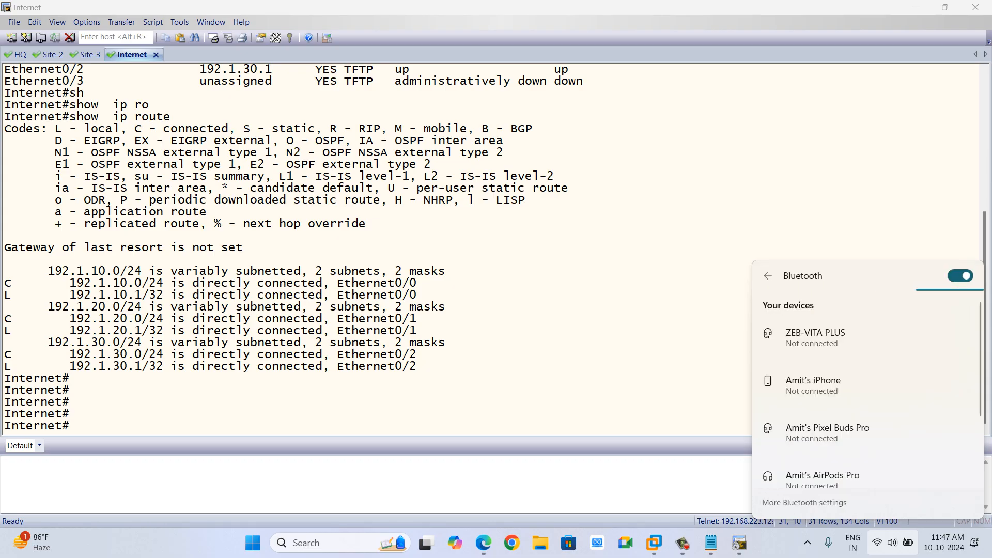
{"action": "left_click", "coordinate": [960, 275]}
{"action": "left_click", "coordinate": [960, 276]}
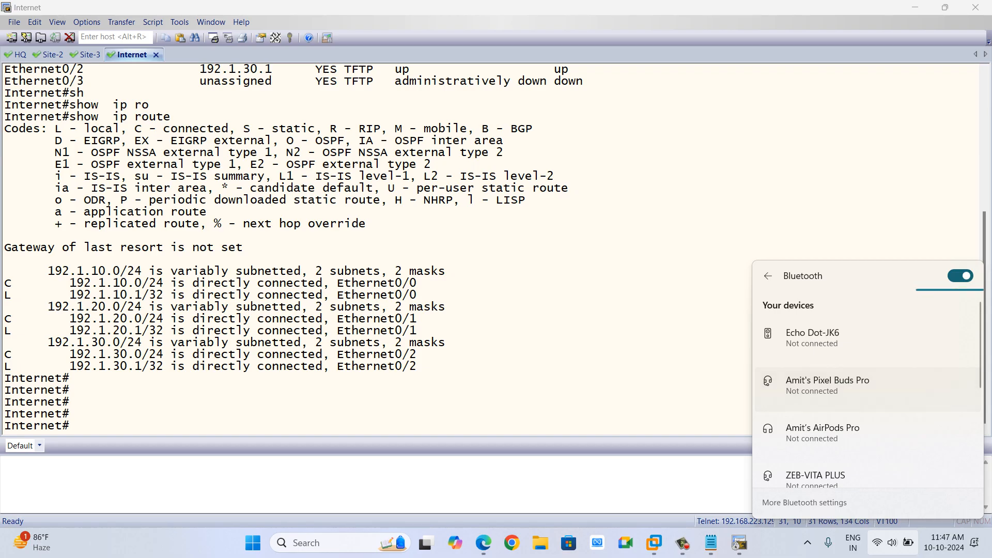
{"action": "key", "text": "Escape"}
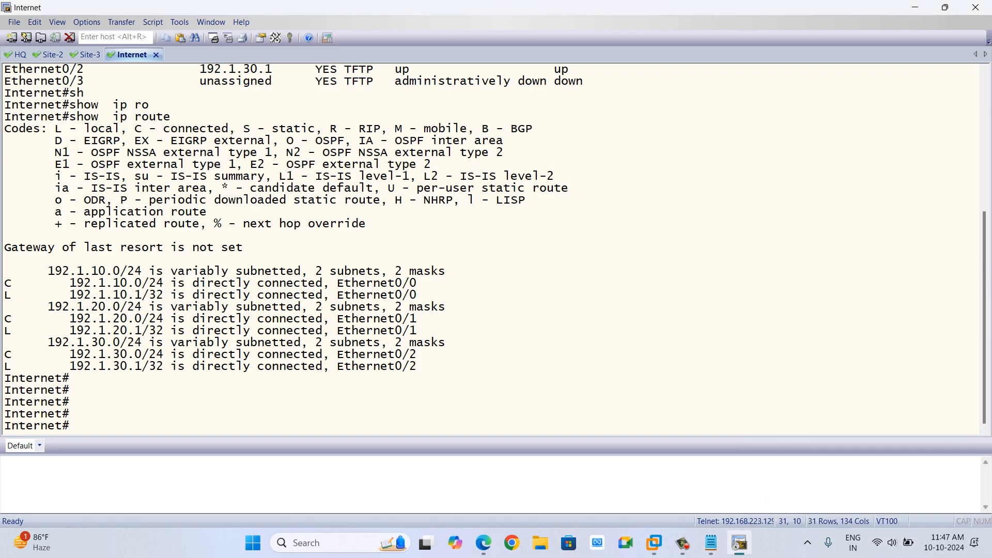
{"action": "left_click", "coordinate": [892, 542]}
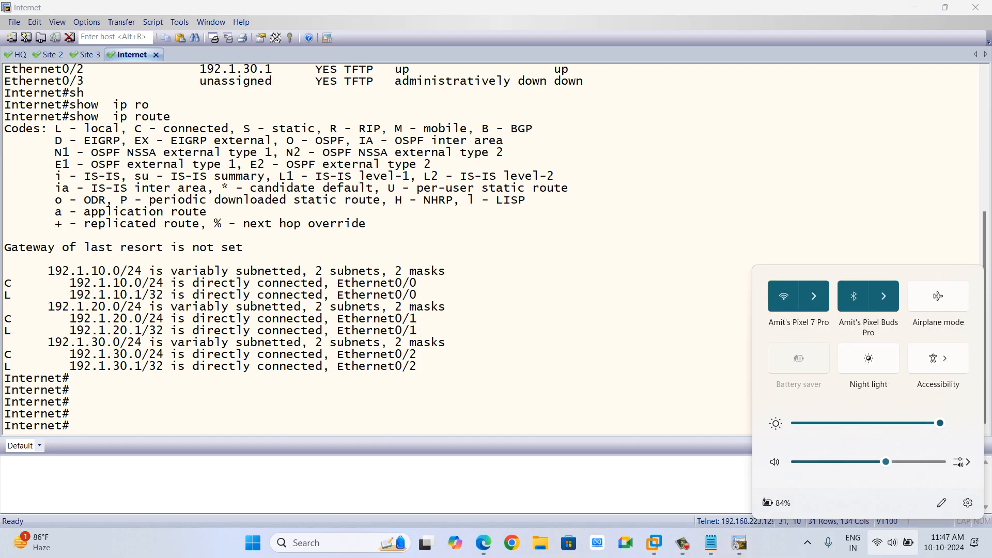
{"action": "left_click", "coordinate": [915, 462]}
{"action": "left_click", "coordinate": [882, 462]}
{"action": "left_click", "coordinate": [913, 462]}
{"action": "key", "text": "Escape"}
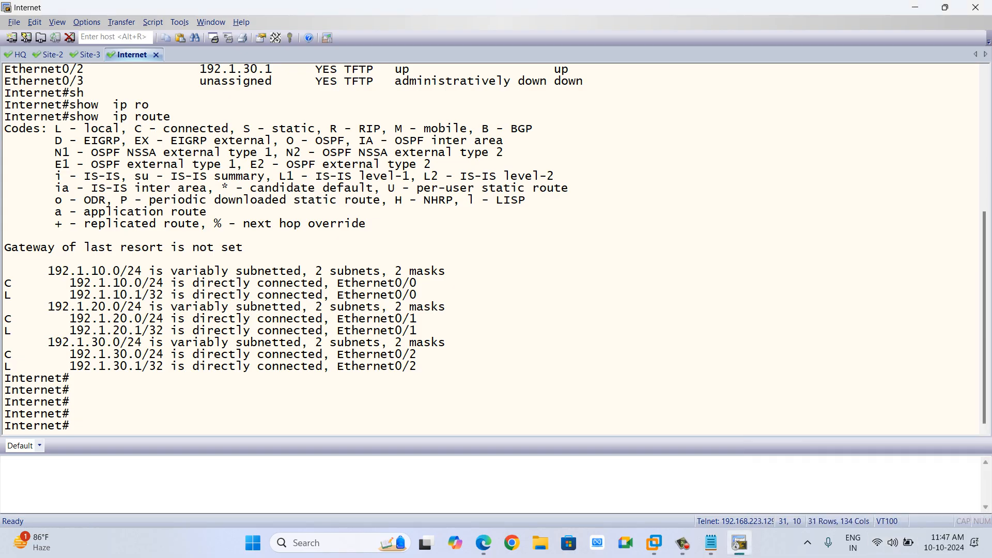
Open the FGT-VM1 firewall console from the topology and enter admin as the login name.
{"action": "key", "text": "alt+Tab"}
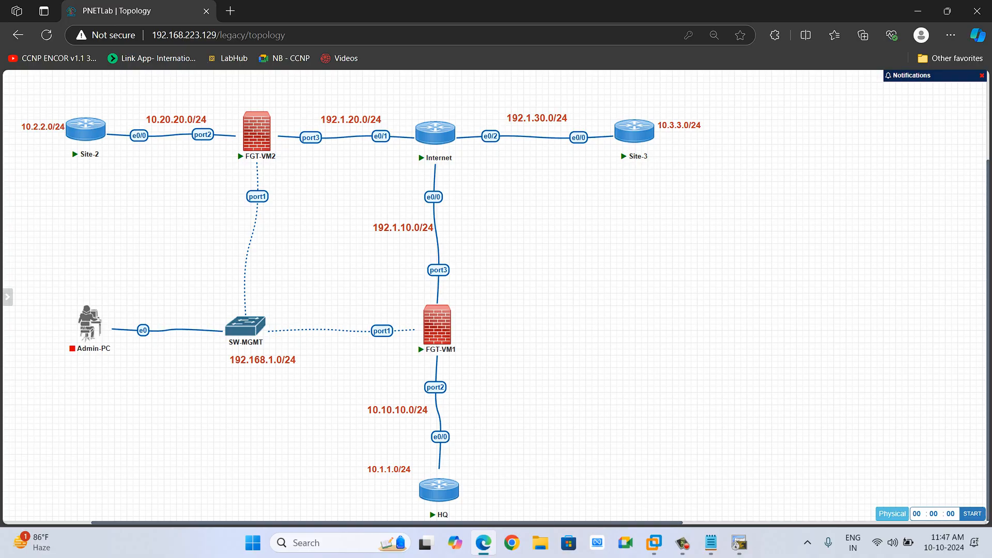
{"action": "mouse_move", "coordinate": [102, 317]}
{"action": "left_click", "coordinate": [77, 299]}
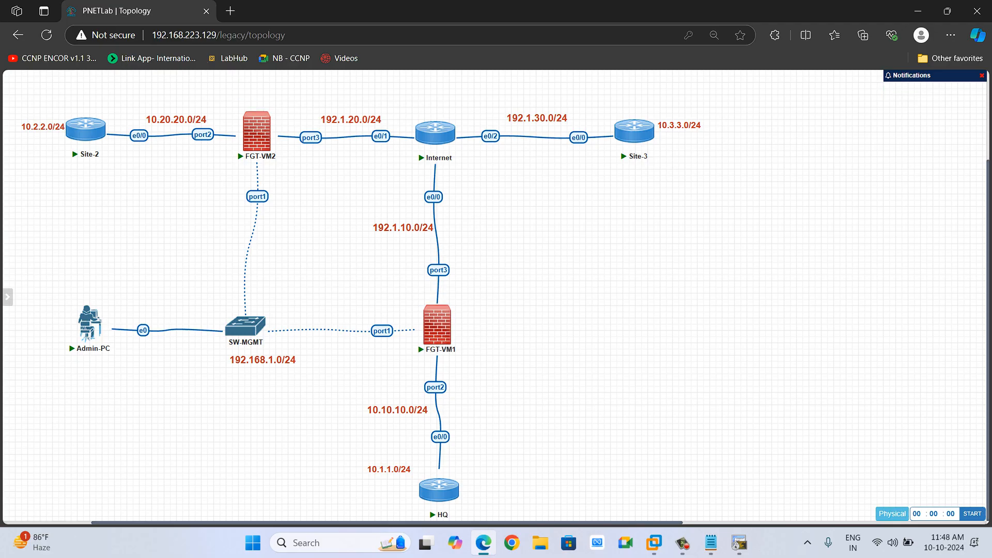
{"action": "left_click", "coordinate": [437, 325]}
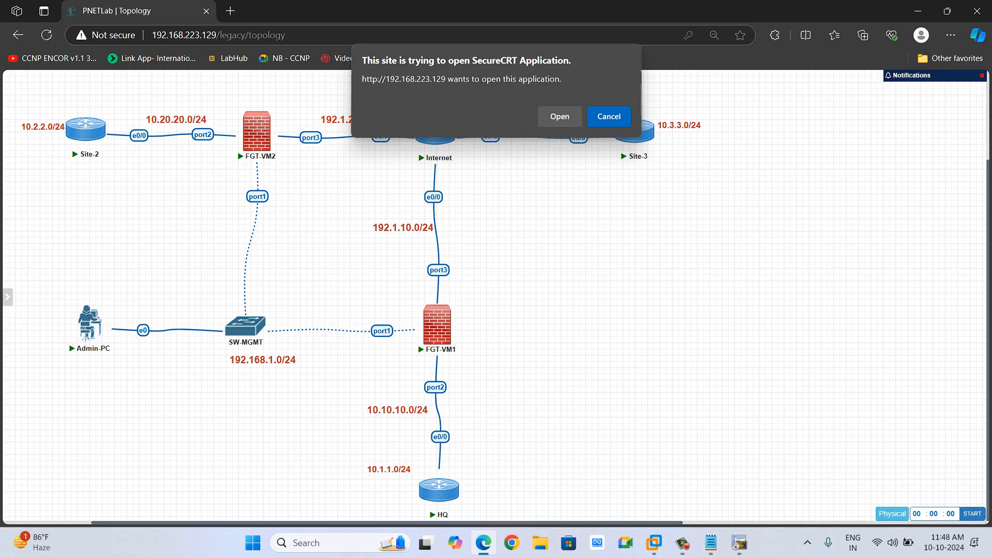
{"action": "left_click", "coordinate": [557, 116]}
{"action": "key", "text": "Return"}
{"action": "key", "text": "Return"}
{"action": "key", "text": "Return"}
{"action": "type", "text": "admin"}
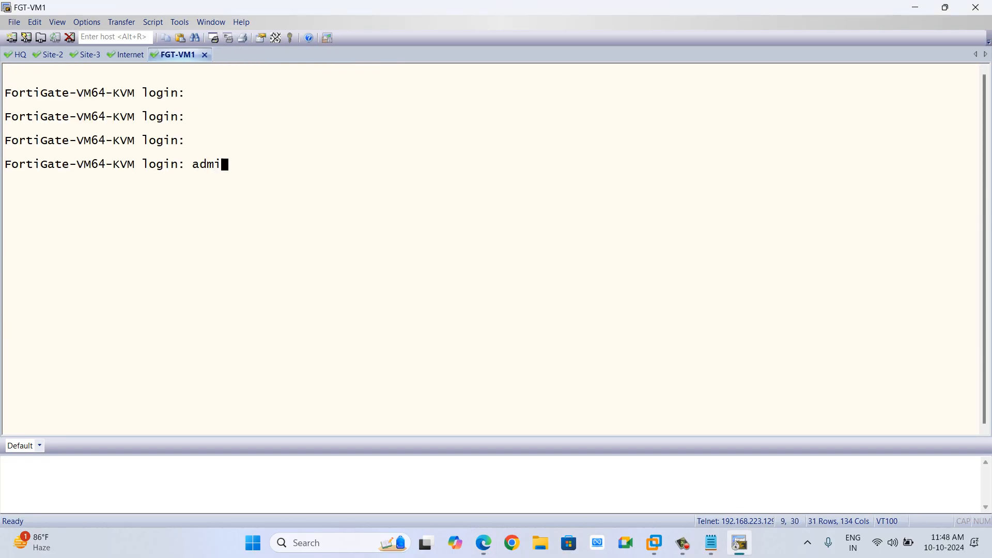
Submit the admin login password, then set and confirm the new admin password.
{"action": "key", "text": "Return"}
{"action": "key", "text": "Return"}
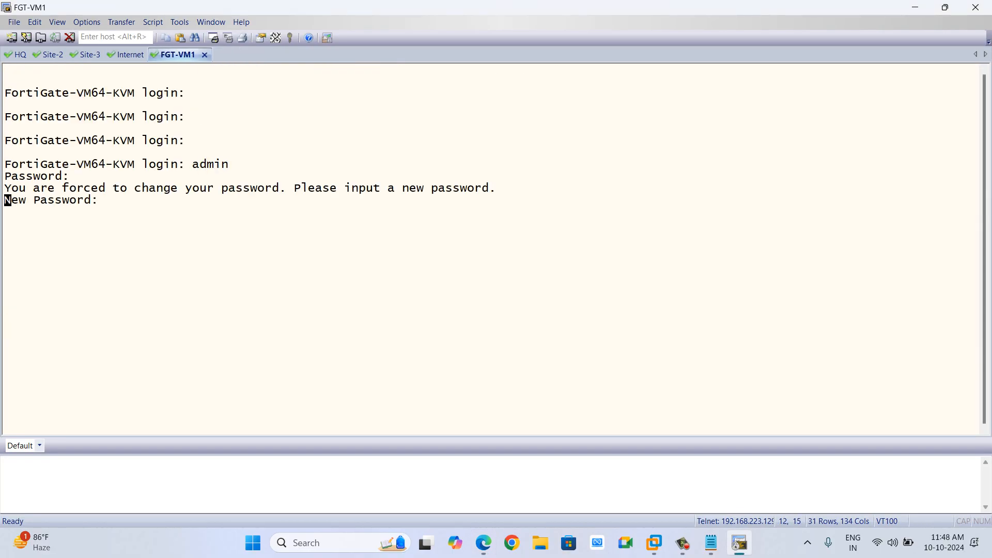
{"action": "key", "text": "Return"}
{"action": "key", "text": "Return"}
{"action": "key", "text": "Return"}
{"action": "key", "text": "Return"}
{"action": "key", "text": "Return"}
{"action": "key", "text": "Return"}
{"action": "key", "text": "Return"}
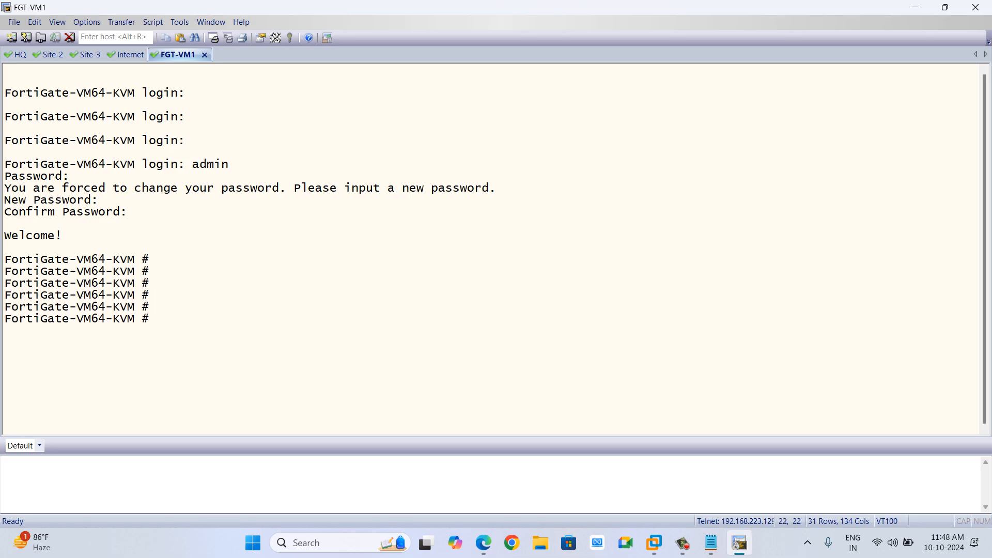
Enter interface configuration on FGT-VM1, edit port1 and set its addressing mode to static.
{"action": "type", "text": "cons"}
{"action": "key", "text": "BackSpace"}
{"action": "type", "text": "fig system interface"}
{"action": "key", "text": "Return"}
{"action": "type", "text": "edit port1"}
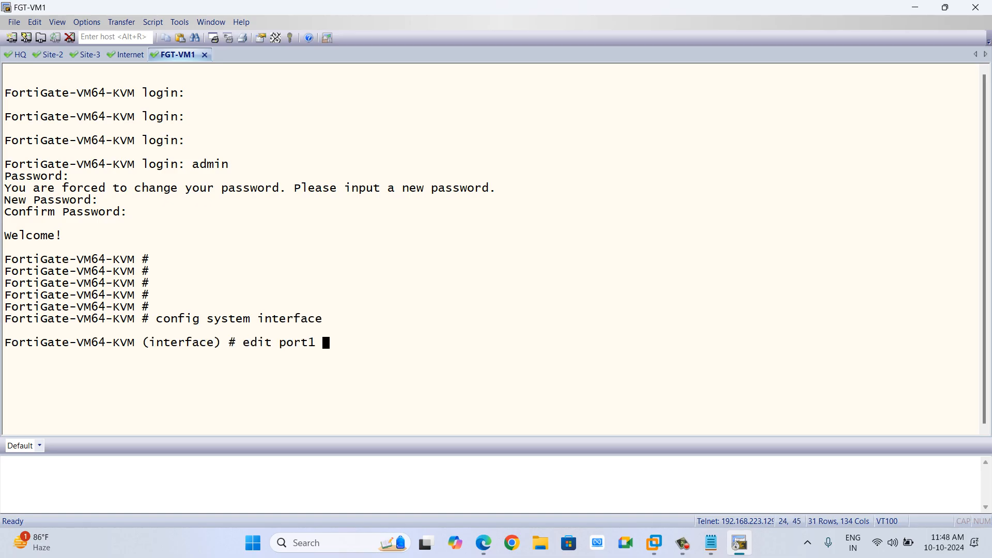
{"action": "key", "text": "Return"}
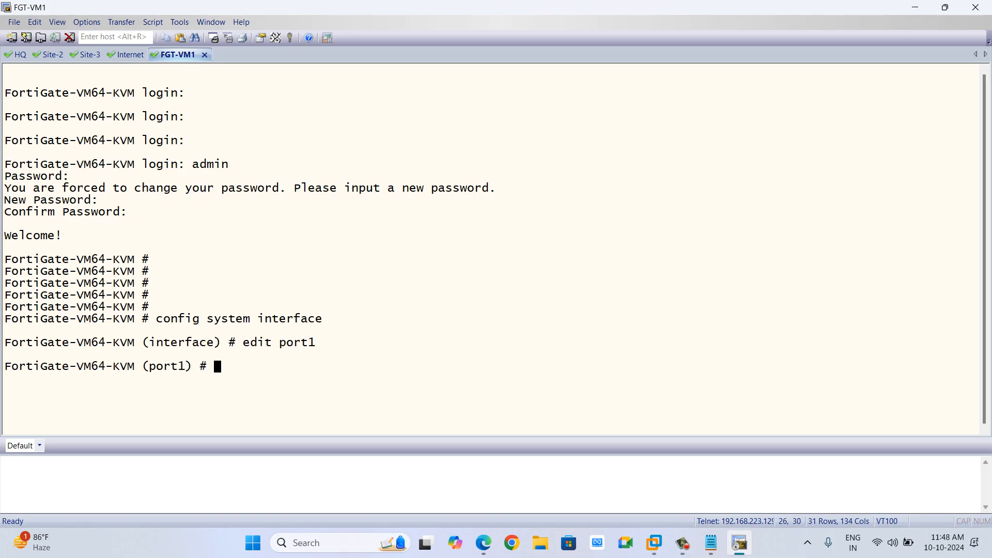
{"action": "type", "text": "set mode static"}
{"action": "key", "text": "Return"}
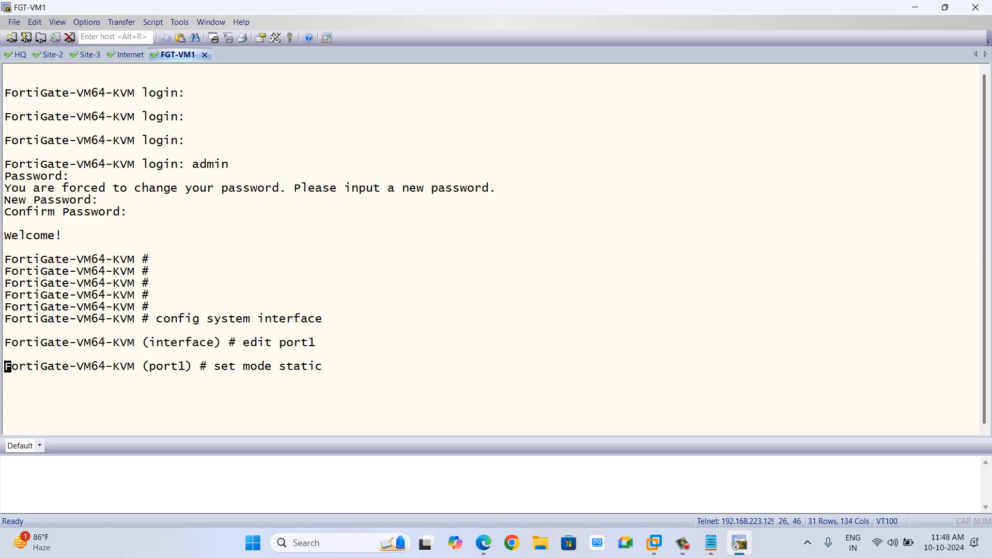
Set port1's IP address to 192.168.1.51/24.
{"action": "type", "text": "set ip 192"}
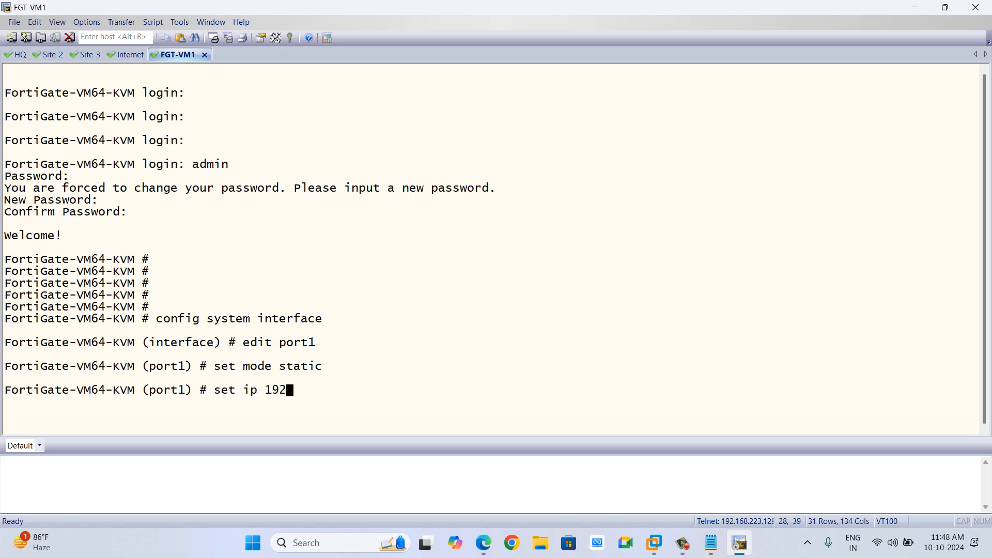
{"action": "type", "text": ".168.1."}
{"action": "type", "text": "51/2"}
{"action": "type", "text": "4"}
{"action": "key", "text": "Return"}
Allow ping, https, http, telnet and ssh administrative access on port1 and end the interface configuration.
{"action": "type", "text": "set"}
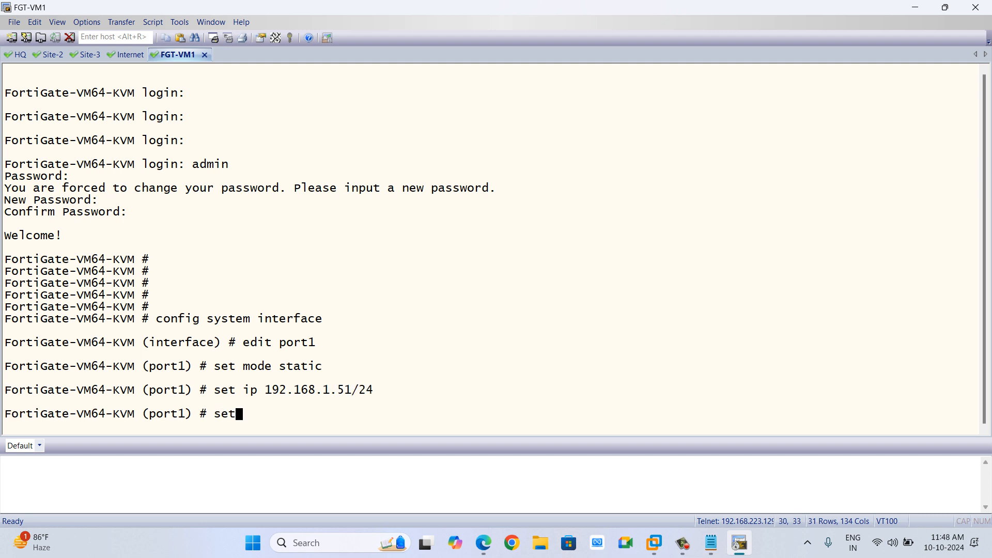
{"action": "type", "text": " allowaccess ping "}
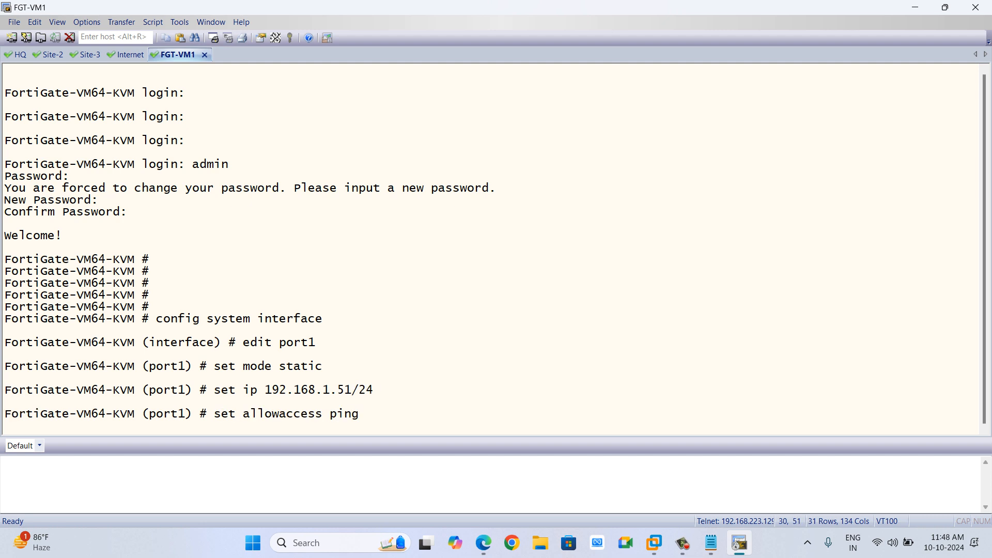
{"action": "type", "text": "httpsh"}
{"action": "key", "text": "BackSpace"}
{"action": "type", "text": "http telnet ssh"}
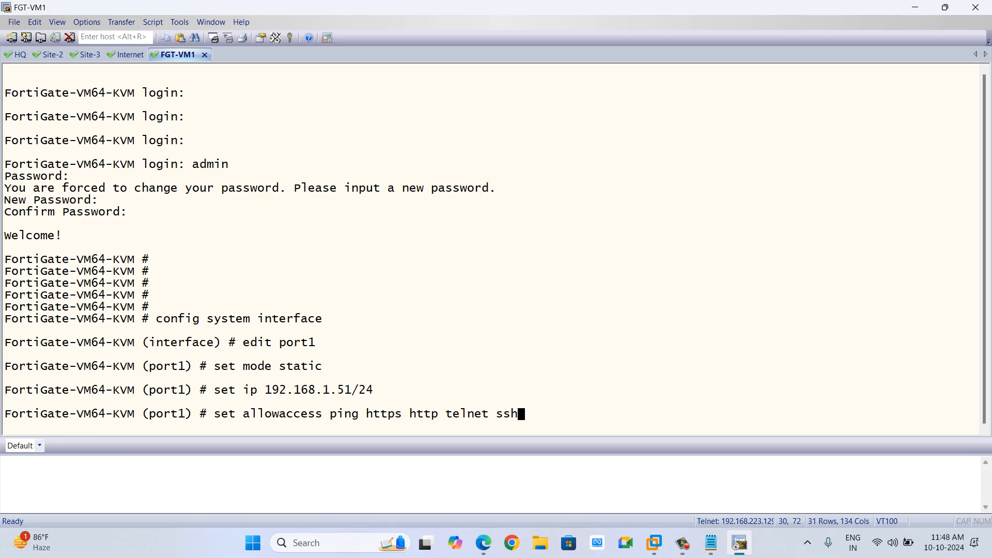
{"action": "key", "text": "Return"}
{"action": "type", "text": "end"}
{"action": "key", "text": "Return"}
{"action": "key", "text": "Return"}
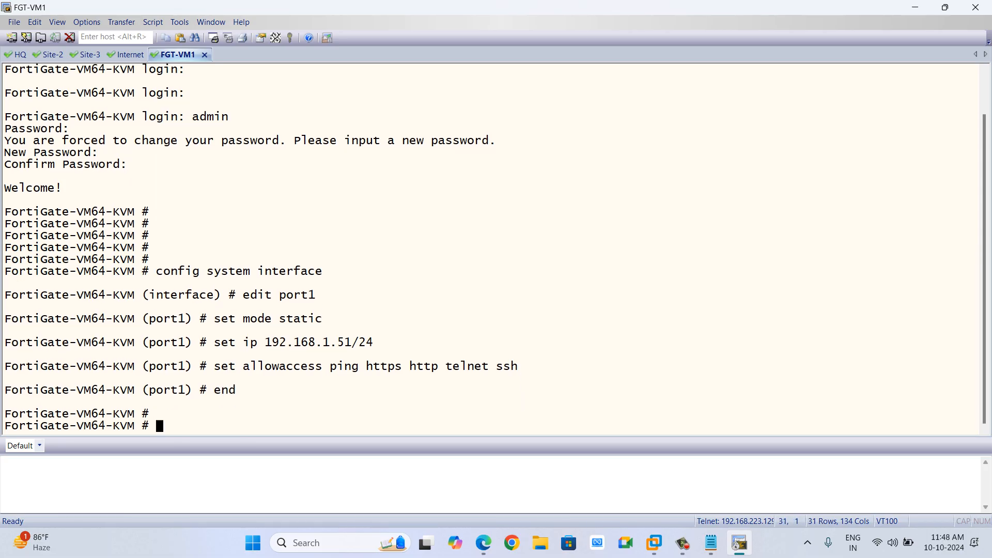
Set the firewall's hostname to FW-1 in the global system settings and exit the configuration.
{"action": "type", "text": "conf alertemail"}
{"action": "key", "text": "BackSpace"}
{"action": "key", "text": "BackSpace"}
{"action": "key", "text": "BackSpace"}
{"action": "key", "text": "BackSpace"}
{"action": "key", "text": "BackSpace"}
{"action": "key", "text": "BackSpace"}
{"action": "key", "text": "BackSpace"}
{"action": "key", "text": "BackSpace"}
{"action": "key", "text": "BackSpace"}
{"action": "key", "text": "BackSpace"}
{"action": "key", "text": "BackSpace"}
{"action": "key", "text": "BackSpace"}
{"action": "type", "text": "fig system global"}
{"action": "key", "text": "Return"}
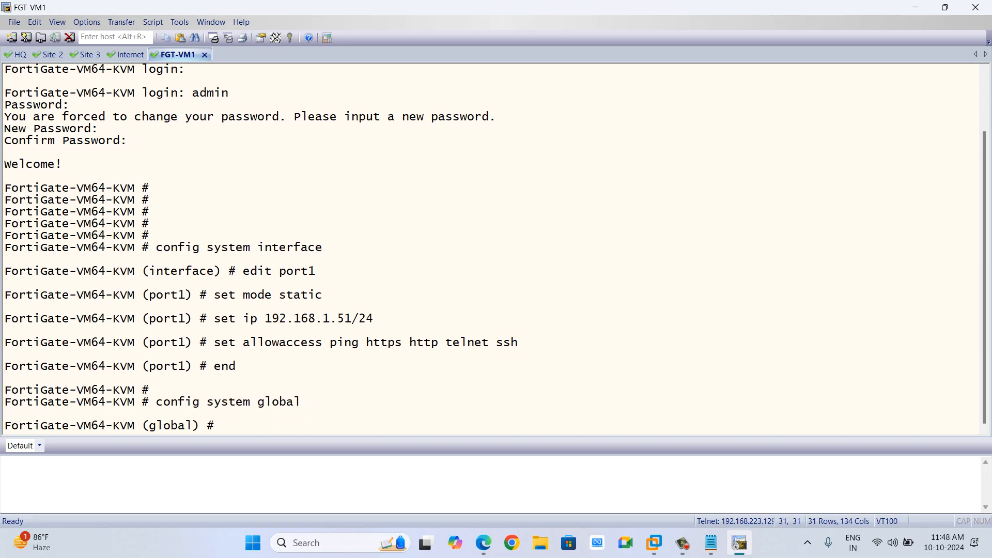
{"action": "type", "text": "de"}
{"action": "key", "text": "BackSpace"}
{"action": "type", "text": "set hostname FW-1"}
{"action": "key", "text": "Return"}
{"action": "key", "text": "Return"}
{"action": "key", "text": "Return"}
{"action": "key", "text": "Return"}
{"action": "key", "text": "Return"}
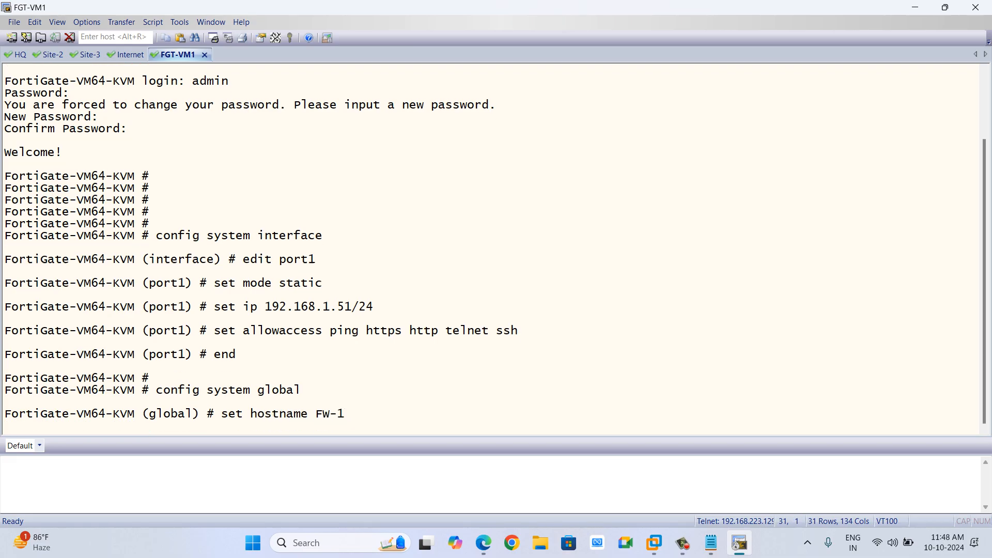
{"action": "type", "text": "end"}
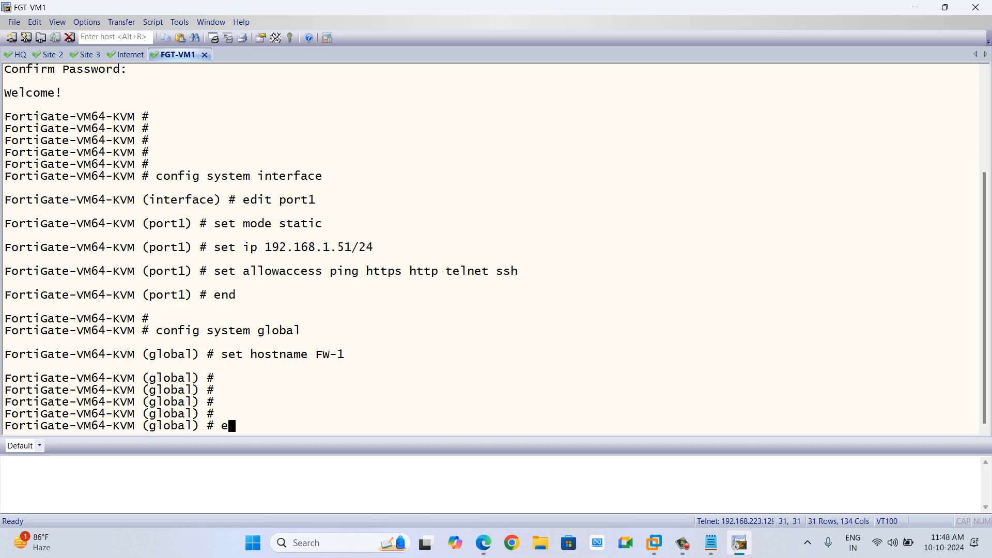
{"action": "key", "text": "Return"}
{"action": "key", "text": "Return"}
{"action": "key", "text": "Return"}
{"action": "key", "text": "Return"}
{"action": "key", "text": "Return"}
{"action": "type", "text": "ex"}
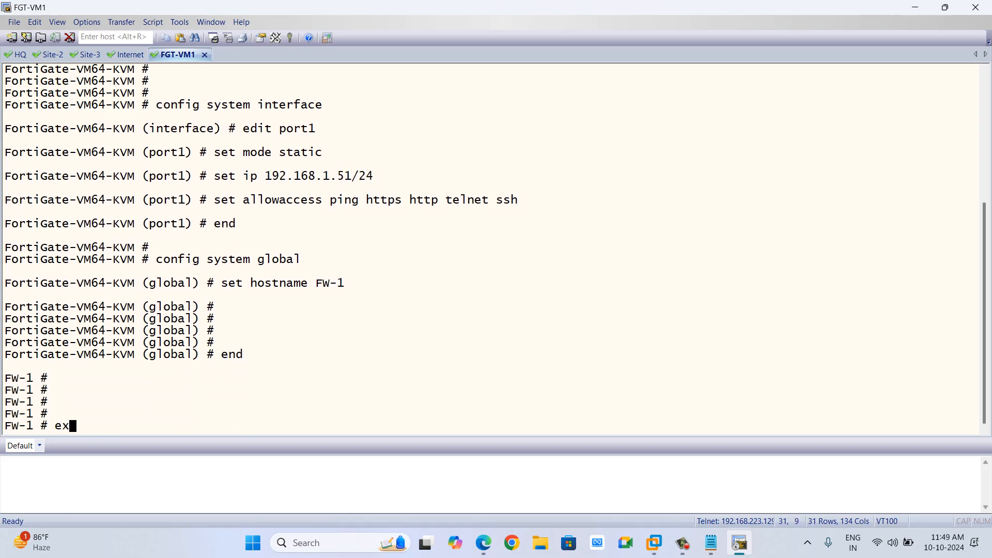
{"action": "type", "text": "ecute p"}
{"action": "key", "text": "BackSpace"}
{"action": "key", "text": "BackSpace"}
{"action": "key", "text": "BackSpace"}
{"action": "key", "text": "BackSpace"}
{"action": "key", "text": "BackSpace"}
{"action": "key", "text": "BackSpace"}
{"action": "key", "text": "BackSpace"}
{"action": "key", "text": "BackSpace"}
{"action": "key", "text": "BackSpace"}
{"action": "type", "text": "show system interface port1"}
{"action": "key", "text": "BackSpace"}
{"action": "key", "text": "BackSpace"}
{"action": "key", "text": "BackSpace"}
{"action": "key", "text": "BackSpace"}
{"action": "key", "text": "BackSpace"}
{"action": "key", "text": "BackSpace"}
{"action": "type", "text": "phy"}
{"action": "key", "text": "BackSpace"}
{"action": "key", "text": "BackSpace"}
{"action": "key", "text": "BackSpace"}
{"action": "key", "text": "BackSpace"}
{"action": "key", "text": "BackSpace"}
{"action": "key", "text": "BackSpace"}
{"action": "key", "text": "BackSpace"}
{"action": "key", "text": "BackSpace"}
{"action": "key", "text": "BackSpace"}
{"action": "key", "text": "BackSpace"}
{"action": "key", "text": "BackSpace"}
{"action": "key", "text": "BackSpace"}
{"action": "key", "text": "BackSpace"}
{"action": "key", "text": "BackSpace"}
{"action": "key", "text": "BackSpace"}
{"action": "key", "text": "BackSpace"}
{"action": "key", "text": "BackSpace"}
{"action": "key", "text": "BackSpace"}
{"action": "key", "text": "BackSpace"}
{"action": "key", "text": "BackSpace"}
{"action": "key", "text": "BackSpace"}
{"action": "key", "text": "BackSpace"}
{"action": "key", "text": "BackSpace"}
{"action": "key", "text": "BackSpace"}
{"action": "key", "text": "BackSpace"}
{"action": "type", "text": "get system info ph"}
{"action": "key", "text": "BackSpace"}
{"action": "key", "text": "BackSpace"}
{"action": "key", "text": "BackSpace"}
{"action": "key", "text": "BackSpace"}
{"action": "key", "text": "BackSpace"}
{"action": "key", "text": "BackSpace"}
{"action": "key", "text": "BackSpace"}
{"action": "key", "text": "BackSpace"}
{"action": "key", "text": "BackSpace"}
{"action": "key", "text": "BackSpace"}
{"action": "key", "text": "BackSpace"}
{"action": "key", "text": "BackSpace"}
{"action": "key", "text": "BackSpace"}
{"action": "key", "text": "BackSpace"}
{"action": "key", "text": "BackSpace"}
{"action": "key", "text": "BackSpace"}
{"action": "key", "text": "BackSpace"}
Open the FGT-VM2 firewall console from the topology and enter admin as the login name.
{"action": "key", "text": "alt+Tab"}
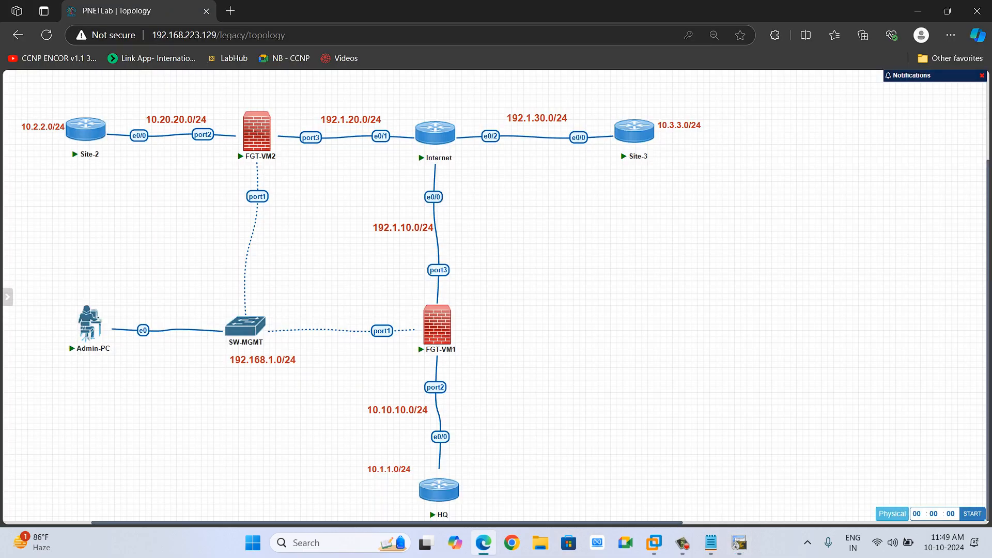
{"action": "left_click", "coordinate": [270, 126]}
{"action": "left_click", "coordinate": [560, 119]}
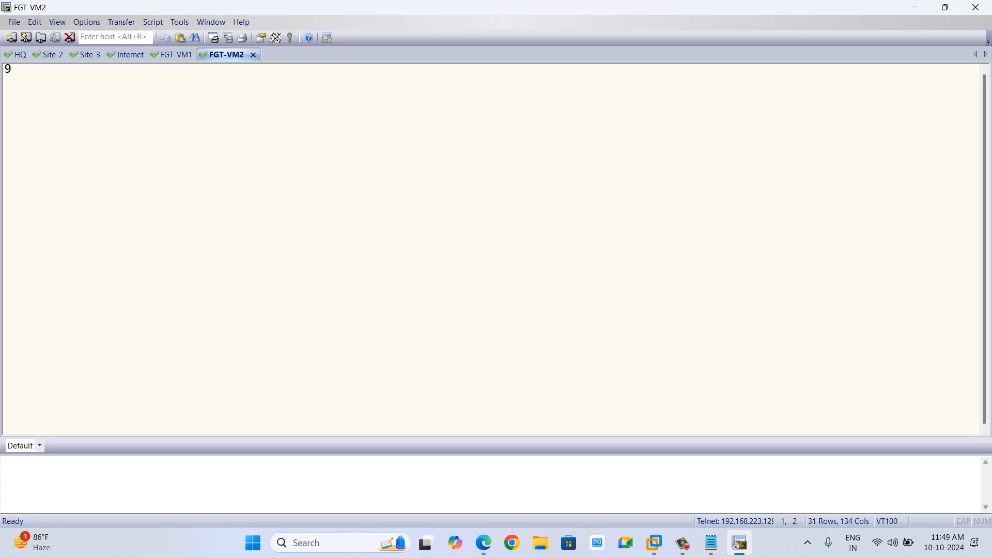
{"action": "key", "text": "Return"}
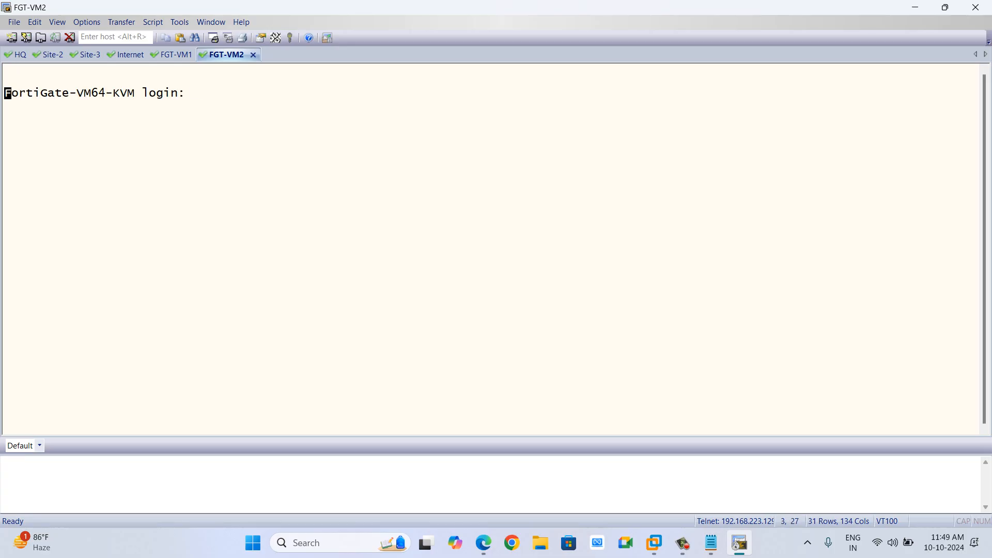
{"action": "key", "text": "Return"}
{"action": "type", "text": "admin"}
{"action": "key", "text": "Return"}
Submit the FGT-VM2 admin login password and set and confirm its new admin password.
{"action": "key", "text": "Return"}
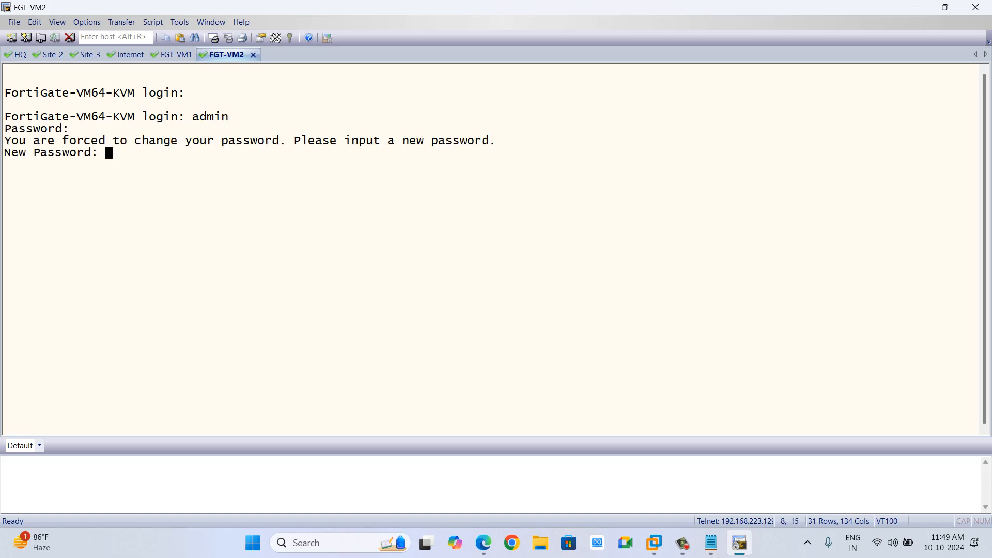
{"action": "key", "text": "Return"}
Enter interface configuration on FGT-VM2, edit port1 and set its addressing mode to static.
{"action": "key", "text": "Return"}
{"action": "key", "text": "Return"}
{"action": "key", "text": "Return"}
{"action": "key", "text": "Return"}
{"action": "key", "text": "Return"}
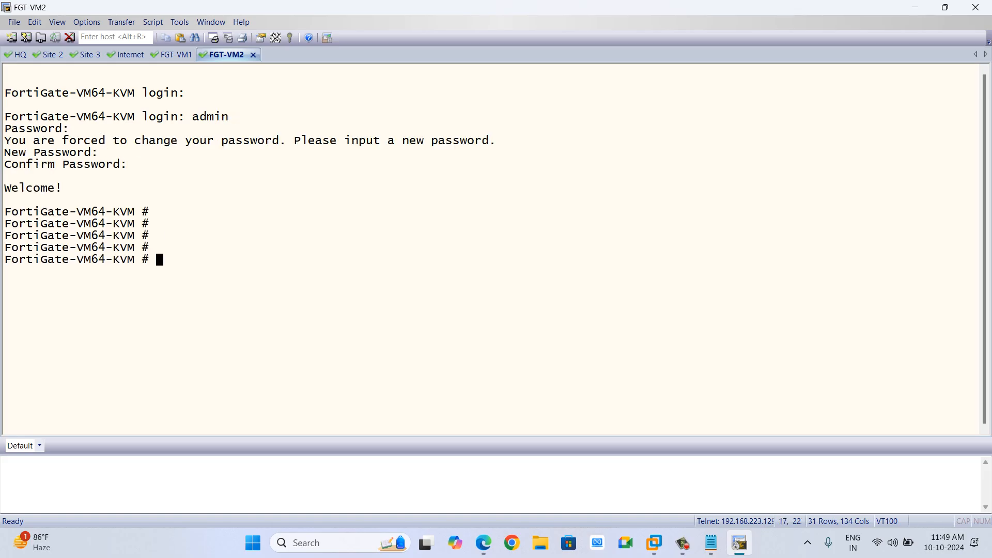
{"action": "type", "text": "config system interface"}
{"action": "key", "text": "Return"}
{"action": "type", "text": "edit port1"}
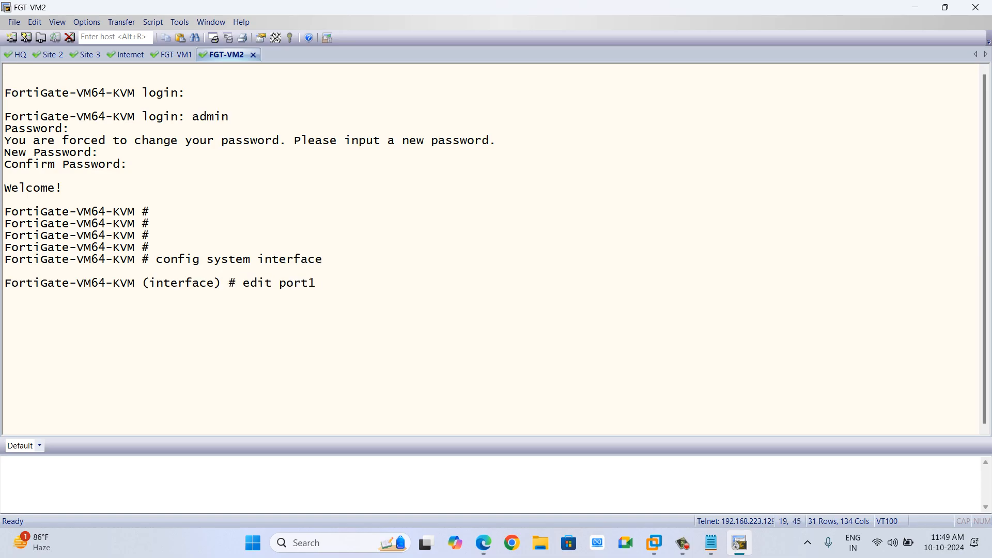
{"action": "key", "text": "Return"}
{"action": "type", "text": "setm m"}
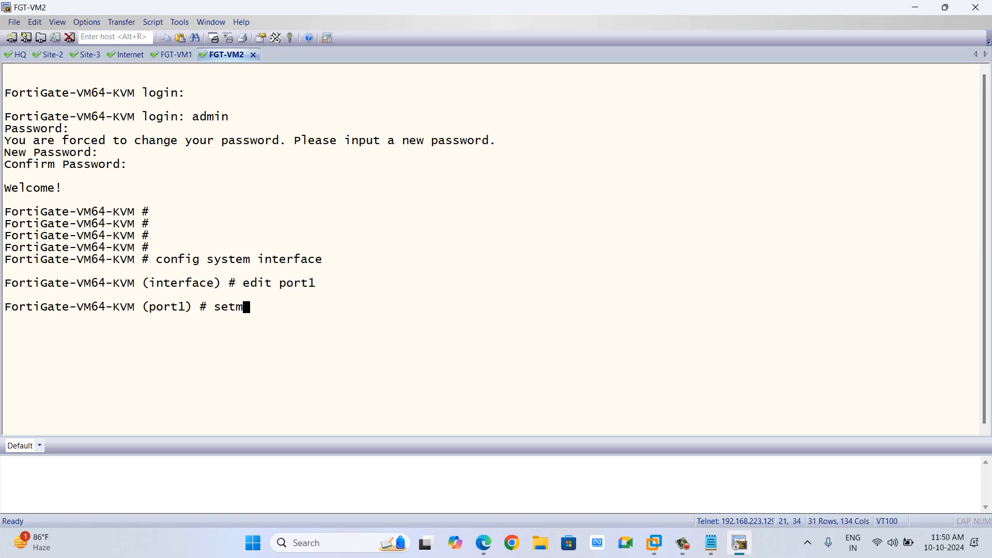
{"action": "key", "text": "BackSpace"}
{"action": "key", "text": "BackSpace"}
{"action": "key", "text": "BackSpace"}
{"action": "type", "text": "mode static"}
{"action": "key", "text": "Return"}
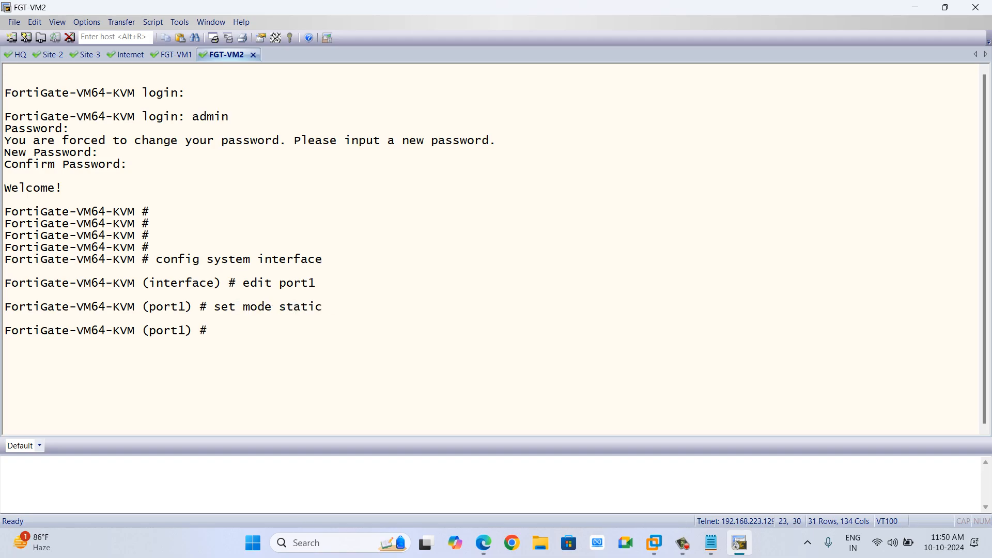
Set FGT-VM2 port1's IP address to 192.168.1.52/24.
{"action": "type", "text": "set ip 192.168.1.52/24"}
{"action": "key", "text": "Return"}
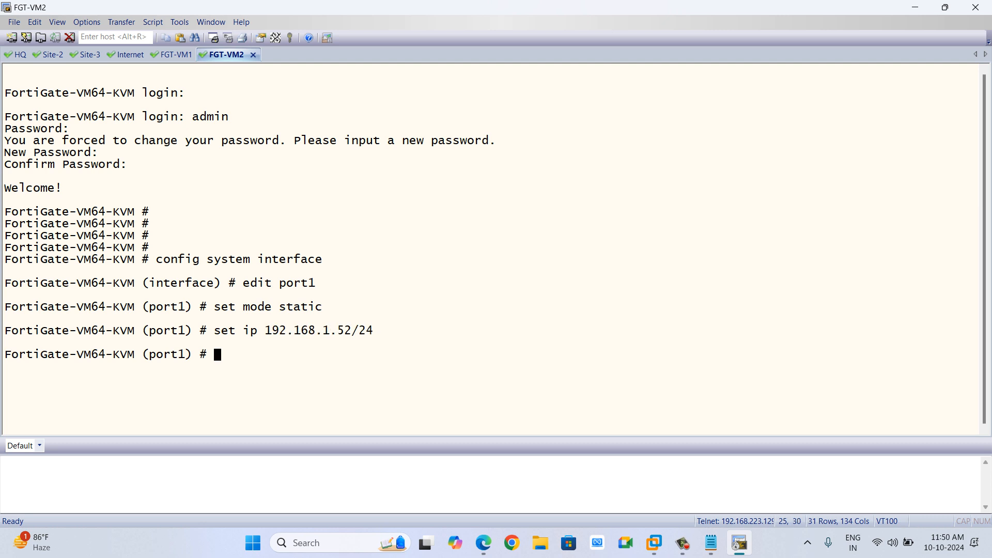
Allow https, http, ping, telnet and ssh access on FGT-VM2 port1 and end the interface configuration.
{"action": "type", "text": "set allowaccess https h"}
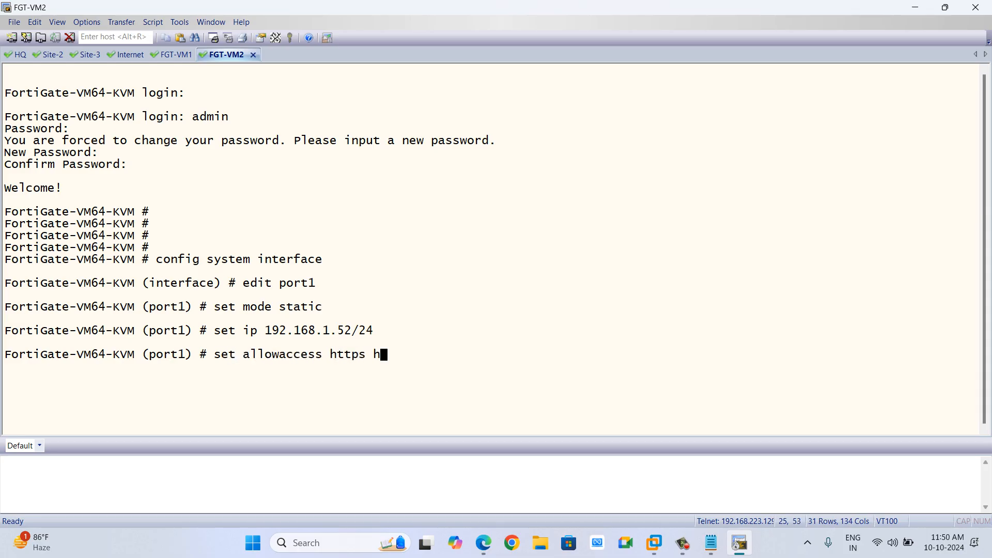
{"action": "type", "text": "ttp ping telnet ssh"}
{"action": "key", "text": "Return"}
{"action": "type", "text": "end"}
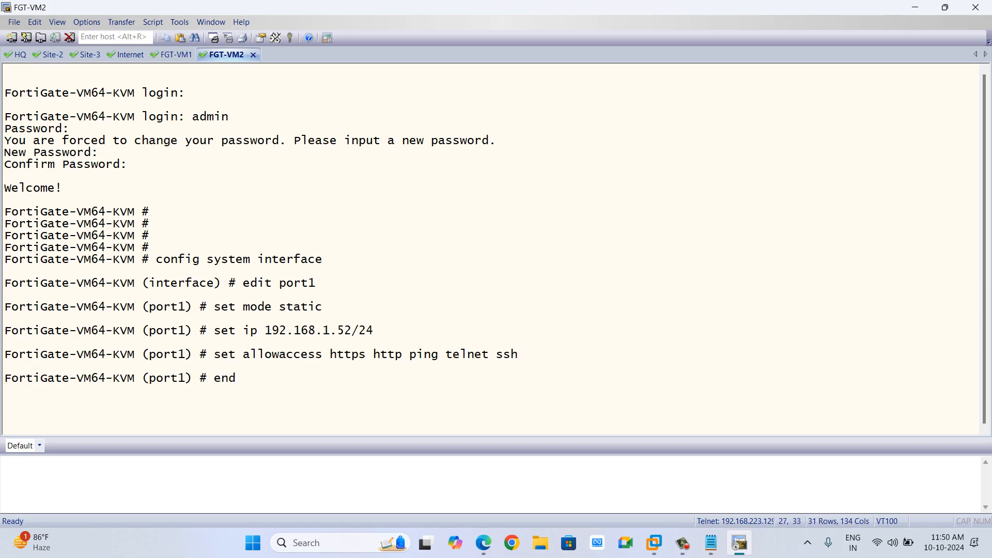
{"action": "key", "text": "Return"}
Set FGT-VM2's hostname to FW-2 in the global system settings and exit the configuration.
{"action": "type", "text": "config system global"}
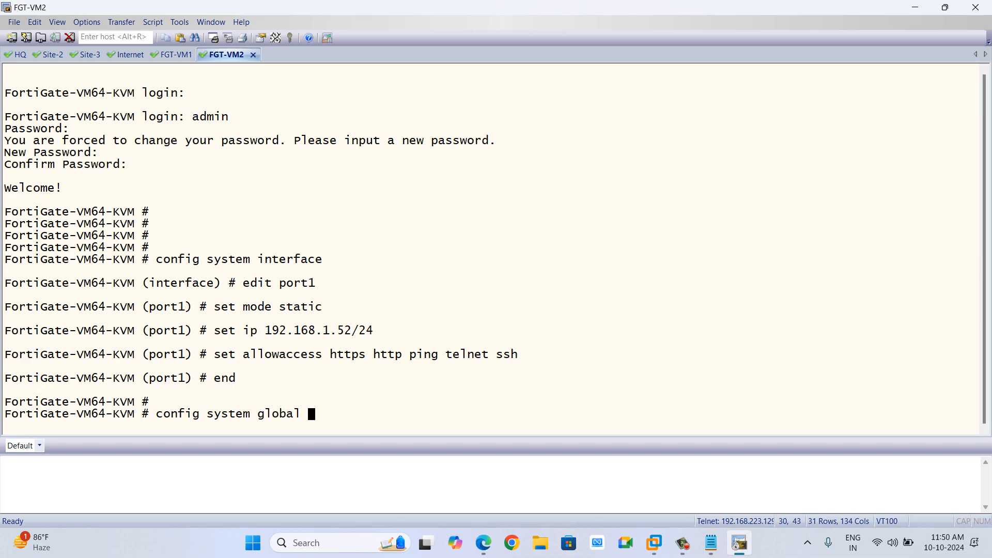
{"action": "key", "text": "Return"}
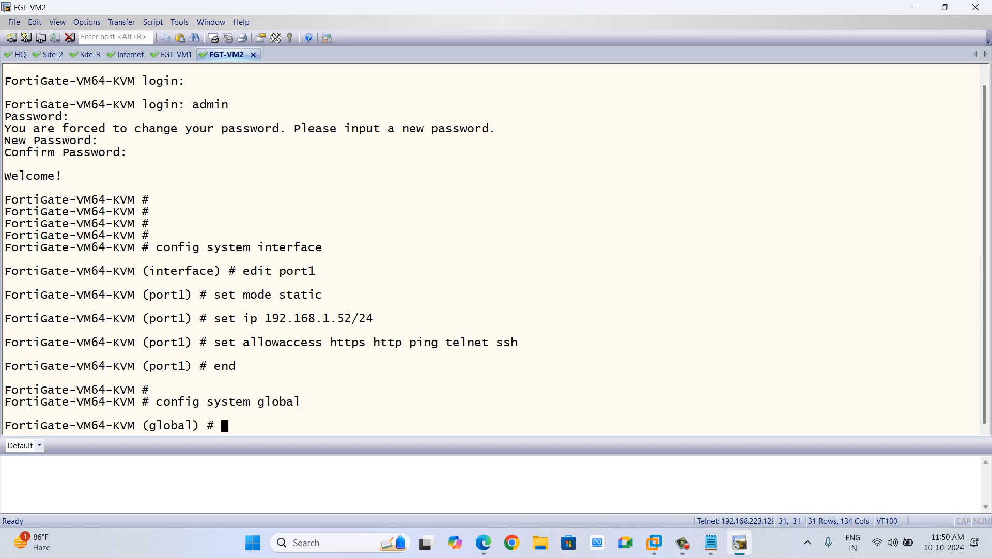
{"action": "type", "text": "set hostname FW-2"}
{"action": "key", "text": "Return"}
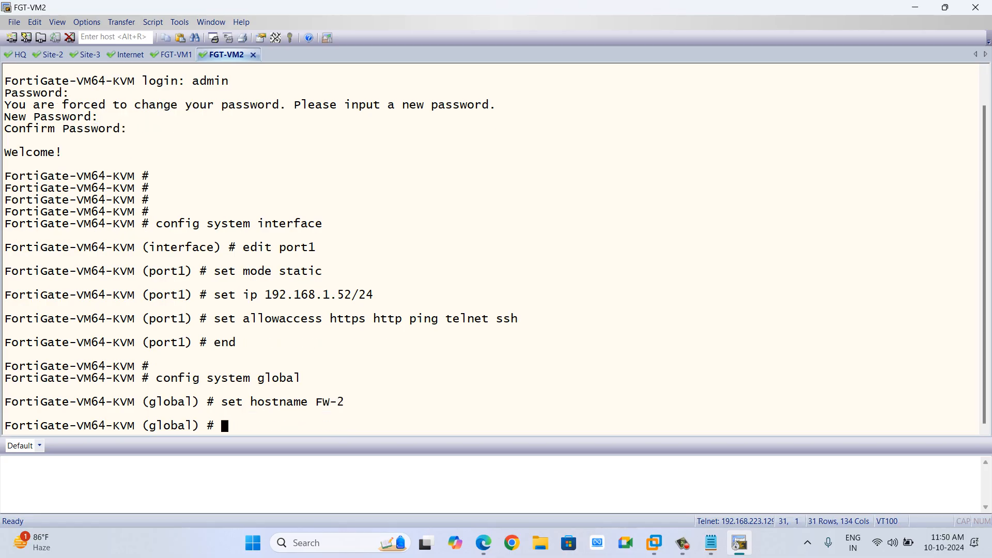
{"action": "type", "text": "end"}
{"action": "key", "text": "Return"}
{"action": "key", "text": "Return"}
{"action": "key", "text": "Return"}
{"action": "key", "text": "Return"}
Open the downloaded remote desktop connection file, accept the connection and enter the account password.
{"action": "key", "text": "alt+Tab"}
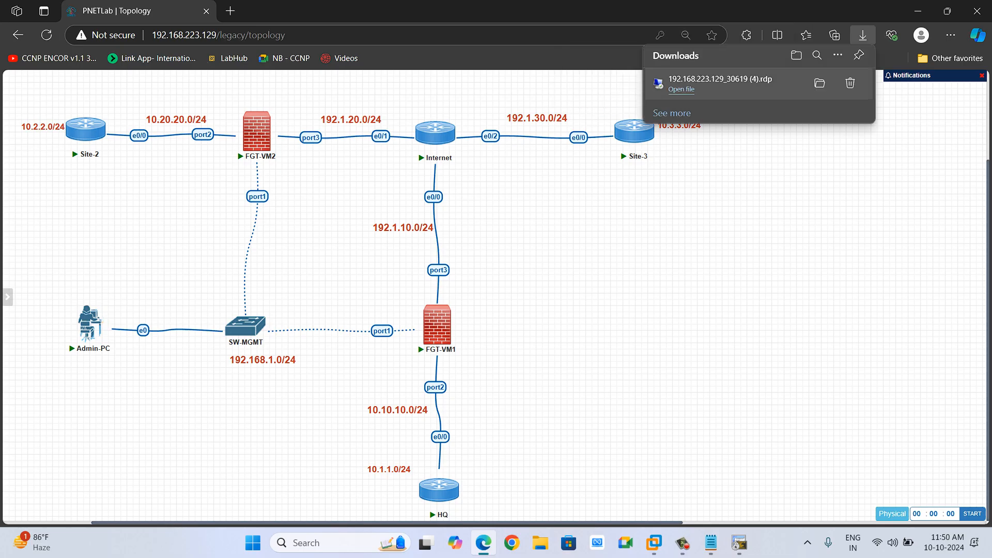
{"action": "left_click", "coordinate": [681, 89]}
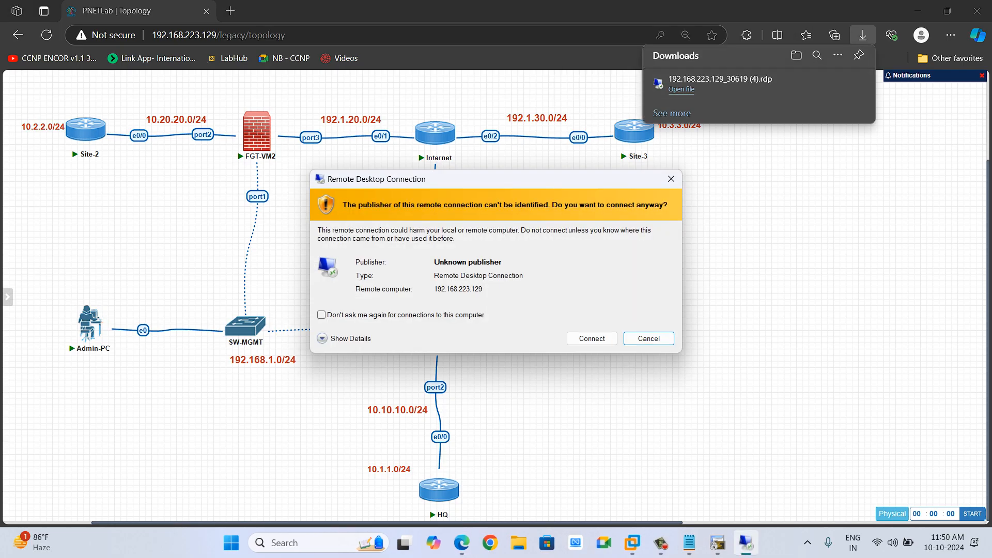
{"action": "left_click", "coordinate": [592, 339]}
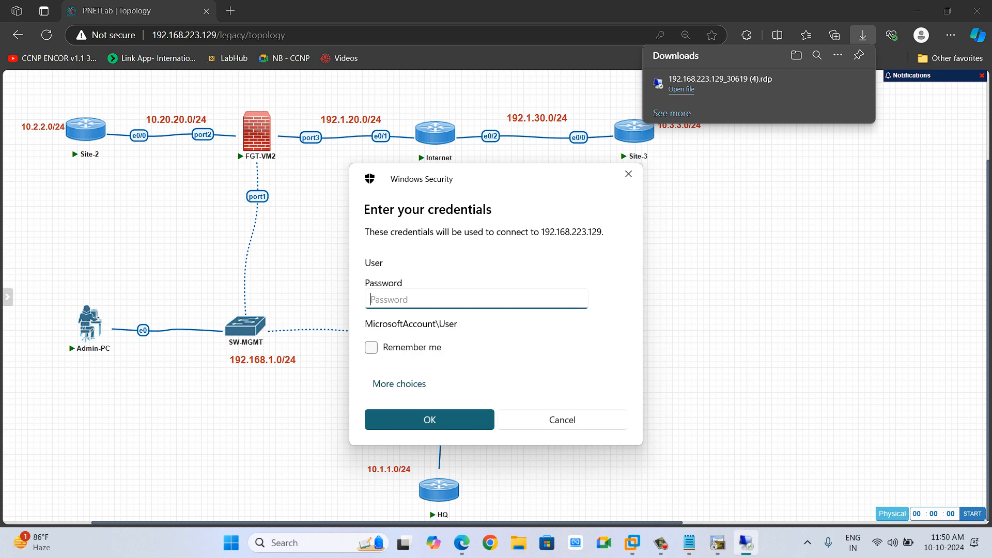
{"action": "type", "text": "•••••"}
{"action": "key", "text": "Return"}
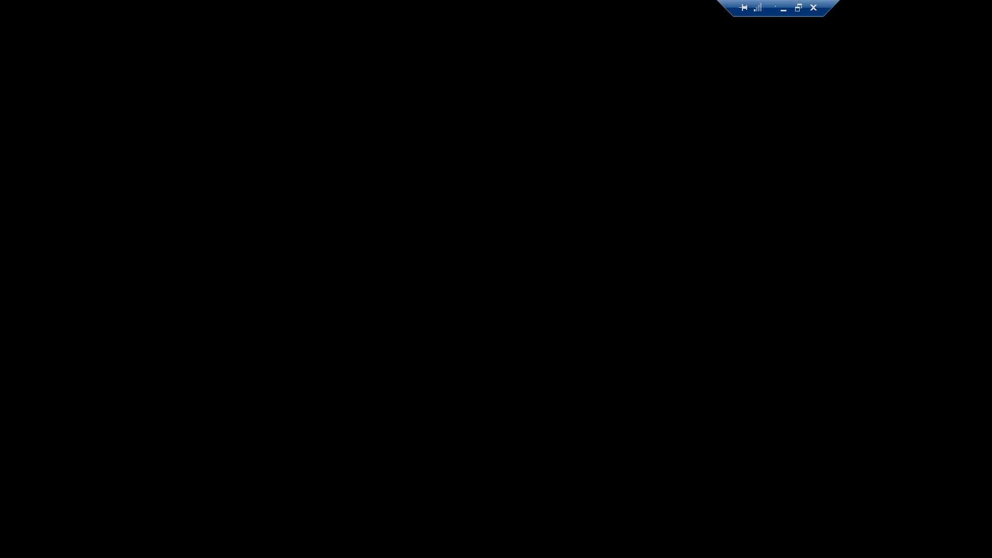
Restore the remote desktop window and maximize it to fill the screen.
{"action": "left_click", "coordinate": [798, 8]}
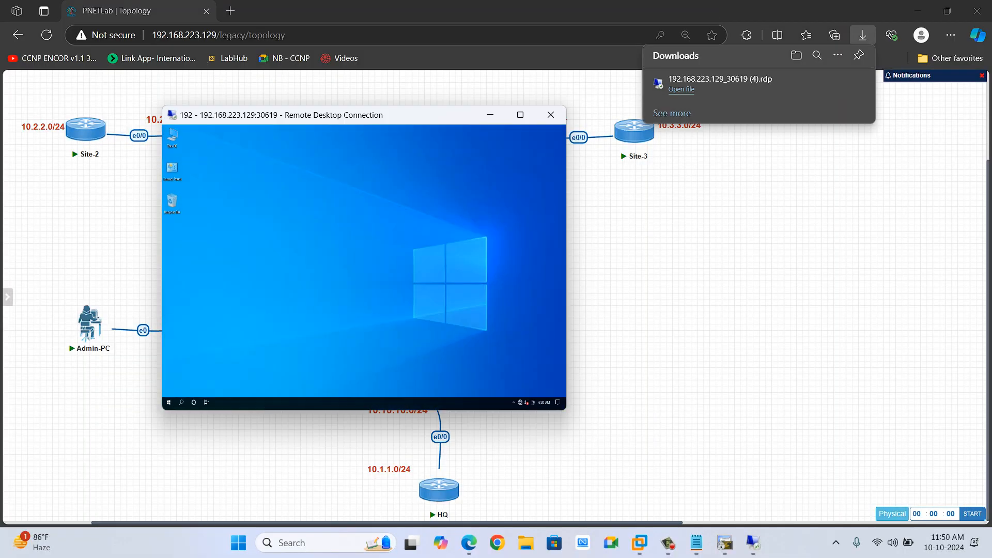
{"action": "left_click_drag", "start_coordinate": [567, 174], "coordinate": [990, 174]}
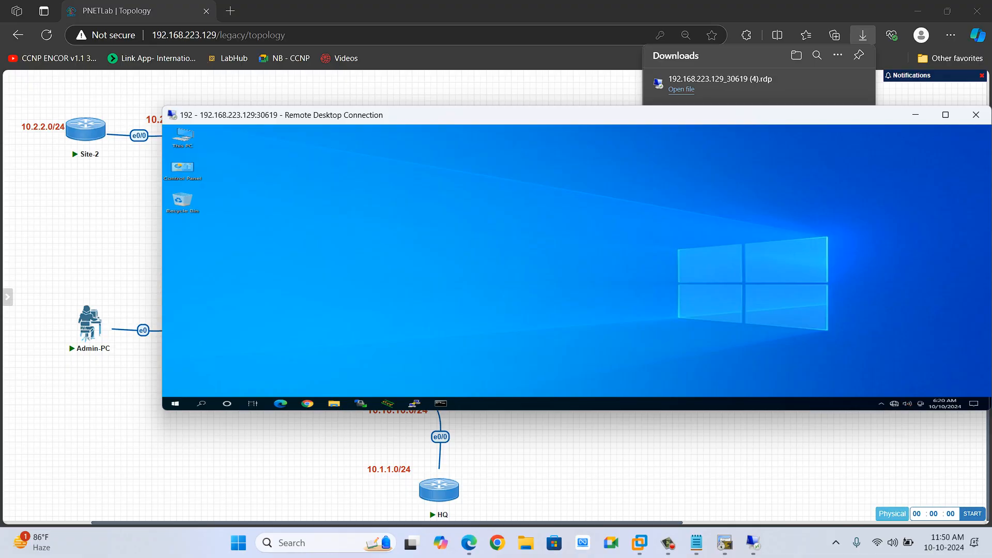
{"action": "left_click_drag", "start_coordinate": [594, 115], "coordinate": [516, 2]}
{"action": "left_click", "coordinate": [799, 8]}
{"action": "left_click_drag", "start_coordinate": [162, 258], "coordinate": [1, 258]}
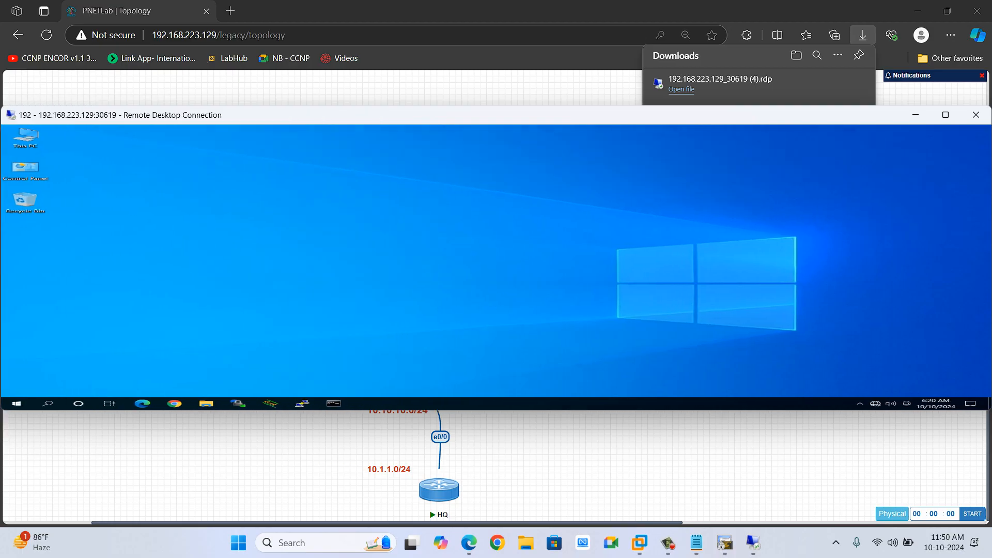
{"action": "left_click_drag", "start_coordinate": [315, 105], "coordinate": [315, 1]}
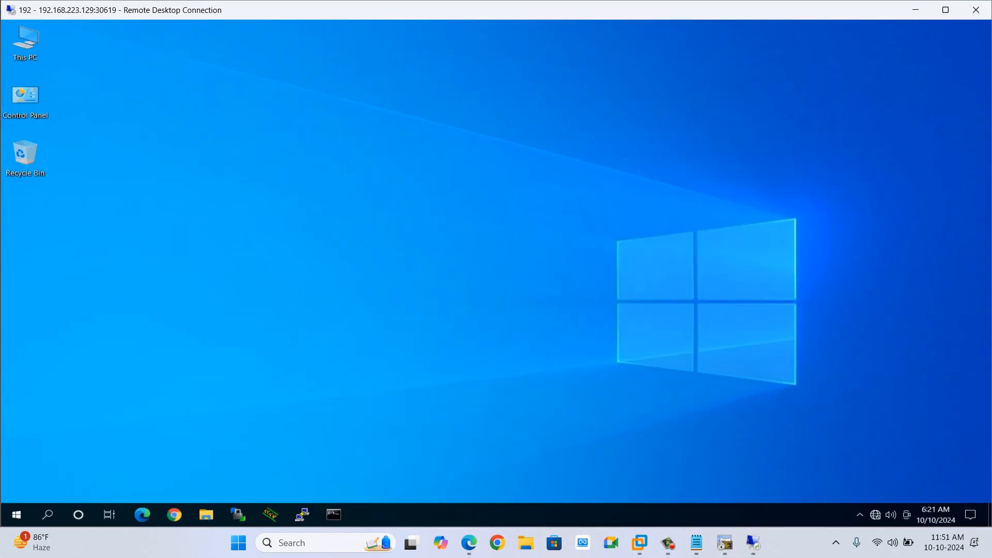
Open Command Prompt on Admin-PC and run ipconfig to check its adapters.
{"action": "left_click", "coordinate": [333, 514]}
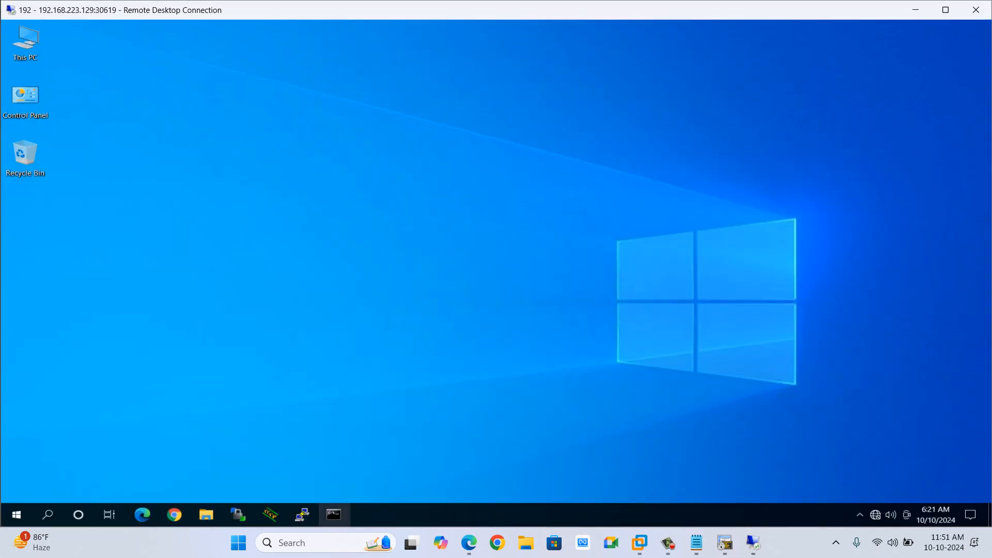
{"action": "type", "text": "ipconfig"}
{"action": "key", "text": "Return"}
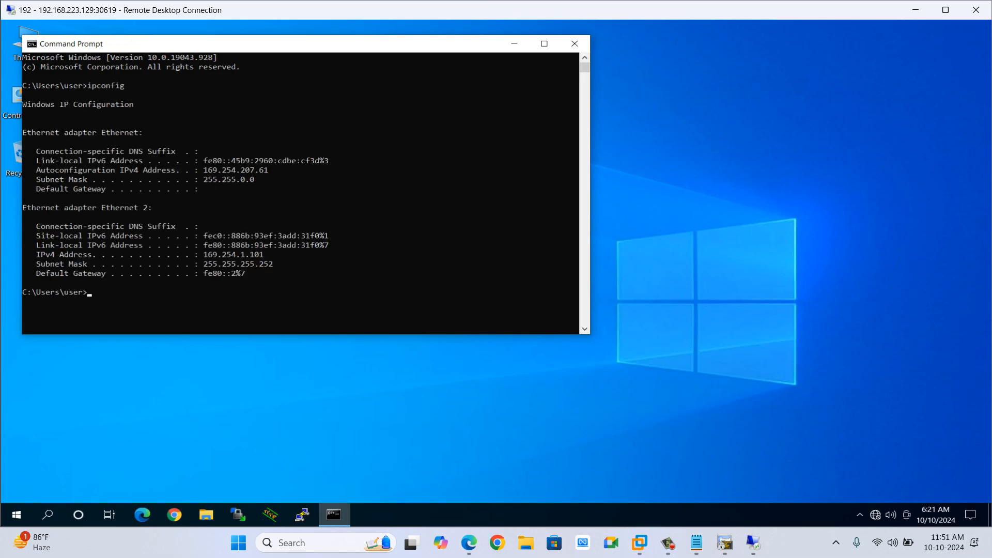
Open ncpa.cpl and give the Ethernet adapter the static IPv4 address 192.168.1.50, then close its status dialog.
{"action": "left_click", "coordinate": [48, 514]}
{"action": "type", "text": "nc"}
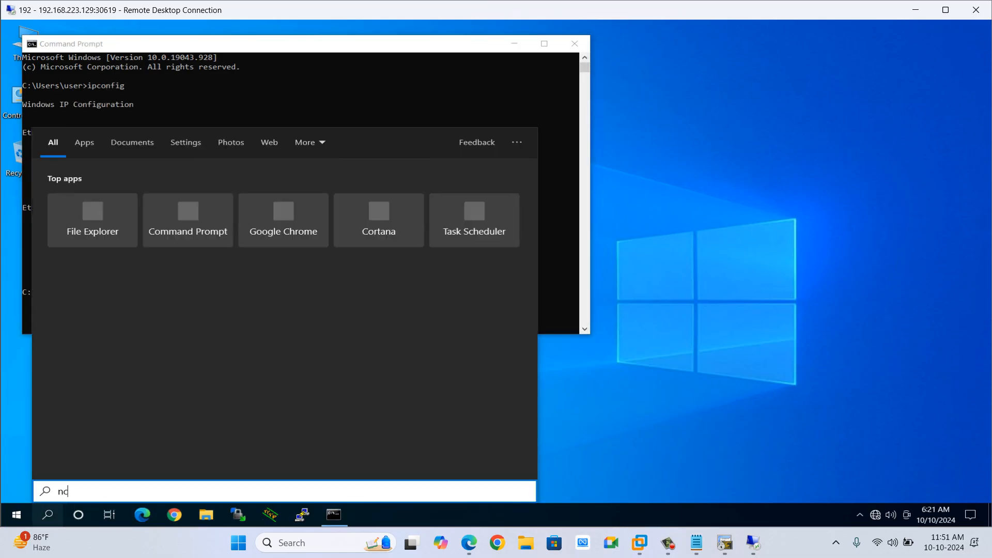
{"action": "type", "text": "pa.cpl"}
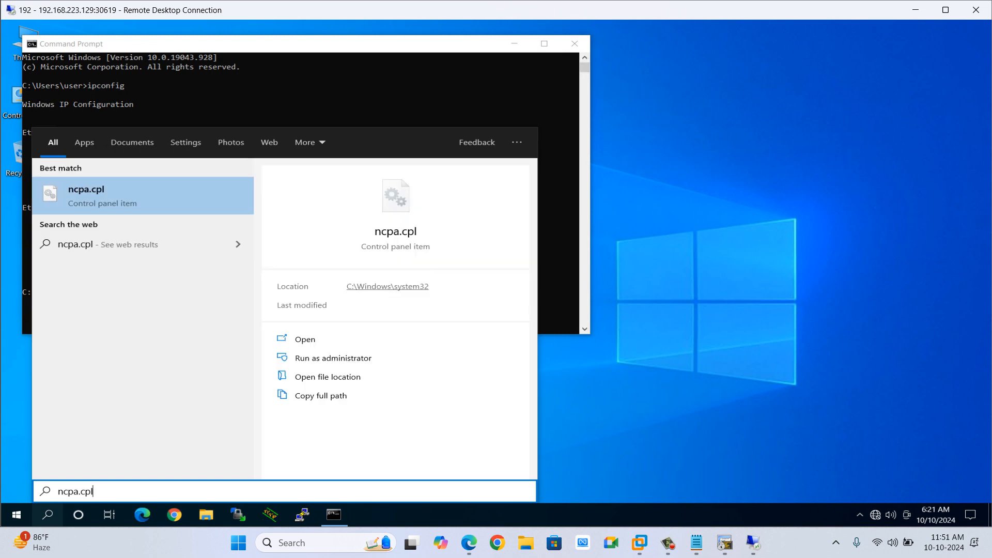
{"action": "key", "text": "Return"}
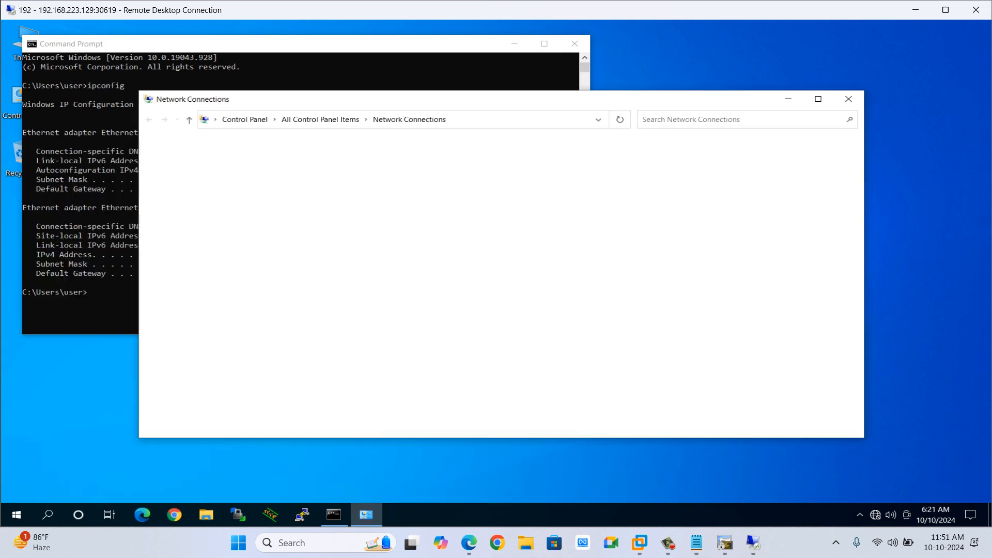
{"action": "double_click", "coordinate": [229, 170]}
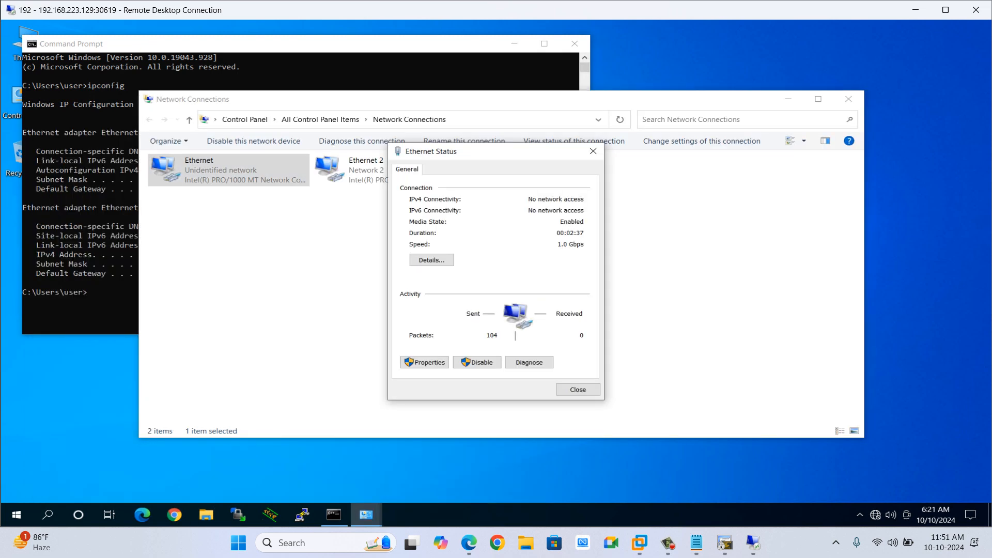
{"action": "left_click", "coordinate": [424, 362]}
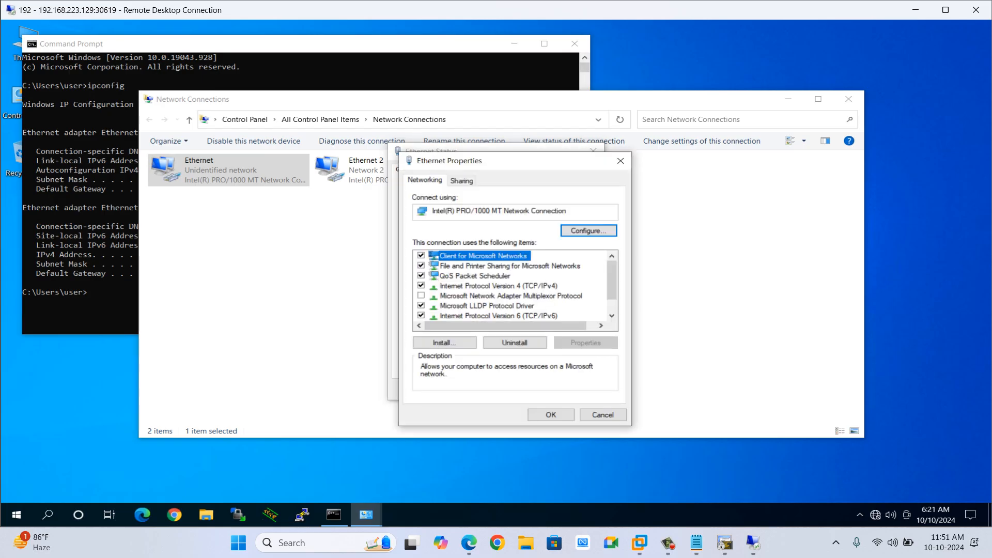
{"action": "double_click", "coordinate": [498, 285]}
{"action": "left_click", "coordinate": [486, 291]}
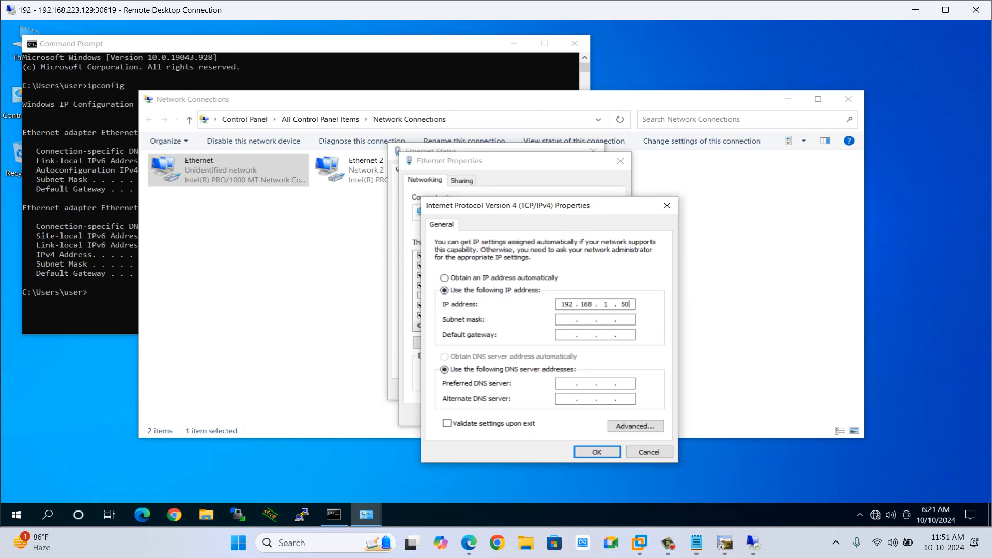
{"action": "key", "text": "Tab"}
{"action": "key", "text": "Tab"}
{"action": "key", "text": "Return"}
{"action": "key", "text": "Return"}
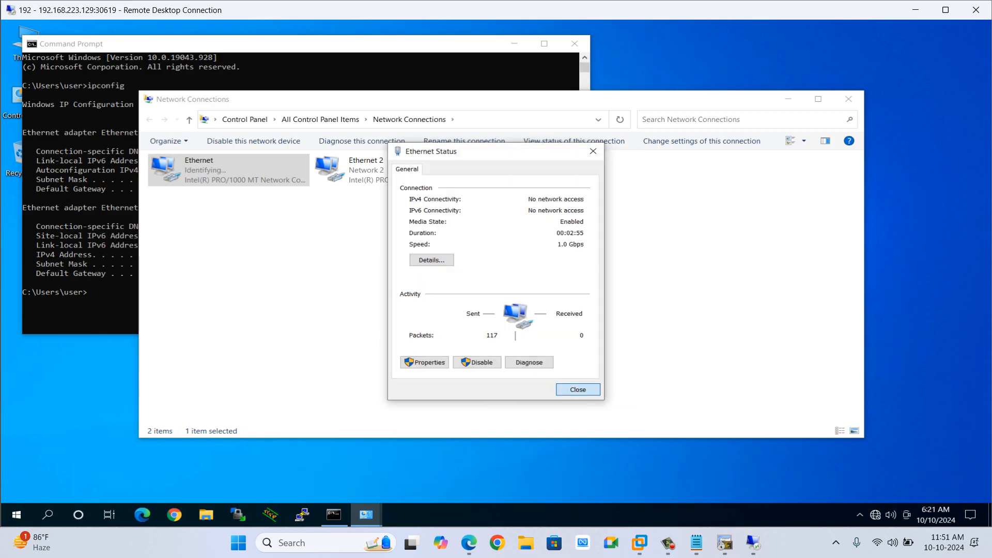
{"action": "key", "text": "Escape"}
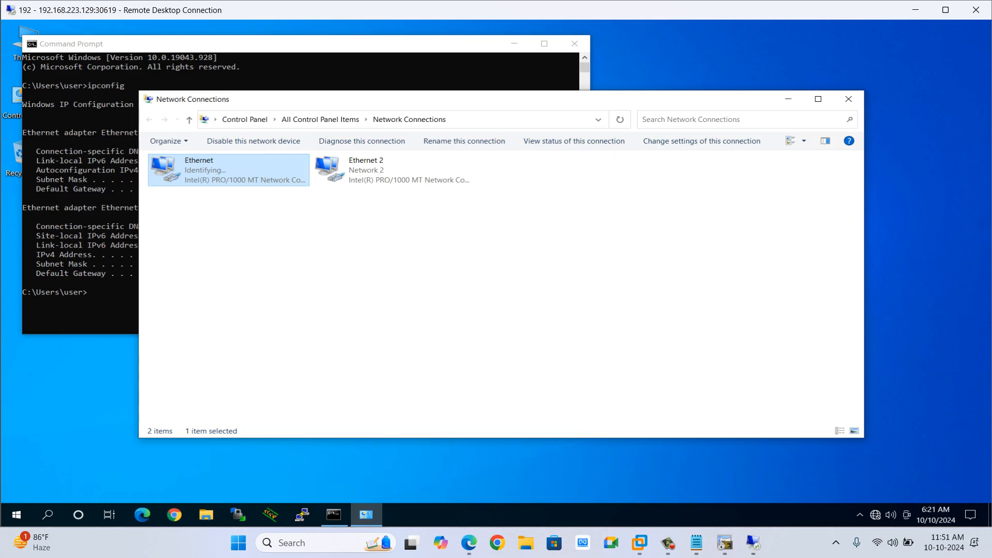
Ping 192.168.1.51 and 192.168.1.52 from the command prompt, then close the command prompt and Network Connections windows.
{"action": "left_click", "coordinate": [362, 68]}
{"action": "type", "text": "p"}
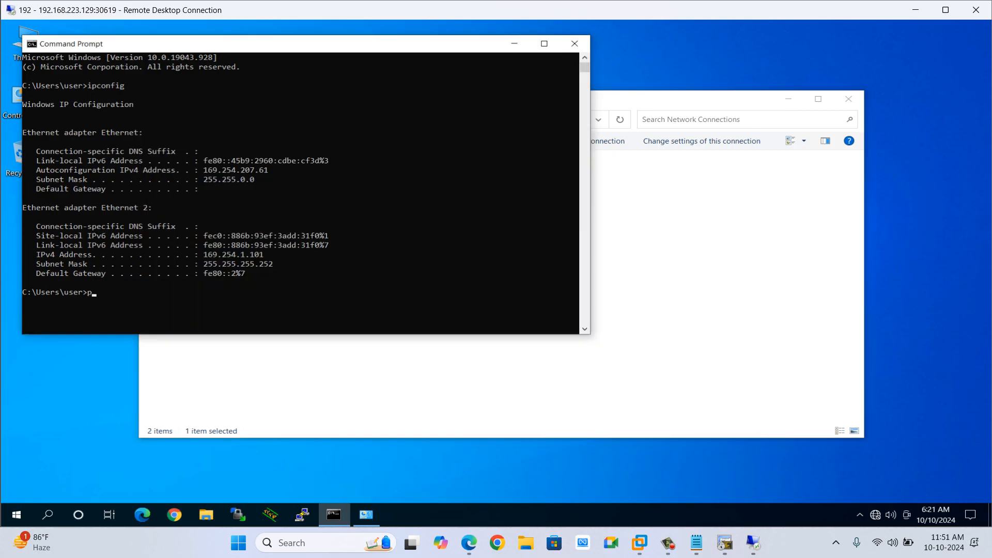
{"action": "type", "text": "ing 192.168.1.51"}
{"action": "key", "text": "Return"}
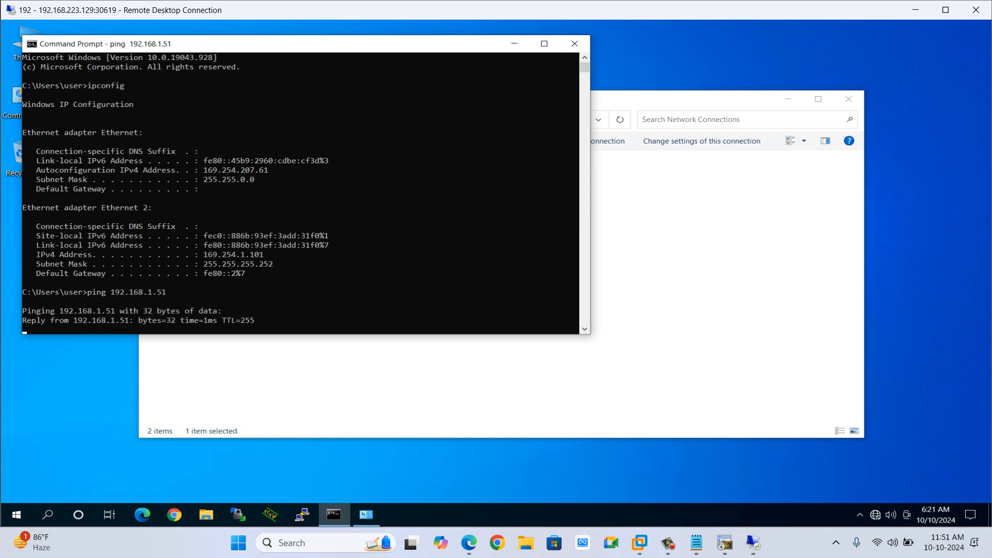
{"action": "key", "text": "ctrl+c"}
{"action": "key", "text": "Up"}
{"action": "key", "text": "Return"}
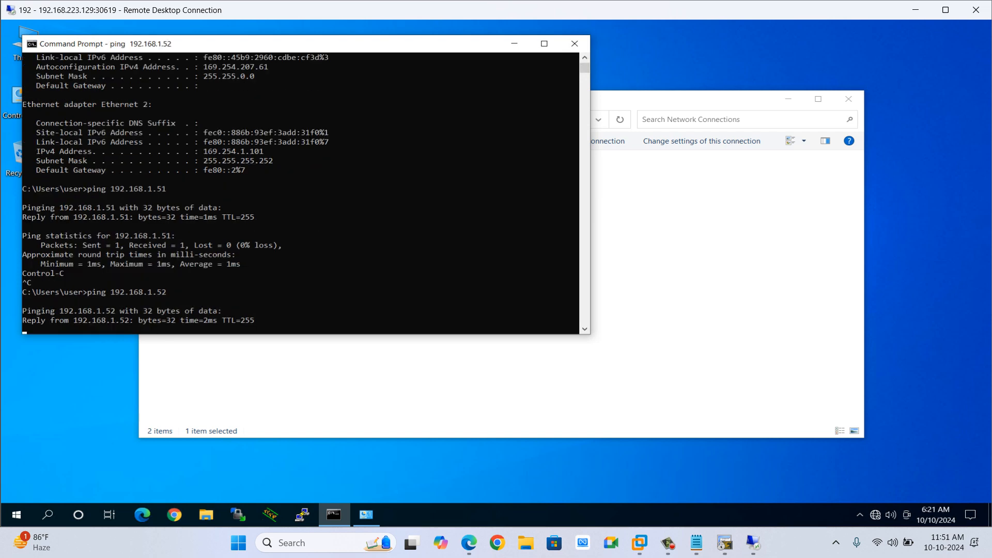
{"action": "key", "text": "ctrl+c"}
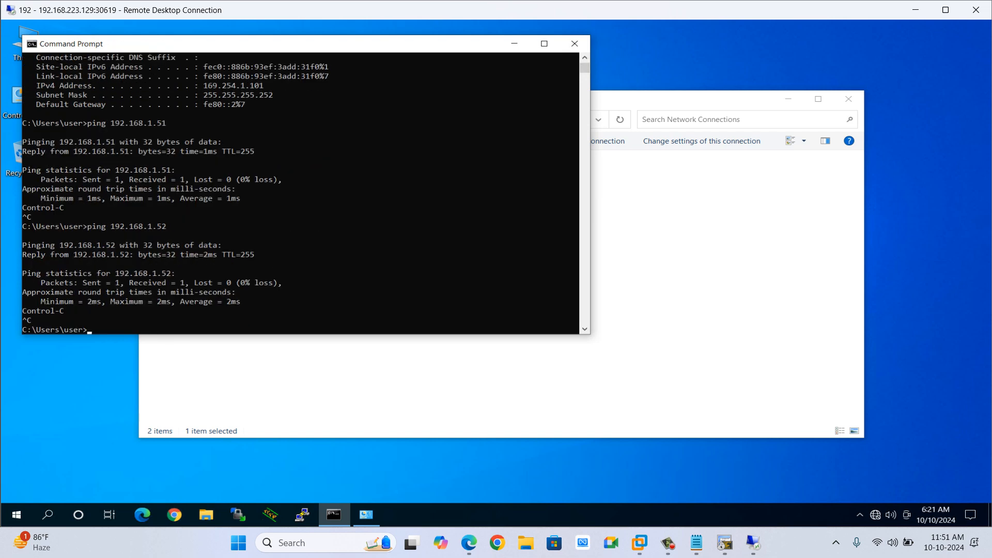
{"action": "left_click", "coordinate": [514, 43]}
{"action": "left_click", "coordinate": [848, 99]}
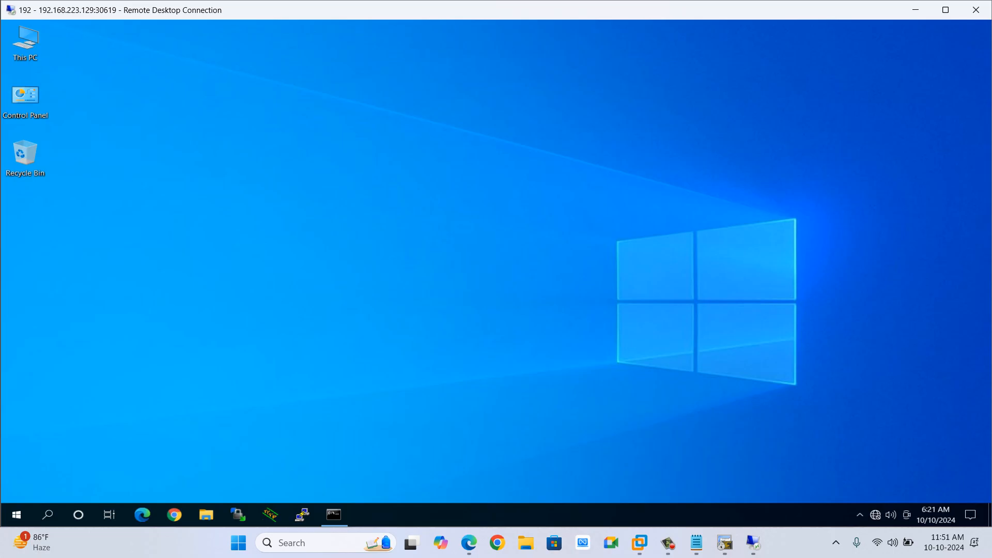
{"action": "key", "text": "alt+Tab"}
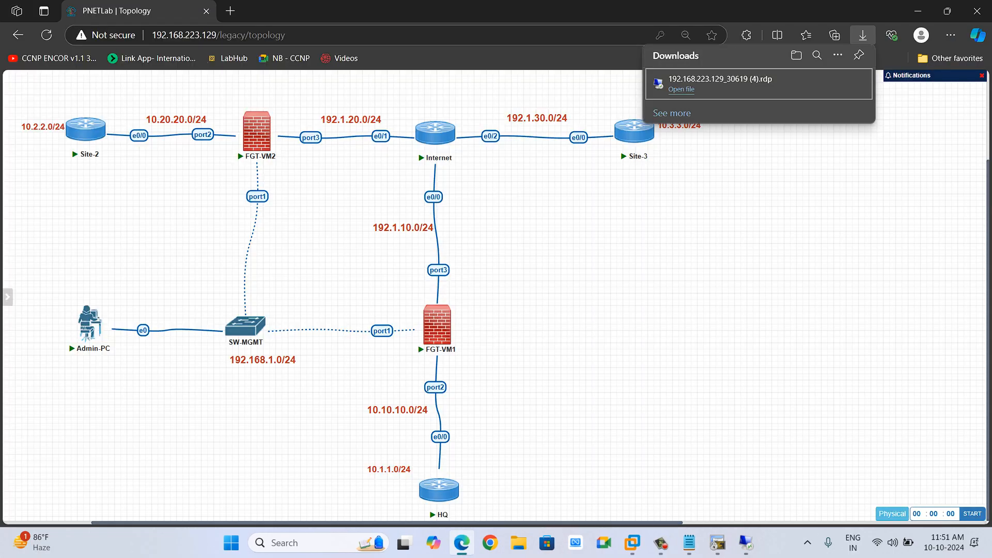
{"action": "left_click_drag", "start_coordinate": [54, 288], "coordinate": [139, 378]}
{"action": "left_click", "coordinate": [437, 324]}
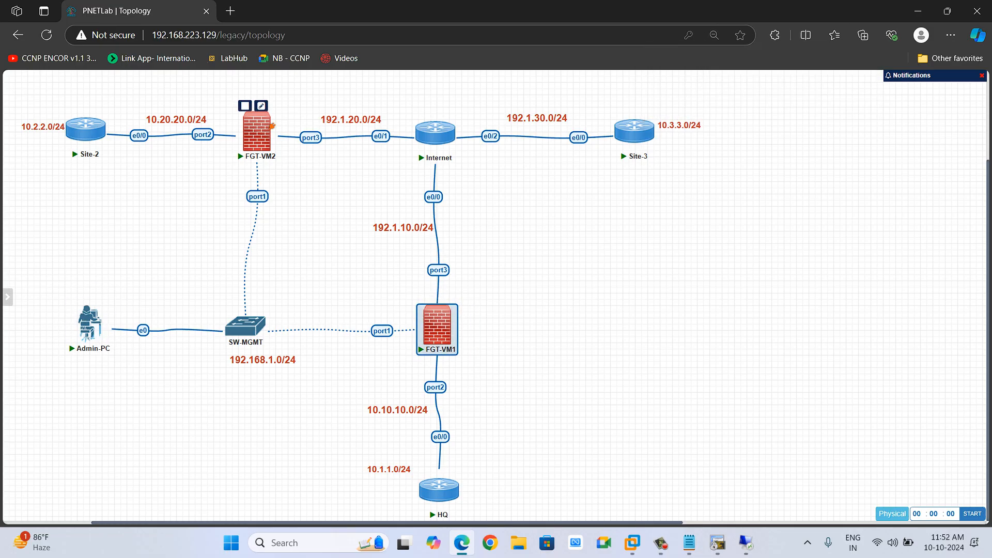
{"action": "key", "text": "alt+Tab"}
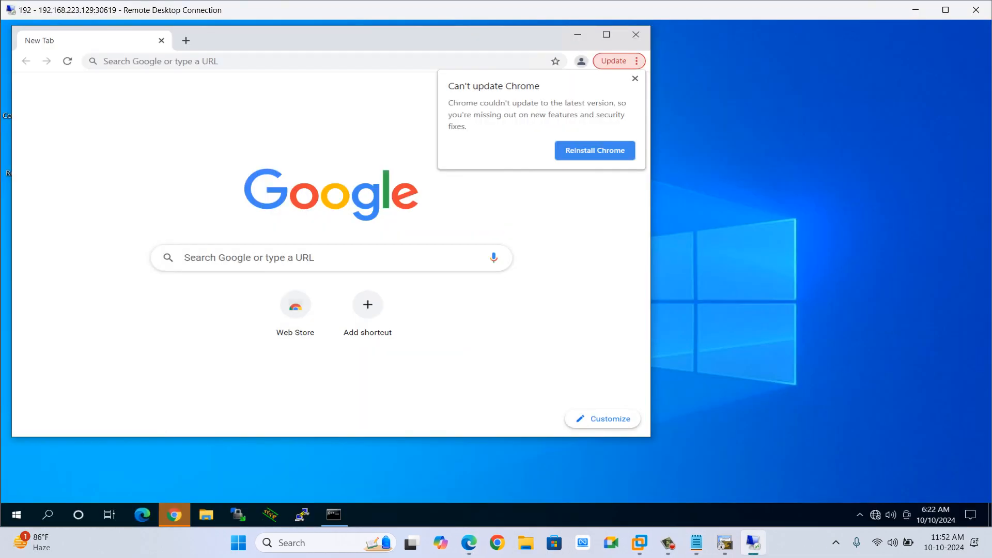
{"action": "left_click", "coordinate": [635, 78]}
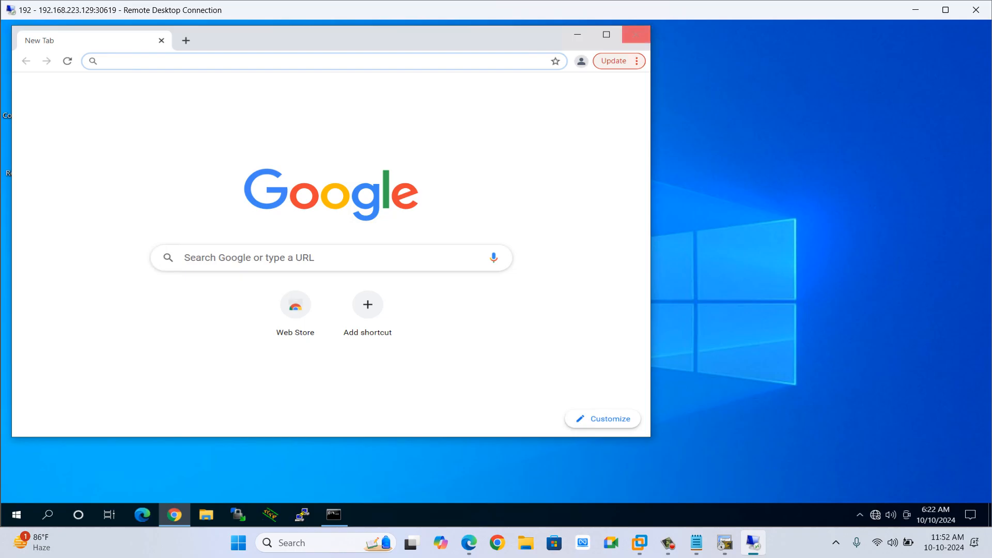
{"action": "left_click", "coordinate": [607, 34]}
{"action": "type", "text": "ht"}
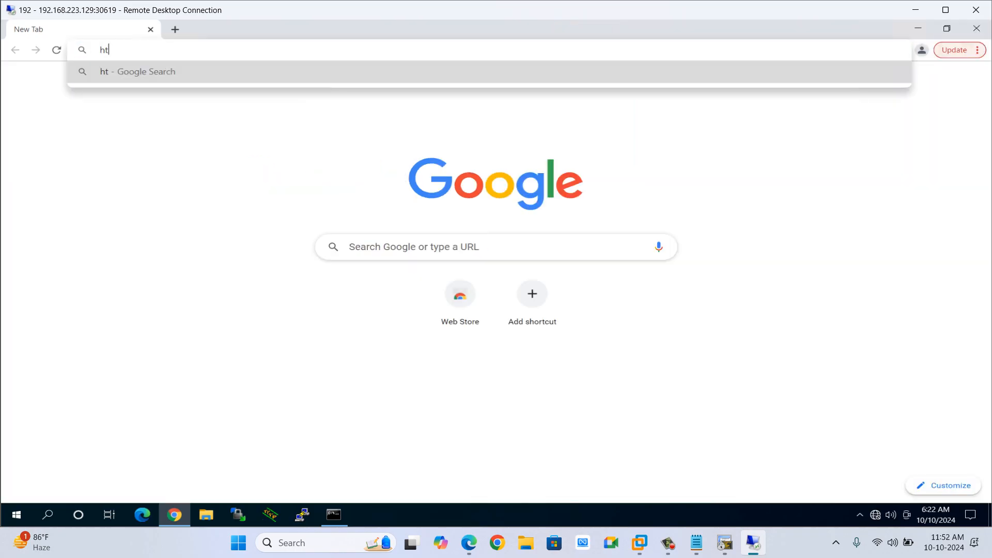
{"action": "type", "text": "tp://19"}
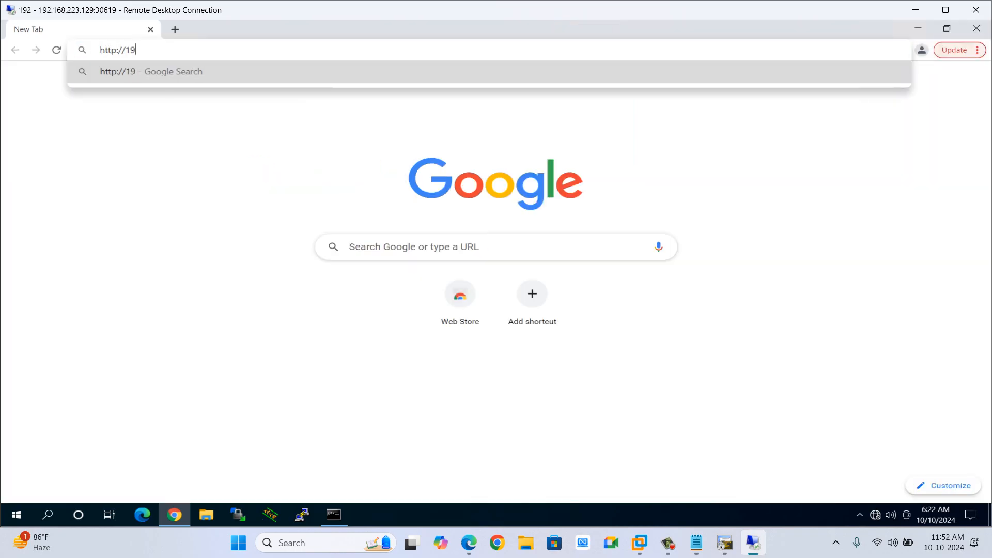
{"action": "type", "text": "2.168.1.51"}
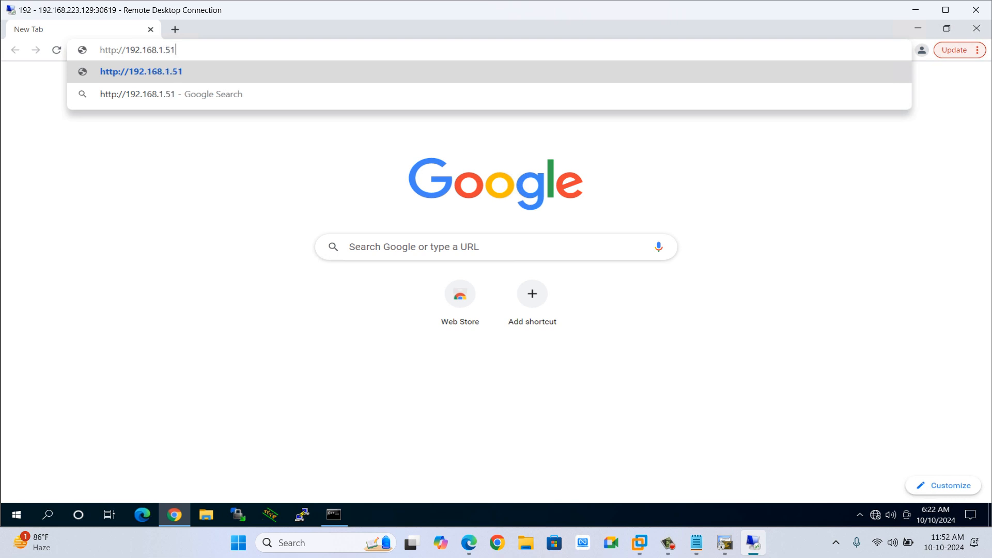
{"action": "key", "text": "Return"}
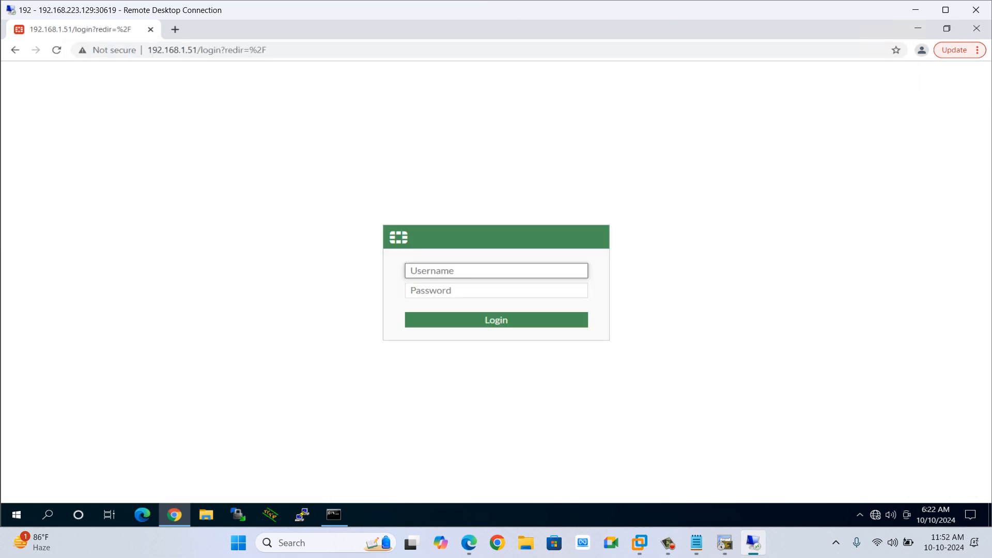
{"action": "type", "text": "admin"}
{"action": "key", "text": "Tab"}
{"action": "type", "text": "•••"}
{"action": "key", "text": "Return"}
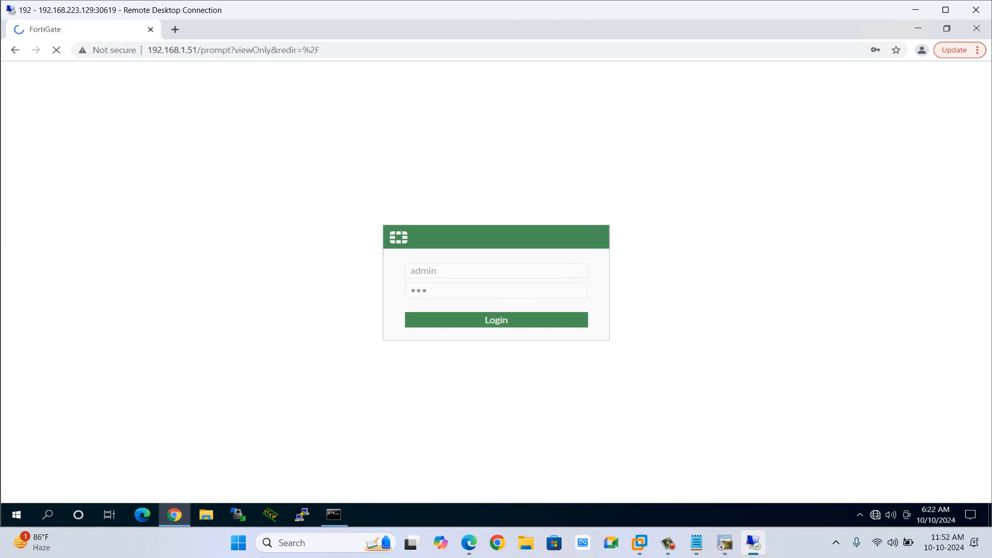
{"action": "key", "text": "ctrl+t"}
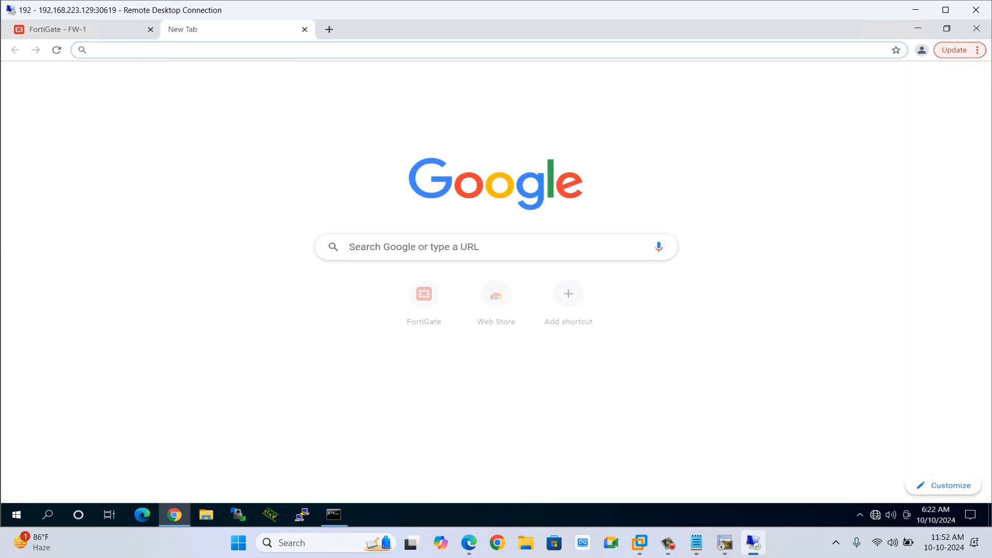
{"action": "type", "text": "h"}
{"action": "key", "text": "End"}
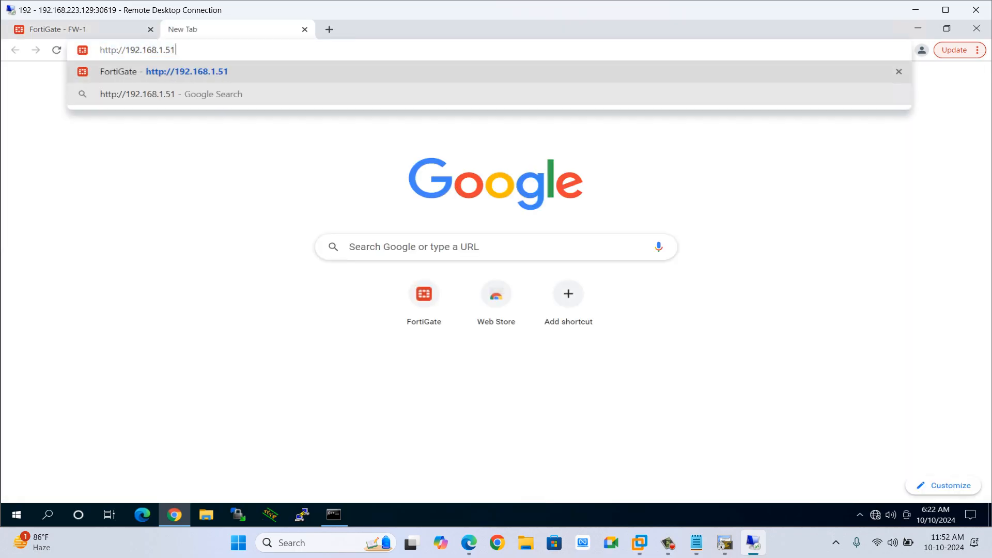
{"action": "key", "text": "BackSpace"}
{"action": "type", "text": "2"}
{"action": "key", "text": "Return"}
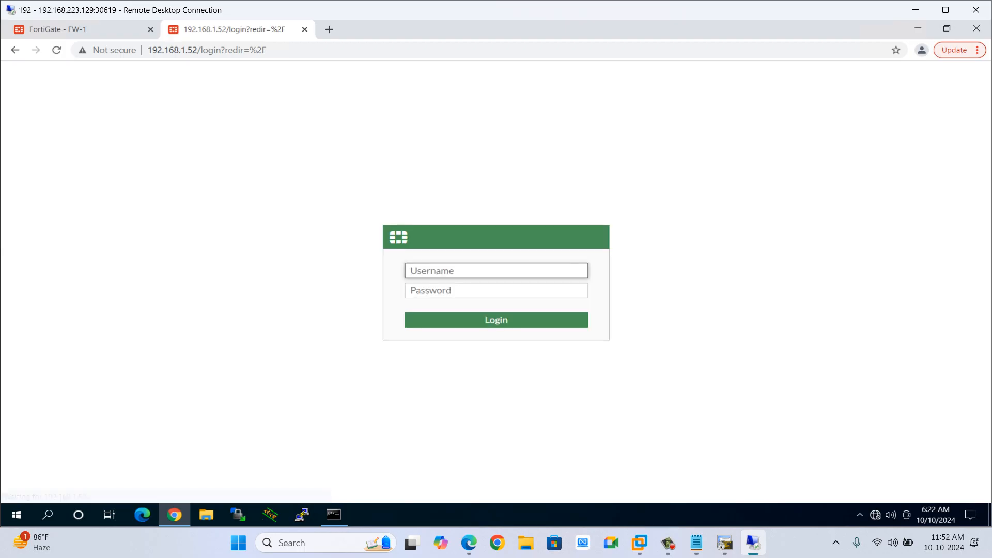
{"action": "type", "text": "admin"}
{"action": "key", "text": "Tab"}
{"action": "type", "text": "123"}
{"action": "key", "text": "Return"}
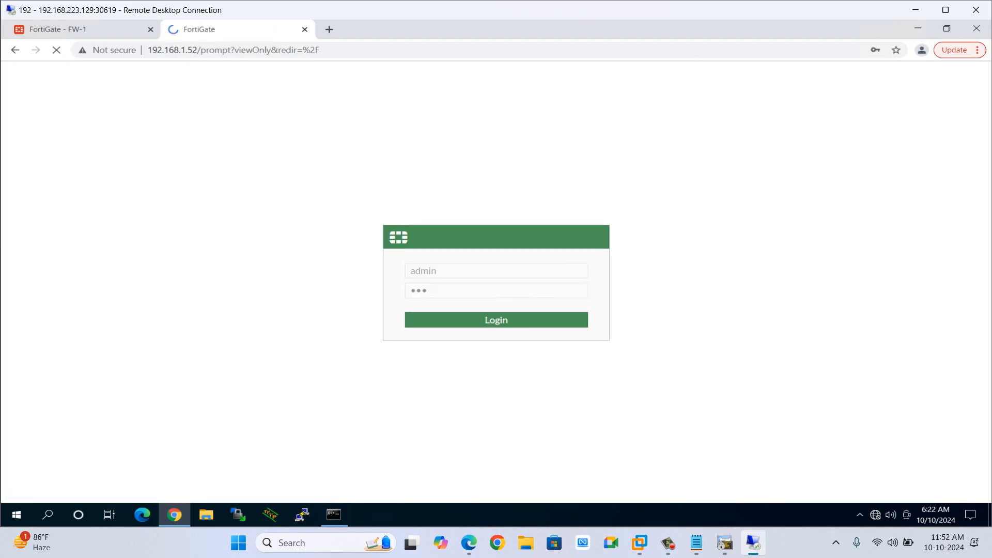
Return to FW-1's tab and complete the dashboard setup with the Optimal option.
{"action": "left_click", "coordinate": [78, 29]}
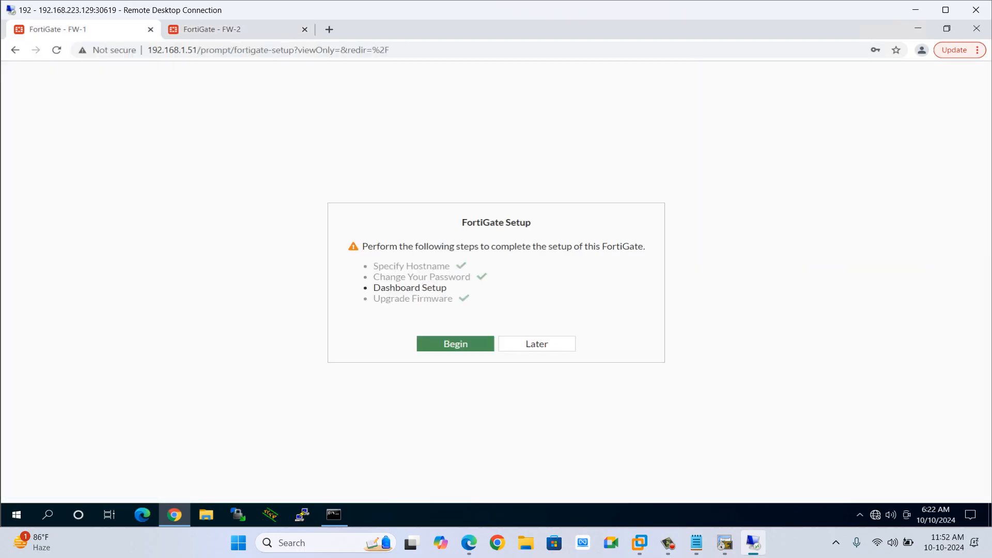
{"action": "left_click", "coordinate": [456, 343]}
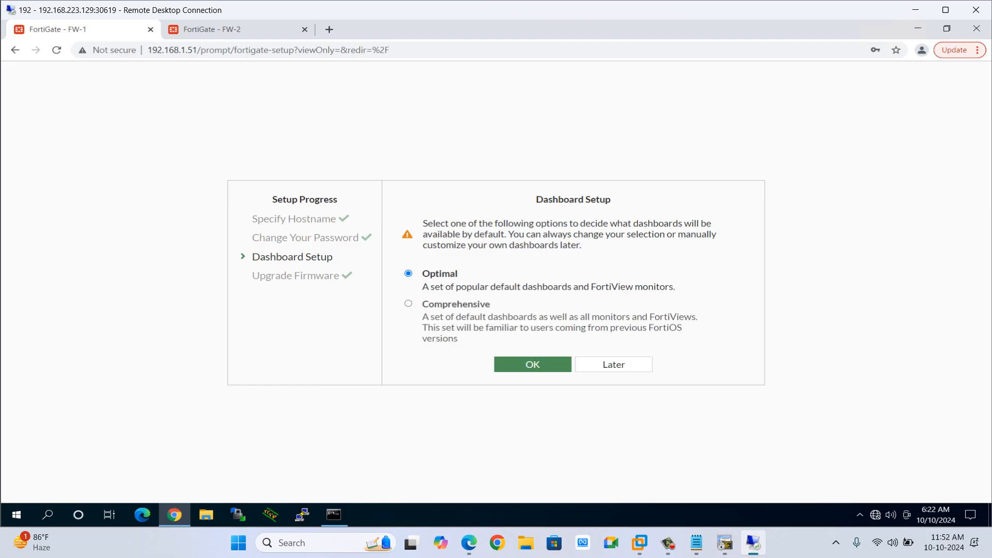
{"action": "left_click", "coordinate": [532, 364]}
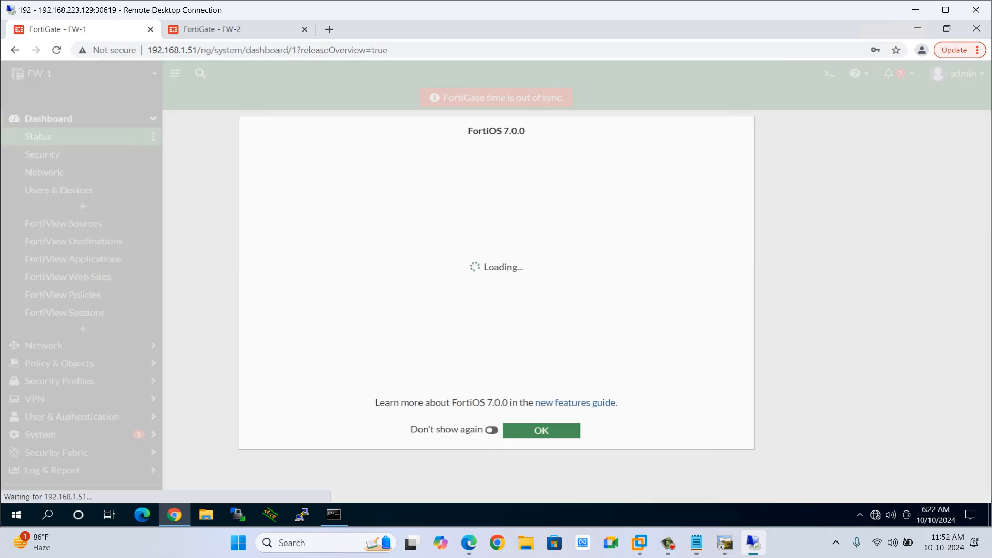
Dismiss FW-1's release notes, then complete FW-2's dashboard setup and dismiss its release notes with Don't show again enabled.
{"action": "left_click", "coordinate": [541, 430]}
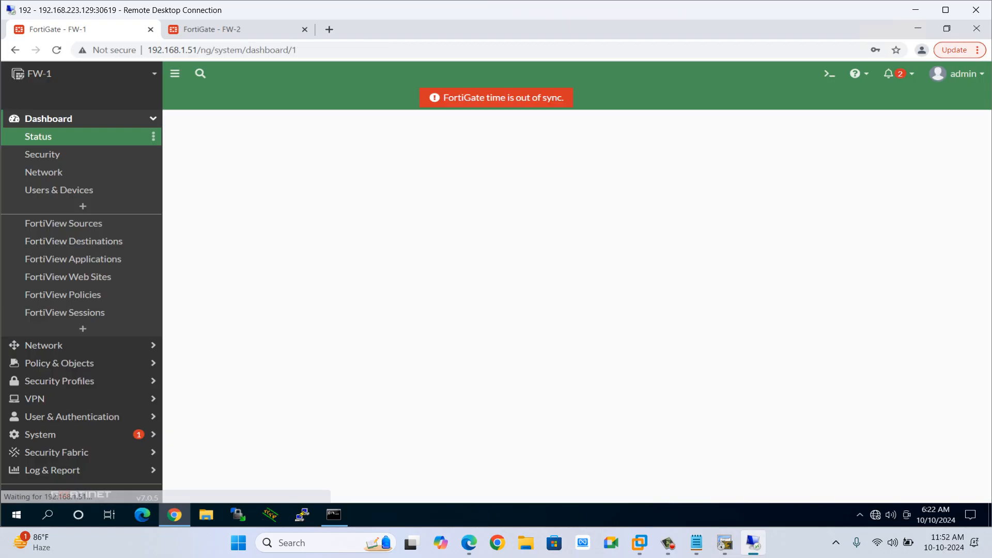
{"action": "left_click", "coordinate": [232, 29]}
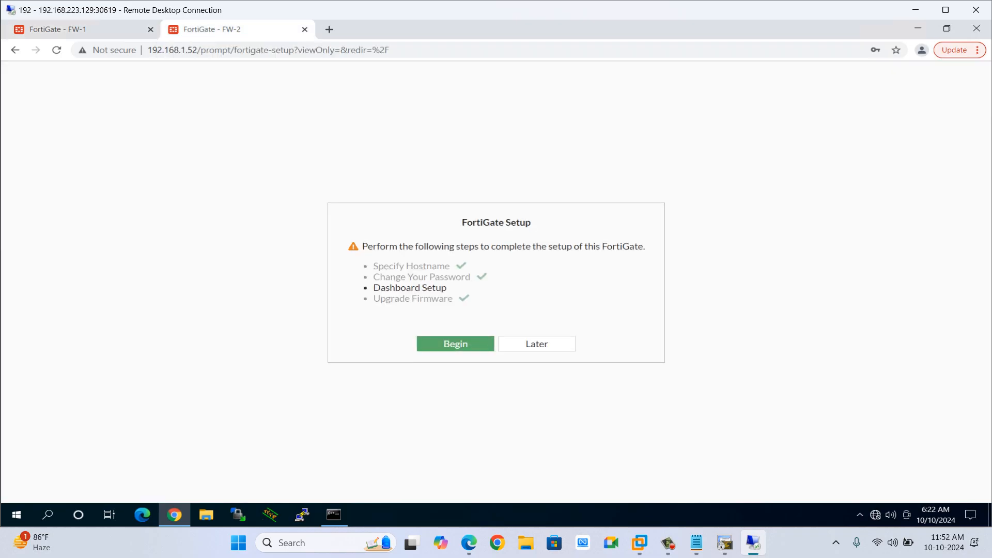
{"action": "left_click", "coordinate": [455, 343]}
{"action": "left_click", "coordinate": [533, 365]}
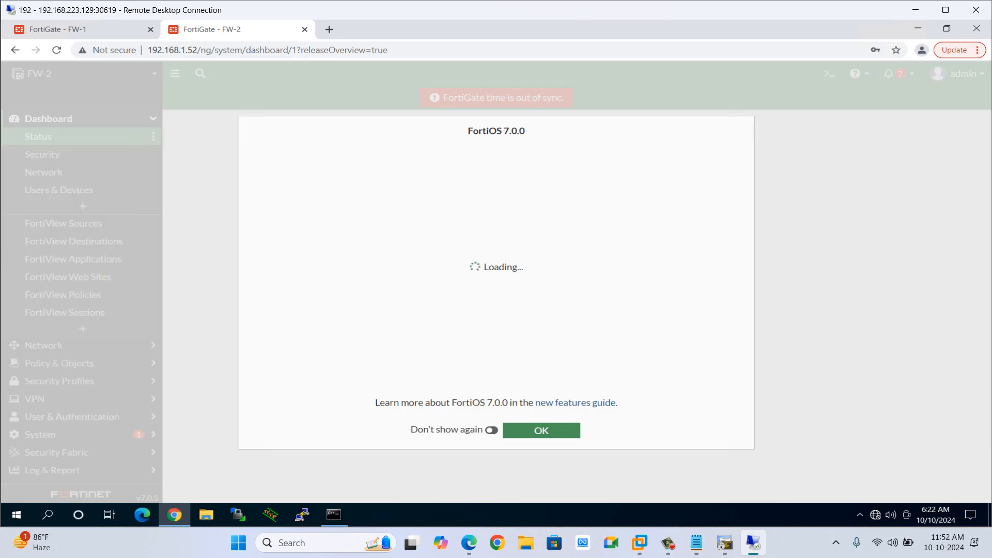
{"action": "left_click", "coordinate": [491, 430]}
{"action": "left_click", "coordinate": [541, 430]}
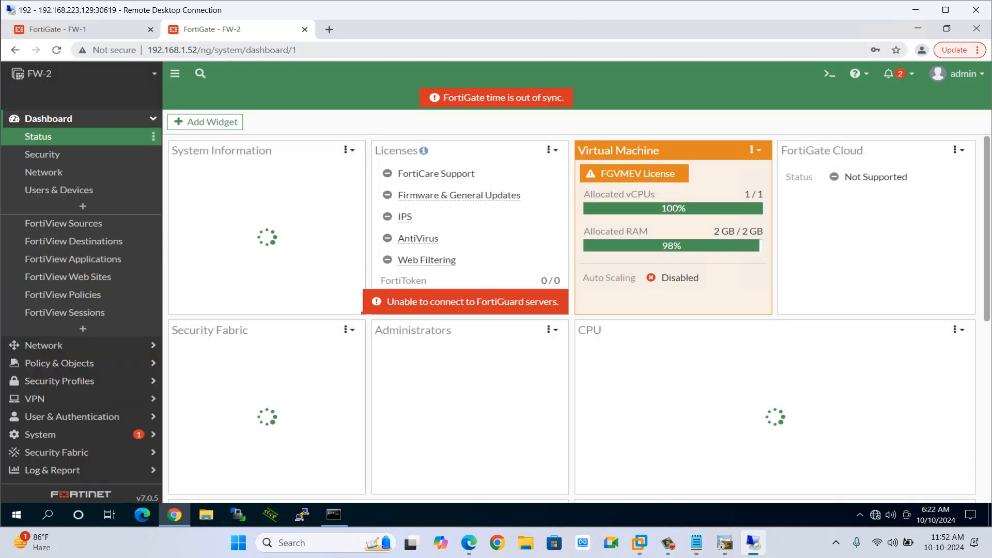
Set FW-2's administrator idle timeout to 60 minutes in System Settings and apply it.
{"action": "left_click", "coordinate": [77, 119]}
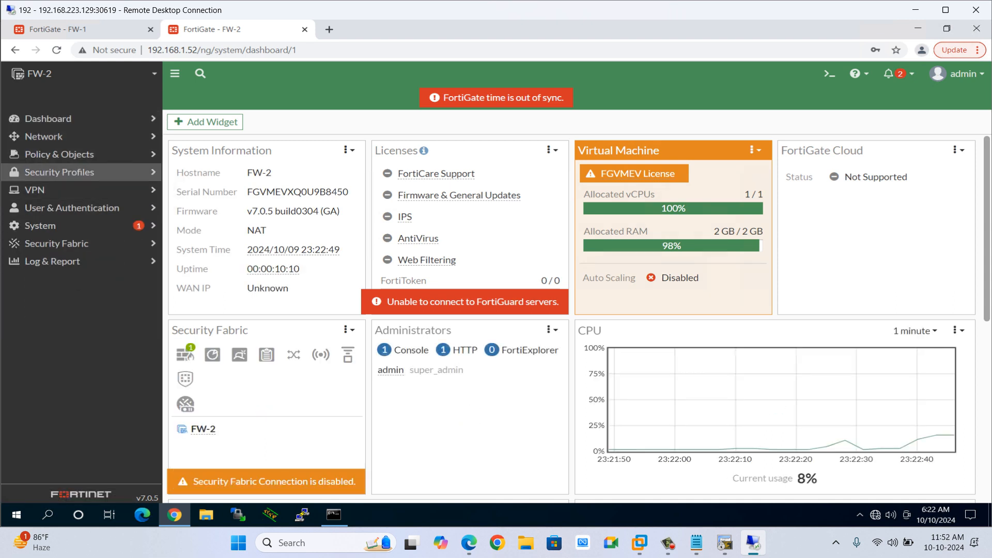
{"action": "left_click", "coordinate": [39, 225]}
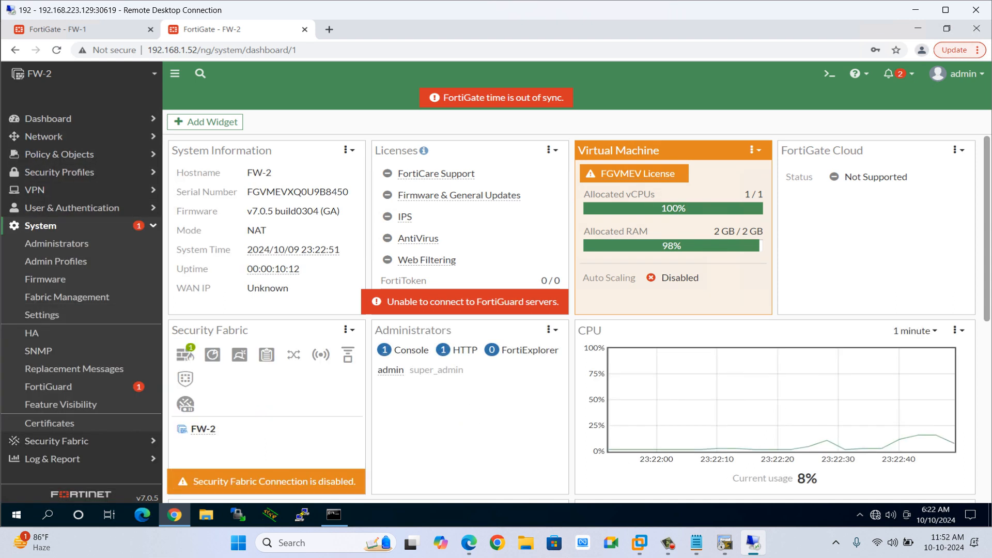
{"action": "left_click", "coordinate": [42, 314]}
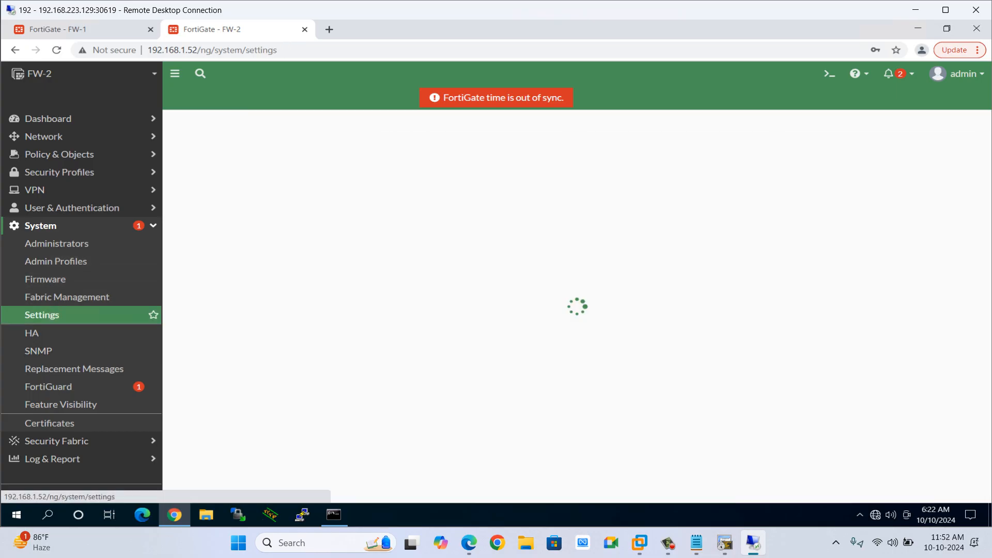
{"action": "scroll", "coordinate": [408, 300], "scroll_direction": "down", "scroll_amount": 5}
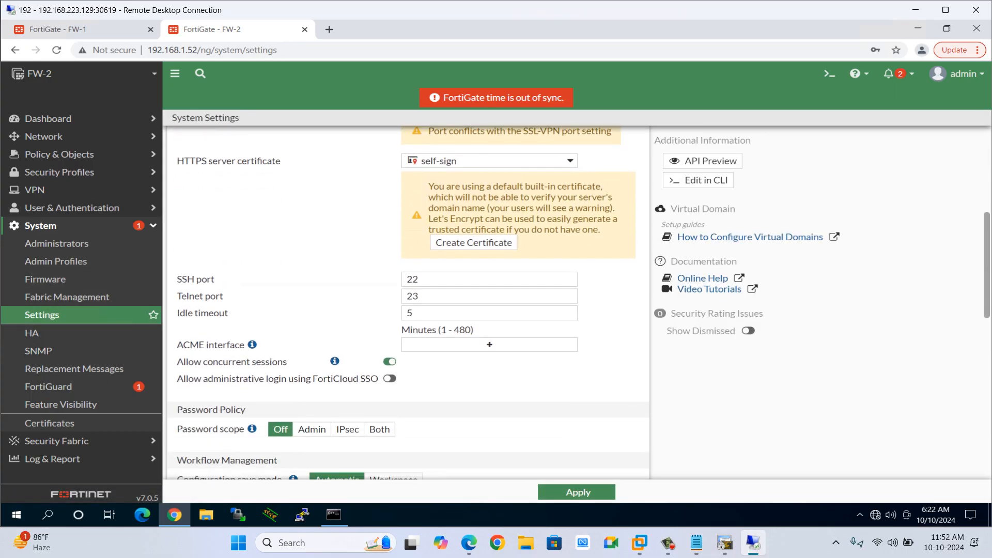
{"action": "left_click", "coordinate": [434, 313]}
{"action": "key", "text": "BackSpace"}
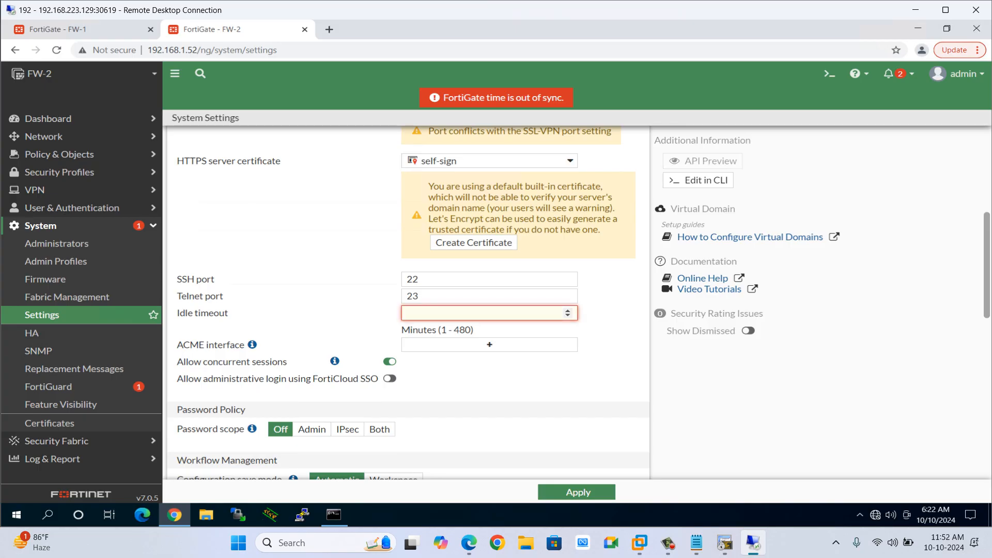
{"action": "type", "text": "60"}
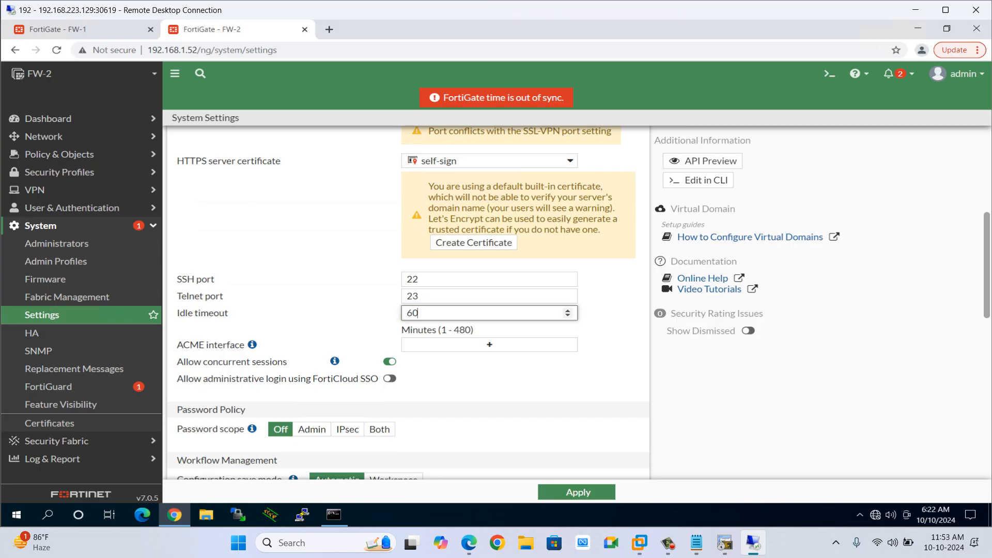
{"action": "left_click", "coordinate": [578, 491]}
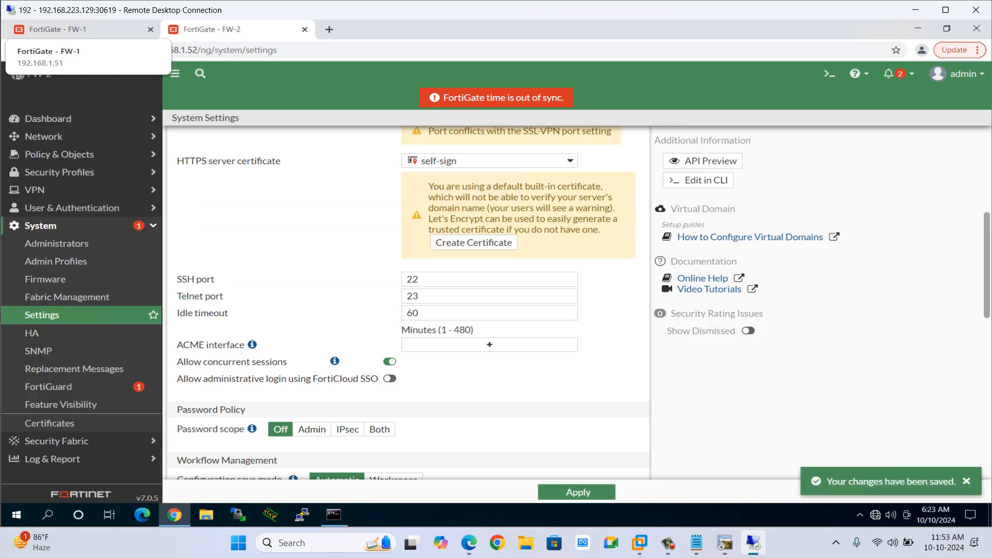
Set FW-1's administrator idle timeout to 60 minutes in System Settings and apply it.
{"action": "left_click", "coordinate": [57, 29]}
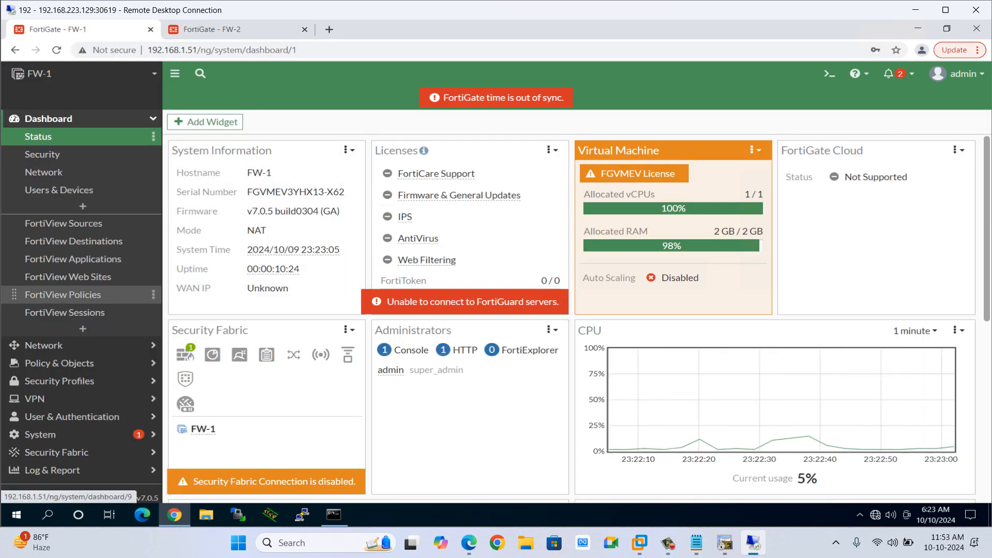
{"action": "left_click", "coordinate": [77, 434]}
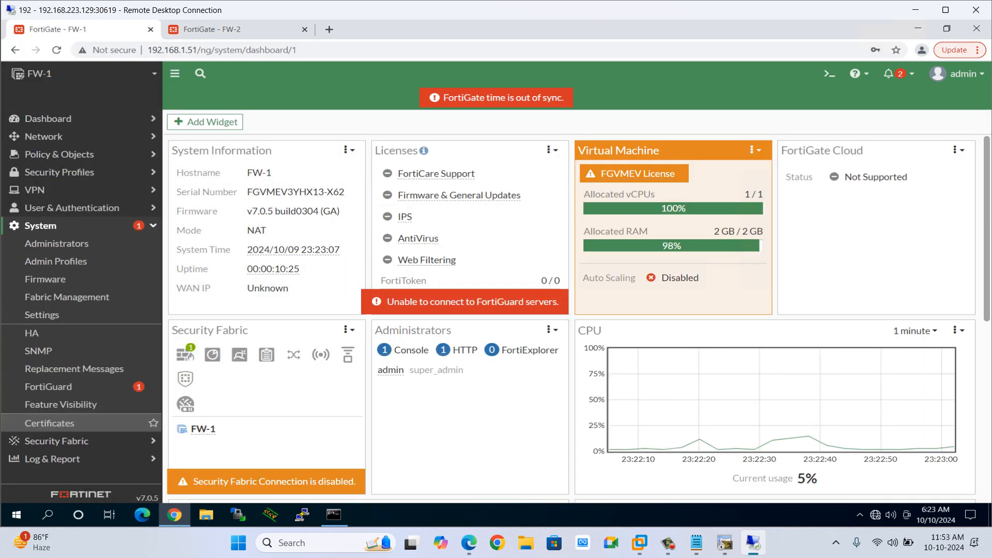
{"action": "left_click", "coordinate": [43, 315]}
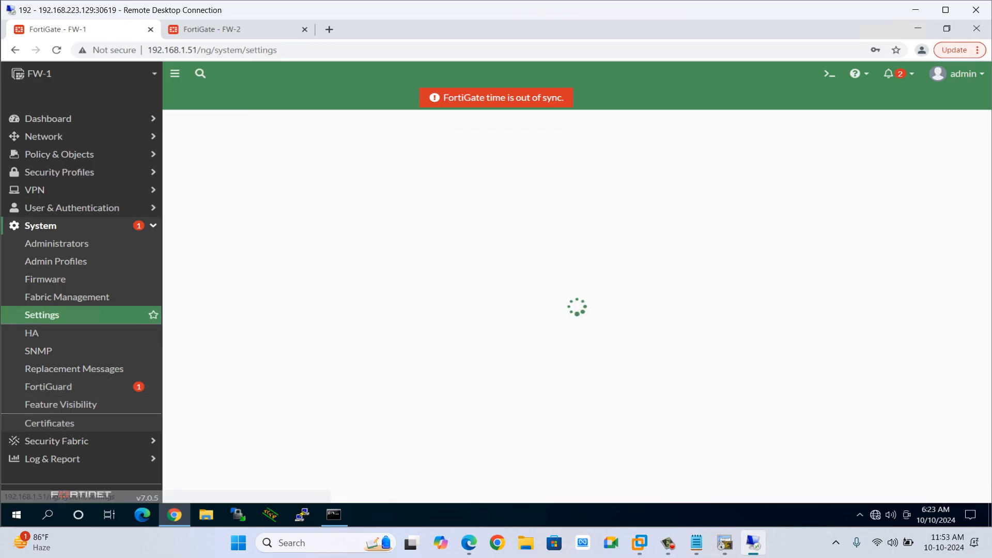
{"action": "scroll", "coordinate": [408, 299], "scroll_direction": "down", "scroll_amount": 5}
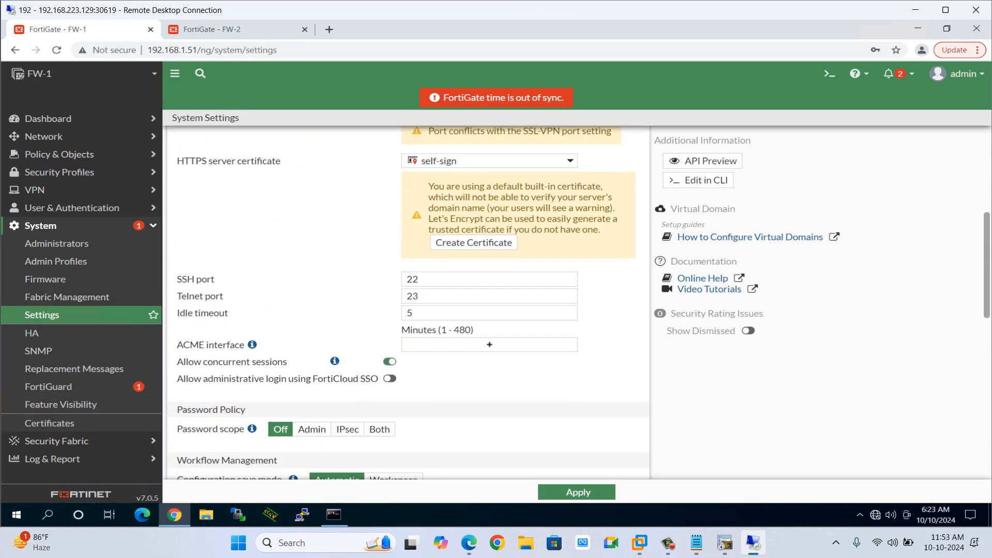
{"action": "left_click", "coordinate": [448, 313]}
{"action": "key", "text": "BackSpace"}
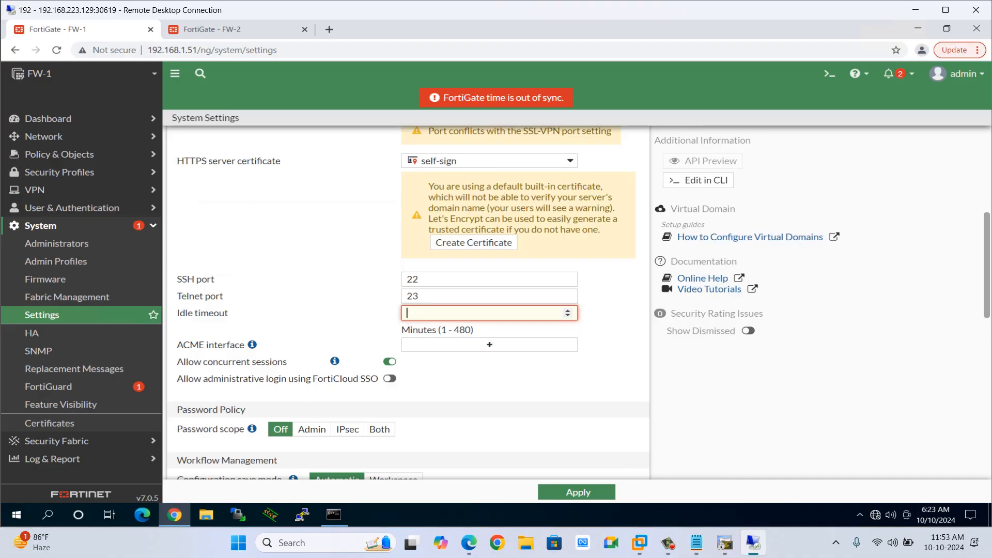
{"action": "type", "text": "60"}
{"action": "scroll", "coordinate": [408, 299], "scroll_direction": "down", "scroll_amount": 10}
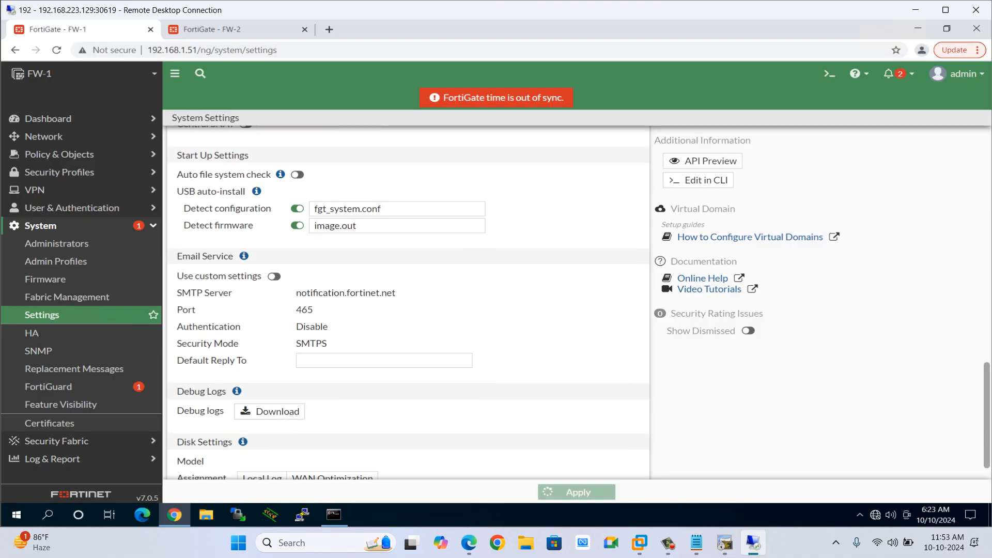
{"action": "left_click", "coordinate": [577, 491]}
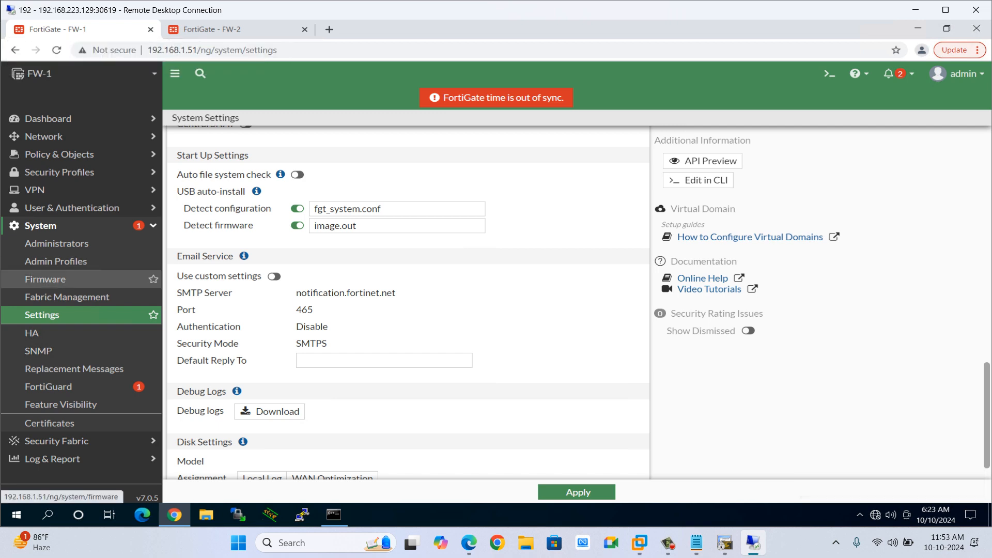
Create a new zone named Inside on FW-1 with port2 as its interface member.
{"action": "left_click", "coordinate": [44, 137]}
{"action": "left_click", "coordinate": [46, 154]}
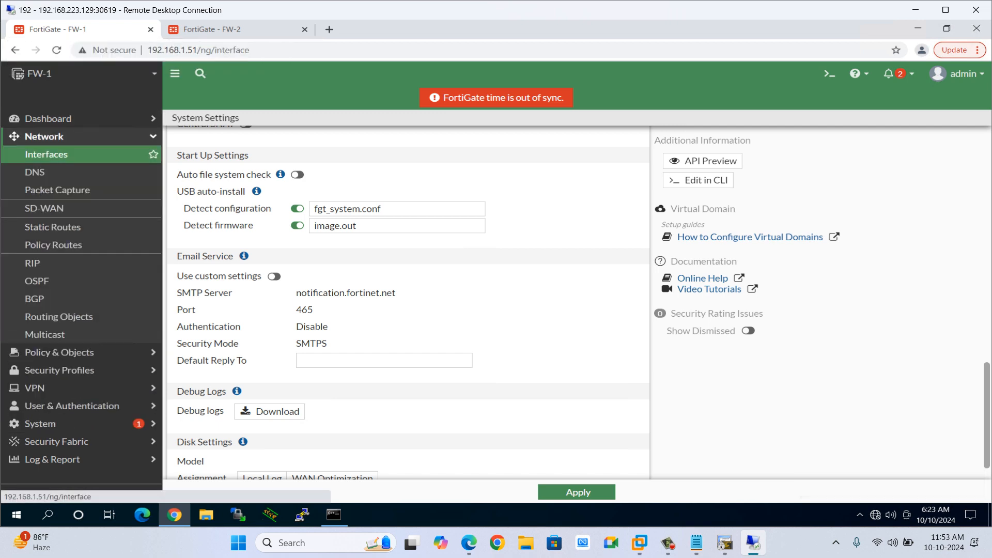
{"action": "left_click", "coordinate": [211, 190]}
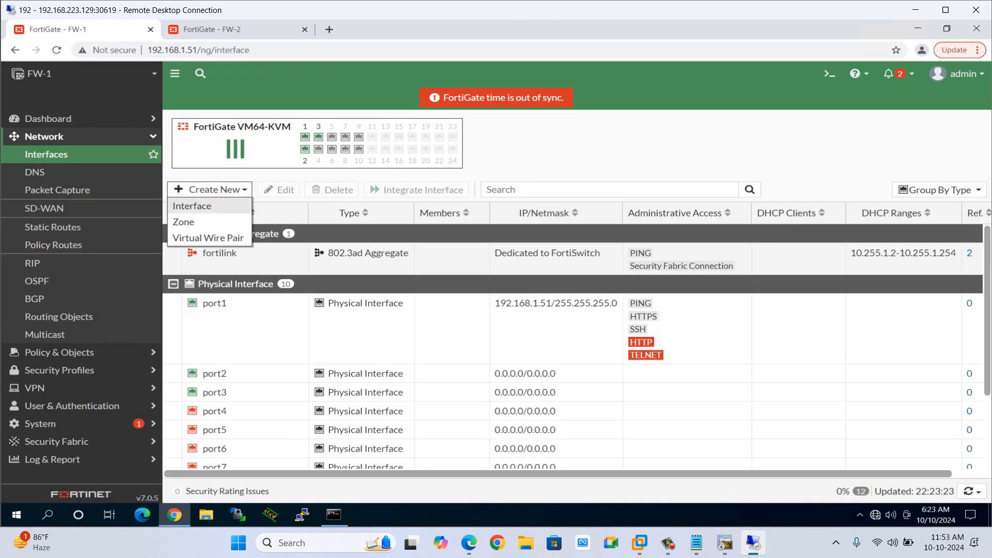
{"action": "left_click", "coordinate": [184, 223]}
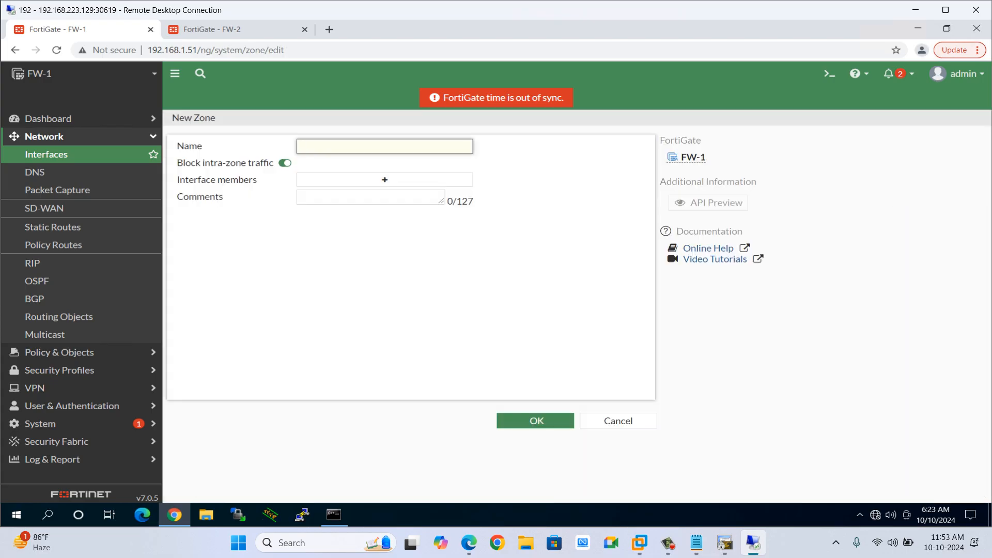
{"action": "type", "text": "Inside"}
{"action": "left_click", "coordinate": [385, 179]}
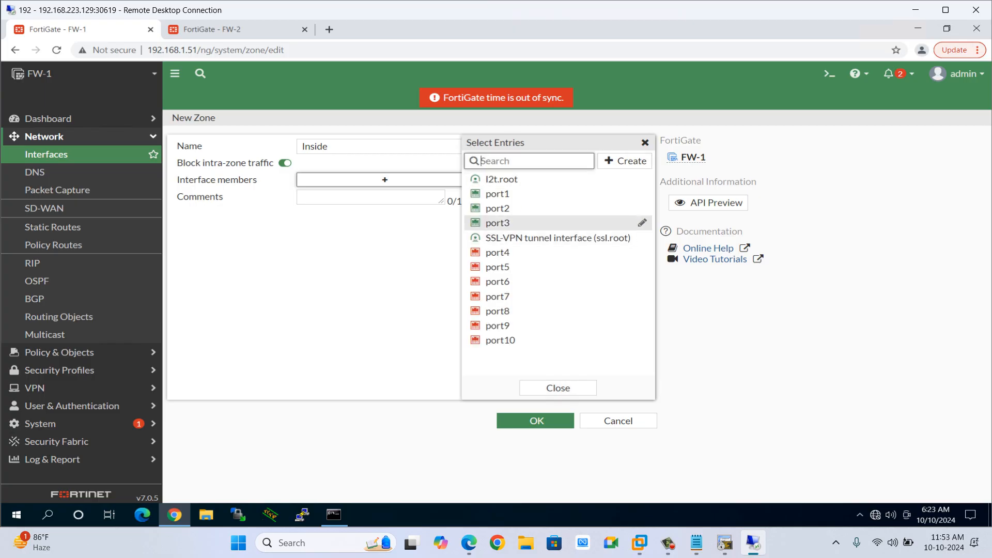
{"action": "left_click", "coordinate": [497, 207]}
{"action": "left_click", "coordinate": [559, 387]}
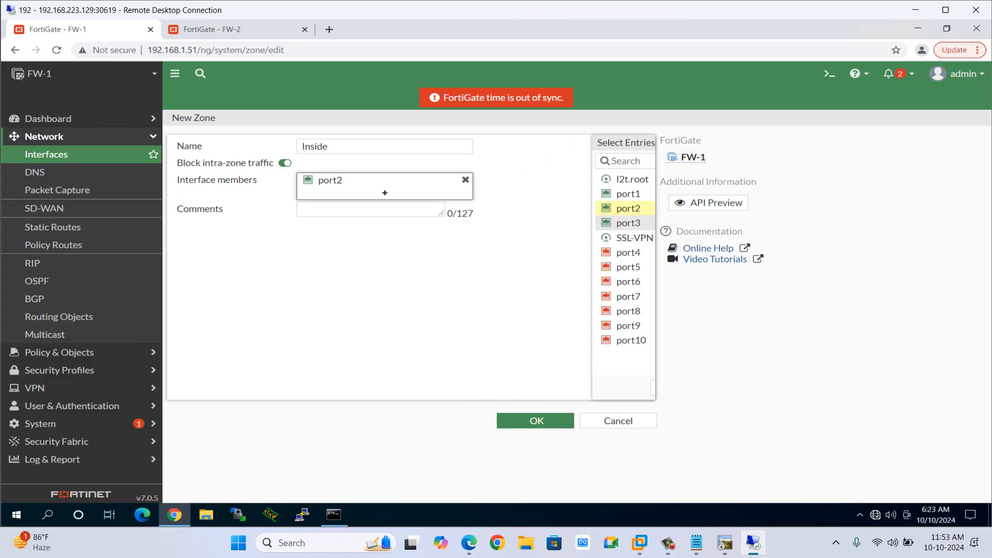
{"action": "left_click", "coordinate": [536, 421]}
Create a new zone named Outside on FW-1 with port3 as its interface member.
{"action": "left_click", "coordinate": [210, 189]}
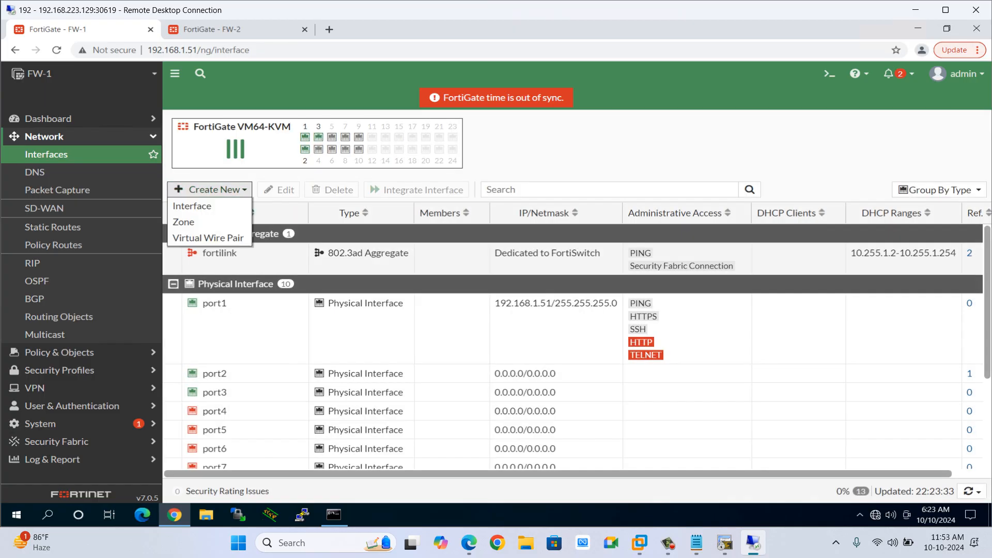
{"action": "left_click", "coordinate": [184, 222]}
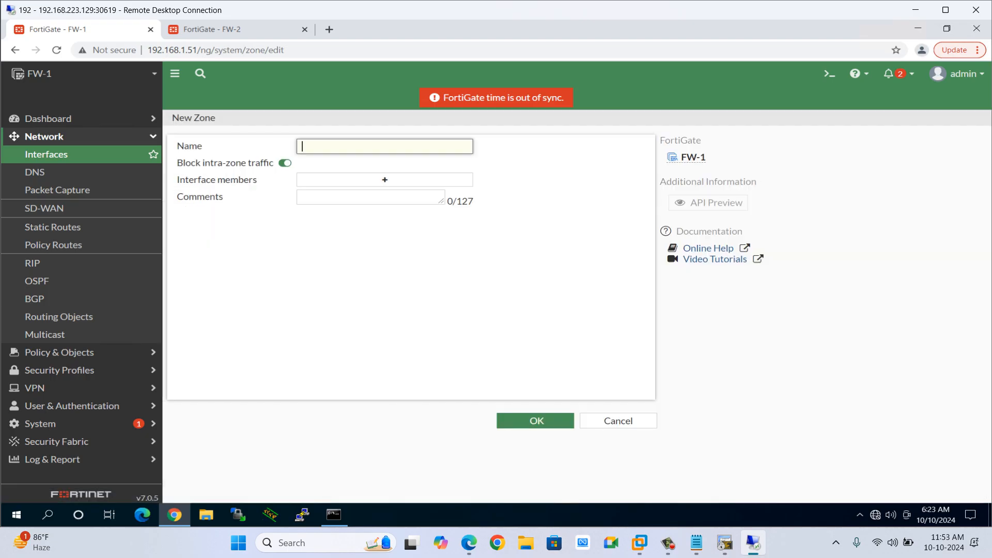
{"action": "type", "text": "Outside"}
{"action": "left_click", "coordinate": [385, 180]}
{"action": "left_click", "coordinate": [497, 208]}
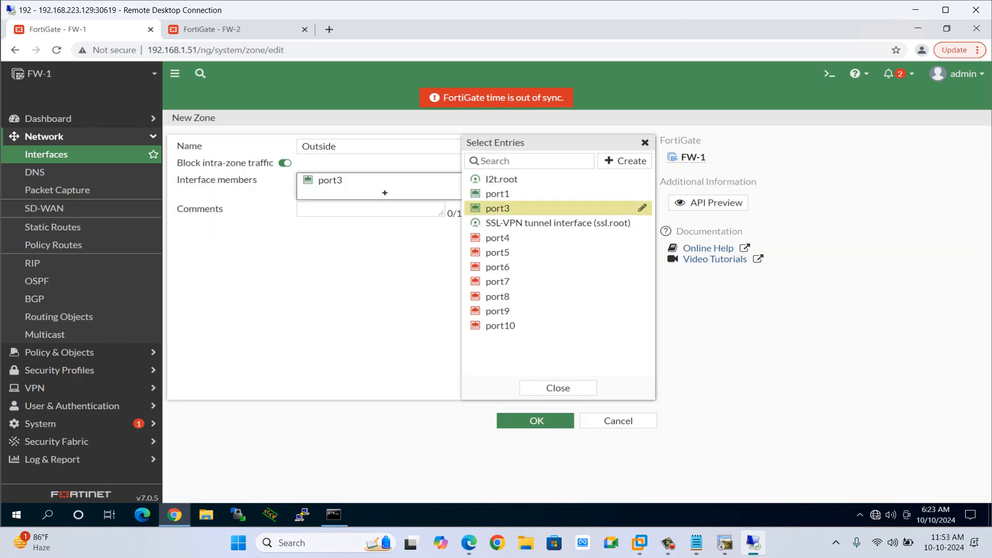
{"action": "left_click", "coordinate": [558, 388]}
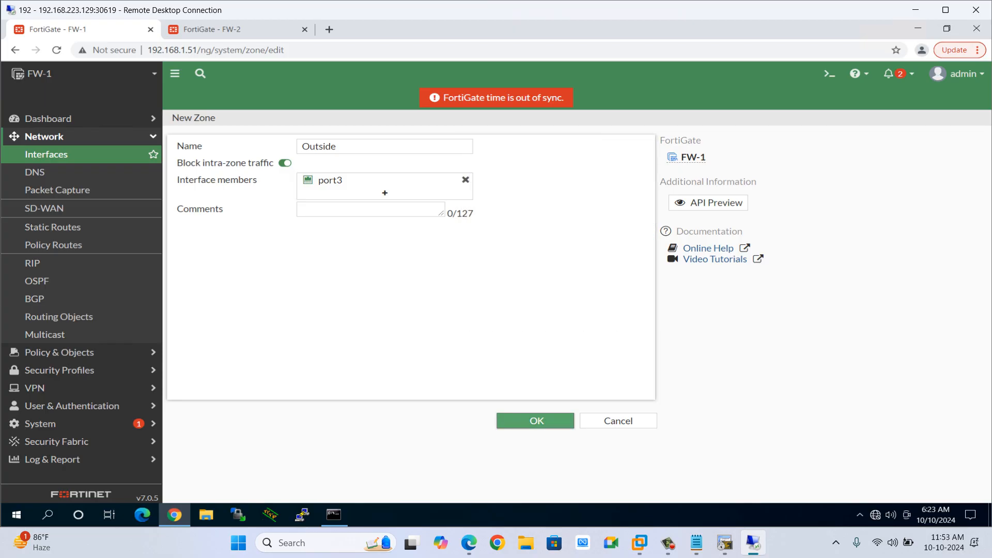
{"action": "left_click", "coordinate": [537, 420]}
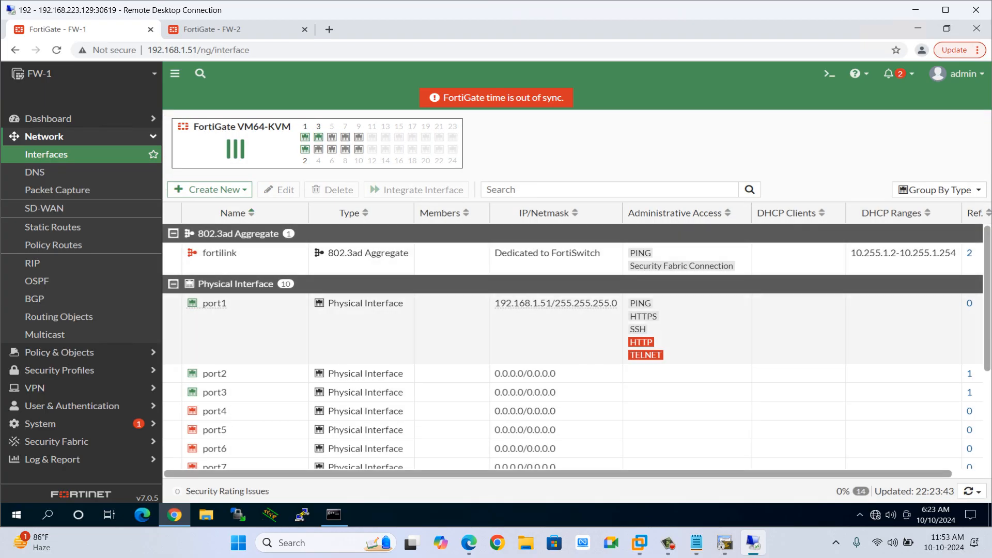
Edit FW-1's port2 interface, giving it the alias Inside and the LAN role.
{"action": "double_click", "coordinate": [214, 374]}
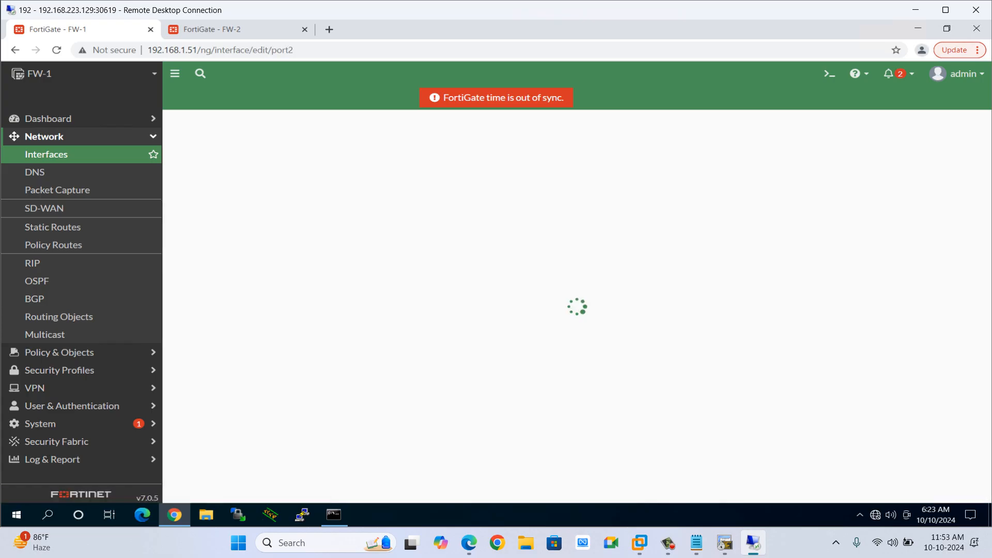
{"action": "left_click", "coordinate": [323, 163]}
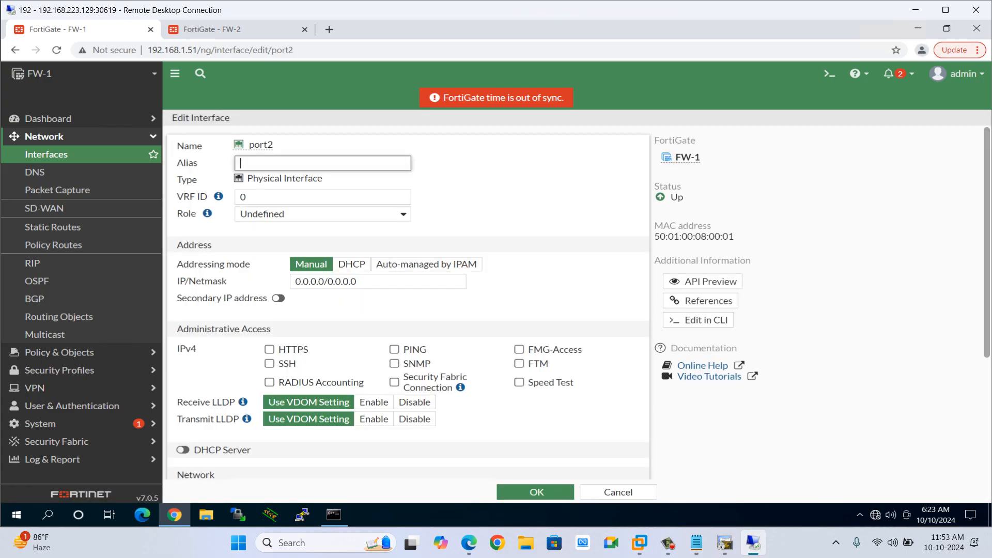
{"action": "type", "text": "Inside"}
{"action": "left_click", "coordinate": [322, 214]}
{"action": "left_click", "coordinate": [310, 226]}
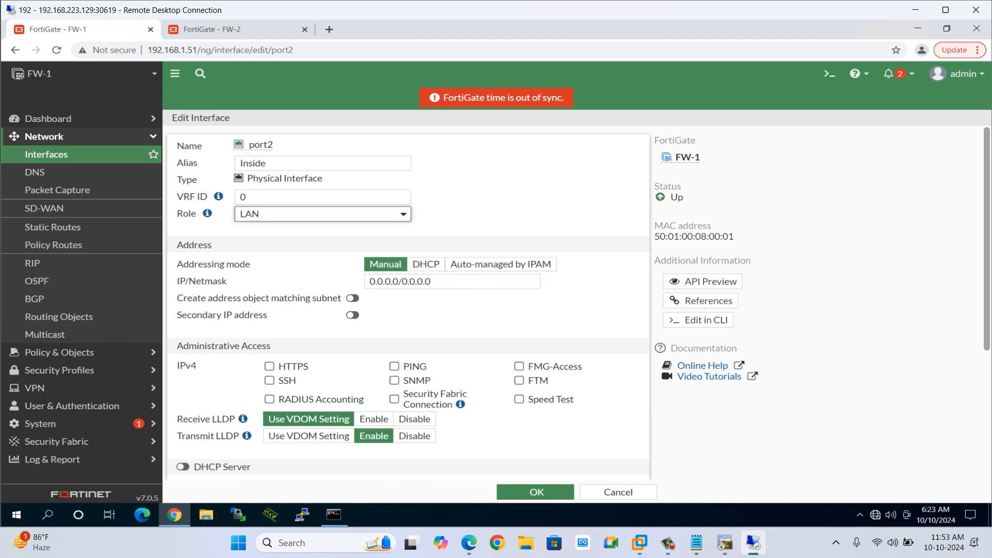
Set the Inside (port2) interface's IP/Netmask to 10.10.10.10/24, checking the lab topology for the subnet.
{"action": "left_click_drag", "start_coordinate": [437, 281], "coordinate": [367, 281]}
{"action": "type", "text": "10.1"}
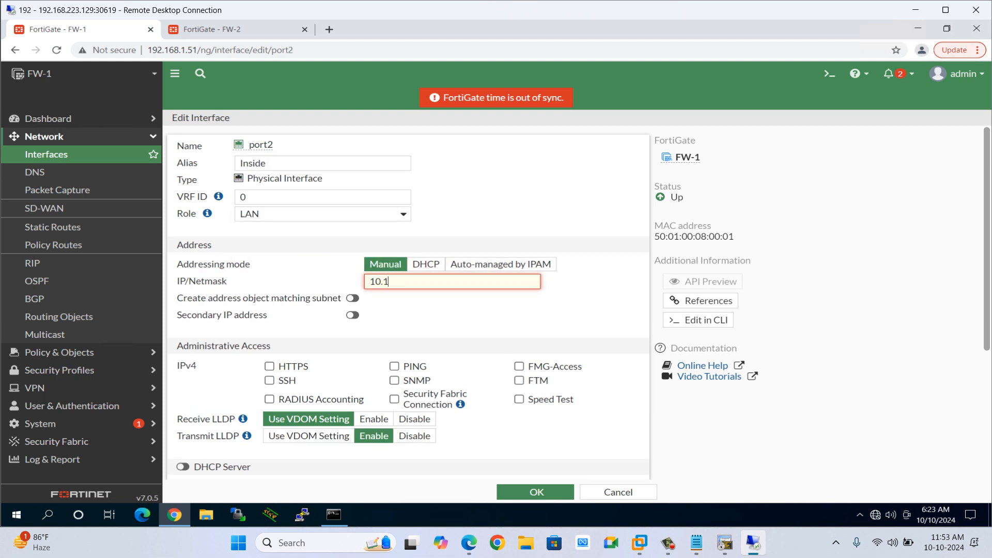
{"action": "type", "text": "0.10.10/24"}
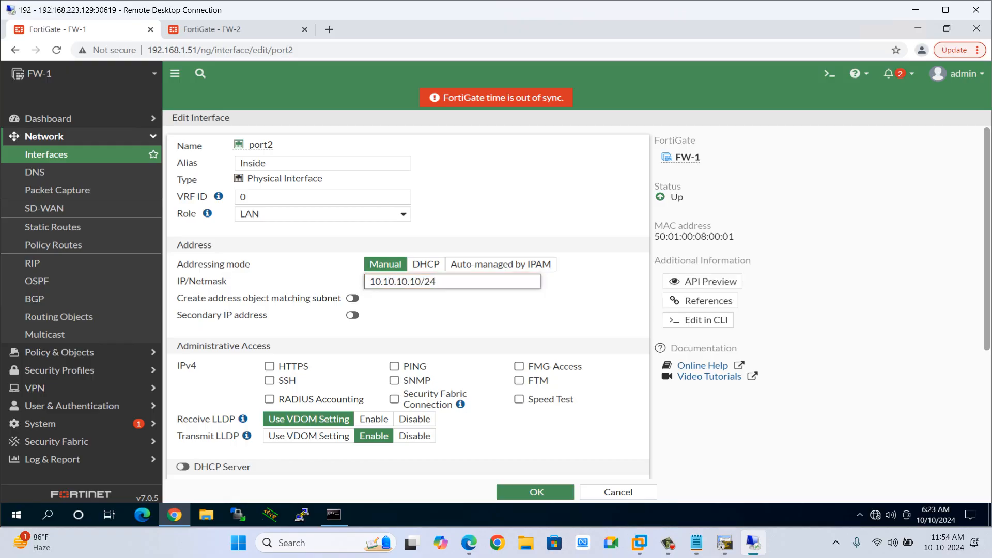
{"action": "key", "text": "alt+Tab"}
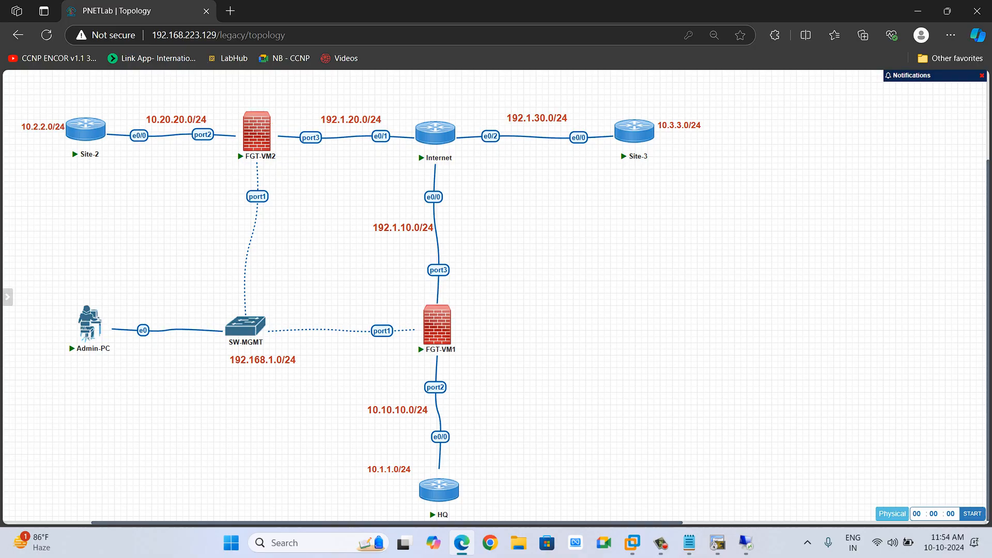
{"action": "key", "text": "alt+Tab"}
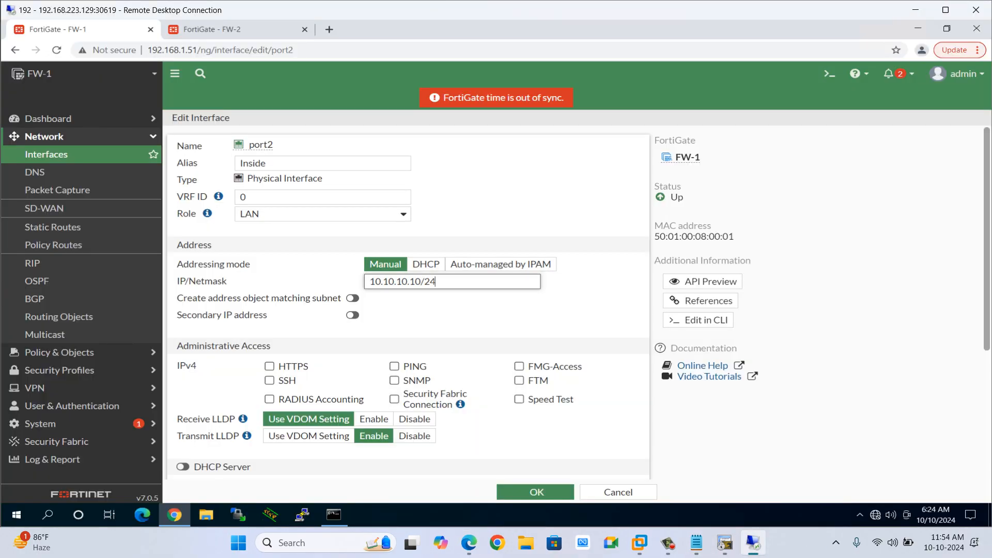
Allow PING and SSH administrative access on port2 and save the interface.
{"action": "left_click", "coordinate": [395, 366]}
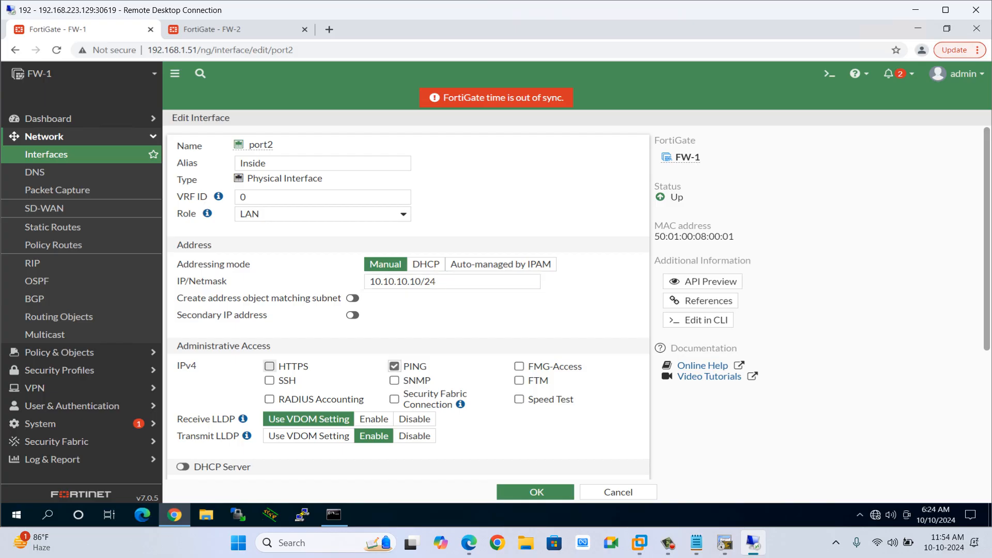
{"action": "left_click", "coordinate": [270, 381]}
{"action": "scroll", "coordinate": [413, 311], "scroll_direction": "down", "scroll_amount": 2}
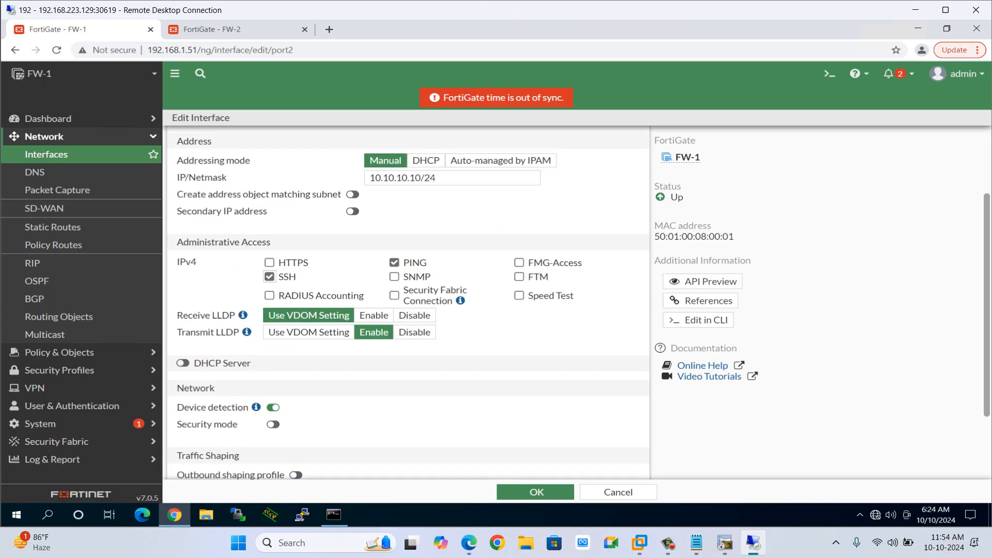
{"action": "left_click", "coordinate": [536, 492]}
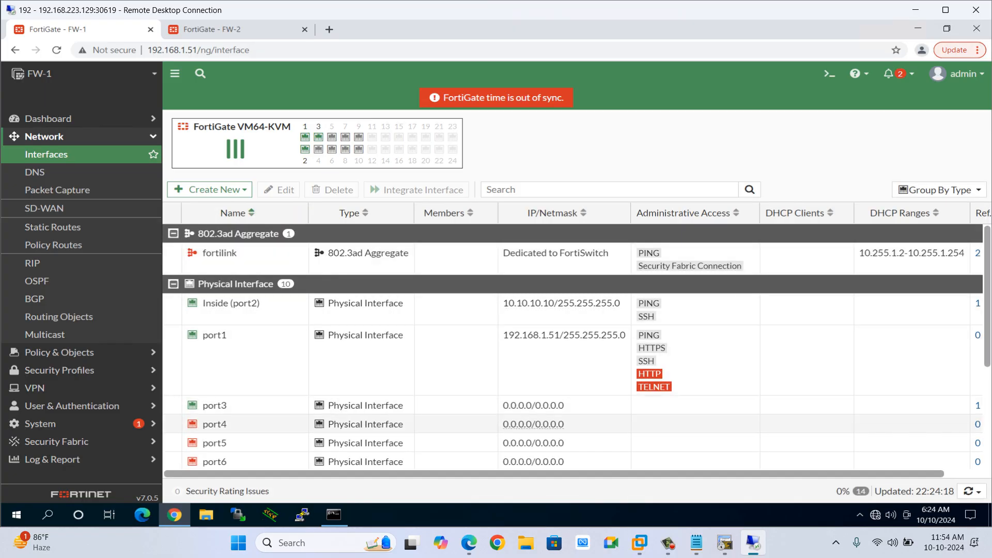
Edit port3, giving it the alias Outside and the WAN role.
{"action": "left_click", "coordinate": [366, 406]}
{"action": "double_click", "coordinate": [243, 405]}
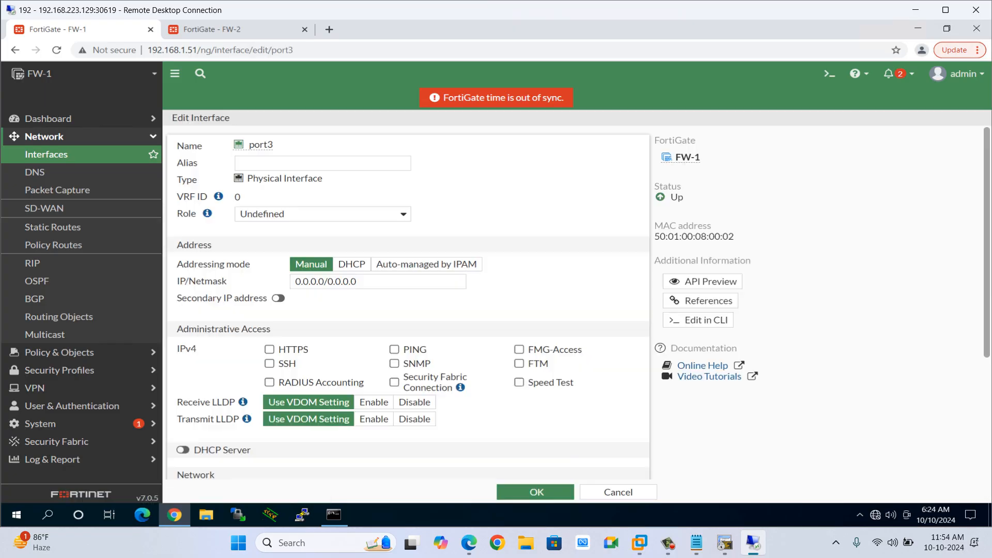
{"action": "key", "text": "alt+Tab"}
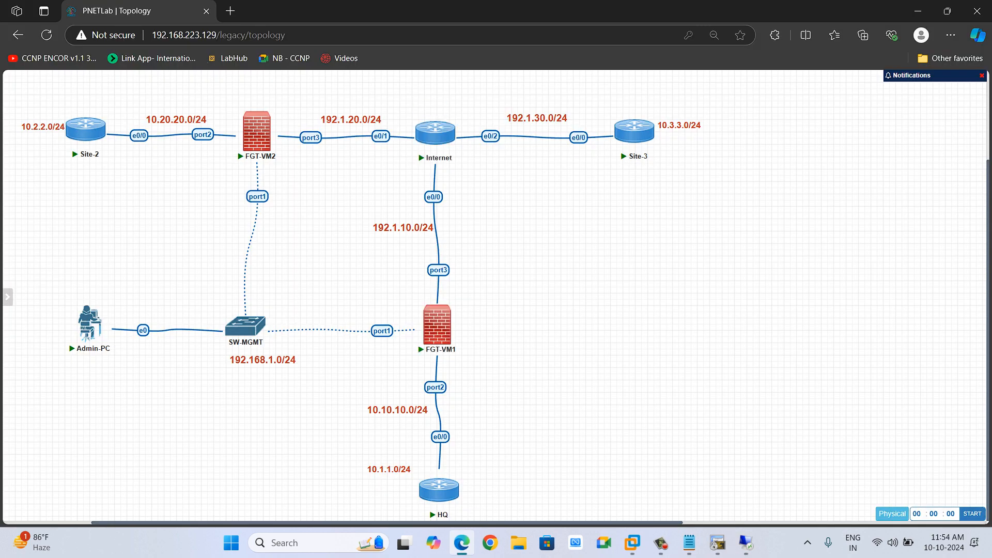
{"action": "key", "text": "alt+Tab"}
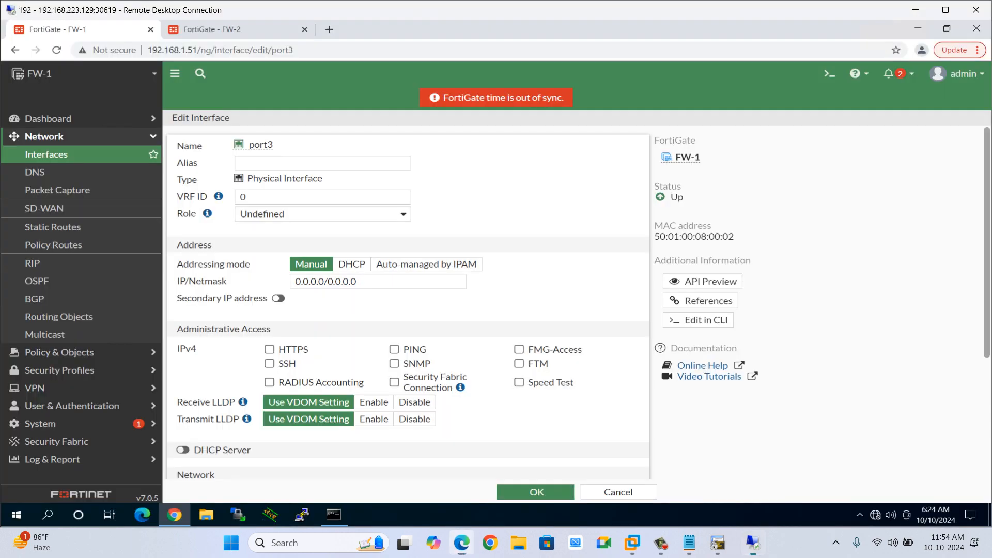
{"action": "left_click", "coordinate": [322, 163]}
{"action": "type", "text": "O"}
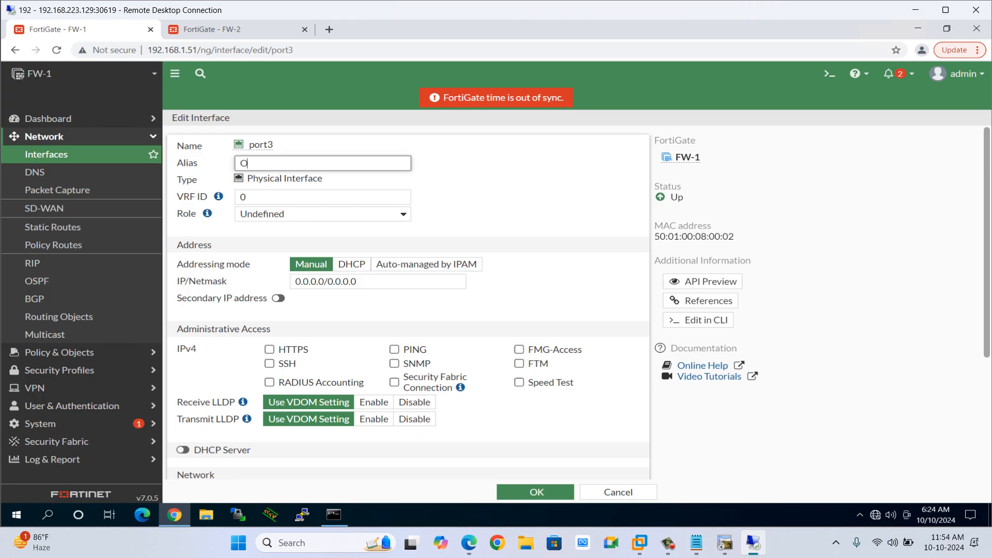
{"action": "type", "text": "utside"}
{"action": "key", "text": "Tab"}
{"action": "key", "text": "Tab"}
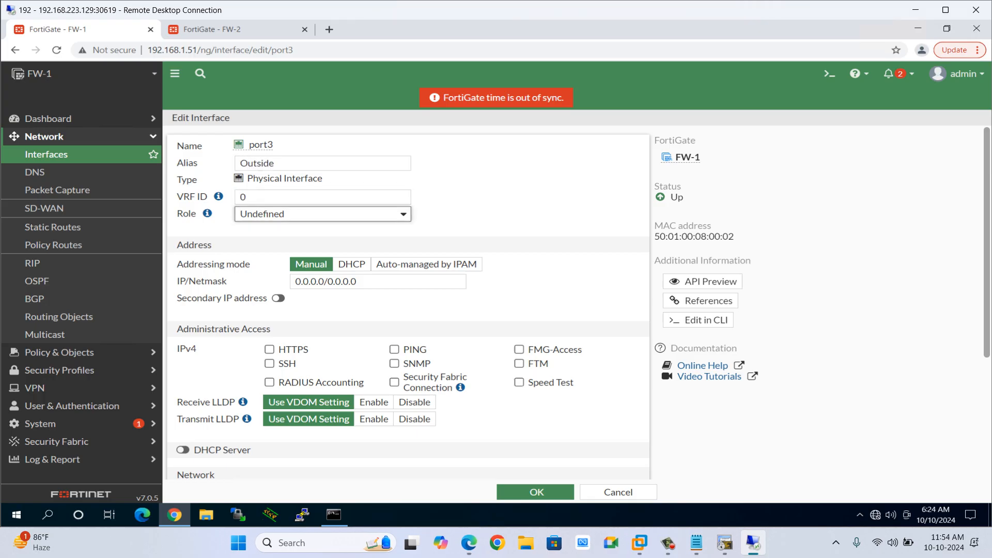
{"action": "key", "text": "w"}
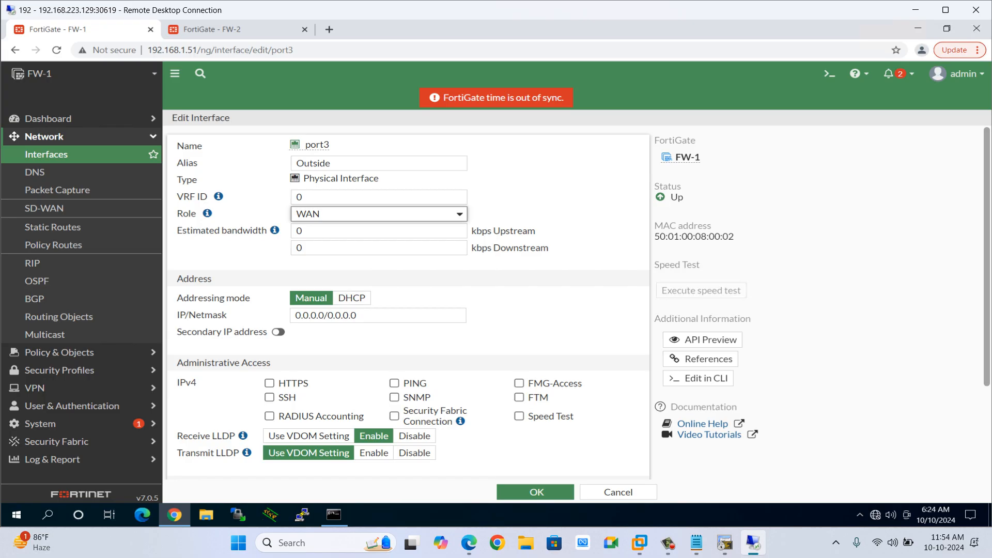
Set port3's IP/Netmask to 192.1.10.10/24.
{"action": "left_click", "coordinate": [341, 315]}
{"action": "key", "text": "ctrl+a"}
{"action": "type", "text": "192.1"}
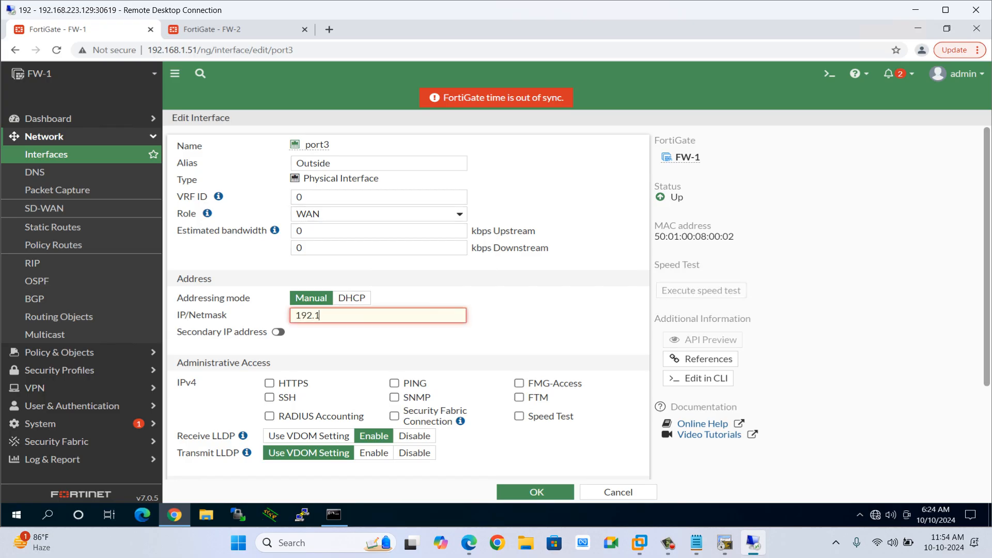
{"action": "type", "text": ".10.10/24"}
Allow PING and SSH administrative access on port3, save it, and review the interface list.
{"action": "left_click", "coordinate": [395, 382]}
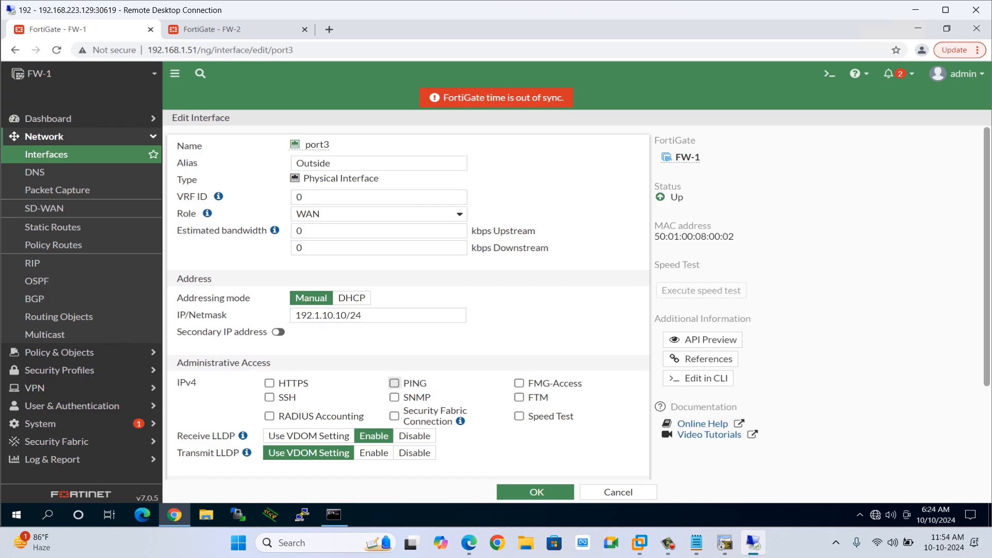
{"action": "left_click", "coordinate": [269, 396]}
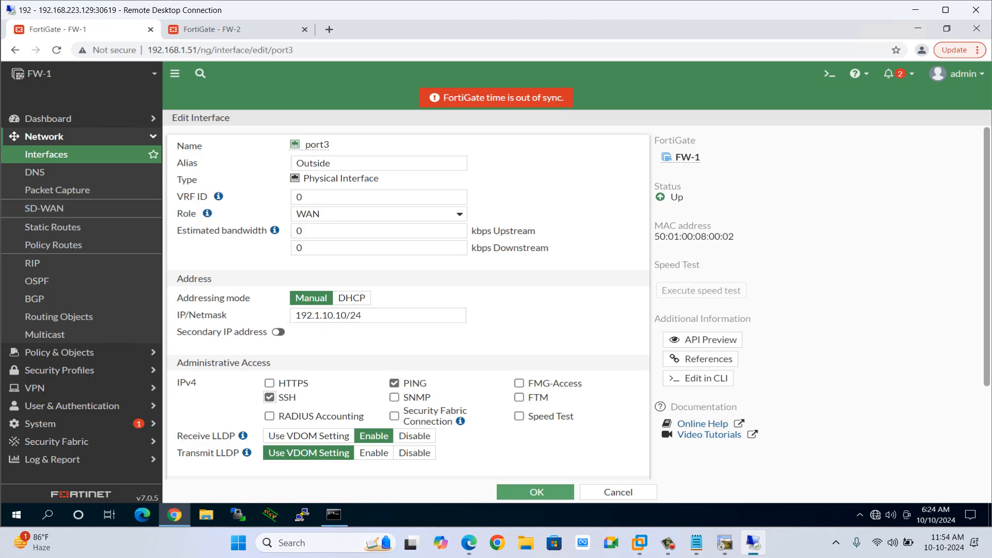
{"action": "left_click", "coordinate": [536, 492]}
{"action": "key", "text": "alt+Tab"}
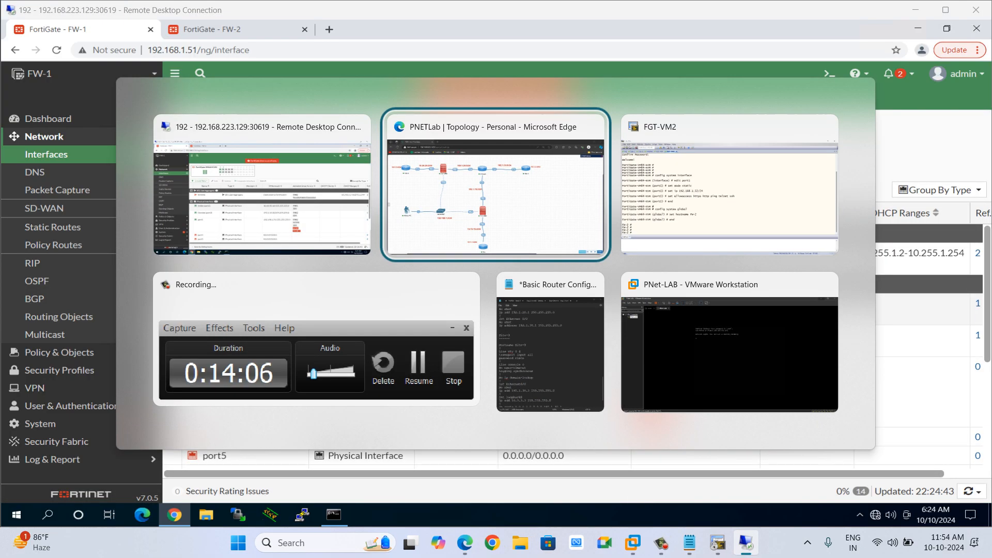
{"action": "key", "text": "alt+Tab"}
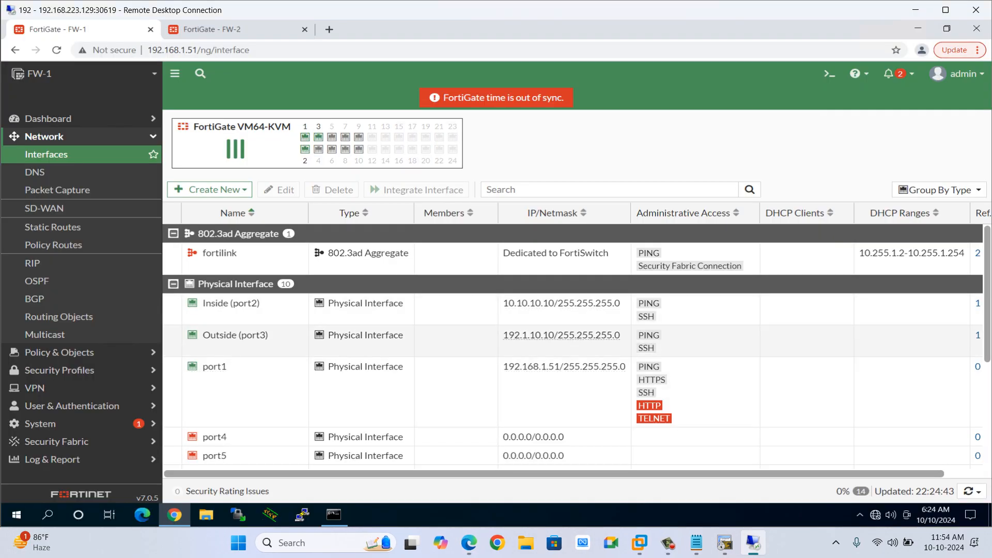
{"action": "scroll", "coordinate": [568, 335], "scroll_direction": "down", "scroll_amount": 3}
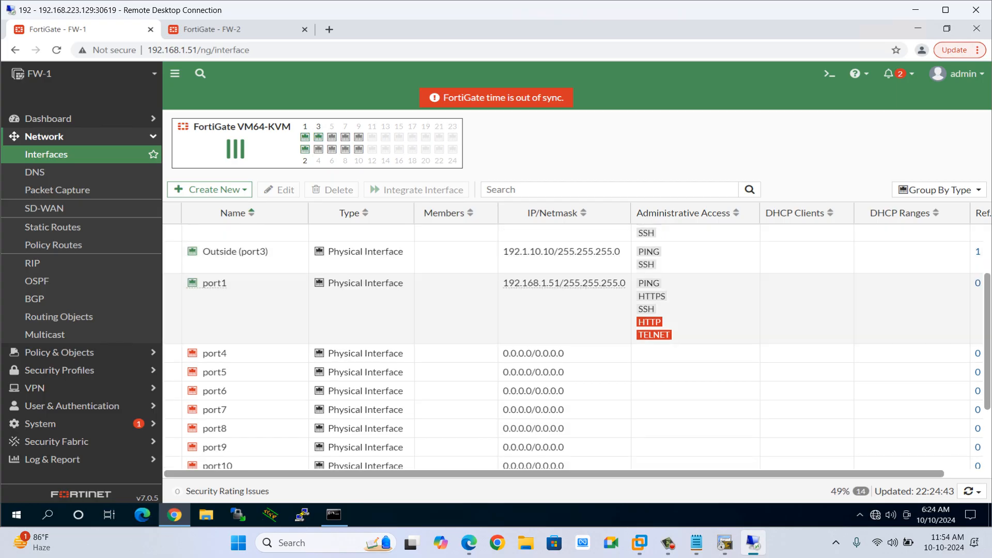
{"action": "scroll", "coordinate": [568, 310], "scroll_direction": "up", "scroll_amount": 3}
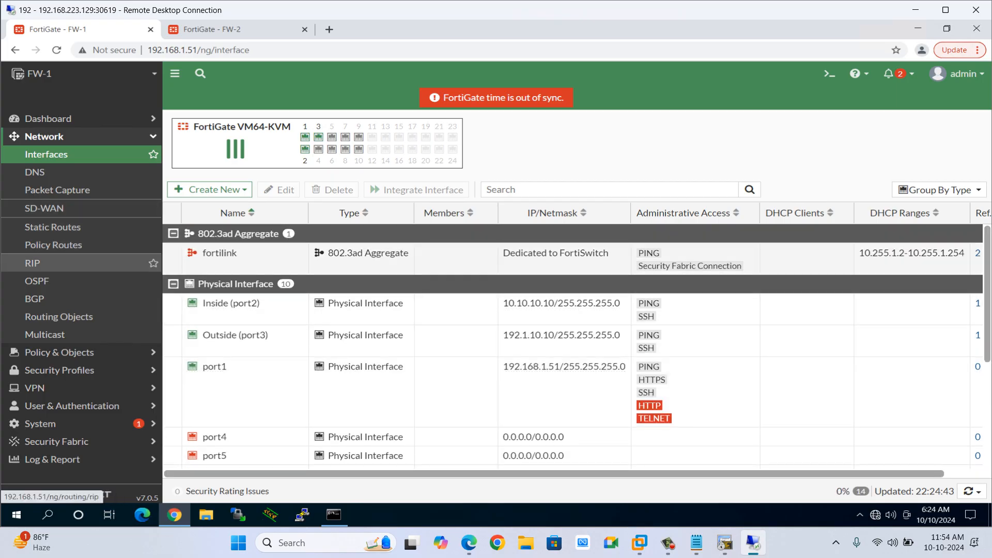
Create a default static route on FW-1 through gateway 192.1.10.1 on the Outside (port3) interface.
{"action": "left_click", "coordinate": [53, 226]}
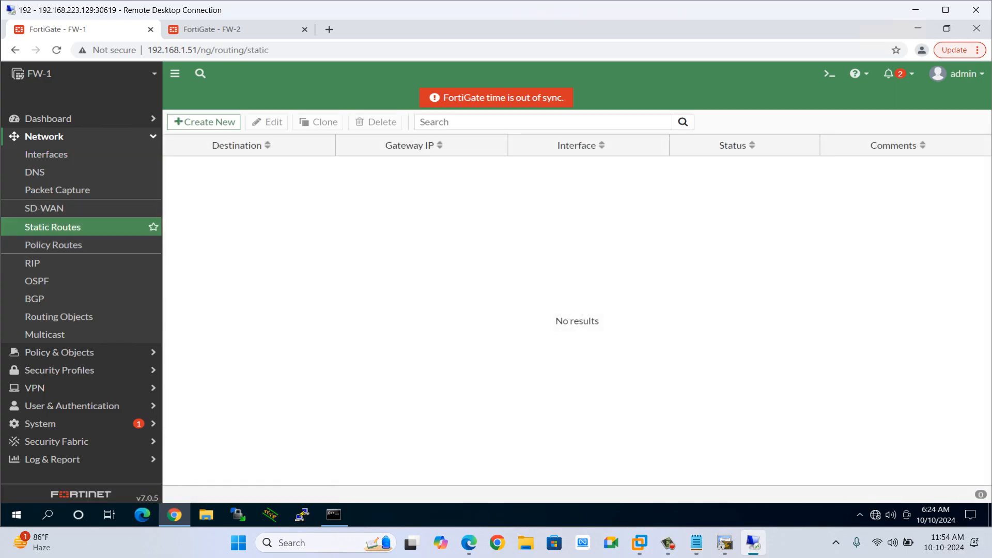
{"action": "left_click", "coordinate": [204, 122]}
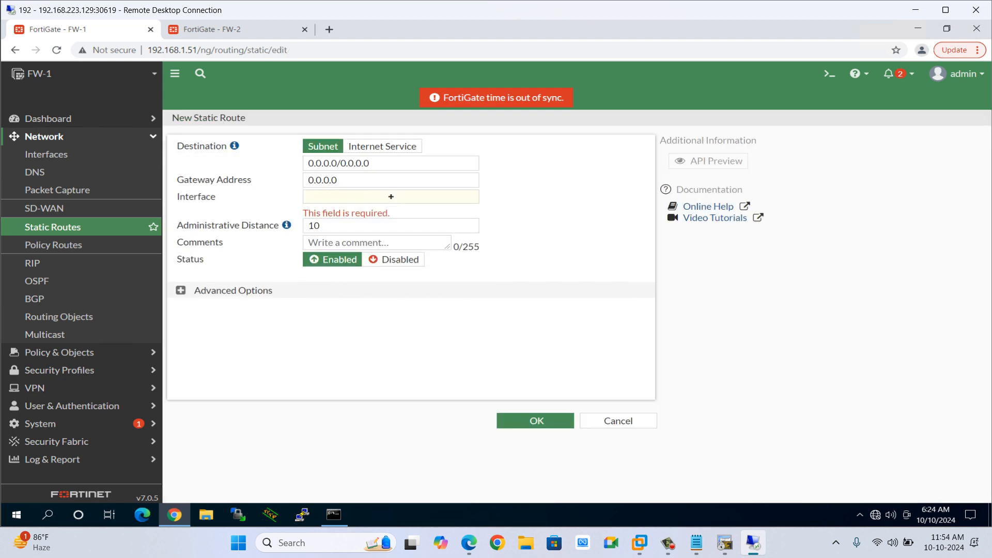
{"action": "key", "text": "alt+Tab"}
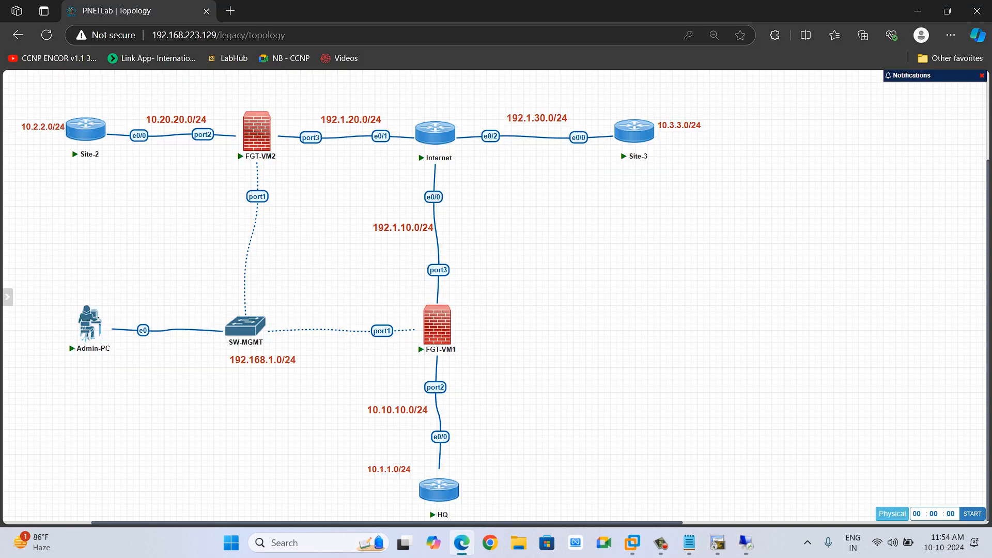
{"action": "left_click_drag", "start_coordinate": [327, 365], "coordinate": [518, 516]}
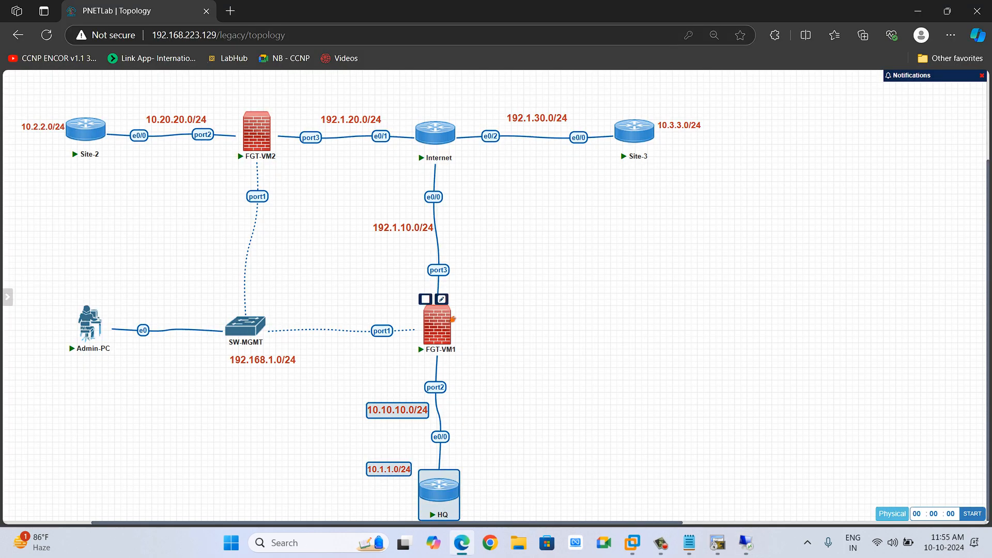
{"action": "left_click_drag", "start_coordinate": [363, 293], "coordinate": [480, 366]}
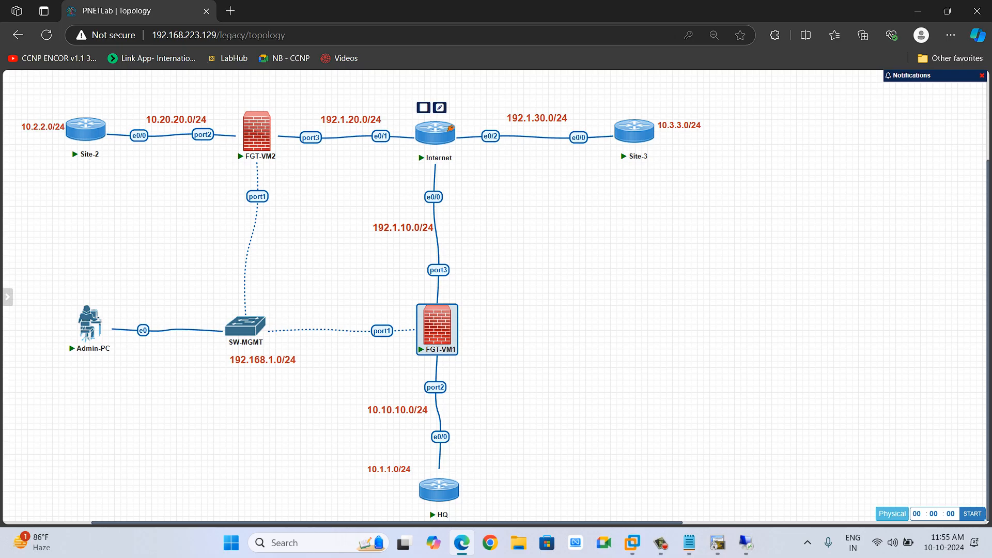
{"action": "key", "text": "alt+Tab"}
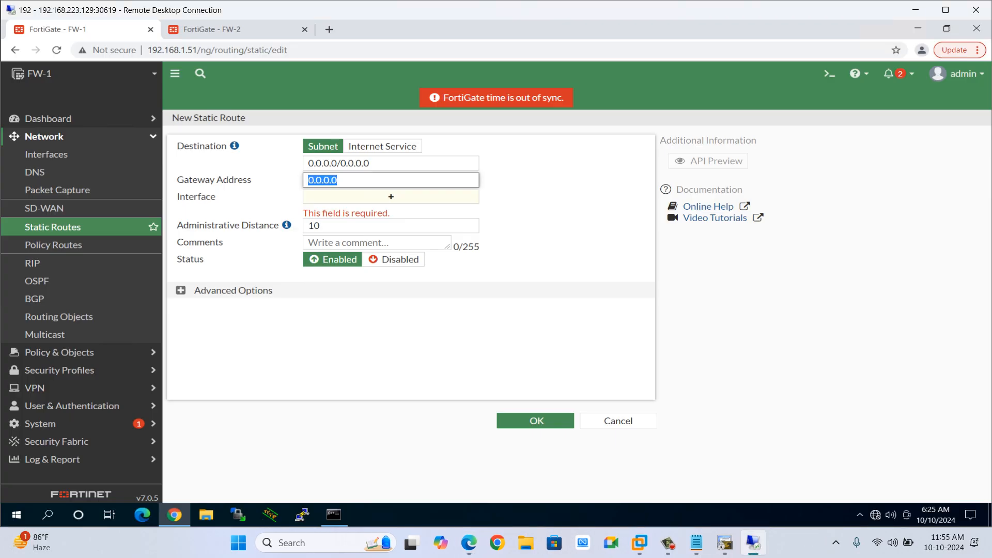
{"action": "type", "text": "192.1."}
{"action": "key", "text": "alt+Tab"}
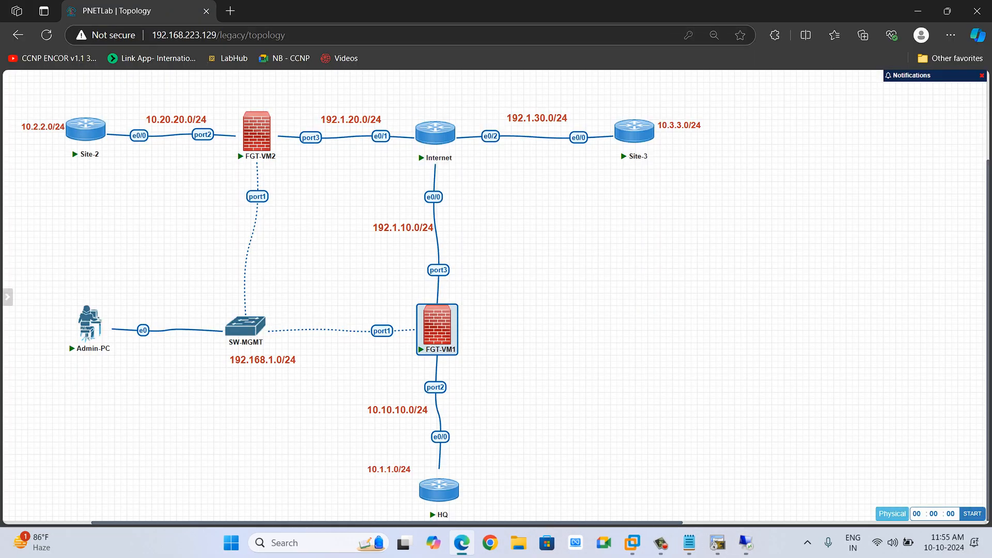
{"action": "key", "text": "alt+Tab"}
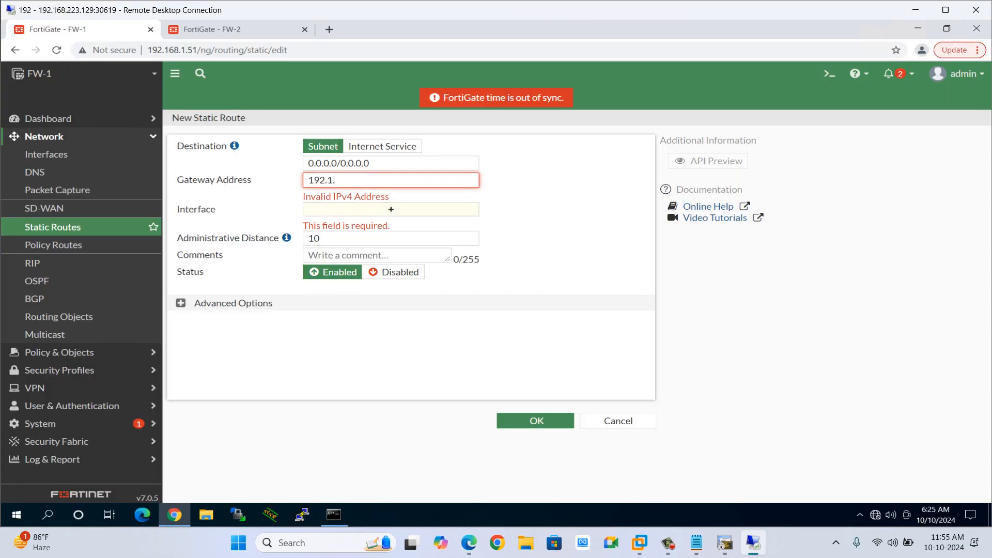
{"action": "type", "text": ".10.1"}
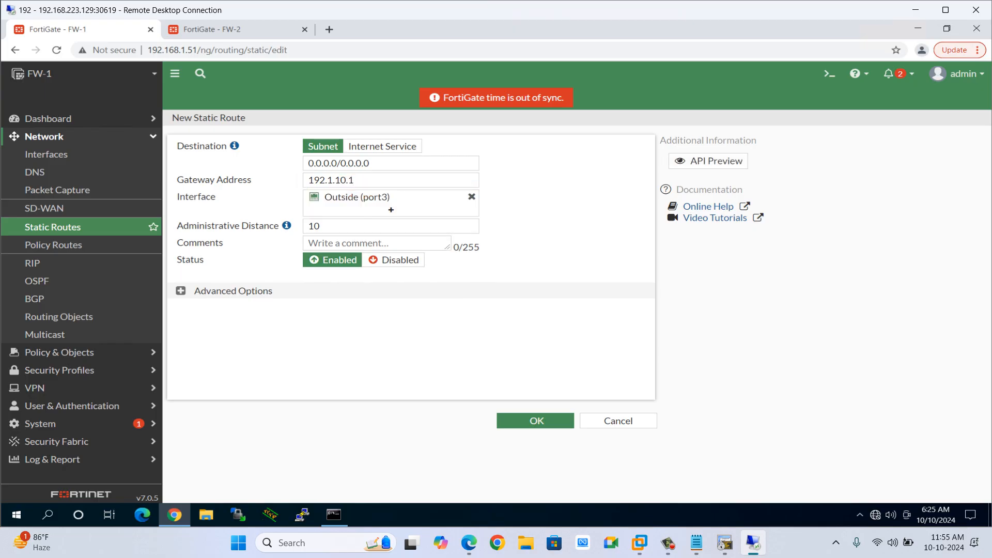
{"action": "left_click", "coordinate": [535, 420]}
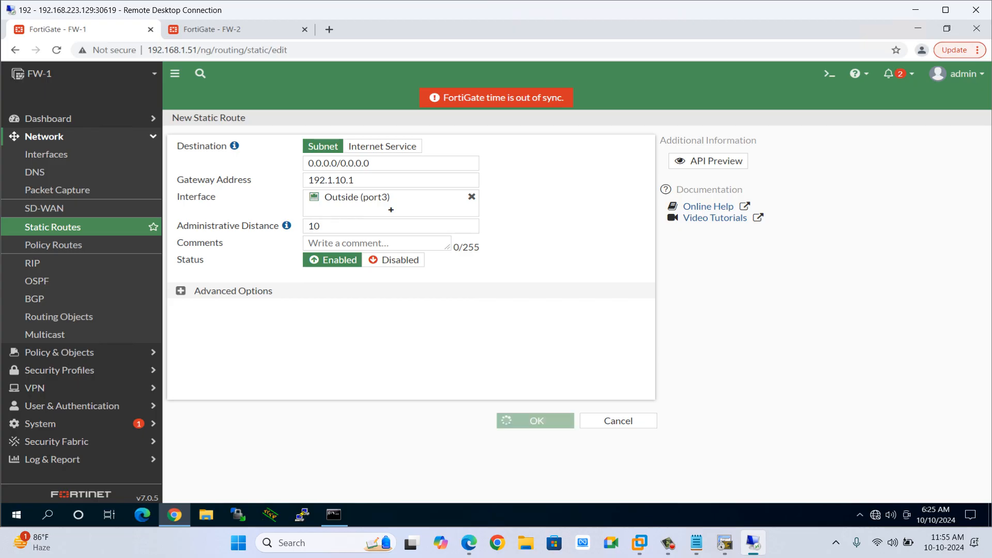
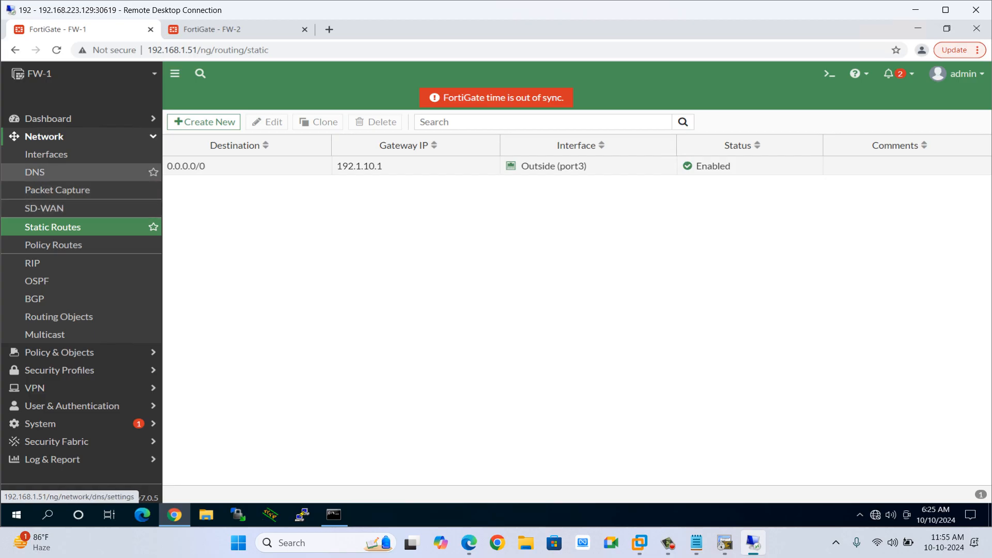
Open FW-1's OSPF settings and set the Router ID to 10.10.10.10.
{"action": "left_click", "coordinate": [36, 281]}
{"action": "key", "text": "alt+Tab"}
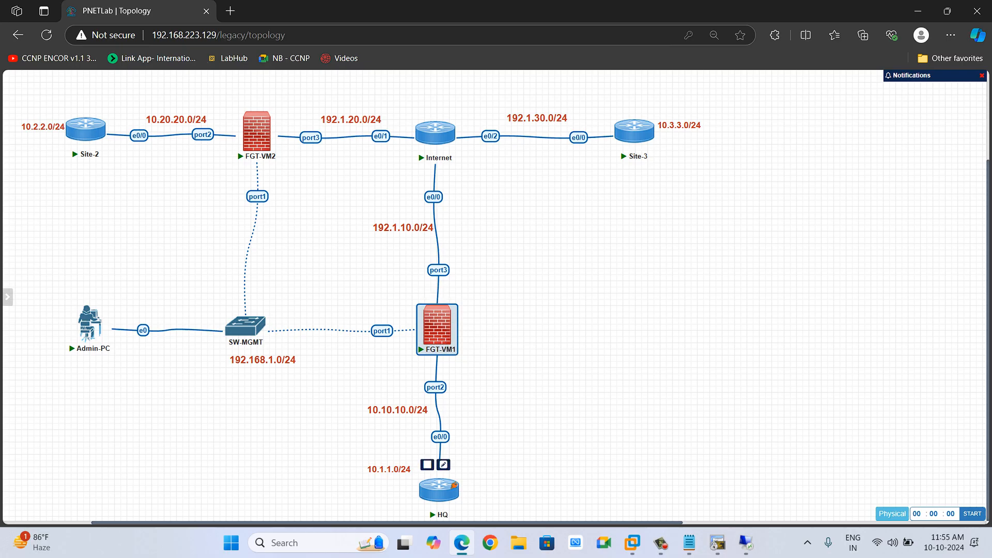
{"action": "key", "text": "alt+Tab"}
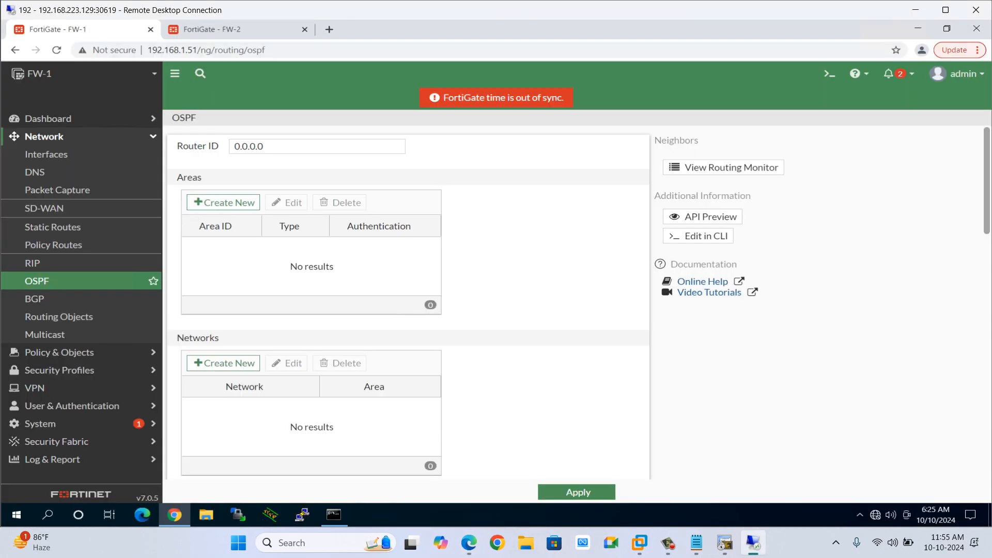
{"action": "key", "text": "ctrl+a"}
{"action": "type", "text": "10.10"}
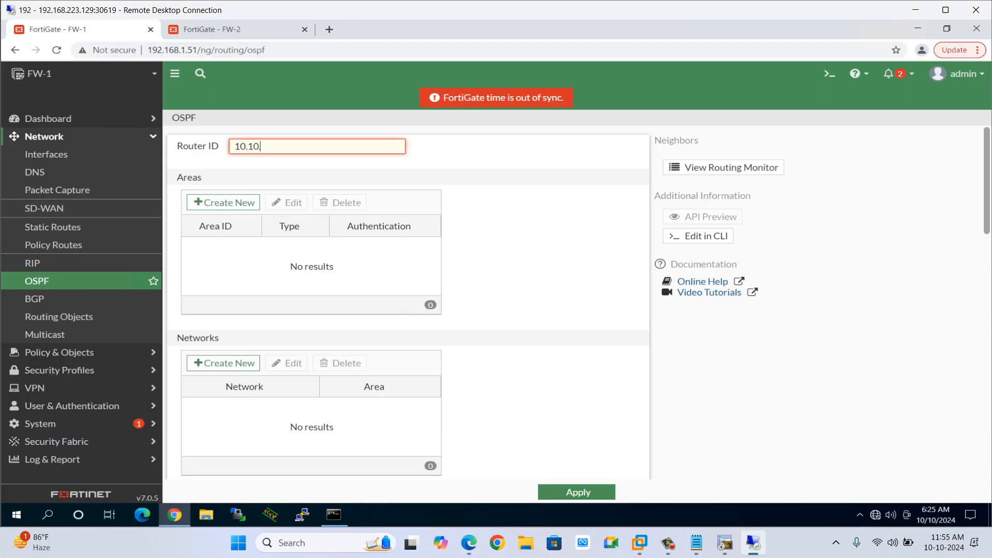
{"action": "type", "text": ".10.10"}
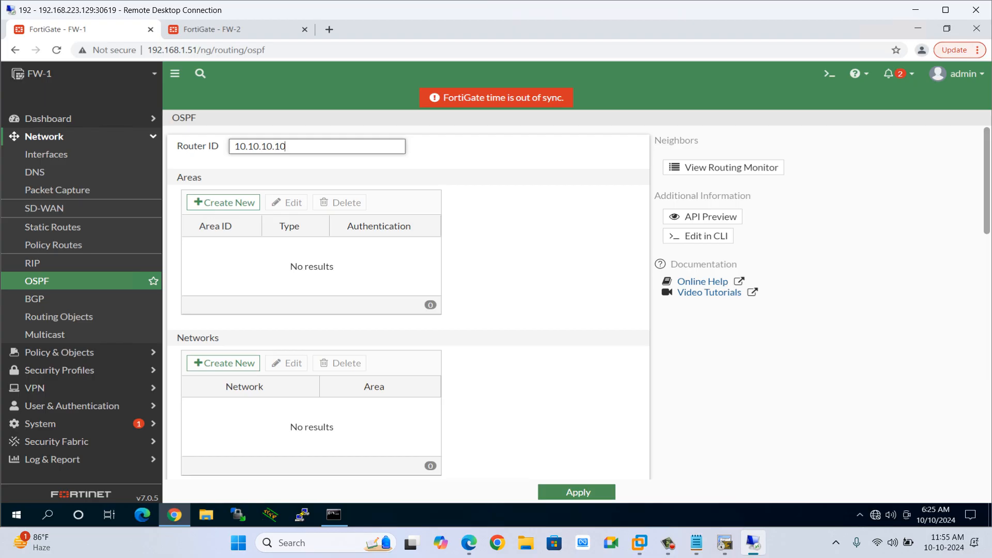
Add OSPF area 0.0.0.0 as a regular area with no authentication.
{"action": "left_click", "coordinate": [223, 202]}
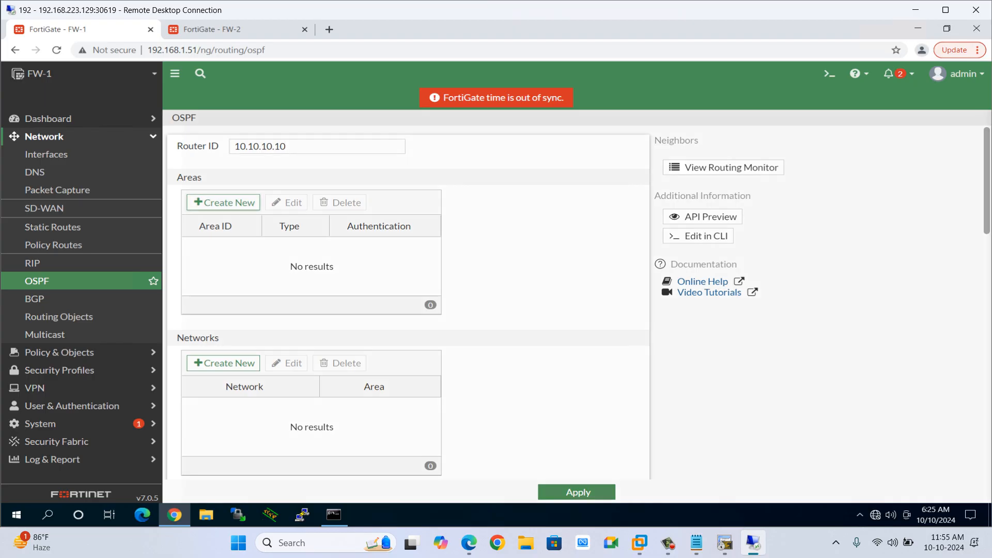
{"action": "left_click", "coordinate": [628, 226]}
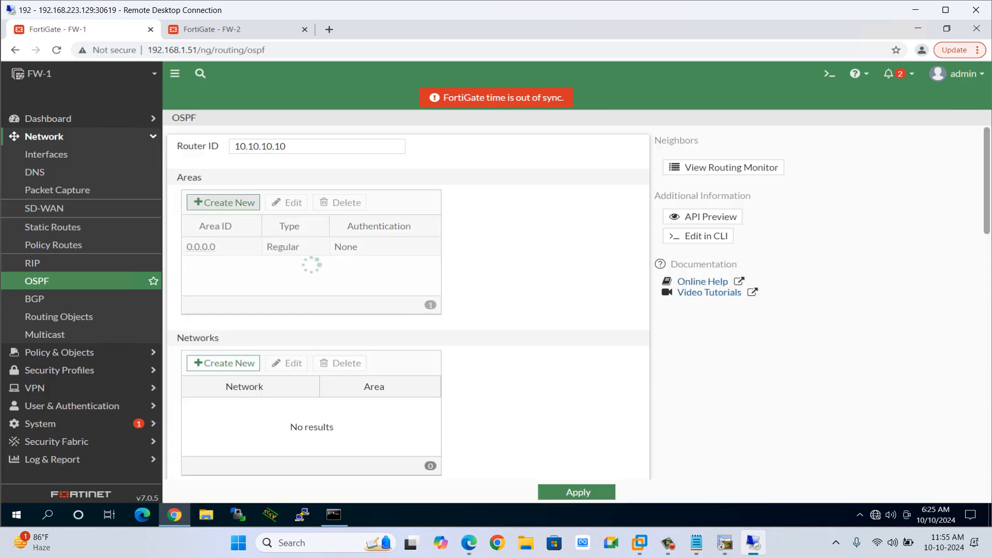
{"action": "left_click", "coordinate": [223, 202]}
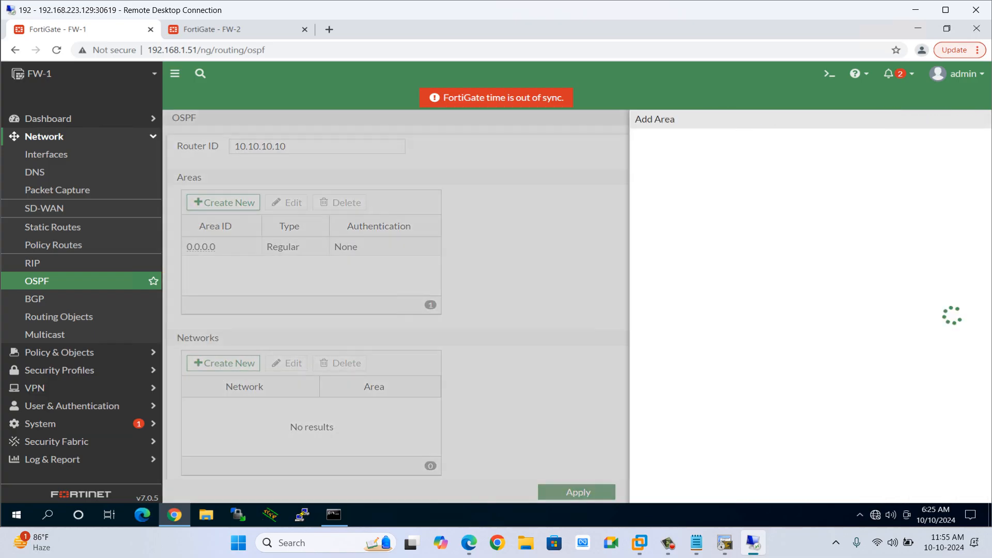
{"action": "left_click", "coordinate": [711, 227]}
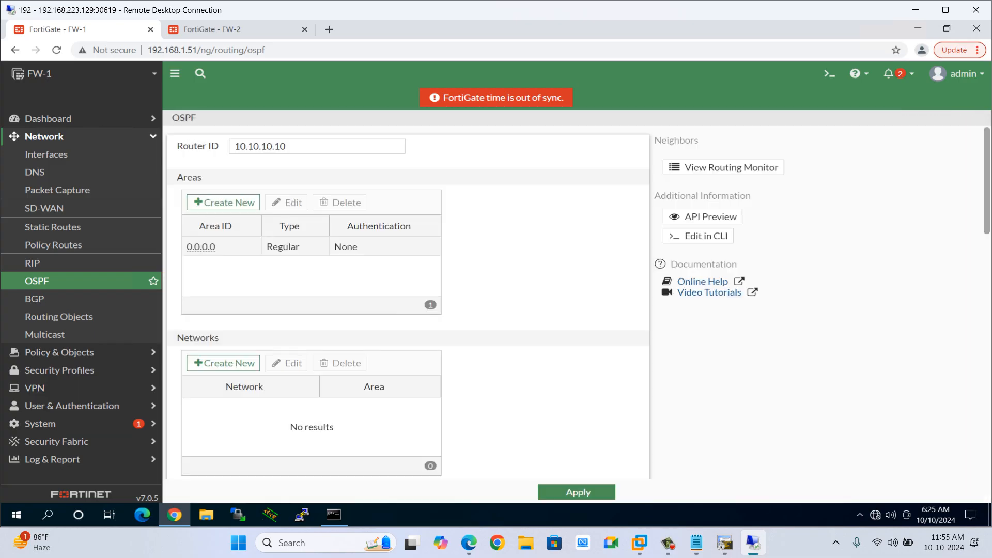
Add OSPF network 10.10.10.0/24 in area 0.0.0.0.
{"action": "left_click", "coordinate": [223, 362]}
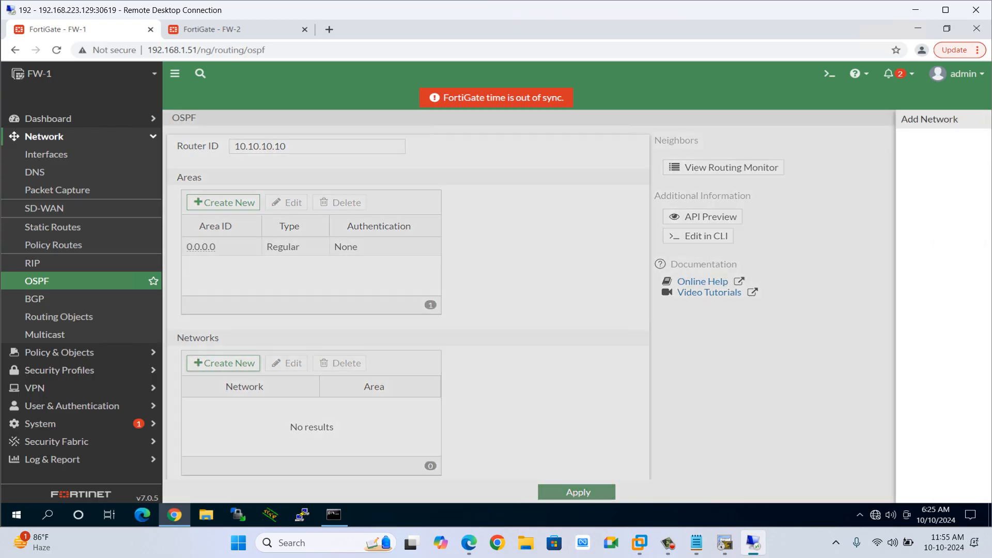
{"action": "left_click", "coordinate": [506, 149]}
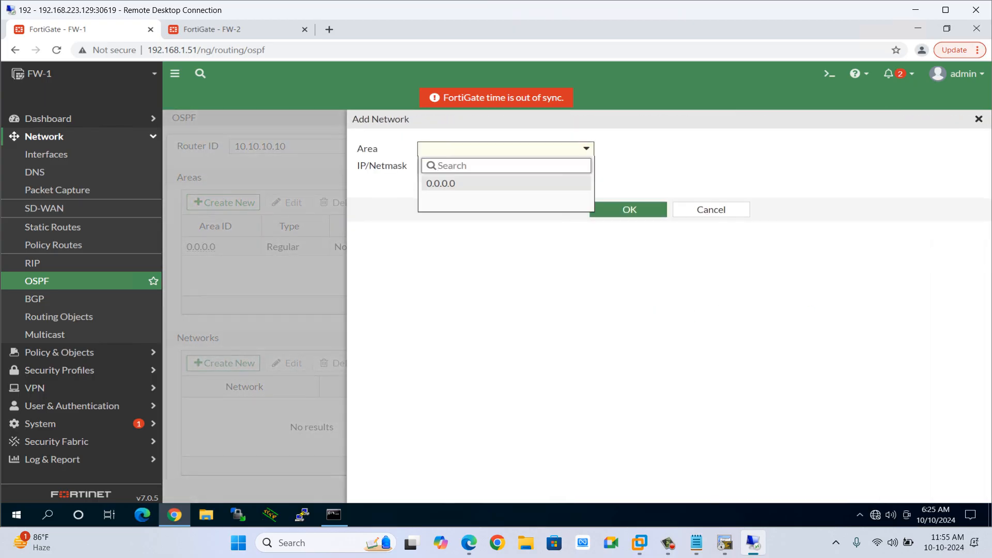
{"action": "key", "text": "Return"}
{"action": "key", "text": "Tab"}
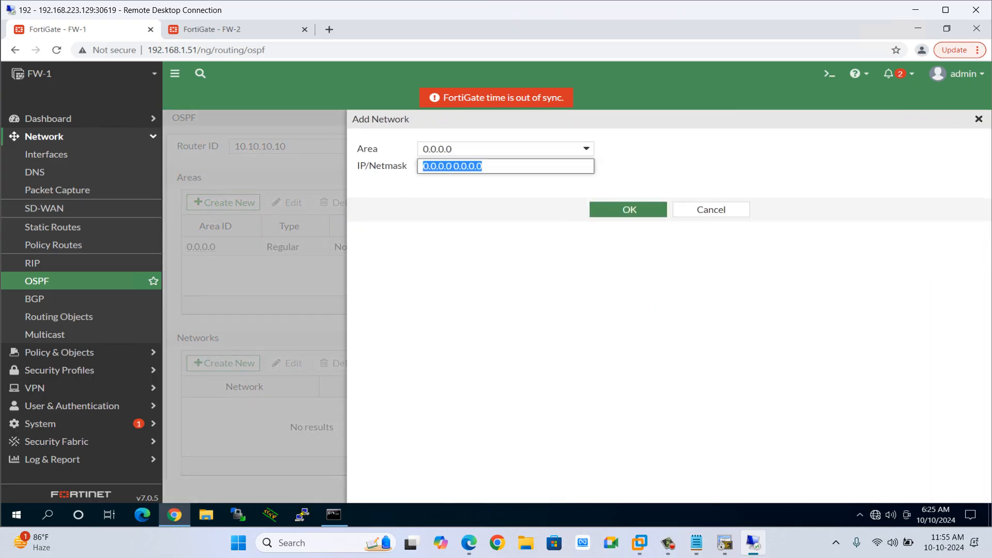
{"action": "type", "text": "10.10.10"}
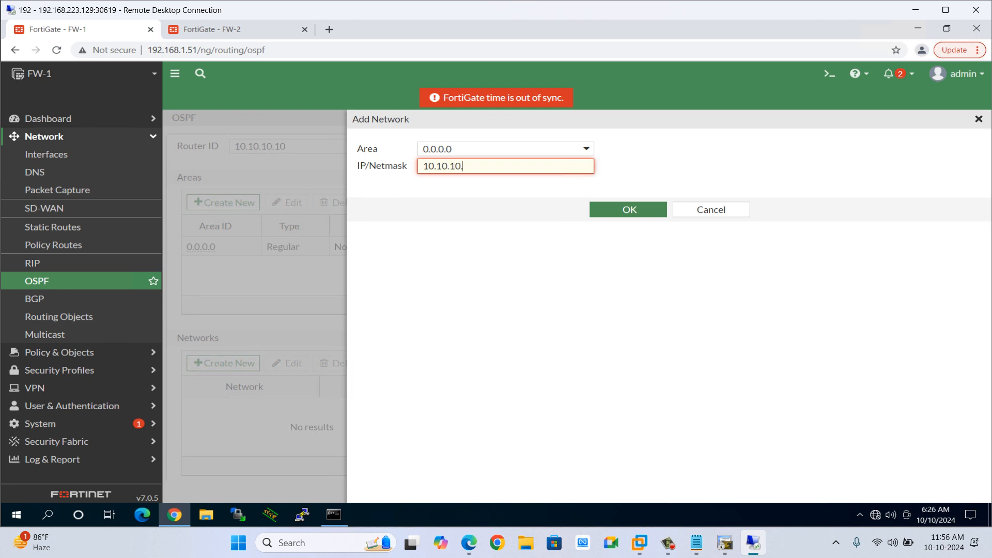
{"action": "type", "text": ".0/24"}
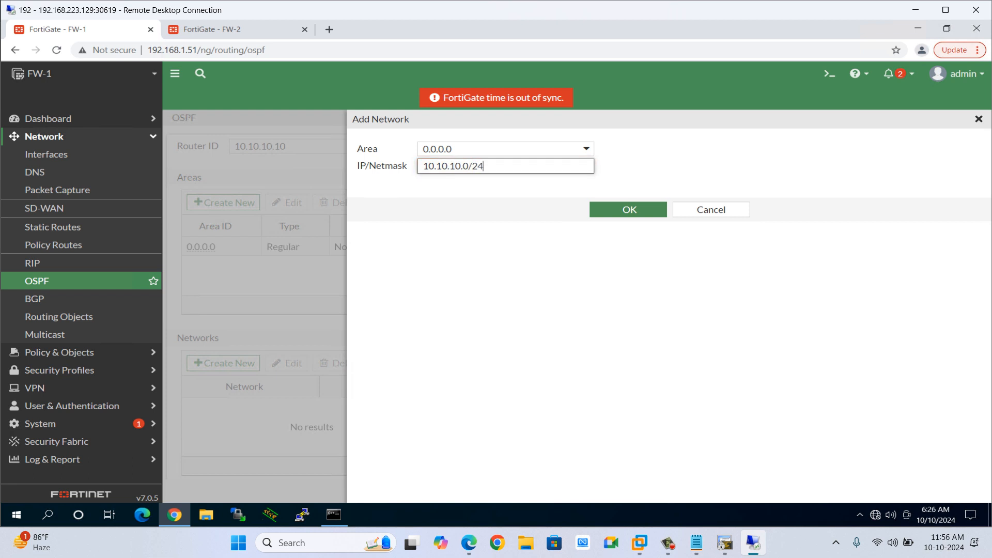
{"action": "left_click", "coordinate": [629, 209]}
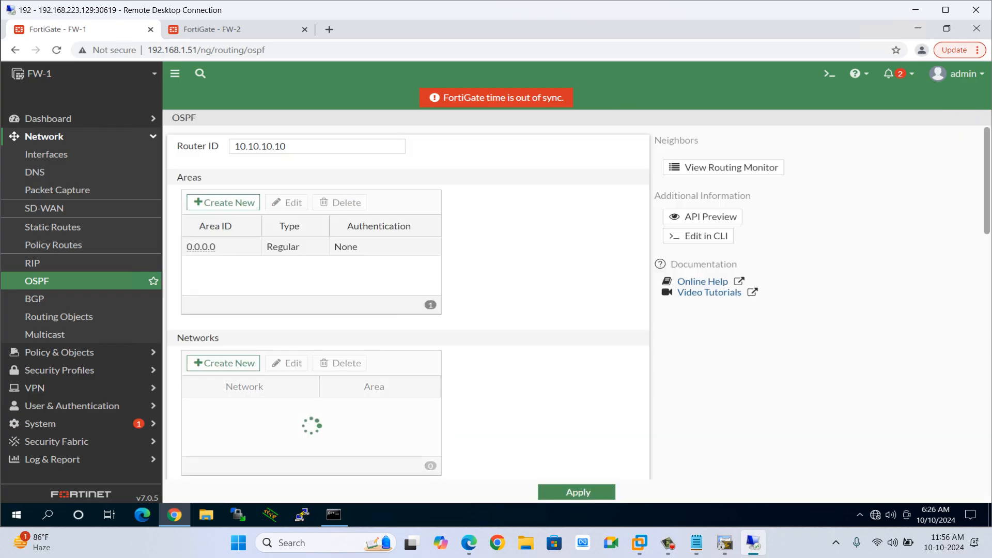
Set OSPF's inject default route option to Always.
{"action": "key", "text": "alt+Tab"}
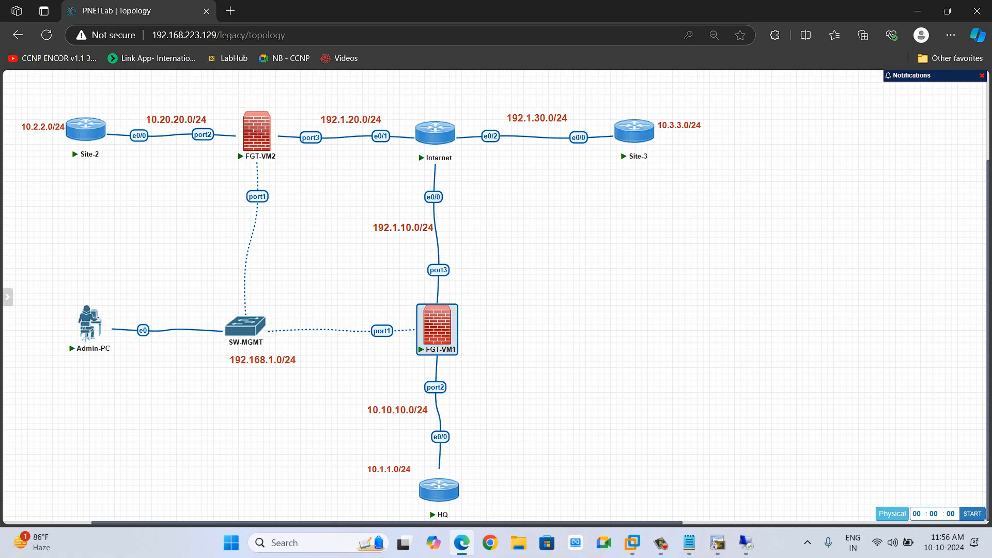
{"action": "mouse_move", "coordinate": [453, 485]}
{"action": "mouse_move", "coordinate": [452, 319]}
{"action": "key", "text": "alt+Tab"}
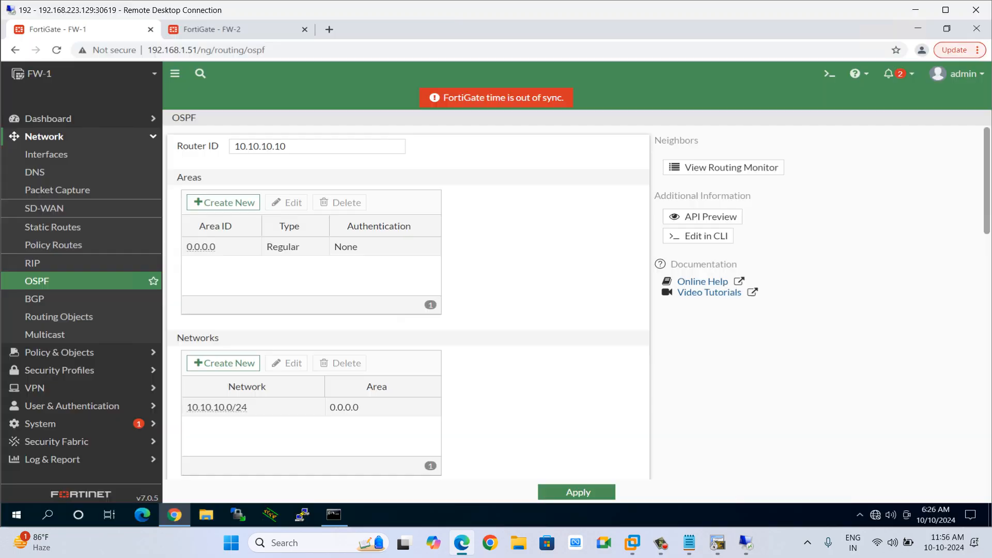
{"action": "scroll", "coordinate": [259, 258], "scroll_direction": "down", "scroll_amount": 3}
{"action": "scroll", "coordinate": [408, 303], "scroll_direction": "down", "scroll_amount": 6}
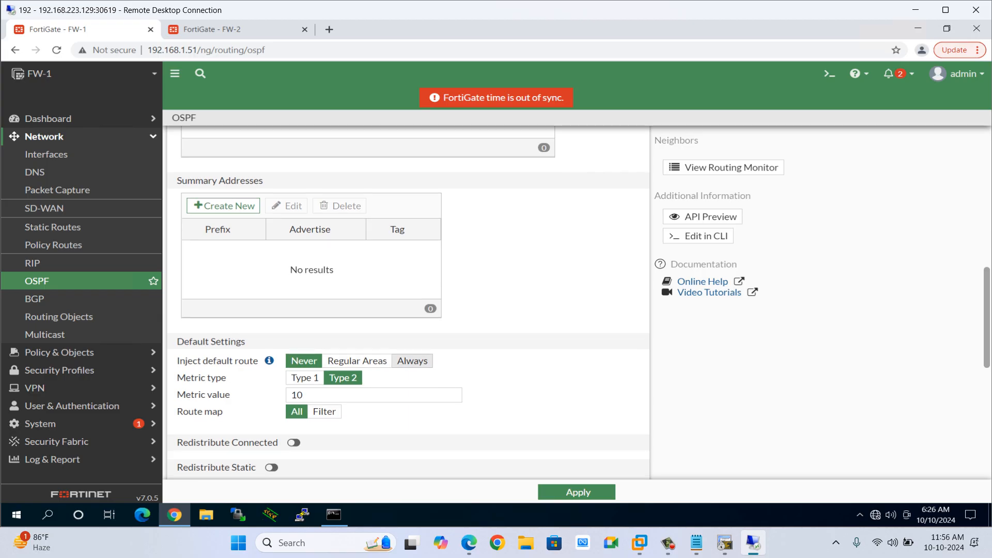
{"action": "left_click", "coordinate": [412, 361]}
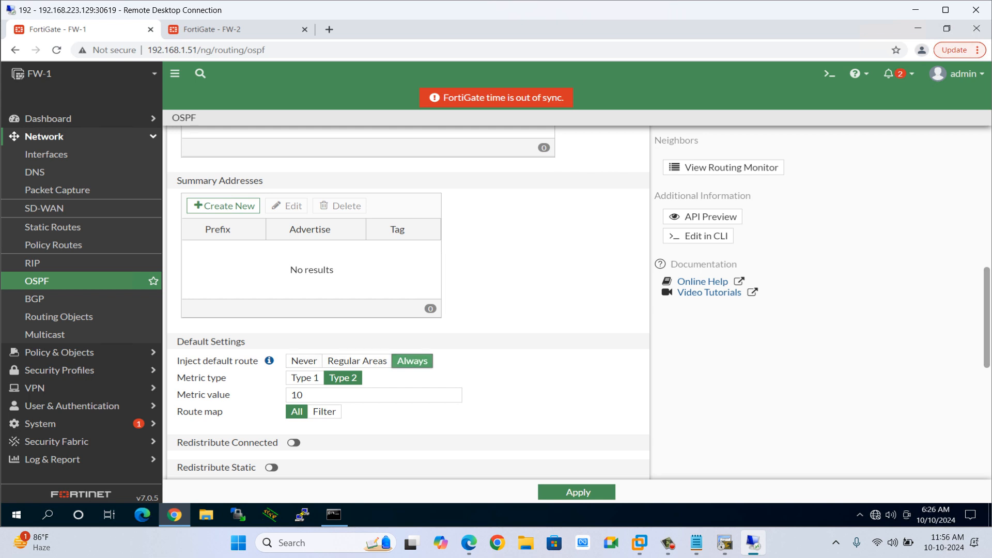
{"action": "scroll", "coordinate": [222, 392], "scroll_direction": "up", "scroll_amount": 3}
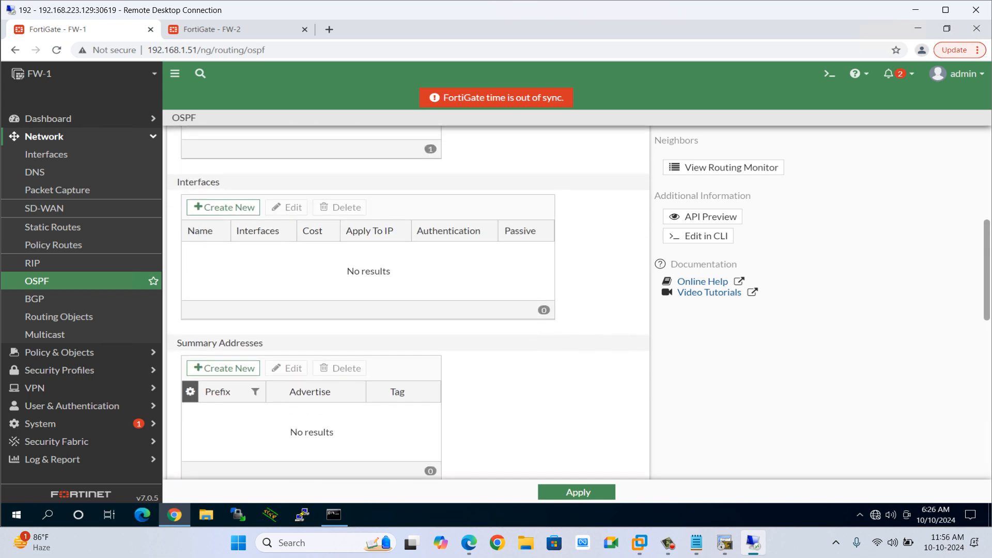
{"action": "scroll", "coordinate": [222, 393], "scroll_direction": "down", "scroll_amount": 10}
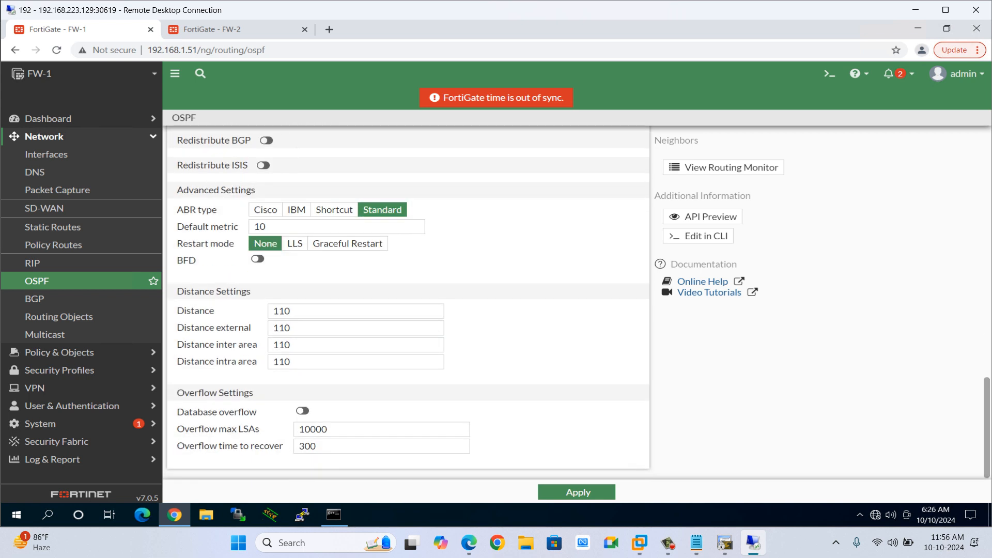
{"action": "scroll", "coordinate": [409, 303], "scroll_direction": "up", "scroll_amount": 4}
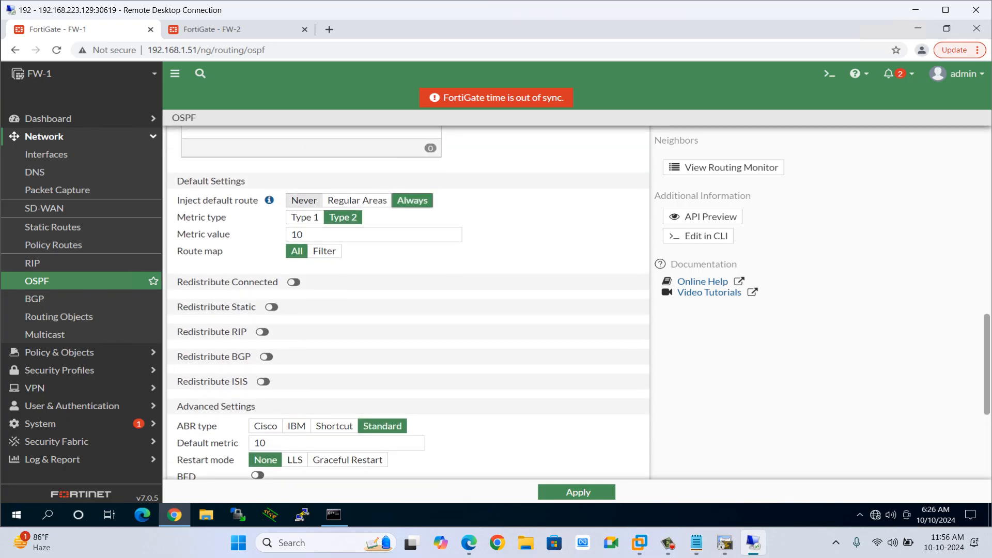
Switch to the HQ router console and display its IP routing table with show ip route.
{"action": "key", "text": "alt+Tab"}
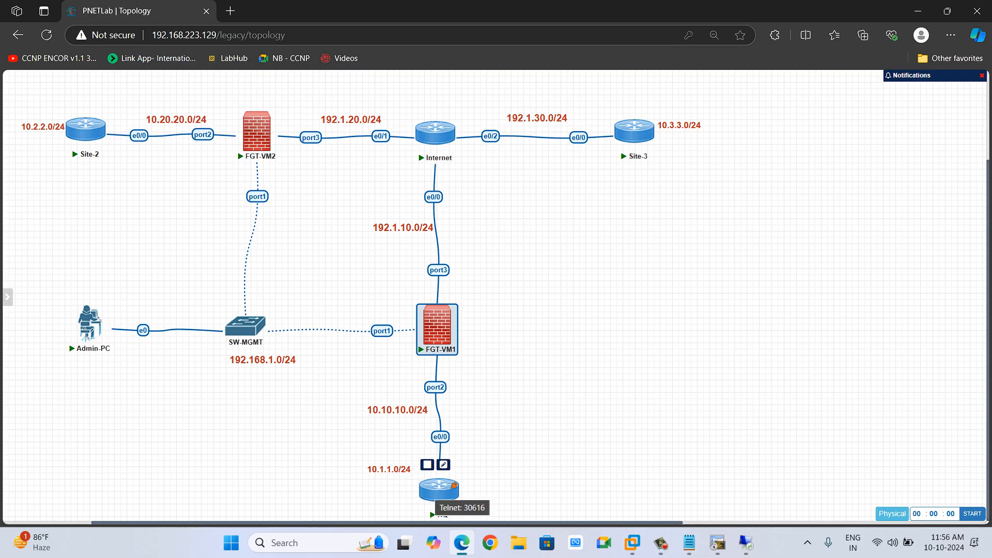
{"action": "left_click", "coordinate": [718, 542]}
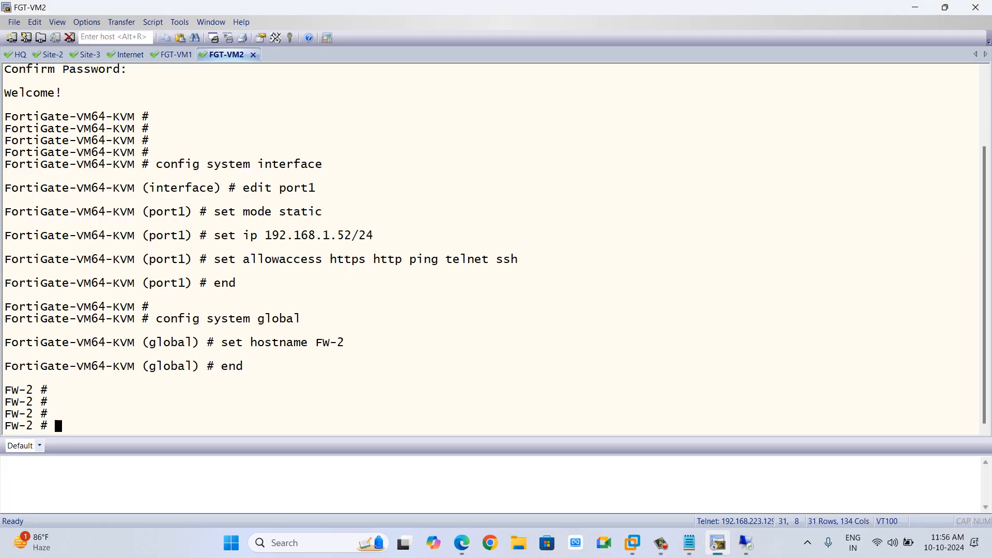
{"action": "left_click", "coordinate": [19, 55]}
{"action": "key", "text": "Return"}
{"action": "key", "text": "Return"}
{"action": "key", "text": "Return"}
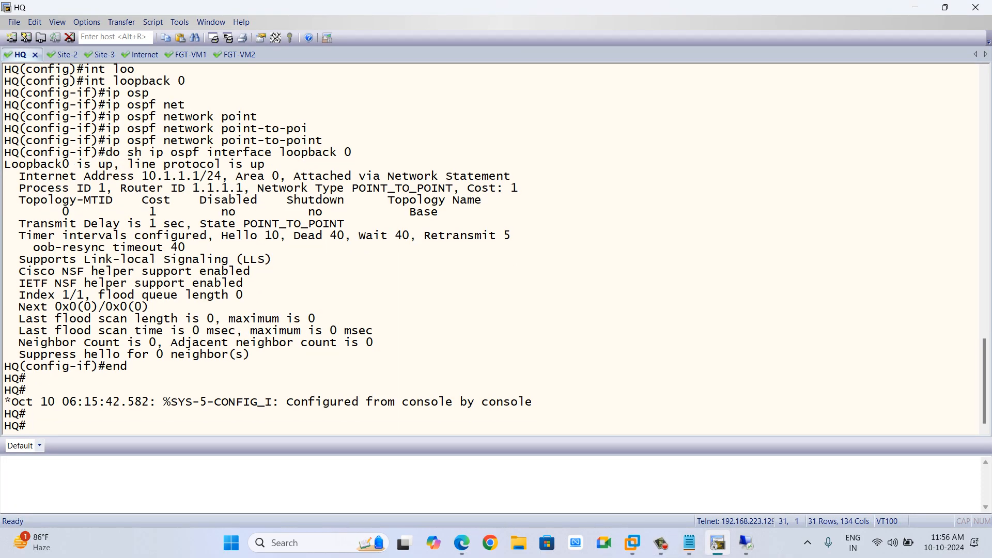
{"action": "type", "text": "shj"}
{"action": "key", "text": "Tab"}
{"action": "key", "text": "BackSpace"}
{"action": "key", "text": "BackSpace"}
{"action": "type", "text": "i"}
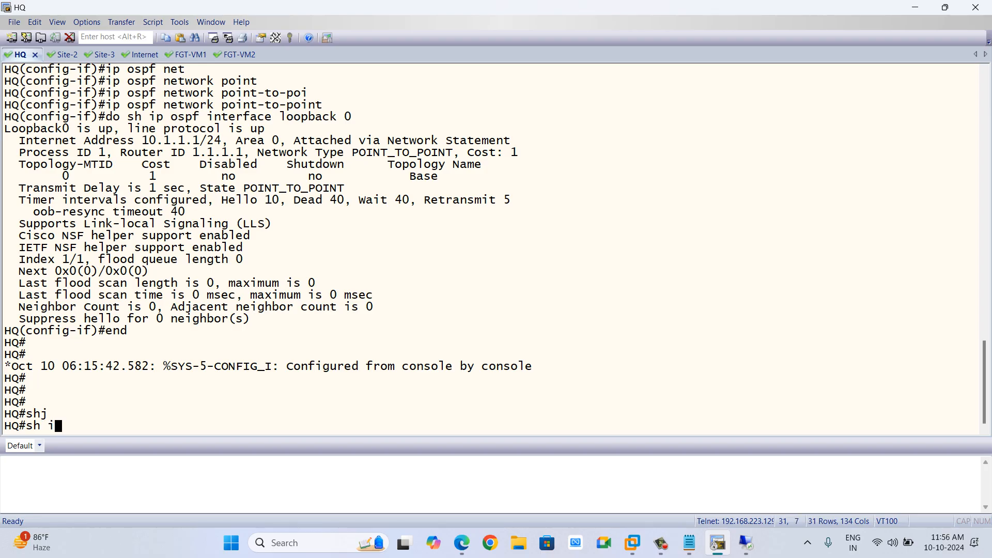
{"action": "type", "text": "p ro"}
{"action": "key", "text": "Tab"}
{"action": "key", "text": "Return"}
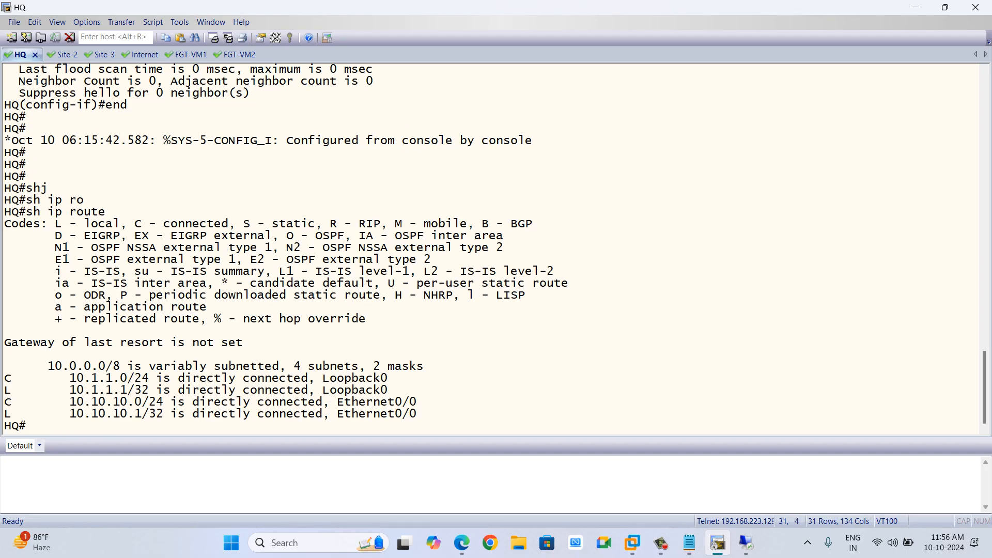
{"action": "left_click_drag", "start_coordinate": [41, 366], "coordinate": [417, 413]}
Apply the OSPF settings on FW-1.
{"action": "key", "text": "alt+Tab"}
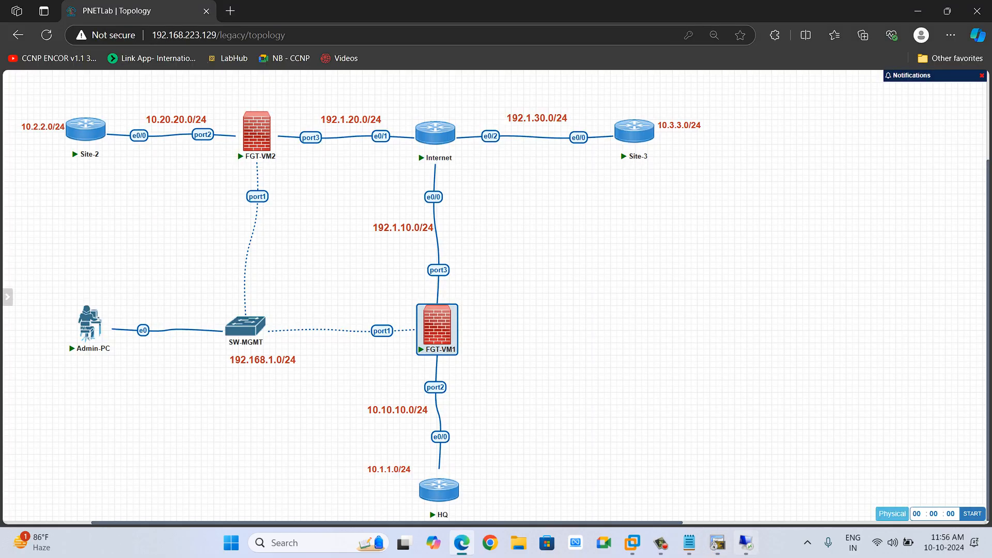
{"action": "mouse_move", "coordinate": [745, 543]}
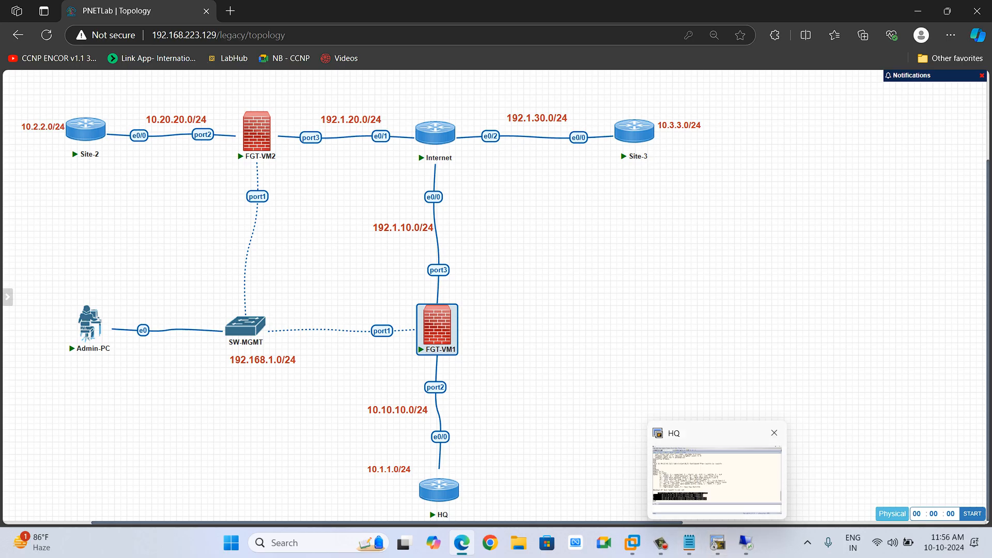
{"action": "left_click", "coordinate": [746, 542]}
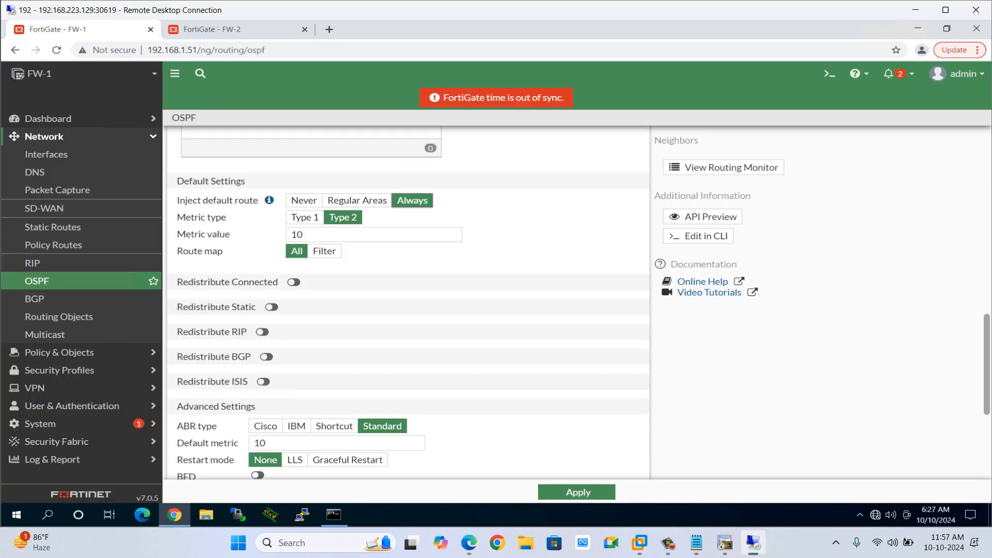
{"action": "scroll", "coordinate": [325, 251], "scroll_direction": "up", "scroll_amount": 1}
{"action": "scroll", "coordinate": [408, 300], "scroll_direction": "down", "scroll_amount": 5}
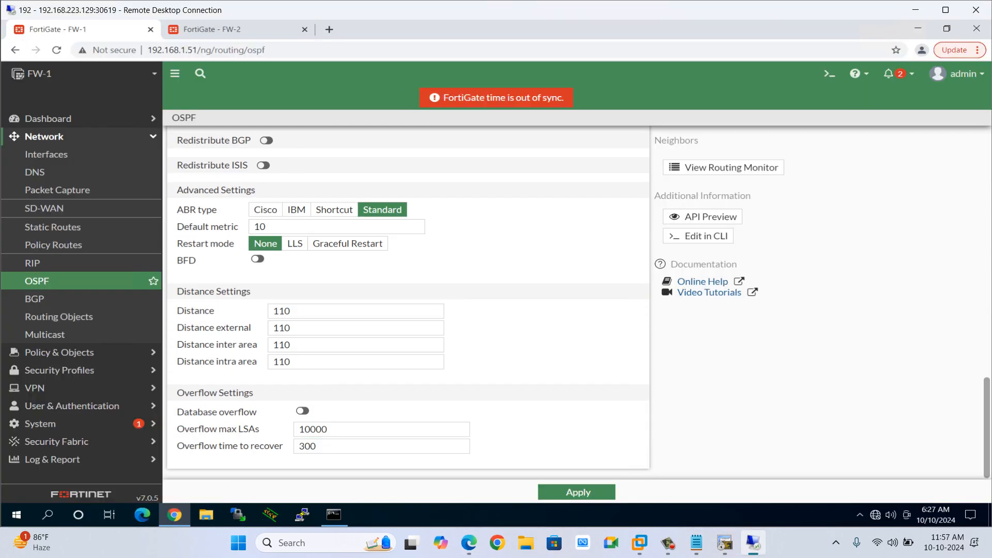
{"action": "left_click", "coordinate": [577, 492]}
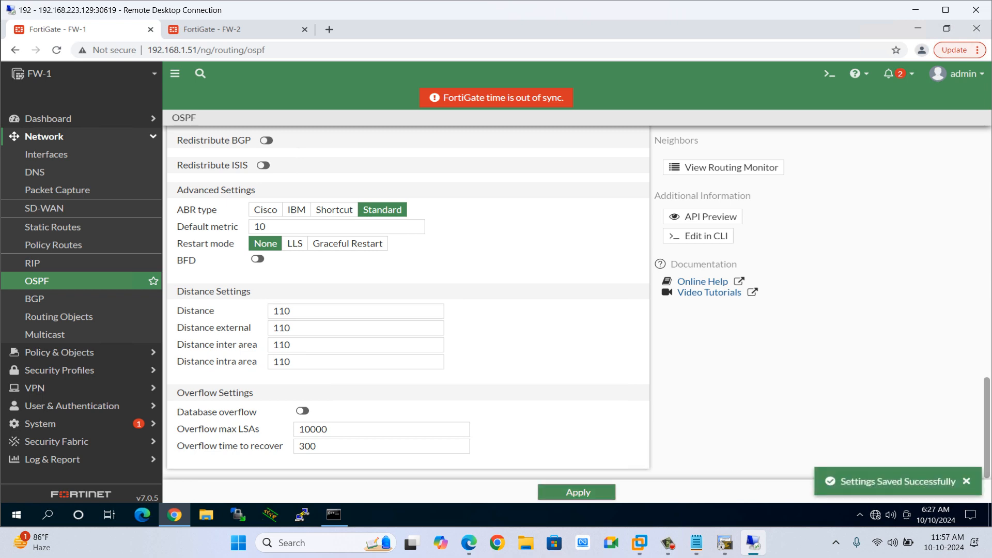
Switch to the HQ router console and display its IP routing table again with show ip route.
{"action": "key", "text": "alt+Tab"}
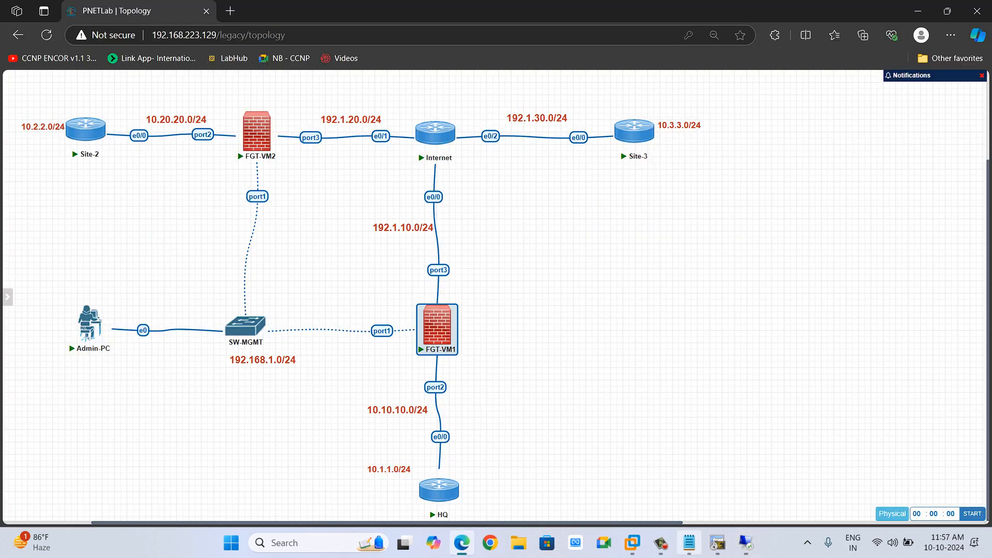
{"action": "left_click", "coordinate": [718, 543]}
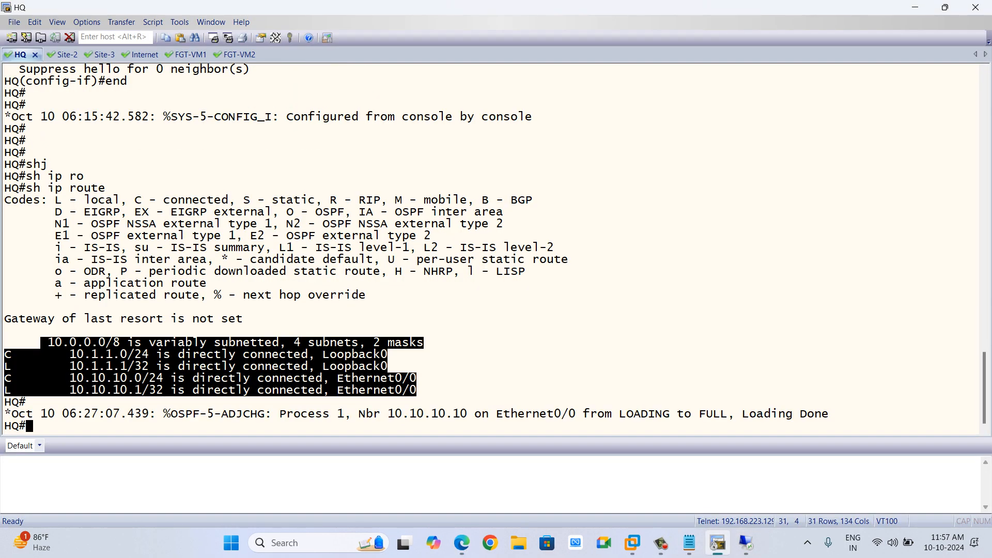
{"action": "left_click", "coordinate": [517, 361]}
{"action": "left_click_drag", "start_coordinate": [612, 413], "coordinate": [734, 414]}
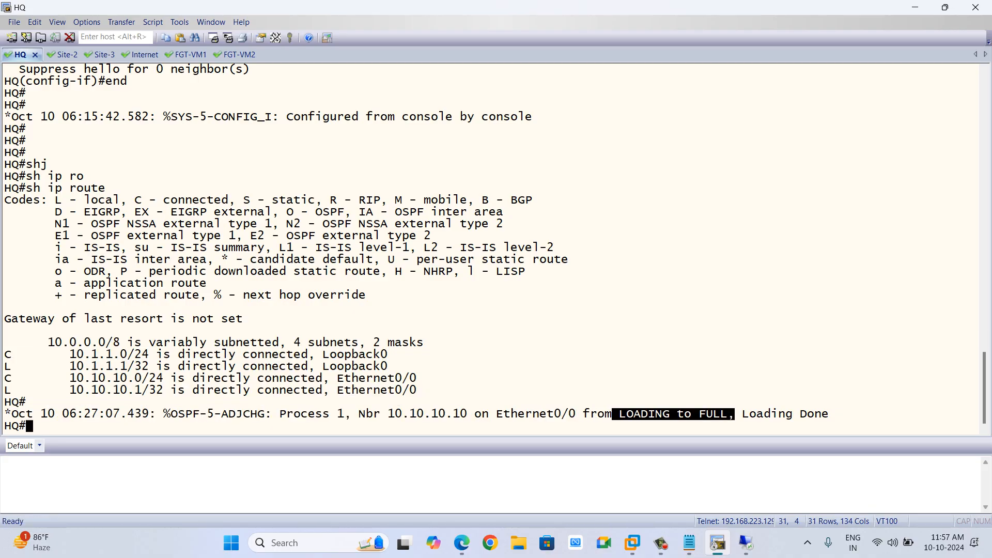
{"action": "type", "text": "sh"}
{"action": "key", "text": "Tab"}
{"action": "type", "text": "ip ro"}
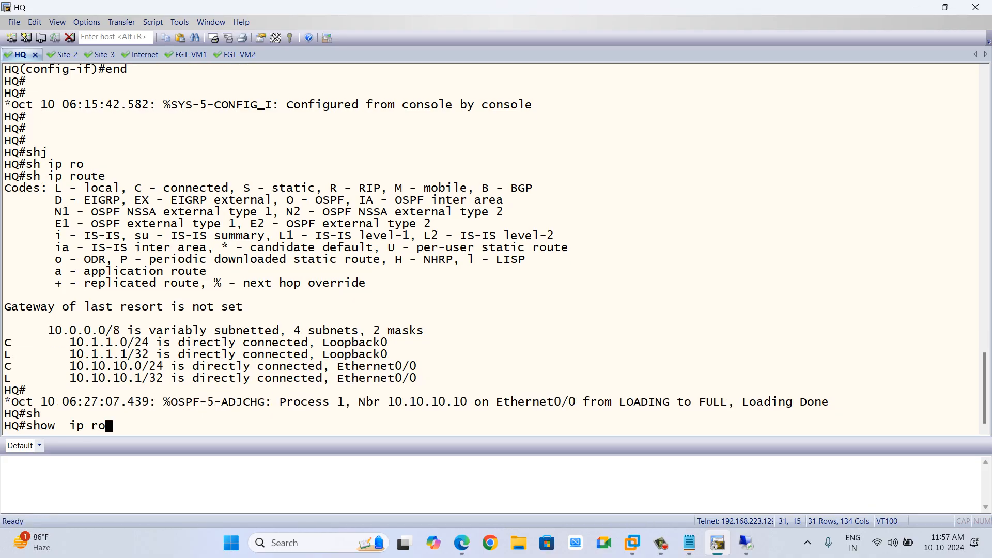
{"action": "key", "text": "Tab"}
{"action": "key", "text": "Return"}
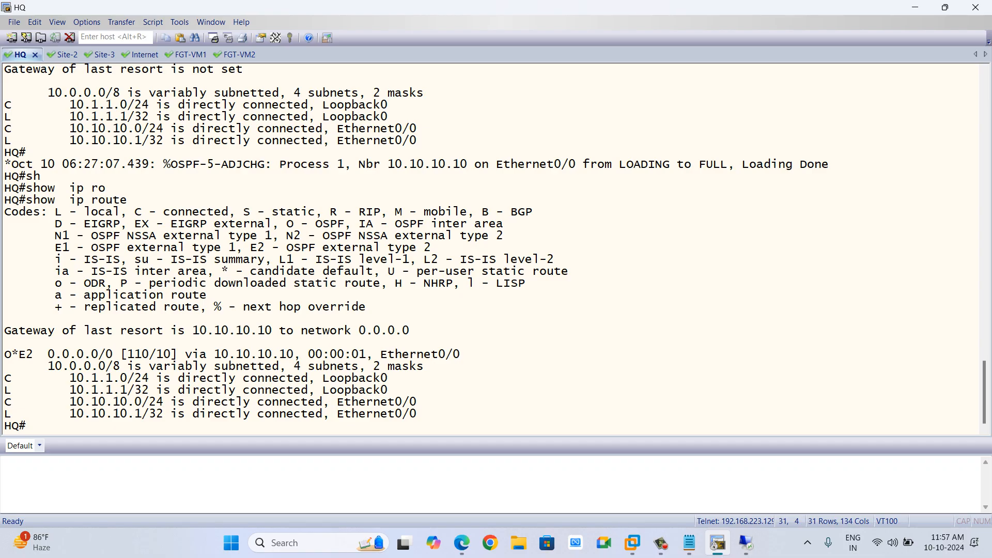
Return to FW-1's OSPF page and review its configured networks and neighbors.
{"action": "mouse_move", "coordinate": [34, 353]}
{"action": "left_mouse_down"}
{"action": "mouse_move", "coordinate": [366, 366]}
{"action": "mouse_move", "coordinate": [438, 355]}
{"action": "mouse_move", "coordinate": [33, 354]}
{"action": "left_mouse_up"}
{"action": "left_click", "coordinate": [33, 355]}
{"action": "key", "text": "alt+Tab"}
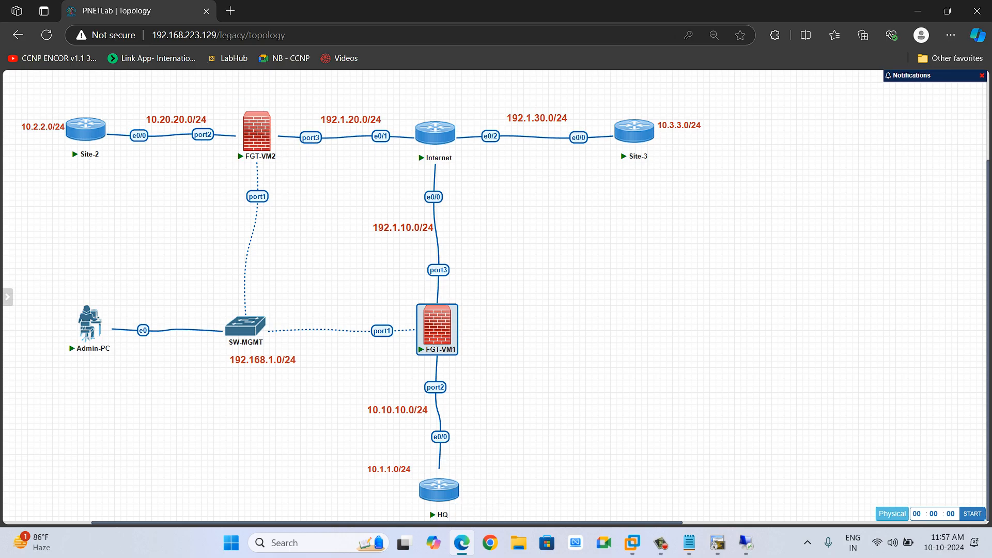
{"action": "left_click", "coordinate": [746, 543]}
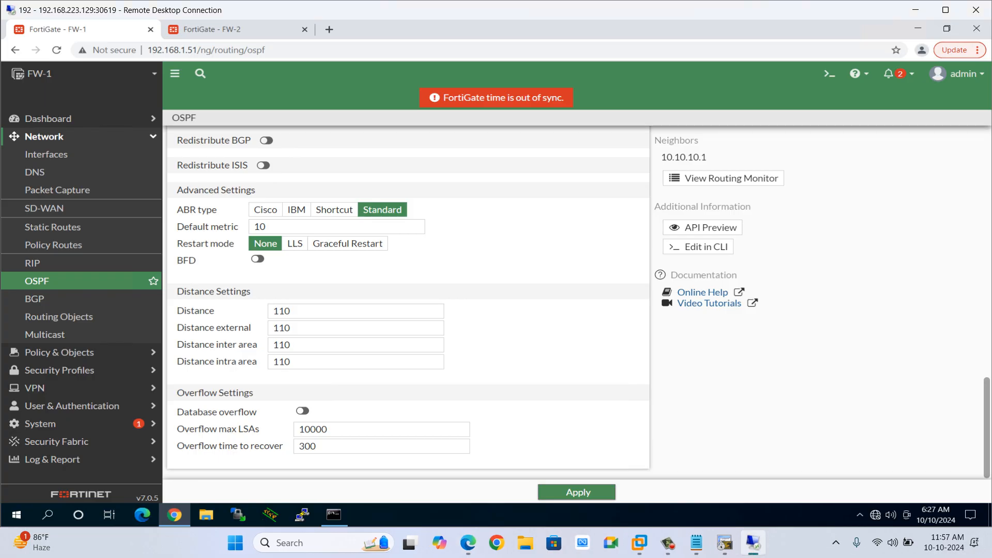
{"action": "scroll", "coordinate": [408, 303], "scroll_direction": "up", "scroll_amount": 15}
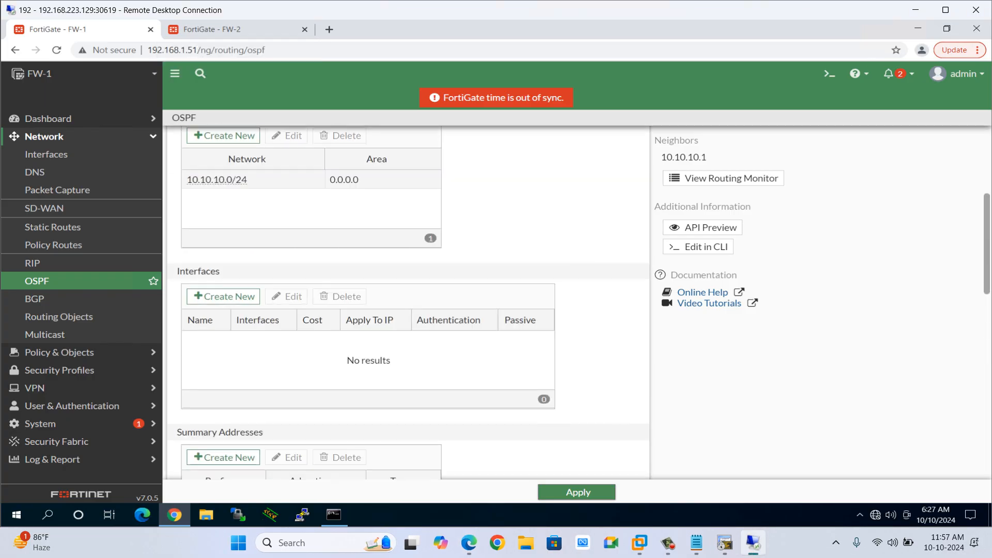
On FW-2, create a new zone named Inside with port2 as its interface member.
{"action": "left_click", "coordinate": [227, 29]}
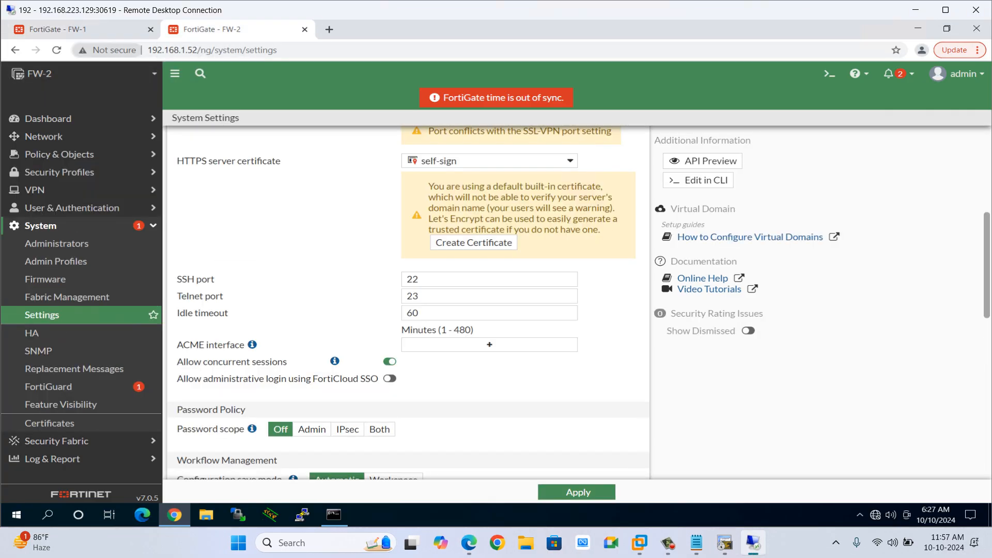
{"action": "left_click", "coordinate": [44, 137]}
{"action": "left_click", "coordinate": [47, 154]}
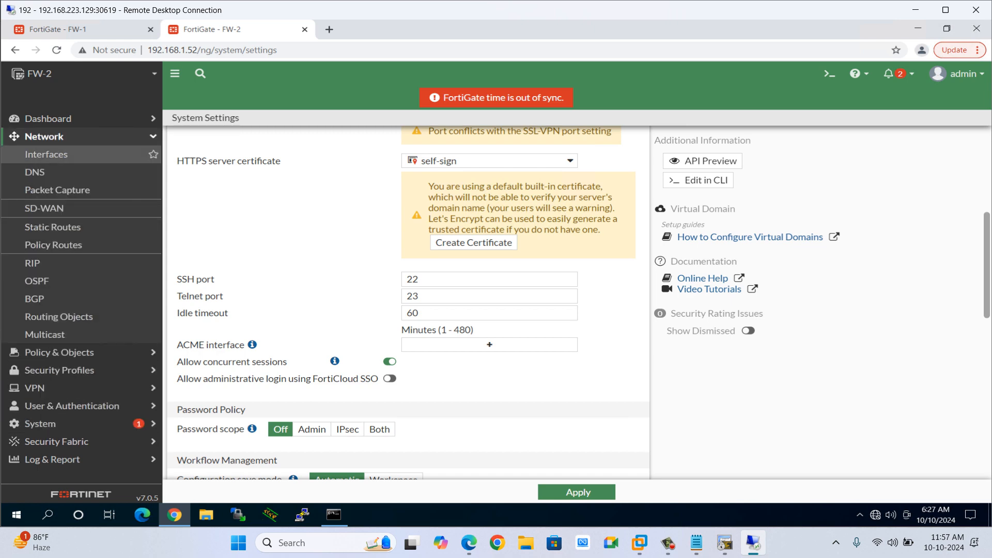
{"action": "left_click", "coordinate": [209, 189]}
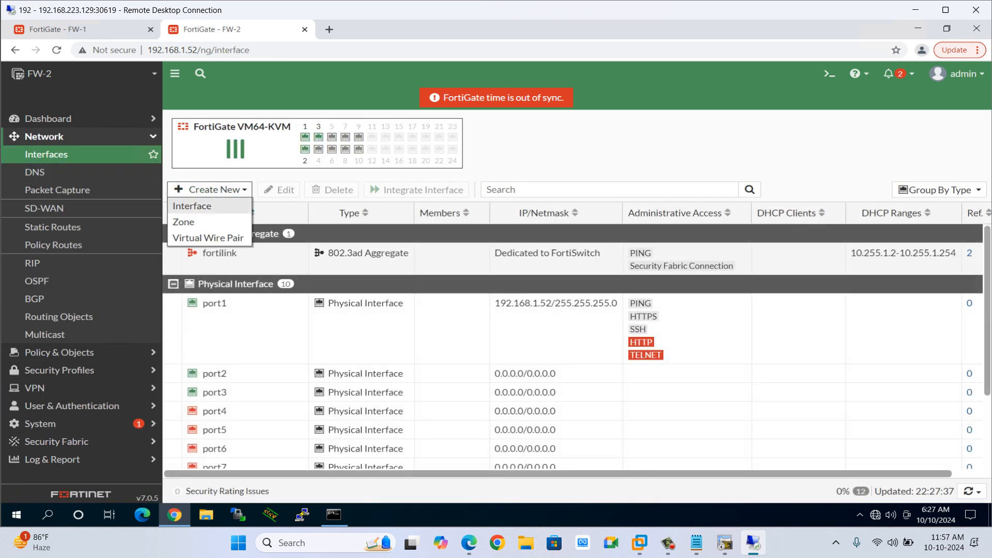
{"action": "left_click", "coordinate": [186, 219]}
{"action": "type", "text": "inside"}
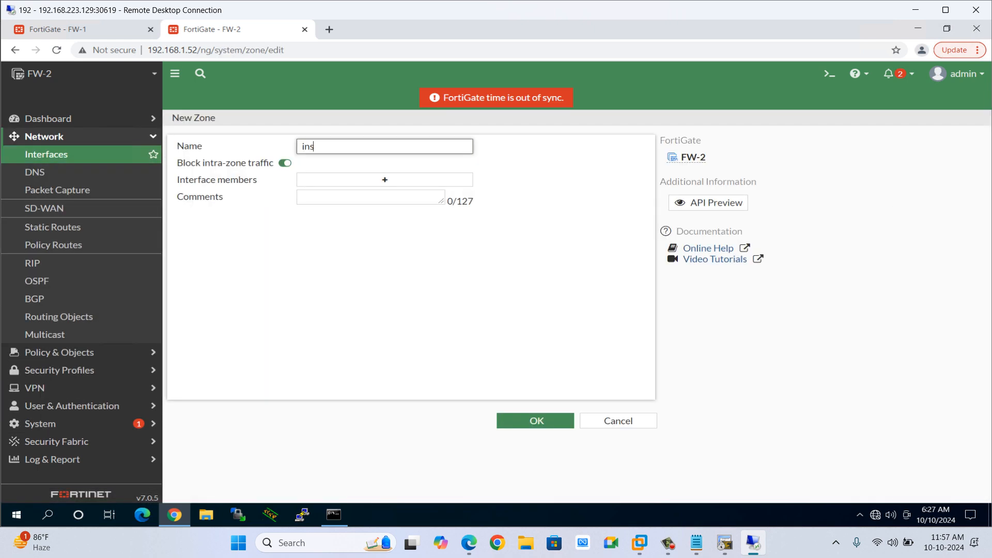
{"action": "key", "text": "BackSpace"}
{"action": "key", "text": "BackSpace"}
{"action": "type", "text": "Inside"}
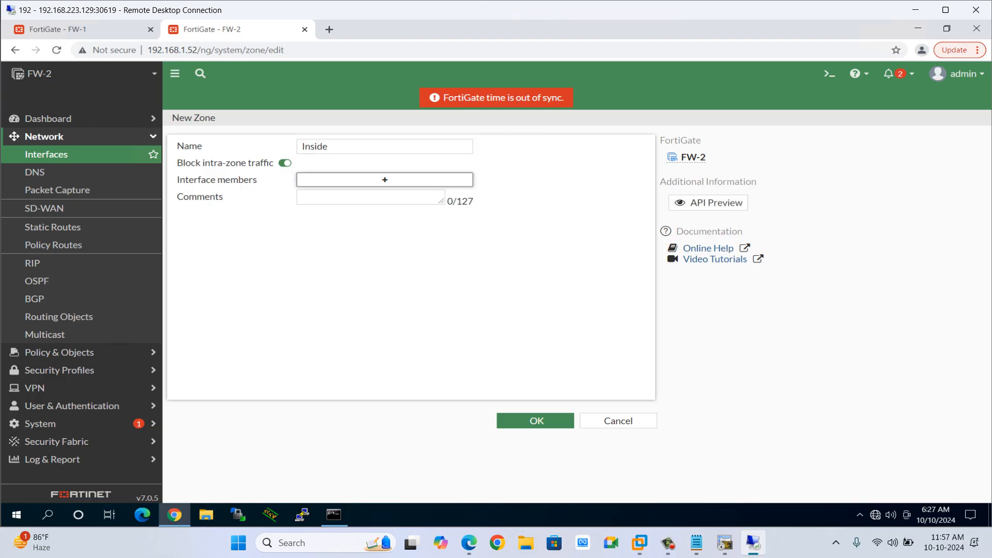
{"action": "left_click", "coordinate": [384, 180]}
{"action": "left_click", "coordinate": [497, 208]}
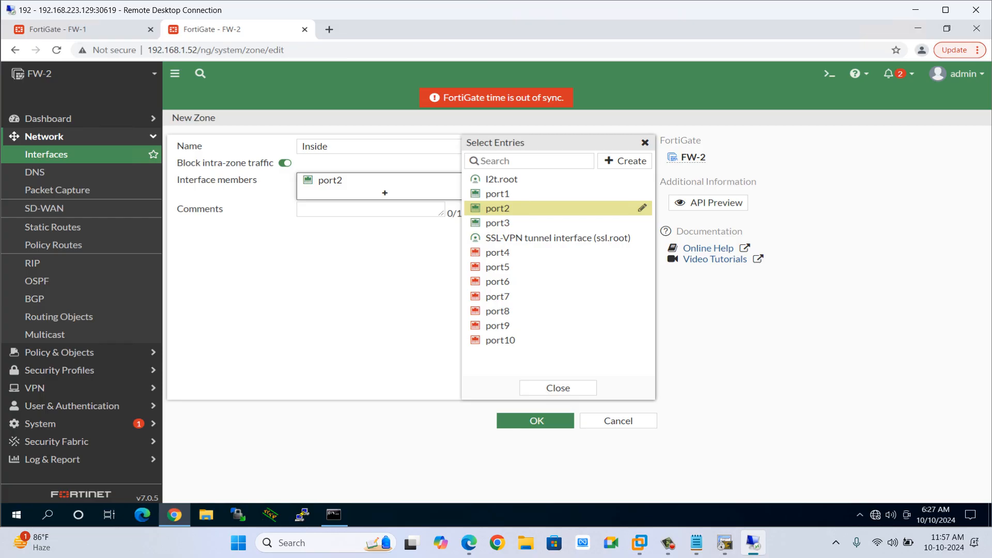
{"action": "left_click", "coordinate": [536, 421]}
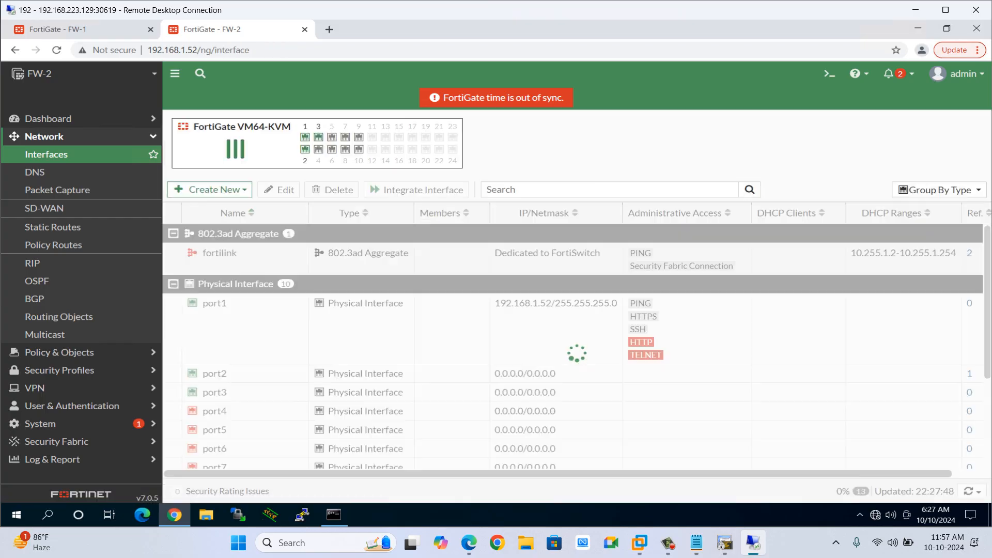
Create a second zone named Outside with port3 as its only interface member.
{"action": "left_click", "coordinate": [209, 190]}
{"action": "left_click", "coordinate": [183, 221]}
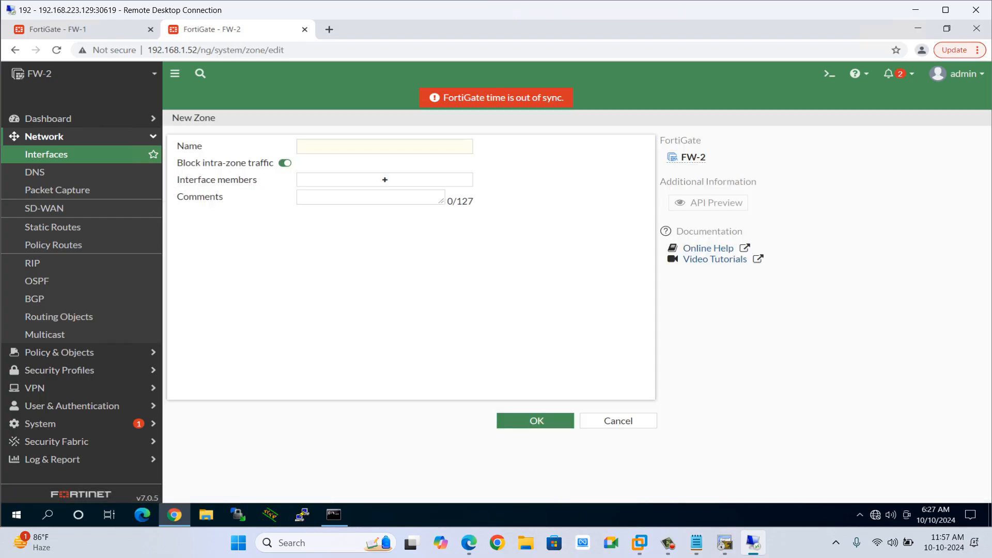
{"action": "type", "text": "Outside"}
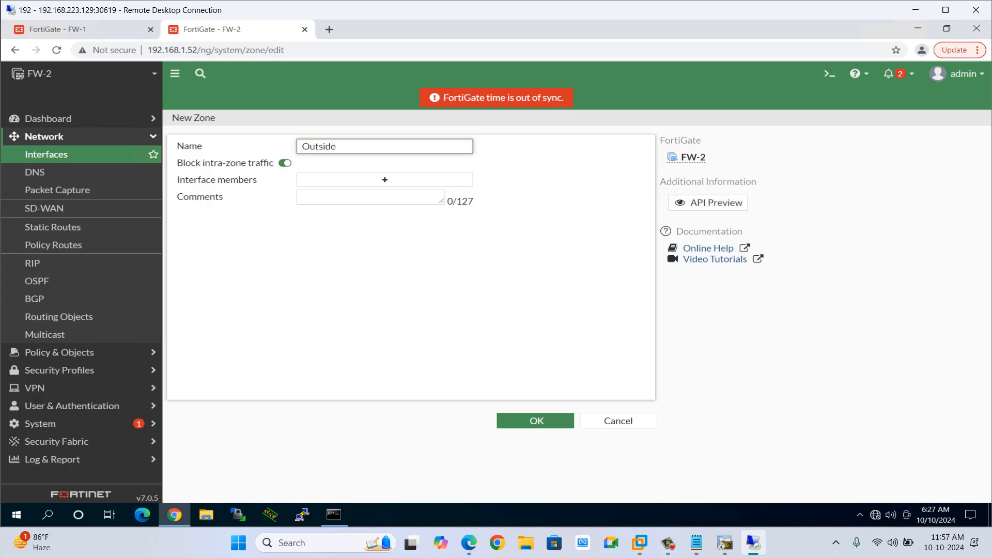
{"action": "left_click", "coordinate": [384, 180]}
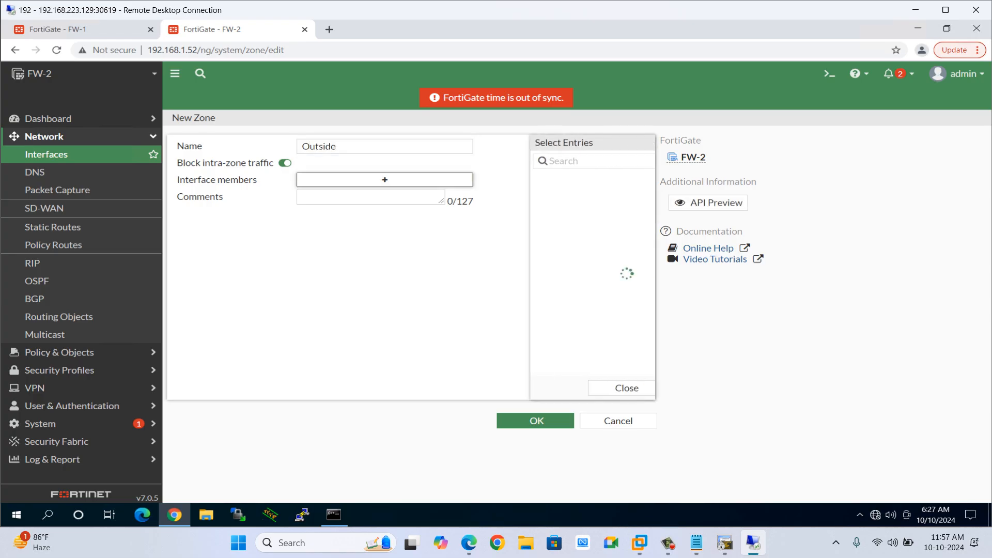
{"action": "left_click", "coordinate": [557, 223]}
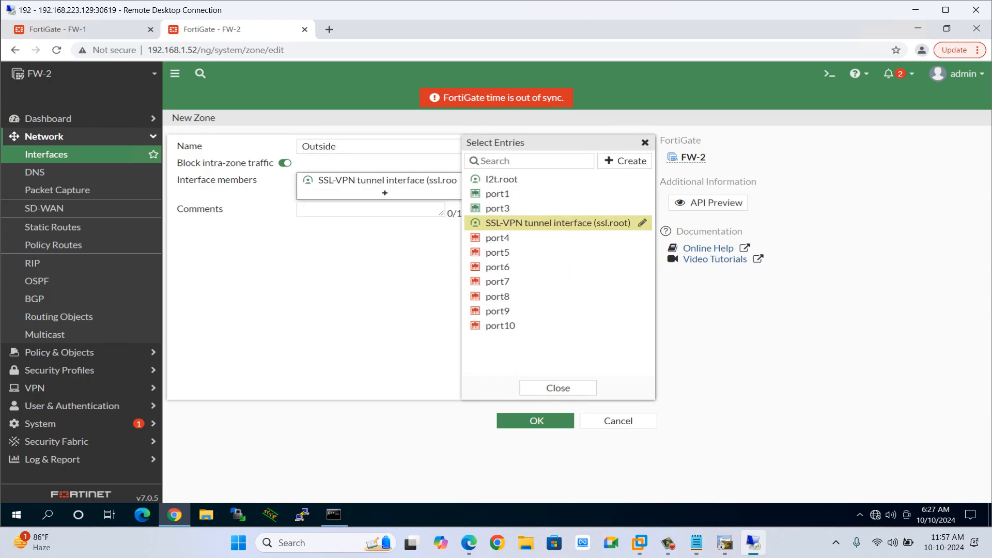
{"action": "left_click", "coordinate": [497, 208]}
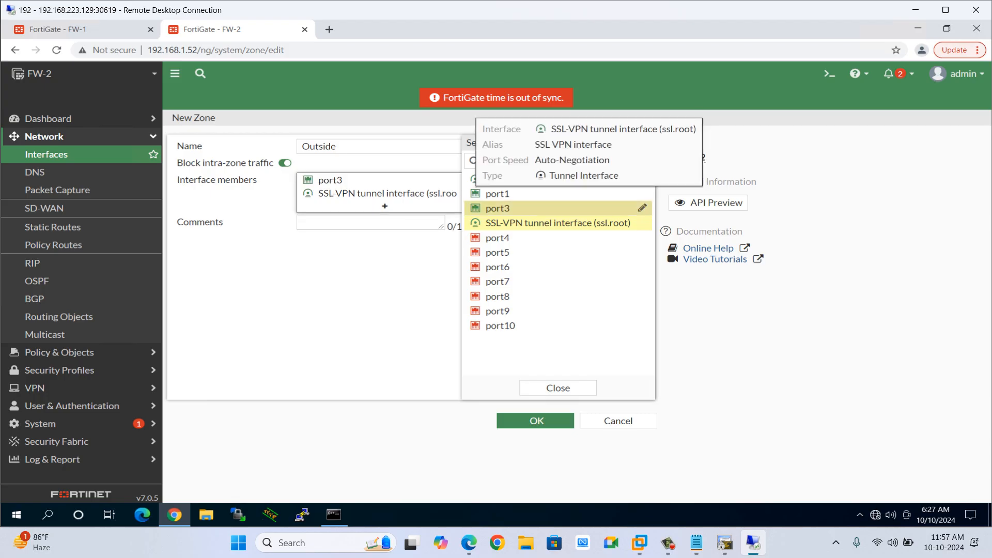
{"action": "left_click", "coordinate": [387, 268]}
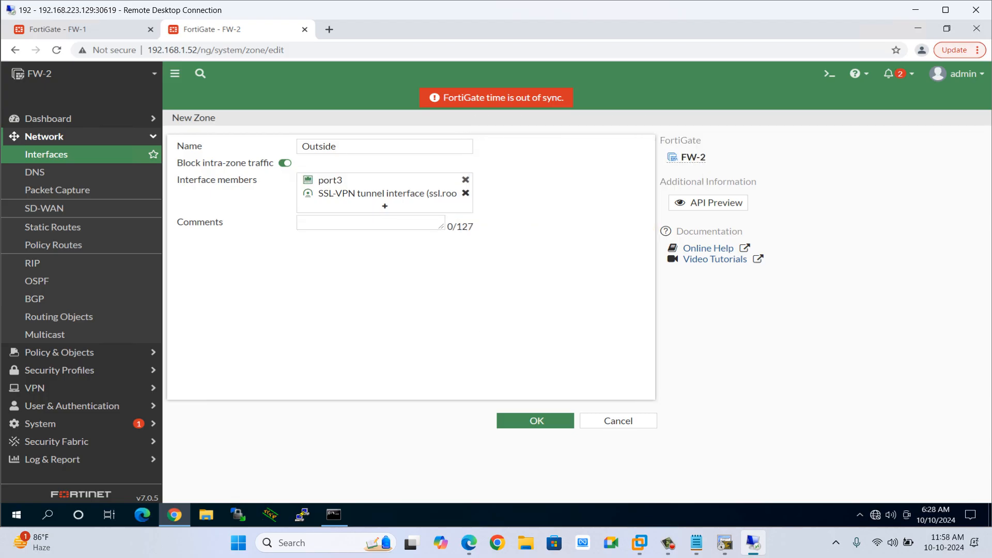
{"action": "left_click", "coordinate": [465, 193]}
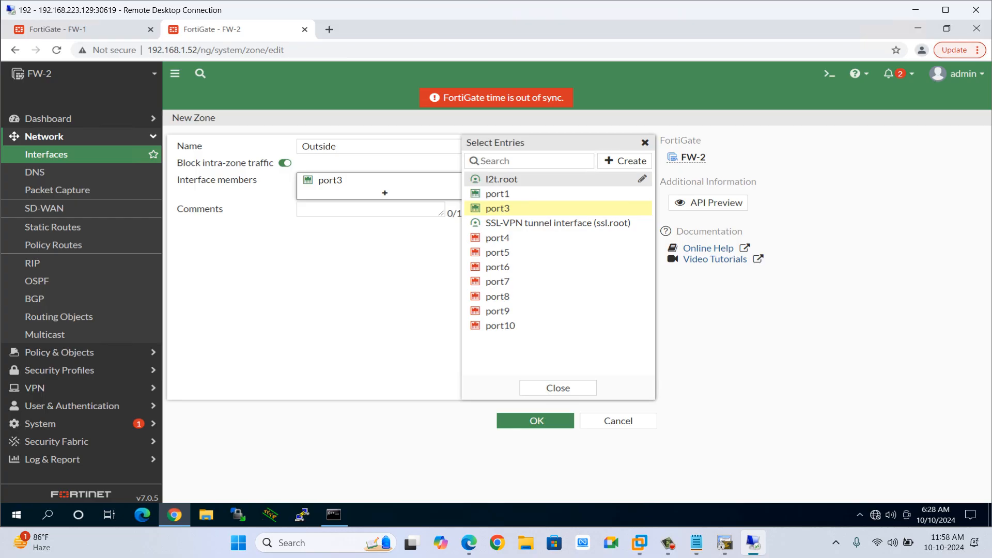
{"action": "left_click", "coordinate": [557, 388]}
{"action": "left_click", "coordinate": [536, 420]}
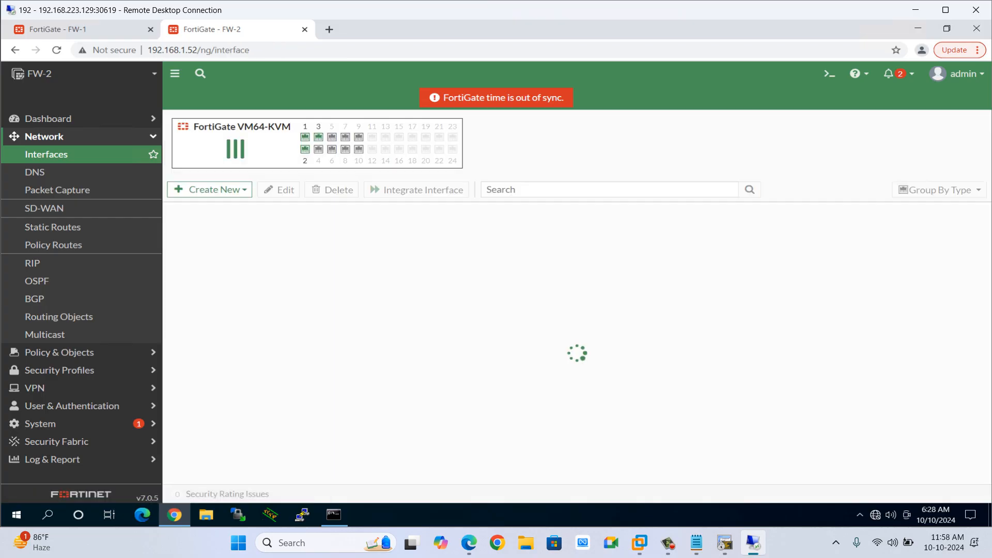
Open FW-2's port2 interface and set its alias to Inside and its role to LAN.
{"action": "scroll", "coordinate": [248, 364], "scroll_direction": "down", "scroll_amount": 1}
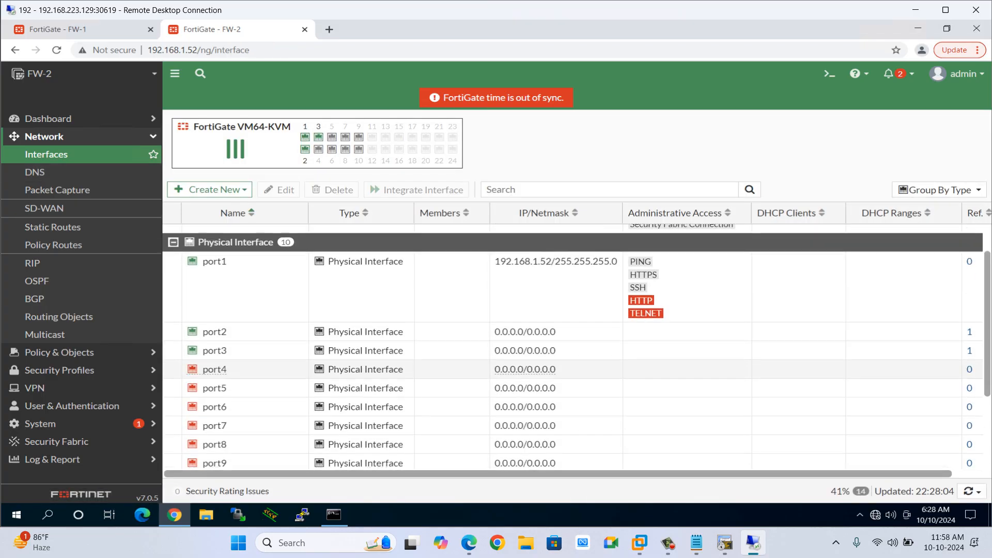
{"action": "double_click", "coordinate": [248, 332]}
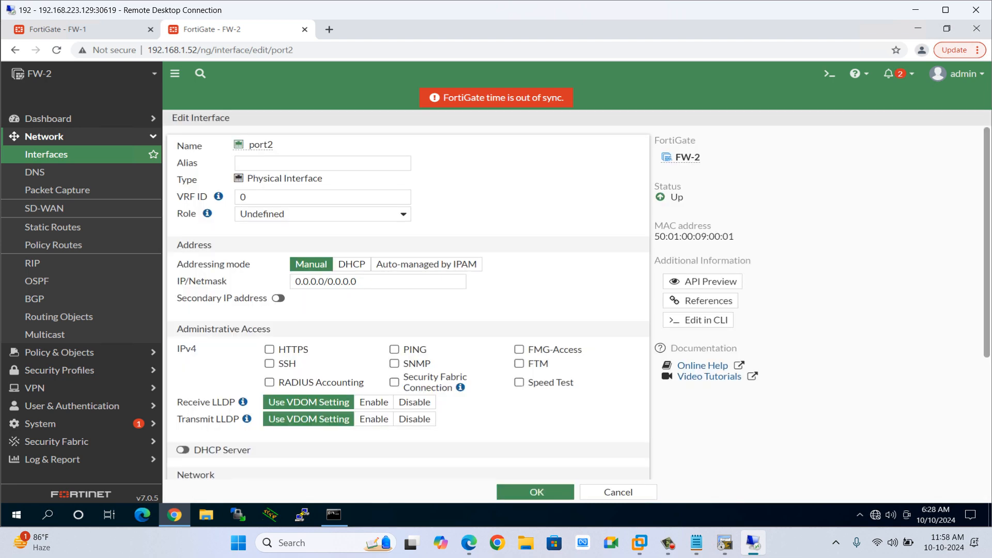
{"action": "left_click", "coordinate": [322, 163]}
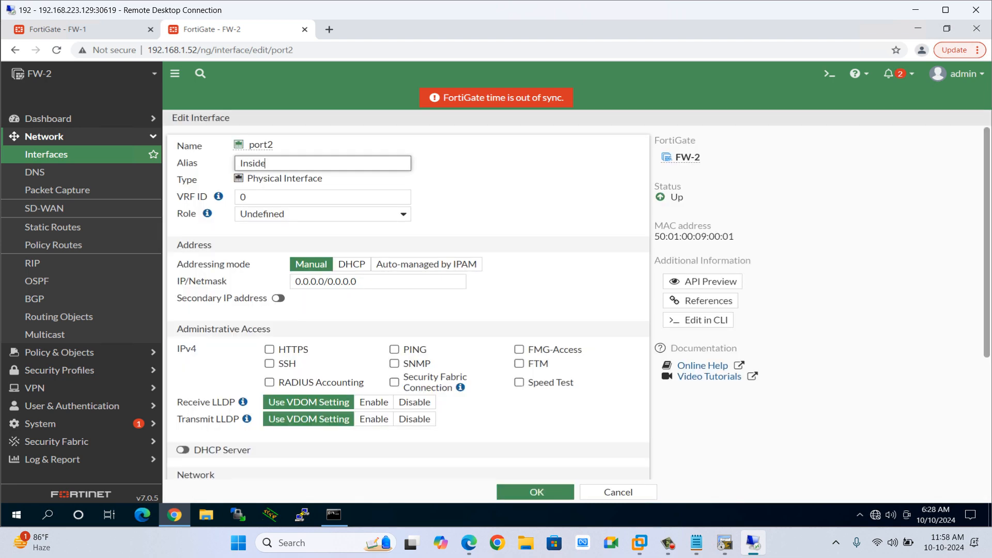
{"action": "left_click", "coordinate": [322, 214]}
{"action": "left_click", "coordinate": [315, 226]}
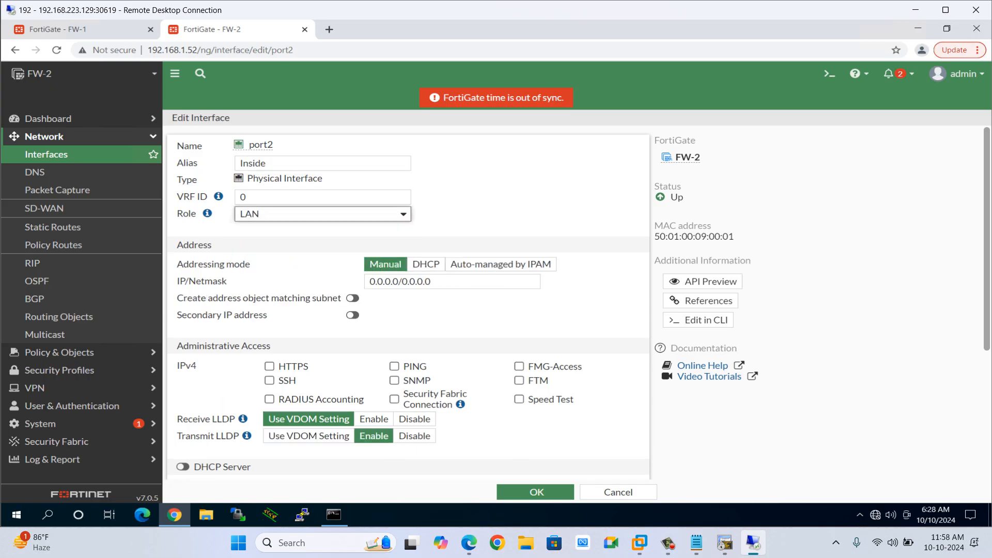
Set port2's IP/Netmask to 10.20.20.10/24 and allow PING and SSH administrative access.
{"action": "left_click", "coordinate": [439, 281]}
{"action": "key", "text": "ctrl+a"}
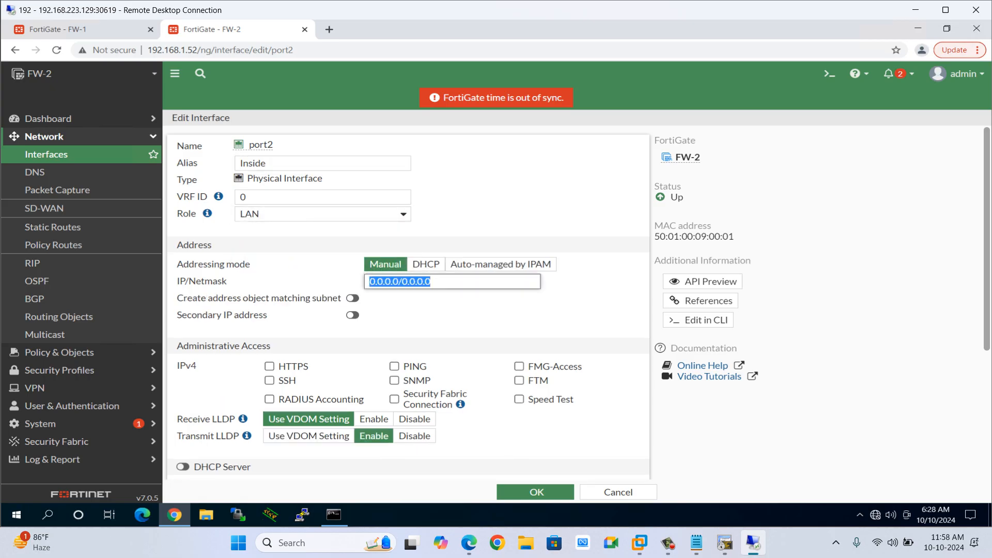
{"action": "type", "text": "10.20.10."}
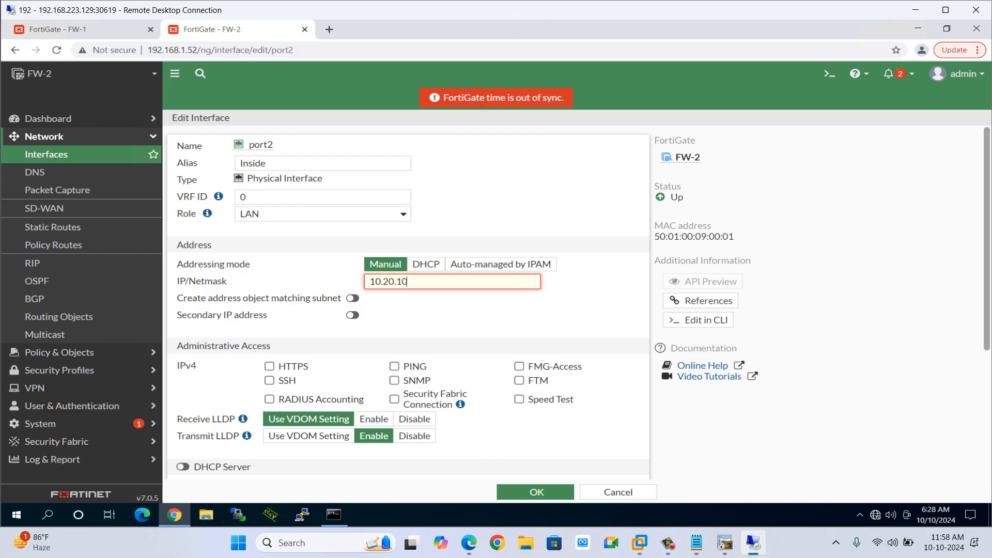
{"action": "key", "text": "super+Tab"}
{"action": "key", "text": "Return"}
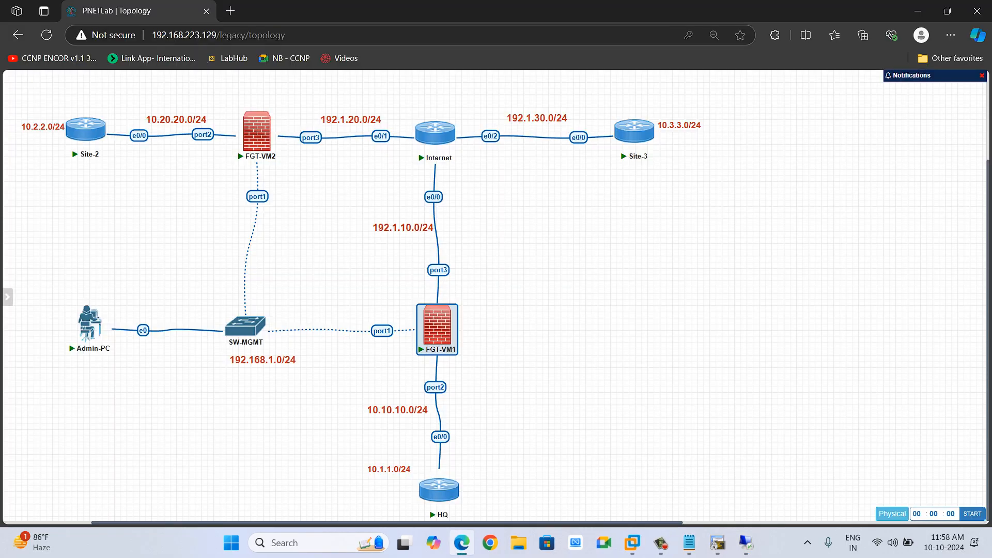
{"action": "key", "text": "alt+Tab"}
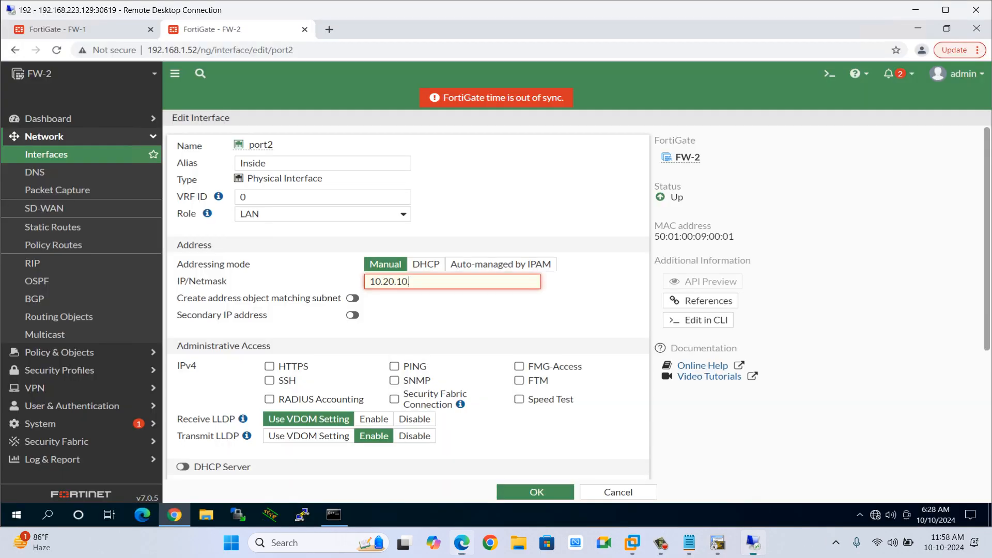
{"action": "key", "text": "BackSpace"}
{"action": "key", "text": "alt+Tab"}
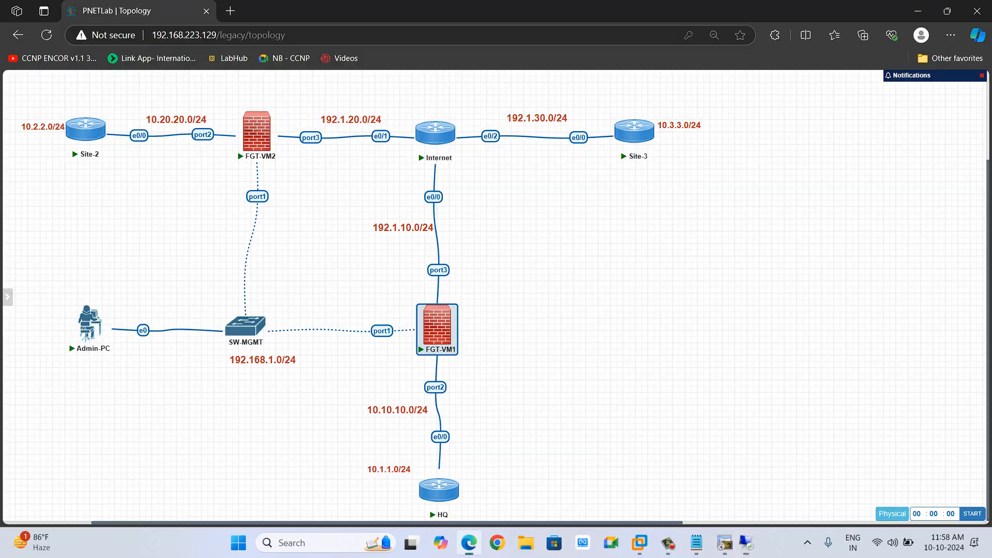
{"action": "key", "text": "super+Tab"}
{"action": "key", "text": "Return"}
{"action": "key", "text": "BackSpace"}
{"action": "type", "text": "20"}
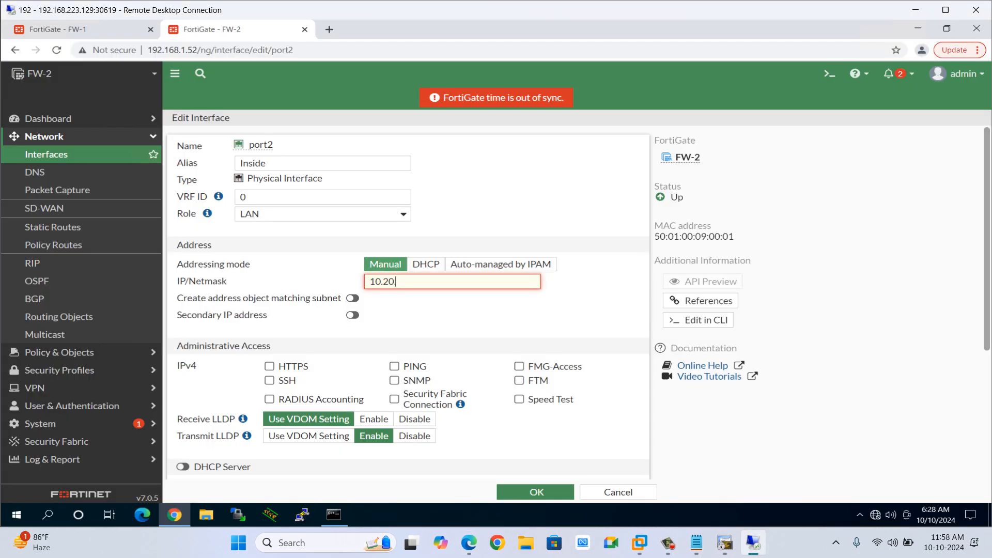
{"action": "type", "text": ".10/24"}
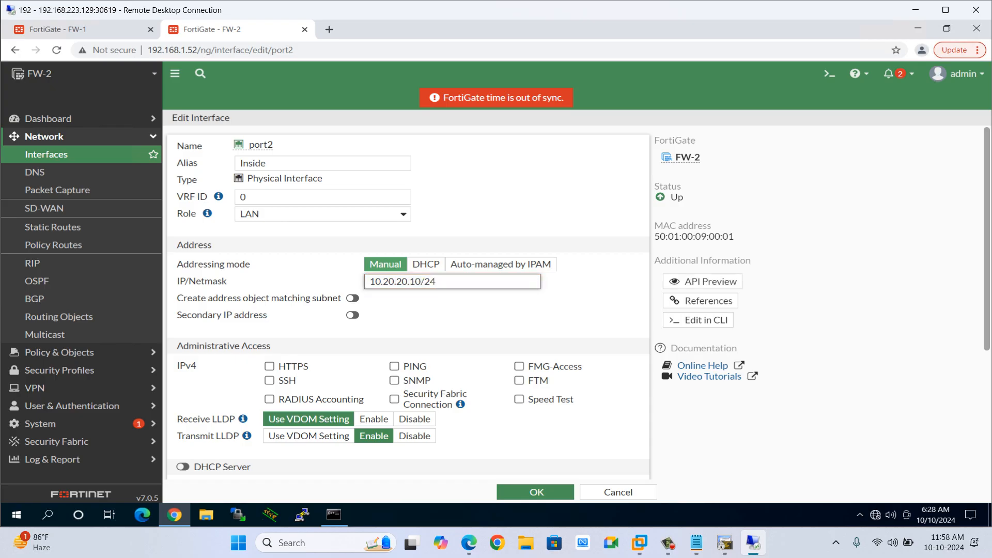
{"action": "left_click", "coordinate": [394, 366]}
{"action": "left_click", "coordinate": [269, 380]}
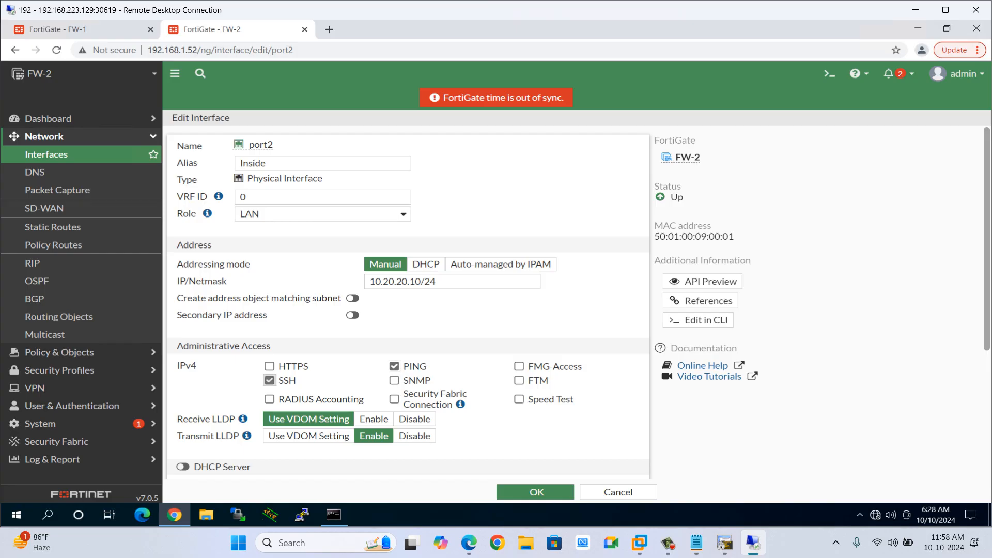
Save port2's interface settings and open port3 for editing.
{"action": "scroll", "coordinate": [408, 300], "scroll_direction": "down", "scroll_amount": 4}
{"action": "left_click", "coordinate": [536, 492]}
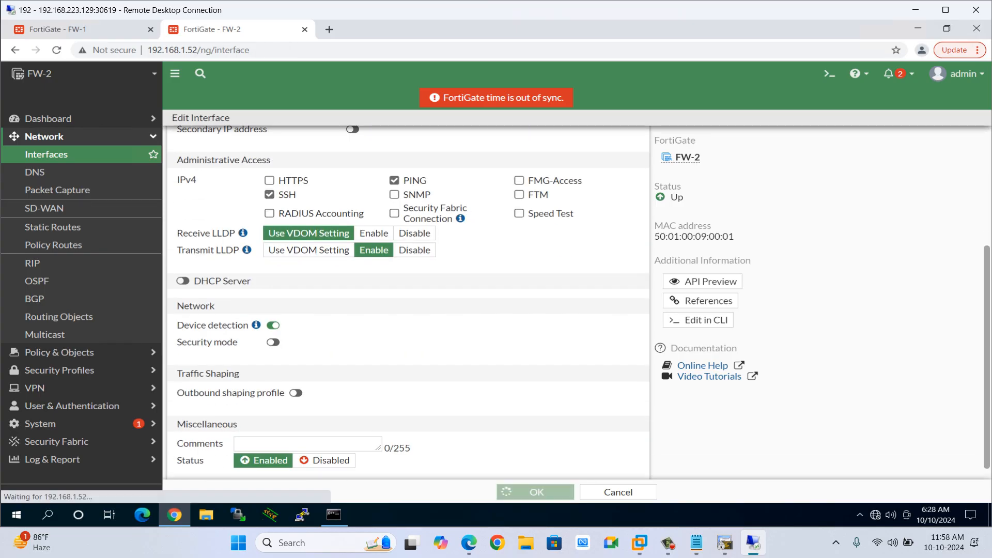
{"action": "left_click", "coordinate": [533, 406]}
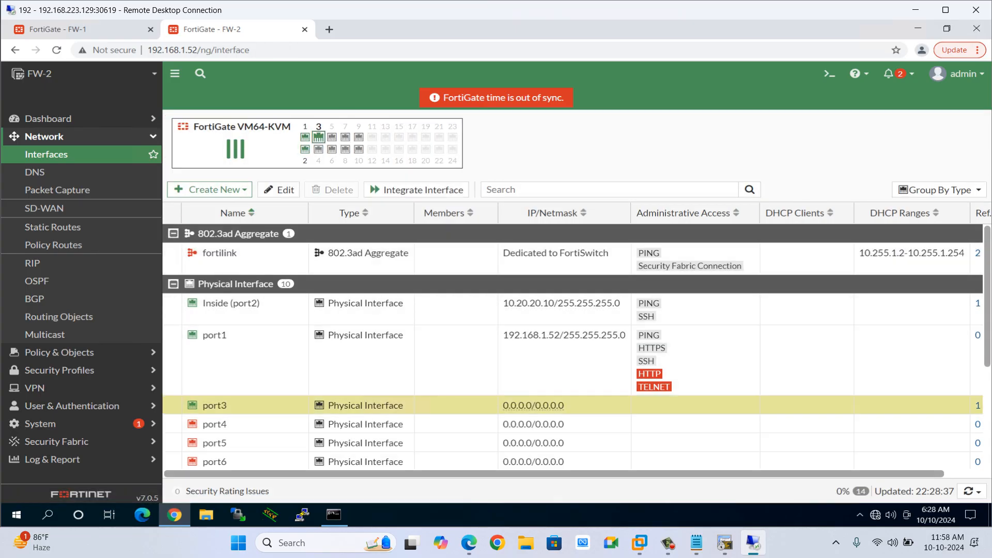
{"action": "left_click", "coordinate": [278, 190]}
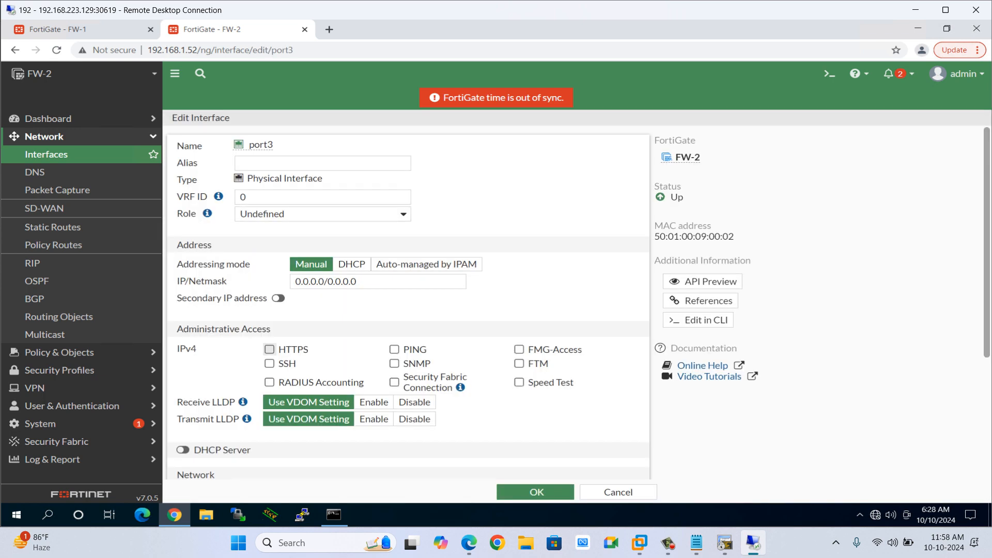
Set port3's alias to Outside and its role to WAN.
{"action": "type", "text": "Out"}
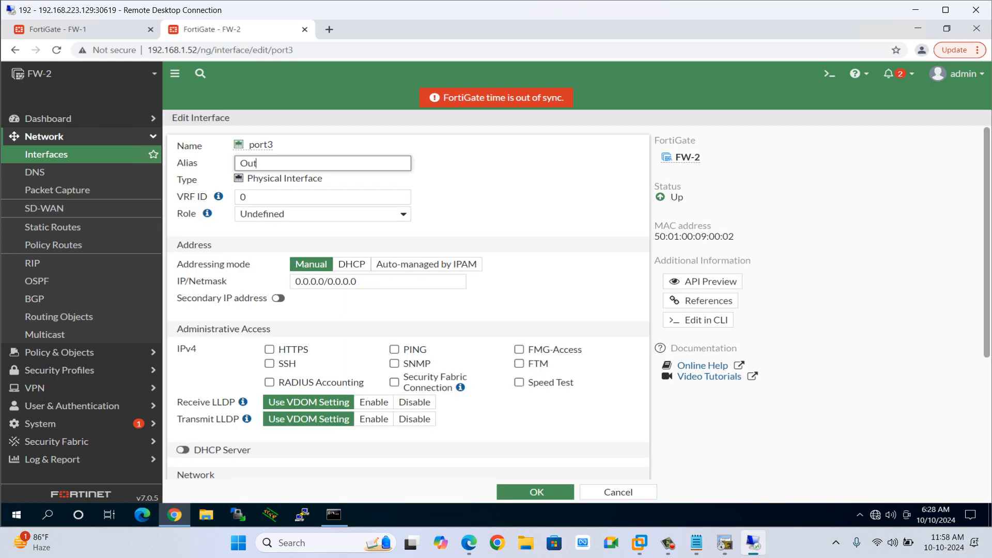
{"action": "type", "text": "side"}
{"action": "left_click", "coordinate": [323, 214]}
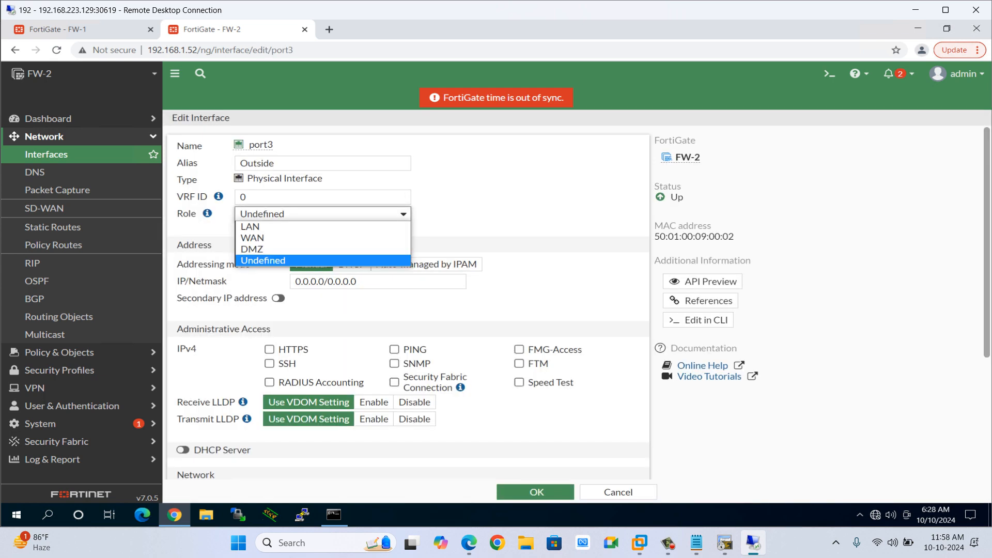
{"action": "left_click", "coordinate": [323, 237]}
{"action": "left_click", "coordinate": [362, 316]}
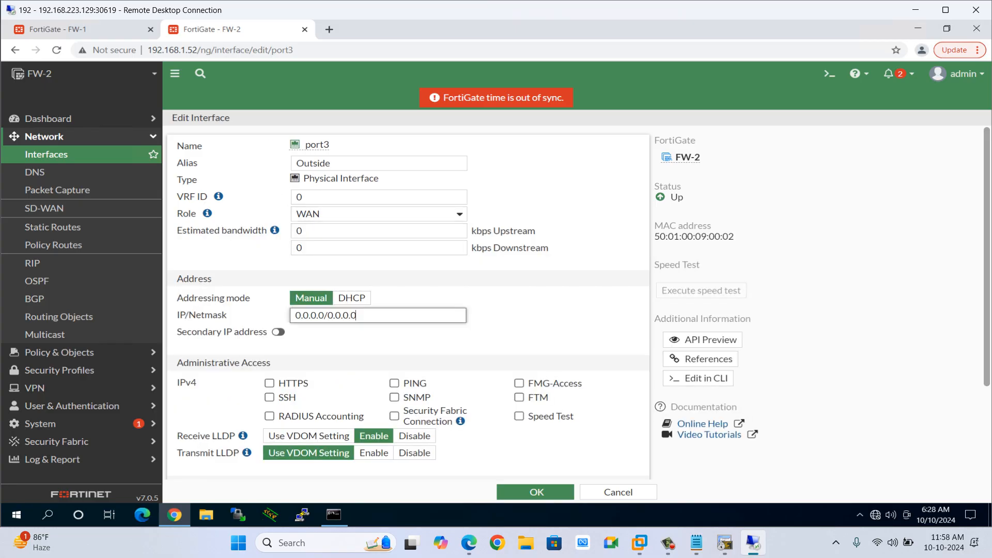
Set port3's IP/Netmask to 192.1.20.10/24, allow PING and SSH access, and save the interface.
{"action": "key", "text": "ctrl+a"}
{"action": "key", "text": "alt+Tab"}
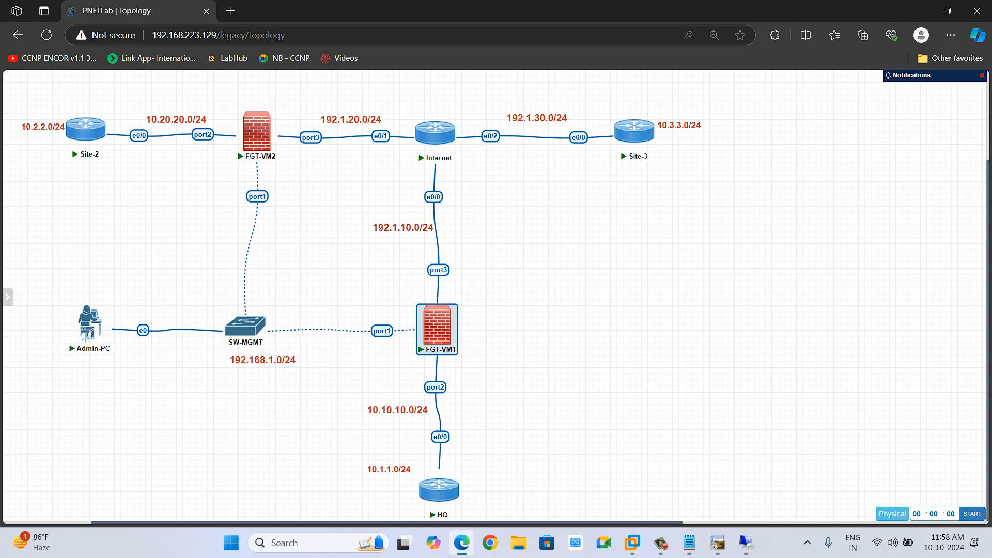
{"action": "key", "text": "alt+Tab"}
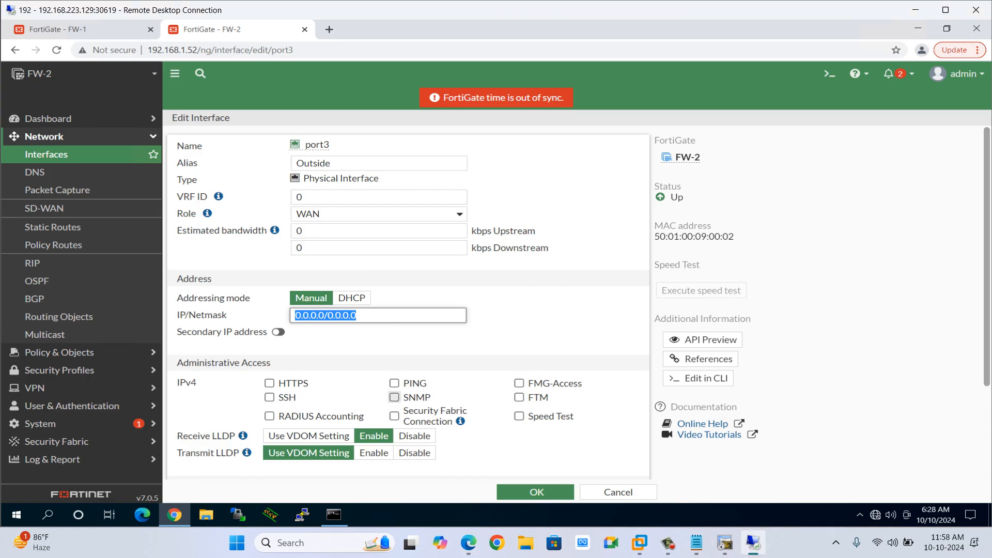
{"action": "type", "text": "192.1.20.10"}
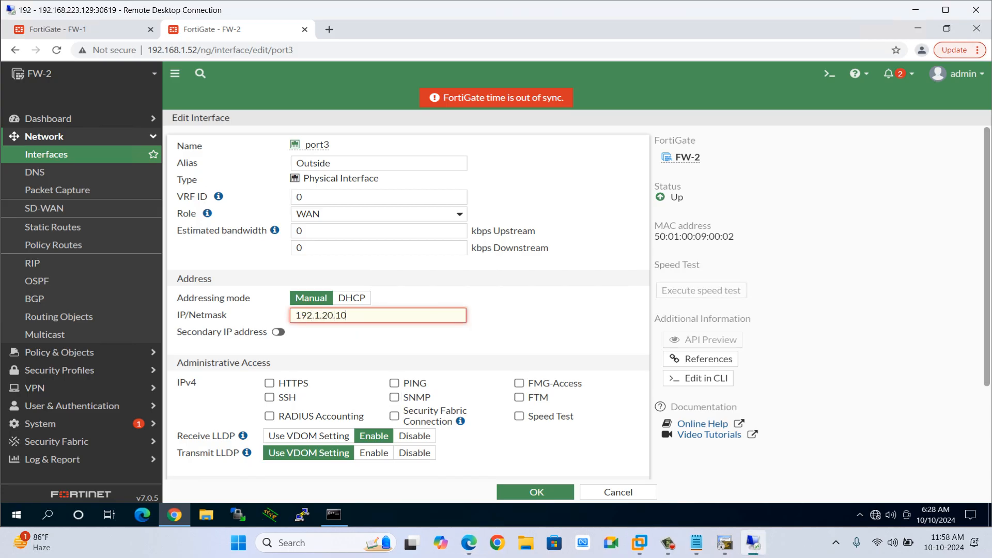
{"action": "type", "text": "/24"}
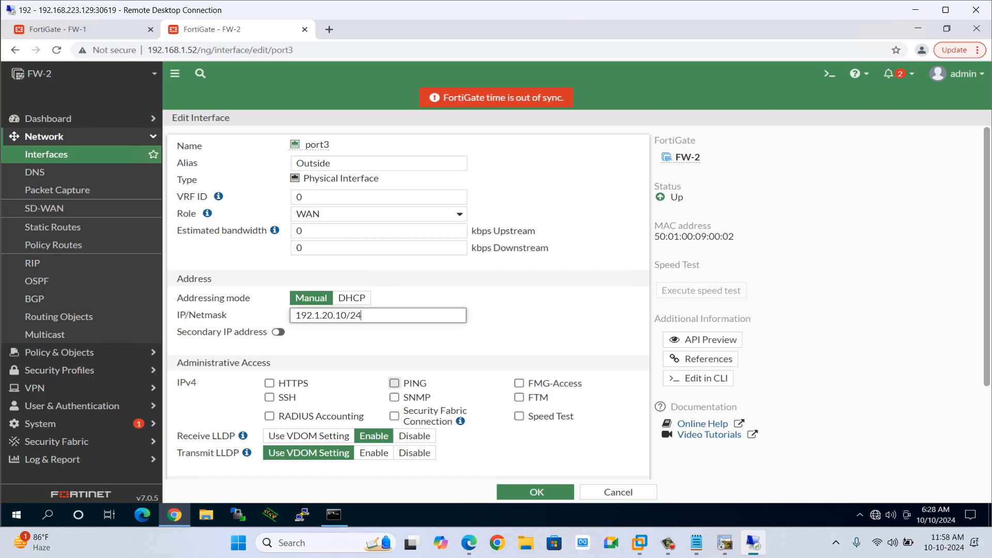
{"action": "left_click", "coordinate": [394, 383]}
{"action": "left_click", "coordinate": [269, 397]}
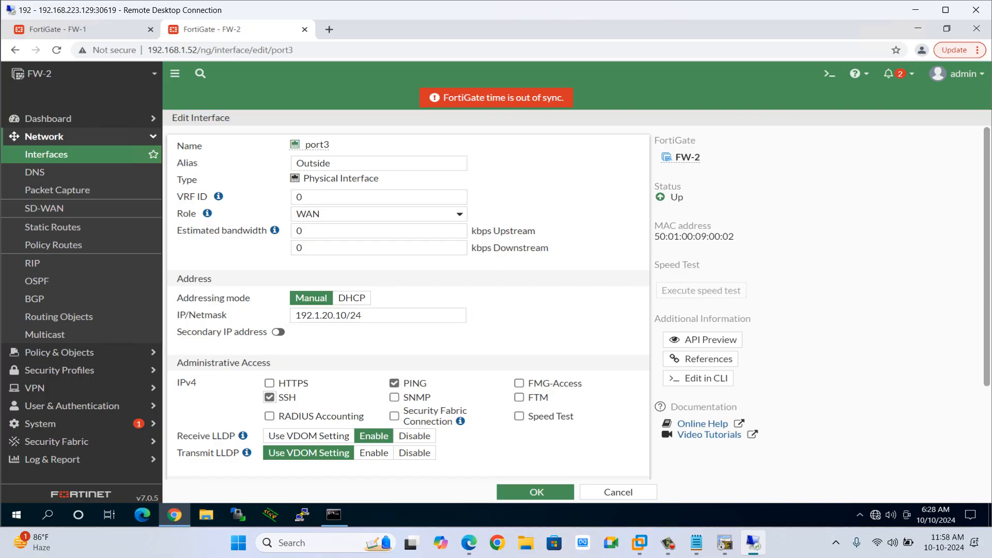
{"action": "left_click", "coordinate": [536, 492]}
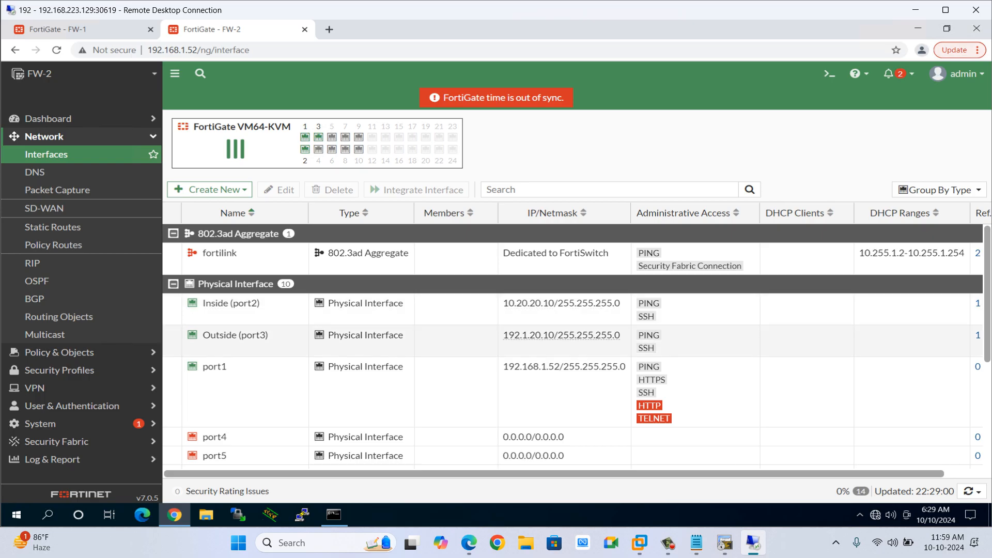
Reopen the Outside (port3) interface to review its settings, then close it without changes.
{"action": "scroll", "coordinate": [547, 336], "scroll_direction": "right", "scroll_amount": 1}
{"action": "scroll", "coordinate": [576, 340], "scroll_direction": "left", "scroll_amount": 1}
{"action": "double_click", "coordinate": [568, 337]}
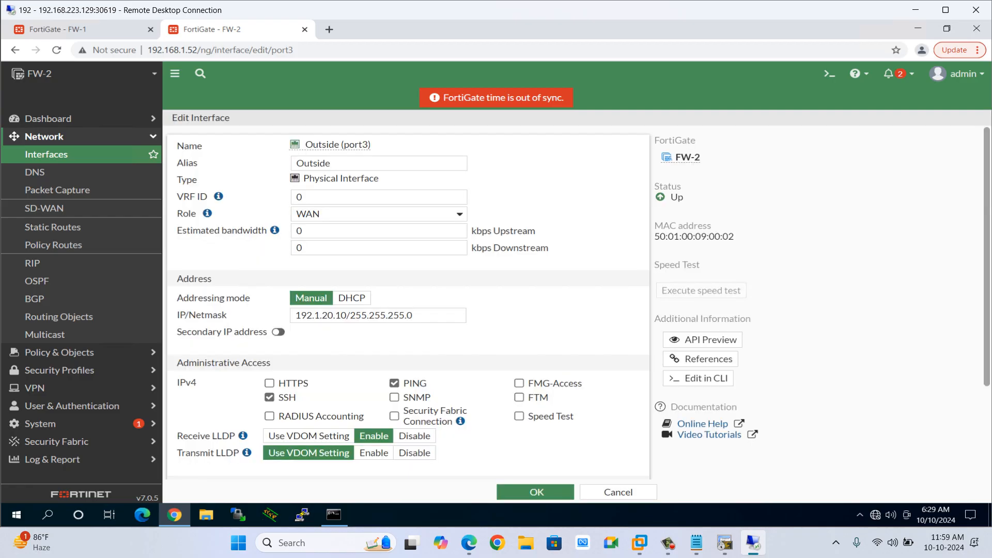
{"action": "left_click", "coordinate": [618, 492]}
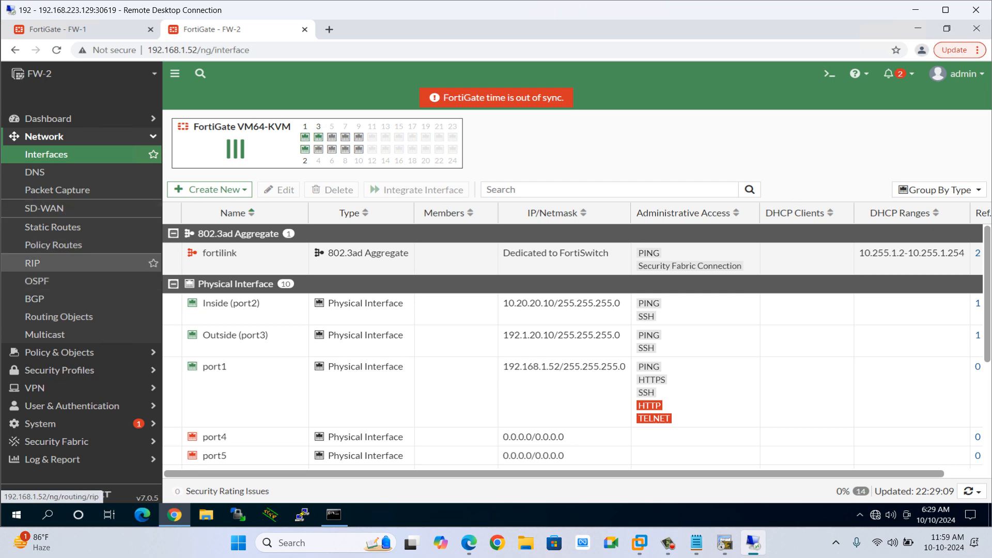
Create a default static route 0.0.0.0/0 via gateway 192.1.20.1 on the Outside (port3) interface.
{"action": "left_click", "coordinate": [51, 227]}
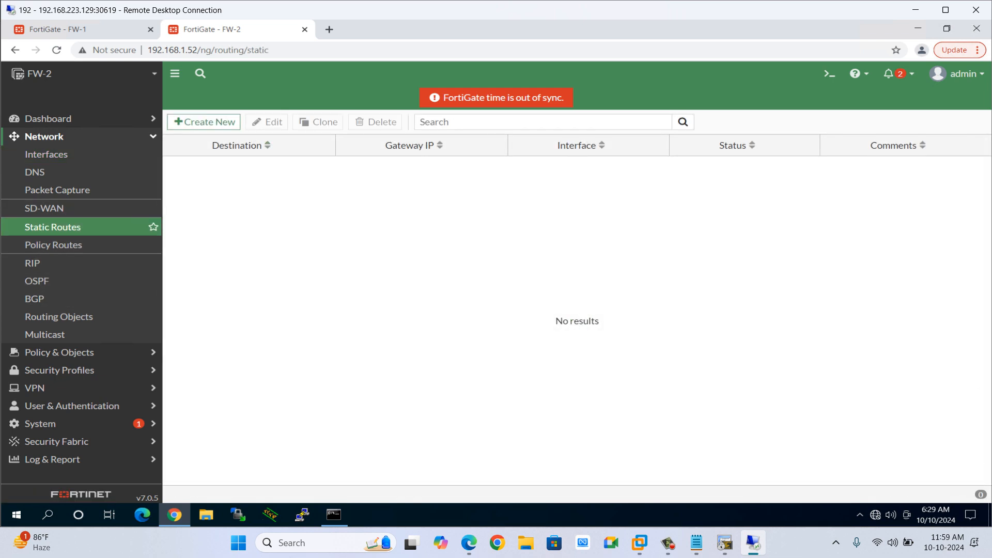
{"action": "left_click", "coordinate": [203, 121]}
{"action": "left_click", "coordinate": [362, 179]}
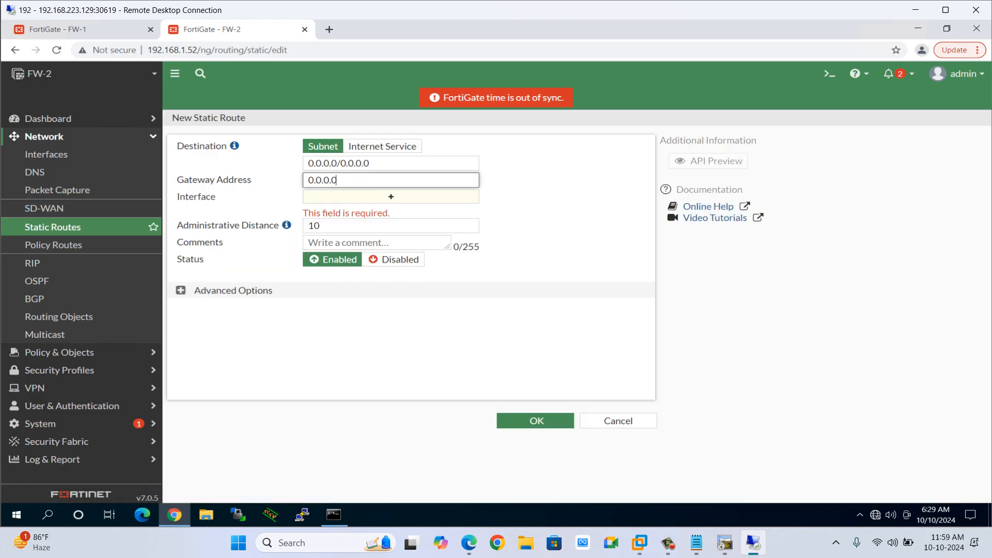
{"action": "key", "text": "ctrl+a"}
{"action": "type", "text": "19"}
{"action": "key", "text": "Tab"}
{"action": "key", "text": "alt+Tab"}
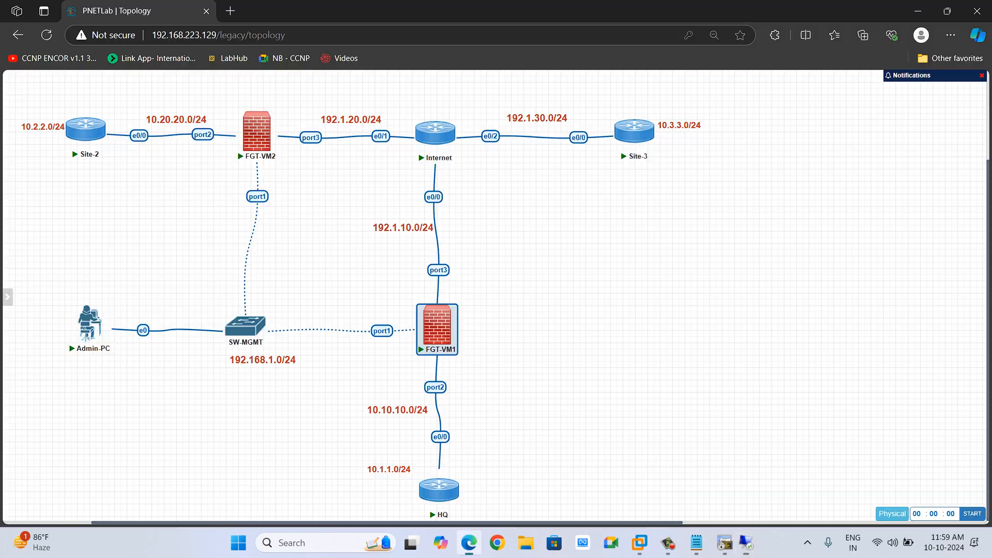
{"action": "key", "text": "alt+Tab"}
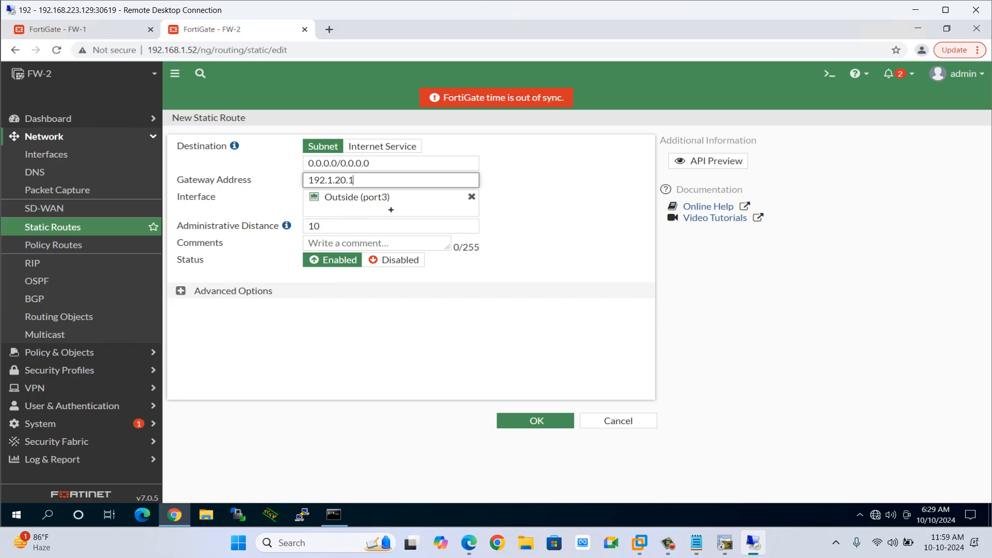
{"action": "key", "text": "Return"}
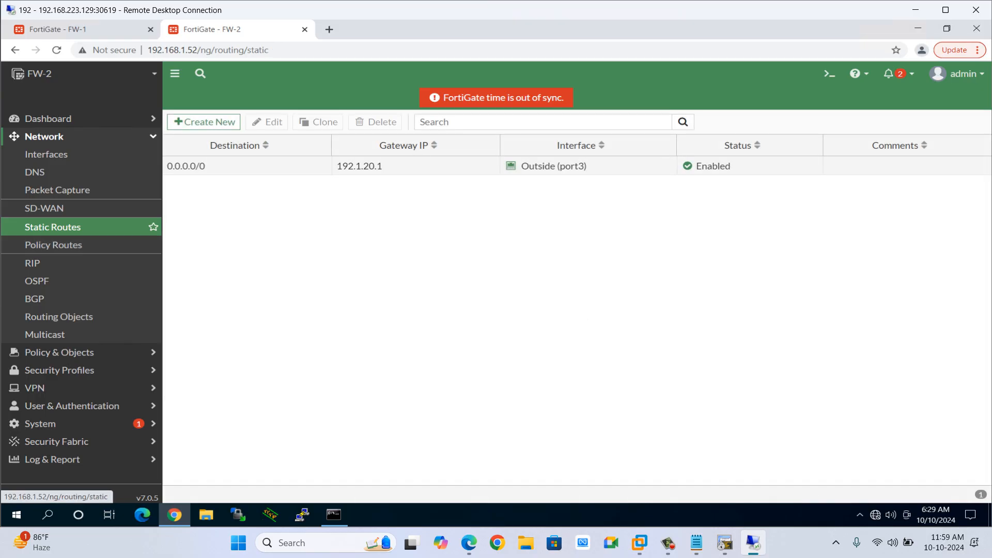
In OSPF settings, set the Router ID to 10.20.20.10 and add a regular area 0.0.0.0.
{"action": "left_click", "coordinate": [37, 281]}
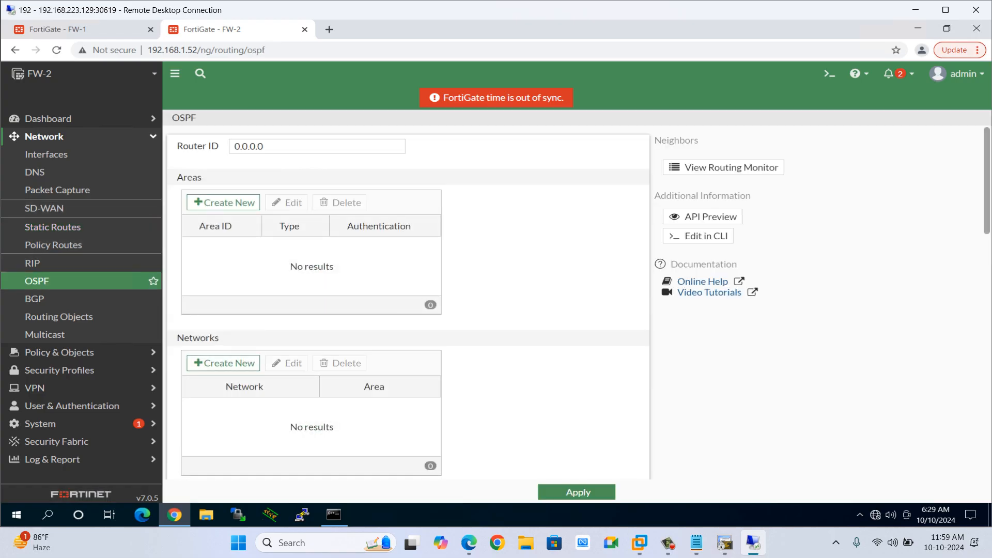
{"action": "left_click_drag", "start_coordinate": [265, 147], "coordinate": [232, 147]}
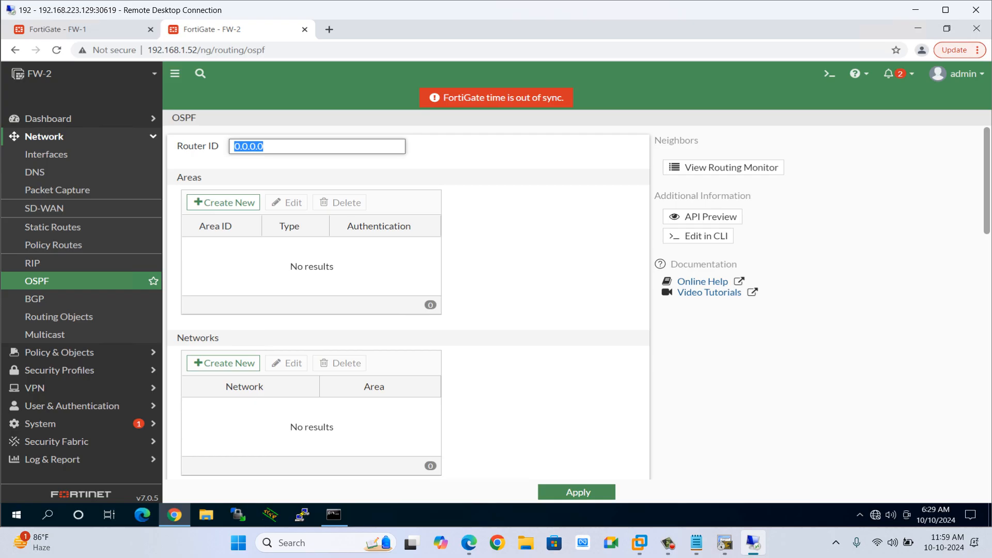
{"action": "type", "text": "10.20"}
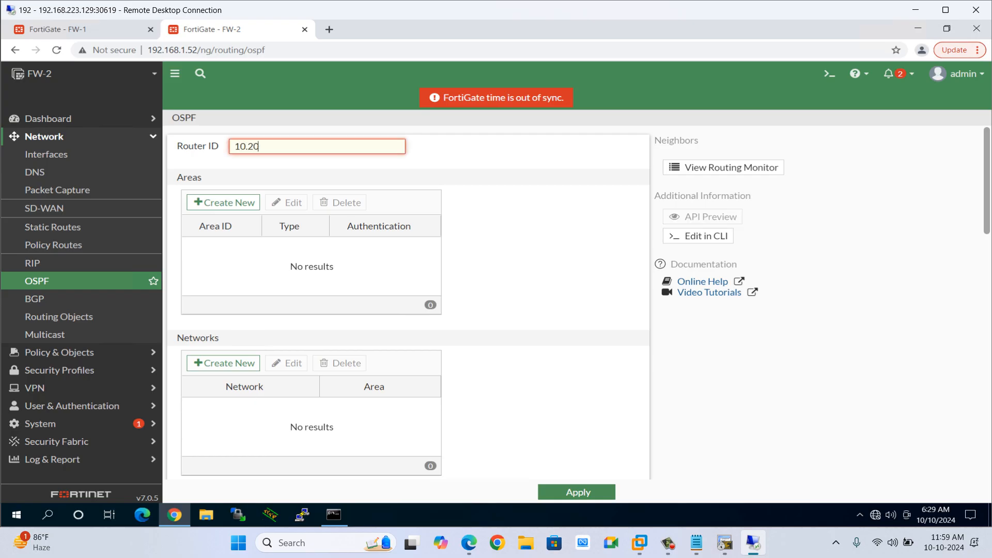
{"action": "type", "text": ".20.10"}
{"action": "left_click", "coordinate": [223, 202]}
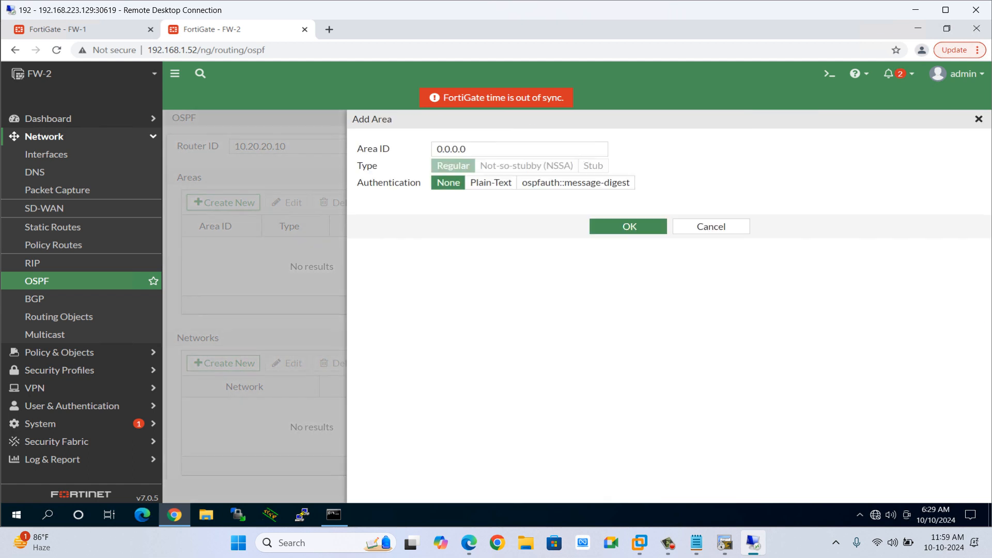
{"action": "left_click", "coordinate": [628, 226]}
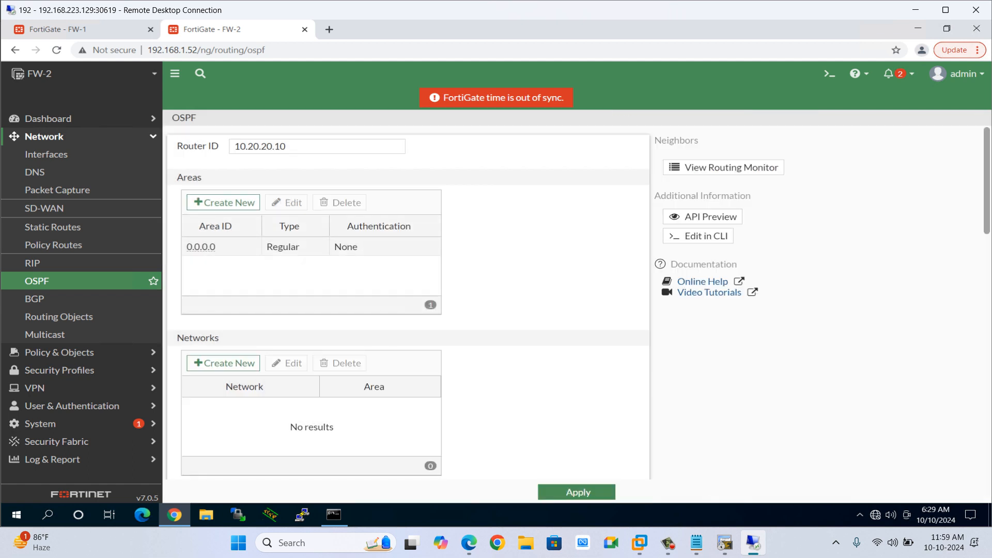
Add OSPF network 10.20.20.0/24 in area 0.0.0.0.
{"action": "scroll", "coordinate": [311, 351], "scroll_direction": "down", "scroll_amount": 2}
{"action": "left_click", "coordinate": [224, 283]}
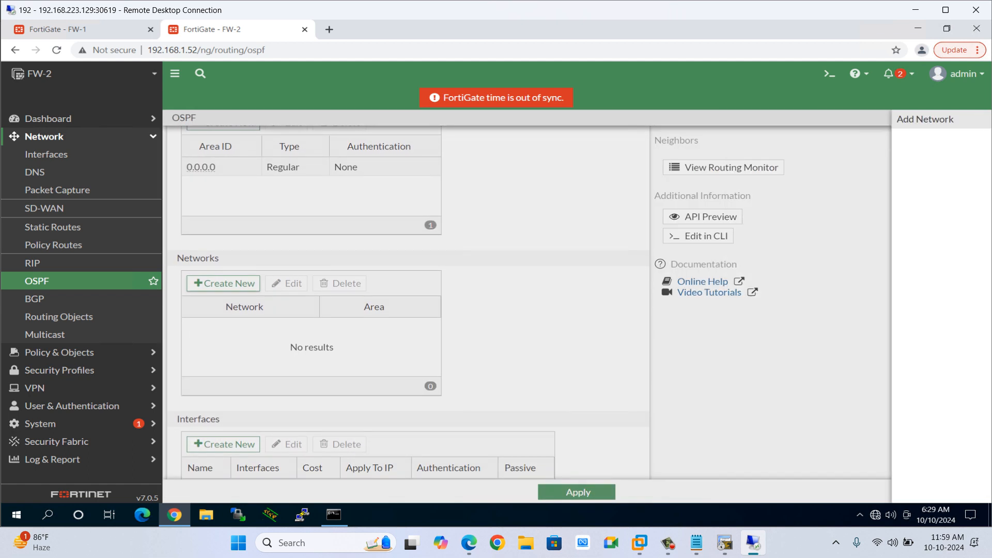
{"action": "left_click", "coordinate": [505, 149]}
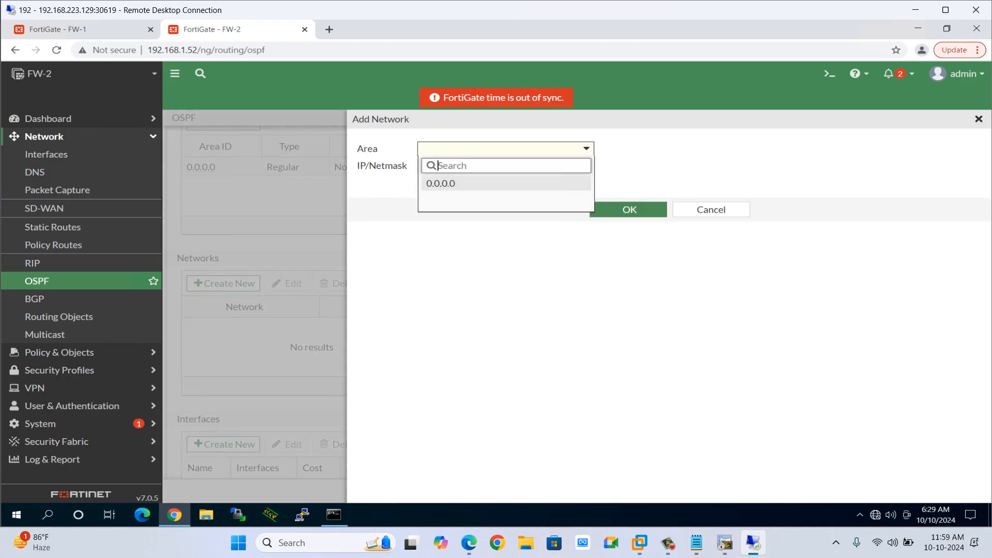
{"action": "left_click", "coordinate": [441, 183]}
{"action": "left_click_drag", "start_coordinate": [486, 166], "coordinate": [421, 166]}
{"action": "type", "text": "10"}
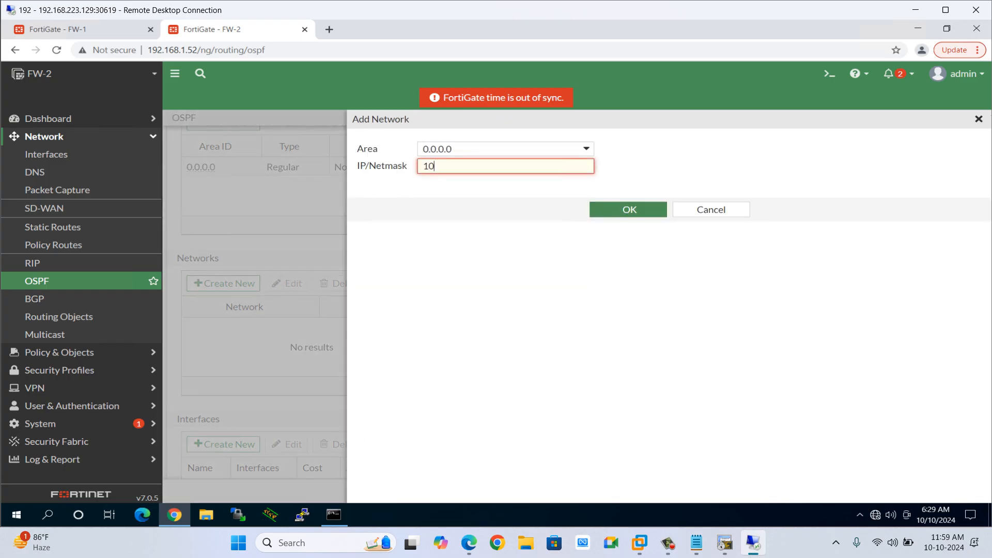
{"action": "type", "text": ".20.20.0/24"}
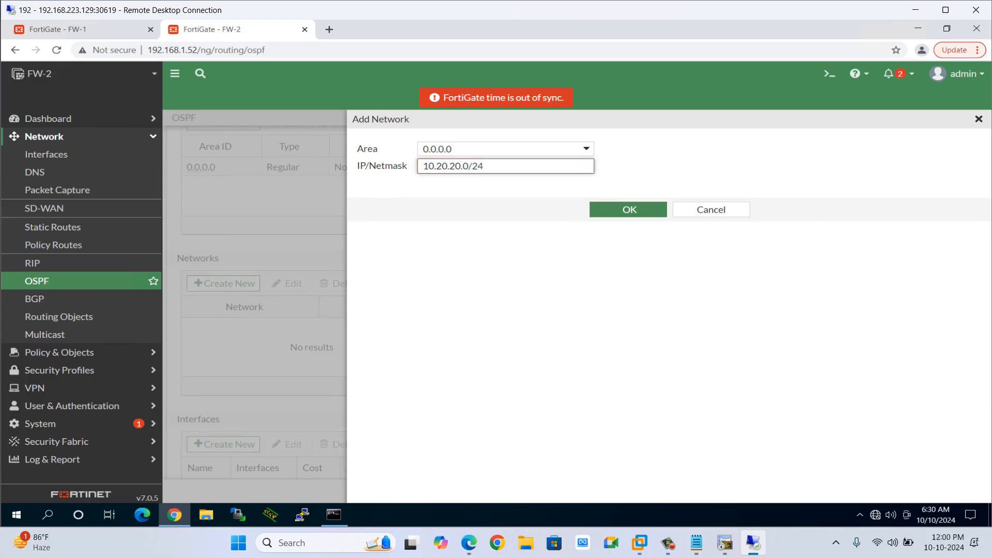
{"action": "left_click", "coordinate": [629, 209]}
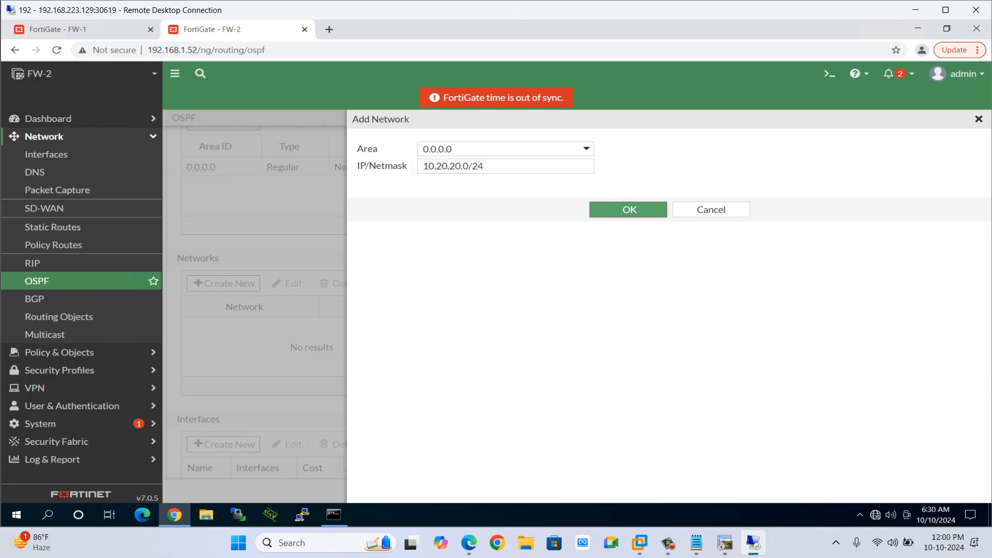
{"action": "key", "text": "alt+Tab"}
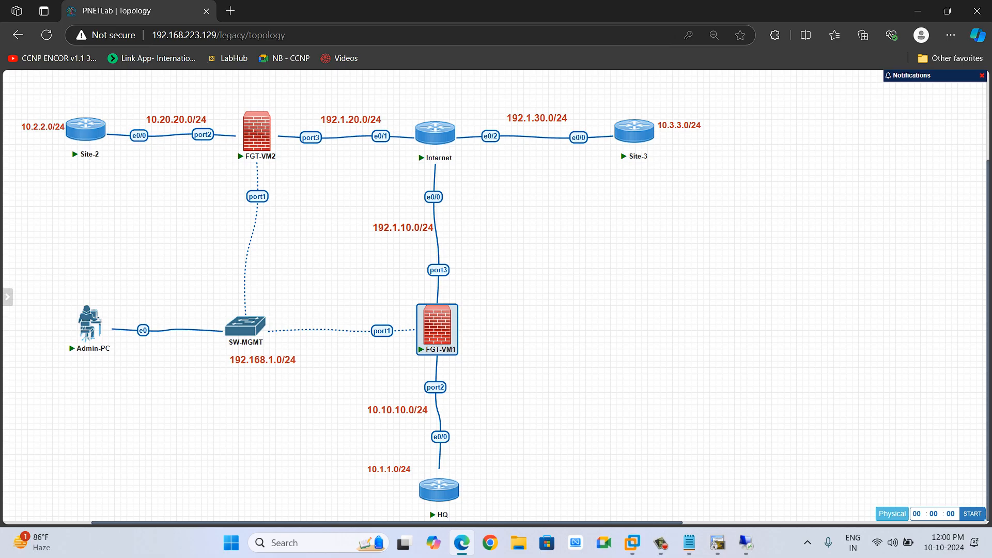
{"action": "key", "text": "alt+Tab"}
Set OSPF to always inject the default route and apply the settings.
{"action": "scroll", "coordinate": [408, 305], "scroll_direction": "down", "scroll_amount": 8}
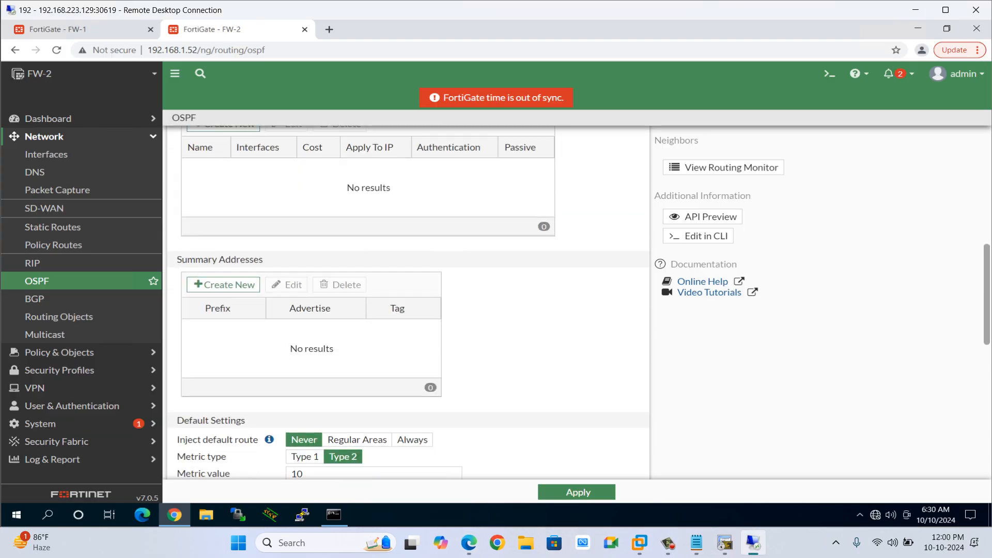
{"action": "left_click", "coordinate": [412, 308]}
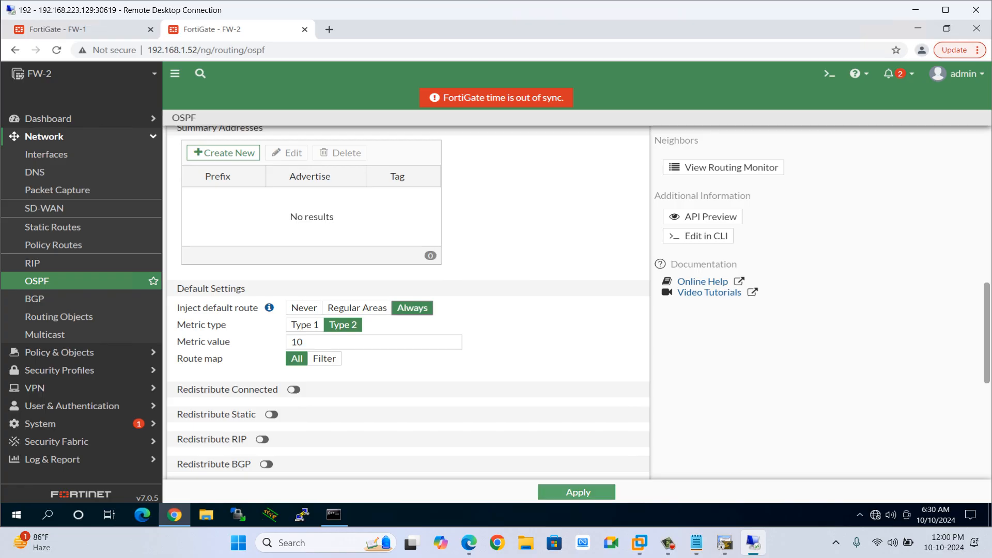
{"action": "left_click", "coordinate": [578, 492]}
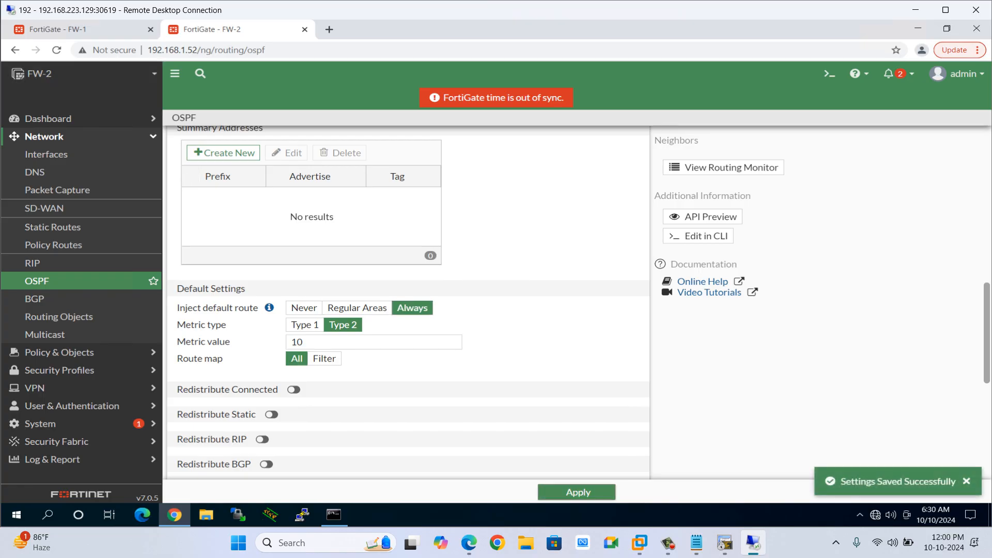
Display the routing table on Site-2 repeatedly to check for the OSPF-learned default route.
{"action": "left_click", "coordinate": [725, 543]}
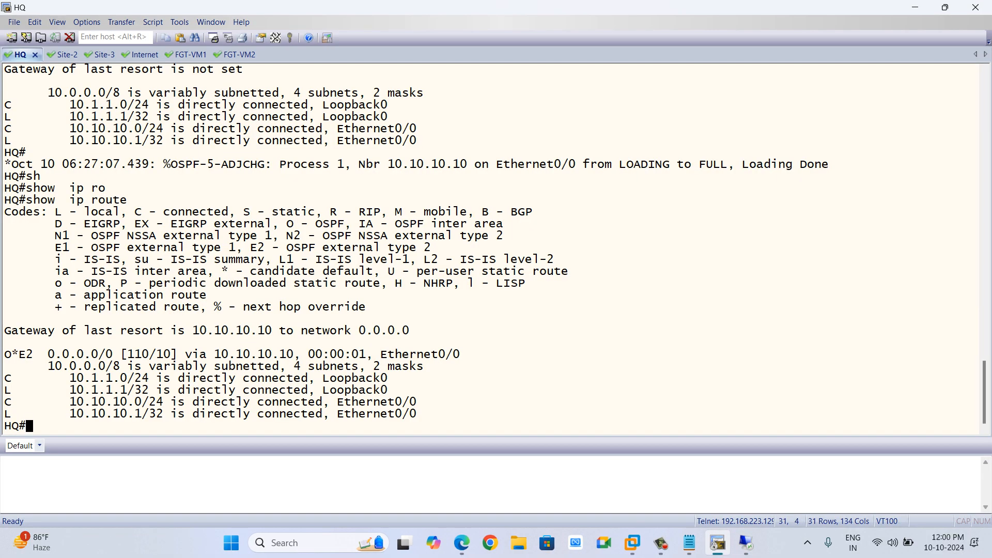
{"action": "left_click", "coordinate": [61, 55]}
{"action": "key", "text": "Return"}
{"action": "key", "text": "Return"}
{"action": "key", "text": "Return"}
{"action": "type", "text": "sh"}
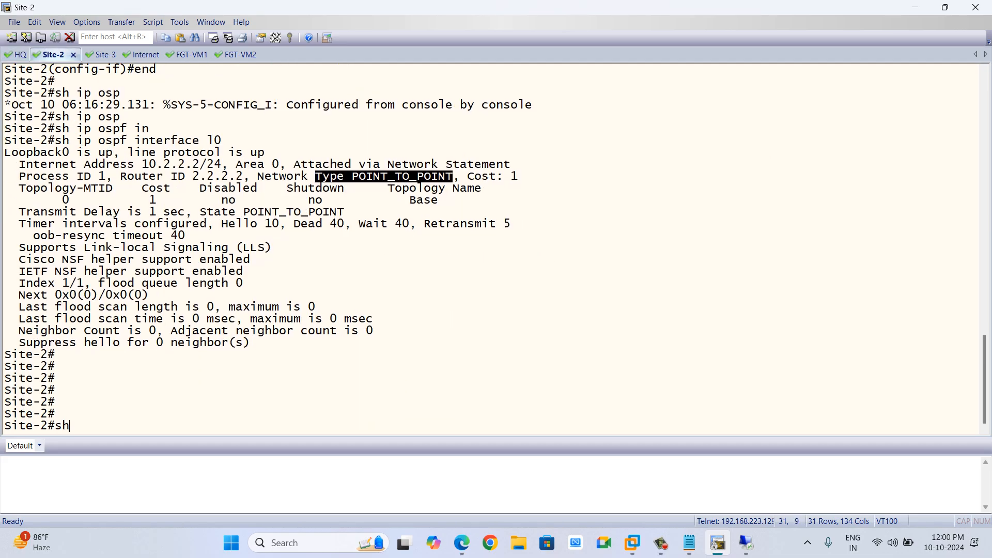
{"action": "key", "text": "Tab"}
{"action": "type", "text": "ip ro"}
{"action": "key", "text": "Tab"}
{"action": "key", "text": "Return"}
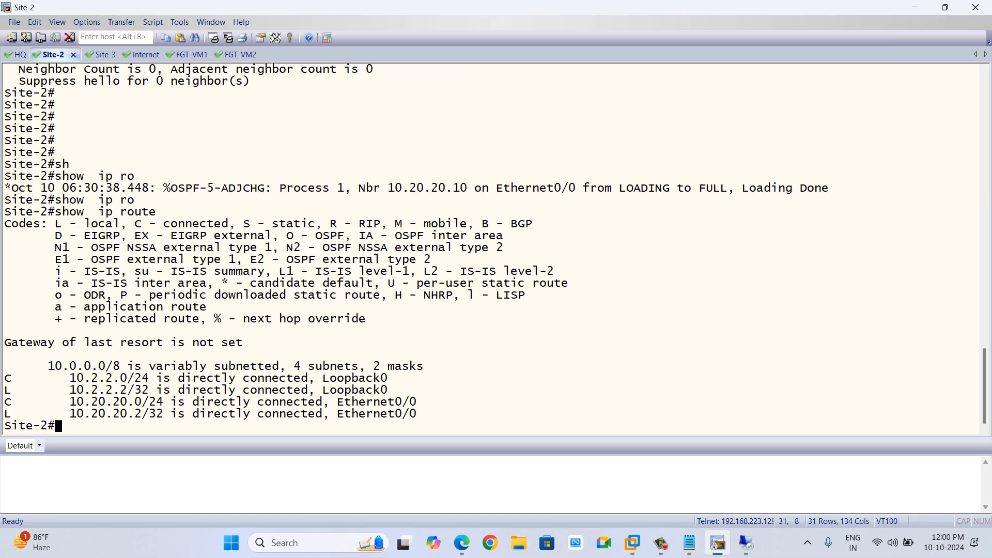
{"action": "key", "text": "Up"}
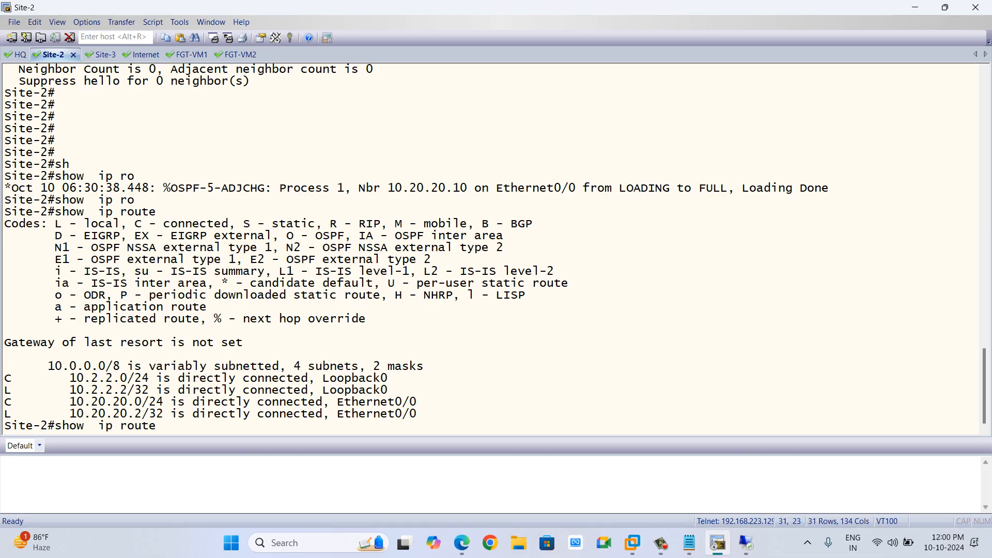
{"action": "key", "text": "Return"}
{"action": "key", "text": "Up"}
{"action": "key", "text": "Return"}
{"action": "key", "text": "Up"}
{"action": "key", "text": "Return"}
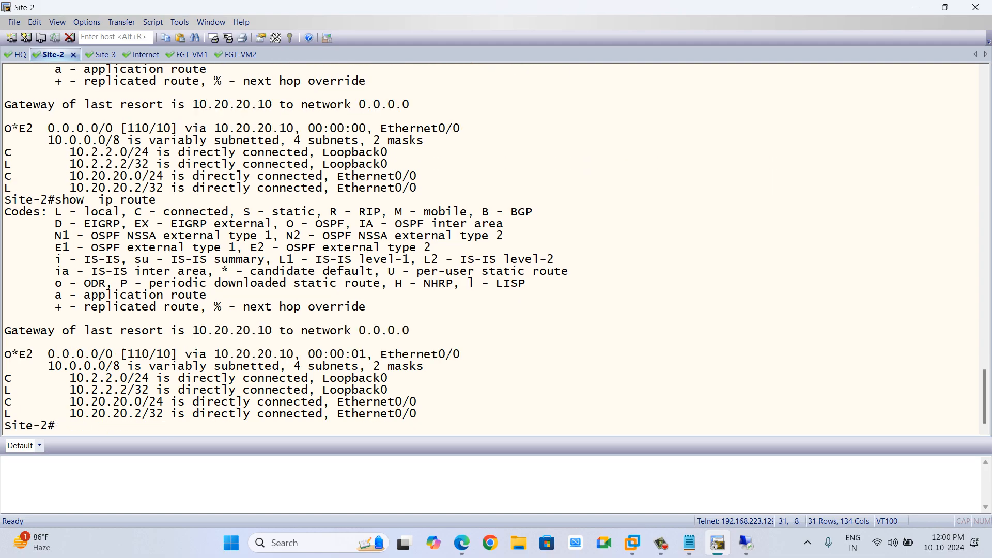
{"action": "left_click_drag", "start_coordinate": [5, 354], "coordinate": [177, 354]}
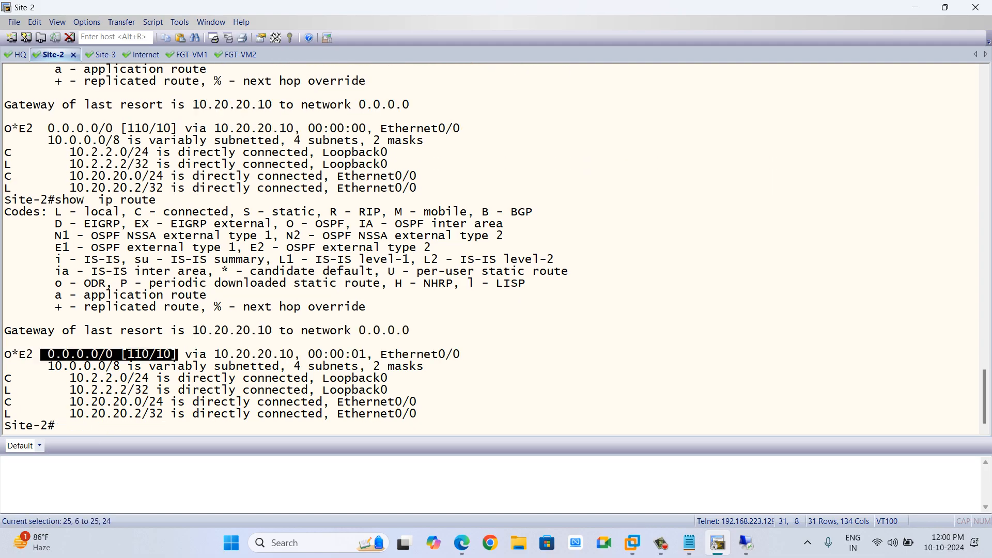
{"action": "left_click", "coordinate": [178, 354]}
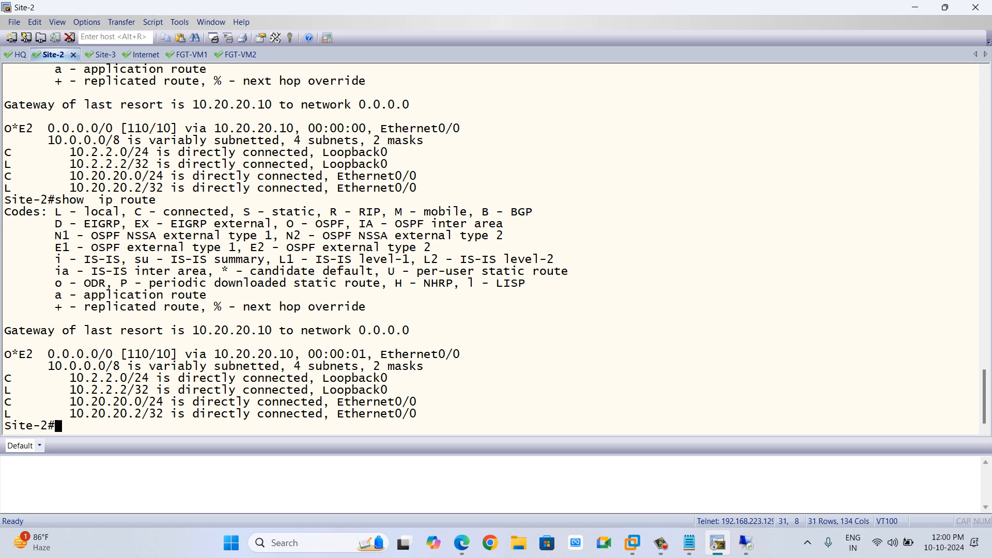
{"action": "left_click_drag", "start_coordinate": [156, 355], "coordinate": [170, 354]}
{"action": "key", "text": "alt+Tab"}
{"action": "key", "text": "alt+Tab"}
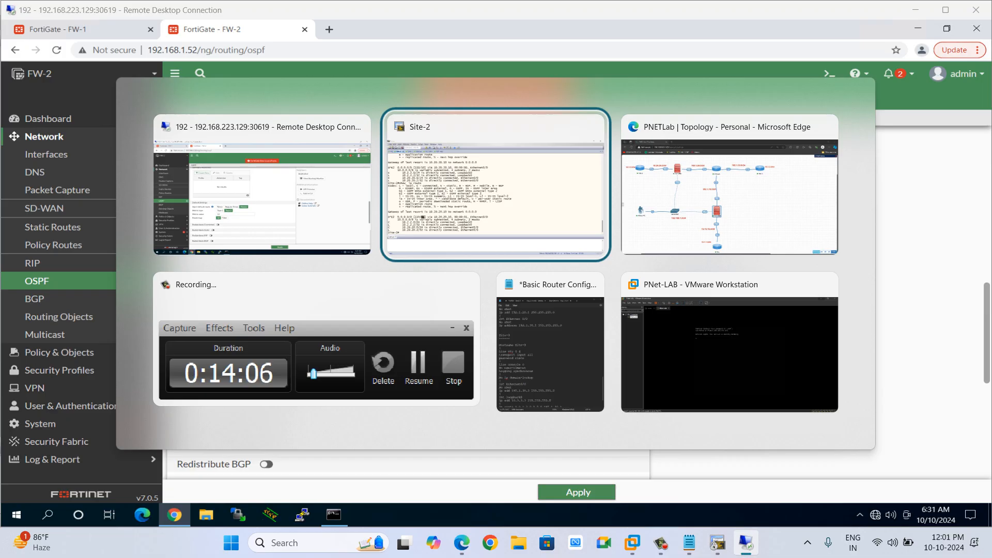
{"action": "key", "text": "alt+Tab"}
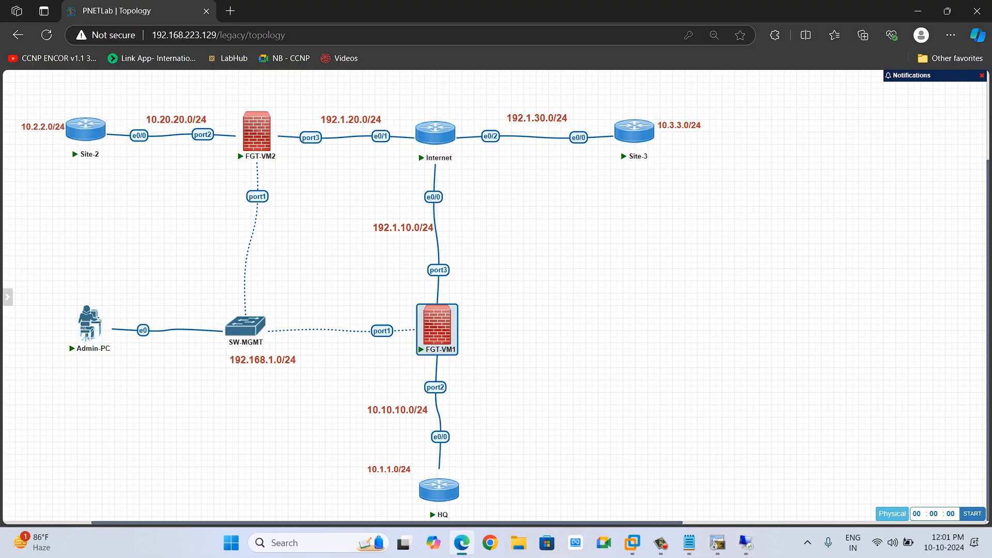
{"action": "scroll", "coordinate": [496, 297], "scroll_direction": "right", "scroll_amount": 2}
{"action": "scroll", "coordinate": [496, 297], "scroll_direction": "left", "scroll_amount": 5}
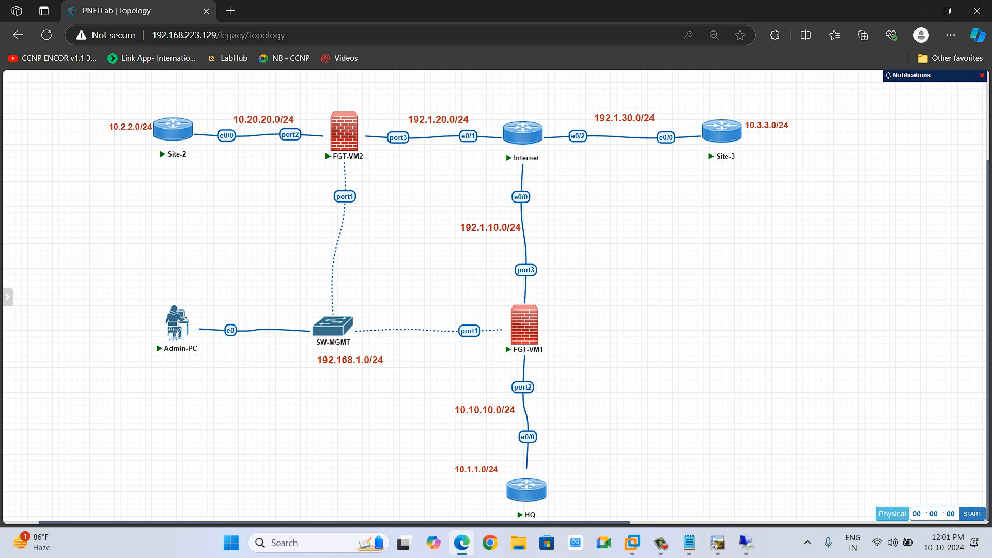
{"action": "left_click", "coordinate": [745, 543]}
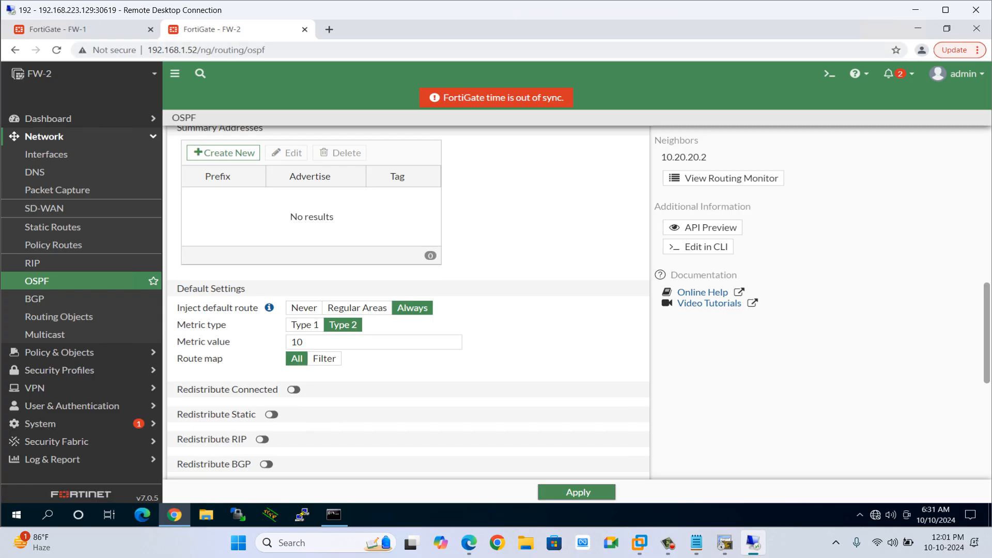
{"action": "left_click", "coordinate": [916, 9]}
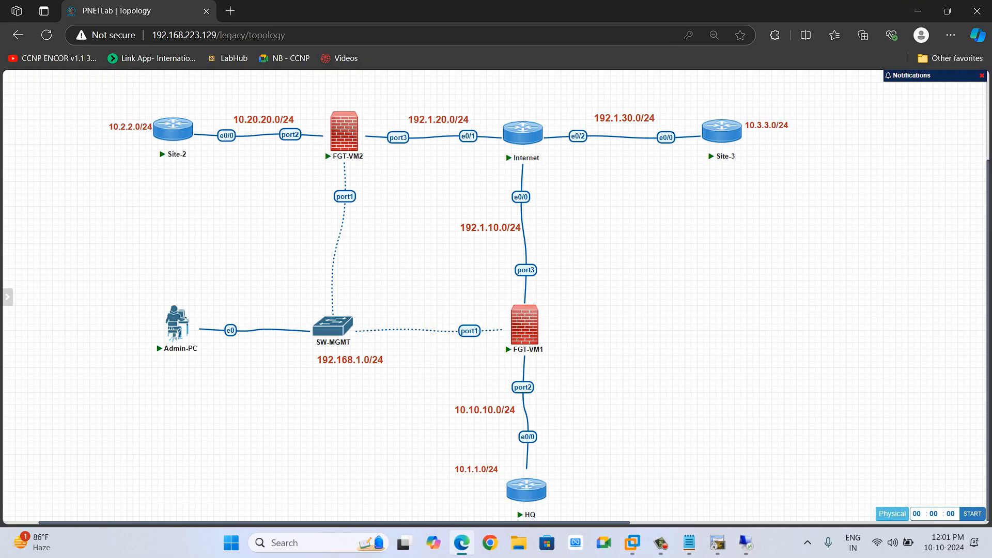
{"action": "left_click", "coordinate": [718, 542]}
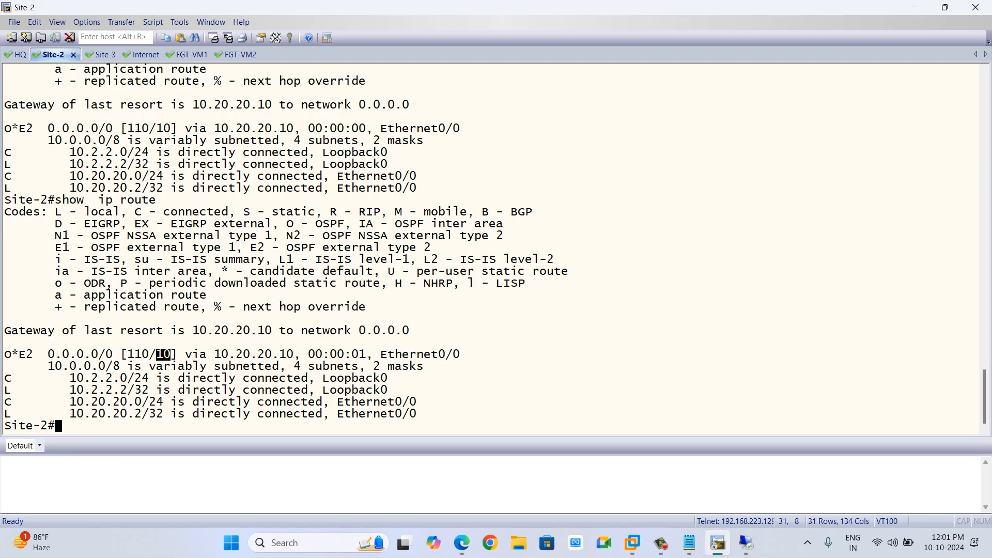
Ping FW-1's inside address 10.10.10.10 from the HQ router.
{"action": "left_click", "coordinate": [20, 55]}
{"action": "key", "text": "Return"}
{"action": "key", "text": "Return"}
{"action": "key", "text": "Return"}
{"action": "key", "text": "Return"}
{"action": "type", "text": "pi"}
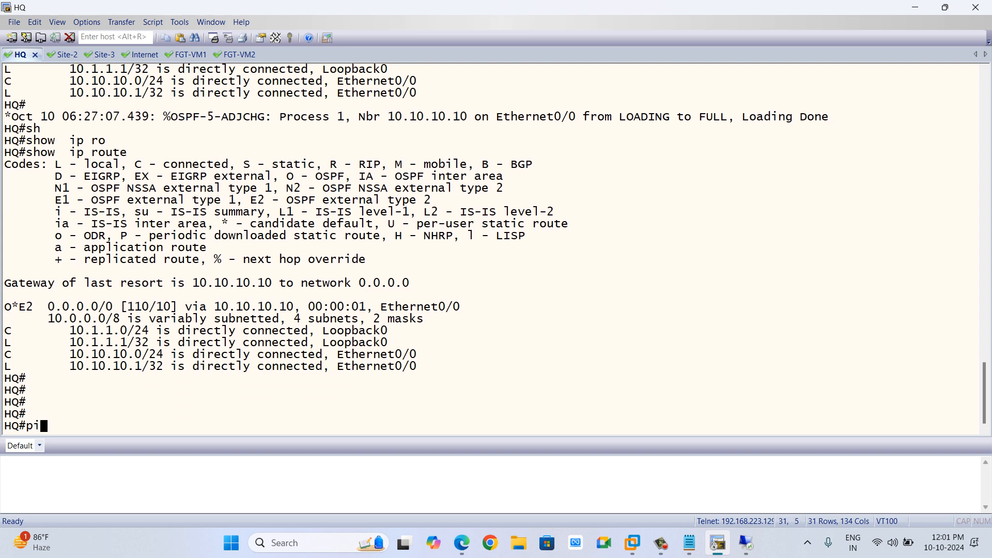
{"action": "type", "text": "ng 10.10.10.10"}
{"action": "key", "text": "Return"}
Ping 10.10.10.10 from HQ using source address 10.1.1.1.
{"action": "key", "text": "Up"}
{"action": "key", "text": "BackSpace"}
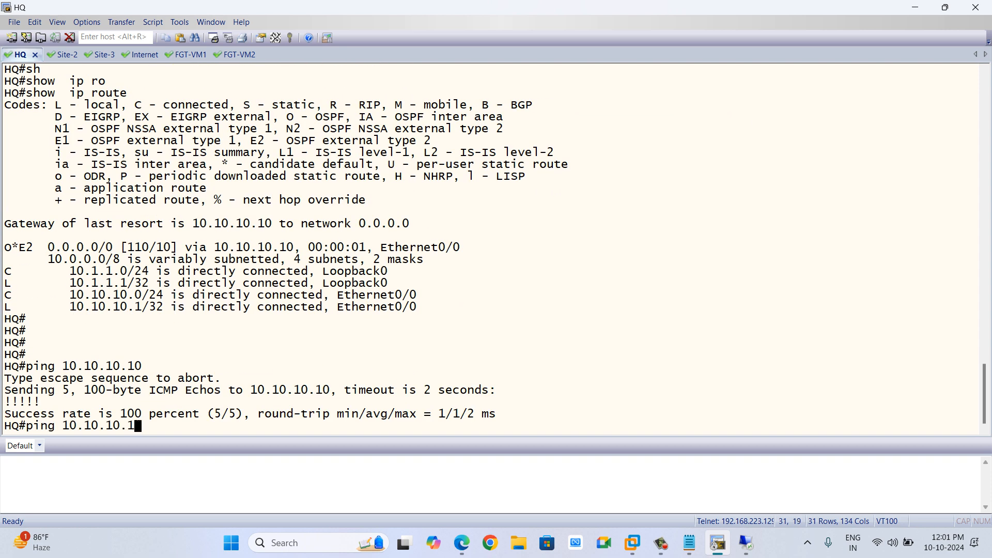
{"action": "key", "text": "BackSpace"}
{"action": "key", "text": "BackSpace"}
{"action": "key", "text": "BackSpace"}
{"action": "key", "text": "BackSpace"}
{"action": "key", "text": "BackSpace"}
{"action": "key", "text": "BackSpace"}
{"action": "key", "text": "BackSpace"}
{"action": "key", "text": "BackSpace"}
{"action": "key", "text": "BackSpace"}
{"action": "key", "text": "BackSpace"}
{"action": "type", "text": "192"}
{"action": "key", "text": "BackSpace"}
{"action": "key", "text": "BackSpace"}
{"action": "key", "text": "BackSpace"}
{"action": "key", "text": "Up"}
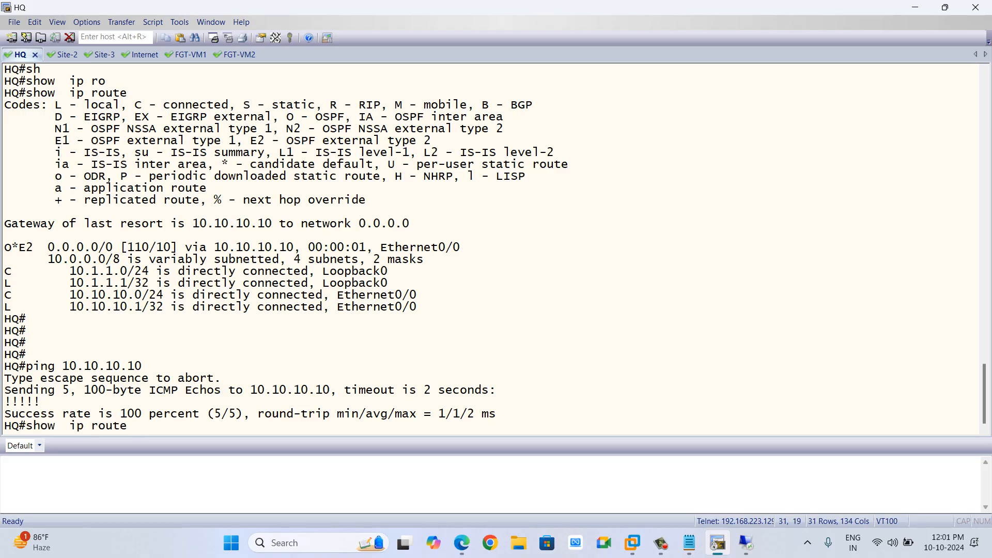
{"action": "key", "text": "BackSpace"}
{"action": "key", "text": "BackSpace"}
{"action": "key", "text": "BackSpace"}
{"action": "key", "text": "BackSpace"}
{"action": "key", "text": "BackSpace"}
{"action": "key", "text": "BackSpace"}
{"action": "key", "text": "BackSpace"}
{"action": "key", "text": "BackSpace"}
{"action": "key", "text": "BackSpace"}
{"action": "key", "text": "BackSpace"}
{"action": "key", "text": "BackSpace"}
{"action": "key", "text": "BackSpace"}
{"action": "key", "text": "BackSpace"}
{"action": "key", "text": "BackSpace"}
{"action": "type", "text": "ping 10.10."}
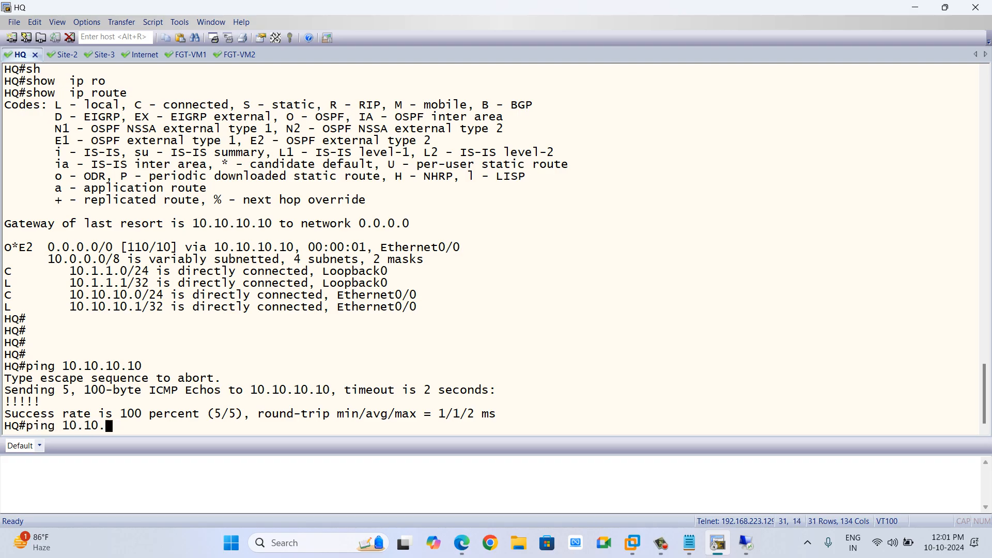
{"action": "type", "text": "10.10 so"}
{"action": "key", "text": "Tab"}
{"action": "type", "text": "10.1.1.1"}
{"action": "key", "text": "Return"}
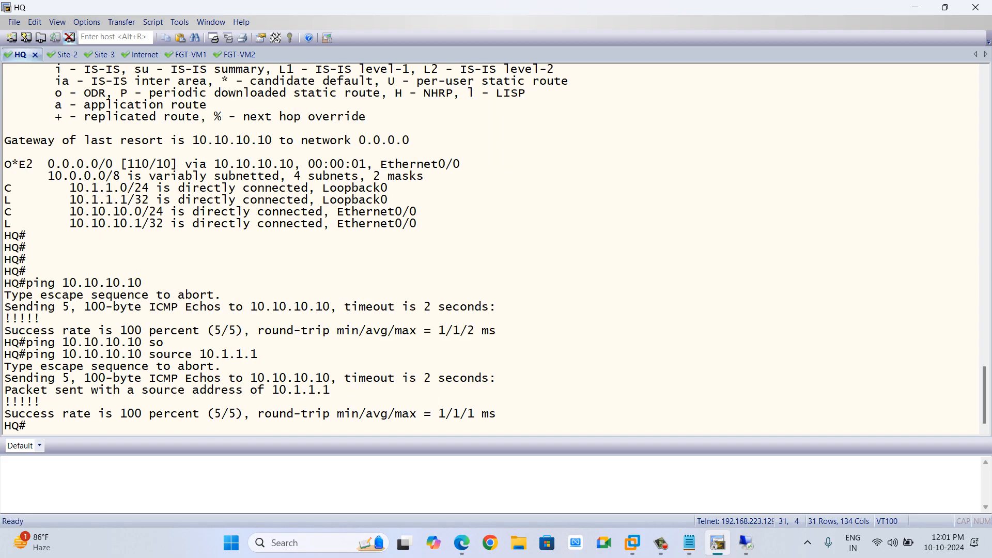
Ping 10.20.20.10 from the Site-2 router using source address 10.2.2.2.
{"action": "left_click", "coordinate": [65, 55]}
{"action": "key", "text": "Return"}
{"action": "key", "text": "Return"}
{"action": "key", "text": "Return"}
{"action": "type", "text": "ping "}
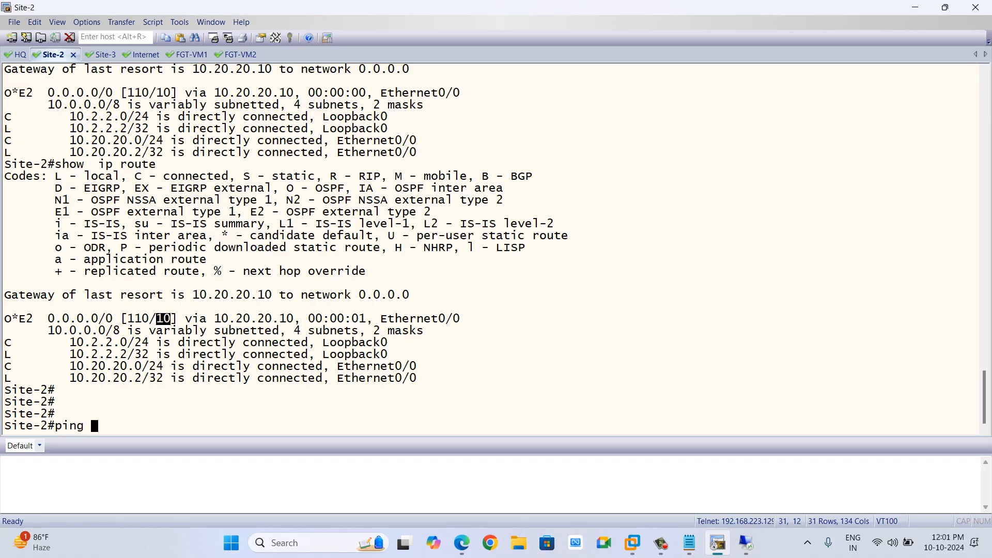
{"action": "type", "text": "10.20.20.10 so"}
{"action": "key", "text": "Tab"}
{"action": "type", "text": "10.2.2.2"}
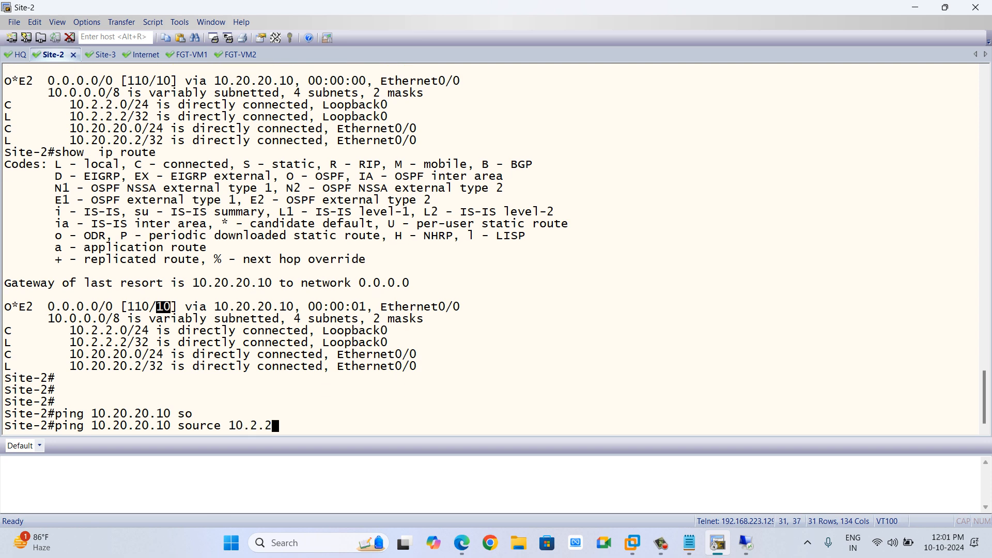
{"action": "key", "text": "Return"}
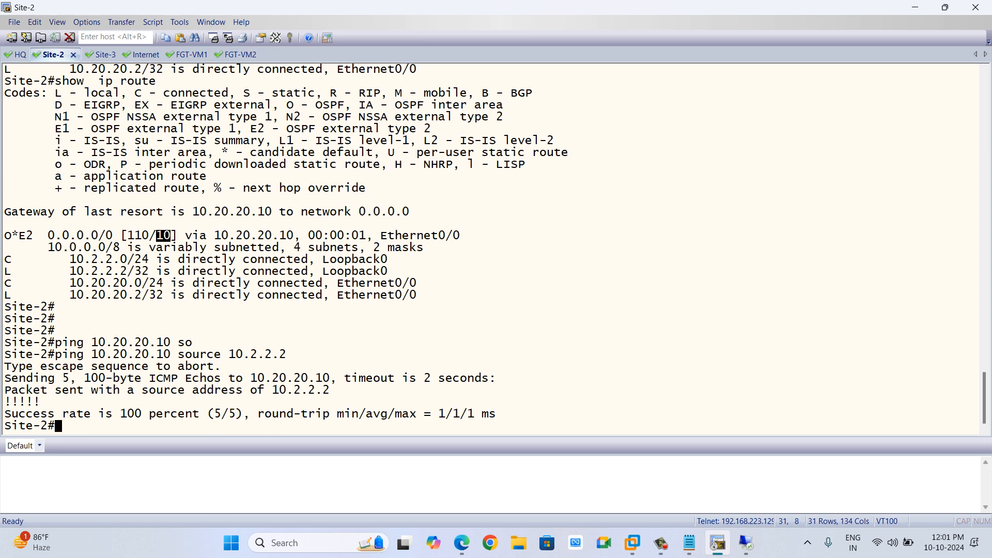
Ping the gateway 192.1.30.1 from the Site-3 router.
{"action": "left_click", "coordinate": [102, 55]}
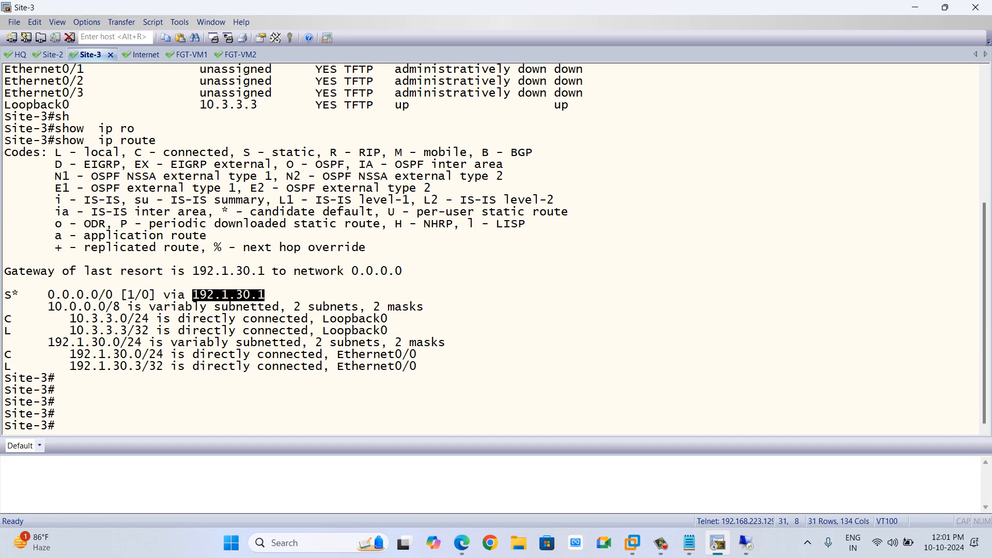
{"action": "type", "text": "ping 192.1.30.1"}
{"action": "key", "text": "Return"}
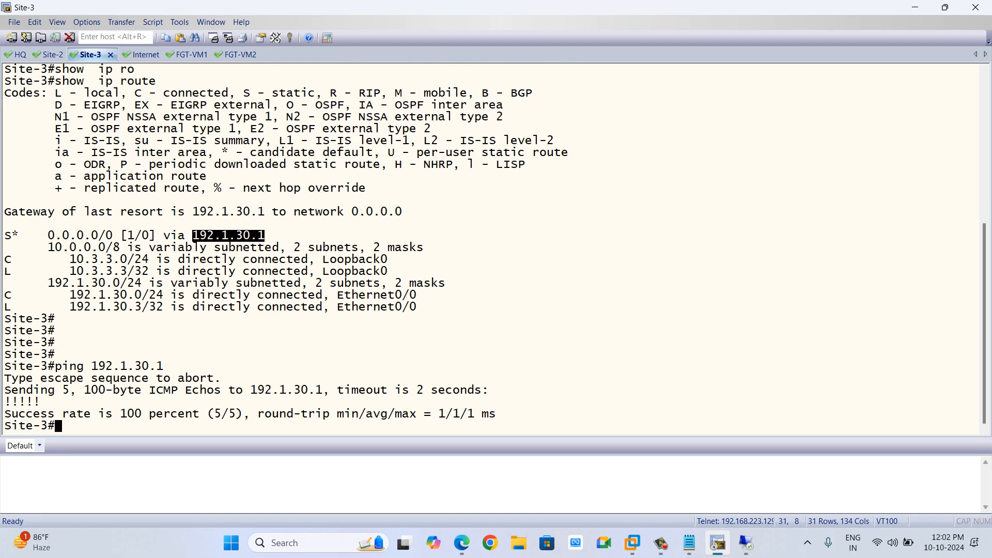
{"action": "key", "text": "alt+Tab"}
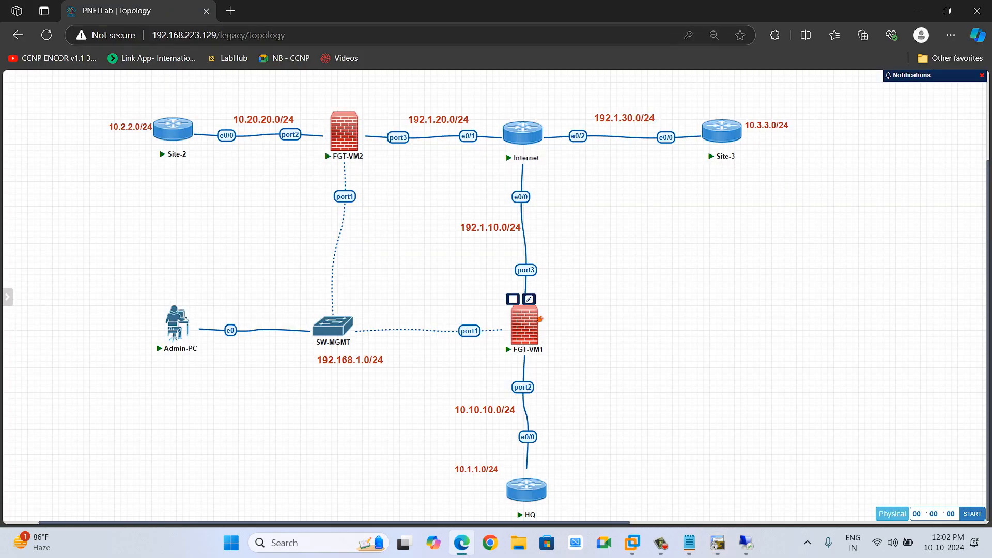
{"action": "left_click_drag", "start_coordinate": [463, 494], "coordinate": [545, 321]}
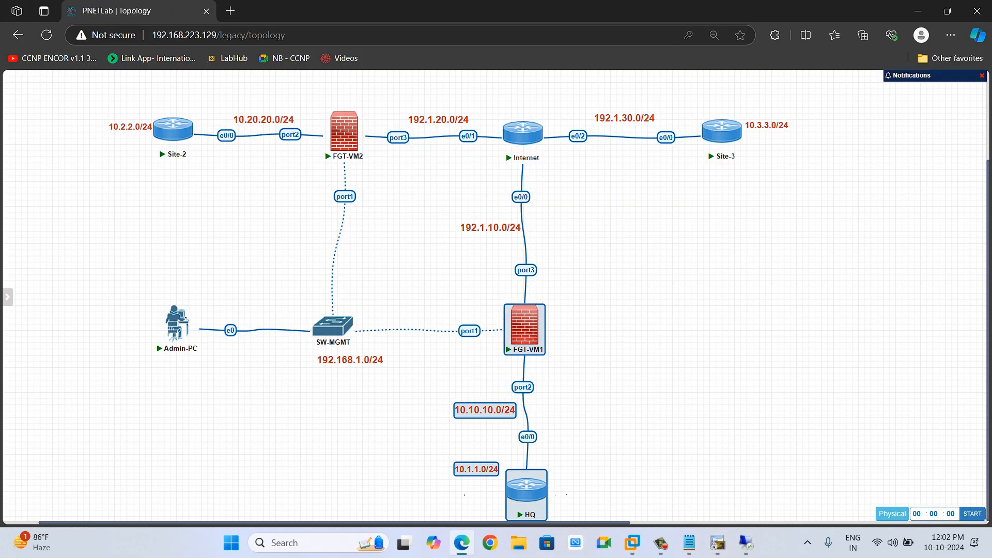
{"action": "left_click_drag", "start_coordinate": [84, 96], "coordinate": [335, 188]}
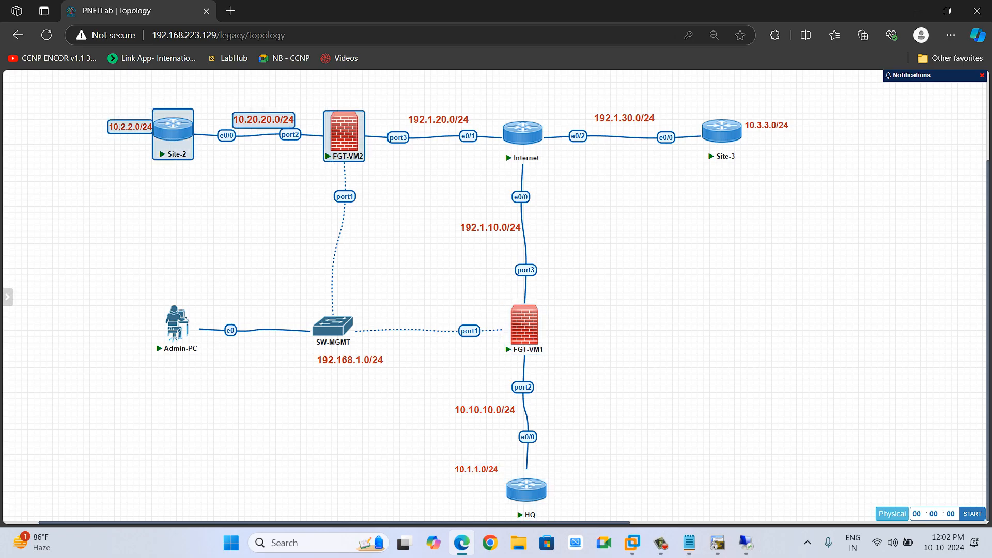
{"action": "left_click_drag", "start_coordinate": [553, 92], "coordinate": [763, 173]}
{"action": "mouse_move", "coordinate": [540, 320]}
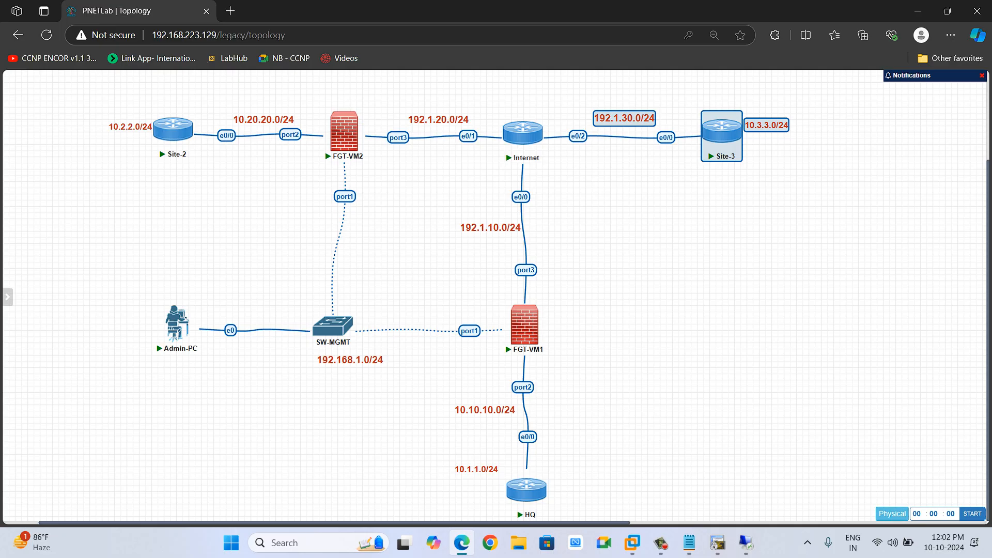
Run execute ping 192.1.10.1 on the FW-1 console and stop it.
{"action": "left_click", "coordinate": [717, 542]}
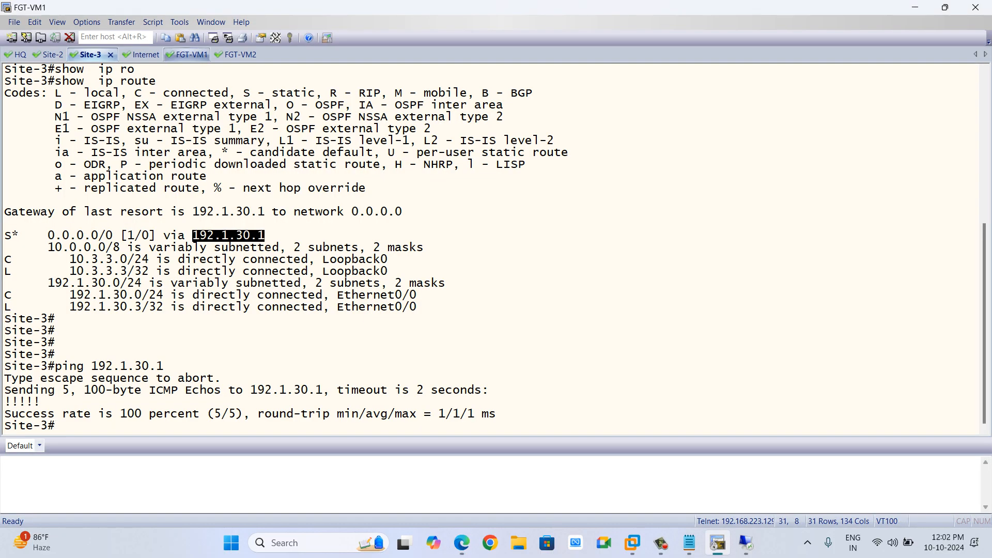
{"action": "left_click", "coordinate": [187, 55]}
{"action": "key", "text": "Return"}
{"action": "key", "text": "Return"}
{"action": "key", "text": "Return"}
{"action": "key", "text": "Return"}
{"action": "type", "text": "execute i"}
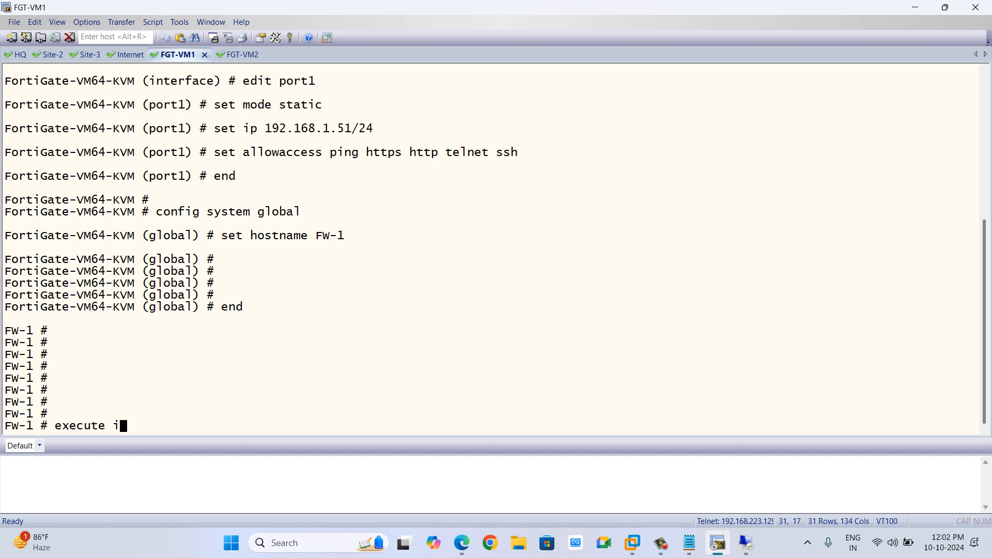
{"action": "key", "text": "BackSpace"}
{"action": "type", "text": "ping 192.1.2"}
{"action": "key", "text": "BackSpace"}
{"action": "type", "text": "10.1"}
{"action": "key", "text": "Return"}
{"action": "key", "text": "ctrl+c"}
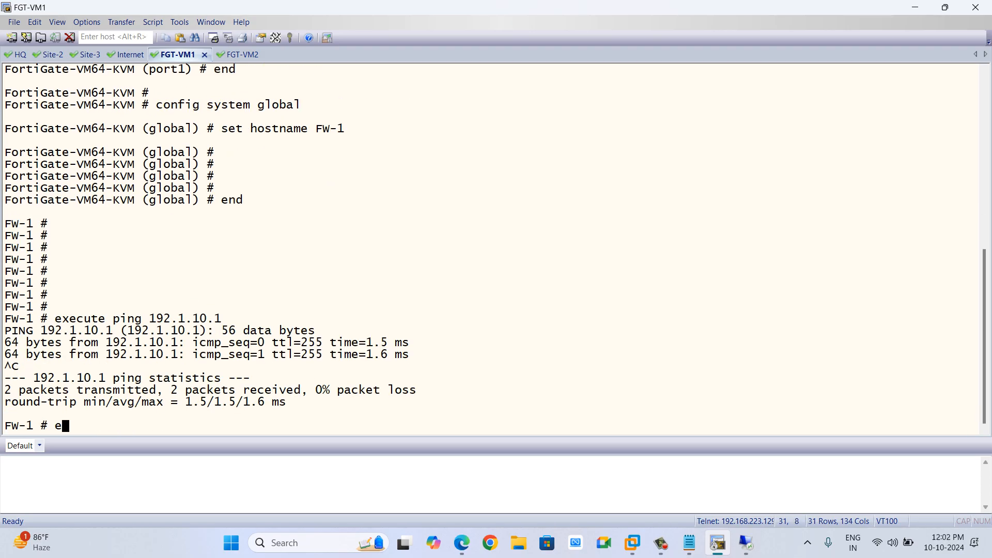
{"action": "key", "text": "Up"}
{"action": "key", "text": "BackSpace"}
{"action": "key", "text": "BackSpace"}
{"action": "key", "text": "BackSpace"}
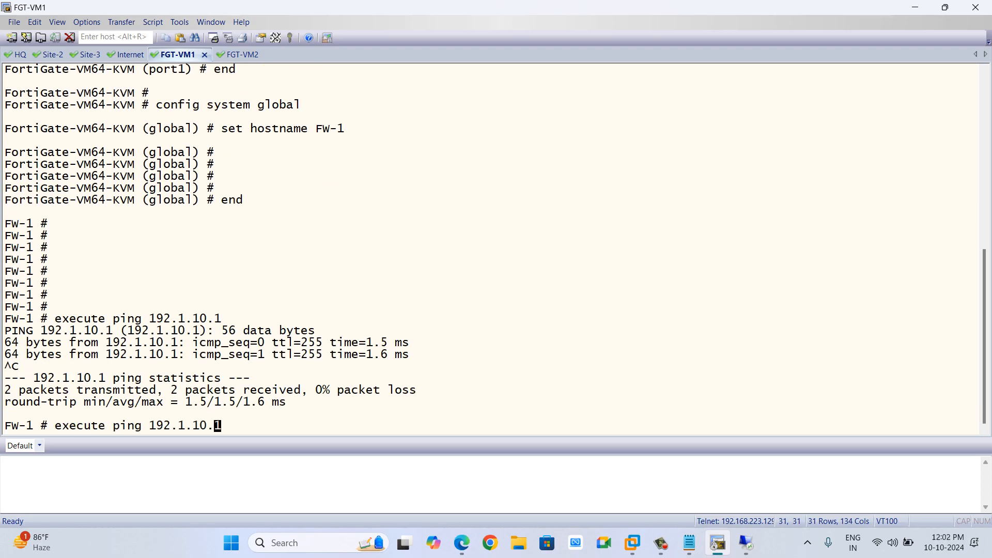
{"action": "key", "text": "alt+Tab"}
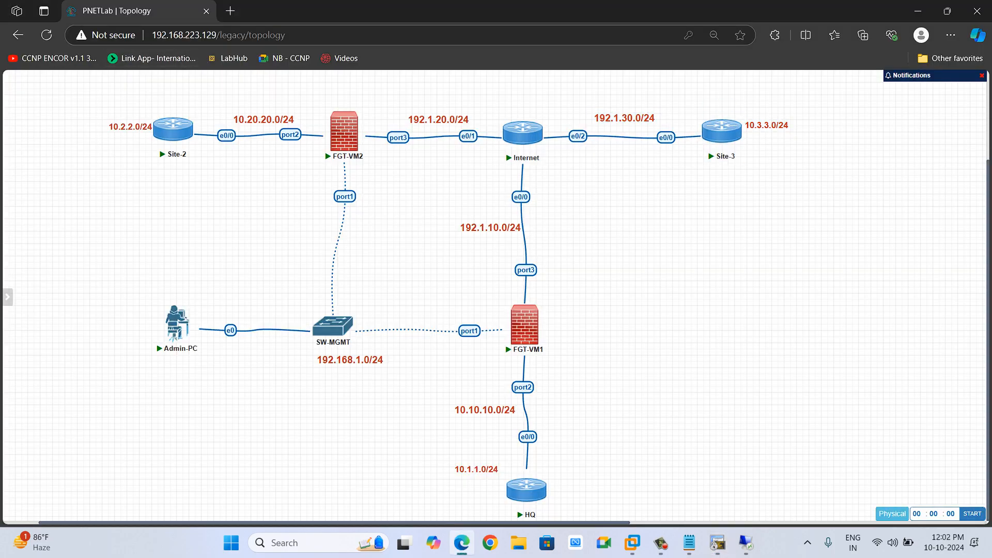
{"action": "left_click_drag", "start_coordinate": [678, 96], "coordinate": [735, 124]}
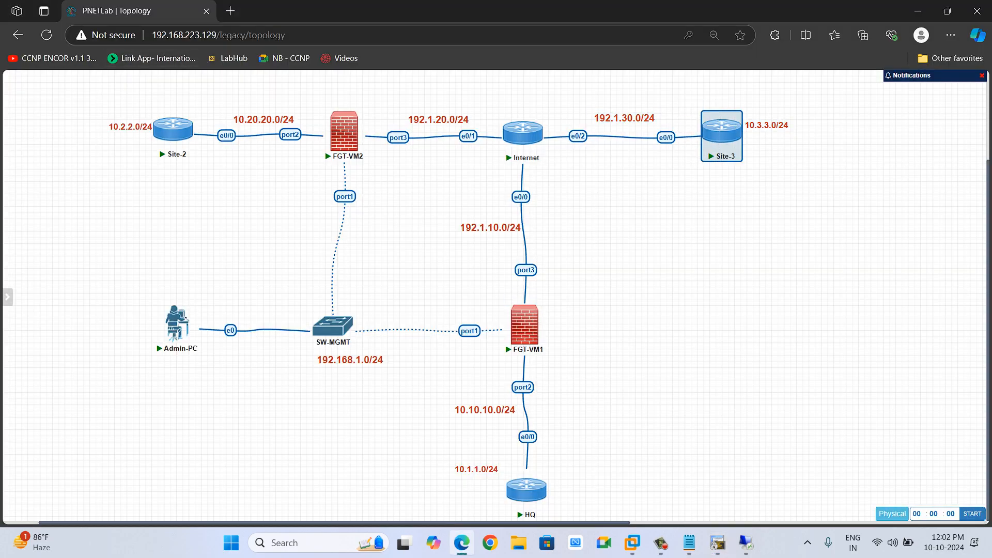
{"action": "left_click_drag", "start_coordinate": [500, 255], "coordinate": [541, 283]}
{"action": "left_click_drag", "start_coordinate": [381, 117], "coordinate": [418, 144]}
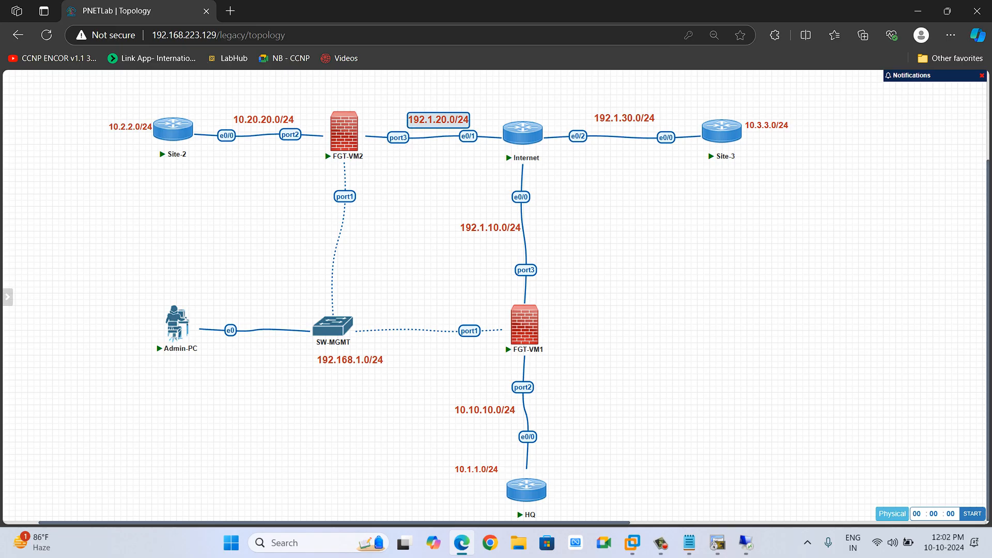
{"action": "left_click_drag", "start_coordinate": [592, 95], "coordinate": [689, 160]}
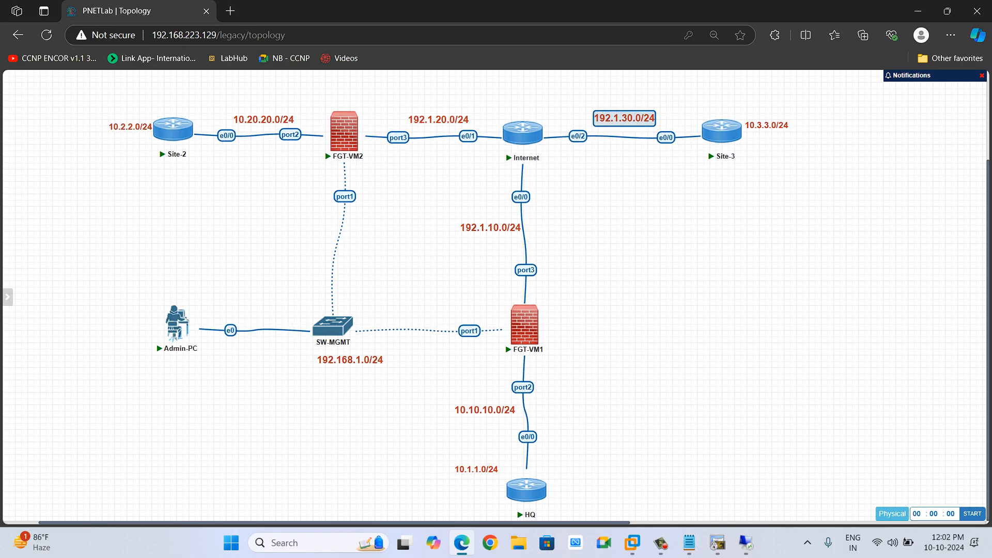
Ping 192.1.20.10 from the FW-1 console and stop it.
{"action": "key", "text": "alt+Tab"}
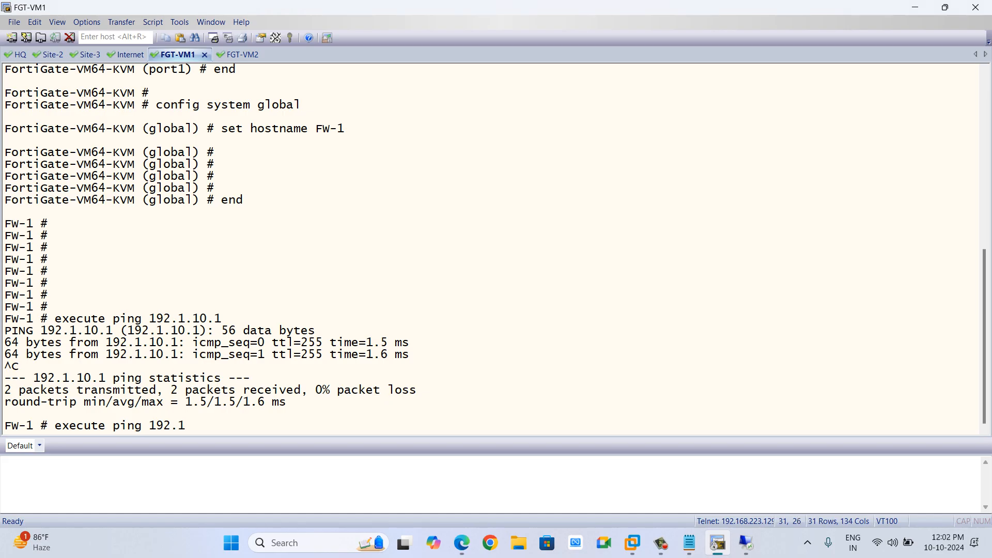
{"action": "type", "text": ".20.10"}
{"action": "key", "text": "Return"}
{"action": "key", "text": "ctrl+c"}
Recall the last command and ping 192.1.30.10 from FW-1, then stop it.
{"action": "key", "text": "Up"}
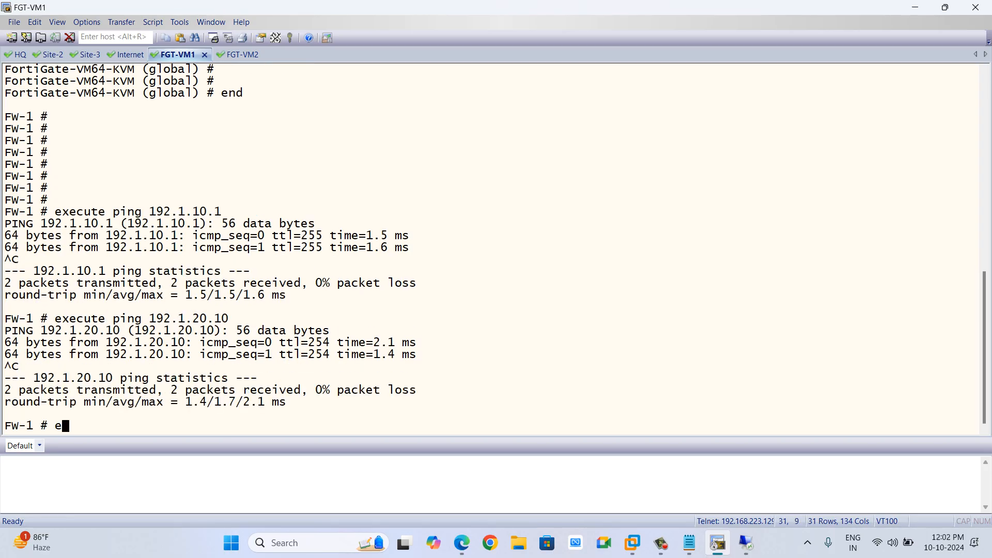
{"action": "key", "text": "BackSpace"}
{"action": "key", "text": "BackSpace"}
{"action": "key", "text": "BackSpace"}
{"action": "key", "text": "BackSpace"}
{"action": "key", "text": "BackSpace"}
{"action": "type", "text": "30.10"}
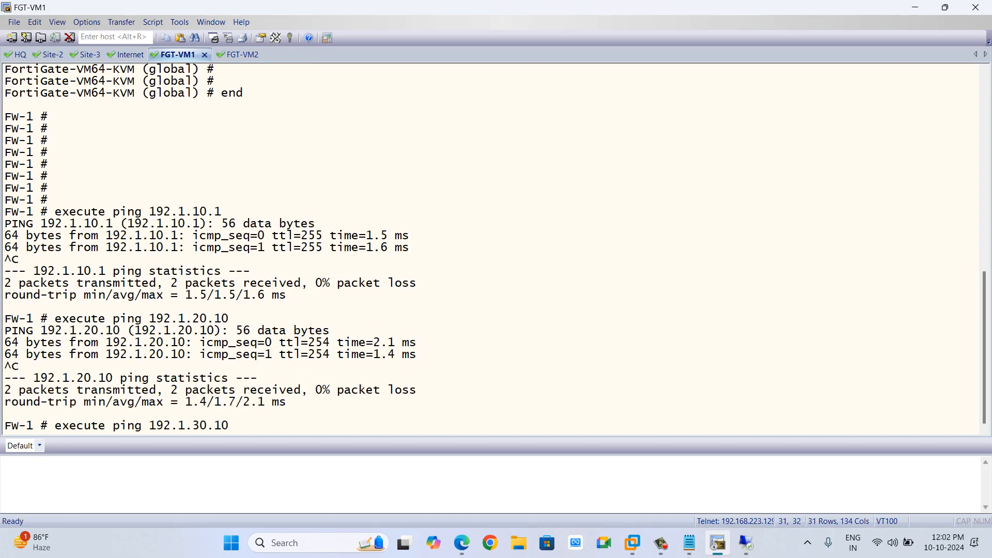
{"action": "key", "text": "Return"}
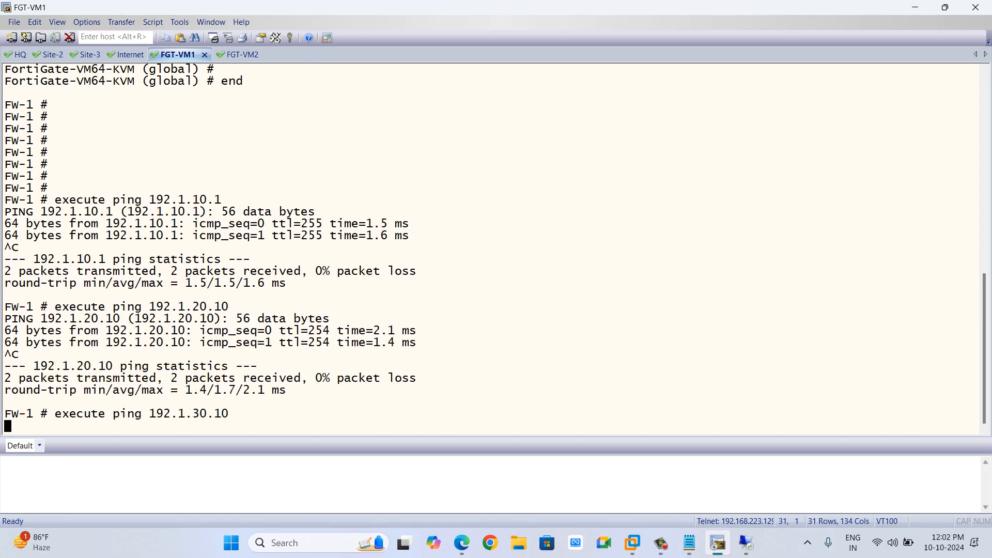
{"action": "key", "text": "ctrl+c"}
Recall the command and ping 192.1.30.3 from FW-1, then stop it.
{"action": "key", "text": "Up"}
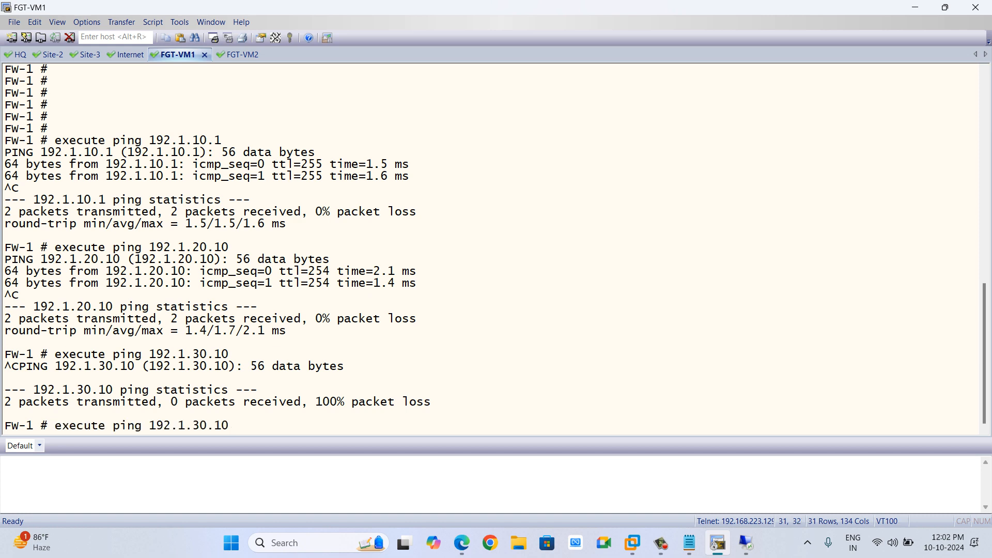
{"action": "key", "text": "BackSpace"}
{"action": "key", "text": "BackSpace"}
{"action": "type", "text": "3"}
{"action": "key", "text": "Return"}
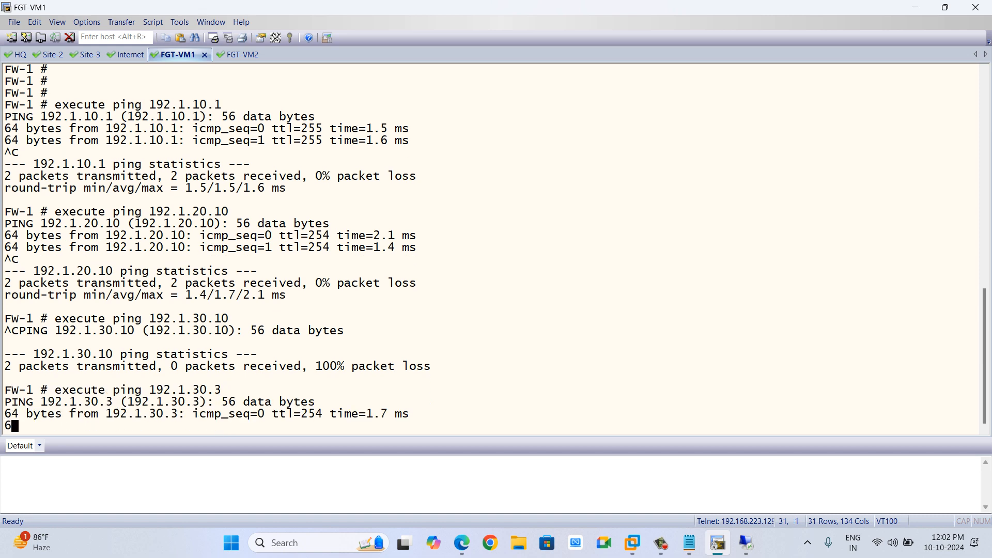
{"action": "key", "text": "ctrl+c"}
Examine the lab topology's subnets around HQ, Site-2 and Site-3.
{"action": "key", "text": "alt+Tab"}
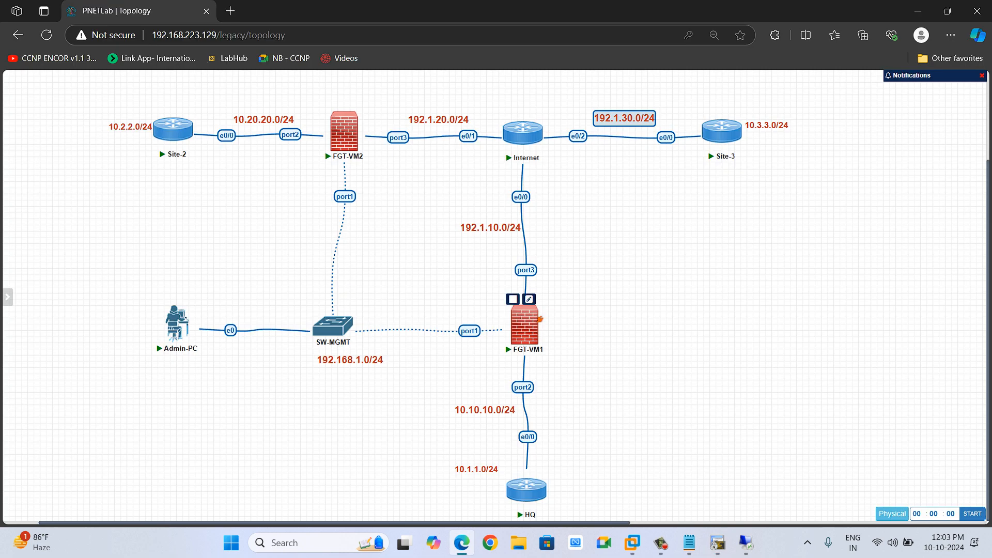
{"action": "left_click", "coordinate": [586, 316]}
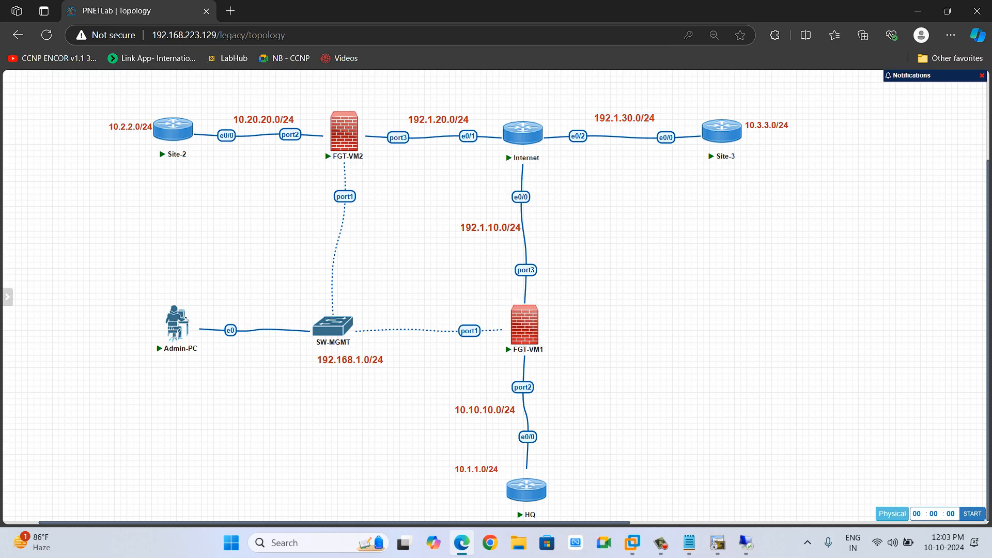
{"action": "left_click_drag", "start_coordinate": [419, 449], "coordinate": [594, 523]}
{"action": "left_click", "coordinate": [589, 486]}
{"action": "left_click_drag", "start_coordinate": [420, 377], "coordinate": [569, 514]}
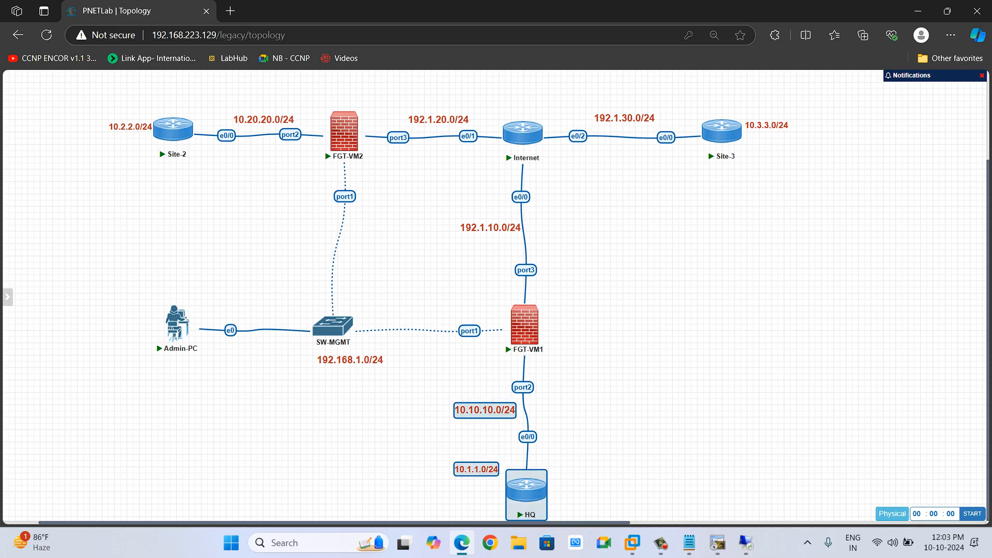
{"action": "left_click_drag", "start_coordinate": [430, 450], "coordinate": [564, 509]}
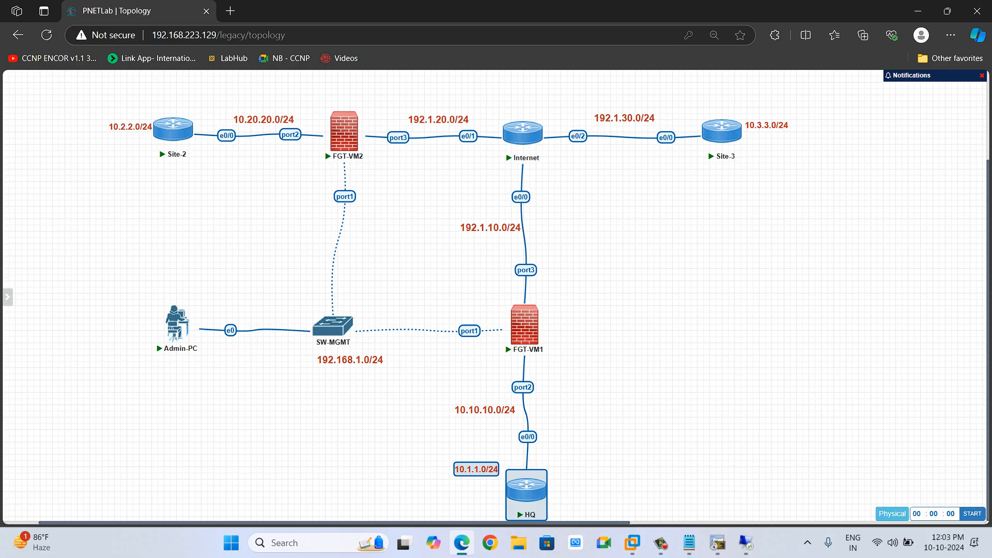
{"action": "left_click_drag", "start_coordinate": [79, 98], "coordinate": [232, 186]}
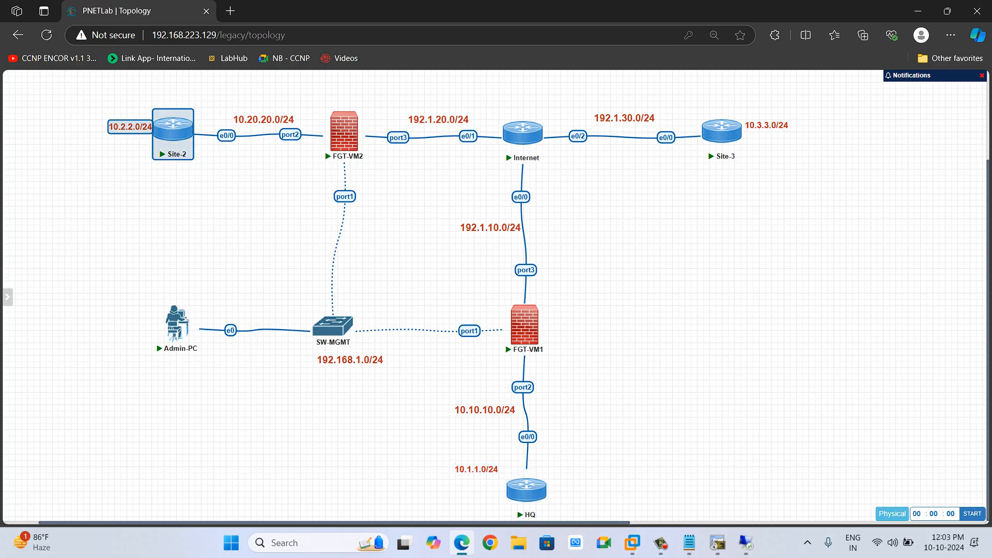
{"action": "left_click_drag", "start_coordinate": [427, 425], "coordinate": [555, 518]}
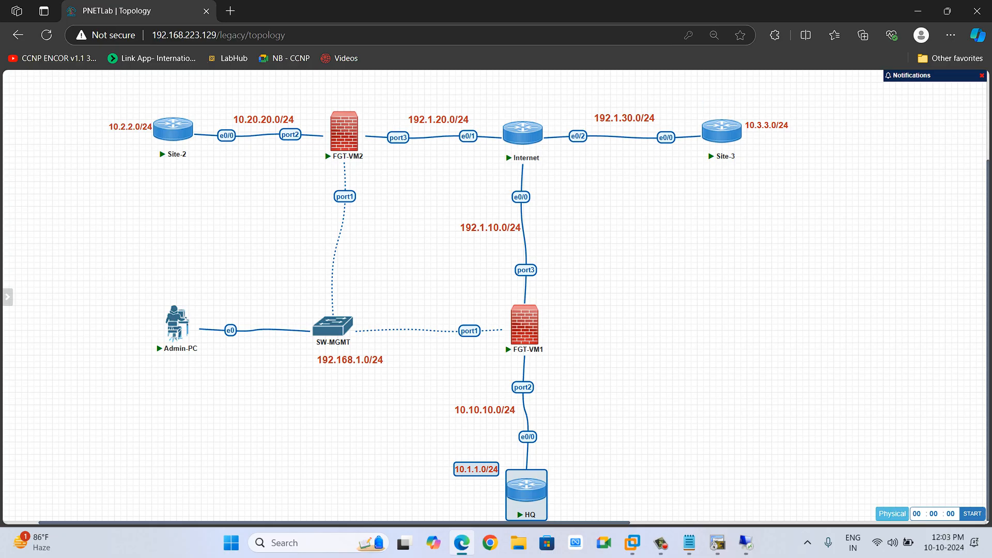
{"action": "left_click_drag", "start_coordinate": [716, 95], "coordinate": [812, 156]}
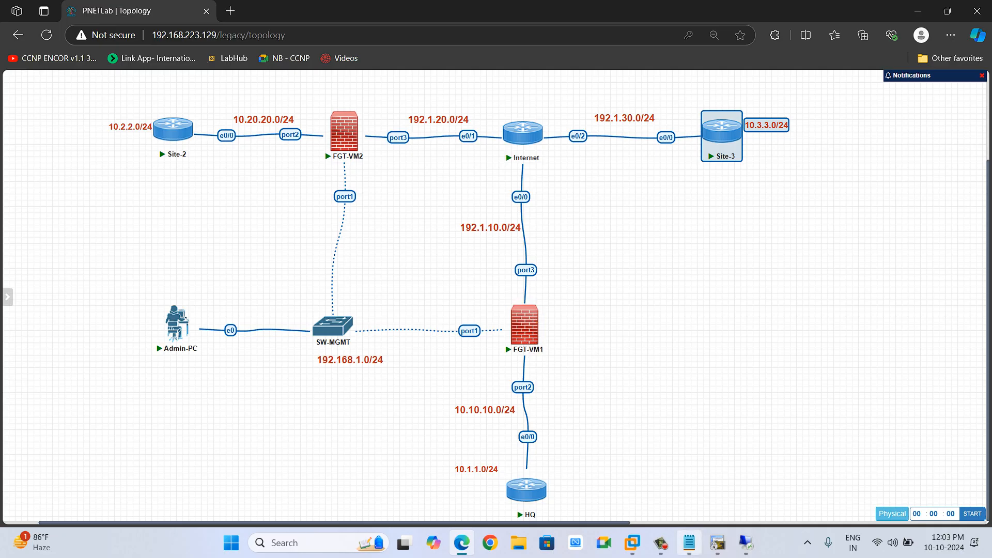
On FW-2, start the IPsec Wizard with a site-to-site VPN named FW1-TO-FW2 and continue to authentication.
{"action": "left_click", "coordinate": [746, 543]}
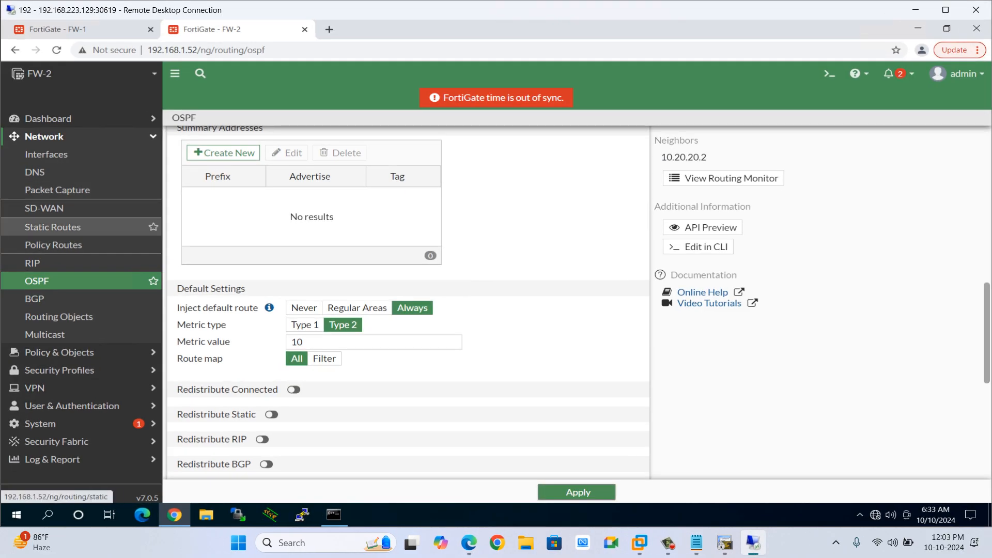
{"action": "left_click", "coordinate": [52, 136]}
{"action": "left_click", "coordinate": [35, 189]}
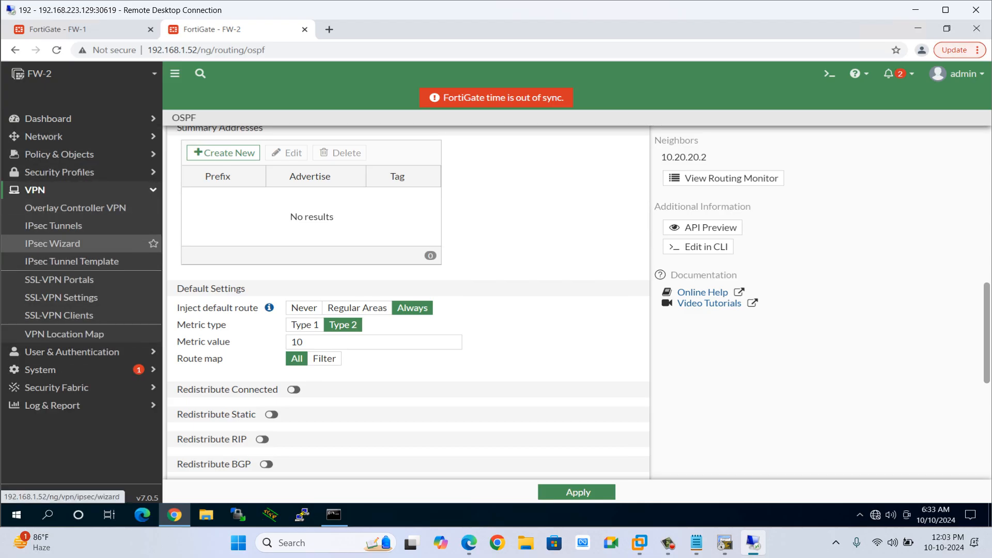
{"action": "left_click", "coordinate": [52, 243]}
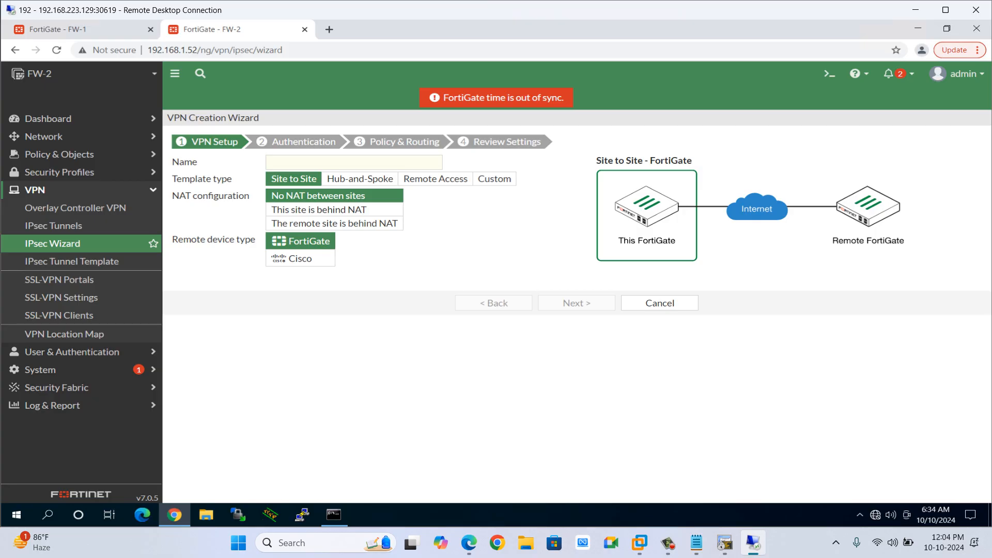
{"action": "left_click", "coordinate": [353, 162]}
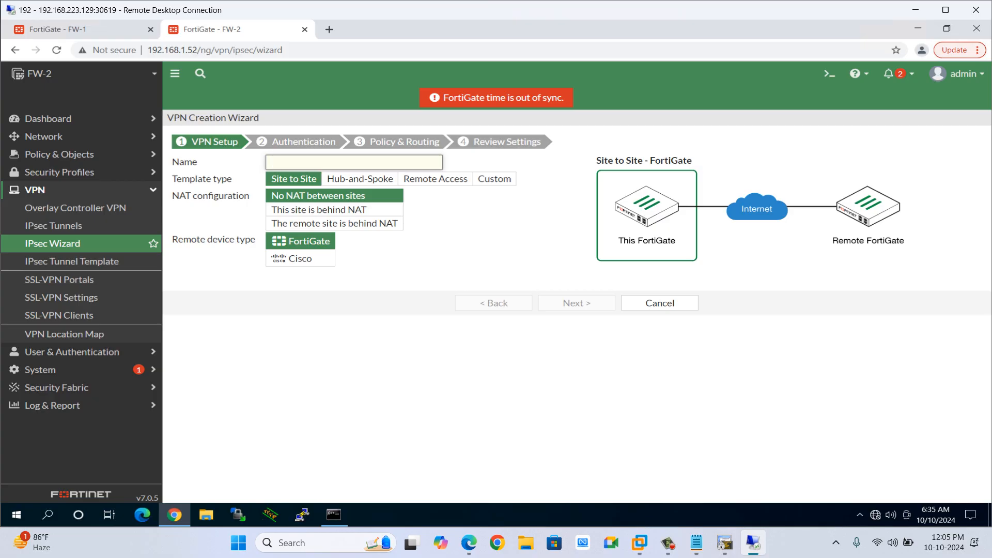
{"action": "type", "text": "FW1-TO-FW2"}
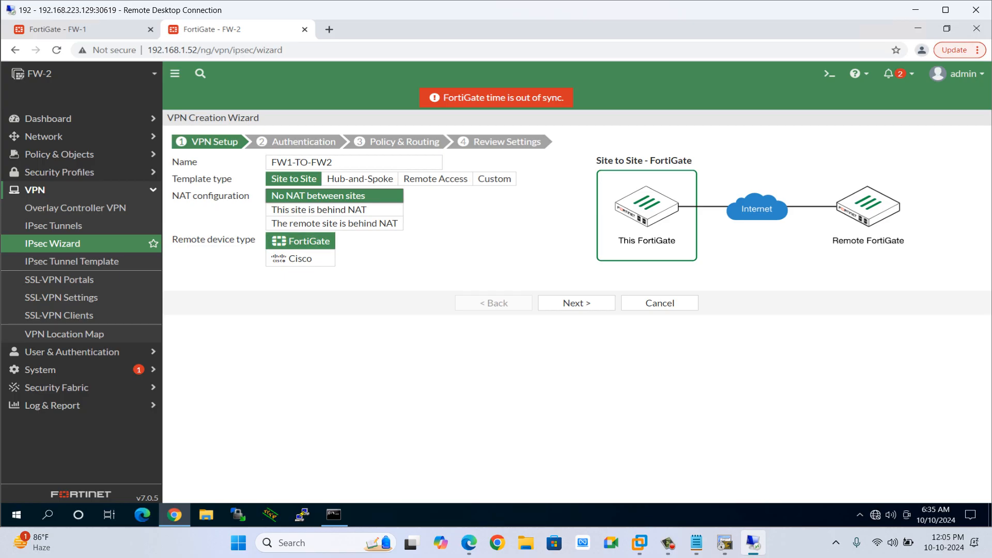
{"action": "left_click", "coordinate": [576, 303]}
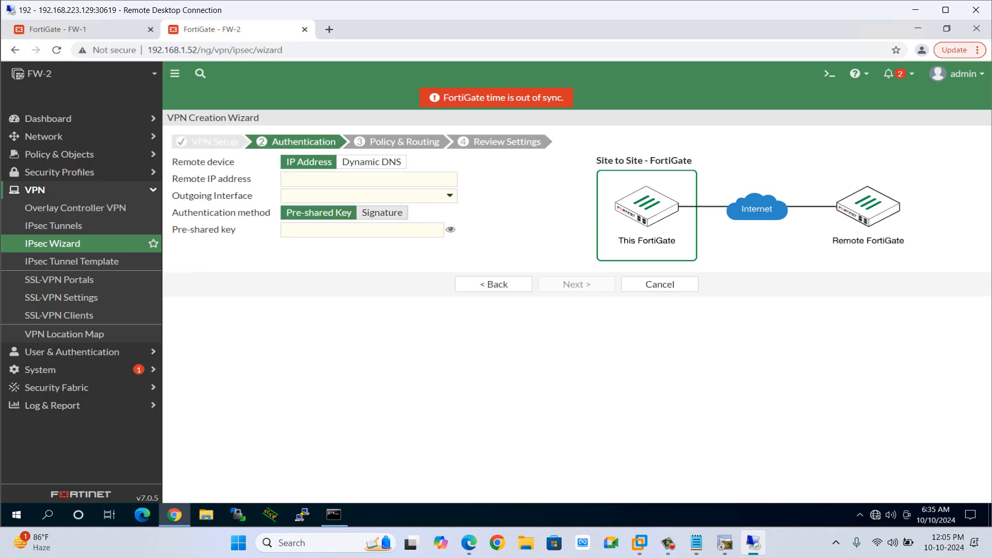
{"action": "left_click", "coordinate": [362, 179]}
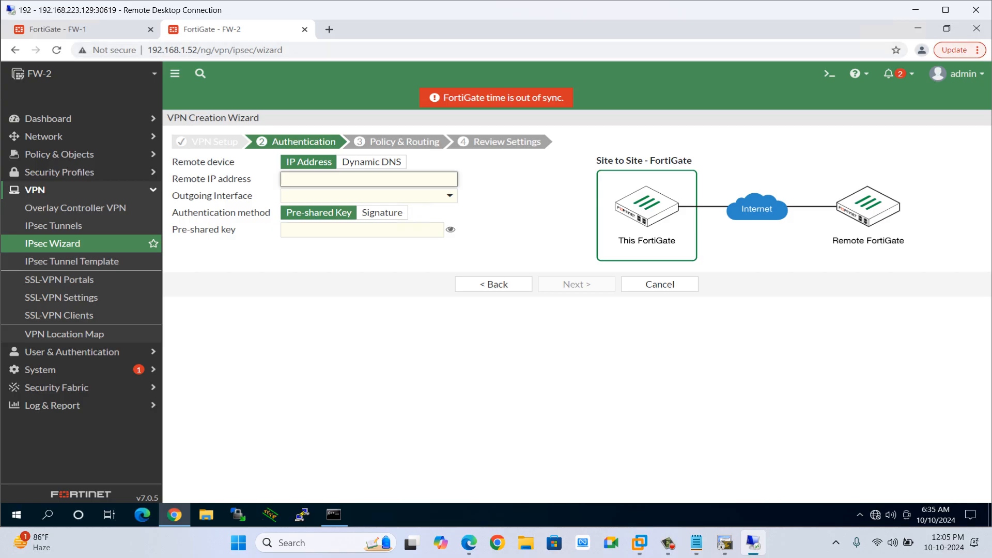
On FW-1, open the IPsec Wizard and name the site-to-site VPN FW1-TO-FW2.
{"action": "left_click", "coordinate": [57, 29]}
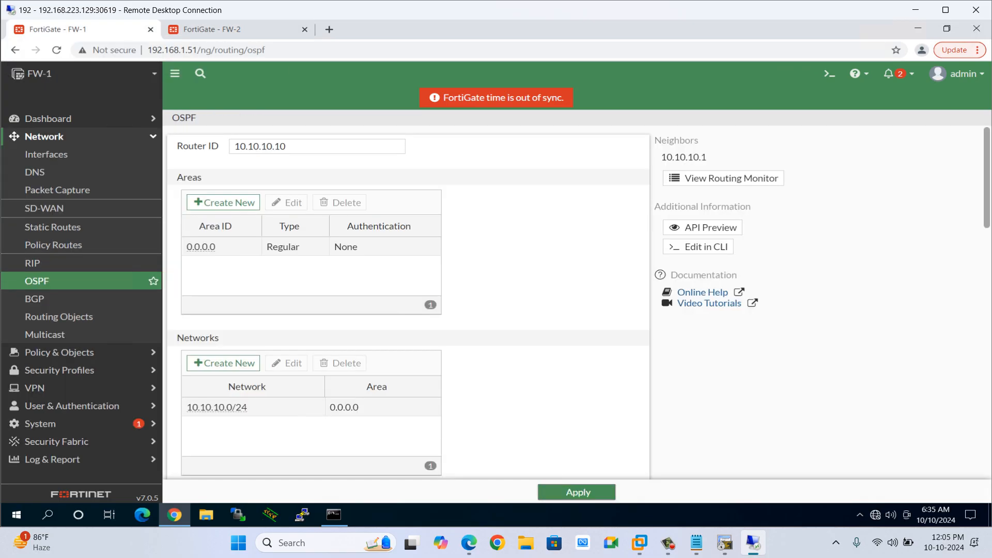
{"action": "left_click", "coordinate": [43, 136]}
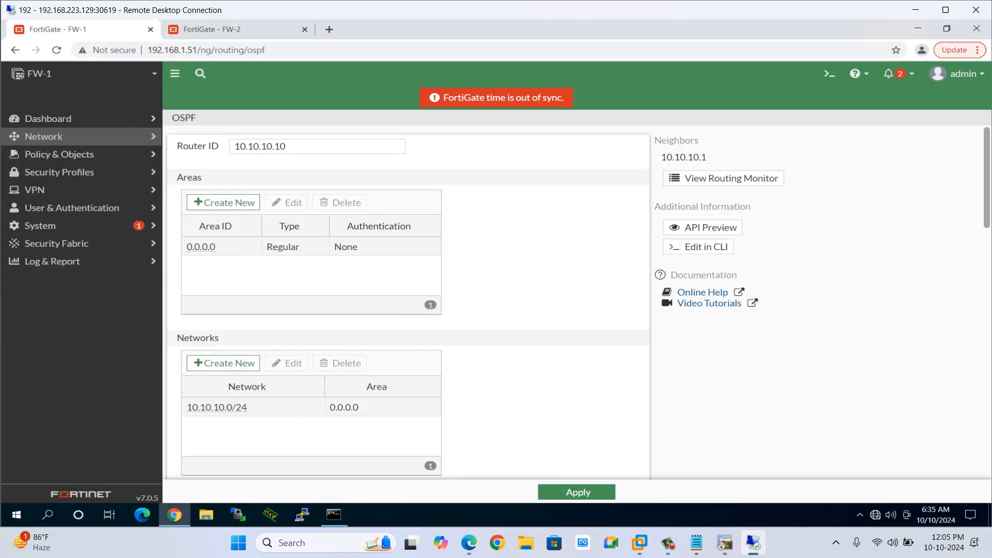
{"action": "left_click", "coordinate": [34, 190]}
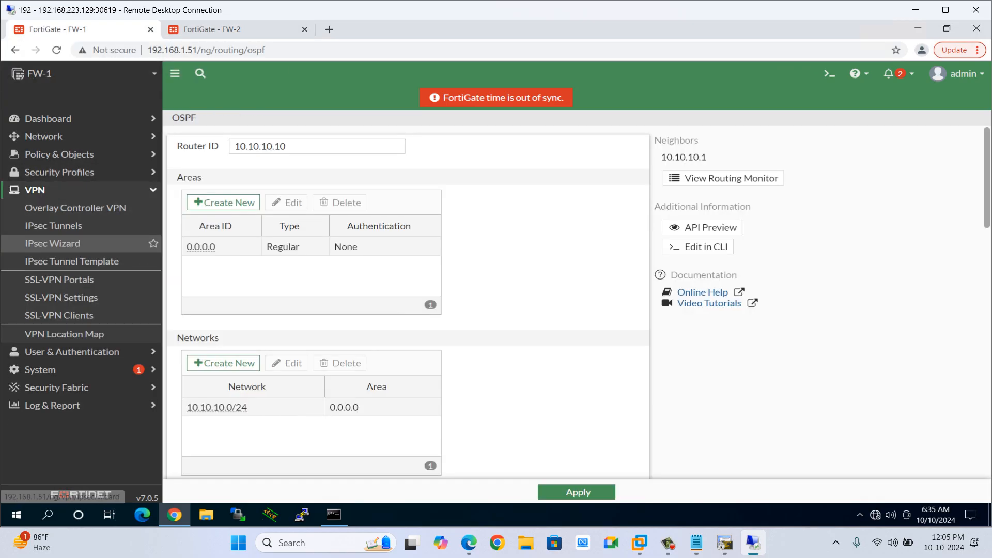
{"action": "left_click", "coordinate": [52, 244]}
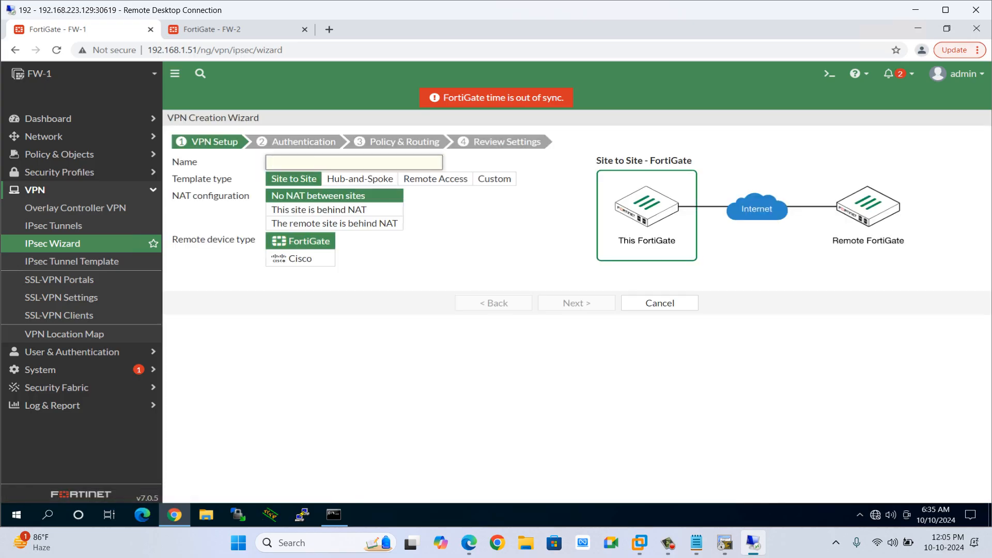
{"action": "type", "text": "FW1-TO-FW2"}
{"action": "key", "text": "XF86MonBrightnessUp"}
{"action": "key", "text": "XF86MonBrightnessDown"}
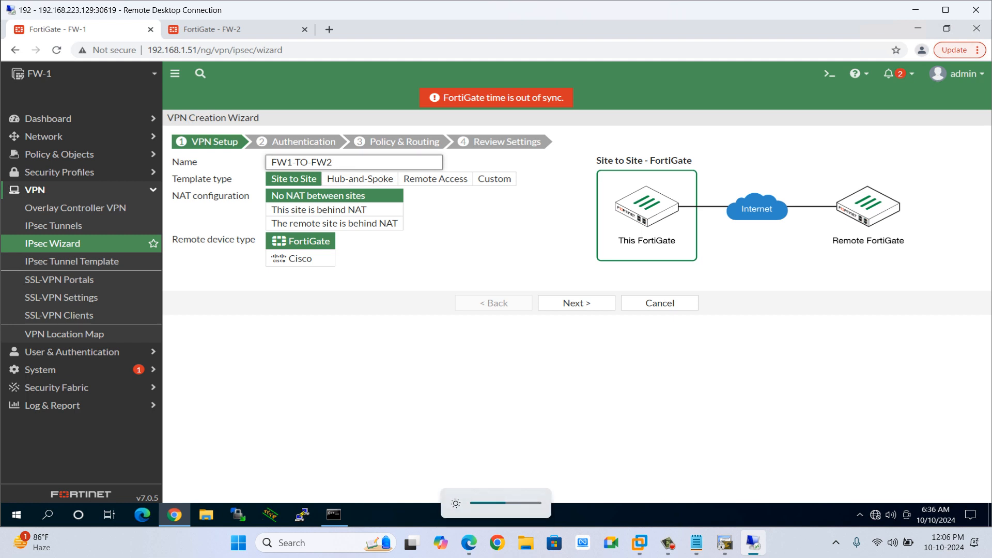
{"action": "key", "text": "XF86MonBrightnessDown"}
{"action": "key", "text": "XF86MonBrightnessDown"}
{"action": "key", "text": "XF86MonBrightnessUp"}
{"action": "key", "text": "XF86MonBrightnessUp"}
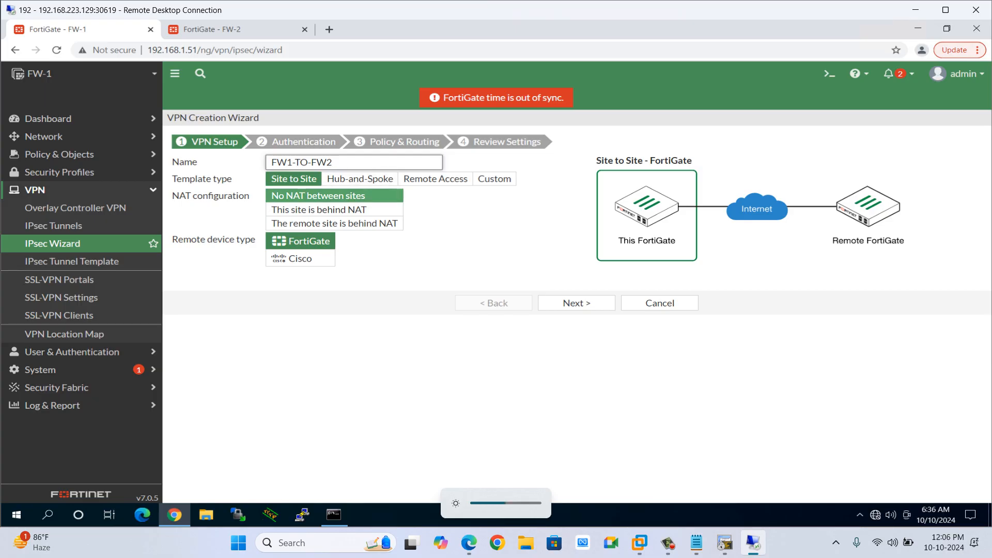
Keep No NAT between sites, continue to authentication, and set the remote IP address to 192.1.20.10.
{"action": "left_click", "coordinate": [334, 196]}
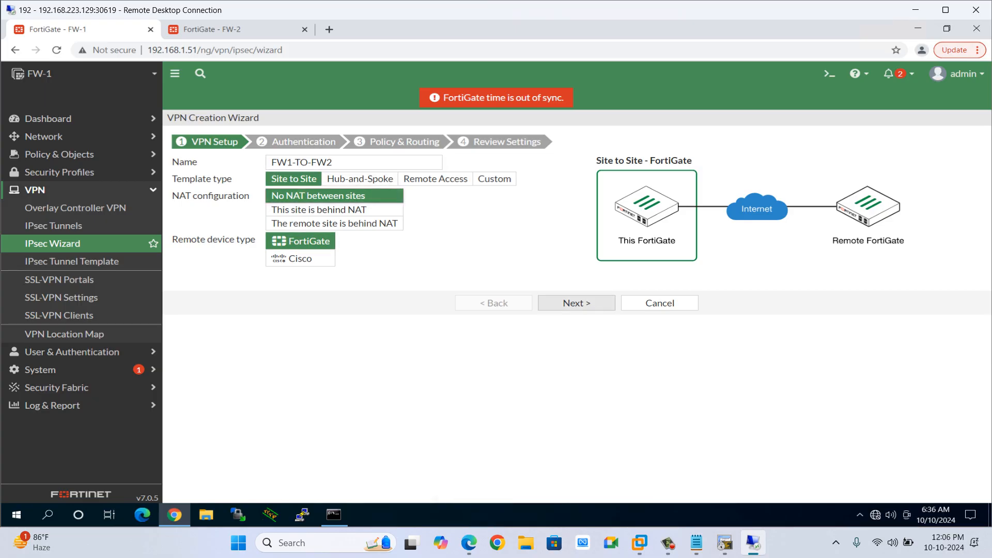
{"action": "left_click", "coordinate": [577, 303]}
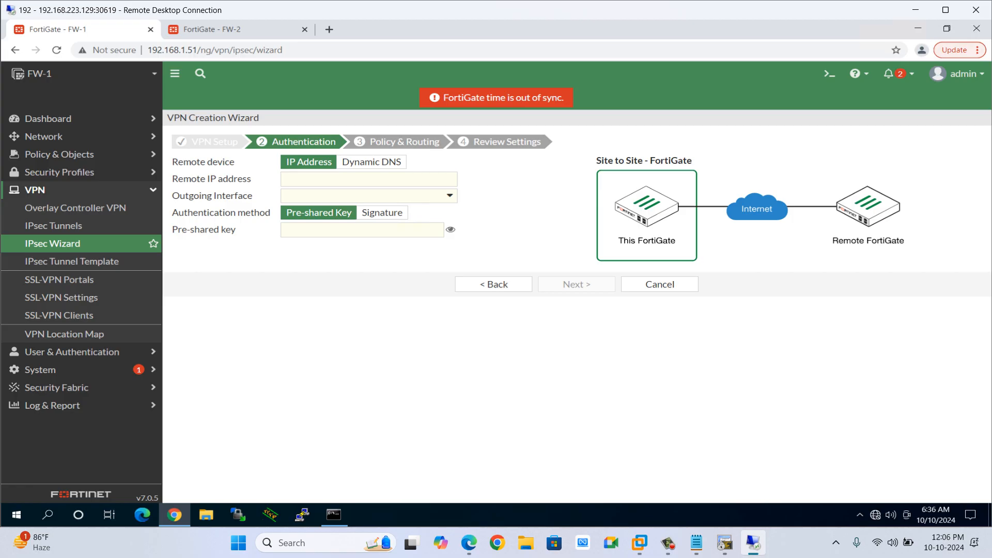
{"action": "left_click", "coordinate": [362, 179]}
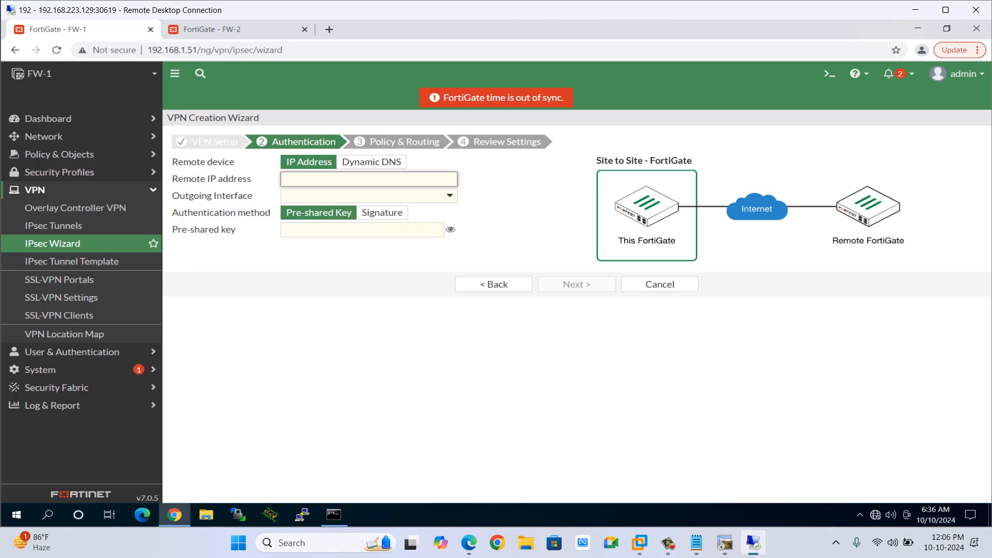
{"action": "type", "text": "192.1.20.10"}
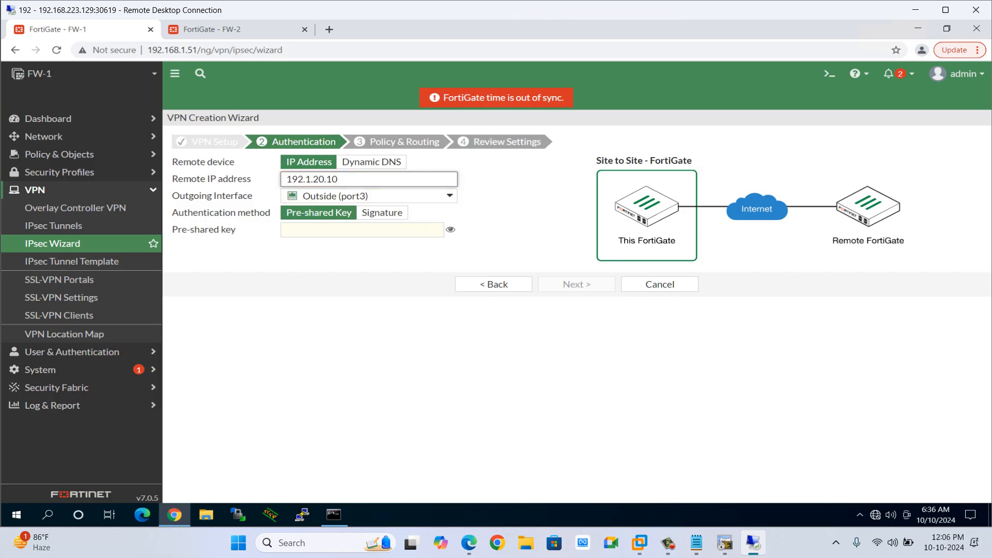
On FW-1, enter the pre-shared key on the authentication page and continue to Policy & Routing.
{"action": "key", "text": "alt+Tab"}
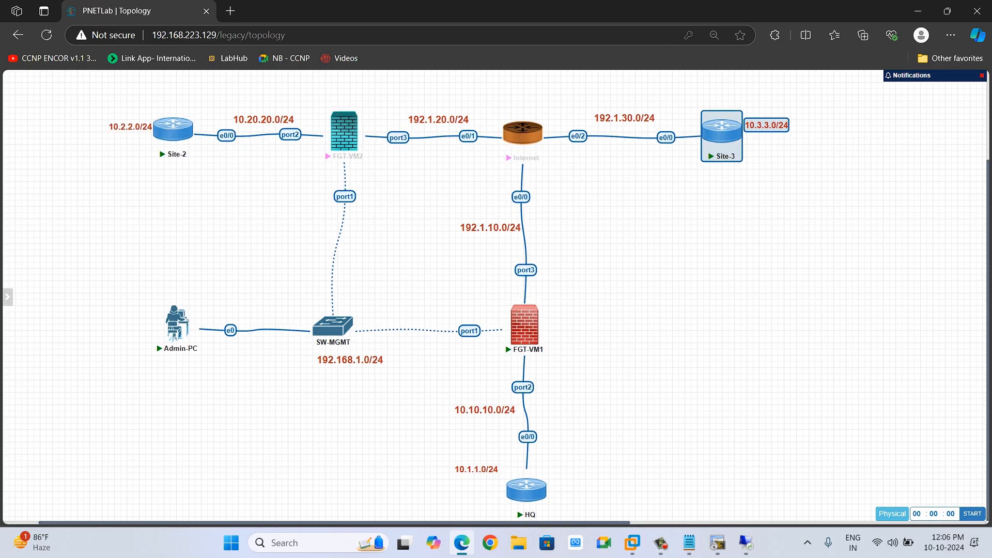
{"action": "key", "text": "alt+Tab"}
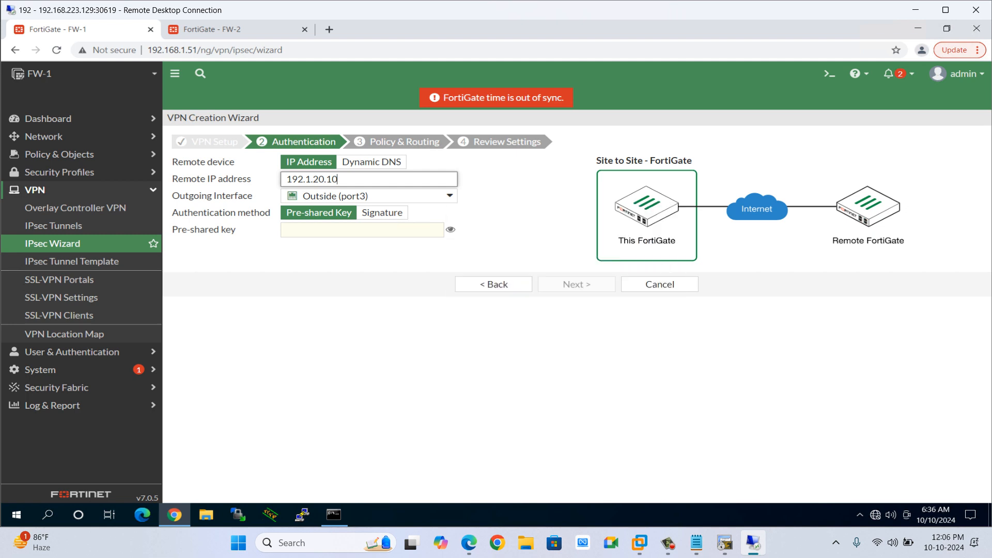
{"action": "left_click", "coordinate": [362, 230]}
{"action": "type", "text": "•••••"}
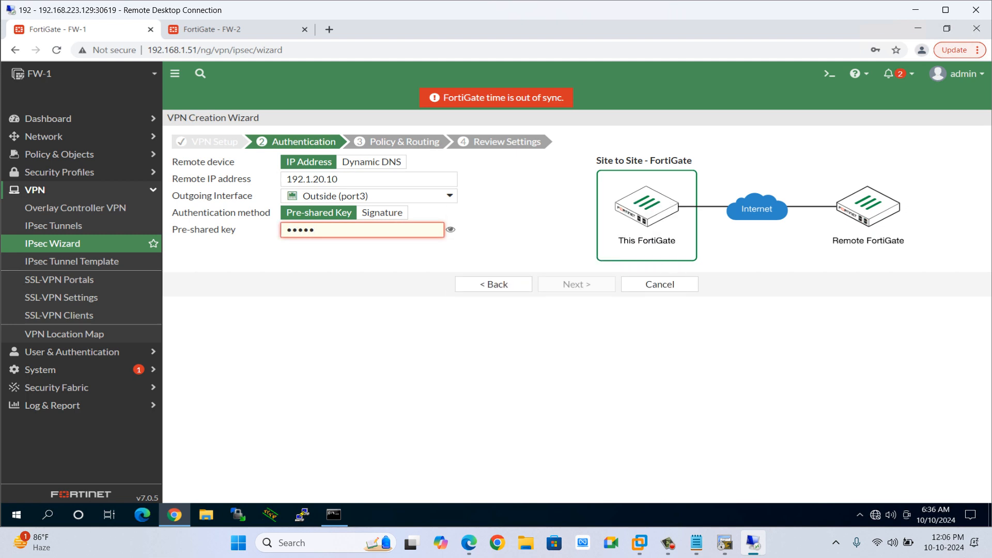
{"action": "type", "text": "••••"}
{"action": "left_click", "coordinate": [451, 229]}
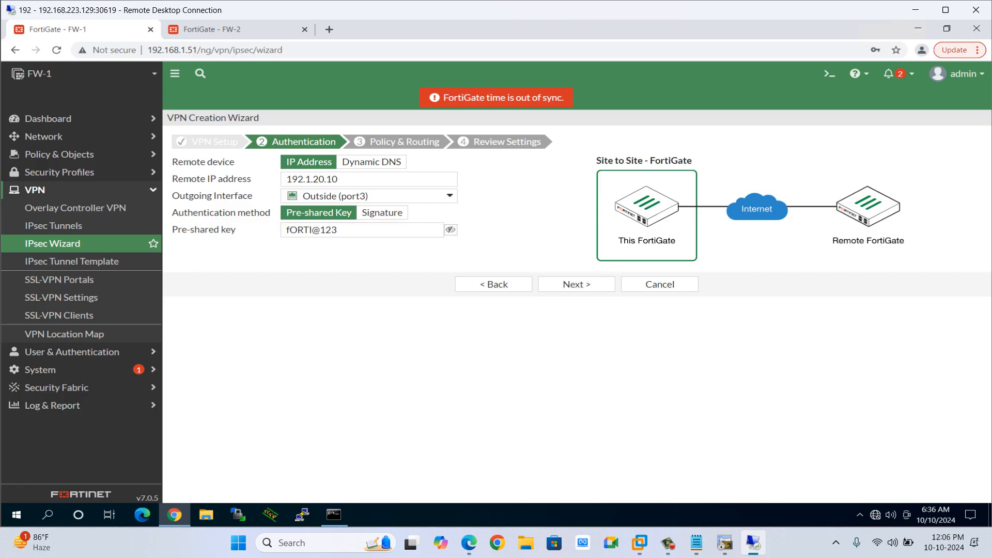
{"action": "key", "text": "BackSpace"}
{"action": "key", "text": "BackSpace"}
{"action": "key", "text": "BackSpace"}
{"action": "key", "text": "BackSpace"}
{"action": "key", "text": "BackSpace"}
{"action": "key", "text": "BackSpace"}
{"action": "key", "text": "BackSpace"}
{"action": "key", "text": "BackSpace"}
{"action": "key", "text": "BackSpace"}
{"action": "type", "text": "F"}
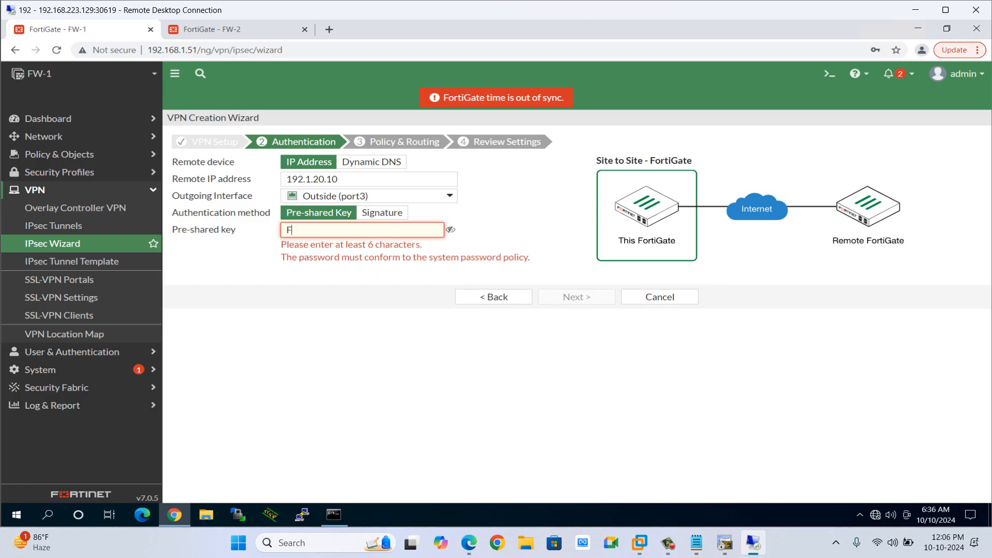
{"action": "type", "text": "or"}
{"action": "key", "text": "BackSpace"}
{"action": "key", "text": "BackSpace"}
{"action": "key", "text": "BackSpace"}
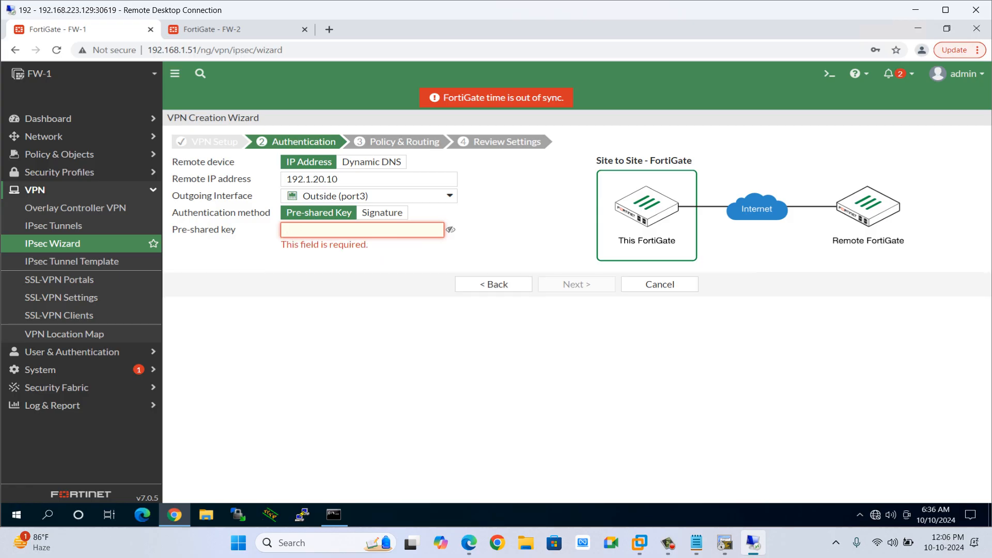
{"action": "type", "text": "Forti@123"}
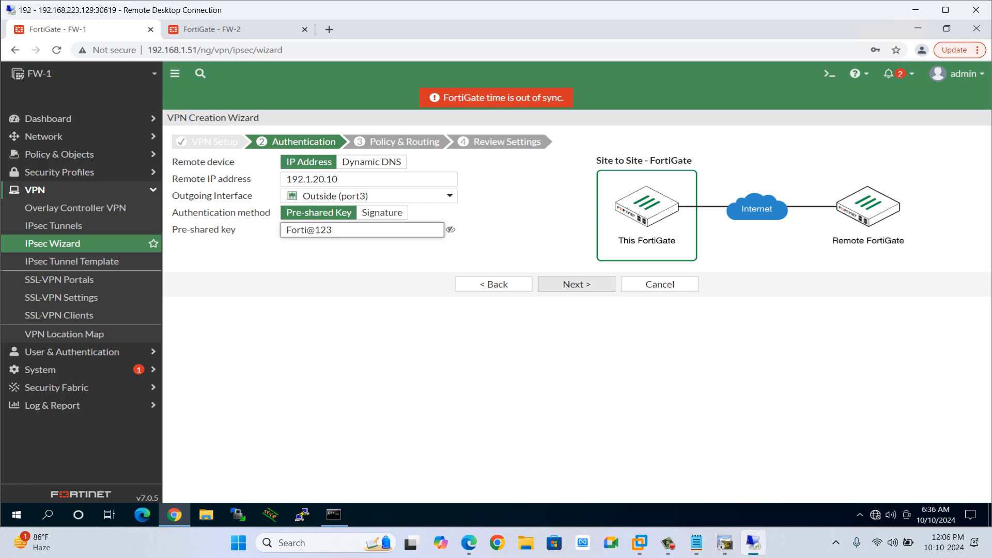
{"action": "left_click", "coordinate": [577, 284]}
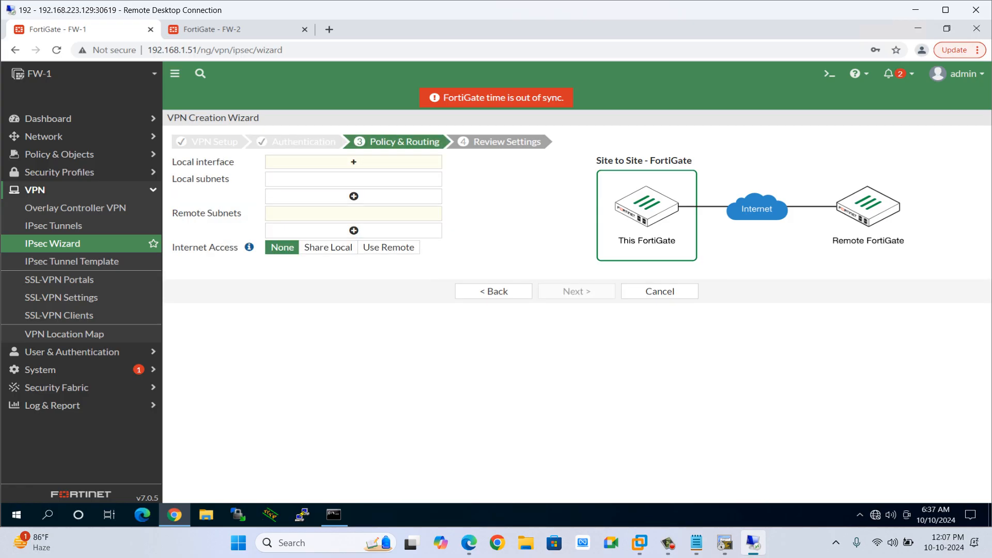
Review the VPN setup and authentication pages of the wizard, then return to Policy & Routing.
{"action": "left_click", "coordinate": [354, 162]}
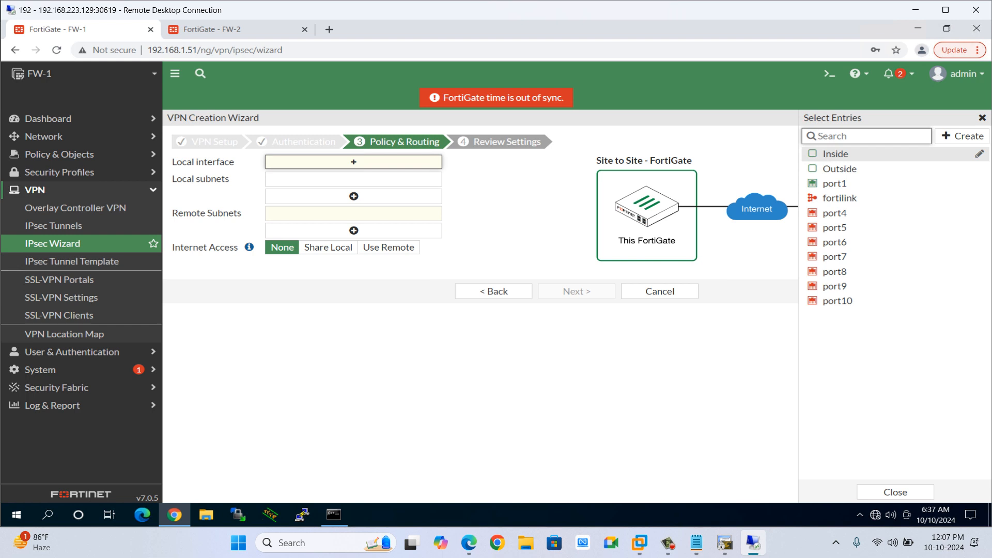
{"action": "left_click", "coordinate": [493, 291]}
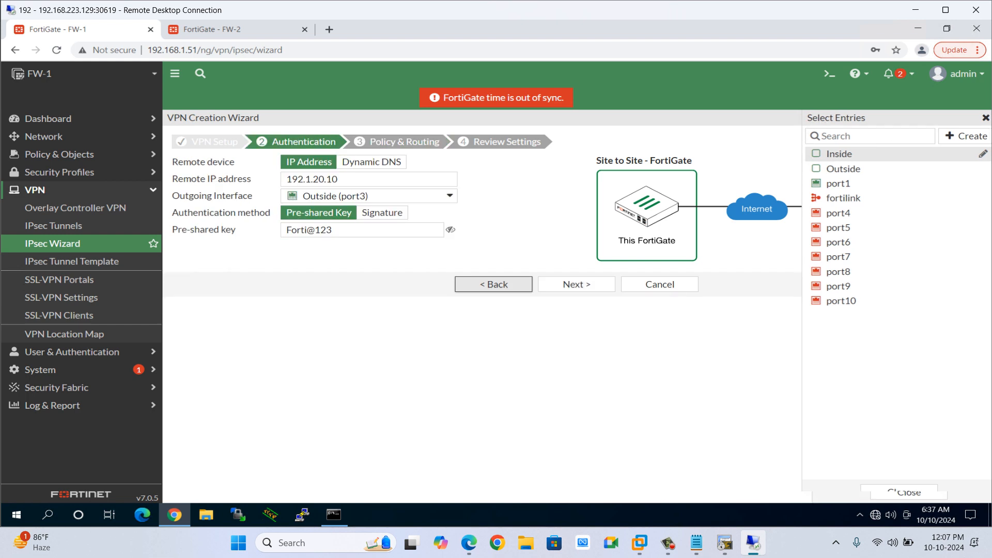
{"action": "left_click", "coordinate": [494, 284]}
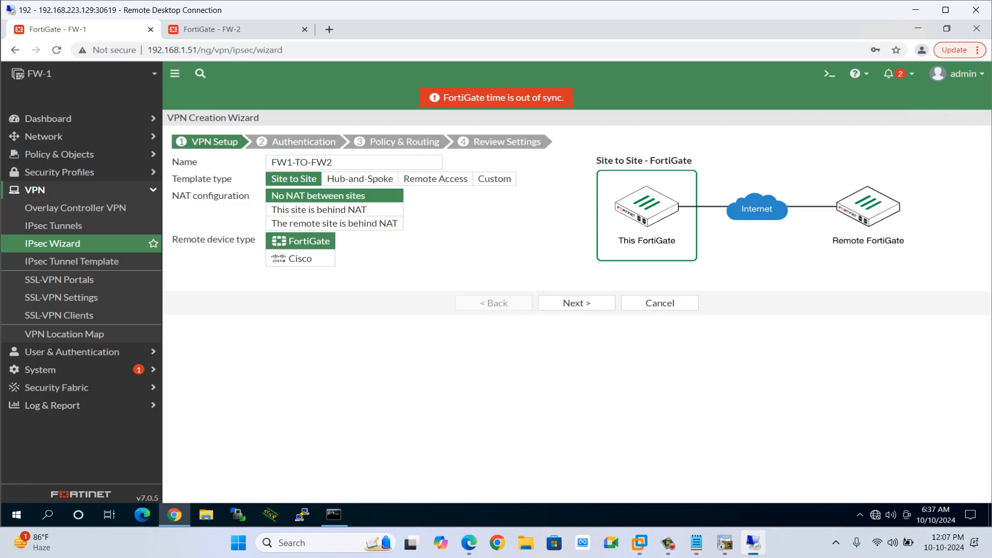
{"action": "left_click_drag", "start_coordinate": [198, 142], "coordinate": [239, 142]}
{"action": "left_click", "coordinate": [577, 303]}
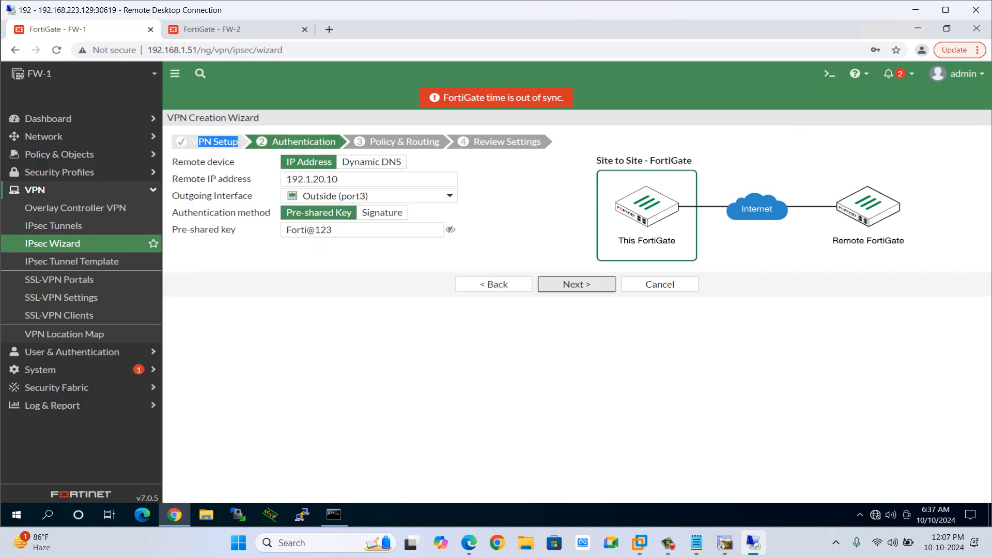
{"action": "left_click", "coordinate": [576, 284]}
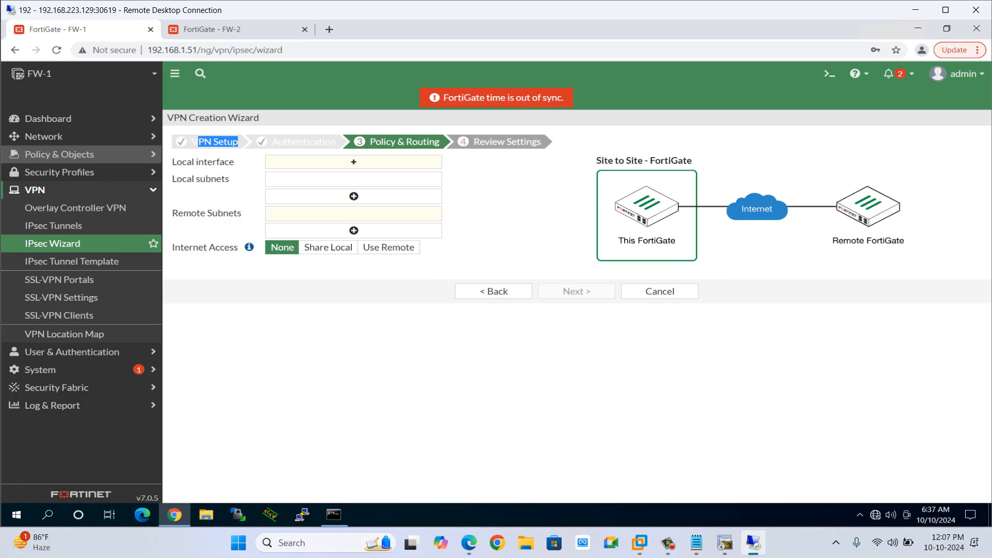
Examine the lab topology's subnets around FGT-VM1, HQ and Site-2.
{"action": "key", "text": "alt+Tab"}
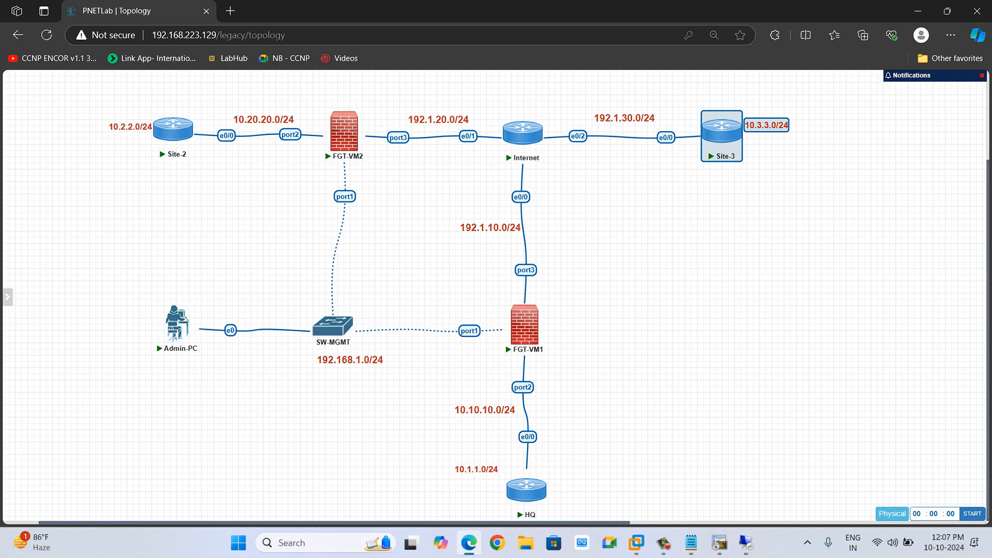
{"action": "left_click_drag", "start_coordinate": [454, 278], "coordinate": [544, 338]}
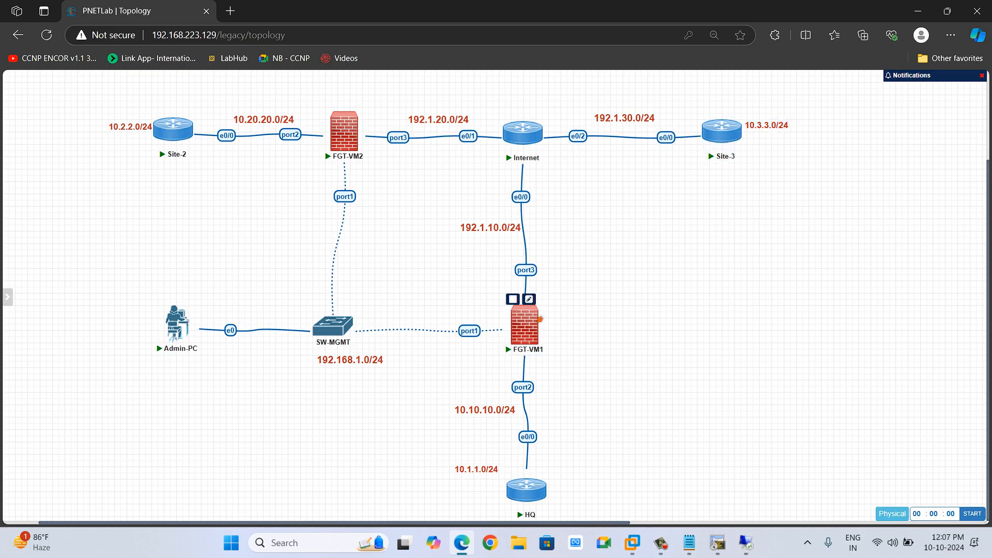
{"action": "left_click_drag", "start_coordinate": [435, 186], "coordinate": [566, 422]}
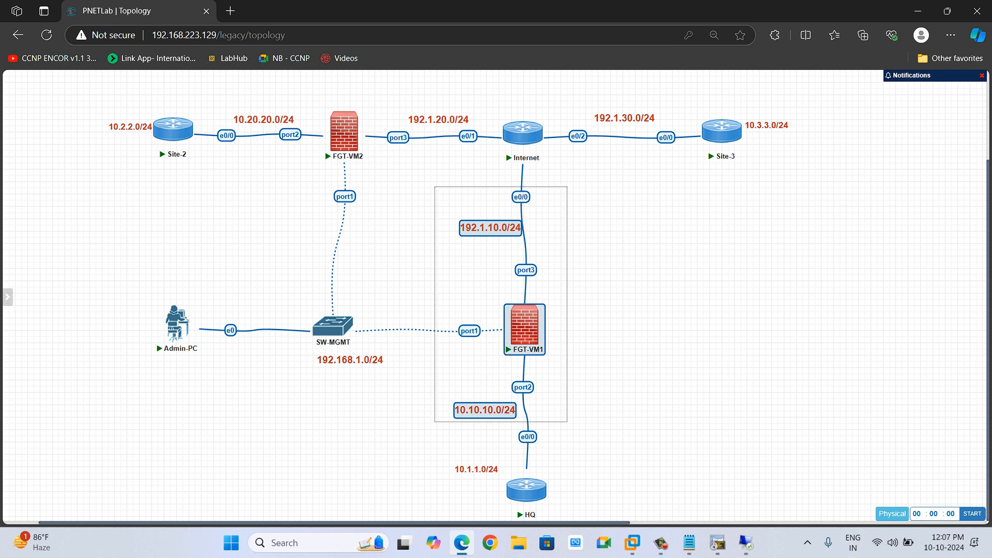
{"action": "left_click_drag", "start_coordinate": [567, 422], "coordinate": [567, 422]}
{"action": "left_click", "coordinate": [567, 422]}
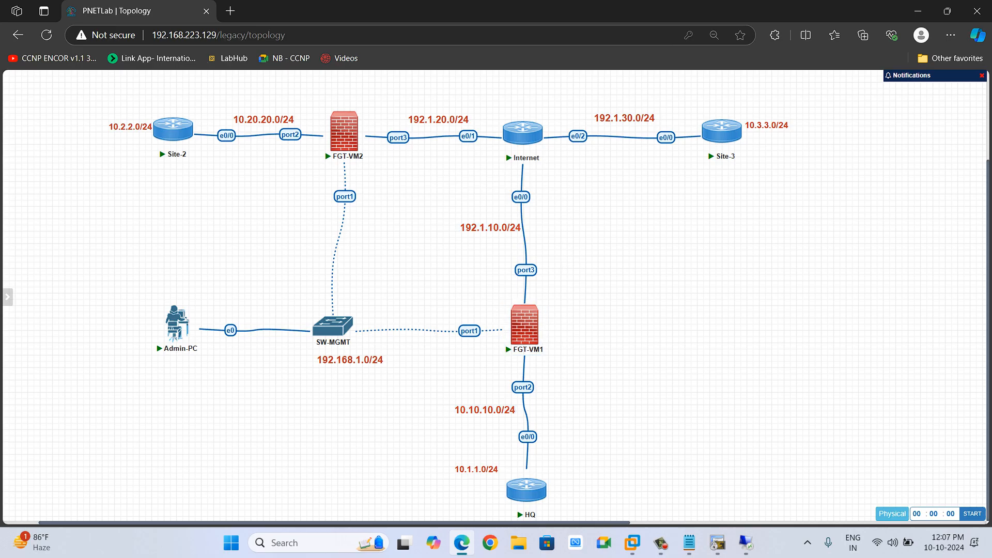
{"action": "left_click_drag", "start_coordinate": [578, 455], "coordinate": [450, 386]}
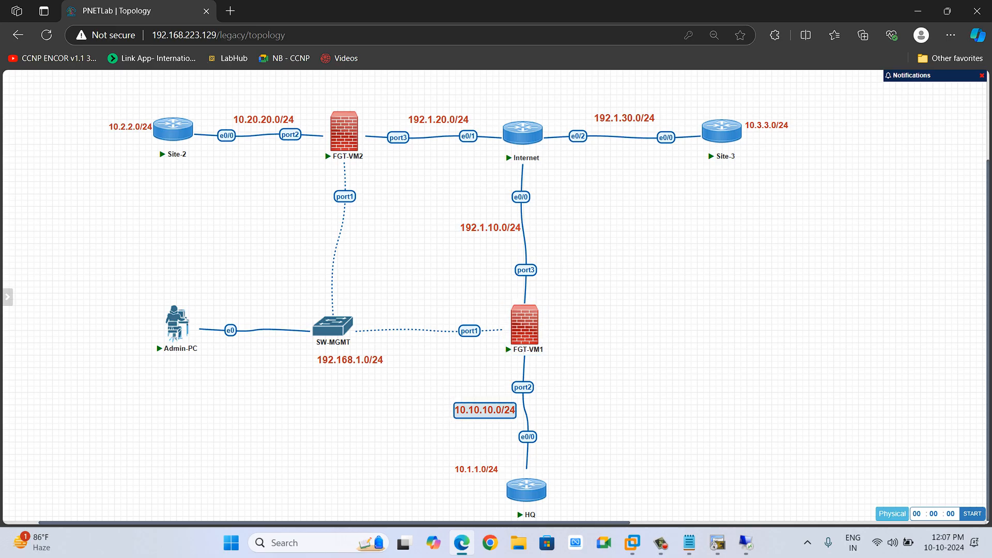
{"action": "left_click_drag", "start_coordinate": [103, 103], "coordinate": [208, 191]}
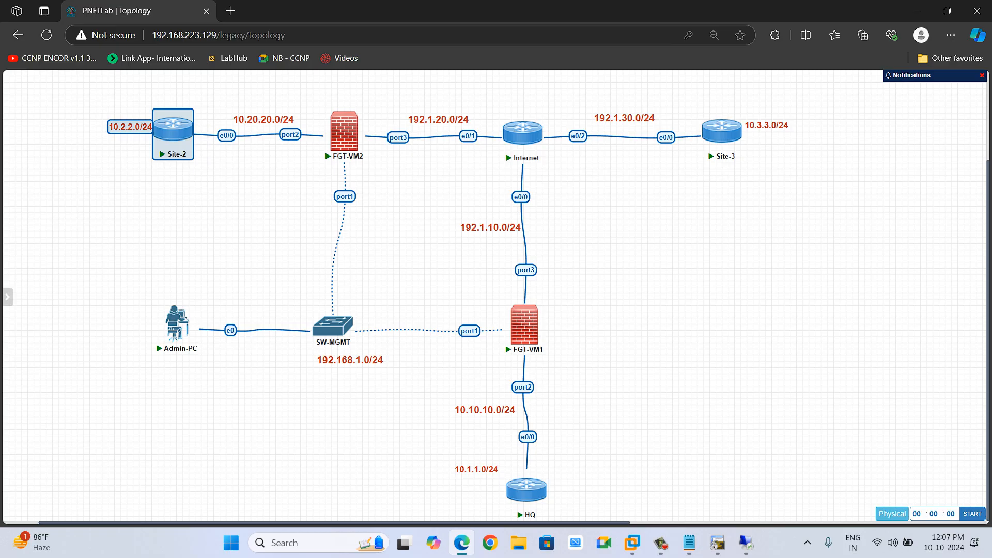
{"action": "key", "text": "alt+Tab"}
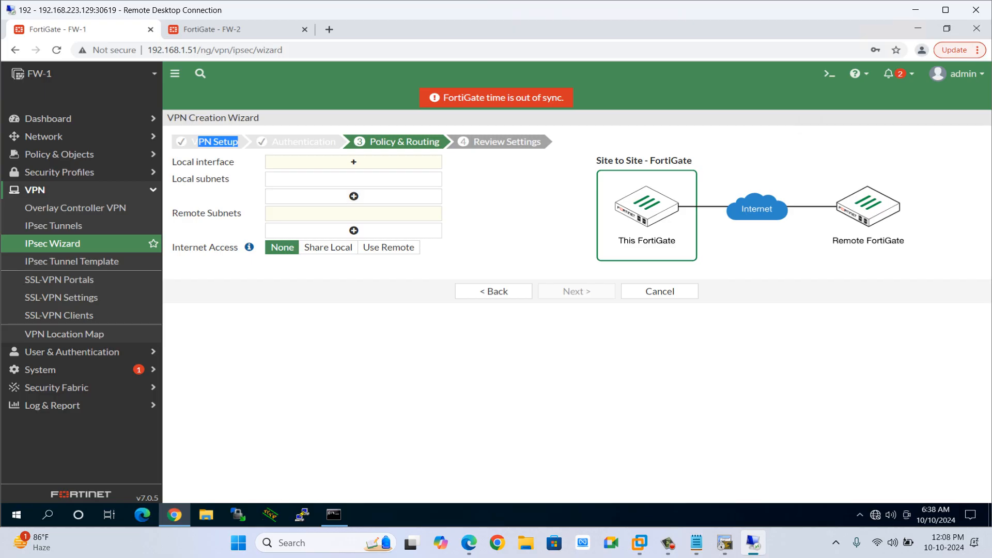
Set the local interface to Inside and the local subnet to 10.1.1.0/24.
{"action": "left_click", "coordinate": [353, 162]}
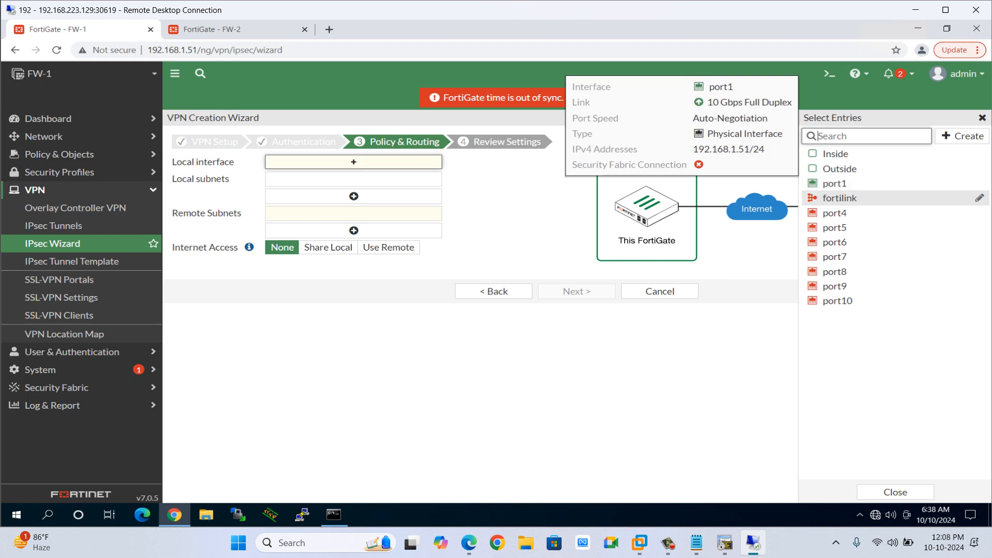
{"action": "left_click", "coordinate": [836, 154]}
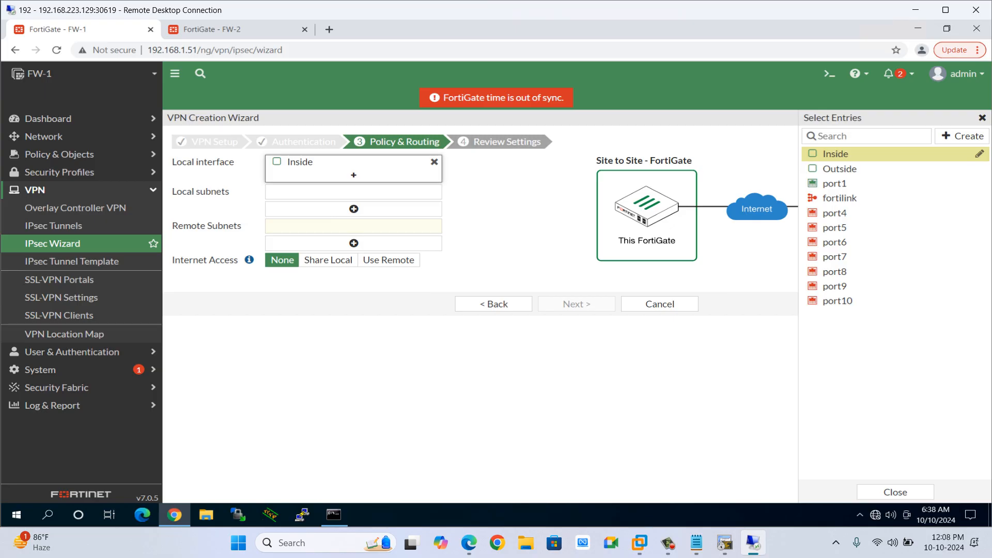
{"action": "left_click", "coordinate": [354, 192]}
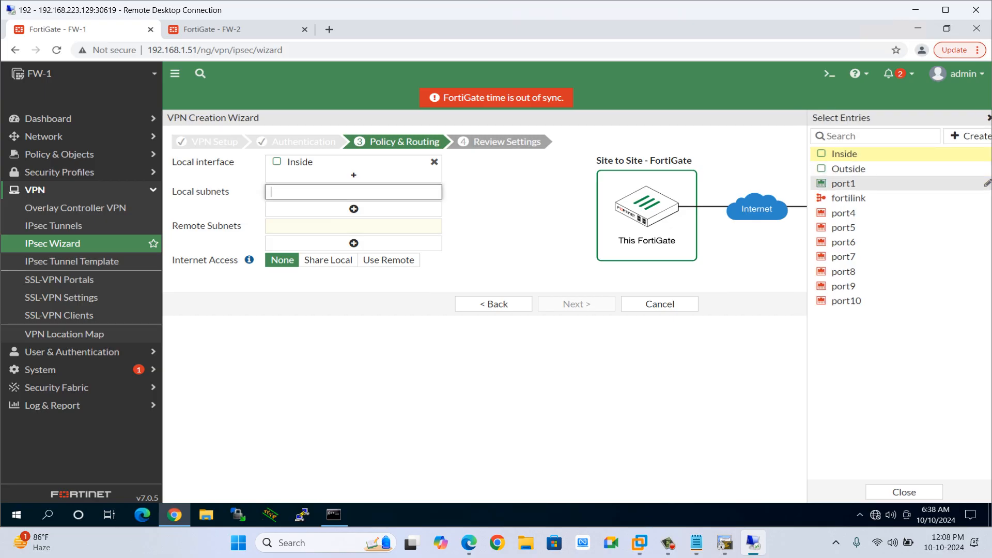
{"action": "type", "text": "10.1.1.0/24"}
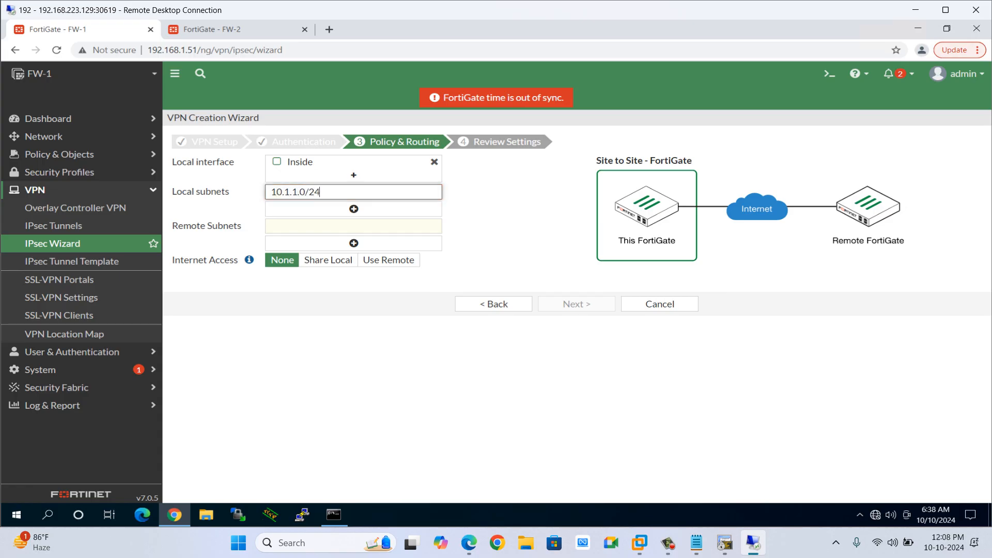
Set the remote subnet to 10.2.2.0/24.
{"action": "key", "text": "Tab"}
{"action": "key", "text": "Tab"}
{"action": "type", "text": "1"}
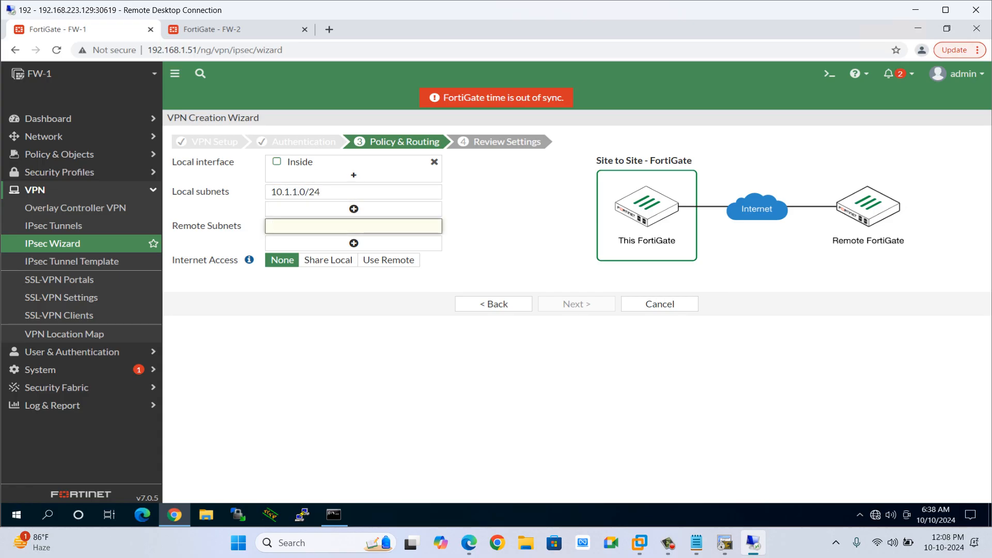
{"action": "type", "text": "0.2.2.0/24"}
{"action": "left_click_drag", "start_coordinate": [180, 260], "coordinate": [230, 260]}
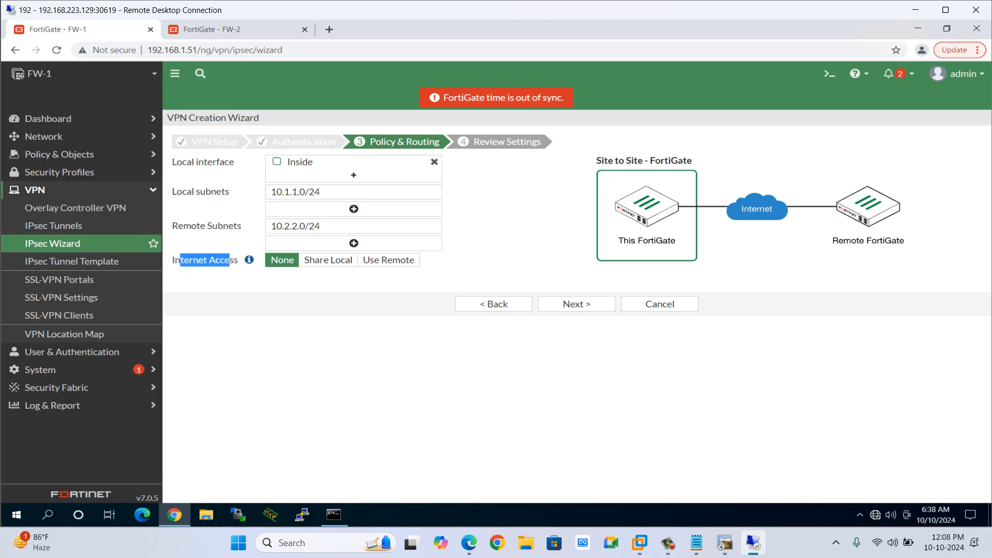
{"action": "left_click", "coordinate": [230, 261]}
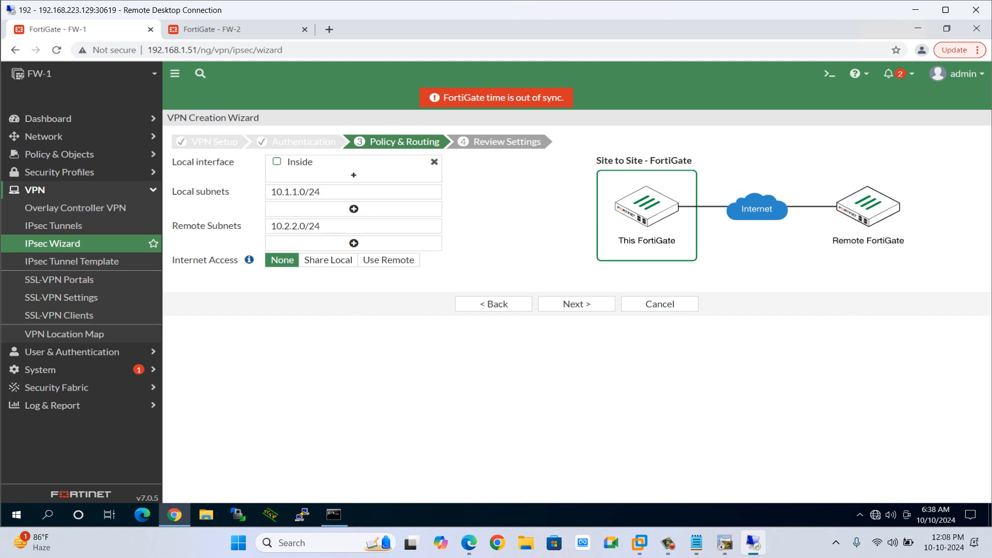
{"action": "left_click_drag", "start_coordinate": [204, 161], "coordinate": [229, 162]}
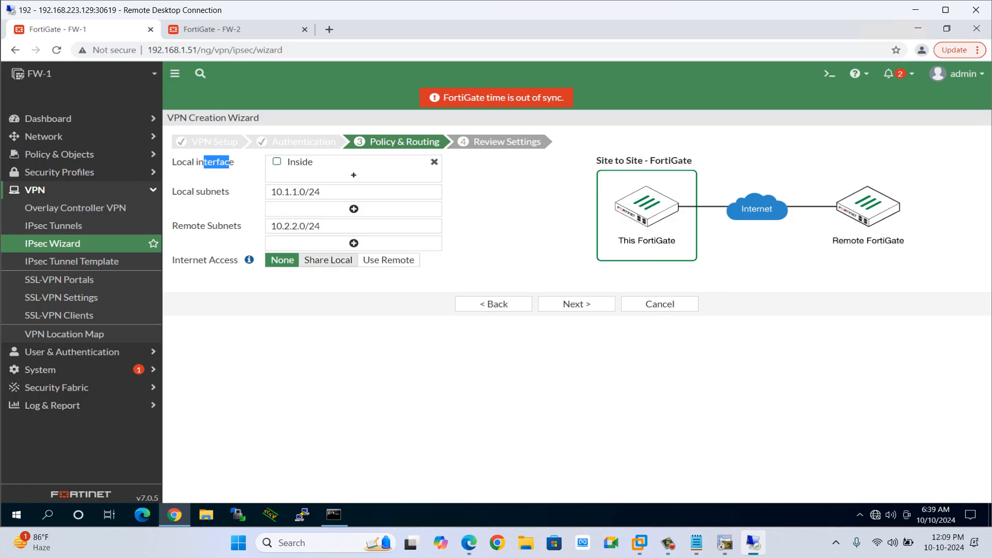
{"action": "left_click", "coordinate": [328, 260]}
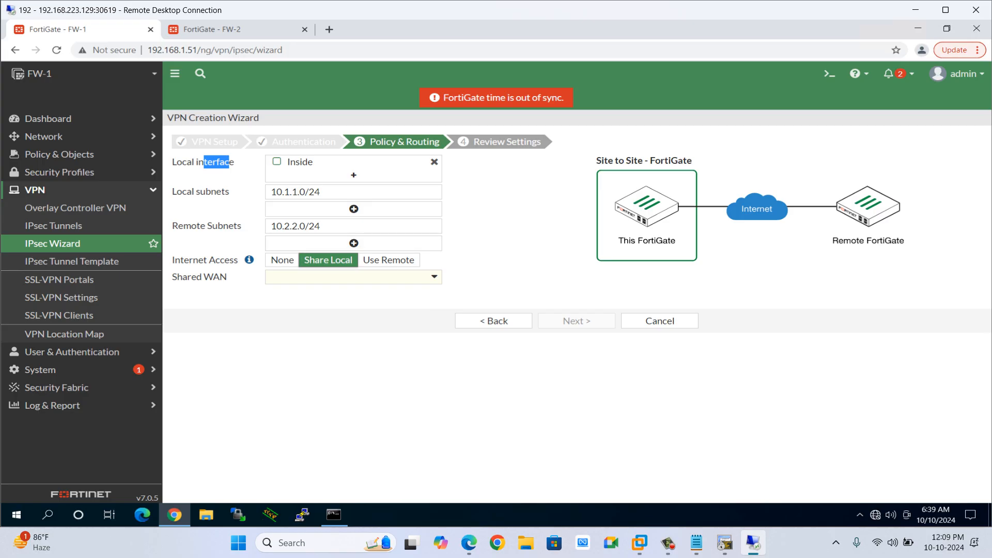
{"action": "mouse_move", "coordinate": [249, 259]}
{"action": "key", "text": "alt+Tab"}
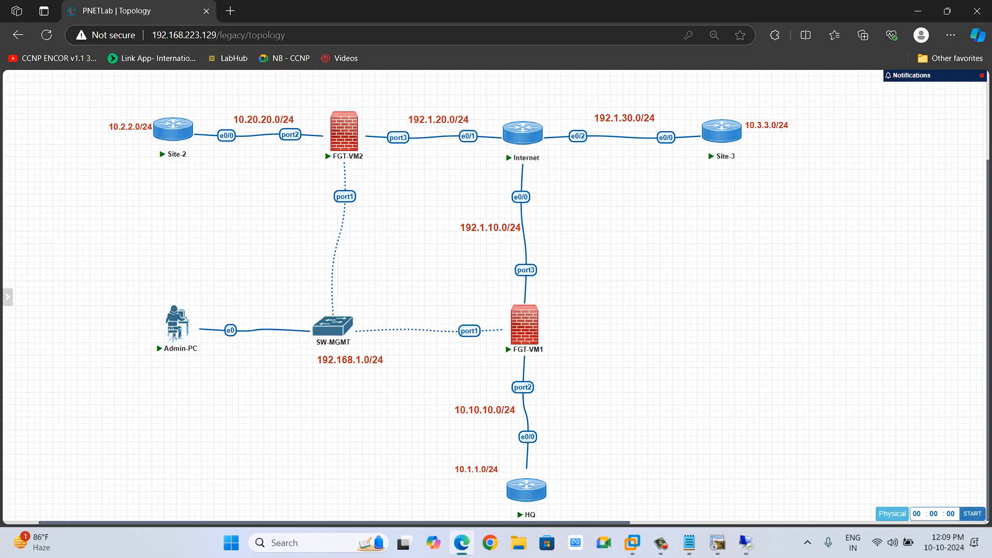
{"action": "left_click_drag", "start_coordinate": [81, 99], "coordinate": [218, 171]}
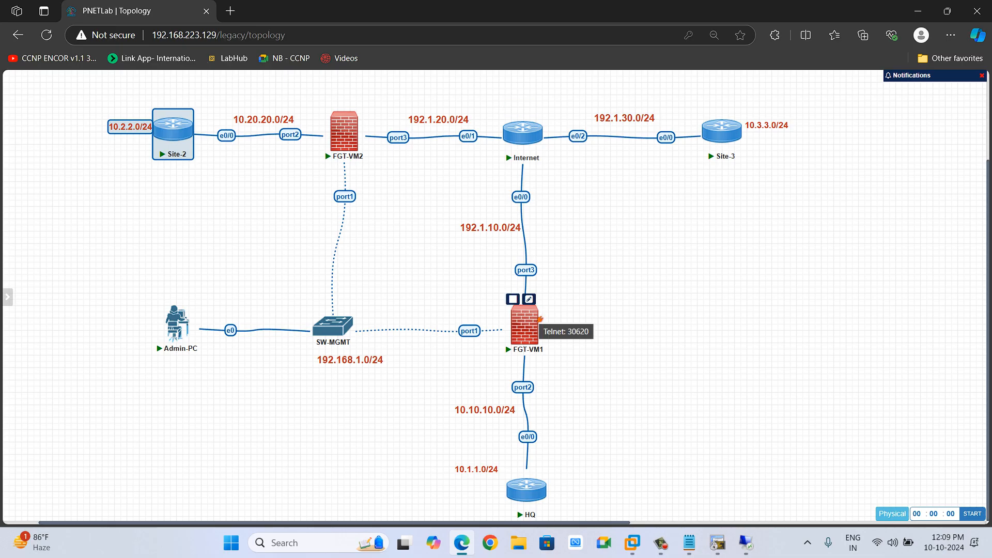
{"action": "key", "text": "alt+Tab"}
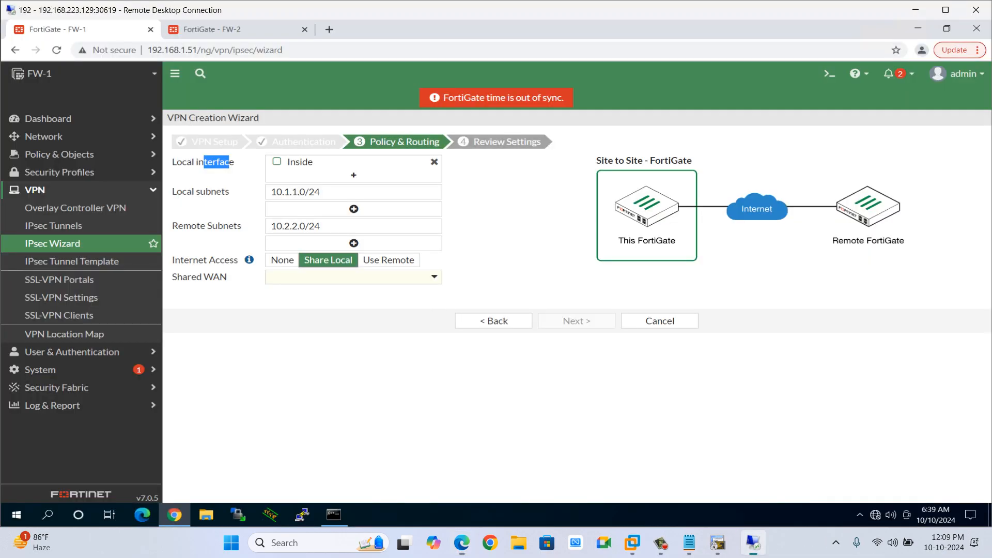
Set Internet Access to Use Remote.
{"action": "left_click", "coordinate": [389, 260]}
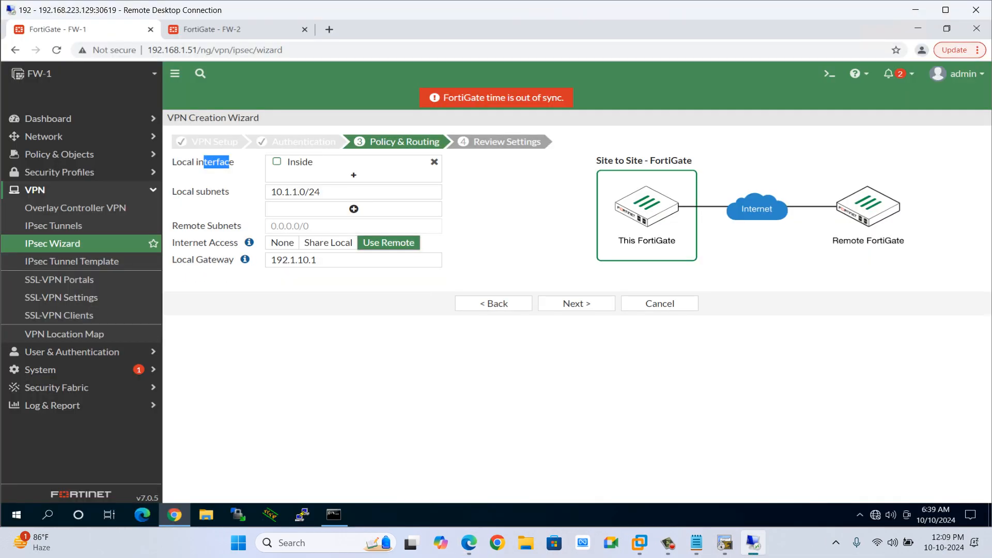
{"action": "mouse_move", "coordinate": [249, 242]}
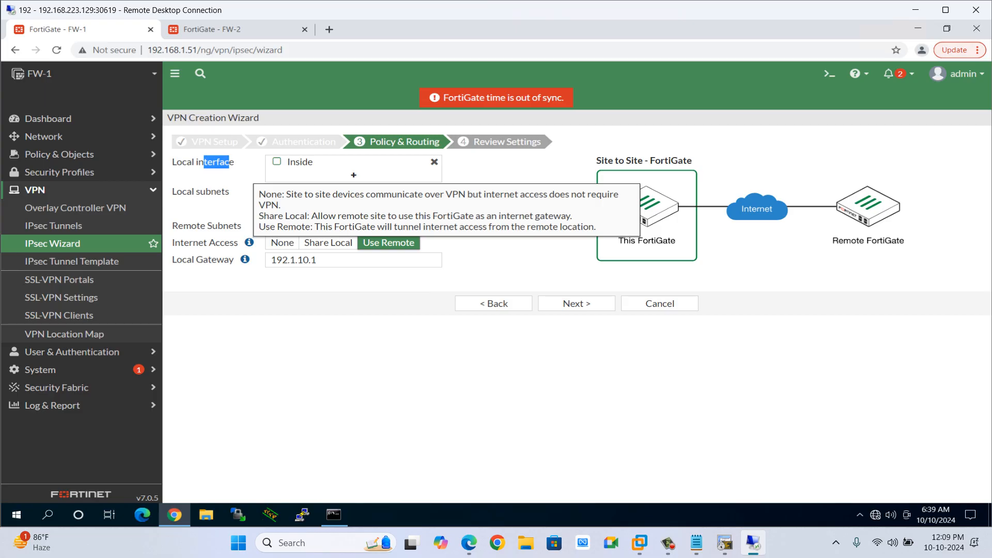
{"action": "key", "text": "alt+Tab"}
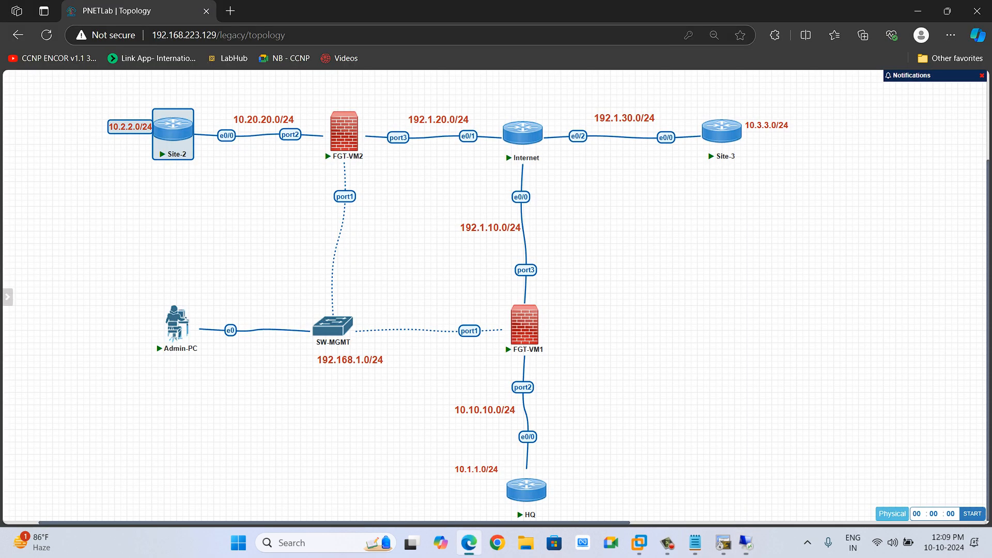
Return to the FW-1 VPN wizard, set Internet Access to None and continue to the review page.
{"action": "key", "text": "Escape"}
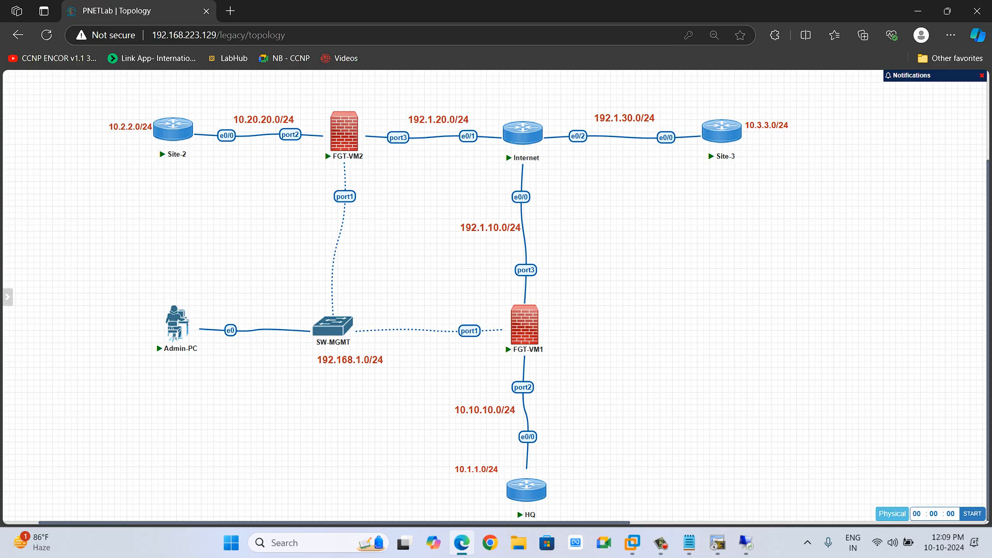
{"action": "mouse_move", "coordinate": [540, 318]}
{"action": "mouse_move", "coordinate": [359, 125]}
{"action": "key", "text": "alt+Tab"}
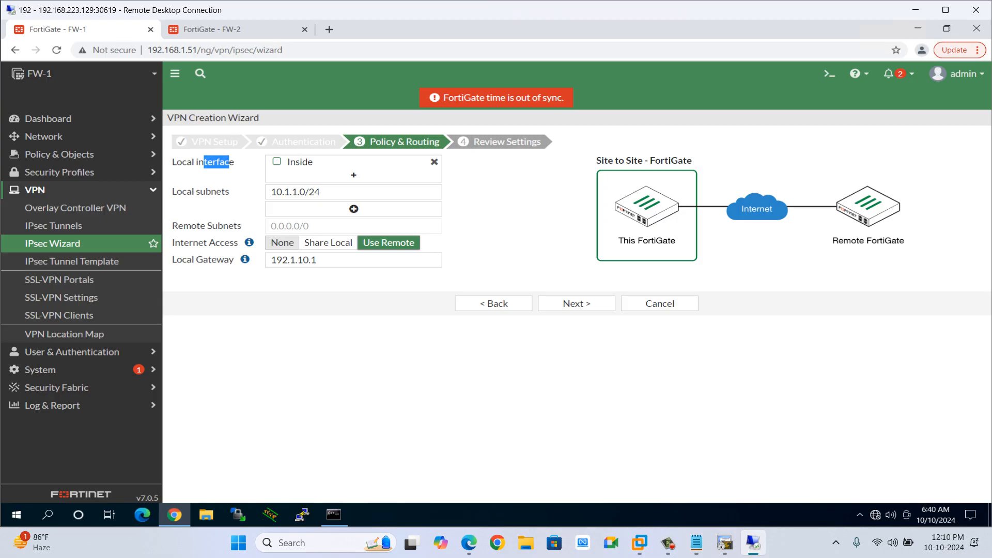
{"action": "left_click", "coordinate": [282, 242]}
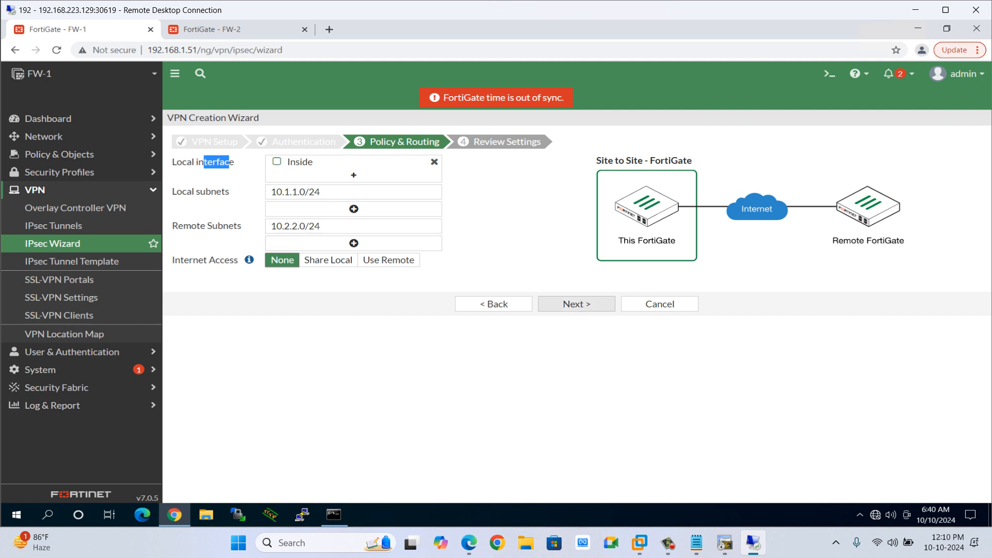
{"action": "left_click", "coordinate": [577, 304]}
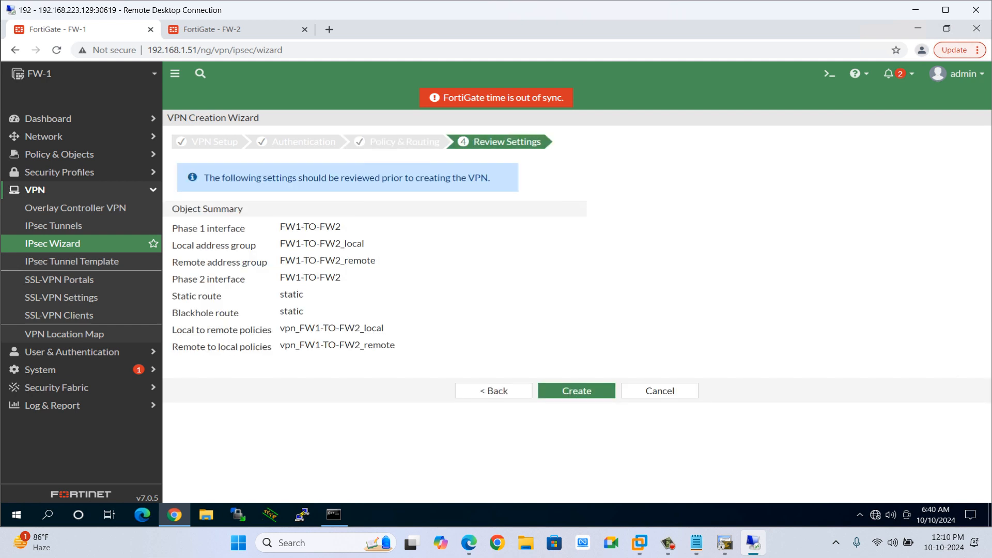
Review the VPN object summary and create the FW1-TO-FW2 site-to-site VPN.
{"action": "left_click_drag", "start_coordinate": [183, 229], "coordinate": [231, 229]}
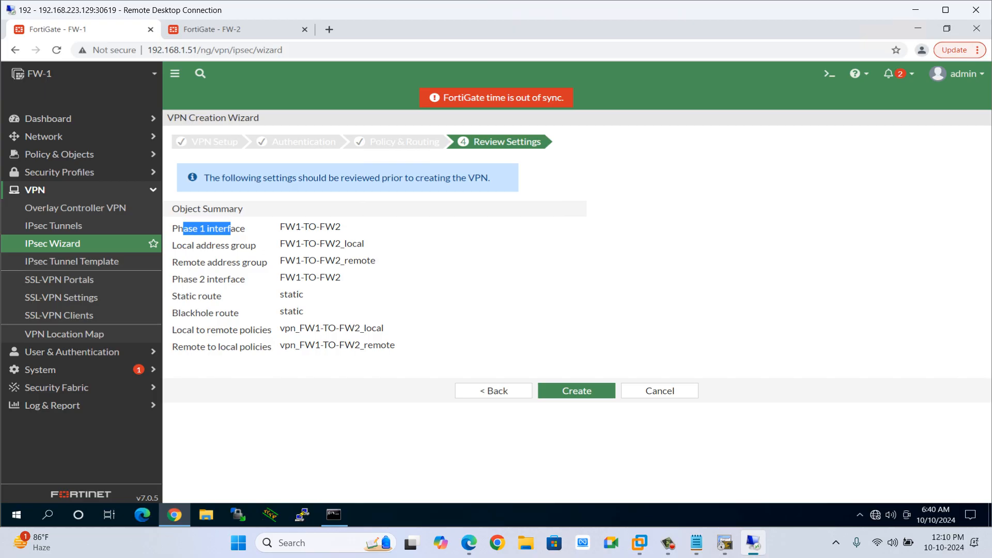
{"action": "left_click_drag", "start_coordinate": [279, 260], "coordinate": [377, 260]}
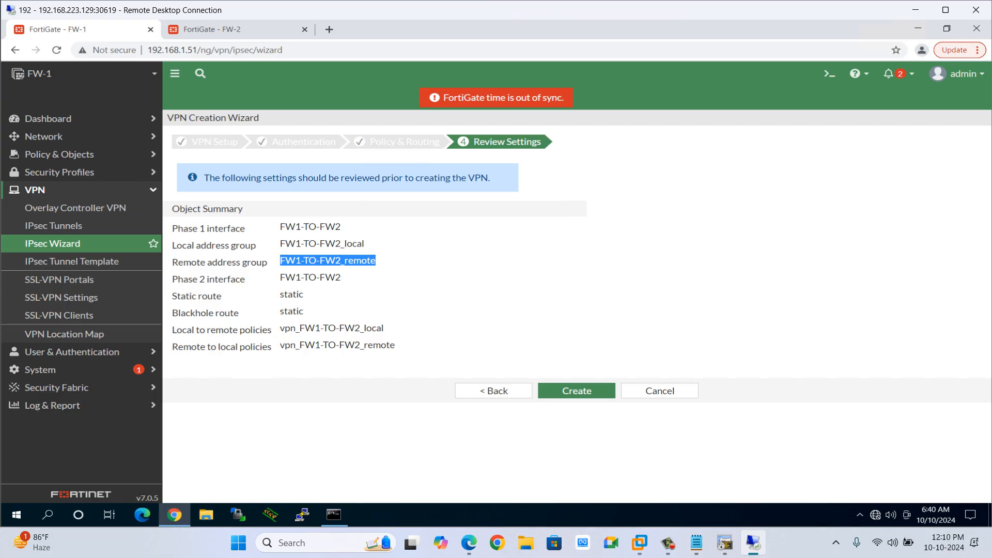
{"action": "left_click_drag", "start_coordinate": [173, 347], "coordinate": [395, 345]}
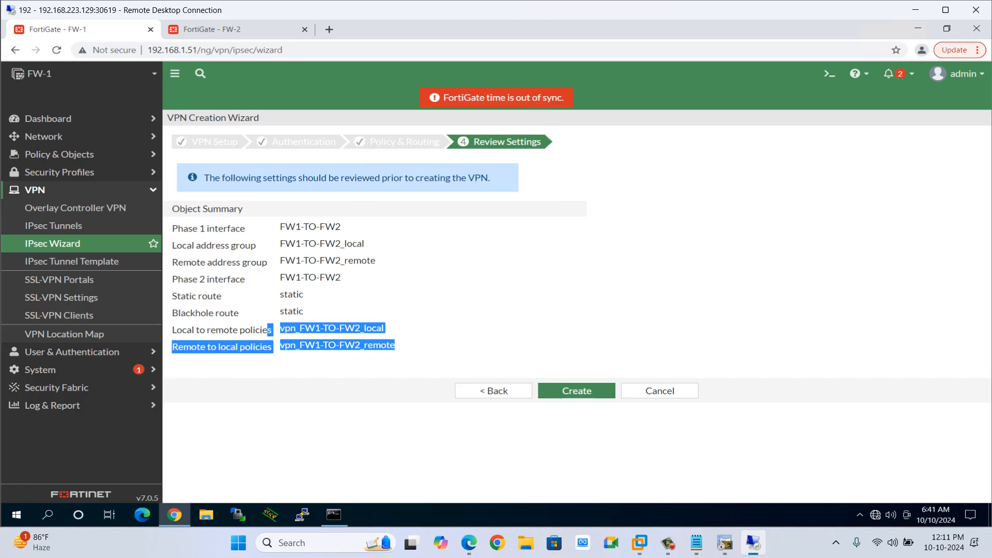
{"action": "left_click", "coordinate": [577, 390]}
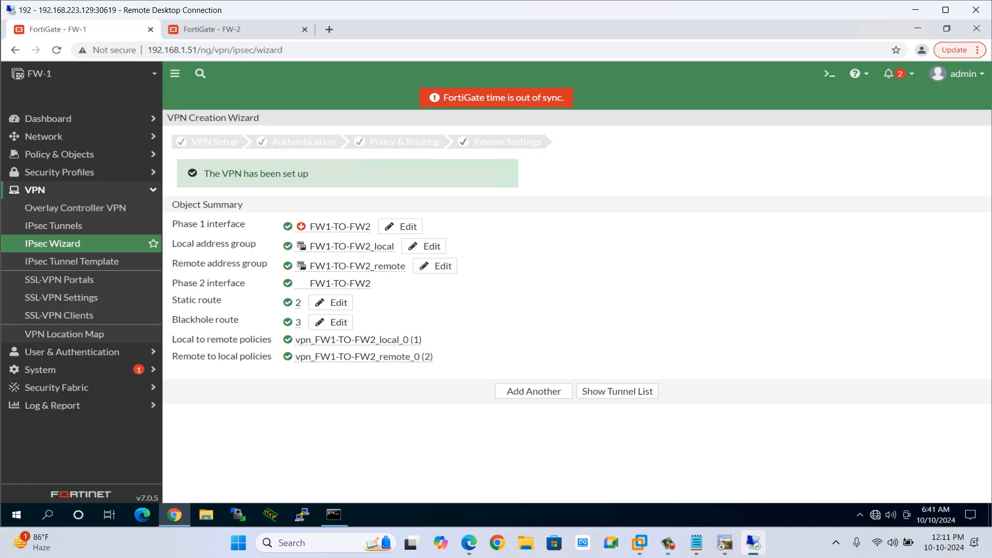
Open the firewall policy list, decline saving the browser password, and open the vpn_FW1-TO-FW2_remote_0 policy.
{"action": "left_click", "coordinate": [59, 154]}
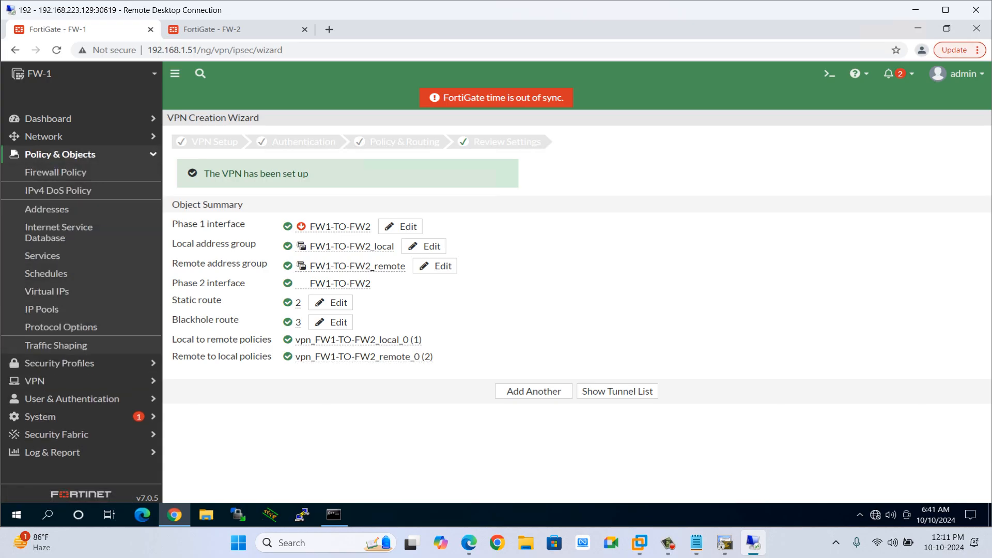
{"action": "left_click", "coordinate": [56, 172]}
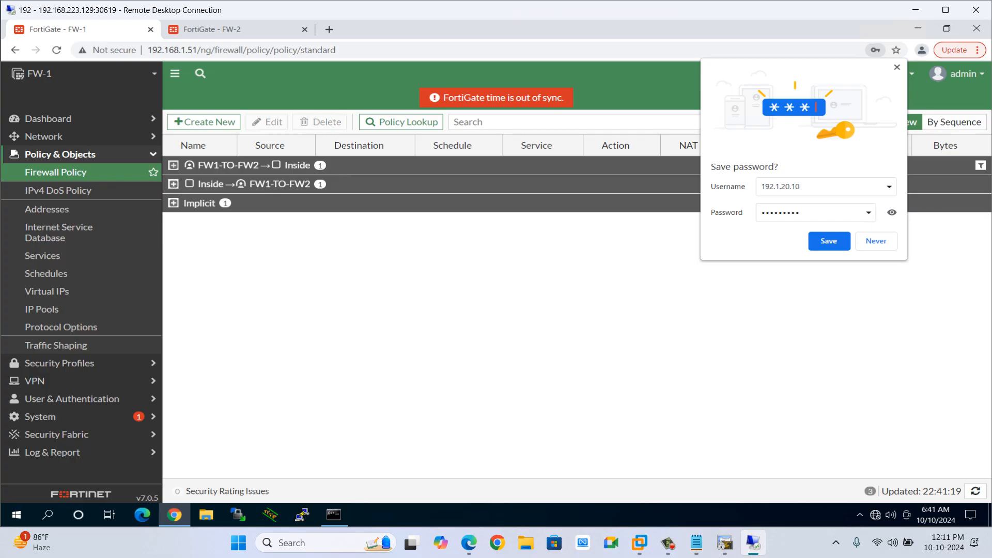
{"action": "left_click", "coordinate": [876, 242]}
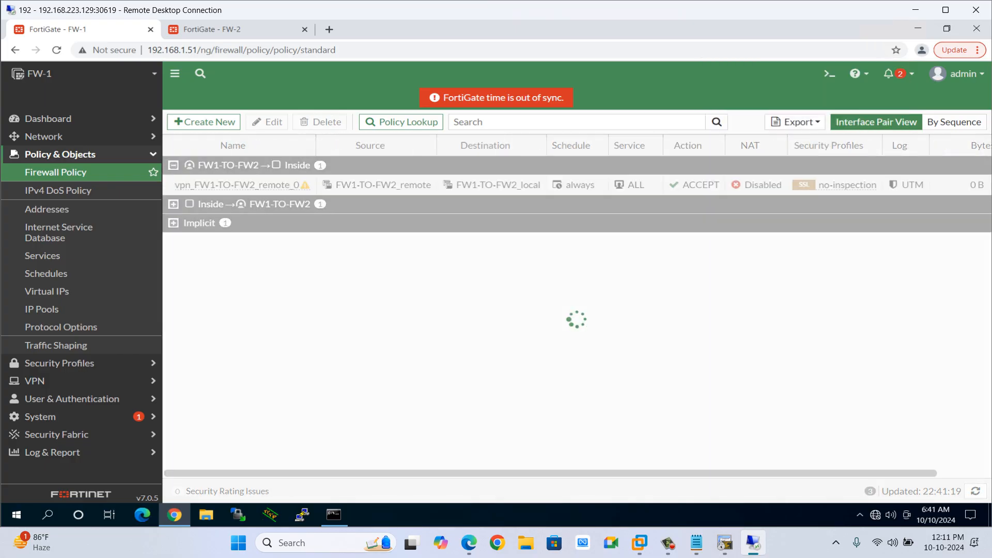
{"action": "double_click", "coordinate": [232, 185]}
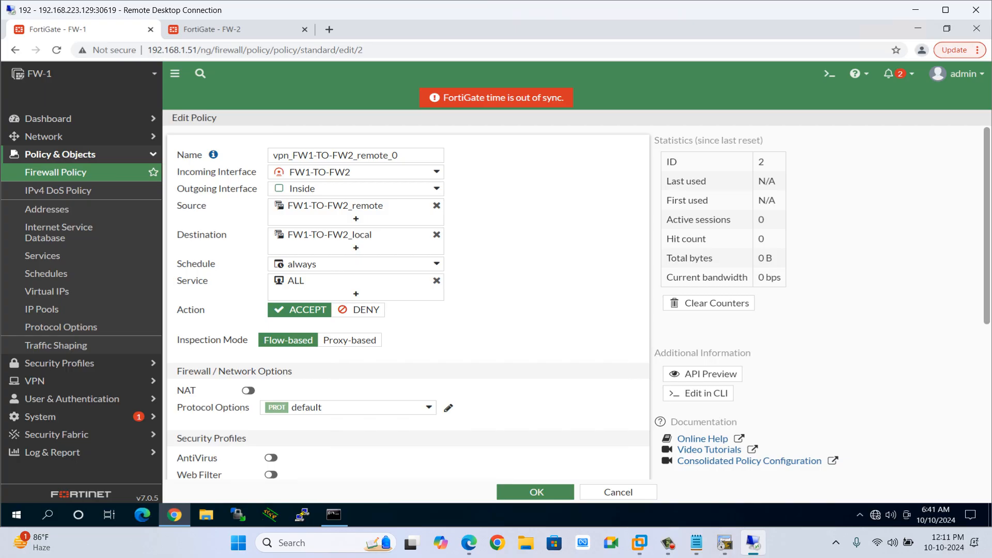
Inspect the FW1-TO-FW2_remote address group used as the policy's source.
{"action": "mouse_move", "coordinate": [330, 188]}
{"action": "mouse_move", "coordinate": [335, 206]}
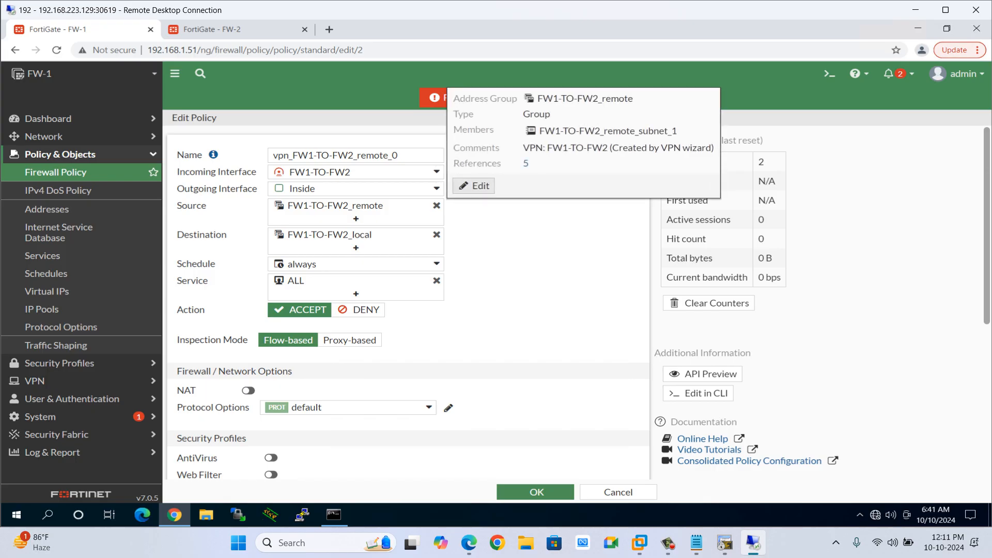
{"action": "left_click", "coordinate": [474, 186]}
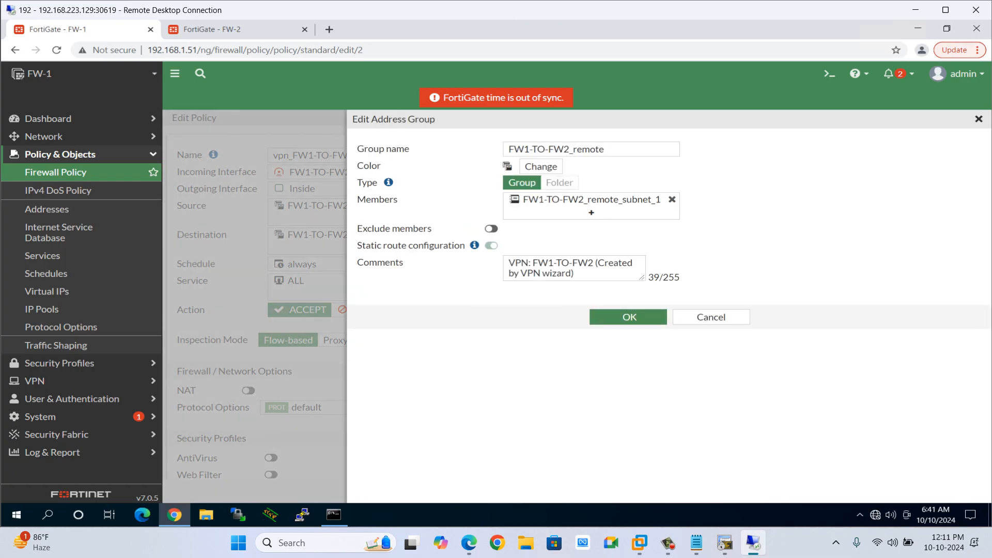
{"action": "mouse_move", "coordinate": [591, 200]}
{"action": "left_click", "coordinate": [711, 317]}
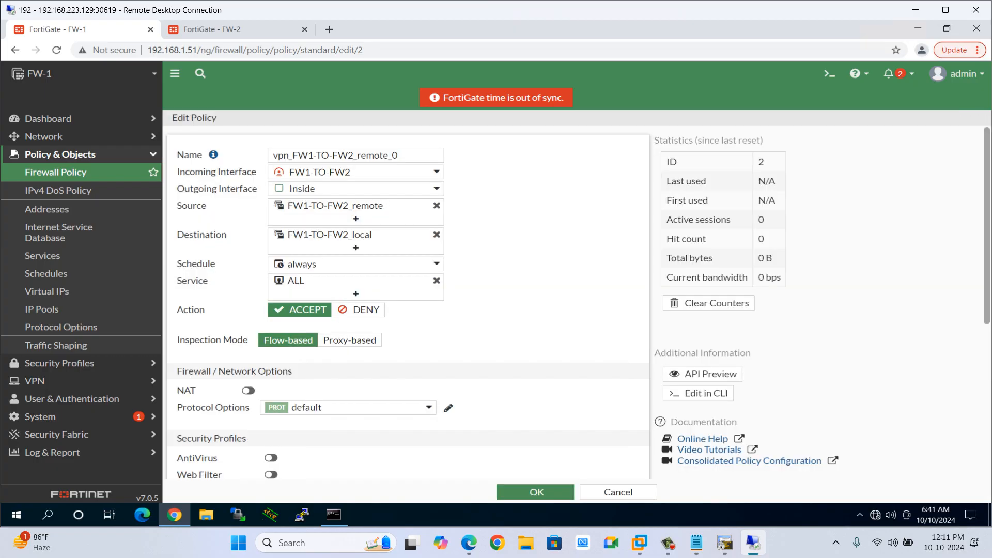
Inspect the FW1-TO-FW2_local address group used as the policy's destination.
{"action": "mouse_move", "coordinate": [335, 206]}
{"action": "mouse_move", "coordinate": [336, 235]}
{"action": "left_click", "coordinate": [473, 214]}
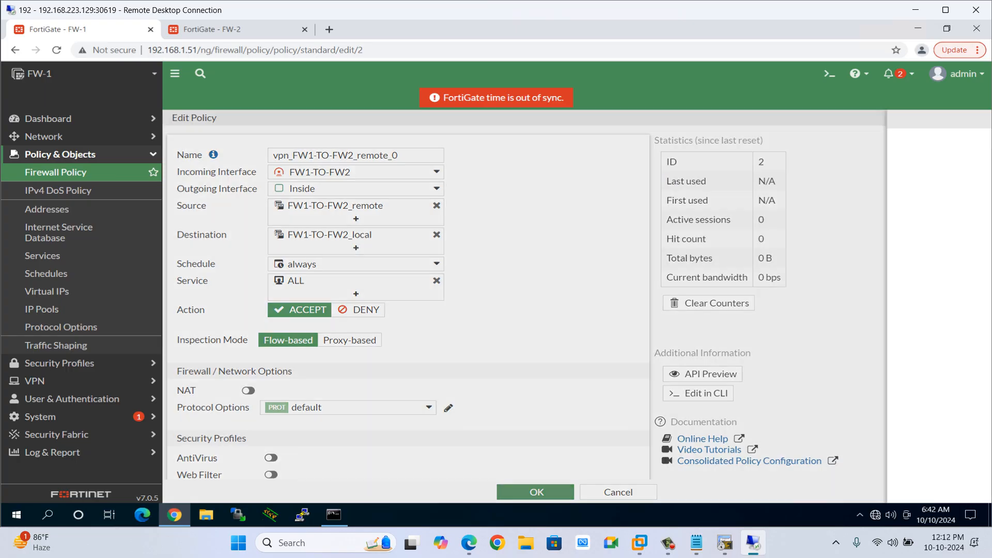
{"action": "left_click", "coordinate": [586, 200]}
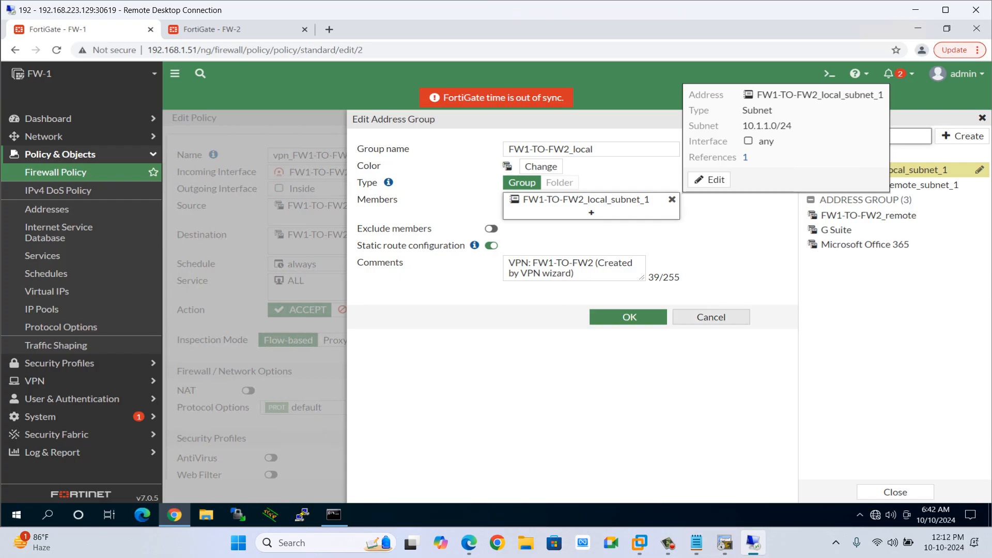
{"action": "left_click", "coordinate": [711, 317]}
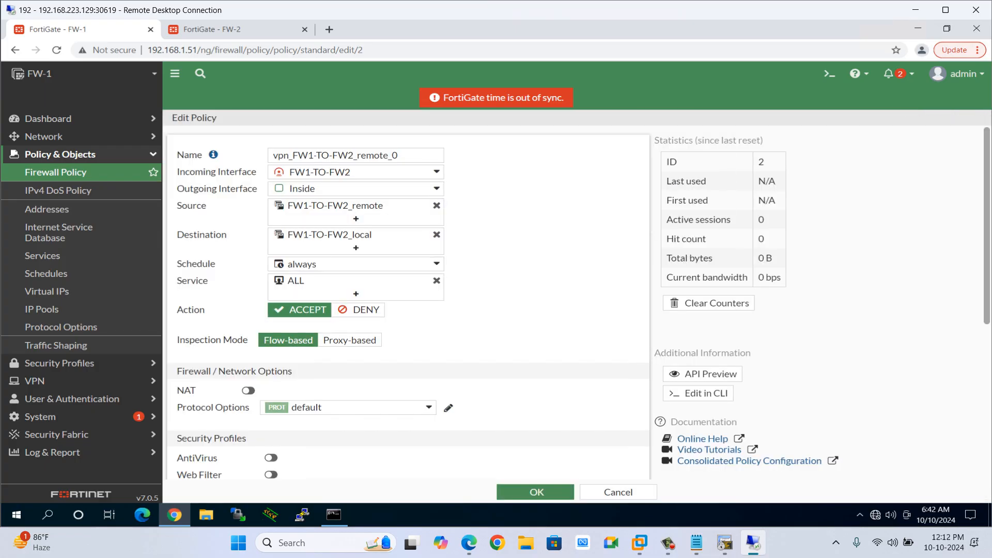
Review the policy's remaining options and keep the schedule set to always.
{"action": "scroll", "coordinate": [408, 302], "scroll_direction": "down", "scroll_amount": 3}
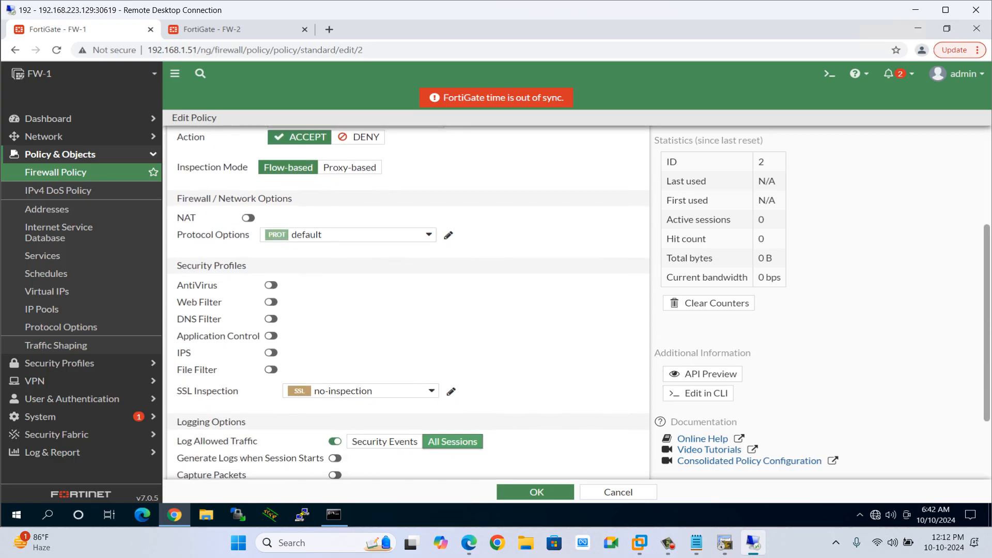
{"action": "scroll", "coordinate": [408, 302], "scroll_direction": "up", "scroll_amount": 3}
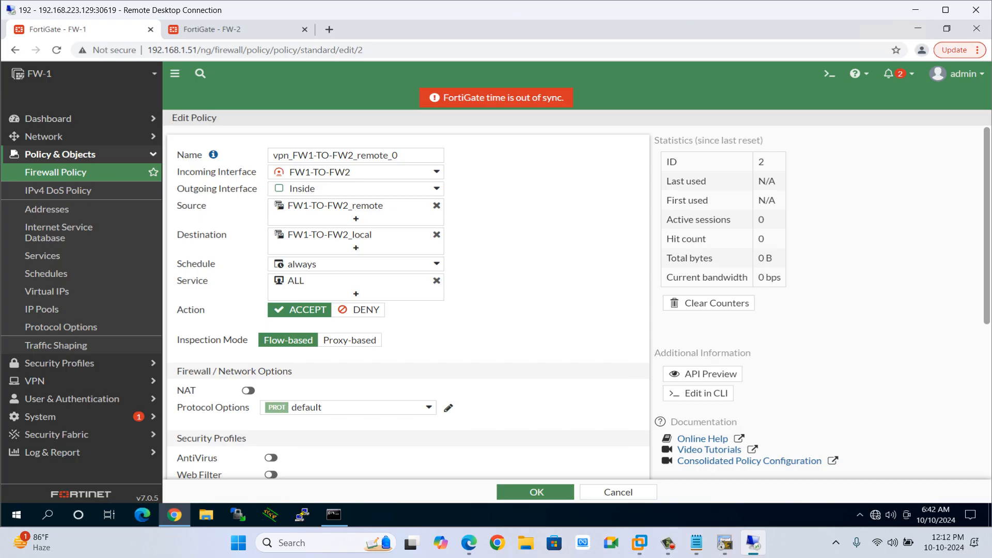
{"action": "mouse_move", "coordinate": [330, 264]}
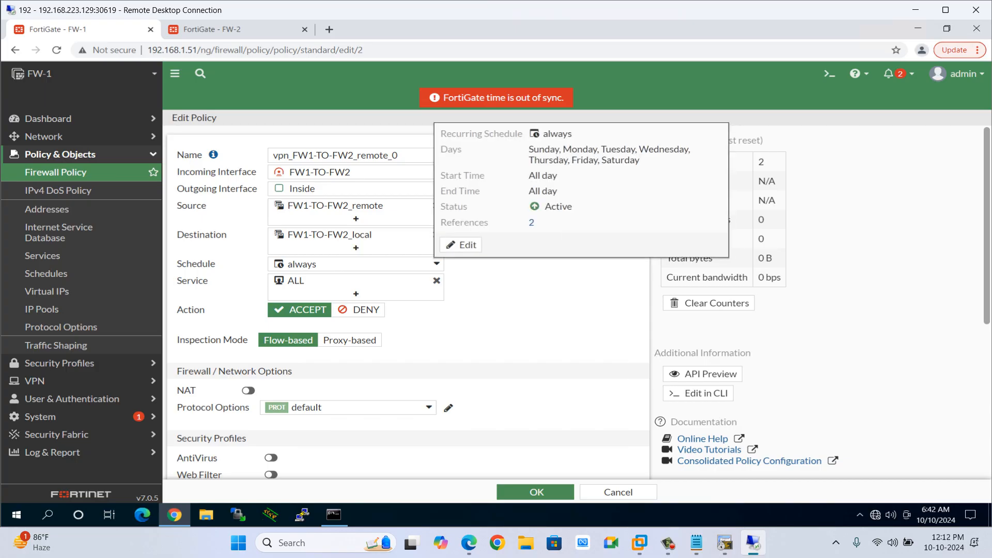
{"action": "left_click", "coordinate": [362, 264]}
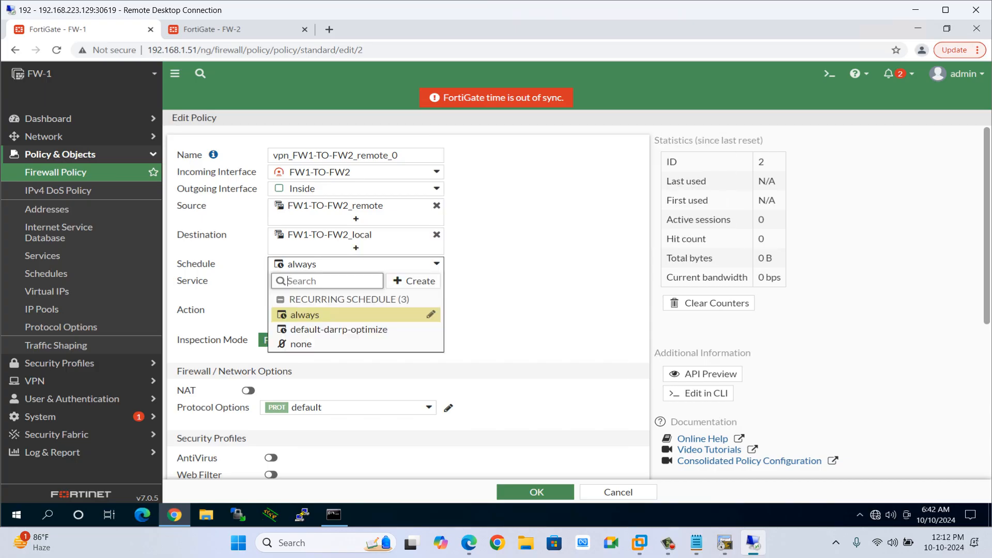
{"action": "left_click", "coordinate": [331, 315]}
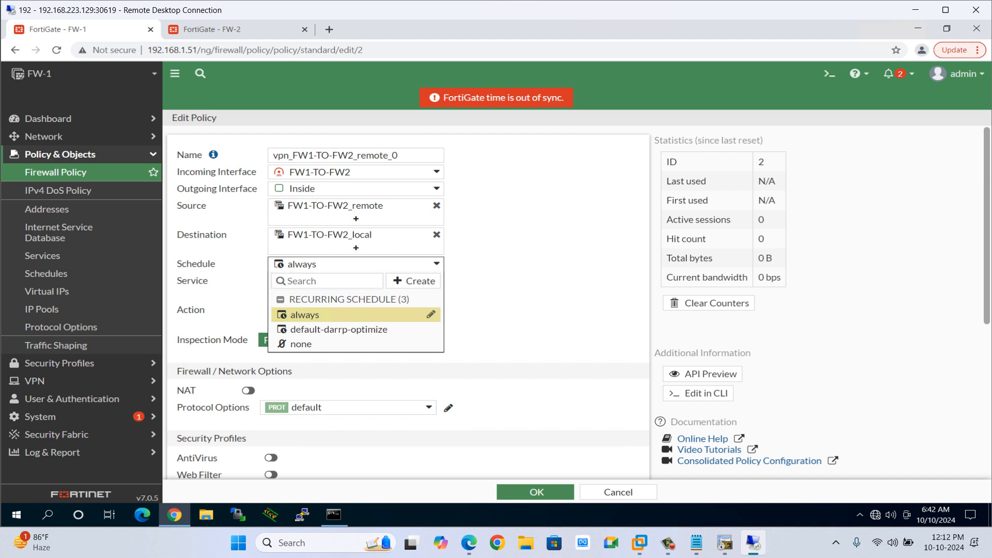
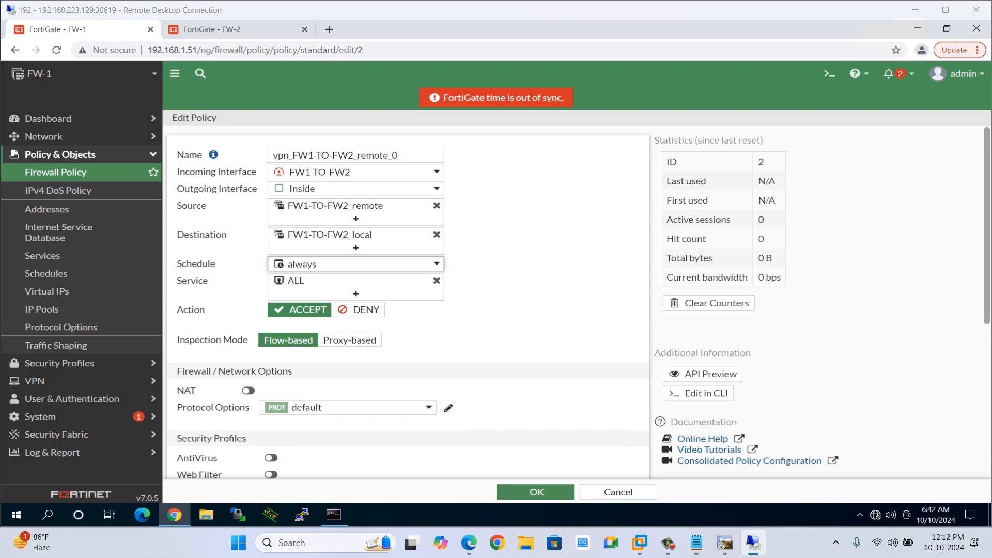
Review the lab topology diagram showing the firewalls, routers and subnets.
{"action": "key", "text": "alt+Tab"}
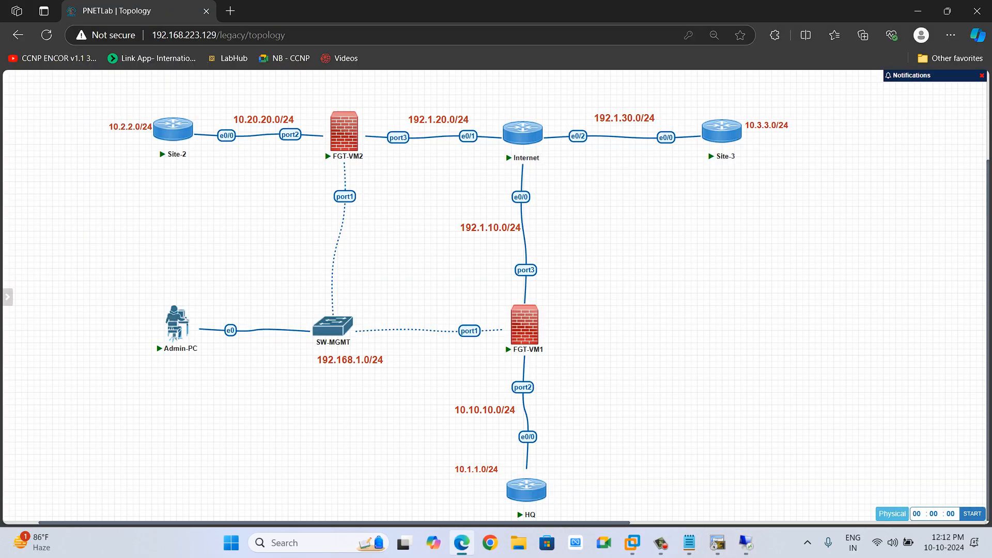
{"action": "left_click_drag", "start_coordinate": [439, 370], "coordinate": [582, 519]}
{"action": "left_click_drag", "start_coordinate": [57, 104], "coordinate": [279, 194]}
{"action": "key", "text": "alt+Tab"}
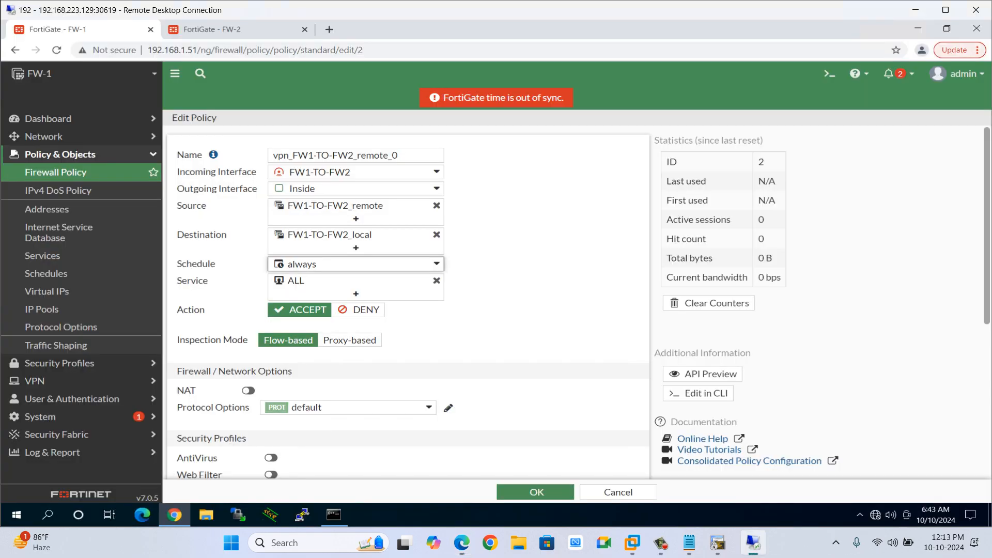
Replace the remote_0 policy's service ALL with ALL_ICMP, enable logging when sessions start, and save the policy.
{"action": "scroll", "coordinate": [408, 300], "scroll_direction": "down", "scroll_amount": 1}
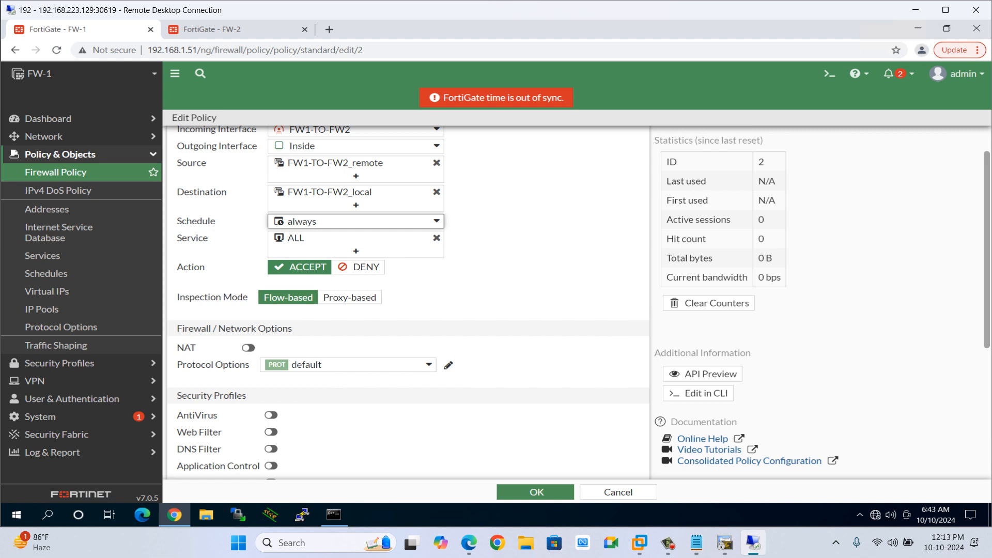
{"action": "mouse_move", "coordinate": [330, 238]}
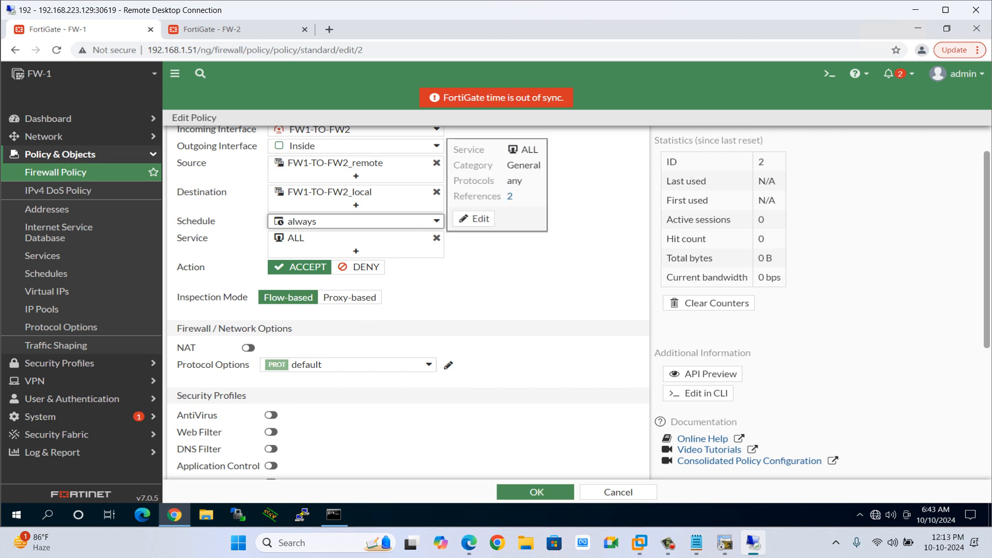
{"action": "left_click", "coordinate": [436, 238]}
{"action": "left_click", "coordinate": [356, 237]}
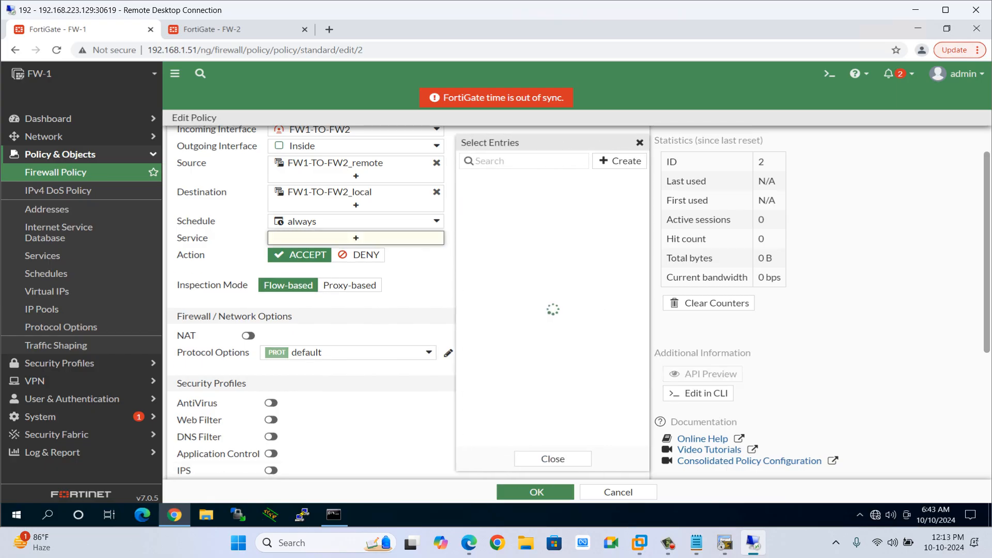
{"action": "type", "text": "icmp"}
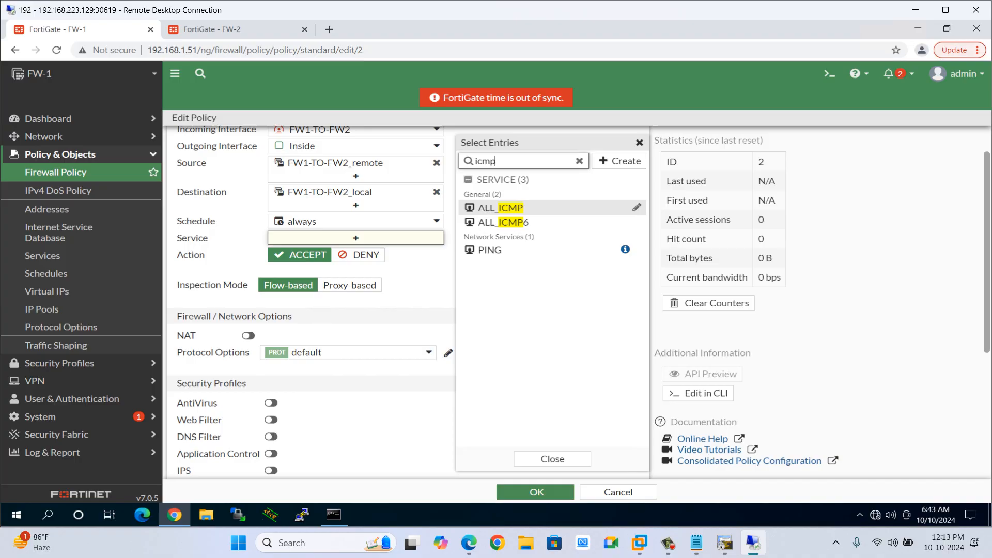
{"action": "left_click", "coordinate": [500, 207]}
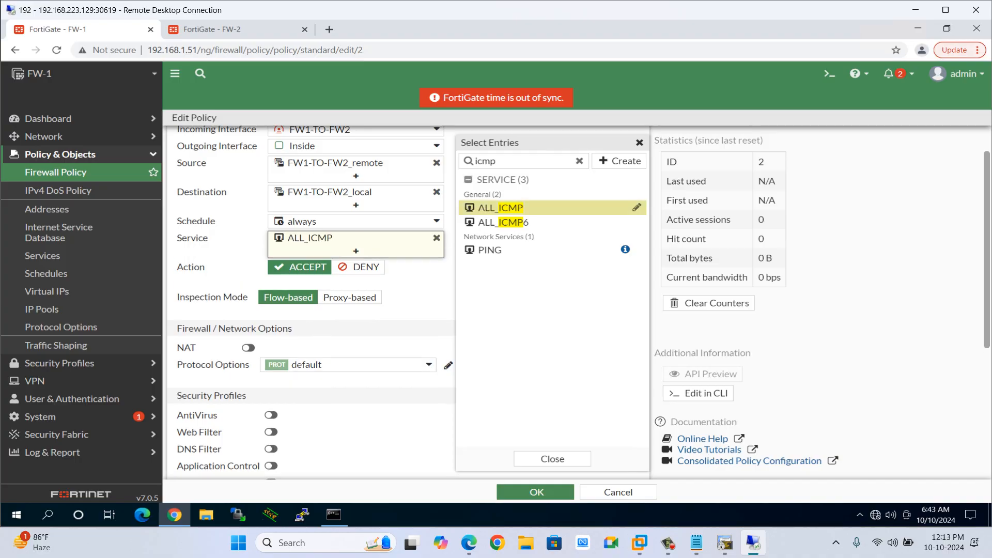
{"action": "left_click", "coordinate": [552, 459]}
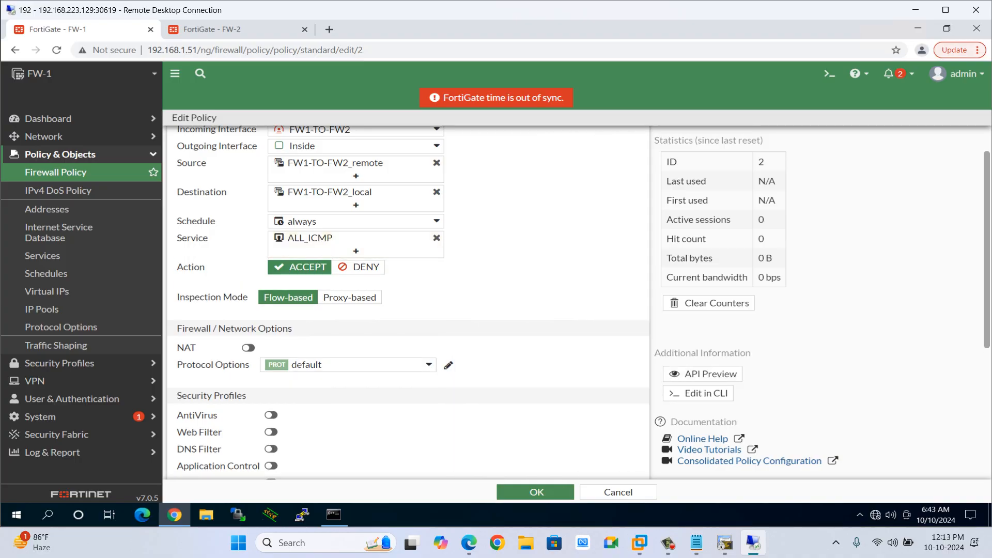
{"action": "scroll", "coordinate": [408, 303], "scroll_direction": "down", "scroll_amount": 1}
{"action": "scroll", "coordinate": [408, 302], "scroll_direction": "down", "scroll_amount": 3}
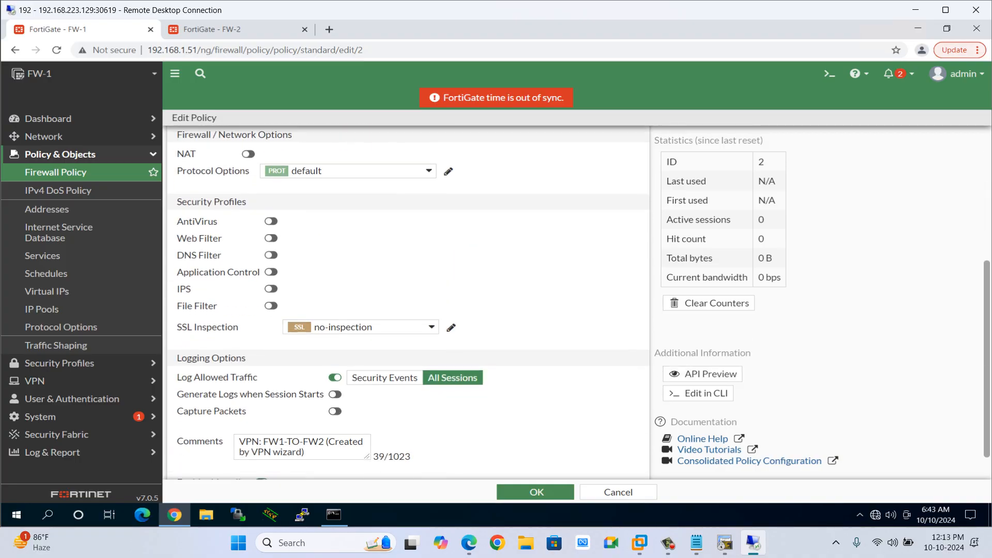
{"action": "scroll", "coordinate": [408, 303], "scroll_direction": "down", "scroll_amount": 1}
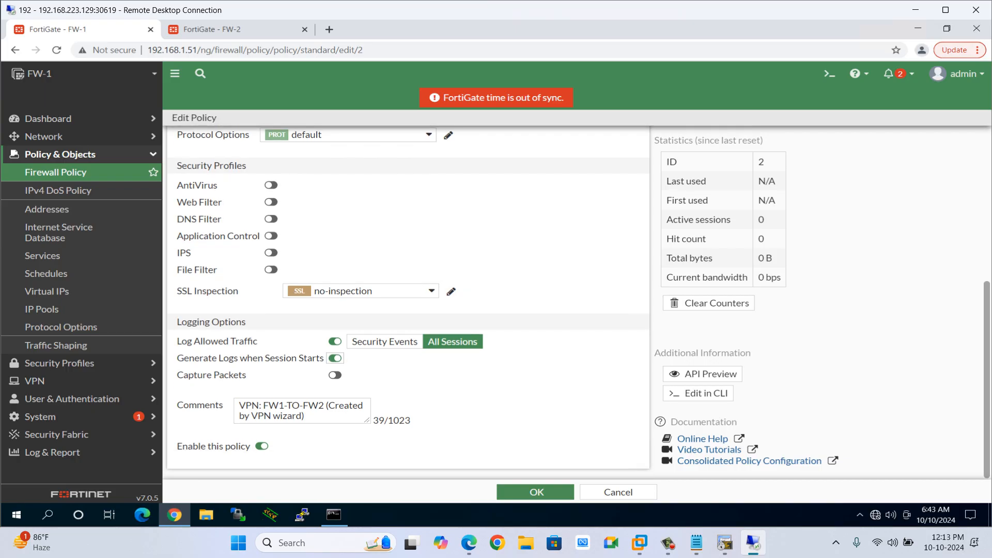
{"action": "left_click", "coordinate": [536, 492]}
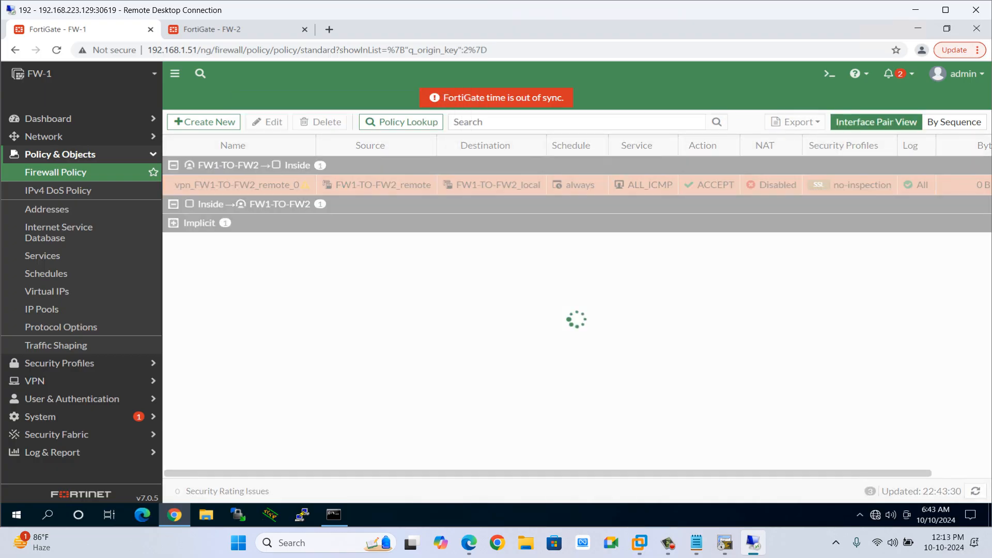
Open the vpn_FW1-TO-FW2_local_0 policy for editing.
{"action": "double_click", "coordinate": [217, 223]}
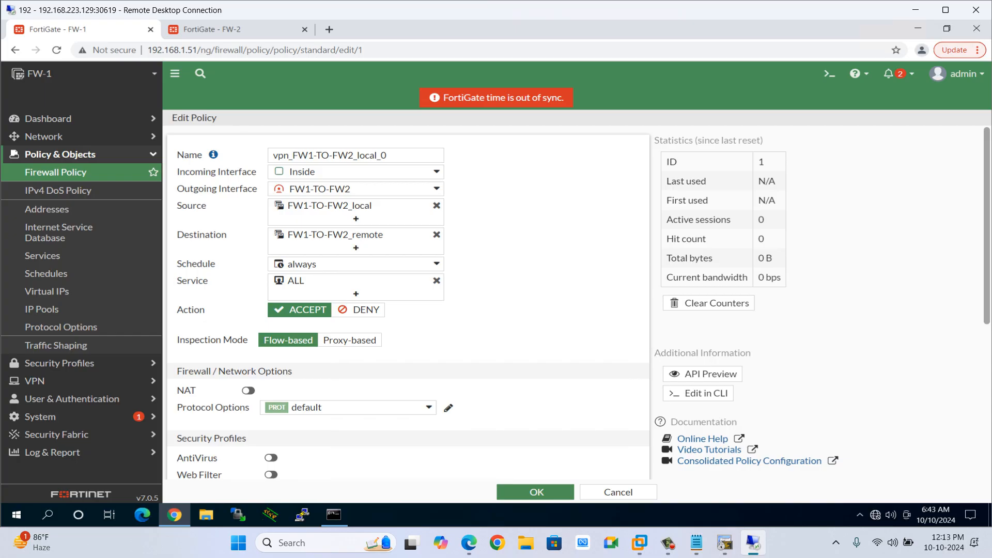
{"action": "left_click_drag", "start_coordinate": [190, 188], "coordinate": [248, 188]}
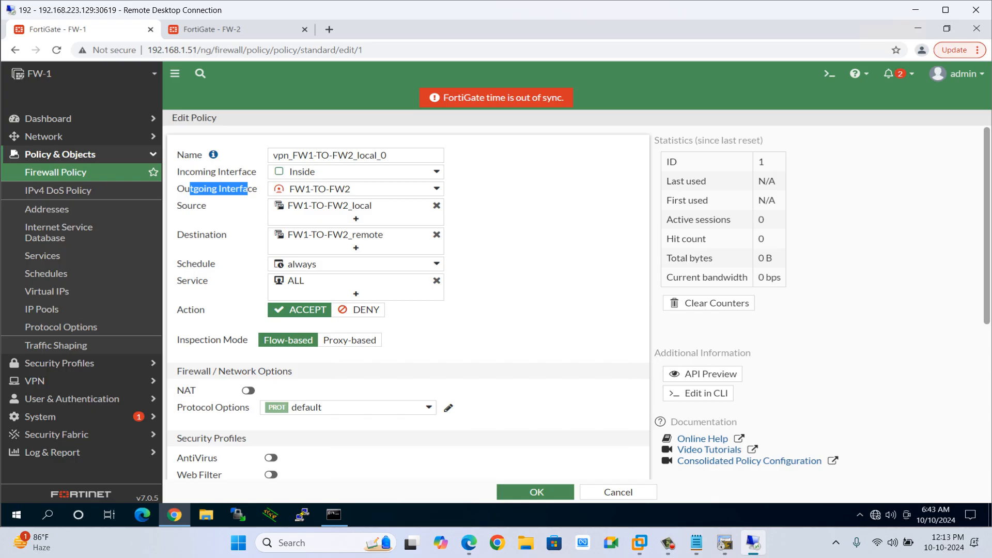
{"action": "mouse_move", "coordinate": [331, 190]}
Compare the policy's interfaces against the FGT-VM1 links in the lab topology diagram.
{"action": "key", "text": "alt+Tab"}
{"action": "left_click", "coordinate": [248, 207]}
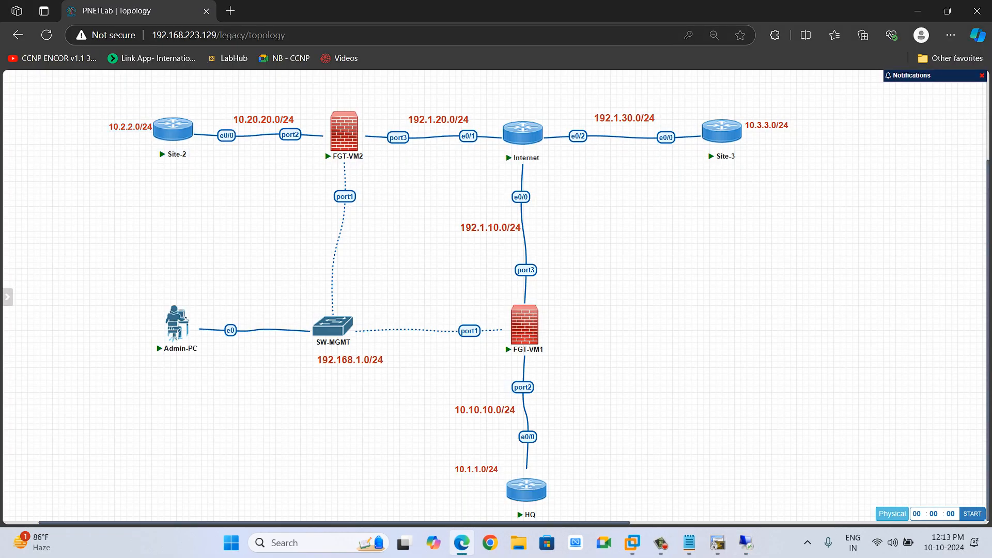
{"action": "left_click_drag", "start_coordinate": [488, 288], "coordinate": [558, 254]}
{"action": "left_click_drag", "start_coordinate": [471, 112], "coordinate": [372, 156]}
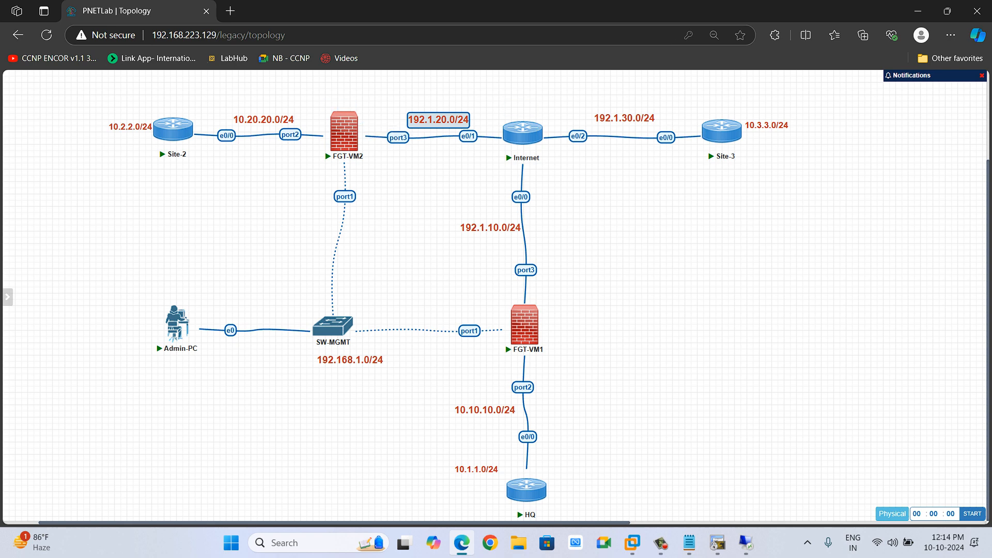
{"action": "key", "text": "alt+Tab"}
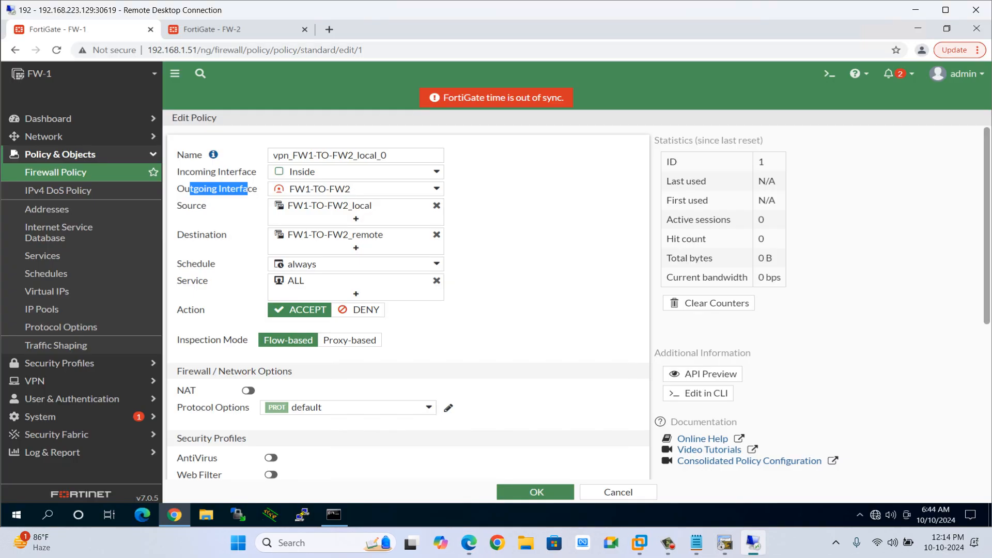
{"action": "mouse_move", "coordinate": [311, 172]}
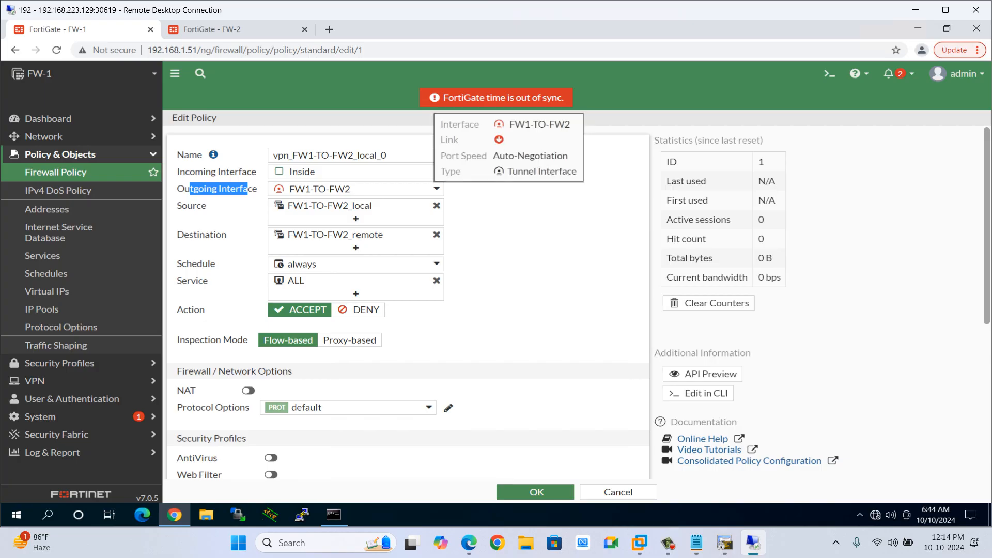
{"action": "key", "text": "alt+Tab"}
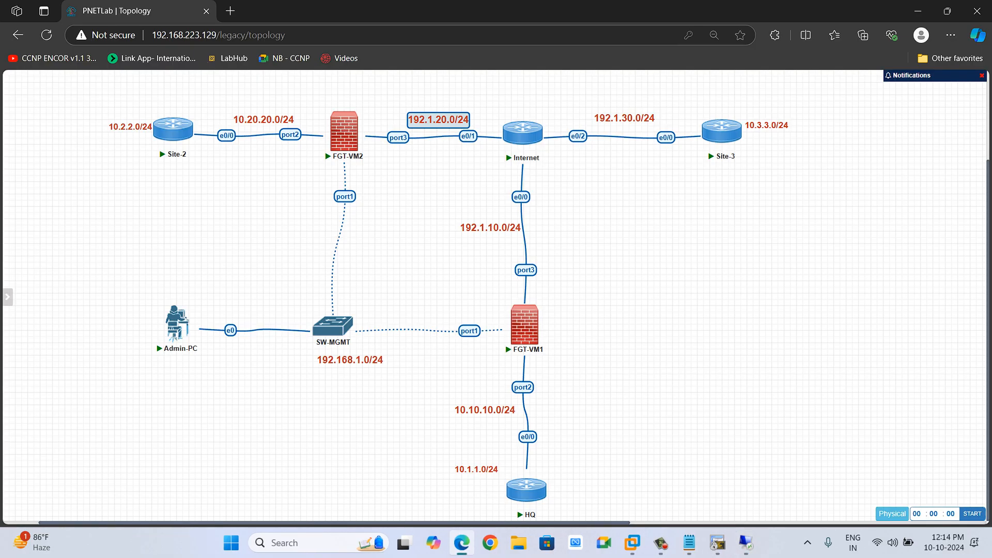
{"action": "left_click_drag", "start_coordinate": [465, 283], "coordinate": [564, 362]}
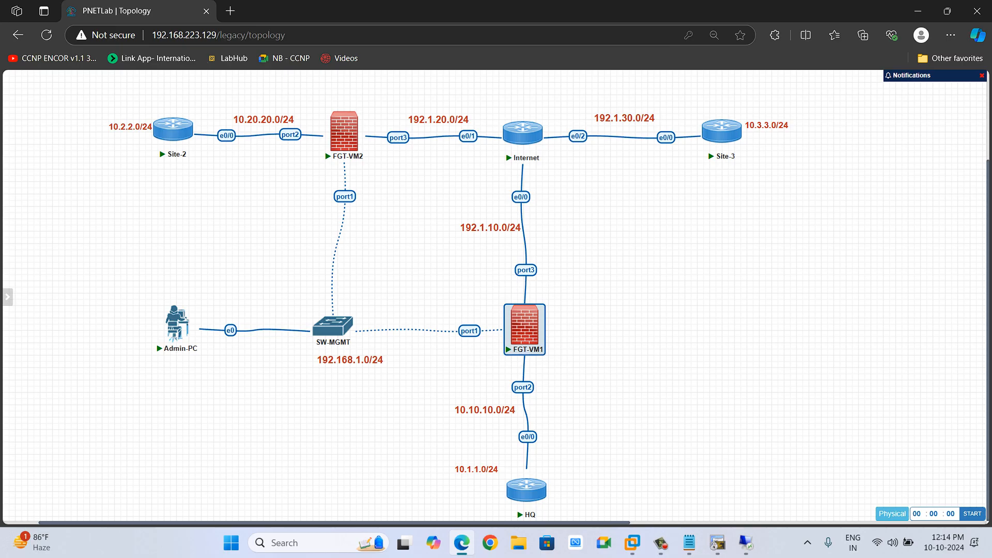
{"action": "left_click_drag", "start_coordinate": [457, 378], "coordinate": [556, 400]}
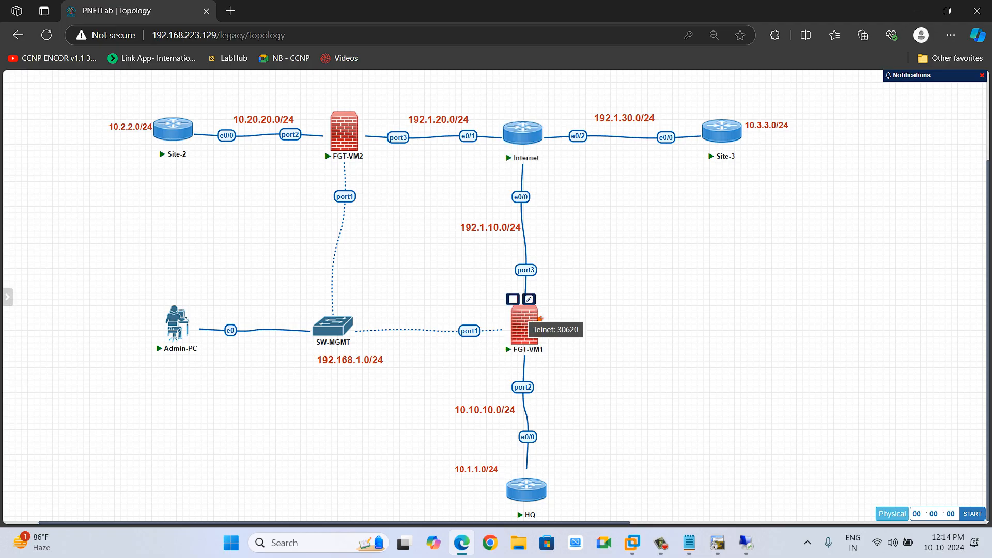
{"action": "key", "text": "alt+Tab"}
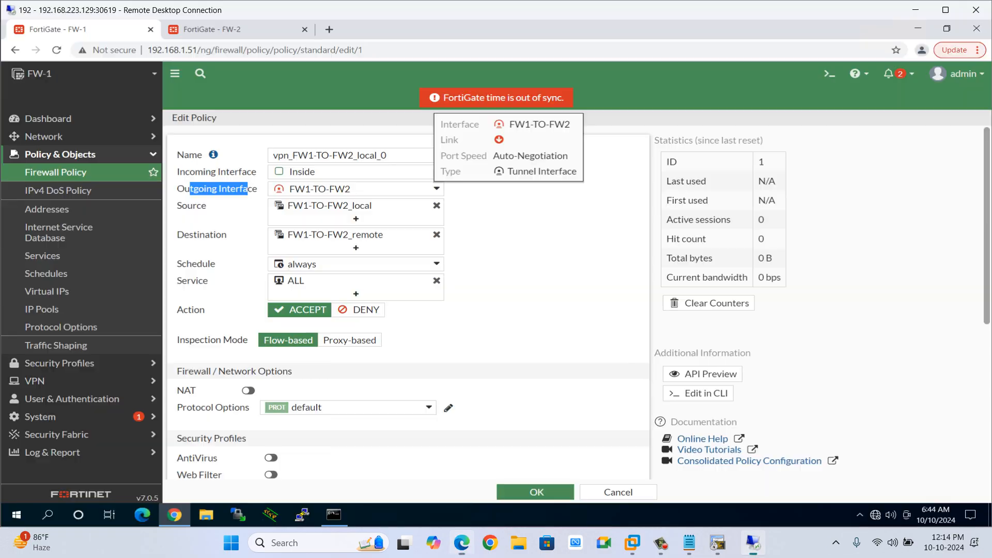
{"action": "left_click", "coordinate": [540, 320]}
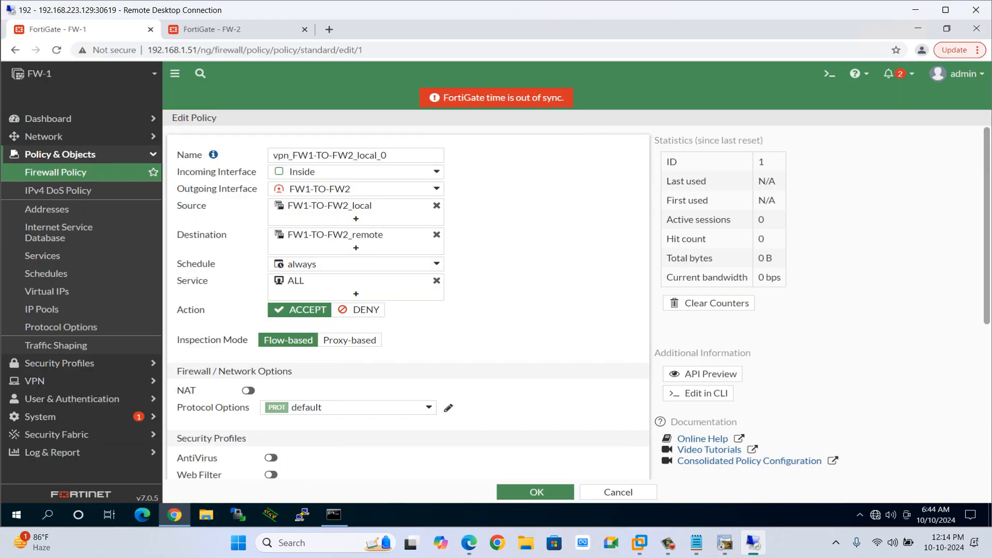
Set the local_0 policy's service to ALL_ICMP, log all sessions and session starts, and save it.
{"action": "mouse_move", "coordinate": [336, 235]}
{"action": "left_click", "coordinate": [436, 280]}
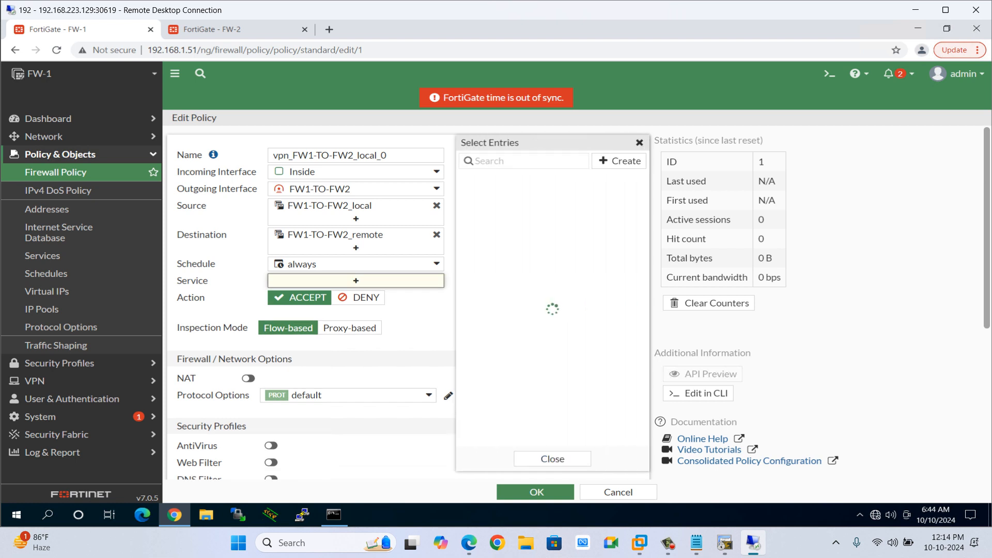
{"action": "type", "text": "icmp"}
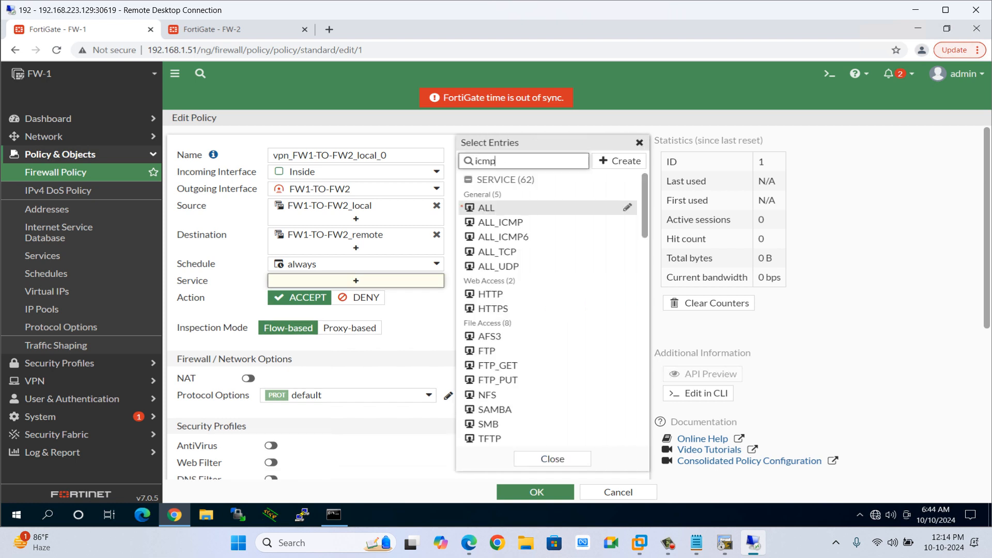
{"action": "key", "text": "Return"}
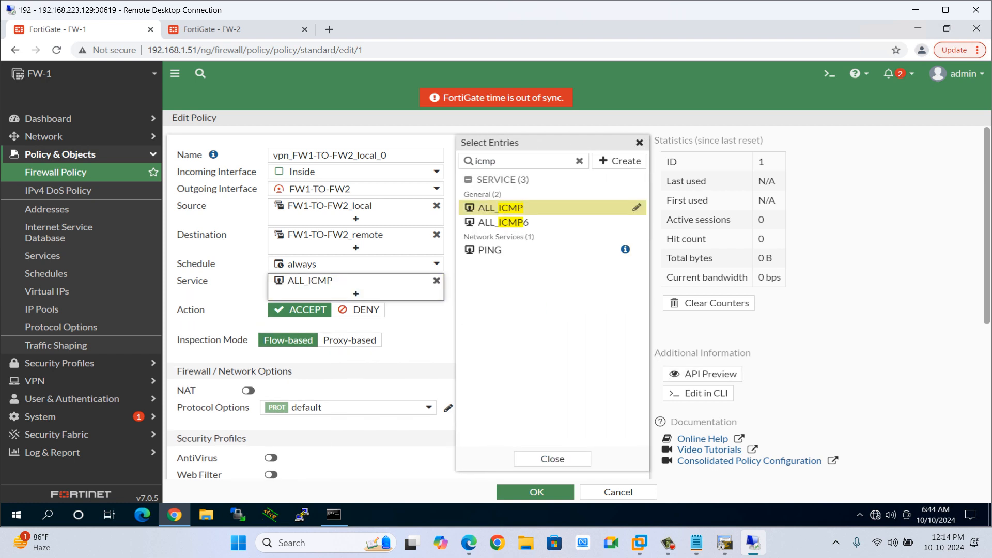
{"action": "left_click", "coordinate": [552, 459]}
{"action": "scroll", "coordinate": [408, 303], "scroll_direction": "down", "scroll_amount": 5}
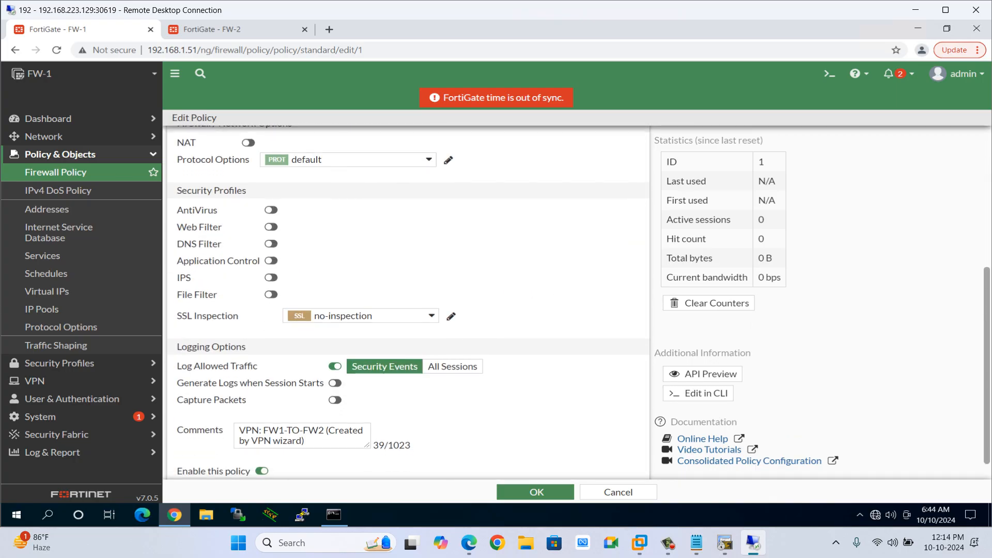
{"action": "left_click", "coordinate": [452, 367]}
{"action": "left_click", "coordinate": [335, 383]}
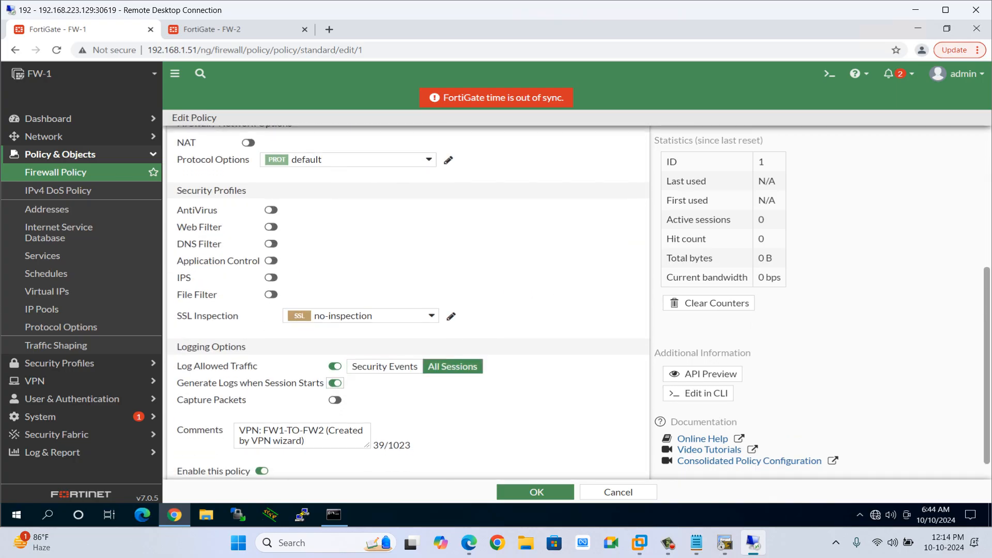
{"action": "left_click", "coordinate": [536, 491]}
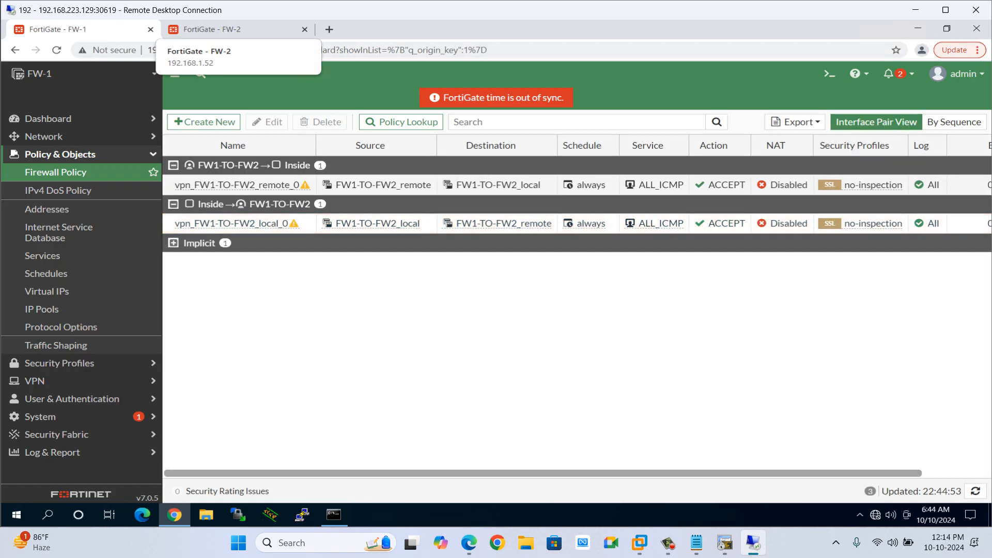
On FW-2, restart the IPsec Wizard and name the site-to-site VPN FW2-TO-FW1.
{"action": "left_click", "coordinate": [233, 29]}
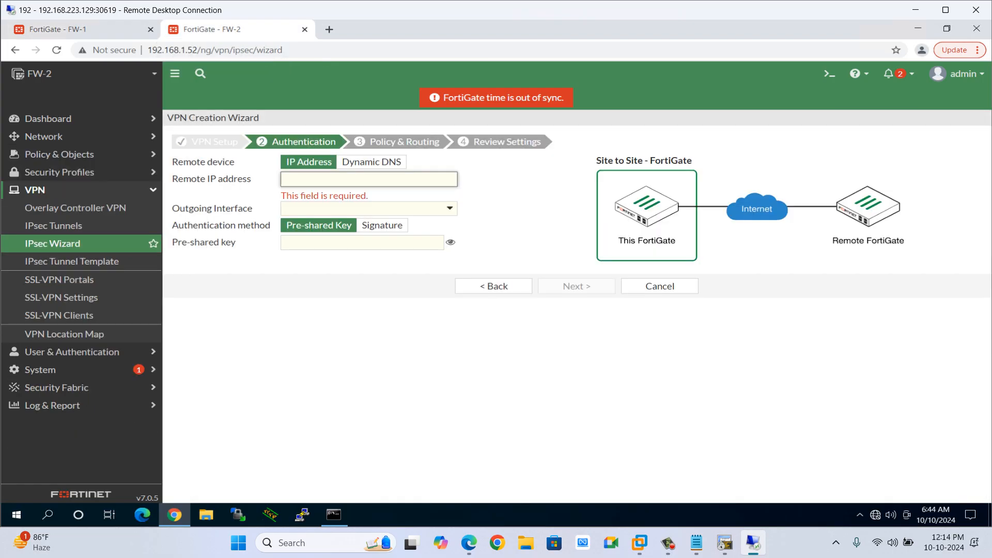
{"action": "left_click", "coordinate": [494, 285]}
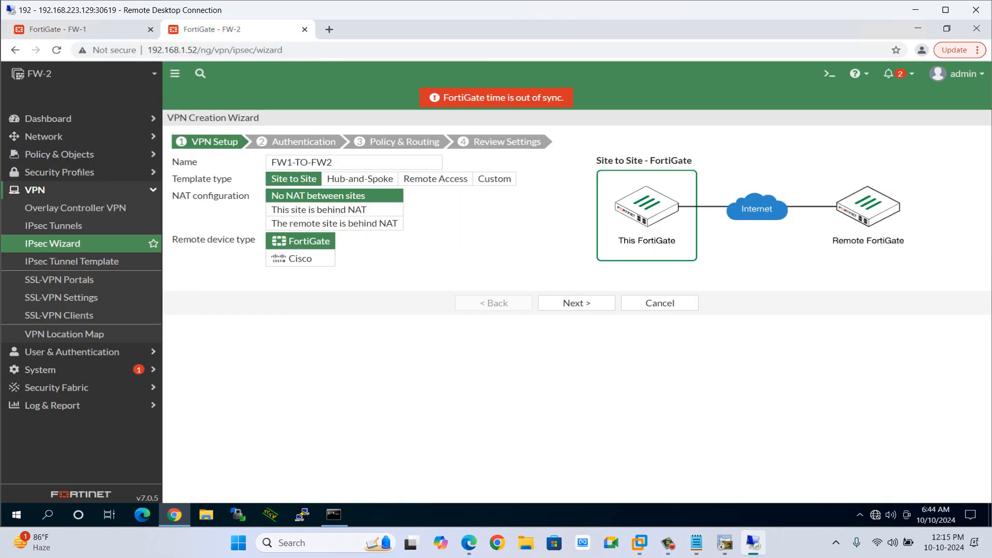
{"action": "left_click", "coordinate": [53, 243]}
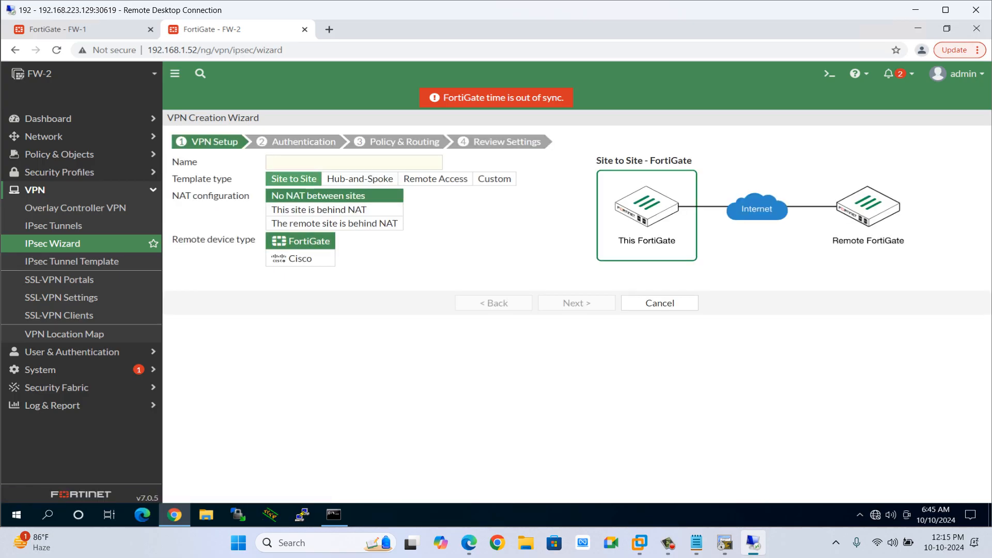
{"action": "type", "text": "FW"}
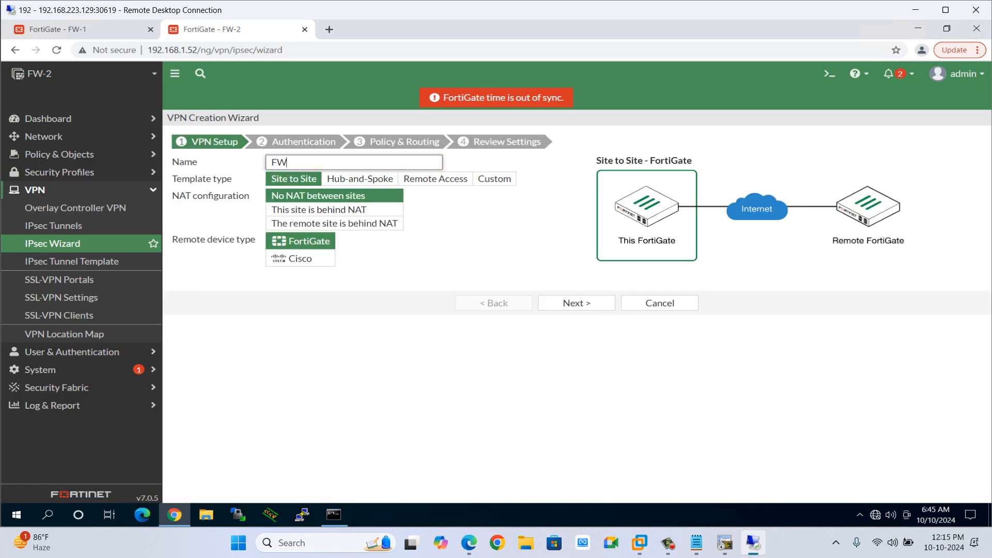
{"action": "type", "text": "2-TO-FW1"}
{"action": "left_click", "coordinate": [577, 303]}
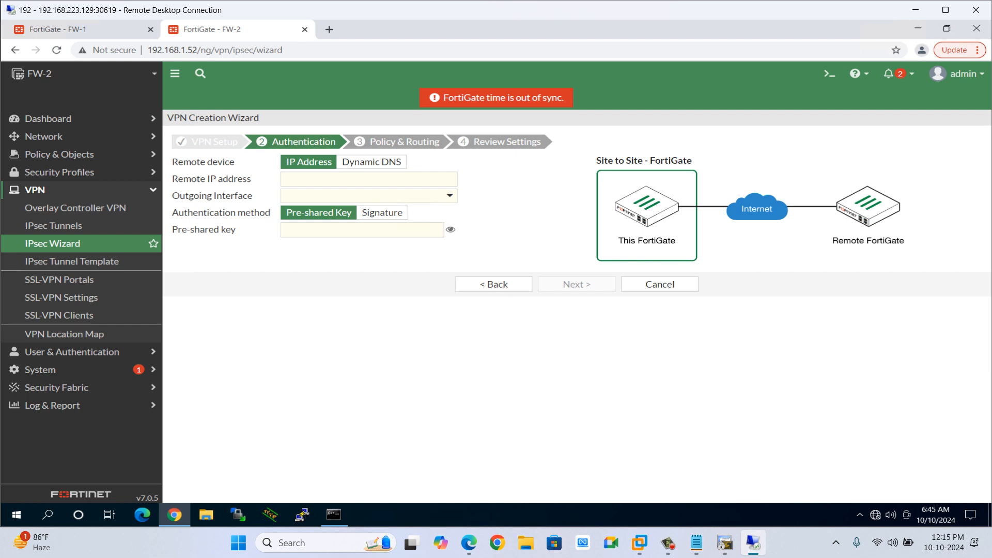
Set the remote IP address to 192.1.10.10 and enter the pre-shared key.
{"action": "left_click", "coordinate": [368, 179]}
{"action": "type", "text": "192.1.10.10"}
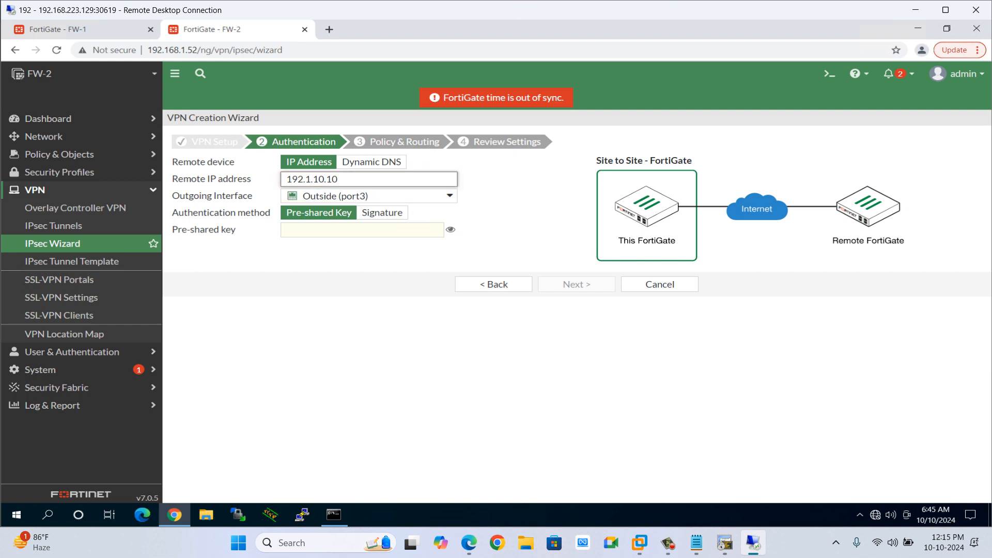
{"action": "left_click", "coordinate": [363, 230]}
{"action": "type", "text": "•••••"}
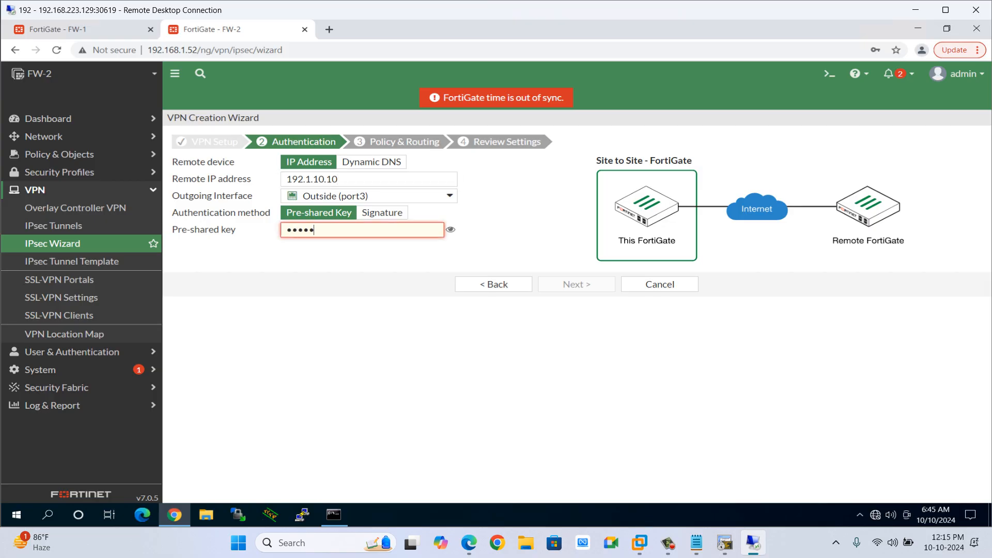
{"action": "type", "text": "••••"}
Finish entering the pre-shared key, reveal it to check, and continue to the policy and routing page.
{"action": "left_click", "coordinate": [450, 229]}
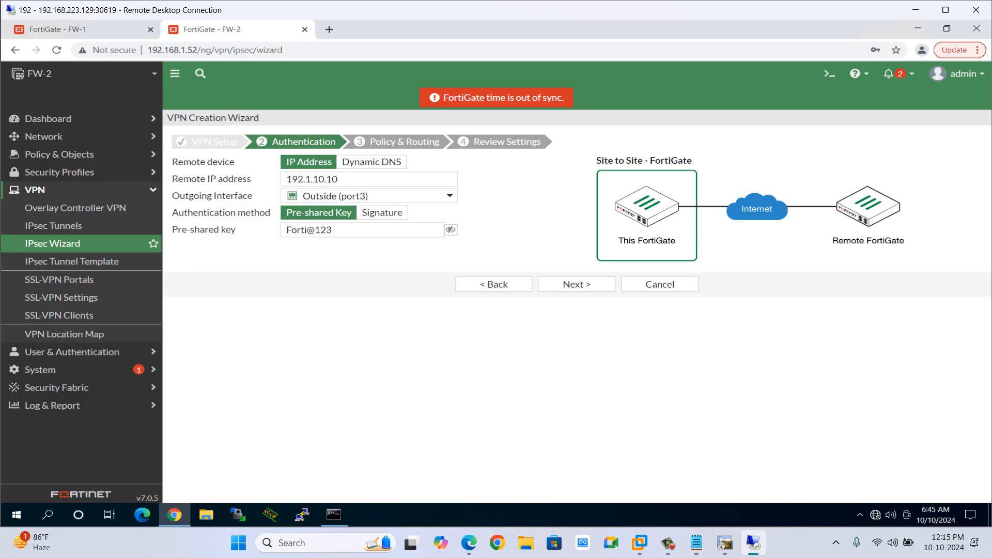
{"action": "left_click", "coordinate": [576, 284]}
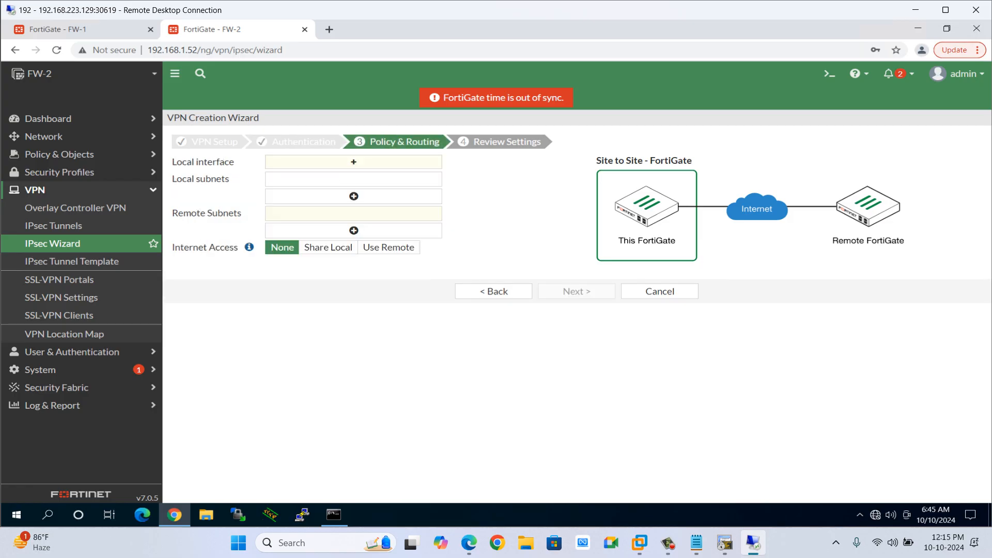
Set the local interface to Inside and the local subnet to 10.2.2.0/24.
{"action": "left_click", "coordinate": [353, 162]}
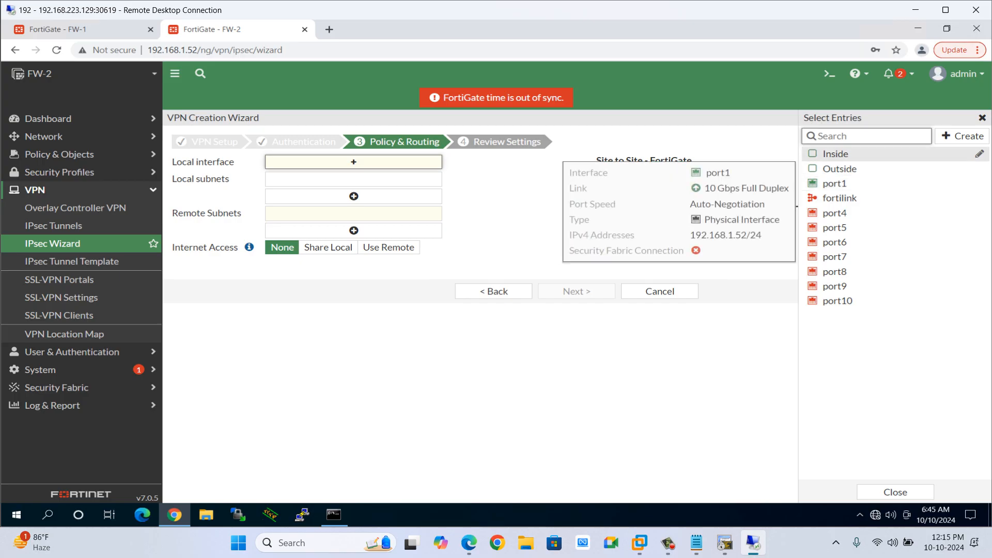
{"action": "left_click", "coordinate": [836, 154]}
{"action": "left_click", "coordinate": [353, 191]}
{"action": "type", "text": "10"}
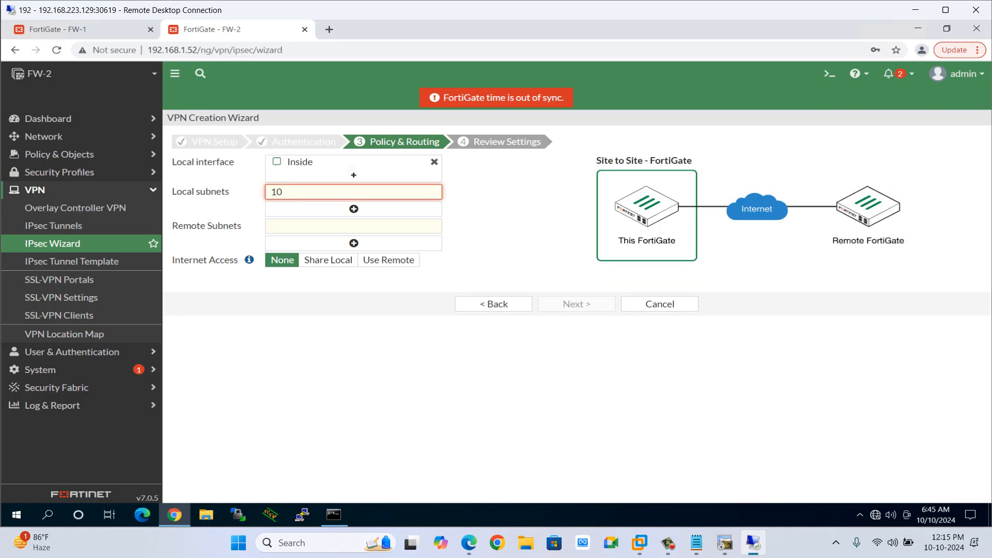
{"action": "type", "text": ".2.2.2"}
{"action": "key", "text": "BackSpace"}
{"action": "type", "text": "0/24"}
Set the remote subnet to 10.1.1.0/24 with no internet access, then review and create the VPN.
{"action": "left_click", "coordinate": [353, 226]}
{"action": "type", "text": "10"}
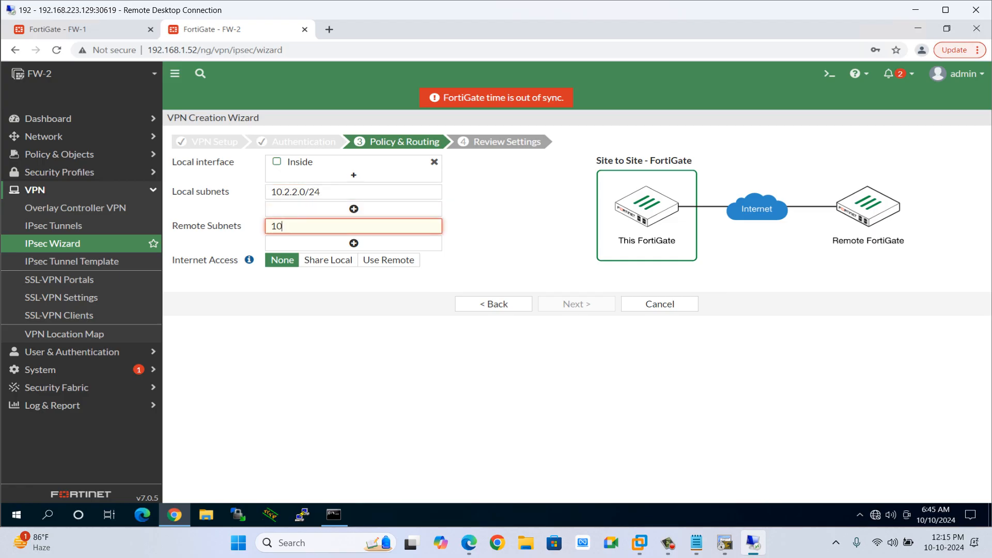
{"action": "type", "text": ".1.1.1"}
{"action": "key", "text": "BackSpace"}
{"action": "type", "text": "0/24"}
{"action": "left_click", "coordinate": [282, 260]}
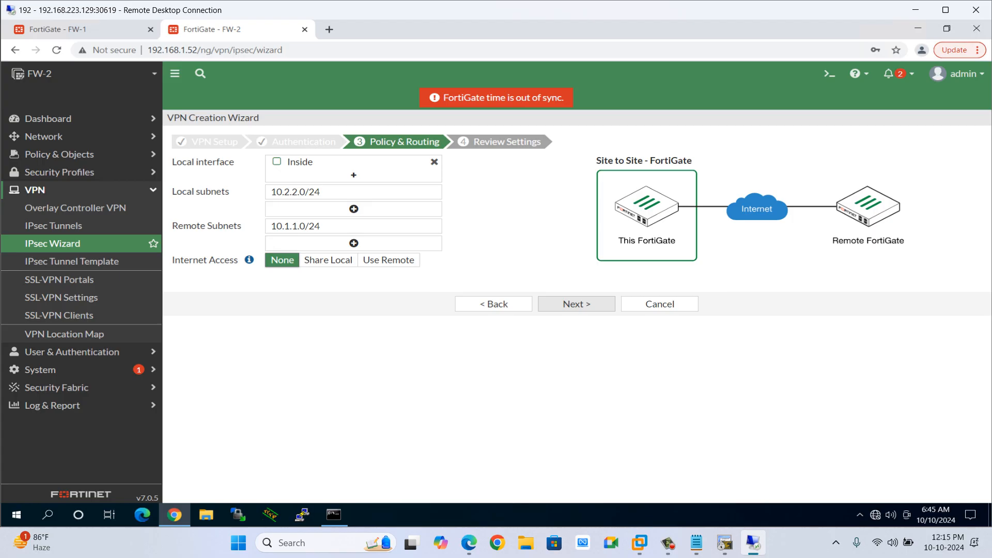
{"action": "left_click", "coordinate": [576, 304]}
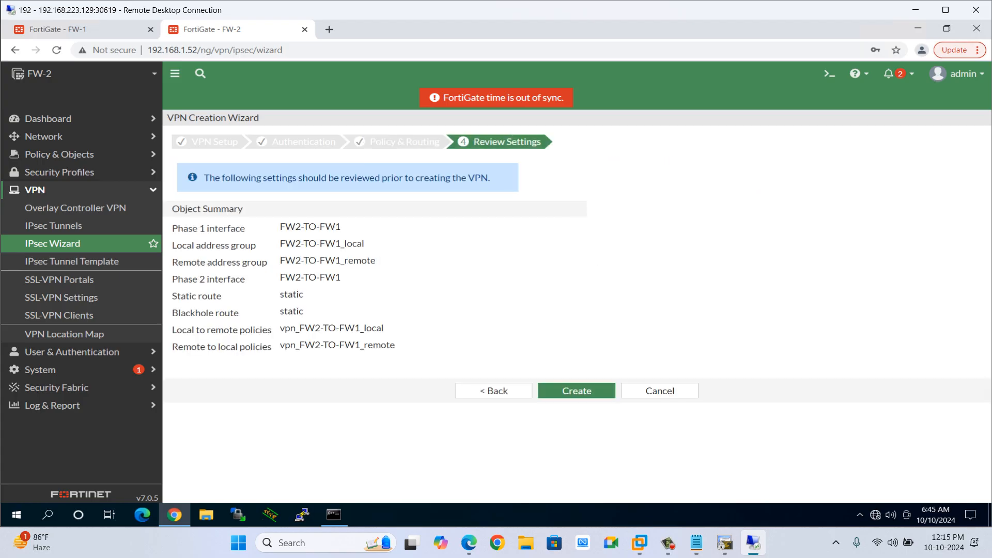
{"action": "left_click", "coordinate": [576, 392]}
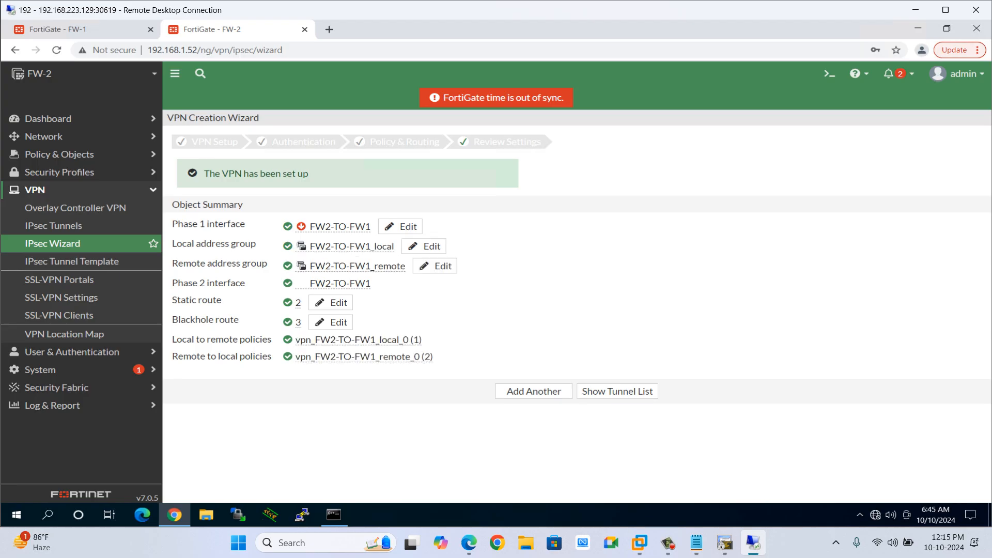
On the HQ router, display the line section of the running configuration.
{"action": "double_click", "coordinate": [333, 340]}
{"action": "left_click", "coordinate": [725, 542]}
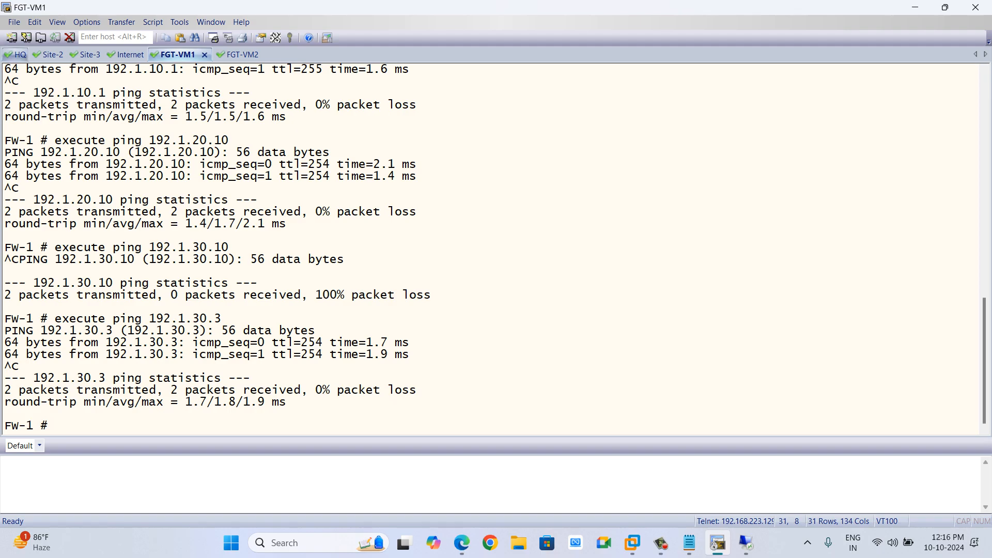
{"action": "left_click", "coordinate": [19, 55]}
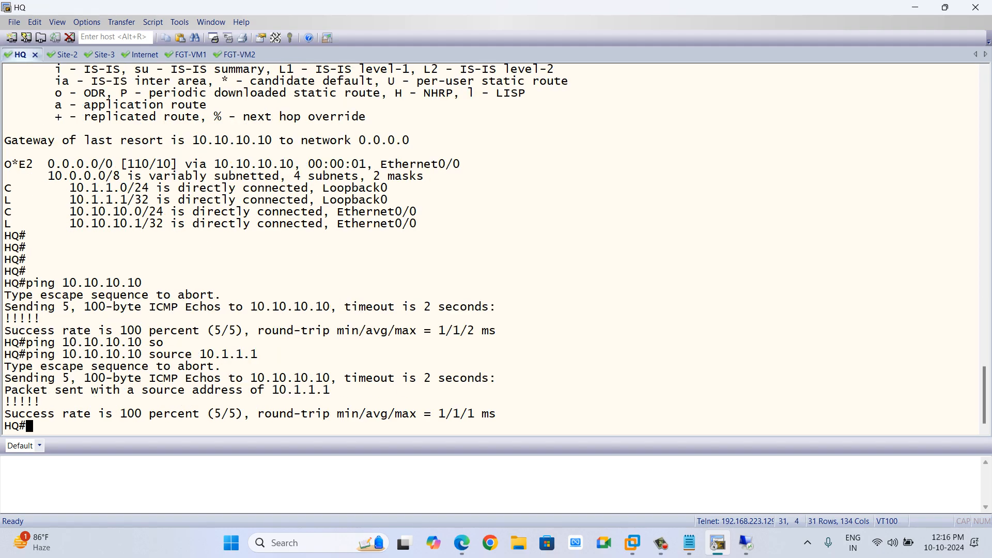
{"action": "type", "text": "sh"}
{"action": "key", "text": "Tab"}
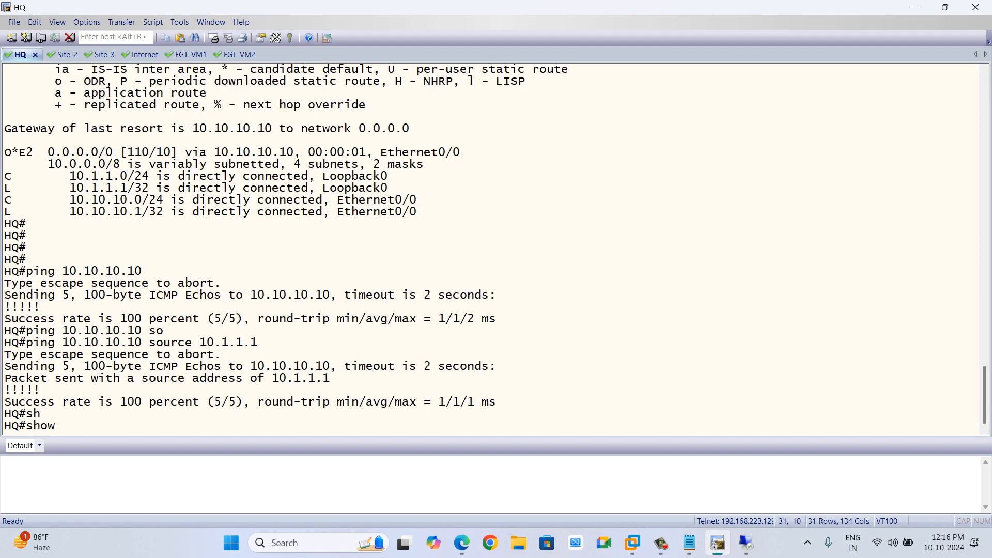
{"action": "type", "text": "run"}
{"action": "key", "text": "Tab"}
{"action": "type", "text": "| "}
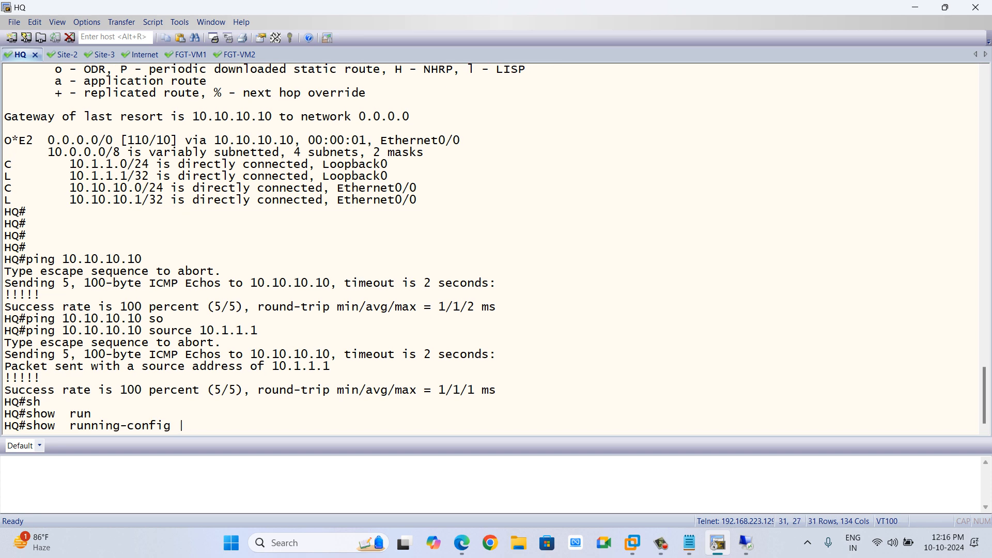
{"action": "type", "text": "sec line"}
{"action": "key", "text": "Return"}
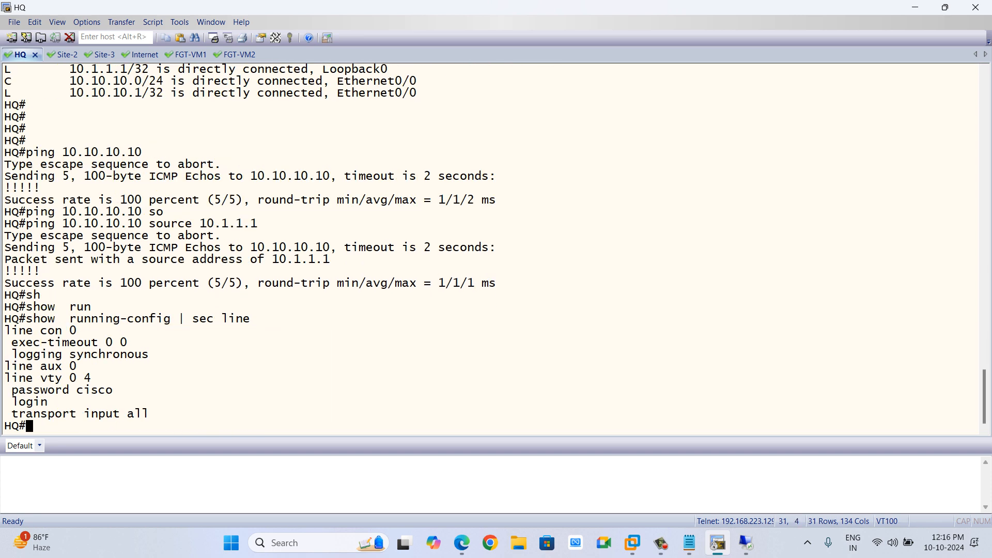
On the Site-2 router, display the line section of the running configuration and check the vty password.
{"action": "key", "text": "ctrl+Tab"}
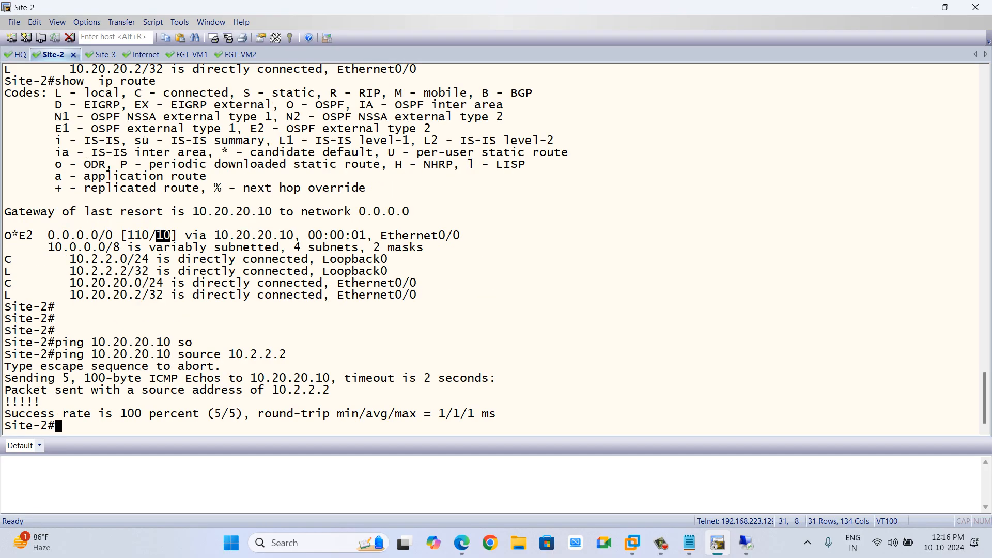
{"action": "type", "text": "sh"}
{"action": "key", "text": "Tab"}
{"action": "type", "text": "run"}
{"action": "key", "text": "Tab"}
{"action": "type", "text": "|"}
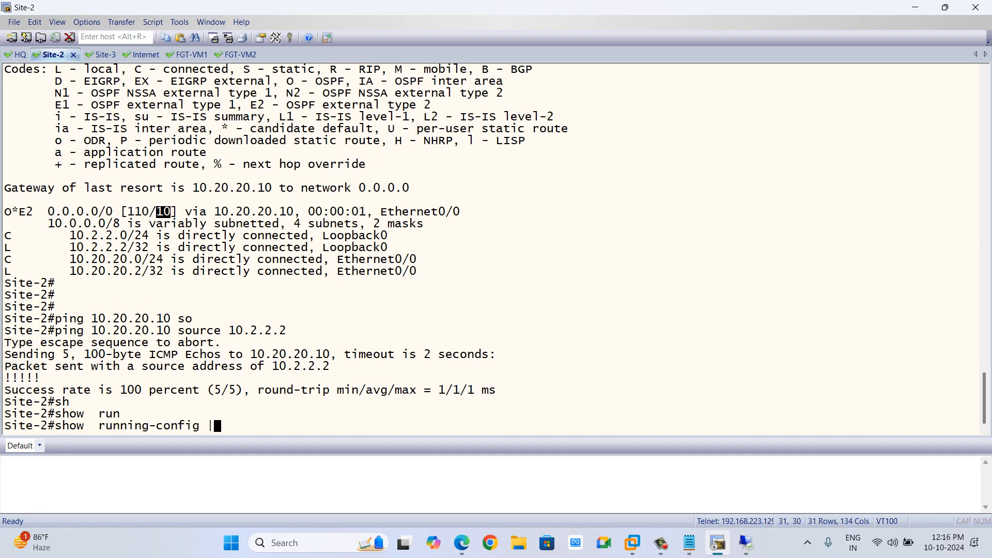
{"action": "type", "text": " sec al"}
{"action": "key", "text": "BackSpace"}
{"action": "key", "text": "BackSpace"}
{"action": "type", "text": "lin"}
{"action": "key", "text": "Tab"}
{"action": "key", "text": "Return"}
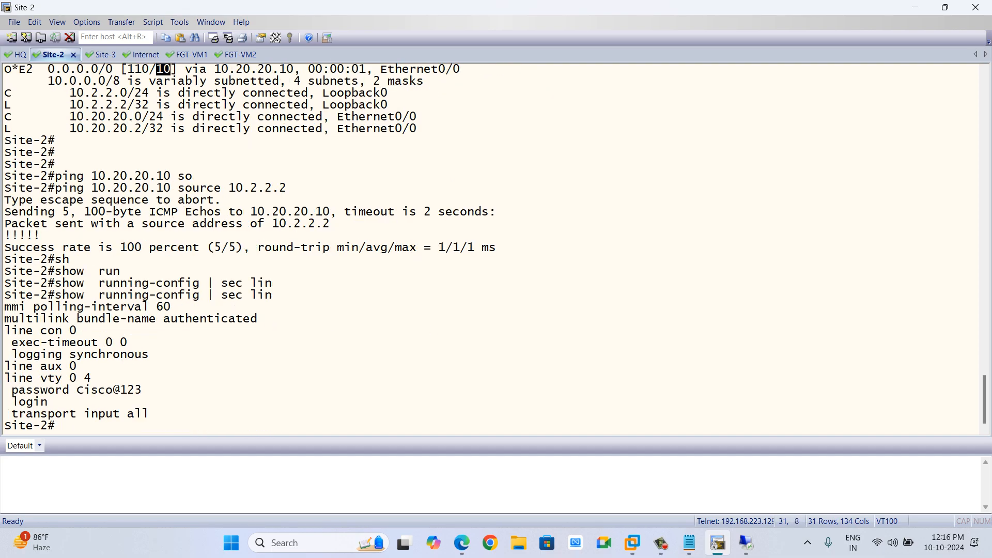
{"action": "left_click_drag", "start_coordinate": [142, 389], "coordinate": [4, 389]}
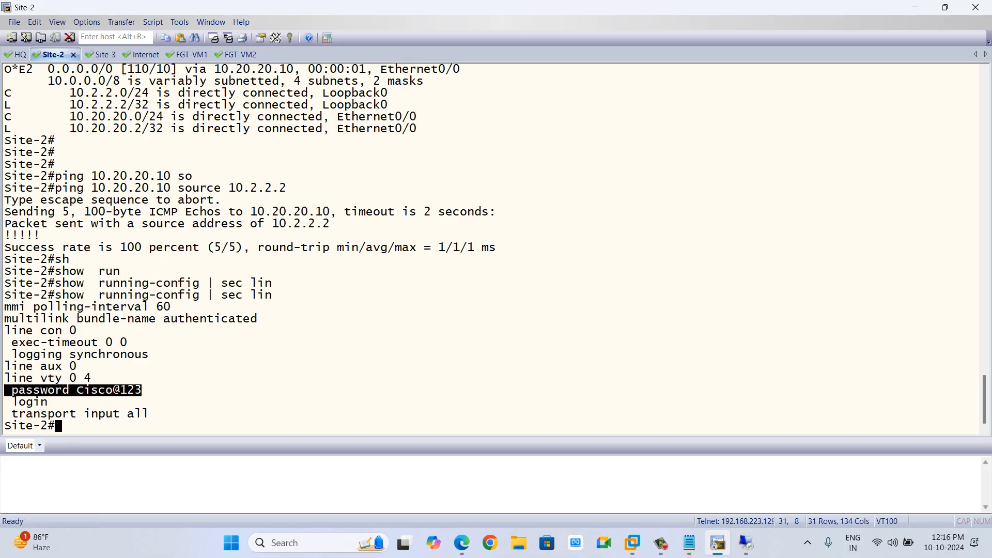
{"action": "left_click", "coordinate": [69, 390]}
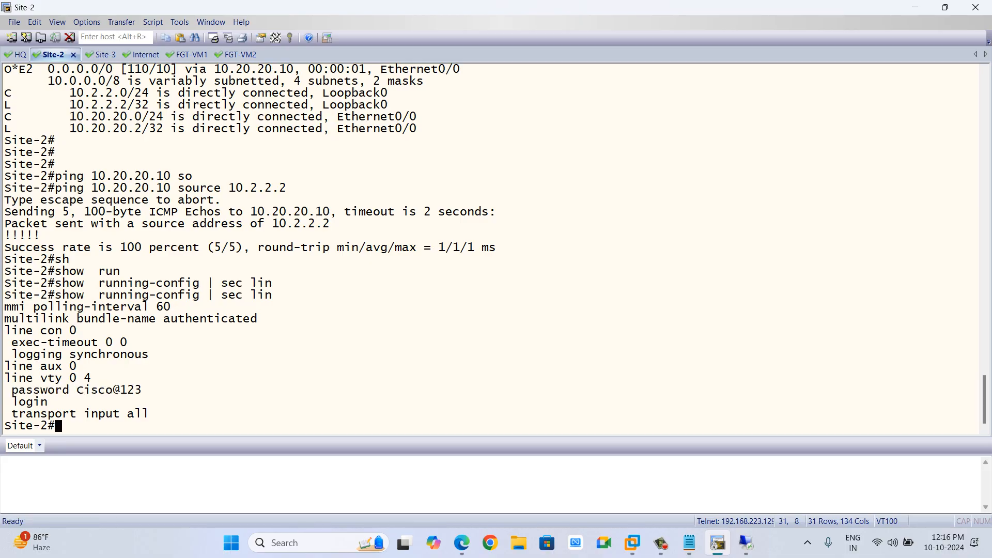
Ping 10.1.1.1 from Site-2 using source address 10.2.2.2.
{"action": "type", "text": "teln"}
{"action": "key", "text": "Tab"}
{"action": "key", "text": "BackSpace"}
{"action": "key", "text": "BackSpace"}
{"action": "key", "text": "BackSpace"}
{"action": "key", "text": "BackSpace"}
{"action": "key", "text": "BackSpace"}
{"action": "key", "text": "BackSpace"}
{"action": "key", "text": "BackSpace"}
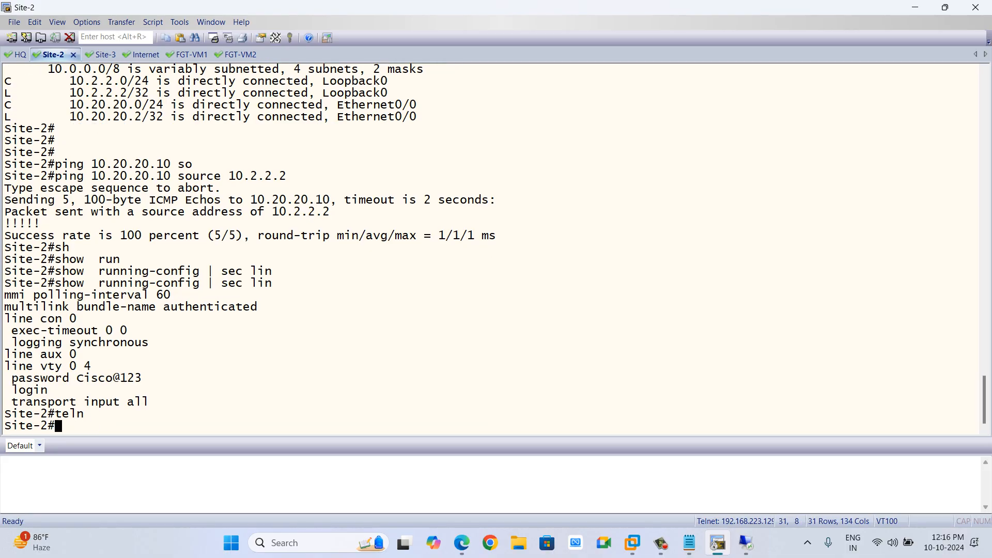
{"action": "type", "text": "ping"}
{"action": "type", "text": "10.1.1.1 so"}
{"action": "key", "text": "Tab"}
{"action": "type", "text": "10.2.2.2"}
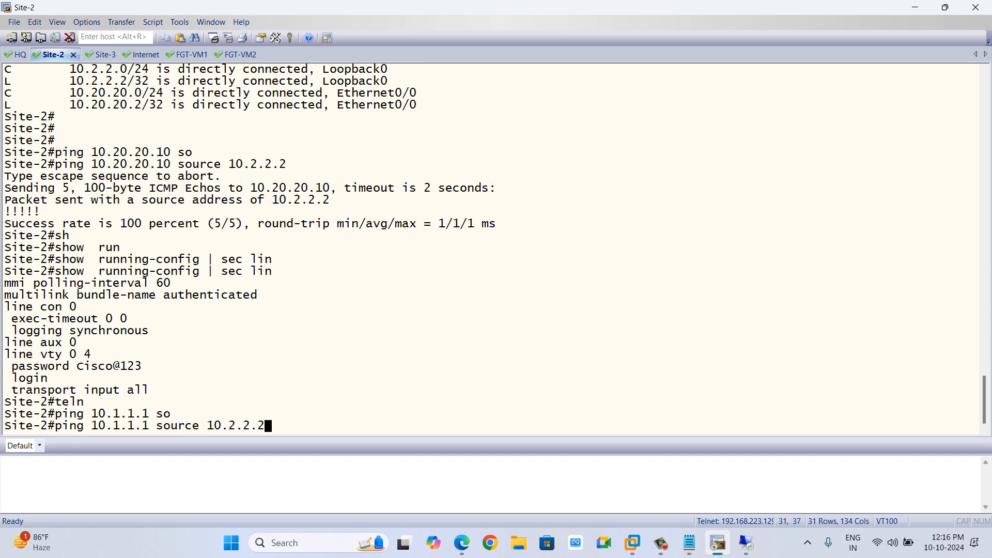
{"action": "key", "text": "Return"}
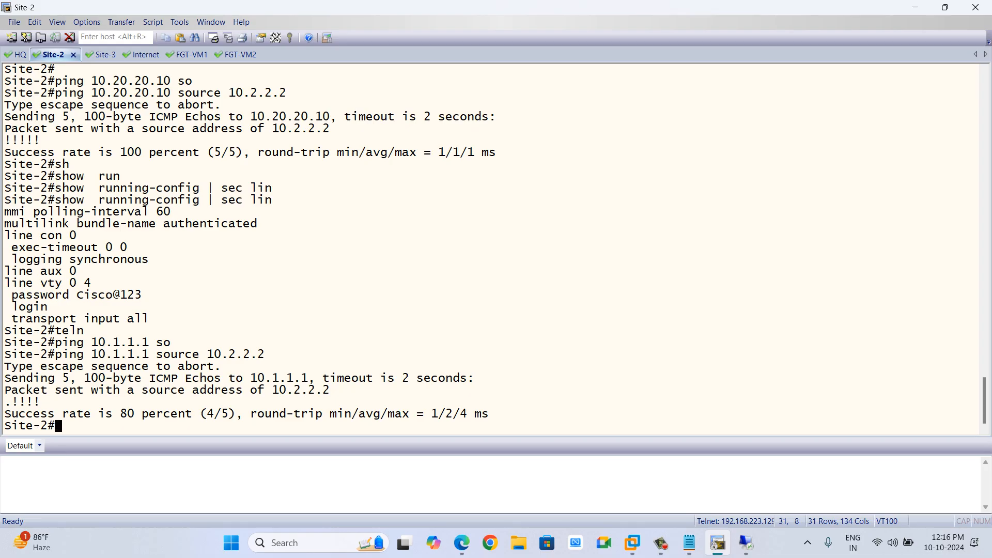
Telnet from Site-2 to 10.1.1.1 using source interface l0.
{"action": "type", "text": "teln"}
{"action": "key", "text": "Tab"}
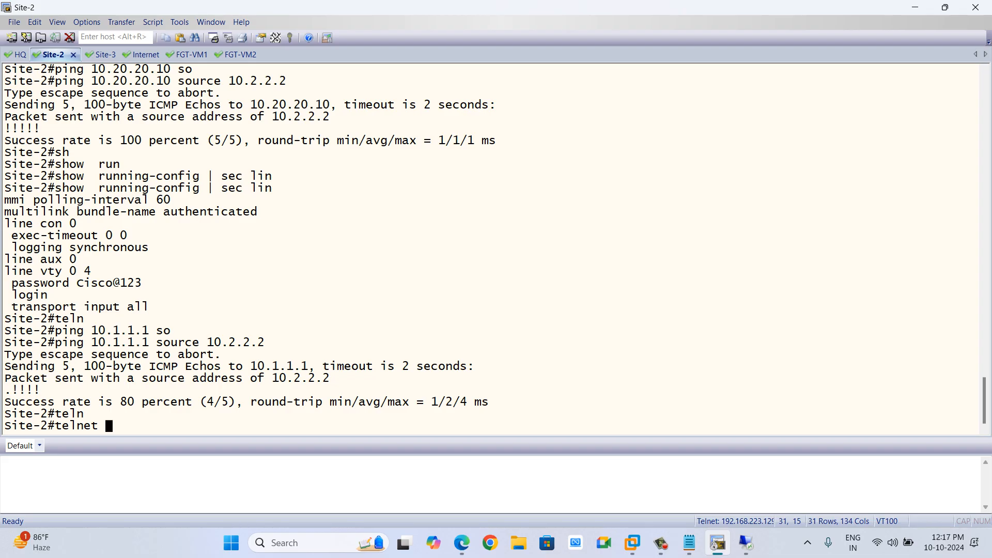
{"action": "type", "text": "10.1.1.1 /so"}
{"action": "key", "text": "Tab"}
{"action": "type", "text": "l0"}
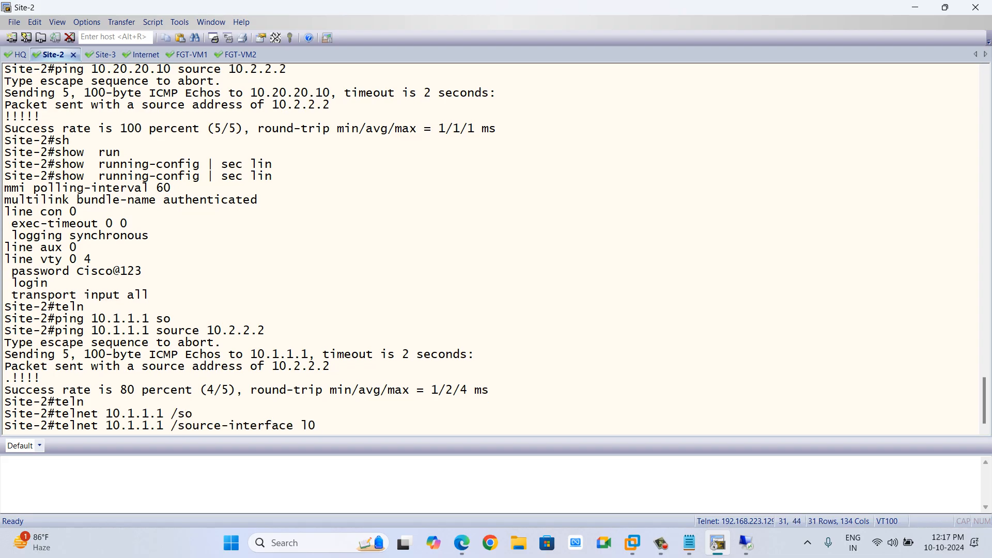
{"action": "key", "text": "Return"}
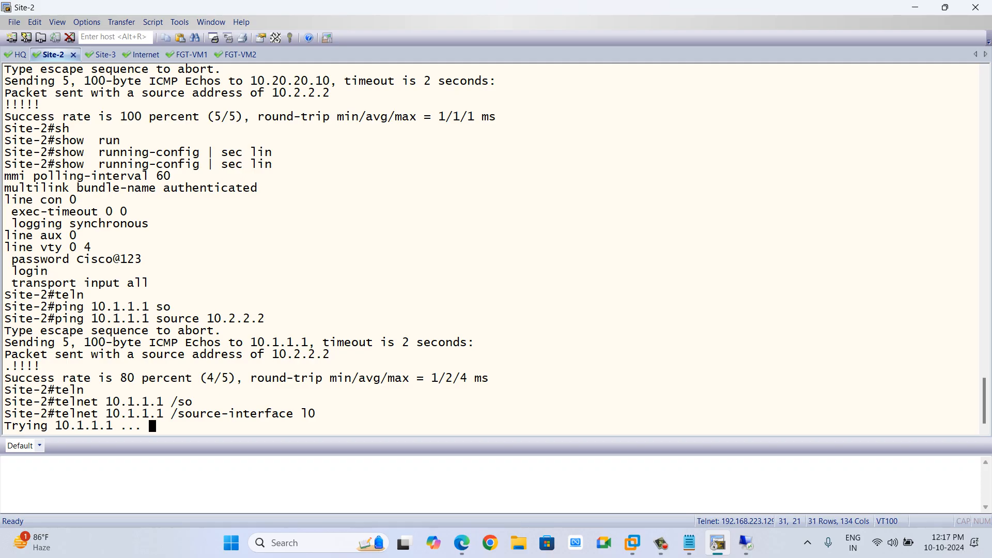
On FW-1, add the TELNET service to the vpn_FW1-TO-FW2_remote_0 policy and save it.
{"action": "key", "text": "alt+Tab"}
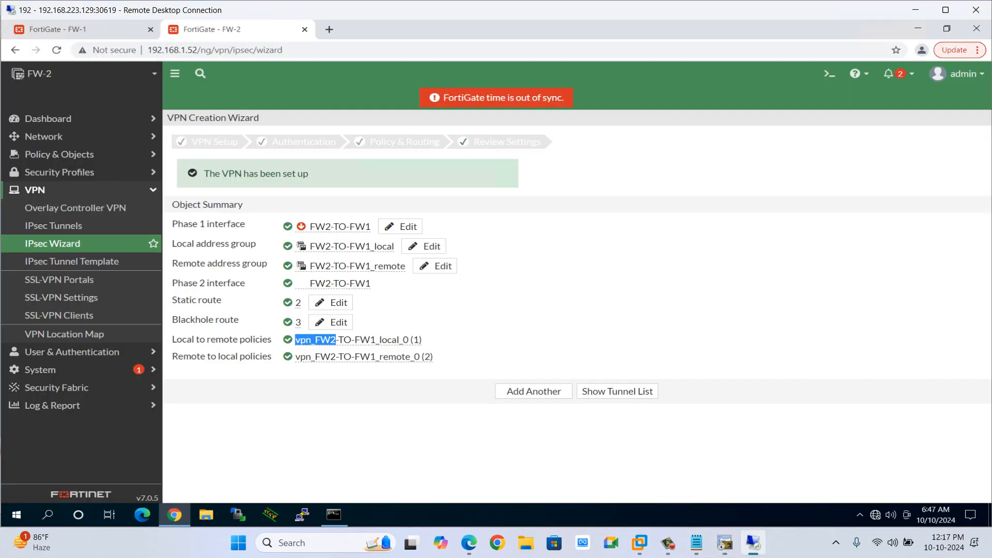
{"action": "key", "text": "alt+Tab"}
{"action": "key", "text": "alt+Tab"}
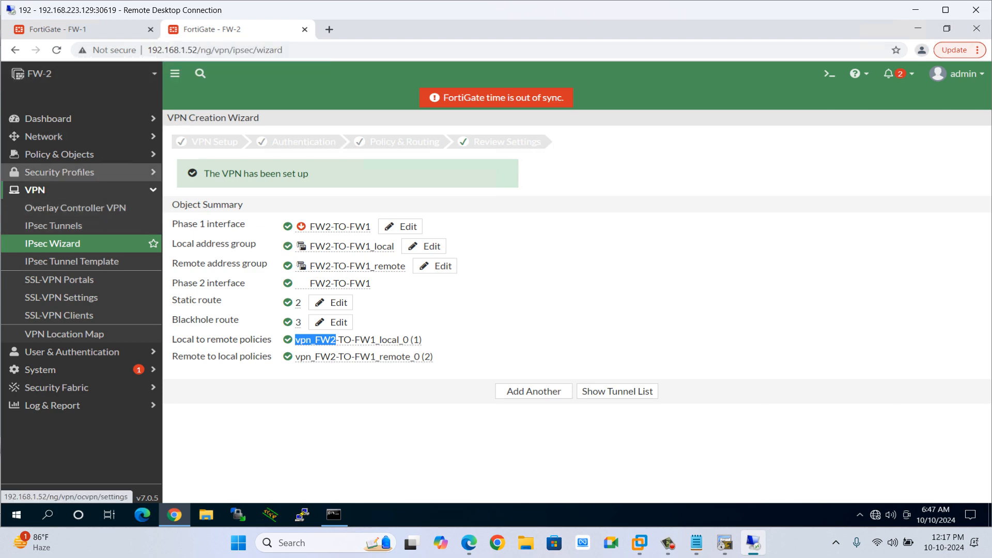
{"action": "left_click", "coordinate": [58, 29]}
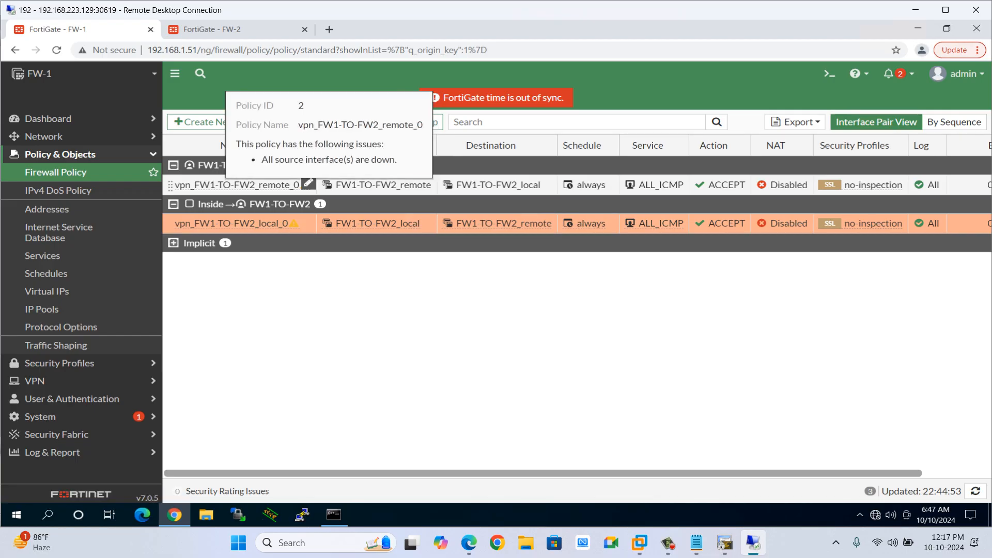
{"action": "left_click", "coordinate": [308, 184]}
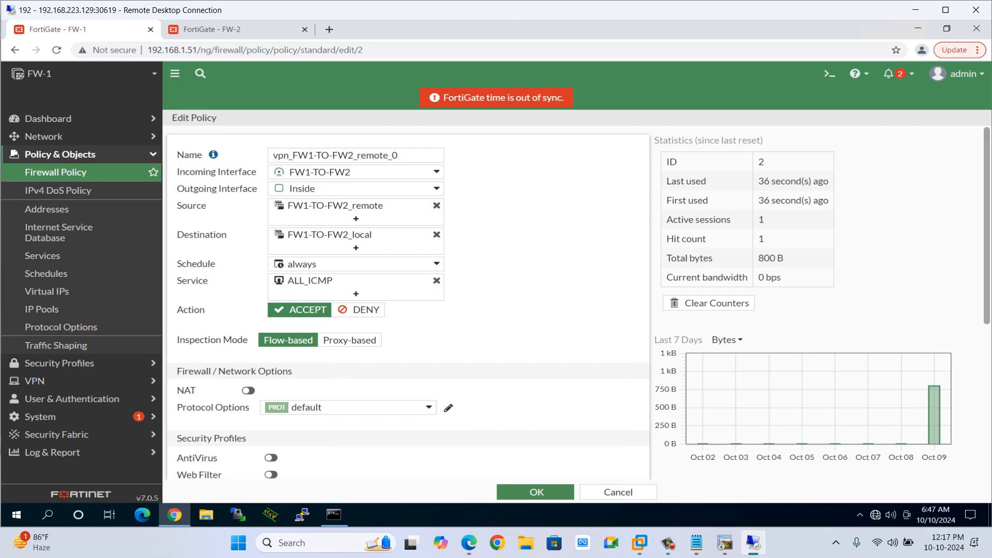
{"action": "left_click", "coordinate": [355, 293]}
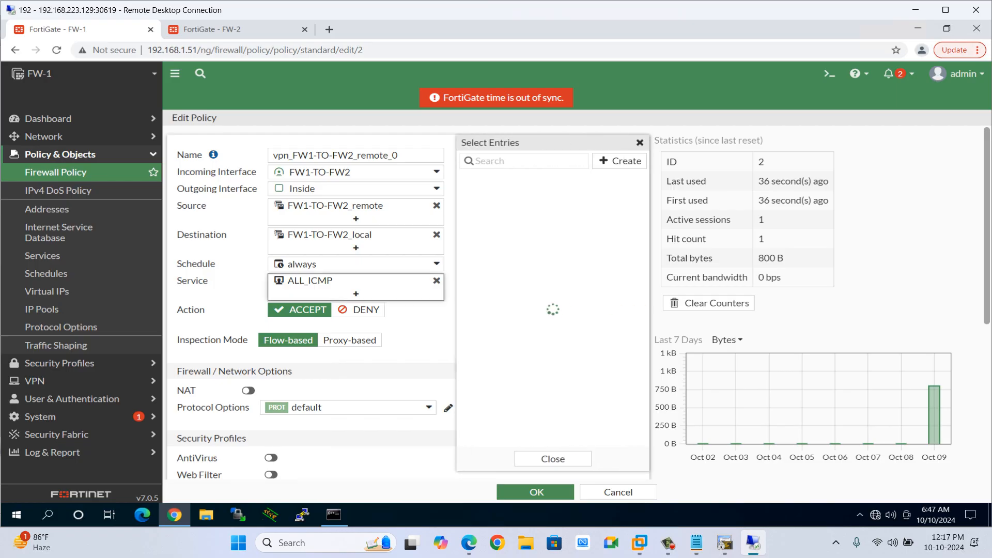
{"action": "type", "text": "telne"}
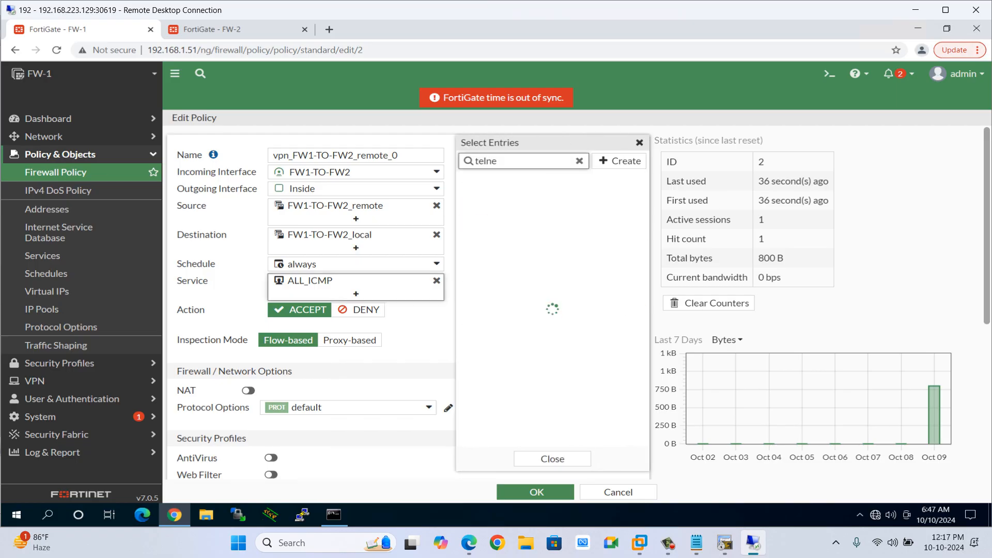
{"action": "left_click", "coordinate": [496, 208]}
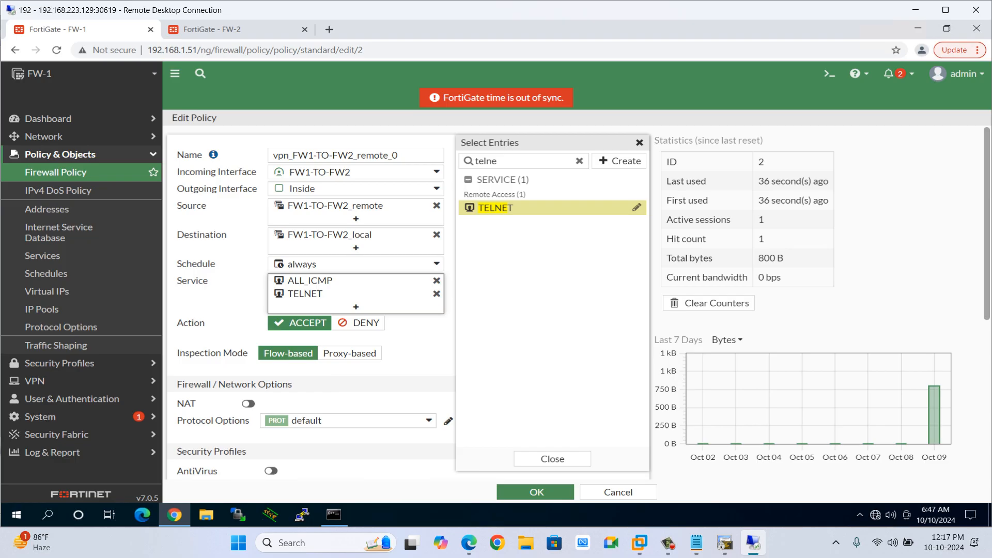
{"action": "left_click", "coordinate": [552, 458]}
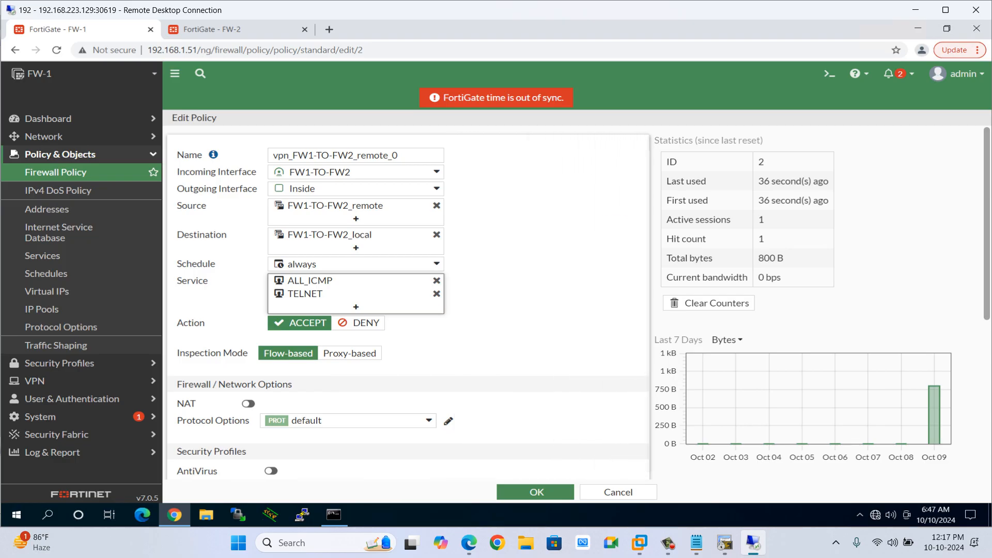
{"action": "left_click", "coordinate": [536, 492]}
On Site-2, rerun the telnet to 10.1.1.1 with source interface l0 and submit the vty password.
{"action": "key", "text": "alt+Tab"}
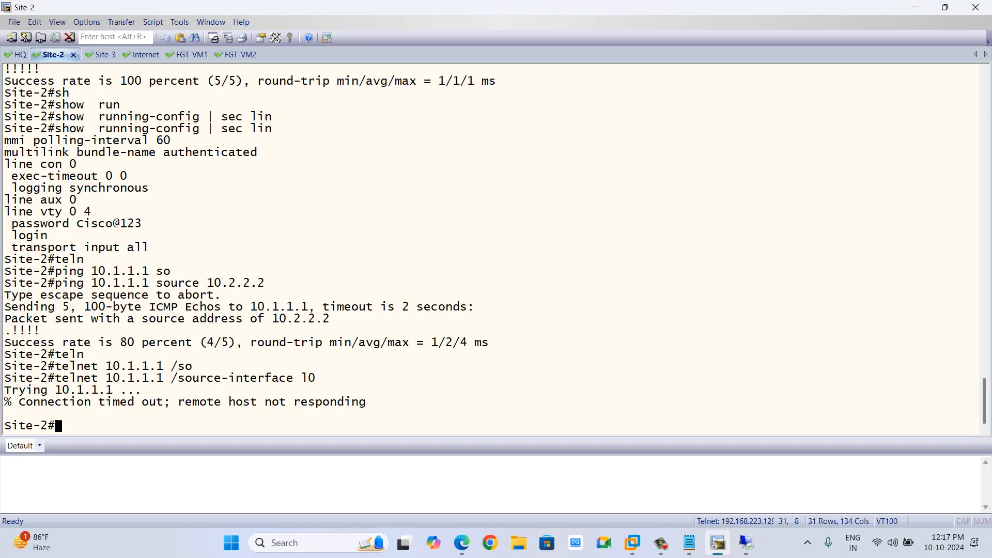
{"action": "key", "text": "Up"}
{"action": "key", "text": "Return"}
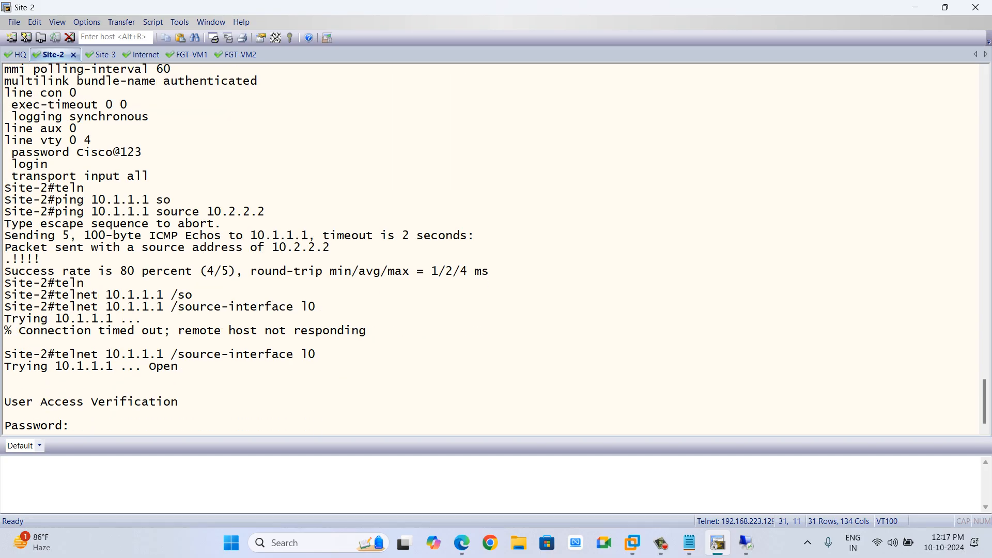
{"action": "key", "text": "Return"}
In the HQ telnet session, show the connected users and highlight the vty session's source address.
{"action": "type", "text": "sh"}
{"action": "key", "text": "Tab"}
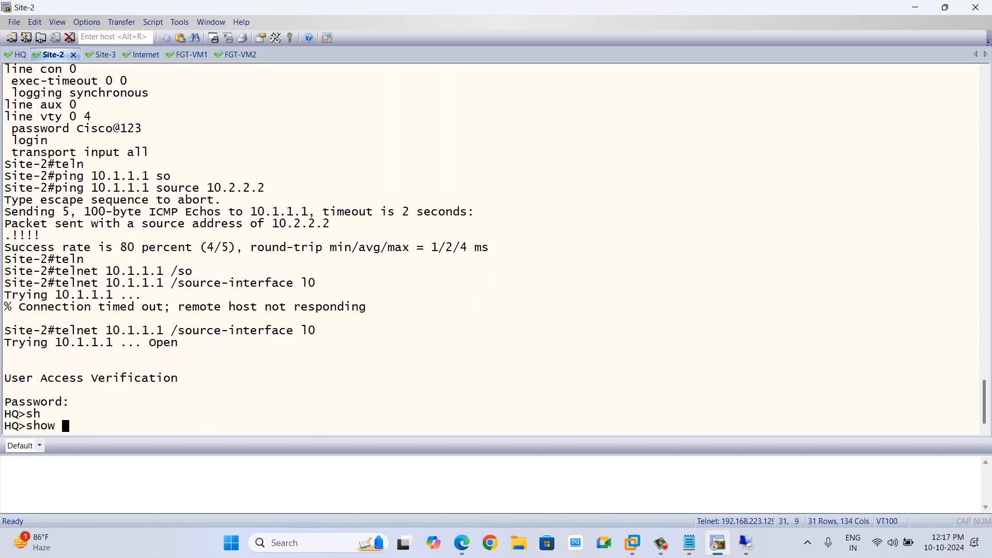
{"action": "type", "text": "users"}
{"action": "key", "text": "Return"}
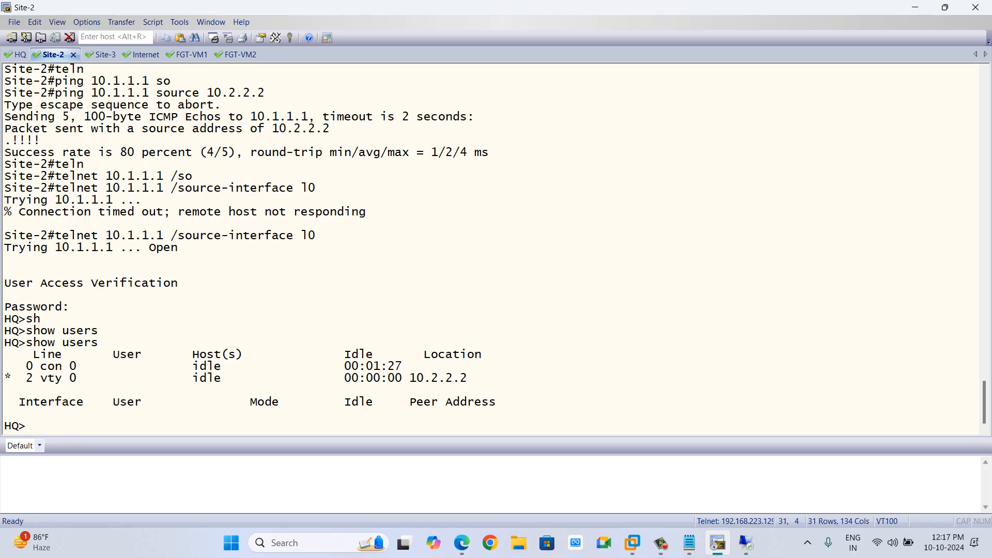
{"action": "left_click_drag", "start_coordinate": [467, 378], "coordinate": [403, 379]}
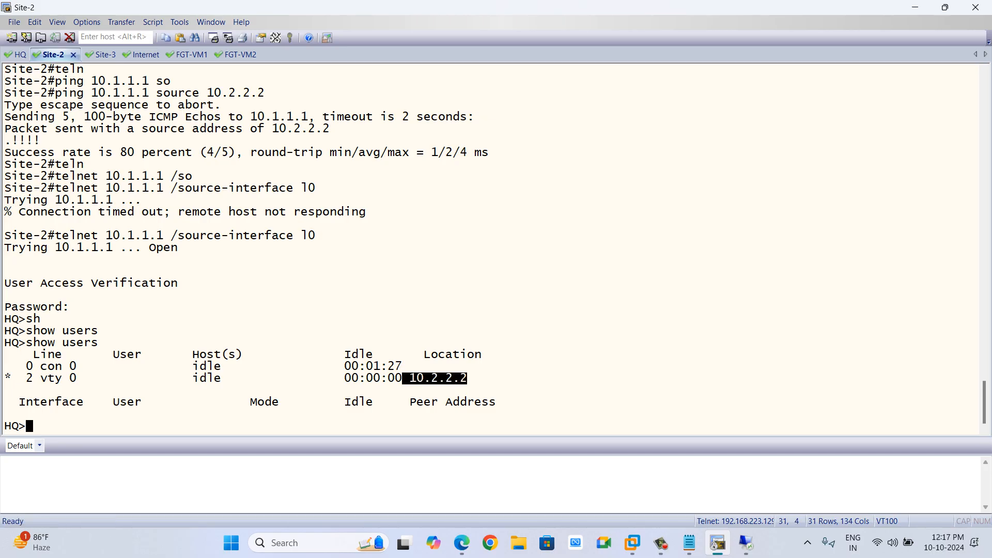
{"action": "key", "text": "alt+Tab"}
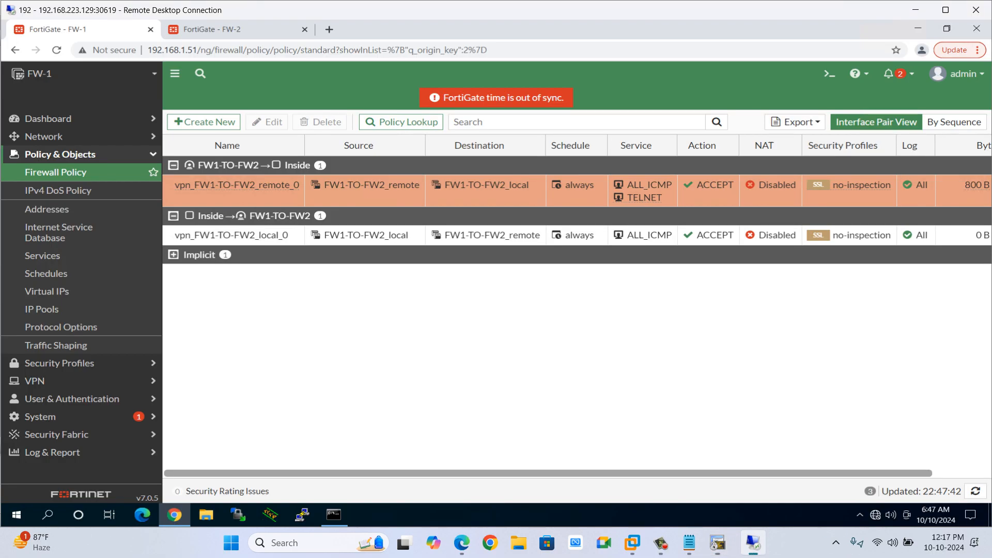
{"action": "key", "text": "alt+Tab"}
{"action": "key", "text": "alt+Tab"}
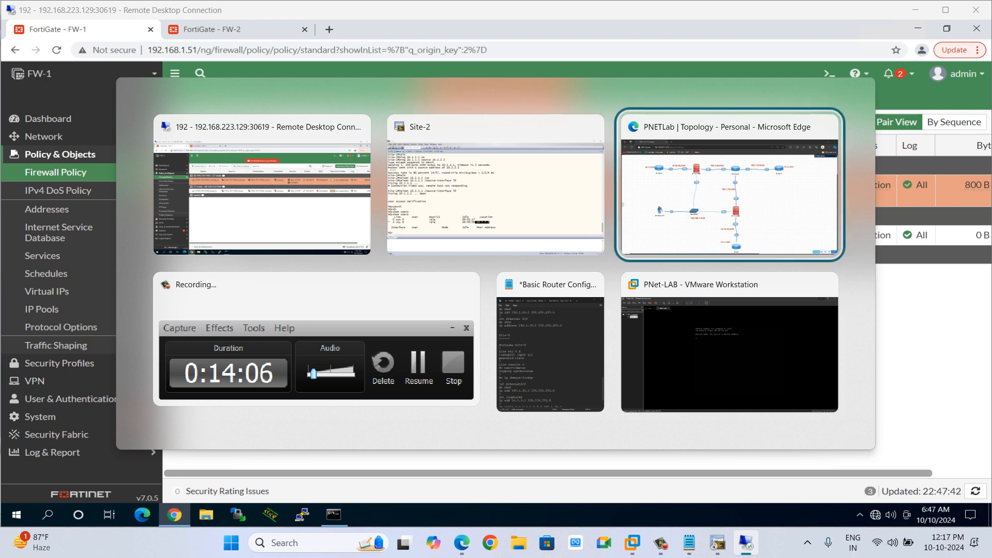
{"action": "key", "text": "Down"}
{"action": "key", "text": "Left"}
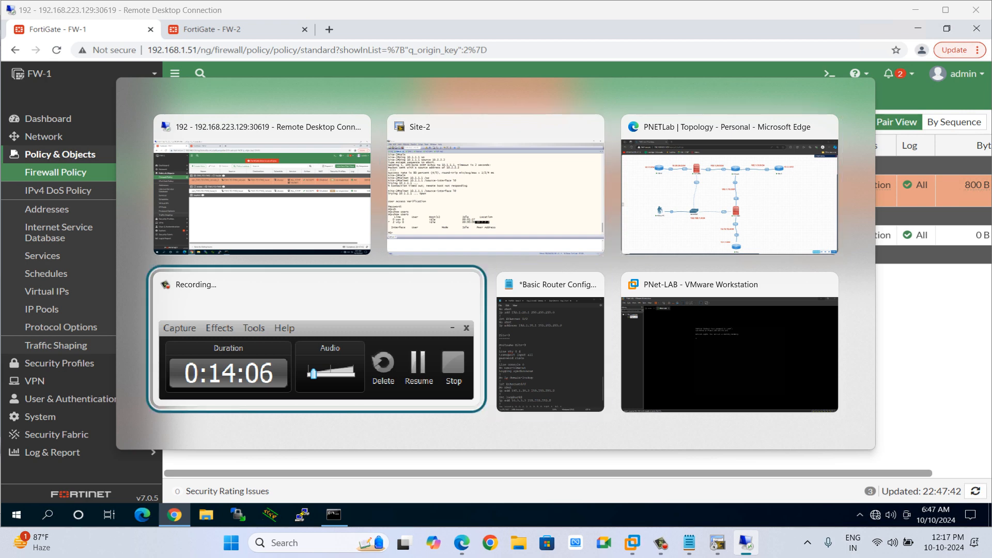
{"action": "key", "text": "Up"}
{"action": "key", "text": "Left"}
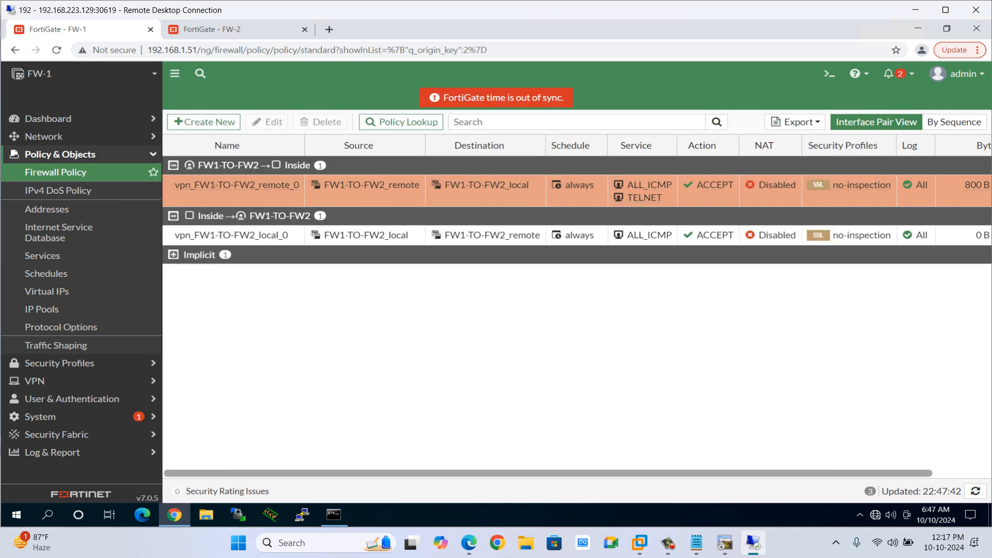
{"action": "key", "text": "alt+Tab"}
{"action": "key", "text": "alt+Tab"}
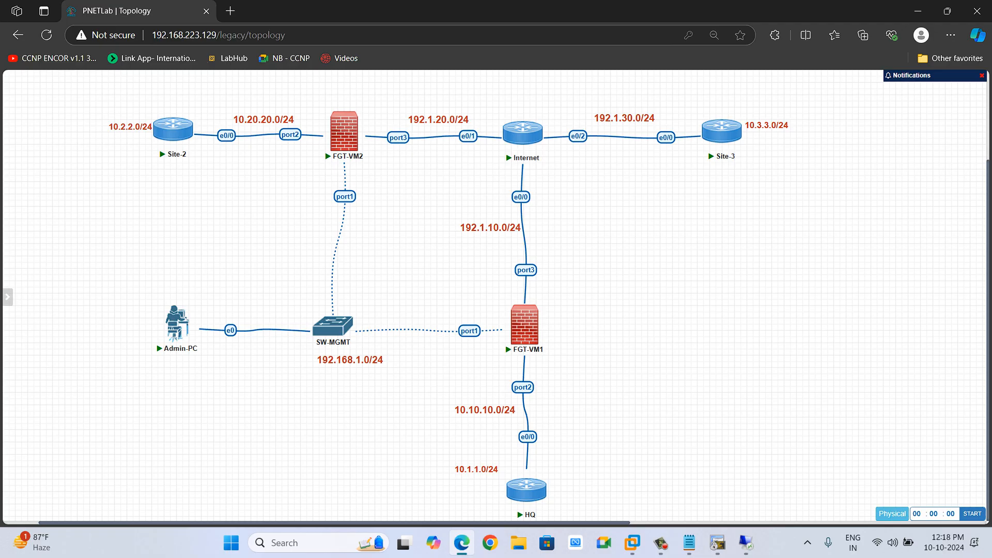
{"action": "left_click", "coordinate": [661, 543]}
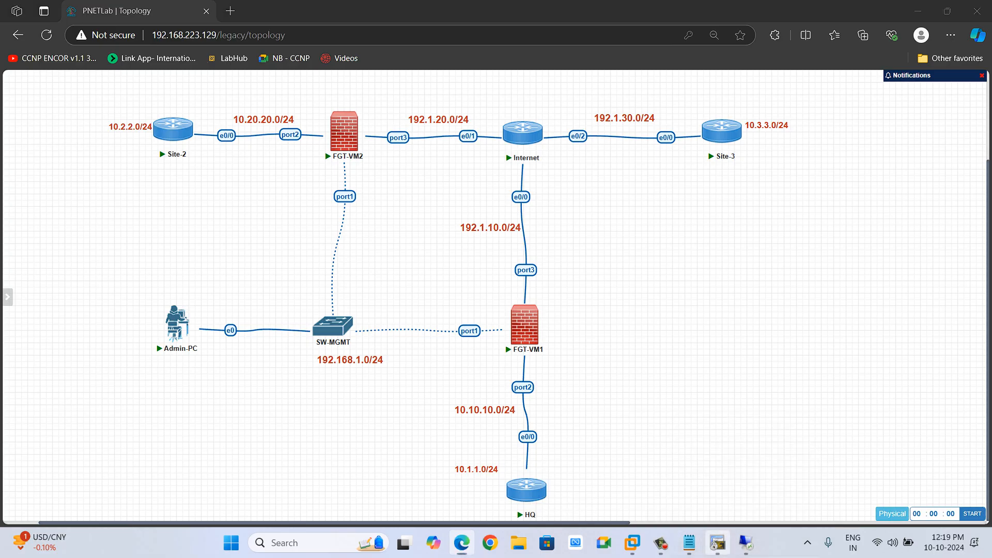
Switch to the HQ console and telnet to 10.2.2.2 using source interface l0.
{"action": "left_click", "coordinate": [718, 542]}
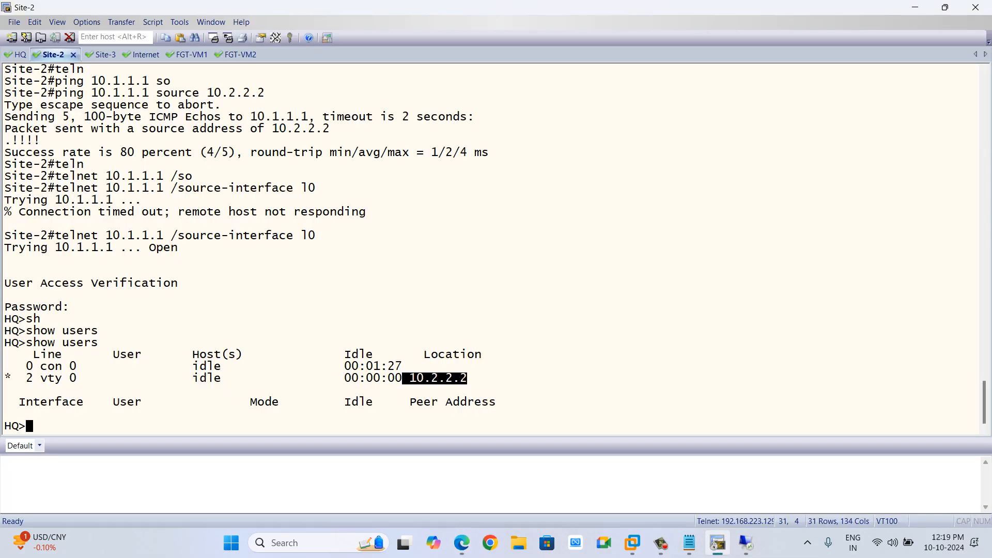
{"action": "scroll", "coordinate": [248, 248], "scroll_direction": "up", "scroll_amount": 9}
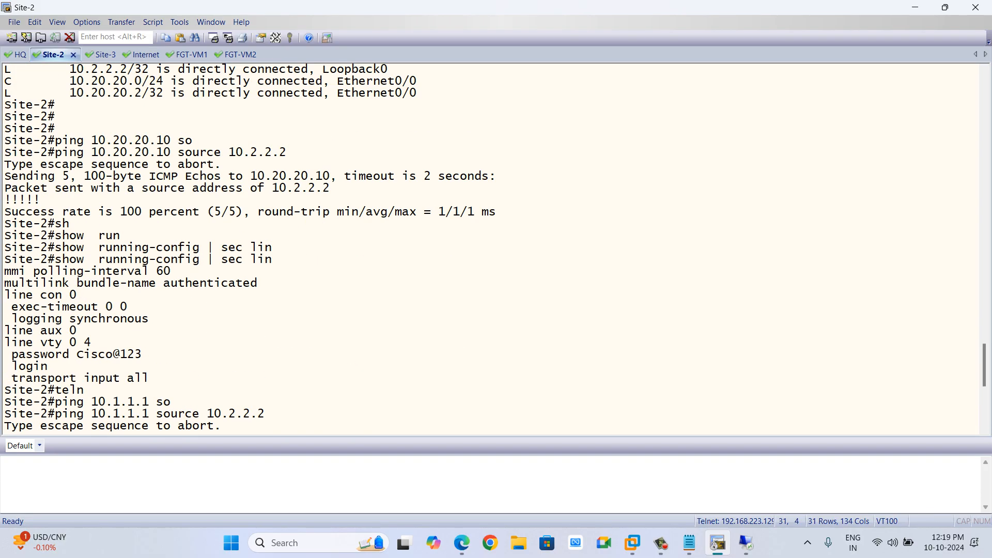
{"action": "key", "text": "alt+1"}
{"action": "key", "text": "Return"}
{"action": "key", "text": "Return"}
{"action": "type", "text": "teln"}
{"action": "key", "text": "Tab"}
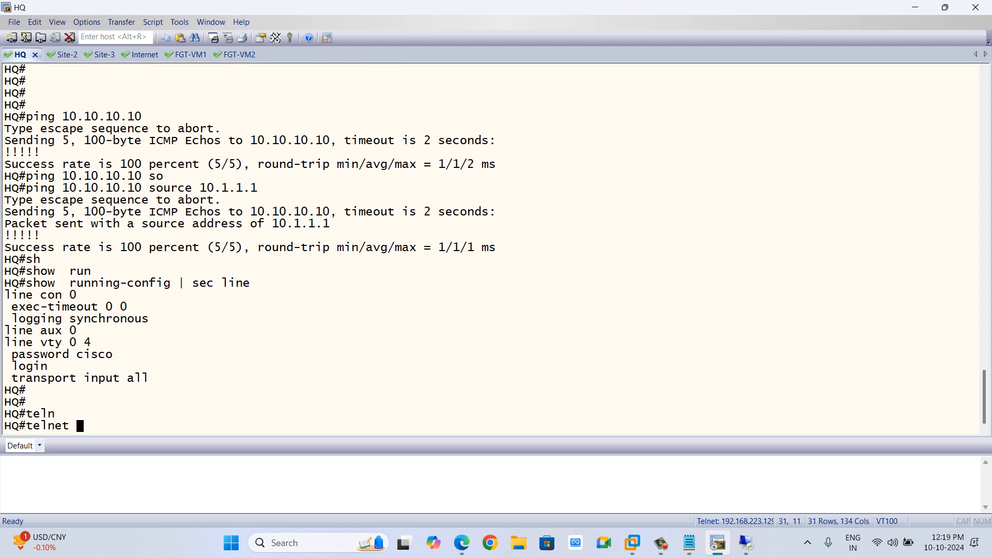
{"action": "type", "text": "10.2.2.2 s"}
{"action": "key", "text": "BackSpace"}
{"action": "type", "text": "/so"}
{"action": "key", "text": "Tab"}
{"action": "type", "text": "l0"}
{"action": "key", "text": "Return"}
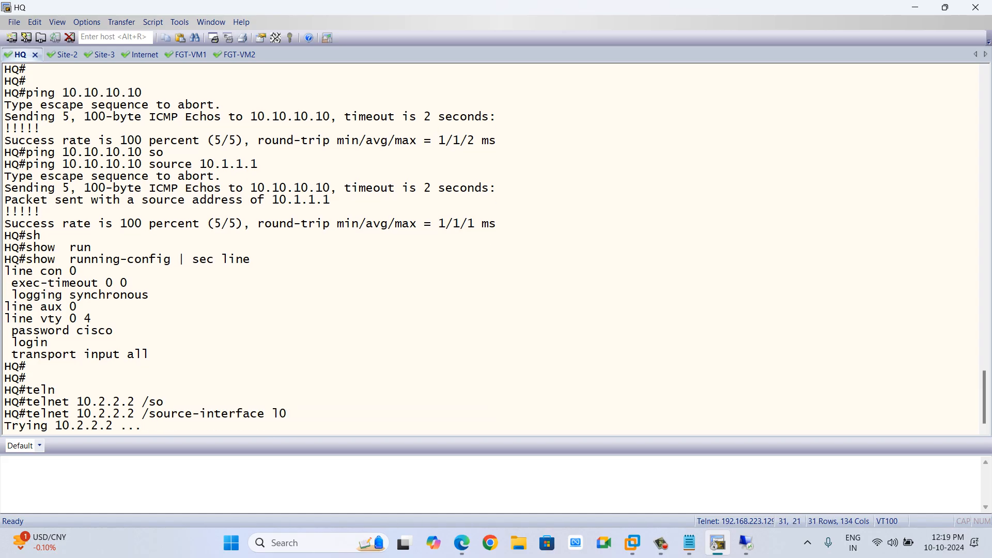
On FW-1, add the TELNET service to the vpn_FW1-TO-FW2_local_0 policy and save it.
{"action": "key", "text": "alt+Tab"}
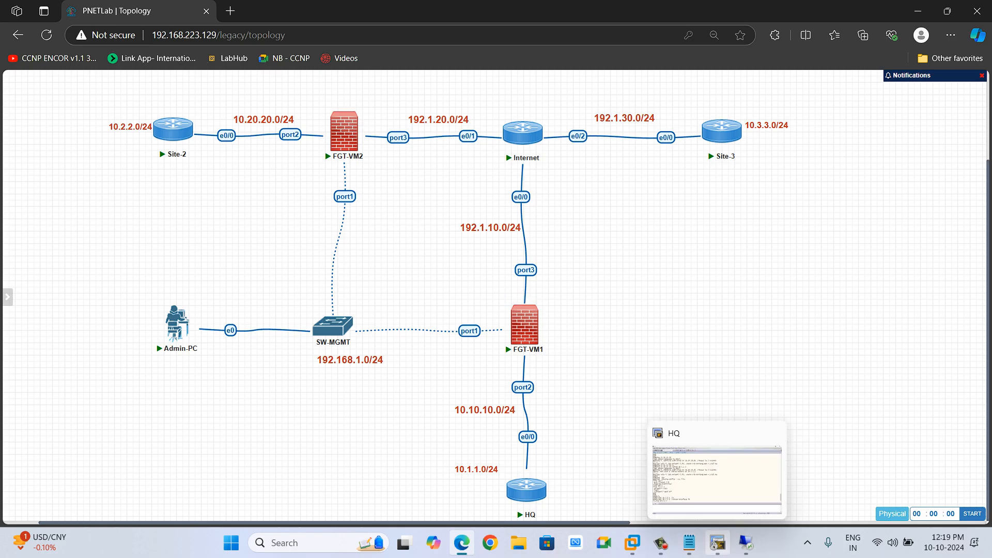
{"action": "left_click", "coordinate": [746, 542]}
{"action": "double_click", "coordinate": [248, 235]}
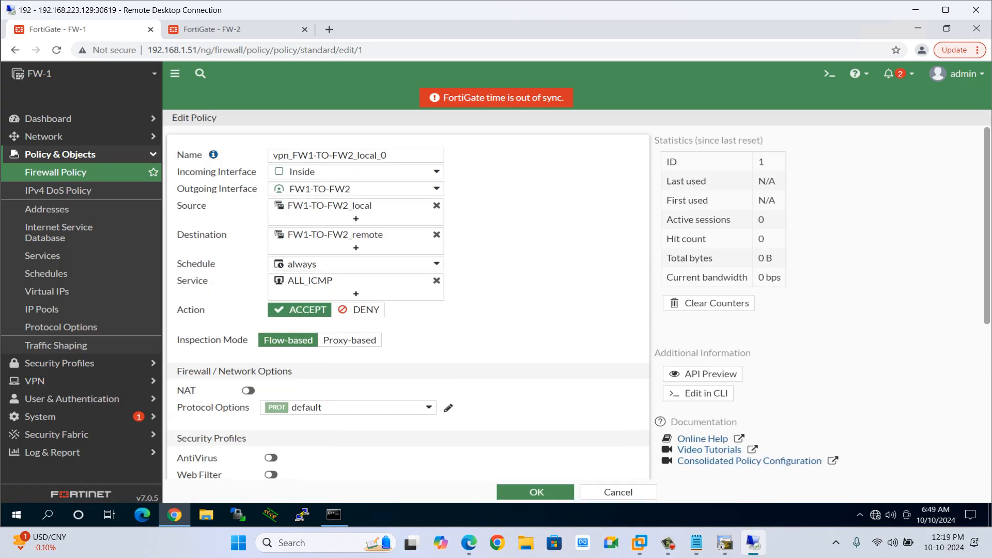
{"action": "left_click", "coordinate": [355, 294]}
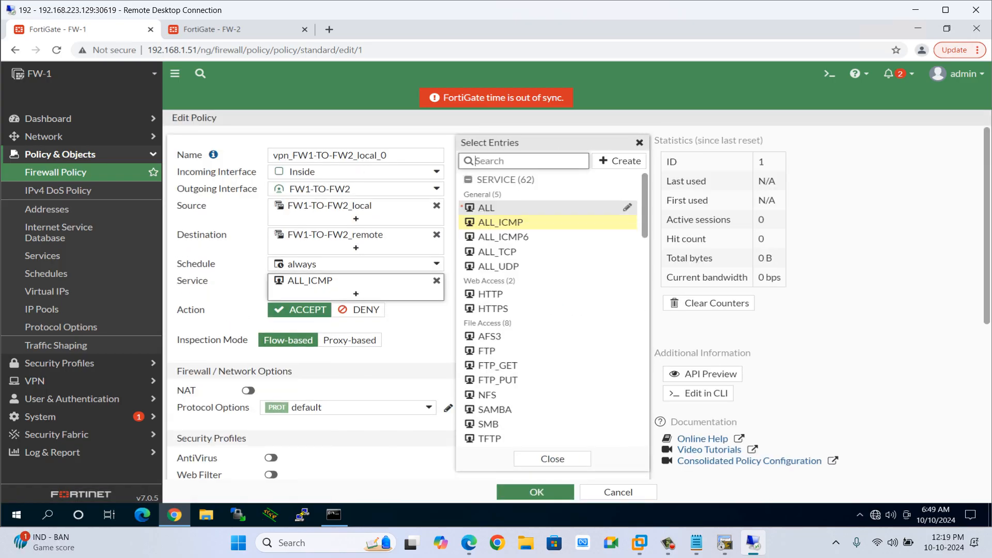
{"action": "type", "text": "teln"}
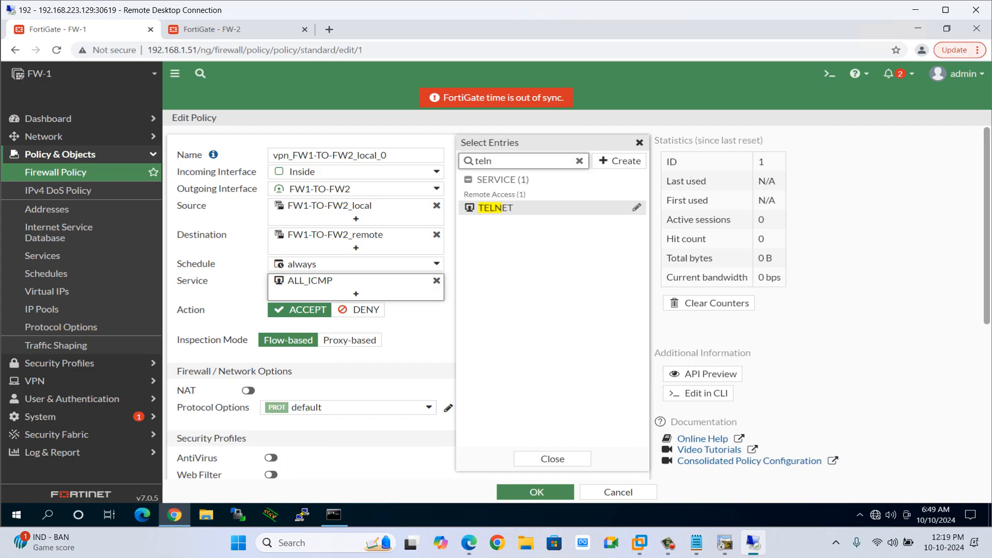
{"action": "left_click", "coordinate": [496, 207]}
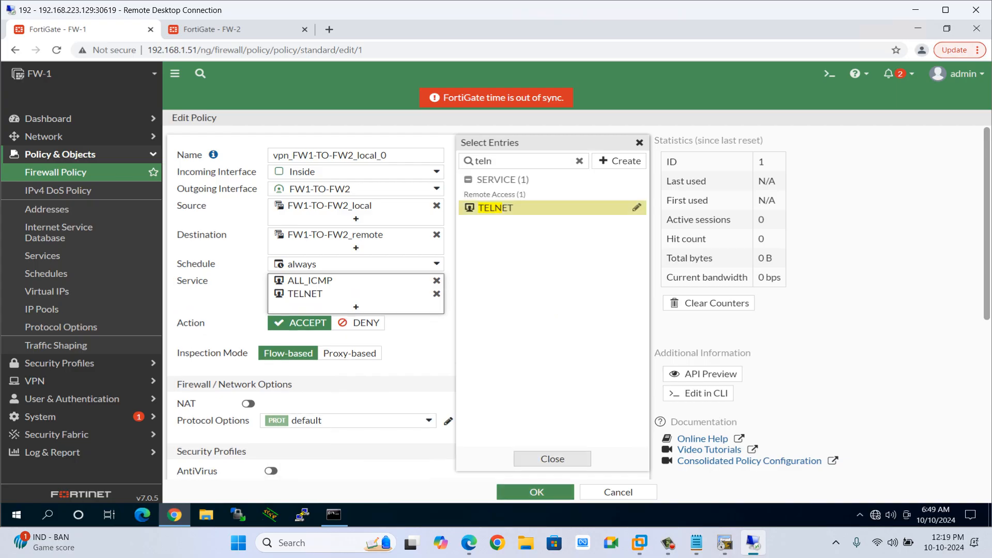
{"action": "left_click", "coordinate": [552, 458]}
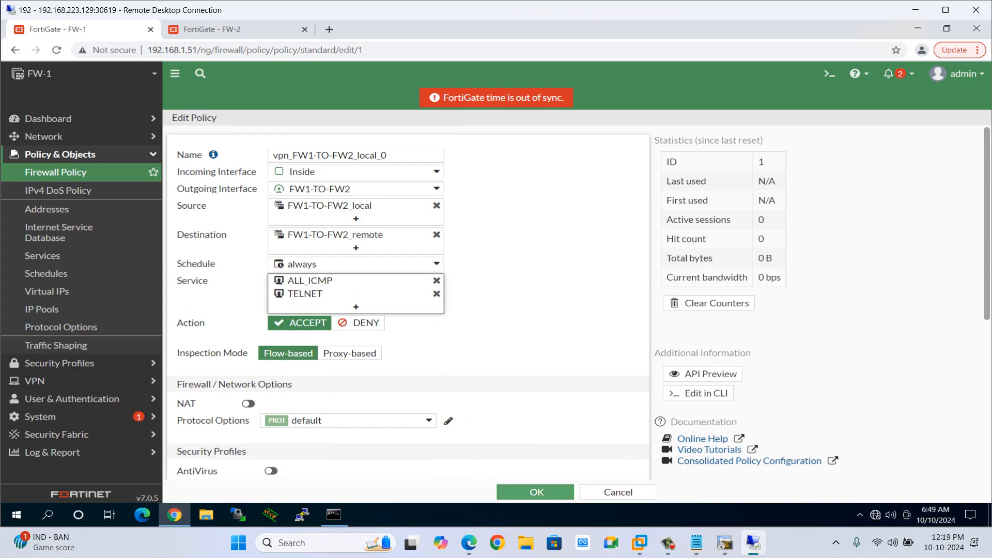
{"action": "left_click", "coordinate": [536, 492]}
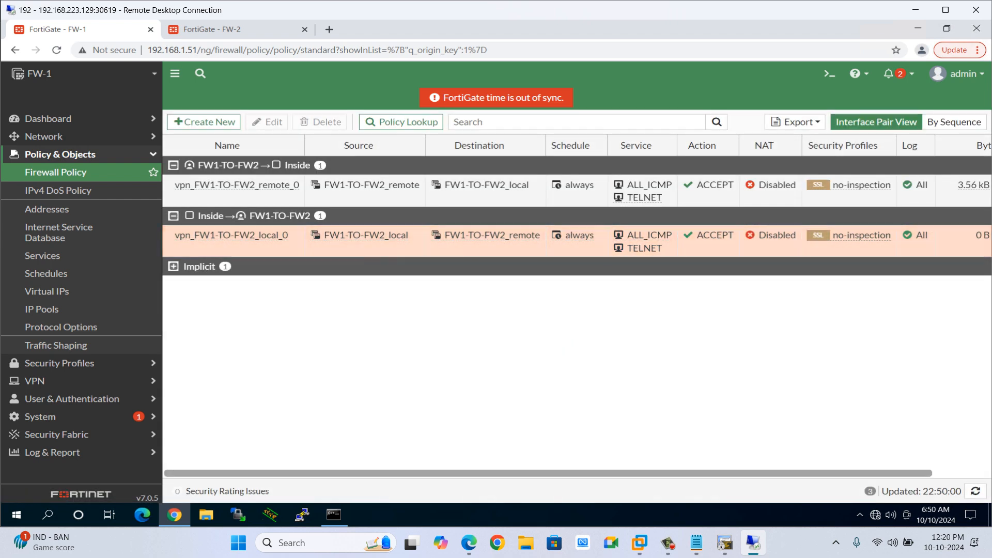
On HQ, rerun the telnet to 10.2.2.2 via source interface l0 and enter the vty password.
{"action": "key", "text": "alt+Tab"}
{"action": "key", "text": "alt+Tab"}
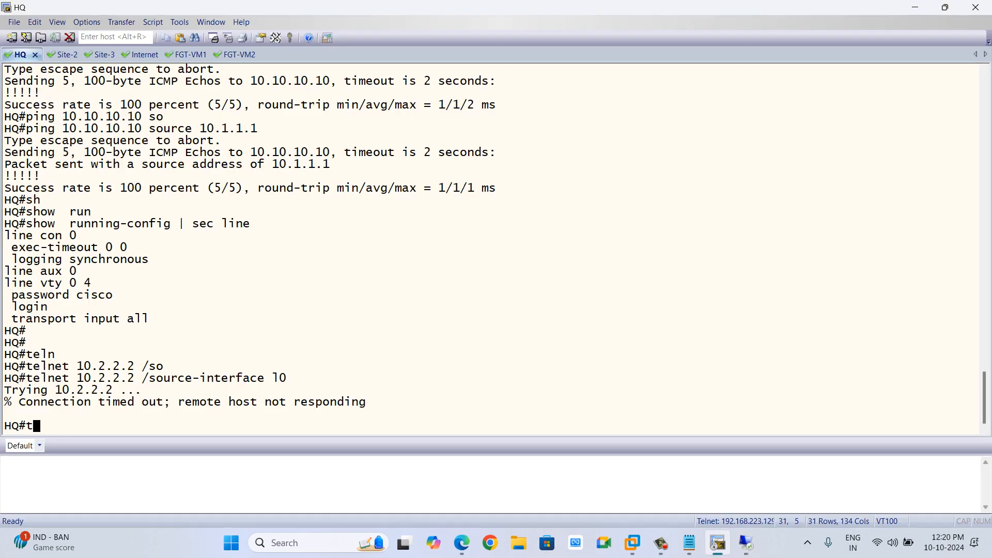
{"action": "key", "text": "Up"}
{"action": "key", "text": "Return"}
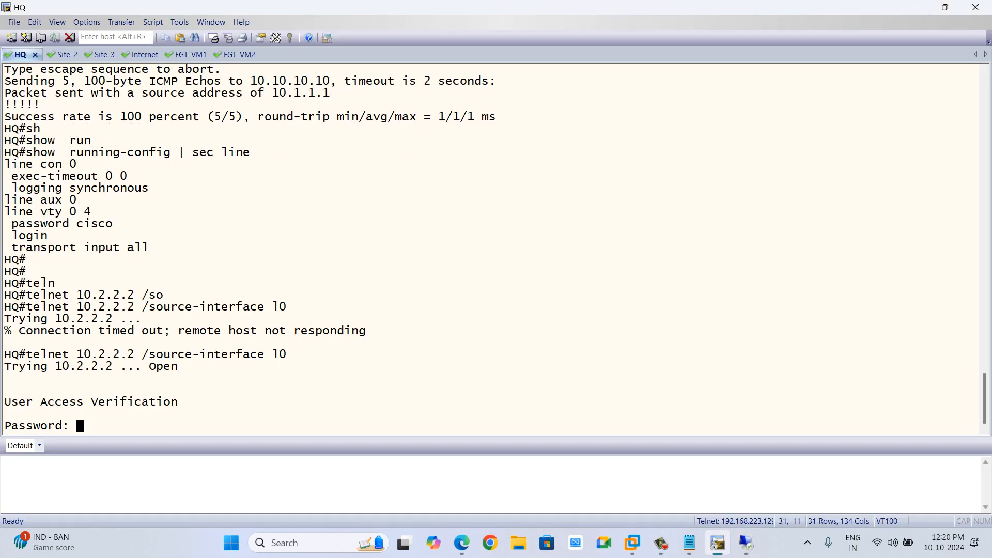
{"action": "type", "text": "cisco"}
{"action": "key", "text": "Return"}
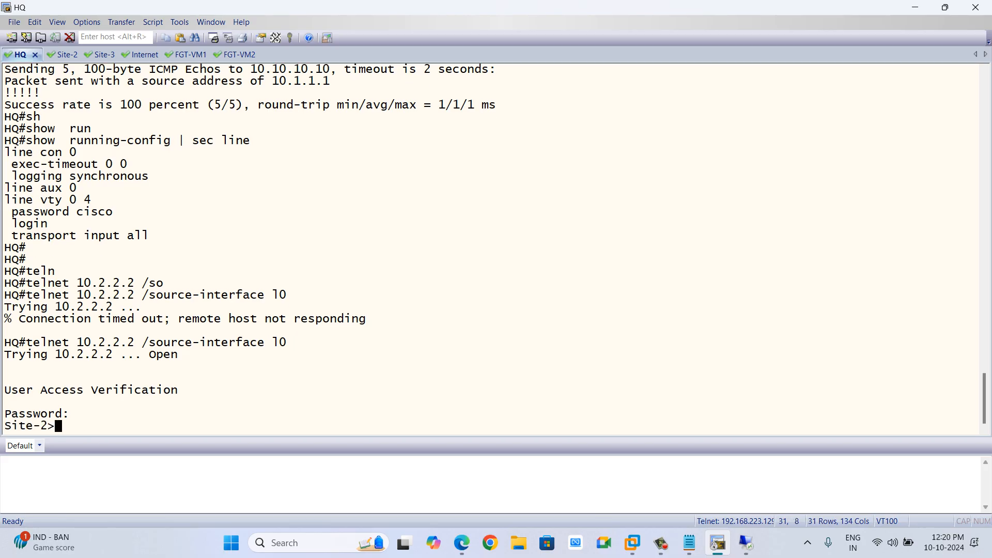
In the Site-2 telnet session from HQ, show the connected users.
{"action": "type", "text": "sh"}
{"action": "key", "text": "Tab"}
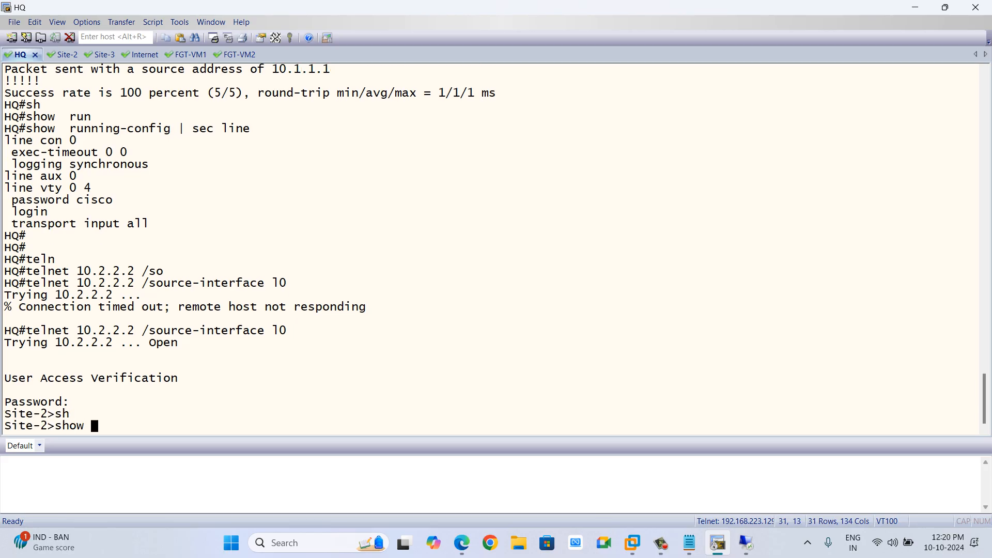
{"action": "type", "text": "user"}
{"action": "key", "text": "Tab"}
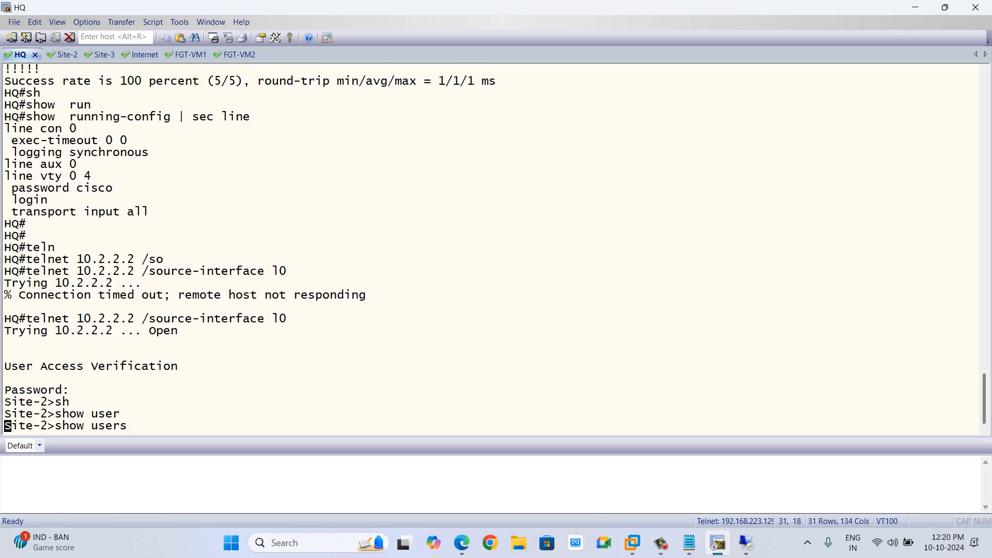
{"action": "key", "text": "Return"}
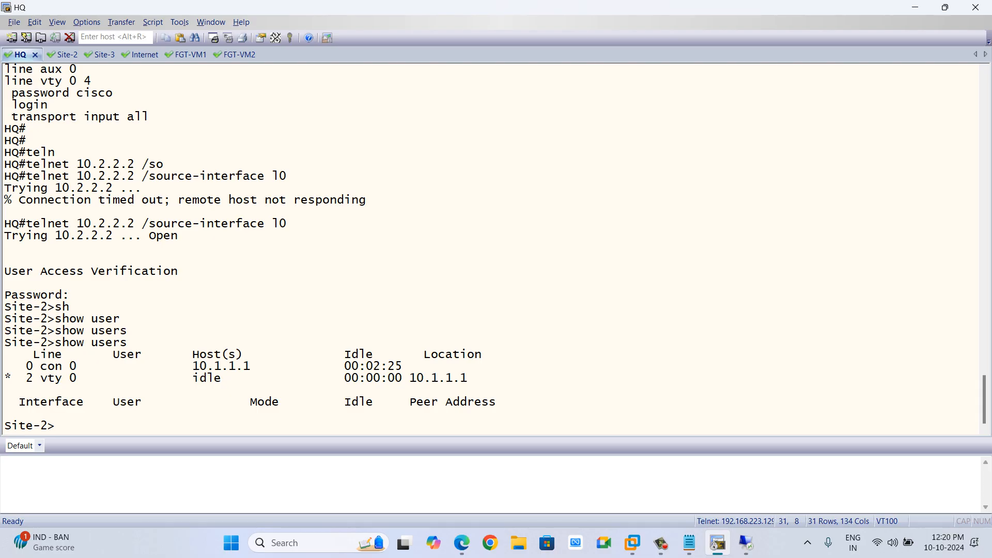
On FW-1, enable NAT on the vpn_FW1-TO-FW2_remote_0 policy and save it.
{"action": "key", "text": "alt+Tab"}
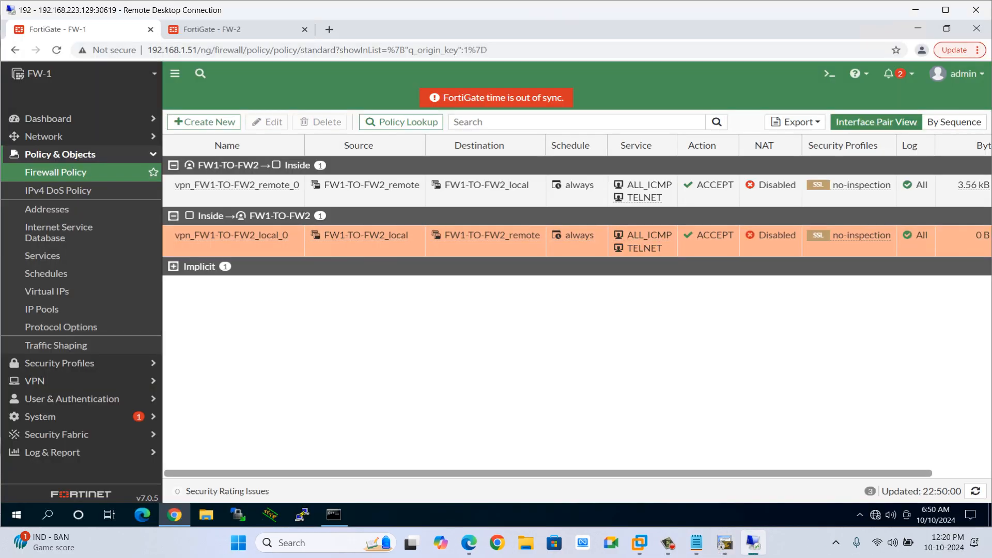
{"action": "double_click", "coordinate": [234, 186]}
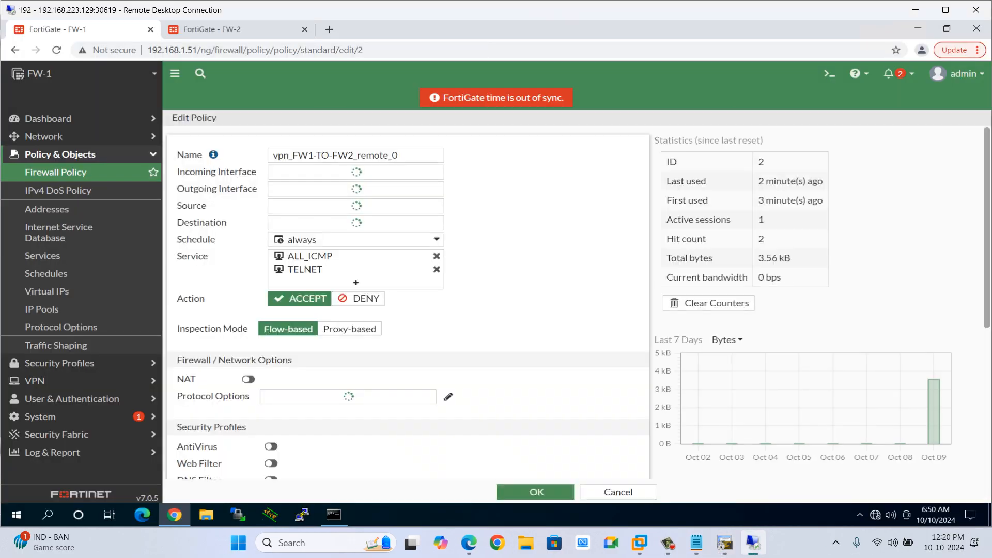
{"action": "scroll", "coordinate": [408, 305], "scroll_direction": "down", "scroll_amount": 2}
{"action": "left_click", "coordinate": [248, 289]}
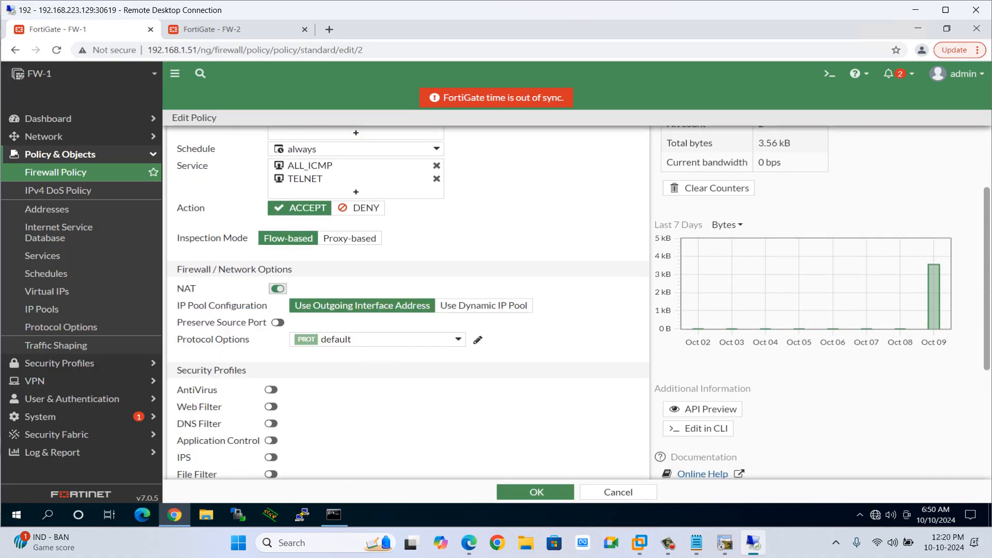
{"action": "left_click", "coordinate": [535, 492]}
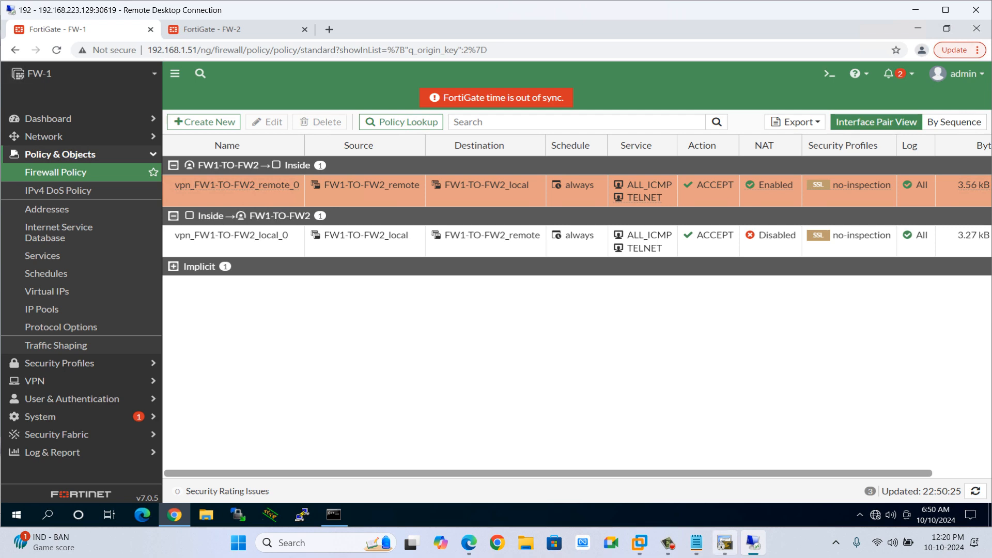
Exit the telnet session from HQ to Site-2 and switch to the Site-2 console tab.
{"action": "left_click", "coordinate": [724, 542]}
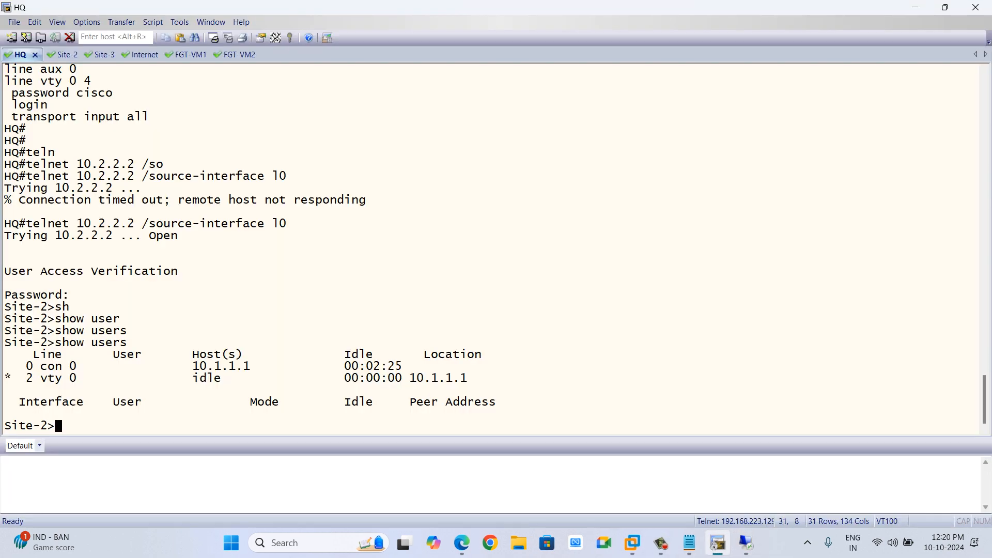
{"action": "type", "text": "exit"}
{"action": "key", "text": "Return"}
{"action": "key", "text": "Return"}
{"action": "key", "text": "Return"}
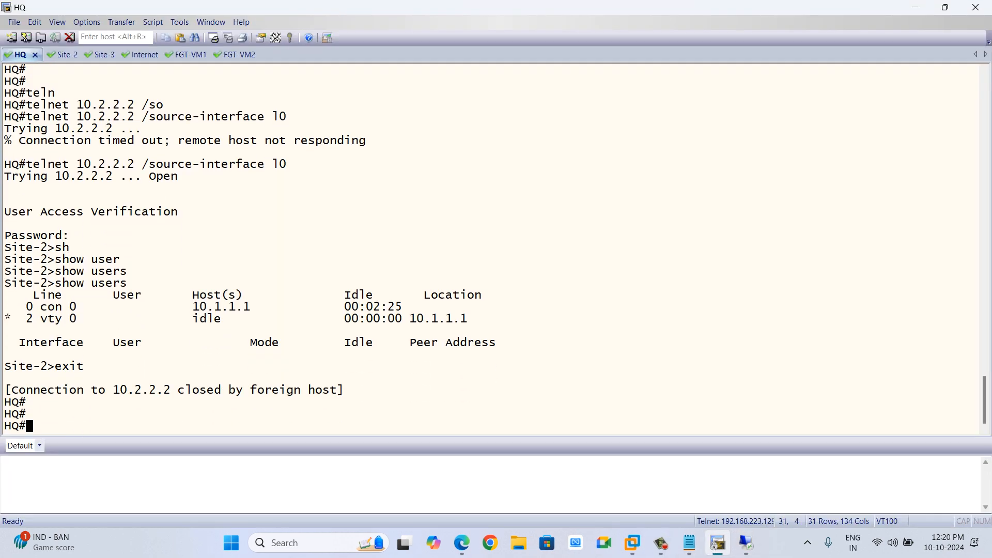
{"action": "left_click", "coordinate": [63, 55]}
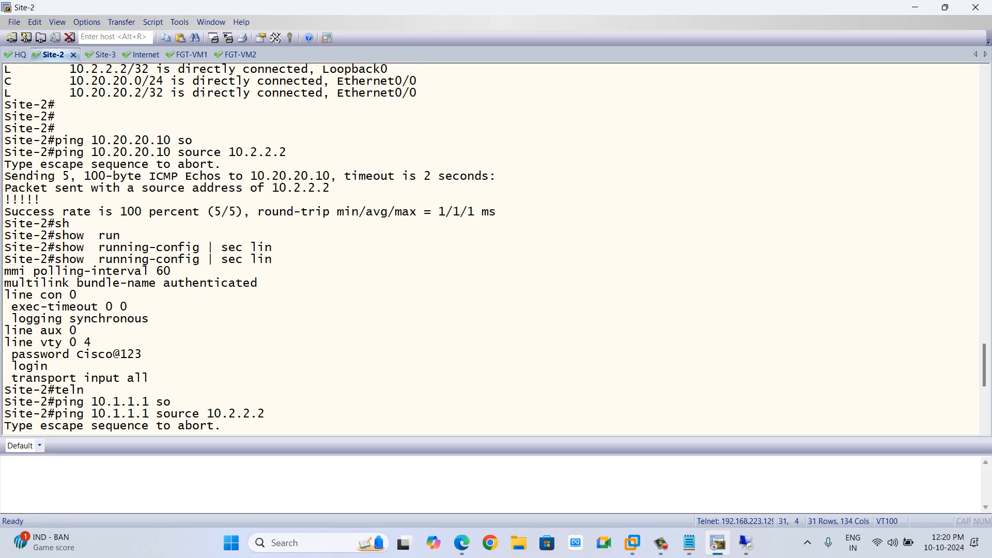
Stop and restart the Site-2 router node in the PNETLab topology.
{"action": "key", "text": "Return"}
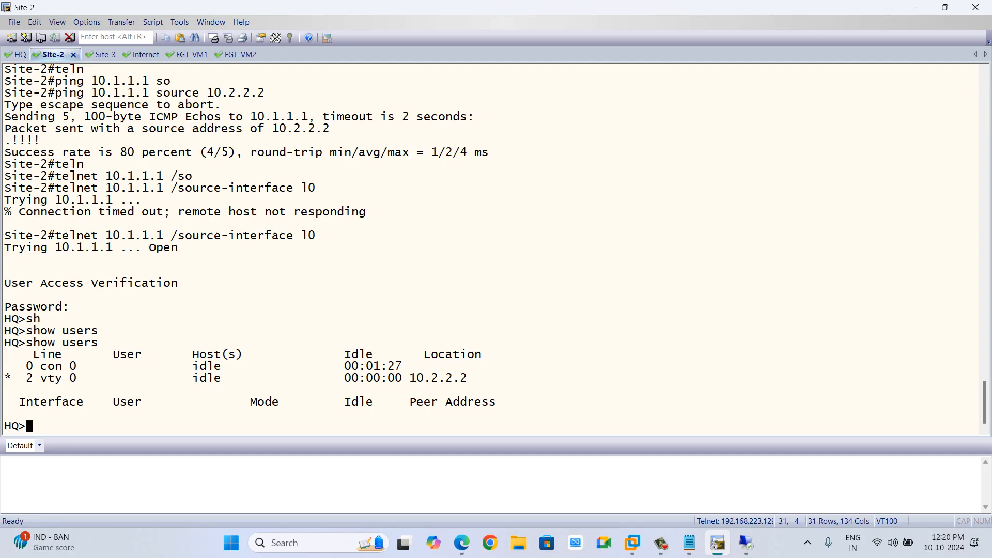
{"action": "key", "text": "alt+Tab"}
{"action": "key", "text": "alt+Tab"}
{"action": "key", "text": "Tab"}
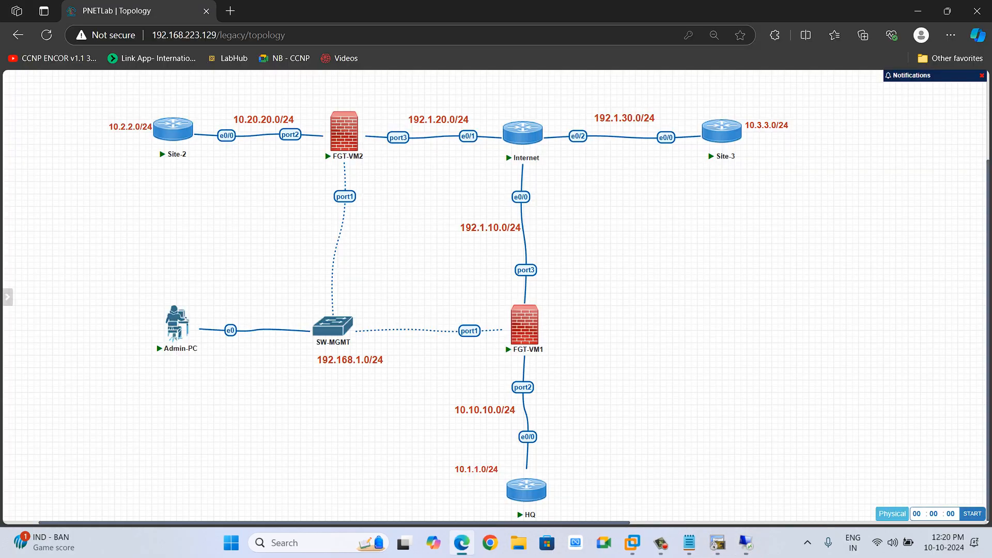
{"action": "left_click", "coordinate": [161, 104]}
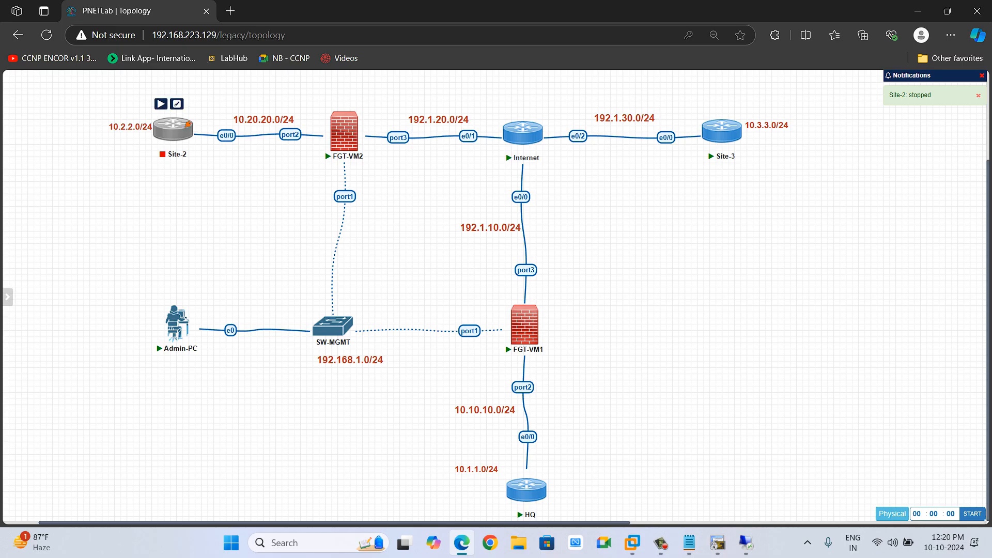
{"action": "left_click", "coordinate": [161, 104]}
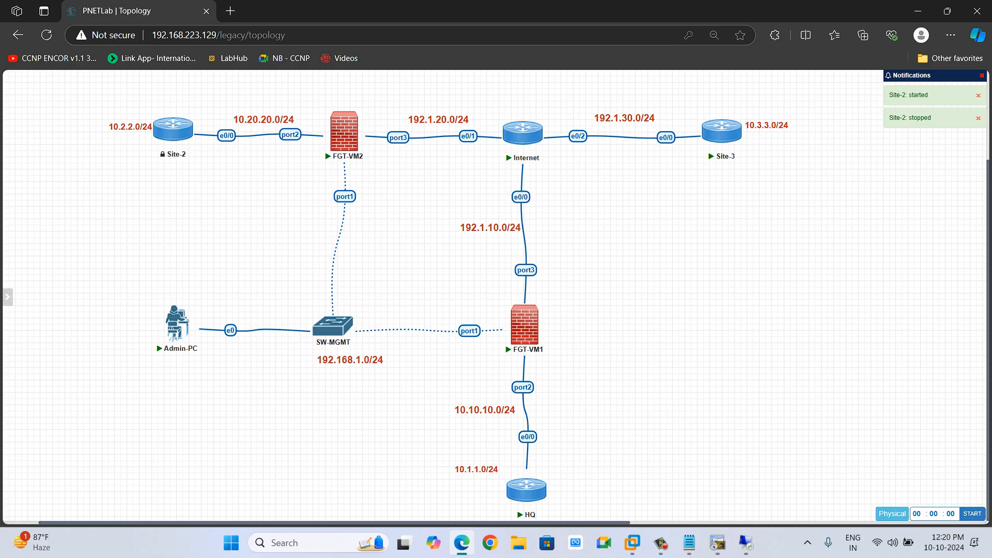
{"action": "mouse_move", "coordinate": [170, 133]}
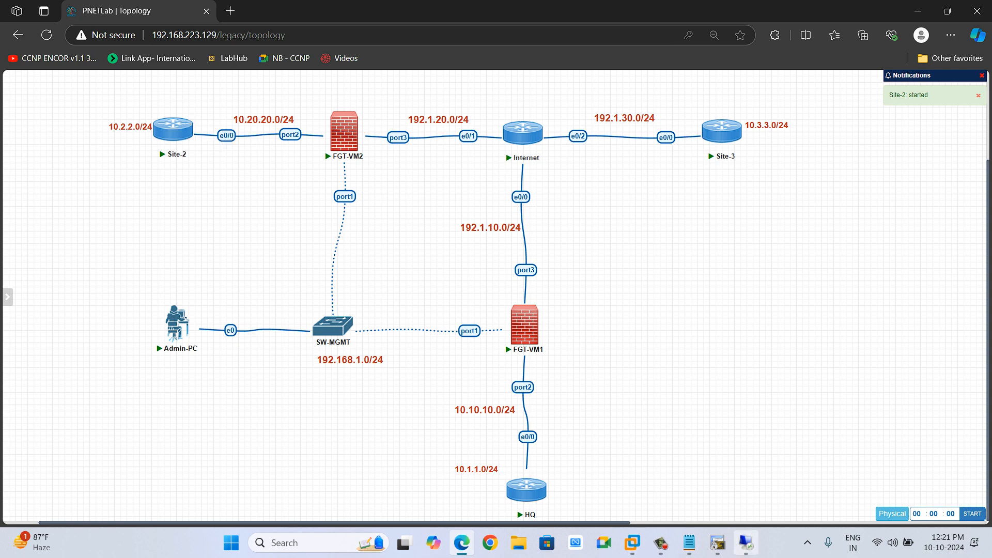
{"action": "mouse_move", "coordinate": [745, 542]}
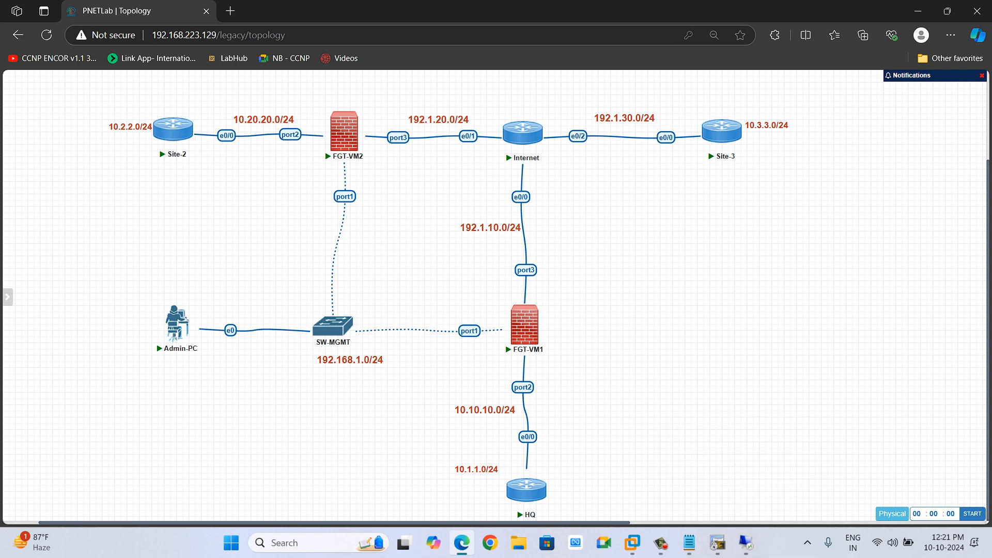
Open a new Site-2 console session and enter privileged EXEC mode.
{"action": "left_click", "coordinate": [173, 130]}
{"action": "left_click", "coordinate": [559, 118]}
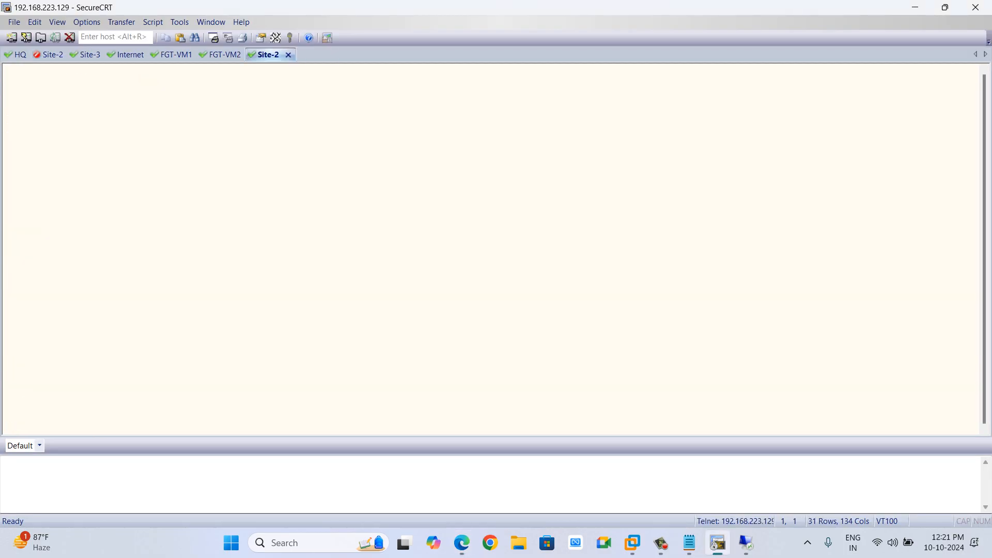
{"action": "key", "text": "Return"}
{"action": "key", "text": "Return"}
{"action": "key", "text": "Return"}
{"action": "key", "text": "Return"}
{"action": "key", "text": "Return"}
{"action": "key", "text": "Return"}
{"action": "key", "text": "Return"}
{"action": "type", "text": "en"}
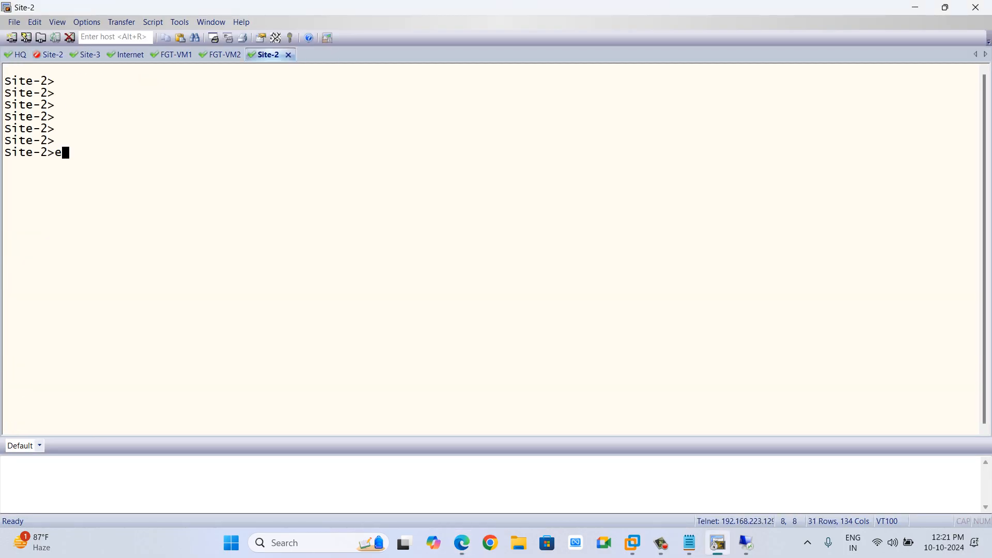
{"action": "key", "text": "Return"}
{"action": "key", "text": "Return"}
{"action": "key", "text": "Return"}
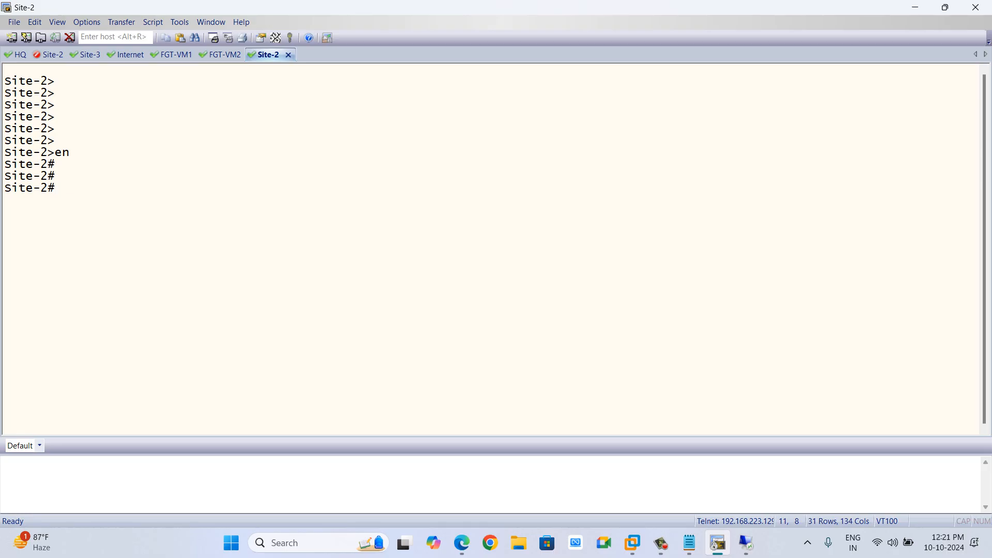
From Site-2, telnet to 10.1.1.1 using source interface l0 and enter the vty password.
{"action": "type", "text": "teln"}
{"action": "key", "text": "Tab"}
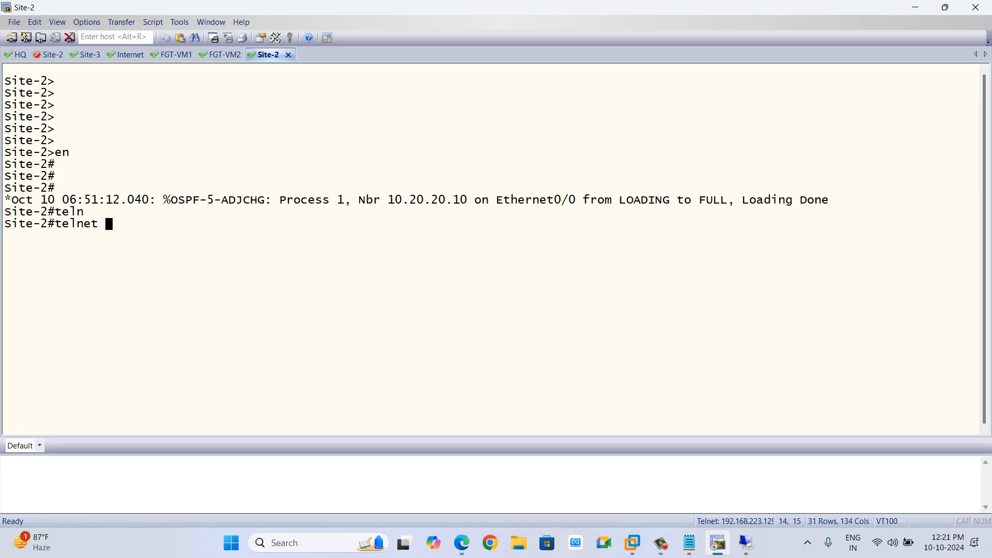
{"action": "type", "text": "10.1.1.1 /so"}
{"action": "key", "text": "Tab"}
{"action": "type", "text": "l0"}
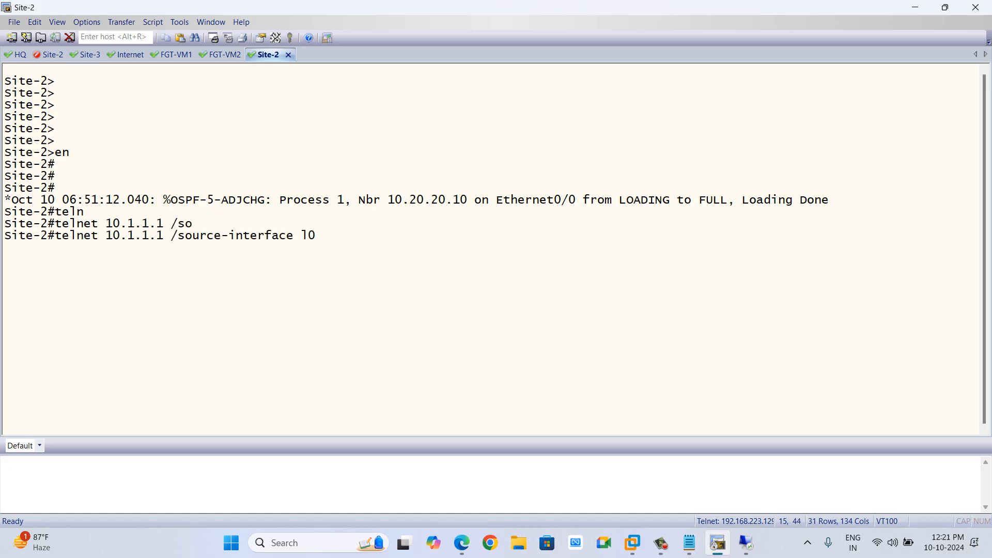
{"action": "key", "text": "Return"}
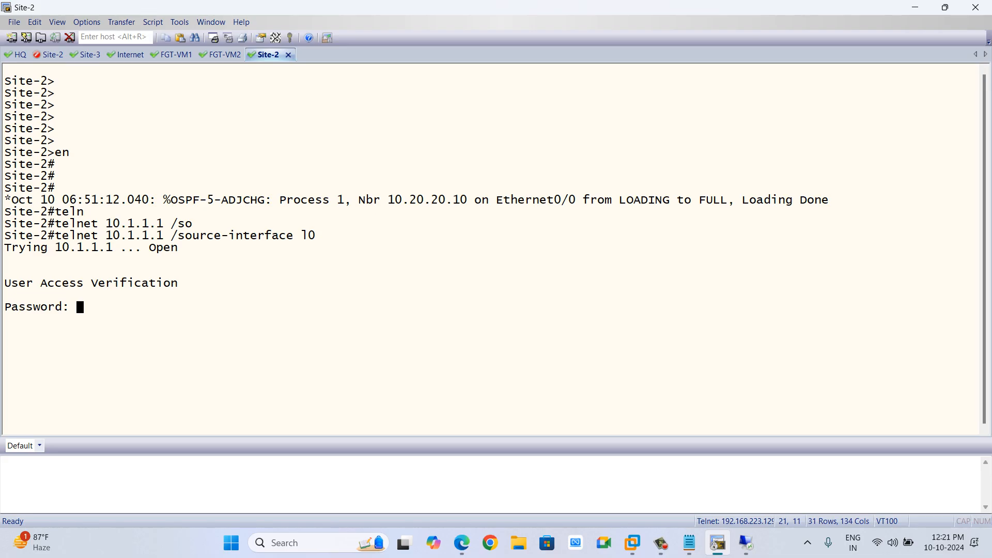
{"action": "key", "text": "Return"}
In the HQ telnet session from Site-2, show the connected users.
{"action": "type", "text": "sh"}
{"action": "key", "text": "Tab"}
{"action": "type", "text": "usertss"}
{"action": "key", "text": "Tab"}
{"action": "key", "text": "BackSpace"}
{"action": "key", "text": "BackSpace"}
{"action": "key", "text": "BackSpace"}
{"action": "type", "text": "s"}
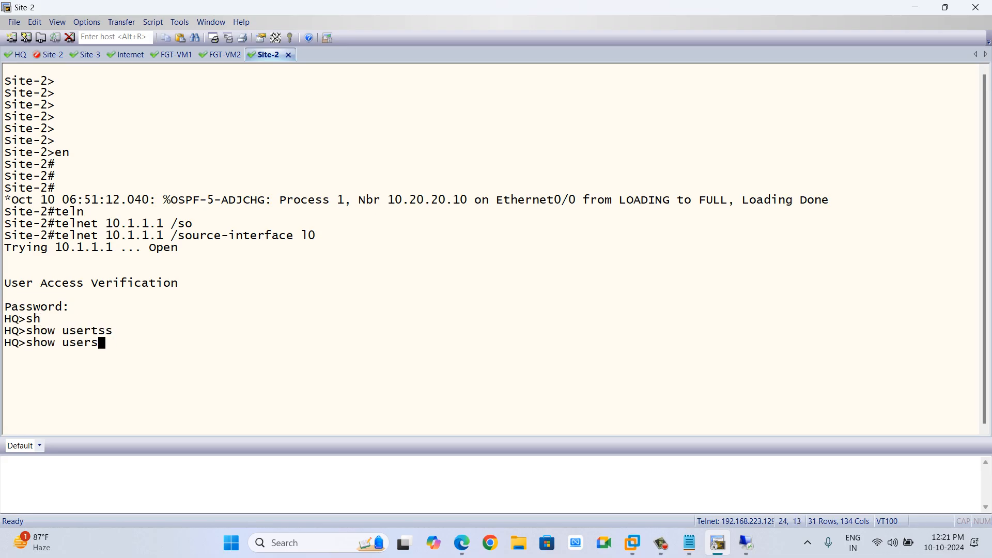
{"action": "key", "text": "Tab"}
{"action": "key", "text": "Return"}
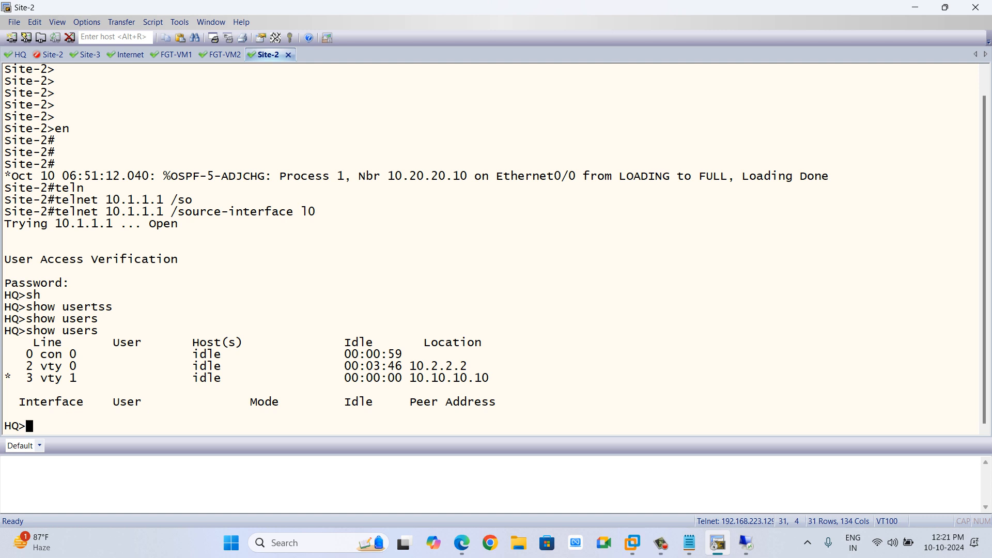
On FW-1, open the vpn_FW1-TO-FW2_remote_0 policy to review its NAT settings, then cancel without changes.
{"action": "mouse_move", "coordinate": [403, 378]}
{"action": "left_mouse_down"}
{"action": "mouse_move", "coordinate": [489, 378]}
{"action": "mouse_move", "coordinate": [410, 379]}
{"action": "left_mouse_up"}
{"action": "left_click", "coordinate": [489, 379]}
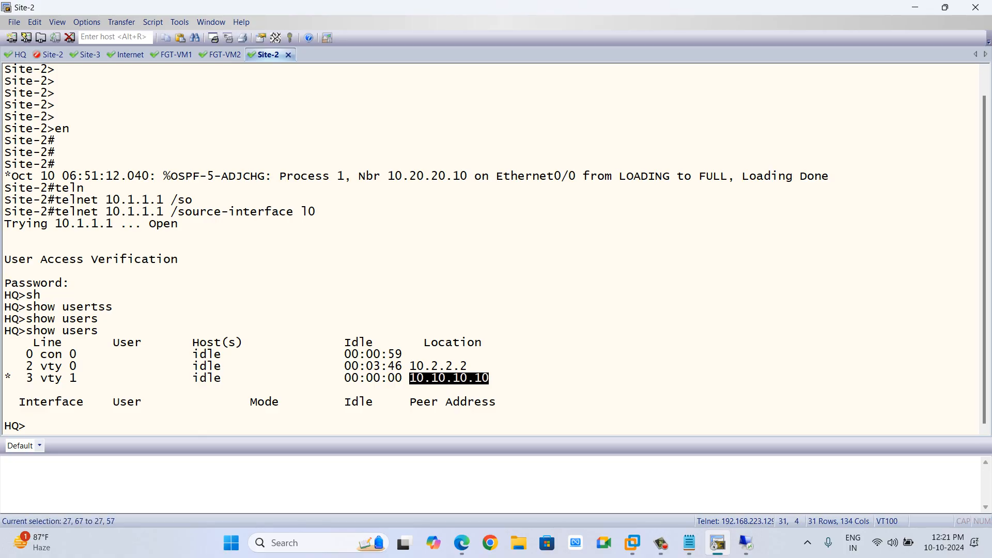
{"action": "key", "text": "alt+Tab"}
{"action": "key", "text": "alt+Tab"}
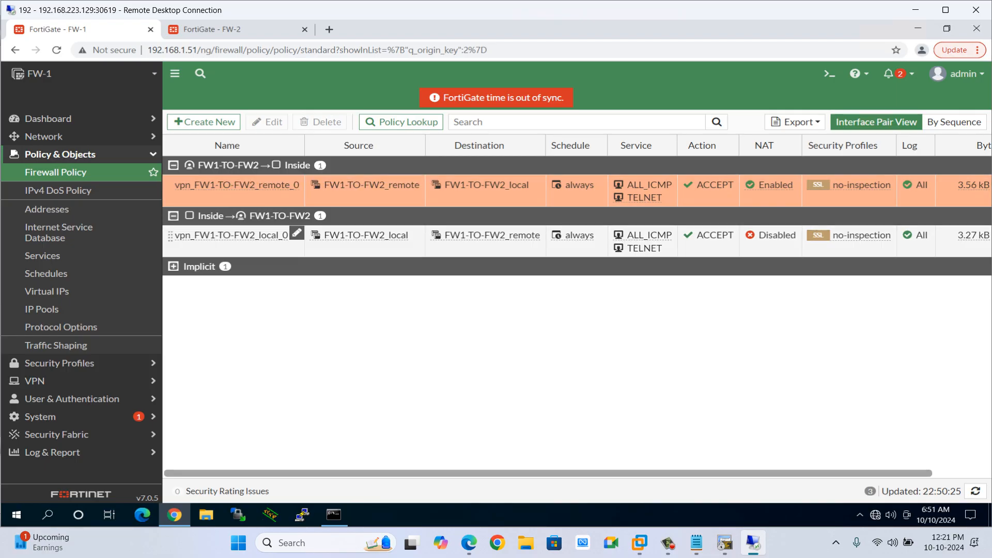
{"action": "left_click", "coordinate": [296, 182]}
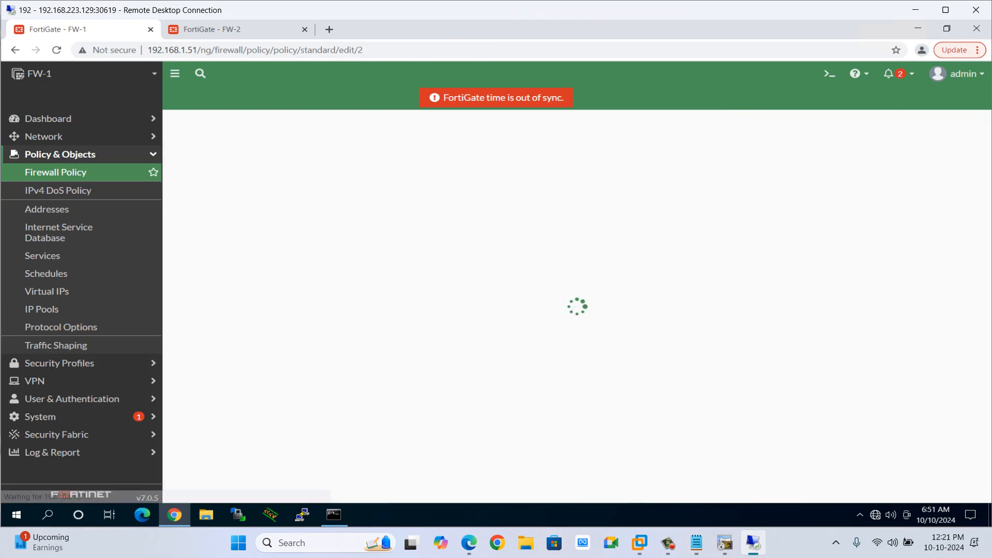
{"action": "scroll", "coordinate": [408, 310], "scroll_direction": "down", "scroll_amount": 3}
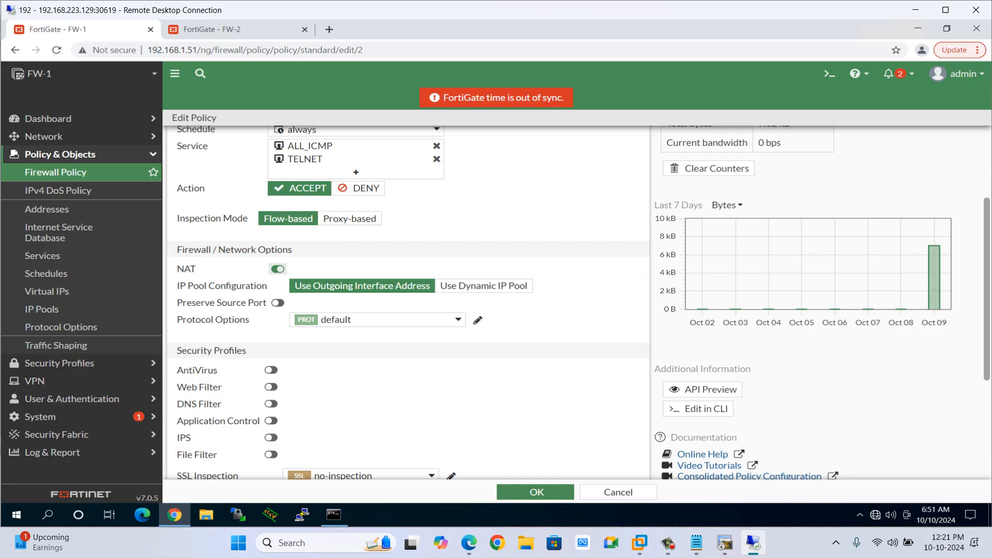
{"action": "scroll", "coordinate": [408, 300], "scroll_direction": "down", "scroll_amount": 3}
{"action": "scroll", "coordinate": [408, 310], "scroll_direction": "up", "scroll_amount": 5}
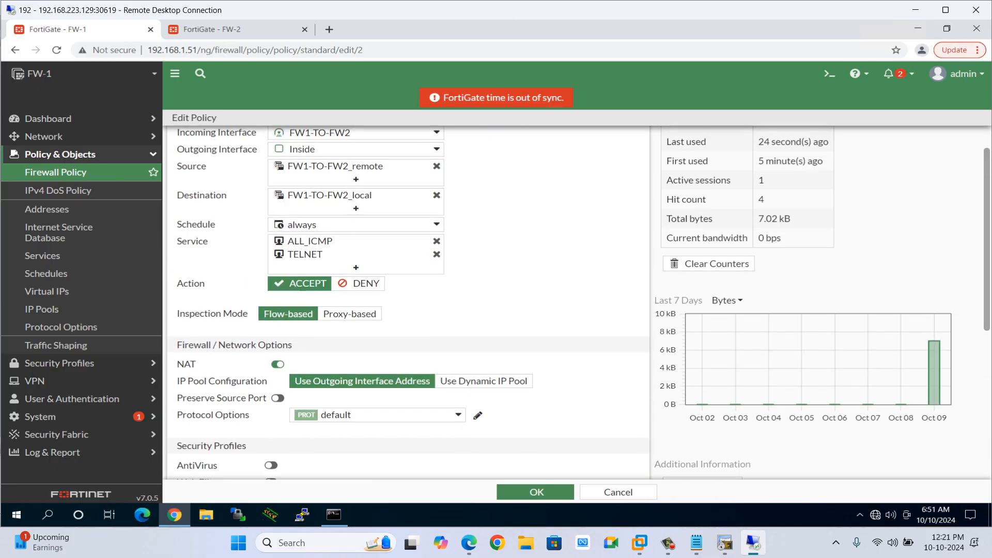
{"action": "left_click", "coordinate": [618, 492]}
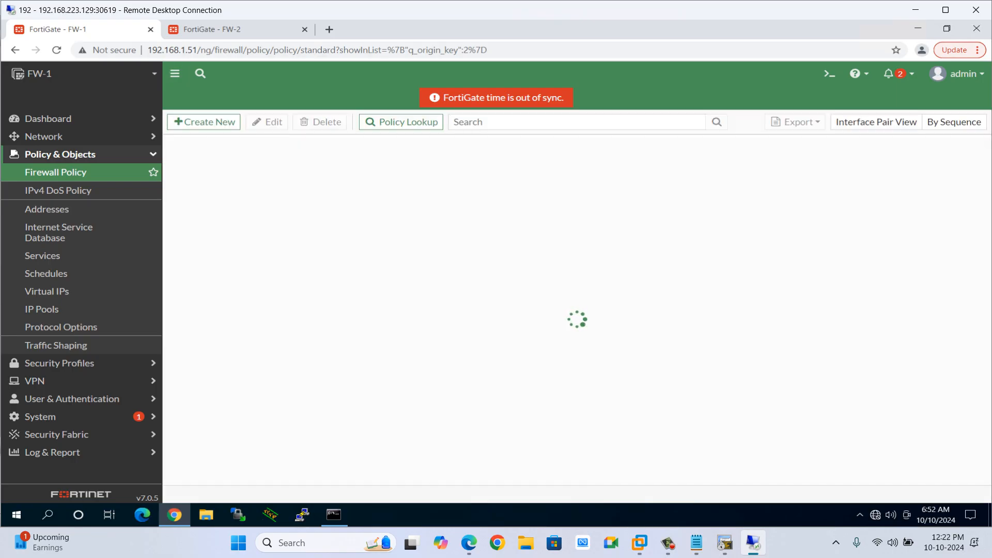
{"action": "key", "text": "alt+Tab"}
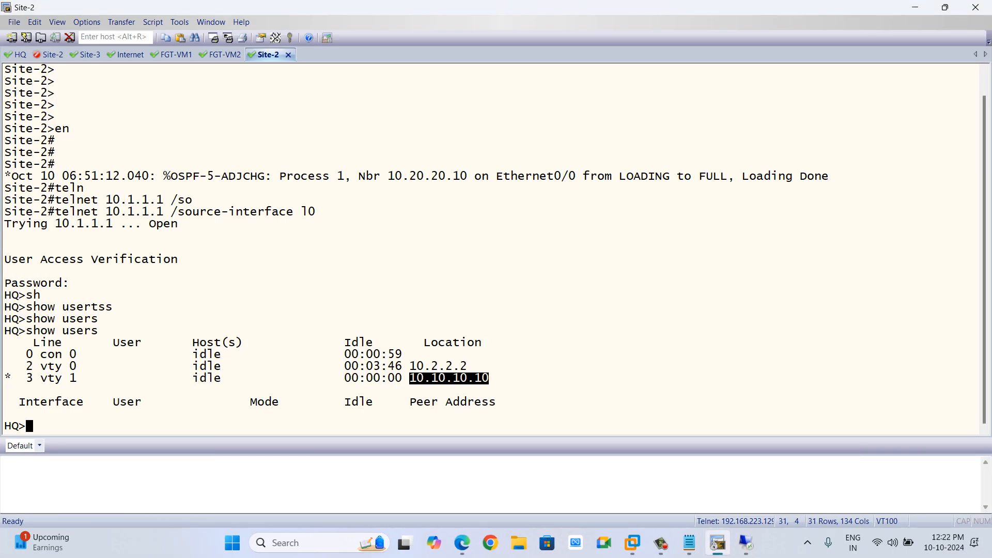
{"action": "key", "text": "alt+Tab"}
{"action": "key", "text": "alt+Tab"}
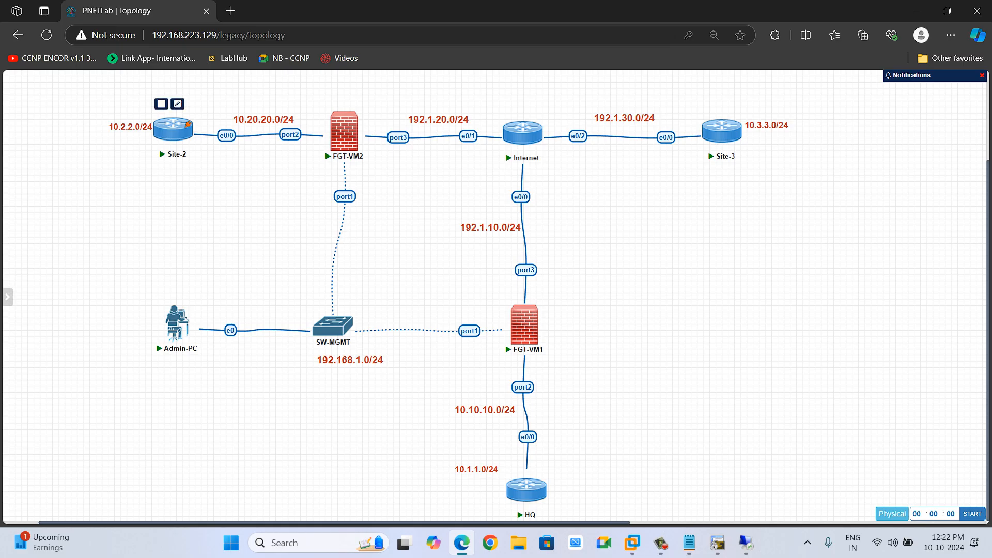
{"action": "key", "text": "alt+Tab"}
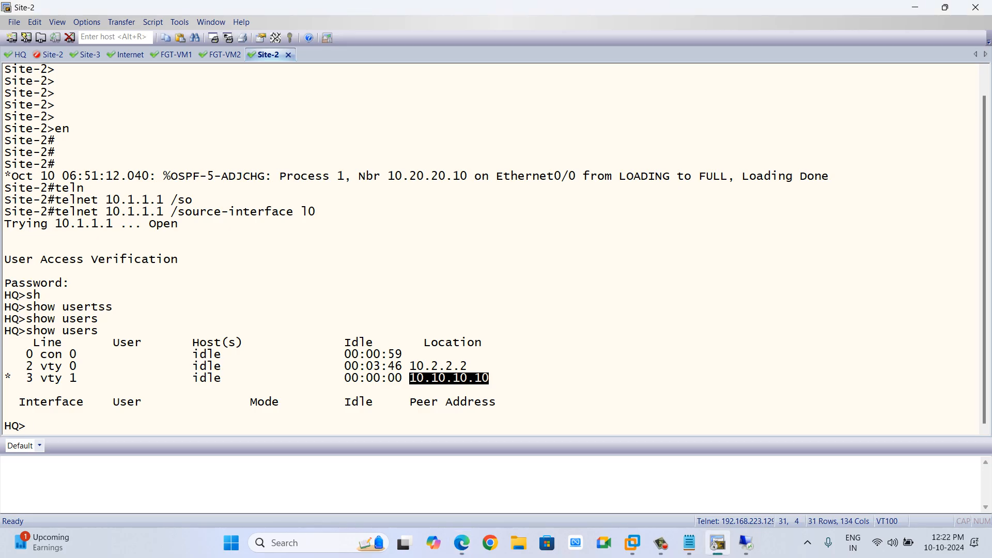
On the HQ router console, clear vty line 2 and confirm.
{"action": "left_click_drag", "start_coordinate": [19, 366], "coordinate": [77, 367]}
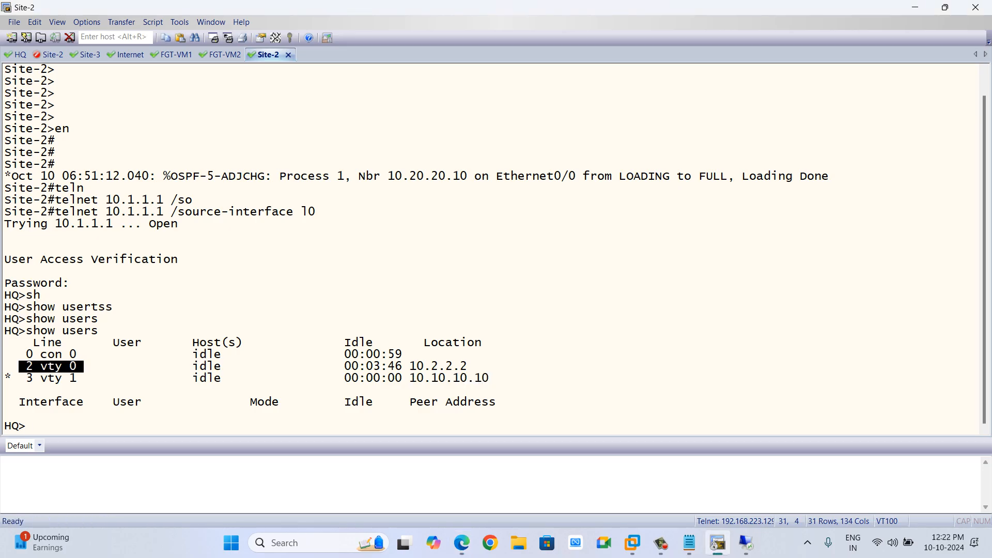
{"action": "left_click", "coordinate": [80, 367]}
{"action": "left_click_drag", "start_coordinate": [12, 378], "coordinate": [78, 379]}
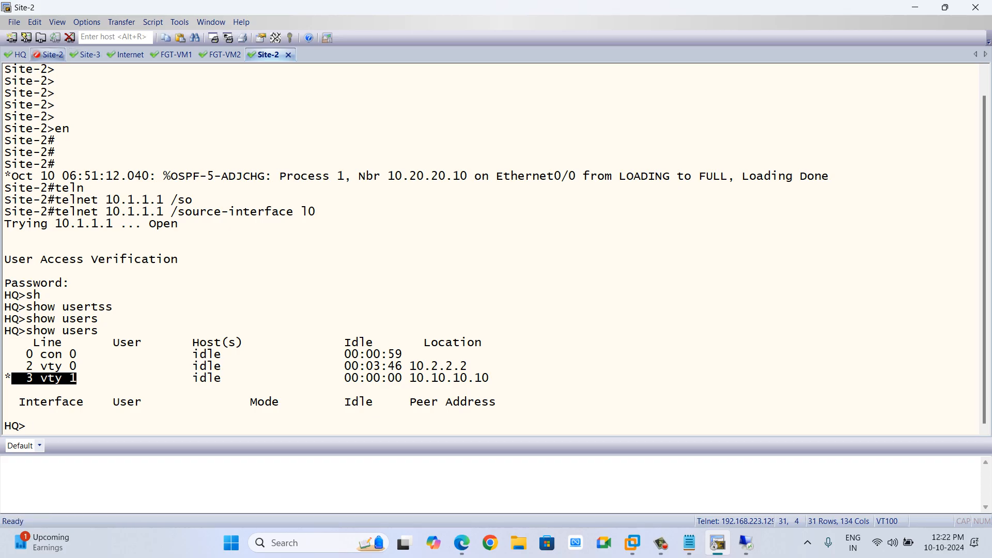
{"action": "left_click", "coordinate": [15, 54]}
{"action": "type", "text": "cl"}
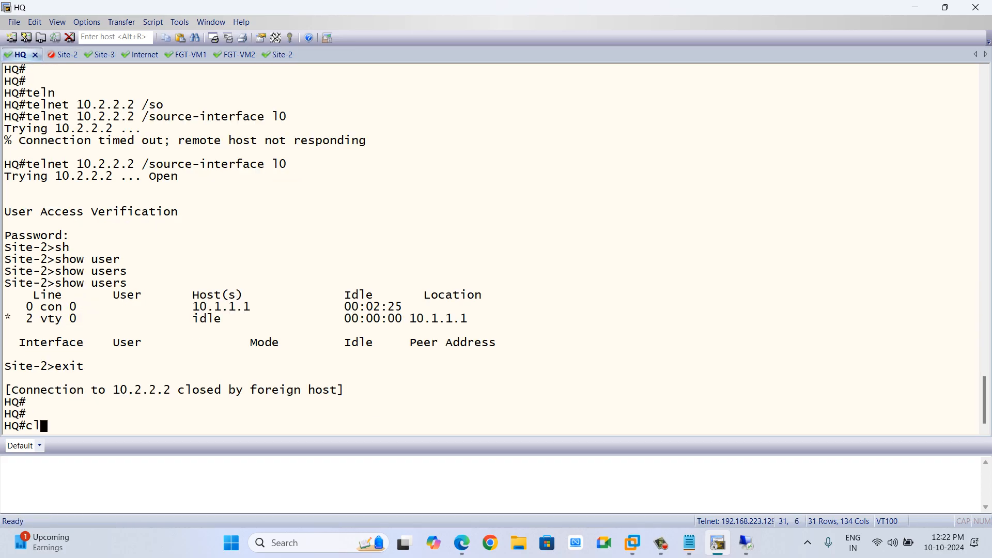
{"action": "type", "text": "ear line 2"}
{"action": "key", "text": "Return"}
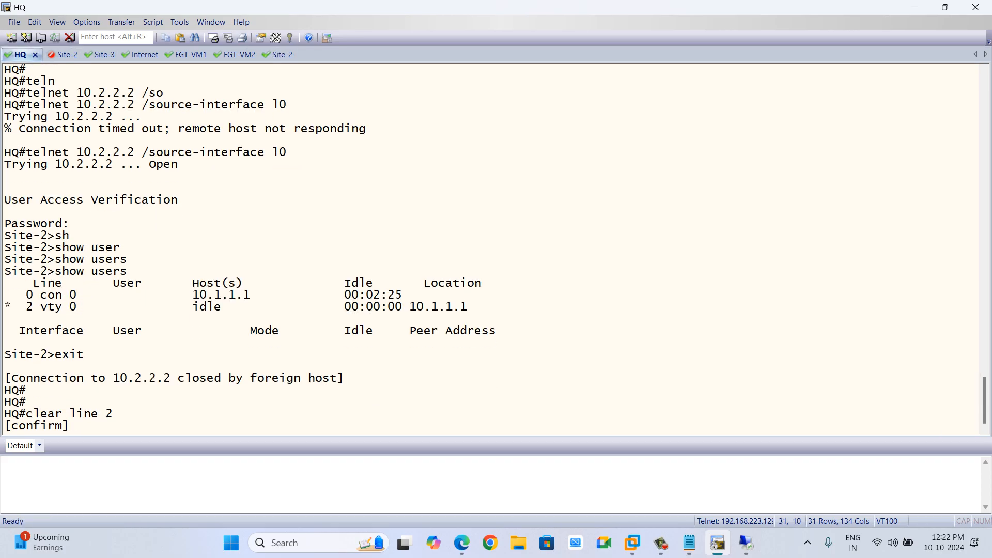
{"action": "key", "text": "Return"}
{"action": "key", "text": "Return"}
{"action": "key", "text": "Return"}
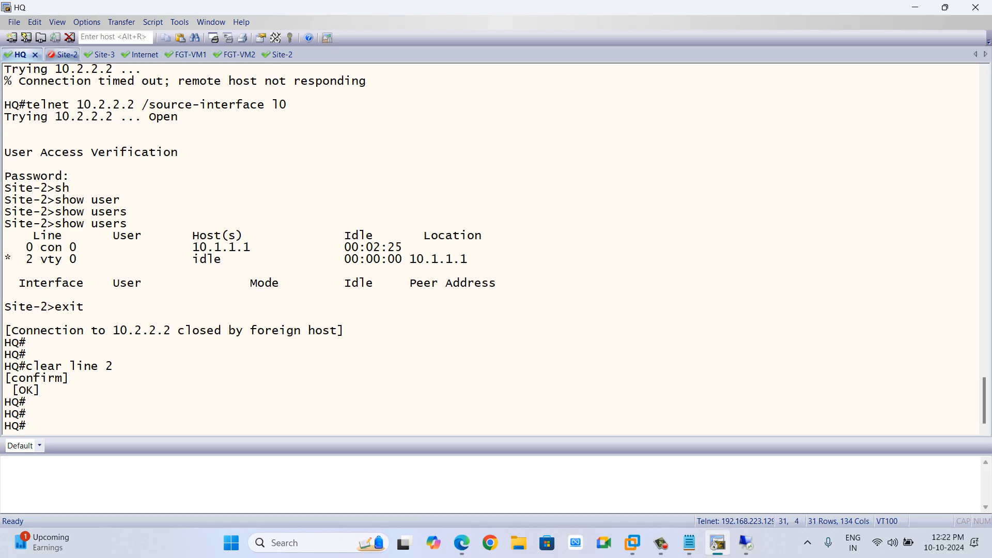
{"action": "left_click", "coordinate": [98, 55]}
{"action": "key", "text": "Return"}
{"action": "key", "text": "Return"}
{"action": "key", "text": "Return"}
{"action": "key", "text": "Return"}
{"action": "key", "text": "Return"}
{"action": "key", "text": "Return"}
{"action": "key", "text": "Return"}
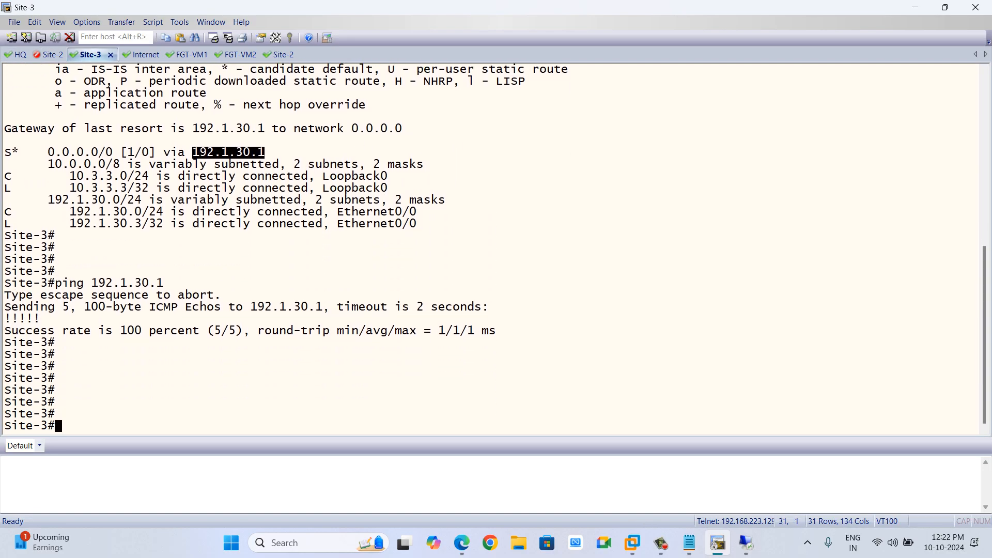
{"action": "type", "text": "s"}
In the Site-2 tab's HQ telnet session, show the connected users again.
{"action": "left_click", "coordinate": [283, 55]}
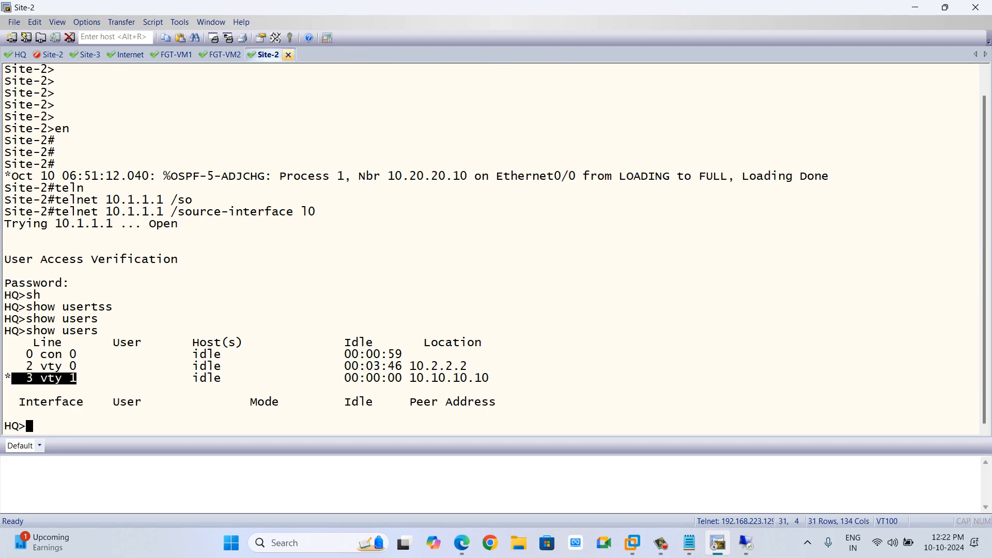
{"action": "key", "text": "Return"}
{"action": "key", "text": "Return"}
{"action": "key", "text": "Return"}
{"action": "key", "text": "Return"}
{"action": "type", "text": "sh"}
{"action": "key", "text": "Tab"}
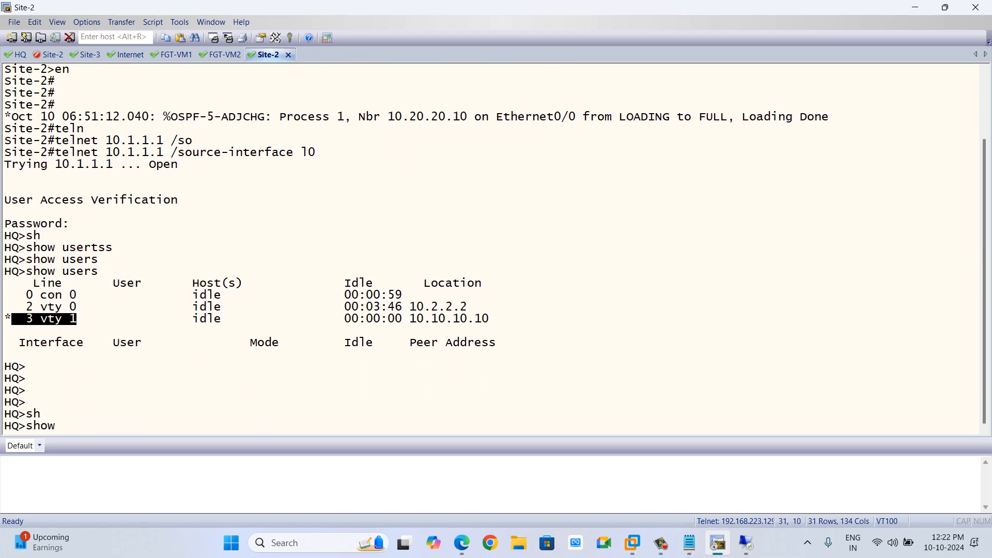
{"action": "type", "text": "use"}
{"action": "key", "text": "Tab"}
{"action": "key", "text": "Return"}
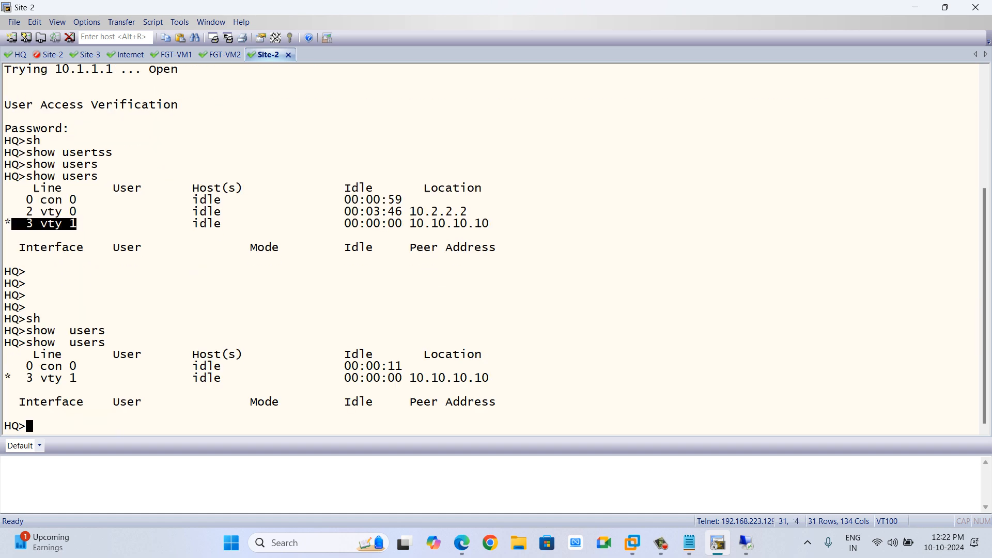
{"action": "left_click_drag", "start_coordinate": [41, 379], "coordinate": [160, 389]}
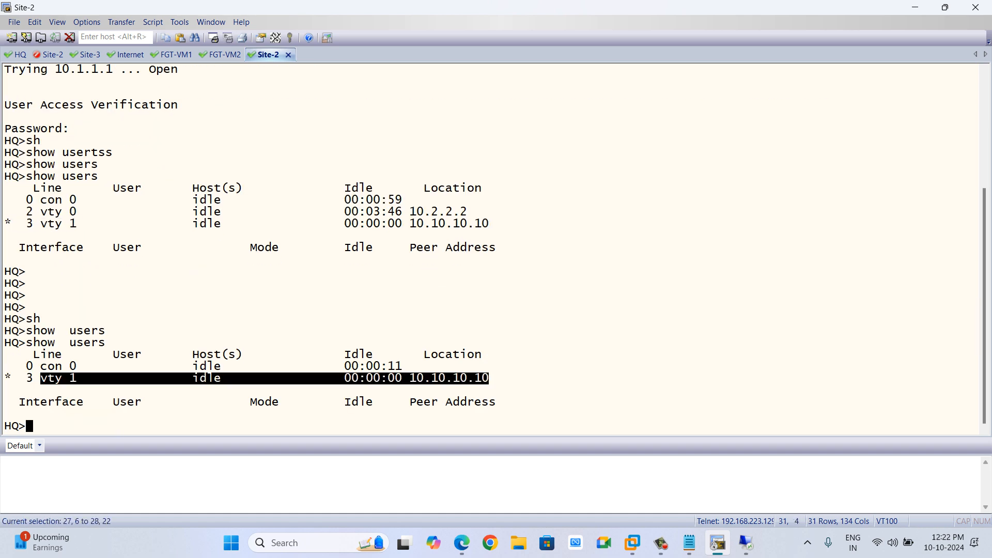
{"action": "key", "text": "alt+Tab"}
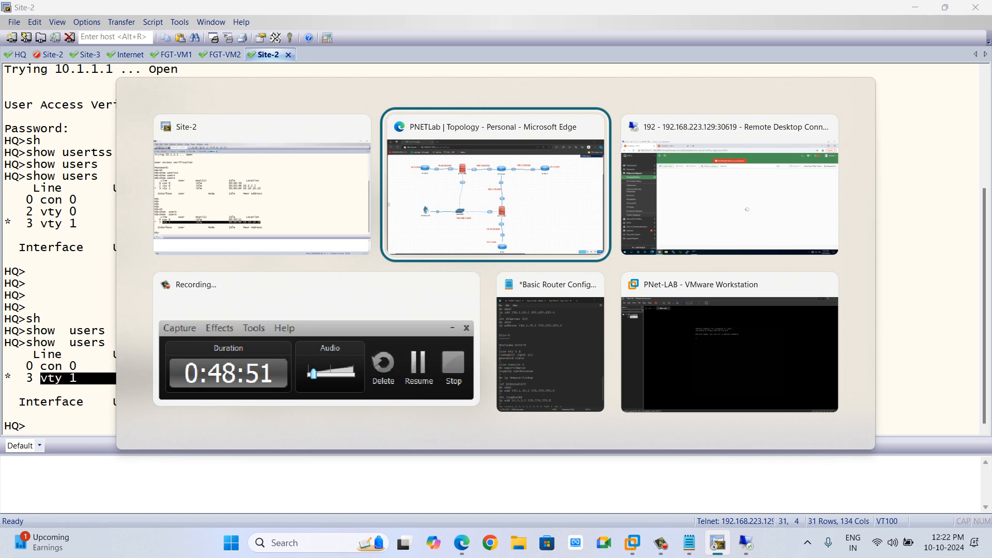
{"action": "key", "text": "alt+Tab"}
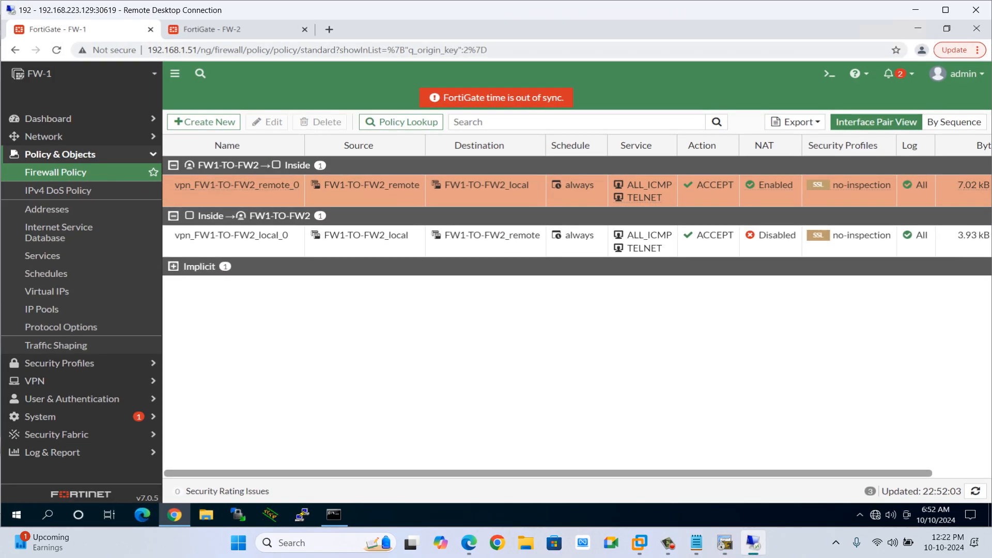
On FW-1, open the Forward Traffic log and show the details of the most recent session entry.
{"action": "scroll", "coordinate": [584, 265], "scroll_direction": "right", "scroll_amount": 2}
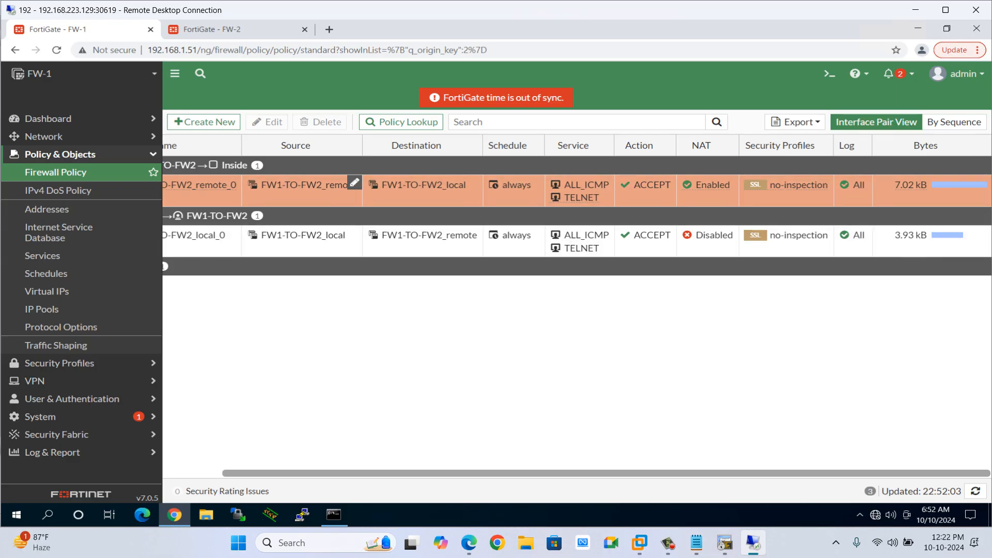
{"action": "left_click", "coordinate": [52, 452]}
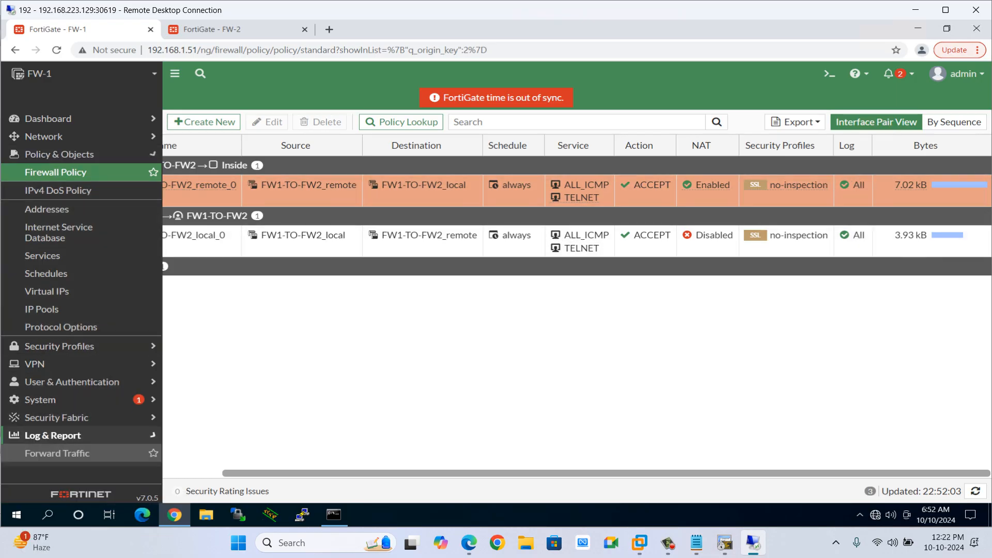
{"action": "left_click", "coordinate": [57, 290]}
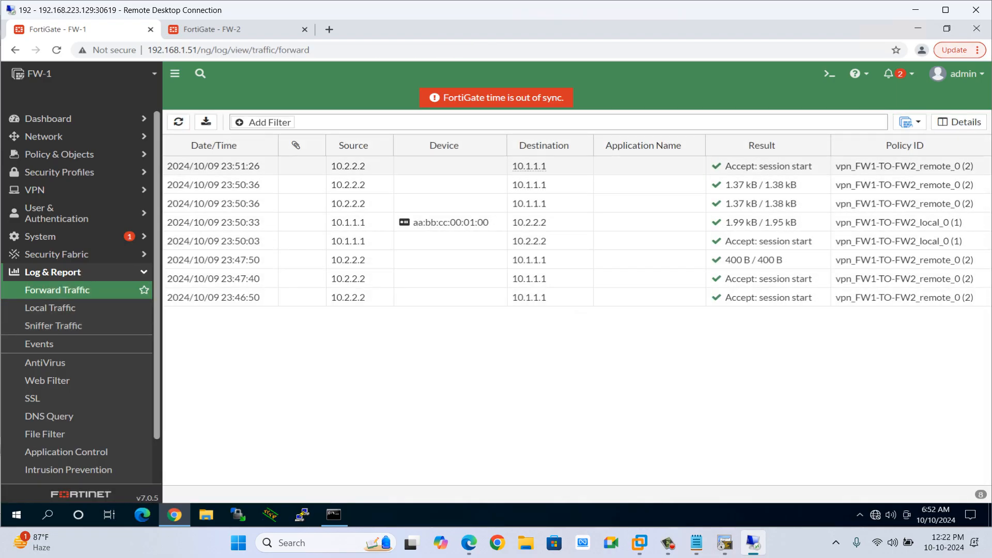
{"action": "left_click", "coordinate": [362, 166]}
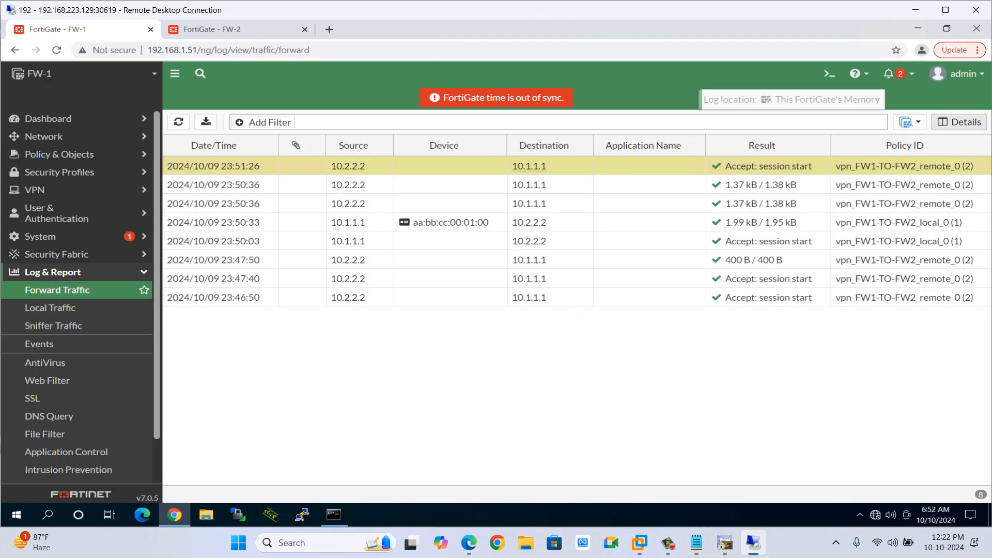
{"action": "left_click", "coordinate": [959, 122]}
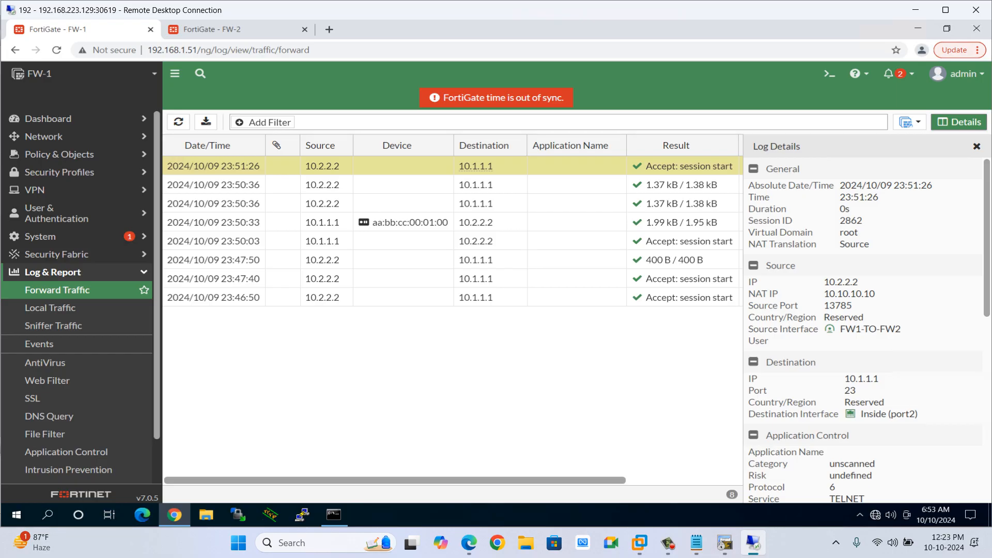
Examine the log entry's source NAT IP, destination, VPN type and policy details, then close the details pane.
{"action": "left_click_drag", "start_coordinate": [749, 283], "coordinate": [758, 282]}
{"action": "double_click", "coordinate": [849, 294]}
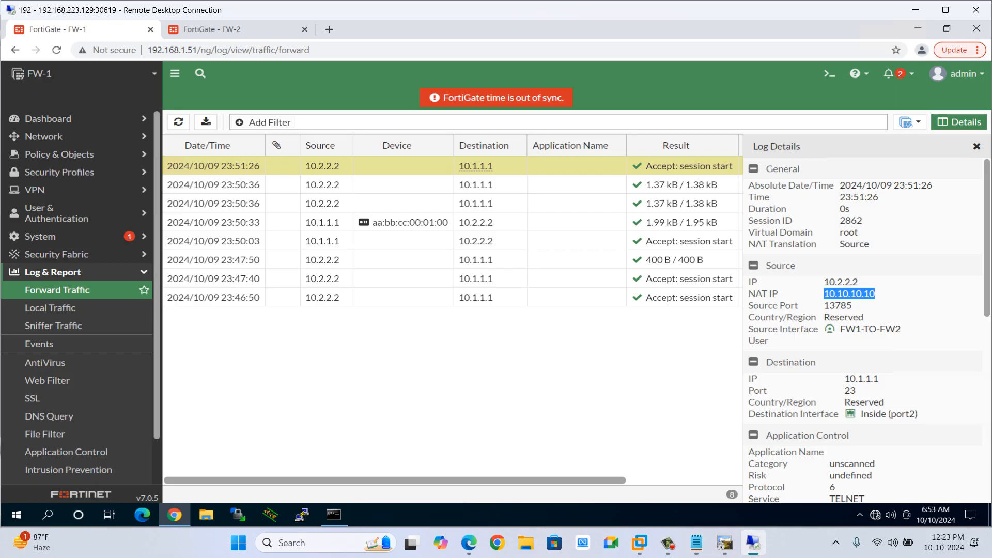
{"action": "left_click_drag", "start_coordinate": [835, 329], "coordinate": [770, 342]}
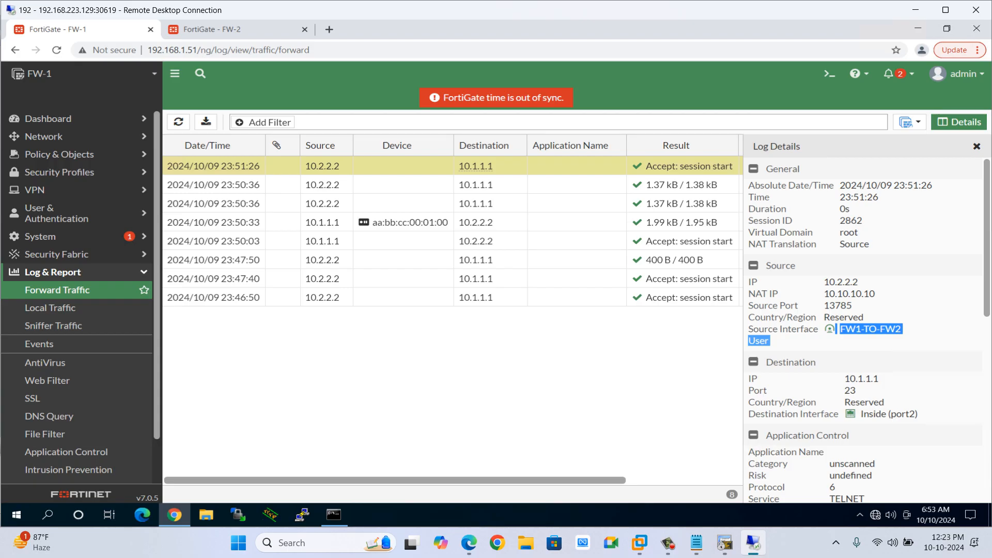
{"action": "scroll", "coordinate": [865, 331], "scroll_direction": "down", "scroll_amount": 2}
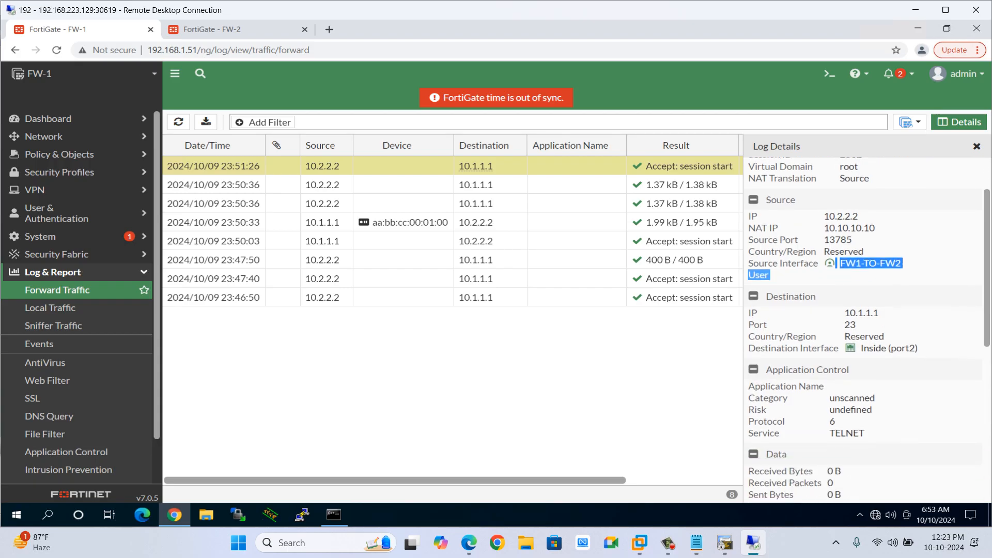
{"action": "double_click", "coordinate": [862, 313]}
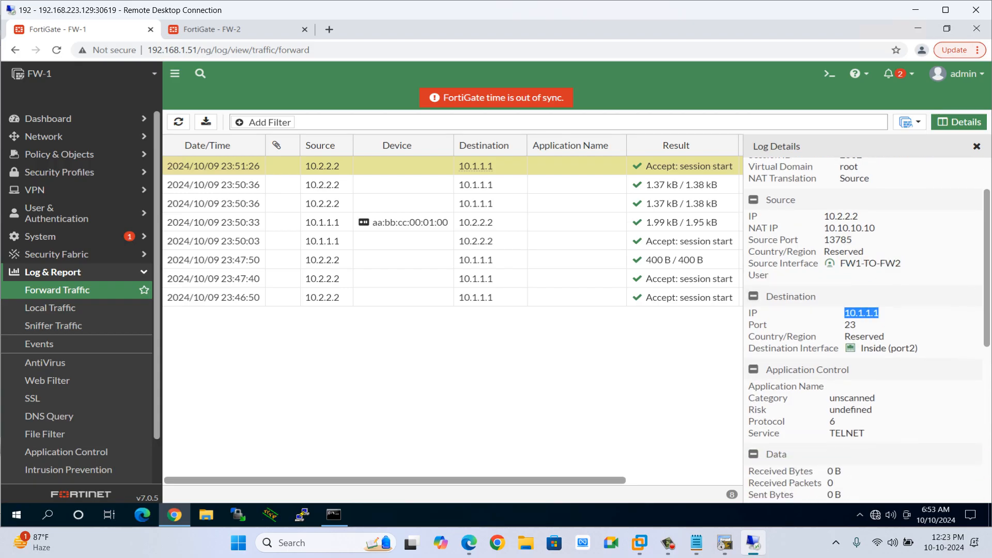
{"action": "double_click", "coordinate": [849, 325]}
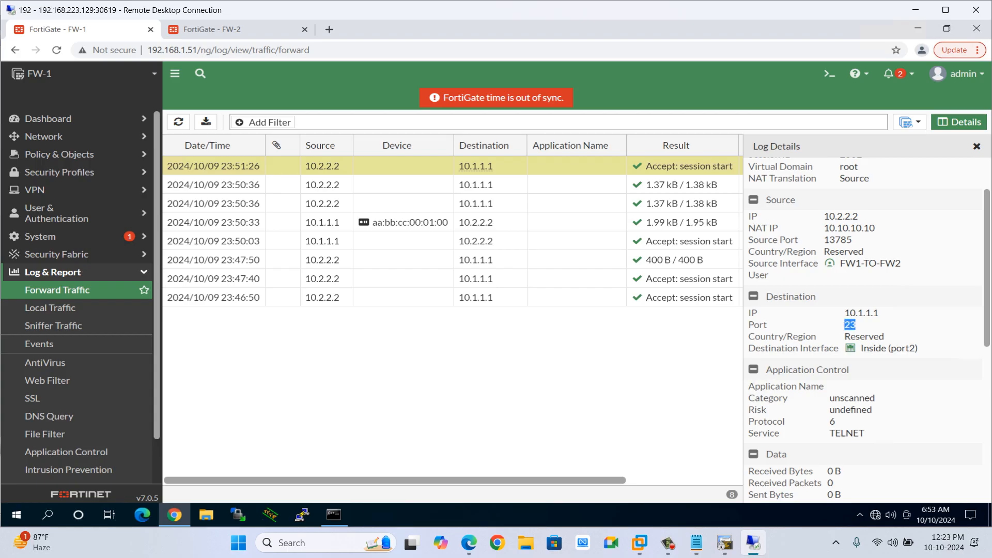
{"action": "scroll", "coordinate": [850, 325], "scroll_direction": "down", "scroll_amount": 2}
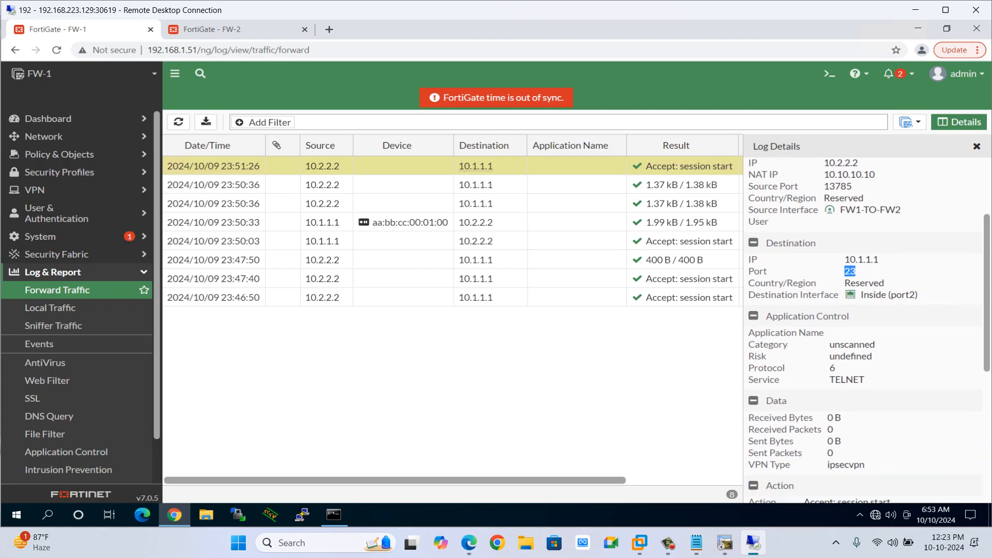
{"action": "scroll", "coordinate": [862, 331], "scroll_direction": "down", "scroll_amount": 4}
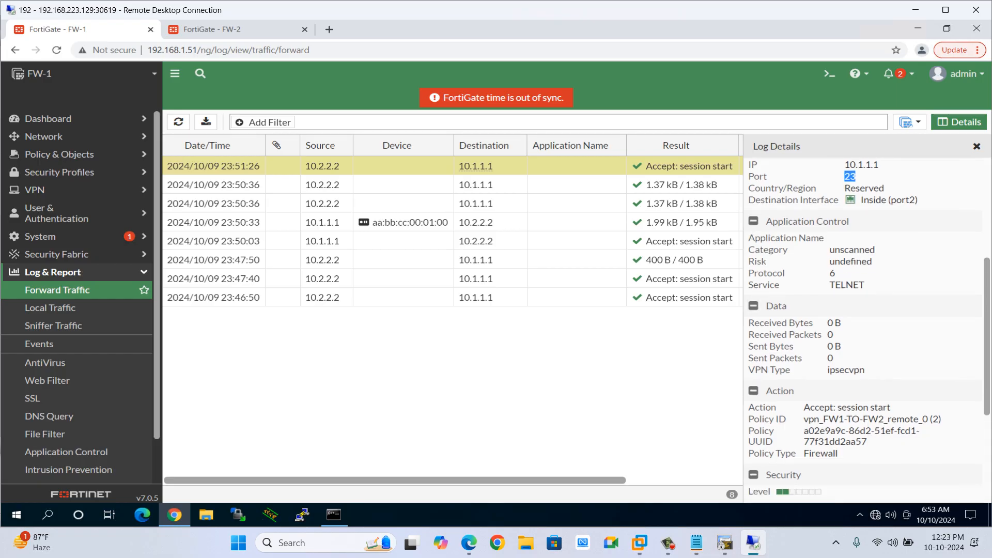
{"action": "left_click_drag", "start_coordinate": [868, 370], "coordinate": [829, 370]}
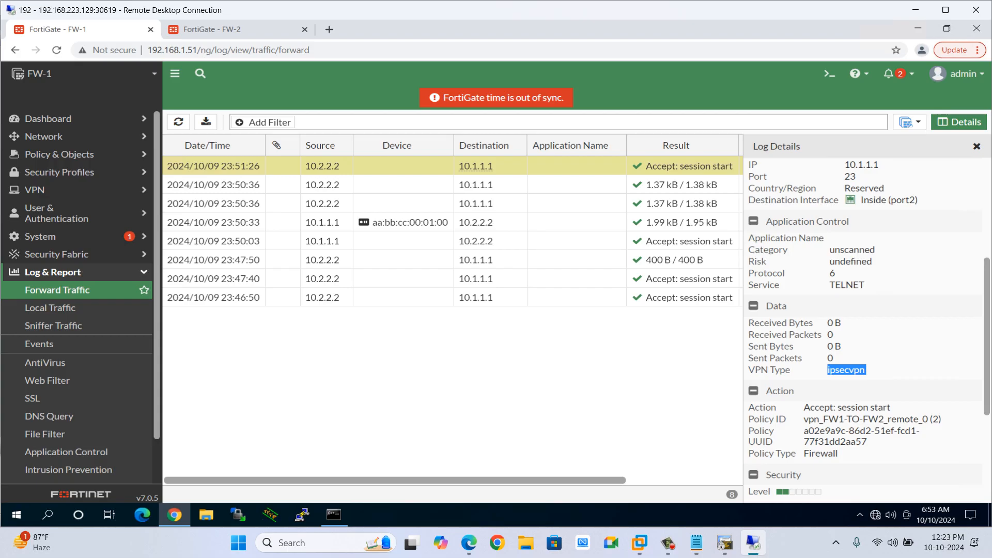
{"action": "scroll", "coordinate": [863, 331], "scroll_direction": "down", "scroll_amount": 8}
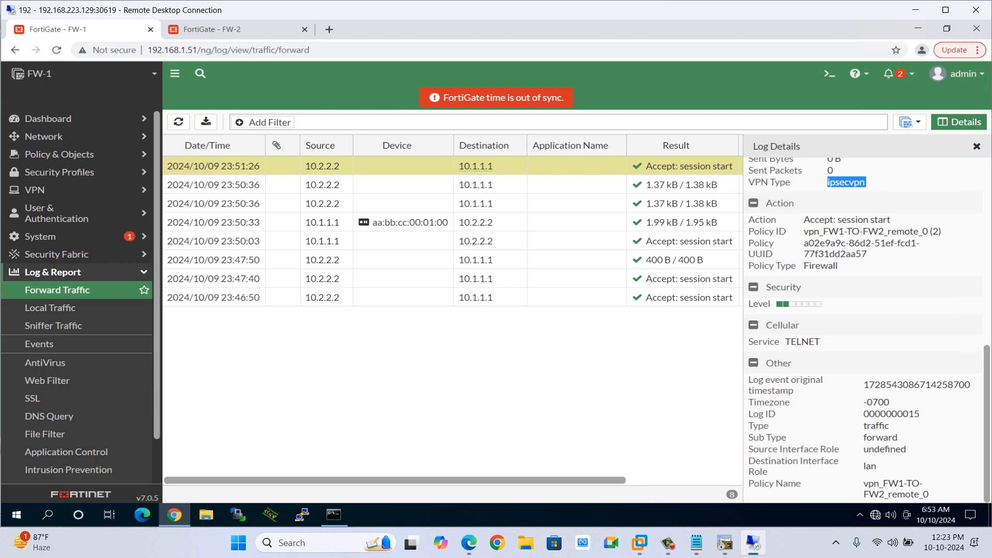
{"action": "scroll", "coordinate": [863, 331], "scroll_direction": "up", "scroll_amount": 15}
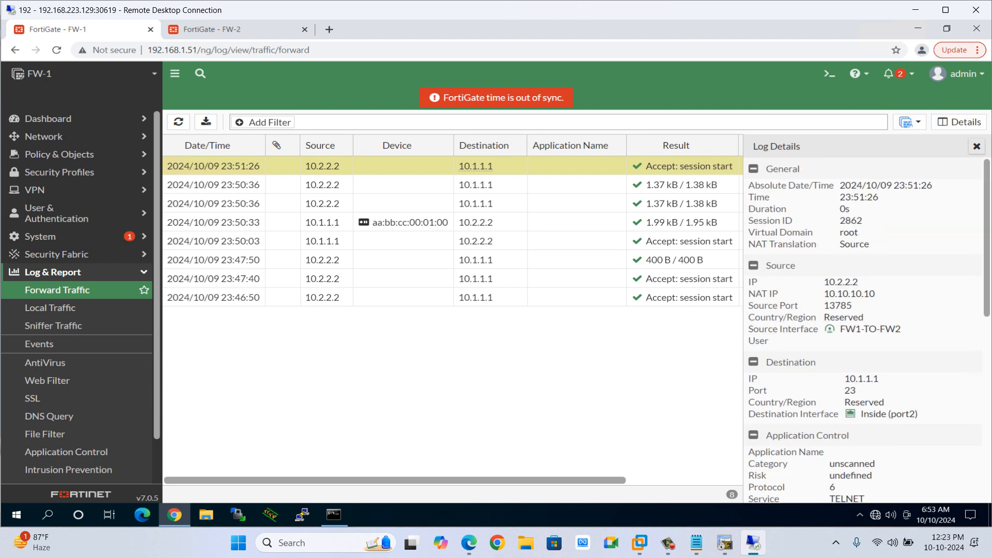
{"action": "left_click", "coordinate": [977, 147]}
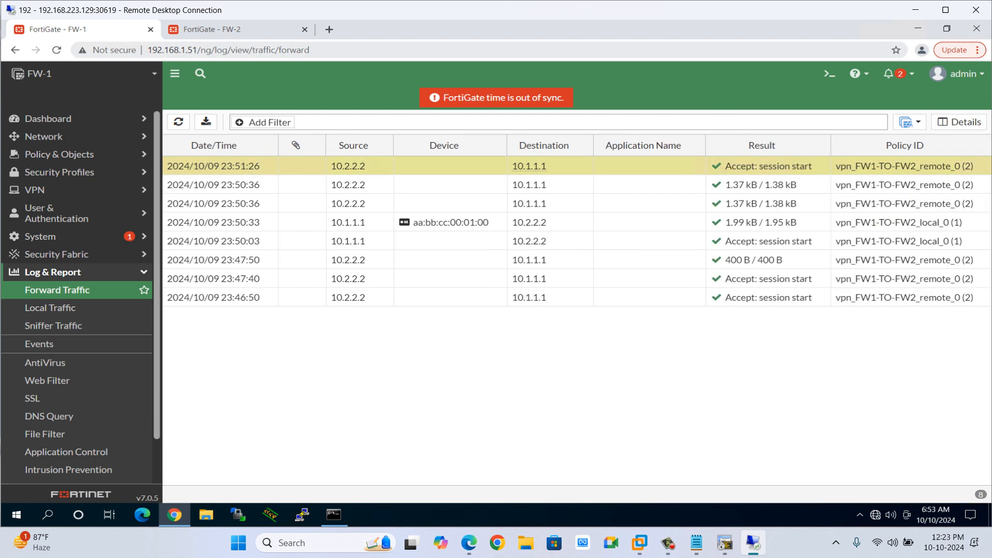
On FW-2, enable Generate Logs when Session Starts in the vpn_FW2-TO-FW1_remote_0 policy and save it.
{"action": "left_click", "coordinate": [211, 29]}
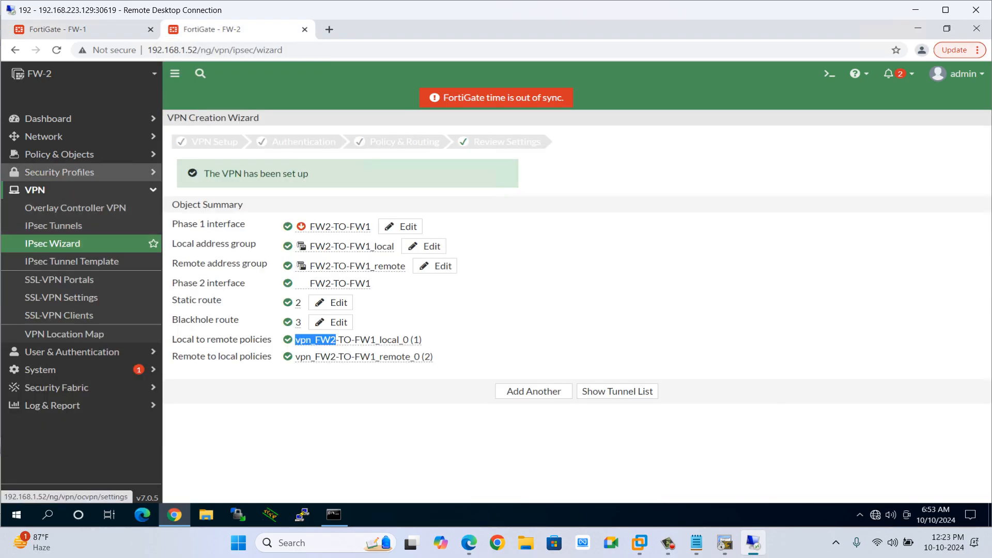
{"action": "left_click", "coordinate": [59, 154]}
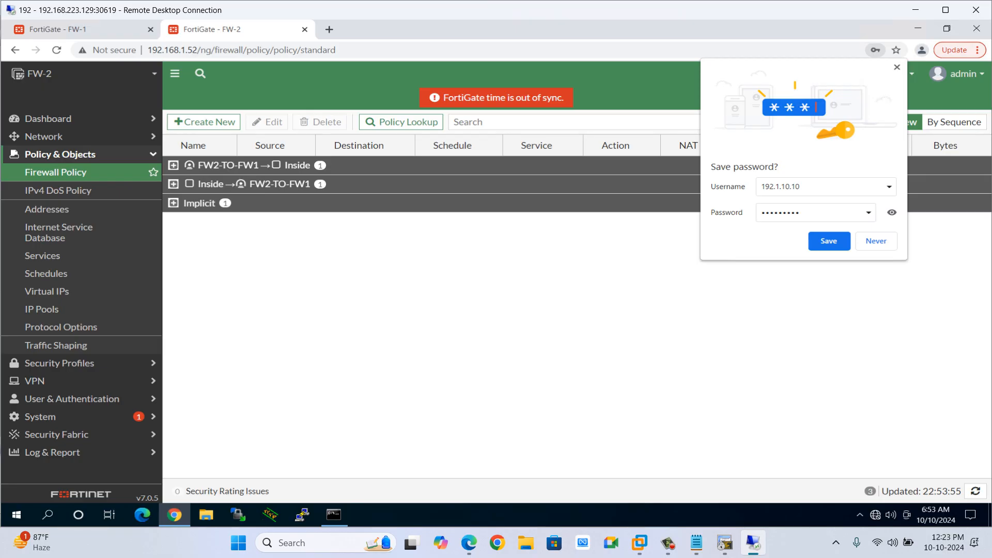
{"action": "left_click", "coordinate": [174, 166]}
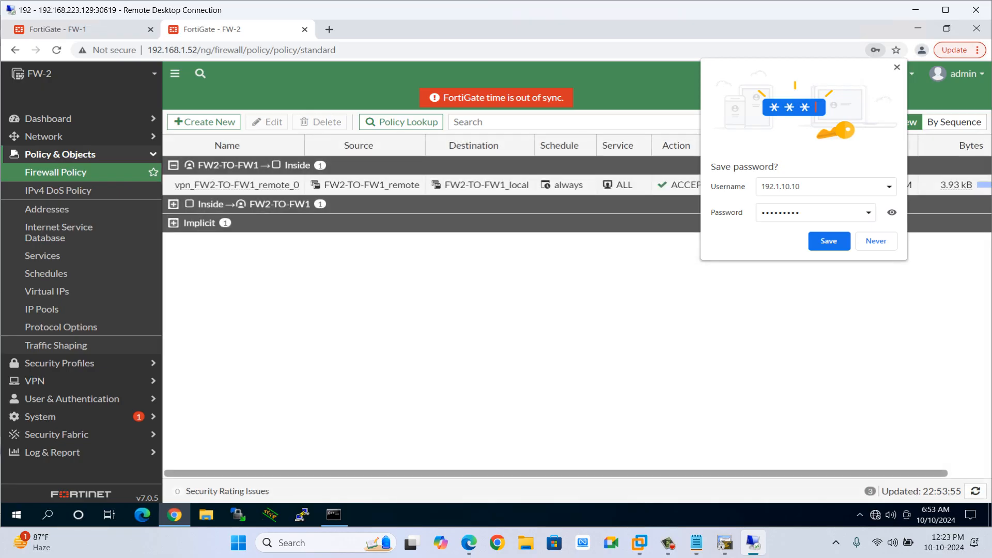
{"action": "double_click", "coordinate": [224, 185]}
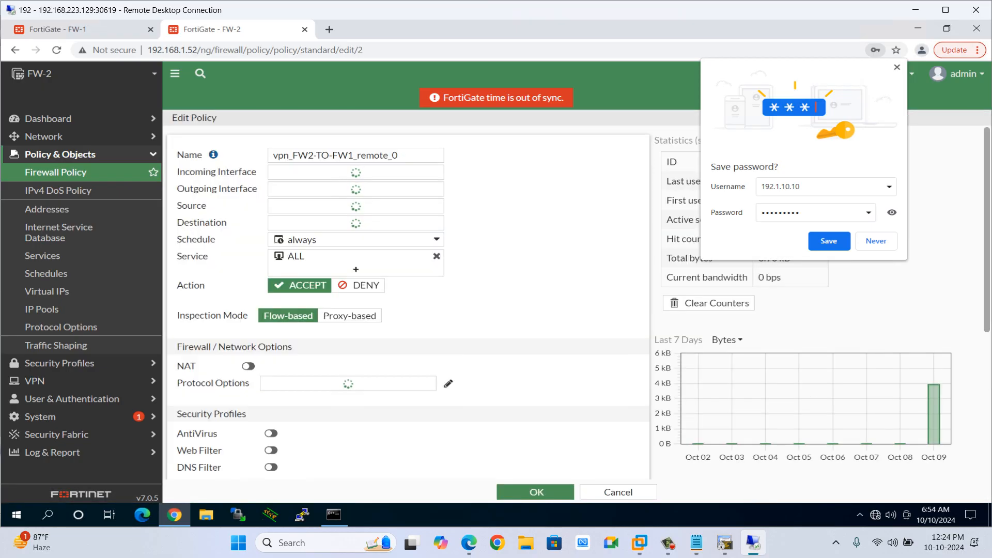
{"action": "scroll", "coordinate": [409, 303], "scroll_direction": "down", "scroll_amount": 5}
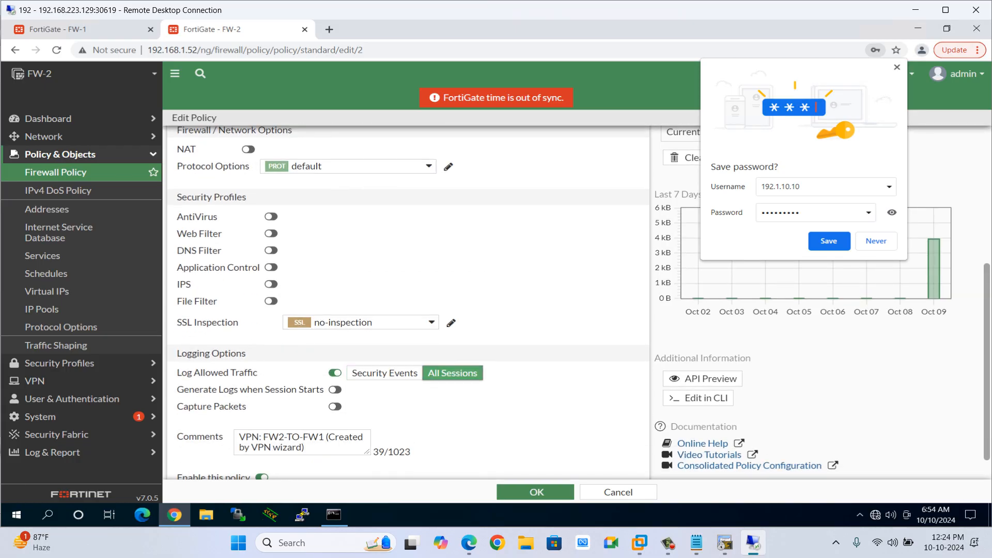
{"action": "left_click", "coordinate": [334, 390]}
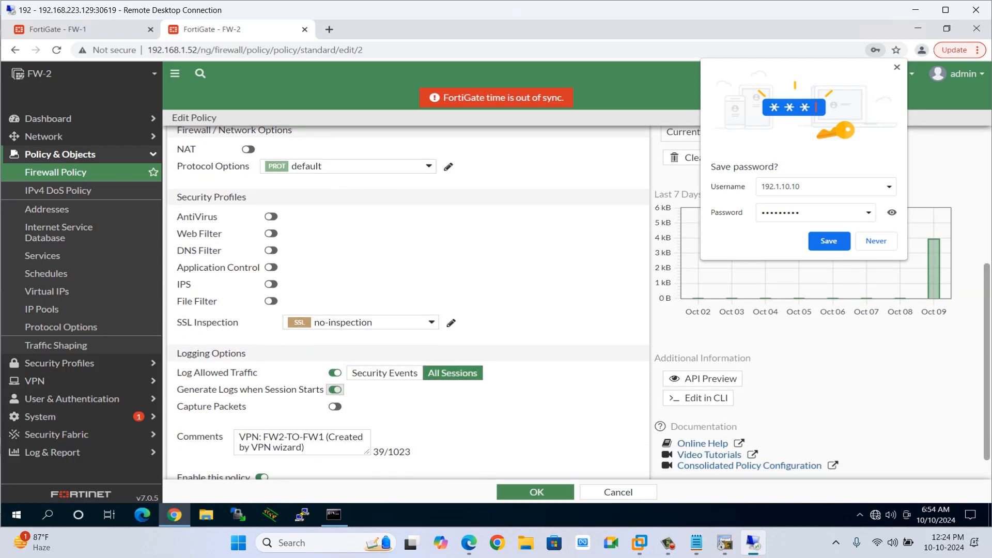
{"action": "scroll", "coordinate": [409, 310], "scroll_direction": "down", "scroll_amount": 1}
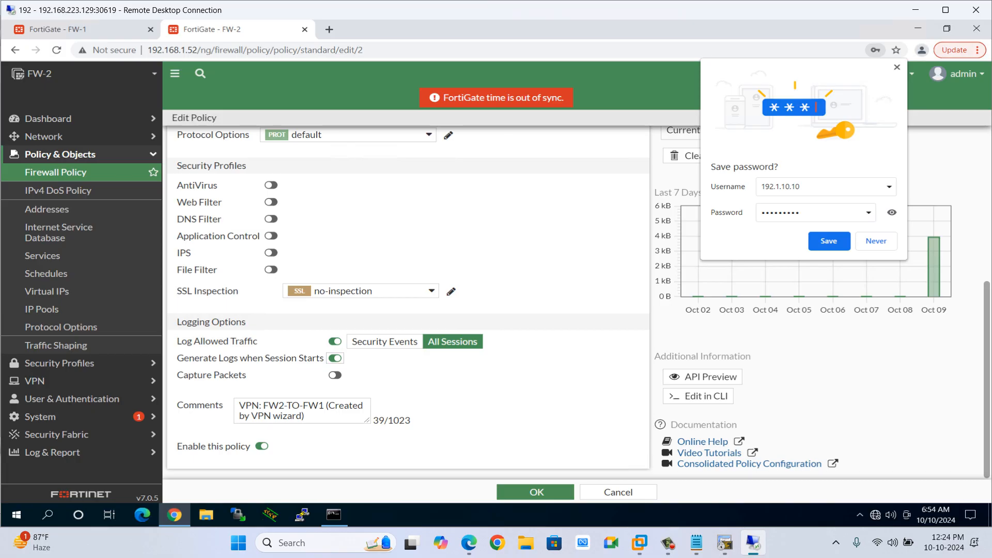
{"action": "left_click", "coordinate": [535, 492]}
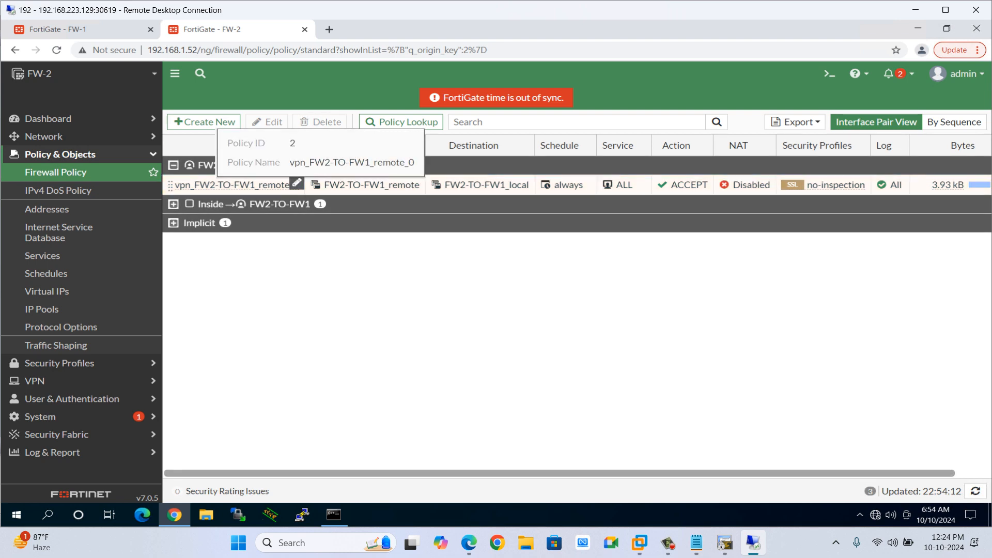
Enable Generate Logs when Session Starts in the vpn_FW2-TO-FW1_local_0 policy and save it.
{"action": "double_click", "coordinate": [238, 185]}
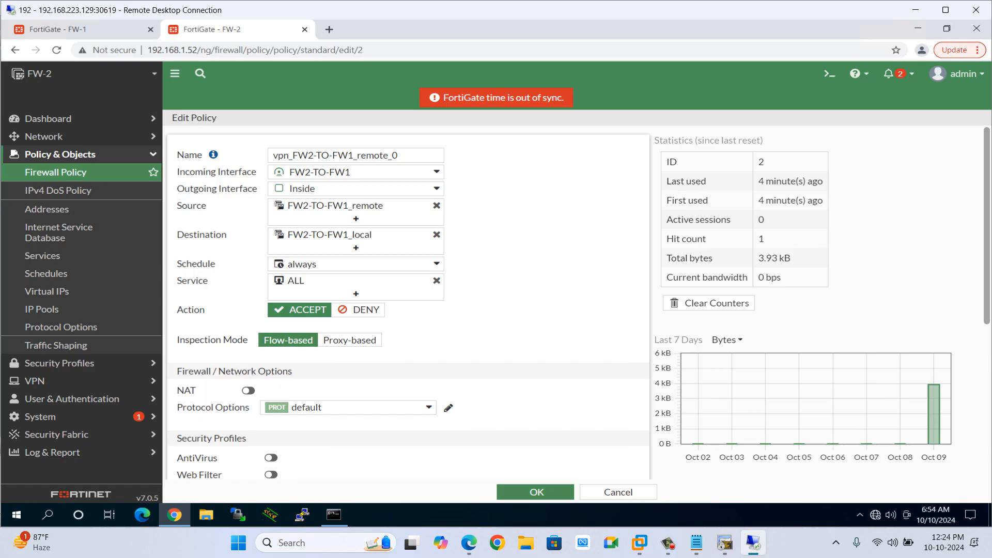
{"action": "left_click", "coordinate": [16, 51]}
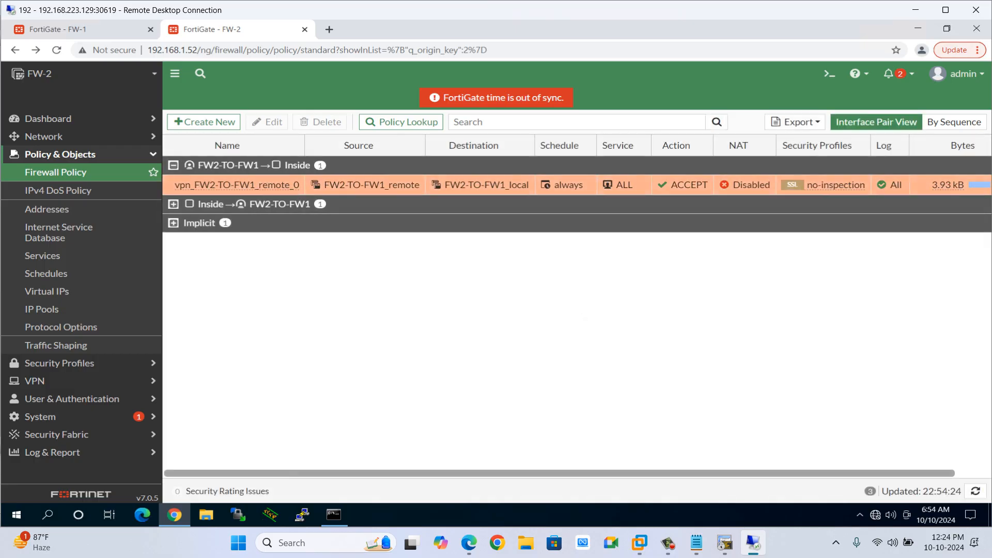
{"action": "double_click", "coordinate": [235, 221]}
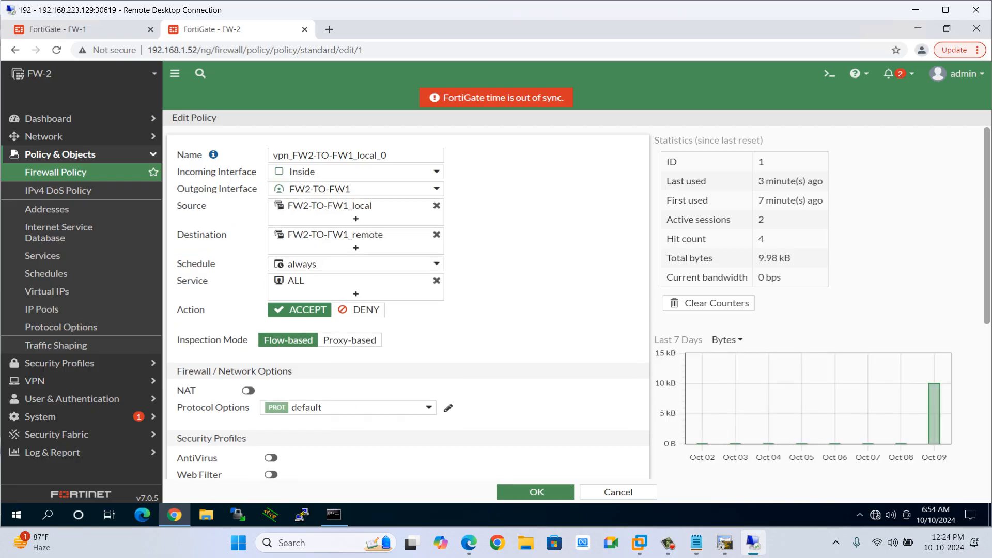
{"action": "scroll", "coordinate": [409, 302], "scroll_direction": "down", "scroll_amount": 4}
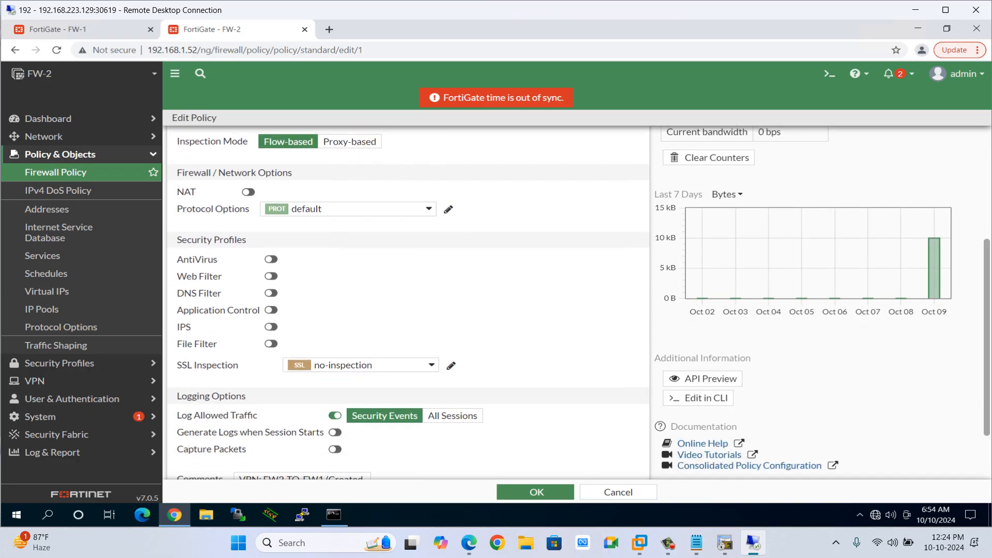
{"action": "scroll", "coordinate": [409, 300], "scroll_direction": "down", "scroll_amount": 2}
{"action": "left_click", "coordinate": [335, 358]}
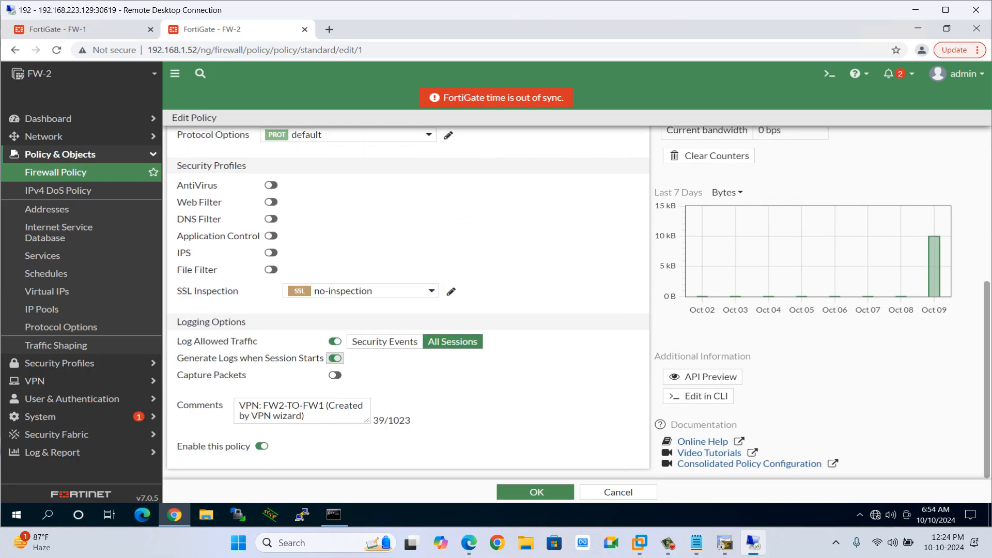
{"action": "left_click", "coordinate": [535, 492]}
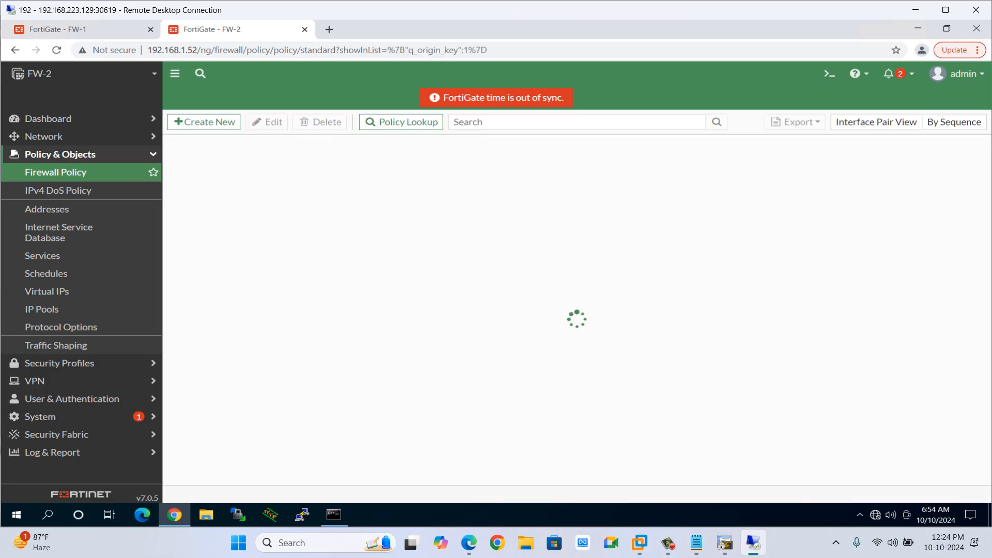
Open FW-2's Forward Traffic log.
{"action": "left_click", "coordinate": [52, 452]}
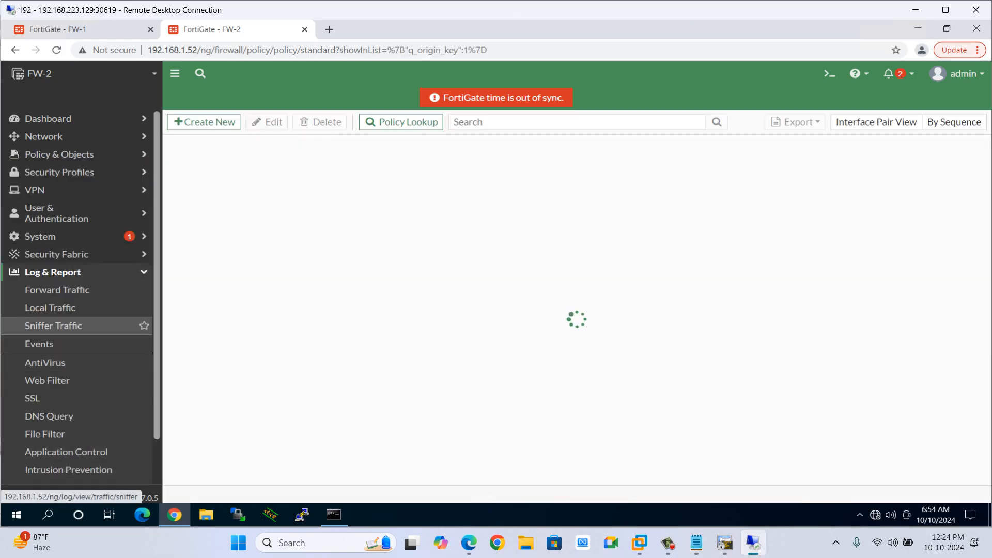
{"action": "left_click", "coordinate": [56, 290]}
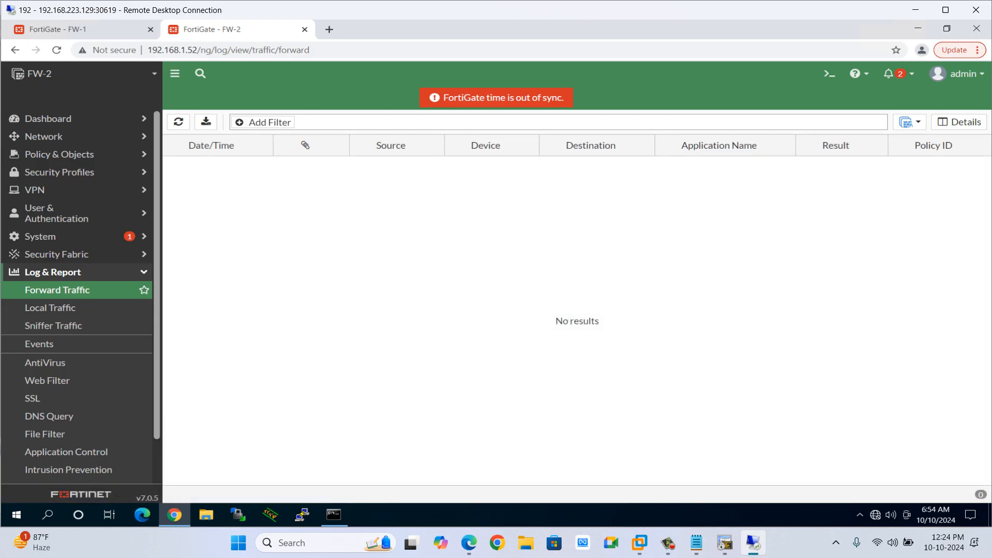
In the Site-2 terminal, exit the HQ telnet session and telnet again to 10.1.1.1 with source interface l0.
{"action": "left_click", "coordinate": [725, 542]}
{"action": "type", "text": "exit"}
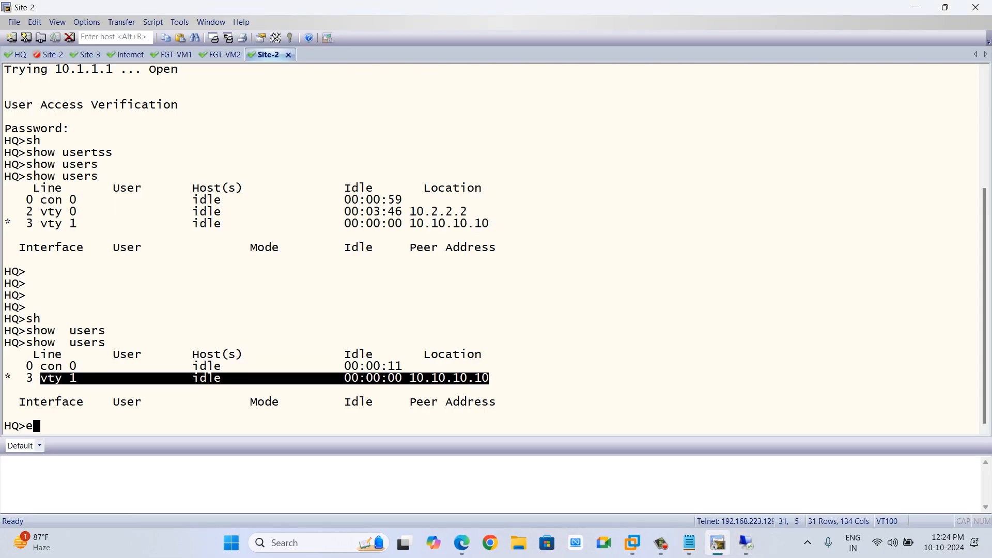
{"action": "key", "text": "Return"}
{"action": "key", "text": "Return"}
{"action": "key", "text": "Return"}
{"action": "key", "text": "Return"}
{"action": "key", "text": "Return"}
{"action": "key", "text": "Return"}
{"action": "key", "text": "Return"}
{"action": "key", "text": "Return"}
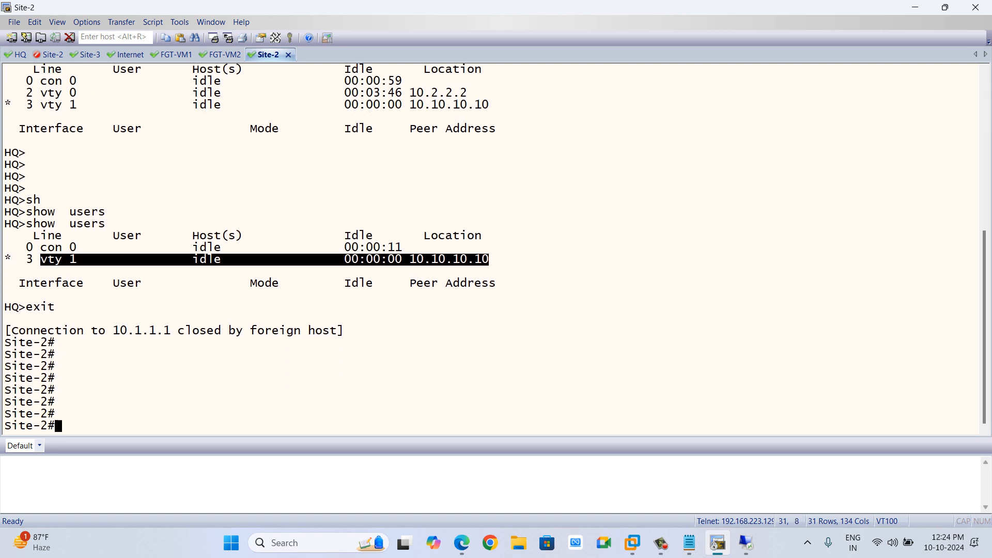
{"action": "type", "text": "telnet 10.1.1.1 /source-interface l0"}
{"action": "key", "text": "Return"}
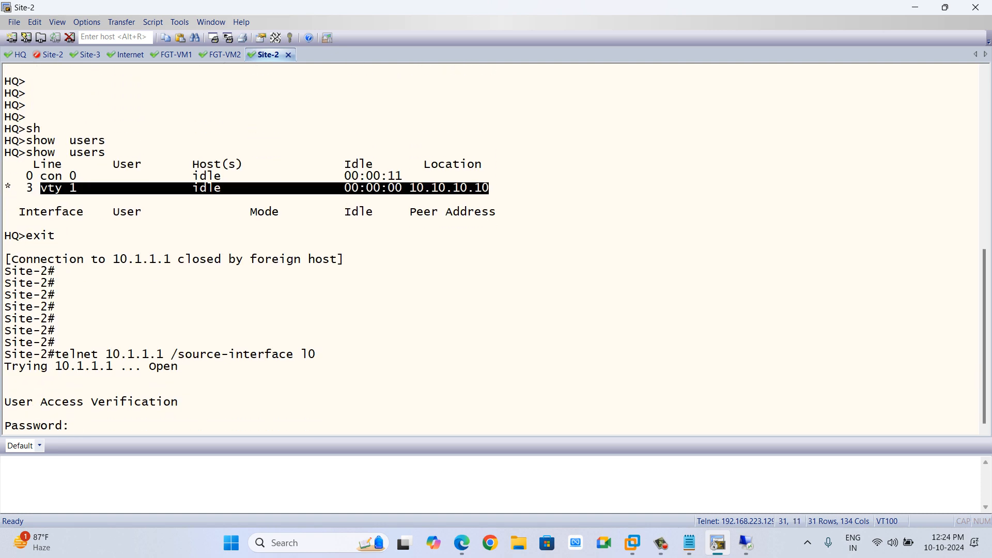
Complete the telnet login to HQ at the password prompt in the Site-2 terminal.
{"action": "key", "text": "Return"}
{"action": "key", "text": "Return"}
{"action": "key", "text": "Return"}
{"action": "key", "text": "Return"}
Switch to FW-2's Forward Traffic log and refresh it to check the new telnet session.
{"action": "key", "text": "alt+Tab"}
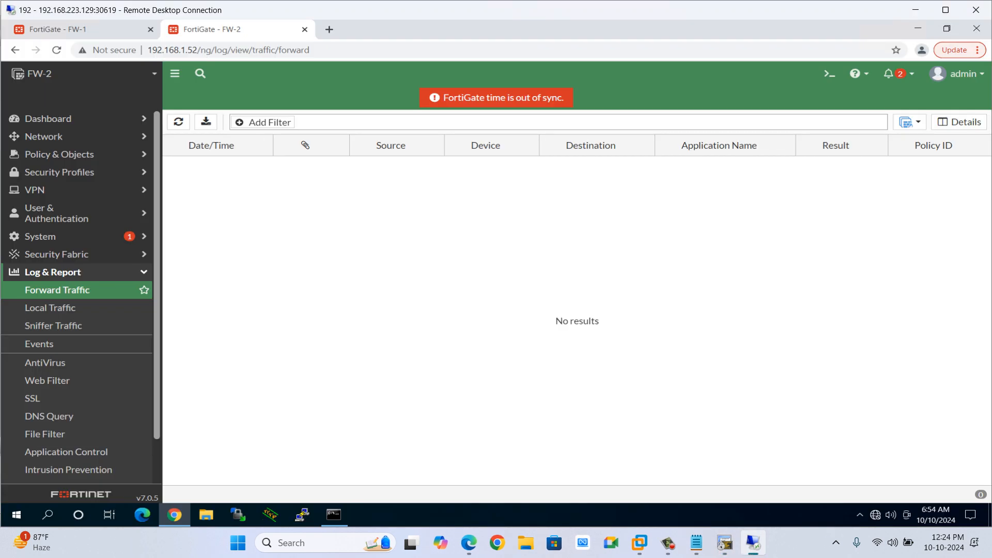
{"action": "key", "text": "XF86AudioRaiseVolume"}
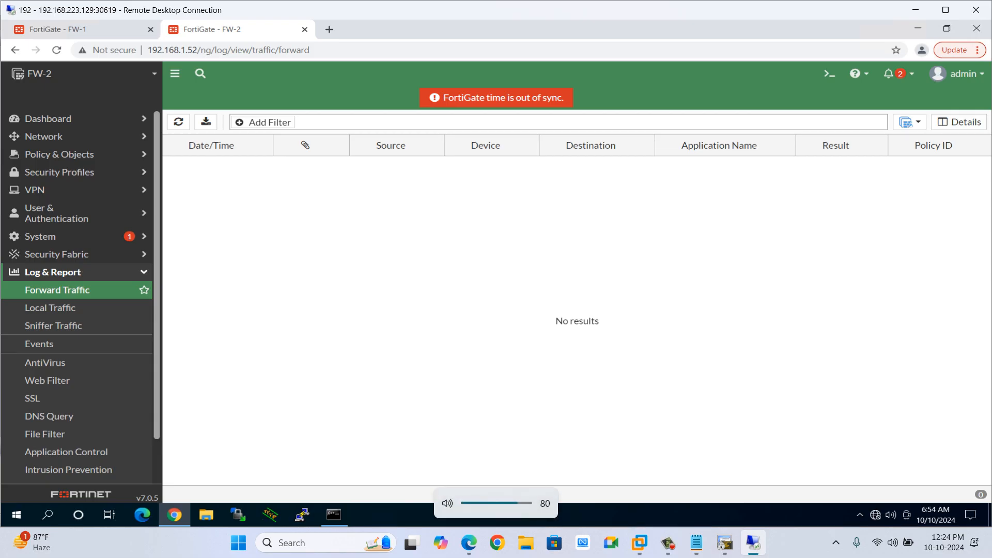
{"action": "key", "text": "F5"}
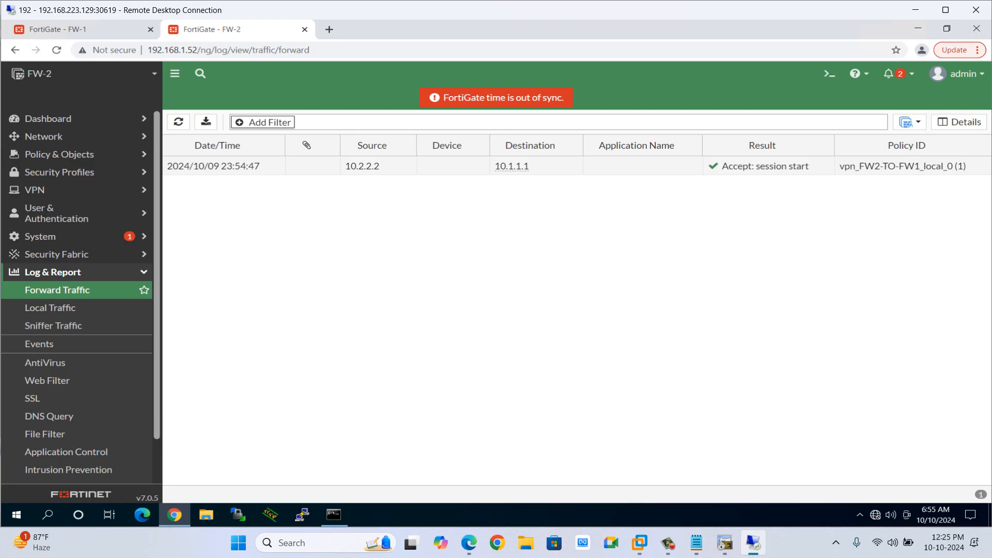
Switch to FW-1's Forward Traffic log and refresh it to check the new entries.
{"action": "key", "text": "alt+Tab"}
{"action": "key", "text": "alt+Tab"}
{"action": "key", "text": "ctrl+Tab"}
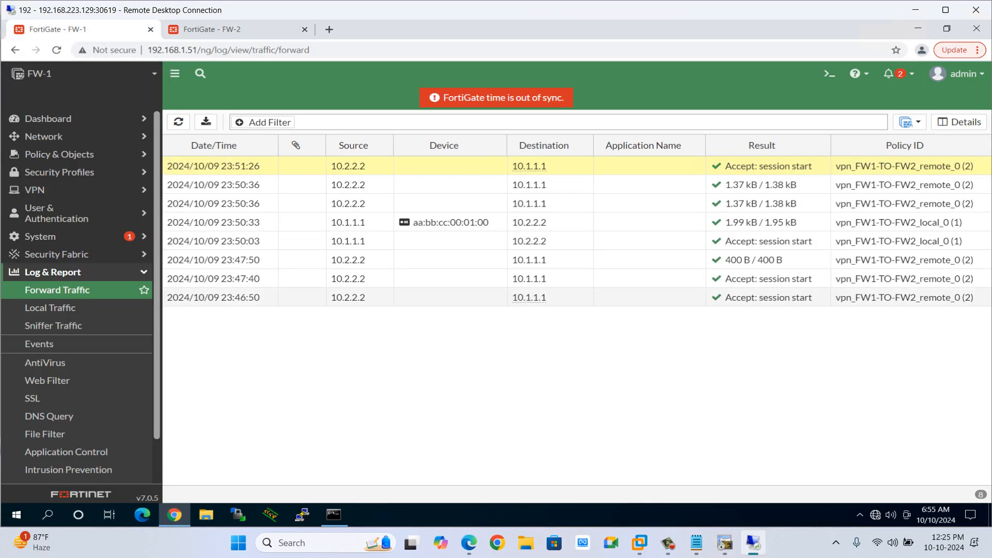
{"action": "key", "text": "F5"}
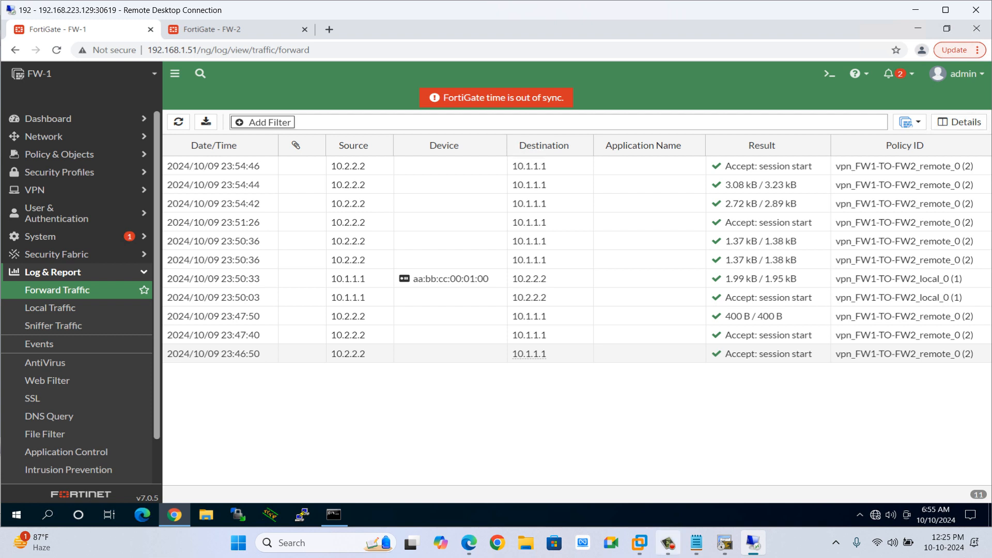
{"action": "left_click", "coordinate": [668, 543]}
{"action": "left_click", "coordinate": [835, 282]}
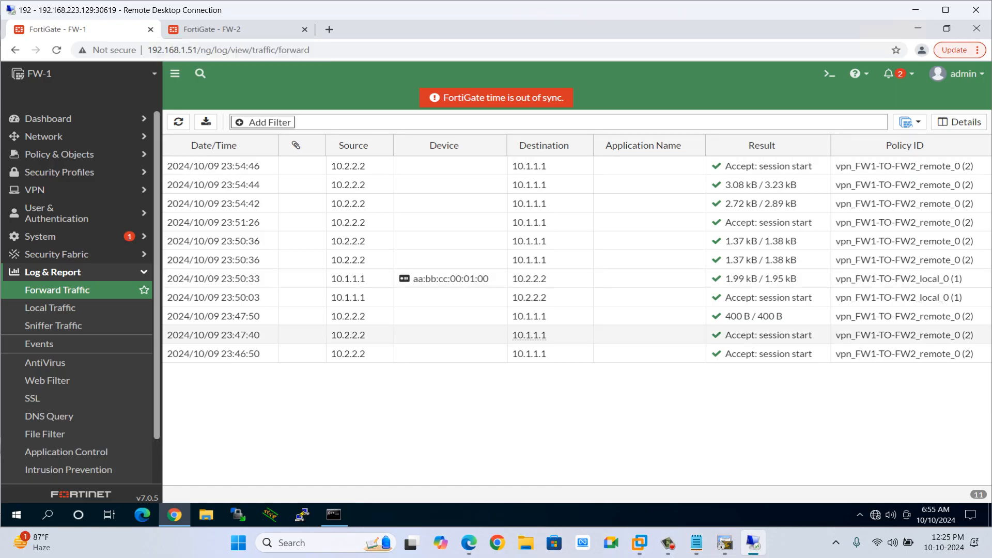
{"action": "left_click", "coordinate": [668, 542]}
{"action": "left_click", "coordinate": [835, 282]}
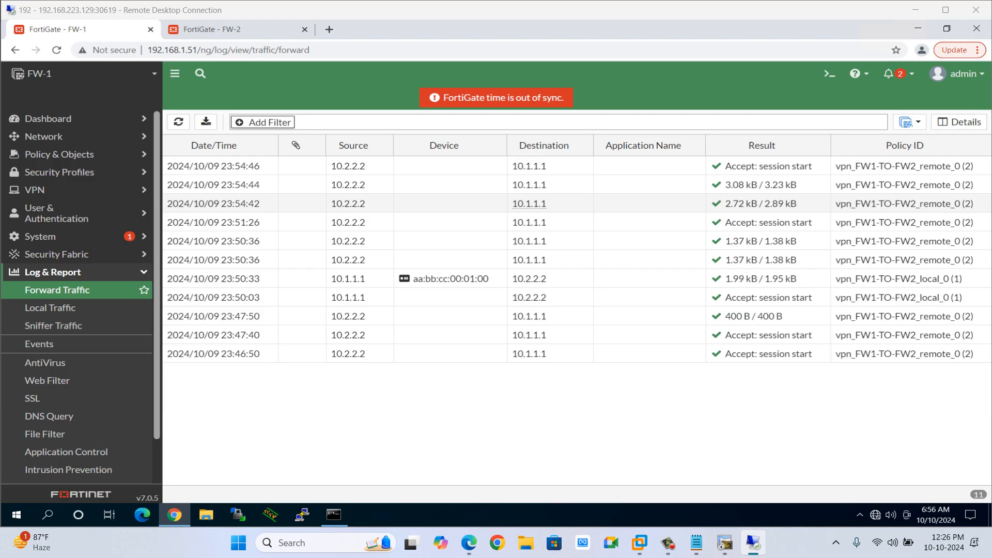
Open the Site-3 router console and enter global configuration mode with conf t.
{"action": "left_click", "coordinate": [916, 10]}
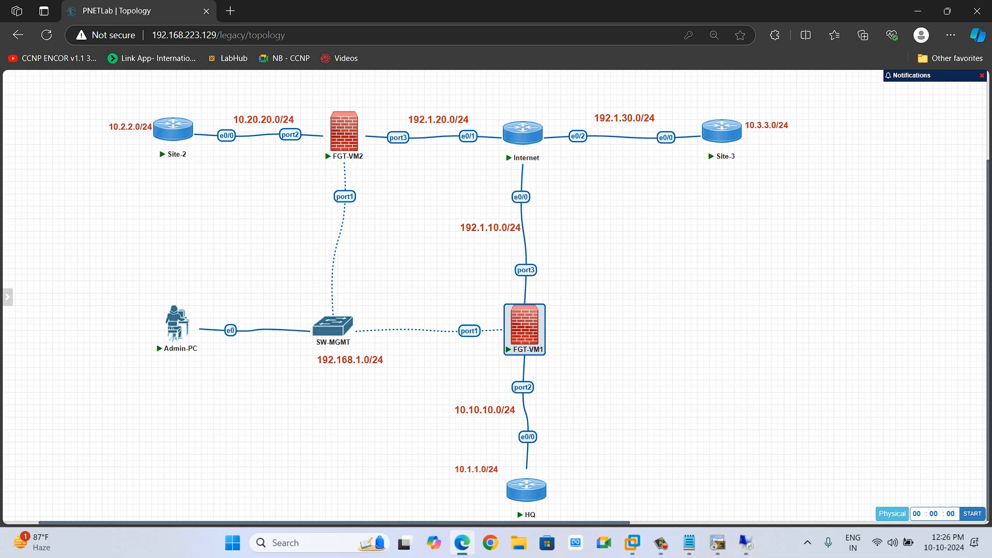
{"action": "left_click", "coordinate": [765, 217]}
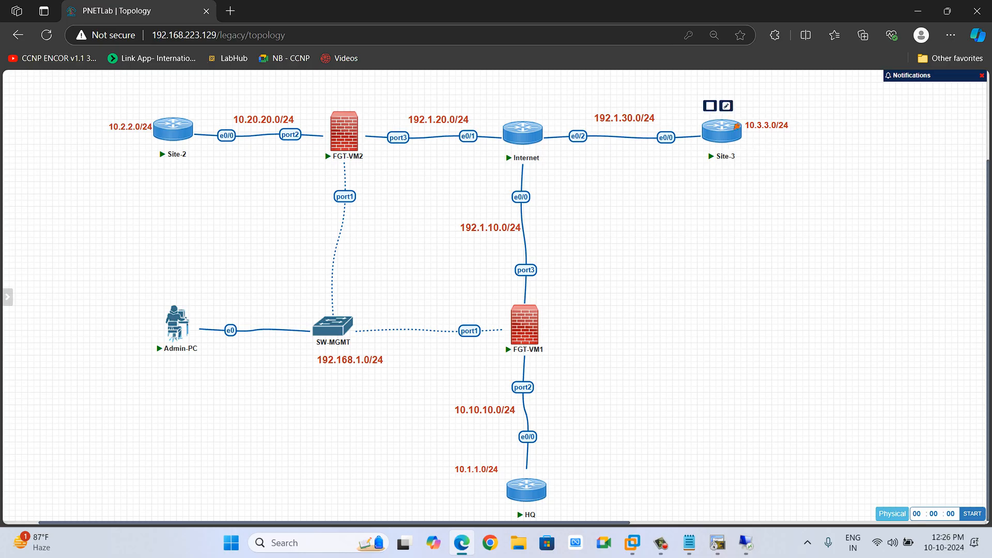
{"action": "key", "text": "alt+Tab"}
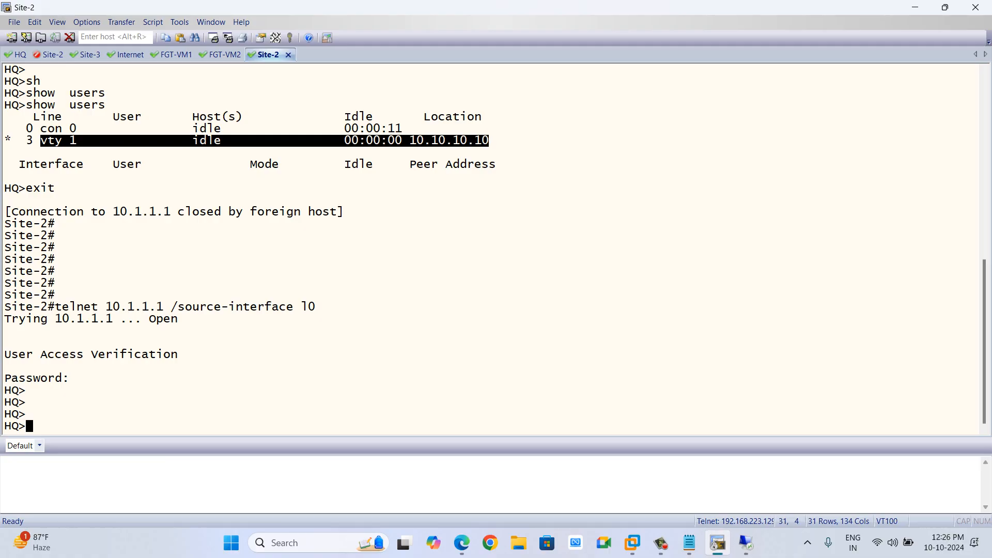
{"action": "left_click", "coordinate": [393, 289]}
{"action": "left_click", "coordinate": [90, 55]}
{"action": "type", "text": "s"}
{"action": "key", "text": "Return"}
{"action": "key", "text": "Return"}
{"action": "key", "text": "Return"}
{"action": "key", "text": "Return"}
{"action": "key", "text": "Return"}
{"action": "key", "text": "Return"}
{"action": "key", "text": "Return"}
{"action": "key", "text": "Return"}
{"action": "key", "text": "Return"}
{"action": "key", "text": "Return"}
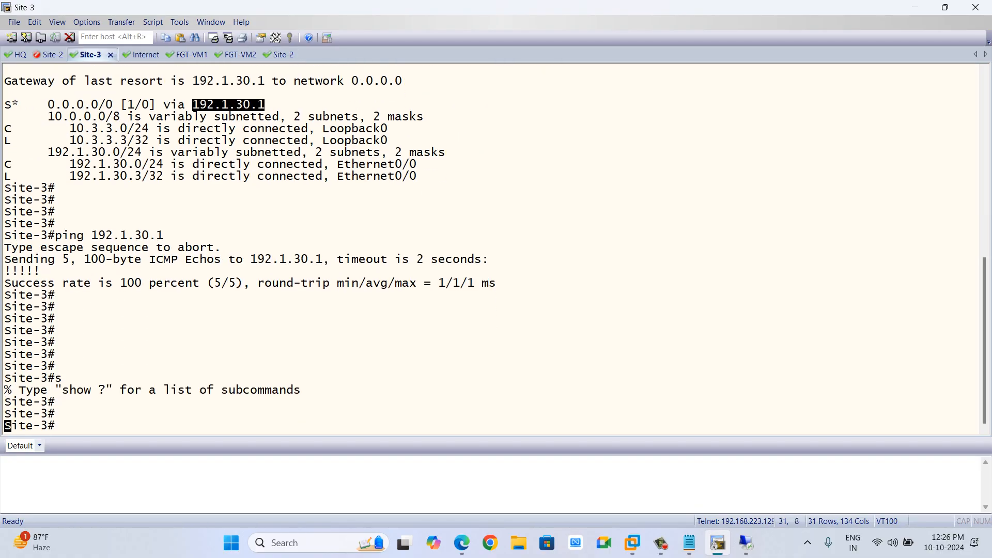
{"action": "type", "text": "conf t"}
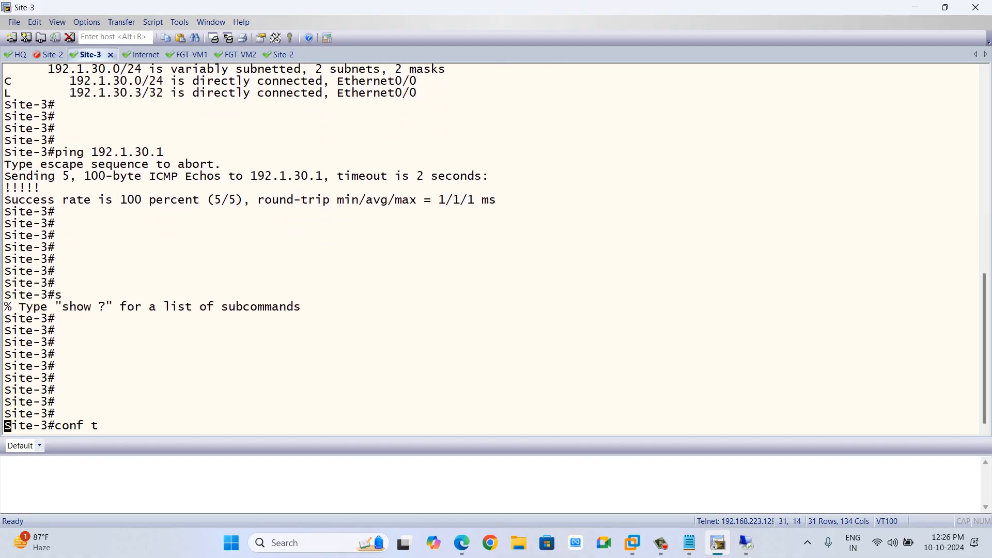
{"action": "key", "text": "Return"}
{"action": "key", "text": "Return"}
{"action": "key", "text": "Return"}
{"action": "key", "text": "Return"}
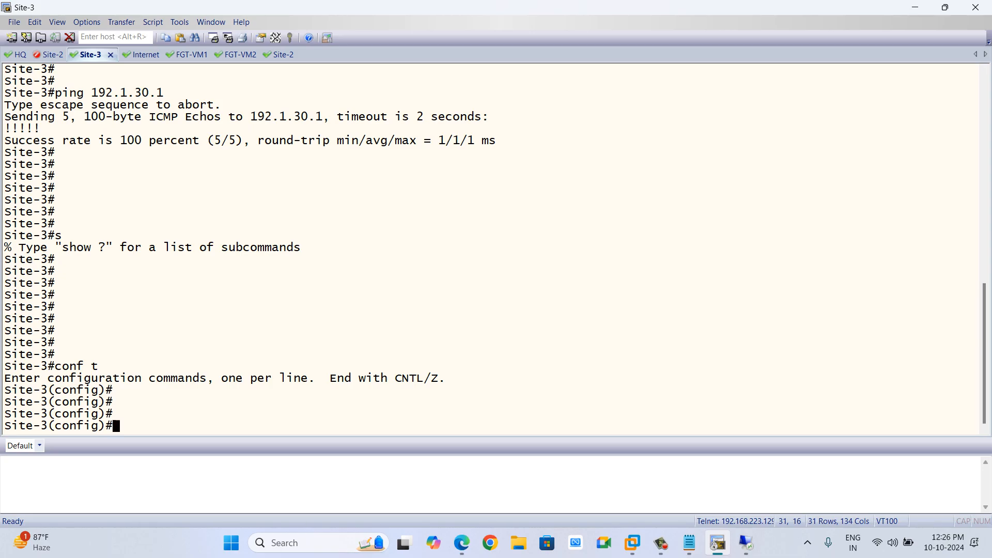
{"action": "type", "text": "po"}
{"action": "key", "text": "Tab"}
{"action": "key", "text": "BackSpace"}
{"action": "key", "text": "BackSpace"}
{"action": "key", "text": "BackSpace"}
{"action": "key", "text": "BackSpace"}
{"action": "key", "text": "BackSpace"}
{"action": "key", "text": "BackSpace"}
{"action": "key", "text": "BackSpace"}
{"action": "key", "text": "BackSpace"}
{"action": "key", "text": "BackSpace"}
{"action": "key", "text": "BackSpace"}
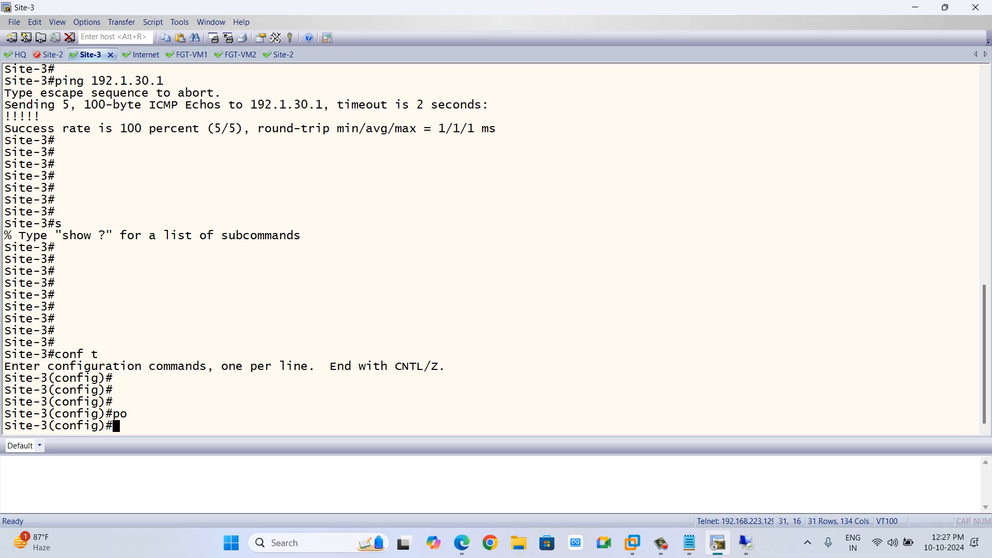
Open the lab notes file and review the Site-3 configuration section.
{"action": "key", "text": "alt+Tab"}
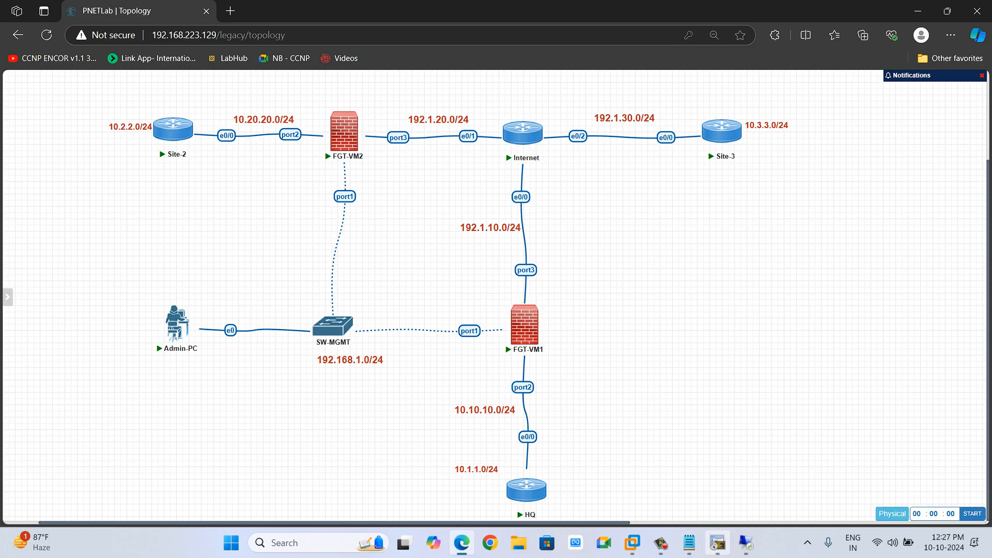
{"action": "left_click", "coordinate": [689, 543]}
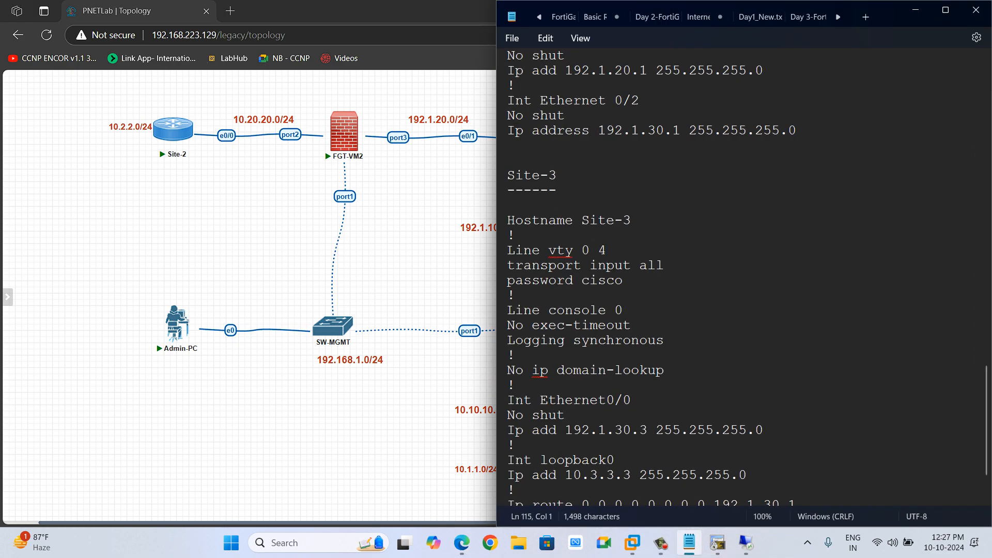
{"action": "scroll", "coordinate": [745, 279], "scroll_direction": "up", "scroll_amount": 5}
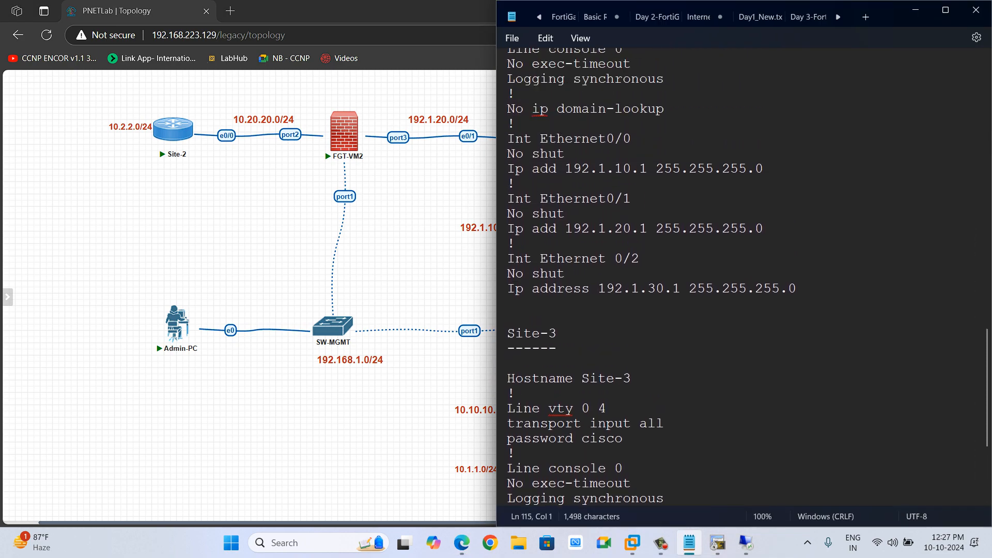
{"action": "scroll", "coordinate": [744, 279], "scroll_direction": "down", "scroll_amount": 7}
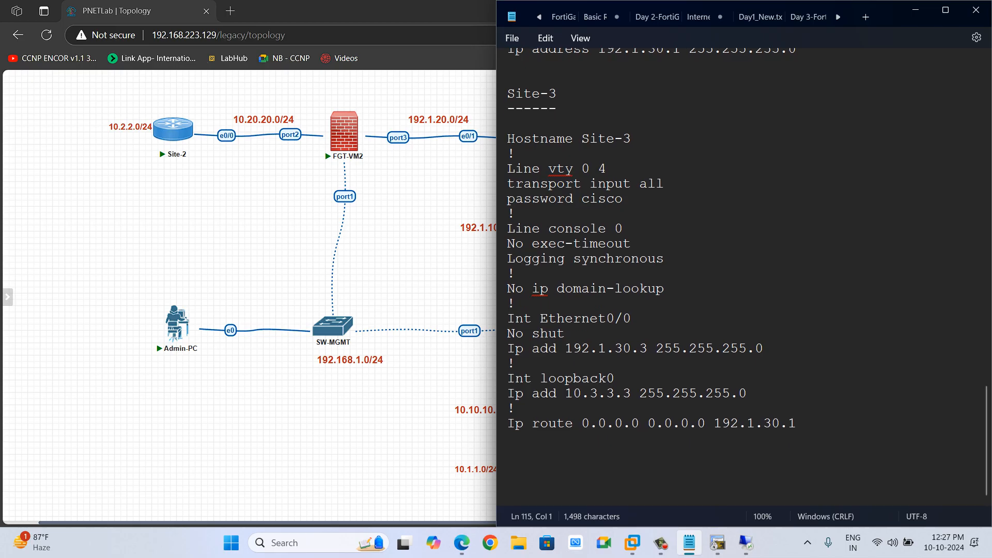
{"action": "type", "text": "Confi"}
{"action": "key", "text": "BackSpace"}
{"action": "key", "text": "BackSpace"}
{"action": "key", "text": "BackSpace"}
{"action": "key", "text": "BackSpace"}
{"action": "key", "text": "alt+Tab"}
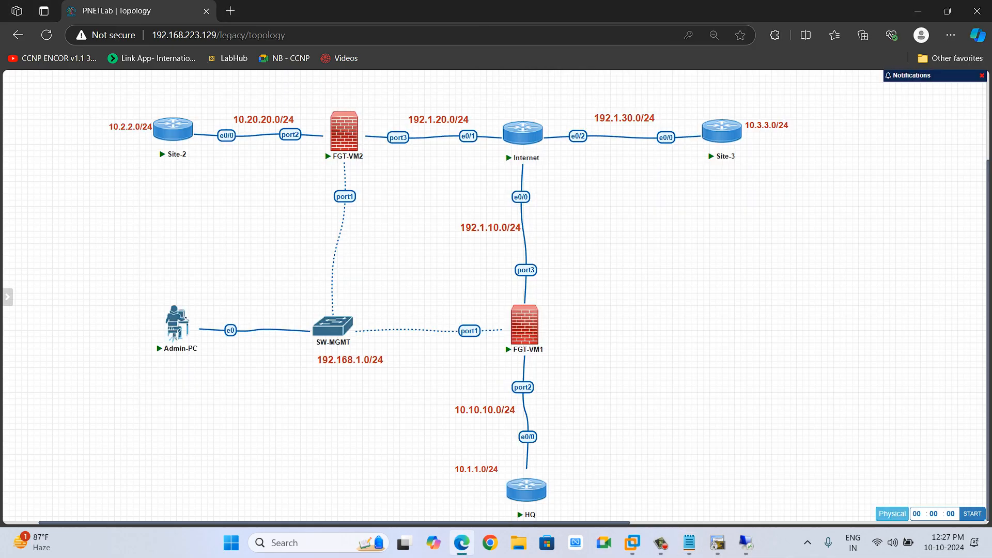
{"action": "key", "text": "alt+Tab"}
Add a comment heading "! Configure Phase 1" below the Site-3 default route in the notes.
{"action": "type", "text": "Crypto "}
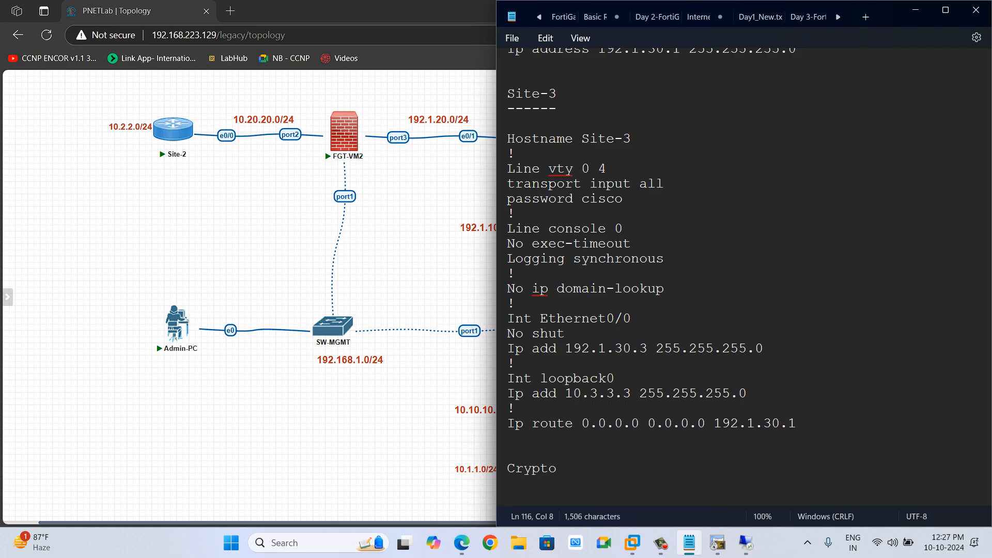
{"action": "type", "text": "isakmp"}
{"action": "key", "text": "BackSpace"}
{"action": "key", "text": "BackSpace"}
{"action": "key", "text": "BackSpace"}
{"action": "key", "text": "BackSpace"}
{"action": "key", "text": "BackSpace"}
{"action": "key", "text": "BackSpace"}
{"action": "key", "text": "BackSpace"}
{"action": "key", "text": "BackSpace"}
{"action": "key", "text": "BackSpace"}
{"action": "key", "text": "BackSpace"}
{"action": "key", "text": "BackSpace"}
{"action": "key", "text": "BackSpace"}
{"action": "key", "text": "BackSpace"}
{"action": "type", "text": "! Configure "}
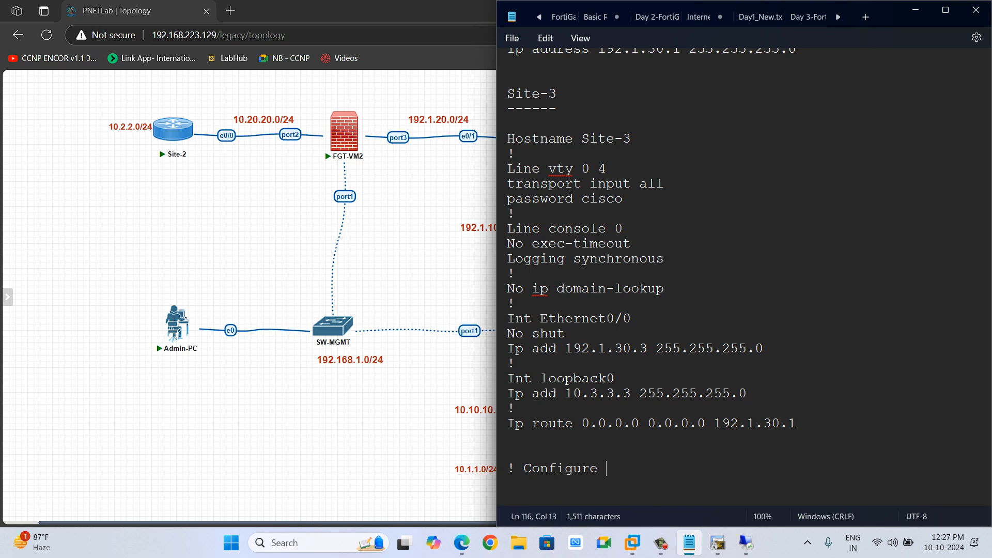
{"action": "type", "text": "Phase 1"}
{"action": "key", "text": "Return"}
{"action": "key", "text": "Return"}
{"action": "key", "text": "Return"}
Write Crypto isakmp policy 10 with authentication pre-share under the Phase 1 heading.
{"action": "type", "text": "Crypto isak"}
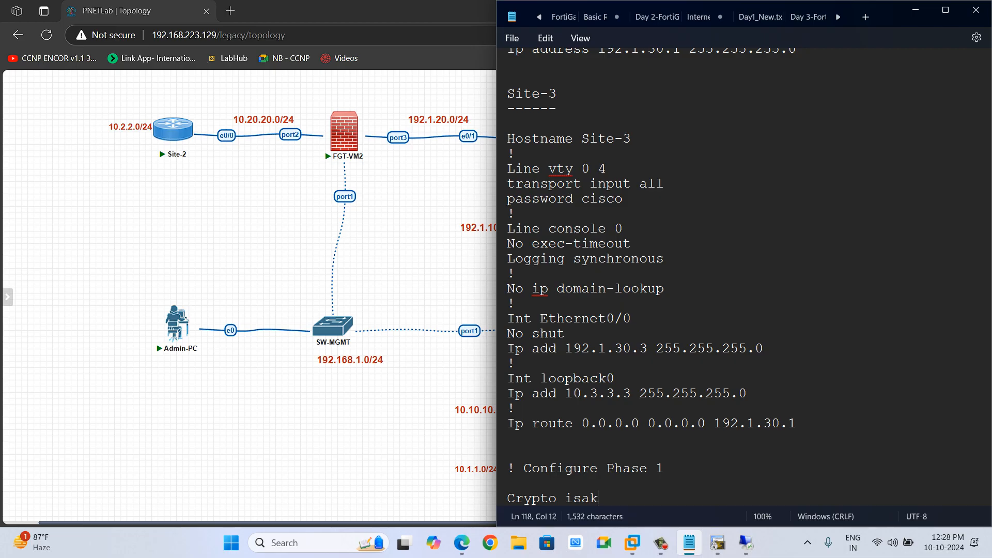
{"action": "type", "text": "mp policy "}
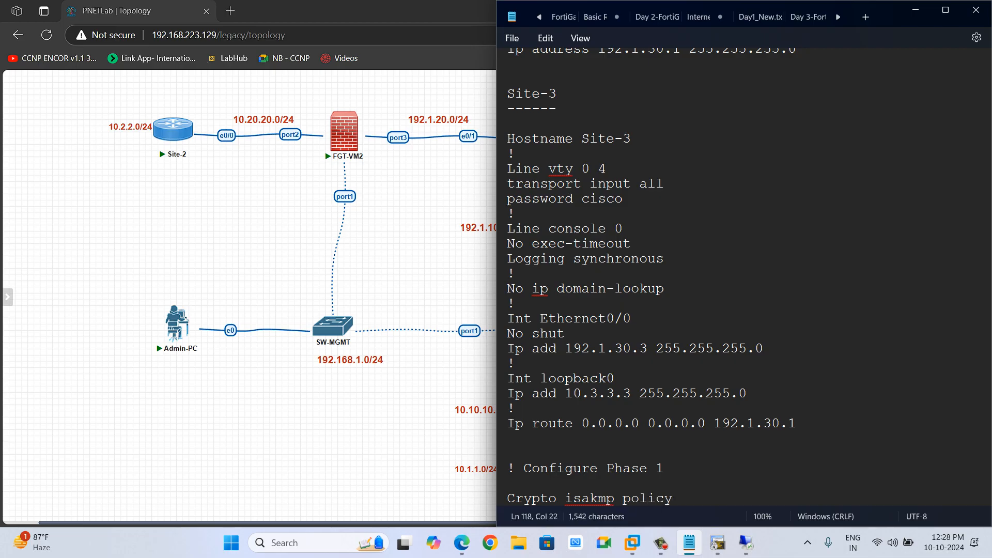
{"action": "type", "text": "10"}
{"action": "key", "text": "Return"}
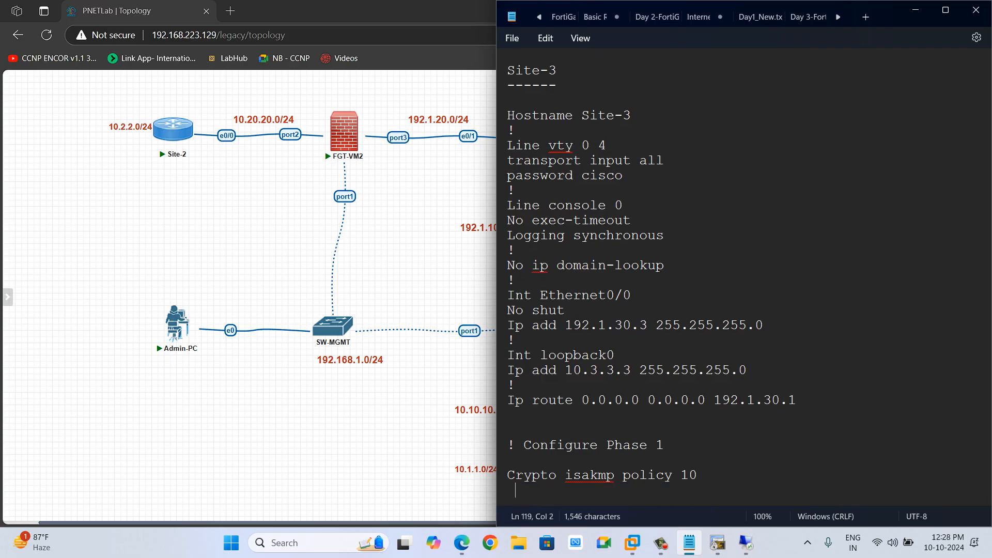
{"action": "type", "text": "hentication"}
{"action": "key", "text": "BackSpace"}
{"action": "key", "text": "BackSpace"}
{"action": "key", "text": "BackSpace"}
{"action": "key", "text": "BackSpace"}
{"action": "key", "text": "BackSpace"}
{"action": "key", "text": "BackSpace"}
{"action": "key", "text": "BackSpace"}
{"action": "key", "text": "BackSpace"}
{"action": "key", "text": "BackSpace"}
{"action": "key", "text": "BackSpace"}
{"action": "key", "text": "BackSpace"}
{"action": "key", "text": "BackSpace"}
{"action": "key", "text": "BackSpace"}
{"action": "key", "text": "BackSpace"}
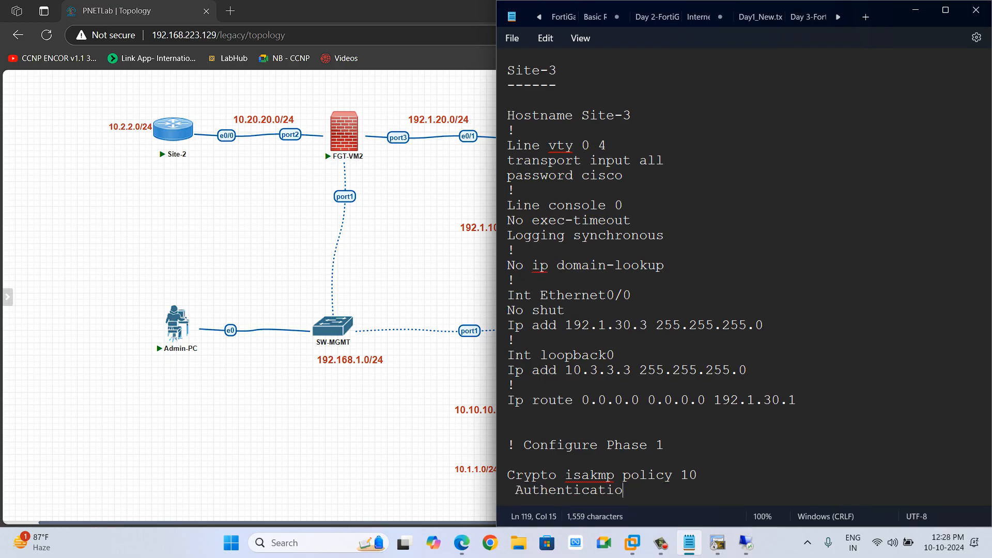
{"action": "type", "text": "auth"}
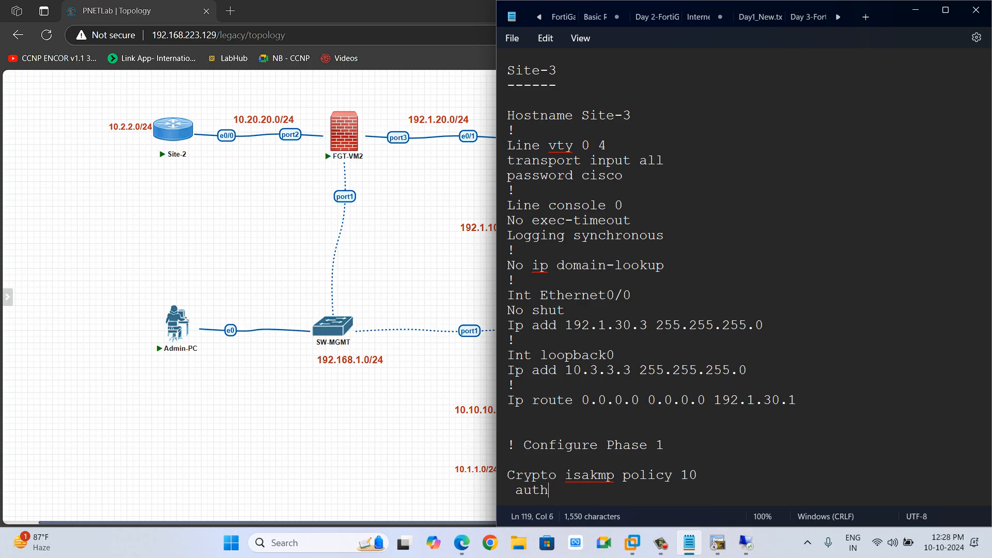
{"action": "key", "text": "BackSpace"}
{"action": "type", "text": "thentica"}
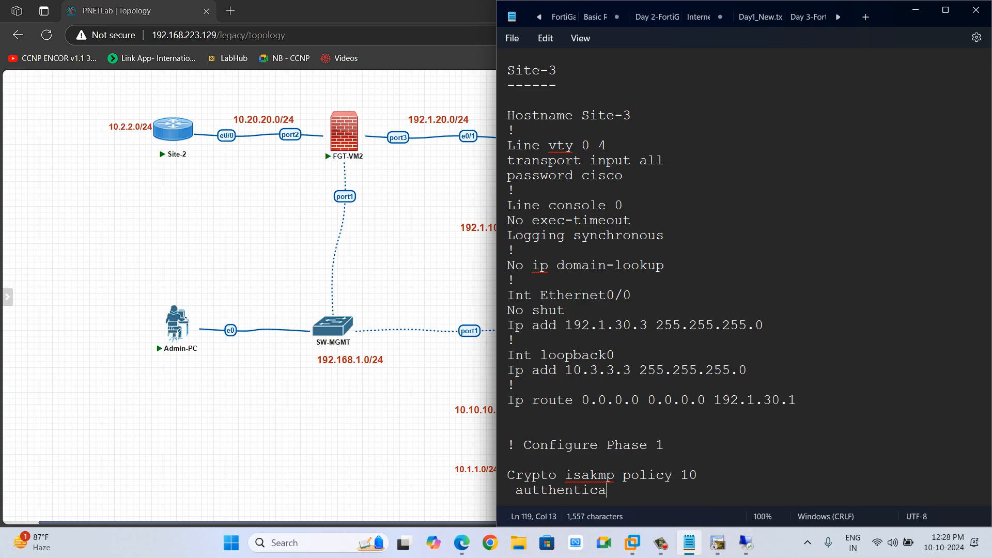
{"action": "key", "text": "BackSpace"}
{"action": "key", "text": "BackSpace"}
{"action": "key", "text": "BackSpace"}
{"action": "key", "text": "BackSpace"}
{"action": "key", "text": "BackSpace"}
{"action": "key", "text": "BackSpace"}
{"action": "key", "text": "BackSpace"}
{"action": "key", "text": "BackSpace"}
{"action": "type", "text": "hentication "}
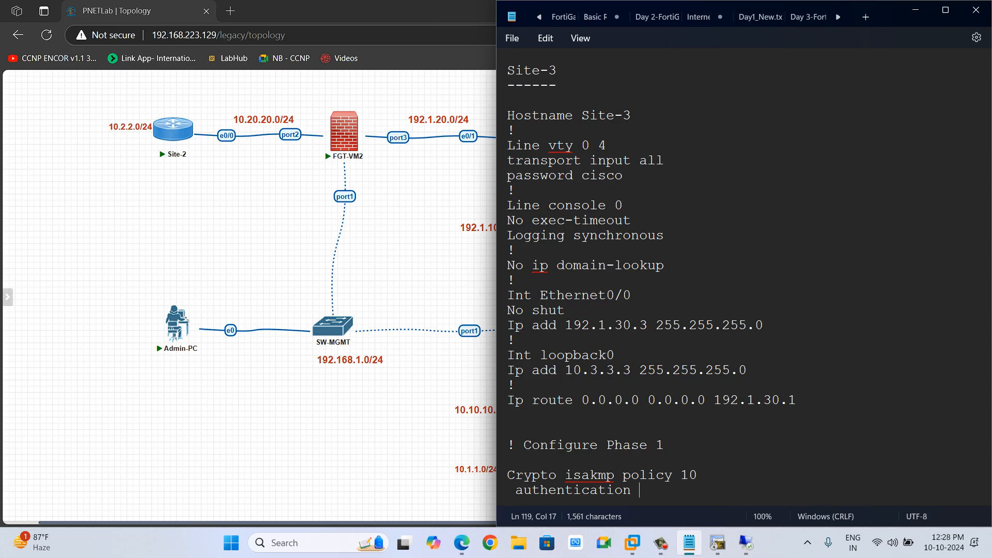
{"action": "type", "text": "pre-share"}
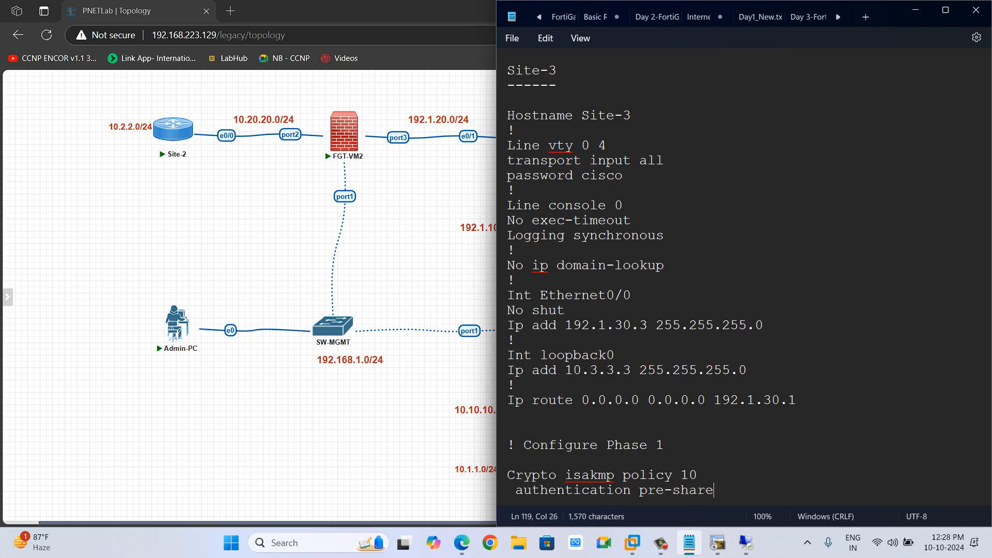
{"action": "key", "text": "Return"}
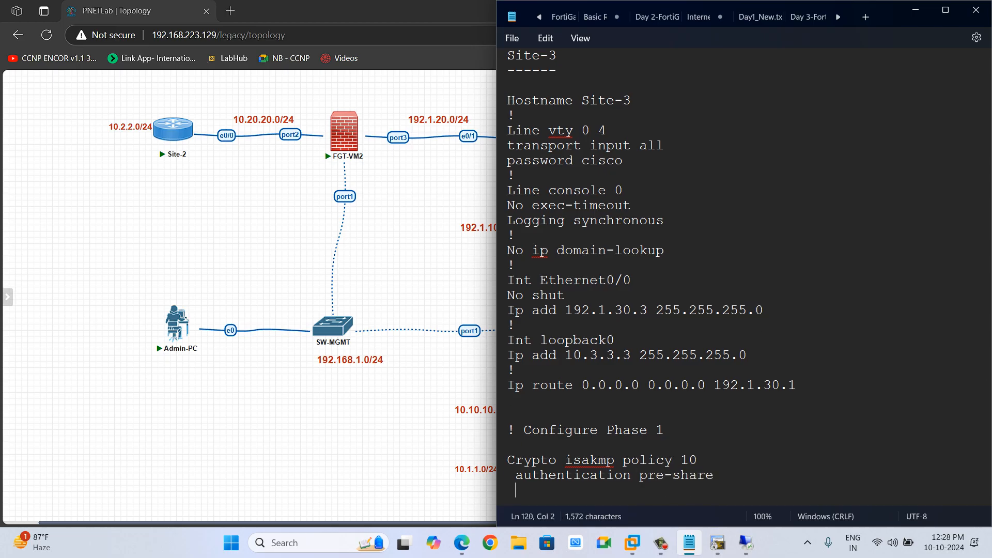
Add Hash md5, Encryption des and group 2 to the isakmp policy, ending with a ! line.
{"action": "type", "text": "Hash md5"}
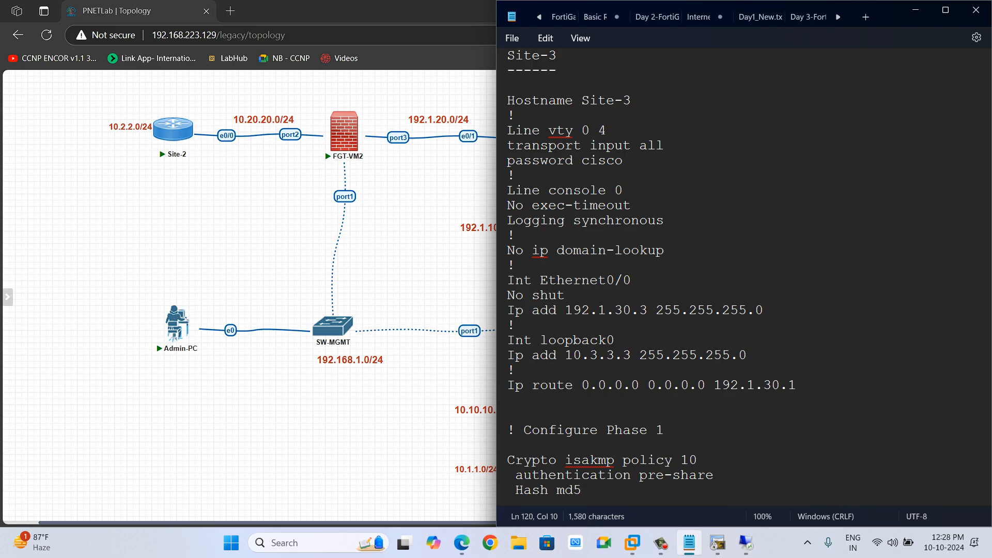
{"action": "key", "text": "Return"}
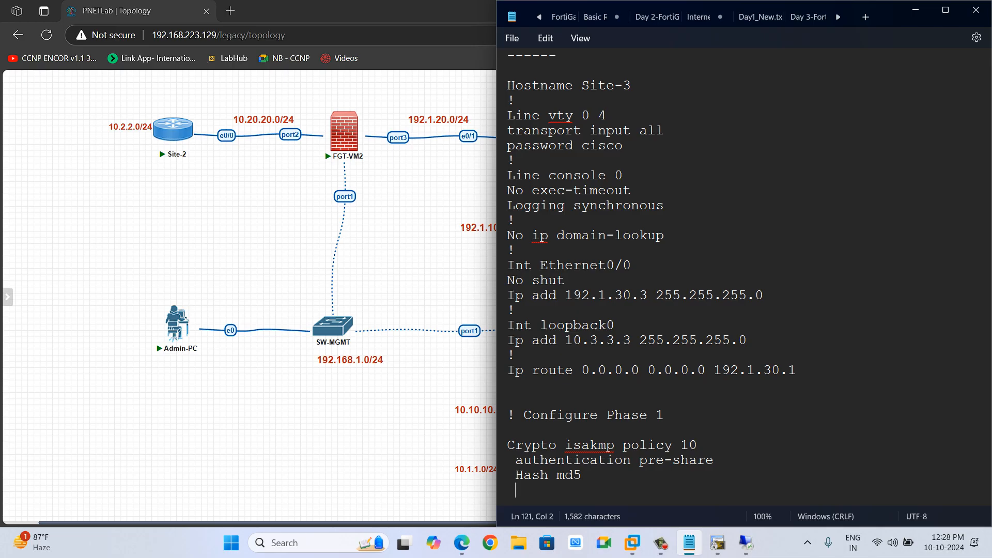
{"action": "type", "text": "Encryption "}
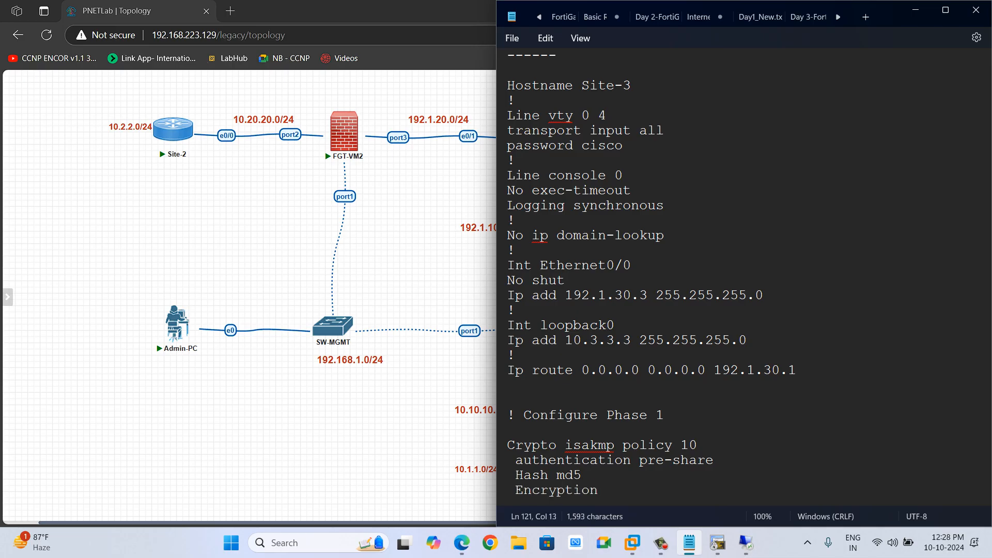
{"action": "type", "text": "des"}
{"action": "key", "text": "Return"}
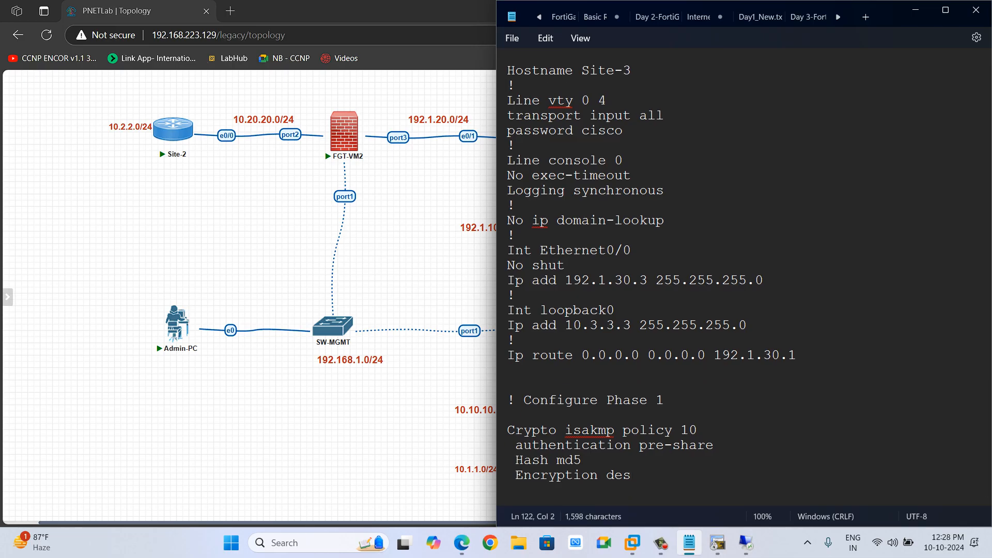
{"action": "type", "text": "group 2"}
{"action": "key", "text": "Return"}
{"action": "key", "text": "Return"}
{"action": "type", "text": "!"}
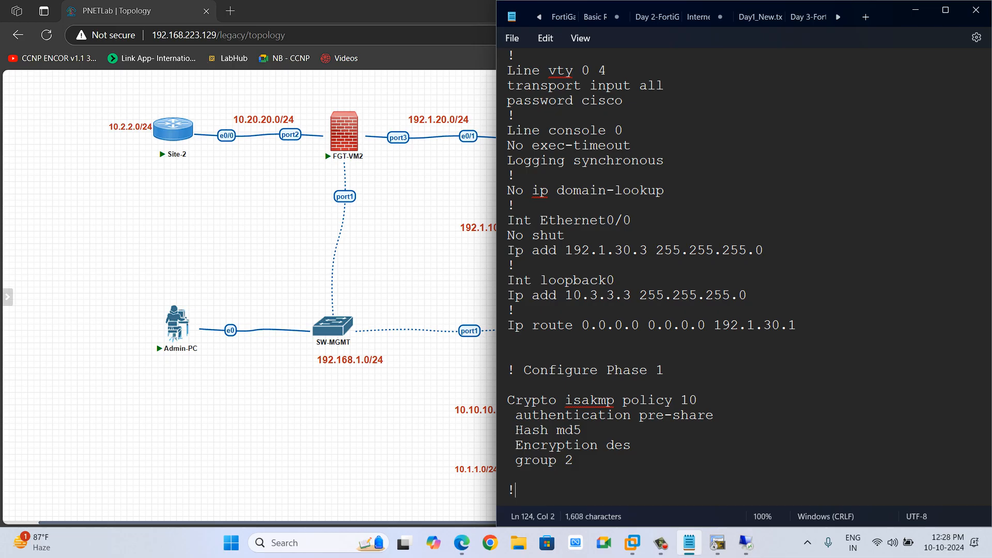
Add a crypto isakmp key line with the pre-shared key for peer address 192.1.10.10, followed by a ! line.
{"action": "key", "text": "Return"}
{"action": "key", "text": "Return"}
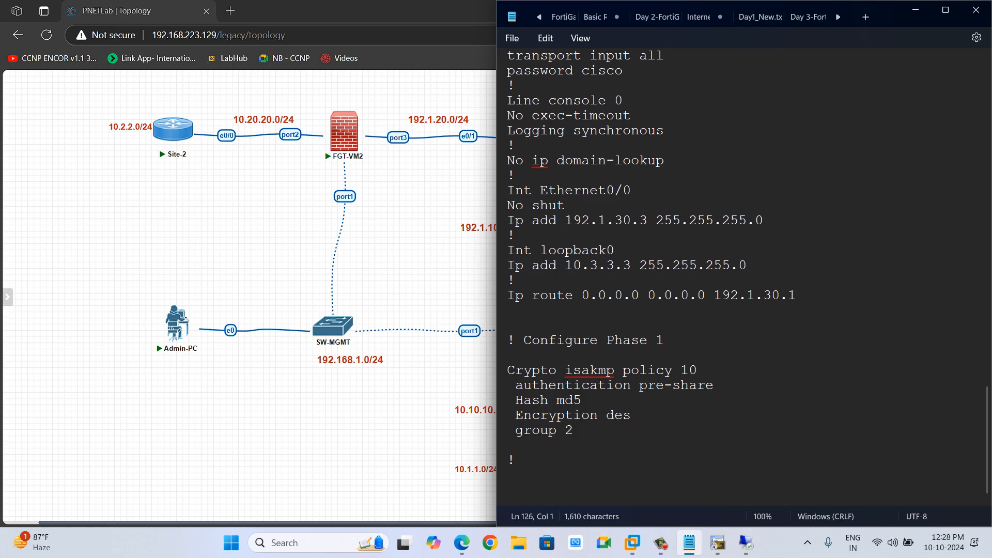
{"action": "type", "text": "crypt"}
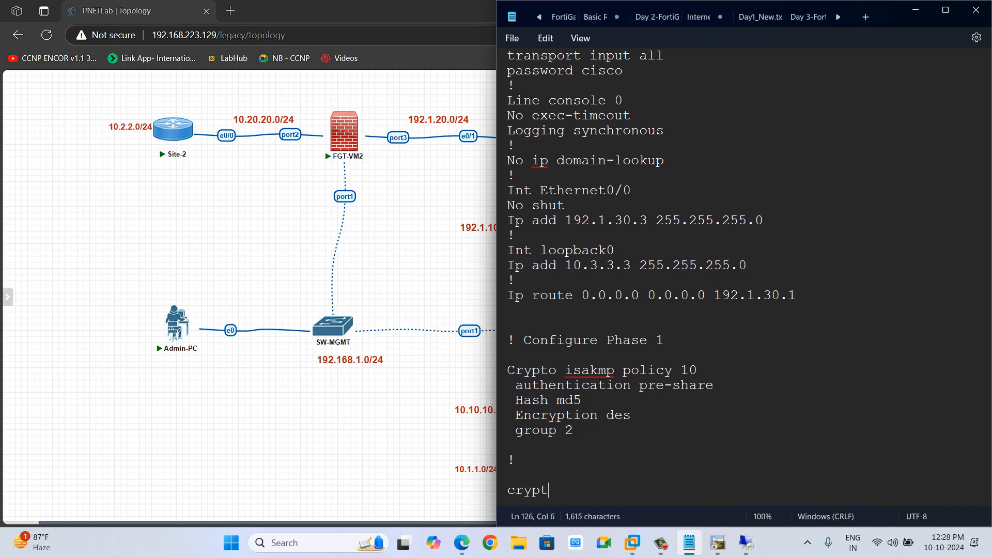
{"action": "type", "text": "o isakmp"}
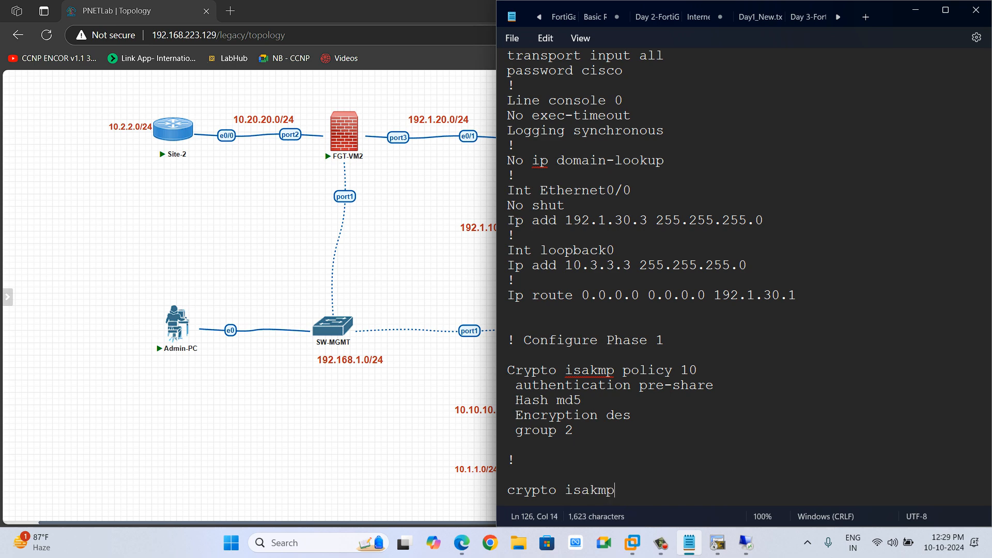
{"action": "type", "text": " key Forti"}
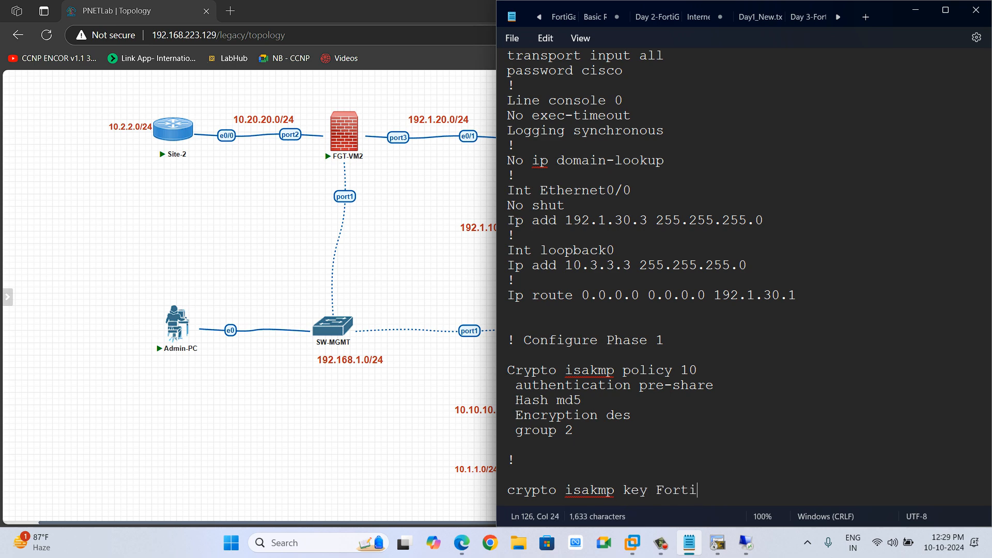
{"action": "type", "text": "@123 add"}
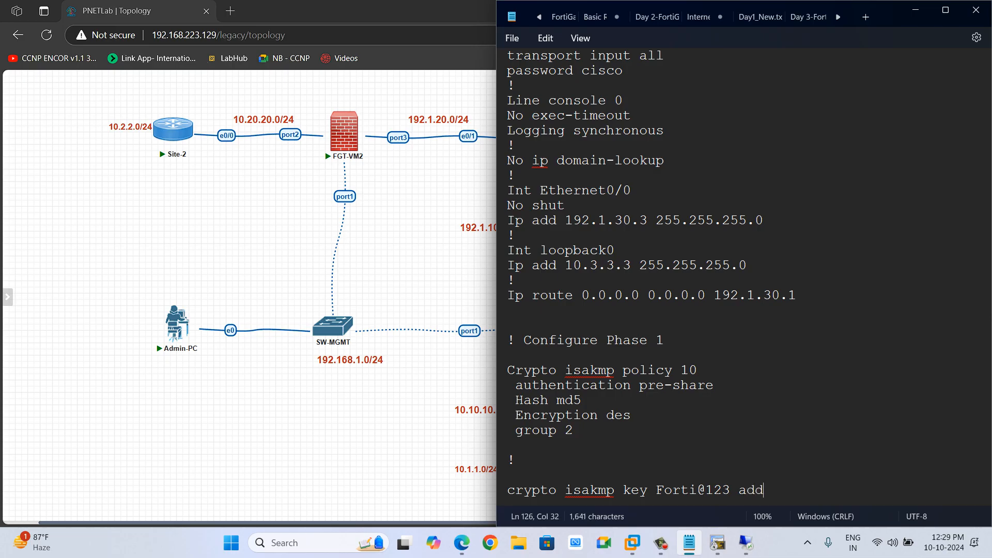
{"action": "type", "text": "ress 192.1."}
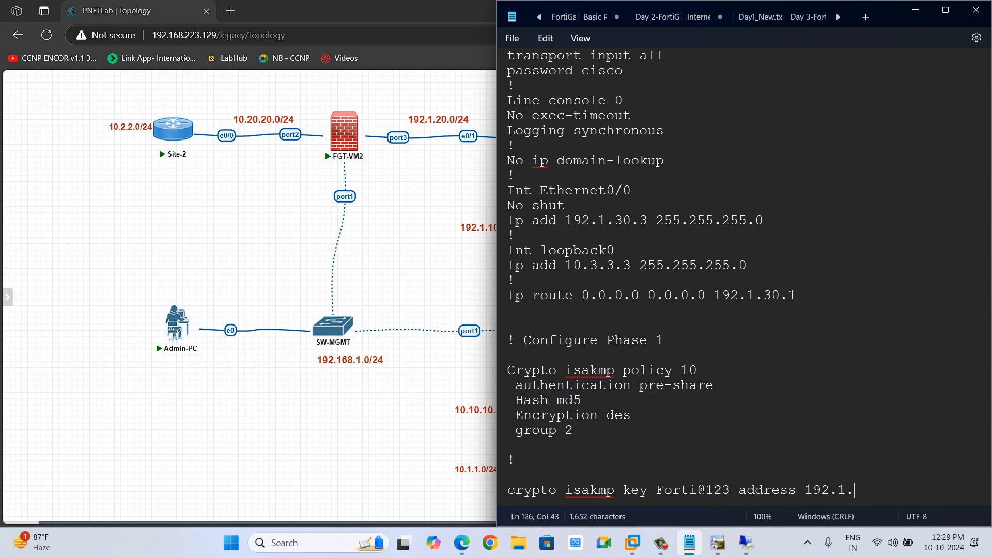
{"action": "type", "text": "10.10"}
{"action": "key", "text": "Return"}
{"action": "key", "text": "Return"}
{"action": "type", "text": "!"}
{"action": "key", "text": "Return"}
{"action": "key", "text": "Return"}
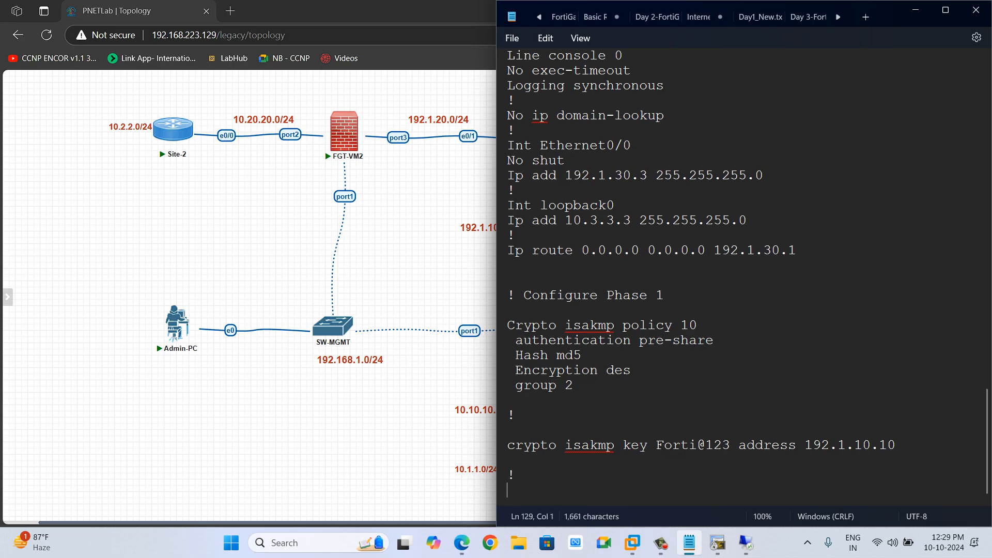
Add a comment heading "! Configure Phase 2" below the isakmp key line.
{"action": "type", "text": "!"}
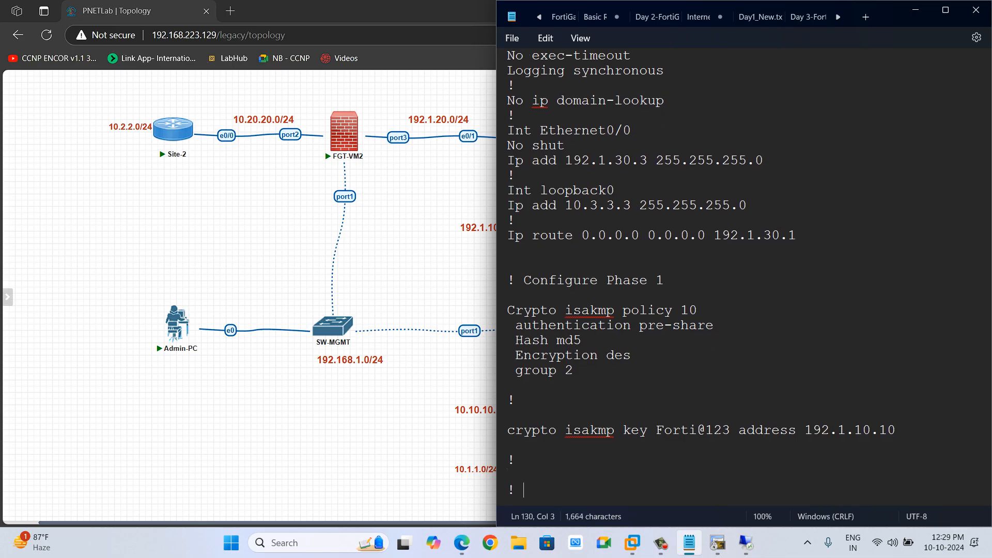
{"action": "type", "text": " Configure Phas"}
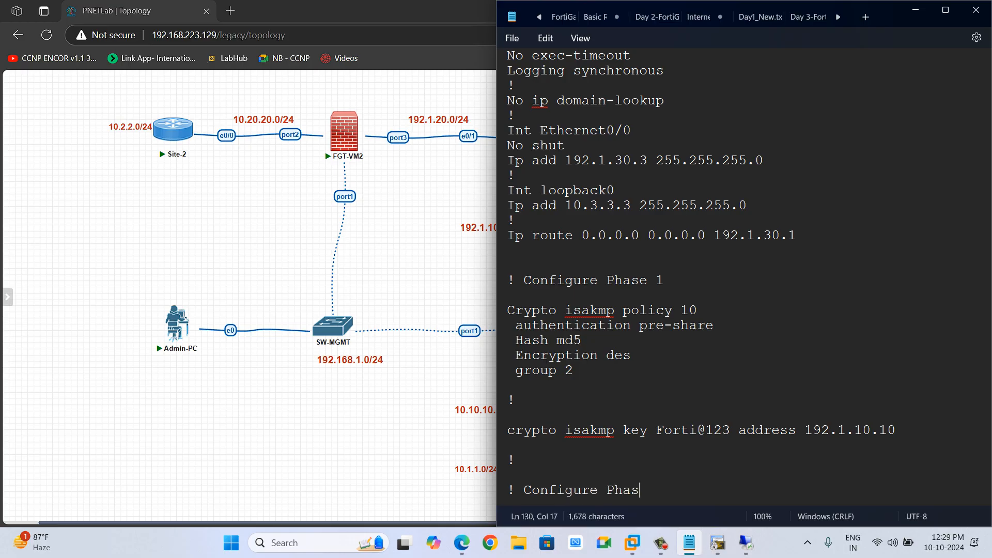
{"action": "type", "text": "e 2"}
{"action": "key", "text": "Return"}
{"action": "key", "text": "Return"}
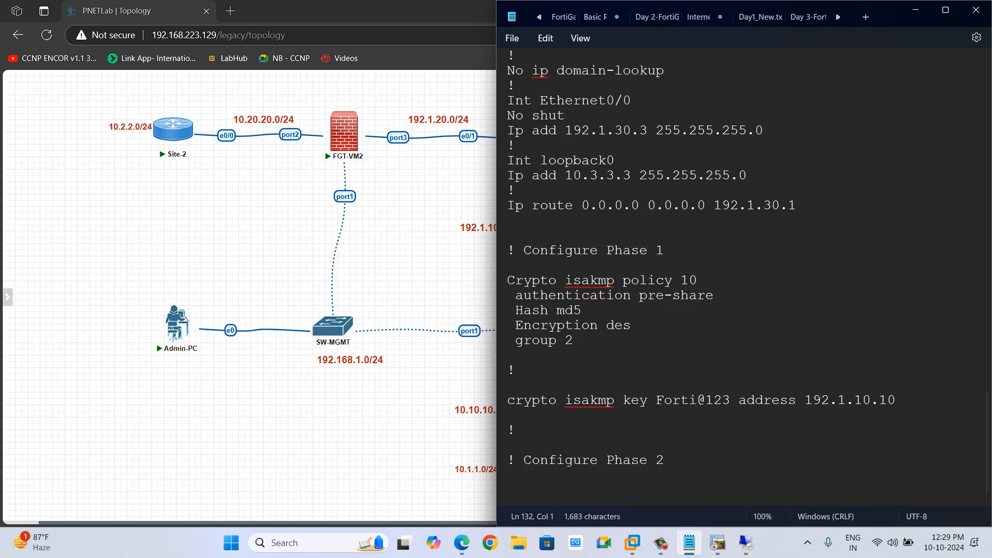
Write Crypto IPsec transform-set ABC esp-des esp-md5-hmac under the Phase 2 heading.
{"action": "type", "text": "Crytp"}
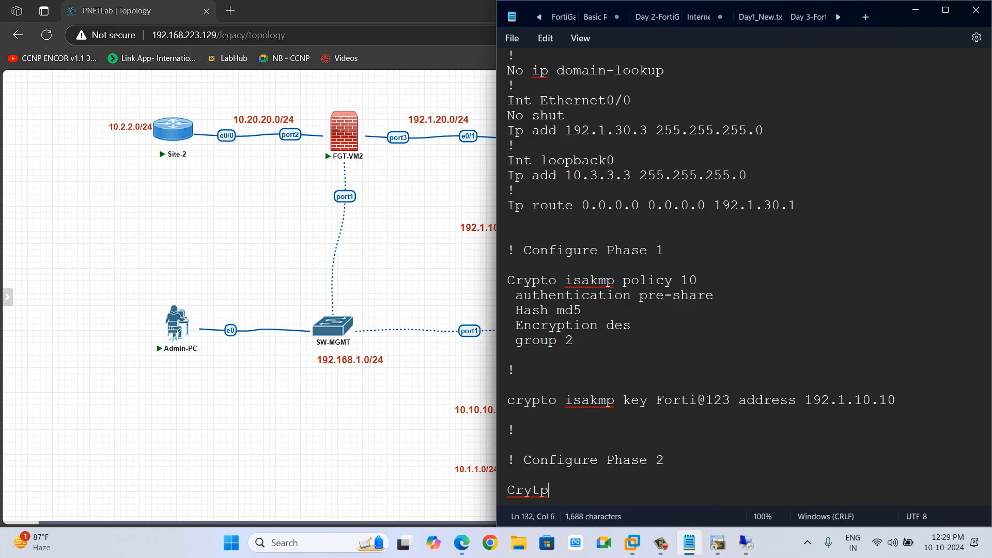
{"action": "key", "text": "BackSpace"}
{"action": "key", "text": "BackSpace"}
{"action": "type", "text": "pto IPsec "}
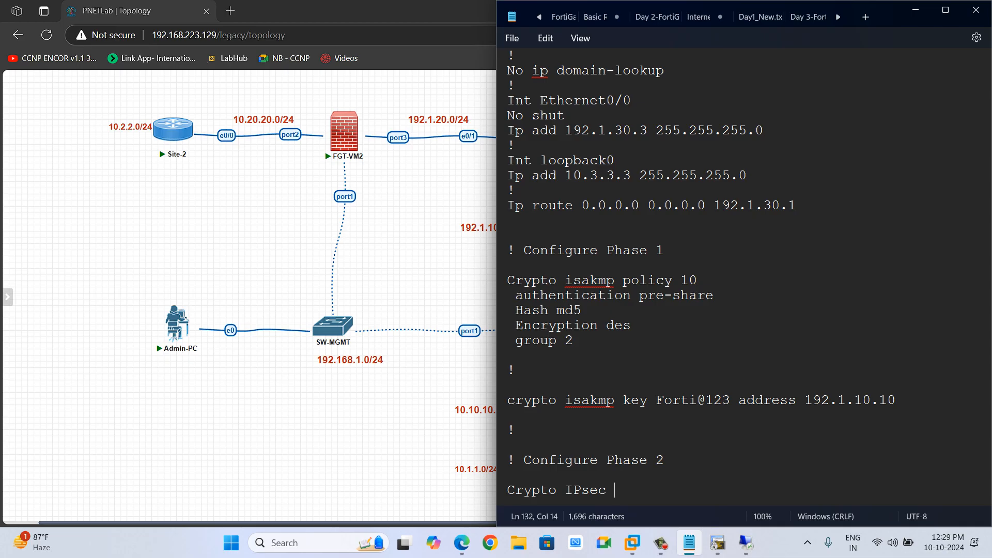
{"action": "type", "text": "transform-set "}
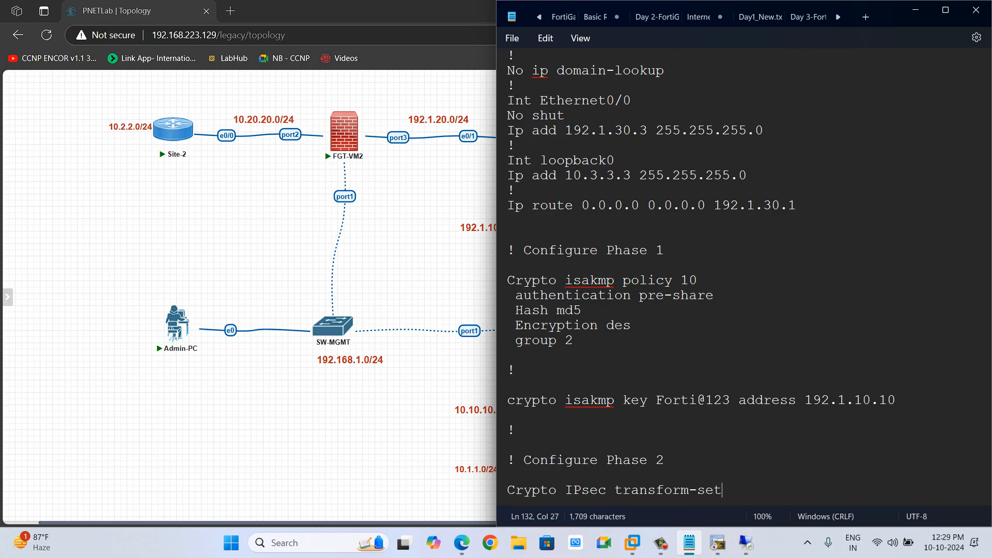
{"action": "type", "text": "ABC esp"}
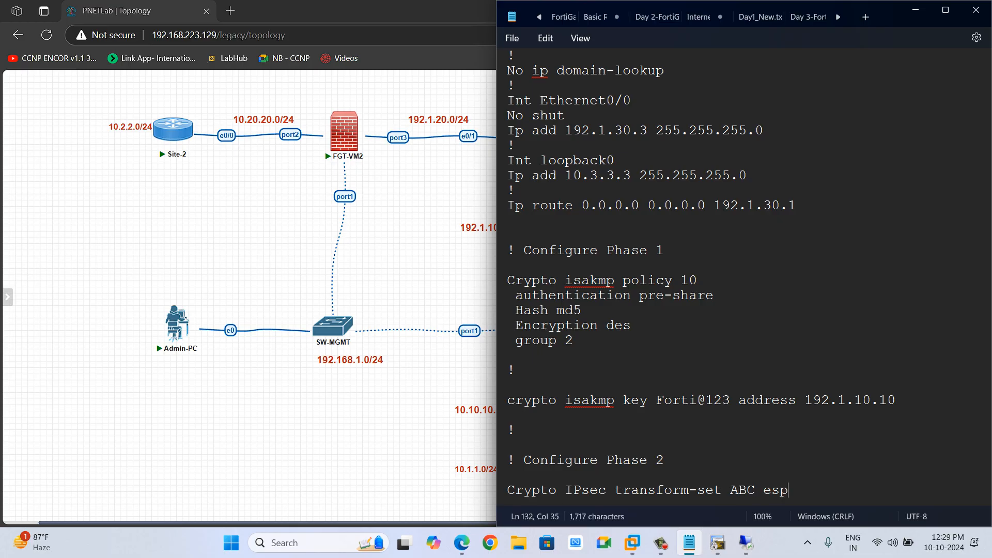
{"action": "type", "text": "-des esp-md"}
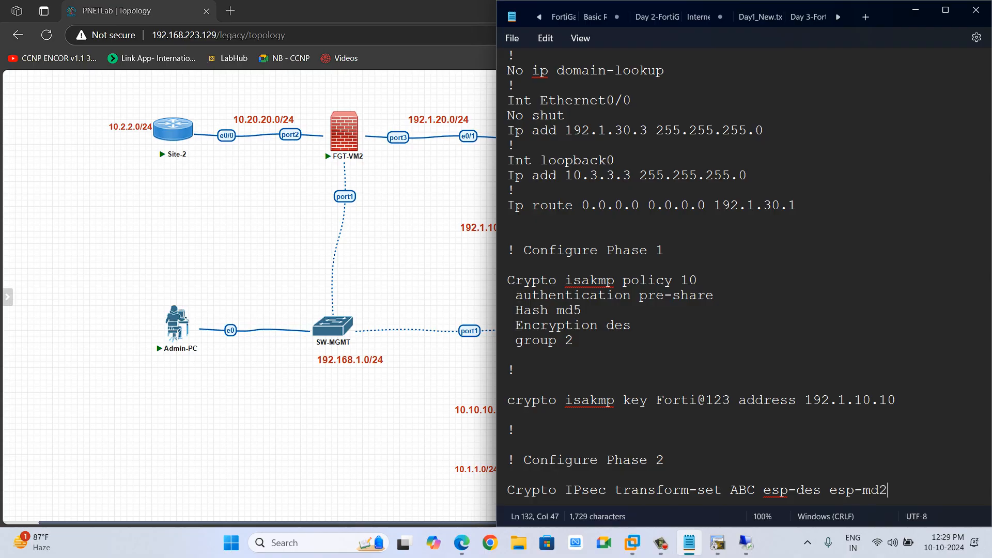
{"action": "type", "text": "5-hac"}
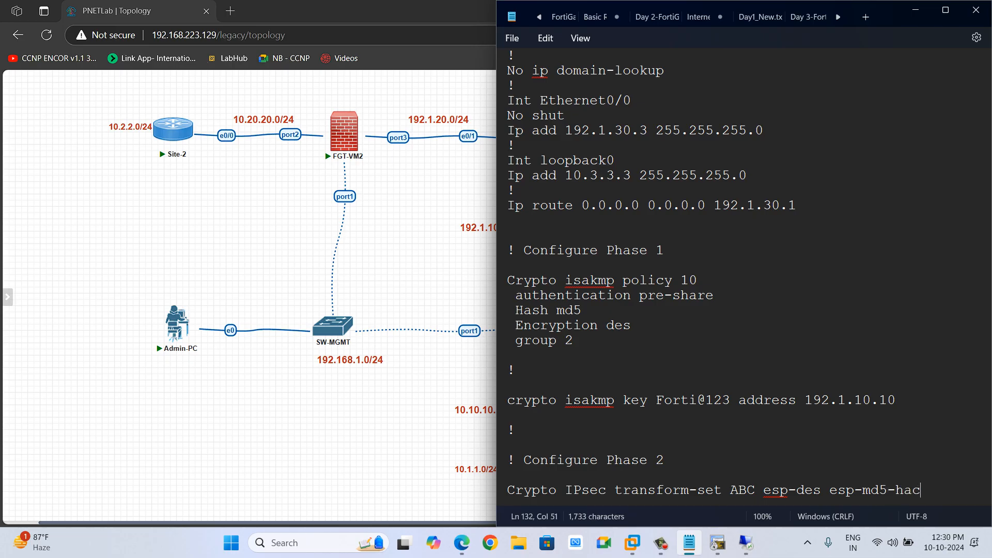
{"action": "key", "text": "BackSpace"}
{"action": "key", "text": "BackSpace"}
{"action": "type", "text": "mac"}
{"action": "key", "text": "Return"}
{"action": "key", "text": "Return"}
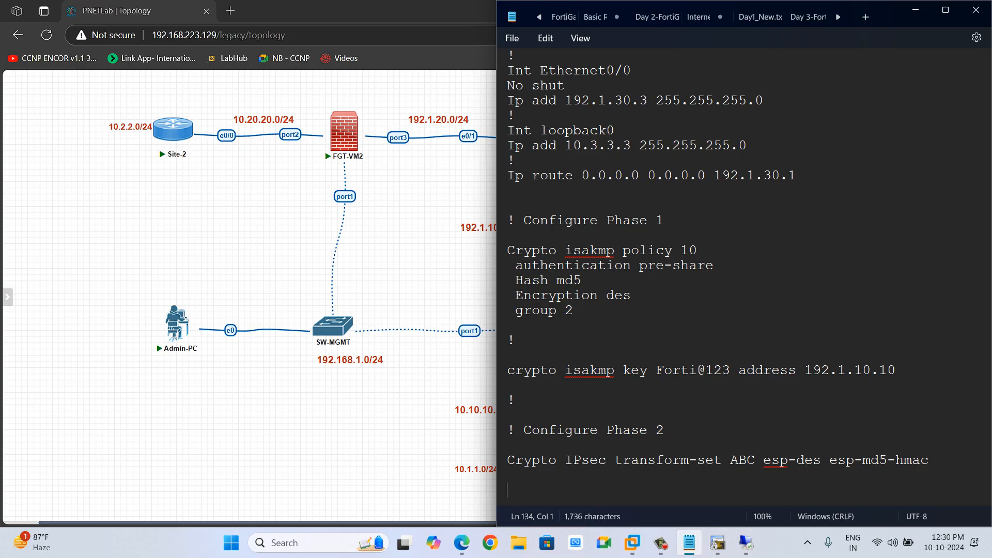
Add a comment line "! ACL - Interesting traffic" below the transform-set.
{"action": "type", "text": "! ACL - Inte"}
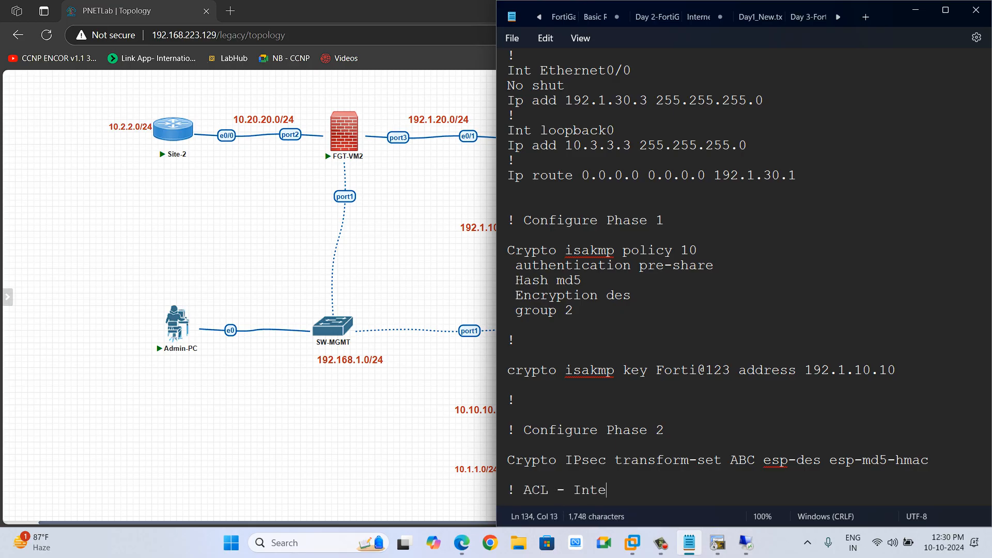
{"action": "type", "text": "resting tradf"}
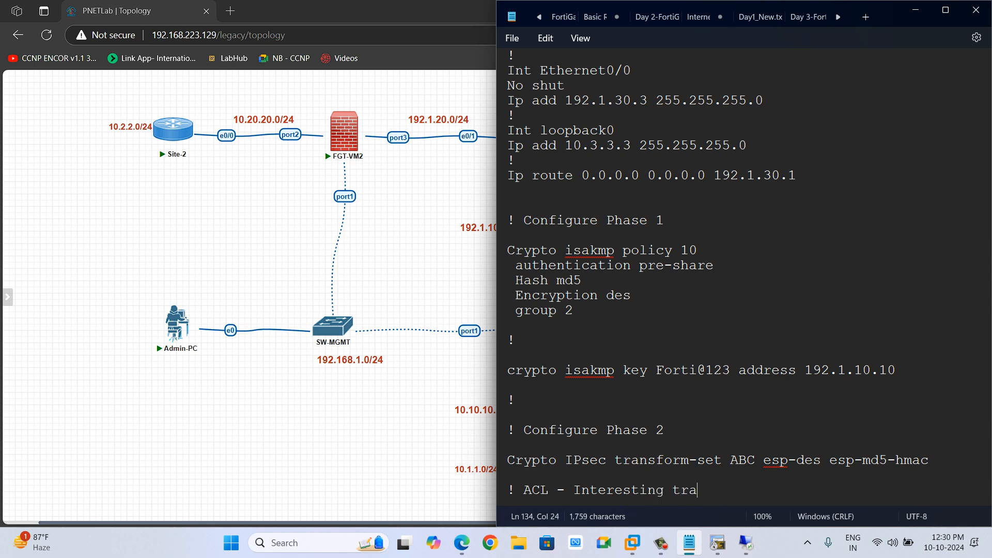
{"action": "key", "text": "BackSpace"}
{"action": "key", "text": "BackSpace"}
{"action": "key", "text": "BackSpace"}
{"action": "type", "text": "affic"}
{"action": "key", "text": "Return"}
{"action": "key", "text": "Return"}
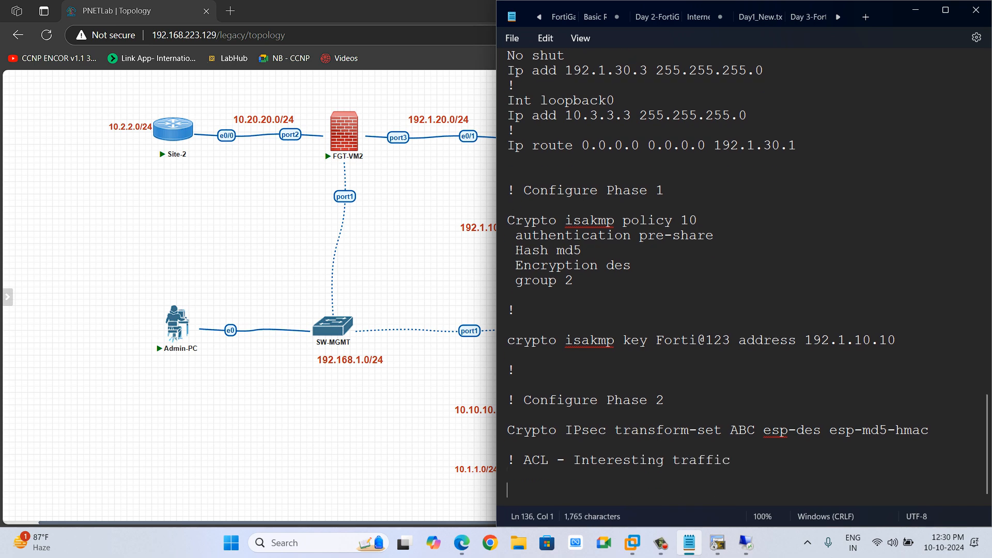
Write access-list 101 permit ip 10.3.3.0 0.0.0.255 10.1.1.0 0.0.0.255 under the ACL comment.
{"action": "type", "text": "a"}
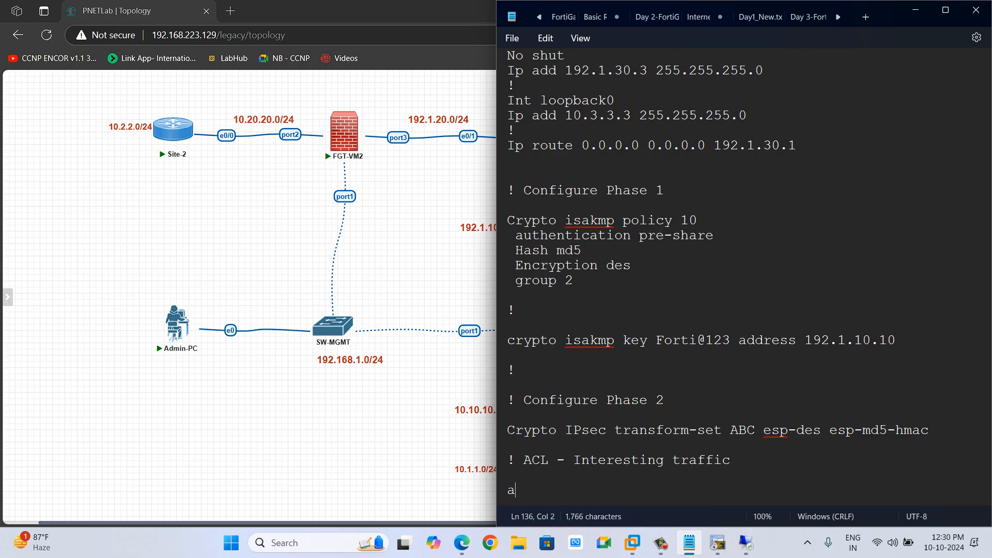
{"action": "type", "text": "ccess-list 101 perm"}
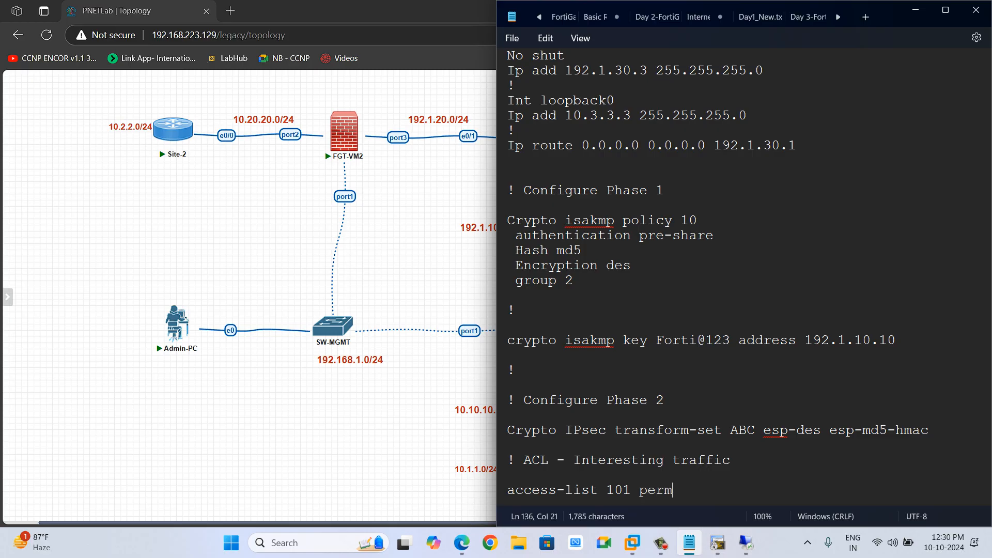
{"action": "type", "text": "it ip 10.3.3.3"}
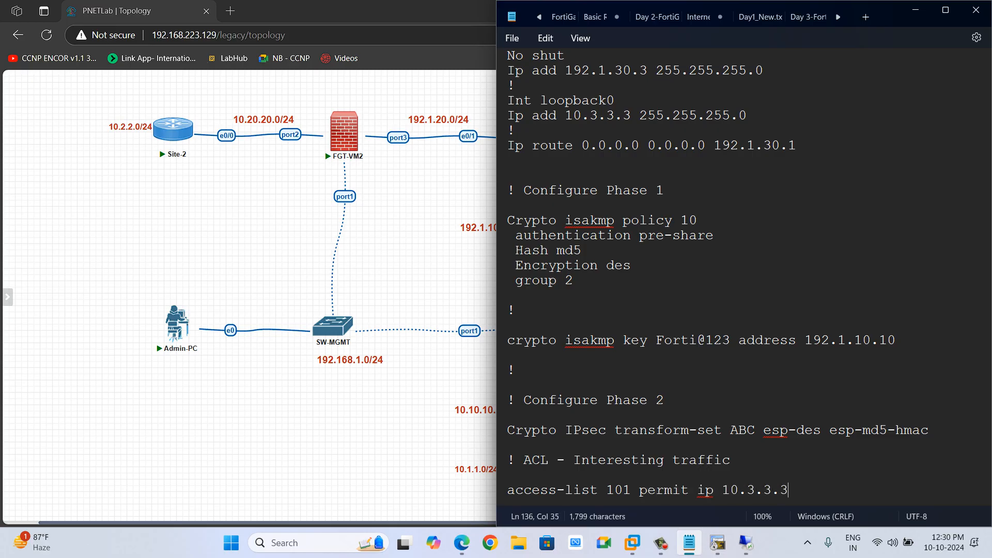
{"action": "key", "text": "BackSpace"}
{"action": "type", "text": "0 0.0.0.255 10"}
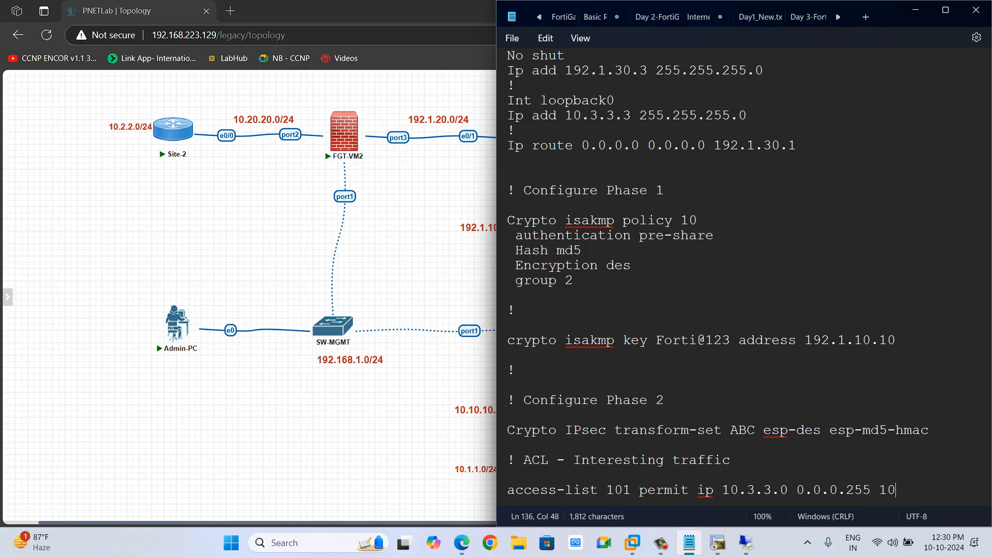
{"action": "type", "text": ".1.1.0 0.0.0.2"}
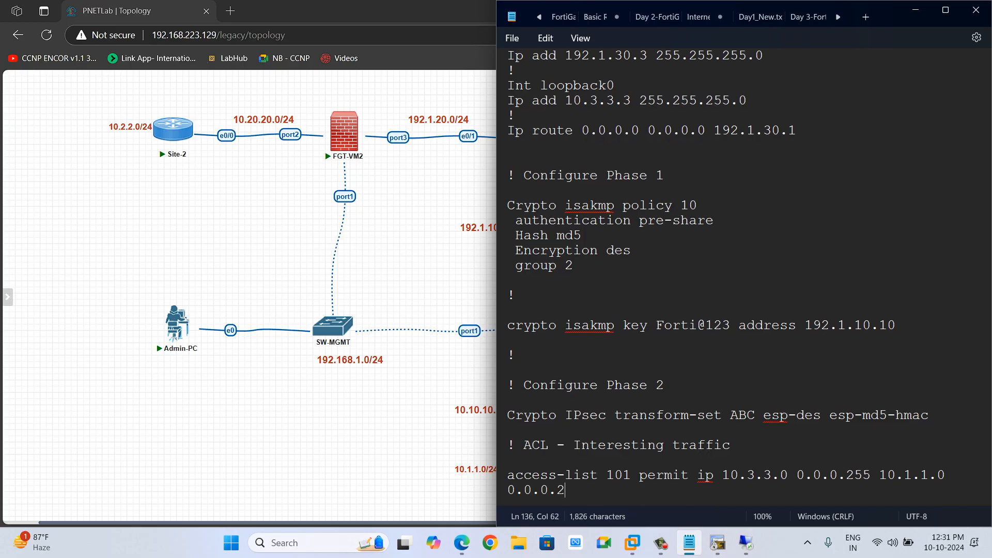
{"action": "type", "text": "55"}
{"action": "key", "text": "Return"}
{"action": "key", "text": "Return"}
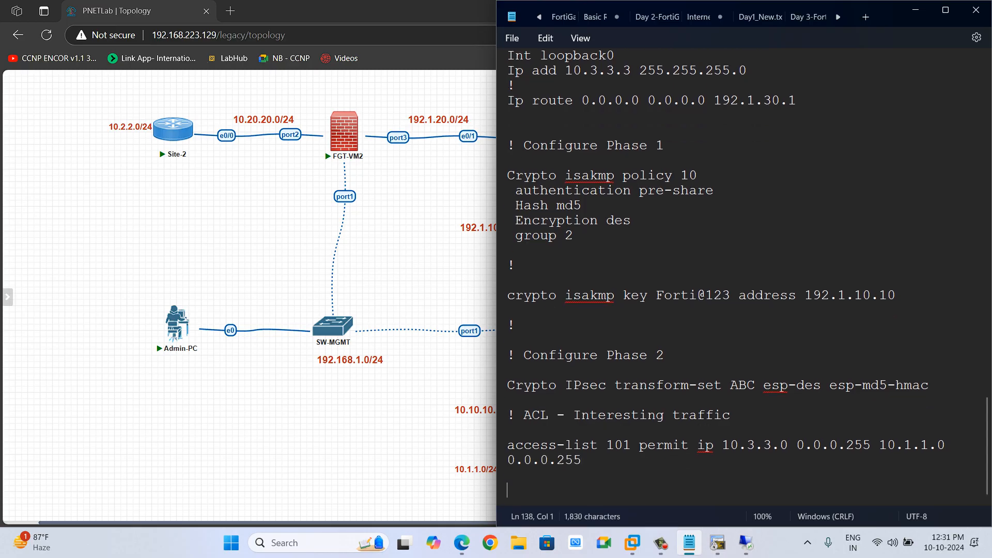
Add a comment heading "! Crypto MAP" below the access list.
{"action": "type", "text": "!"}
{"action": "key", "text": "Return"}
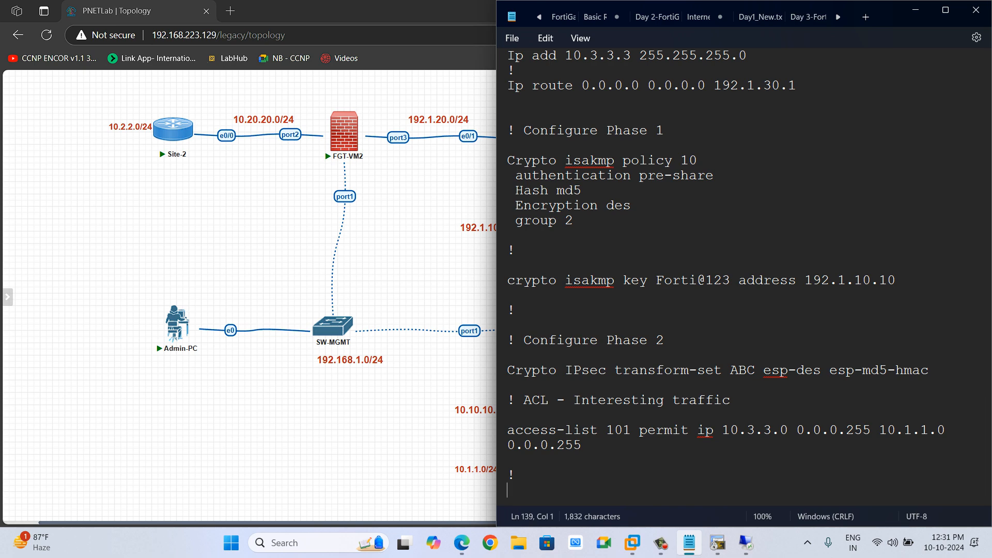
{"action": "key", "text": "Left"}
{"action": "type", "text": "Cryoto"}
{"action": "key", "text": "Left"}
{"action": "key", "text": "BackSpace"}
{"action": "type", "text": "p"}
{"action": "key", "text": "Right"}
{"action": "key", "text": "Right"}
{"action": "type", "text": "MAP"}
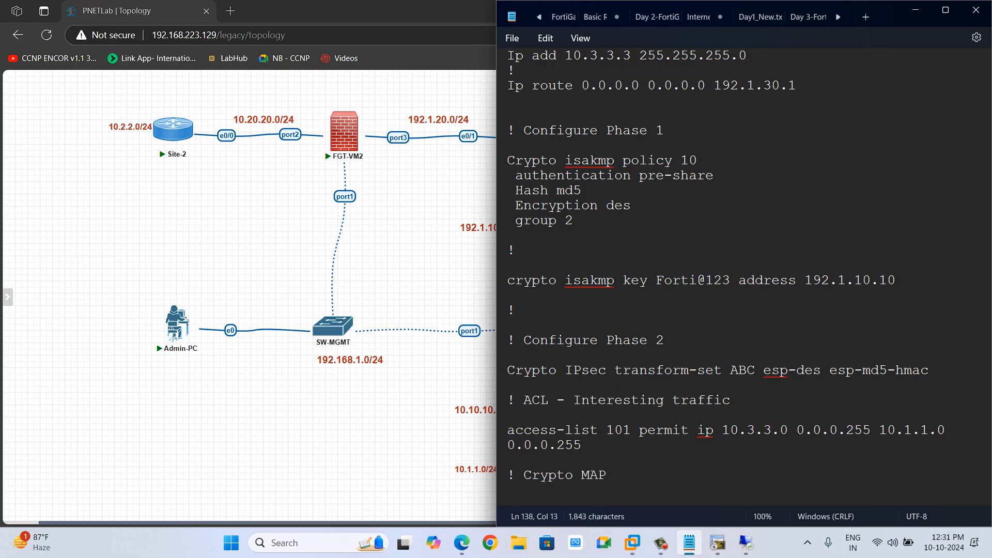
{"action": "left_click_drag", "start_coordinate": [730, 400], "coordinate": [524, 400]}
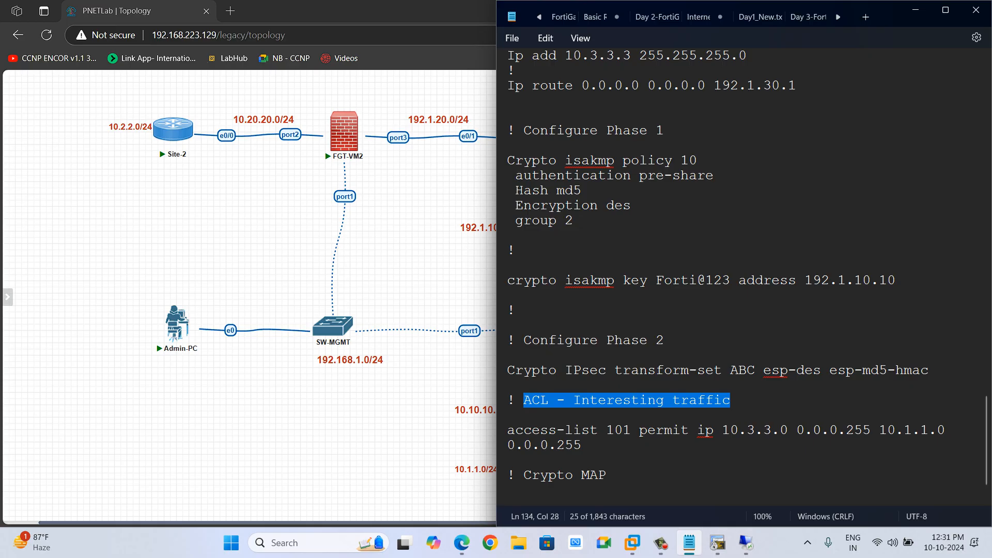
{"action": "left_click", "coordinate": [548, 400]}
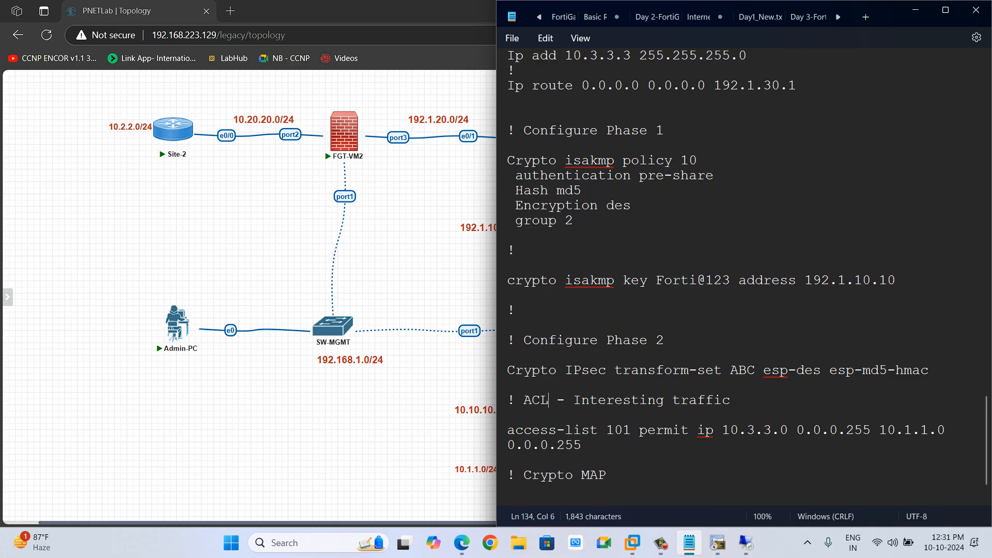
Number the Phase 1 comment heading as step 1.
{"action": "left_click", "coordinate": [516, 130]}
{"action": "type", "text": "1."}
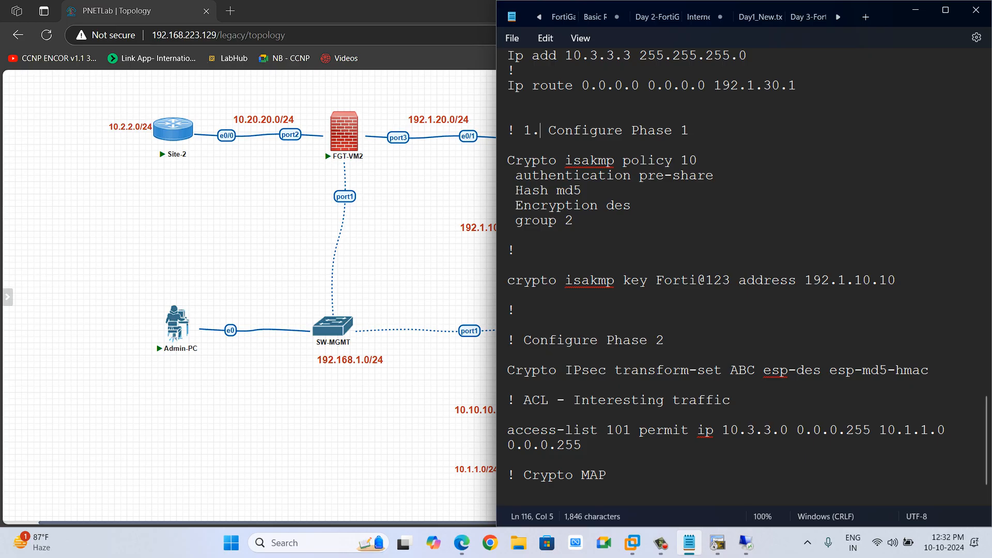
{"action": "left_click", "coordinate": [516, 251]}
{"action": "triple_click", "coordinate": [619, 401]}
{"action": "key", "text": "ctrl+c"}
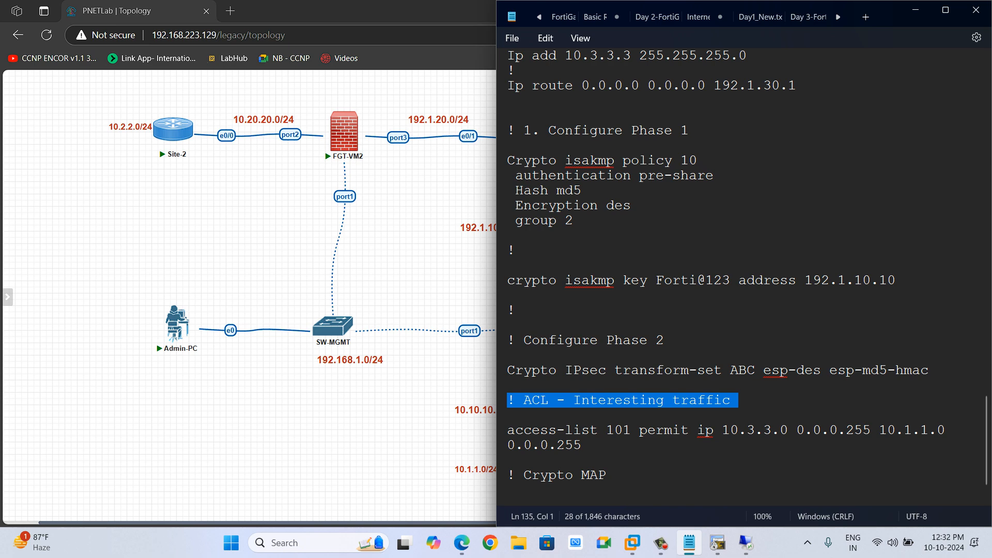
{"action": "left_click", "coordinate": [511, 115]}
{"action": "key", "text": "Return"}
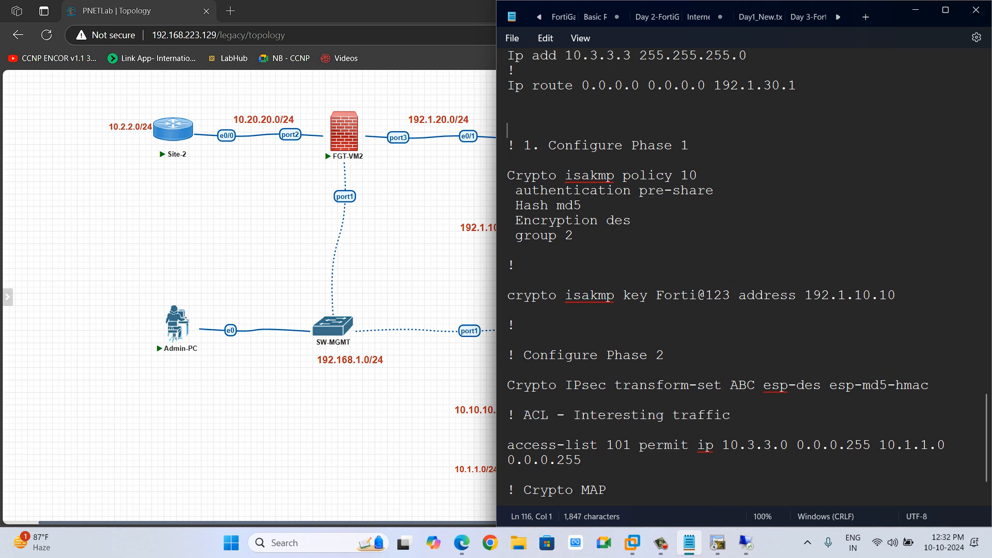
{"action": "key", "text": "ctrl+v"}
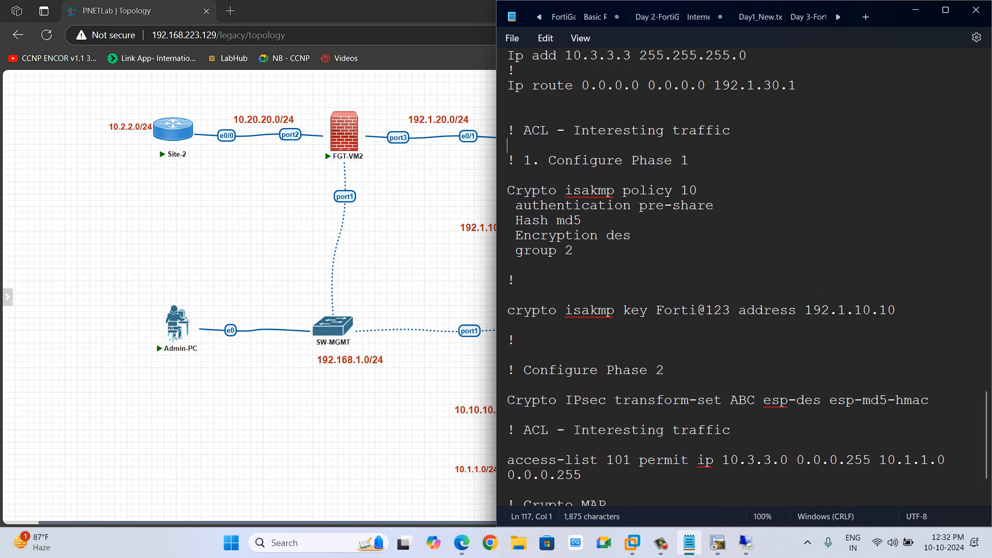
{"action": "key", "text": "ctrl+z"}
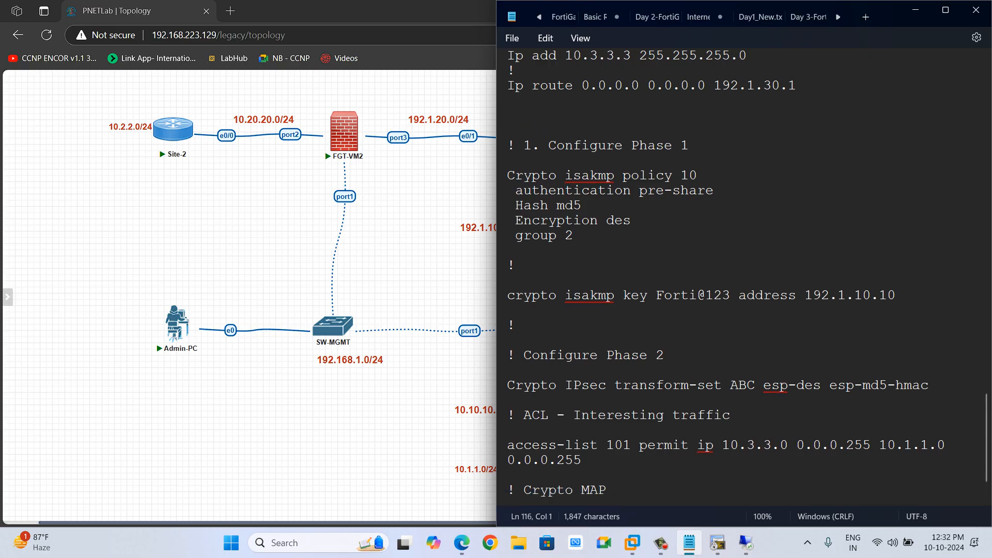
Move the ACL interesting-traffic section with its access-list 101 line above the Phase 1 configuration.
{"action": "key", "text": "shift+Down"}
{"action": "key", "text": "shift+Down"}
{"action": "key", "text": "shift+Down"}
{"action": "key", "text": "shift+Down"}
{"action": "key", "text": "ctrl+c"}
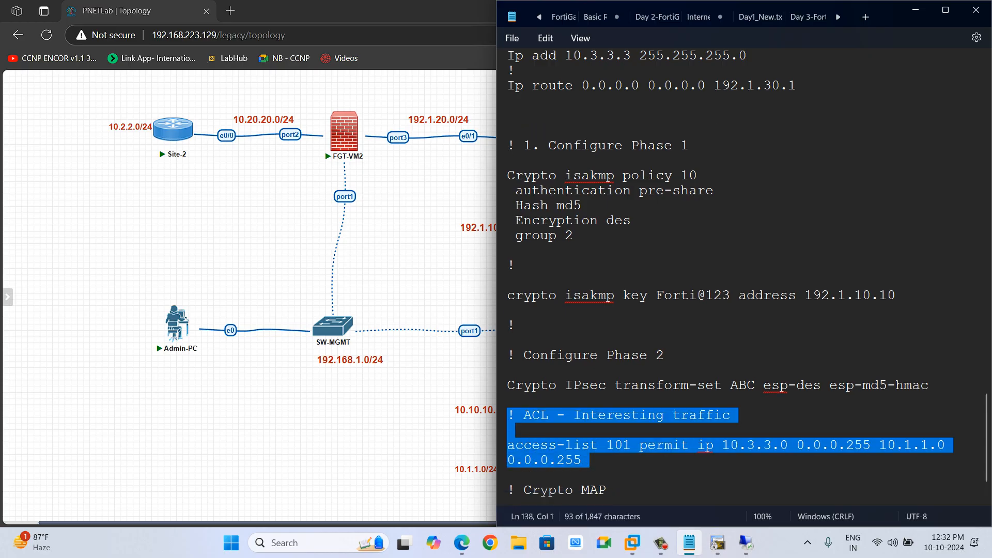
{"action": "key", "text": "Delete"}
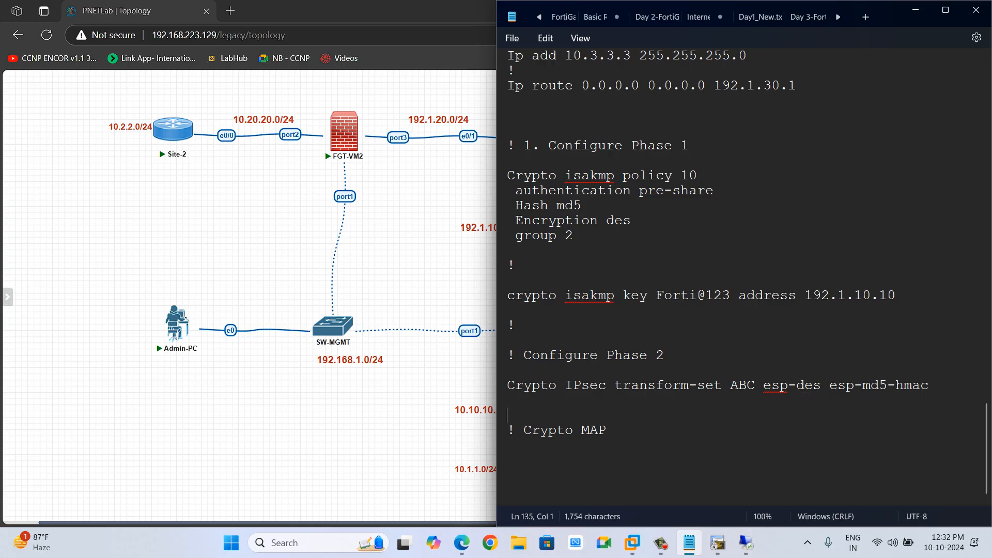
{"action": "left_click", "coordinate": [508, 131]}
{"action": "key", "text": "Return"}
{"action": "key", "text": "Up"}
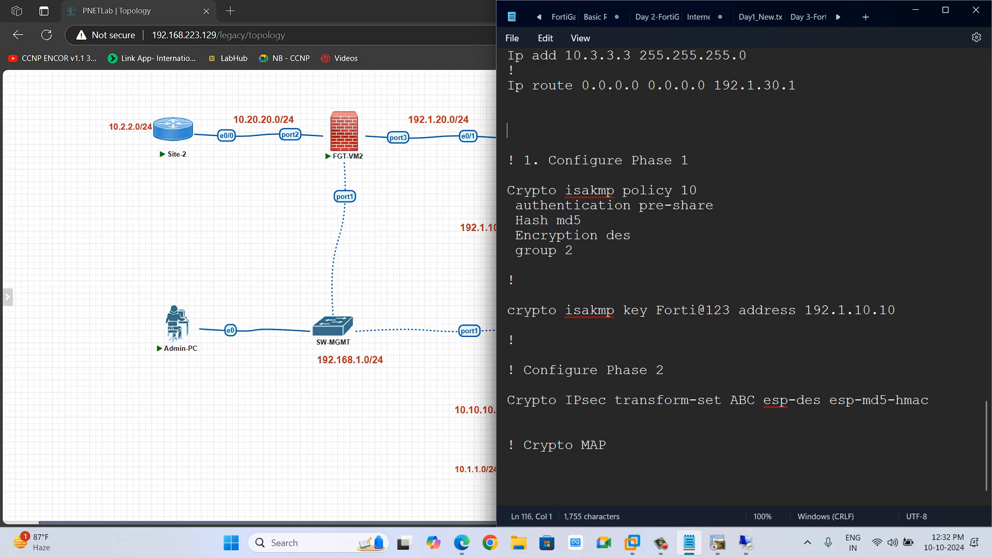
{"action": "key", "text": "ctrl+v"}
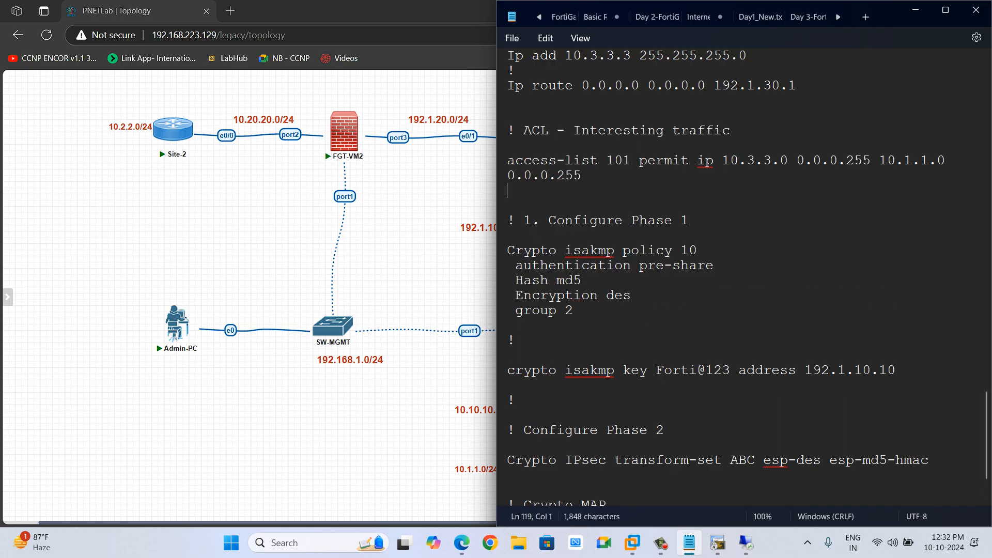
Number the Phase 2 and Crypto MAP comment headings as steps 2 and 3.
{"action": "left_click", "coordinate": [533, 221]}
{"action": "key", "text": "BackSpace"}
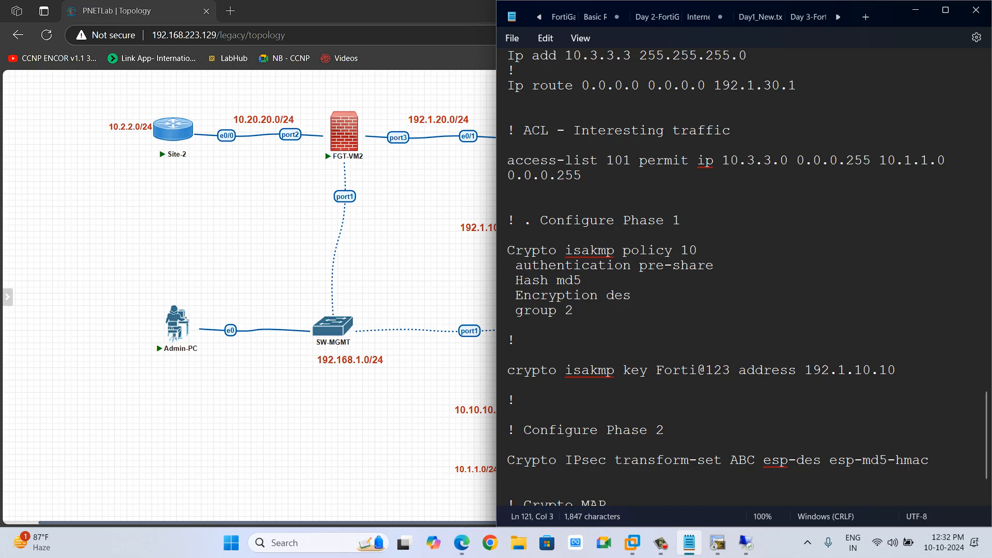
{"action": "type", "text": "1"}
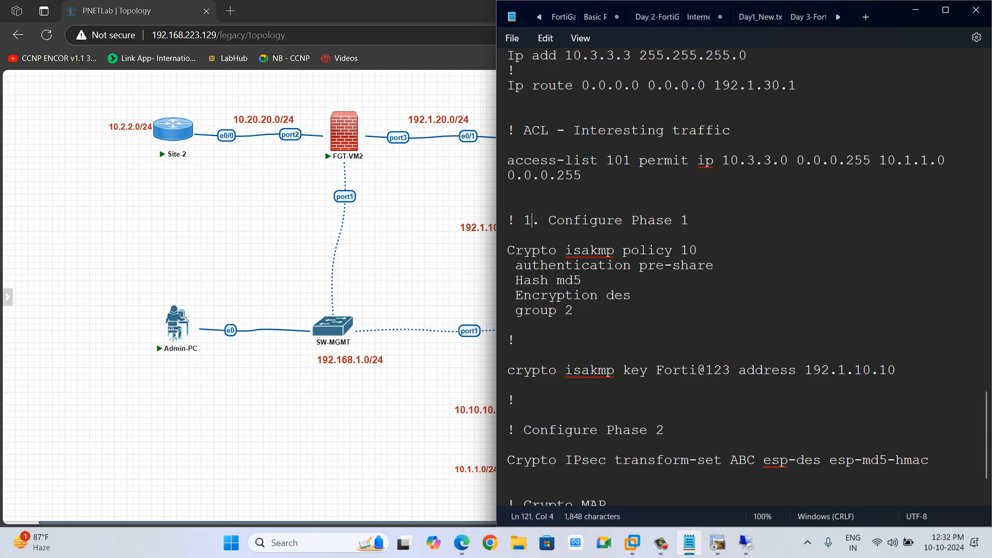
{"action": "scroll", "coordinate": [744, 277], "scroll_direction": "down", "scroll_amount": 1}
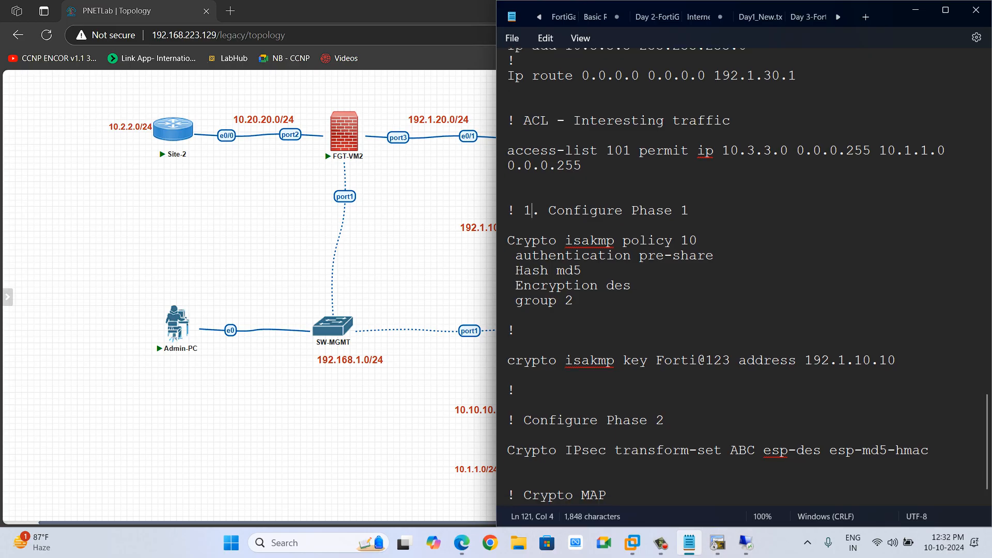
{"action": "left_click", "coordinate": [524, 386]}
{"action": "type", "text": "2."}
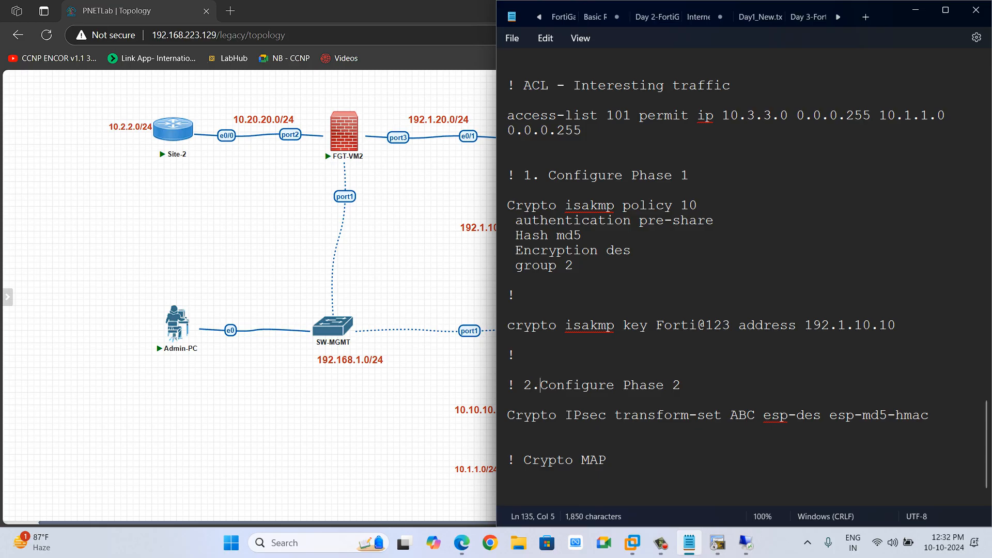
{"action": "left_click", "coordinate": [524, 461]}
{"action": "type", "text": "3."}
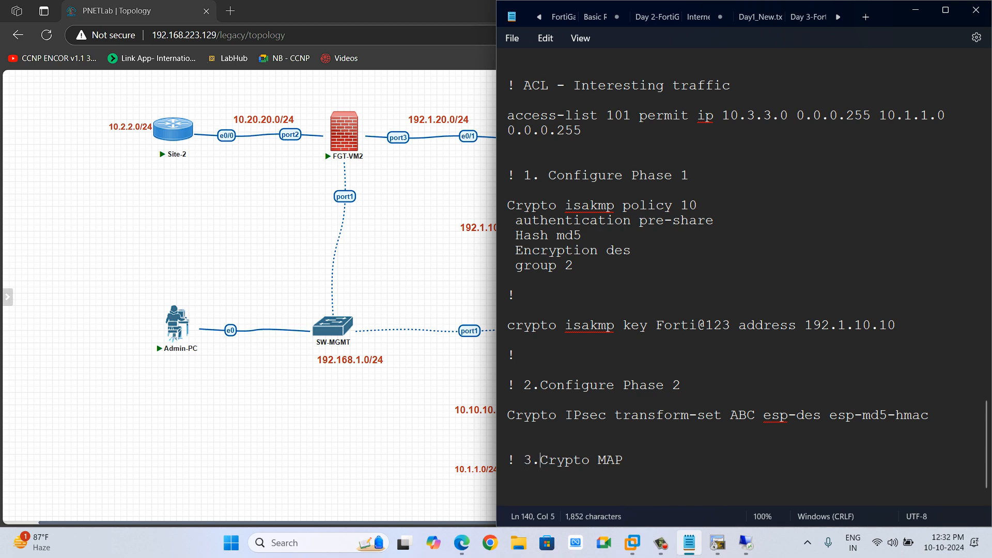
Add the line crypto map CMAP 1 ipsec-isakmp under the Crypto MAP heading.
{"action": "key", "text": "End"}
{"action": "key", "text": "Return"}
{"action": "key", "text": "Return"}
{"action": "type", "text": "crypto mao"}
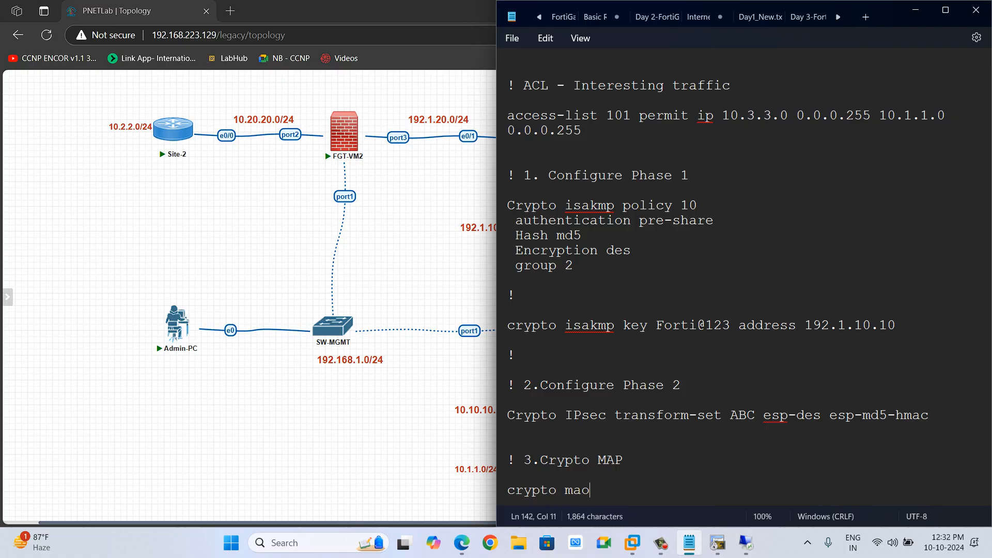
{"action": "key", "text": "BackSpace"}
{"action": "type", "text": "p CMAP 1"}
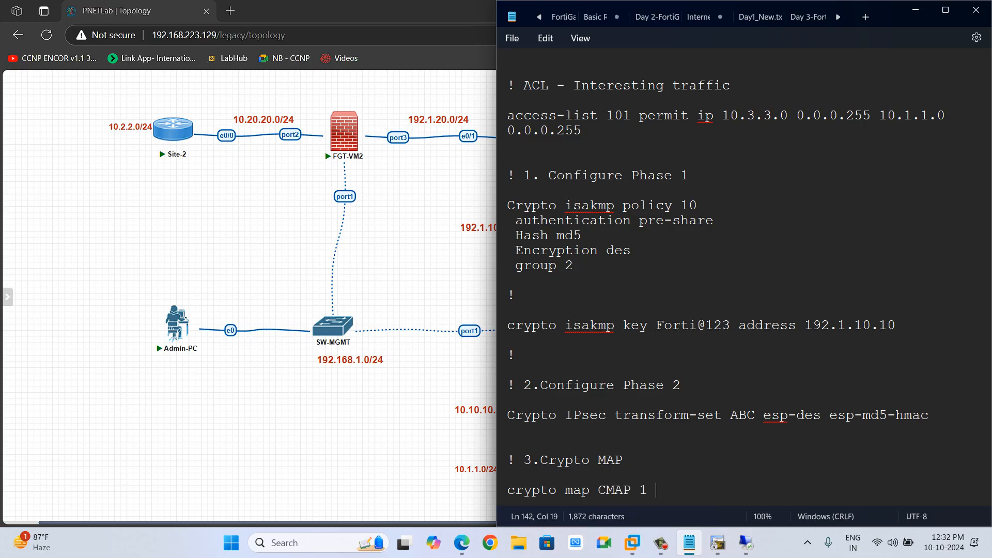
{"action": "type", "text": " ipsec-"}
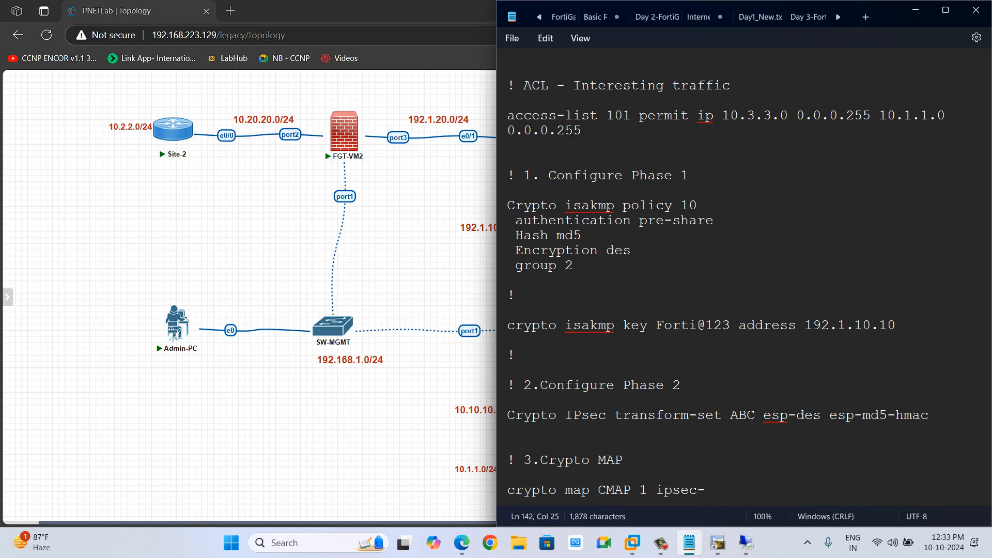
{"action": "type", "text": "isakmp"}
{"action": "key", "text": "Return"}
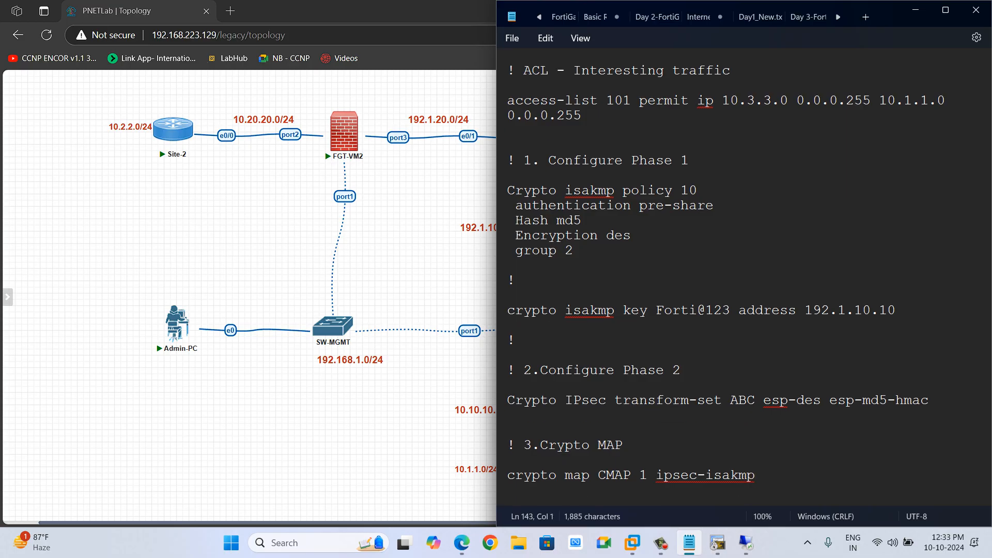
Add set transform-set ABC to the crypto map entry.
{"action": "type", "text": "set trans"}
{"action": "type", "text": "form"}
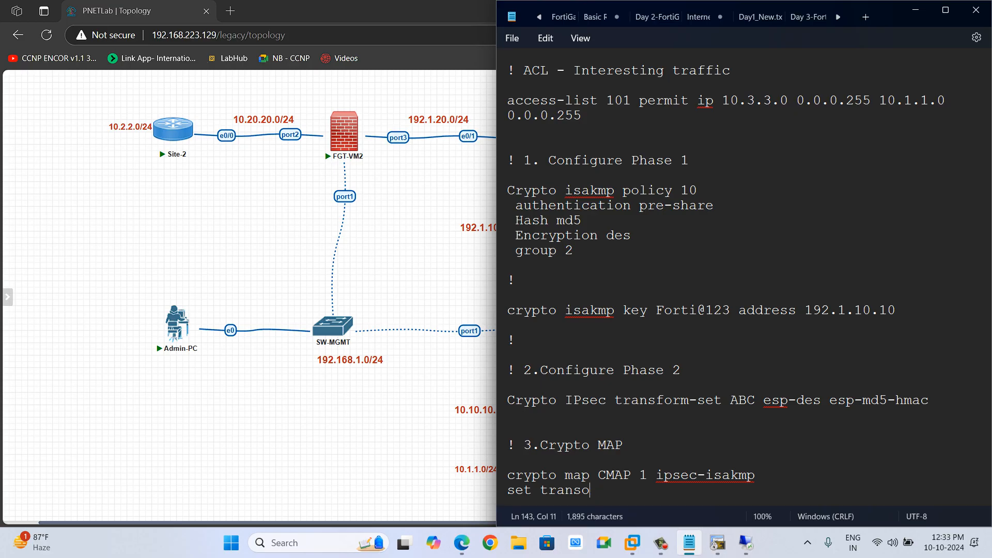
{"action": "type", "text": "-set"}
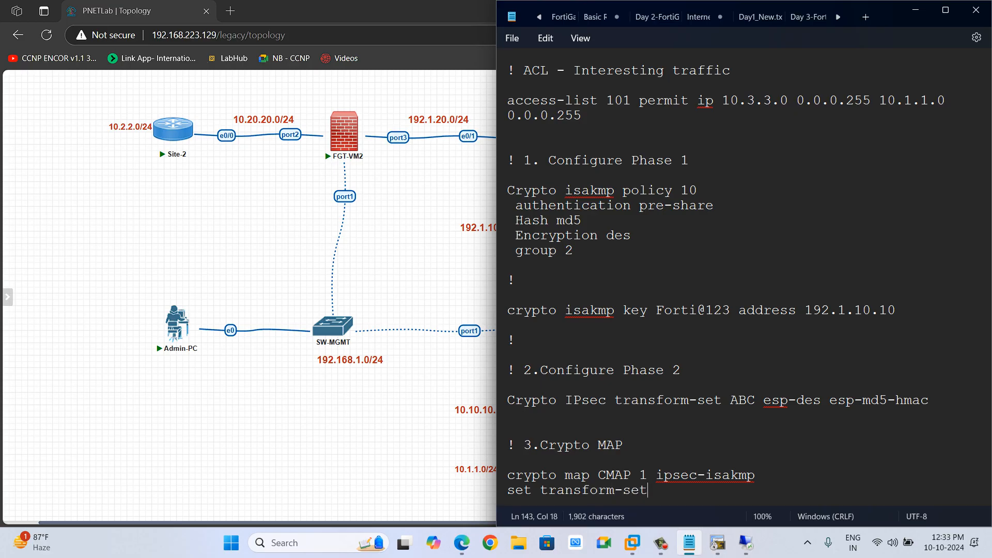
{"action": "type", "text": " ABC"}
{"action": "key", "text": "Return"}
Add Set peer 192.1.10.10 and match address 101 to the crypto map entry.
{"action": "type", "text": "Set"}
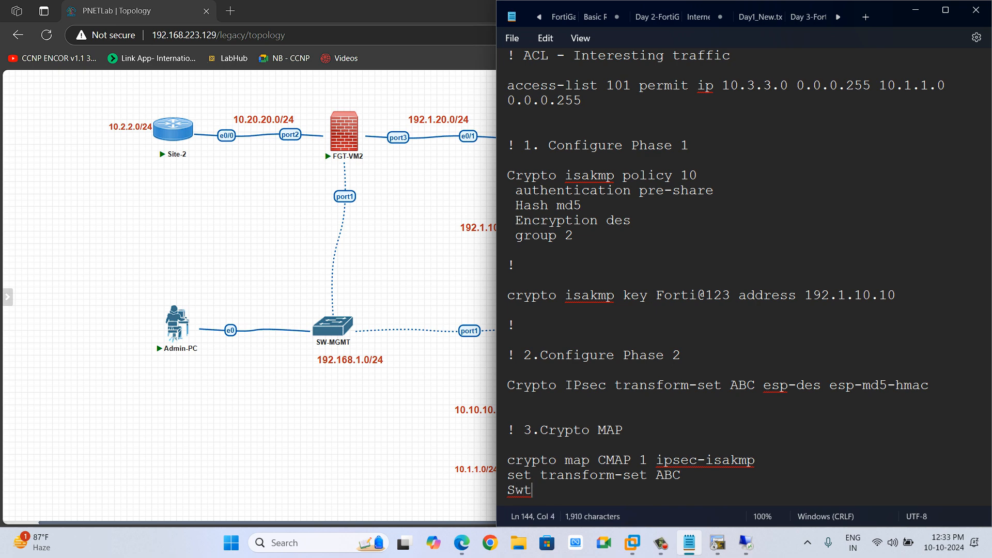
{"action": "key", "text": "BackSpace"}
{"action": "type", "text": "t peer "}
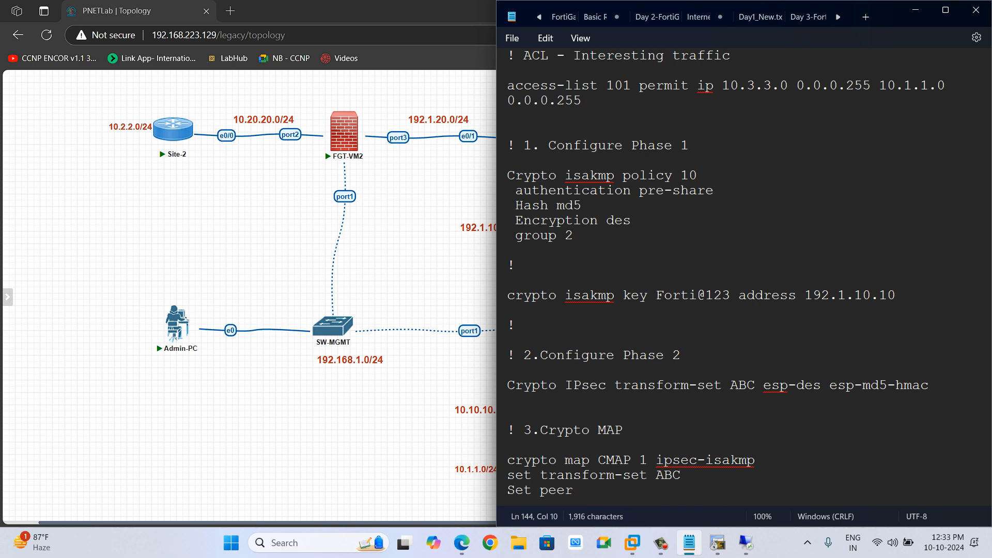
{"action": "type", "text": "192.1.10.10"}
{"action": "key", "text": "Return"}
{"action": "type", "text": "mat"}
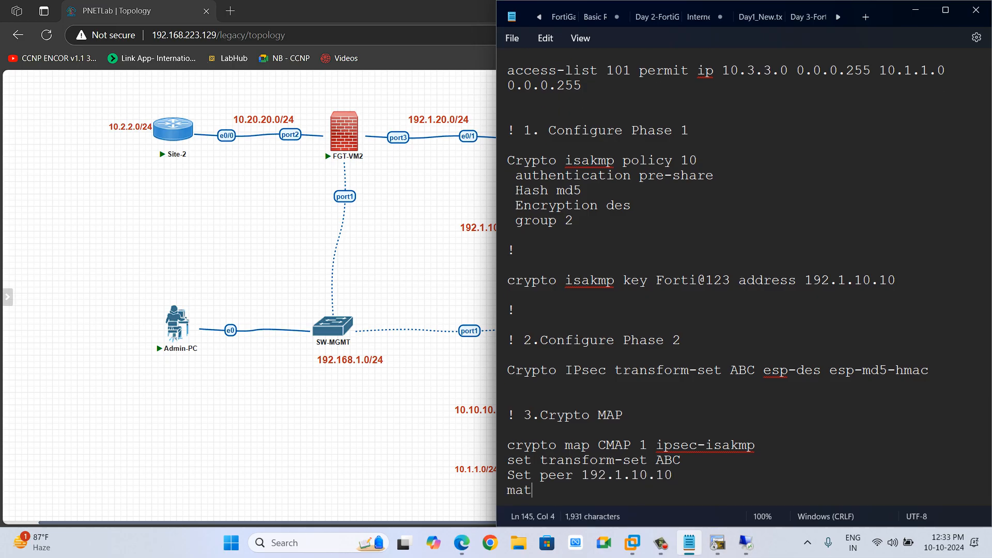
{"action": "type", "text": "ch address "}
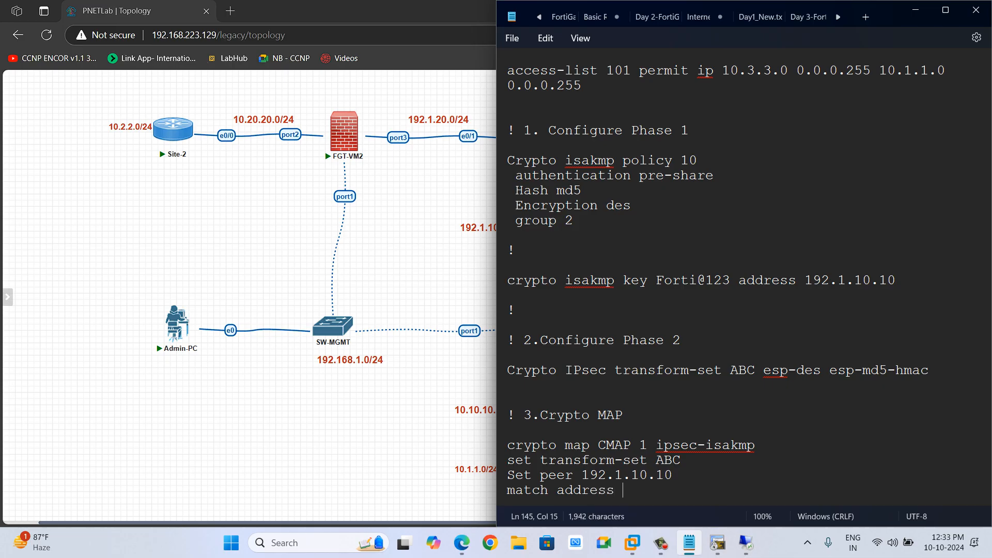
{"action": "type", "text": "101"}
{"action": "key", "text": "Return"}
{"action": "key", "text": "Return"}
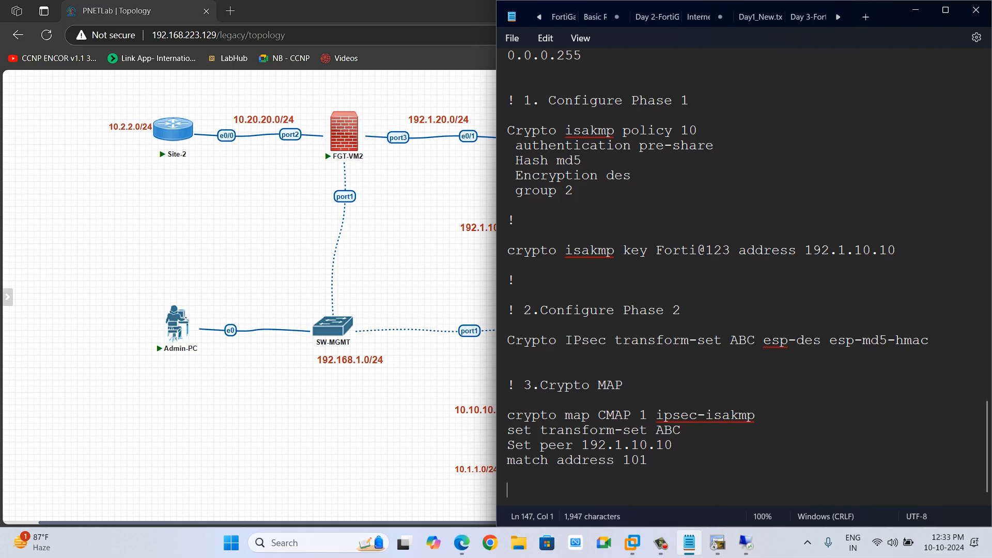
Add a comment heading "! 4. Apply on the egress interface" below the crypto map.
{"action": "type", "text": "! 4"}
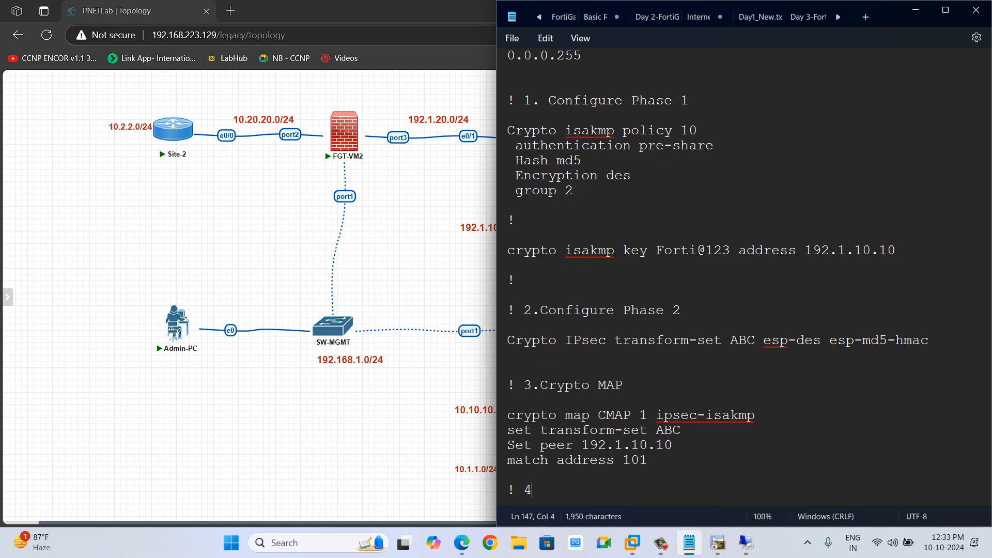
{"action": "type", "text": ". Apply on the "}
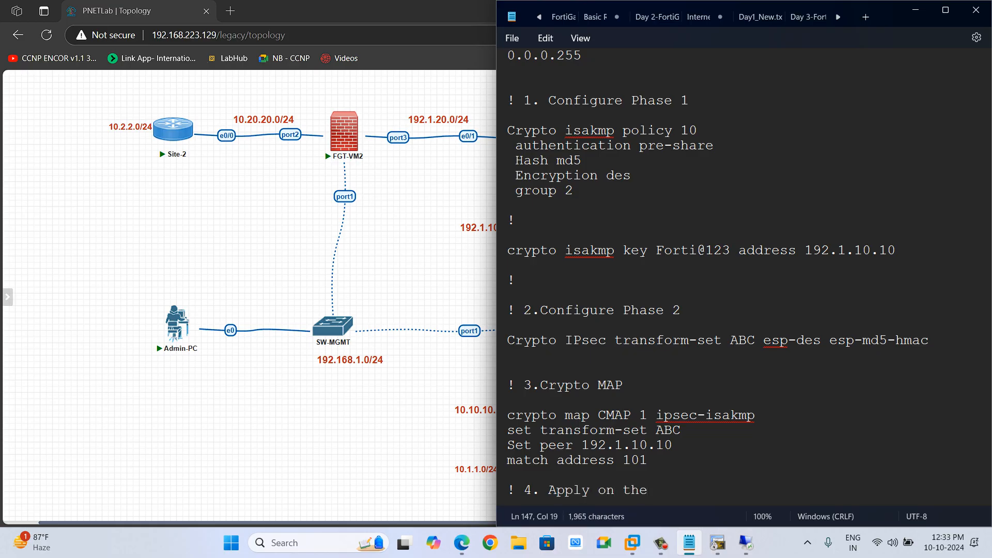
{"action": "type", "text": "egress interface"}
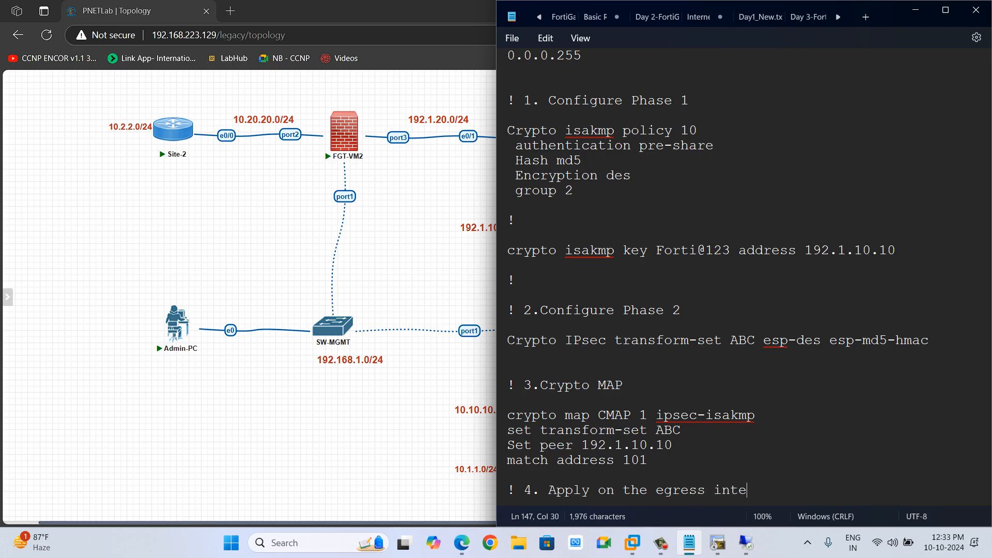
{"action": "key", "text": "Return"}
{"action": "key", "text": "Return"}
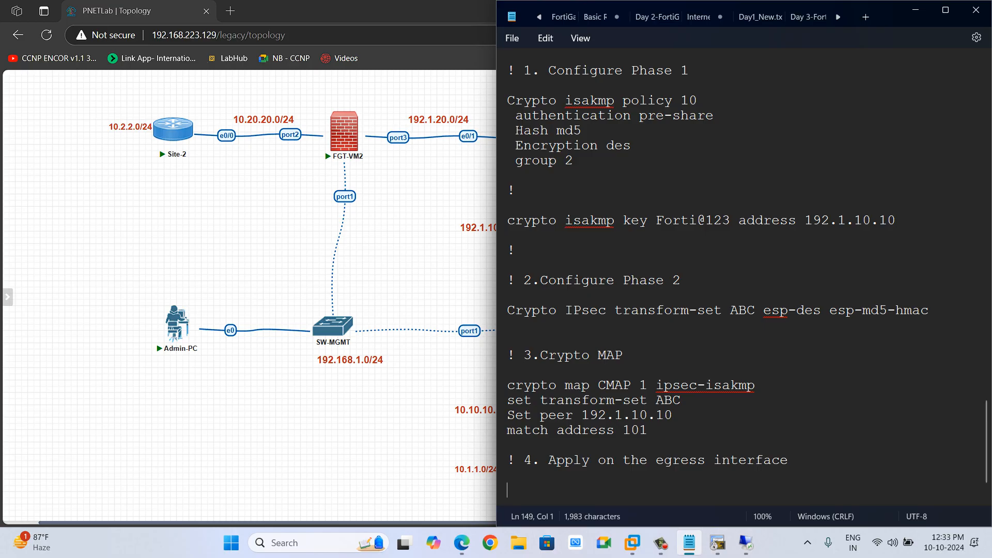
Add Int Ethernet0/0 with Crypto map CMAP beneath it, and switch back to the PNETLab topology browser.
{"action": "type", "text": "Int "}
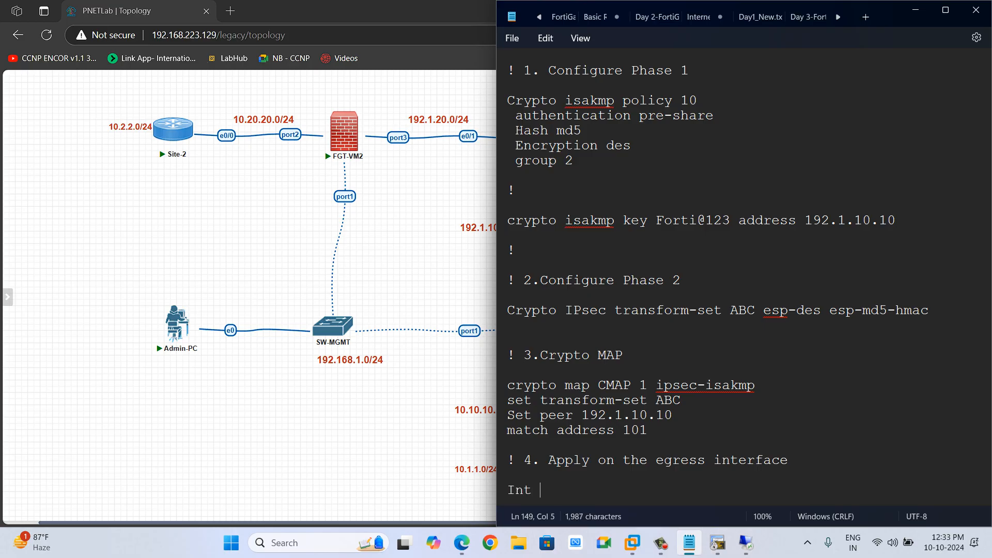
{"action": "type", "text": "Ethernet"}
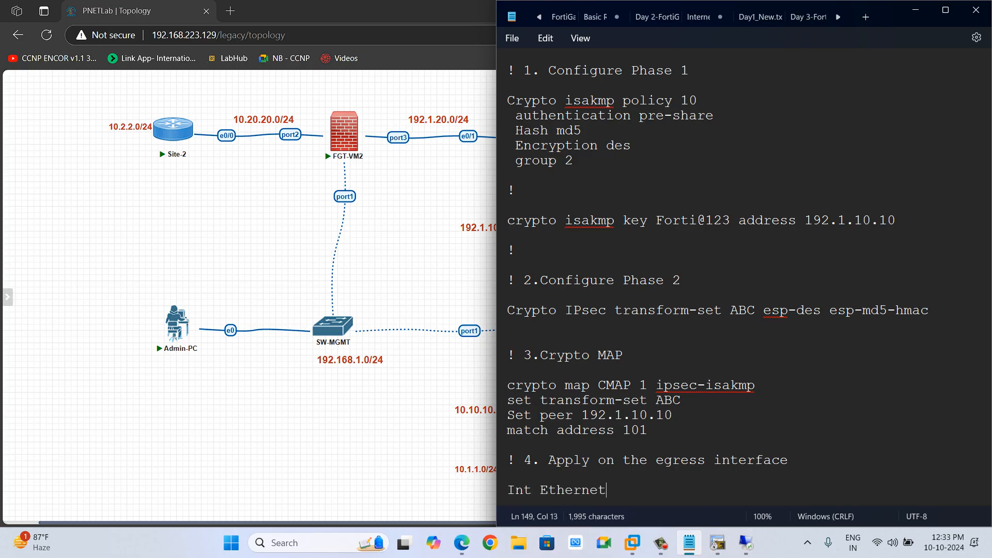
{"action": "type", "text": "0/0"}
{"action": "key", "text": "Return"}
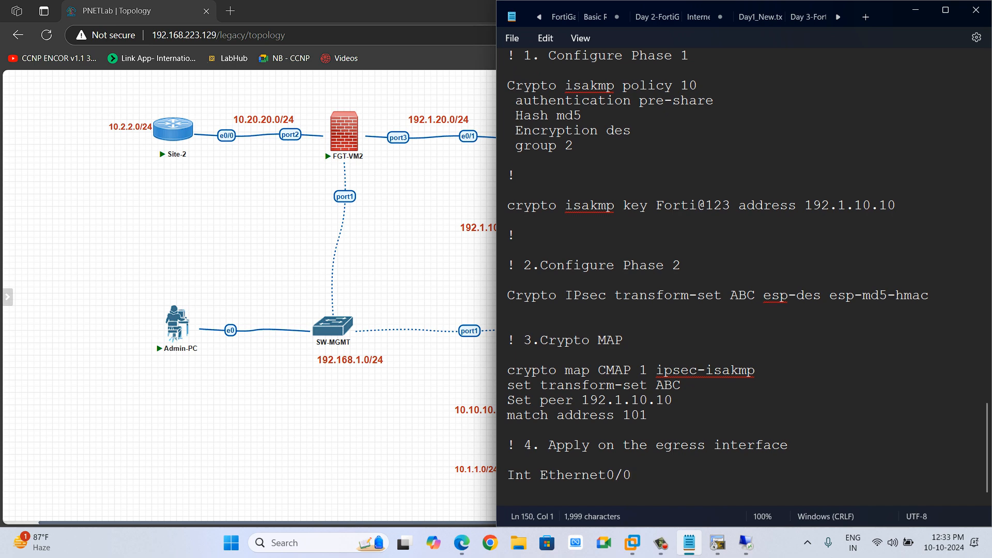
{"action": "type", "text": "Crypto "}
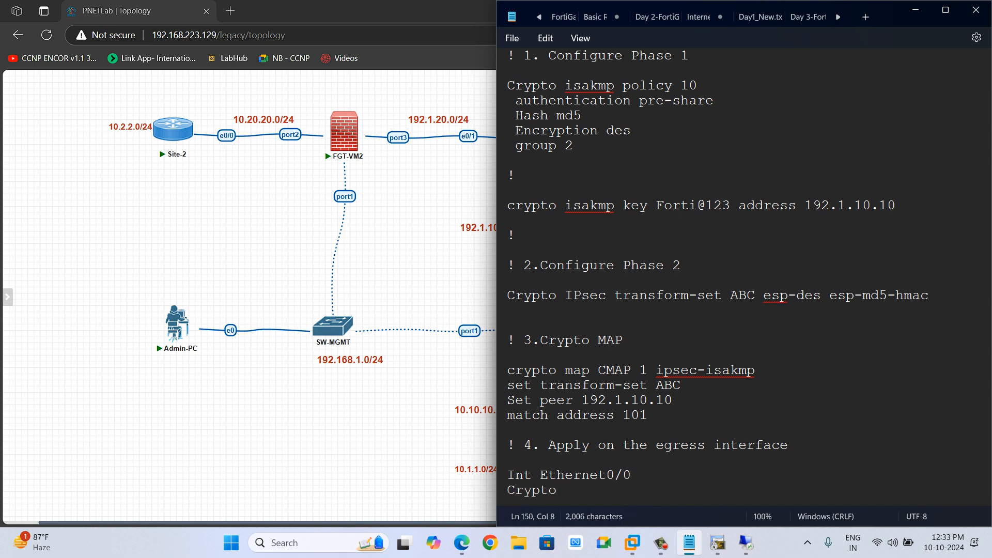
{"action": "type", "text": "map CM"}
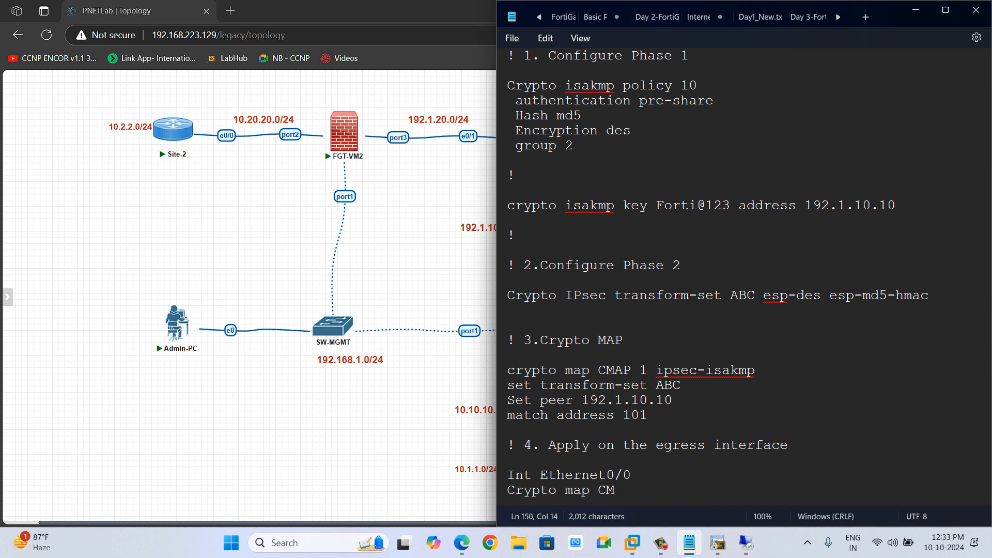
{"action": "type", "text": "AP"}
{"action": "key", "text": "Return"}
{"action": "key", "text": "Return"}
{"action": "key", "text": "alt+Tab"}
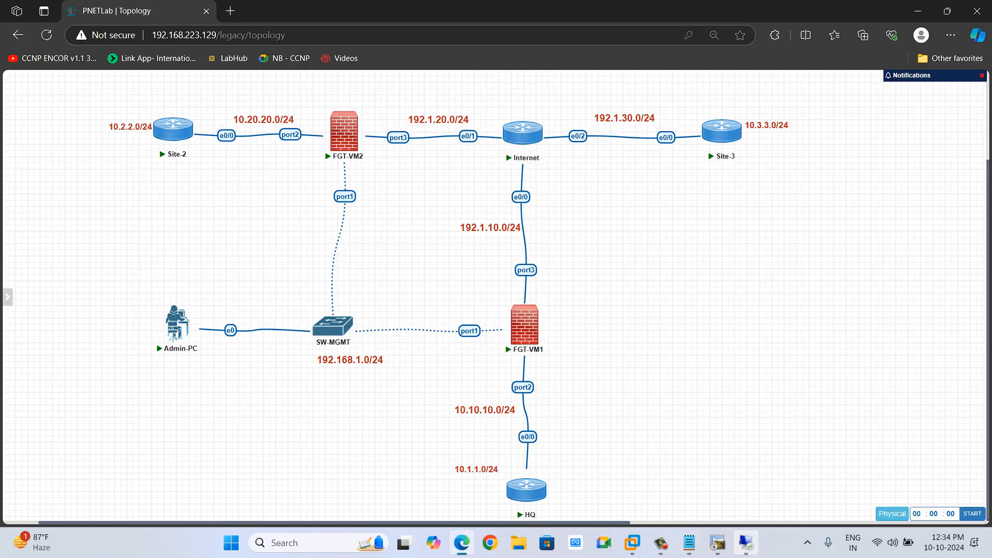
Switch to the Site-3 router console and create ISAKMP policy 10 in global configuration mode.
{"action": "left_click", "coordinate": [746, 543]}
{"action": "left_click", "coordinate": [720, 542]}
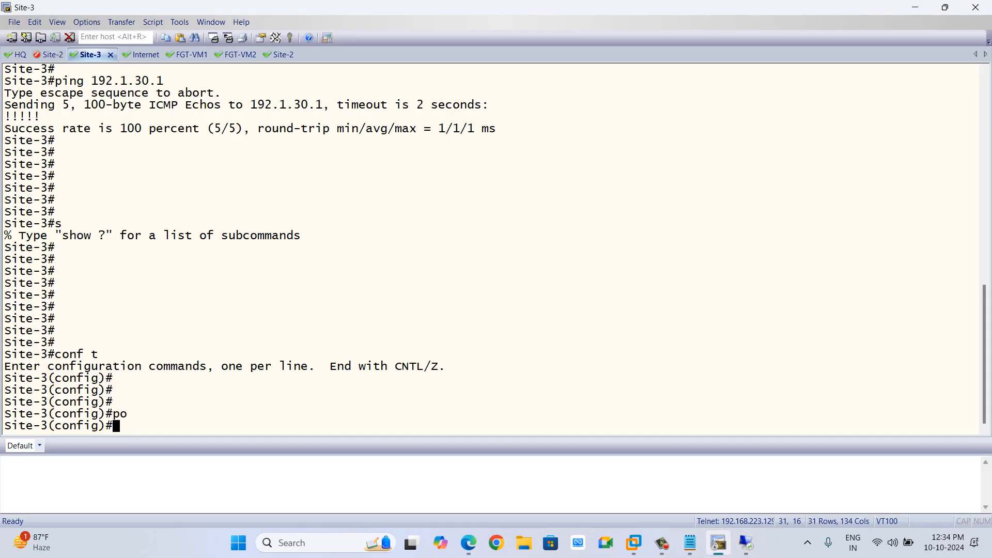
{"action": "type", "text": "cry"}
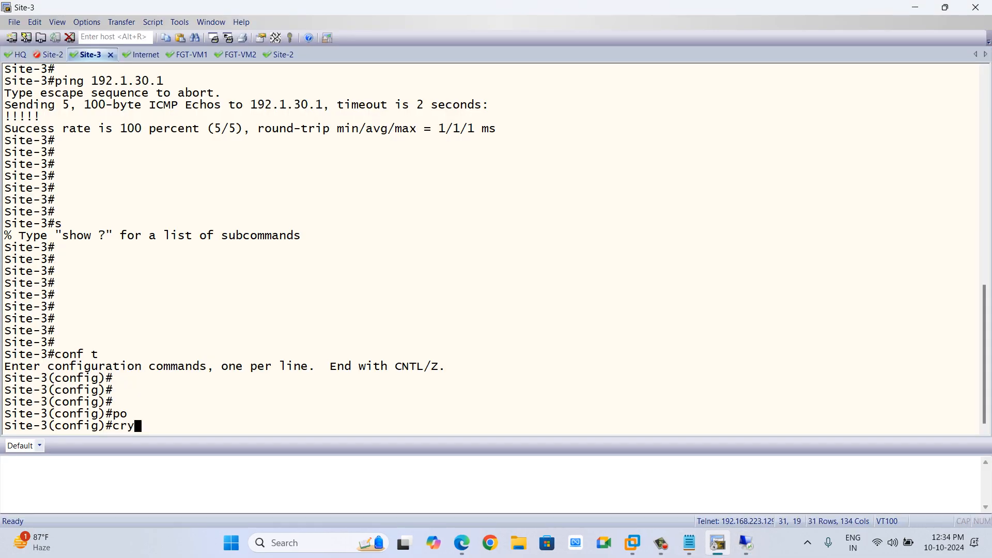
{"action": "key", "text": "Tab"}
{"action": "type", "text": "is"}
{"action": "key", "text": "Tab"}
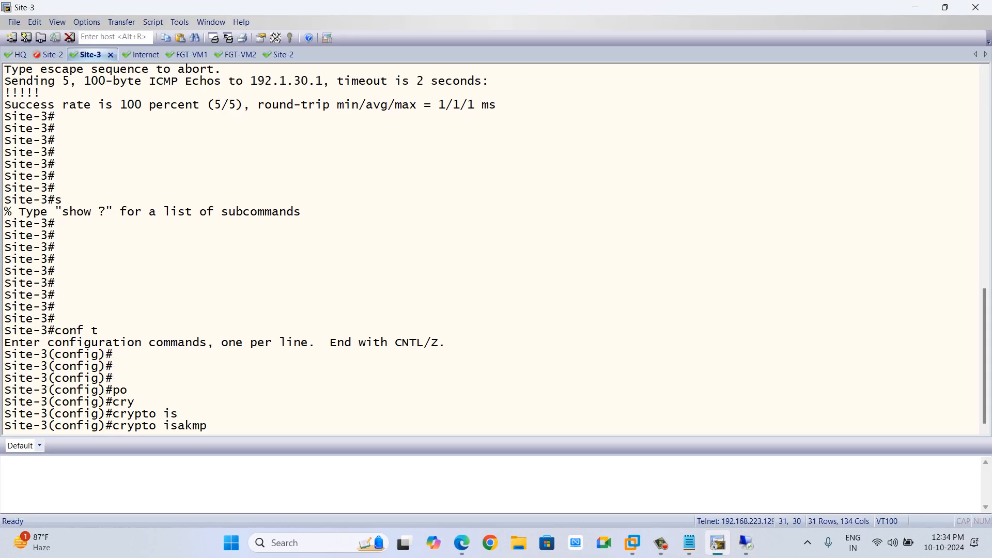
{"action": "type", "text": "po"}
{"action": "key", "text": "Tab"}
{"action": "type", "text": "10"}
{"action": "key", "text": "Return"}
{"action": "key", "text": "Return"}
{"action": "key", "text": "Return"}
{"action": "key", "text": "Return"}
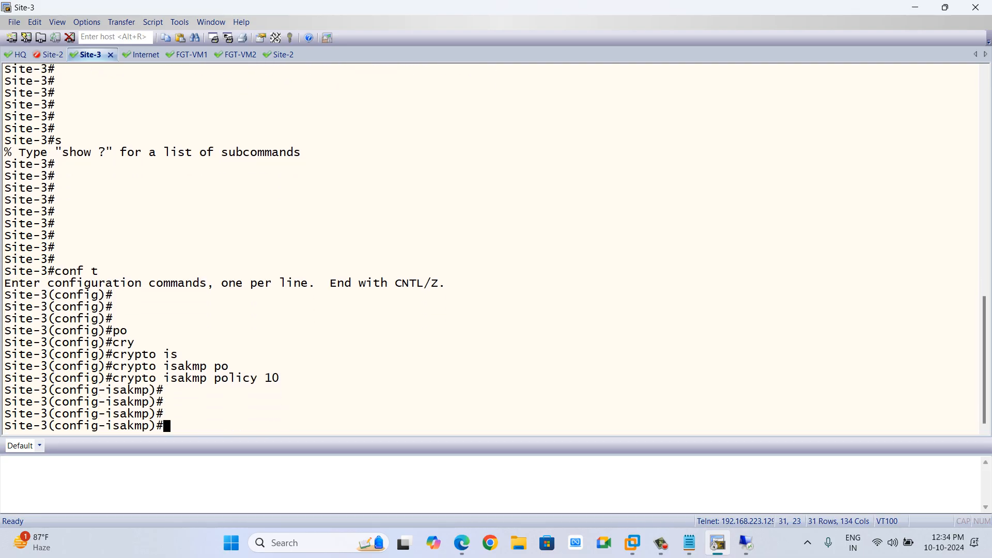
Set the ISAKMP policy's authentication to pre-share and encryption to des.
{"action": "type", "text": "auth"}
{"action": "key", "text": "Tab"}
{"action": "type", "text": "pre"}
{"action": "key", "text": "Tab"}
{"action": "key", "text": "Return"}
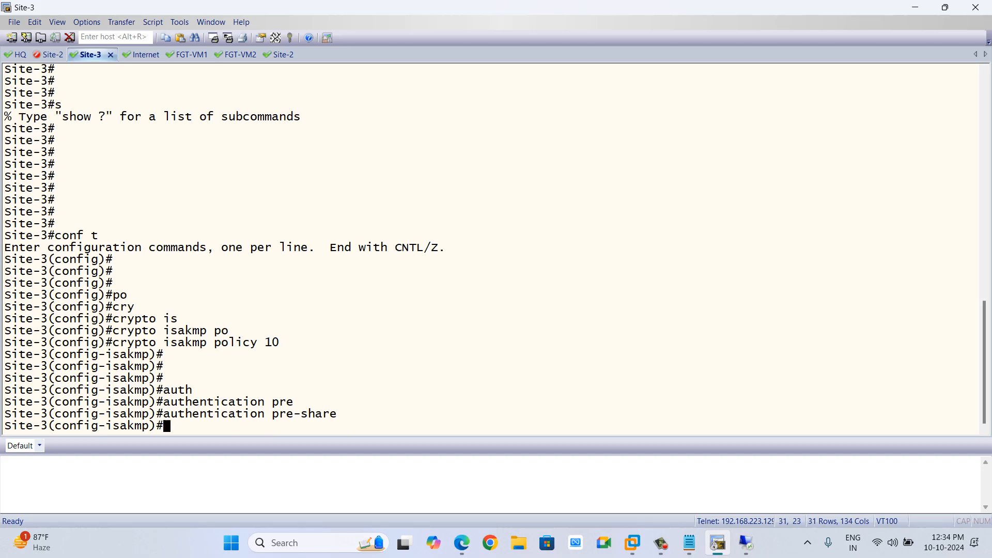
{"action": "type", "text": "en"}
{"action": "key", "text": "Tab"}
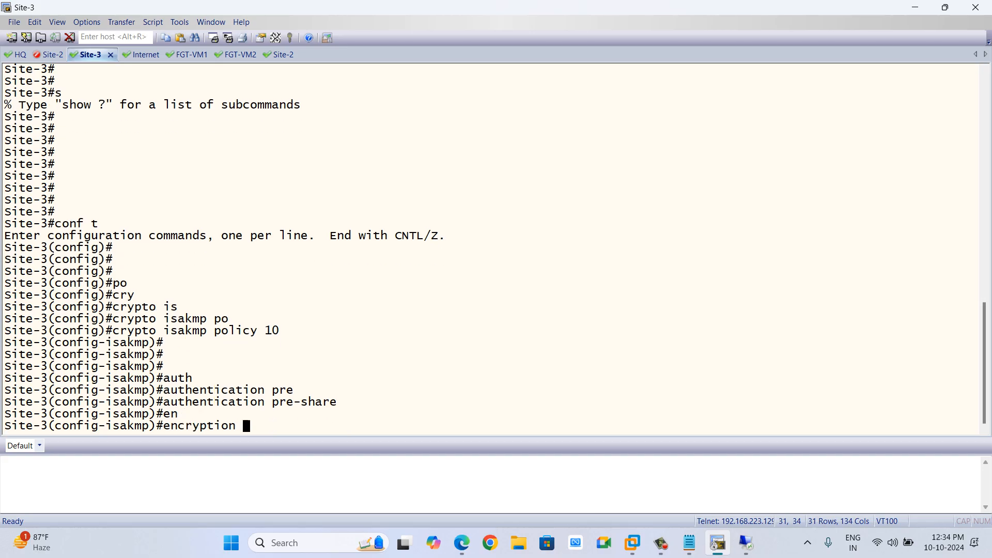
{"action": "type", "text": "des"}
{"action": "key", "text": "Return"}
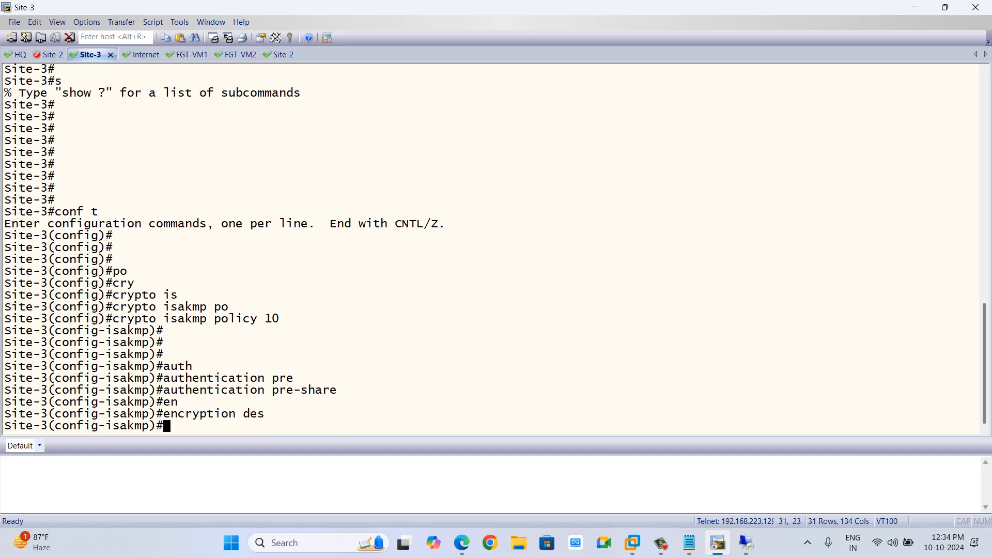
Set the ISAKMP policy's hash to md5 and Diffie-Hellman group 2, then leave the policy.
{"action": "type", "text": "has"}
{"action": "key", "text": "Tab"}
{"action": "type", "text": "md"}
{"action": "key", "text": "Tab"}
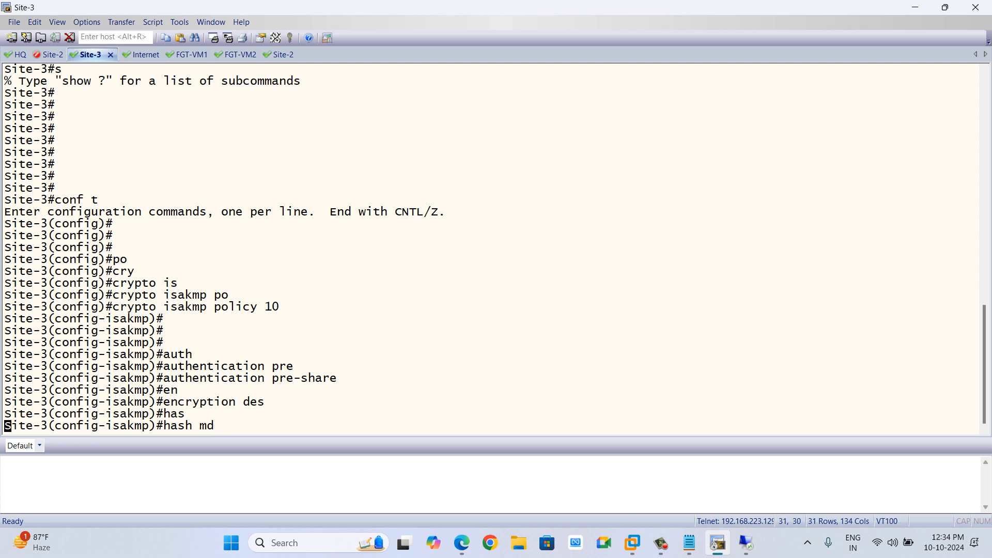
{"action": "key", "text": "Return"}
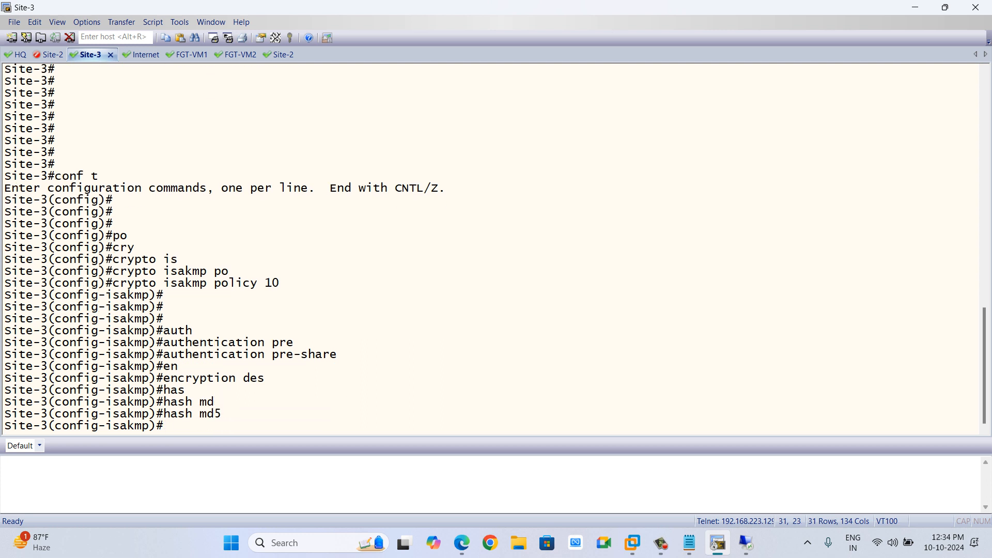
{"action": "type", "text": "gro"}
{"action": "key", "text": "Tab"}
{"action": "type", "text": "2"}
{"action": "key", "text": "Return"}
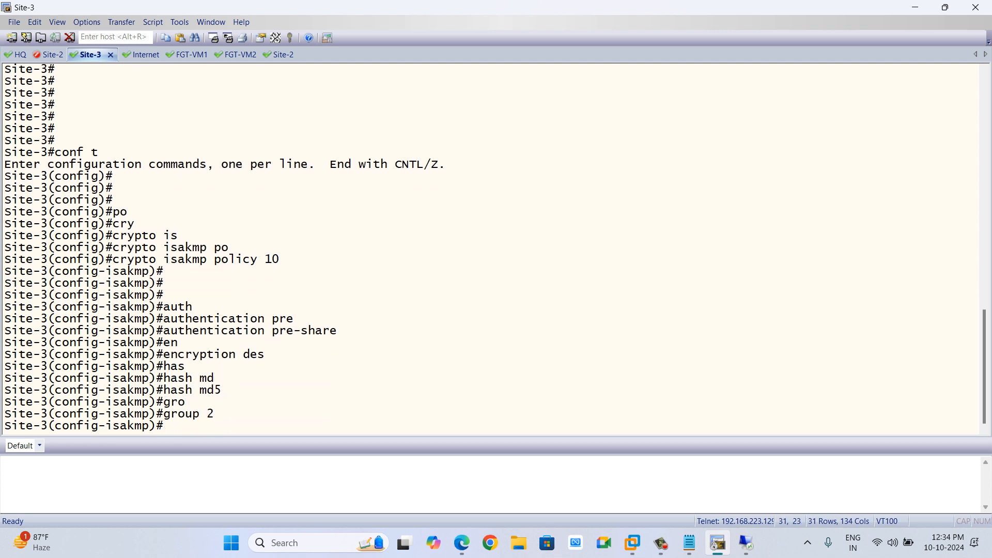
{"action": "type", "text": "cryp"}
{"action": "key", "text": "BackSpace"}
{"action": "key", "text": "BackSpace"}
{"action": "key", "text": "BackSpace"}
{"action": "key", "text": "BackSpace"}
{"action": "type", "text": "exit"}
{"action": "key", "text": "Return"}
Define the ISAKMP pre-shared key for peer address 192.1.10.10.
{"action": "type", "text": "cry"}
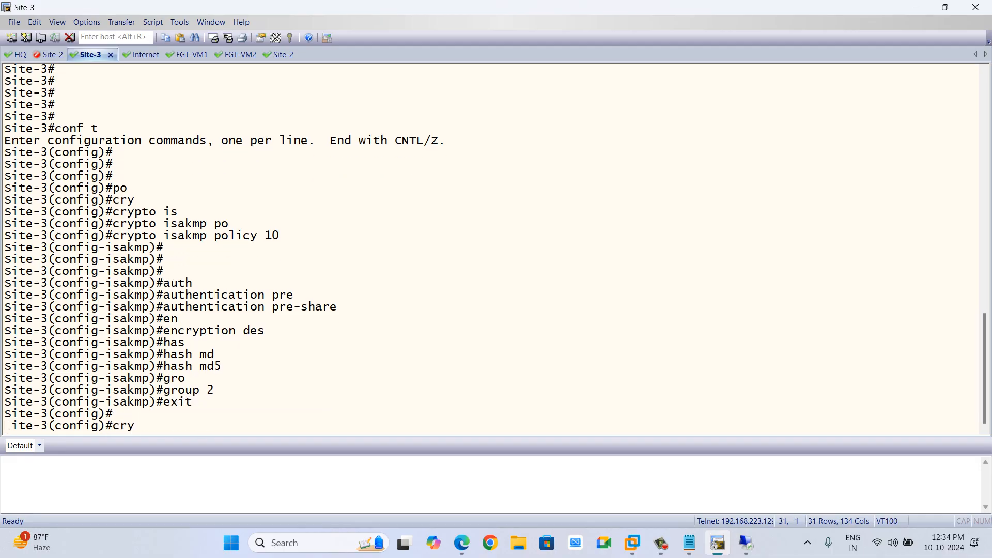
{"action": "key", "text": "Tab"}
{"action": "type", "text": "is"}
{"action": "key", "text": "Tab"}
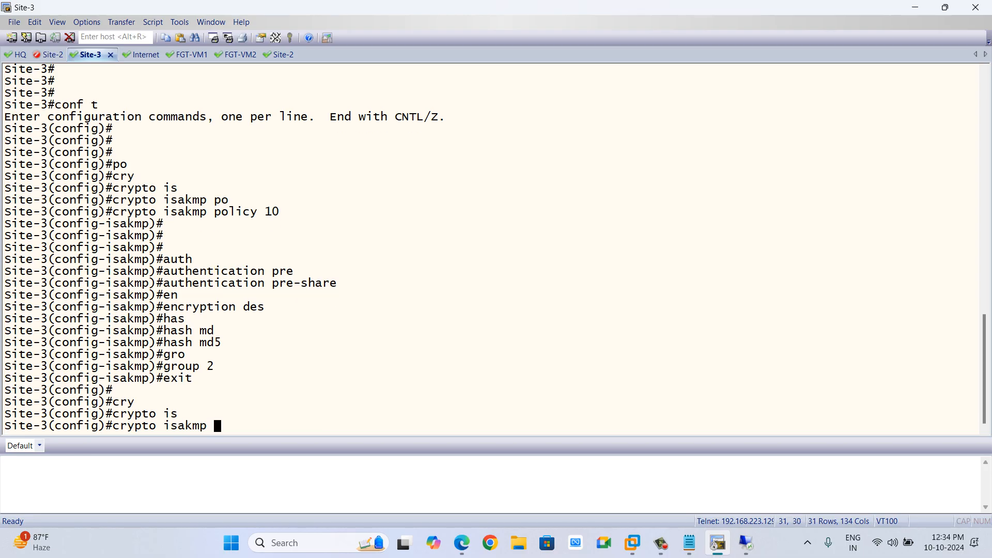
{"action": "type", "text": "ke"}
{"action": "key", "text": "Tab"}
{"action": "type", "text": "y"}
{"action": "key", "text": "Tab"}
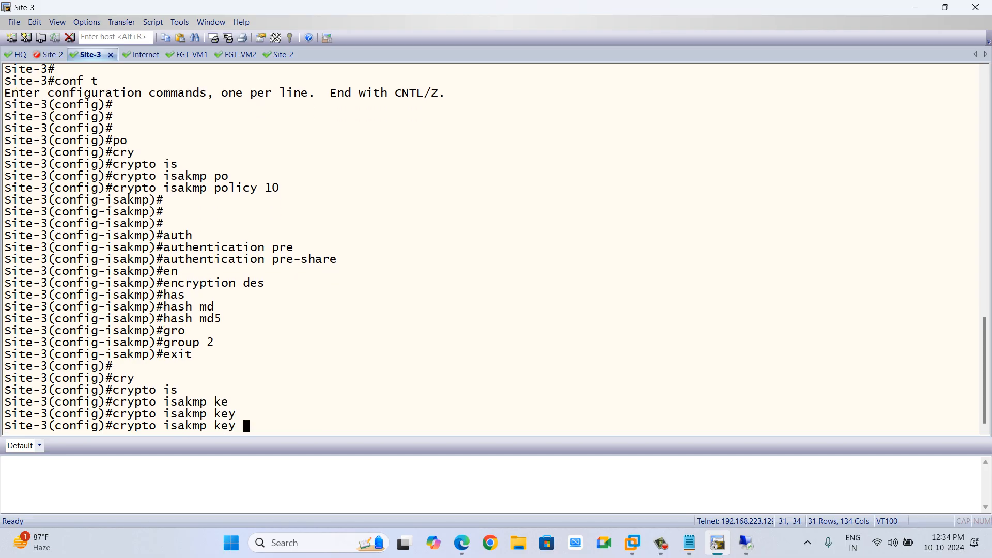
{"action": "type", "text": "Forti@123 add"}
{"action": "key", "text": "Tab"}
{"action": "type", "text": "192.1.20.1"}
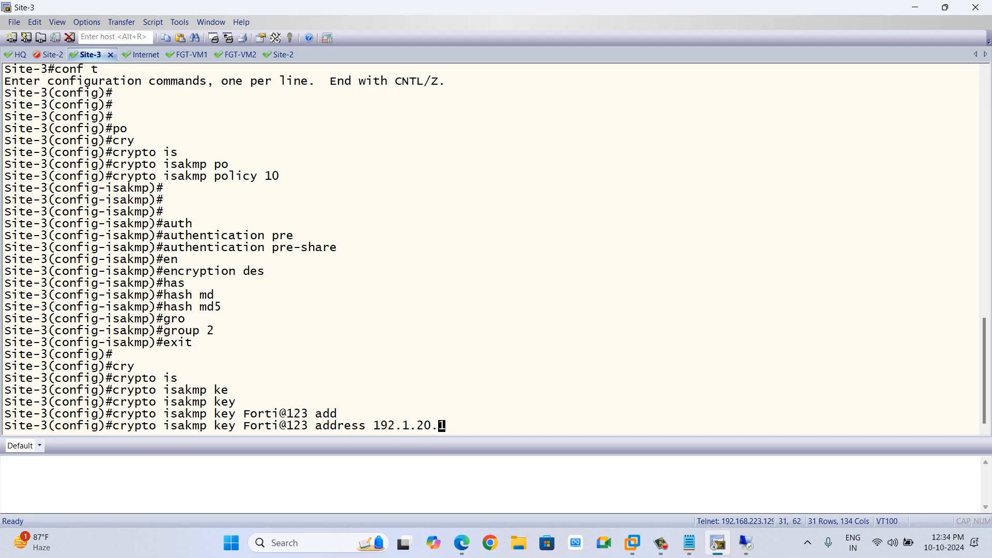
{"action": "key", "text": "BackSpace"}
{"action": "key", "text": "BackSpace"}
{"action": "key", "text": "BackSpace"}
{"action": "type", "text": "101"}
{"action": "key", "text": "BackSpace"}
{"action": "type", "text": ".10"}
{"action": "key", "text": "Return"}
{"action": "key", "text": "Return"}
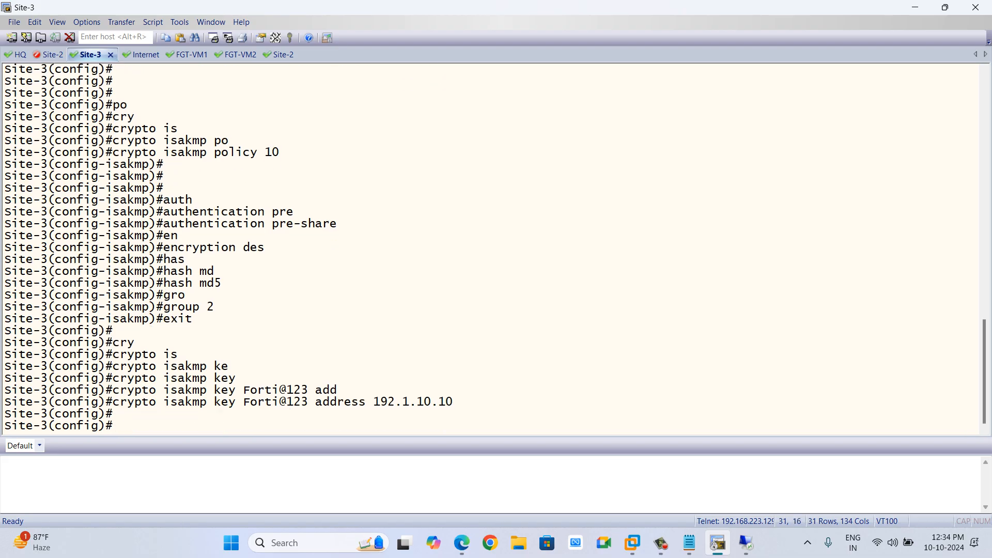
Create IPsec transform-set ABC using esp-des and esp-md5-hmac, then exit it.
{"action": "type", "text": "cryp"}
{"action": "key", "text": "Tab"}
{"action": "type", "text": "ips"}
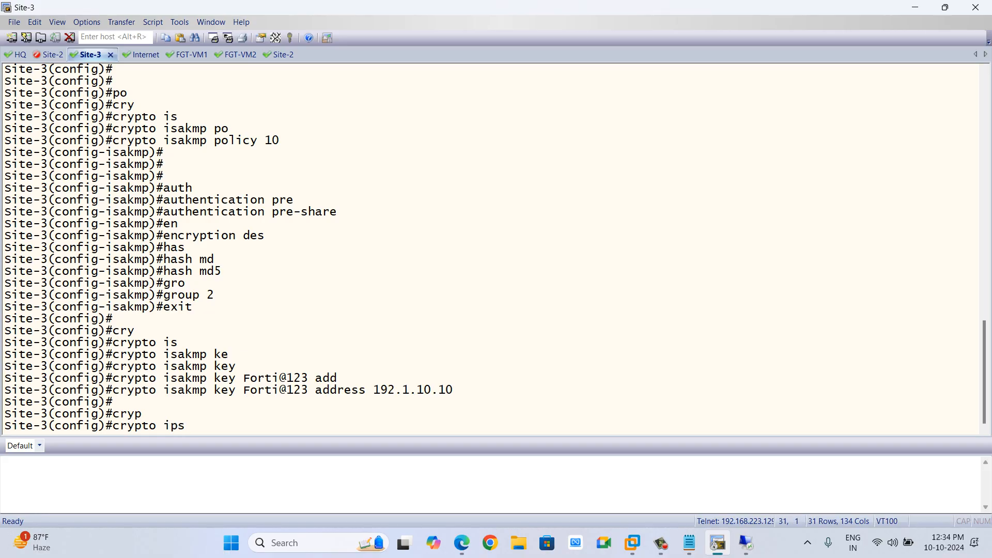
{"action": "key", "text": "Tab"}
{"action": "type", "text": "tra"}
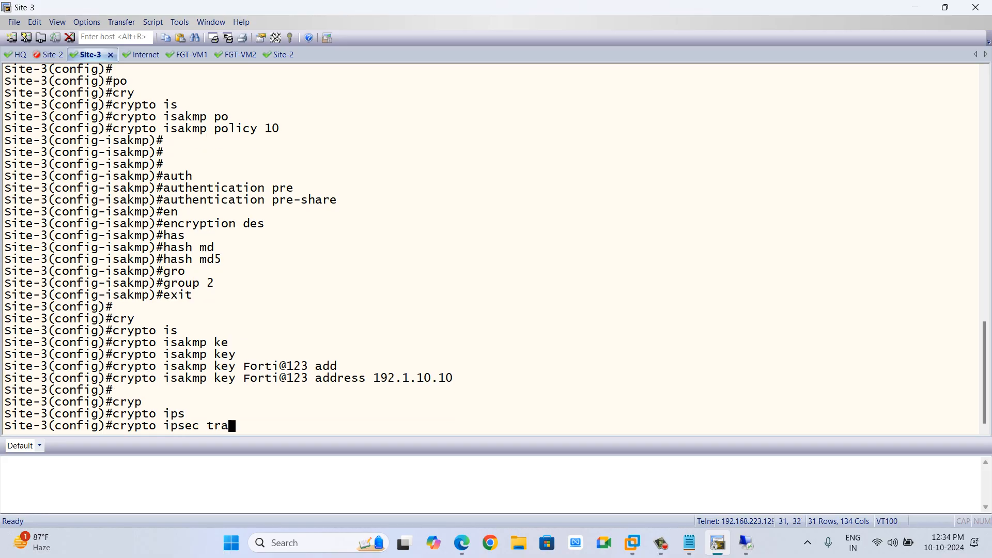
{"action": "key", "text": "Tab"}
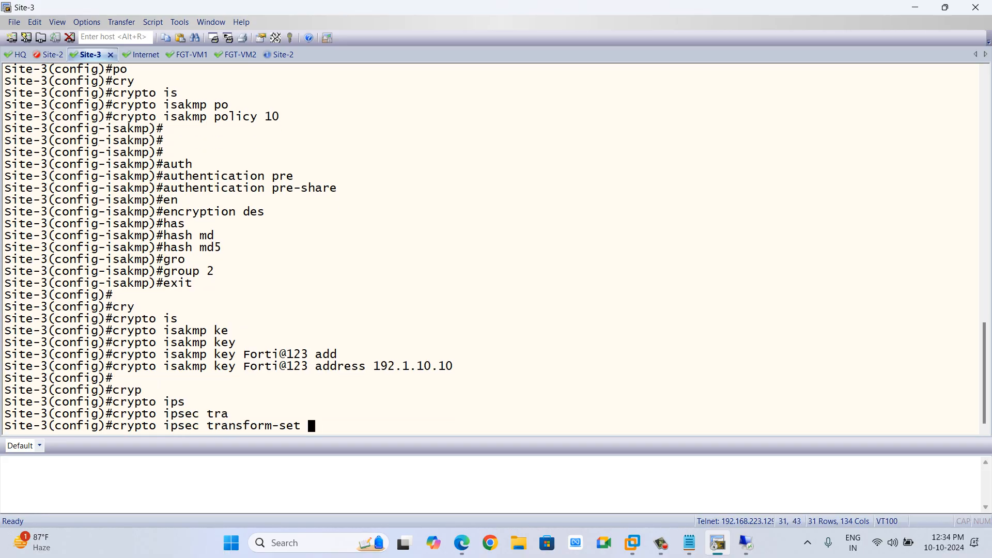
{"action": "type", "text": "ABC ips"}
{"action": "key", "text": "Tab"}
{"action": "key", "text": "BackSpace"}
{"action": "type", "text": "es"}
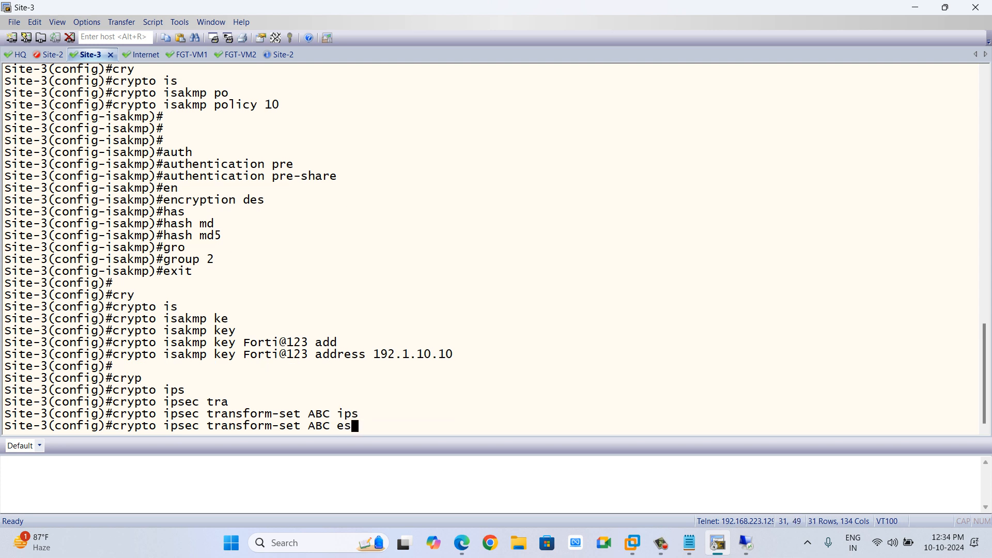
{"action": "type", "text": "p"}
{"action": "key", "text": "Tab"}
{"action": "type", "text": "-"}
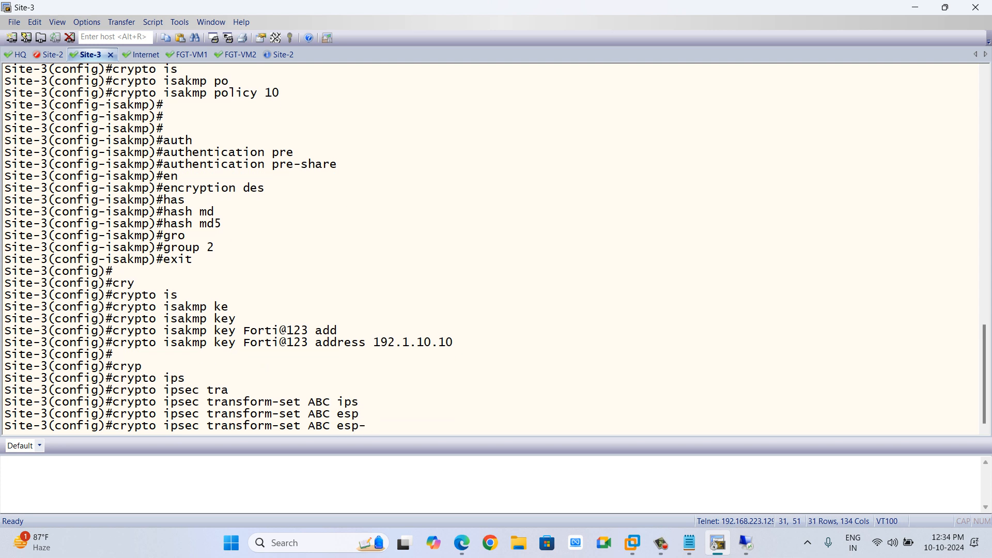
{"action": "type", "text": "des"}
{"action": "key", "text": "Tab"}
{"action": "type", "text": "esp"}
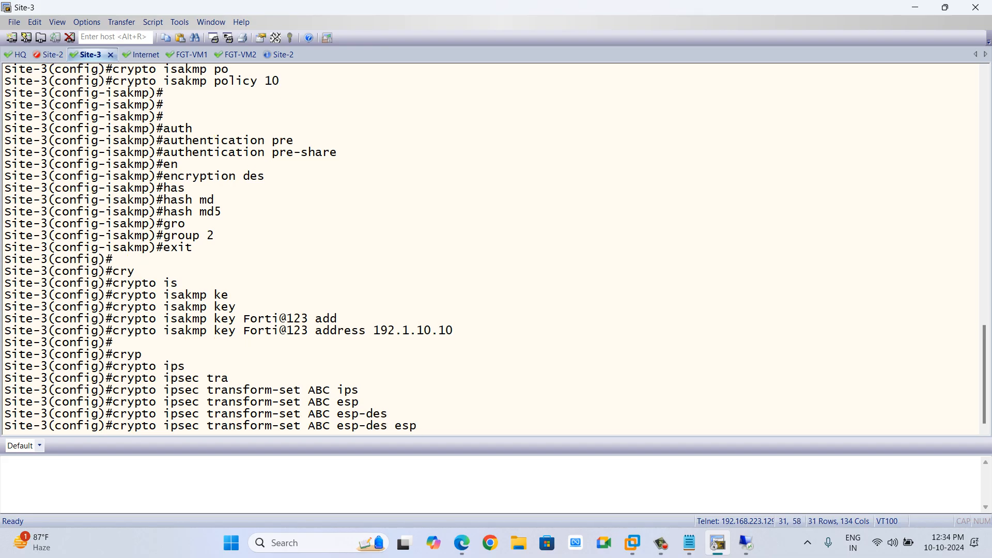
{"action": "key", "text": "Tab"}
{"action": "type", "text": "-md"}
{"action": "key", "text": "Tab"}
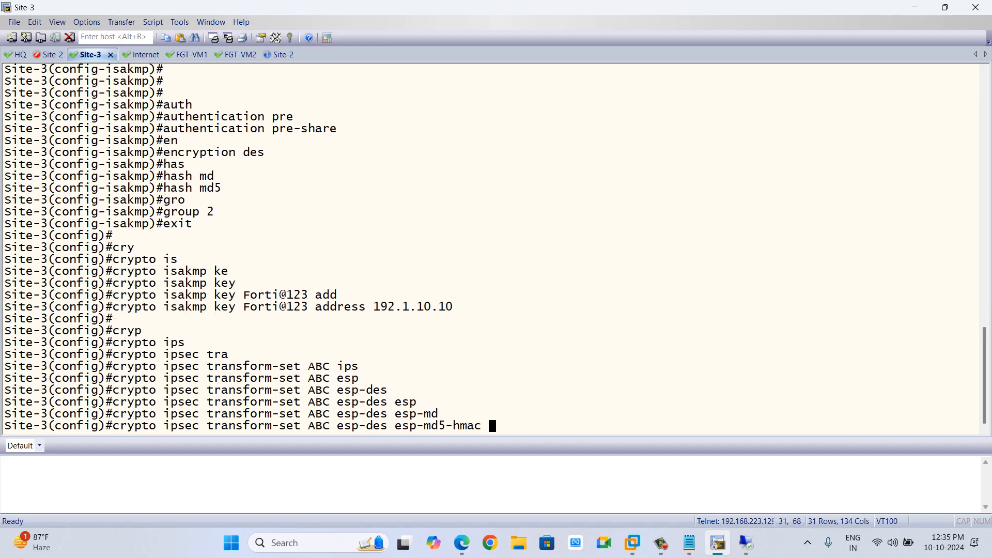
{"action": "key", "text": "Return"}
{"action": "key", "text": "Return"}
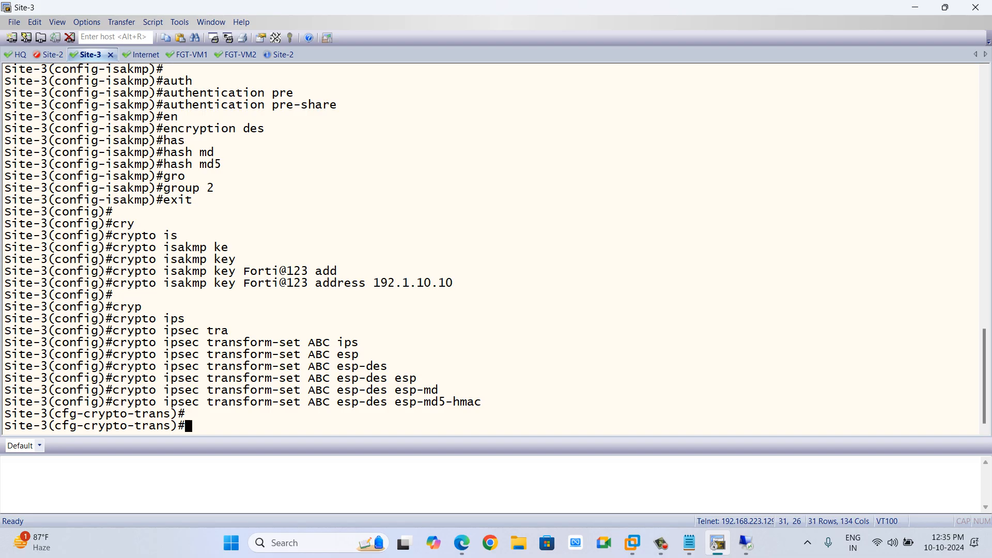
{"action": "type", "text": "exit"}
{"action": "key", "text": "Return"}
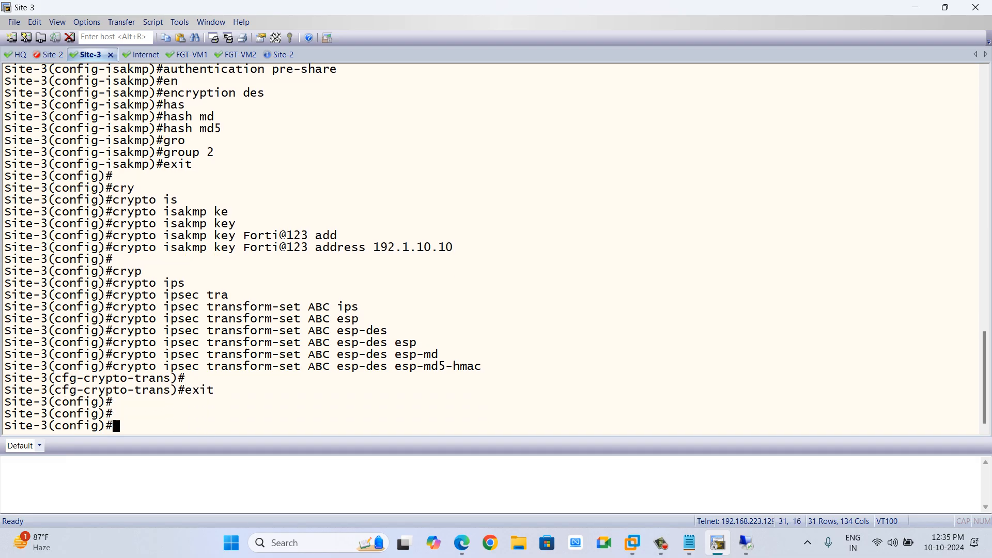
Create access-list 101 permitting ip from 10.3.3.0 0.0.0.255 to 10.1.1.0 0.0.0.255.
{"action": "type", "text": "acces"}
{"action": "key", "text": "Tab"}
{"action": "type", "text": "101 permi"}
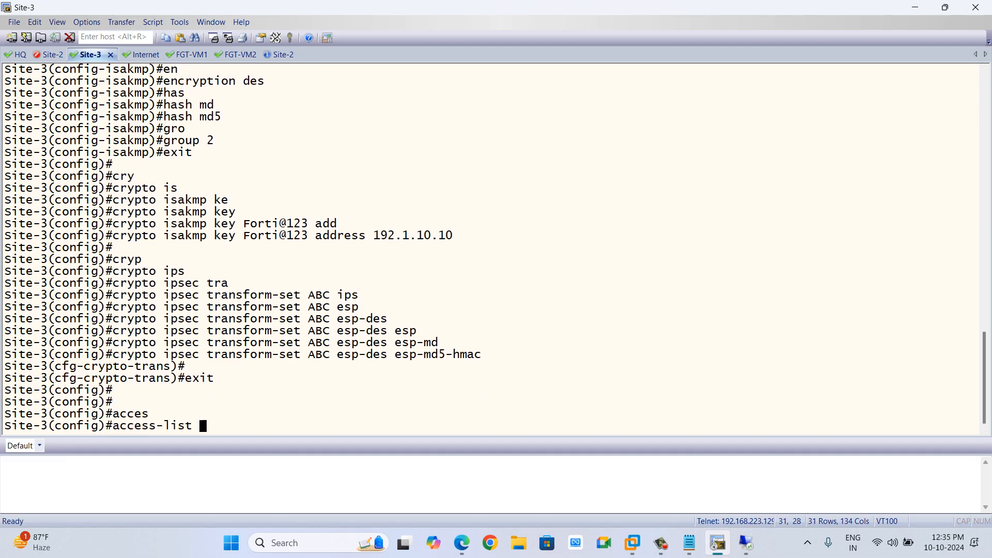
{"action": "key", "text": "Tab"}
{"action": "type", "text": "i"}
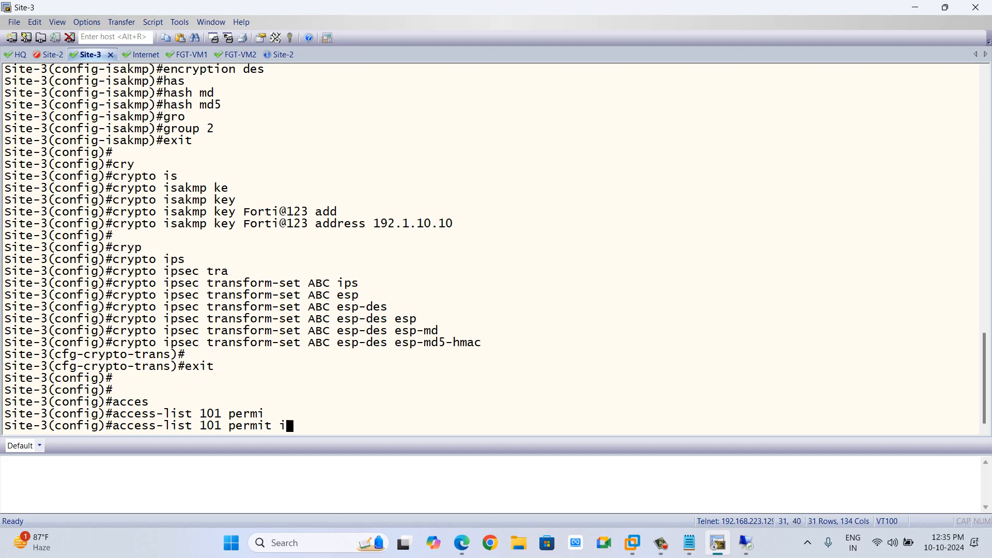
{"action": "type", "text": "p 10.3.3.0 0.0.0.255 10.1.1."}
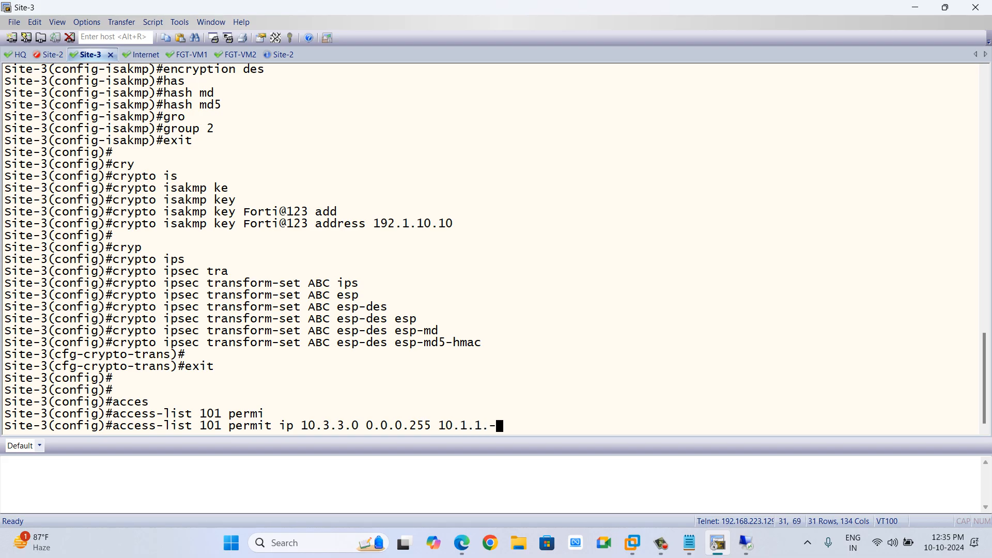
{"action": "type", "text": "0 0.0l."}
{"action": "key", "text": "BackSpace"}
{"action": "key", "text": "BackSpace"}
{"action": "type", "text": ".0.0.255"}
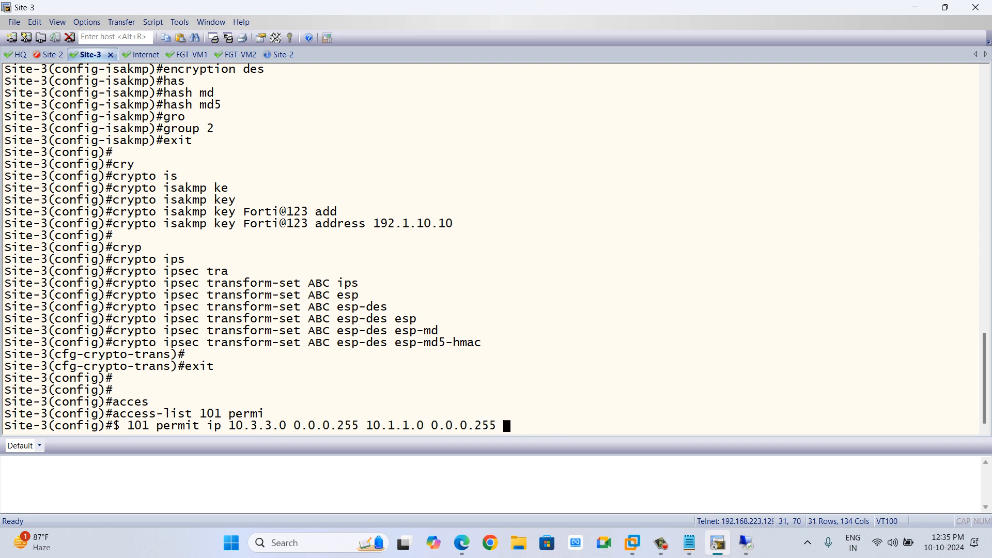
{"action": "key", "text": "Return"}
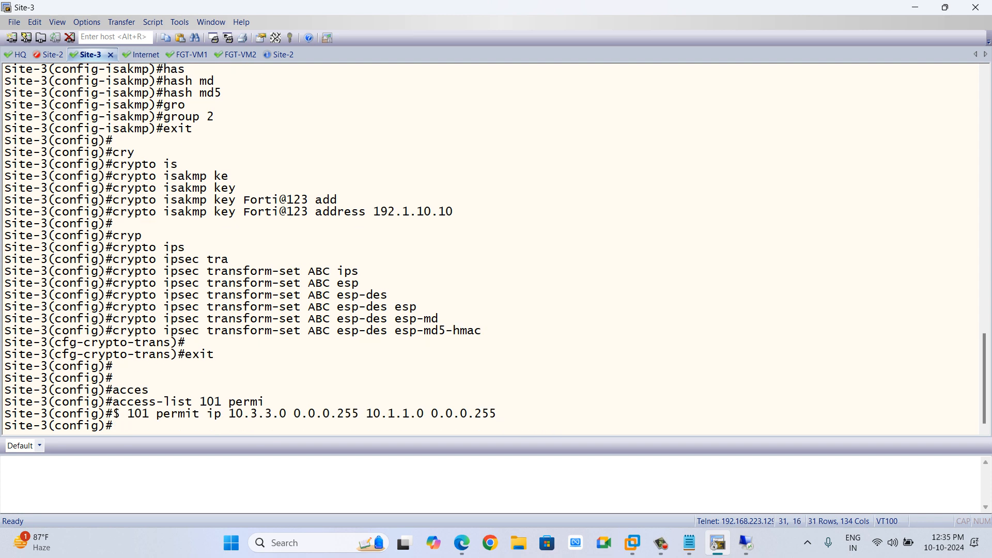
Create crypto map CMAP entry 1 of type ipsec-isakmp.
{"action": "type", "text": "cry"}
{"action": "key", "text": "Tab"}
{"action": "type", "text": "ma"}
{"action": "key", "text": "Tab"}
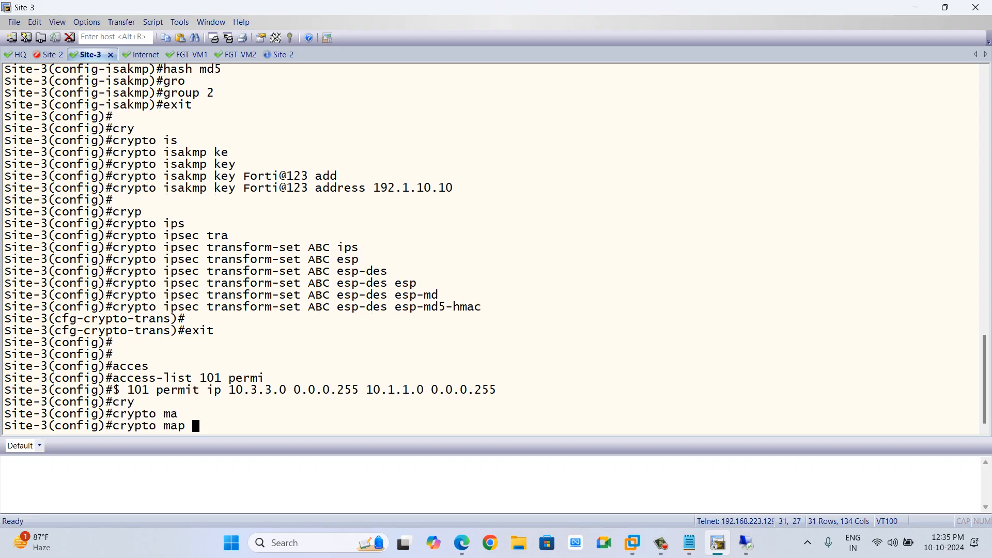
{"action": "type", "text": "CMAP 1 ips"}
{"action": "key", "text": "Tab"}
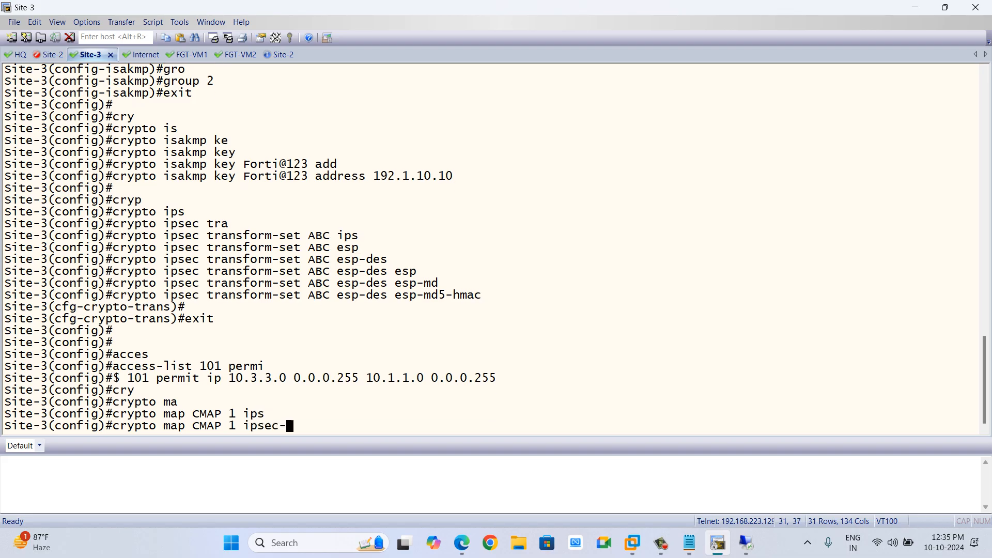
{"action": "type", "text": "is`"}
{"action": "key", "text": "Tab"}
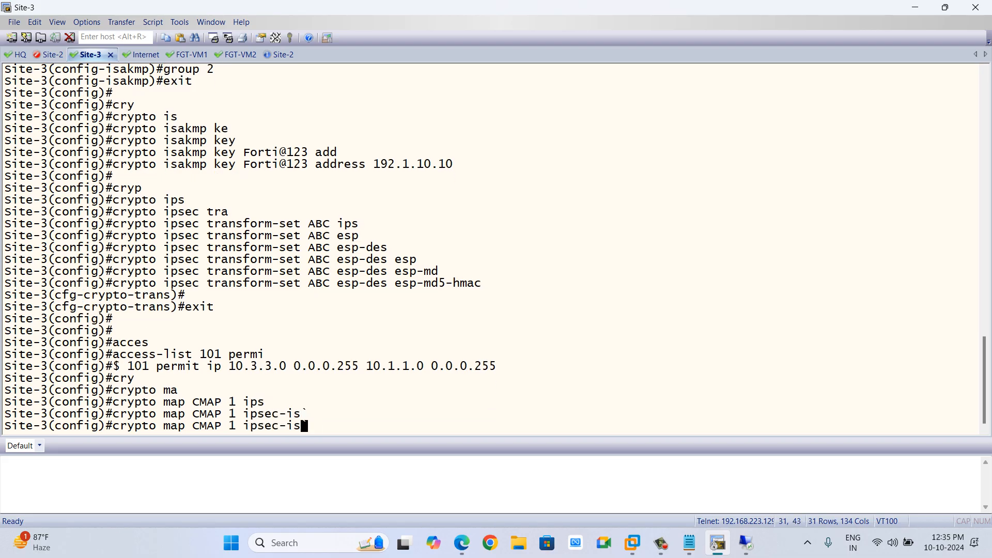
{"action": "key", "text": "Tab"}
{"action": "key", "text": "Return"}
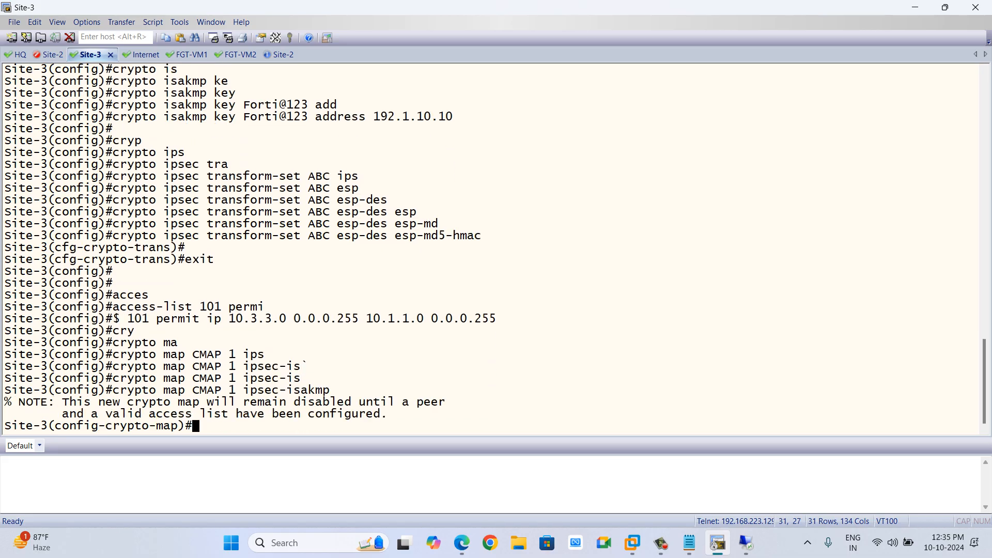
Set the crypto map's peer to 192.1.10.10 and its transform-set to ABC.
{"action": "type", "text": "set pee"}
{"action": "key", "text": "Tab"}
{"action": "type", "text": "192.1.1010"}
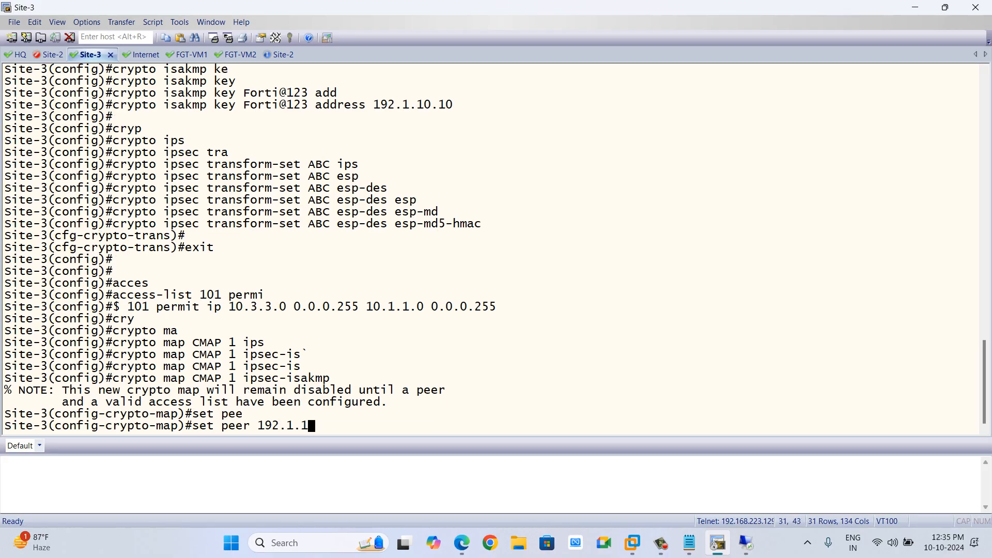
{"action": "key", "text": "BackSpace"}
{"action": "key", "text": "BackSpace"}
{"action": "type", "text": ".10"}
{"action": "key", "text": "Return"}
{"action": "type", "text": "set tr"}
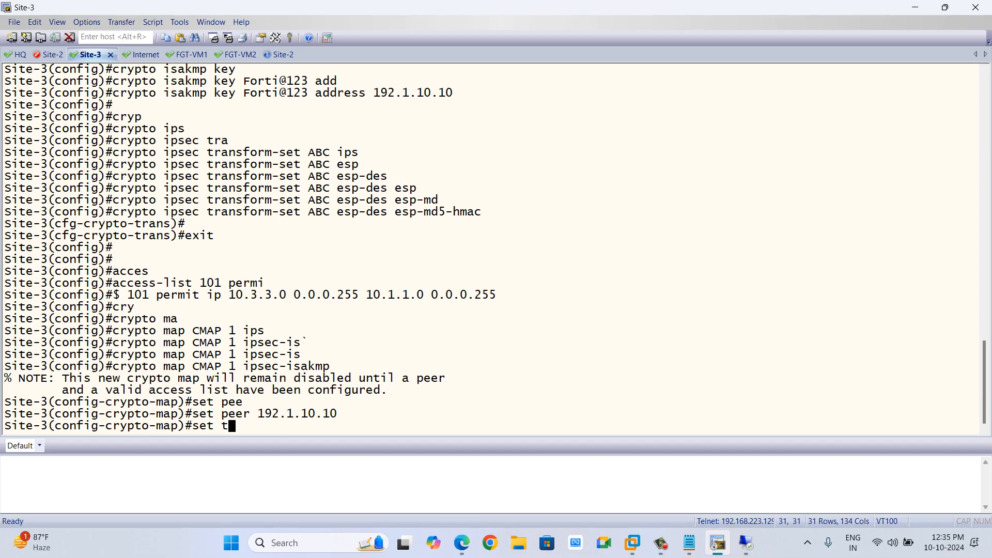
{"action": "key", "text": "Tab"}
{"action": "type", "text": "ABC"}
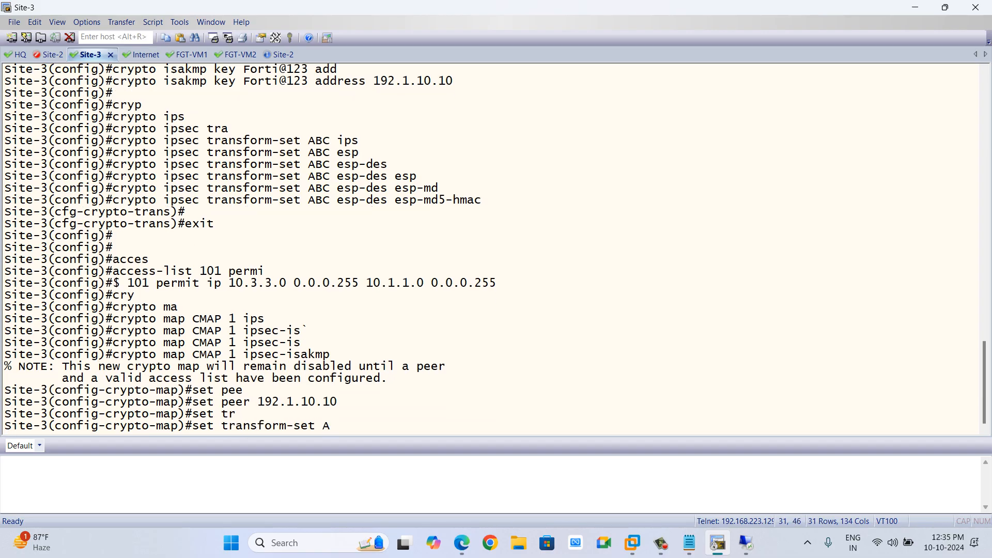
{"action": "key", "text": "Return"}
Bind the crypto map entry to access-list 101 with match address.
{"action": "type", "text": "s"}
{"action": "key", "text": "BackSpace"}
{"action": "type", "text": "match"}
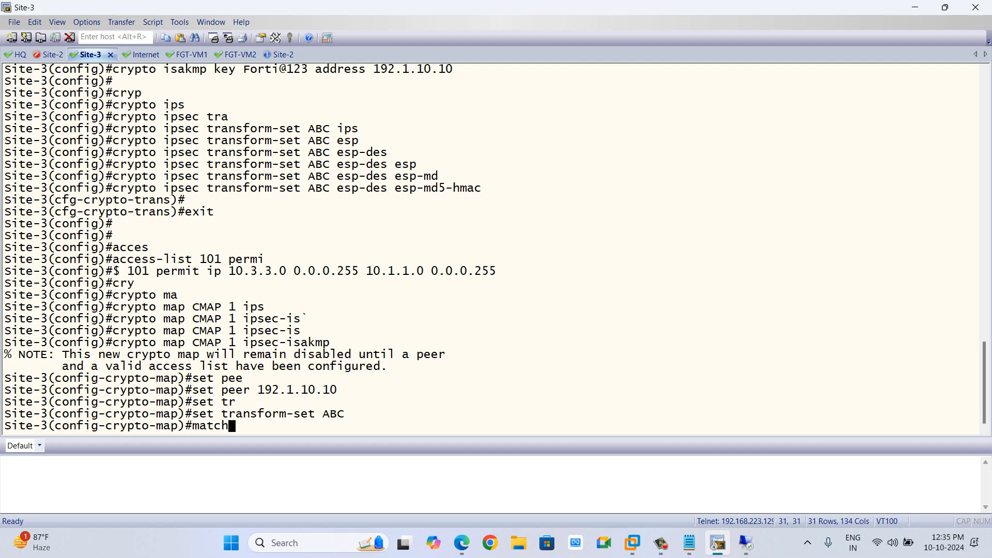
{"action": "key", "text": "Tab"}
{"action": "type", "text": "add"}
{"action": "key", "text": "Tab"}
{"action": "type", "text": "101"}
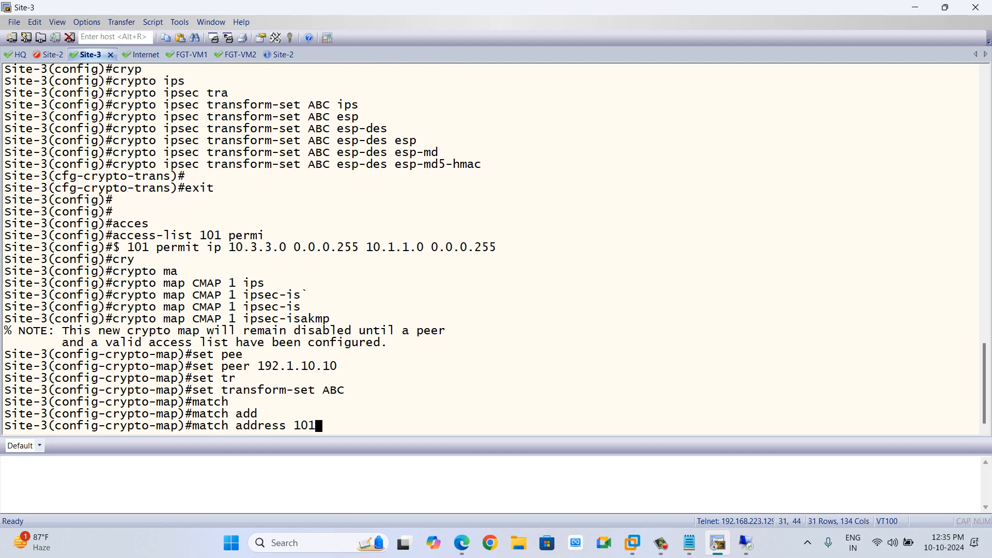
{"action": "key", "text": "Return"}
Apply crypto map CMAP to interface Ethernet0/0.
{"action": "type", "text": "int ether"}
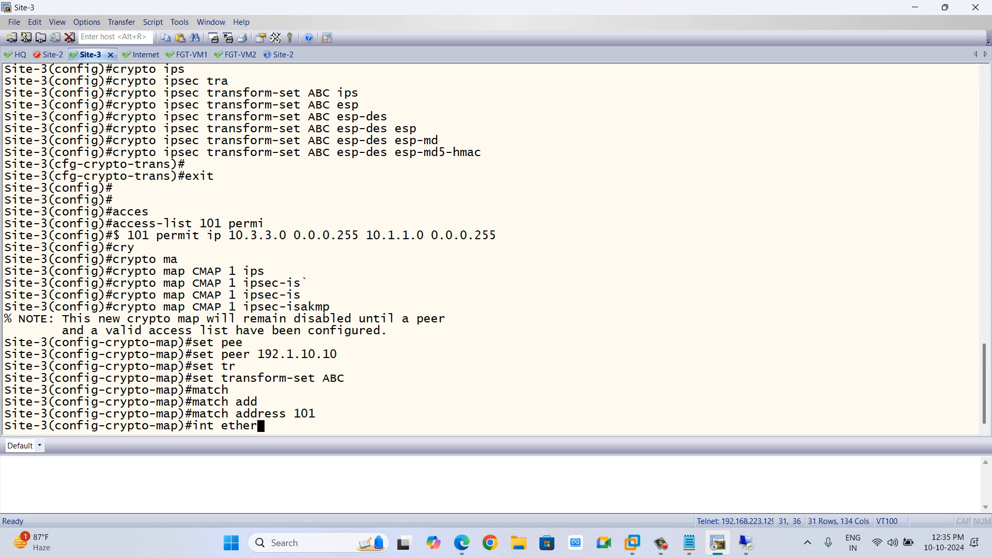
{"action": "key", "text": "Tab"}
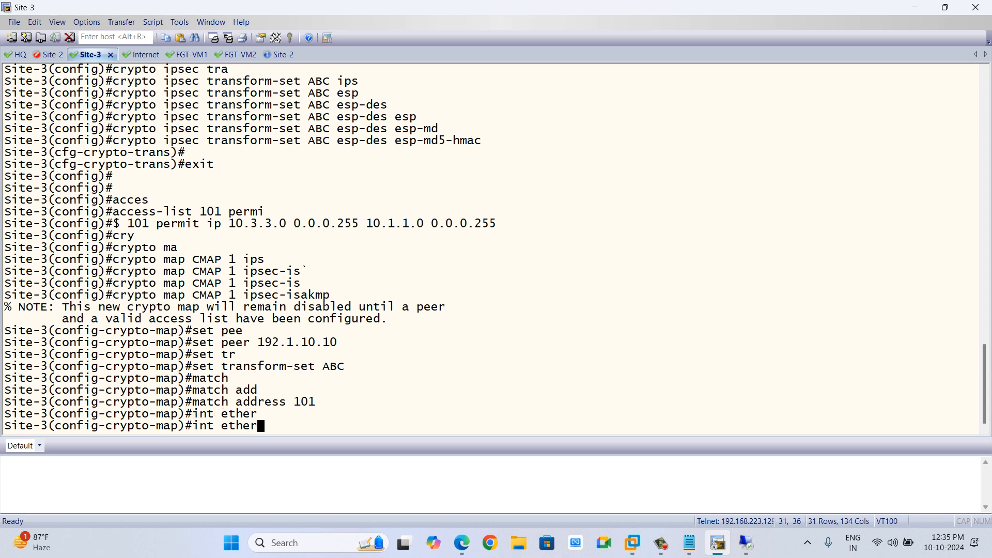
{"action": "type", "text": "0/0"}
{"action": "key", "text": "Return"}
{"action": "type", "text": "cry"}
{"action": "key", "text": "Tab"}
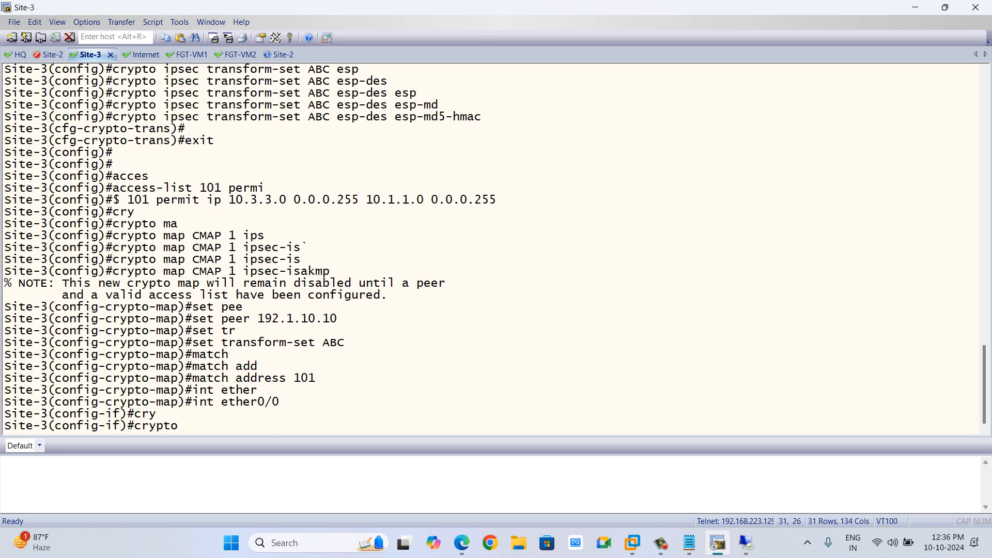
{"action": "type", "text": "map"}
{"action": "key", "text": "Tab"}
{"action": "type", "text": "CMAP"}
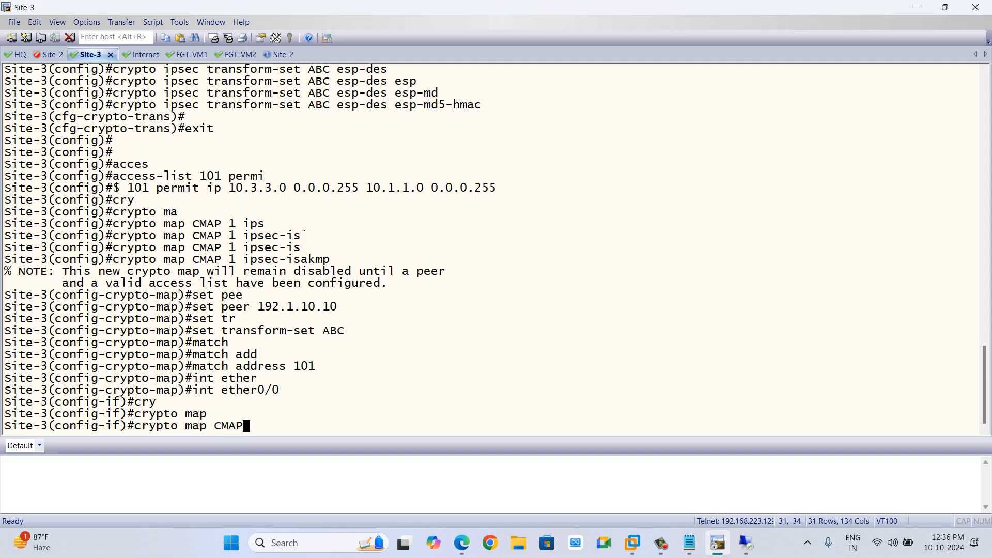
{"action": "key", "text": "Return"}
{"action": "key", "text": "Return"}
{"action": "key", "text": "Return"}
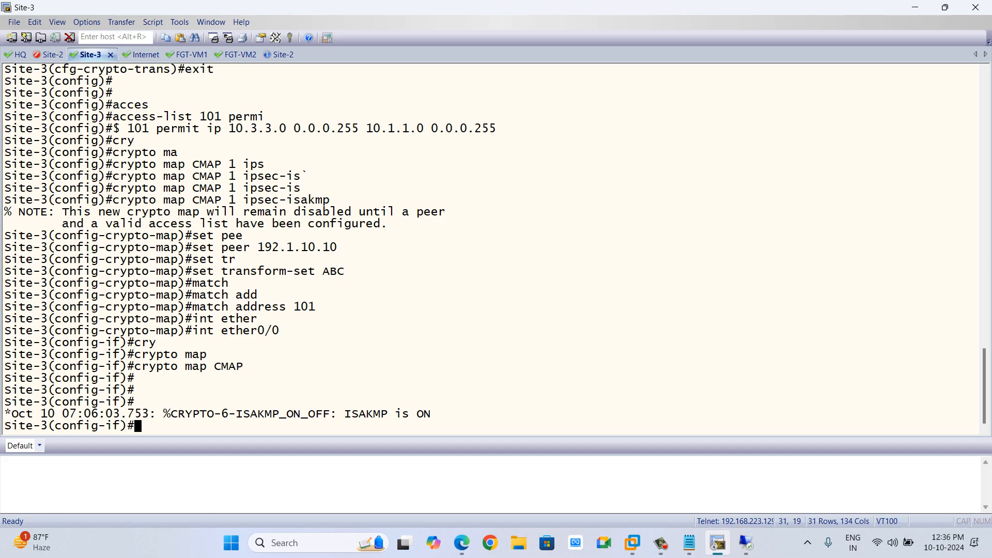
Switch to the FortiGate FW-1 web interface and open the IPsec Wizard under VPN.
{"action": "key", "text": "alt+Tab"}
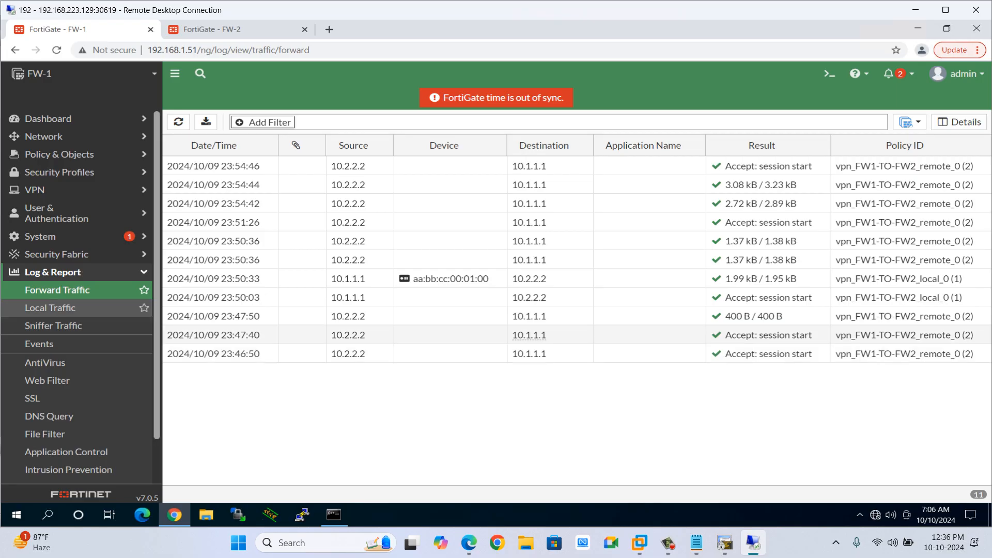
{"action": "left_click", "coordinate": [668, 542]}
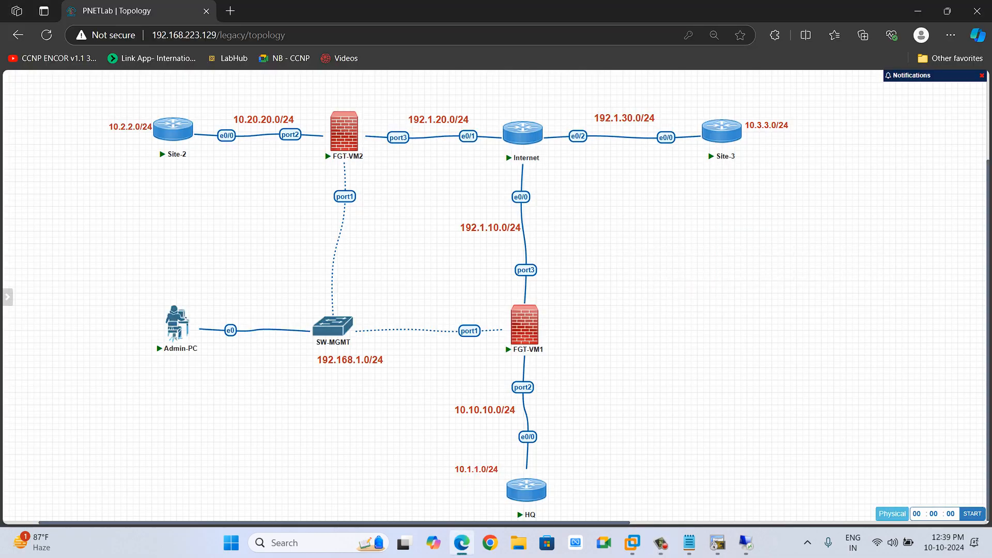
{"action": "left_click", "coordinate": [745, 543]}
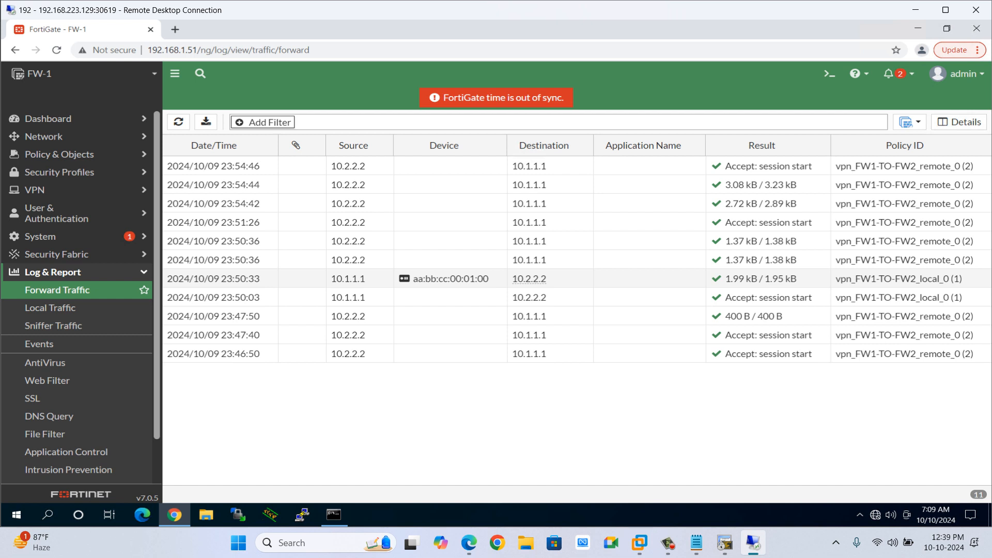
{"action": "left_click", "coordinate": [53, 272]}
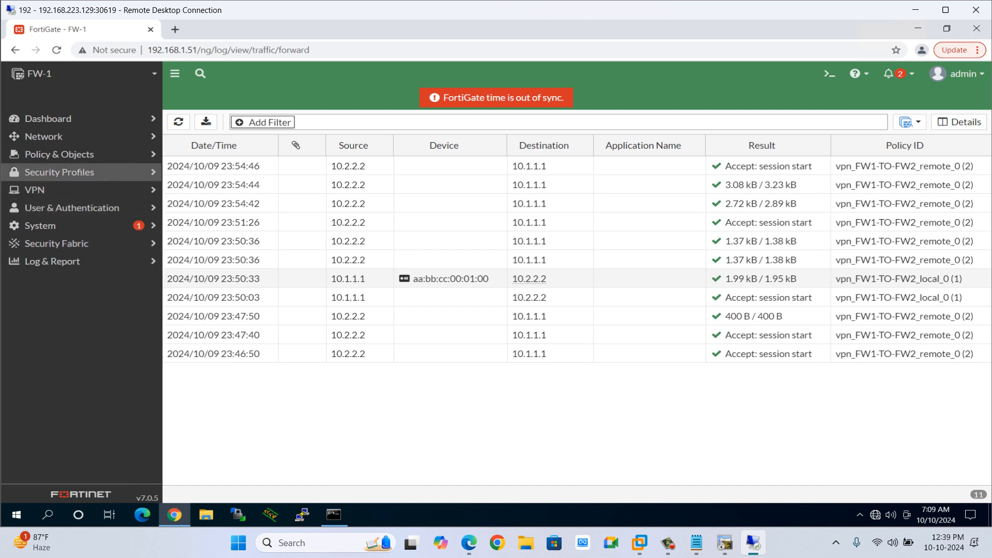
{"action": "left_click", "coordinate": [51, 190]}
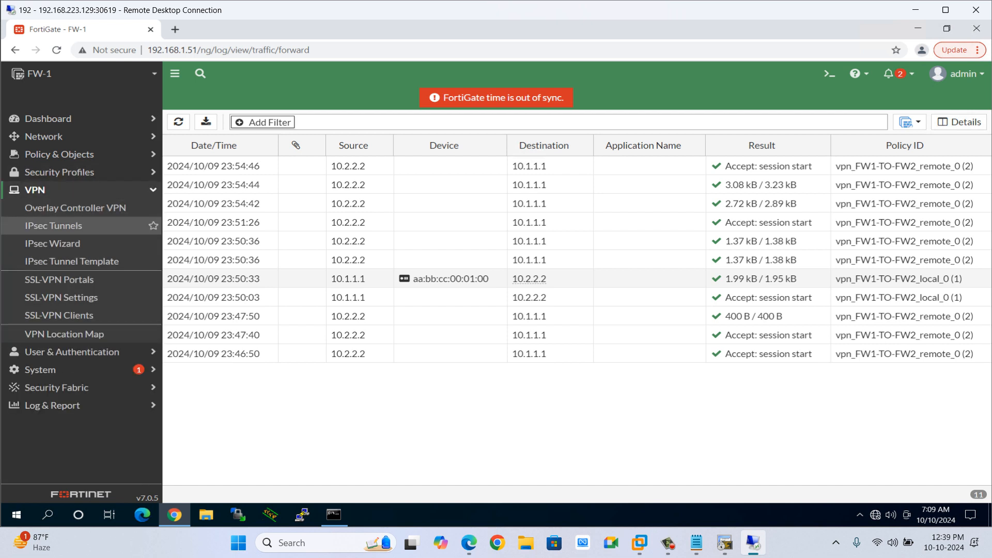
{"action": "left_click", "coordinate": [53, 244]}
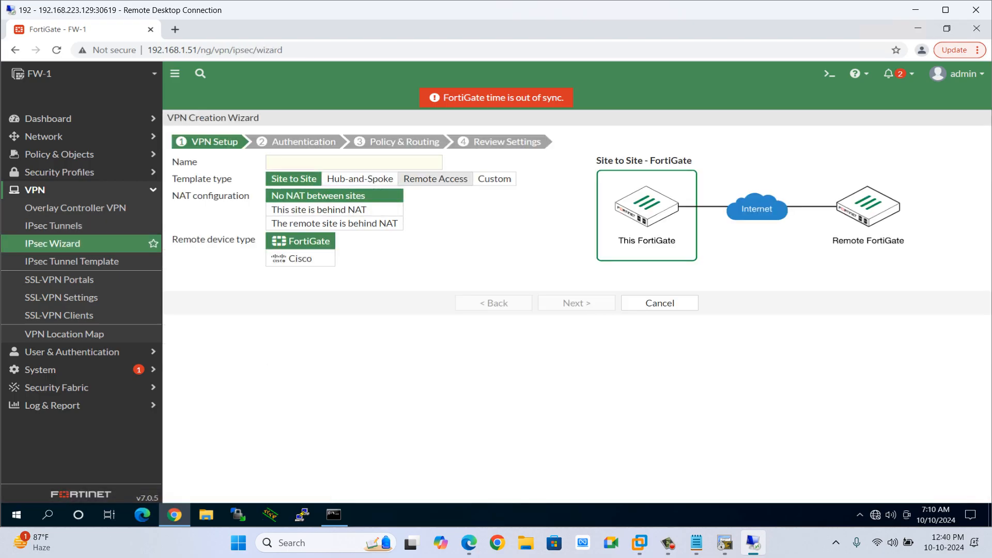
Examine the wizard's template types and the Cisco remote device option for a site-to-site tunnel.
{"action": "left_click", "coordinate": [494, 179]}
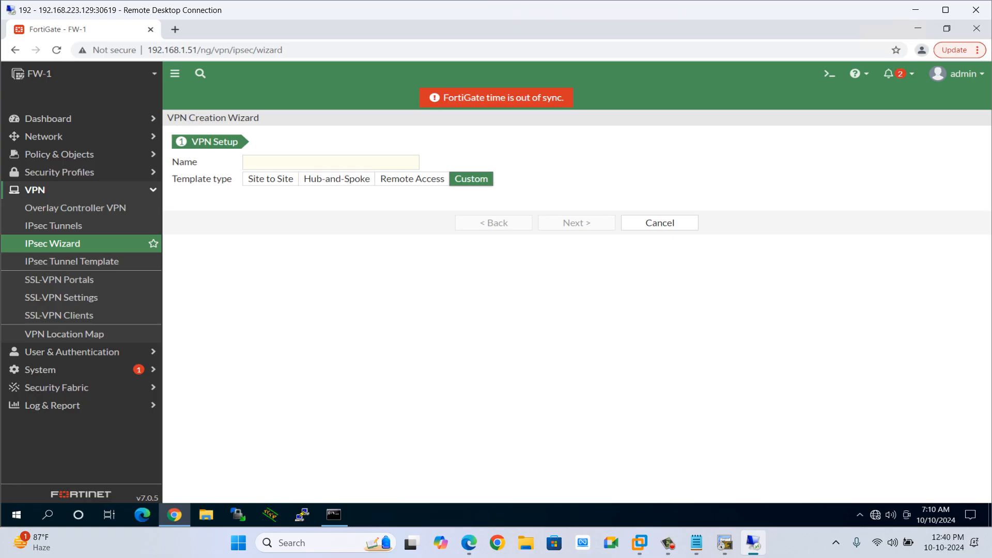
{"action": "left_click", "coordinate": [331, 162]}
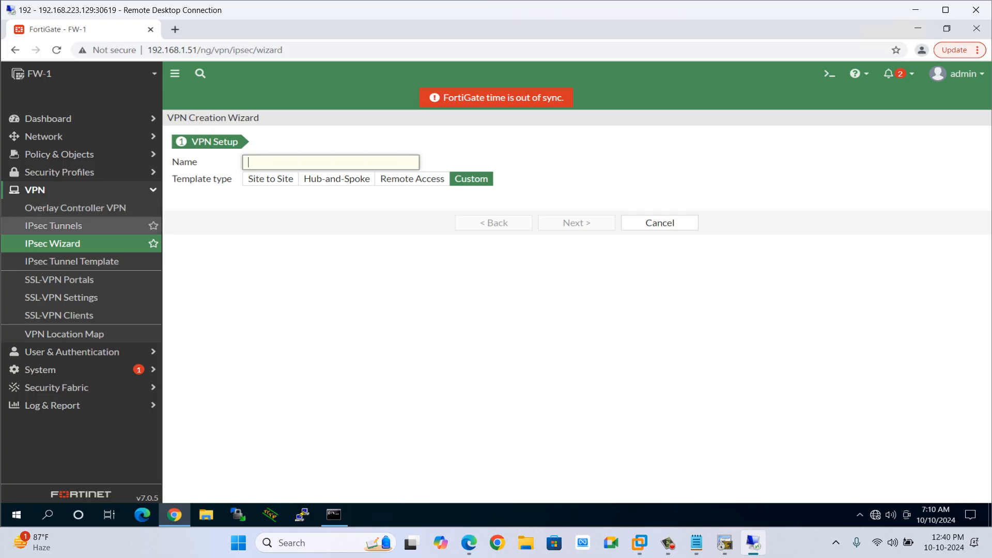
{"action": "left_click", "coordinate": [52, 243]}
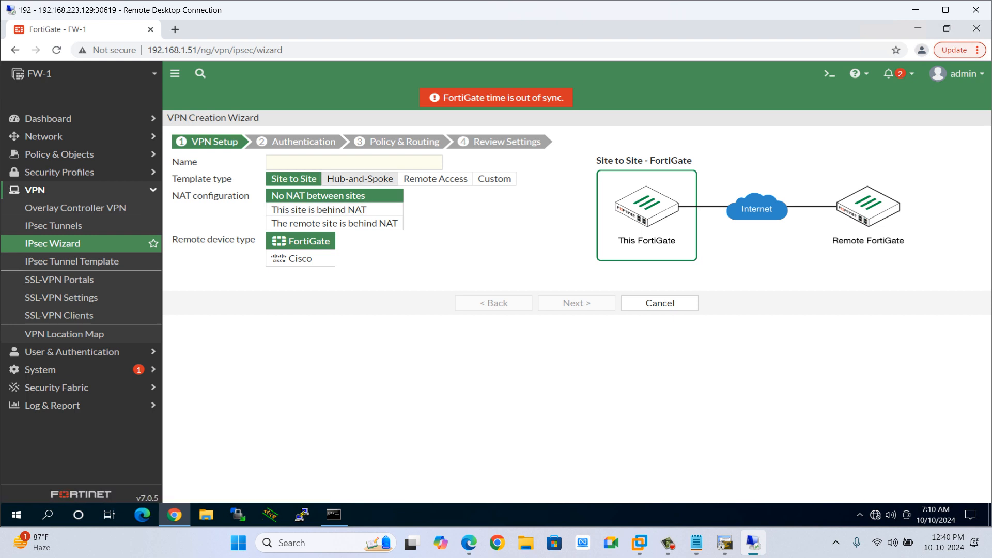
{"action": "left_click", "coordinate": [300, 258]}
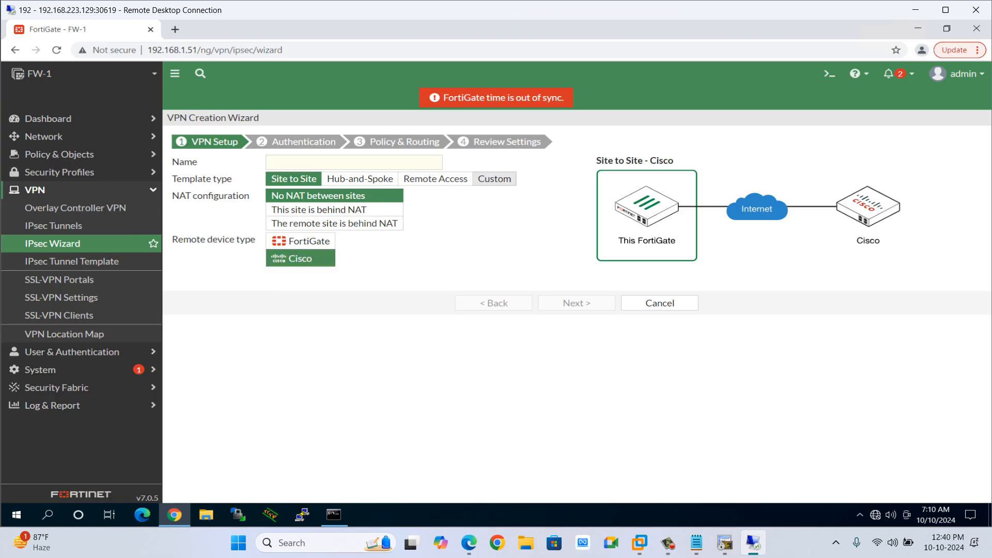
{"action": "left_click", "coordinate": [494, 179]}
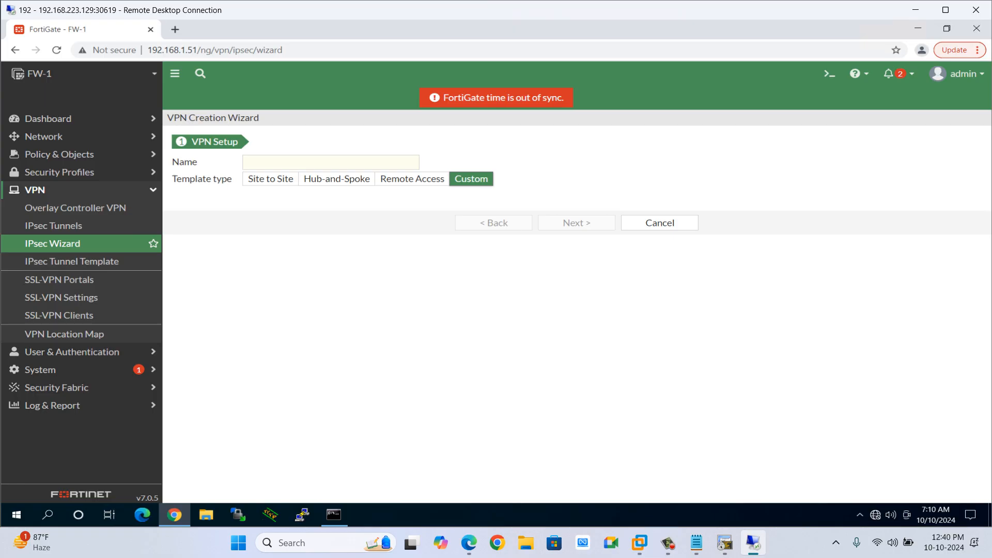
{"action": "left_click", "coordinate": [270, 179]}
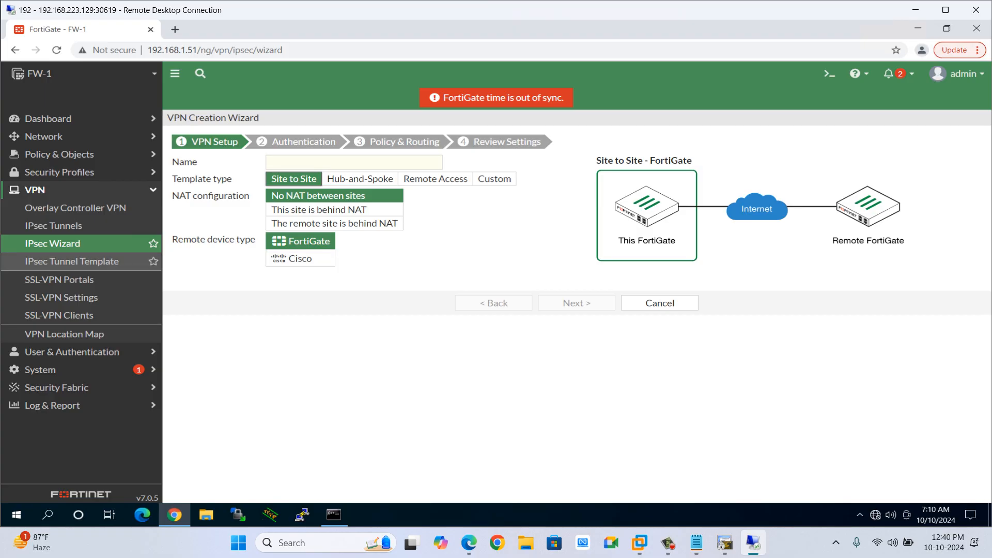
Review the Site to Site - Cisco IPsec tunnel template's phase 1, phase 2, route and policy settings.
{"action": "left_click", "coordinate": [73, 261]}
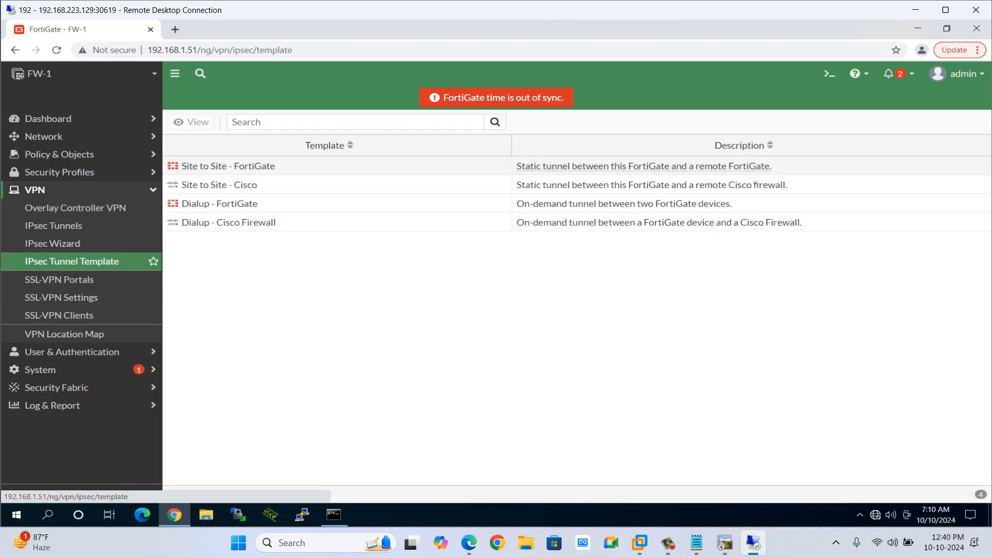
{"action": "left_click", "coordinate": [651, 184]}
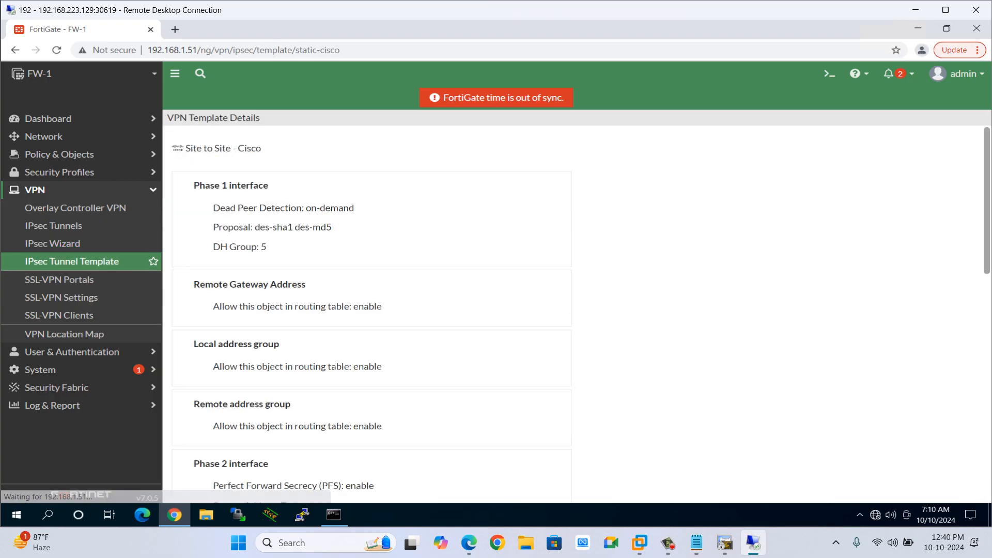
{"action": "scroll", "coordinate": [574, 310], "scroll_direction": "down", "scroll_amount": 1}
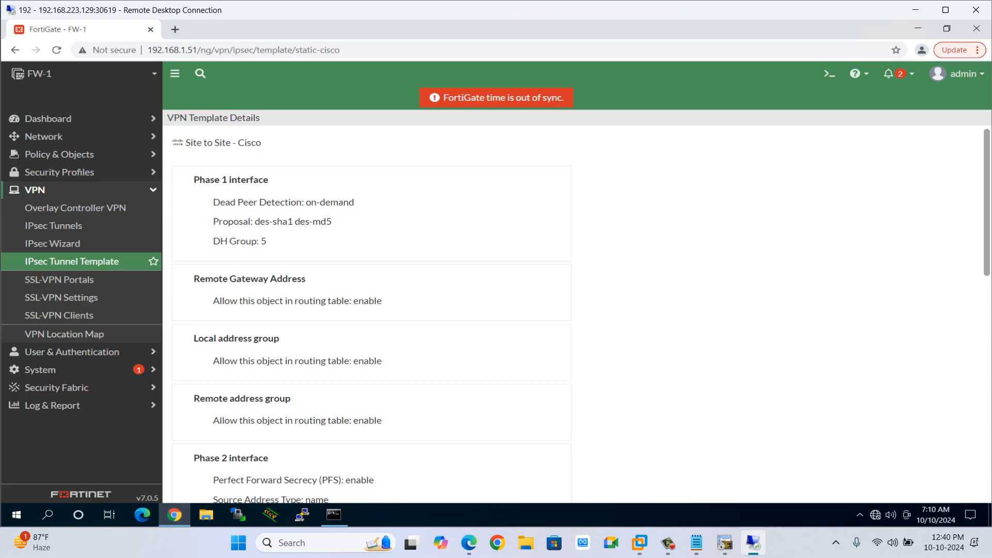
{"action": "scroll", "coordinate": [573, 310], "scroll_direction": "down", "scroll_amount": 3}
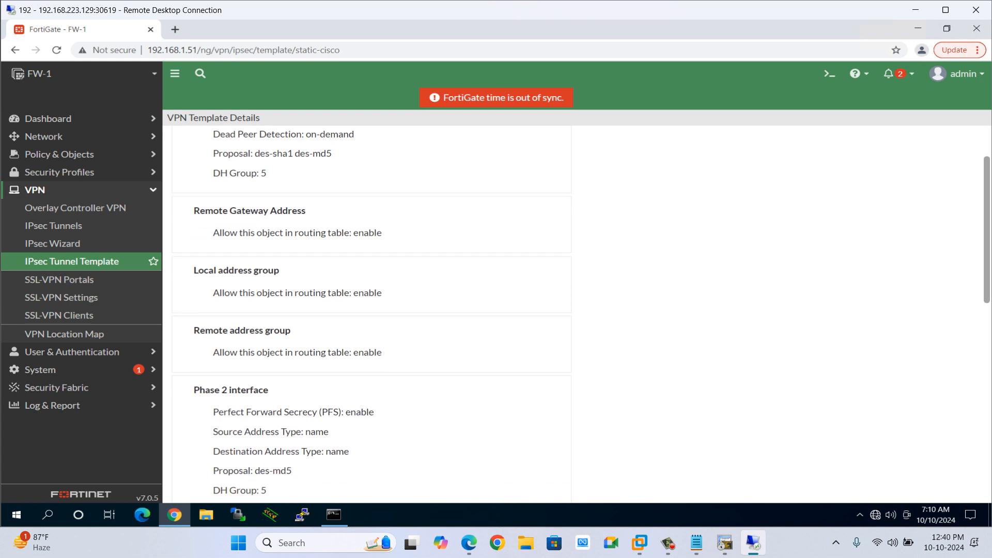
{"action": "scroll", "coordinate": [573, 310], "scroll_direction": "down", "scroll_amount": 5}
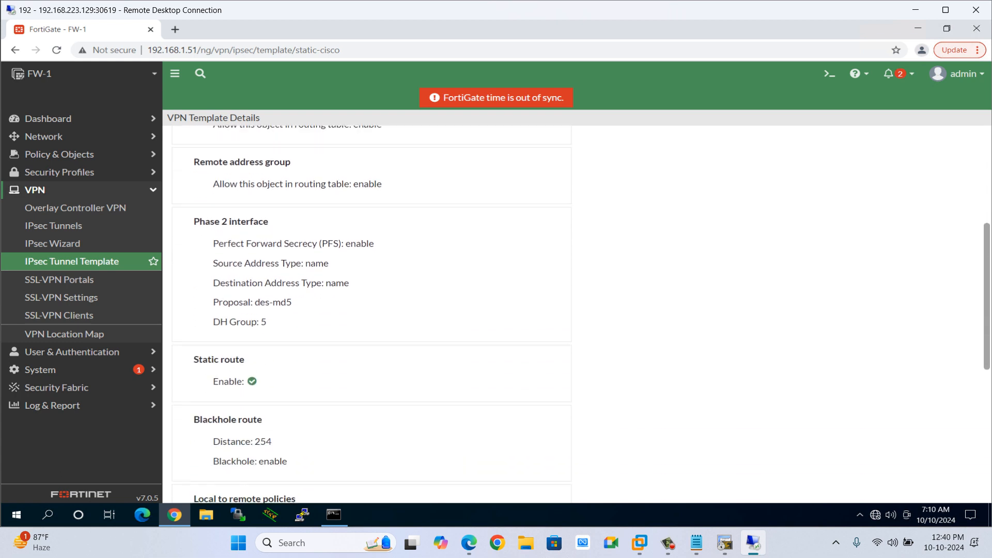
{"action": "scroll", "coordinate": [574, 310], "scroll_direction": "down", "scroll_amount": 1}
{"action": "scroll", "coordinate": [574, 310], "scroll_direction": "up", "scroll_amount": 4}
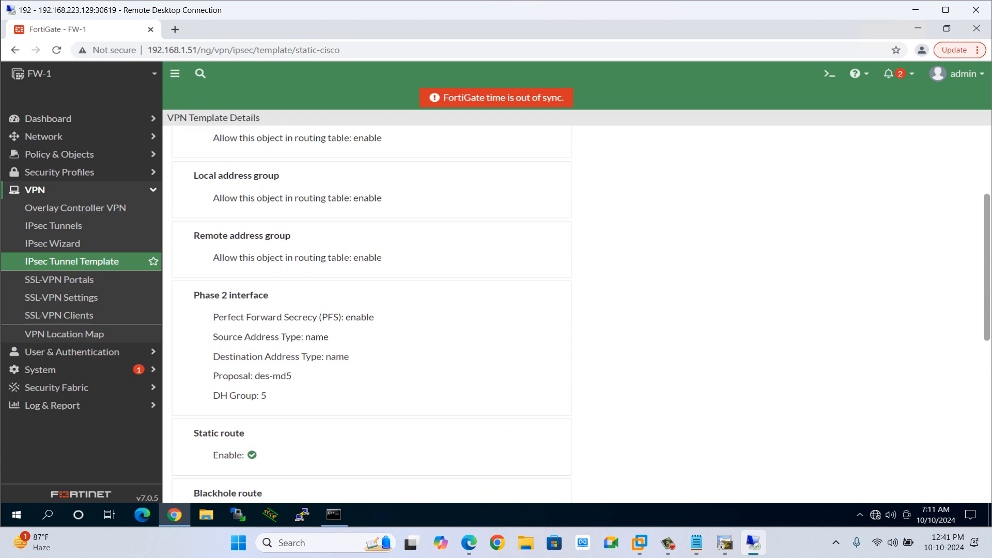
{"action": "scroll", "coordinate": [573, 310], "scroll_direction": "down", "scroll_amount": 5}
{"action": "scroll", "coordinate": [574, 310], "scroll_direction": "down", "scroll_amount": 1}
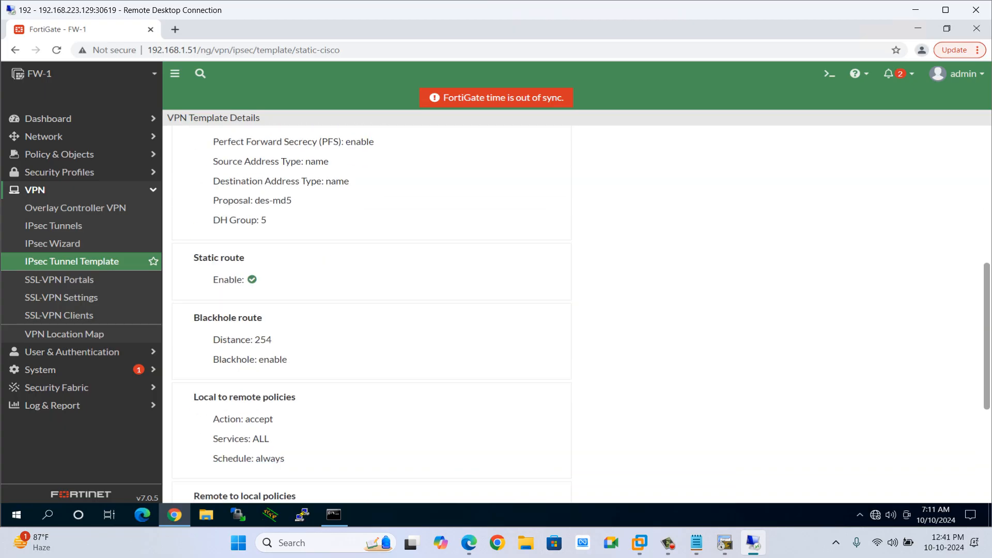
{"action": "scroll", "coordinate": [573, 310], "scroll_direction": "down", "scroll_amount": 6}
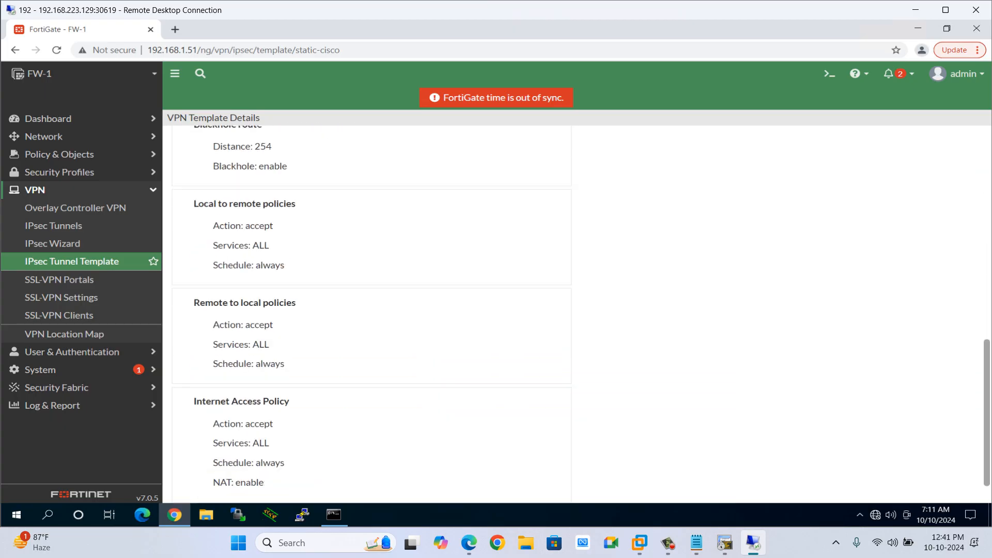
{"action": "scroll", "coordinate": [574, 310], "scroll_direction": "up", "scroll_amount": 10}
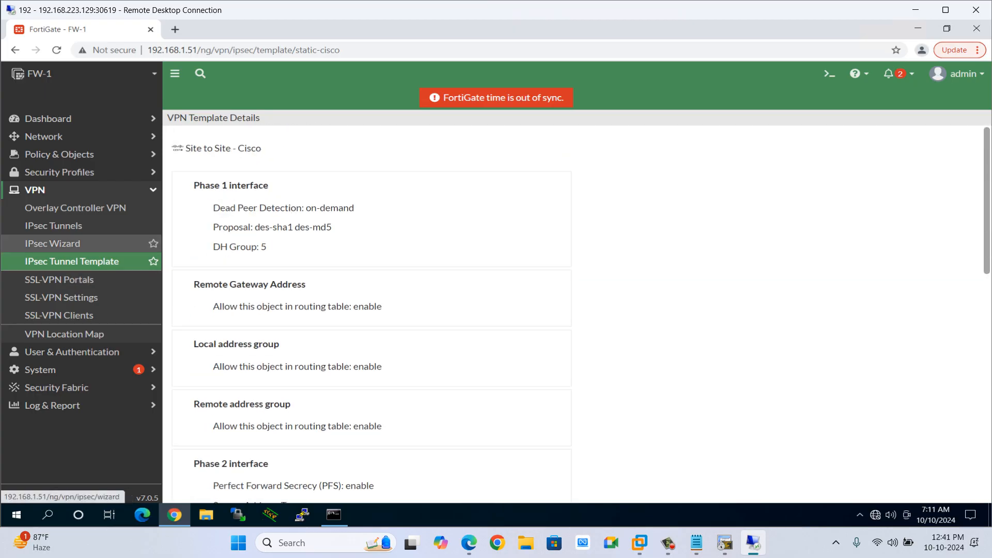
{"action": "left_click", "coordinate": [52, 244]}
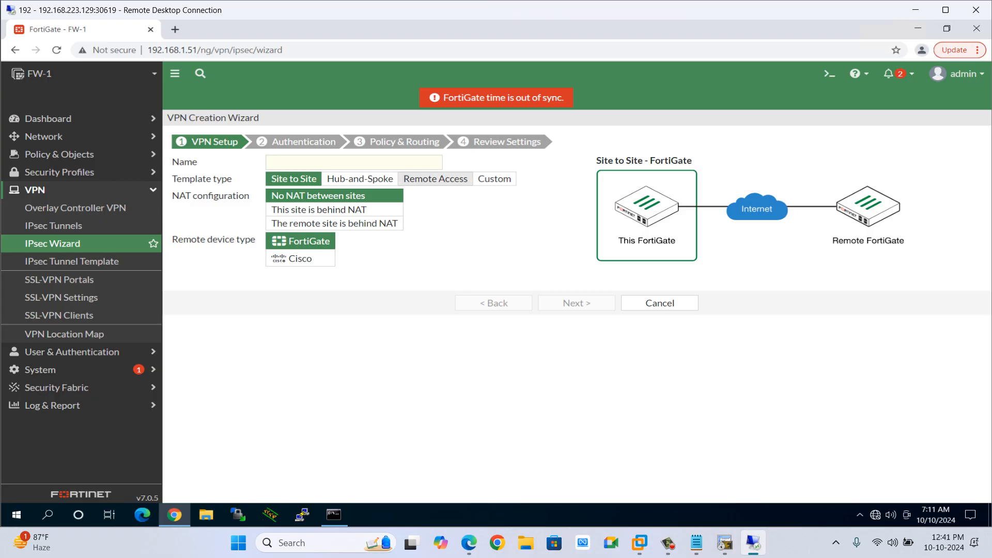
{"action": "left_click", "coordinate": [725, 543]}
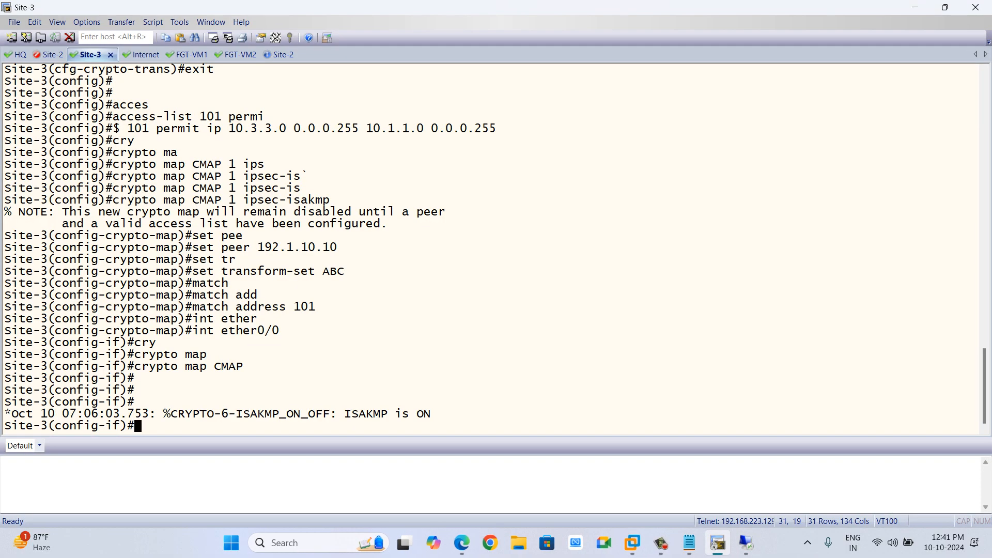
{"action": "left_click", "coordinate": [462, 542]}
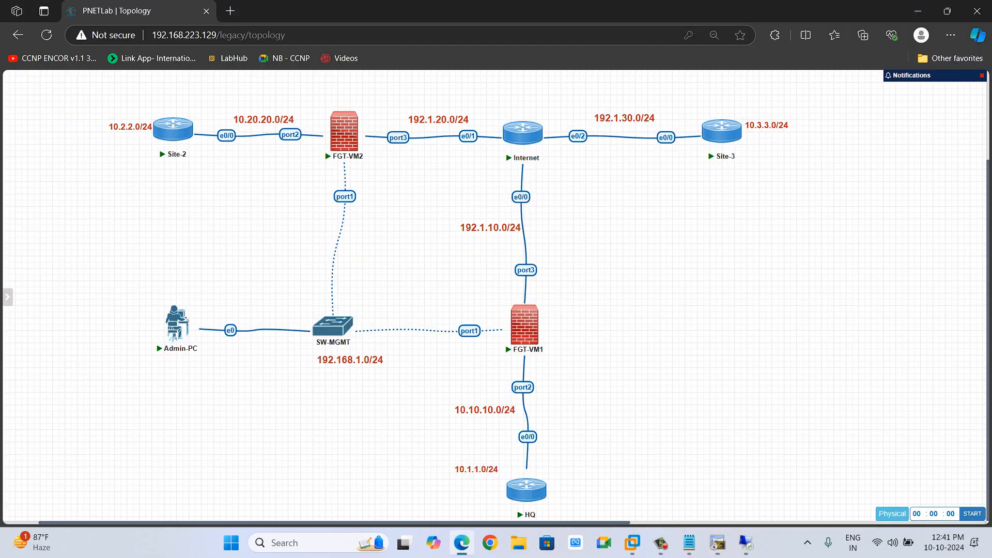
{"action": "left_click", "coordinate": [718, 542]}
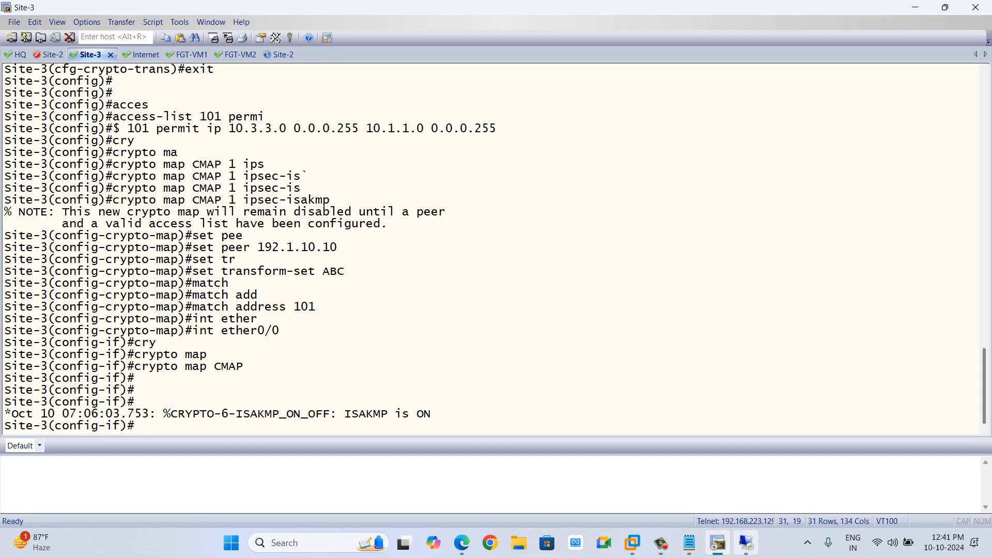
Back in the FortiGate wizard, start a Custom IPsec tunnel named FW1-TO-CISCO.
{"action": "left_click", "coordinate": [746, 543]}
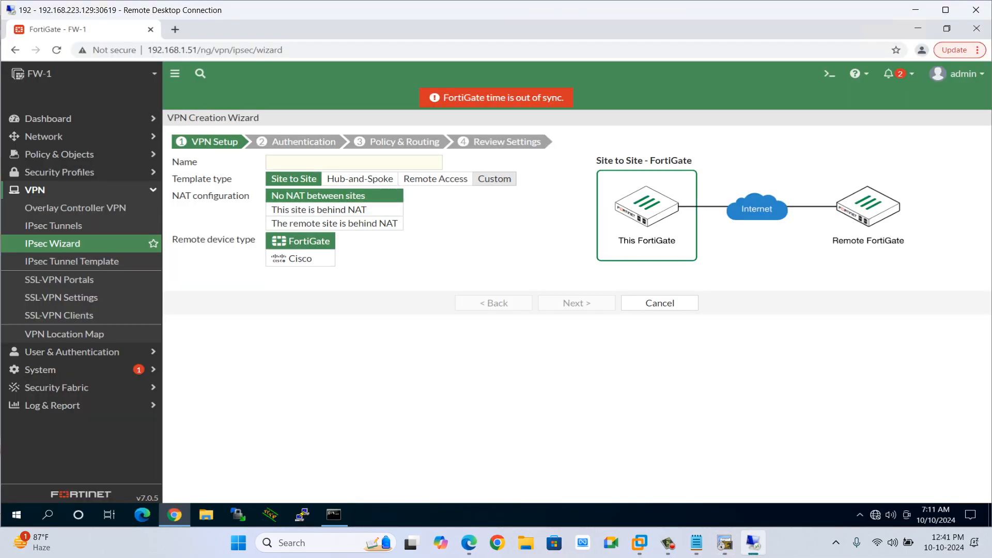
{"action": "left_click", "coordinate": [494, 179]}
{"action": "left_click", "coordinate": [357, 162]}
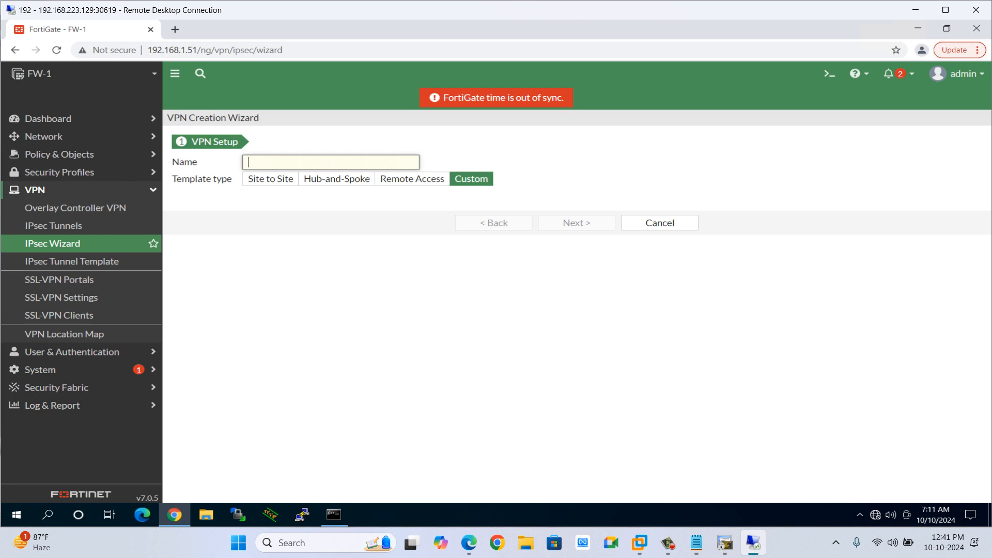
{"action": "type", "text": "FW"}
{"action": "type", "text": "-TO-"}
{"action": "type", "text": "Sir"}
{"action": "key", "text": "BackSpace"}
{"action": "type", "text": "te"}
{"action": "type", "text": "3"}
{"action": "type", "text": "-CISCO"}
{"action": "key", "text": "BackSpace"}
{"action": "key", "text": "BackSpace"}
{"action": "key", "text": "BackSpace"}
{"action": "key", "text": "BackSpace"}
{"action": "key", "text": "BackSpace"}
{"action": "key", "text": "BackSpace"}
{"action": "key", "text": "BackSpace"}
{"action": "key", "text": "BackSpace"}
{"action": "key", "text": "BackSpace"}
{"action": "key", "text": "BackSpace"}
{"action": "type", "text": "CISCO1"}
{"action": "left_click", "coordinate": [577, 223]}
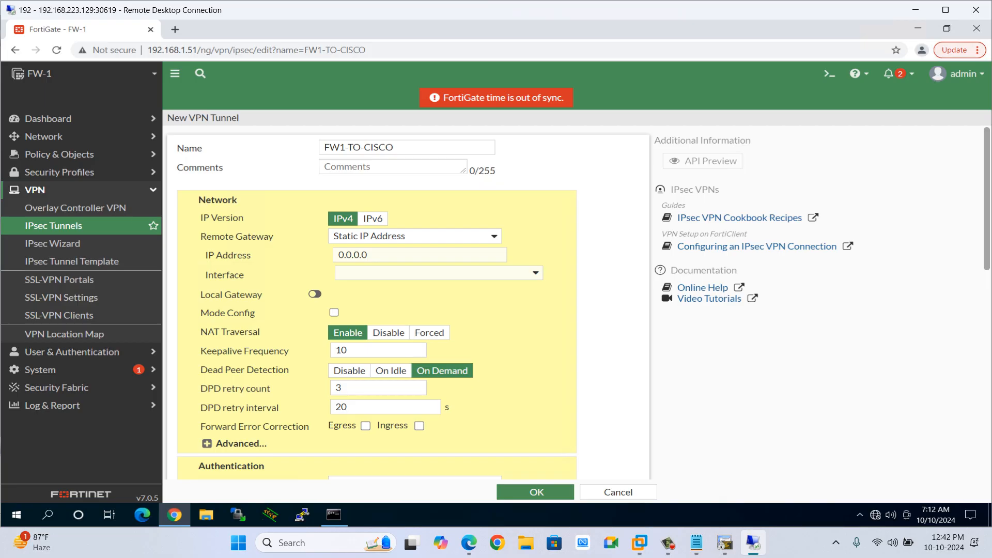
Set the tunnel's remote gateway IP address to 192.1.30.3 on interface Outside (port3).
{"action": "left_click_drag", "start_coordinate": [219, 236], "coordinate": [270, 236]}
{"action": "left_click_drag", "start_coordinate": [369, 255], "coordinate": [337, 254]}
{"action": "type", "text": "192.1.30."}
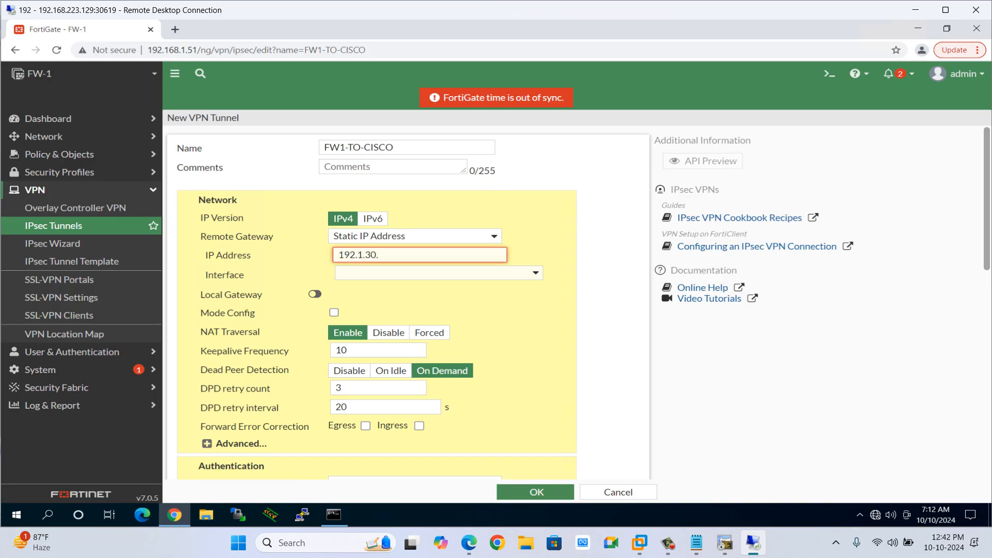
{"action": "type", "text": "2"}
{"action": "left_click", "coordinate": [438, 273]}
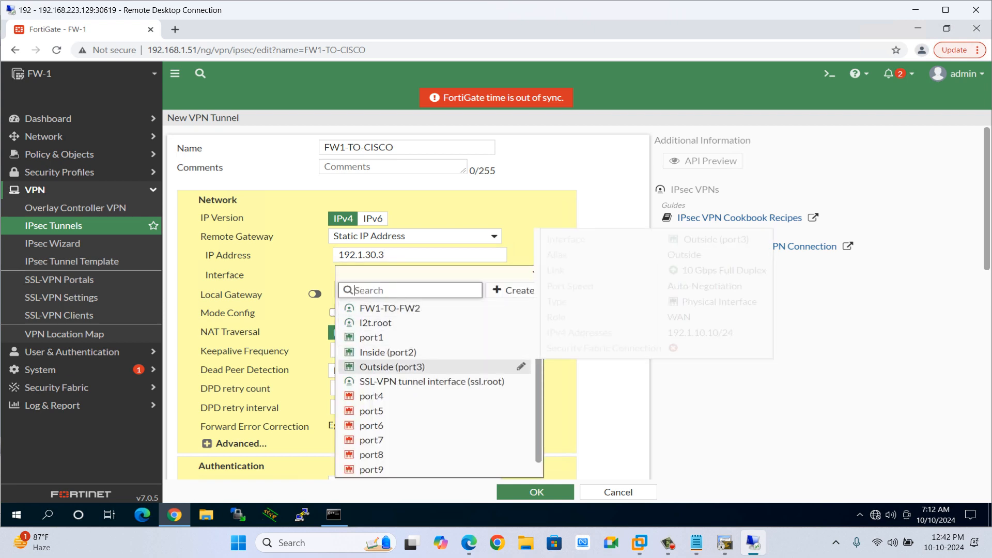
{"action": "left_click", "coordinate": [392, 367]}
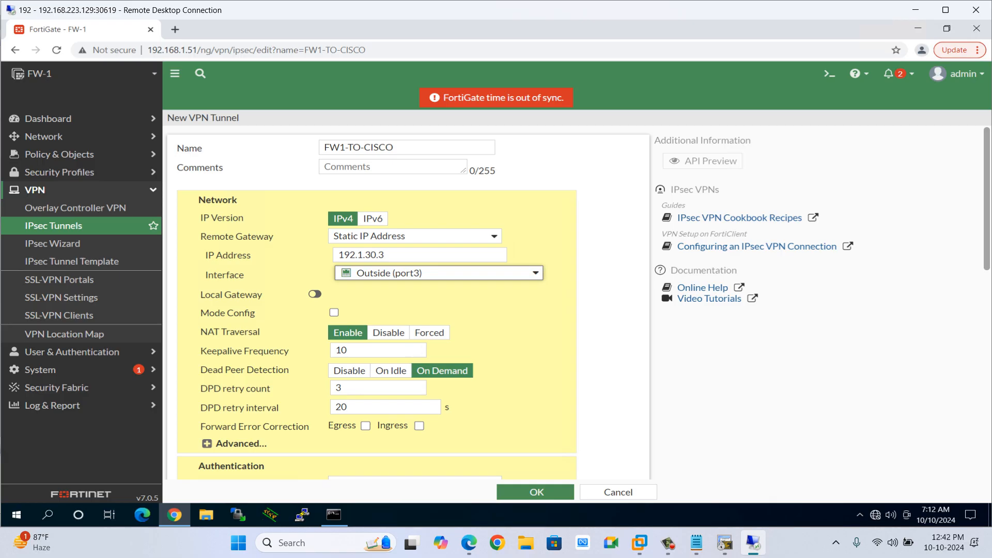
Disable NAT Traversal and enter the tunnel's pre-shared key, revealing it to check.
{"action": "left_click", "coordinate": [389, 333]}
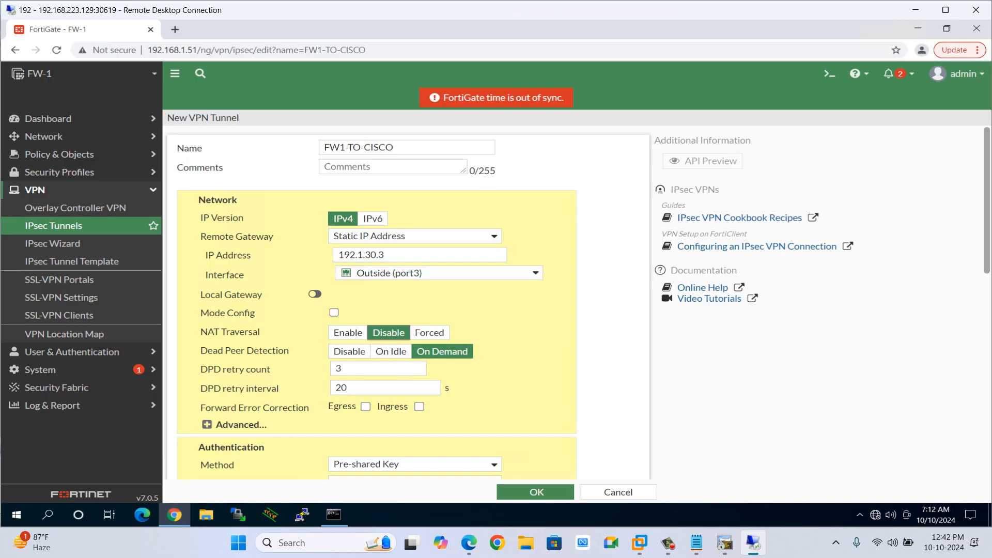
{"action": "scroll", "coordinate": [377, 310], "scroll_direction": "down", "scroll_amount": 2}
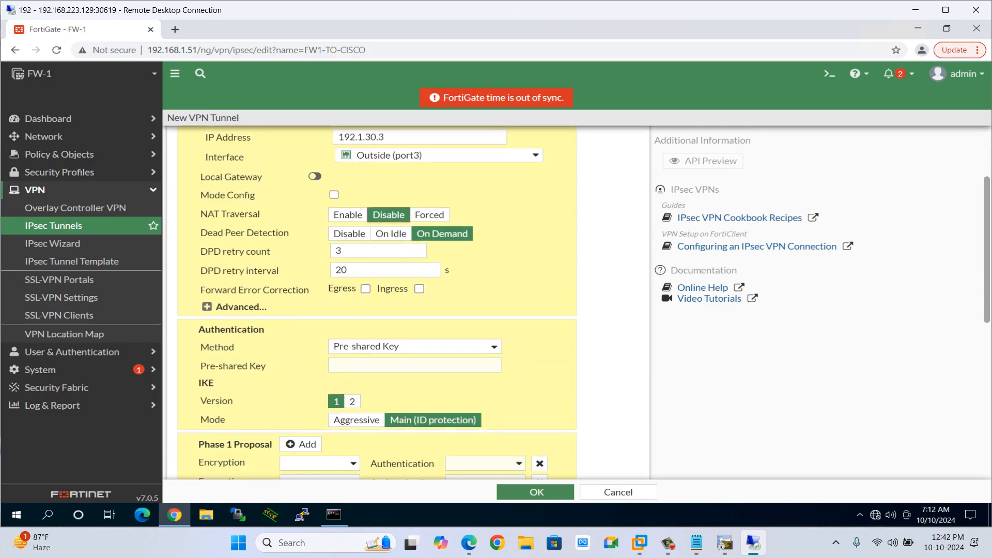
{"action": "left_click", "coordinate": [415, 365]}
{"action": "type", "text": "•••••••••"}
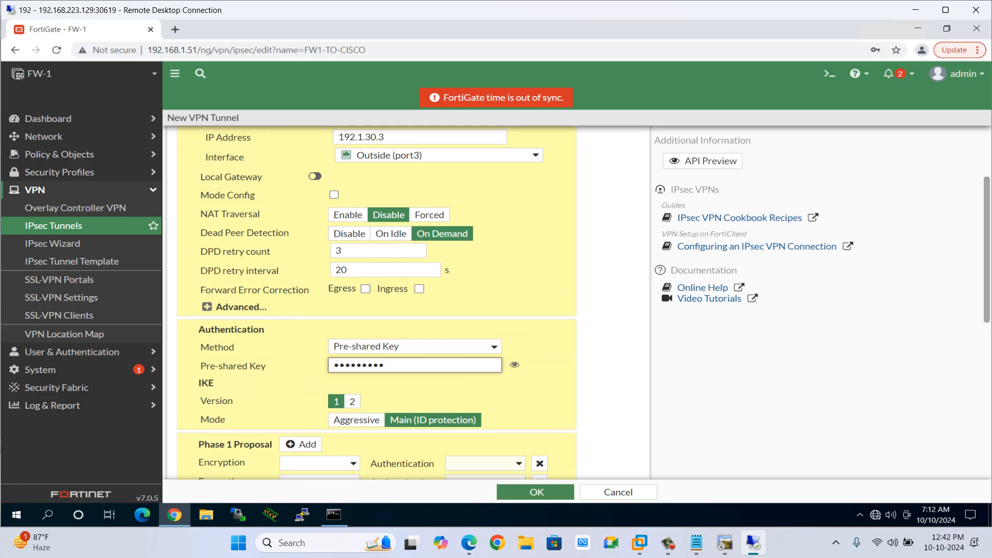
{"action": "left_click", "coordinate": [514, 365]}
Remove the extra Phase 1 proposal rows so only one encryption/authentication pair remains.
{"action": "scroll", "coordinate": [378, 310], "scroll_direction": "up", "scroll_amount": 1}
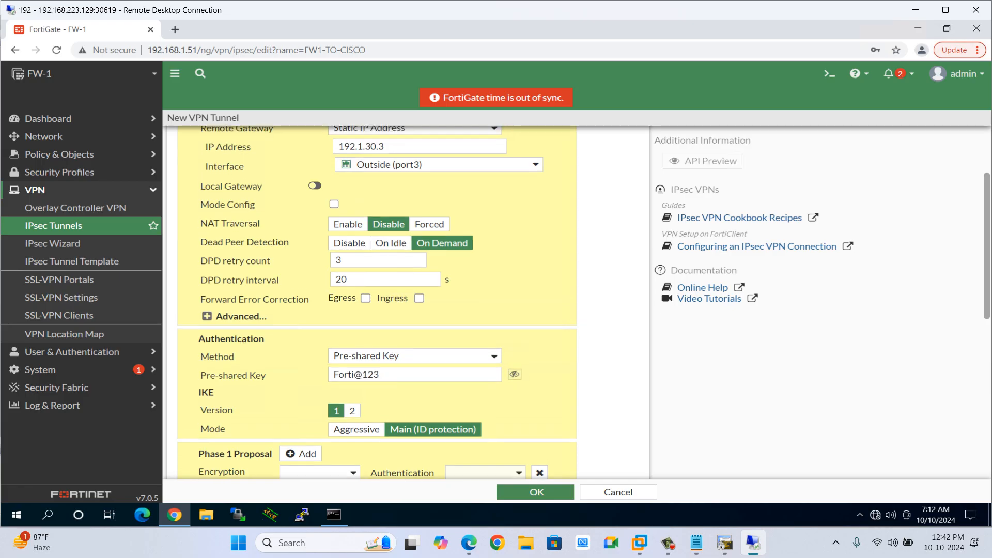
{"action": "scroll", "coordinate": [377, 300], "scroll_direction": "up", "scroll_amount": 2}
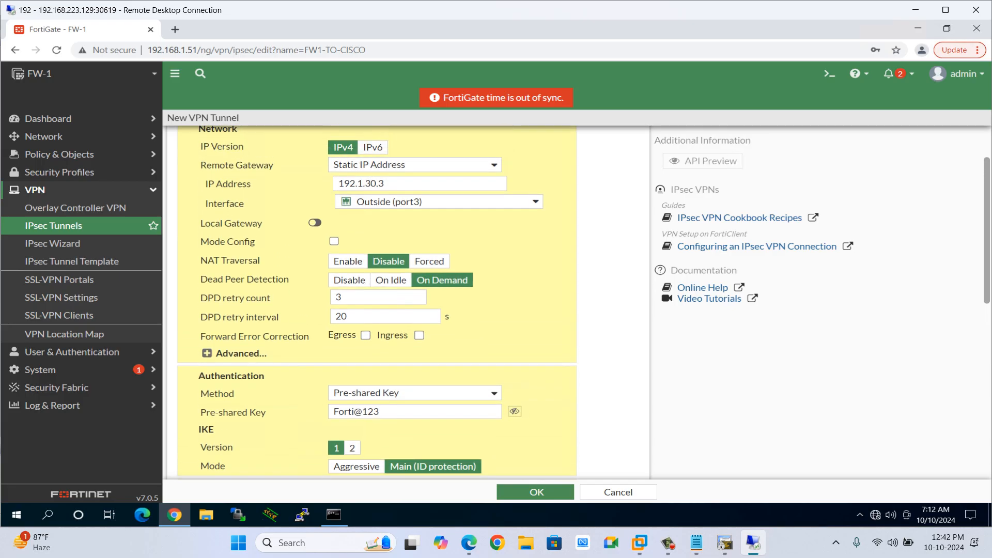
{"action": "scroll", "coordinate": [378, 300], "scroll_direction": "up", "scroll_amount": 1}
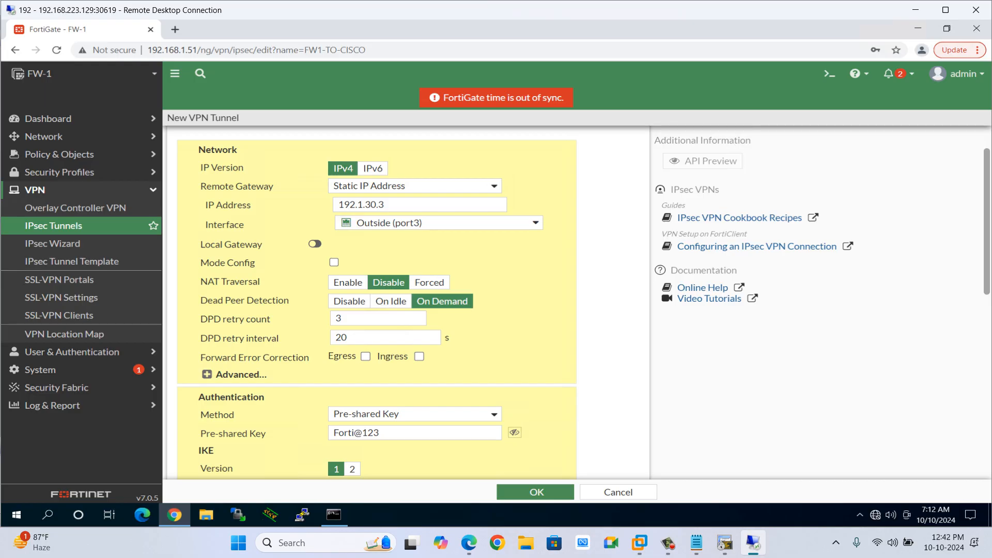
{"action": "scroll", "coordinate": [377, 310], "scroll_direction": "down", "scroll_amount": 6}
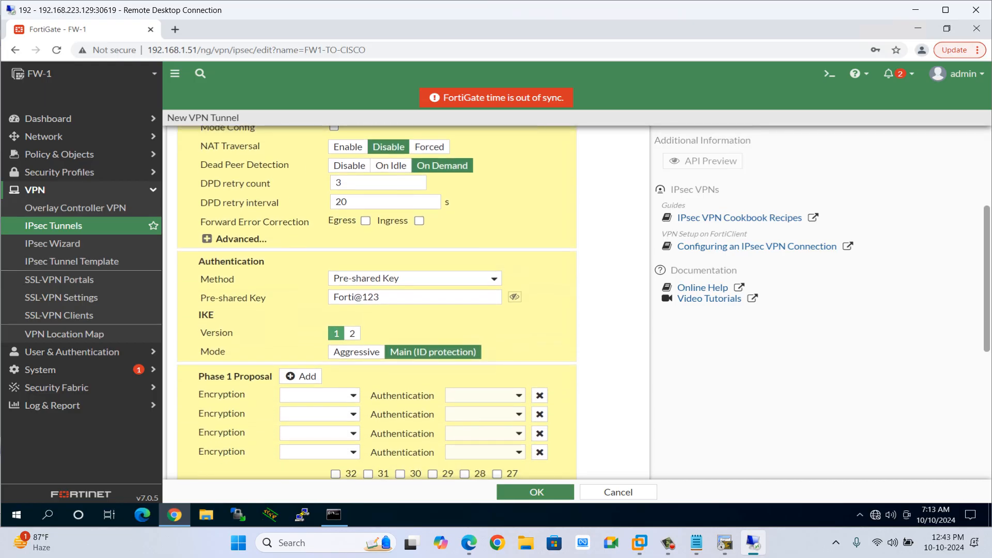
{"action": "scroll", "coordinate": [377, 310], "scroll_direction": "down", "scroll_amount": 3}
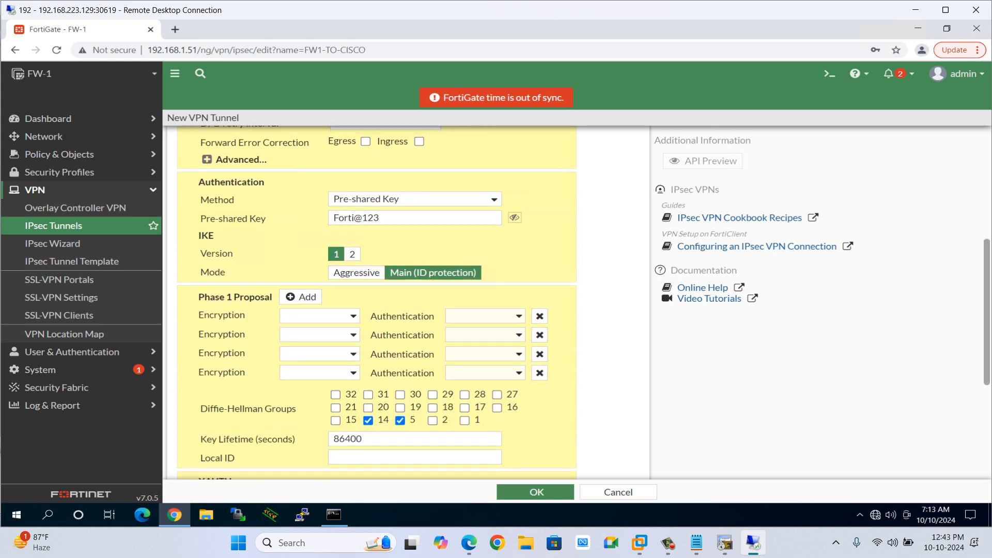
{"action": "left_click", "coordinate": [539, 335]}
{"action": "left_click", "coordinate": [539, 335]}
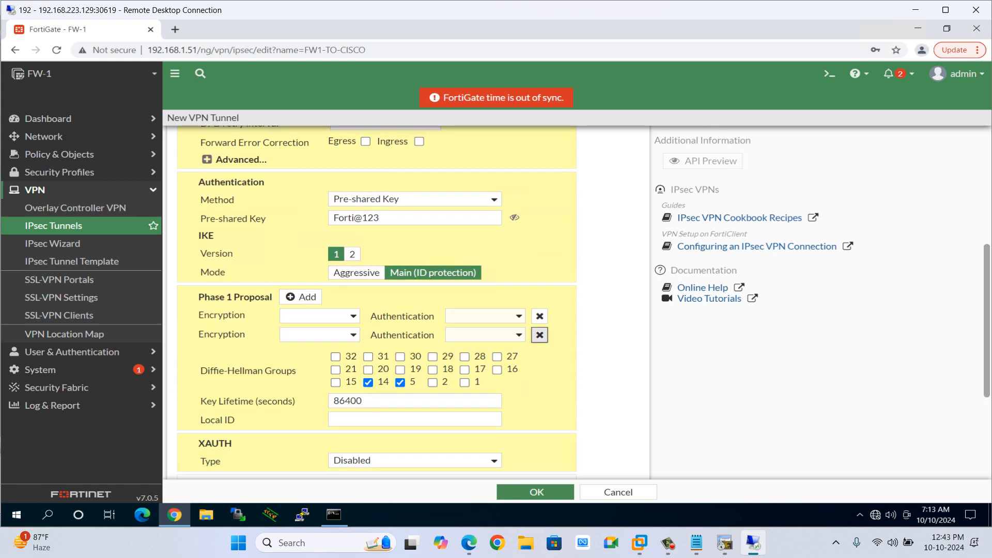
{"action": "left_click", "coordinate": [540, 335]}
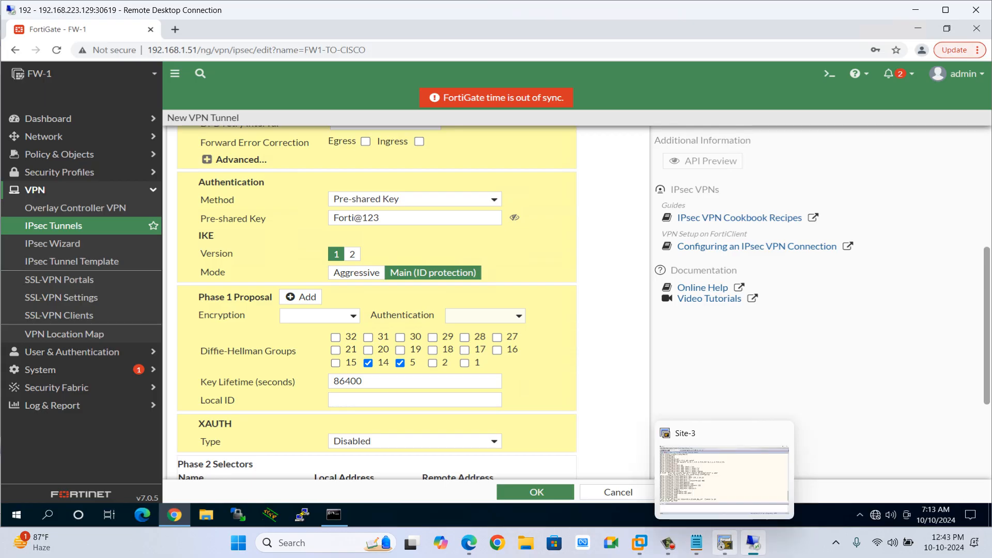
Following the Cisco phase 1 notes, select only Diffie-Hellman group 2, clearing groups 14 and 5.
{"action": "left_click", "coordinate": [697, 543]}
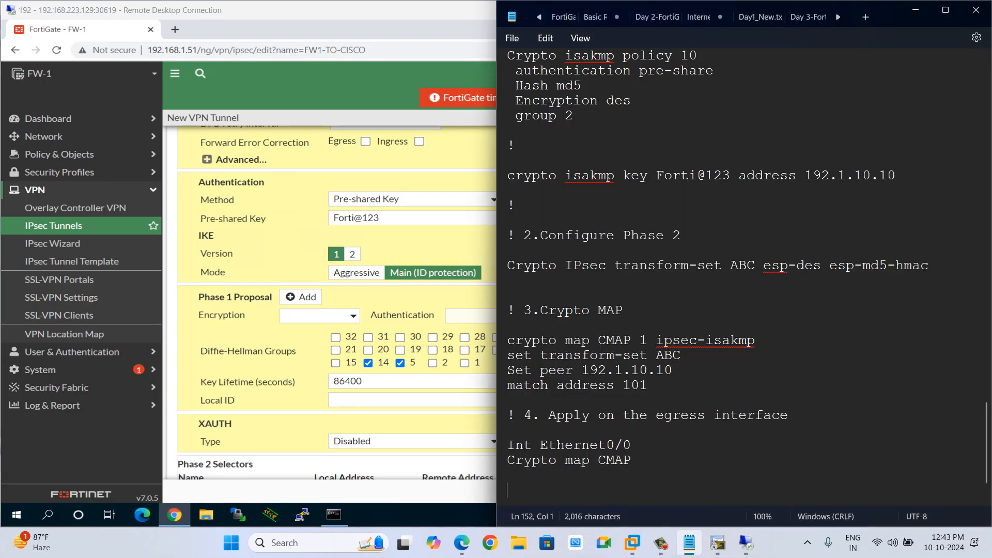
{"action": "scroll", "coordinate": [744, 274], "scroll_direction": "down", "scroll_amount": 2}
{"action": "scroll", "coordinate": [744, 274], "scroll_direction": "up", "scroll_amount": 4}
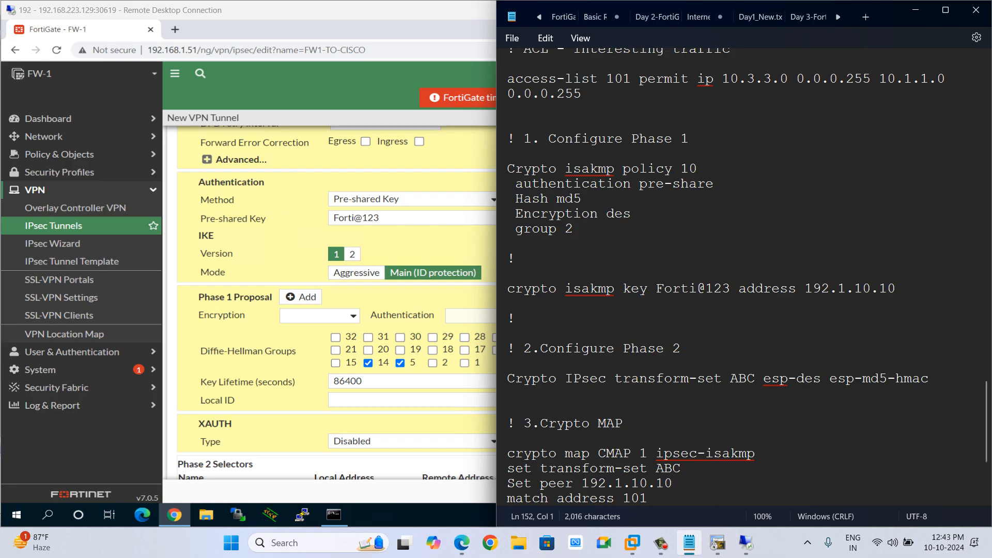
{"action": "left_click_drag", "start_coordinate": [508, 168], "coordinate": [581, 229]}
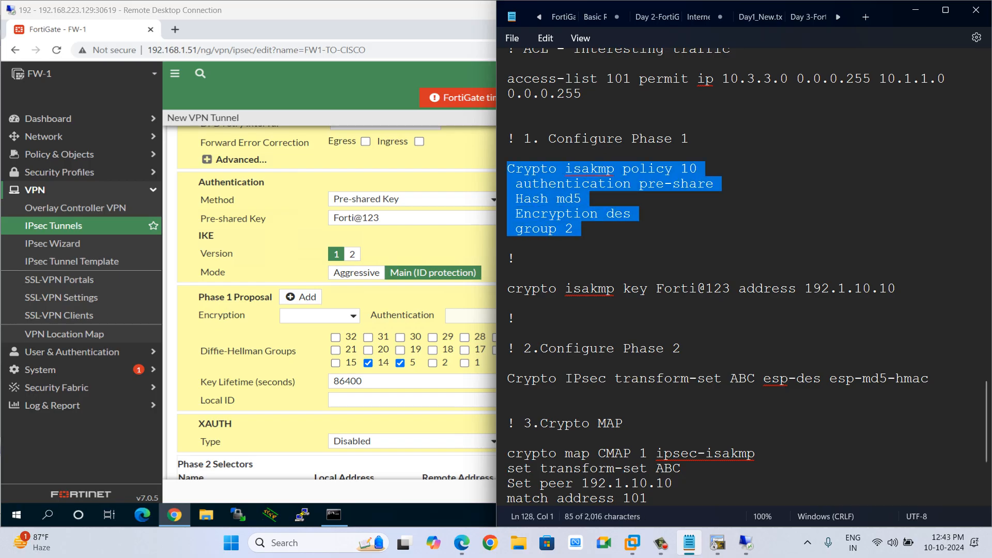
{"action": "left_click_drag", "start_coordinate": [697, 168], "coordinate": [639, 168]}
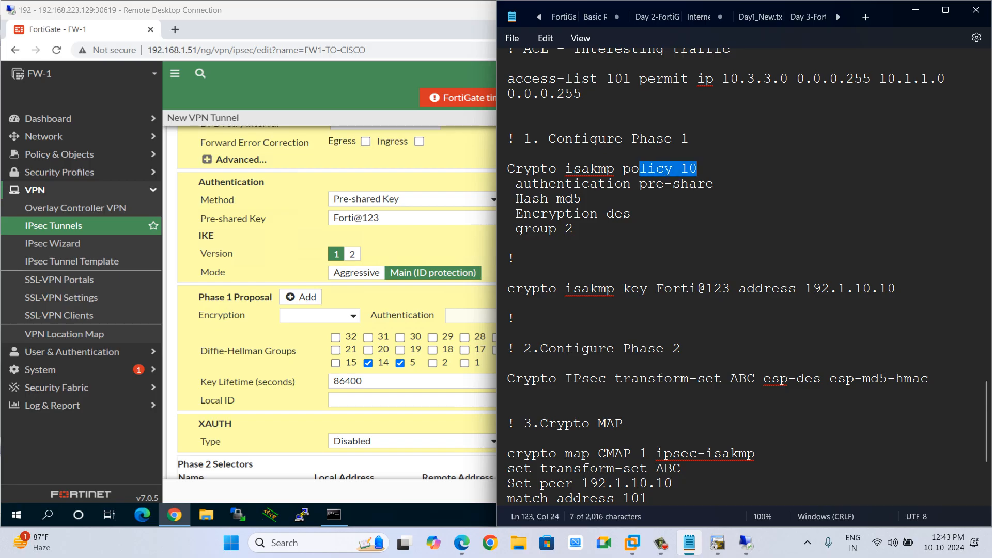
{"action": "left_click", "coordinate": [309, 338]}
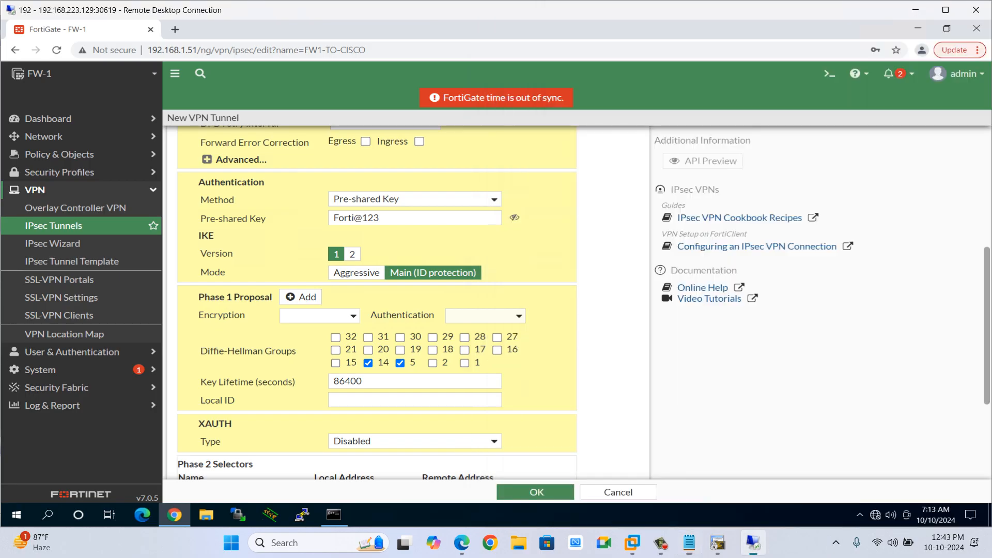
{"action": "left_click", "coordinate": [368, 362]}
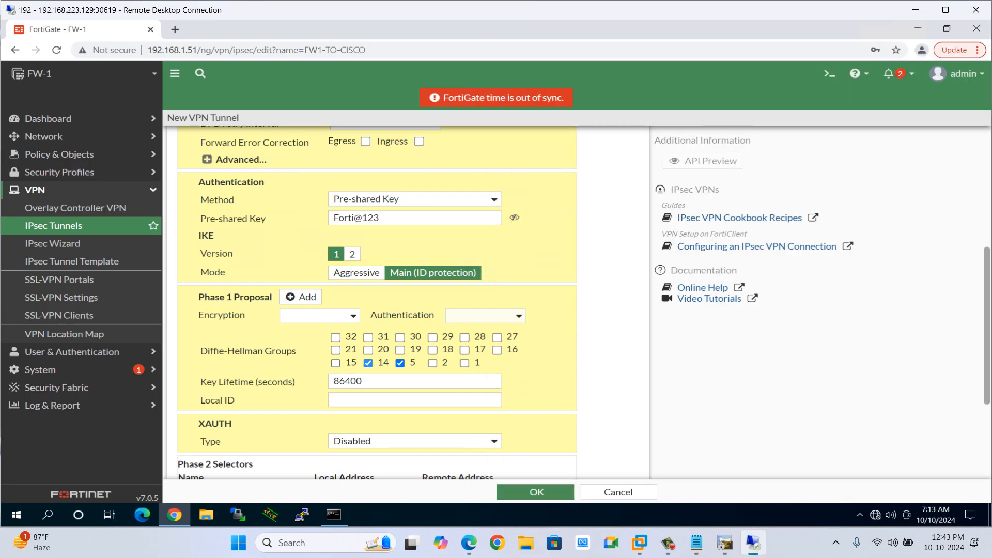
{"action": "left_click", "coordinate": [399, 363]}
{"action": "left_click", "coordinate": [432, 362]}
Set the Phase 1 proposal encryption to DES.
{"action": "key", "text": "alt+Tab"}
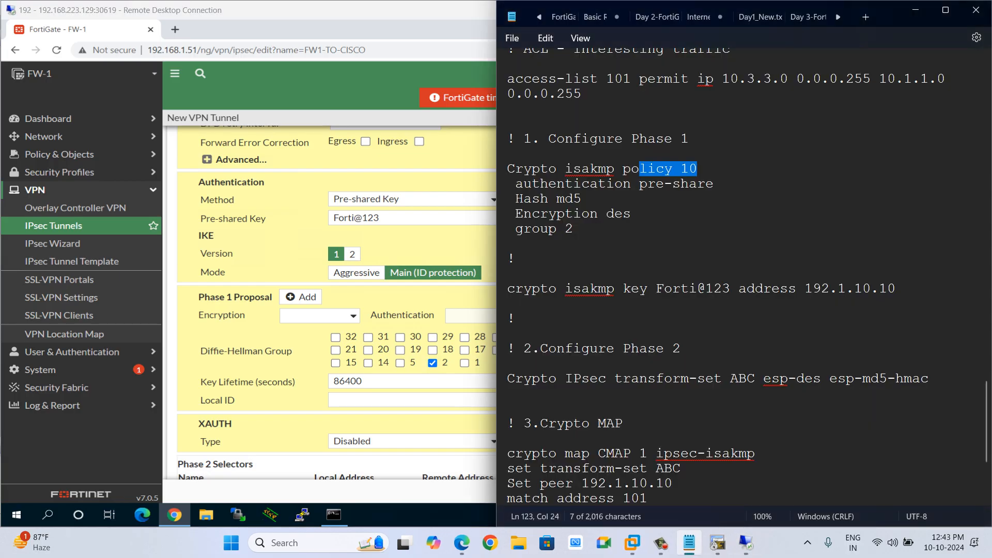
{"action": "left_click_drag", "start_coordinate": [565, 229], "coordinate": [573, 228]}
{"action": "key", "text": "alt+Tab"}
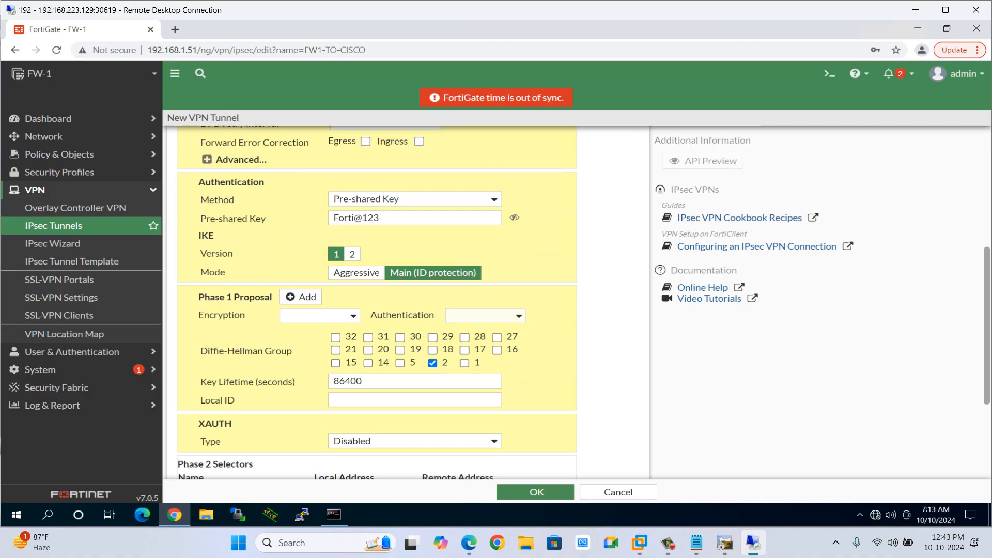
{"action": "left_click", "coordinate": [319, 316]}
{"action": "left_click", "coordinate": [316, 340]}
Set the Phase 1 proposal authentication to MD5 to match the Cisco policy.
{"action": "key", "text": "alt+Tab"}
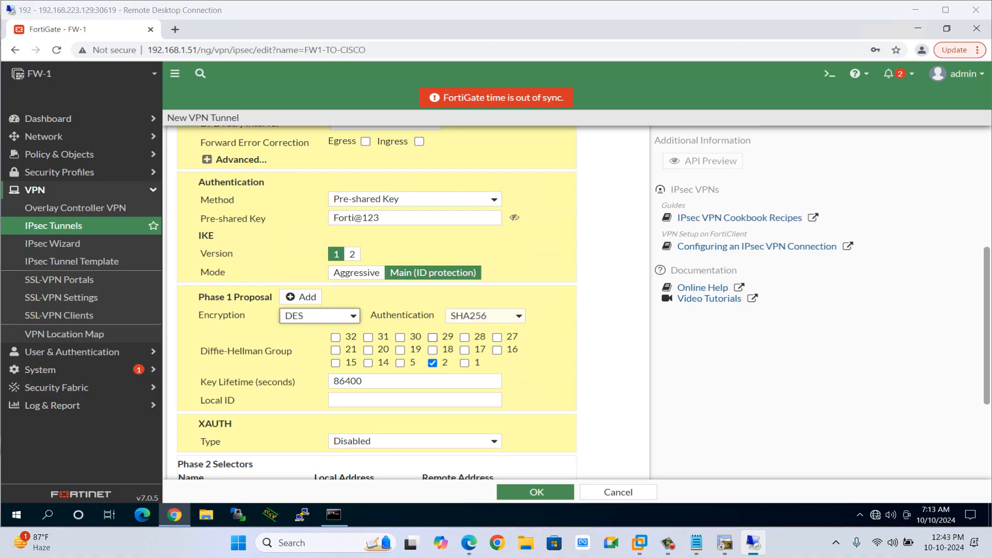
{"action": "double_click", "coordinate": [618, 213]}
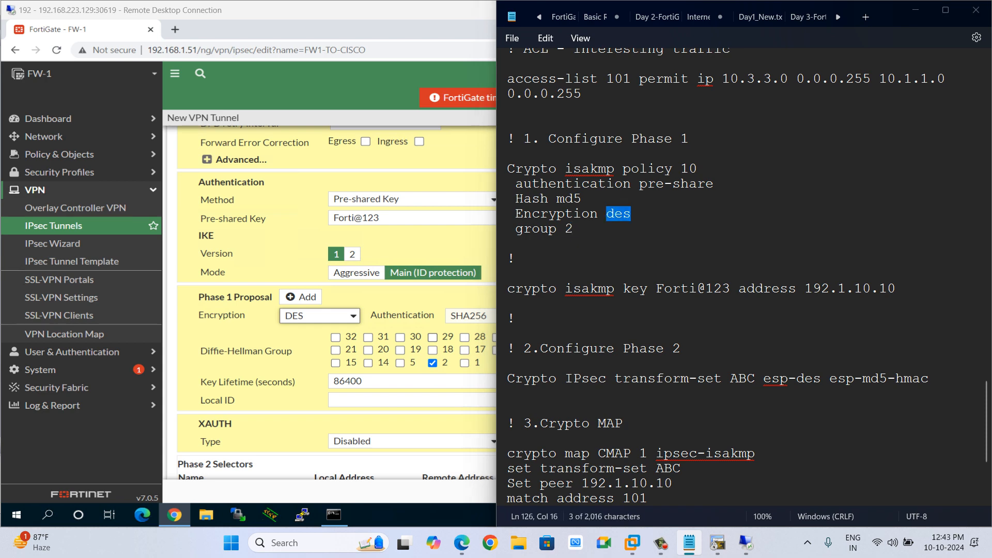
{"action": "key", "text": "alt+Tab"}
{"action": "left_click", "coordinate": [485, 316]}
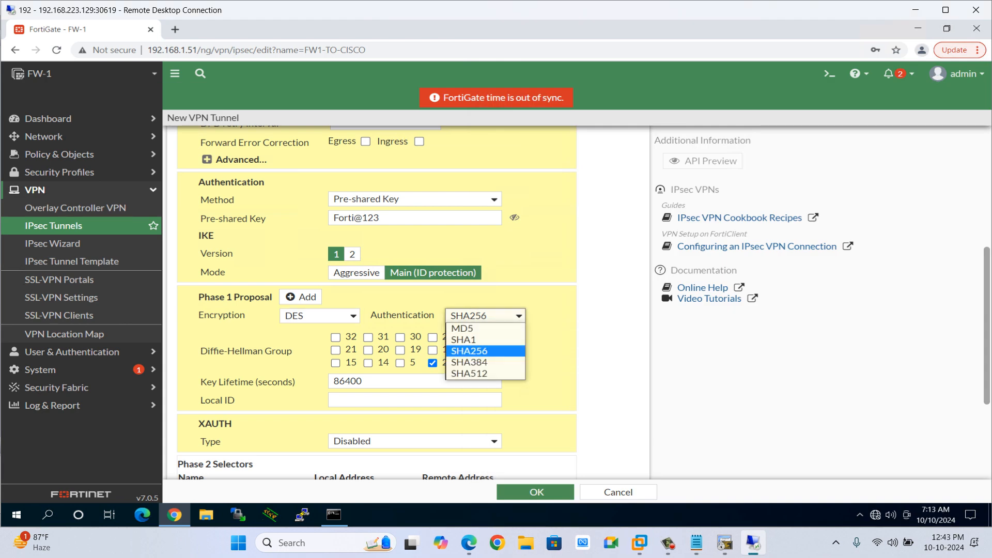
{"action": "key", "text": "Return"}
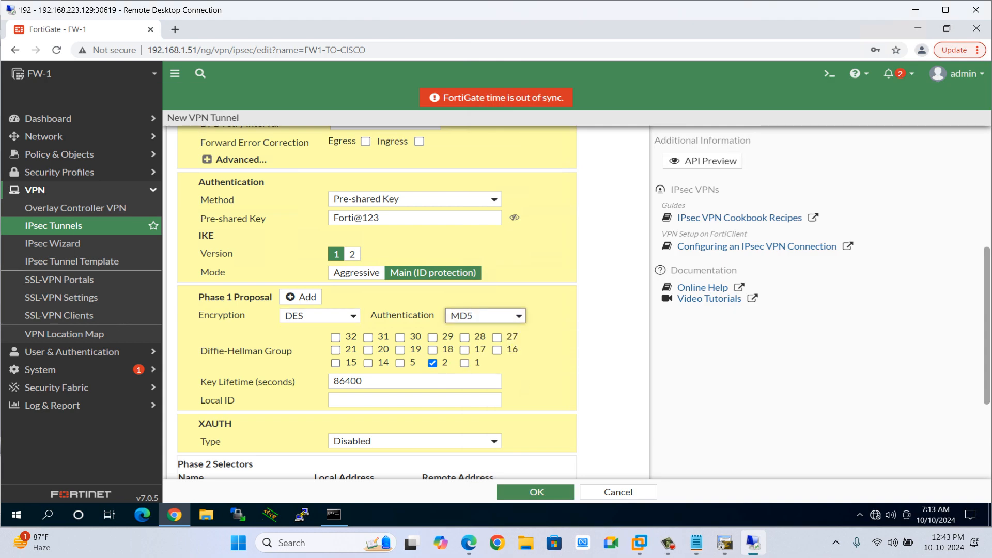
{"action": "left_click", "coordinate": [319, 316]}
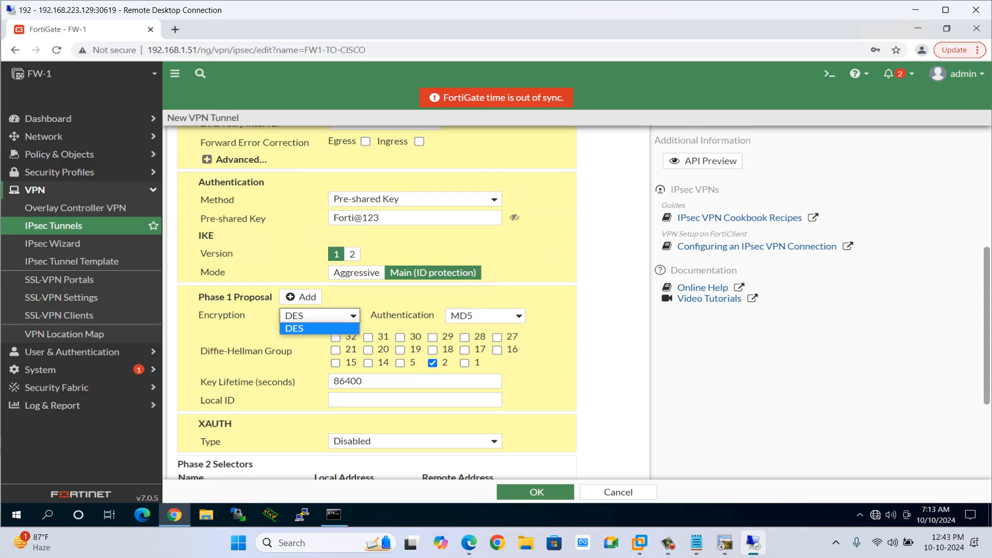
{"action": "key", "text": "Return"}
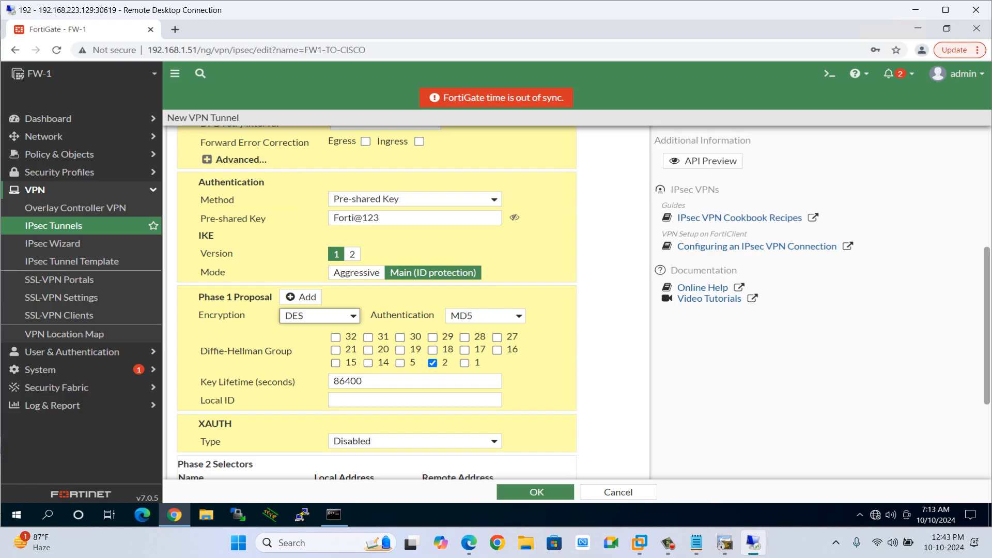
{"action": "left_click", "coordinate": [485, 316]}
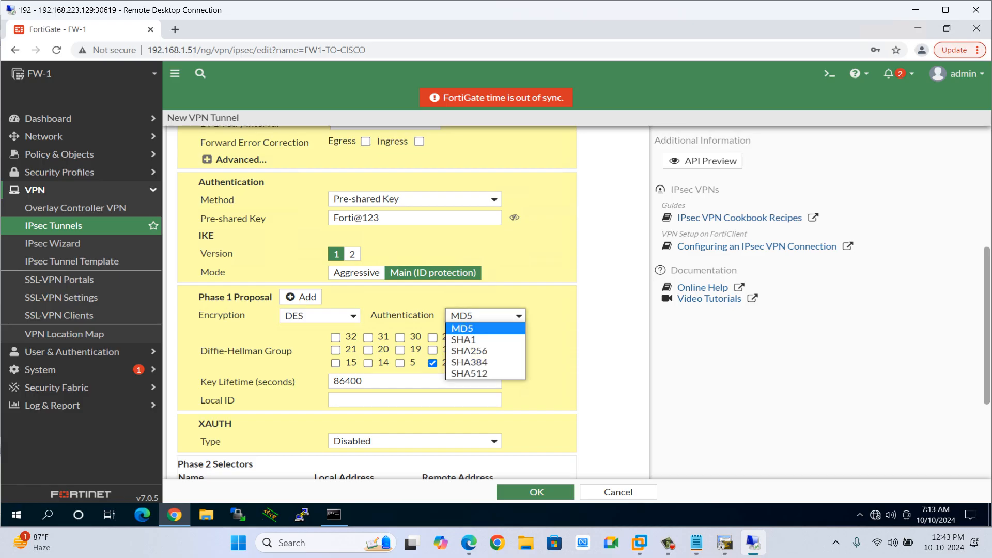
{"action": "left_click", "coordinate": [485, 316]}
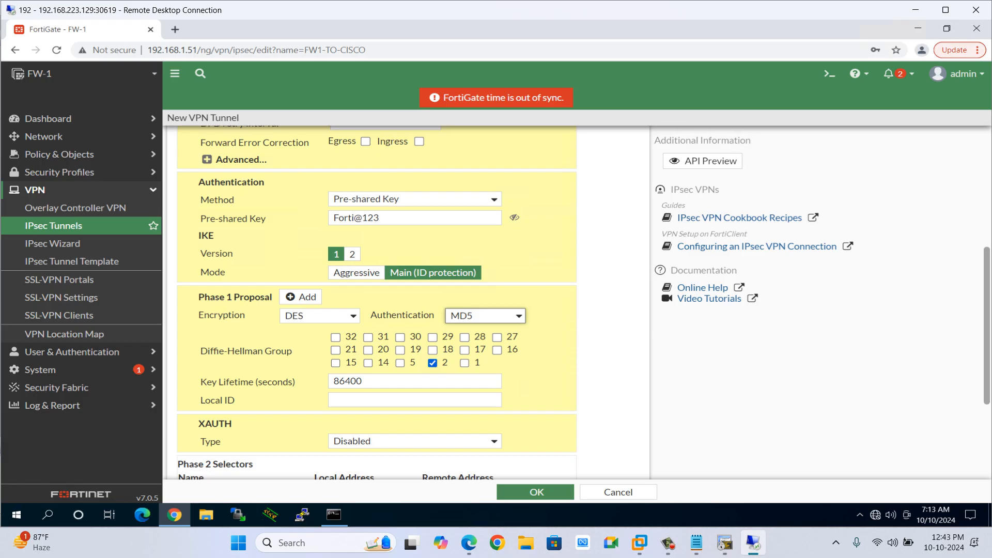
{"action": "scroll", "coordinate": [491, 381], "scroll_direction": "down", "scroll_amount": 1}
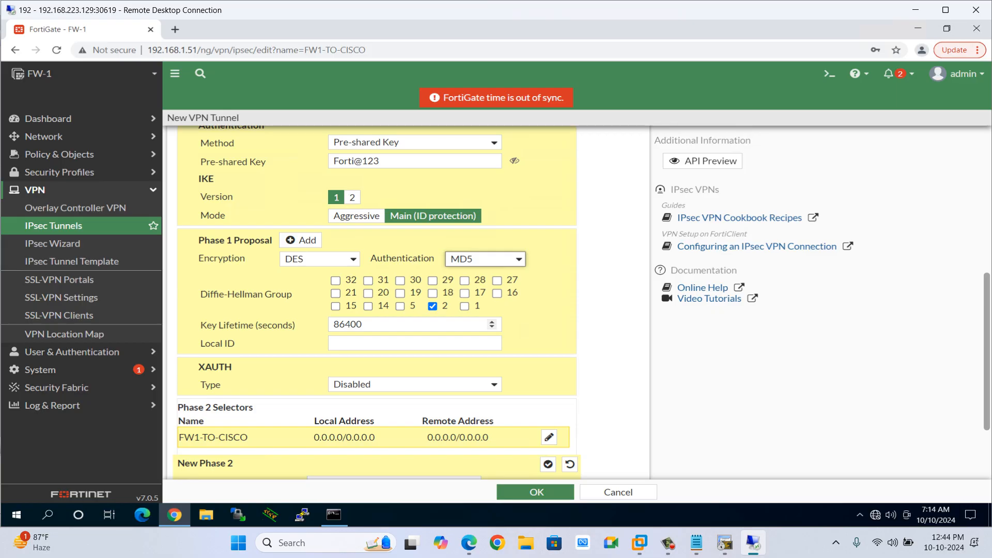
{"action": "key", "text": "alt+Tab"}
{"action": "key", "text": "alt+Tab"}
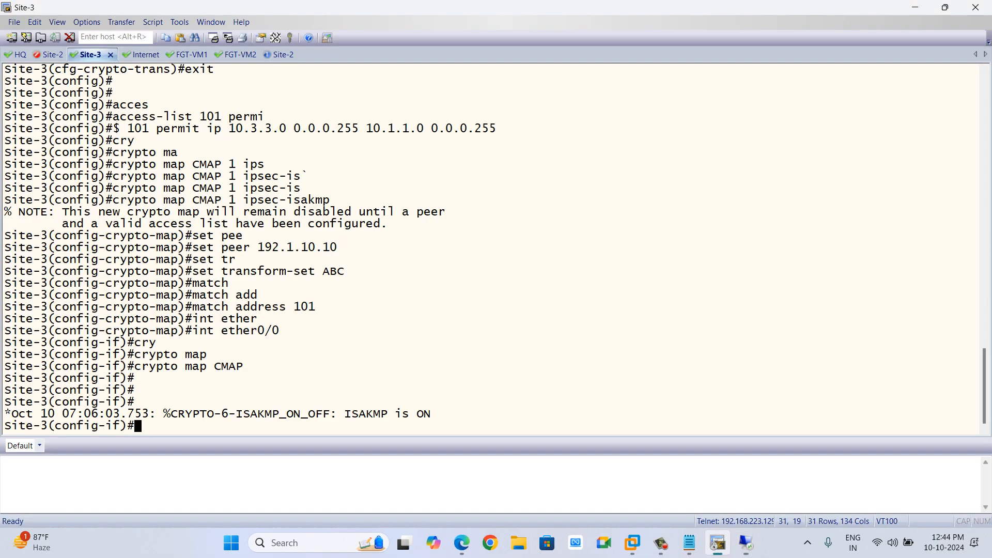
{"action": "key", "text": "alt+Tab"}
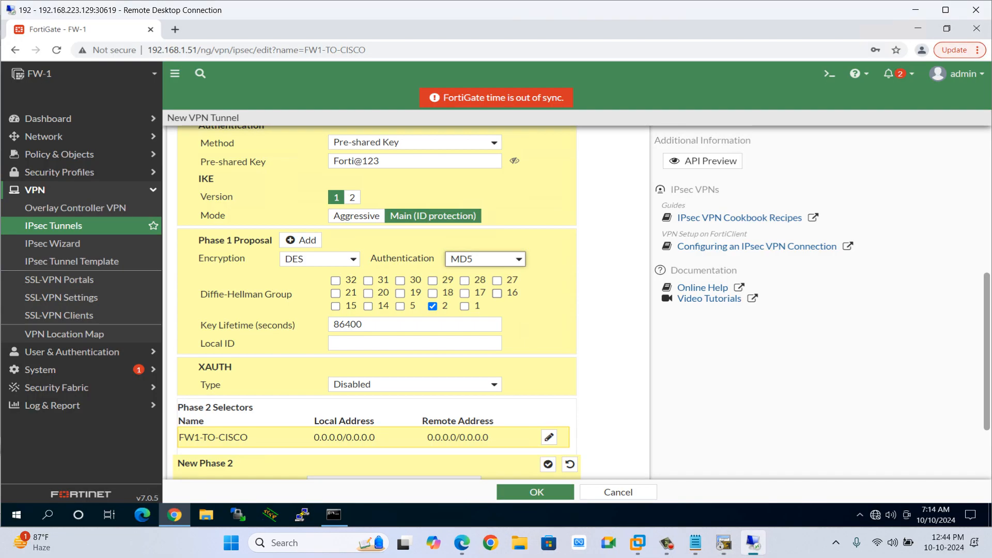
Review the Site-3 running configuration, focusing on the ISAKMP policy, transform set and crypto map settings.
{"action": "key", "text": "alt+Tab"}
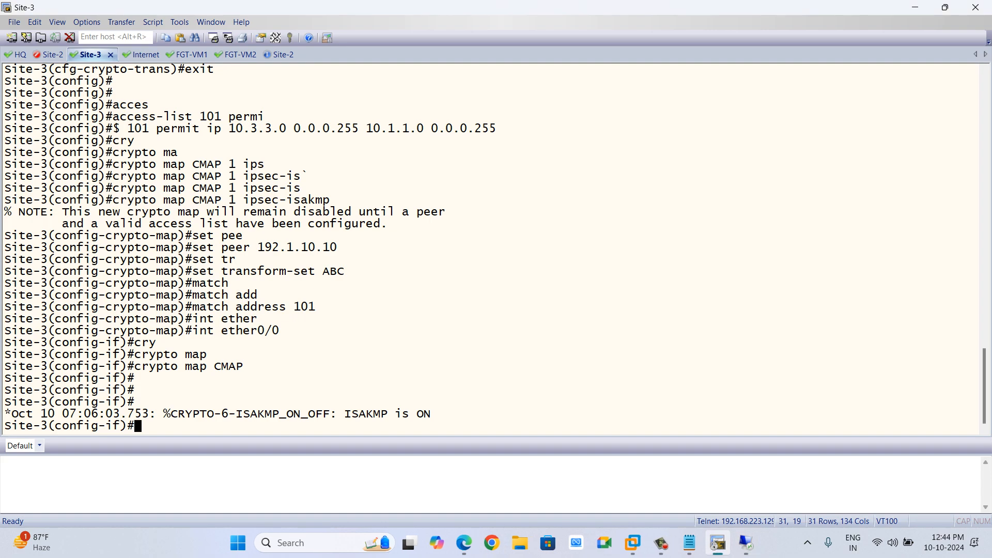
{"action": "type", "text": "do sh run"}
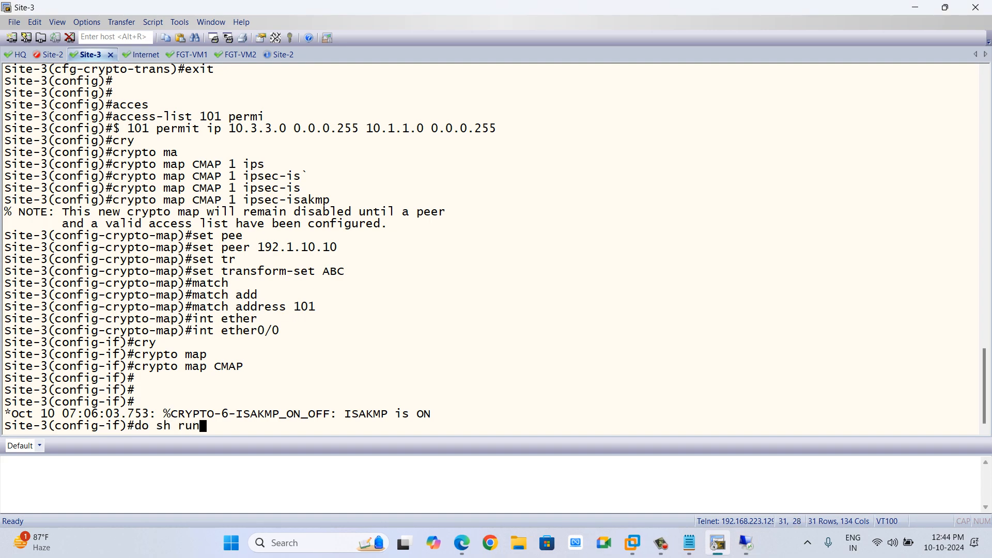
{"action": "key", "text": "Return"}
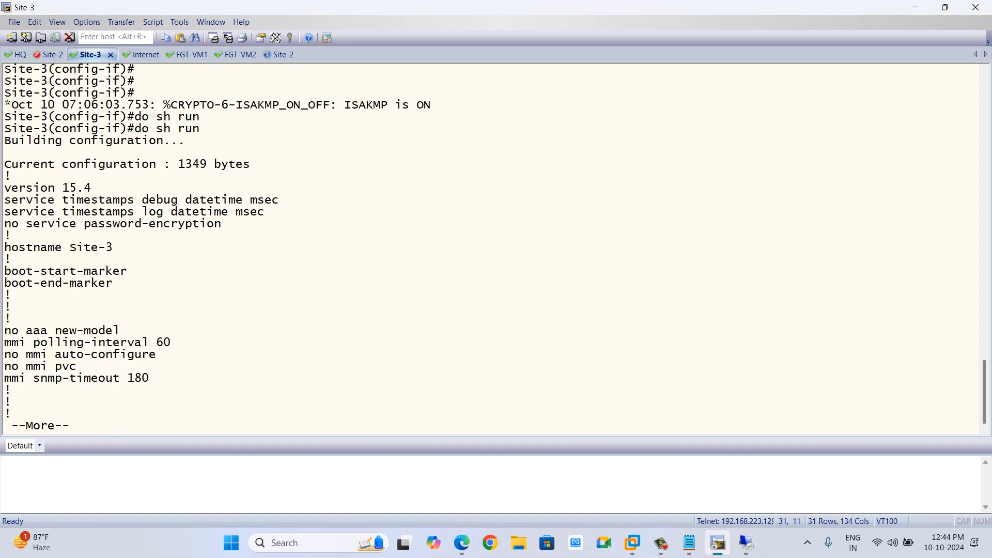
{"action": "key", "text": "space"}
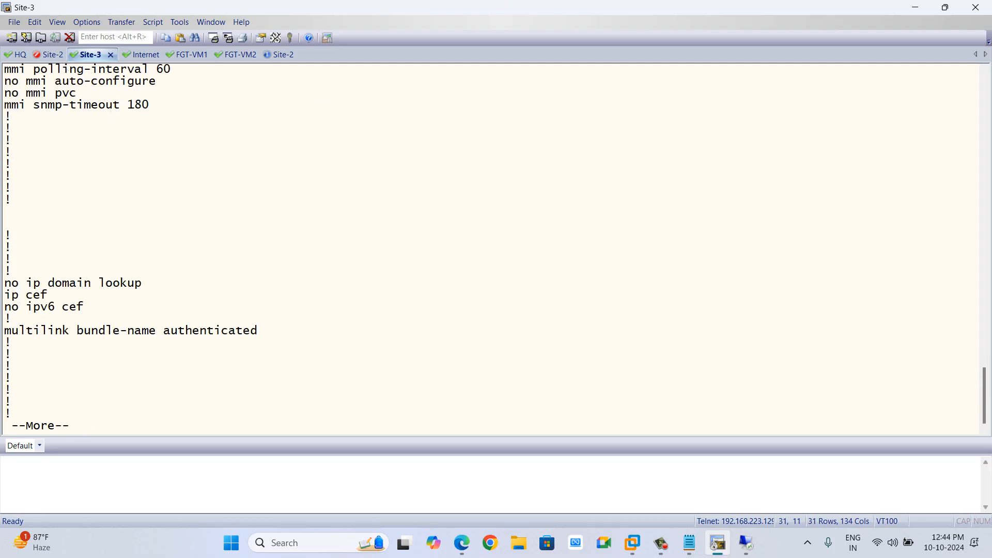
{"action": "key", "text": "space"}
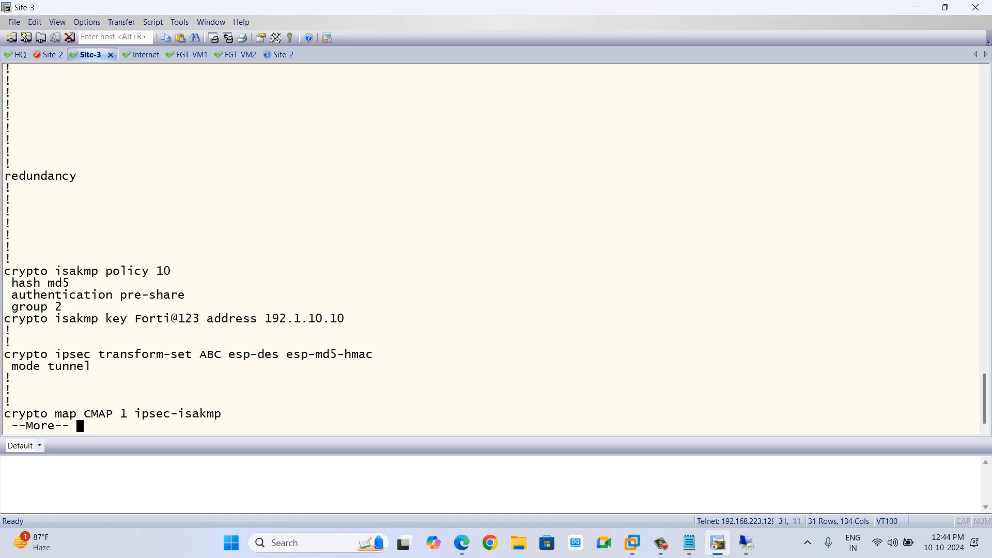
{"action": "key", "text": "space"}
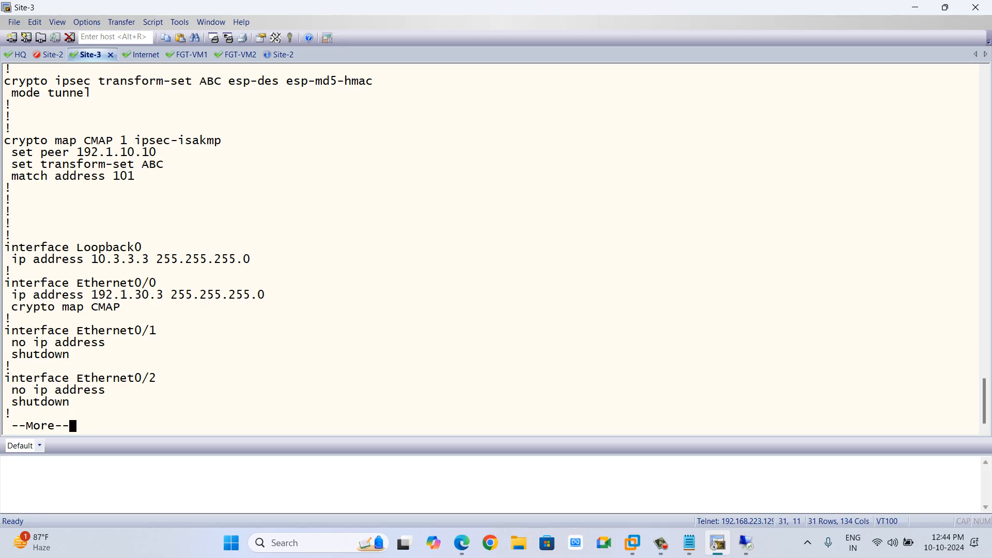
{"action": "key", "text": "space"}
{"action": "key", "text": "space"}
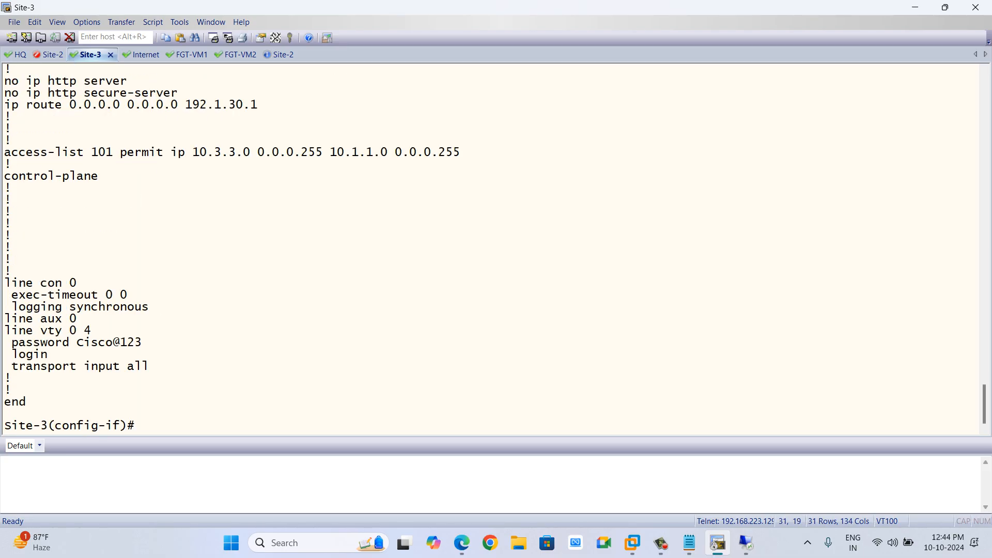
{"action": "key", "text": "space"}
{"action": "key", "text": "space"}
{"action": "key", "text": "space"}
{"action": "key", "text": "space"}
{"action": "scroll", "coordinate": [491, 248], "scroll_direction": "up", "scroll_amount": 20}
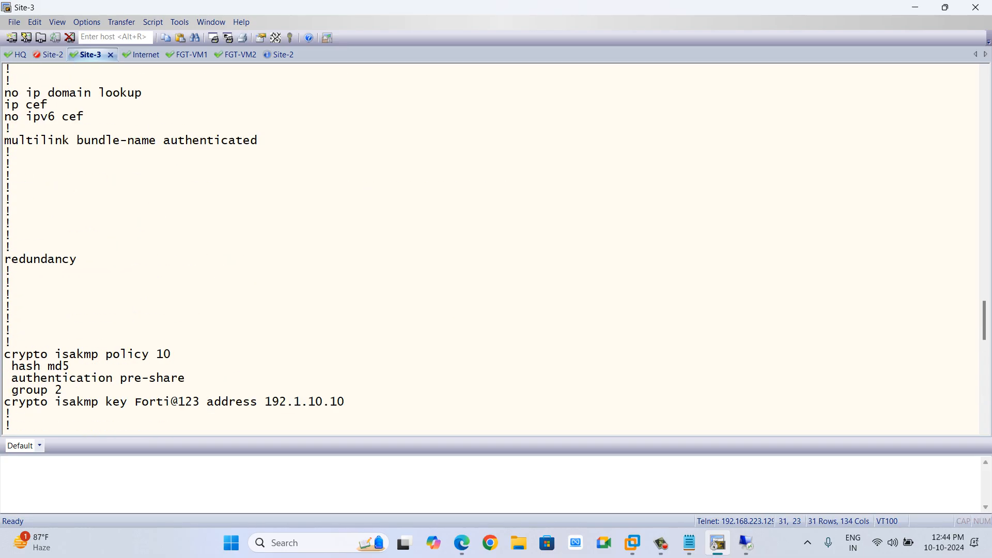
{"action": "scroll", "coordinate": [491, 248], "scroll_direction": "down", "scroll_amount": 13}
{"action": "scroll", "coordinate": [491, 248], "scroll_direction": "up", "scroll_amount": 8}
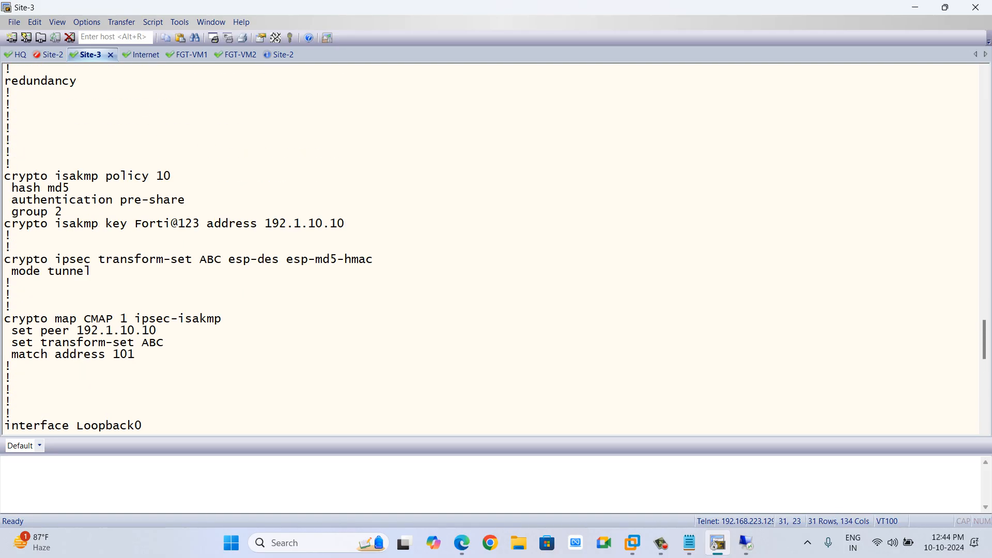
{"action": "left_click_drag", "start_coordinate": [11, 187], "coordinate": [62, 211]}
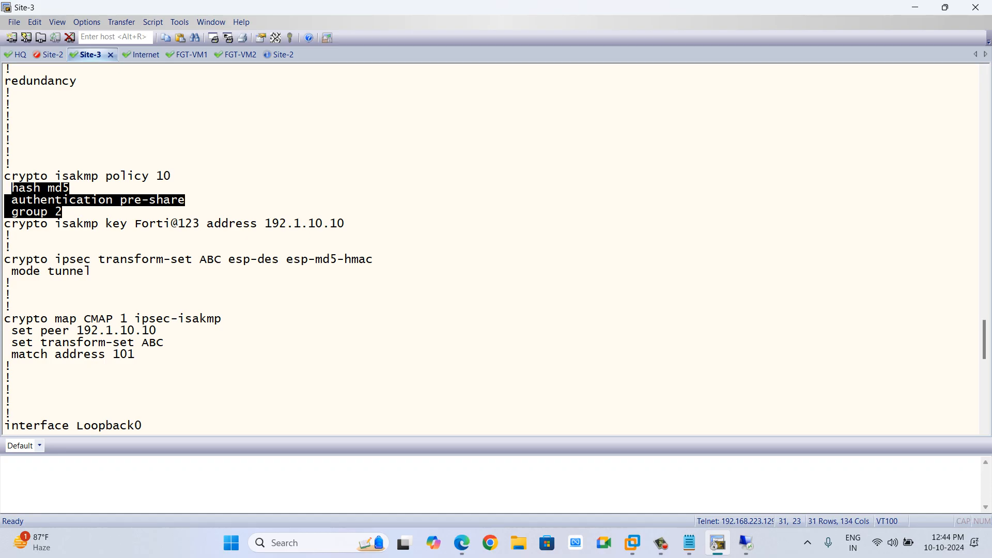
{"action": "key", "text": "alt+Tab"}
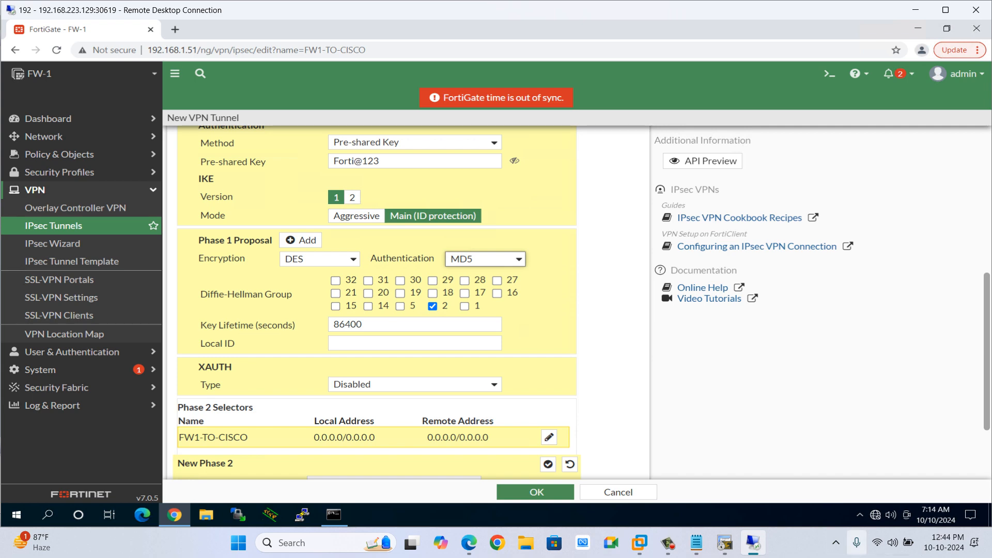
{"action": "left_click", "coordinate": [892, 542]}
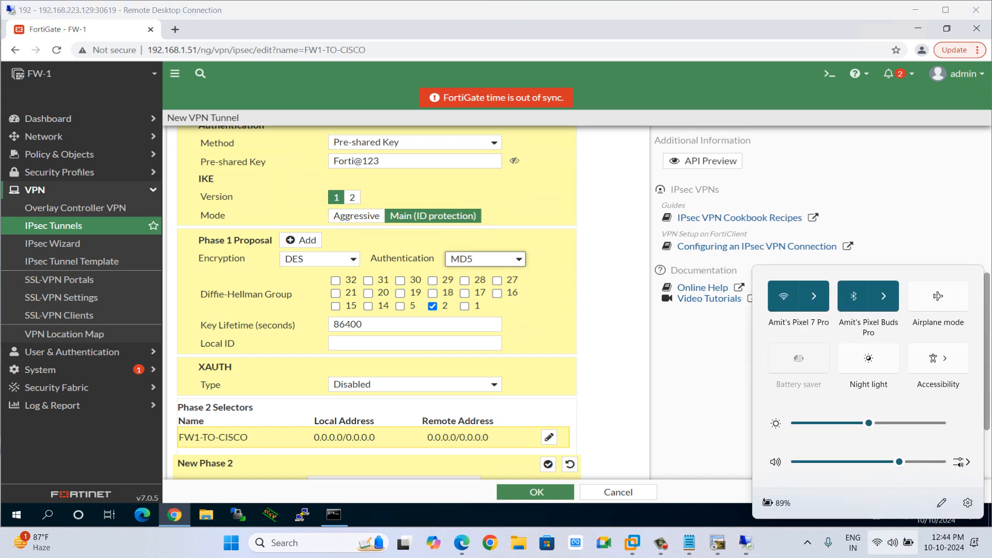
{"action": "left_click_drag", "start_coordinate": [899, 462], "coordinate": [924, 462]}
{"action": "left_click", "coordinate": [614, 341]}
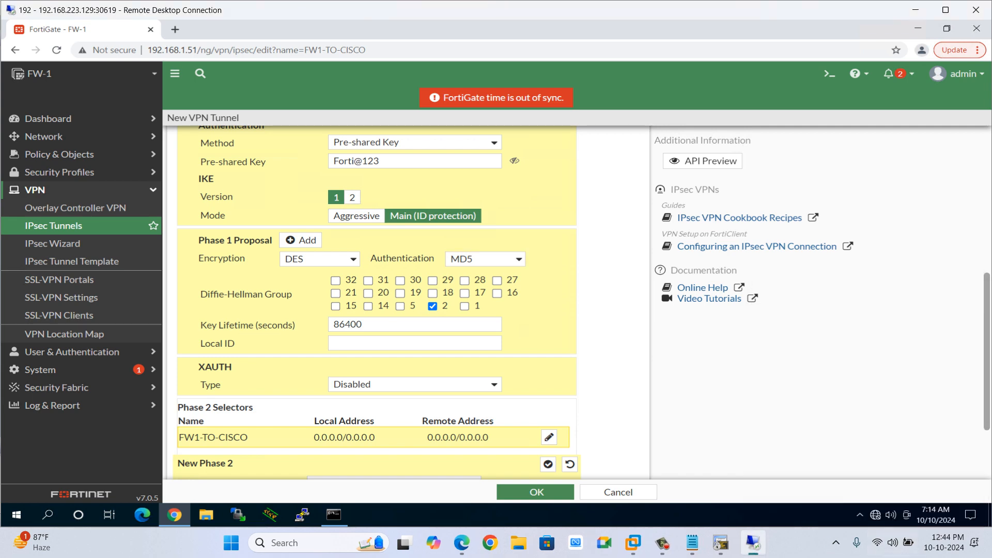
{"action": "scroll", "coordinate": [614, 341], "scroll_direction": "down", "scroll_amount": 2}
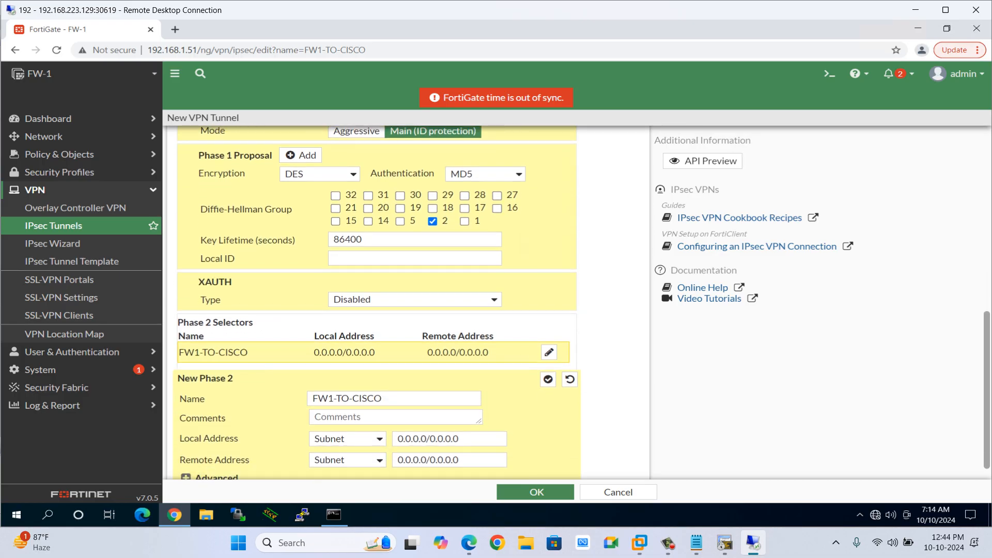
{"action": "scroll", "coordinate": [377, 300], "scroll_direction": "down", "scroll_amount": 1}
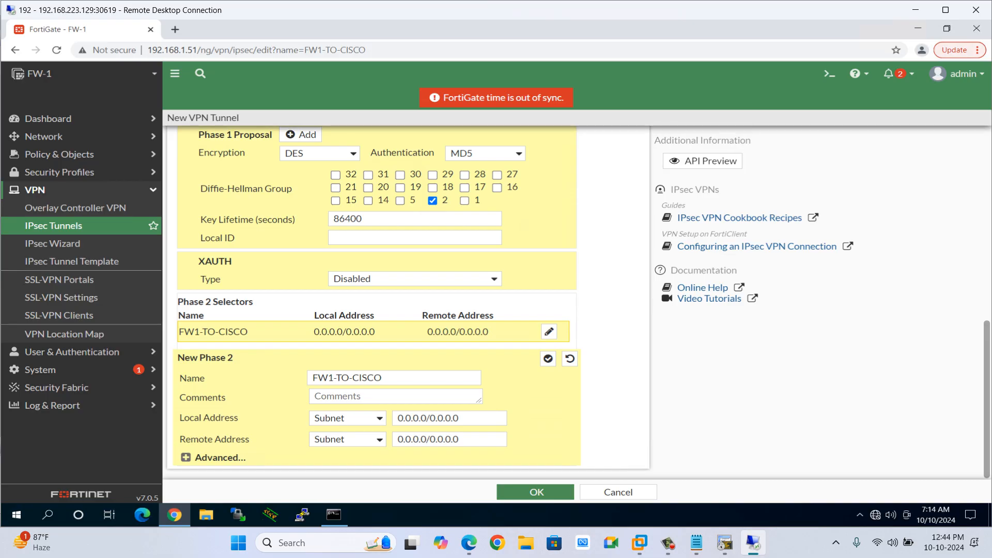
{"action": "left_click_drag", "start_coordinate": [457, 418], "coordinate": [397, 418]}
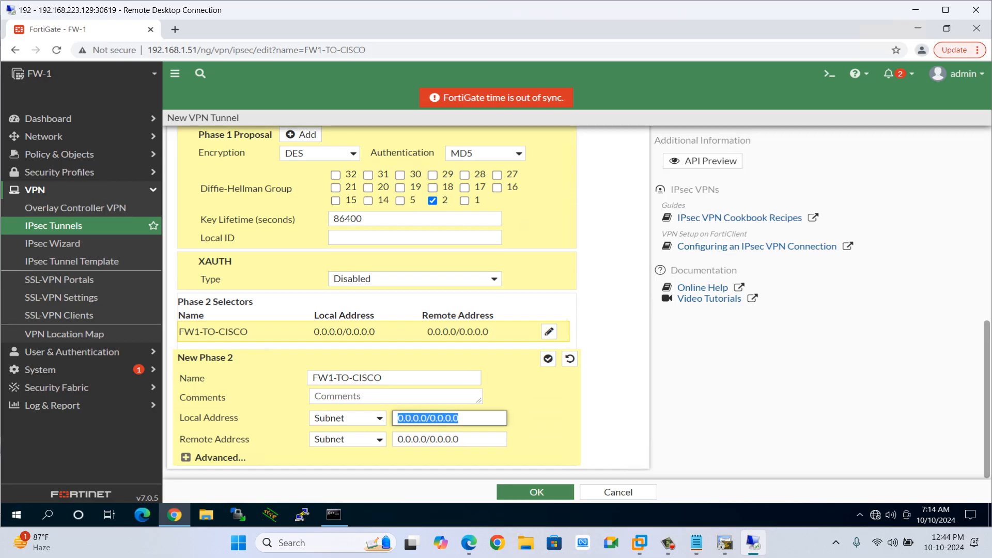
{"action": "type", "text": "10.1.1."}
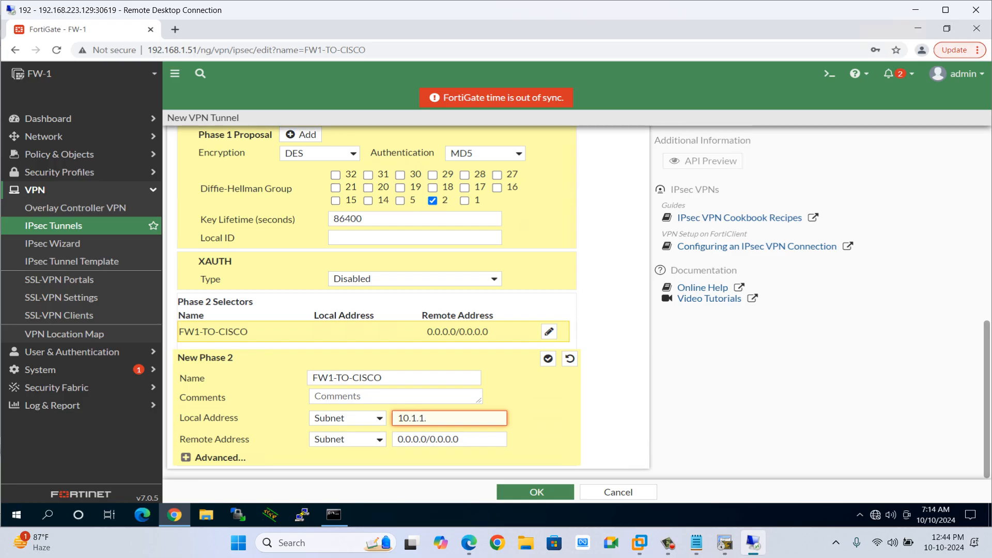
{"action": "type", "text": "0"}
{"action": "key", "text": "BackSpace"}
{"action": "key", "text": "BackSpace"}
{"action": "key", "text": "BackSpace"}
{"action": "key", "text": "BackSpace"}
{"action": "key", "text": "BackSpace"}
{"action": "key", "text": "BackSpace"}
{"action": "key", "text": "BackSpace"}
{"action": "key", "text": "BackSpace"}
On the HQ router, create interface Loopback1 with IP address 10.11.11.1 255.255.255.0.
{"action": "key", "text": "alt+Tab"}
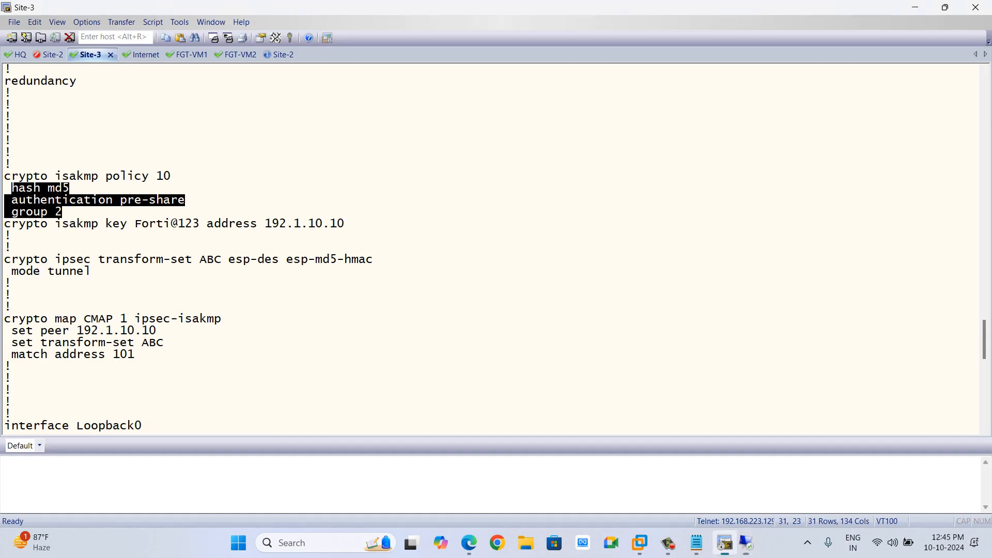
{"action": "key", "text": "alt+Tab"}
{"action": "key", "text": "alt+Tab"}
{"action": "key", "text": "alt+shift+Tab"}
{"action": "key", "text": "alt+shift+Tab"}
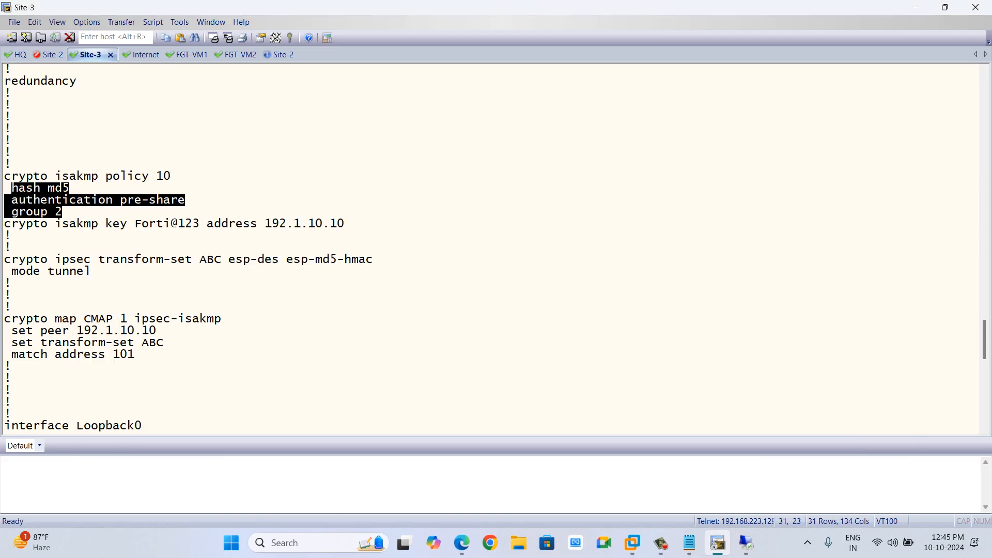
{"action": "left_click", "coordinate": [20, 54]}
{"action": "key", "text": "Return"}
{"action": "key", "text": "Return"}
{"action": "key", "text": "Return"}
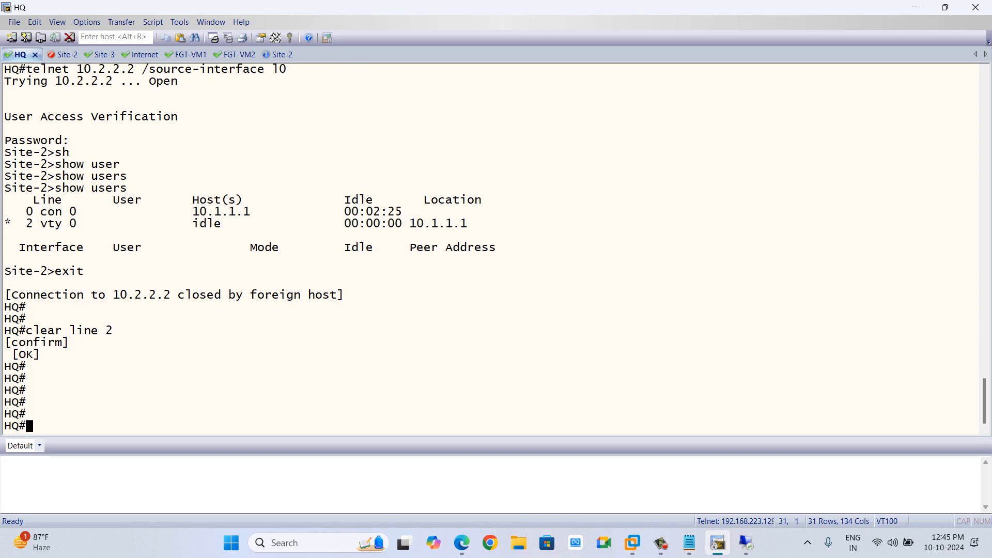
{"action": "type", "text": "conf t"}
{"action": "key", "text": "Return"}
{"action": "key", "text": "Return"}
{"action": "type", "text": "int l1"}
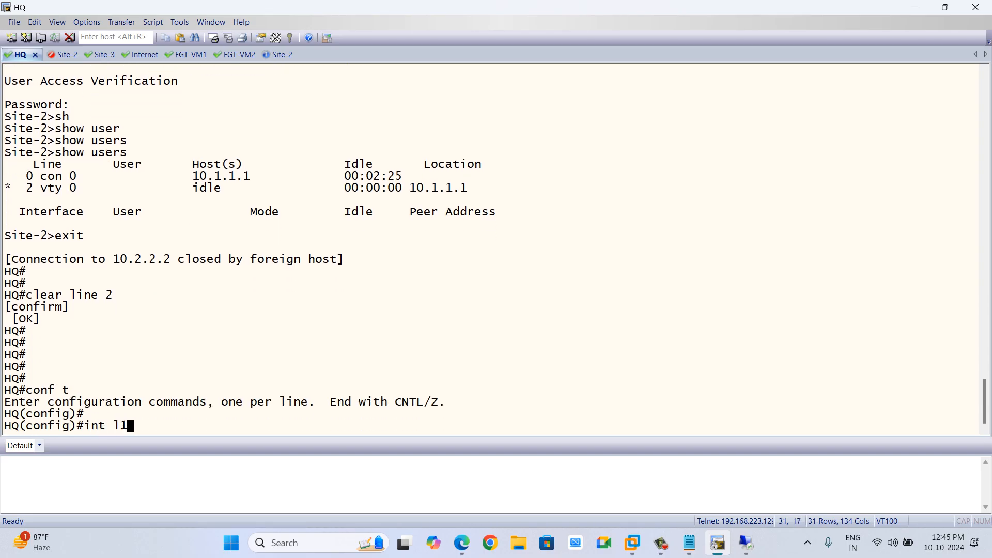
{"action": "key", "text": "Return"}
{"action": "type", "text": "ip add"}
{"action": "key", "text": "Tab"}
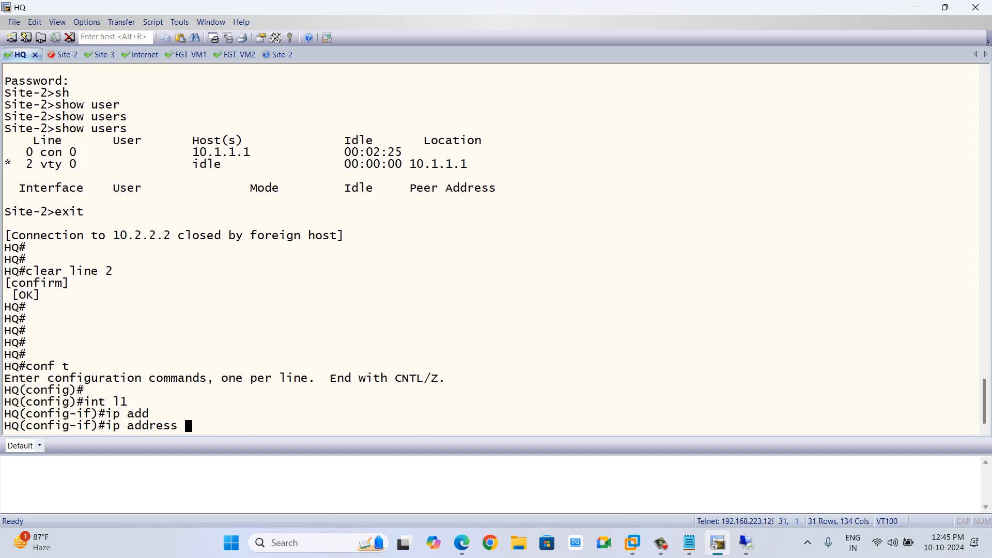
{"action": "type", "text": "10."}
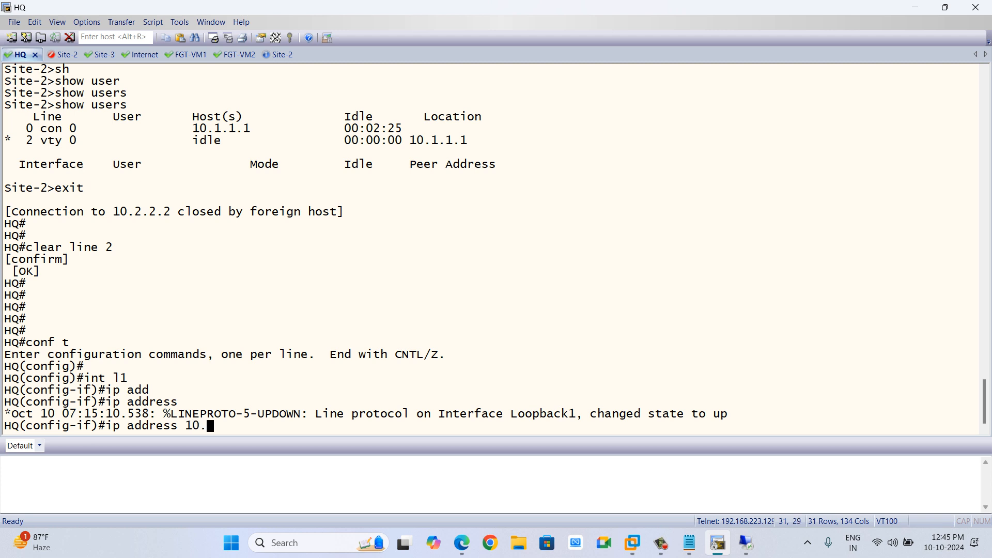
{"action": "type", "text": "11.11.1 255.255.255.0"}
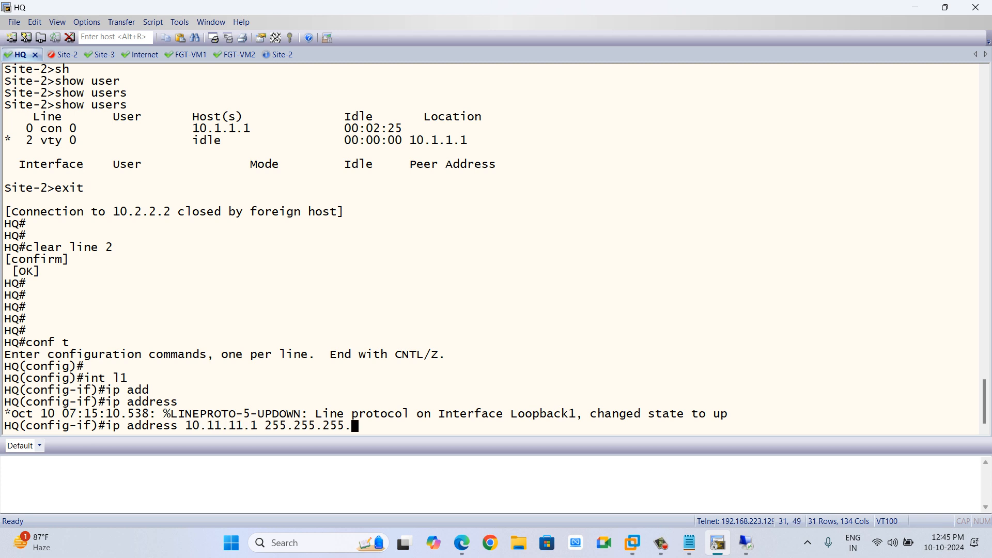
{"action": "key", "text": "Return"}
Start OSPF process 1 and advertise network 10.11.11.0 0.0.0.255 in area 0.
{"action": "type", "text": "no shut"}
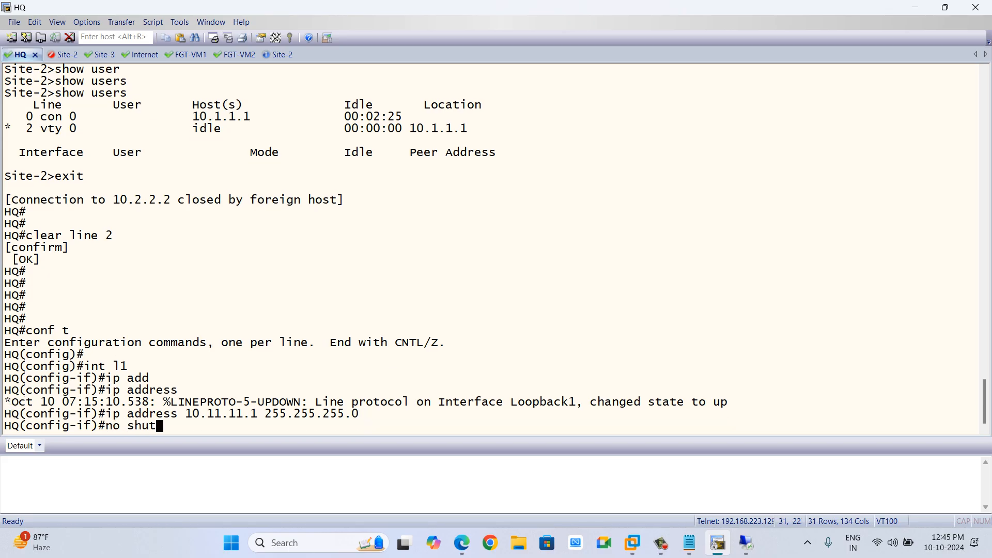
{"action": "key", "text": "BackSpace"}
{"action": "key", "text": "BackSpace"}
{"action": "key", "text": "BackSpace"}
{"action": "key", "text": "BackSpace"}
{"action": "key", "text": "BackSpace"}
{"action": "key", "text": "BackSpace"}
{"action": "key", "text": "BackSpace"}
{"action": "type", "text": "router osp"}
{"action": "key", "text": "Tab"}
{"action": "type", "text": "f 1"}
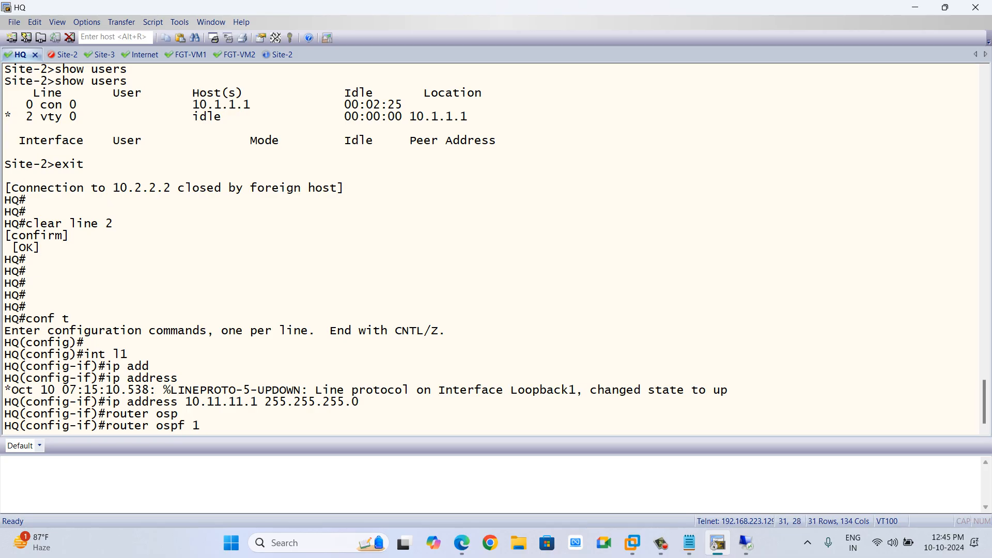
{"action": "key", "text": "Return"}
{"action": "type", "text": "net"}
{"action": "key", "text": "Tab"}
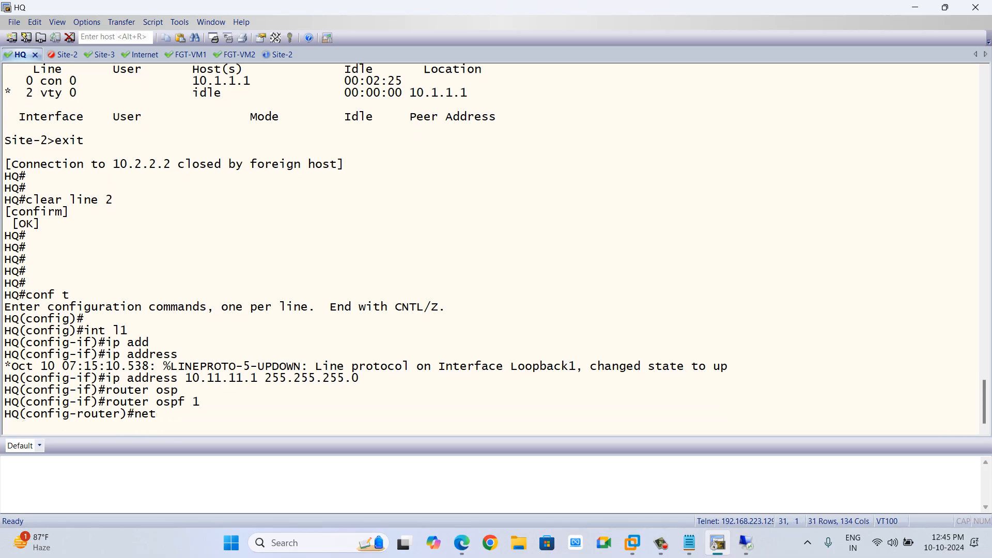
{"action": "type", "text": "10.11.11.0"}
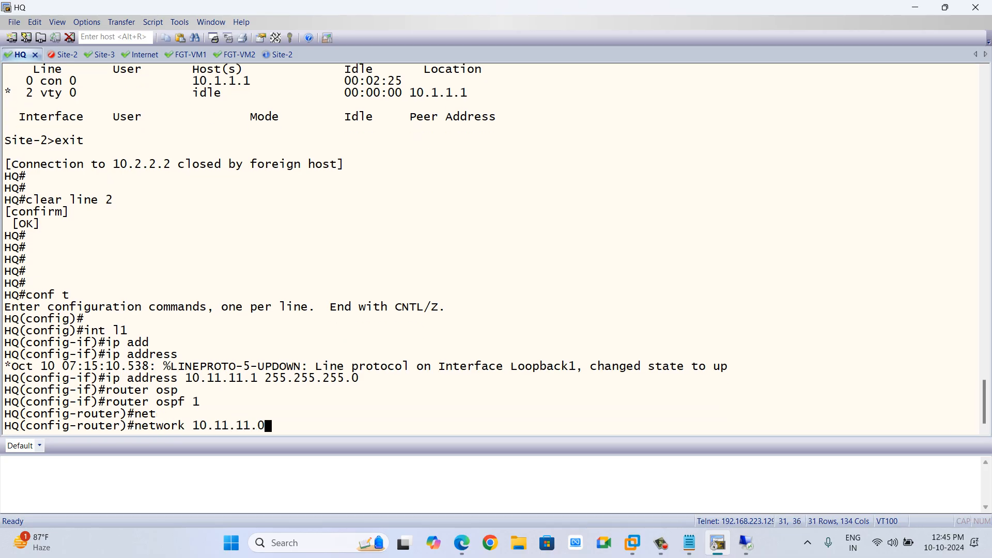
{"action": "type", "text": " 0.0.0.255 are"}
{"action": "key", "text": "Tab"}
{"action": "type", "text": "0"}
{"action": "key", "text": "Return"}
{"action": "key", "text": "Return"}
{"action": "key", "text": "Return"}
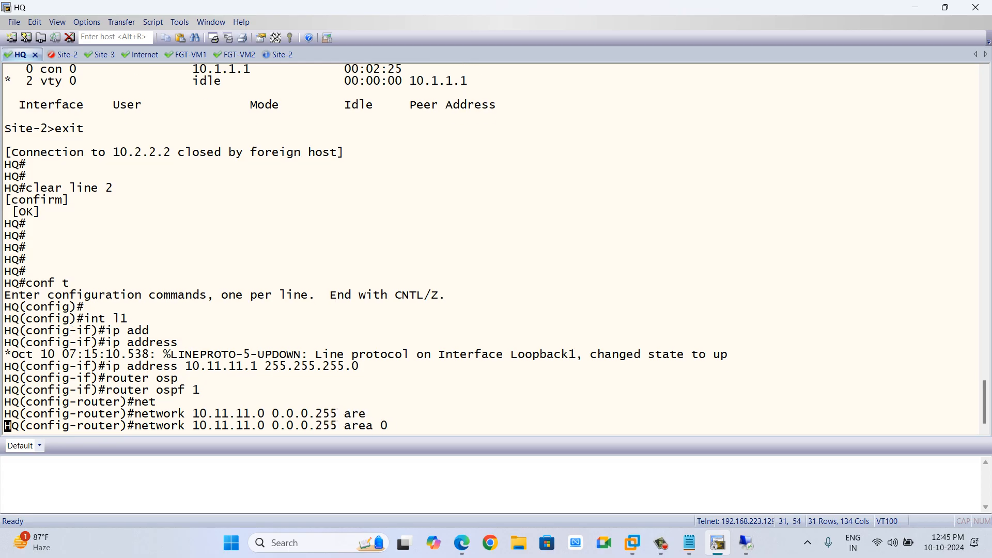
{"action": "key", "text": "Return"}
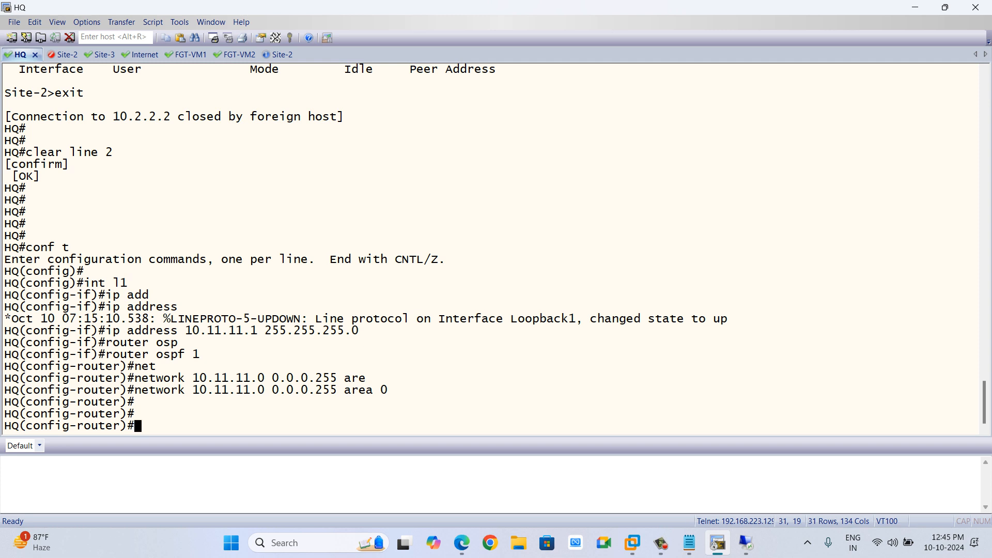
Set the OSPF network type of interface Loopback0 to point-to-point.
{"action": "type", "text": "unt"}
{"action": "key", "text": "BackSpace"}
{"action": "key", "text": "BackSpace"}
{"action": "key", "text": "BackSpace"}
{"action": "key", "text": "BackSpace"}
{"action": "type", "text": "int l0"}
{"action": "key", "text": "Return"}
{"action": "type", "text": "ip osp"}
{"action": "key", "text": "Tab"}
{"action": "type", "text": "ne"}
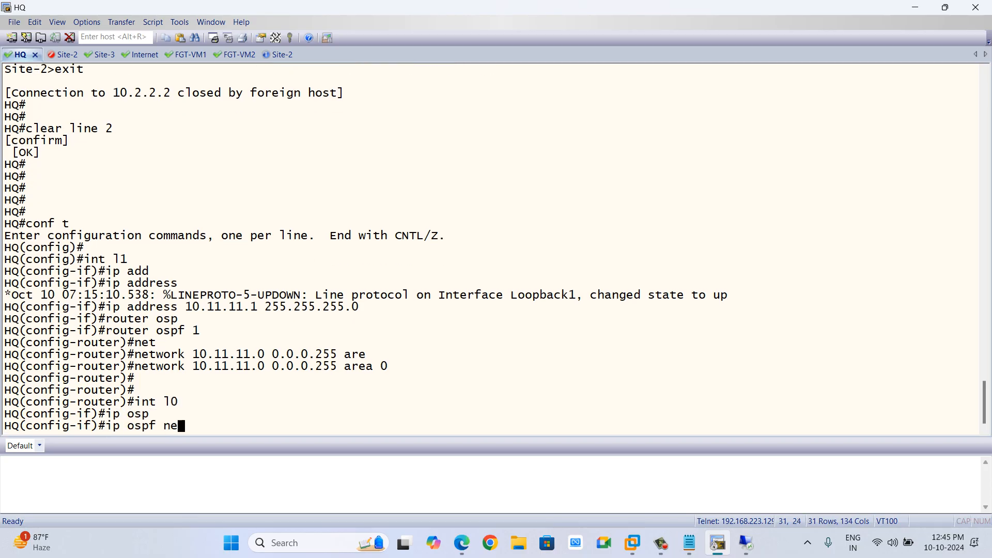
{"action": "key", "text": "Tab"}
{"action": "type", "text": "pi"}
{"action": "key", "text": "Tab"}
{"action": "key", "text": "BackSpace"}
{"action": "type", "text": "ork po"}
{"action": "key", "text": "Tab"}
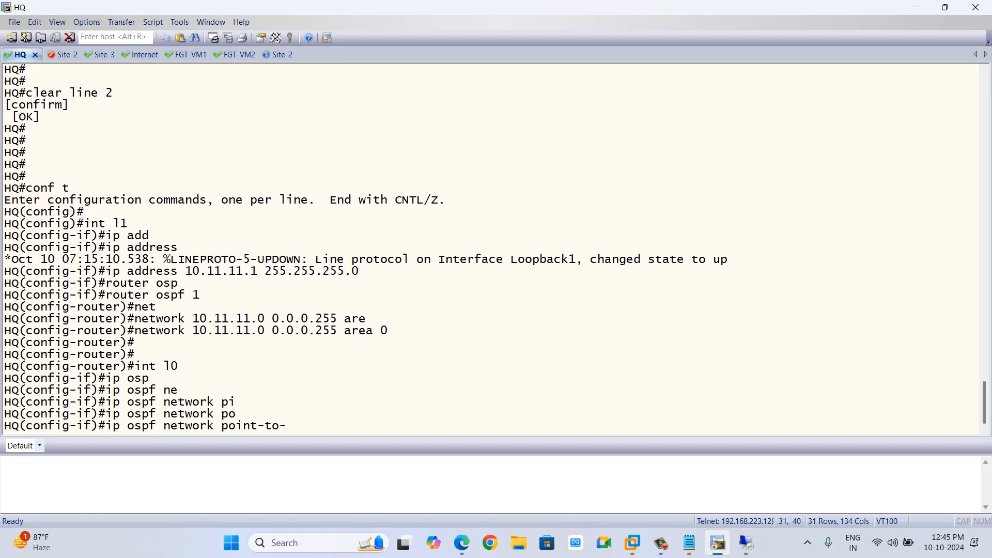
{"action": "type", "text": "po"}
{"action": "key", "text": "Tab"}
{"action": "key", "text": "Return"}
{"action": "key", "text": "Return"}
{"action": "type", "text": "e"}
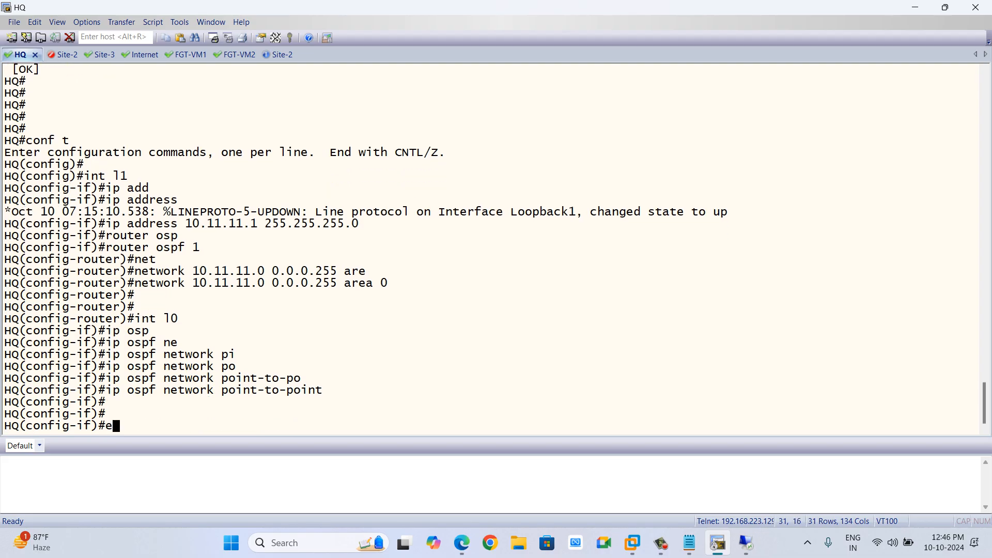
On FW-1, set the Phase 2 selector's local address to 10.11.11.0/24 and remote address to 10.3.3.0/24.
{"action": "key", "text": "alt+Tab"}
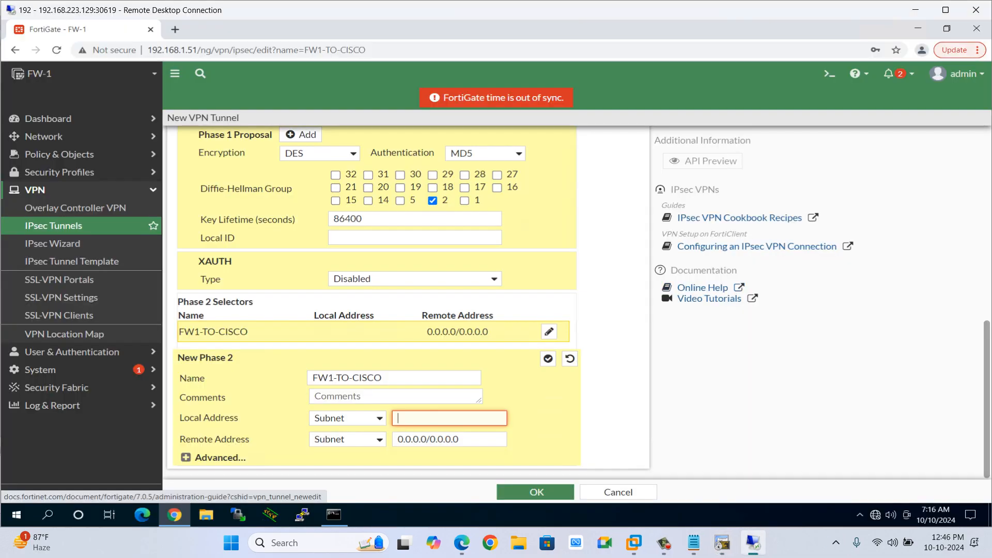
{"action": "type", "text": "10.11"}
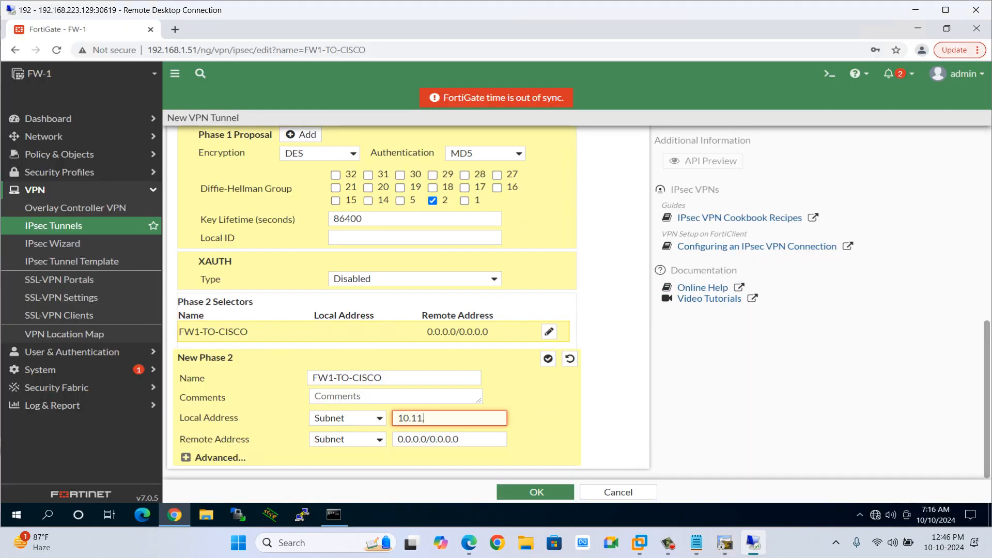
{"action": "type", "text": ".11.0/24"}
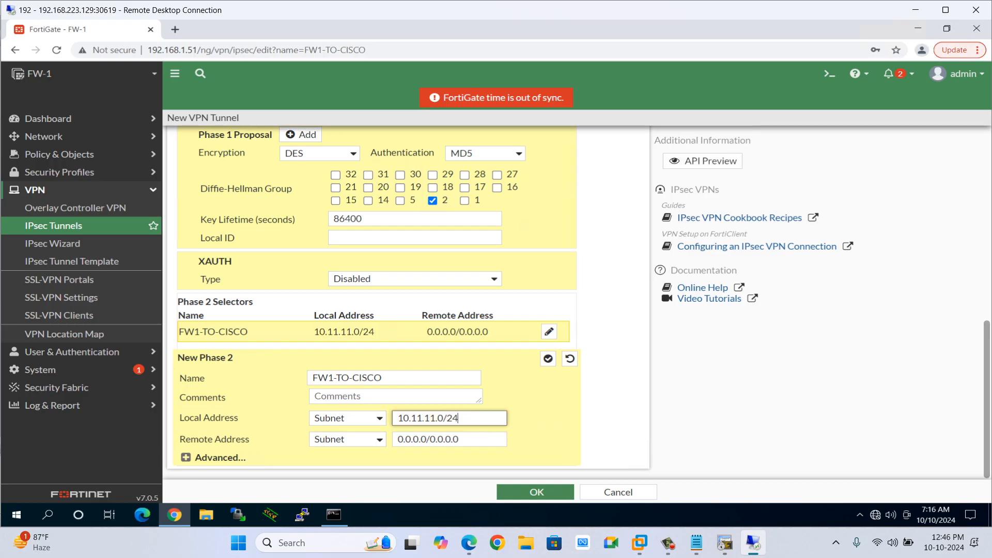
{"action": "left_click_drag", "start_coordinate": [464, 439], "coordinate": [397, 439]}
{"action": "type", "text": "10.3."}
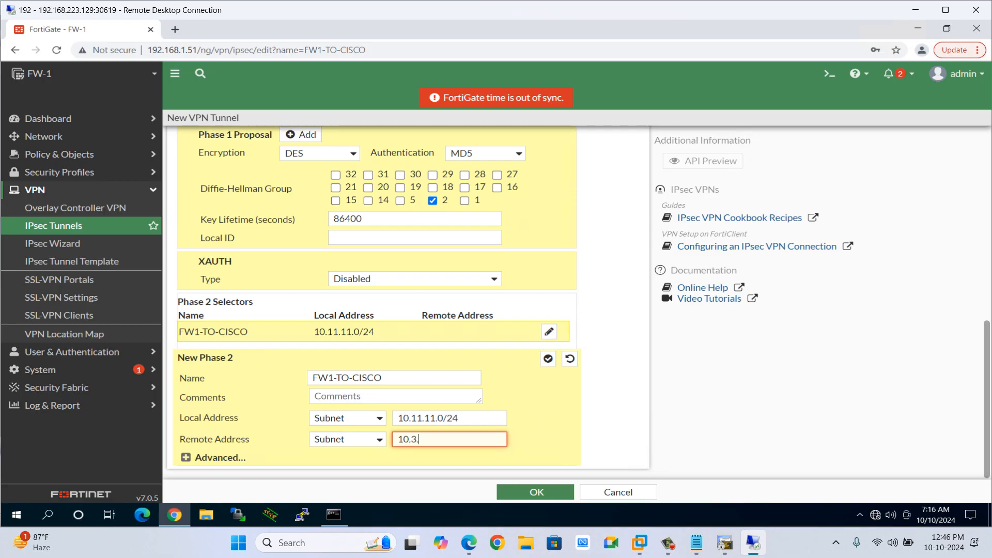
{"action": "type", "text": "3.0/24"}
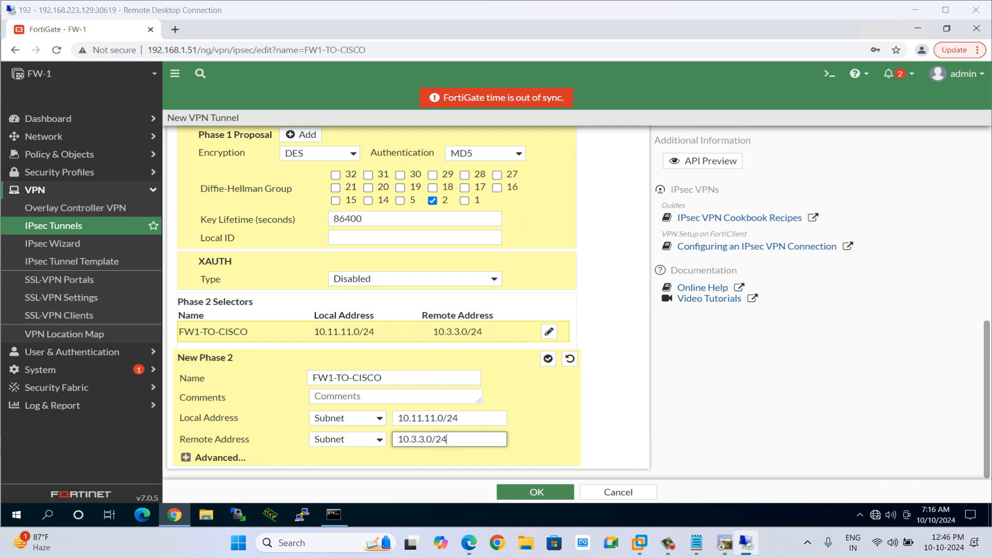
Compare the Site-3 transform set's hashing algorithm with the FortiGate tunnel settings.
{"action": "key", "text": "alt+Tab"}
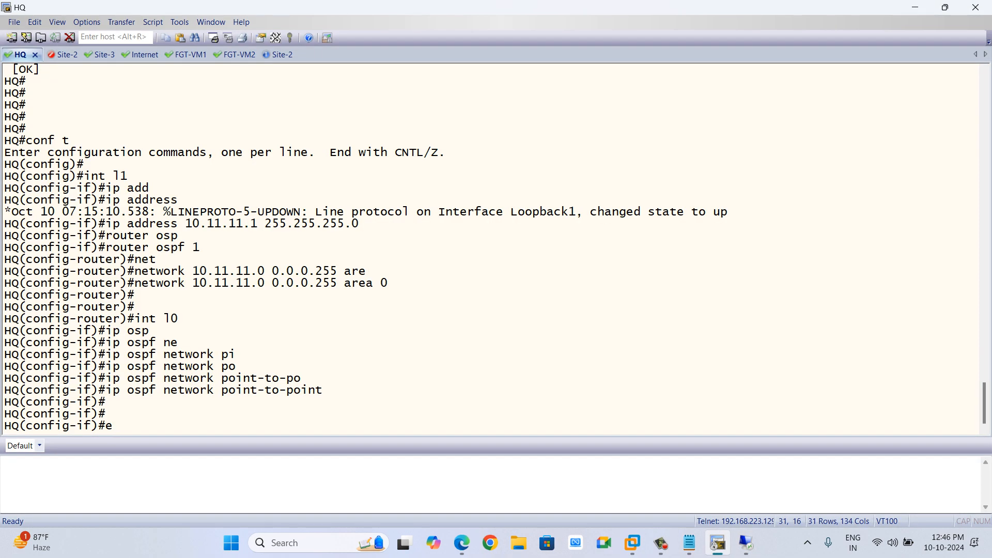
{"action": "key", "text": "alt+Tab"}
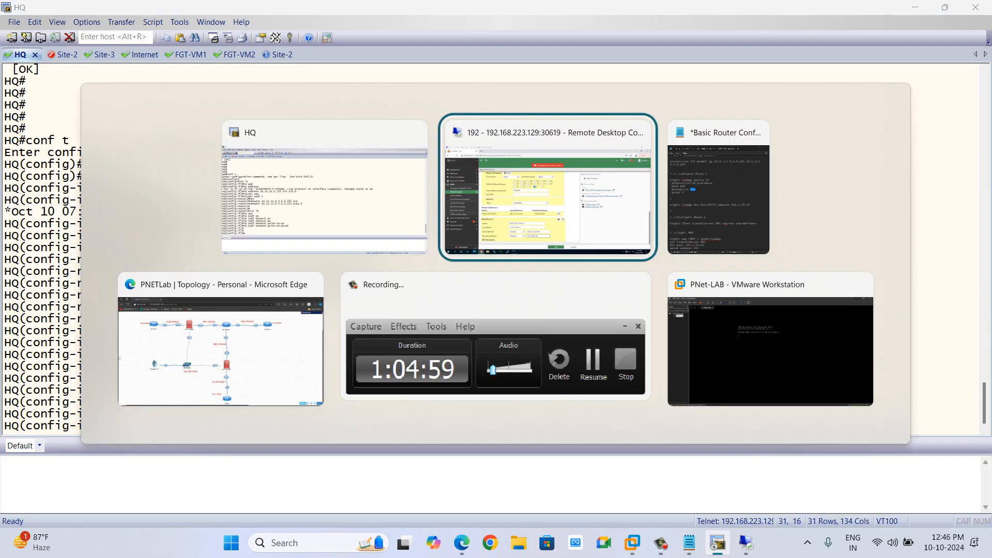
{"action": "key", "text": "alt+shift+Tab"}
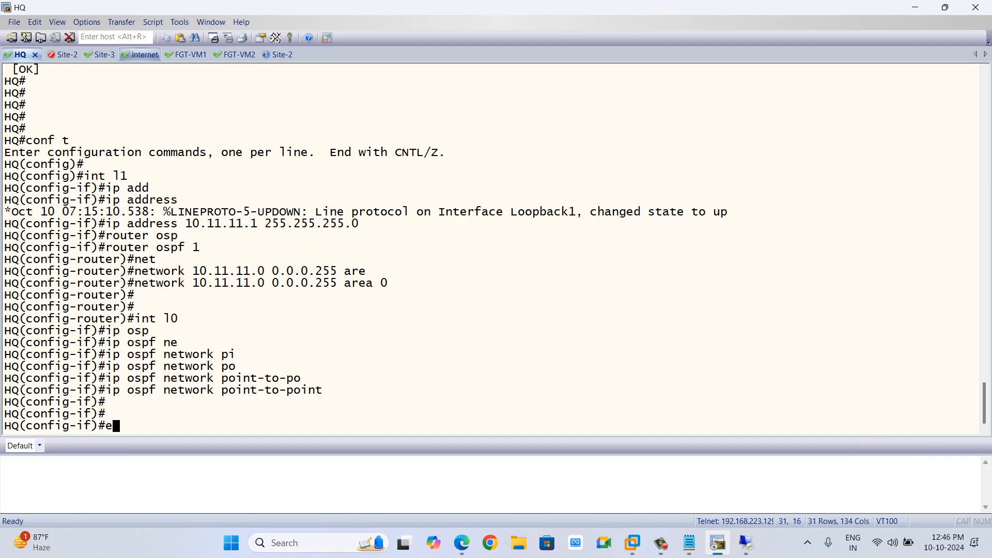
{"action": "left_click", "coordinate": [104, 55]}
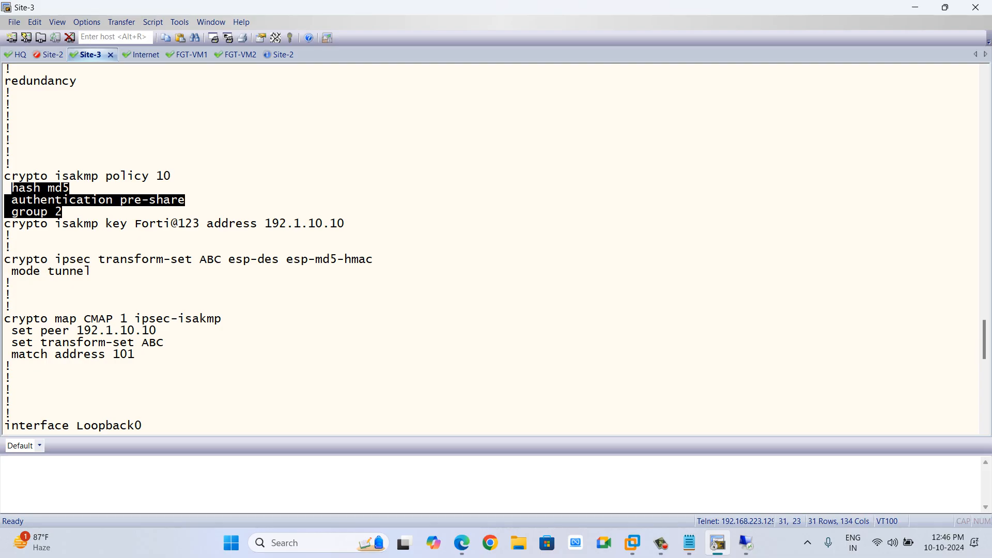
{"action": "left_click_drag", "start_coordinate": [229, 260], "coordinate": [337, 260]}
{"action": "key", "text": "alt+Tab"}
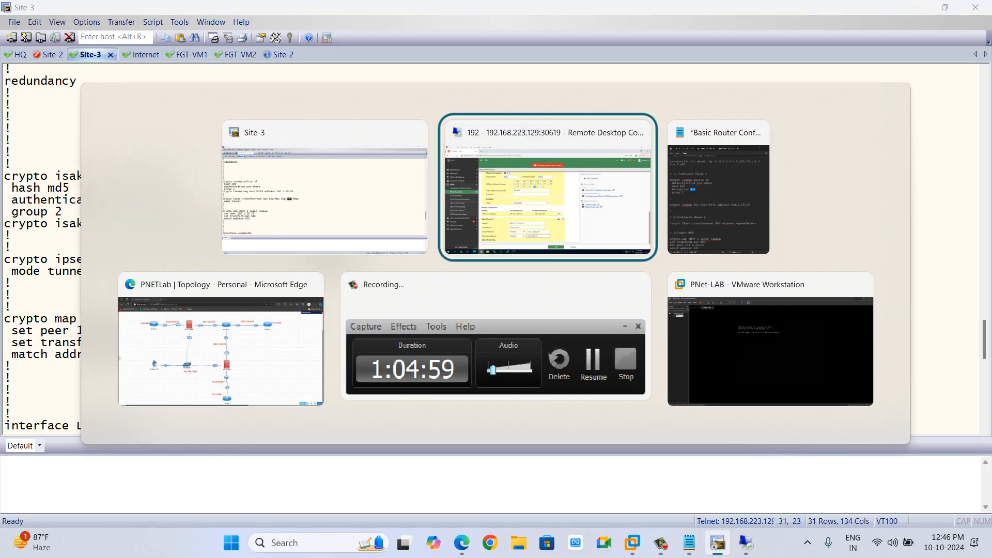
{"action": "key", "text": "alt+shift+Tab"}
{"action": "key", "text": "alt+Tab"}
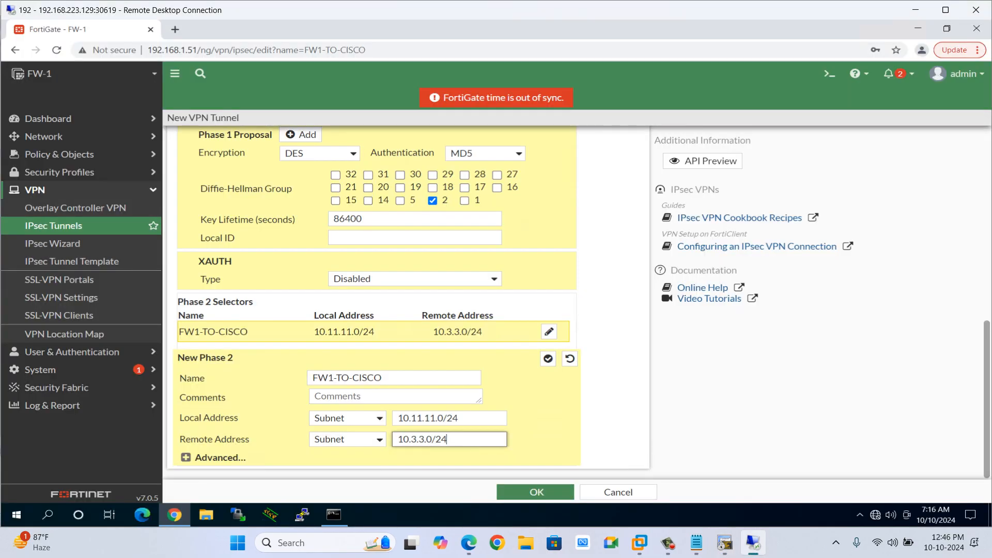
{"action": "scroll", "coordinate": [377, 300], "scroll_direction": "up", "scroll_amount": 2}
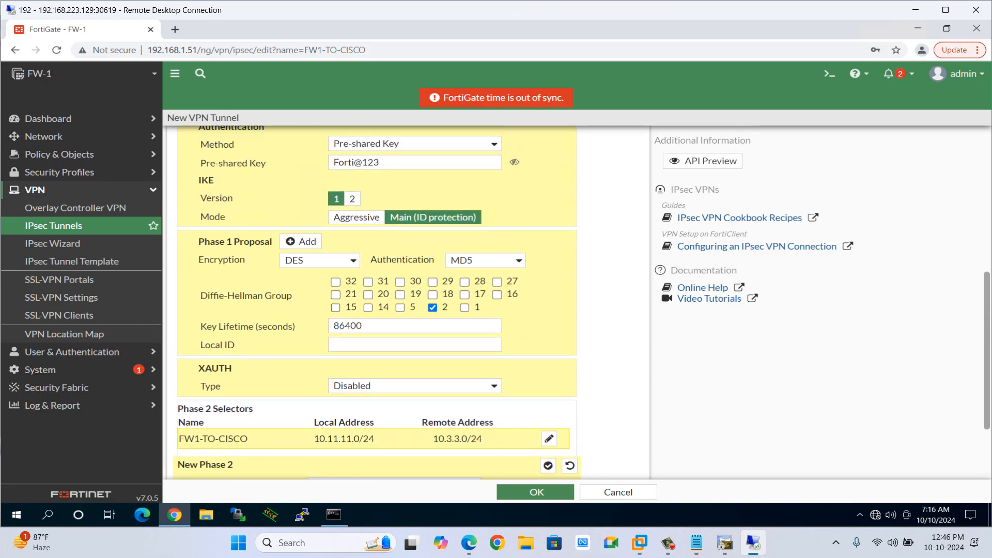
{"action": "scroll", "coordinate": [377, 300], "scroll_direction": "down", "scroll_amount": 2}
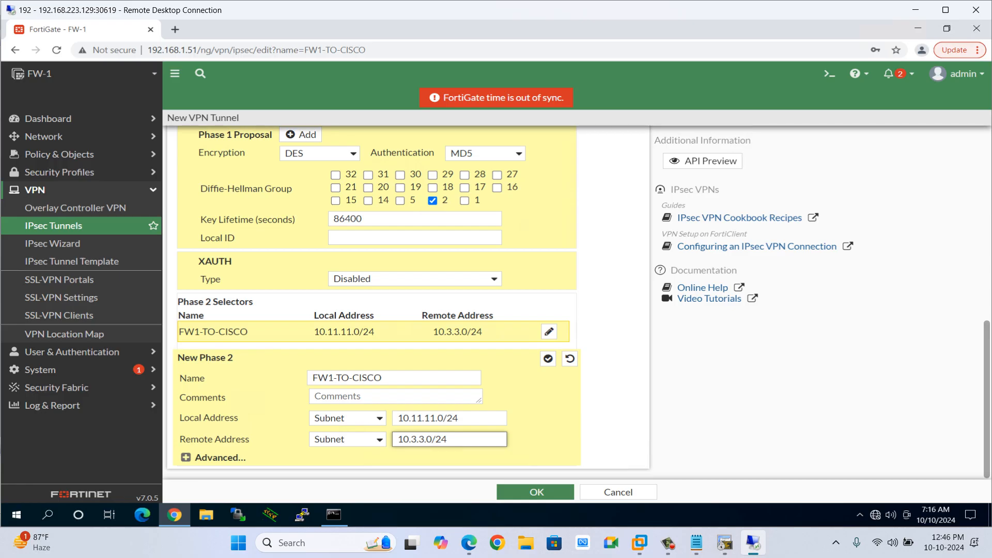
Reduce the Phase 2 proposal to a single entry using DES encryption and MD5 authentication.
{"action": "left_click", "coordinate": [186, 458]}
{"action": "scroll", "coordinate": [377, 300], "scroll_direction": "down", "scroll_amount": 4}
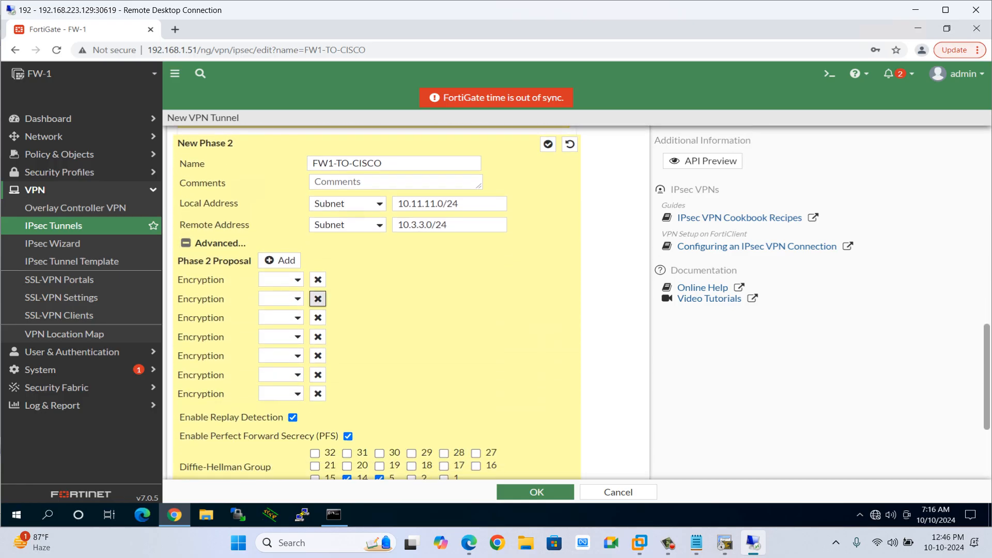
{"action": "left_click", "coordinate": [317, 299]}
{"action": "left_click", "coordinate": [318, 298]}
{"action": "left_click", "coordinate": [318, 299]}
{"action": "left_click", "coordinate": [318, 299]}
{"action": "left_click", "coordinate": [318, 299]}
{"action": "left_click", "coordinate": [318, 298]}
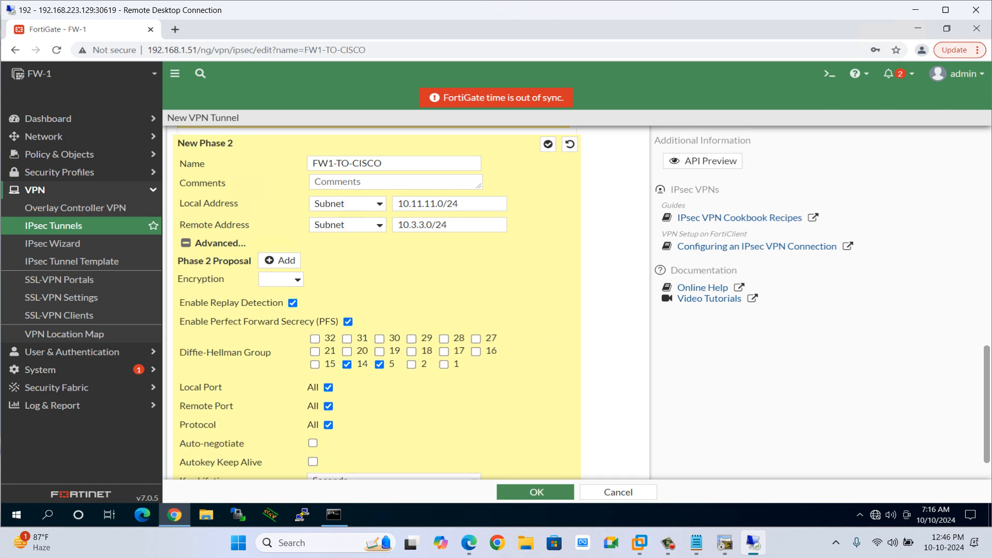
{"action": "left_click", "coordinate": [281, 280]}
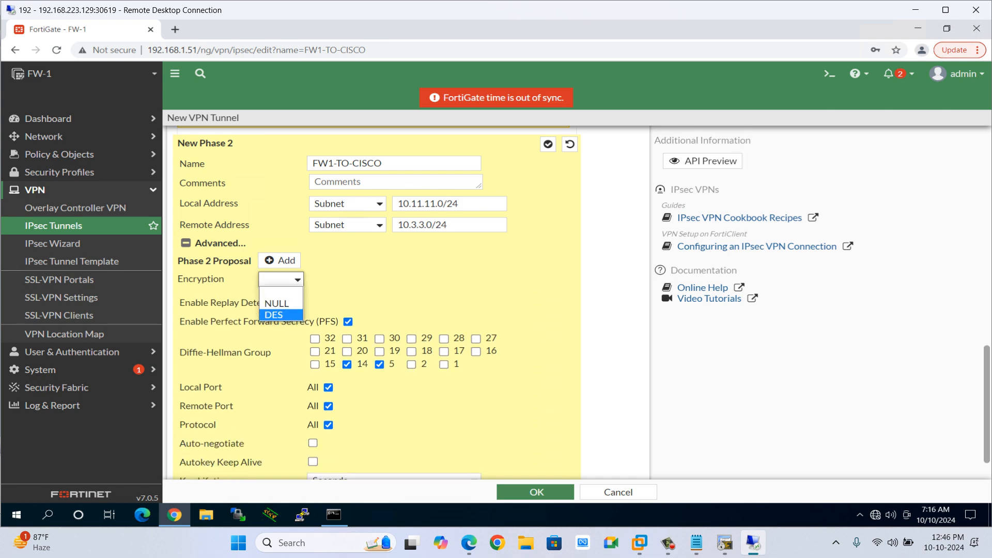
{"action": "left_click", "coordinate": [275, 313]}
{"action": "left_click", "coordinate": [464, 279]}
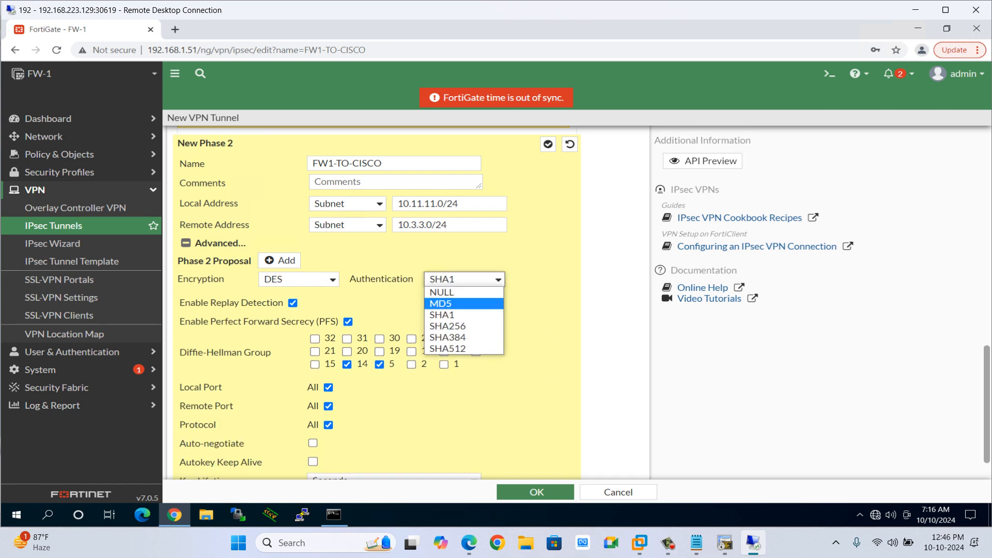
{"action": "left_click", "coordinate": [443, 303]}
Disable Perfect Forward Secrecy for Phase 2 and save the FW1-TO-CISCO tunnel.
{"action": "key", "text": "alt+Tab"}
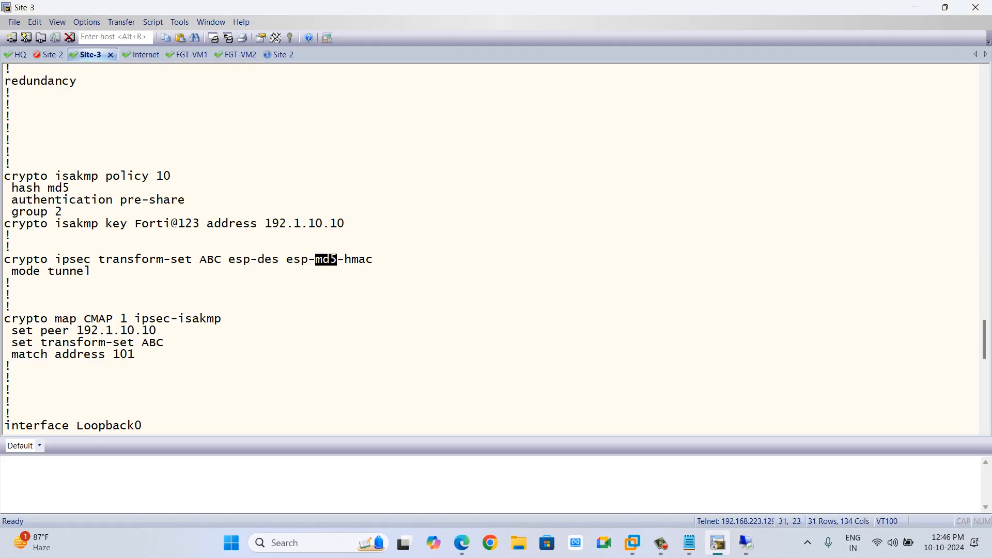
{"action": "key", "text": "alt+Tab"}
{"action": "scroll", "coordinate": [372, 300], "scroll_direction": "down", "scroll_amount": 2}
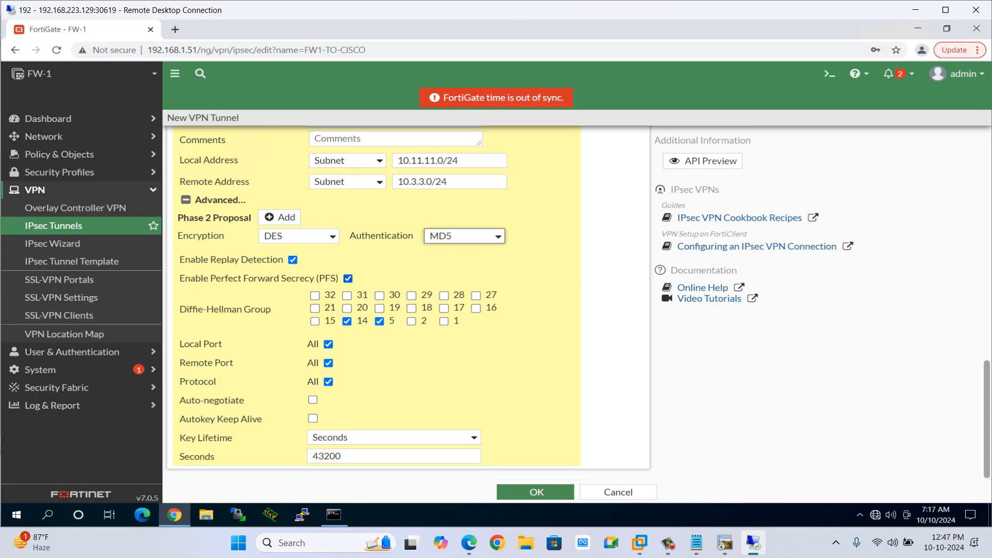
{"action": "left_click", "coordinate": [348, 278]}
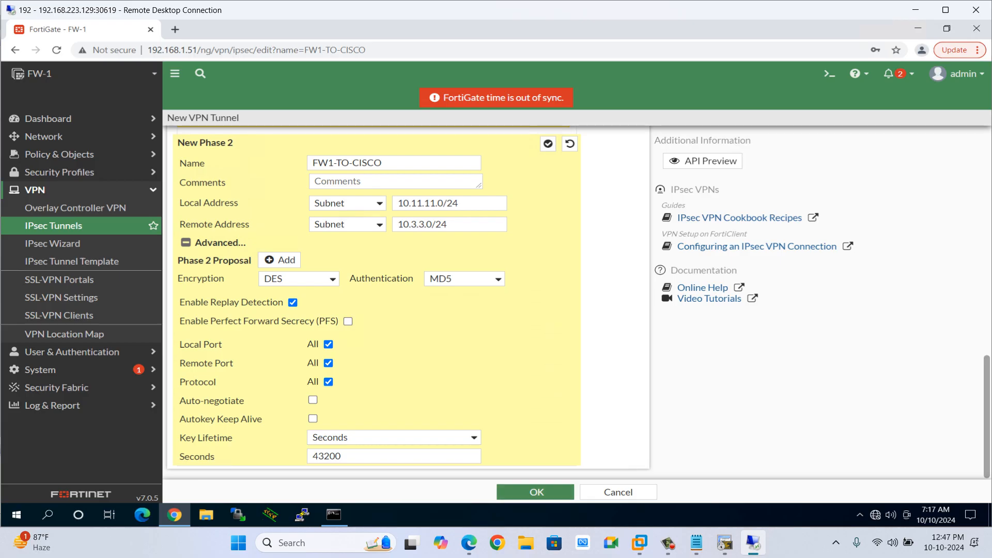
{"action": "scroll", "coordinate": [408, 302], "scroll_direction": "up", "scroll_amount": 1}
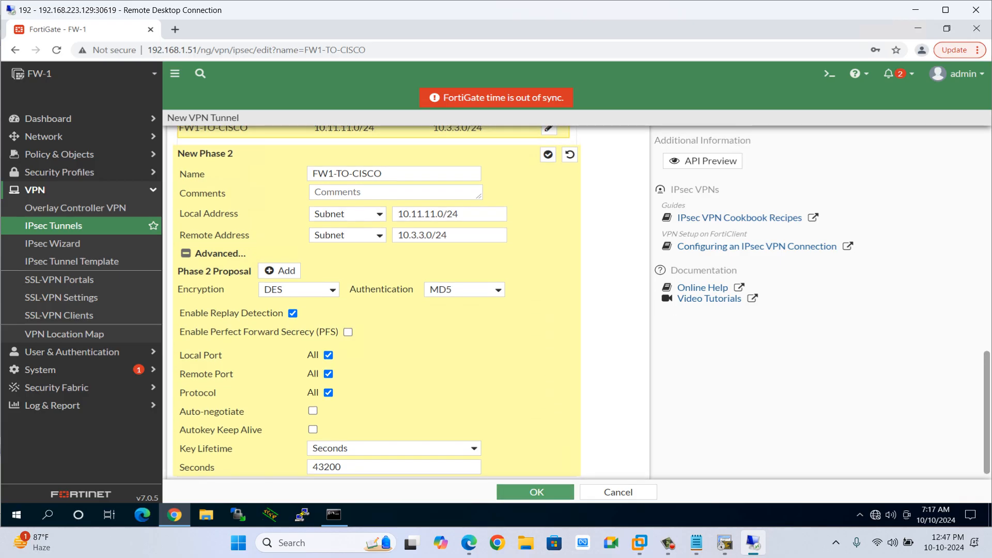
{"action": "left_click", "coordinate": [536, 491]}
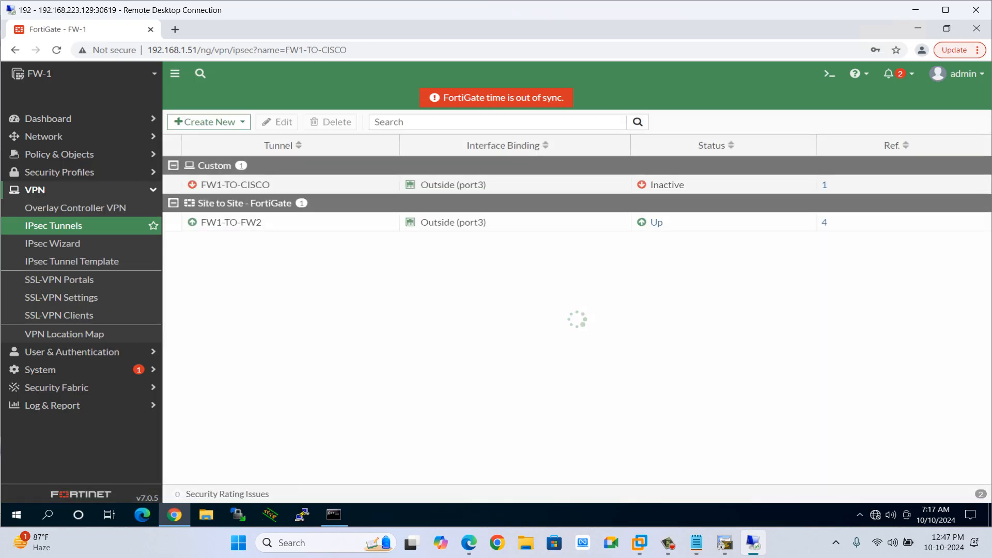
Review the Site-3 command history for the access-list 101 definition.
{"action": "key", "text": "alt+Tab"}
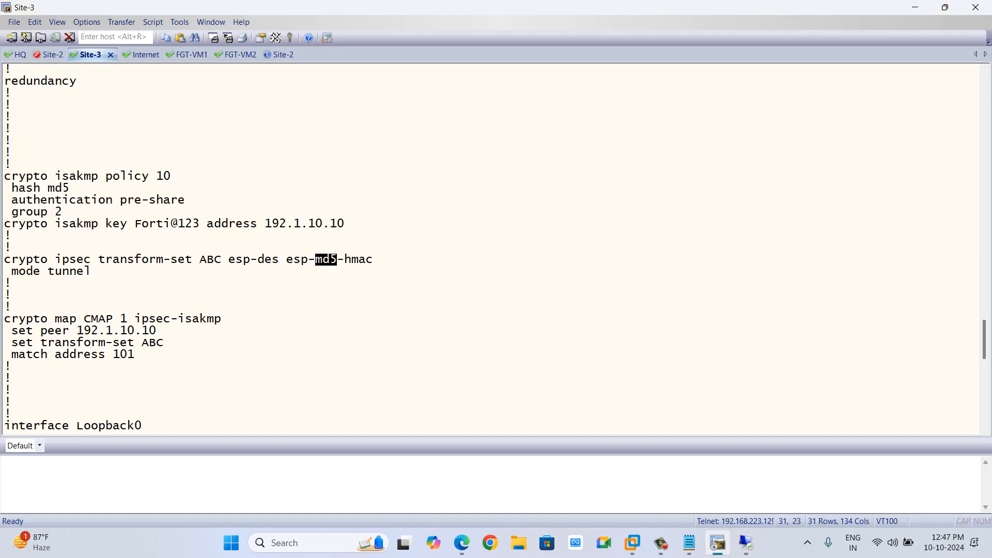
{"action": "scroll", "coordinate": [491, 249], "scroll_direction": "up", "scroll_amount": 20}
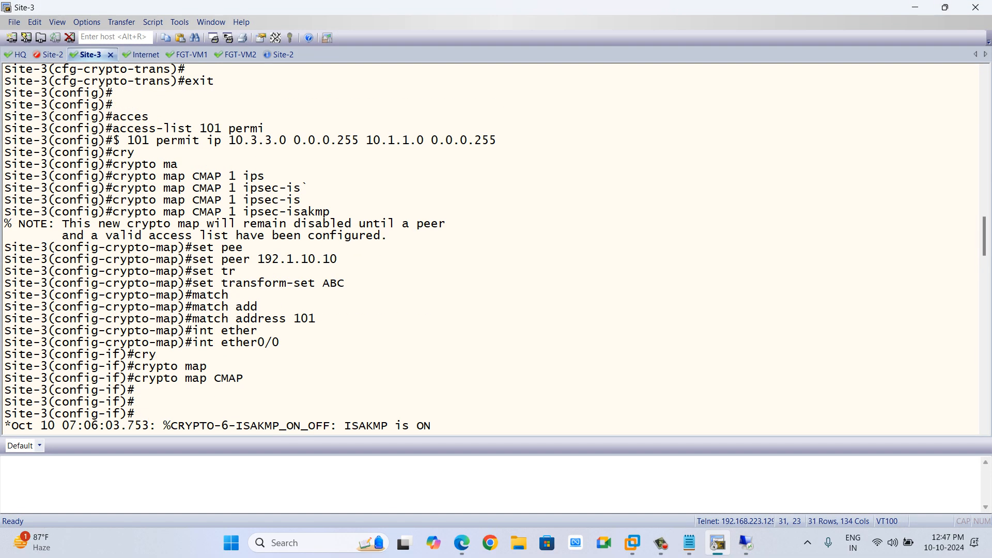
{"action": "scroll", "coordinate": [491, 249], "scroll_direction": "up", "scroll_amount": 6}
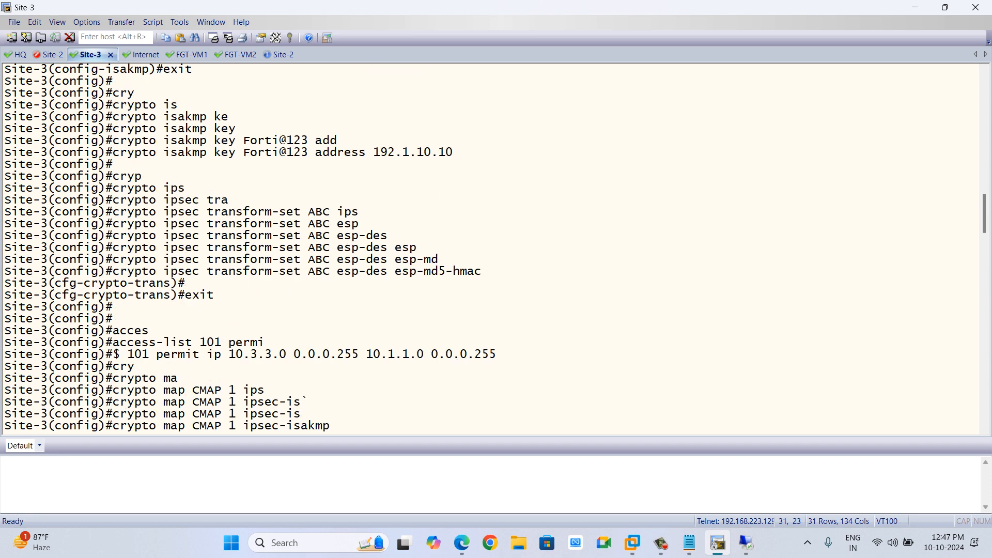
{"action": "left_click_drag", "start_coordinate": [229, 354], "coordinate": [488, 354]}
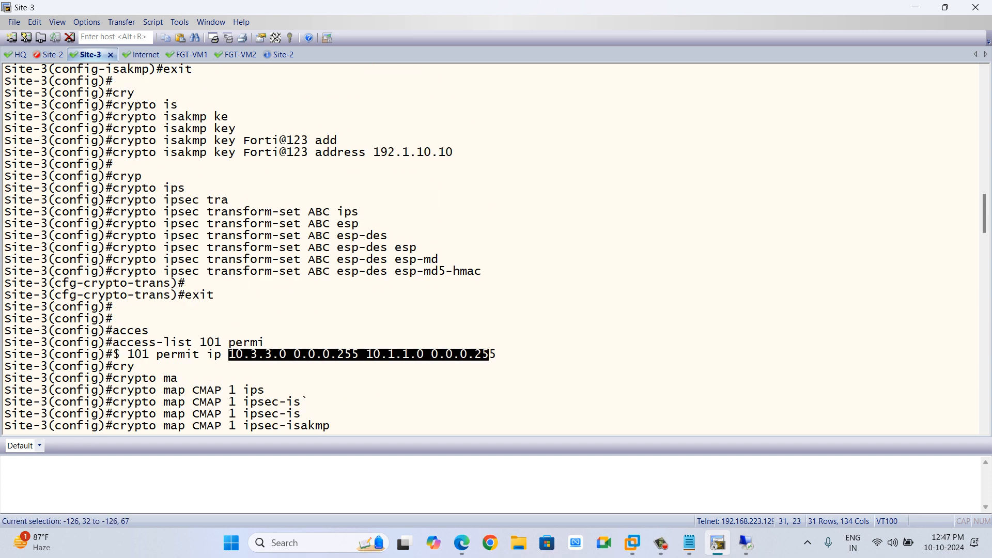
{"action": "left_click", "coordinate": [489, 355]}
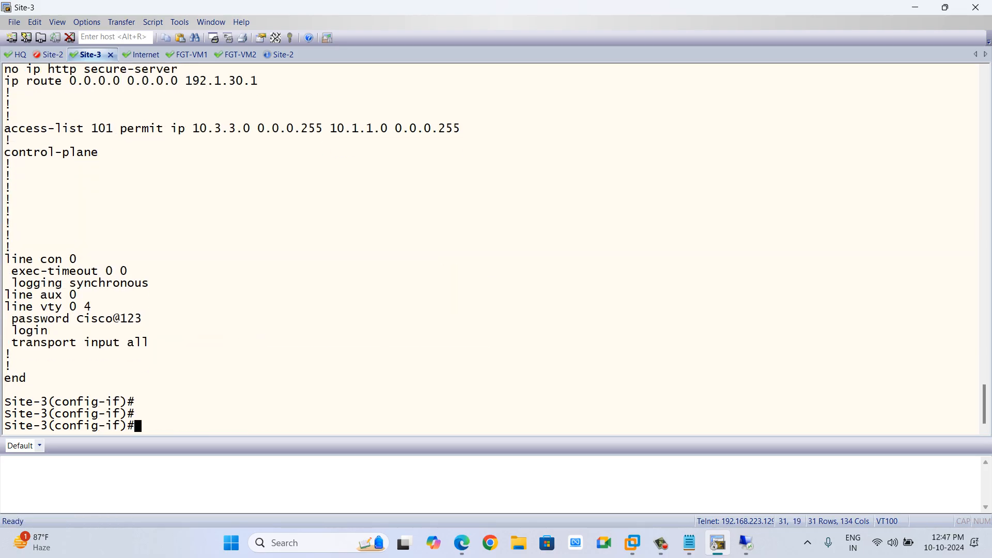
{"action": "key", "text": "Return"}
{"action": "key", "text": "Return"}
{"action": "key", "text": "Return"}
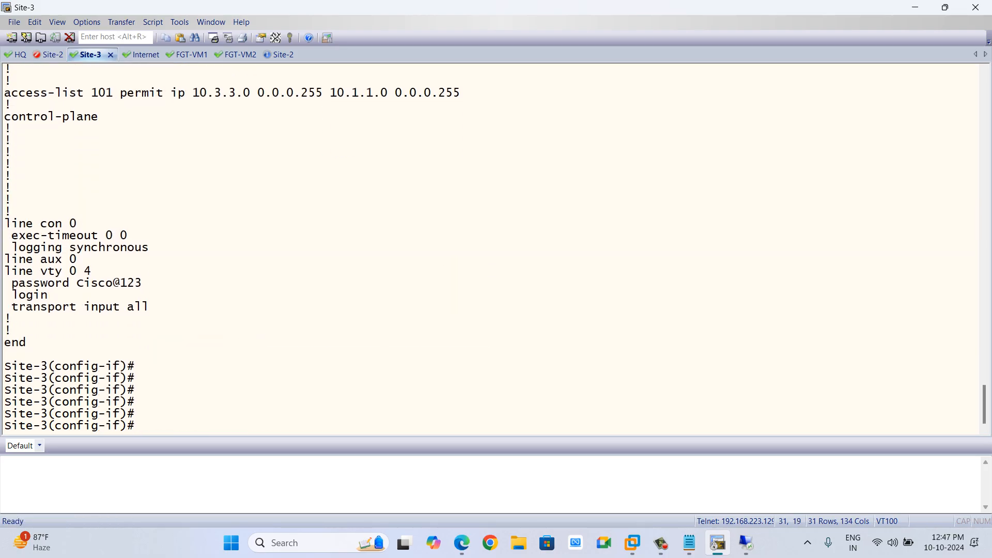
On Site-3, remove access-list 101.
{"action": "type", "text": "no access-list 101"}
{"action": "key", "text": "Return"}
{"action": "key", "text": "Return"}
Recreate access-list 101 permitting ip from 10.3.3.0 0.0.0.255 to 10.11.11.0 0.0.0.255.
{"action": "type", "text": "acce"}
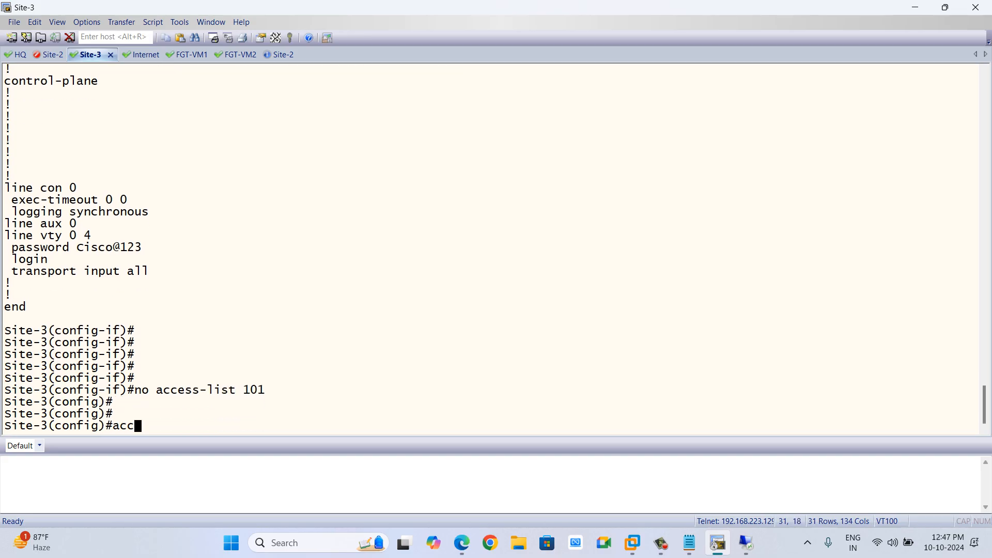
{"action": "key", "text": "Tab"}
{"action": "type", "text": "101 perm"}
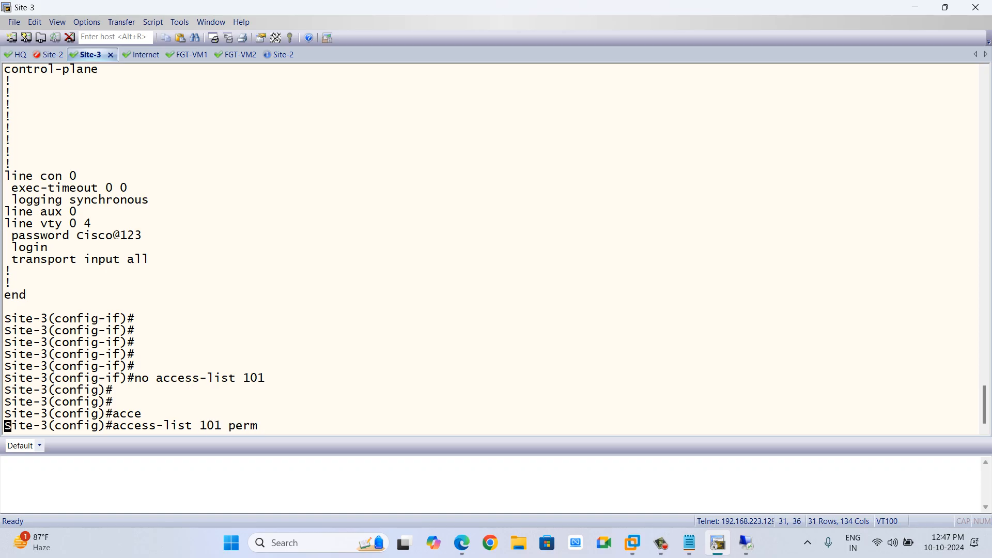
{"action": "key", "text": "Tab"}
{"action": "type", "text": "ip 10."}
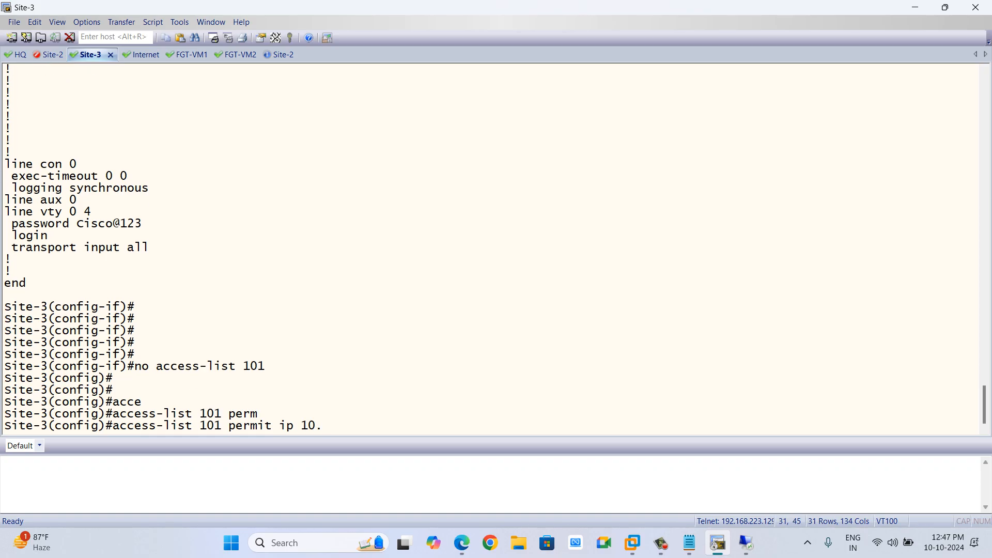
{"action": "type", "text": "3.3.0 0.0.0.255 10.11.11.0 0.0.0.2"}
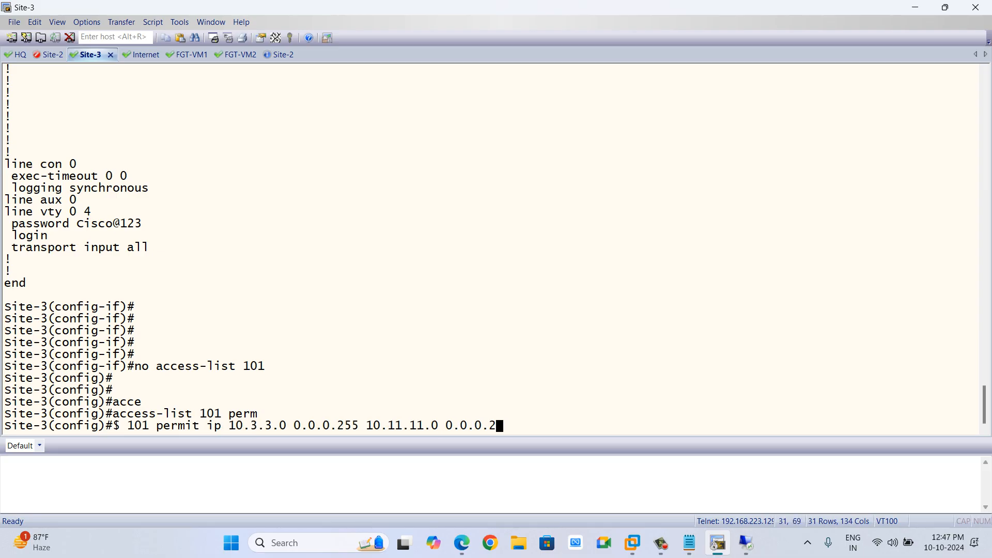
{"action": "type", "text": "55"}
{"action": "key", "text": "Return"}
{"action": "key", "text": "Return"}
{"action": "key", "text": "Return"}
{"action": "key", "text": "Return"}
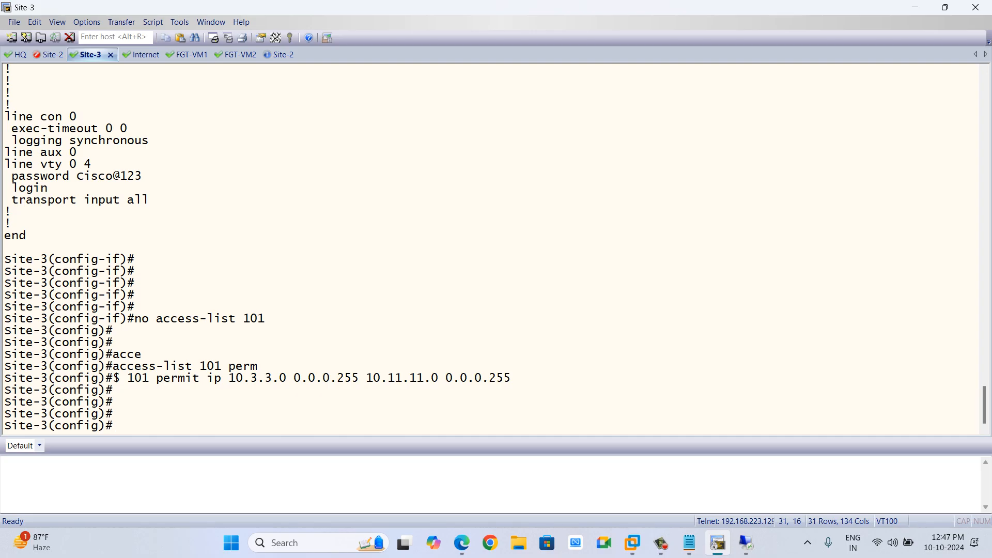
{"action": "key", "text": "alt+Tab"}
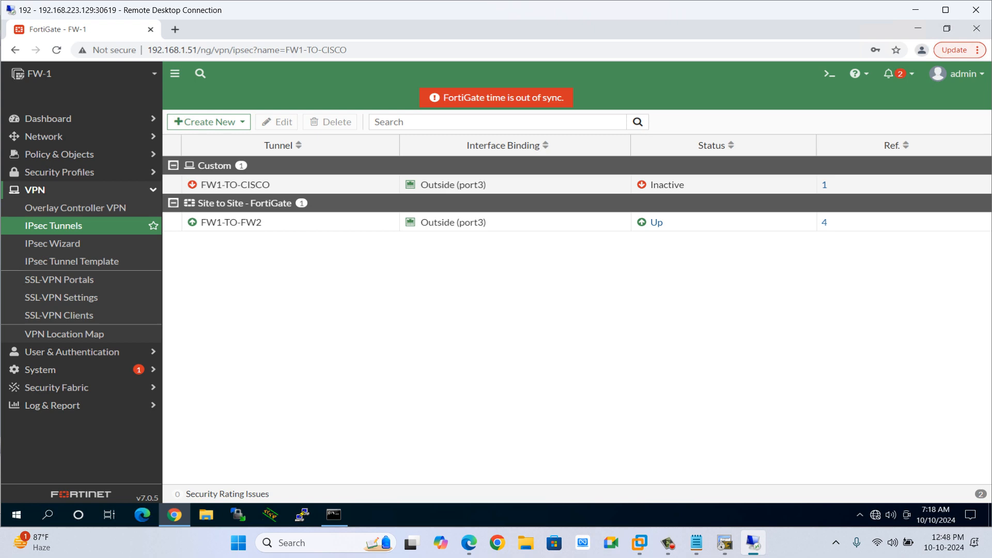
Create a new firewall policy and name it FW1-Site3-CISCO.
{"action": "left_click", "coordinate": [60, 154]}
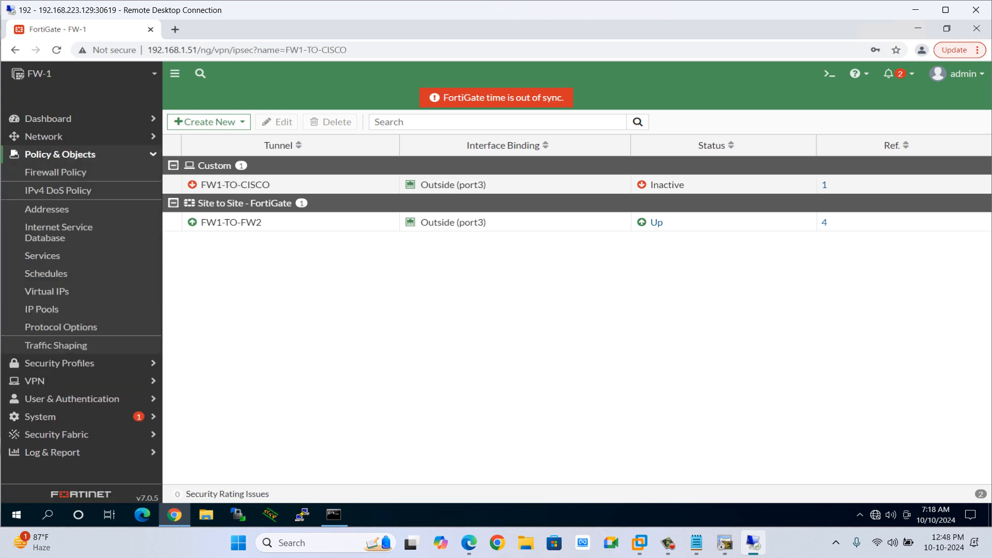
{"action": "left_click", "coordinate": [56, 172]}
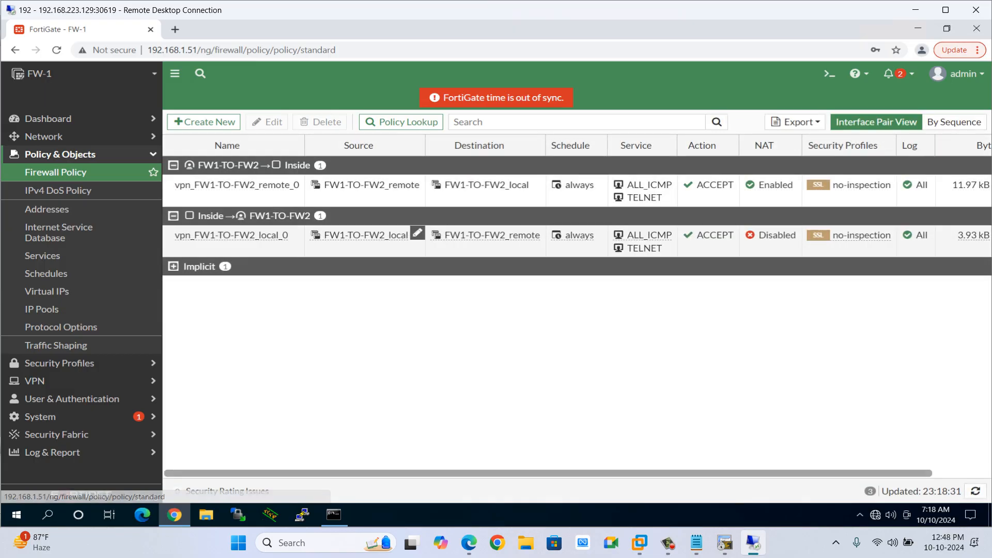
{"action": "left_click", "coordinate": [204, 122]}
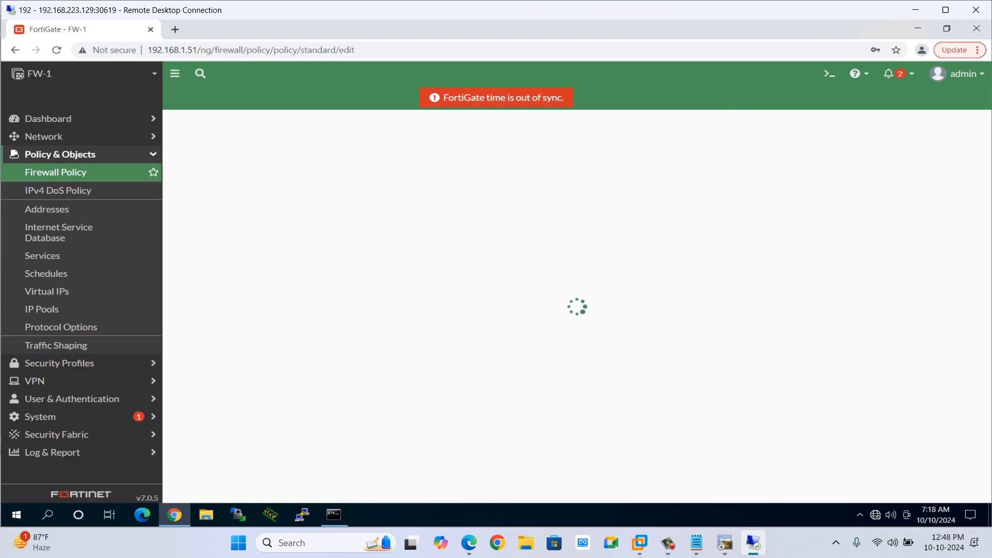
{"action": "left_click", "coordinate": [356, 155]}
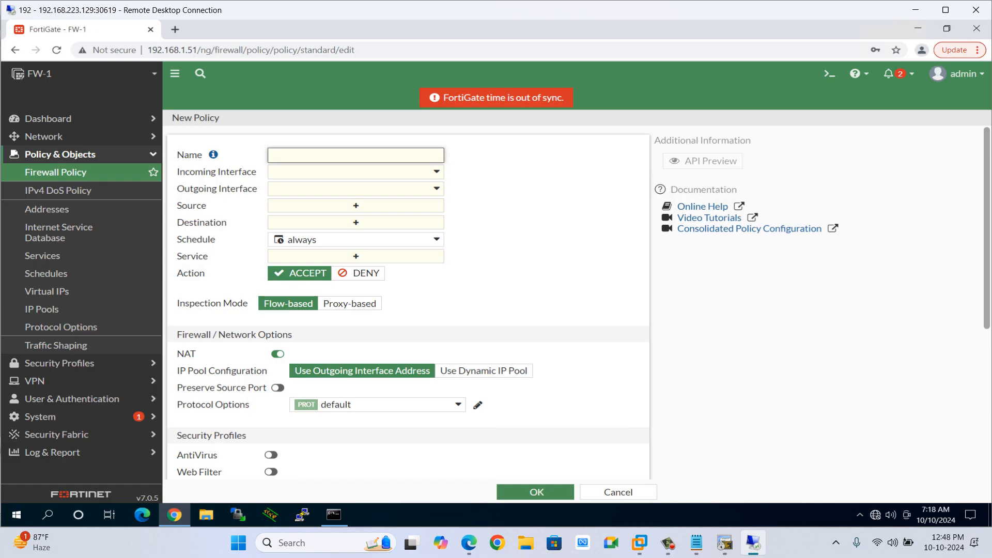
{"action": "type", "text": "FW1-Sire"}
{"action": "key", "text": "BackSpace"}
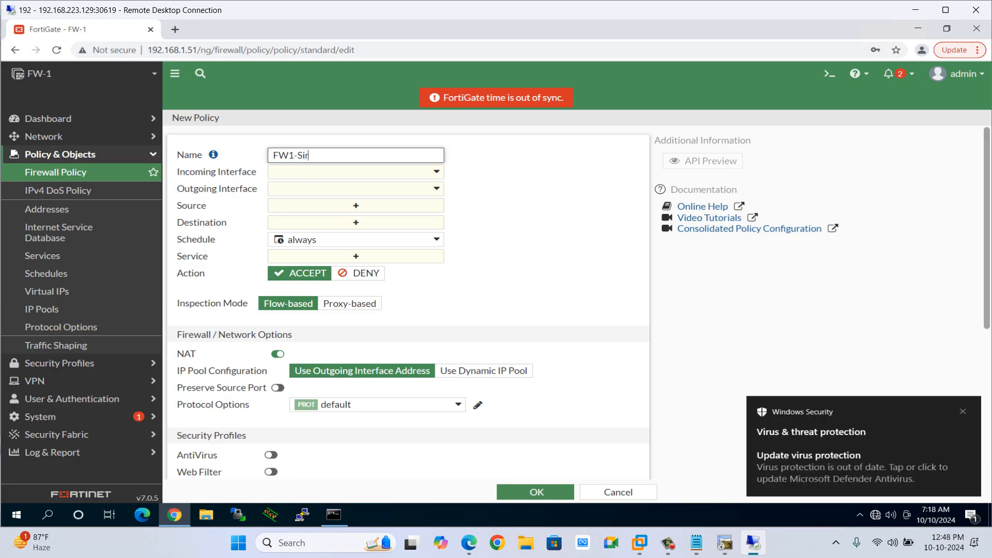
{"action": "type", "text": "te"}
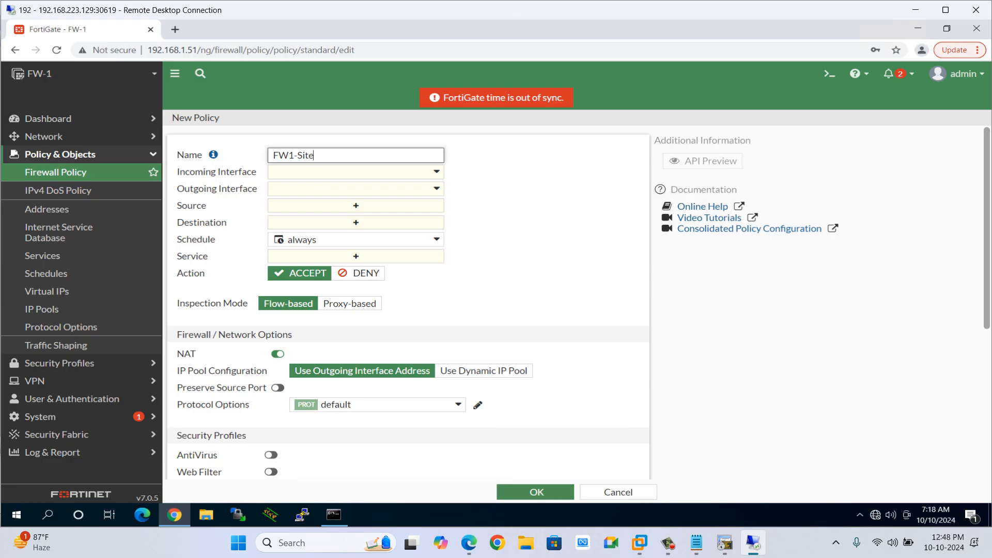
{"action": "type", "text": "3-CISCO"}
Set the policy's incoming interface to Inside.
{"action": "key", "text": "Tab"}
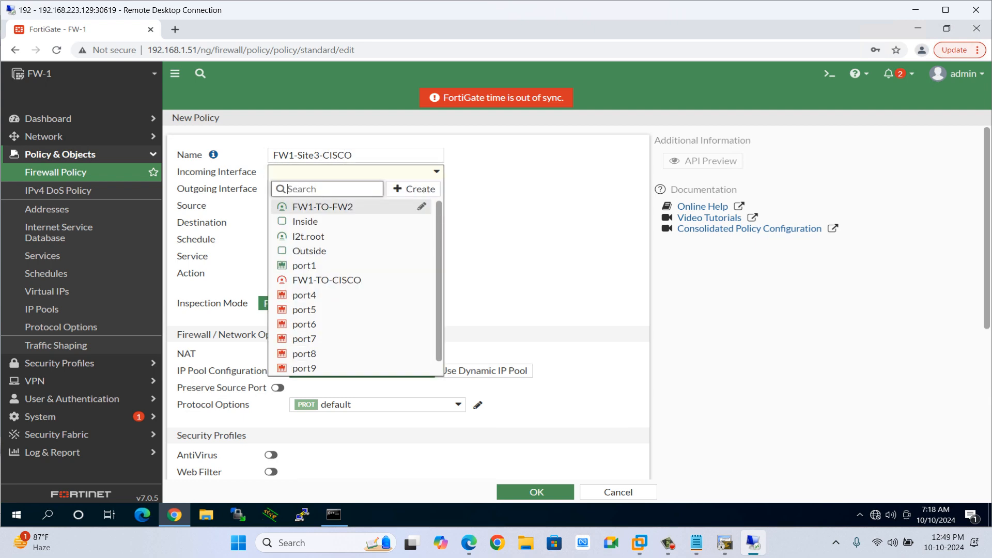
{"action": "key", "text": "Down"}
{"action": "key", "text": "Return"}
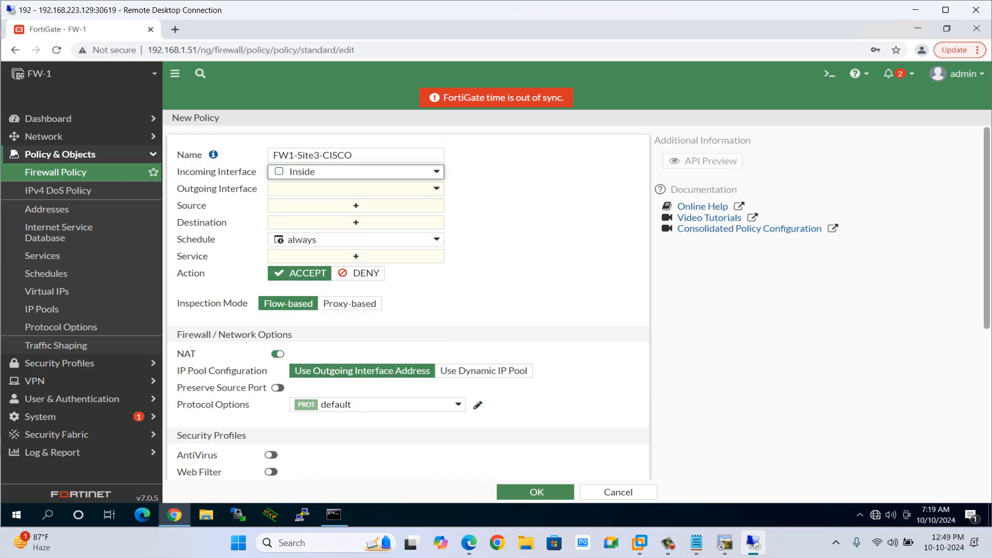
{"action": "key", "text": "Tab"}
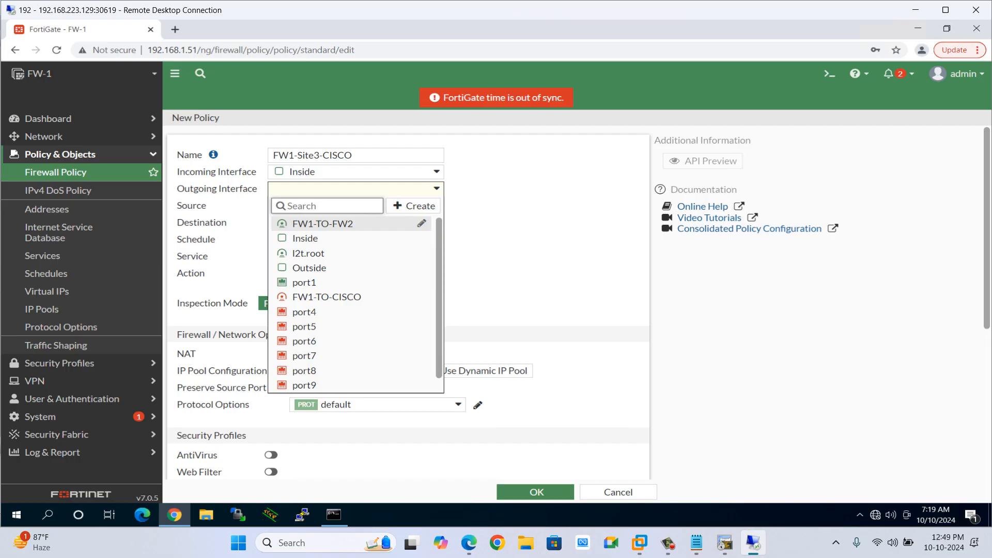
{"action": "key", "text": "Escape"}
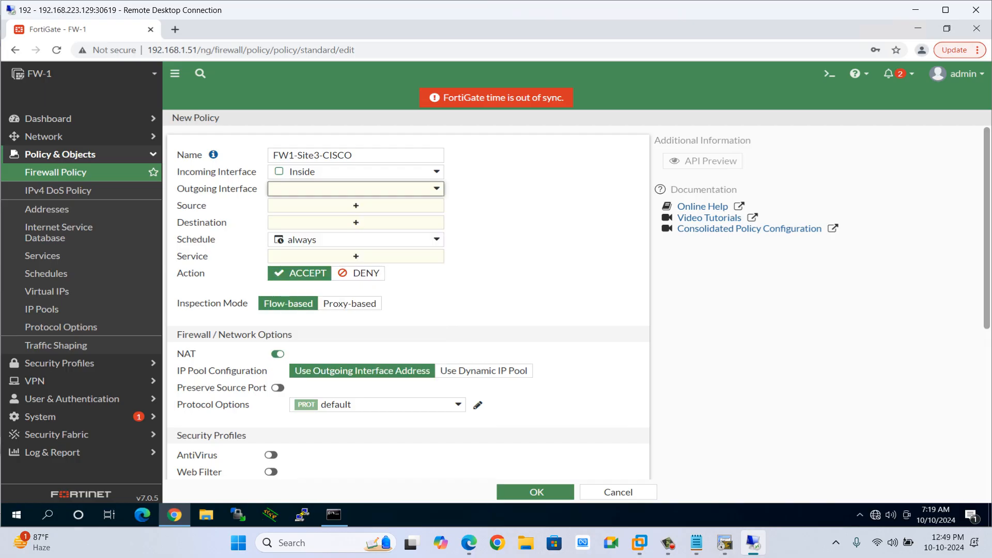
Review the FW1-TO-CISCO tunnel interface settings without changes, then set it as the outgoing interface.
{"action": "left_click", "coordinate": [356, 189]}
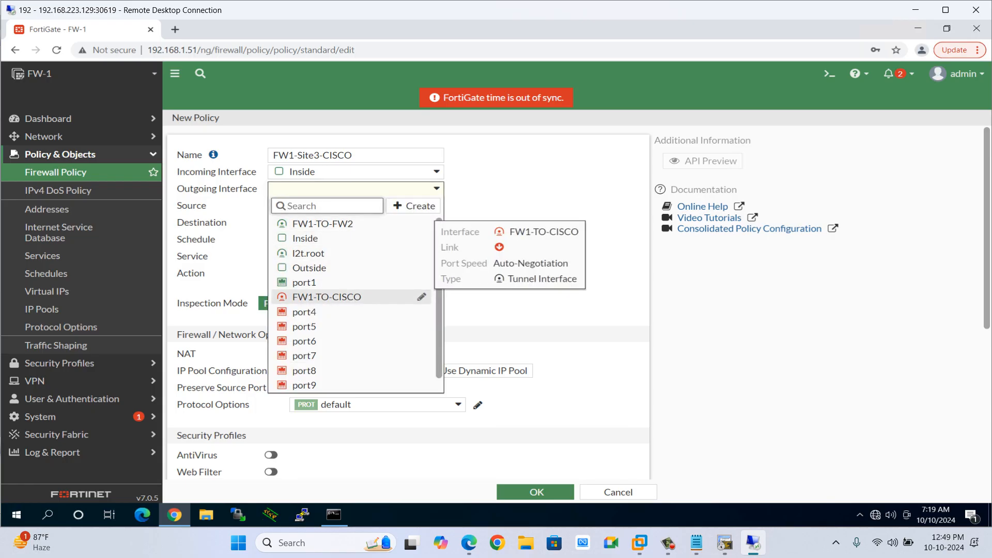
{"action": "left_click", "coordinate": [422, 297]}
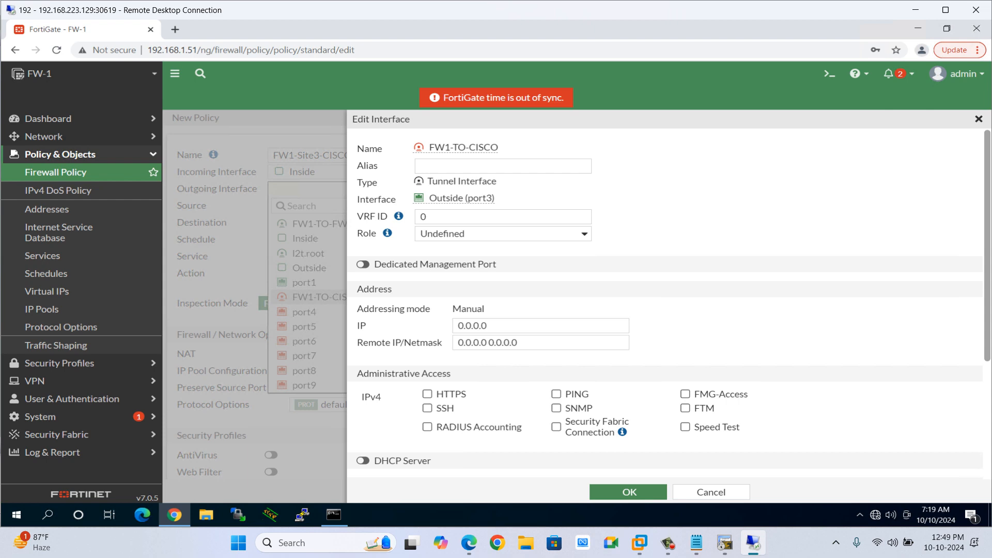
{"action": "mouse_move", "coordinate": [424, 199]}
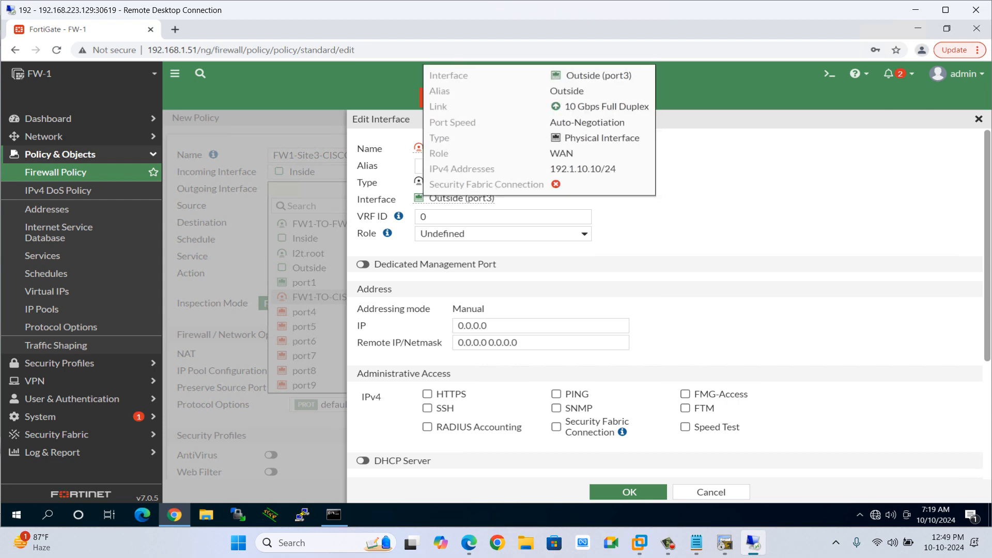
{"action": "scroll", "coordinate": [667, 305], "scroll_direction": "down", "scroll_amount": 3}
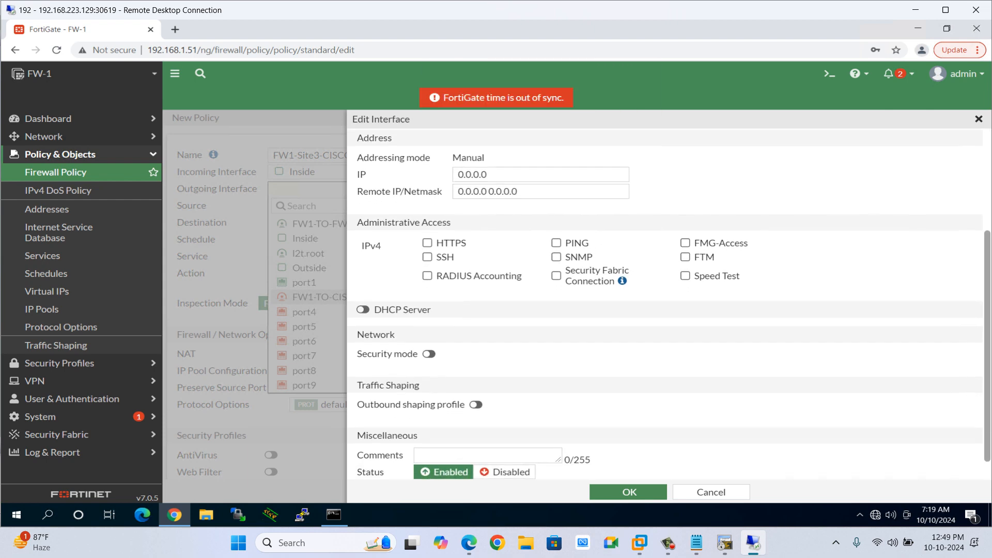
{"action": "scroll", "coordinate": [666, 305], "scroll_direction": "down", "scroll_amount": 1}
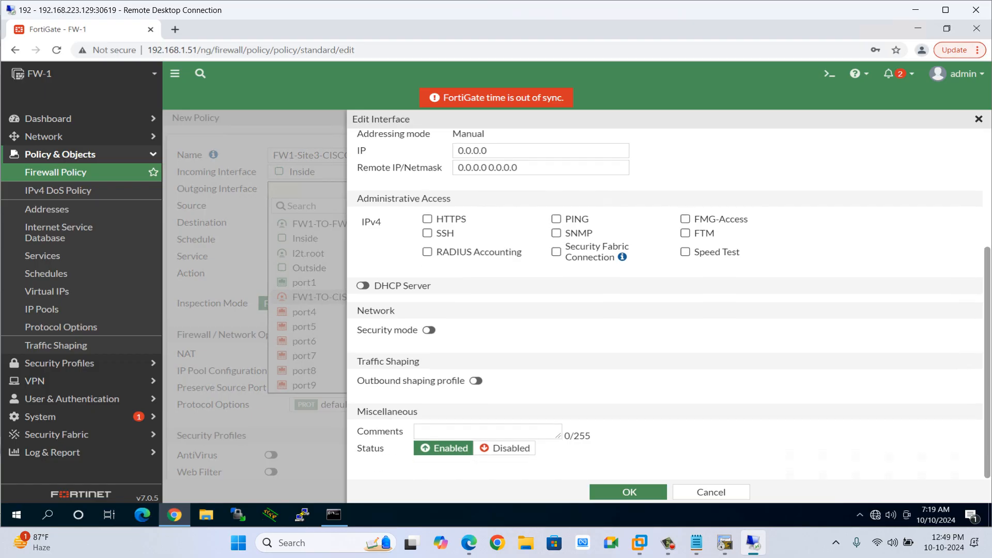
{"action": "scroll", "coordinate": [667, 305], "scroll_direction": "up", "scroll_amount": 3}
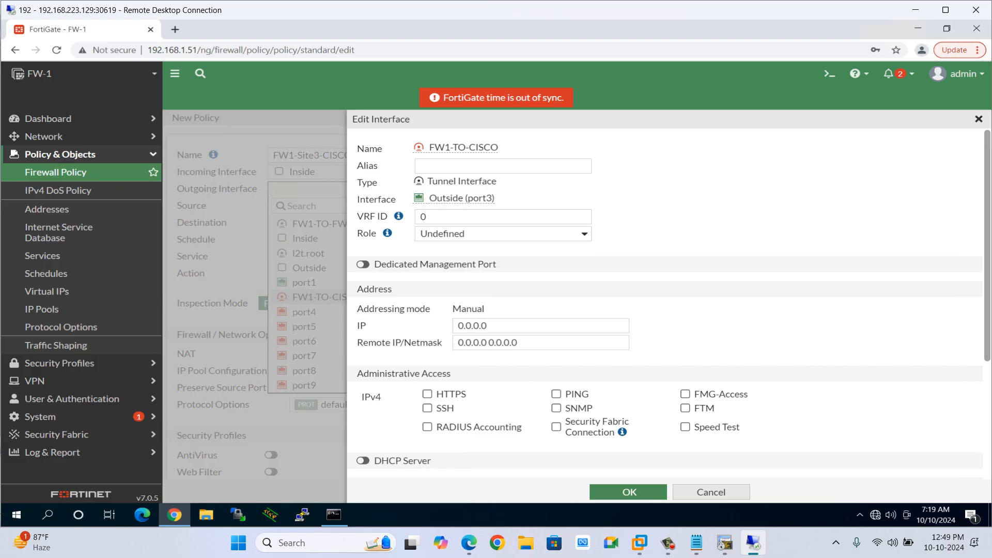
{"action": "left_click", "coordinate": [711, 492]}
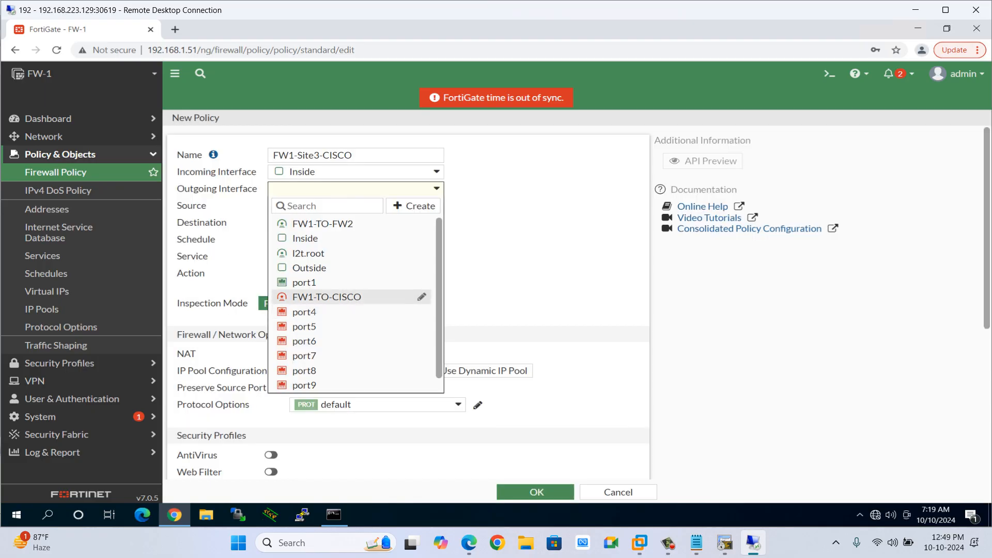
{"action": "left_click", "coordinate": [320, 297]}
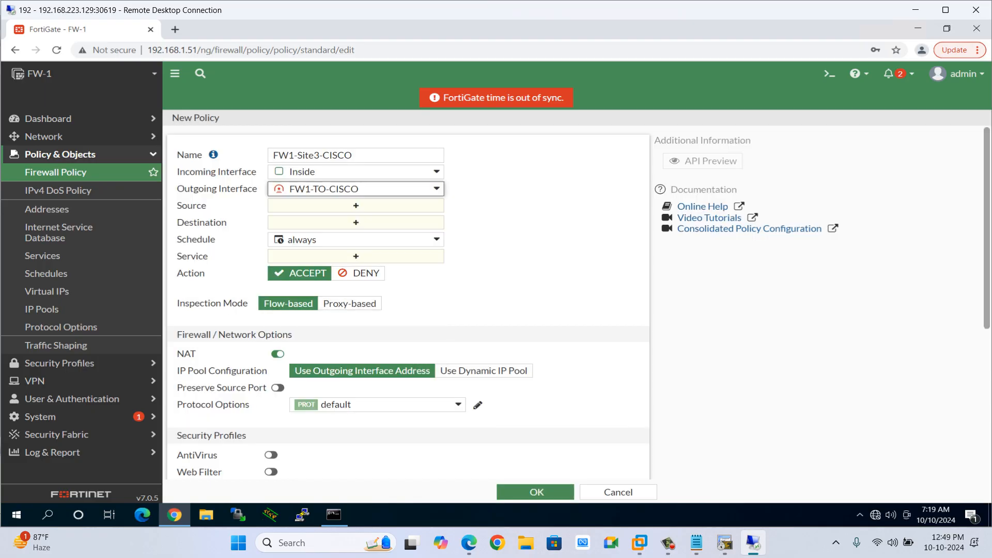
Create an address object net.10.11.11.0 for subnet 10.11.11.0/24 and set it as the policy source.
{"action": "left_click", "coordinate": [355, 206]}
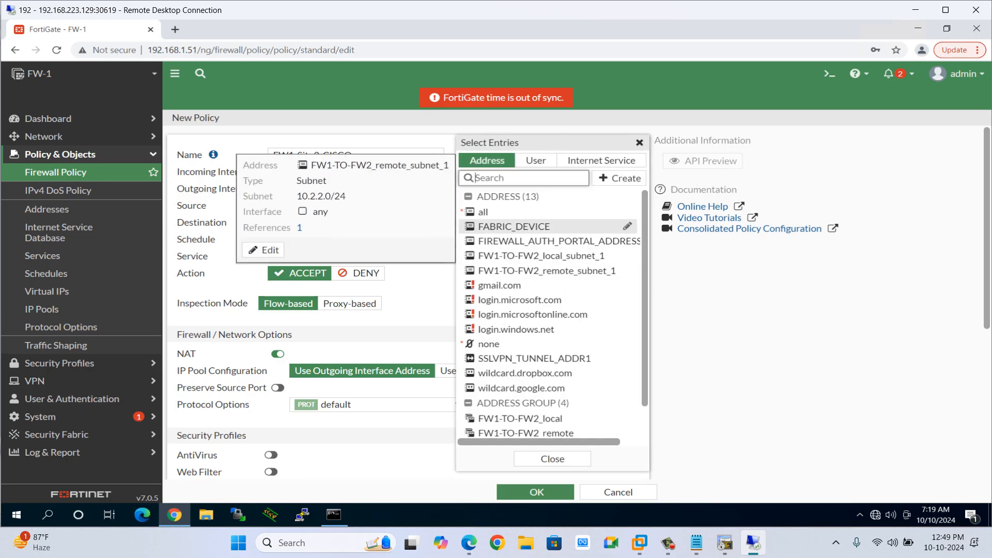
{"action": "left_click", "coordinate": [619, 178]}
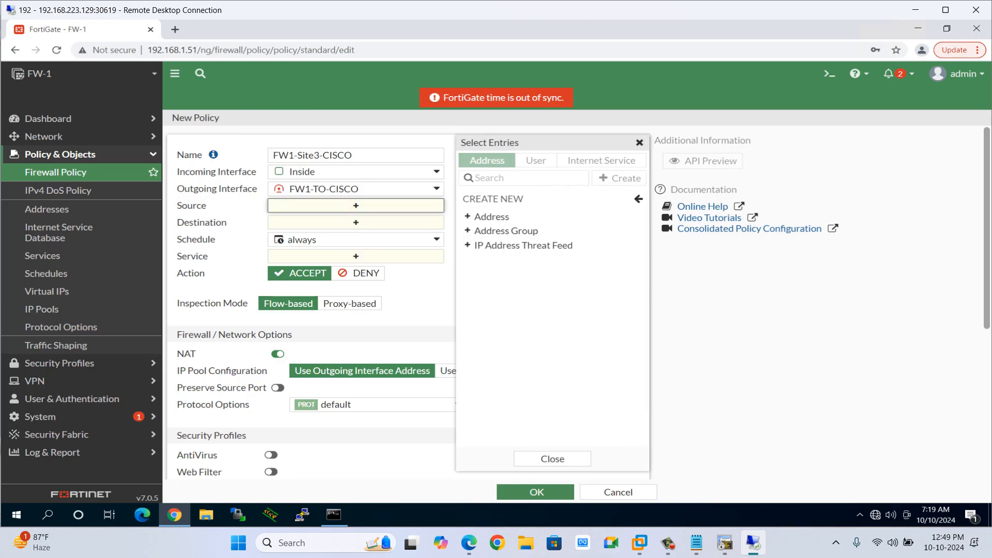
{"action": "left_click", "coordinate": [492, 217]}
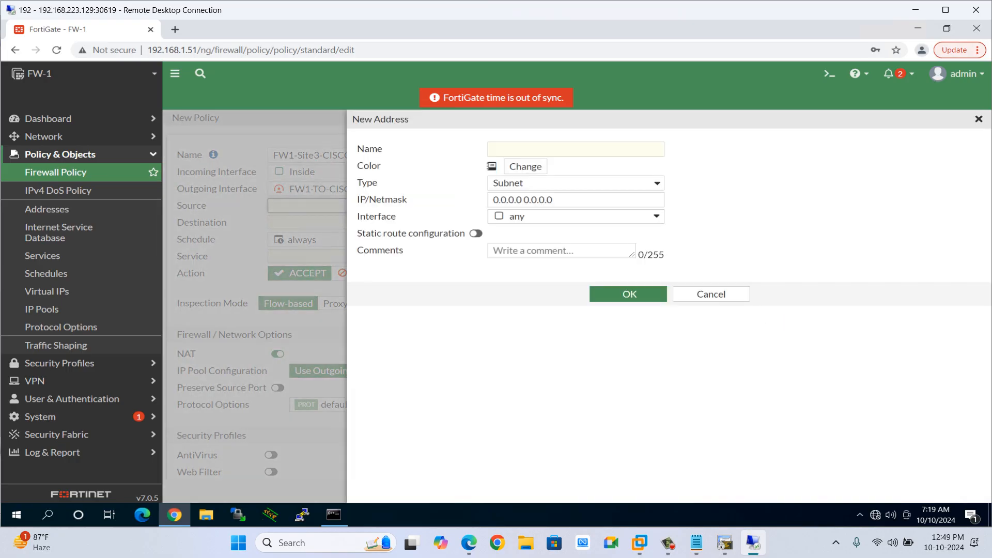
{"action": "type", "text": "net."}
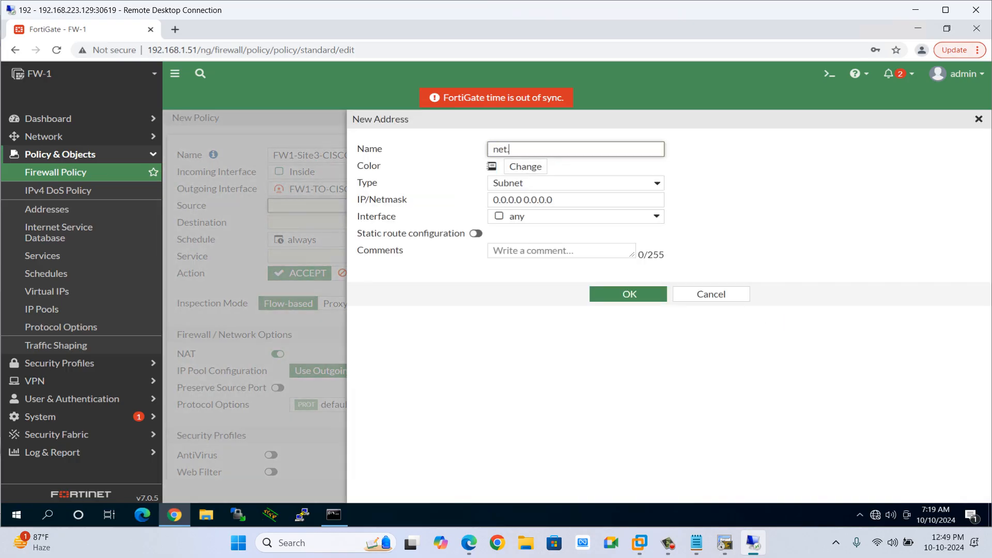
{"action": "type", "text": "10.11.11.1"}
{"action": "key", "text": "Tab"}
{"action": "key", "text": "Tab"}
{"action": "key", "text": "Tab"}
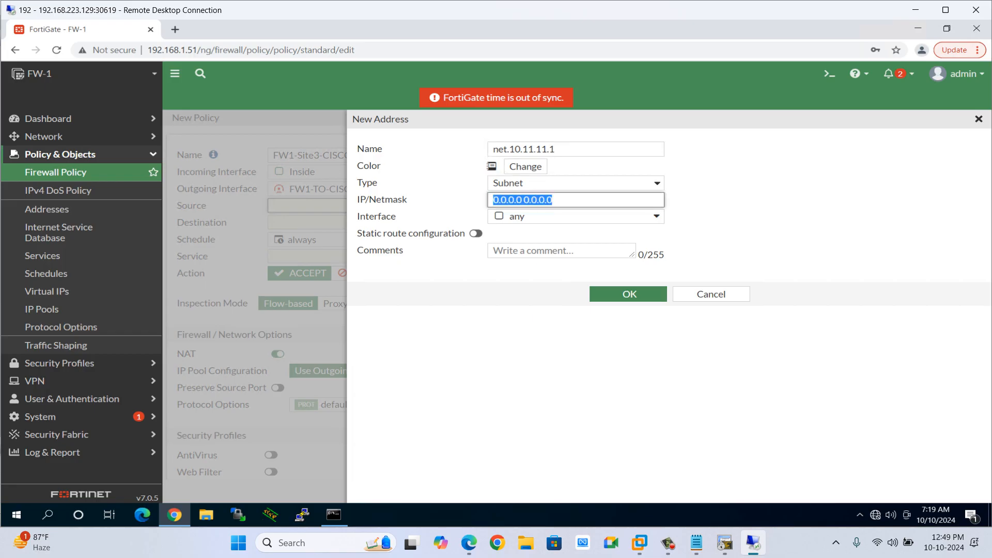
{"action": "type", "text": "10."}
{"action": "left_click", "coordinate": [556, 149]}
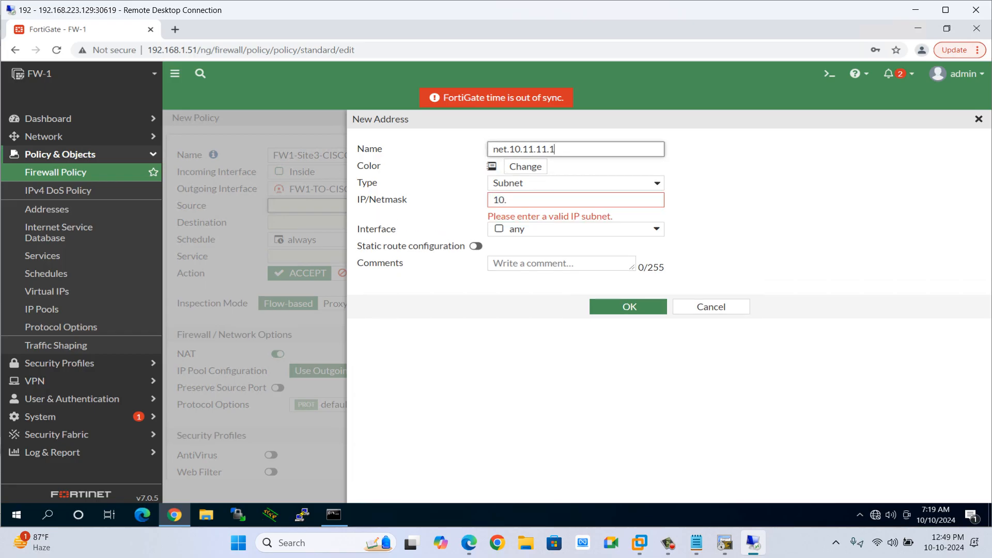
{"action": "key", "text": "BackSpace"}
{"action": "type", "text": "0"}
{"action": "left_click", "coordinate": [507, 200]}
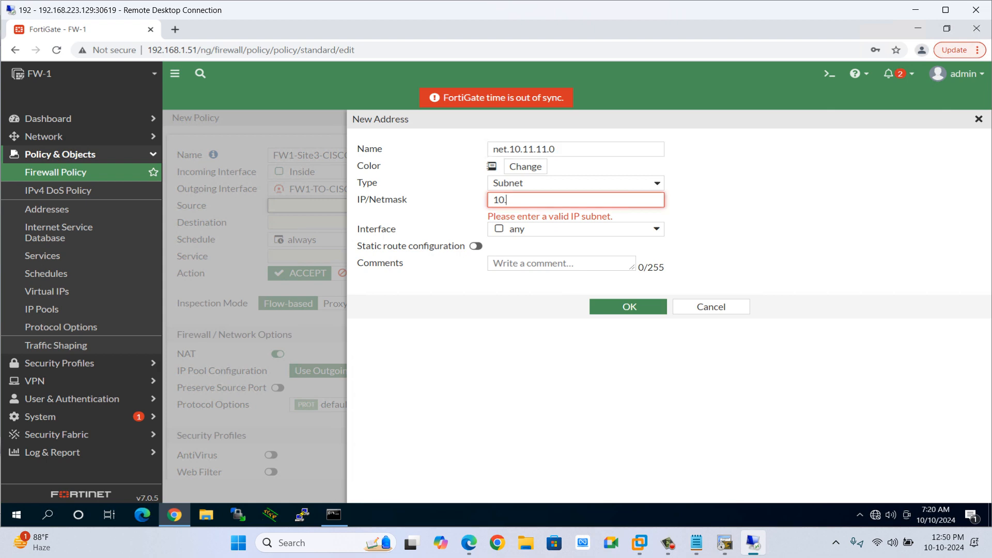
{"action": "type", "text": "11.11.0/24"}
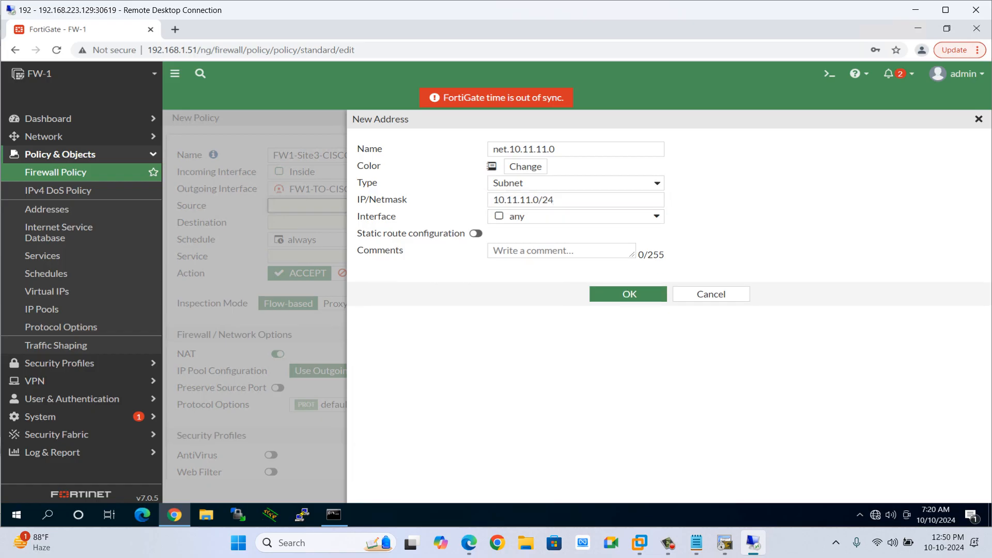
{"action": "left_click", "coordinate": [630, 294]}
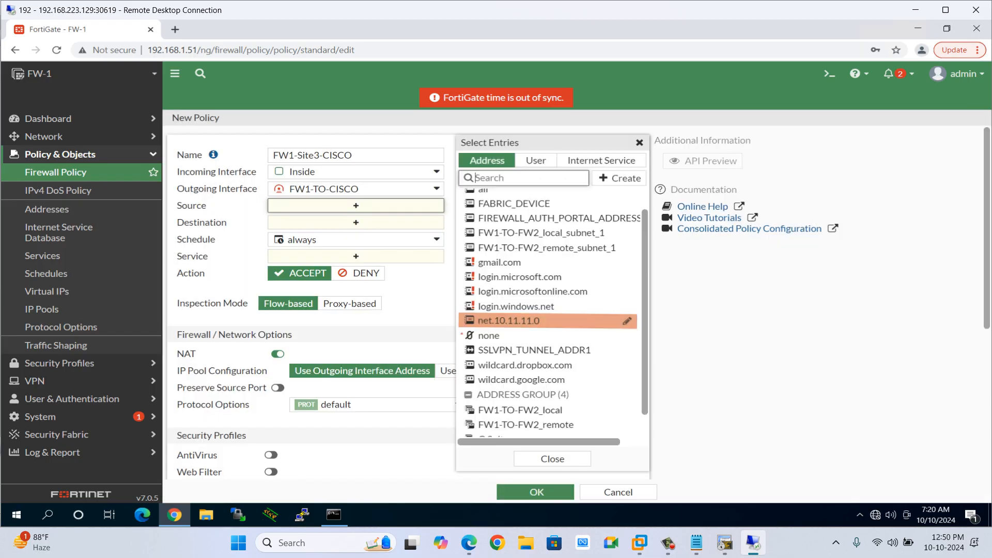
{"action": "left_click", "coordinate": [517, 320]}
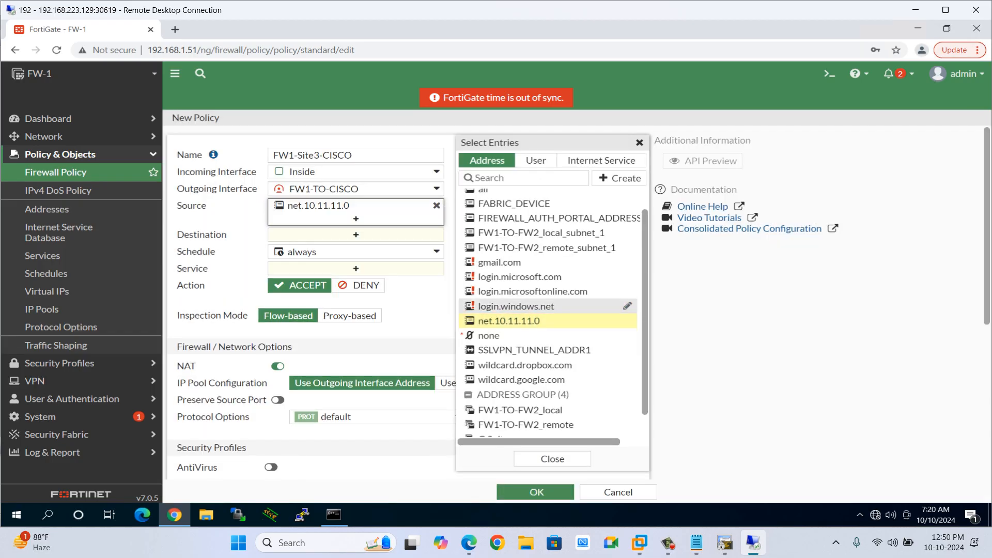
Create an address object net.10.3.3.0 for subnet 10.3.3.0/24 and set it as the policy destination.
{"action": "left_click", "coordinate": [356, 234]}
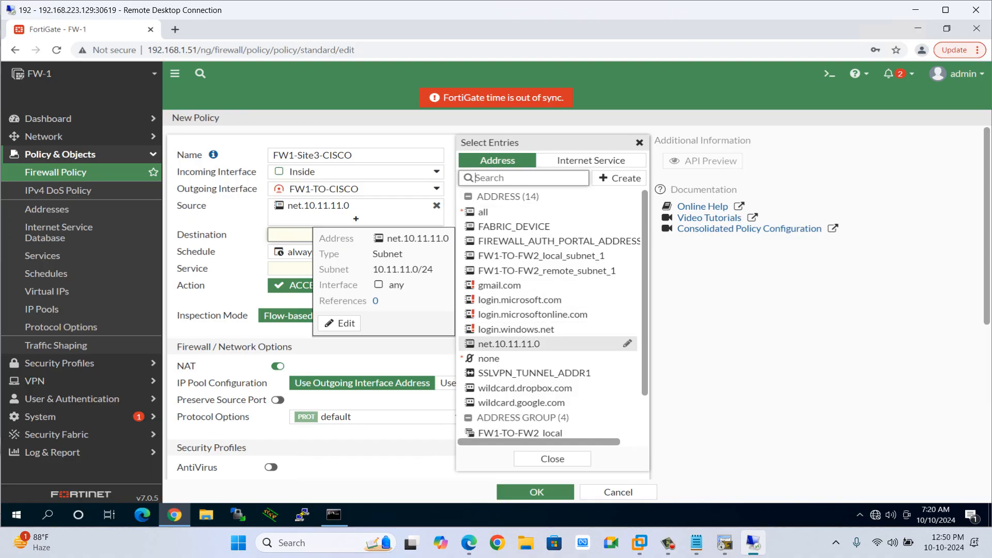
{"action": "left_click", "coordinate": [619, 178]}
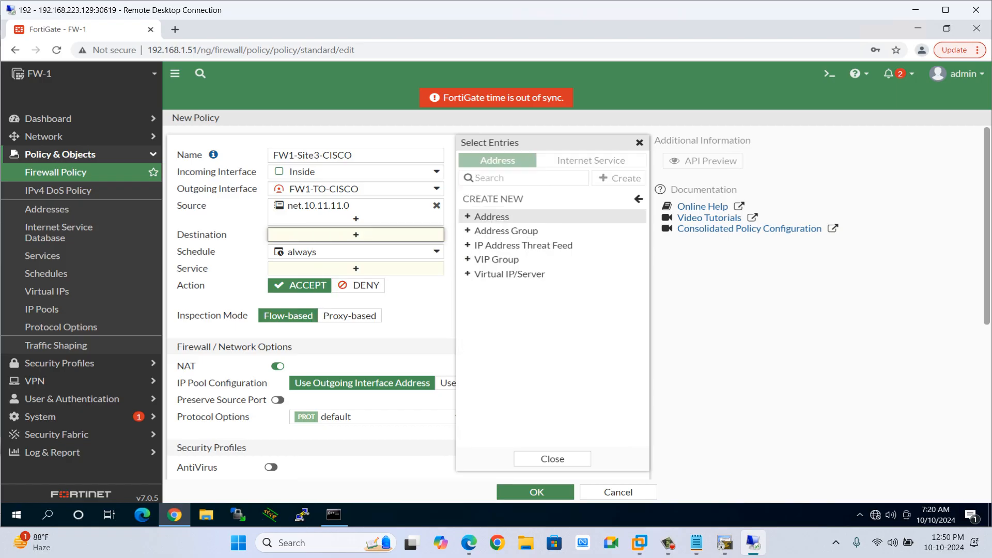
{"action": "left_click", "coordinate": [491, 217]}
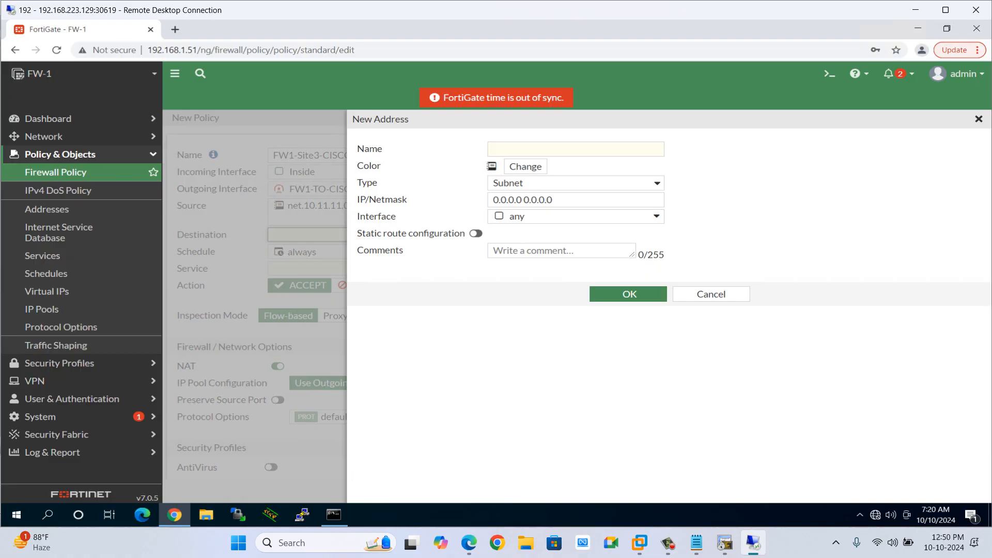
{"action": "type", "text": "net.1"}
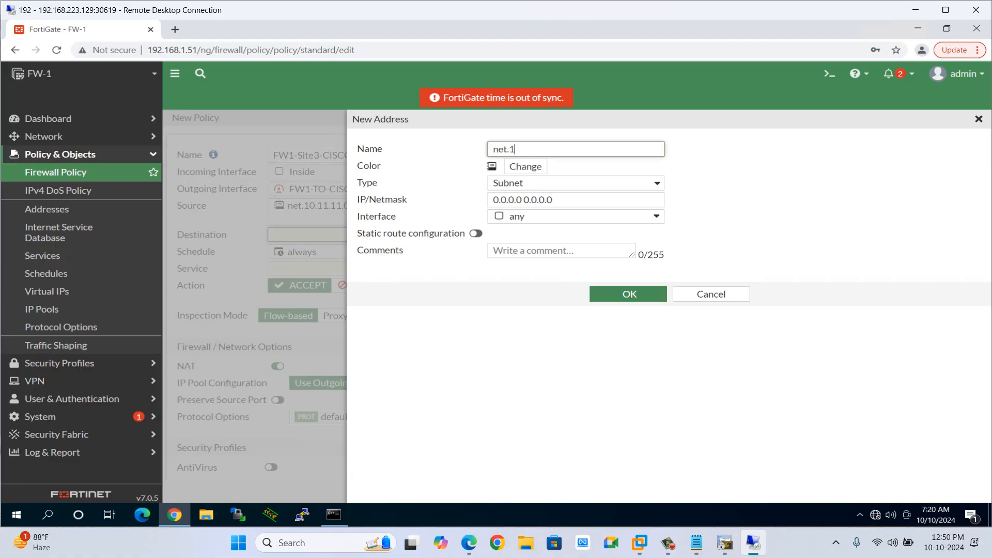
{"action": "type", "text": "0.2.2."}
{"action": "key", "text": "BackSpace"}
{"action": "key", "text": "BackSpace"}
{"action": "key", "text": "BackSpace"}
{"action": "key", "text": "BackSpace"}
{"action": "type", "text": "3.3.3"}
{"action": "key", "text": "BackSpace"}
{"action": "type", "text": "0"}
{"action": "key", "text": "Tab"}
{"action": "key", "text": "Tab"}
{"action": "type", "text": "10."}
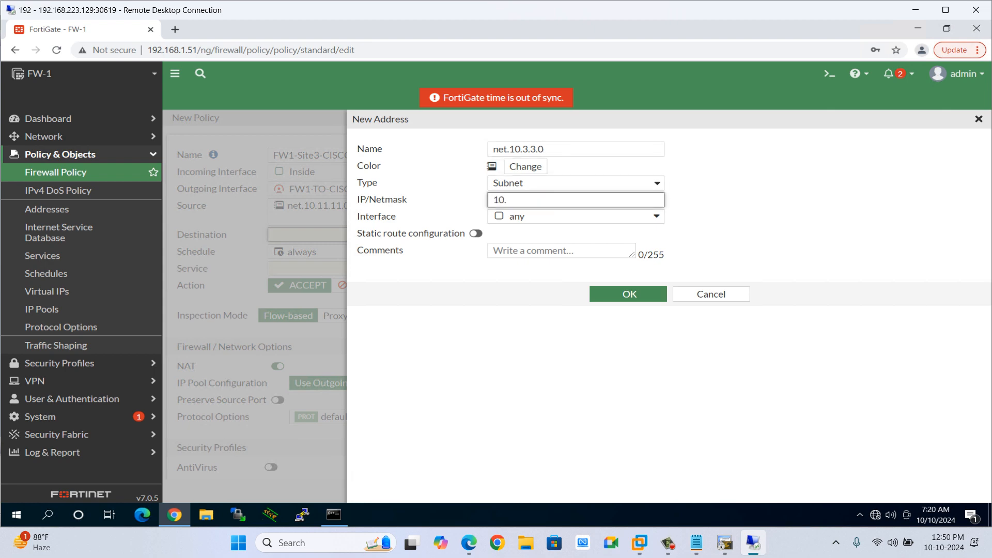
{"action": "type", "text": "3.3.0/24"}
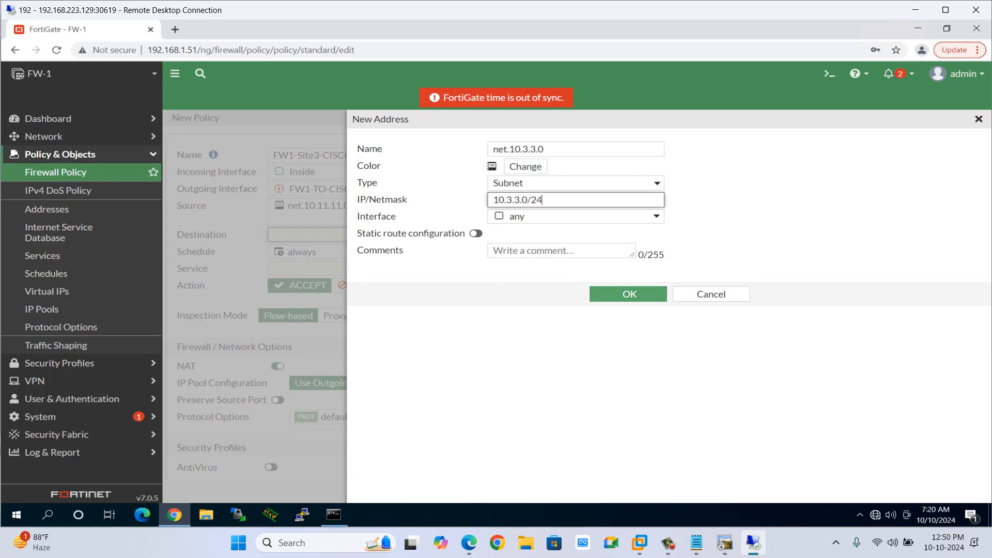
{"action": "left_click", "coordinate": [628, 294]}
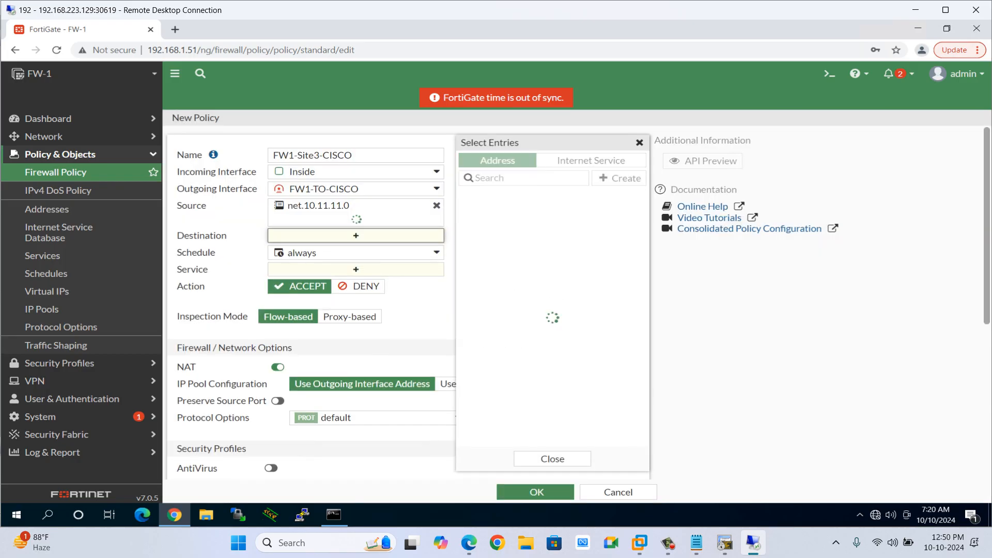
{"action": "left_click", "coordinate": [504, 321]}
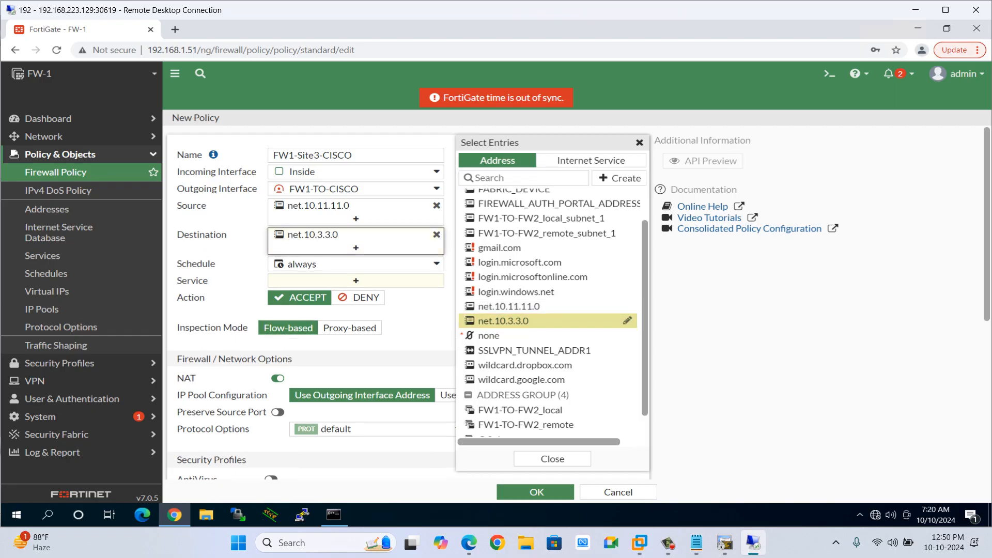
Set the policy's service to TELNET.
{"action": "left_click", "coordinate": [355, 280]}
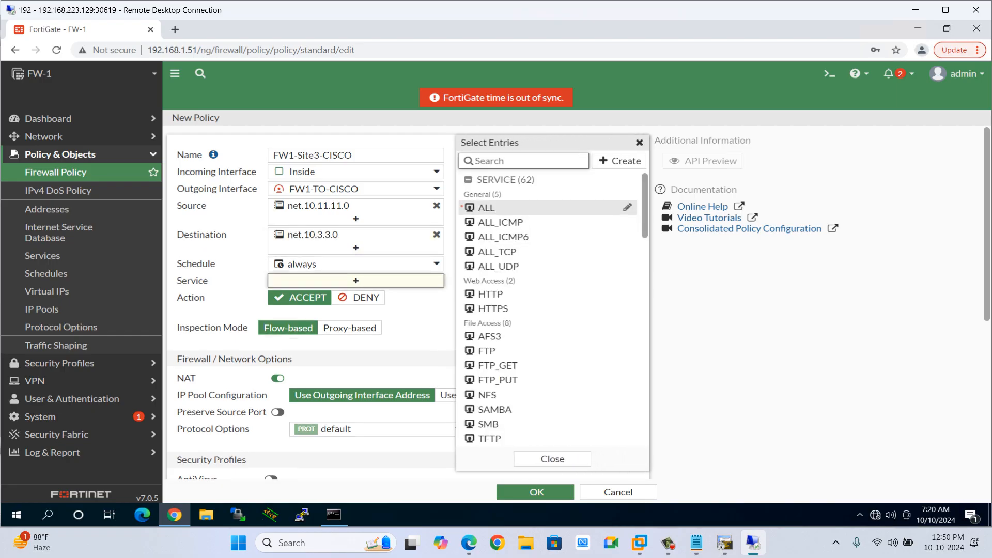
{"action": "type", "text": "teln"}
{"action": "left_click", "coordinate": [495, 207]}
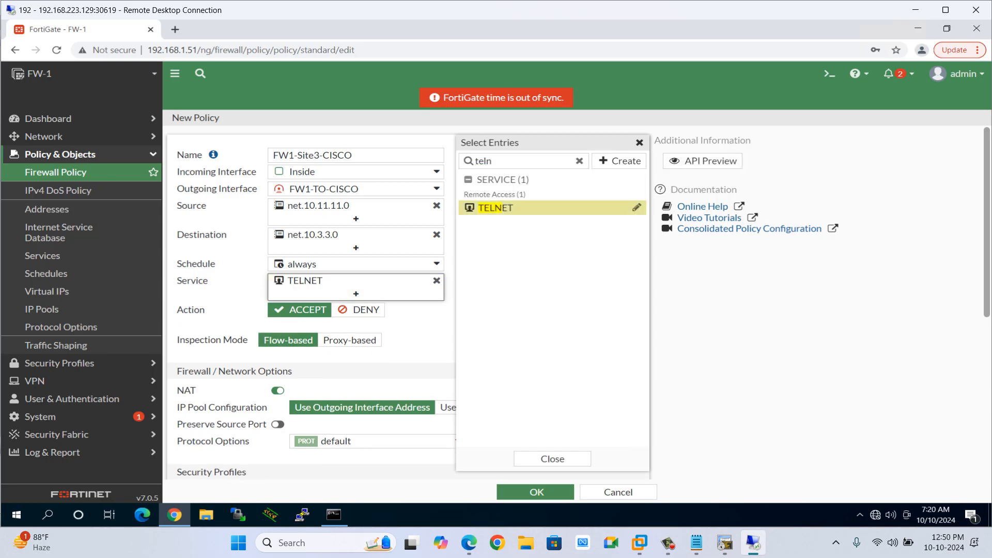
{"action": "left_click", "coordinate": [553, 459]}
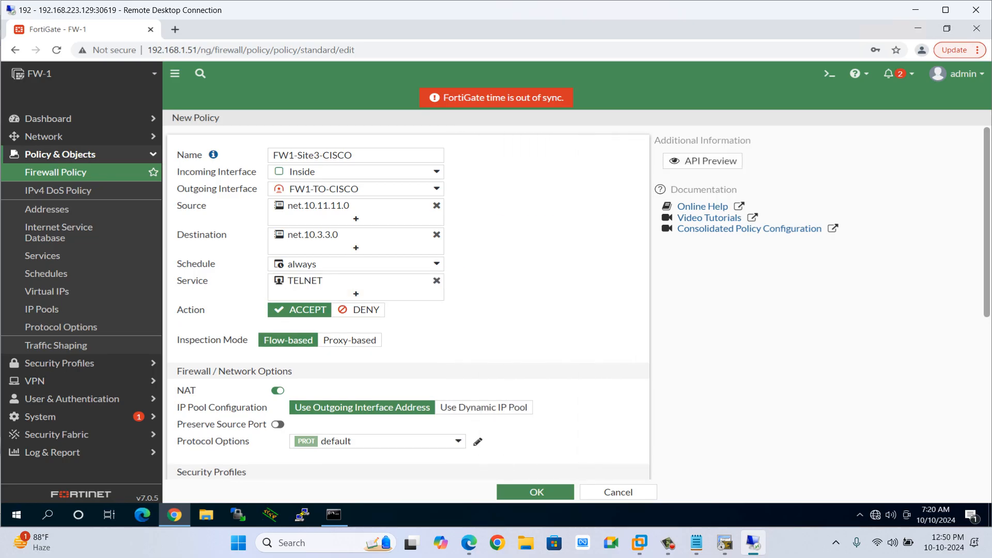
Disable NAT on the policy, keeping the outgoing interface address option.
{"action": "scroll", "coordinate": [484, 345], "scroll_direction": "down", "scroll_amount": 1}
{"action": "left_click", "coordinate": [484, 345]}
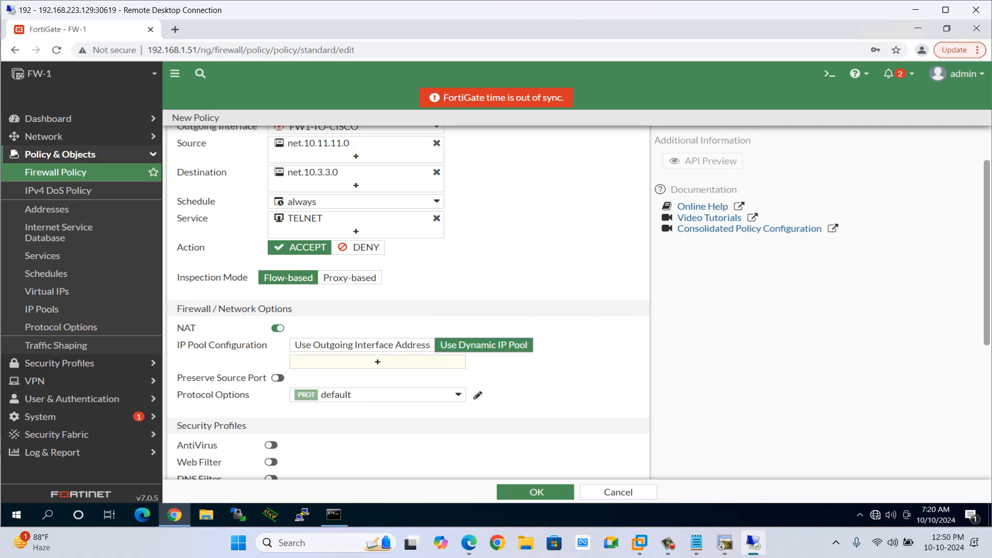
{"action": "left_click", "coordinate": [362, 344]}
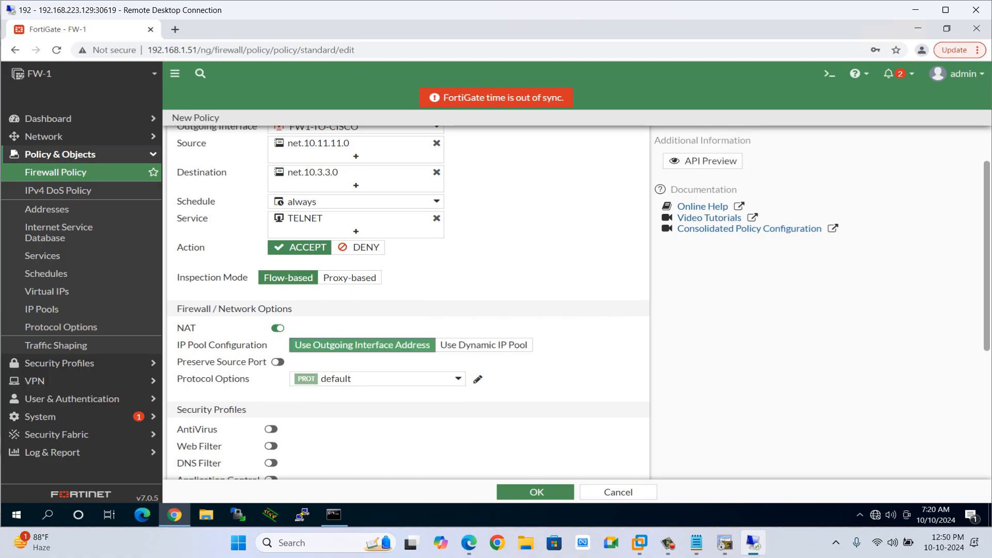
{"action": "scroll", "coordinate": [362, 344], "scroll_direction": "down", "scroll_amount": 1}
{"action": "scroll", "coordinate": [363, 345], "scroll_direction": "down", "scroll_amount": 1}
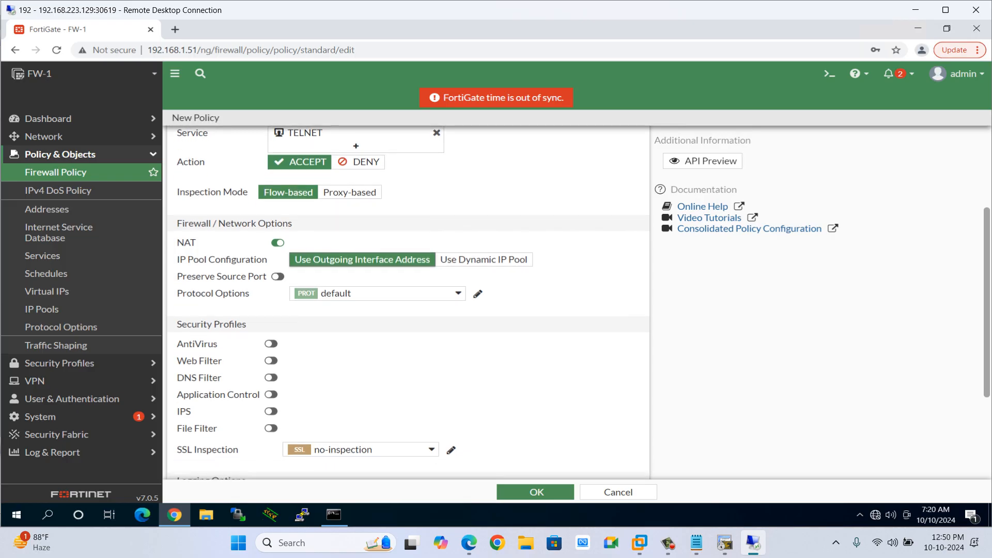
{"action": "left_click", "coordinate": [277, 243]}
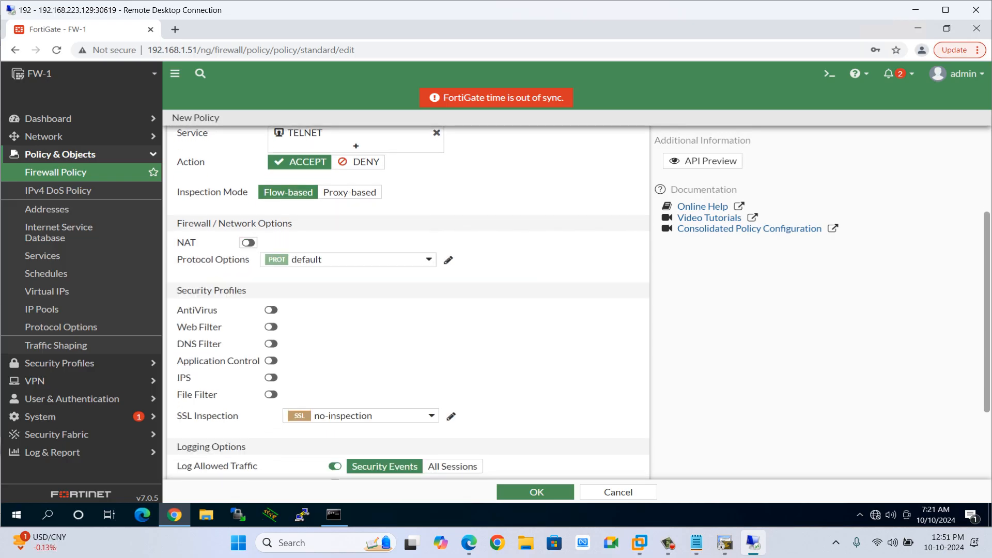
Log all sessions for allowed traffic and save the FW1-Site3-CISCO policy.
{"action": "scroll", "coordinate": [278, 242], "scroll_direction": "down", "scroll_amount": 2}
{"action": "scroll", "coordinate": [452, 372], "scroll_direction": "down", "scroll_amount": 1}
{"action": "left_click", "coordinate": [452, 368]}
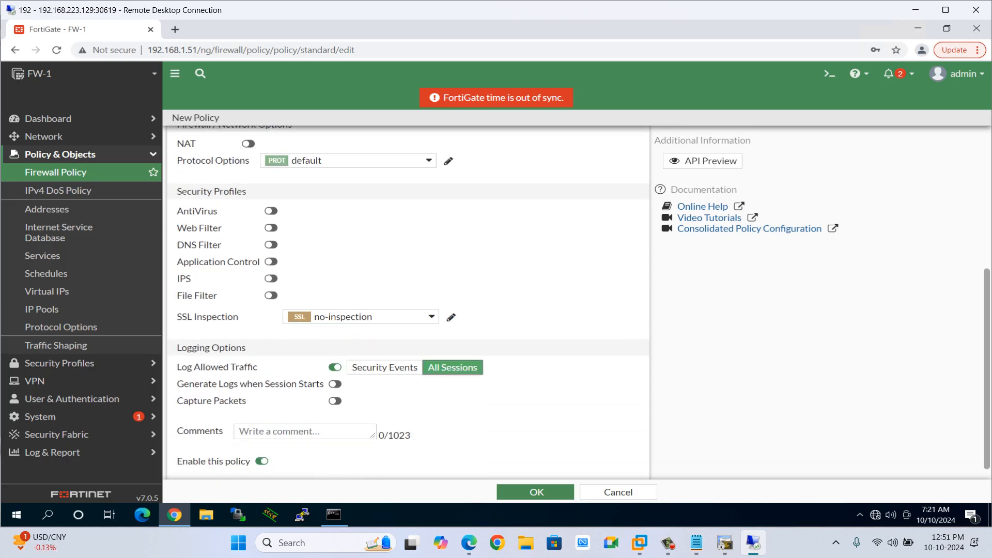
{"action": "scroll", "coordinate": [408, 303], "scroll_direction": "down", "scroll_amount": 1}
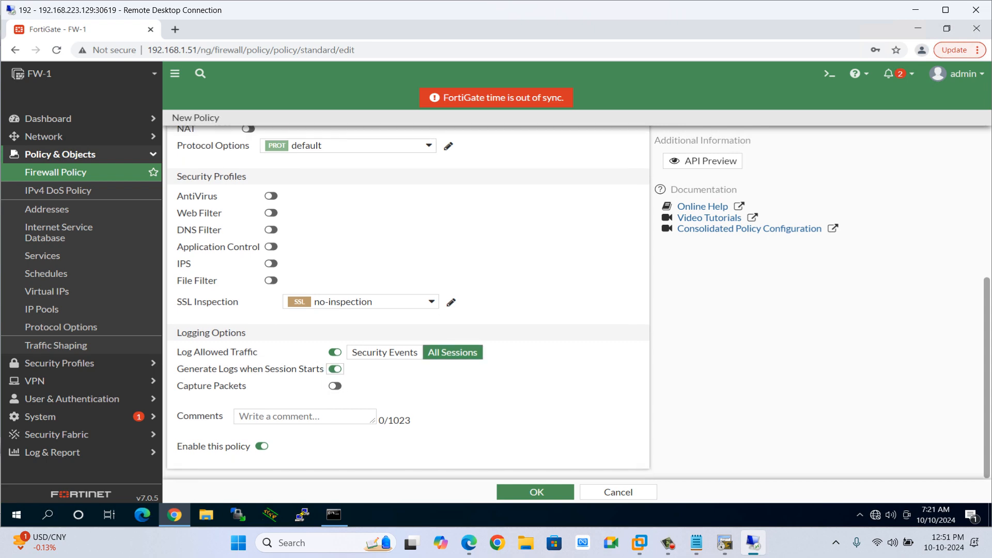
{"action": "scroll", "coordinate": [335, 369], "scroll_direction": "up", "scroll_amount": 5}
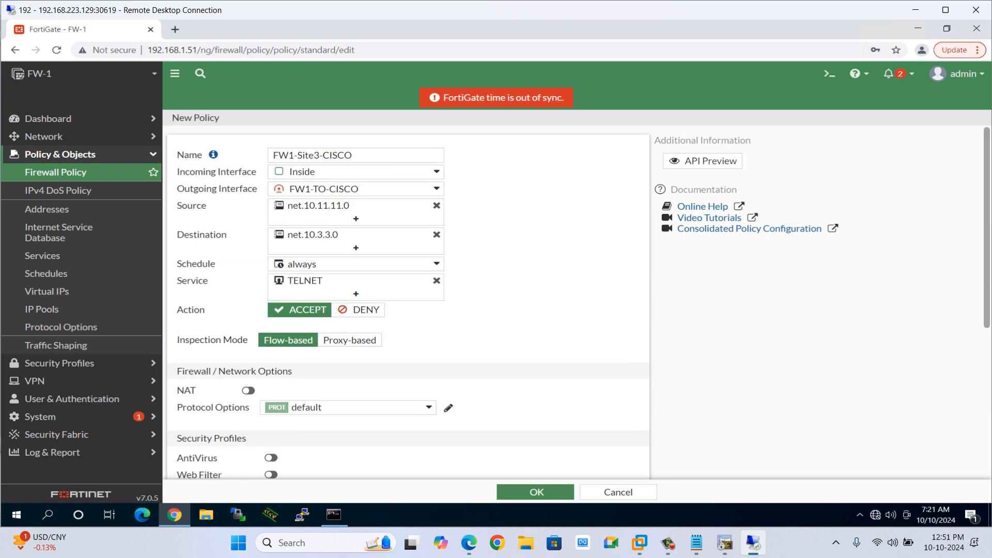
{"action": "scroll", "coordinate": [409, 310], "scroll_direction": "down", "scroll_amount": 5}
{"action": "left_click", "coordinate": [537, 492]}
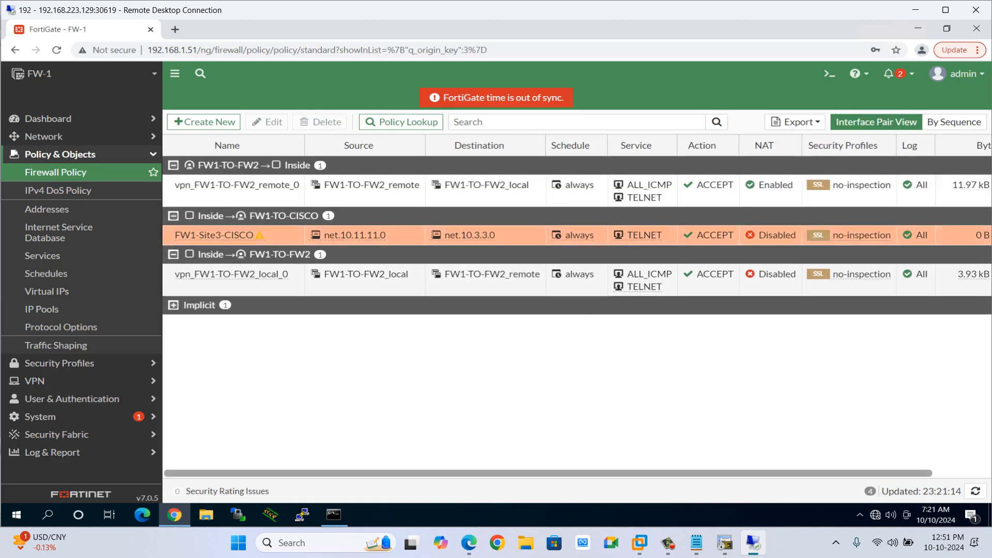
Clone the FW1-Site3-CISCO policy in reverse and name the copy Reverse-CISCO-FW1.
{"action": "right_click", "coordinate": [166, 236]}
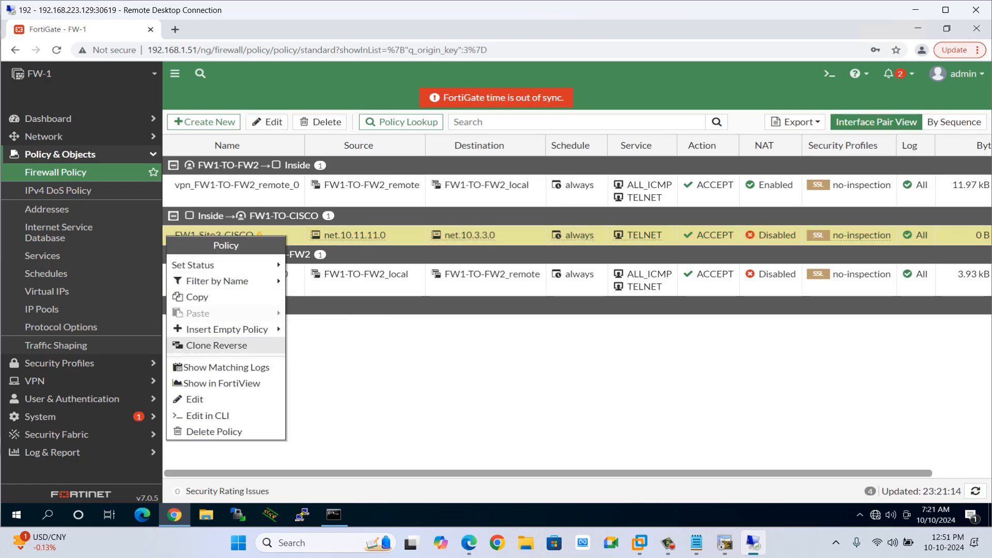
{"action": "left_click", "coordinate": [216, 345]}
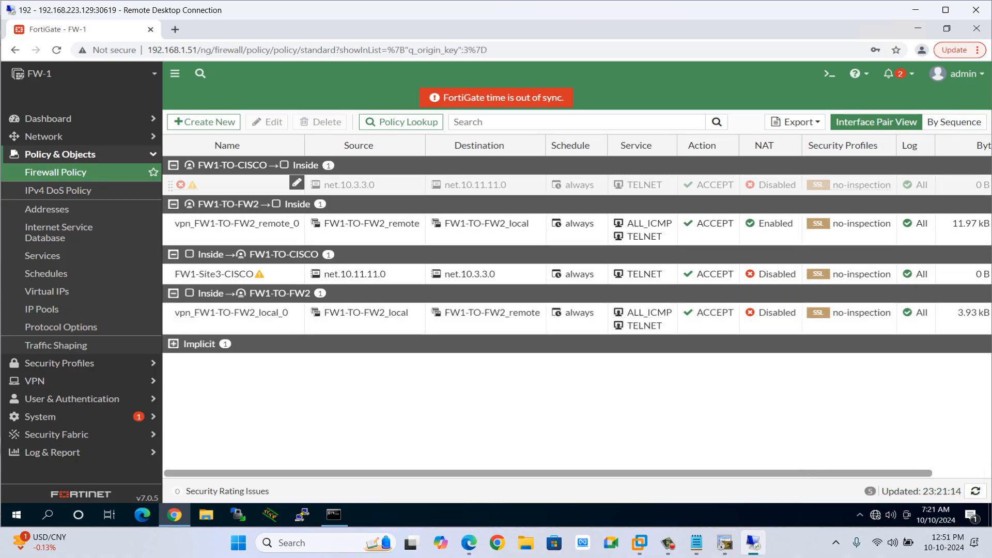
{"action": "double_click", "coordinate": [240, 185]}
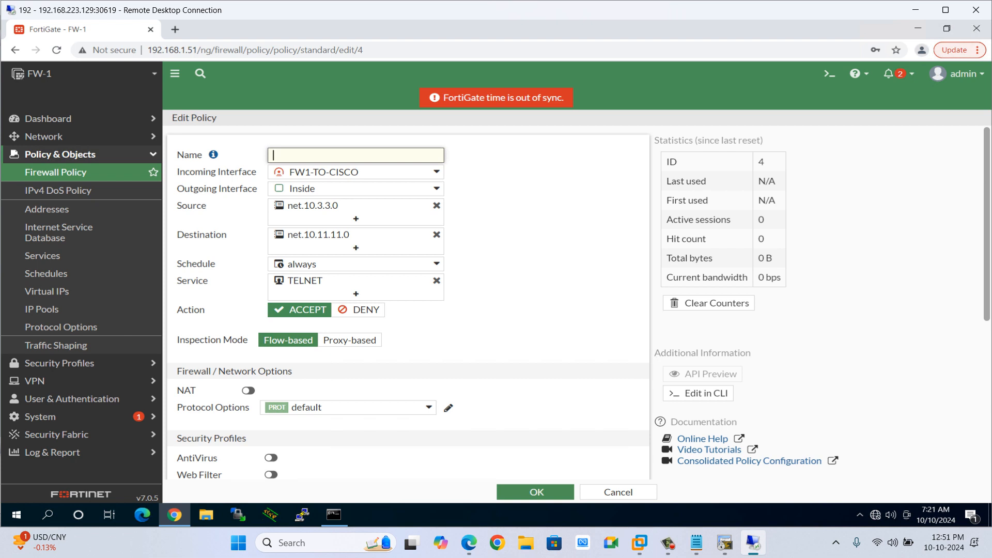
{"action": "type", "text": "Reverse-CIS"}
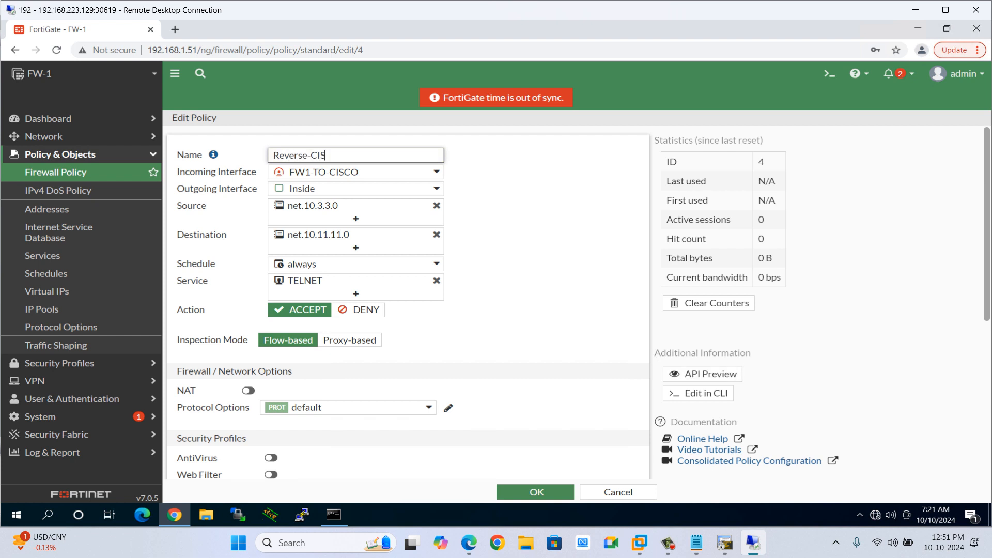
{"action": "type", "text": "CO-FW1"}
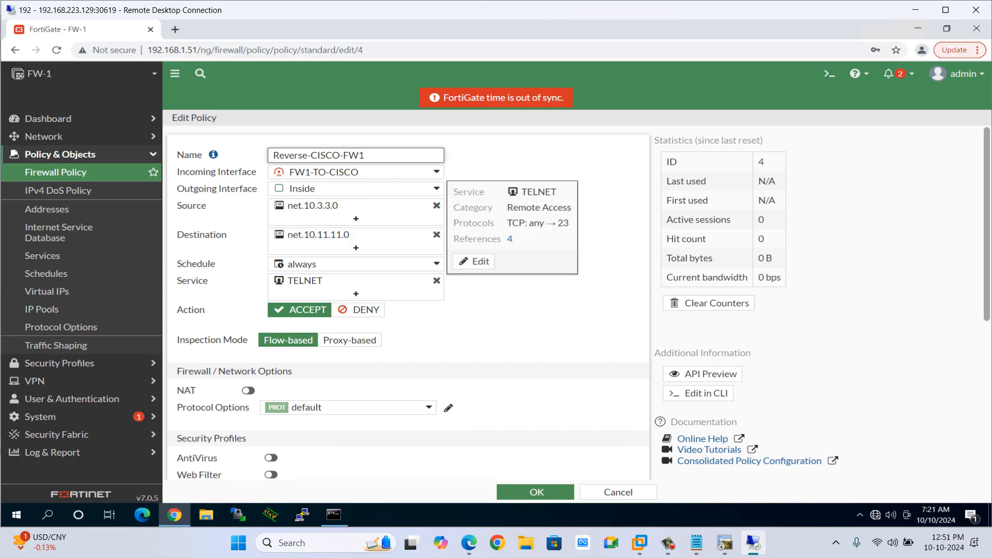
Enable the Reverse-CISCO-FW1 policy and save it.
{"action": "scroll", "coordinate": [463, 263], "scroll_direction": "down", "scroll_amount": 2}
{"action": "scroll", "coordinate": [408, 297], "scroll_direction": "down", "scroll_amount": 3}
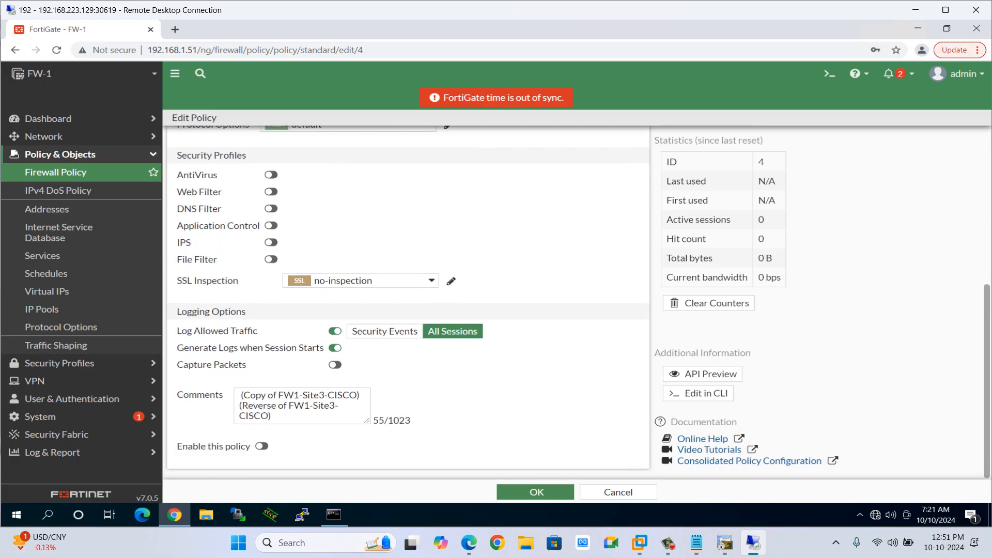
{"action": "left_click", "coordinate": [261, 446]}
{"action": "scroll", "coordinate": [409, 300], "scroll_direction": "up", "scroll_amount": 5}
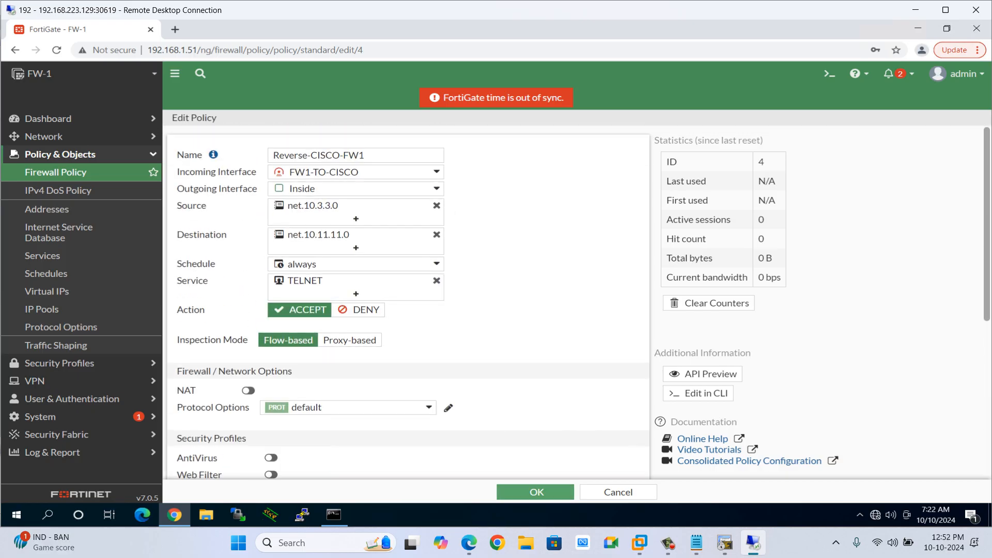
{"action": "left_click", "coordinate": [535, 492]}
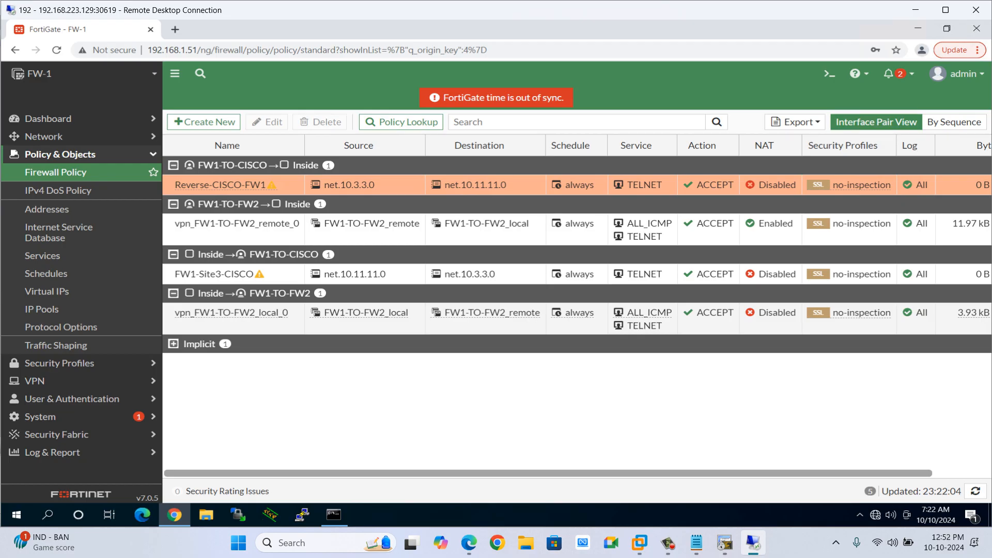
Switch to the Site-3 router console and review its running crypto and access-list configuration.
{"action": "left_click", "coordinate": [725, 543]}
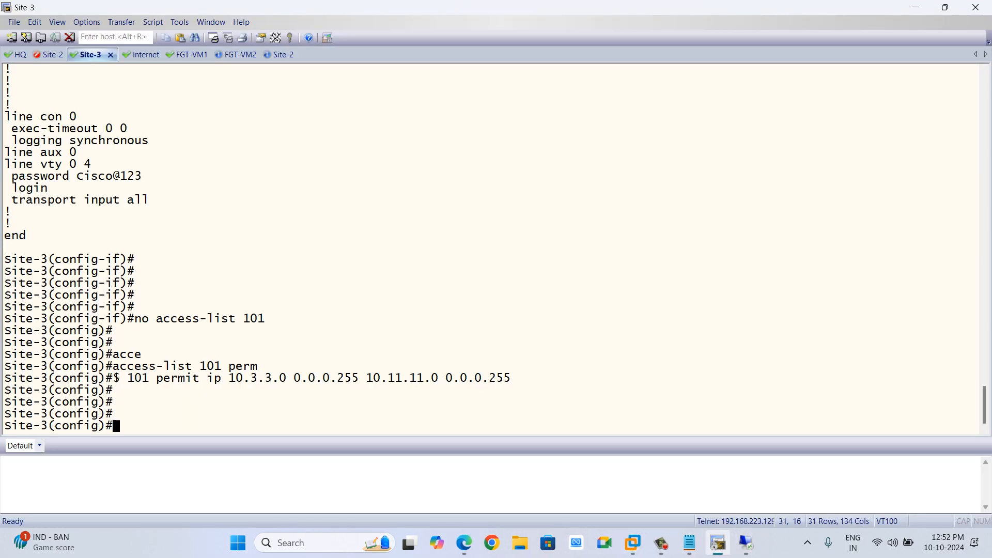
{"action": "scroll", "coordinate": [491, 248], "scroll_direction": "up", "scroll_amount": 20}
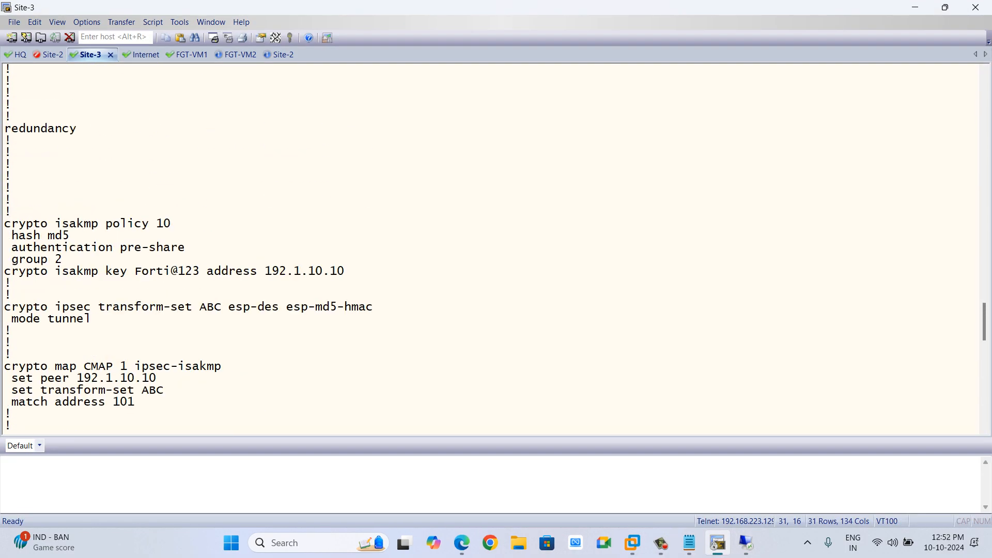
{"action": "scroll", "coordinate": [490, 248], "scroll_direction": "down", "scroll_amount": 20}
{"action": "scroll", "coordinate": [491, 248], "scroll_direction": "up", "scroll_amount": 16}
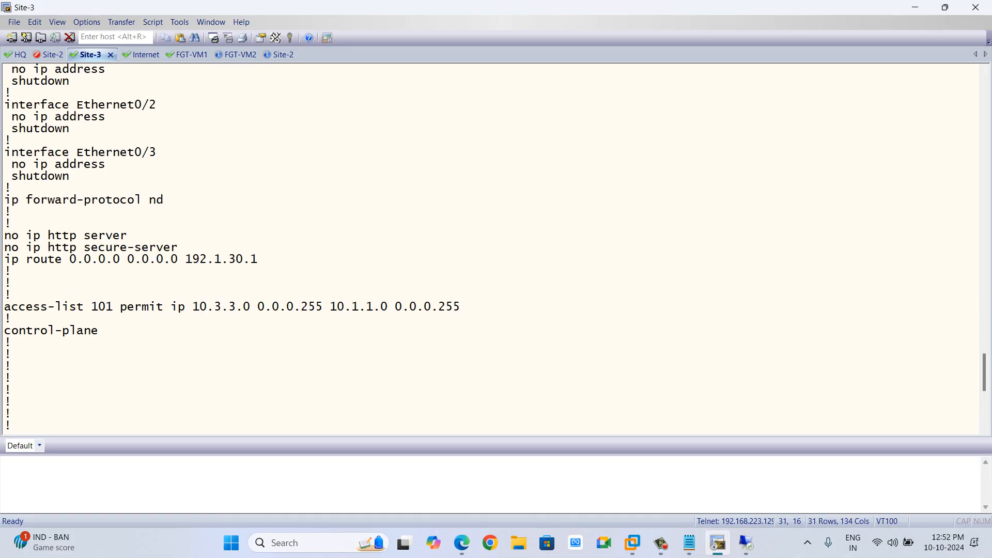
{"action": "scroll", "coordinate": [491, 248], "scroll_direction": "up", "scroll_amount": 15}
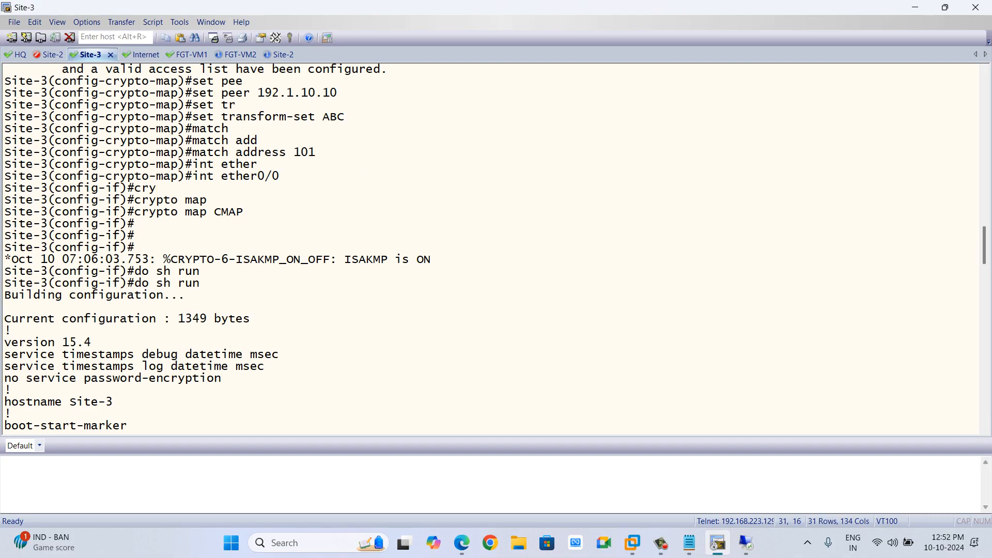
{"action": "left_click_drag", "start_coordinate": [200, 176], "coordinate": [279, 176]}
{"action": "left_click_drag", "start_coordinate": [141, 212], "coordinate": [243, 211]}
{"action": "left_click_drag", "start_coordinate": [164, 259], "coordinate": [431, 259]}
{"action": "left_click", "coordinate": [431, 259]}
{"action": "key", "text": "Return"}
{"action": "key", "text": "Return"}
{"action": "key", "text": "Return"}
{"action": "key", "text": "Return"}
{"action": "key", "text": "Return"}
{"action": "key", "text": "Return"}
{"action": "key", "text": "alt+Tab"}
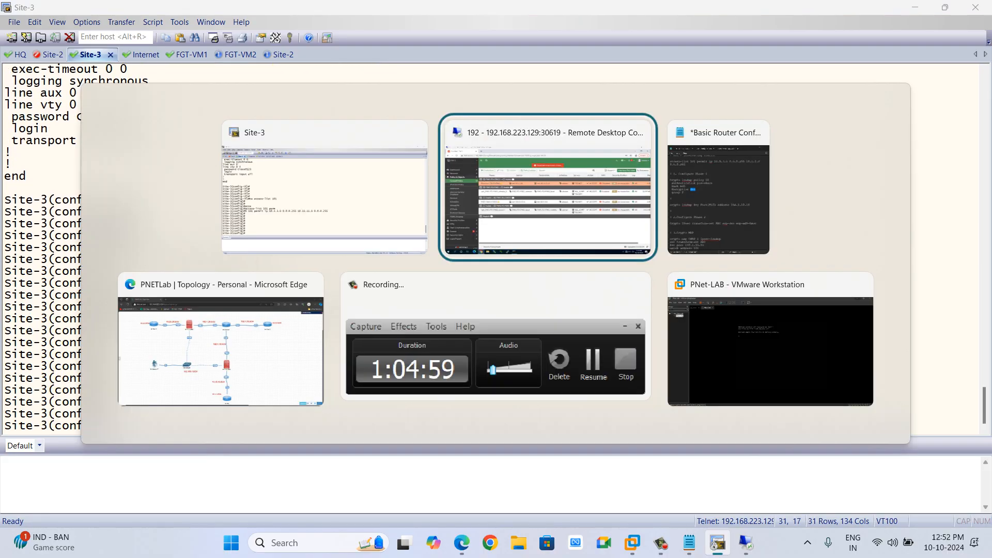
{"action": "key", "text": "alt+Tab"}
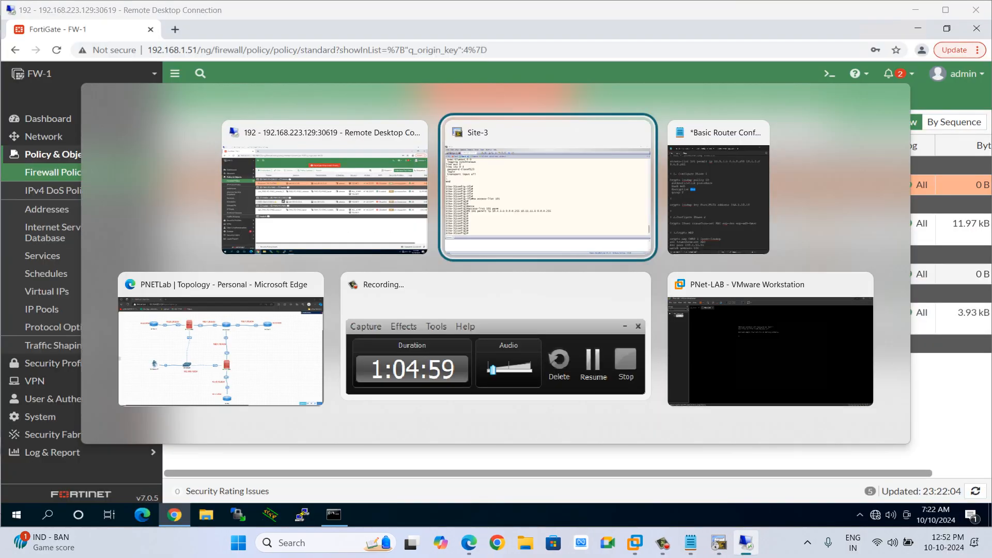
Leave configuration mode on the Site-3 router.
{"action": "type", "text": "exit"}
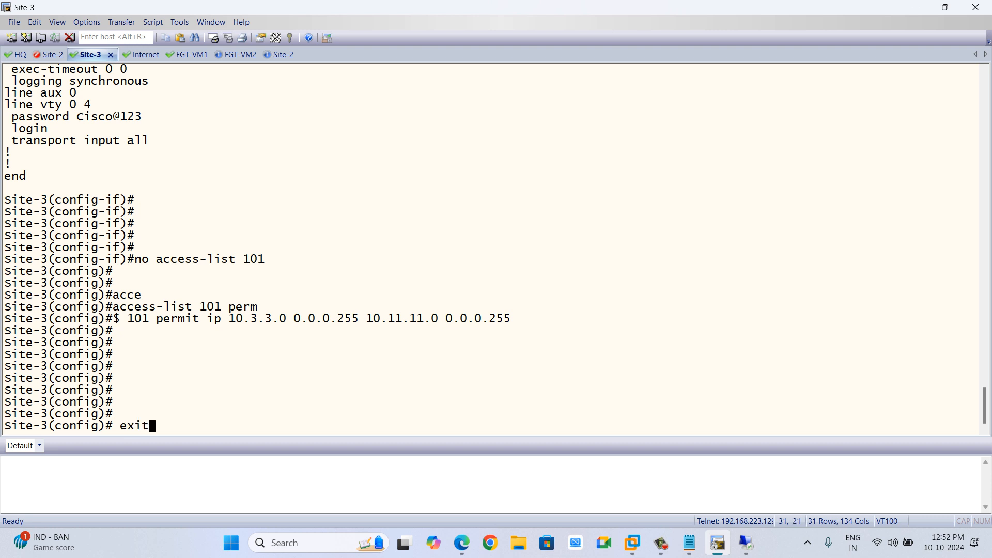
{"action": "key", "text": "Return"}
{"action": "key", "text": "Return"}
{"action": "key", "text": "Return"}
{"action": "key", "text": "Return"}
{"action": "key", "text": "Return"}
{"action": "key", "text": "Return"}
Display the IPsec security associations on Site-3 with show crypto ipsec sa and page through the output.
{"action": "type", "text": "sh"}
{"action": "key", "text": "Tab"}
{"action": "type", "text": "i"}
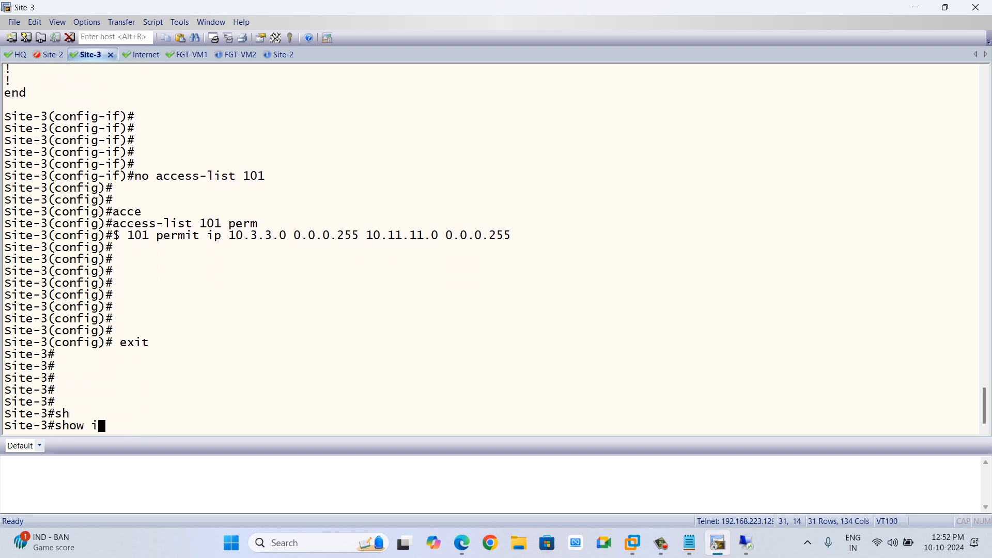
{"action": "key", "text": "BackSpace"}
{"action": "type", "text": "cryl"}
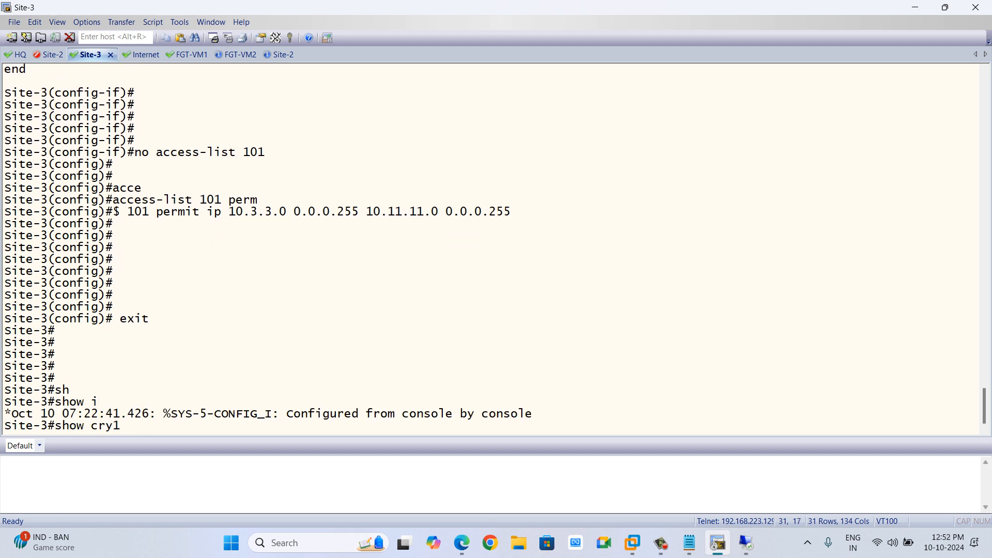
{"action": "key", "text": "Tab"}
{"action": "type", "text": "ips"}
{"action": "key", "text": "Tab"}
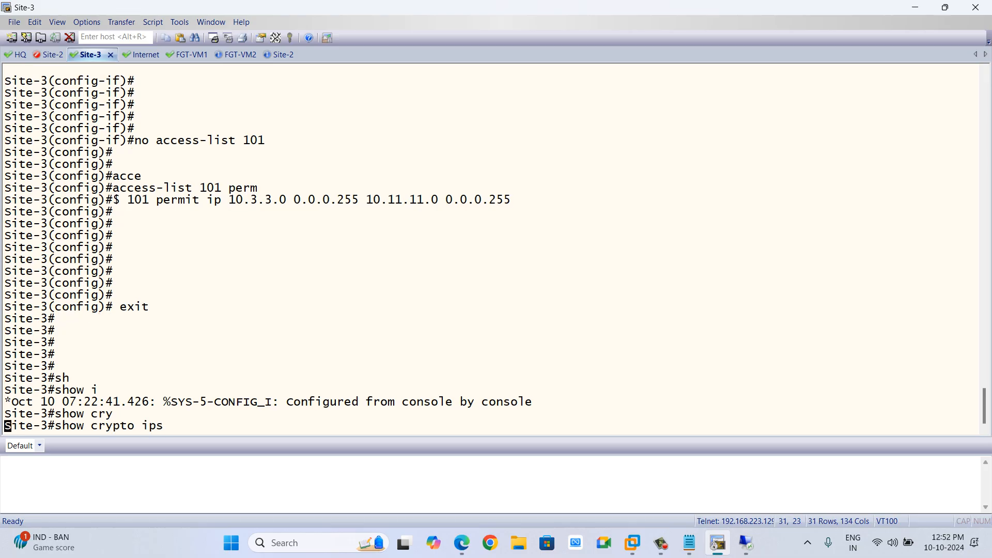
{"action": "type", "text": "sa"}
{"action": "key", "text": "Tab"}
{"action": "key", "text": "Return"}
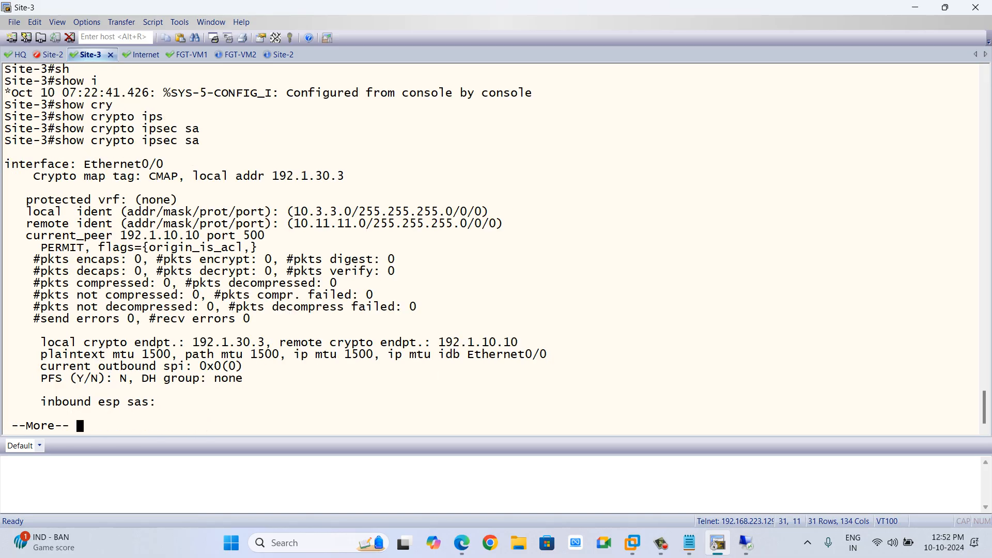
{"action": "key", "text": "space"}
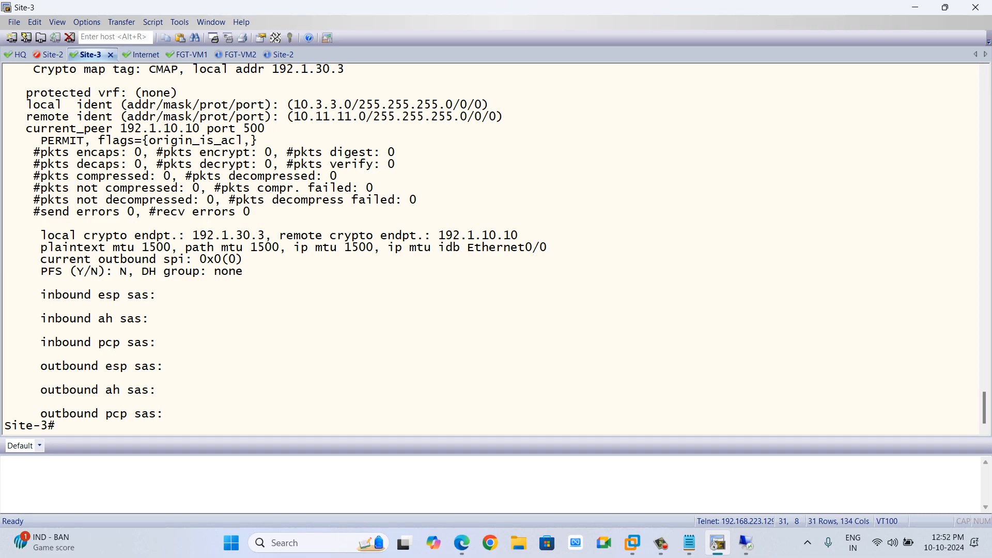
{"action": "scroll", "coordinate": [491, 248], "scroll_direction": "up", "scroll_amount": 6}
{"action": "scroll", "coordinate": [491, 249], "scroll_direction": "down", "scroll_amount": 3}
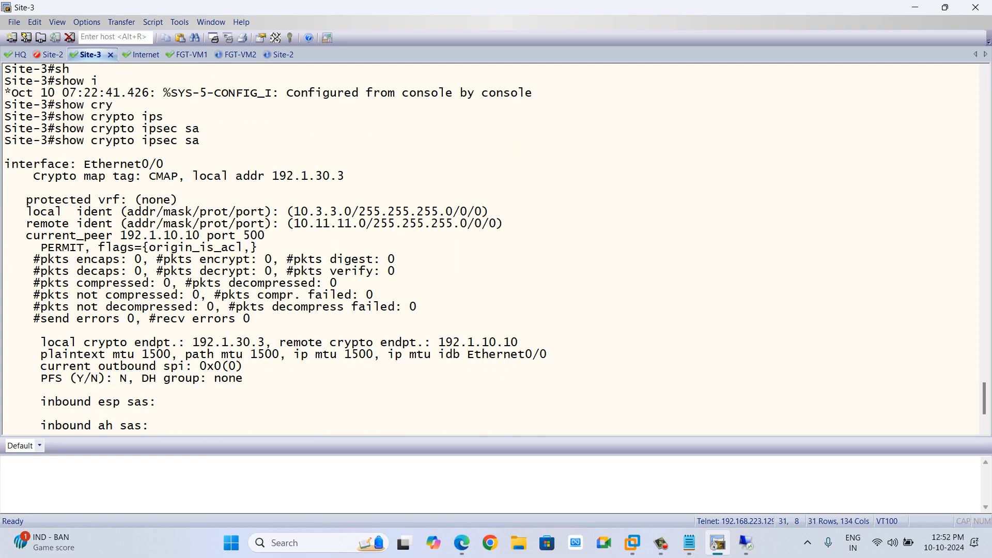
{"action": "scroll", "coordinate": [491, 248], "scroll_direction": "down", "scroll_amount": 3}
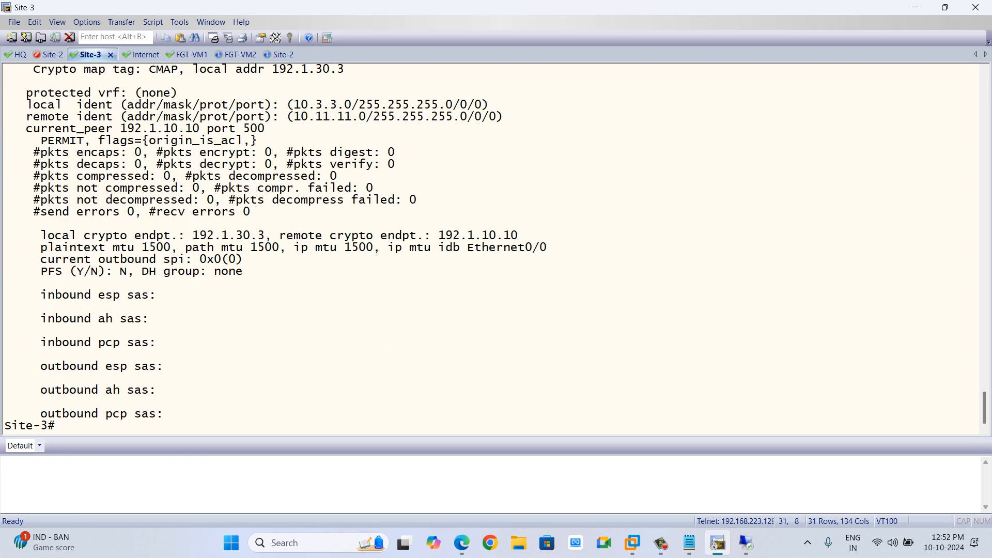
Display the ISAKMP security associations on Site-3 with show crypto isakmp sa and highlight the dst, src and state fields.
{"action": "type", "text": "sh"}
{"action": "key", "text": "Tab"}
{"action": "type", "text": "cr"}
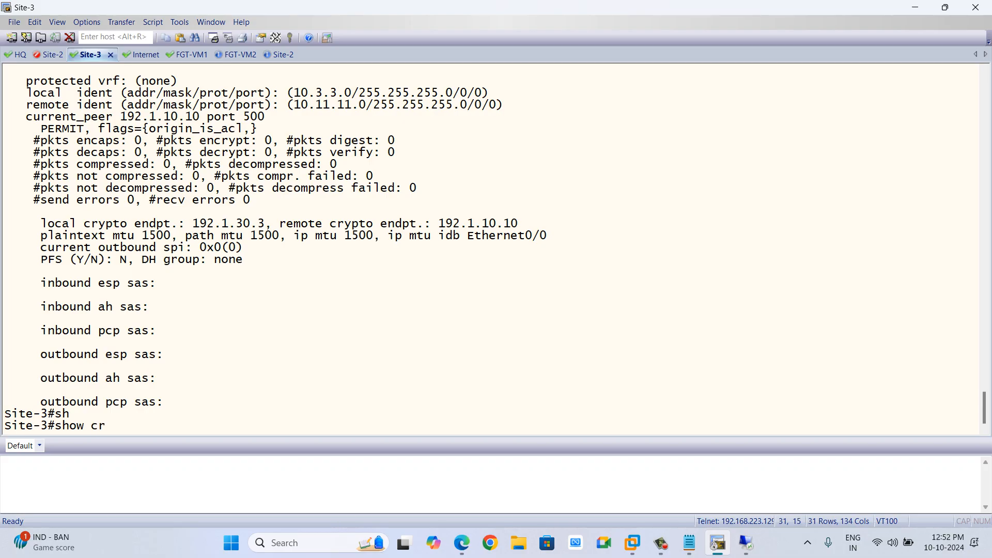
{"action": "type", "text": "y"}
{"action": "key", "text": "Tab"}
{"action": "type", "text": "is"}
{"action": "key", "text": "Tab"}
{"action": "type", "text": "s"}
{"action": "key", "text": "Tab"}
{"action": "type", "text": "a"}
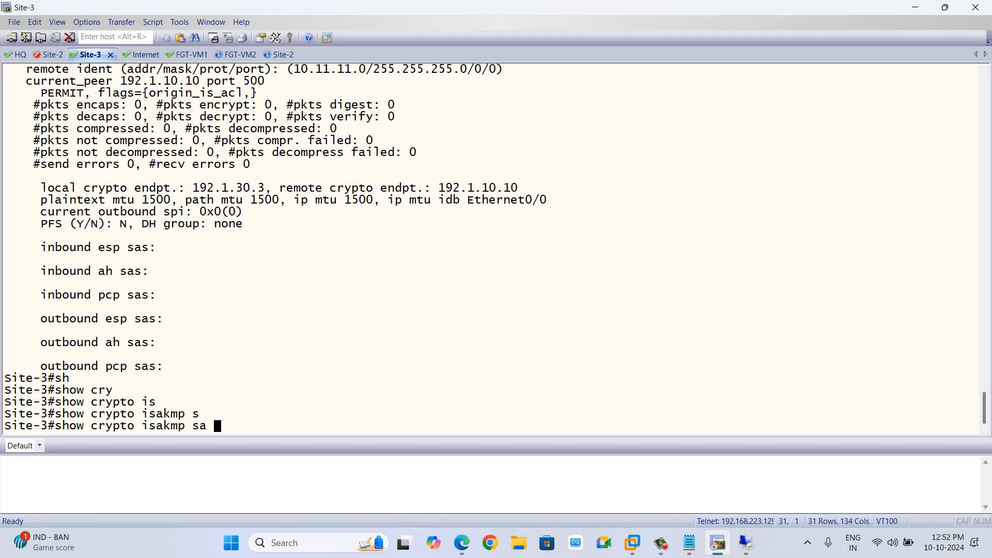
{"action": "key", "text": "Return"}
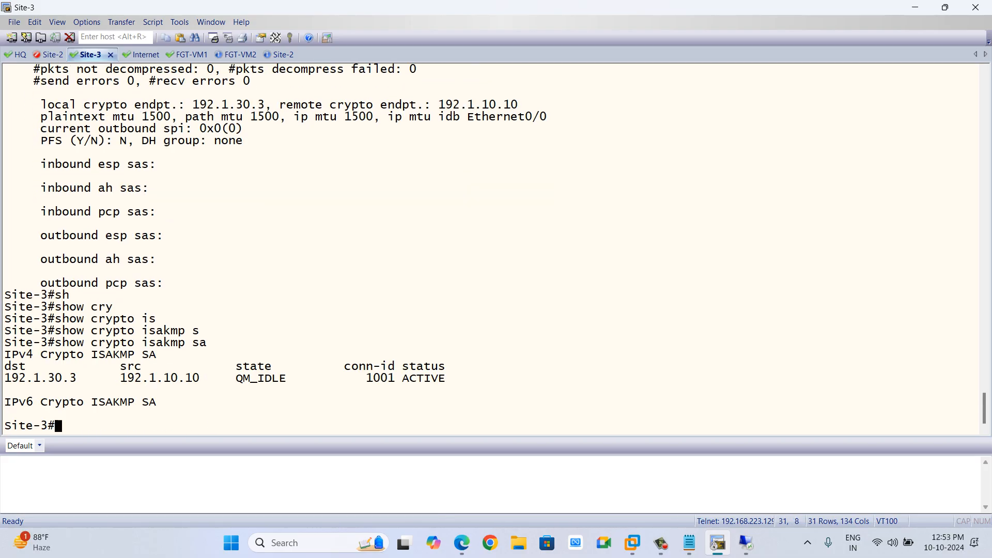
{"action": "left_click_drag", "start_coordinate": [445, 383], "coordinate": [3, 366]}
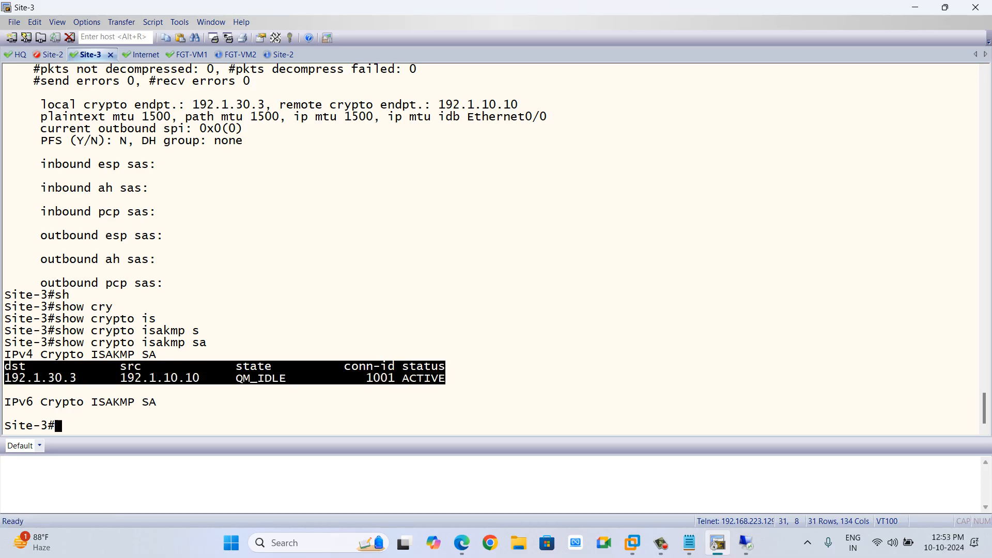
{"action": "left_click", "coordinate": [6, 367]}
{"action": "left_click_drag", "start_coordinate": [280, 379], "coordinate": [207, 378]}
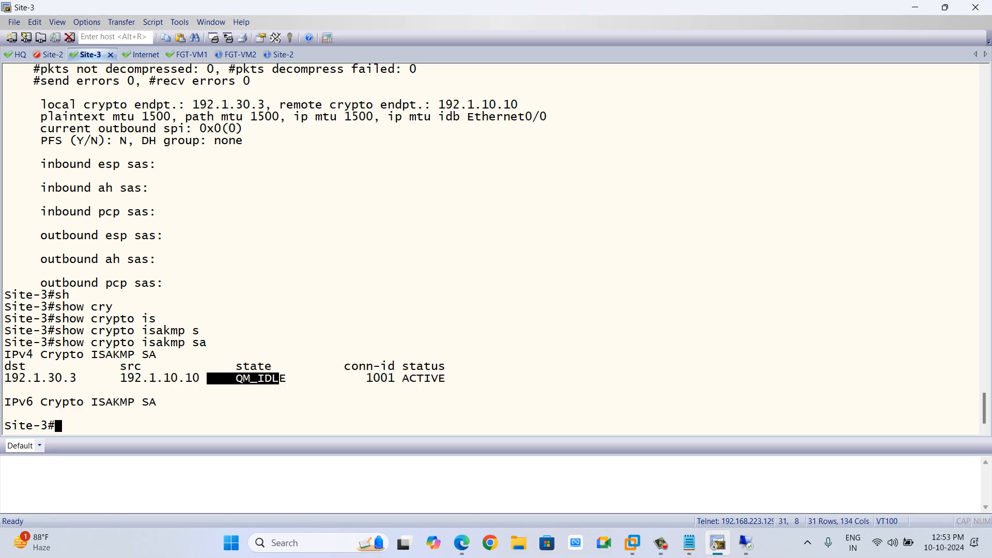
{"action": "left_click_drag", "start_coordinate": [77, 378], "coordinate": [4, 378]}
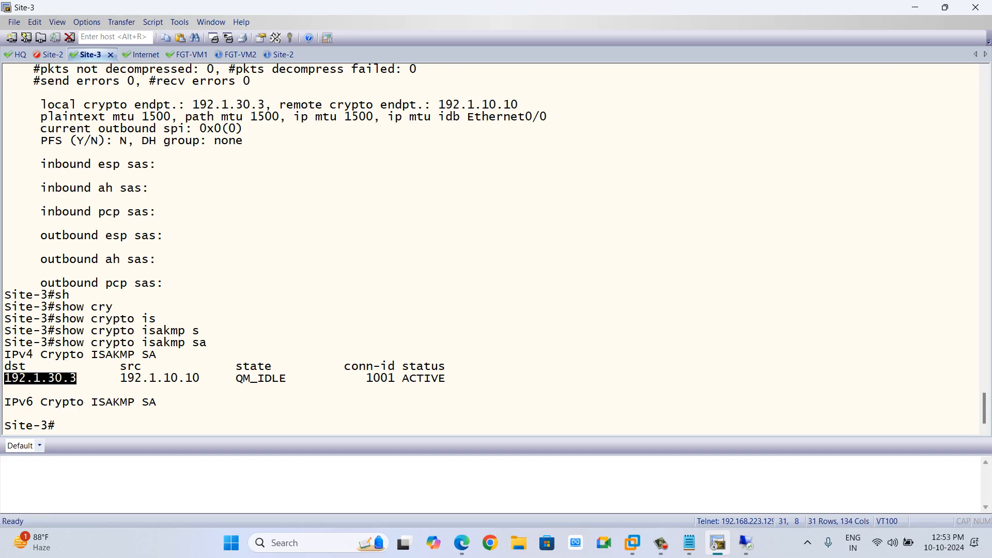
{"action": "left_click_drag", "start_coordinate": [200, 379], "coordinate": [120, 378]}
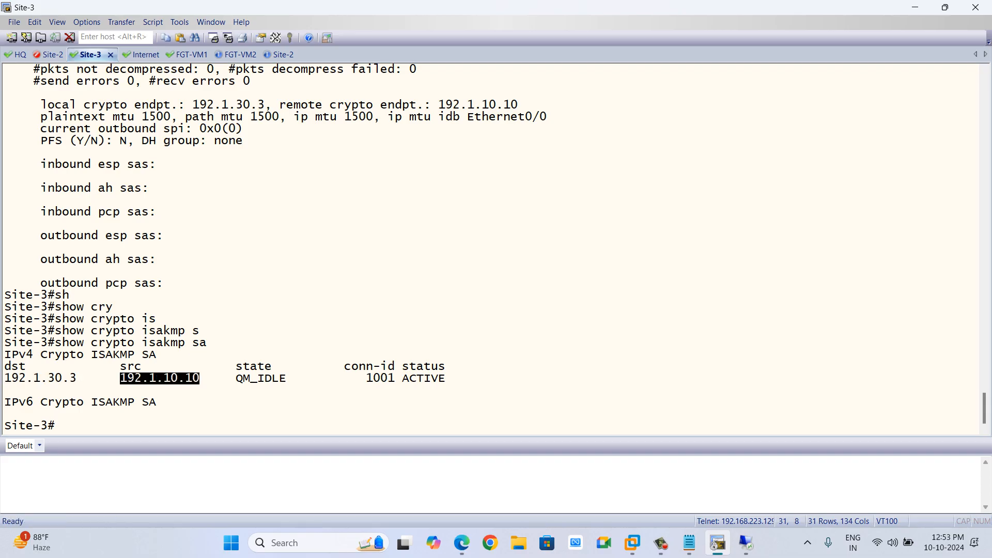
{"action": "left_click", "coordinate": [120, 378]}
Refresh the FortiGate FW-1 firewall policy list and return to the router console.
{"action": "key", "text": "alt+Tab"}
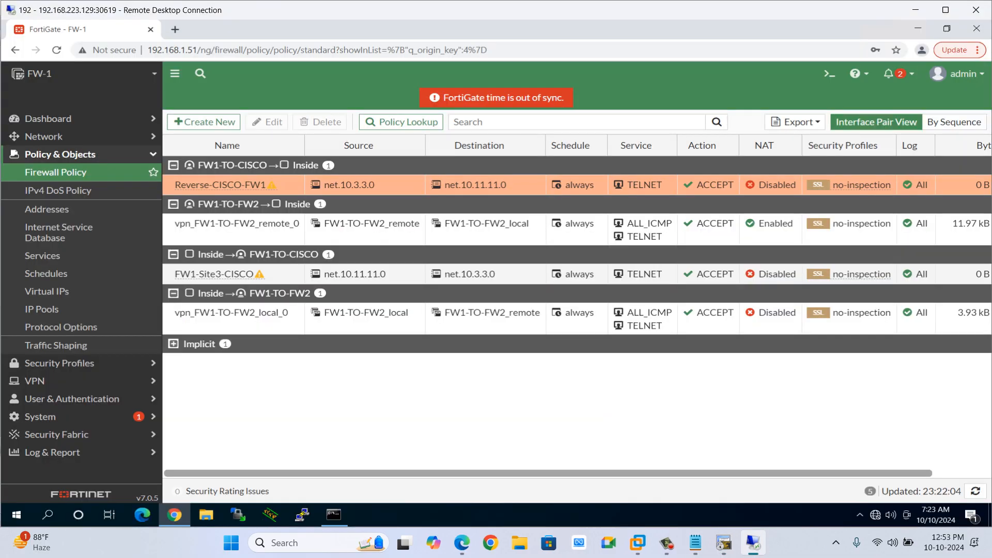
{"action": "key", "text": "F5"}
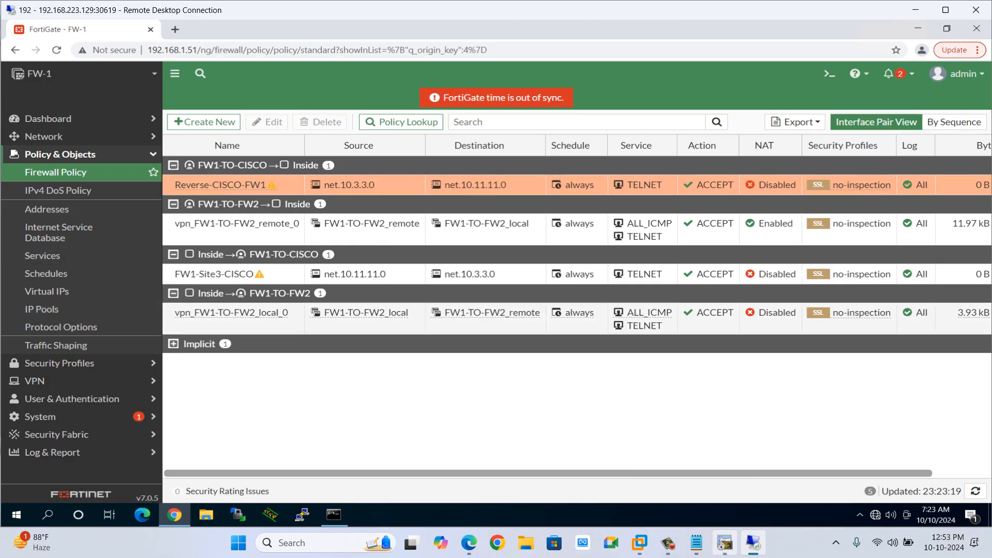
{"action": "left_click", "coordinate": [725, 542]}
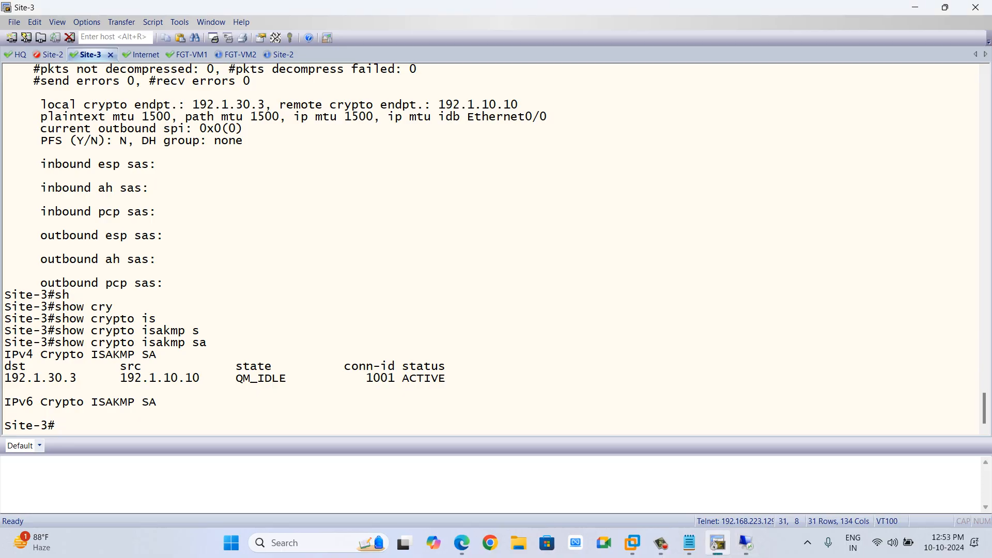
Exit configuration mode on the HQ router and begin entering a telnet command.
{"action": "left_click", "coordinate": [18, 54]}
{"action": "key", "text": "Return"}
{"action": "key", "text": "Return"}
{"action": "key", "text": "Return"}
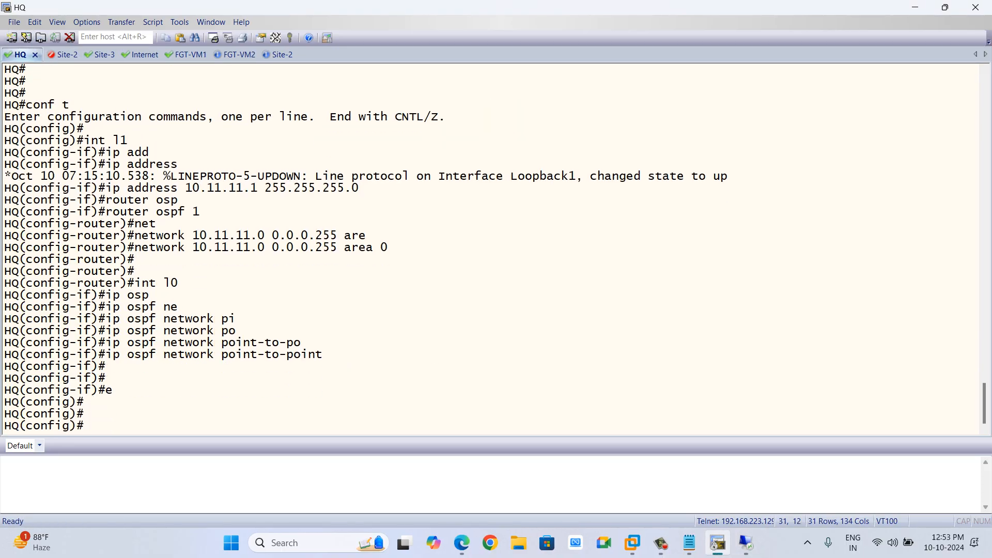
{"action": "type", "text": "exit"}
{"action": "key", "text": "Return"}
{"action": "key", "text": "Return"}
{"action": "key", "text": "Return"}
{"action": "key", "text": "Return"}
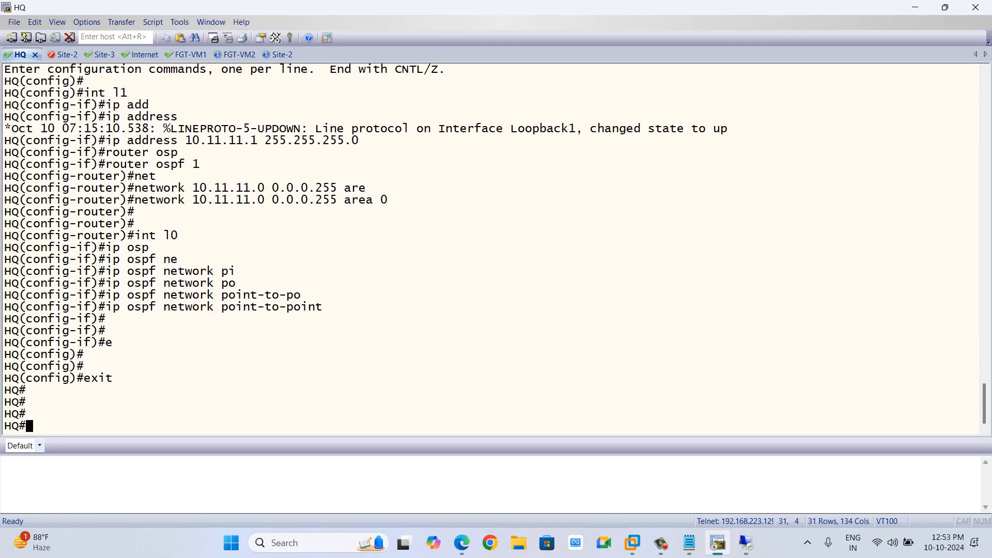
{"action": "type", "text": "teln"}
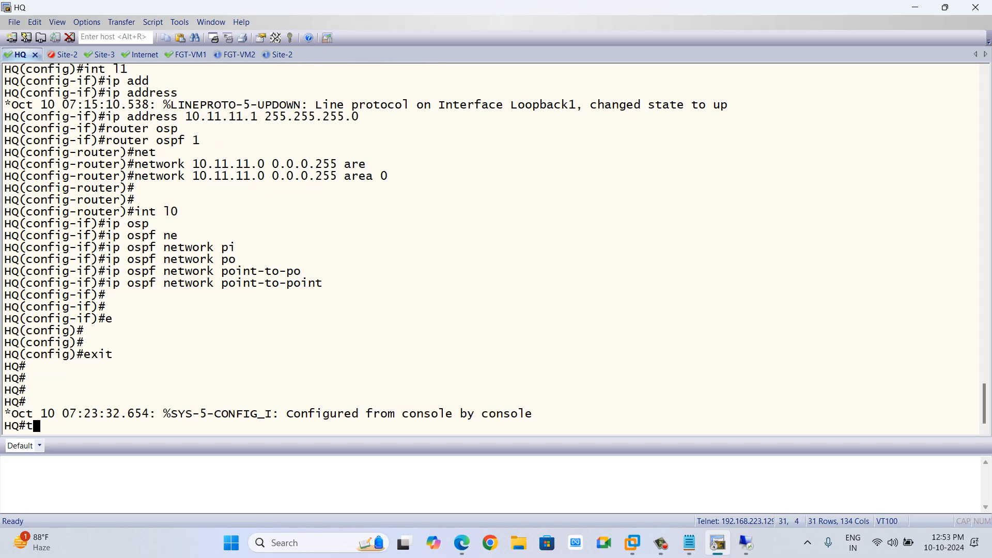
{"action": "key", "text": "Tab"}
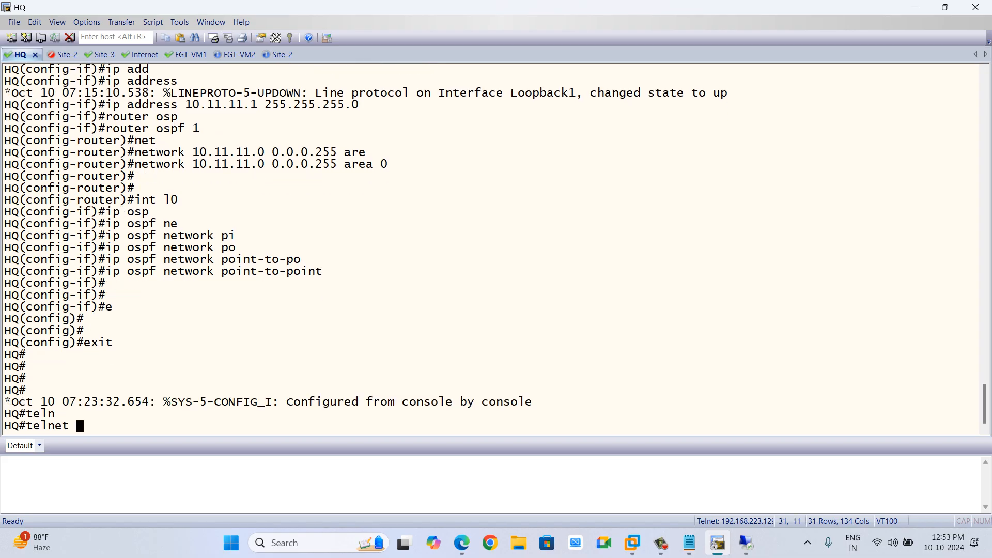
On Site-3, display the line configuration with show running-config | sec line.
{"action": "left_click", "coordinate": [110, 54]}
{"action": "key", "text": "Return"}
{"action": "key", "text": "Return"}
{"action": "key", "text": "Return"}
{"action": "type", "text": "sh"}
{"action": "key", "text": "Tab"}
{"action": "type", "text": "r"}
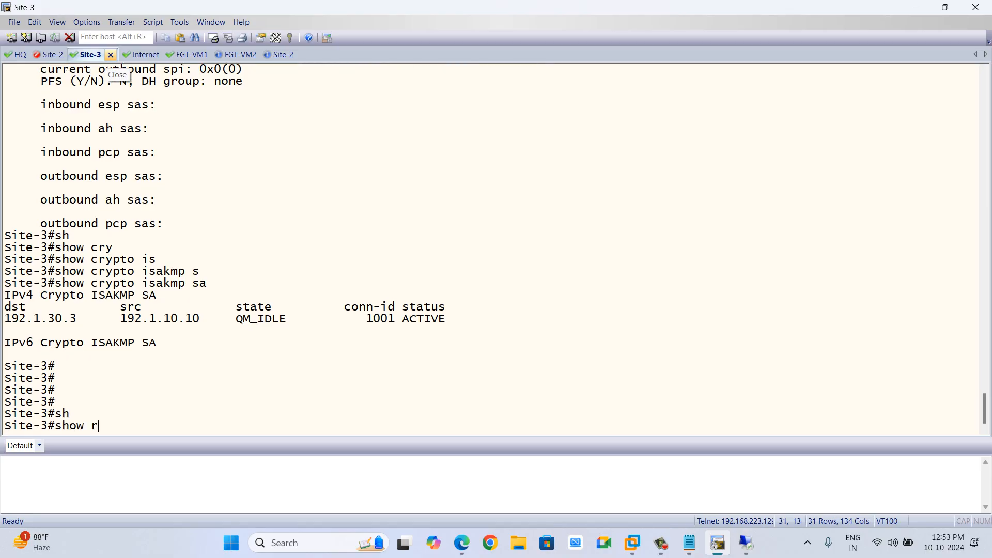
{"action": "type", "text": "un"}
{"action": "key", "text": "Tab"}
{"action": "type", "text": "| sec li"}
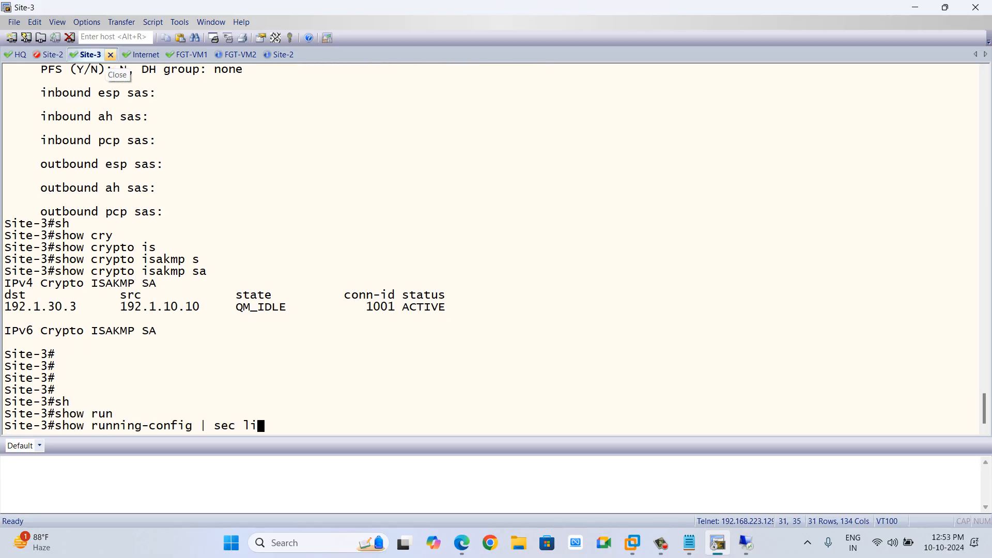
{"action": "type", "text": "ne"}
{"action": "key", "text": "Return"}
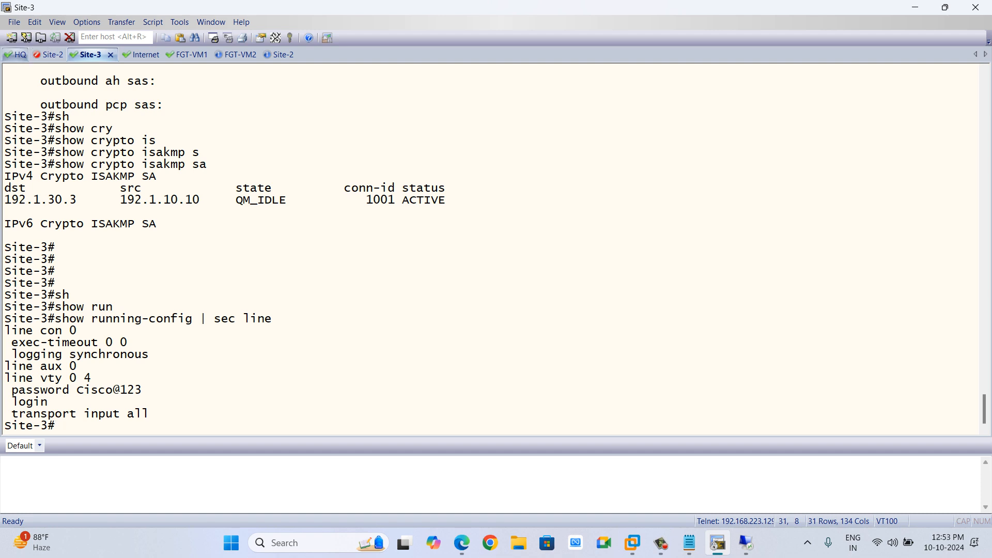
From HQ, telnet to 10.3.3.3 using source-interface l1 to test the tunnel.
{"action": "left_click", "coordinate": [19, 55]}
{"action": "type", "text": "10"}
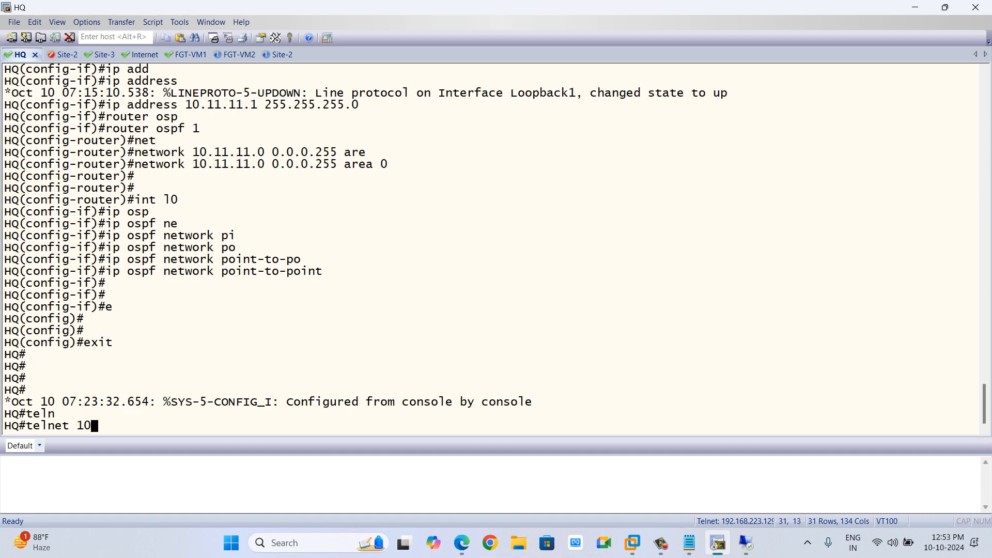
{"action": "type", "text": ".3.3.3 /so"}
{"action": "key", "text": "Tab"}
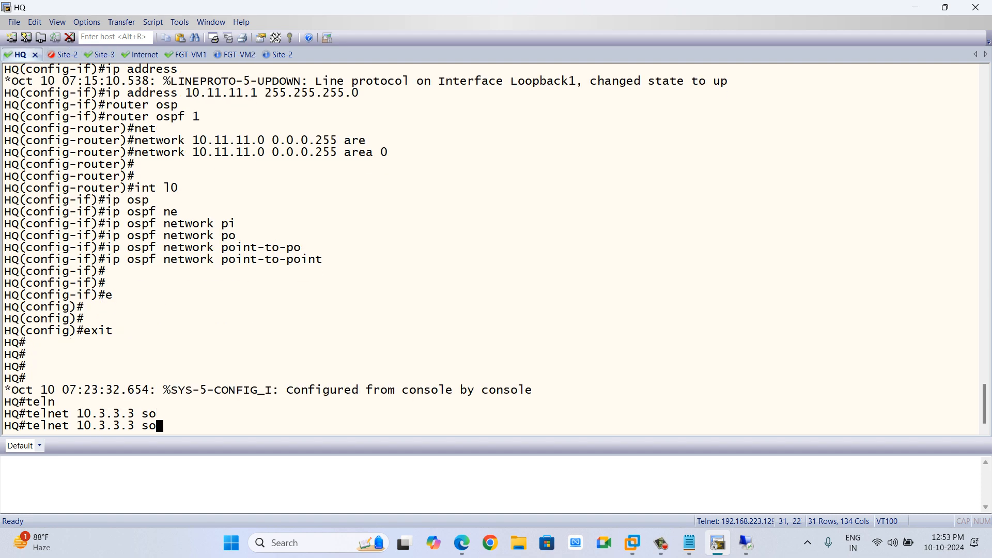
{"action": "key", "text": "BackSpace"}
{"action": "key", "text": "BackSpace"}
{"action": "type", "text": "/so"}
{"action": "key", "text": "Tab"}
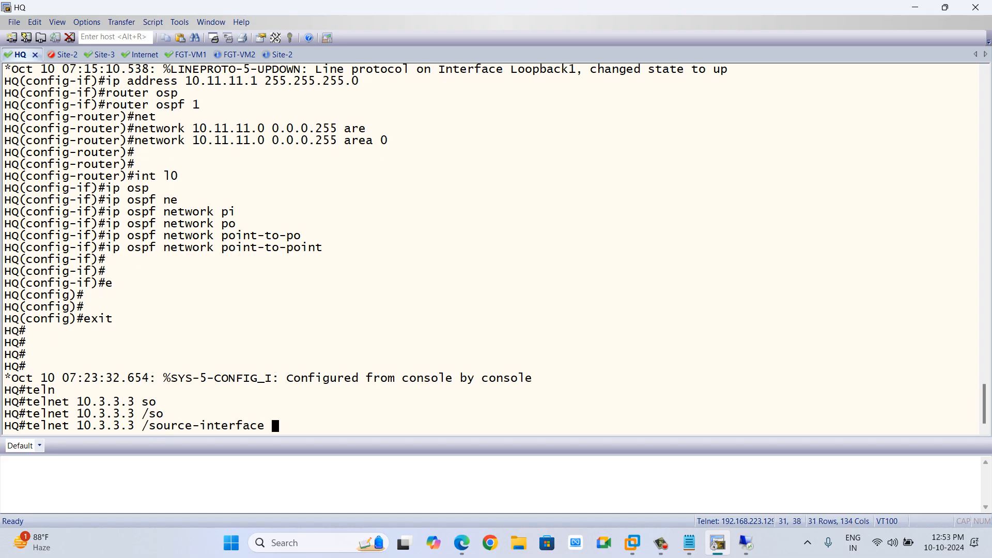
{"action": "type", "text": "l1"}
{"action": "key", "text": "Return"}
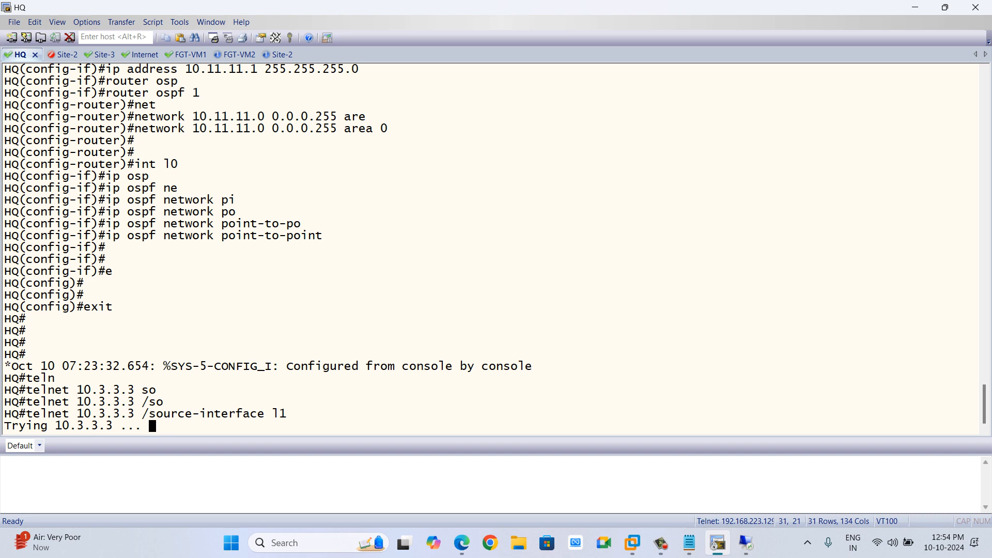
Create a new static route on FW-1 with destination subnet 10.3.3.0/24.
{"action": "key", "text": "alt+Tab"}
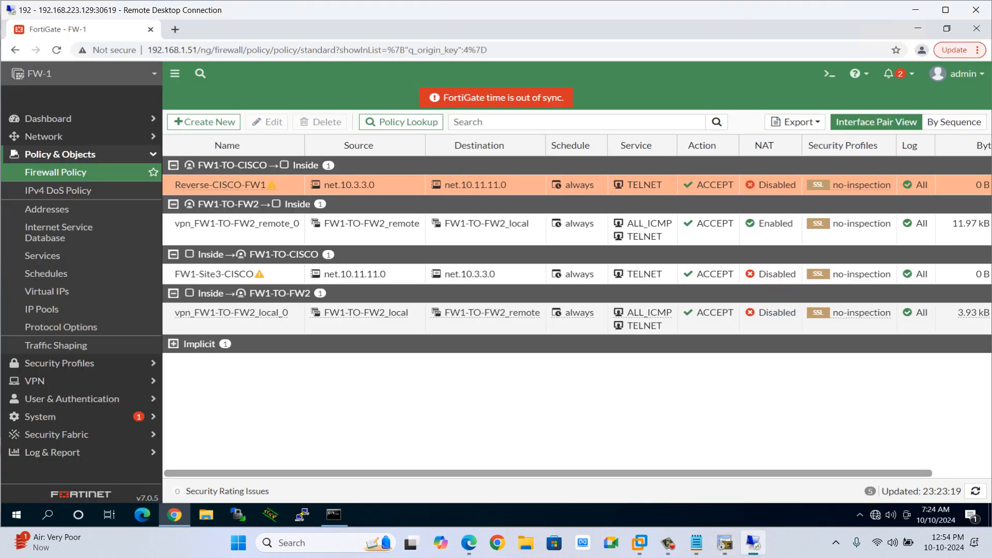
{"action": "key", "text": "alt+Tab"}
{"action": "key", "text": "alt+Tab"}
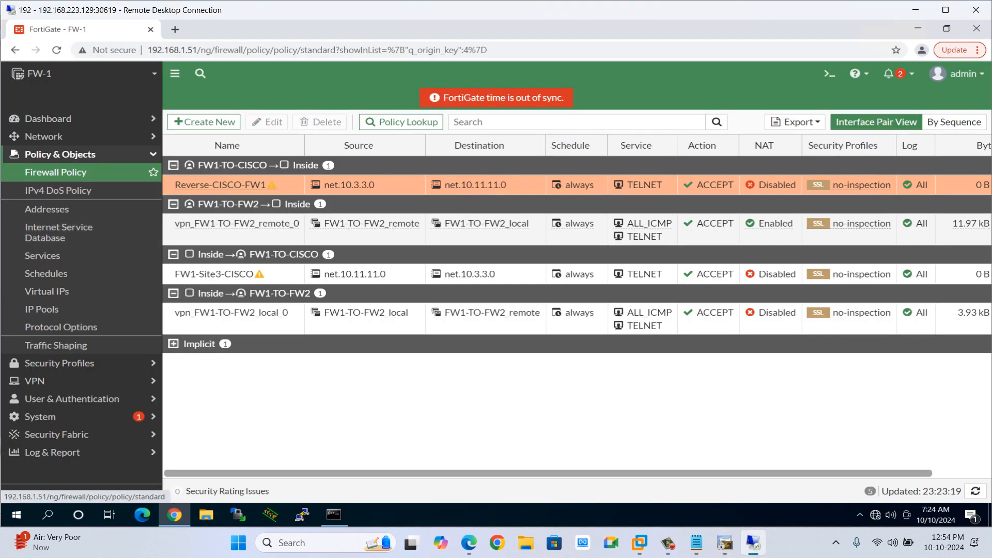
{"action": "left_click", "coordinate": [60, 155]}
{"action": "left_click", "coordinate": [60, 154]}
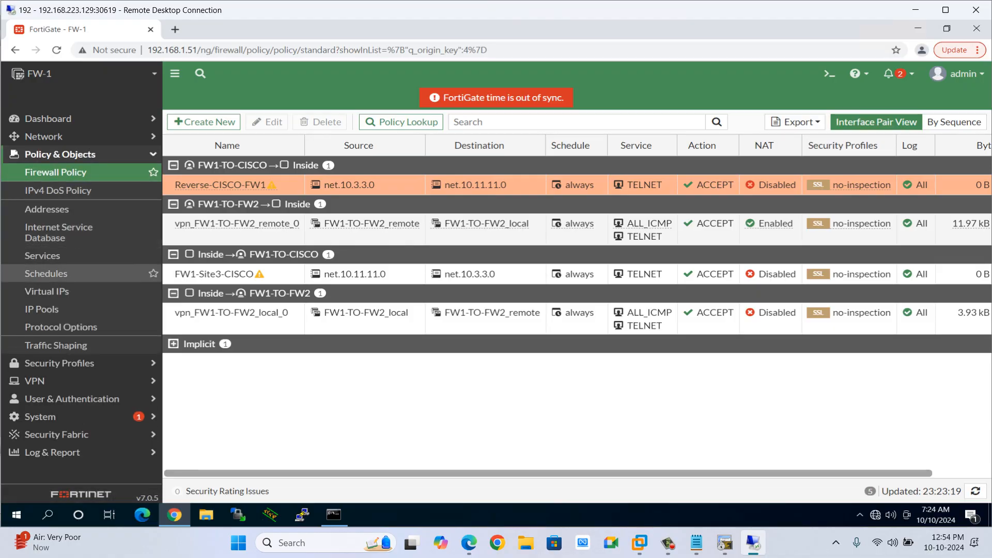
{"action": "left_click", "coordinate": [60, 155]}
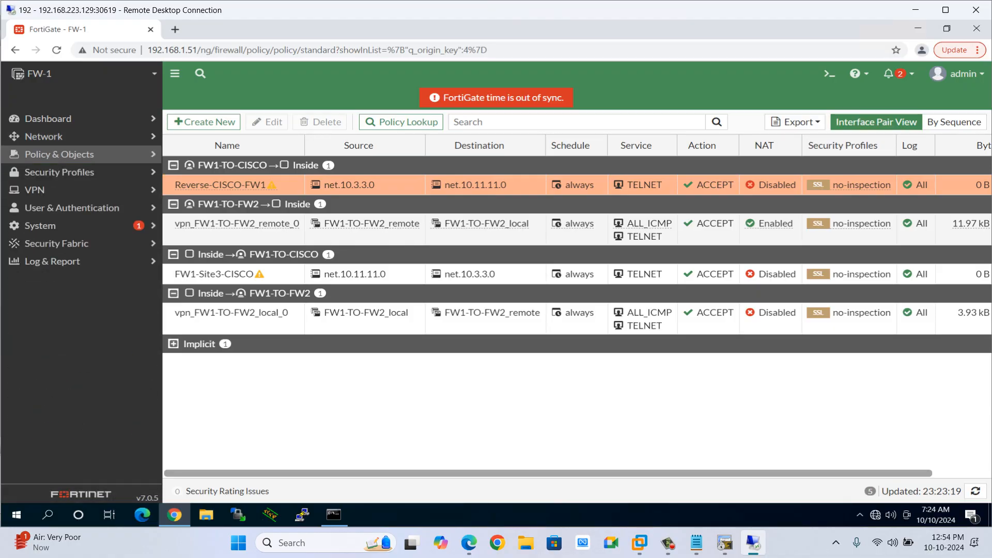
{"action": "left_click", "coordinate": [43, 136]}
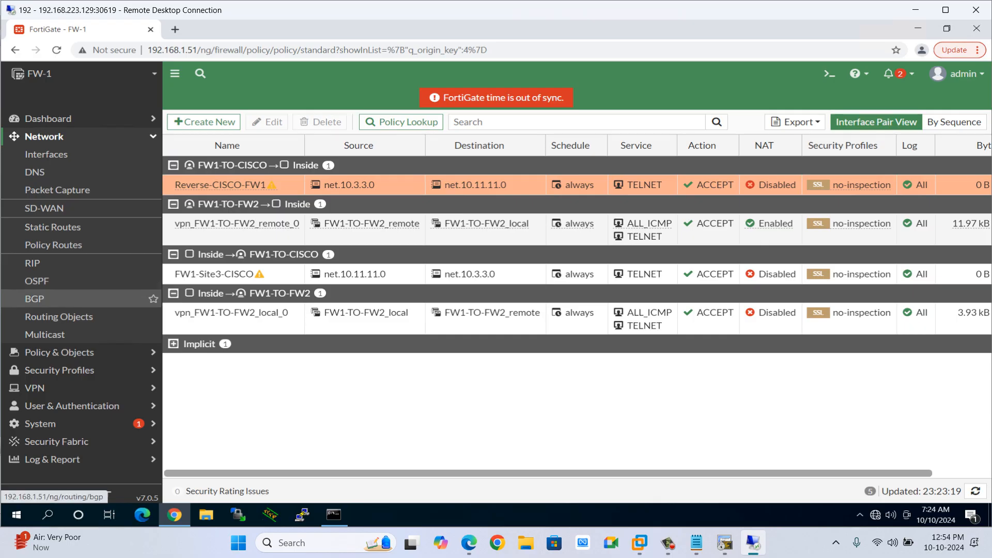
{"action": "left_click", "coordinate": [52, 227]}
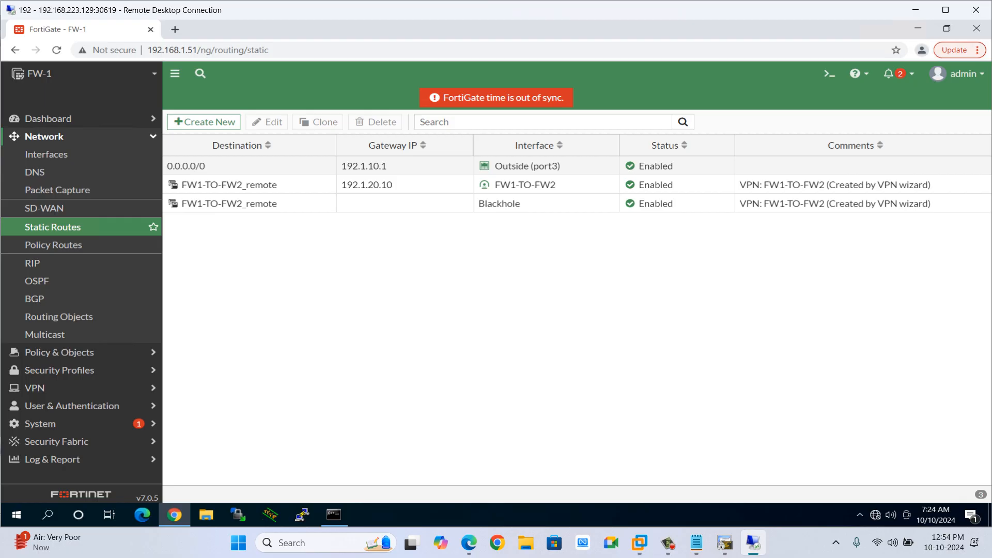
{"action": "left_click", "coordinate": [203, 122]}
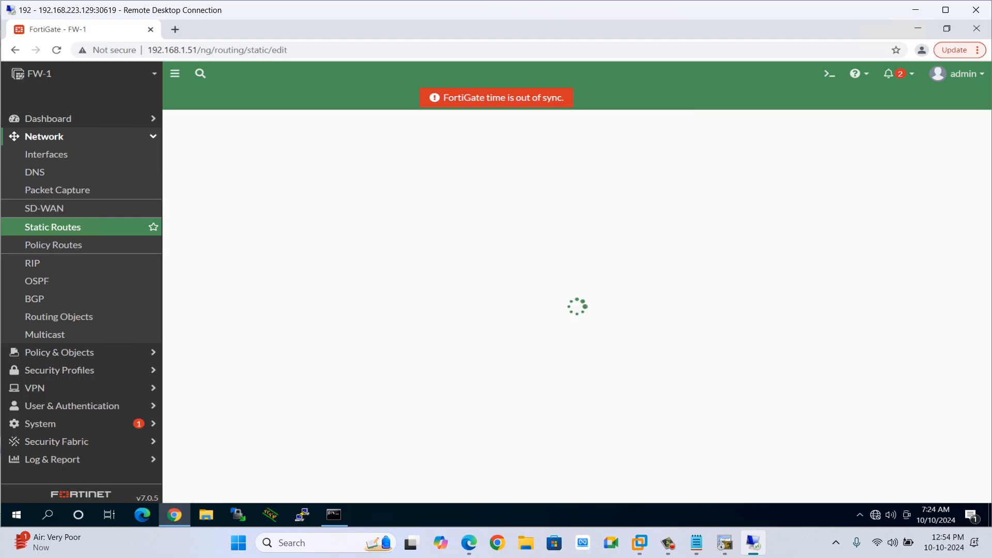
{"action": "left_click_drag", "start_coordinate": [370, 163], "coordinate": [314, 164]}
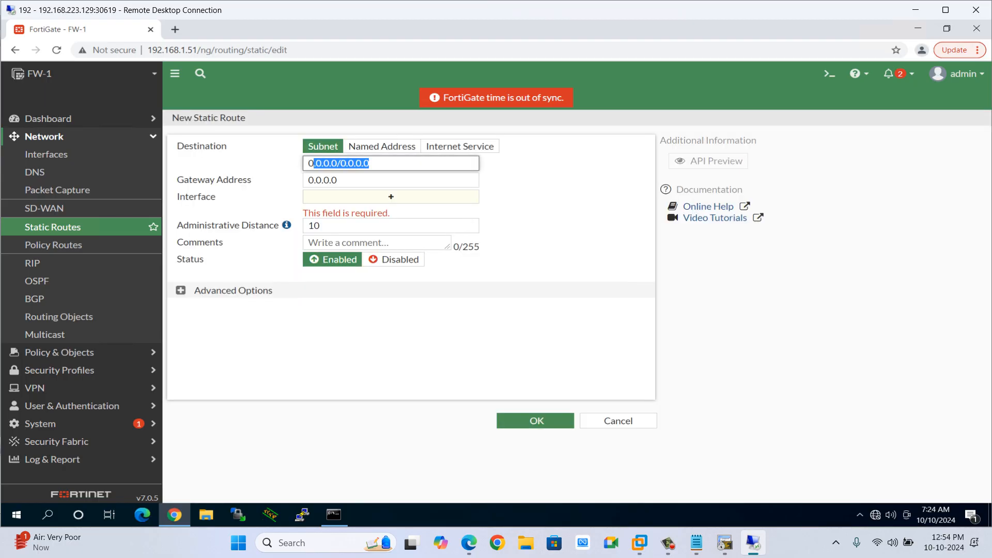
{"action": "type", "text": "10.3.3"}
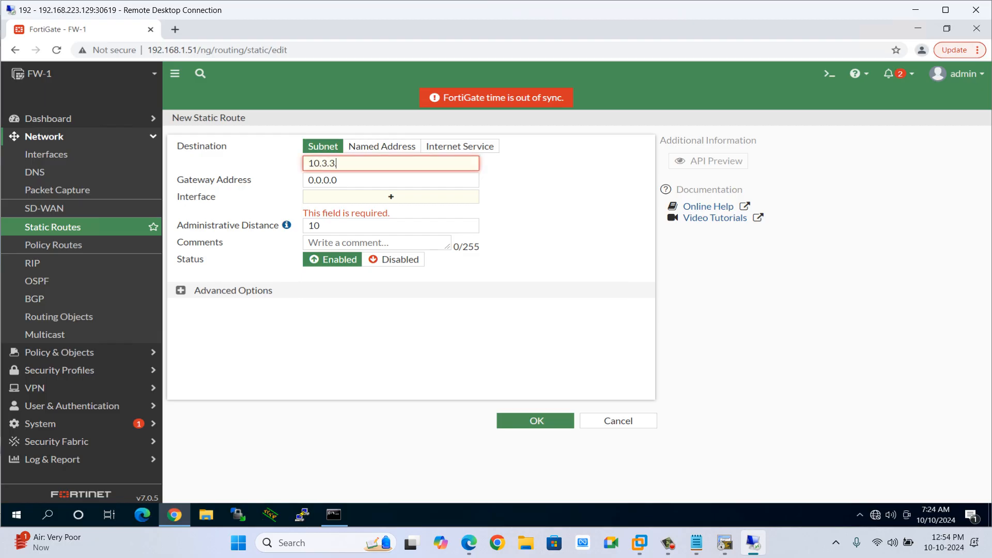
{"action": "type", "text": ".0/24"}
{"action": "key", "text": "Tab"}
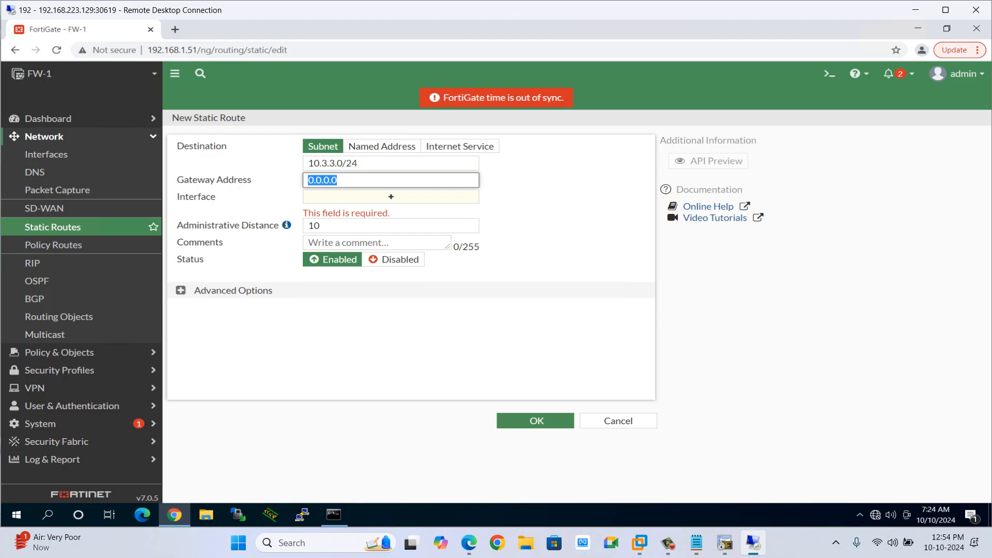
Set the static route's interface to FW1-TO-CISCO and save the route.
{"action": "left_click", "coordinate": [391, 196]}
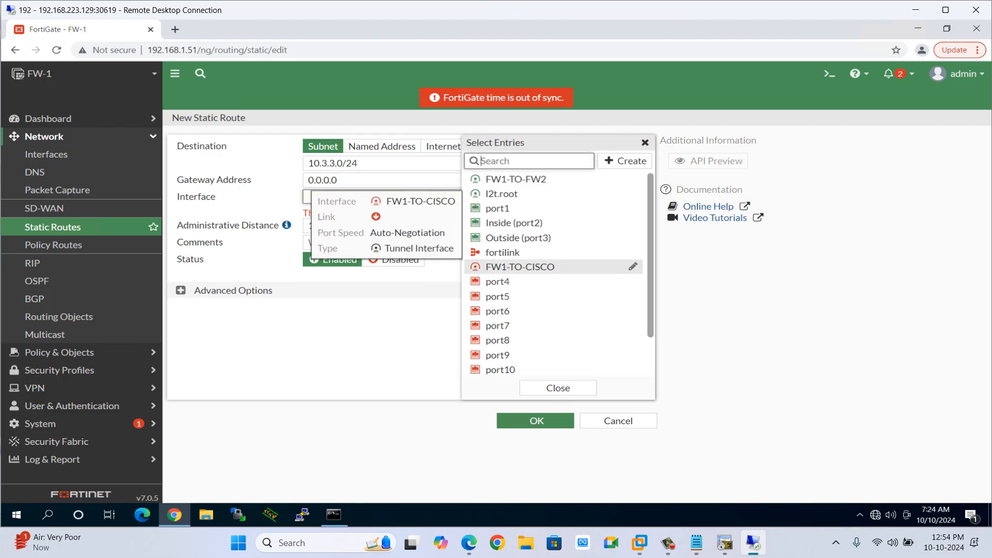
{"action": "left_click", "coordinate": [520, 267]}
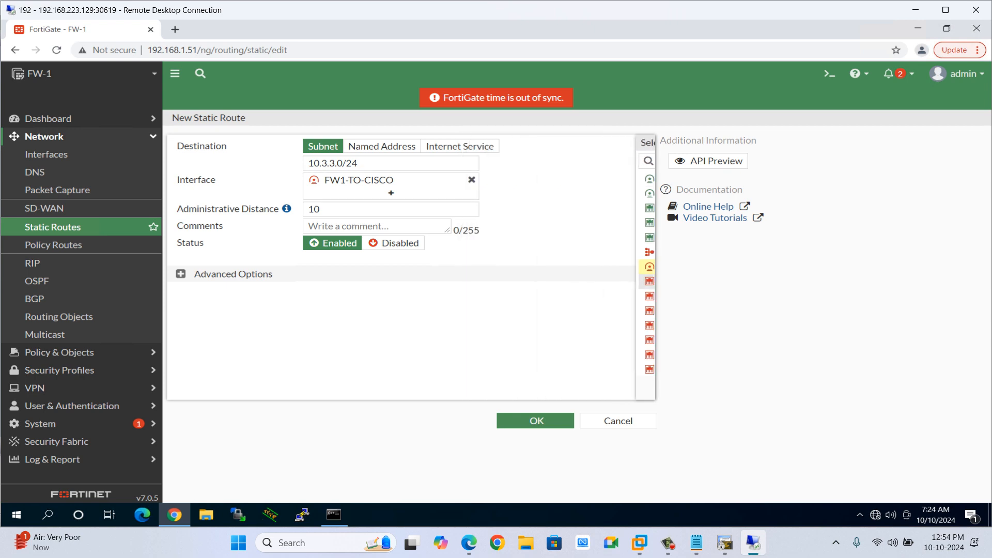
{"action": "left_click", "coordinate": [537, 420]}
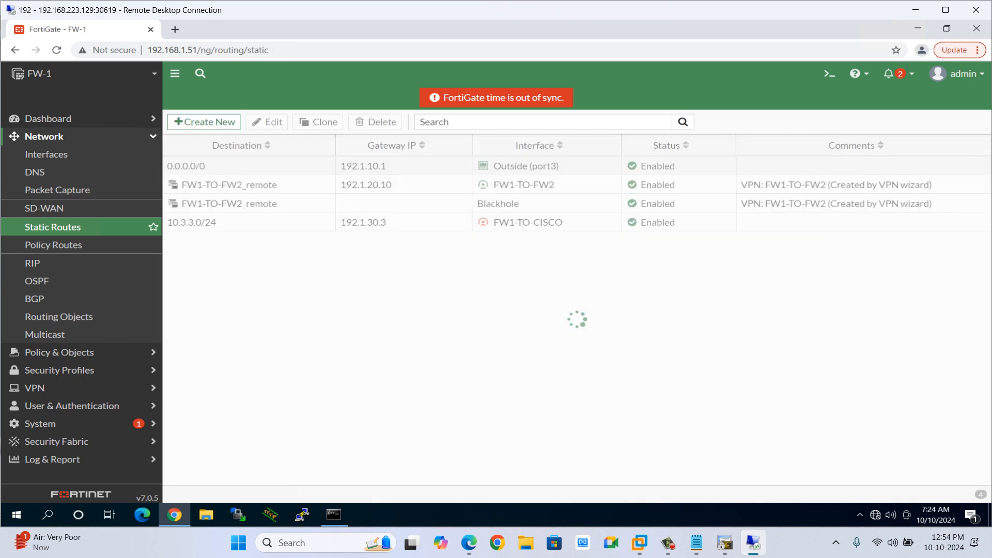
{"action": "left_click", "coordinate": [725, 543]}
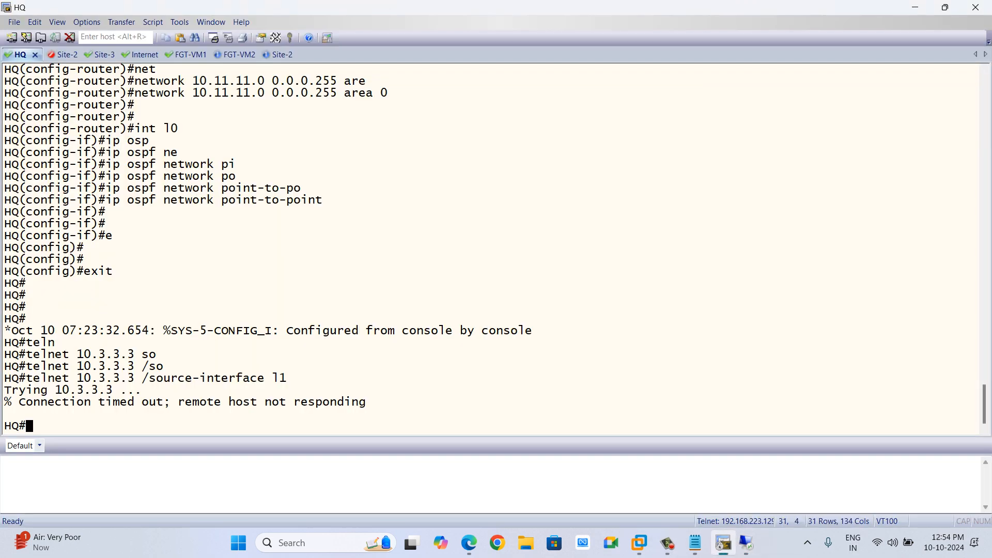
Retry the telnet from HQ to 10.3.3.3 with source-interface l1 and log in to Site-3 with the vty password.
{"action": "key", "text": "Up"}
{"action": "key", "text": "Return"}
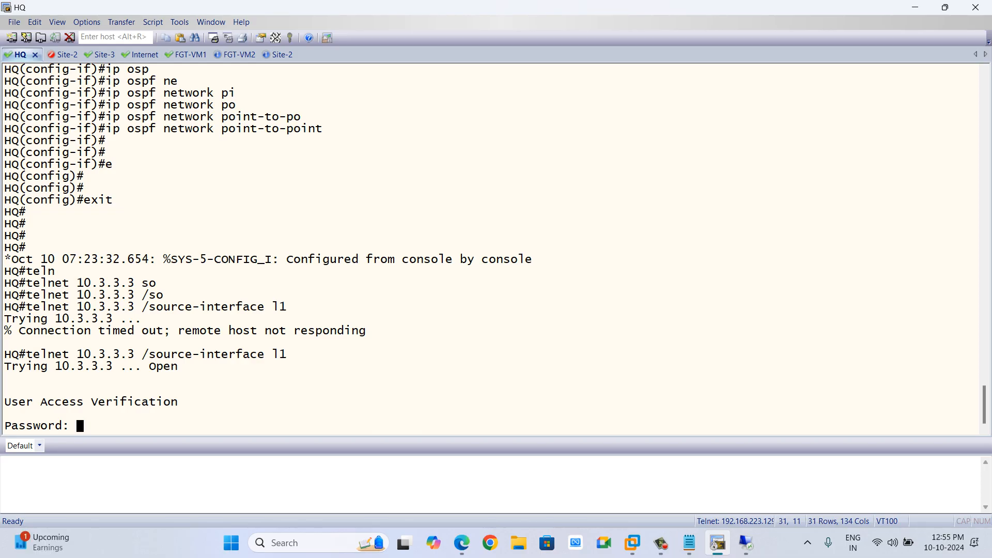
{"action": "key", "text": "Return"}
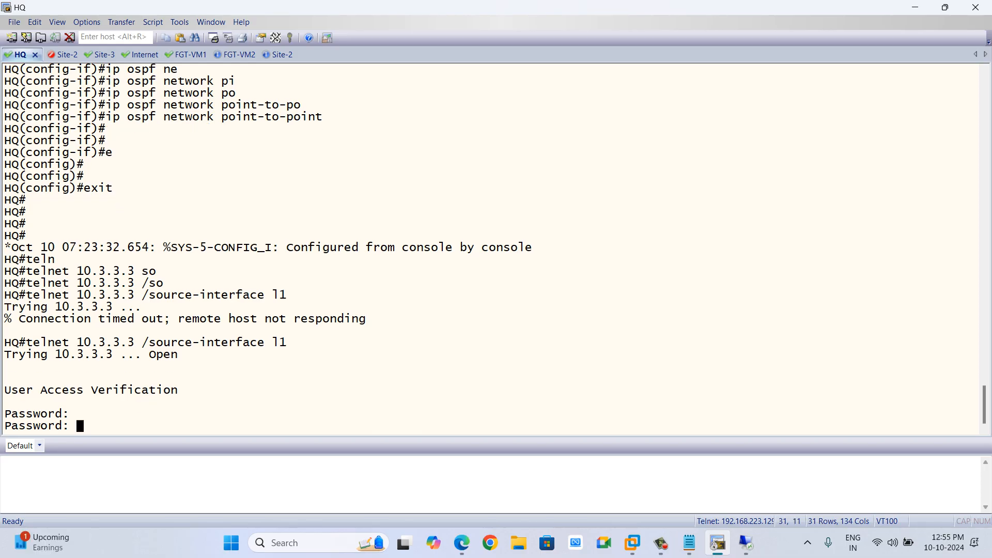
{"action": "key", "text": "Return"}
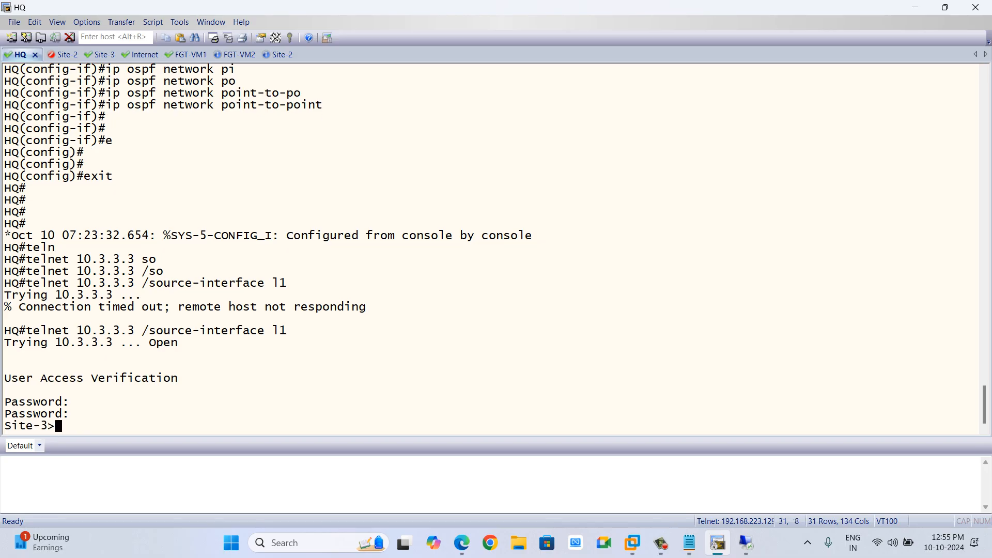
On the telnet session to Site-3, run show users and check the connected session's source address.
{"action": "type", "text": "sh"}
{"action": "key", "text": "Tab"}
{"action": "type", "text": "users"}
{"action": "key", "text": "Tab"}
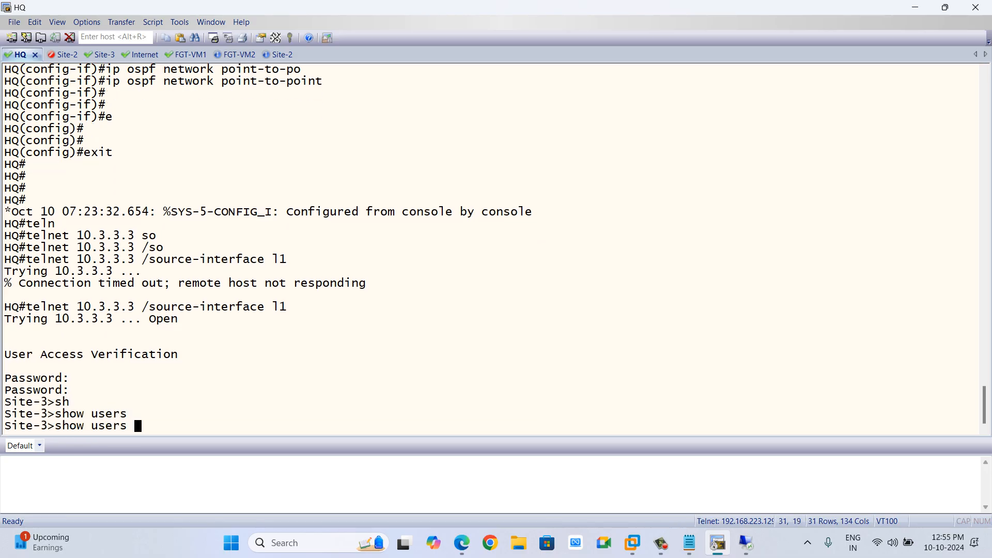
{"action": "key", "text": "Return"}
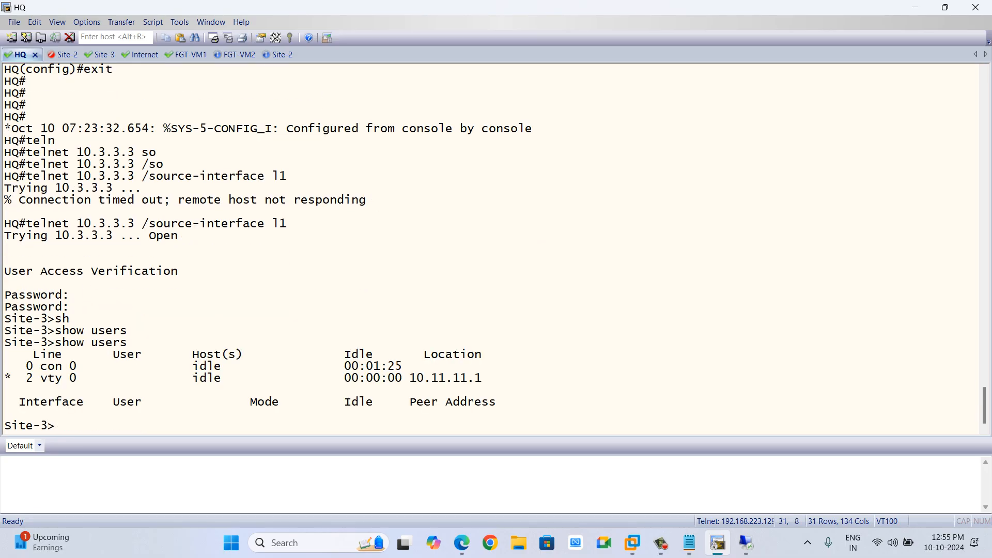
{"action": "left_click_drag", "start_coordinate": [481, 378], "coordinate": [403, 379]}
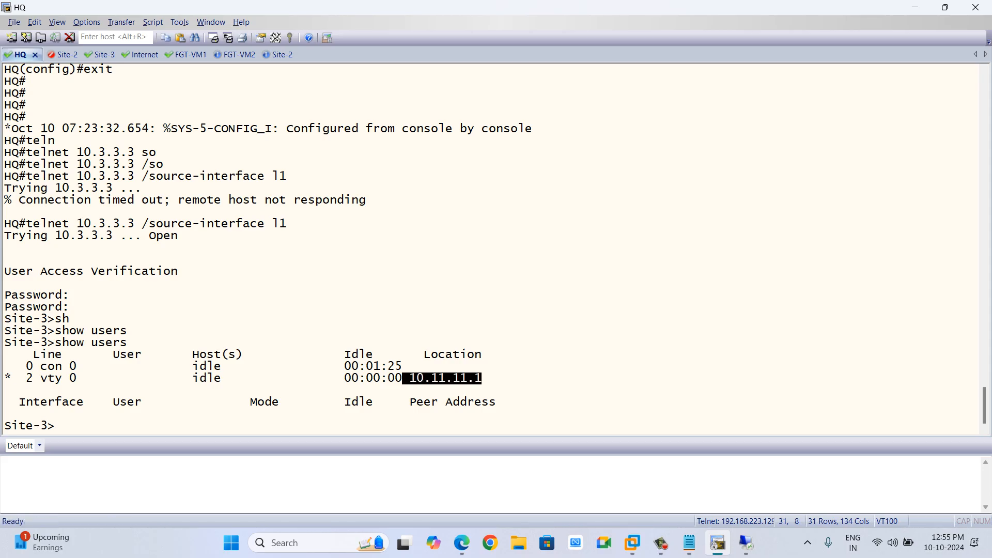
{"action": "key", "text": "alt+Tab"}
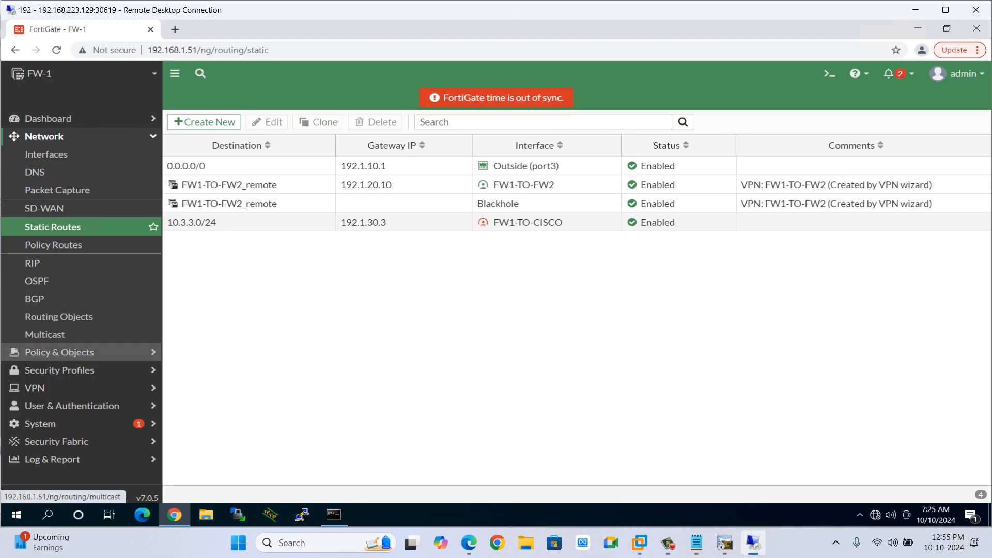
Open FW-1's IPsec Tunnels list to check the FW1-TO-CISCO tunnel status.
{"action": "left_click", "coordinate": [60, 351]}
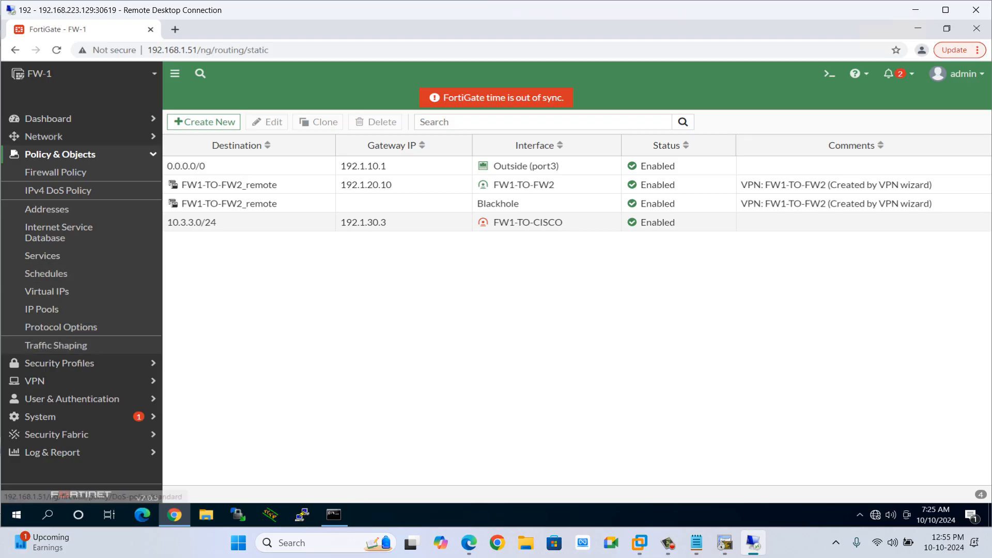
{"action": "left_click", "coordinate": [59, 154]}
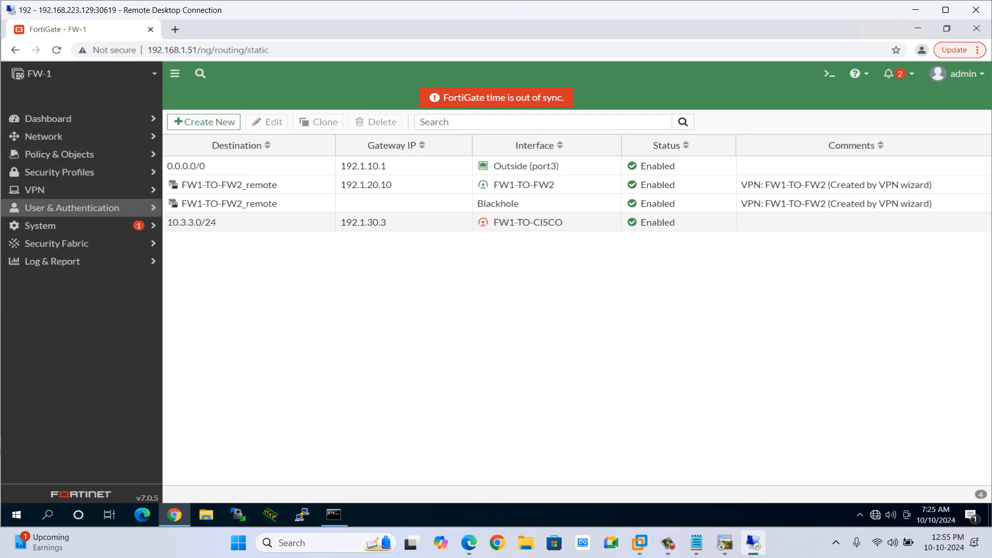
{"action": "left_click", "coordinate": [35, 190]}
{"action": "left_click", "coordinate": [54, 225]}
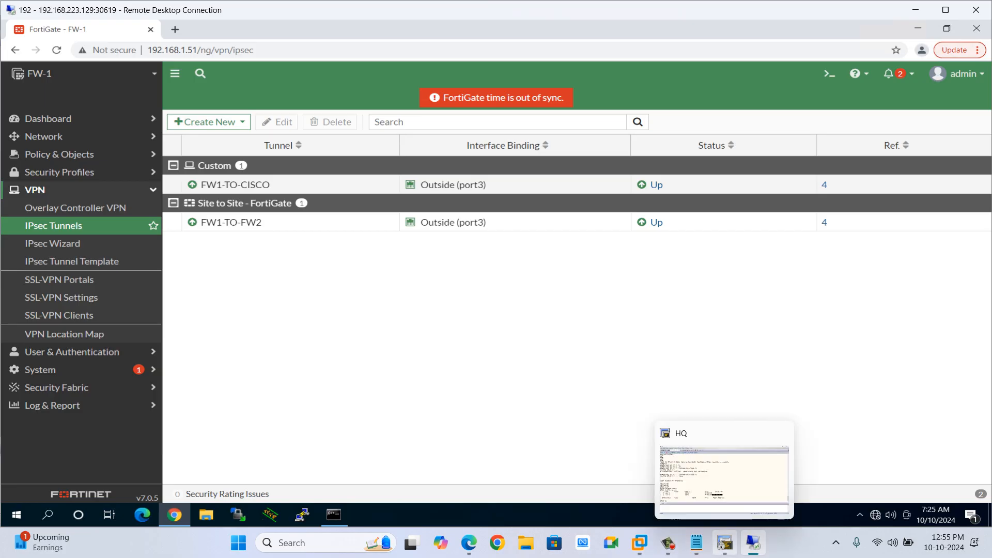
On the Site-3 console, telnet to 10.11.11.1 using source-interface l0.
{"action": "left_click", "coordinate": [725, 542]}
{"action": "left_click", "coordinate": [100, 55]}
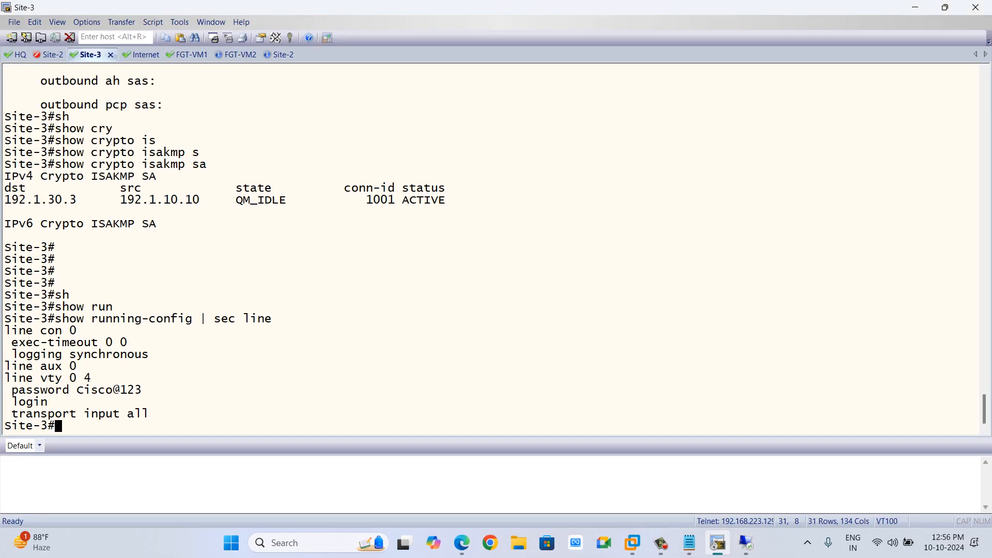
{"action": "key", "text": "Return"}
{"action": "key", "text": "Return"}
{"action": "key", "text": "Return"}
{"action": "type", "text": "telmn"}
{"action": "key", "text": "Tab"}
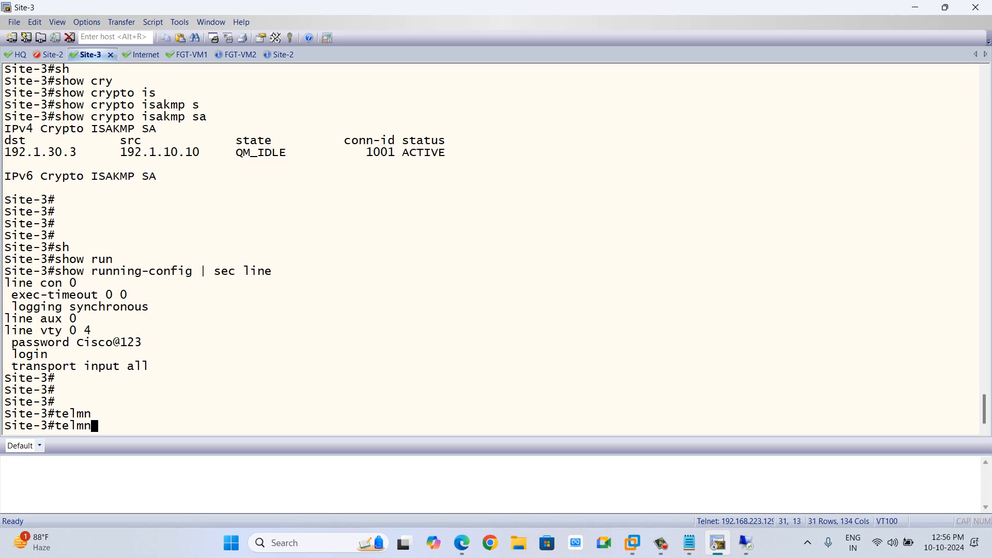
{"action": "key", "text": "BackSpace"}
{"action": "key", "text": "BackSpace"}
{"action": "type", "text": "n"}
{"action": "key", "text": "Tab"}
{"action": "type", "text": "10."}
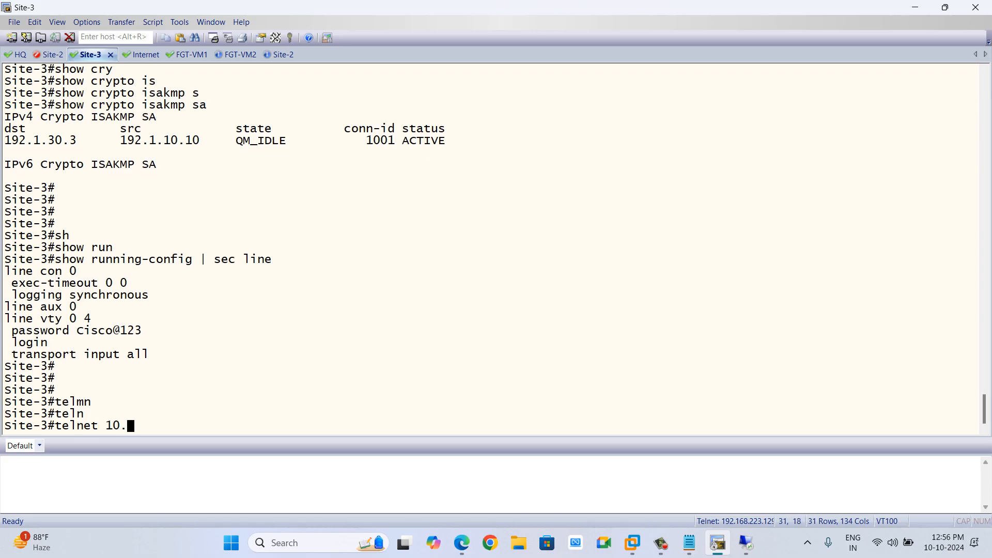
{"action": "type", "text": "11.11.1 /so"}
{"action": "key", "text": "Tab"}
{"action": "type", "text": "lo"}
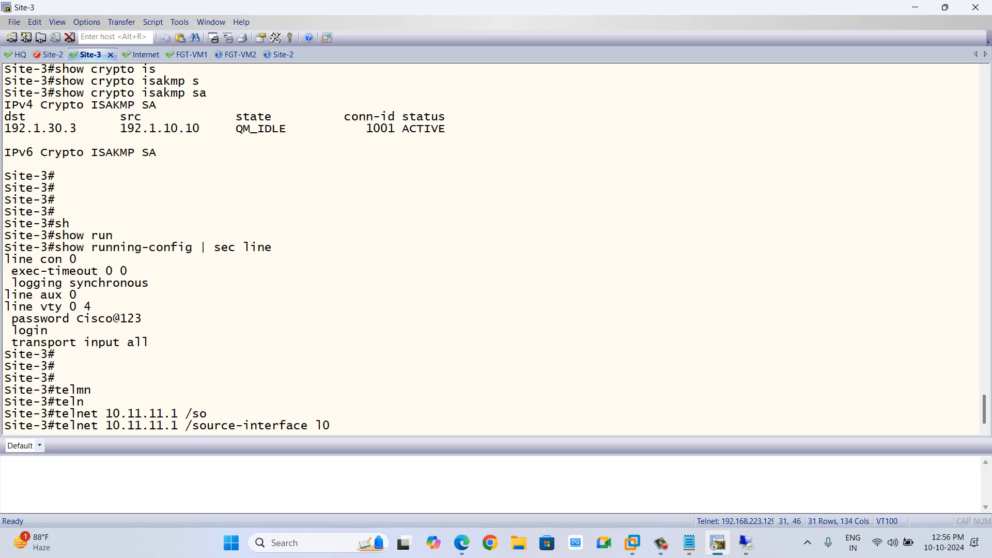
{"action": "key", "text": "Return"}
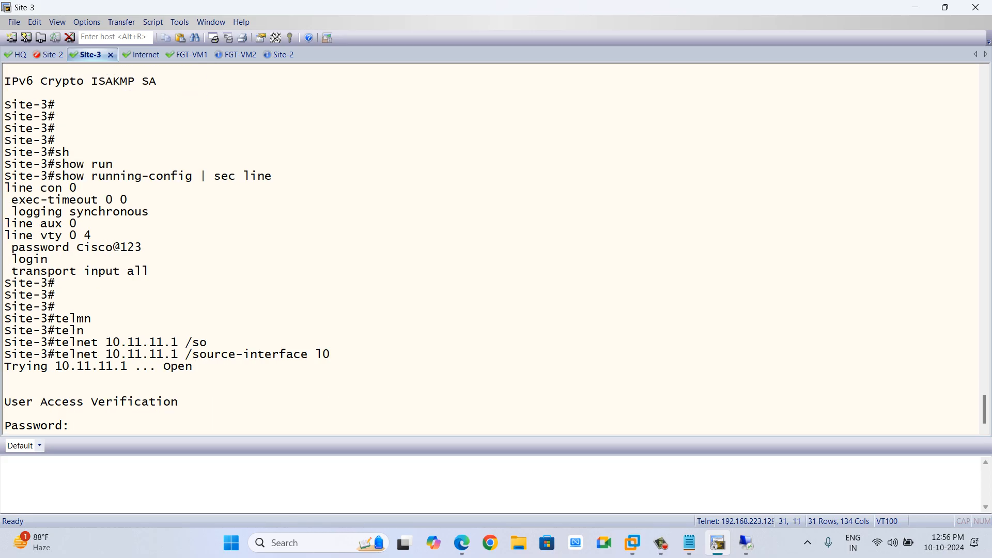
Enter the vty password to log in to HQ.
{"action": "type", "text": "Cisco@123"}
{"action": "key", "text": "Return"}
{"action": "key", "text": "Return"}
Run show users on HQ to check the incoming telnet session's source.
{"action": "type", "text": "sh"}
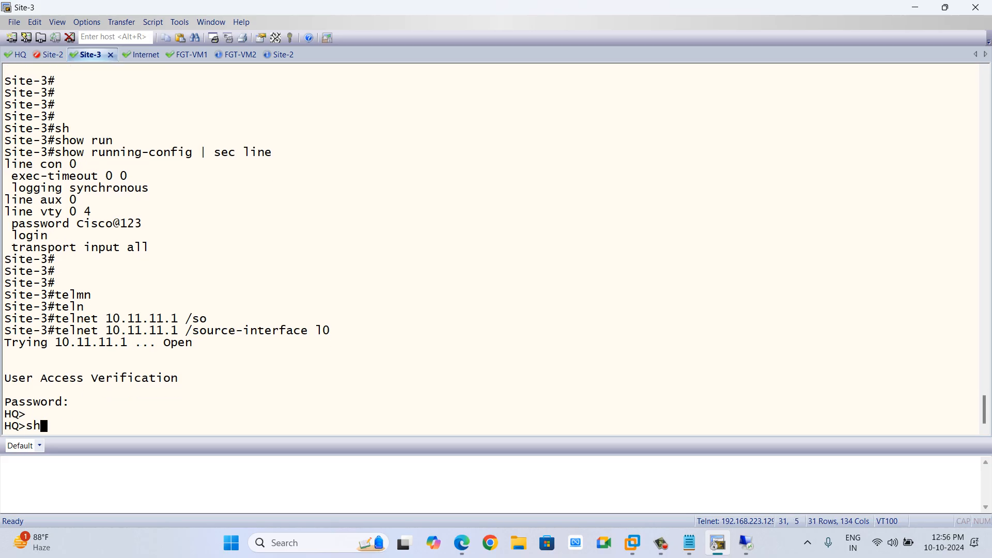
{"action": "key", "text": "Tab"}
{"action": "type", "text": "user"}
{"action": "key", "text": "Tab"}
{"action": "type", "text": "s"}
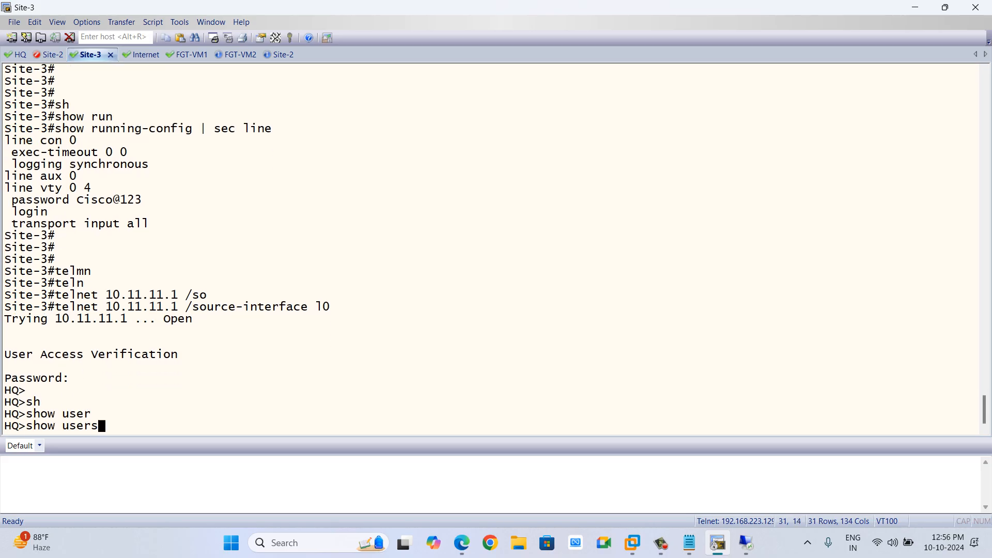
{"action": "key", "text": "Tab"}
{"action": "key", "text": "Return"}
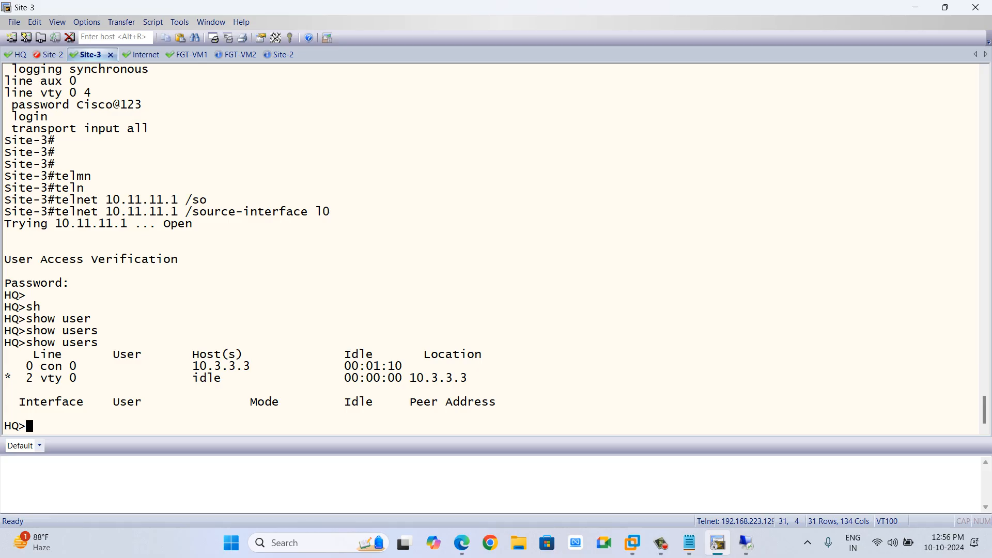
Exit the telnet session from Site-3 to HQ.
{"action": "key", "text": "alt+Tab"}
{"action": "type", "text": "exit"}
{"action": "key", "text": "Return"}
{"action": "key", "text": "Return"}
{"action": "key", "text": "Return"}
{"action": "key", "text": "Return"}
{"action": "key", "text": "alt+Tab"}
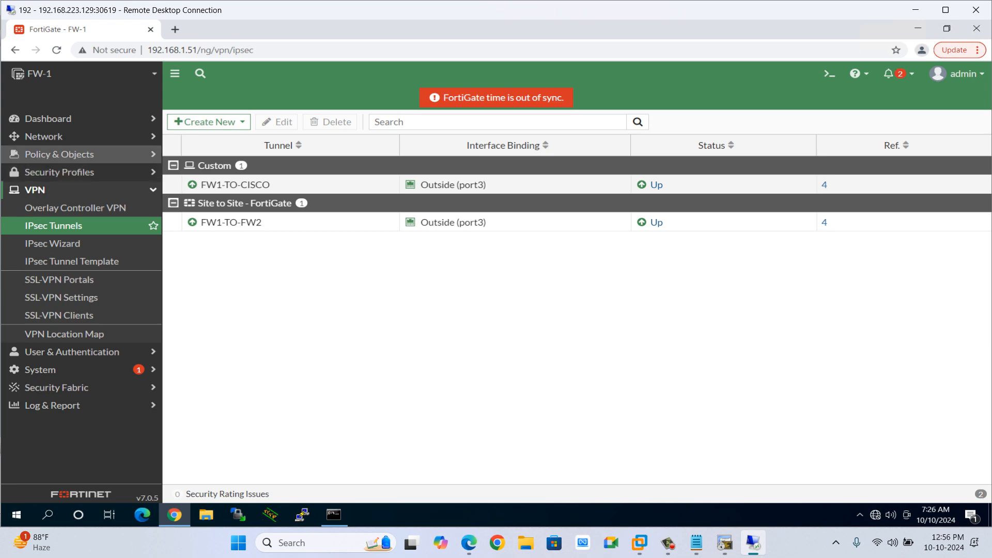
Review FW-1's firewall policies and the Forward Traffic log entries for the Reverse-CISCO-FW1 telnet sessions.
{"action": "left_click", "coordinate": [60, 154]}
{"action": "left_click", "coordinate": [55, 172]}
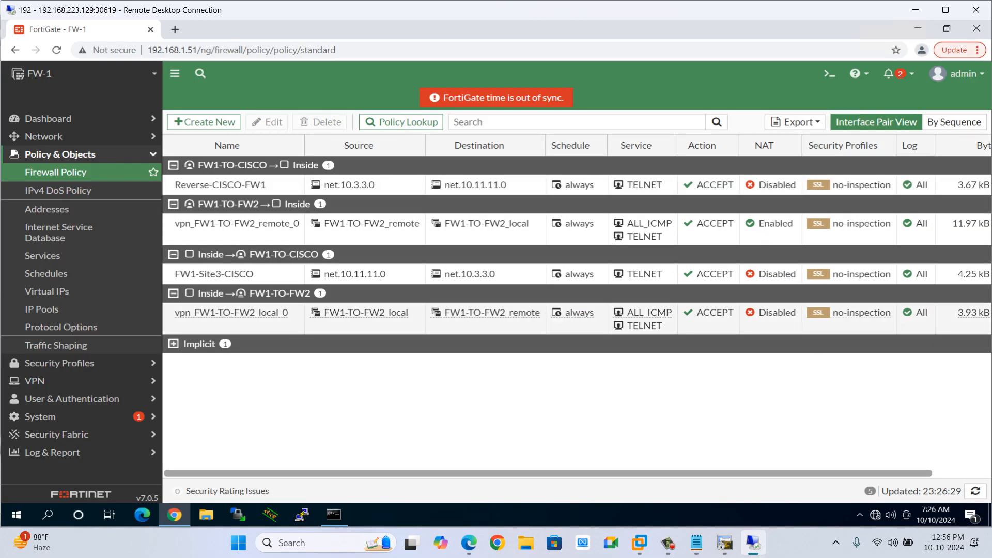
{"action": "left_click", "coordinate": [52, 452]}
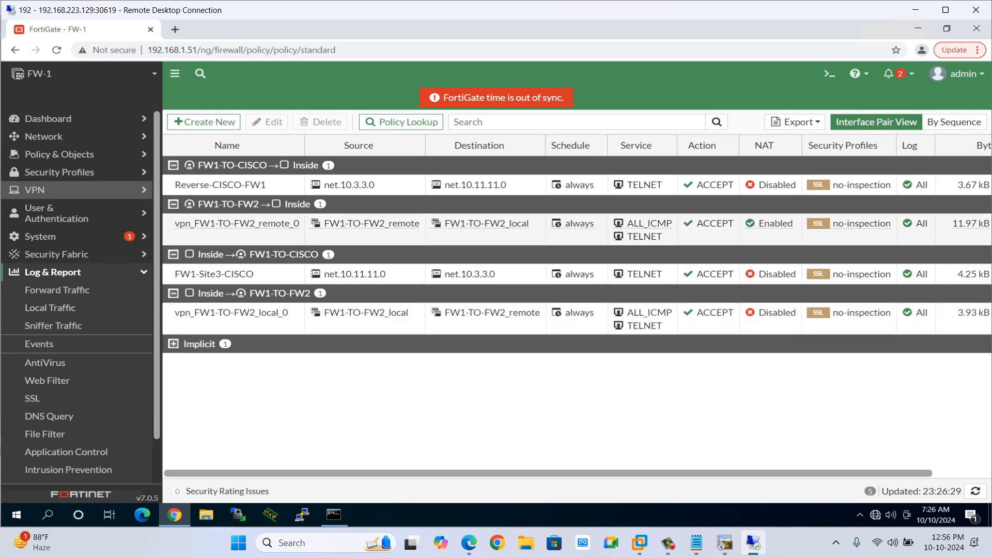
{"action": "left_click", "coordinate": [57, 290]}
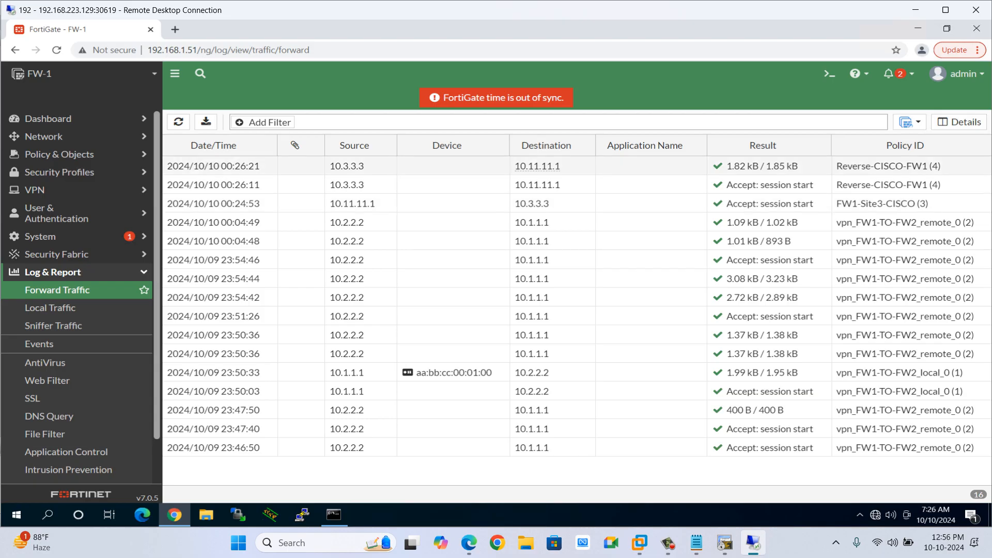
{"action": "mouse_move", "coordinate": [544, 167]}
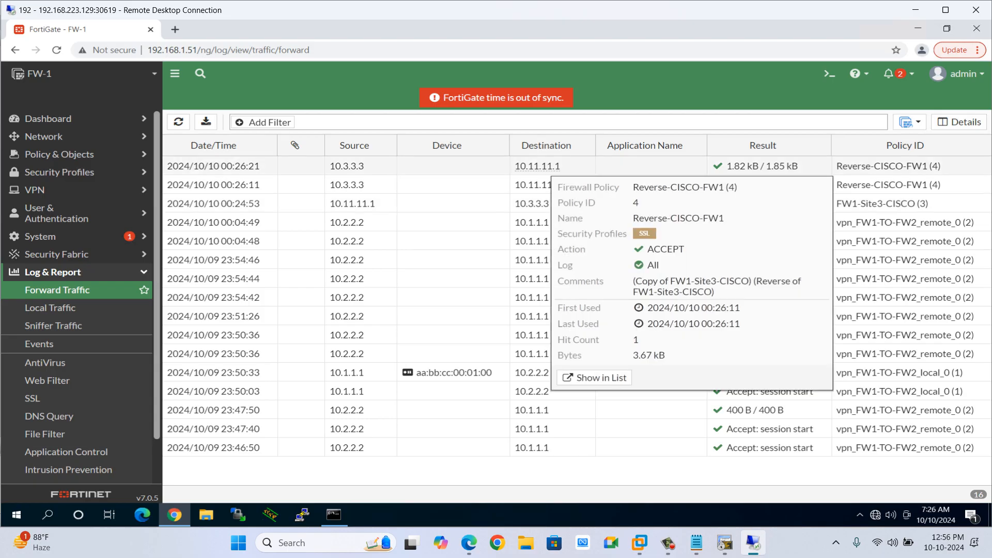
{"action": "left_click", "coordinate": [544, 167]}
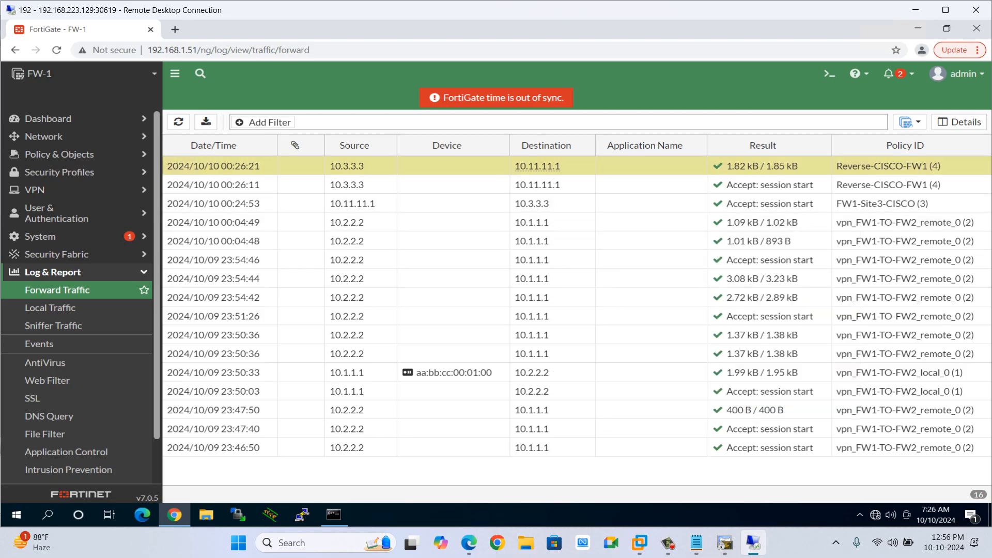
In the notes file below the crypto map section, add the line '-> Routing should be through tunnel interface'.
{"action": "left_click", "coordinate": [915, 9]}
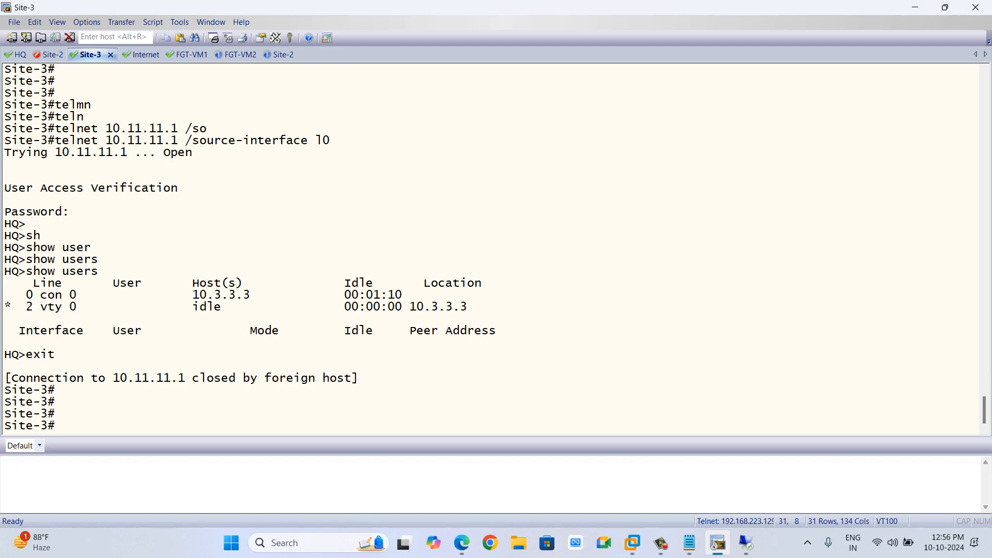
{"action": "left_click", "coordinate": [689, 542]}
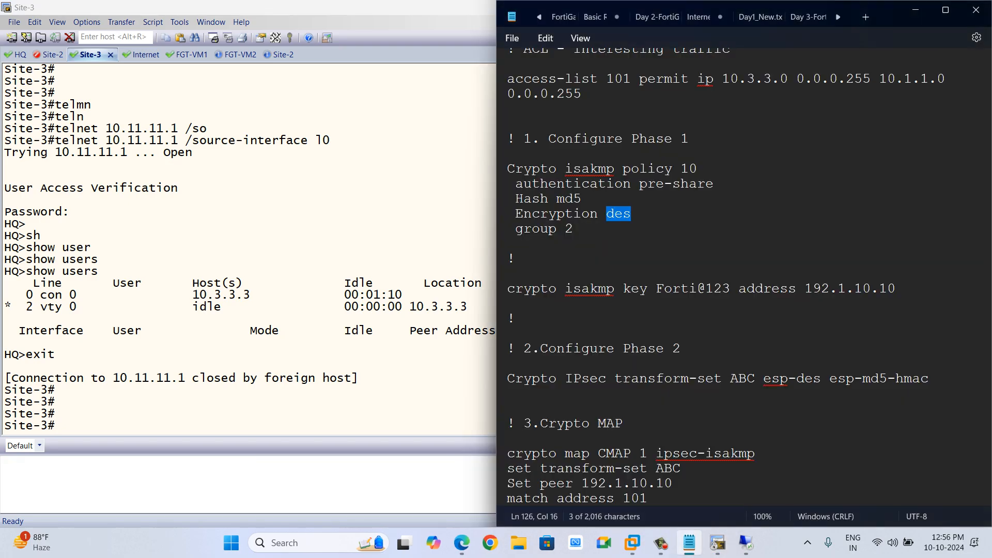
{"action": "scroll", "coordinate": [724, 268], "scroll_direction": "down", "scroll_amount": 3}
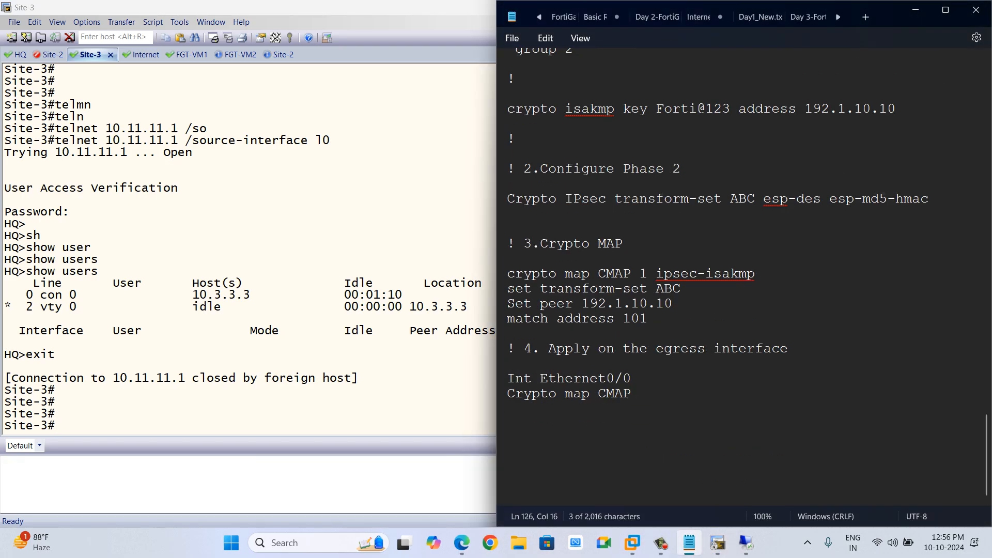
{"action": "scroll", "coordinate": [742, 277], "scroll_direction": "up", "scroll_amount": 20}
{"action": "scroll", "coordinate": [742, 277], "scroll_direction": "down", "scroll_amount": 20}
{"action": "left_click", "coordinate": [632, 394]}
{"action": "key", "text": "Return"}
{"action": "key", "text": "Return"}
{"action": "key", "text": "Return"}
{"action": "key", "text": "Return"}
{"action": "type", "text": "1"}
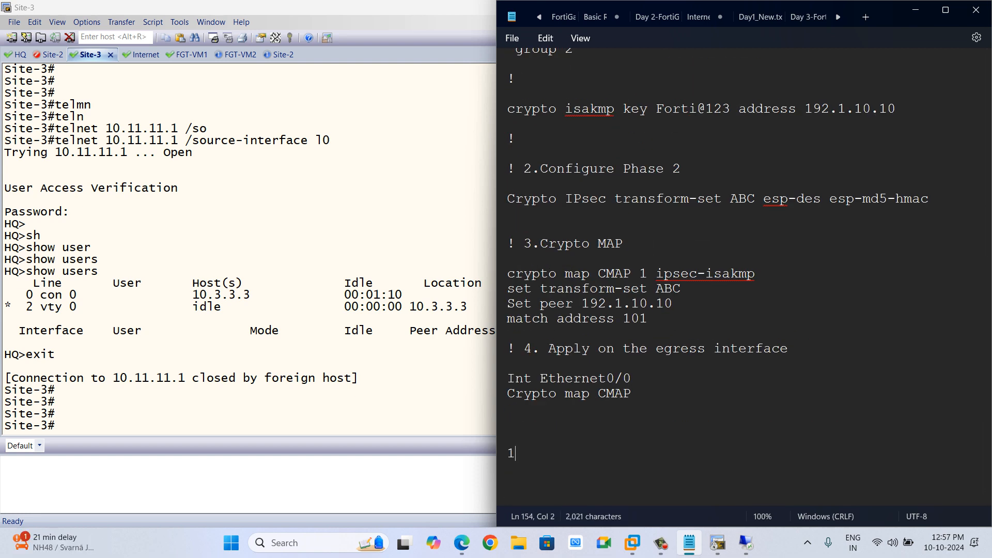
{"action": "key", "text": "BackSpace"}
{"action": "key", "text": "BackSpace"}
{"action": "type", "text": "-> "}
{"action": "type", "text": "It"}
{"action": "key", "text": "BackSpace"}
{"action": "key", "text": "BackSpace"}
{"action": "type", "text": "Routing should"}
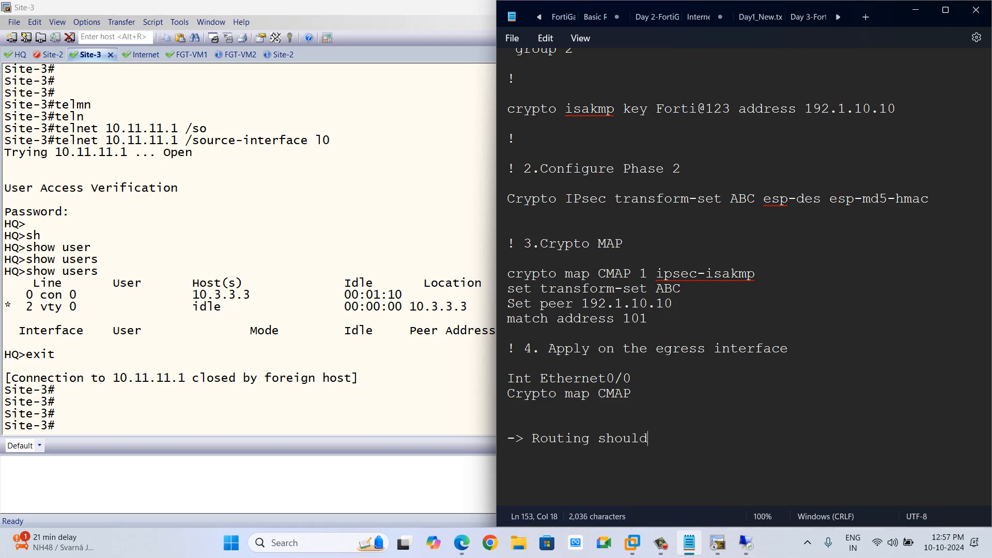
{"action": "type", "text": " be through tu"}
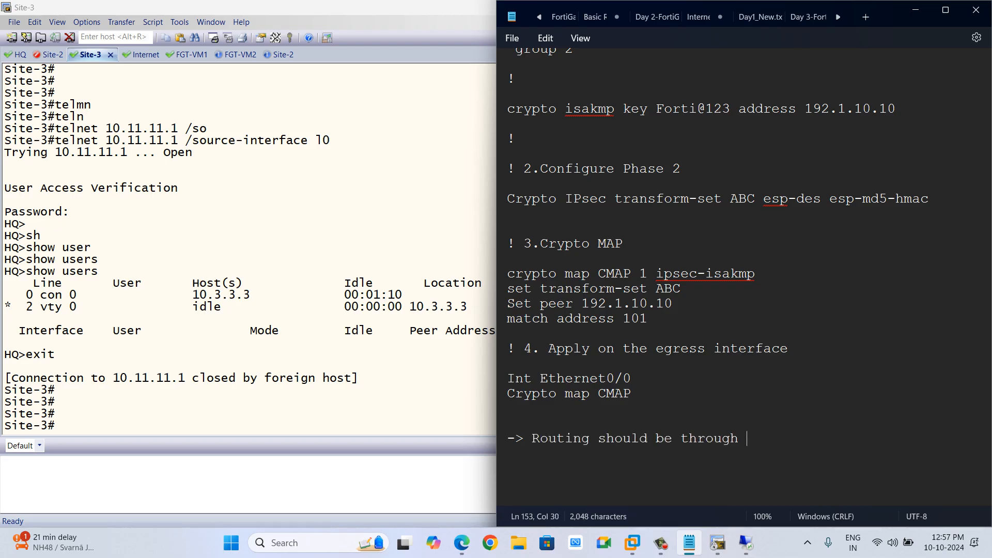
{"action": "key", "text": "BackSpace"}
{"action": "type", "text": "tunnel interdace"}
{"action": "key", "text": "BackSpace"}
{"action": "key", "text": "BackSpace"}
{"action": "key", "text": "BackSpace"}
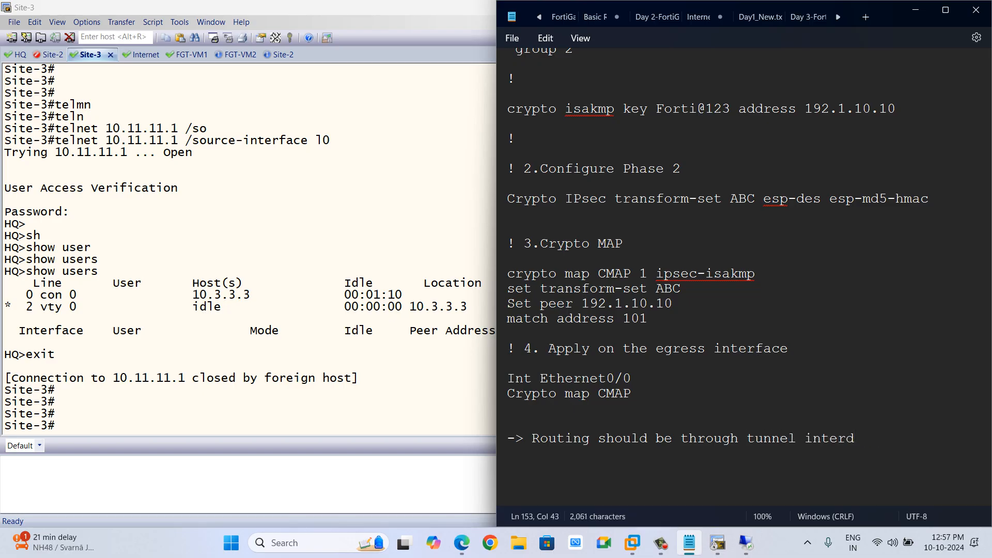
{"action": "key", "text": "BackSpace"}
{"action": "type", "text": "face"}
{"action": "key", "text": "Return"}
Add the note line '-> Firewall policy should be -'.
{"action": "type", "text": "-"}
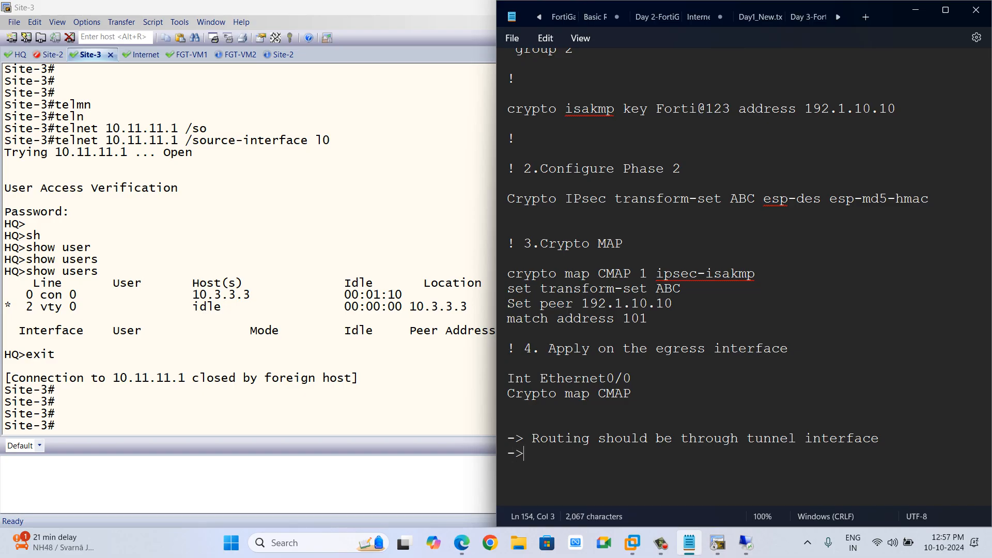
{"action": "type", "text": "> Firewall"}
{"action": "type", "text": " poli"}
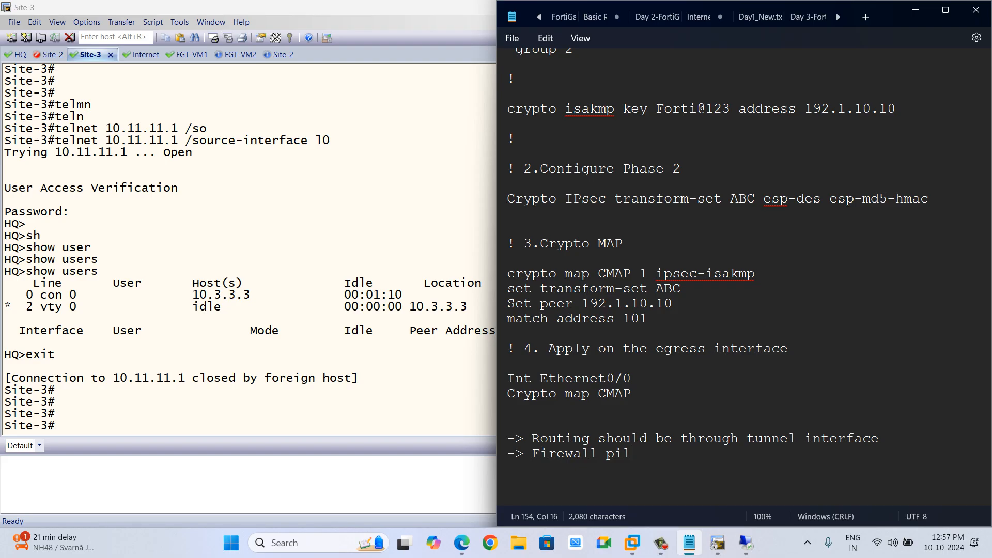
{"action": "key", "text": "BackSpace"}
{"action": "key", "text": "BackSpace"}
{"action": "type", "text": "olicy should be"}
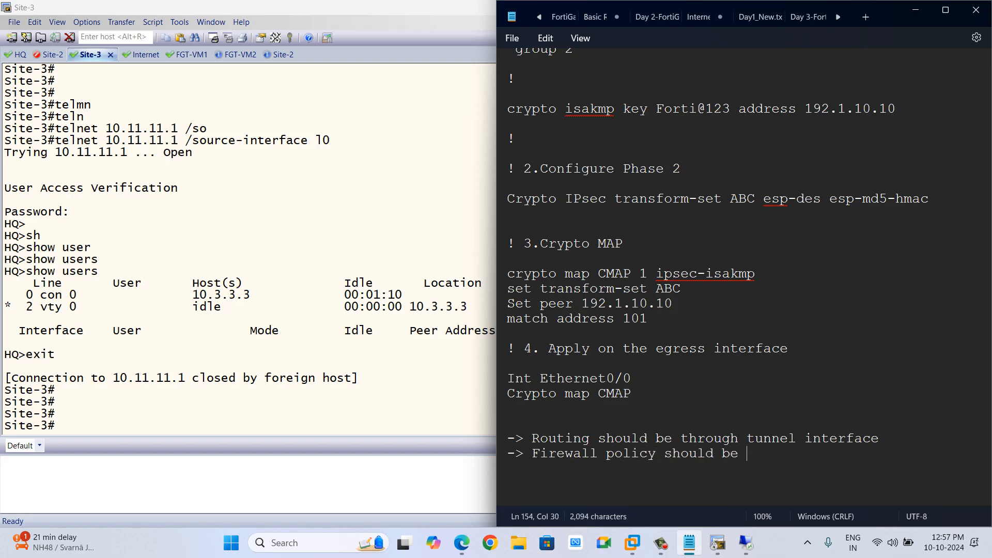
{"action": "type", "text": " -"}
{"action": "key", "text": "Return"}
{"action": "key", "text": "Return"}
Below the firewall policy note, begin the line '1. If coming from remote location then I'.
{"action": "type", "text": "1"}
{"action": "key", "text": "BackSpace"}
{"action": "type", "text": ". If comi"}
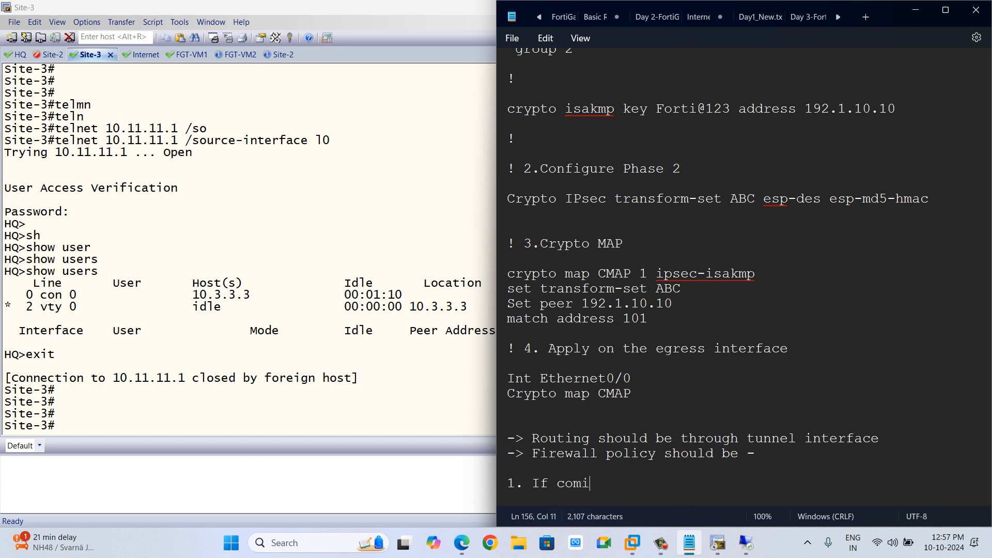
{"action": "type", "text": "ng from remot"}
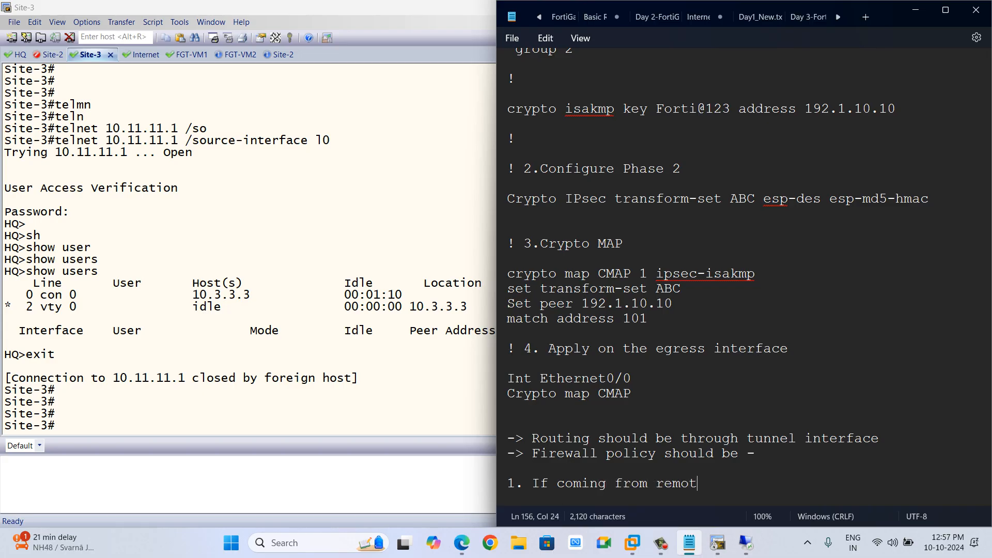
{"action": "type", "text": "e locat"}
{"action": "key", "text": "BackSpace"}
{"action": "key", "text": "BackSpace"}
{"action": "key", "text": "BackSpace"}
{"action": "type", "text": "ocation then"}
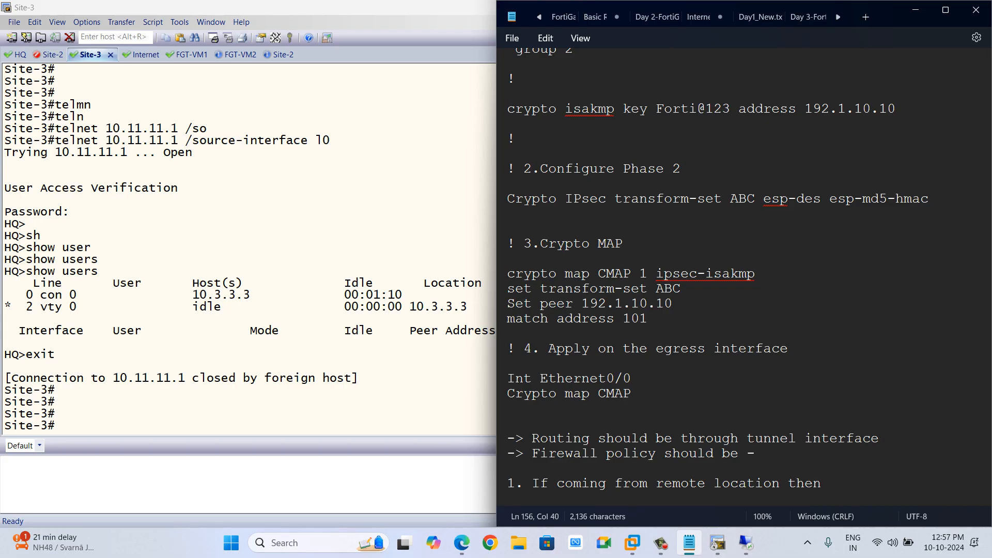
{"action": "type", "text": " I"}
Open FW-1's Reverse-CISCO-FW1 firewall policy to check its incoming and outgoing interfaces.
{"action": "key", "text": "alt+Tab"}
{"action": "key", "text": "Tab"}
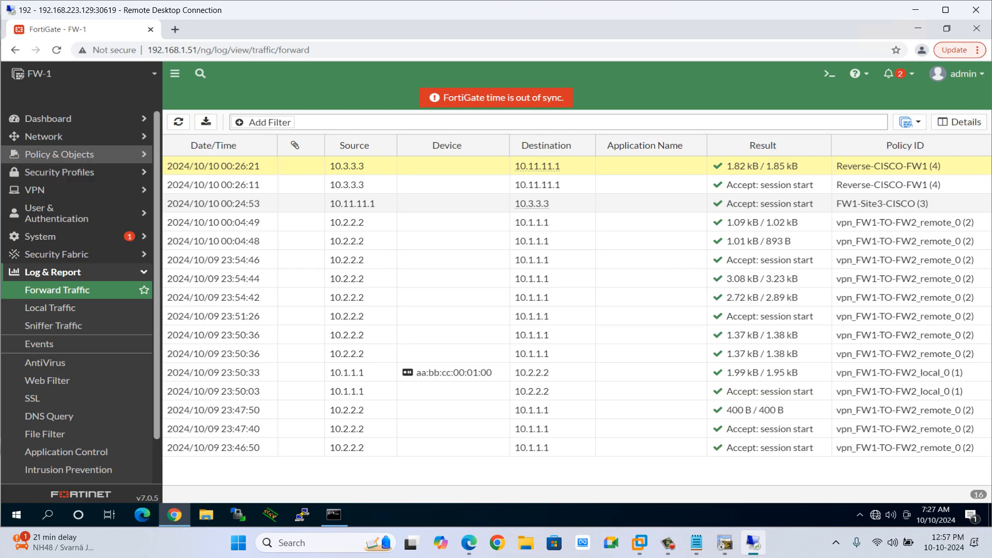
{"action": "left_click", "coordinate": [59, 154]}
{"action": "left_click", "coordinate": [56, 172]}
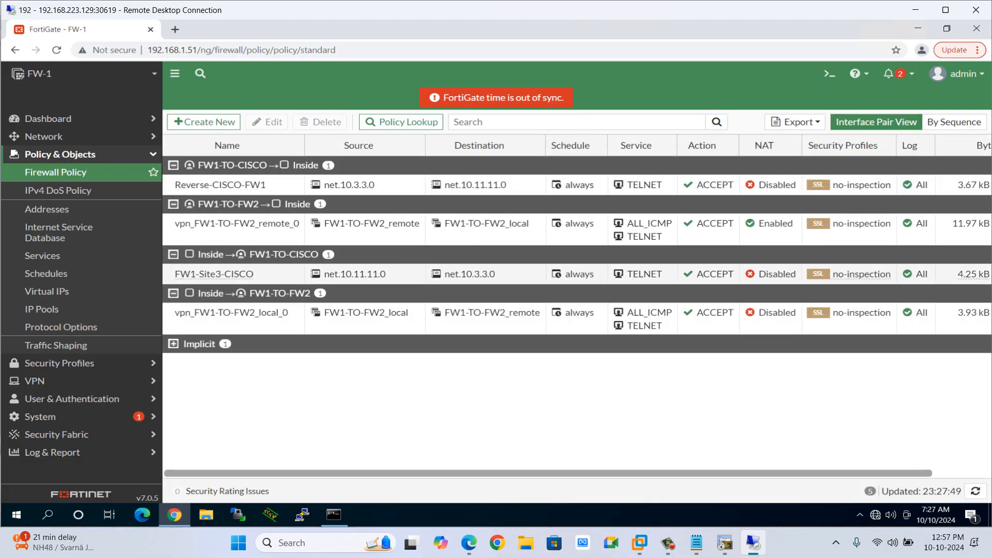
{"action": "double_click", "coordinate": [268, 184]}
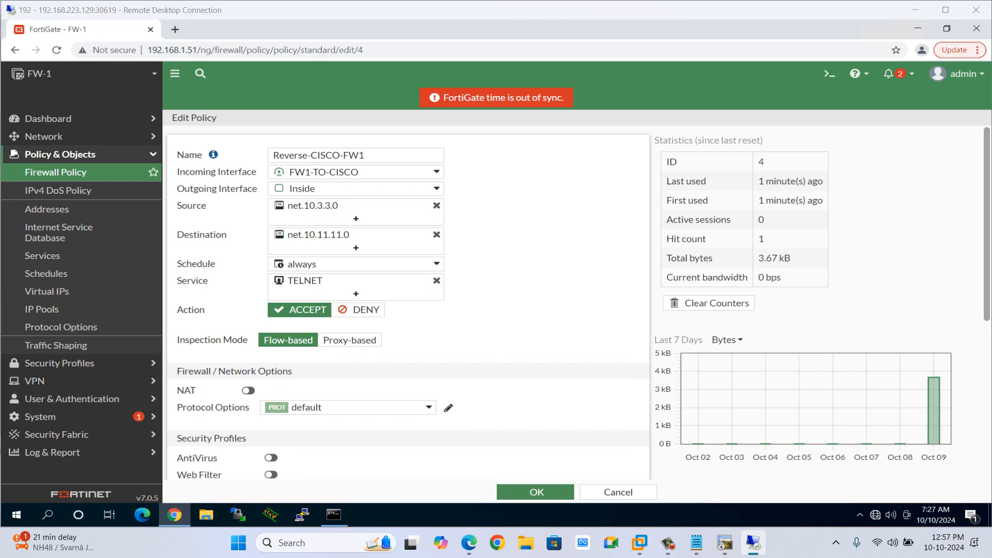
{"action": "key", "text": "alt+Tab"}
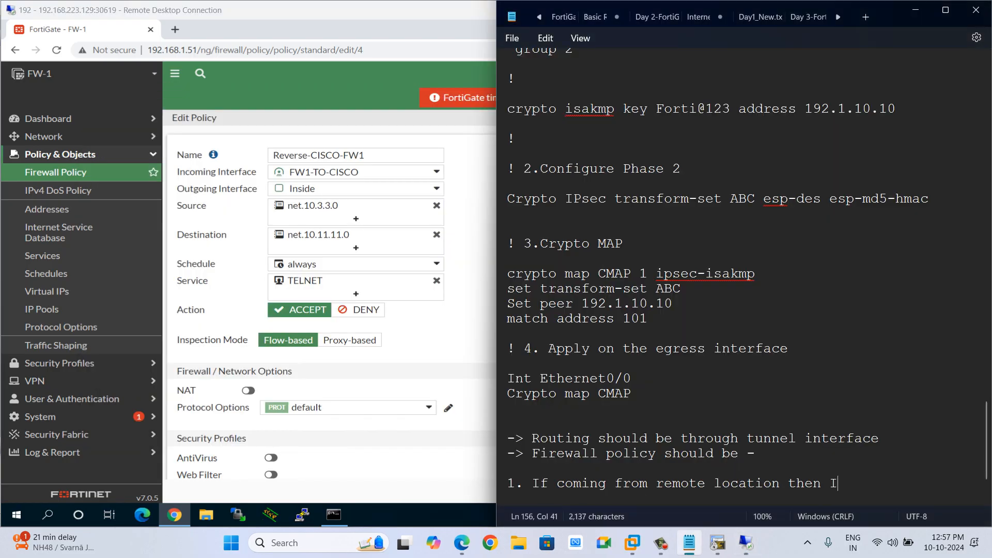
Complete the note line so it reads '1. If coming from remote location then Incoming interface should be Tunnel interface'.
{"action": "type", "text": "ncoming interfa"}
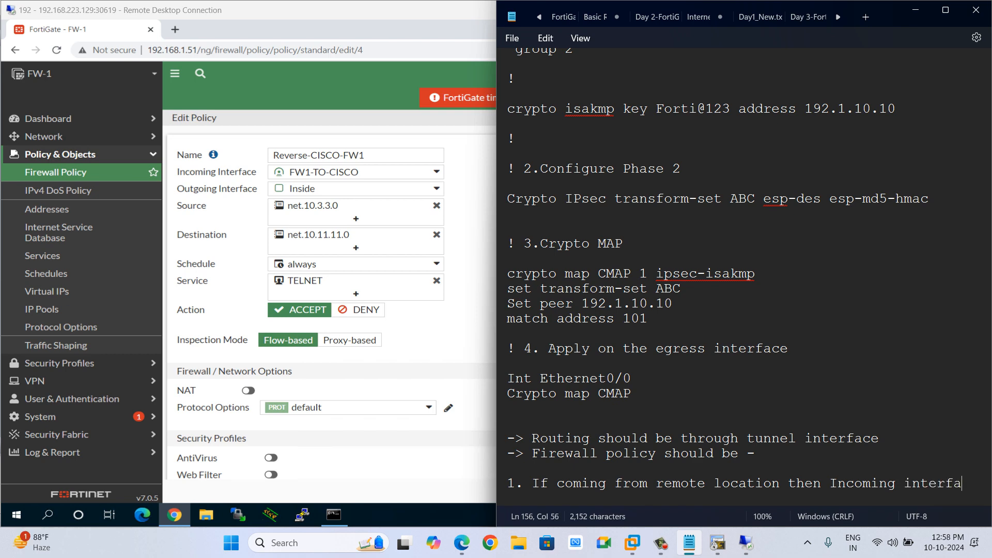
{"action": "type", "text": "ce should be Tunne"}
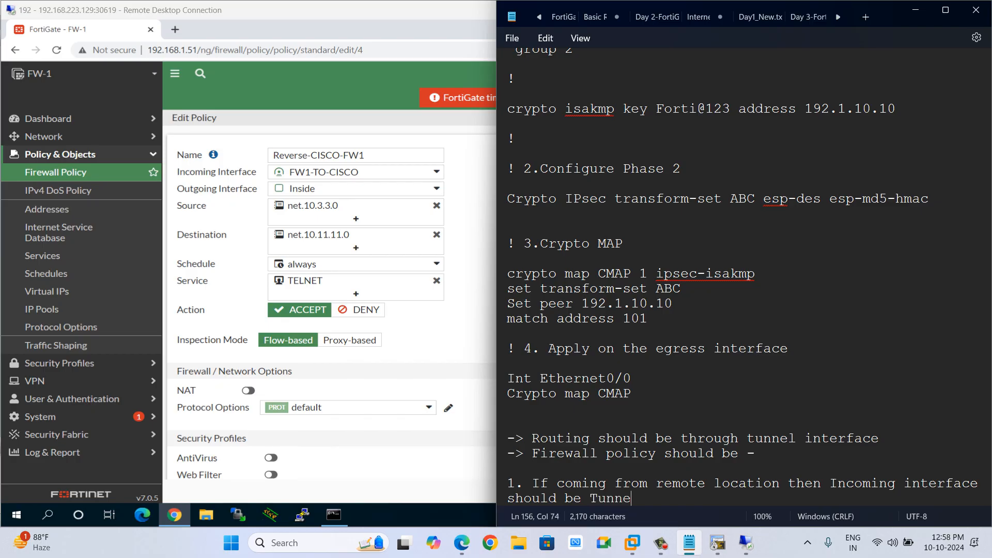
{"action": "type", "text": "l interface"}
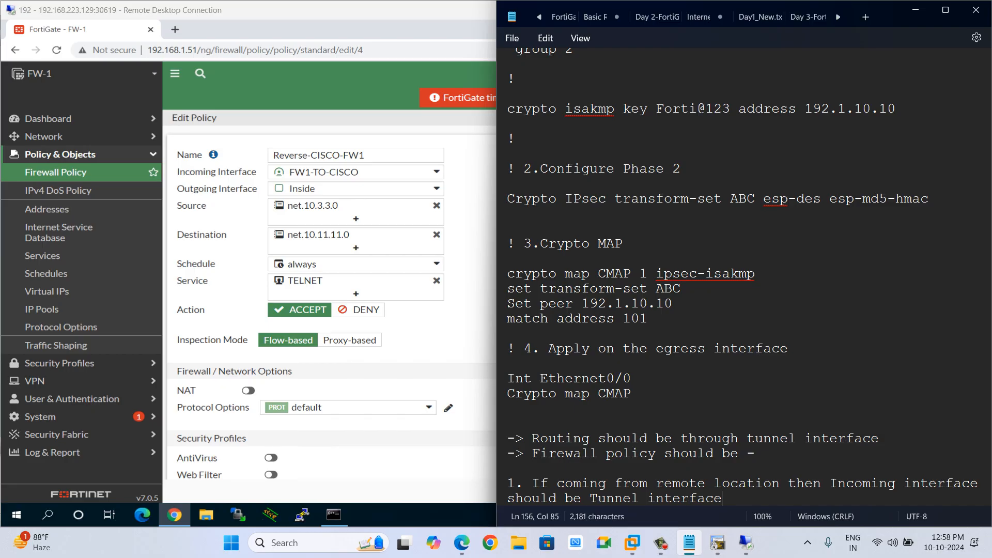
{"action": "key", "text": "Return"}
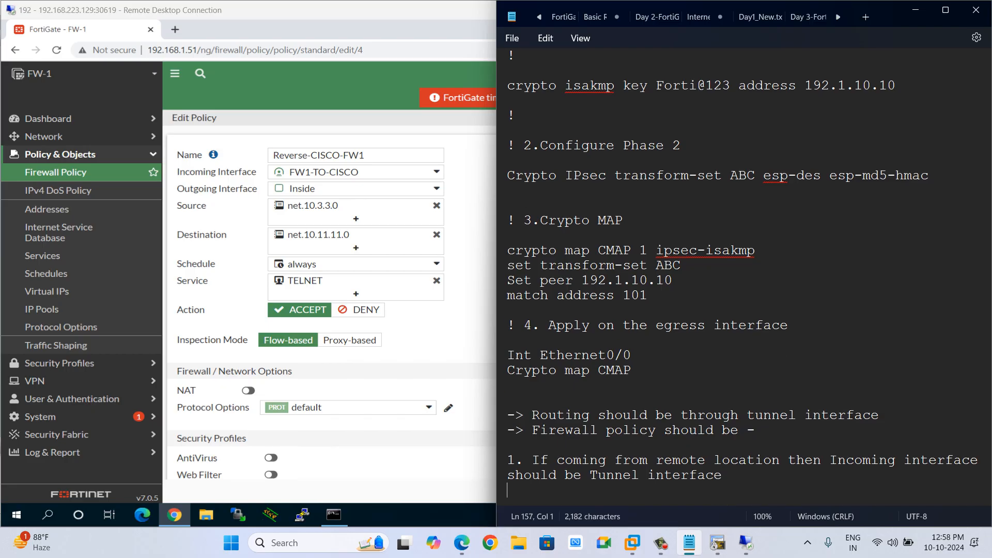
Add the note line '2. If traffic is going from local to remote then Outgoing should be Tunnel interface'.
{"action": "type", "text": "2. If traffic is gon"}
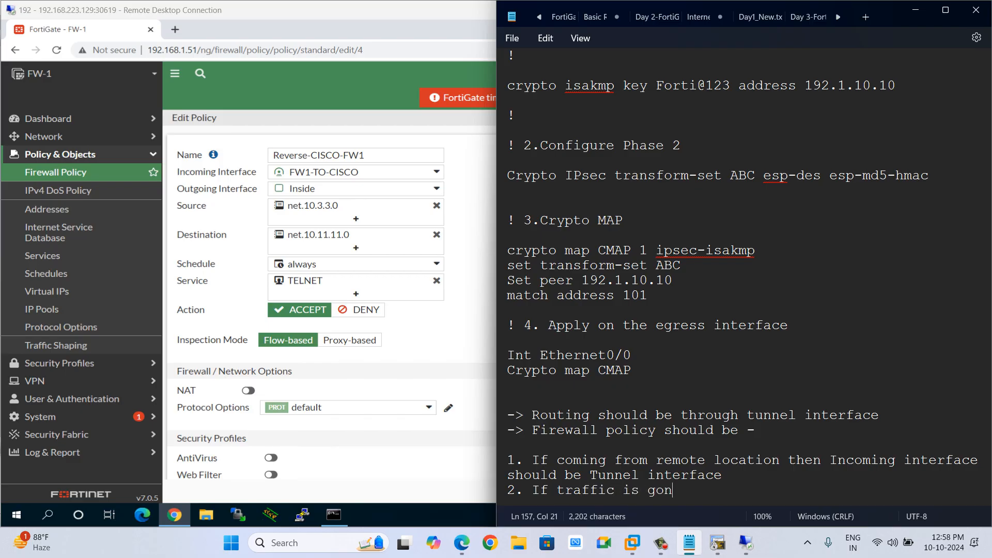
{"action": "key", "text": "BackSpace"}
{"action": "type", "text": "ing from "}
{"action": "type", "text": "local to remo"}
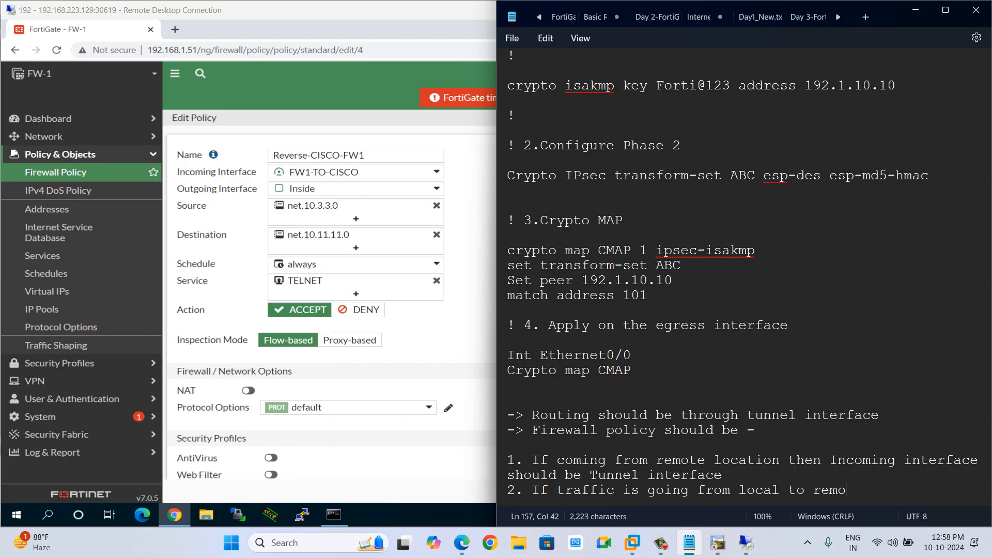
{"action": "type", "text": "te then Outgoing shou"}
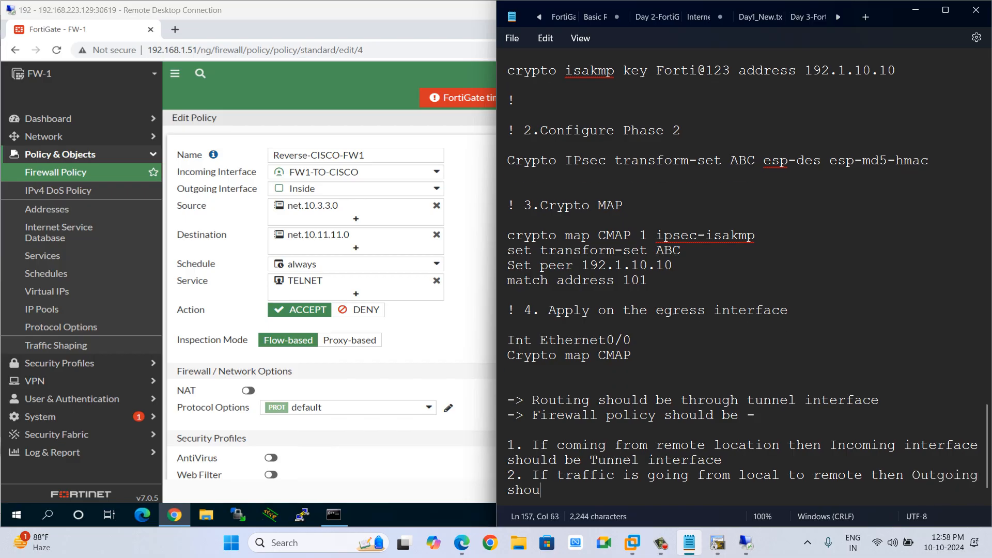
{"action": "type", "text": "ld be t"}
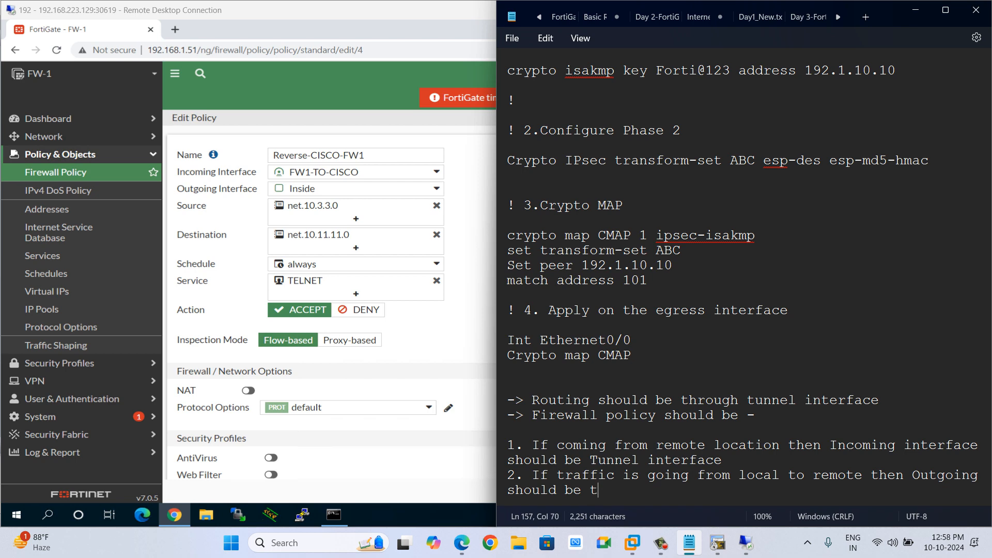
{"action": "type", "text": "unnel"}
{"action": "key", "text": "BackSpace"}
{"action": "key", "text": "BackSpace"}
{"action": "key", "text": "BackSpace"}
{"action": "key", "text": "BackSpace"}
{"action": "key", "text": "BackSpace"}
{"action": "key", "text": "BackSpace"}
{"action": "key", "text": "BackSpace"}
{"action": "type", "text": "Tunnel"}
{"action": "key", "text": "BackSpace"}
{"action": "key", "text": "BackSpace"}
{"action": "key", "text": "BackSpace"}
{"action": "type", "text": "el"}
{"action": "key", "text": "BackSpace"}
{"action": "key", "text": "BackSpace"}
{"action": "type", "text": "nel int"}
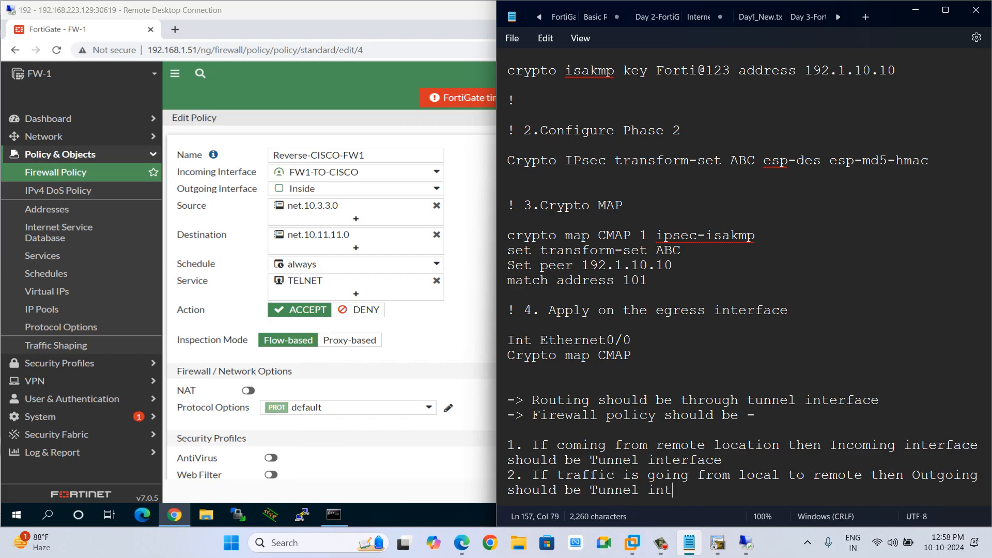
{"action": "type", "text": "erface"}
{"action": "key", "text": "Return"}
{"action": "key", "text": "Return"}
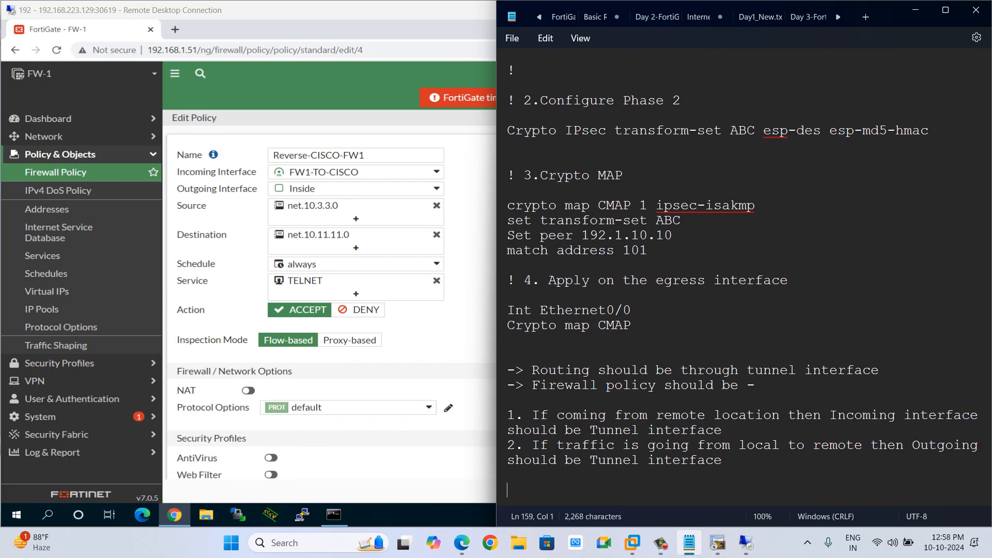
Insert a blank line below the note '-> Routing should be through tunnel interface'.
{"action": "left_click_drag", "start_coordinate": [722, 460], "coordinate": [508, 370]}
{"action": "left_click", "coordinate": [722, 460]}
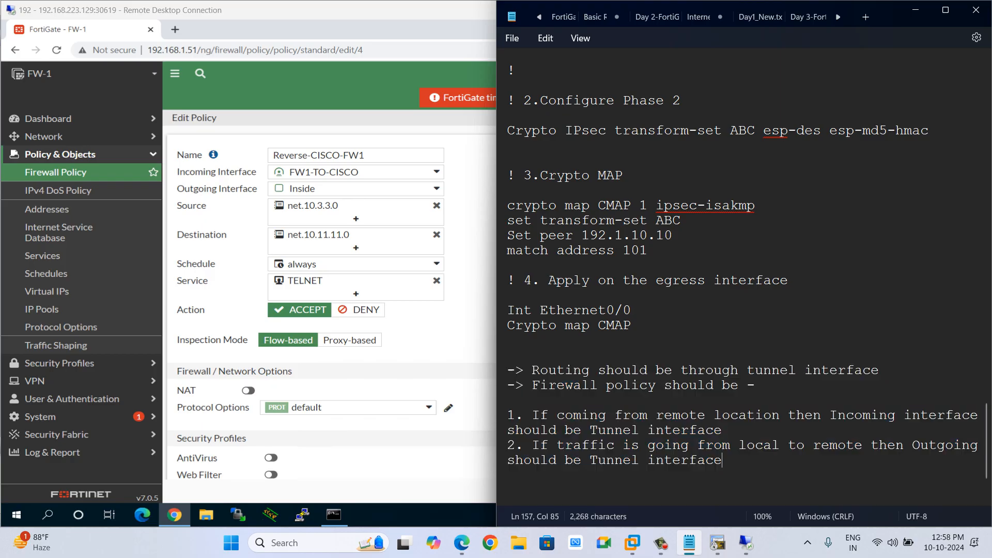
{"action": "left_click_drag", "start_coordinate": [557, 370], "coordinate": [871, 370]}
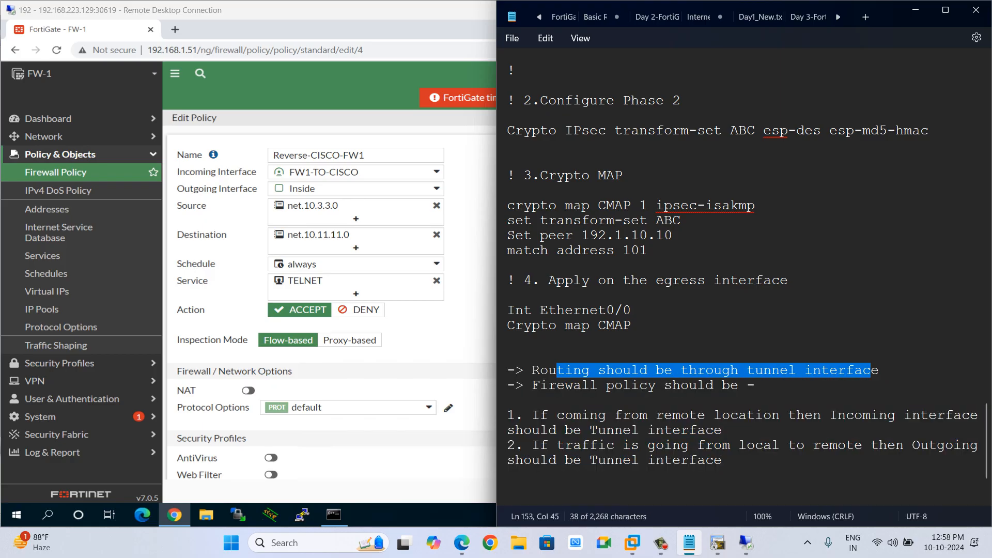
{"action": "left_click", "coordinate": [879, 370]}
{"action": "key", "text": "Return"}
{"action": "key", "text": "Return"}
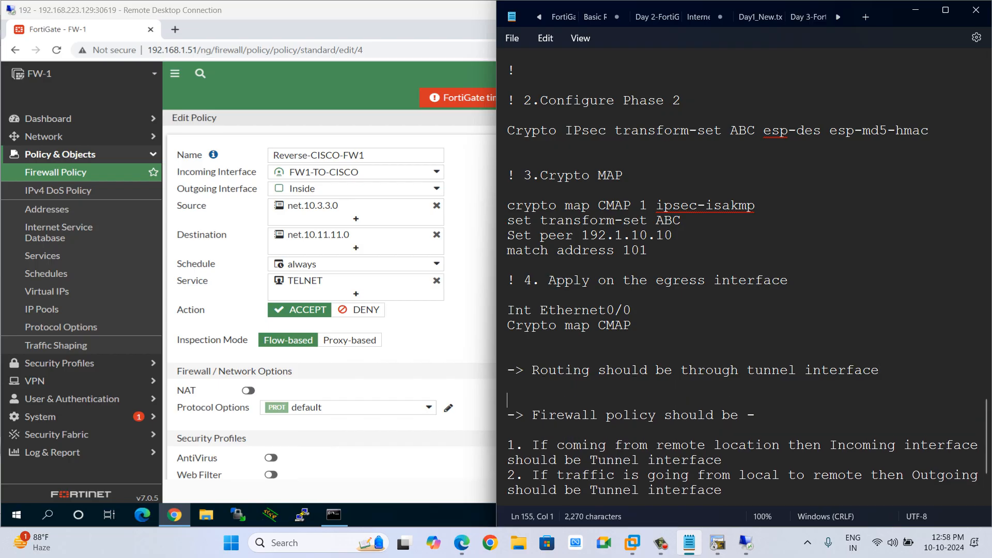
Under the routing note, add '1. It should be for the remote ip address (local address) which you want to encrypt and select gateway as a tunnel interface.'.
{"action": "type", "text": "1. It should be"}
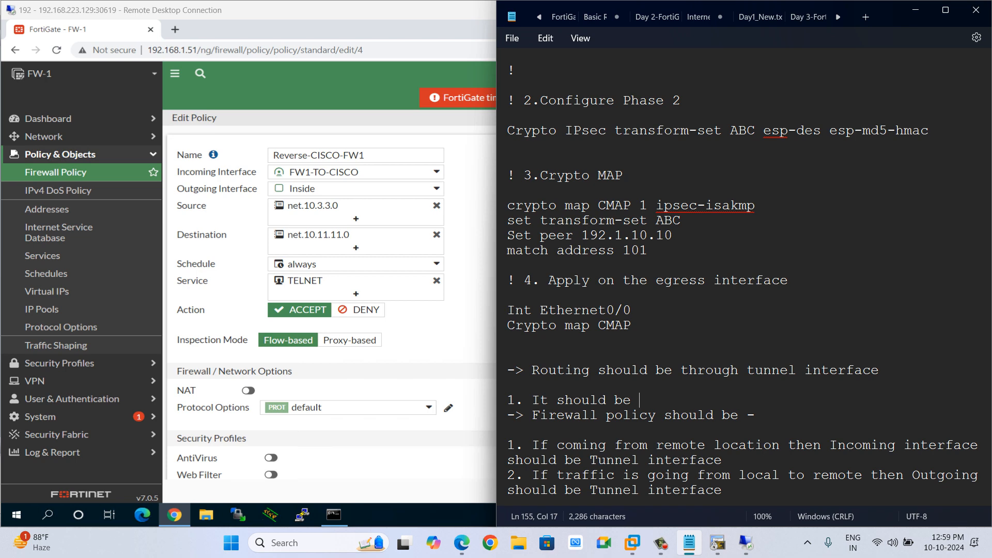
{"action": "type", "text": "for the rt"}
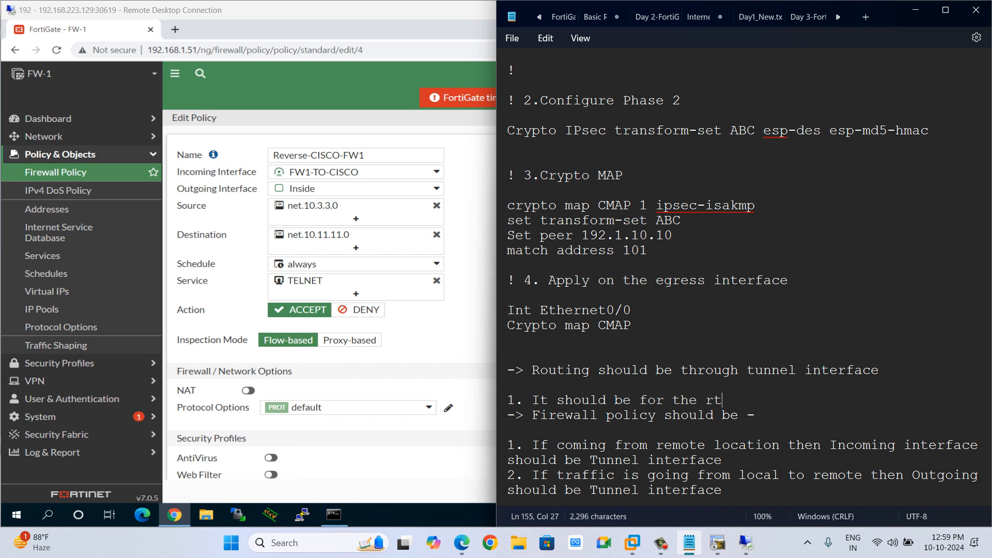
{"action": "type", "text": "emo"}
{"action": "key", "text": "BackSpace"}
{"action": "key", "text": "BackSpace"}
{"action": "key", "text": "BackSpace"}
{"action": "key", "text": "BackSpace"}
{"action": "type", "text": "emore"}
{"action": "key", "text": "BackSpace"}
{"action": "key", "text": "BackSpace"}
{"action": "key", "text": "BackSpace"}
{"action": "type", "text": "te ip address "}
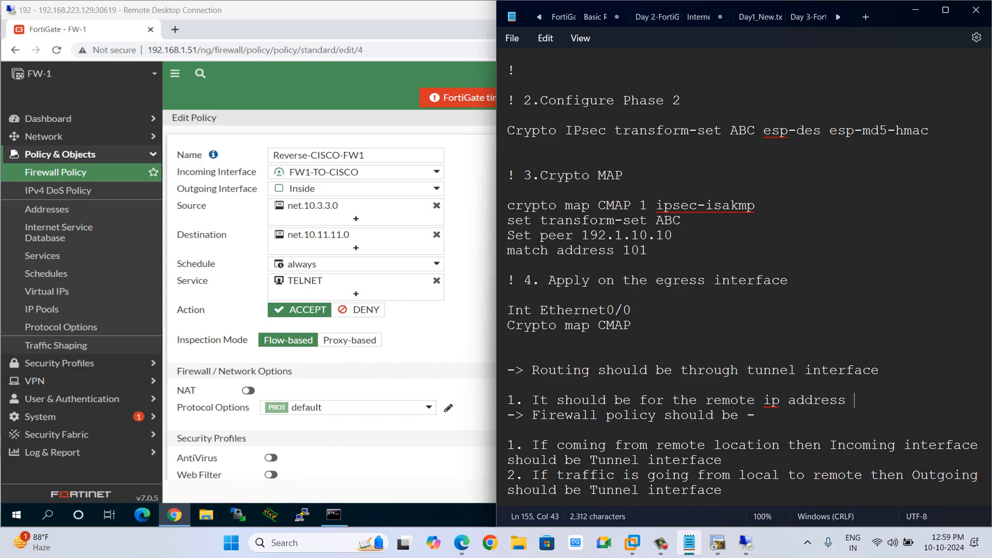
{"action": "type", "text": "(local address"}
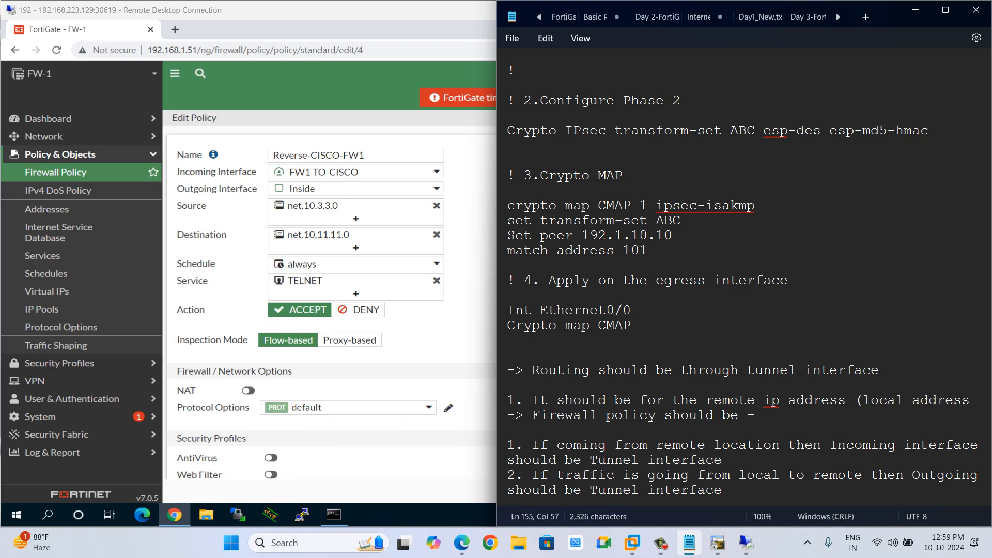
{"action": "type", "text": ") wguc"}
{"action": "key", "text": "BackSpace"}
{"action": "key", "text": "BackSpace"}
{"action": "key", "text": "BackSpace"}
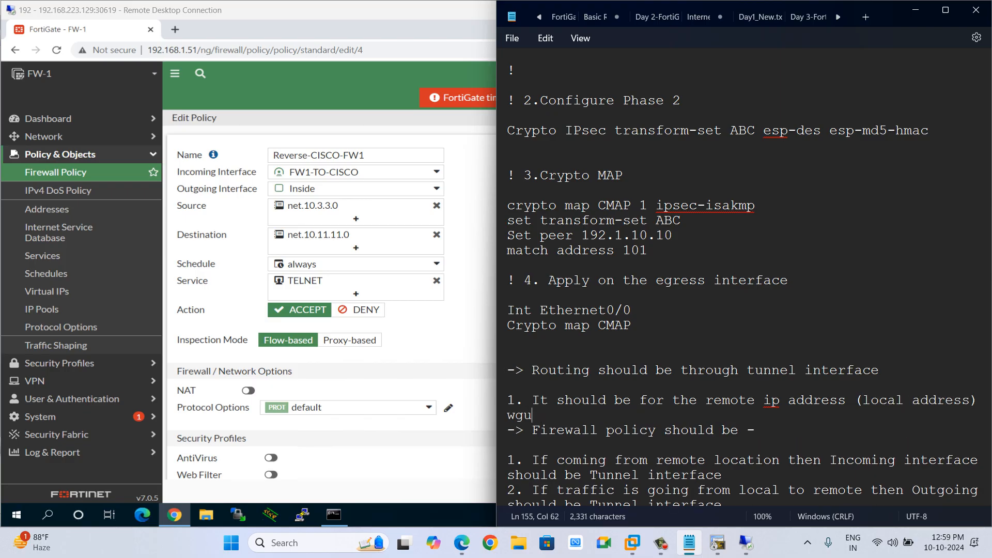
{"action": "type", "text": "hich you e"}
{"action": "type", "text": "ant t"}
{"action": "key", "text": "BackSpace"}
{"action": "key", "text": "BackSpace"}
{"action": "key", "text": "BackSpace"}
{"action": "key", "text": "BackSpace"}
{"action": "key", "text": "BackSpace"}
{"action": "key", "text": "BackSpace"}
{"action": "type", "text": "want to r"}
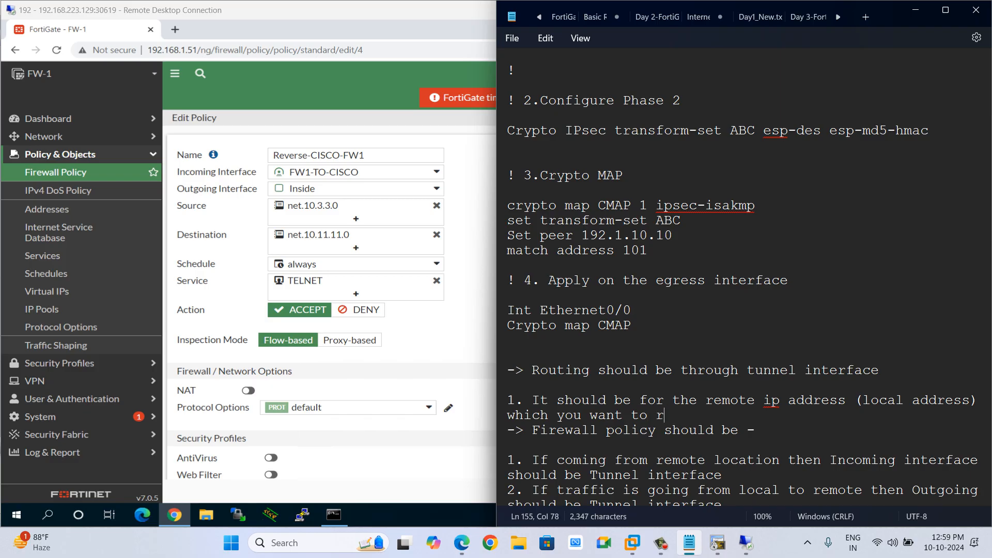
{"action": "key", "text": "BackSpace"}
{"action": "type", "text": "encrypt and selec"}
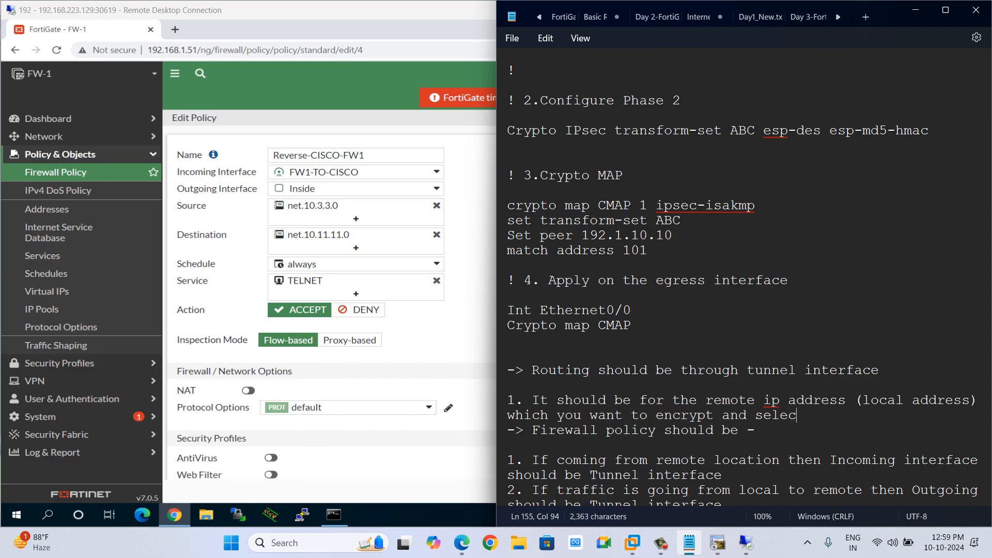
{"action": "type", "text": "t gate"}
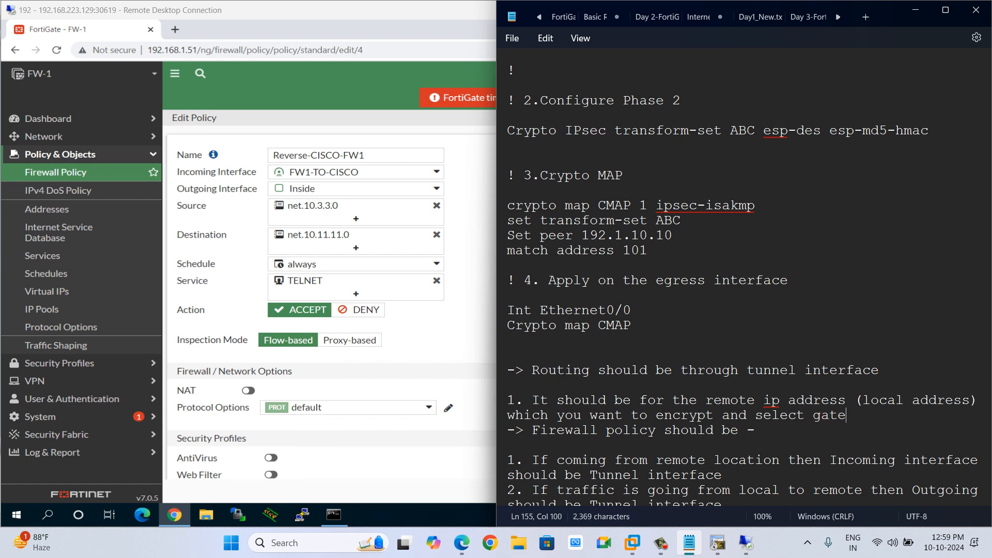
{"action": "type", "text": "way as a tunnel "}
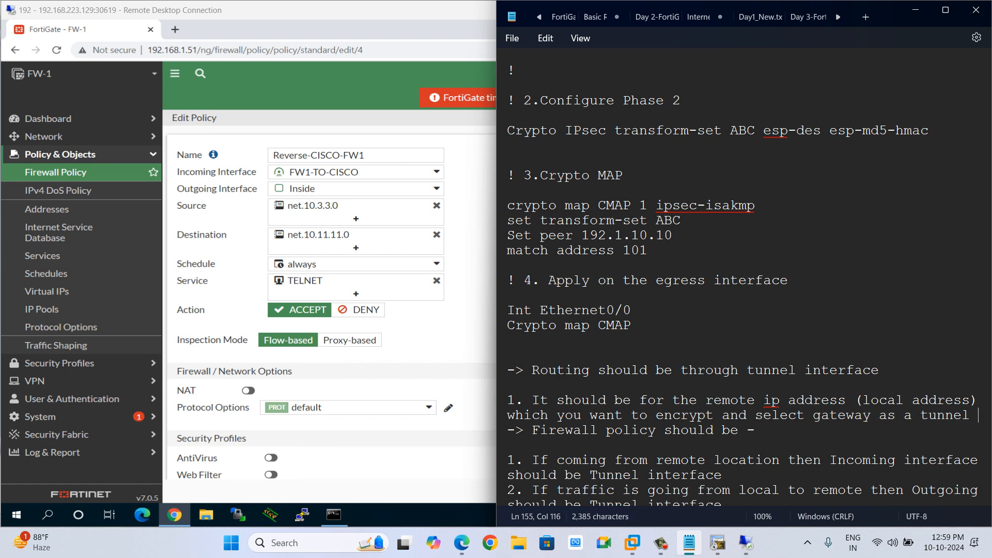
{"action": "type", "text": "interf"}
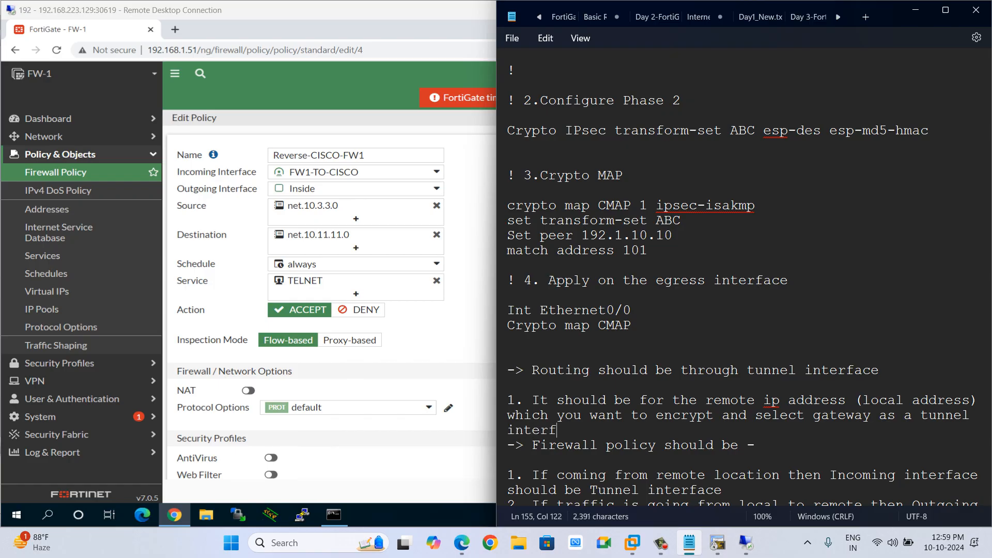
{"action": "type", "text": "ace."}
{"action": "key", "text": "Return"}
{"action": "key", "text": "Return"}
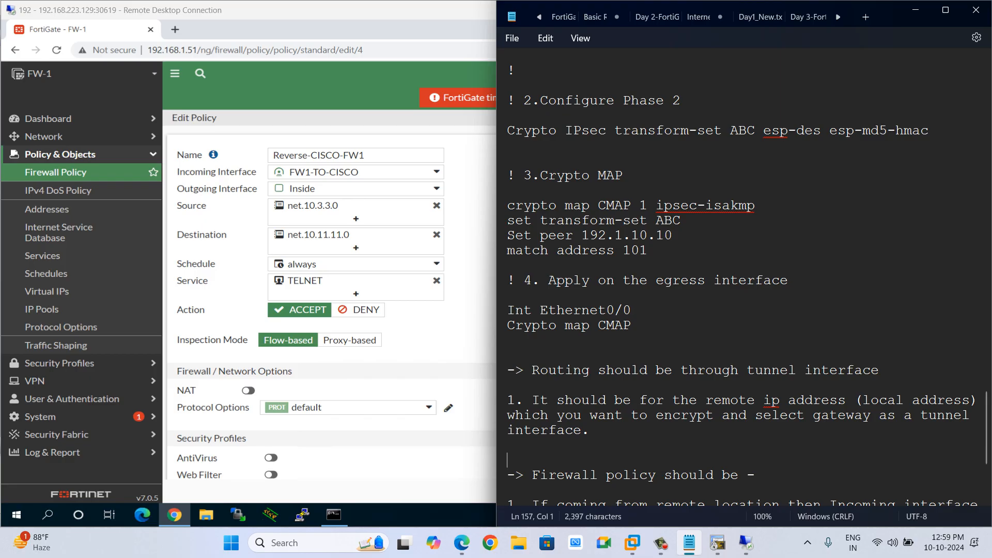
Examine the static route to 10.3.3.0/24 and the settings of its FW1-TO-CISCO tunnel interface.
{"action": "left_click_drag", "start_coordinate": [871, 400], "coordinate": [911, 400]}
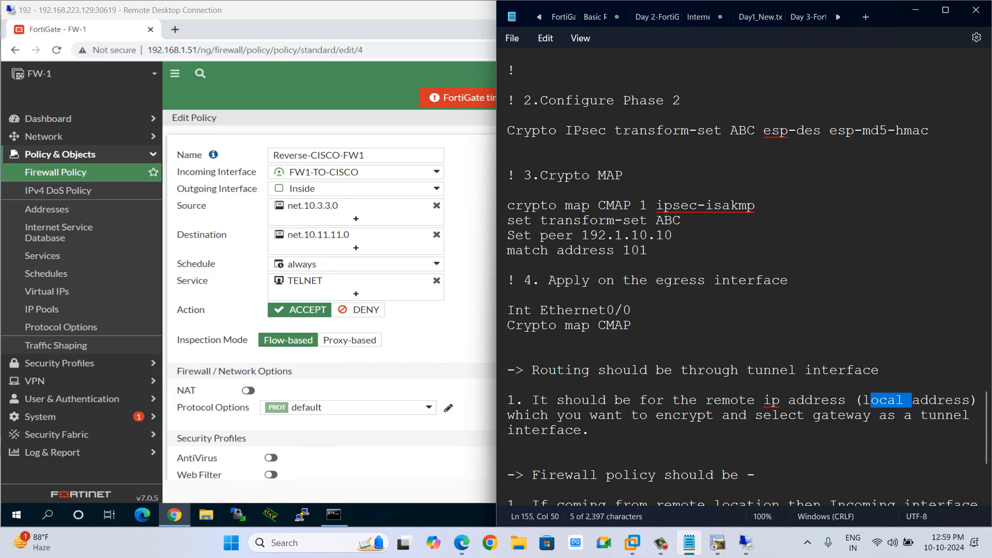
{"action": "left_click", "coordinate": [60, 154]}
{"action": "left_click", "coordinate": [59, 155]}
{"action": "left_click", "coordinate": [59, 155]}
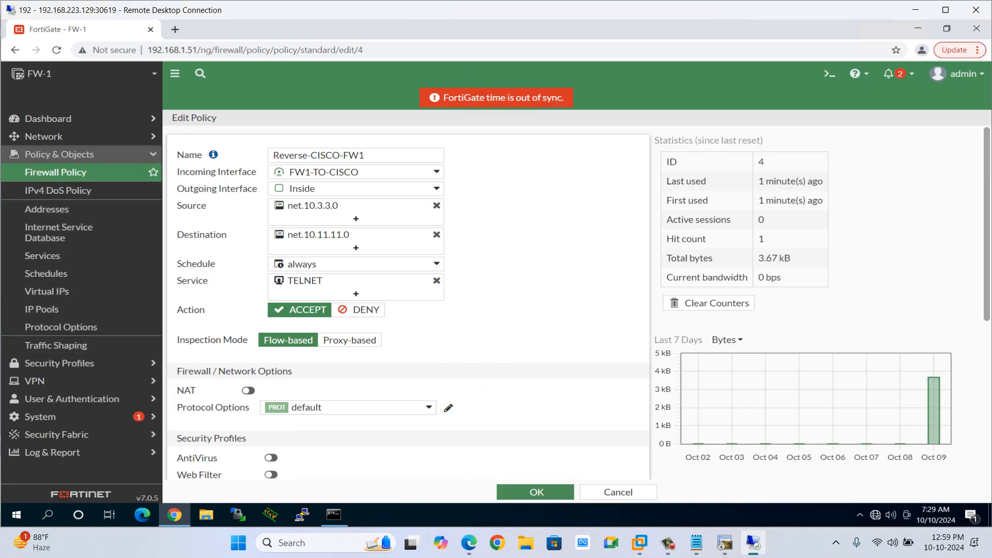
{"action": "left_click", "coordinate": [44, 137]}
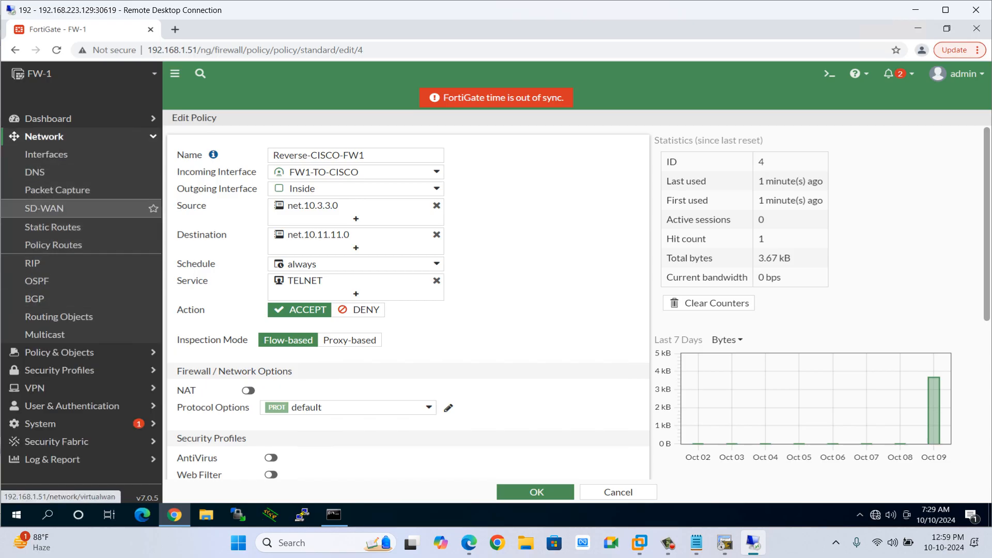
{"action": "left_click", "coordinate": [53, 227]}
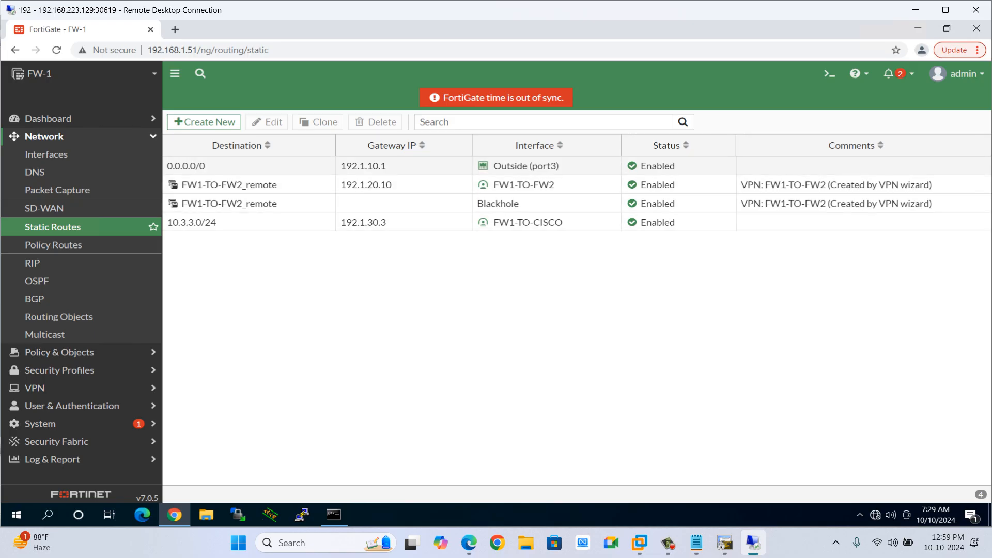
{"action": "double_click", "coordinate": [212, 223]}
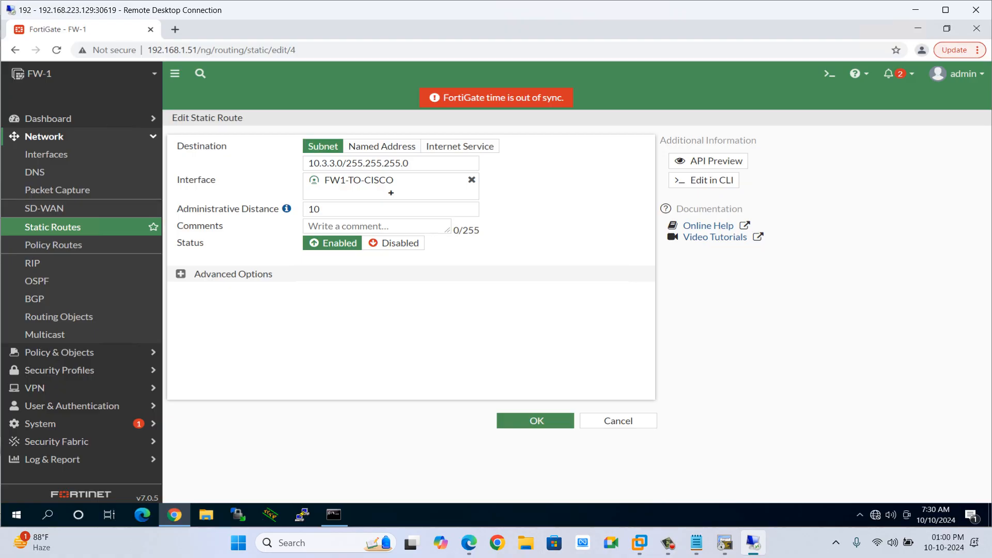
{"action": "left_click_drag", "start_coordinate": [414, 163], "coordinate": [307, 163]}
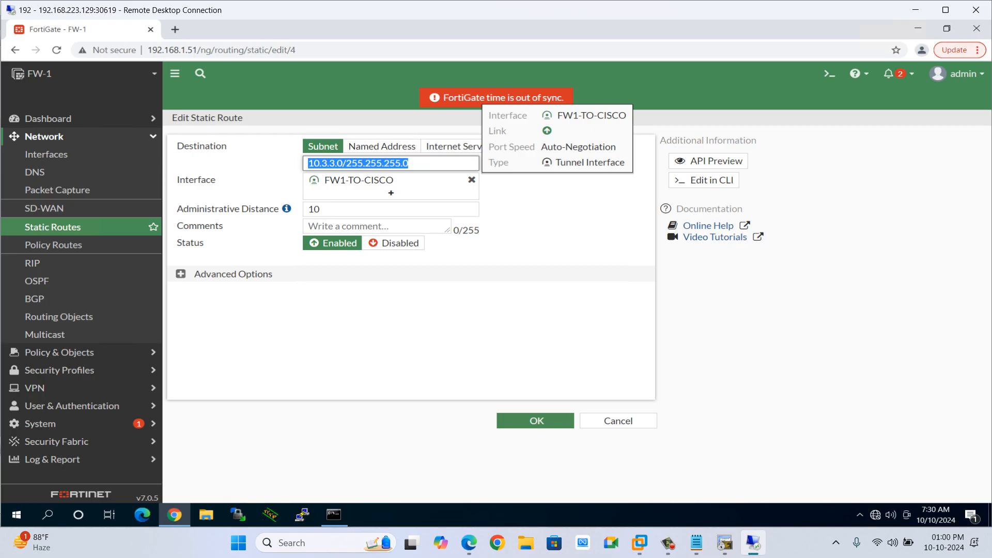
{"action": "left_click", "coordinate": [360, 181]}
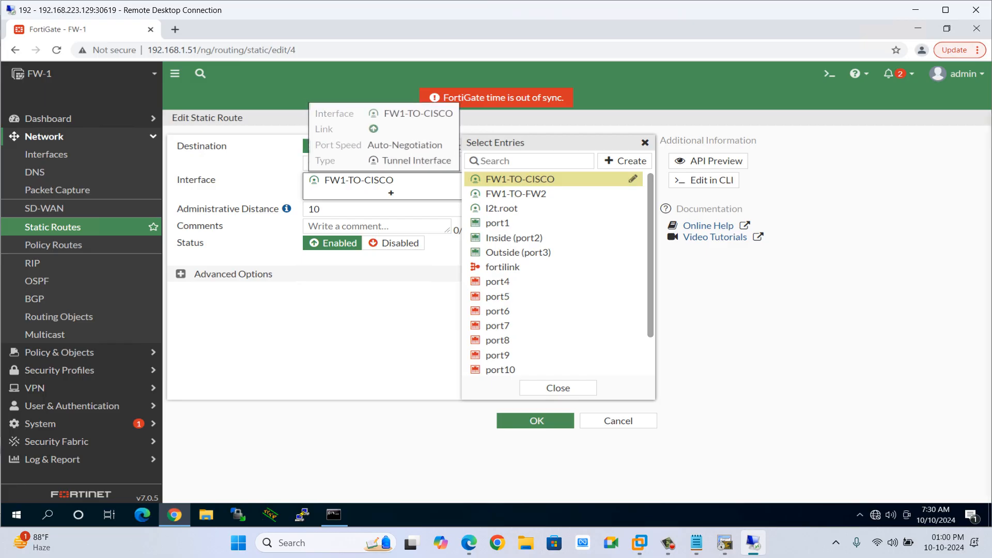
{"action": "left_click", "coordinate": [632, 179]}
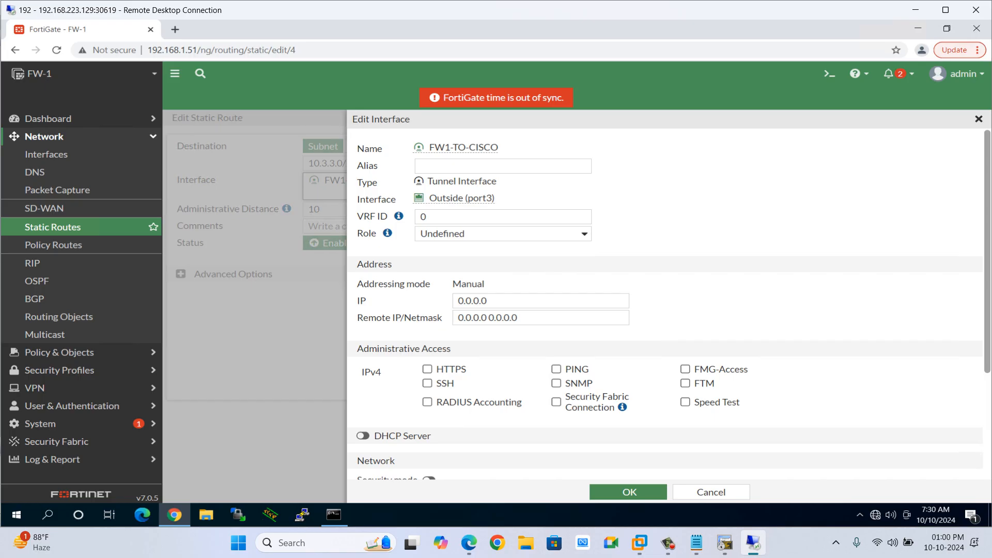
{"action": "left_click_drag", "start_coordinate": [495, 198], "coordinate": [427, 198]}
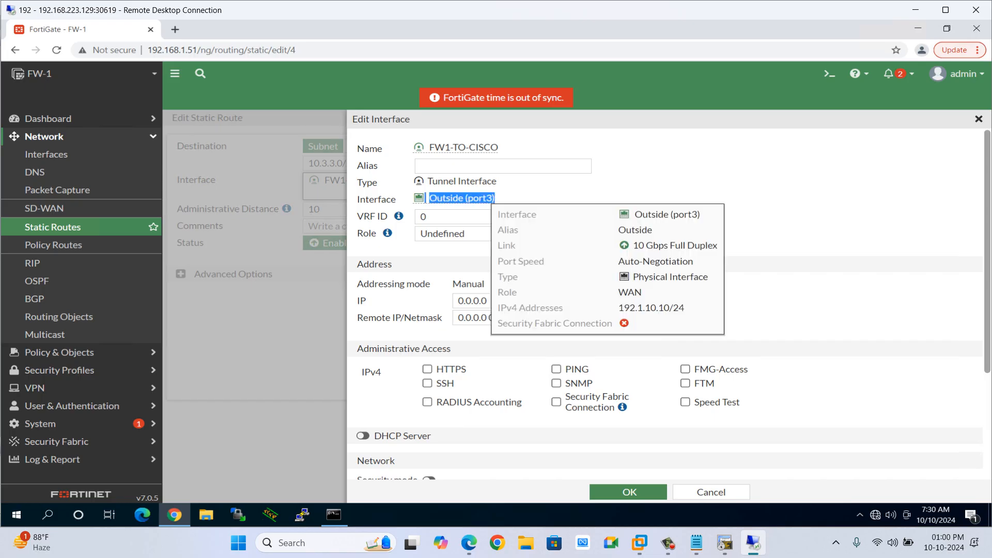
{"action": "left_click", "coordinate": [533, 198]}
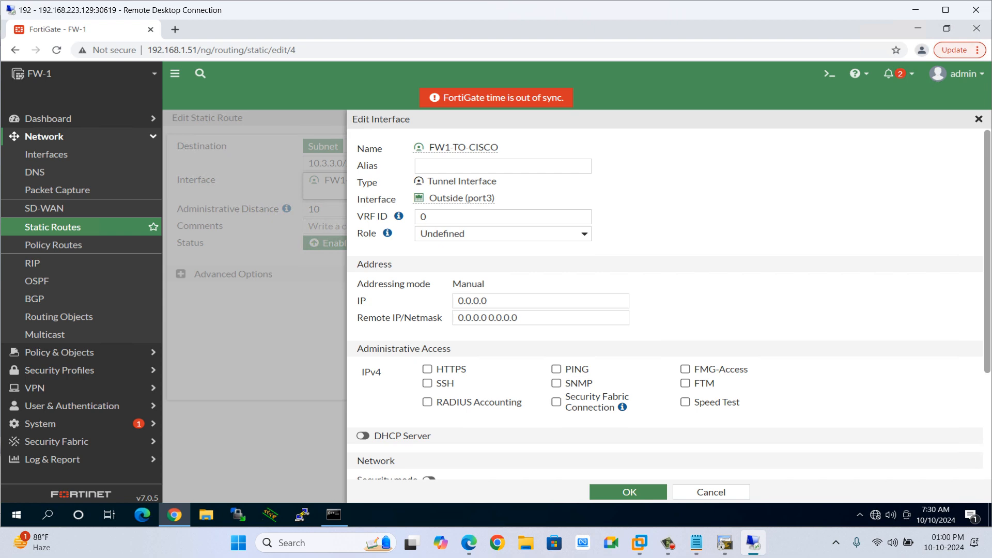
In the routing note, insert 'remote' so the parenthesis reads '(remote local address)'.
{"action": "key", "text": "alt+Tab"}
{"action": "key", "text": "alt+Tab"}
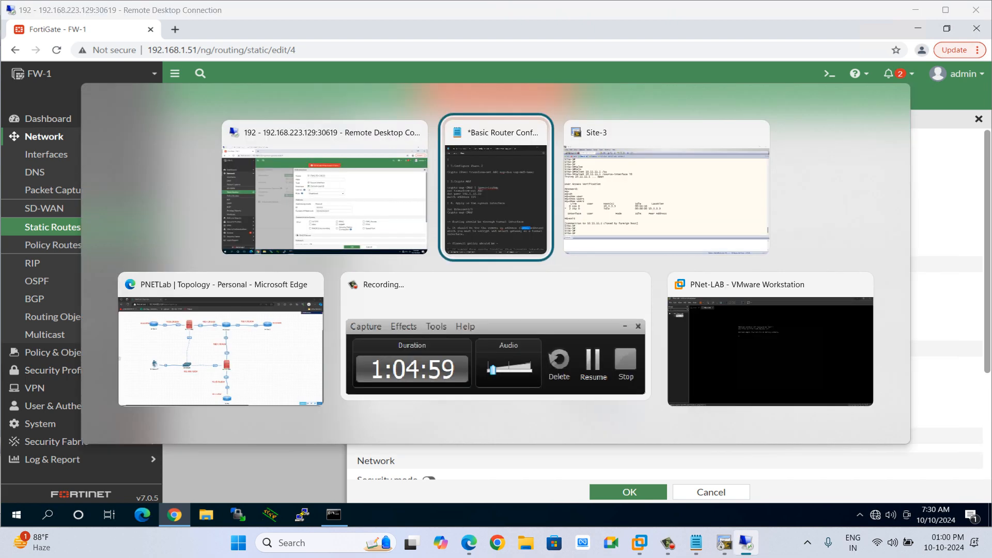
{"action": "key", "text": "alt+Tab"}
{"action": "key", "text": "alt+Tab"}
{"action": "key", "text": "alt+Tab"}
{"action": "key", "text": "alt+Tab"}
{"action": "key", "text": "alt+Tab"}
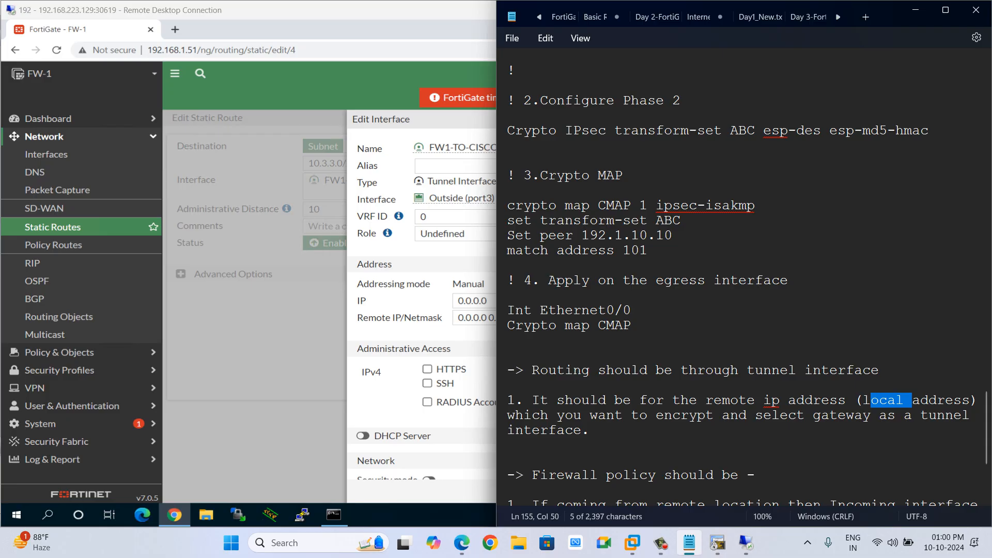
{"action": "left_click", "coordinate": [862, 401]}
{"action": "type", "text": "re"}
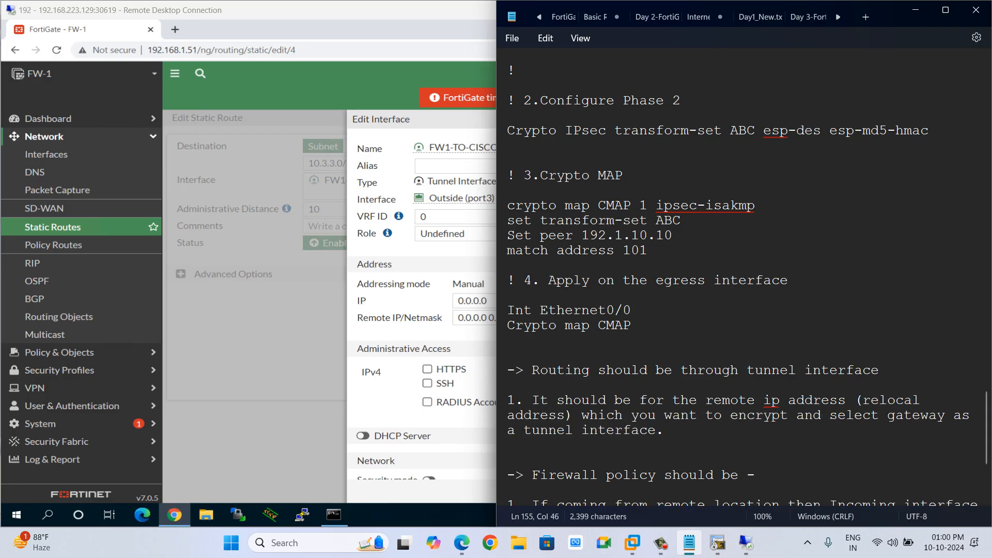
{"action": "type", "text": "mote"}
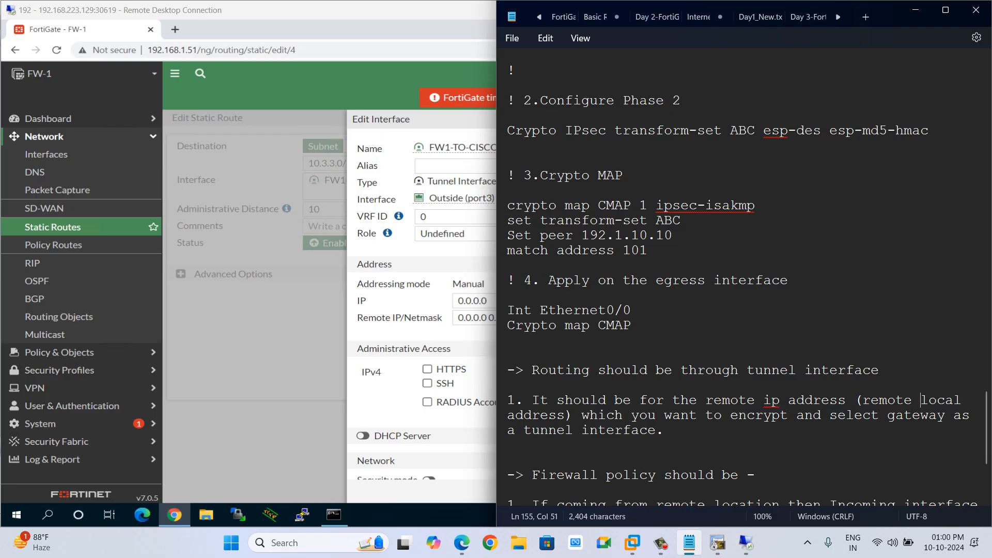
{"action": "scroll", "coordinate": [748, 300], "scroll_direction": "down", "scroll_amount": 1}
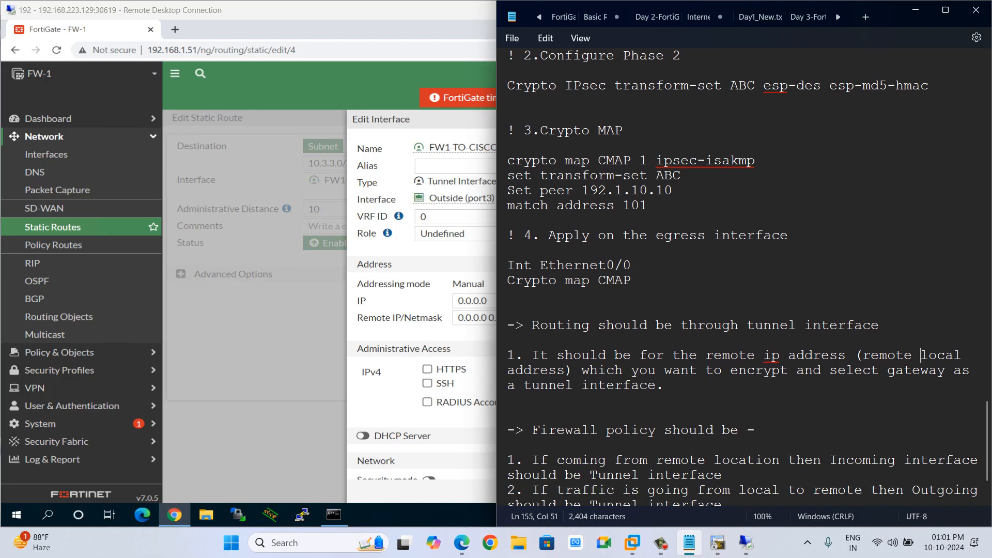
{"action": "scroll", "coordinate": [748, 300], "scroll_direction": "down", "scroll_amount": 3}
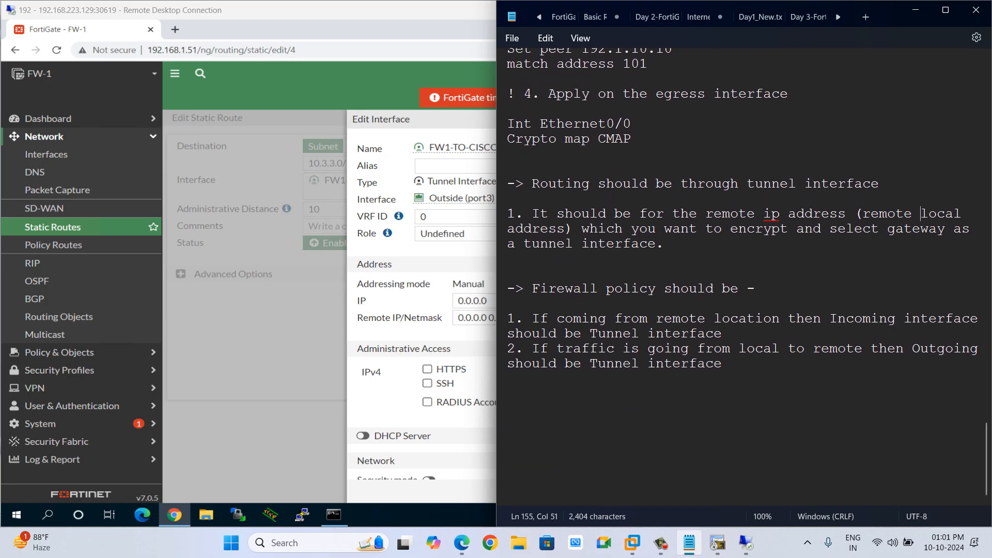
Close the tunnel interface editor without changes and view the lab topology around the FGT-VM1 and Site-3 nodes.
{"action": "key", "text": "alt+Tab"}
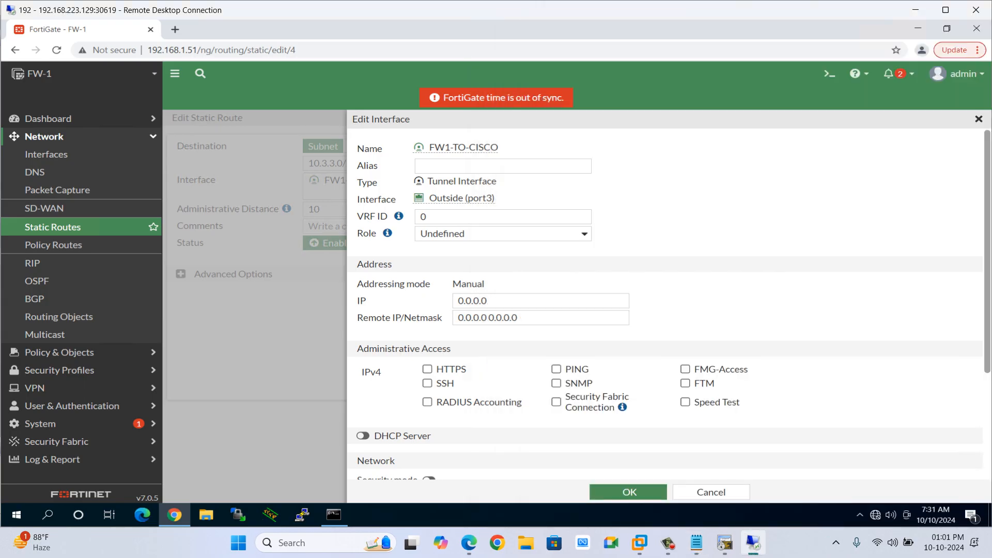
{"action": "left_click", "coordinate": [978, 119]}
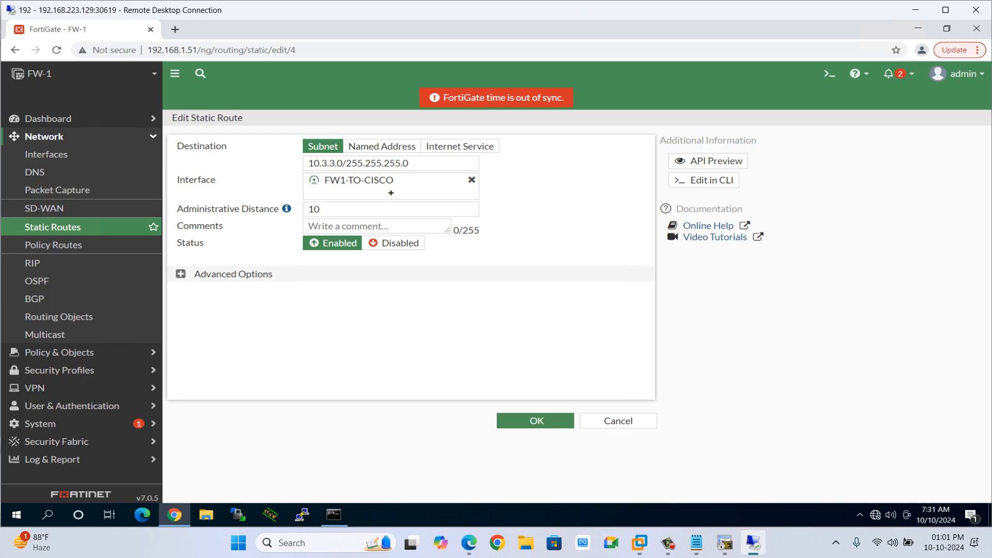
{"action": "key", "text": "alt+Tab"}
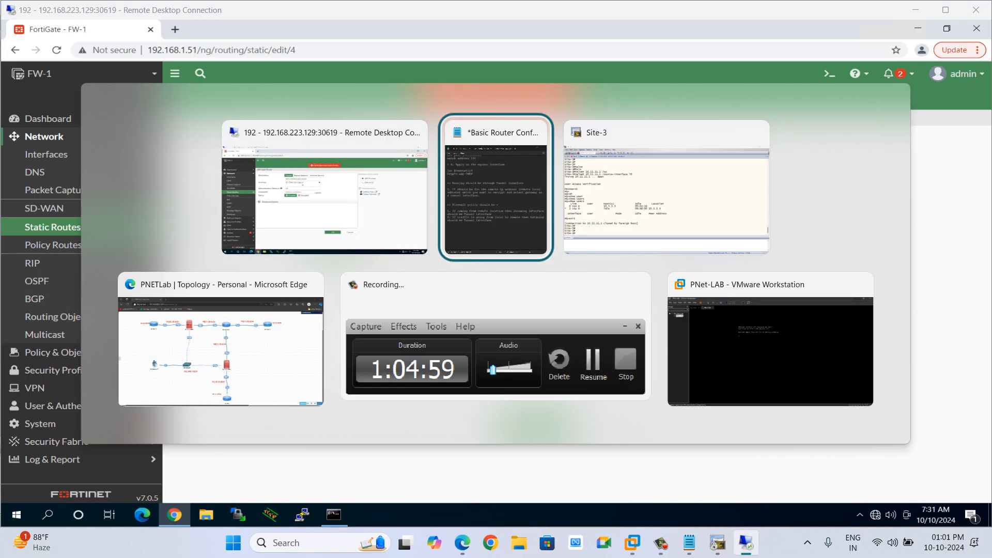
{"action": "key", "text": "Tab"}
{"action": "key", "text": "alt+Tab"}
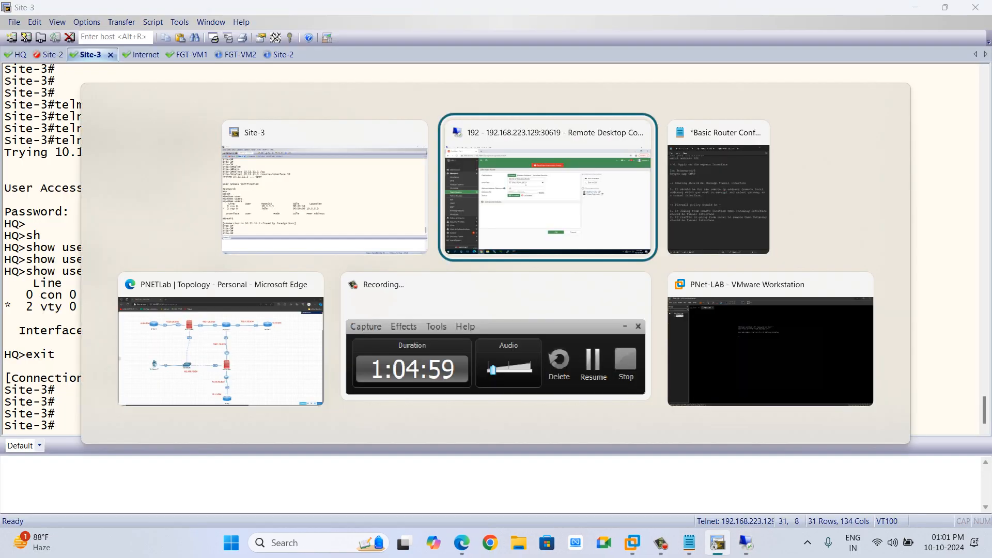
{"action": "key", "text": "Tab"}
{"action": "key", "text": "Tab"}
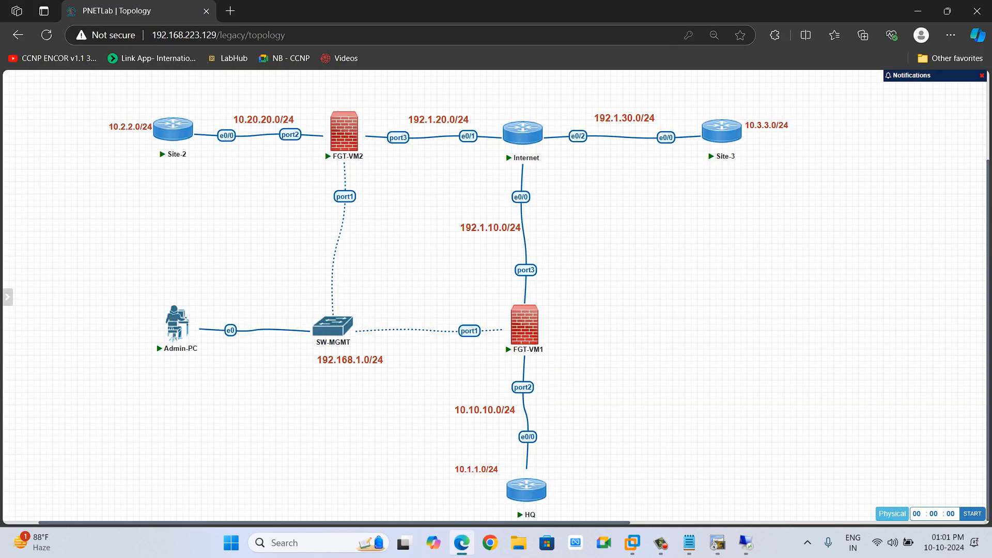
{"action": "mouse_move", "coordinate": [540, 318]}
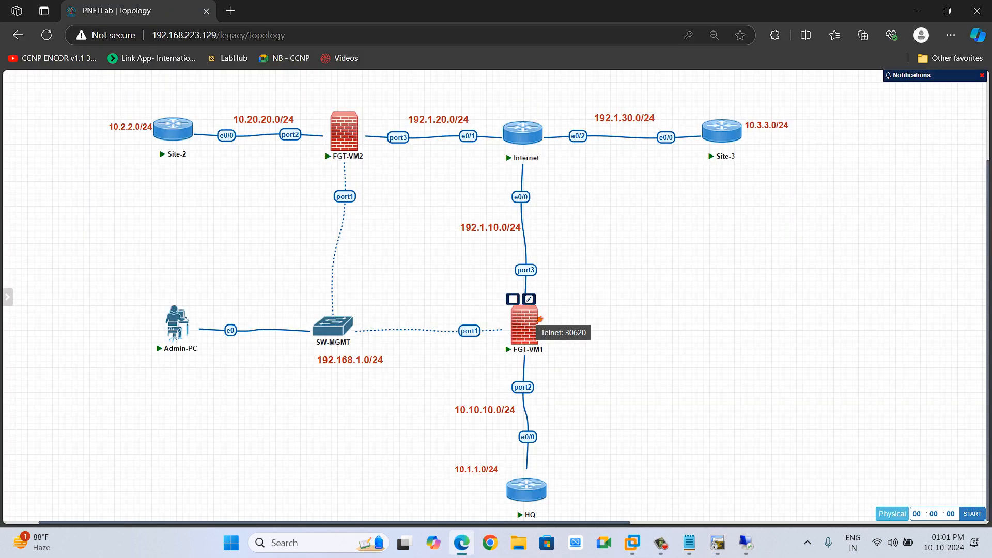
{"action": "mouse_move", "coordinate": [738, 125]}
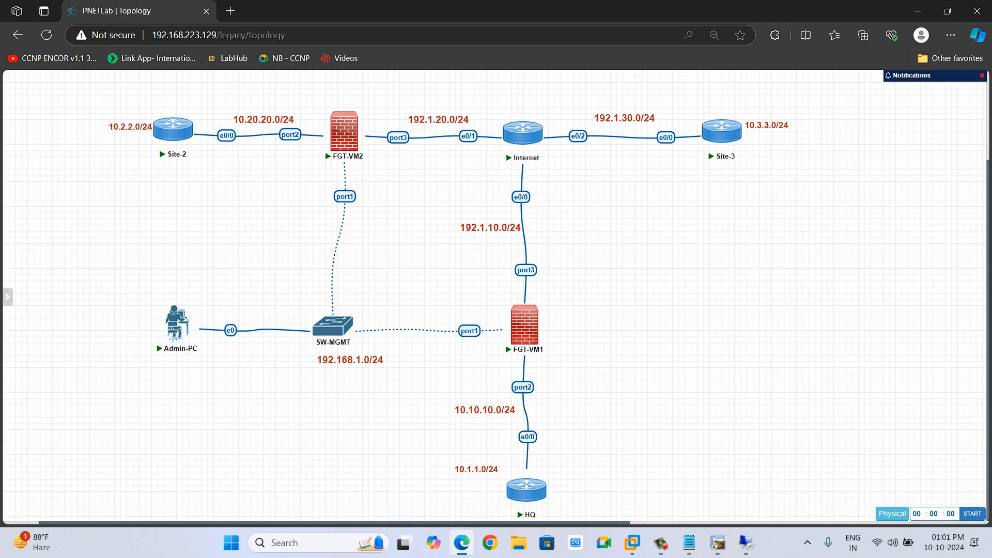
Switch to the FortiGate session and examine the Site to Site - Cisco IPsec tunnel template details.
{"action": "left_click", "coordinate": [746, 543]}
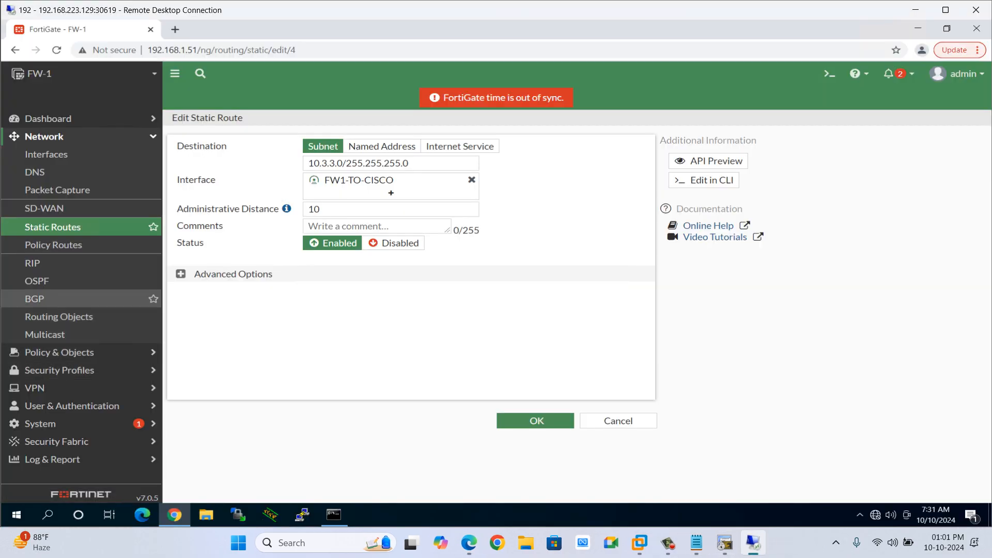
{"action": "left_click", "coordinate": [35, 189]}
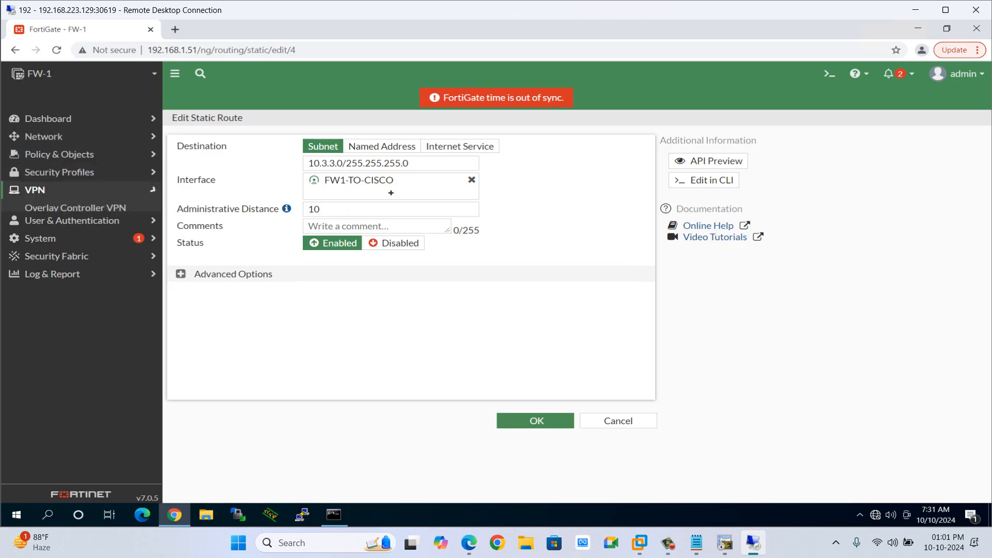
{"action": "left_click", "coordinate": [72, 261]}
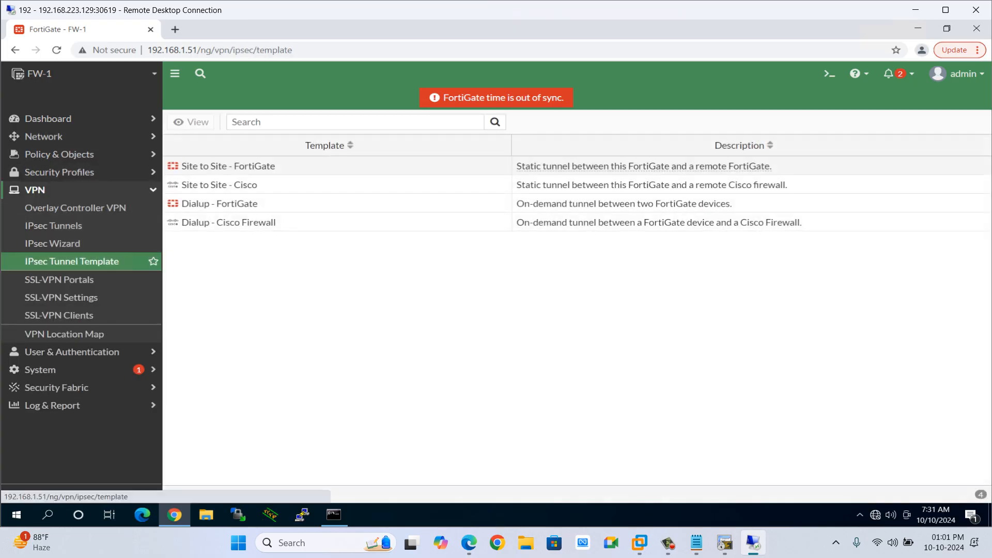
{"action": "left_click", "coordinate": [624, 203]}
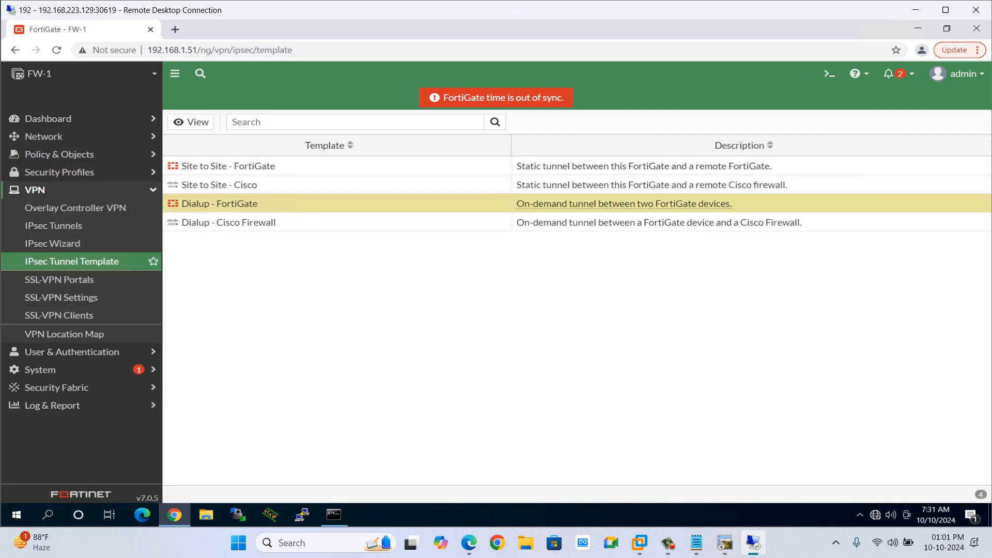
{"action": "double_click", "coordinate": [220, 185]}
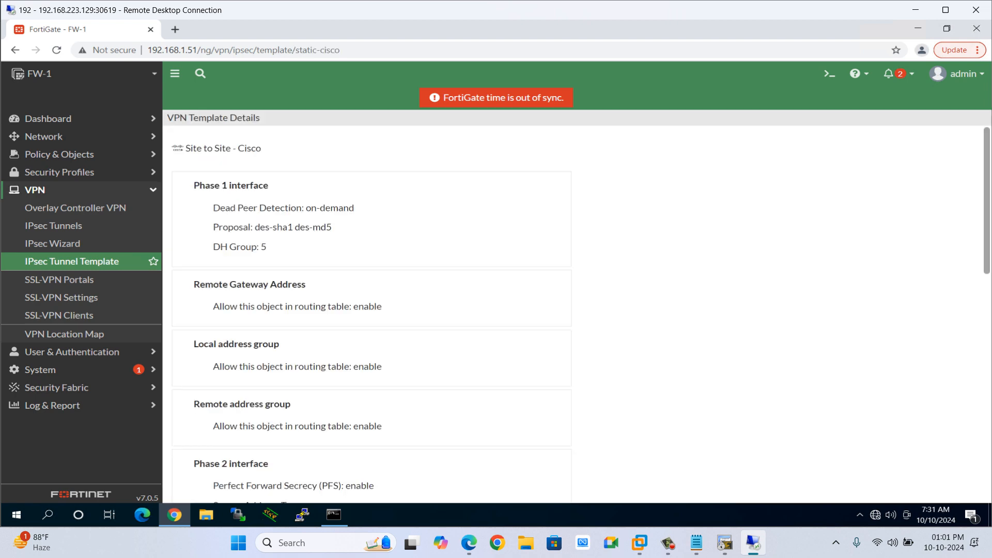
{"action": "scroll", "coordinate": [373, 310], "scroll_direction": "down", "scroll_amount": 10}
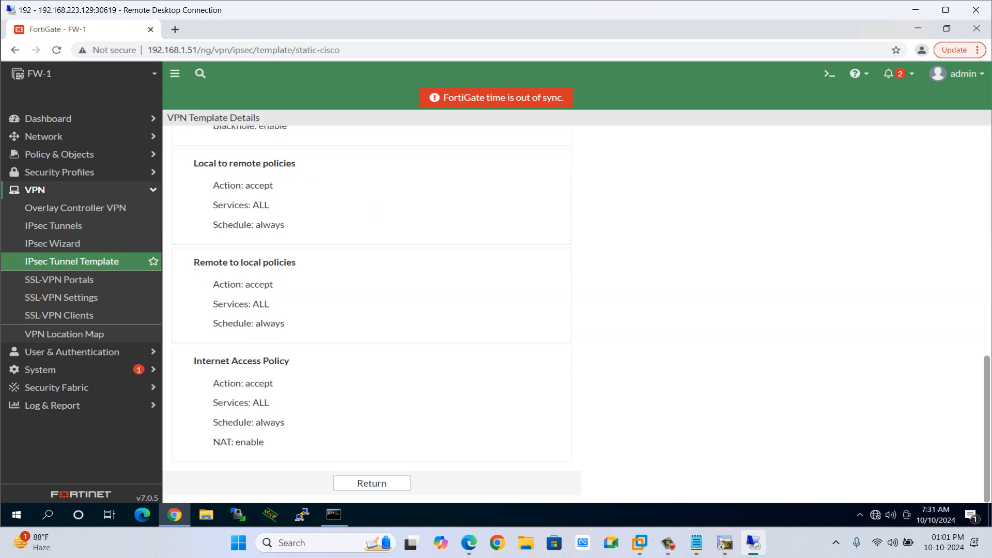
{"action": "scroll", "coordinate": [372, 310], "scroll_direction": "up", "scroll_amount": 10}
{"action": "scroll", "coordinate": [372, 310], "scroll_direction": "down", "scroll_amount": 10}
{"action": "scroll", "coordinate": [372, 310], "scroll_direction": "up", "scroll_amount": 10}
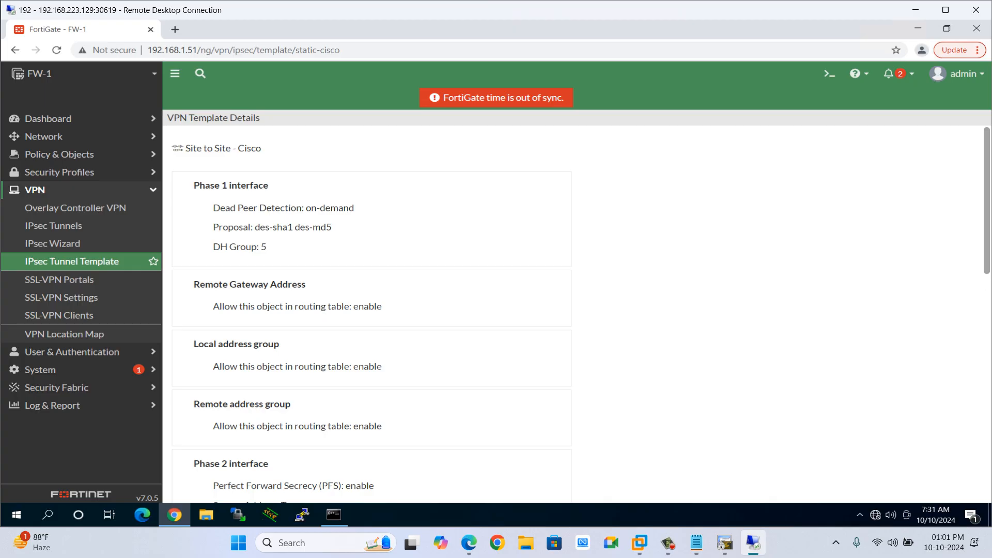
Examine the FW1-TO-FW2 tunnel's network, authentication and Phase 2 selector settings, then return to the IPsec tunnel list.
{"action": "left_click", "coordinate": [53, 225]}
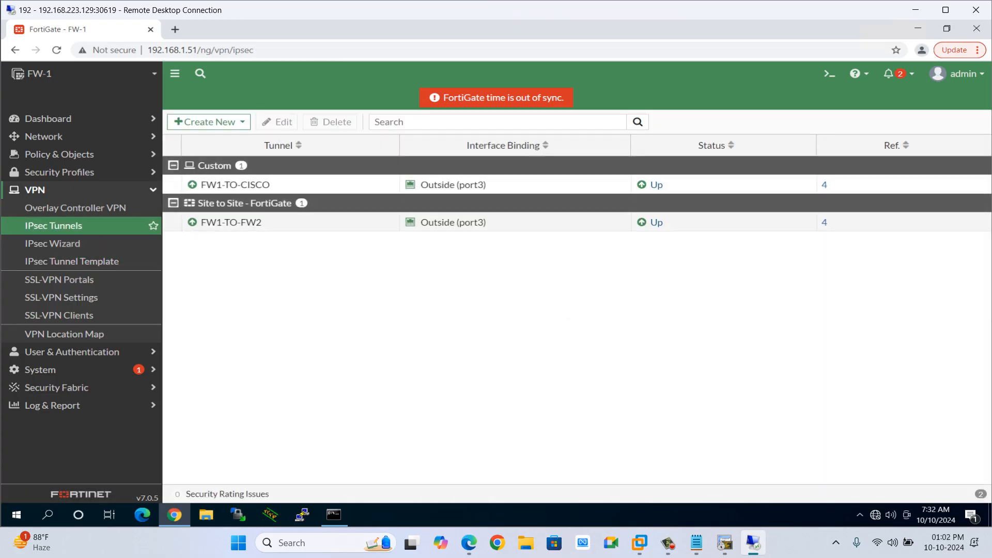
{"action": "double_click", "coordinate": [232, 222]}
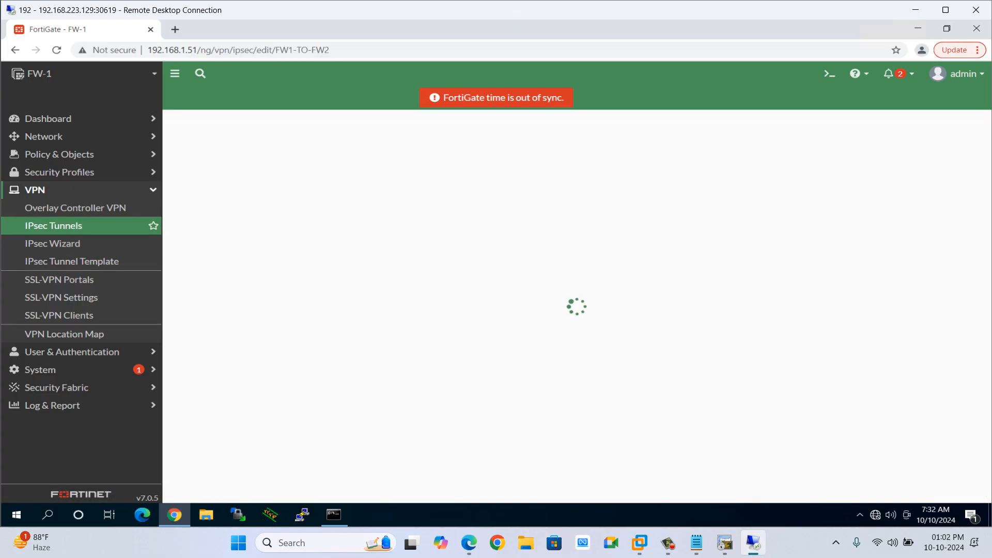
{"action": "left_click", "coordinate": [550, 258]}
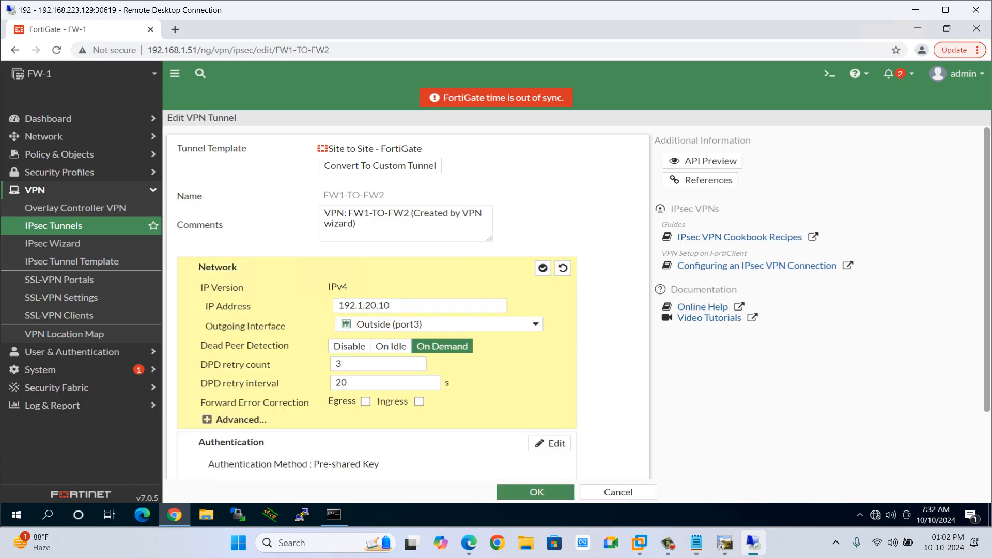
{"action": "scroll", "coordinate": [407, 303], "scroll_direction": "down", "scroll_amount": 2}
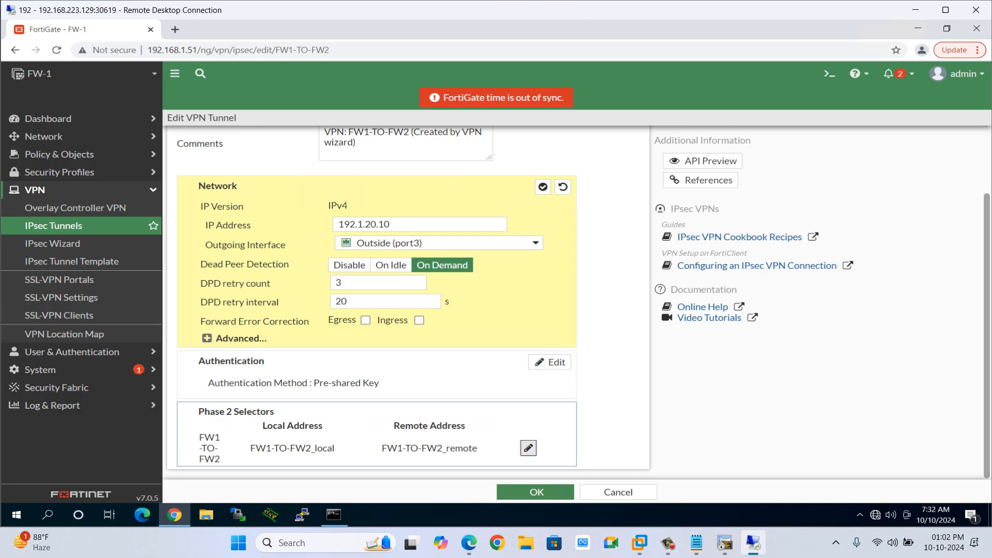
{"action": "left_click", "coordinate": [528, 448]}
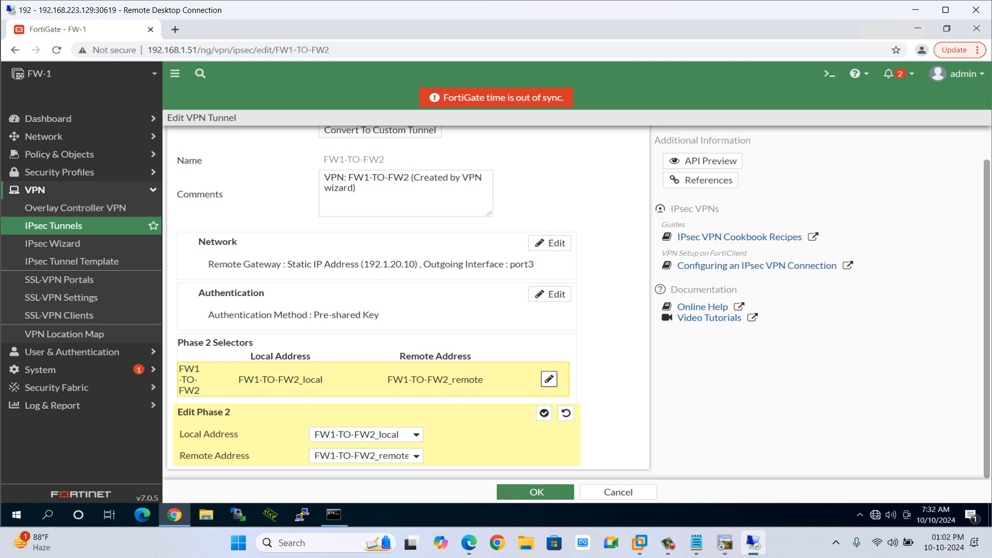
{"action": "scroll", "coordinate": [548, 331], "scroll_direction": "up", "scroll_amount": 1}
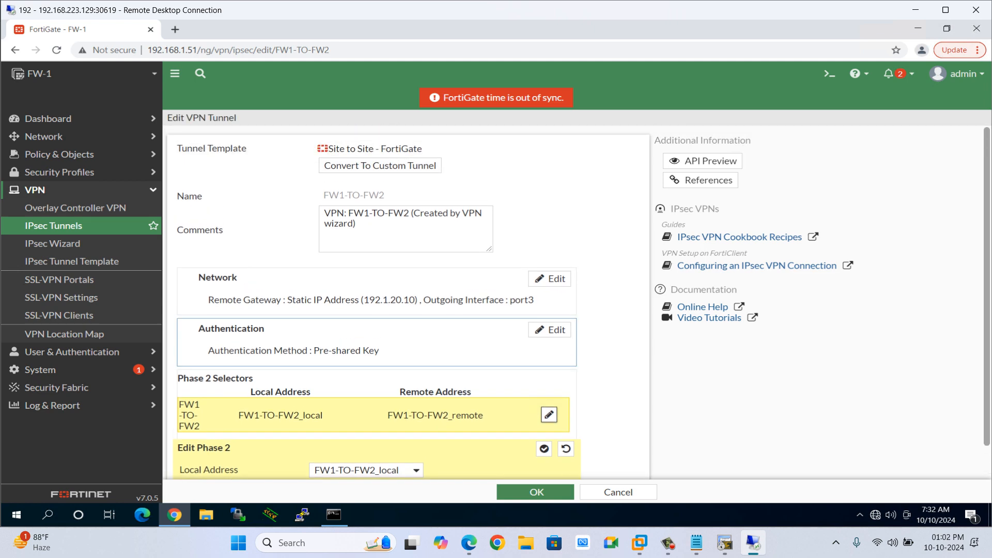
{"action": "left_click", "coordinate": [549, 329]}
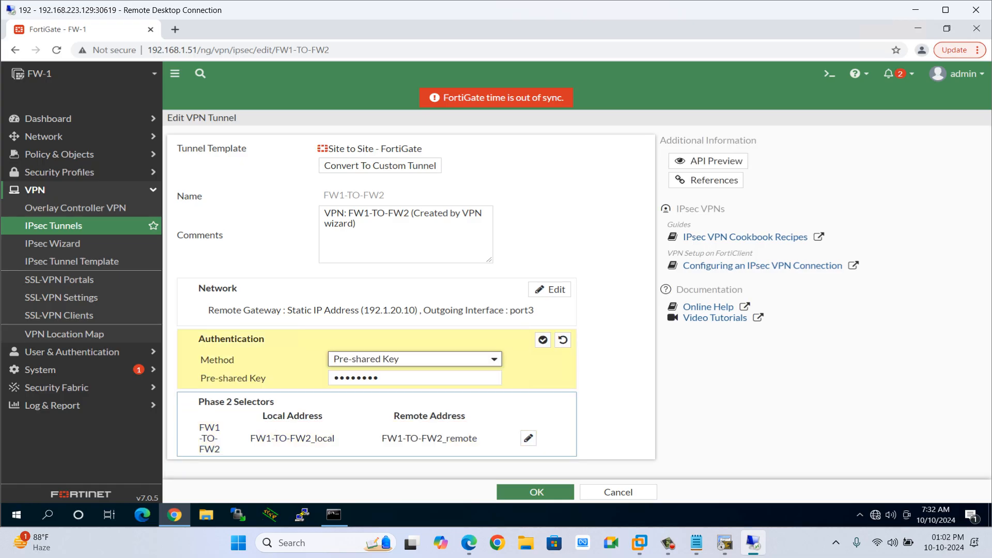
{"action": "left_click", "coordinate": [528, 438]}
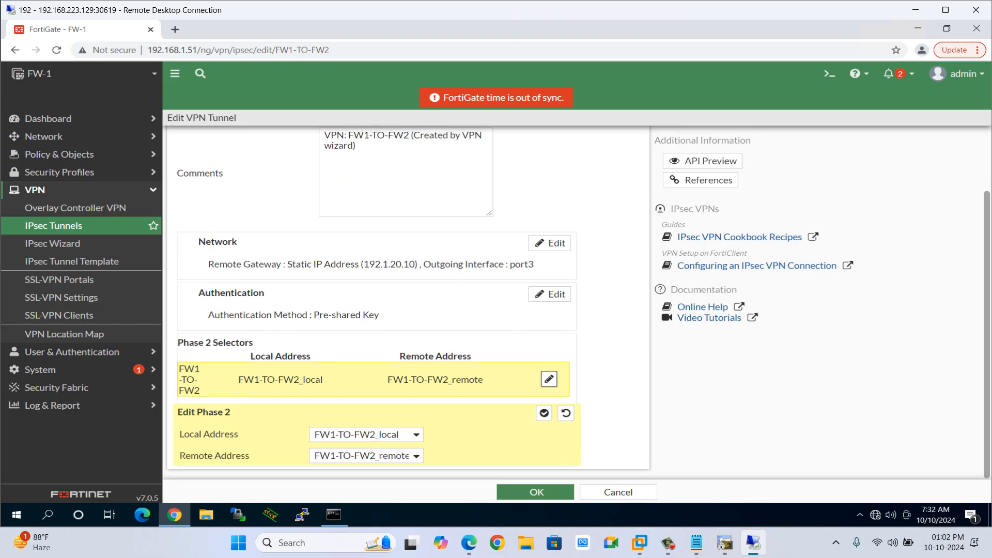
{"action": "scroll", "coordinate": [377, 384], "scroll_direction": "up", "scroll_amount": 2}
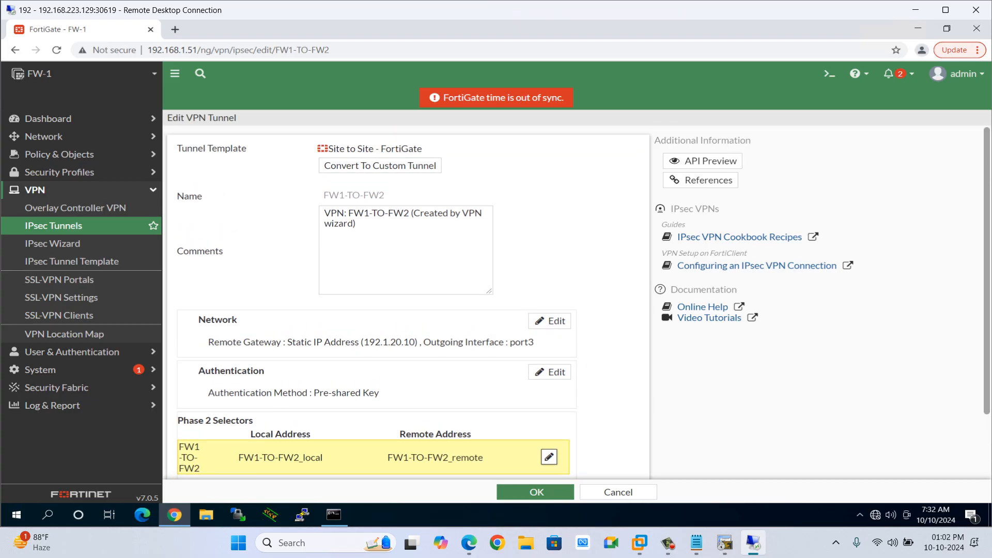
{"action": "left_click", "coordinate": [53, 226]}
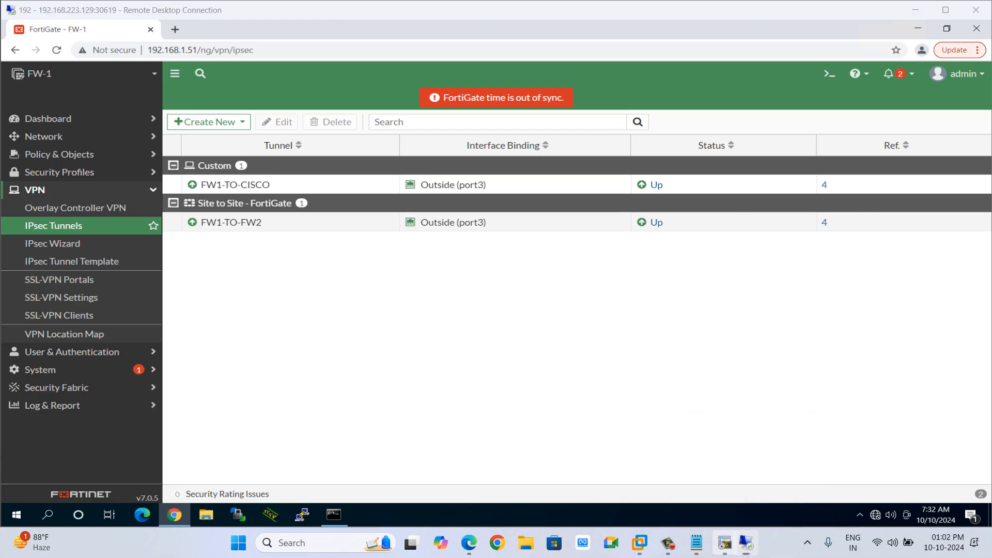
Switch to the lab topology and examine the HQ and Site-3 nodes with their networks.
{"action": "left_click", "coordinate": [725, 543]}
{"action": "key", "text": "alt+Tab"}
{"action": "key", "text": "alt+Tab"}
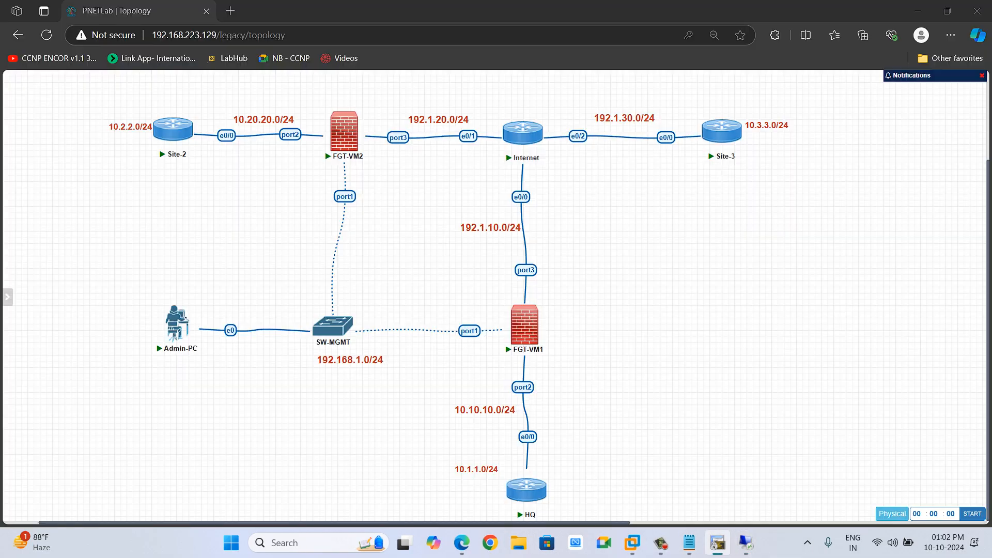
{"action": "left_click_drag", "start_coordinate": [97, 90], "coordinate": [253, 170]}
{"action": "left_click_drag", "start_coordinate": [443, 375], "coordinate": [597, 522]}
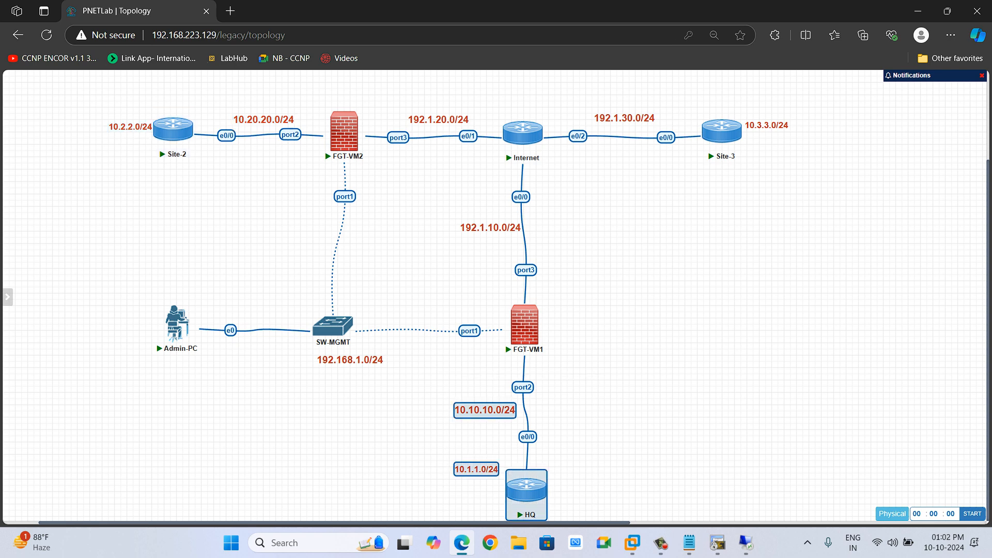
{"action": "left_click_drag", "start_coordinate": [680, 100], "coordinate": [789, 185]}
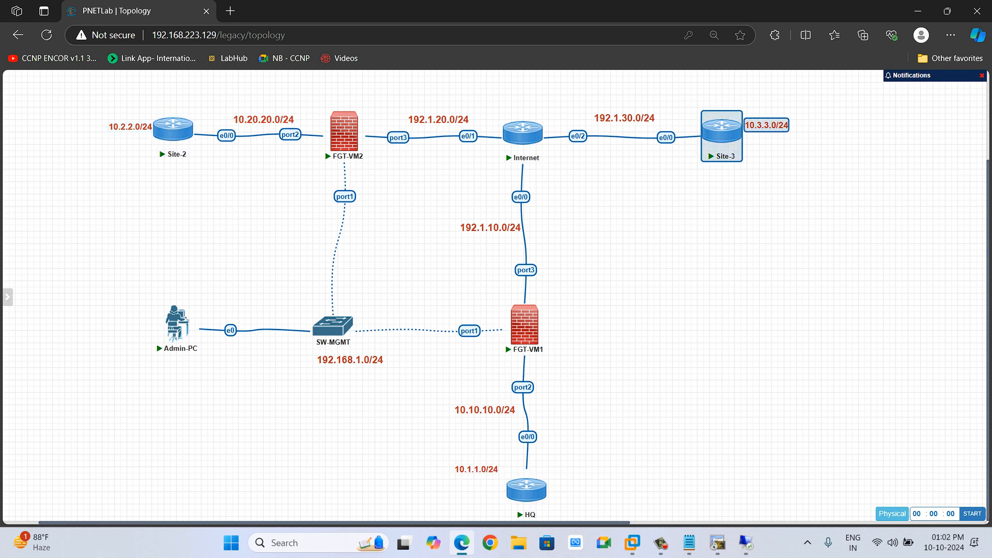
{"action": "left_click_drag", "start_coordinate": [441, 386], "coordinate": [647, 523]}
{"action": "left_click", "coordinate": [646, 444]}
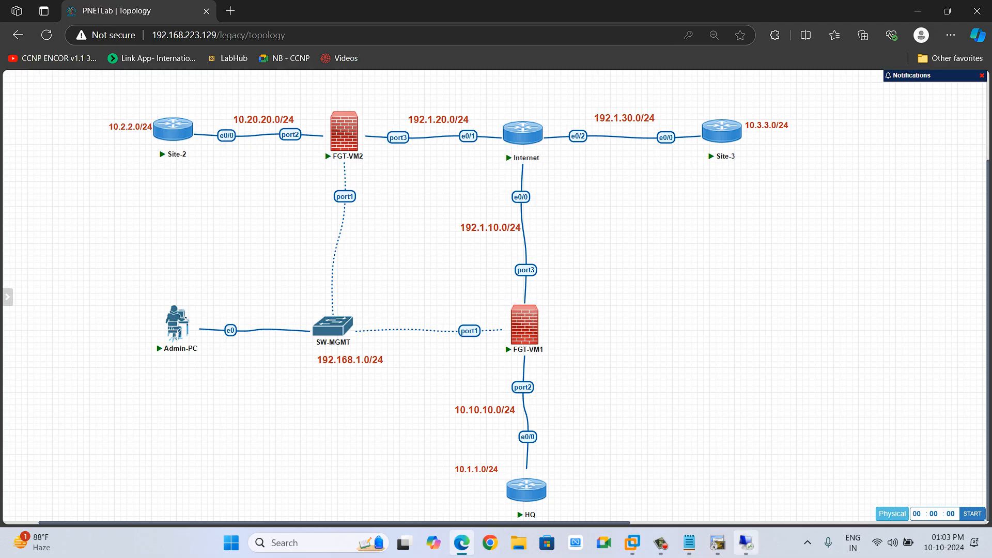
Return briefly to the FortiGate, then examine the Site-2 node and its 10.2.2.0/24 network in the topology.
{"action": "mouse_move", "coordinate": [745, 543]}
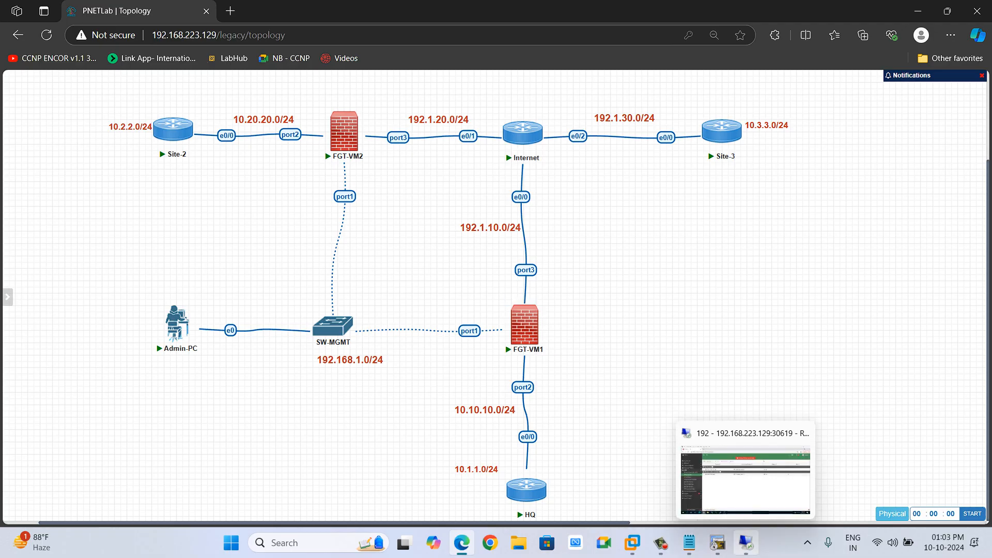
{"action": "left_click", "coordinate": [746, 542]}
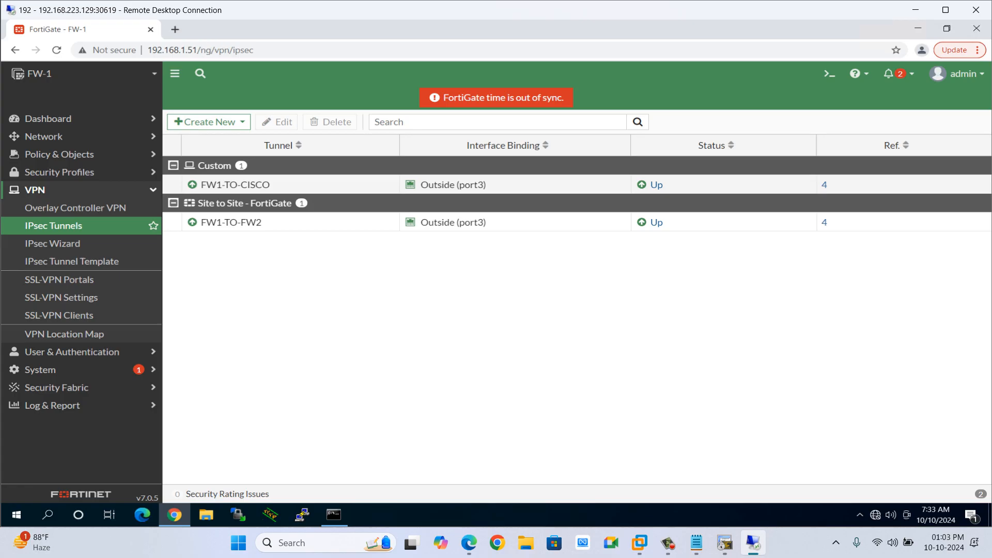
{"action": "left_click", "coordinate": [916, 10]}
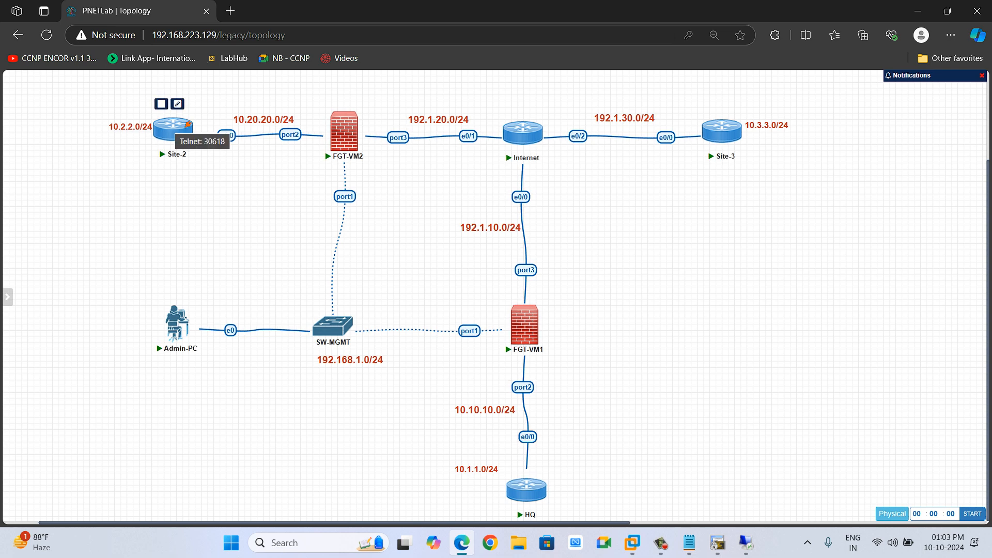
{"action": "left_click_drag", "start_coordinate": [85, 105], "coordinate": [207, 167]}
{"action": "left_click", "coordinate": [208, 166]}
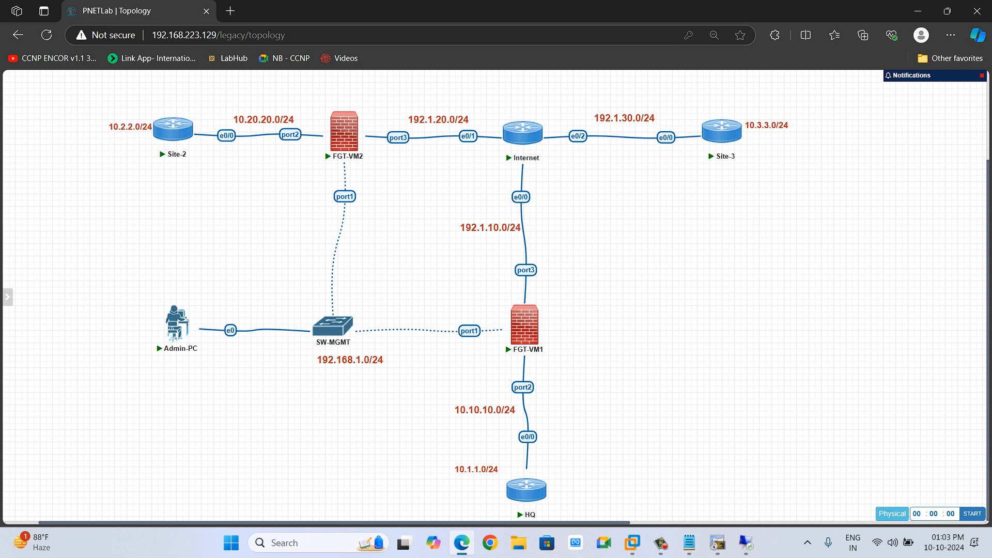
{"action": "left_click_drag", "start_coordinate": [91, 101], "coordinate": [208, 179]}
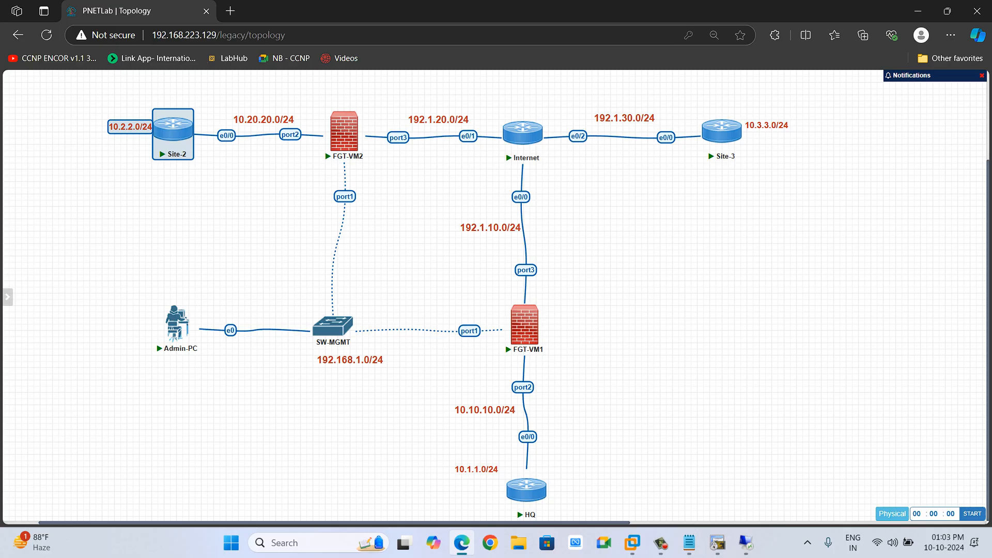
{"action": "key", "text": "Escape"}
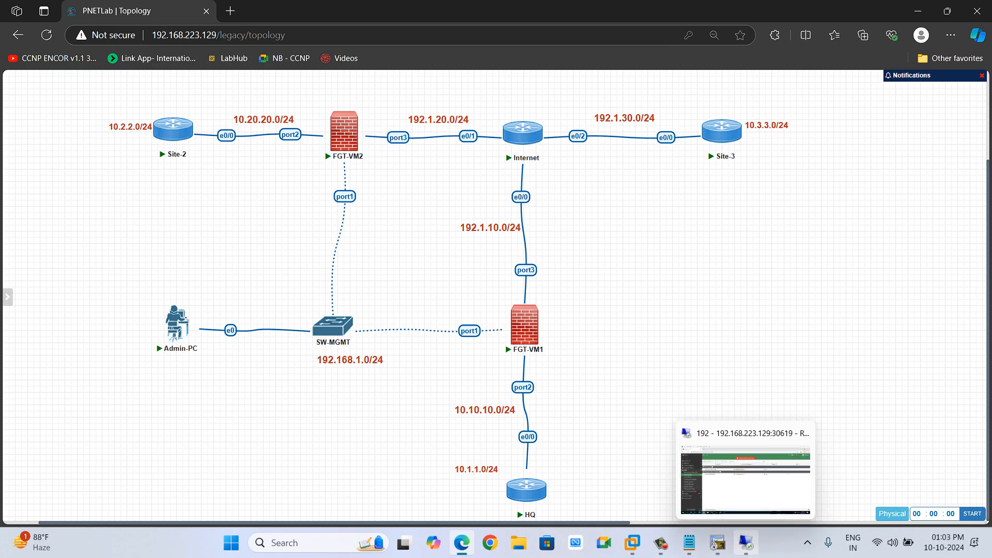
Review the address objects available as the FW1-TO-FW2 tunnel's Phase 2 local address, then leave the editor without saving.
{"action": "left_click", "coordinate": [746, 543]}
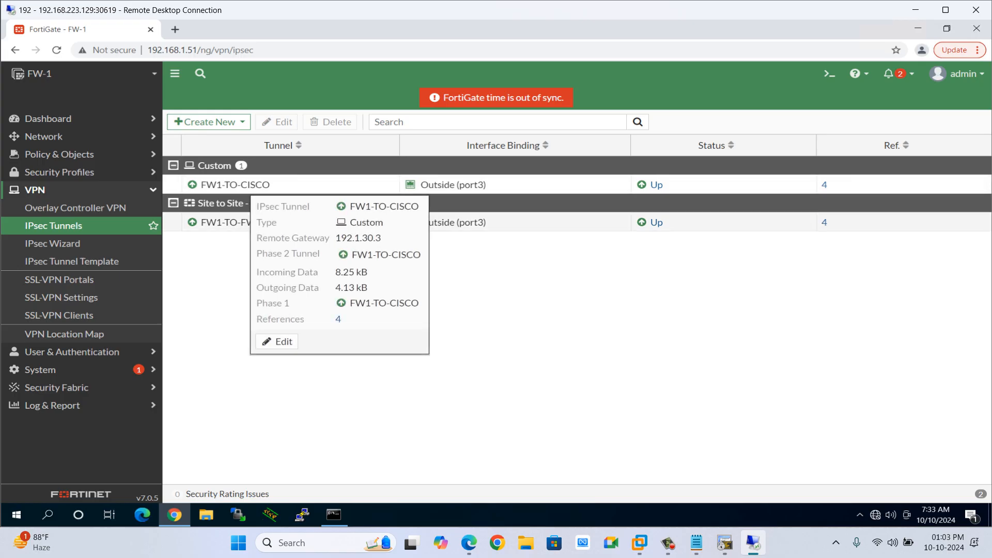
{"action": "mouse_move", "coordinate": [230, 223]}
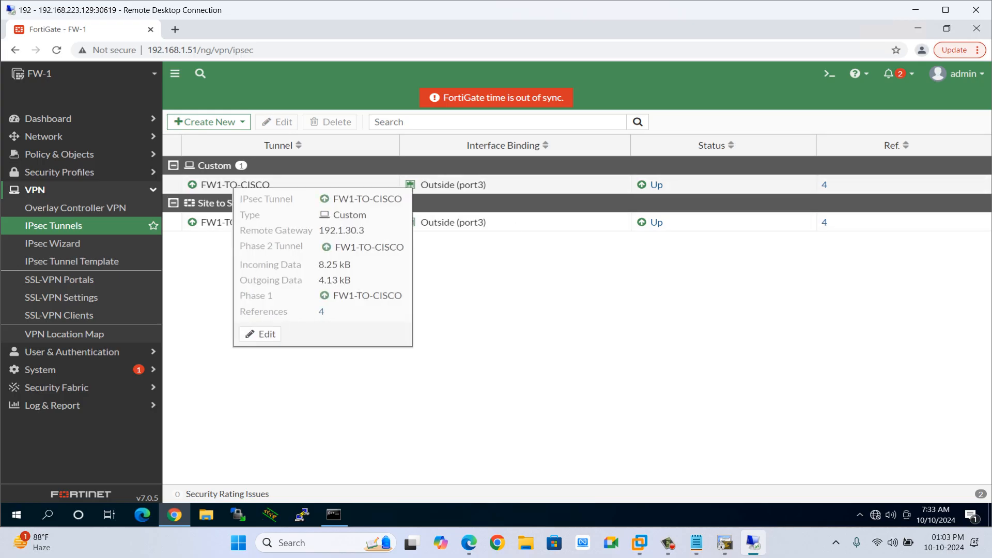
{"action": "double_click", "coordinate": [217, 223]}
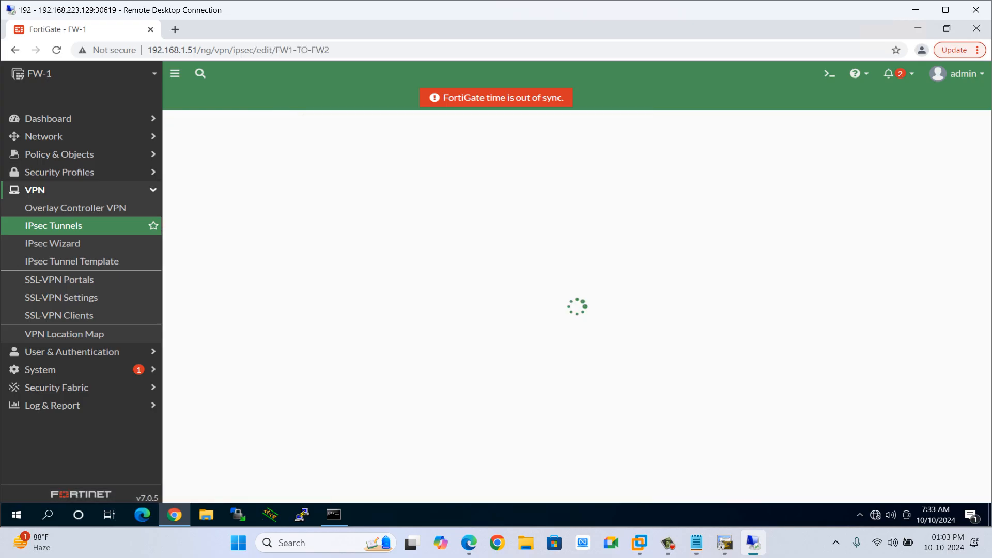
{"action": "scroll", "coordinate": [376, 380], "scroll_direction": "down", "scroll_amount": 2}
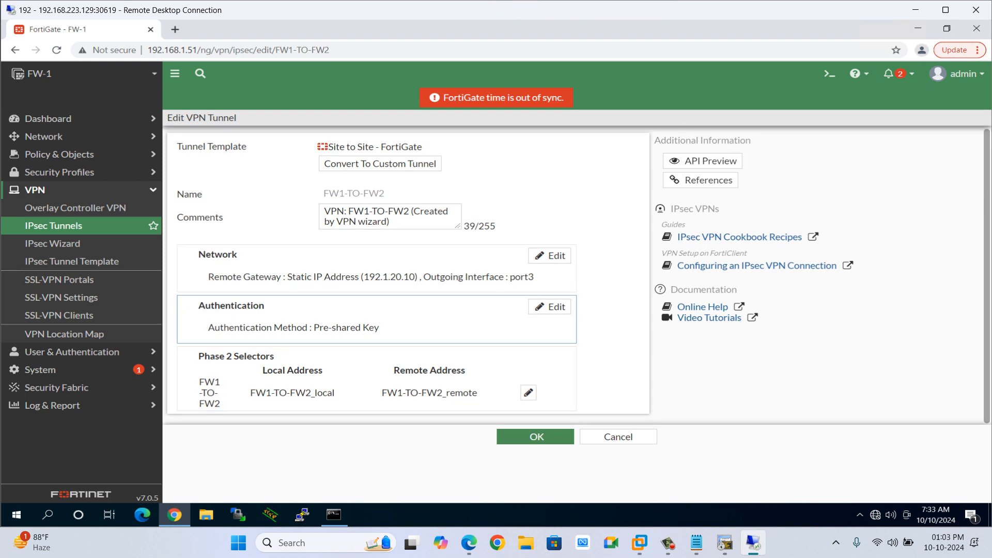
{"action": "left_click", "coordinate": [528, 393]}
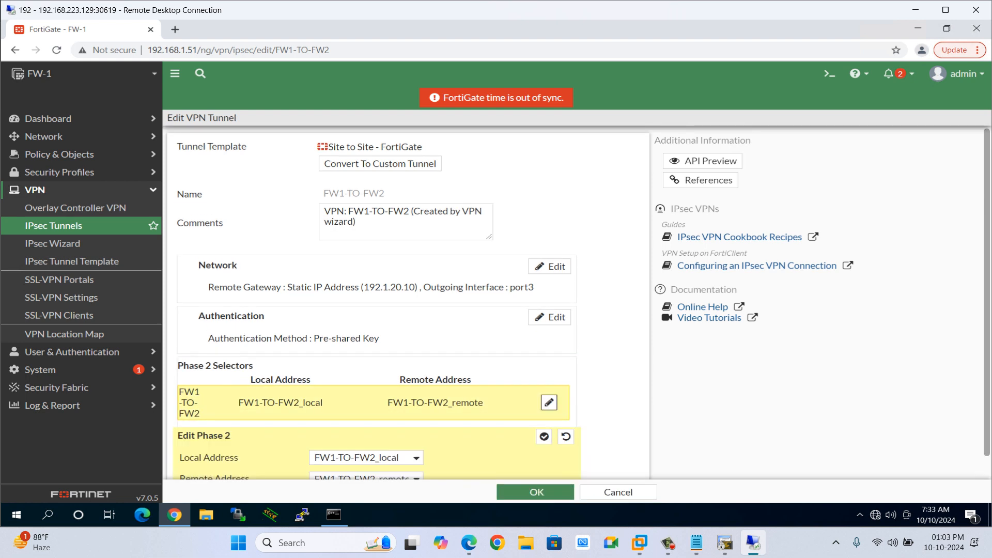
{"action": "left_click", "coordinate": [366, 434]}
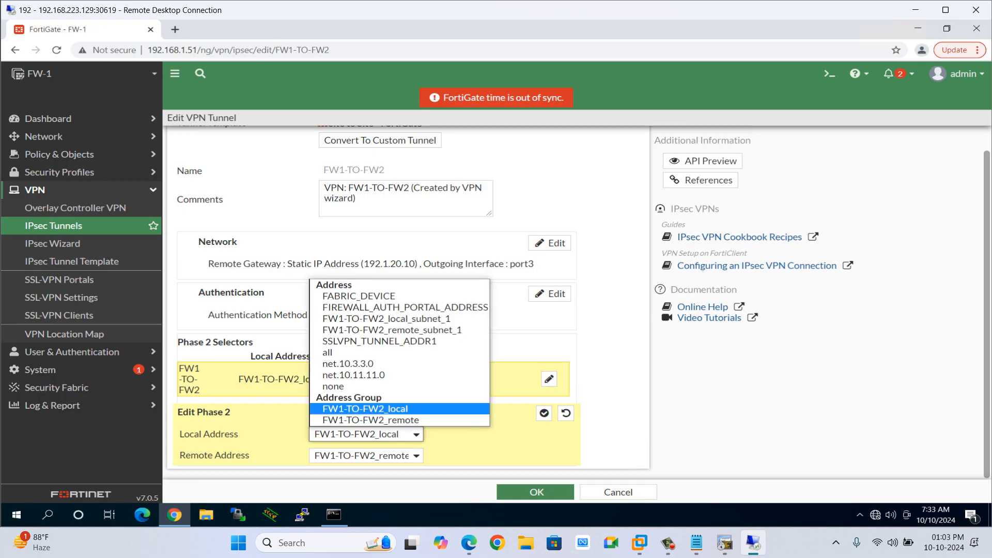
{"action": "left_click", "coordinate": [365, 409]}
{"action": "scroll", "coordinate": [377, 256], "scroll_direction": "up", "scroll_amount": 1}
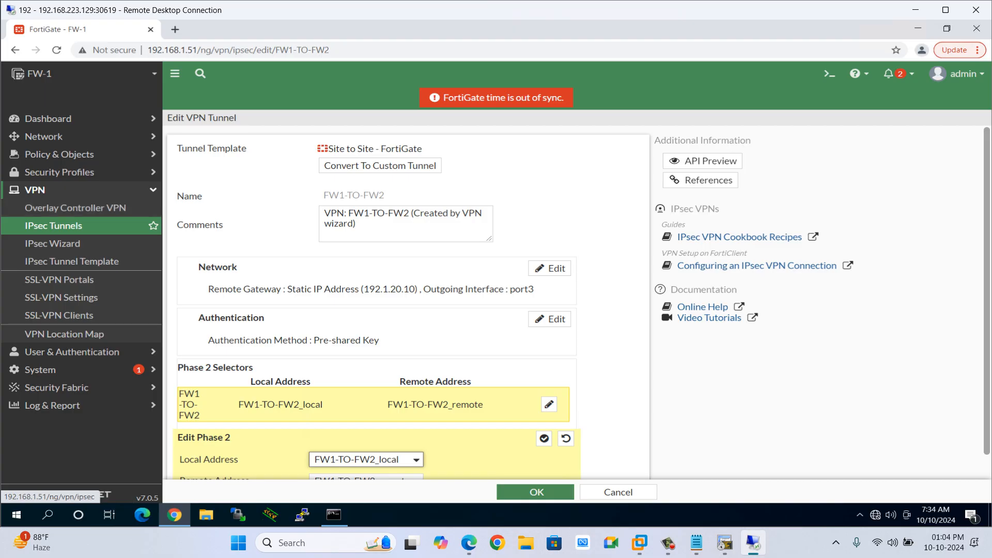
{"action": "left_click", "coordinate": [53, 225]}
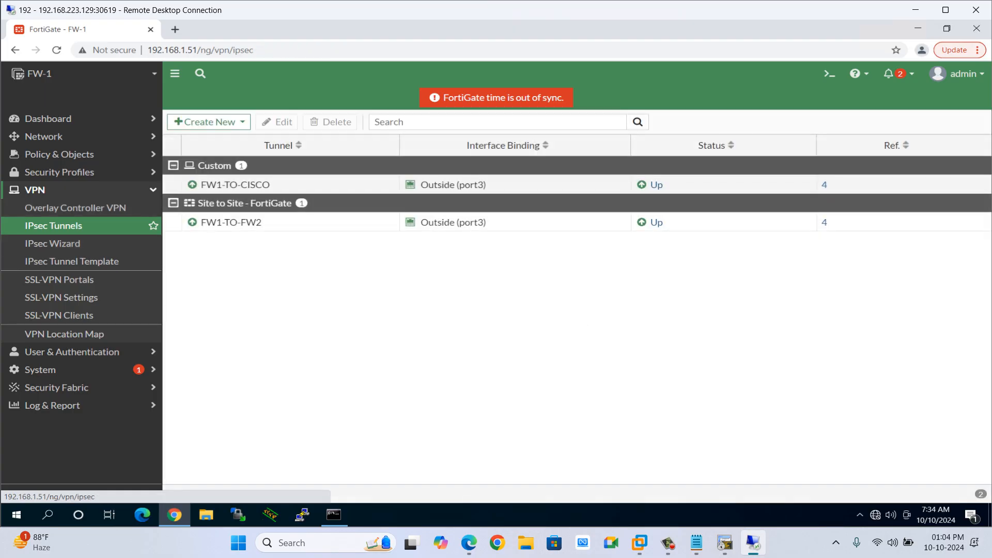
{"action": "double_click", "coordinate": [239, 184]}
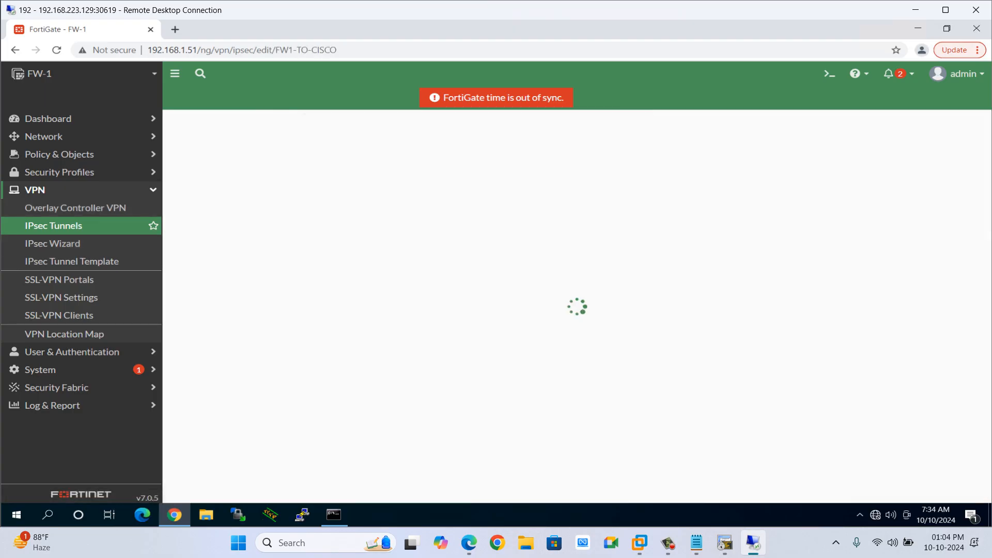
{"action": "scroll", "coordinate": [377, 345], "scroll_direction": "down", "scroll_amount": 1}
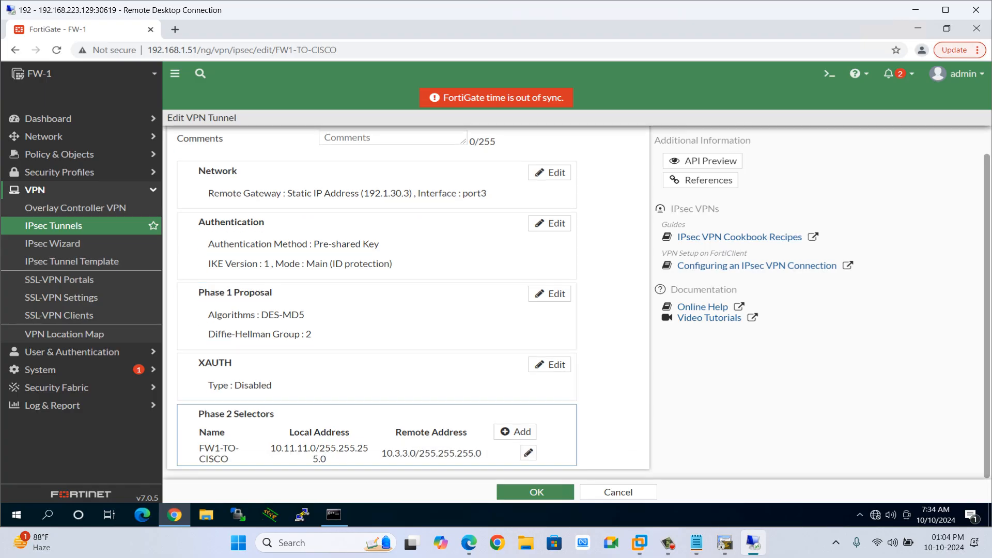
{"action": "left_click", "coordinate": [515, 431]}
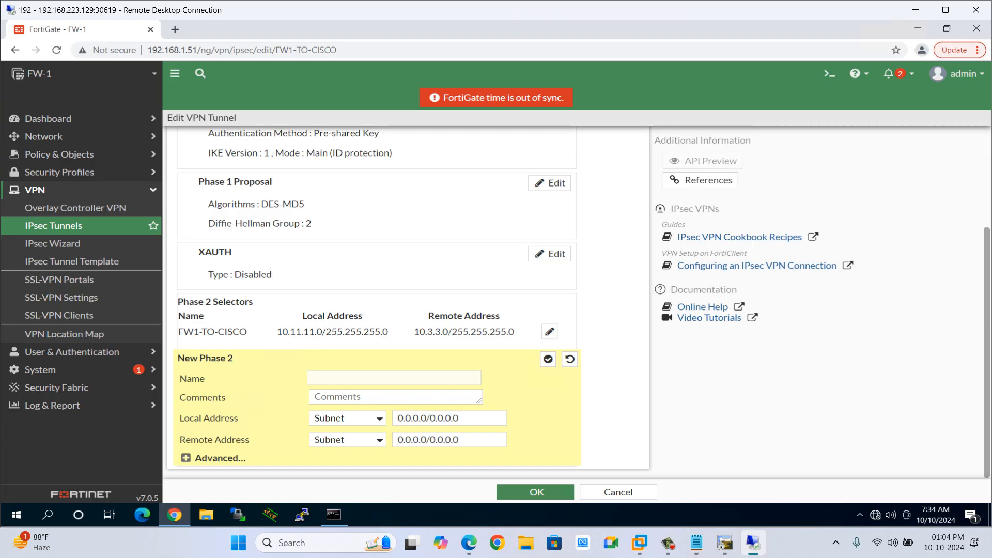
{"action": "left_click_drag", "start_coordinate": [459, 418], "coordinate": [397, 418]}
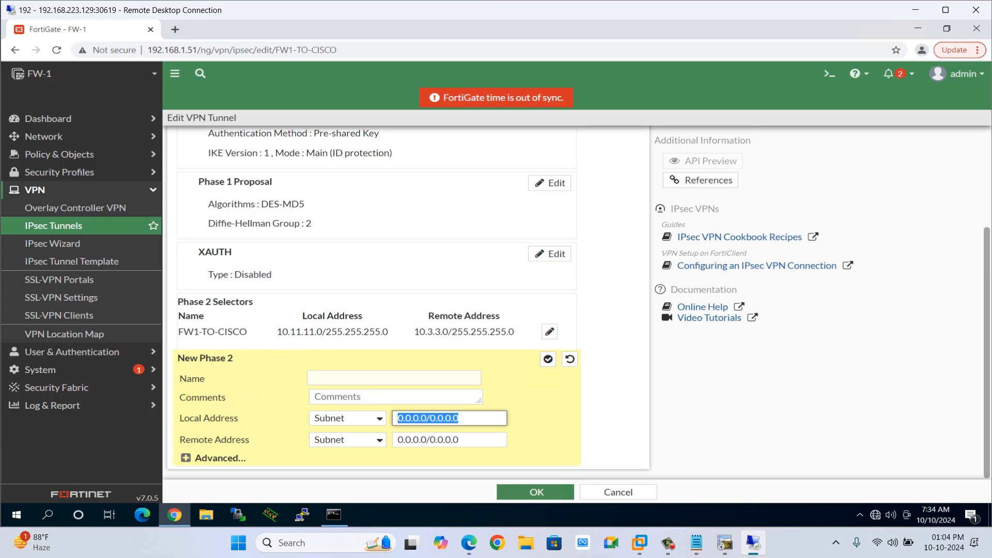
{"action": "left_click", "coordinate": [549, 331]}
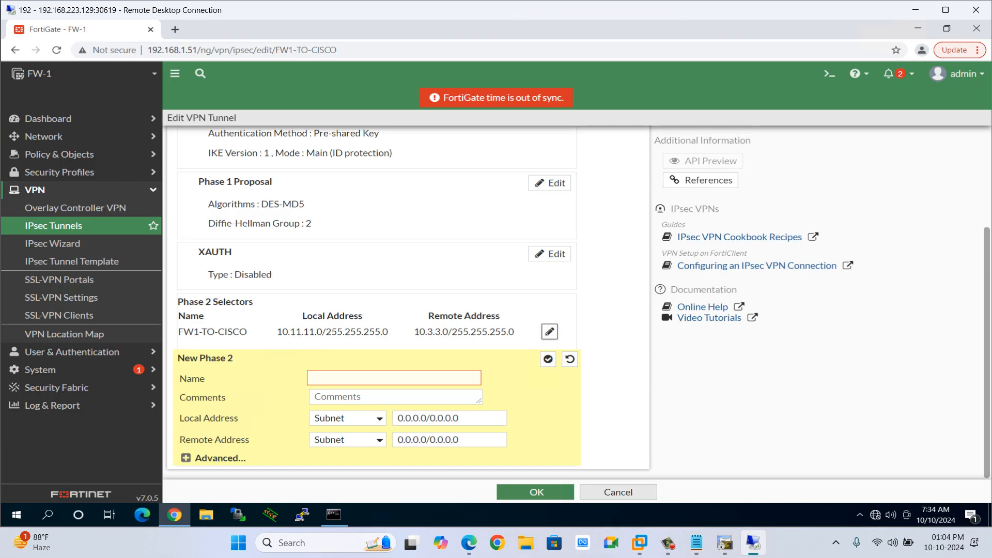
{"action": "left_click", "coordinate": [618, 492]}
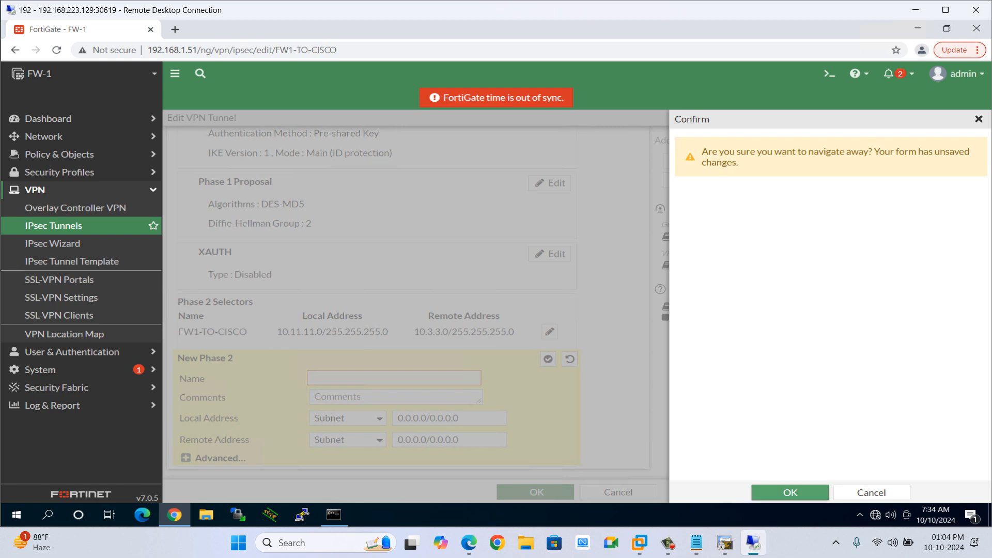
{"action": "left_click", "coordinate": [790, 492]}
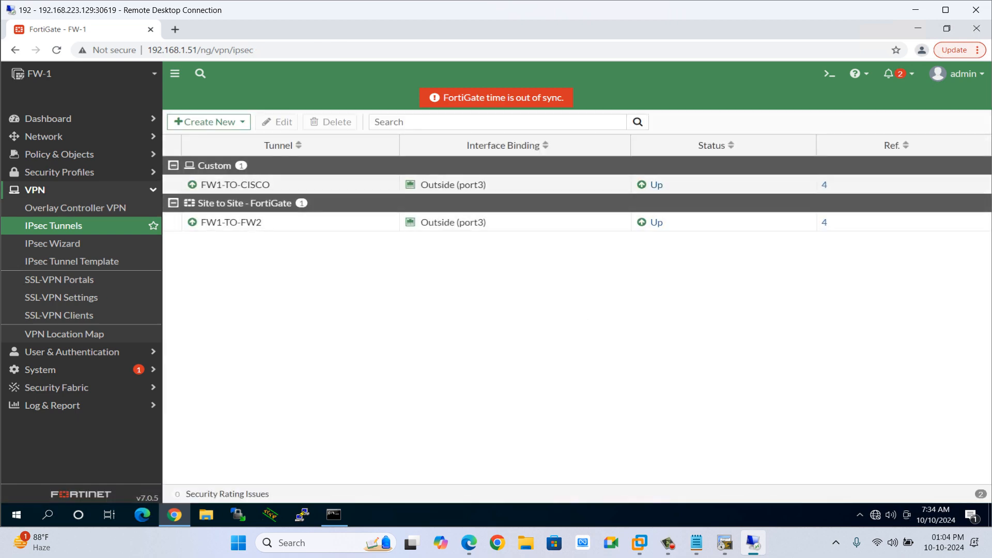
Open the FW1-TO-CISCO tunnel's existing Phase 2 selector and inspect its local and remote addresses.
{"action": "double_click", "coordinate": [231, 185]}
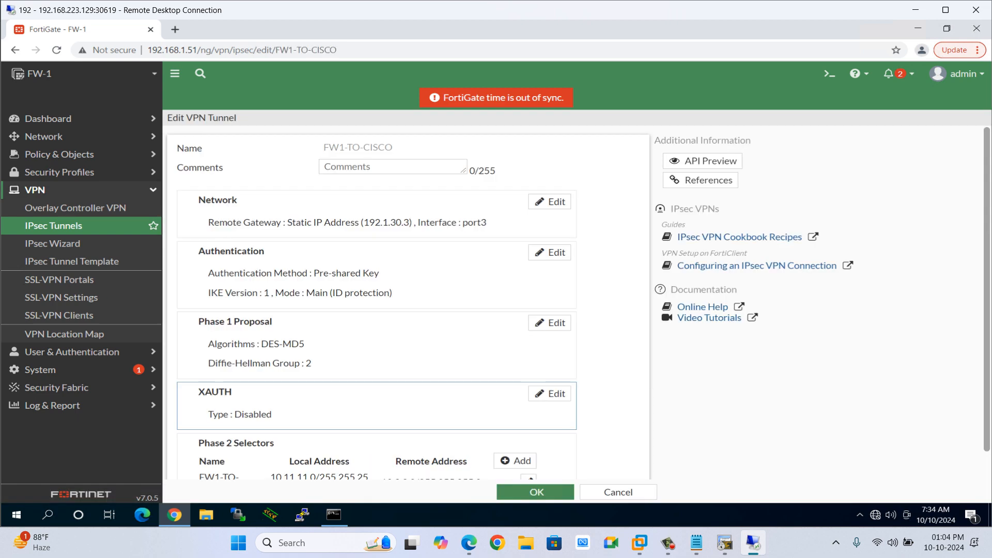
{"action": "scroll", "coordinate": [393, 389], "scroll_direction": "down", "scroll_amount": 2}
{"action": "left_click", "coordinate": [528, 453]}
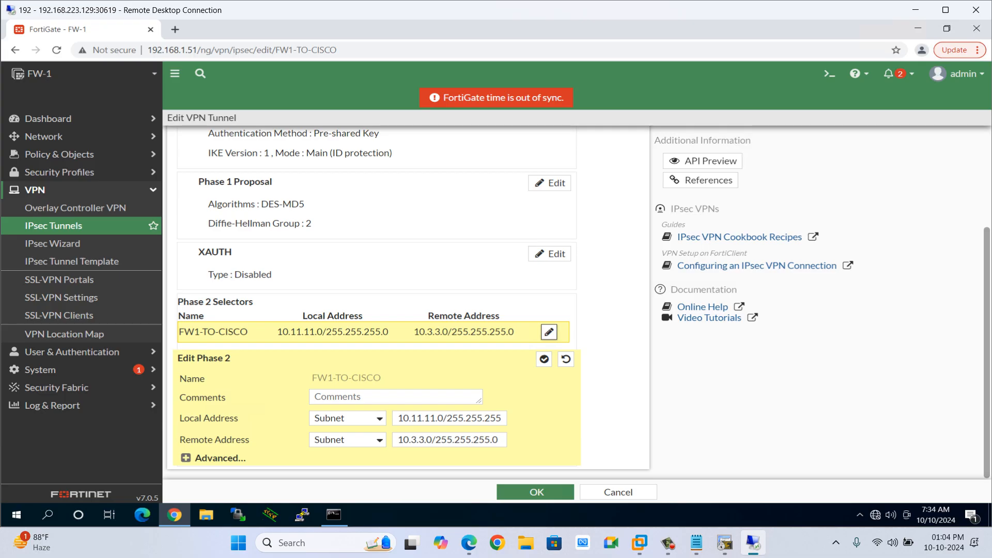
{"action": "left_click", "coordinate": [501, 418]}
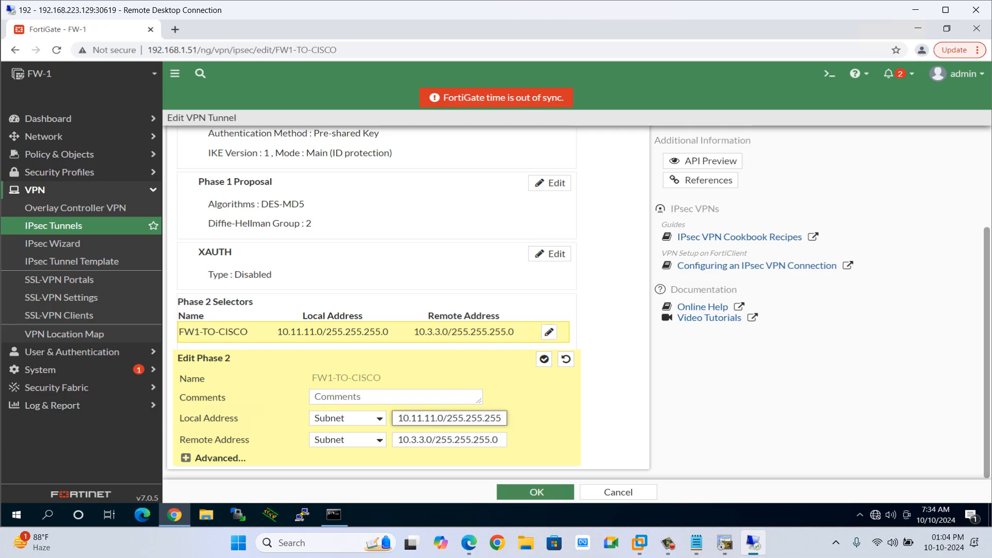
{"action": "key", "text": "Return"}
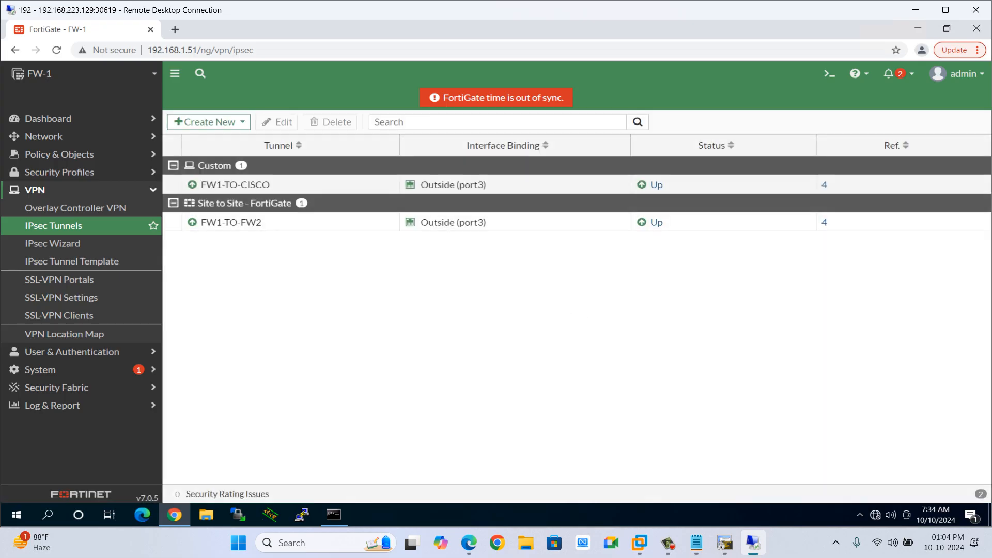
Start a new Phase 2 selector on FW1-TO-CISCO and inspect its default local and remote subnet fields.
{"action": "double_click", "coordinate": [229, 185]}
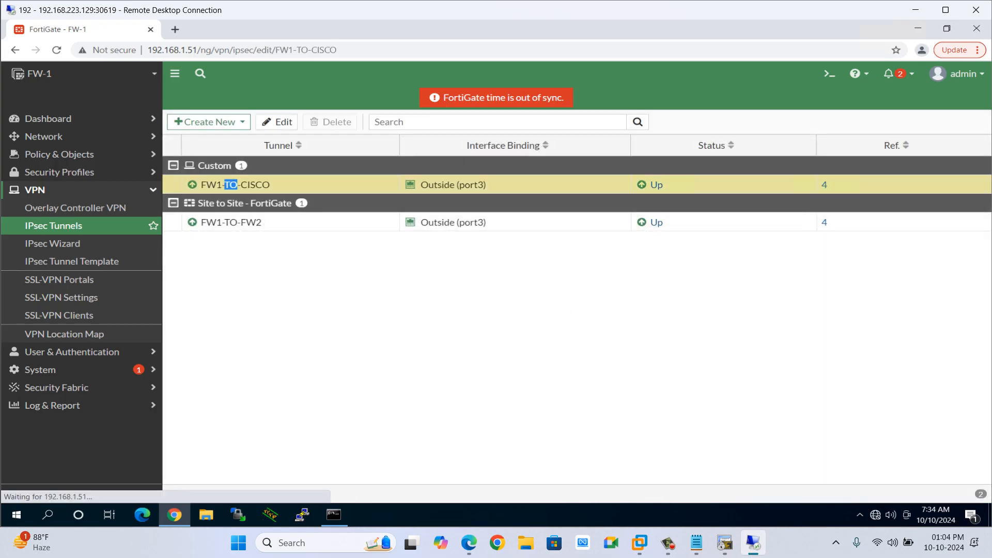
{"action": "scroll", "coordinate": [377, 416], "scroll_direction": "down", "scroll_amount": 1}
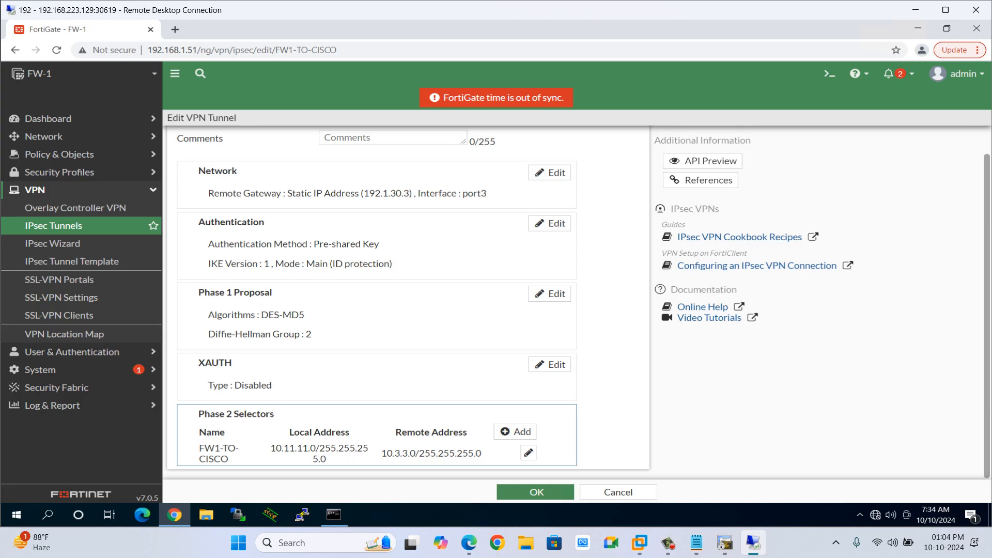
{"action": "left_click", "coordinate": [515, 431]}
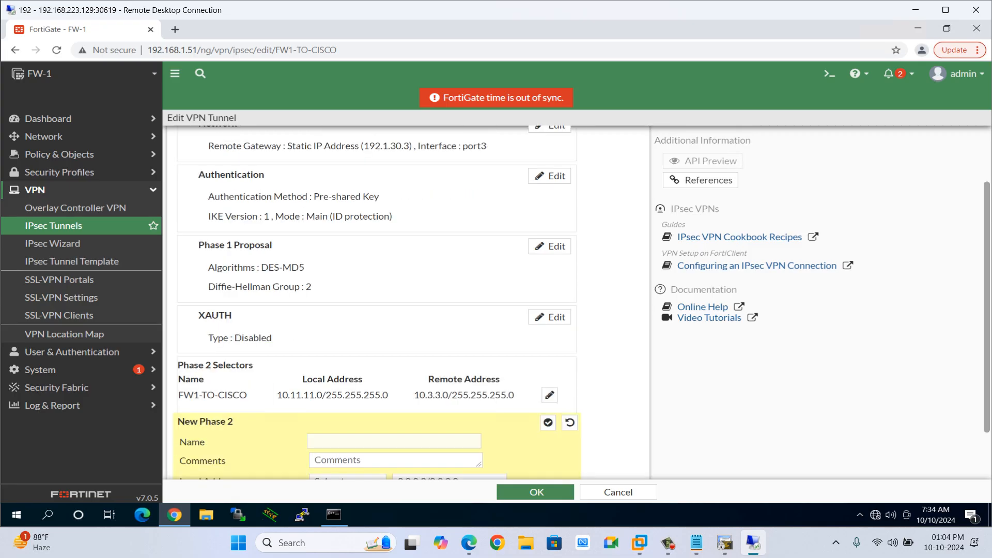
{"action": "left_click_drag", "start_coordinate": [463, 418], "coordinate": [396, 418]}
{"action": "left_click_drag", "start_coordinate": [461, 440], "coordinate": [396, 440]}
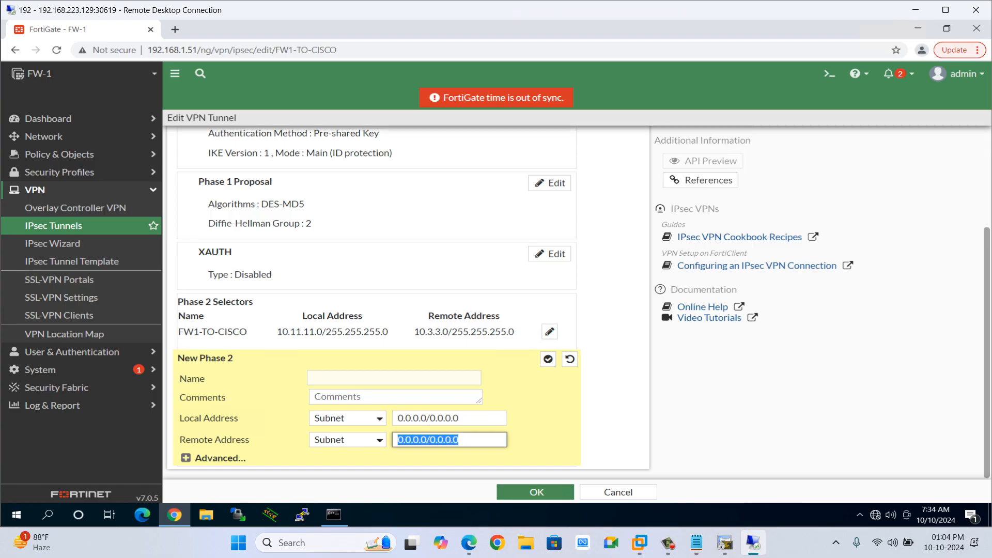
{"action": "left_click_drag", "start_coordinate": [462, 419], "coordinate": [405, 419]}
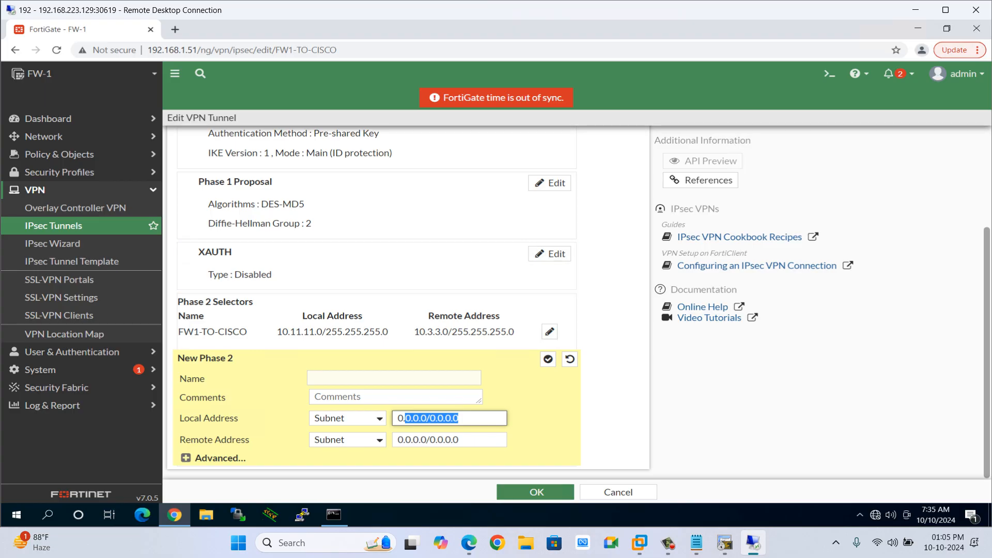
{"action": "scroll", "coordinate": [377, 266], "scroll_direction": "up", "scroll_amount": 3}
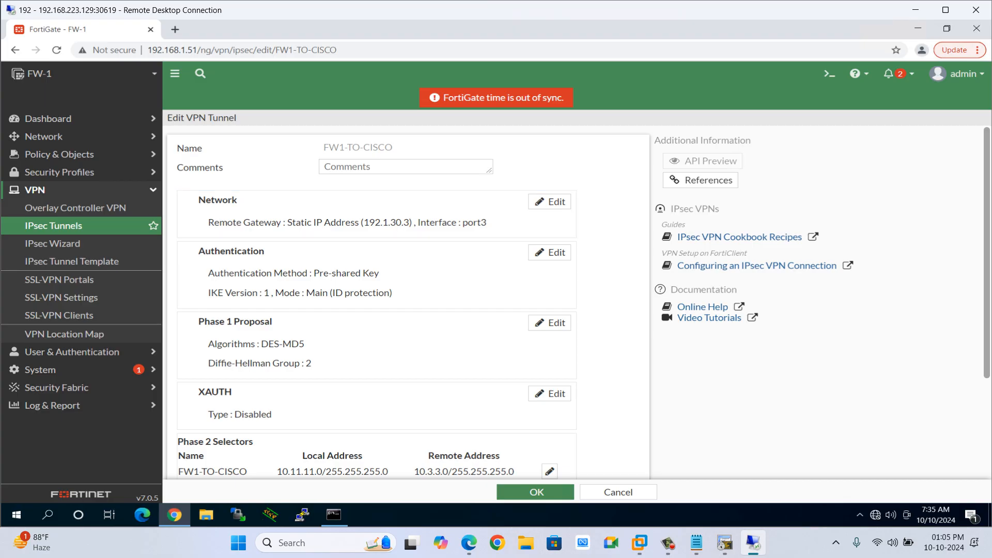
{"action": "left_click", "coordinate": [51, 190]}
Switch to the lab topology and examine the 192.1.20.0/24 link and the Site-2 node.
{"action": "left_click", "coordinate": [916, 10]}
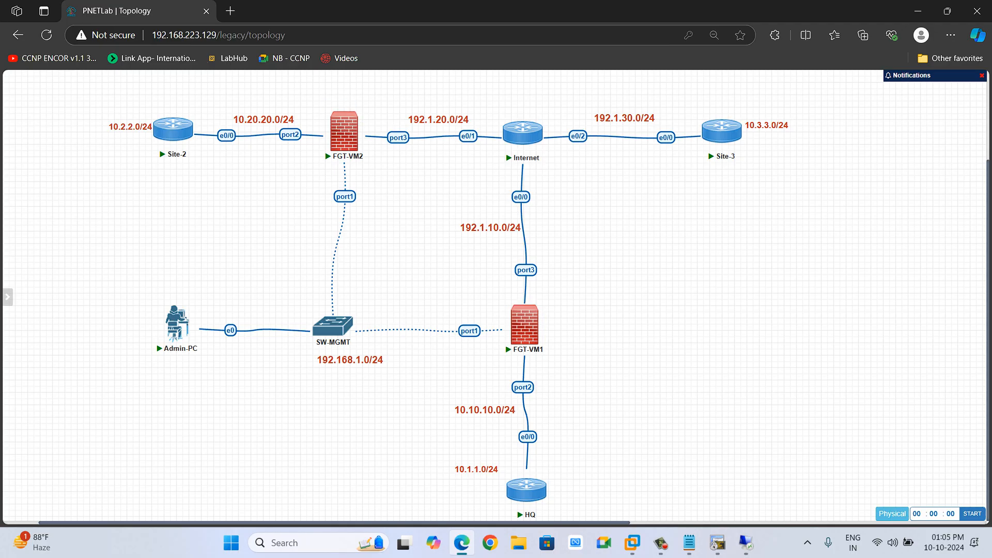
{"action": "left_click_drag", "start_coordinate": [496, 255], "coordinate": [564, 293]}
{"action": "left_click_drag", "start_coordinate": [564, 292], "coordinate": [564, 292]}
{"action": "left_click", "coordinate": [661, 542]}
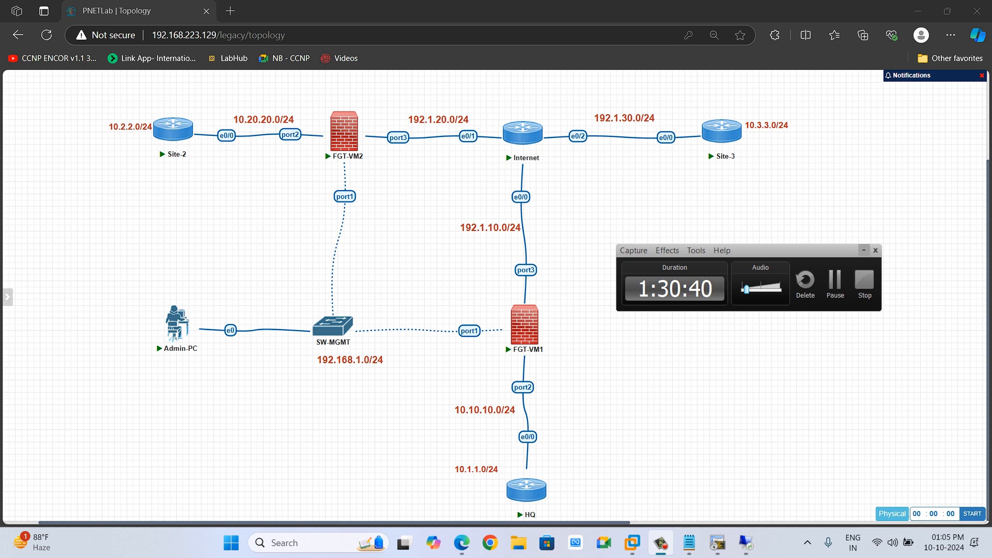
{"action": "left_click", "coordinate": [864, 251]}
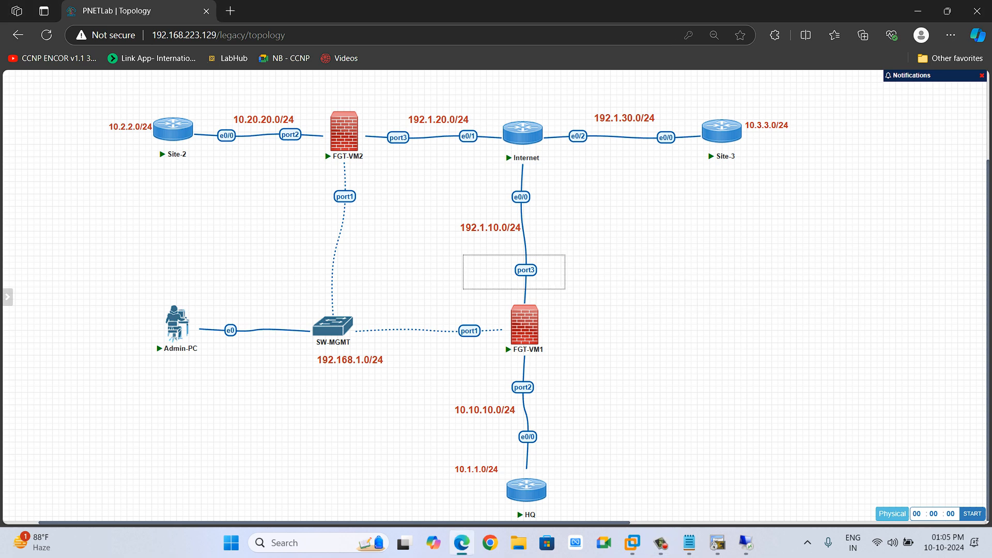
{"action": "left_click_drag", "start_coordinate": [373, 109], "coordinate": [412, 153]}
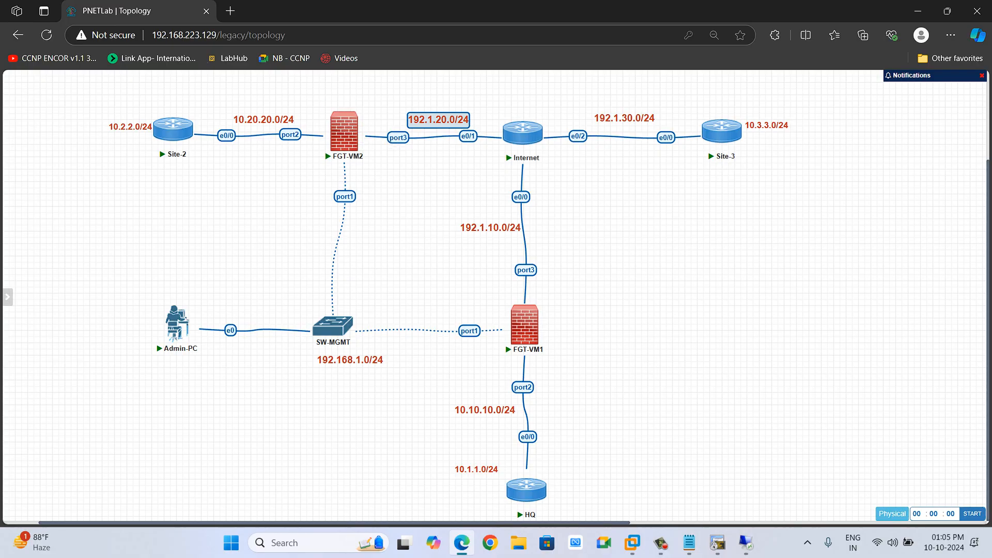
{"action": "left_click_drag", "start_coordinate": [86, 93], "coordinate": [194, 168]}
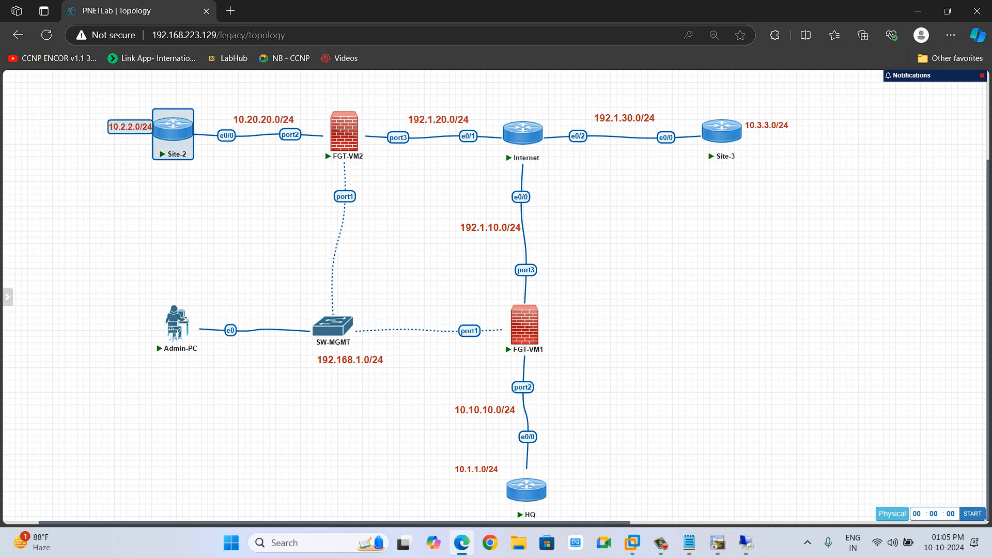
Examine the FGT-VM2 firewall and its connections in the topology.
{"action": "left_click_drag", "start_coordinate": [411, 402], "coordinate": [642, 520]}
{"action": "left_click", "coordinate": [642, 496]}
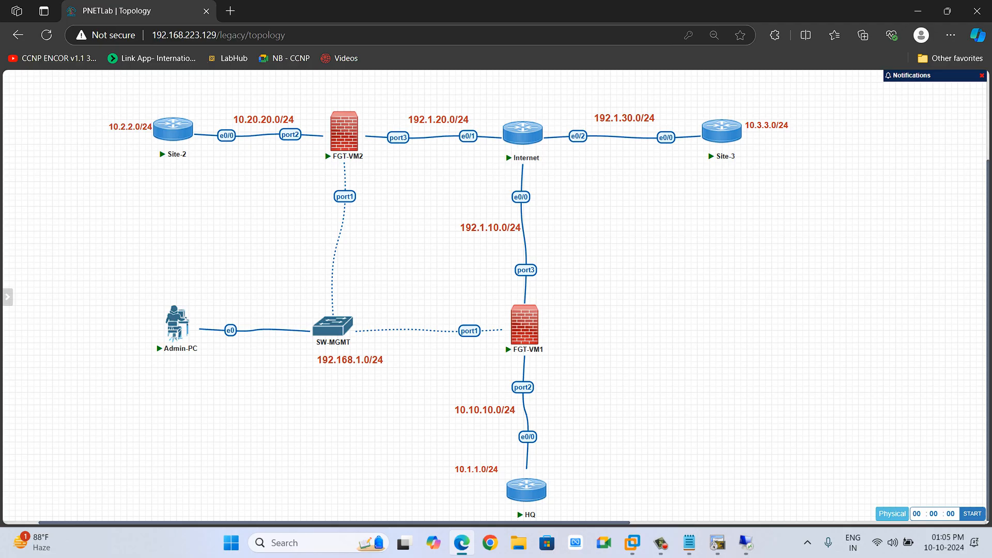
{"action": "left_click", "coordinate": [661, 543]}
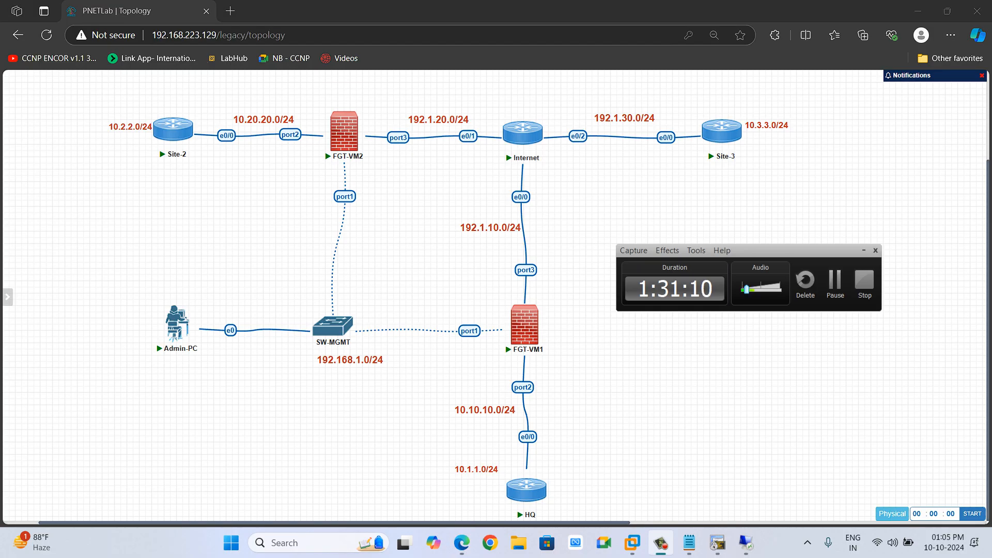
{"action": "left_click", "coordinate": [864, 251]}
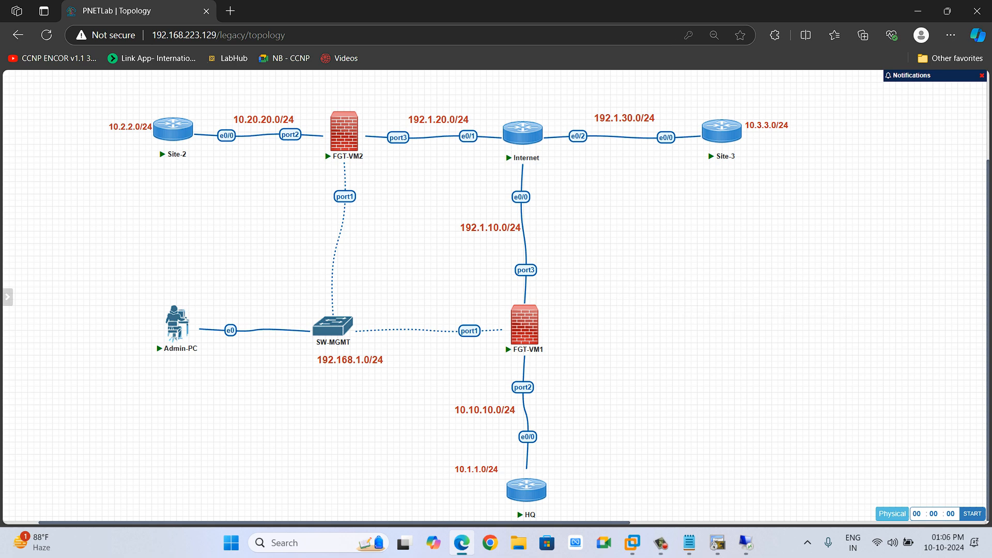
{"action": "left_click_drag", "start_coordinate": [467, 284], "coordinate": [560, 370]}
{"action": "left_click_drag", "start_coordinate": [296, 96], "coordinate": [364, 159]}
{"action": "mouse_move", "coordinate": [539, 319]}
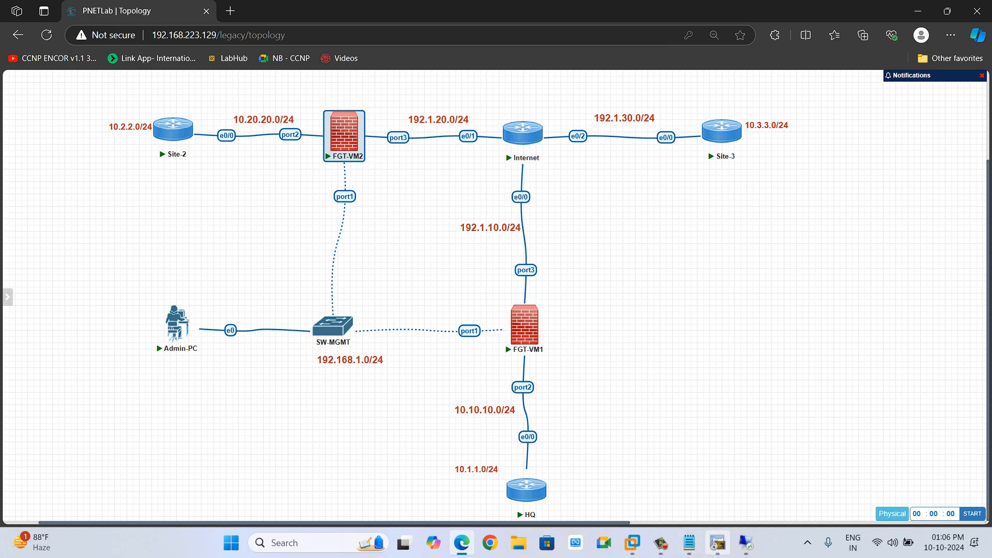
Return to the remote desktop and open FW-2's web interface at 192.168.1.52 in a new tab.
{"action": "left_click", "coordinate": [745, 542]}
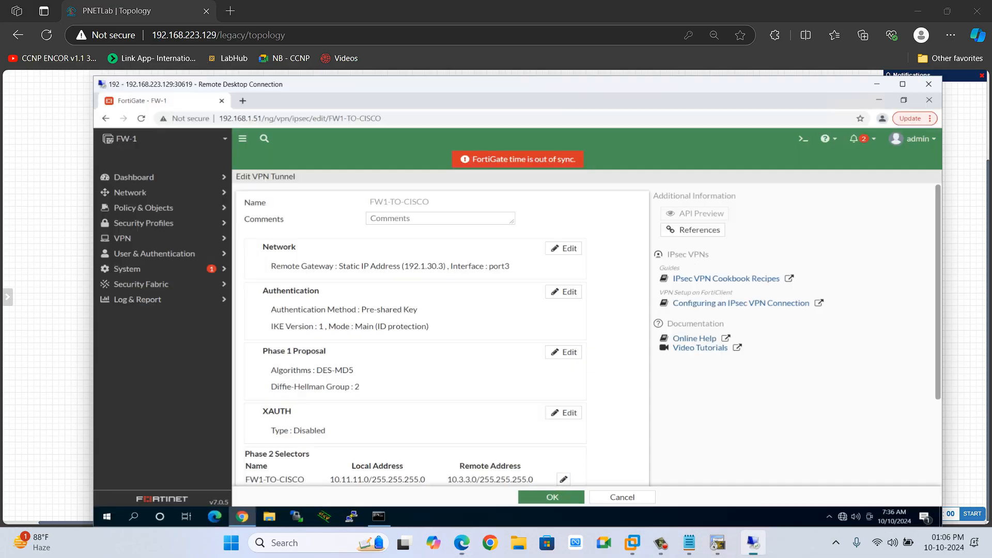
{"action": "left_click", "coordinate": [174, 30]}
{"action": "type", "text": "192.168.1.52"}
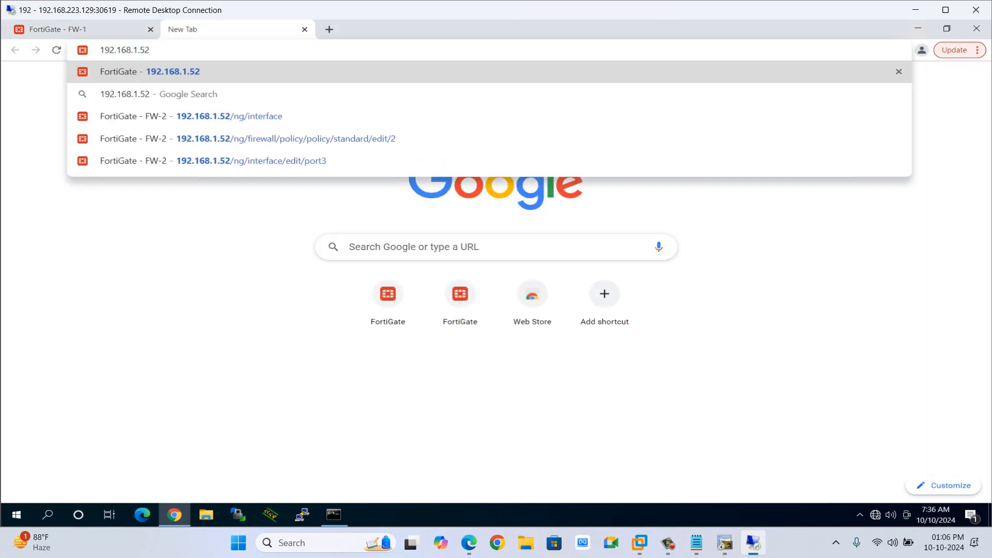
{"action": "key", "text": "Return"}
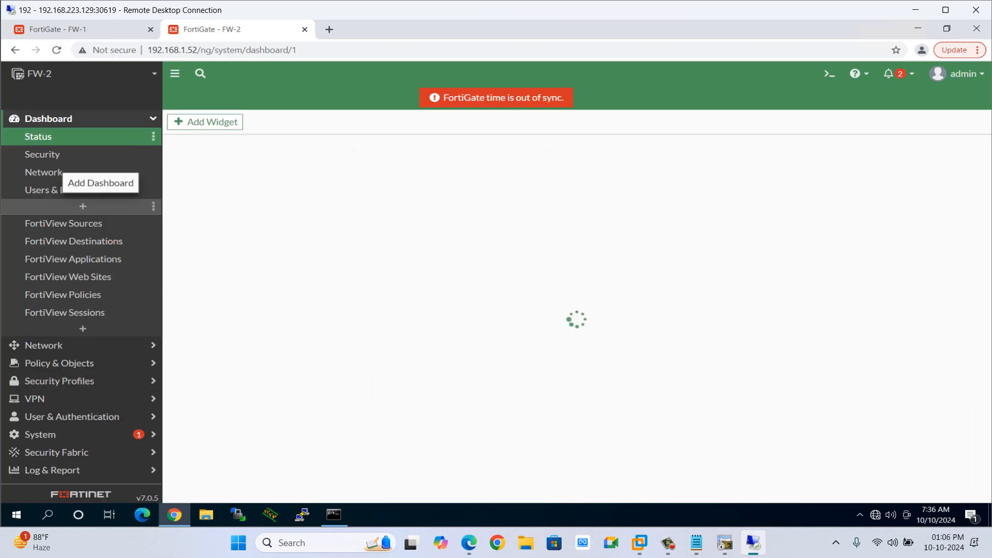
Open FW-2's Feature Visibility settings and review the available feature toggles.
{"action": "left_click", "coordinate": [73, 118]}
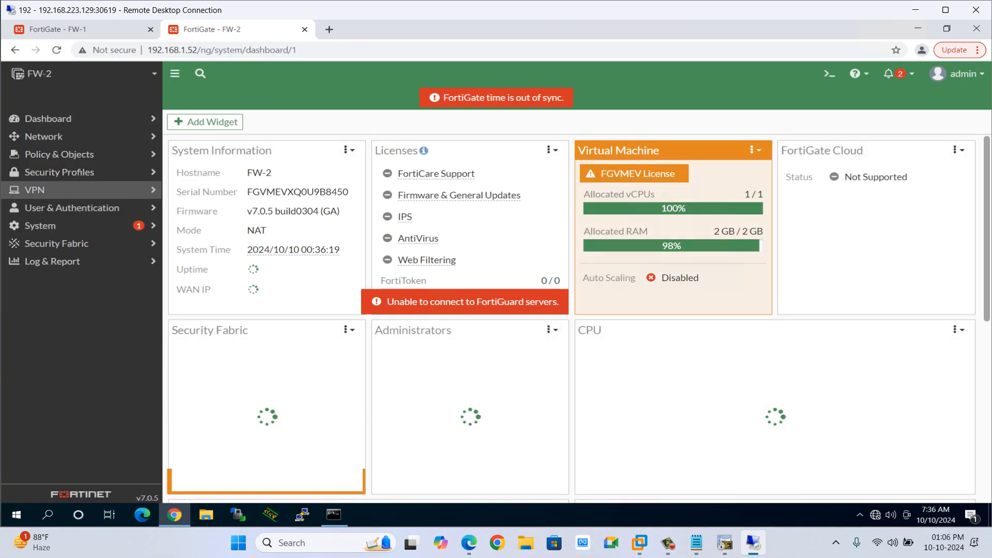
{"action": "left_click", "coordinate": [52, 190]}
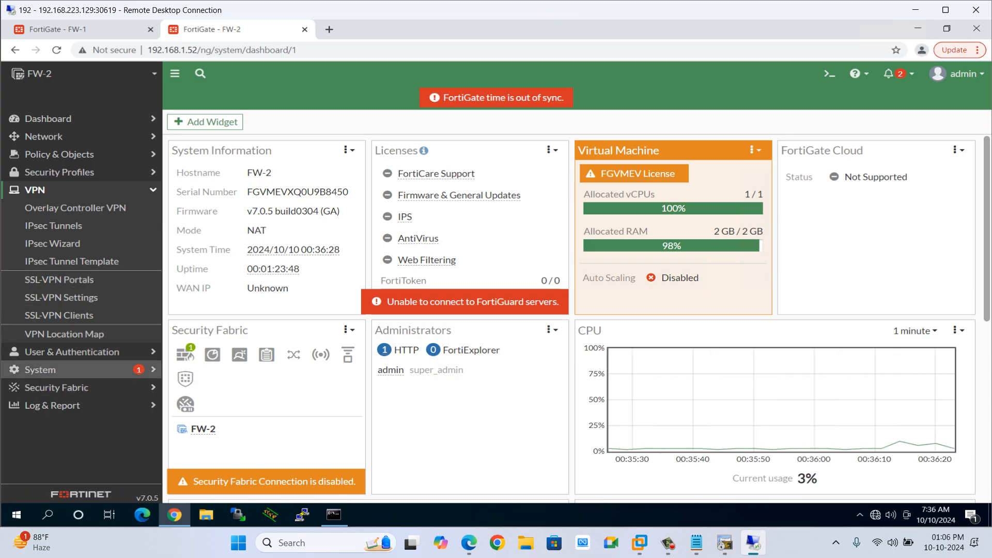
{"action": "left_click", "coordinate": [40, 369]}
{"action": "left_click", "coordinate": [60, 404]}
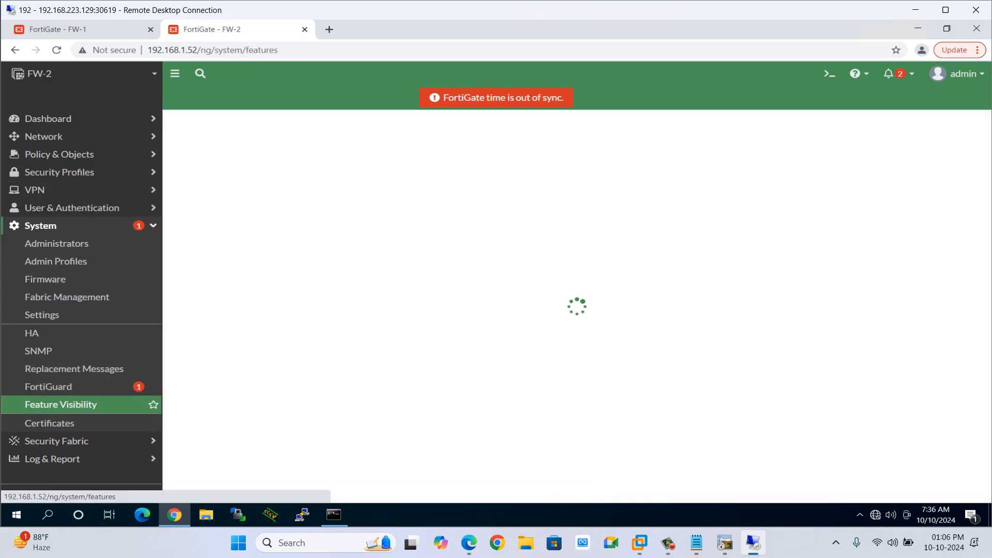
{"action": "scroll", "coordinate": [580, 302], "scroll_direction": "down", "scroll_amount": 5}
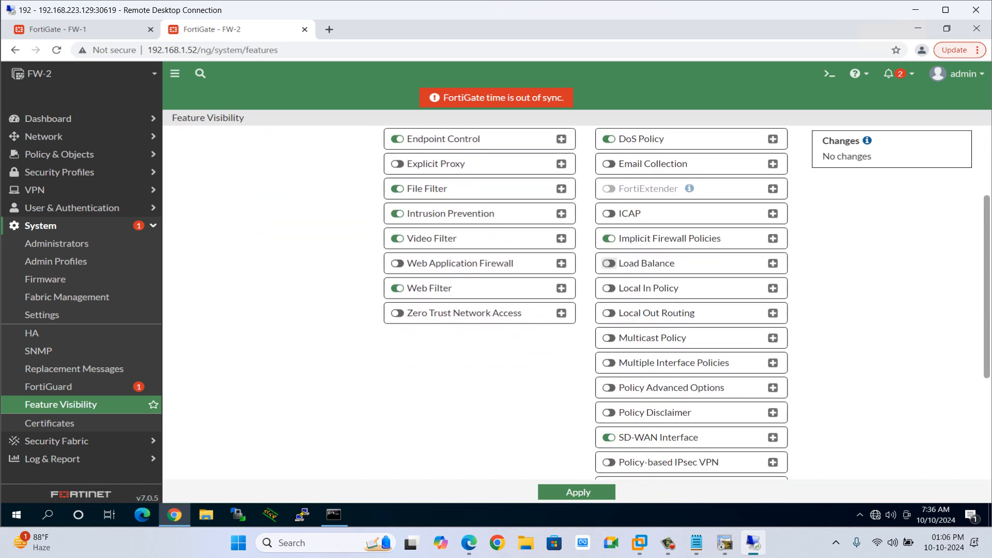
{"action": "scroll", "coordinate": [691, 303], "scroll_direction": "down", "scroll_amount": 2}
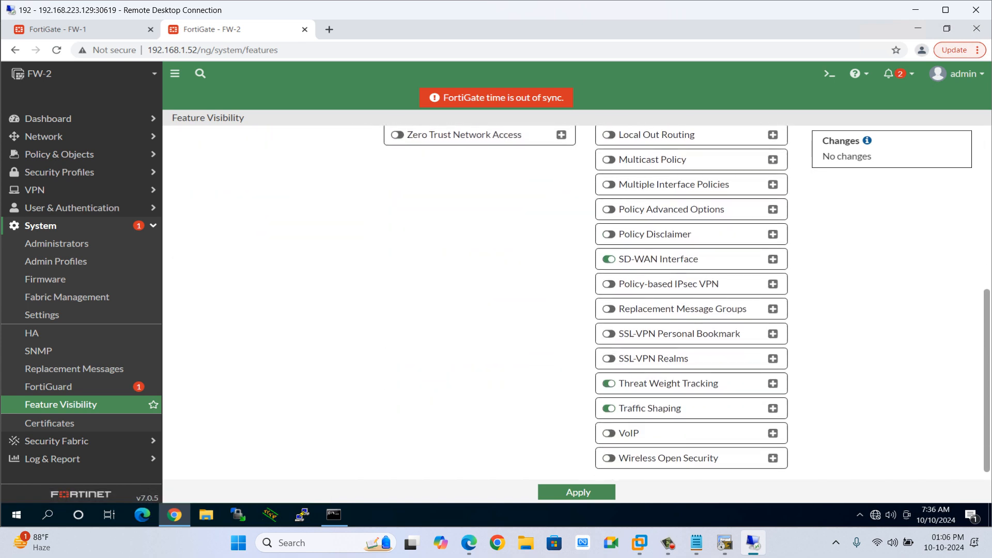
{"action": "scroll", "coordinate": [609, 231], "scroll_direction": "up", "scroll_amount": 1}
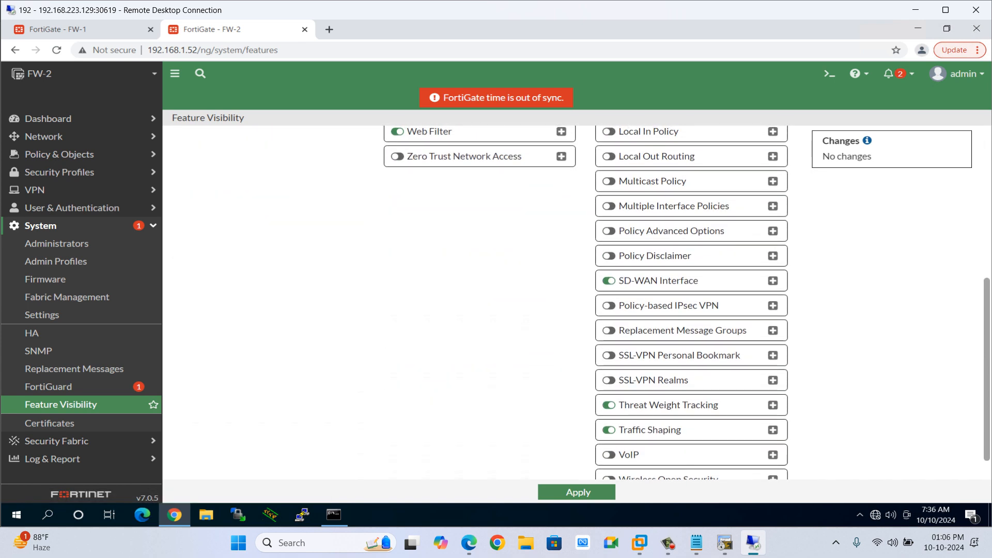
Enable the Policy-based IPsec VPN feature on FW-2 and apply the change.
{"action": "scroll", "coordinate": [691, 302], "scroll_direction": "up", "scroll_amount": 2}
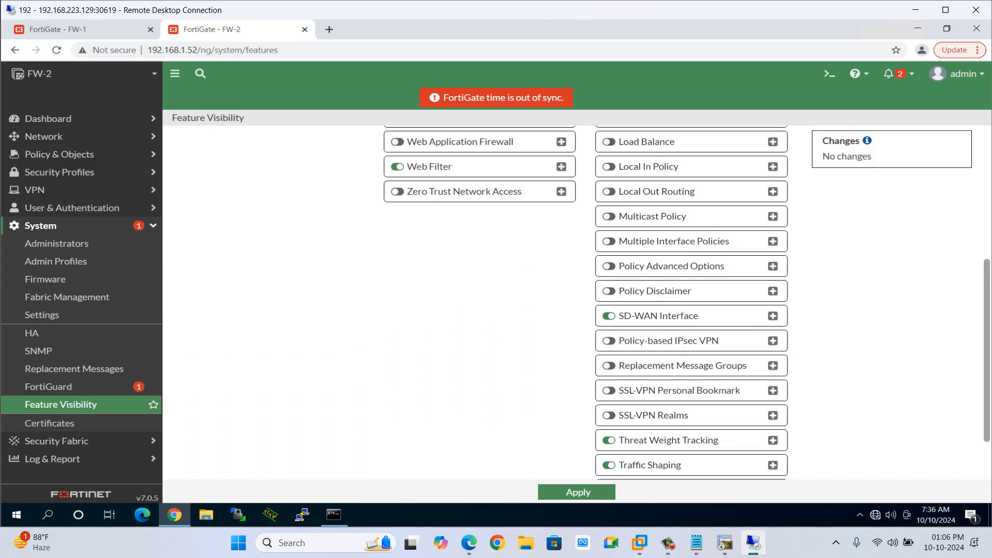
{"action": "scroll", "coordinate": [691, 302], "scroll_direction": "down", "scroll_amount": 3}
{"action": "scroll", "coordinate": [692, 303], "scroll_direction": "up", "scroll_amount": 2}
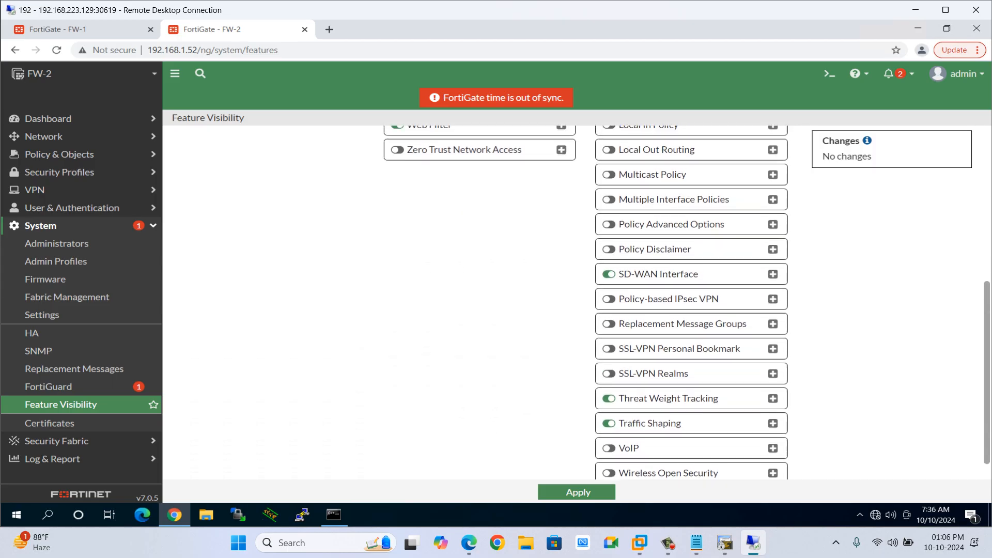
{"action": "scroll", "coordinate": [610, 420], "scroll_direction": "up", "scroll_amount": 1}
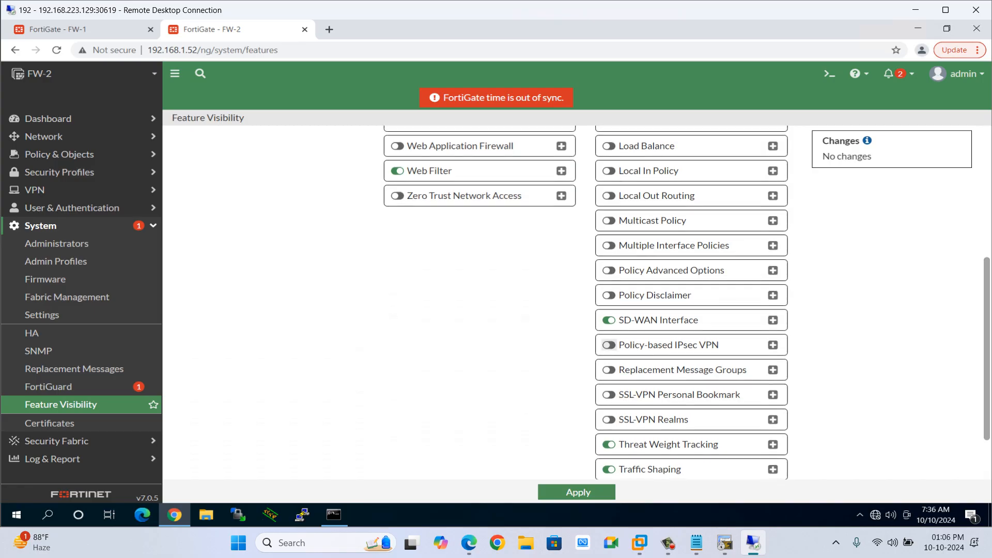
{"action": "left_click", "coordinate": [609, 345]}
{"action": "left_click", "coordinate": [576, 492]}
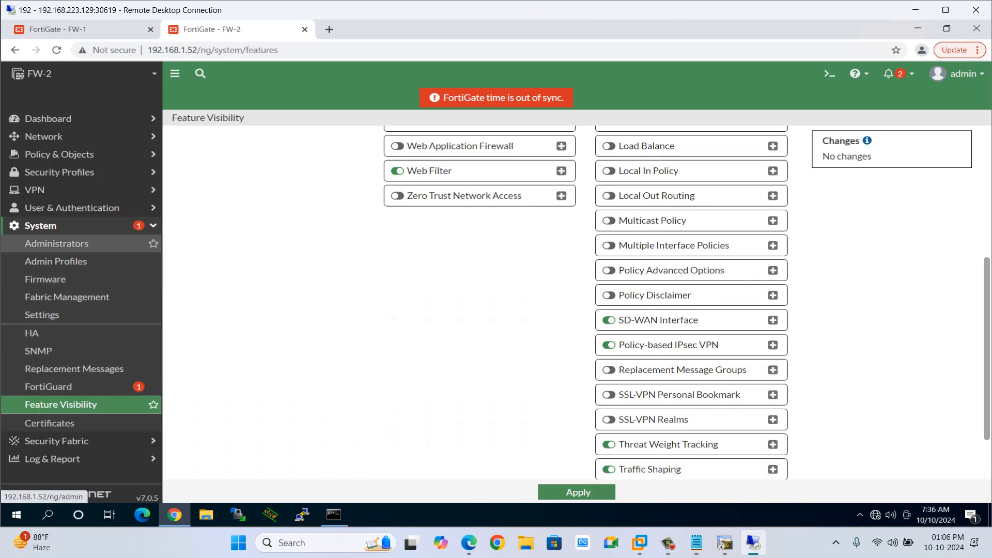
Expand FW-2's VPN menu to review its IPsec options, then switch to the router terminal sessions.
{"action": "left_click", "coordinate": [57, 226]}
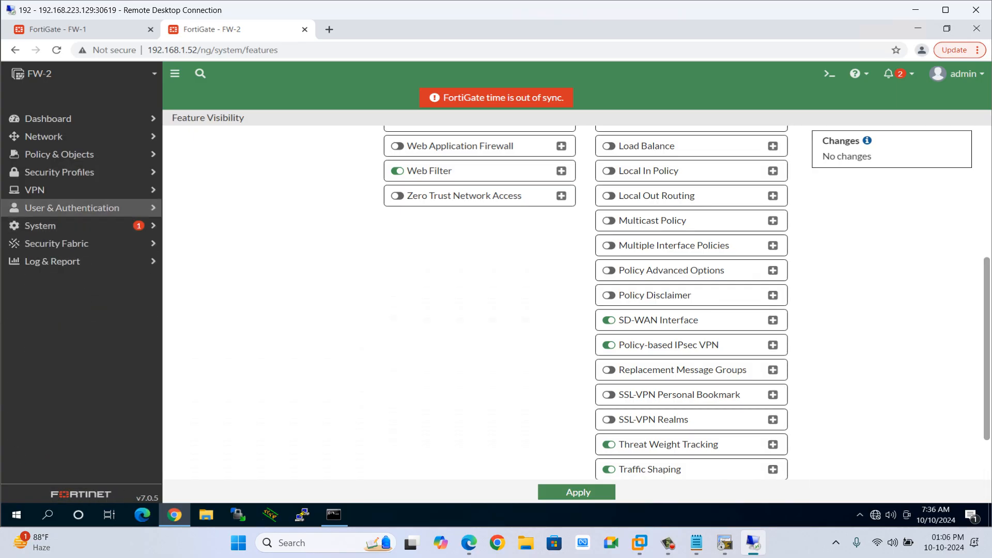
{"action": "left_click", "coordinate": [52, 191]}
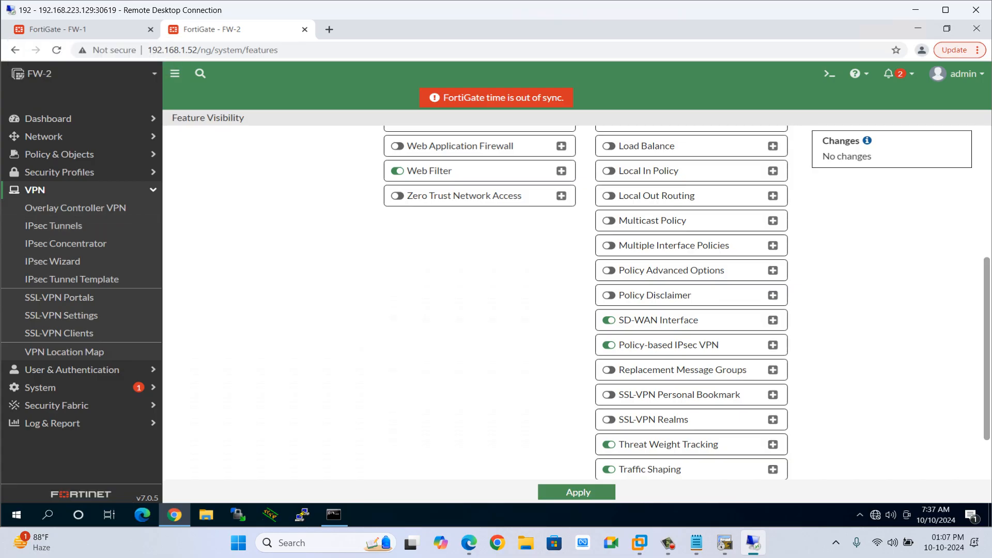
{"action": "left_click", "coordinate": [915, 10]}
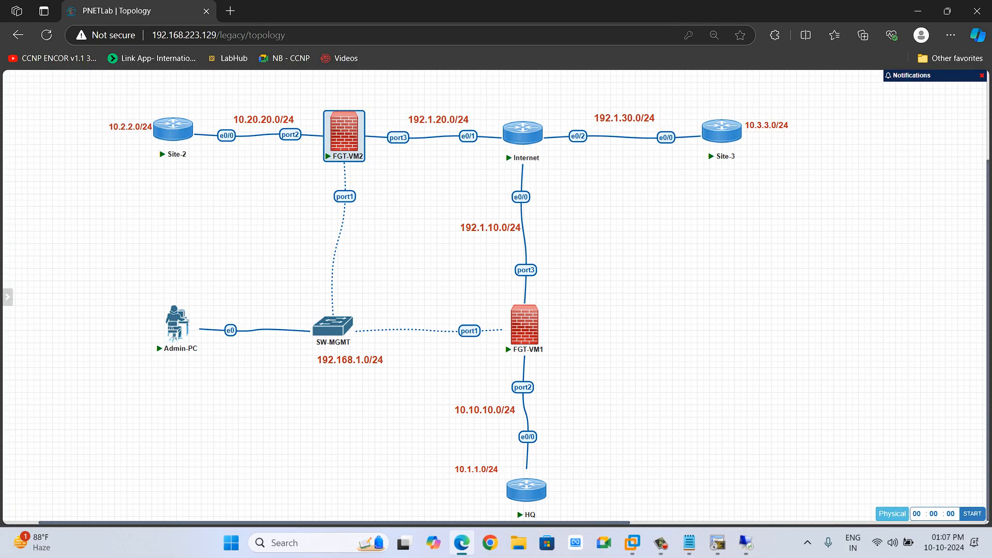
{"action": "left_click", "coordinate": [718, 542]}
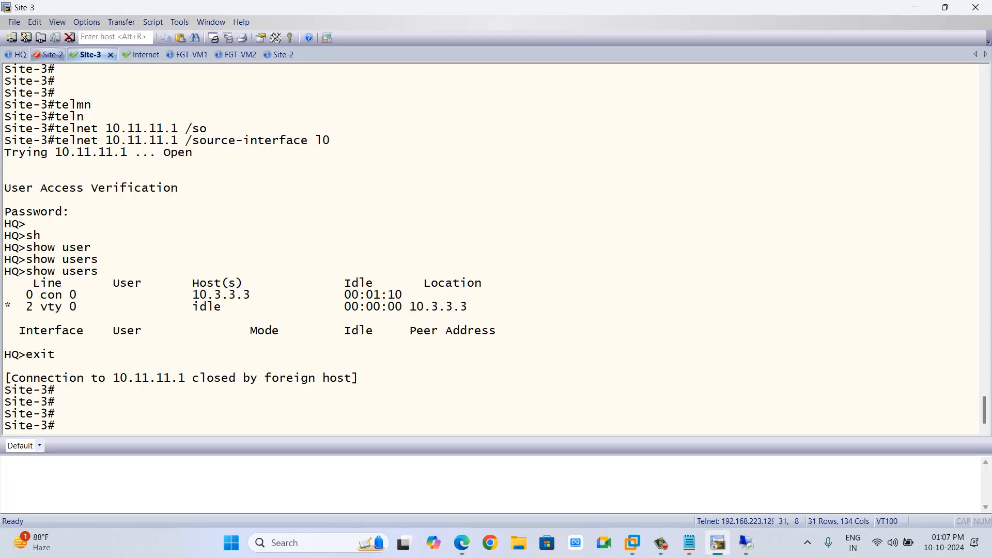
On Site-2, create Loopback1 with IP address 10.22.22.2 255.255.255.0.
{"action": "left_click", "coordinate": [53, 55]}
{"action": "key", "text": "Return"}
{"action": "key", "text": "Return"}
{"action": "key", "text": "Return"}
{"action": "key", "text": "Return"}
{"action": "key", "text": "Return"}
{"action": "key", "text": "Return"}
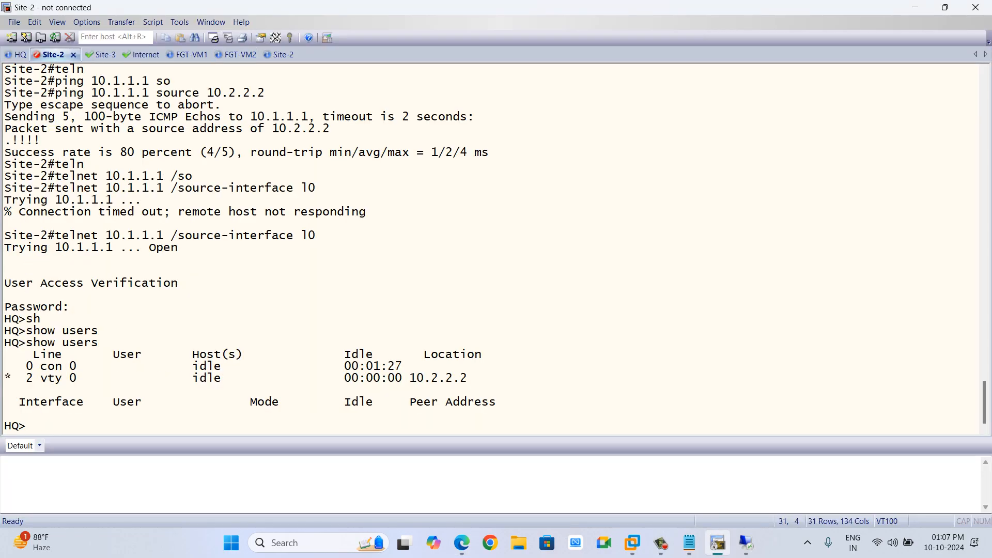
{"action": "type", "text": "conf t"}
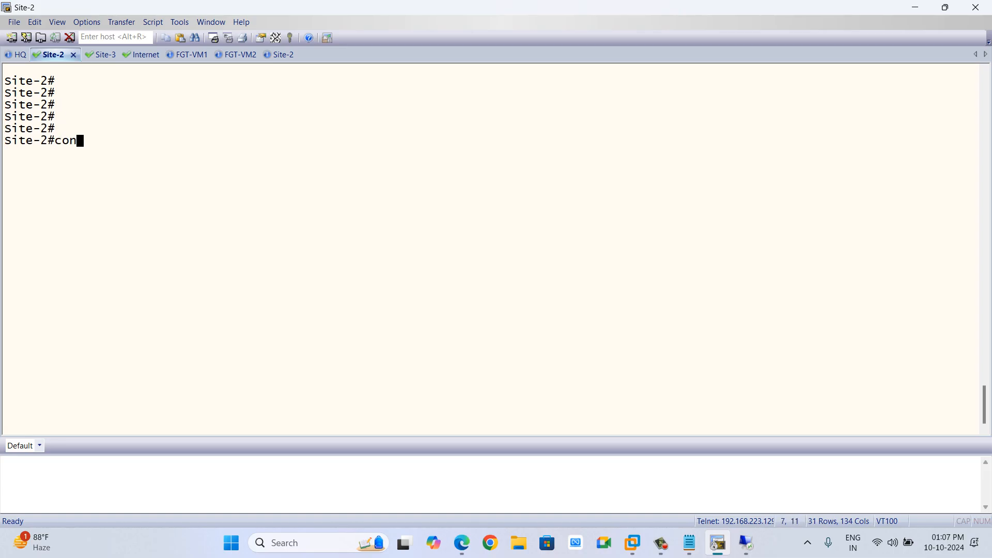
{"action": "key", "text": "Return"}
{"action": "key", "text": "Return"}
{"action": "type", "text": "int l1"}
{"action": "key", "text": "Return"}
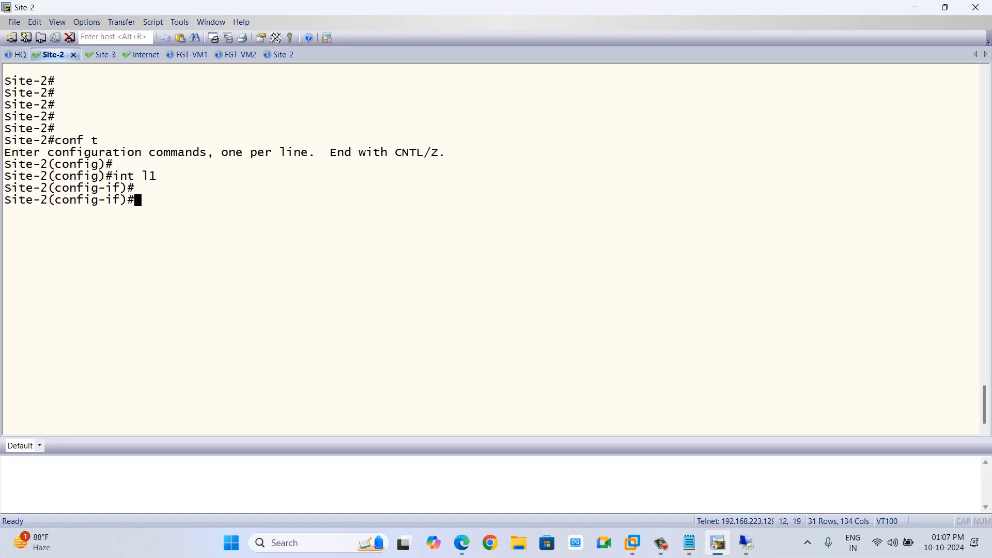
{"action": "type", "text": "ip add"}
{"action": "key", "text": "Tab"}
{"action": "type", "text": "10"}
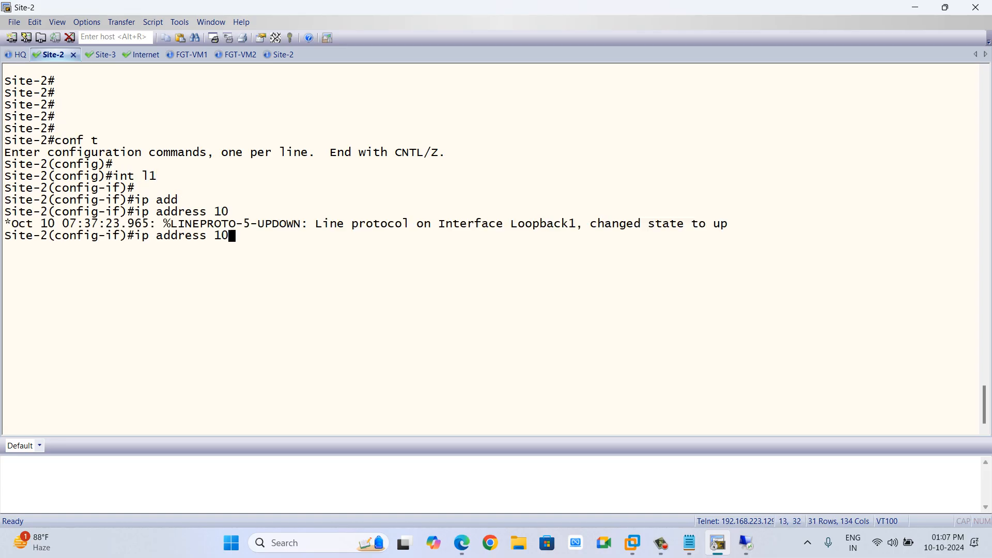
{"action": "type", "text": ".22.22.2 25"}
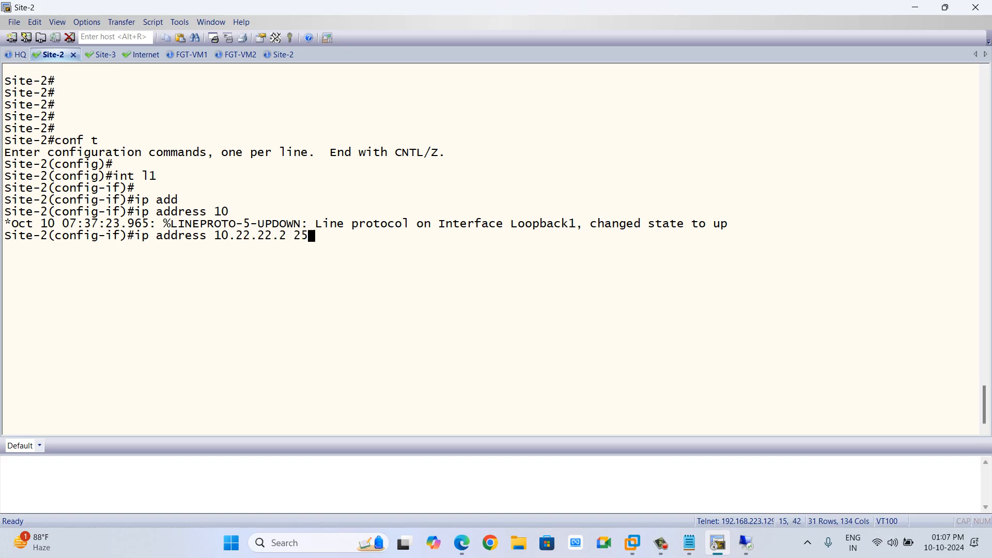
{"action": "type", "text": "5.255.255.0"}
{"action": "key", "text": "Return"}
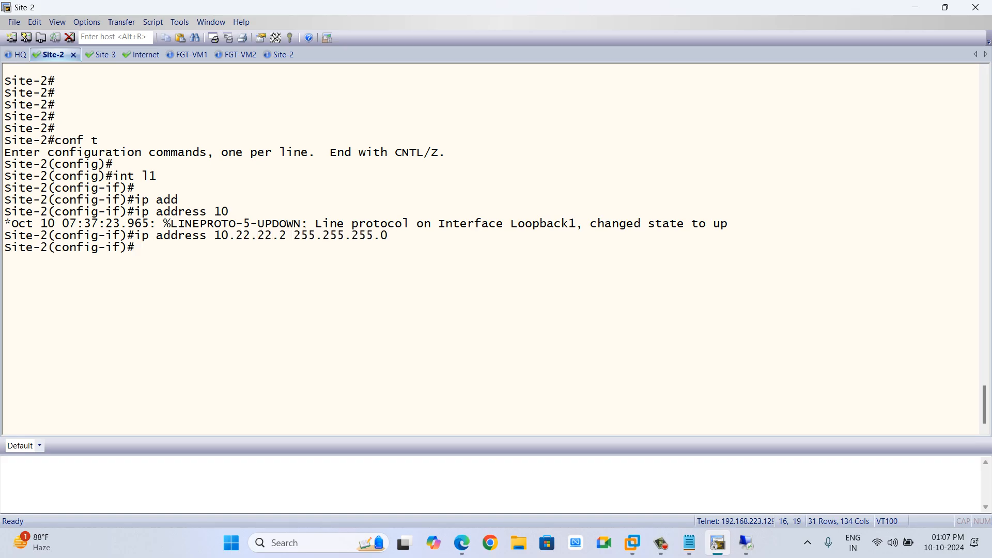
Advertise 10.22.22.0 0.0.0.255 in OSPF process 1 area 0 on Site-2.
{"action": "type", "text": "router osp"}
{"action": "key", "text": "Tab"}
{"action": "type", "text": "1"}
{"action": "key", "text": "Return"}
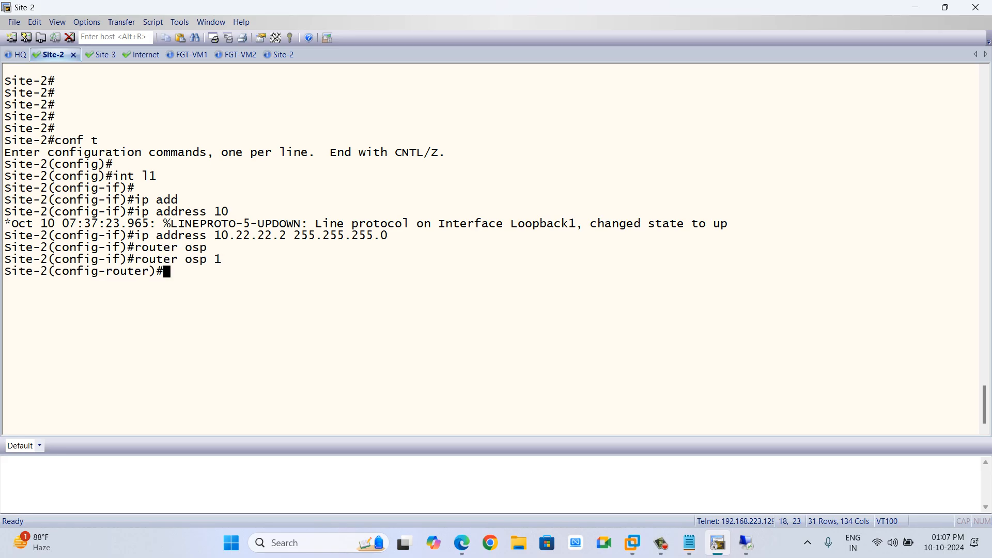
{"action": "type", "text": "net"}
{"action": "key", "text": "Tab"}
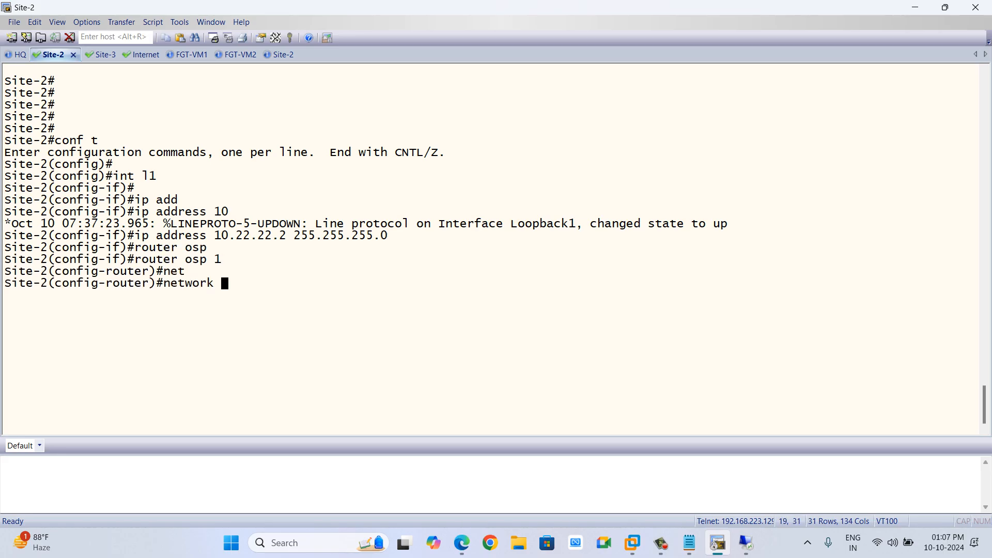
{"action": "type", "text": "10.22.22.0 0.0.0.255 are"}
{"action": "key", "text": "Tab"}
{"action": "type", "text": "0"}
{"action": "key", "text": "Return"}
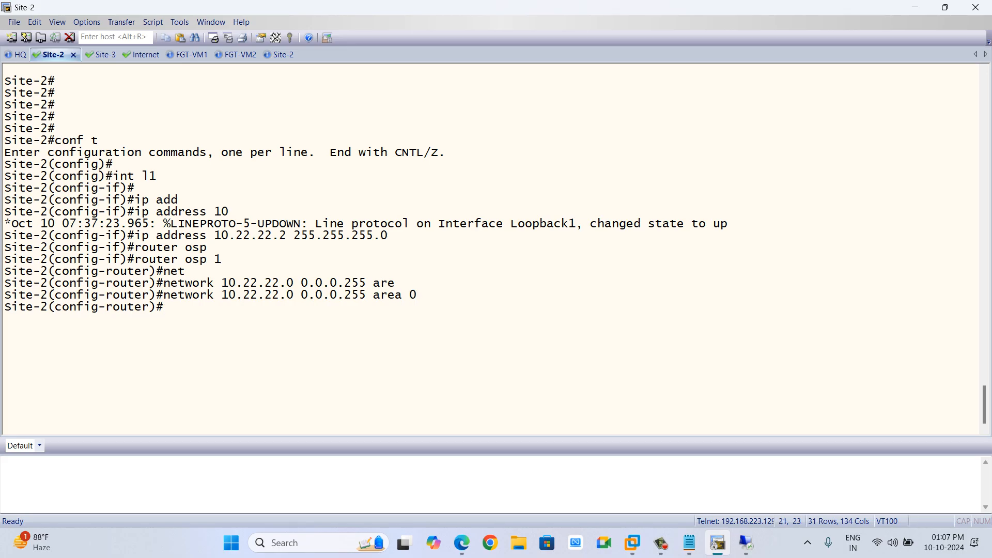
Set Site-2's Loopback1 OSPF network type to point-to-point and leave configuration mode.
{"action": "type", "text": "int l1"}
{"action": "key", "text": "Return"}
{"action": "type", "text": "ip os"}
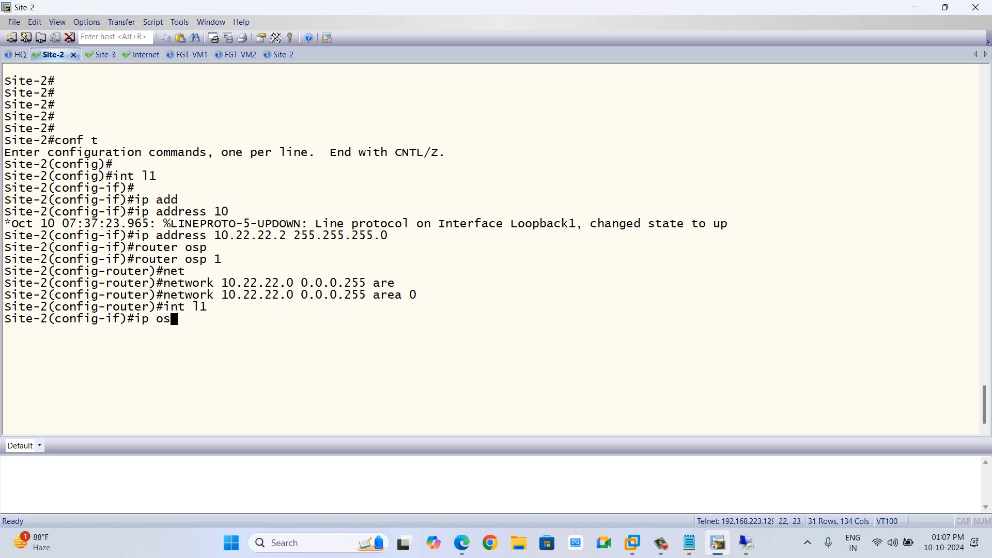
{"action": "type", "text": "["}
{"action": "key", "text": "Tab"}
{"action": "key", "text": "BackSpace"}
{"action": "type", "text": "["}
{"action": "key", "text": "Tab"}
{"action": "key", "text": "BackSpace"}
{"action": "type", "text": "p"}
{"action": "key", "text": "Tab"}
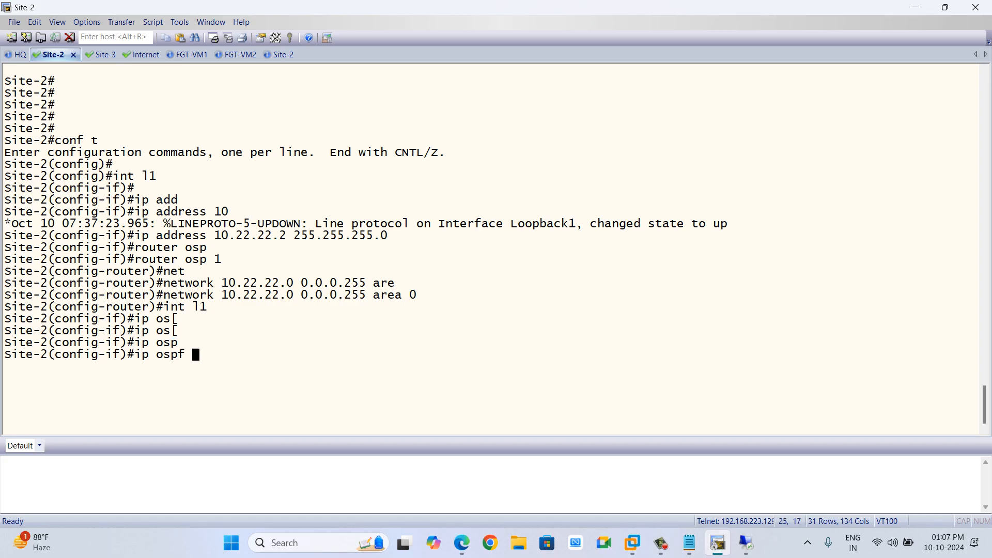
{"action": "type", "text": "ne"}
{"action": "key", "text": "Tab"}
{"action": "type", "text": "po"}
{"action": "key", "text": "Tab"}
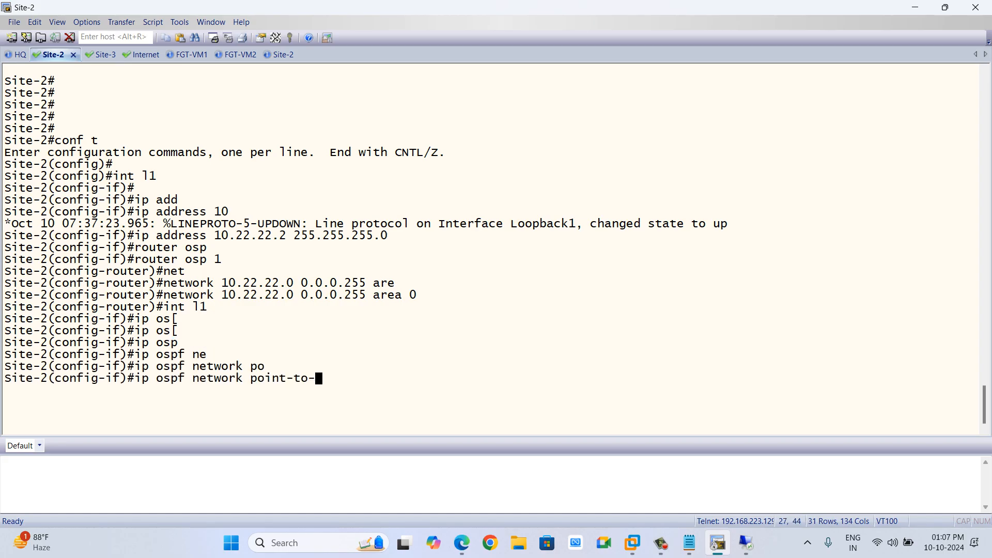
{"action": "type", "text": "p"}
{"action": "key", "text": "Tab"}
{"action": "key", "text": "Return"}
{"action": "type", "text": "end"}
{"action": "key", "text": "Return"}
{"action": "key", "text": "Return"}
{"action": "key", "text": "Return"}
{"action": "key", "text": "Return"}
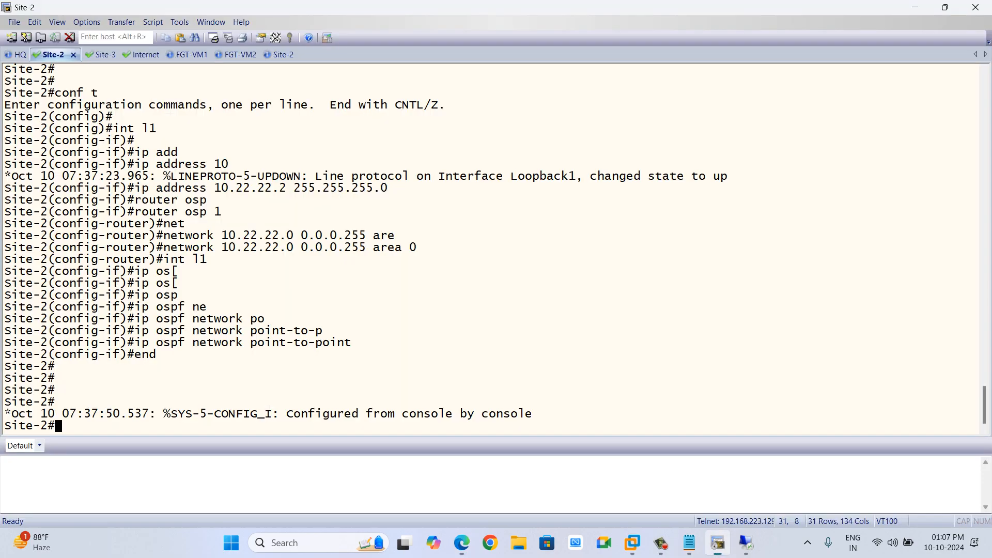
On HQ, create Loopback2 with IP address 10.111.111.1 255.255.255.0.
{"action": "left_click", "coordinate": [19, 55]}
{"action": "key", "text": "Return"}
{"action": "key", "text": "Return"}
{"action": "key", "text": "Return"}
{"action": "key", "text": "Return"}
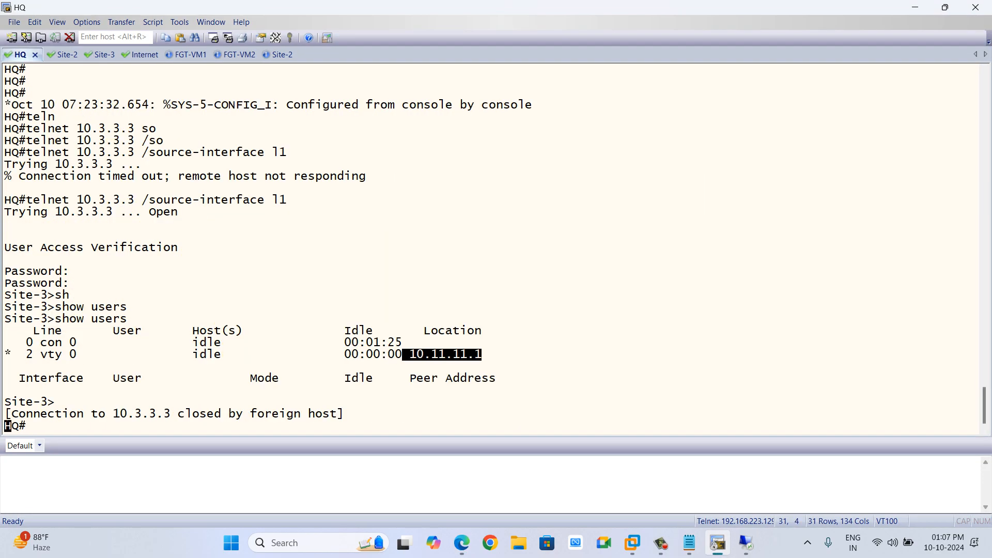
{"action": "type", "text": "conf t"}
{"action": "key", "text": "Return"}
{"action": "key", "text": "Return"}
{"action": "type", "text": "int"}
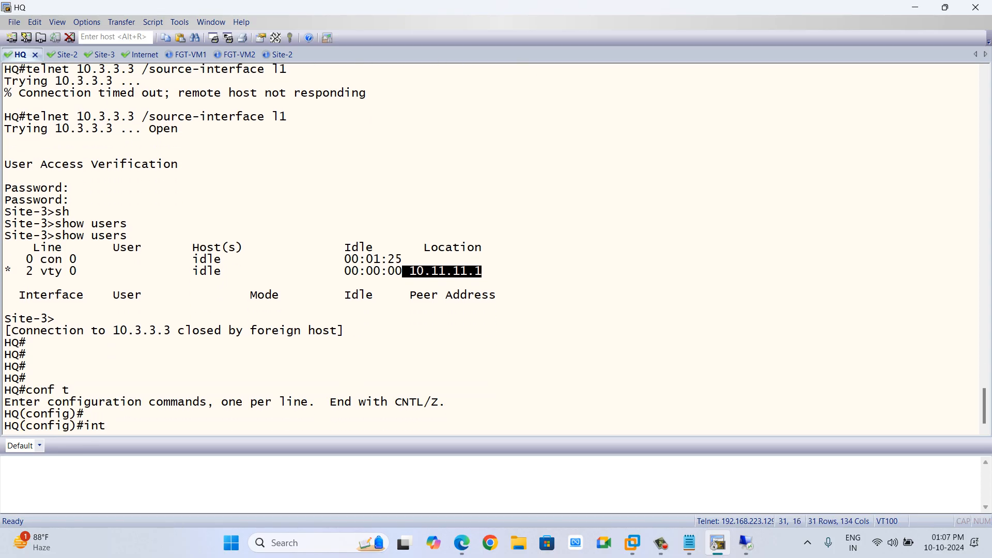
{"action": "type", "text": " l2"}
{"action": "key", "text": "Return"}
{"action": "type", "text": "ip add"}
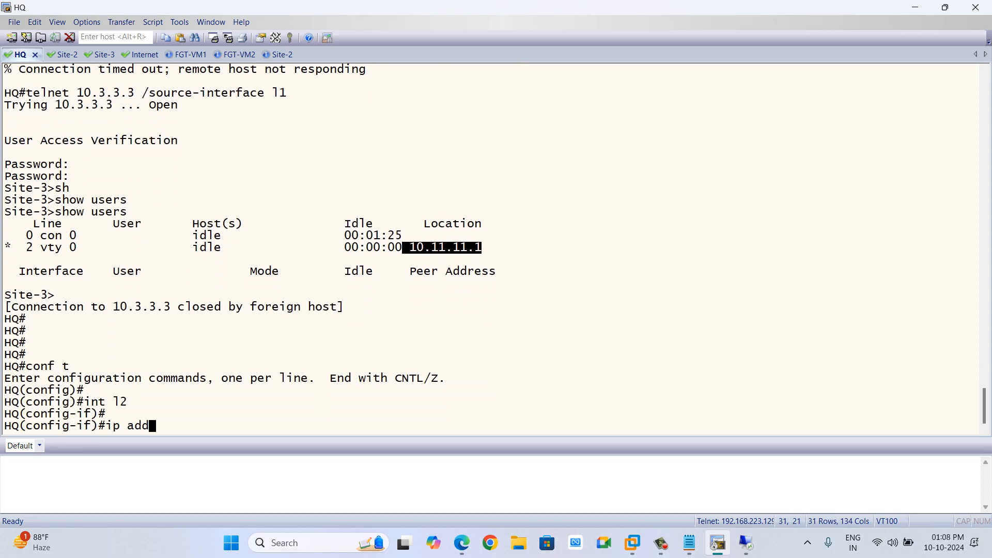
{"action": "key", "text": "Tab"}
{"action": "type", "text": "10.111.11"}
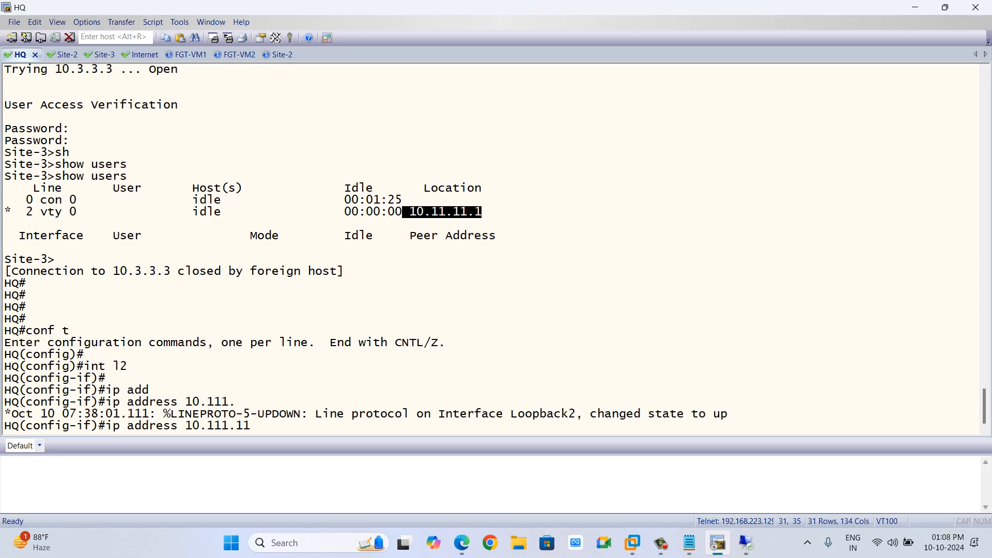
{"action": "type", "text": "1.1 255.255.255.0"}
{"action": "key", "text": "Return"}
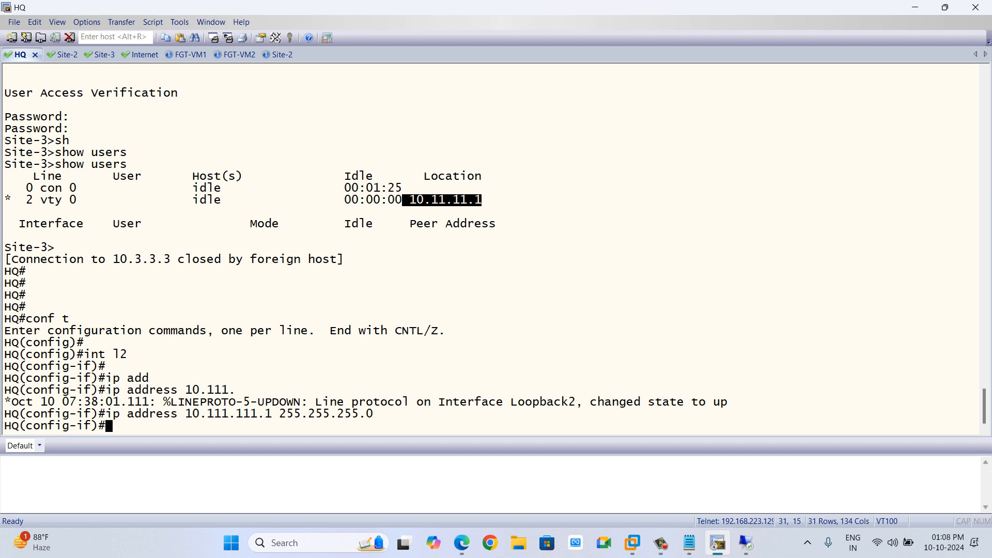
Advertise 10.111.111.0 0.0.0.255 in OSPF process 1 area 0 on HQ.
{"action": "type", "text": "router osp"}
{"action": "key", "text": "Tab"}
{"action": "type", "text": "1"}
{"action": "key", "text": "Return"}
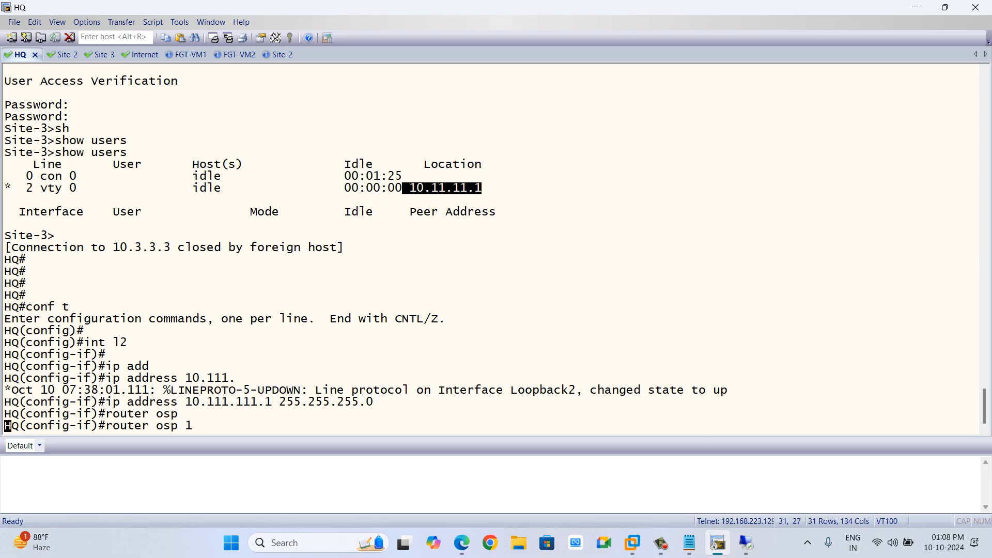
{"action": "type", "text": "net"}
{"action": "key", "text": "Tab"}
{"action": "type", "text": "10.111."}
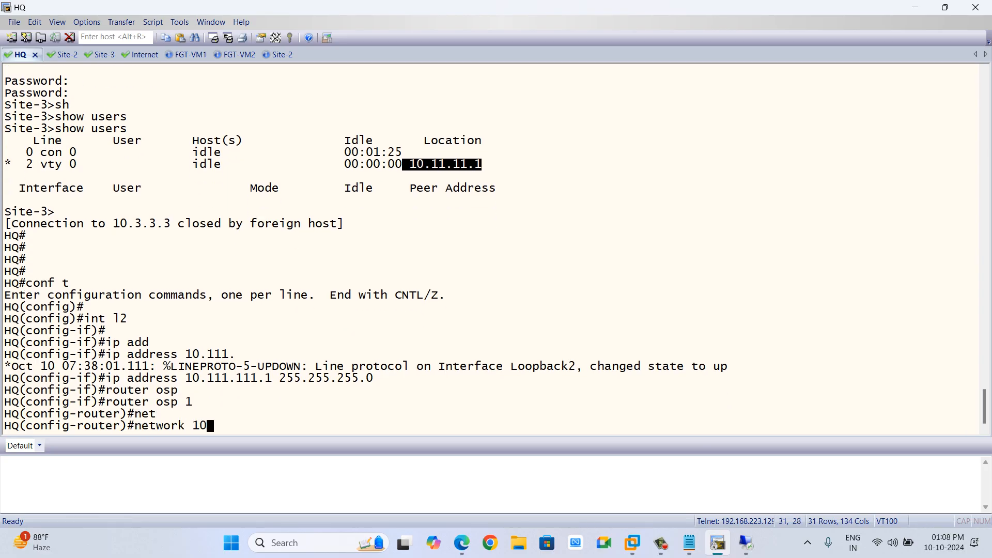
{"action": "type", "text": "1.0 0.0.0.255 are"}
{"action": "key", "text": "Tab"}
{"action": "type", "text": "0"}
{"action": "key", "text": "Return"}
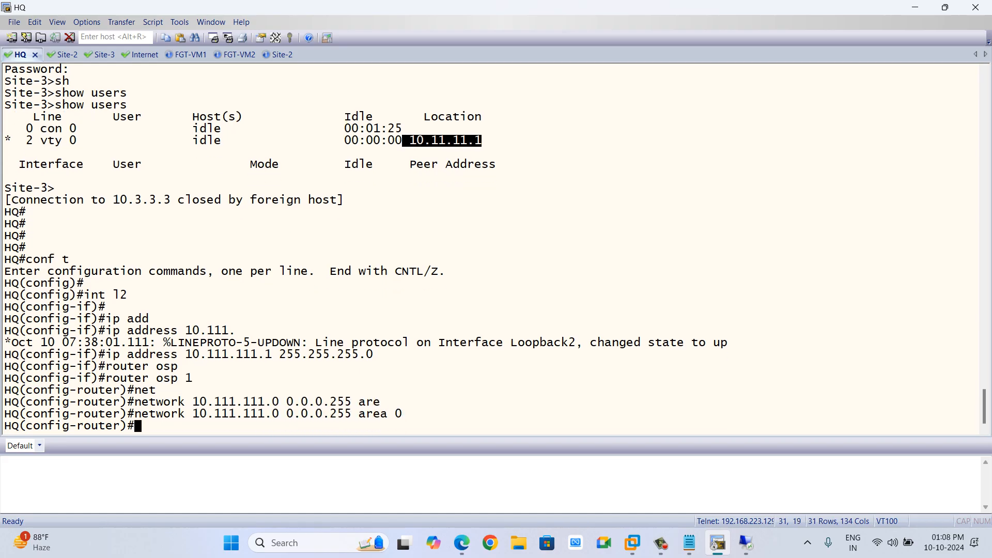
Set HQ's Loopback2 OSPF network type to point-to-point and leave configuration mode.
{"action": "type", "text": "int l2"}
{"action": "key", "text": "Return"}
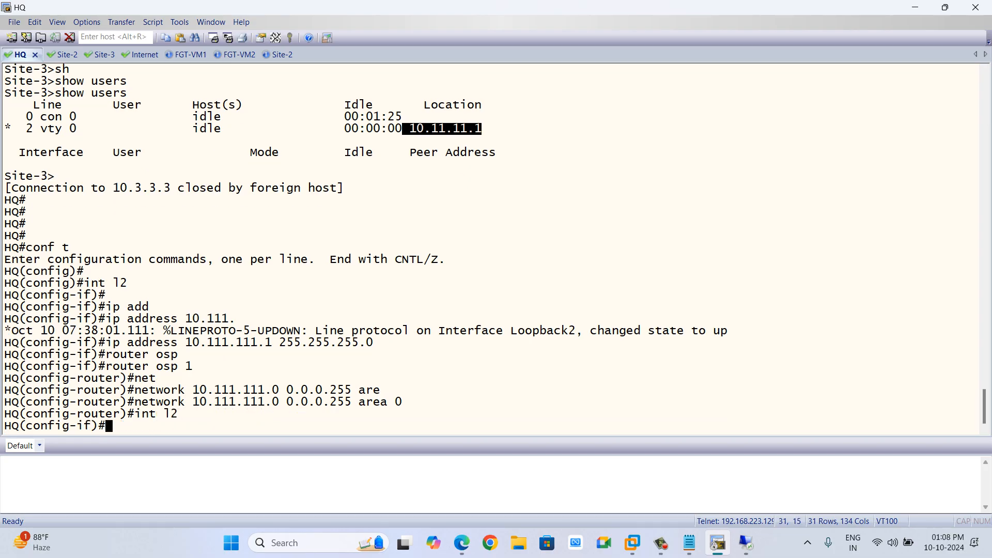
{"action": "type", "text": "ip osp"}
{"action": "key", "text": "Tab"}
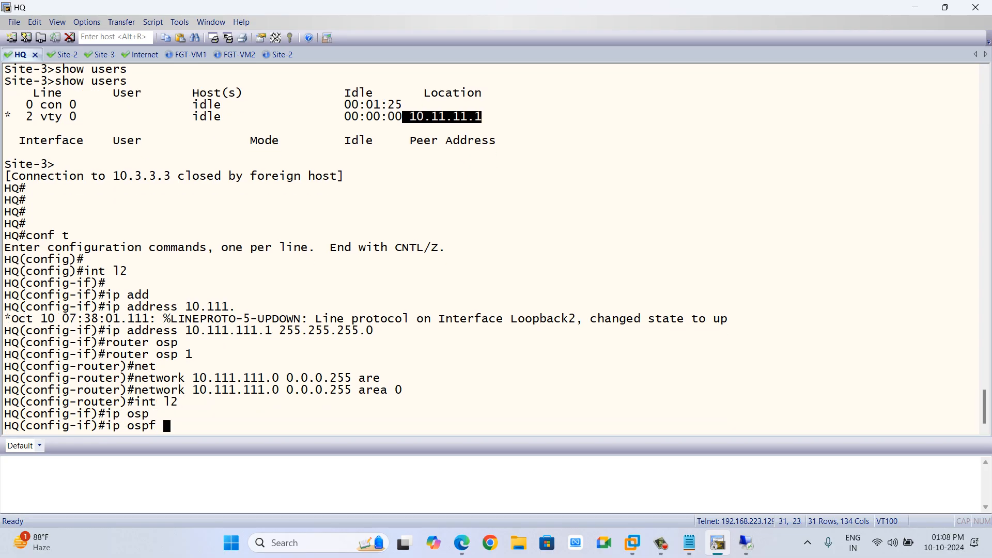
{"action": "type", "text": "net"}
{"action": "key", "text": "Tab"}
{"action": "type", "text": "po"}
{"action": "key", "text": "Tab"}
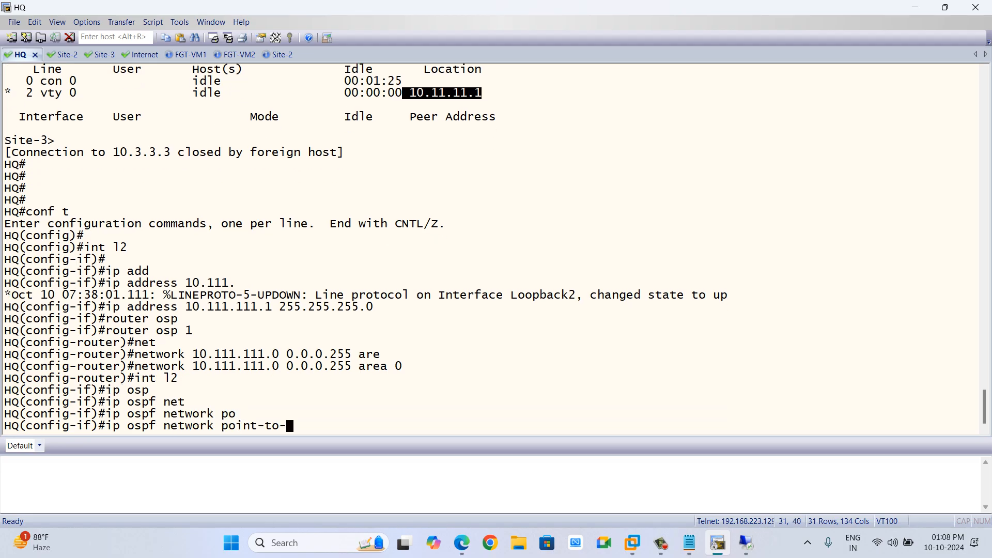
{"action": "type", "text": "p"}
{"action": "key", "text": "Tab"}
{"action": "key", "text": "Return"}
{"action": "key", "text": "Return"}
{"action": "type", "text": "end"}
{"action": "key", "text": "Return"}
{"action": "key", "text": "Return"}
{"action": "key", "text": "Return"}
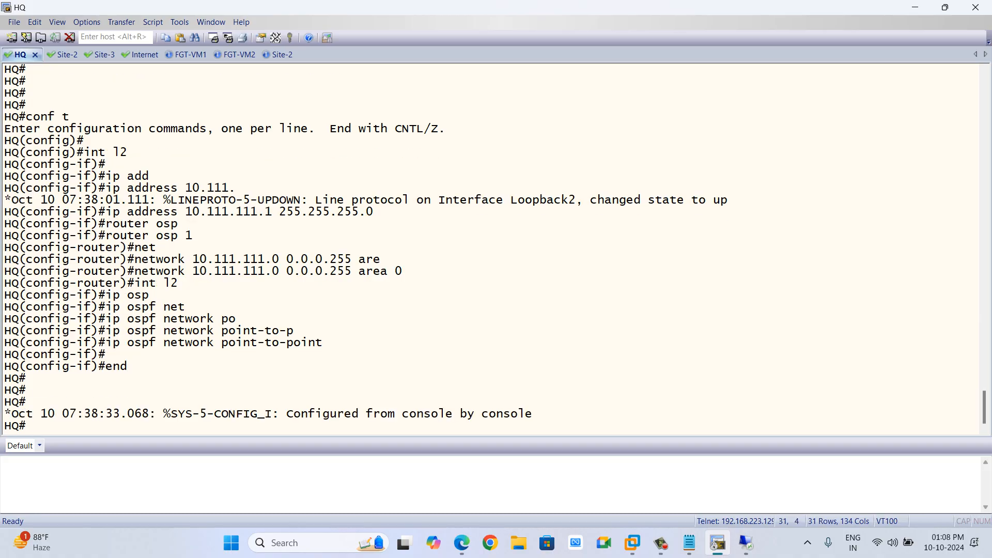
Switch to the lab notes covering tunnel routing and firewall policy requirements.
{"action": "key", "text": "alt+Tab"}
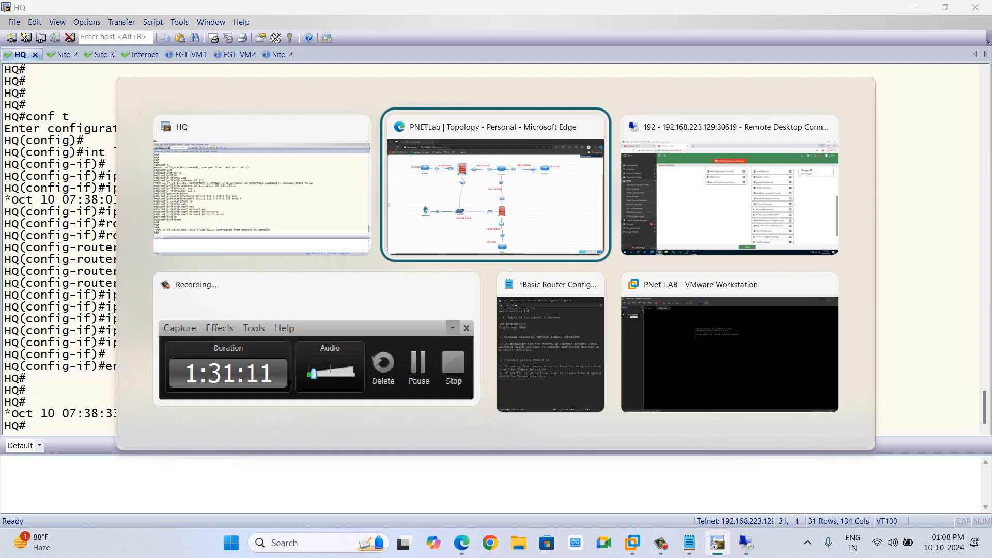
{"action": "key", "text": "alt+Tab"}
{"action": "key", "text": "alt+Tab"}
{"action": "key", "text": "alt+Tab"}
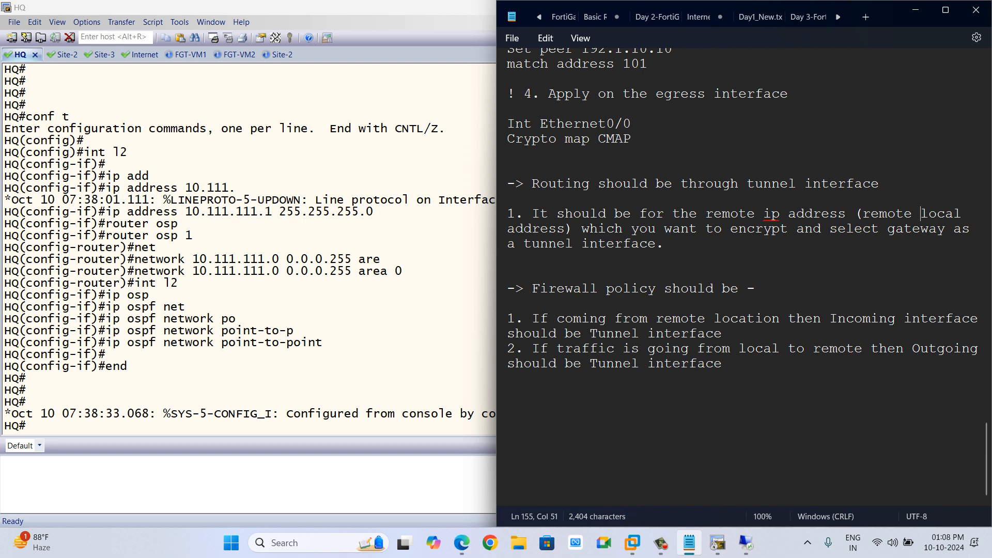
Add a heading "Task 3 -> Configure Site to Site VPN between FW1 and FW2" at the end of the lab notes.
{"action": "left_click", "coordinate": [722, 364]}
{"action": "key", "text": "Return"}
{"action": "key", "text": "Return"}
{"action": "key", "text": "Return"}
{"action": "type", "text": "T"}
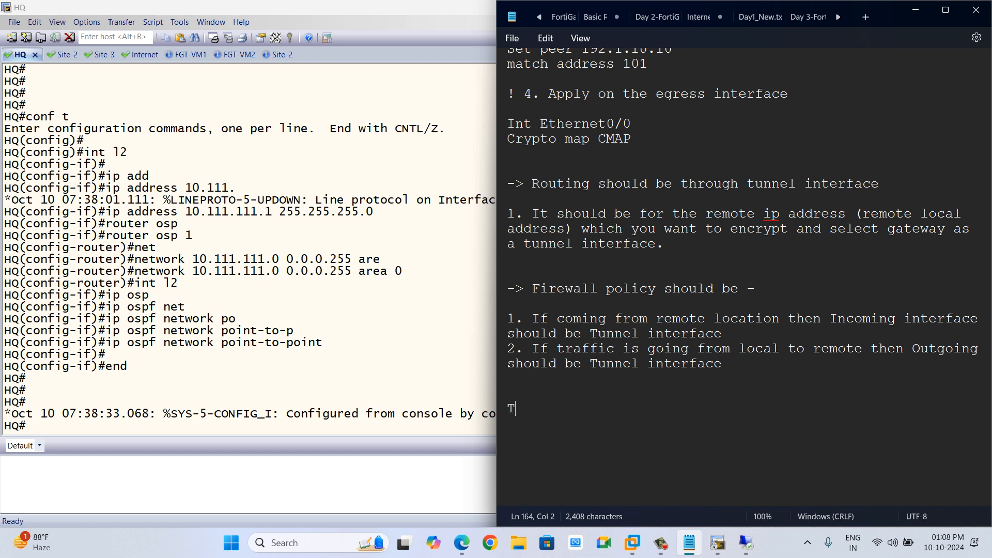
{"action": "type", "text": "ask 3 -> "}
{"action": "type", "text": "con"}
{"action": "key", "text": "BackSpace"}
{"action": "key", "text": "BackSpace"}
{"action": "type", "text": "Co"}
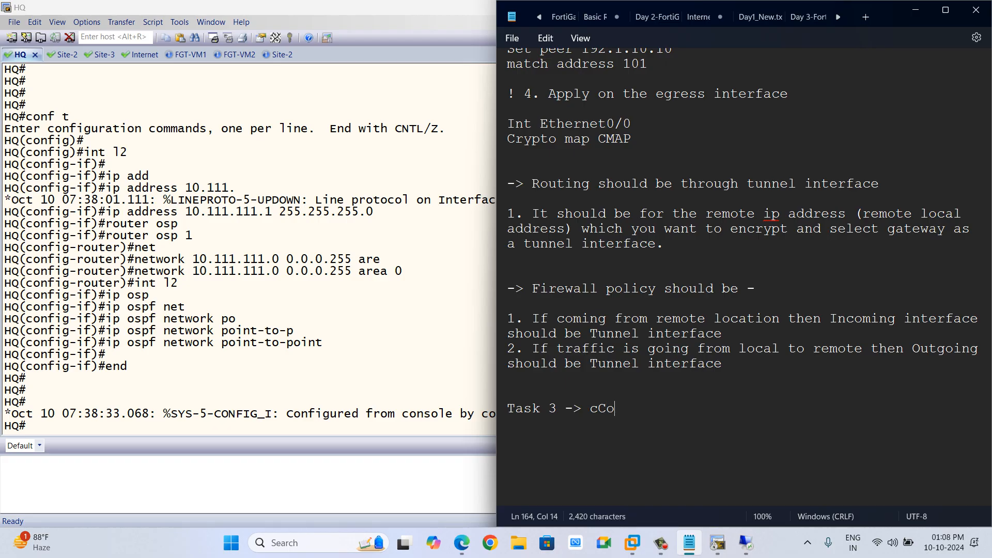
{"action": "key", "text": "BackSpace"}
{"action": "key", "text": "BackSpace"}
{"action": "key", "text": "BackSpace"}
{"action": "type", "text": "Configure S"}
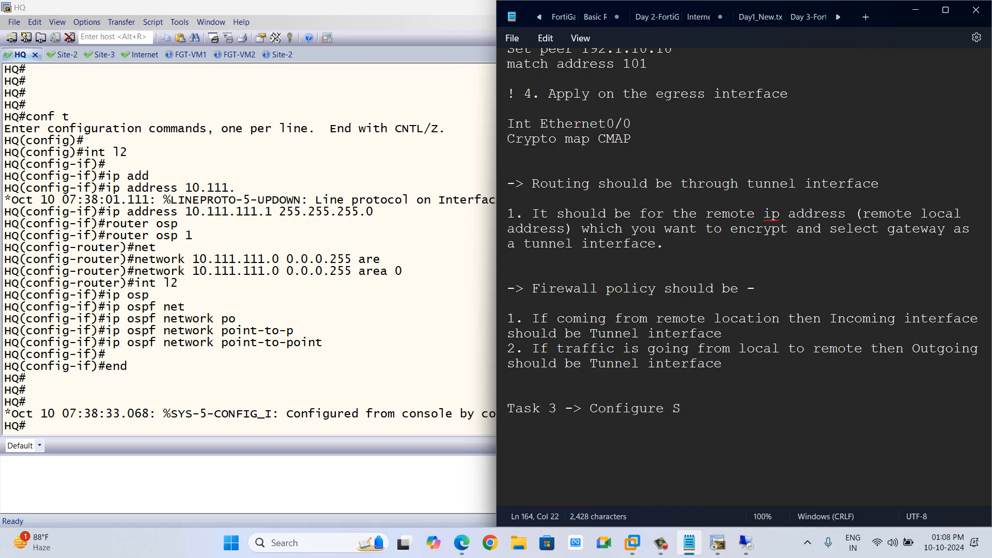
{"action": "type", "text": "ite to Sire"}
{"action": "key", "text": "BackSpace"}
{"action": "key", "text": "BackSpace"}
{"action": "key", "text": "BackSpace"}
{"action": "type", "text": "te VPN Betwe"}
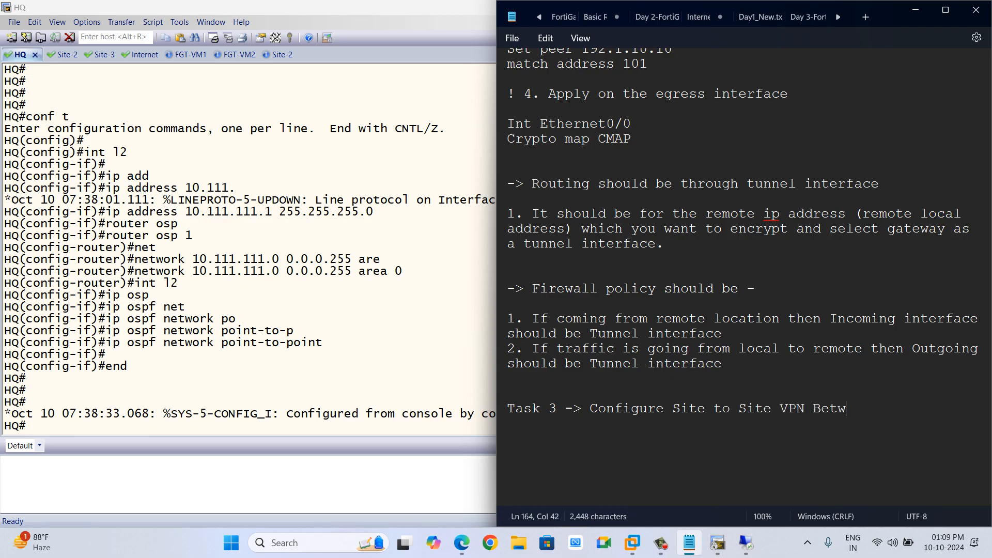
{"action": "key", "text": "BackSpace"}
{"action": "key", "text": "BackSpace"}
{"action": "key", "text": "BackSpace"}
{"action": "key", "text": "BackSpace"}
{"action": "key", "text": "BackSpace"}
{"action": "type", "text": "between FW1 and FW2"}
{"action": "key", "text": "Return"}
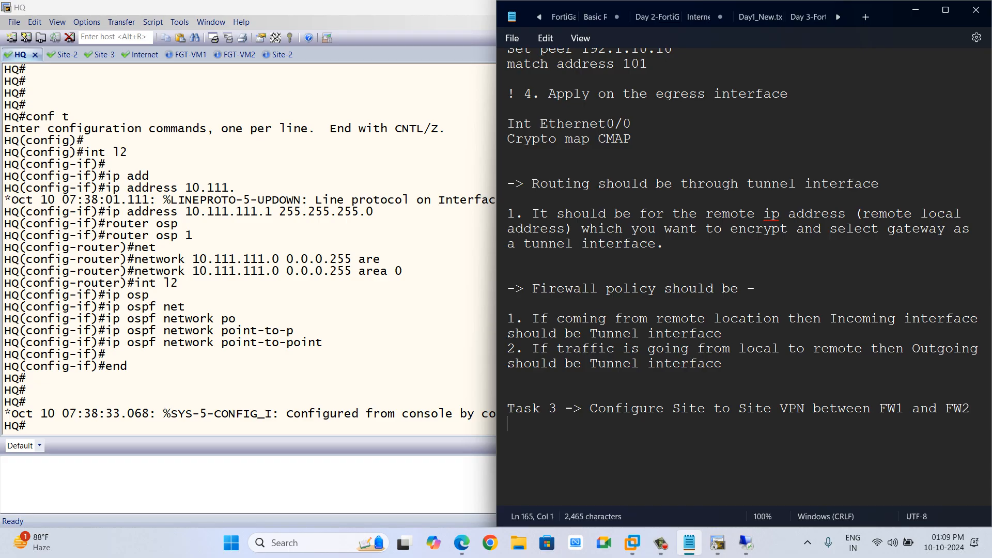
Add the bullet "- Encrypt traffic between 10.111.111.0/24 and 10.22.22.0/24" under the Task 3 heading, followed by an empty bullet.
{"action": "key", "text": "Return"}
{"action": "type", "text": "- Encrypt traffic e"}
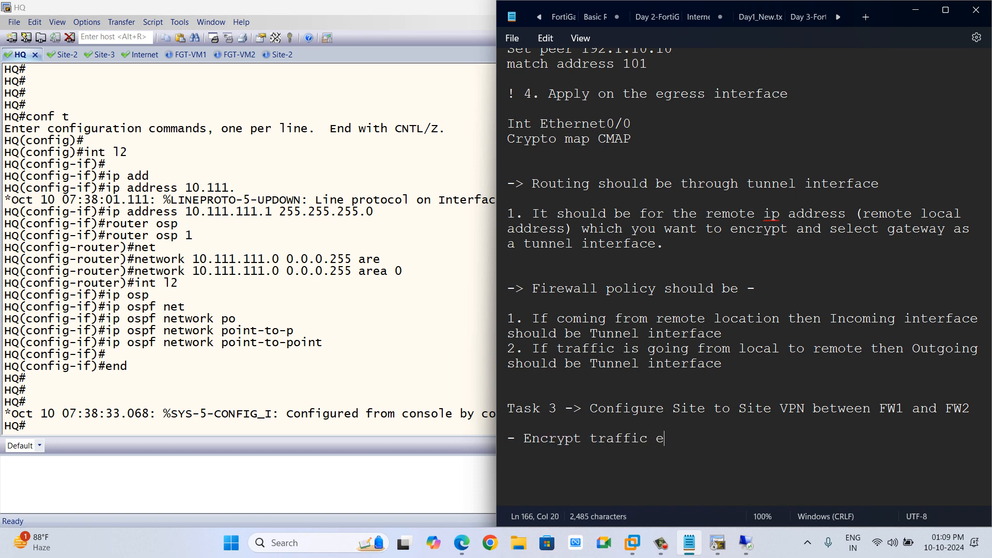
{"action": "key", "text": "BackSpace"}
{"action": "type", "text": "between 10.111.111.0/2"}
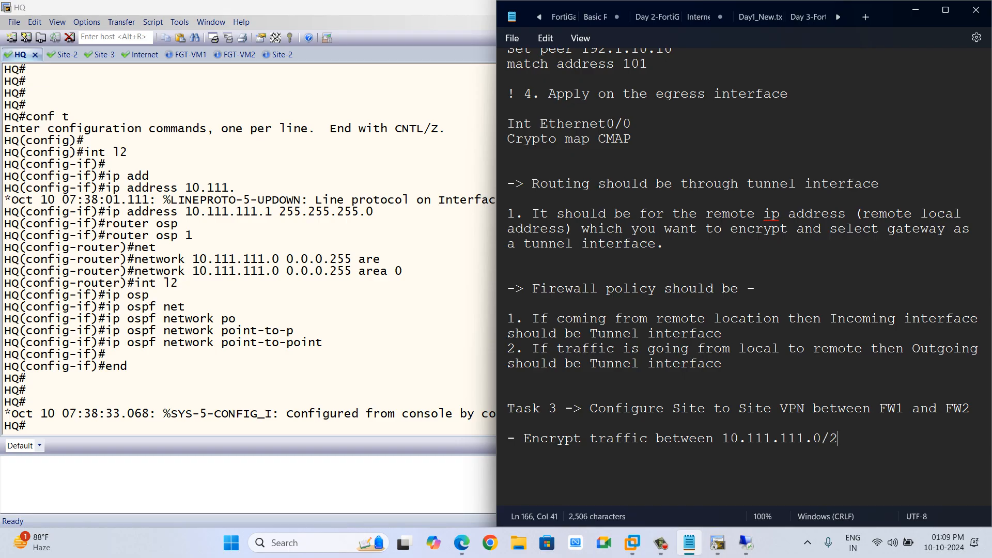
{"action": "type", "text": "4 and 10.2.2"}
{"action": "key", "text": "BackSpace"}
{"action": "key", "text": "BackSpace"}
{"action": "key", "text": "BackSpace"}
{"action": "type", "text": "2"}
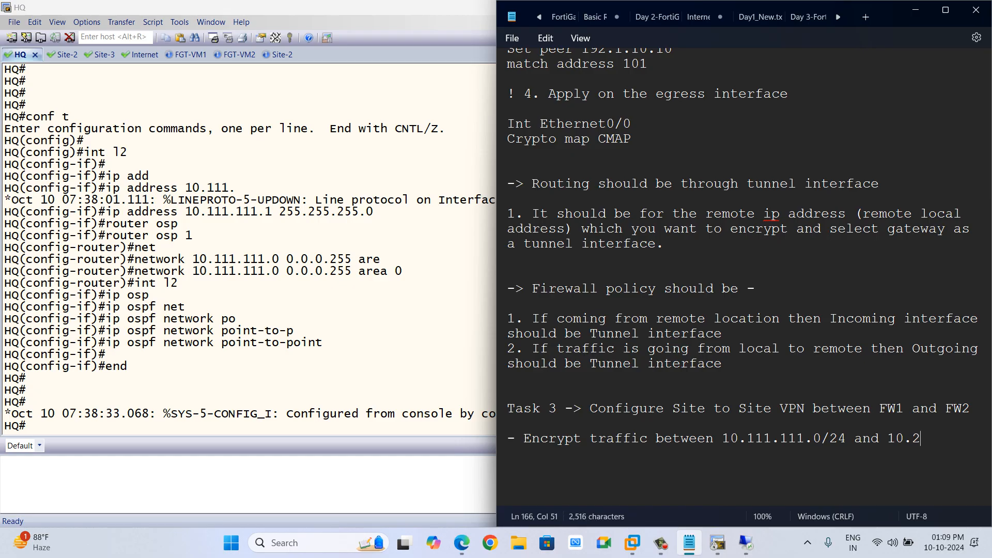
{"action": "type", "text": "2.22.0/24"}
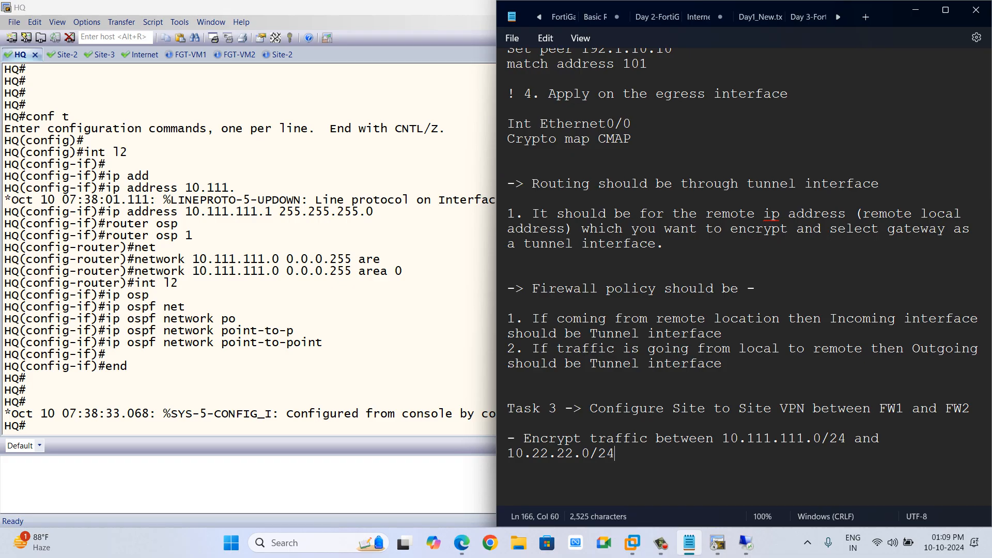
{"action": "key", "text": "Return"}
{"action": "type", "text": "-"}
{"action": "key", "text": "Return"}
On FW-2, open the Network dashboard and expand the Routing widget to review the route table.
{"action": "key", "text": "alt+Tab"}
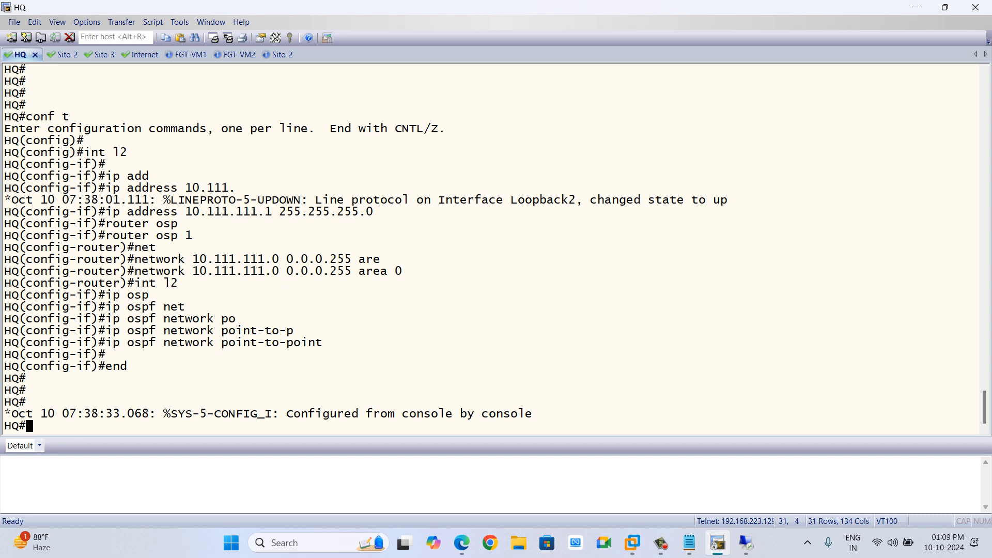
{"action": "key", "text": "alt+Tab"}
{"action": "key", "text": "alt+Tab"}
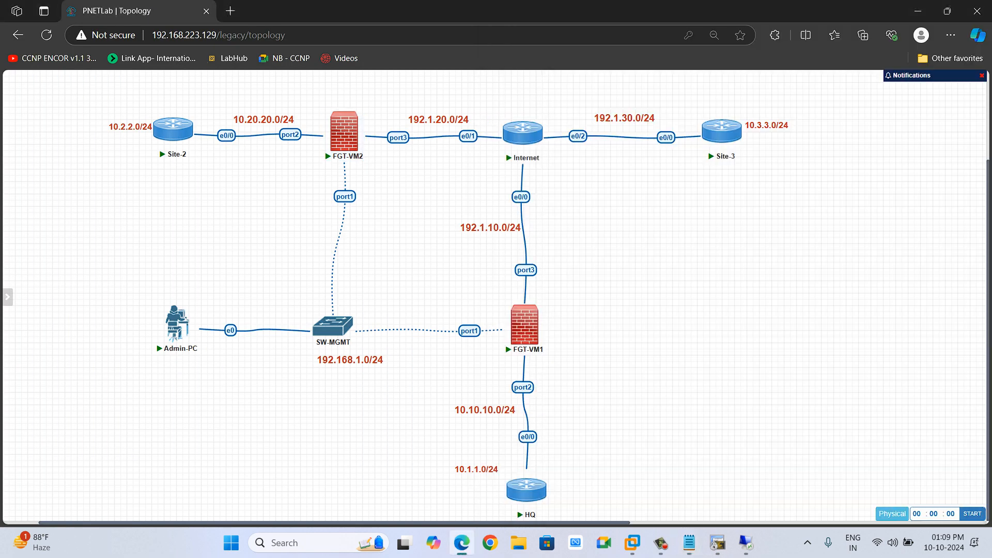
{"action": "key", "text": "alt+Tab"}
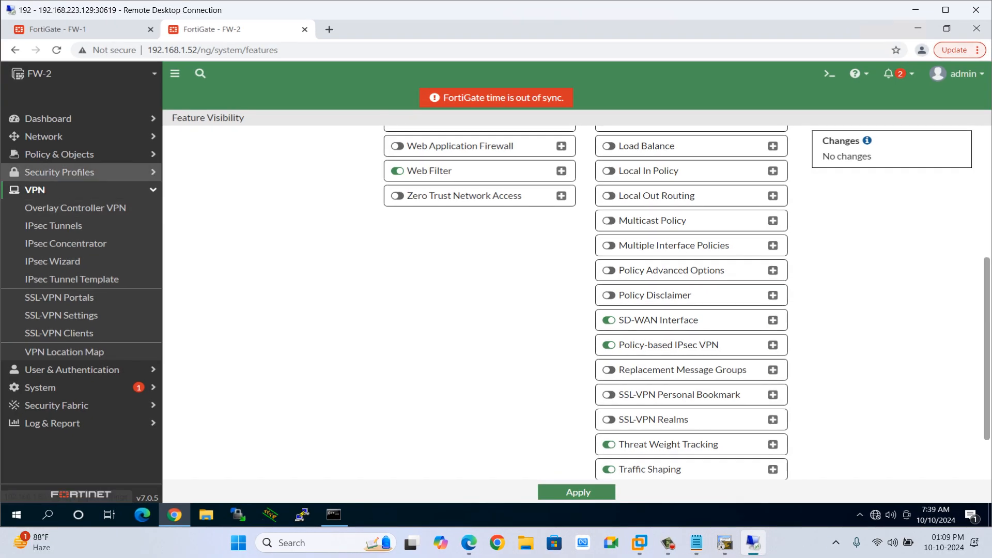
{"action": "left_click", "coordinate": [60, 172]}
{"action": "left_click", "coordinate": [59, 173]}
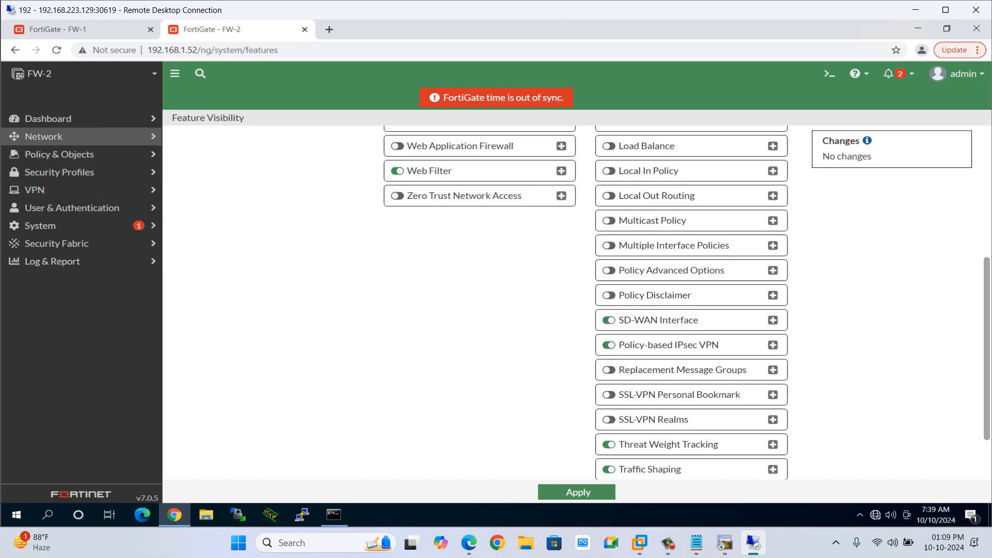
{"action": "left_click", "coordinate": [43, 137]}
{"action": "left_click", "coordinate": [47, 119]}
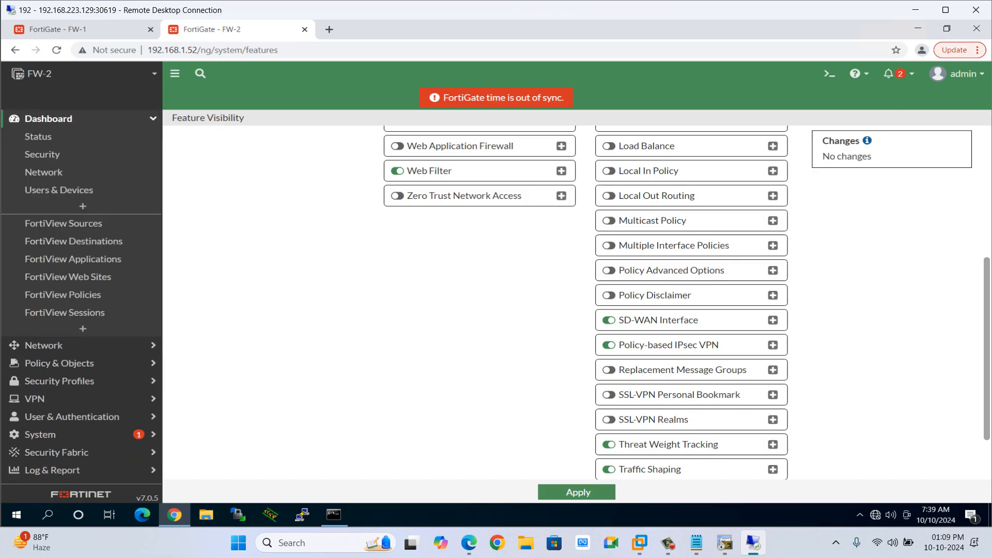
{"action": "left_click", "coordinate": [44, 172]}
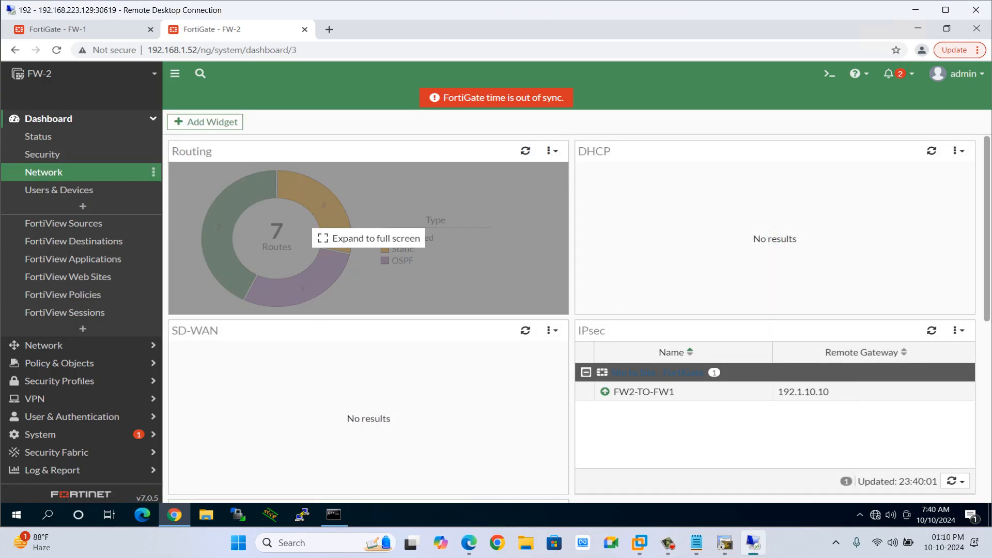
{"action": "left_click", "coordinate": [368, 238]}
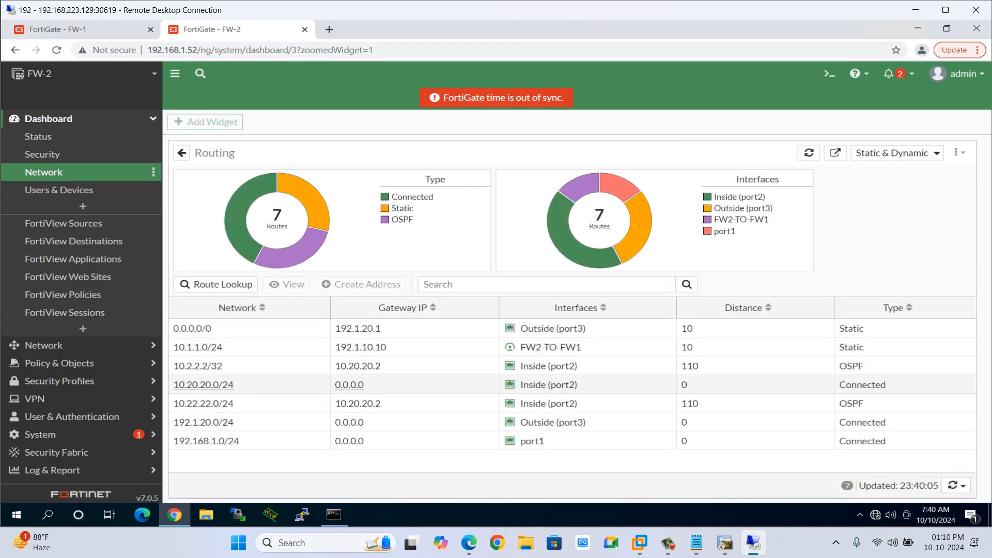
{"action": "mouse_move", "coordinate": [204, 404]}
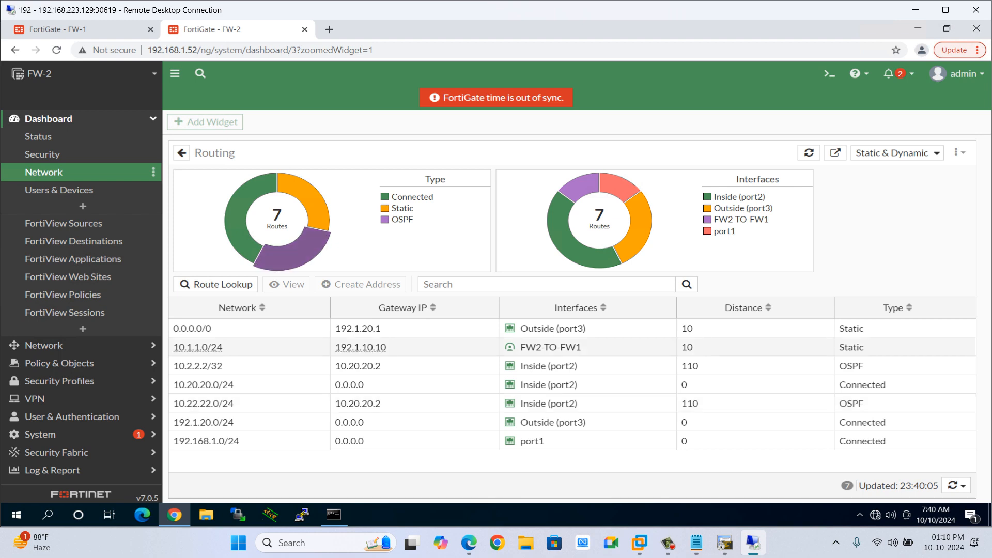
{"action": "left_click", "coordinate": [78, 29]}
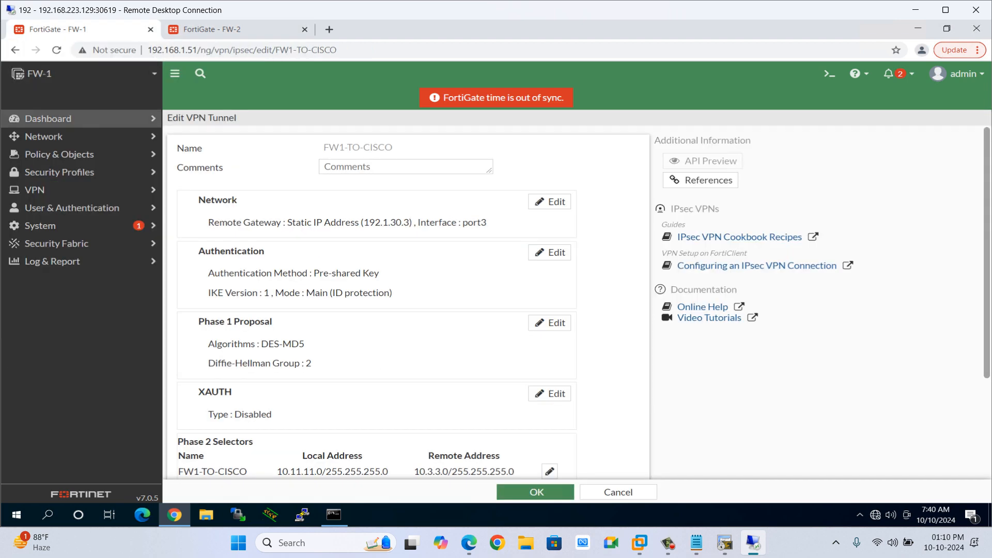
{"action": "left_click", "coordinate": [48, 119]}
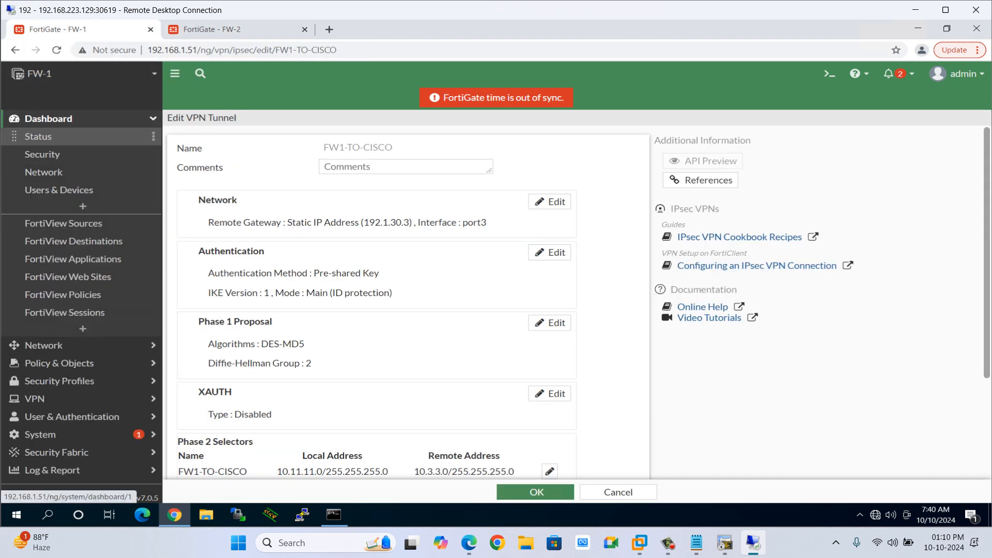
{"action": "left_click", "coordinate": [668, 543]}
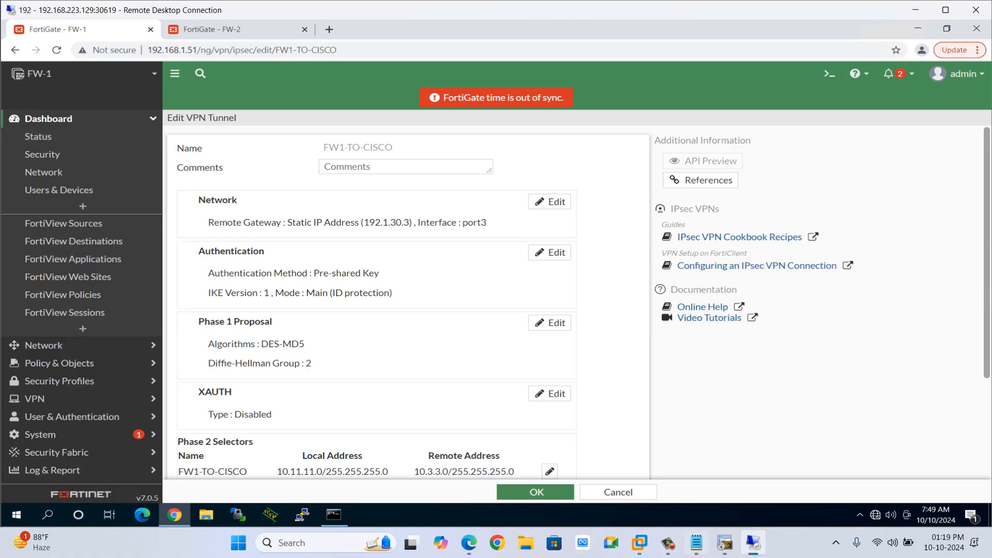
Insert the line "= Policy based VPN" under the Task 3 heading in the notes.
{"action": "key", "text": "alt+Tab"}
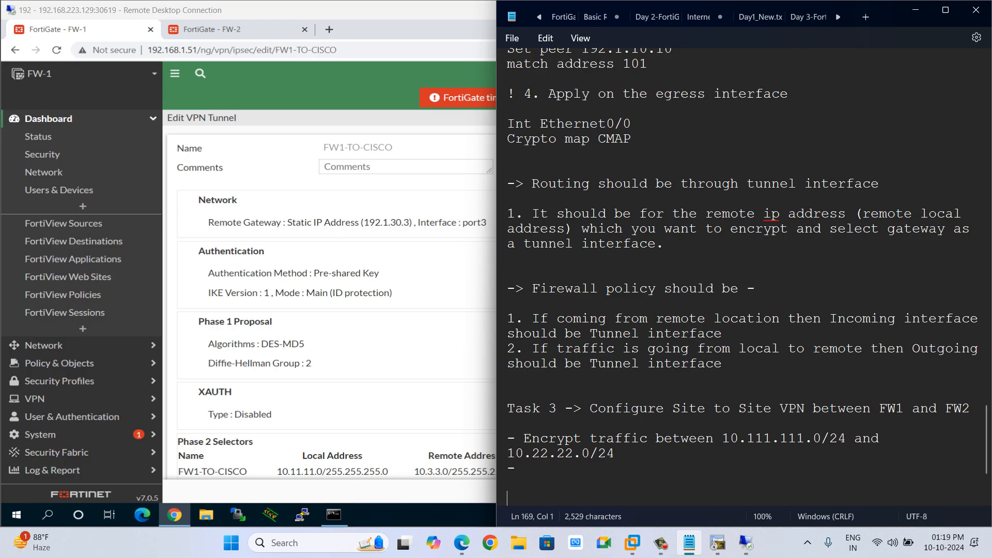
{"action": "key", "text": "Return"}
{"action": "type", "text": "="}
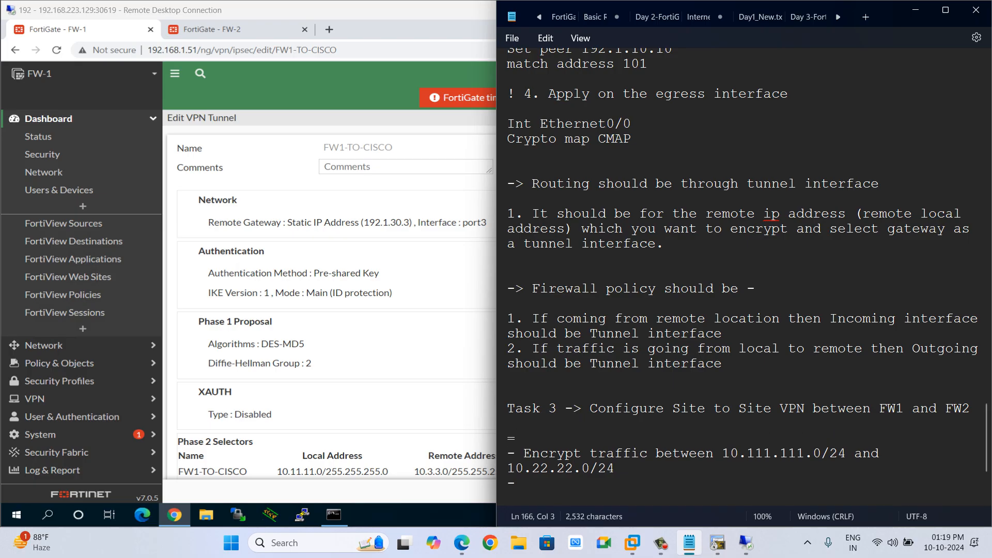
{"action": "type", "text": " Policy based"}
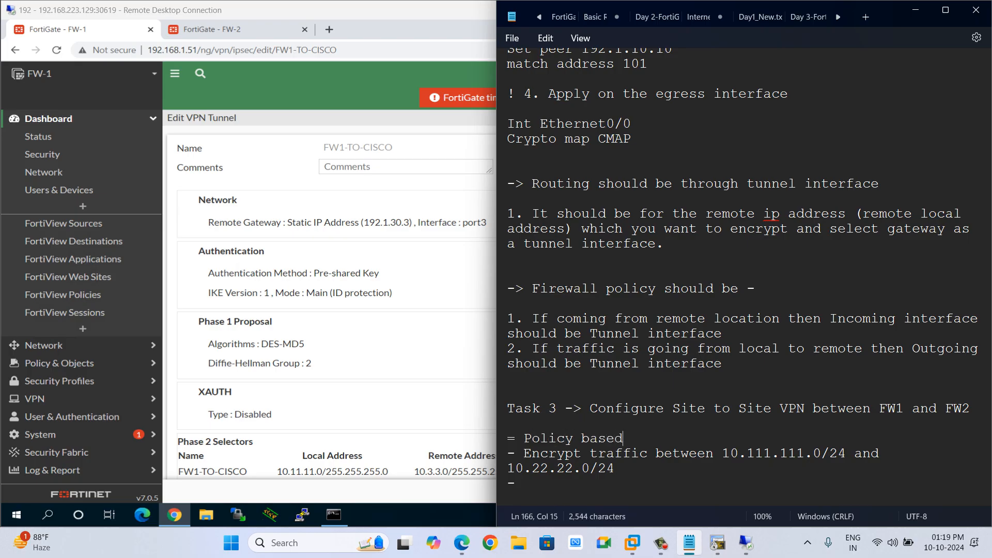
{"action": "type", "text": " VPN"}
{"action": "key", "text": "Return"}
{"action": "type", "text": "-"}
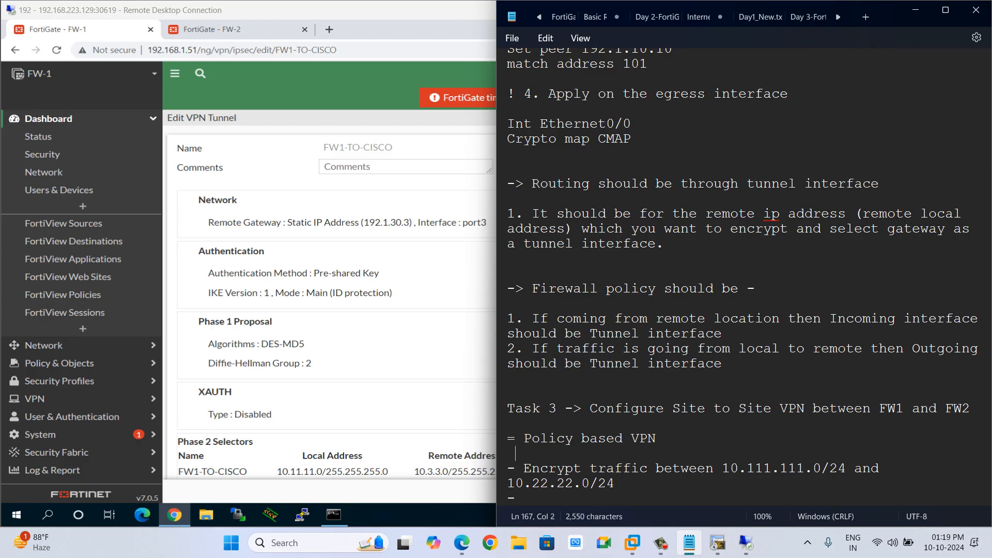
{"action": "type", "text": "> "}
{"action": "type", "text": "Fe"}
Add the sub-steps "-> Navigate to System -> Feature Visibility" and "- > Enable" under the policy-based VPN line.
{"action": "key", "text": "BackSpace"}
{"action": "key", "text": "BackSpace"}
{"action": "type", "text": "Sys"}
{"action": "key", "text": "BackSpace"}
{"action": "key", "text": "BackSpace"}
{"action": "key", "text": "BackSpace"}
{"action": "type", "text": "Nat"}
{"action": "key", "text": "BackSpace"}
{"action": "type", "text": "vigate to sy"}
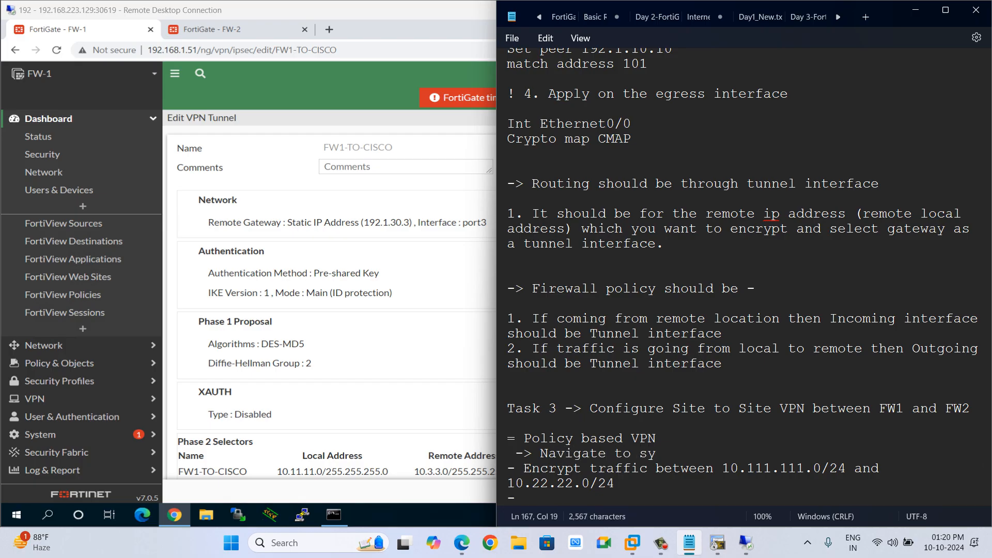
{"action": "key", "text": "BackSpace"}
{"action": "key", "text": "BackSpace"}
{"action": "type", "text": "Systems"}
{"action": "key", "text": "BackSpace"}
{"action": "type", "text": "-> Feature"}
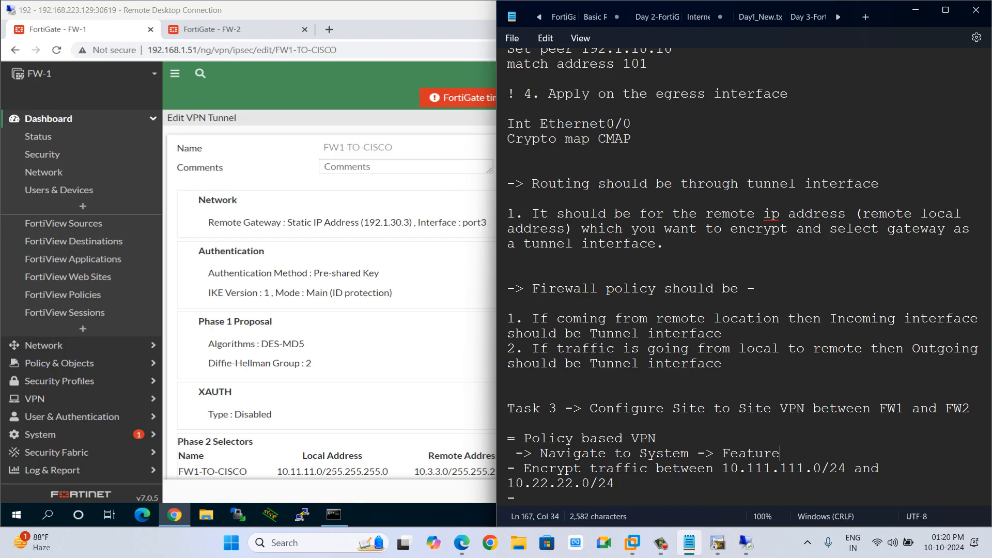
{"action": "type", "text": " Vi"}
{"action": "left_click", "coordinate": [51, 437]}
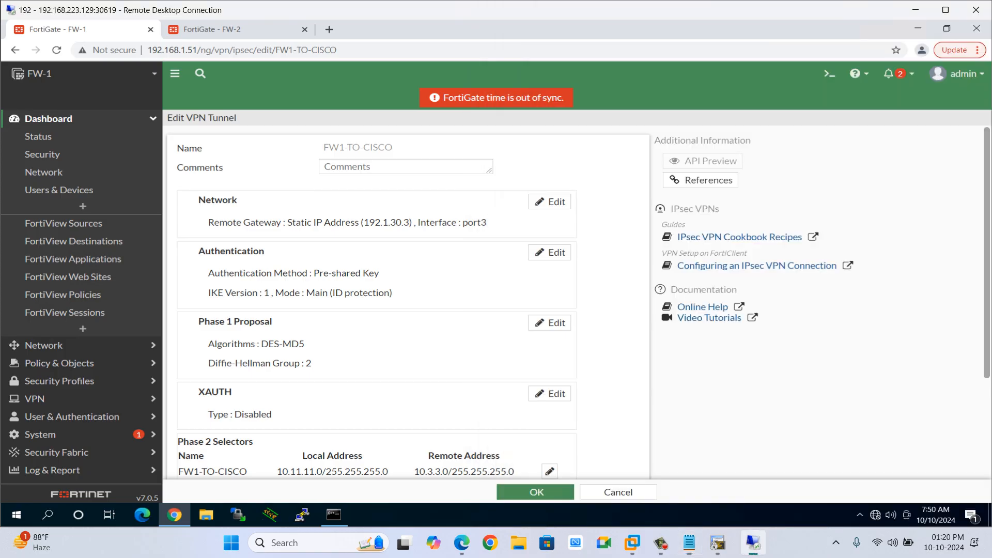
{"action": "left_click", "coordinate": [51, 439]}
{"action": "left_click", "coordinate": [40, 226]}
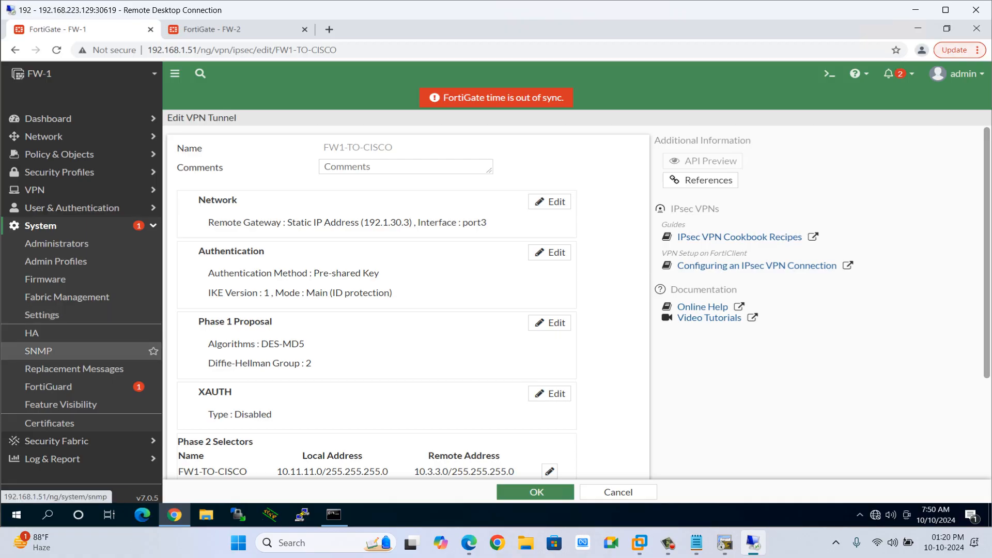
{"action": "key", "text": "alt+Tab"}
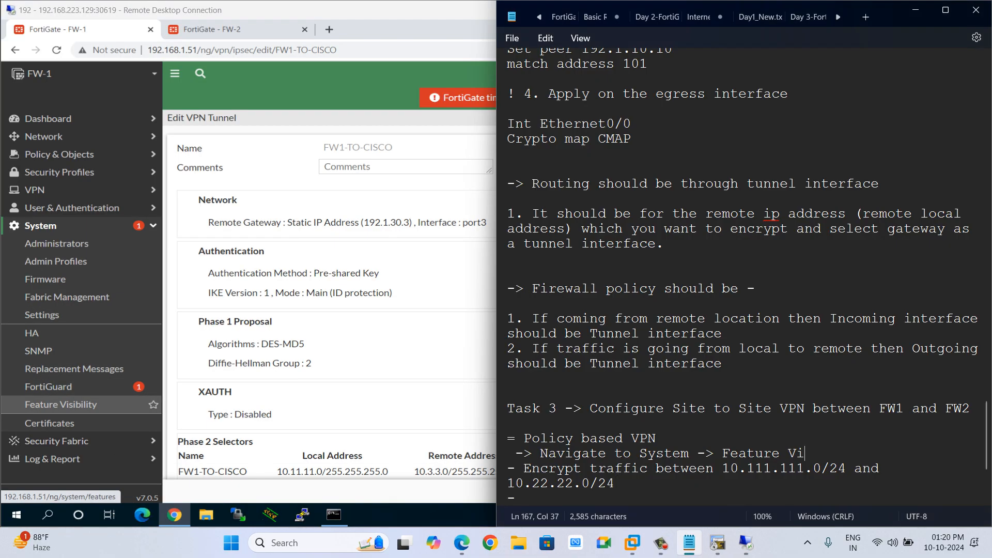
{"action": "type", "text": "sibility"}
{"action": "key", "text": "Return"}
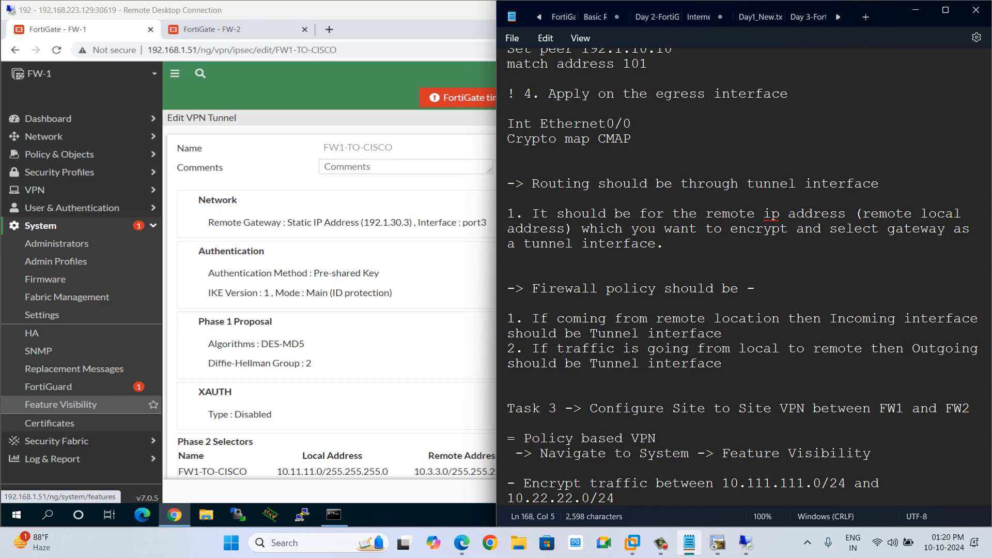
{"action": "type", "text": "- > Enable"}
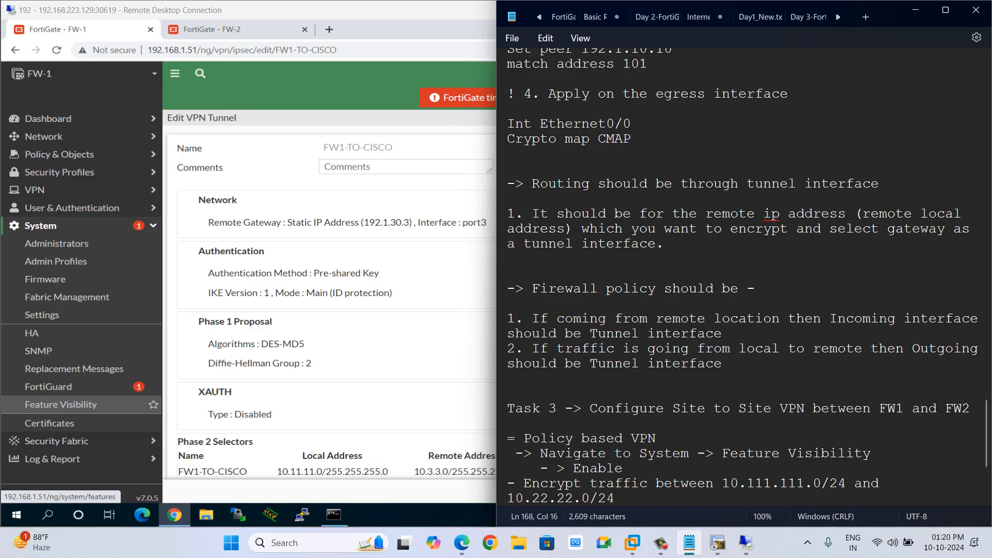
On FW-1, turn on Policy-based IPsec VPN in Feature Visibility and apply the change.
{"action": "left_click", "coordinate": [60, 404]}
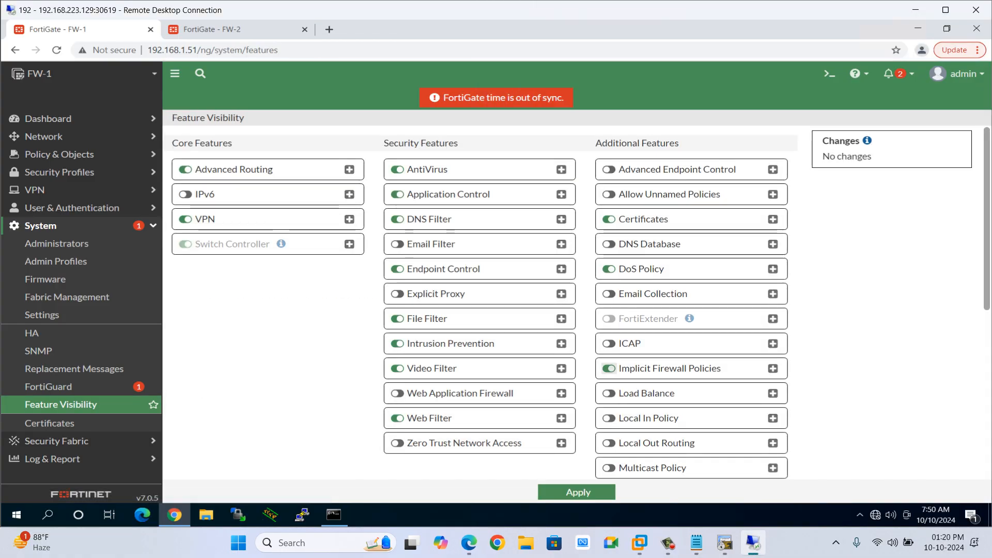
{"action": "scroll", "coordinate": [576, 302], "scroll_direction": "down", "scroll_amount": 4}
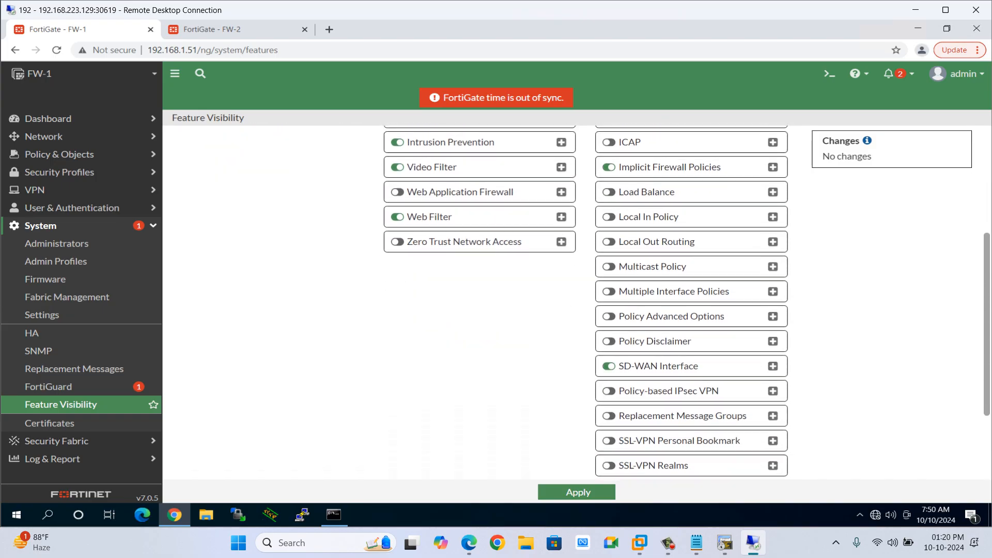
{"action": "scroll", "coordinate": [576, 302], "scroll_direction": "down", "scroll_amount": 1}
{"action": "scroll", "coordinate": [691, 303], "scroll_direction": "down", "scroll_amount": 2}
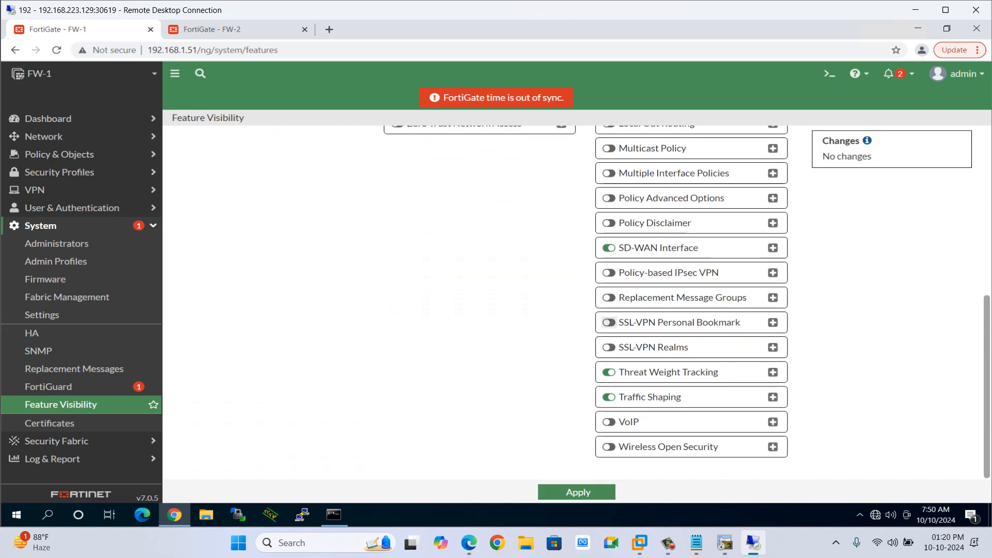
{"action": "scroll", "coordinate": [609, 343], "scroll_direction": "up", "scroll_amount": 1}
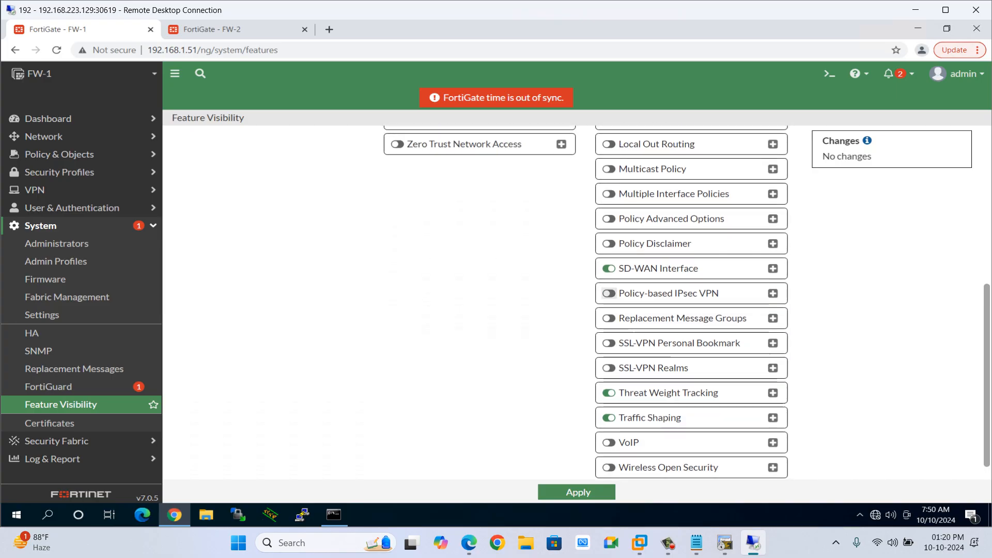
{"action": "left_click", "coordinate": [609, 293]}
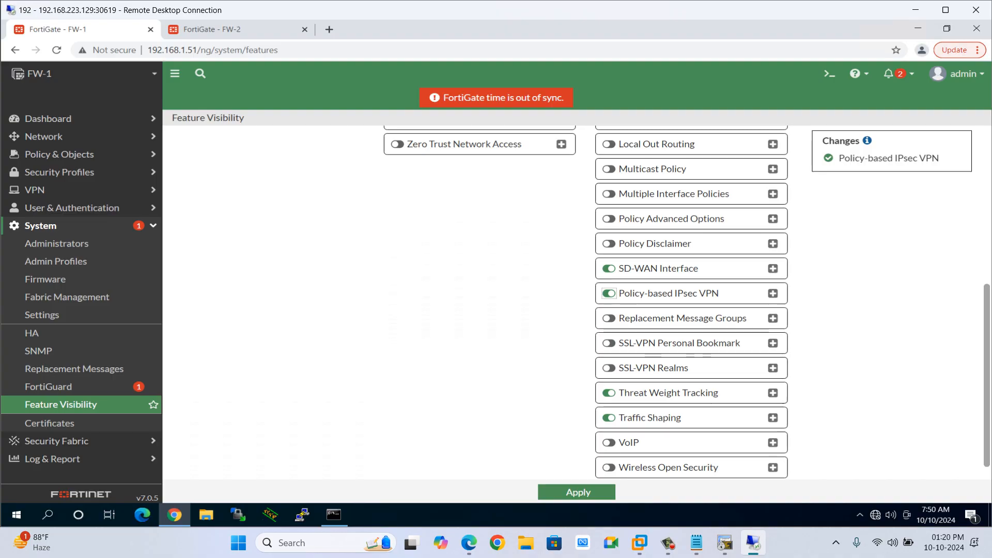
{"action": "left_click", "coordinate": [577, 492]}
Complete the notes line to read "- > Enable Policy-based IPsec VPN" and add blank lines below it.
{"action": "key", "text": "alt+Tab"}
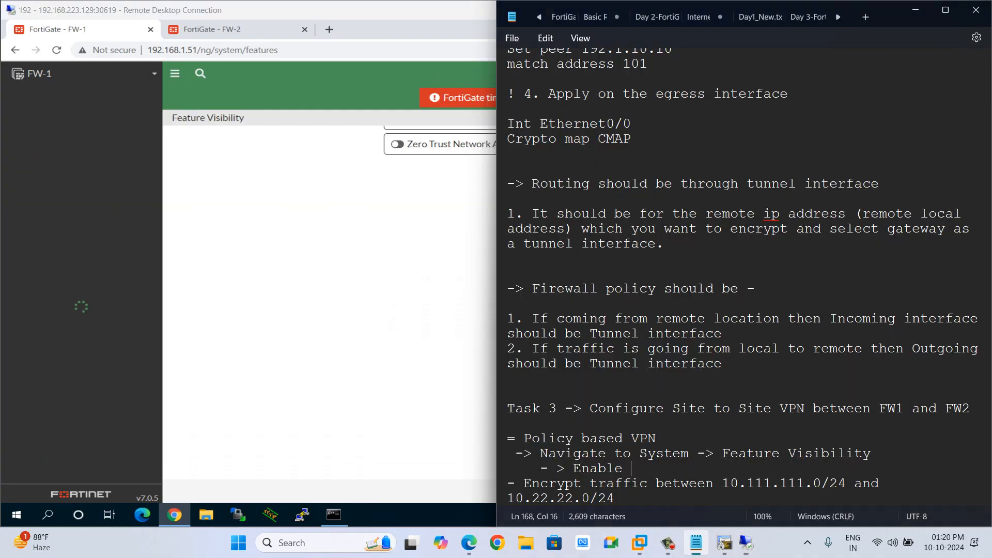
{"action": "type", "text": "Policy-bas"}
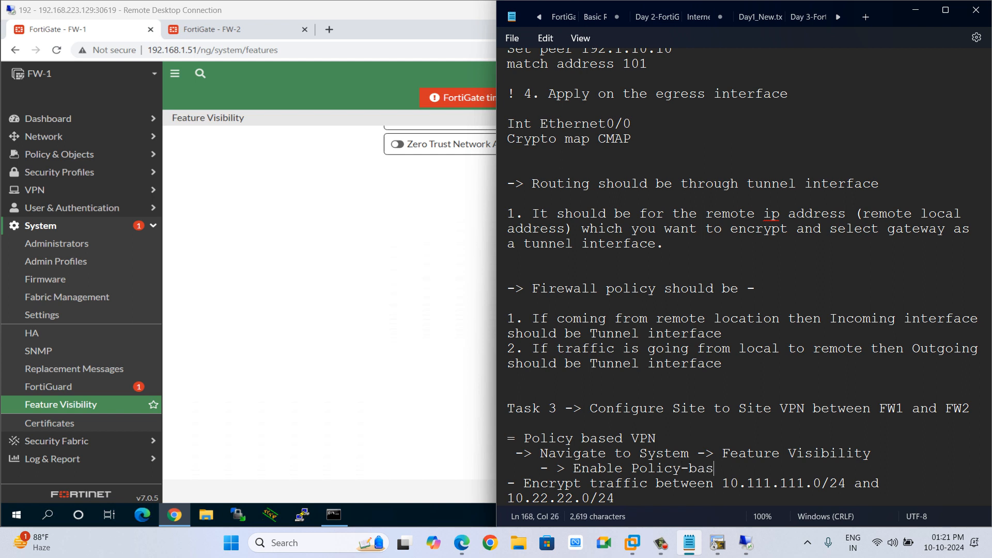
{"action": "type", "text": "ed IPsec "}
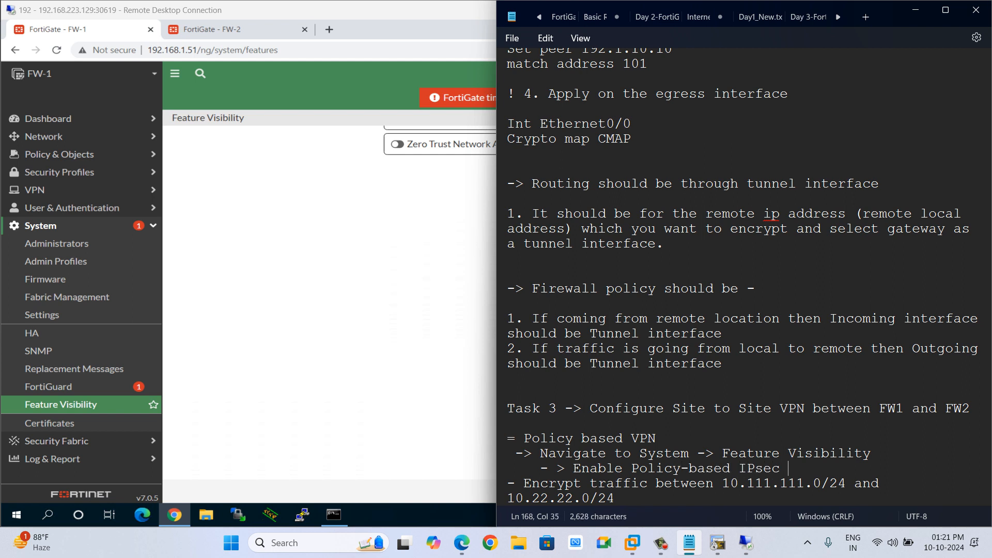
{"action": "type", "text": "VPN"}
{"action": "key", "text": "Return"}
{"action": "key", "text": "Return"}
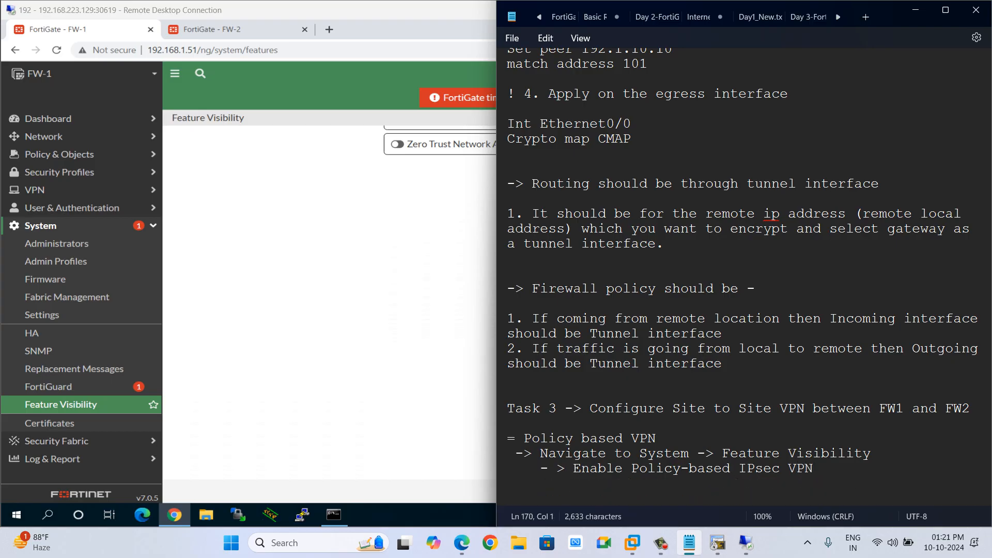
Add the line "-> Click on 'Apply'" under the enable step in the notes.
{"action": "type", "text": "-> Click on"}
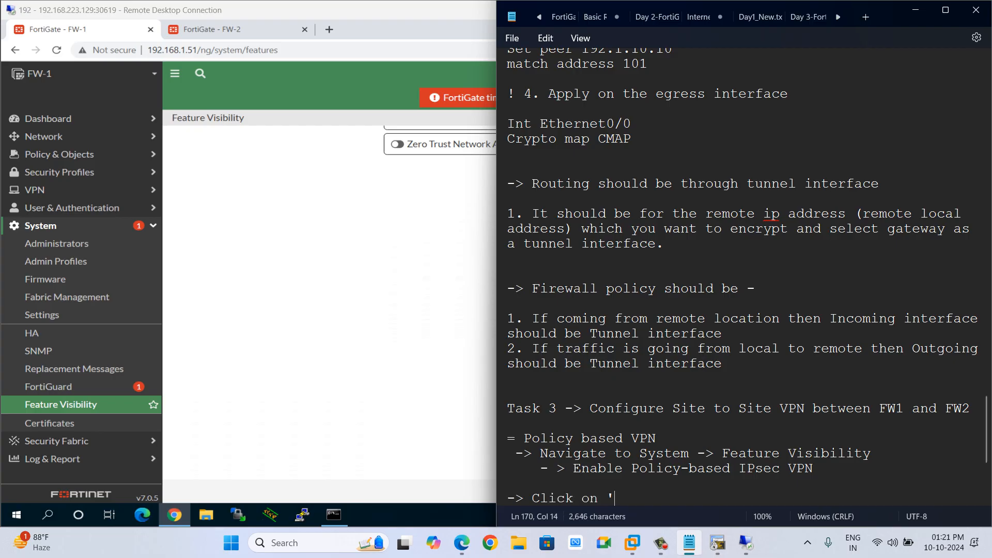
{"action": "left_click", "coordinate": [61, 404]}
{"action": "key", "text": "alt+Tab"}
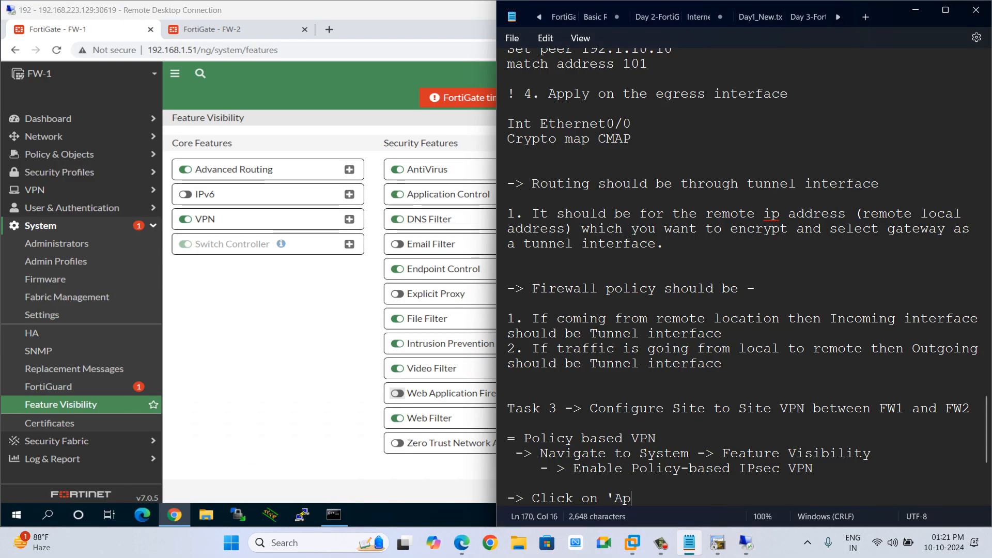
{"action": "type", "text": "'Apply'"}
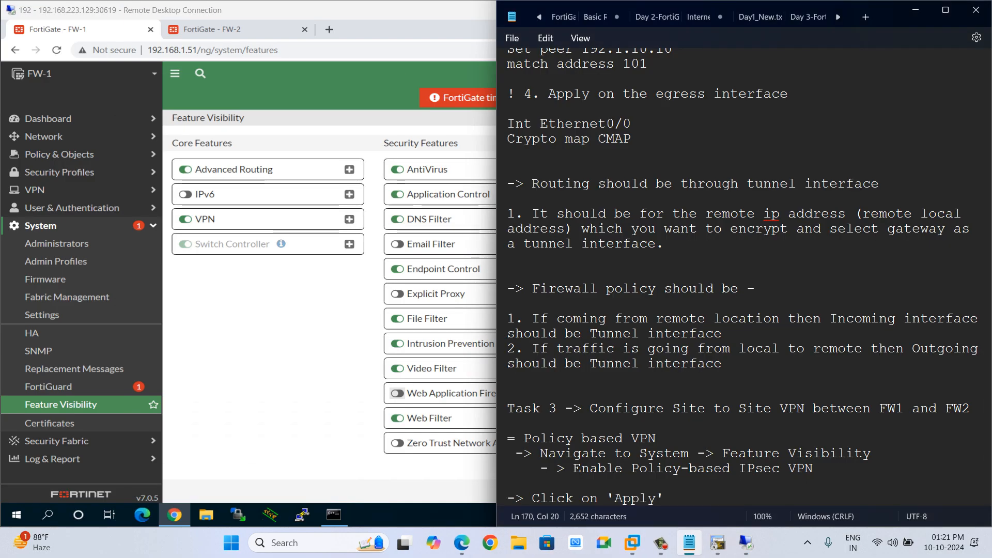
{"action": "key", "text": "Return"}
{"action": "key", "text": "Return"}
Write the bullet "- Add routes on HQ and Site-2 as 10.111.111.0/24" below the encrypt-traffic bullet.
{"action": "scroll", "coordinate": [742, 331], "scroll_direction": "down", "scroll_amount": 4}
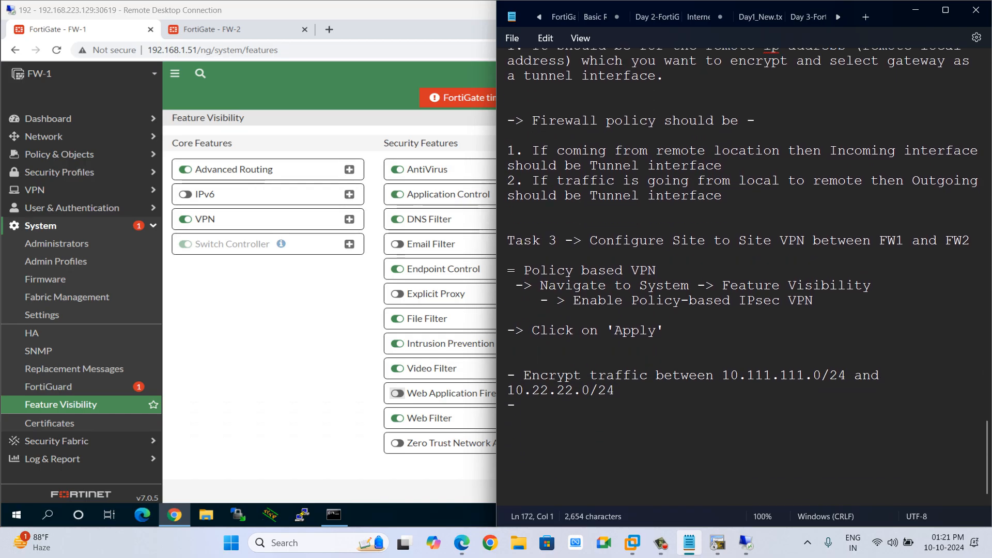
{"action": "left_click", "coordinate": [518, 333]}
{"action": "key", "text": "BackSpace"}
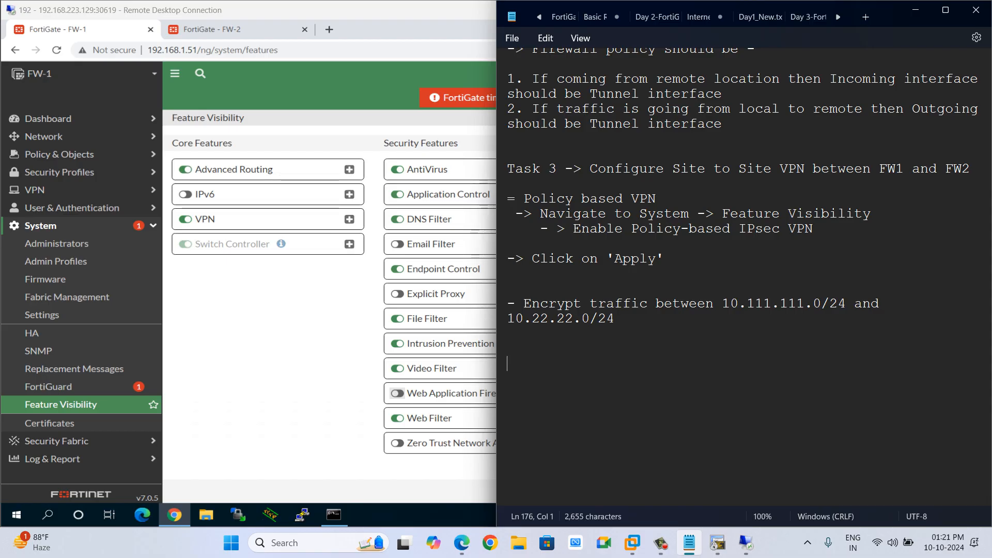
{"action": "type", "text": "add"}
{"action": "key", "text": "BackSpace"}
{"action": "key", "text": "BackSpace"}
{"action": "key", "text": "BackSpace"}
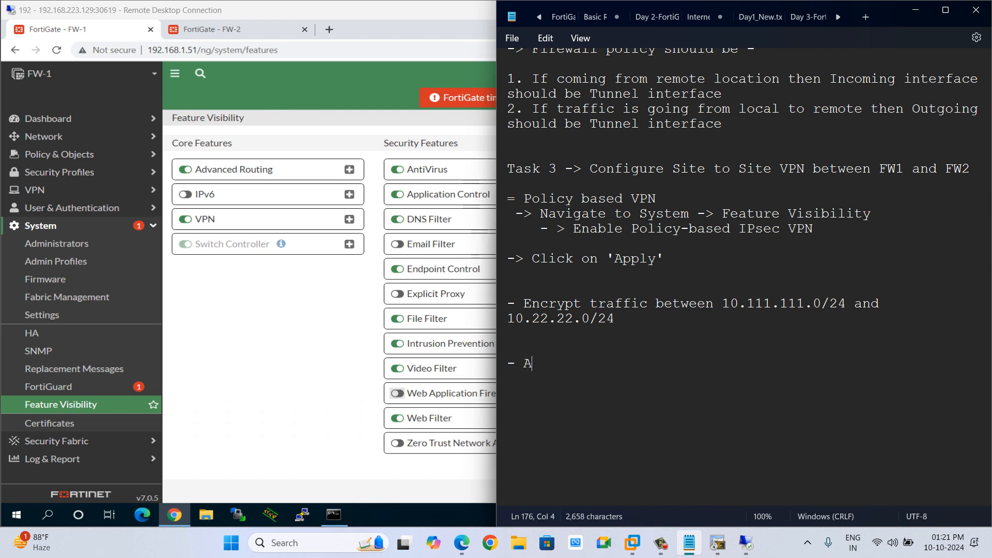
{"action": "type", "text": "Add routes"}
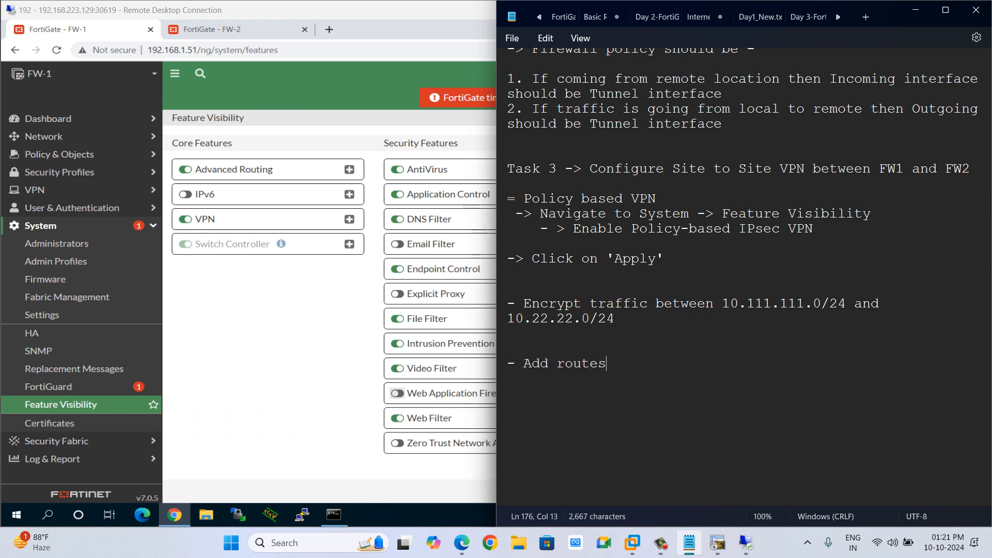
{"action": "type", "text": " on HQ"}
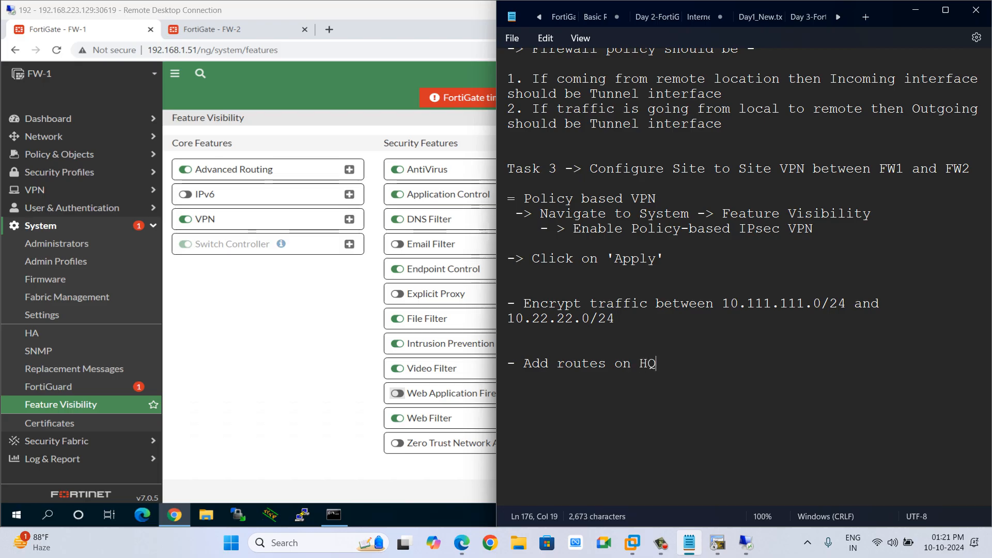
{"action": "type", "text": " and Site"}
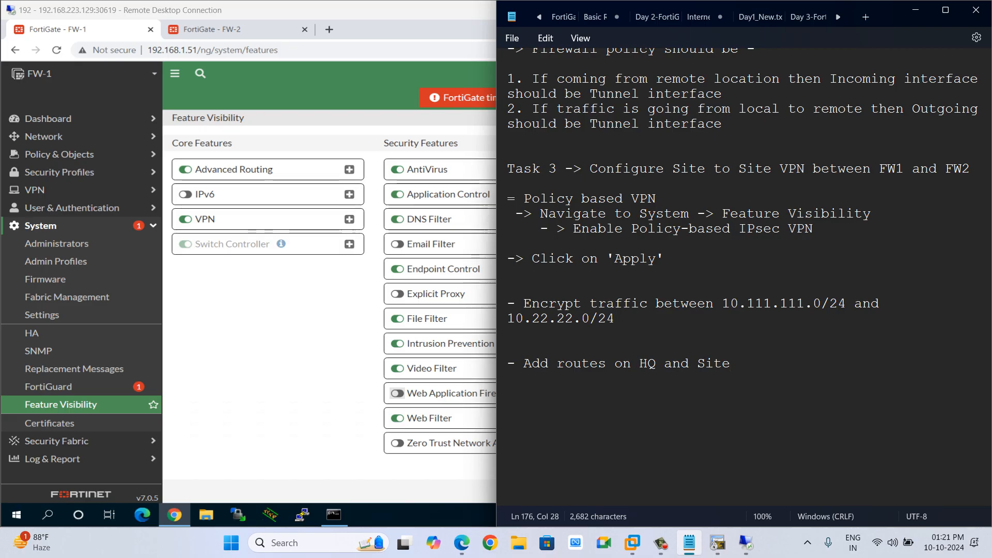
{"action": "type", "text": "-2 as 10."}
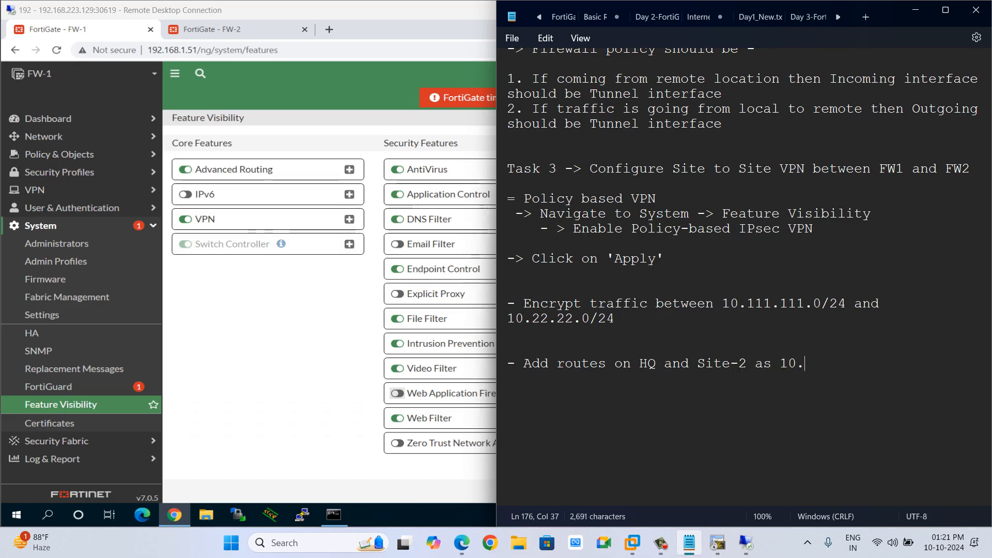
{"action": "type", "text": "111."}
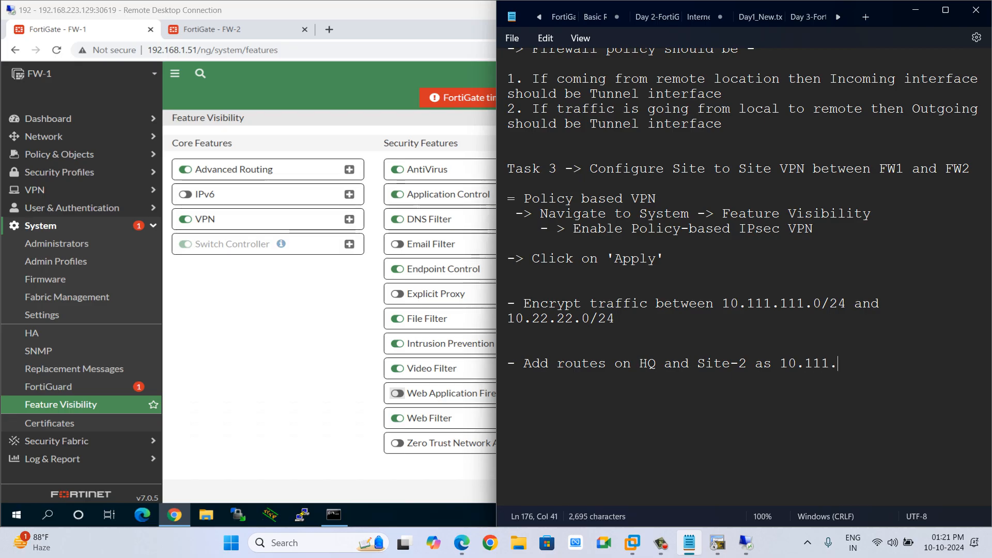
{"action": "type", "text": "111.0"}
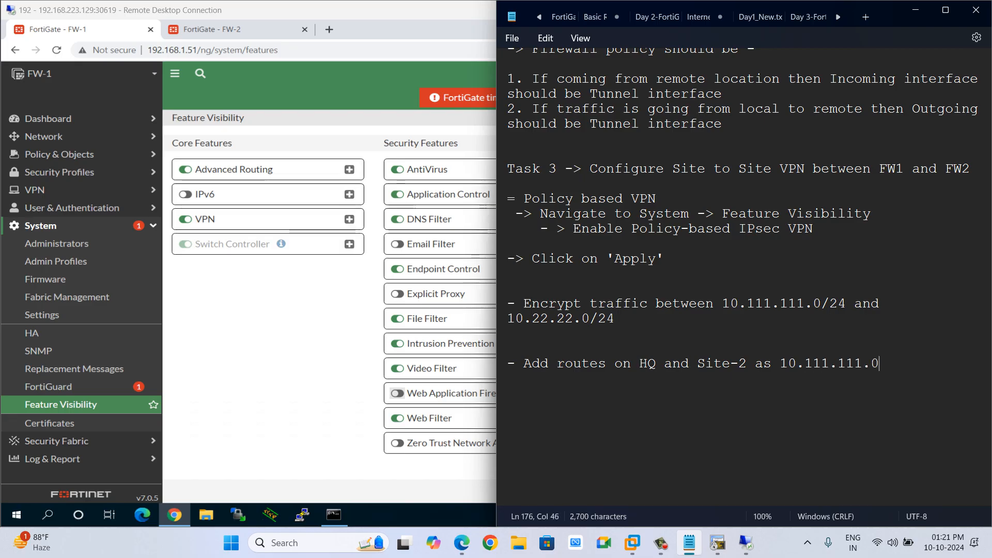
{"action": "type", "text": "/24"}
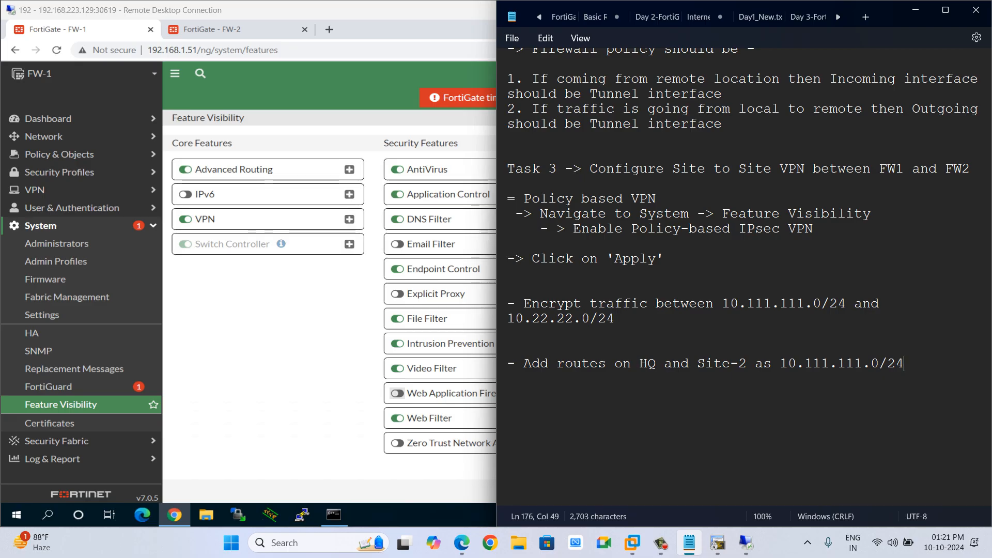
Reword "Add routes" to "Attach network" in that bullet.
{"action": "key", "text": "Left"}
{"action": "key", "text": "Left"}
{"action": "key", "text": "Left"}
{"action": "key", "text": "Left"}
{"action": "key", "text": "Left"}
{"action": "key", "text": "Left"}
{"action": "key", "text": "Left"}
{"action": "key", "text": "Left"}
{"action": "key", "text": "Left"}
{"action": "key", "text": "Left"}
{"action": "key", "text": "Left"}
{"action": "key", "text": "Left"}
{"action": "key", "text": "Left"}
{"action": "key", "text": "Left"}
{"action": "key", "text": "Left"}
{"action": "key", "text": "Left"}
{"action": "key", "text": "Left"}
{"action": "key", "text": "Left"}
{"action": "key", "text": "Left"}
{"action": "key", "text": "Left"}
{"action": "key", "text": "BackSpace"}
{"action": "key", "text": "BackSpace"}
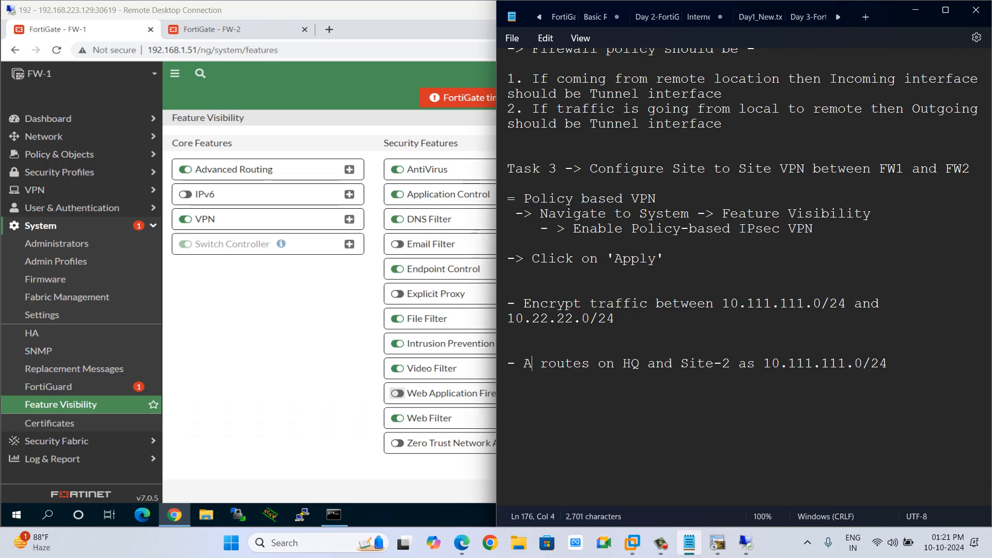
{"action": "type", "text": "ttach"}
{"action": "key", "text": "Right"}
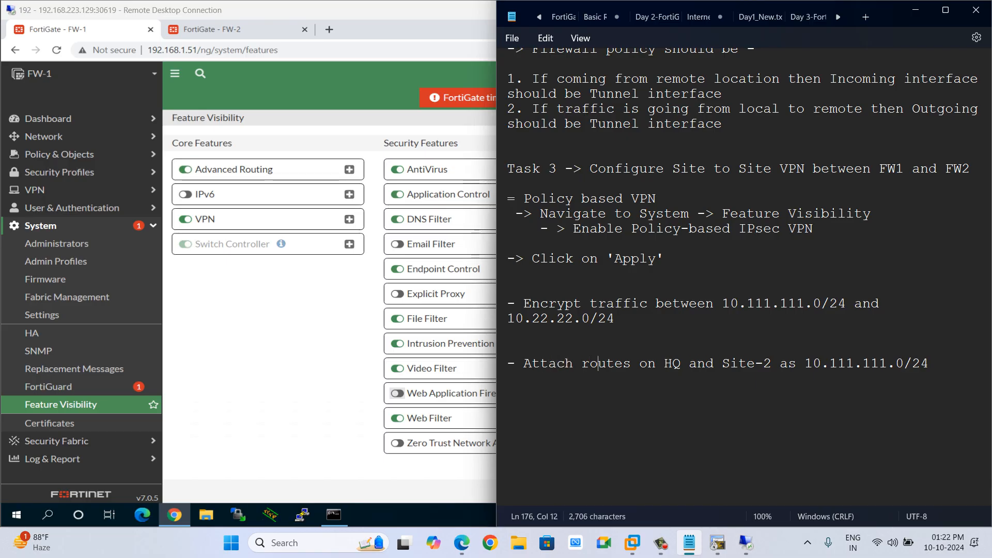
{"action": "key", "text": "Delete"}
{"action": "key", "text": "Delete"}
{"action": "key", "text": "Delete"}
{"action": "key", "text": "Delete"}
{"action": "key", "text": "BackSpace"}
{"action": "key", "text": "BackSpace"}
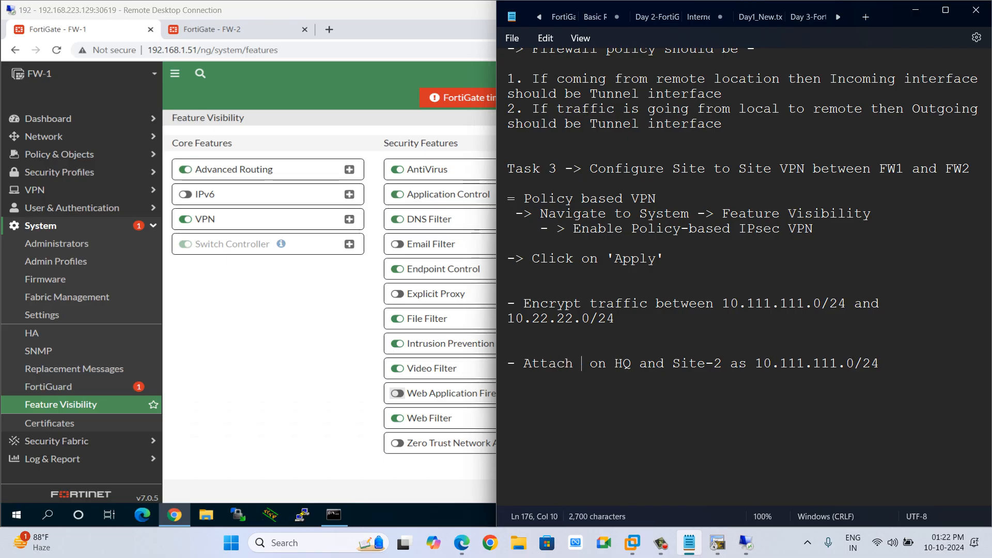
{"action": "type", "text": "network"}
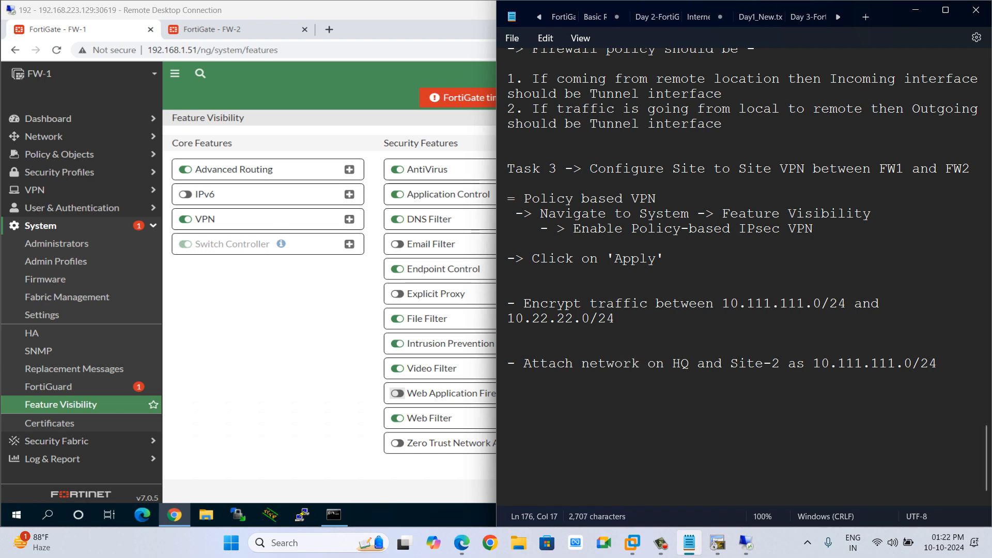
Append ", 10.22.22.0/24 respectively" to the bullet and add blank lines beneath it.
{"action": "key", "text": "End"}
{"action": "type", "text": "and"}
{"action": "key", "text": "BackSpace"}
{"action": "key", "text": "BackSpace"}
{"action": "key", "text": "BackSpace"}
{"action": "key", "text": "BackSpace"}
{"action": "type", "text": ", 10"}
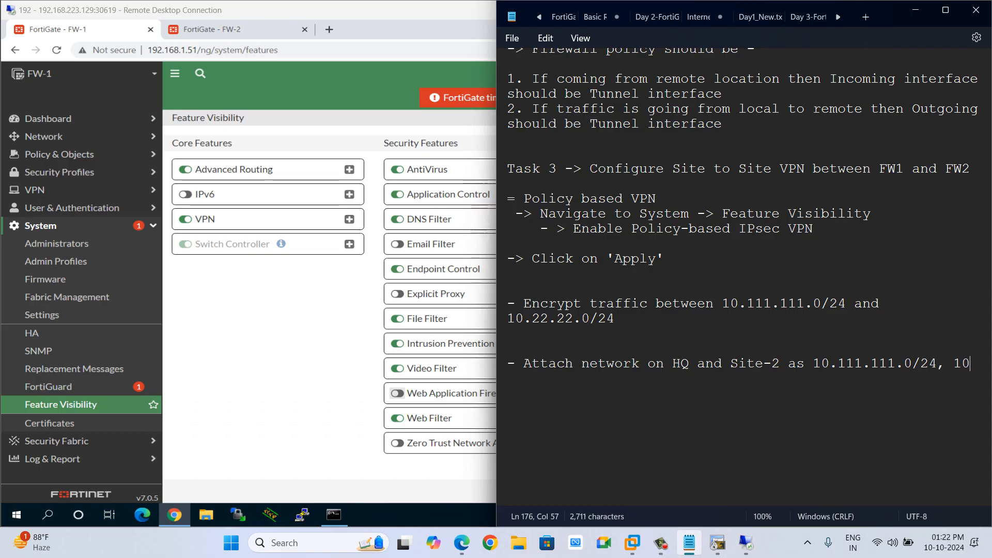
{"action": "type", "text": ".22.22.0"}
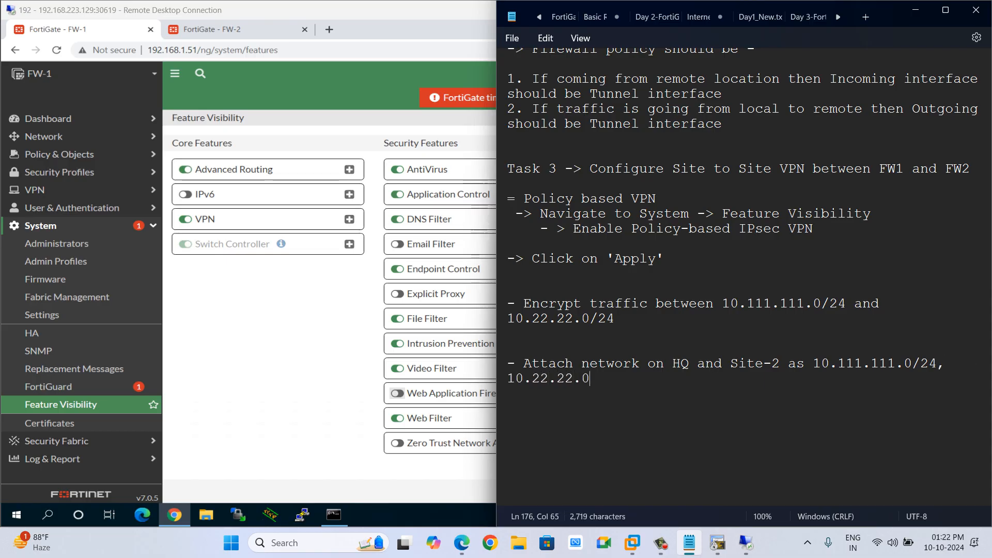
{"action": "type", "text": "/24 respectively"}
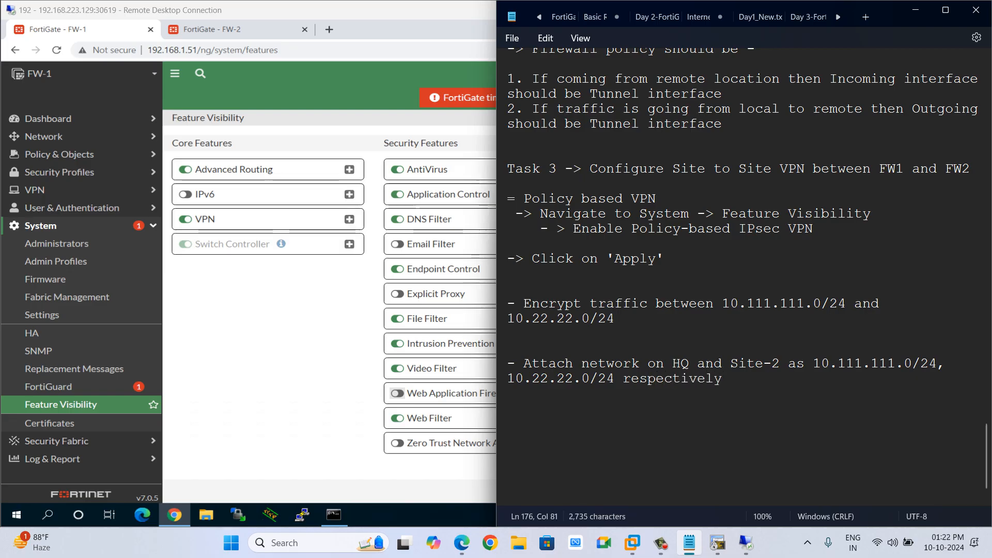
{"action": "key", "text": "super+Up"}
{"action": "scroll", "coordinate": [481, 274], "scroll_direction": "up", "scroll_amount": 4}
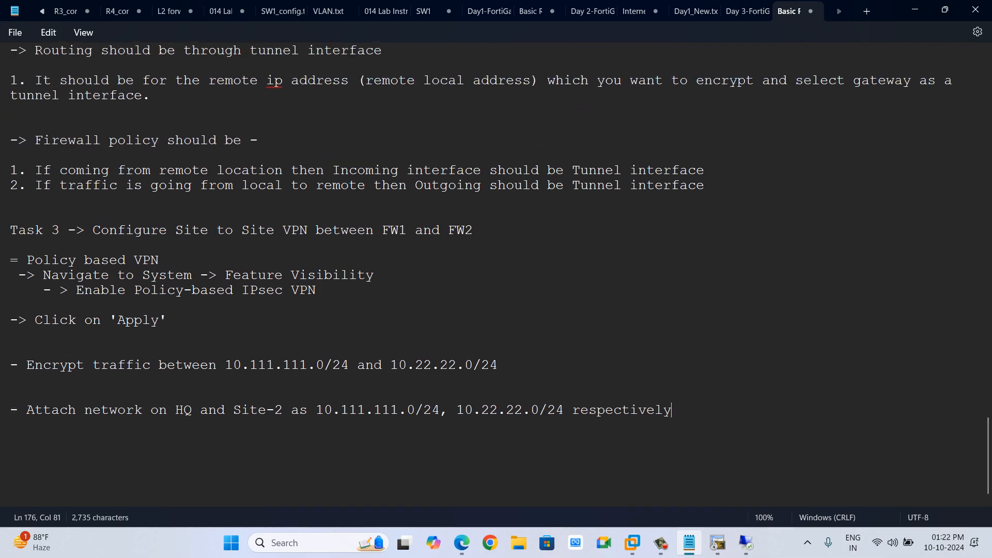
{"action": "scroll", "coordinate": [481, 274], "scroll_direction": "down", "scroll_amount": 3}
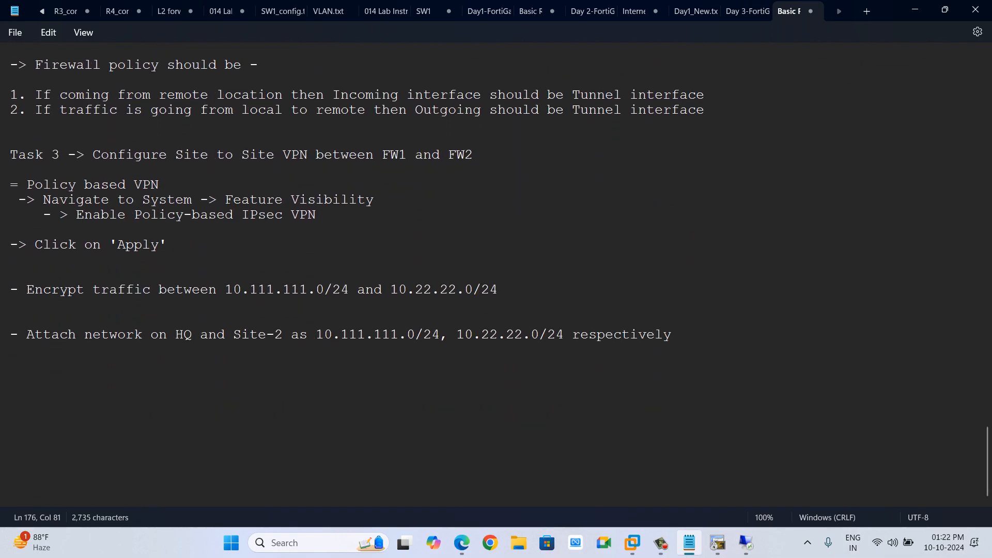
{"action": "key", "text": "Return"}
{"action": "key", "text": "Return"}
{"action": "key", "text": "Return"}
Examine the Policy-based IPsec VPN toggle in FW-1's Feature Visibility list, then switch to the FW-2 tab.
{"action": "key", "text": "alt+Tab"}
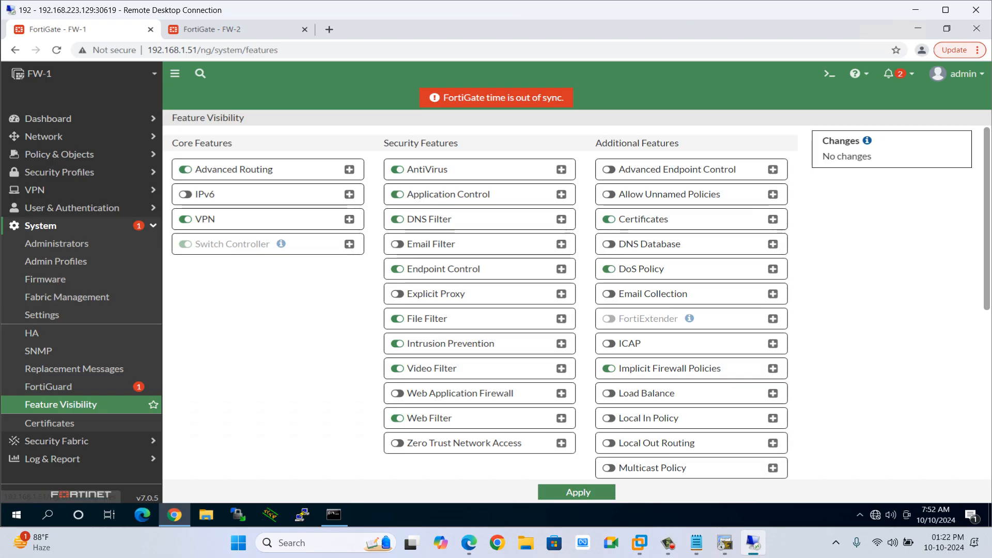
{"action": "scroll", "coordinate": [576, 304], "scroll_direction": "down", "scroll_amount": 1}
{"action": "scroll", "coordinate": [577, 304], "scroll_direction": "down", "scroll_amount": 4}
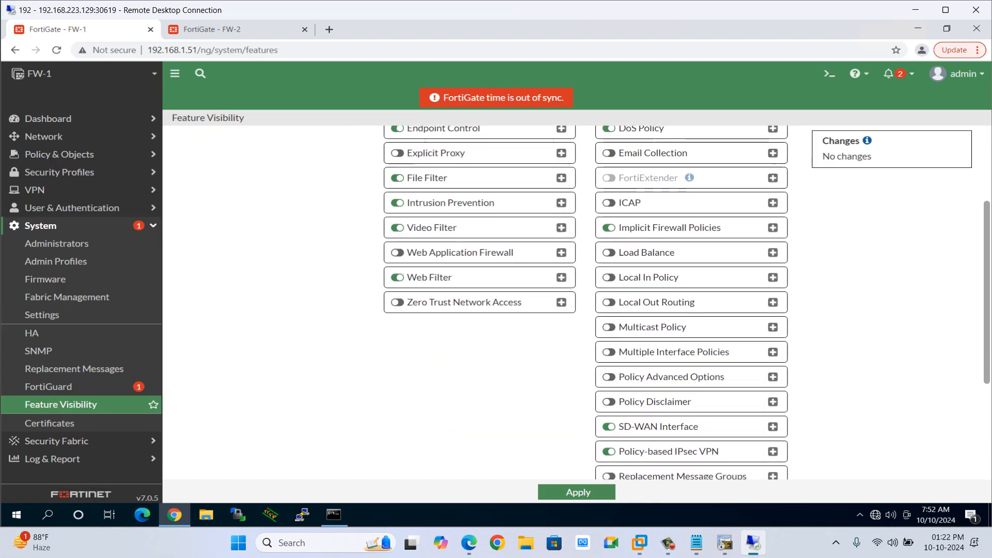
{"action": "scroll", "coordinate": [577, 304], "scroll_direction": "down", "scroll_amount": 1}
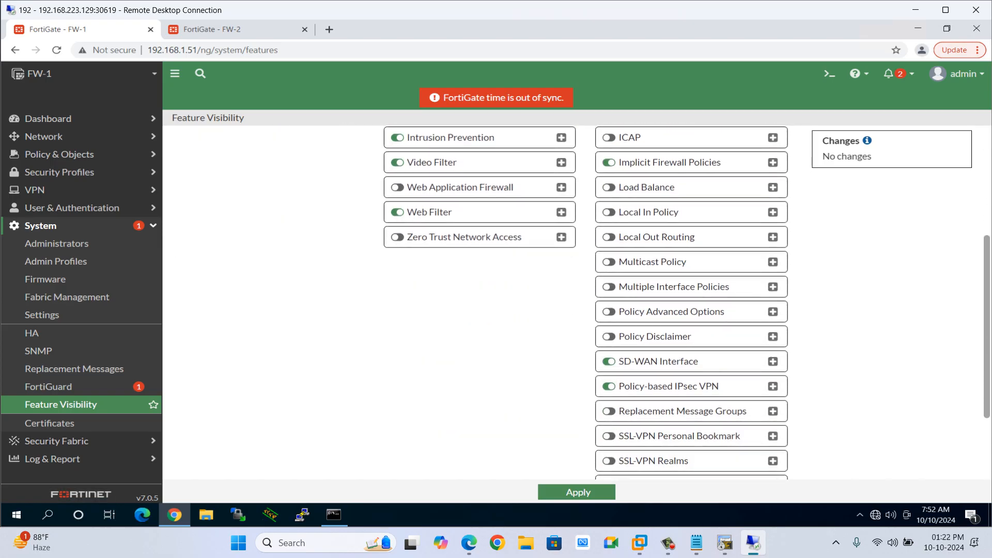
{"action": "key", "text": "ctrl+Tab"}
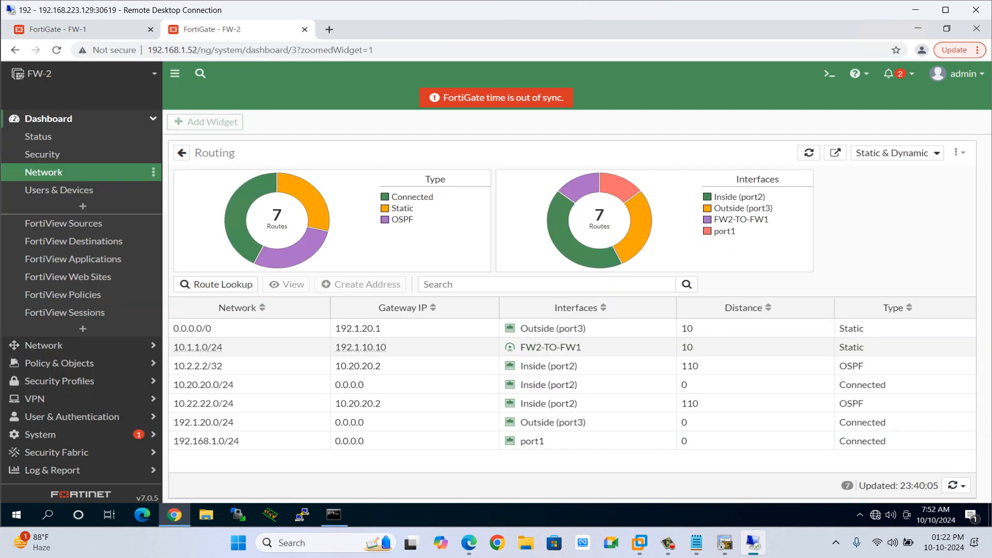
Apply FW-2's Feature Visibility settings with Policy-based IPsec VPN enabled.
{"action": "left_click", "coordinate": [697, 543]}
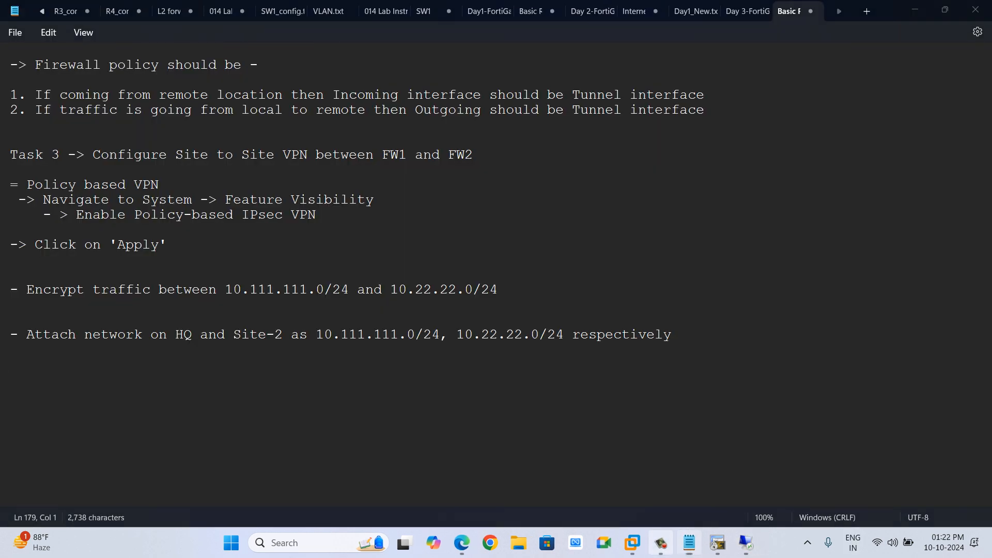
{"action": "left_click", "coordinate": [661, 542]}
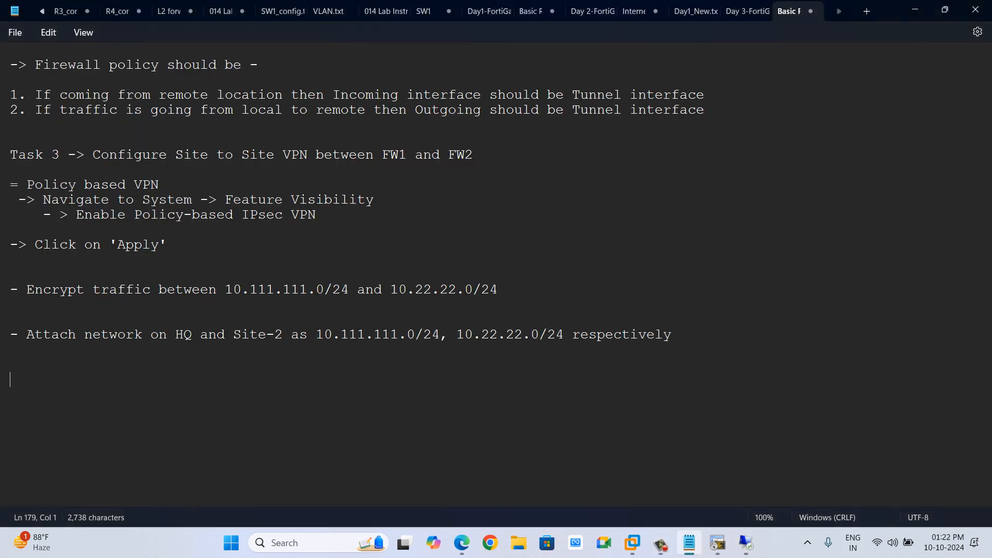
{"action": "key", "text": "alt+Tab"}
{"action": "key", "text": "alt+Tab"}
{"action": "key", "text": "alt+Tab"}
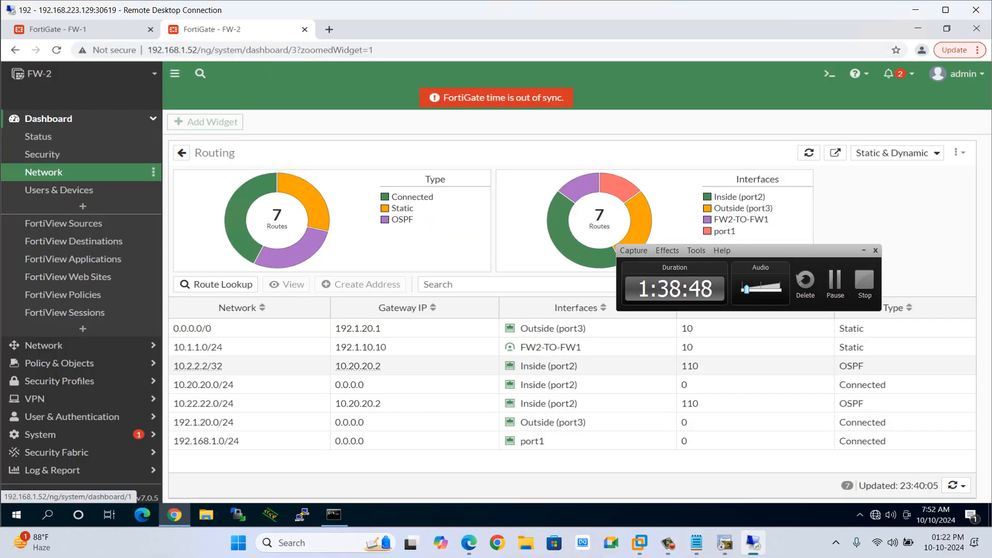
{"action": "left_click", "coordinate": [77, 119]}
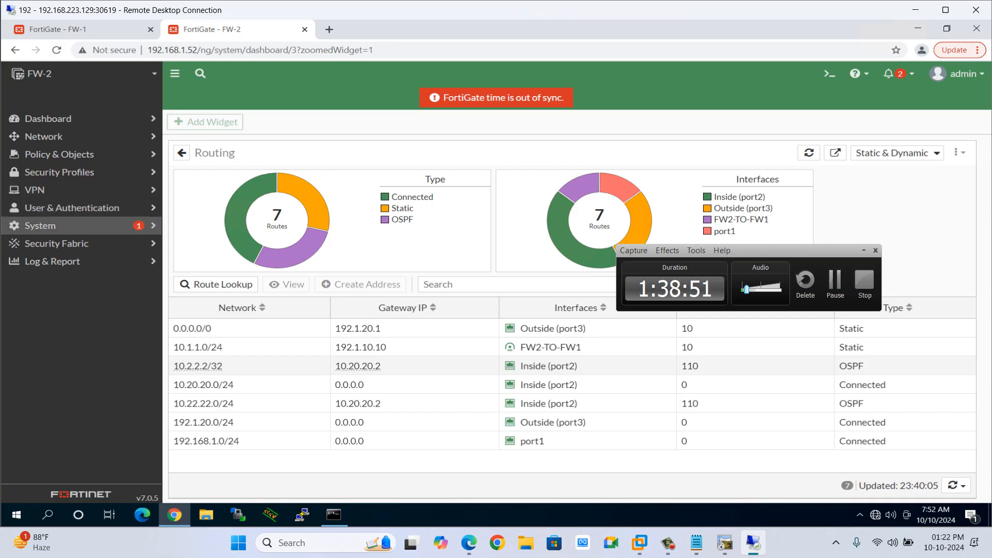
{"action": "left_click", "coordinate": [41, 226]}
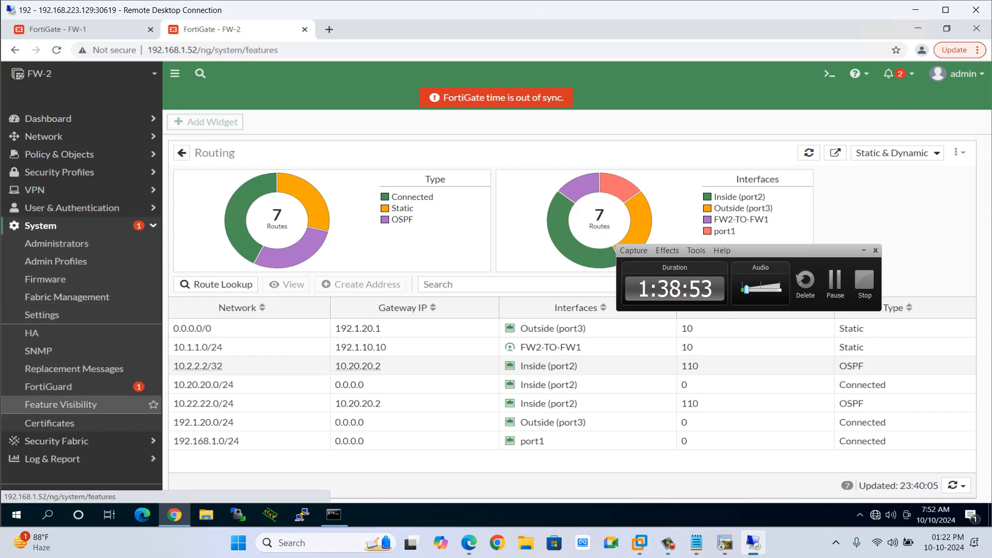
{"action": "left_click", "coordinate": [60, 404]}
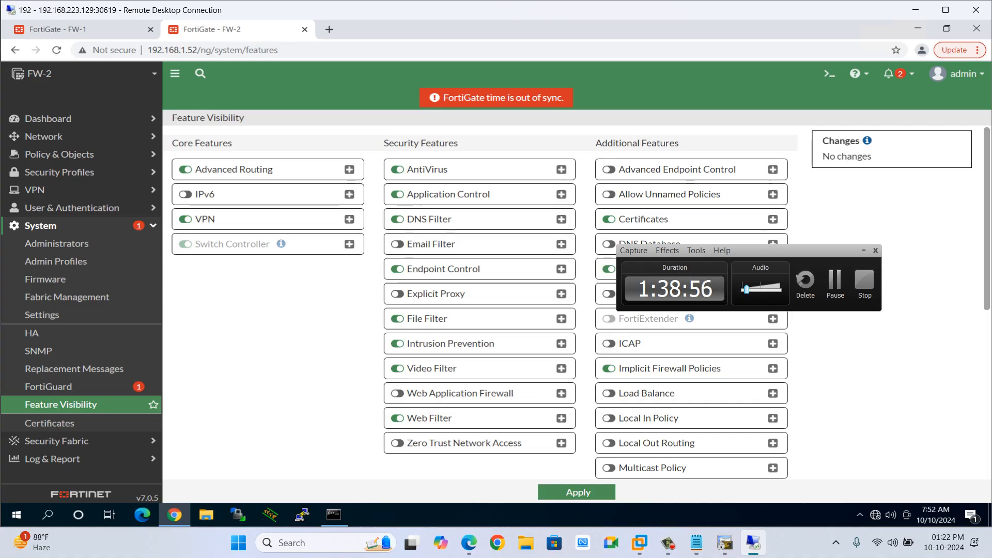
{"action": "left_click", "coordinate": [60, 405]}
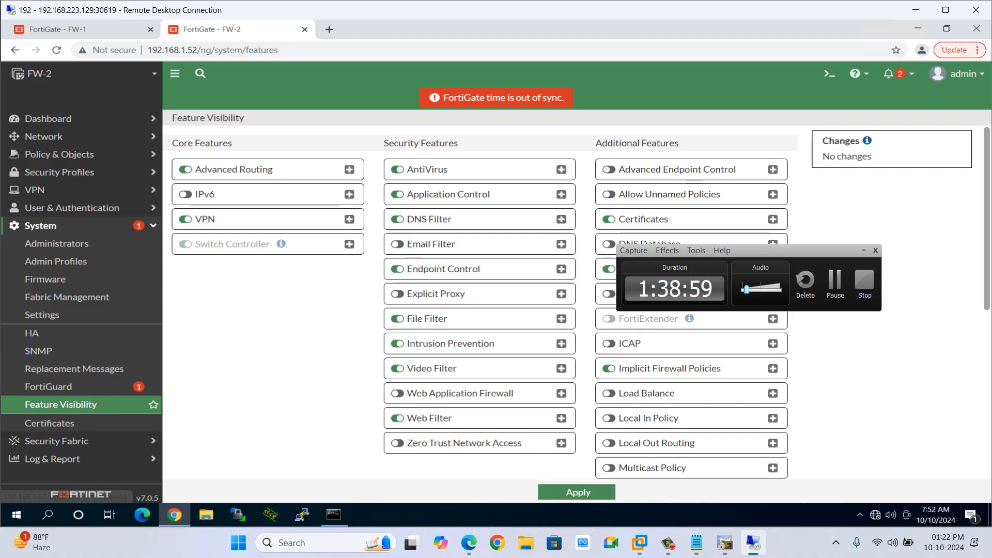
{"action": "scroll", "coordinate": [481, 300], "scroll_direction": "down", "scroll_amount": 2}
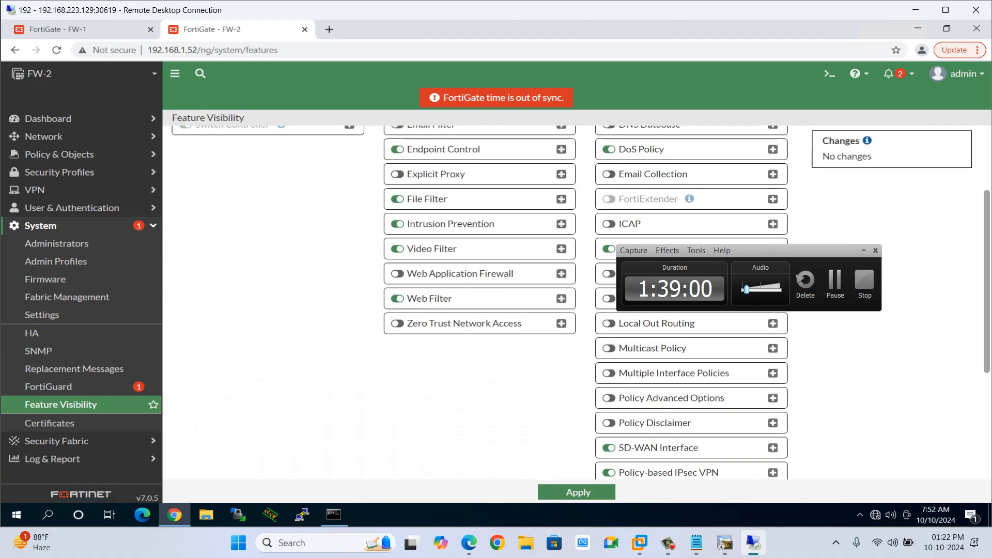
{"action": "scroll", "coordinate": [610, 423], "scroll_direction": "down", "scroll_amount": 1}
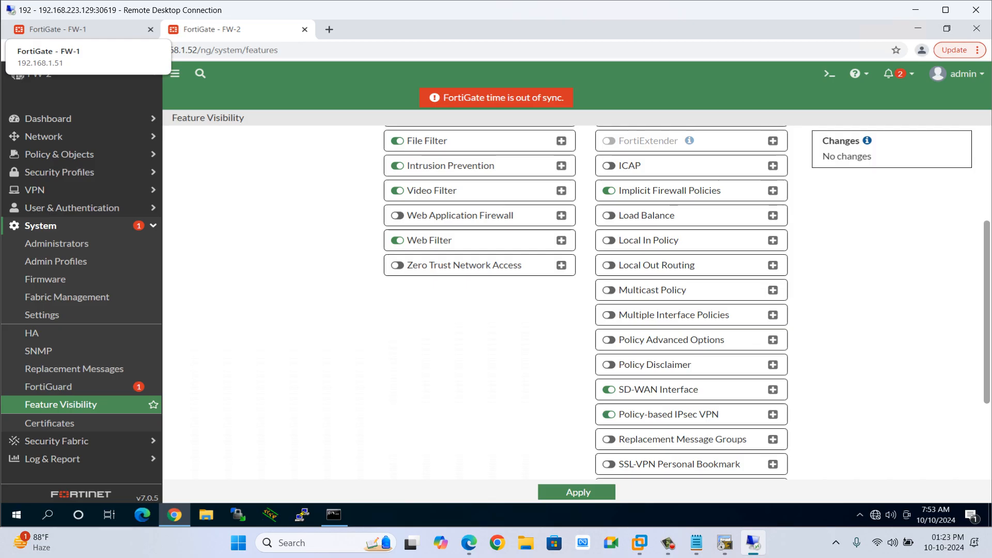
{"action": "left_click", "coordinate": [577, 492]}
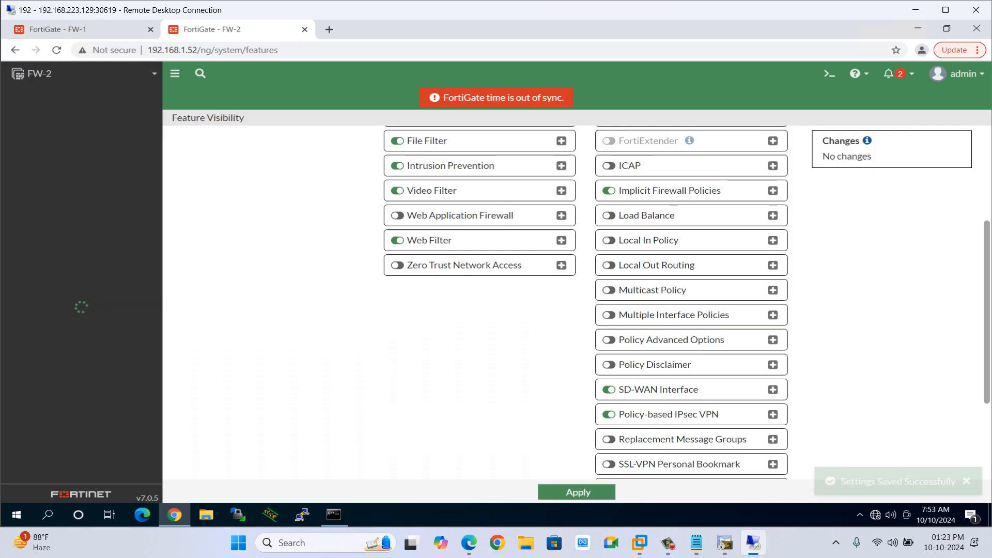
Examine FW-1's routing table in the expanded Routing widget of the Network dashboard.
{"action": "left_click", "coordinate": [56, 29]}
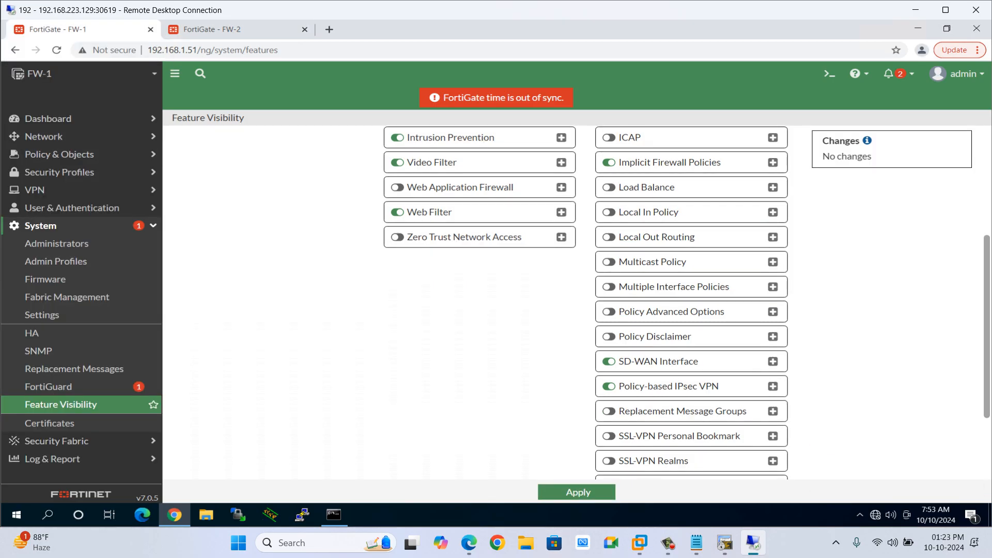
{"action": "scroll", "coordinate": [577, 302], "scroll_direction": "up", "scroll_amount": 3}
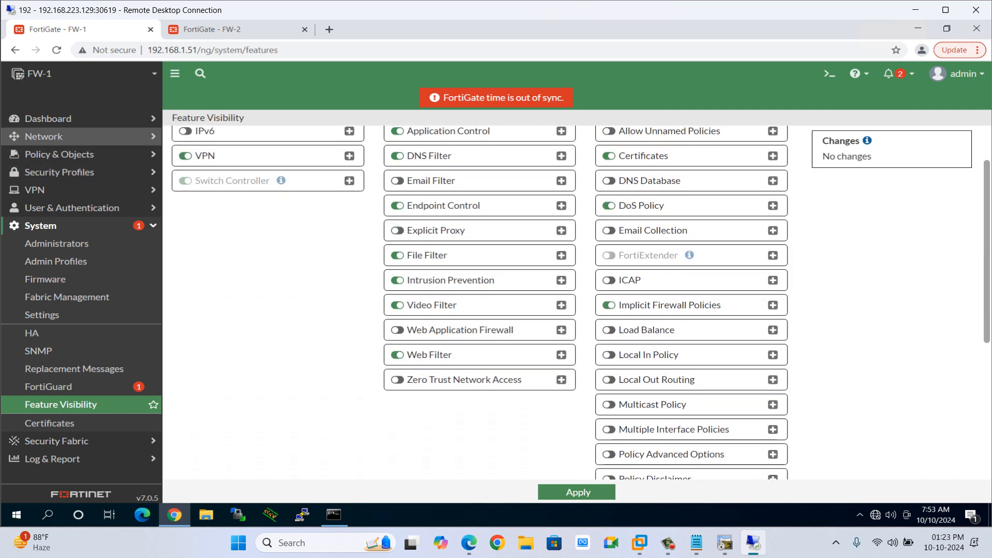
{"action": "left_click", "coordinate": [56, 136]}
{"action": "left_click", "coordinate": [46, 119]}
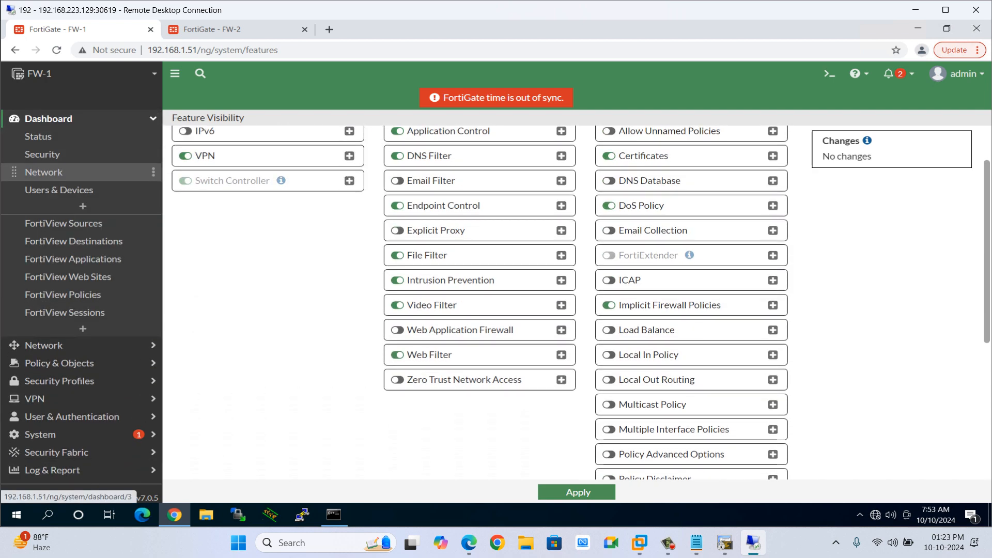
{"action": "left_click", "coordinate": [44, 172]}
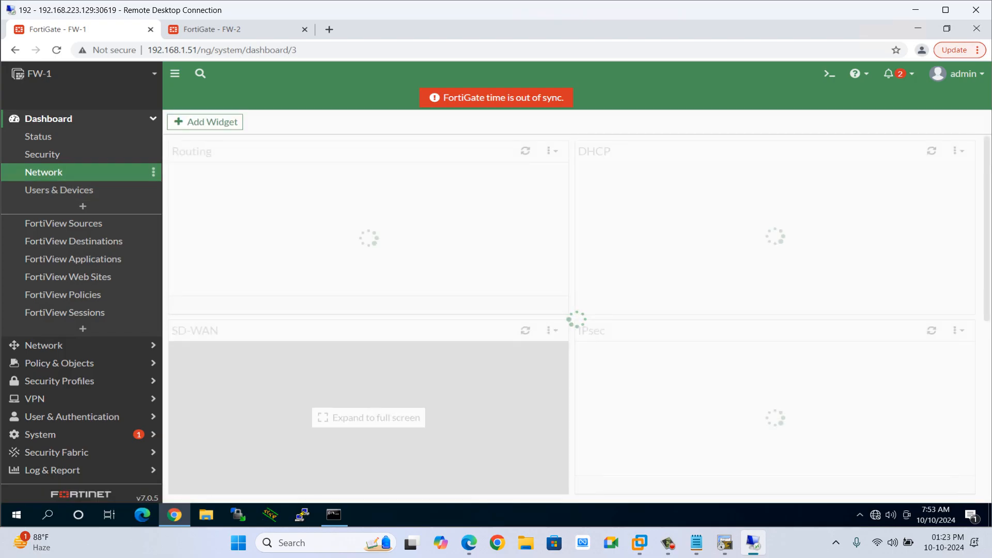
{"action": "left_click", "coordinate": [318, 236]}
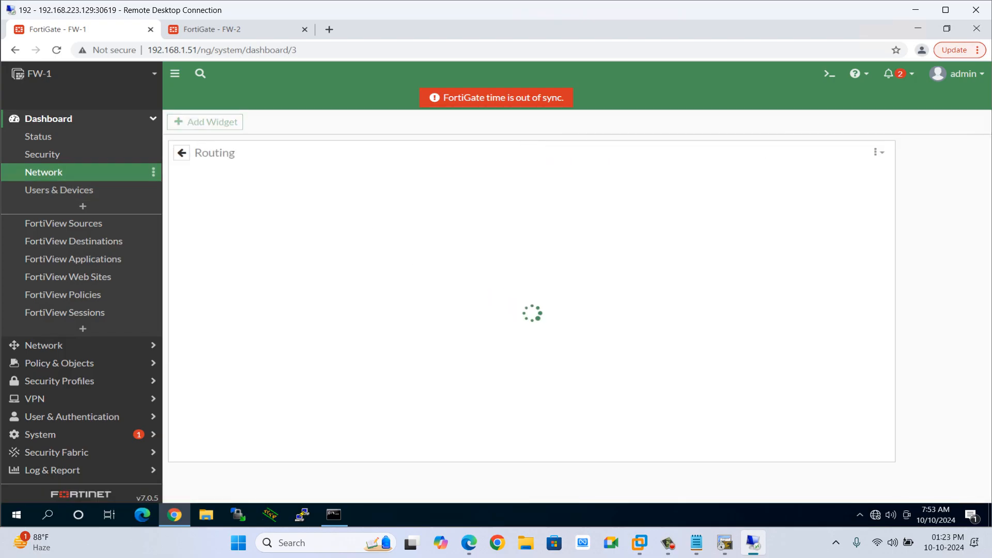
{"action": "scroll", "coordinate": [568, 403], "scroll_direction": "down", "scroll_amount": 2}
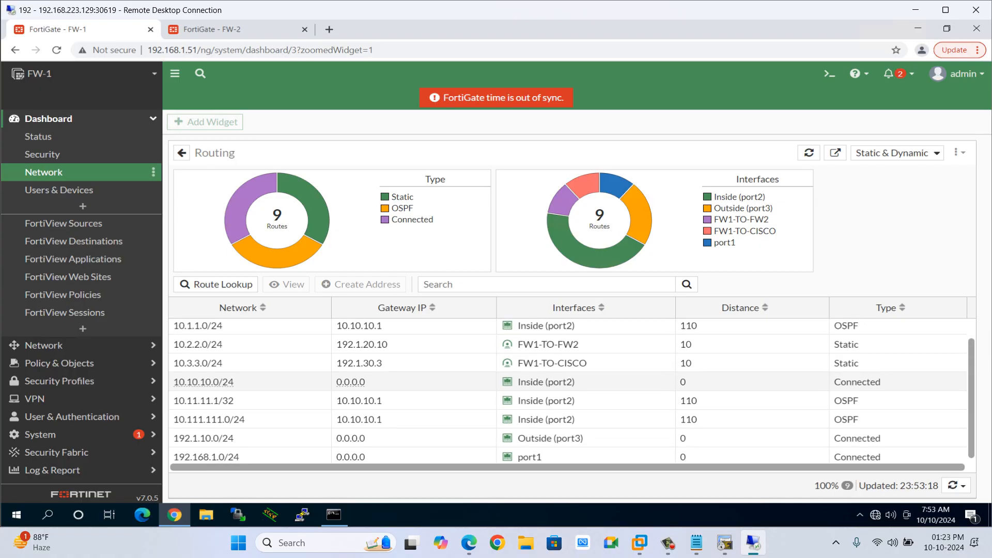
{"action": "mouse_move", "coordinate": [223, 417]}
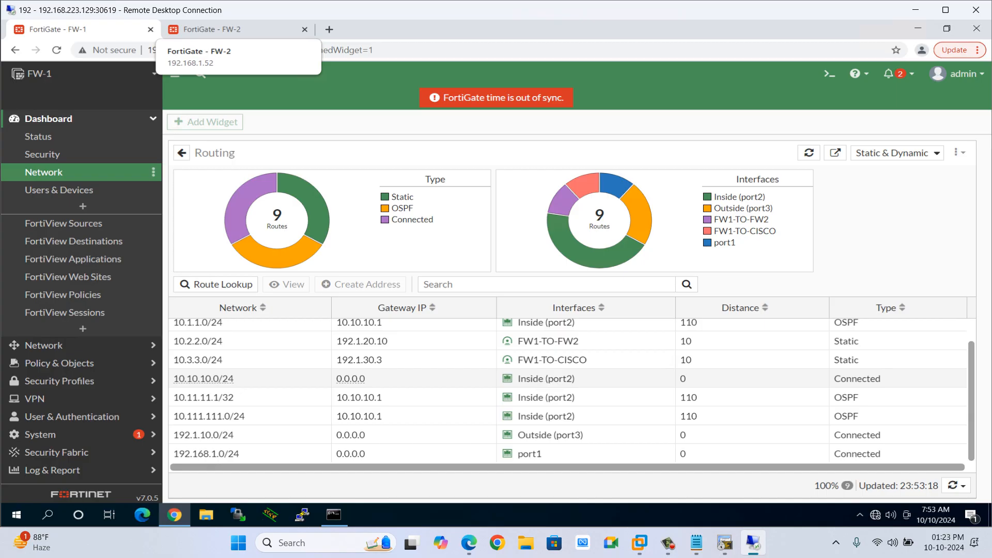
Examine FW-2's routing table in the expanded Routing widget of the Network dashboard.
{"action": "left_click", "coordinate": [211, 29]}
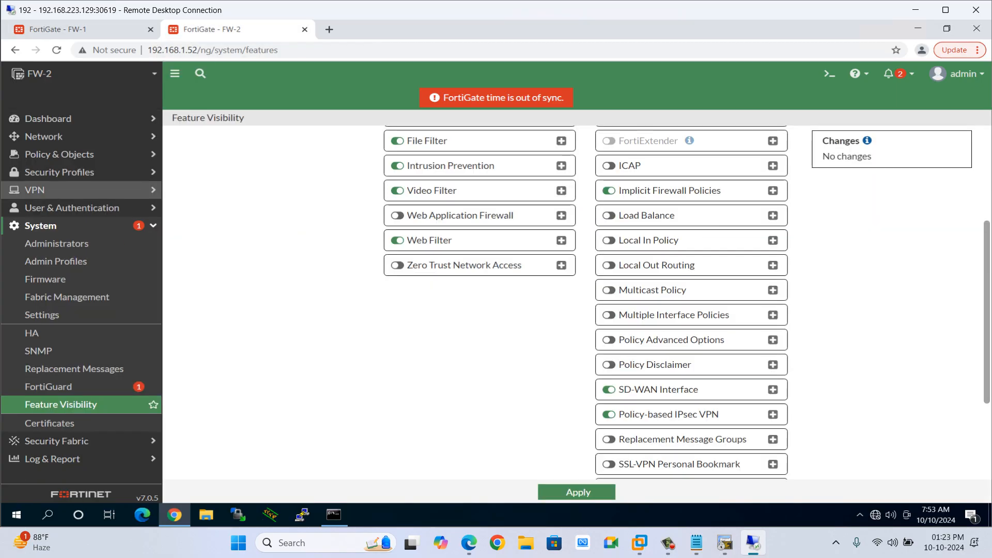
{"action": "left_click", "coordinate": [51, 118]}
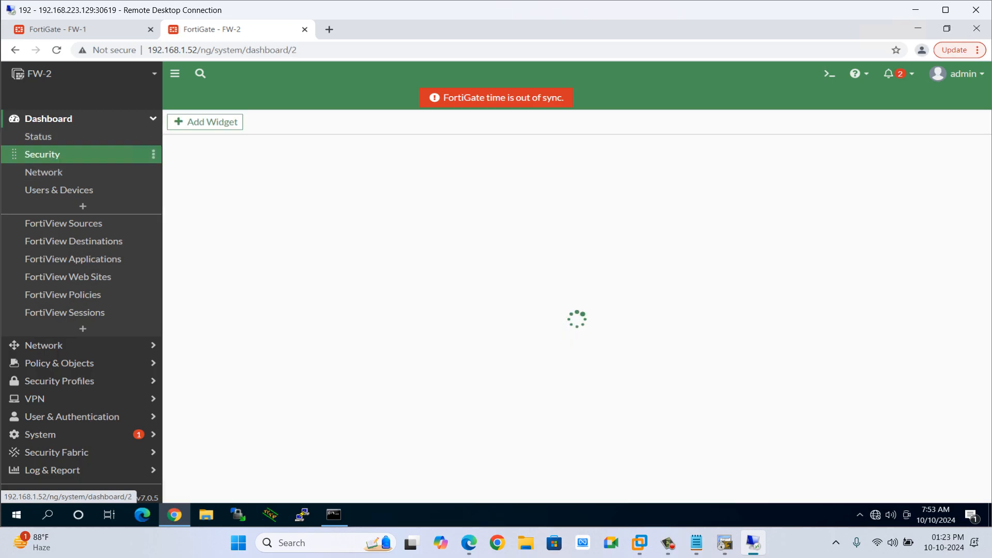
{"action": "left_click", "coordinate": [43, 172]}
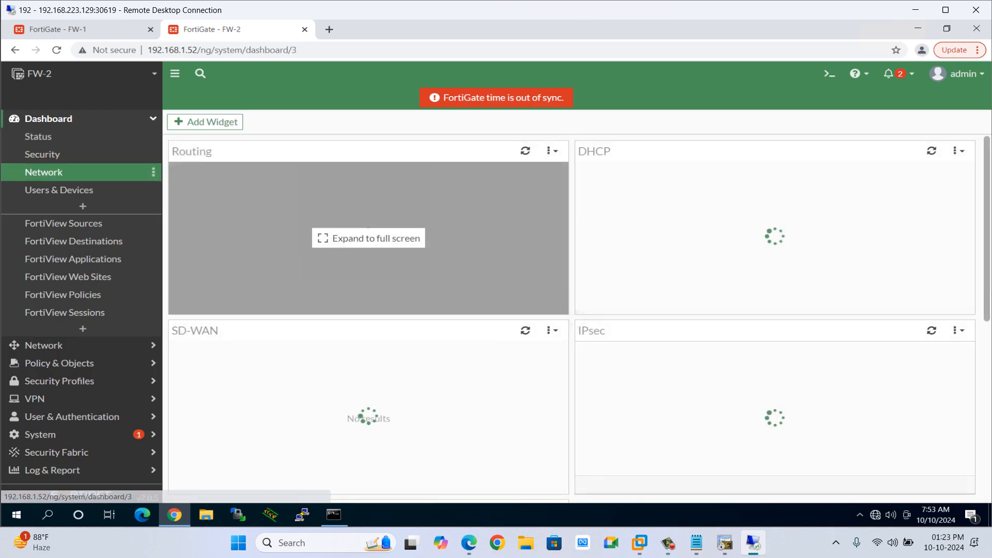
{"action": "left_click", "coordinate": [365, 236]}
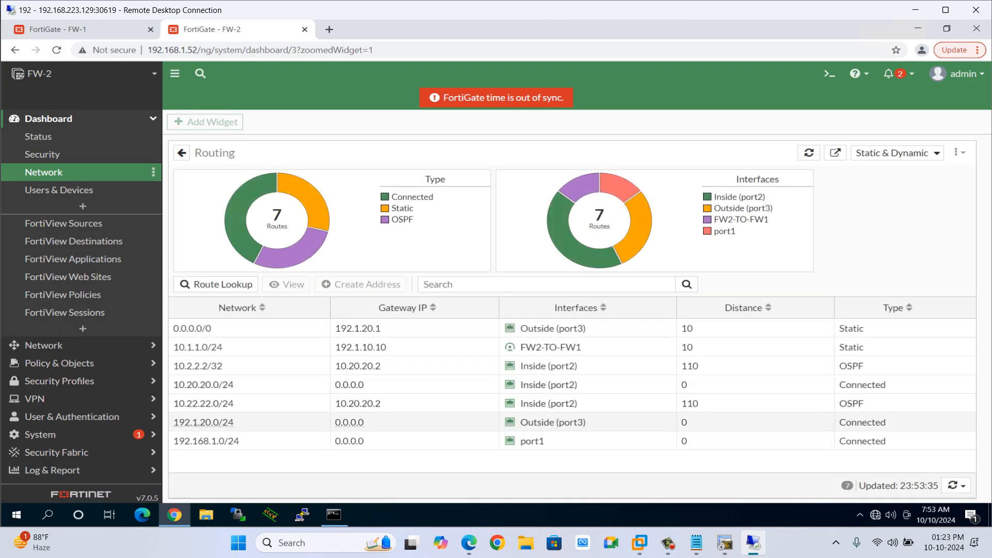
{"action": "mouse_move", "coordinate": [202, 404]}
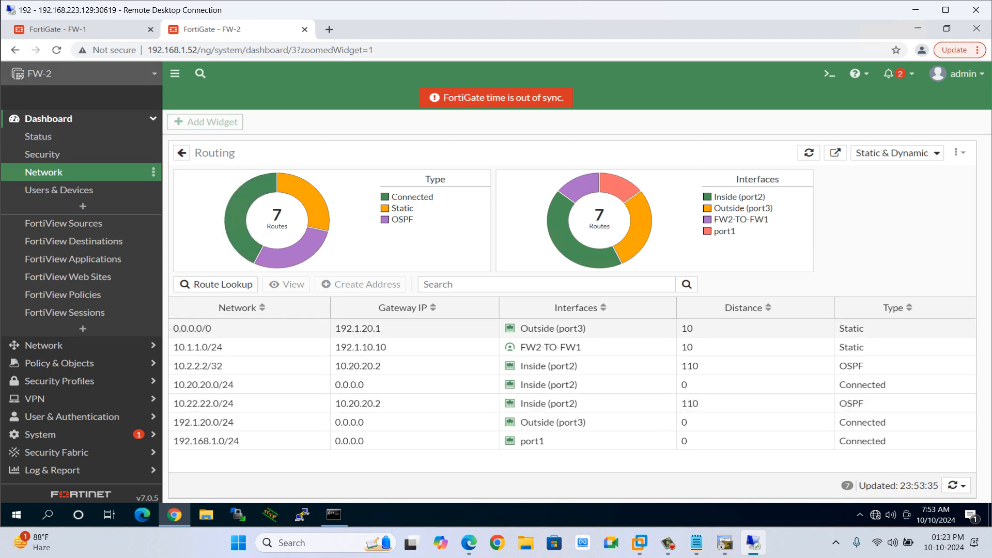
Review the Site-2 and HQ networks in the lab topology diagram.
{"action": "key", "text": "alt+Tab"}
{"action": "key", "text": "alt+Tab"}
{"action": "key", "text": "alt+Tab"}
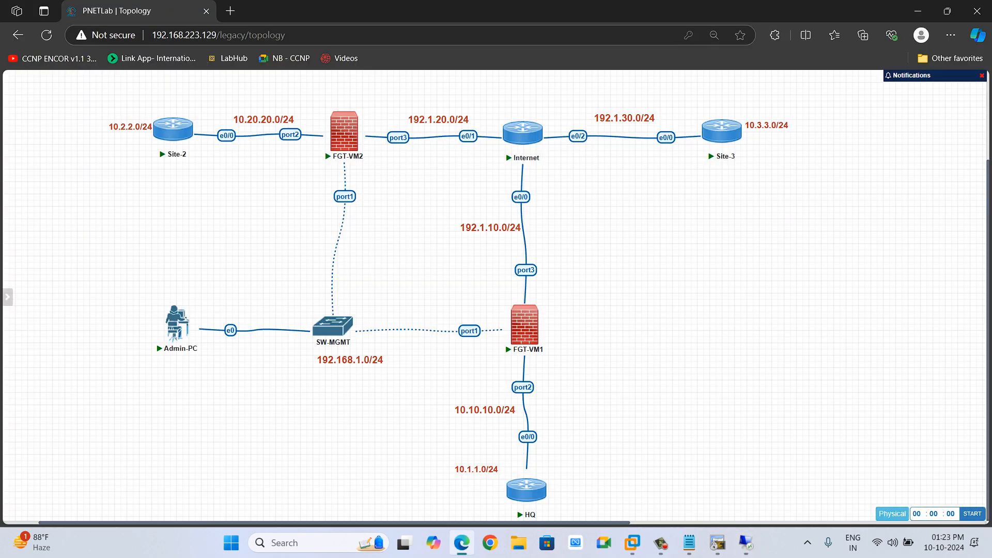
{"action": "left_click_drag", "start_coordinate": [92, 109], "coordinate": [202, 171]}
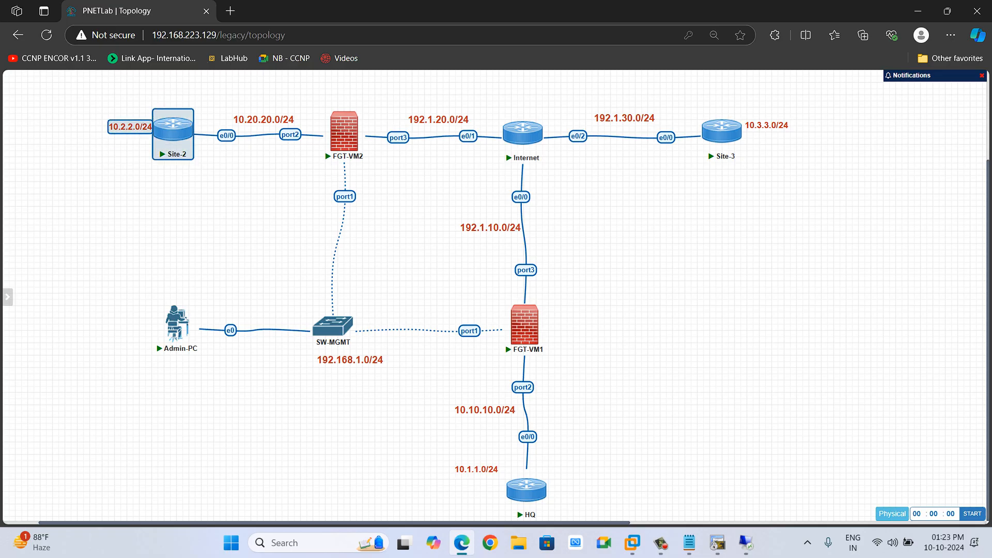
{"action": "left_click_drag", "start_coordinate": [431, 459], "coordinate": [548, 523]}
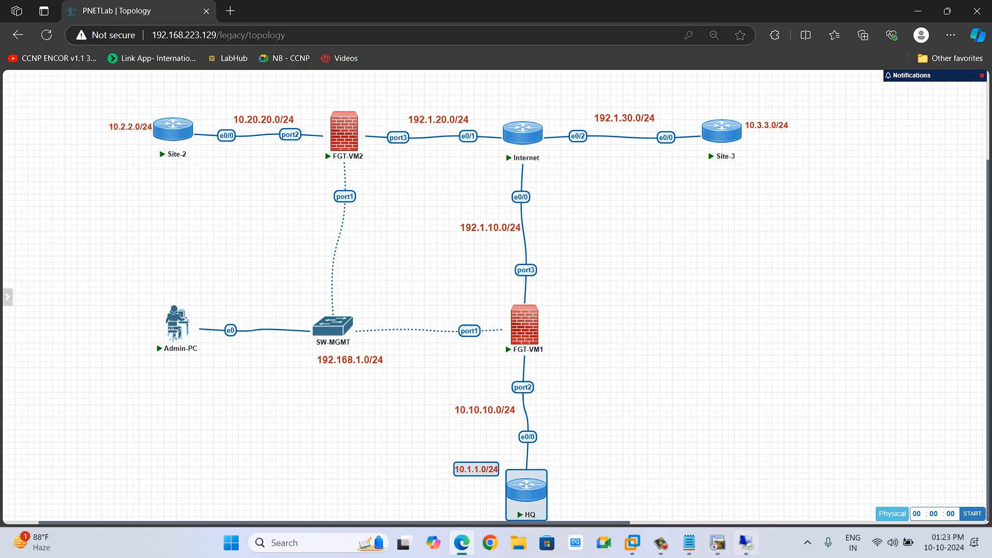
{"action": "mouse_move", "coordinate": [718, 543]}
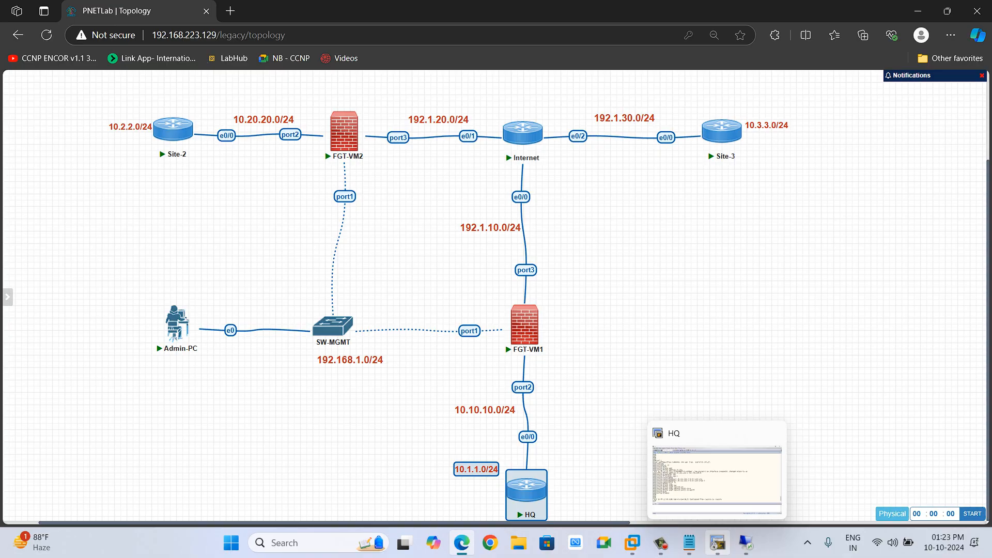
{"action": "left_click", "coordinate": [746, 542]}
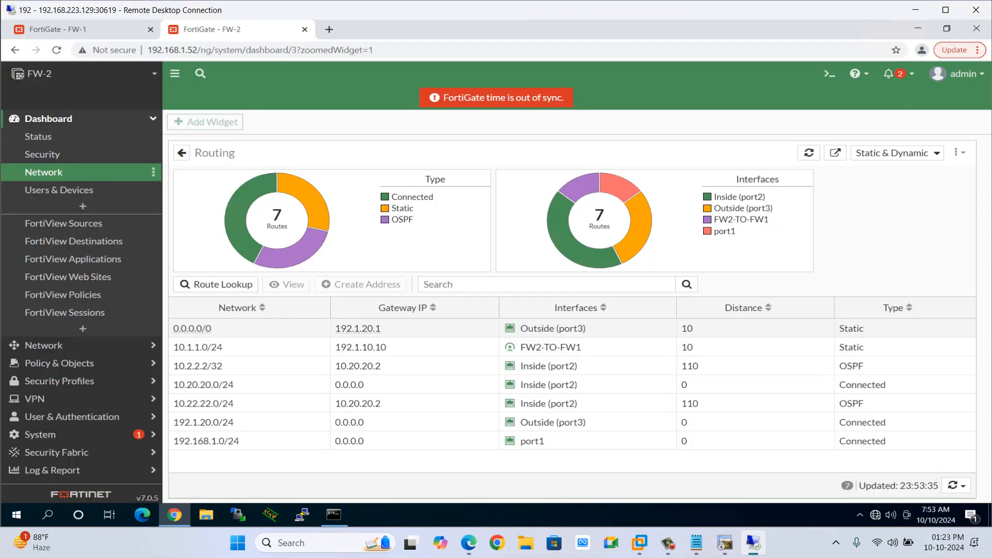
Start a Custom IPsec VPN in the wizard on FW-2 named PB-FW2-FW1 and proceed to its settings.
{"action": "left_click", "coordinate": [49, 119]}
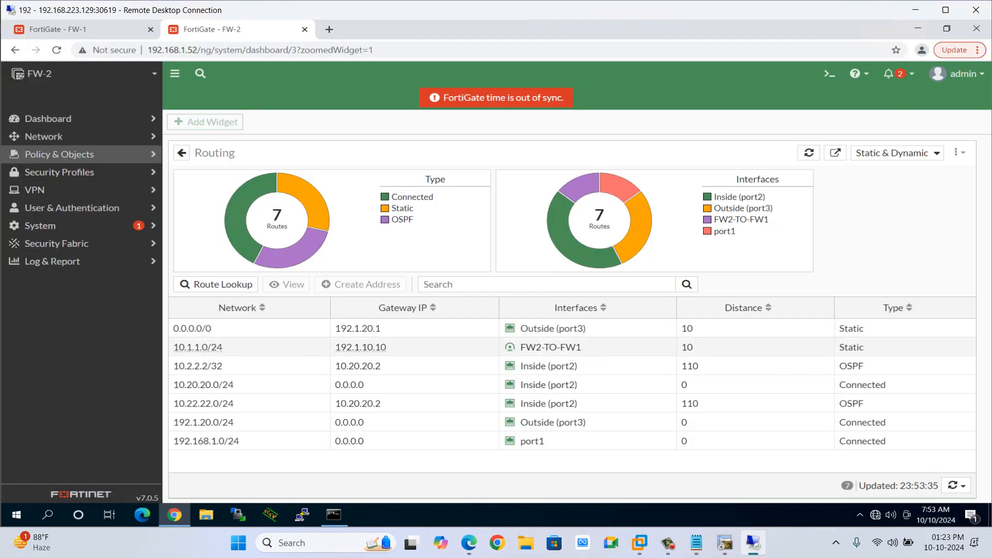
{"action": "left_click", "coordinate": [35, 189]}
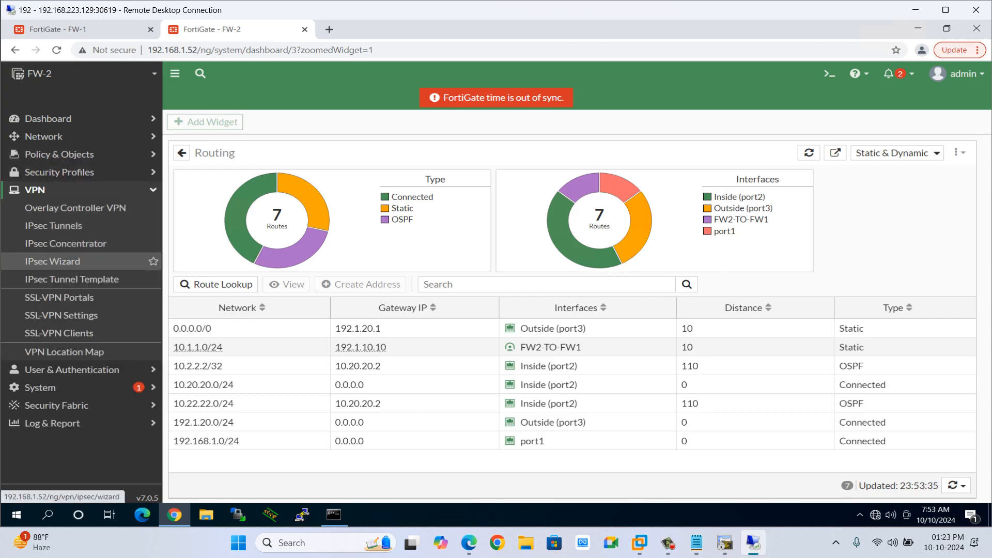
{"action": "left_click", "coordinate": [52, 261]}
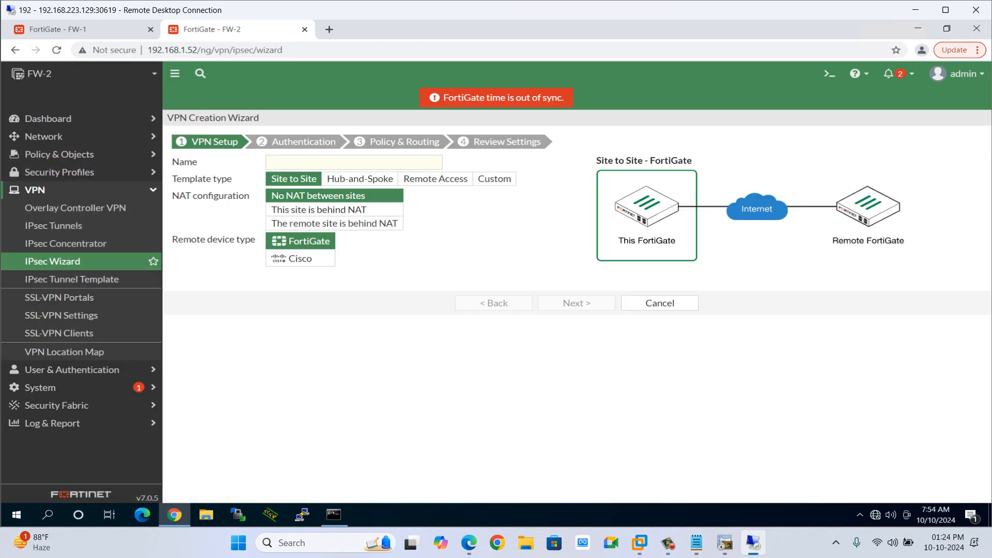
{"action": "left_click", "coordinate": [494, 178]}
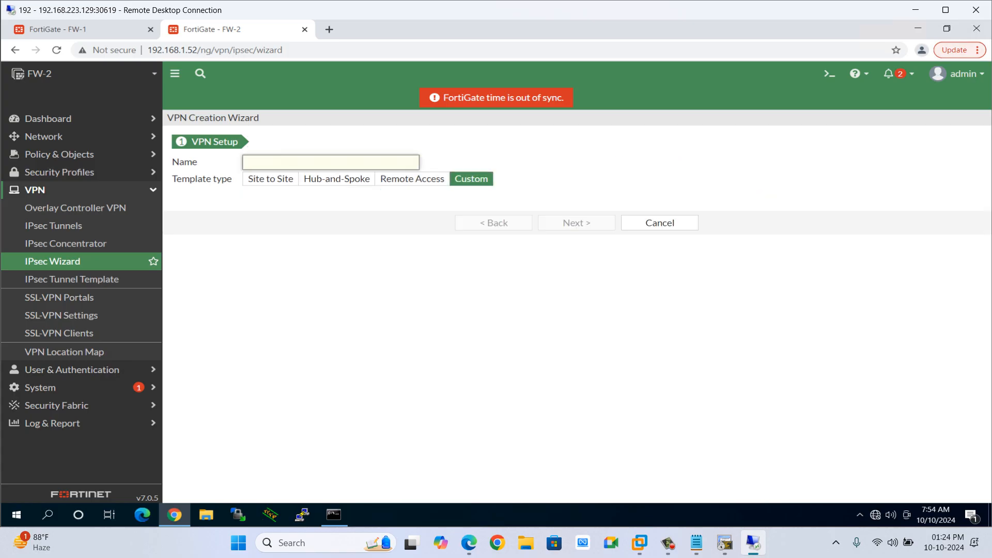
{"action": "type", "text": "FW1-"}
{"action": "type", "text": "FW2"}
{"action": "type", "text": "PB"}
{"action": "type", "text": "-"}
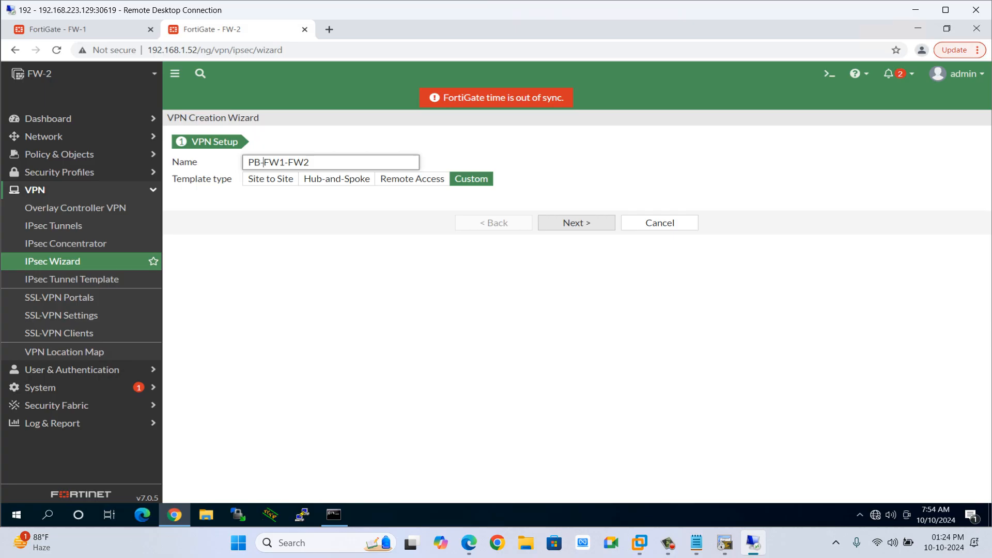
{"action": "left_click", "coordinate": [287, 163]}
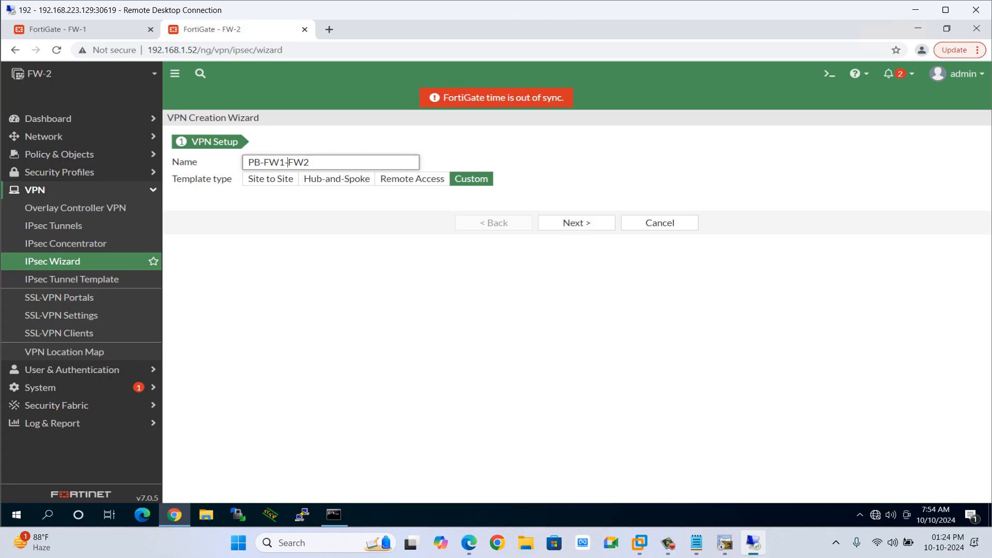
{"action": "key", "text": "BackSpace"}
{"action": "type", "text": "2"}
{"action": "key", "text": "BackSpace"}
{"action": "type", "text": "1"}
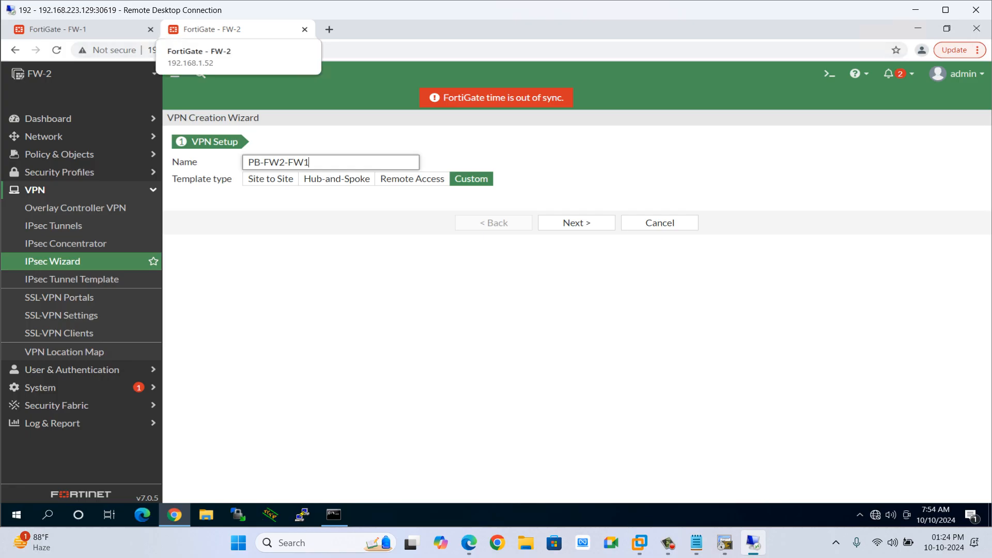
{"action": "left_click", "coordinate": [472, 178]}
{"action": "left_click", "coordinate": [576, 223]}
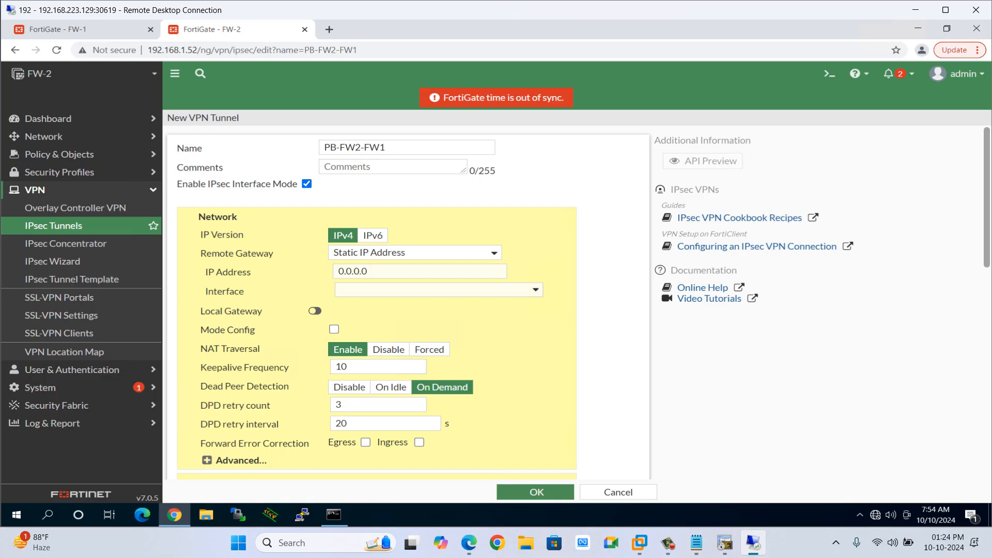
Disable IPsec Interface Mode for the new PB-FW2-FW1 tunnel.
{"action": "left_click_drag", "start_coordinate": [301, 184], "coordinate": [205, 184]}
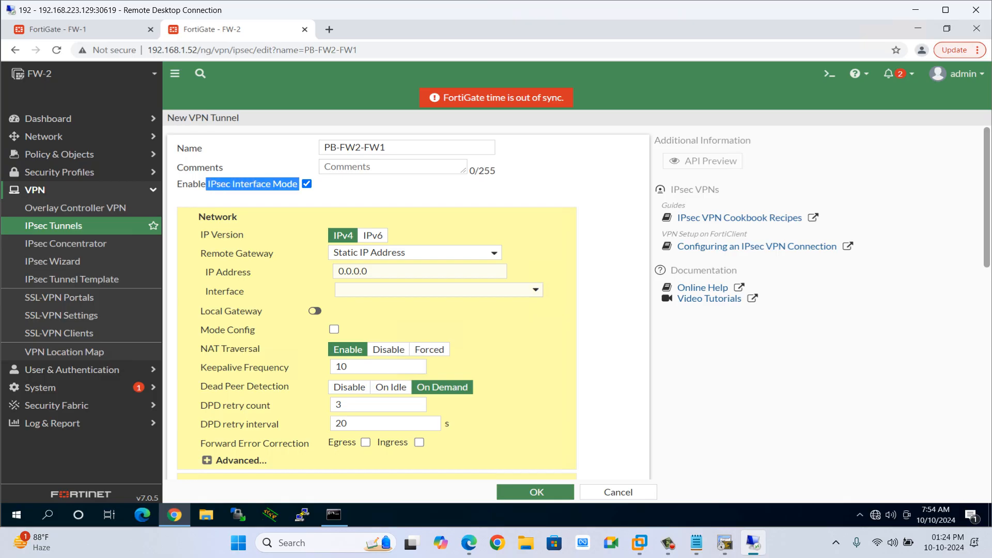
{"action": "left_click", "coordinate": [306, 184]}
{"action": "left_click", "coordinate": [307, 184]}
{"action": "left_click", "coordinate": [306, 184]}
{"action": "left_click", "coordinate": [307, 184]}
{"action": "left_click", "coordinate": [307, 184]}
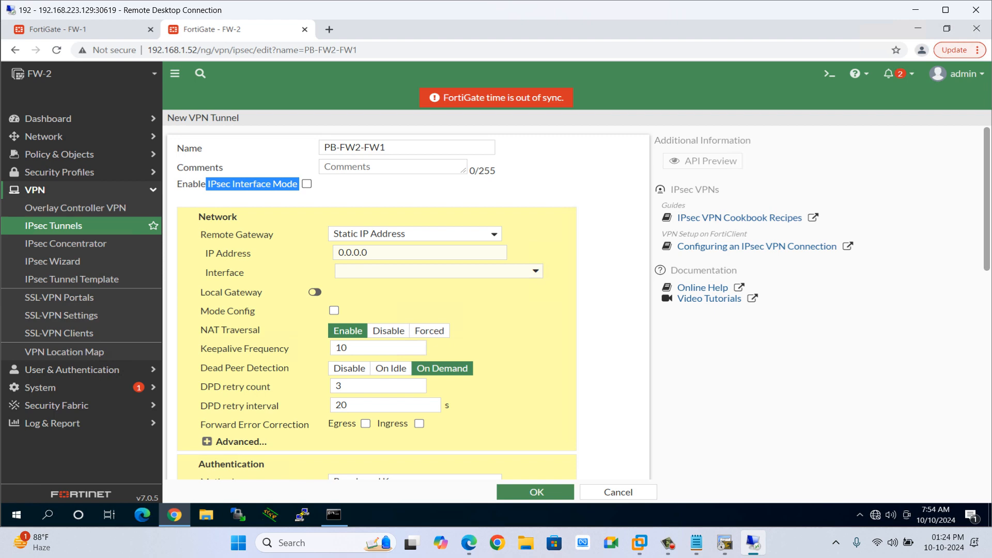
{"action": "left_click", "coordinate": [252, 185]}
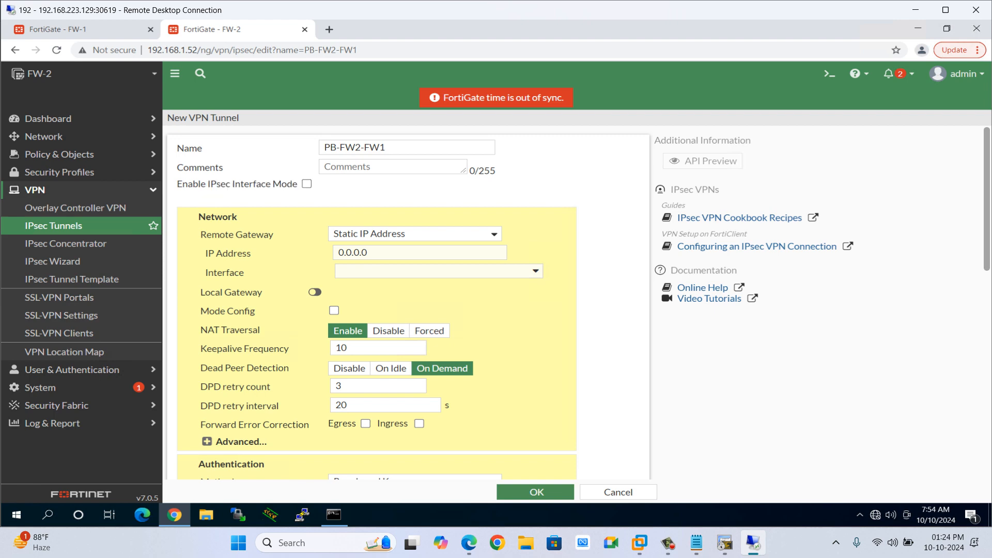
Enter 192.1.20.10 as the remote gateway IP address and open the interface list.
{"action": "left_click", "coordinate": [368, 253]}
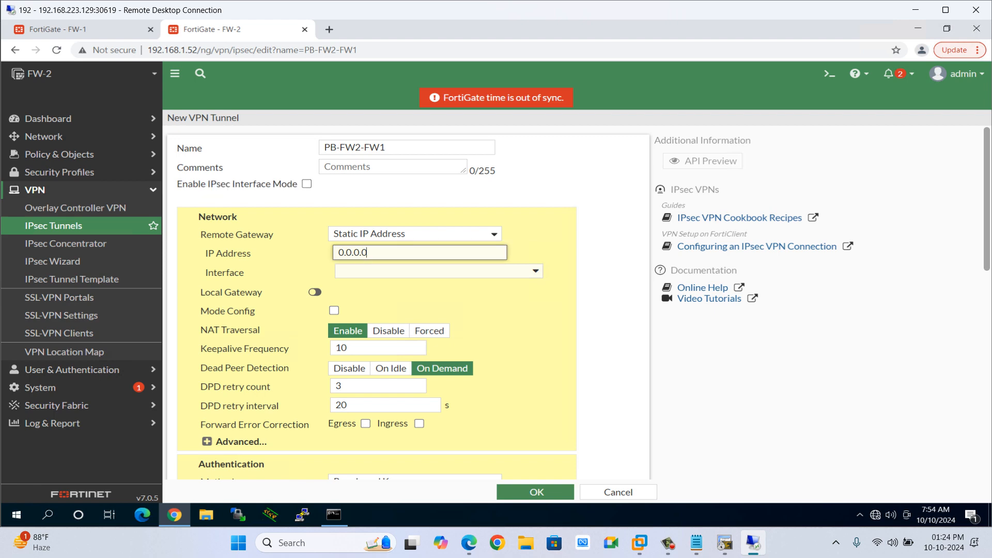
{"action": "left_click_drag", "start_coordinate": [368, 253], "coordinate": [337, 253]}
{"action": "key", "text": "BackSpace"}
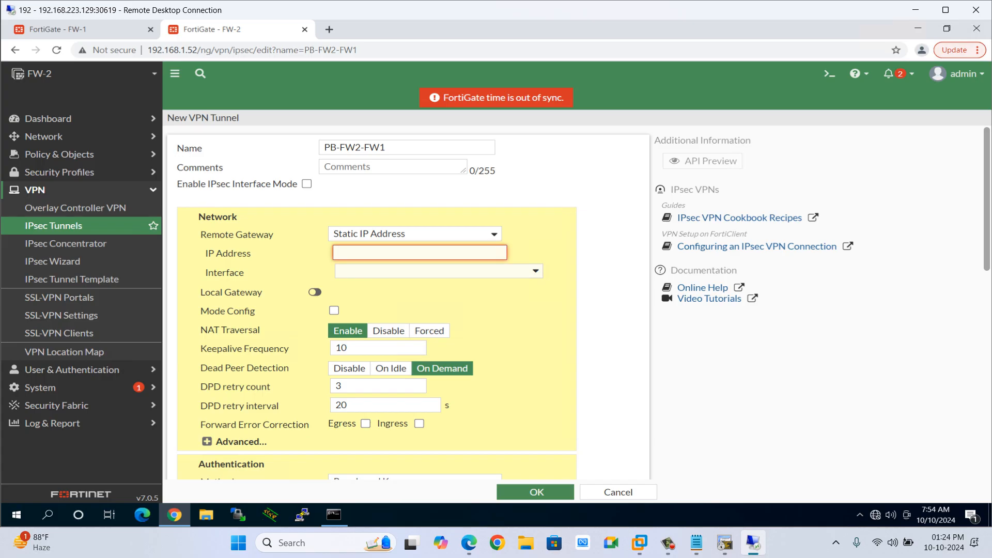
{"action": "type", "text": "192.1.20.10"}
{"action": "key", "text": "Tab"}
{"action": "key", "text": "Return"}
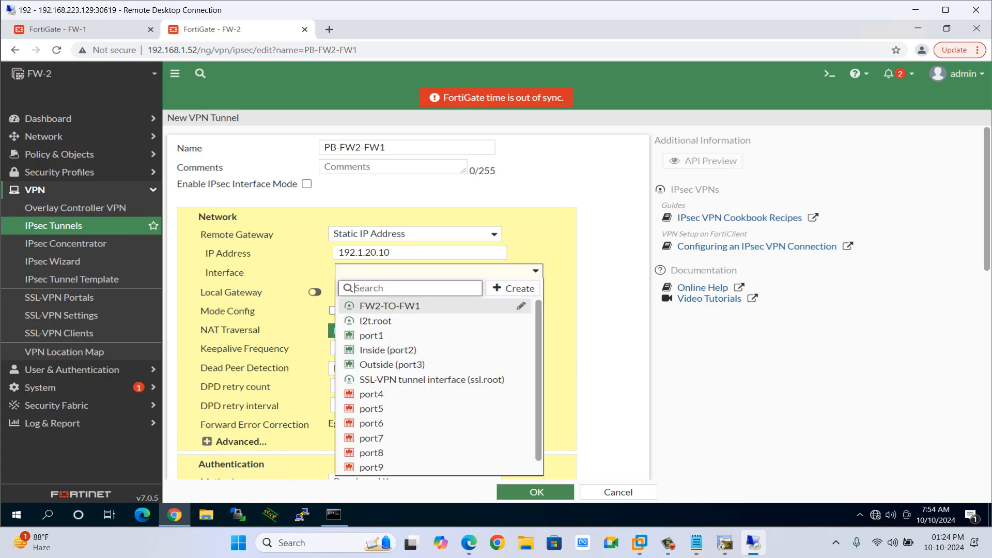
{"action": "key", "text": "Down"}
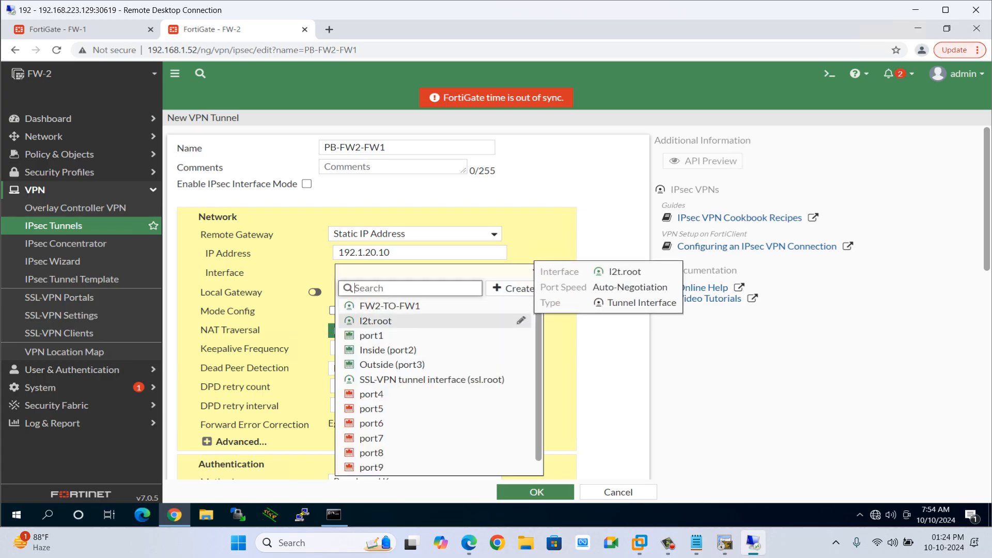
{"action": "key", "text": "Up"}
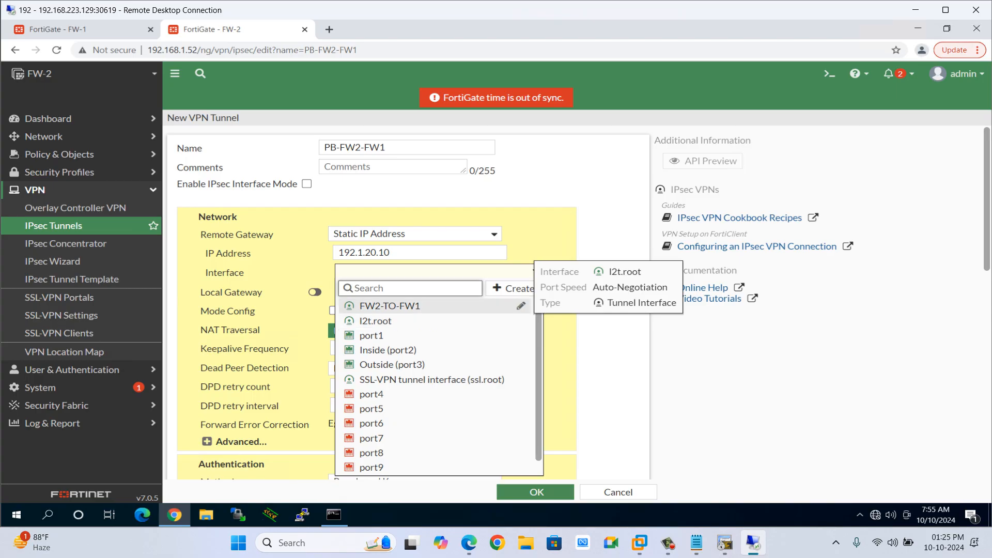
{"action": "key", "text": "Escape"}
Set the remote gateway IP address to 192.1.10.10.
{"action": "left_click", "coordinate": [392, 253]}
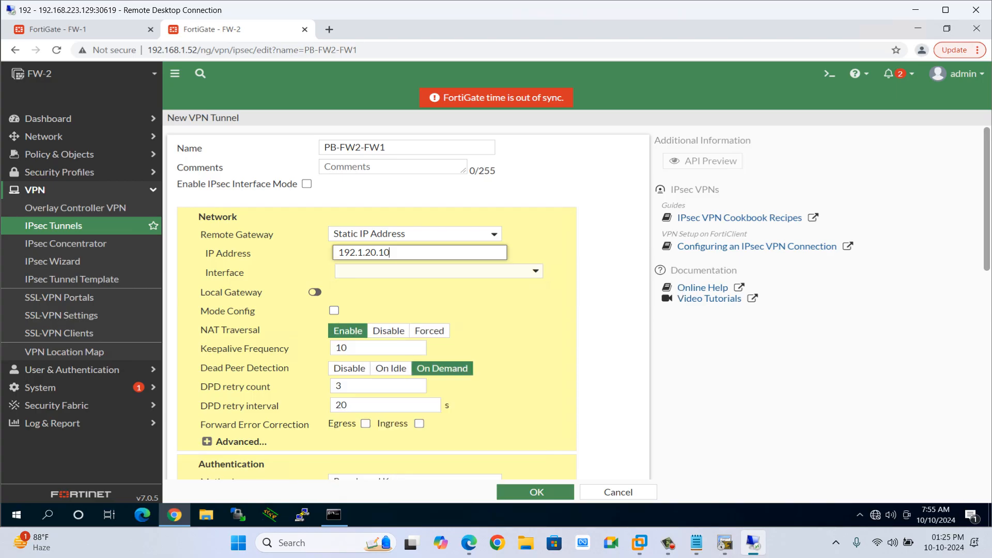
{"action": "key", "text": "BackSpace"}
{"action": "key", "text": "BackSpace"}
{"action": "key", "text": "BackSpace"}
{"action": "key", "text": "BackSpace"}
{"action": "key", "text": "BackSpace"}
{"action": "type", "text": "10.10"}
{"action": "key", "text": "Tab"}
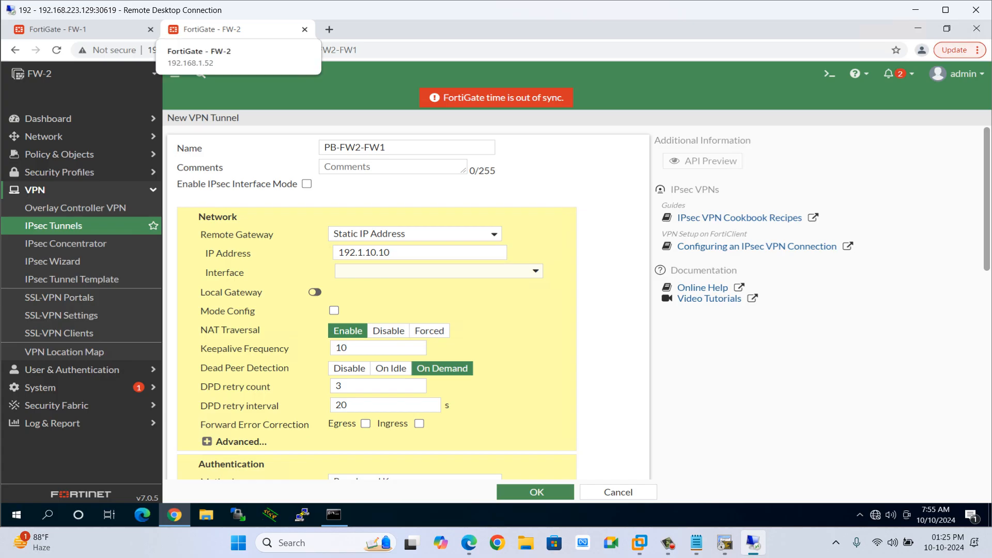
Select Outside (port3) as the tunnel's outgoing interface.
{"action": "key", "text": "alt+Tab"}
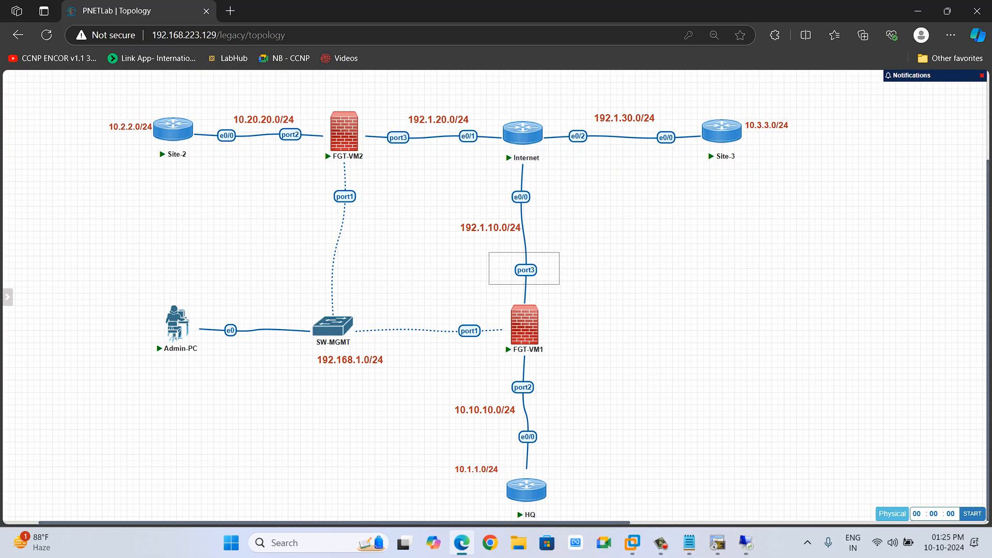
{"action": "key", "text": "alt+Tab"}
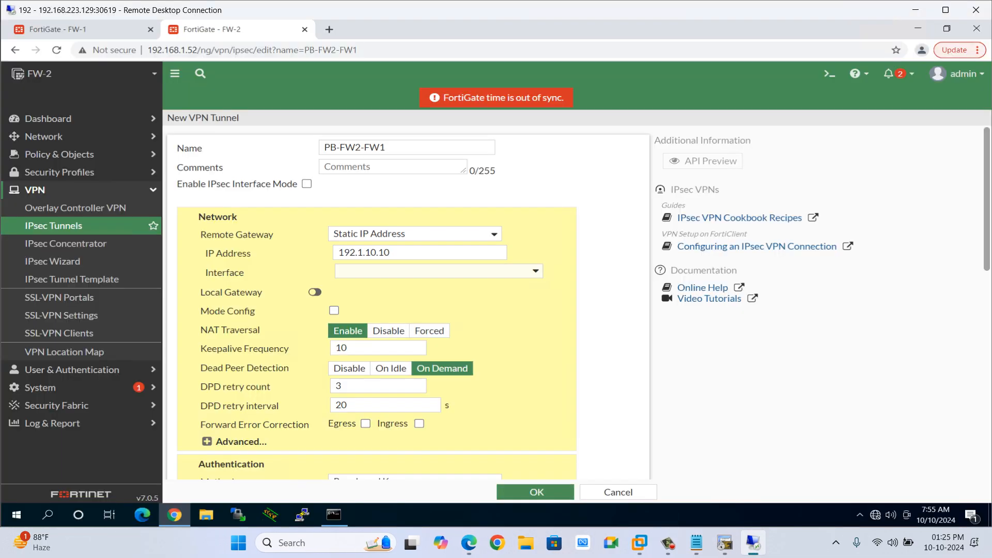
{"action": "left_click", "coordinate": [398, 272]}
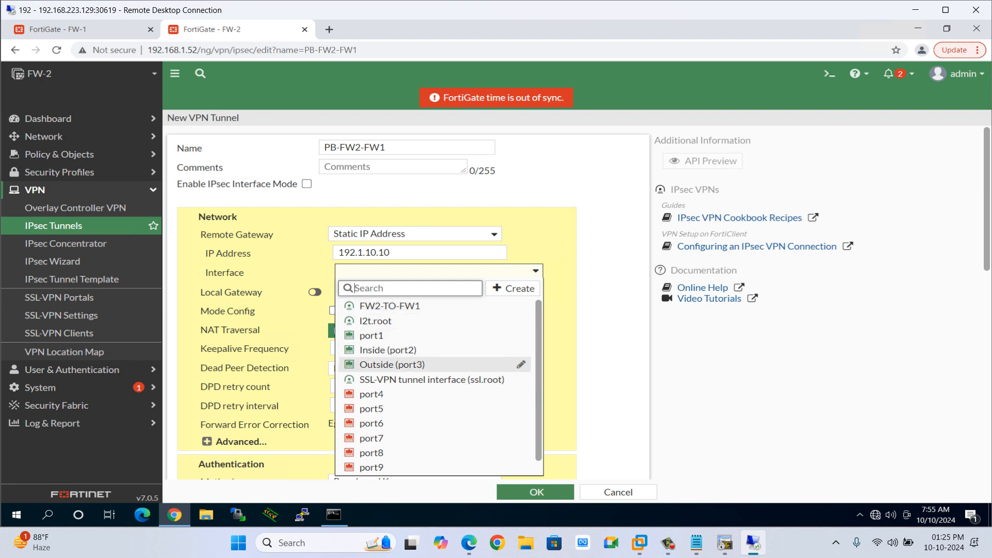
{"action": "left_click", "coordinate": [394, 363]}
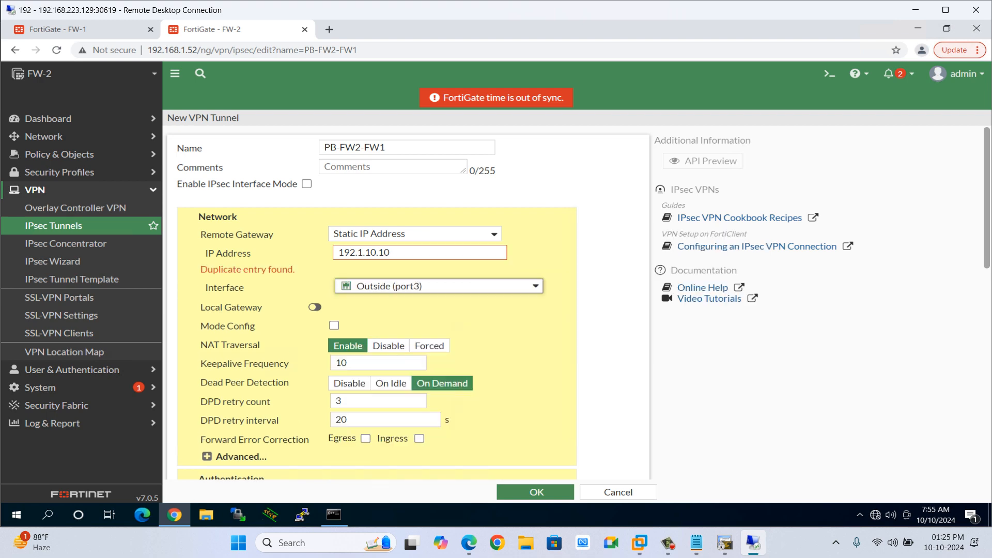
Examine the duplicate entry warning under the remote gateway IP address against the lab topology.
{"action": "left_click_drag", "start_coordinate": [296, 270], "coordinate": [201, 269]}
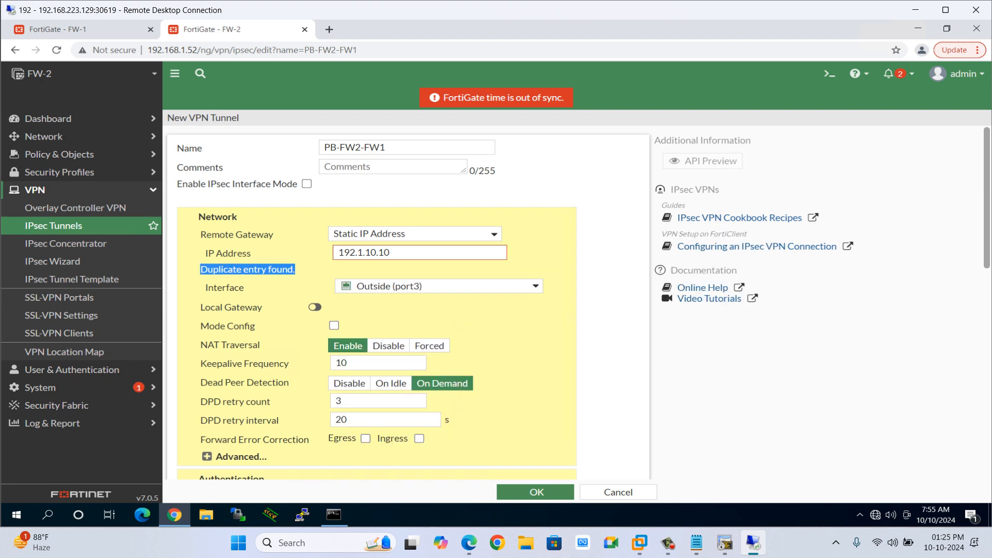
{"action": "left_click", "coordinate": [227, 270]}
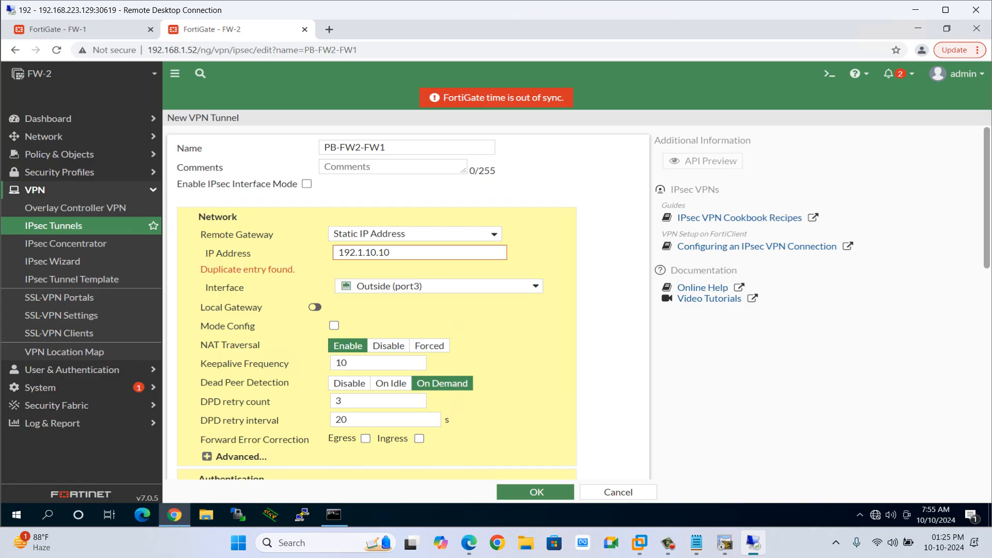
{"action": "left_click_drag", "start_coordinate": [295, 269], "coordinate": [200, 269]}
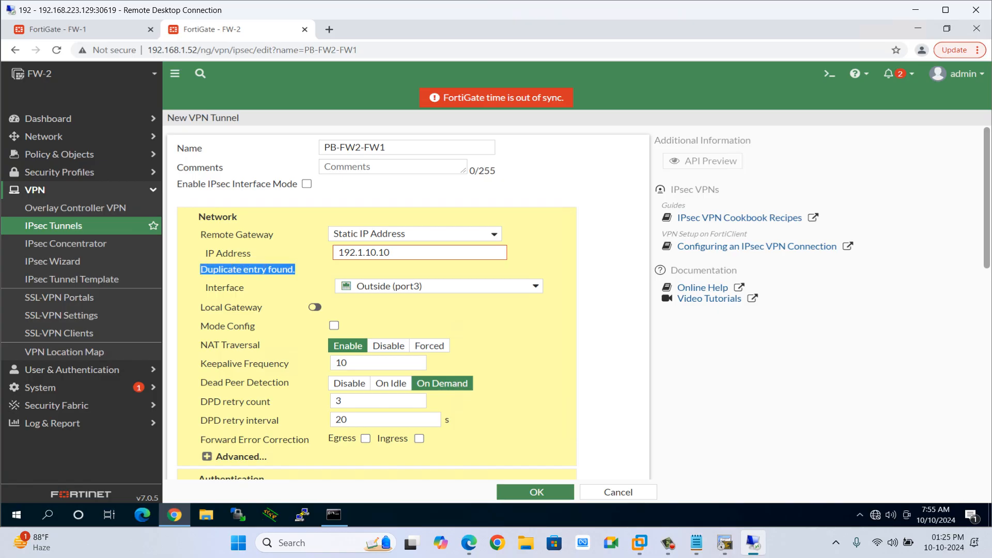
{"action": "left_click", "coordinate": [228, 270]}
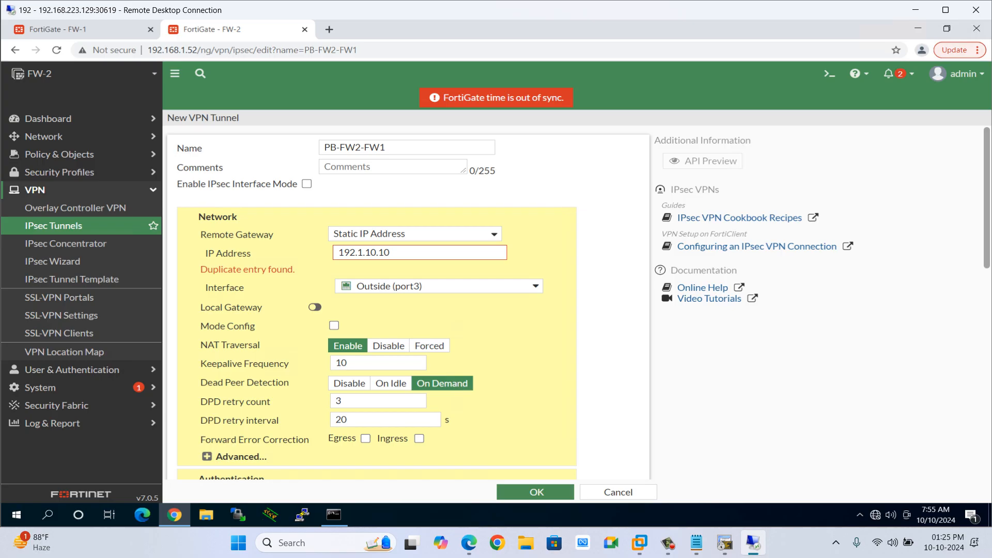
{"action": "left_click_drag", "start_coordinate": [200, 270], "coordinate": [293, 269]}
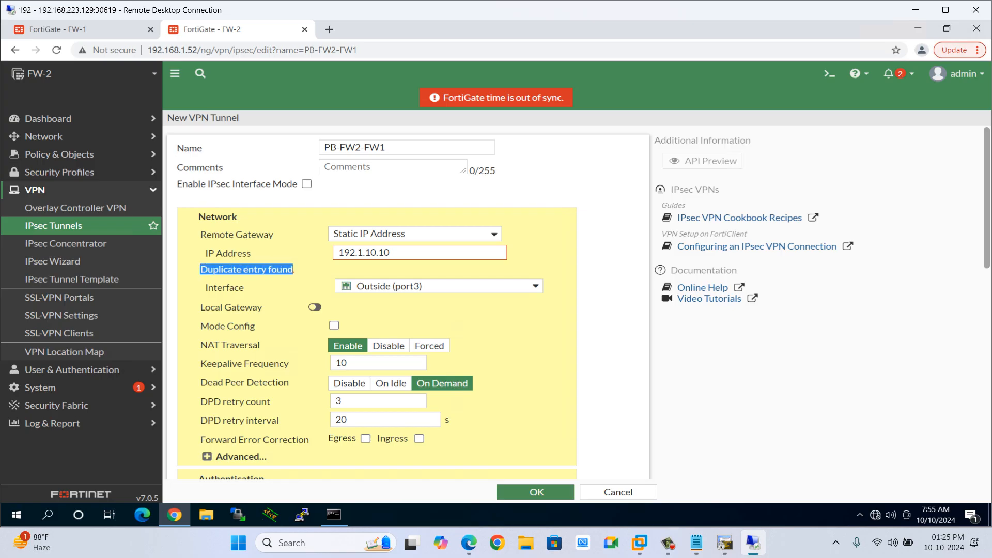
{"action": "left_click", "coordinate": [293, 270]}
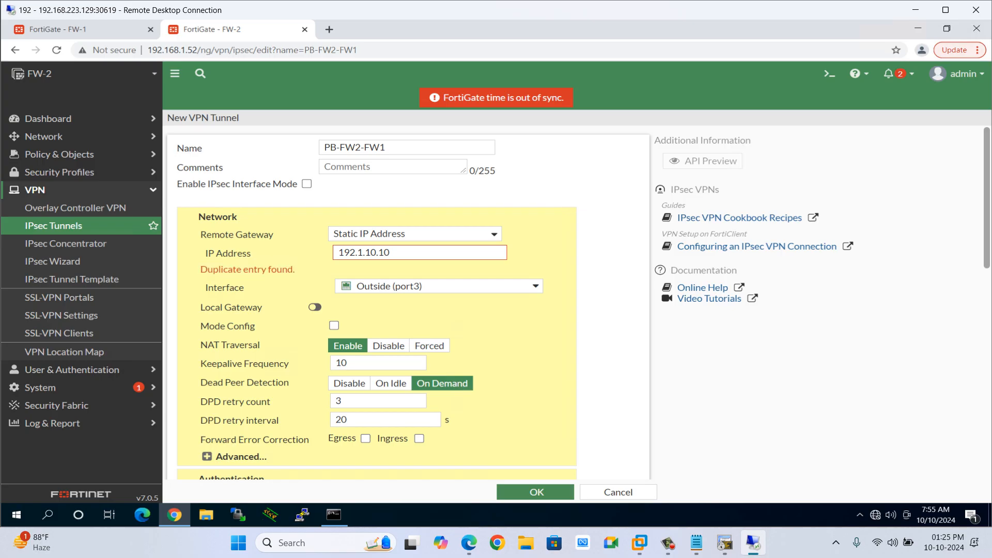
{"action": "key", "text": "alt+Tab"}
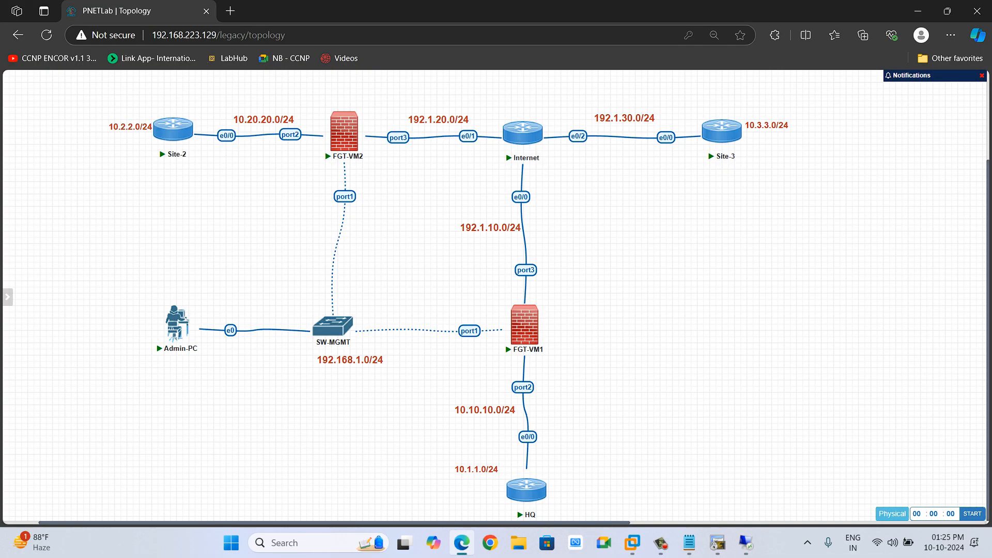
{"action": "left_click_drag", "start_coordinate": [425, 438], "coordinate": [548, 521]}
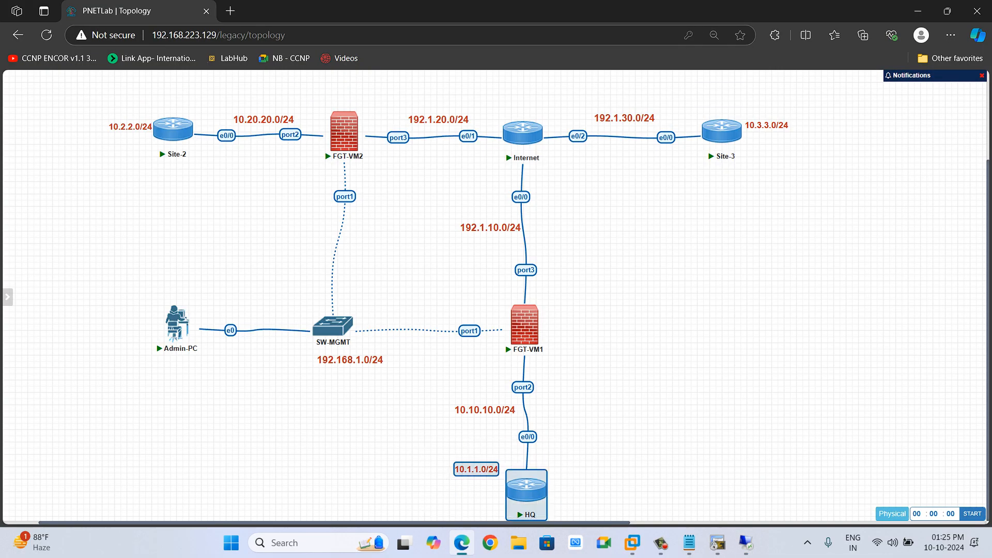
{"action": "mouse_move", "coordinate": [539, 319]}
{"action": "key", "text": "alt+Tab"}
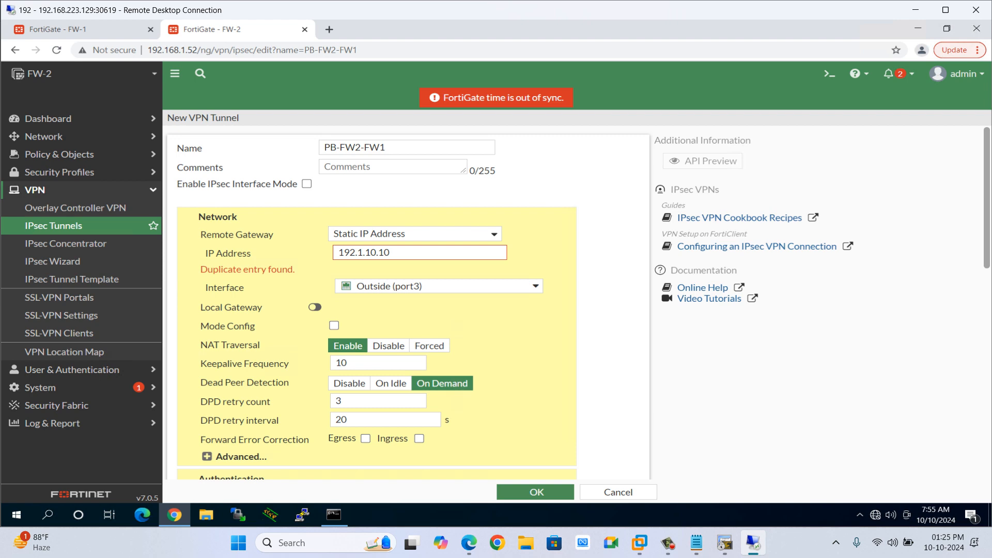
{"action": "scroll", "coordinate": [409, 303], "scroll_direction": "down", "scroll_amount": 1}
{"action": "scroll", "coordinate": [408, 303], "scroll_direction": "up", "scroll_amount": 1}
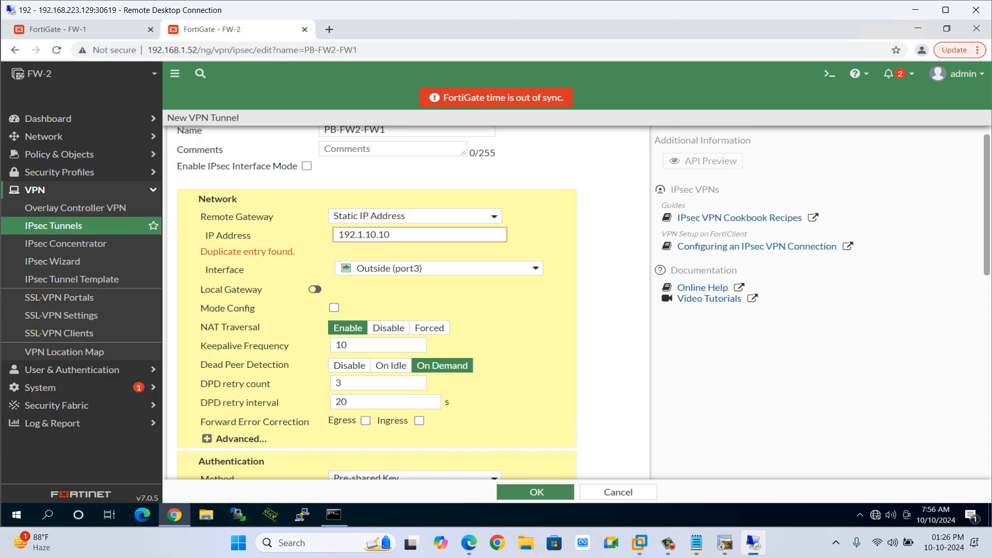
Trace the path between FGT-VM2, the Internet router and FGT-VM1 in the lab topology diagram.
{"action": "key", "text": "alt+Tab"}
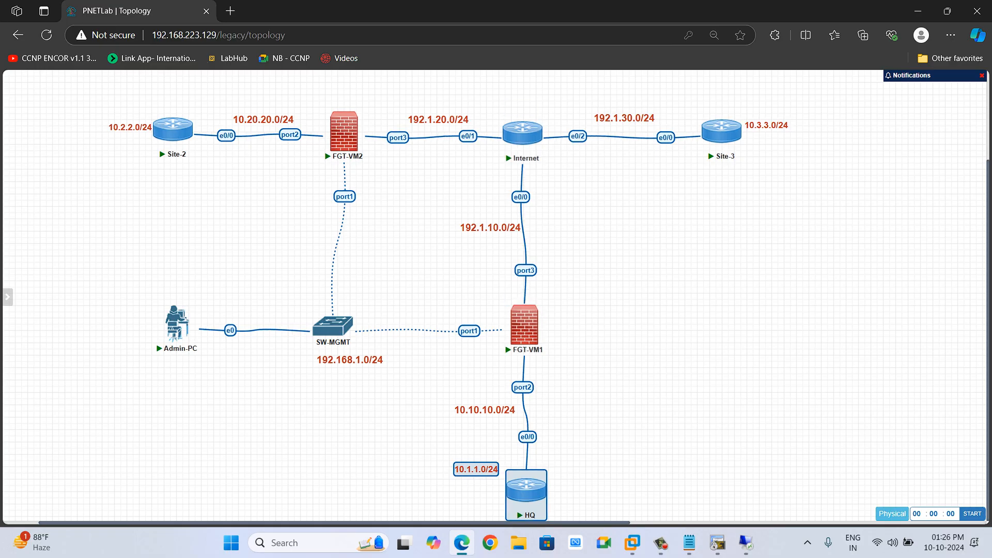
{"action": "mouse_move", "coordinate": [538, 128]}
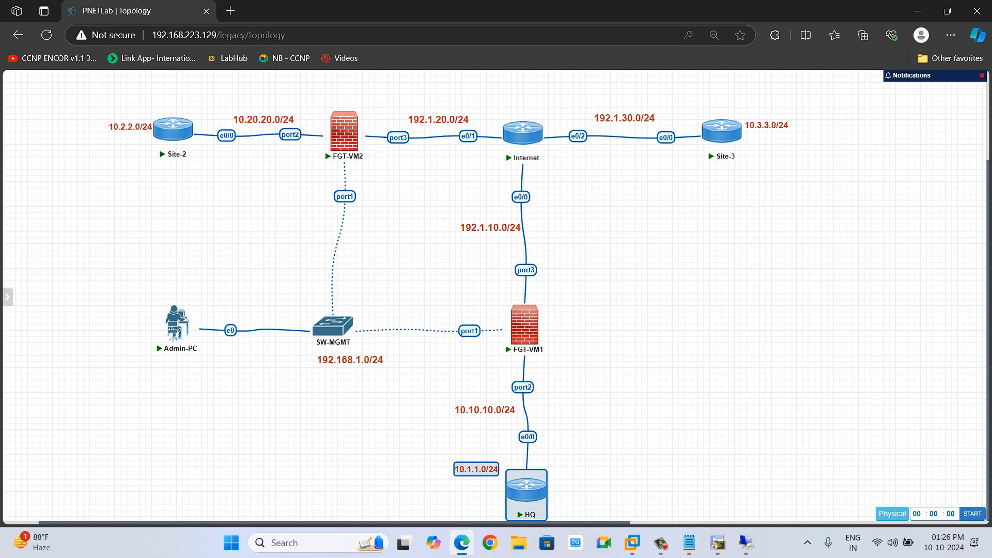
{"action": "mouse_move", "coordinate": [539, 318]}
{"action": "left_click_drag", "start_coordinate": [539, 318], "coordinate": [533, 134]}
{"action": "mouse_move", "coordinate": [362, 122]}
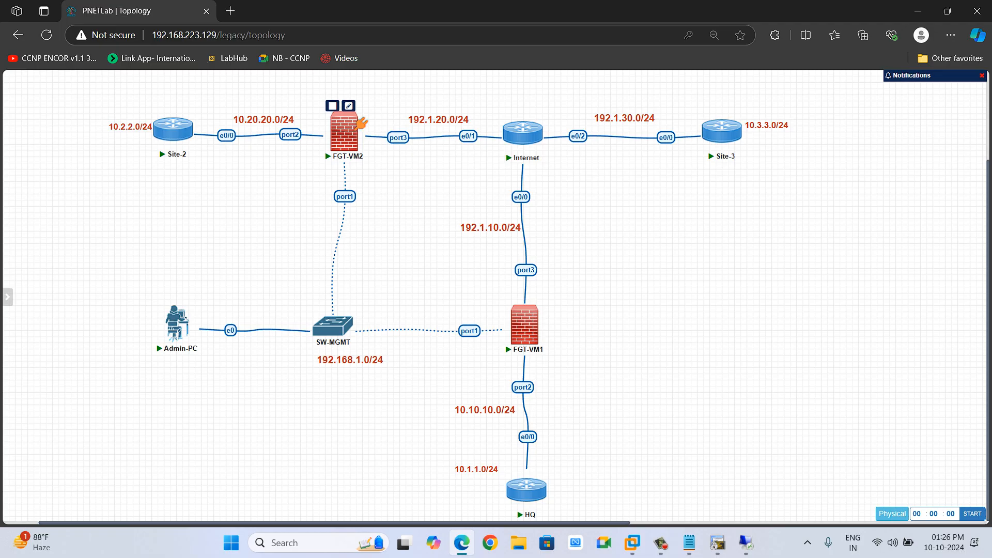
{"action": "left_click_drag", "start_coordinate": [362, 123], "coordinate": [504, 125]}
{"action": "left_click_drag", "start_coordinate": [387, 121], "coordinate": [387, 121]}
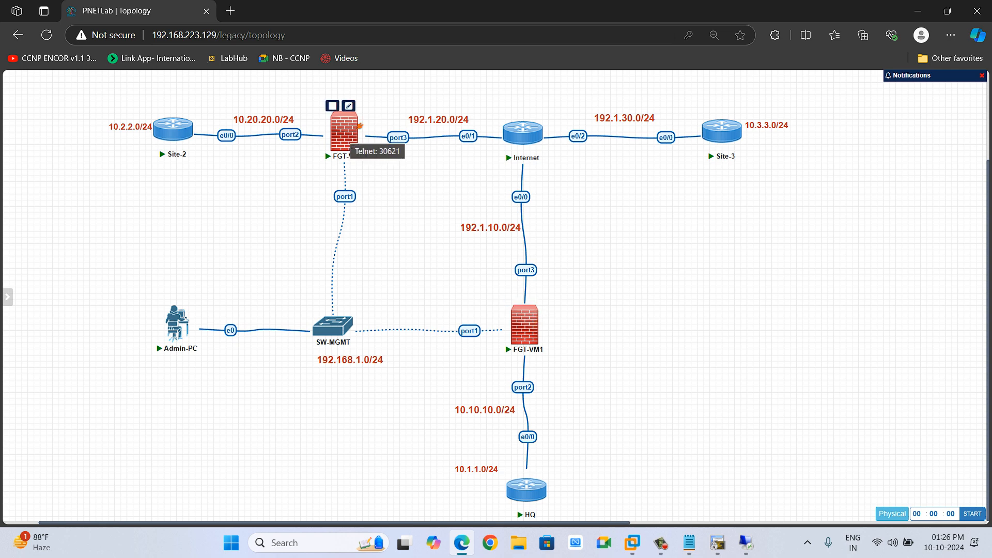
{"action": "mouse_move", "coordinate": [524, 323]}
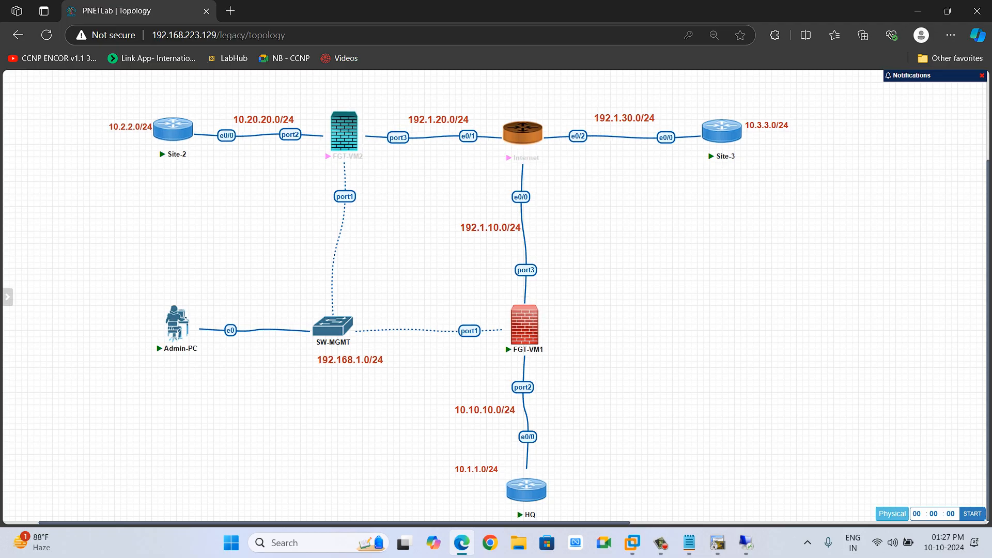
{"action": "mouse_move", "coordinate": [361, 123]}
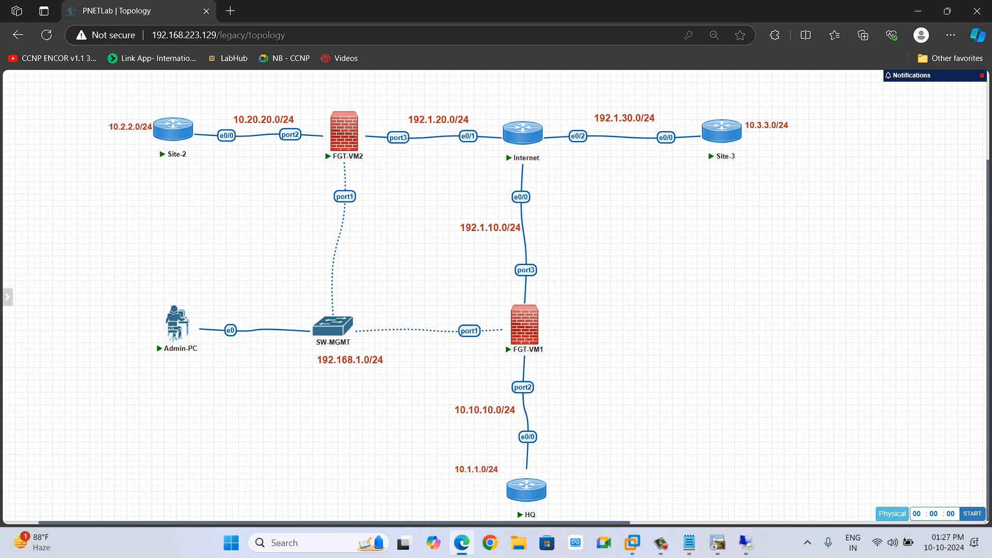
{"action": "left_click_drag", "start_coordinate": [364, 126], "coordinate": [522, 145]}
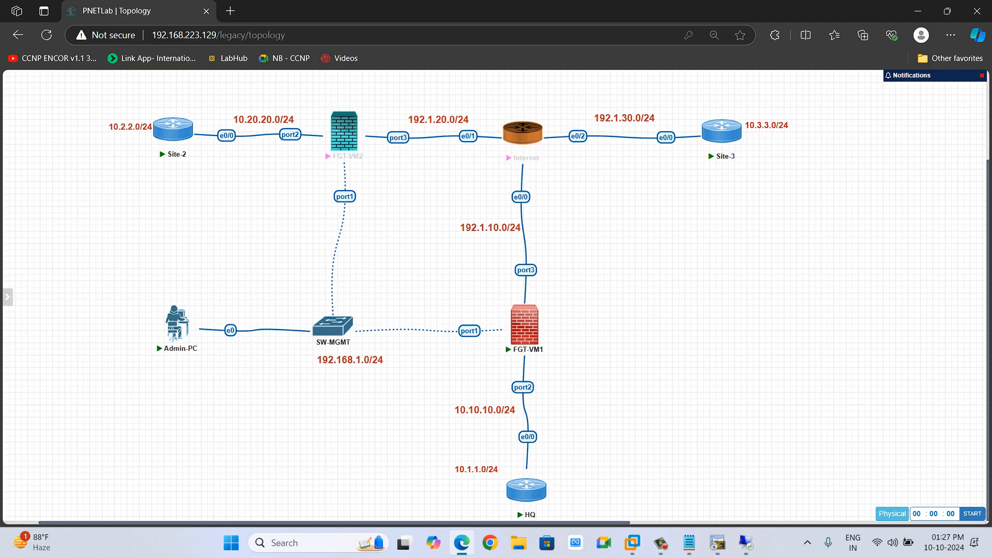
{"action": "left_click", "coordinate": [433, 173]}
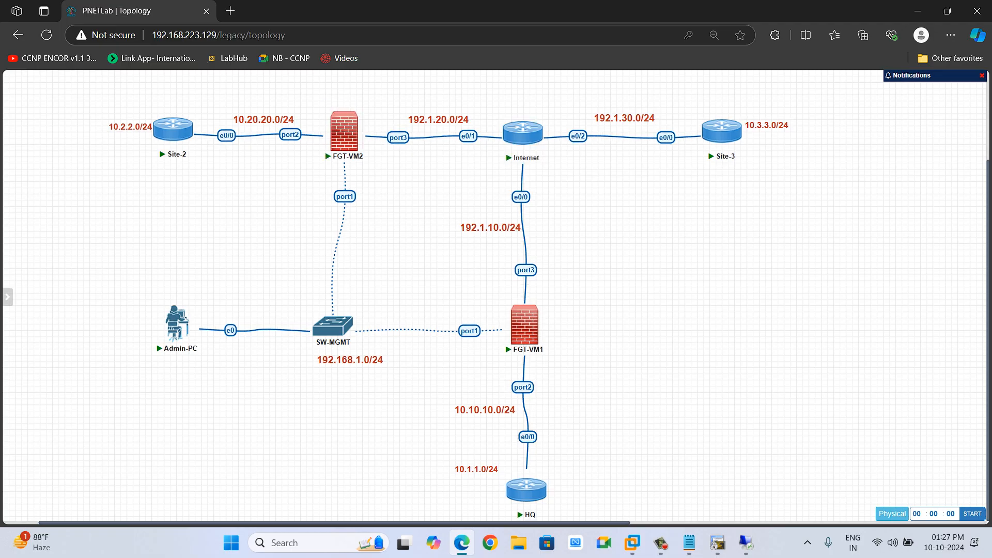
{"action": "left_click_drag", "start_coordinate": [363, 126], "coordinate": [511, 144]}
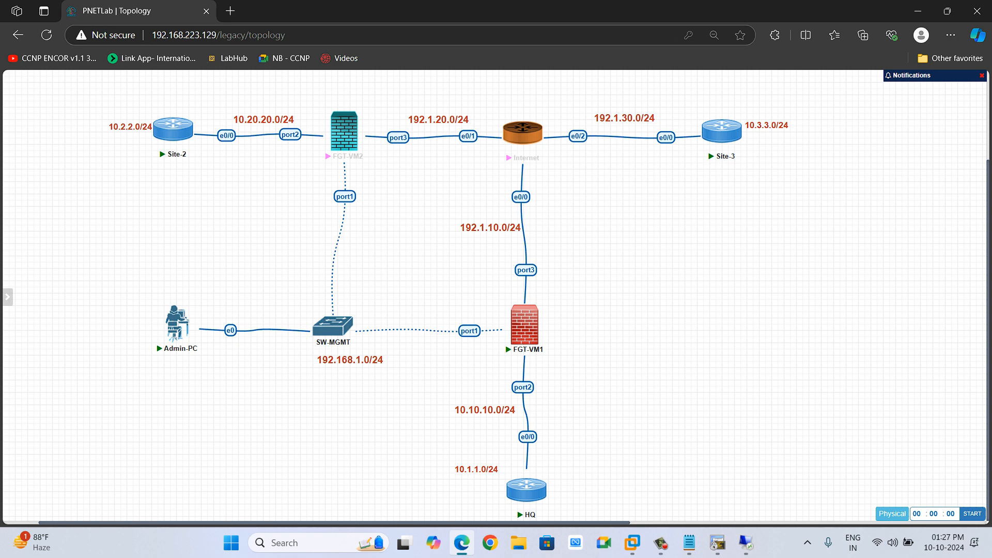
{"action": "left_click", "coordinate": [433, 173]}
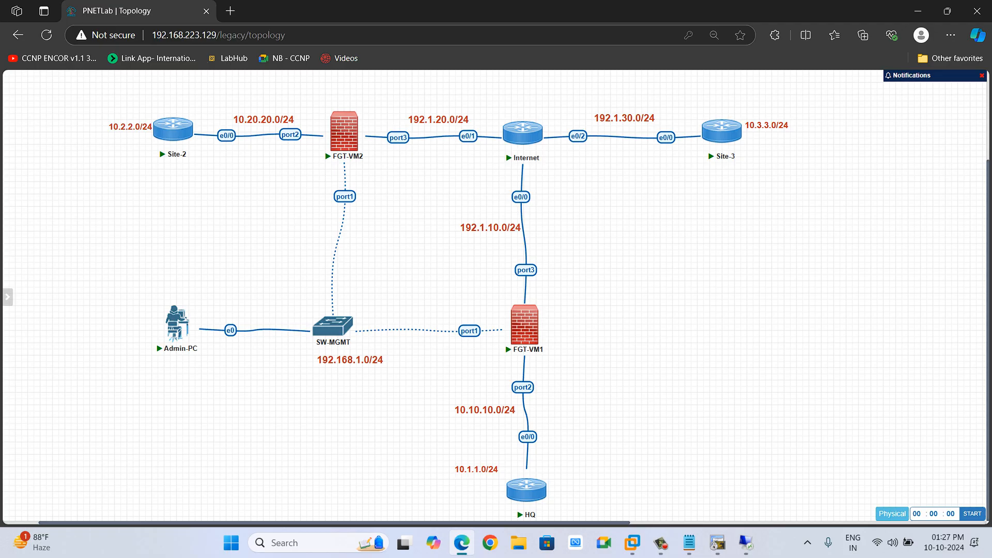
{"action": "key", "text": "alt+Tab"}
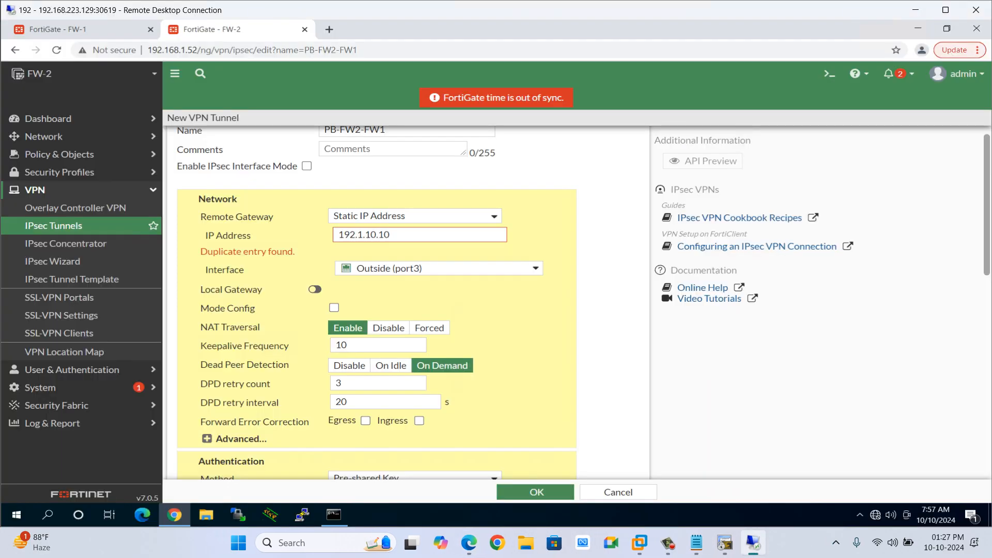
{"action": "mouse_move", "coordinate": [527, 267]}
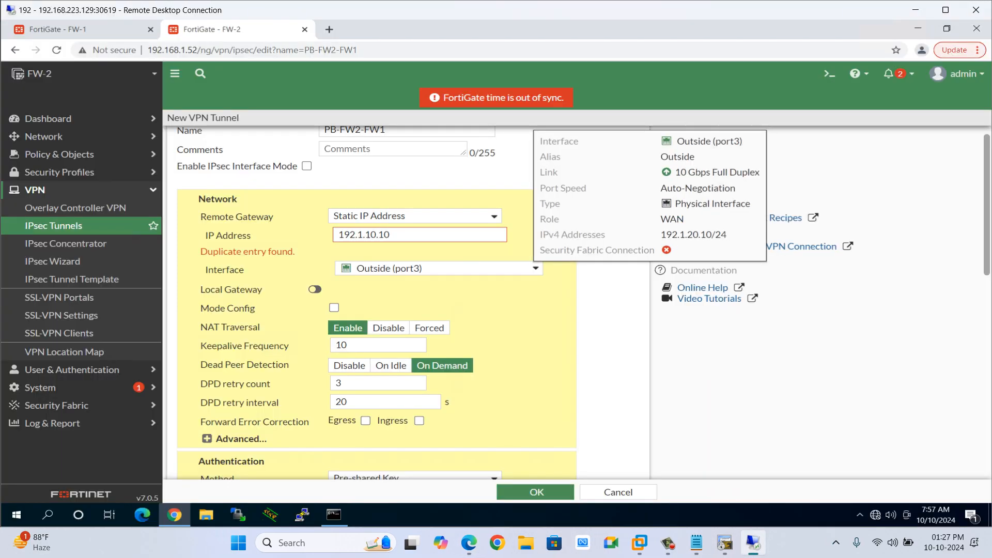
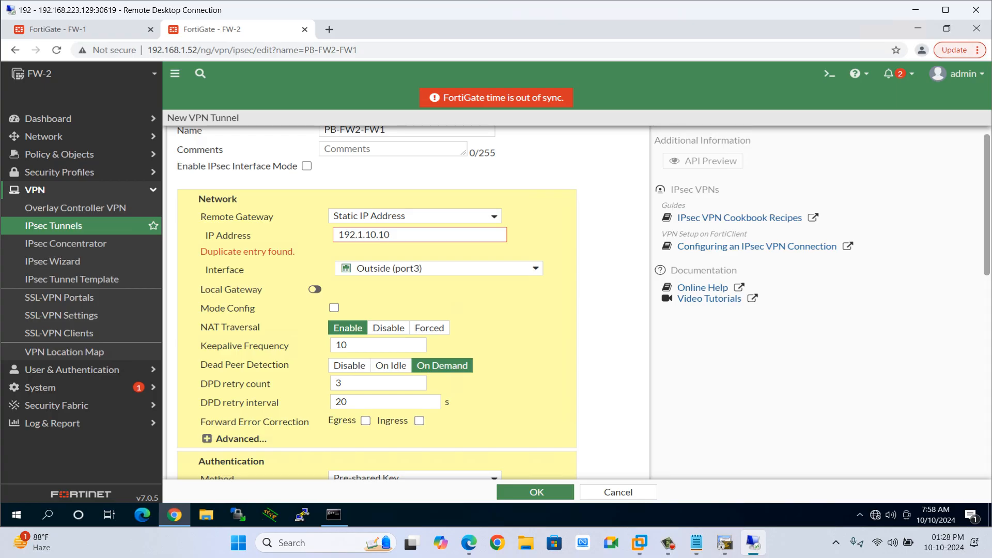
Enable the local gateway for the tunnel using the Primary IP.
{"action": "left_click", "coordinate": [668, 543]}
{"action": "mouse_move", "coordinate": [439, 268]}
{"action": "left_click", "coordinate": [315, 289]}
{"action": "left_click", "coordinate": [358, 275]}
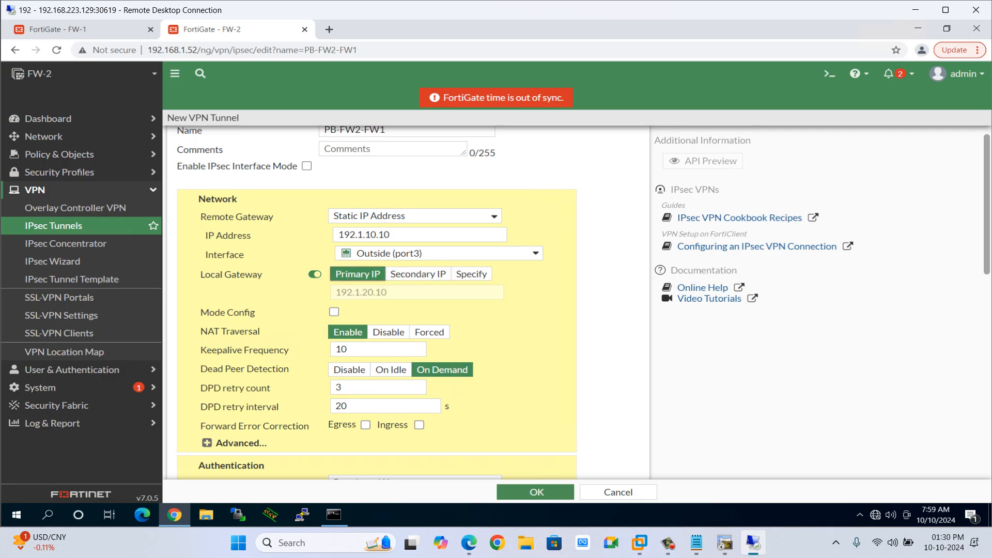
Change the remote gateway IP address to 192.1.30.10.
{"action": "left_click", "coordinate": [395, 234]}
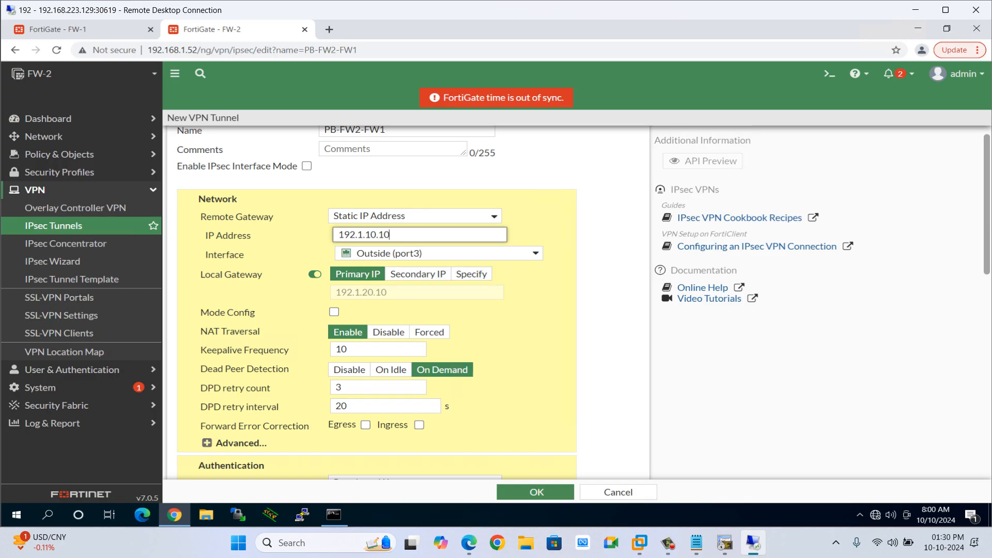
{"action": "key", "text": "BackSpace"}
{"action": "key", "text": "BackSpace"}
{"action": "key", "text": "BackSpace"}
{"action": "key", "text": "BackSpace"}
{"action": "key", "text": "BackSpace"}
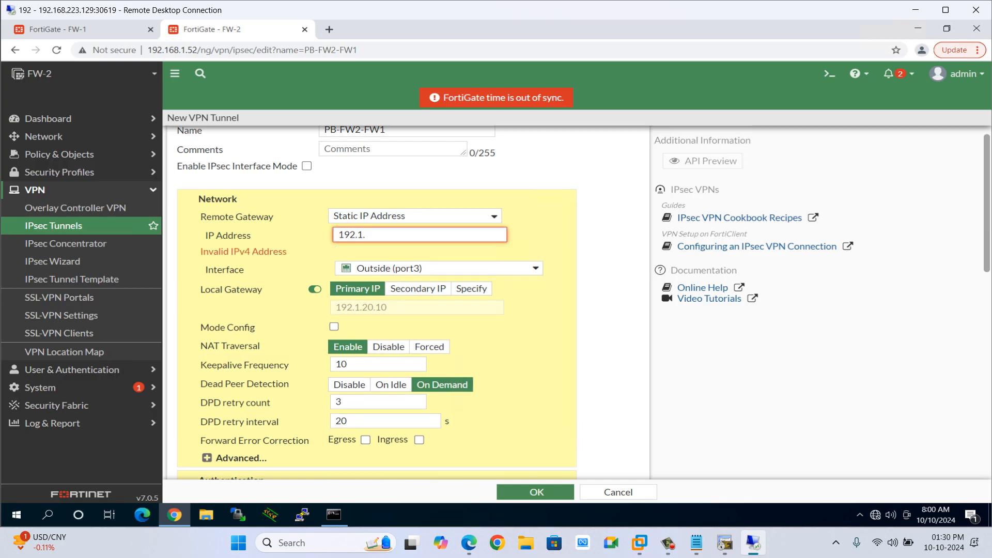
{"action": "type", "text": "30.10"}
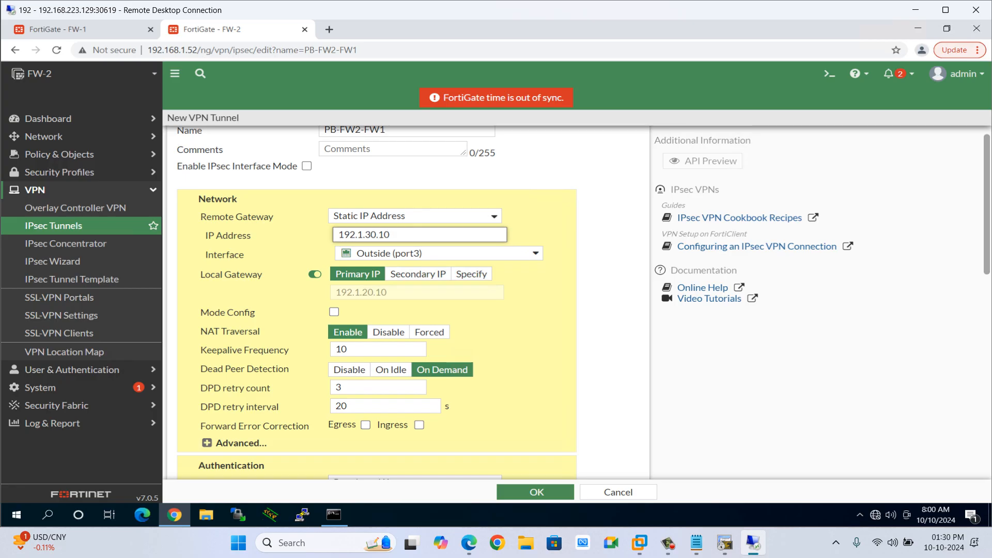
Turn off the local gateway and reload the new VPN tunnel page.
{"action": "left_click", "coordinate": [315, 274]}
{"action": "left_click", "coordinate": [315, 274]}
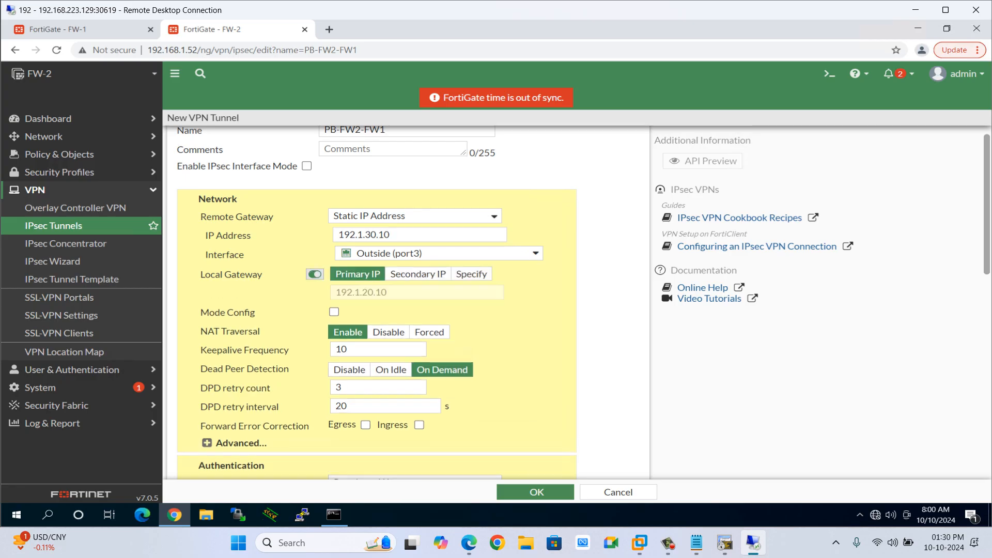
{"action": "left_click", "coordinate": [315, 274]}
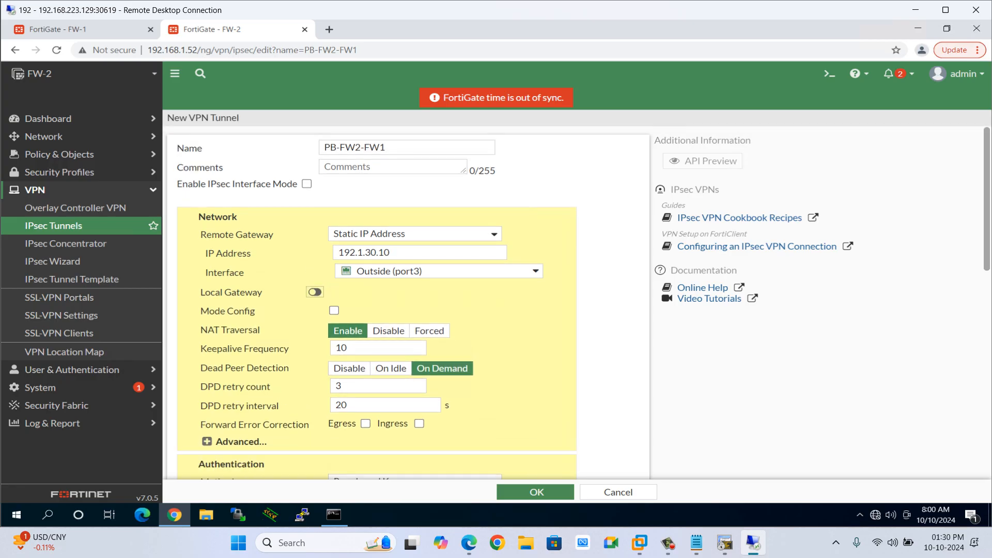
{"action": "key", "text": "F5"}
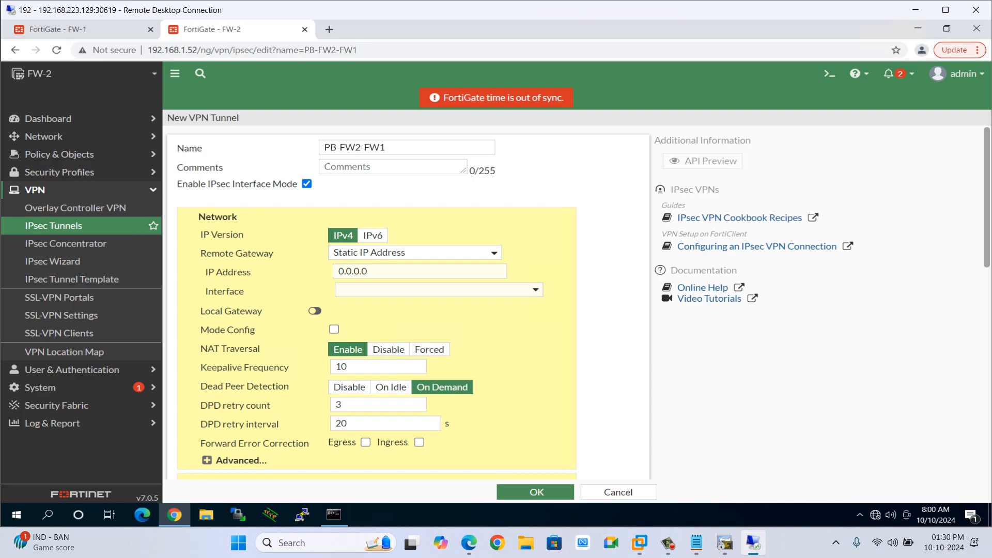
Disable IPsec Interface Mode and set the remote gateway IP address to 192.1.30.10.
{"action": "left_click", "coordinate": [307, 184]}
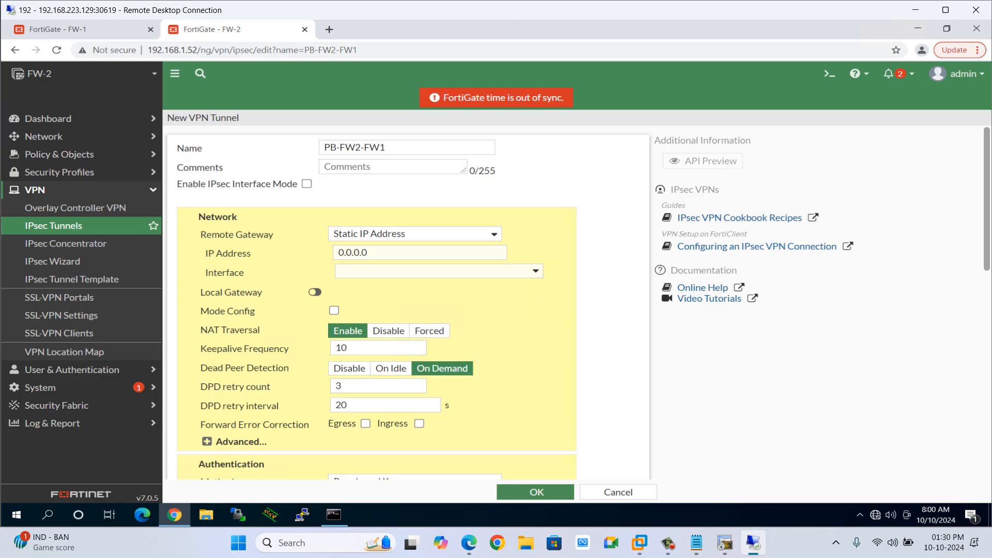
{"action": "left_click", "coordinate": [369, 253]}
{"action": "key", "text": "ctrl+a"}
{"action": "type", "text": "192.1."}
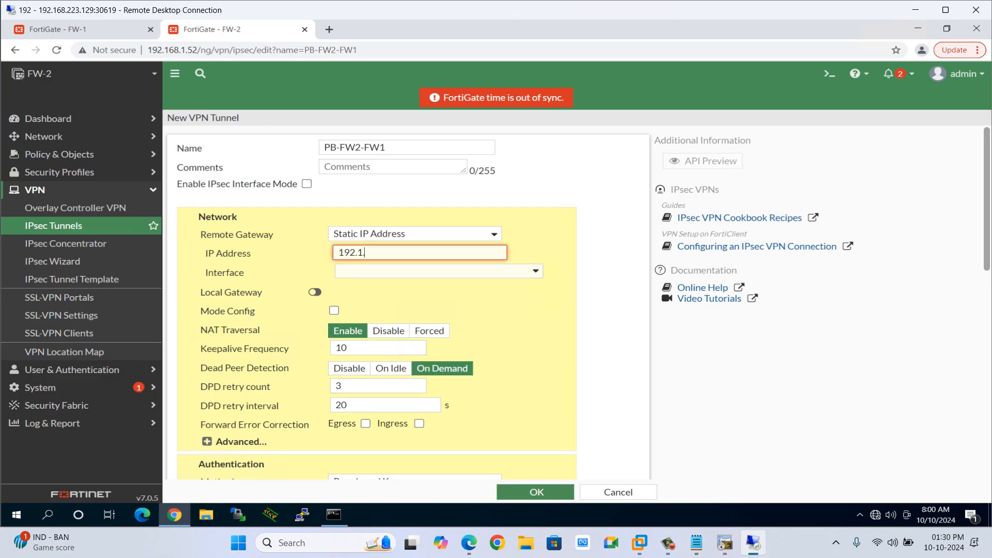
{"action": "type", "text": "30.10"}
{"action": "key", "text": "Tab"}
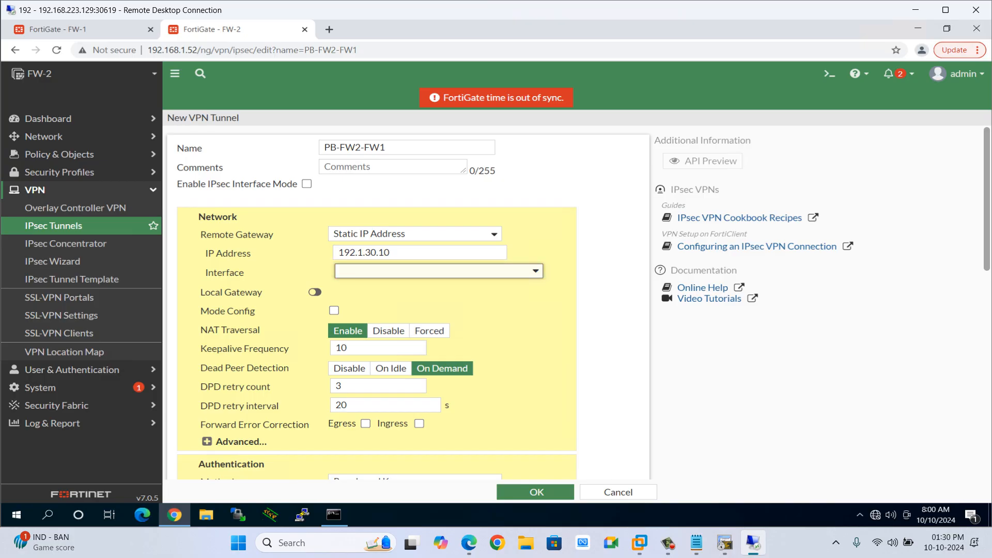
Select Outside (port3) as the tunnel's outgoing interface.
{"action": "left_click", "coordinate": [398, 271]}
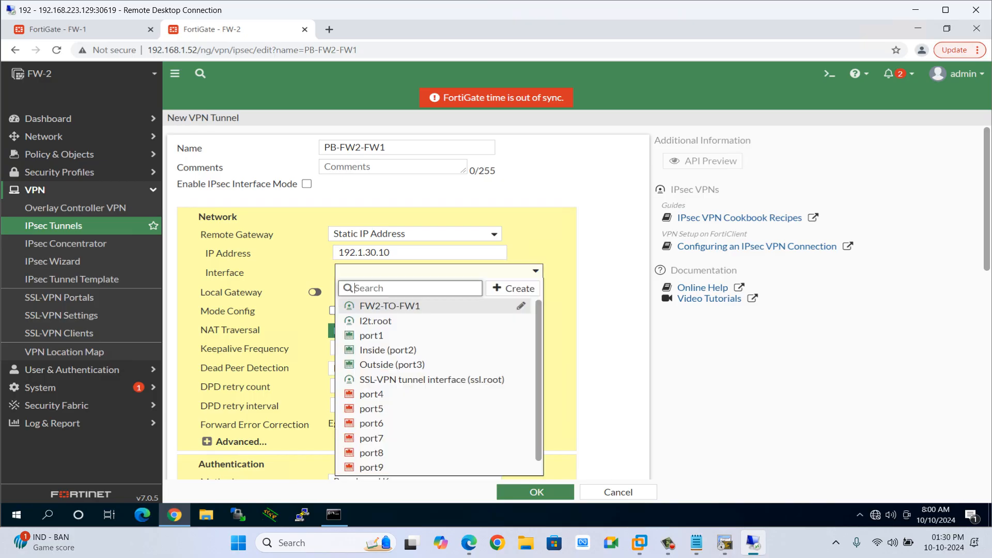
{"action": "left_click", "coordinate": [393, 365]}
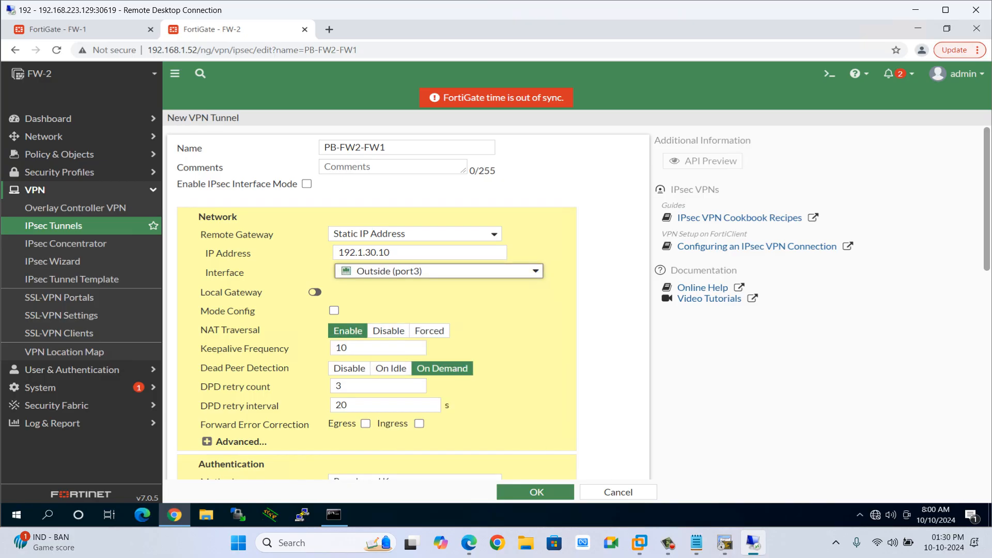
{"action": "left_click", "coordinate": [315, 292]}
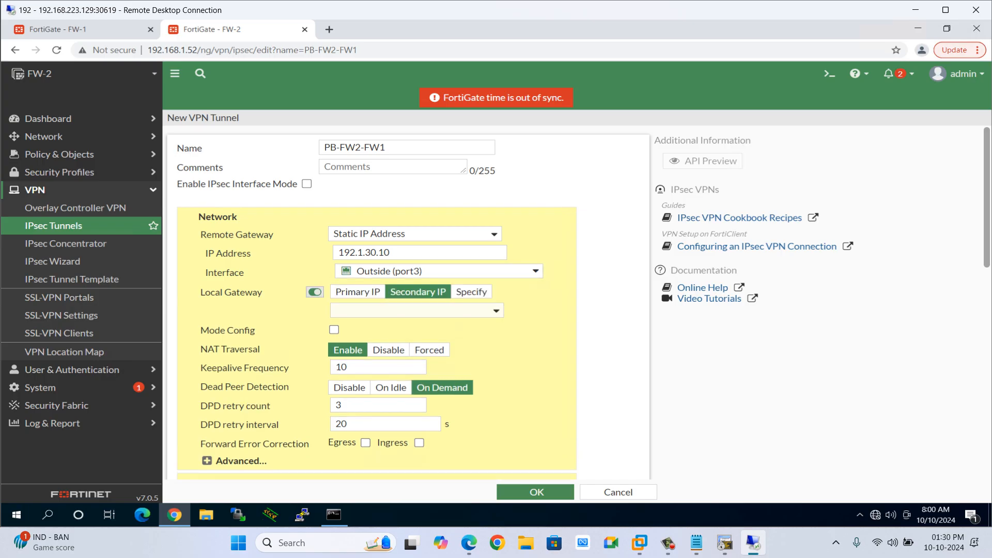
{"action": "left_click", "coordinate": [315, 293]}
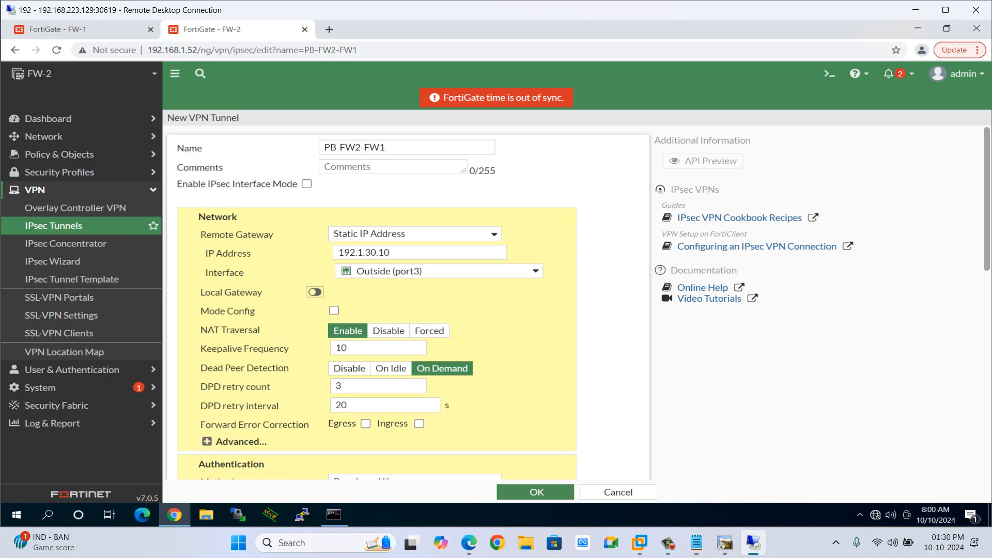
Consult the FW-1 routing table for the peer addresses before returning to the FW-2 tunnel form.
{"action": "mouse_move", "coordinate": [390, 271]}
{"action": "left_click", "coordinate": [57, 29]}
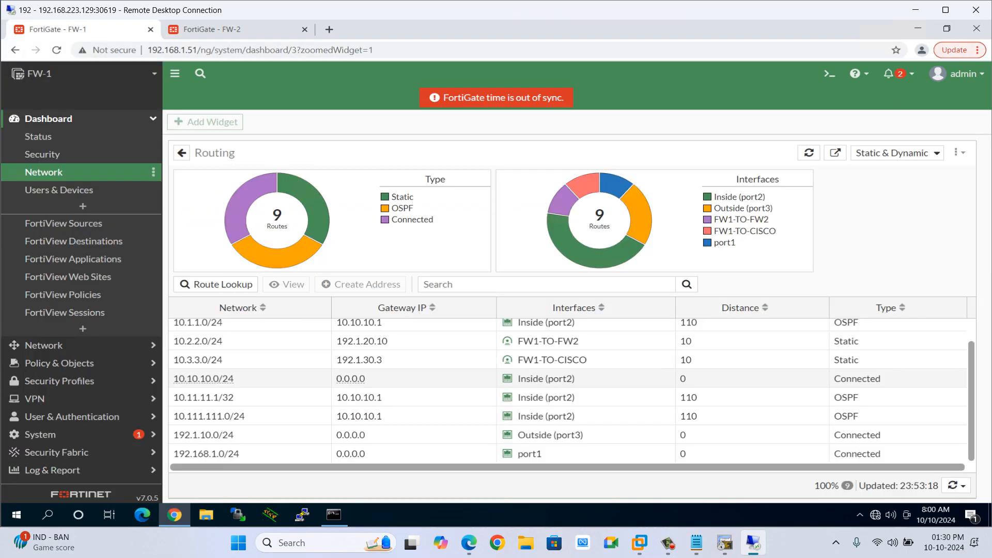
{"action": "left_click", "coordinate": [212, 30]}
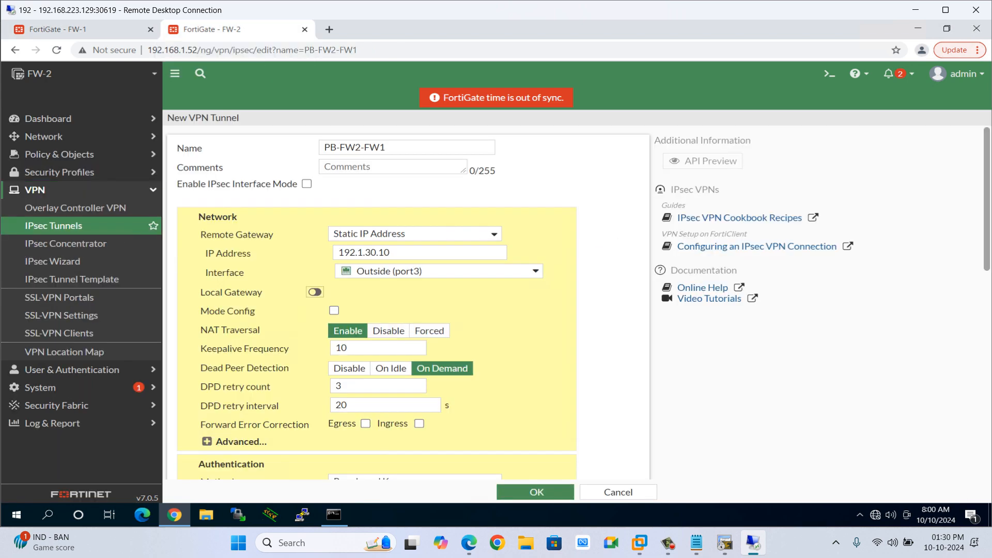
Enable the local gateway and use the Primary IP as its address.
{"action": "left_click", "coordinate": [315, 292]}
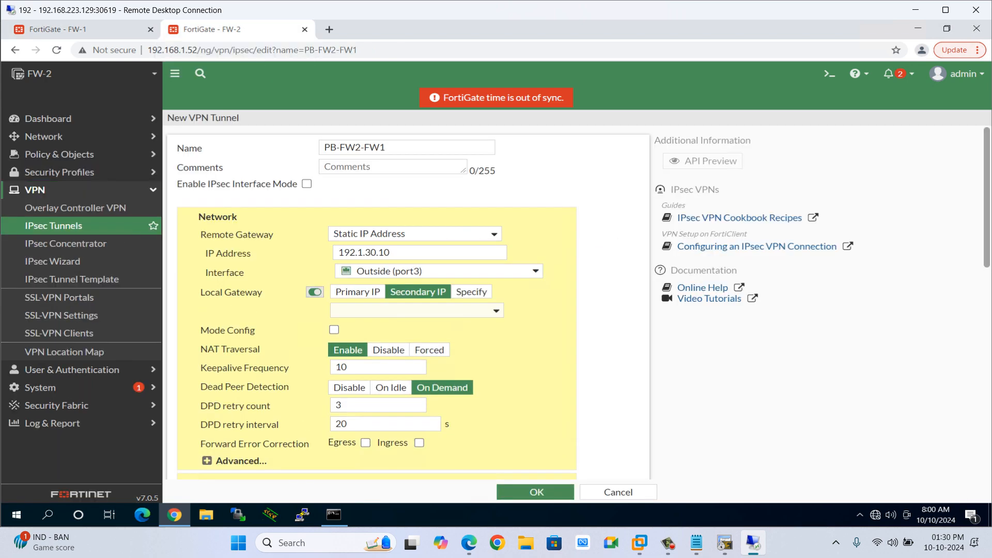
{"action": "left_click", "coordinate": [315, 292]}
{"action": "left_click", "coordinate": [314, 293]}
{"action": "left_click", "coordinate": [357, 292]}
Set the remote gateway IP address to 192.1.10.10 and disable NAT Traversal.
{"action": "left_click", "coordinate": [396, 253]}
{"action": "key", "text": "ctrl+a"}
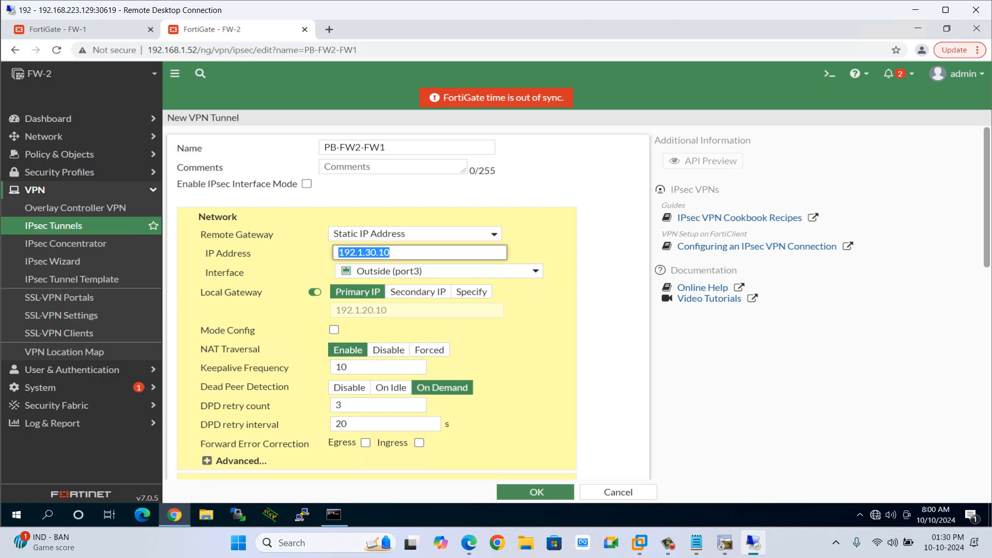
{"action": "type", "text": "192.1."}
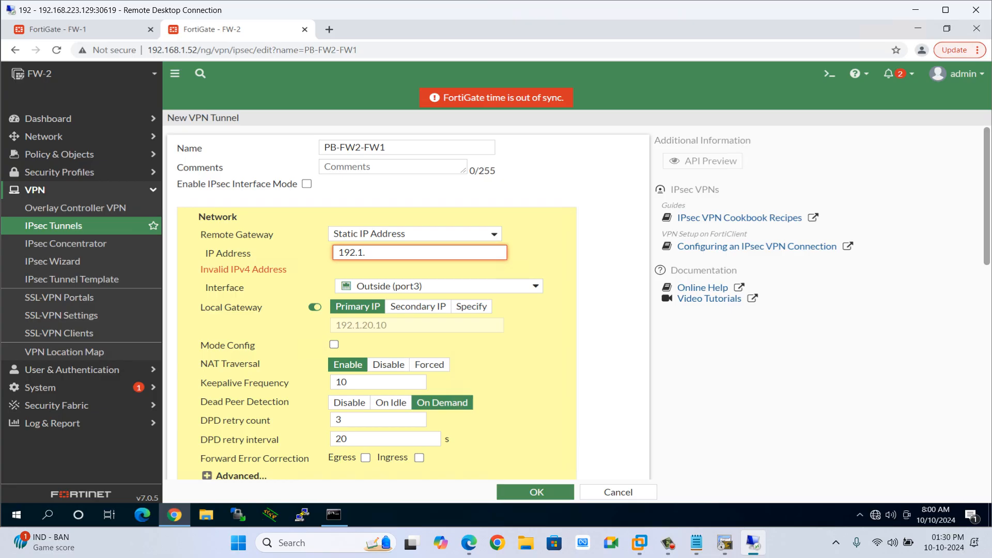
{"action": "type", "text": "10.10"}
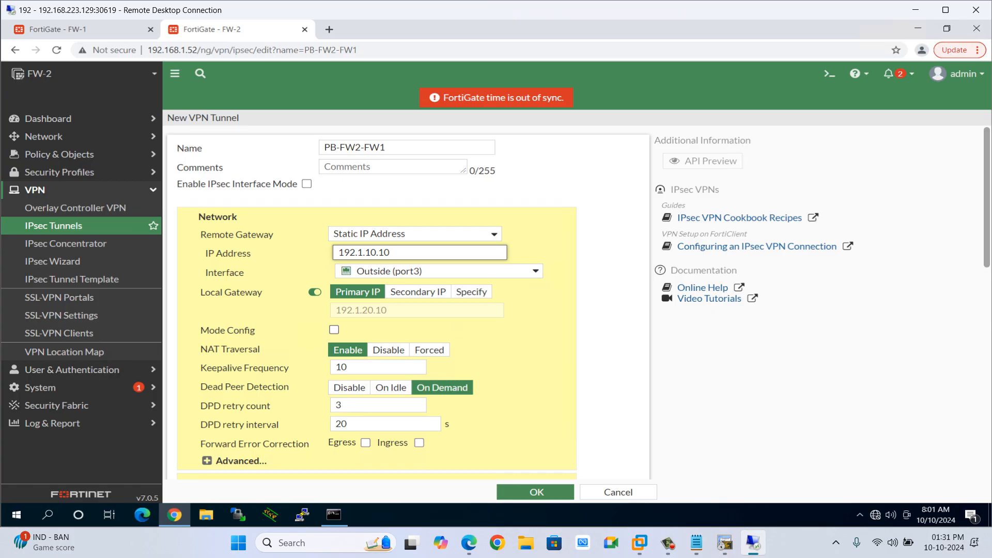
{"action": "left_click", "coordinate": [388, 350]}
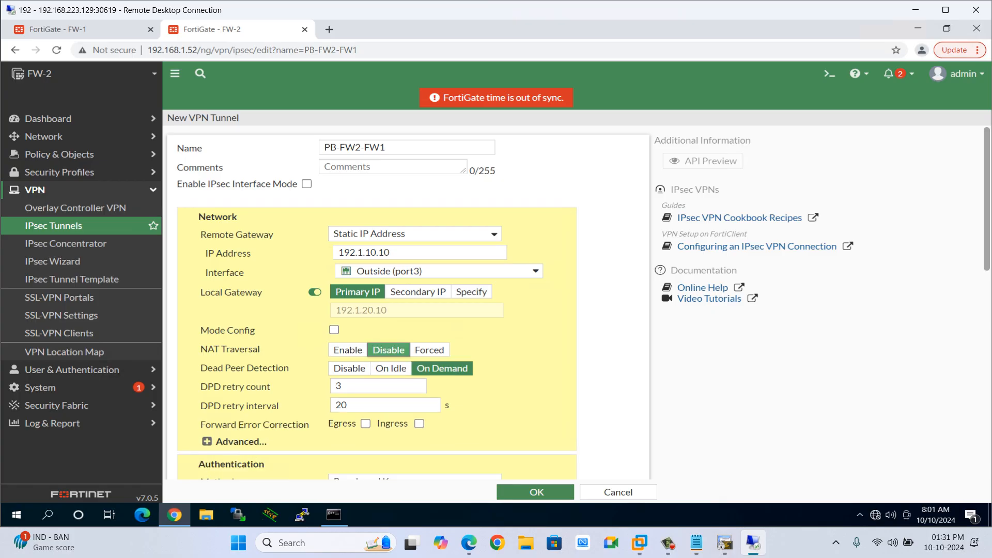
Enter the tunnel's pre-shared key in the authentication section.
{"action": "scroll", "coordinate": [389, 350], "scroll_direction": "down", "scroll_amount": 1}
{"action": "scroll", "coordinate": [389, 350], "scroll_direction": "down", "scroll_amount": 3}
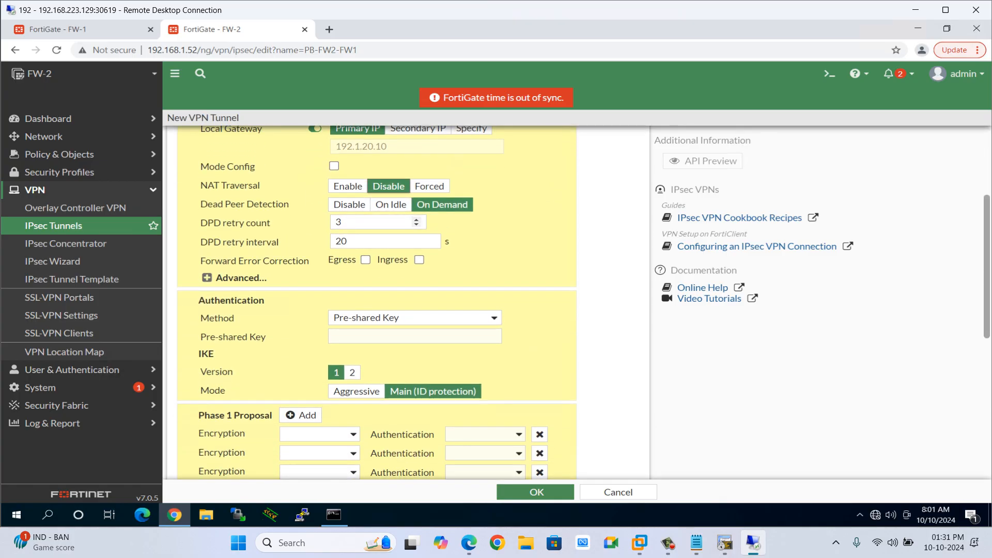
{"action": "left_click", "coordinate": [393, 336]}
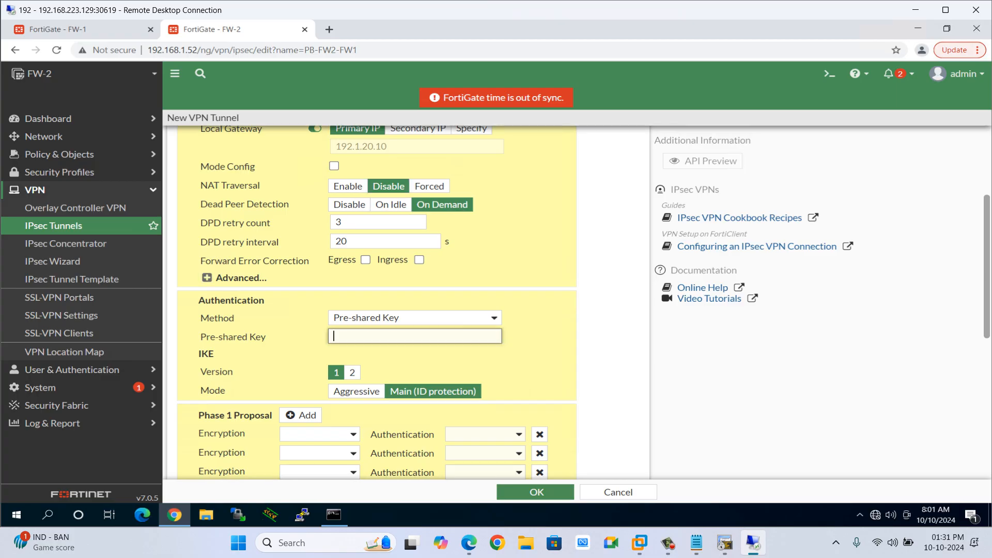
{"action": "type", "text": "•••••••••"}
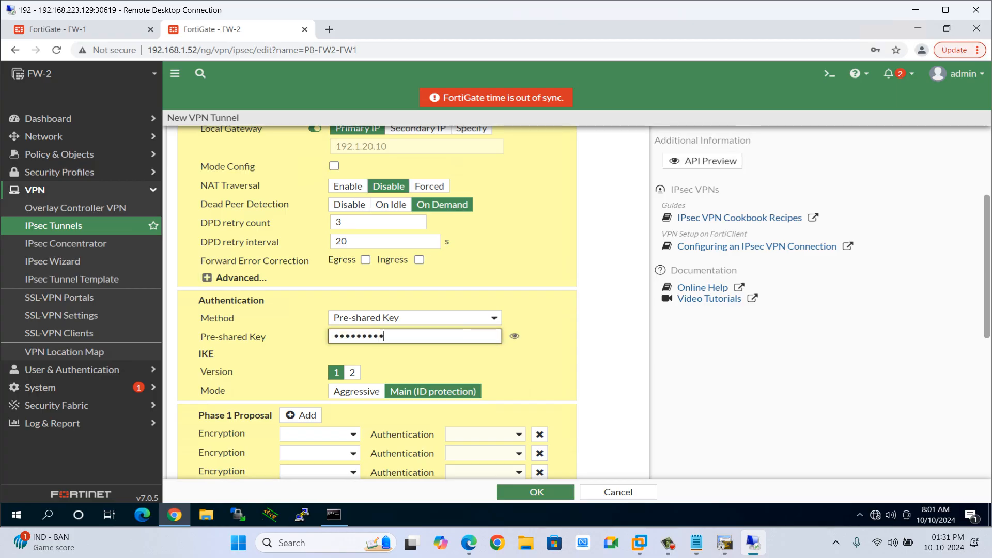
Set the first Phase 1 proposal to DES encryption with MD5 authentication.
{"action": "scroll", "coordinate": [388, 339], "scroll_direction": "down", "scroll_amount": 3}
{"action": "left_click", "coordinate": [325, 281]}
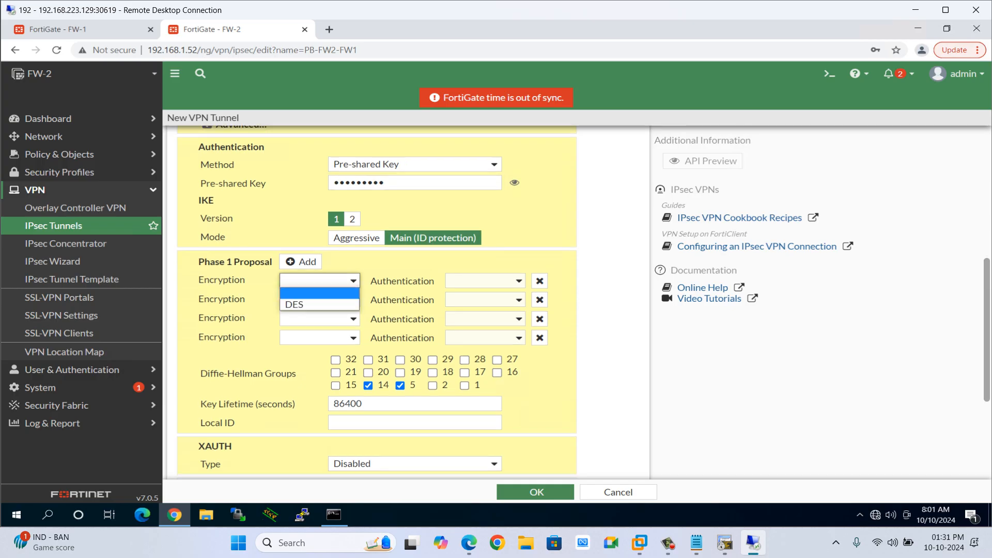
{"action": "left_click", "coordinate": [326, 281]}
{"action": "left_click", "coordinate": [325, 281]}
{"action": "left_click", "coordinate": [316, 304]}
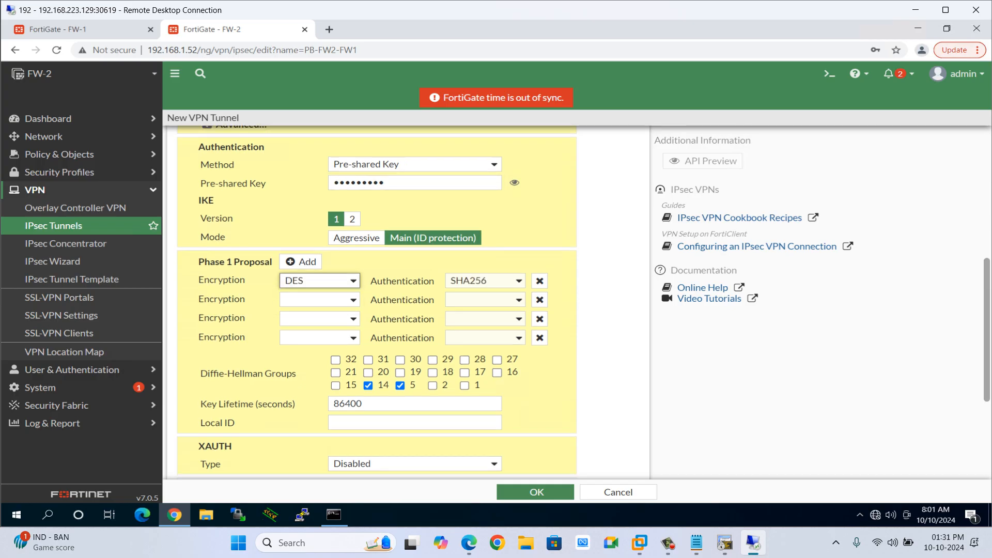
{"action": "left_click", "coordinate": [485, 280]}
{"action": "left_click", "coordinate": [470, 293]}
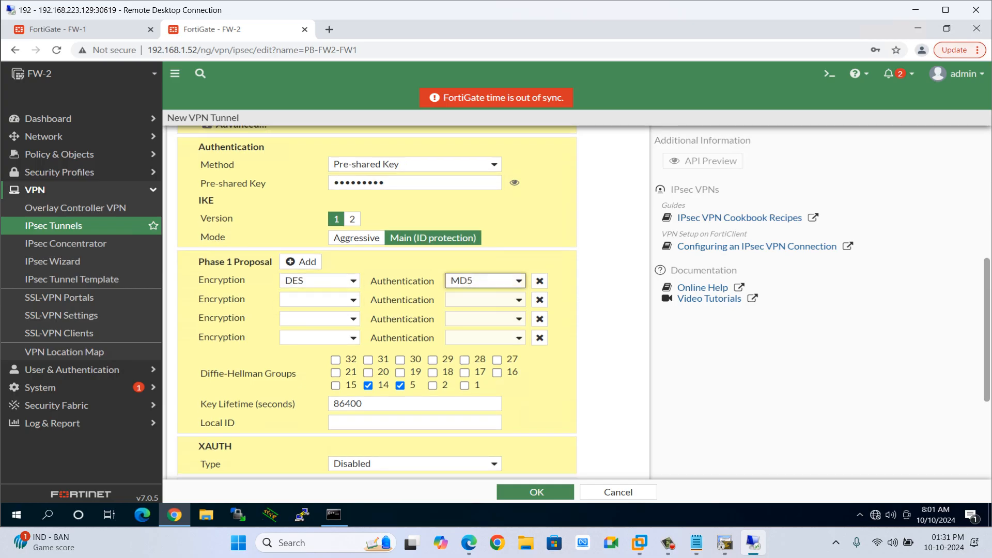
Remove the extra Phase 1 proposal rows and clear Diffie-Hellman group 14, keeping only group 5.
{"action": "left_click", "coordinate": [540, 300]}
{"action": "left_click", "coordinate": [539, 300]}
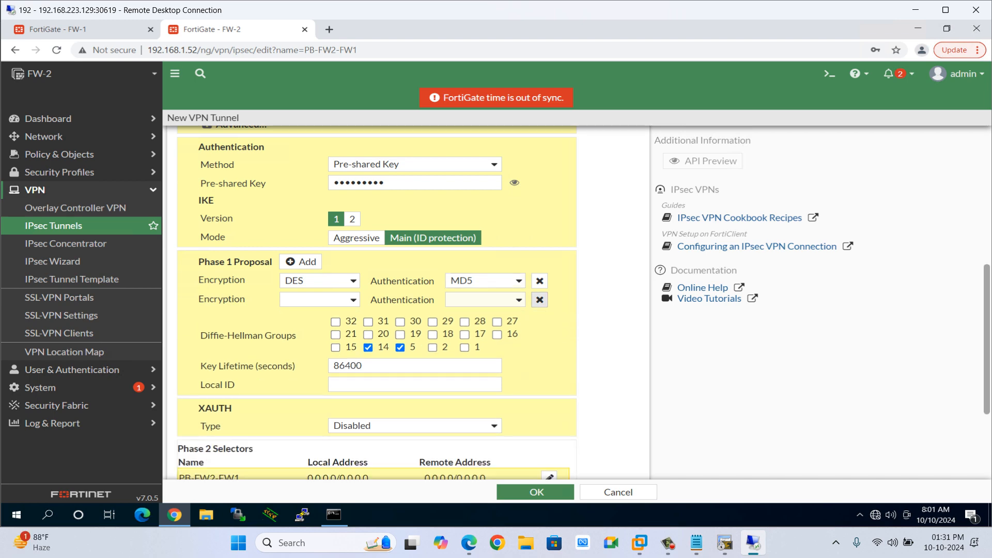
{"action": "left_click", "coordinate": [539, 300]}
{"action": "left_click", "coordinate": [368, 328]}
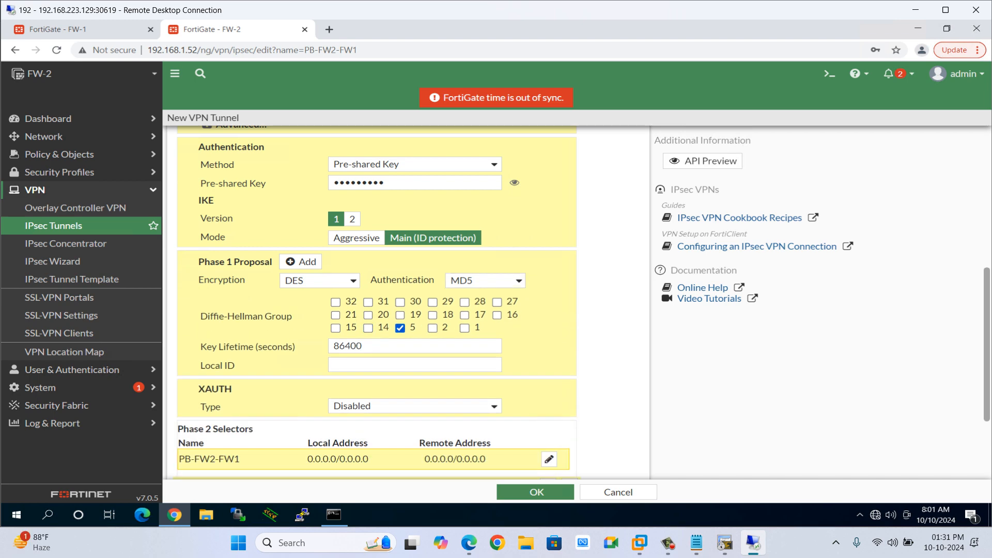
Edit the Phase 2 selector and set its local address to 10.22.22.0/24.
{"action": "left_click", "coordinate": [548, 458]}
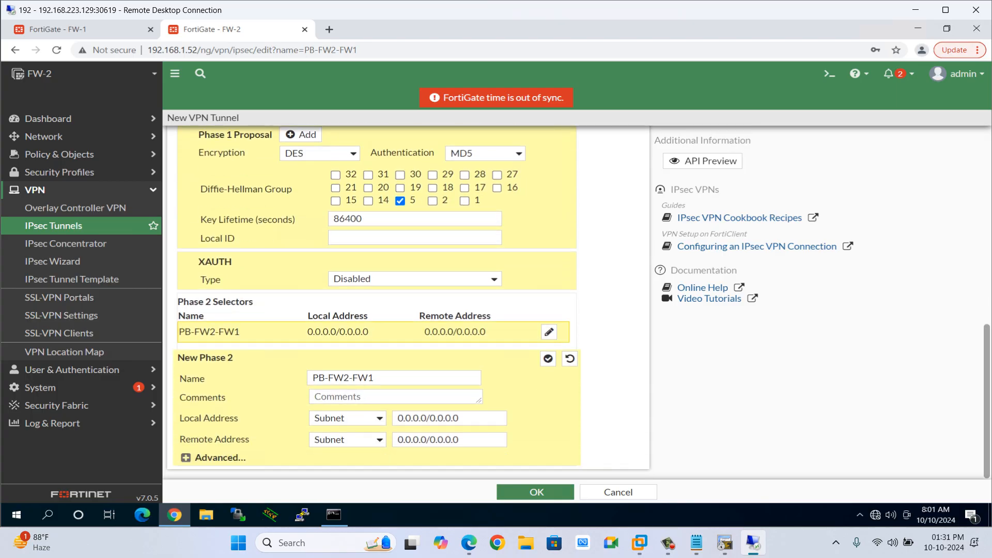
{"action": "left_click_drag", "start_coordinate": [462, 418], "coordinate": [396, 418]}
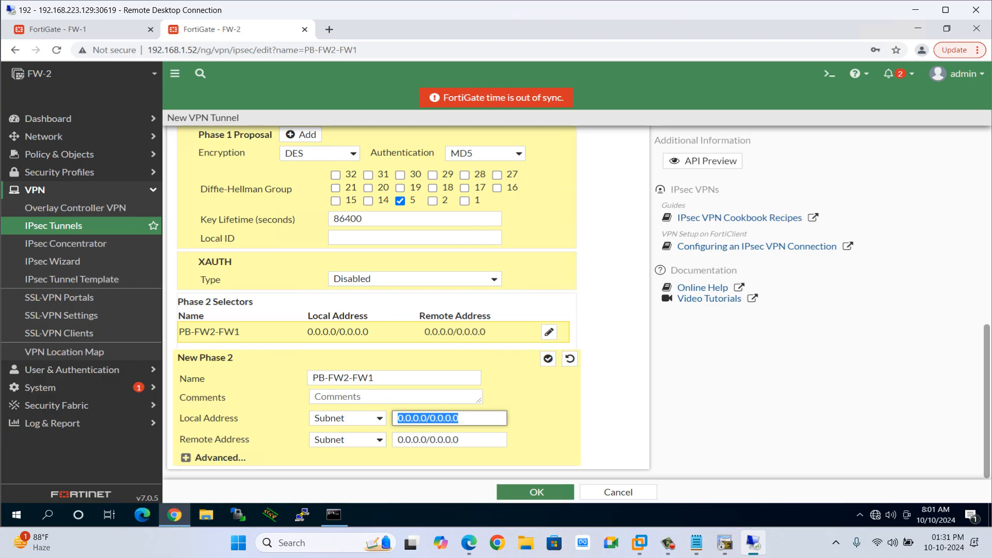
{"action": "type", "text": "10.22.22"}
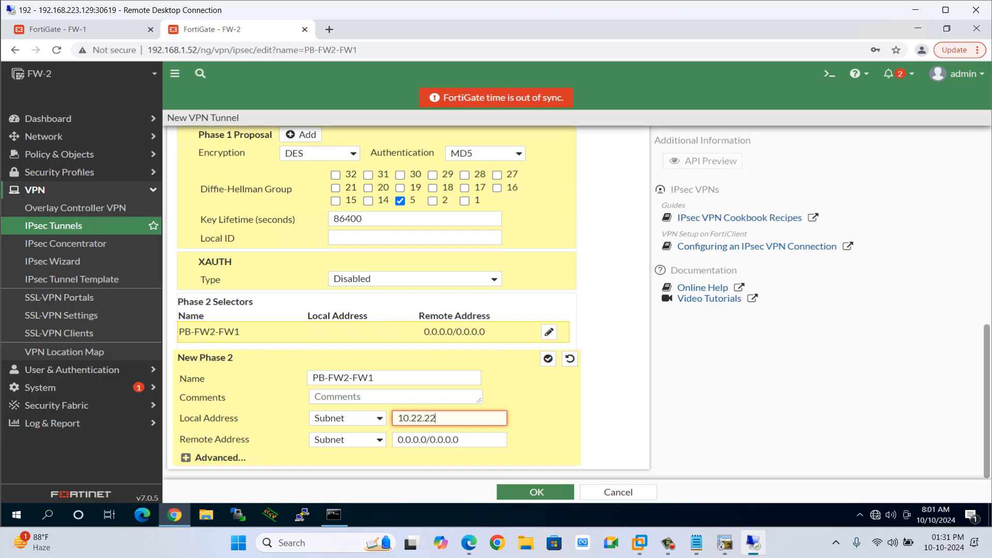
{"action": "type", "text": ".0/24"}
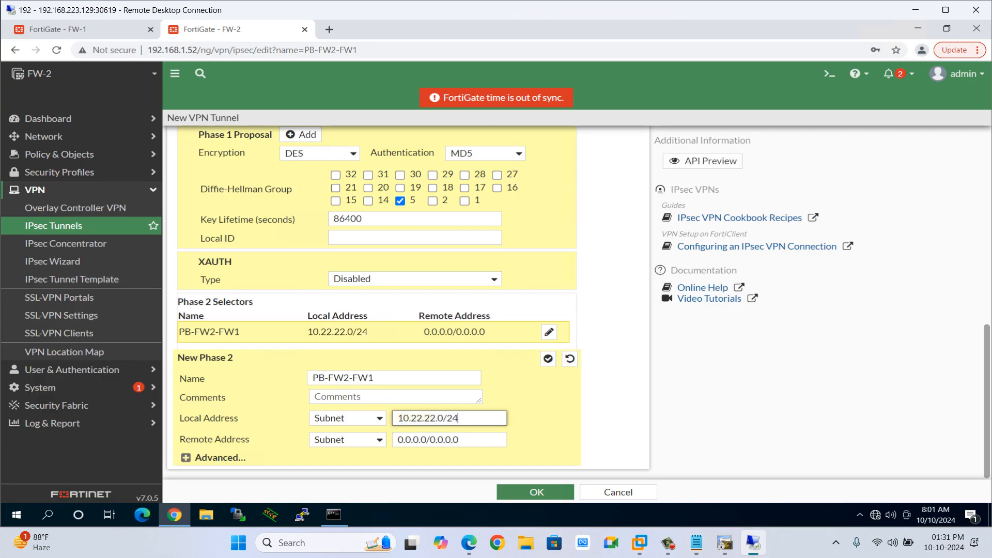
Set the Phase 2 selector's remote address to 10.111.111.0/24.
{"action": "left_click_drag", "start_coordinate": [462, 440], "coordinate": [397, 440]}
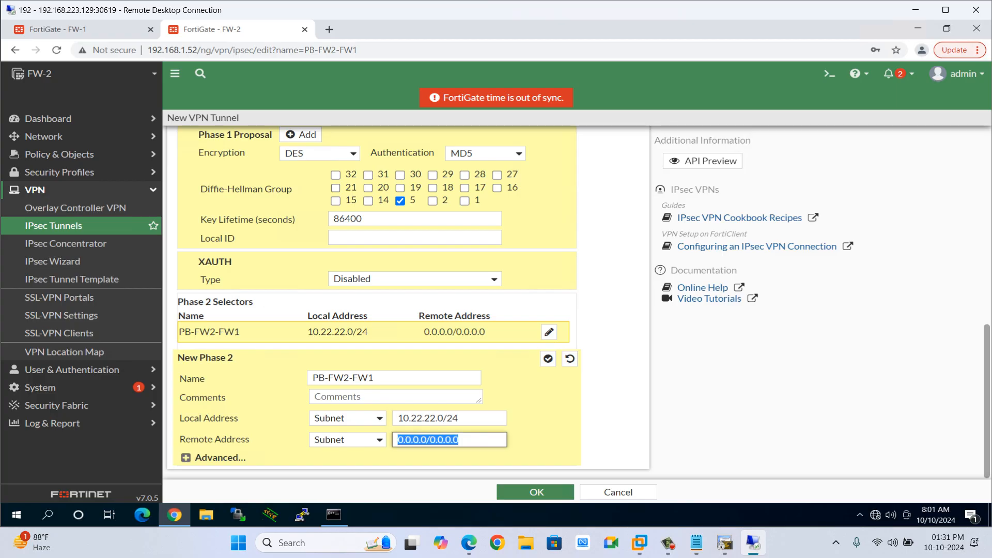
{"action": "type", "text": "10.111.1"}
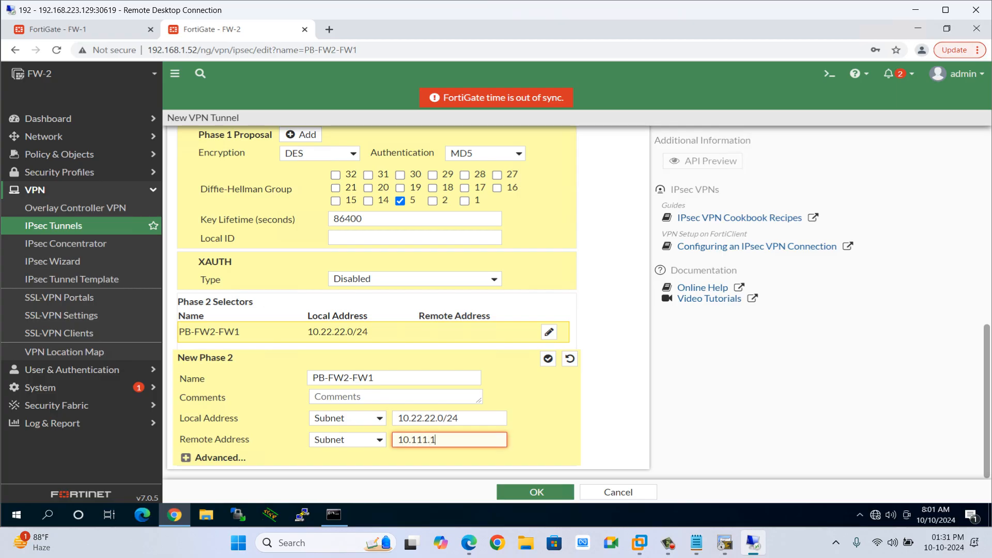
{"action": "type", "text": "11.0/24"}
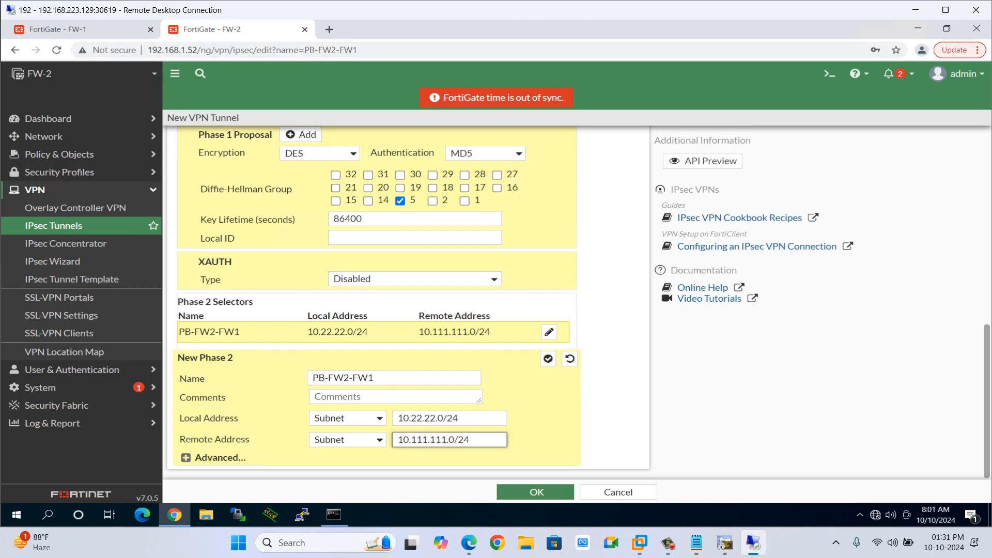
In the Phase 2 advanced settings, disable PFS, set the proposal to DES encryption with MD5 authentication, and save the tunnel.
{"action": "left_click", "coordinate": [186, 458]}
{"action": "scroll", "coordinate": [372, 299], "scroll_direction": "down", "scroll_amount": 5}
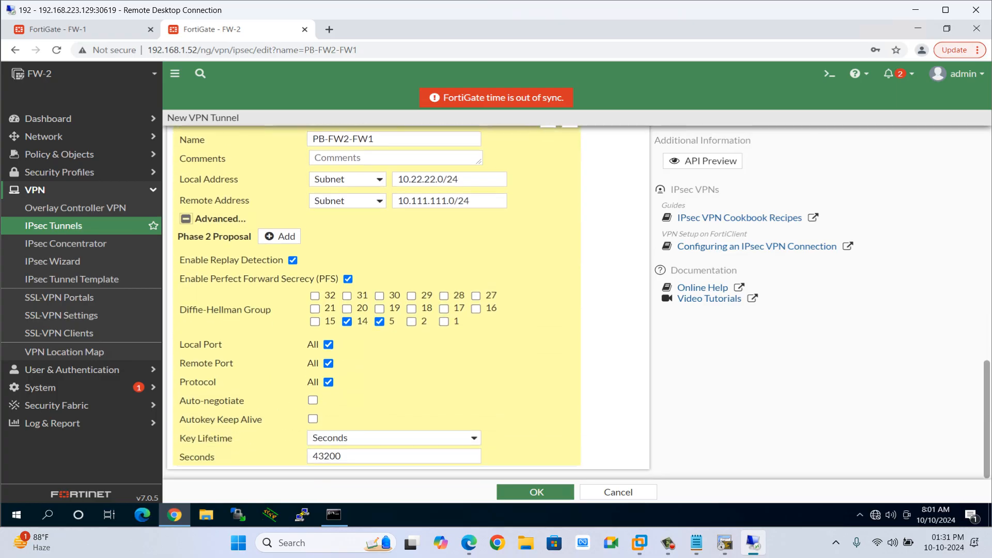
{"action": "left_click", "coordinate": [348, 279]}
{"action": "left_click", "coordinate": [279, 278]}
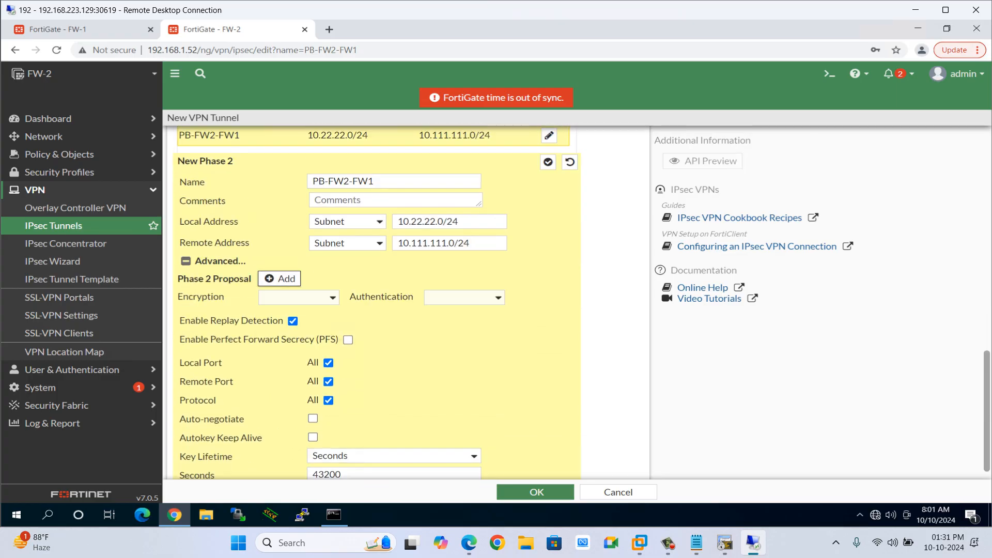
{"action": "left_click", "coordinate": [299, 297]}
{"action": "left_click", "coordinate": [275, 334]}
{"action": "left_click", "coordinate": [464, 298]}
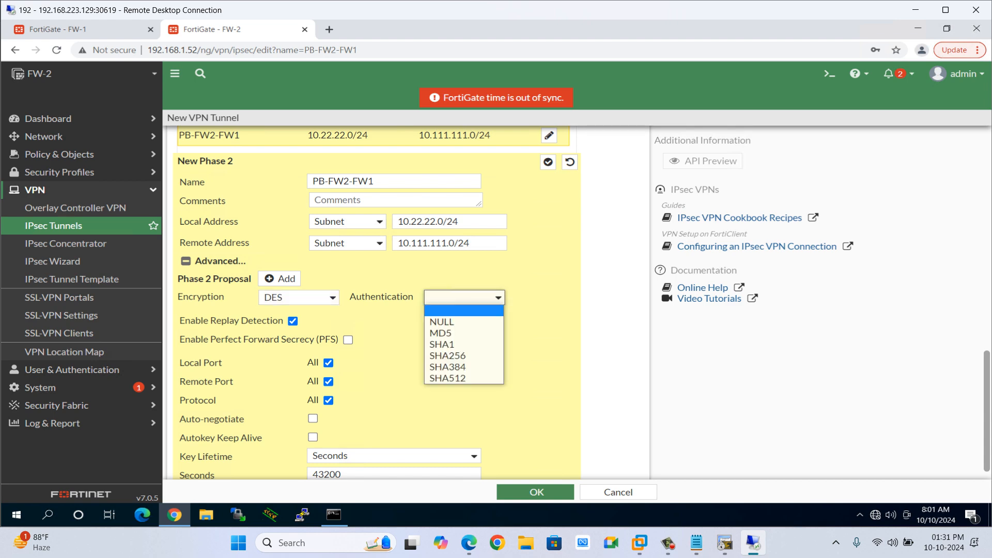
{"action": "left_click", "coordinate": [441, 334]}
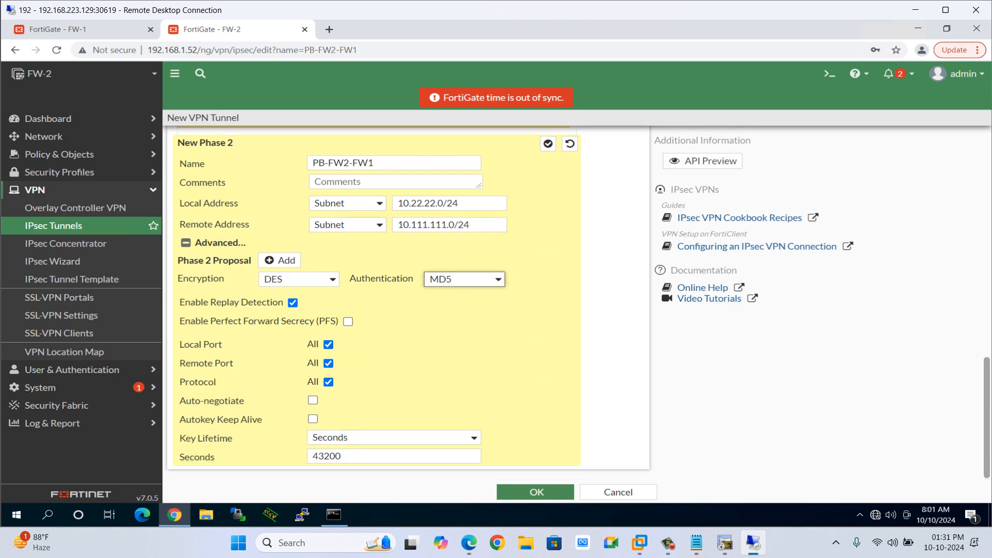
{"action": "left_click", "coordinate": [537, 492]}
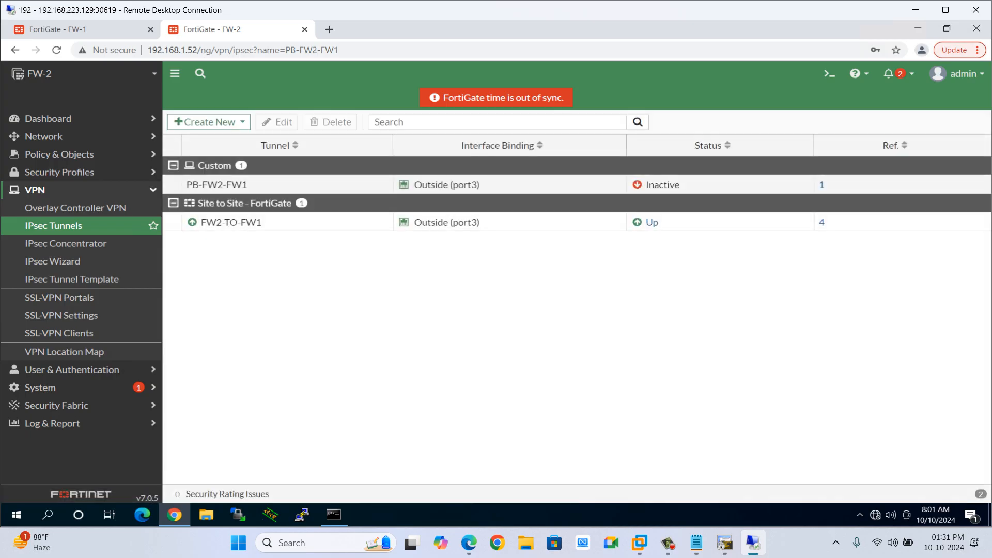
Open the PB-FW2-FW1 tunnel and review its network, Phase 1 and Phase 2 settings.
{"action": "double_click", "coordinate": [222, 185]}
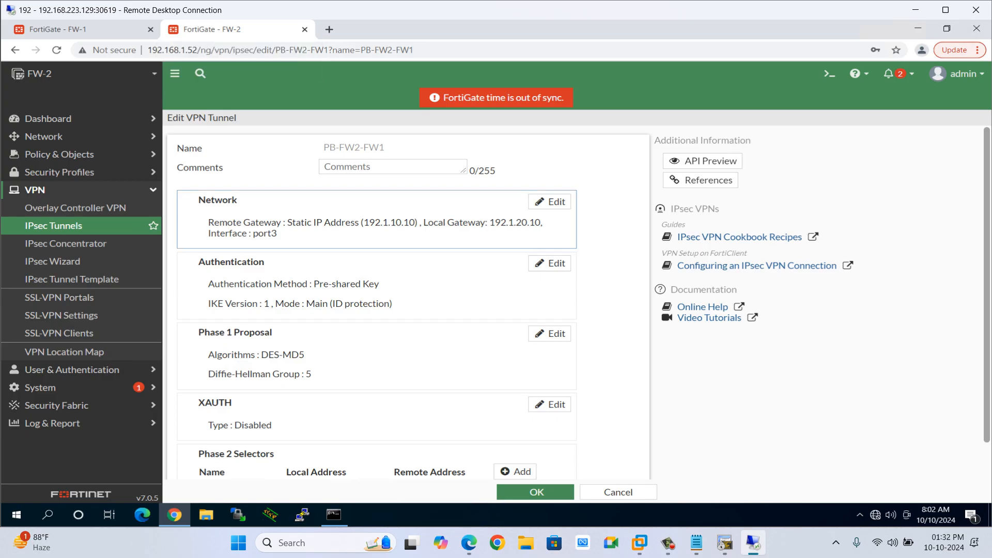
{"action": "scroll", "coordinate": [378, 336], "scroll_direction": "down", "scroll_amount": 1}
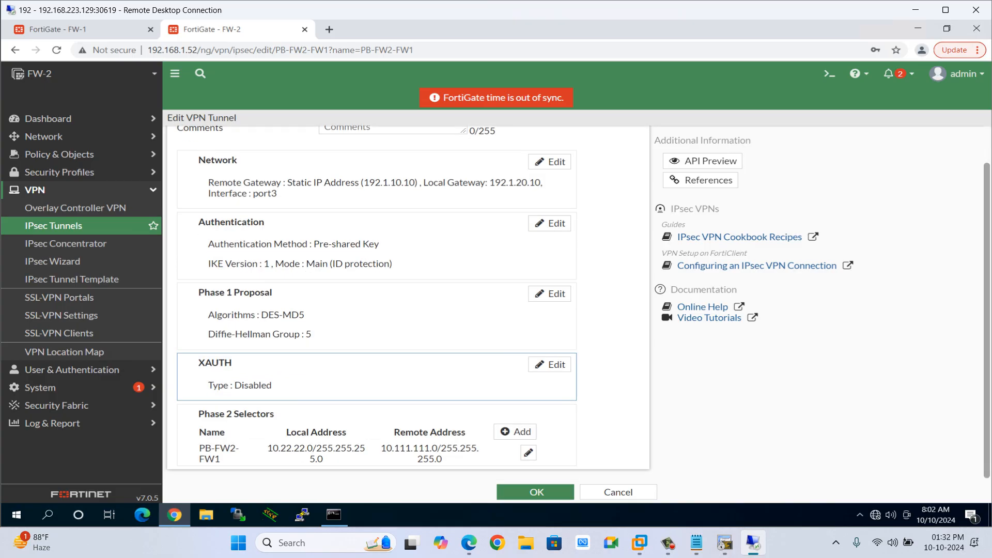
{"action": "scroll", "coordinate": [378, 336], "scroll_direction": "up", "scroll_amount": 1}
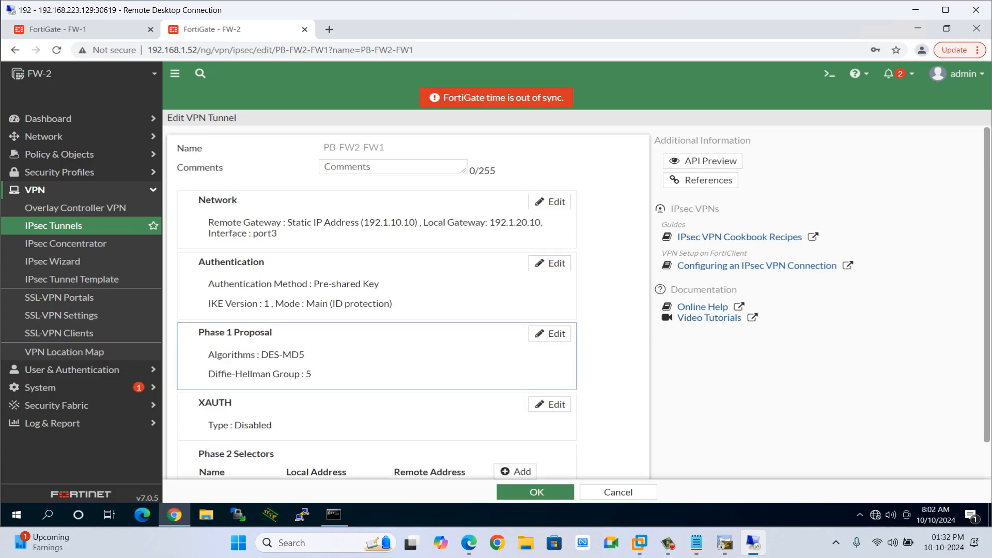
{"action": "scroll", "coordinate": [377, 362], "scroll_direction": "down", "scroll_amount": 1}
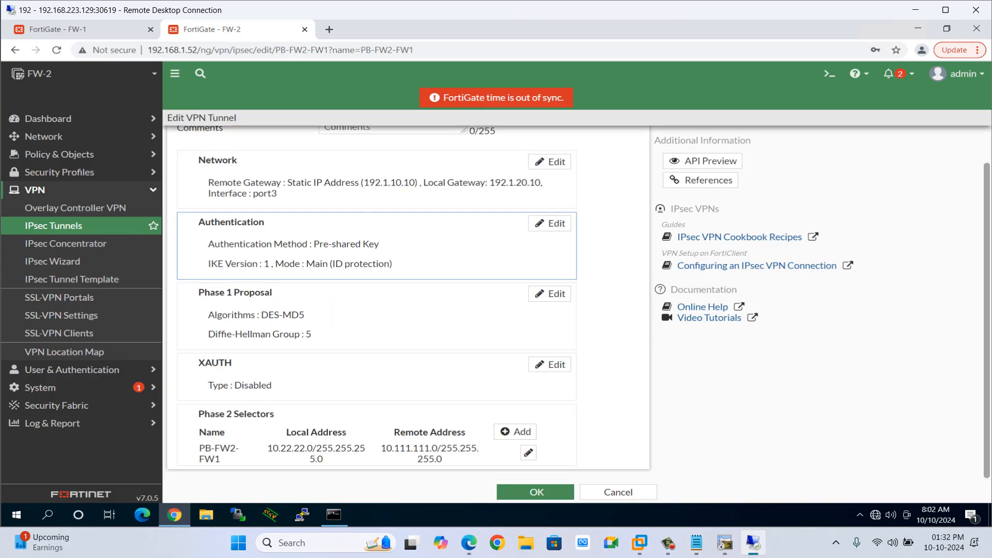
{"action": "scroll", "coordinate": [378, 310], "scroll_direction": "up", "scroll_amount": 1}
On FW-1, start a new custom IPsec Wizard tunnel named PB.
{"action": "left_click", "coordinate": [77, 29]}
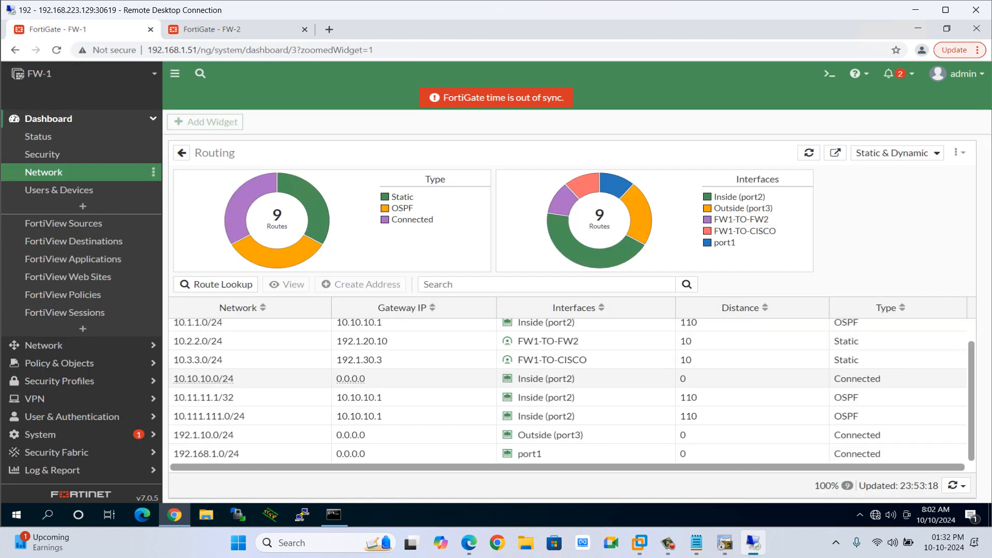
{"action": "left_click", "coordinate": [78, 119]}
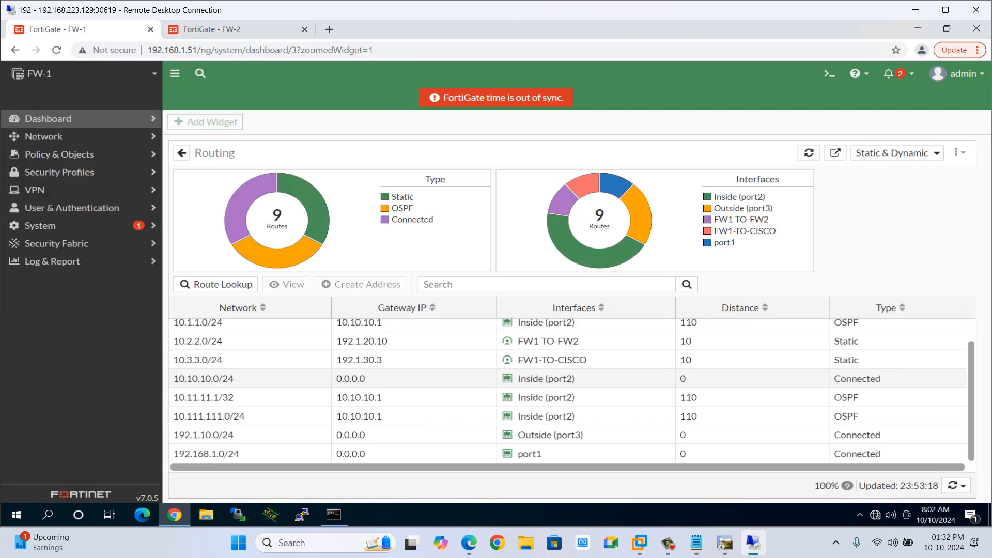
{"action": "left_click", "coordinate": [77, 189]}
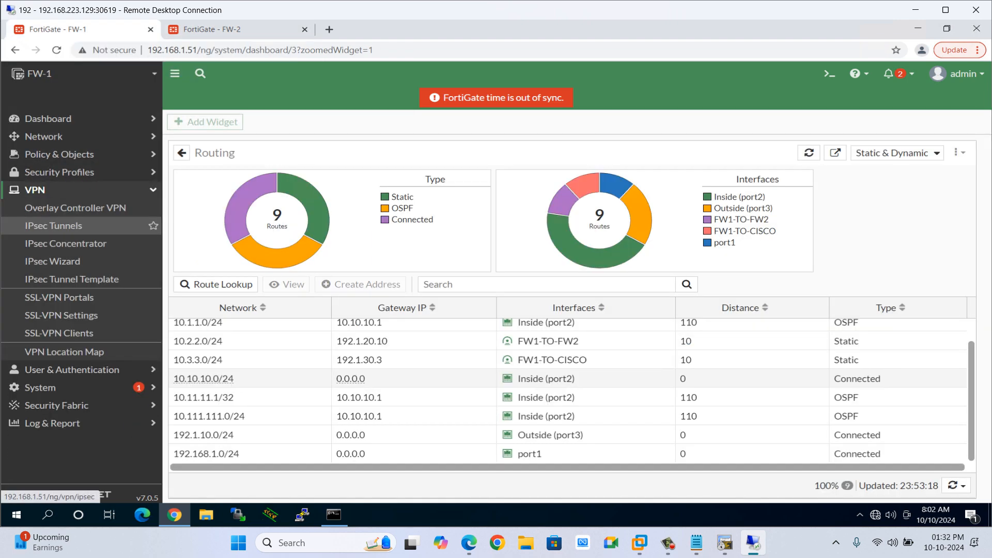
{"action": "left_click", "coordinate": [52, 261]}
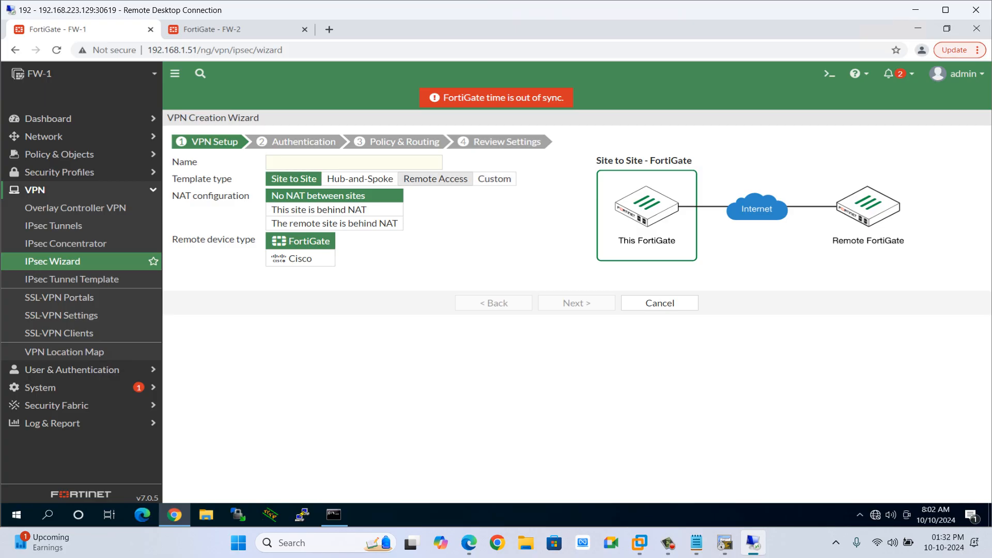
{"action": "left_click", "coordinate": [494, 178]}
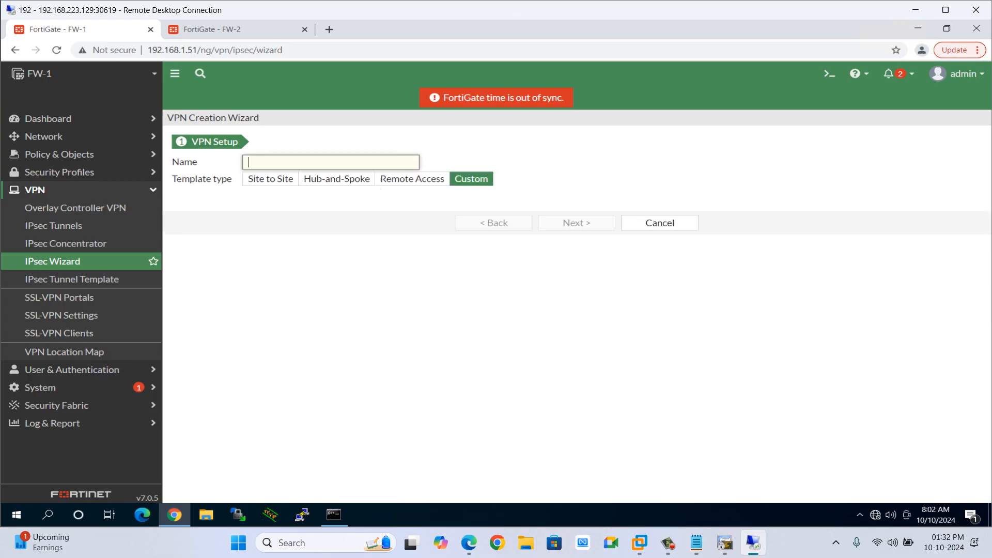
{"action": "type", "text": "PB"}
{"action": "left_click", "coordinate": [212, 29]}
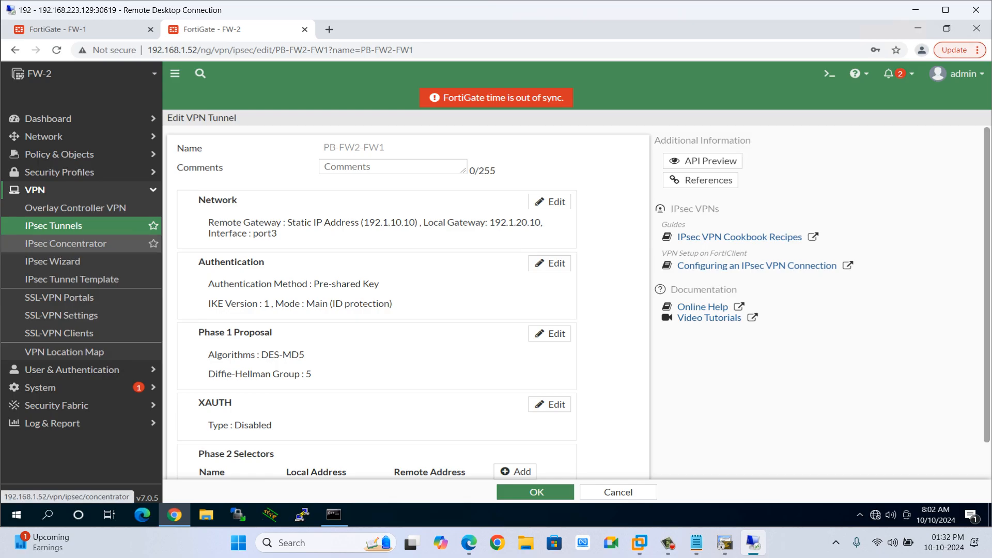
On FW-2, create an IPsec concentrator named CMAP with PB-FW2-FW1 as its member.
{"action": "left_click", "coordinate": [65, 243]}
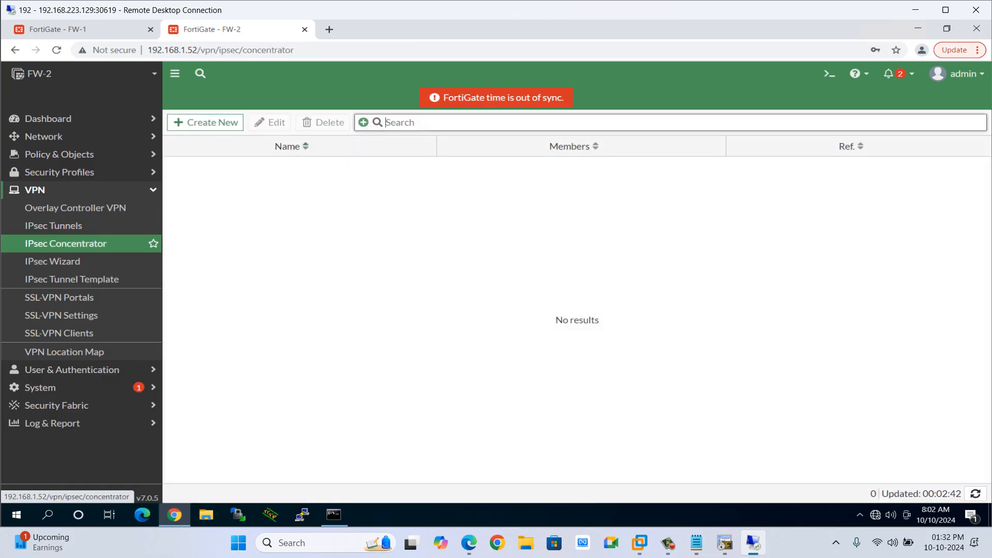
{"action": "left_click", "coordinate": [206, 122]}
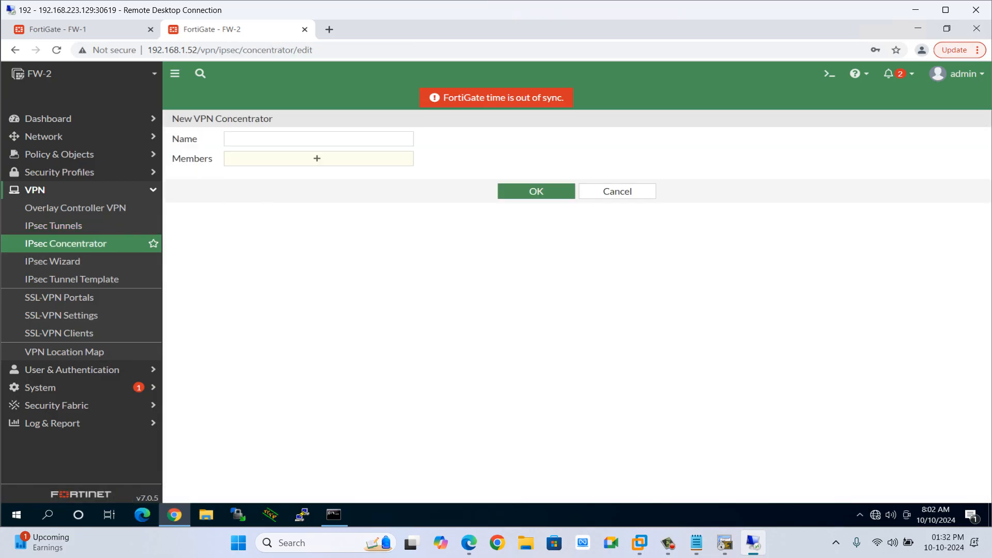
{"action": "type", "text": "CMAP"}
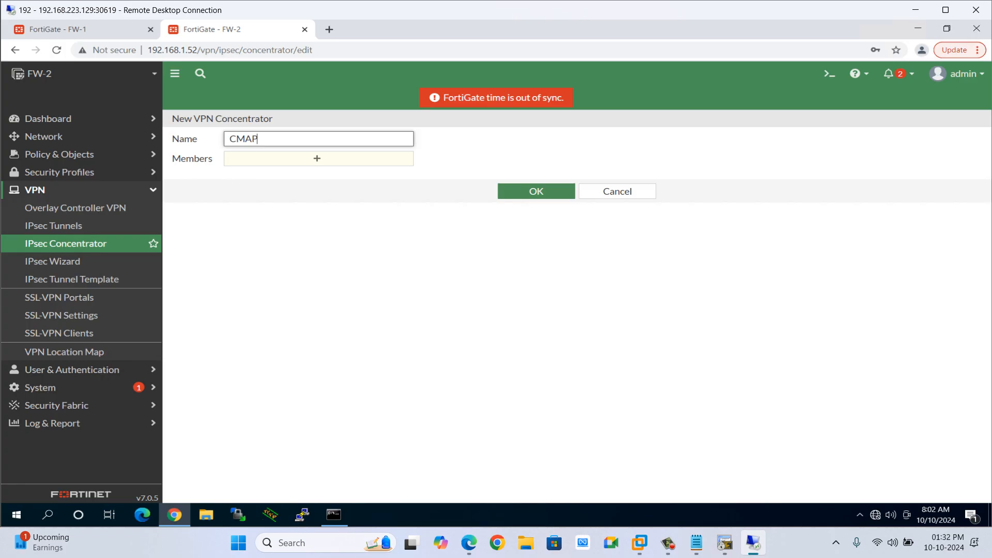
{"action": "left_click", "coordinate": [317, 159]}
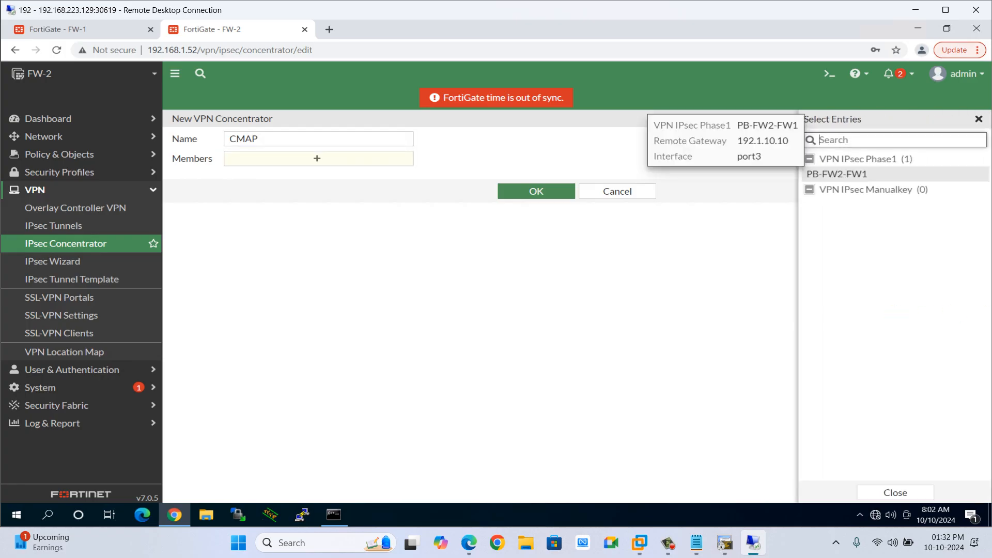
{"action": "left_click", "coordinate": [837, 175]}
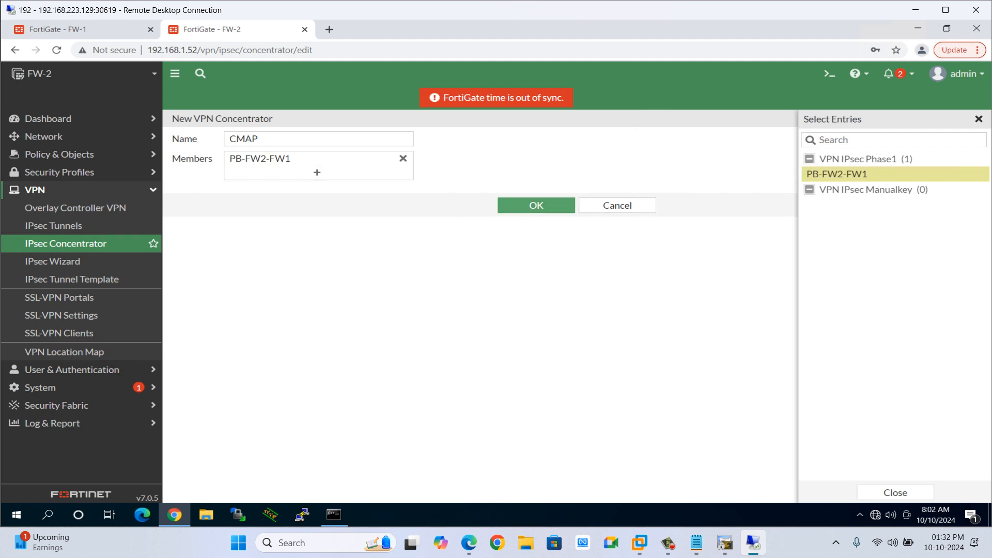
{"action": "left_click", "coordinate": [536, 206]}
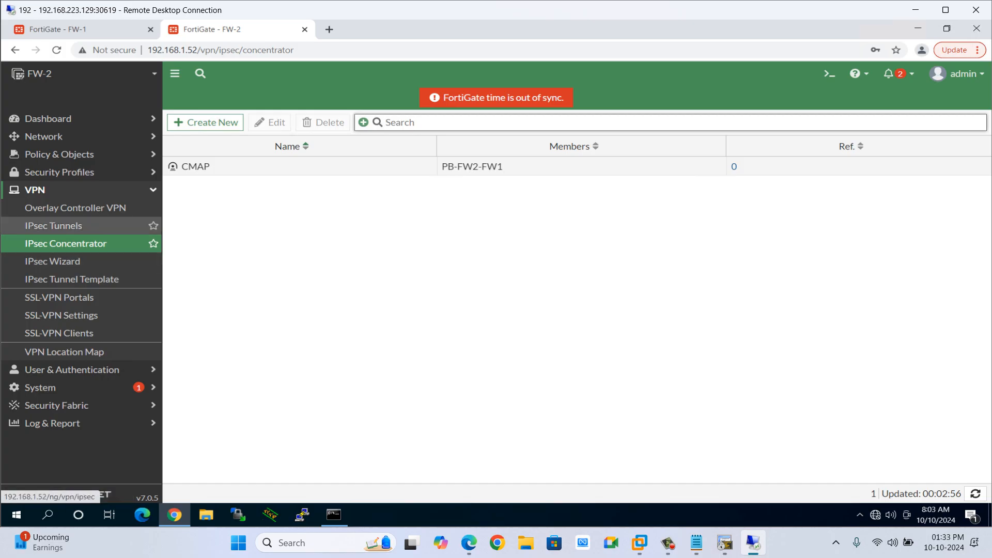
{"action": "left_click", "coordinate": [53, 262]}
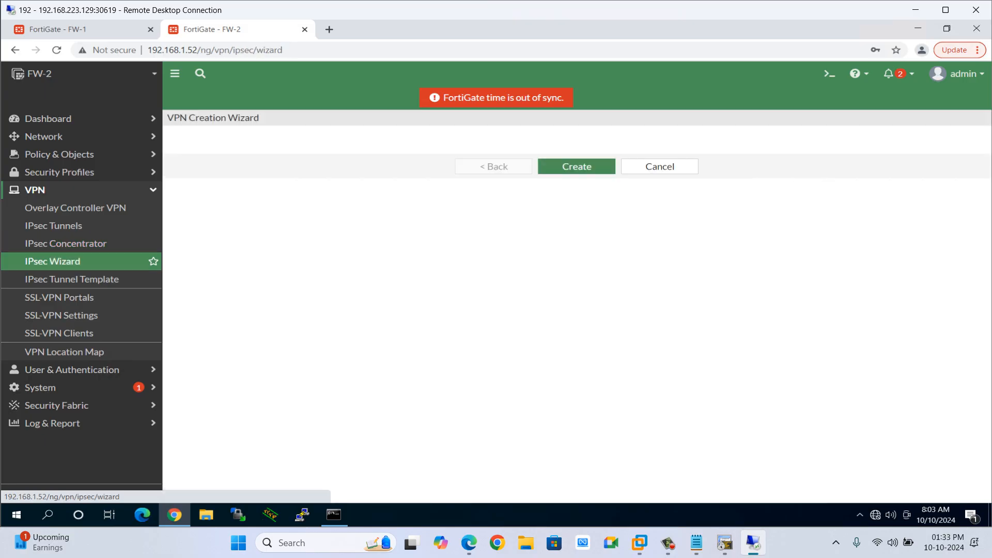
{"action": "left_click", "coordinate": [471, 178]}
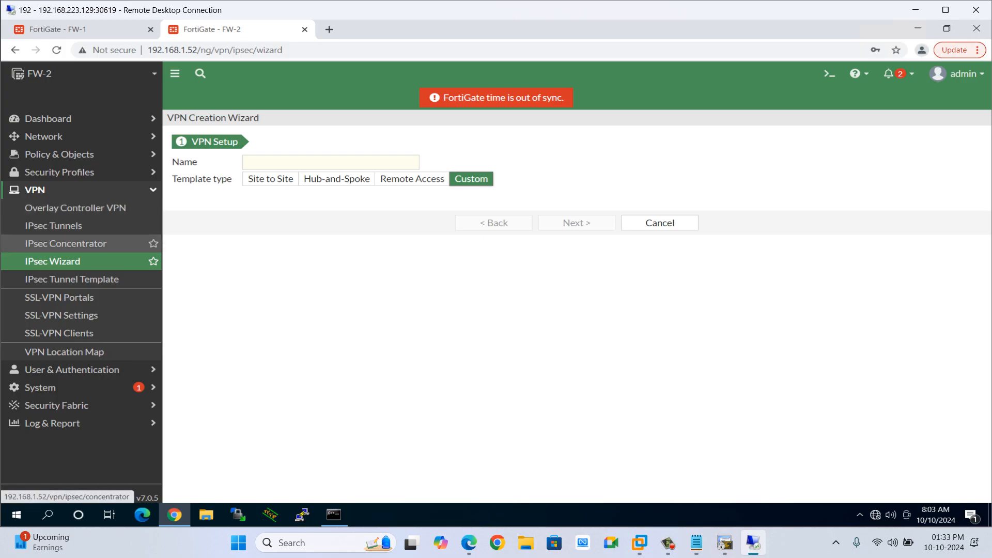
{"action": "left_click", "coordinate": [66, 243]}
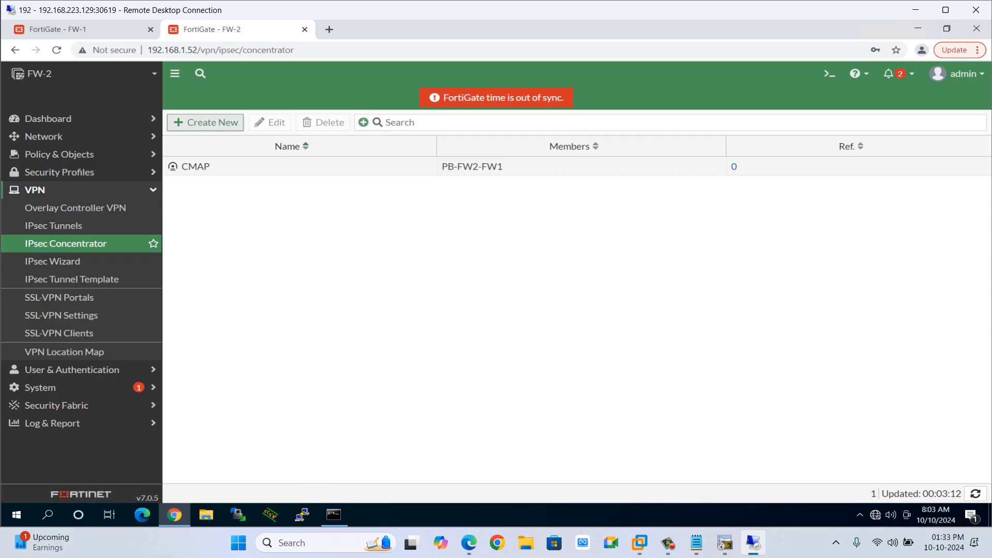
{"action": "left_click", "coordinate": [205, 122]}
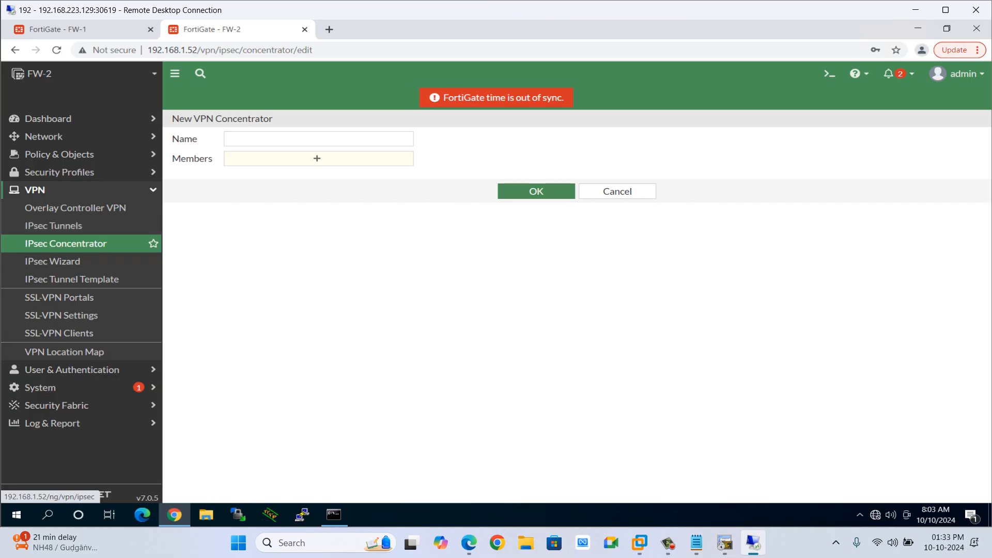
{"action": "left_click", "coordinate": [317, 158]}
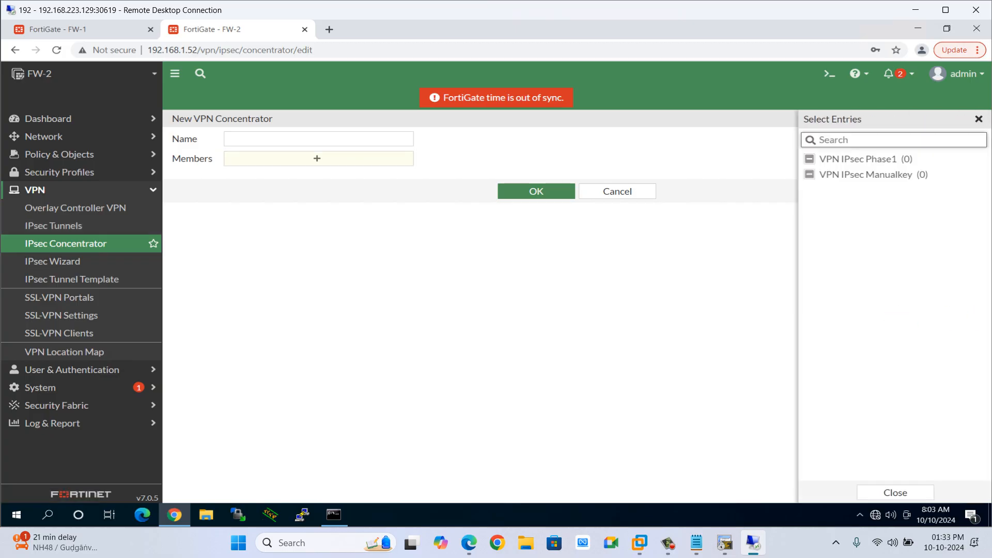
{"action": "left_click", "coordinate": [617, 191]}
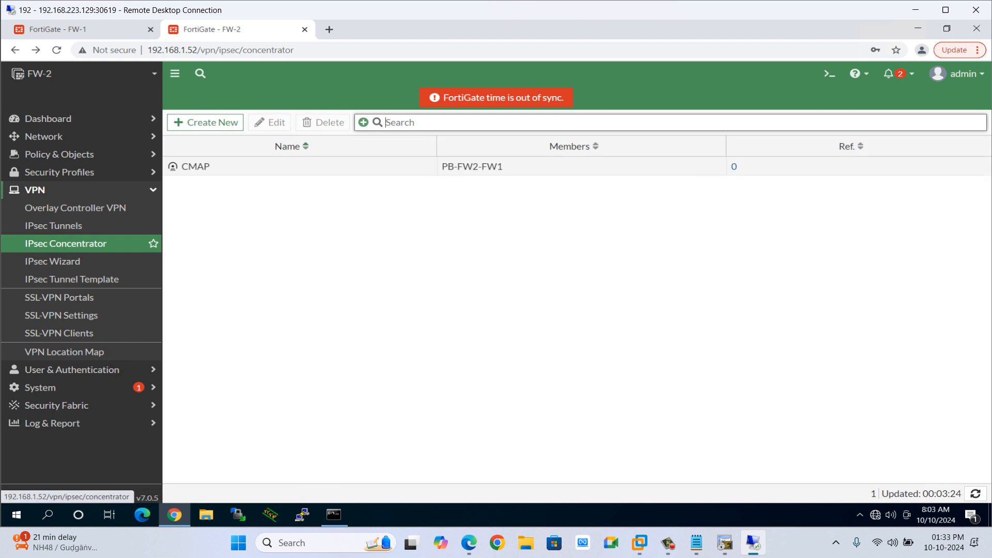
{"action": "left_click", "coordinate": [53, 226]}
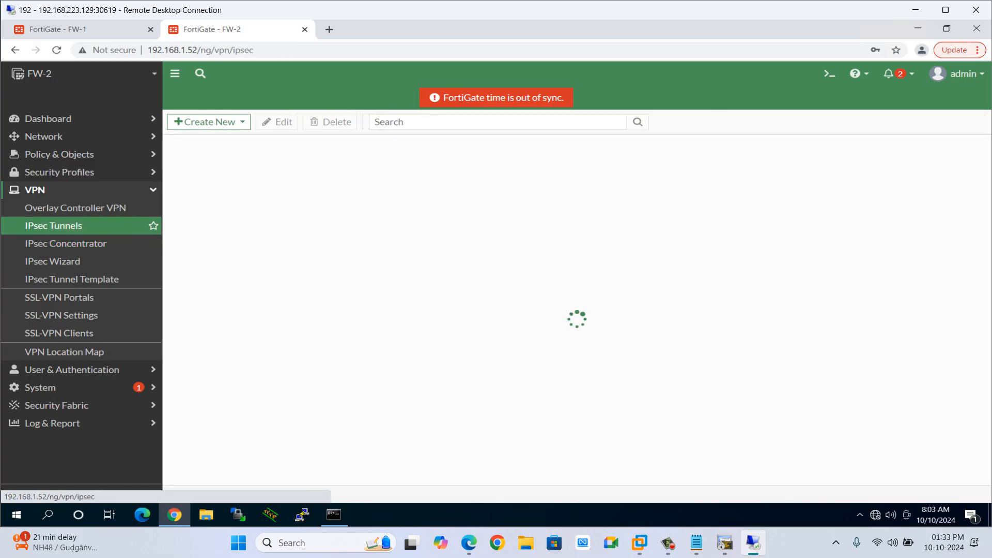
{"action": "left_click", "coordinate": [75, 207]}
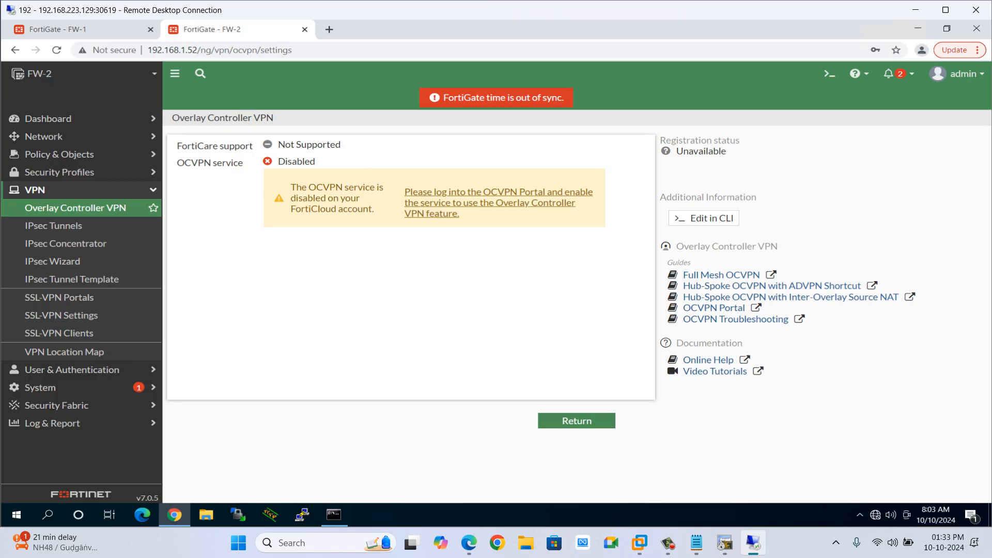
Switch to the notes editor and add the lines 'Step 1- Phase 1' and 'Step 2- Phase 2'.
{"action": "left_click", "coordinate": [697, 543]}
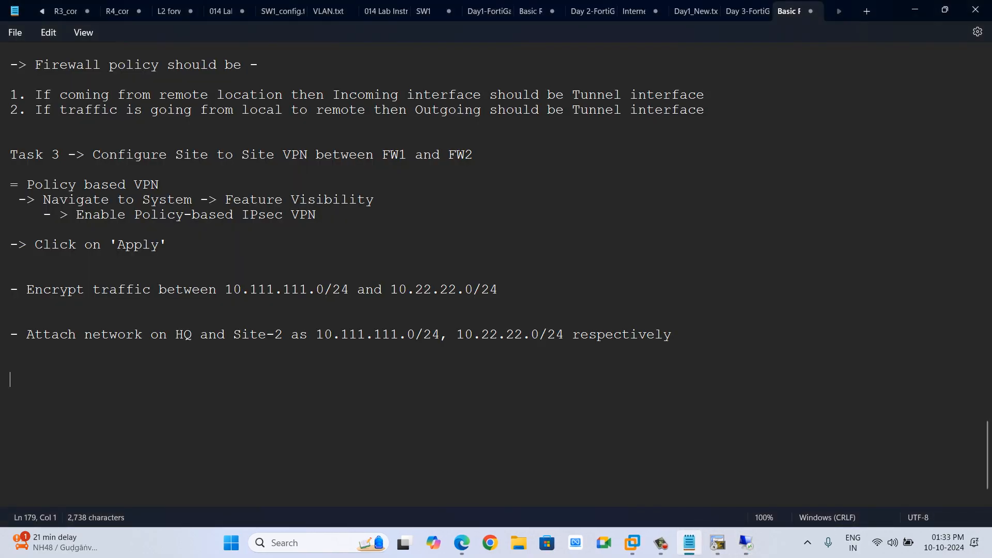
{"action": "type", "text": "Step 1-"}
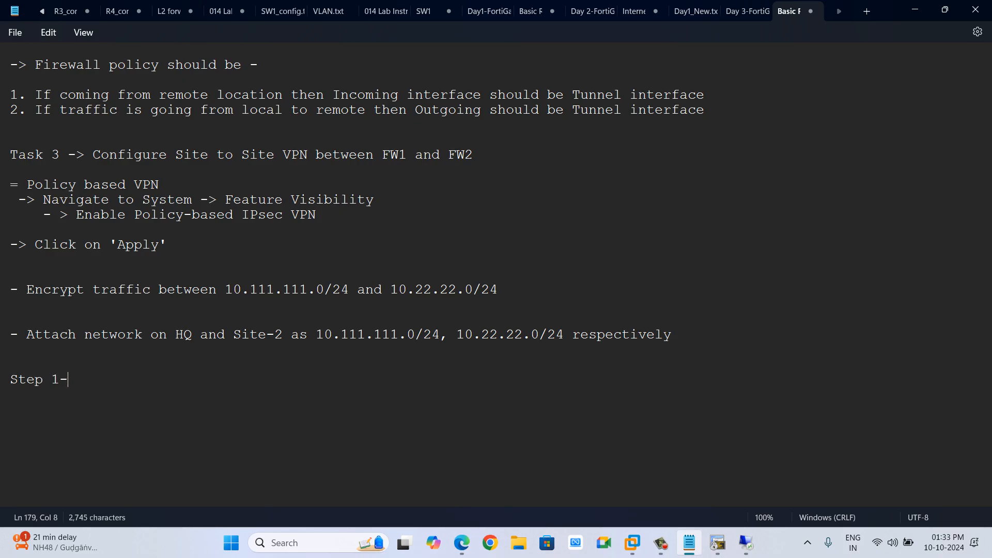
{"action": "key", "text": "Return"}
{"action": "type", "text": "Step 2"}
{"action": "left_click", "coordinate": [69, 380]}
{"action": "type", "text": "Poli"}
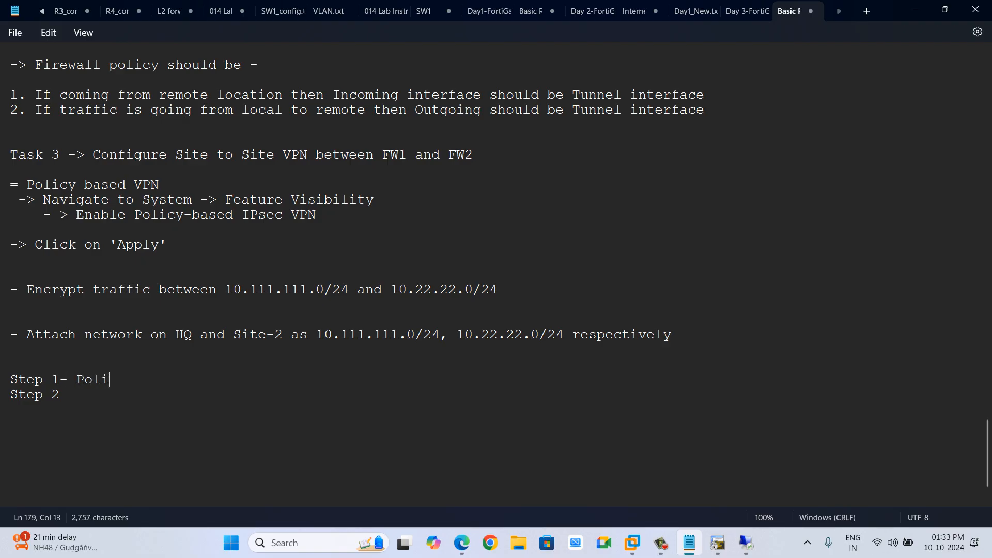
{"action": "key", "text": "BackSpace"}
{"action": "key", "text": "BackSpace"}
{"action": "key", "text": "BackSpace"}
{"action": "type", "text": "hase 1"}
{"action": "key", "text": "Down"}
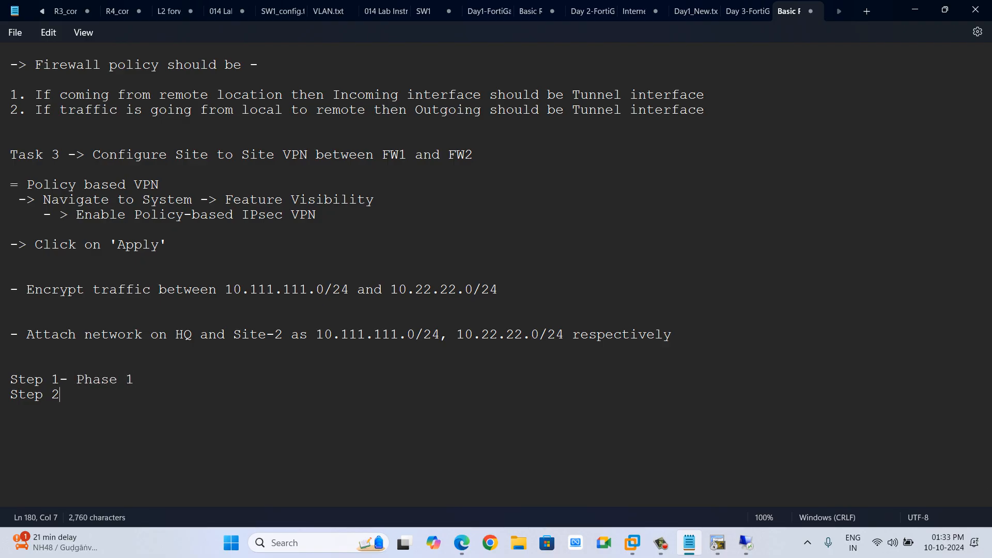
{"action": "type", "text": "- Phase 2"}
{"action": "key", "text": "Return"}
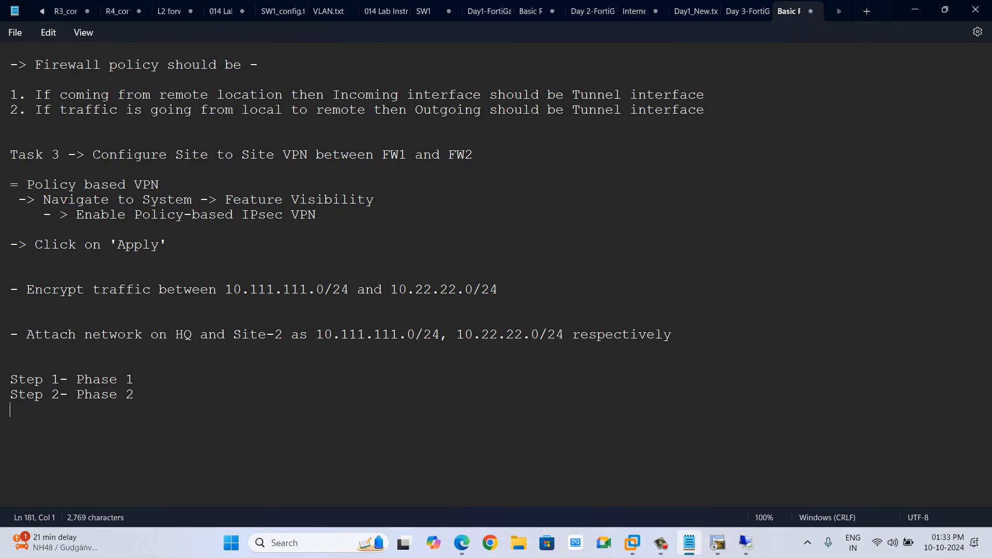
Add the note line 'Step 3 - Interesting traffic' and start a 'Step 4-' line.
{"action": "type", "text": "Step 3 - I"}
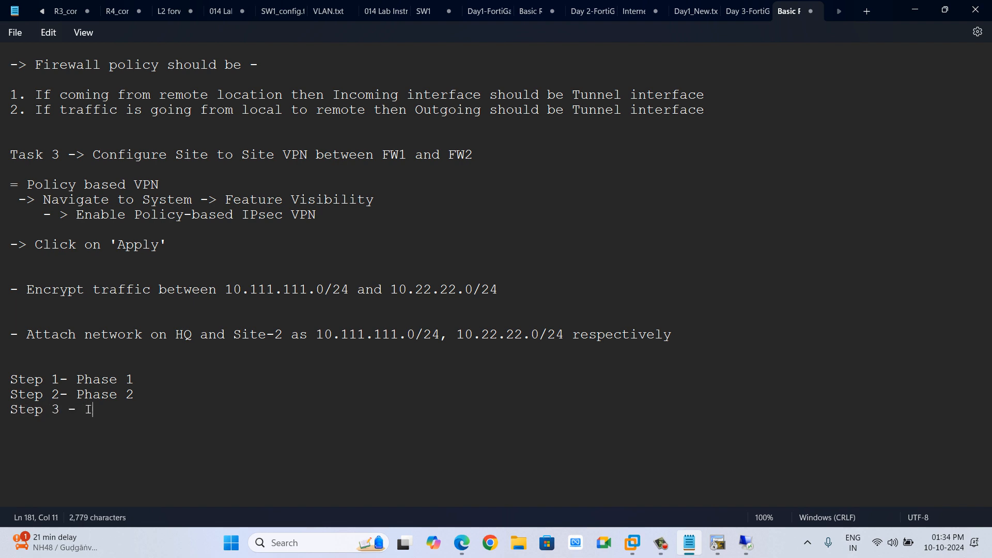
{"action": "type", "text": "nteresting tr"}
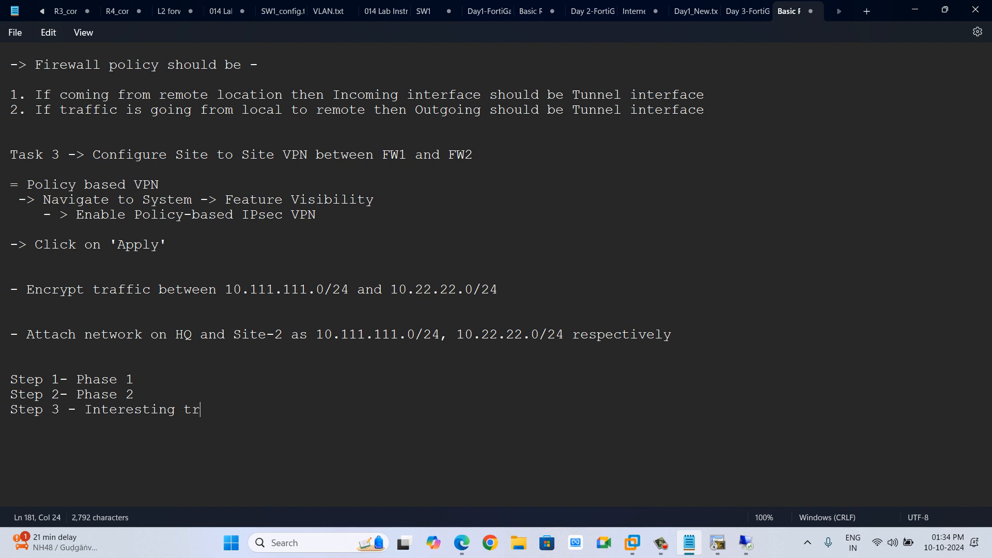
{"action": "type", "text": "affic"}
{"action": "key", "text": "BackSpace"}
{"action": "key", "text": "BackSpace"}
{"action": "key", "text": "BackSpace"}
{"action": "key", "text": "BackSpace"}
{"action": "key", "text": "BackSpace"}
{"action": "key", "text": "BackSpace"}
{"action": "key", "text": "BackSpace"}
{"action": "key", "text": "BackSpace"}
{"action": "key", "text": "BackSpace"}
{"action": "key", "text": "BackSpace"}
{"action": "key", "text": "BackSpace"}
{"action": "key", "text": "BackSpace"}
{"action": "key", "text": "BackSpace"}
{"action": "key", "text": "BackSpace"}
{"action": "key", "text": "BackSpace"}
{"action": "key", "text": "BackSpace"}
{"action": "key", "text": "BackSpace"}
{"action": "key", "text": "BackSpace"}
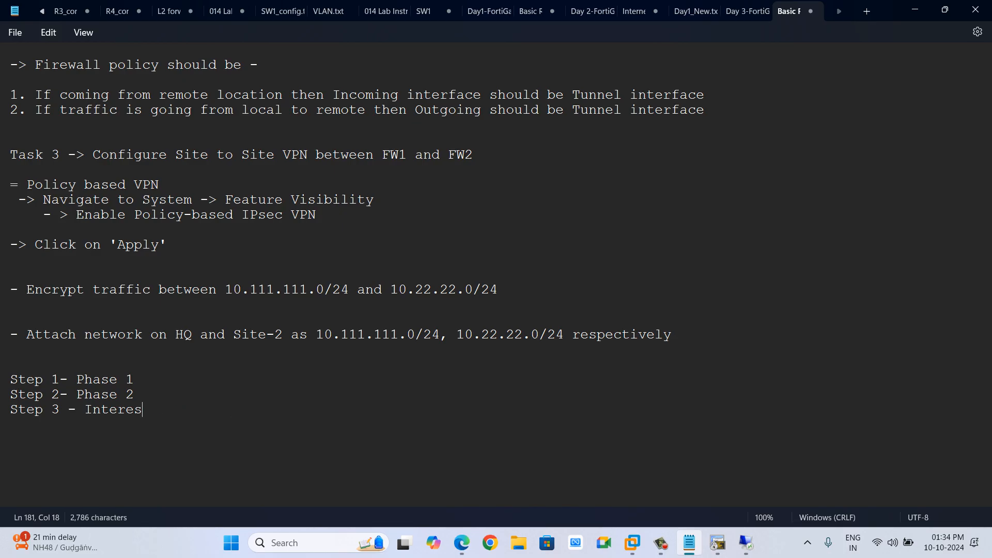
{"action": "type", "text": "ntersting"}
{"action": "key", "text": "BackSpace"}
{"action": "key", "text": "BackSpace"}
{"action": "key", "text": "BackSpace"}
{"action": "key", "text": "BackSpace"}
{"action": "type", "text": "ting e"}
{"action": "key", "text": "End"}
{"action": "key", "text": "Return"}
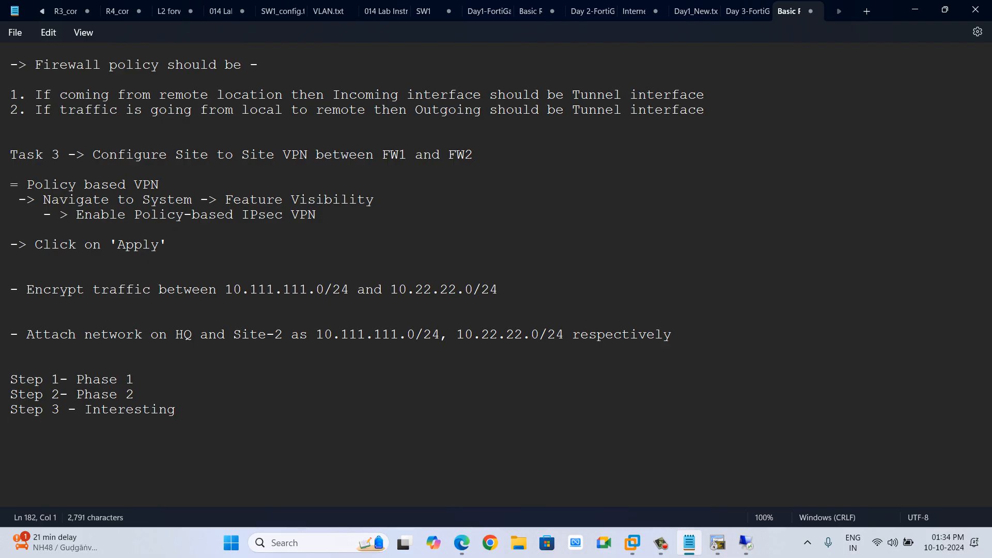
{"action": "type", "text": "Step 4-"}
{"action": "left_click", "coordinate": [176, 410]}
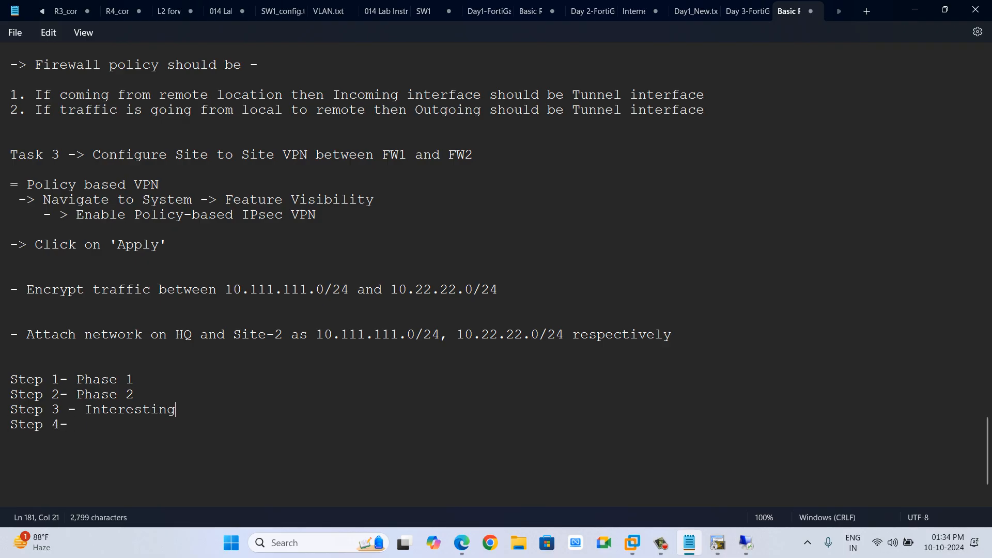
{"action": "type", "text": "traffi"}
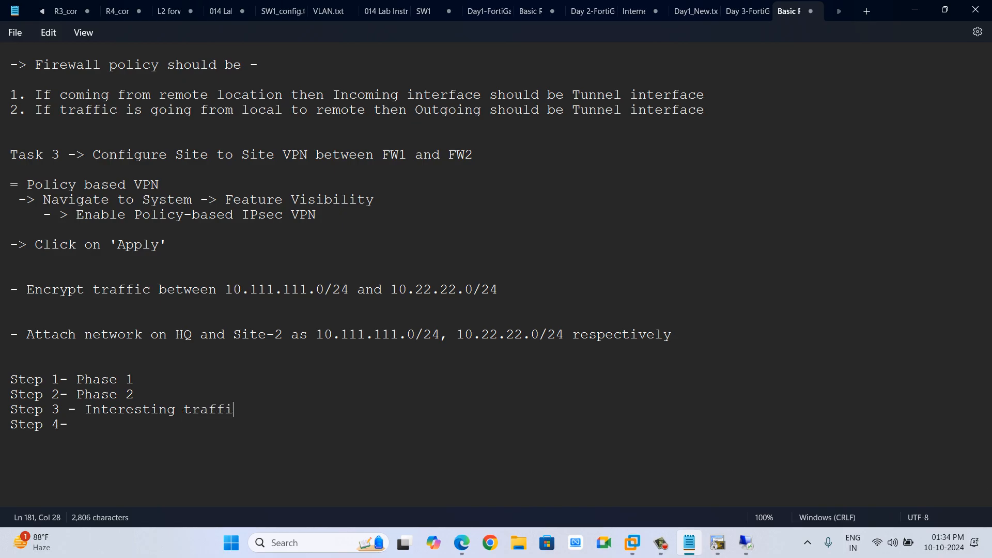
{"action": "type", "text": "c"}
Complete step 4 as 'Crypto map - we map everything under this *'.
{"action": "left_click", "coordinate": [85, 425]}
{"action": "type", "text": "Crypto map "}
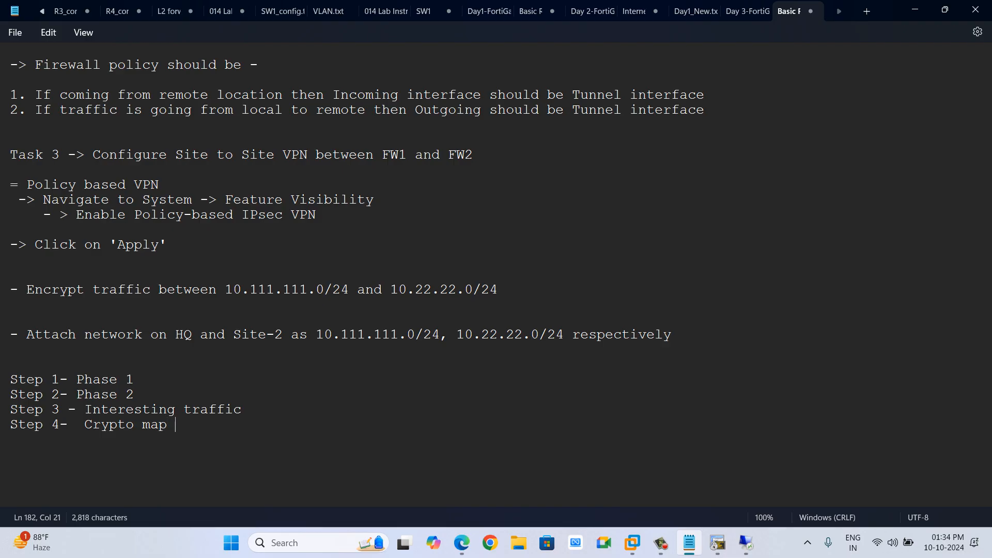
{"action": "type", "text": "- we map "}
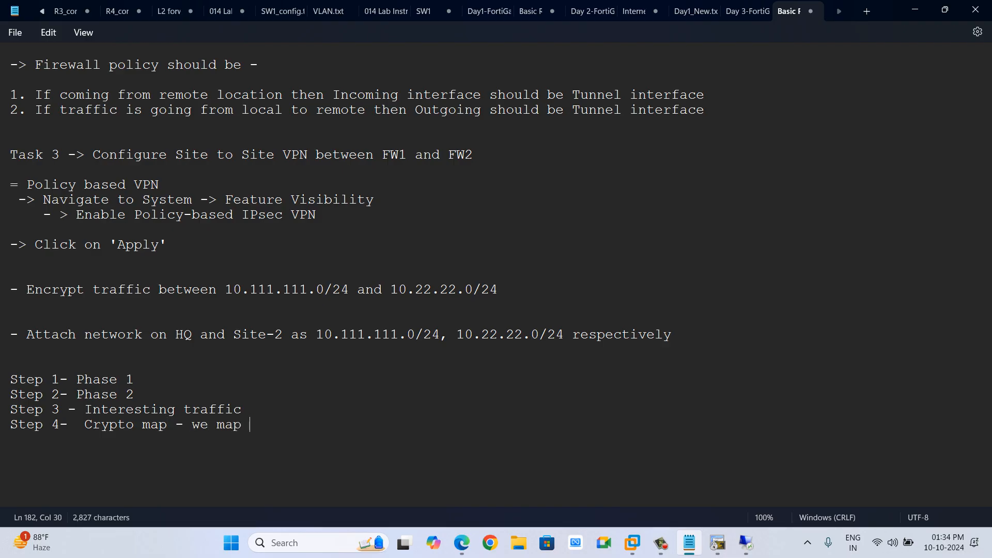
{"action": "type", "text": "everything yunde"}
{"action": "key", "text": "BackSpace"}
{"action": "key", "text": "BackSpace"}
{"action": "key", "text": "BackSpace"}
{"action": "key", "text": "BackSpace"}
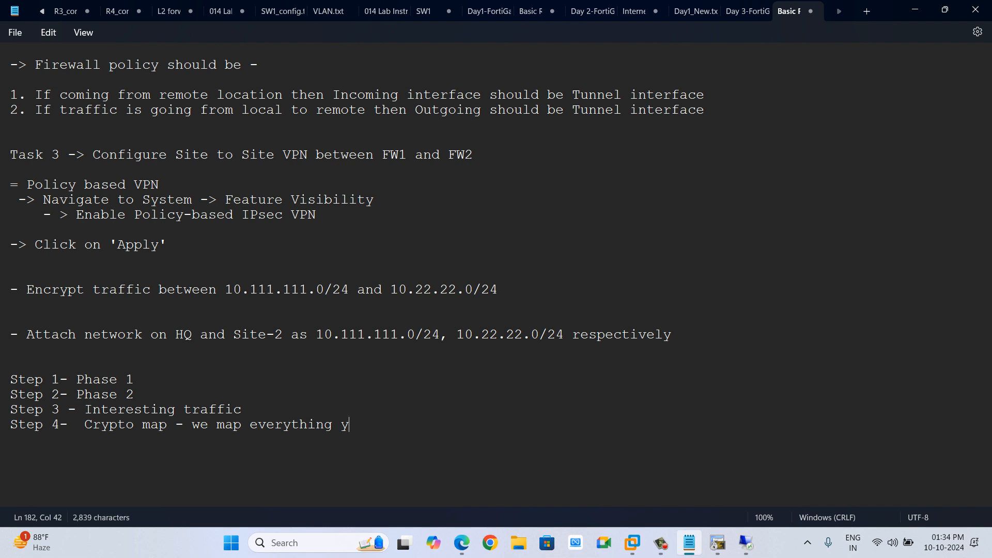
{"action": "key", "text": "BackSpace"}
{"action": "type", "text": "under this *"}
{"action": "key", "text": "Return"}
Add the note line 'Step 5- Apply onto the egress interface'.
{"action": "type", "text": "S"}
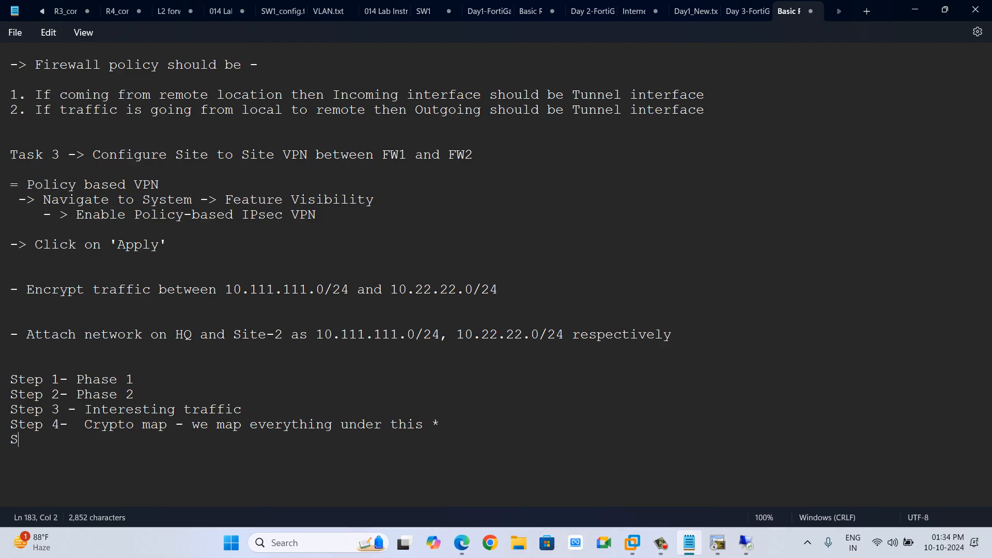
{"action": "type", "text": "tep 5- Apply onto the "}
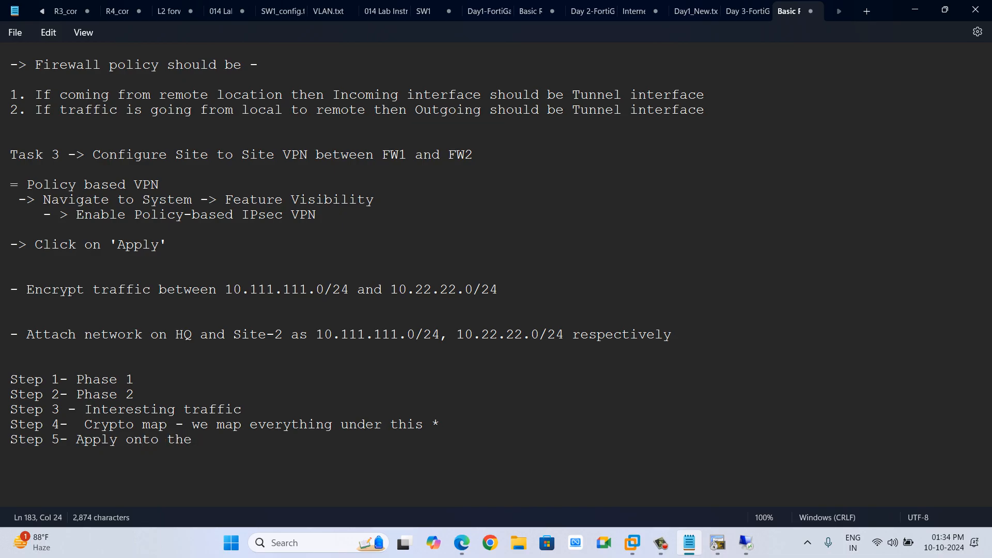
{"action": "type", "text": "egree"}
{"action": "key", "text": "BackSpace"}
{"action": "key", "text": "BackSpace"}
{"action": "type", "text": "dd"}
{"action": "key", "text": "BackSpace"}
{"action": "key", "text": "BackSpace"}
{"action": "type", "text": "ss interface"}
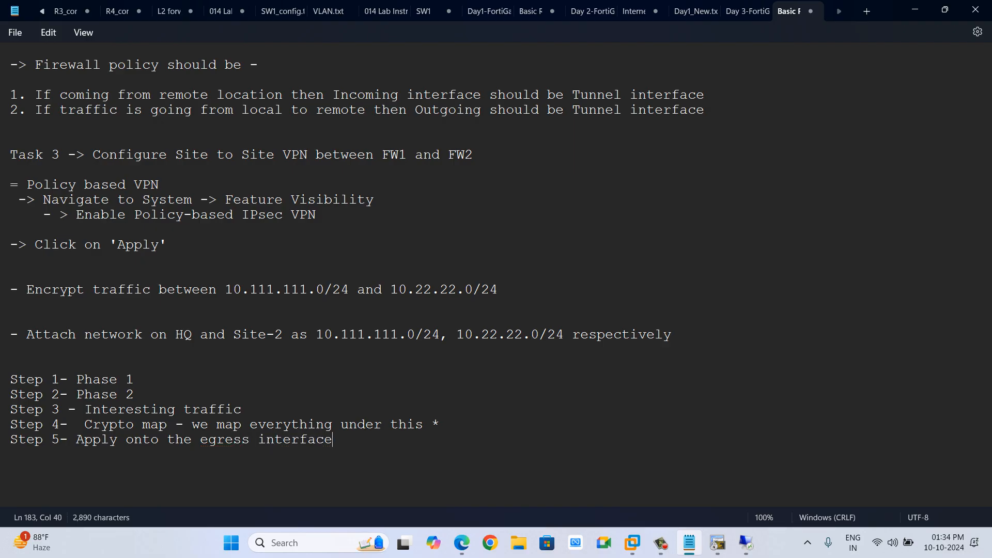
On FW-2, create a new firewall policy named PB-FW2-FW1 with Inside as incoming and Outside as outgoing interface.
{"action": "key", "text": "alt+Tab"}
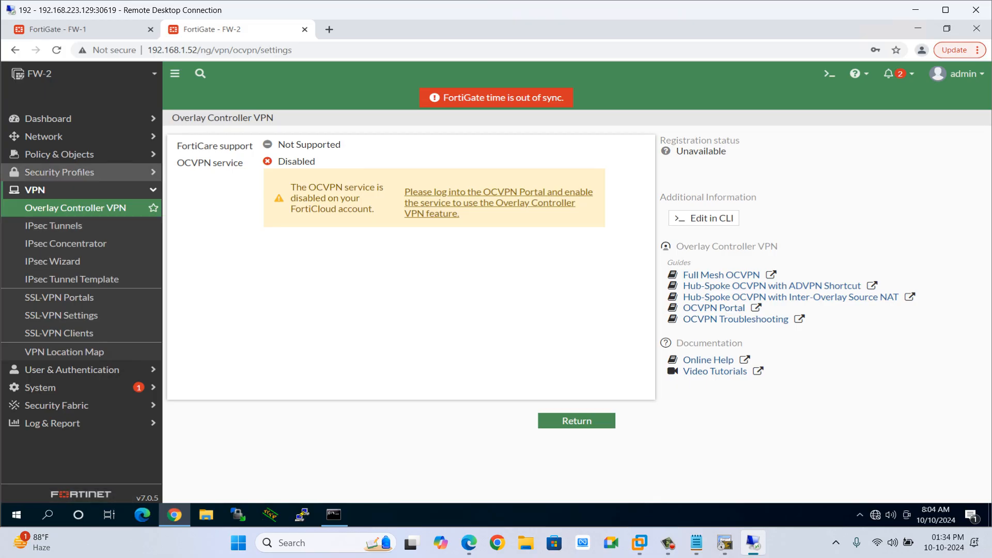
{"action": "left_click", "coordinate": [52, 154]}
{"action": "left_click", "coordinate": [55, 172]}
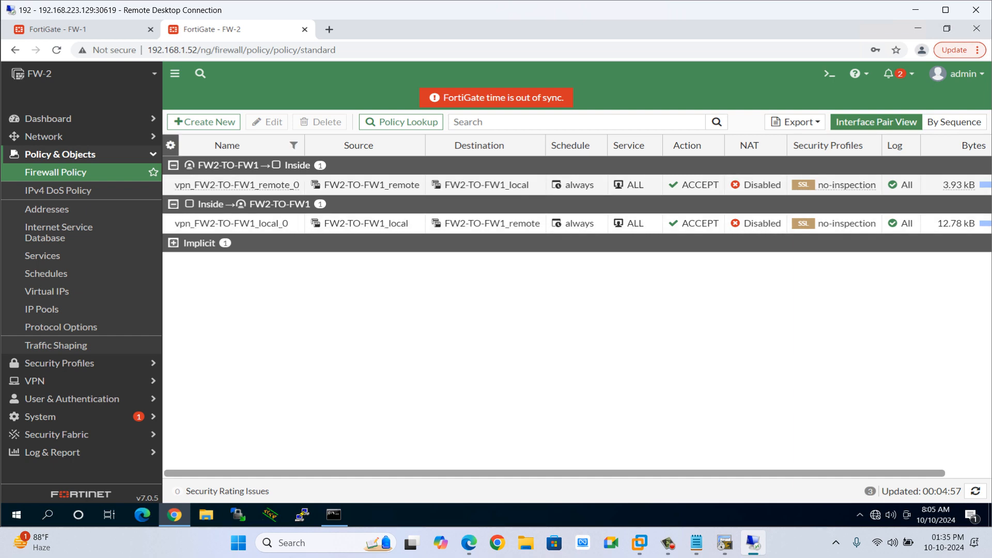
{"action": "left_click", "coordinate": [204, 122]}
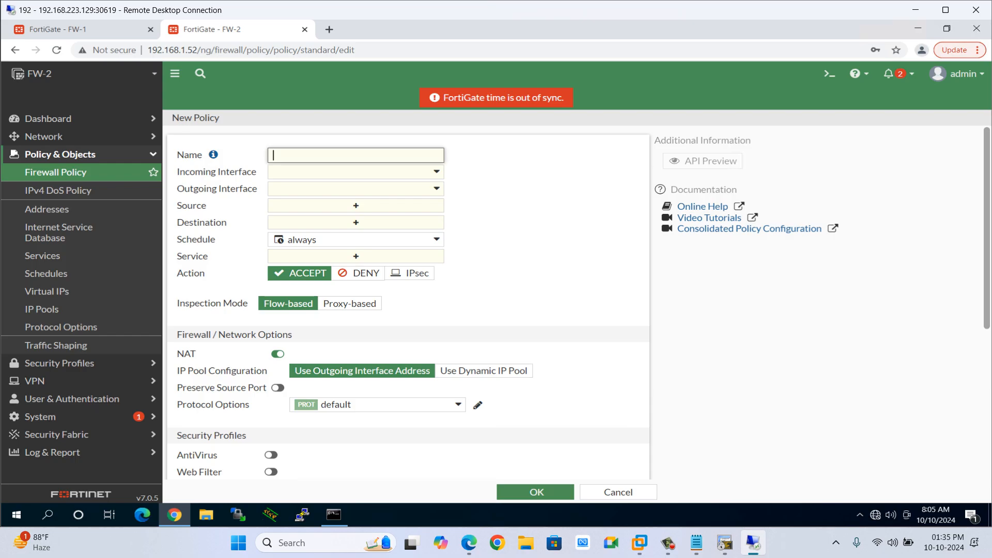
{"action": "type", "text": "PB-FW2-FW1"}
{"action": "key", "text": "Tab"}
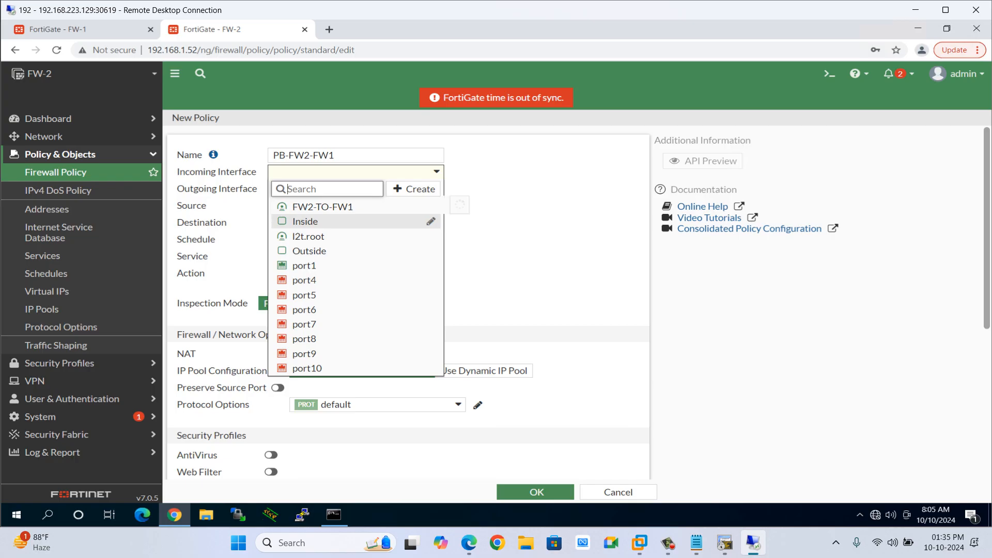
{"action": "left_click", "coordinate": [310, 221]}
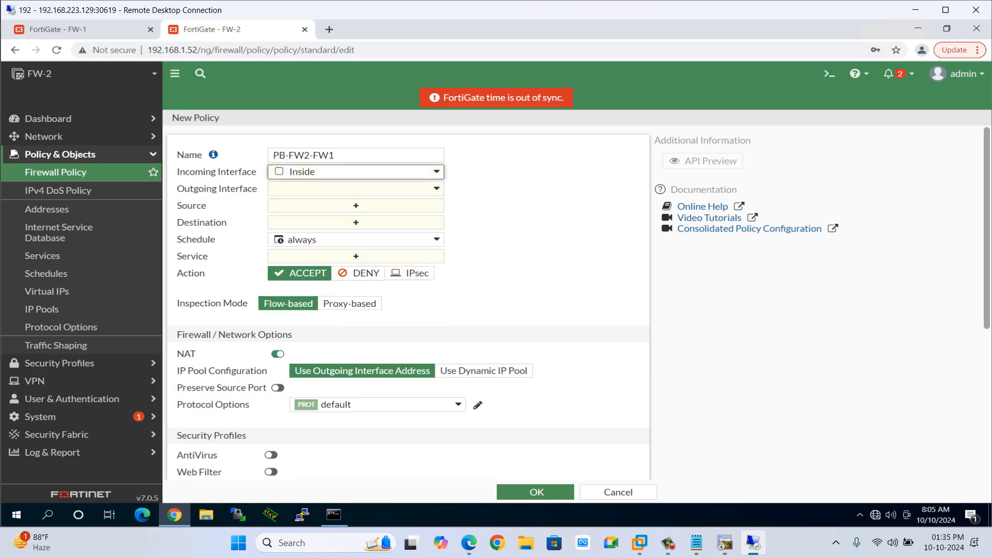
{"action": "left_click", "coordinate": [356, 189]}
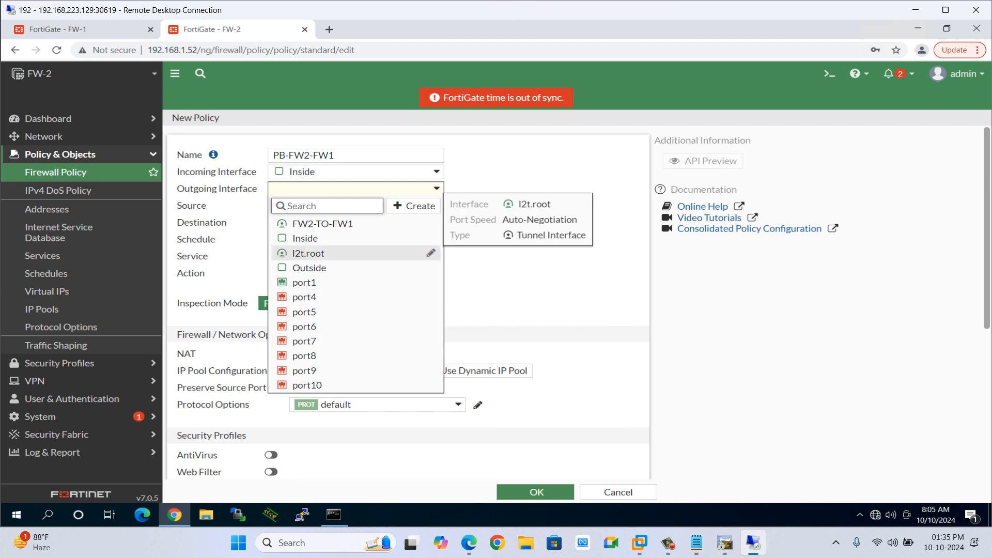
{"action": "left_click", "coordinate": [309, 268]}
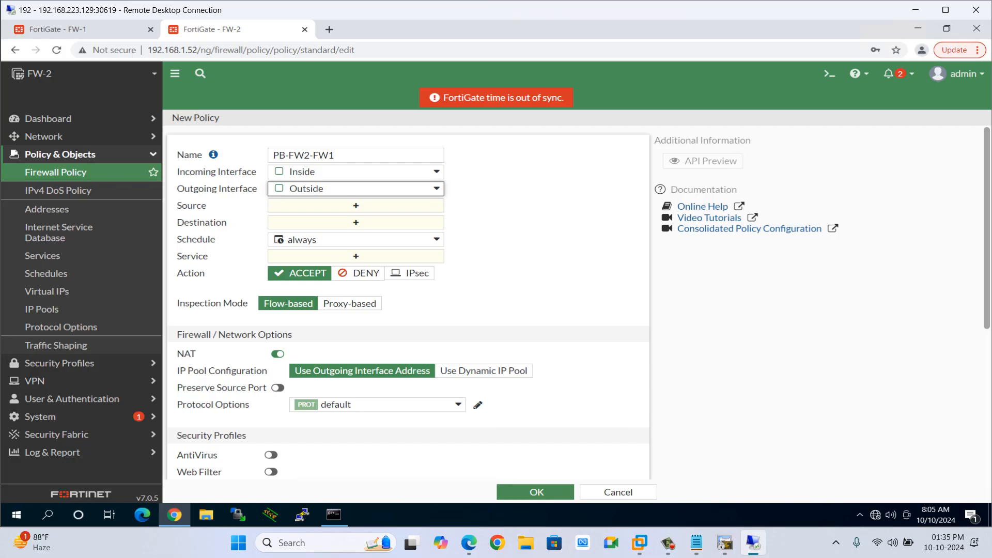
Create an address net.10.22.22.0 for subnet 10.22.22.0/24 and set it as the policy's source.
{"action": "left_click", "coordinate": [355, 206]}
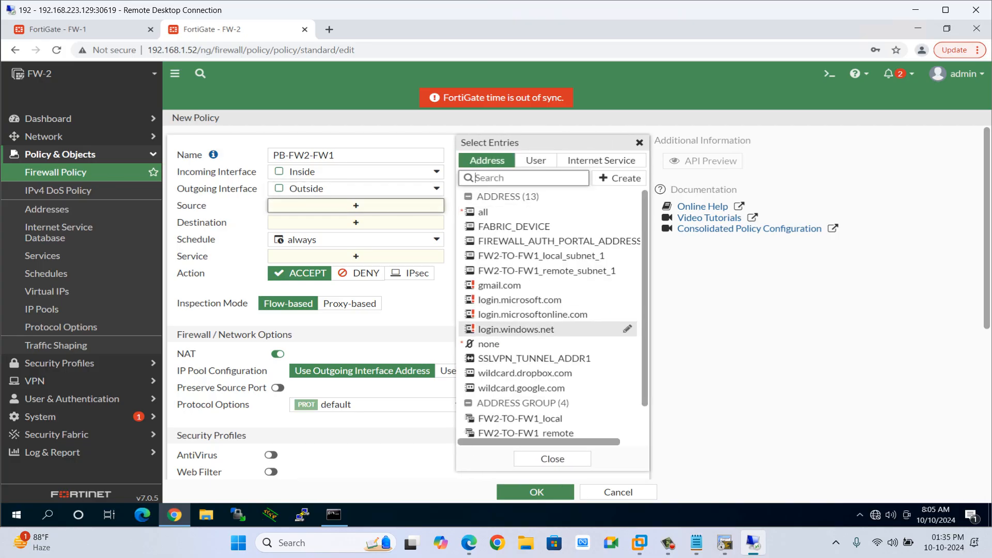
{"action": "mouse_move", "coordinate": [525, 373]}
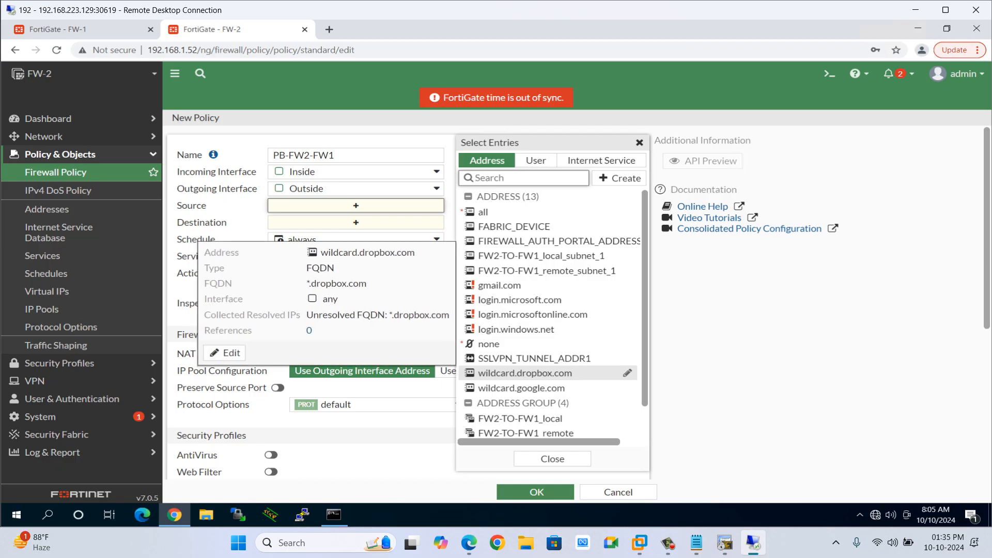
{"action": "scroll", "coordinate": [525, 373], "scroll_direction": "down", "scroll_amount": 1}
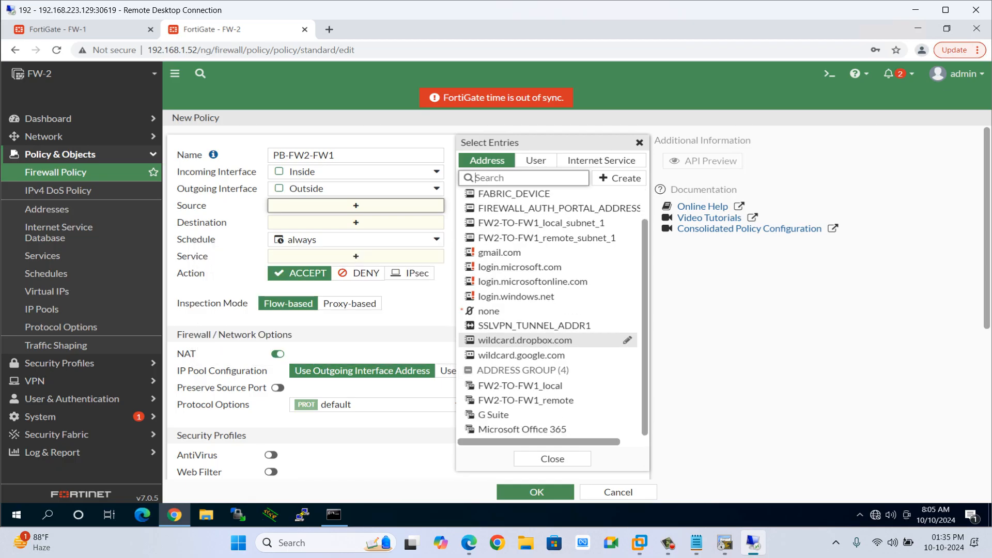
{"action": "left_click", "coordinate": [619, 178]}
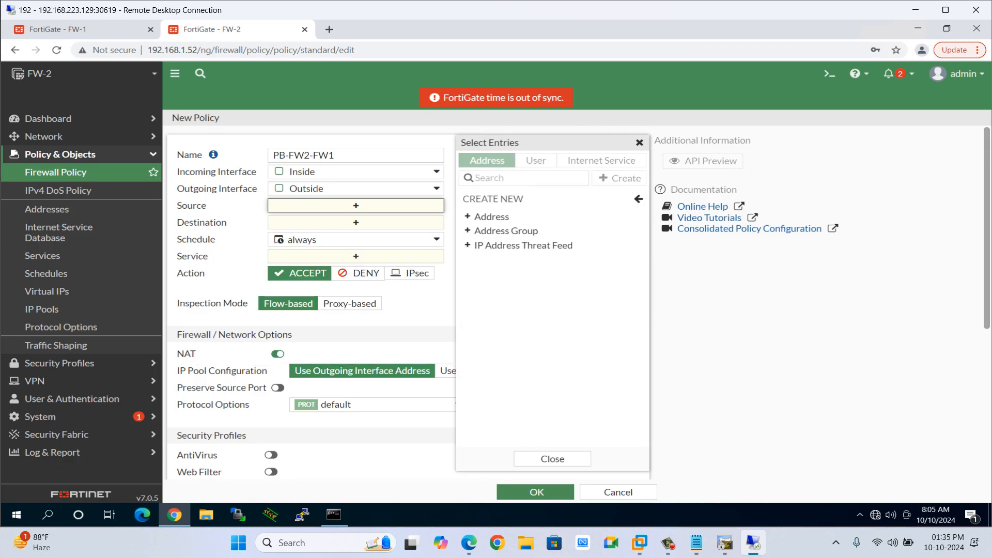
{"action": "left_click", "coordinate": [491, 216]}
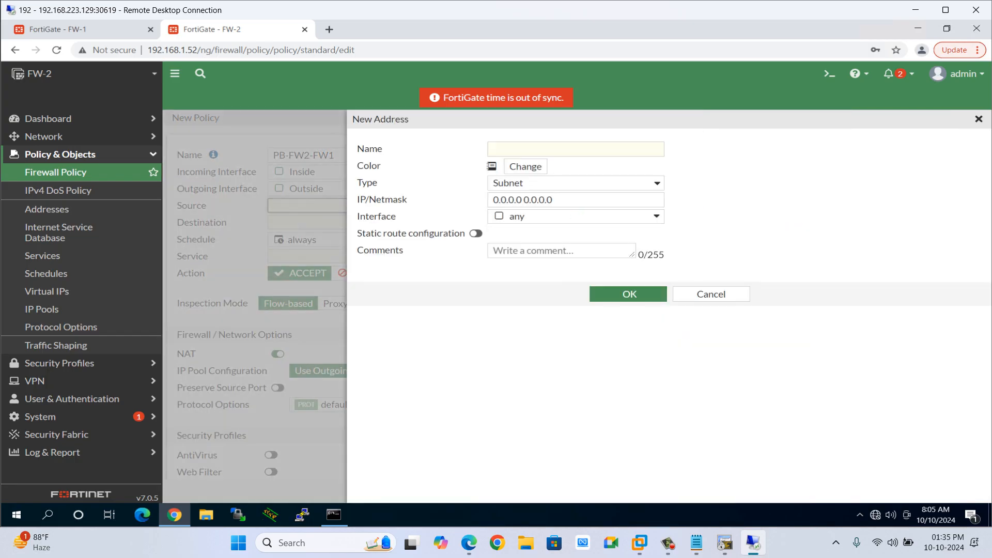
{"action": "type", "text": "net.1"}
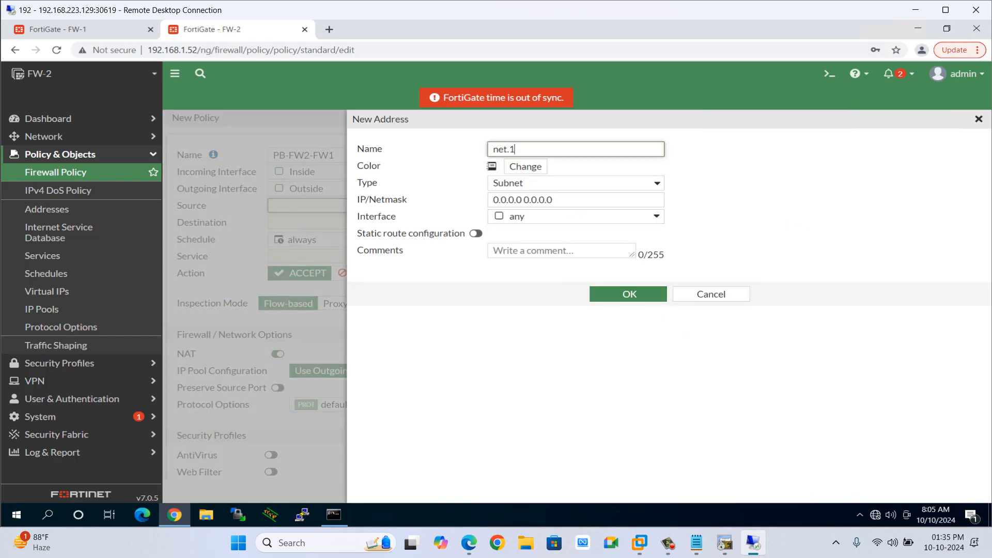
{"action": "type", "text": "0.22.22.0"}
{"action": "key", "text": "Tab"}
{"action": "type", "text": "10.2"}
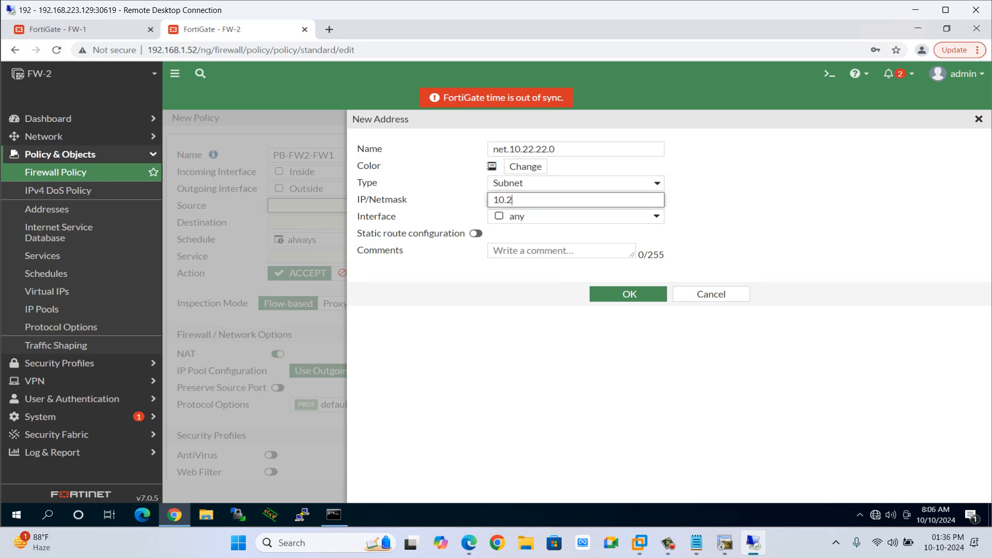
{"action": "type", "text": "2.22.0/24"}
{"action": "left_click", "coordinate": [629, 294]}
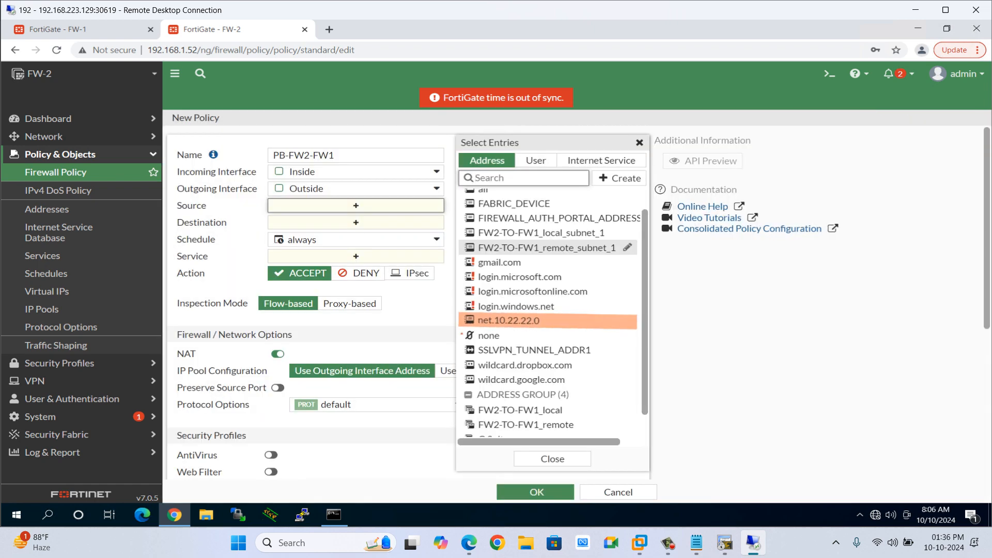
{"action": "left_click", "coordinate": [509, 320]}
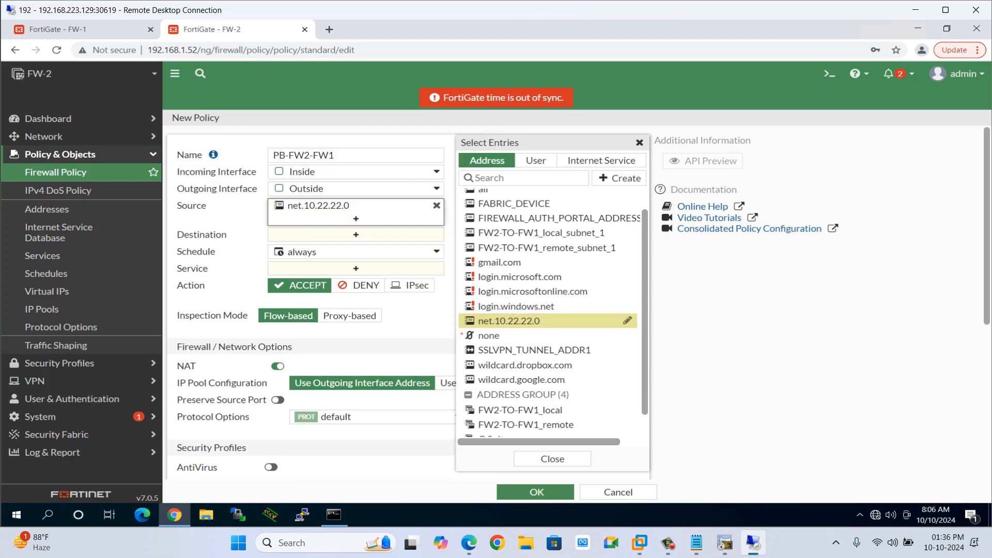
Create an address net.10.111.111.0 for subnet 10.111.111.0/24 and set it as the policy's destination.
{"action": "left_click", "coordinate": [355, 235]}
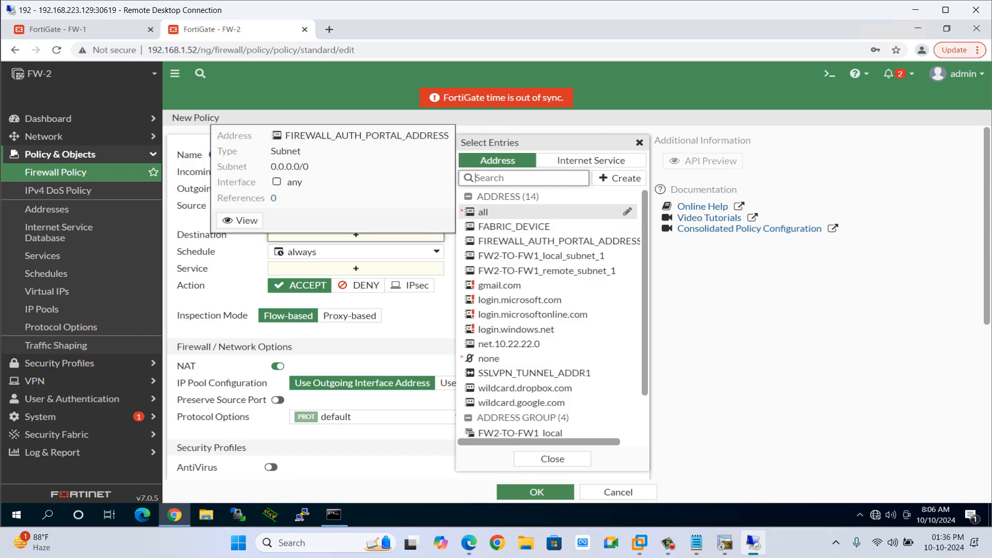
{"action": "left_click", "coordinate": [619, 178]}
{"action": "left_click", "coordinate": [483, 153]}
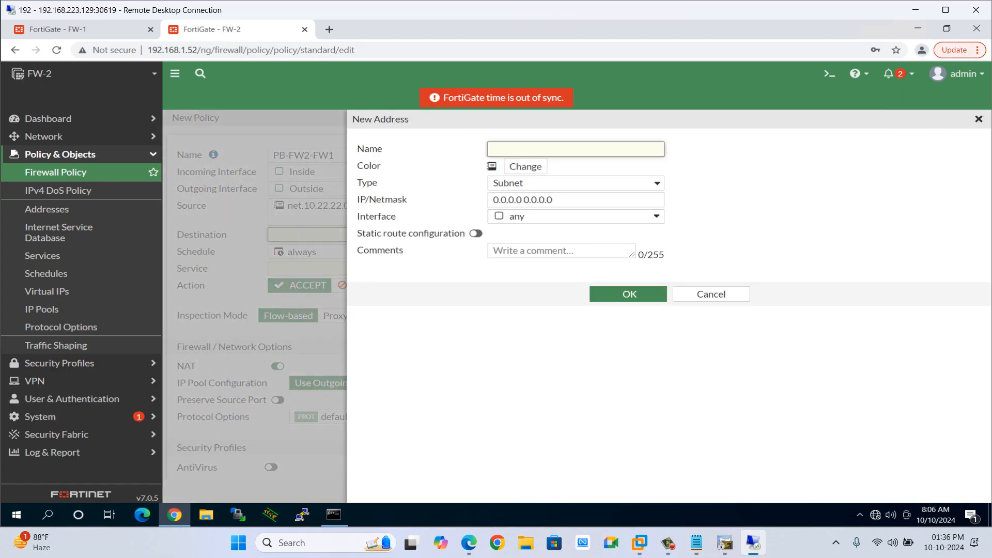
{"action": "type", "text": "net.10.111.111.0"}
{"action": "key", "text": "Tab"}
{"action": "key", "text": "Tab"}
{"action": "type", "text": "10.111.111"}
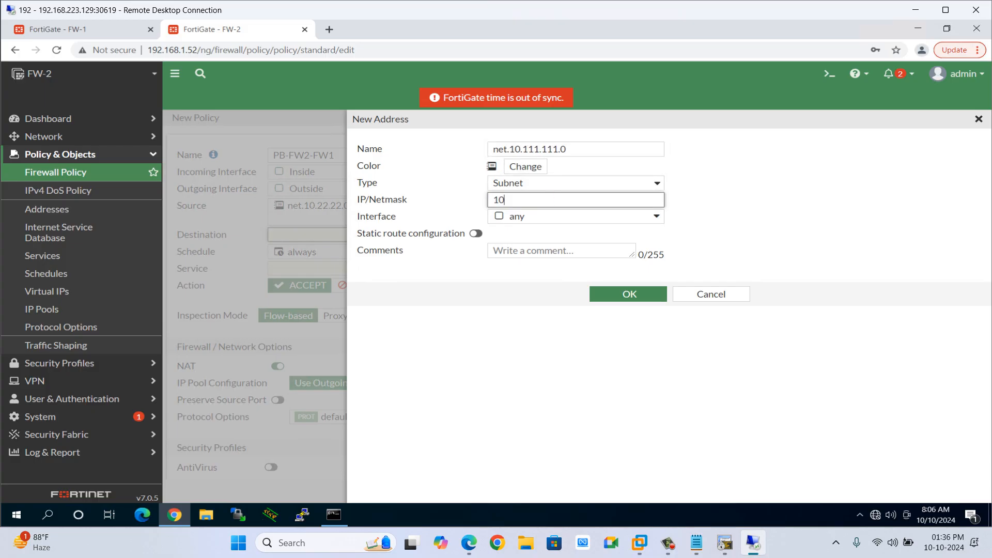
{"action": "type", "text": ".0/24"}
{"action": "key", "text": "Return"}
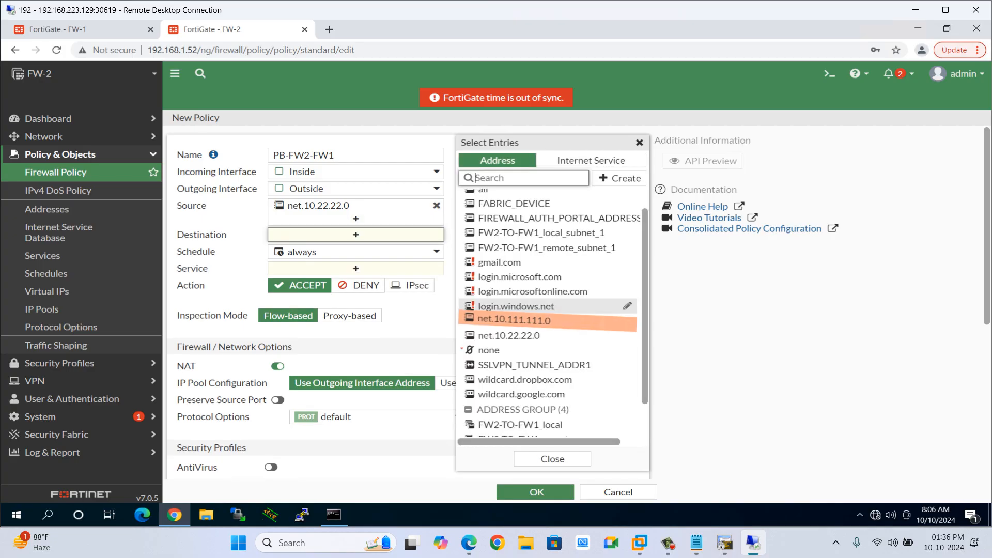
{"action": "left_click", "coordinate": [514, 320]}
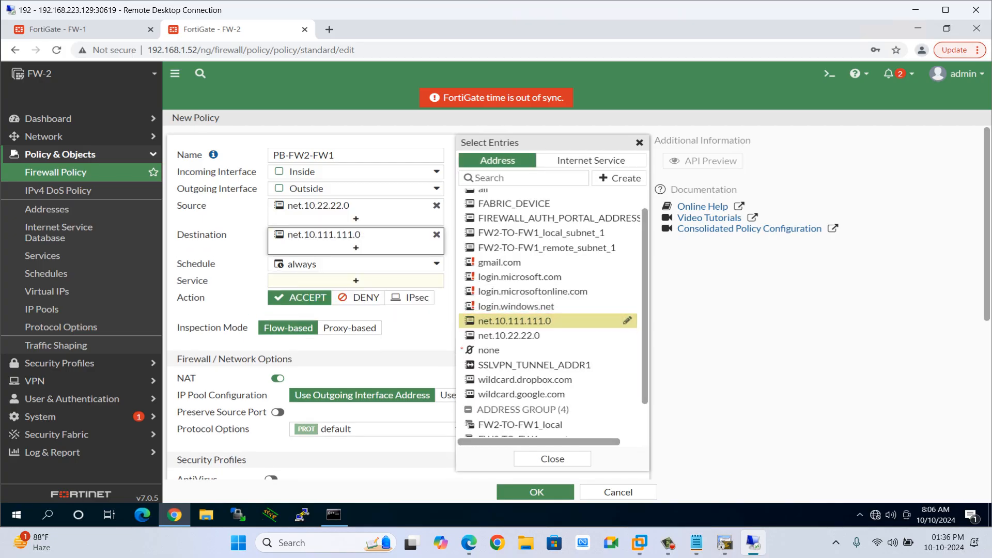
Set the policy's service to ALL.
{"action": "left_click", "coordinate": [355, 281]}
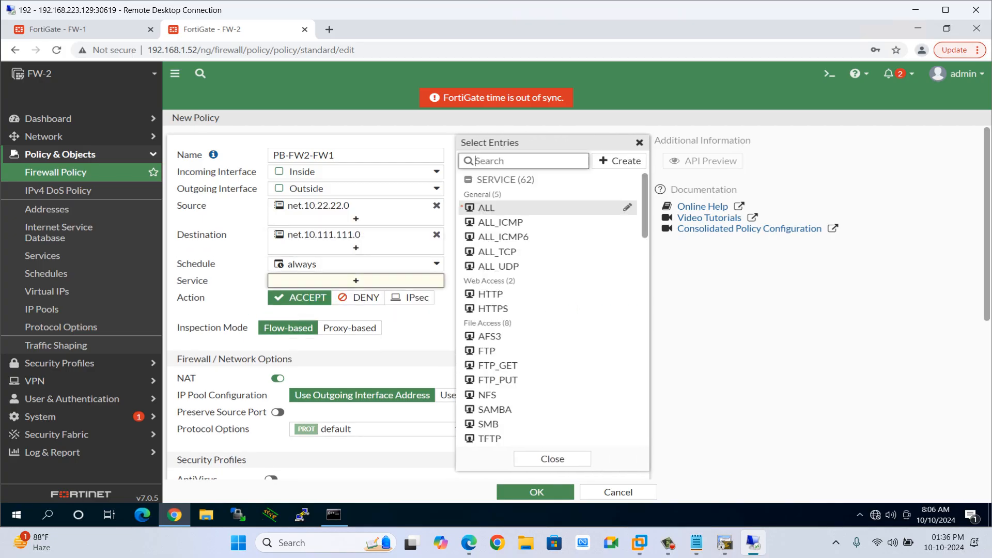
{"action": "left_click", "coordinate": [487, 208]}
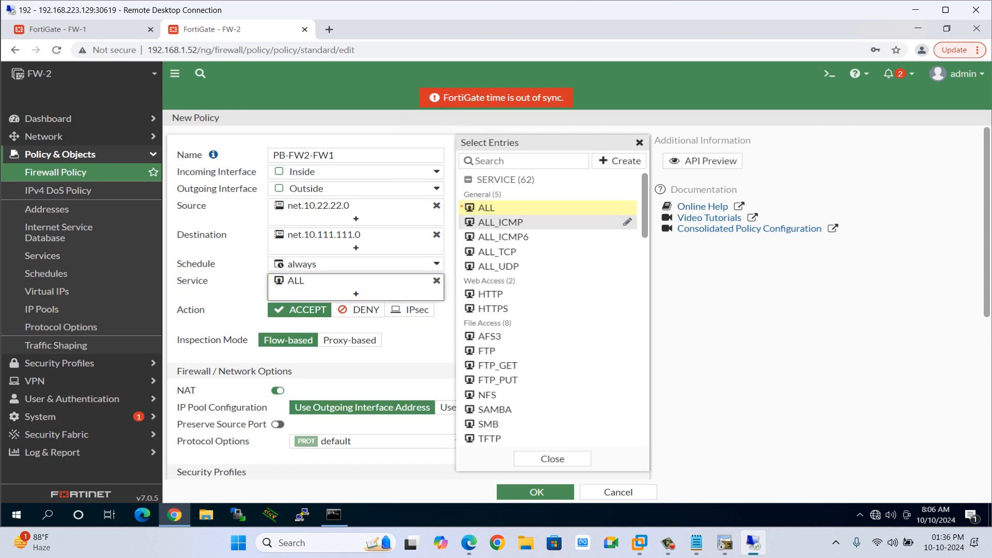
{"action": "left_click", "coordinate": [553, 459]}
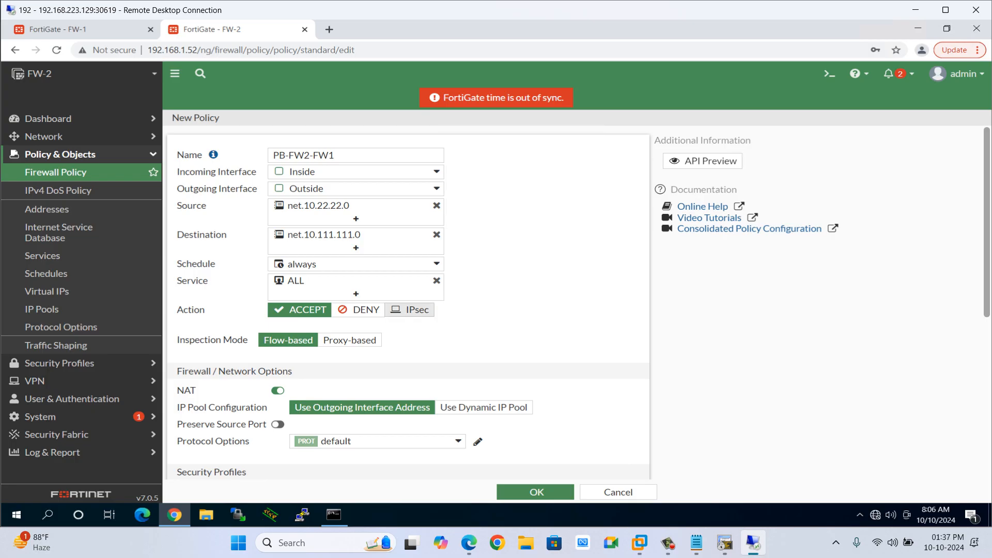
Set the action to IPsec with VPN tunnel PB-FW2-FW1 and allow traffic initiated from the remote site.
{"action": "left_click", "coordinate": [410, 309]}
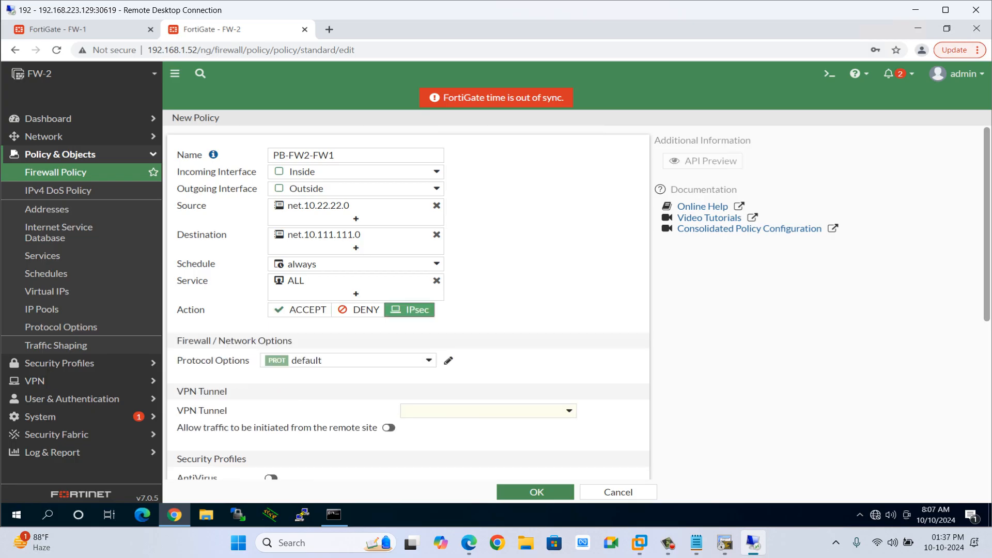
{"action": "left_click", "coordinate": [488, 411]}
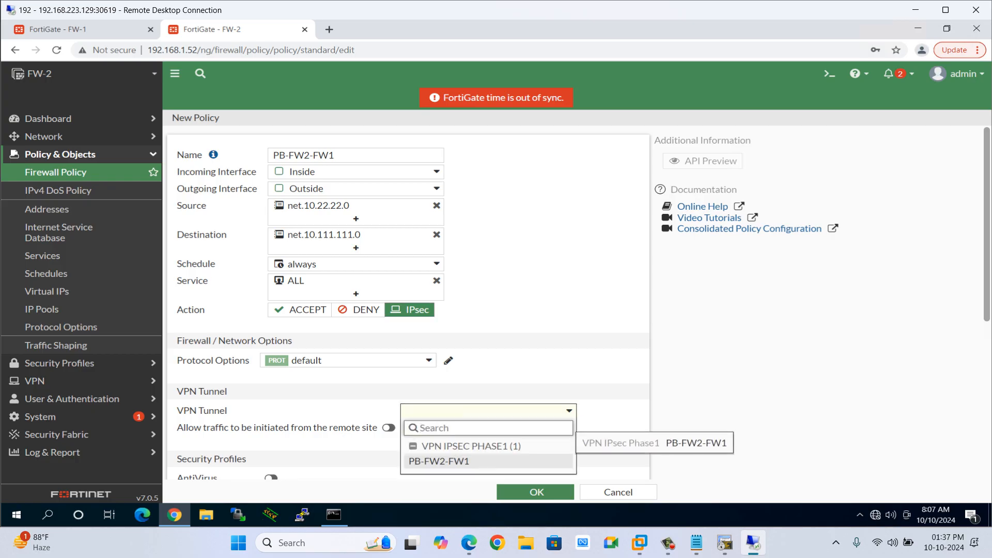
{"action": "left_click", "coordinate": [439, 460]}
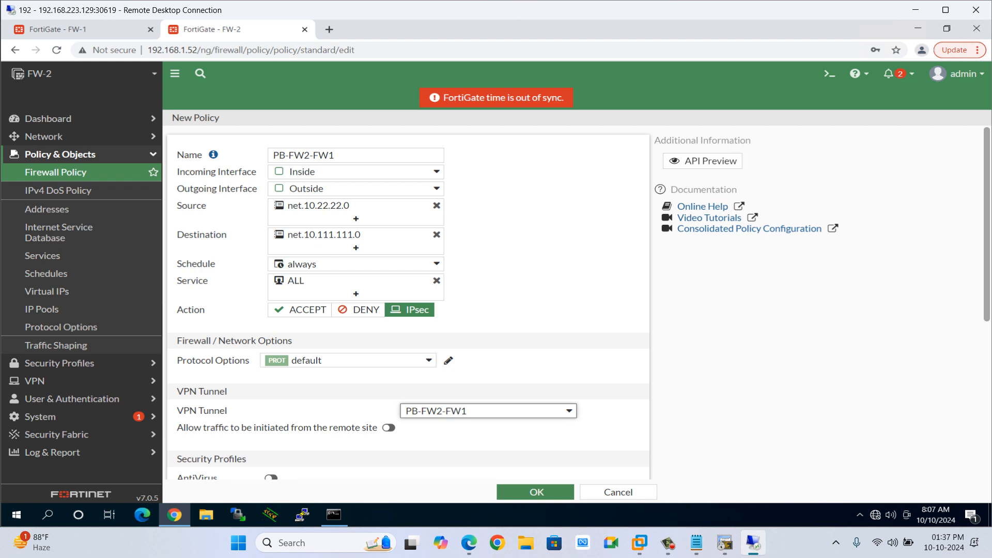
{"action": "scroll", "coordinate": [408, 302], "scroll_direction": "down", "scroll_amount": 4}
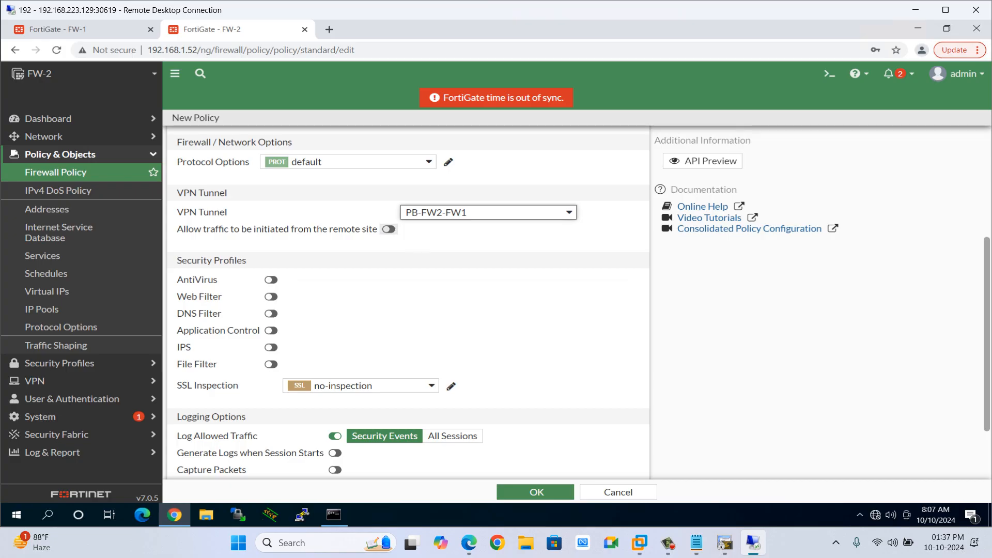
{"action": "left_click", "coordinate": [389, 229]}
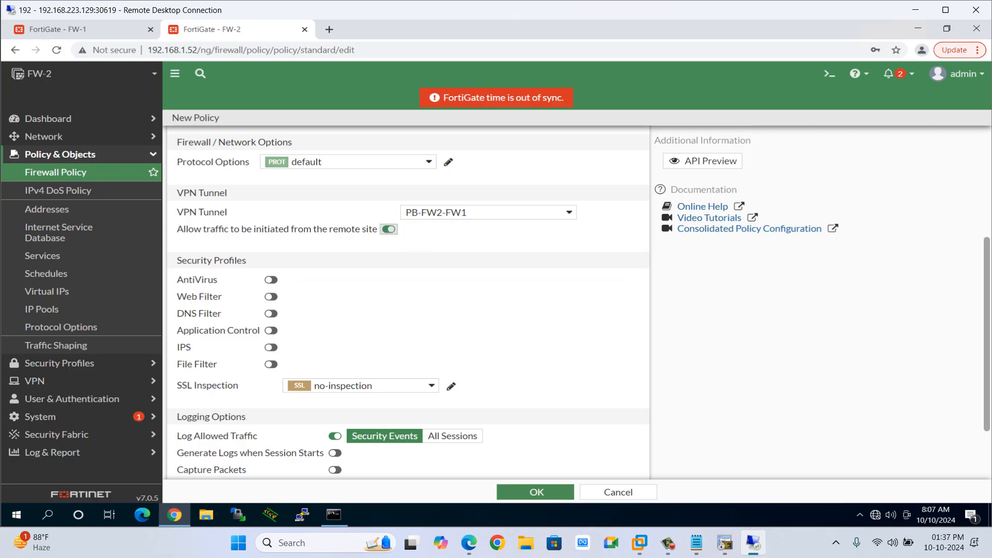
Log all sessions, enable logs when sessions start, and save the policy.
{"action": "scroll", "coordinate": [389, 229], "scroll_direction": "down", "scroll_amount": 2}
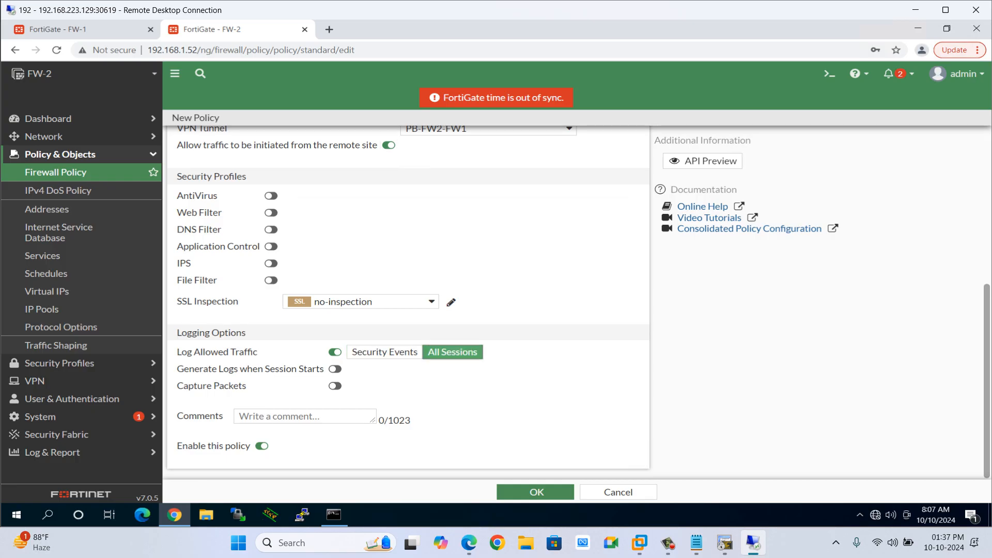
{"action": "left_click", "coordinate": [453, 352]}
{"action": "left_click", "coordinate": [334, 368]}
{"action": "left_click", "coordinate": [536, 491]}
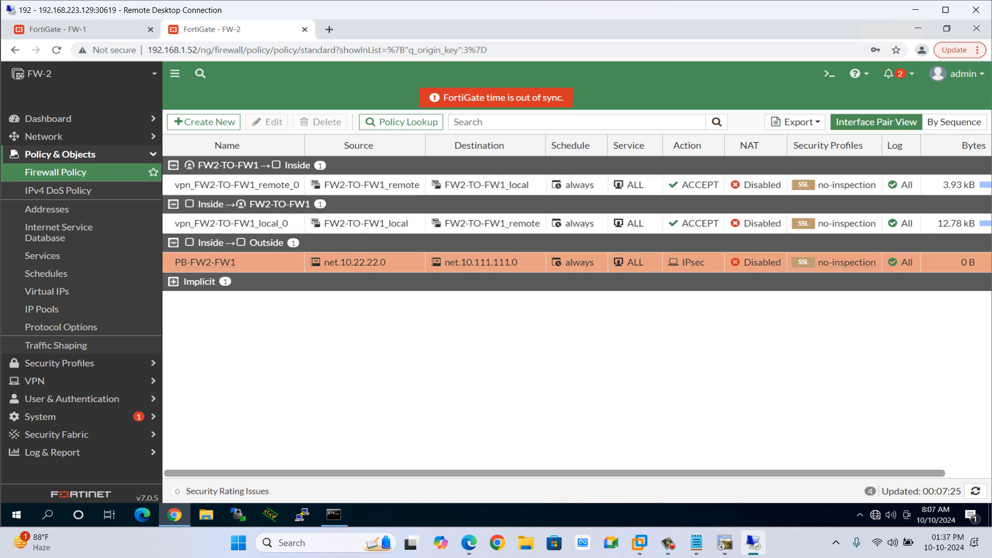
On FW-1, name the new wizard VPN tunnel PB-FW1-FW2 with the Custom template and continue.
{"action": "left_click", "coordinate": [57, 29]}
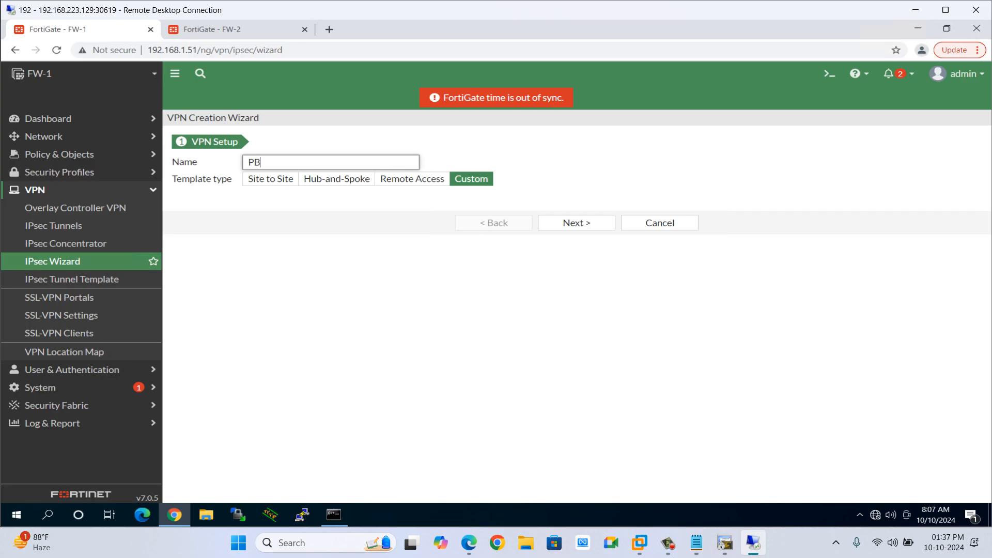
{"action": "type", "text": "-"}
{"action": "type", "text": "FW1-FW2"}
{"action": "left_click", "coordinate": [576, 222]}
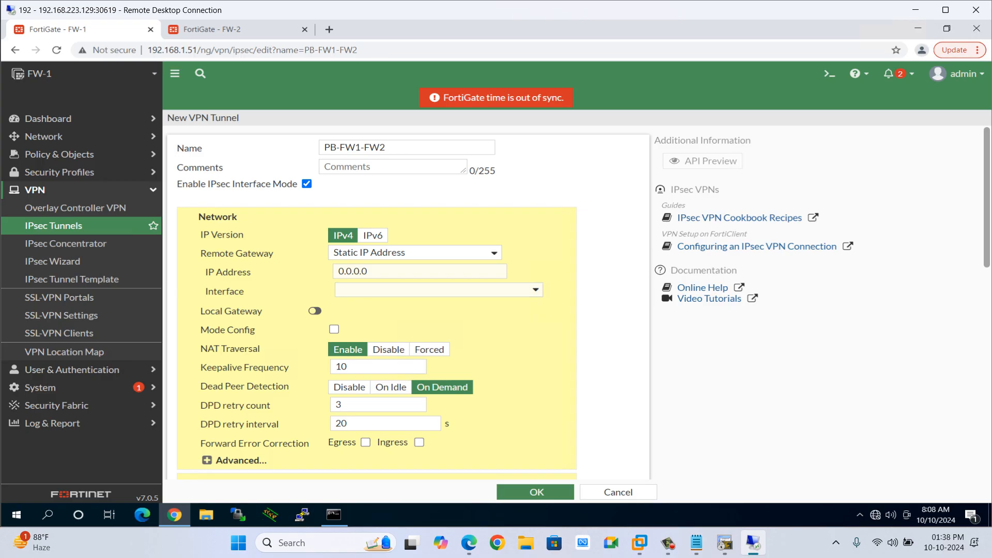
In the notes, add the heading 'How to configure Policy Based VPN on Fortigate firewall-'.
{"action": "left_click", "coordinate": [697, 542]}
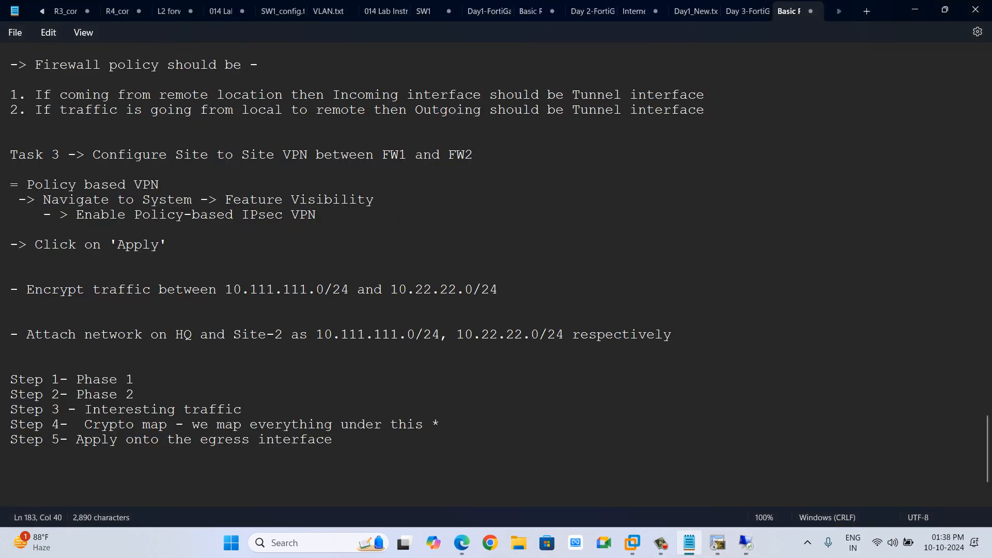
{"action": "left_click", "coordinate": [945, 10]}
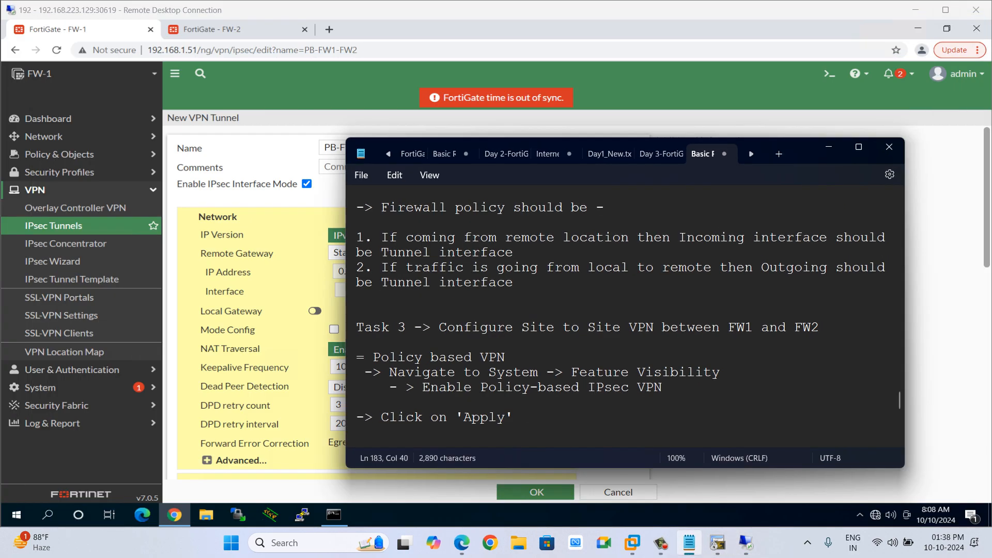
{"action": "left_click_drag", "start_coordinate": [800, 158], "coordinate": [831, 124]}
{"action": "scroll", "coordinate": [657, 282], "scroll_direction": "down", "scroll_amount": 7}
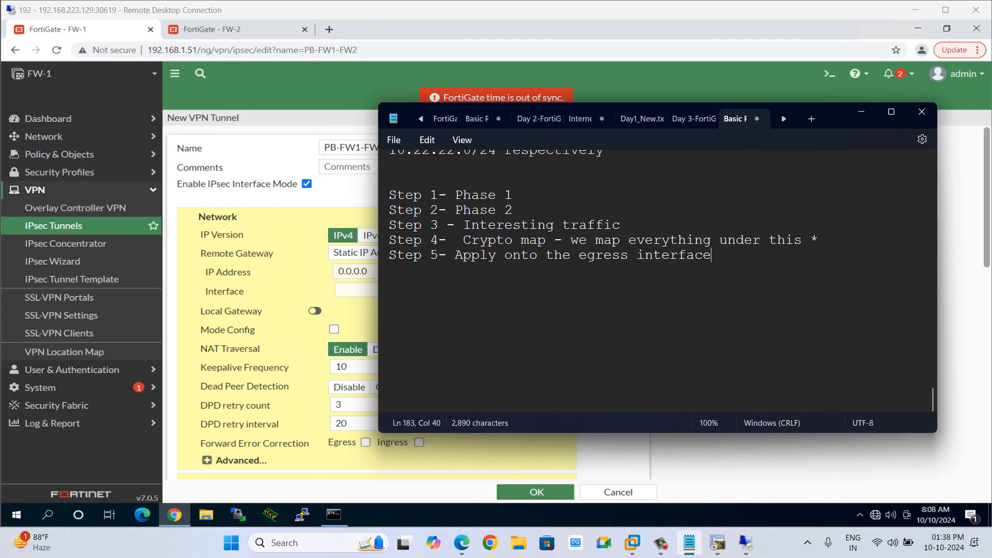
{"action": "key", "text": "Return"}
{"action": "key", "text": "Return"}
{"action": "key", "text": "Return"}
{"action": "key", "text": "Return"}
{"action": "key", "text": "Return"}
{"action": "type", "text": "How to condi"}
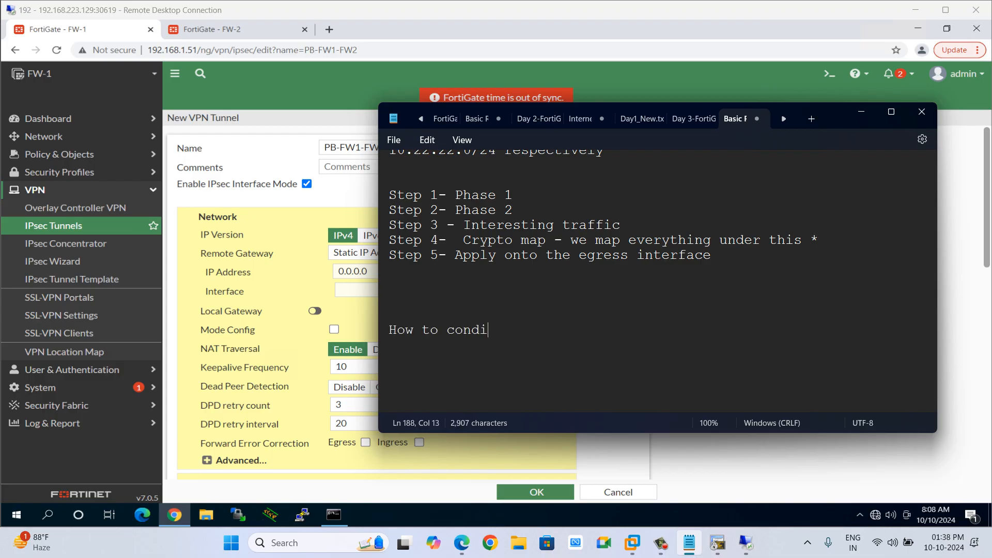
{"action": "key", "text": "BackSpace"}
{"action": "key", "text": "BackSpace"}
{"action": "type", "text": "figure POli"}
{"action": "key", "text": "BackSpace"}
{"action": "key", "text": "BackSpace"}
{"action": "key", "text": "BackSpace"}
{"action": "type", "text": "olicy "}
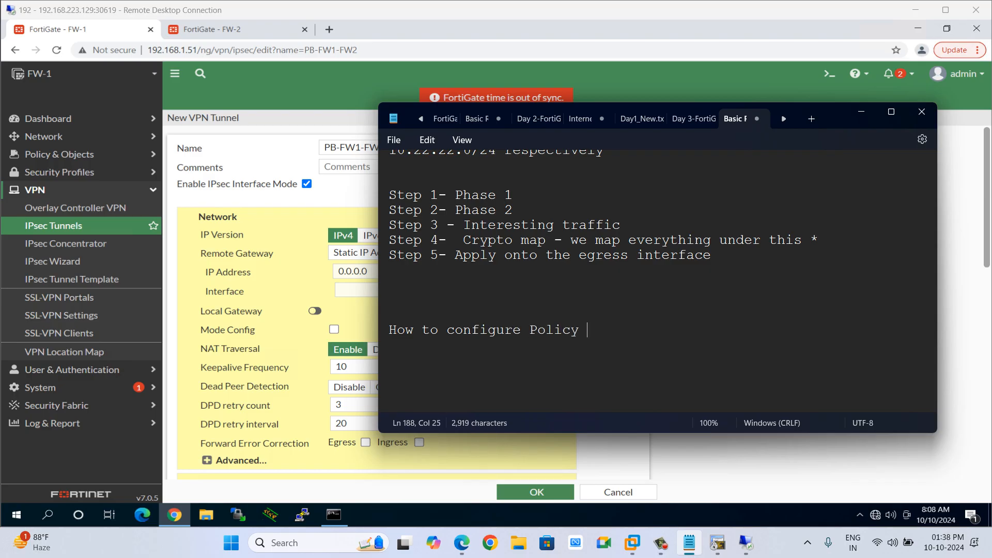
{"action": "type", "text": "Based VPN "}
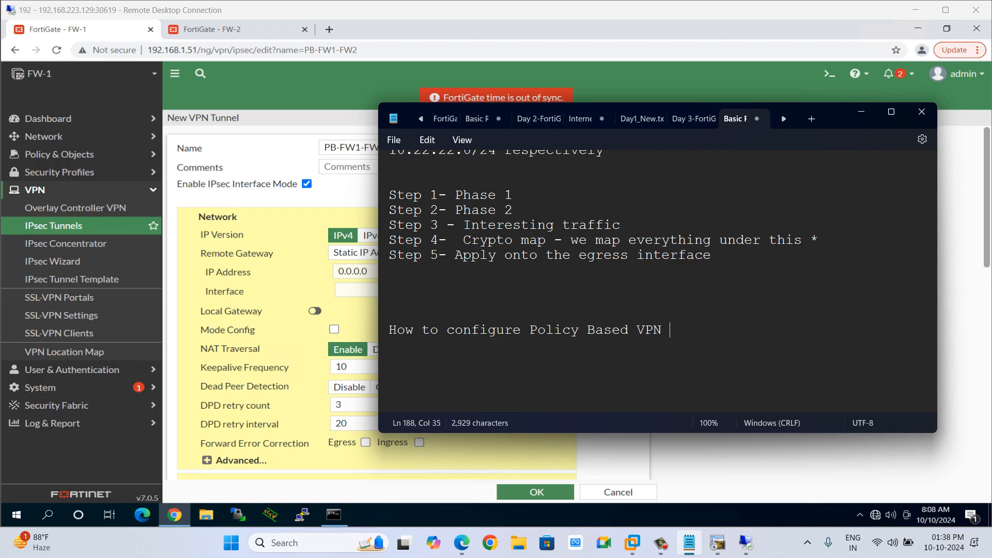
{"action": "type", "text": "on Fortigate firewall-"}
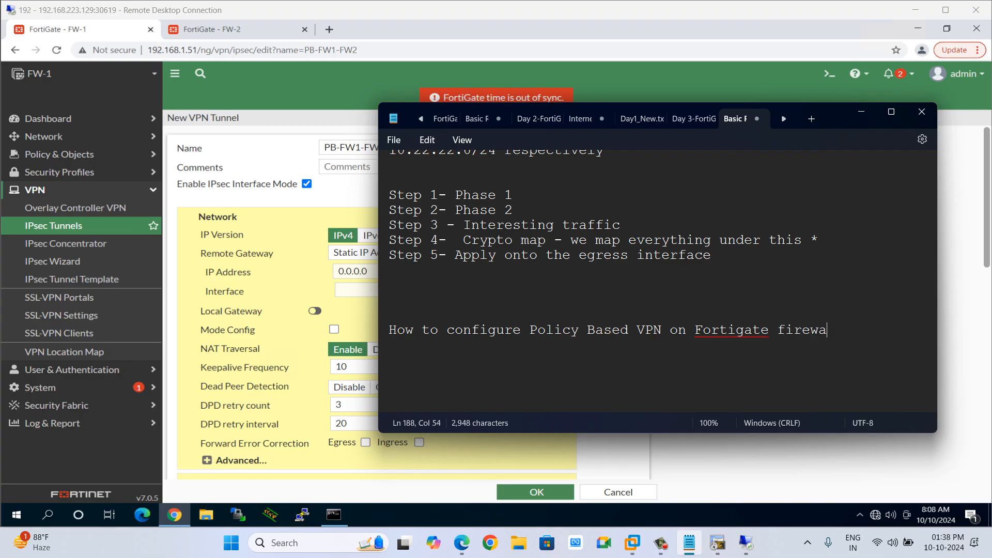
Add the note line 'Configure as follows-'.
{"action": "key", "text": "Return"}
{"action": "key", "text": "Return"}
{"action": "type", "text": "Con"}
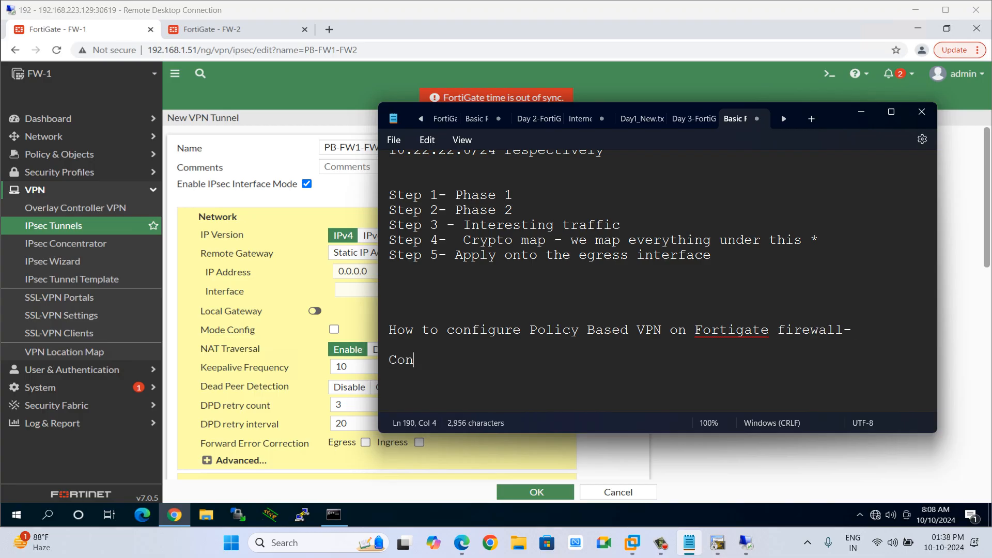
{"action": "type", "text": "figur"}
{"action": "type", "text": "e "}
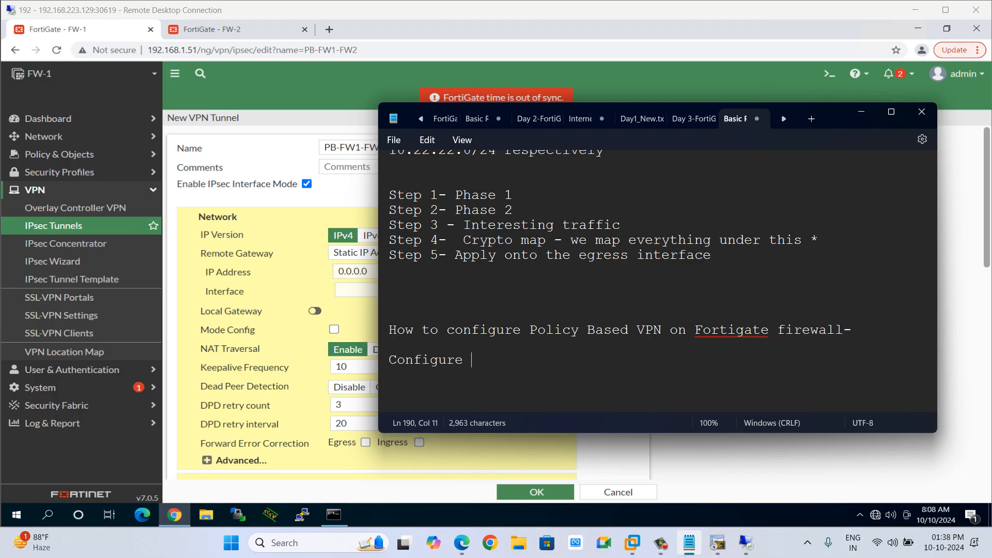
{"action": "type", "text": "as follows"}
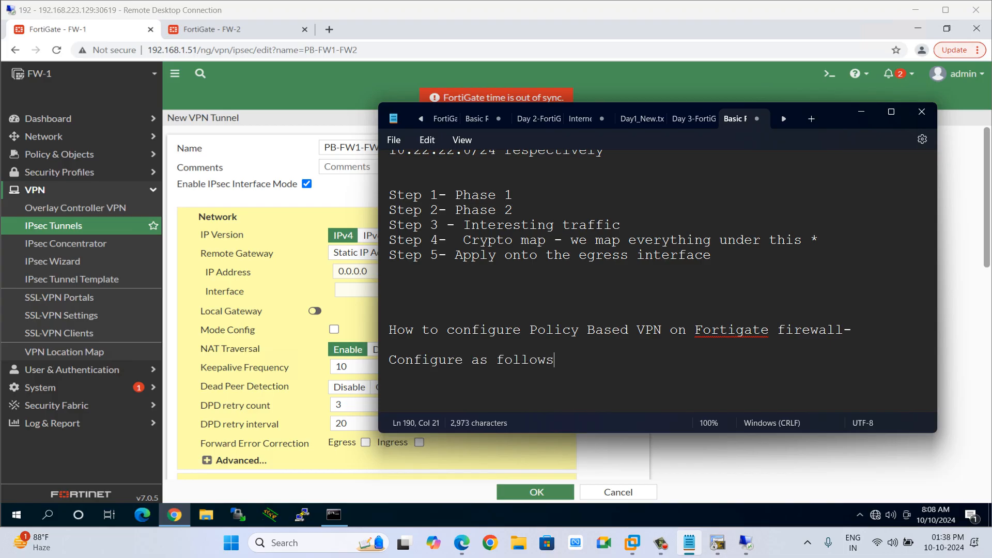
{"action": "type", "text": "-"}
{"action": "key", "text": "Return"}
Add the note line '-> Navigate to VPN -> IPsec Wizard'.
{"action": "type", "text": "Navigate to"}
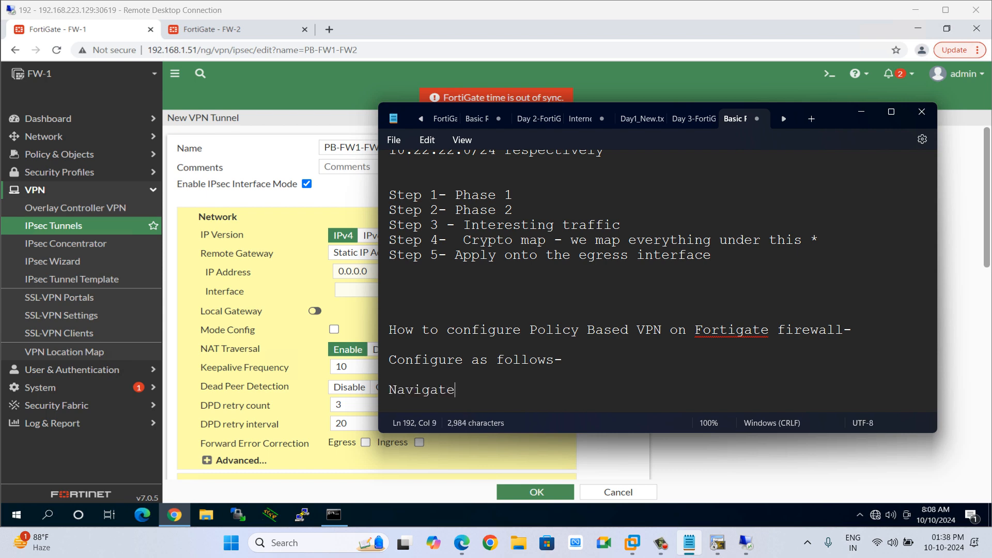
{"action": "key", "text": "Left"}
{"action": "key", "text": "Left"}
{"action": "key", "text": "Left"}
{"action": "key", "text": "Left"}
{"action": "key", "text": "Left"}
{"action": "key", "text": "Left"}
{"action": "key", "text": "Left"}
{"action": "key", "text": "Left"}
{"action": "key", "text": "Left"}
{"action": "key", "text": "Left"}
{"action": "key", "text": "Left"}
{"action": "key", "text": "Left"}
{"action": "type", "text": "->"}
{"action": "key", "text": "Right"}
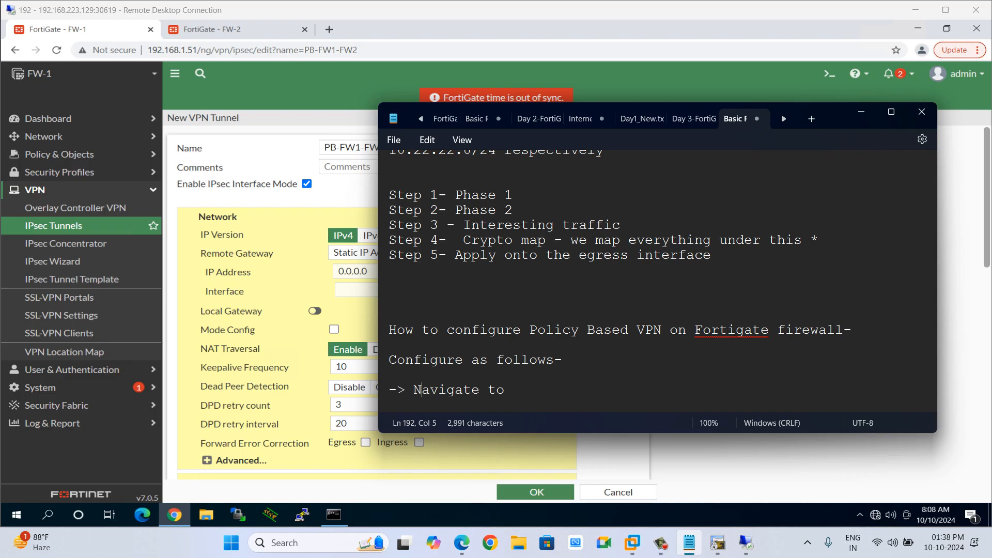
{"action": "key", "text": "Right"}
{"action": "type", "text": "VPN -> IPsec"}
{"action": "key", "text": "BackSpace"}
{"action": "key", "text": "BackSpace"}
{"action": "key", "text": "BackSpace"}
{"action": "key", "text": "BackSpace"}
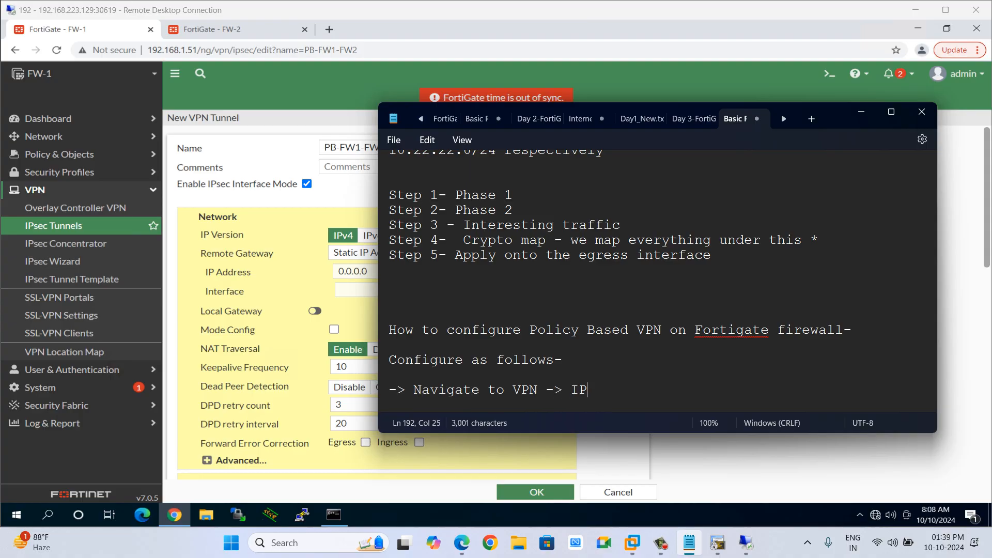
{"action": "type", "text": "p"}
{"action": "key", "text": "BackSpace"}
{"action": "type", "text": "Psec Wizard"}
{"action": "key", "text": "Return"}
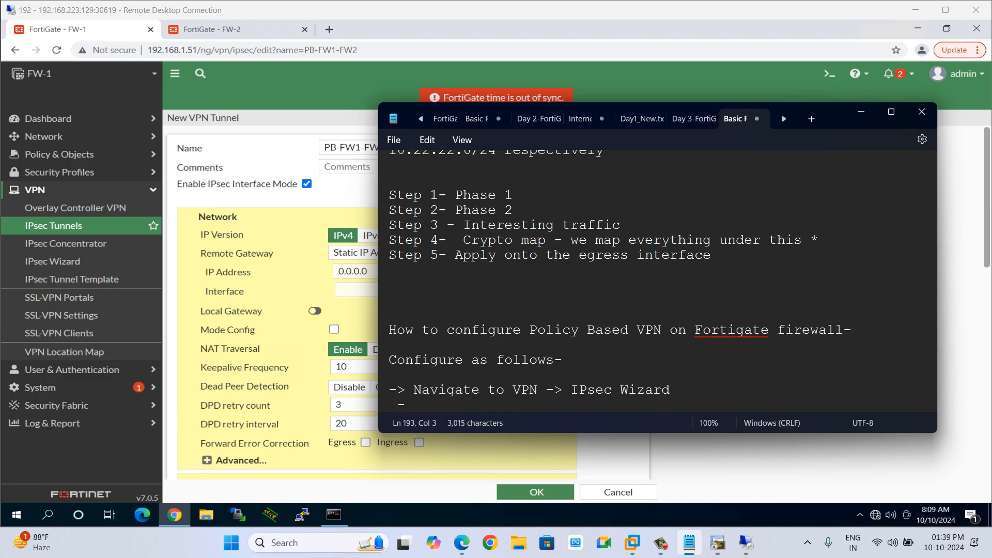
{"action": "key", "text": "Return"}
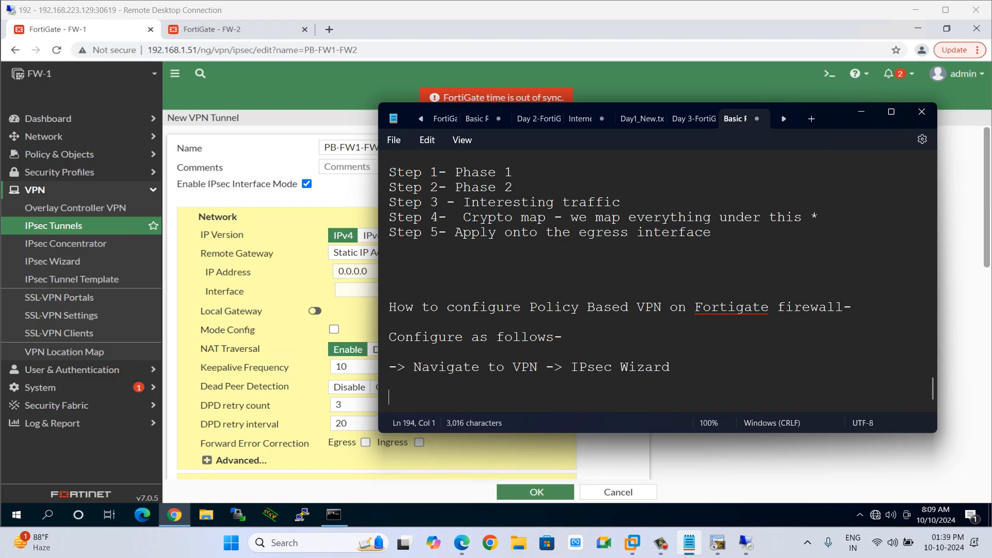
Add the note line 'Name - PB-FW1-FW2' and return to the browser.
{"action": "type", "text": "Name - PB "}
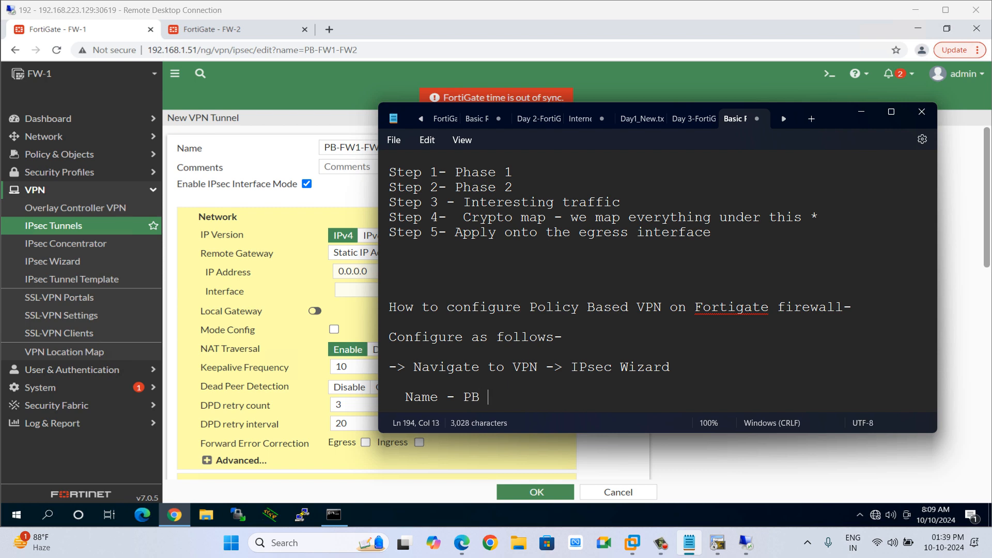
{"action": "type", "text": "-FW1-FW2"}
{"action": "key", "text": "Return"}
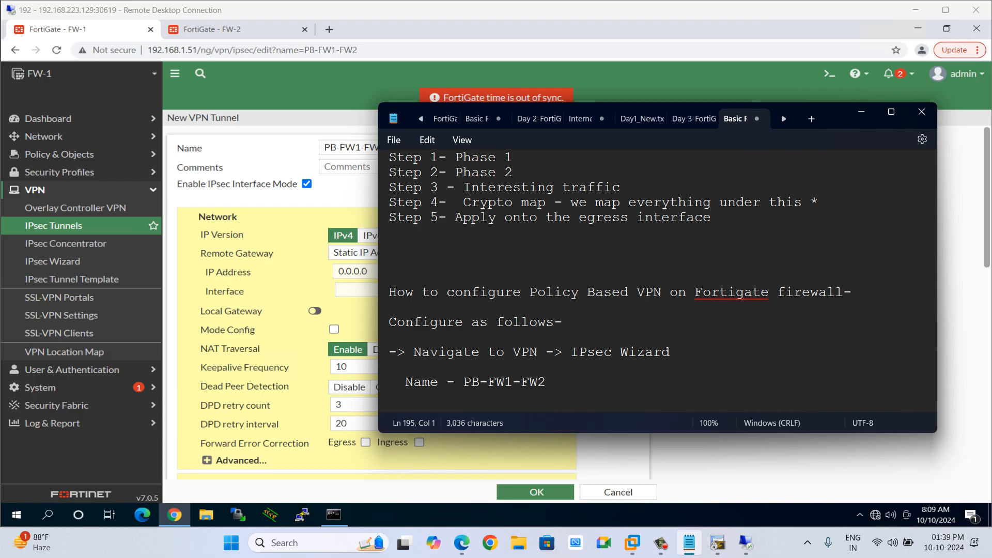
{"action": "key", "text": "alt+Tab"}
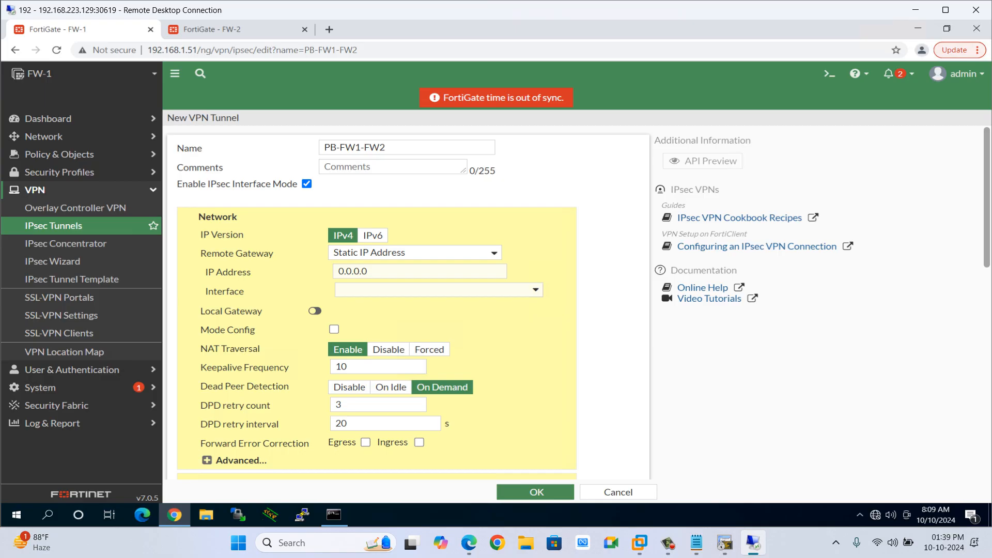
Add the note line 'Enable IPsec Interface Mode - Uncheck' under the tunnel name.
{"action": "left_click_drag", "start_coordinate": [178, 184], "coordinate": [298, 184]}
{"action": "key", "text": "ctrl+c"}
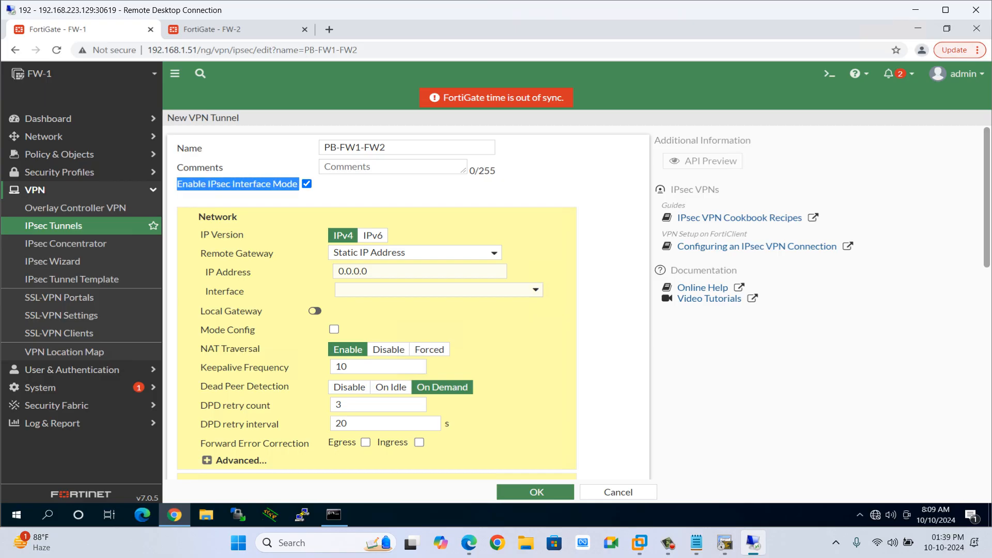
{"action": "key", "text": "alt+Tab"}
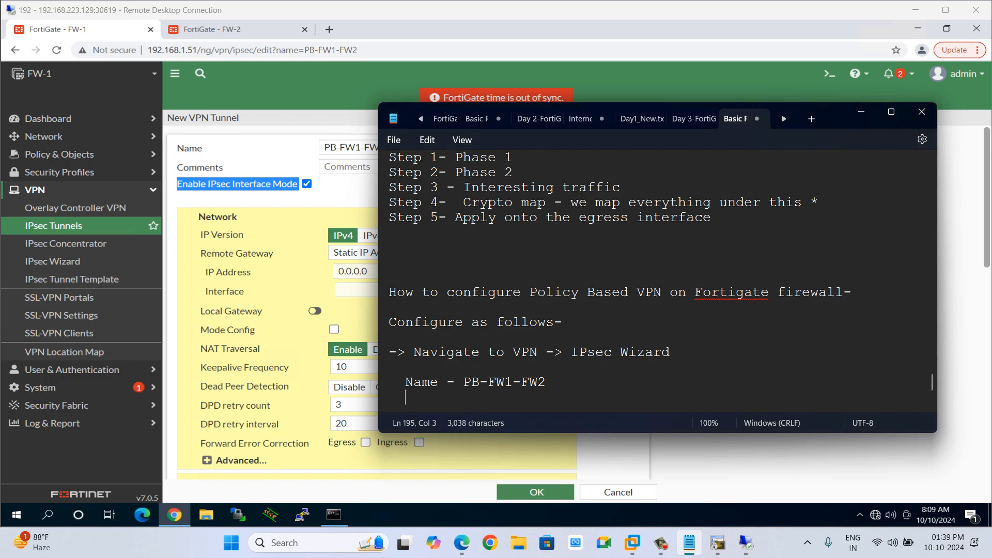
{"action": "key", "text": "ctrl+v"}
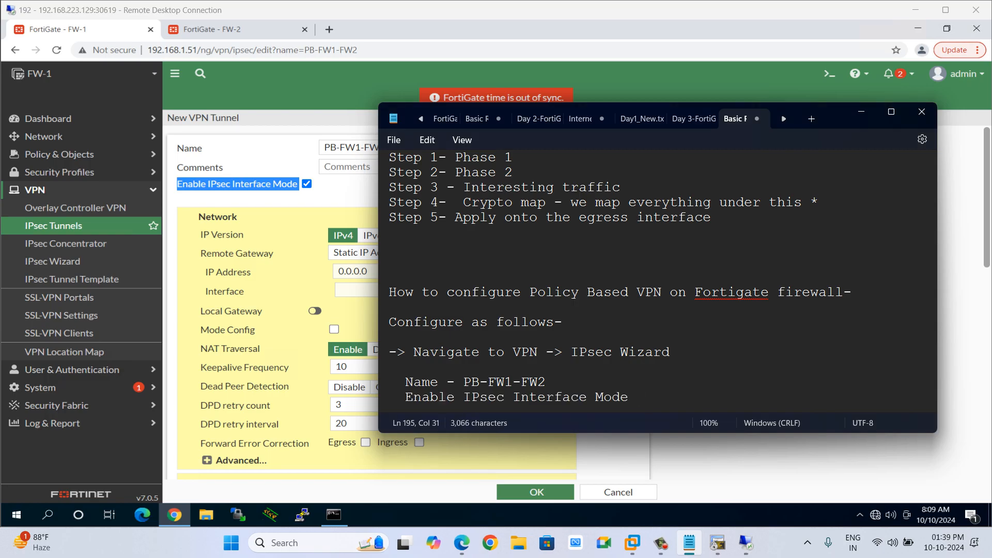
{"action": "type", "text": "- uncheck"}
{"action": "key", "text": "Left"}
{"action": "key", "text": "Left"}
{"action": "key", "text": "Left"}
{"action": "key", "text": "BackSpace"}
{"action": "type", "text": "U"}
{"action": "key", "text": "End"}
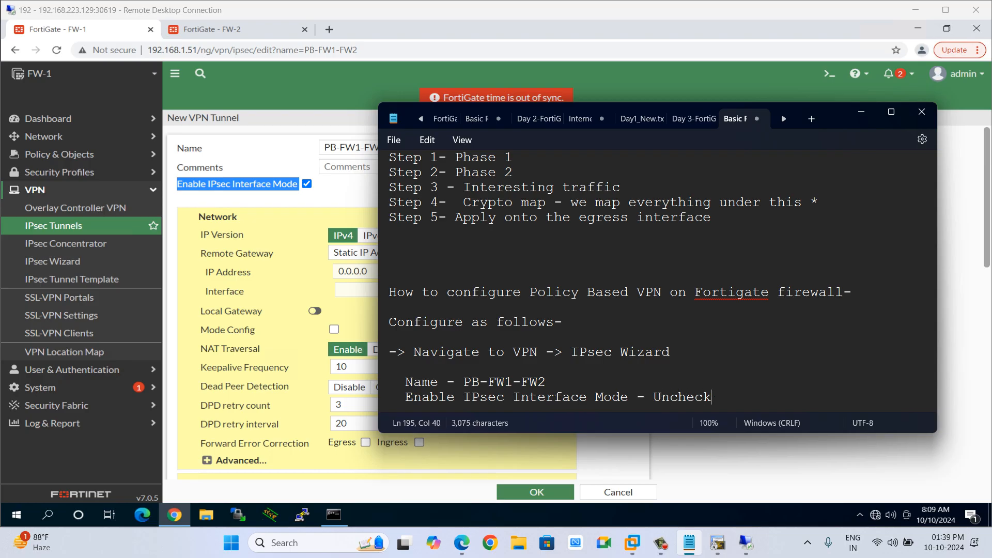
{"action": "key", "text": "Return"}
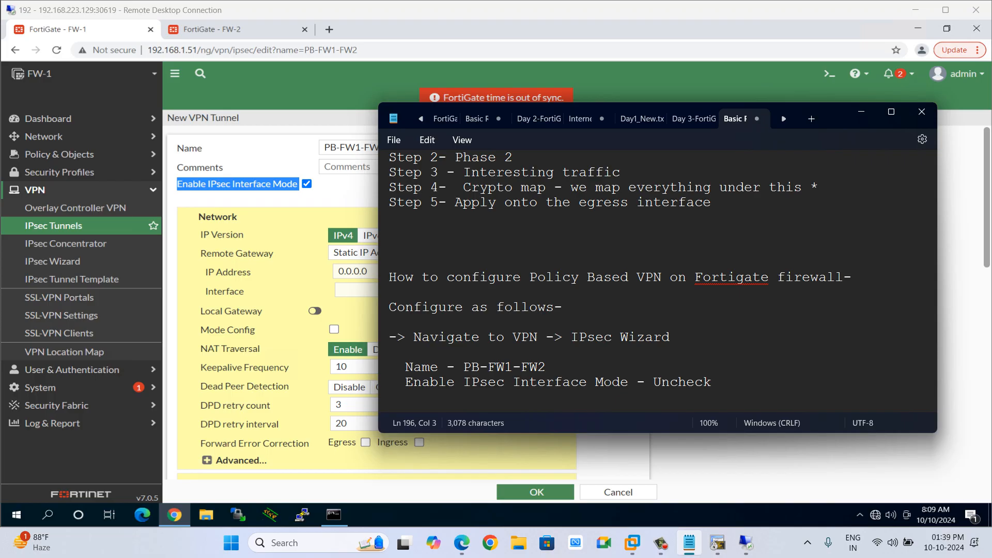
Uncheck Enable IPsec Interface Mode on the new VPN tunnel.
{"action": "key", "text": "alt+Tab"}
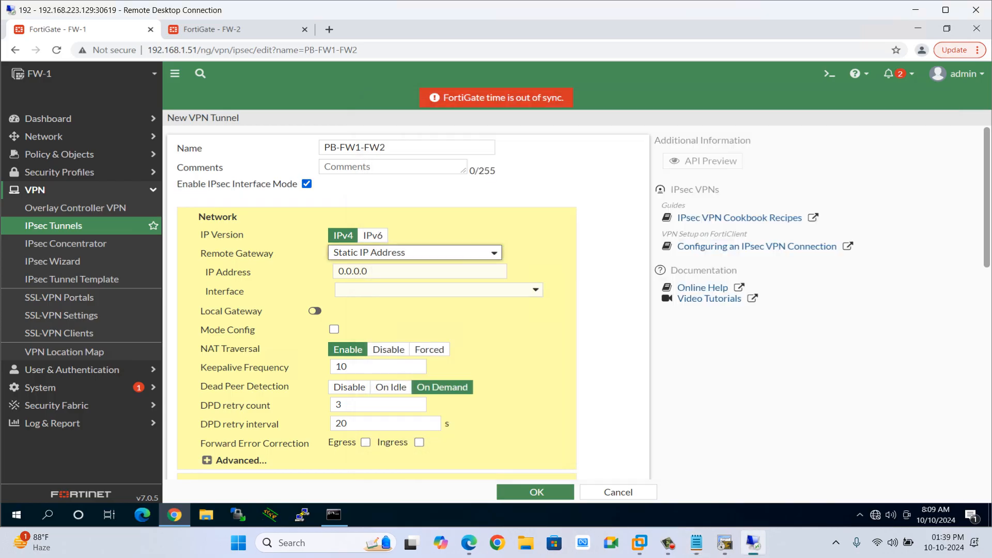
{"action": "left_click", "coordinate": [307, 184]}
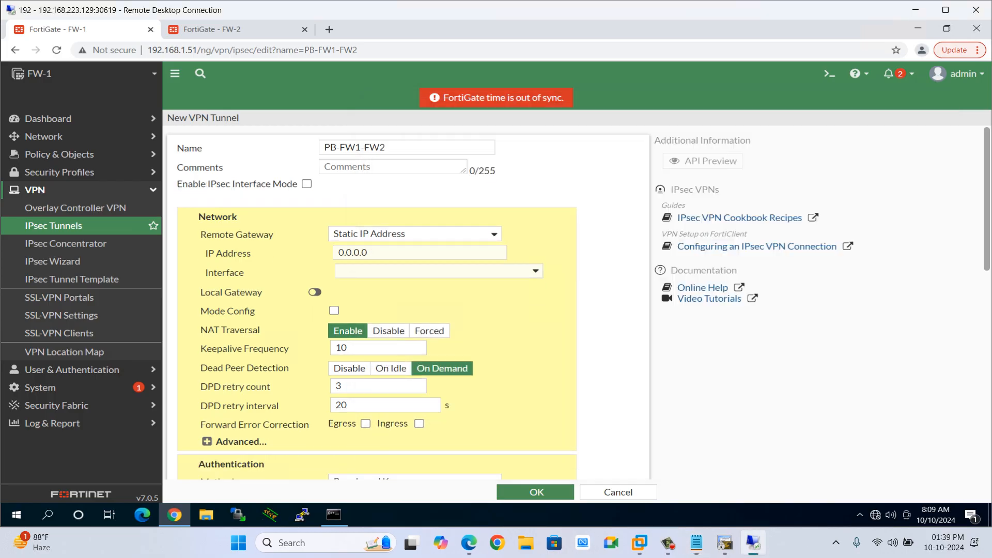
Add the note heading 'Network :'.
{"action": "key", "text": "alt+Tab"}
{"action": "key", "text": "Return"}
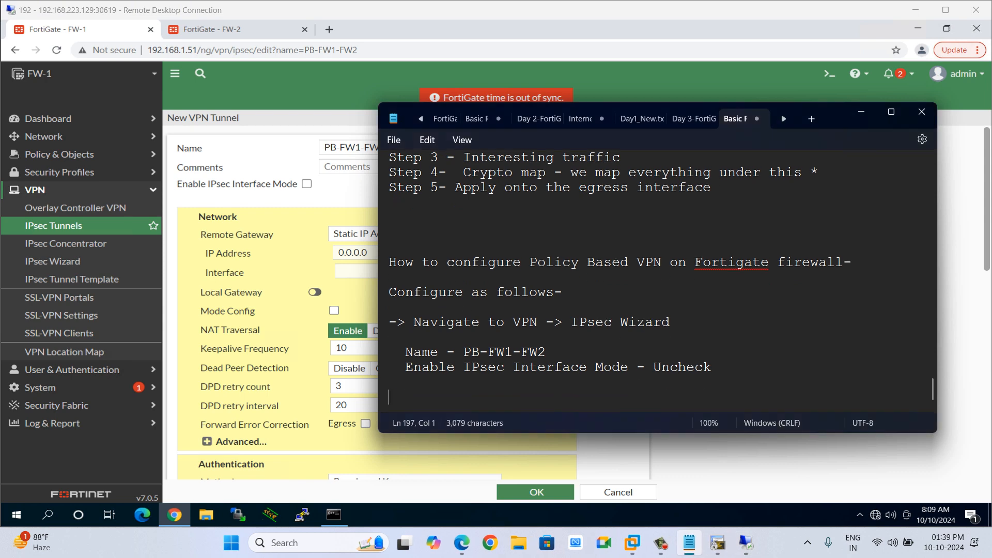
{"action": "key", "text": "Return"}
{"action": "type", "text": "Network"}
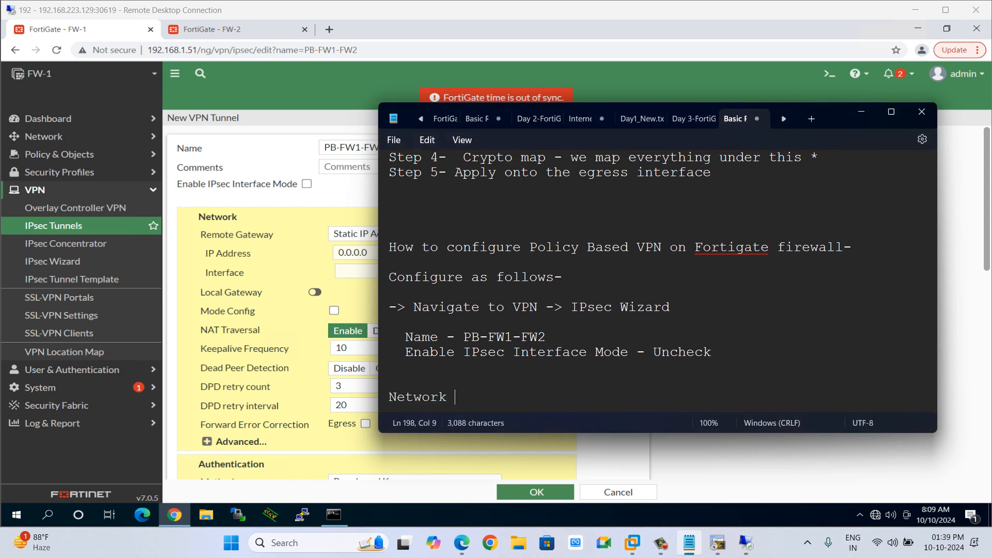
{"action": "type", "text": " :"}
{"action": "key", "text": "Return"}
Add the note line 'Remote Gateway - Static IP Address'.
{"action": "key", "text": "alt+Tab"}
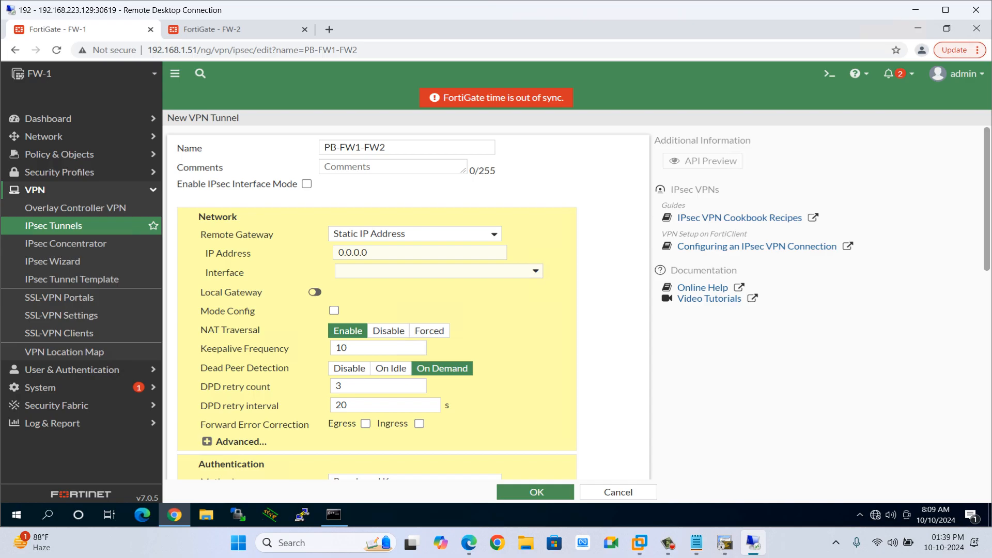
{"action": "left_click_drag", "start_coordinate": [201, 235], "coordinate": [274, 235]}
{"action": "key", "text": "ctrl+c"}
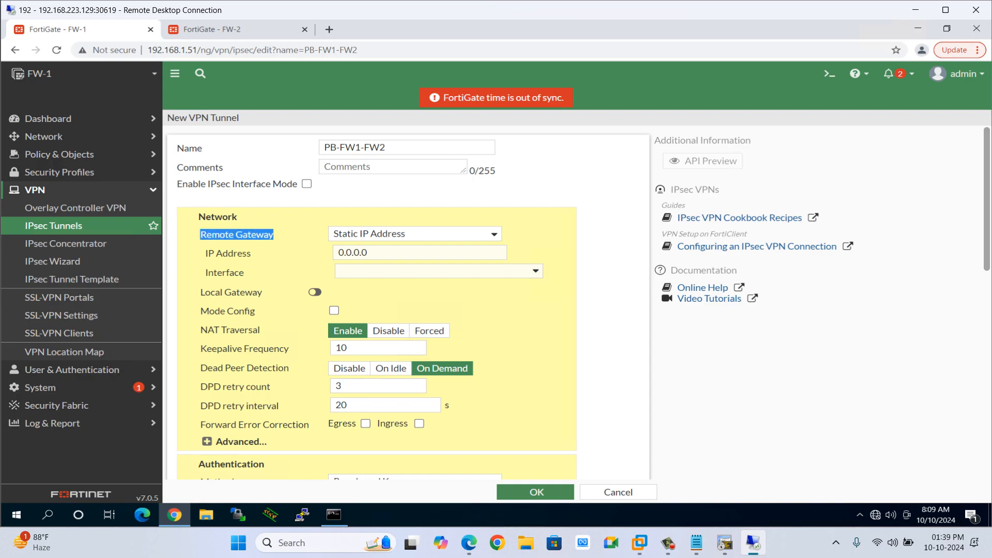
{"action": "key", "text": "alt+Tab"}
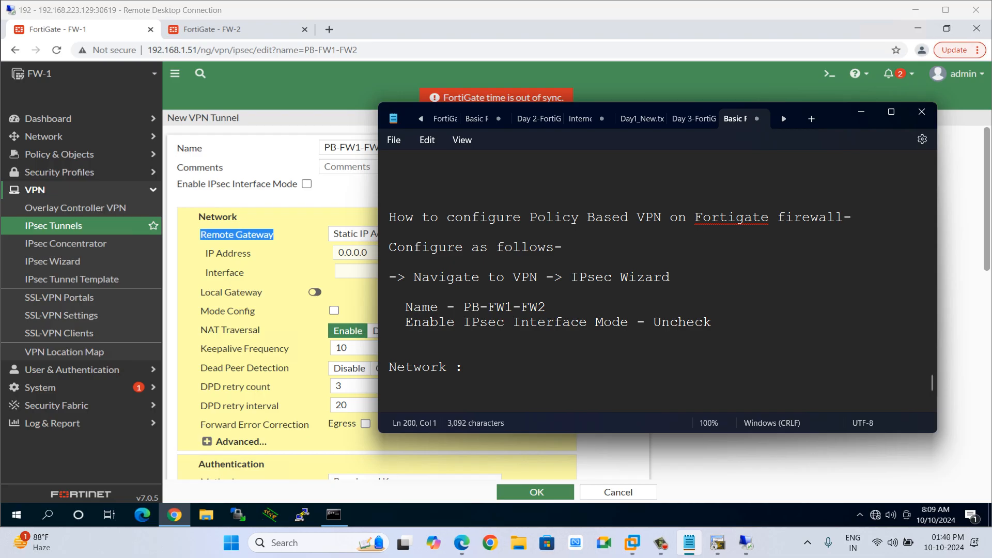
{"action": "left_click_drag", "start_coordinate": [839, 124], "coordinate": [874, 125]}
{"action": "key", "text": "ctrl+v"}
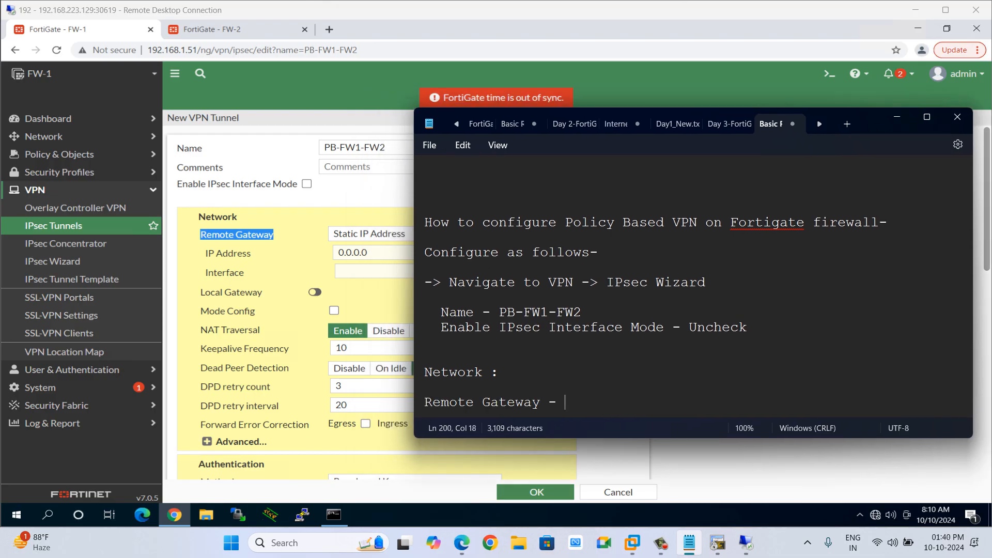
{"action": "type", "text": "- Static IP ad"}
{"action": "key", "text": "BackSpace"}
{"action": "key", "text": "BackSpace"}
{"action": "type", "text": "Address"}
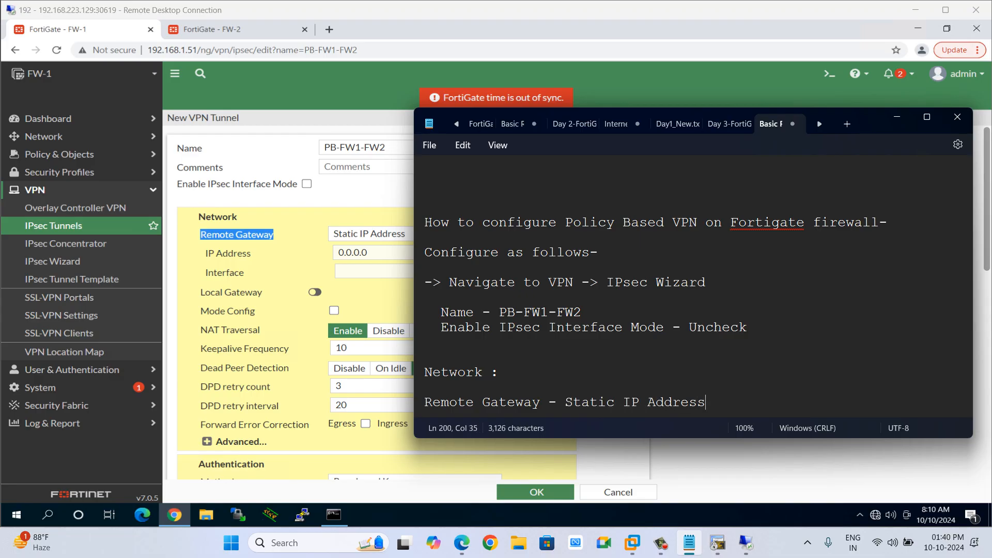
{"action": "key", "text": "Return"}
Add the note line 'IP Address - 192.1.20.10'.
{"action": "type", "text": "Ip"}
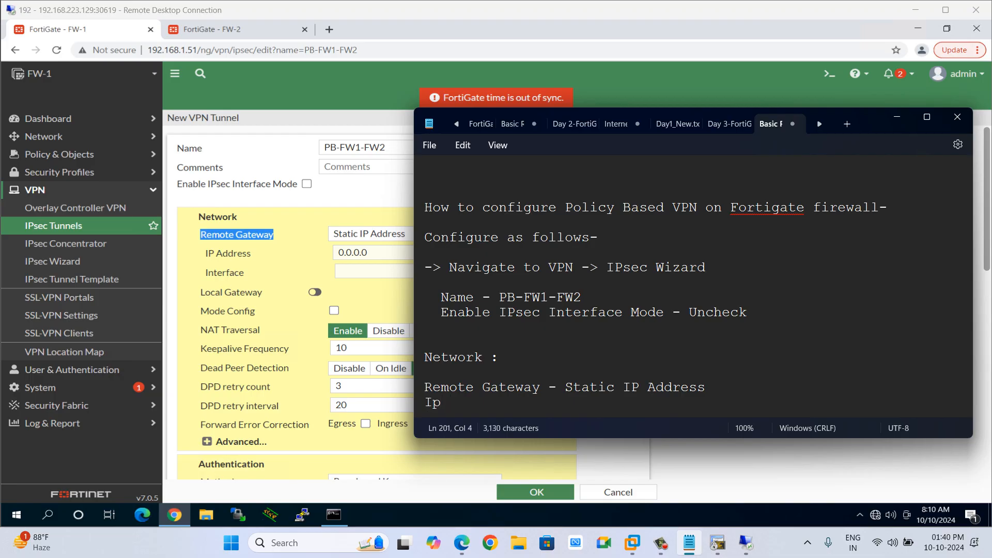
{"action": "key", "text": "BackSpace"}
{"action": "key", "text": "BackSpace"}
{"action": "type", "text": "P Address"}
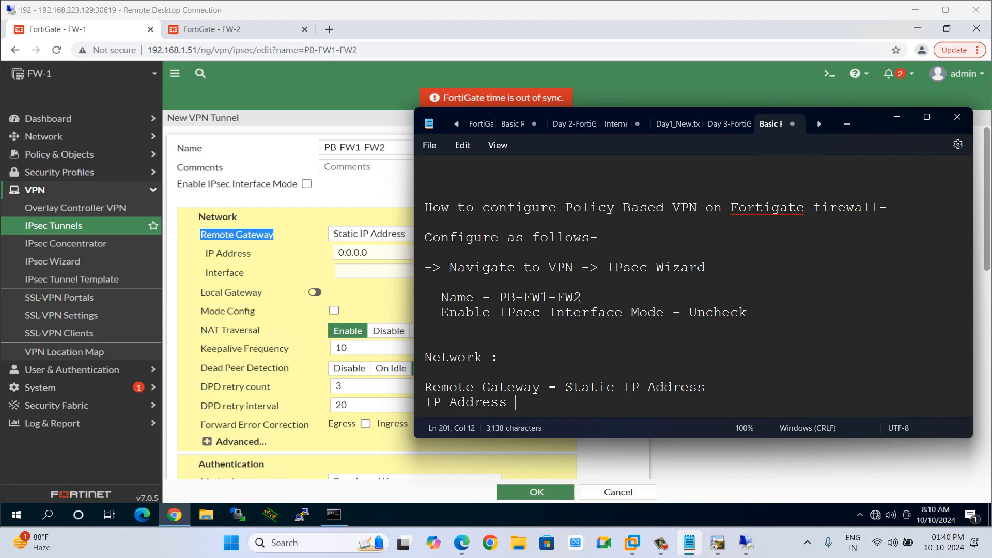
{"action": "type", "text": " - 192.1.20.10"}
{"action": "key", "text": "Return"}
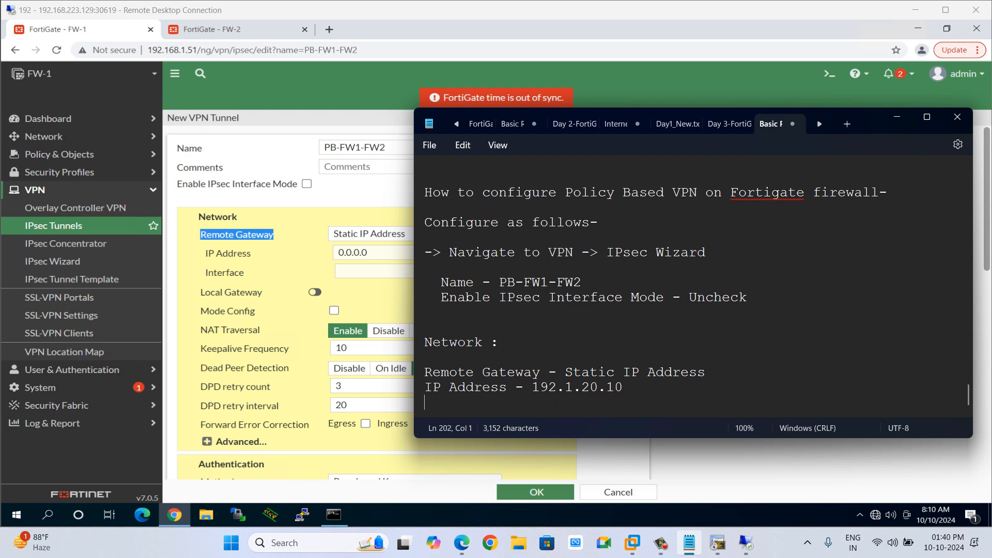
Add the note line 'Interface - Outside (port3)'.
{"action": "type", "text": "IPsec"}
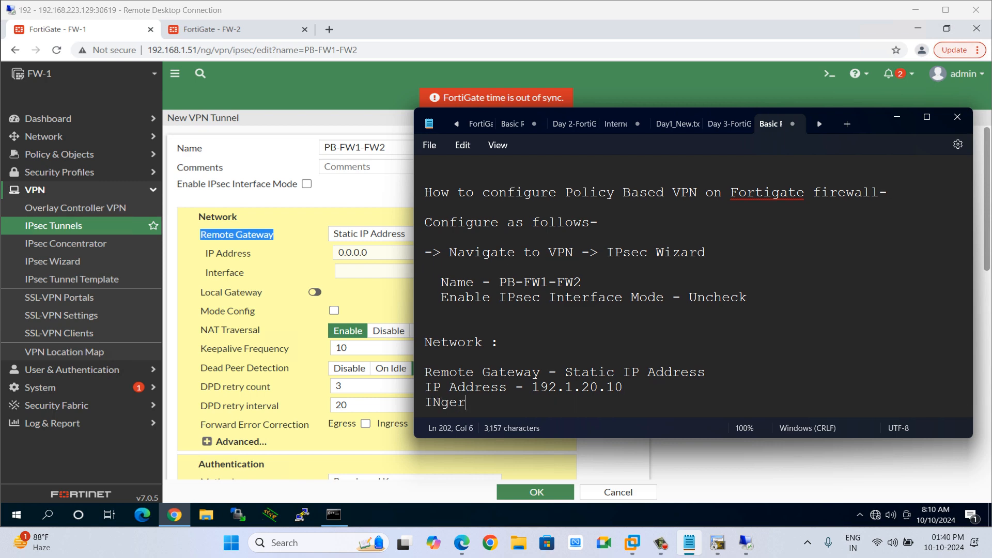
{"action": "key", "text": "BackSpace"}
{"action": "key", "text": "BackSpace"}
{"action": "key", "text": "BackSpace"}
{"action": "key", "text": "BackSpace"}
{"action": "type", "text": "nterface "}
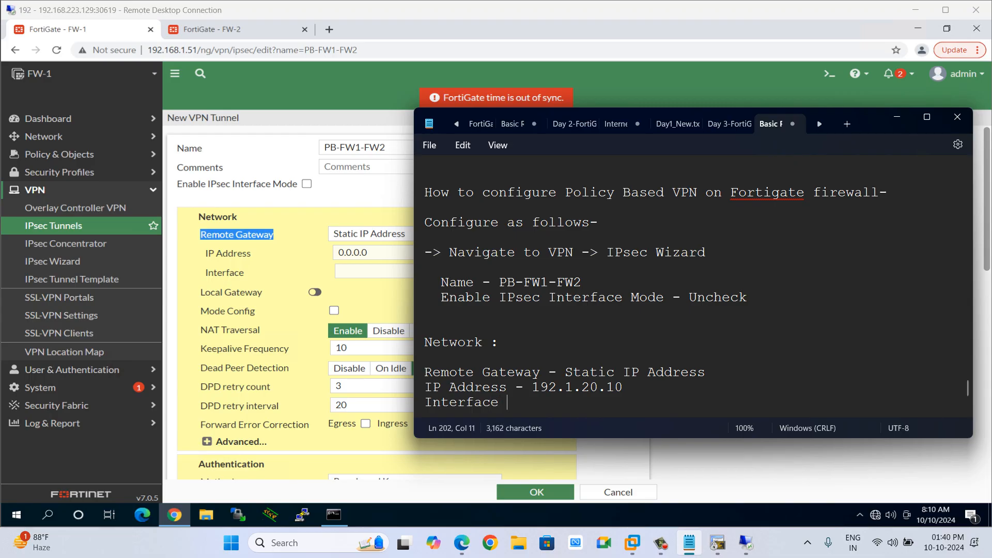
{"action": "type", "text": "- Outside 90"}
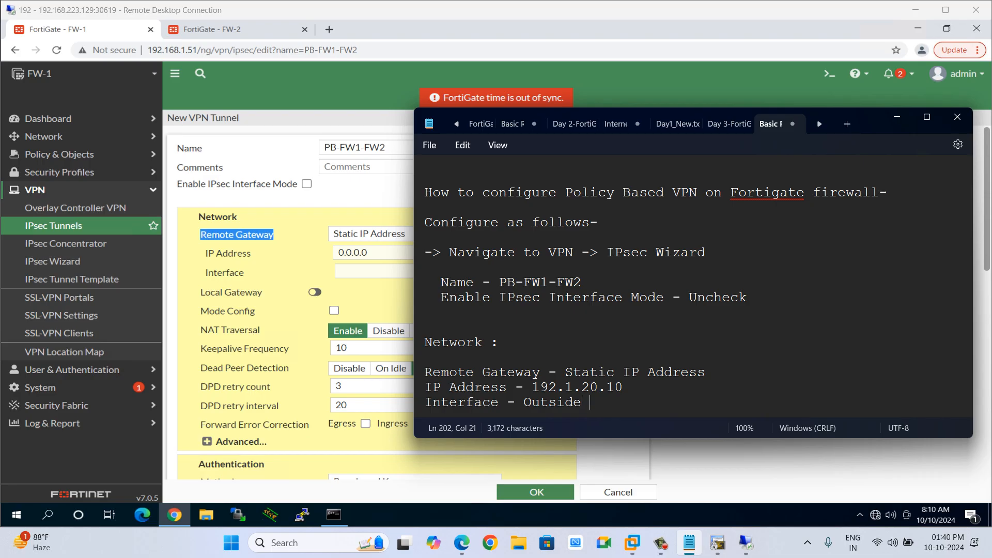
{"action": "key", "text": "BackSpace"}
{"action": "key", "text": "BackSpace"}
{"action": "type", "text": "()"}
{"action": "type", "text": "port3"}
{"action": "key", "text": "Return"}
{"action": "key", "text": "Return"}
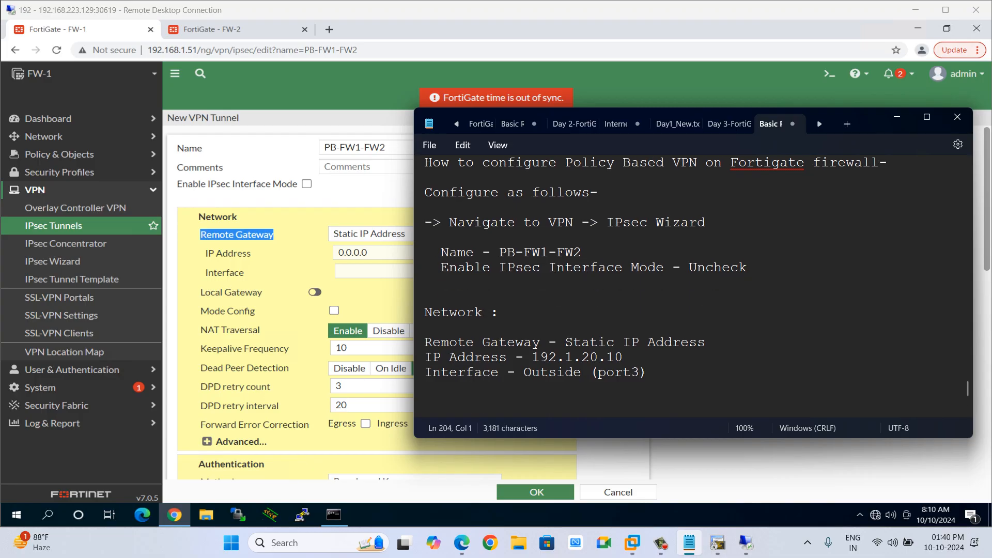
Add the note line 'Local Gateway - Enable'.
{"action": "type", "text": "Local Gateway"}
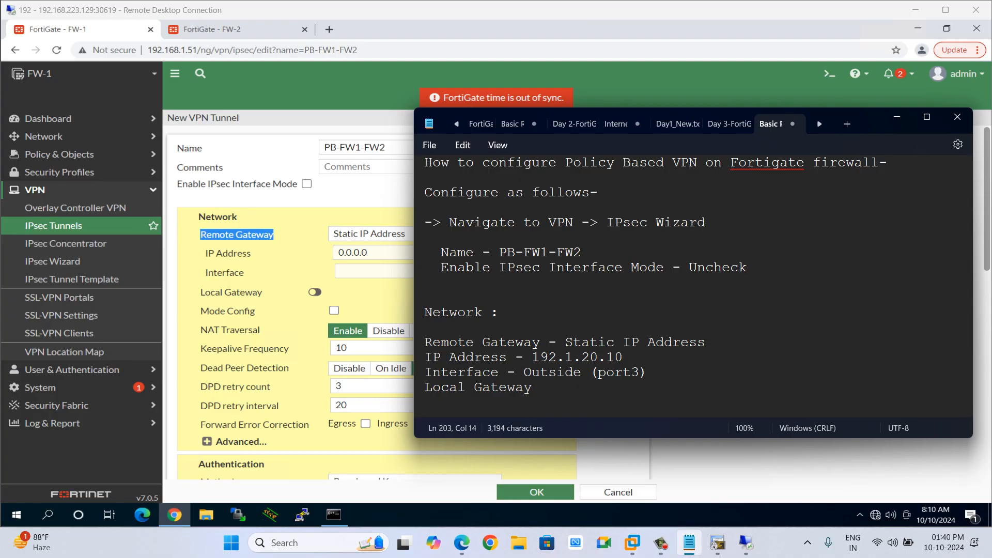
{"action": "type", "text": " - Chec"}
{"action": "key", "text": "BackSpace"}
{"action": "key", "text": "BackSpace"}
{"action": "key", "text": "BackSpace"}
{"action": "key", "text": "BackSpace"}
{"action": "type", "text": "Enable"}
{"action": "key", "text": "Return"}
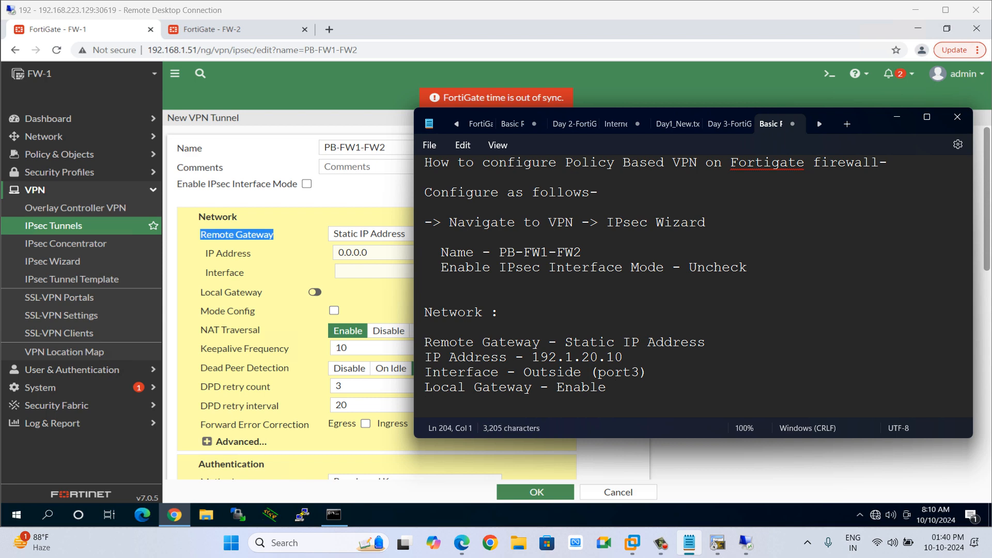
Enable Local Gateway and set the remote gateway IP address to 192.1.20.10.
{"action": "left_click", "coordinate": [314, 293]}
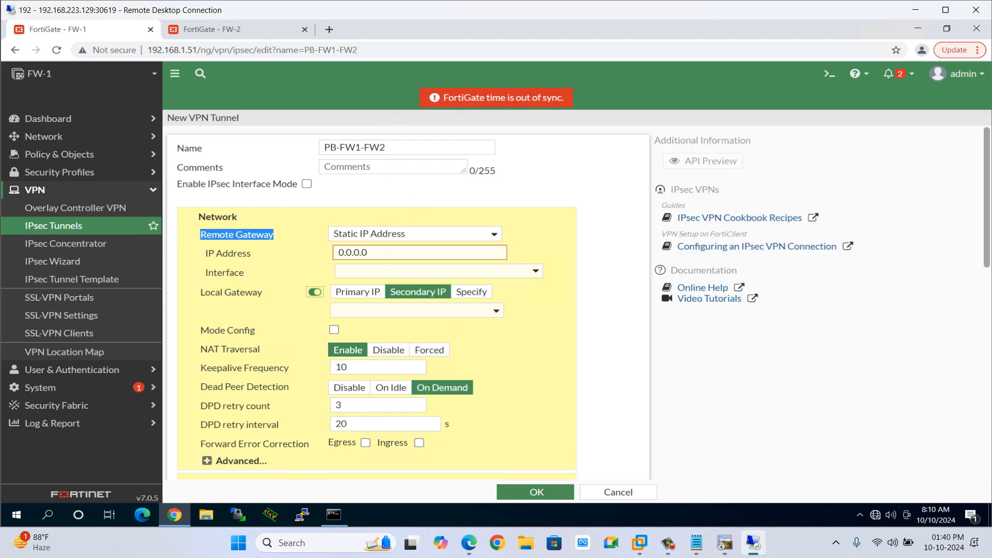
{"action": "left_click", "coordinate": [369, 253]}
{"action": "key", "text": "ctrl+a"}
{"action": "type", "text": "192.1"}
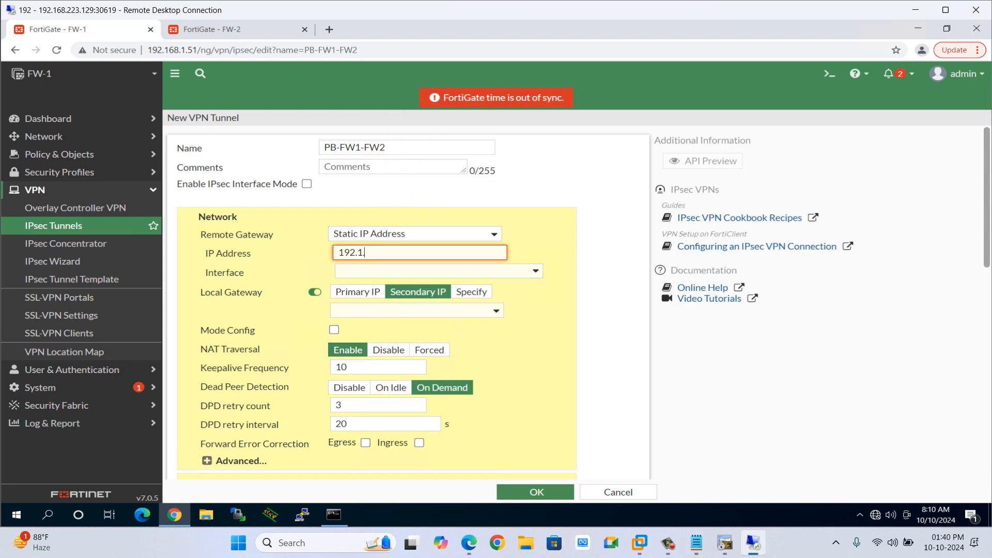
{"action": "type", "text": ".20.10"}
Set the tunnel interface to Outside (port3) and the local gateway to Primary IP.
{"action": "key", "text": "alt+Tab"}
{"action": "key", "text": "alt+Tab"}
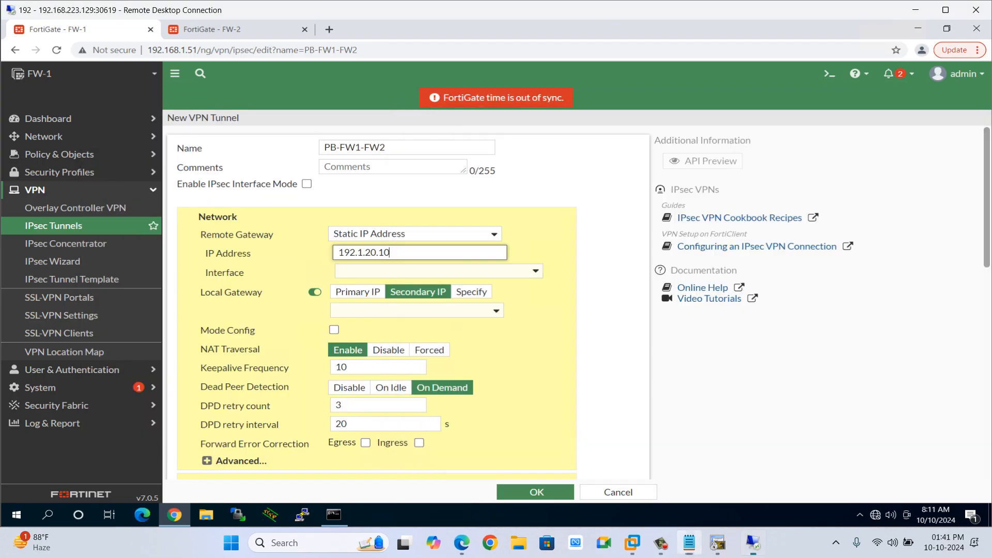
{"action": "left_click", "coordinate": [427, 272]}
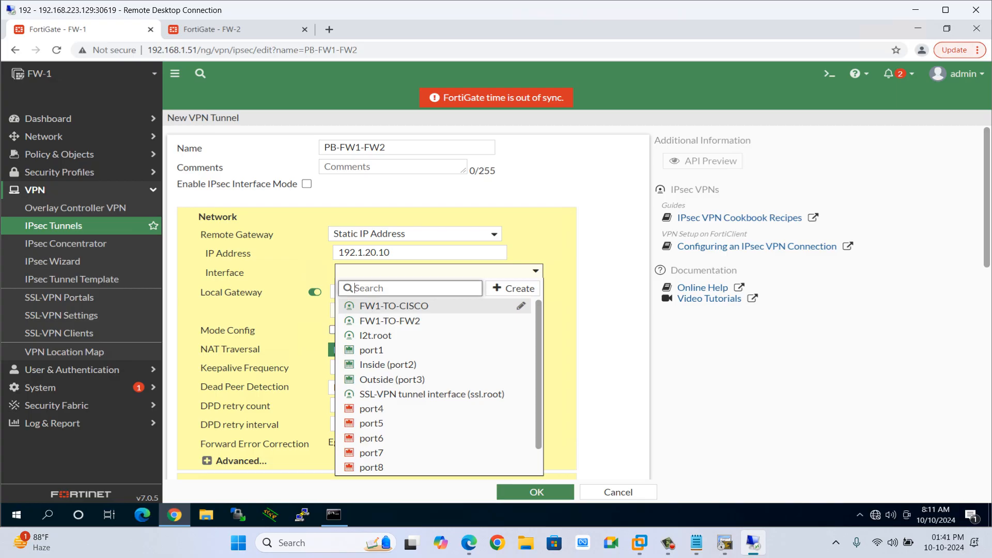
{"action": "key", "text": "Down"}
{"action": "key", "text": "Down"}
{"action": "key", "text": "Down"}
{"action": "key", "text": "Down"}
{"action": "key", "text": "Down"}
{"action": "key", "text": "Return"}
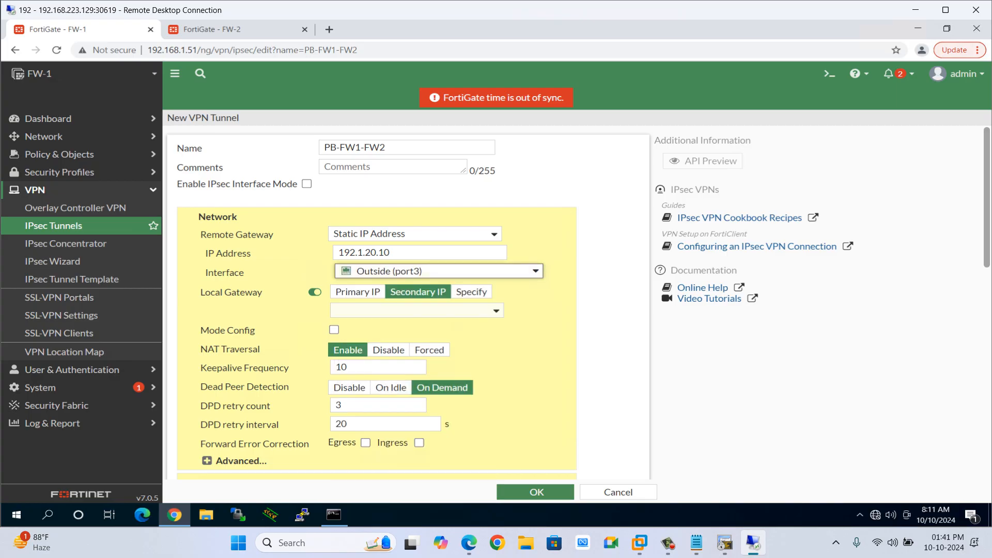
{"action": "left_click", "coordinate": [357, 292]}
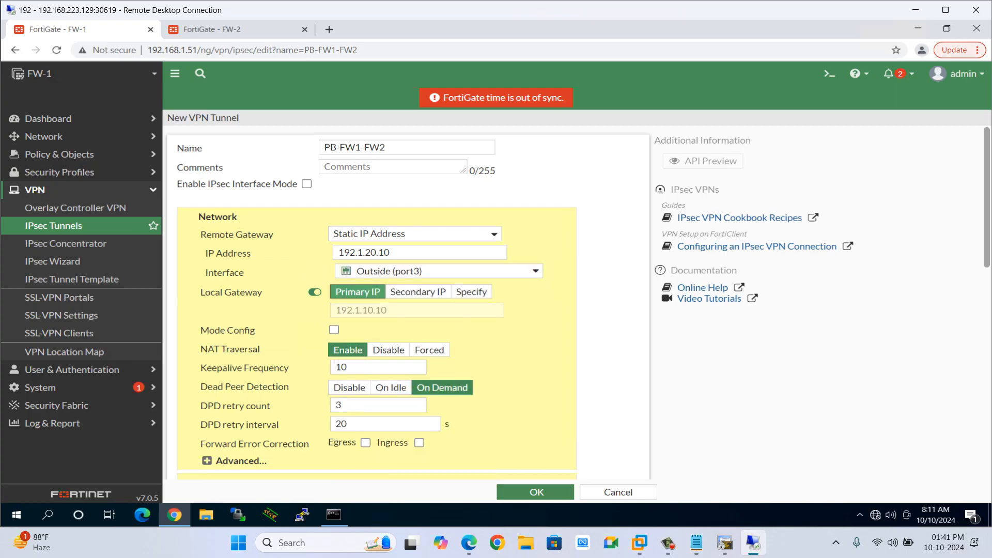
Extend the Local Gateway note line to 'Local Gateway - Enable -> Primary.'.
{"action": "key", "text": "alt+Tab"}
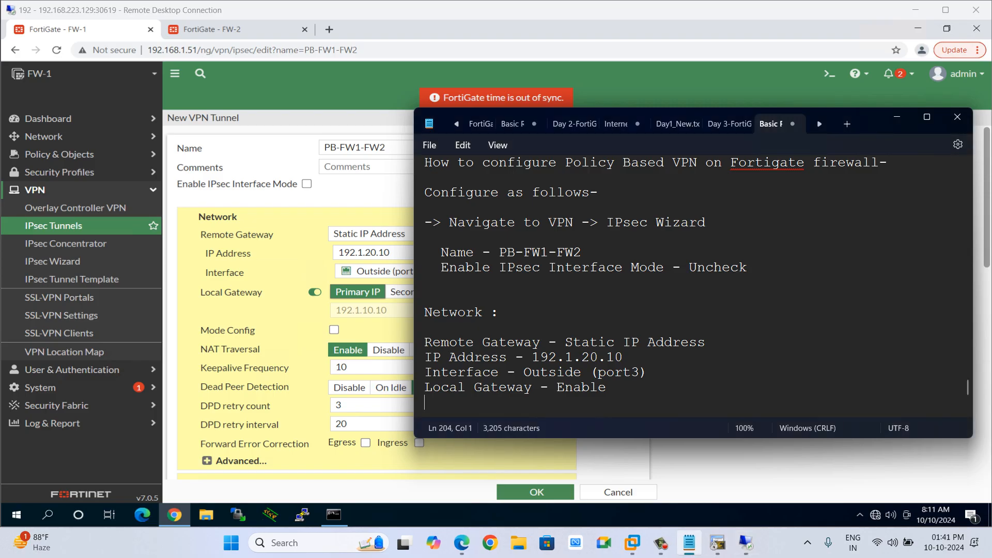
{"action": "key", "text": "Left"}
{"action": "key", "text": "Return"}
{"action": "key", "text": "Left"}
{"action": "type", "text": "-> Primary "}
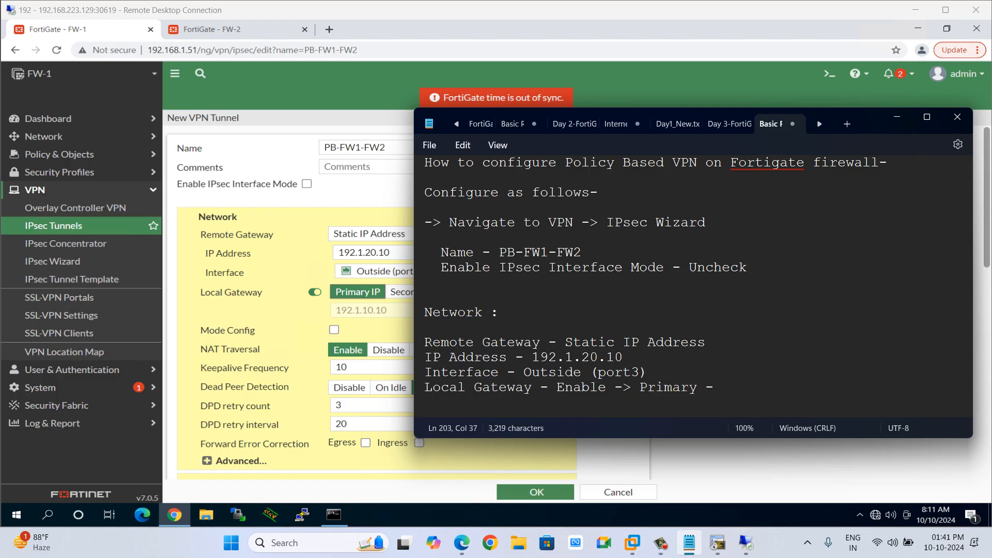
{"action": "type", "text": "-"}
{"action": "key", "text": "BackSpace"}
{"action": "key", "text": "Return"}
Enable Mode Config on the tunnel.
{"action": "left_click", "coordinate": [335, 330]}
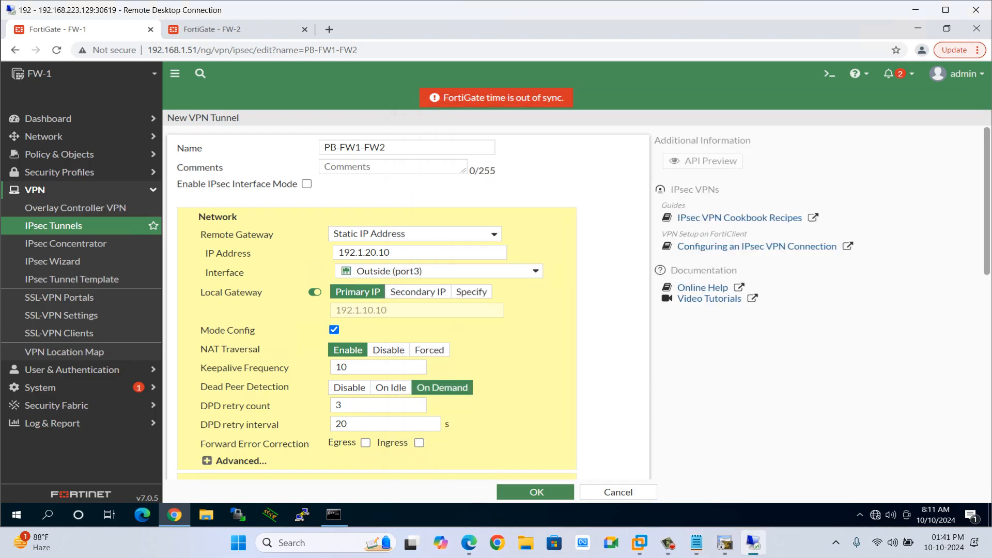
{"action": "left_click_drag", "start_coordinate": [259, 349], "coordinate": [207, 349]}
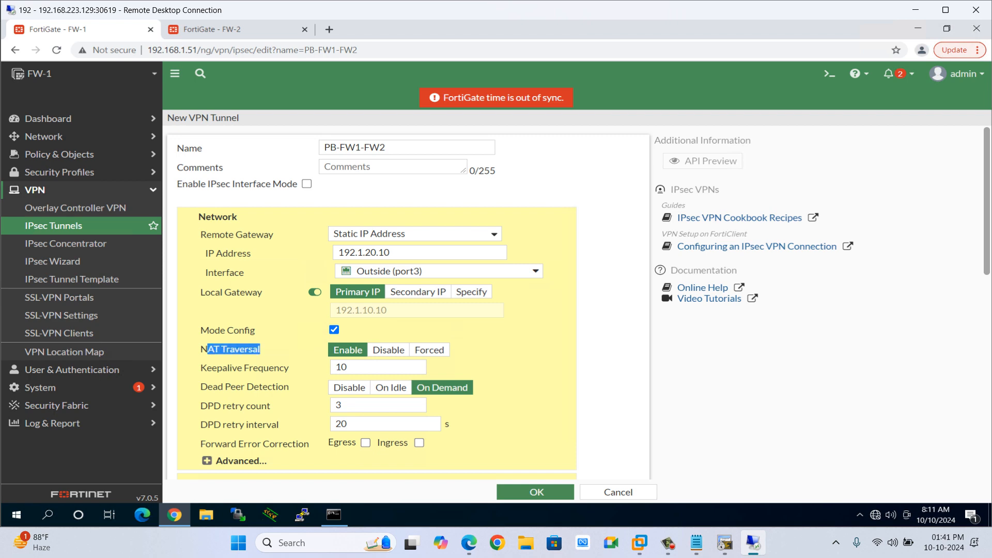
{"action": "key", "text": "alt+Tab"}
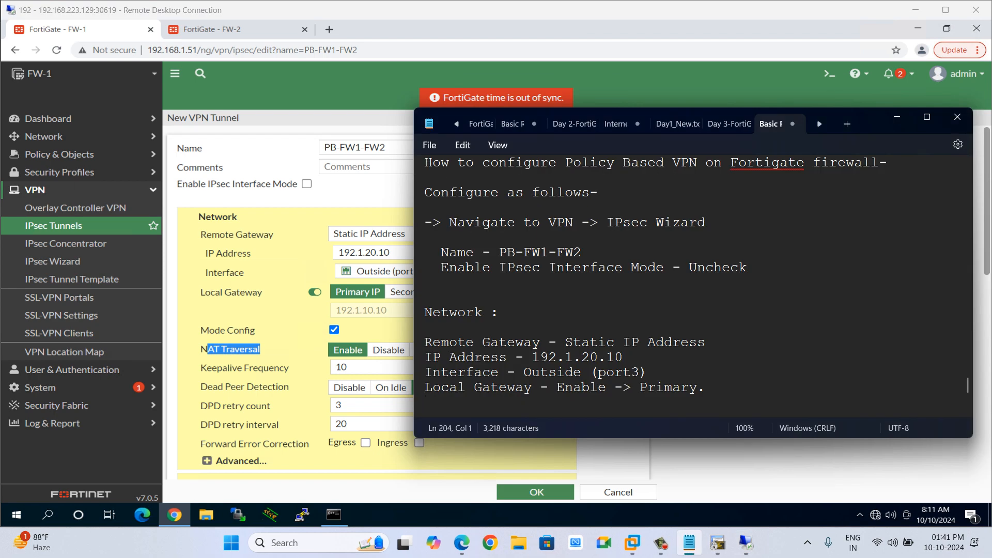
Add a 'NAT Traversal - Disable' line to the configuration notes.
{"action": "type", "text": "NAAT"}
{"action": "key", "text": "BackSpace"}
{"action": "key", "text": "BackSpace"}
{"action": "type", "text": "T Traversa"}
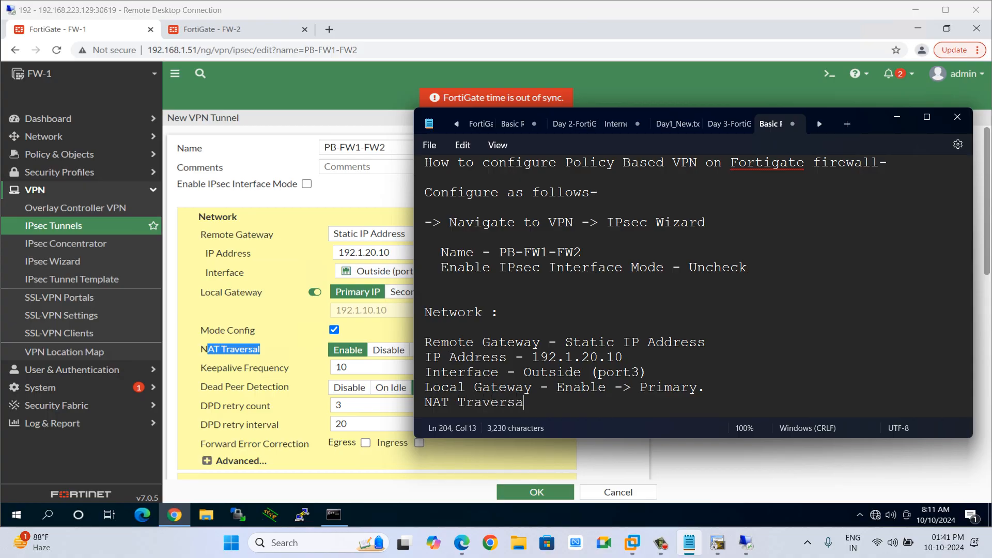
{"action": "type", "text": "l - Disable"}
{"action": "key", "text": "Return"}
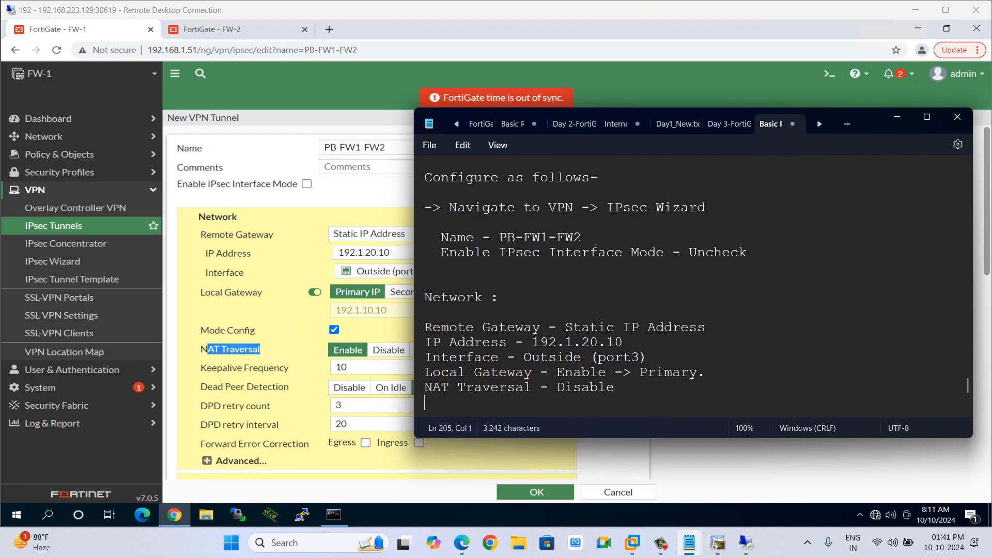
Copy the 'Authentication' section heading from the tunnel form into the notes as a new section.
{"action": "left_click", "coordinate": [289, 331]}
{"action": "scroll", "coordinate": [289, 331], "scroll_direction": "down", "scroll_amount": 3}
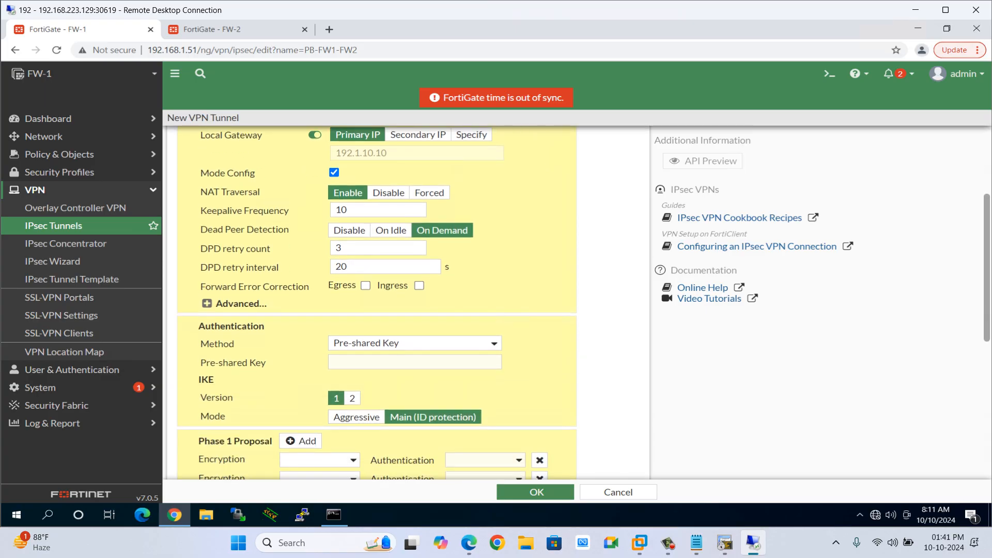
{"action": "left_click_drag", "start_coordinate": [199, 326], "coordinate": [265, 326]}
{"action": "key", "text": "ctrl+c"}
{"action": "key", "text": "alt+Tab"}
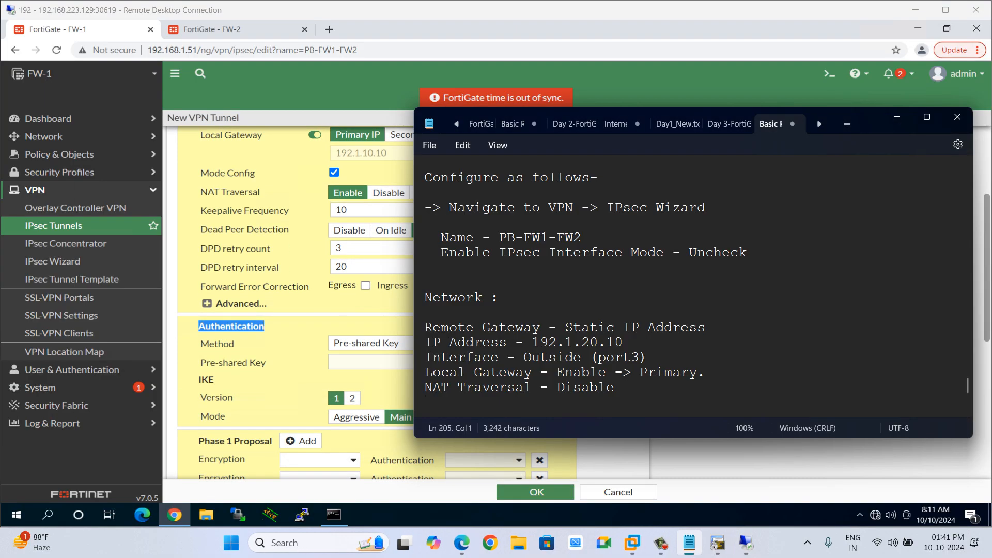
{"action": "key", "text": "Return"}
{"action": "key", "text": "Return"}
{"action": "key", "text": "ctrl+v"}
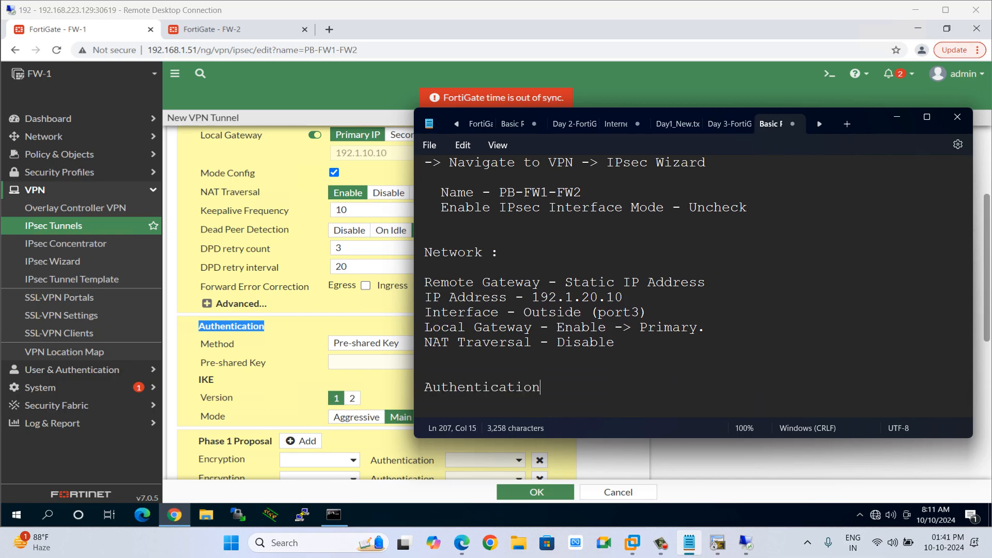
{"action": "key", "text": "Return"}
{"action": "key", "text": "Return"}
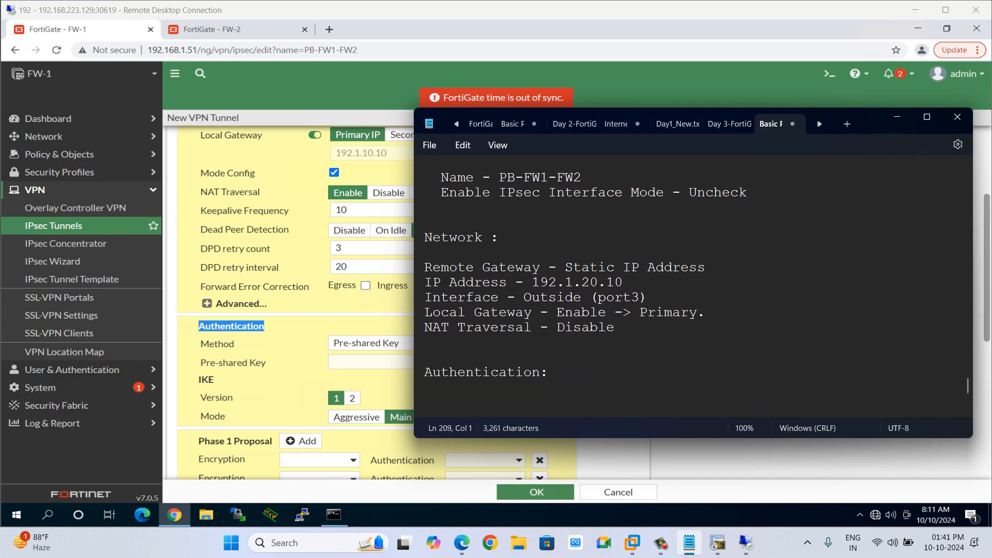
Enter the tunnel's pre-shared key and reveal it.
{"action": "key", "text": "alt+Tab"}
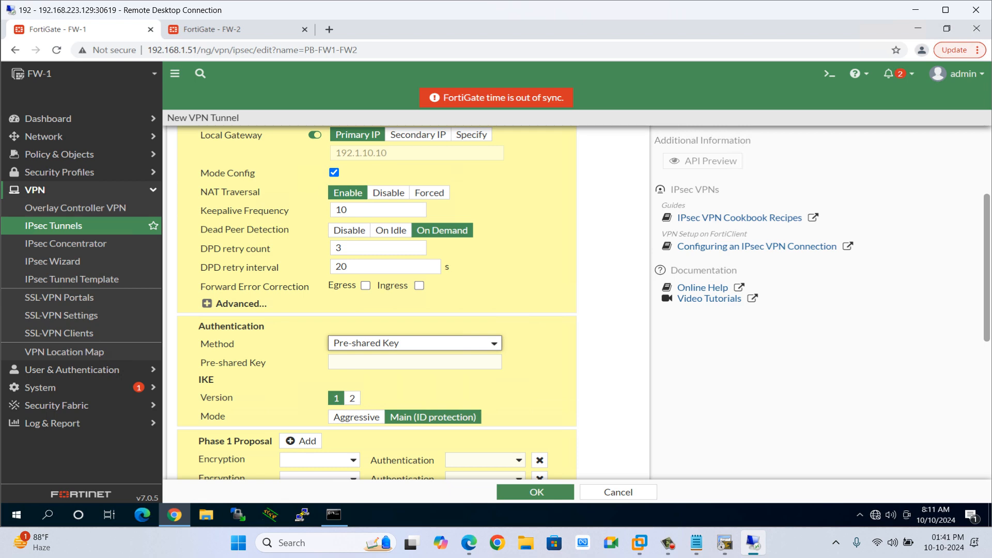
{"action": "left_click", "coordinate": [414, 362]}
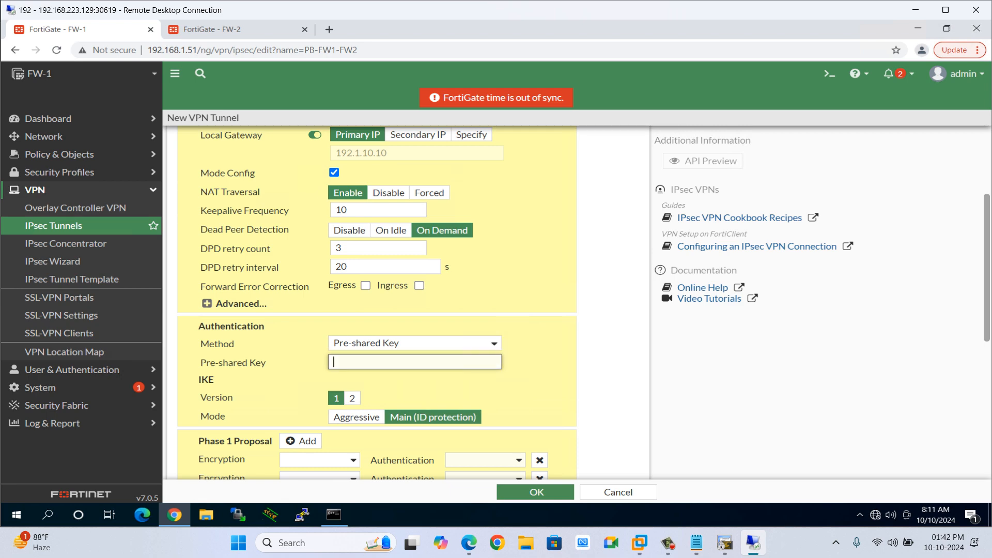
{"action": "type", "text": "*********"}
{"action": "left_click", "coordinate": [515, 362]}
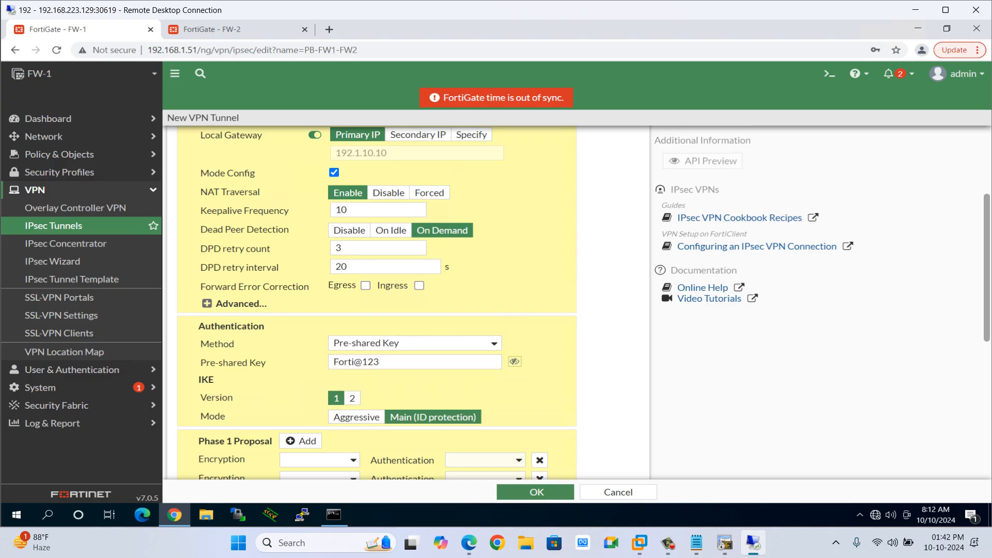
Remove the extra Phase 1 proposal rows, keeping a single proposal.
{"action": "scroll", "coordinate": [377, 305], "scroll_direction": "down", "scroll_amount": 2}
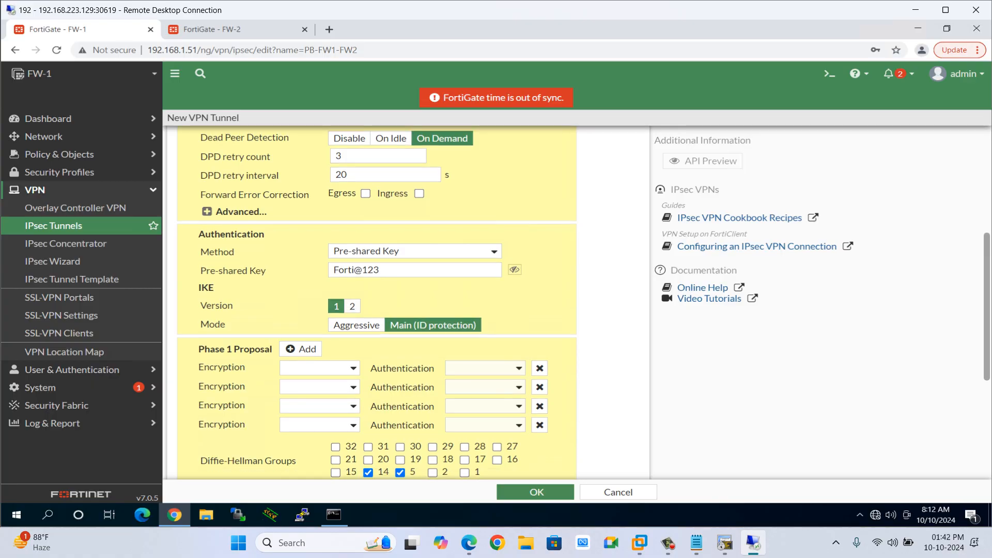
{"action": "scroll", "coordinate": [377, 305], "scroll_direction": "down", "scroll_amount": 2}
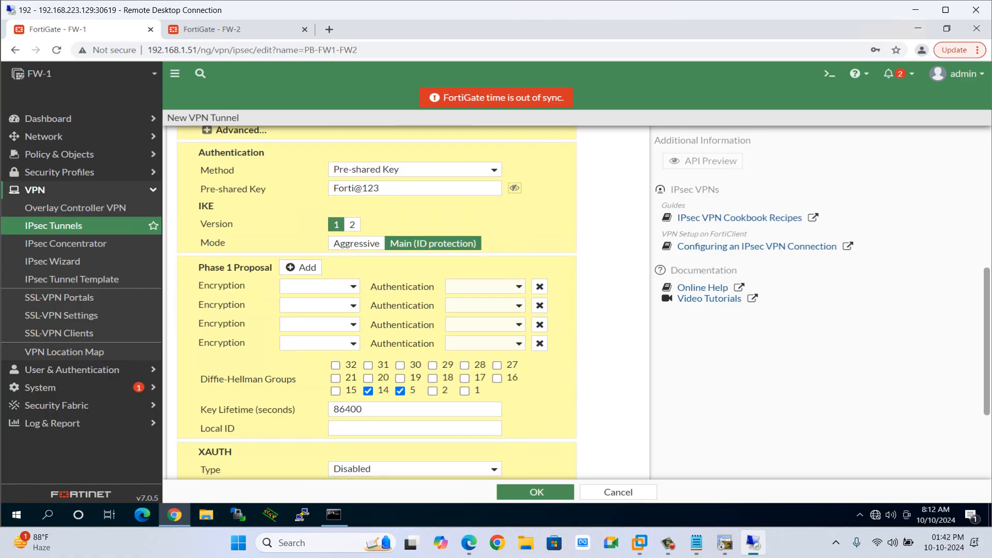
{"action": "left_click", "coordinate": [540, 286]}
{"action": "left_click", "coordinate": [539, 286]}
{"action": "left_click", "coordinate": [540, 286]}
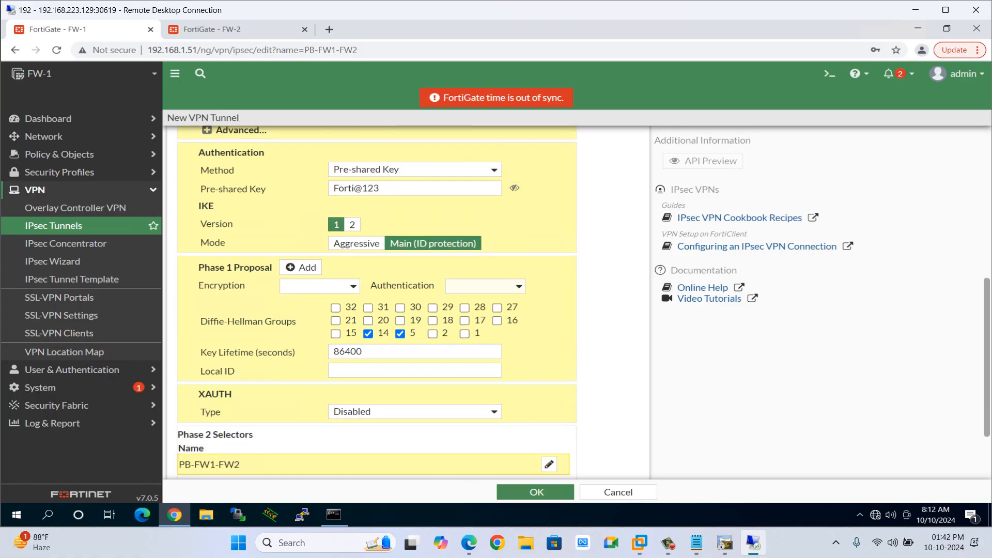
Set the Phase 1 proposal to DES encryption and MD5 authentication, and uncheck Diffie-Hellman group 14.
{"action": "left_click", "coordinate": [319, 286]}
{"action": "left_click", "coordinate": [309, 311]}
{"action": "left_click", "coordinate": [485, 286]}
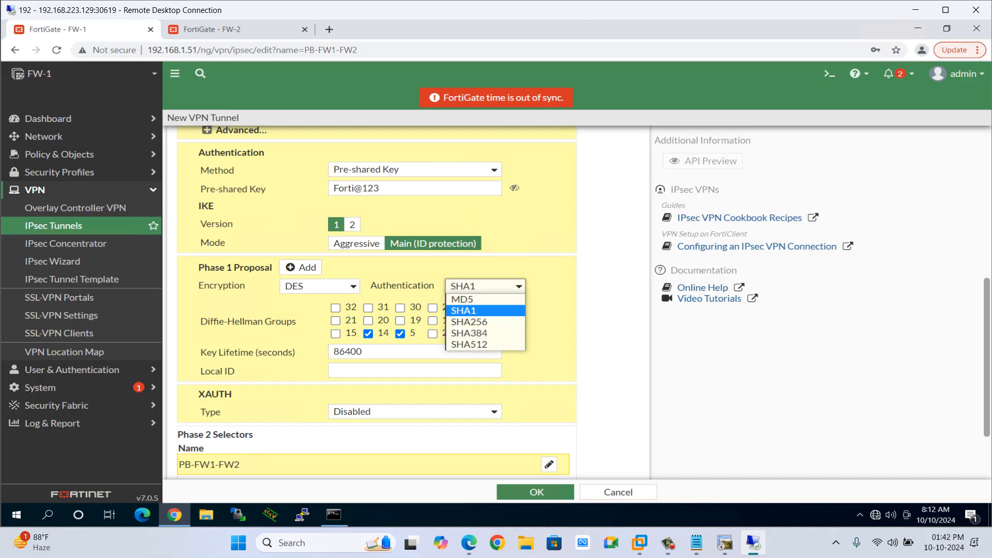
{"action": "left_click", "coordinate": [462, 299]}
{"action": "left_click", "coordinate": [368, 334]}
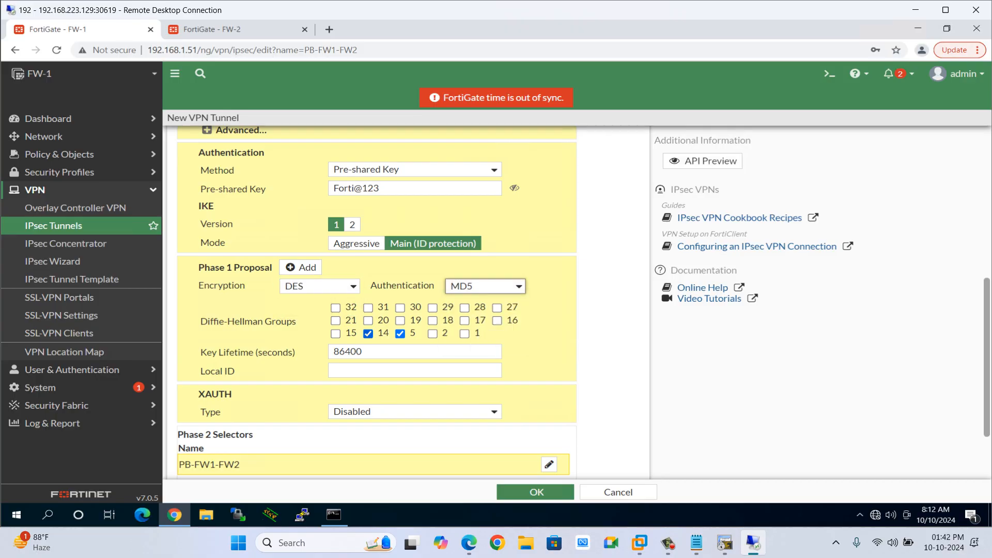
Expand the Phase 2 advanced settings and disable Perfect Forward Secrecy.
{"action": "scroll", "coordinate": [377, 311], "scroll_direction": "down", "scroll_amount": 2}
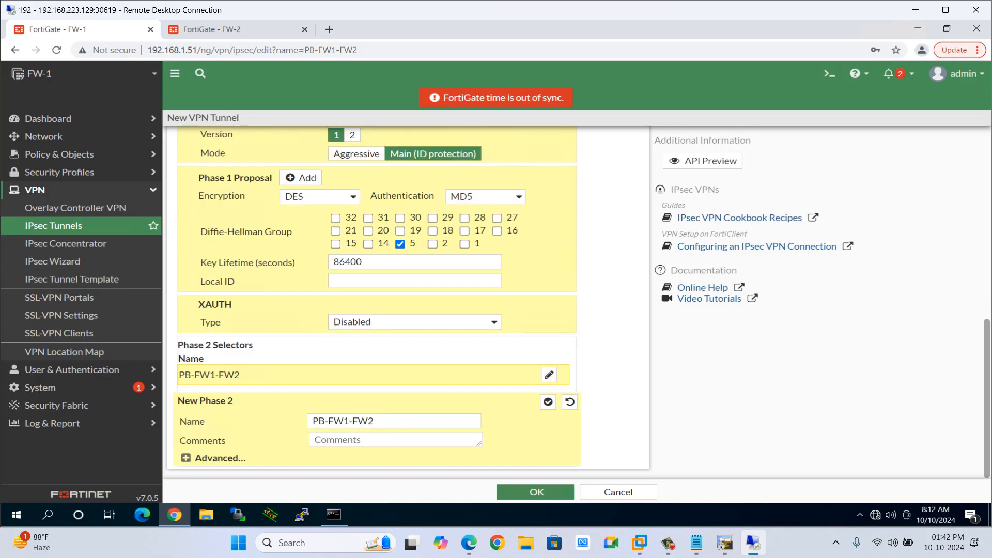
{"action": "left_click", "coordinate": [213, 458]}
{"action": "scroll", "coordinate": [377, 310], "scroll_direction": "down", "scroll_amount": 4}
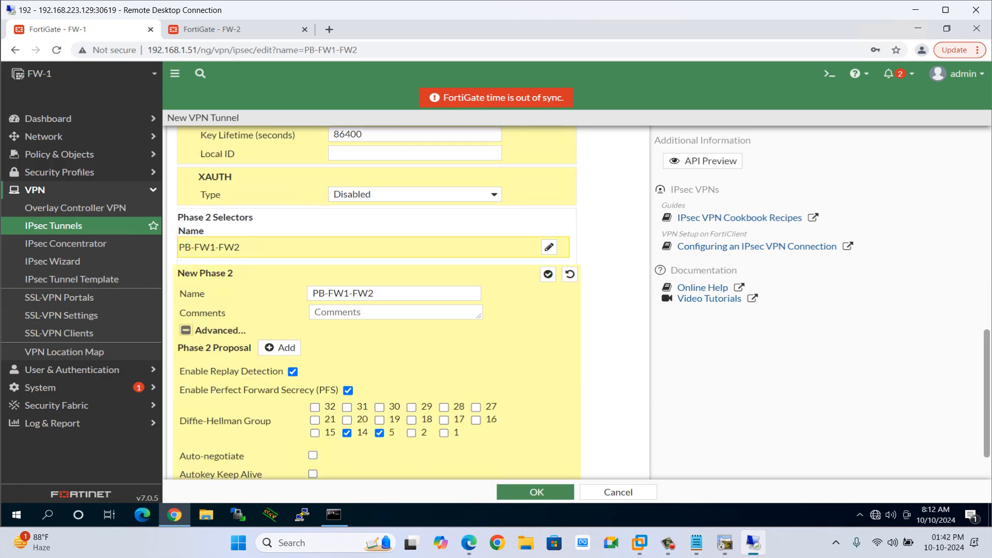
{"action": "left_click", "coordinate": [348, 335]}
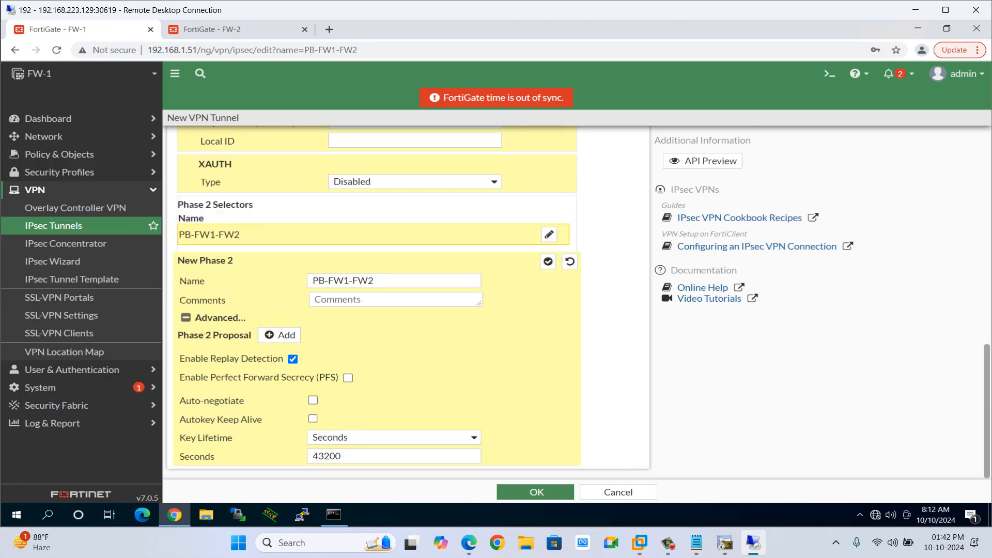
Add a Phase 2 proposal with DES encryption and MD5 authentication.
{"action": "left_click", "coordinate": [280, 335]}
{"action": "left_click", "coordinate": [299, 354]}
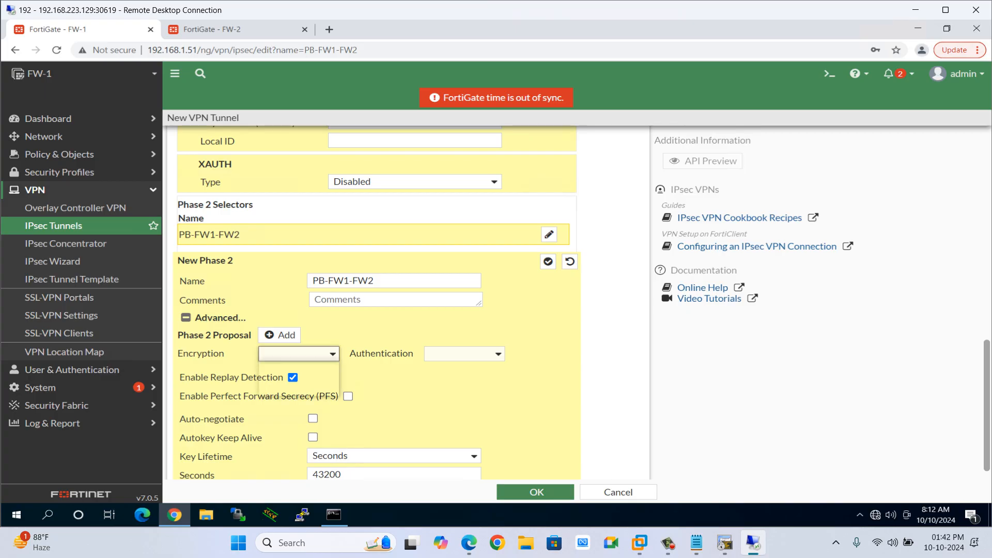
{"action": "left_click", "coordinate": [276, 378]}
{"action": "left_click", "coordinate": [299, 353]}
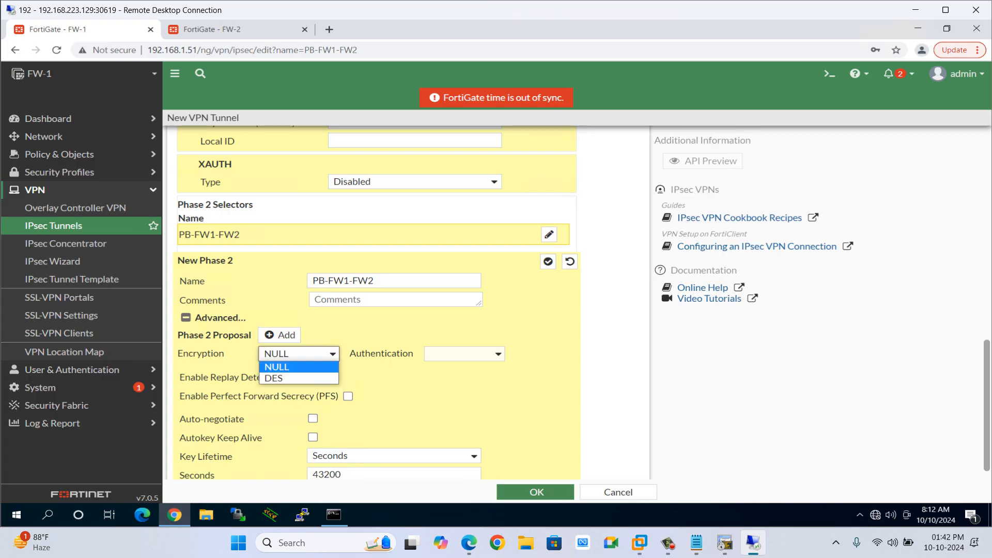
{"action": "left_click", "coordinate": [299, 354]}
{"action": "left_click", "coordinate": [298, 353]}
{"action": "left_click", "coordinate": [277, 377]}
{"action": "left_click", "coordinate": [464, 354]}
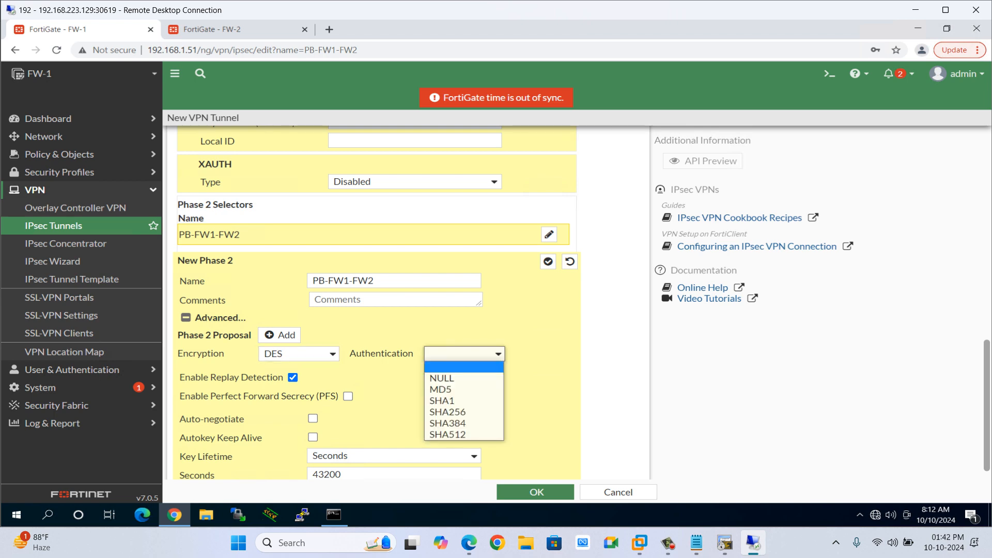
{"action": "left_click", "coordinate": [441, 390]}
{"action": "scroll", "coordinate": [441, 390], "scroll_direction": "down", "scroll_amount": 1}
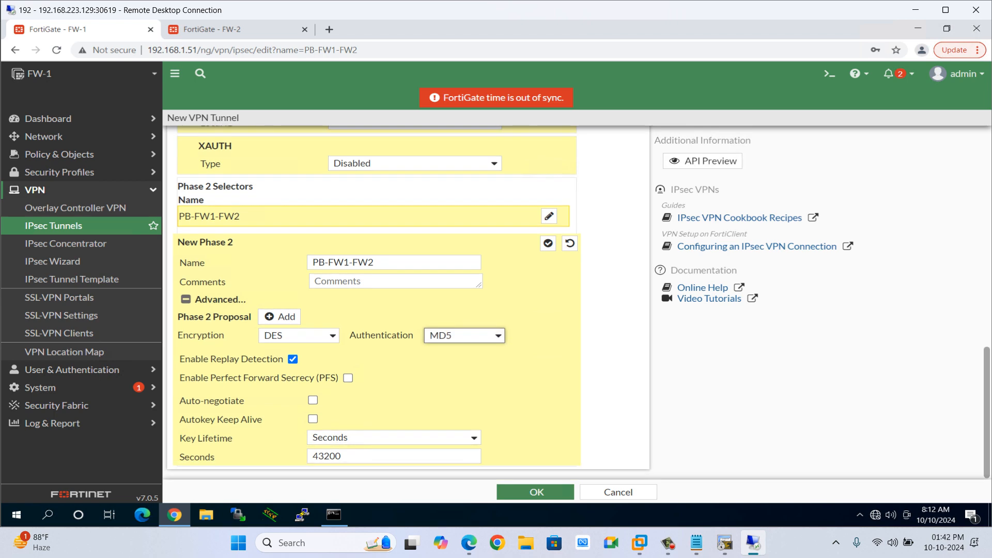
{"action": "scroll", "coordinate": [372, 299], "scroll_direction": "up", "scroll_amount": 3}
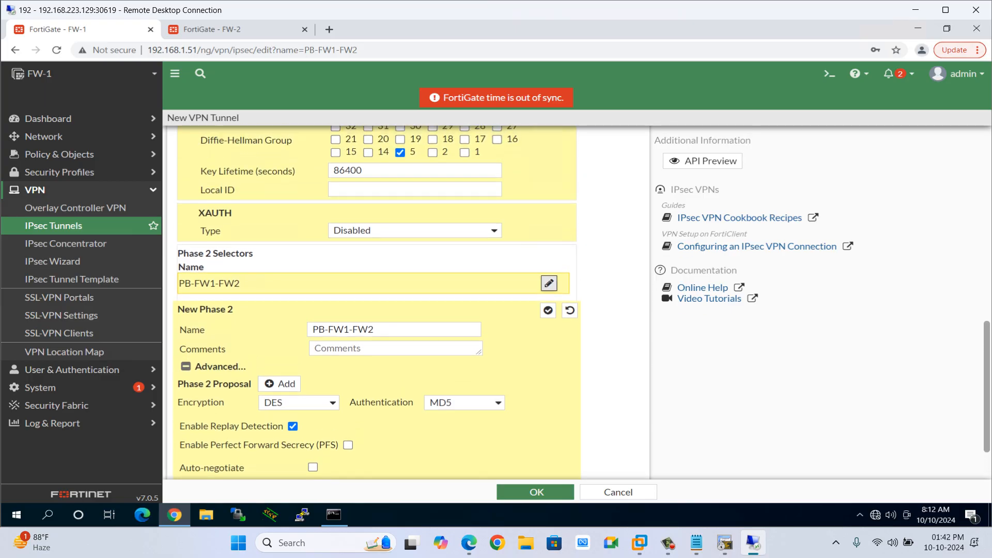
{"action": "scroll", "coordinate": [378, 300], "scroll_direction": "down", "scroll_amount": 3}
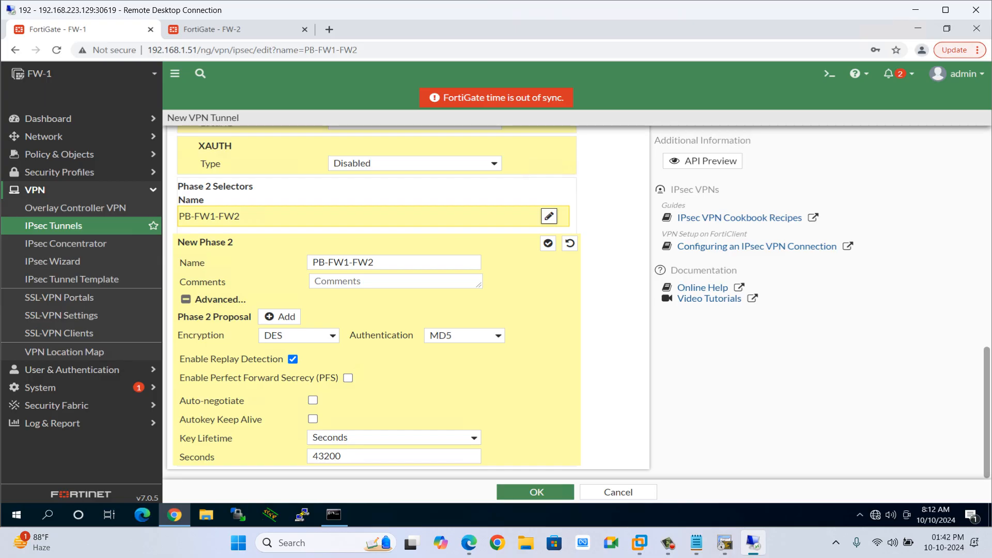
{"action": "left_click", "coordinate": [348, 378]}
{"action": "scroll", "coordinate": [377, 362], "scroll_direction": "down", "scroll_amount": 1}
{"action": "scroll", "coordinate": [411, 361], "scroll_direction": "up", "scroll_amount": 1}
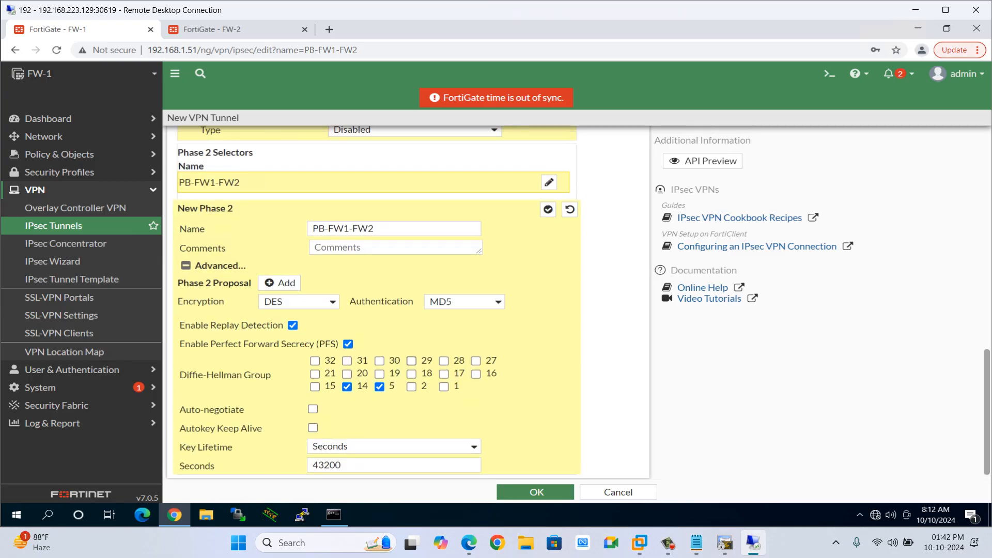
{"action": "scroll", "coordinate": [377, 300], "scroll_direction": "up", "scroll_amount": 10}
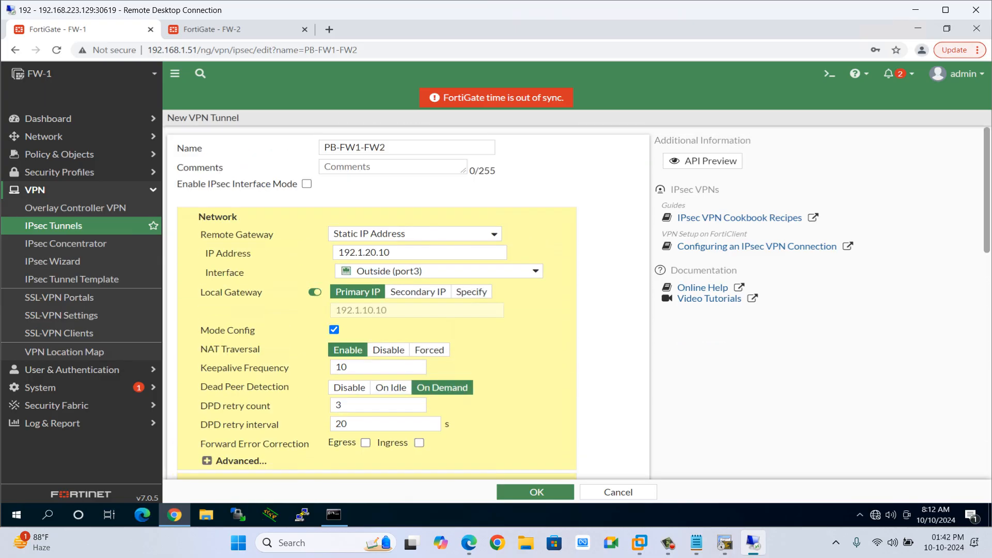
{"action": "scroll", "coordinate": [378, 300], "scroll_direction": "down", "scroll_amount": 10}
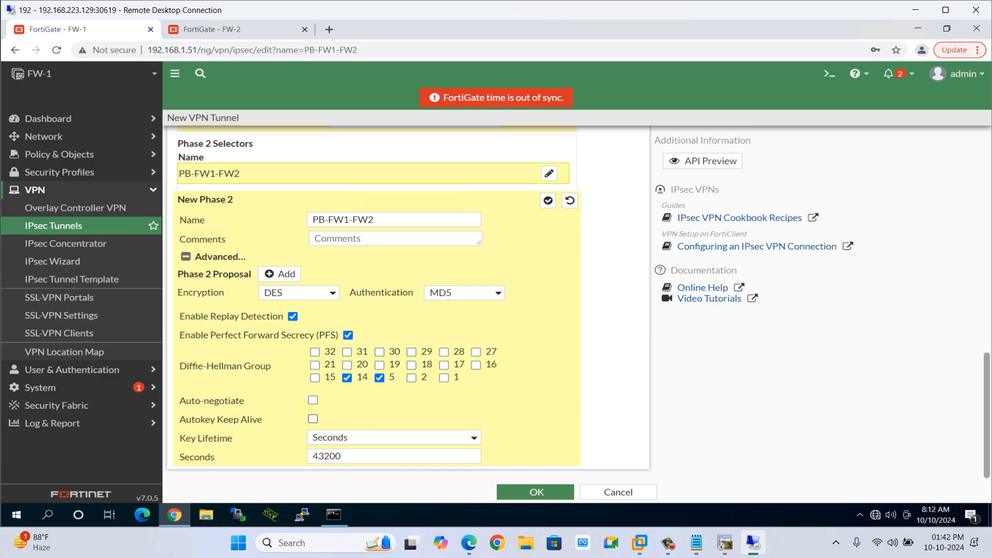
{"action": "scroll", "coordinate": [372, 295], "scroll_direction": "up", "scroll_amount": 3}
{"action": "scroll", "coordinate": [372, 294], "scroll_direction": "down", "scroll_amount": 3}
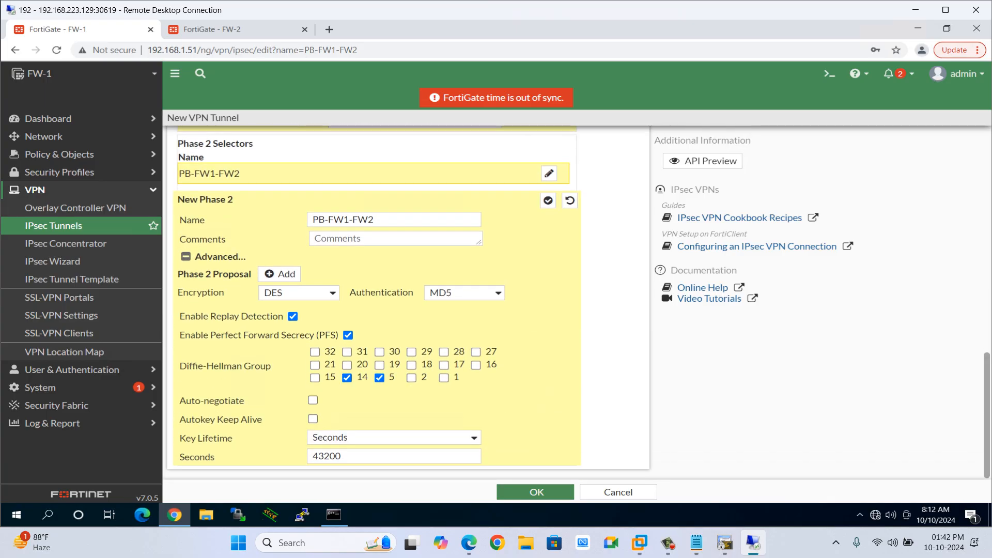
{"action": "left_click", "coordinate": [347, 336]}
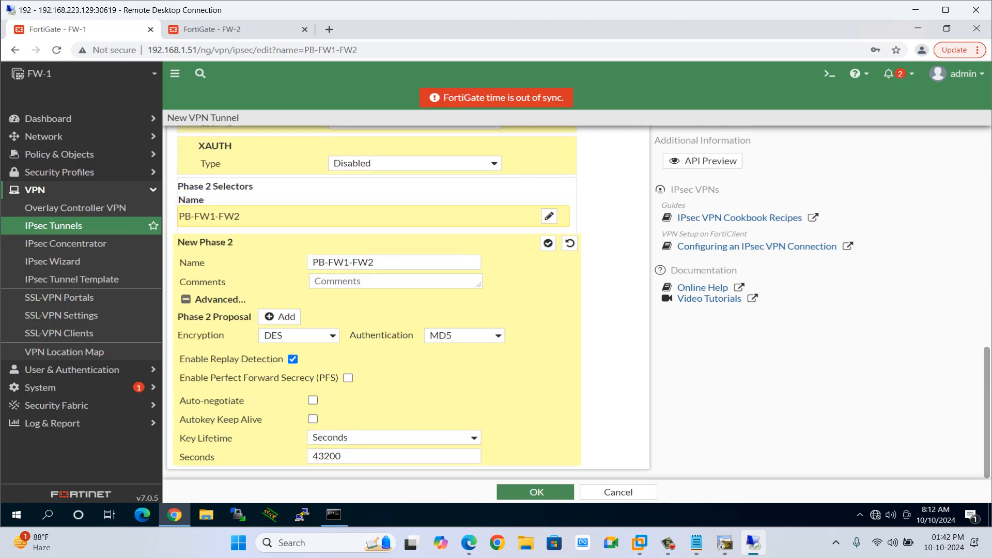
{"action": "scroll", "coordinate": [372, 299], "scroll_direction": "up", "scroll_amount": 5}
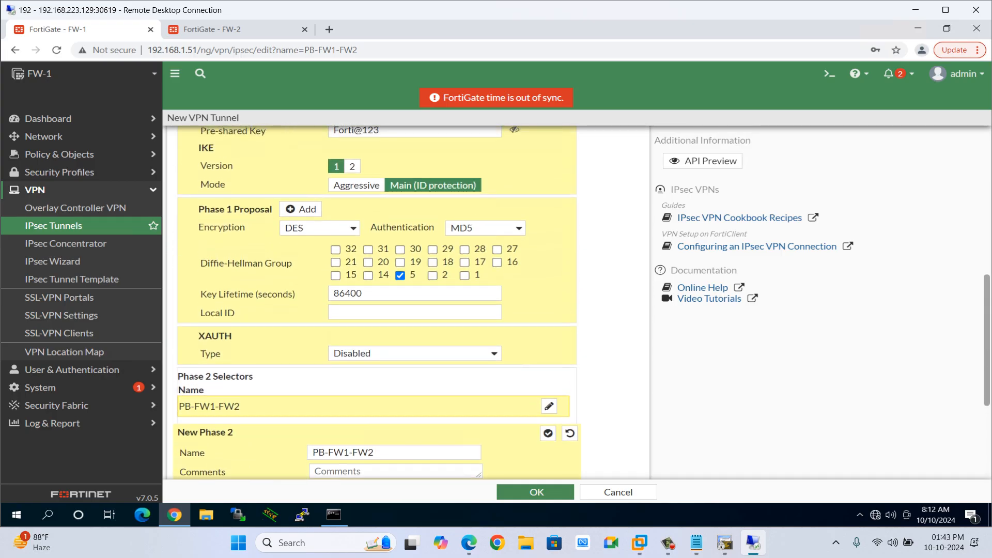
{"action": "left_click_drag", "start_coordinate": [205, 376], "coordinate": [253, 376]}
{"action": "scroll", "coordinate": [253, 376], "scroll_direction": "down", "scroll_amount": 4}
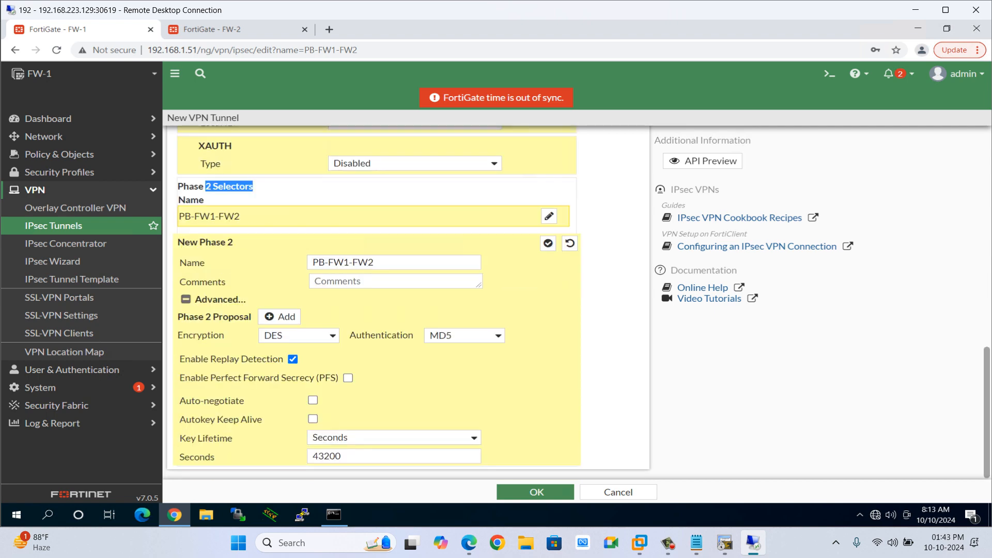
{"action": "scroll", "coordinate": [372, 300], "scroll_direction": "up", "scroll_amount": 3}
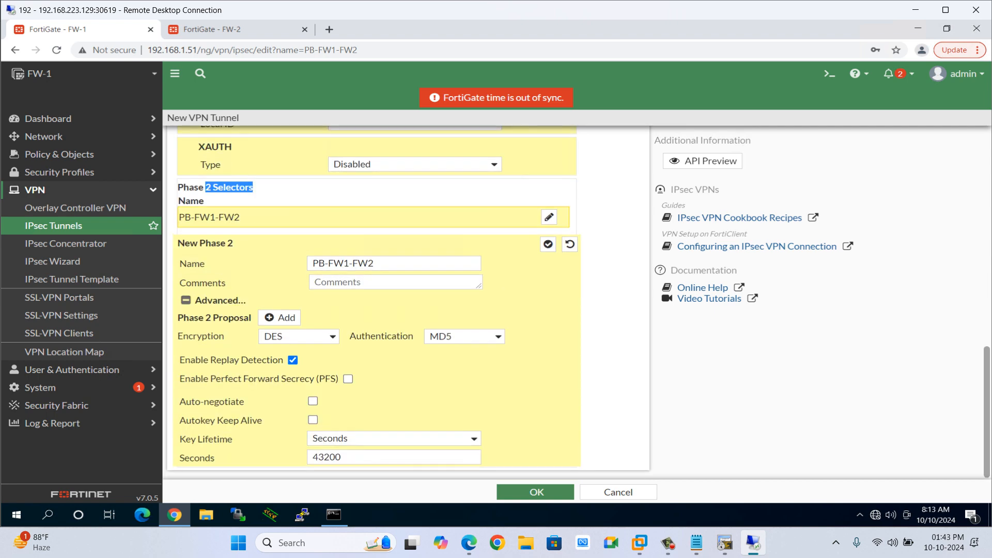
On FW-2, open the PB-FW2-FW1 IPsec tunnel to review its settings.
{"action": "left_click", "coordinate": [212, 29]}
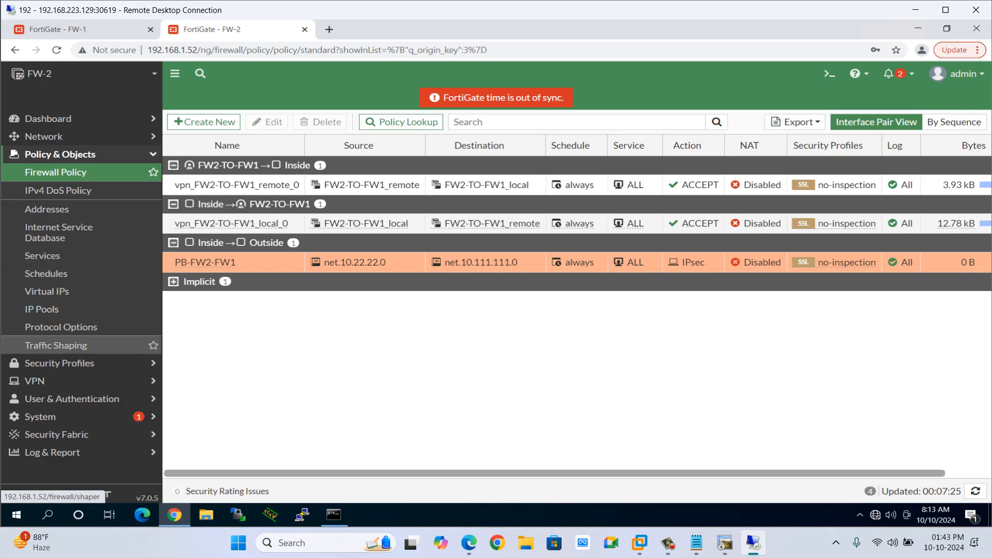
{"action": "left_click", "coordinate": [51, 381]}
{"action": "left_click", "coordinate": [53, 225]}
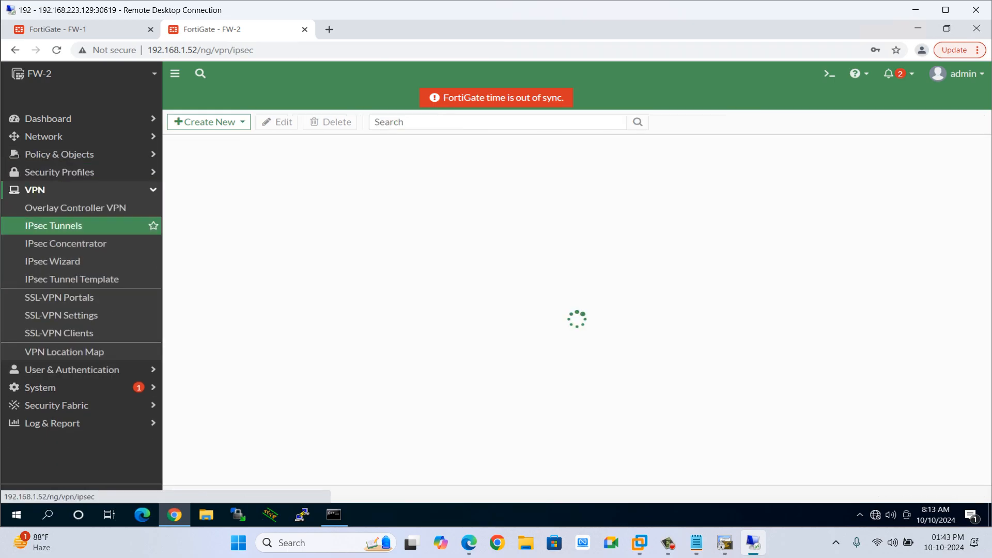
{"action": "double_click", "coordinate": [226, 184]}
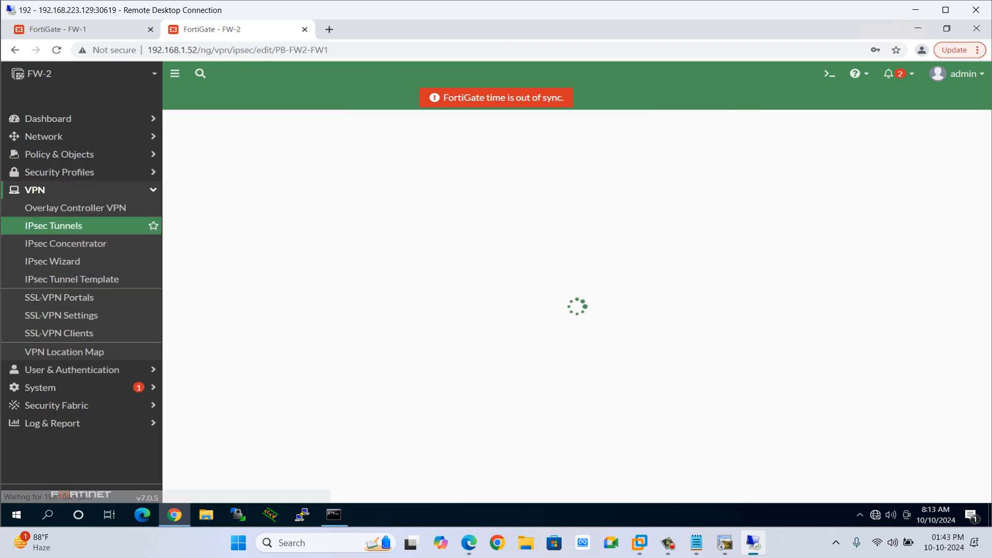
{"action": "scroll", "coordinate": [377, 382], "scroll_direction": "down", "scroll_amount": 1}
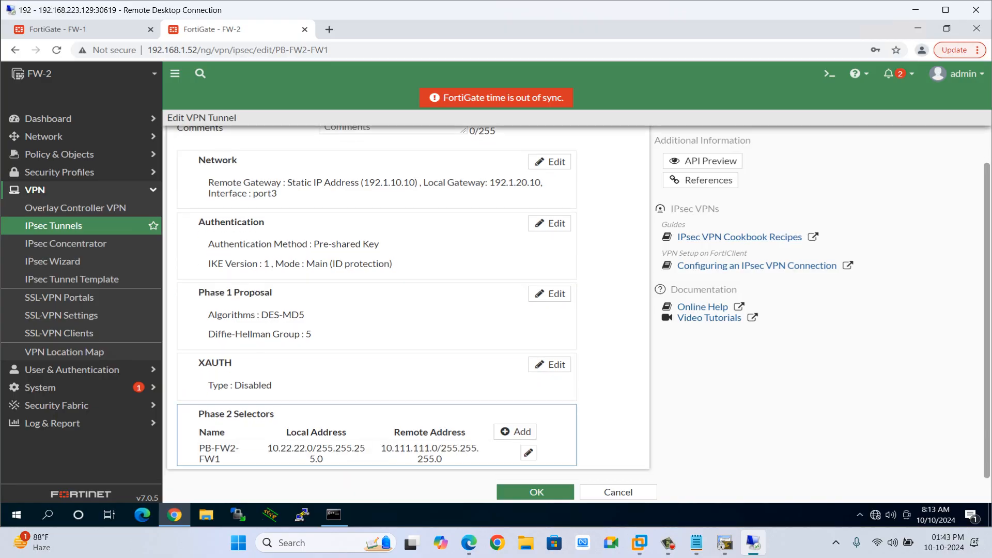
On FW-1, disable Mode Config for the PB-FW1-FW2 tunnel and try to save it.
{"action": "scroll", "coordinate": [377, 434], "scroll_direction": "up", "scroll_amount": 1}
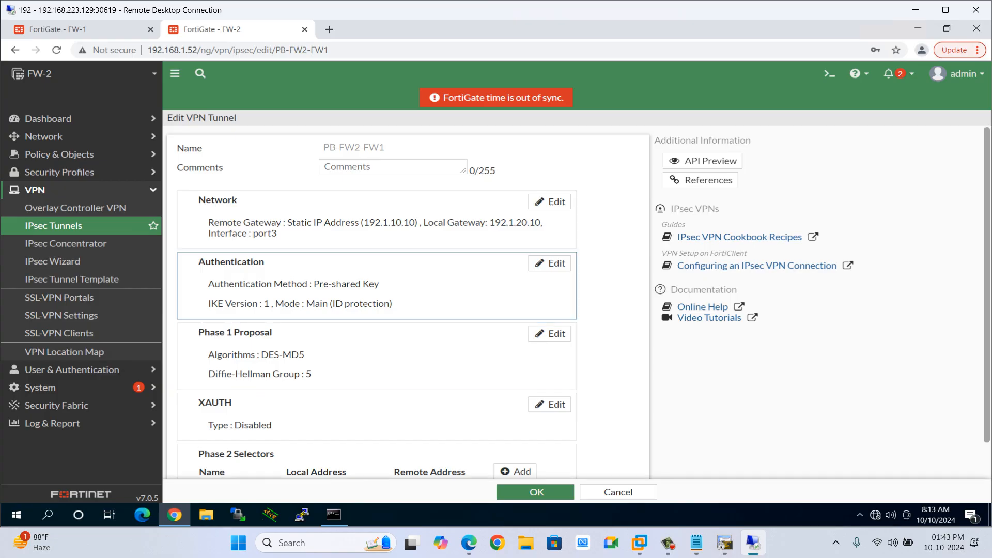
{"action": "scroll", "coordinate": [377, 305], "scroll_direction": "down", "scroll_amount": 1}
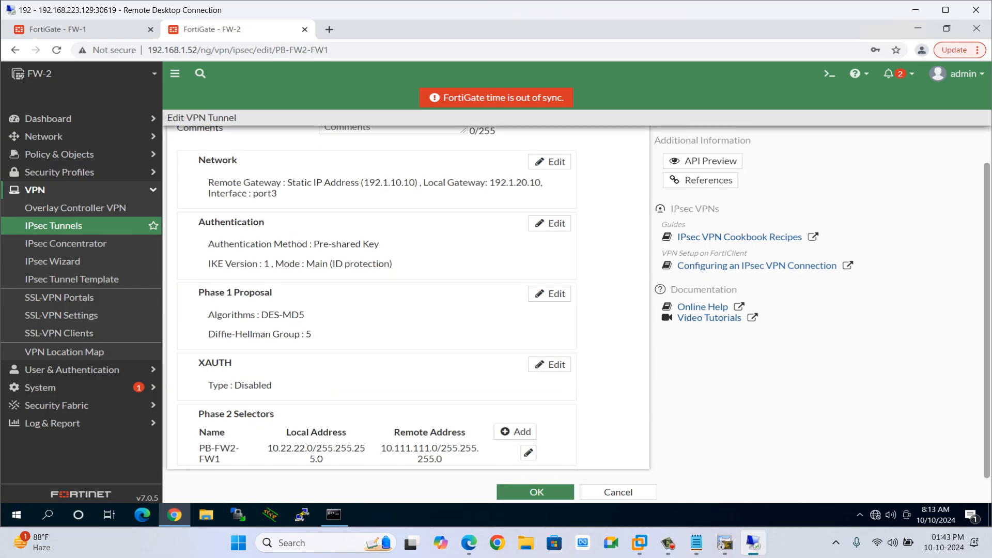
{"action": "left_click", "coordinate": [78, 29]}
{"action": "scroll", "coordinate": [377, 304], "scroll_direction": "up", "scroll_amount": 10}
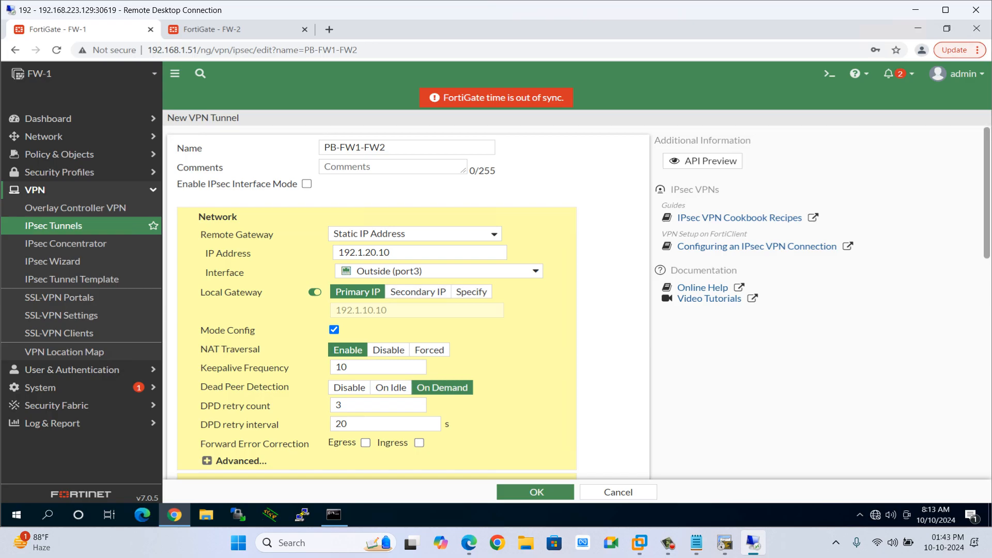
{"action": "scroll", "coordinate": [429, 350], "scroll_direction": "down", "scroll_amount": 3}
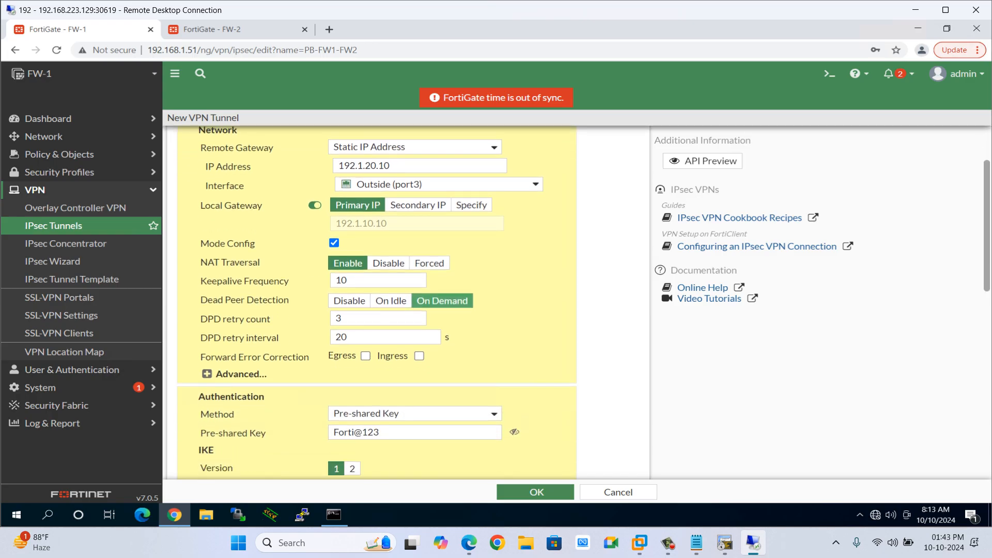
{"action": "left_click", "coordinate": [335, 242]}
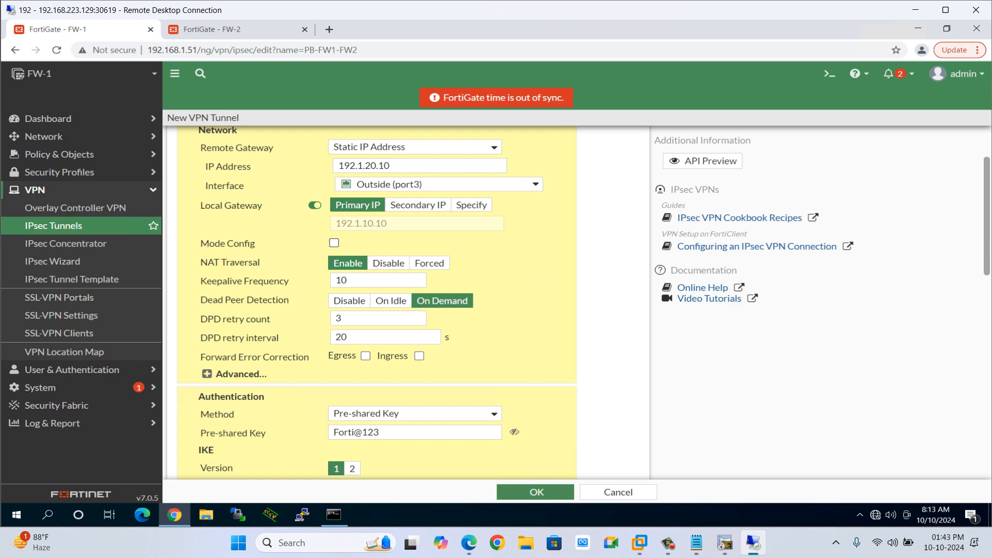
{"action": "scroll", "coordinate": [393, 303], "scroll_direction": "down", "scroll_amount": 10}
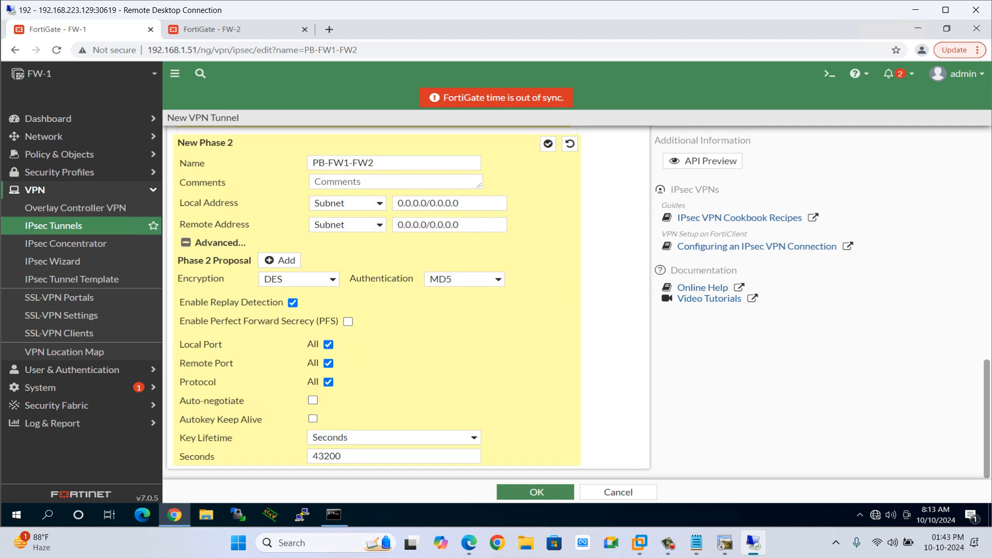
{"action": "left_click", "coordinate": [536, 492]}
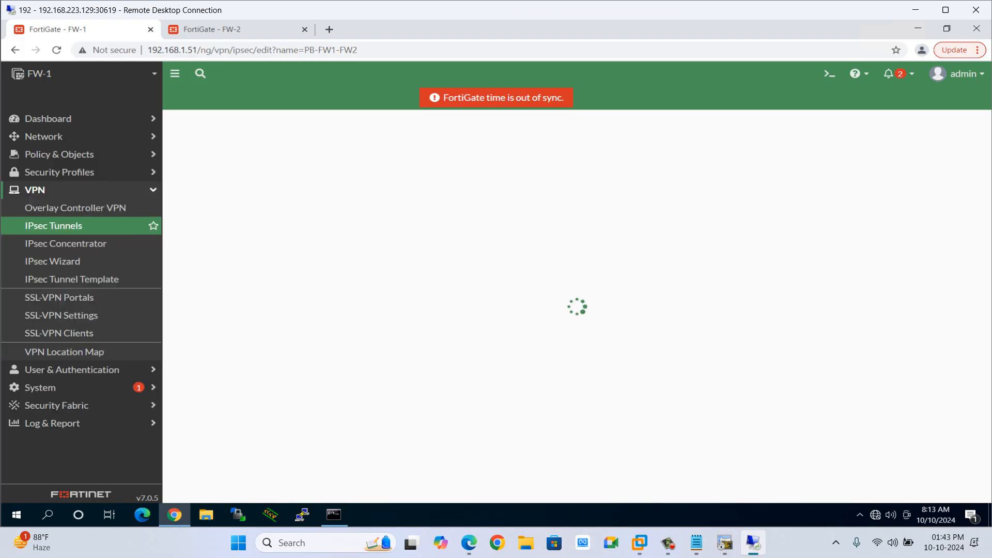
Disable IPsec Interface Mode and set the remote gateway to 192.1.20.10 on interface Outside (port3).
{"action": "scroll", "coordinate": [408, 305], "scroll_direction": "down", "scroll_amount": 10}
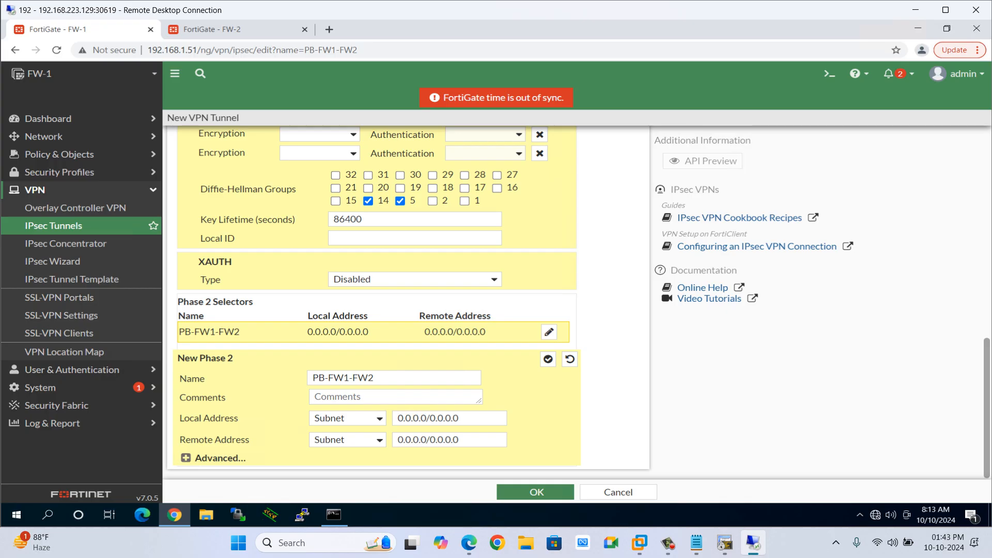
{"action": "scroll", "coordinate": [378, 300], "scroll_direction": "up", "scroll_amount": 10}
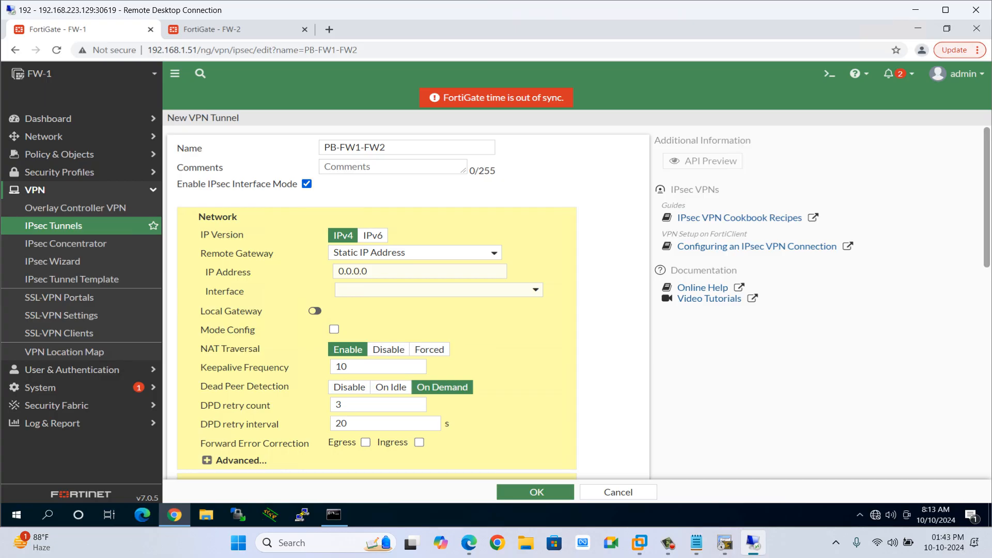
{"action": "left_click", "coordinate": [306, 184]}
{"action": "double_click", "coordinate": [367, 253]}
{"action": "type", "text": "19"}
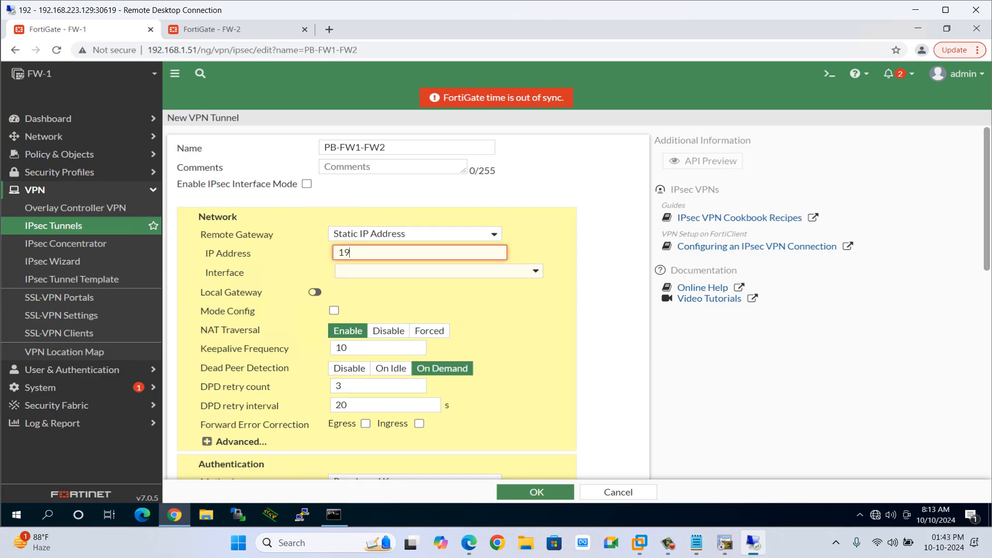
{"action": "type", "text": "2.1.20.10"}
{"action": "key", "text": "Tab"}
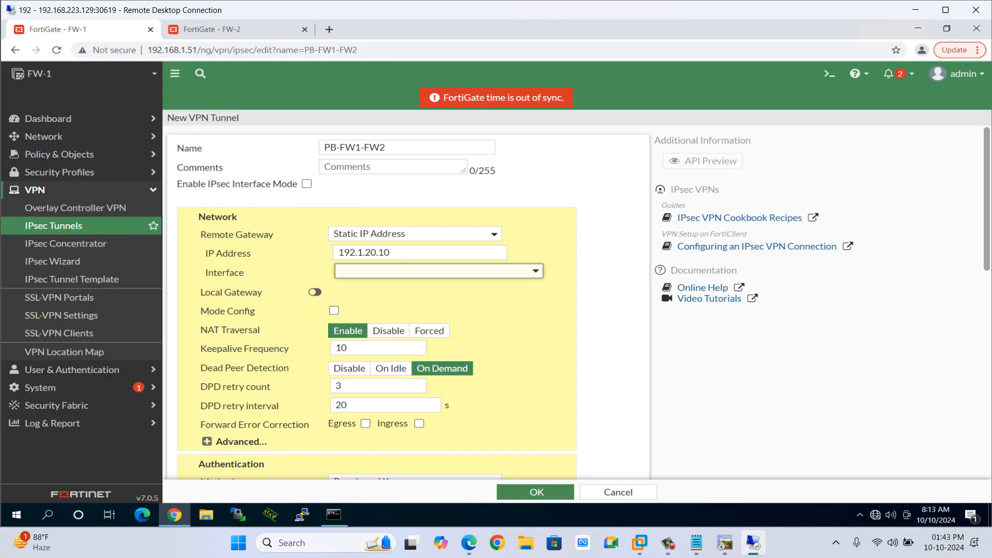
{"action": "left_click", "coordinate": [439, 271]}
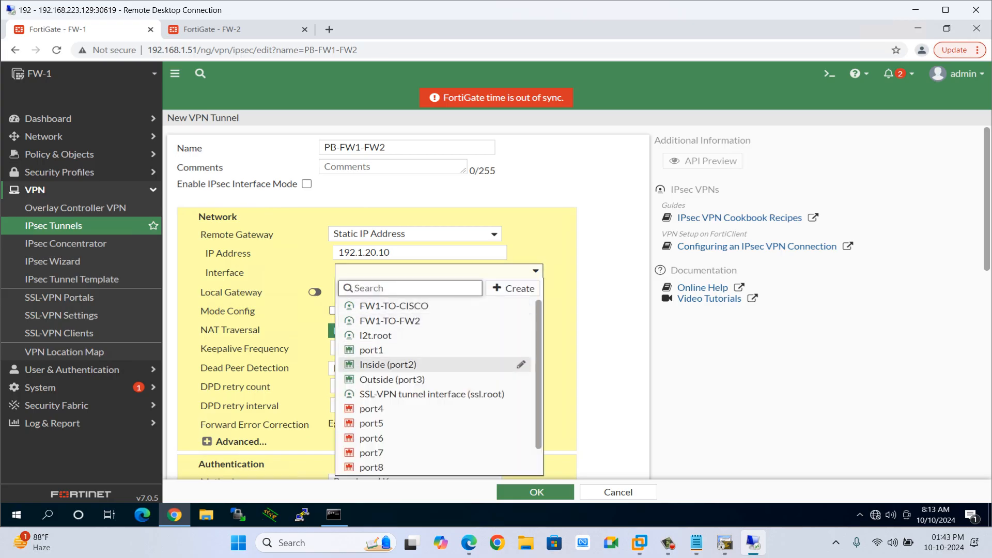
{"action": "left_click", "coordinate": [392, 379]}
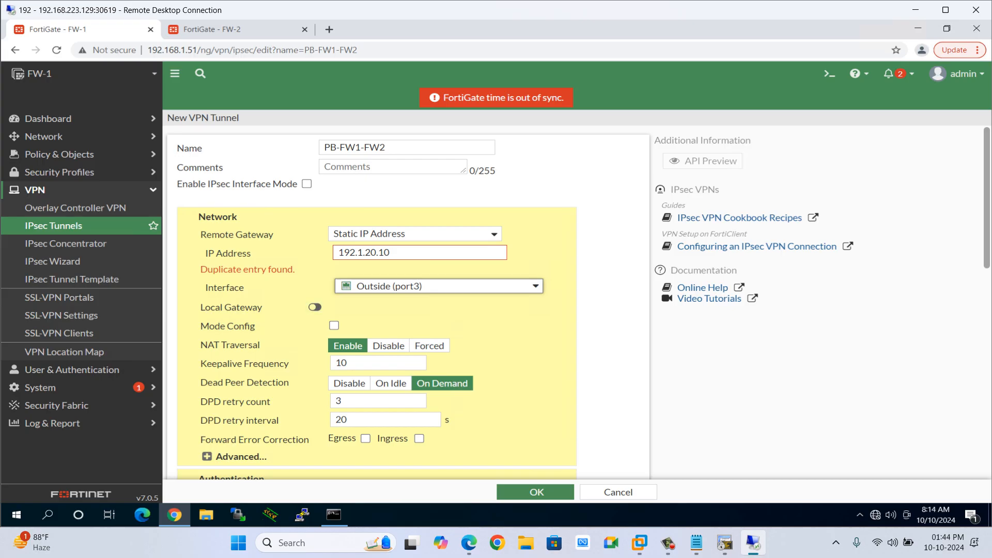
Enable the local gateway and set NAT Traversal to Disable.
{"action": "left_click", "coordinate": [315, 292]}
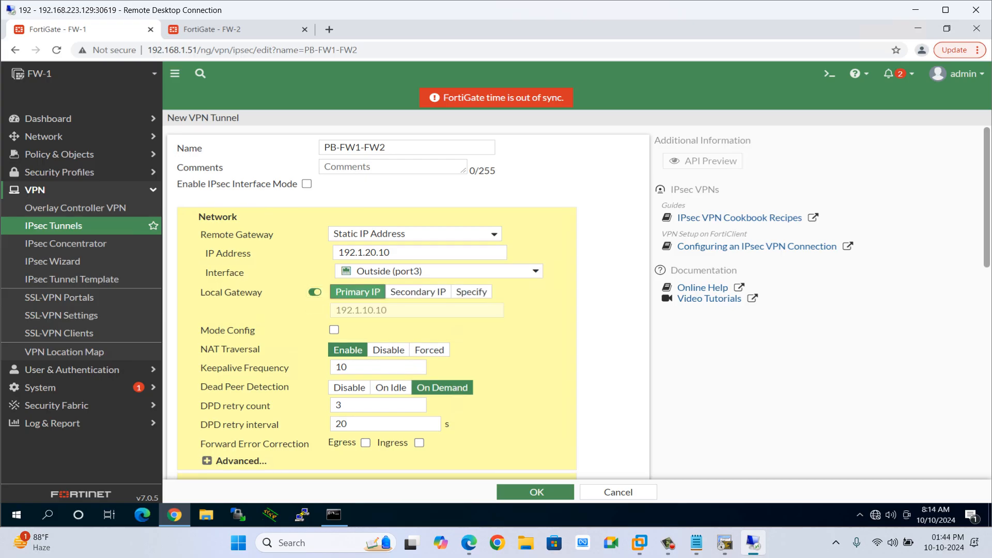
{"action": "left_click", "coordinate": [389, 350]}
Enter the pre-shared key and reveal it to check the entry.
{"action": "scroll", "coordinate": [389, 350], "scroll_direction": "down", "scroll_amount": 2}
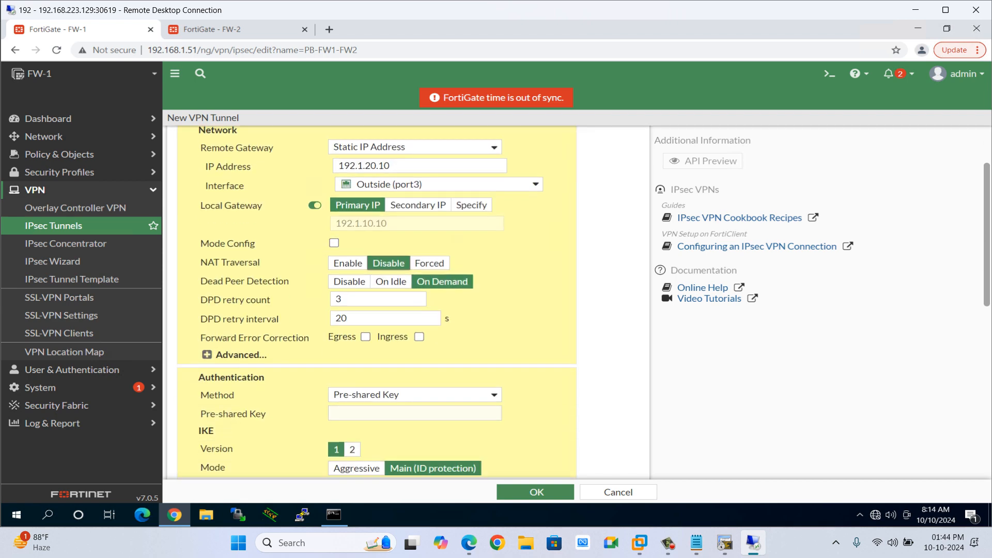
{"action": "scroll", "coordinate": [377, 302], "scroll_direction": "down", "scroll_amount": 2}
{"action": "left_click", "coordinate": [389, 317]}
{"action": "type", "text": "•••"}
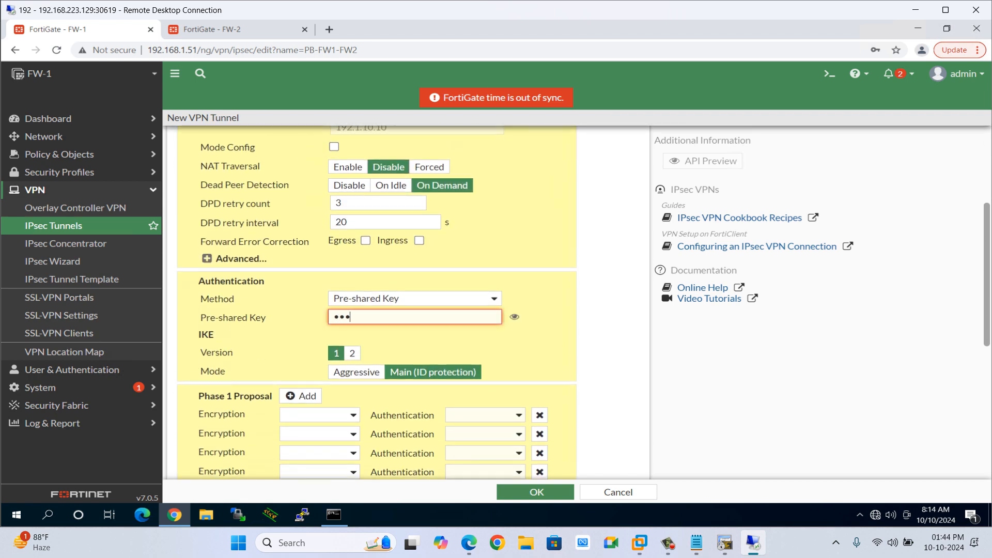
{"action": "type", "text": "••••••"}
{"action": "left_click", "coordinate": [514, 317]}
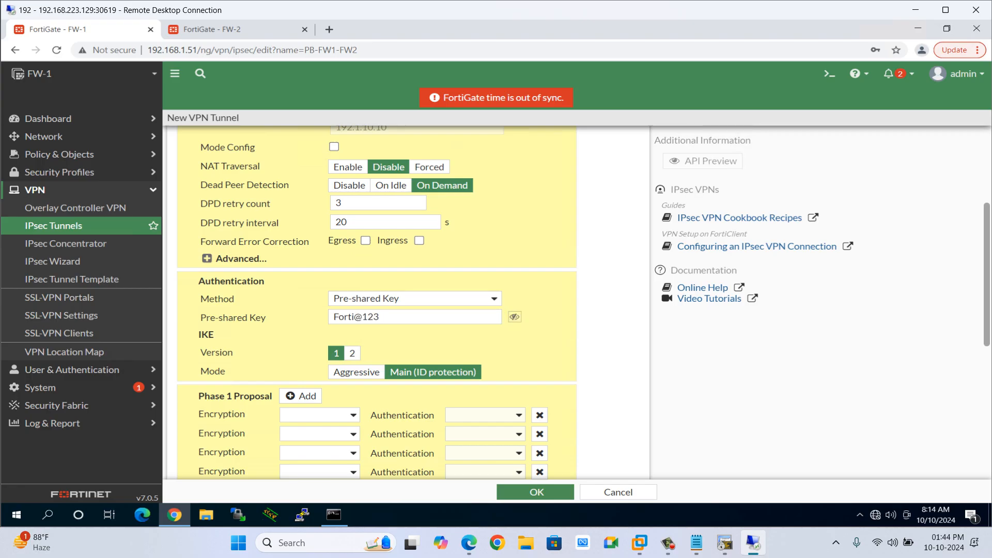
Remove the extra Phase 1 proposal rows, set DES encryption with MD5 authentication, and uncheck Diffie-Hellman group 14.
{"action": "scroll", "coordinate": [515, 317], "scroll_direction": "down", "scroll_amount": 3}
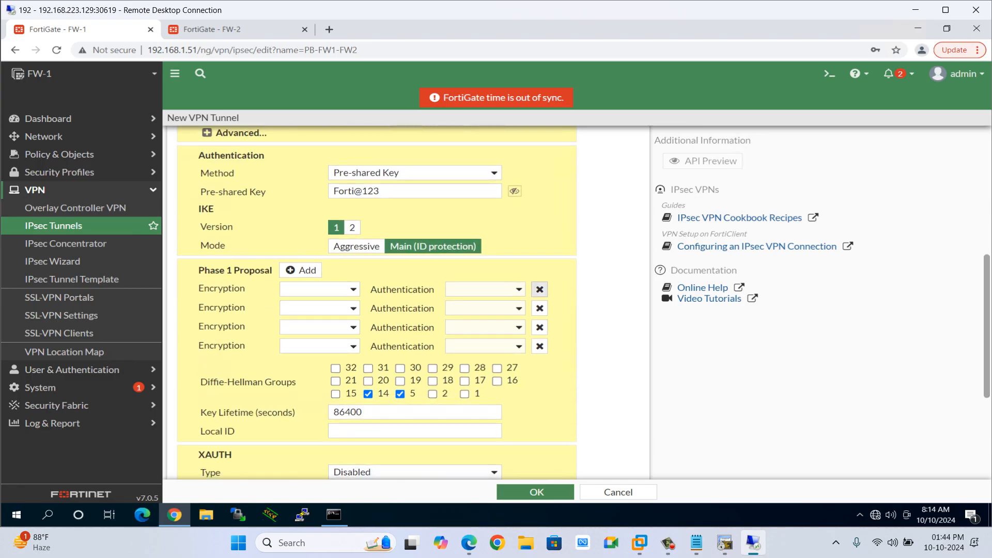
{"action": "left_click", "coordinate": [540, 290]}
{"action": "left_click", "coordinate": [540, 289]}
{"action": "left_click", "coordinate": [540, 289]}
{"action": "left_click", "coordinate": [319, 289]}
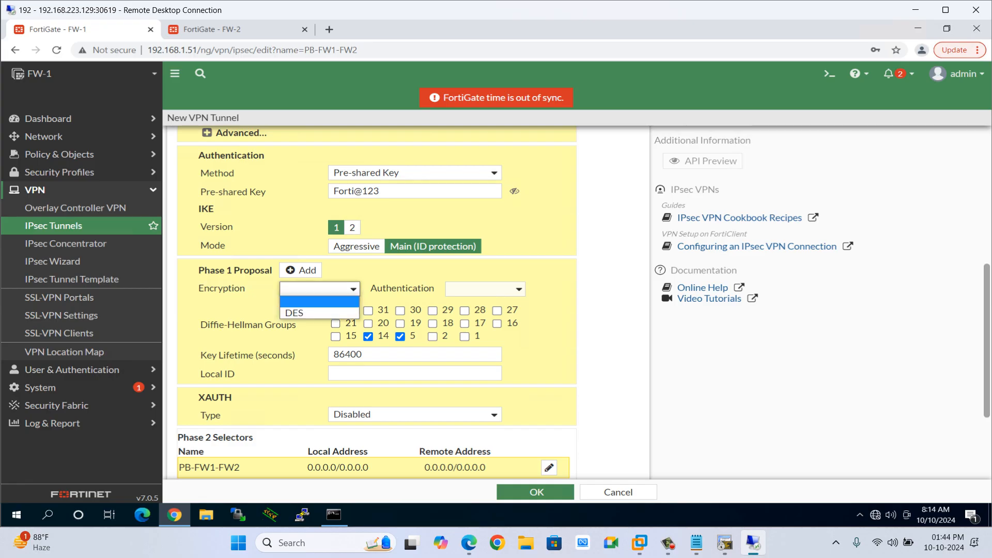
{"action": "left_click", "coordinate": [310, 313]}
{"action": "left_click", "coordinate": [485, 288]}
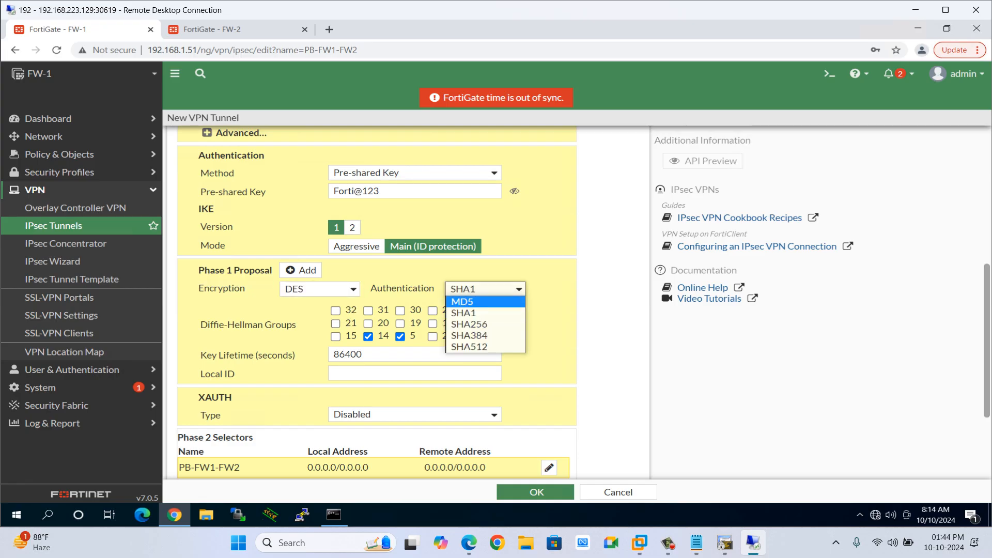
{"action": "left_click", "coordinate": [462, 301]}
{"action": "left_click", "coordinate": [368, 336]}
{"action": "scroll", "coordinate": [368, 337], "scroll_direction": "down", "scroll_amount": 3}
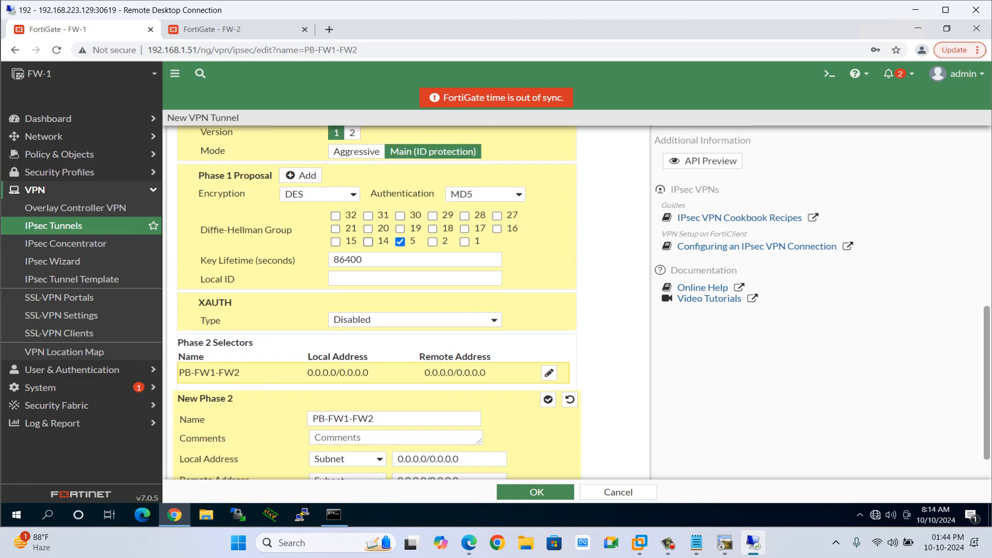
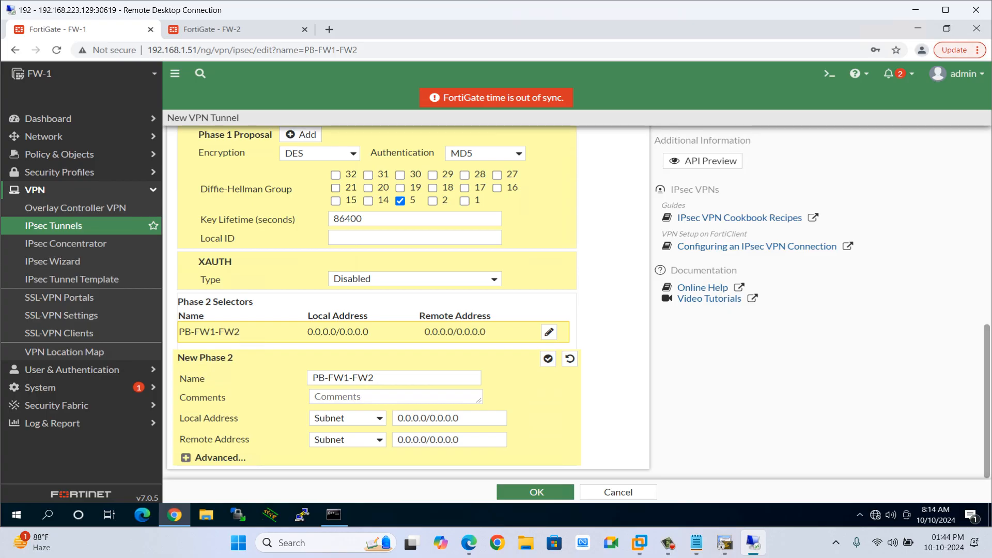
Set the phase 2 selector's local address to 10.111.111.0/24 and remote address to 10.2.2.0/24.
{"action": "left_click", "coordinate": [465, 418]}
{"action": "key", "text": "ctrl+a"}
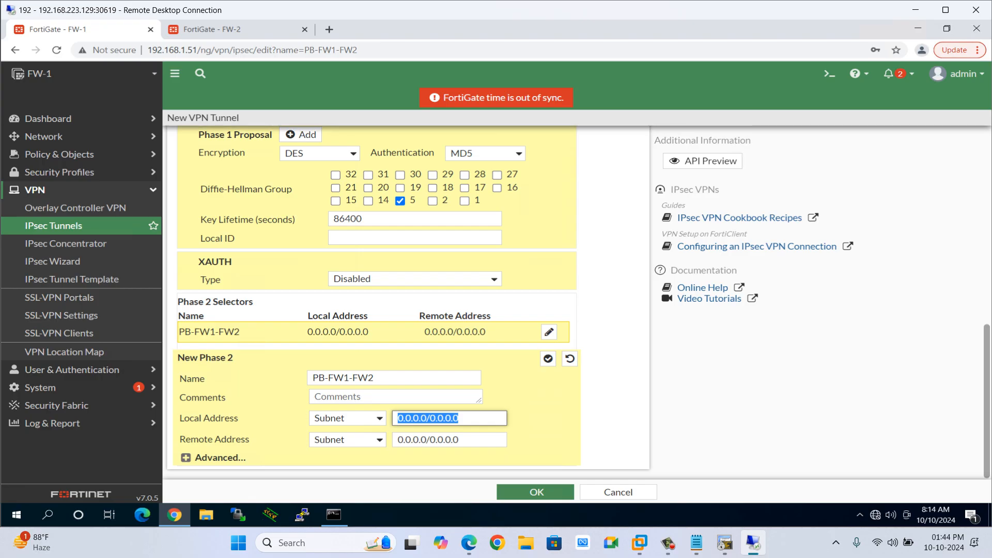
{"action": "type", "text": "10.111.111"}
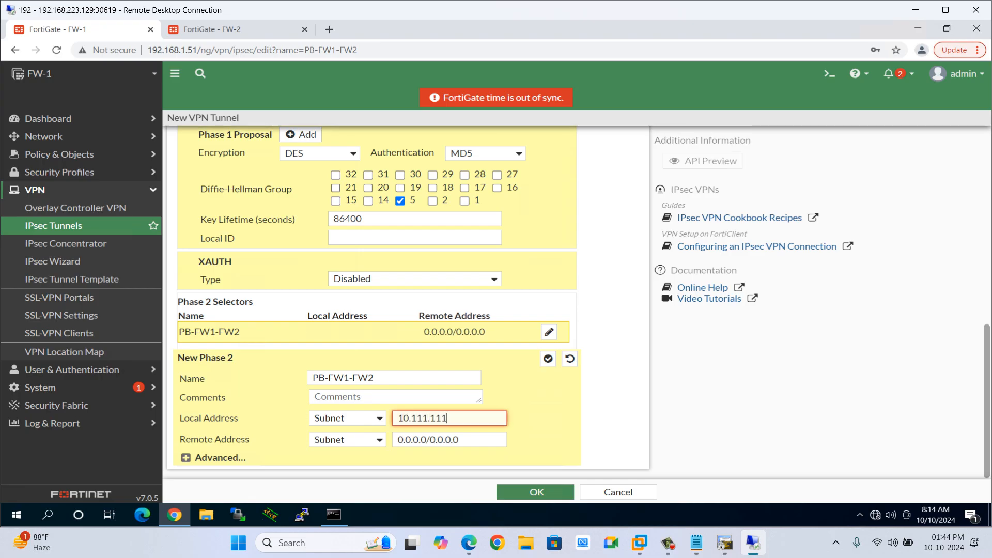
{"action": "type", "text": ".0/24"}
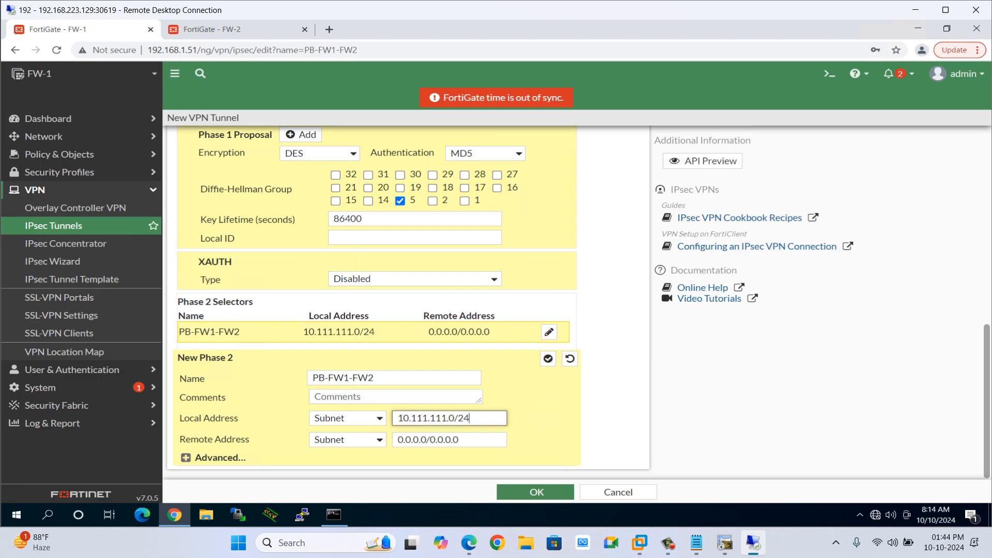
{"action": "key", "text": "Tab"}
{"action": "type", "text": "10."}
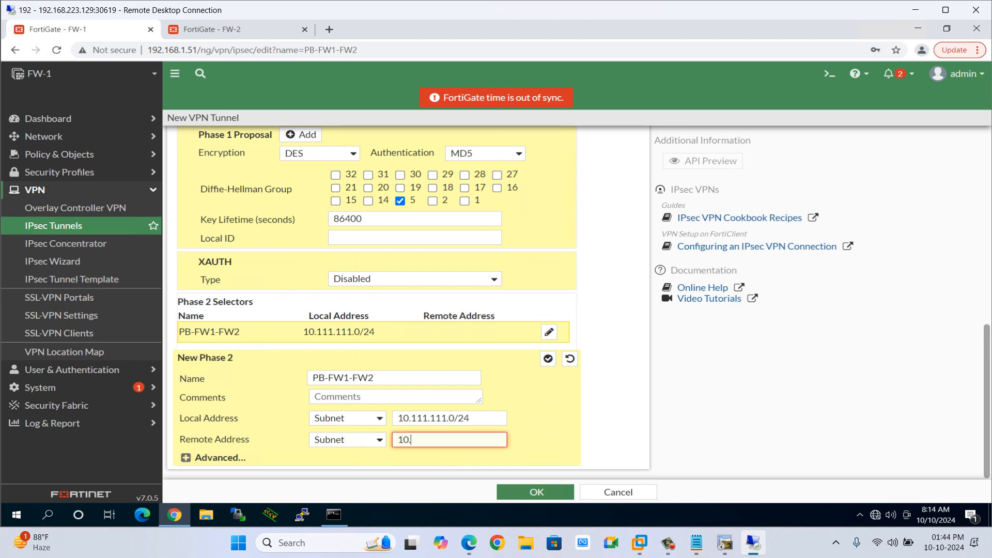
{"action": "type", "text": "2.2.0/24"}
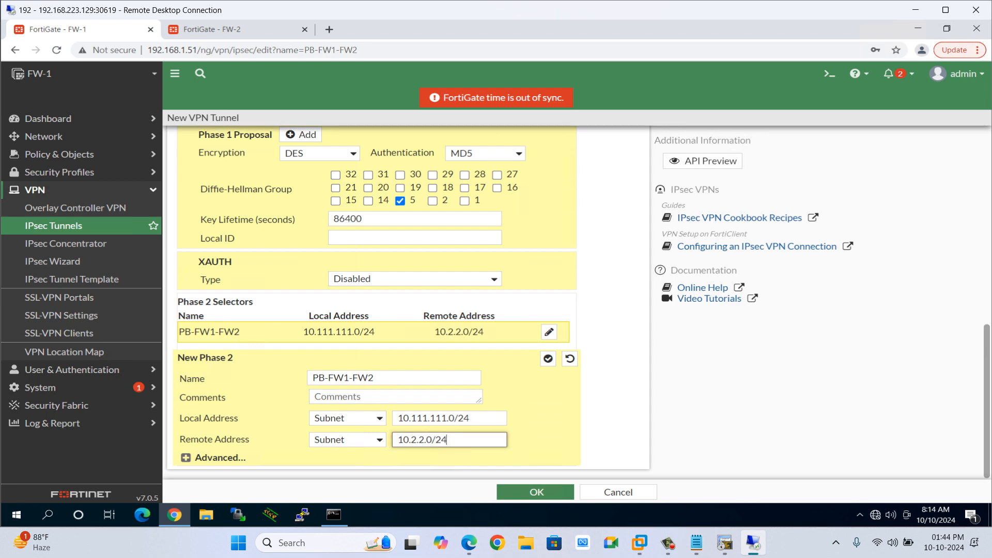
Expand the phase 2 advanced options and disable Perfect Forward Secrecy.
{"action": "left_click", "coordinate": [186, 458]}
{"action": "scroll", "coordinate": [377, 300], "scroll_direction": "down", "scroll_amount": 5}
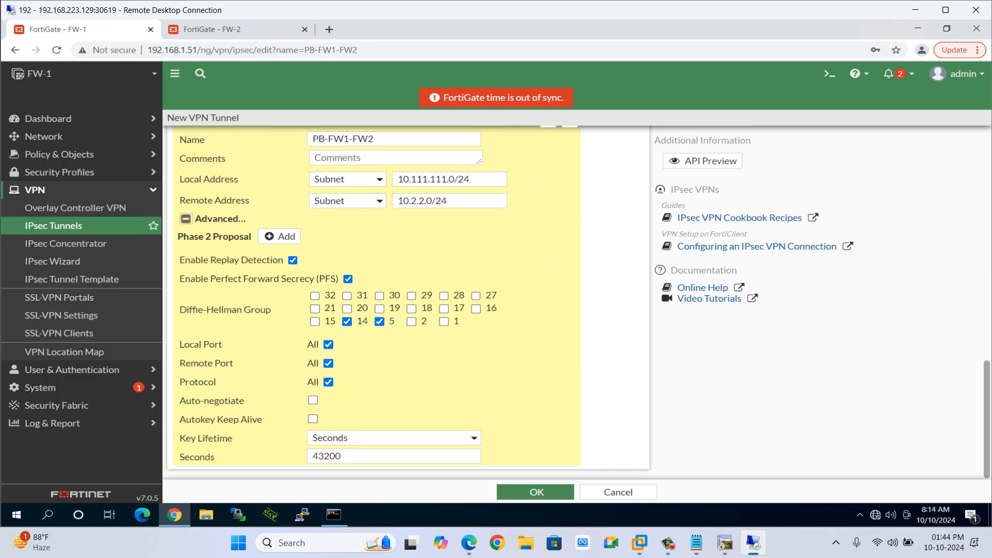
{"action": "left_click", "coordinate": [348, 279]}
Add a phase 2 proposal with DES encryption and MD5 authentication, then save the VPN tunnel.
{"action": "left_click", "coordinate": [280, 279]}
{"action": "left_click", "coordinate": [299, 298]}
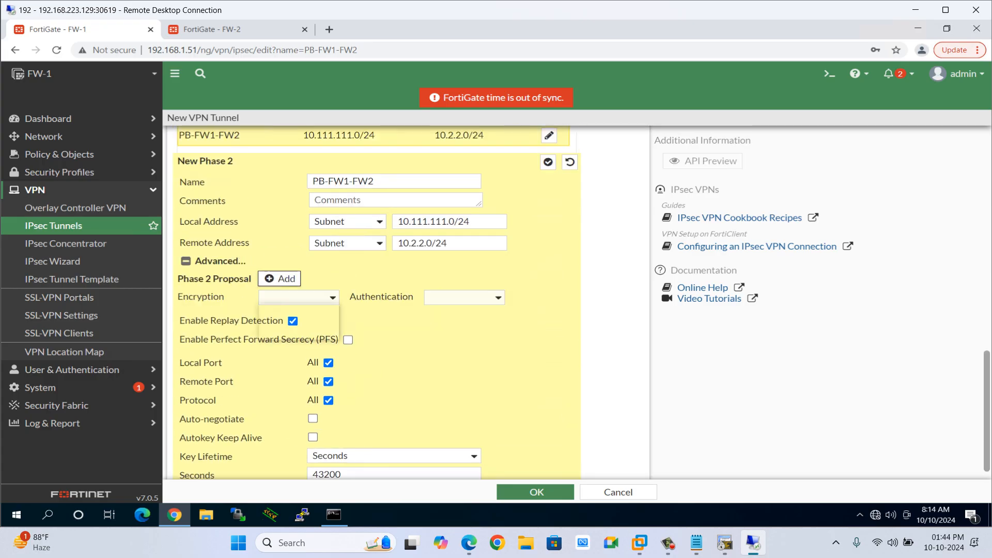
{"action": "left_click", "coordinate": [274, 333]}
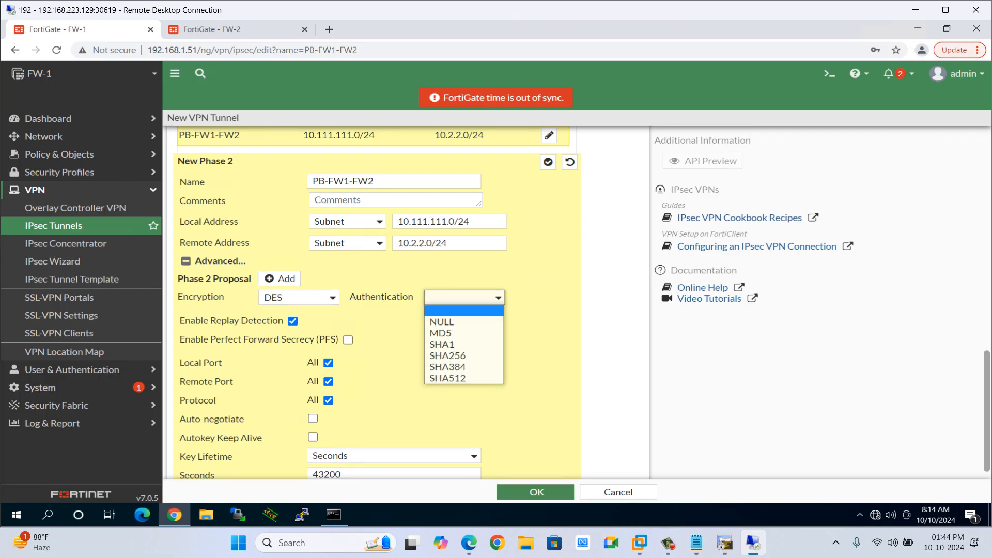
{"action": "left_click", "coordinate": [464, 297]}
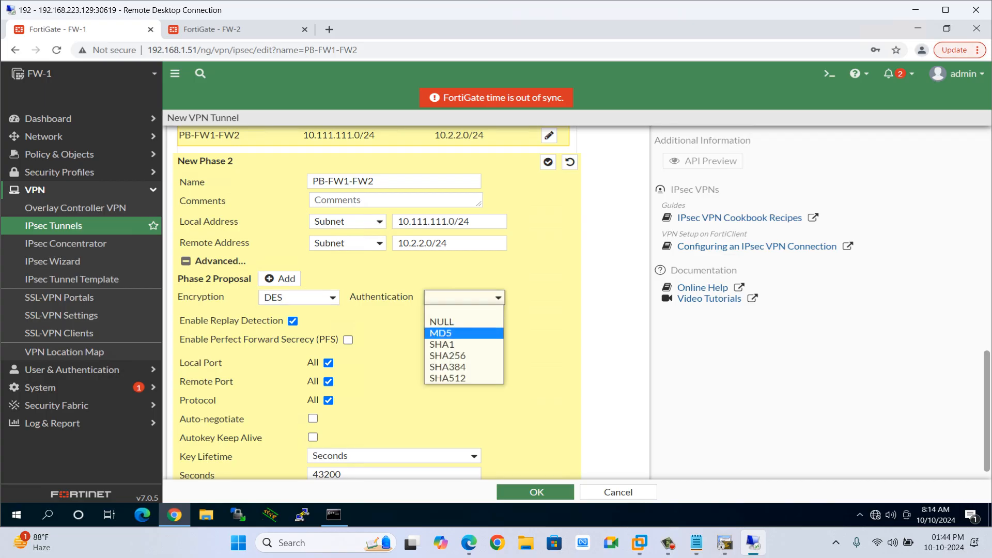
{"action": "left_click", "coordinate": [440, 333]}
{"action": "scroll", "coordinate": [444, 336], "scroll_direction": "down", "scroll_amount": 3}
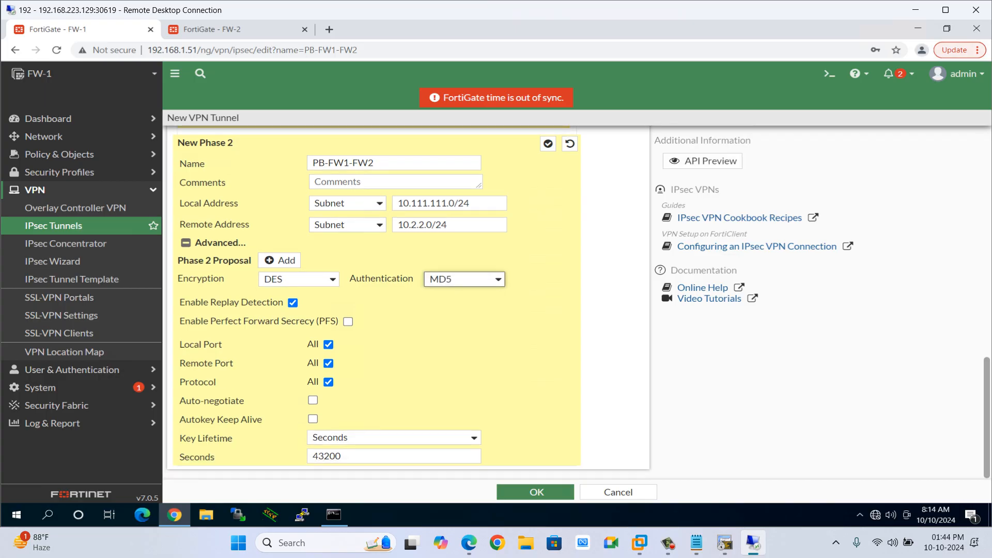
{"action": "left_click", "coordinate": [536, 492]}
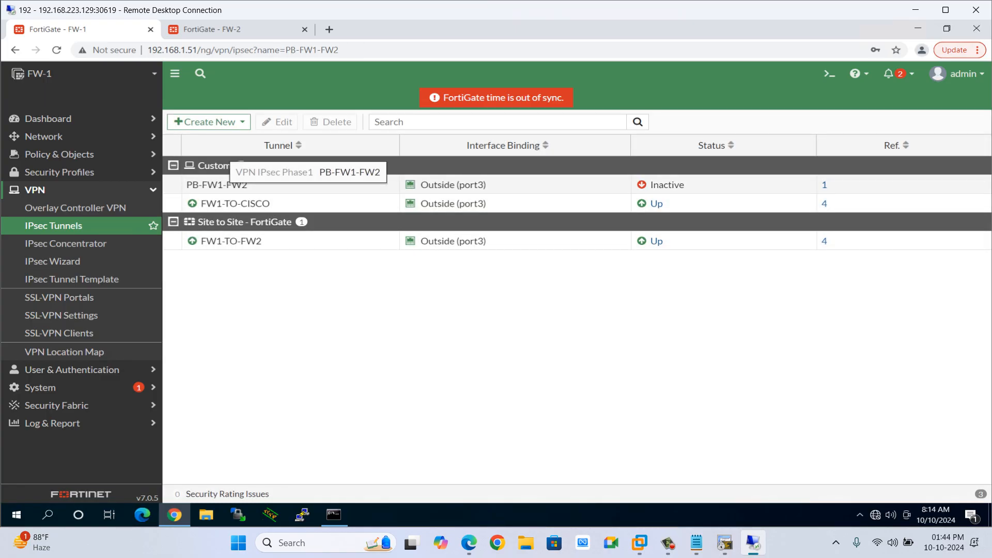
Create an IPsec concentrator named CMAP with PB-FW1-FW2 as its member.
{"action": "left_click", "coordinate": [66, 243]}
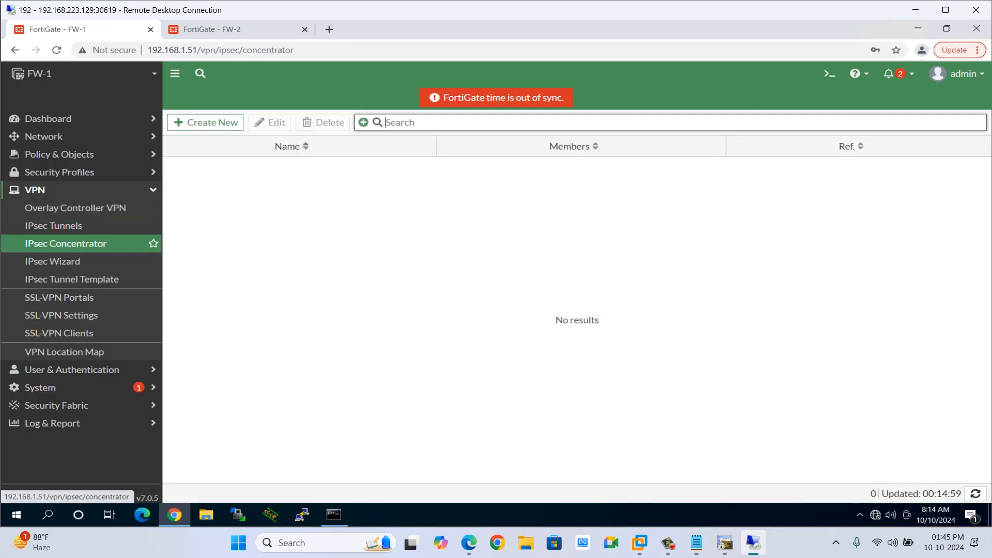
{"action": "left_click", "coordinate": [206, 122]}
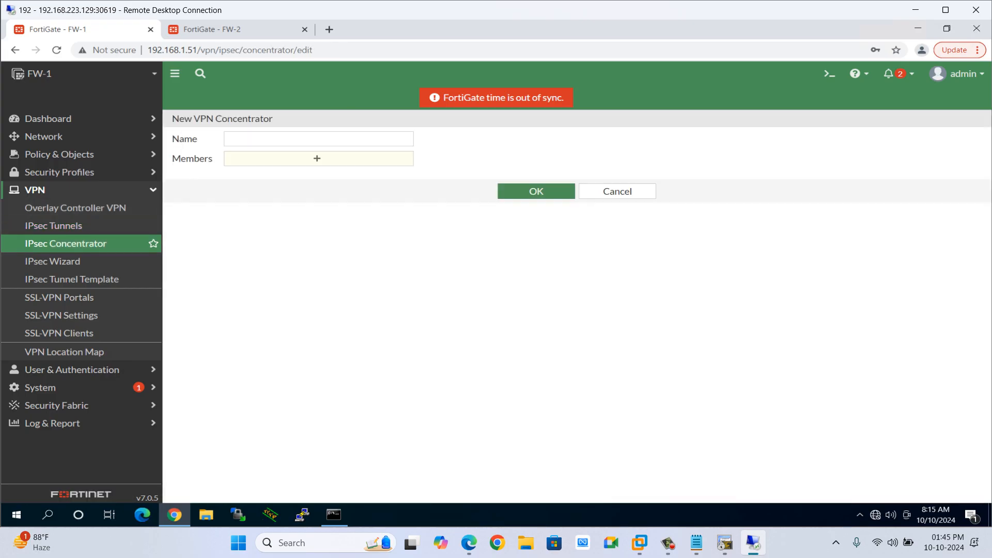
{"action": "left_click", "coordinate": [269, 139]}
{"action": "type", "text": "CMAP"}
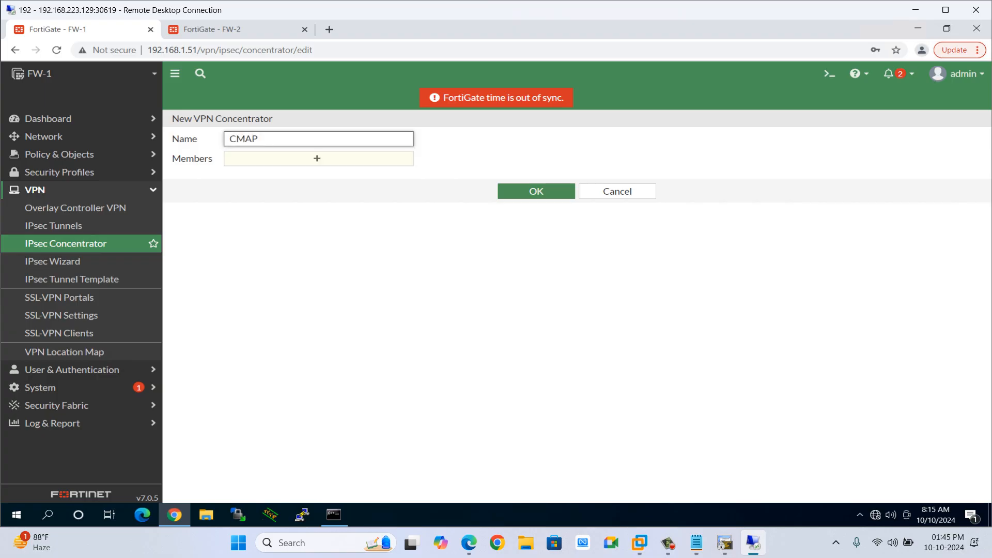
{"action": "left_click", "coordinate": [319, 159]}
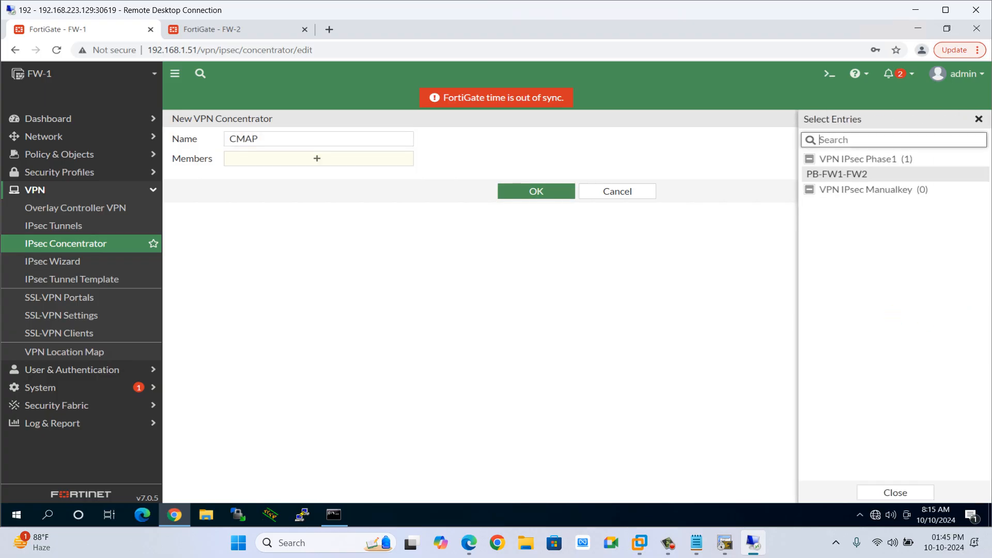
{"action": "left_click", "coordinate": [837, 174]}
{"action": "left_click", "coordinate": [536, 206]}
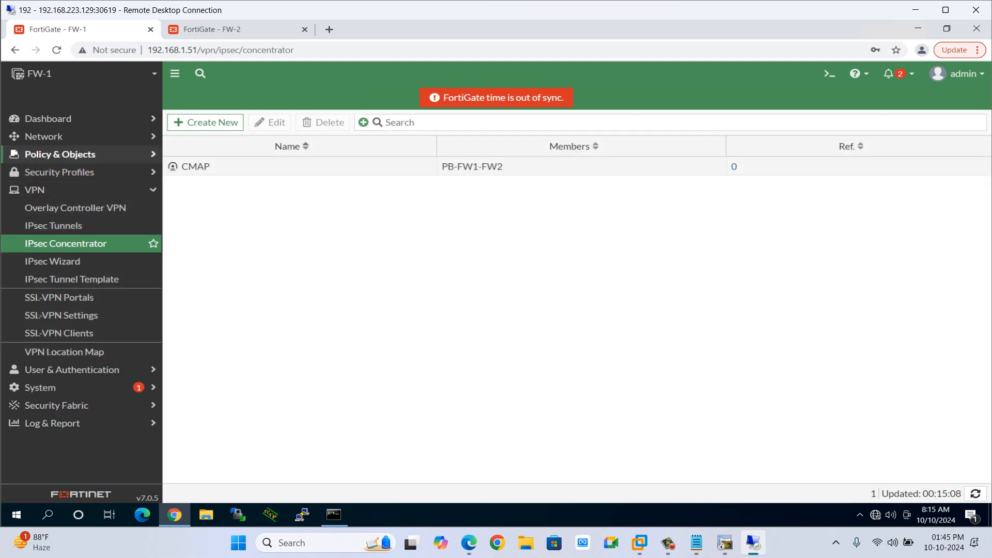
Start a new firewall policy named PB-FW1-FW2.
{"action": "left_click", "coordinate": [59, 154]}
{"action": "left_click", "coordinate": [56, 172]}
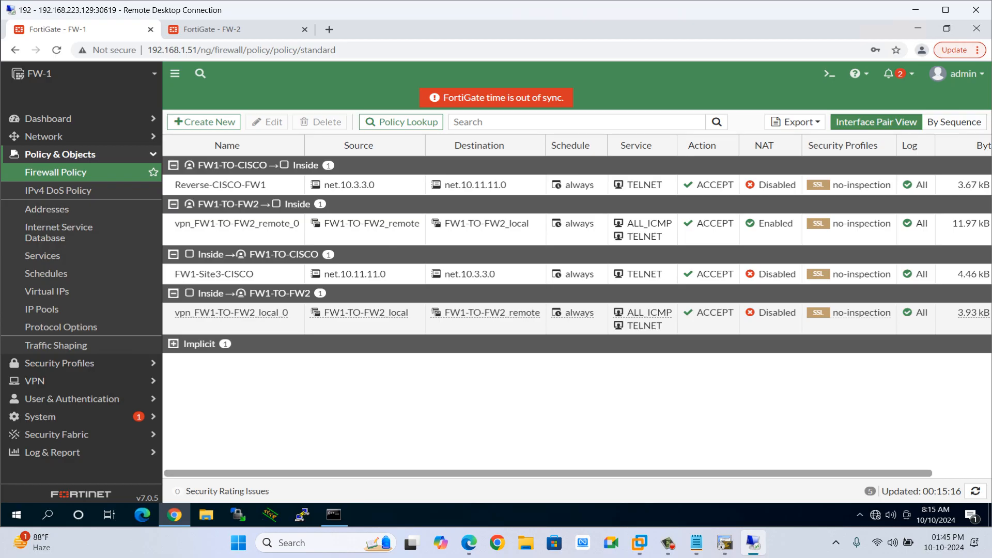
{"action": "left_click", "coordinate": [203, 122]}
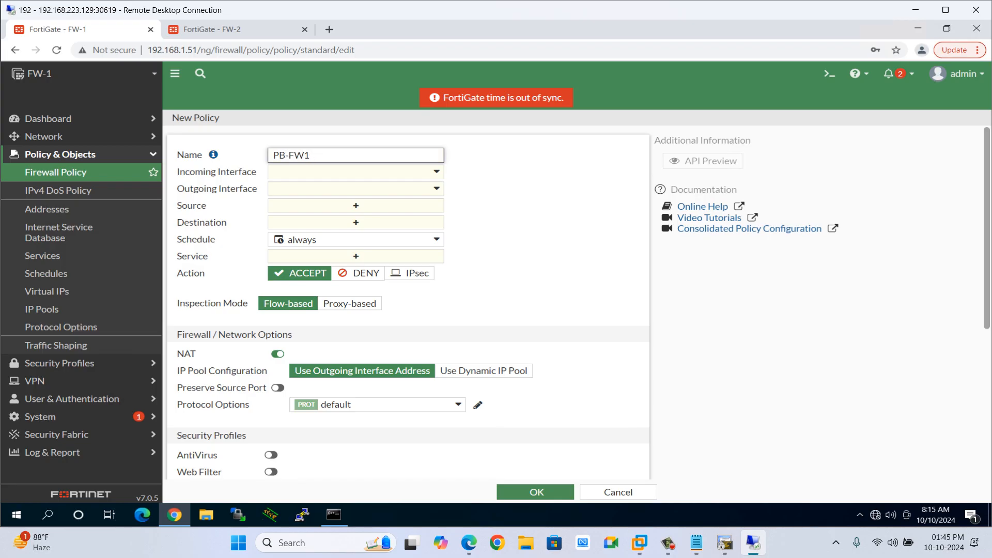
{"action": "type", "text": "FW2"}
Set the policy's incoming interface to Inside and outgoing interface to Outside.
{"action": "key", "text": "Tab"}
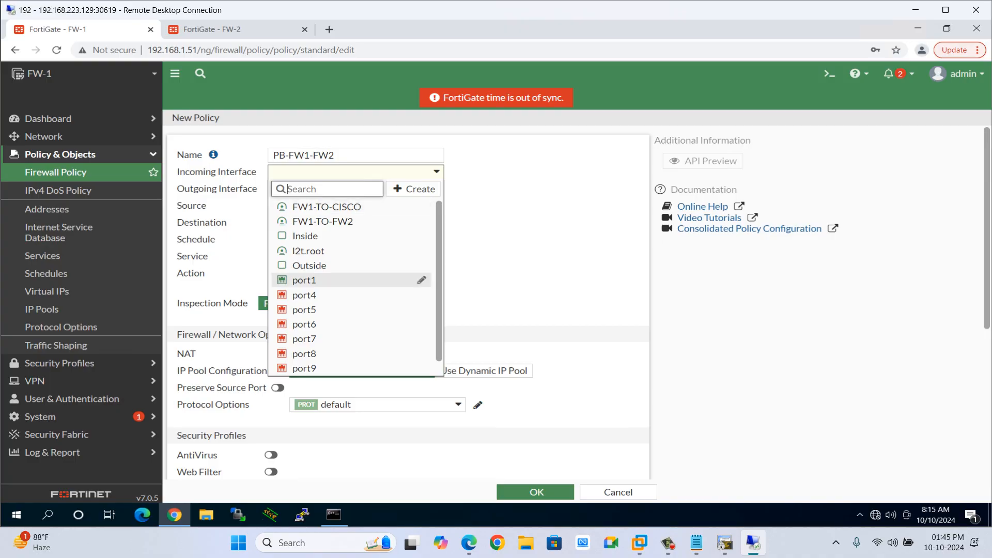
{"action": "left_click", "coordinate": [306, 236]}
{"action": "key", "text": "Tab"}
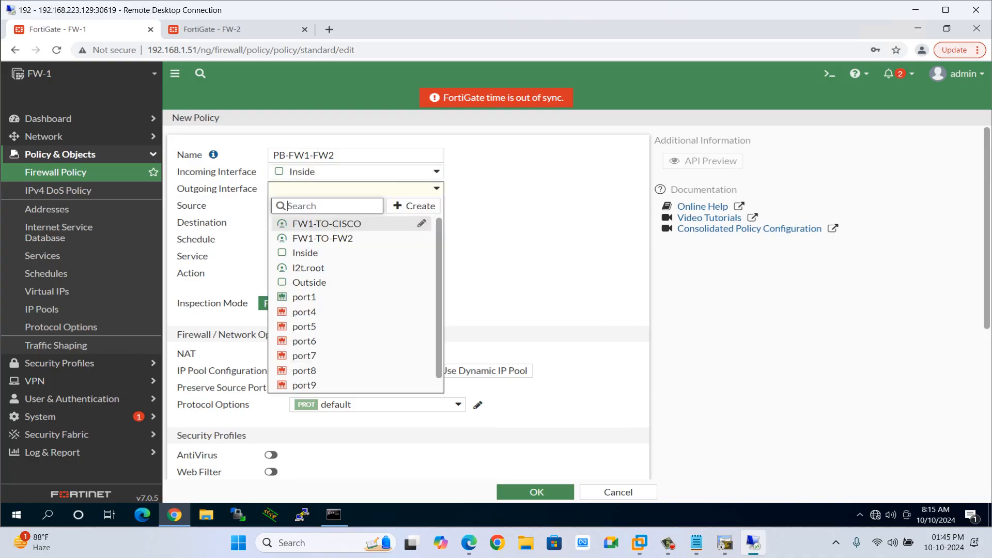
{"action": "left_click", "coordinate": [306, 281]}
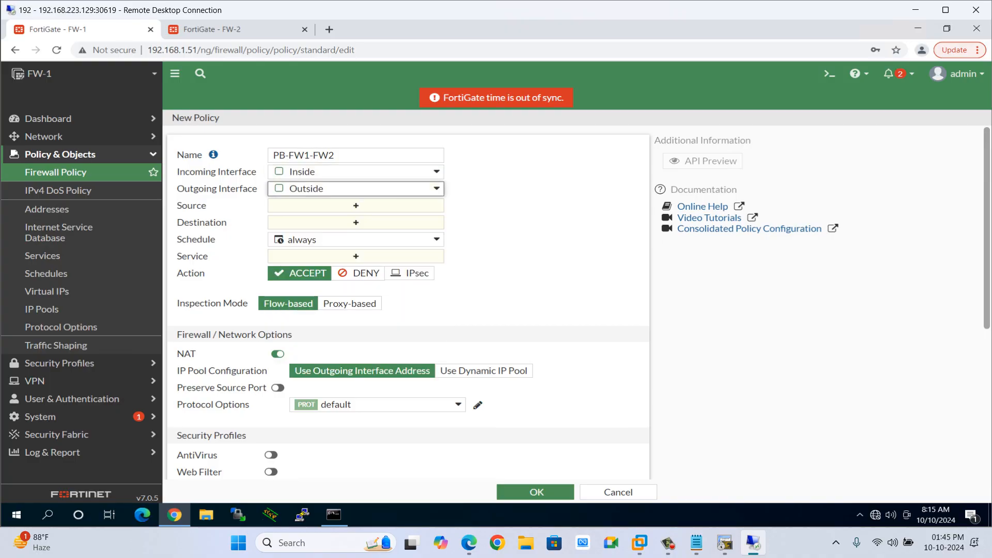
Create address net.10.111.111.0 with subnet 10.111.111.0/24 and use it as the policy source.
{"action": "left_click", "coordinate": [336, 205]}
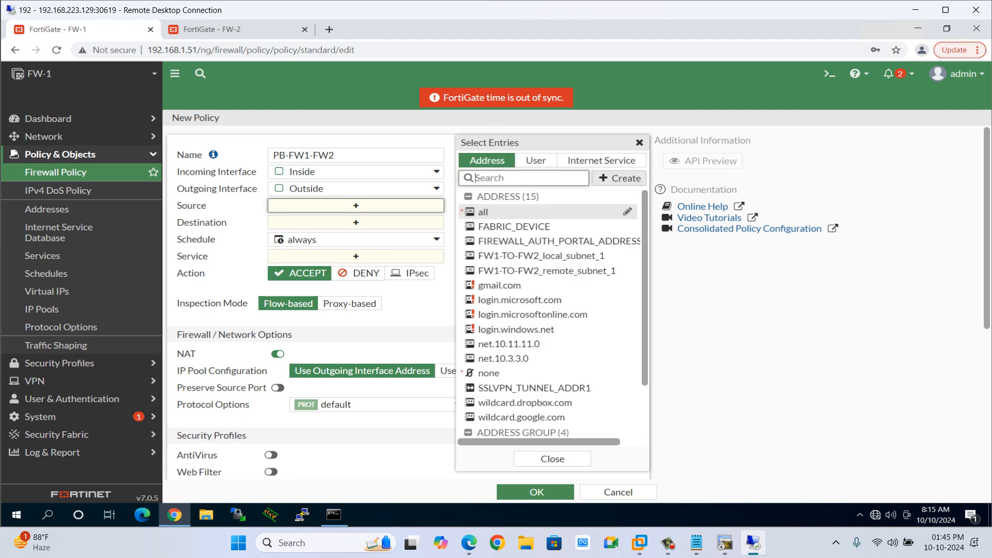
{"action": "left_click", "coordinate": [619, 179]}
{"action": "left_click", "coordinate": [492, 219]}
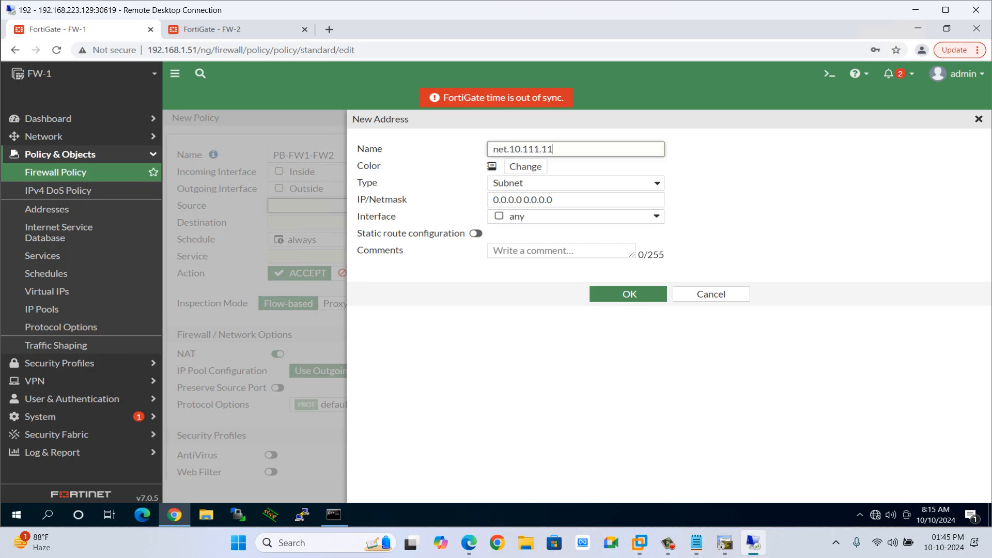
{"action": "type", "text": "net.10.111.111.0"}
{"action": "key", "text": "Tab"}
{"action": "key", "text": "Tab"}
{"action": "key", "text": "Tab"}
{"action": "type", "text": "10."}
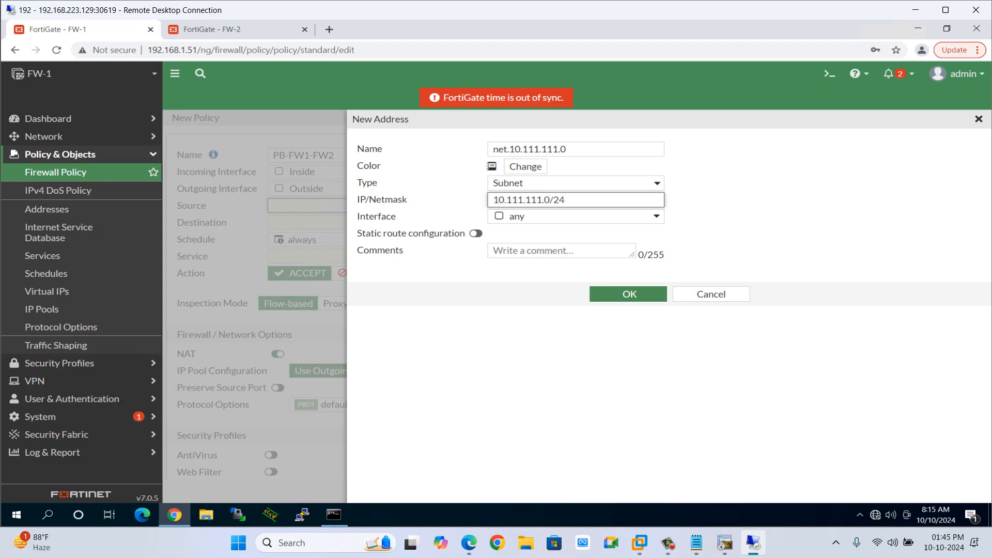
{"action": "left_click", "coordinate": [628, 294]}
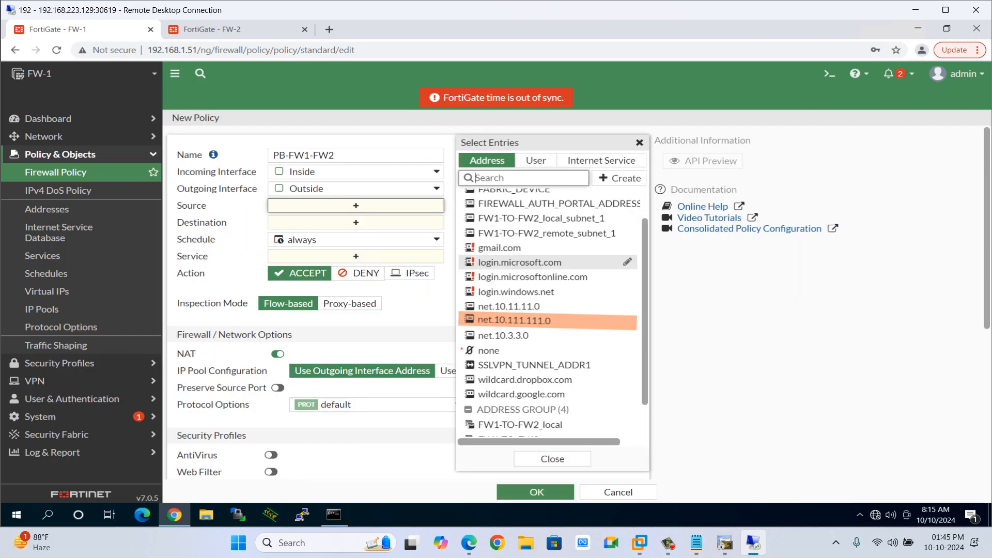
{"action": "left_click", "coordinate": [514, 321]}
Create address net.10.22.22.0 with subnet 10.22.22.0/24 as the policy destination.
{"action": "left_click", "coordinate": [356, 235]}
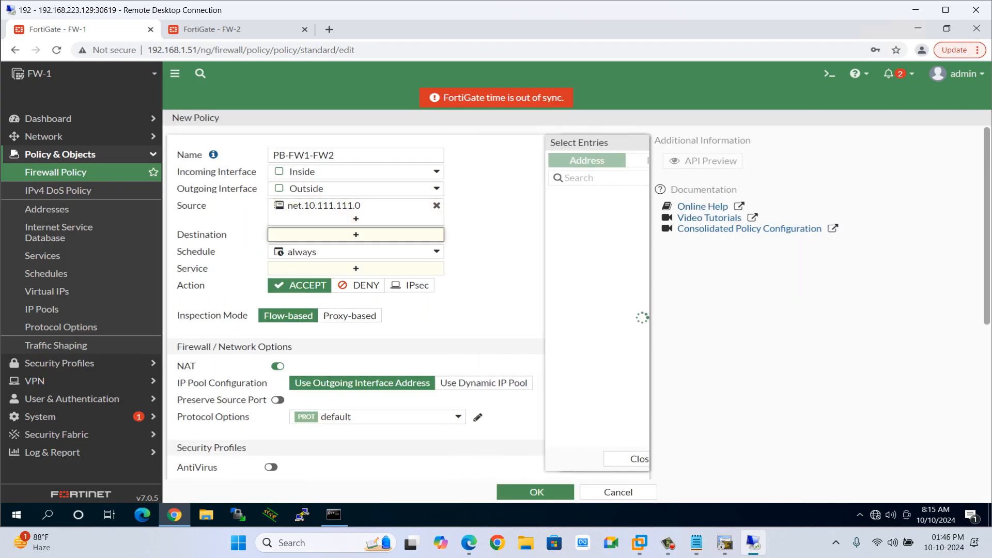
{"action": "left_click", "coordinate": [620, 178]}
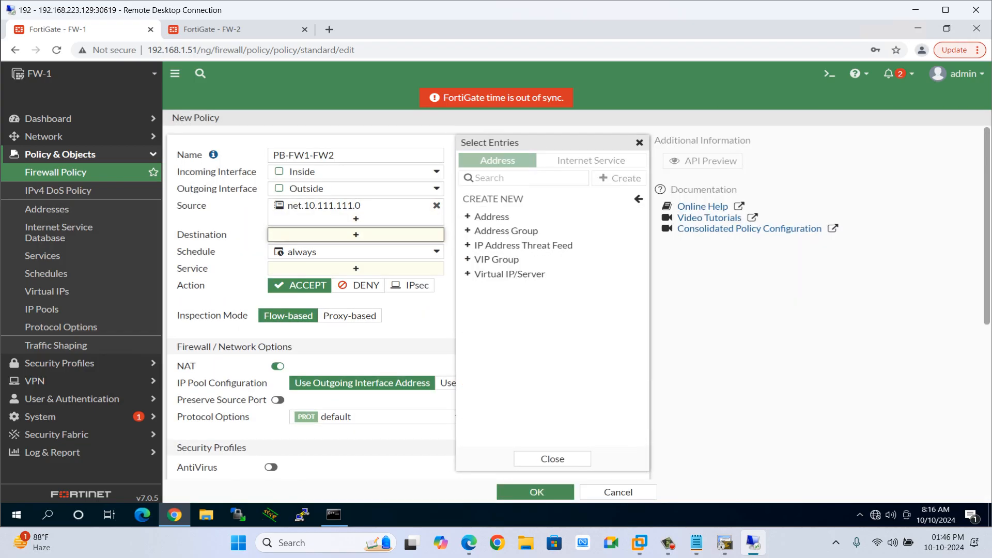
{"action": "left_click", "coordinate": [491, 216]}
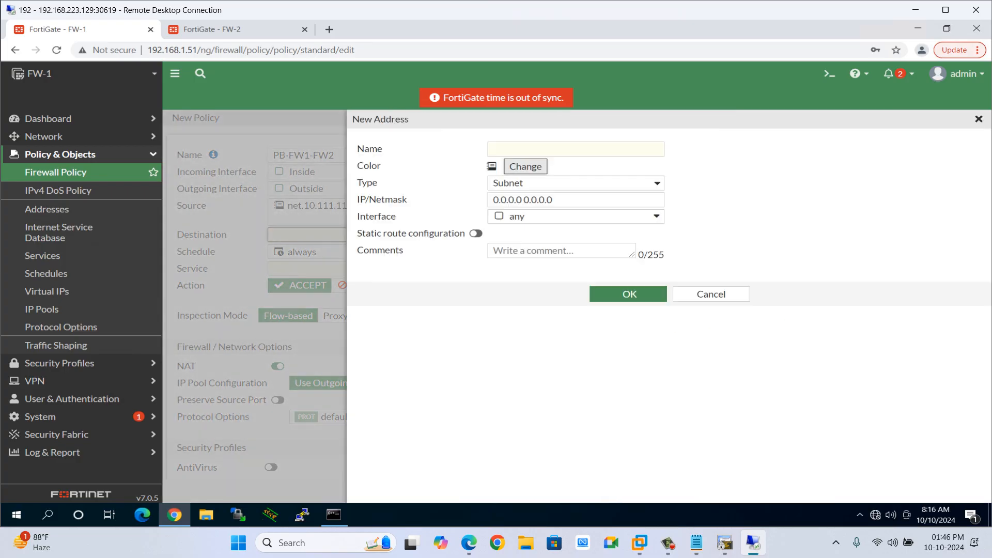
{"action": "left_click", "coordinate": [525, 166]}
{"action": "left_click", "coordinate": [541, 150]}
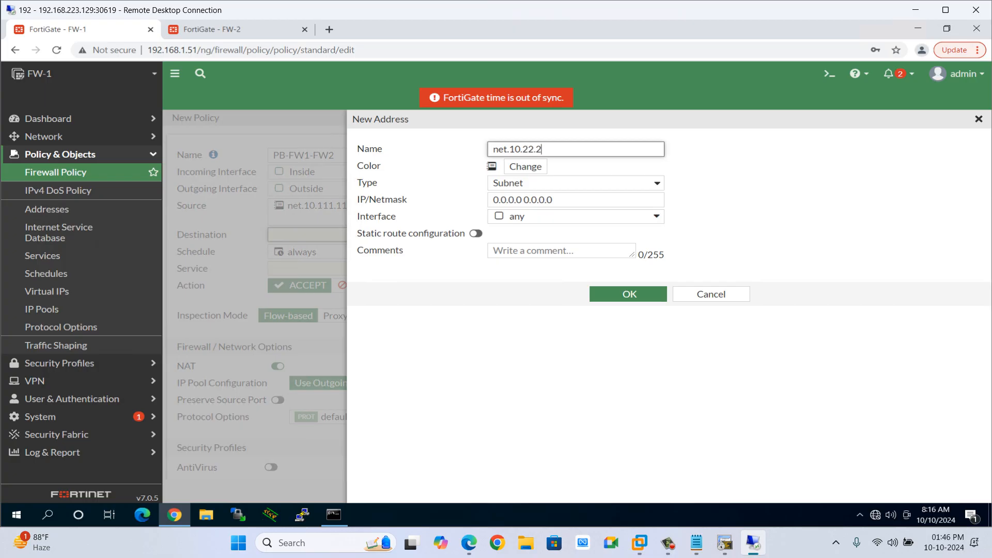
{"action": "key", "text": "Tab"}
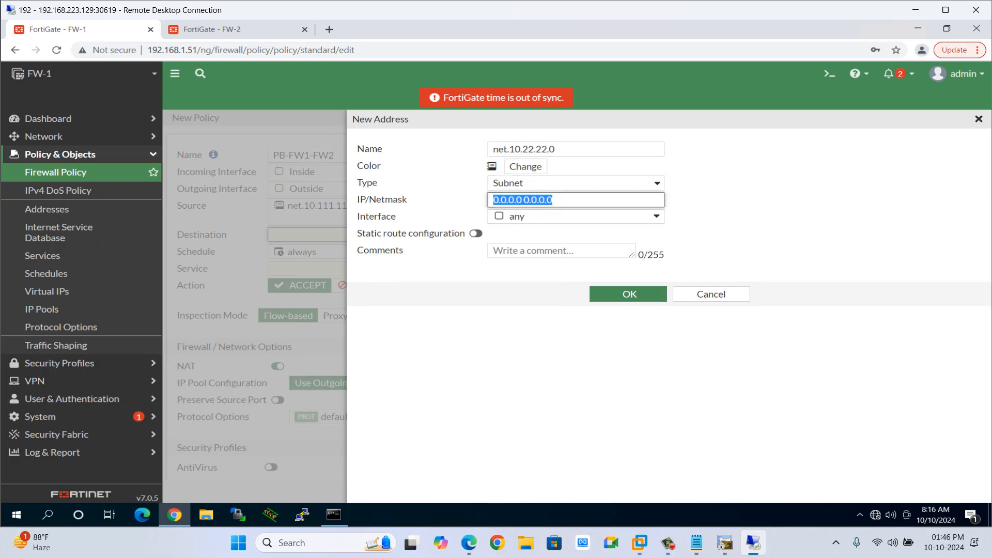
{"action": "type", "text": "10.22"}
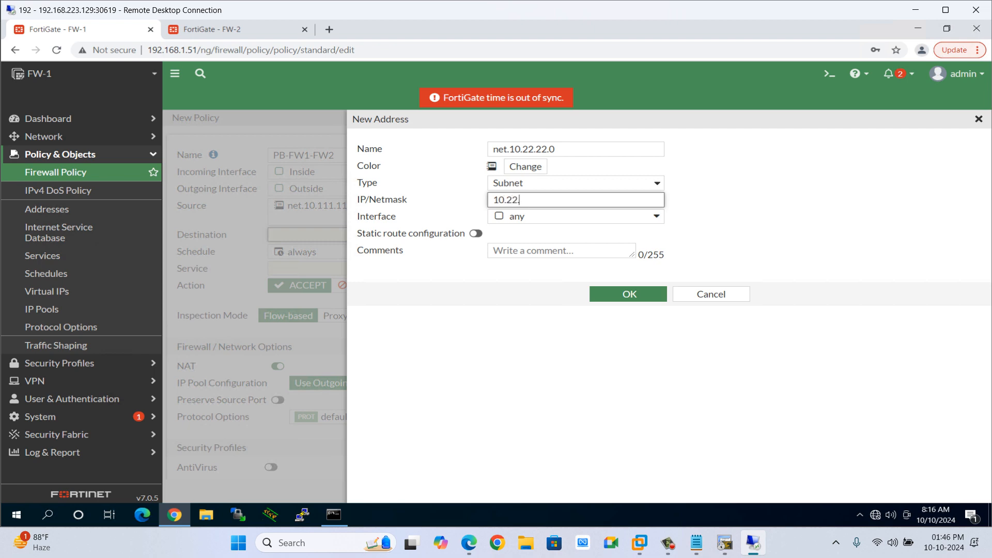
{"action": "type", "text": ".22.0/24"}
{"action": "left_click", "coordinate": [630, 294]}
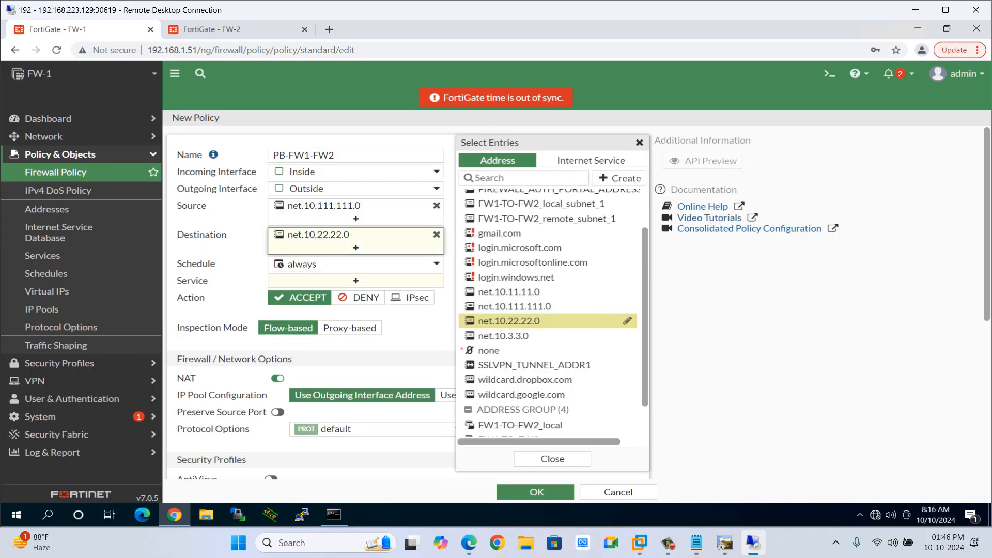
Set the policy's service to ALL.
{"action": "left_click", "coordinate": [356, 280]}
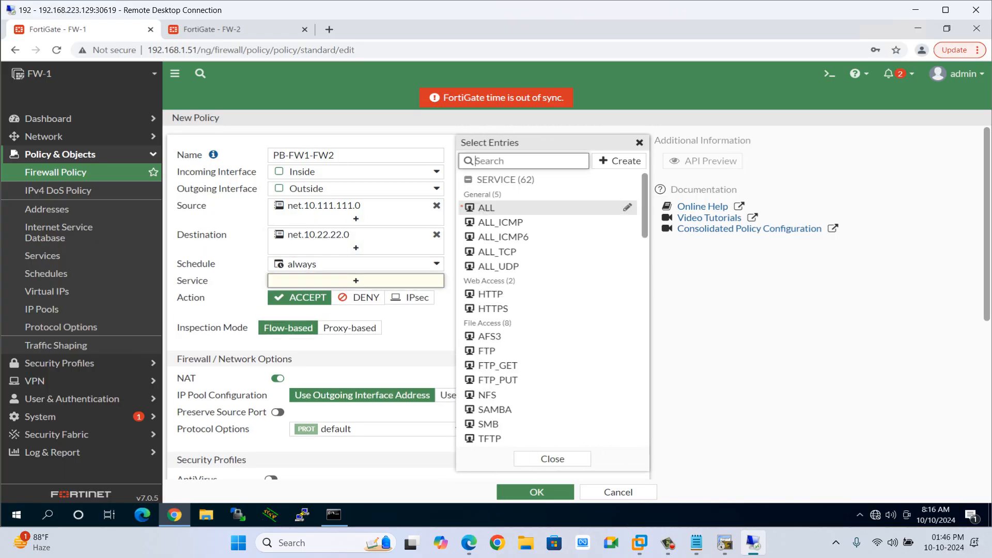
{"action": "left_click", "coordinate": [486, 207]}
Set the policy action to IPsec using VPN tunnel PB-FW1-FW2 and allow traffic initiated from the remote site.
{"action": "left_click", "coordinate": [410, 309]}
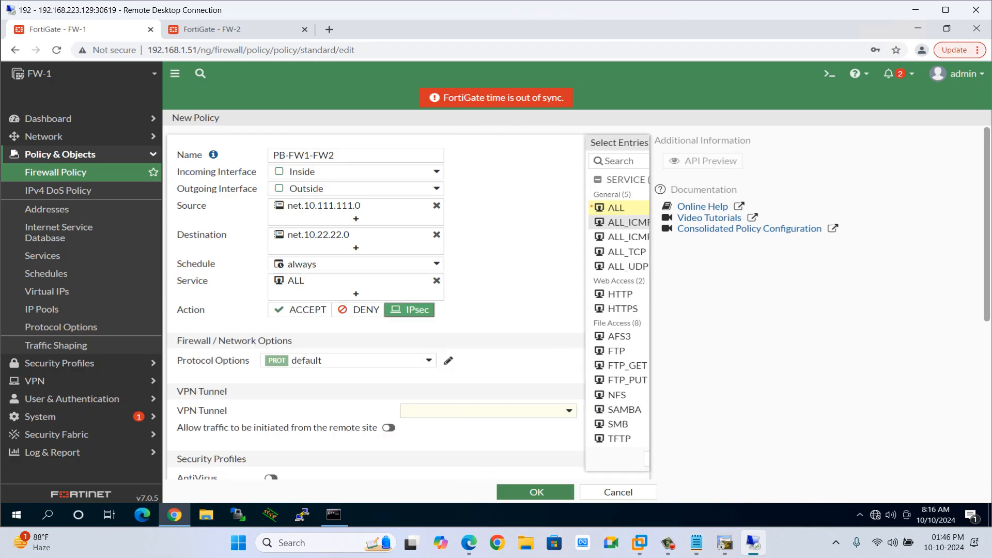
{"action": "left_click", "coordinate": [488, 410]}
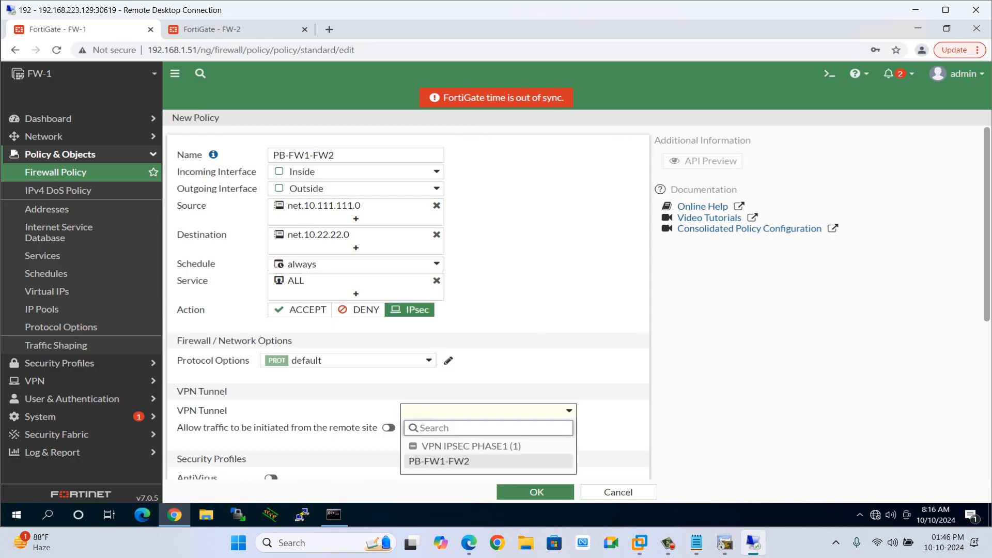
{"action": "left_click", "coordinate": [439, 461]}
{"action": "left_click", "coordinate": [488, 411]}
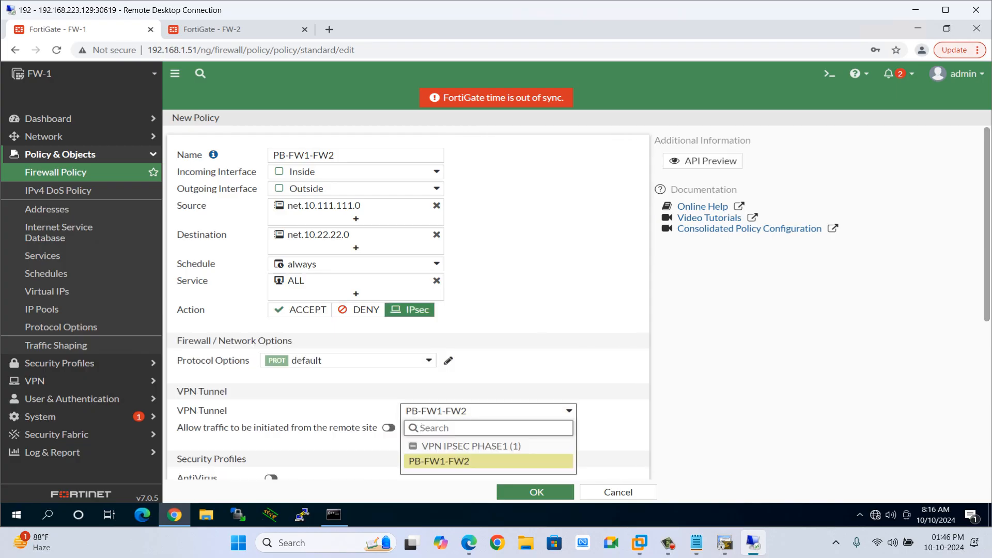
{"action": "left_click", "coordinate": [440, 461]}
{"action": "scroll", "coordinate": [408, 305], "scroll_direction": "down", "scroll_amount": 2}
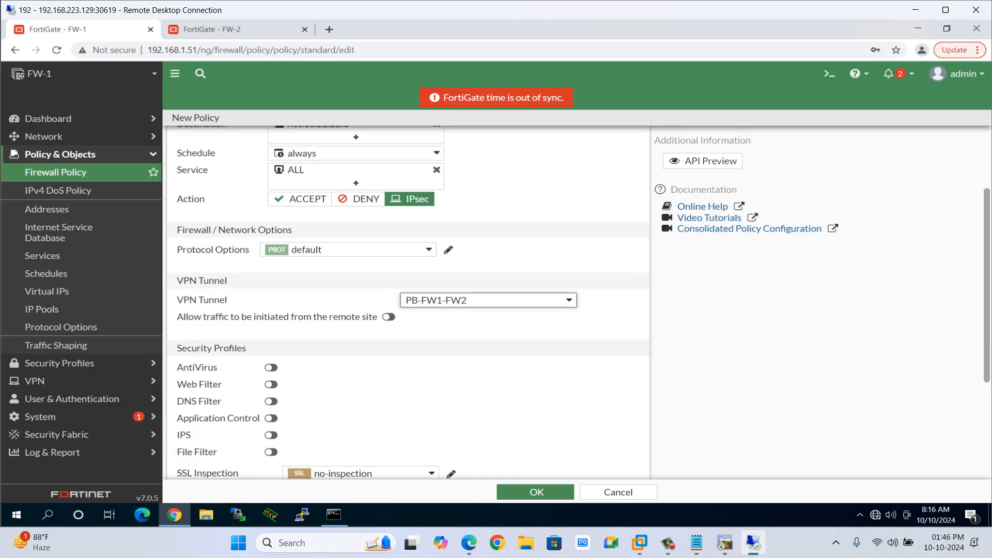
{"action": "left_click", "coordinate": [389, 317]}
Log all sessions, enable logs when sessions start, and save the new policy.
{"action": "scroll", "coordinate": [389, 317], "scroll_direction": "down", "scroll_amount": 3}
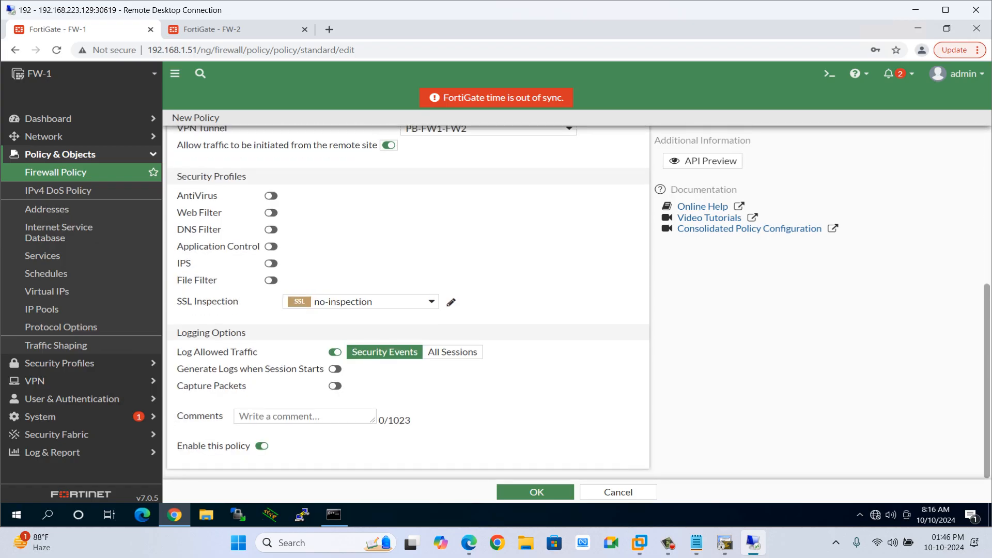
{"action": "left_click", "coordinate": [452, 352]}
{"action": "left_click", "coordinate": [335, 369]}
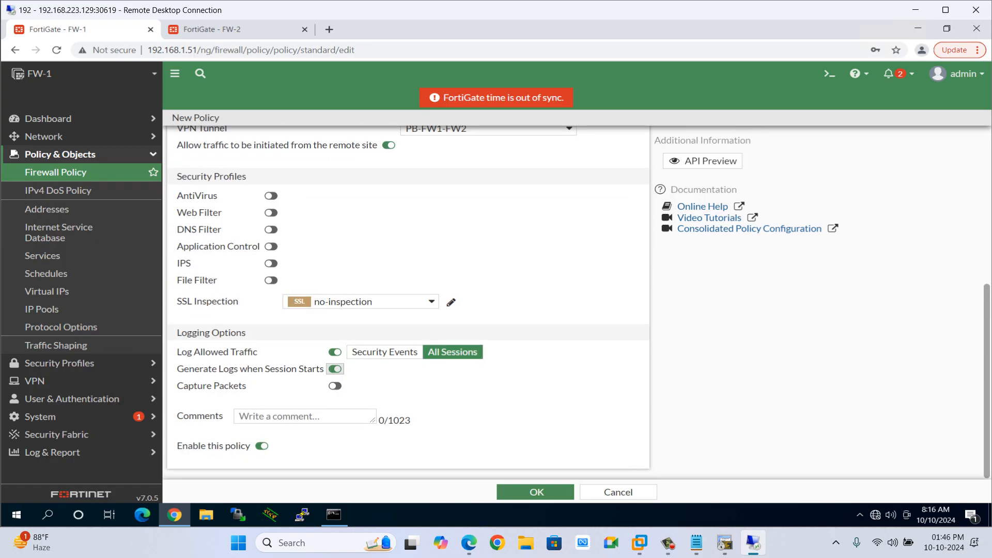
{"action": "left_click", "coordinate": [535, 492]}
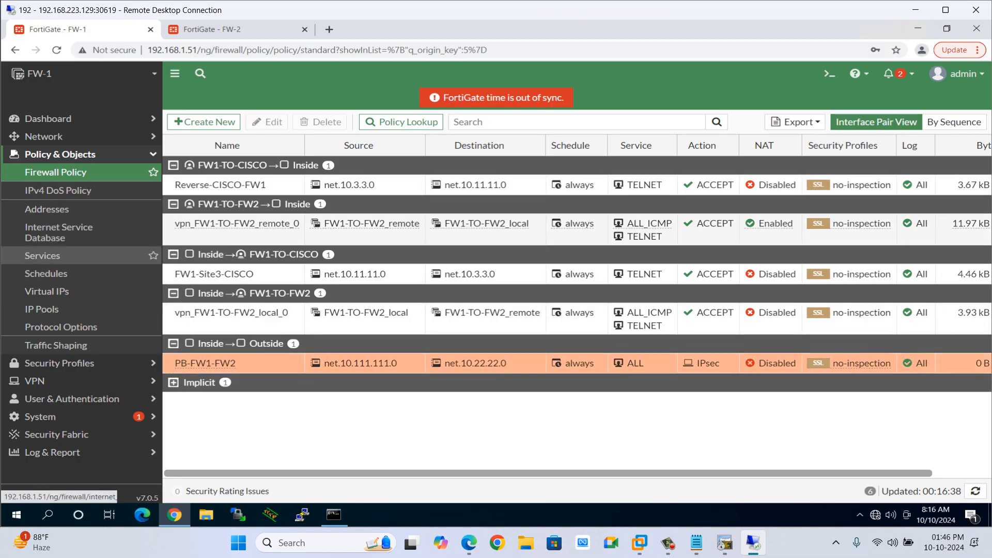
Review the IPsec tunnel lists on FW-1 and FW-2.
{"action": "left_click", "coordinate": [34, 381]}
{"action": "left_click", "coordinate": [53, 225]}
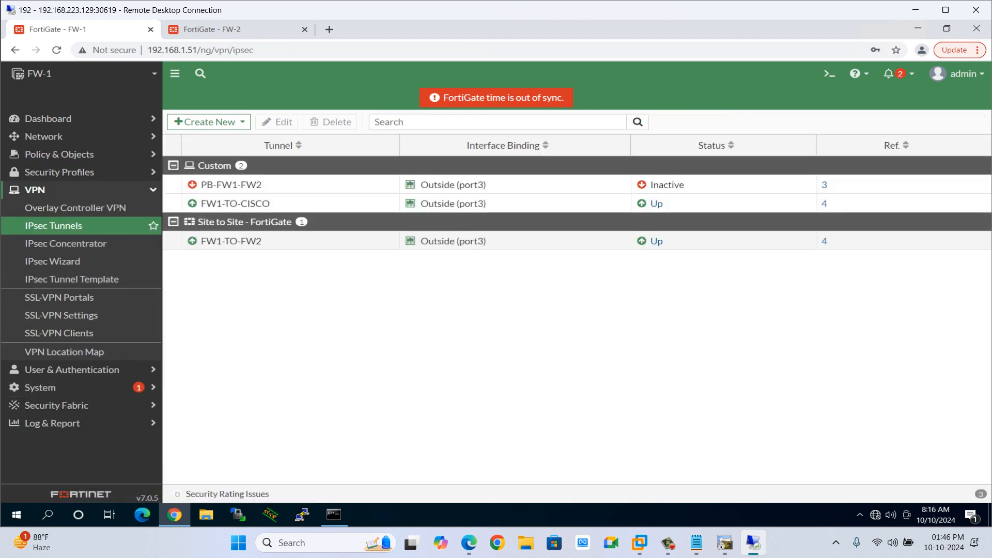
{"action": "key", "text": "ctrl+Tab"}
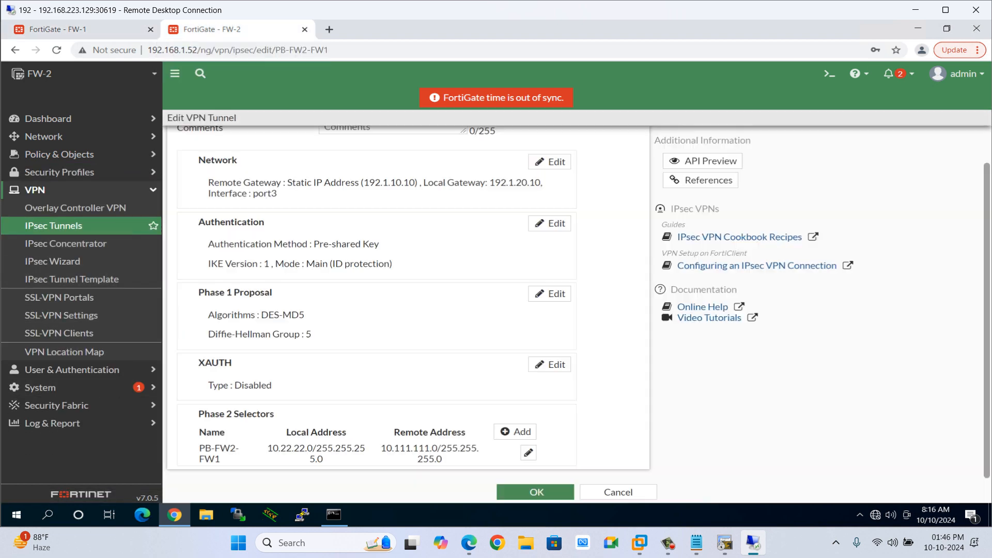
{"action": "left_click", "coordinate": [54, 227]}
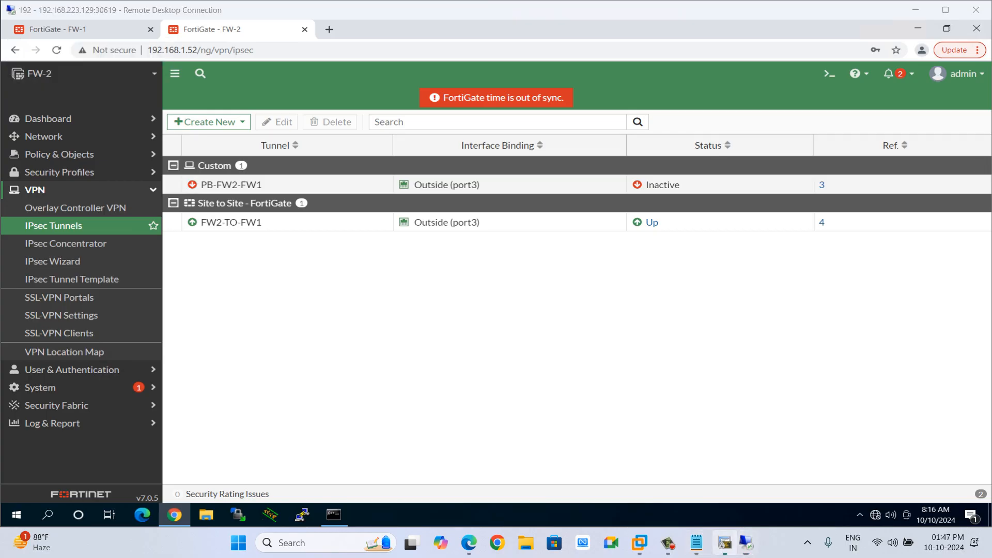
In the HQ router terminal, ping 10.22.22.2 with source 10.111.111.1.
{"action": "left_click", "coordinate": [725, 542]}
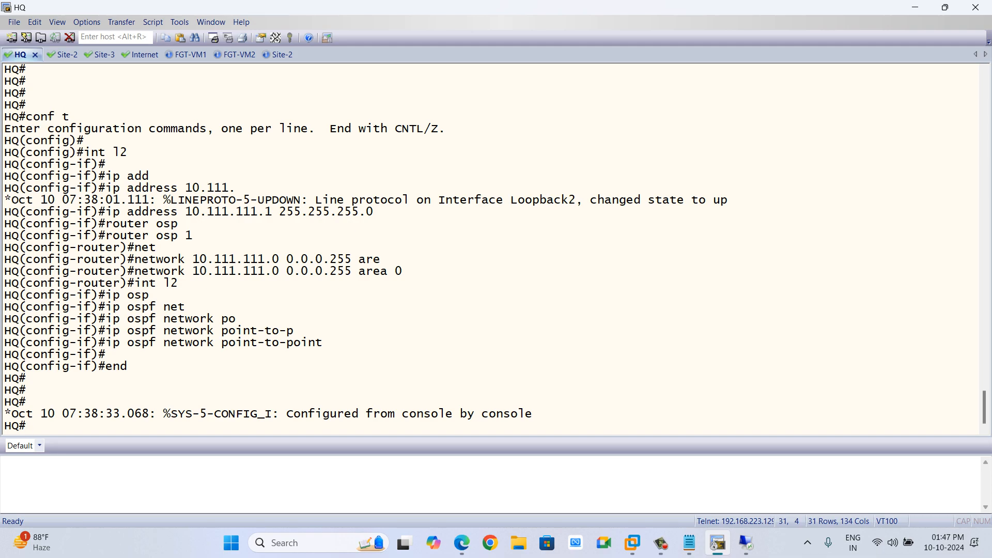
{"action": "type", "text": "ping 10.22.22.2 so"}
{"action": "key", "text": "Tab"}
{"action": "type", "text": "10.111.111.1"}
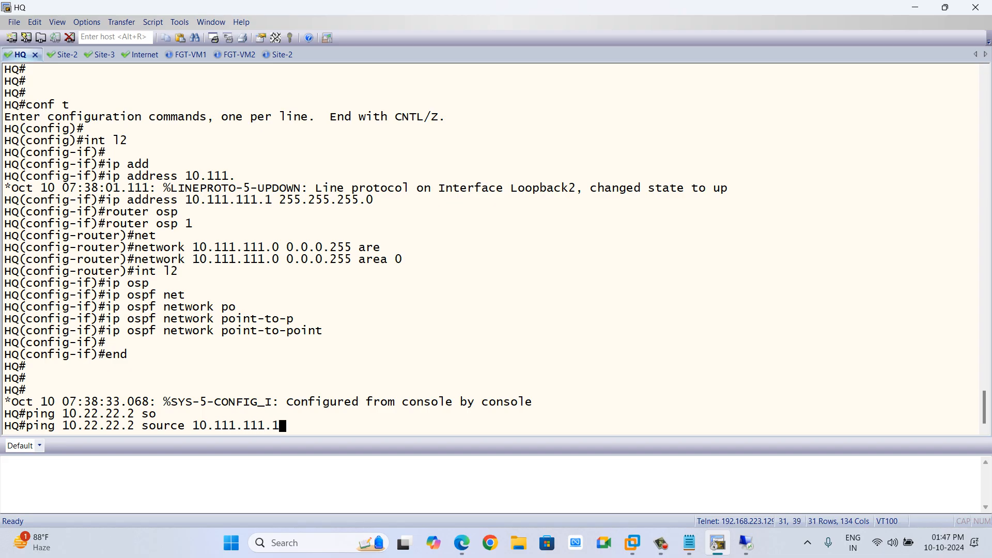
{"action": "key", "text": "Return"}
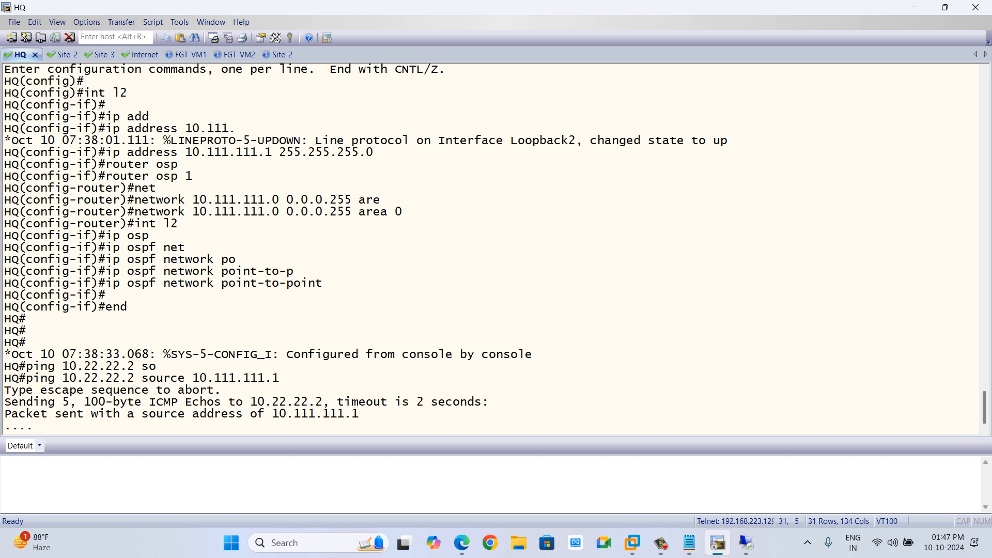
{"action": "key", "text": "Return"}
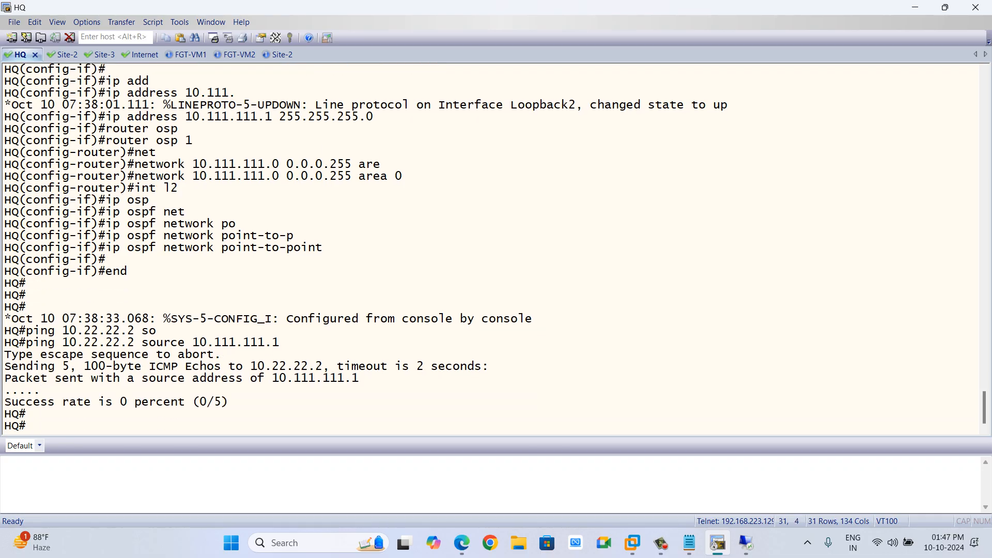
Ping 10.2.2.2 with source 10.1.1.1 from the HQ router.
{"action": "key", "text": "Up"}
{"action": "key", "text": "BackSpace"}
{"action": "key", "text": "BackSpace"}
{"action": "key", "text": "BackSpace"}
{"action": "key", "text": "BackSpace"}
{"action": "key", "text": "BackSpace"}
{"action": "key", "text": "BackSpace"}
{"action": "key", "text": "BackSpace"}
{"action": "key", "text": "BackSpace"}
{"action": "key", "text": "BackSpace"}
{"action": "key", "text": "BackSpace"}
{"action": "key", "text": "BackSpace"}
{"action": "key", "text": "BackSpace"}
{"action": "key", "text": "BackSpace"}
{"action": "key", "text": "BackSpace"}
{"action": "key", "text": "BackSpace"}
{"action": "key", "text": "BackSpace"}
{"action": "key", "text": "BackSpace"}
{"action": "key", "text": "BackSpace"}
{"action": "key", "text": "BackSpace"}
{"action": "key", "text": "BackSpace"}
{"action": "key", "text": "BackSpace"}
{"action": "type", "text": "2.2.2 so"}
{"action": "key", "text": "Tab"}
{"action": "type", "text": "10.11."}
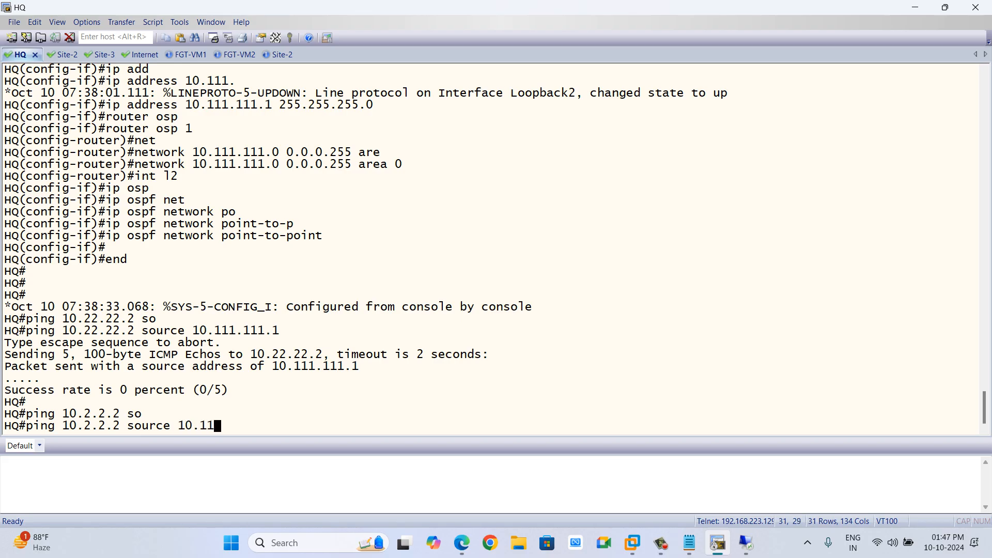
{"action": "key", "text": "BackSpace"}
{"action": "key", "text": "BackSpace"}
{"action": "type", "text": ".1.1"}
{"action": "key", "text": "Return"}
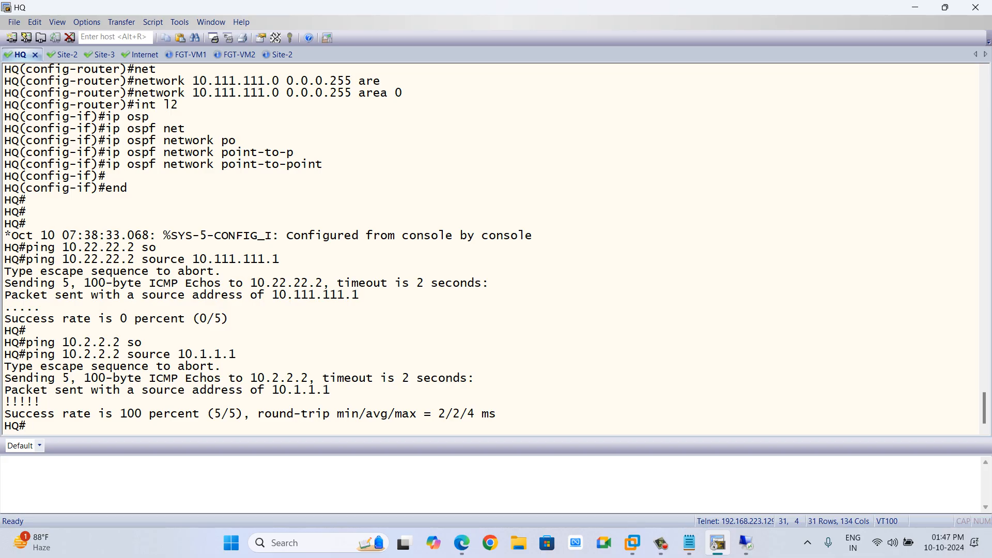
Repeat the ping to 10.2.2.2 sourced from 10.1.1.1 several more times.
{"action": "key", "text": "Up"}
{"action": "key", "text": "Return"}
{"action": "key", "text": "Up"}
{"action": "key", "text": "Return"}
{"action": "type", "text": "p"}
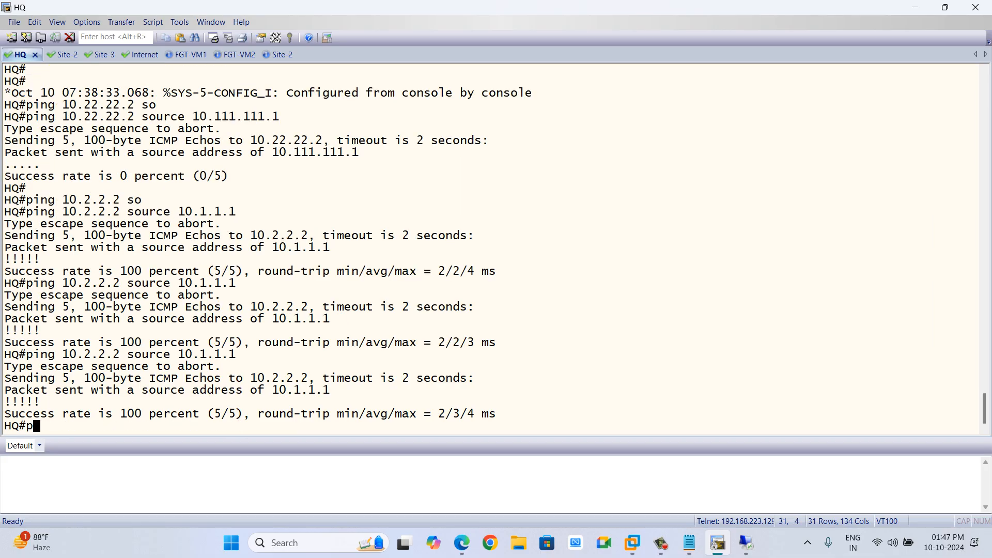
{"action": "key", "text": "Up"}
{"action": "key", "text": "Return"}
{"action": "key", "text": "Up"}
{"action": "key", "text": "Return"}
{"action": "type", "text": "p"}
{"action": "key", "text": "Up"}
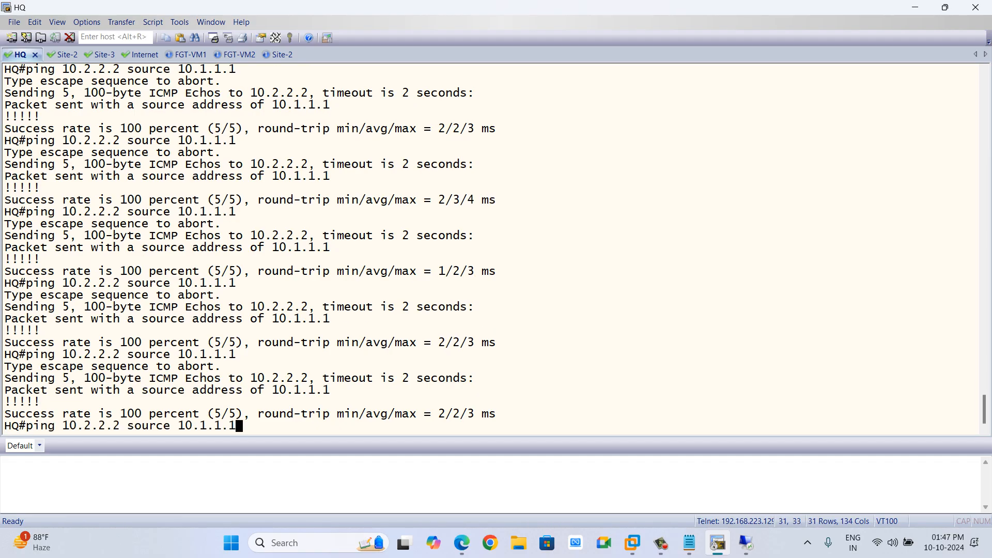
{"action": "key", "text": "Return"}
{"action": "key", "text": "Up"}
{"action": "key", "text": "Return"}
{"action": "key", "text": "Up"}
{"action": "key", "text": "Return"}
{"action": "type", "text": "p"}
{"action": "key", "text": "Up"}
{"action": "key", "text": "Return"}
{"action": "type", "text": "p"}
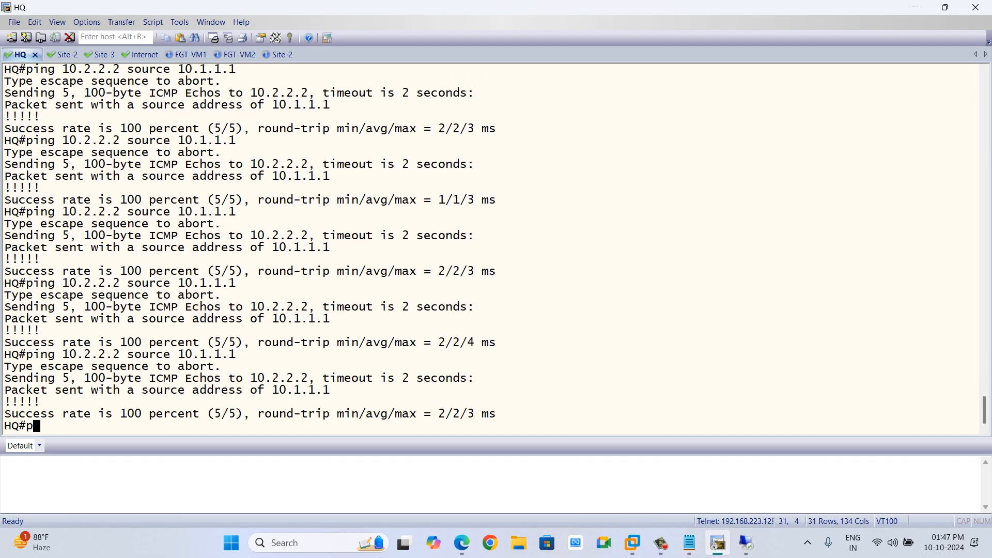
{"action": "key", "text": "Up"}
{"action": "key", "text": "Return"}
{"action": "type", "text": "p"}
{"action": "key", "text": "Up"}
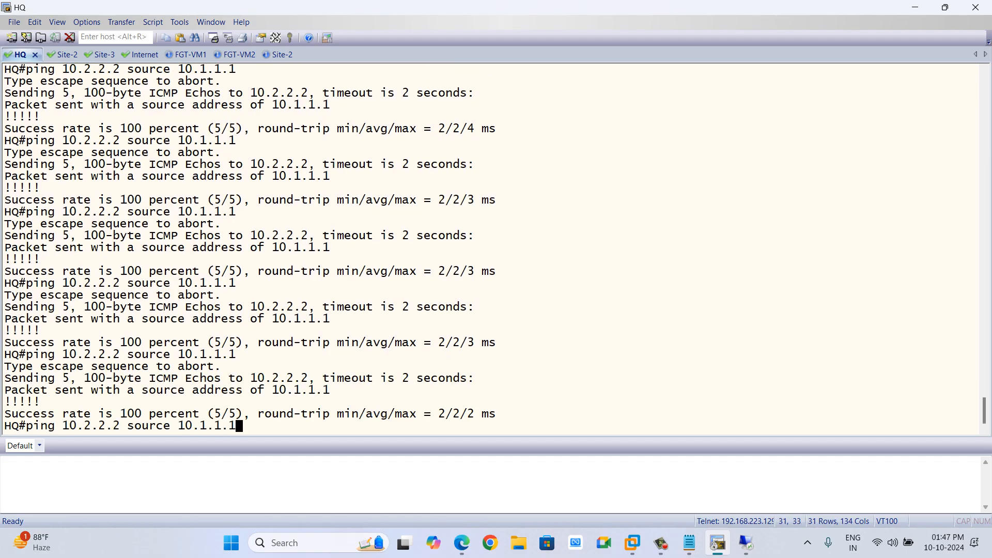
{"action": "key", "text": "Return"}
Rerun the ping to 10.22.22.2 sourced from 10.111.111.1 and return to the browser.
{"action": "key", "text": "Up"}
{"action": "key", "text": "Return"}
{"action": "key", "text": "Up"}
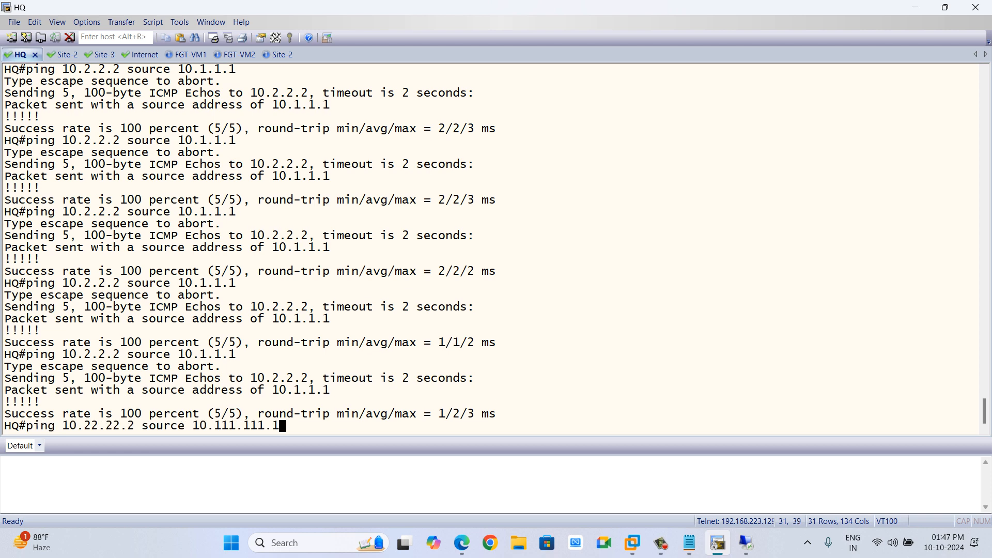
{"action": "key", "text": "Return"}
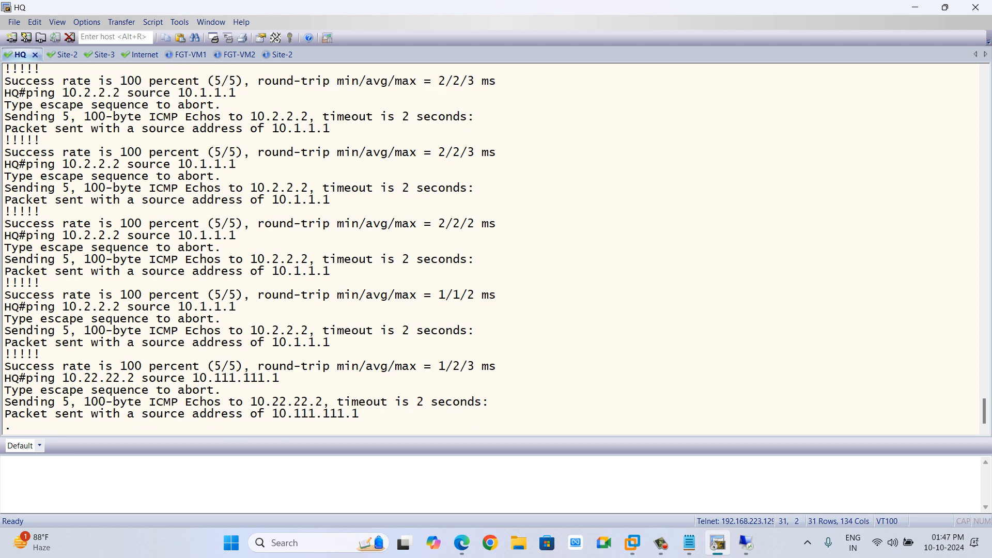
{"action": "key", "text": "alt+Tab"}
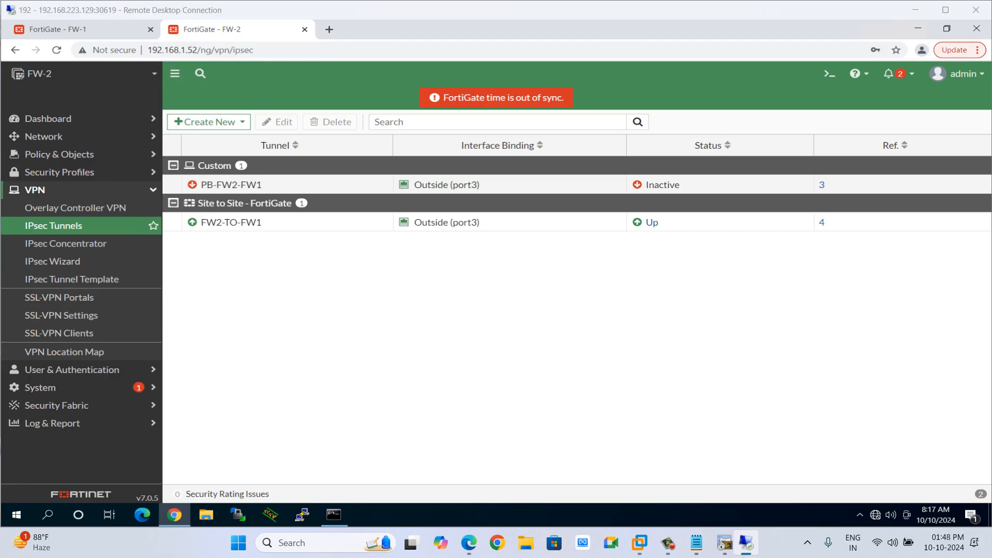
{"action": "key", "text": "alt+Tab"}
{"action": "key", "text": "alt+Tab"}
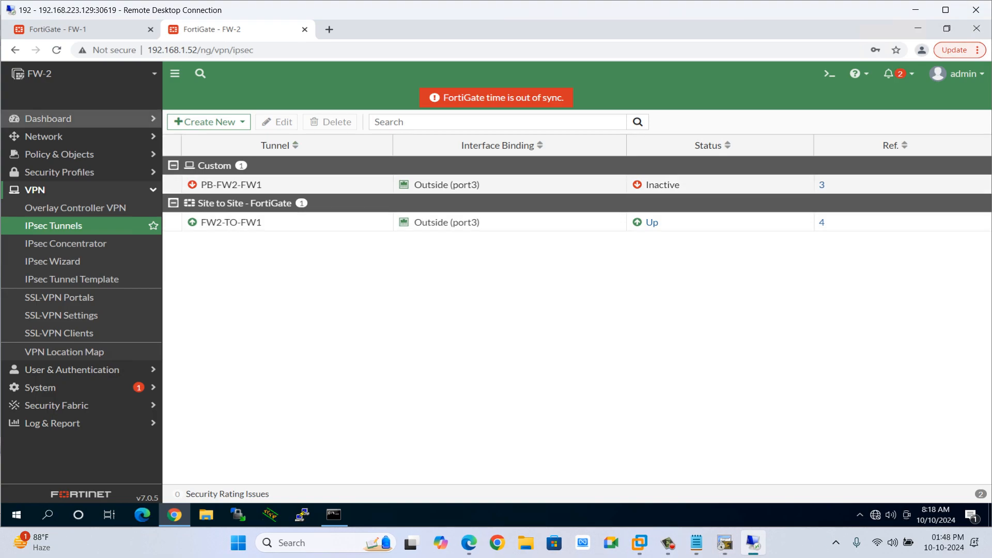
Open FW-1's forward traffic log and inspect the details of the 10.111.111.1 to 10.22.22.2 session.
{"action": "left_click", "coordinate": [57, 28]}
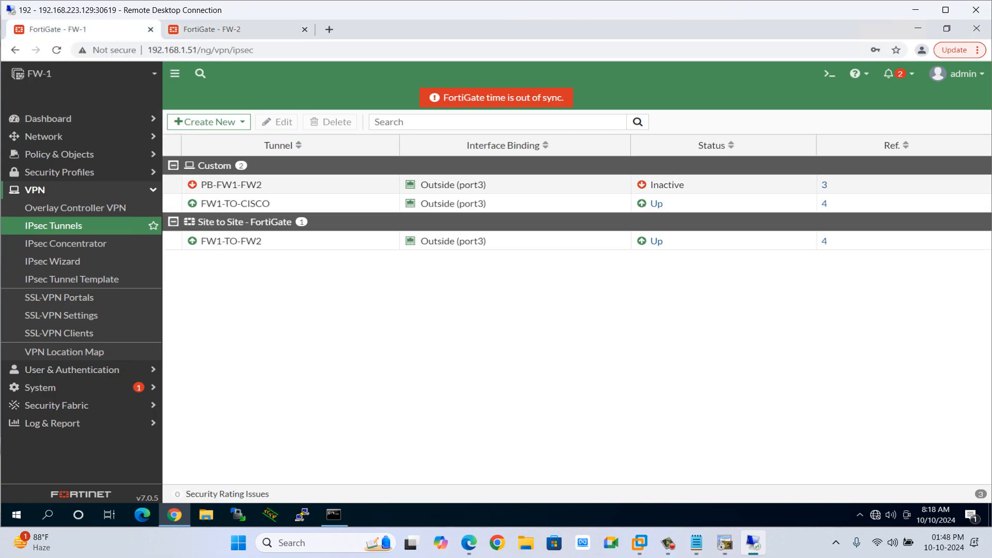
{"action": "left_click", "coordinate": [52, 423]}
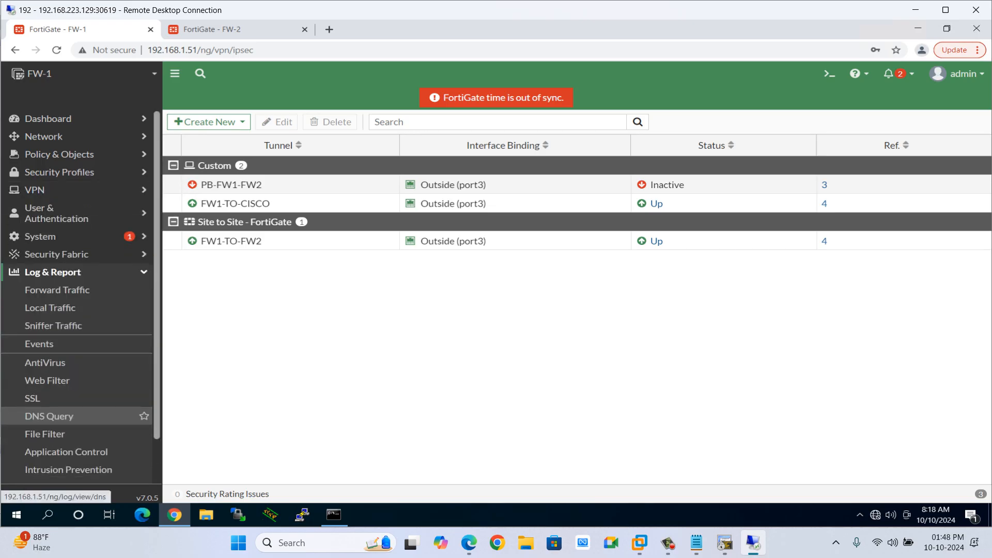
{"action": "left_click", "coordinate": [56, 290]}
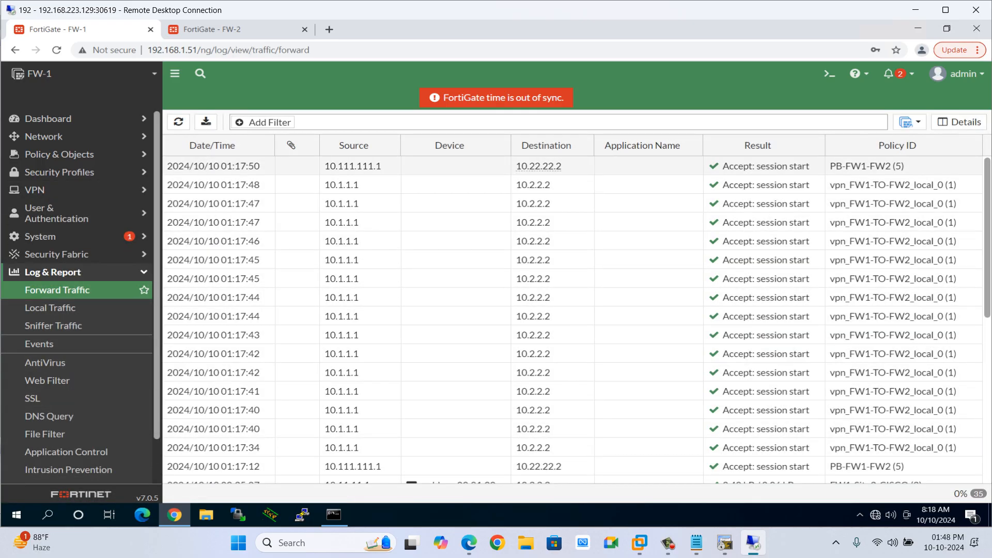
{"action": "left_click", "coordinate": [538, 167]}
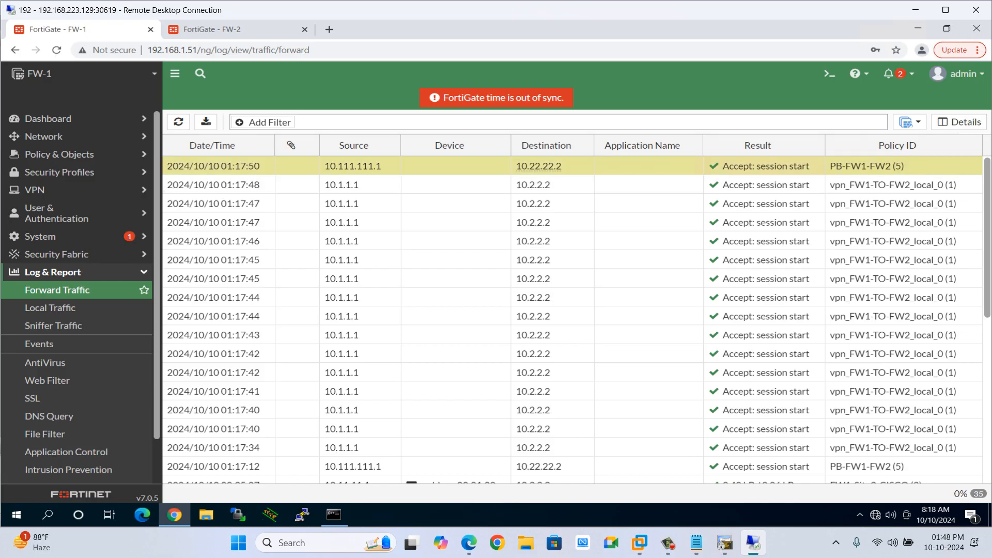
{"action": "mouse_move", "coordinate": [875, 167]}
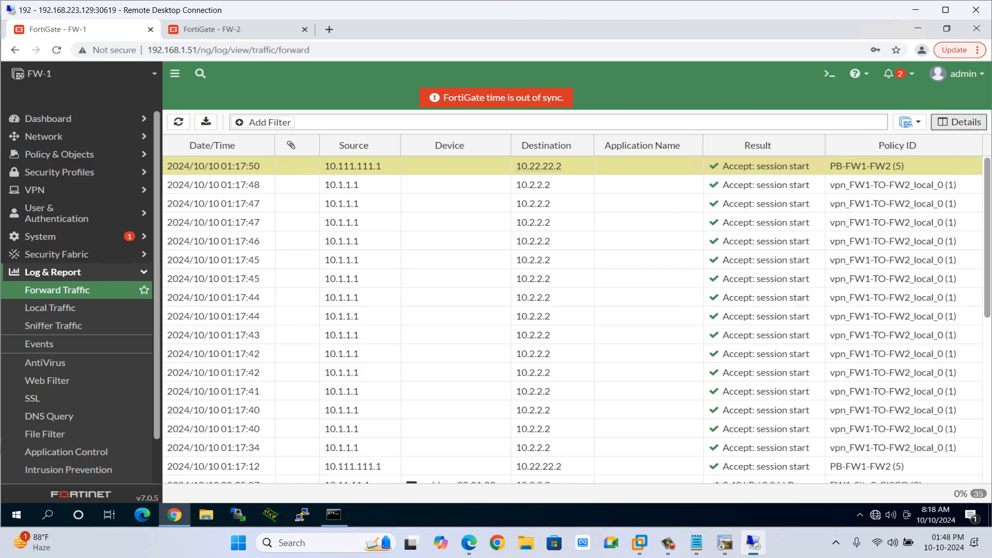
{"action": "left_click", "coordinate": [959, 122]}
{"action": "scroll", "coordinate": [863, 331], "scroll_direction": "down", "scroll_amount": 3}
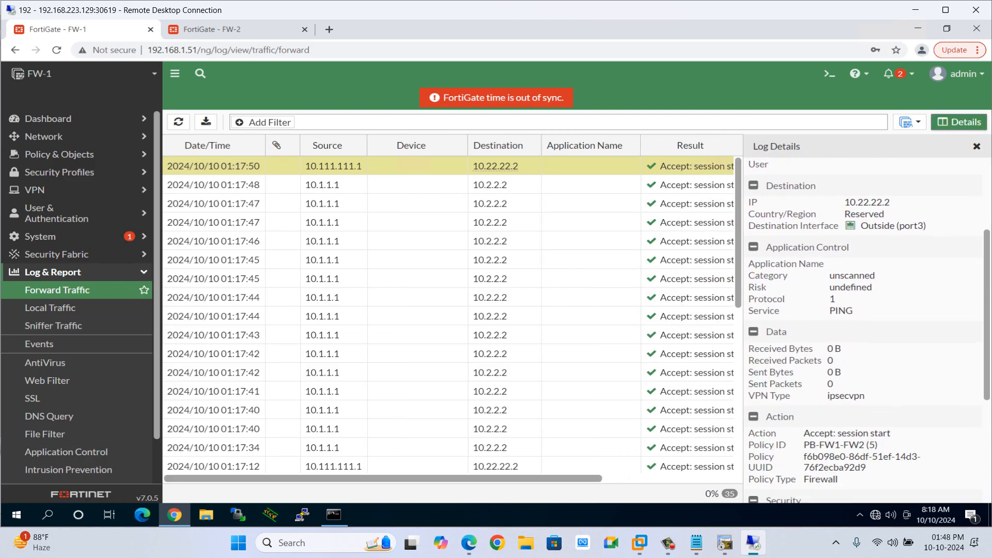
{"action": "left_click_drag", "start_coordinate": [827, 369], "coordinate": [859, 369]}
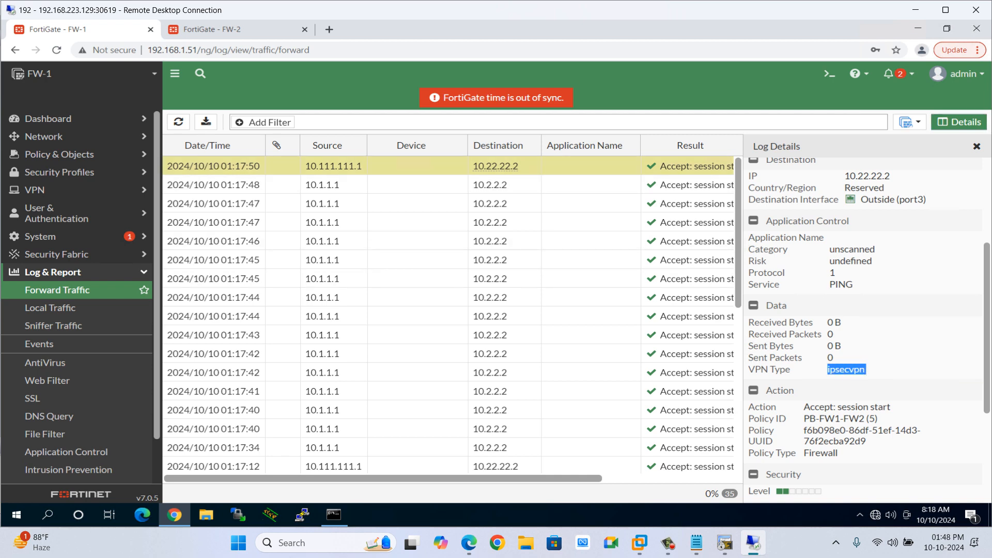
Check FW-2's forward traffic log, refresh it, and return to FW-1's log.
{"action": "left_click", "coordinate": [417, 166]}
{"action": "left_click", "coordinate": [211, 29]}
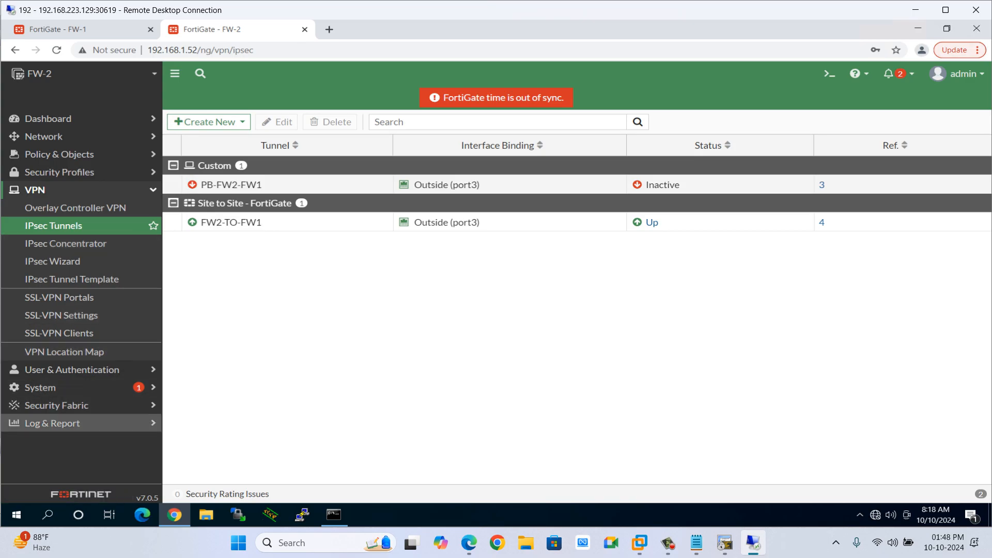
{"action": "left_click", "coordinate": [52, 423]}
{"action": "left_click", "coordinate": [57, 290]}
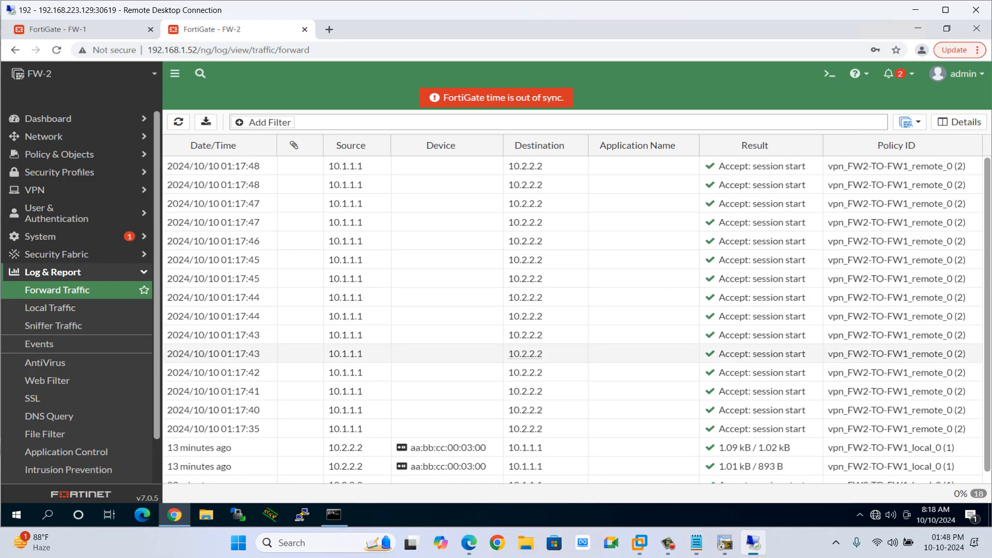
{"action": "key", "text": "F5"}
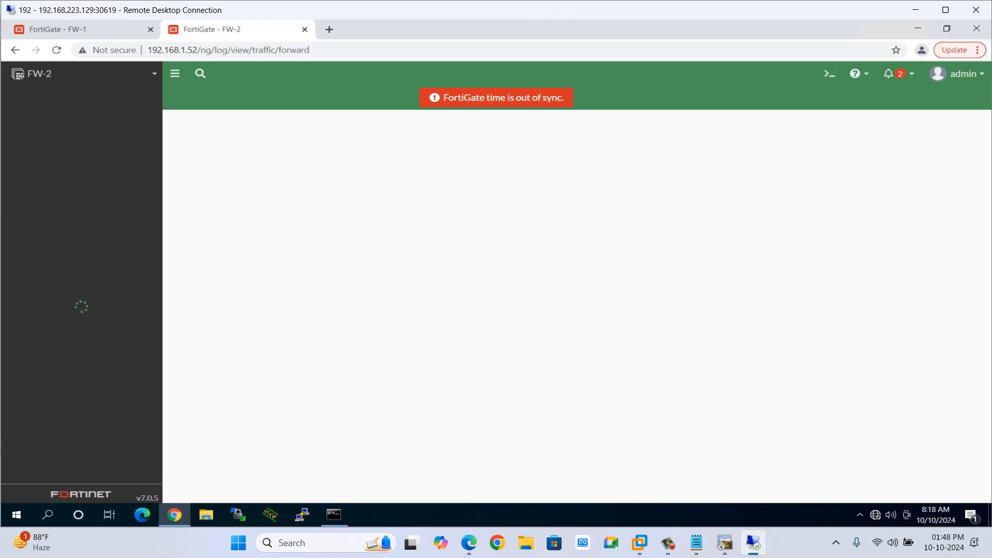
{"action": "left_click", "coordinate": [78, 29]}
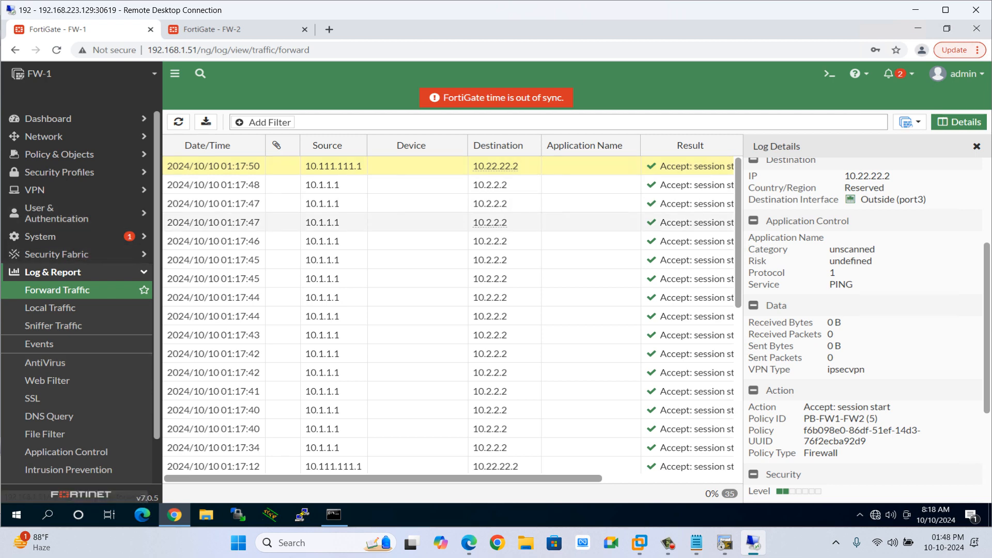
Open the IPsec tunnel list on FW-1 and inspect the FW1-TO-FW2 tunnel's details.
{"action": "left_click", "coordinate": [53, 272]}
{"action": "left_click", "coordinate": [51, 190]}
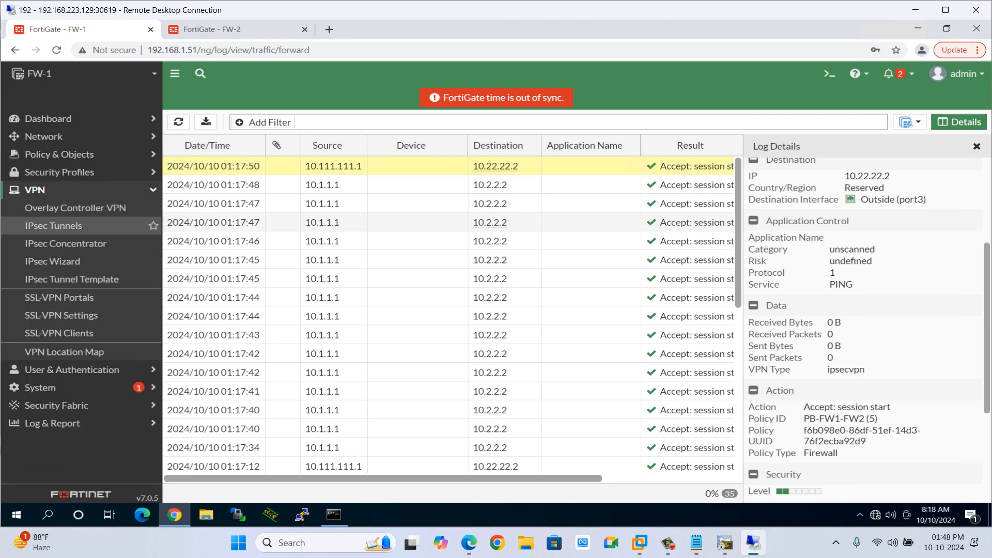
{"action": "left_click", "coordinate": [53, 226]}
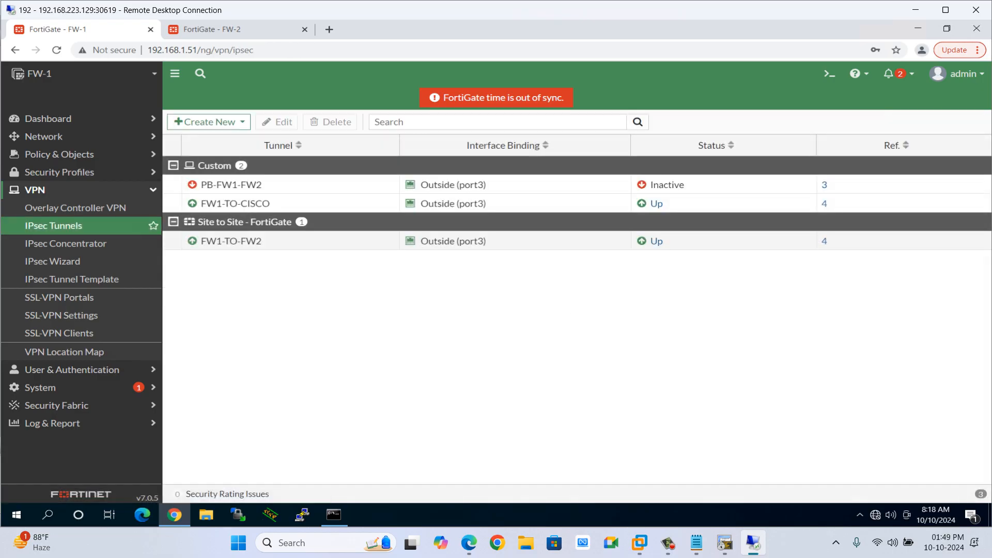
{"action": "left_click", "coordinate": [241, 241]}
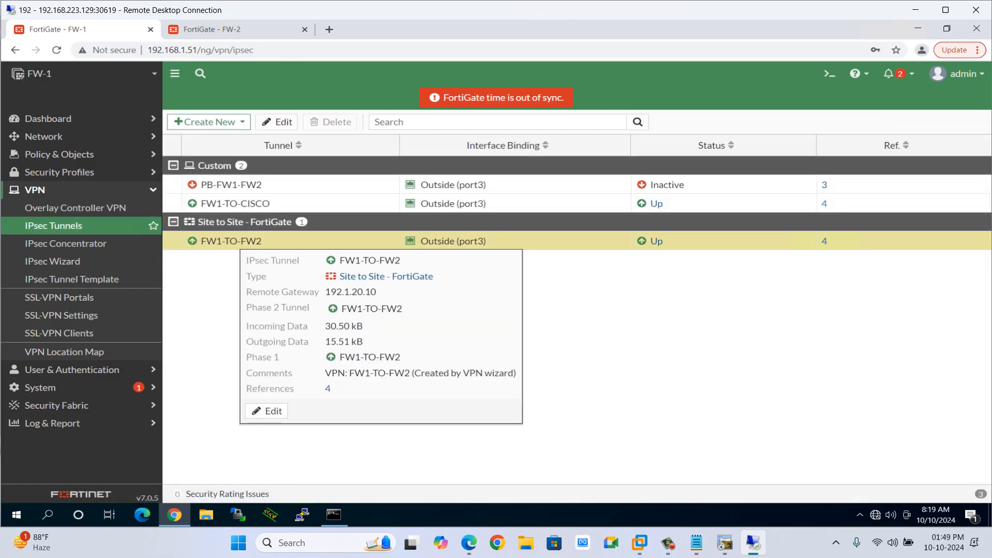
{"action": "mouse_move", "coordinate": [449, 241]}
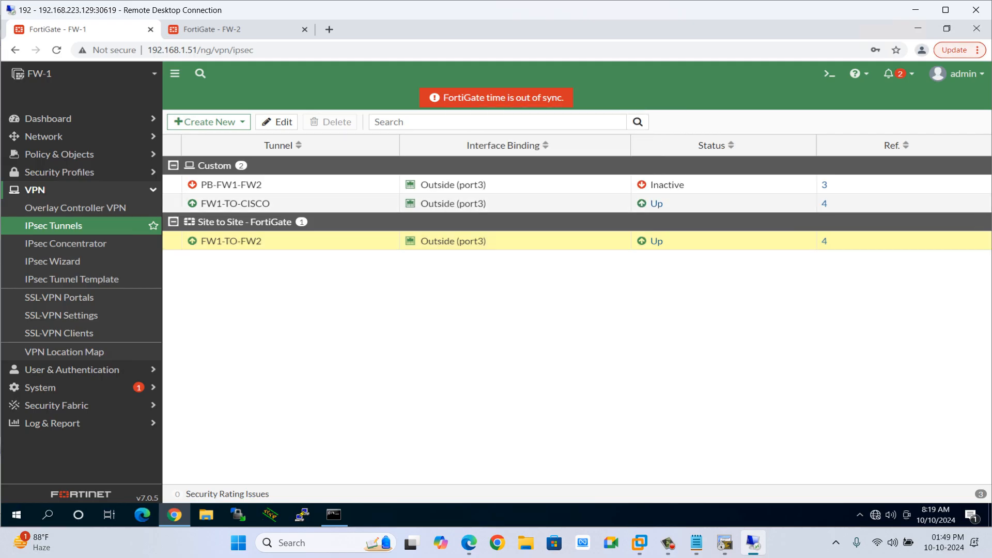
{"action": "mouse_move", "coordinate": [231, 184]}
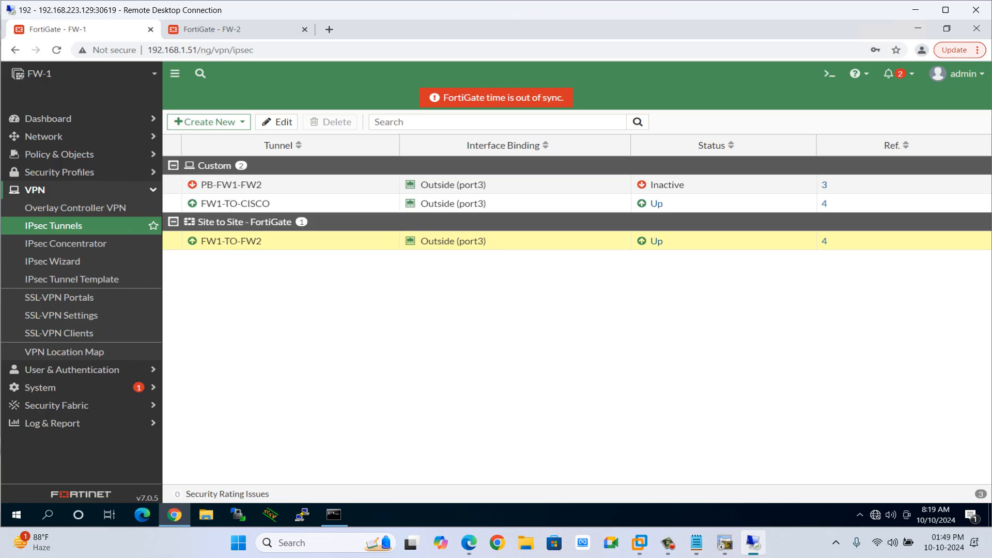
Switch to the lab topology diagram and examine the links between the firewalls and the Internet router.
{"action": "key", "text": "alt+Tab"}
{"action": "key", "text": "Escape"}
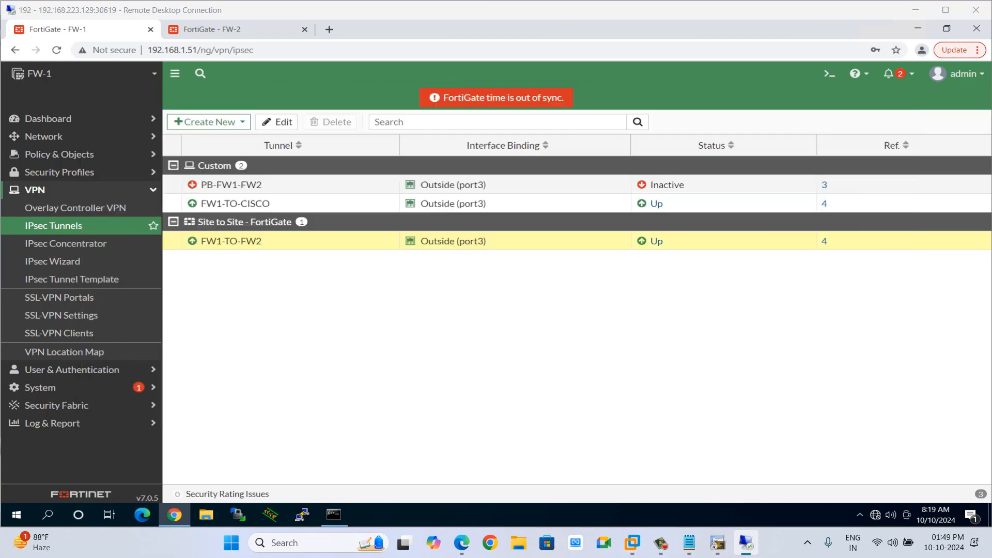
{"action": "key", "text": "alt+Tab"}
{"action": "key", "text": "alt+Tab"}
{"action": "key", "text": "alt+Tab"}
{"action": "key", "text": "alt+Tab"}
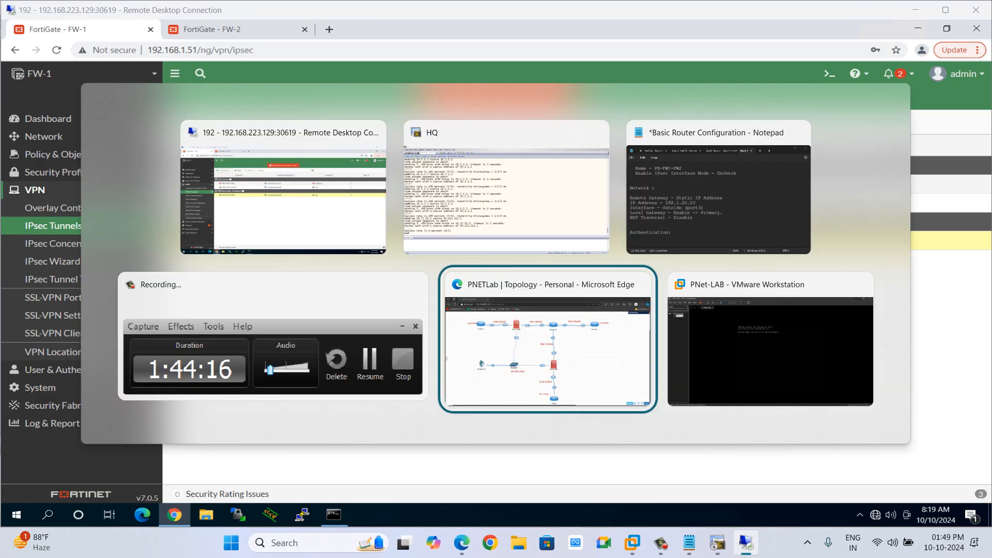
{"action": "left_click_drag", "start_coordinate": [465, 290], "coordinate": [570, 376]}
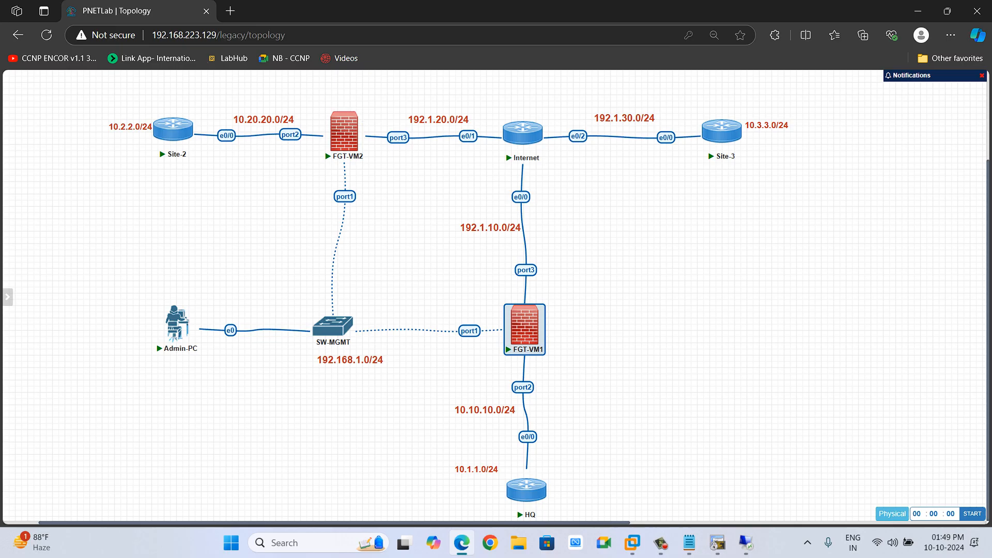
{"action": "left_click_drag", "start_coordinate": [301, 89], "coordinate": [373, 180]}
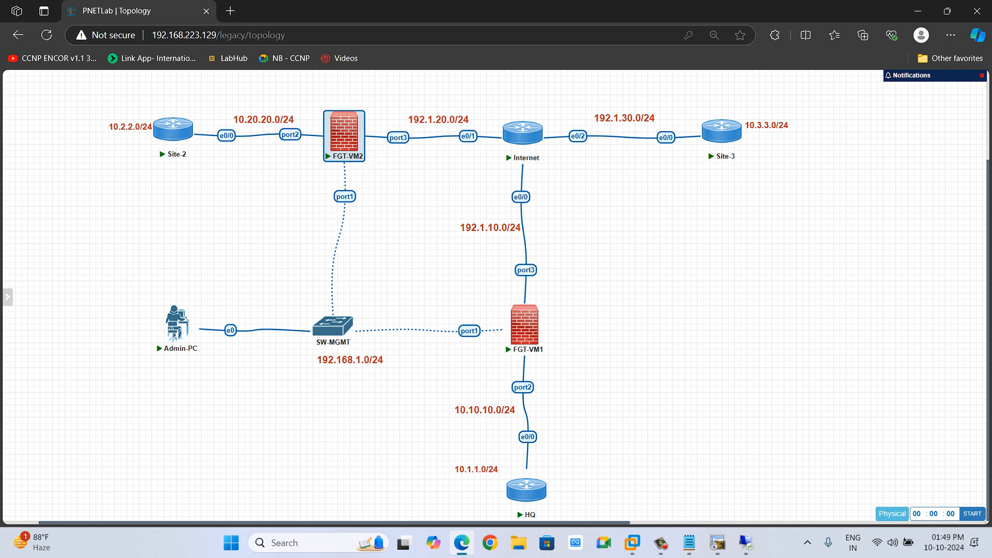
{"action": "left_click", "coordinate": [413, 181]}
{"action": "left_click_drag", "start_coordinate": [469, 252], "coordinate": [564, 288]}
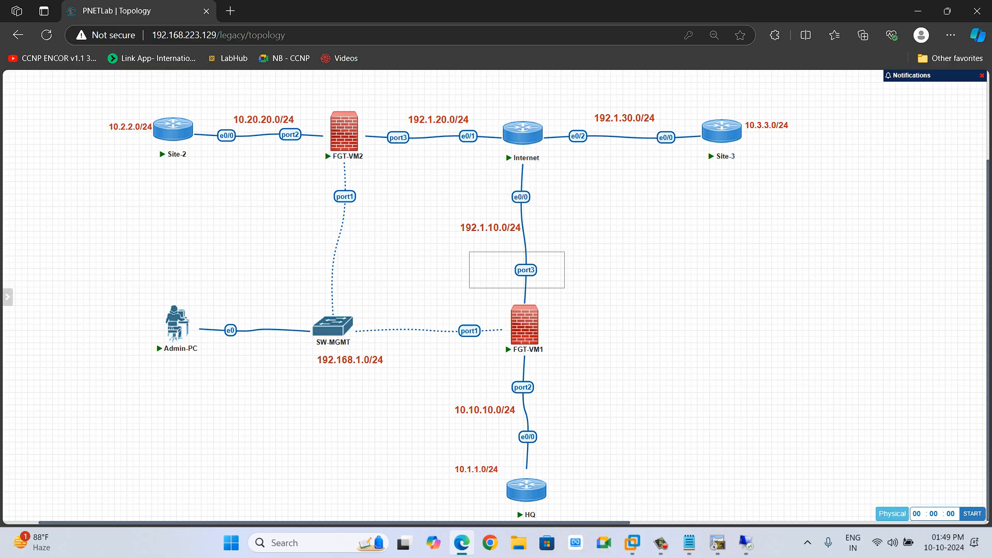
{"action": "left_click_drag", "start_coordinate": [564, 288], "coordinate": [564, 288]}
{"action": "mouse_move", "coordinate": [345, 135]}
{"action": "mouse_move", "coordinate": [522, 315]}
{"action": "key", "text": "alt+Tab"}
{"action": "key", "text": "alt+Tab"}
{"action": "key", "text": "alt+Tab"}
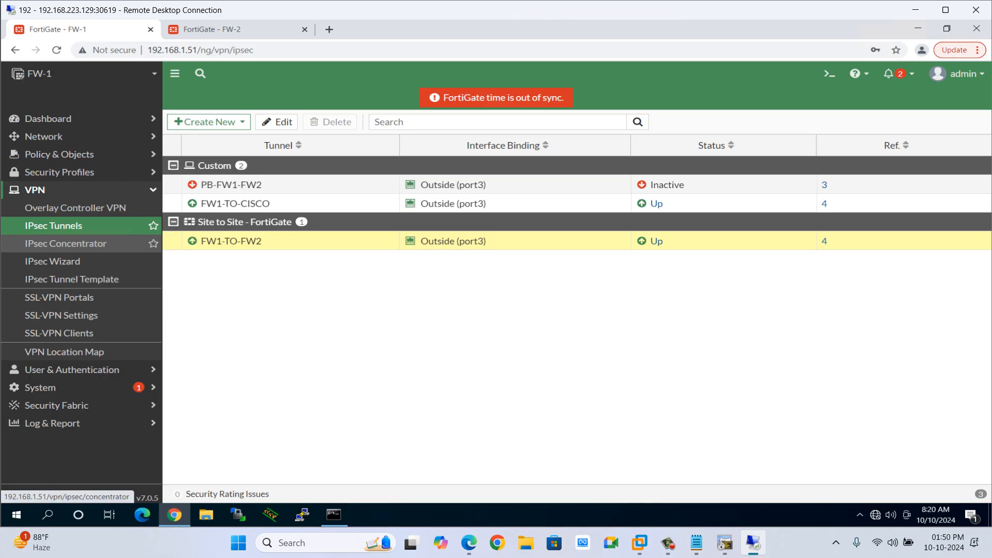
{"action": "left_click", "coordinate": [668, 543]}
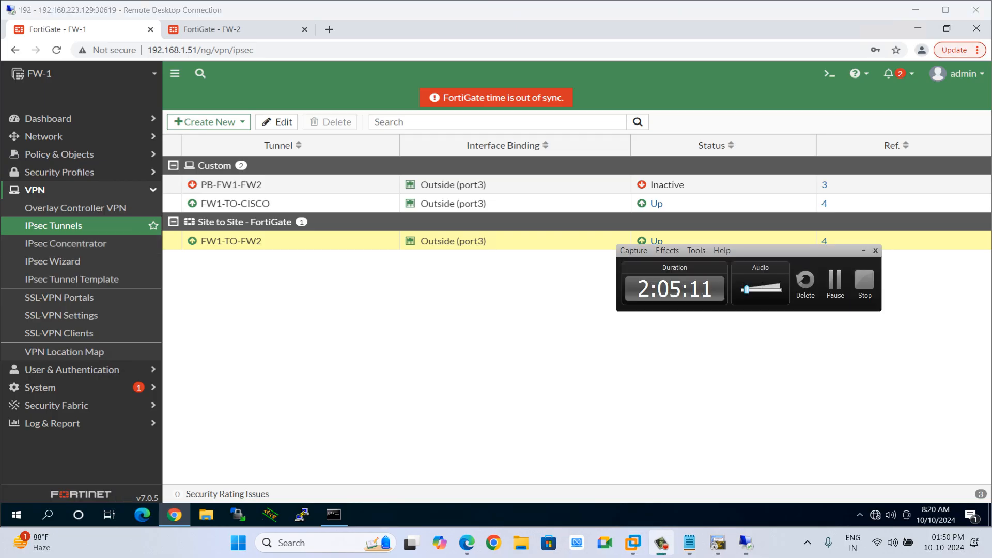
{"action": "left_click", "coordinate": [835, 282]}
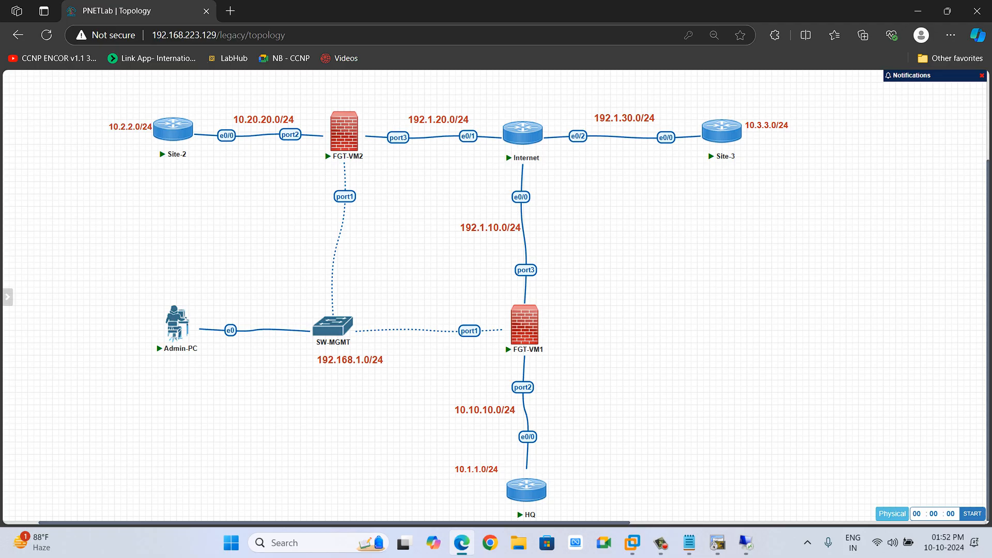
Switch to the Internet router's console, display a brief summary of its interfaces, and examine their addresses.
{"action": "left_click", "coordinate": [717, 543]}
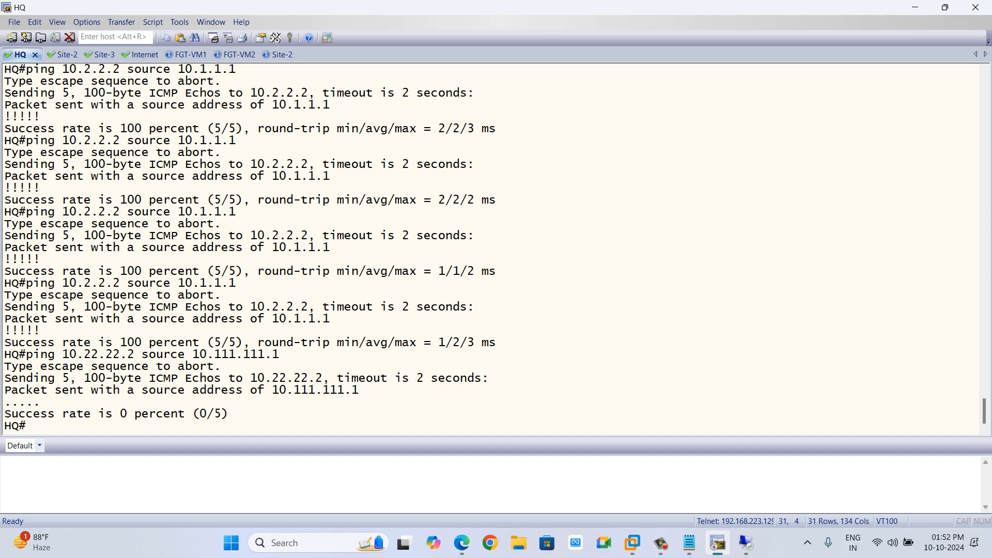
{"action": "left_click", "coordinate": [62, 54]}
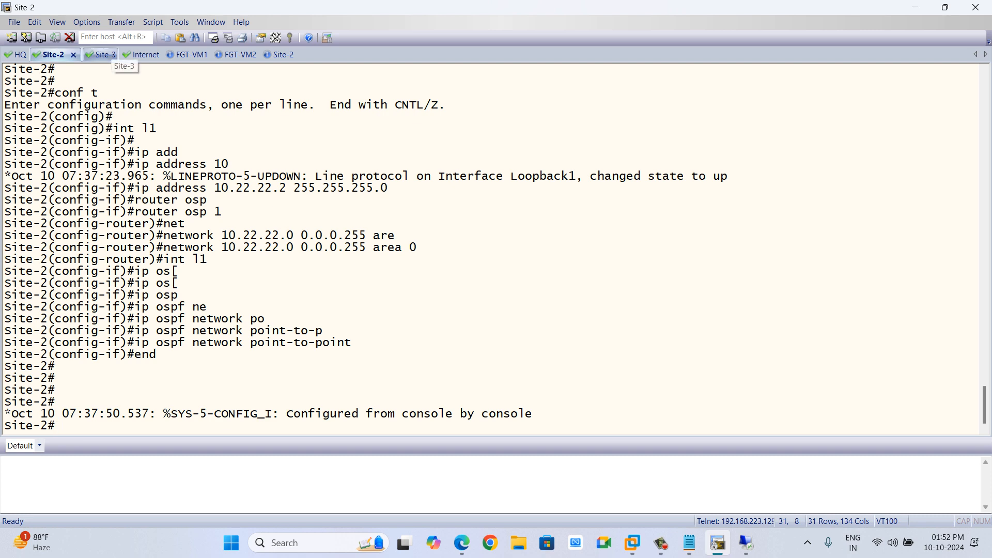
{"action": "left_click", "coordinate": [142, 54]}
{"action": "key", "text": "Return"}
{"action": "key", "text": "Return"}
{"action": "key", "text": "Return"}
{"action": "key", "text": "Return"}
{"action": "key", "text": "Return"}
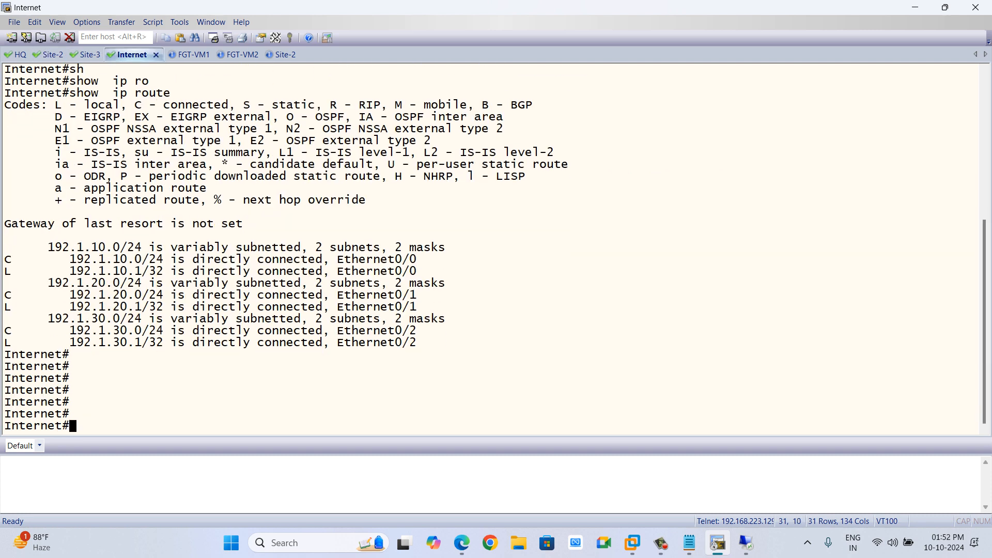
{"action": "type", "text": "dh s"}
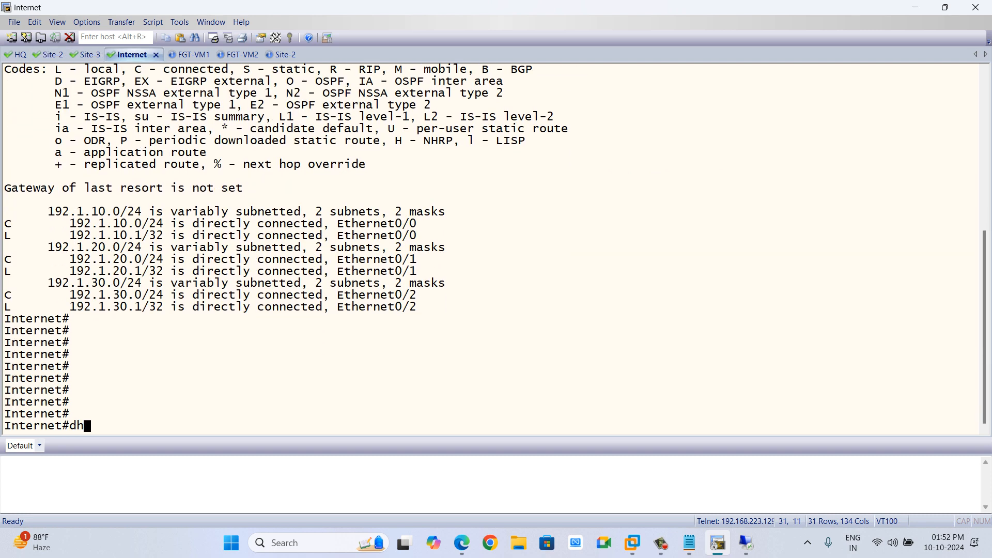
{"action": "key", "text": "BackSpace"}
{"action": "key", "text": "BackSpace"}
{"action": "key", "text": "BackSpace"}
{"action": "key", "text": "BackSpace"}
{"action": "type", "text": "sh ip int bri"}
{"action": "key", "text": "Tab"}
{"action": "key", "text": "Return"}
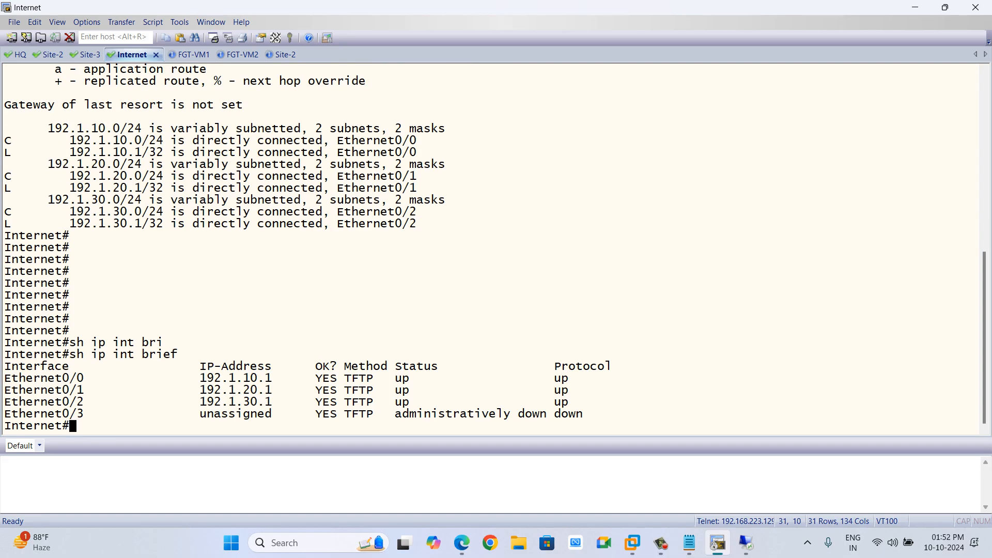
{"action": "left_click_drag", "start_coordinate": [77, 378], "coordinate": [12, 378]}
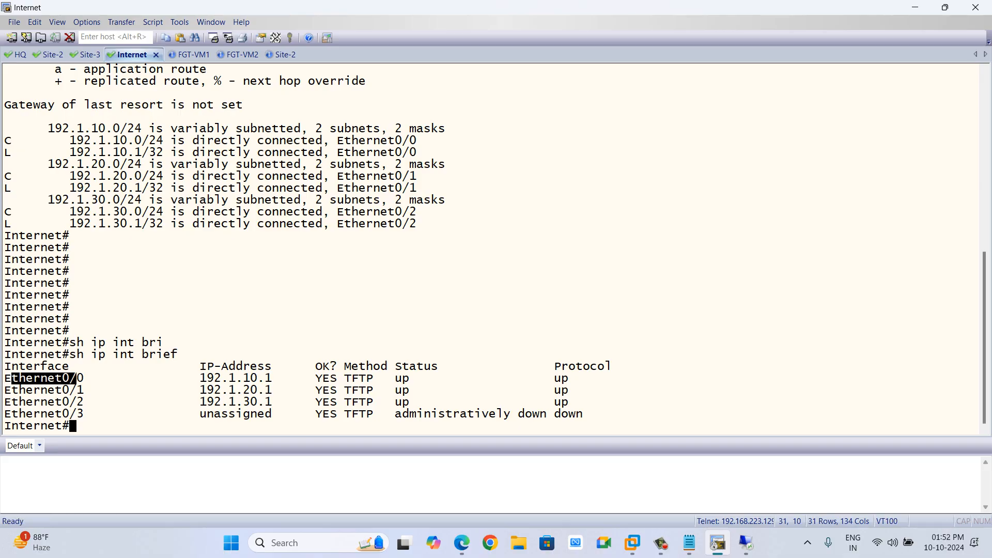
{"action": "left_click", "coordinate": [12, 378]}
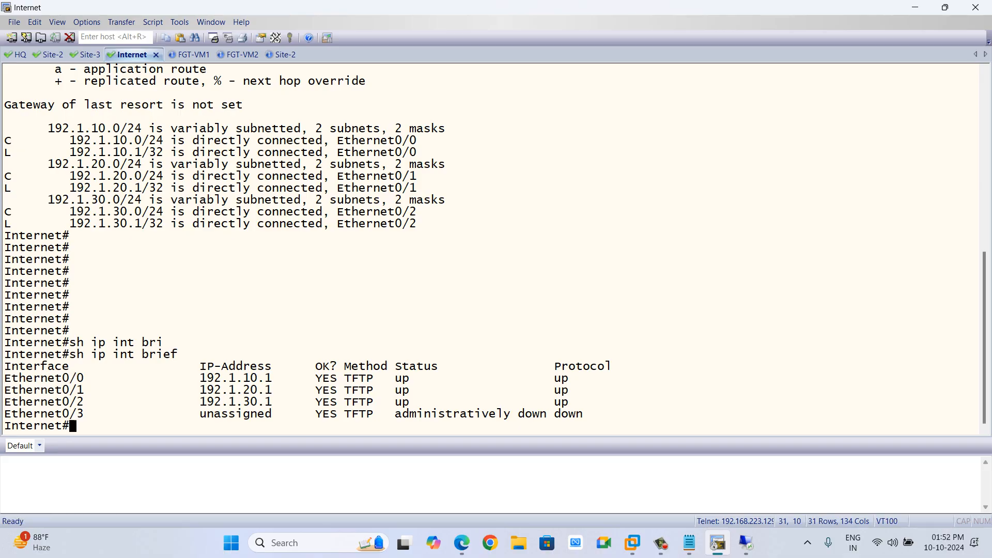
{"action": "left_click_drag", "start_coordinate": [84, 379], "coordinate": [33, 378]}
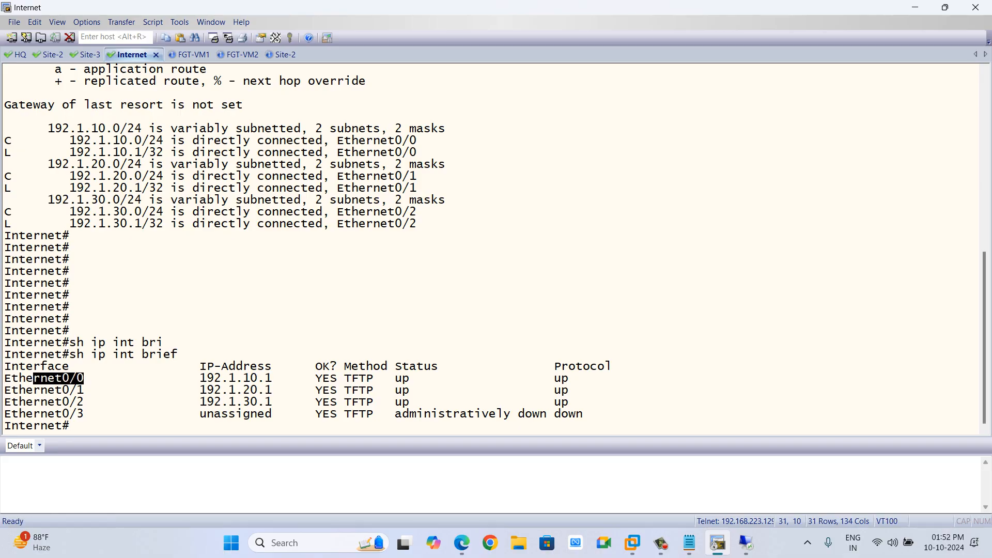
{"action": "left_click", "coordinate": [33, 378]}
{"action": "left_click_drag", "start_coordinate": [200, 378], "coordinate": [279, 378]}
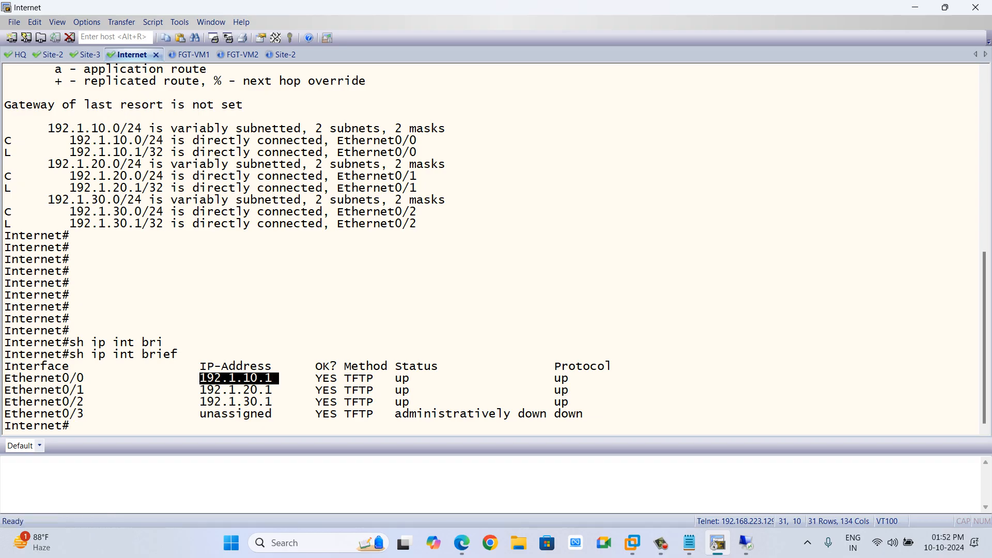
Enter global configuration mode on the Internet router and start an ethernet interface command.
{"action": "left_click", "coordinate": [7, 426]}
{"action": "type", "text": "conf t"}
{"action": "key", "text": "Return"}
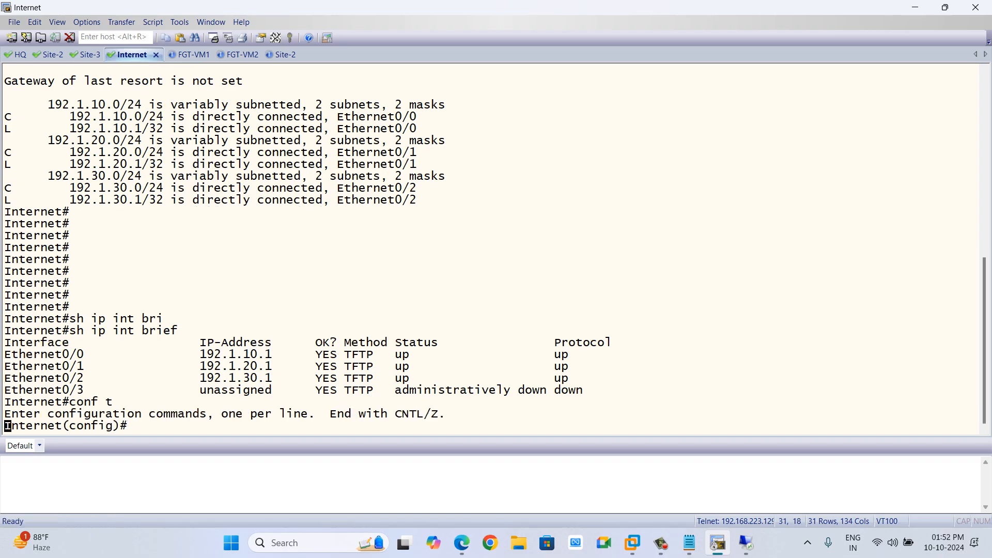
{"action": "key", "text": "Return"}
{"action": "type", "text": "int e"}
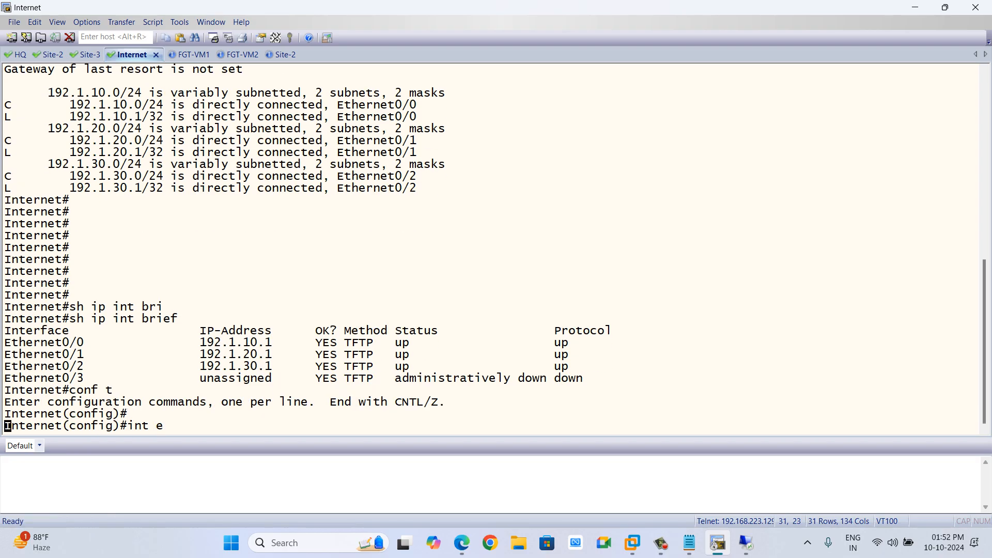
{"action": "key", "text": "Tab"}
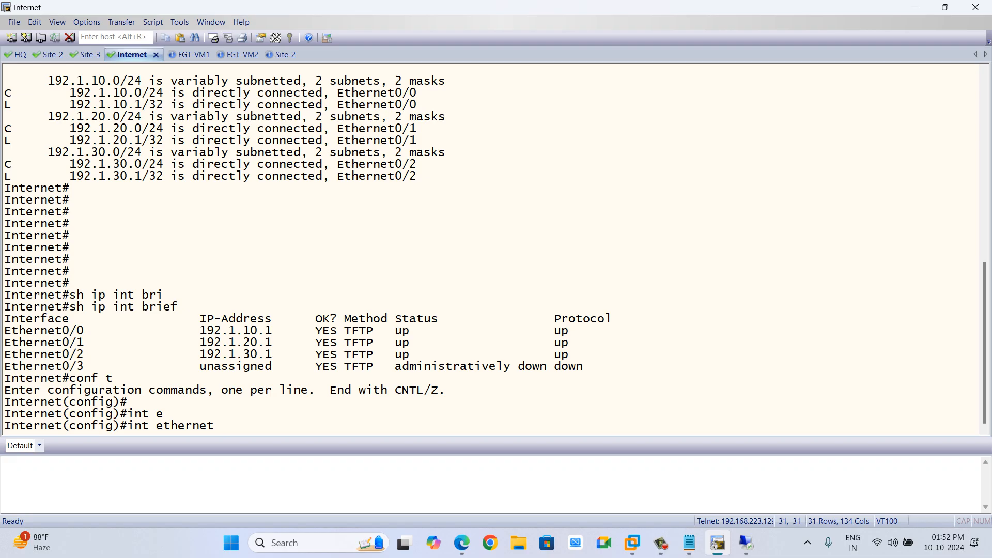
Compare the topology diagram's subnets with the router's interface addresses.
{"action": "key", "text": "alt+Tab"}
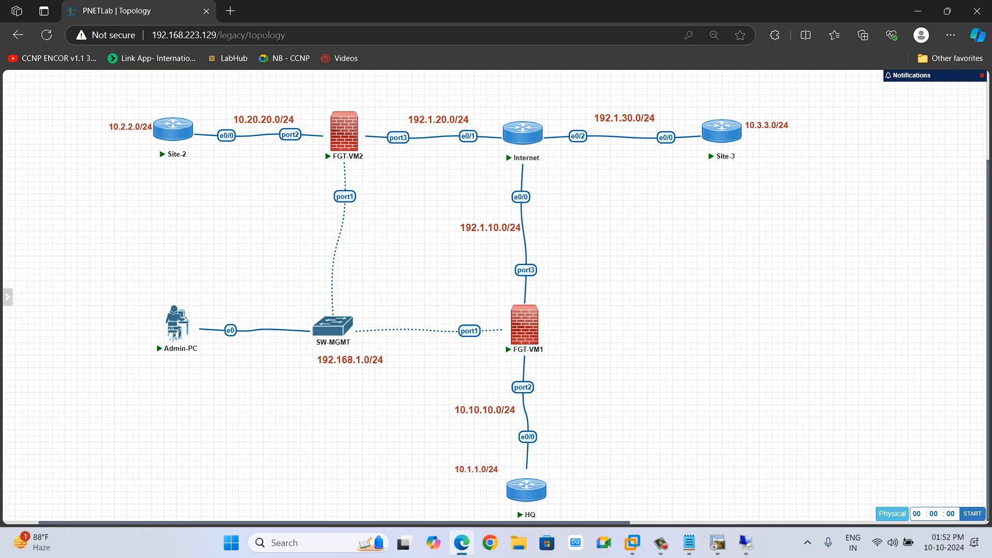
{"action": "key", "text": "alt+Tab"}
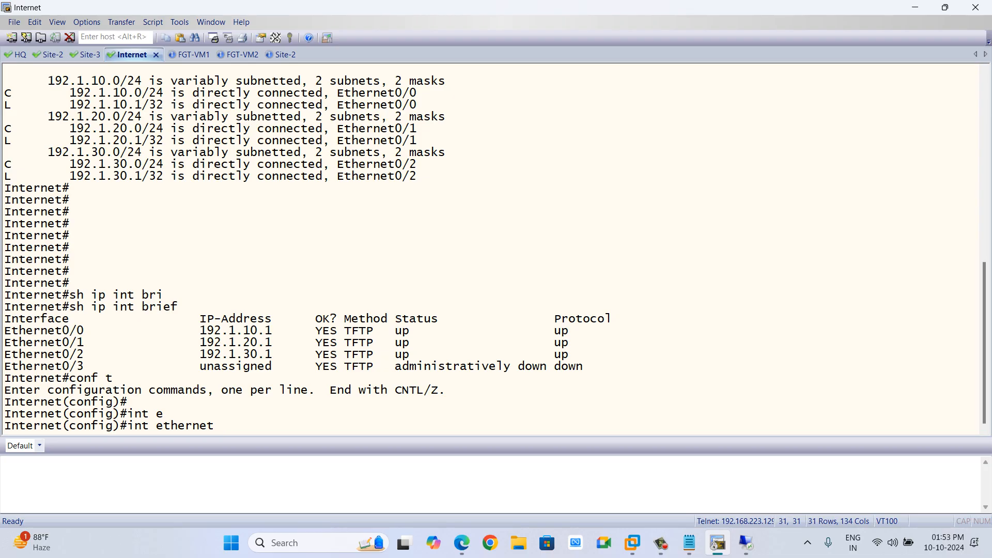
{"action": "key", "text": "alt+Tab"}
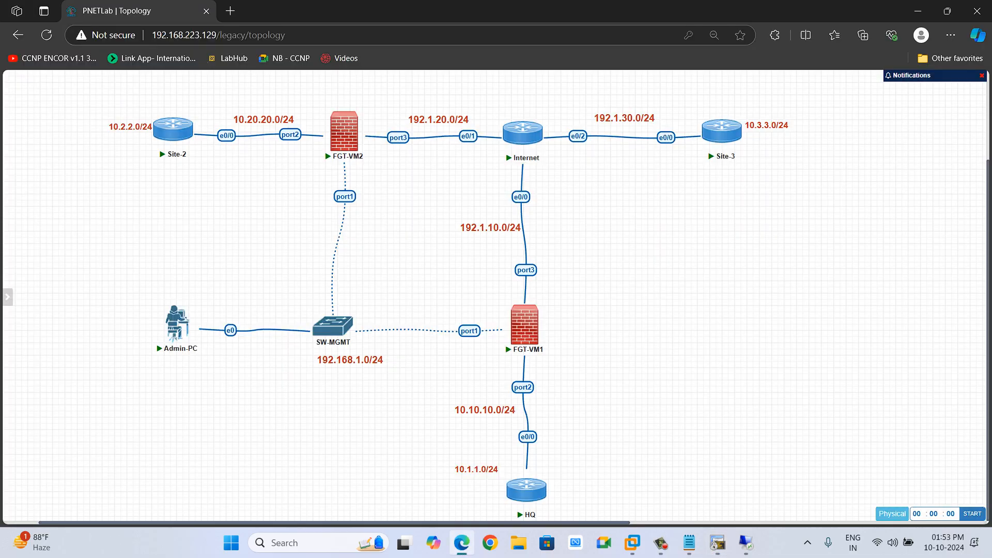
{"action": "left_click_drag", "start_coordinate": [488, 95], "coordinate": [757, 168]}
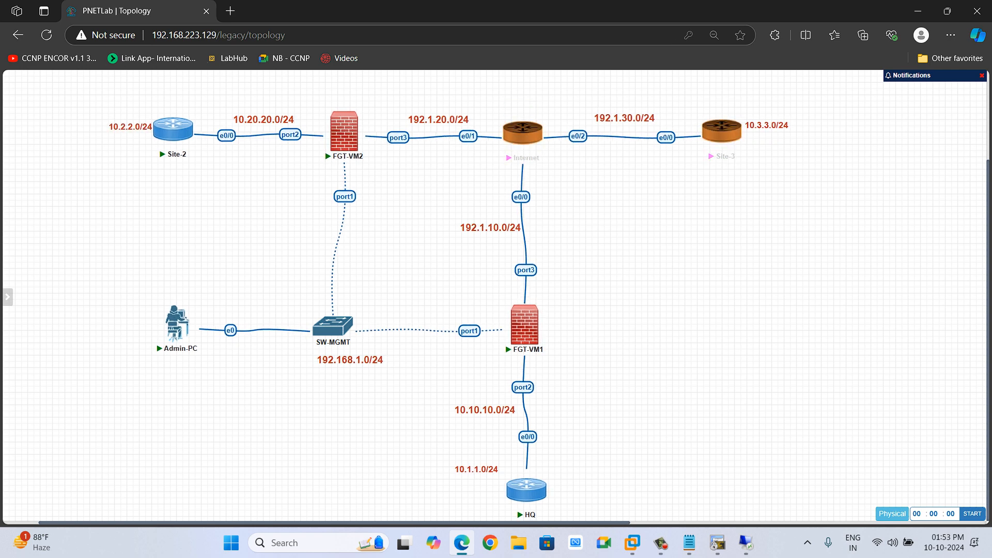
{"action": "key", "text": "Escape"}
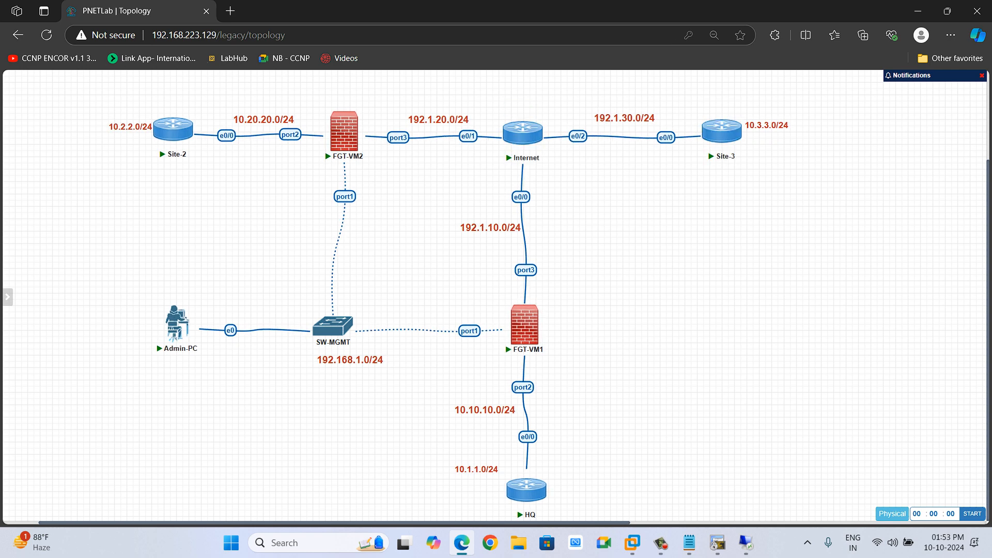
{"action": "key", "text": "alt+Tab"}
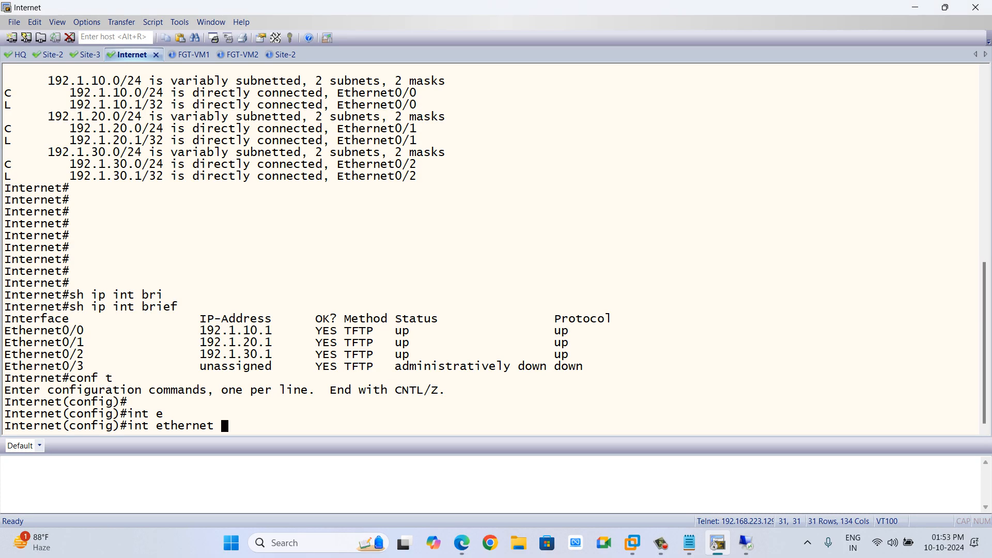
{"action": "left_click_drag", "start_coordinate": [266, 354], "coordinate": [186, 354]}
{"action": "key", "text": "alt+Tab"}
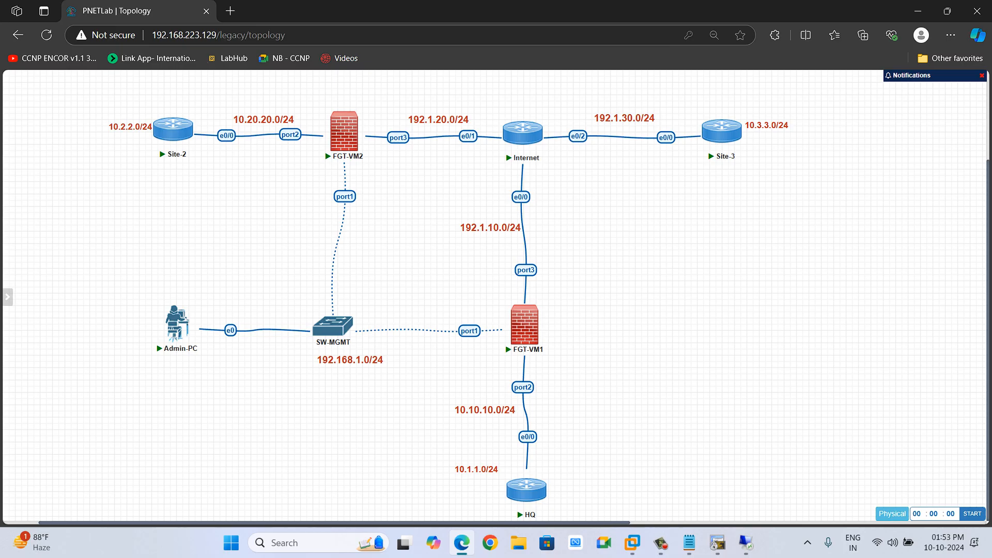
{"action": "key", "text": "alt+Tab"}
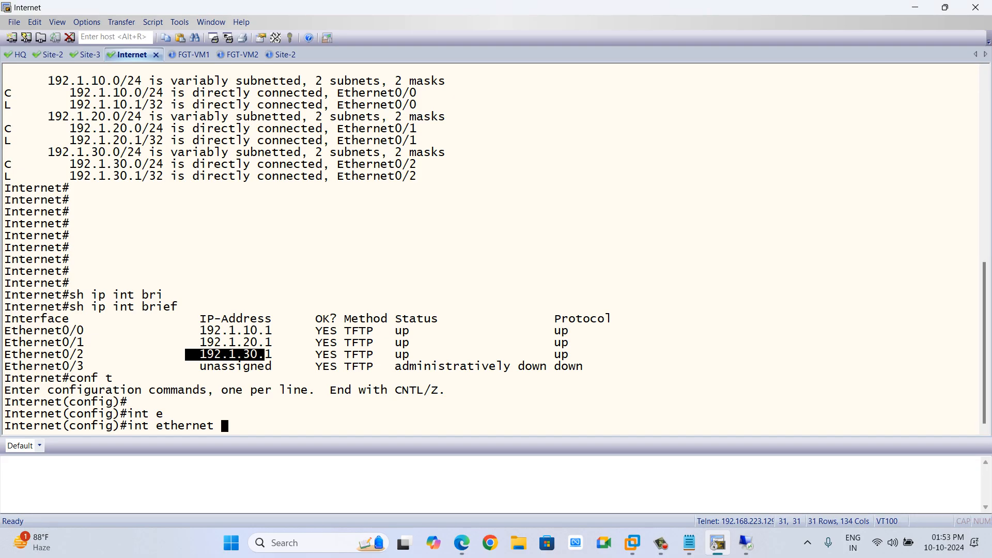
Add the secondary address 172.16.1.1 255.255.255.0 to the Internet router's Ethernet0/2 interface.
{"action": "type", "text": "e0/"}
{"action": "key", "text": "BackSpace"}
{"action": "key", "text": "BackSpace"}
{"action": "key", "text": "BackSpace"}
{"action": "type", "text": "0/2"}
{"action": "key", "text": "Return"}
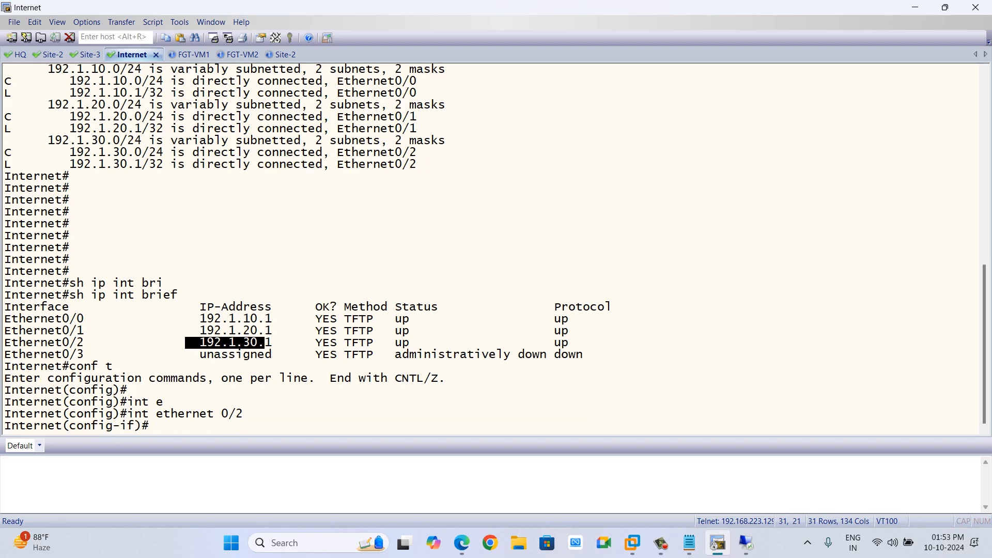
{"action": "type", "text": "ip add"}
{"action": "key", "text": "Tab"}
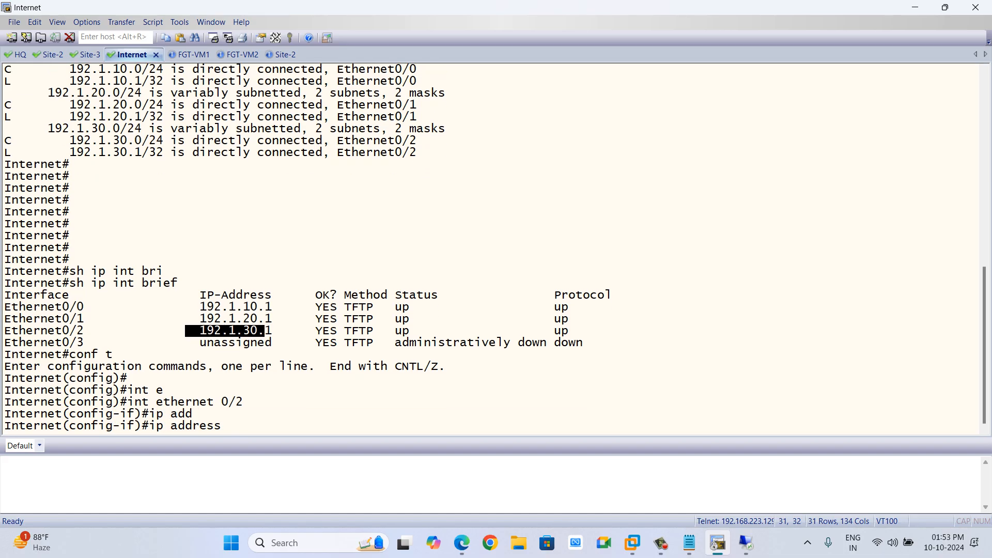
{"action": "type", "text": "172.16.1.1"}
{"action": "type", "text": "55.255.255.0 secon"}
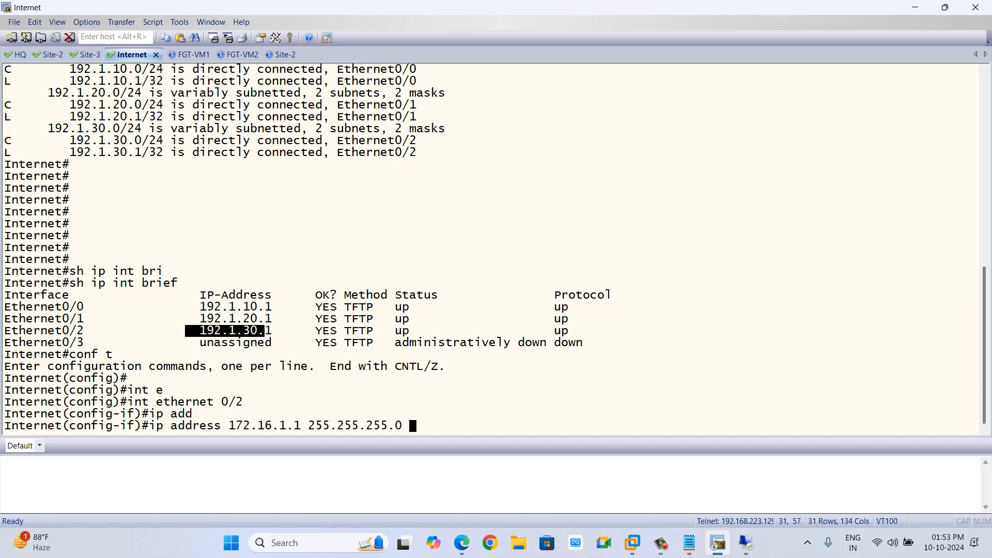
{"action": "key", "text": "Tab"}
{"action": "key", "text": "Return"}
{"action": "key", "text": "Return"}
{"action": "key", "text": "Return"}
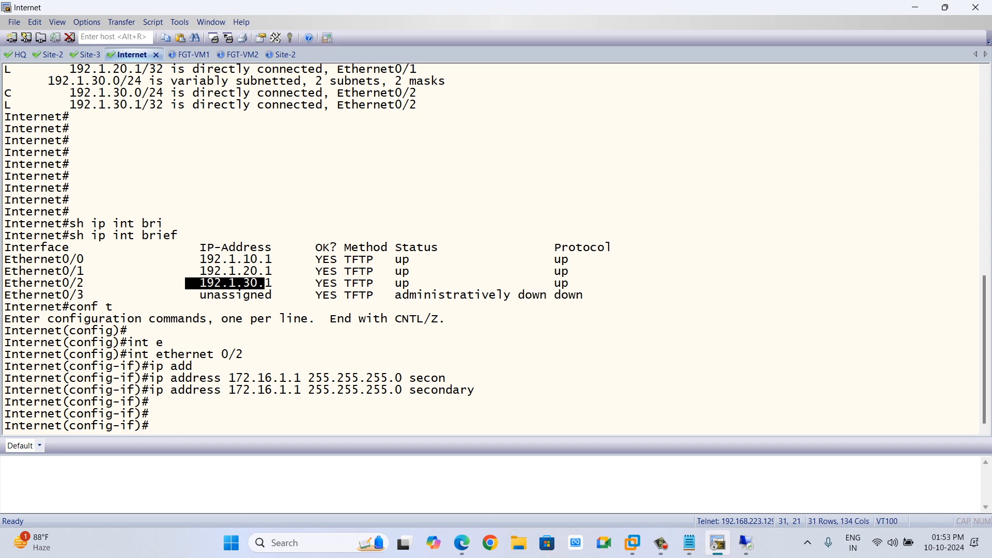
Switch to the Site-3 router's console, enter configuration mode, and display a brief interface summary.
{"action": "key", "text": "alt+Tab"}
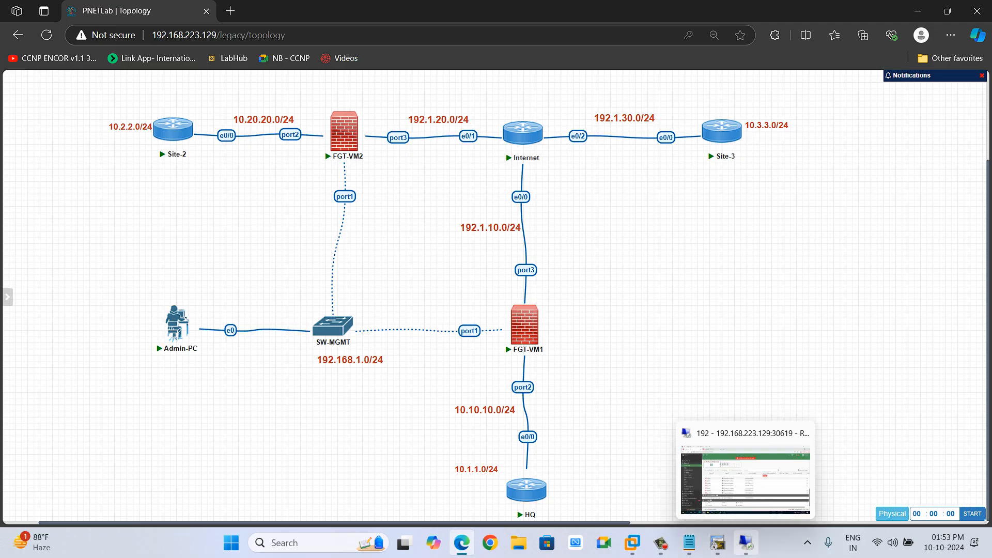
{"action": "left_click", "coordinate": [718, 542]}
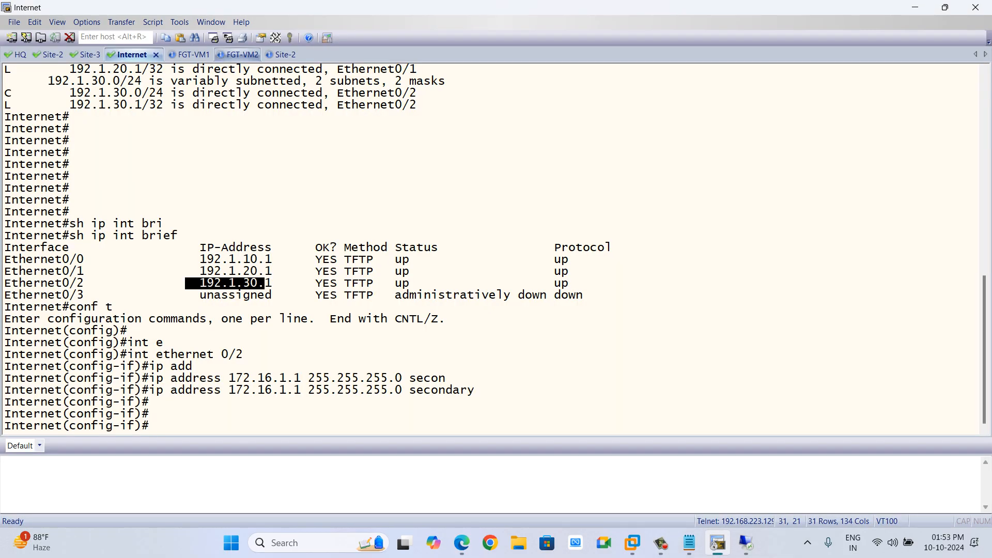
{"action": "left_click", "coordinate": [86, 54]}
{"action": "key", "text": "alt+Tab"}
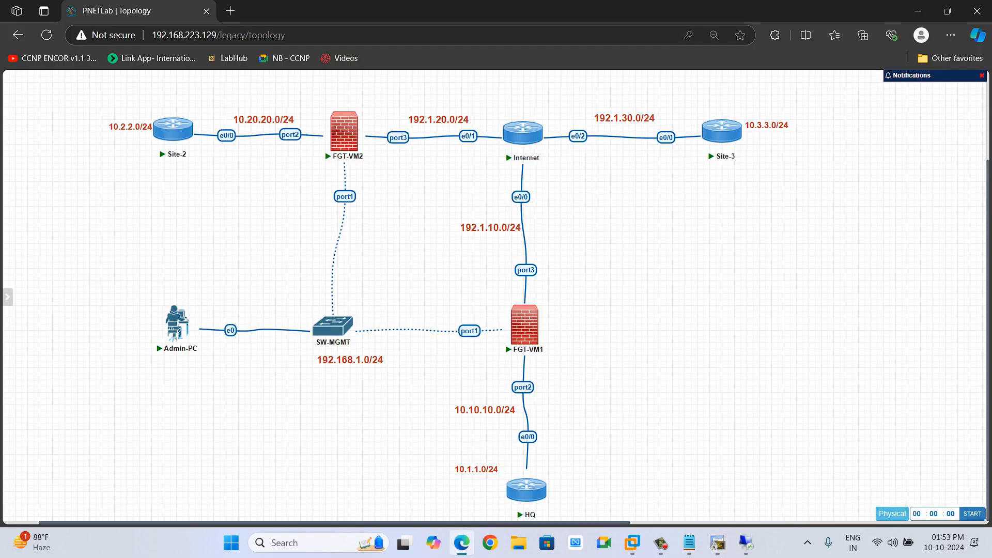
{"action": "key", "text": "alt+Tab"}
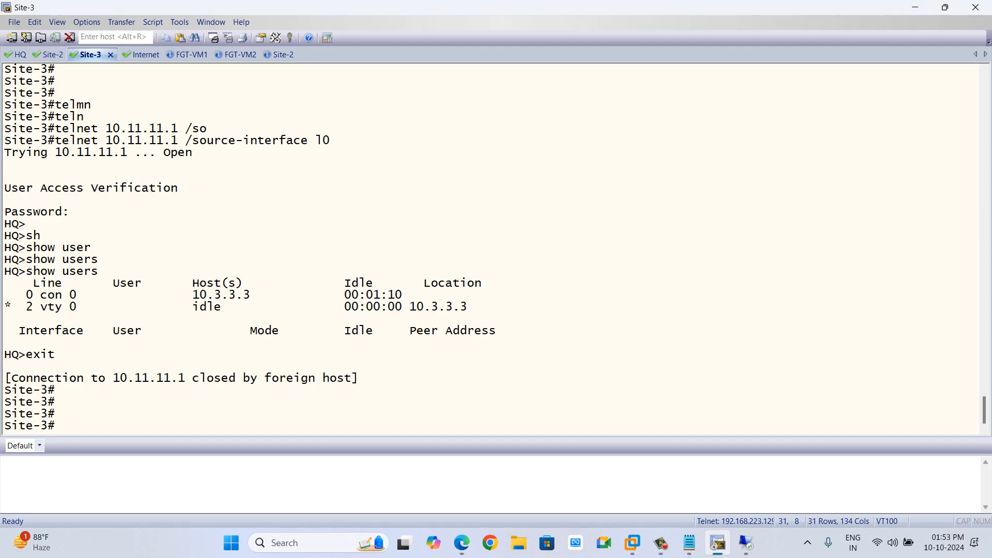
{"action": "type", "text": "conf t"}
{"action": "key", "text": "Return"}
{"action": "key", "text": "Return"}
{"action": "type", "text": "ite-3(config)#d"}
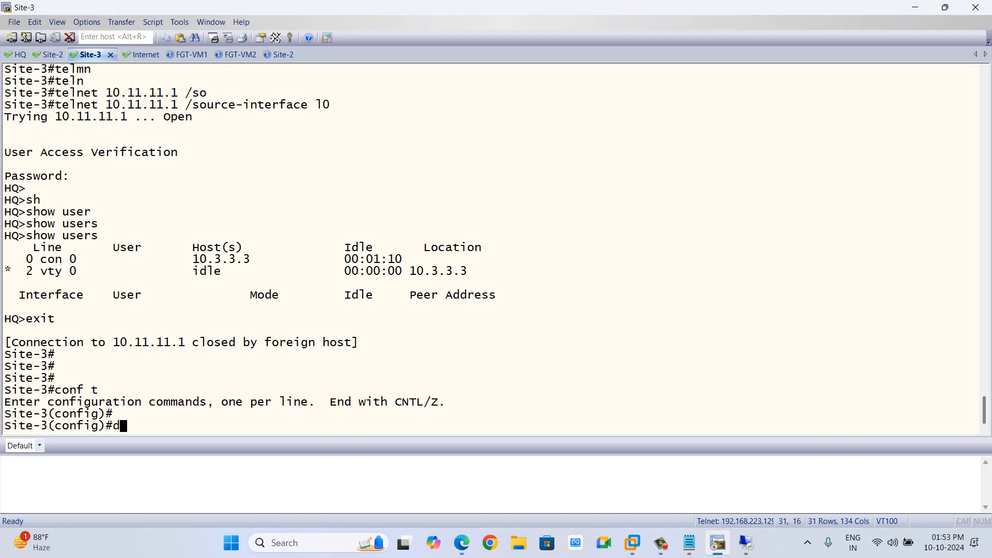
{"action": "type", "text": "o sh ip int bri"}
{"action": "key", "text": "Tab"}
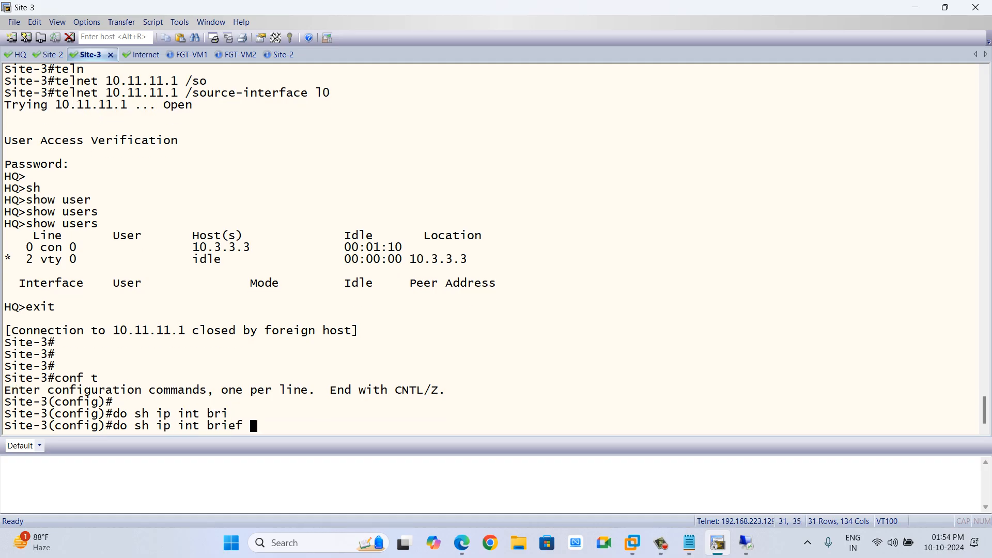
{"action": "key", "text": "Return"}
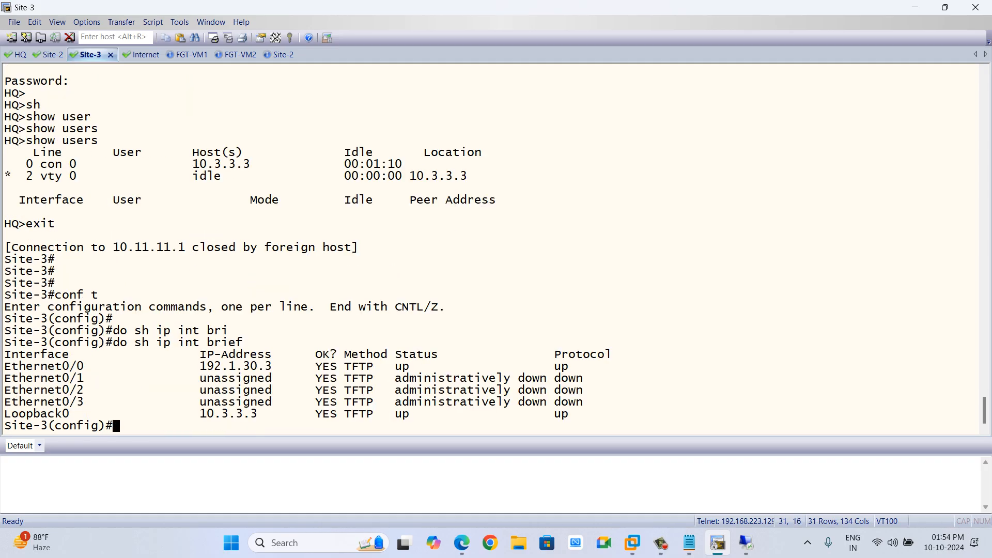
Add the secondary address 172.16.1.2 255.255.255.0 to Site-3's Ethernet0/0 interface and leave configuration mode.
{"action": "left_click_drag", "start_coordinate": [271, 367], "coordinate": [186, 367]}
{"action": "type", "text": "int e0/0"}
{"action": "key", "text": "Return"}
{"action": "type", "text": "ip add"}
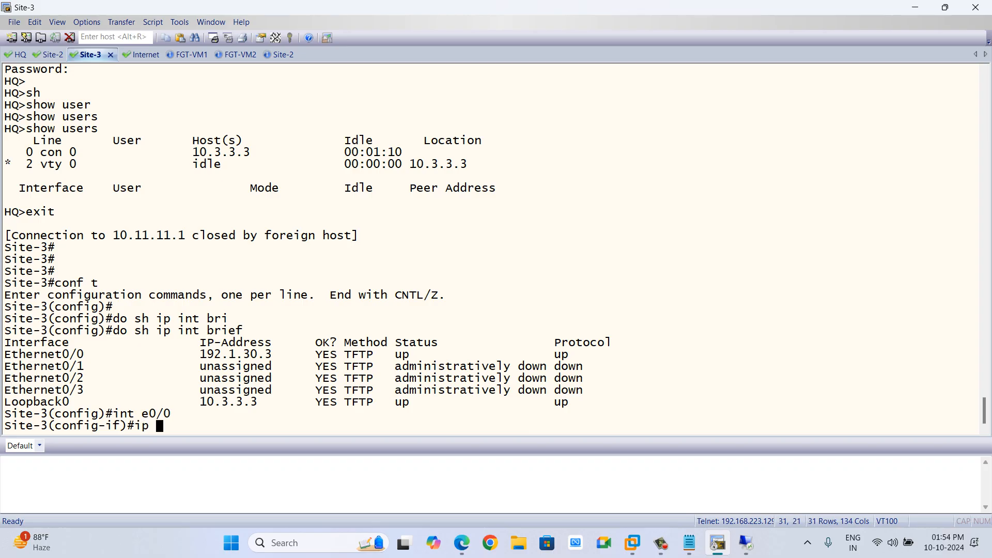
{"action": "key", "text": "Tab"}
{"action": "type", "text": "172.1"}
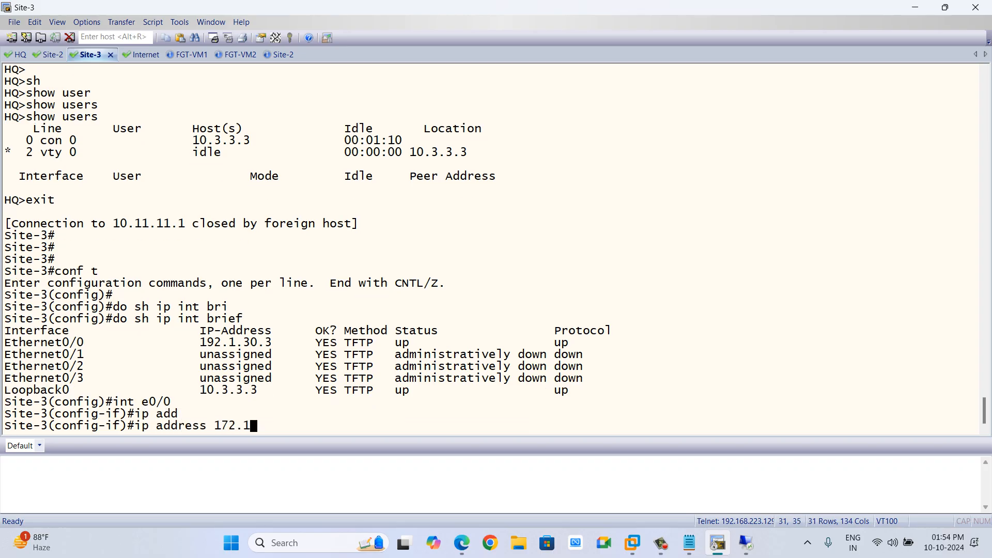
{"action": "type", "text": "6.1.2n"}
{"action": "key", "text": "BackSpace"}
{"action": "key", "text": "BackSpace"}
{"action": "key", "text": "BackSpace"}
{"action": "type", "text": "255.255.255.0 seco"}
{"action": "key", "text": "Tab"}
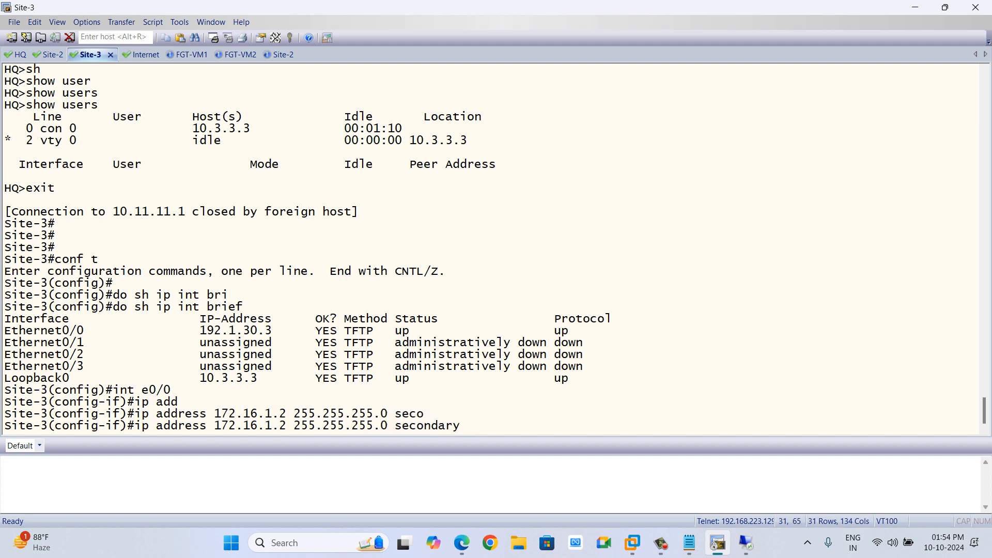
{"action": "key", "text": "Return"}
{"action": "type", "text": "end"}
{"action": "key", "text": "Return"}
{"action": "key", "text": "Return"}
{"action": "key", "text": "Return"}
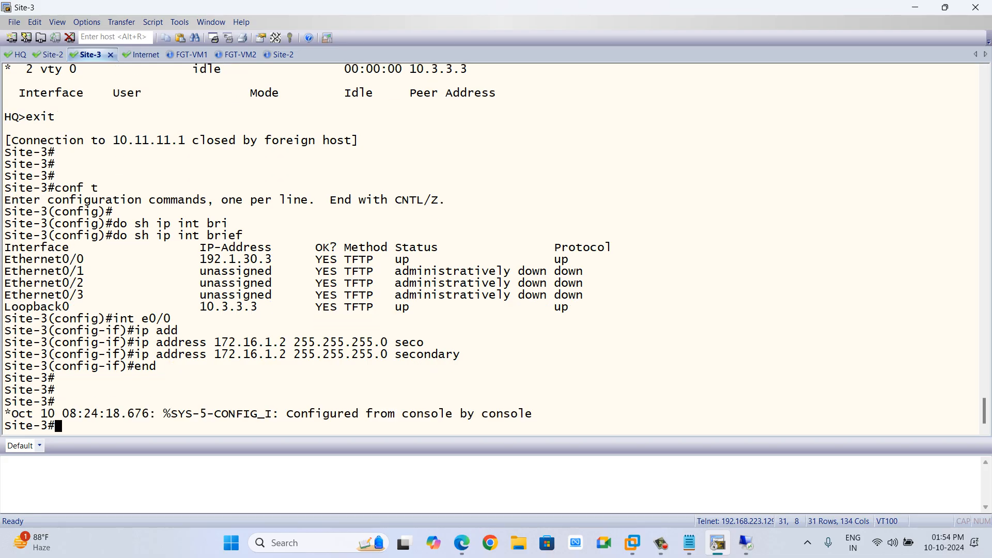
Ping 192.1.30.1, 192.1.30.3 and 172.16.1.1 from Site-3 to test reachability.
{"action": "type", "text": "ping 192.1.30.1"}
{"action": "key", "text": "Return"}
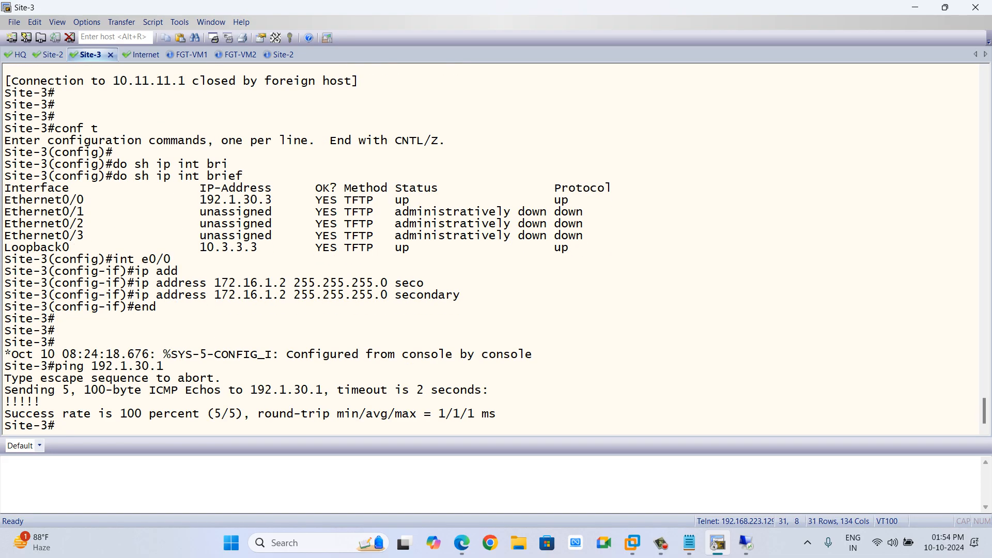
{"action": "key", "text": "Up"}
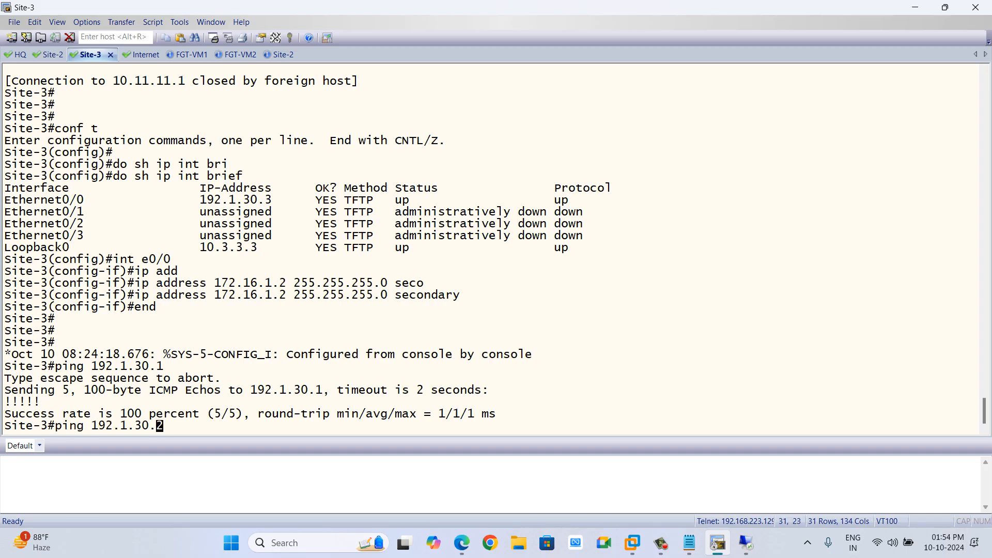
{"action": "type", "text": "3"}
{"action": "key", "text": "Return"}
{"action": "key", "text": "Up"}
{"action": "key", "text": "BackSpace"}
{"action": "key", "text": "BackSpace"}
{"action": "key", "text": "BackSpace"}
{"action": "key", "text": "BackSpace"}
{"action": "key", "text": "BackSpace"}
{"action": "key", "text": "BackSpace"}
{"action": "key", "text": "BackSpace"}
{"action": "key", "text": "BackSpace"}
{"action": "key", "text": "BackSpace"}
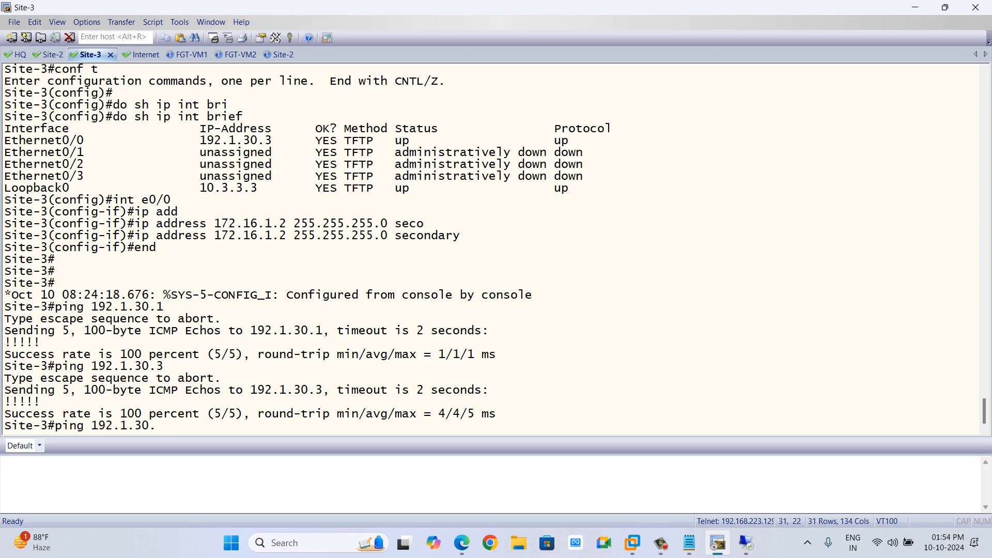
{"action": "type", "text": "72.16.1.1"}
{"action": "key", "text": "Return"}
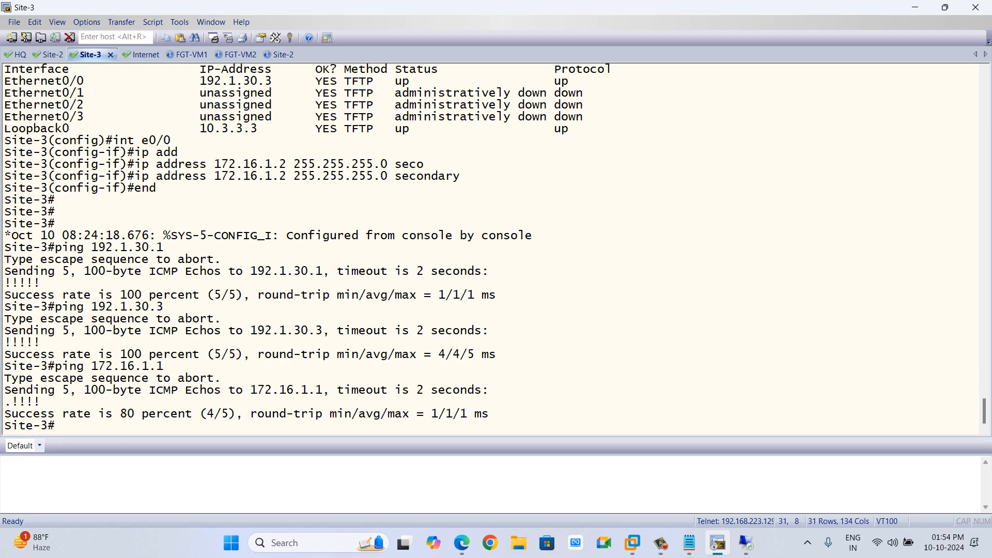
{"action": "left_click", "coordinate": [49, 55]}
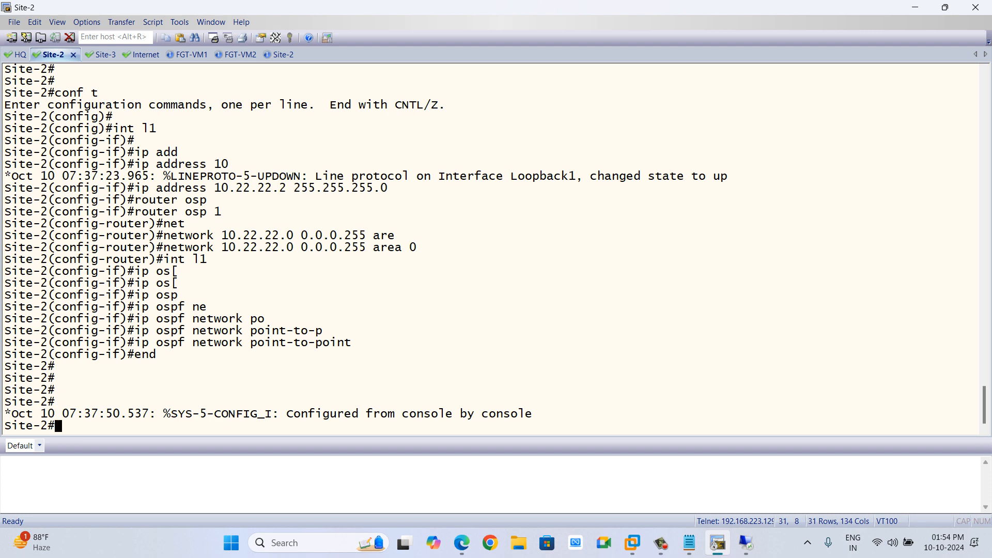
{"action": "left_click", "coordinate": [142, 55]}
{"action": "key", "text": "alt+Tab"}
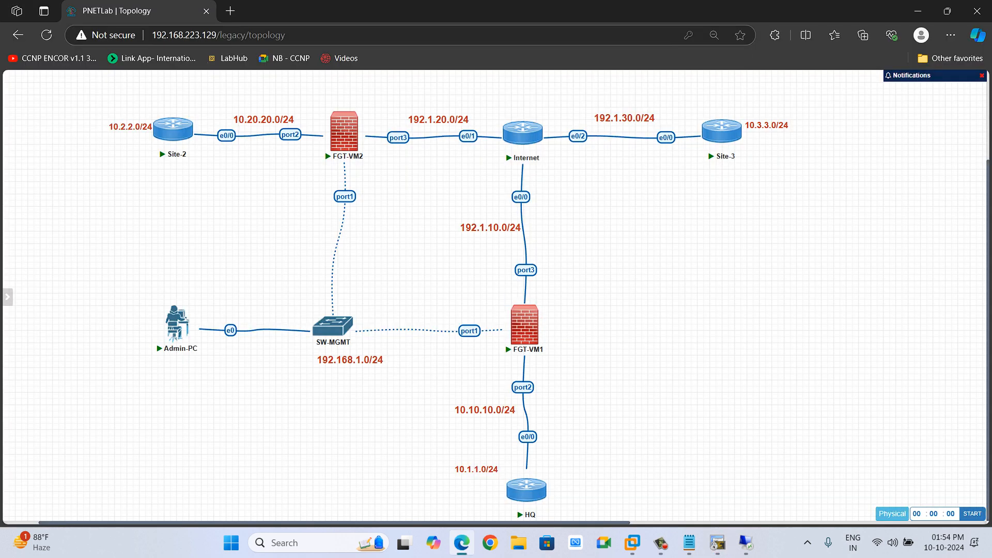
{"action": "left_click_drag", "start_coordinate": [471, 260], "coordinate": [562, 285]}
{"action": "left_click_drag", "start_coordinate": [561, 285], "coordinate": [561, 285]}
{"action": "left_click", "coordinate": [661, 544]}
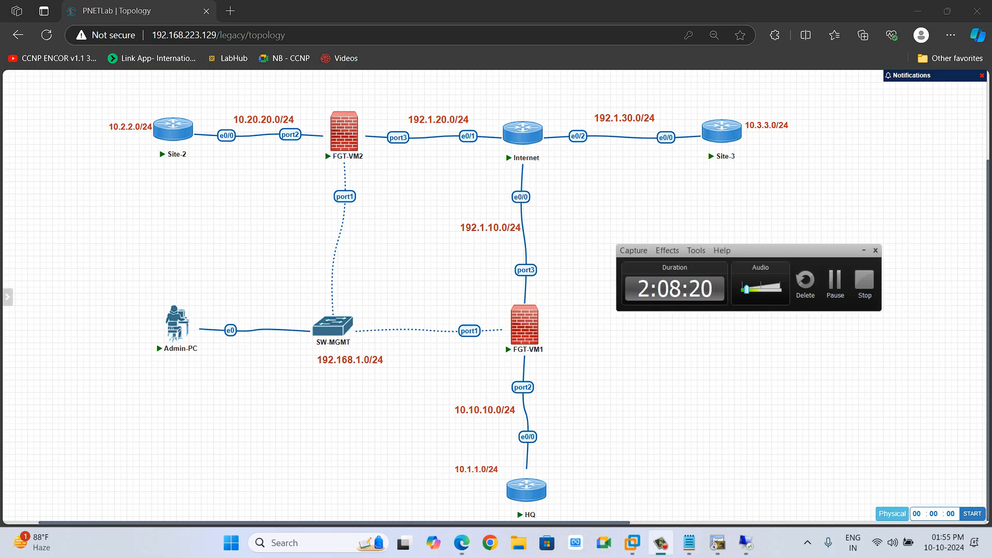
{"action": "left_click", "coordinate": [661, 543]}
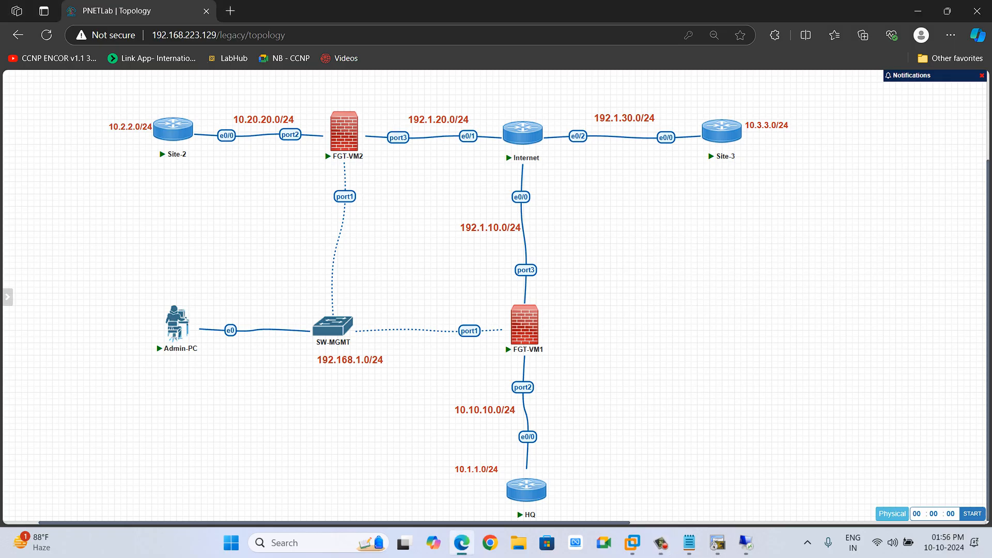
{"action": "mouse_move", "coordinate": [718, 543]}
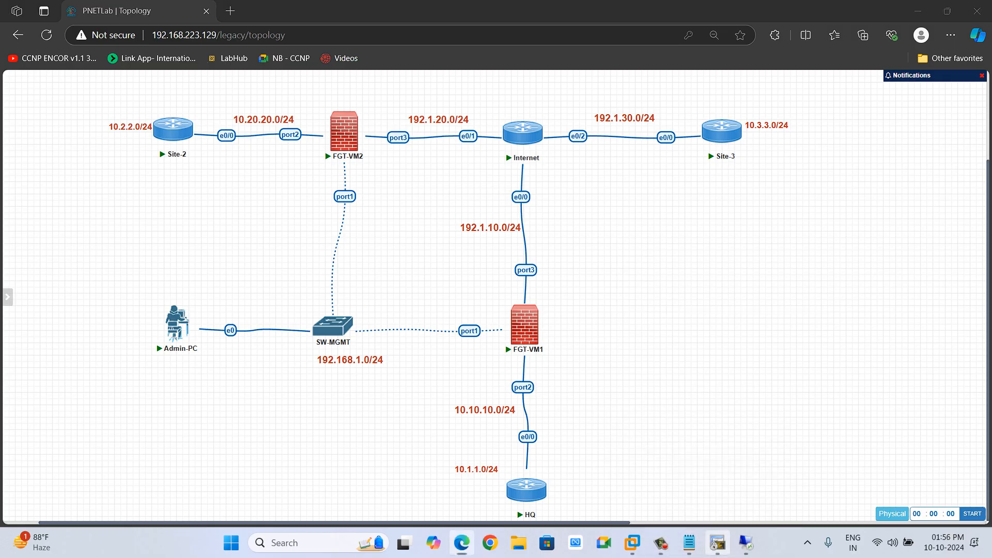
Remove the secondary address 172.16.1.1 255.255.255.0 from the Internet router's Ethernet0/2 interface.
{"action": "left_click", "coordinate": [717, 476]}
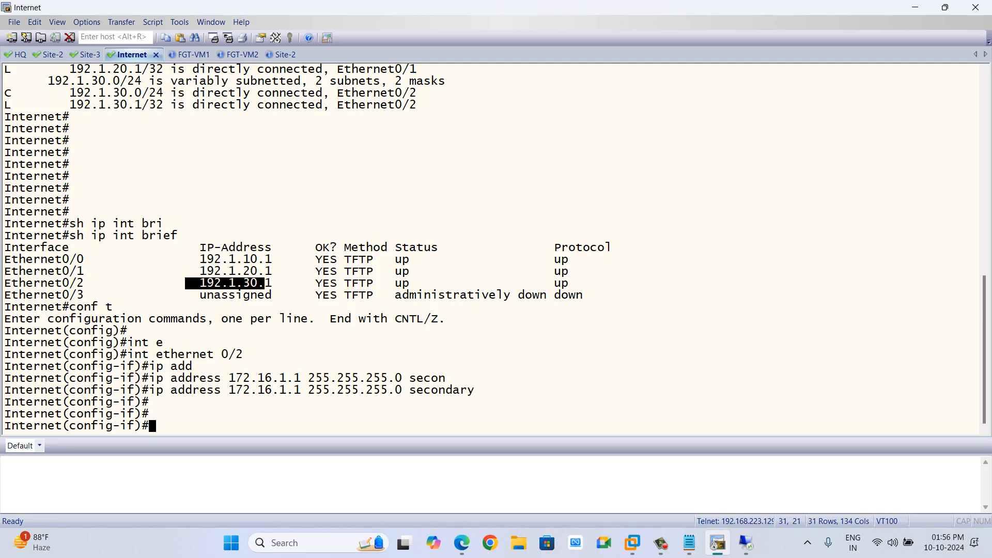
{"action": "key", "text": "alt+Tab"}
{"action": "key", "text": "Up"}
{"action": "key", "text": "ctrl+a"}
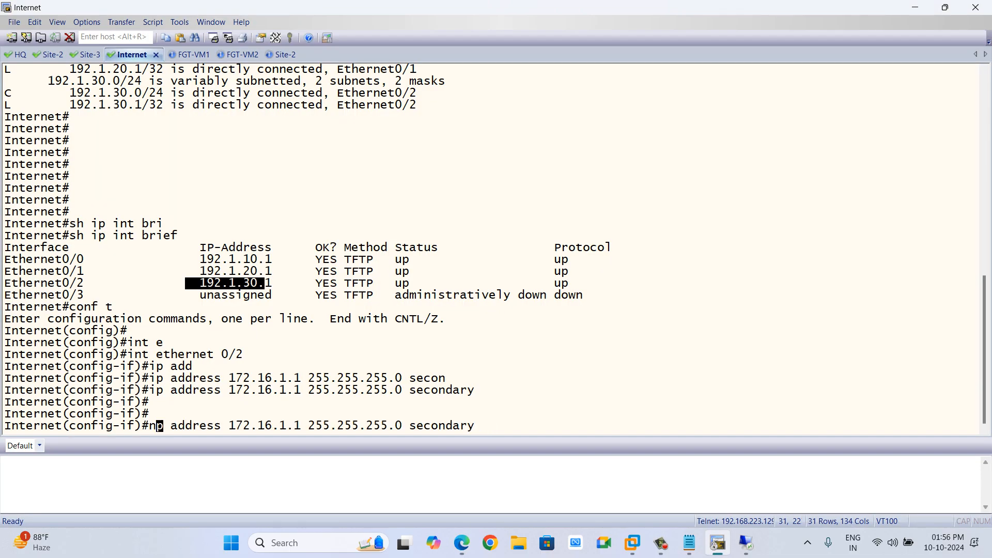
{"action": "type", "text": "no i"}
{"action": "key", "text": "Return"}
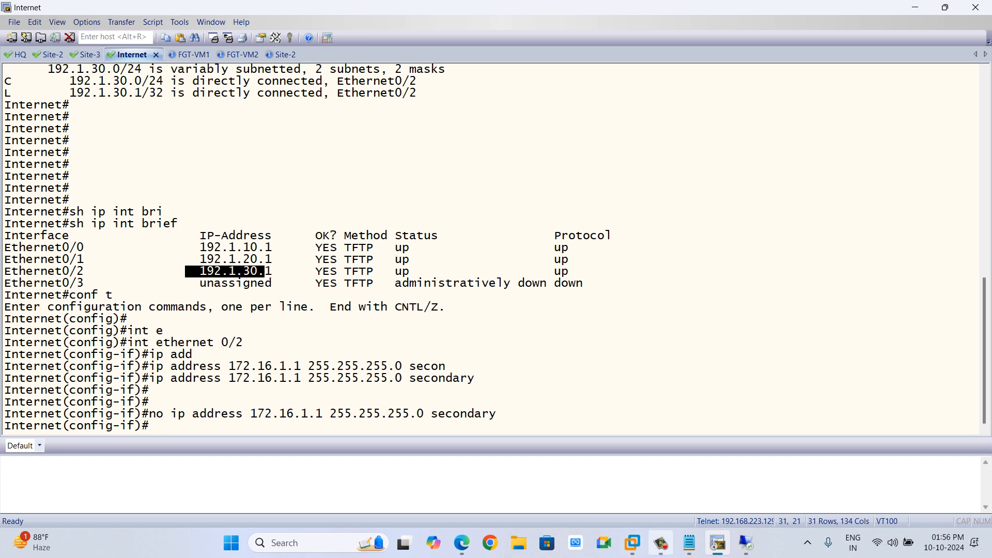
Remove the secondary address 172.16.1.2 255.255.255.0 from Site-3's Ethernet0/0 interface and leave configuration mode.
{"action": "left_click", "coordinate": [661, 543]}
{"action": "left_click", "coordinate": [661, 543]}
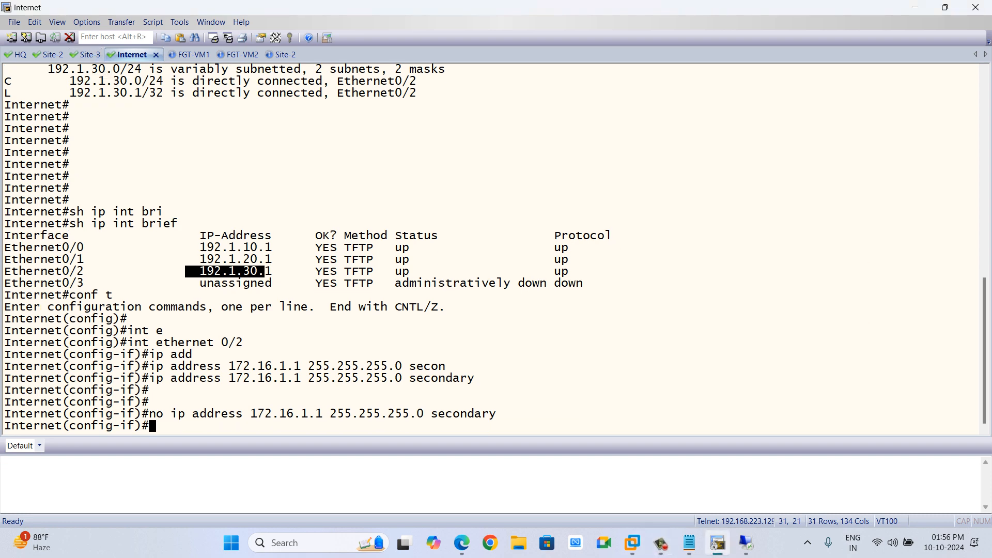
{"action": "left_click", "coordinate": [89, 54]}
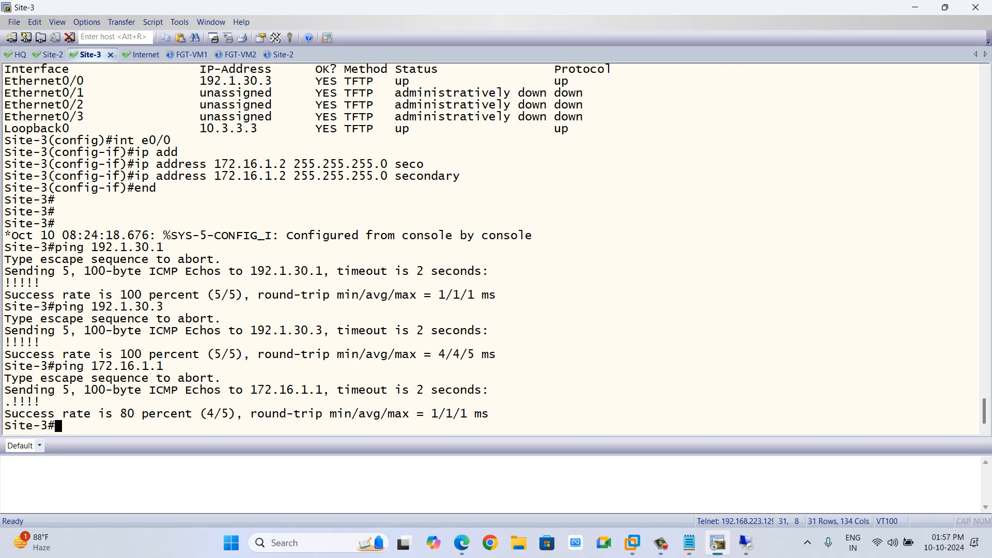
{"action": "type", "text": "conf t"}
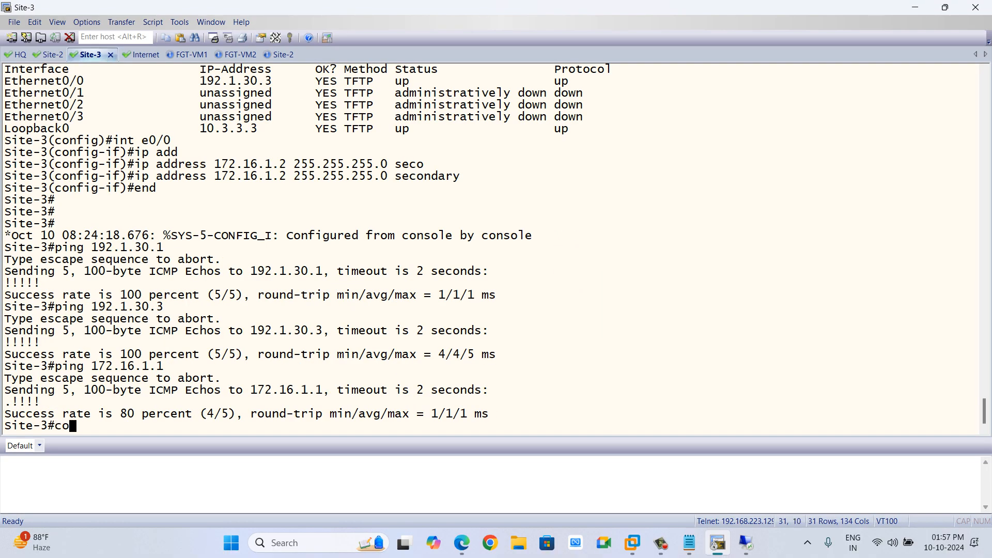
{"action": "key", "text": "Return"}
{"action": "key", "text": "Return"}
{"action": "type", "text": "nm ip"}
{"action": "key", "text": "BackSpace"}
{"action": "key", "text": "BackSpace"}
{"action": "key", "text": "BackSpace"}
{"action": "key", "text": "BackSpace"}
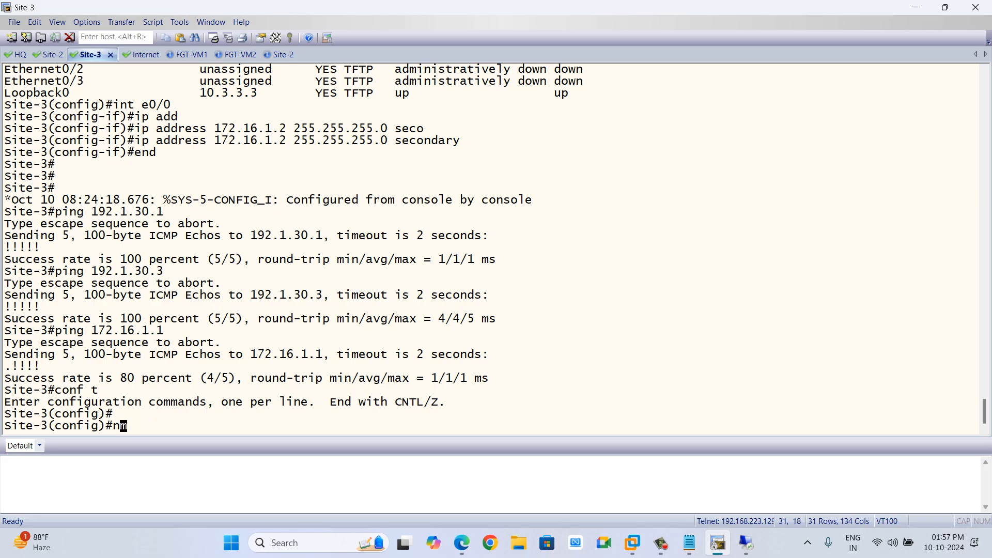
{"action": "type", "text": "o ip add"}
{"action": "key", "text": "Tab"}
{"action": "key", "text": "BackSpace"}
{"action": "key", "text": "BackSpace"}
{"action": "key", "text": "BackSpace"}
{"action": "key", "text": "BackSpace"}
{"action": "key", "text": "BackSpace"}
{"action": "key", "text": "BackSpace"}
{"action": "key", "text": "BackSpace"}
{"action": "key", "text": "BackSpace"}
{"action": "key", "text": "BackSpace"}
{"action": "key", "text": "BackSpace"}
{"action": "key", "text": "BackSpace"}
{"action": "key", "text": "BackSpace"}
{"action": "key", "text": "BackSpace"}
{"action": "key", "text": "BackSpace"}
{"action": "key", "text": "BackSpace"}
{"action": "key", "text": "BackSpace"}
{"action": "key", "text": "BackSpace"}
{"action": "key", "text": "BackSpace"}
{"action": "key", "text": "BackSpace"}
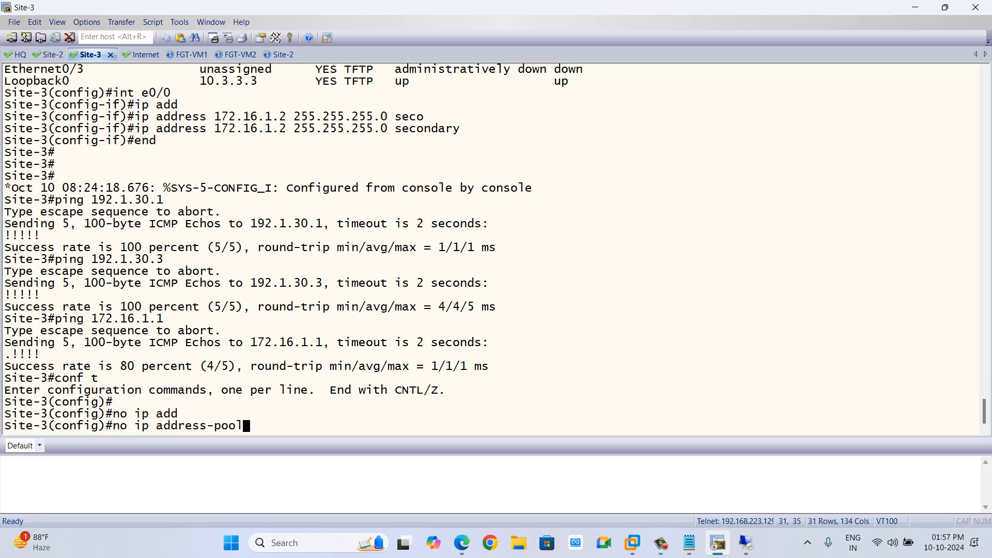
{"action": "type", "text": "int e0/0"}
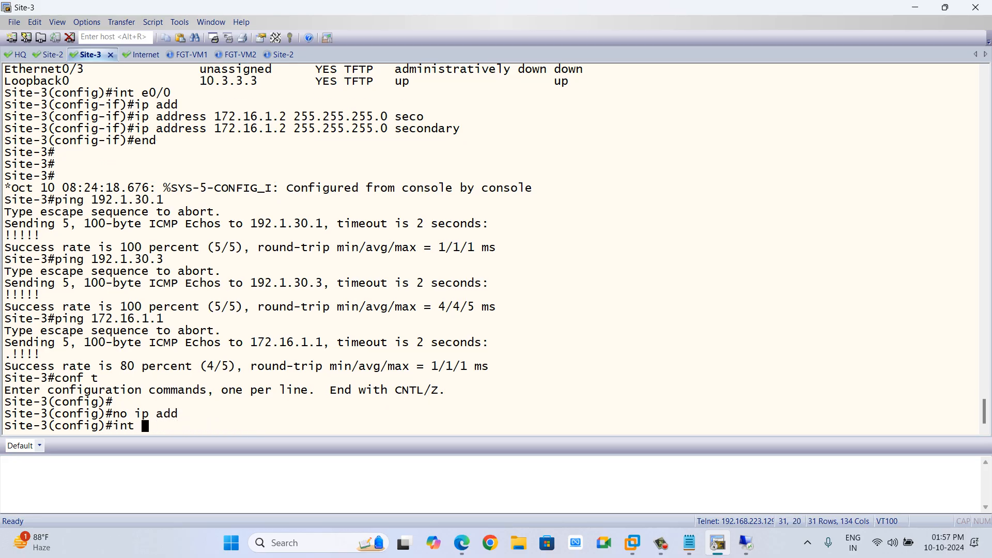
{"action": "key", "text": "Return"}
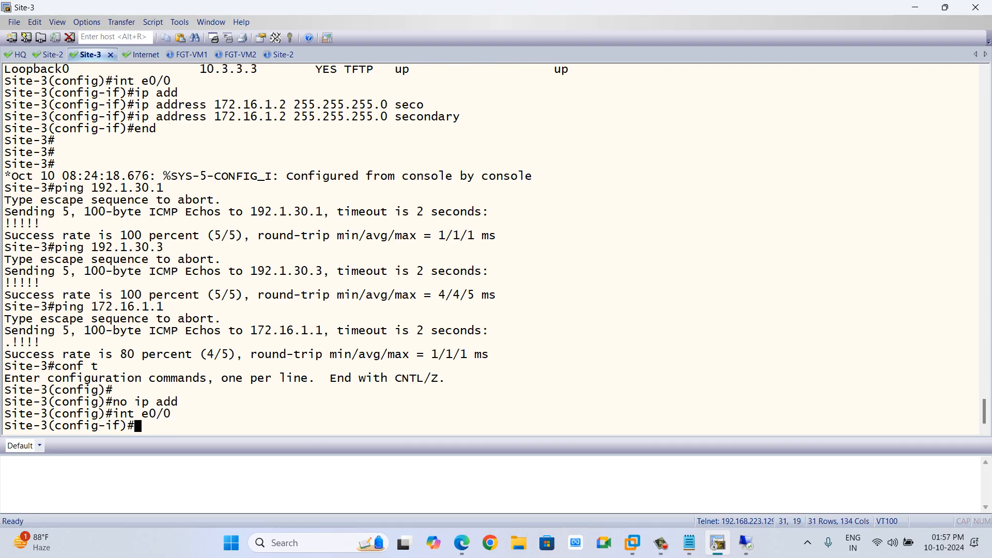
{"action": "type", "text": "no ip"}
{"action": "left_click_drag", "start_coordinate": [135, 117], "coordinate": [459, 117]}
{"action": "key", "text": "ctrl+c"}
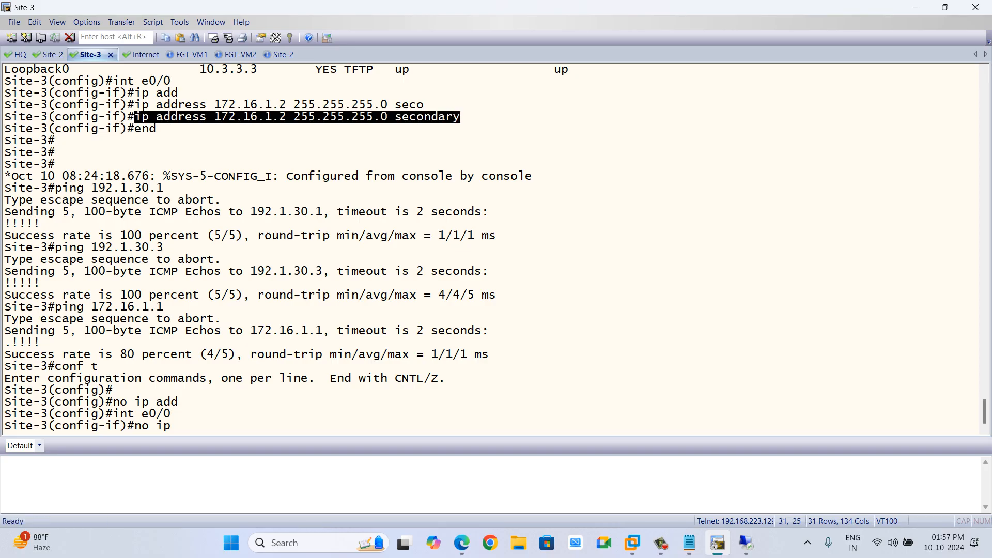
{"action": "key", "text": "BackSpace"}
{"action": "key", "text": "BackSpace"}
{"action": "key", "text": "BackSpace"}
{"action": "key", "text": "BackSpace"}
{"action": "key", "text": "BackSpace"}
{"action": "key", "text": "BackSpace"}
{"action": "key", "text": "BackSpace"}
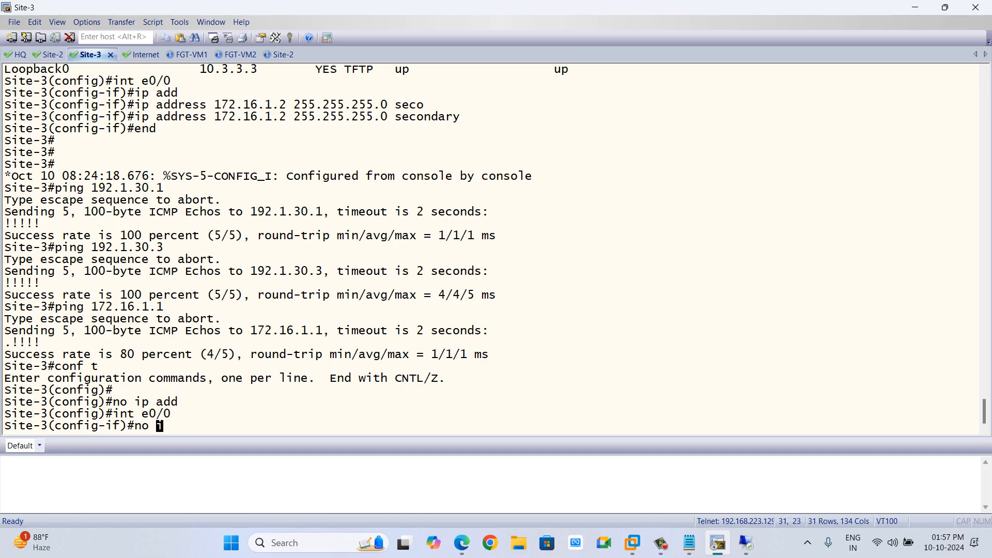
{"action": "key", "text": "shift+Insert"}
{"action": "key", "text": "ctrl+a"}
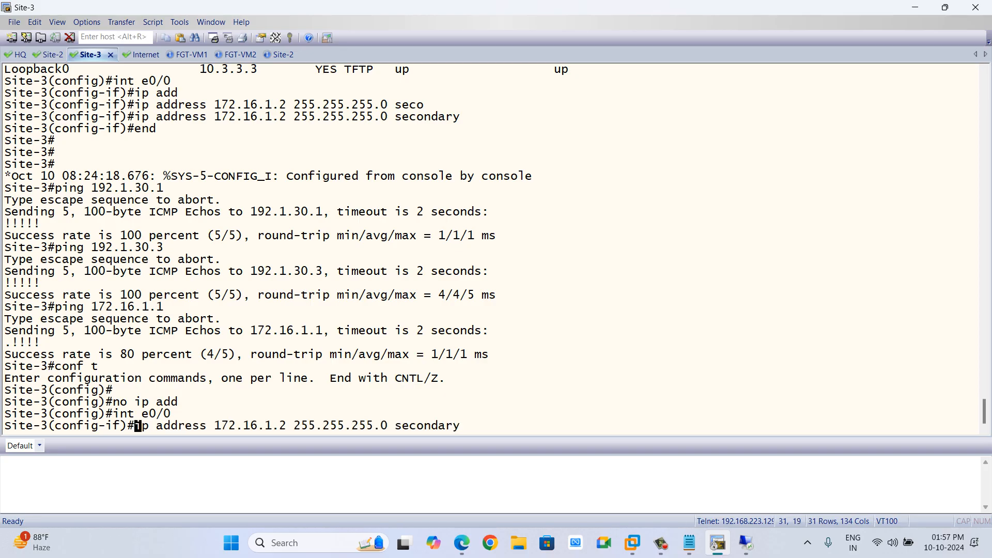
{"action": "type", "text": "no"}
{"action": "key", "text": "Return"}
{"action": "key", "text": "Return"}
{"action": "key", "text": "Return"}
{"action": "key", "text": "Return"}
{"action": "key", "text": "Return"}
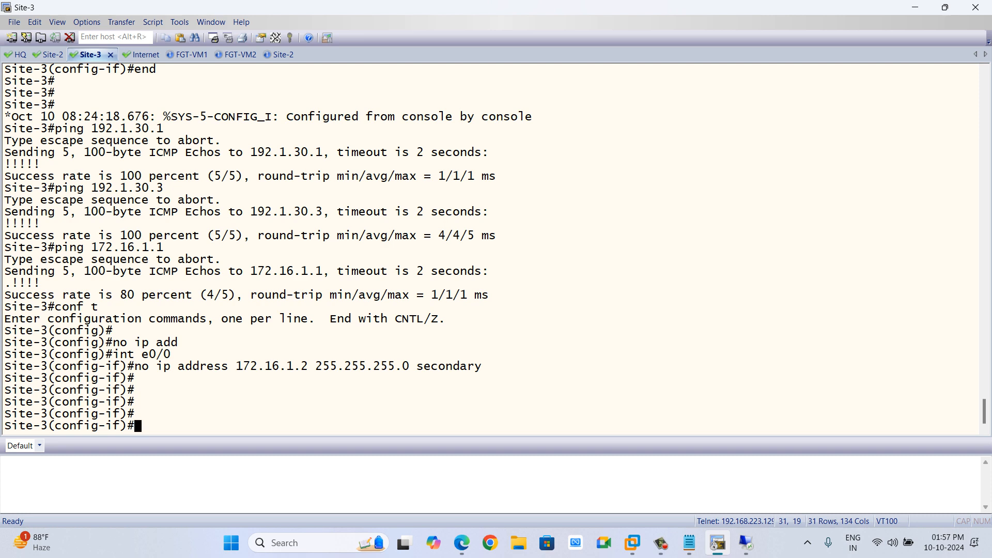
{"action": "type", "text": "end"}
{"action": "key", "text": "Return"}
{"action": "key", "text": "Return"}
Ping 172.16.1.1 and 172.16.1.2 from Site-3 to test reachability.
{"action": "type", "text": "ping 172.1"}
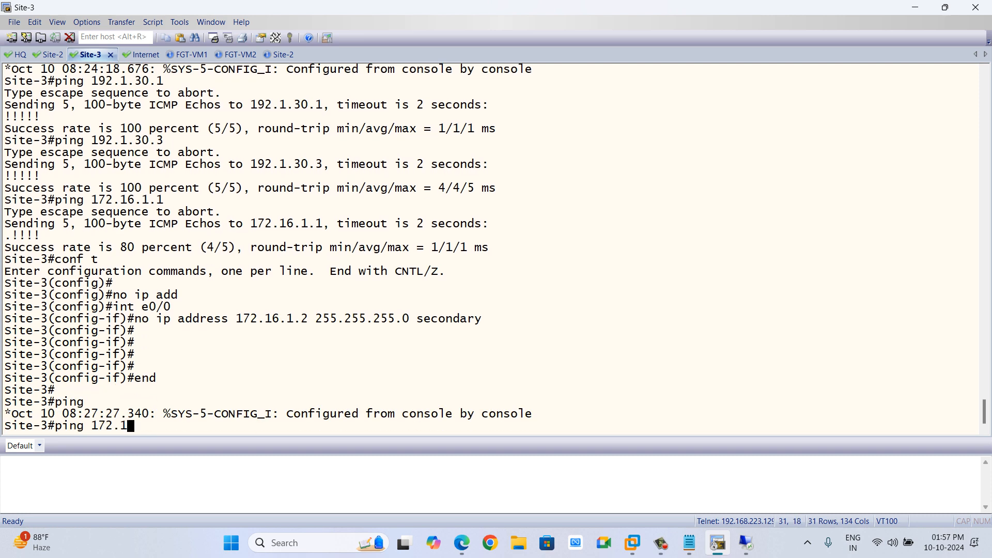
{"action": "type", "text": "6.1.1"}
{"action": "key", "text": "Return"}
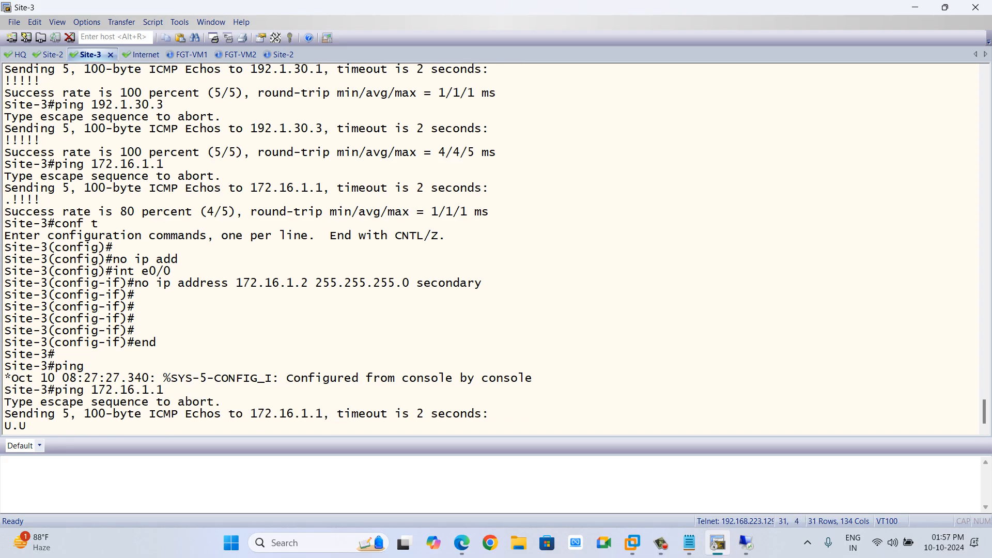
{"action": "key", "text": "Up"}
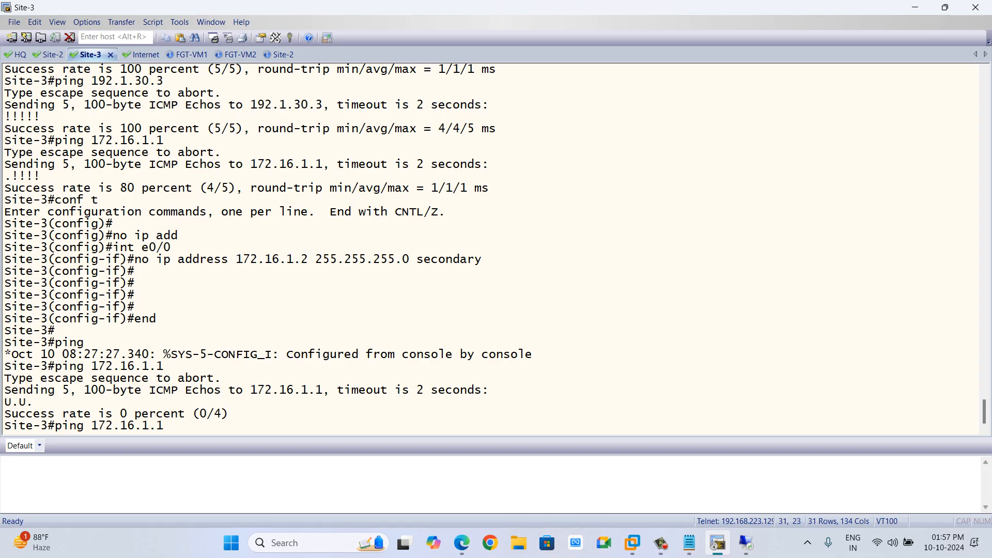
{"action": "key", "text": "BackSpace"}
{"action": "type", "text": "2"}
{"action": "key", "text": "Return"}
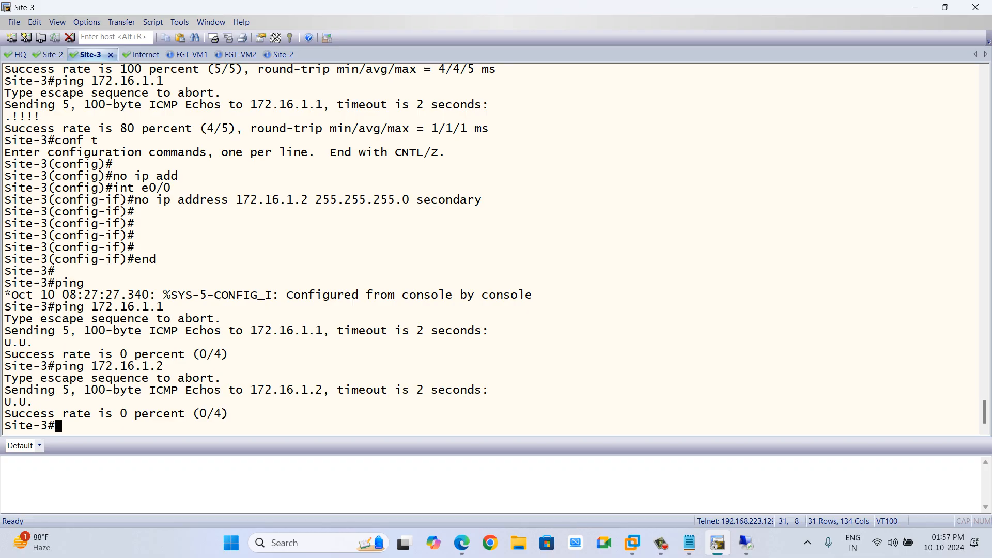
Add the secondary IP 192.11.10.10 with PING and SSH access to FW-1's Outside (port3) interface.
{"action": "left_click", "coordinate": [140, 54]}
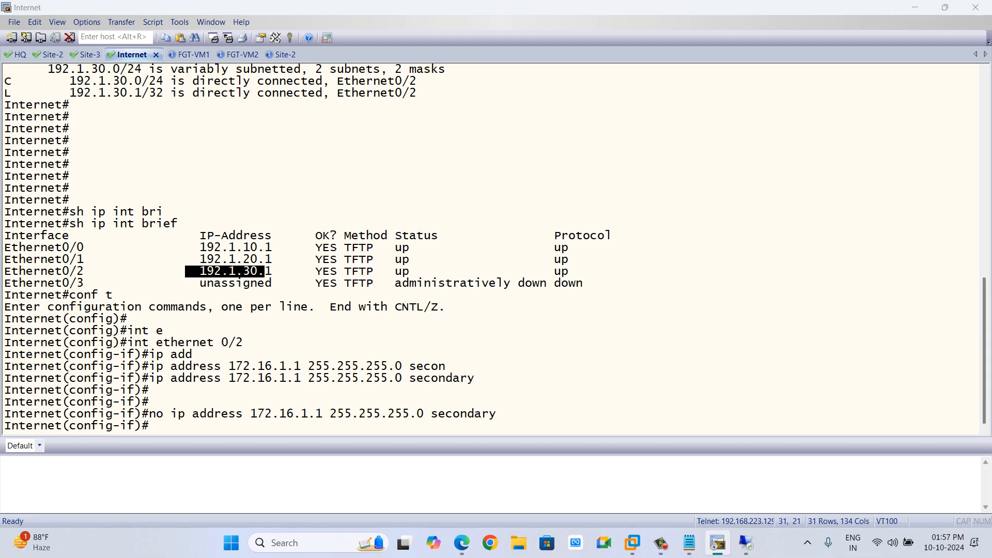
{"action": "key", "text": "alt+Tab"}
{"action": "key", "text": "alt+Tab"}
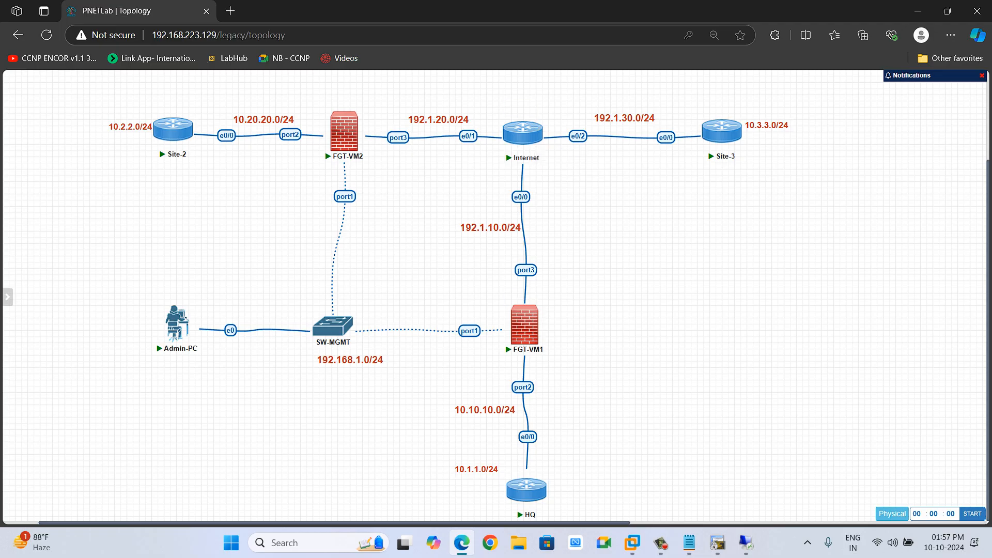
{"action": "mouse_move", "coordinate": [538, 128]}
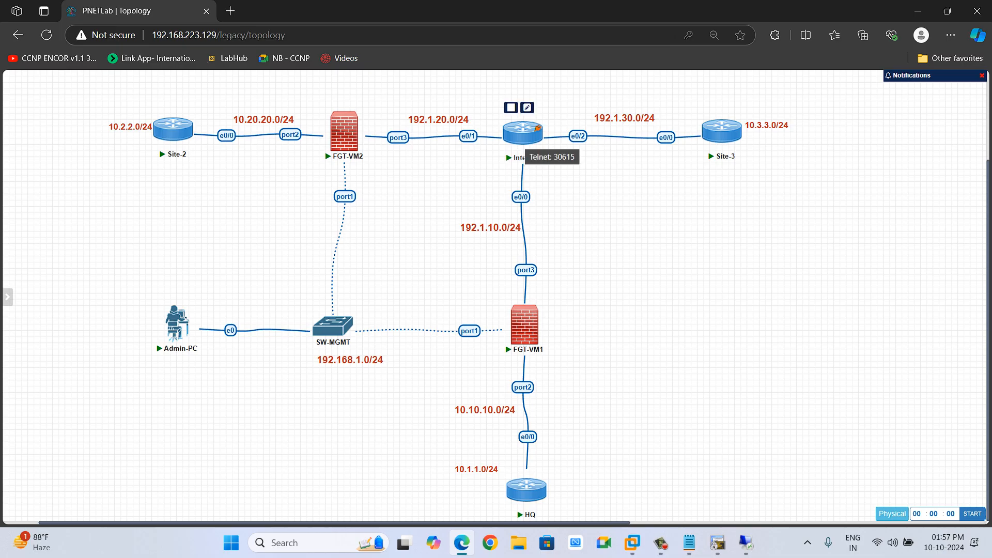
{"action": "mouse_move", "coordinate": [539, 319]}
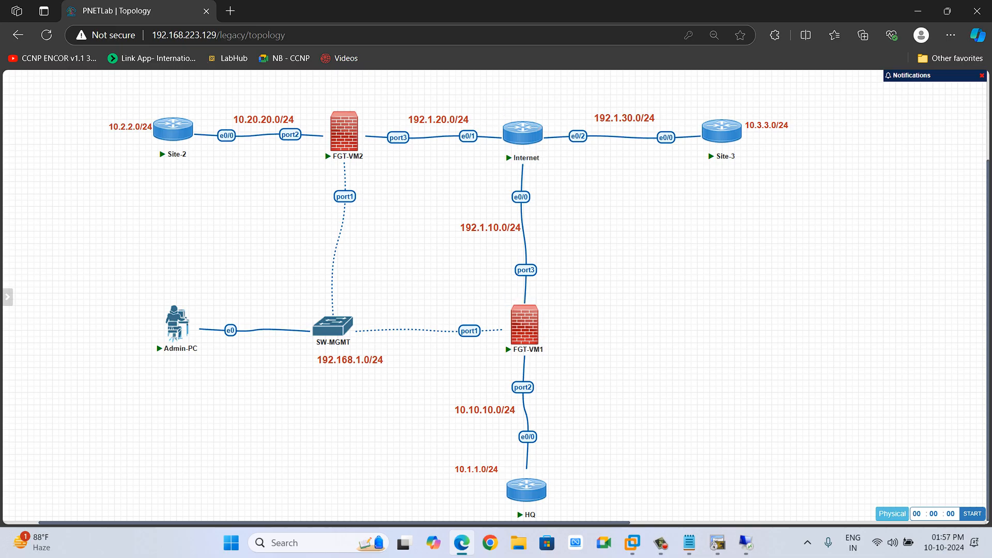
{"action": "left_click", "coordinate": [717, 543]}
{"action": "left_click", "coordinate": [746, 542]}
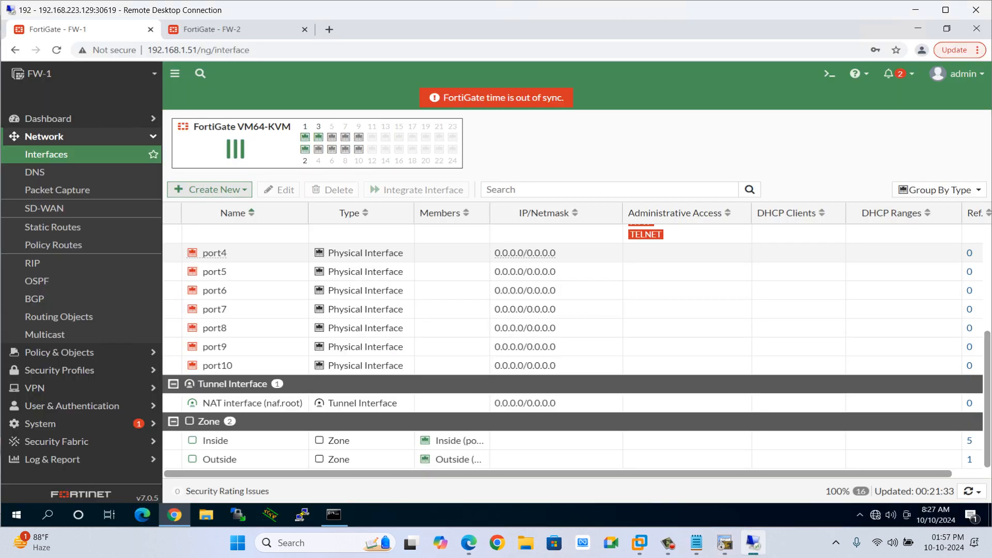
{"action": "scroll", "coordinate": [516, 328], "scroll_direction": "up", "scroll_amount": 5}
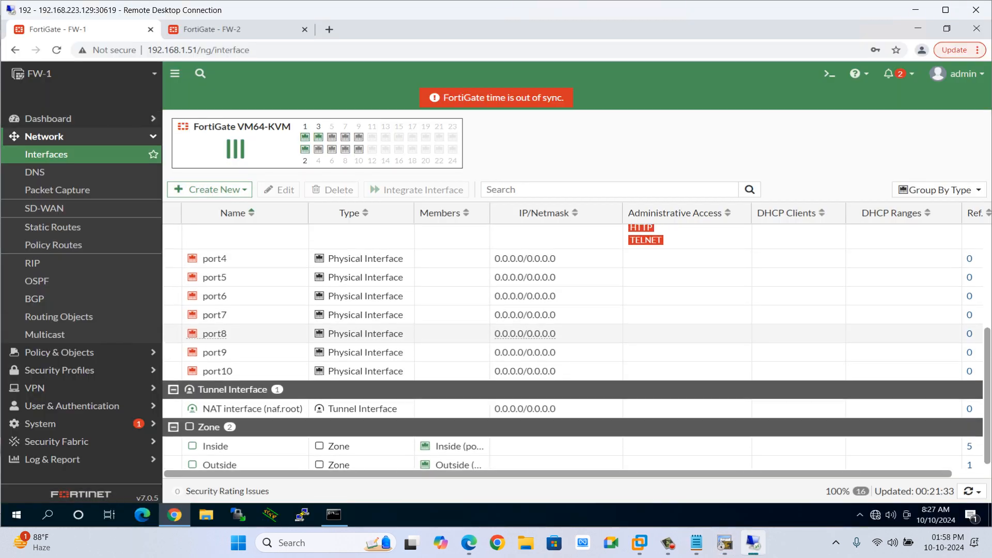
{"action": "scroll", "coordinate": [553, 306], "scroll_direction": "down", "scroll_amount": 1}
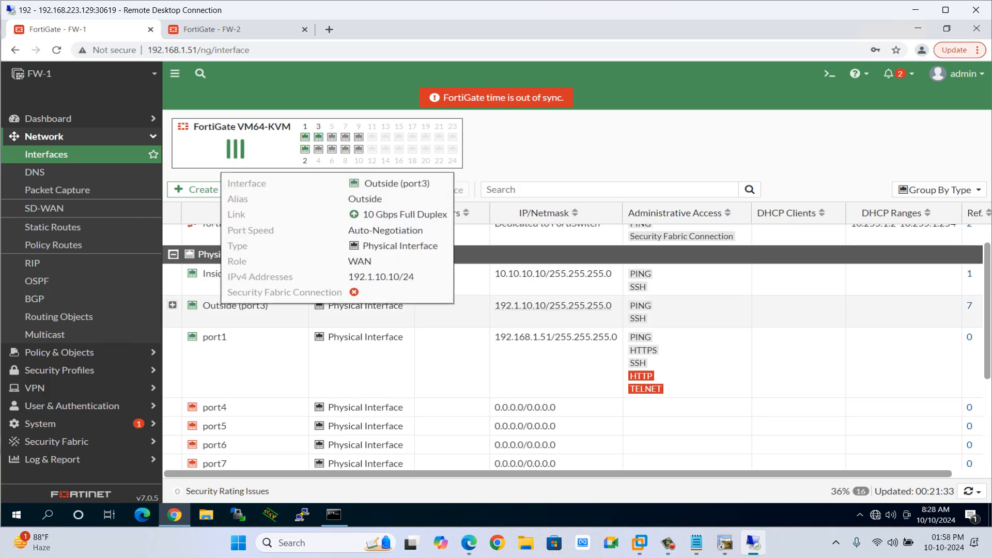
{"action": "double_click", "coordinate": [553, 306]}
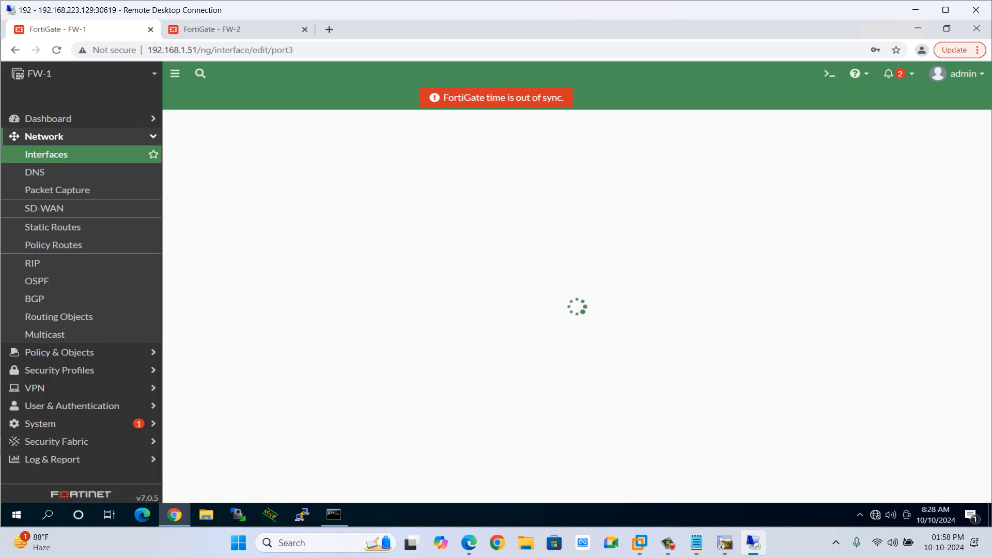
{"action": "scroll", "coordinate": [281, 276], "scroll_direction": "down", "scroll_amount": 2}
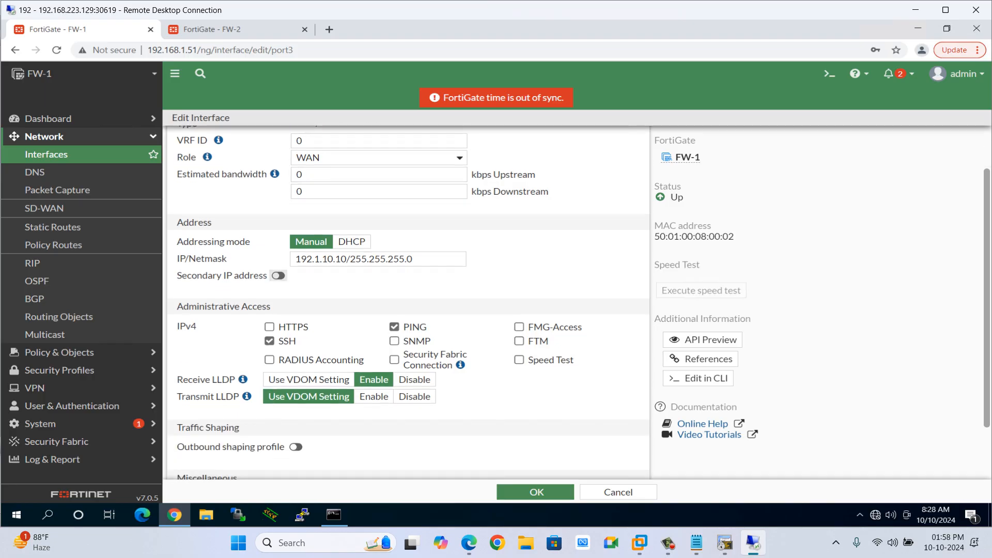
{"action": "left_click", "coordinate": [278, 276]}
{"action": "left_click", "coordinate": [226, 297]}
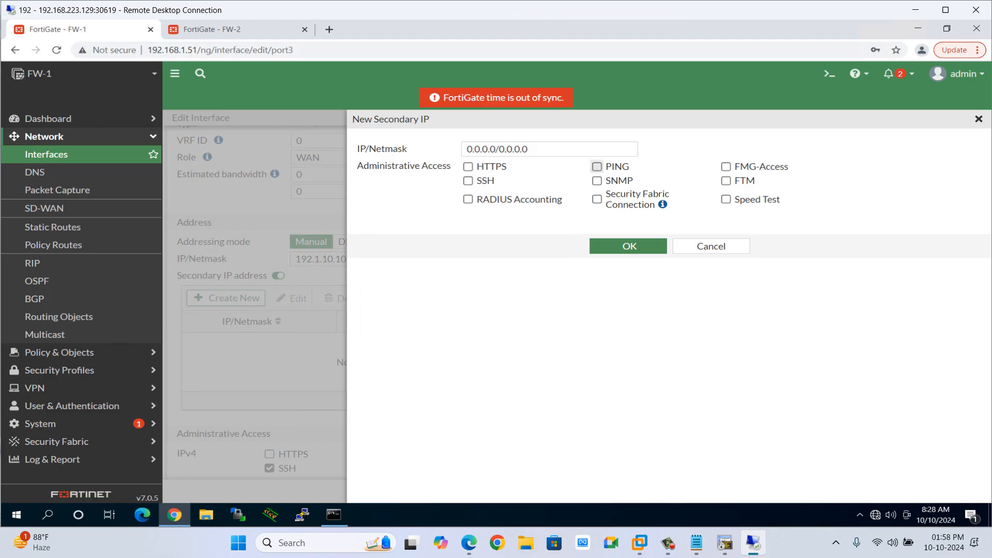
{"action": "left_click", "coordinate": [597, 166]}
{"action": "left_click", "coordinate": [468, 180]}
{"action": "left_click", "coordinate": [496, 150]}
{"action": "type", "text": "192.11.10.10"}
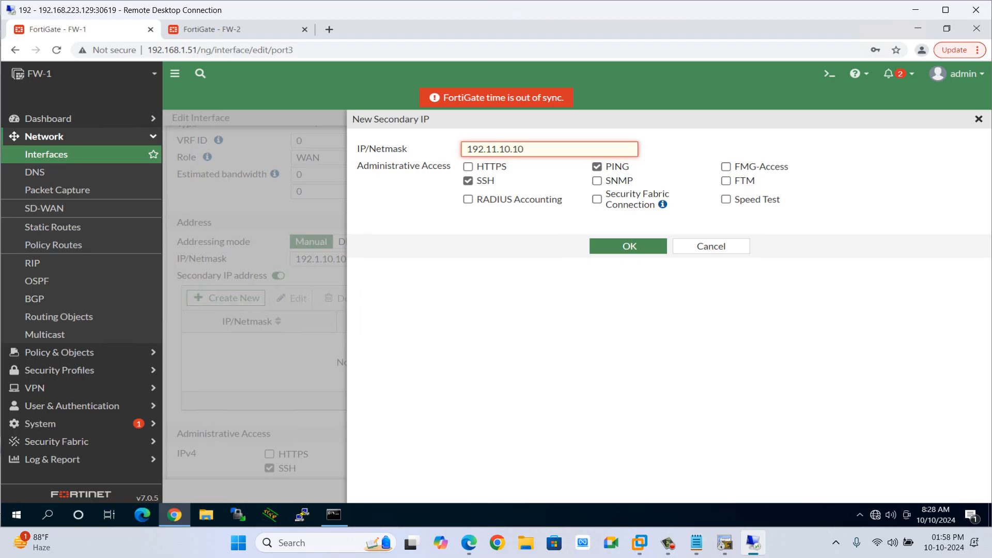
{"action": "type", "text": "4"}
{"action": "key", "text": "Return"}
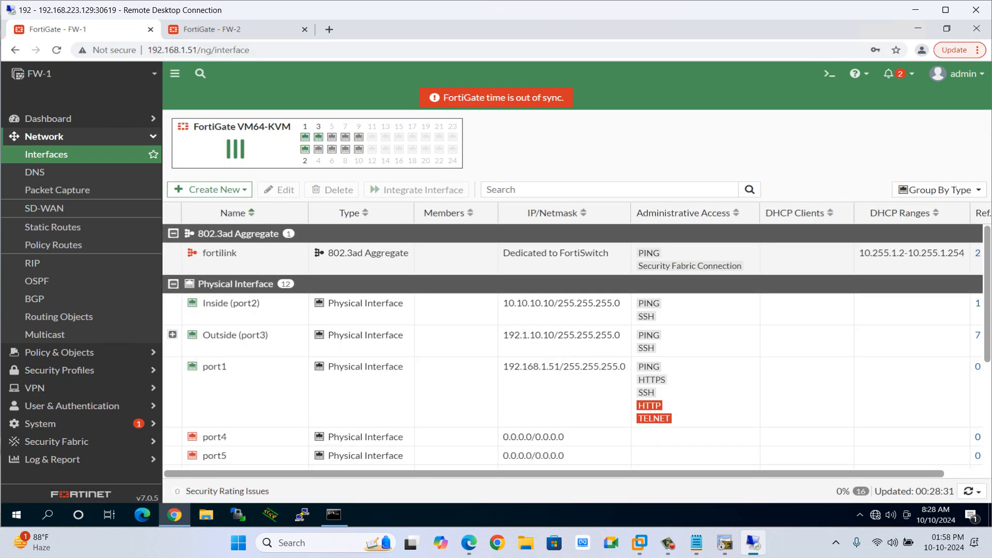
Leave configuration mode on the Internet router and display a brief interface summary.
{"action": "key", "text": "alt+Tab"}
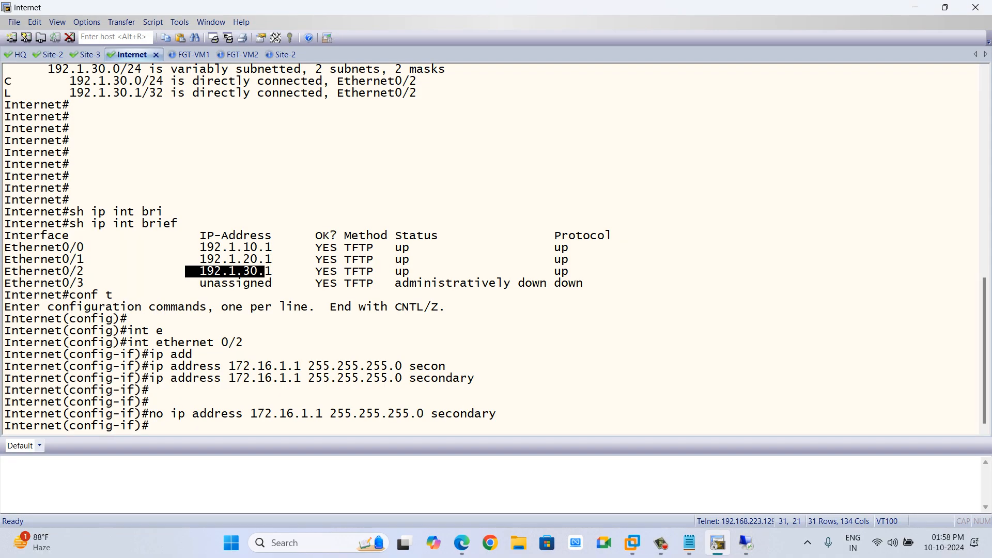
{"action": "type", "text": "end"}
{"action": "key", "text": "Return"}
{"action": "key", "text": "Return"}
{"action": "type", "text": "sh ip int nri"}
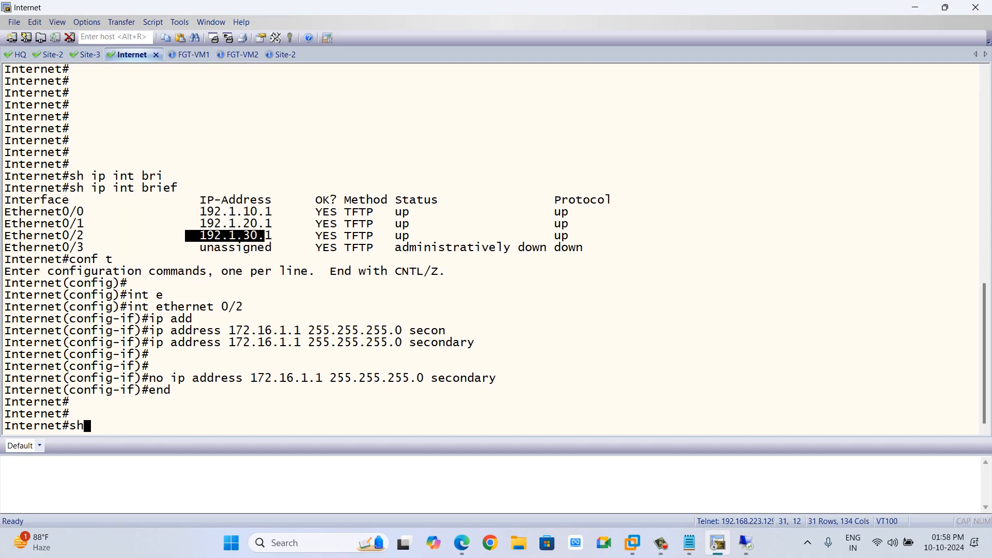
{"action": "key", "text": "BackSpace"}
{"action": "key", "text": "BackSpace"}
{"action": "key", "text": "BackSpace"}
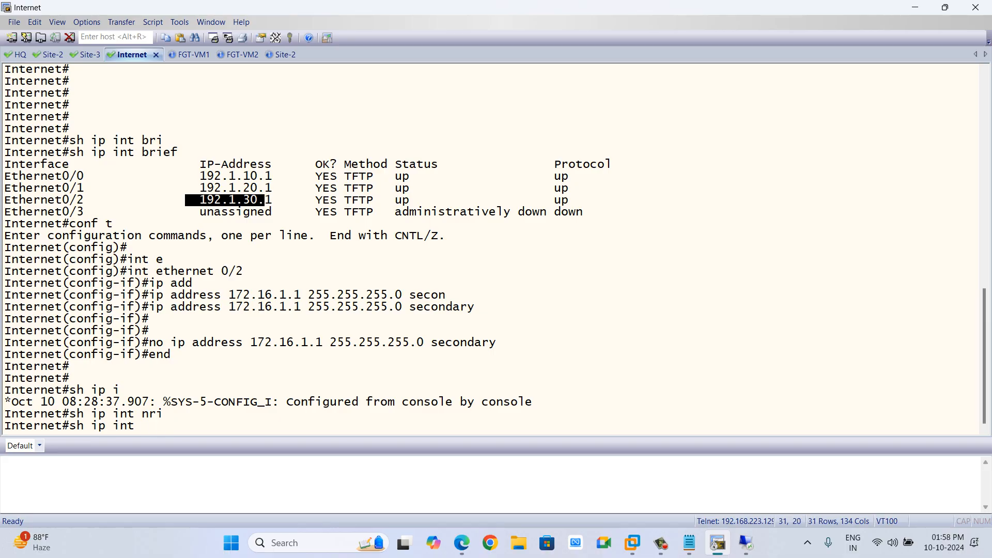
{"action": "type", "text": "bri"}
{"action": "key", "text": "Tab"}
{"action": "key", "text": "Return"}
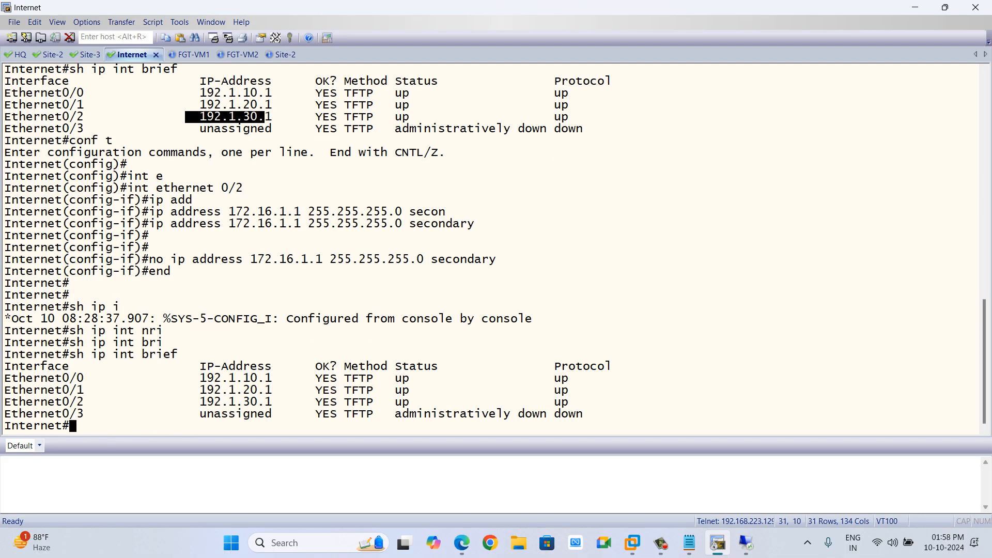
Copy the Internet router's Ethernet0/0 address 192.1.10.1 and try to enter configuration mode.
{"action": "left_click_drag", "start_coordinate": [199, 378], "coordinate": [272, 378]}
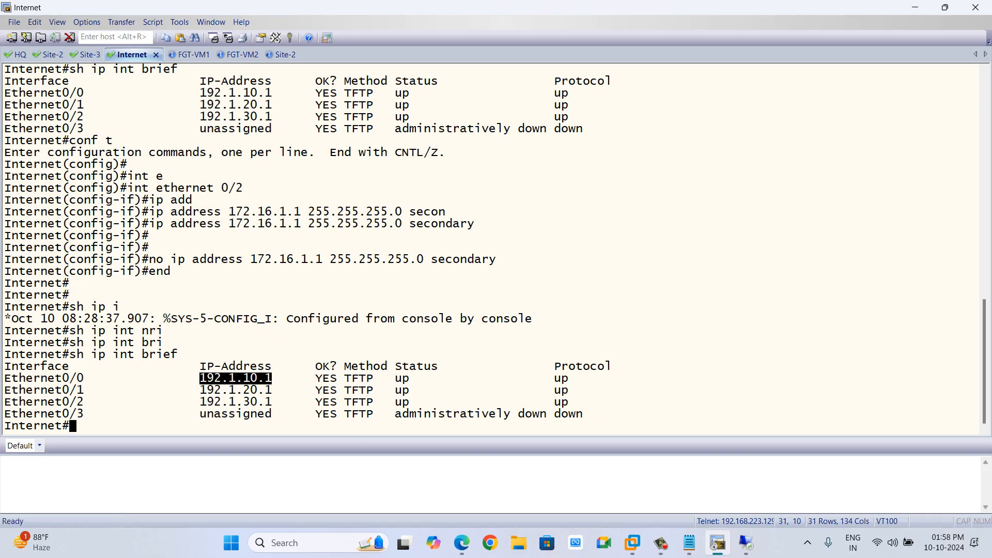
{"action": "key", "text": "alt+Tab"}
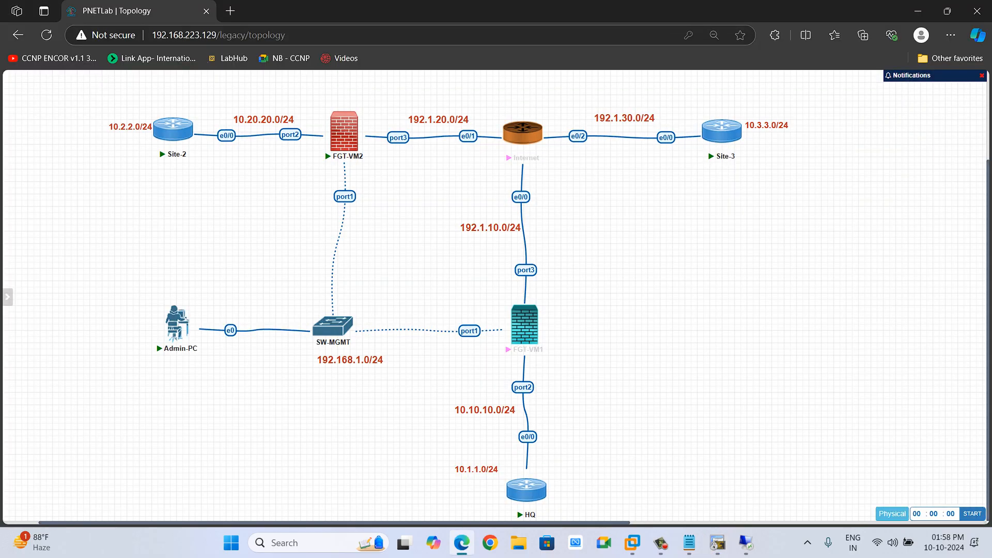
{"action": "key", "text": "alt+Tab"}
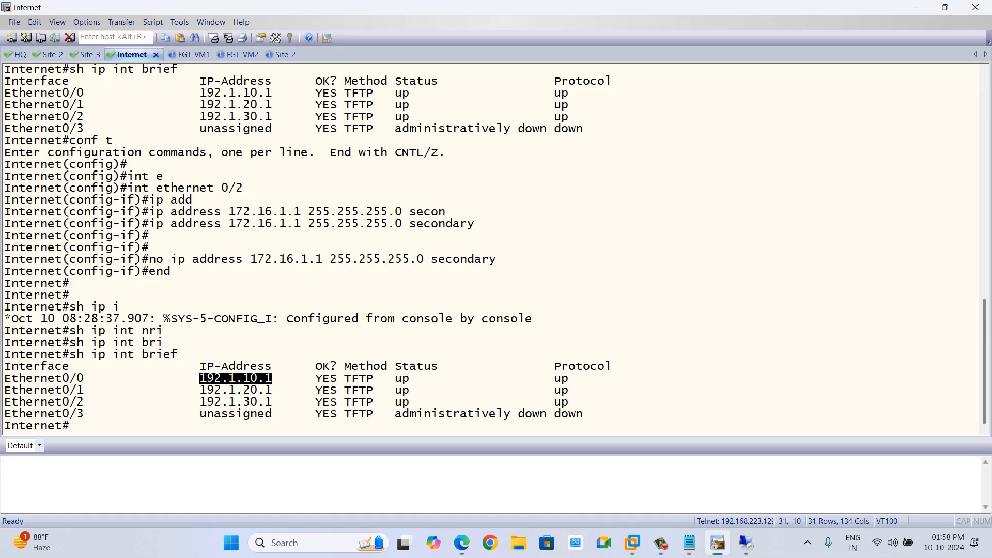
{"action": "type", "text": "conft"}
{"action": "key", "text": "Return"}
{"action": "key", "text": "Return"}
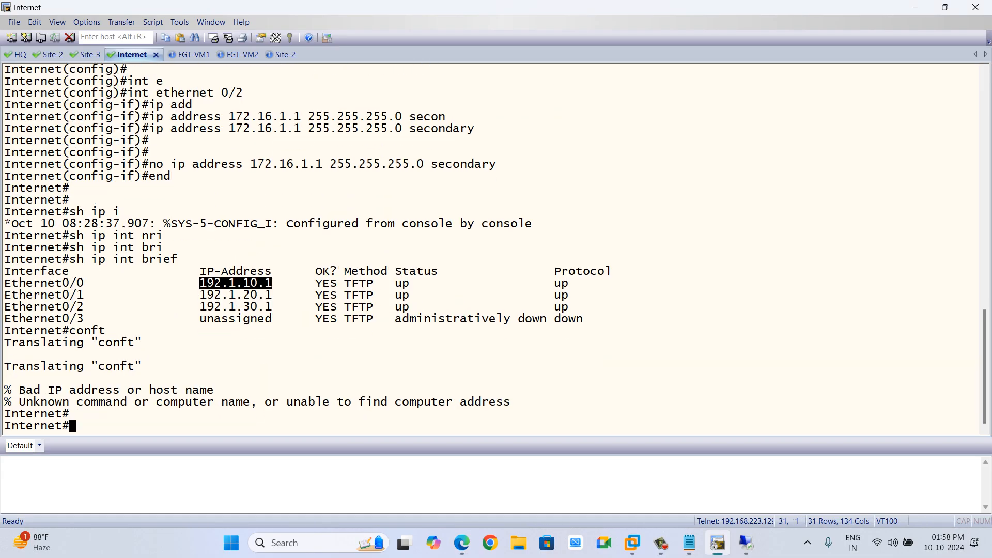
On the Internet router, add secondary address 192.11.10.1 255.255.255.0 to Ethernet0/0 and leave configuration mode.
{"action": "type", "text": "conf t"}
{"action": "key", "text": "Return"}
{"action": "type", "text": "int"}
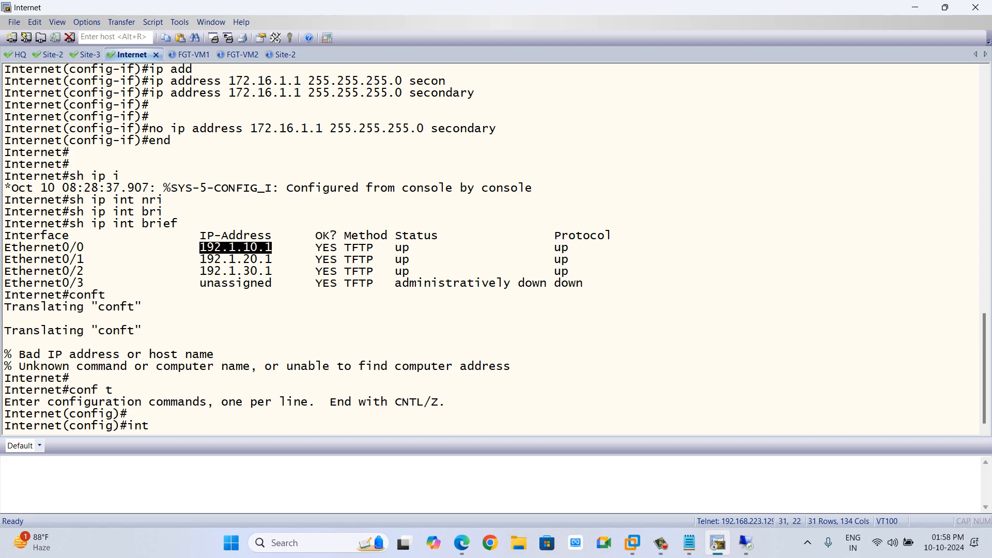
{"action": "type", "text": " e0/0"}
{"action": "key", "text": "Return"}
{"action": "type", "text": "ig-if)#i"}
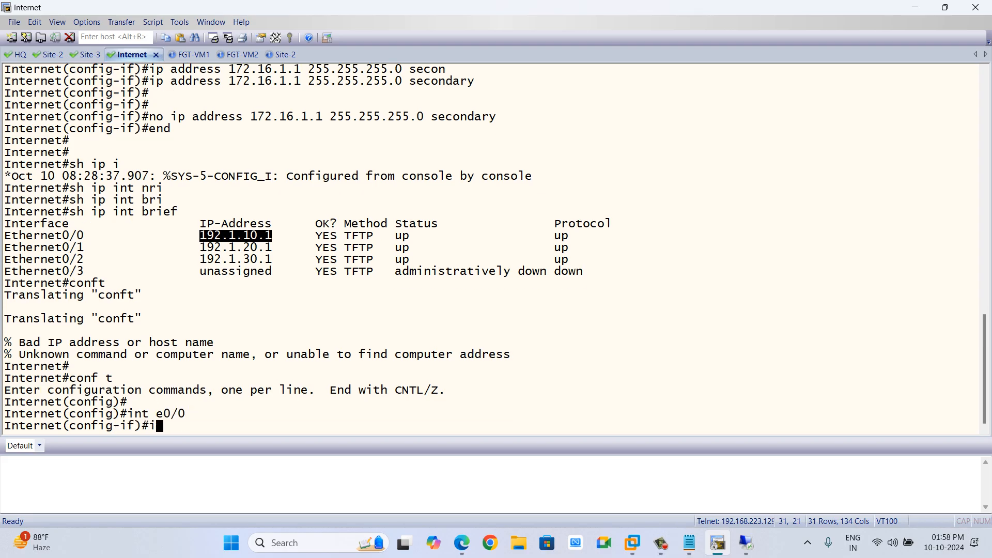
{"action": "type", "text": "p add"}
{"action": "key", "text": "Tab"}
{"action": "type", "text": "19"}
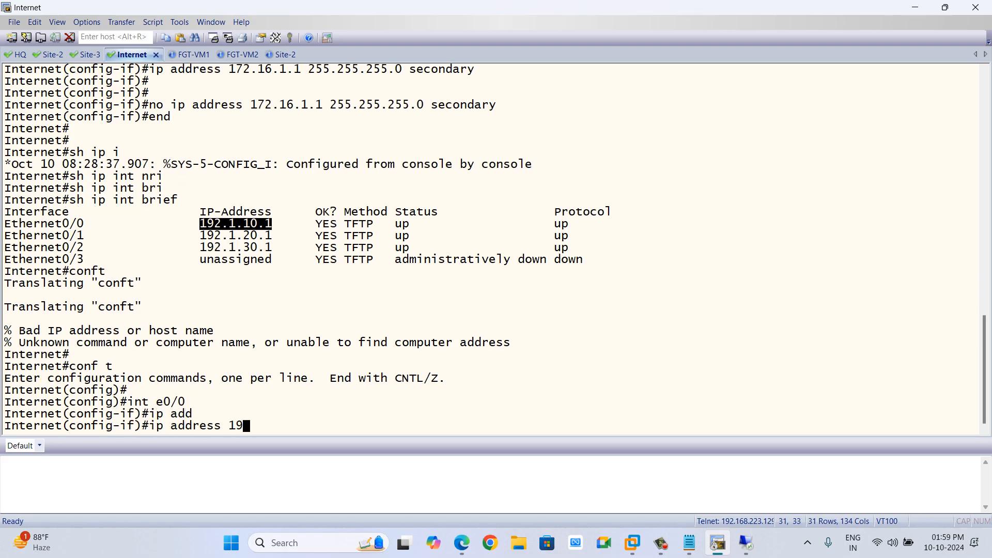
{"action": "type", "text": "2.11.10.1 255.255.255."}
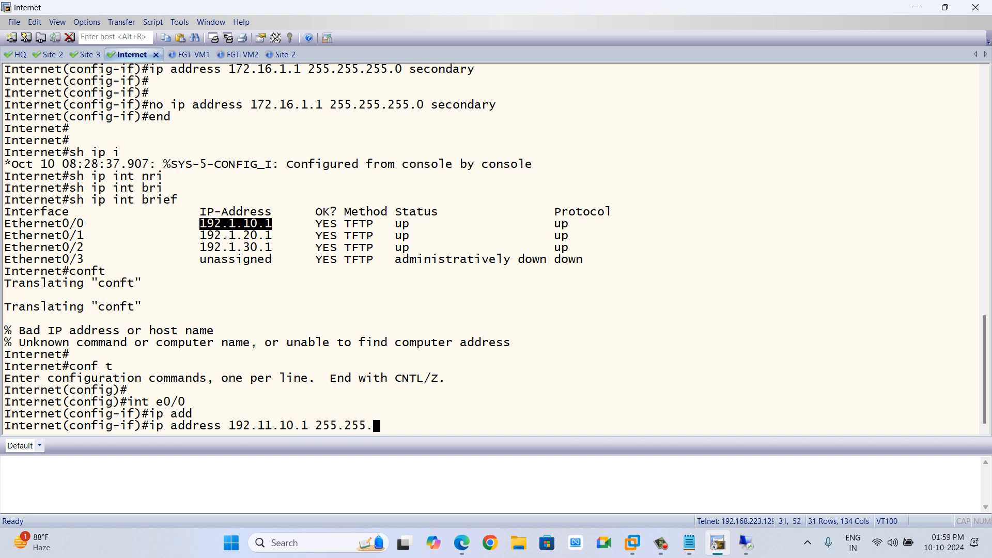
{"action": "type", "text": "0 seco"}
{"action": "key", "text": "Tab"}
{"action": "key", "text": "Return"}
{"action": "key", "text": "Return"}
{"action": "key", "text": "Return"}
{"action": "type", "text": "end"}
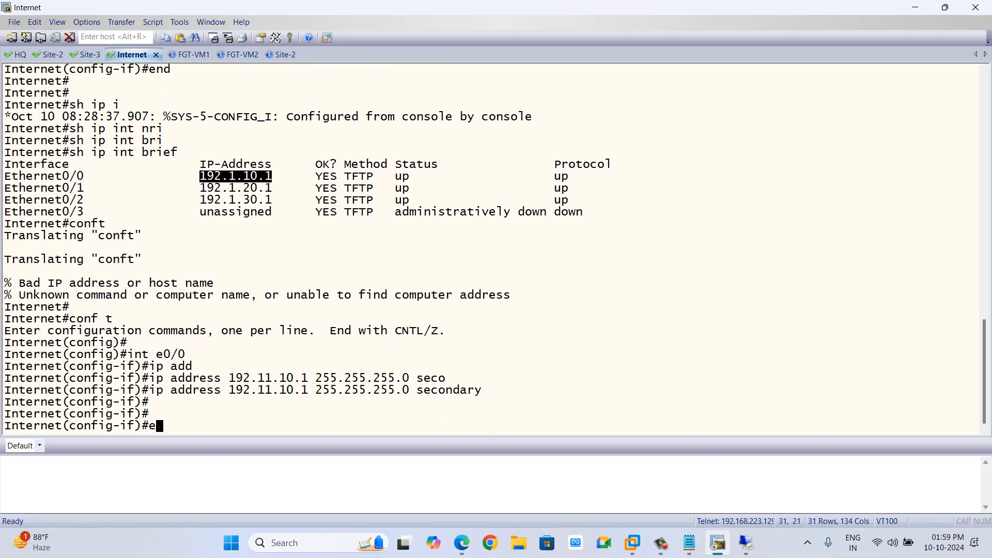
{"action": "key", "text": "Return"}
{"action": "key", "text": "Return"}
{"action": "type", "text": "d"}
{"action": "key", "text": "BackSpace"}
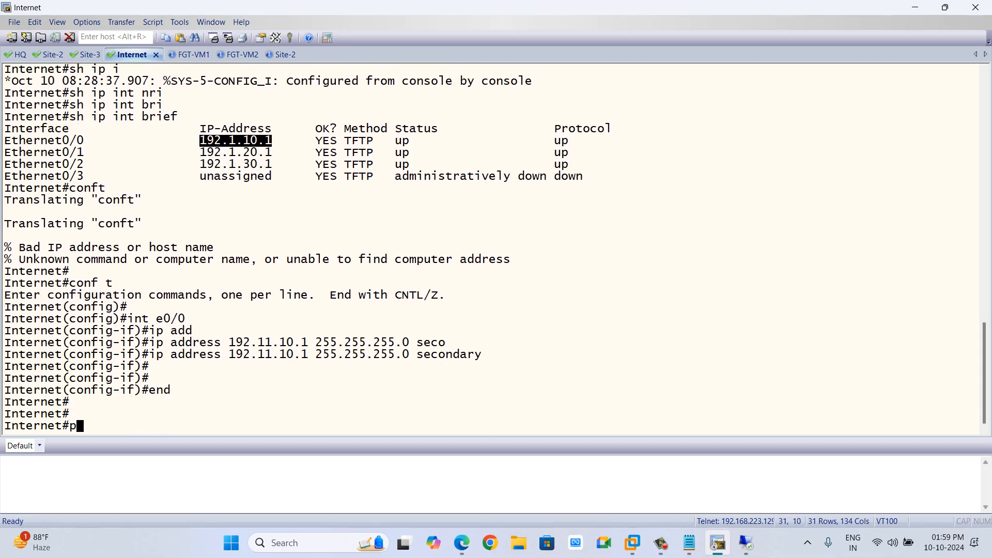
Ping the router's new secondary address 192.11.10.1.
{"action": "type", "text": "ping 192.11."}
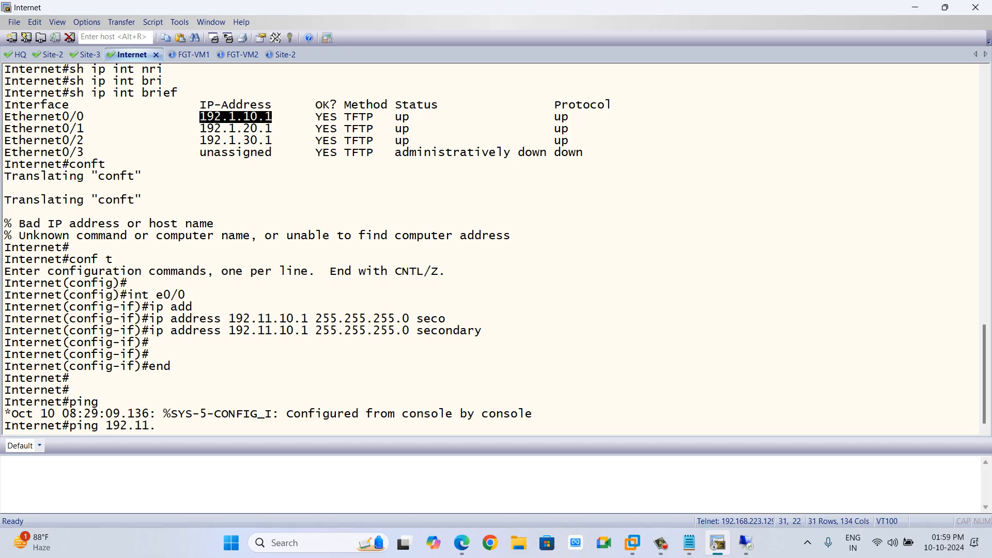
{"action": "type", "text": "10.1"}
{"action": "key", "text": "Return"}
Ping 192.11.10.19, abort it, and ping FW-1's secondary address 192.11.10.10 instead.
{"action": "key", "text": "Up"}
{"action": "key", "text": "BackSpace"}
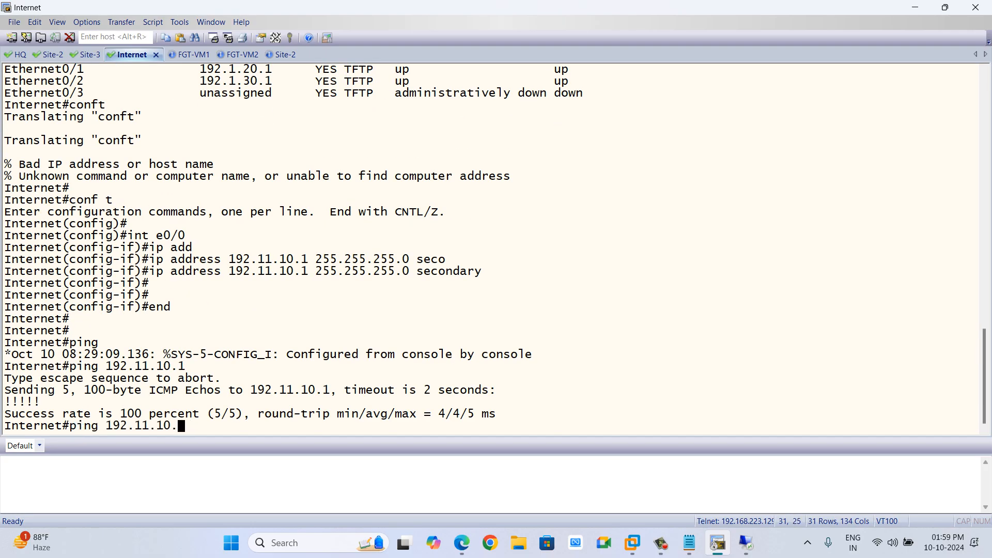
{"action": "type", "text": "19"}
{"action": "key", "text": "Return"}
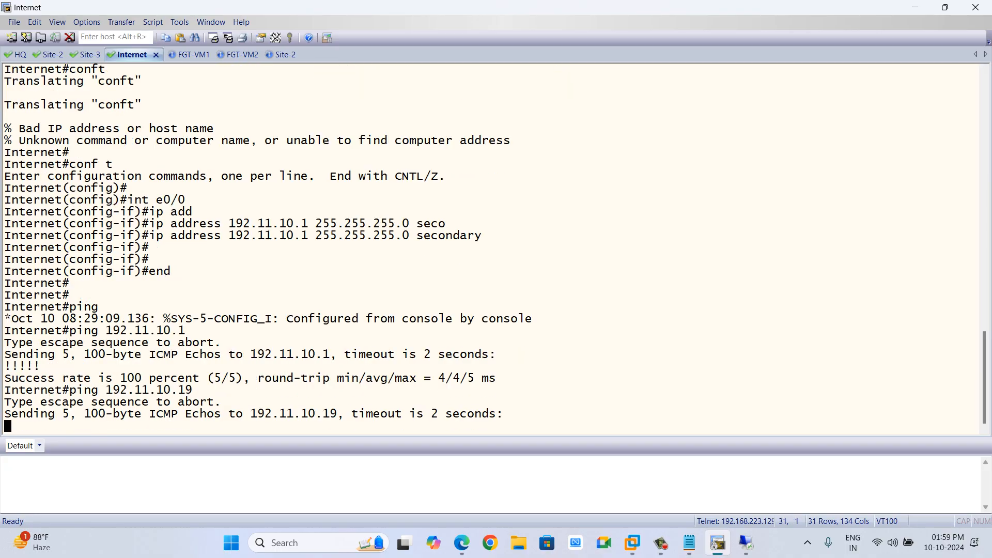
{"action": "key", "text": "ctrl+shift+6"}
{"action": "key", "text": "Up"}
{"action": "key", "text": "BackSpace"}
{"action": "type", "text": "0"}
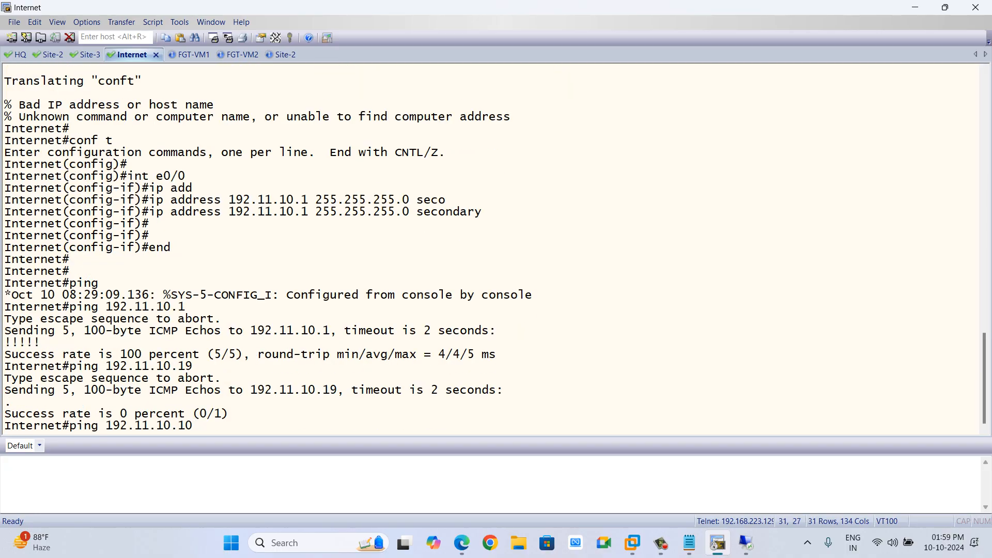
{"action": "key", "text": "Return"}
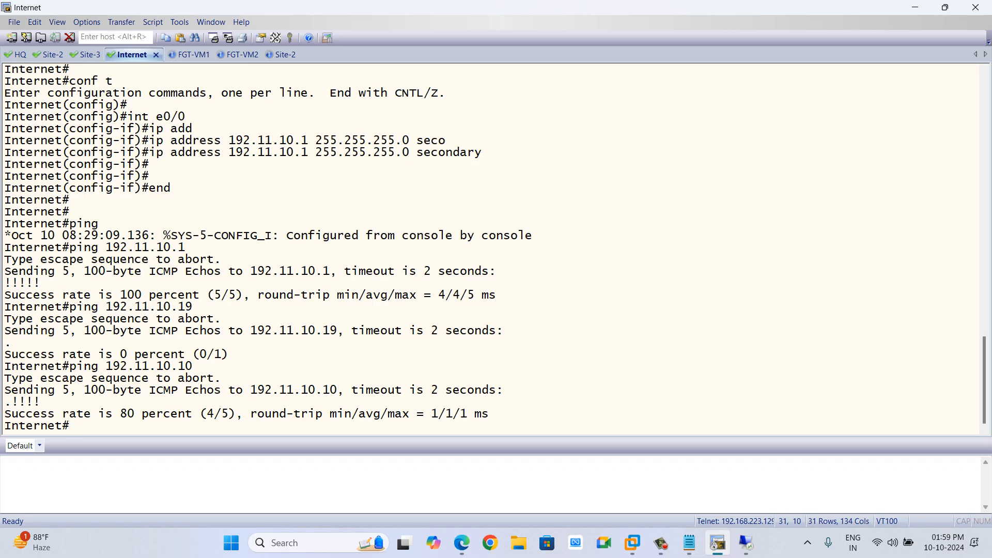
Add the secondary IP 192.11.20.10/24 with PING and SSH access to FW-2's Outside (port3) interface.
{"action": "key", "text": "alt+Tab"}
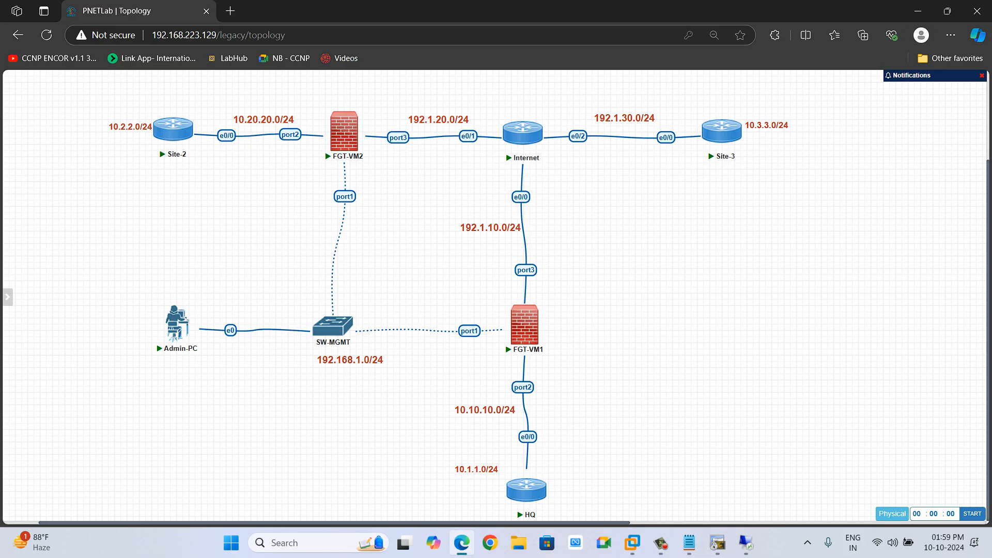
{"action": "mouse_move", "coordinate": [345, 133]}
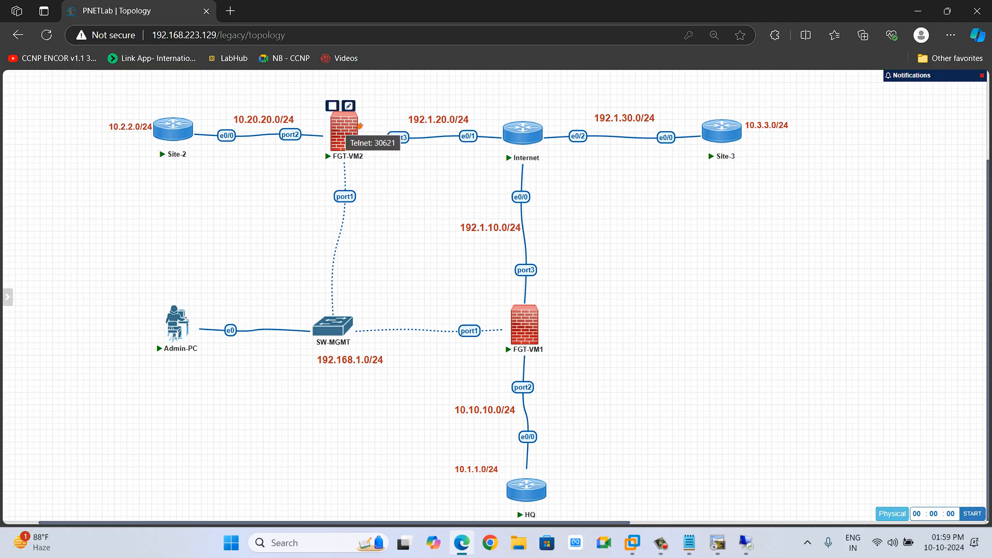
{"action": "key", "text": "alt+Tab"}
{"action": "key", "text": "alt+Tab"}
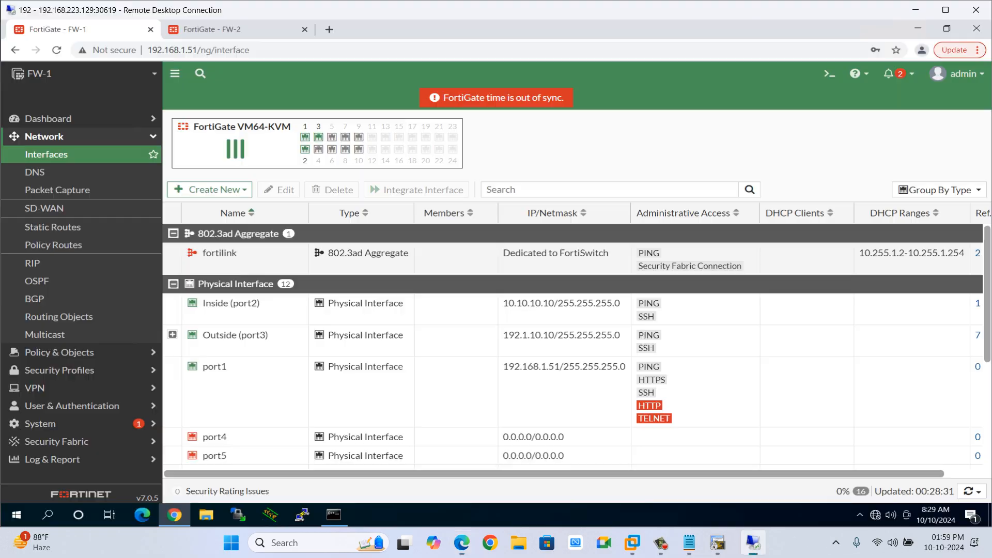
{"action": "key", "text": "ctrl+Tab"}
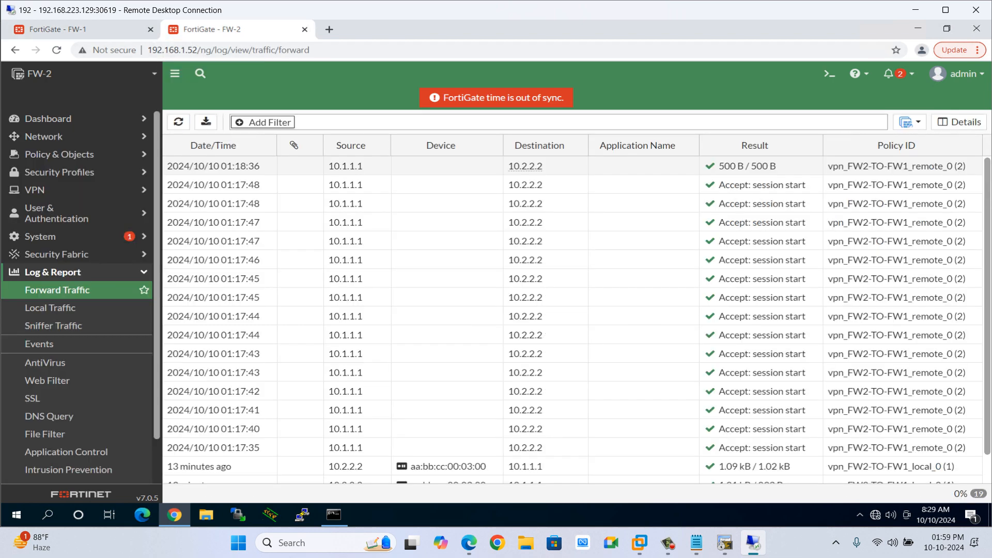
{"action": "left_click", "coordinate": [53, 273]}
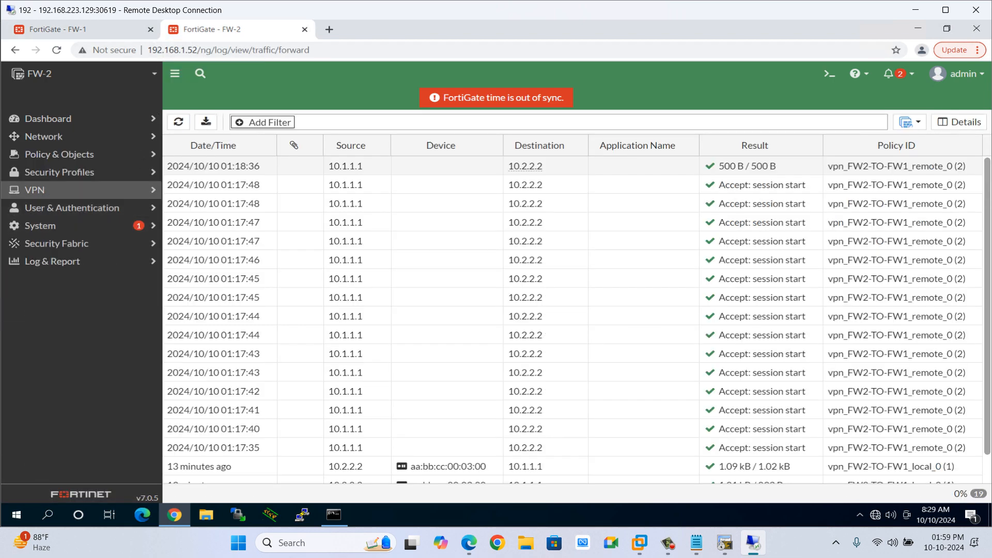
{"action": "left_click", "coordinate": [43, 137]}
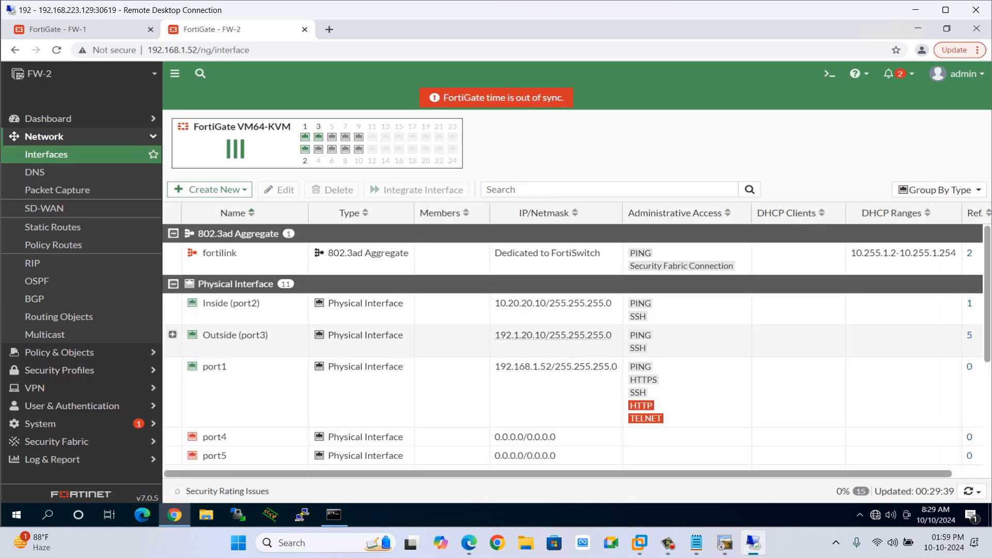
{"action": "double_click", "coordinate": [219, 335]}
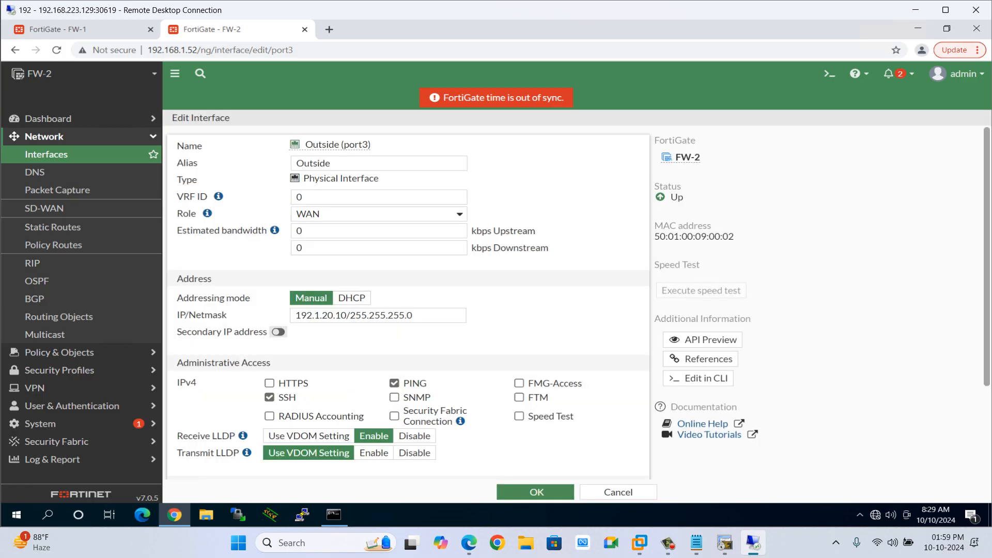
{"action": "left_click", "coordinate": [278, 331]}
{"action": "left_click", "coordinate": [225, 354]}
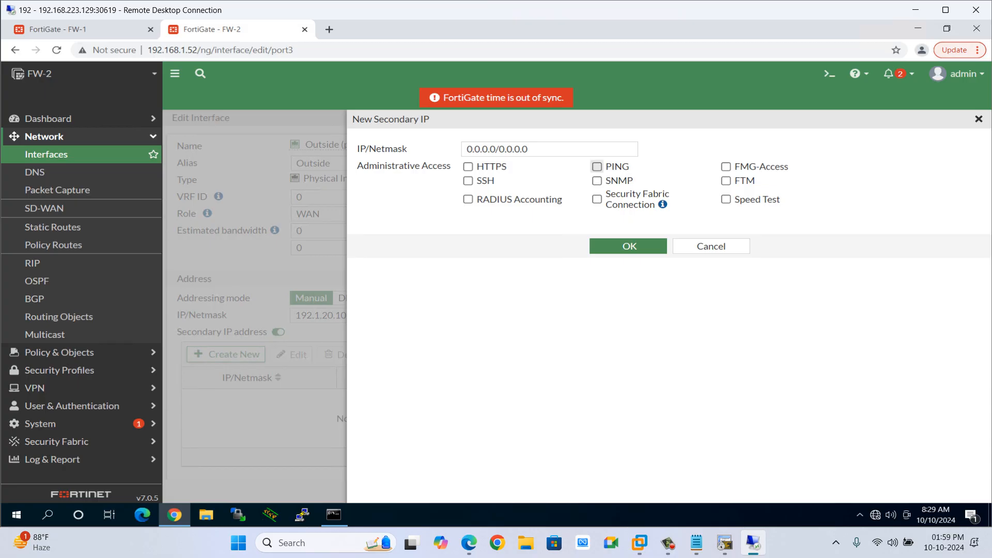
{"action": "left_click", "coordinate": [597, 166]}
{"action": "left_click", "coordinate": [468, 180]}
{"action": "left_click", "coordinate": [496, 149]}
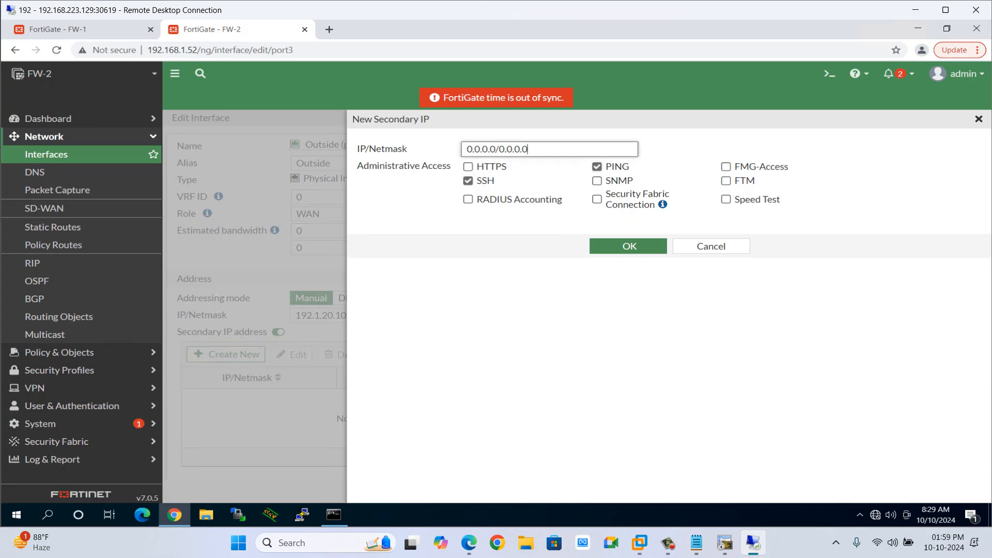
{"action": "key", "text": "ctrl+a"}
{"action": "type", "text": "1"}
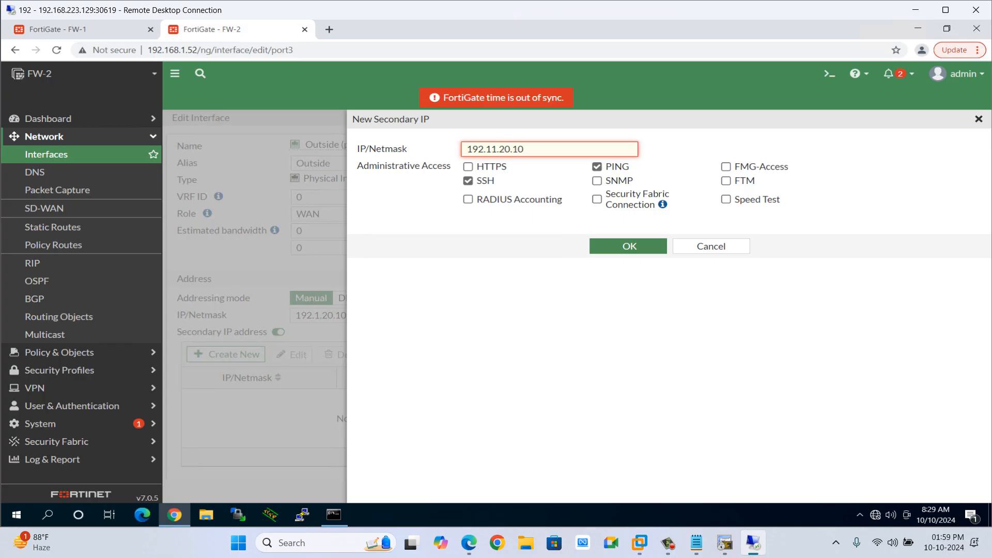
{"action": "type", "text": "92.11.20.10/24"}
{"action": "left_click", "coordinate": [629, 246]}
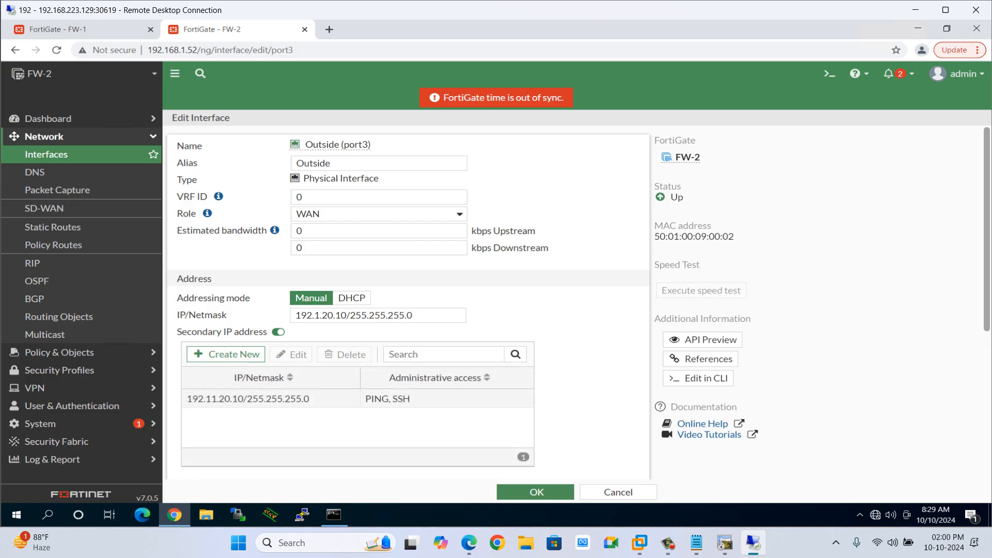
{"action": "left_click", "coordinate": [535, 492]}
Display the Internet router's brief interface summary and copy Ethernet0/1's address 192.1.20.1.
{"action": "key", "text": "super+Tab"}
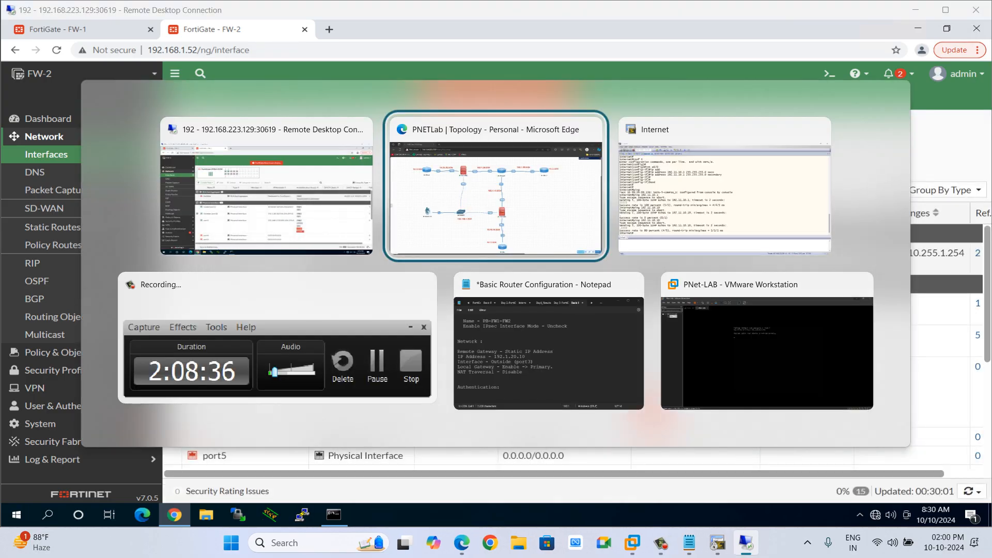
{"action": "key", "text": "Return"}
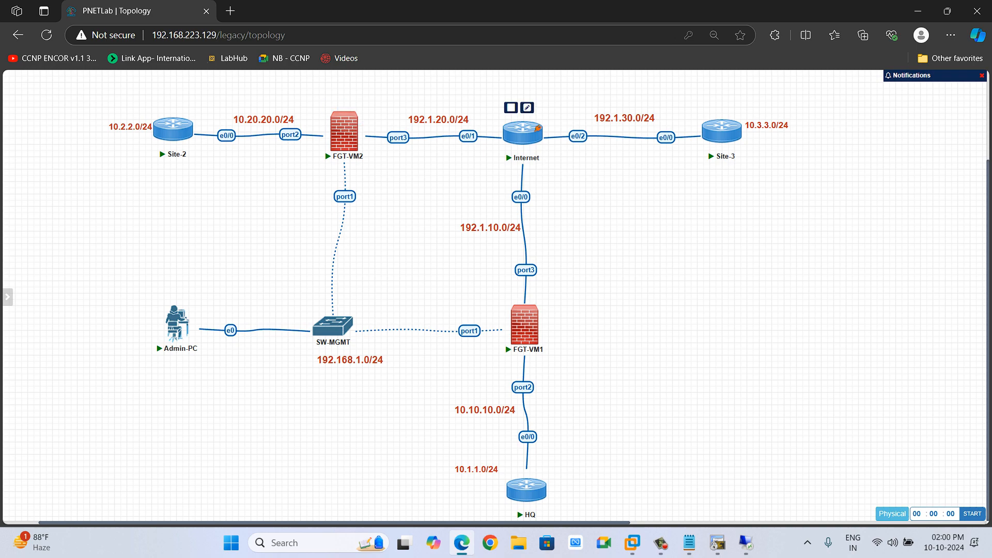
{"action": "left_click", "coordinate": [718, 542]}
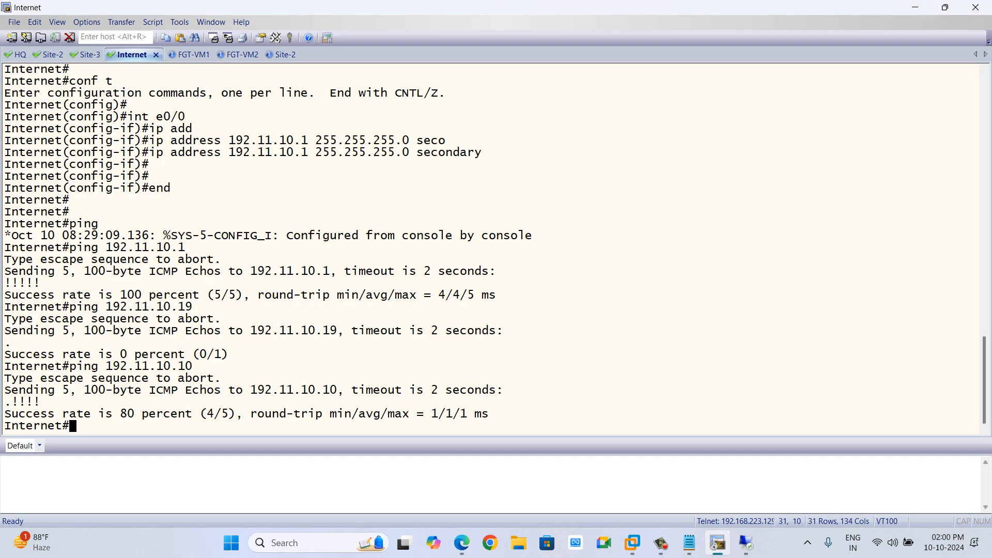
{"action": "type", "text": "sh ip inr br"}
{"action": "key", "text": "BackSpace"}
{"action": "key", "text": "BackSpace"}
{"action": "key", "text": "BackSpace"}
{"action": "key", "text": "BackSpace"}
{"action": "type", "text": "tb"}
{"action": "key", "text": "BackSpace"}
{"action": "type", "text": "bri"}
{"action": "key", "text": "Tab"}
{"action": "key", "text": "Return"}
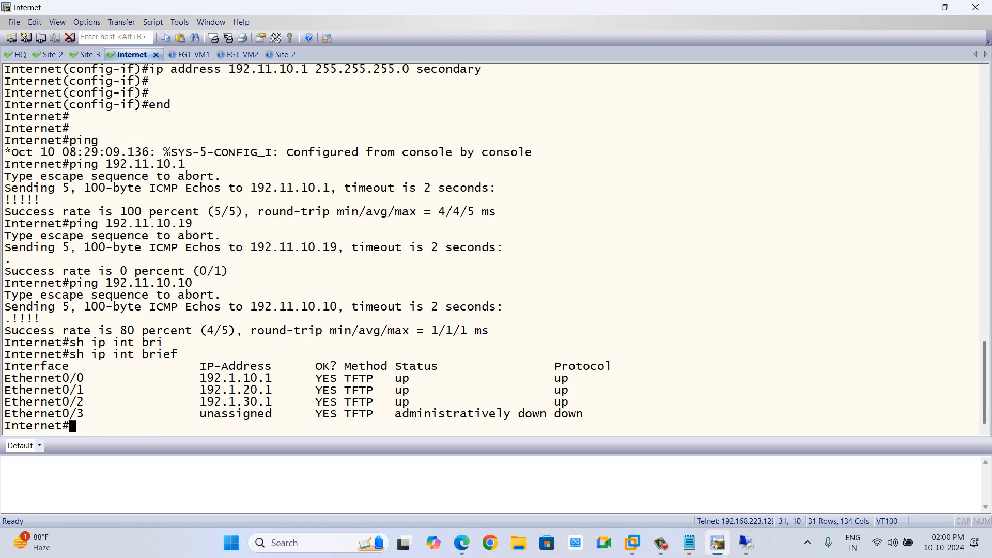
{"action": "left_click_drag", "start_coordinate": [200, 390], "coordinate": [278, 391]}
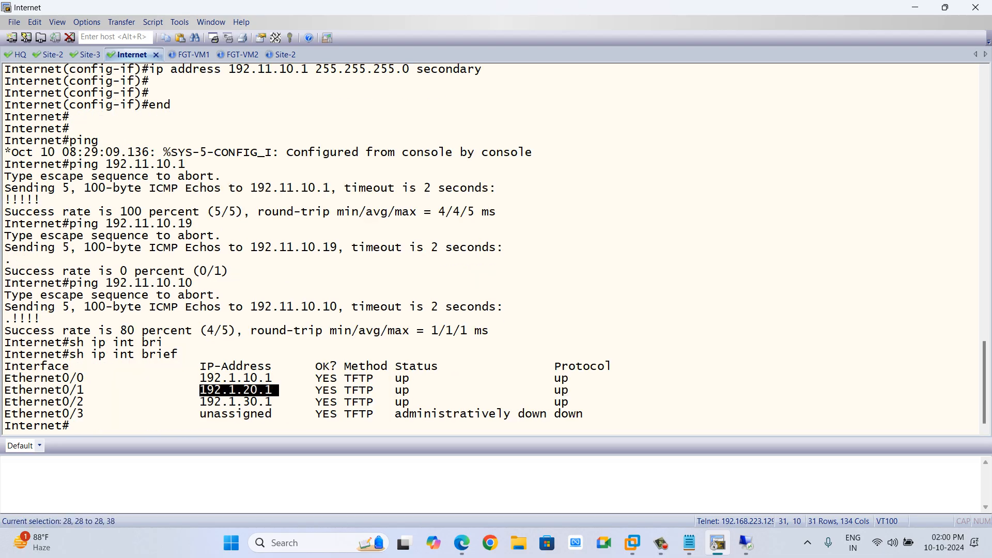
{"action": "left_click", "coordinate": [278, 390]}
Add secondary address 192.11.20.1 255.255.255.0 to the Internet router's Ethernet0/1 and leave configuration mode.
{"action": "type", "text": "conf t"}
{"action": "key", "text": "Return"}
{"action": "key", "text": "Return"}
{"action": "type", "text": "onf"}
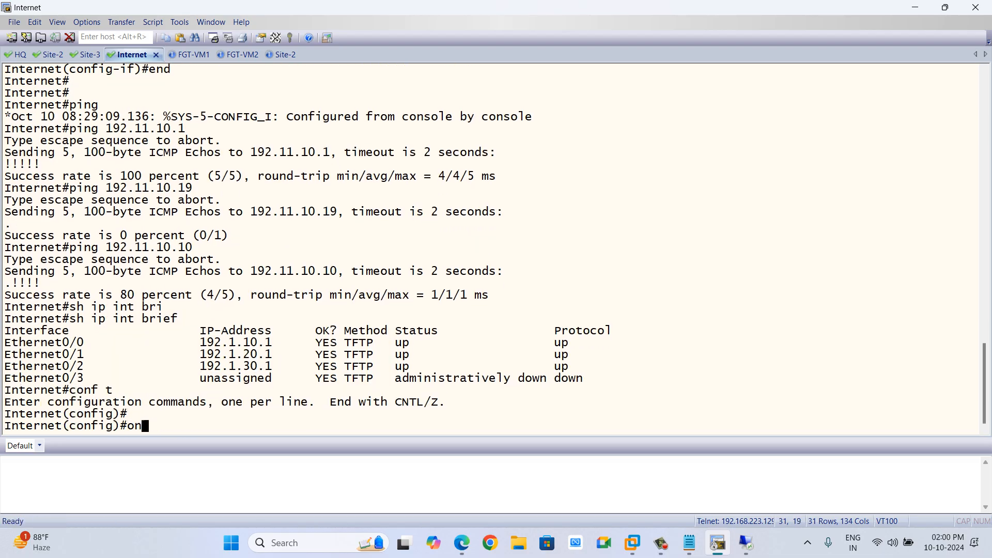
{"action": "type", "text": "ig)#int eth"}
{"action": "key", "text": "Tab"}
{"action": "type", "text": "0/1"}
{"action": "key", "text": "Return"}
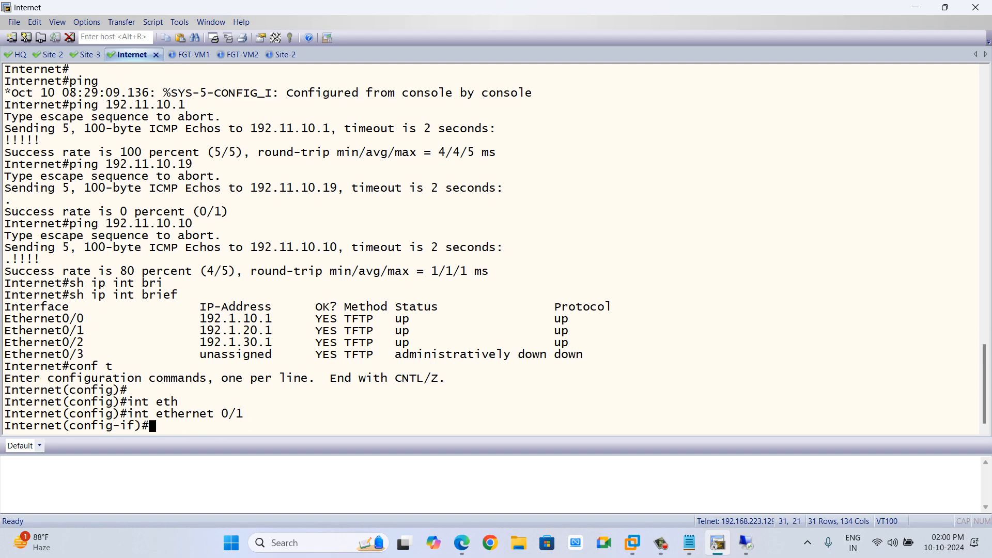
{"action": "type", "text": "ip add"}
{"action": "key", "text": "Tab"}
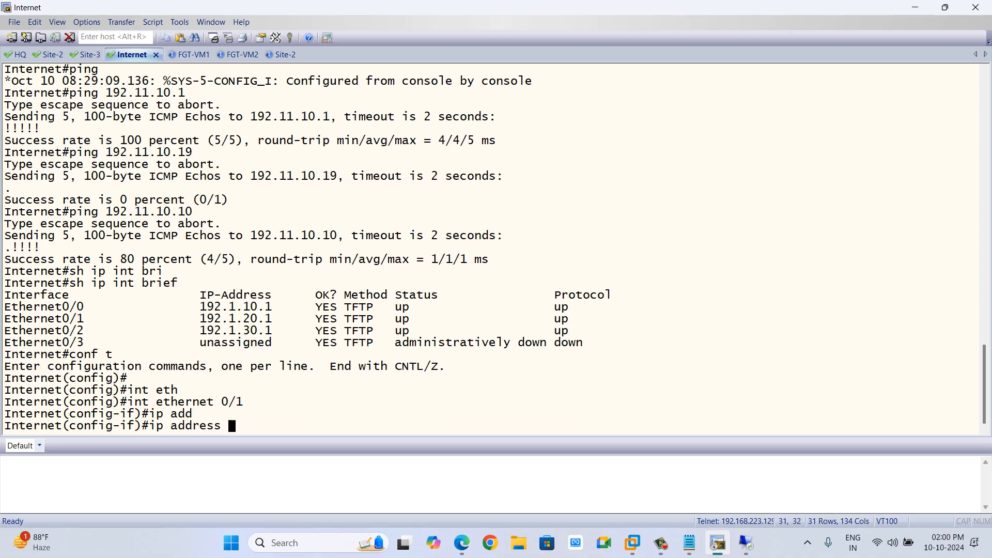
{"action": "type", "text": "192.11.20.1 255.255.255.0 secon"}
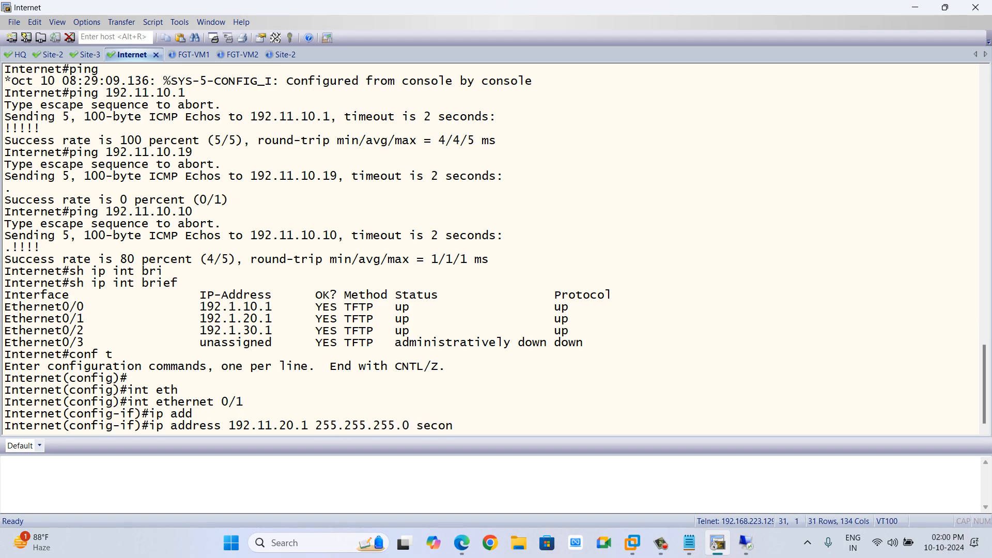
{"action": "key", "text": "Tab"}
{"action": "key", "text": "Return"}
{"action": "key", "text": "Return"}
{"action": "type", "text": "en"}
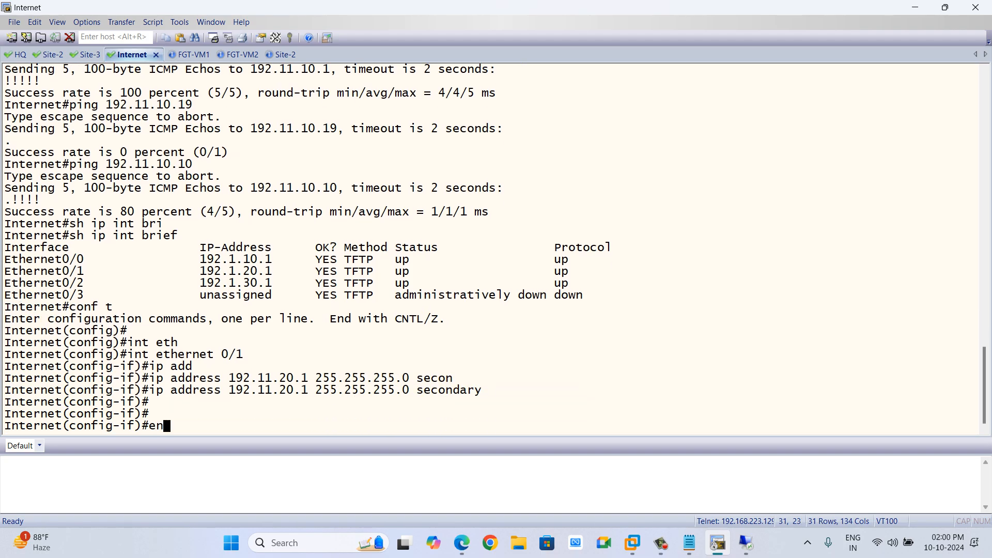
{"action": "type", "text": "d"}
{"action": "key", "text": "Return"}
{"action": "key", "text": "Return"}
Ping FW-2's secondary address 192.11.20.10 from the Internet router.
{"action": "type", "text": "ping 1"}
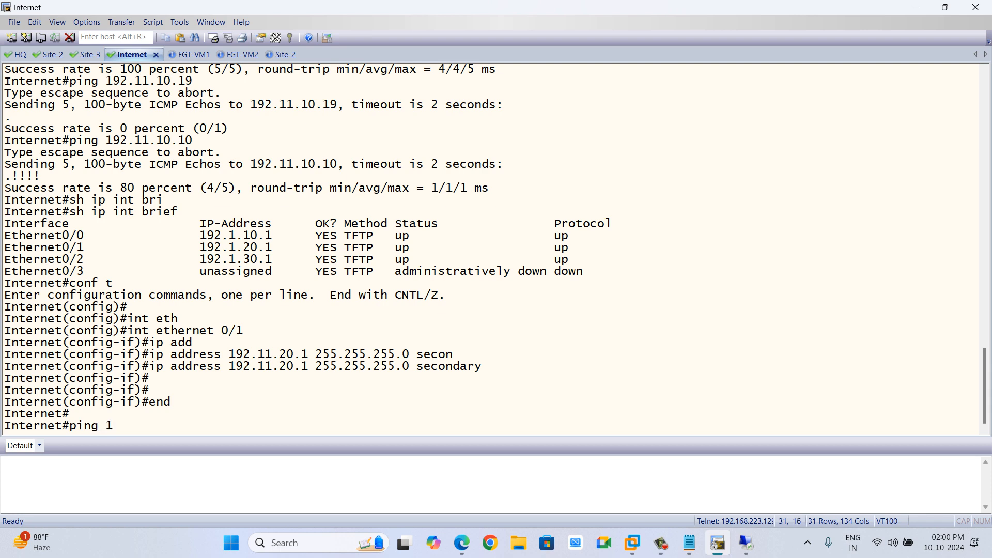
{"action": "type", "text": "92.11.20.10"}
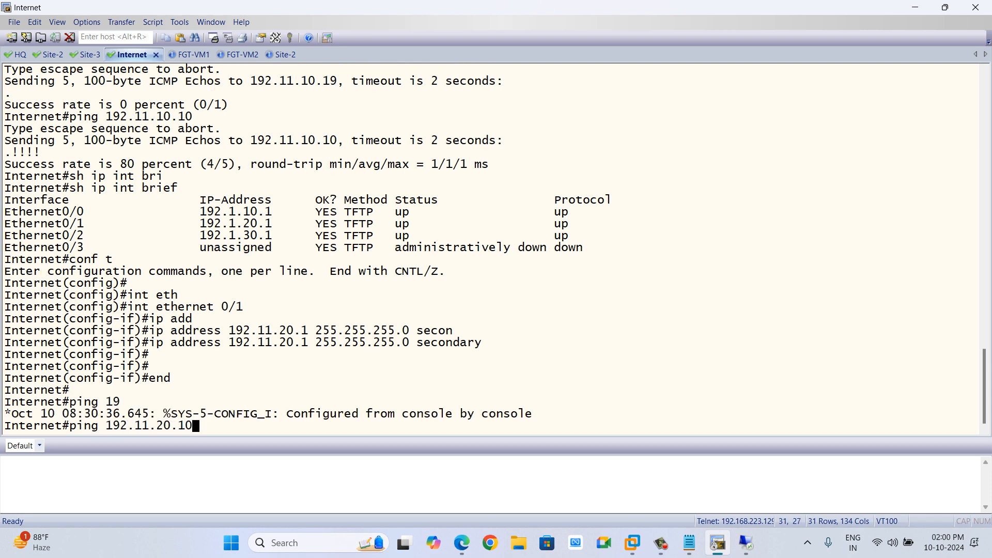
{"action": "key", "text": "Return"}
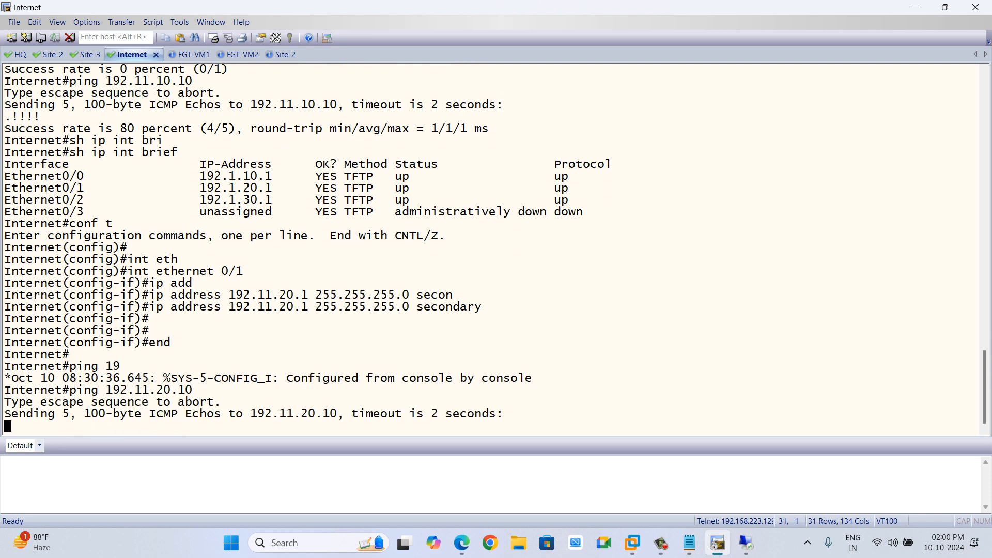
Ping the Internet router's own secondary address 192.11.20.1 from the router.
{"action": "key", "text": "Up"}
{"action": "key", "text": "BackSpace"}
{"action": "key", "text": "BackSpace"}
{"action": "type", "text": "1"}
{"action": "key", "text": "Return"}
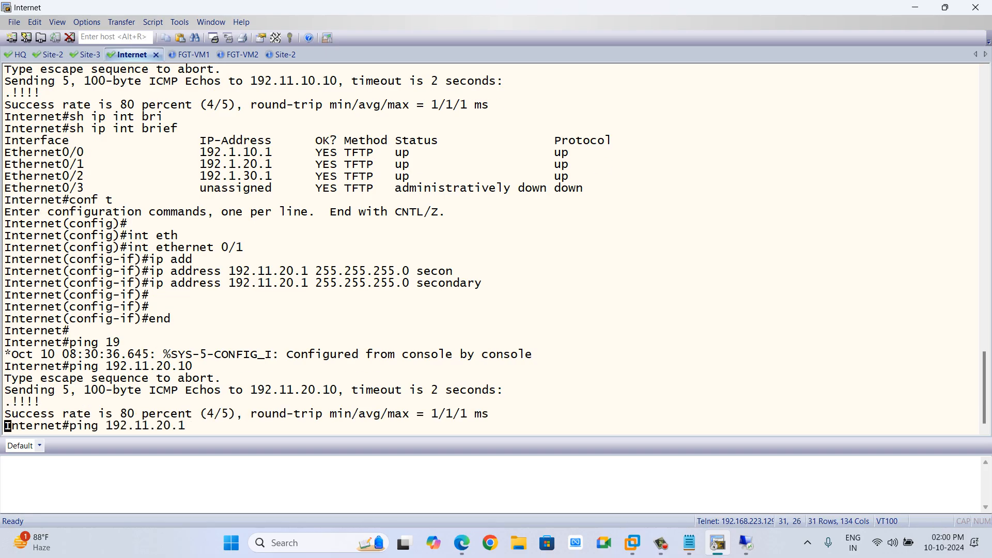
{"action": "key", "text": "alt+Tab"}
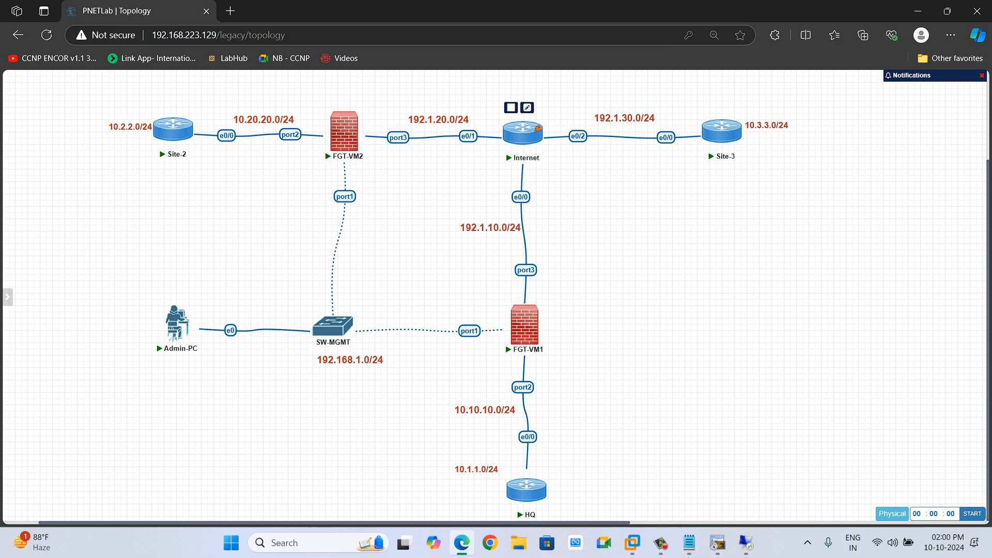
{"action": "key", "text": "alt+Tab"}
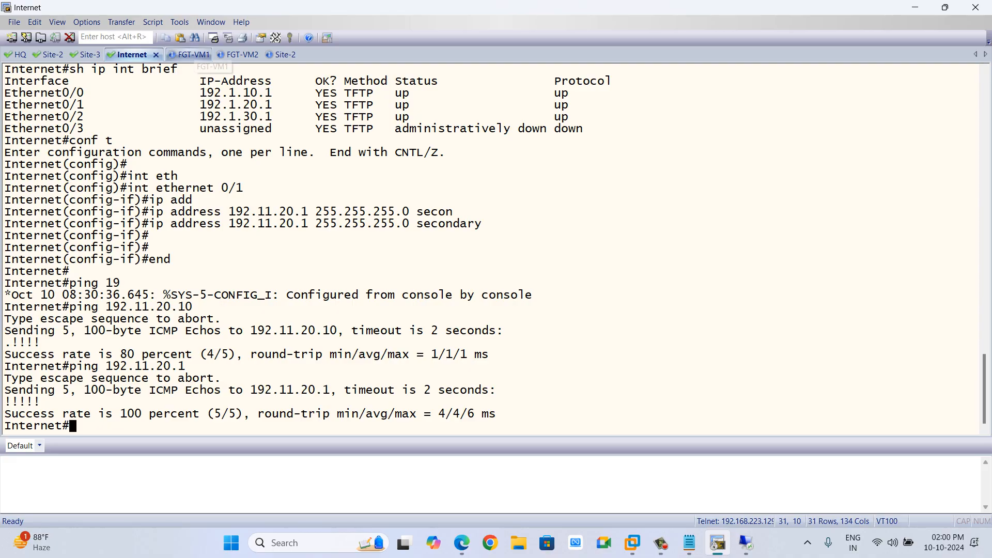
Log in to FW-1's console with the admin username.
{"action": "left_click", "coordinate": [193, 54]}
{"action": "type", "text": "admin"}
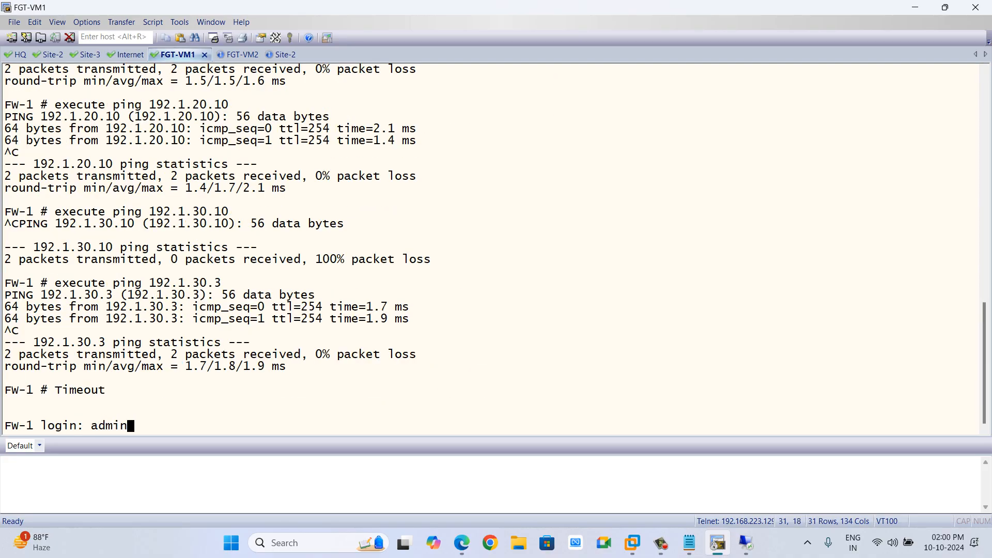
{"action": "key", "text": "Return"}
{"action": "key", "text": "Return"}
{"action": "key", "text": "Return"}
{"action": "key", "text": "Return"}
{"action": "key", "text": "Return"}
{"action": "key", "text": "Return"}
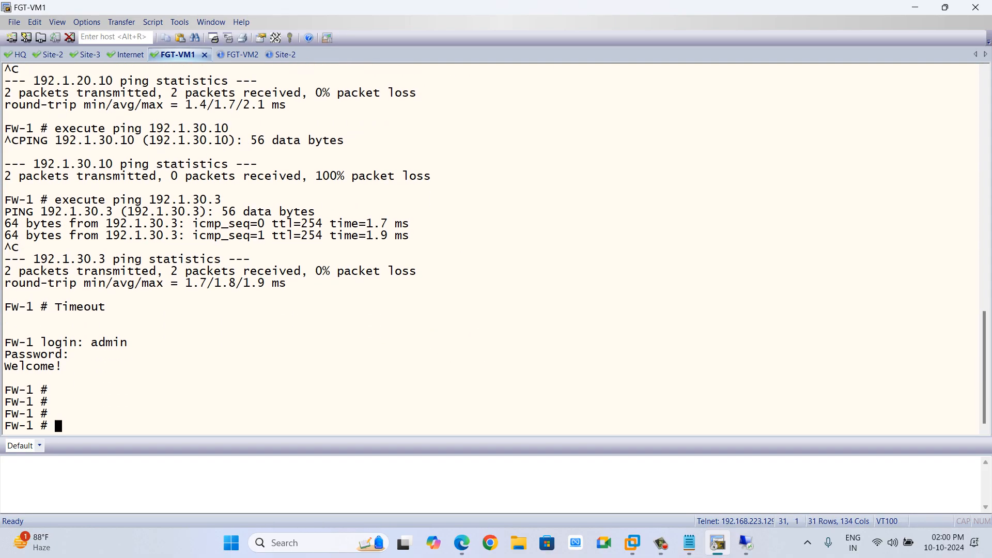
Ping FW-2's secondary address 192.11.20.10 from FW-1 using execute ping, stopping it after a few replies.
{"action": "type", "text": "ping 192"}
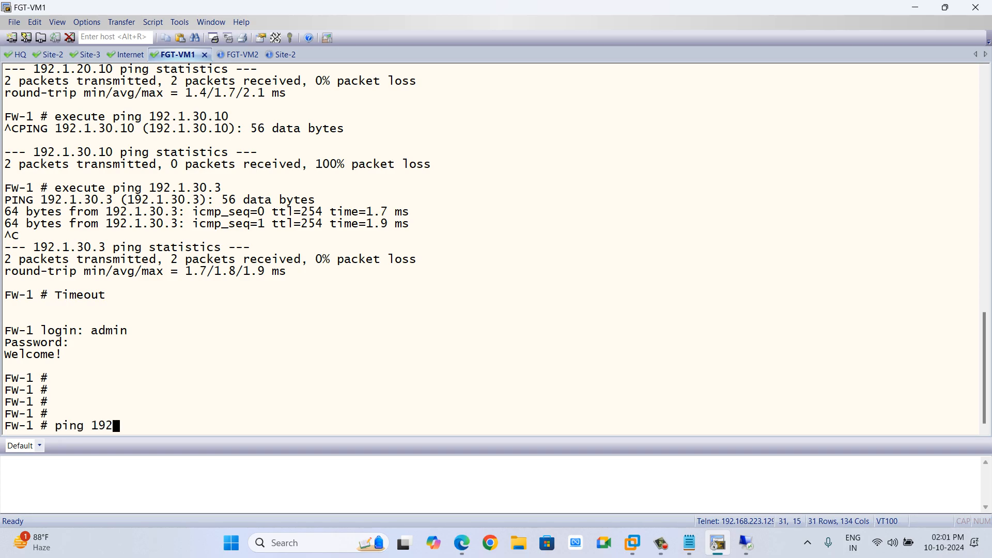
{"action": "type", "text": ".11.20.10"}
{"action": "key", "text": "Return"}
{"action": "key", "text": "Up"}
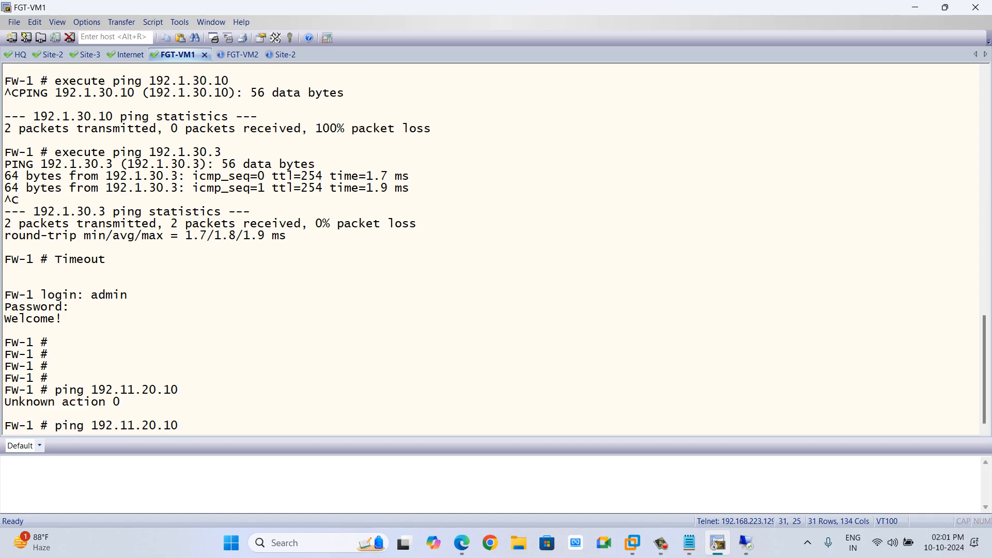
{"action": "key", "text": "ctrl+a"}
{"action": "type", "text": "exec"}
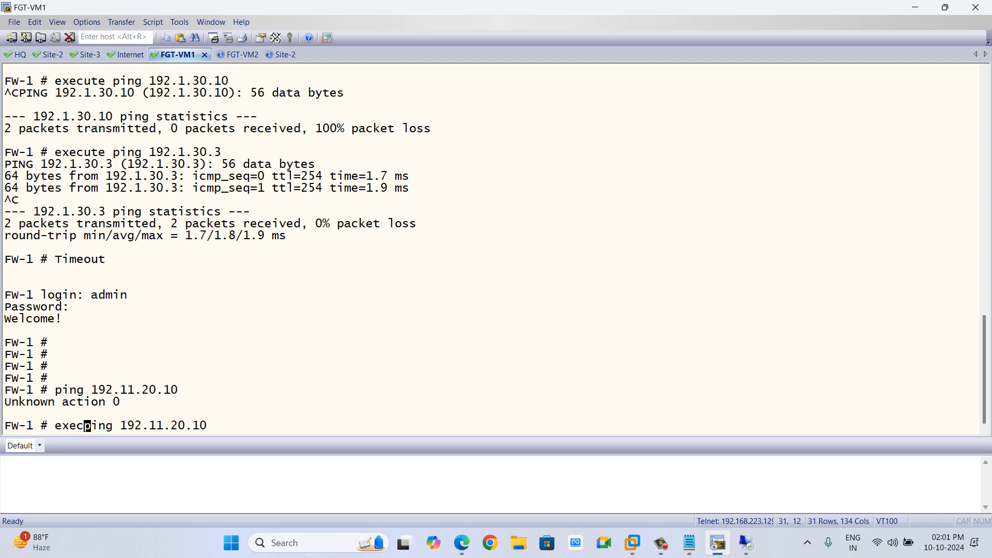
{"action": "key", "text": "Return"}
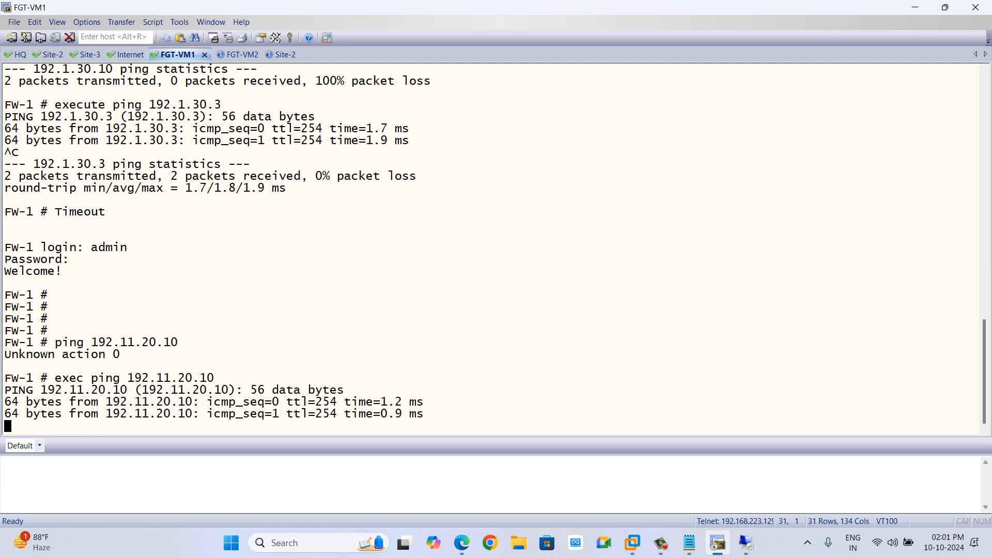
{"action": "key", "text": "ctrl+c"}
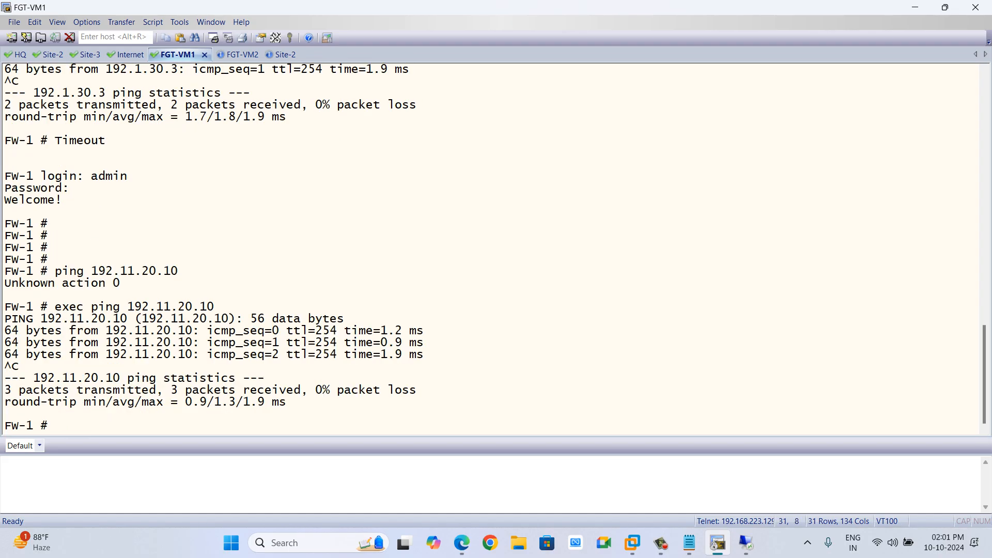
Edit FW-1's PB-FW1-FW2 IPsec tunnel network settings and change the remote gateway IP address to 192.11.20.10.
{"action": "key", "text": "alt+Tab"}
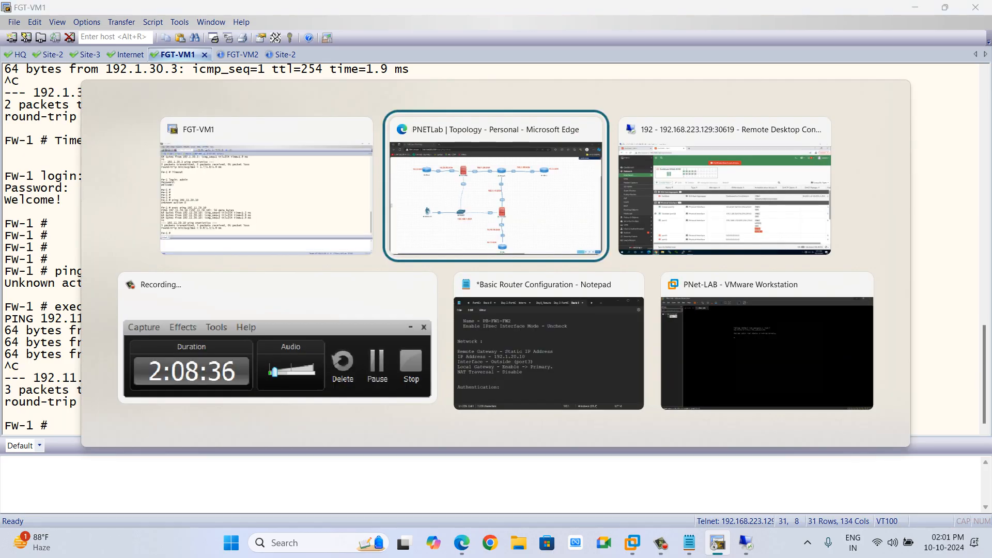
{"action": "key", "text": "alt+Tab"}
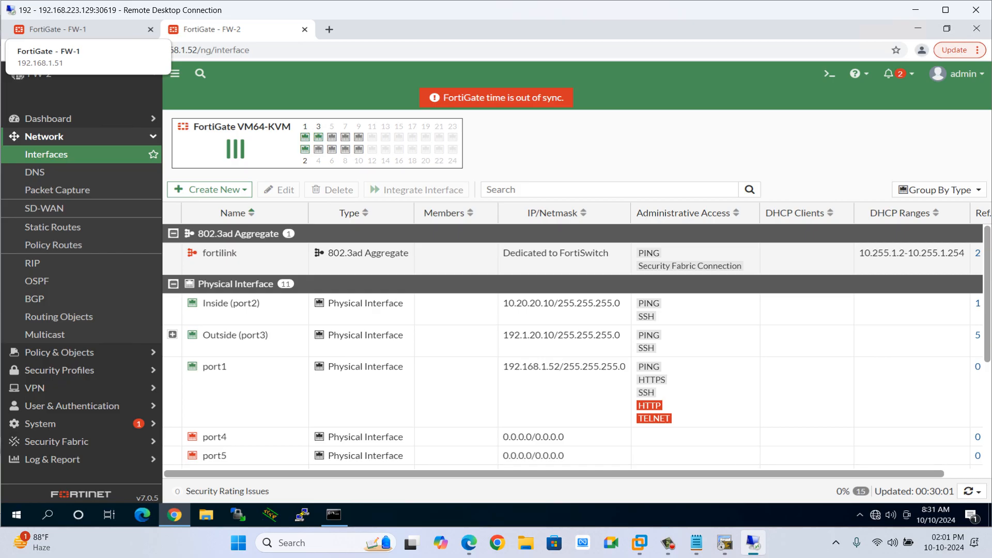
{"action": "left_click", "coordinate": [57, 29]}
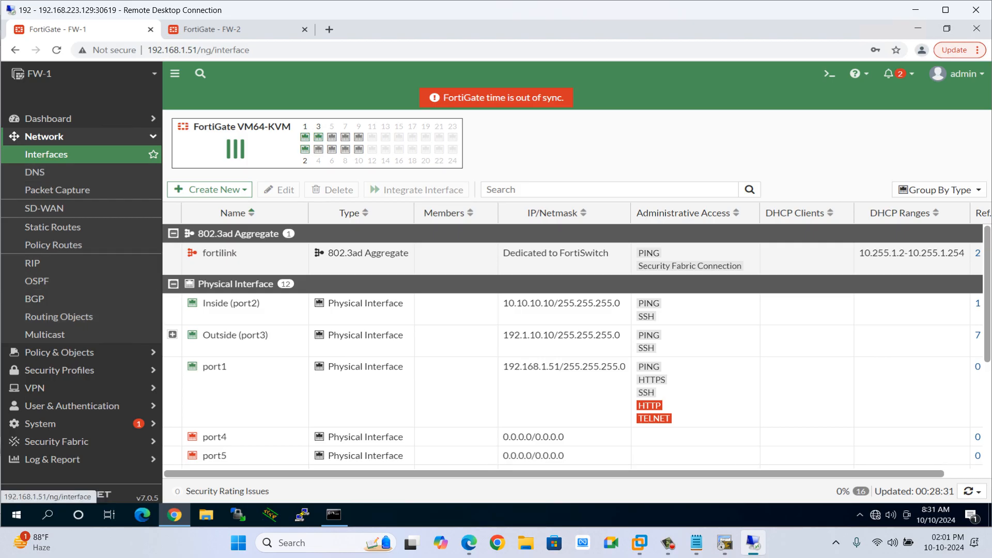
{"action": "left_click", "coordinate": [44, 136]}
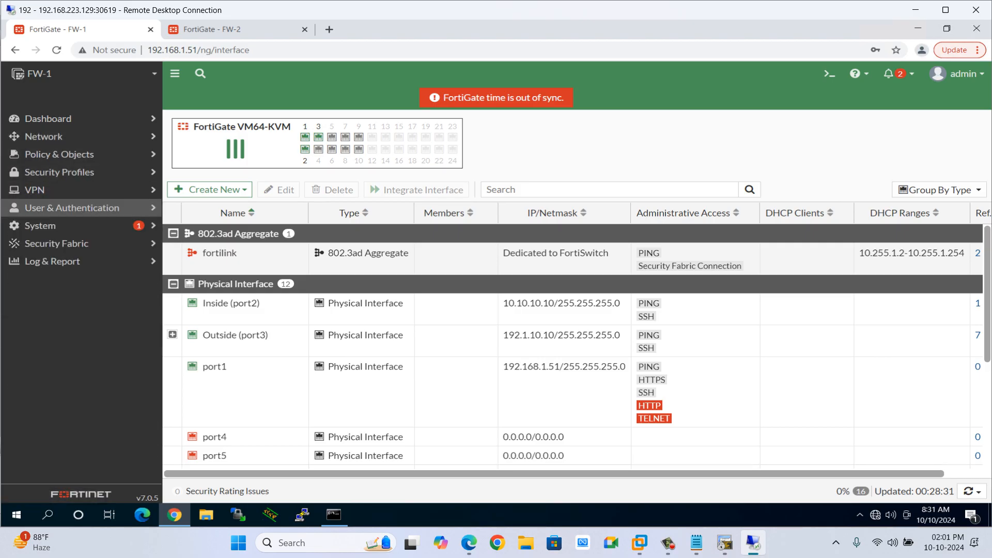
{"action": "left_click", "coordinate": [35, 190]}
{"action": "left_click", "coordinate": [53, 226]}
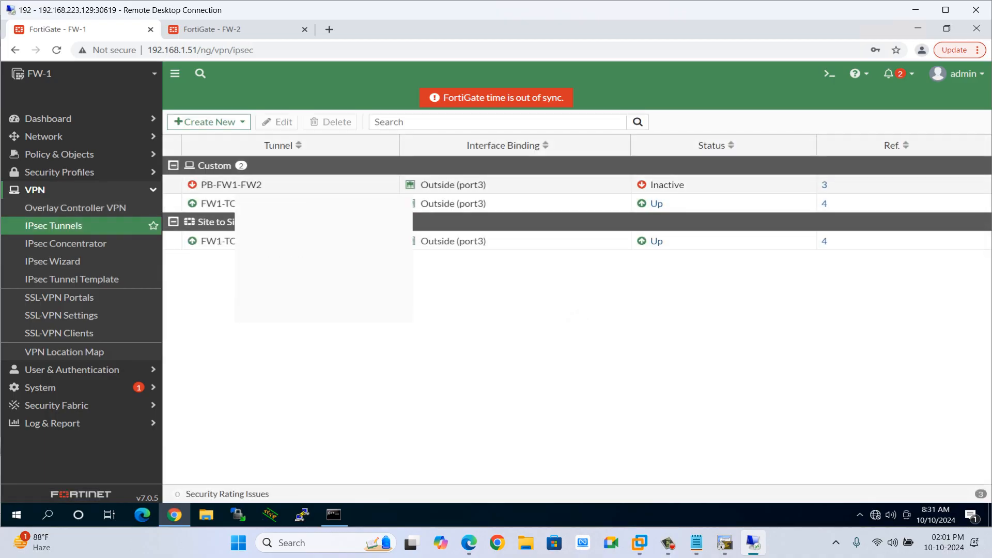
{"action": "double_click", "coordinate": [235, 185]}
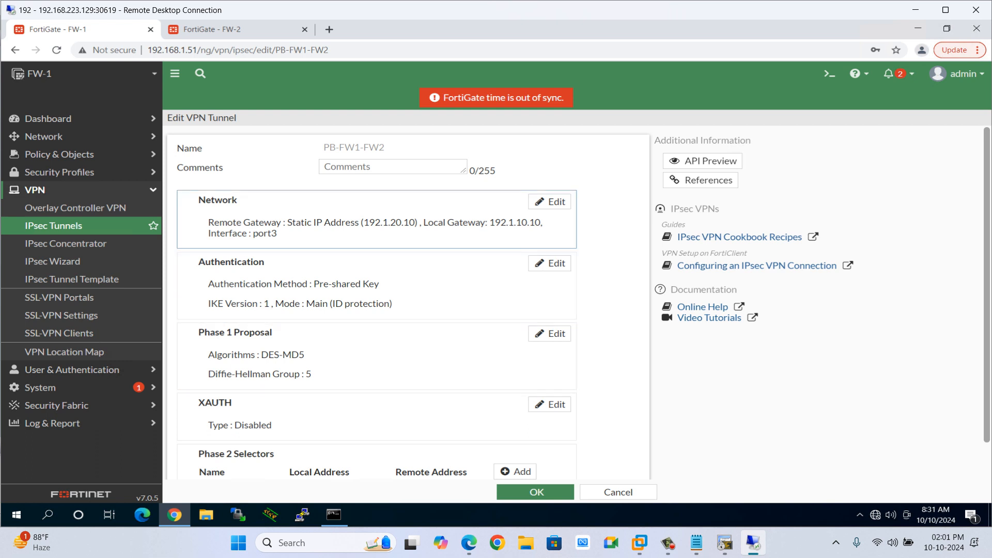
{"action": "left_click", "coordinate": [551, 201]}
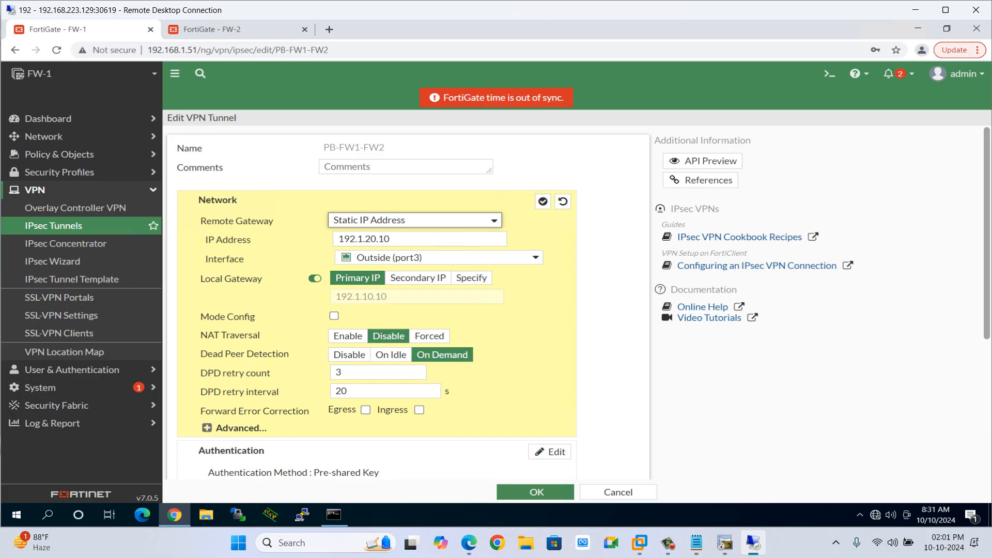
{"action": "left_click", "coordinate": [361, 239]}
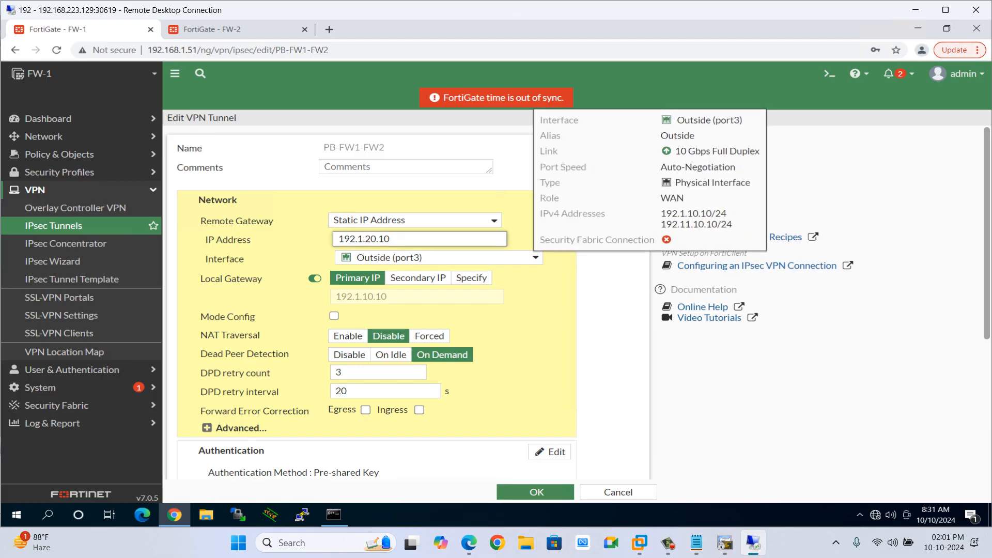
{"action": "type", "text": "1"}
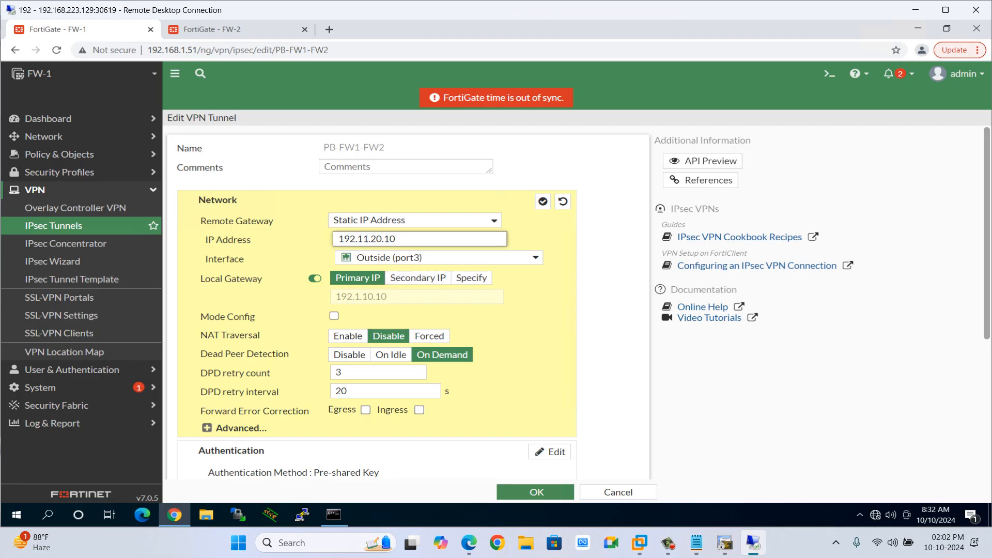
{"action": "left_click", "coordinate": [668, 543]}
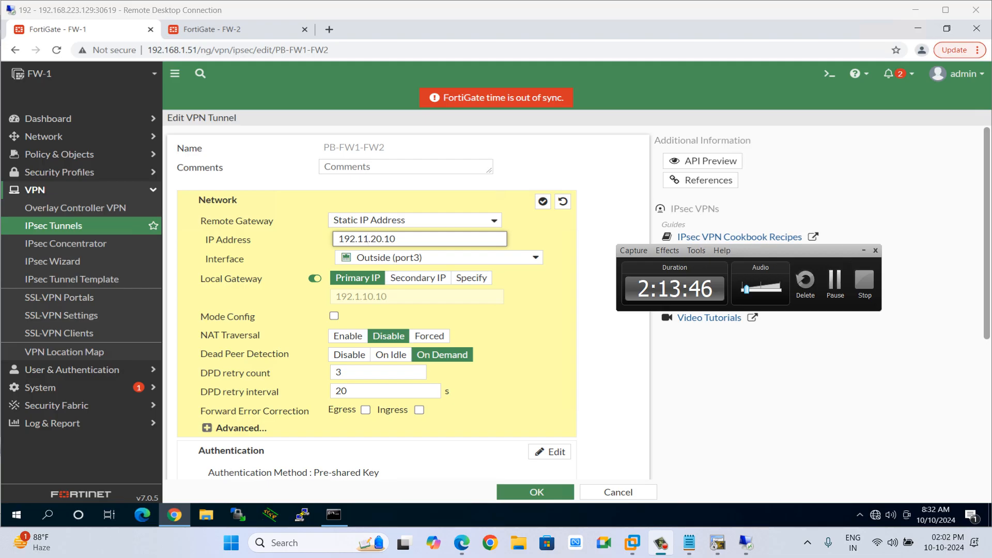
{"action": "left_click", "coordinate": [835, 283]}
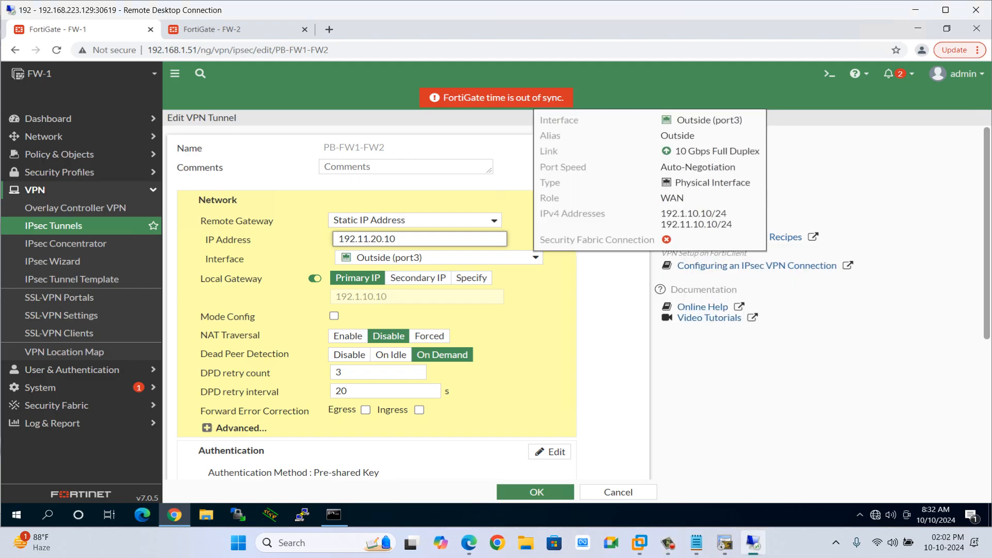
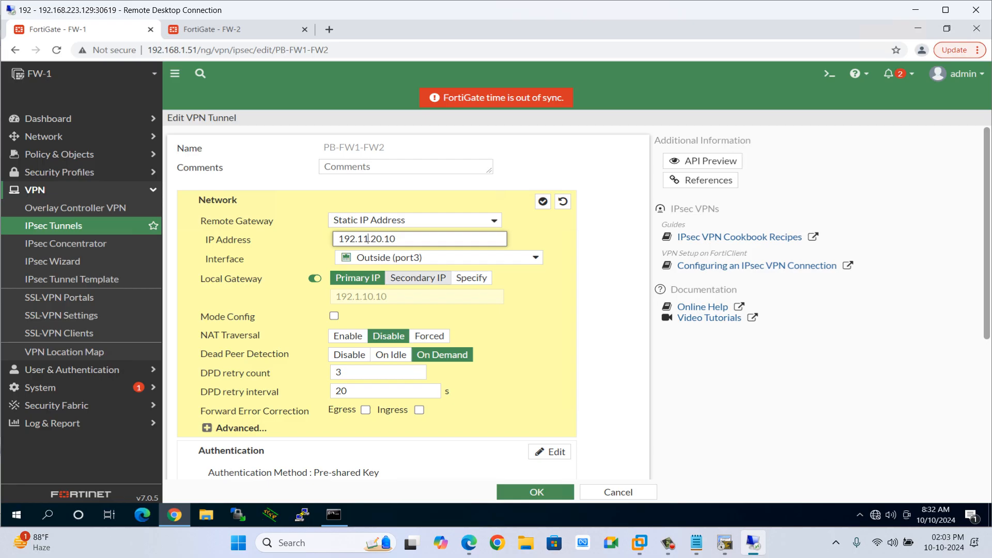
Set FW-1's PB-FW1-FW2 tunnel local gateway to the Secondary IP 192.11.10.10 and save the tunnel.
{"action": "left_click", "coordinate": [418, 278]}
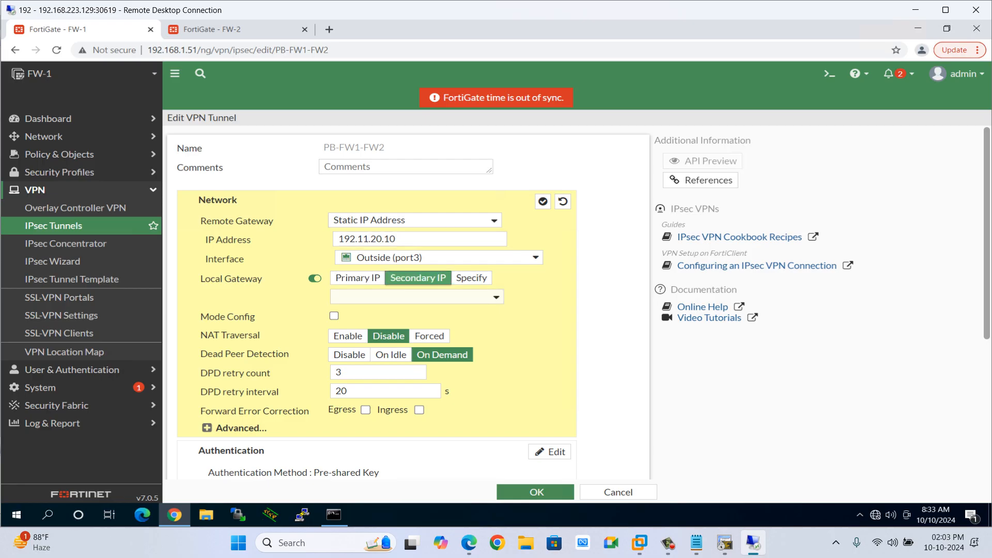
{"action": "left_click", "coordinate": [417, 297]}
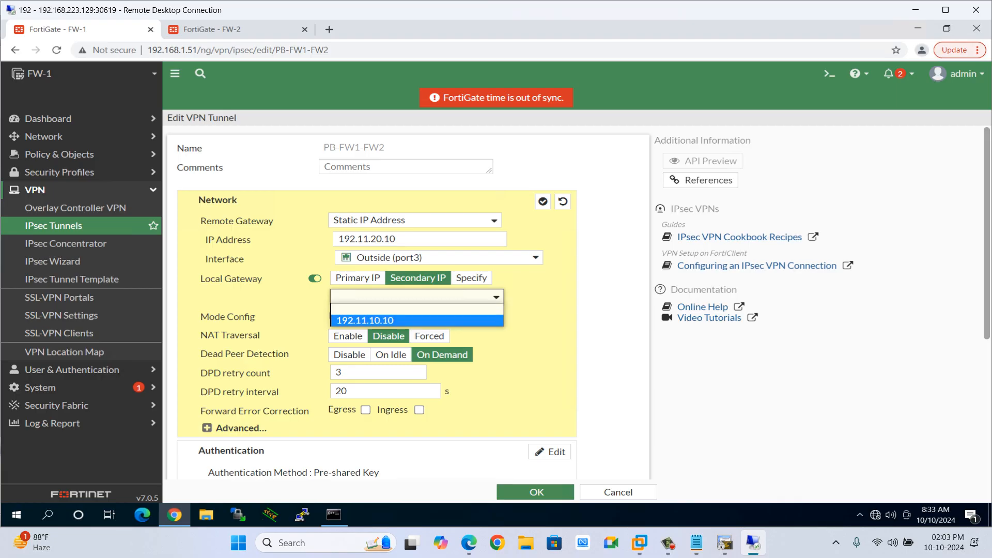
{"action": "left_click", "coordinate": [417, 320]}
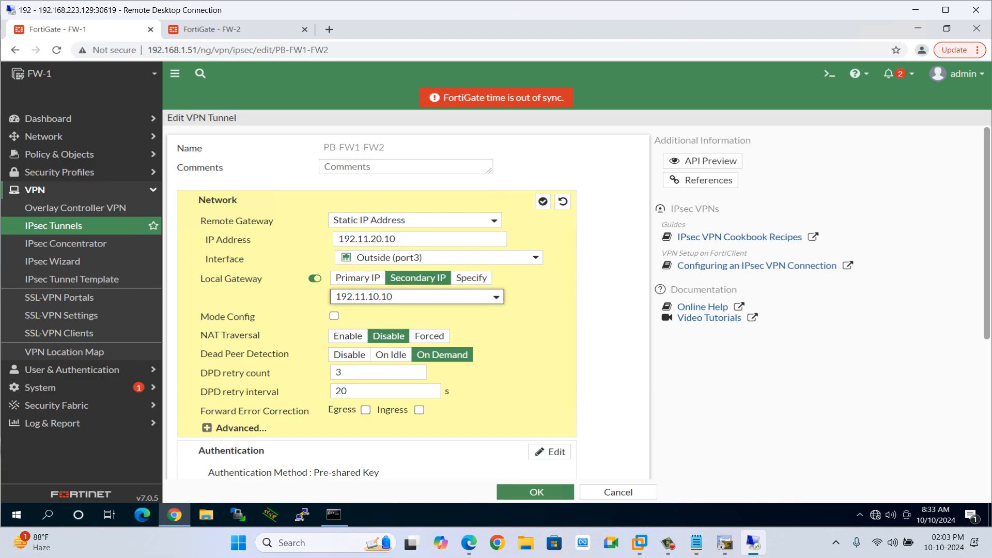
{"action": "scroll", "coordinate": [376, 300], "scroll_direction": "down", "scroll_amount": 4}
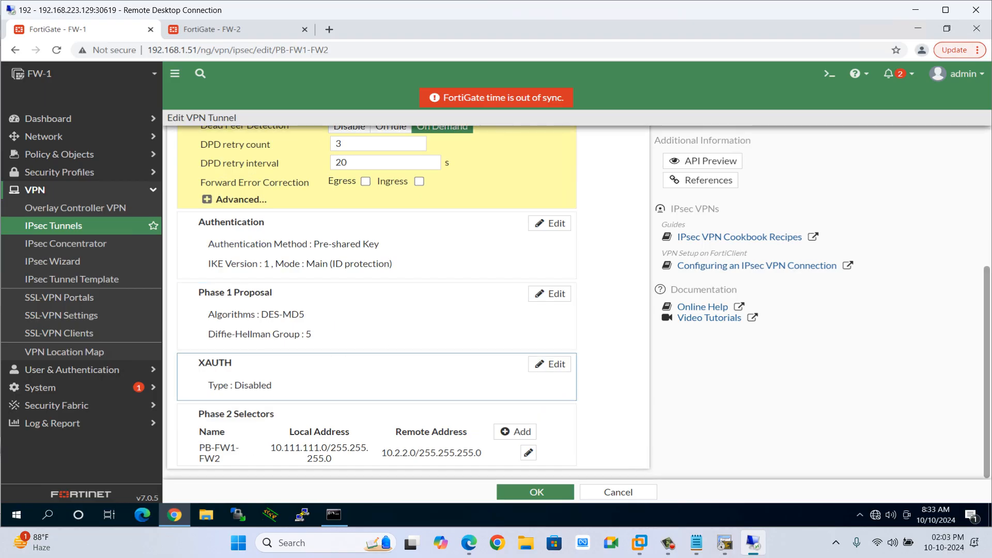
{"action": "scroll", "coordinate": [376, 300], "scroll_direction": "up", "scroll_amount": 4}
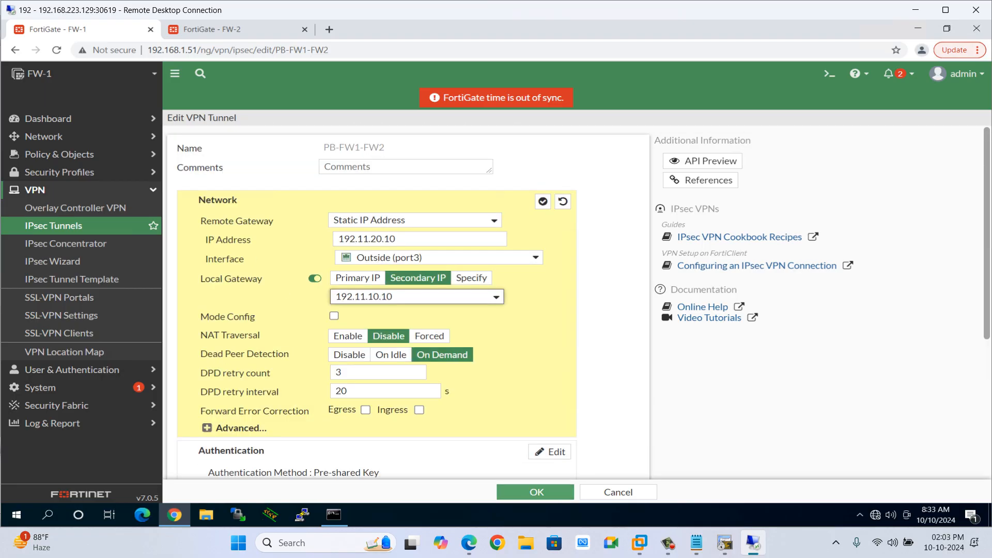
{"action": "left_click", "coordinate": [537, 492]}
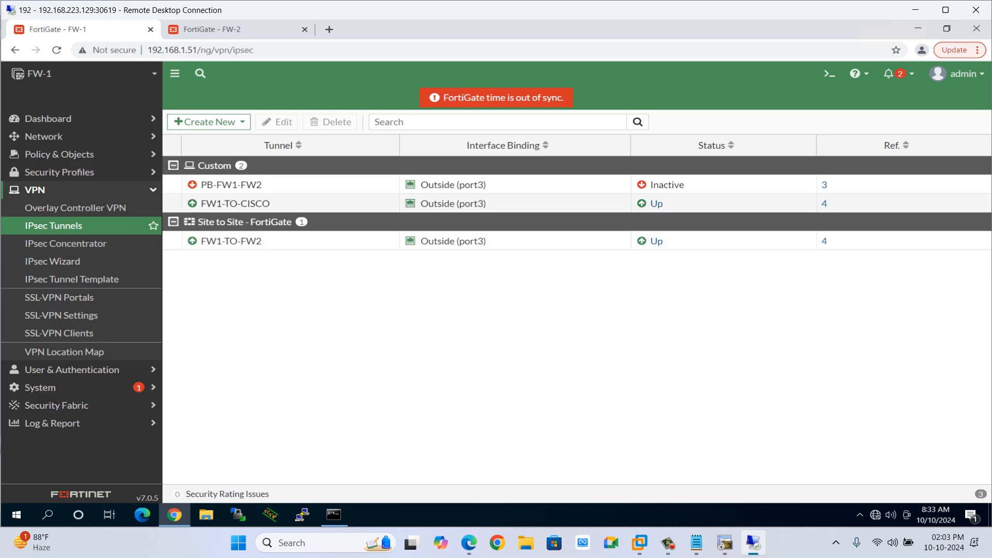
On FW-2, edit the PB-FW2-FW1 tunnel's network settings and set the remote gateway IP address to 192.11.10.10.
{"action": "key", "text": "ctrl+Tab"}
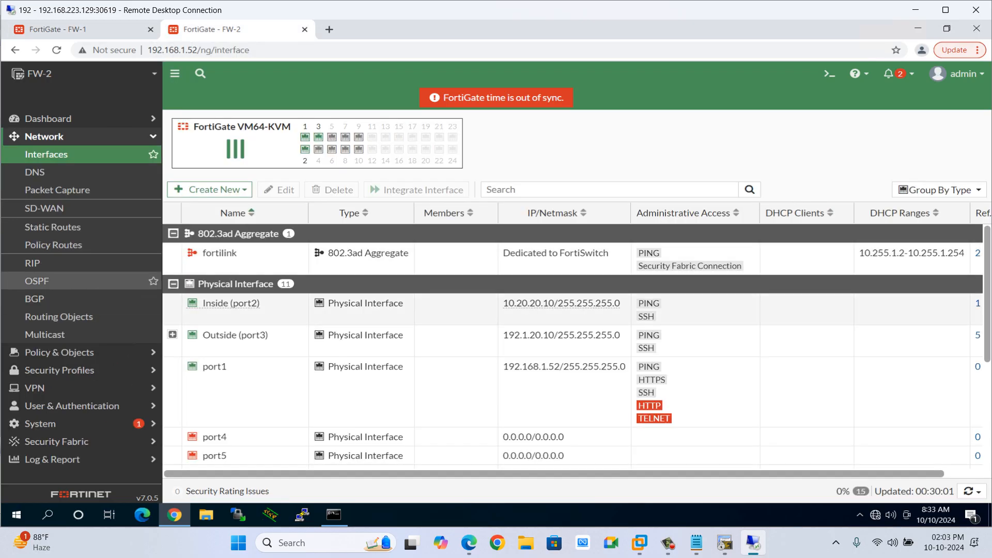
{"action": "left_click", "coordinate": [44, 137]}
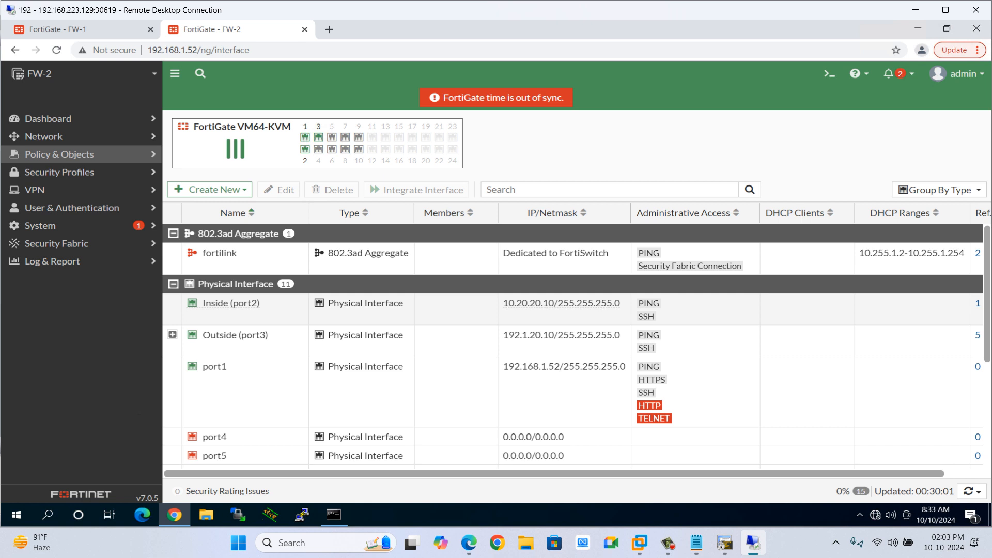
{"action": "left_click", "coordinate": [35, 190]}
{"action": "left_click", "coordinate": [53, 225]}
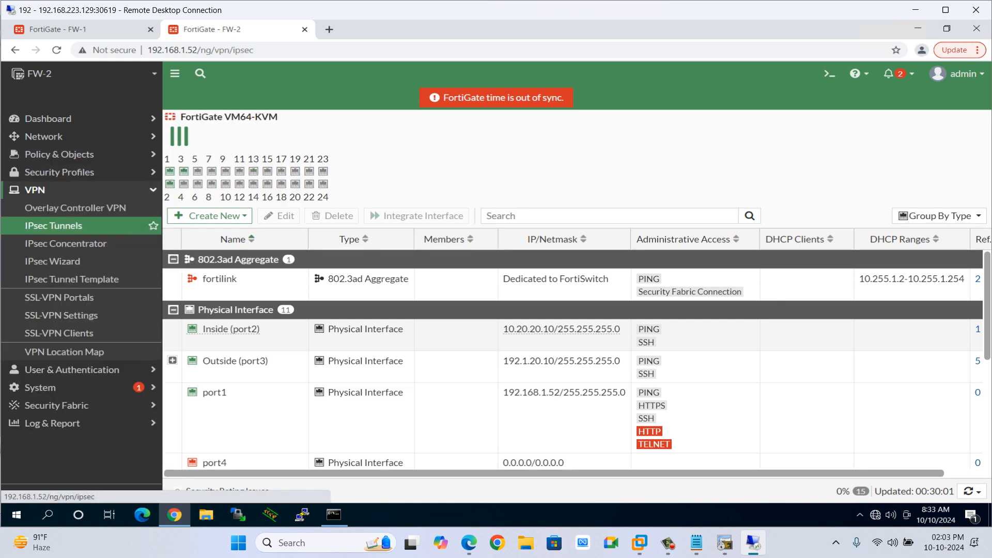
{"action": "double_click", "coordinate": [251, 184]}
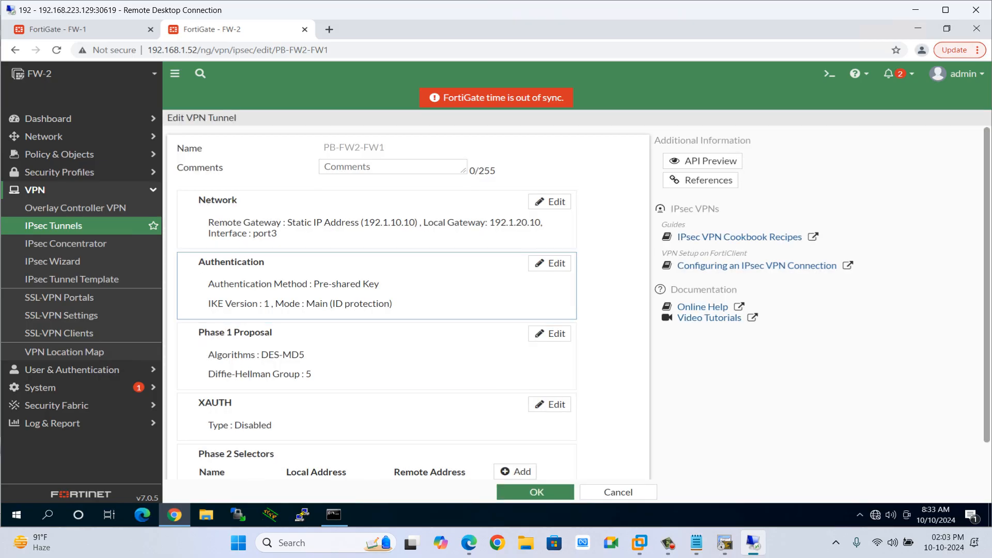
{"action": "left_click", "coordinate": [550, 201]}
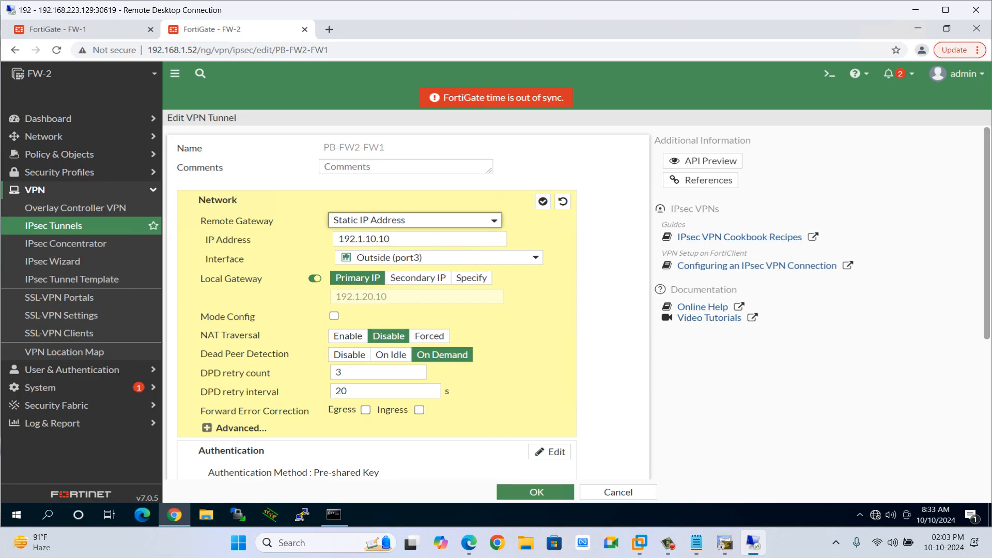
{"action": "left_click", "coordinate": [362, 239]}
{"action": "type", "text": "1"}
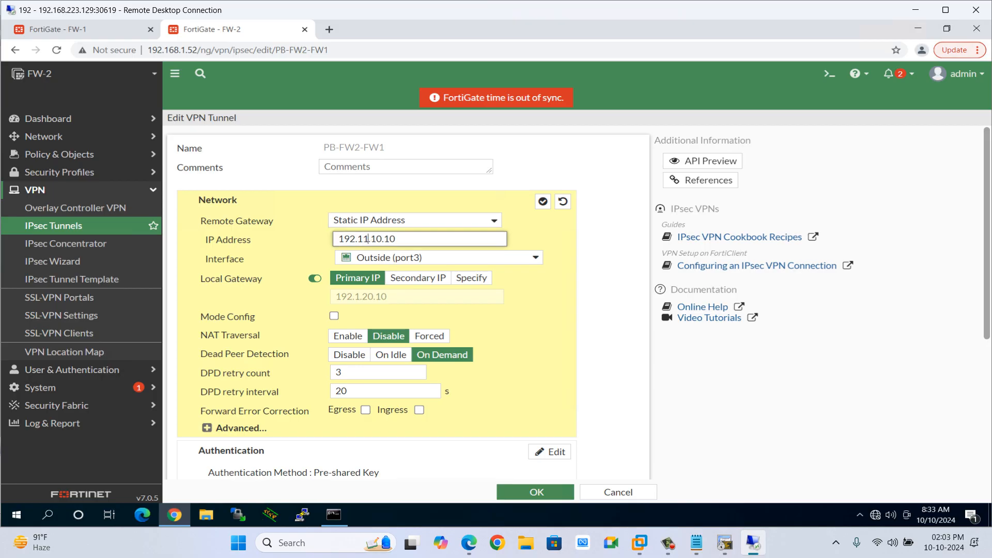
Set FW-2's tunnel local gateway to the Secondary IP 192.11.20.10 and save the tunnel.
{"action": "left_click", "coordinate": [417, 278]}
{"action": "left_click", "coordinate": [417, 296]}
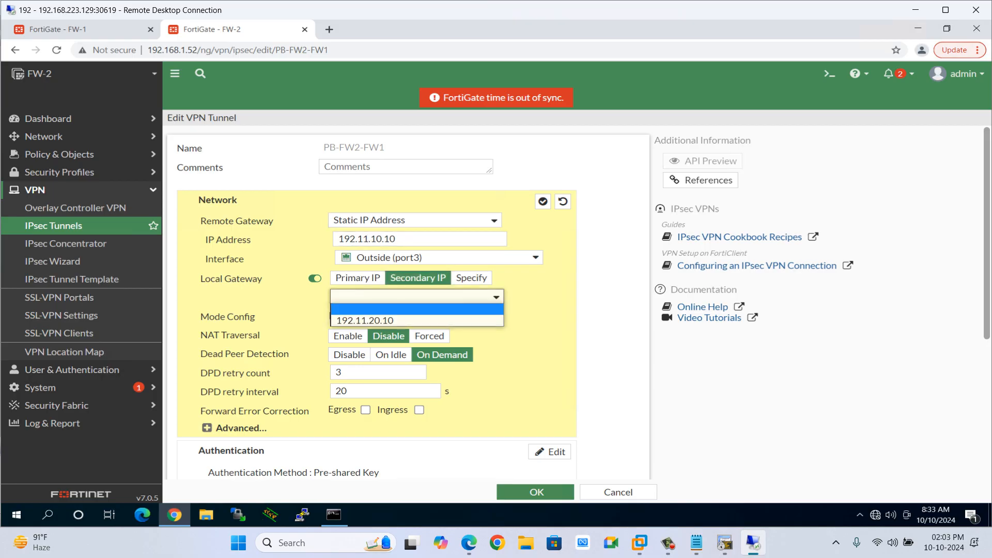
{"action": "left_click", "coordinate": [365, 320]}
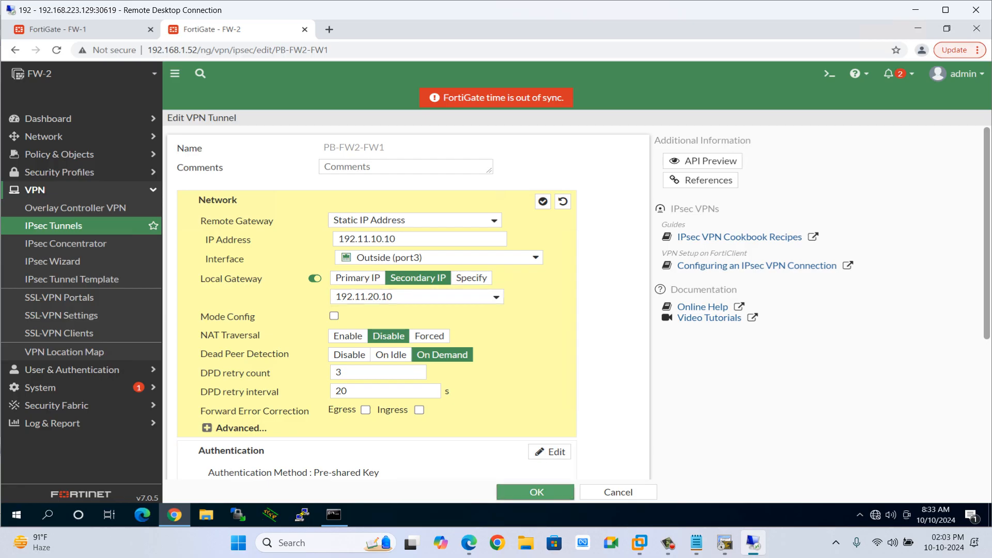
{"action": "left_click", "coordinate": [536, 492]}
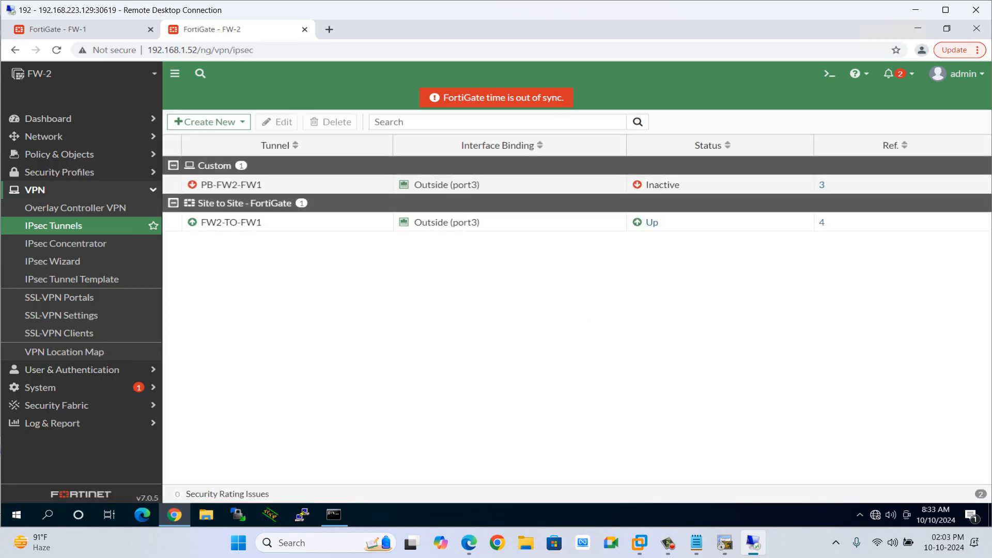
In the HQ router console, rerun the ping to 10.22.22.2 sourced from 10.111.111.1 twice.
{"action": "left_click", "coordinate": [724, 542]}
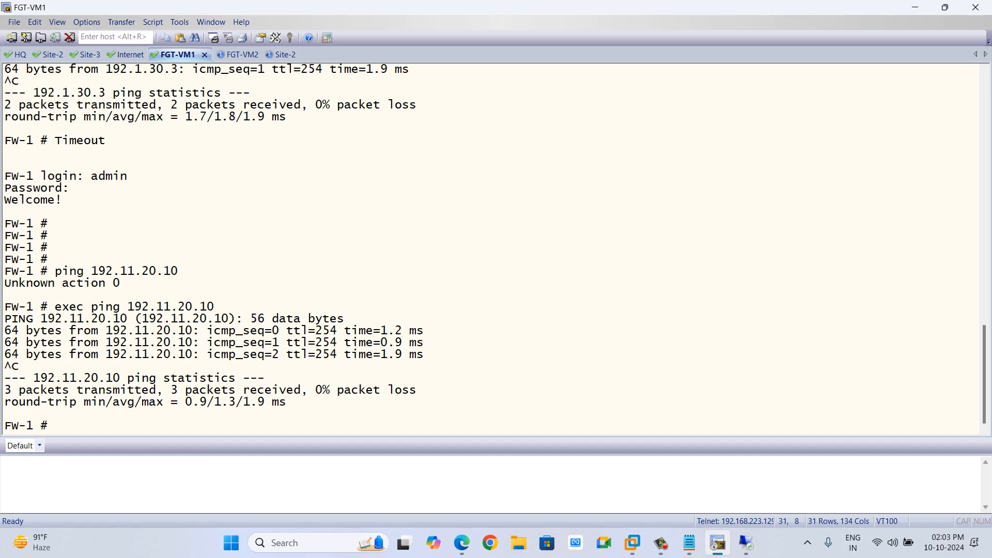
{"action": "key", "text": "alt+1"}
{"action": "key", "text": "Up"}
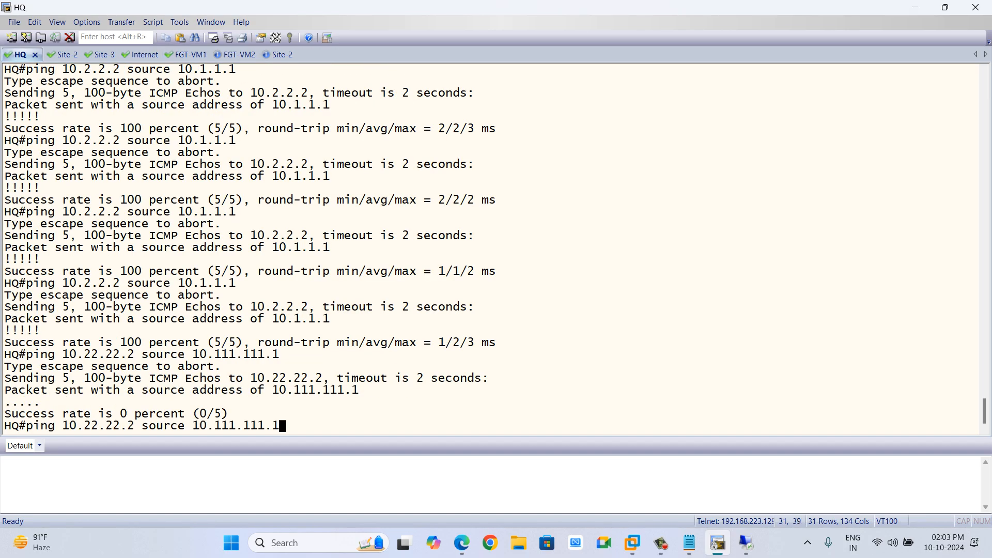
{"action": "key", "text": "Up"}
{"action": "key", "text": "Down"}
{"action": "key", "text": "Return"}
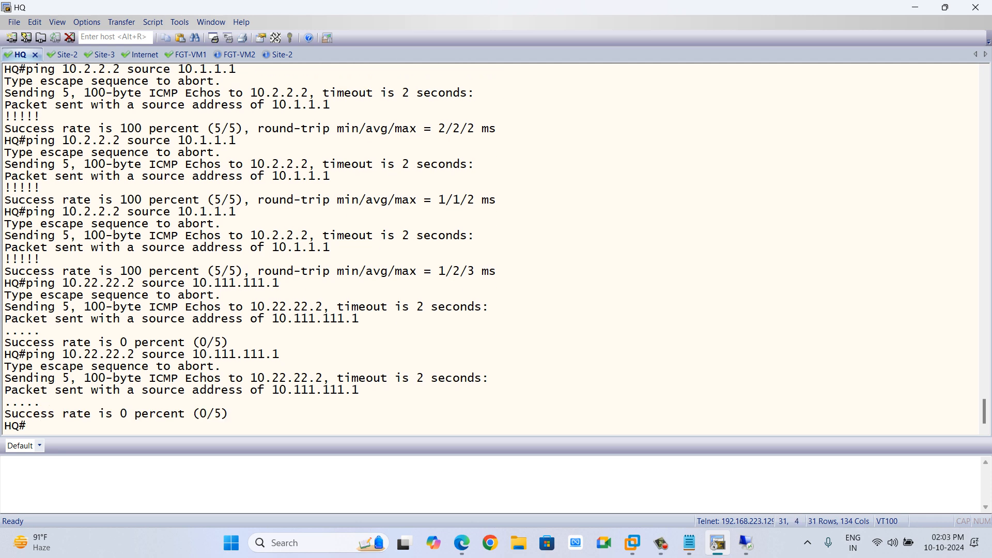
{"action": "key", "text": "Up"}
{"action": "key", "text": "Return"}
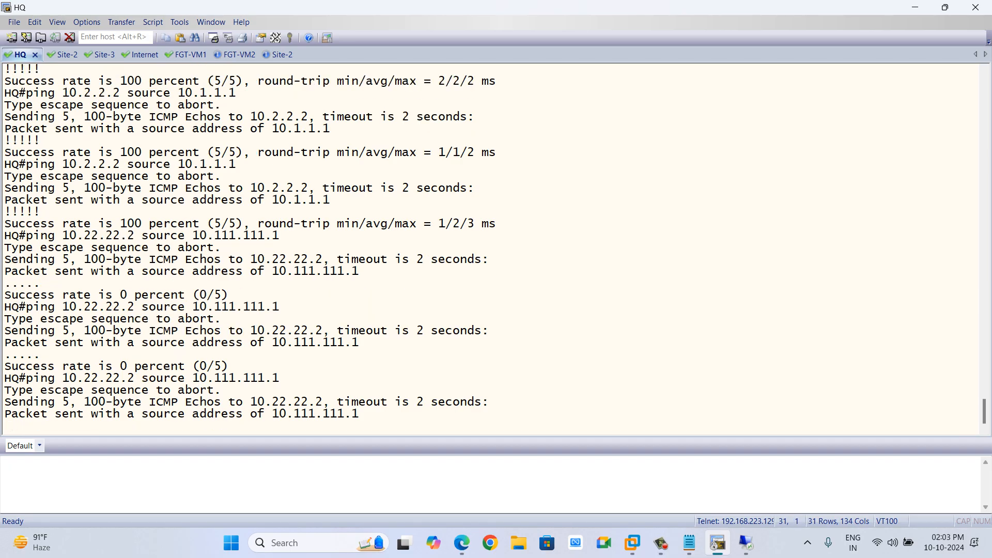
Examine the lab topology diagram of the firewalls and routers, then return to the remote desktop.
{"action": "left_click", "coordinate": [91, 54]}
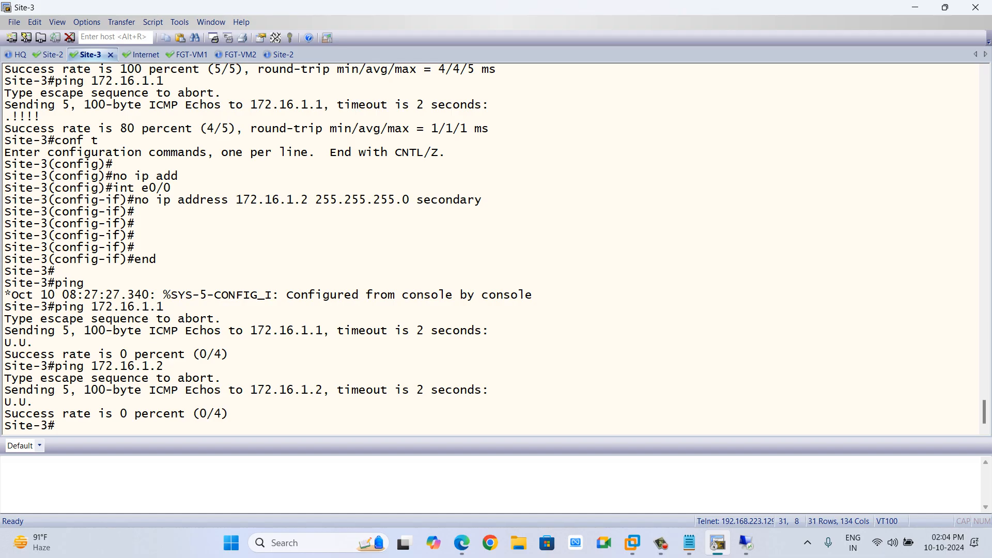
{"action": "key", "text": "alt+Tab"}
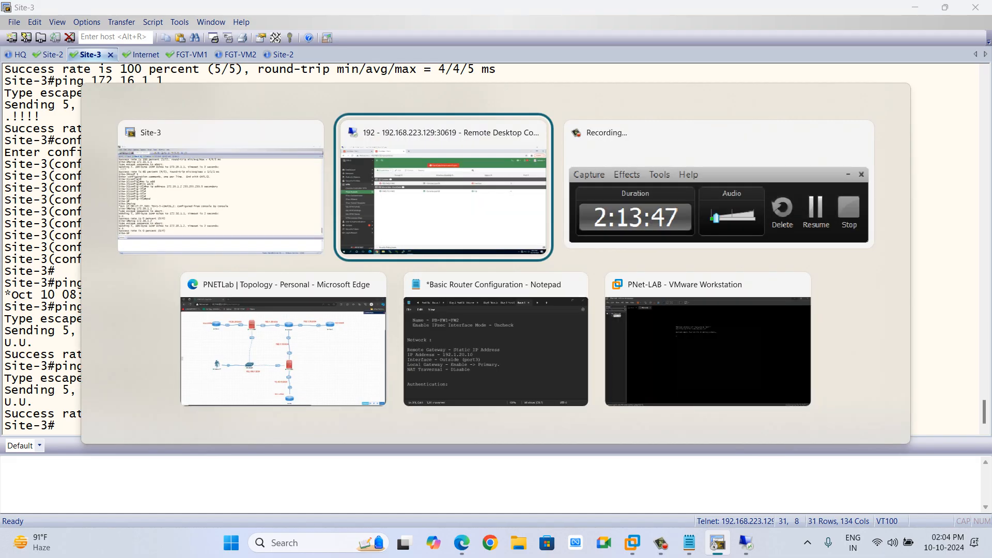
{"action": "key", "text": "alt+Tab"}
{"action": "key", "text": "alt+Tab"}
{"action": "key", "text": "alt+shift+Tab"}
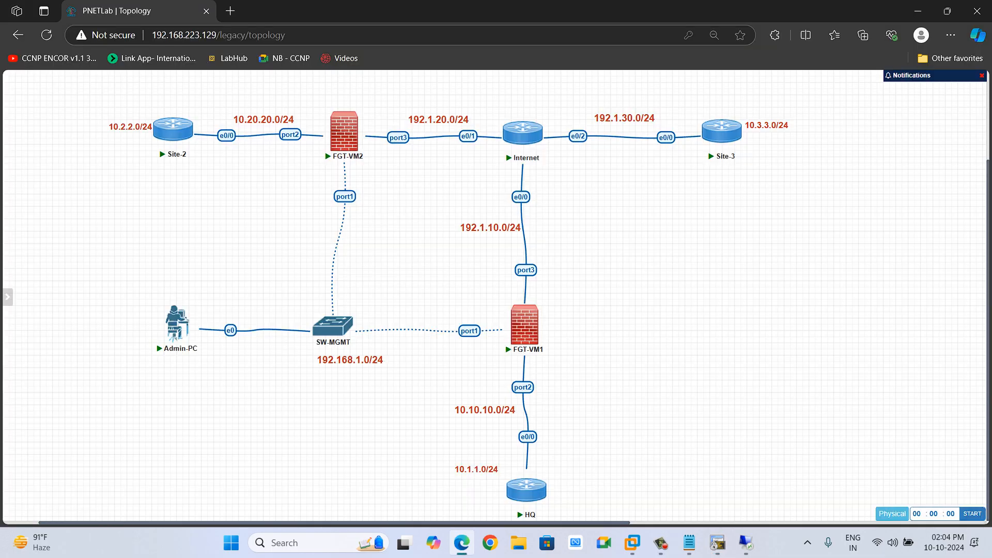
{"action": "mouse_move", "coordinate": [342, 132]}
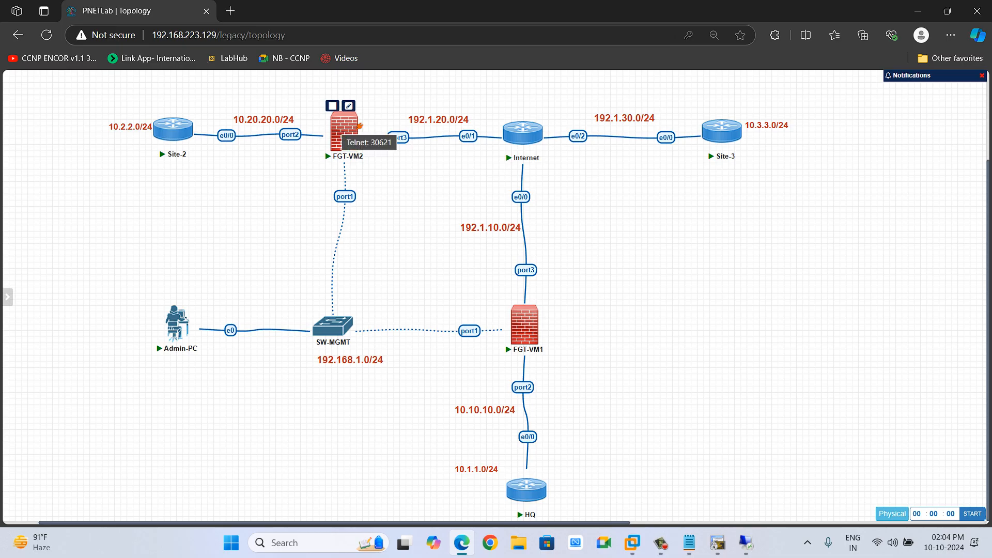
{"action": "mouse_move", "coordinate": [746, 543]}
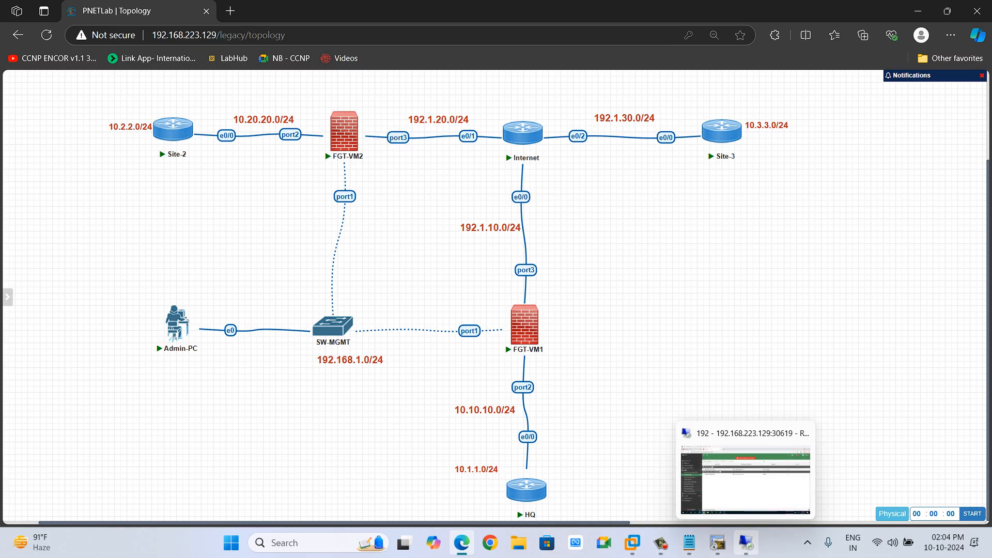
{"action": "left_click", "coordinate": [745, 478]}
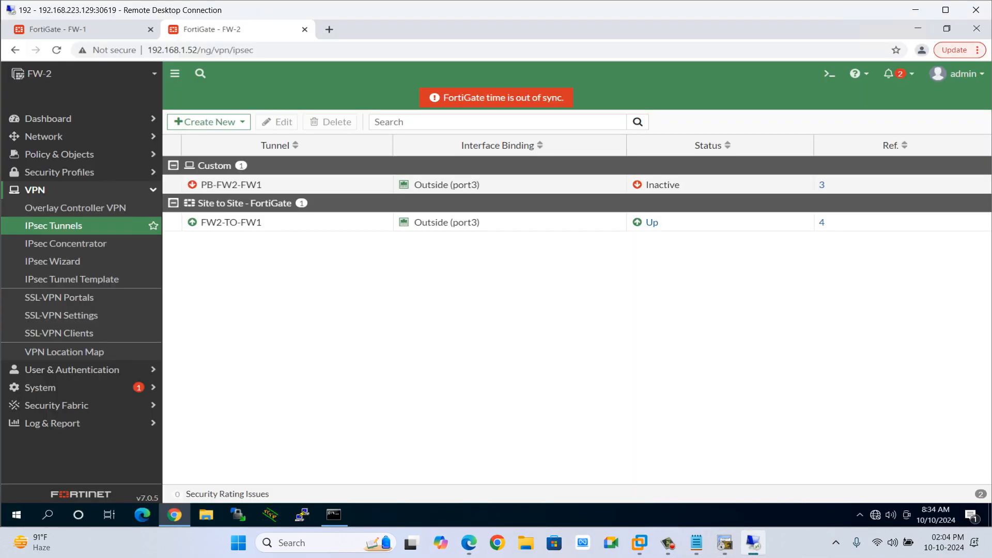
Open FW-2's static routes list and inspect the default route entry.
{"action": "left_click", "coordinate": [44, 136]}
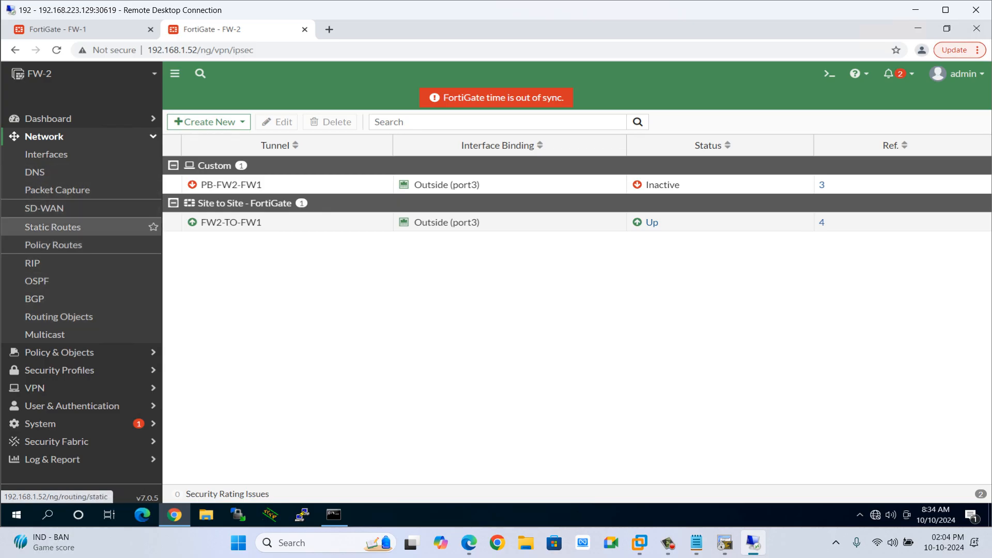
{"action": "left_click", "coordinate": [52, 227]}
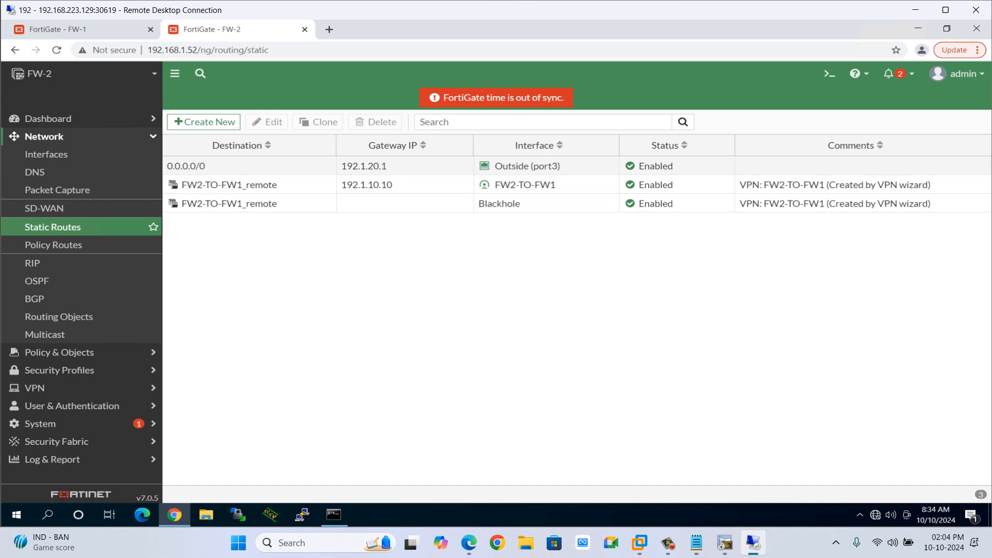
{"action": "left_click", "coordinate": [364, 166]}
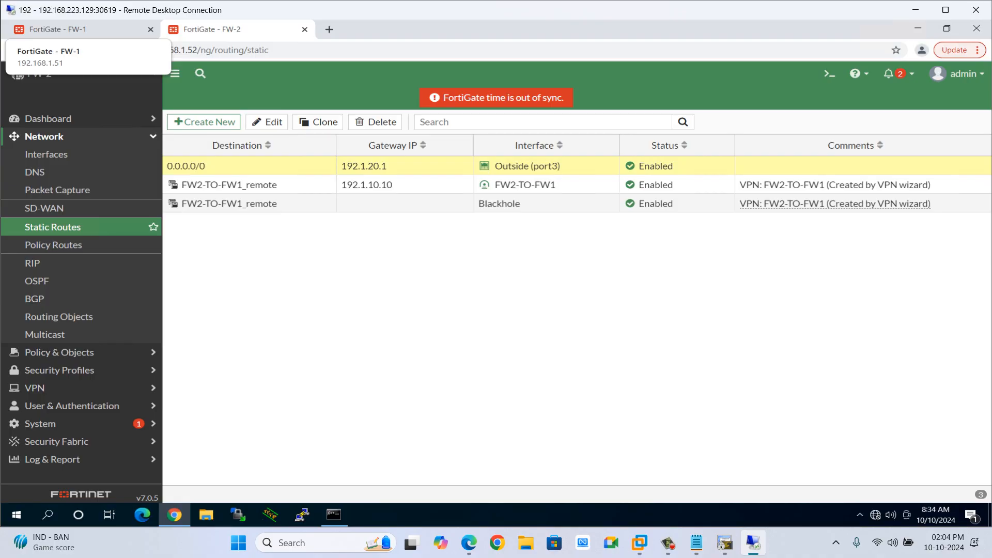
Switch to FW-1 and open its static routes list for review.
{"action": "left_click", "coordinate": [77, 29]}
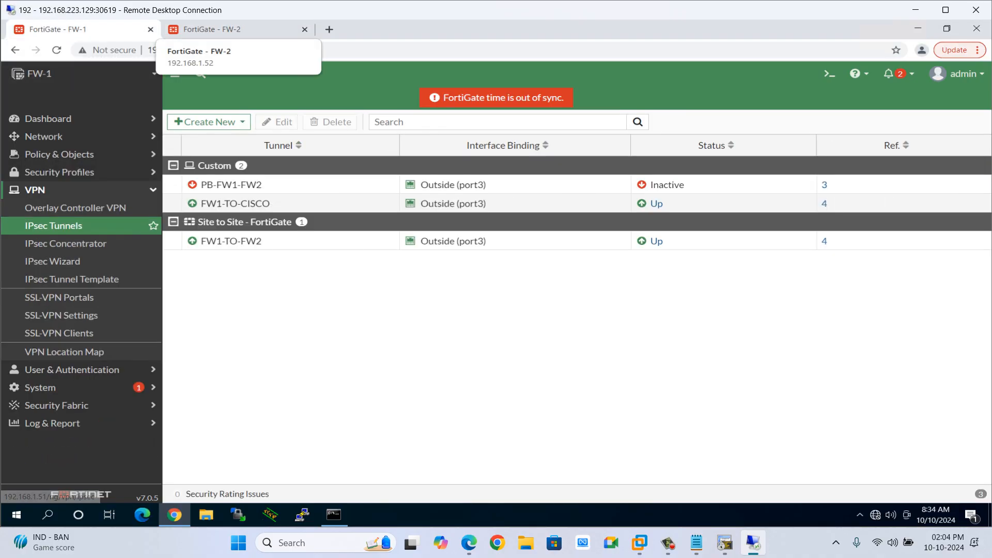
{"action": "left_click", "coordinate": [217, 29]}
{"action": "left_click", "coordinate": [77, 29]}
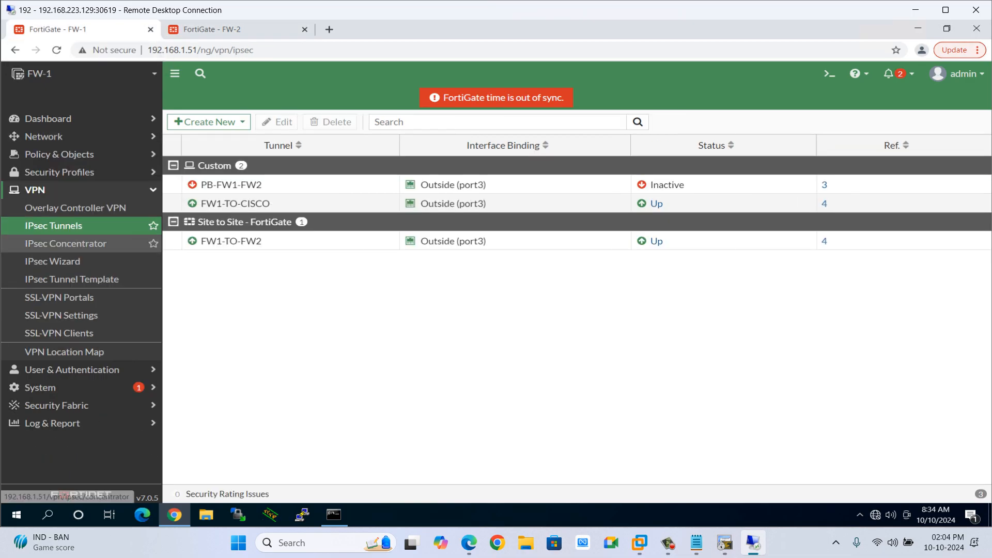
{"action": "left_click", "coordinate": [43, 136]}
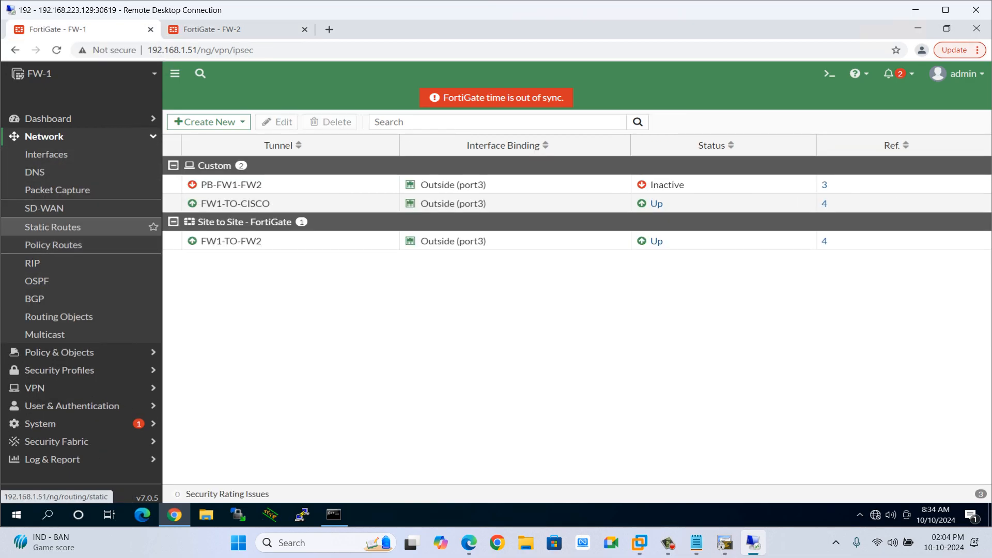
{"action": "left_click", "coordinate": [53, 226]}
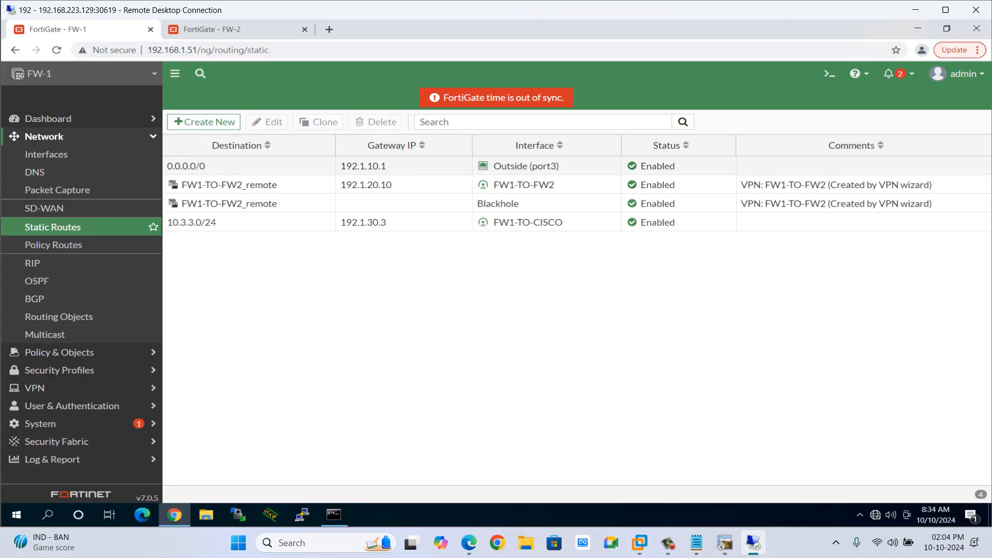
Open FW-1's firewall policy list and scroll through the policy columns.
{"action": "left_click", "coordinate": [45, 137]}
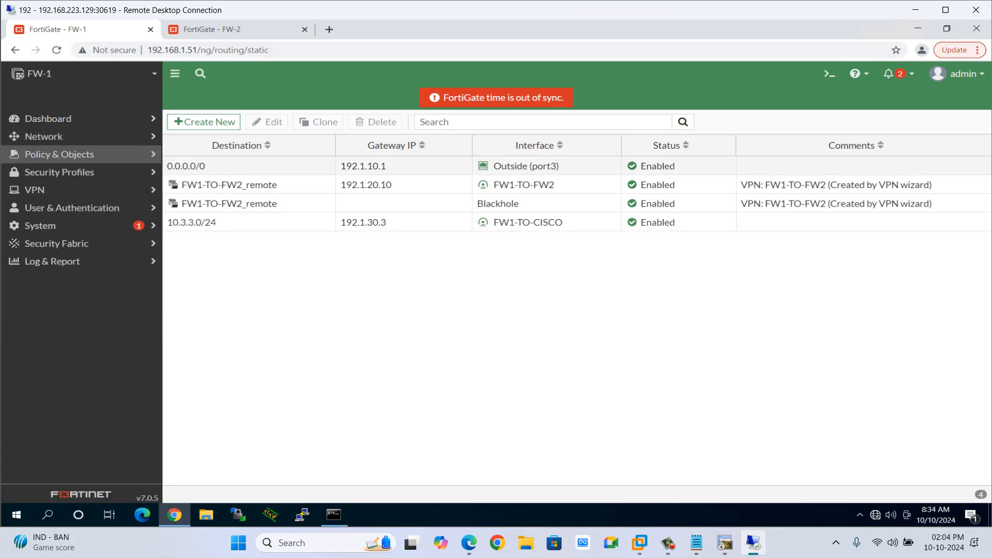
{"action": "left_click", "coordinate": [60, 155]}
{"action": "left_click", "coordinate": [55, 172]}
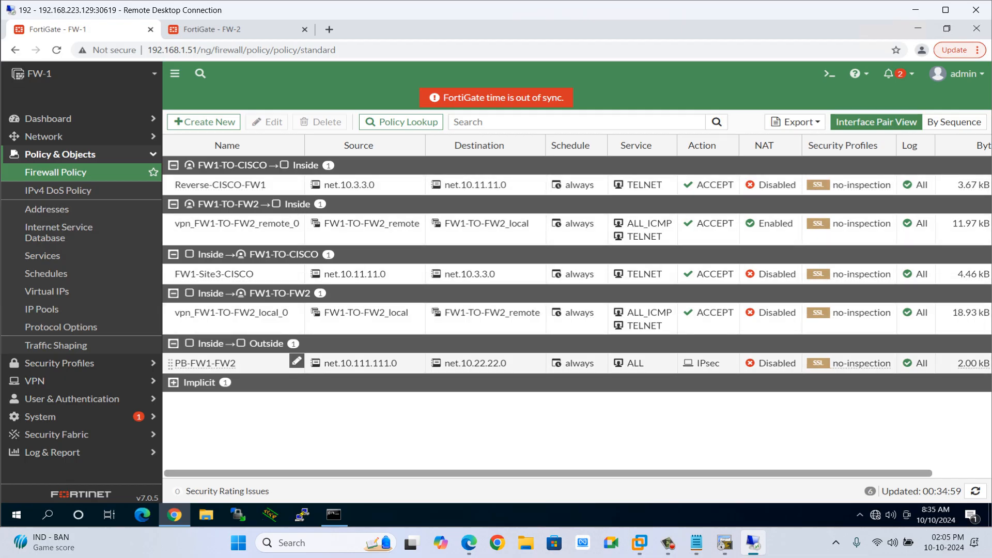
{"action": "scroll", "coordinate": [417, 362], "scroll_direction": "right", "scroll_amount": 3}
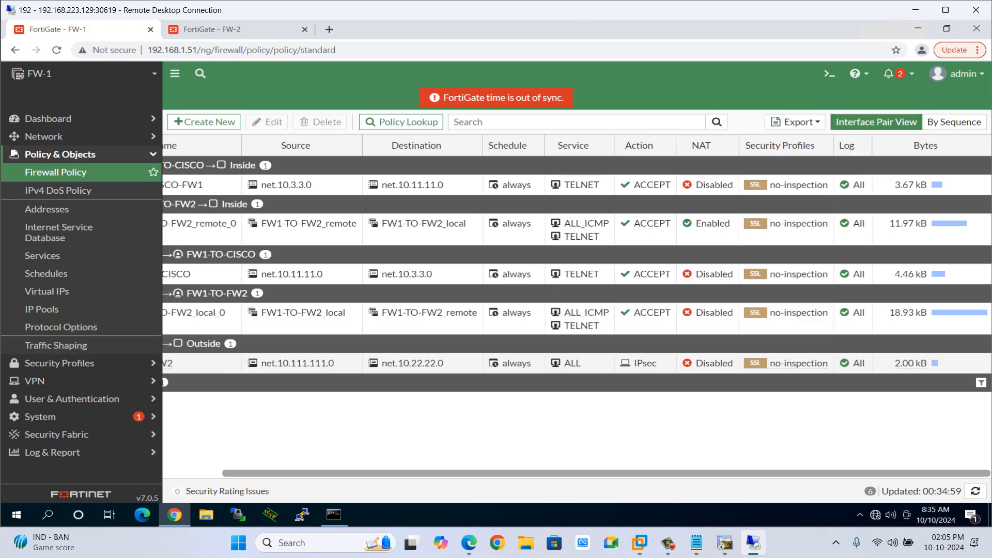
{"action": "scroll", "coordinate": [416, 362], "scroll_direction": "left", "scroll_amount": 3}
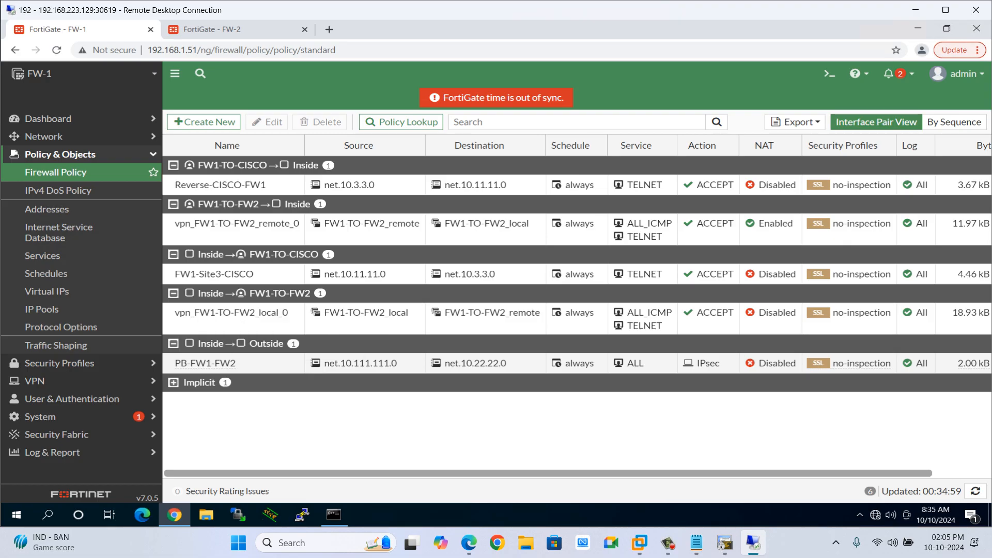
{"action": "scroll", "coordinate": [826, 361], "scroll_direction": "right", "scroll_amount": 3}
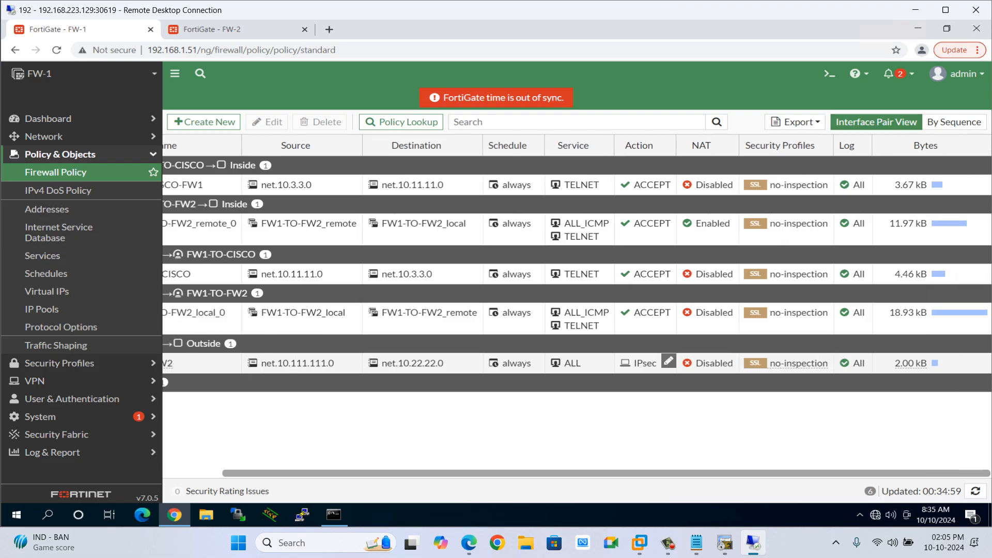
{"action": "scroll", "coordinate": [670, 362], "scroll_direction": "left", "scroll_amount": 3}
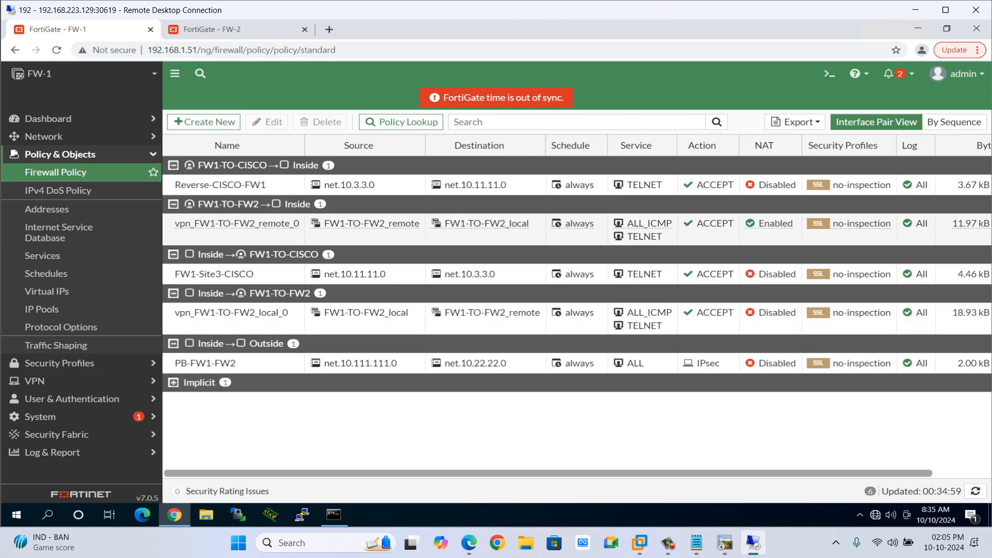
{"action": "key", "text": "alt+Tab"}
{"action": "key", "text": "alt+Tab"}
{"action": "type", "text": "p"}
{"action": "key", "text": "Up"}
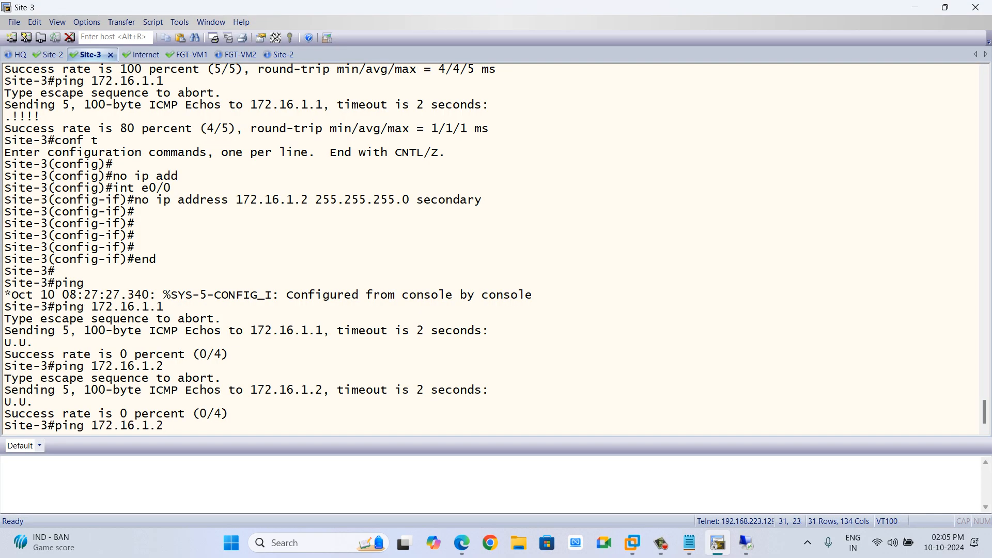
{"action": "key", "text": "BackSpace"}
{"action": "key", "text": "BackSpace"}
{"action": "key", "text": "BackSpace"}
{"action": "key", "text": "BackSpace"}
{"action": "key", "text": "BackSpace"}
{"action": "key", "text": "BackSpace"}
{"action": "key", "text": "alt+Tab"}
{"action": "key", "text": "alt+Tab"}
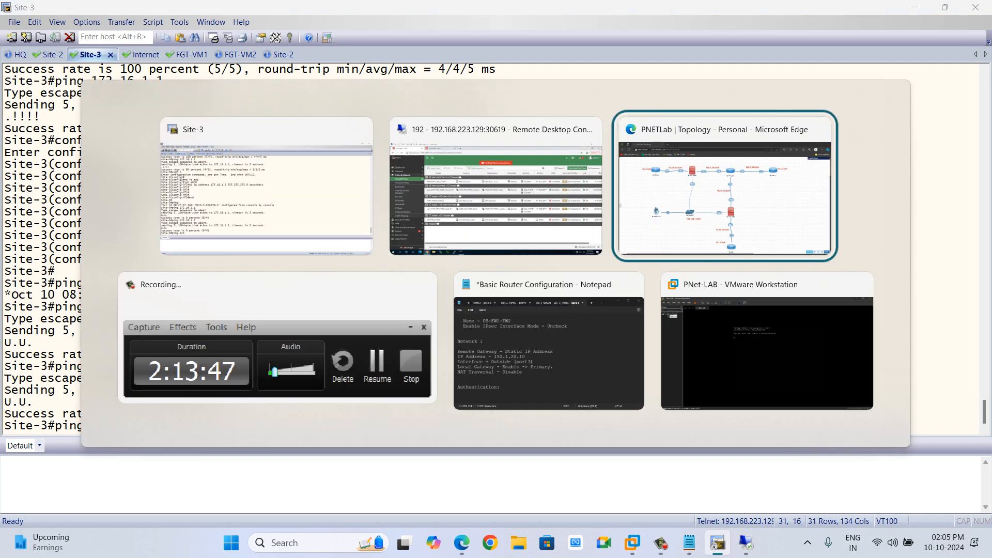
{"action": "key", "text": "alt+Tab"}
{"action": "key", "text": "alt+Tab"}
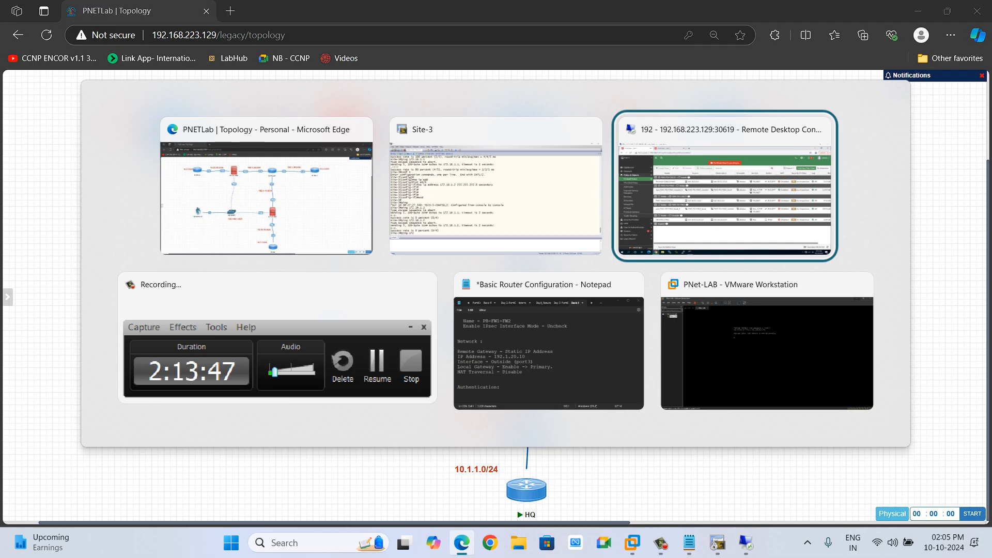
{"action": "key", "text": "alt+shift+Tab"}
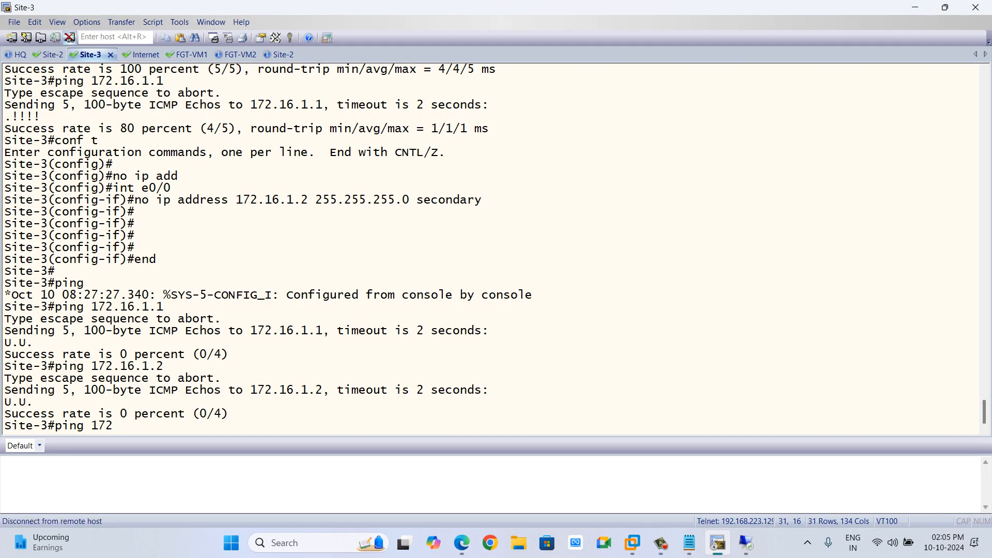
Switch to the Site-2 router console and display the brief IP interface summary.
{"action": "left_click", "coordinate": [53, 55]}
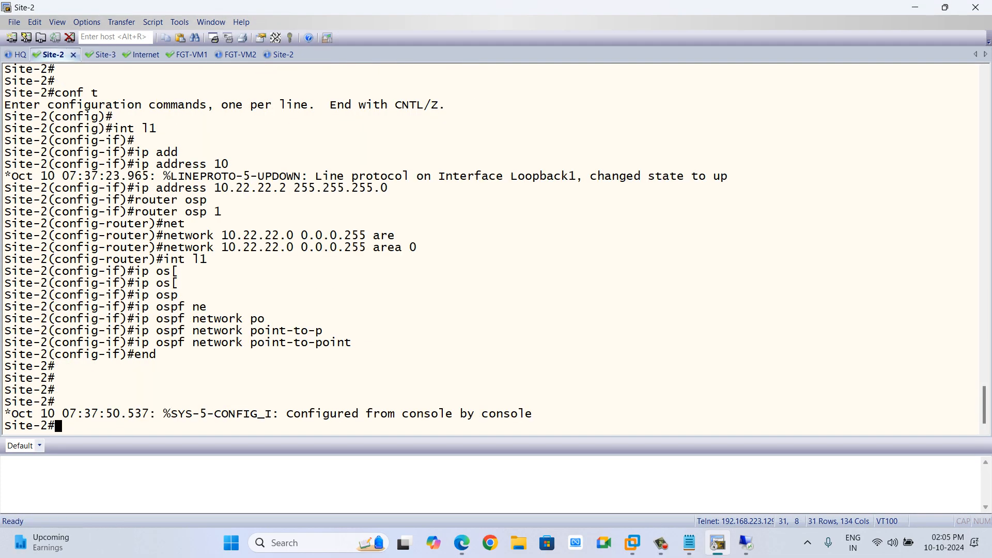
{"action": "key", "text": "Return"}
{"action": "key", "text": "Return"}
{"action": "key", "text": "Return"}
{"action": "key", "text": "Return"}
{"action": "type", "text": "sh"}
{"action": "key", "text": "Tab"}
{"action": "type", "text": "i"}
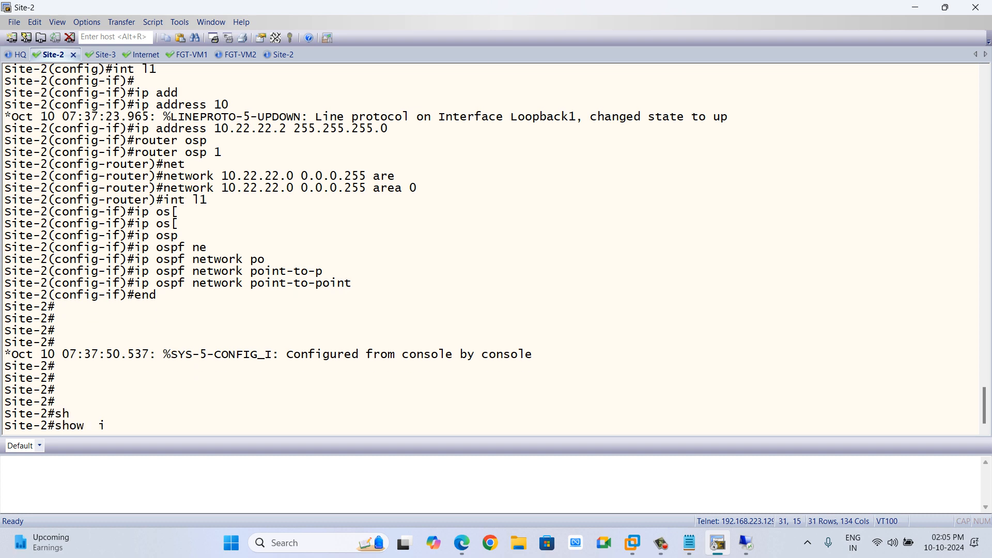
{"action": "type", "text": "p int brni"}
{"action": "key", "text": "Tab"}
{"action": "key", "text": "BackSpace"}
{"action": "key", "text": "BackSpace"}
{"action": "key", "text": "BackSpace"}
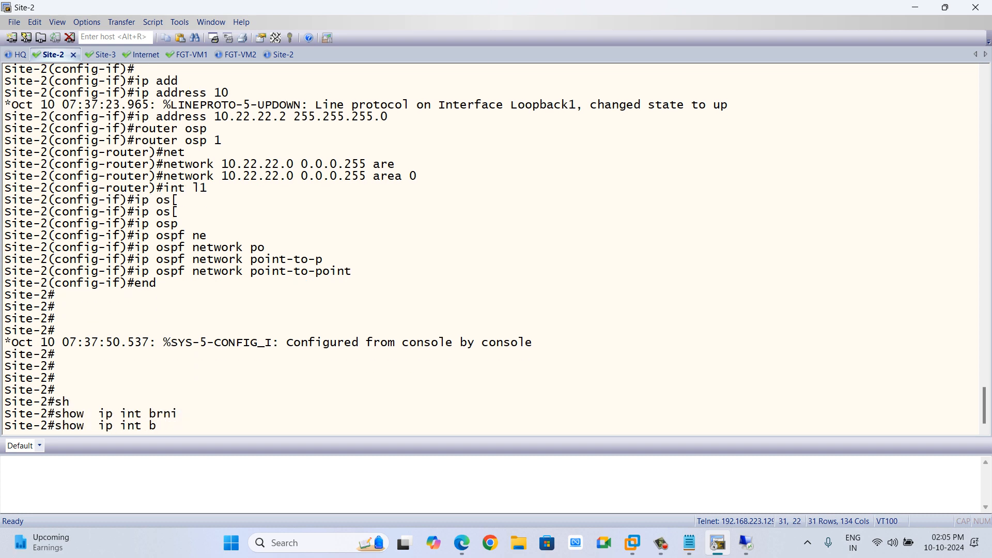
{"action": "type", "text": "ri"}
{"action": "key", "text": "Tab"}
{"action": "key", "text": "Return"}
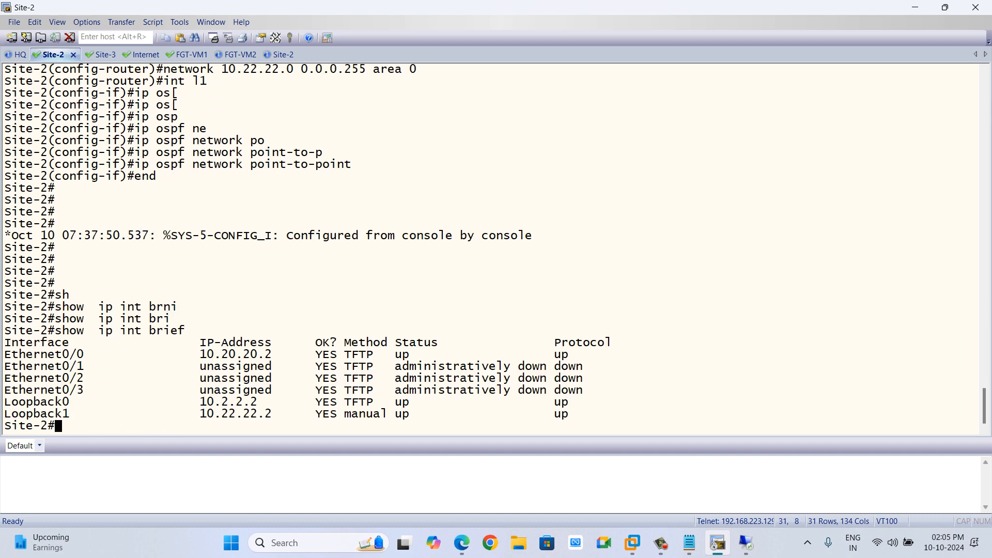
Ping 10.111.111.1 from Site-2 using source address 10.22.22.2.
{"action": "left_click_drag", "start_coordinate": [271, 414], "coordinate": [199, 414]}
{"action": "type", "text": "ping 10.111.111."}
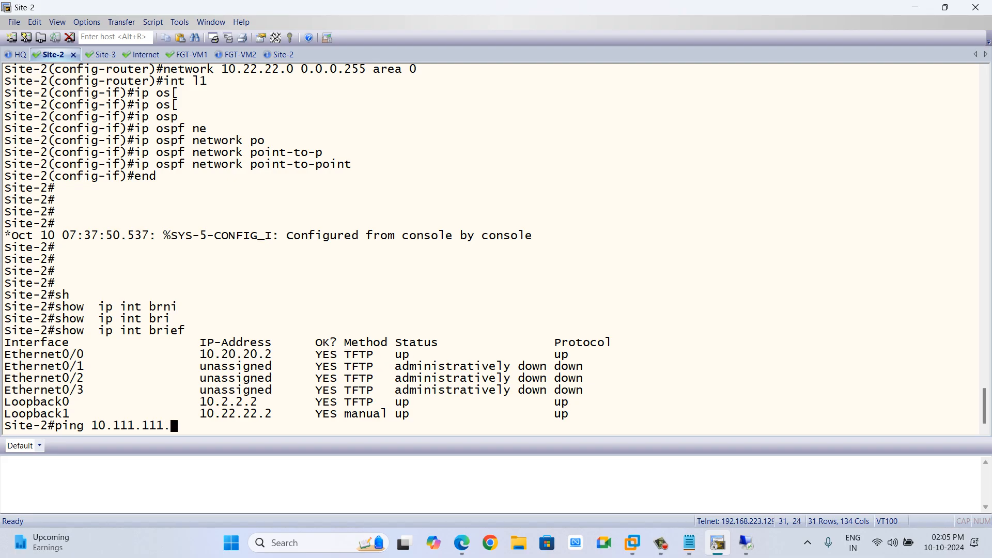
{"action": "type", "text": "1 so"}
{"action": "key", "text": "Tab"}
{"action": "type", "text": "10."}
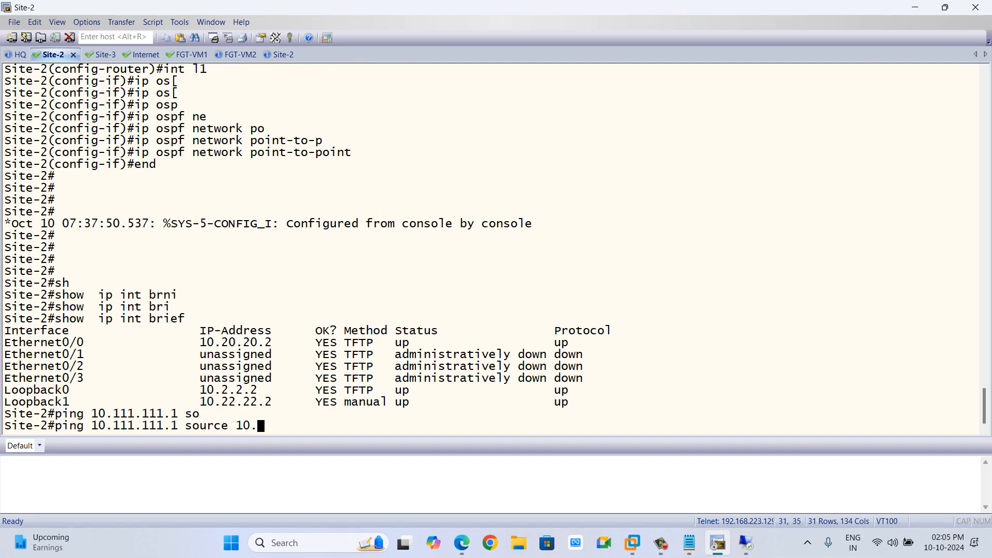
{"action": "type", "text": "22.22.2"}
{"action": "key", "text": "Return"}
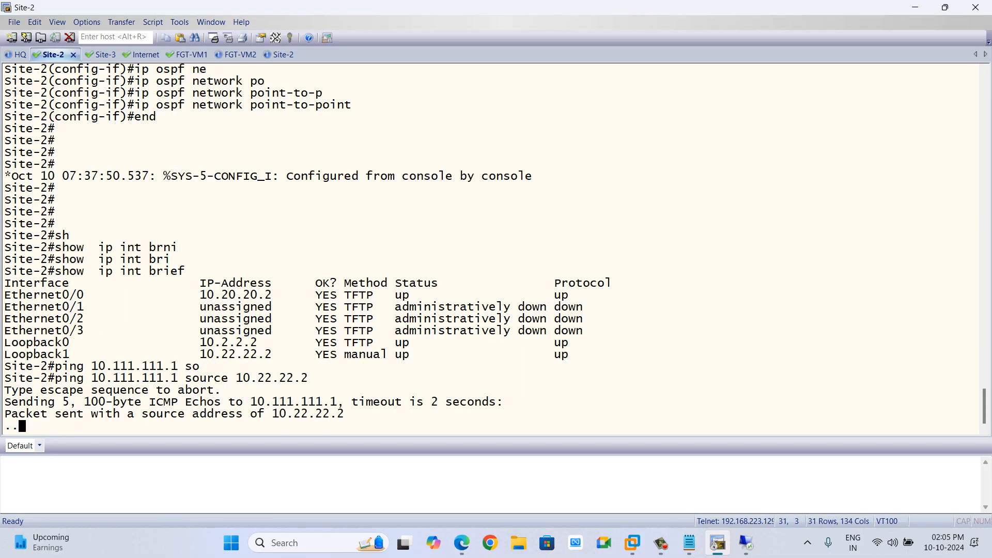
Switch to FW-2 in the browser, open its IPsec tunnels list and refresh it.
{"action": "key", "text": "alt+Tab"}
{"action": "key", "text": "alt+Tab"}
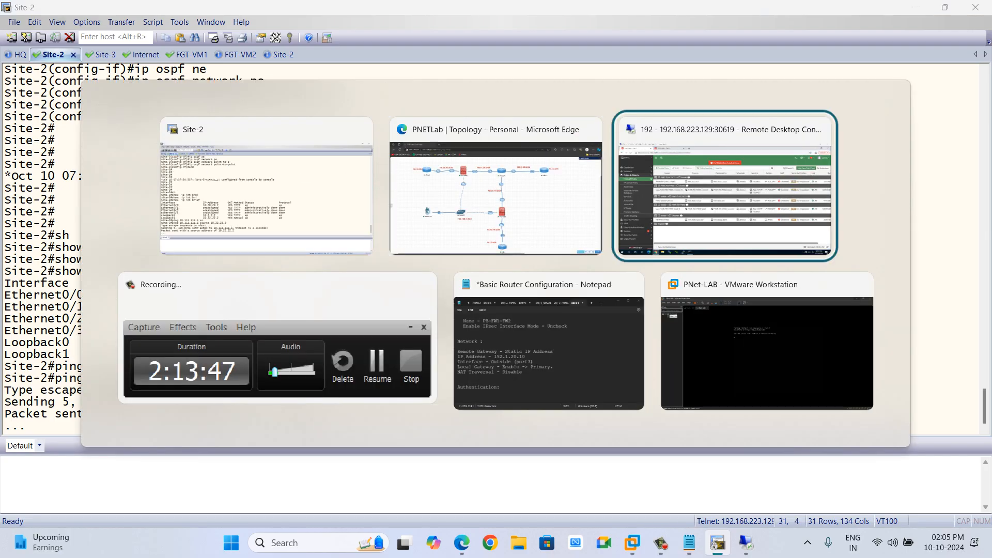
{"action": "key", "text": "alt+shift+Tab"}
{"action": "key", "text": "alt+Tab"}
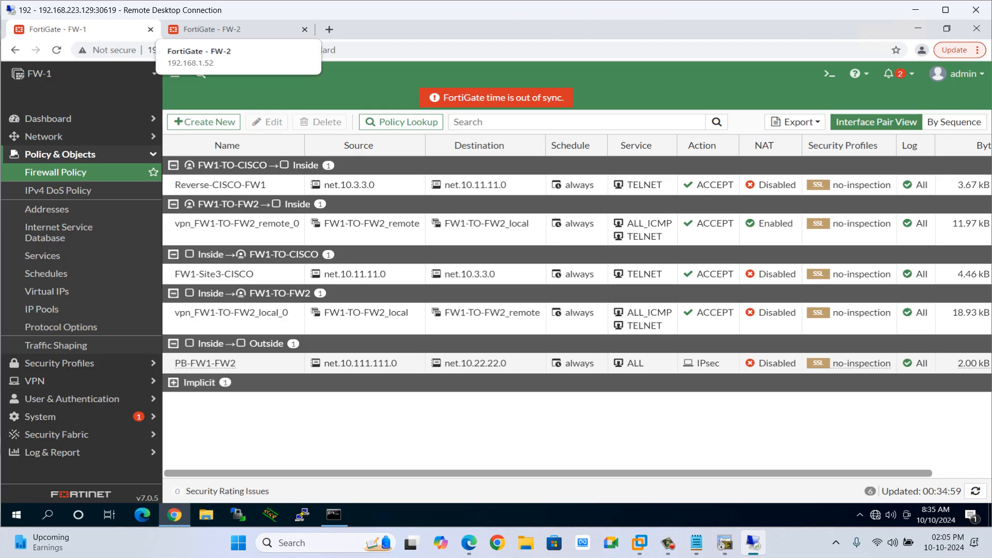
{"action": "left_click", "coordinate": [212, 29]}
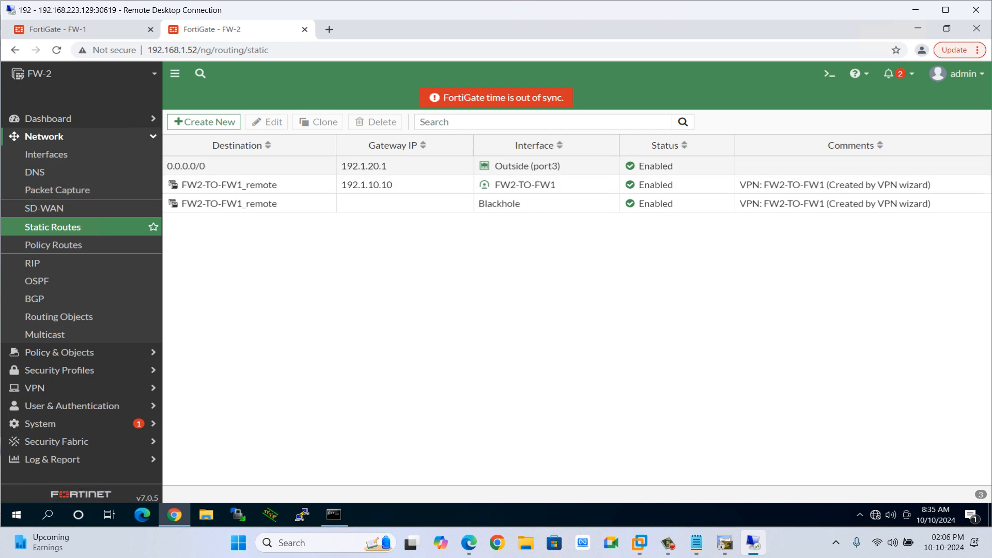
{"action": "left_click", "coordinate": [44, 136]}
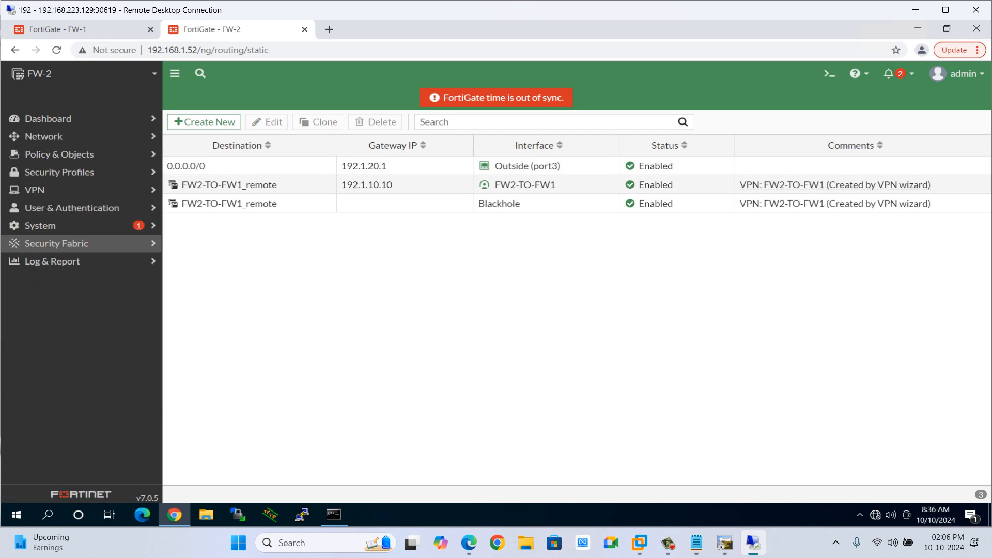
{"action": "left_click", "coordinate": [44, 189]}
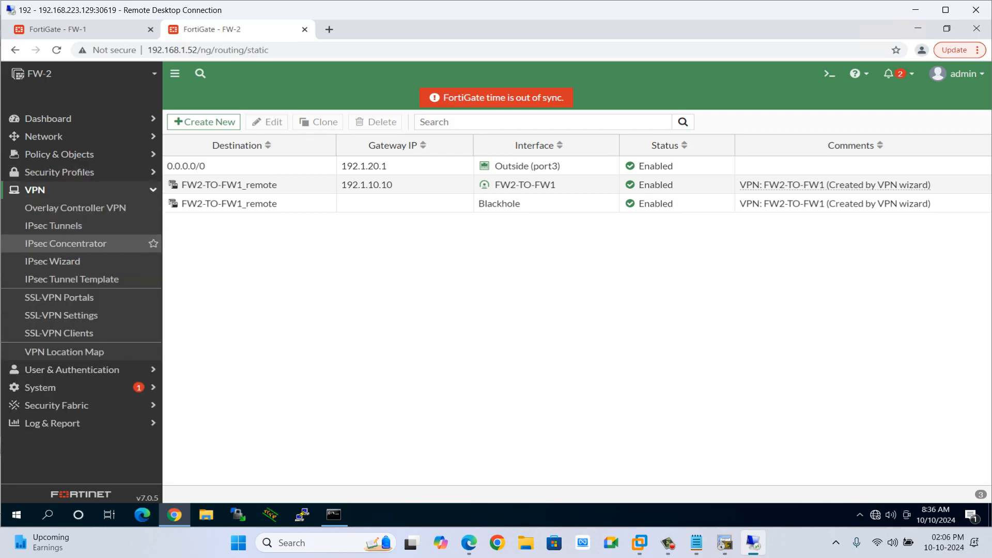
{"action": "left_click", "coordinate": [53, 225]}
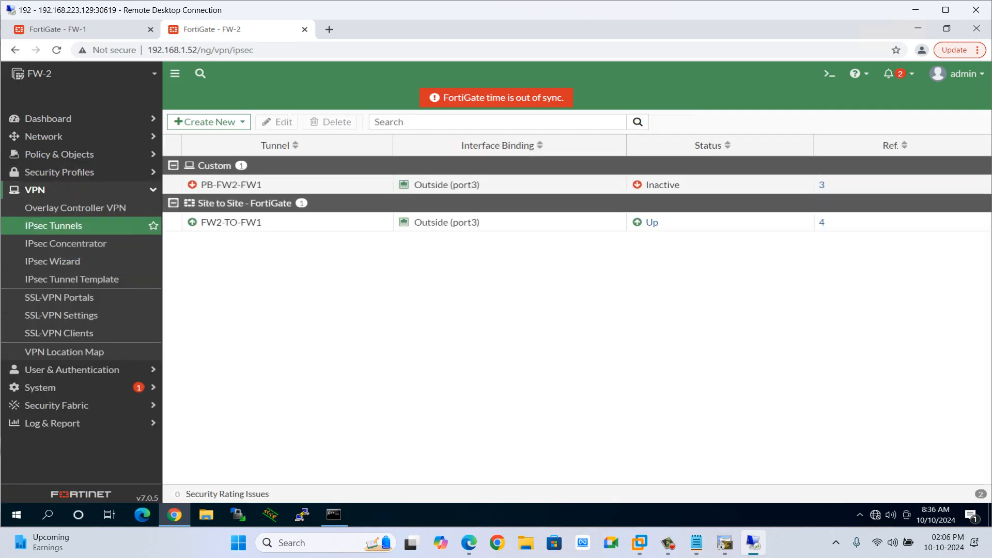
{"action": "key", "text": "F5"}
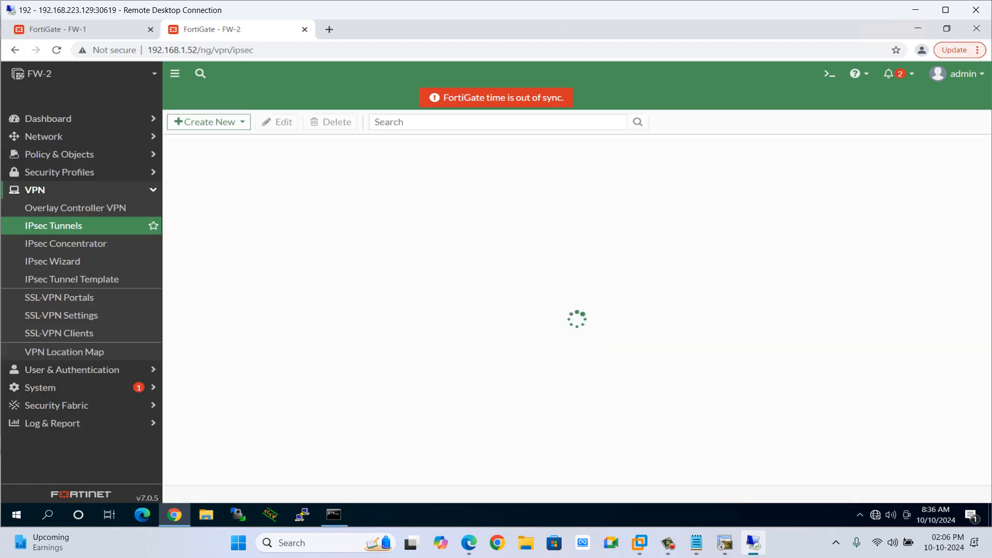
{"action": "key", "text": "F5"}
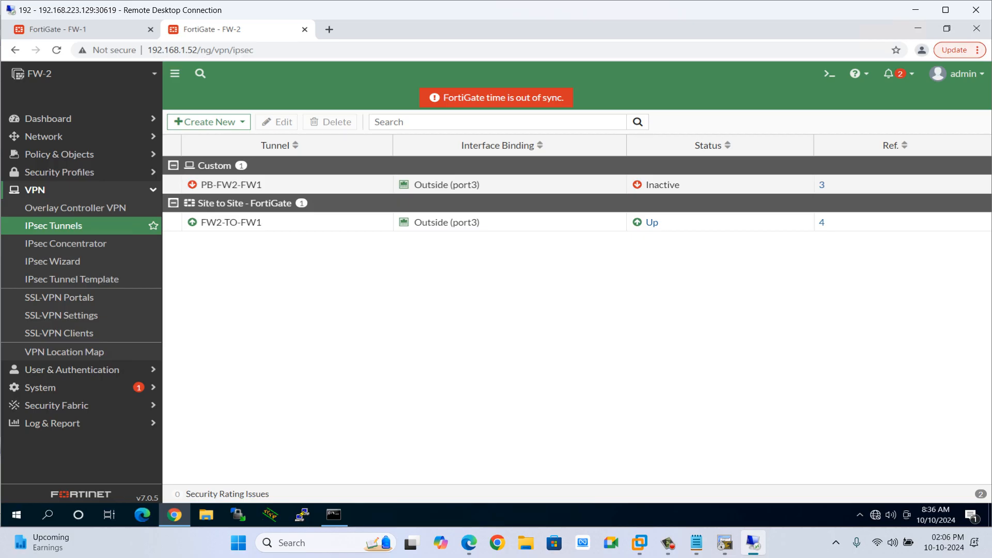
Switch to FW-1 and reload its firewall policy list.
{"action": "left_click", "coordinate": [57, 29]}
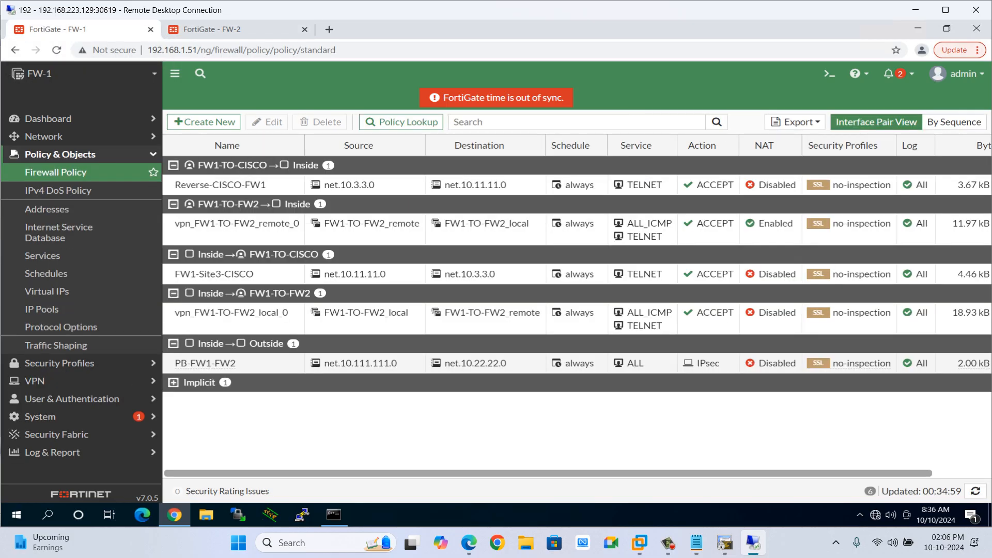
{"action": "key", "text": "F5"}
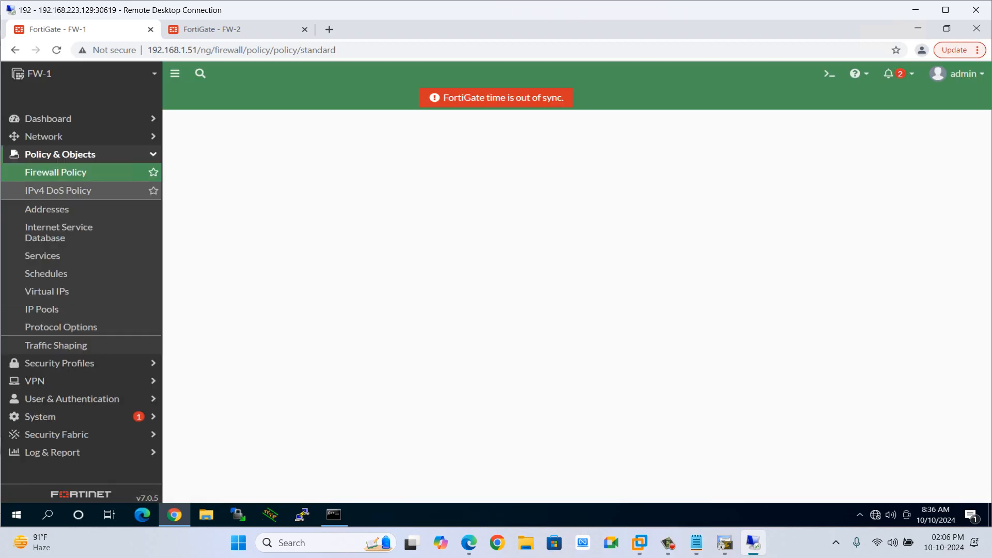
{"action": "left_click", "coordinate": [60, 154]}
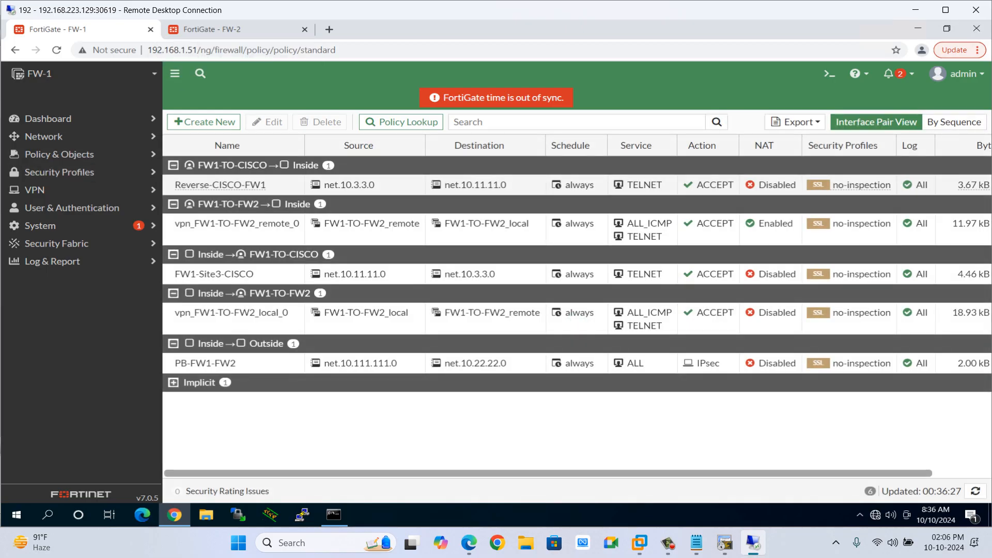
Switch to FW-2 and open the Routing widget on the Network dashboard to review routes.
{"action": "left_click", "coordinate": [212, 29]}
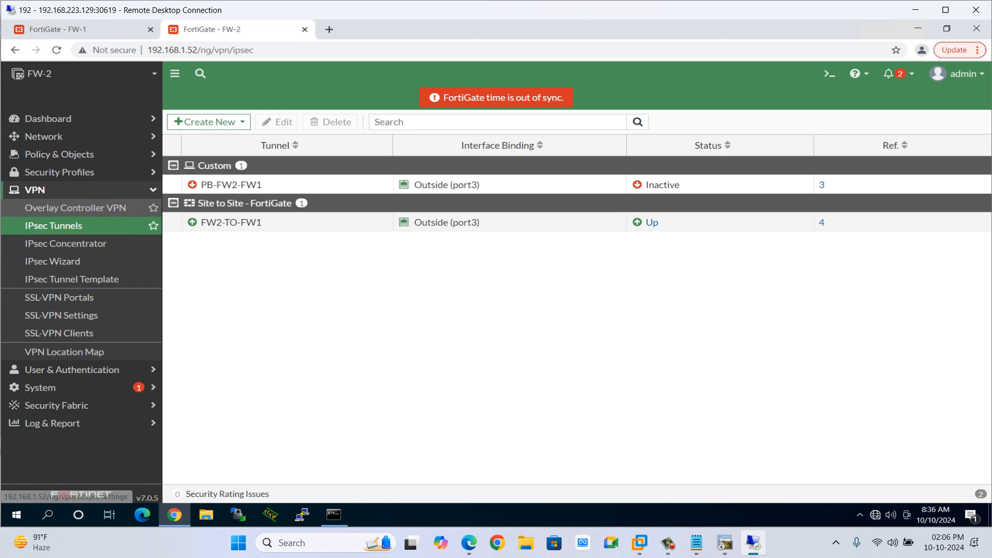
{"action": "left_click", "coordinate": [44, 136]}
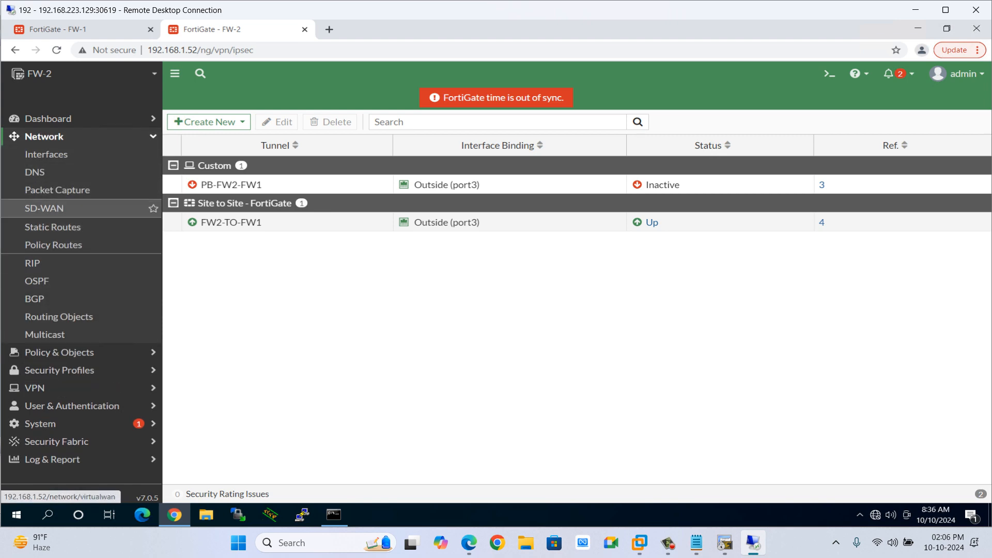
{"action": "left_click", "coordinate": [46, 118]}
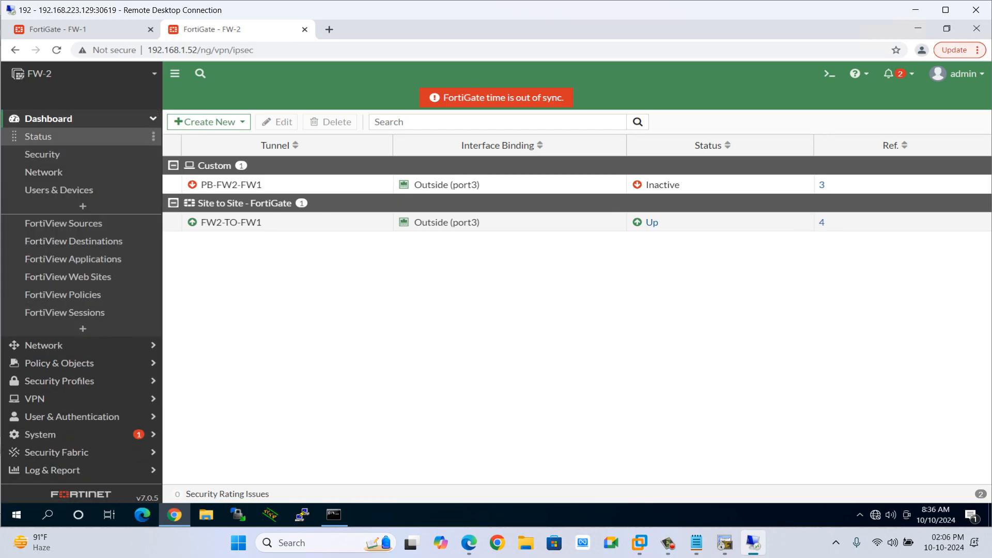
{"action": "left_click", "coordinate": [44, 172]}
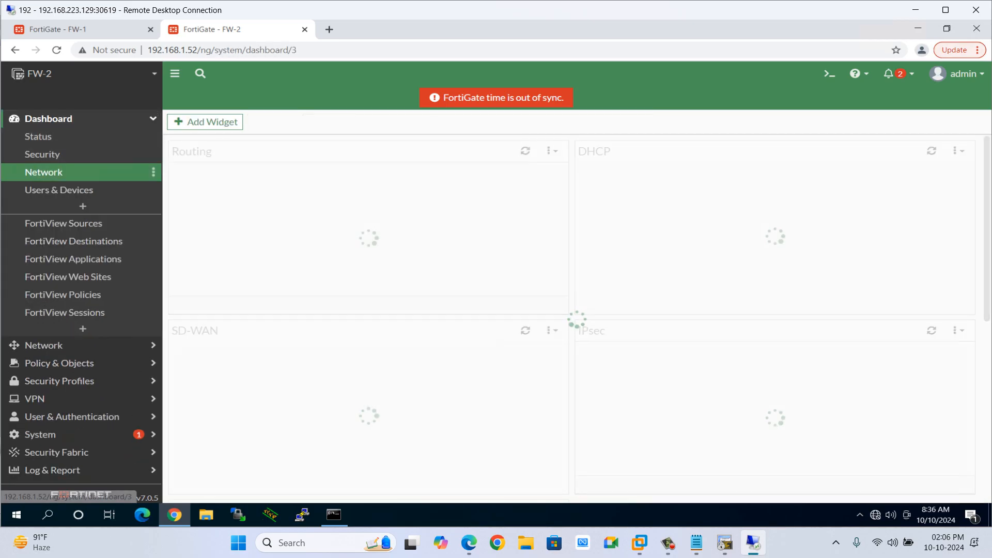
{"action": "left_click", "coordinate": [367, 237]}
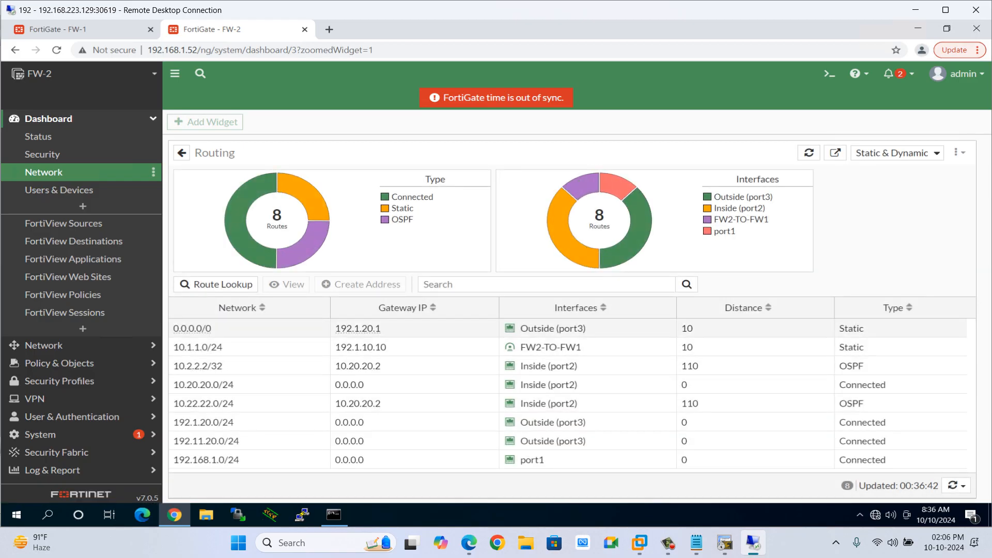
{"action": "mouse_move", "coordinate": [206, 329]}
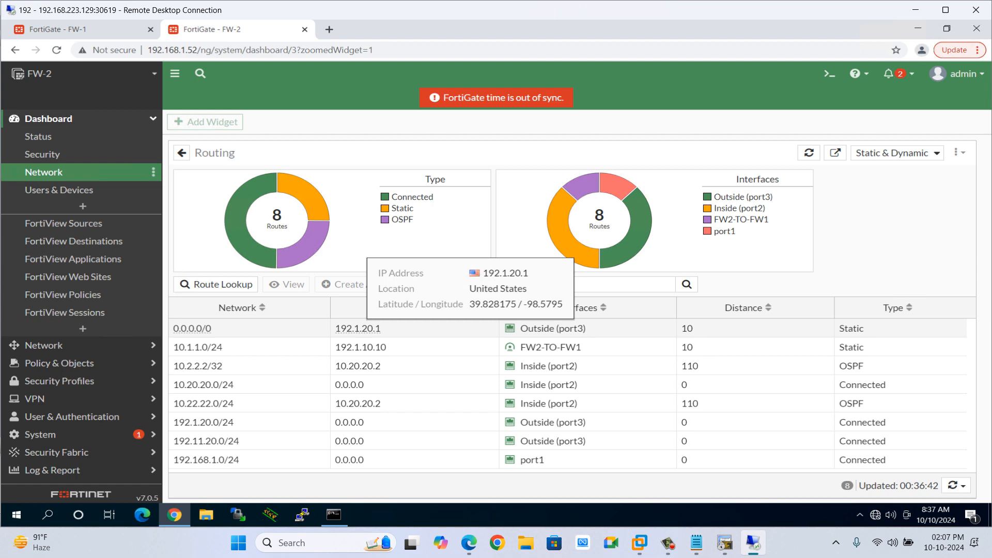
Open FW-1's PB-FW1-FW2 IPsec tunnel for editing and scroll to its network and phase 2 settings.
{"action": "left_click", "coordinate": [89, 29]}
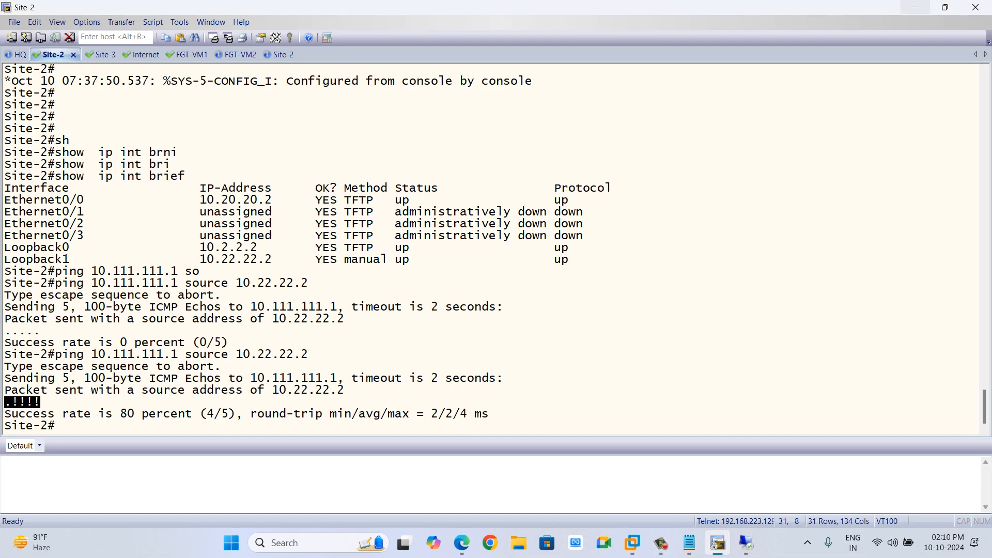
{"action": "left_click", "coordinate": [915, 7]}
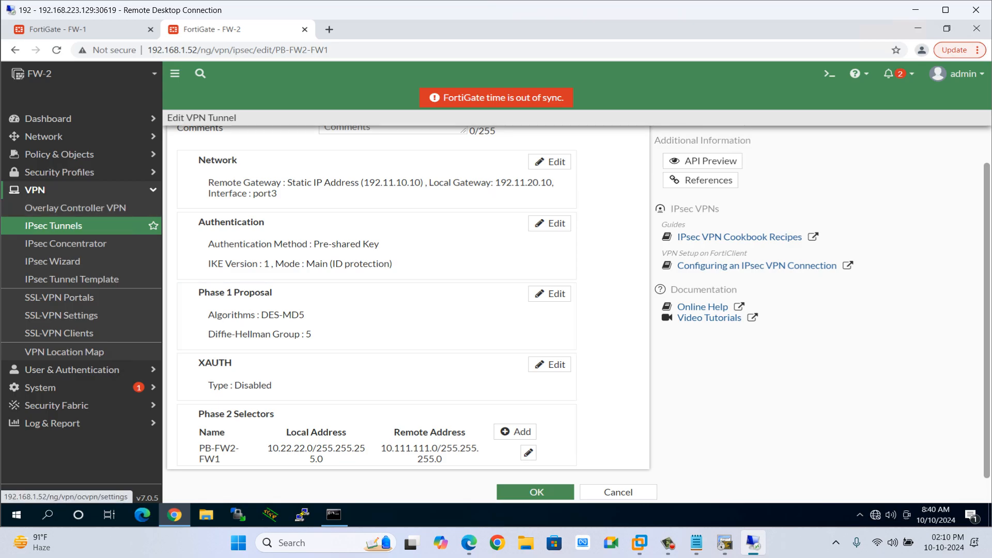
{"action": "left_click", "coordinate": [77, 29]}
{"action": "double_click", "coordinate": [227, 184]}
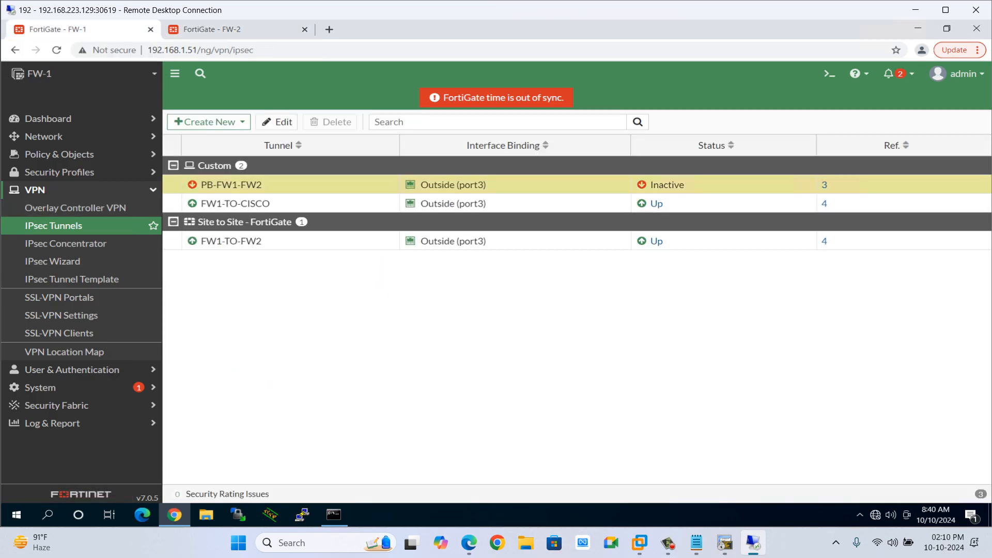
{"action": "scroll", "coordinate": [515, 467], "scroll_direction": "down", "scroll_amount": 2}
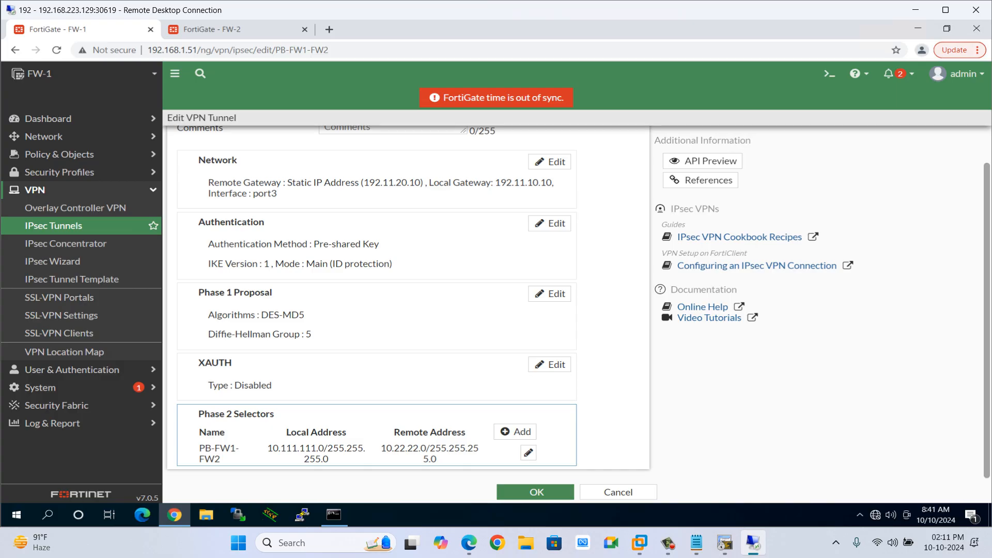
Close the tunnel editor, review PB-FW1-FW2's details in FW-1's IPsec tunnel list, and select the FW1-TO-FW2 tunnel.
{"action": "left_click", "coordinate": [535, 492]}
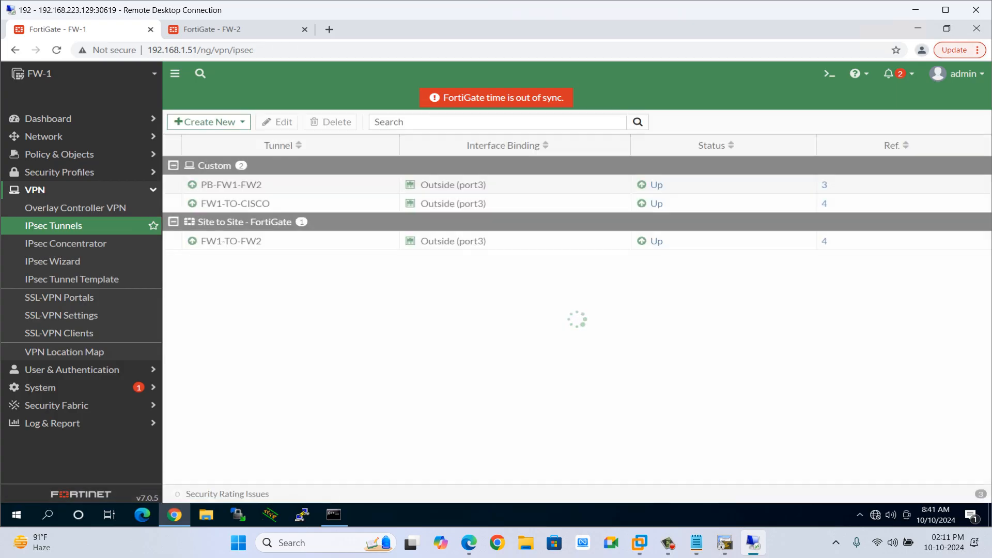
{"action": "left_click", "coordinate": [211, 29]}
{"action": "left_click", "coordinate": [58, 30]}
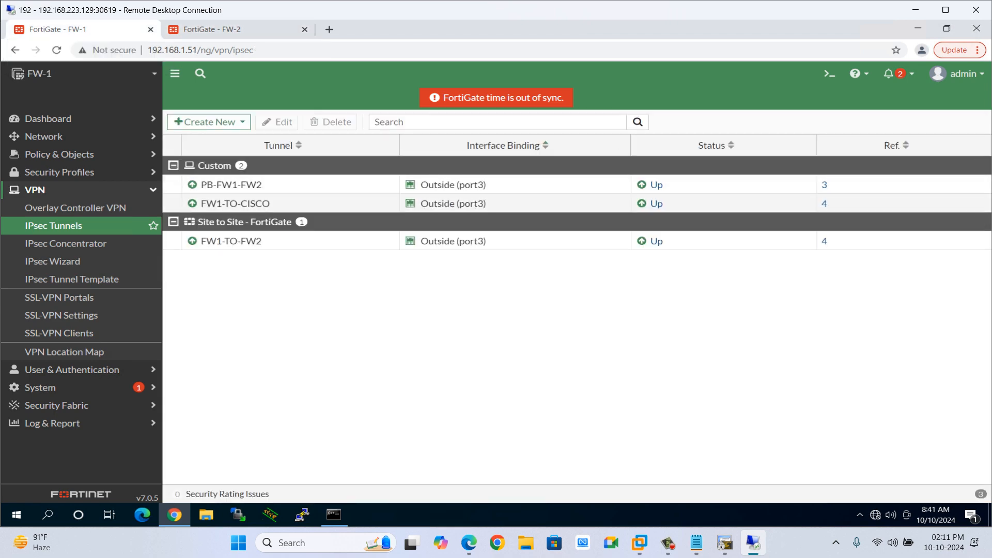
{"action": "mouse_move", "coordinate": [259, 185]}
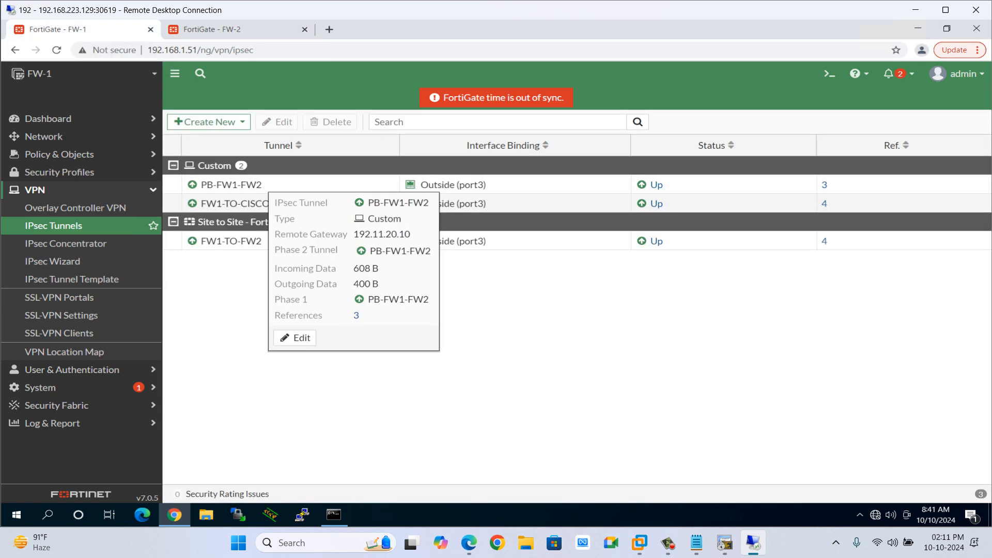
{"action": "mouse_move", "coordinate": [219, 203]}
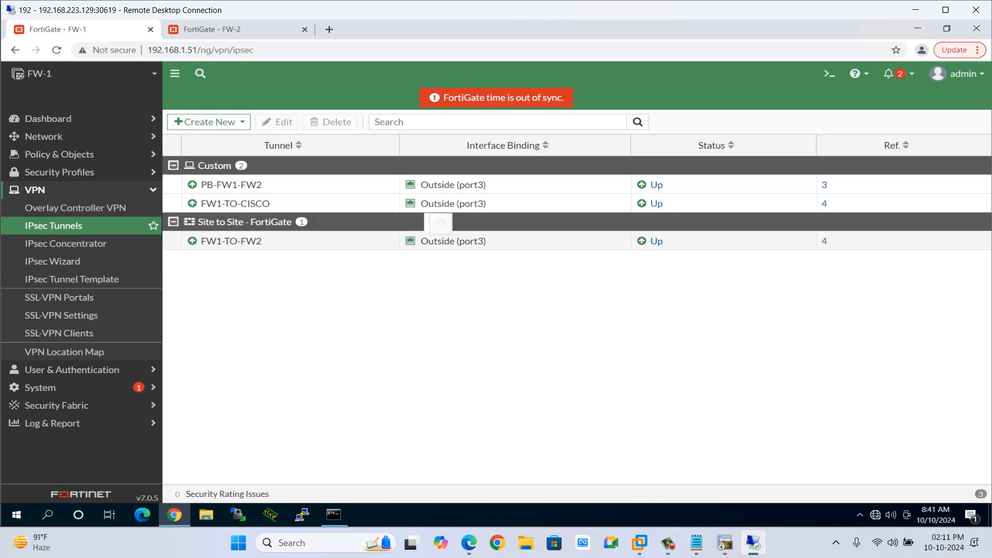
{"action": "left_click", "coordinate": [425, 241]}
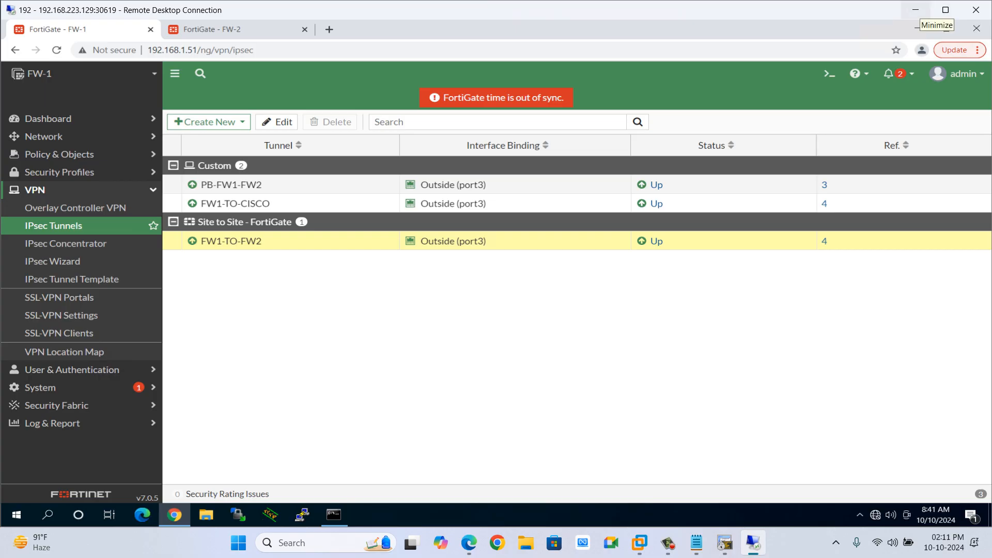
{"action": "left_click", "coordinate": [916, 9]}
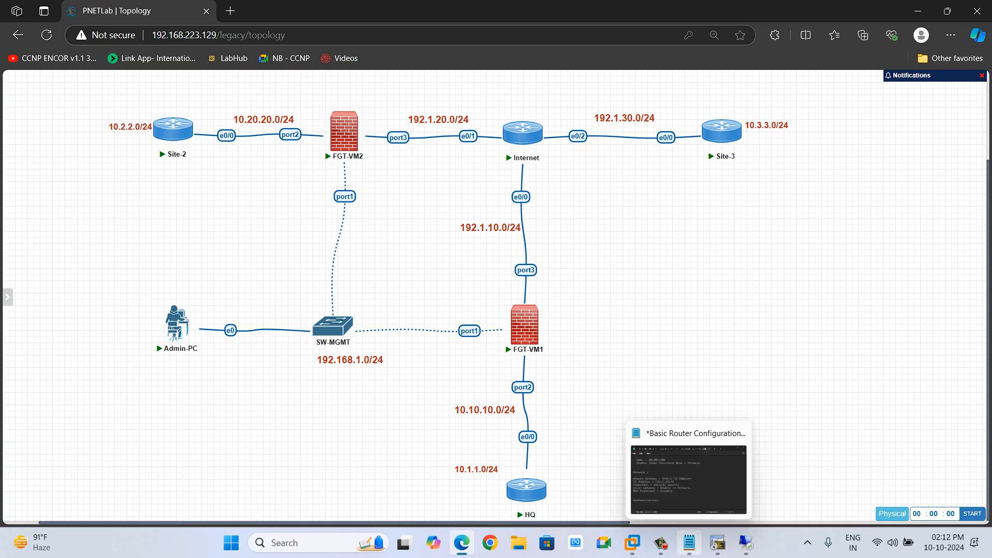
{"action": "mouse_move", "coordinate": [745, 542]}
{"action": "left_click", "coordinate": [745, 481]}
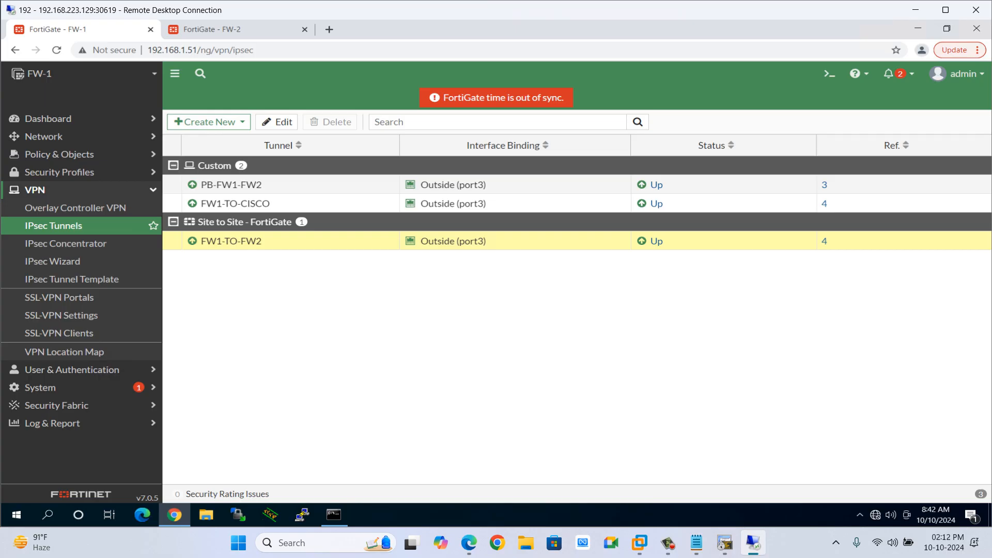
{"action": "left_click", "coordinate": [668, 542]}
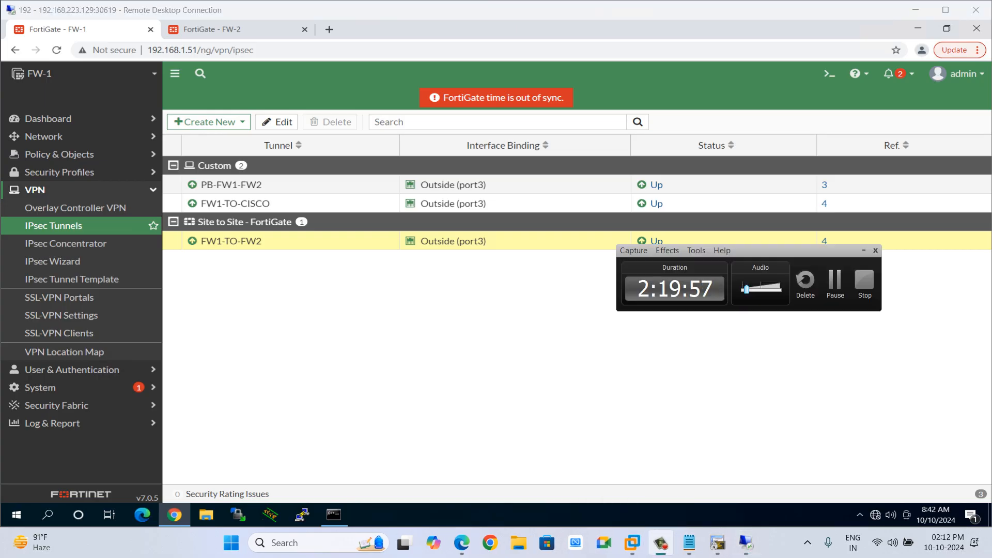